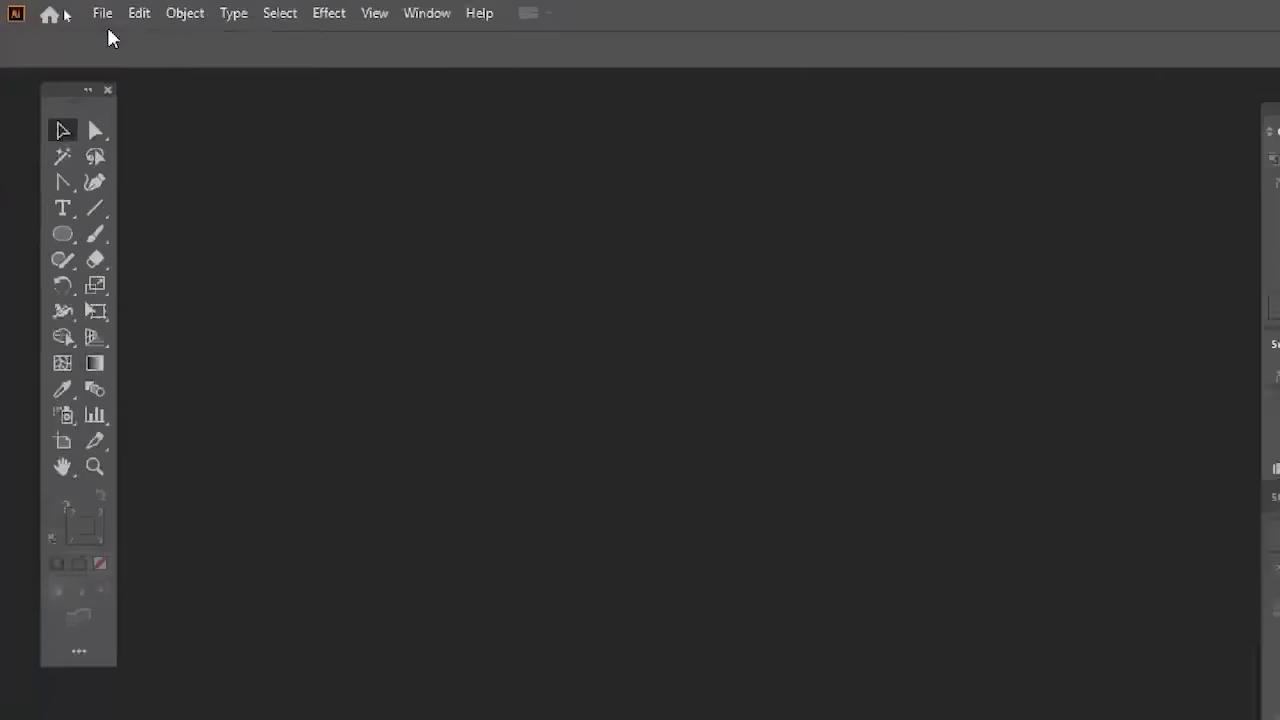
- Create a new 1000 × 1000 px document with Pixels as the units
{"action": "left_click", "coordinate": [129, 17]}
{"action": "left_click", "coordinate": [150, 48]}
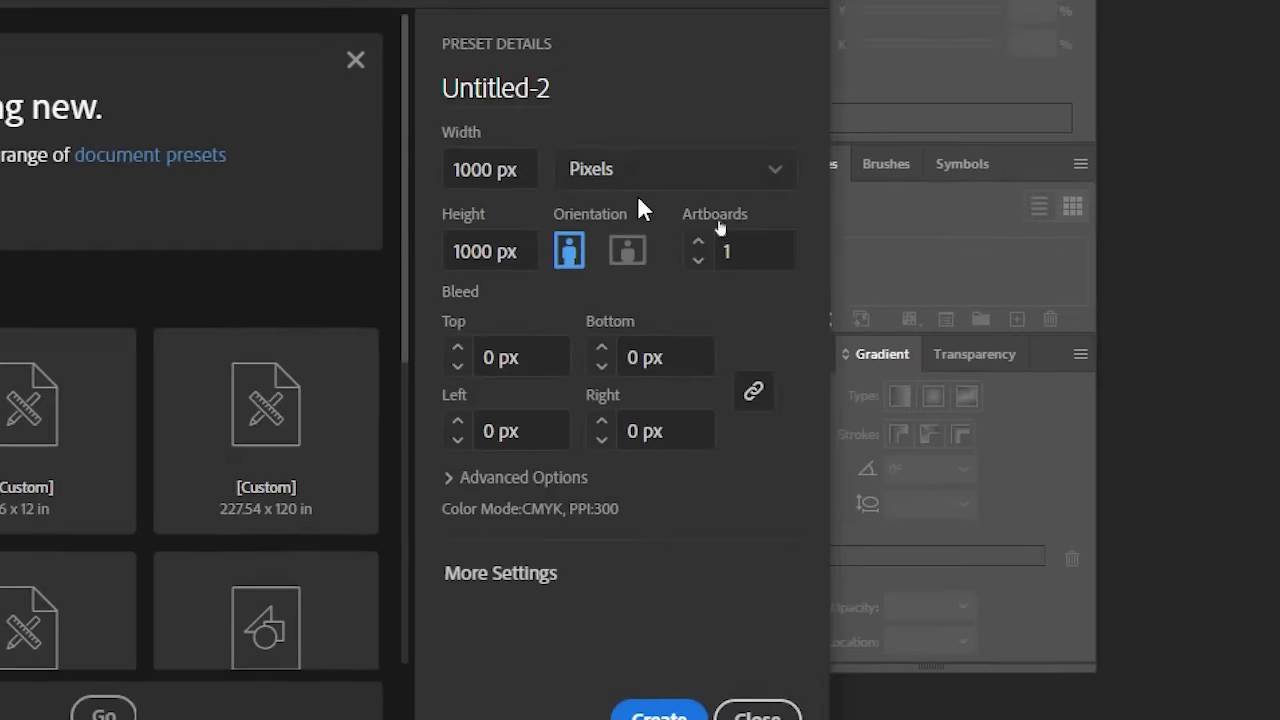
{"action": "left_click", "coordinate": [642, 192]}
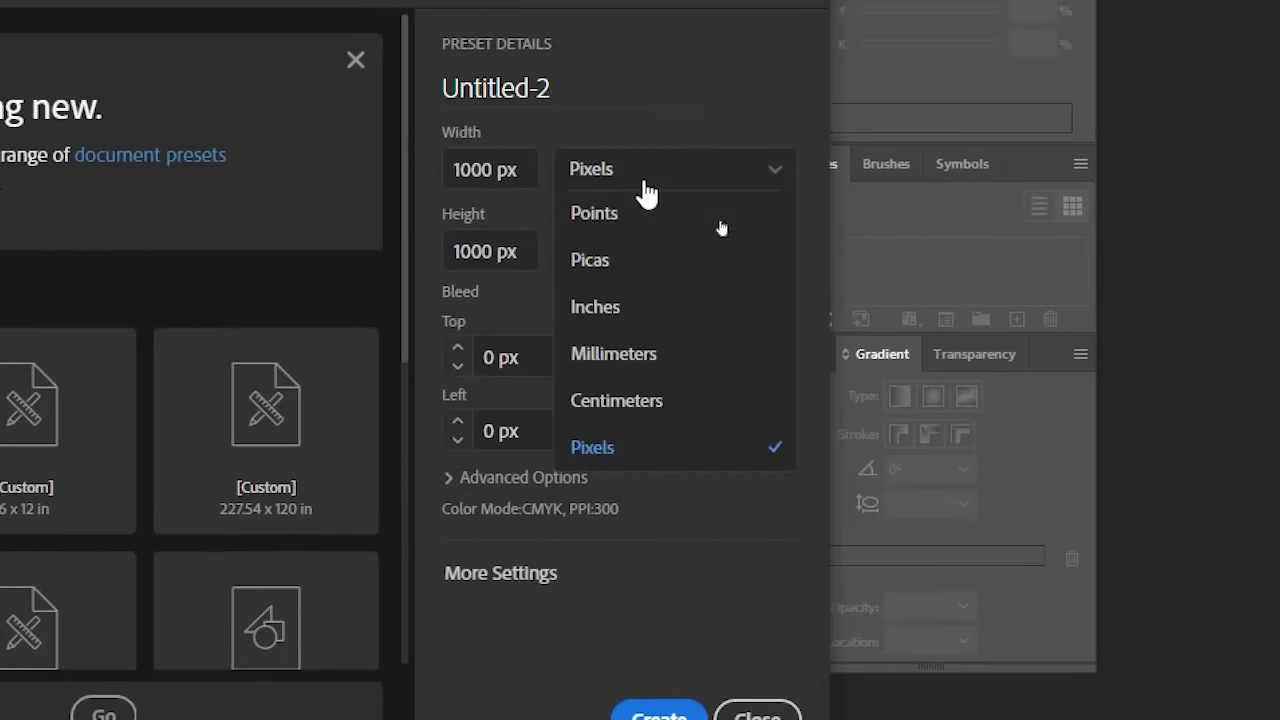
{"action": "left_click", "coordinate": [680, 446]}
{"action": "left_click", "coordinate": [658, 548]}
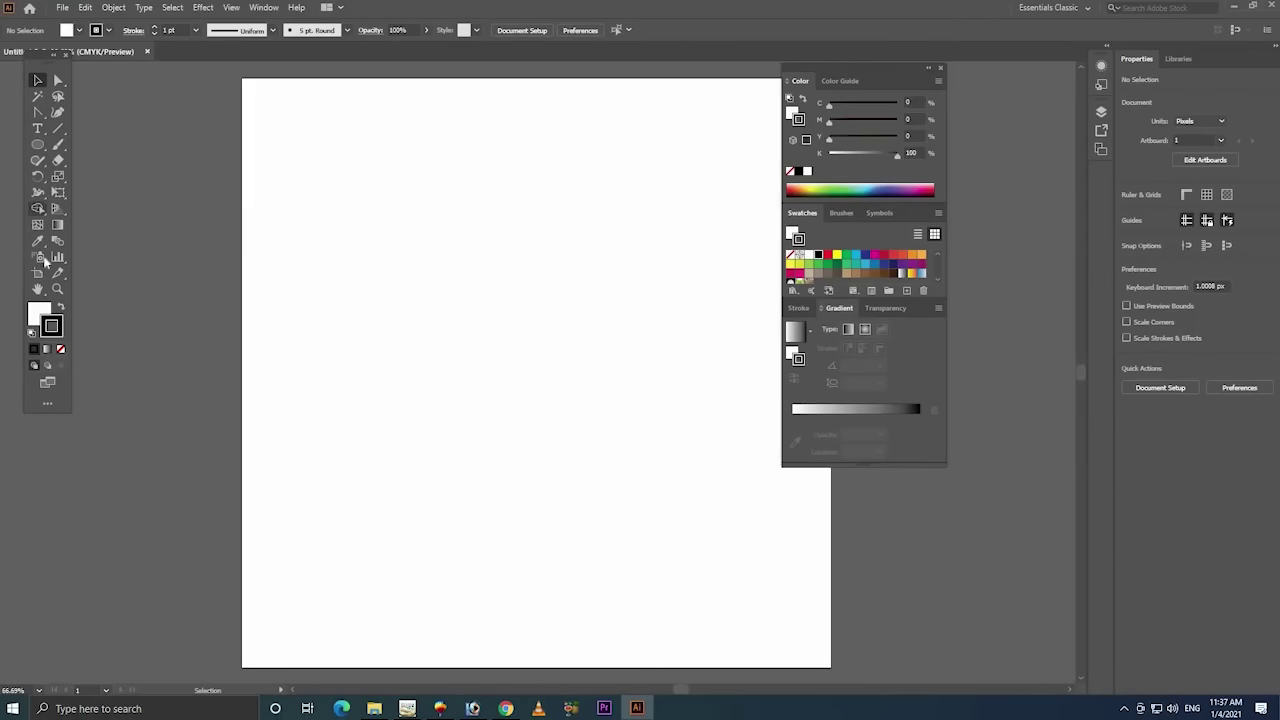
- Drag the artboard's edges out to roughly 2339 × 1083 px to fill the canvas
{"action": "left_click", "coordinate": [38, 273]}
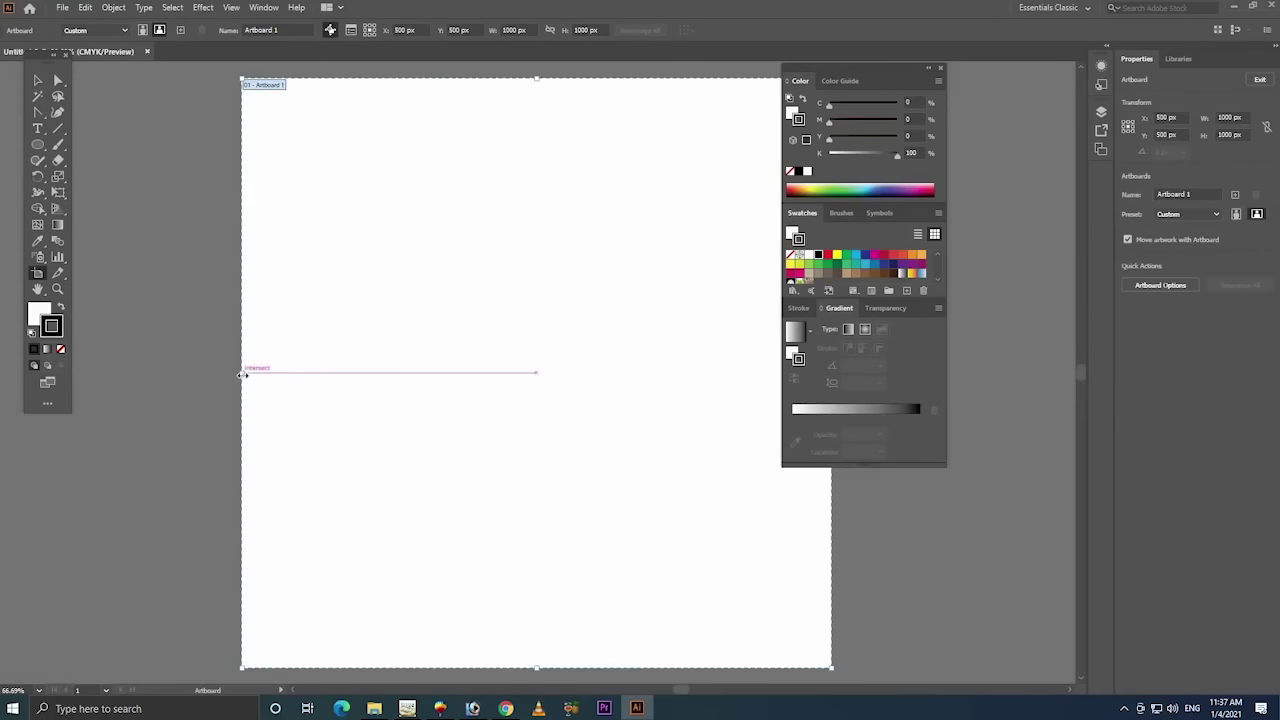
{"action": "left_click_drag", "start_coordinate": [241, 377], "coordinate": [12, 355]}
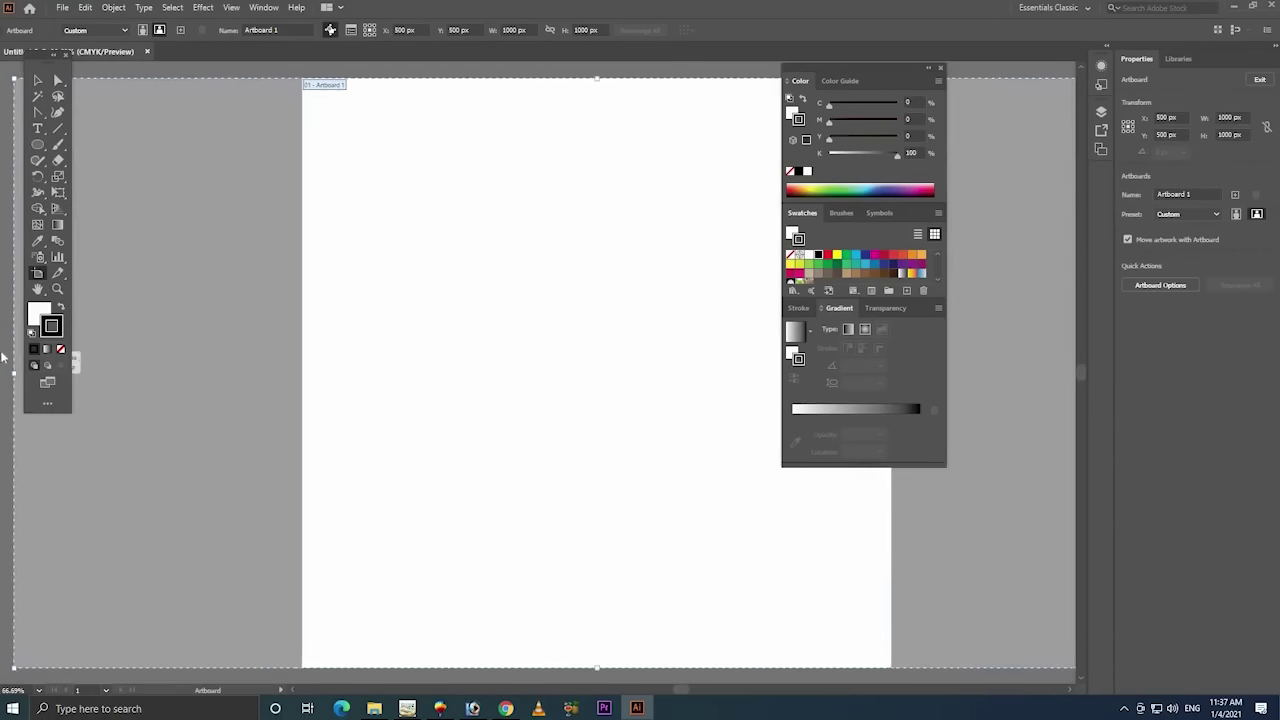
{"action": "left_click_drag", "start_coordinate": [12, 355], "coordinate": [521, 432]}
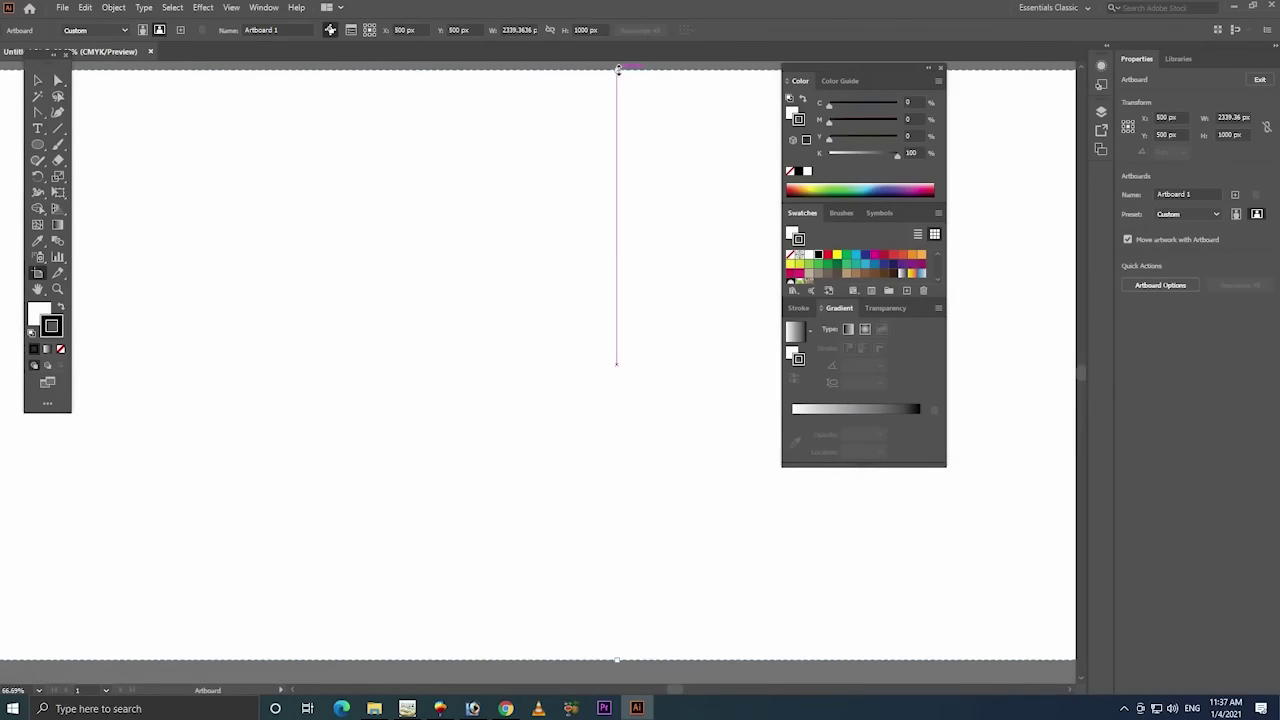
{"action": "left_click_drag", "start_coordinate": [618, 69], "coordinate": [620, 58]}
- Show the grid and turn on Snap to Grid
{"action": "key", "text": "v"}
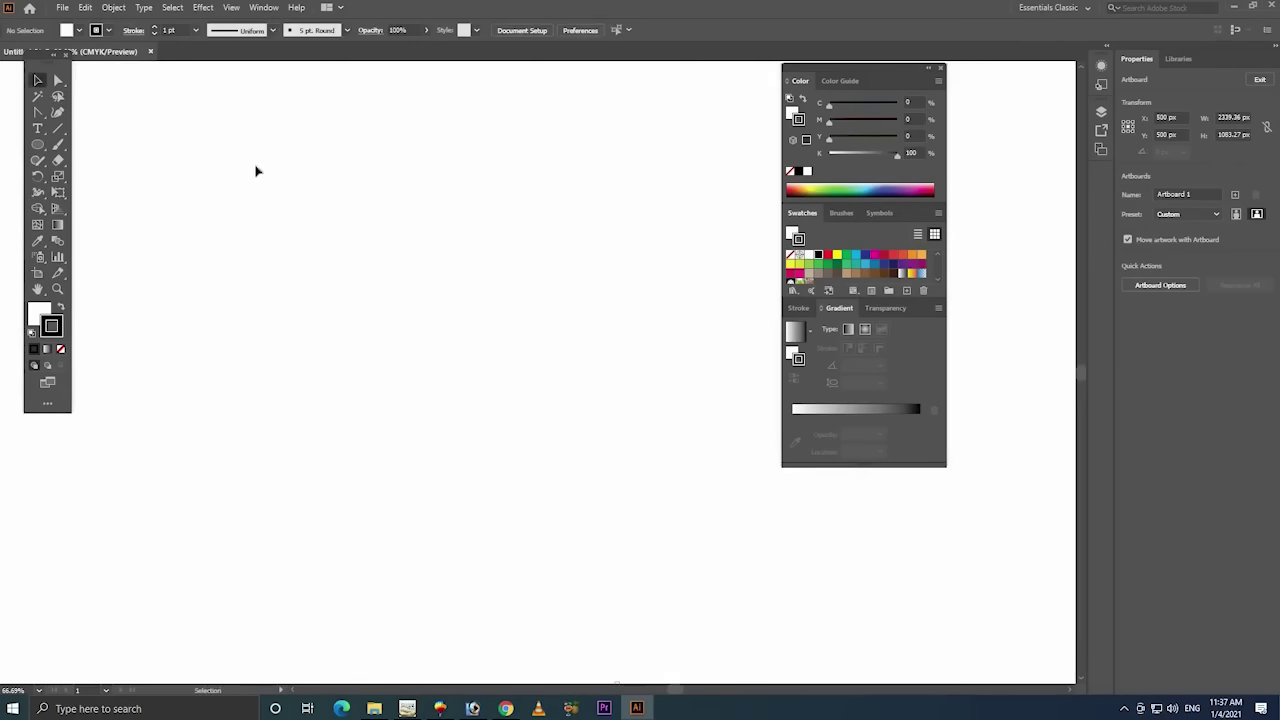
{"action": "left_click", "coordinate": [231, 10]}
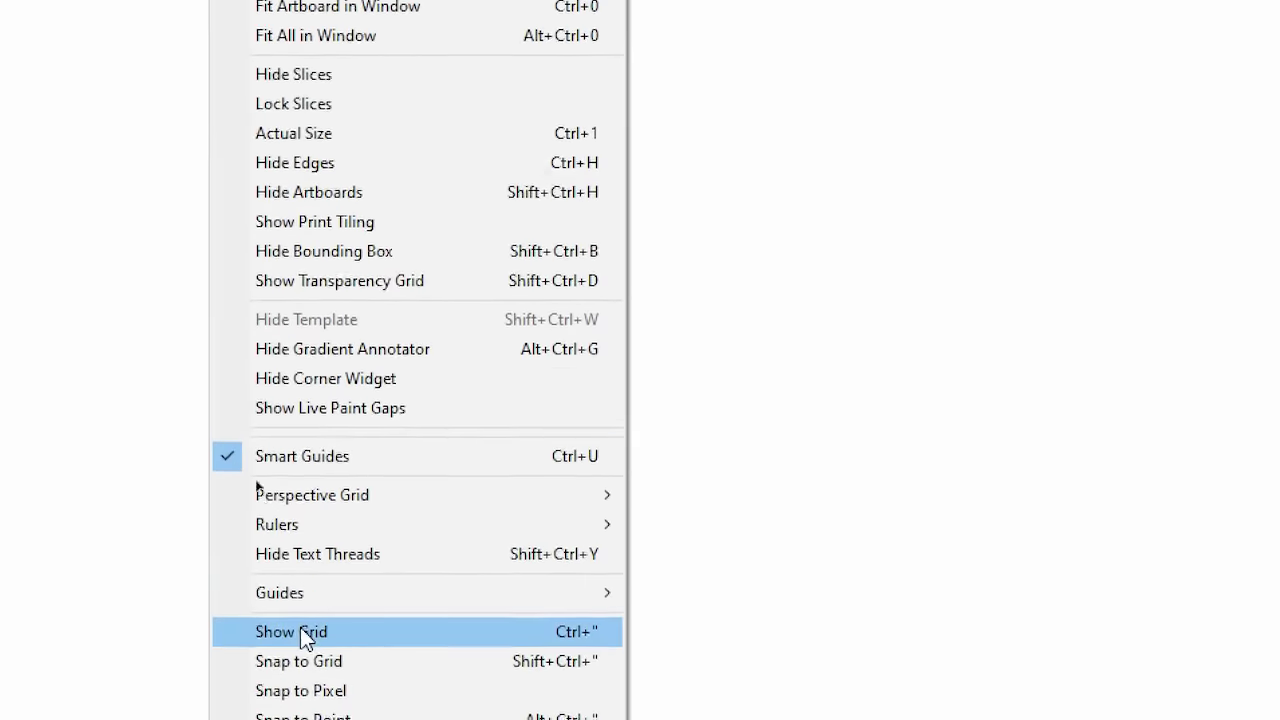
{"action": "left_click", "coordinate": [303, 706]}
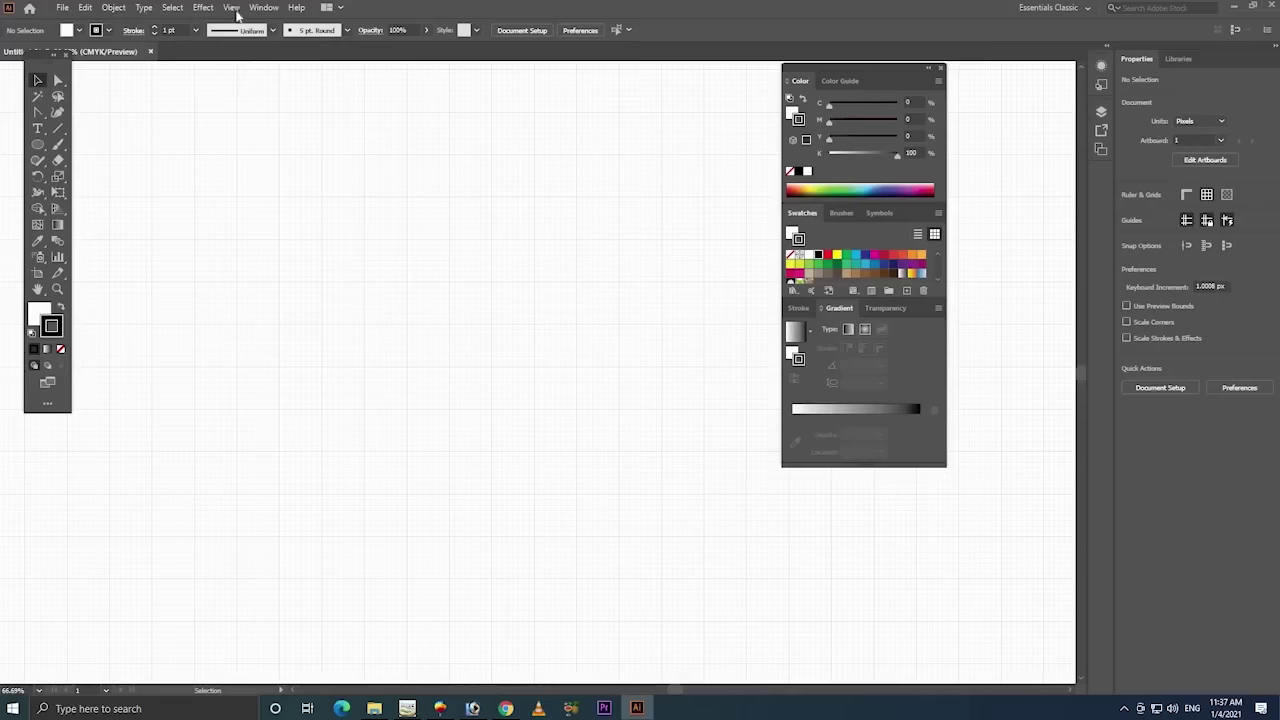
{"action": "left_click", "coordinate": [231, 8]}
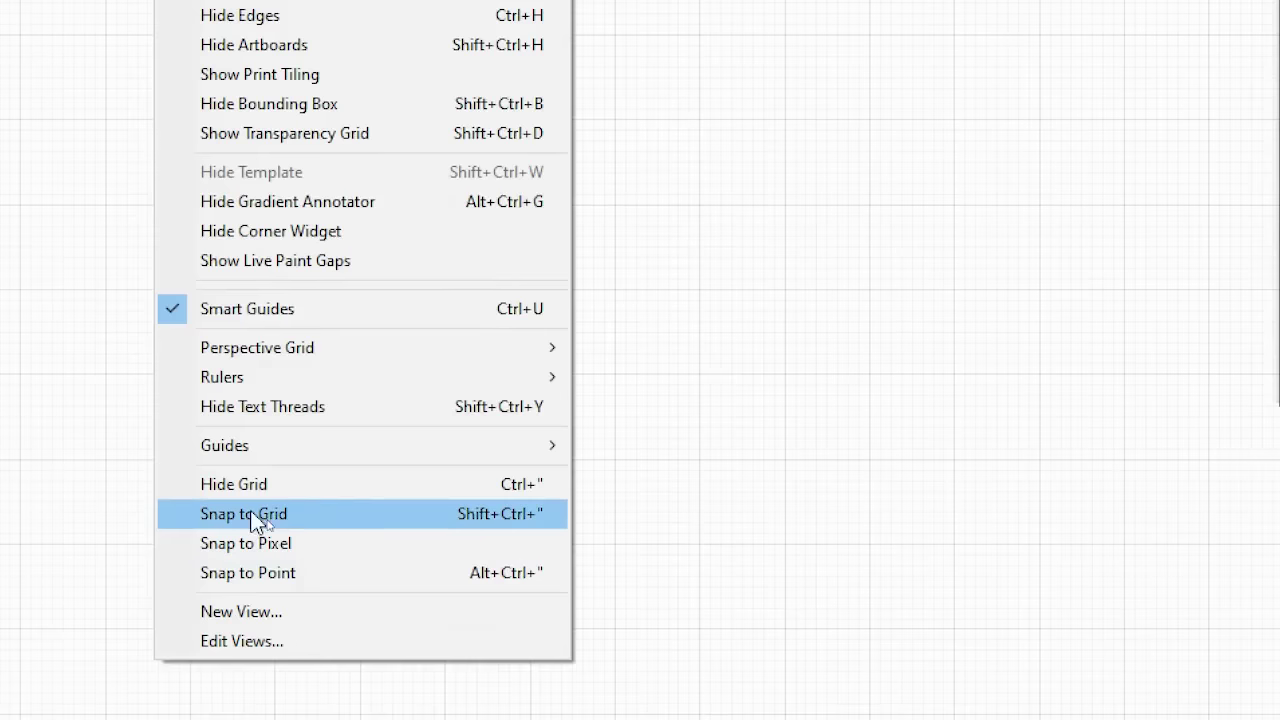
{"action": "left_click", "coordinate": [311, 535]}
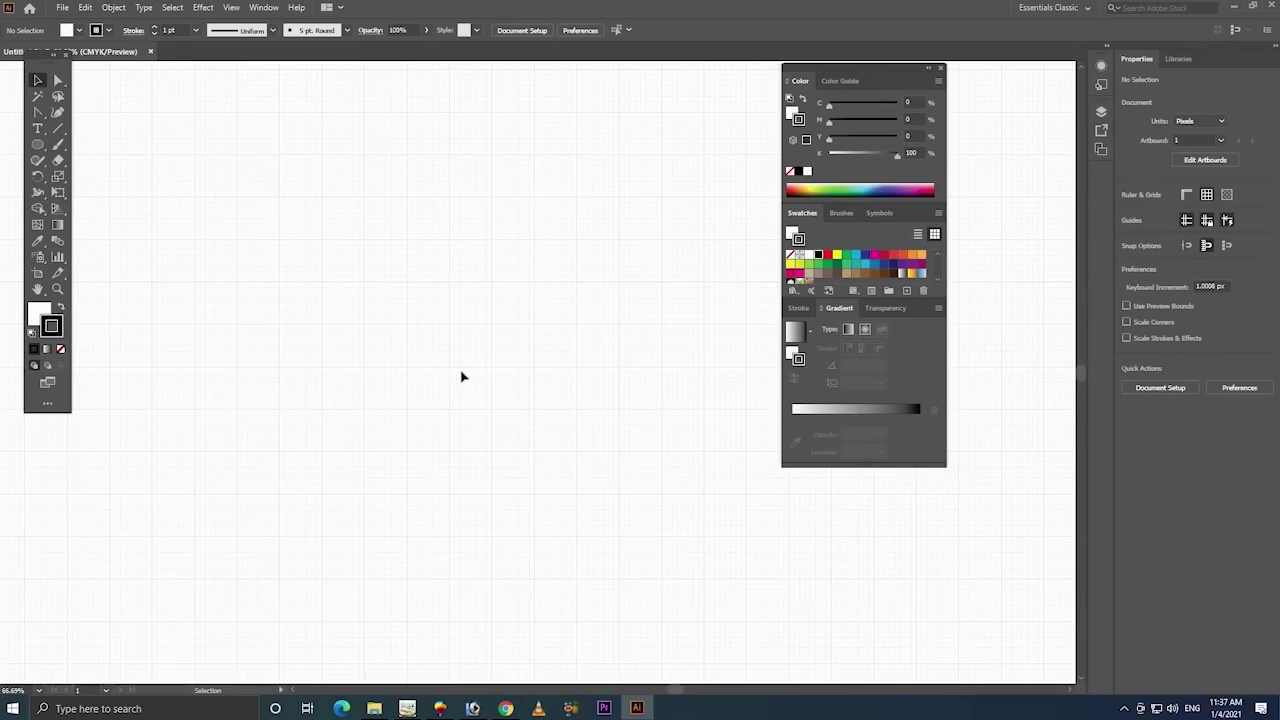
- Set the fill colour to None
{"action": "left_click", "coordinate": [40, 313]}
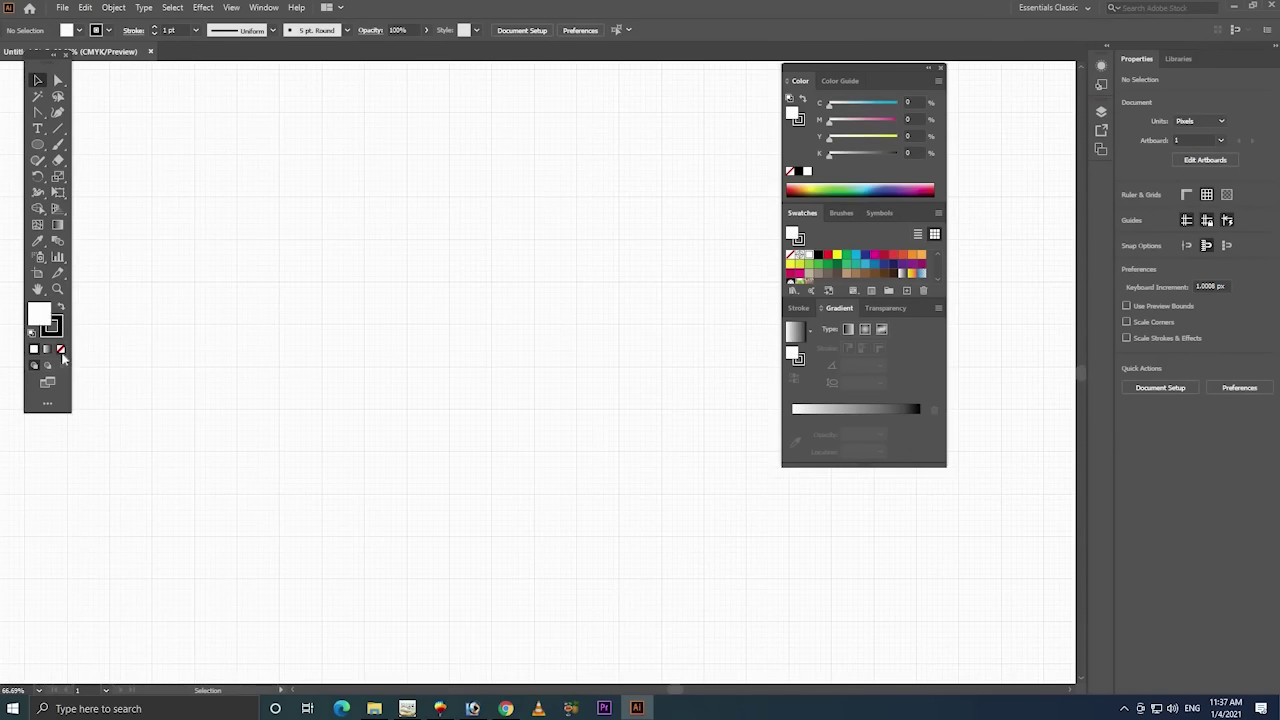
{"action": "left_click", "coordinate": [60, 350]}
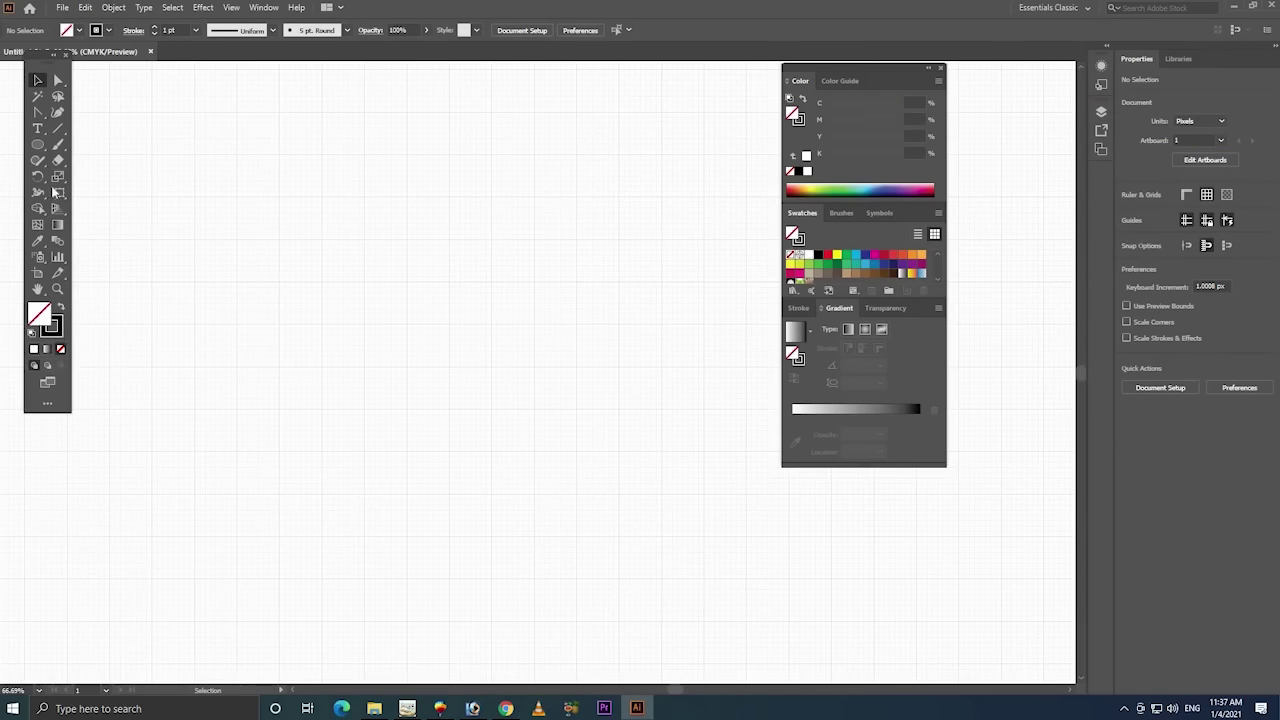
{"action": "left_click", "coordinate": [39, 145]}
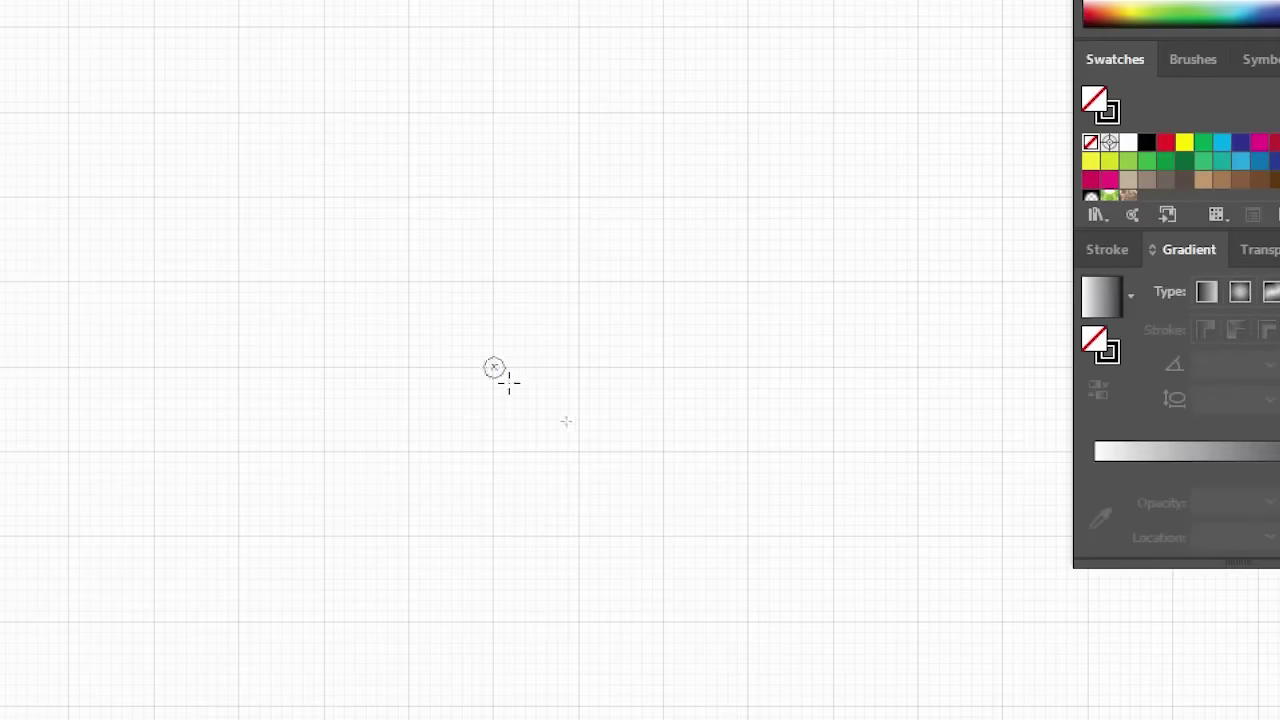
- Draw an unfilled 576 px circle and move it to the left side
{"action": "left_click_drag", "start_coordinate": [508, 382], "coordinate": [838, 601]}
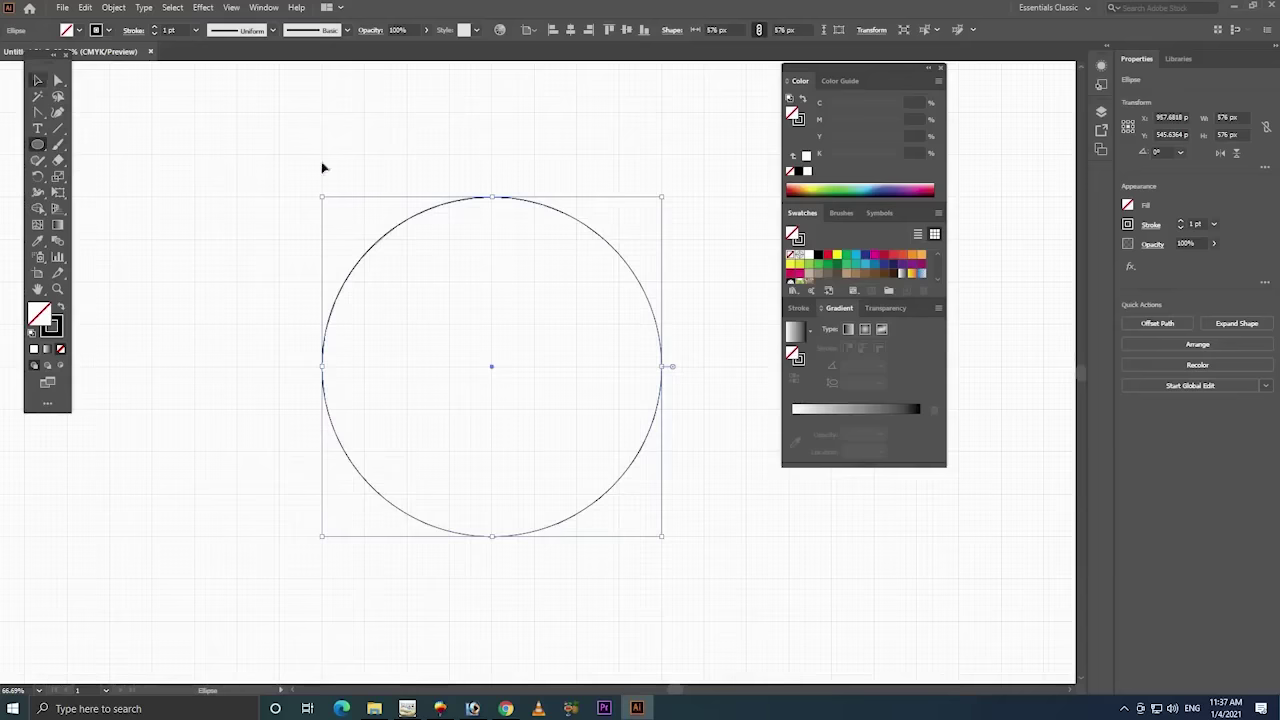
{"action": "key", "text": "v"}
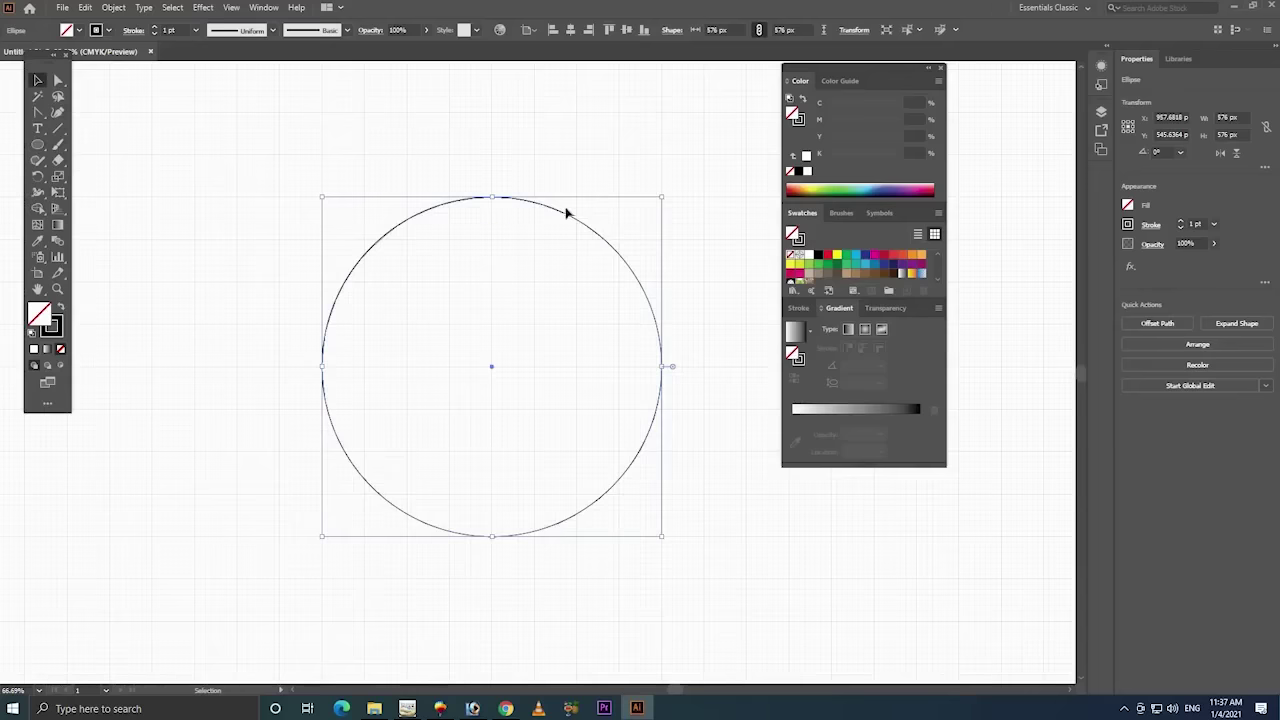
{"action": "left_click", "coordinate": [558, 214]}
{"action": "left_click_drag", "start_coordinate": [548, 212], "coordinate": [331, 212]}
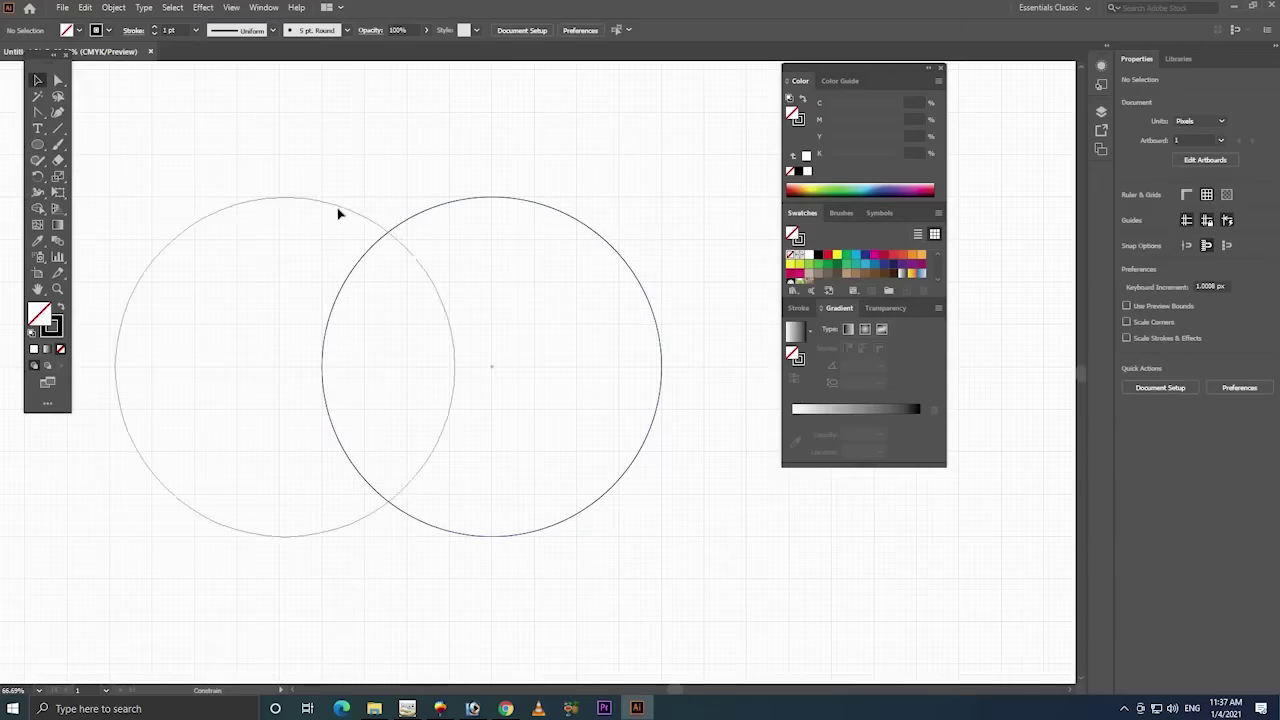
{"action": "left_click", "coordinate": [440, 192]}
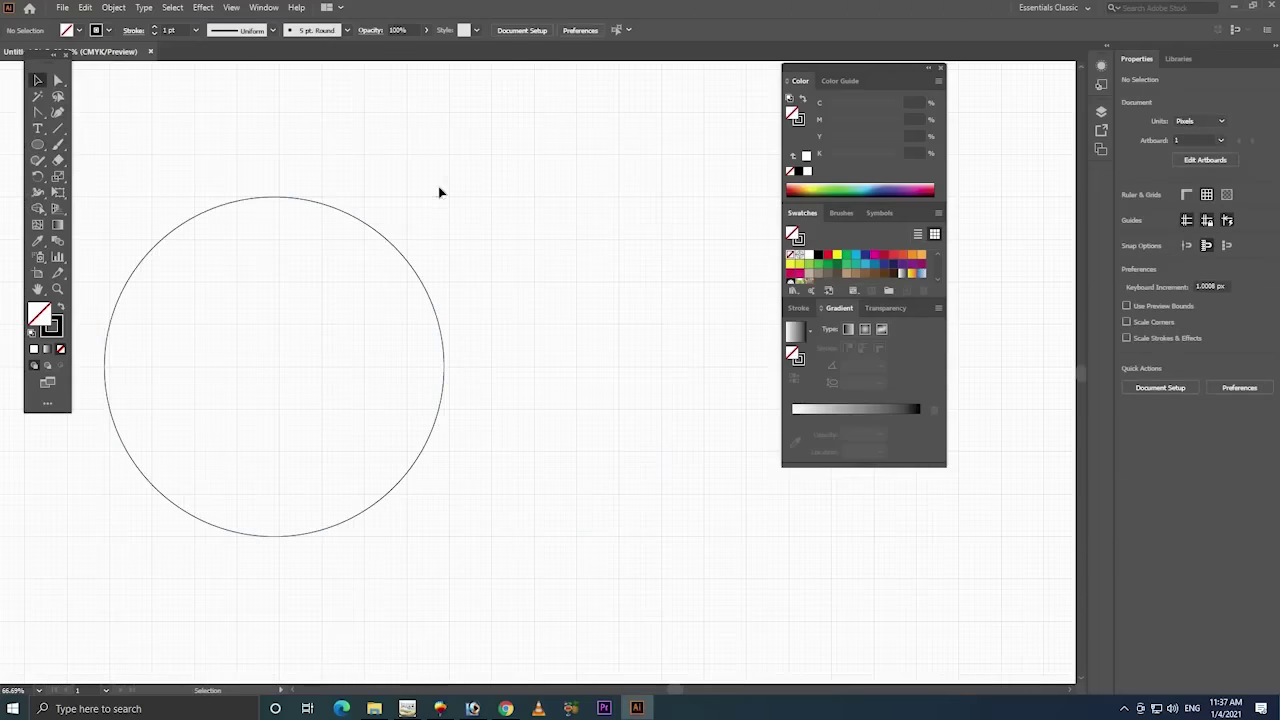
- Draw a tall 117 × 216 px ellipse beside the circle and zoom in on it
{"action": "left_click", "coordinate": [37, 145]}
{"action": "left_click_drag", "start_coordinate": [540, 155], "coordinate": [609, 280]}
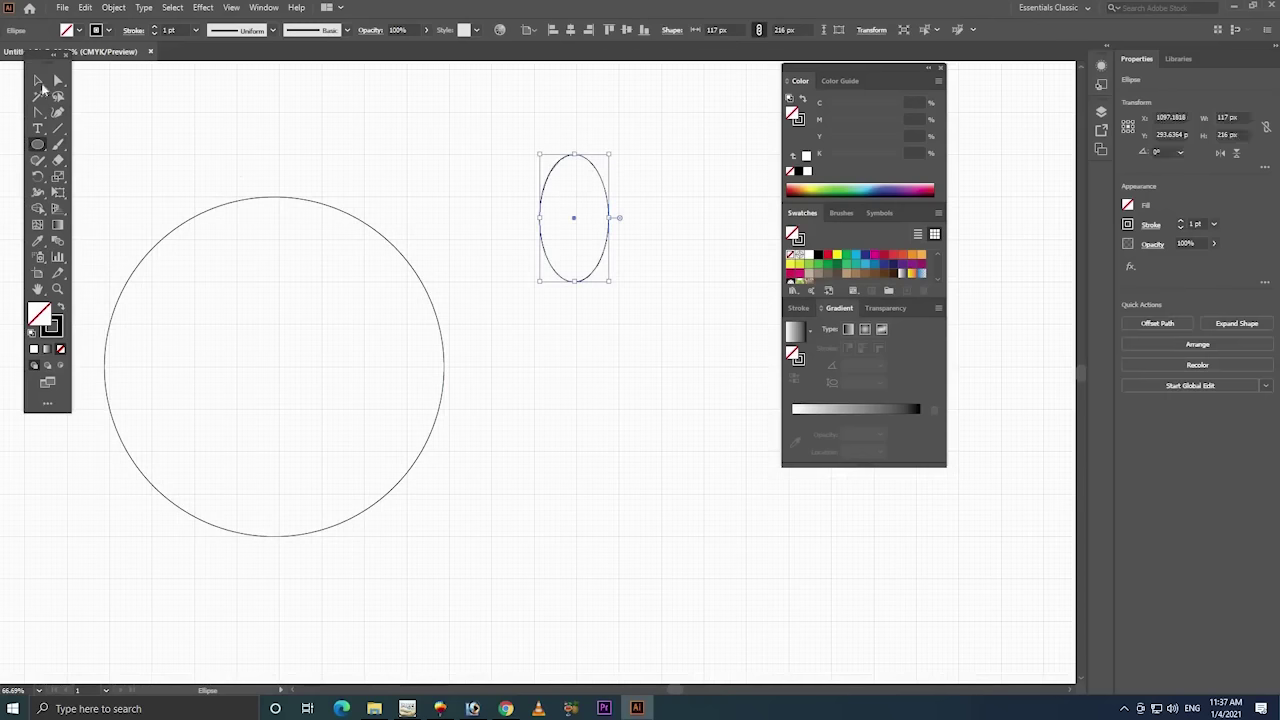
{"action": "key", "text": "v"}
{"action": "key", "text": "z"}
{"action": "left_click_drag", "start_coordinate": [744, 108], "coordinate": [512, 334]}
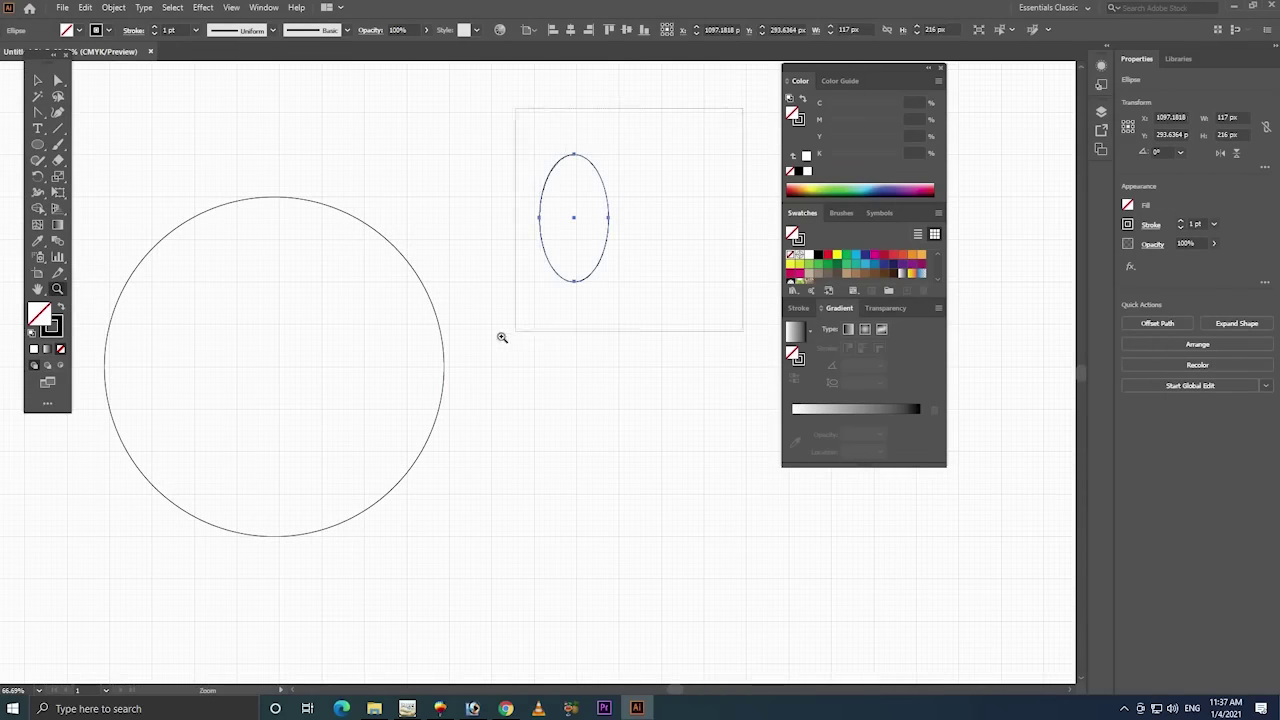
- Convert the ellipse's top and bottom anchors into sharp corner points
{"action": "key", "text": "v"}
{"action": "left_click", "coordinate": [197, 151]}
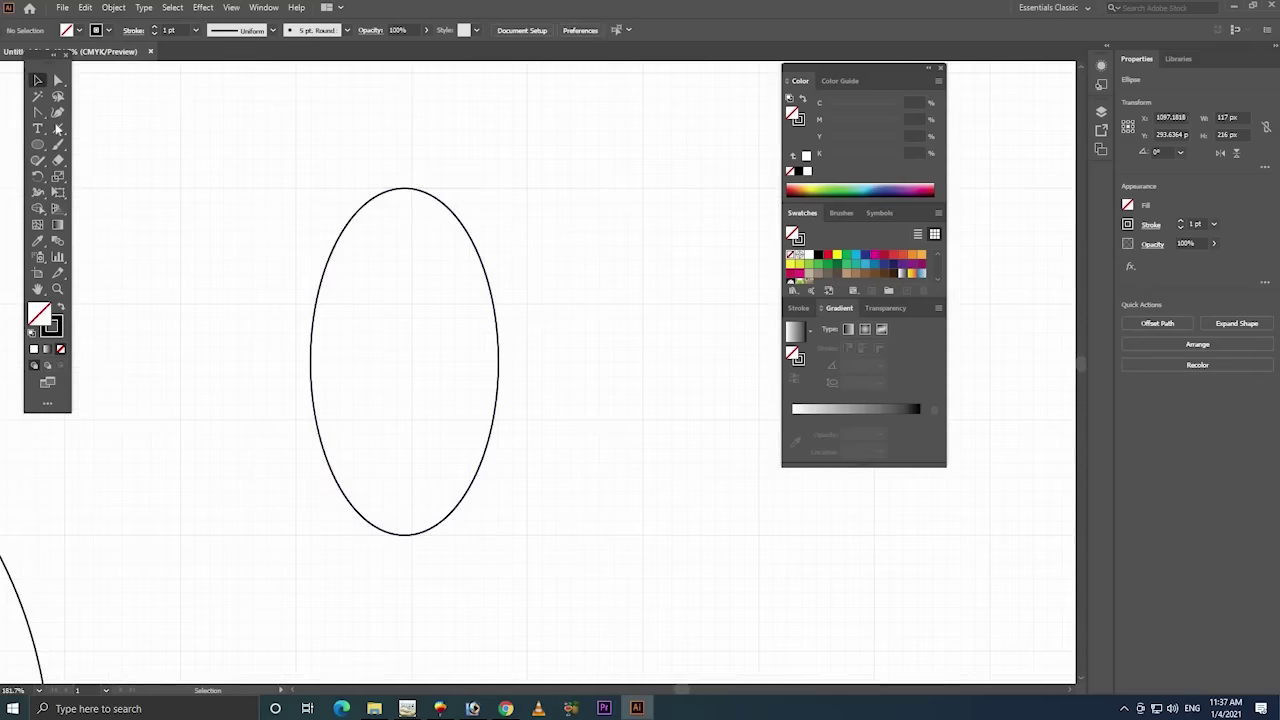
{"action": "key", "text": "shift+c"}
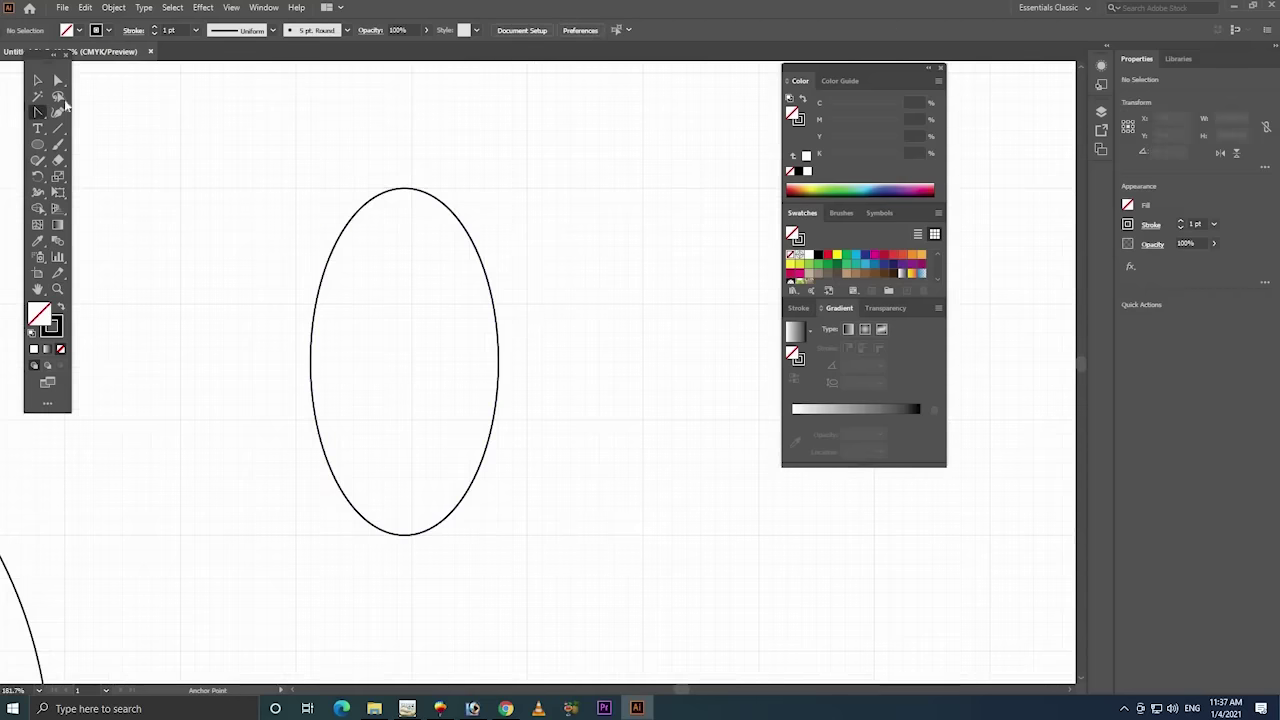
{"action": "left_click", "coordinate": [37, 82]}
{"action": "left_click", "coordinate": [338, 237]}
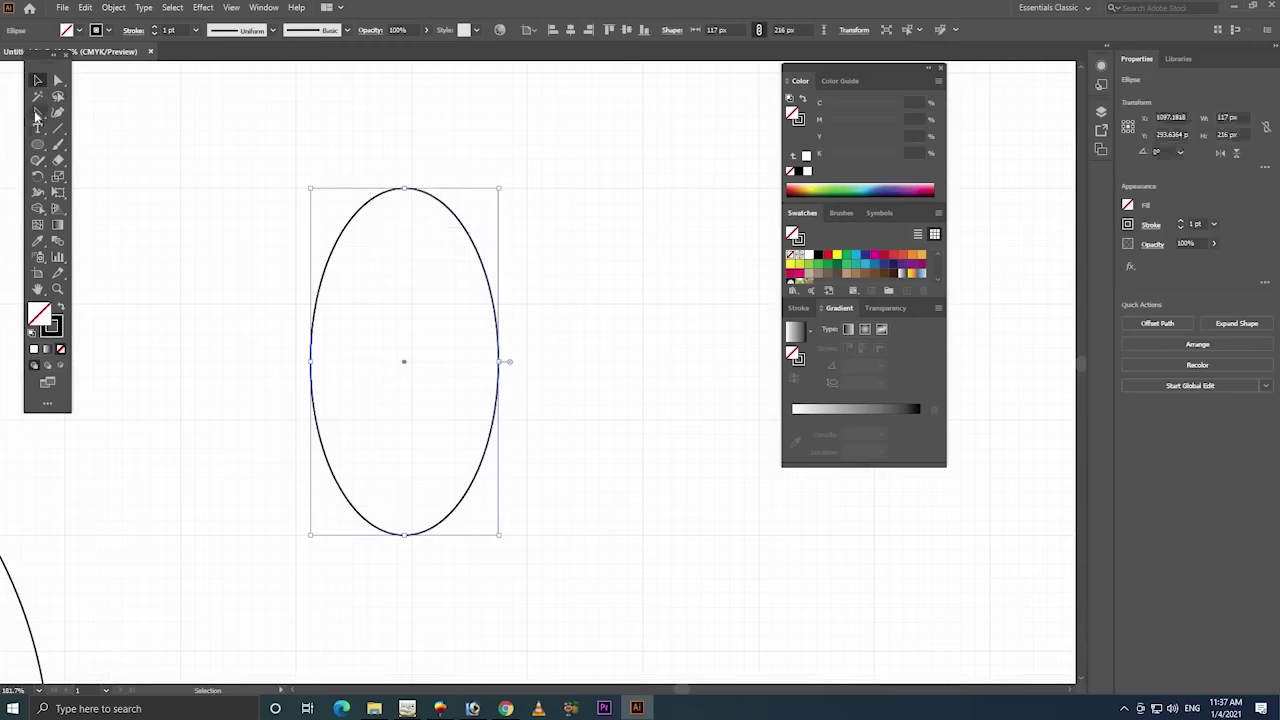
{"action": "left_click", "coordinate": [37, 114]}
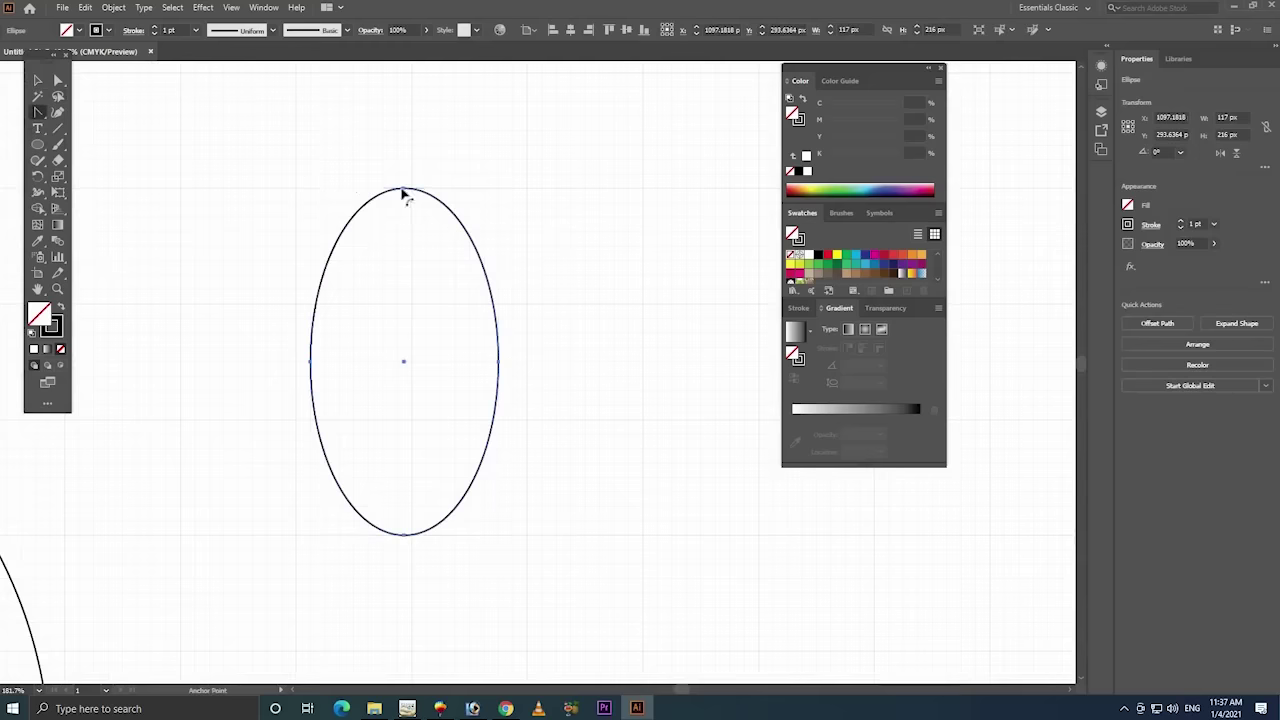
{"action": "left_click", "coordinate": [405, 191]}
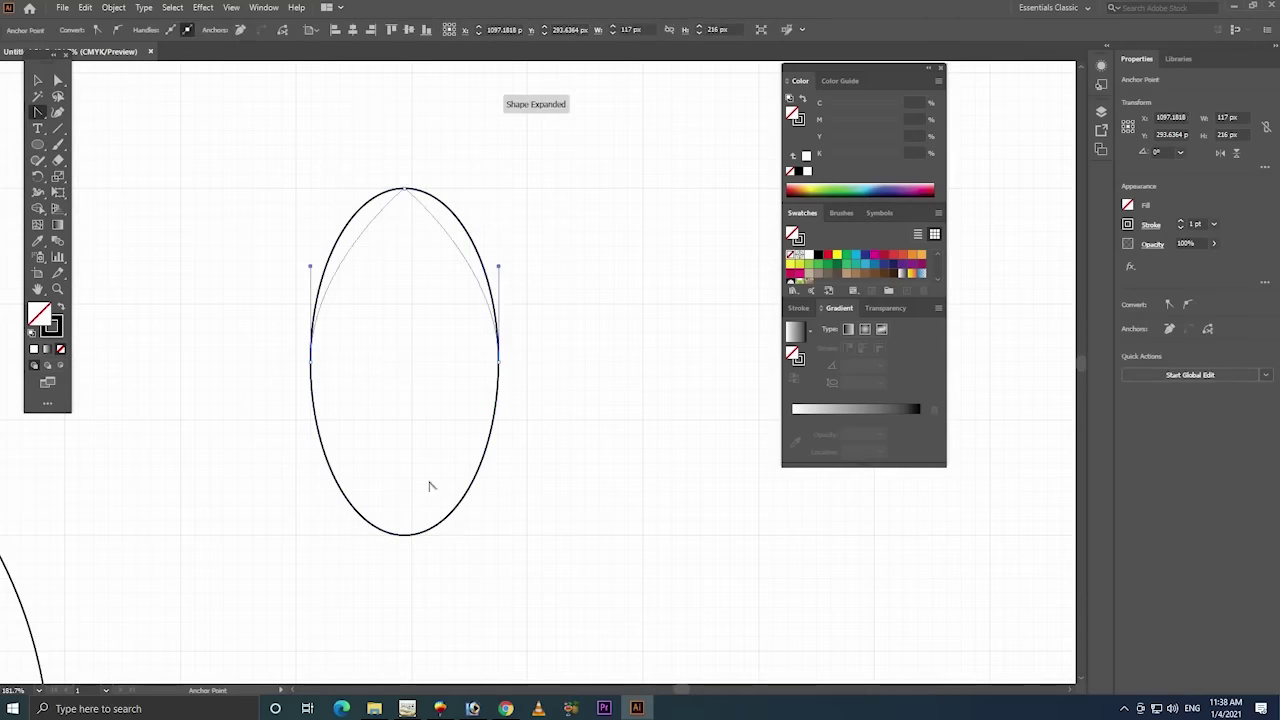
{"action": "left_click", "coordinate": [405, 535]}
- Nudge the ellipse's side anchors upward to form a pointed-bottom teardrop
{"action": "left_click", "coordinate": [37, 81]}
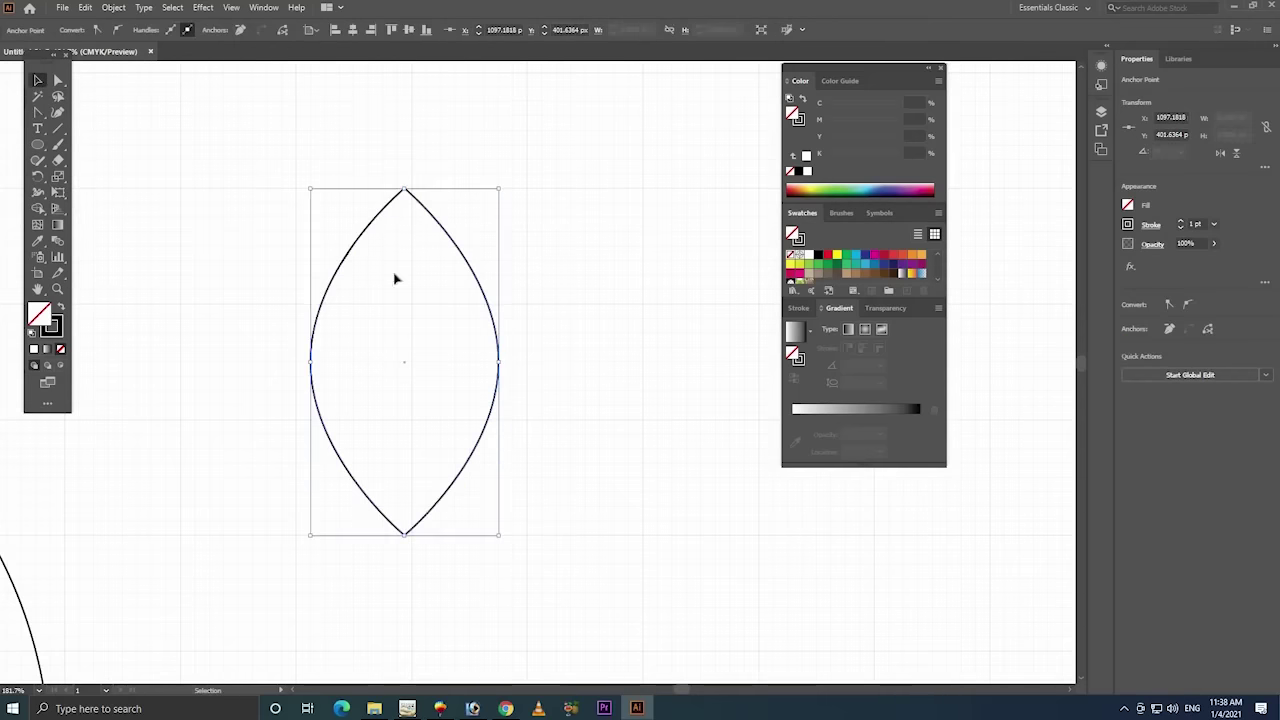
{"action": "left_click", "coordinate": [118, 134]}
{"action": "left_click", "coordinate": [57, 80]}
{"action": "mouse_move", "coordinate": [586, 304]}
{"action": "left_mouse_down"}
{"action": "mouse_move", "coordinate": [518, 395]}
{"action": "mouse_move", "coordinate": [500, 290]}
{"action": "left_mouse_up"}
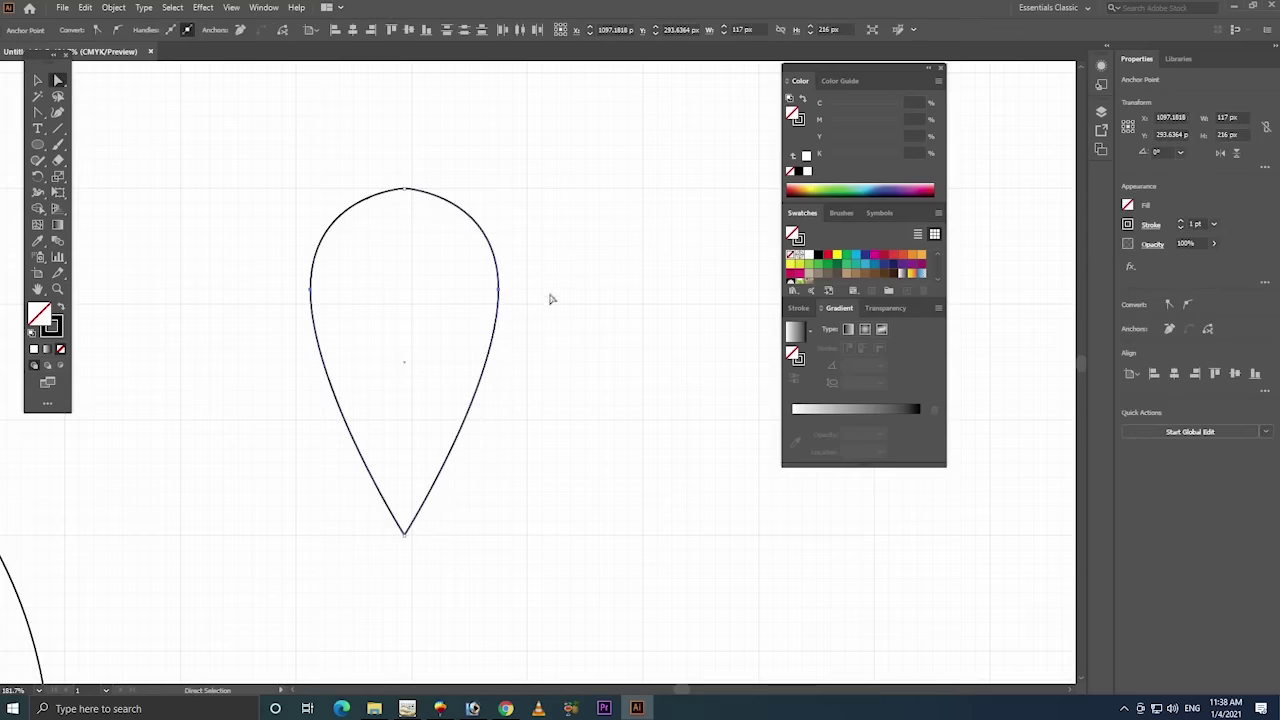
{"action": "key", "text": "shift+Up"}
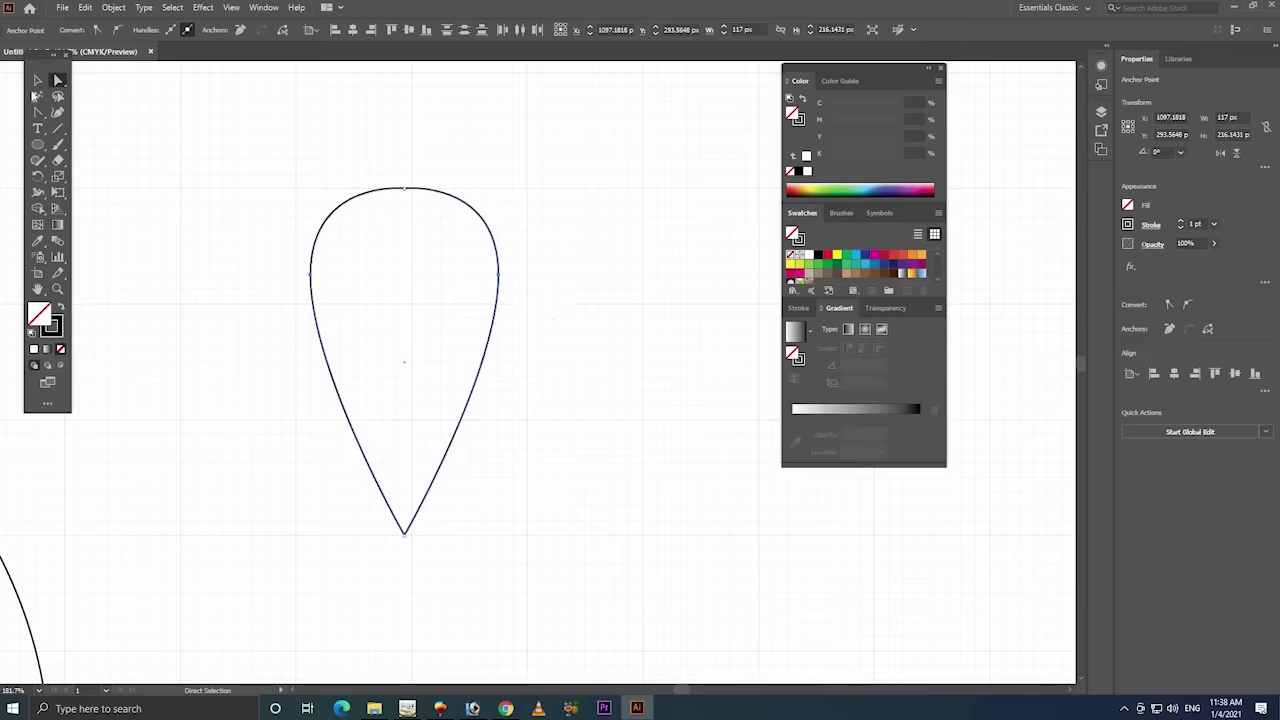
{"action": "left_click", "coordinate": [38, 80]}
- Give the teardrop a radial white-to-44% grey gradient with no stroke
{"action": "left_click", "coordinate": [874, 424]}
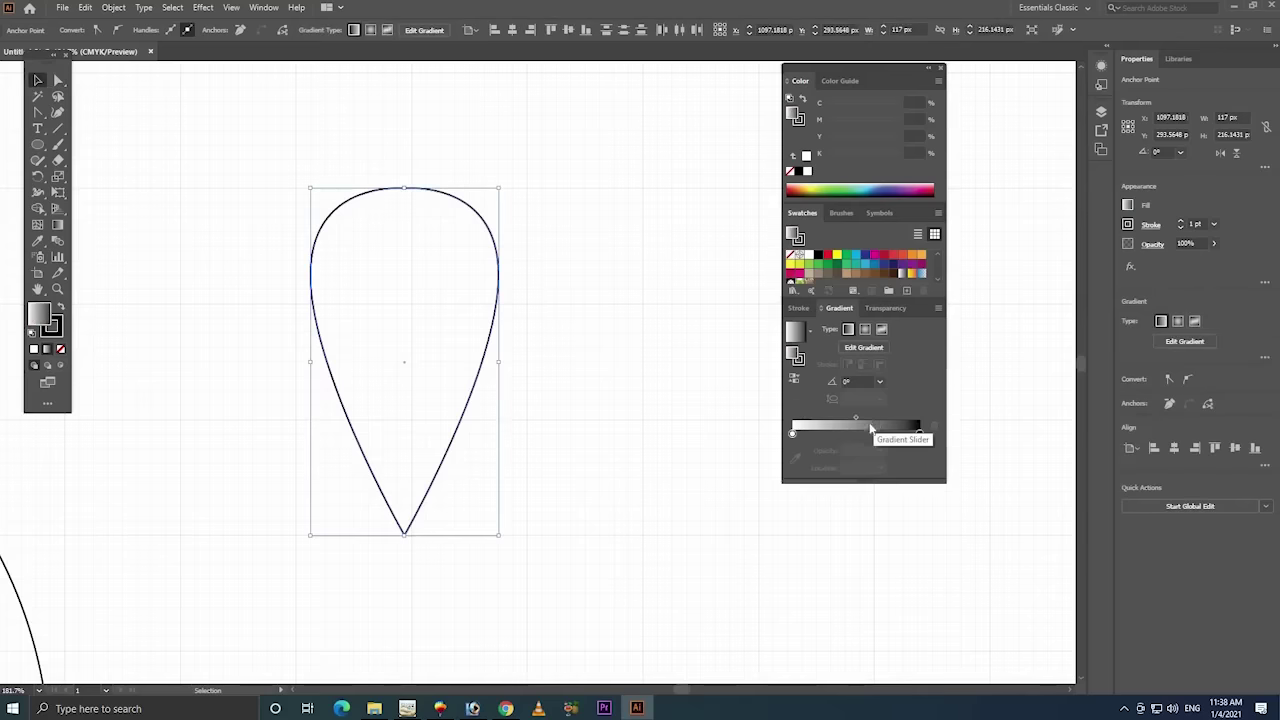
{"action": "left_click", "coordinate": [865, 329]}
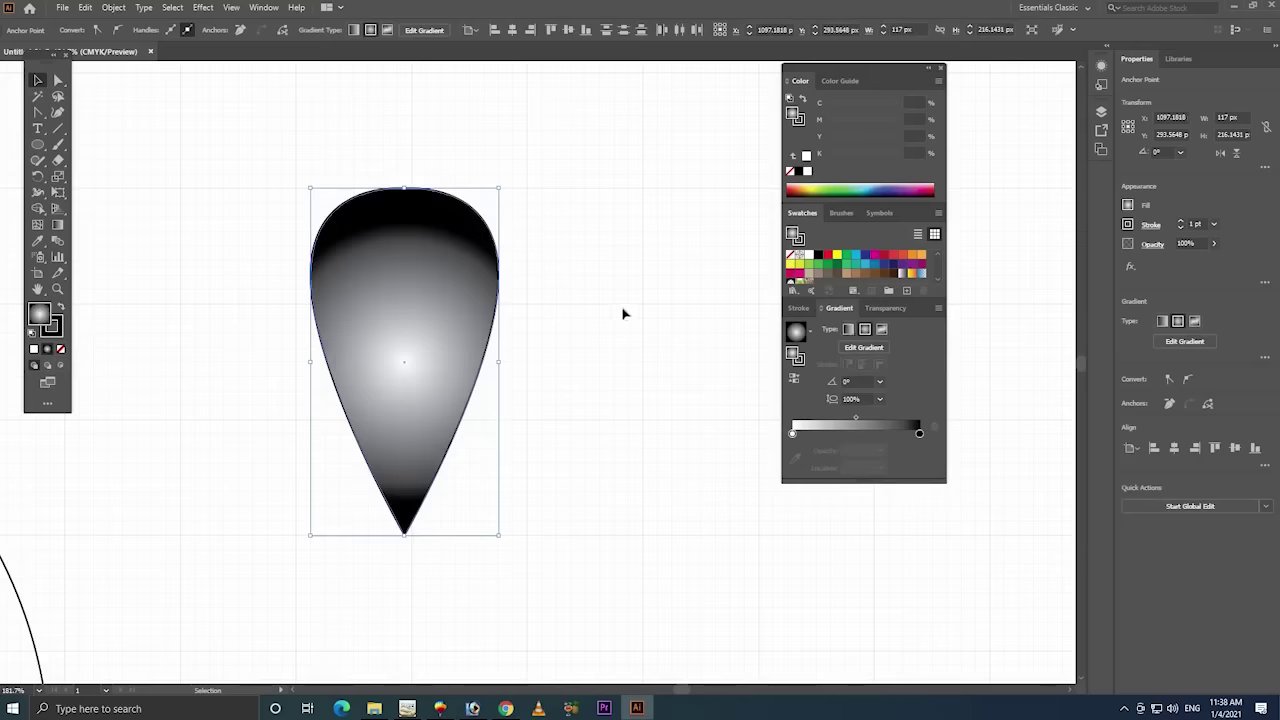
{"action": "left_click", "coordinate": [60, 348]}
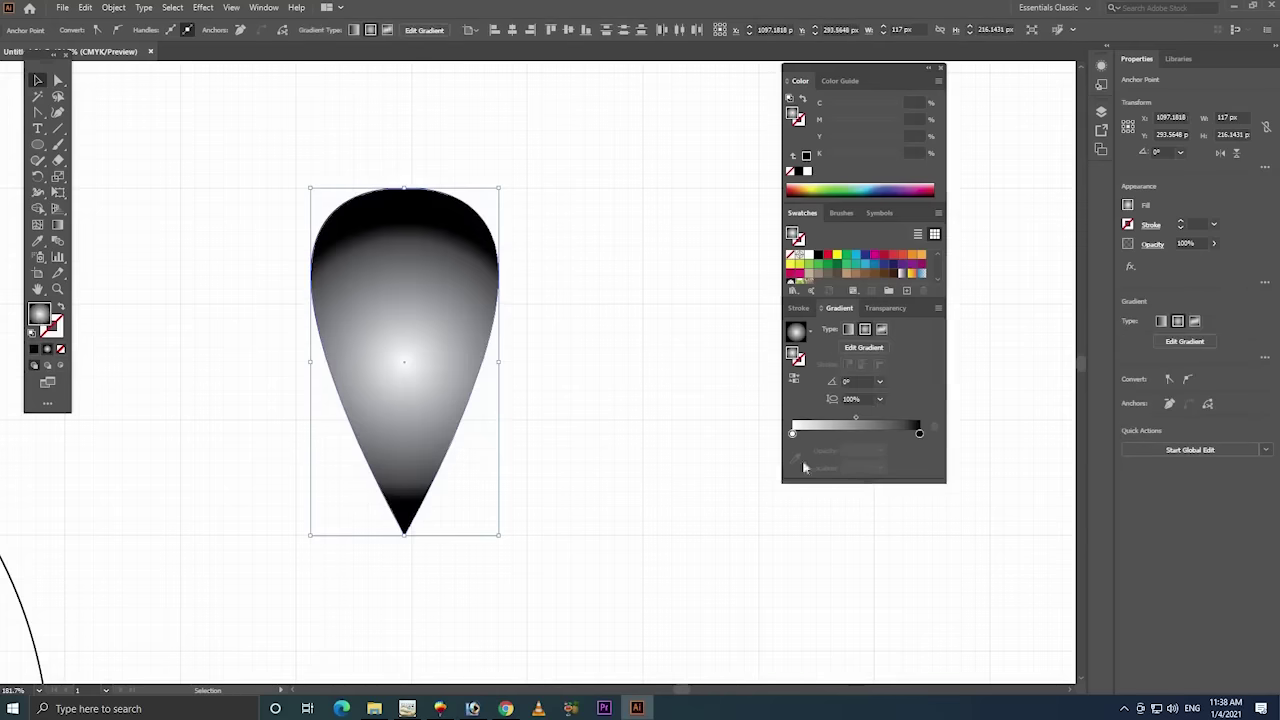
{"action": "left_click", "coordinate": [919, 433]}
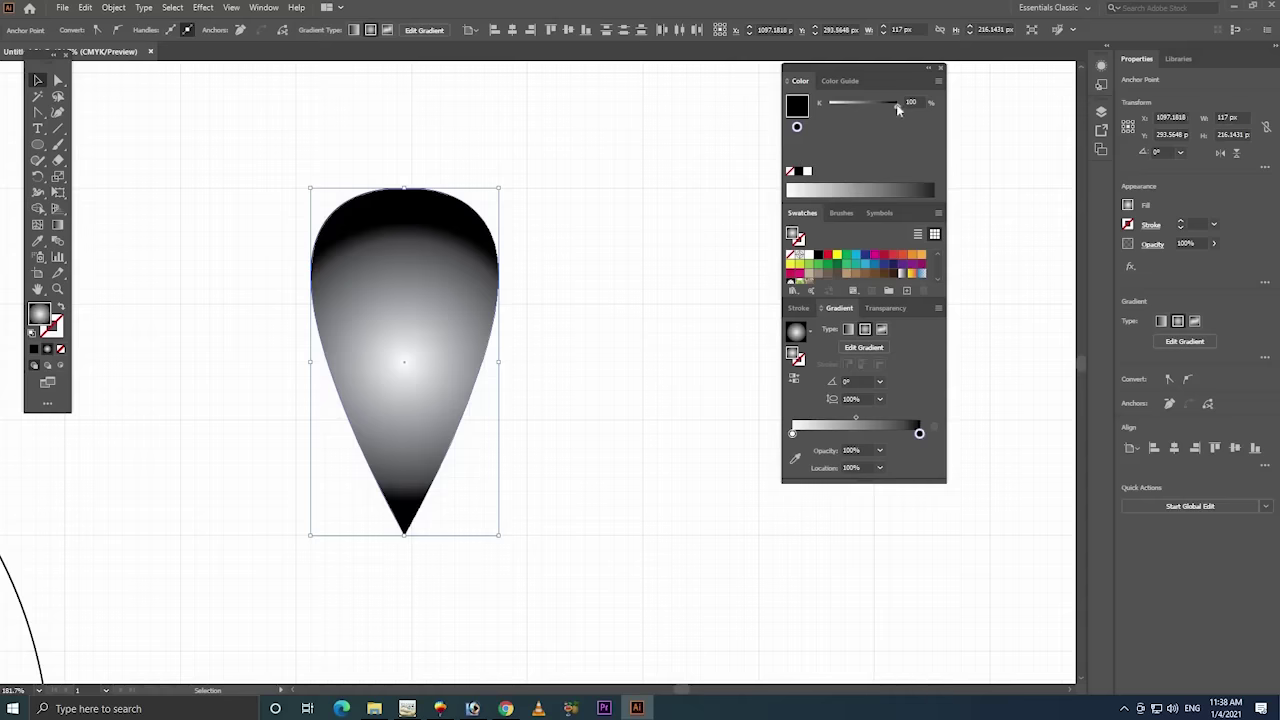
{"action": "left_click_drag", "start_coordinate": [898, 104], "coordinate": [858, 104]}
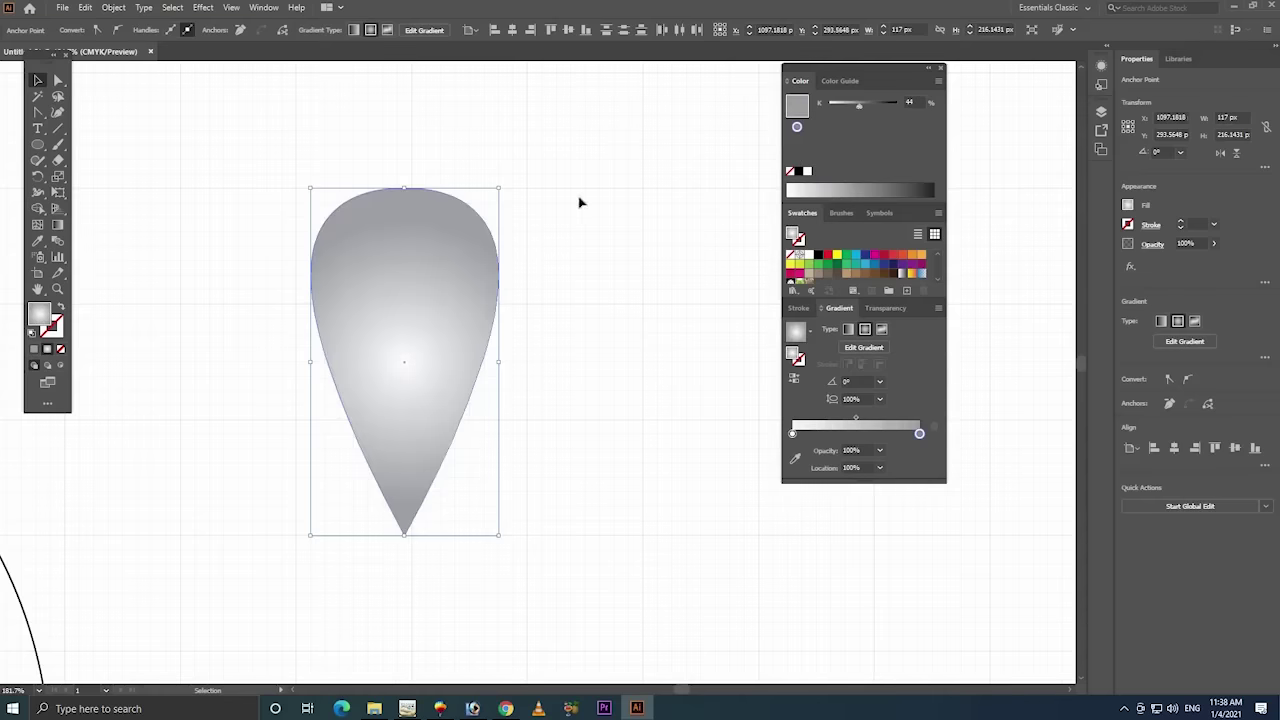
{"action": "left_click", "coordinate": [226, 117]}
{"action": "key", "text": "ctrl+a"}
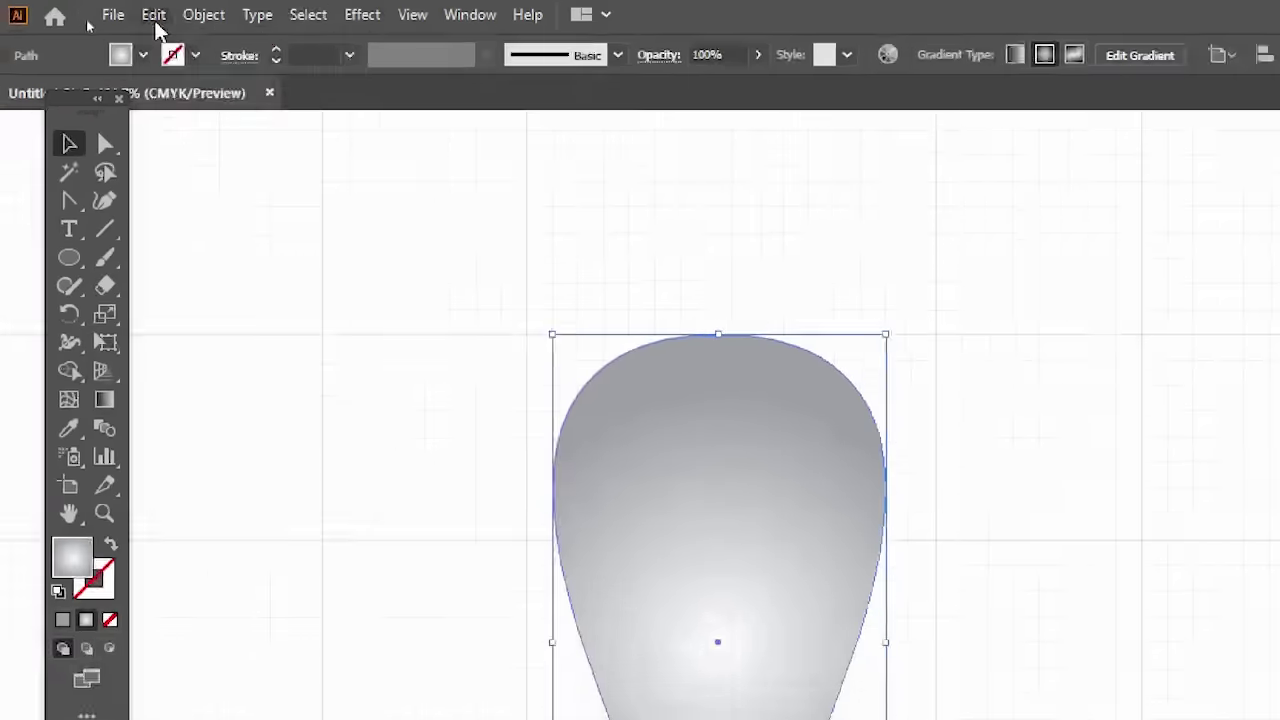
- Paste a copy of the teardrop in place and shrink it to about 78 × 144 px
{"action": "left_click", "coordinate": [86, 8]}
{"action": "left_click", "coordinate": [100, 70]}
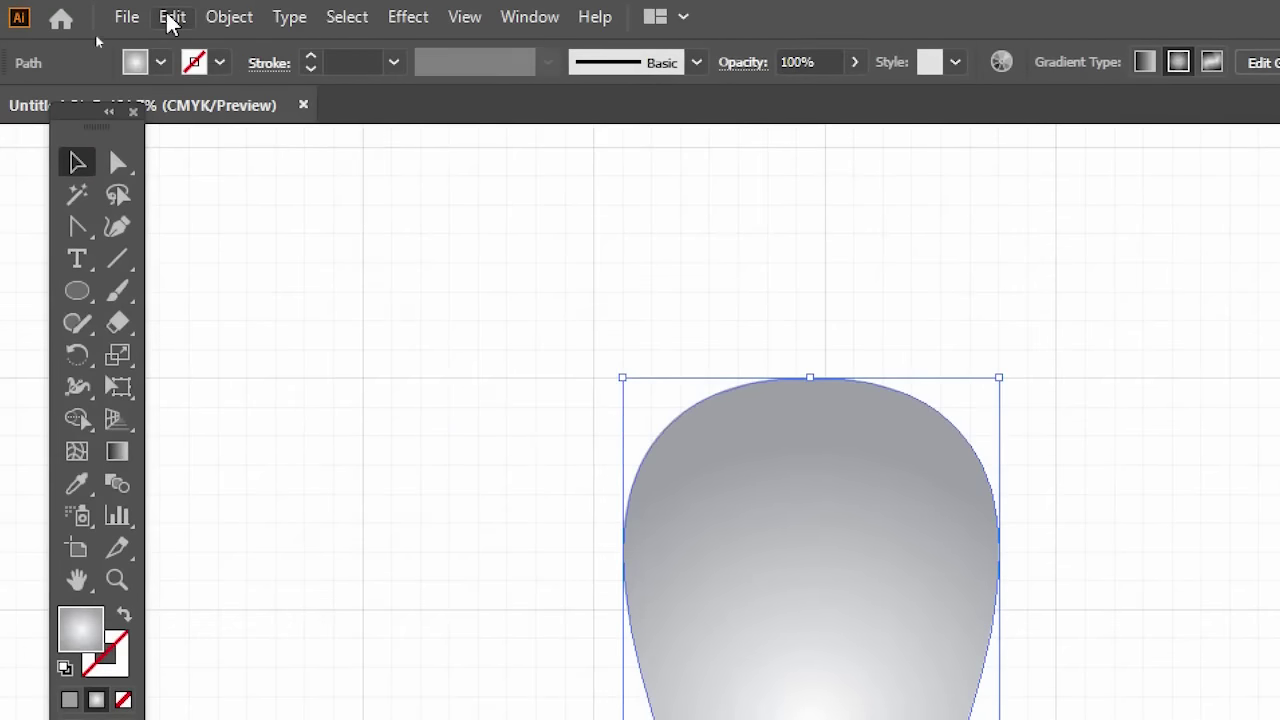
{"action": "left_click", "coordinate": [167, 17]}
{"action": "left_click", "coordinate": [245, 266]}
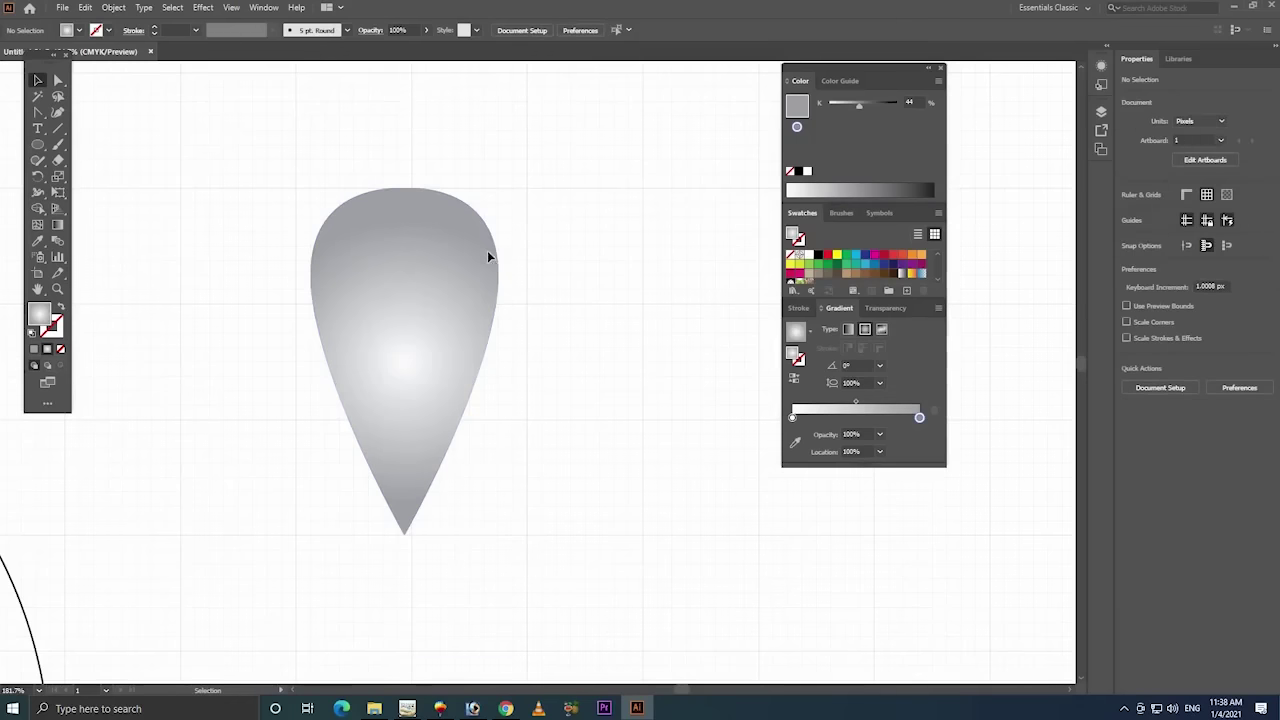
{"action": "left_click", "coordinate": [487, 250]}
{"action": "left_click_drag", "start_coordinate": [496, 204], "coordinate": [468, 245]}
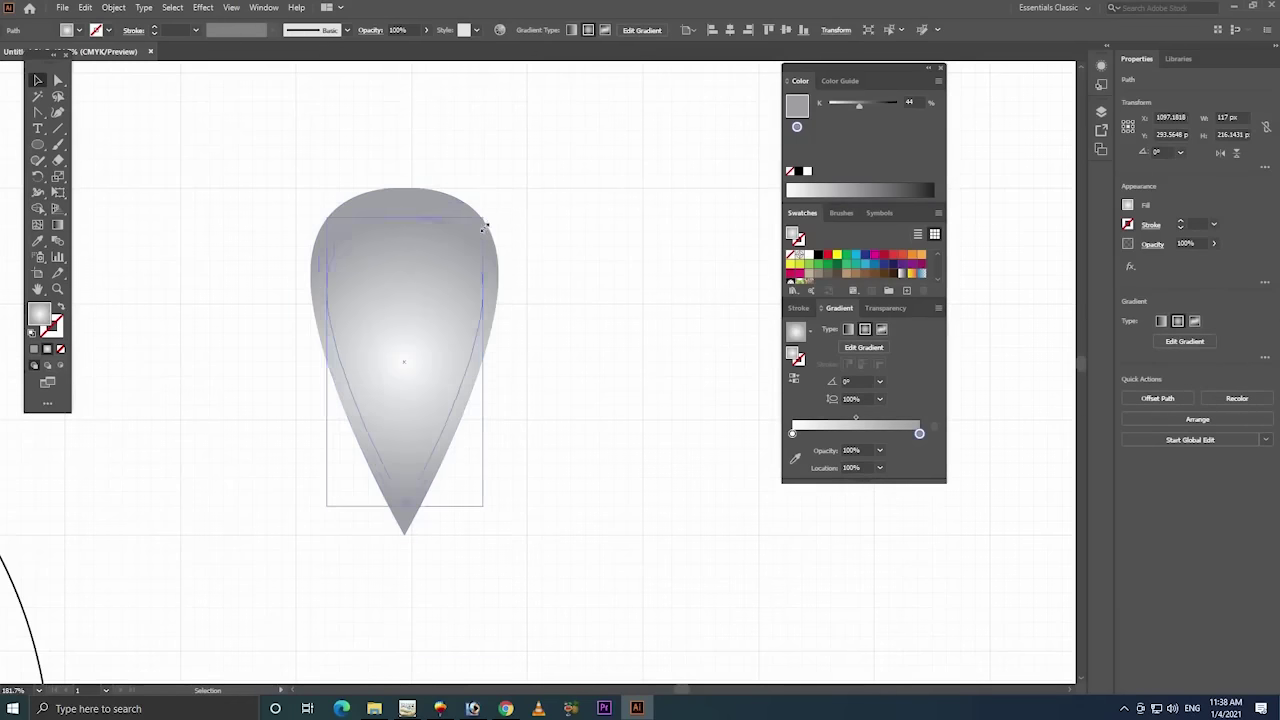
- Lower the smaller teardrop toward the tip, then select the outer teardrop's gradient
{"action": "left_click", "coordinate": [594, 309]}
{"action": "left_click_drag", "start_coordinate": [438, 321], "coordinate": [443, 367]}
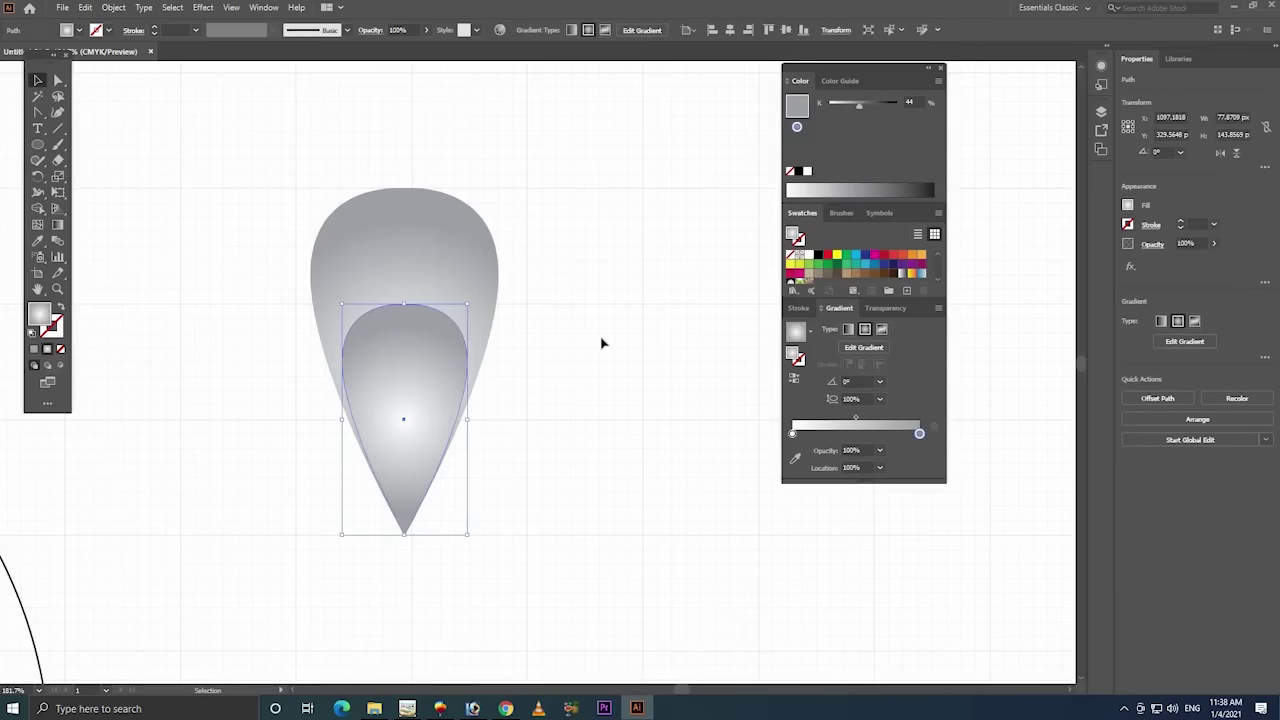
{"action": "key", "text": "ctrl+shift+a"}
{"action": "left_click", "coordinate": [462, 276]}
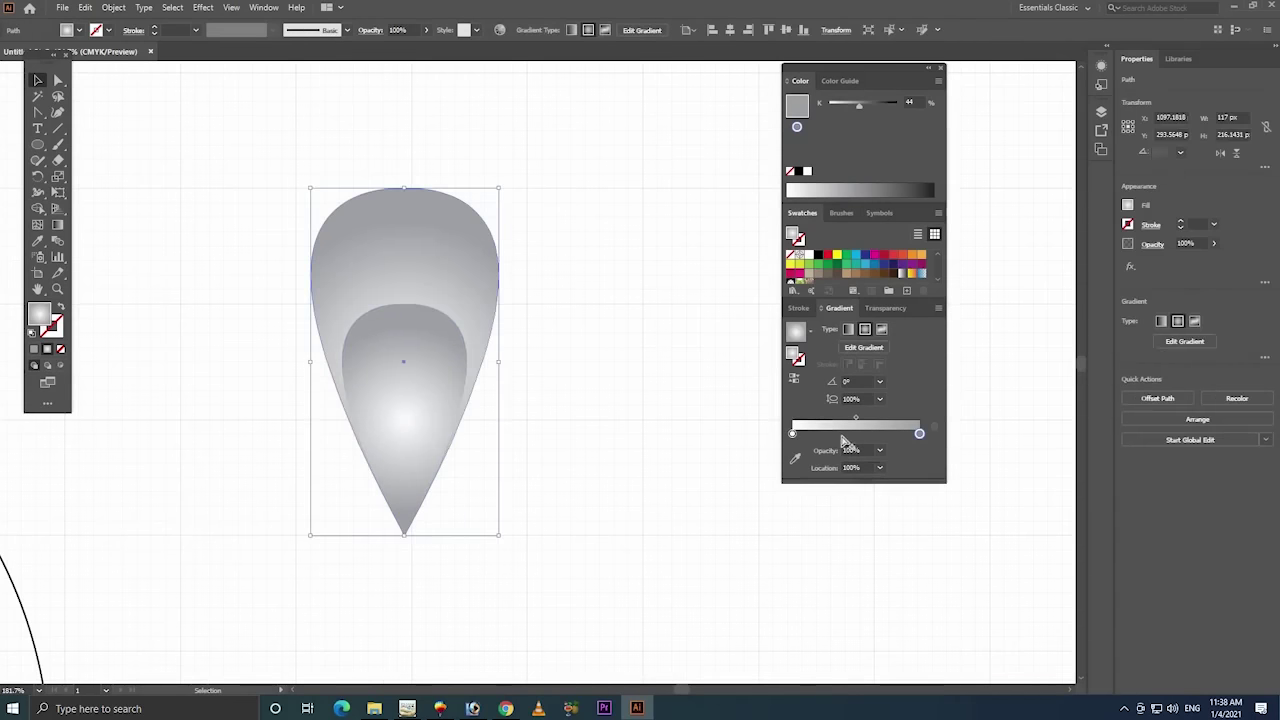
{"action": "left_click", "coordinate": [843, 434]}
- Set the outer teardrop's gradient to cyan in the centre and dark blue at the edge
{"action": "left_click_drag", "start_coordinate": [843, 434], "coordinate": [843, 472]}
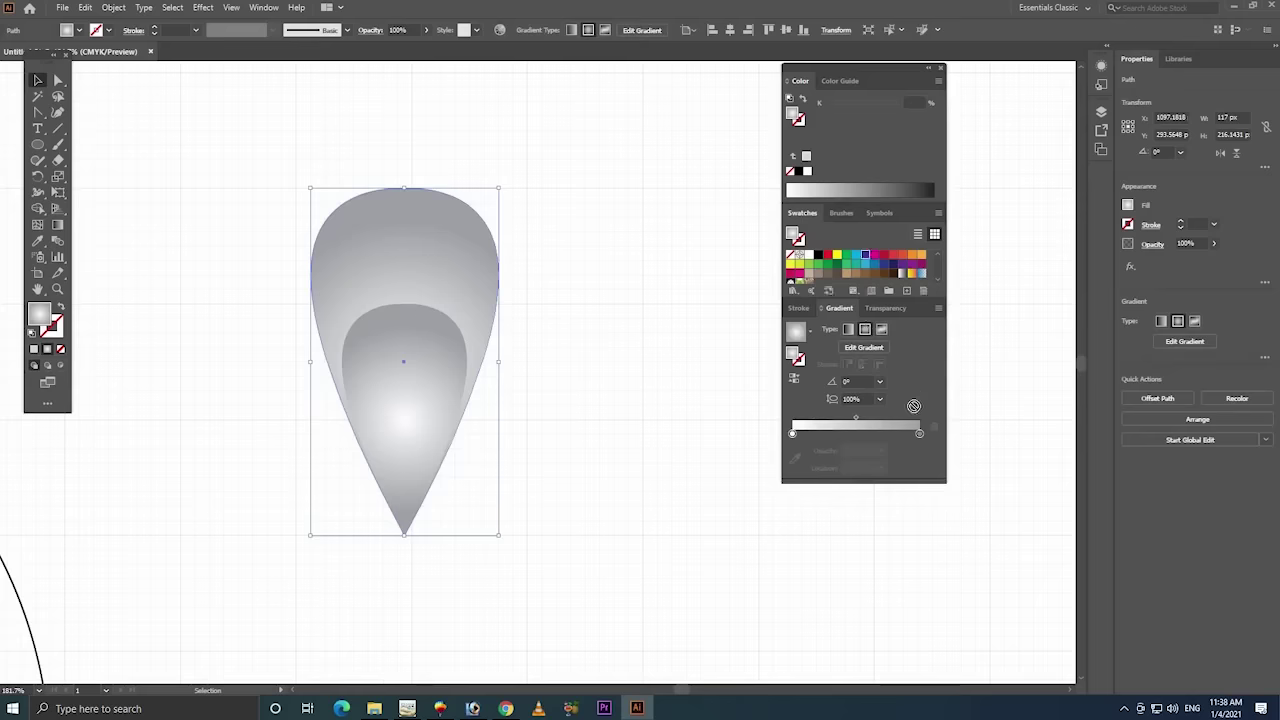
{"action": "left_click_drag", "start_coordinate": [920, 436], "coordinate": [917, 431]}
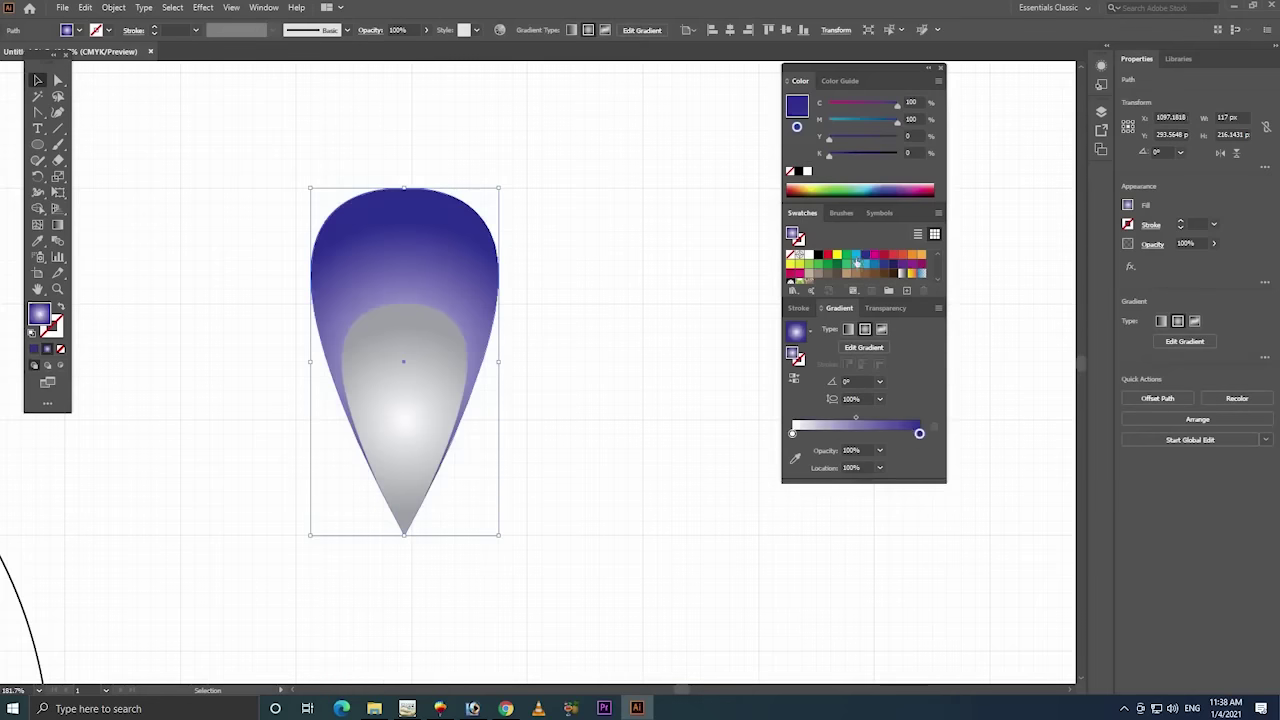
{"action": "left_click", "coordinate": [794, 433]}
{"action": "left_click_drag", "start_coordinate": [794, 436], "coordinate": [794, 434]}
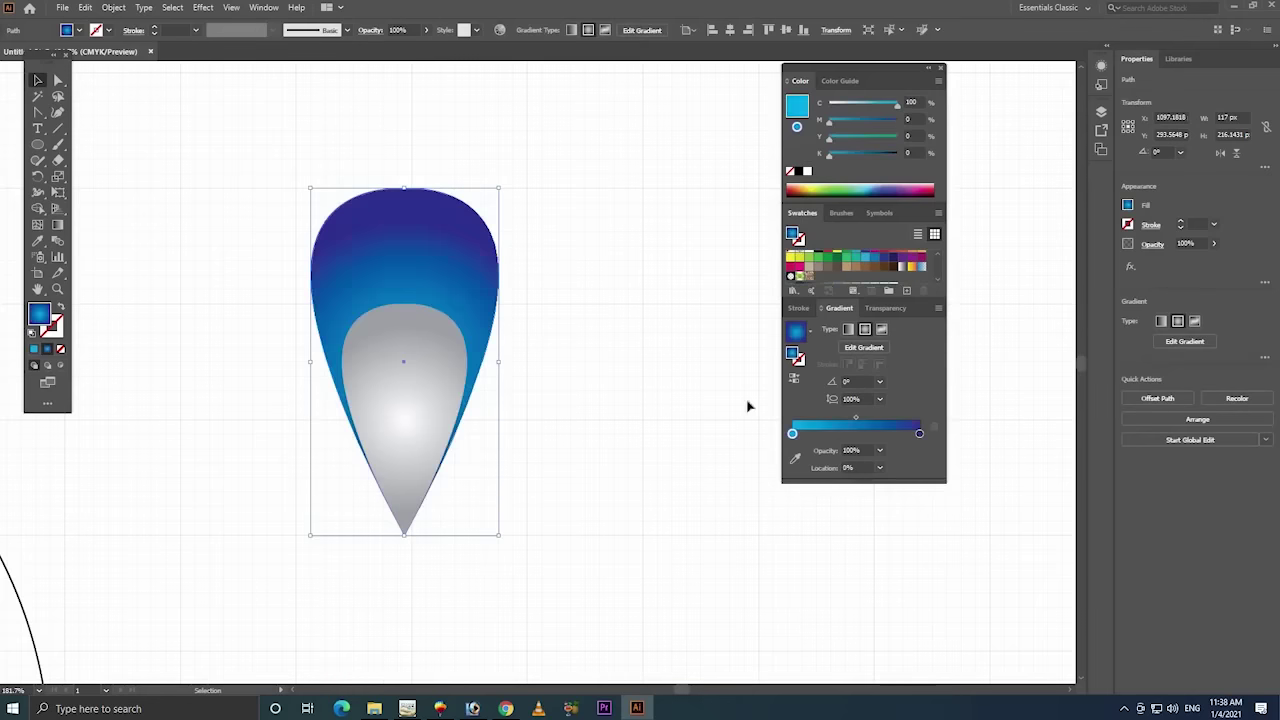
- Copy the blue gradient onto the inner teardrop with the Eyedropper, then select both teardrops
{"action": "left_click", "coordinate": [378, 366]}
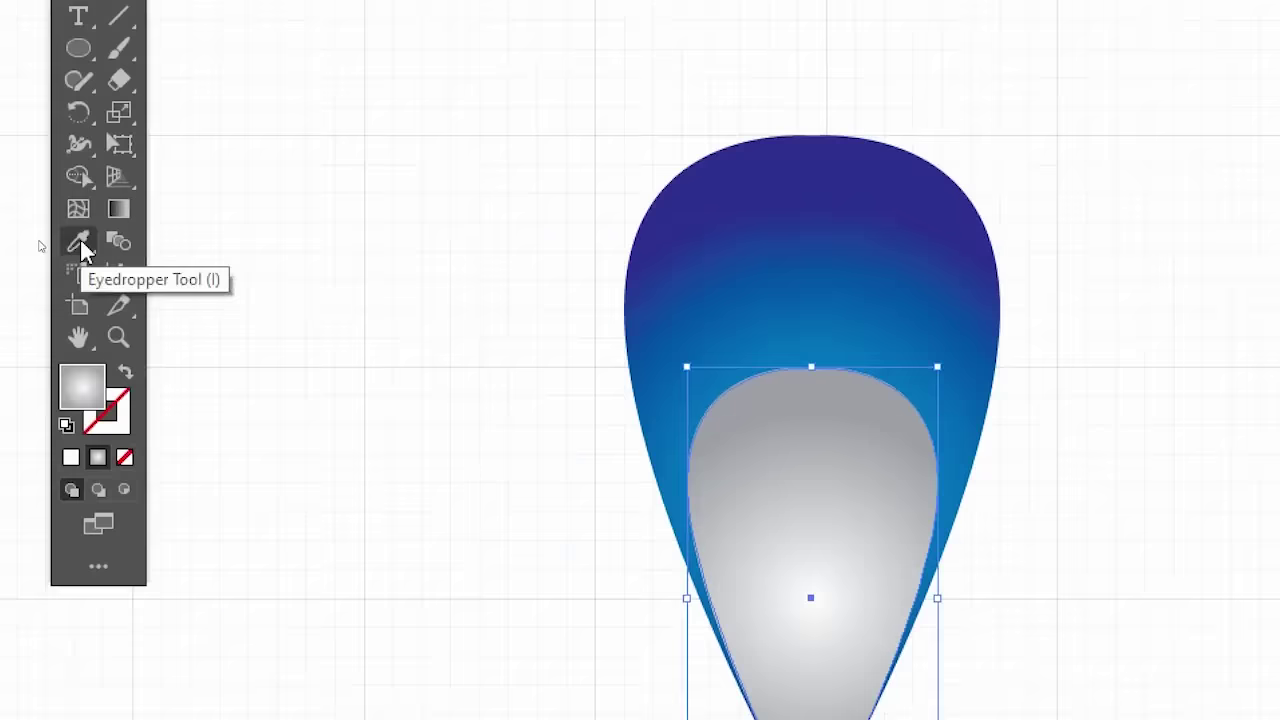
{"action": "left_click", "coordinate": [38, 242]}
{"action": "left_click", "coordinate": [958, 258]}
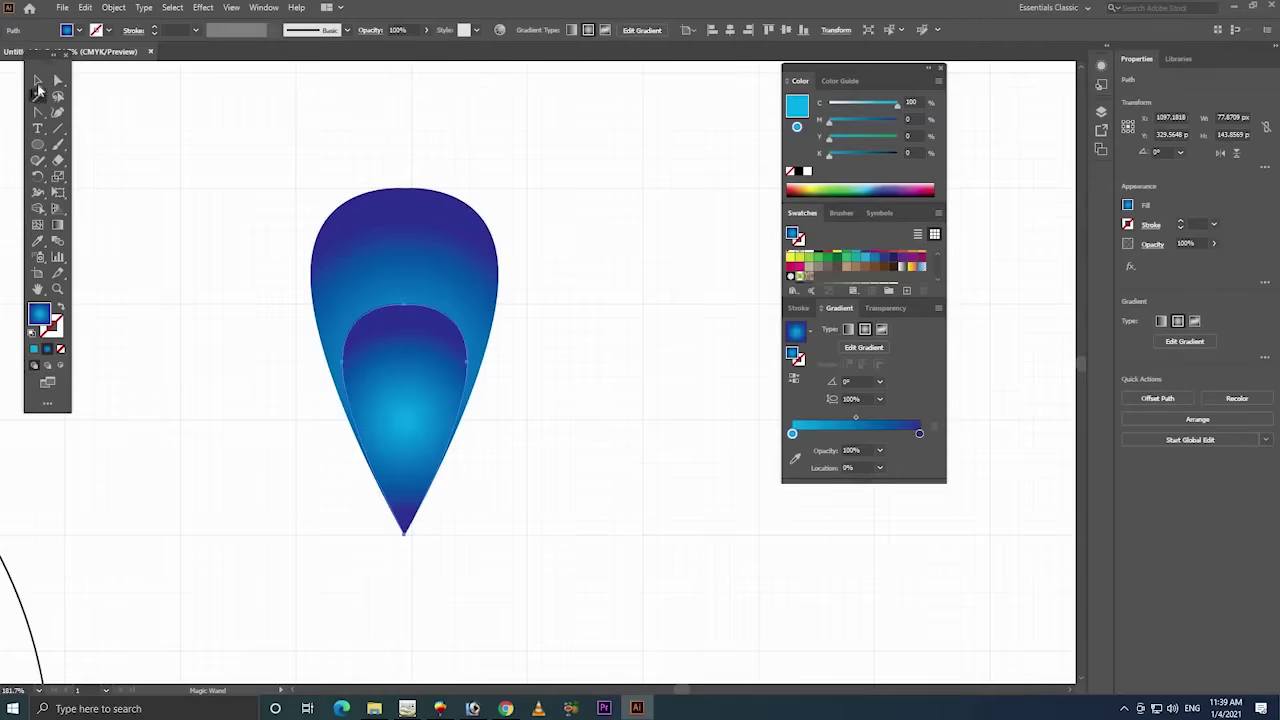
{"action": "left_click", "coordinate": [38, 80]}
{"action": "left_click", "coordinate": [517, 171]}
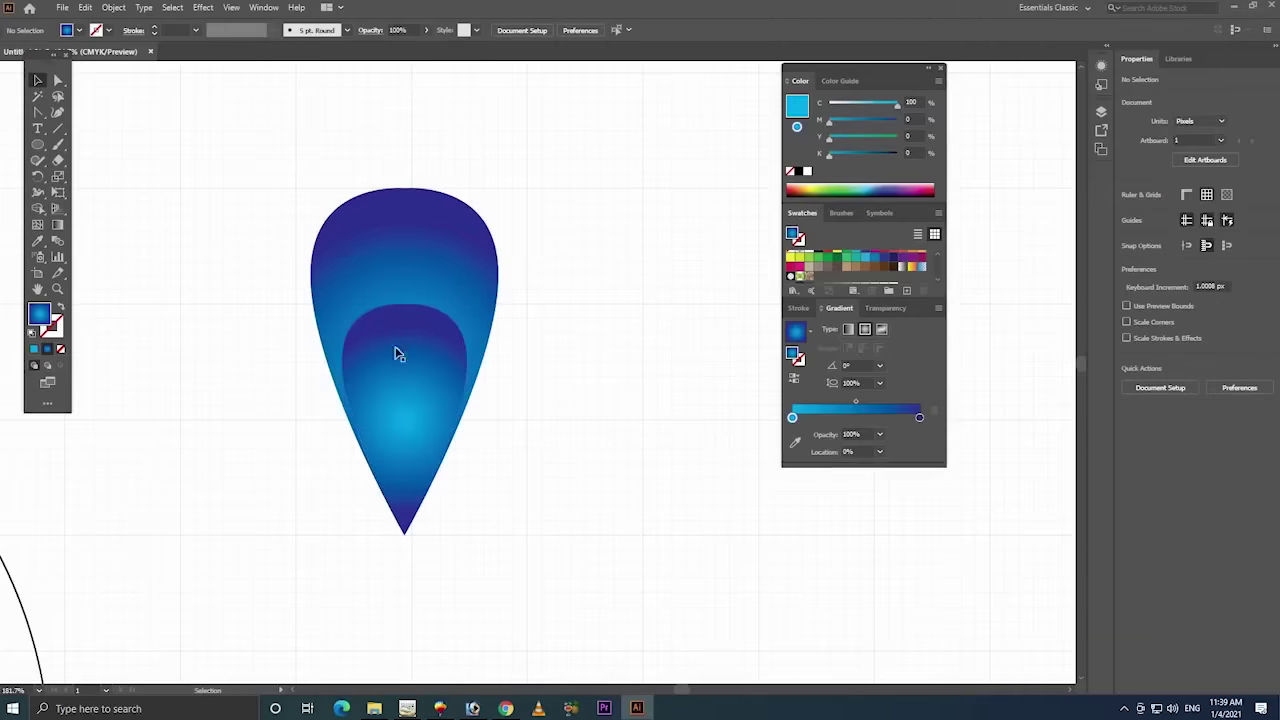
{"action": "left_click", "coordinate": [396, 352]}
{"action": "left_click", "coordinate": [363, 218], "text": "shift"}
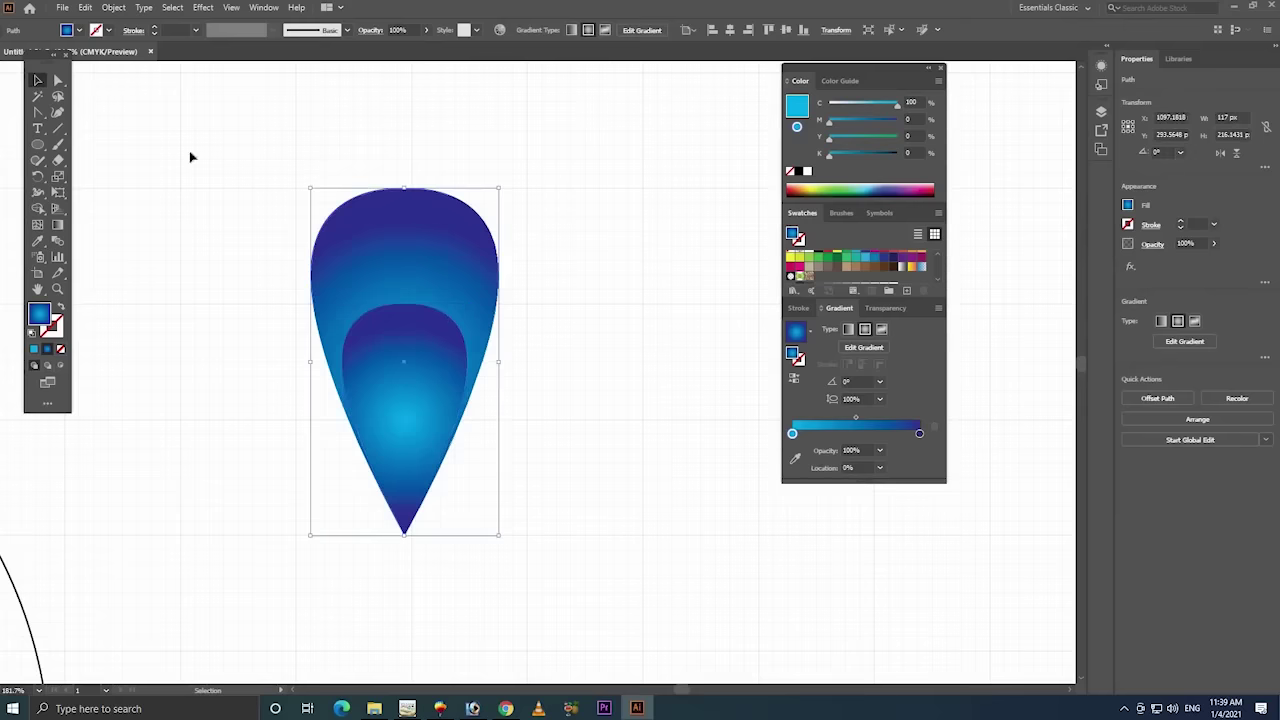
{"action": "left_click", "coordinate": [85, 8]}
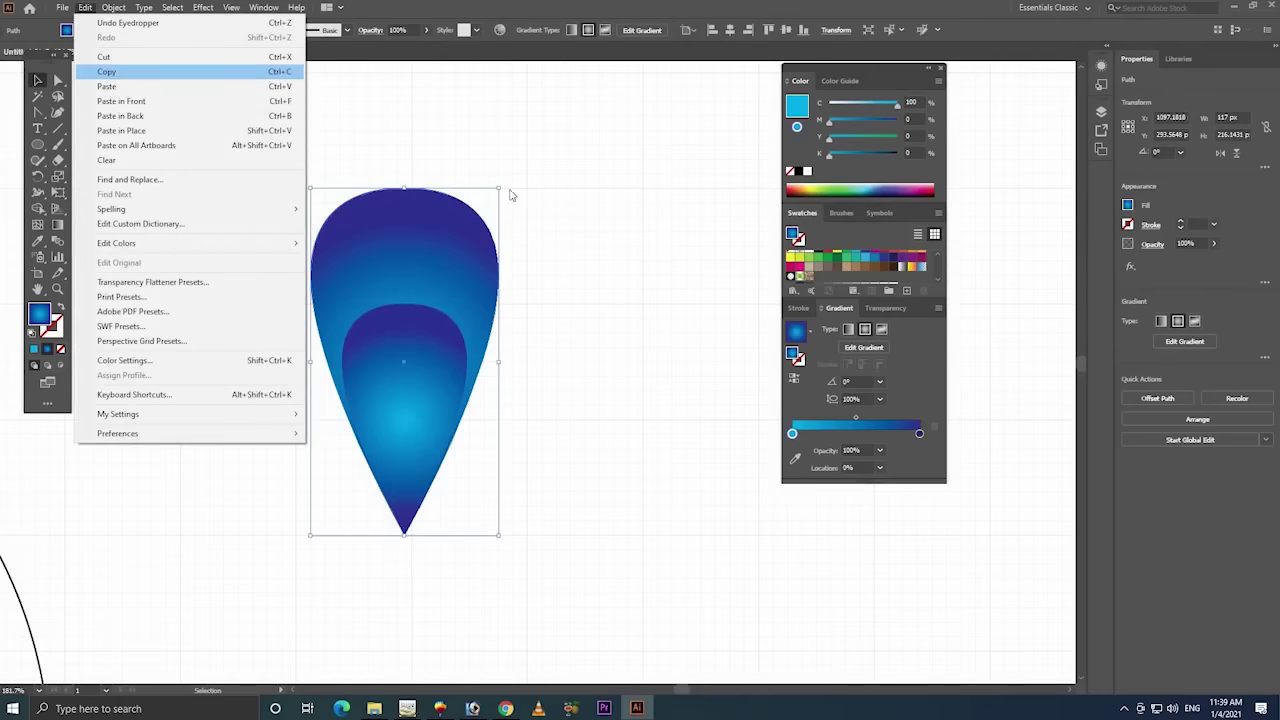
- Paste a copy of the inner teardrop in place and enlarge it into a mid-sized teardrop
{"action": "key", "text": "Return"}
{"action": "left_click", "coordinate": [620, 560]}
{"action": "left_click", "coordinate": [404, 400]}
{"action": "left_click", "coordinate": [85, 8]}
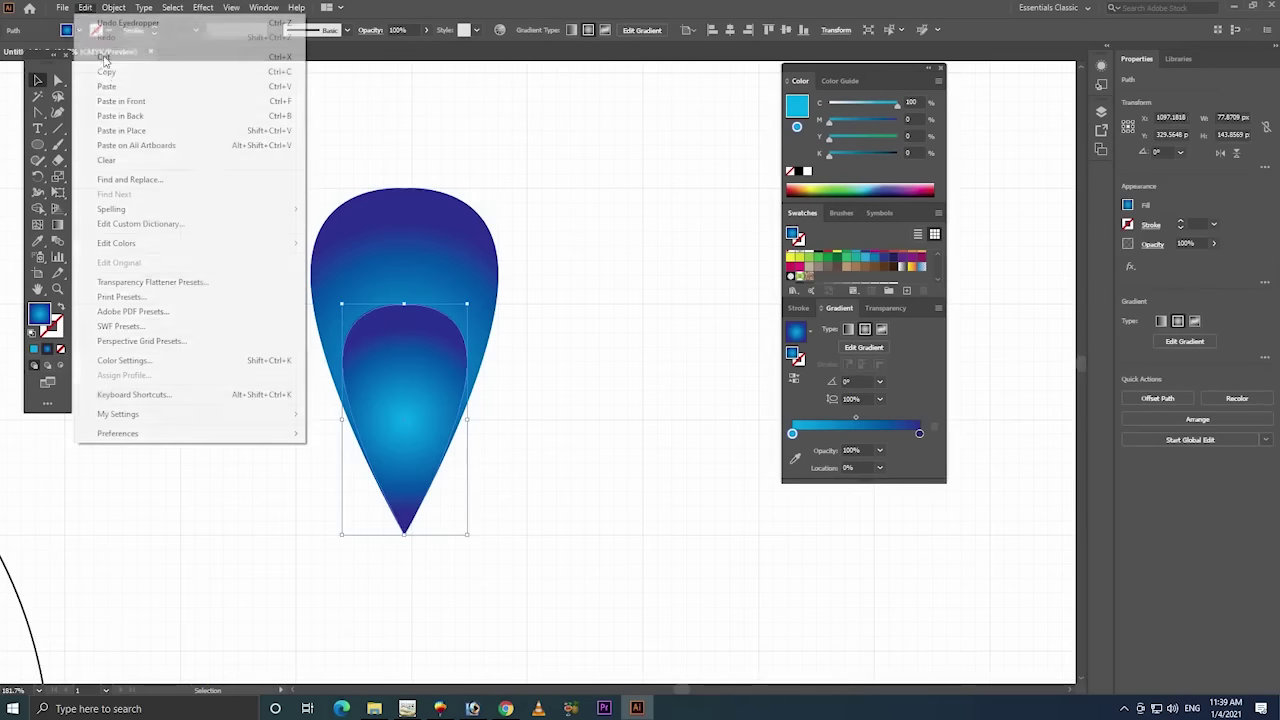
{"action": "left_click", "coordinate": [108, 72]}
{"action": "key", "text": "alt+e"}
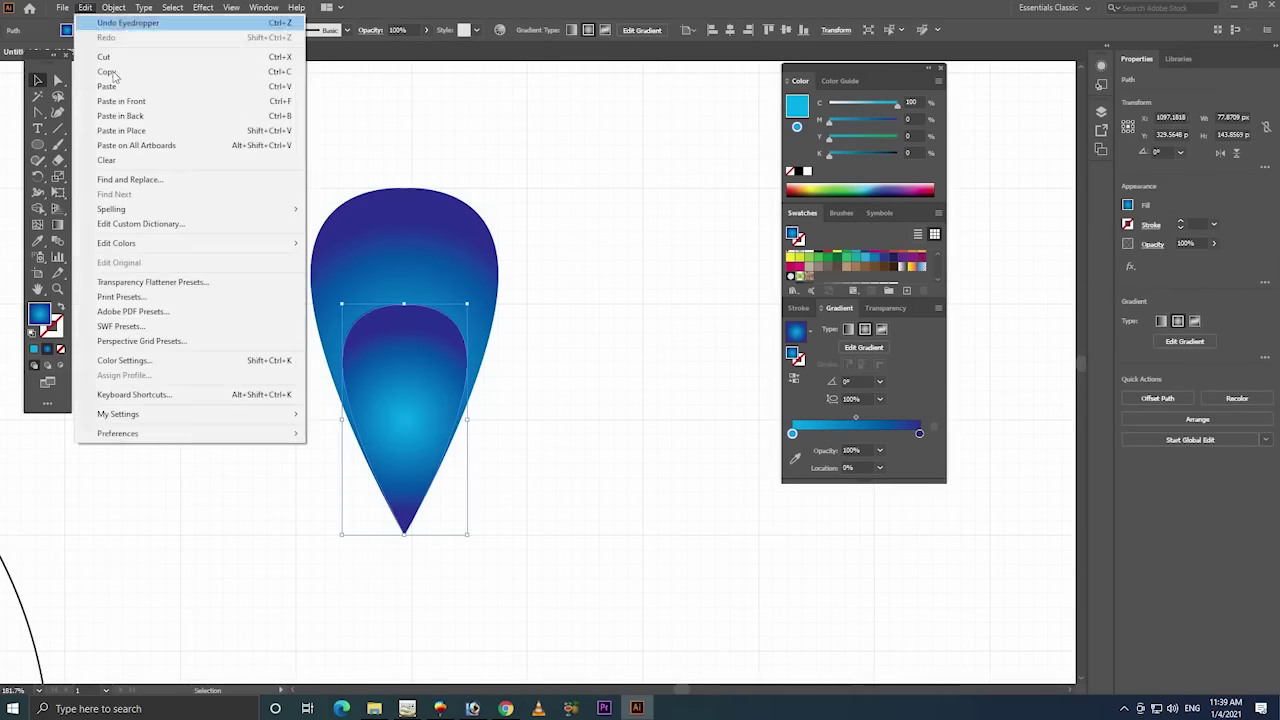
{"action": "left_click", "coordinate": [346, 243]}
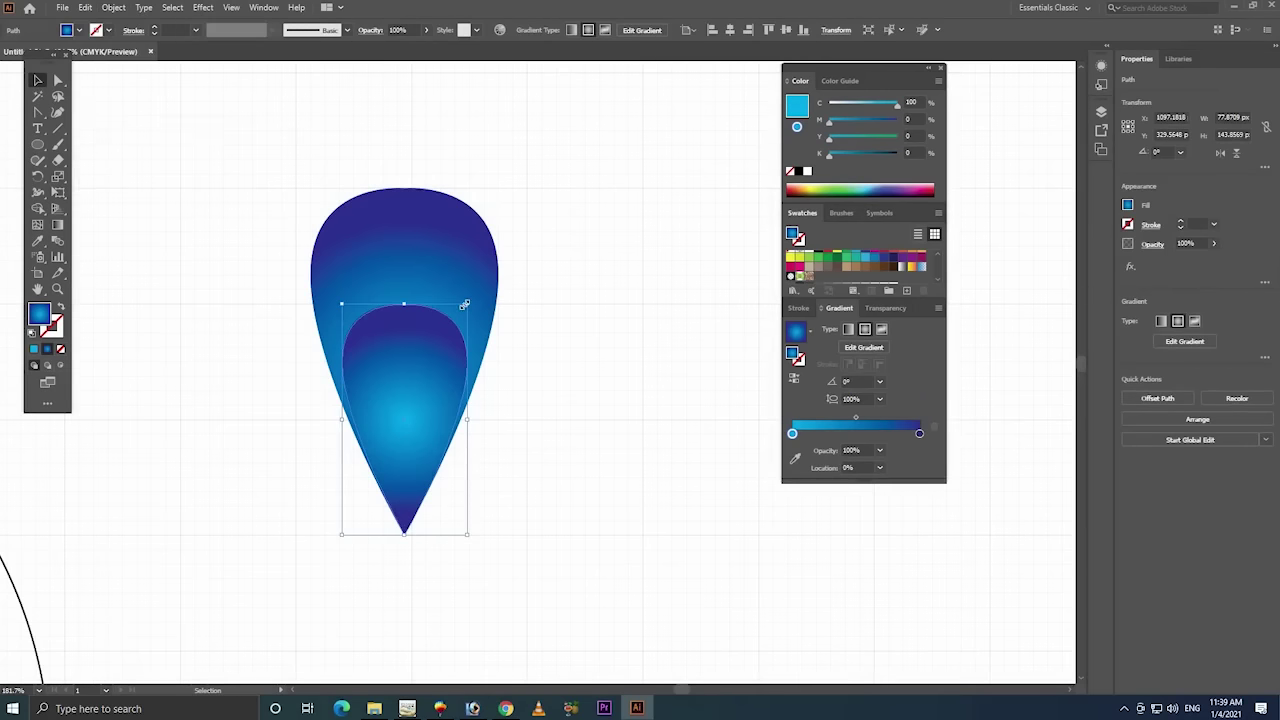
{"action": "left_click_drag", "start_coordinate": [469, 297], "coordinate": [501, 241]}
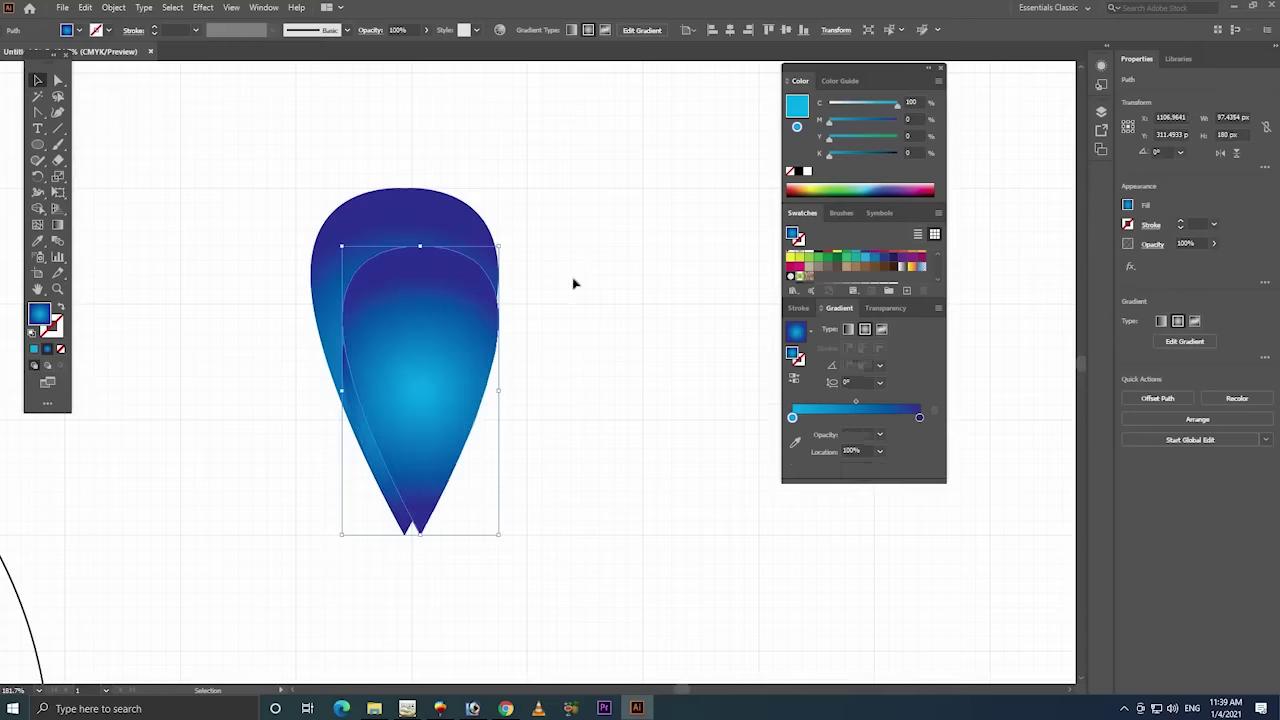
{"action": "left_click", "coordinate": [560, 285]}
- Bring the smallest teardrop to the front and position the middle one between the others
{"action": "left_click", "coordinate": [351, 389]}
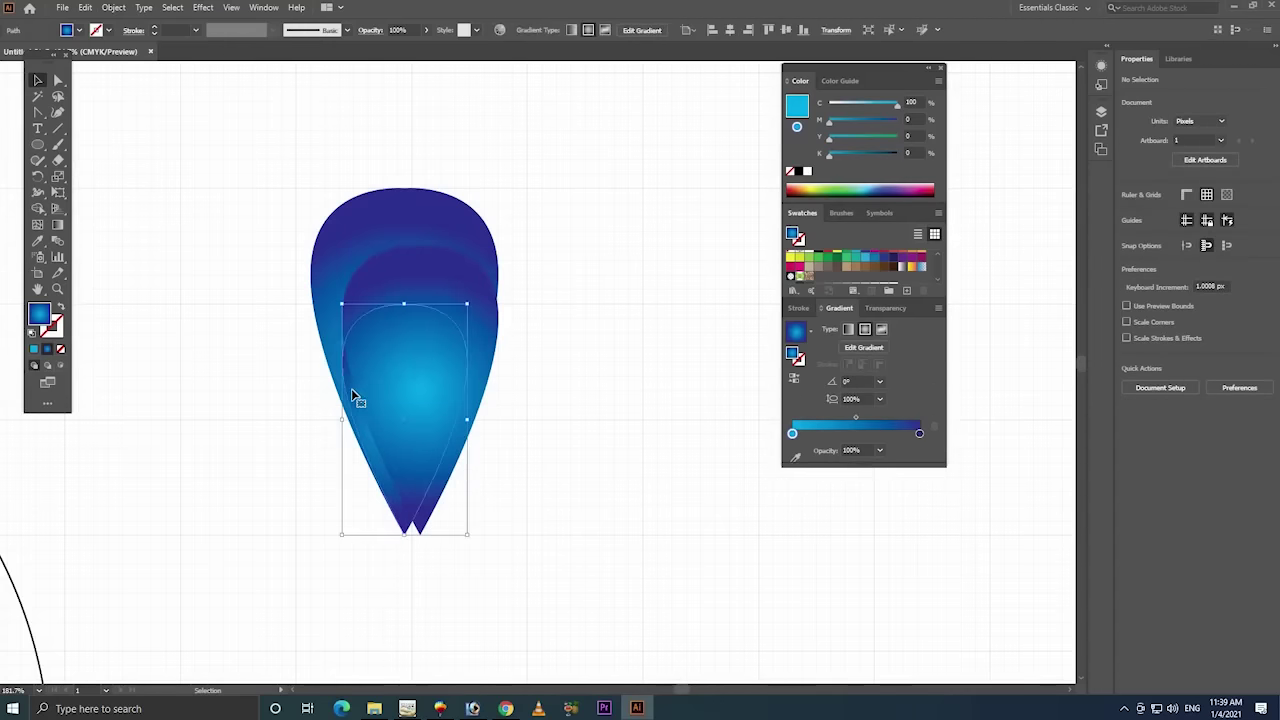
{"action": "right_click", "coordinate": [351, 389]}
{"action": "mouse_move", "coordinate": [390, 613]}
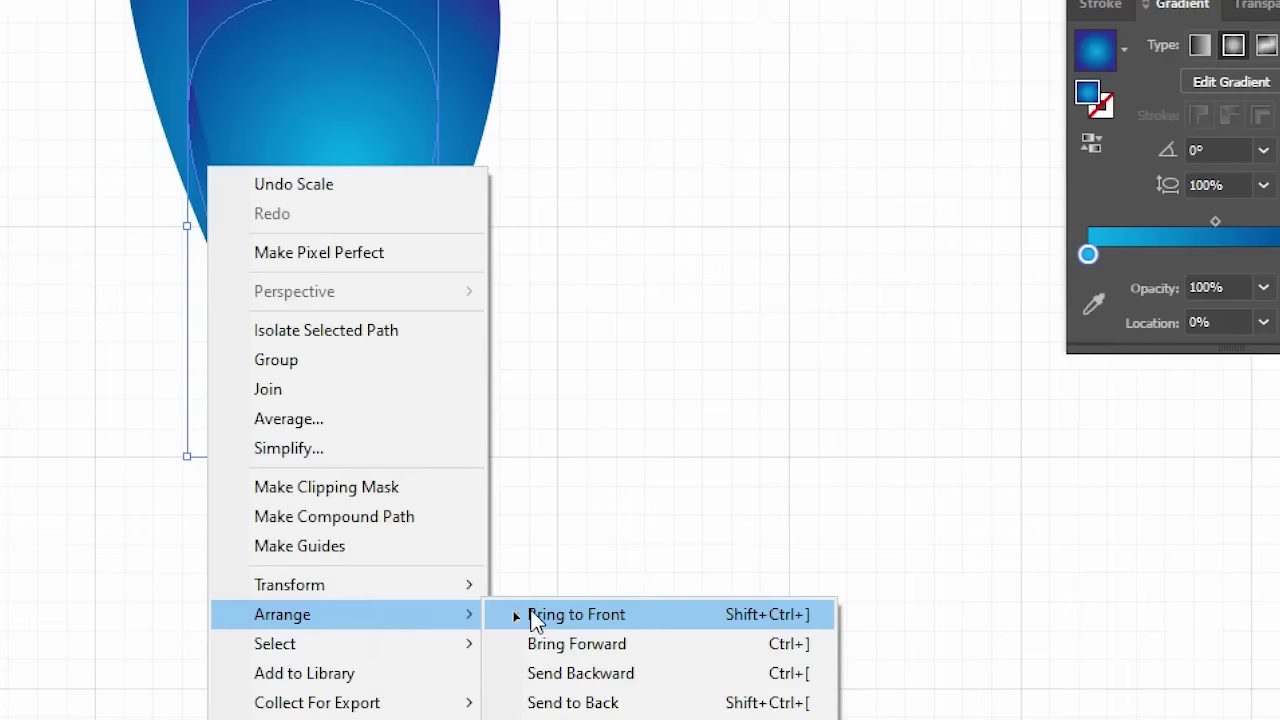
{"action": "left_click", "coordinate": [535, 615]}
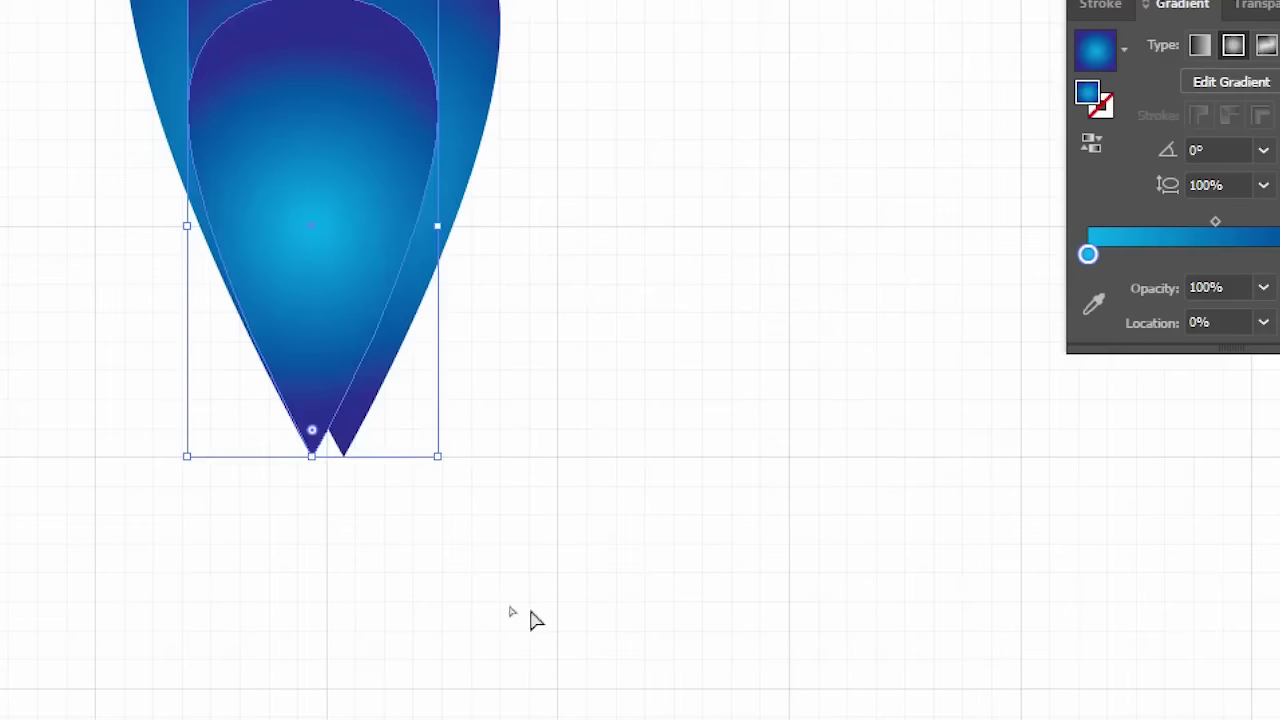
{"action": "key", "text": "ctrl+shift+a"}
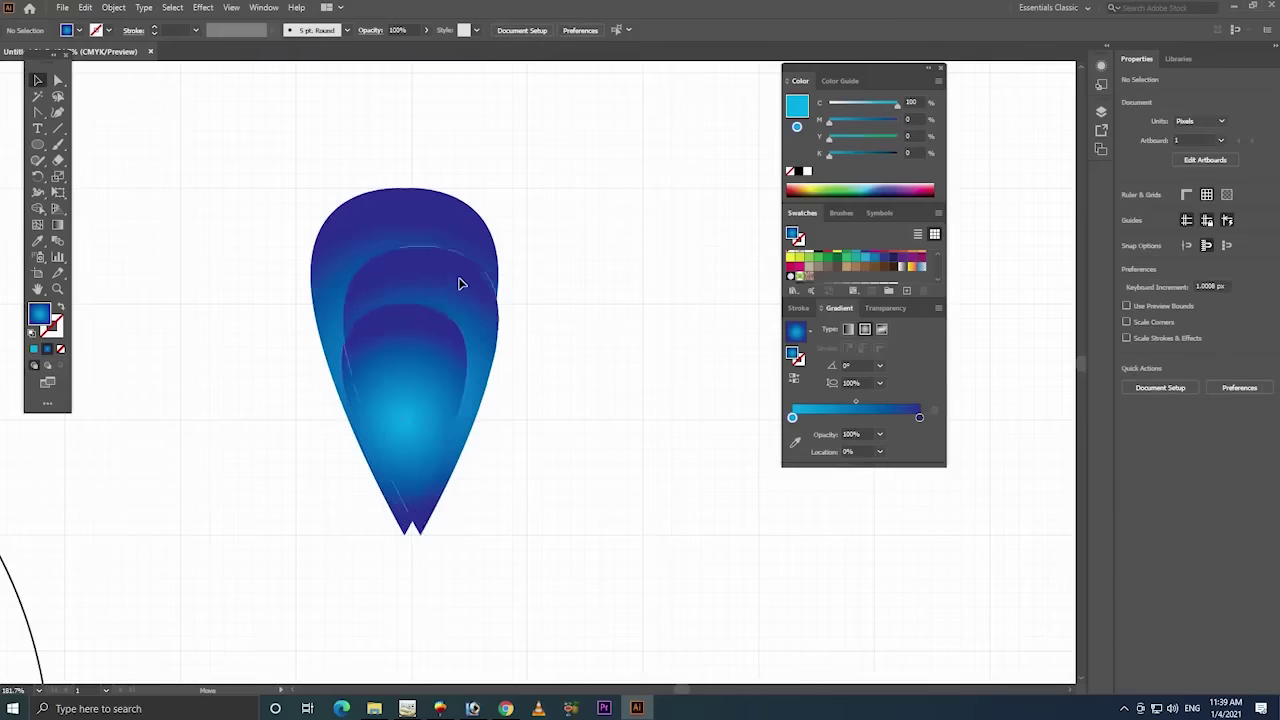
{"action": "left_click", "coordinate": [450, 275]}
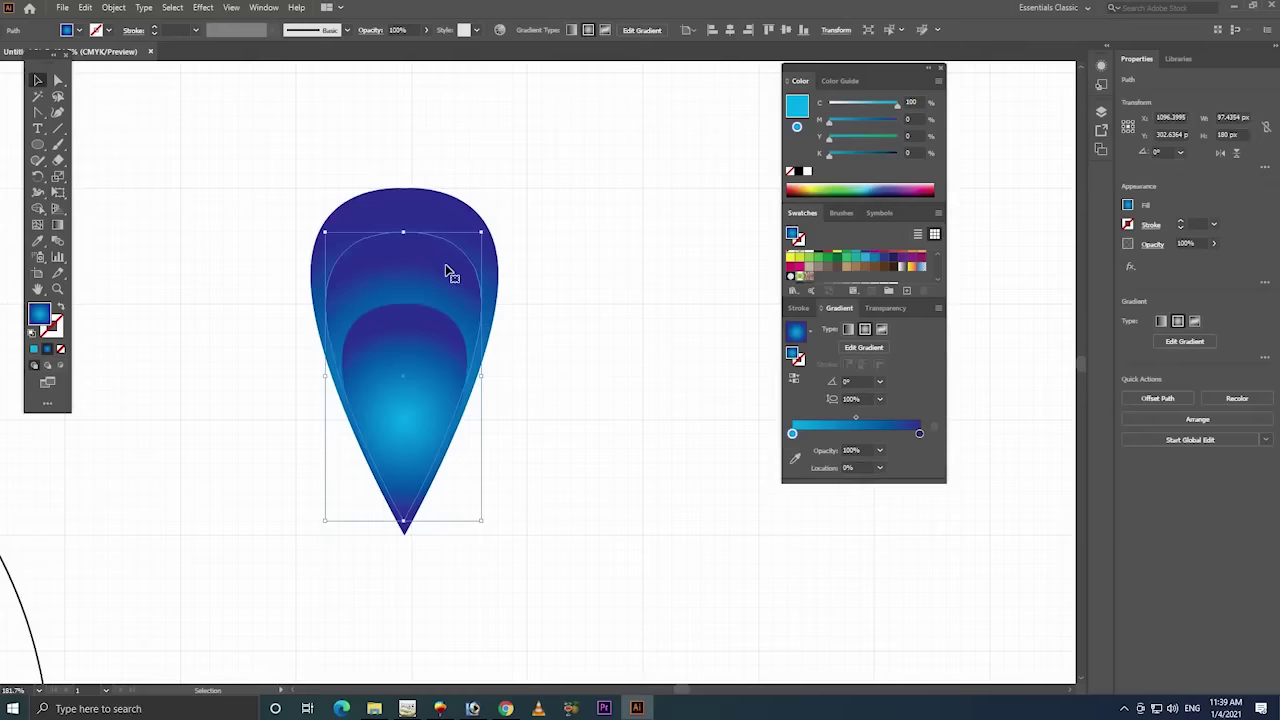
{"action": "left_click_drag", "start_coordinate": [447, 278], "coordinate": [441, 283]}
{"action": "left_click", "coordinate": [537, 236]}
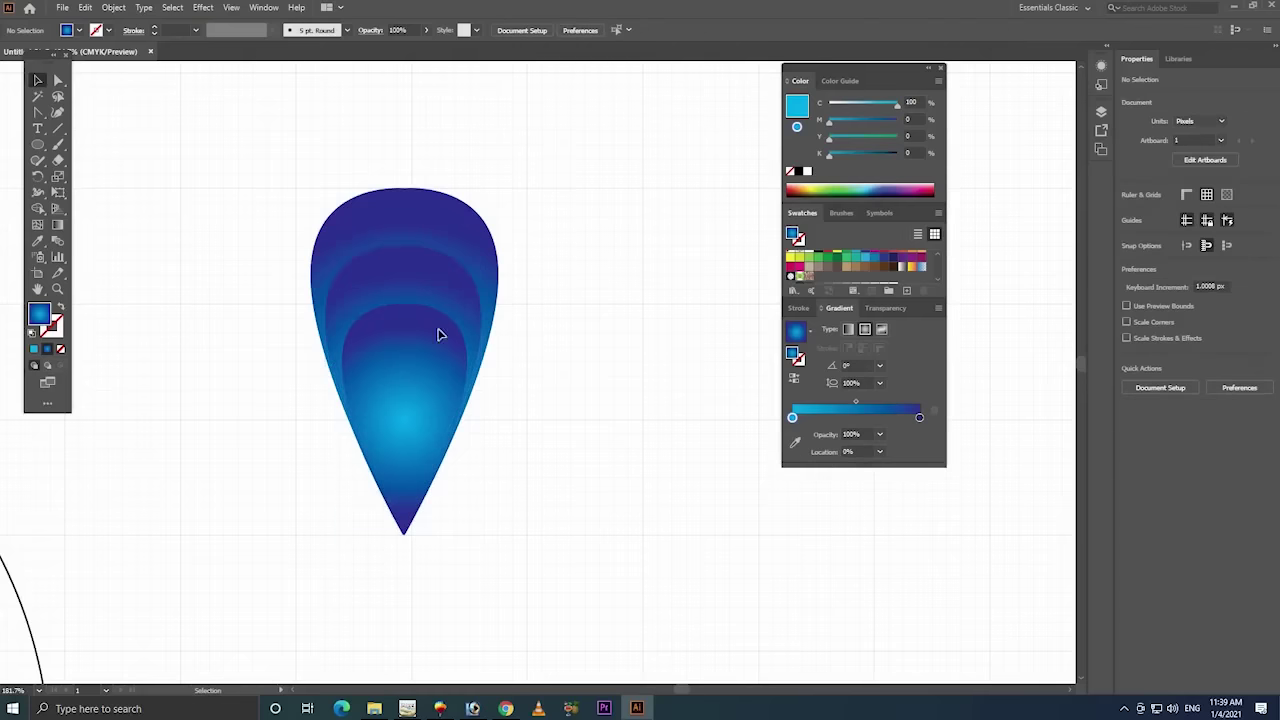
- Shrink the three-layer drop to about 99 × 183 px and nudge it up
{"action": "left_click_drag", "start_coordinate": [562, 166], "coordinate": [268, 456]}
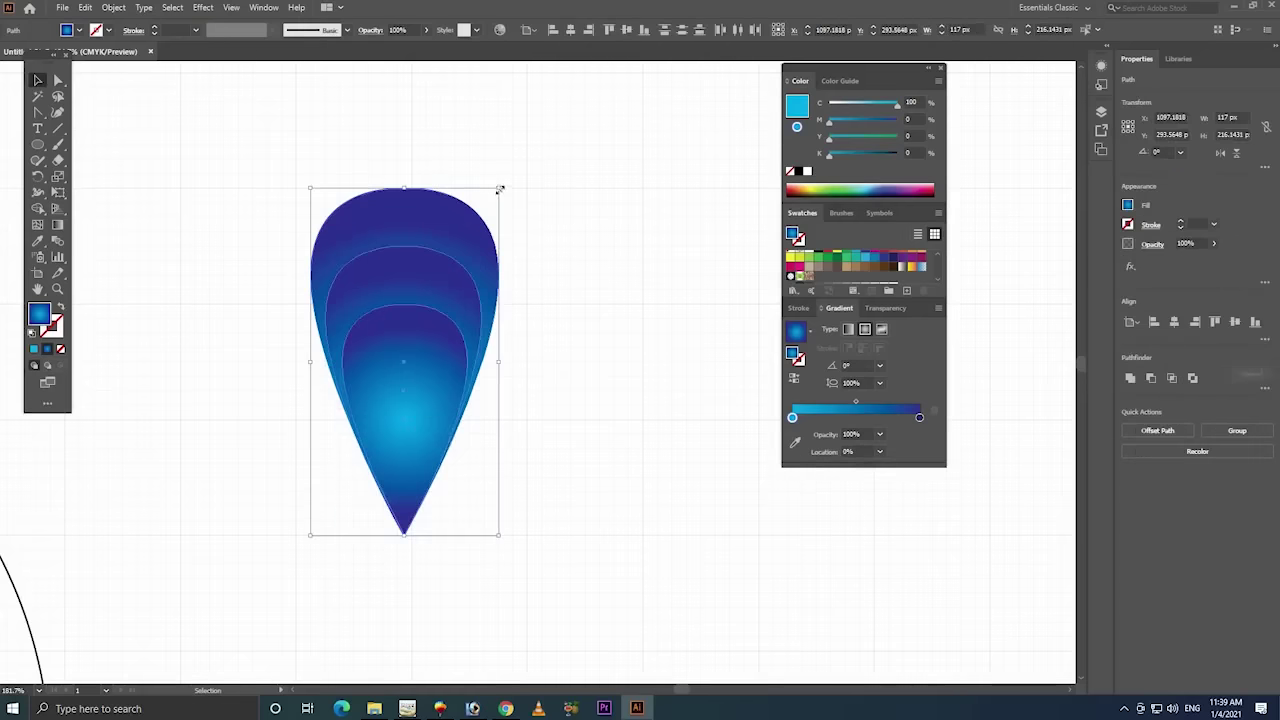
{"action": "left_click_drag", "start_coordinate": [500, 188], "coordinate": [470, 241]}
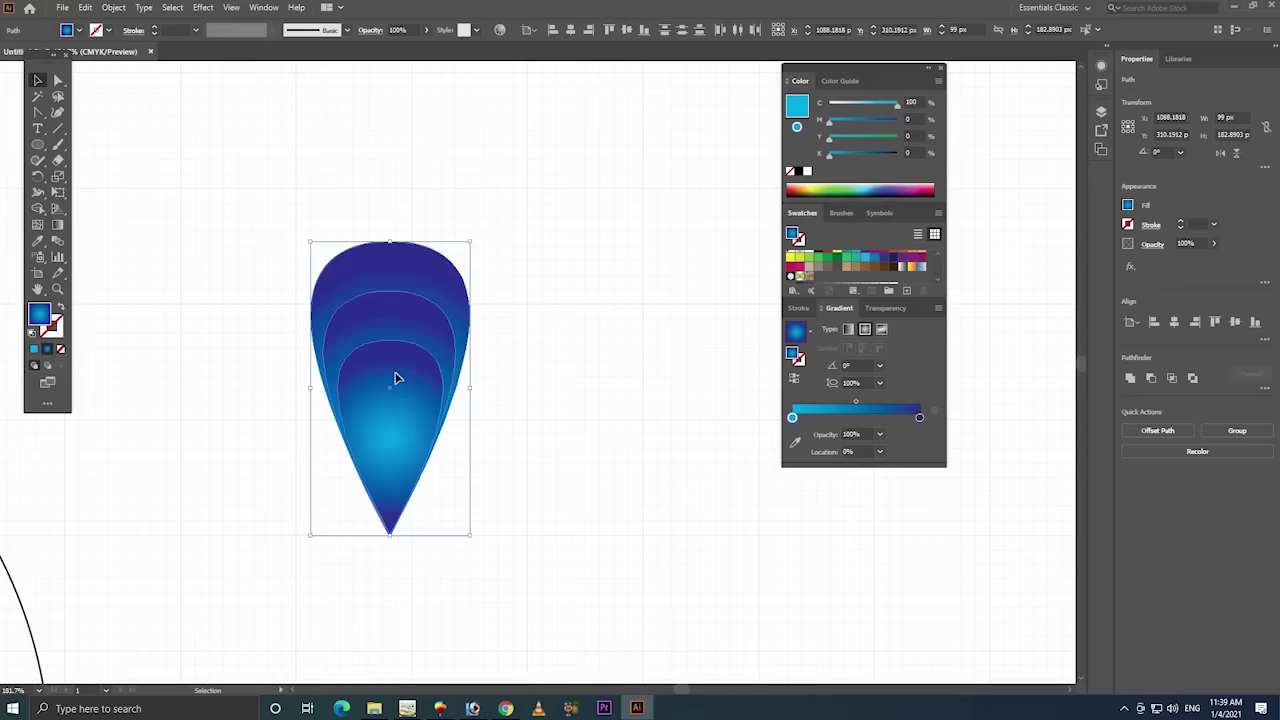
{"action": "left_click_drag", "start_coordinate": [400, 380], "coordinate": [400, 366]}
- Move the blue drop into the large circle and scale it down to about 45 × 83 px
{"action": "left_click", "coordinate": [547, 366]}
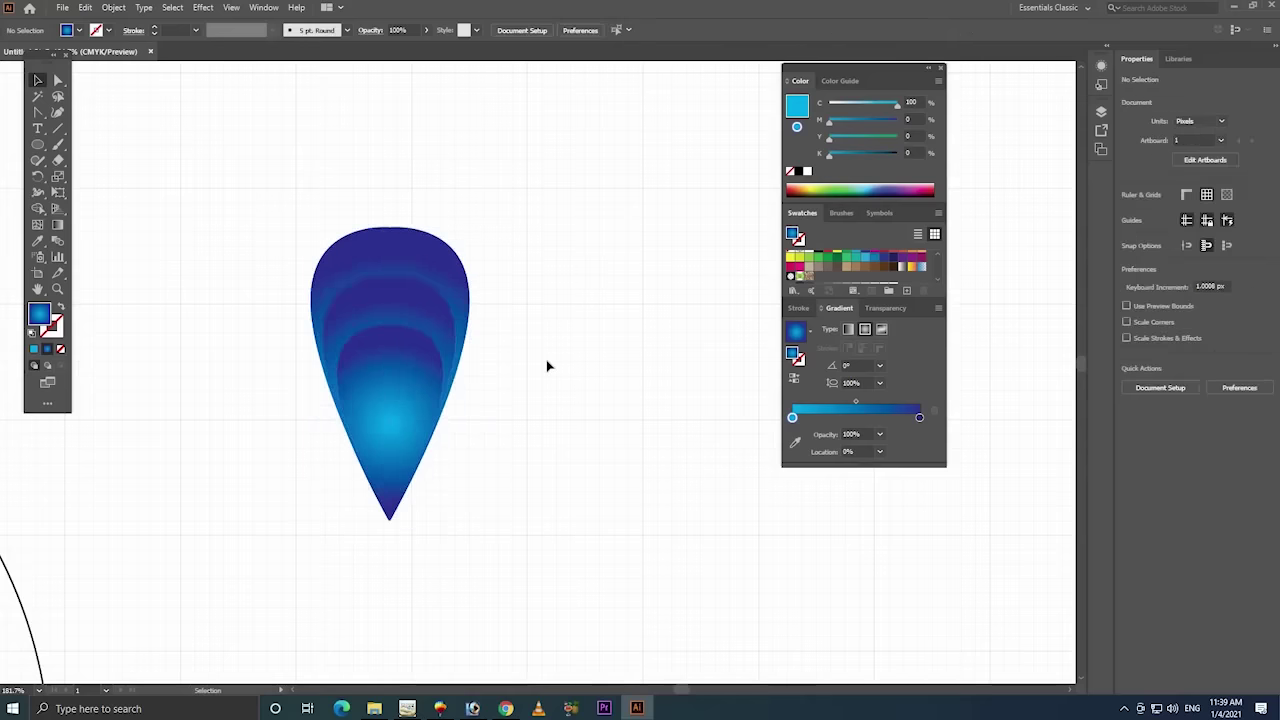
{"action": "key", "text": "z"}
{"action": "left_click", "coordinate": [546, 371], "text": "alt"}
{"action": "left_click", "coordinate": [546, 371], "text": "alt"}
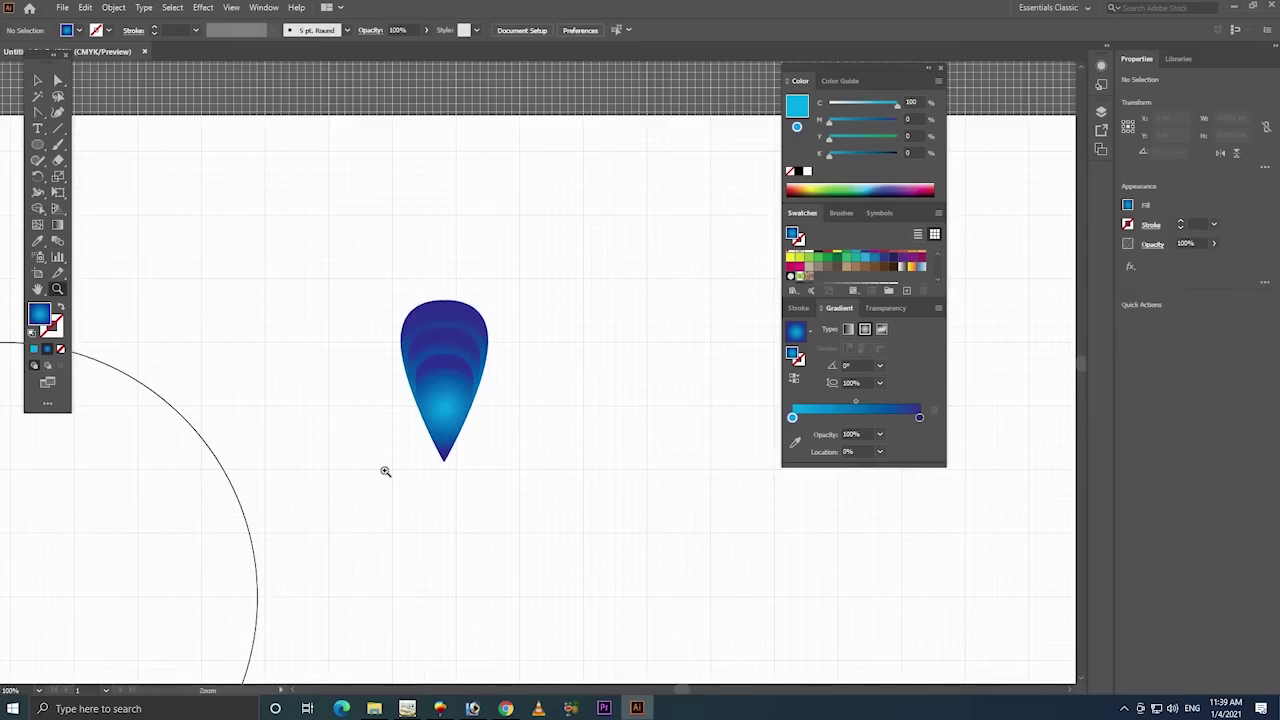
{"action": "left_click_drag", "start_coordinate": [551, 371], "coordinate": [677, 223]}
{"action": "key", "text": "v"}
{"action": "left_click_drag", "start_coordinate": [656, 268], "coordinate": [368, 300]}
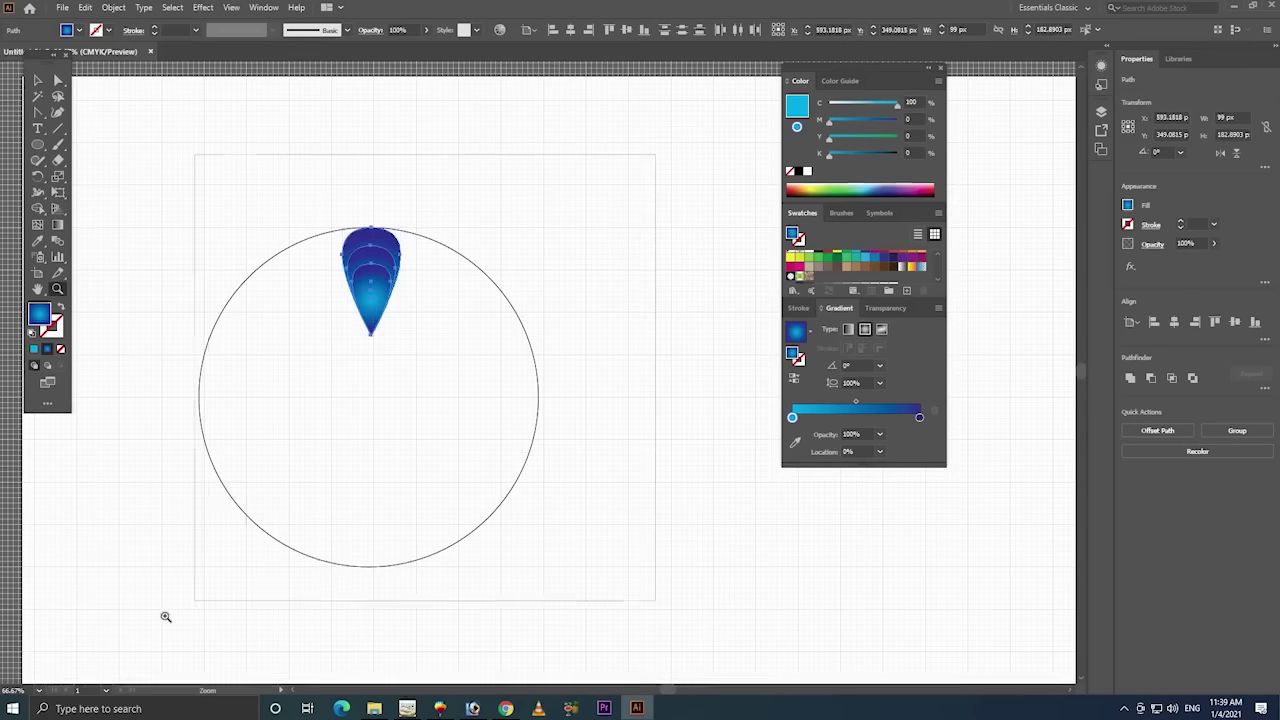
{"action": "left_click_drag", "start_coordinate": [654, 157], "coordinate": [164, 608]}
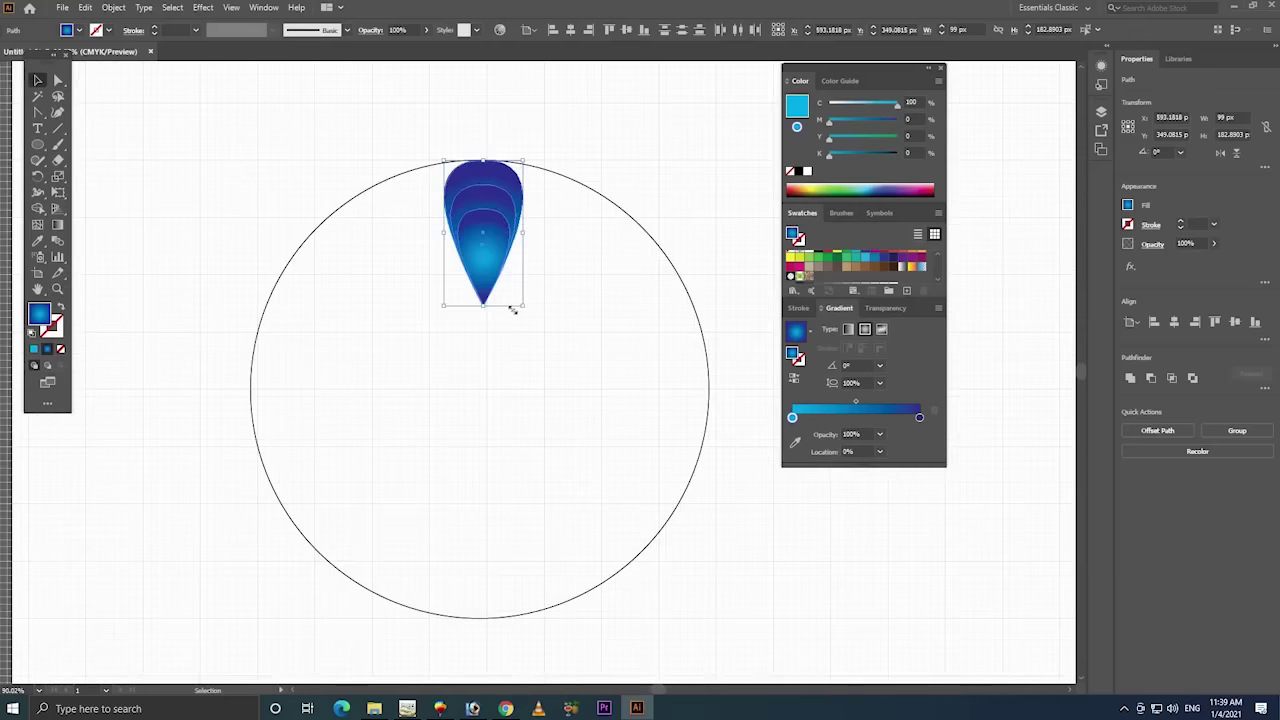
{"action": "mouse_move", "coordinate": [513, 310]}
{"action": "left_mouse_down"}
{"action": "mouse_move", "coordinate": [488, 203]}
{"action": "mouse_move", "coordinate": [489, 362]}
{"action": "left_mouse_up"}
- Drag the small teardrop roughly to the top of the large circle
{"action": "left_click", "coordinate": [556, 176]}
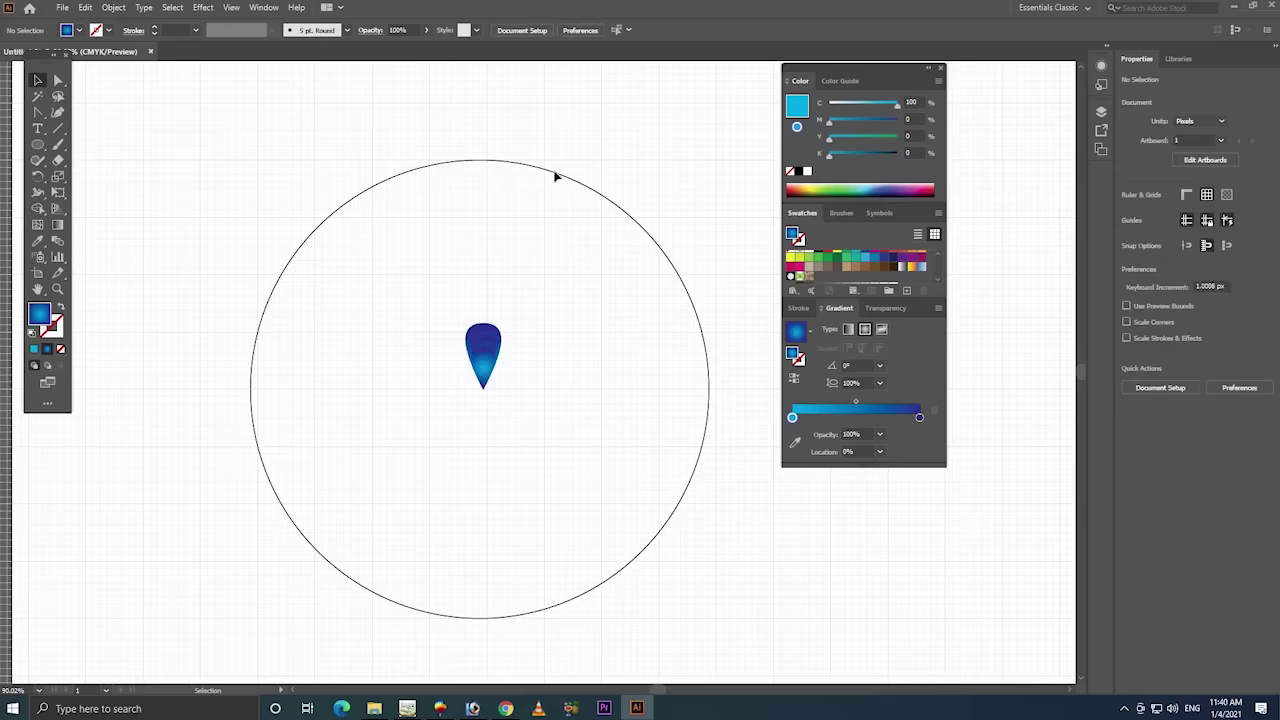
{"action": "left_click_drag", "start_coordinate": [634, 128], "coordinate": [567, 184]}
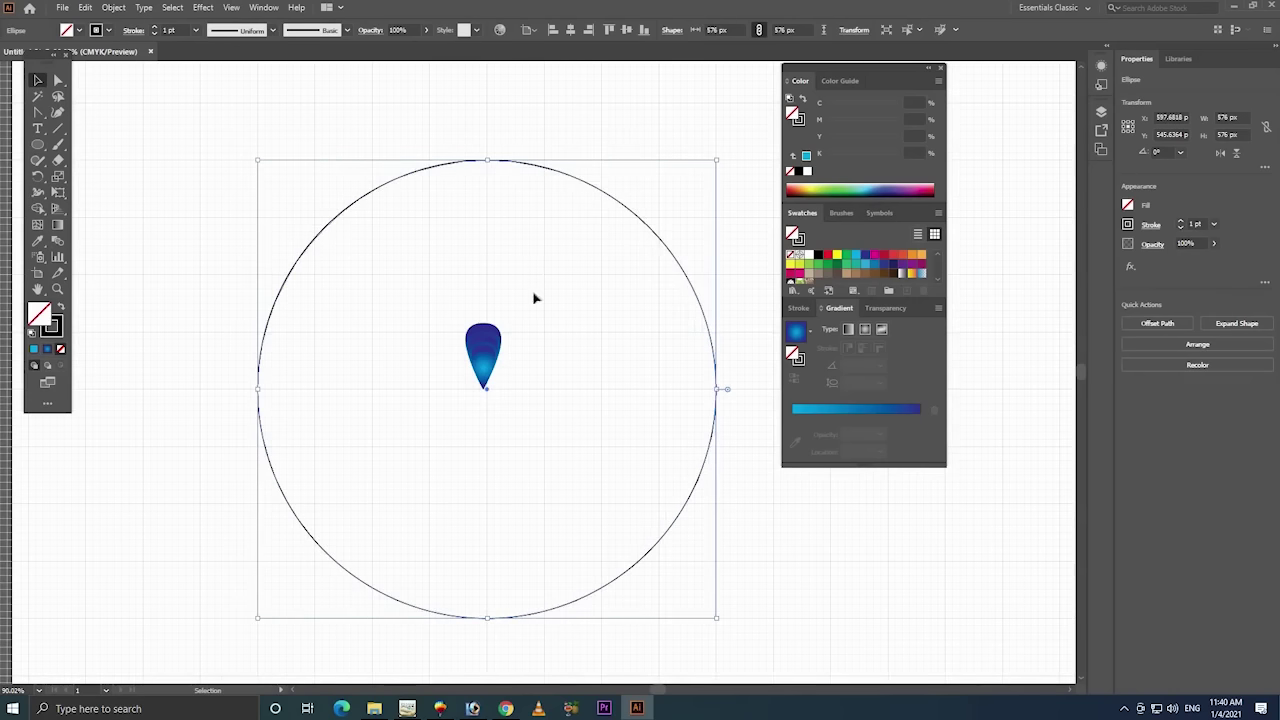
{"action": "left_click_drag", "start_coordinate": [542, 277], "coordinate": [468, 398]}
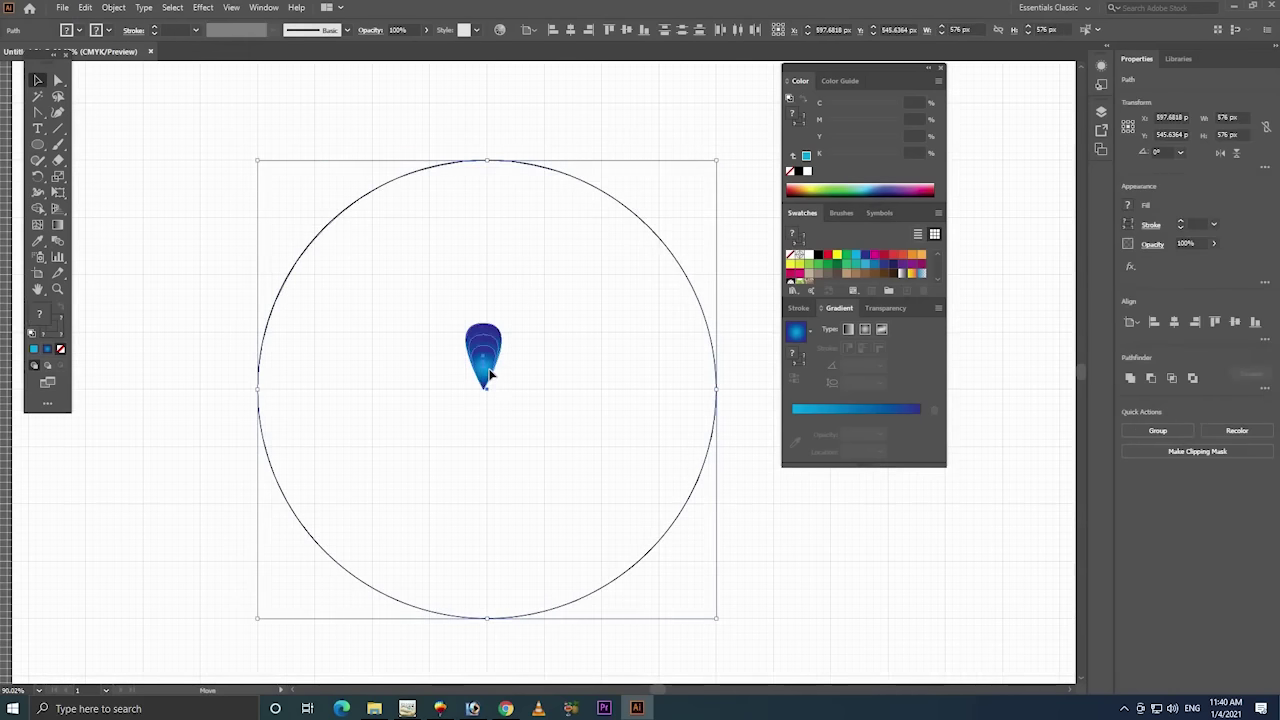
{"action": "left_click_drag", "start_coordinate": [492, 375], "coordinate": [491, 374]}
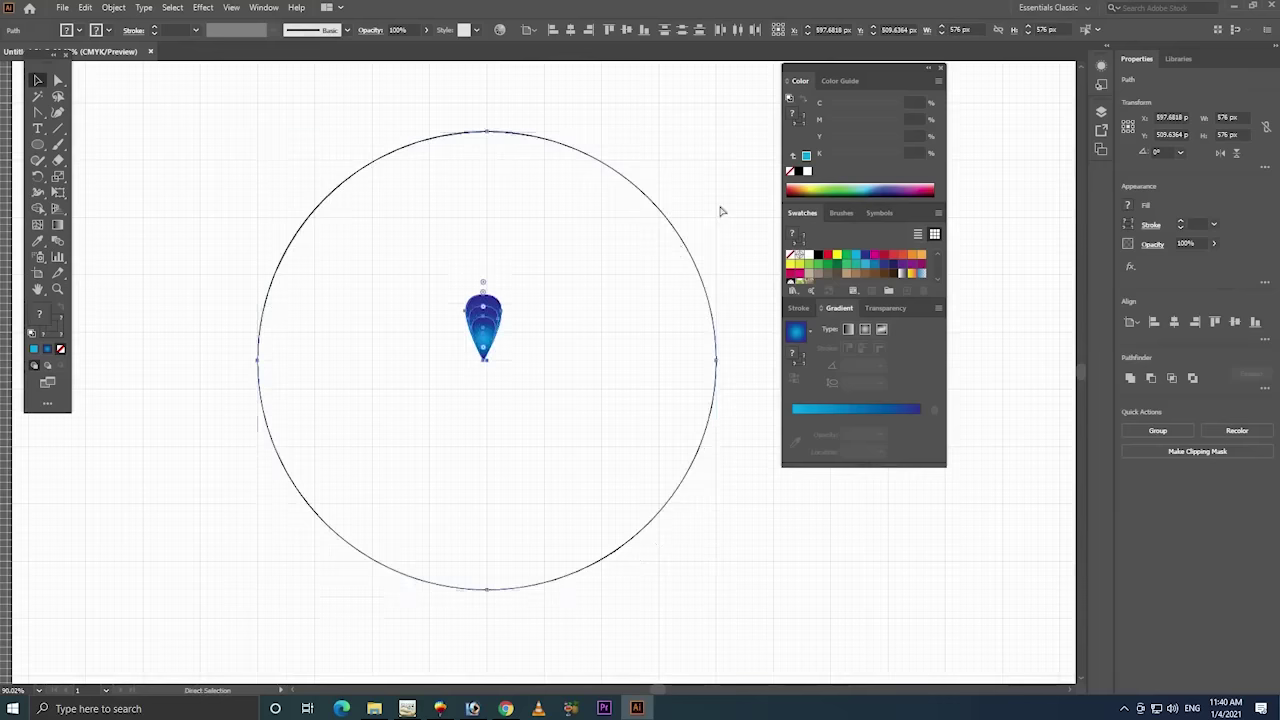
{"action": "left_click", "coordinate": [658, 273]}
{"action": "left_click_drag", "start_coordinate": [488, 370], "coordinate": [489, 215]}
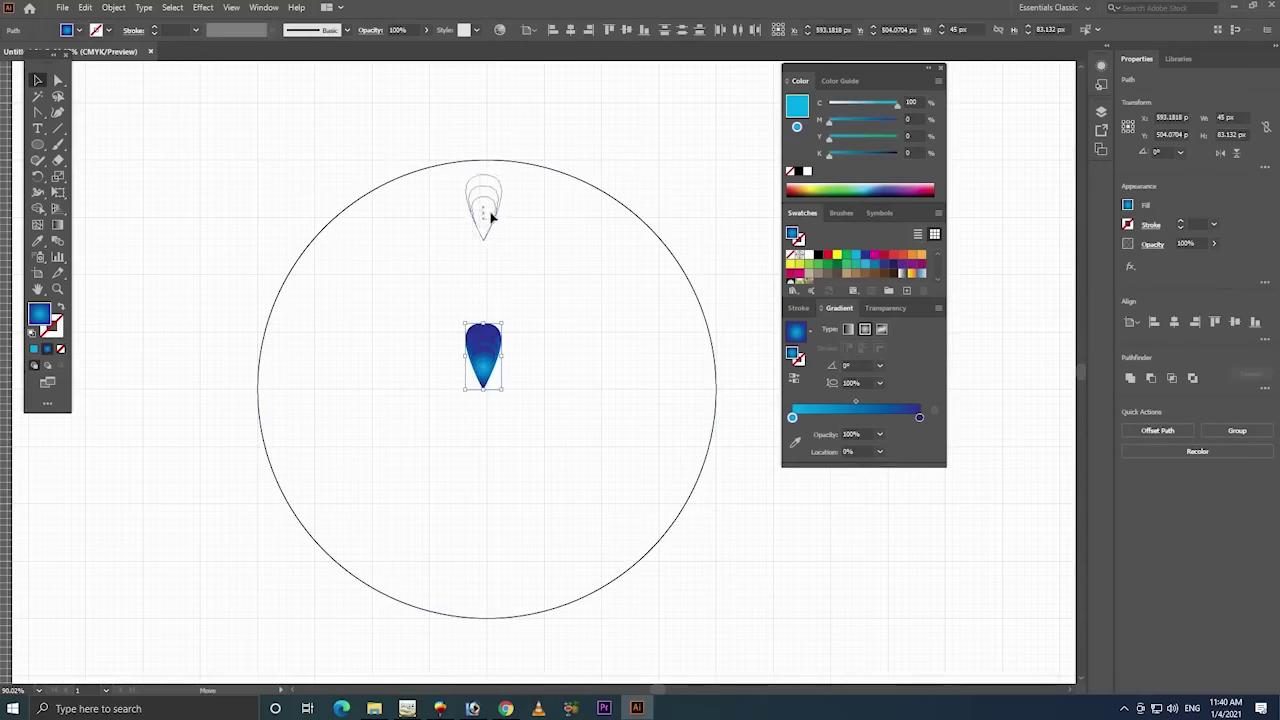
{"action": "left_click_drag", "start_coordinate": [490, 215], "coordinate": [497, 222]}
{"action": "left_click", "coordinate": [569, 131]}
- Zoom in on the teardrop, nudge it into place and toggle Snap to Grid
{"action": "key", "text": "z"}
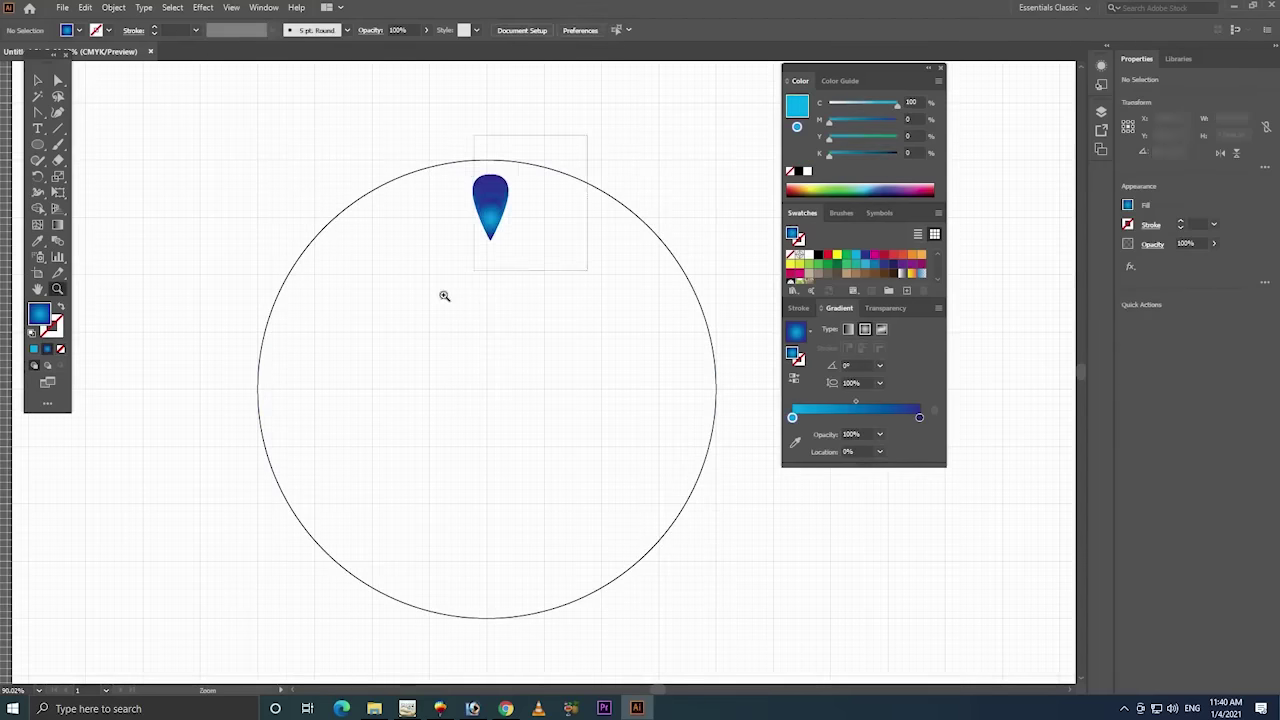
{"action": "left_click_drag", "start_coordinate": [444, 296], "coordinate": [517, 291]}
{"action": "key", "text": "v"}
{"action": "left_click", "coordinate": [449, 408]}
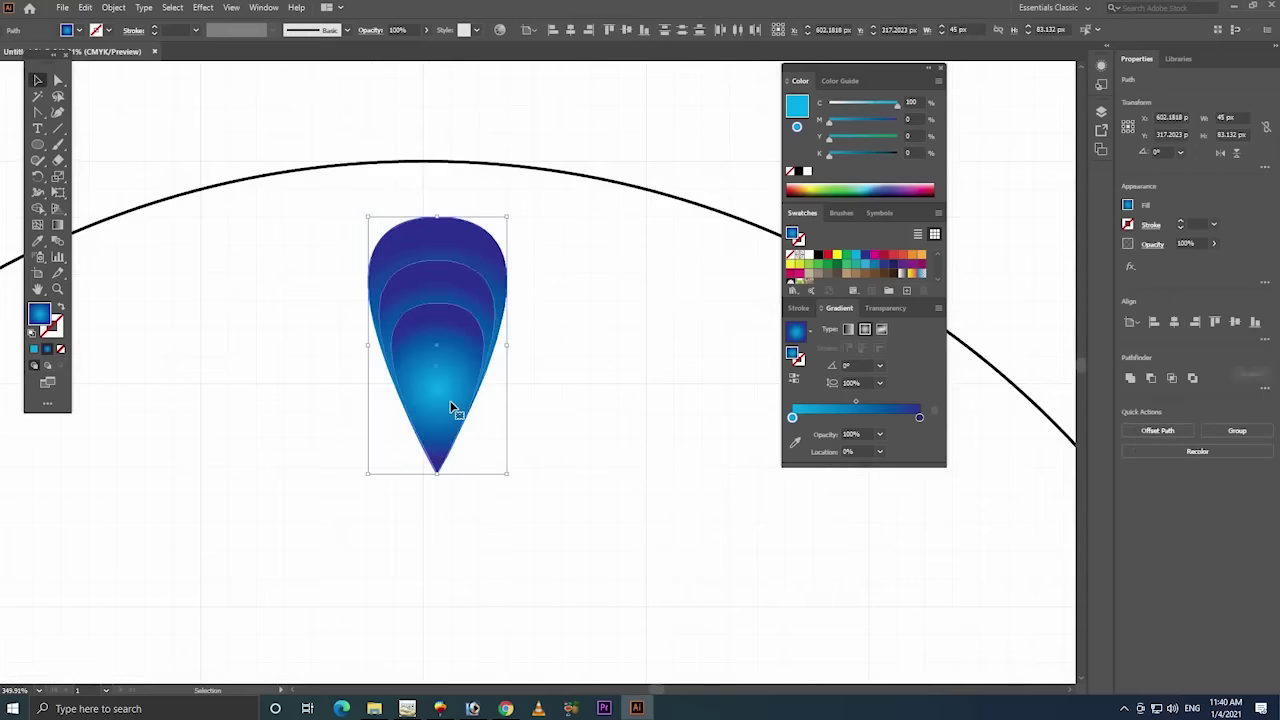
{"action": "key", "text": "Left"}
{"action": "key", "text": "Left"}
{"action": "key", "text": "Left"}
{"action": "left_click_drag", "start_coordinate": [440, 415], "coordinate": [436, 437]}
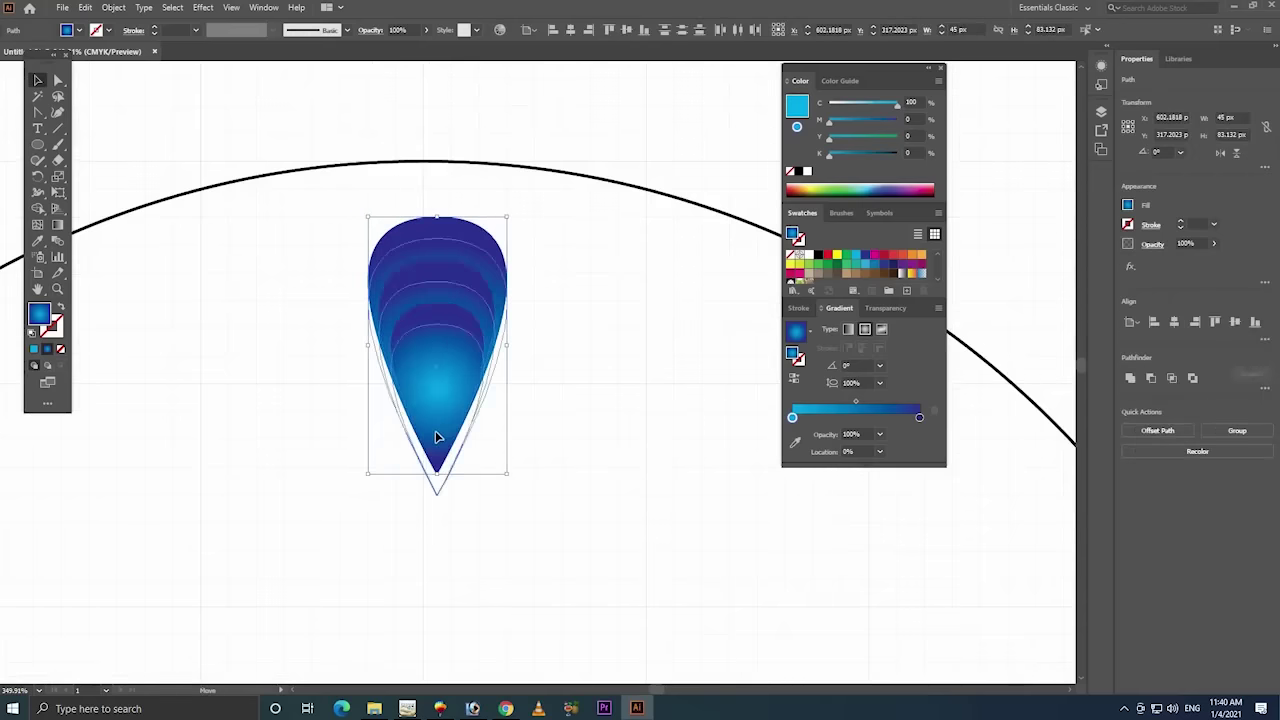
{"action": "left_click", "coordinate": [231, 8]}
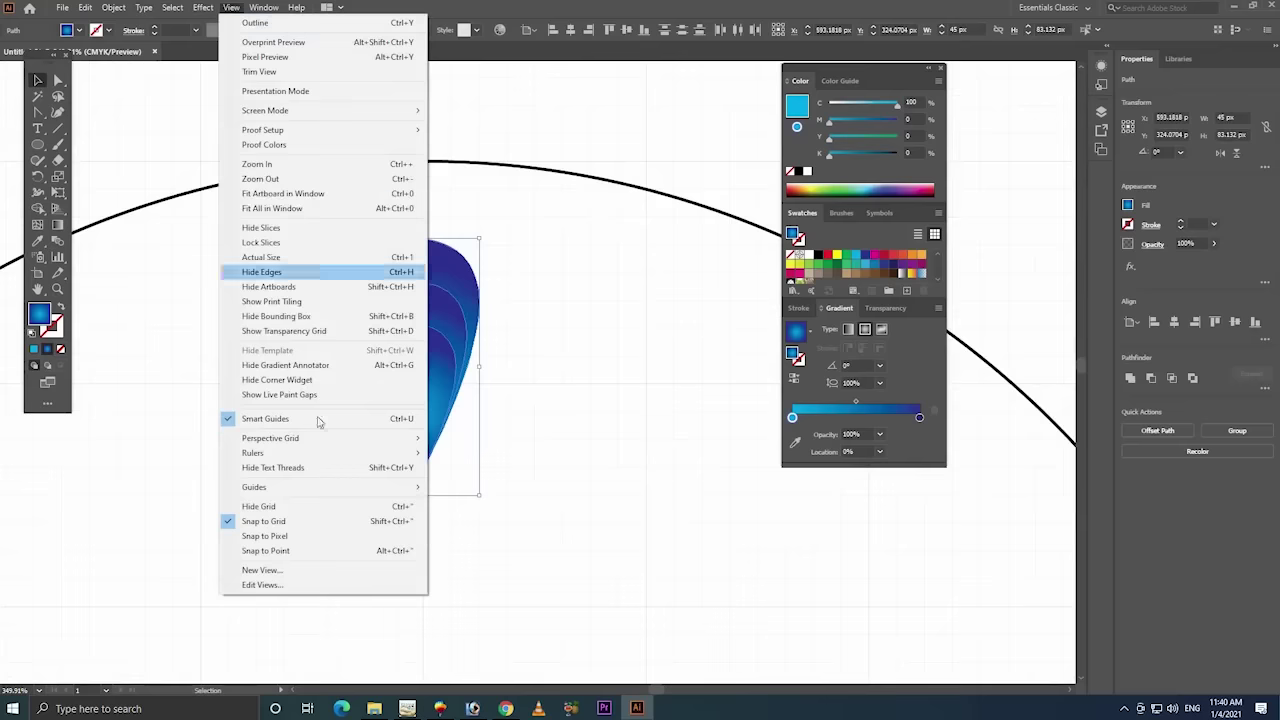
{"action": "left_click", "coordinate": [285, 524]}
{"action": "left_click_drag", "start_coordinate": [409, 397], "coordinate": [422, 381]}
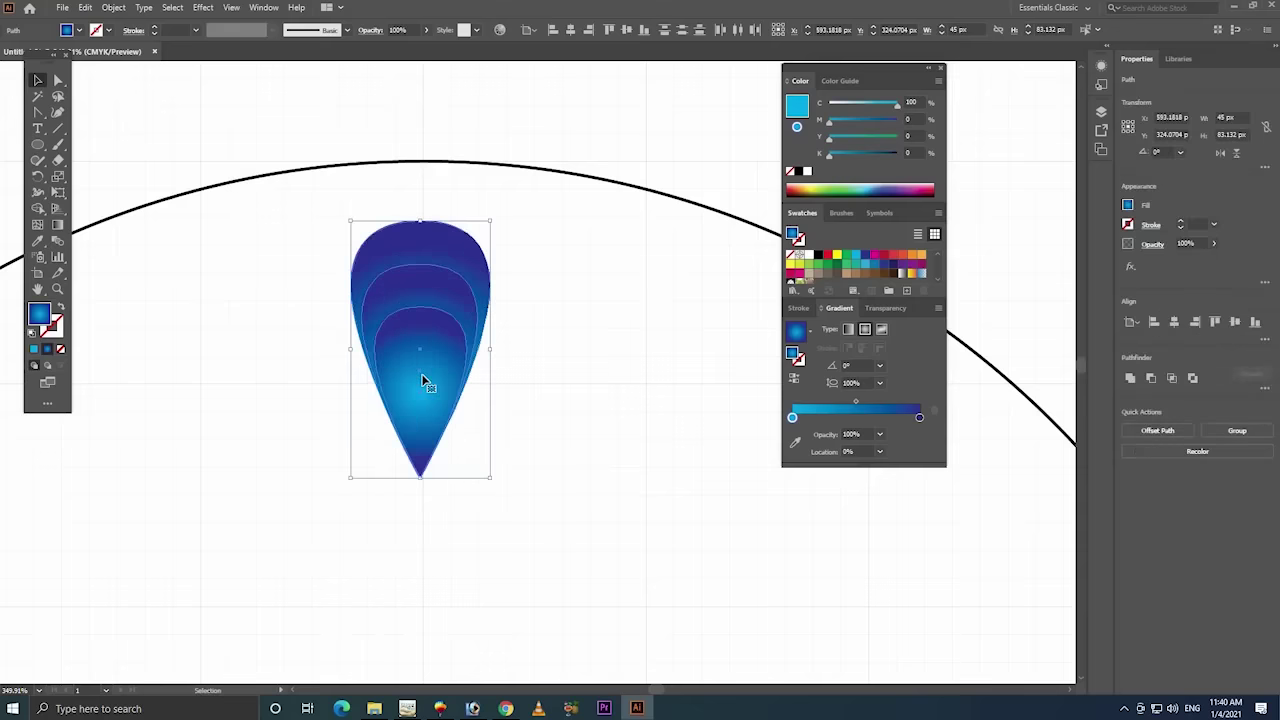
- Return to 100% zoom and set the teardrop onto the circle's top edge
{"action": "key", "text": "z"}
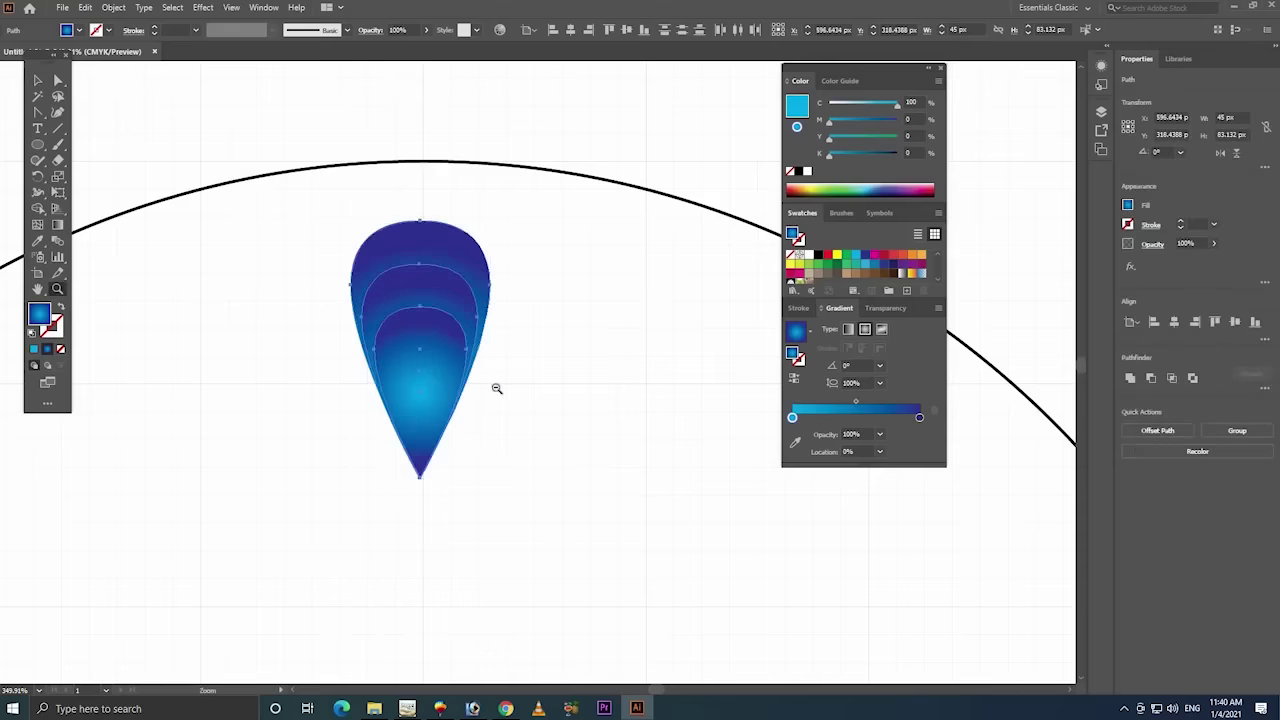
{"action": "key", "text": "ctrl+1"}
{"action": "left_click_drag", "start_coordinate": [600, 472], "coordinate": [391, 369]}
{"action": "key", "text": "v"}
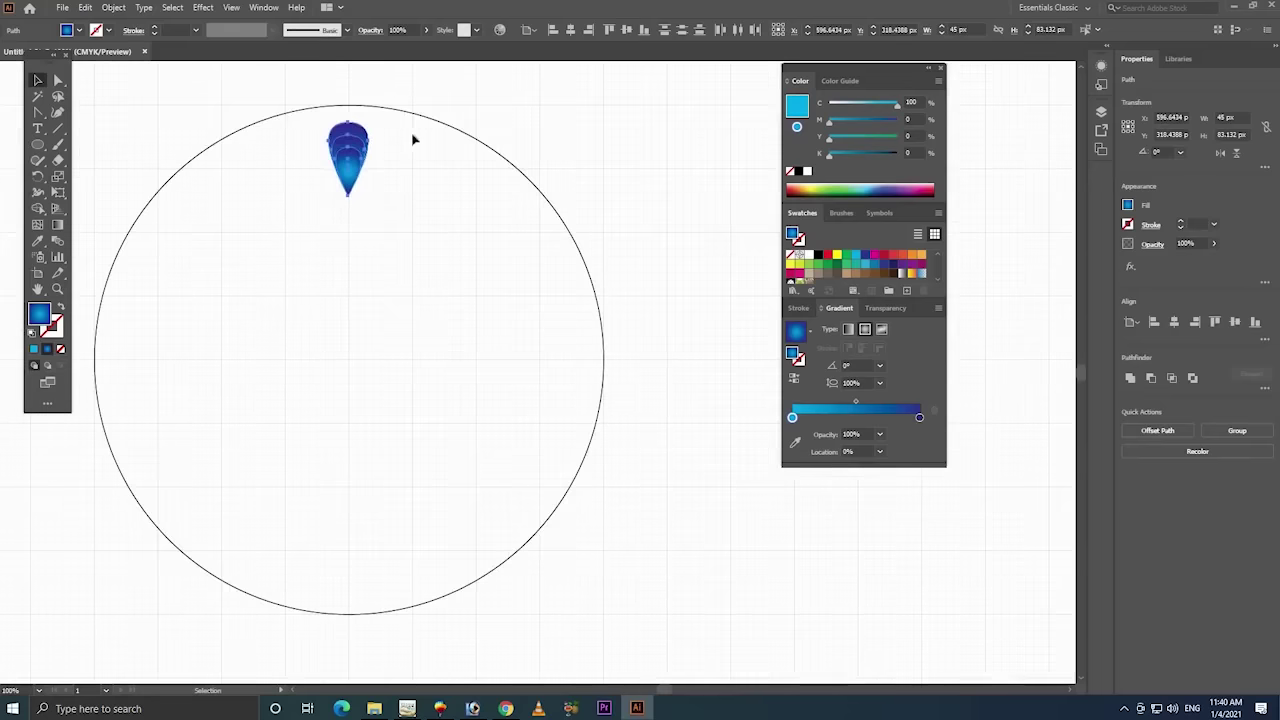
{"action": "left_click", "coordinate": [348, 165]}
{"action": "left_click_drag", "start_coordinate": [360, 155], "coordinate": [358, 116]}
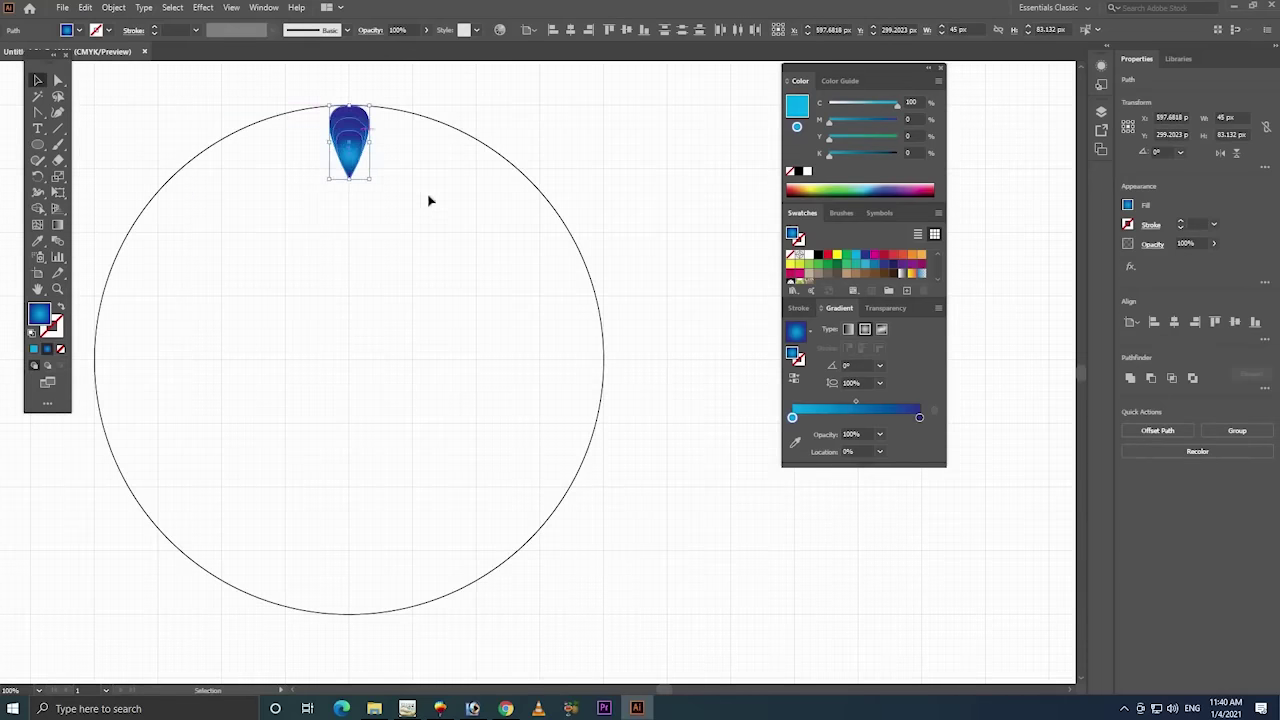
{"action": "left_click", "coordinate": [398, 157]}
- Group the three stacked teardrop layers into one object
{"action": "left_click_drag", "start_coordinate": [400, 160], "coordinate": [362, 172]}
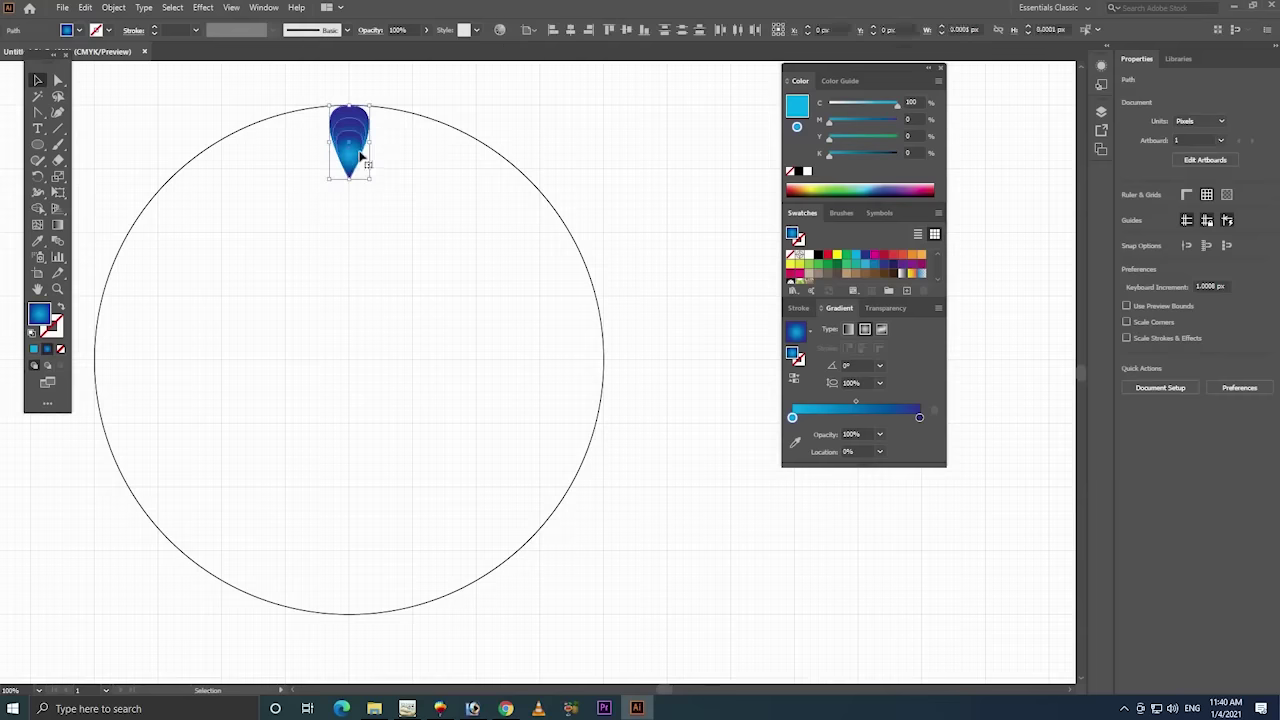
{"action": "right_click", "coordinate": [362, 153]}
{"action": "left_click", "coordinate": [394, 233]}
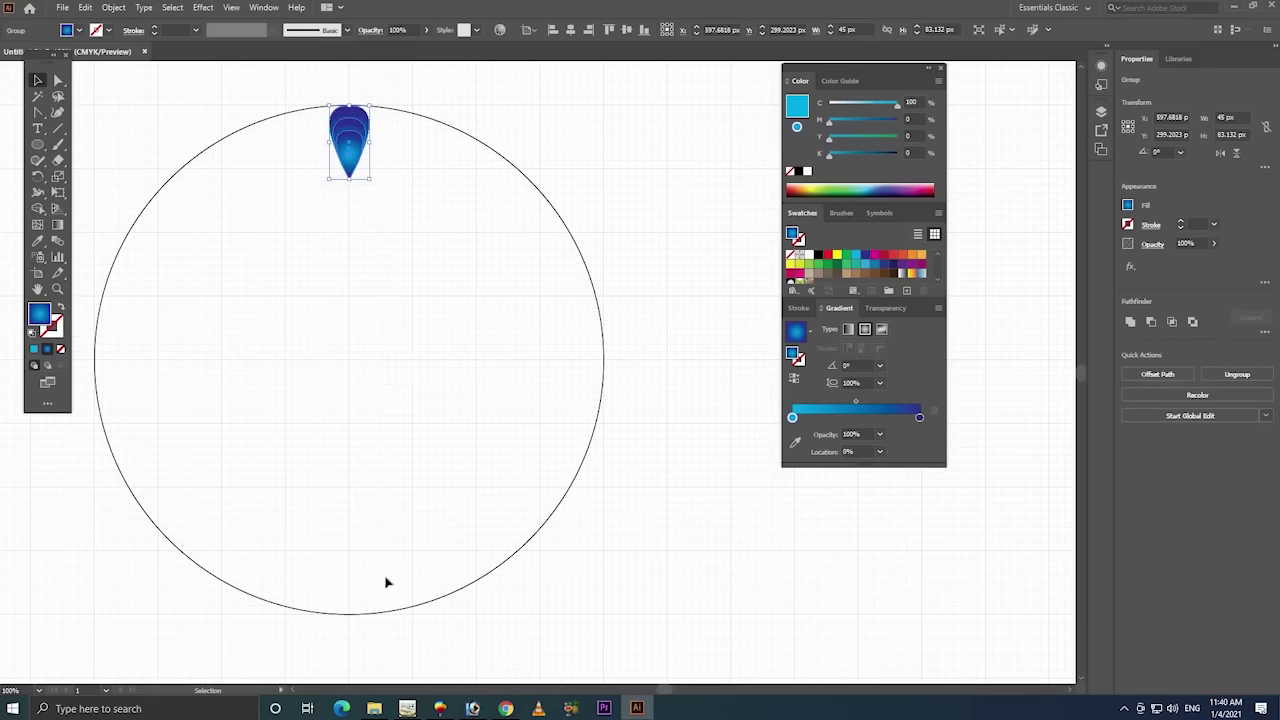
- Test a rotated teardrop copy around the circle centre, then reselect the grouped drop
{"action": "left_click", "coordinate": [37, 176]}
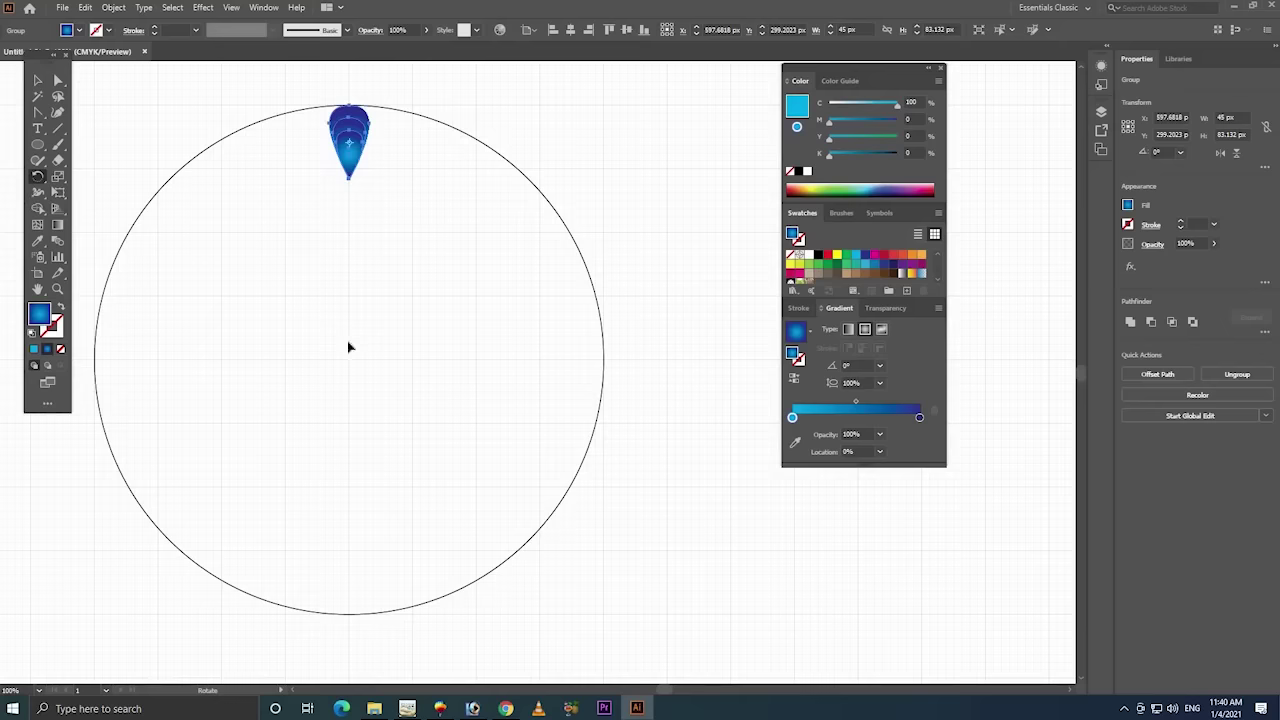
{"action": "mouse_move", "coordinate": [362, 143]}
{"action": "left_mouse_down"}
{"action": "mouse_move", "coordinate": [443, 203]}
{"action": "mouse_move", "coordinate": [407, 182]}
{"action": "mouse_move", "coordinate": [476, 289]}
{"action": "left_mouse_up"}
{"action": "key", "text": "alt+shift"}
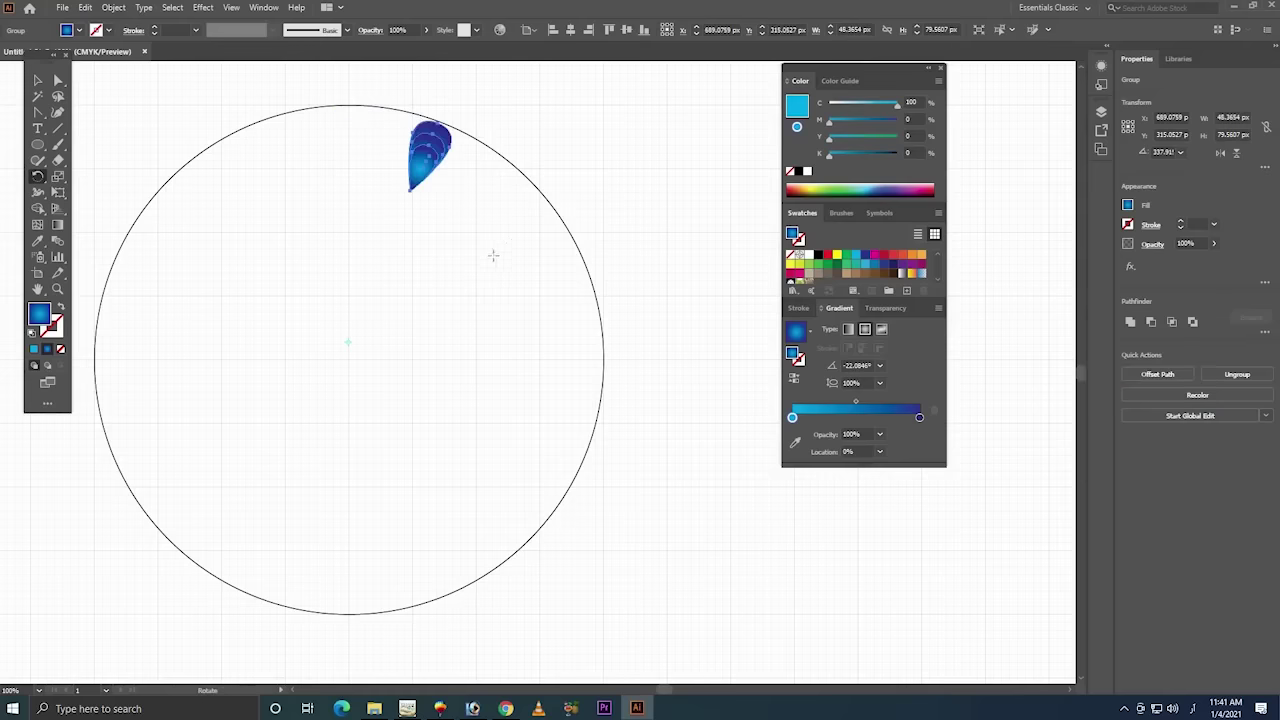
{"action": "left_click_drag", "start_coordinate": [428, 184], "coordinate": [382, 178]}
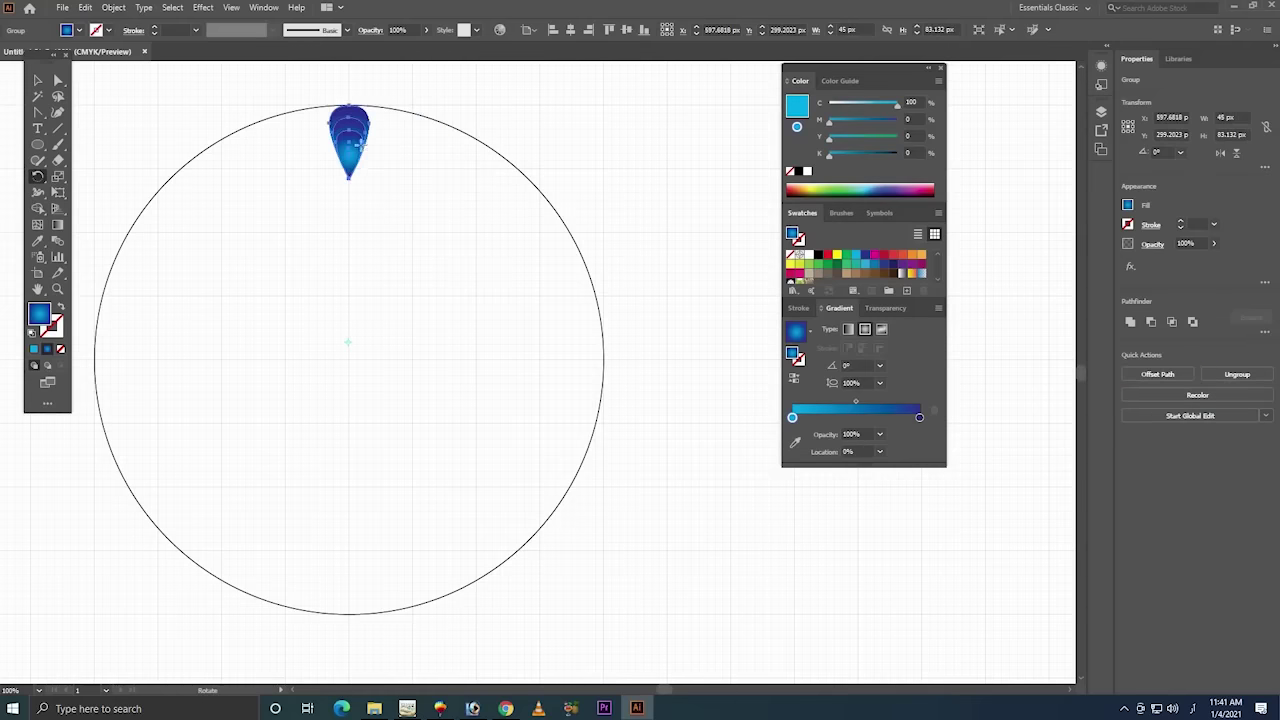
{"action": "left_click", "coordinate": [37, 80]}
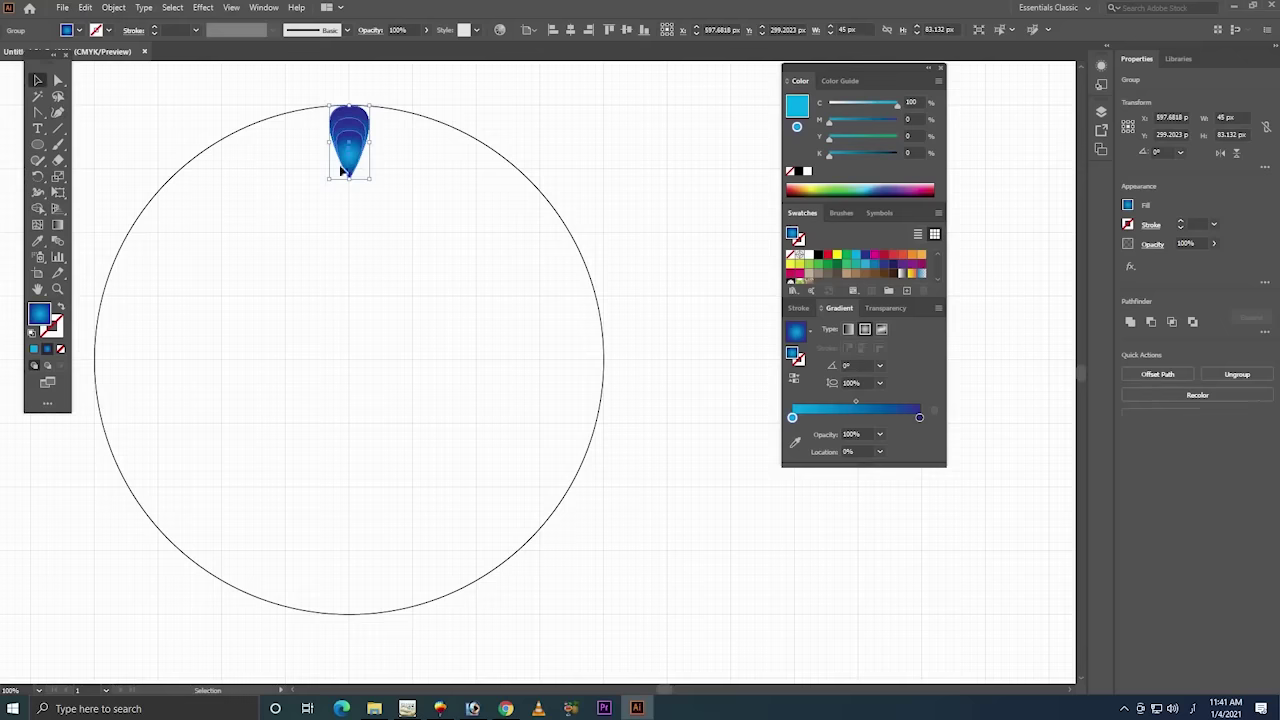
{"action": "left_click", "coordinate": [395, 135]}
{"action": "left_click", "coordinate": [348, 140]}
{"action": "left_click", "coordinate": [37, 175]}
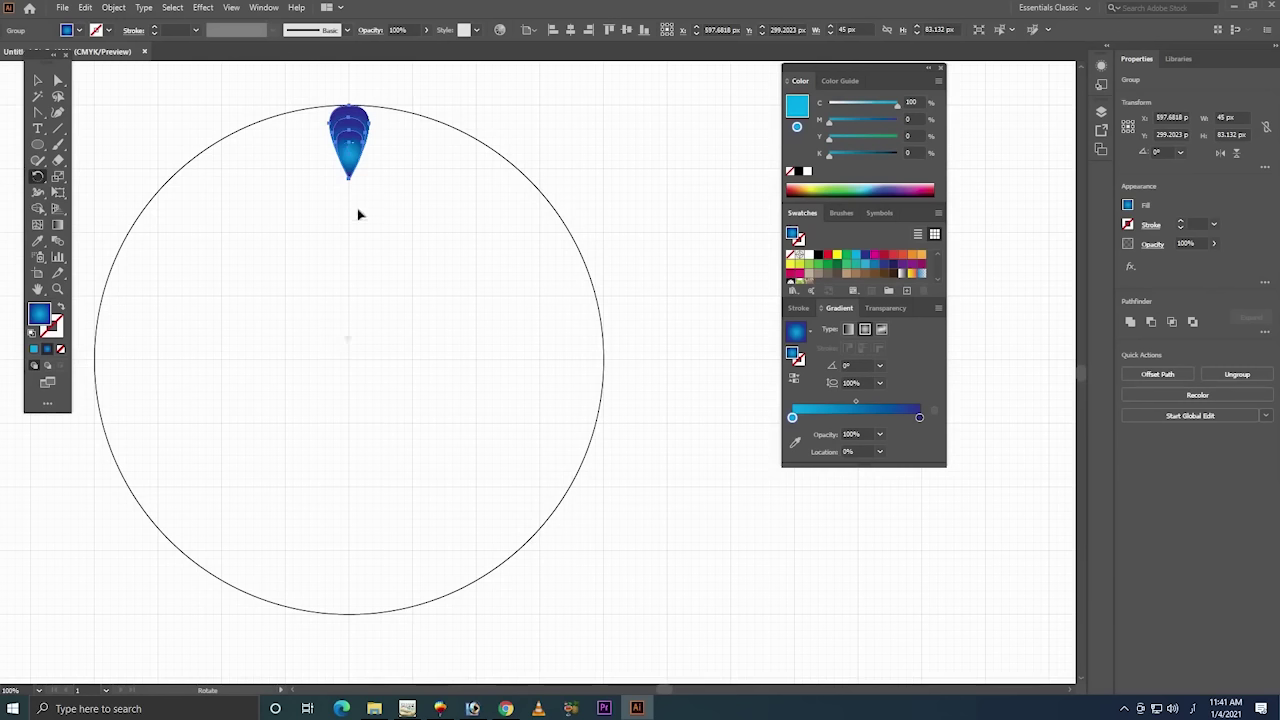
- Alt-drag a rotated teardrop copy and repeat it with Ctrl+D around the circle
{"action": "left_click_drag", "start_coordinate": [360, 150], "coordinate": [397, 160]}
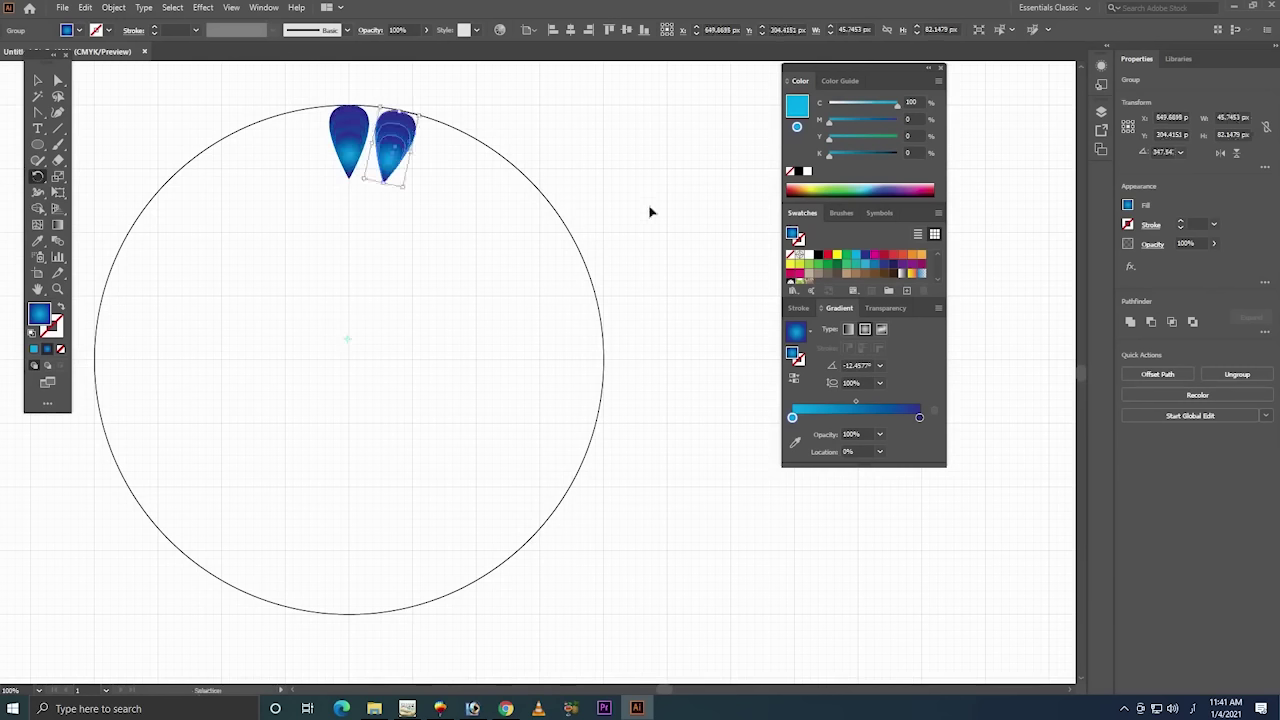
{"action": "key", "text": "ctrl+d"}
{"action": "key", "text": "ctrl+d"}
{"action": "key", "text": "ctrl+d"}
{"action": "key", "text": "ctrl+d"}
{"action": "key", "text": "ctrl+d"}
{"action": "key", "text": "ctrl+d"}
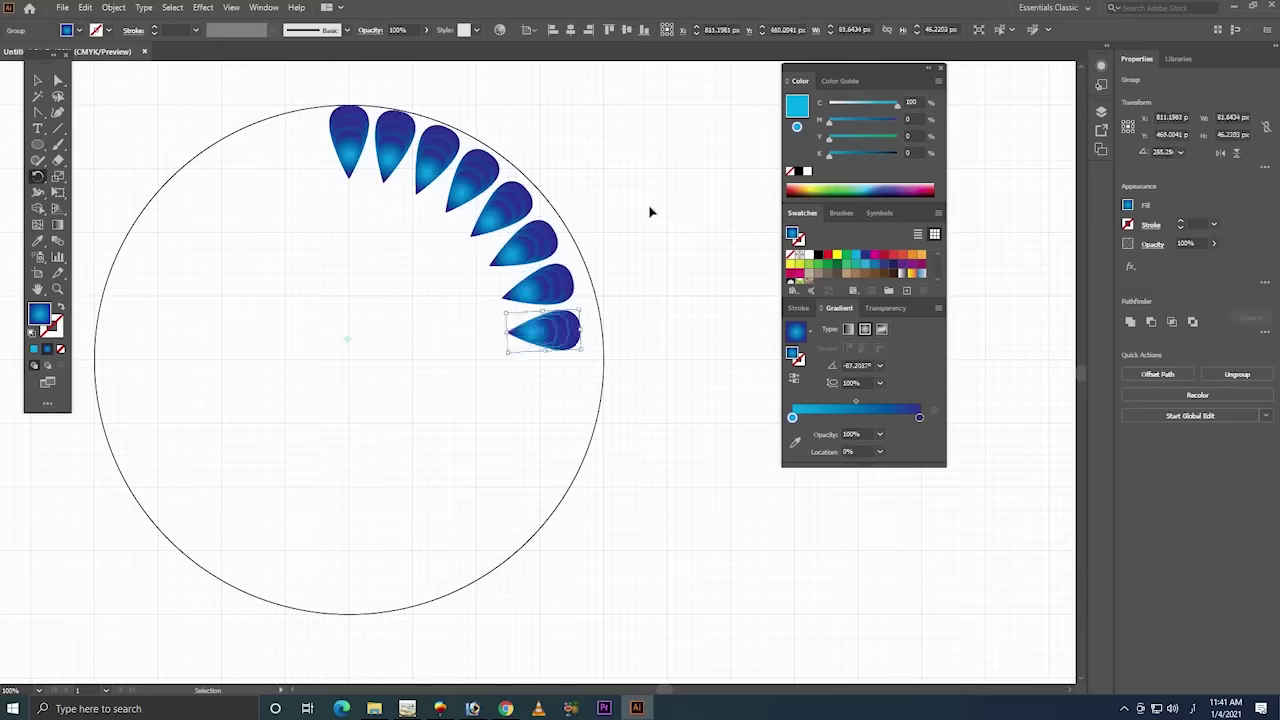
{"action": "key", "text": "ctrl+d"}
{"action": "key", "text": "ctrl+d"}
{"action": "key", "text": "ctrl+d"}
{"action": "key", "text": "ctrl+d"}
{"action": "key", "text": "ctrl+d"}
{"action": "key", "text": "ctrl+d"}
{"action": "key", "text": "ctrl+d"}
{"action": "key", "text": "ctrl+d"}
{"action": "key", "text": "ctrl+d"}
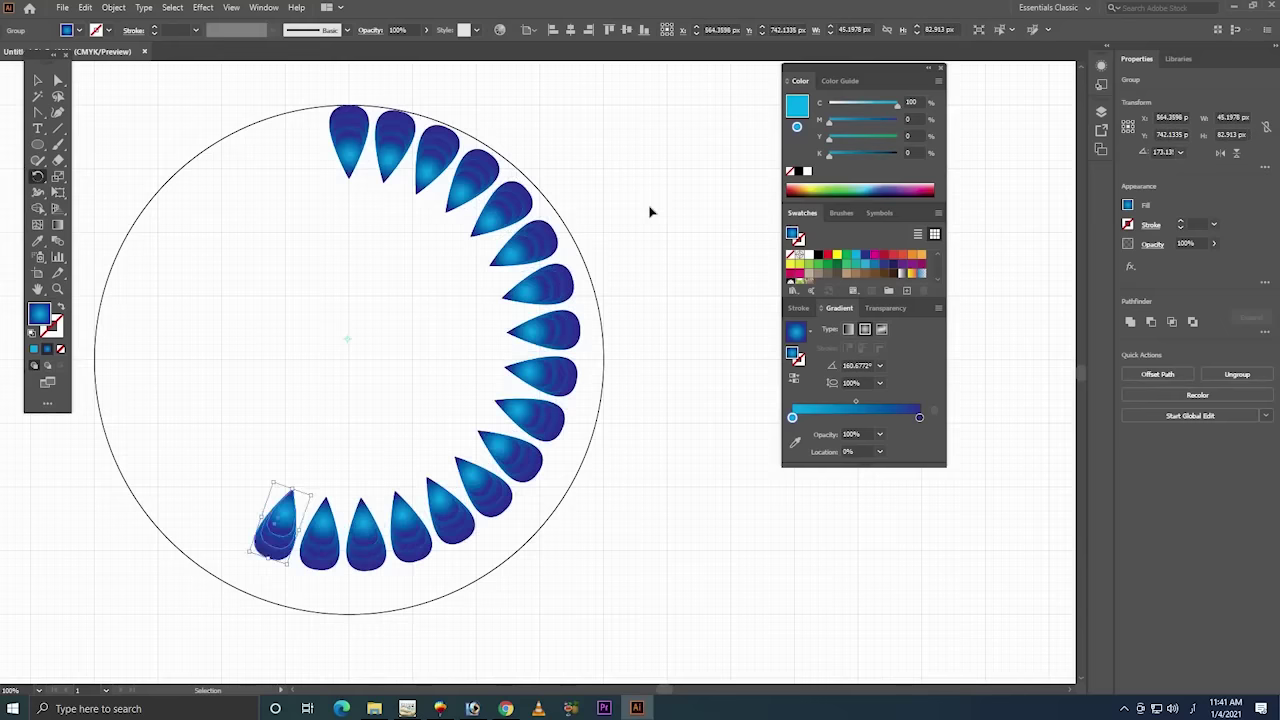
{"action": "key", "text": "ctrl+d"}
{"action": "key", "text": "ctrl+d"}
{"action": "key", "text": "ctrl+d"}
{"action": "key", "text": "ctrl+d"}
{"action": "key", "text": "ctrl+d"}
{"action": "key", "text": "ctrl+d"}
{"action": "key", "text": "ctrl+d"}
{"action": "key", "text": "ctrl+d"}
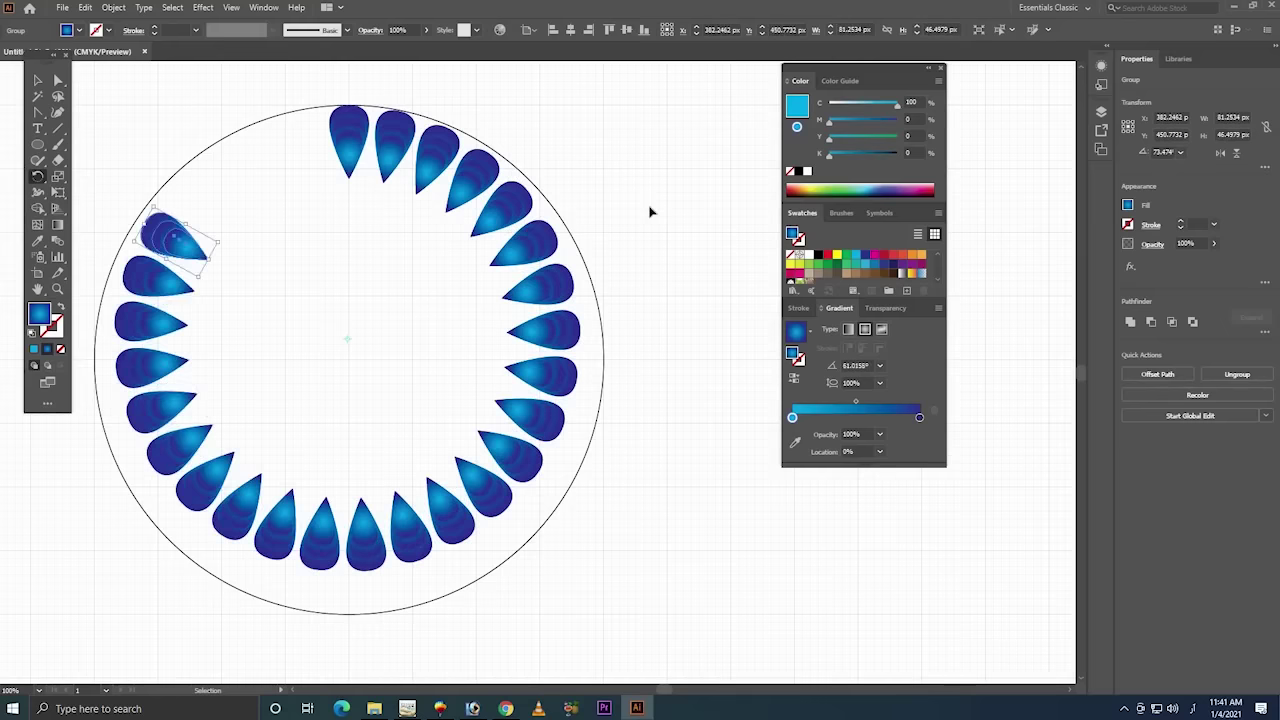
{"action": "key", "text": "ctrl+d"}
{"action": "key", "text": "ctrl+d"}
{"action": "key", "text": "ctrl+d"}
{"action": "key", "text": "ctrl+d"}
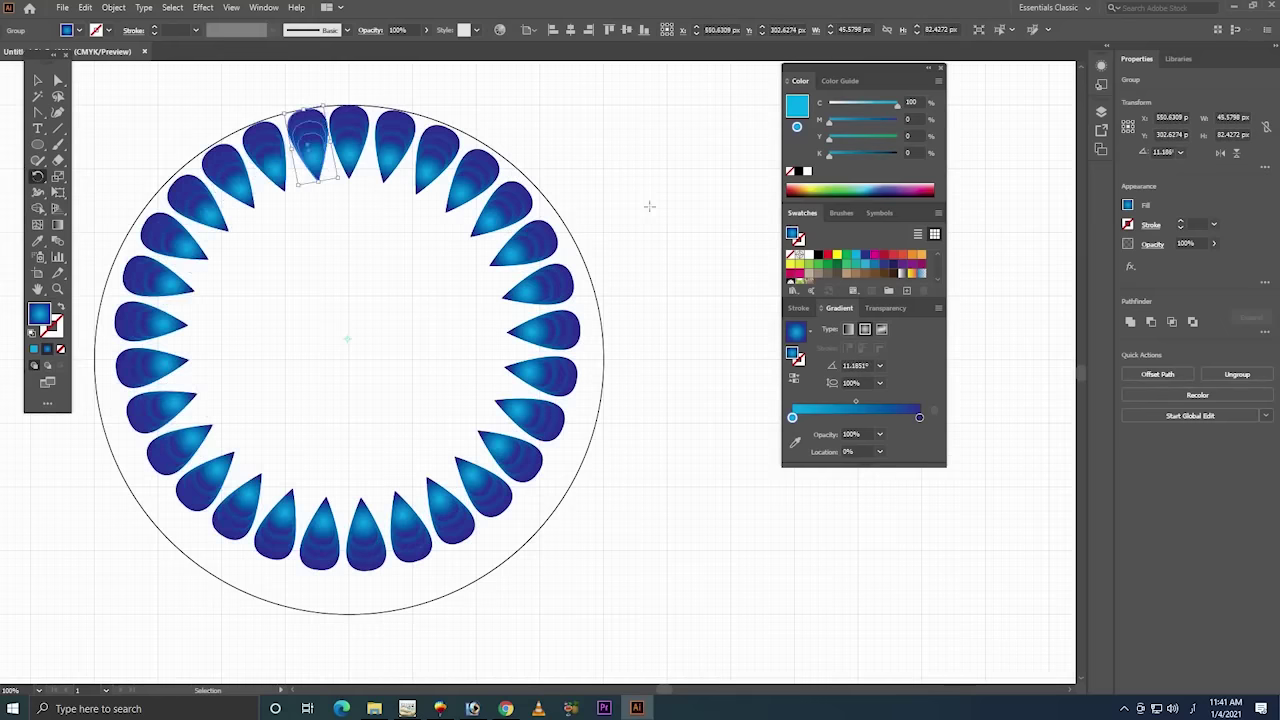
- Select all the teardrops, leaving the outline circle out of the selection
{"action": "left_click", "coordinate": [37, 80]}
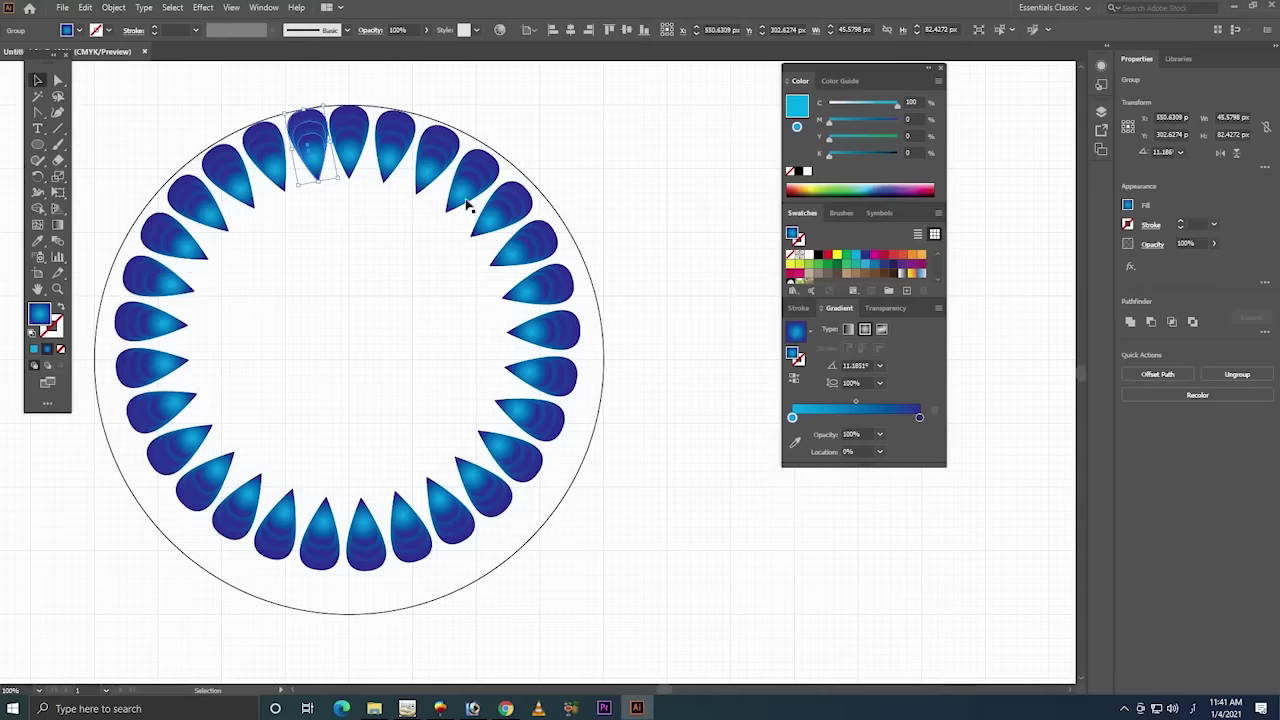
{"action": "left_click", "coordinate": [316, 188]}
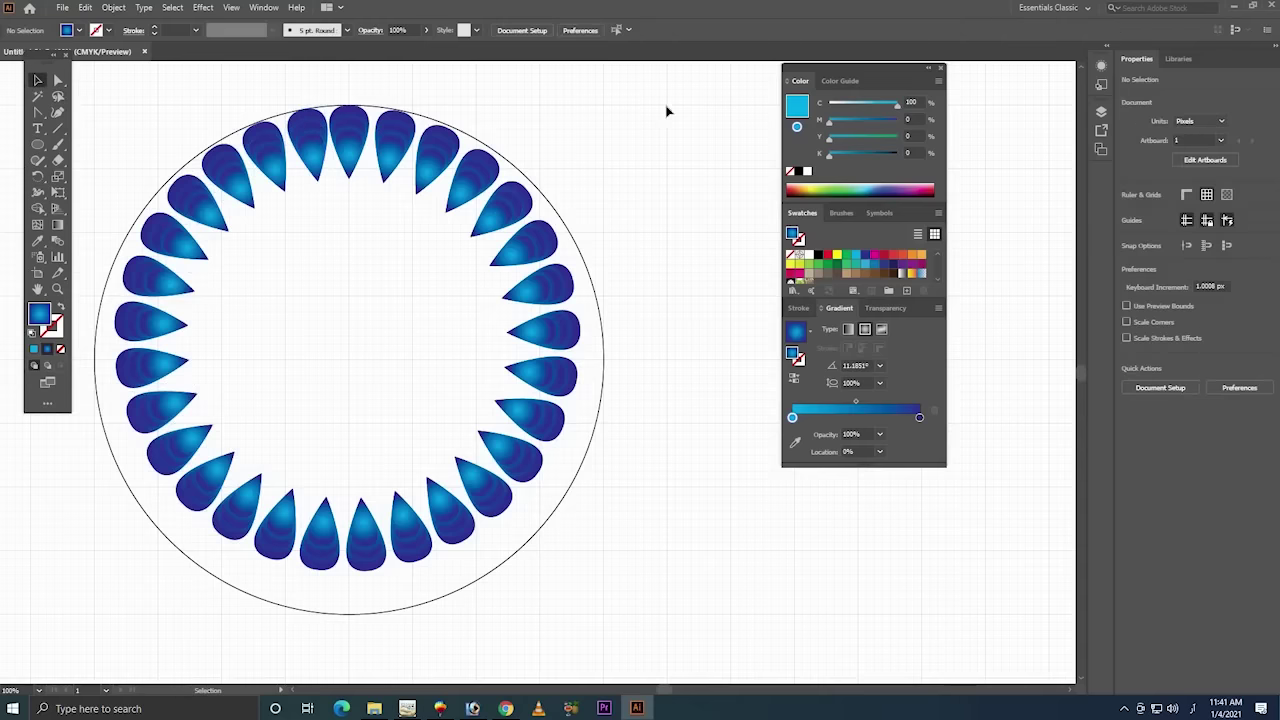
{"action": "left_click_drag", "start_coordinate": [688, 78], "coordinate": [101, 585]}
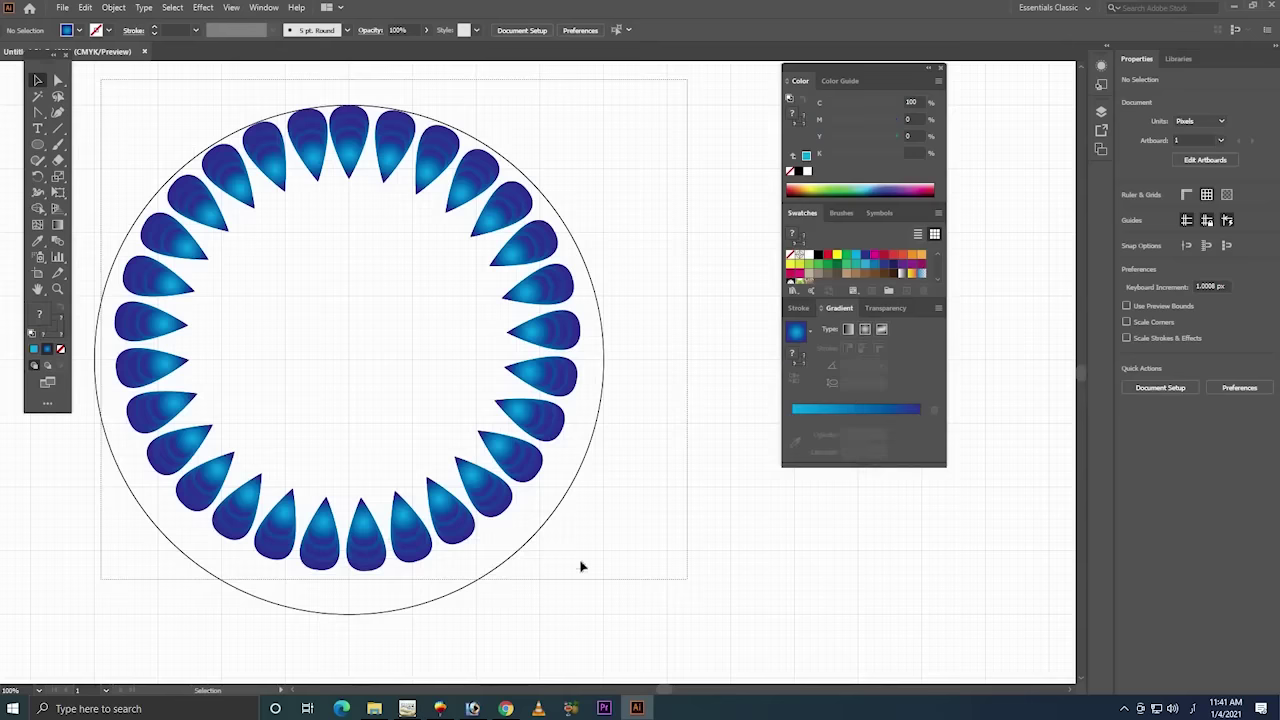
{"action": "left_click", "coordinate": [558, 513], "text": "shift"}
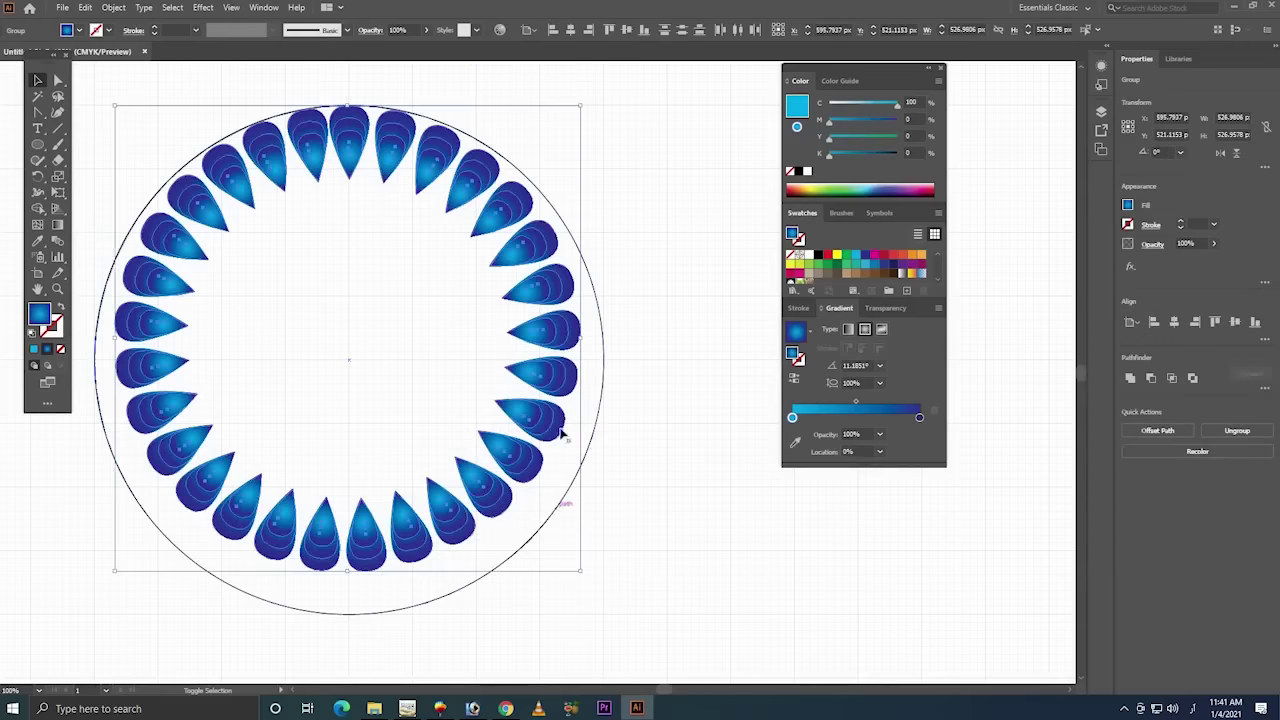
{"action": "right_click", "coordinate": [553, 370]}
- Group the drops into a ring and centre it vertically and horizontally on the outline circle
{"action": "left_click", "coordinate": [586, 473]}
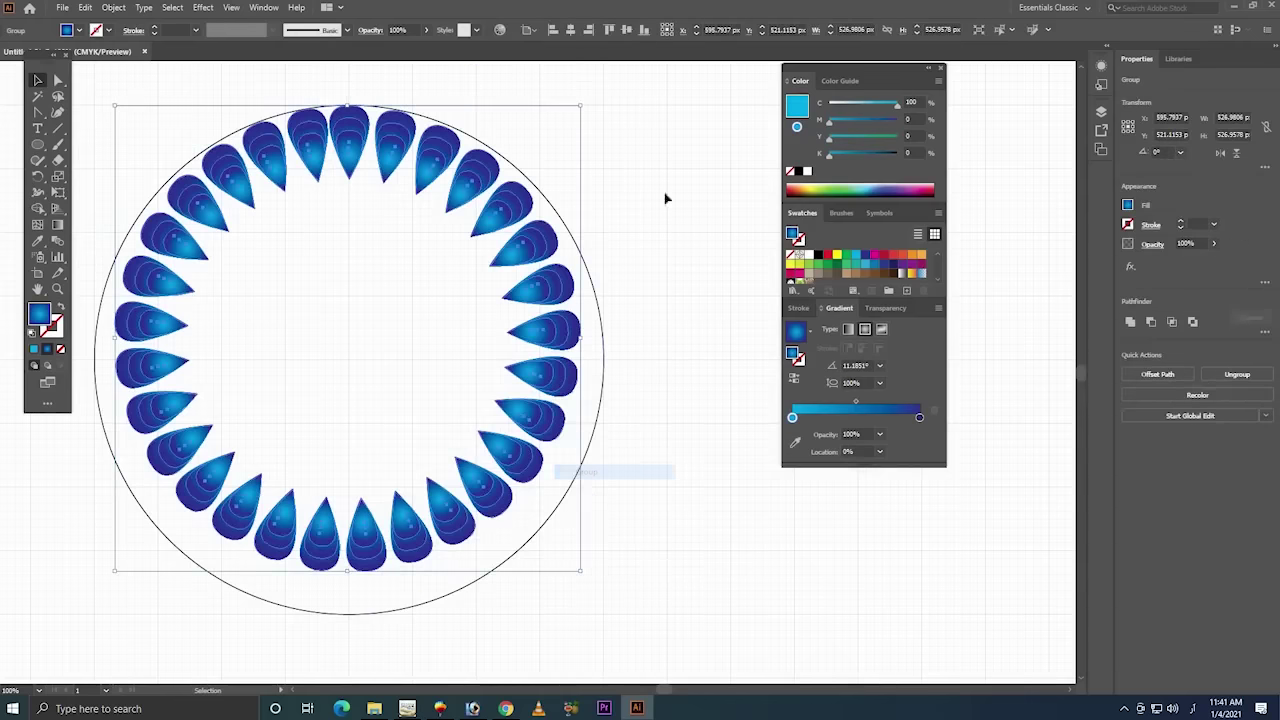
{"action": "left_click_drag", "start_coordinate": [666, 197], "coordinate": [530, 543]}
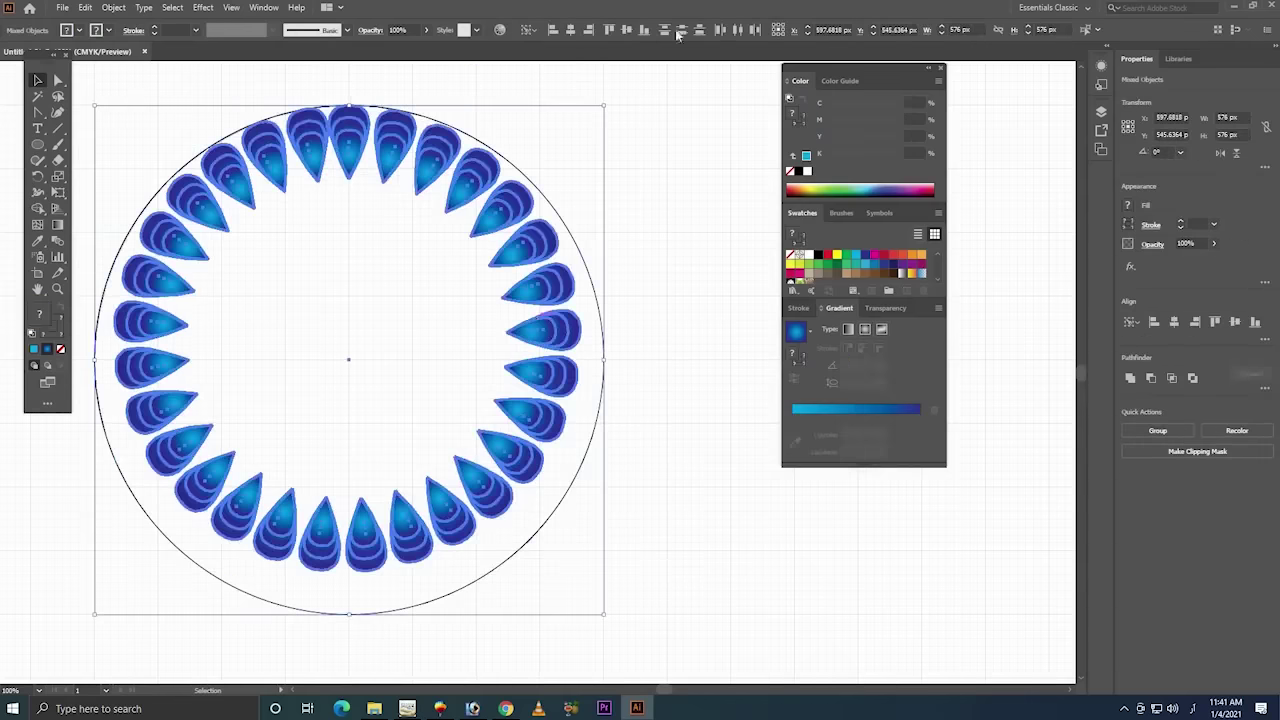
{"action": "left_click", "coordinate": [626, 30]}
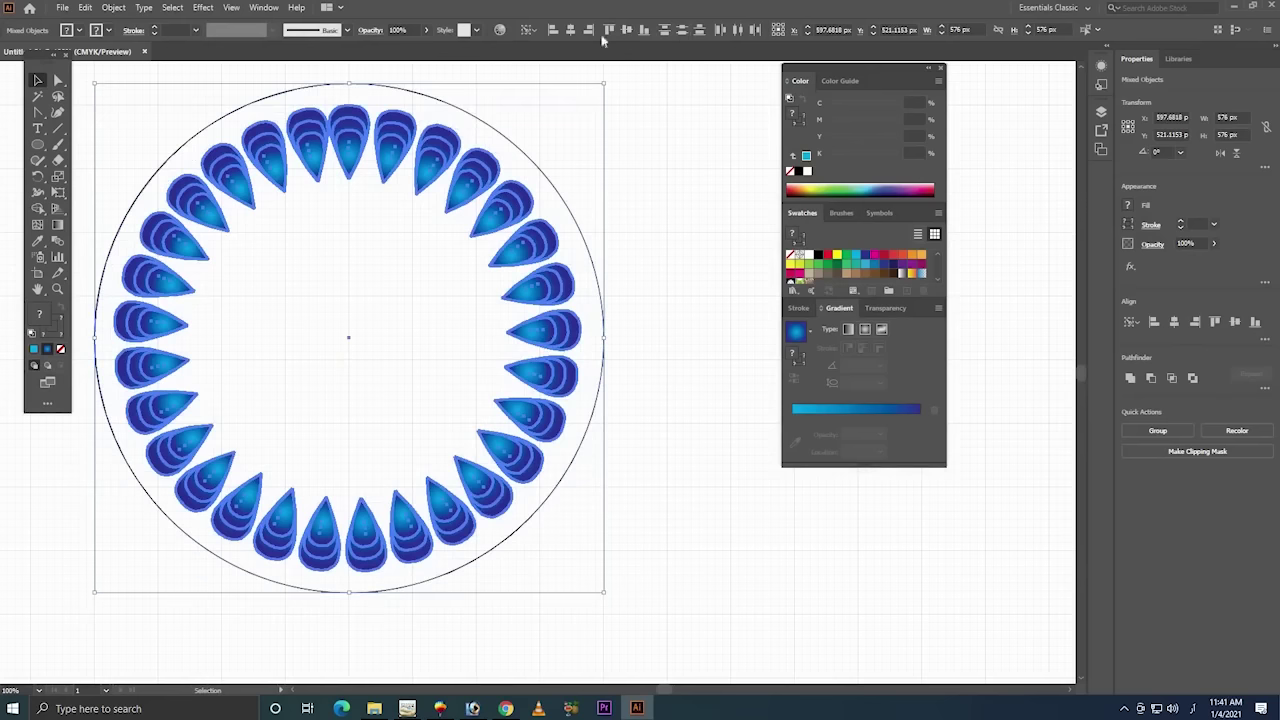
{"action": "left_click", "coordinate": [570, 29]}
- Move the combined design, scale it down to about 517 px, and select the outer circle
{"action": "left_click_drag", "start_coordinate": [512, 190], "coordinate": [635, 217]}
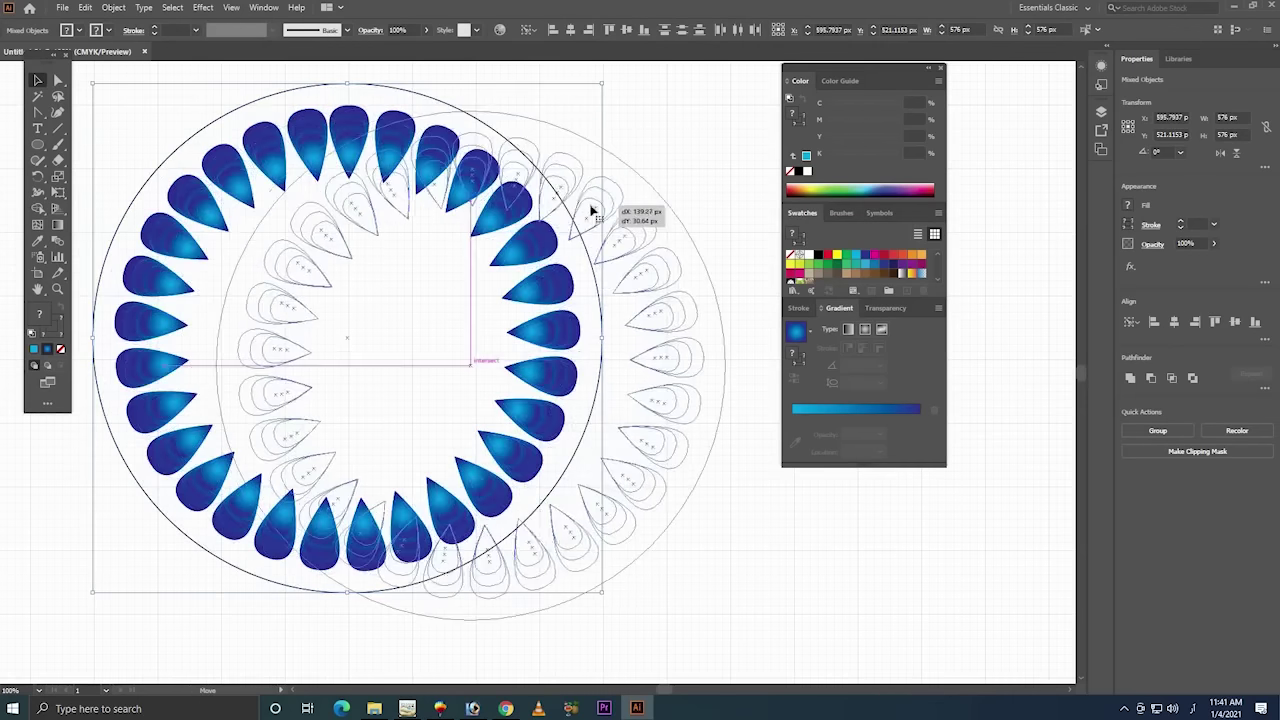
{"action": "left_click_drag", "start_coordinate": [724, 112], "coordinate": [700, 137]}
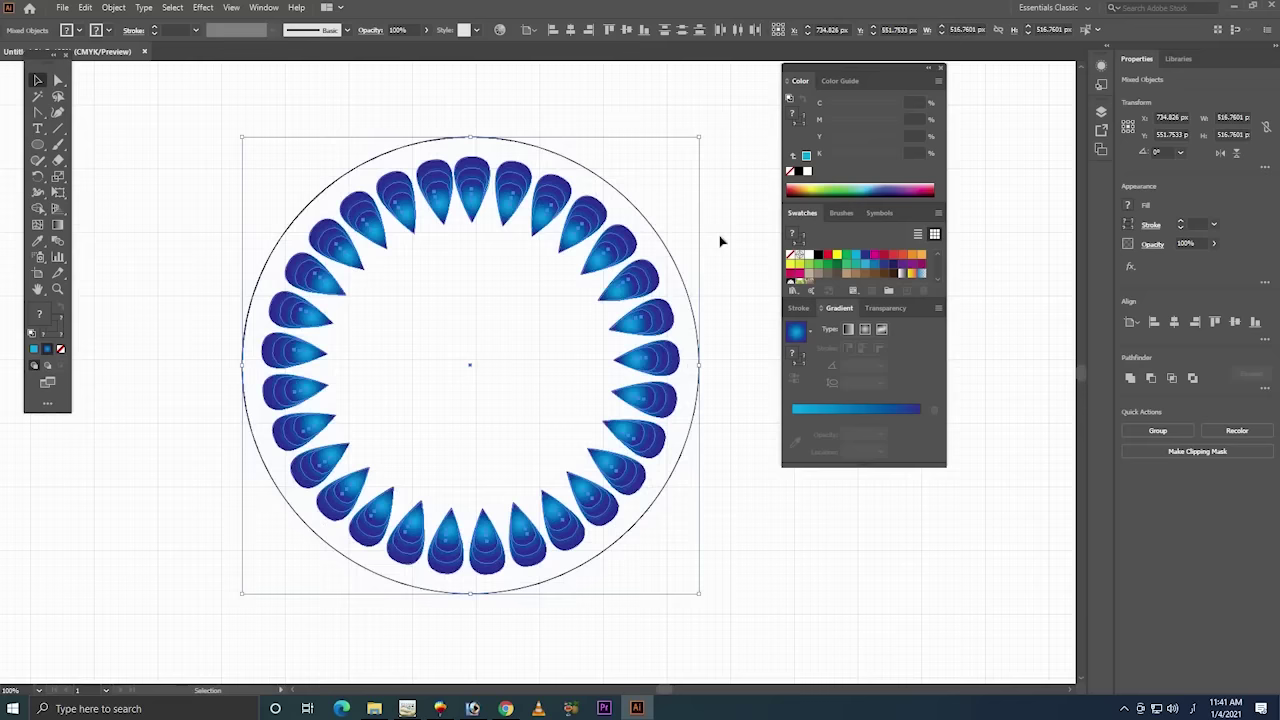
{"action": "left_click", "coordinate": [697, 279]}
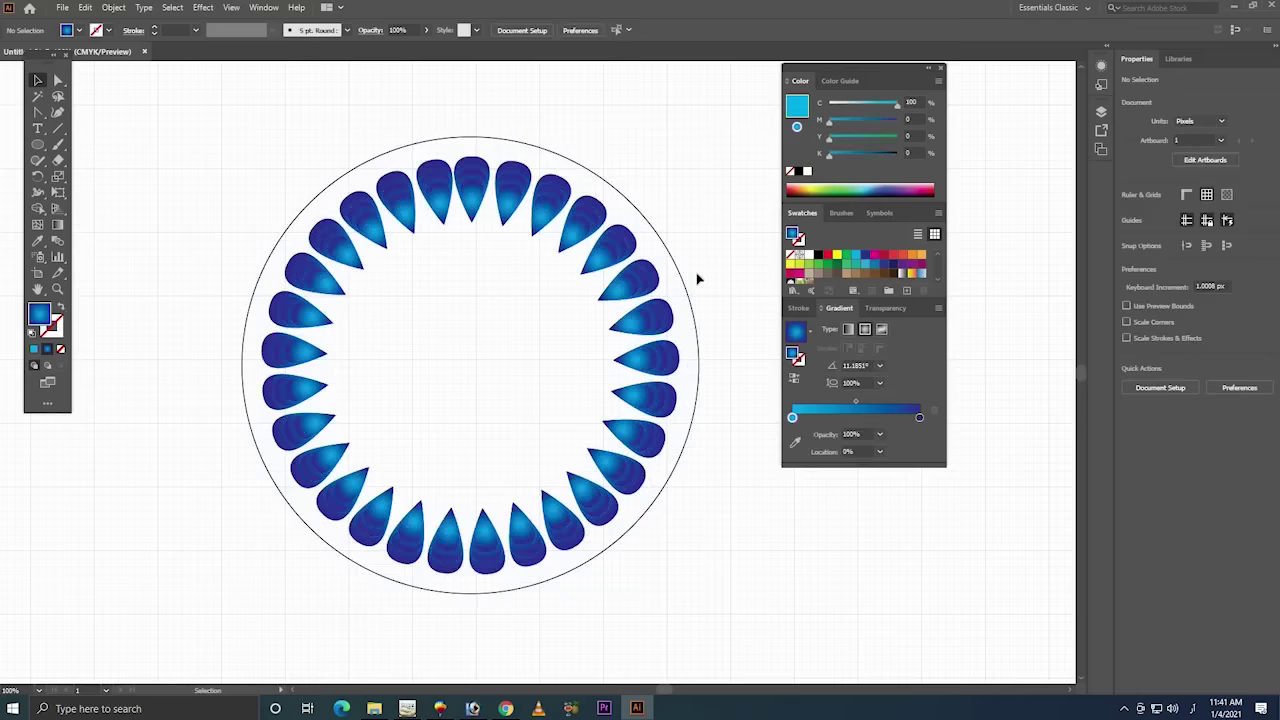
{"action": "left_click", "coordinate": [630, 198]}
- Apply a radial gradient fill to the large circle and arrange its colour stops
{"action": "left_click", "coordinate": [832, 419]}
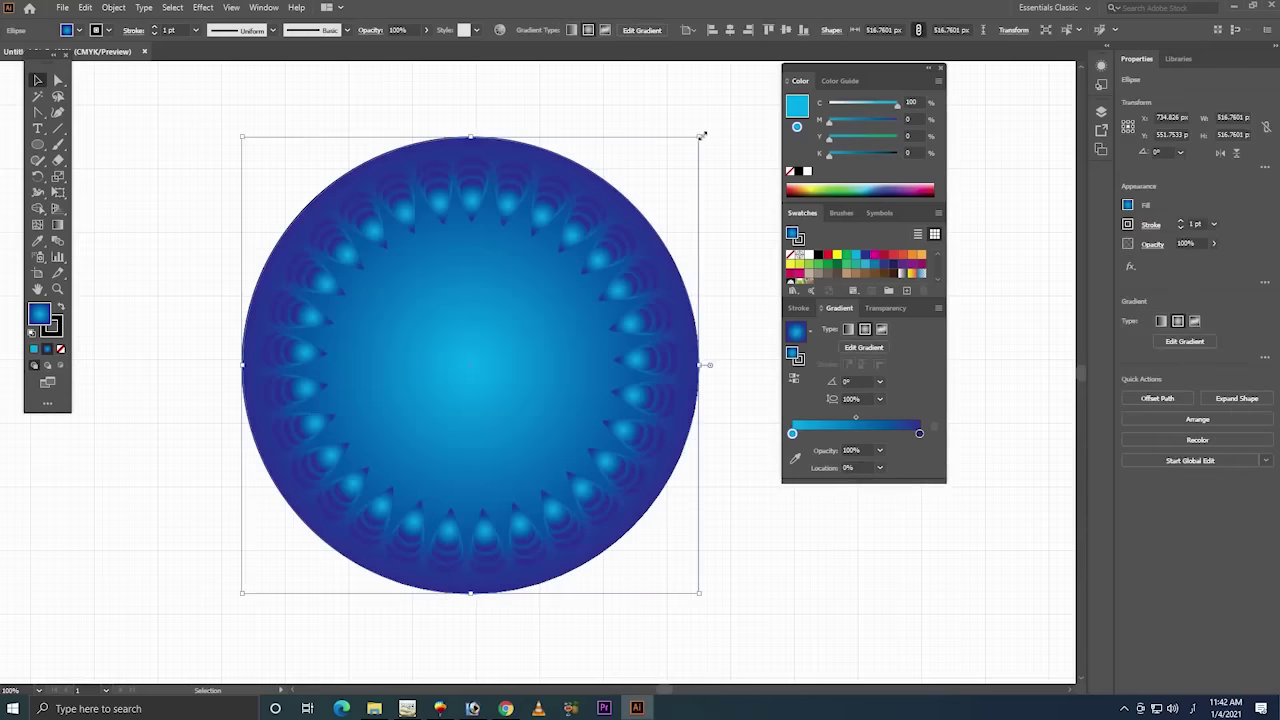
{"action": "left_click_drag", "start_coordinate": [701, 136], "coordinate": [736, 100]}
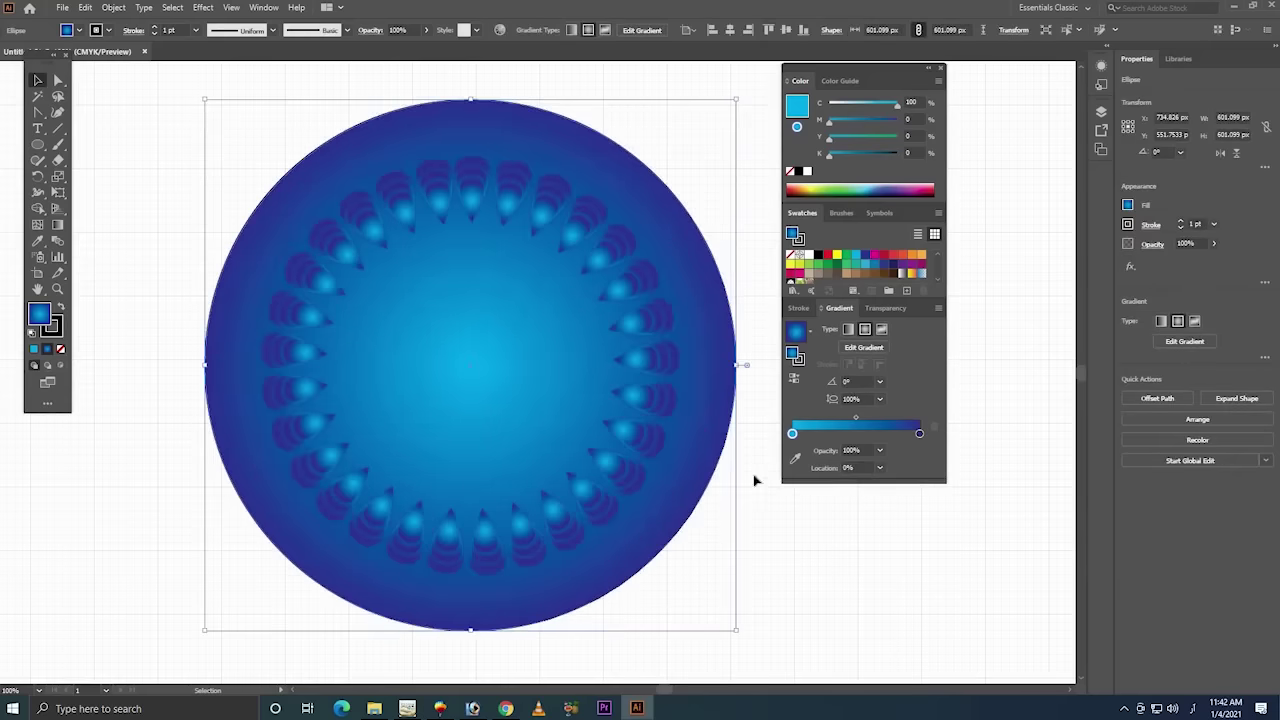
{"action": "key", "text": "ctrl+z"}
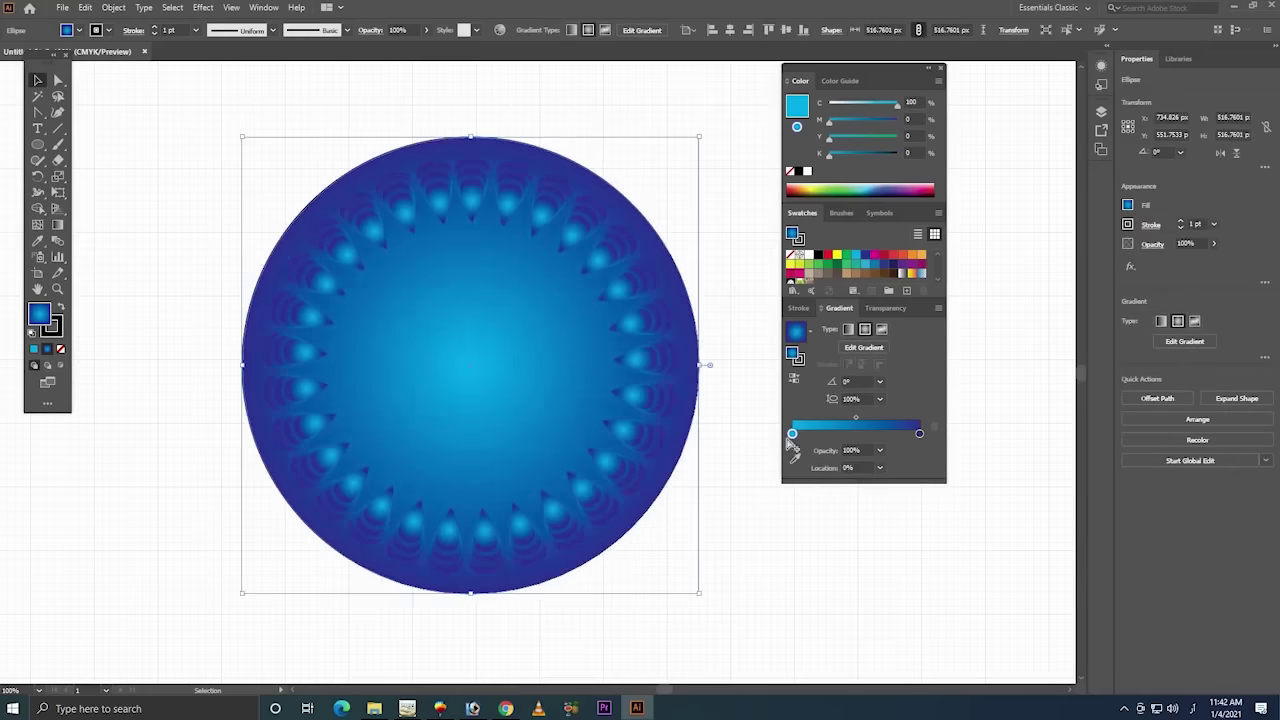
{"action": "mouse_move", "coordinate": [792, 435]}
{"action": "left_mouse_down"}
{"action": "mouse_move", "coordinate": [871, 433]}
{"action": "mouse_move", "coordinate": [792, 433]}
{"action": "left_mouse_up"}
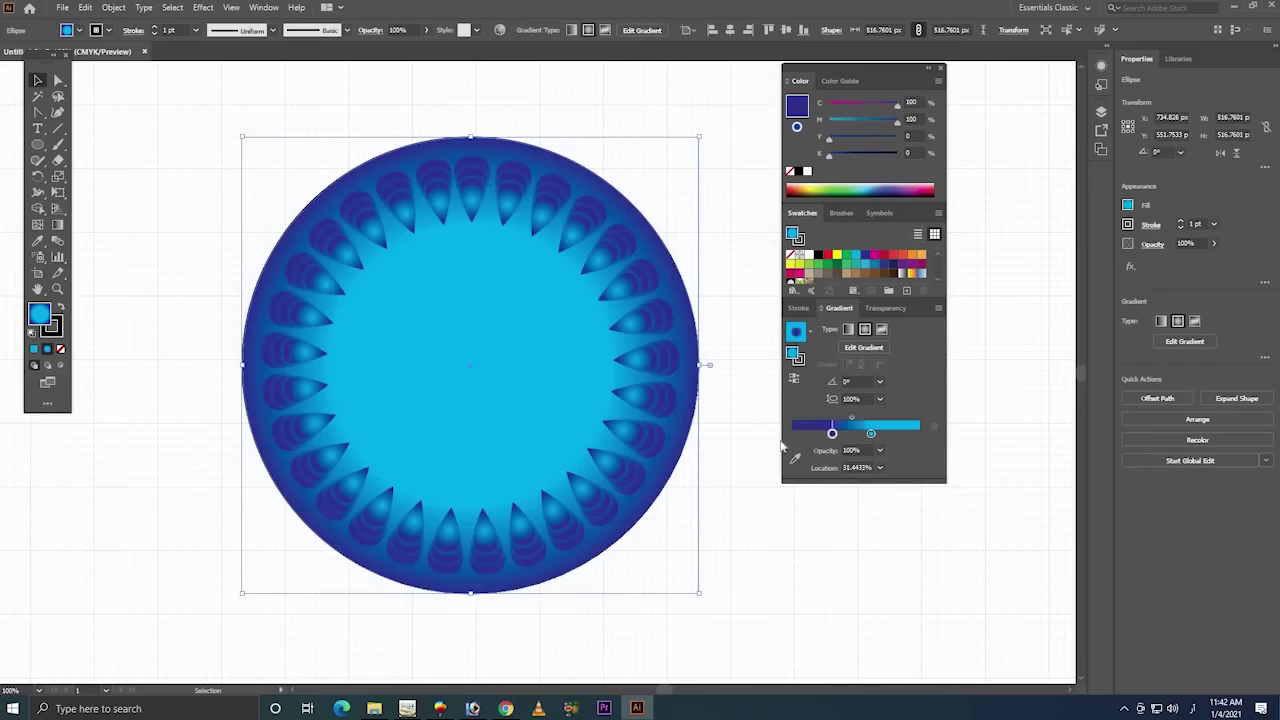
{"action": "mouse_move", "coordinate": [871, 433]}
{"action": "left_mouse_down"}
{"action": "mouse_move", "coordinate": [919, 433]}
{"action": "mouse_move", "coordinate": [793, 433]}
{"action": "mouse_move", "coordinate": [904, 433]}
{"action": "left_mouse_up"}
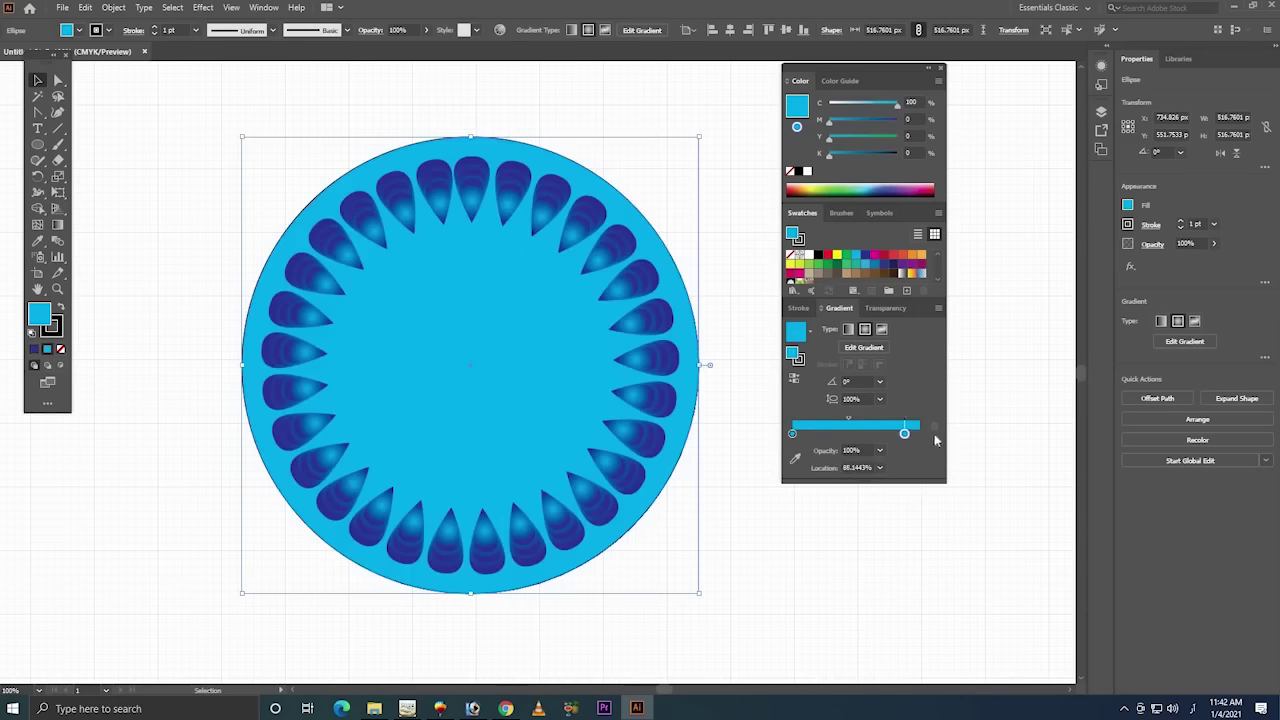
{"action": "left_click", "coordinate": [807, 256]}
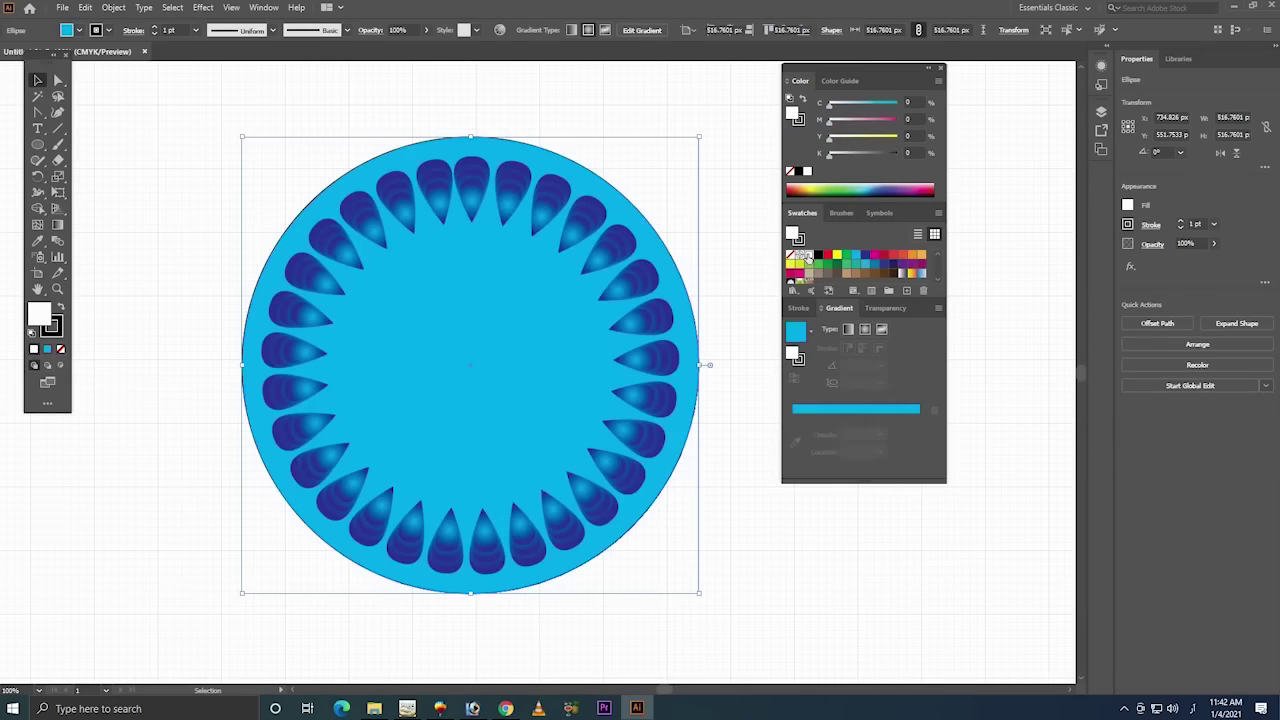
{"action": "double_click", "coordinate": [866, 409]}
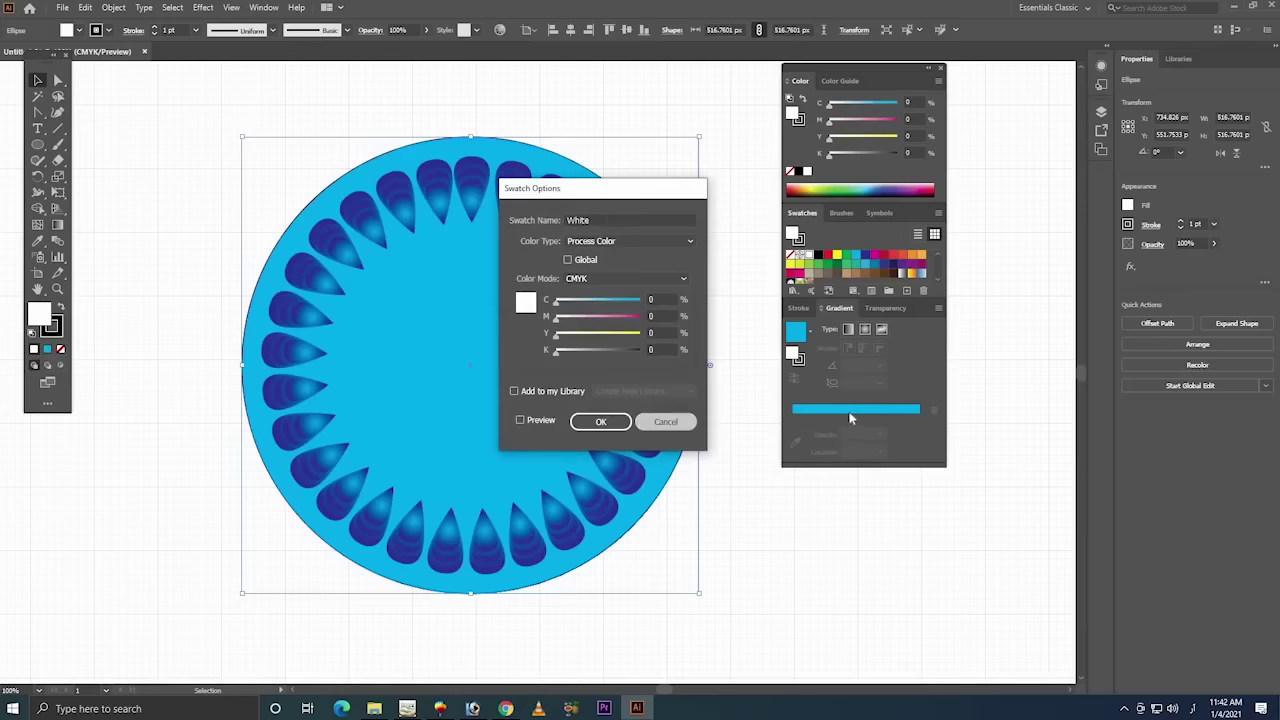
{"action": "left_click", "coordinate": [666, 421]}
{"action": "left_click", "coordinate": [850, 409]}
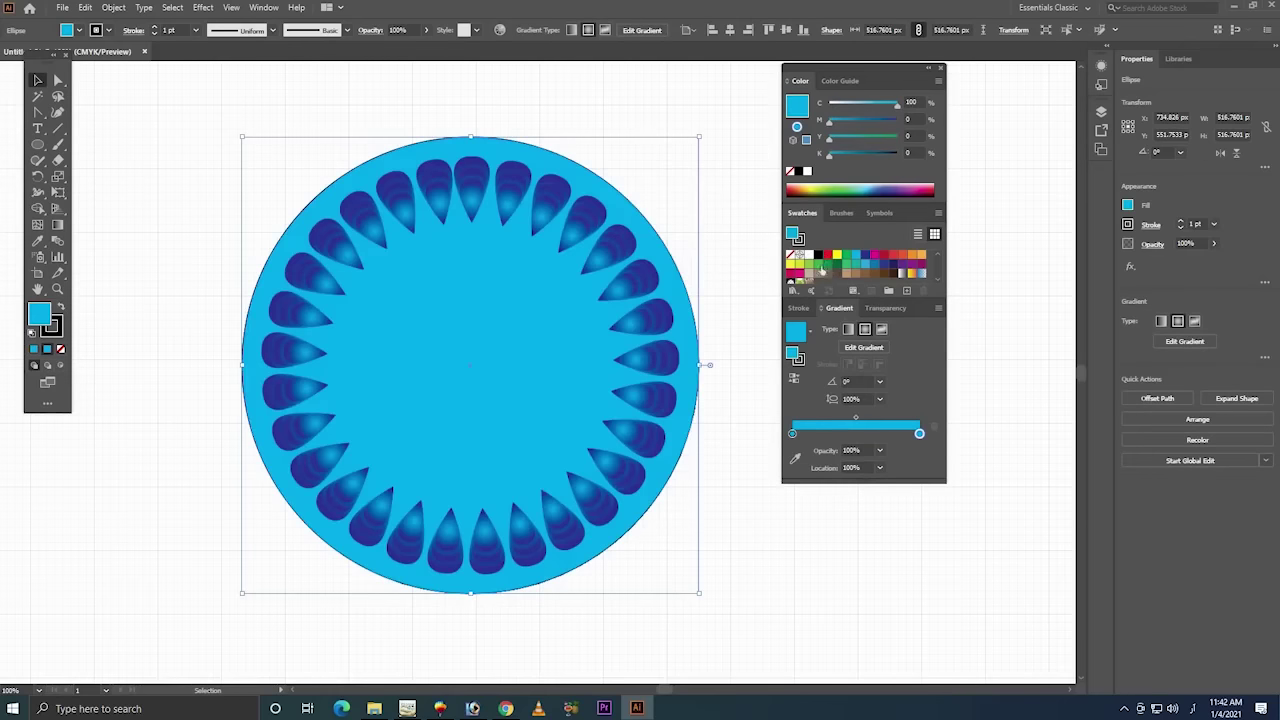
- Set both gradient stops to cyan, lightening the centre stop to 11% cyan
{"action": "left_click", "coordinate": [867, 105]}
{"action": "left_click_drag", "start_coordinate": [867, 107], "coordinate": [858, 108]}
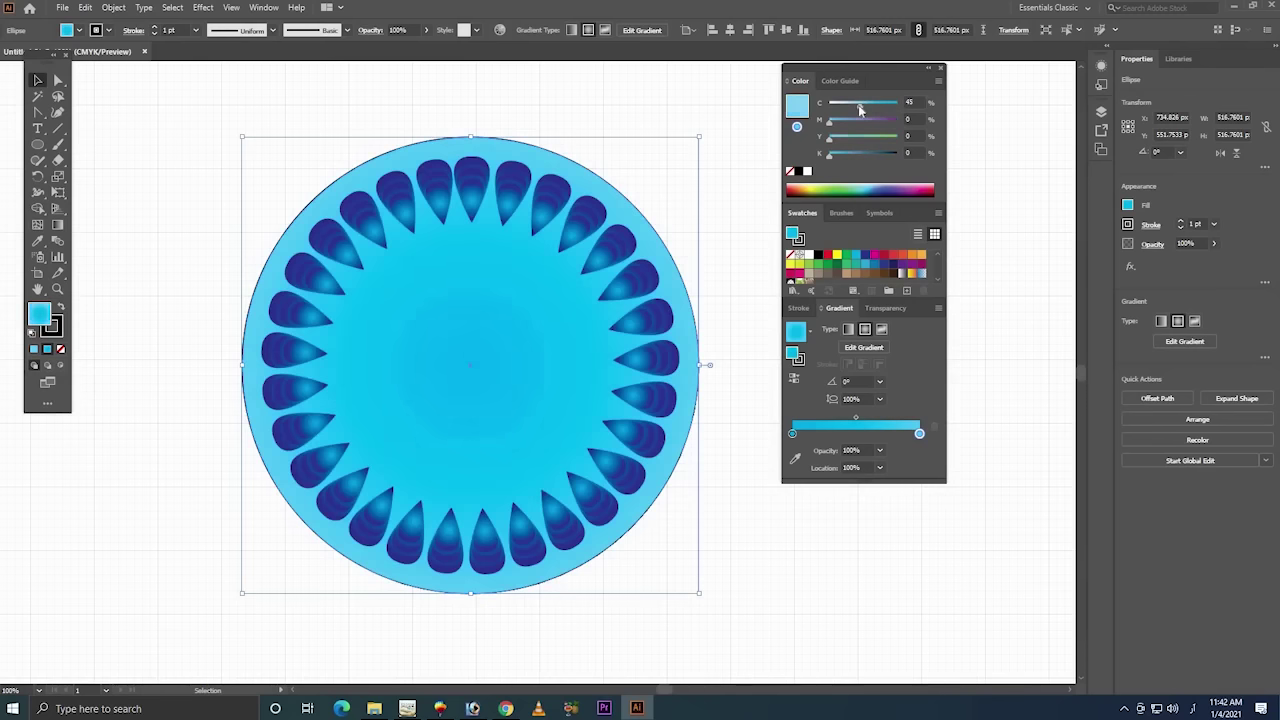
{"action": "key", "text": "ctrl+z"}
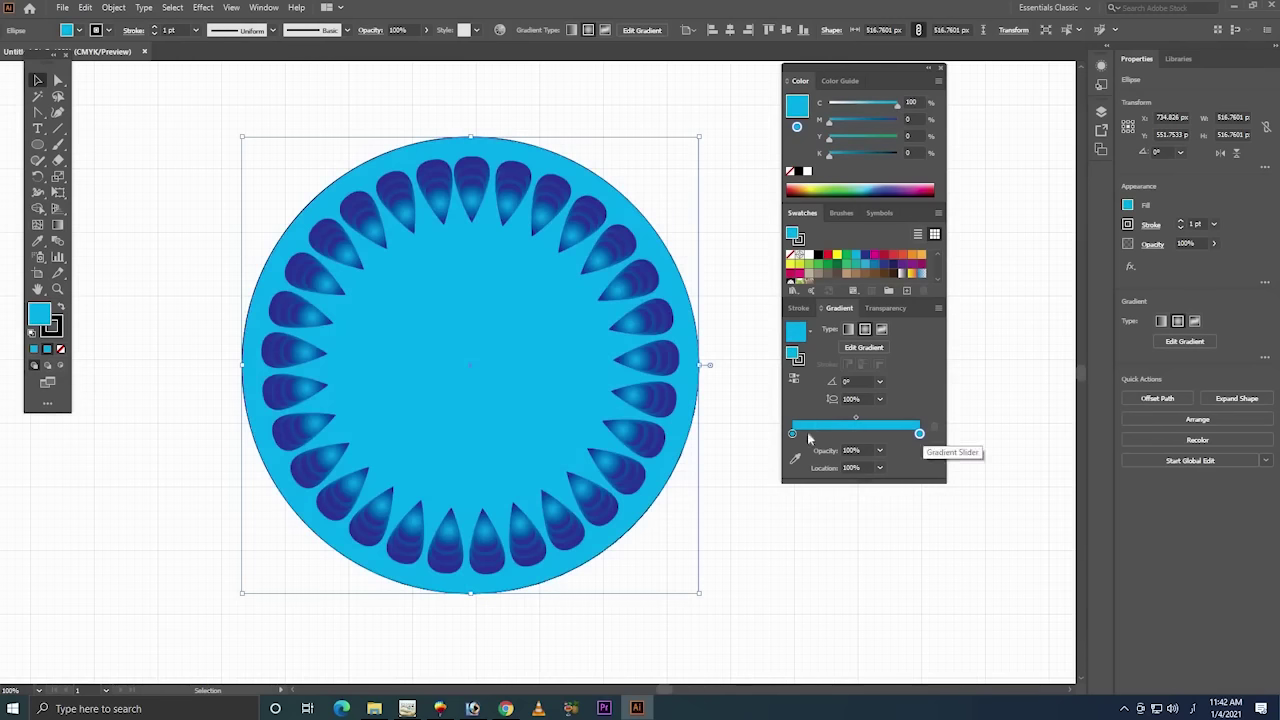
{"action": "left_click", "coordinate": [844, 434]}
{"action": "left_click_drag", "start_coordinate": [919, 434], "coordinate": [895, 475]}
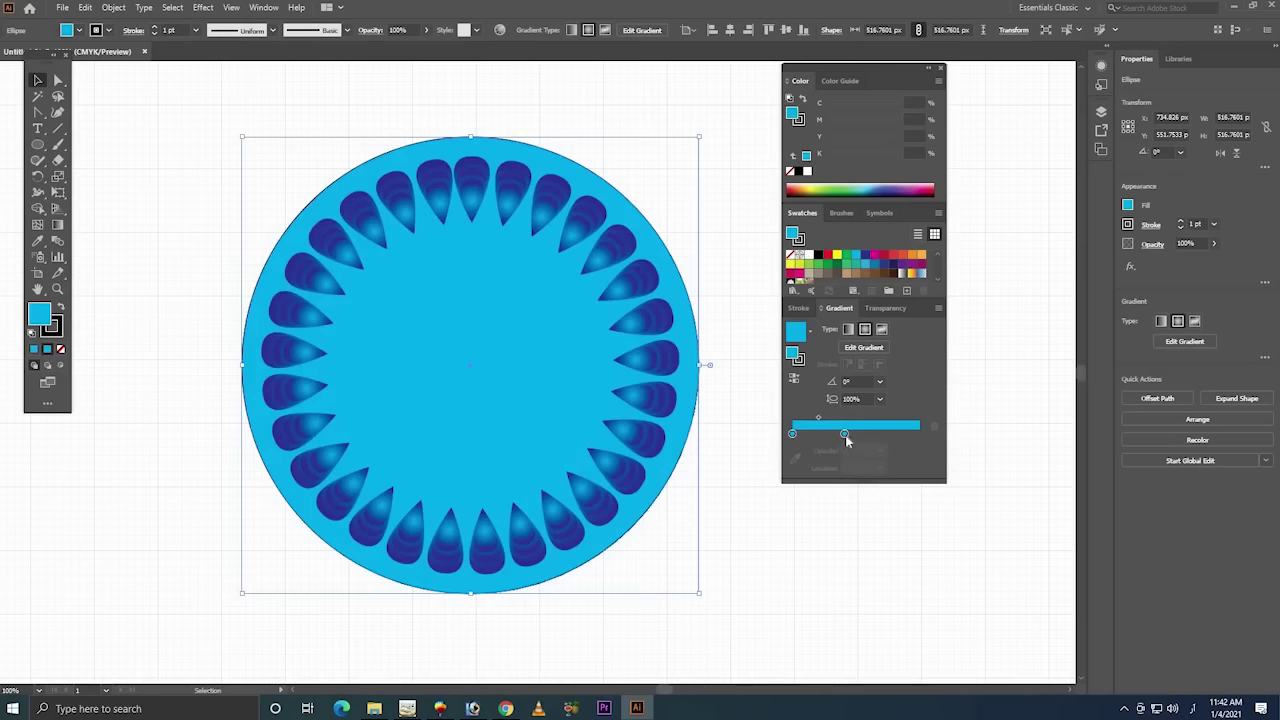
{"action": "left_click_drag", "start_coordinate": [845, 434], "coordinate": [919, 434]}
{"action": "left_click", "coordinate": [793, 434]}
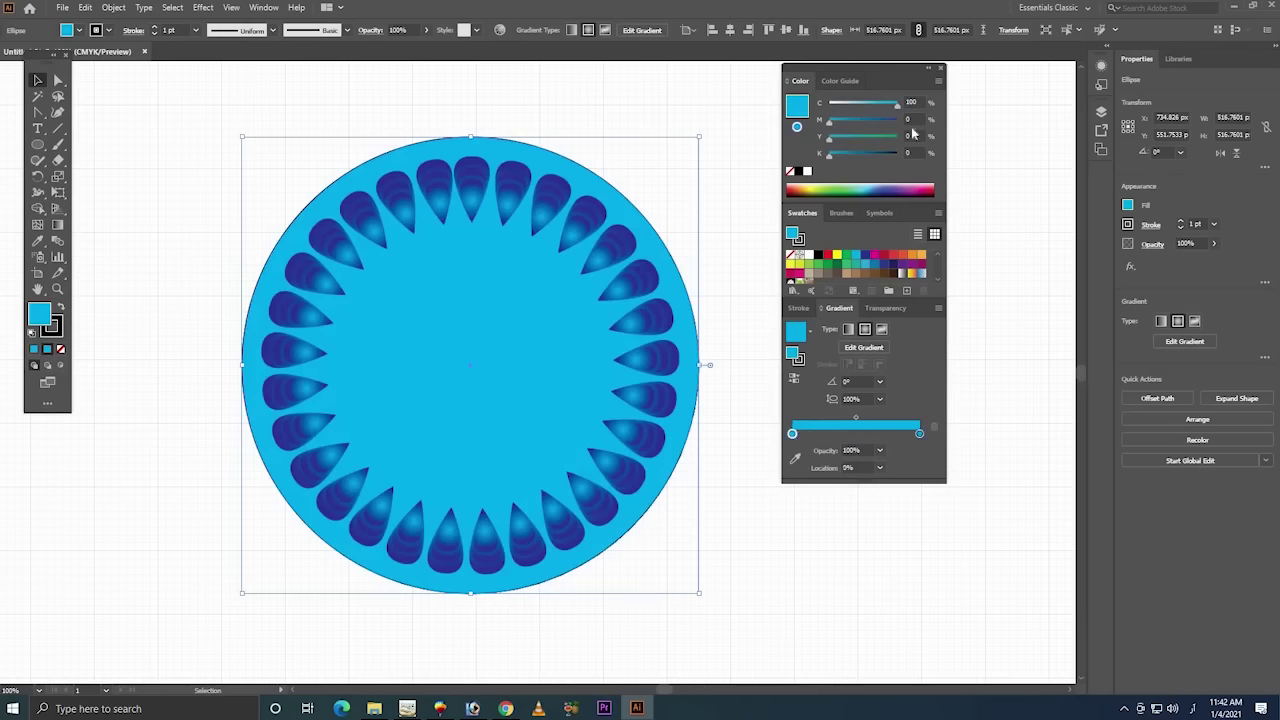
{"action": "left_click_drag", "start_coordinate": [847, 108], "coordinate": [832, 108]}
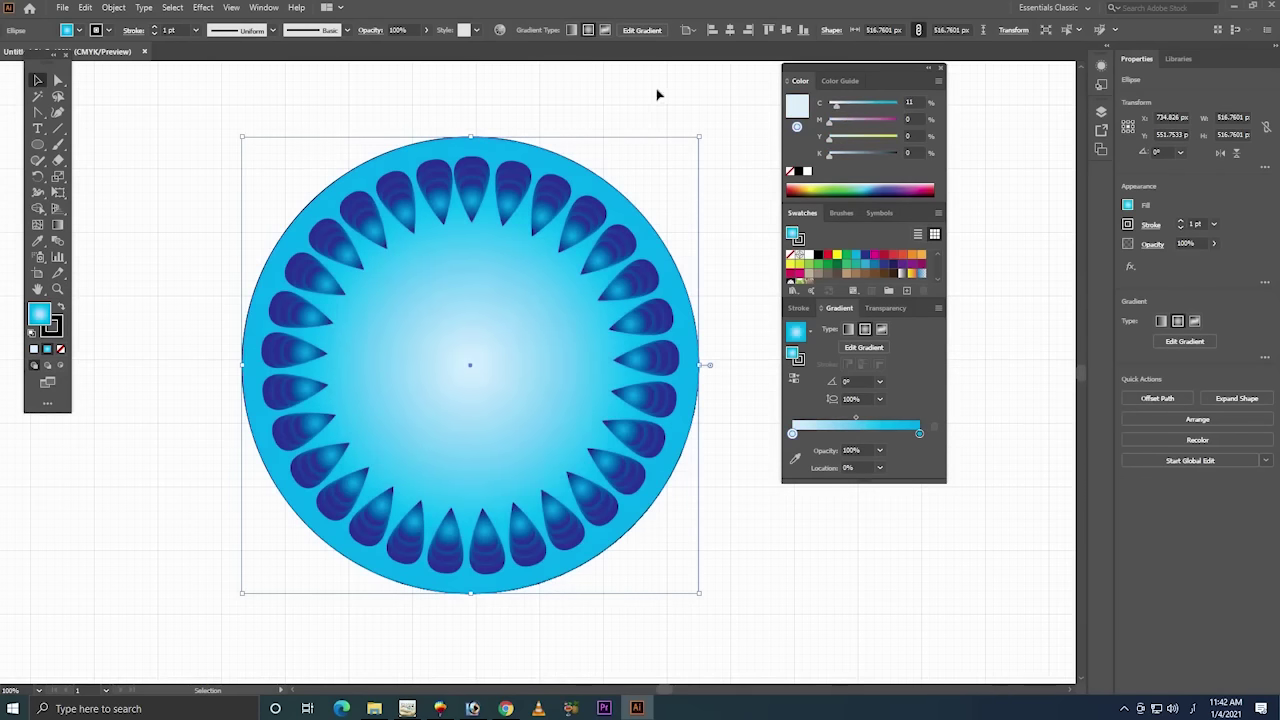
{"action": "left_click", "coordinate": [657, 94]}
- Set the circle's stroke to None so it has no outline
{"action": "left_click", "coordinate": [622, 195]}
{"action": "left_click", "coordinate": [55, 330]}
{"action": "left_click", "coordinate": [37, 312]}
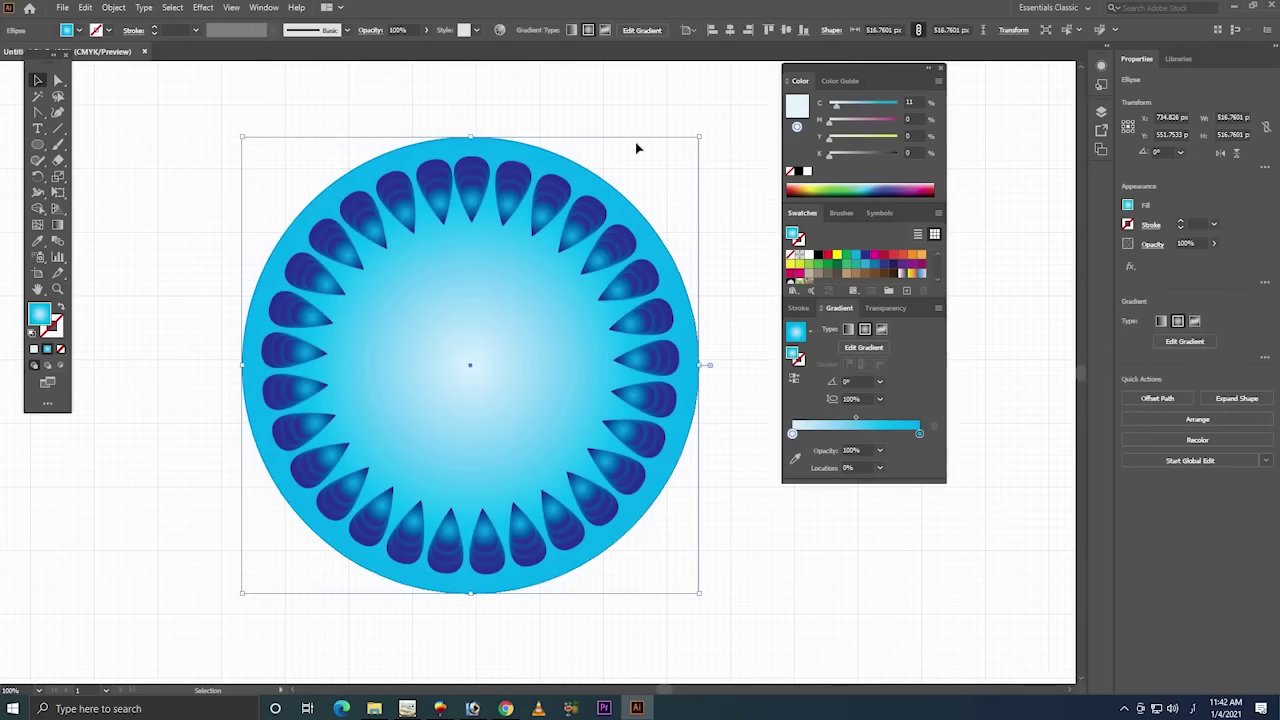
{"action": "left_click", "coordinate": [687, 110]}
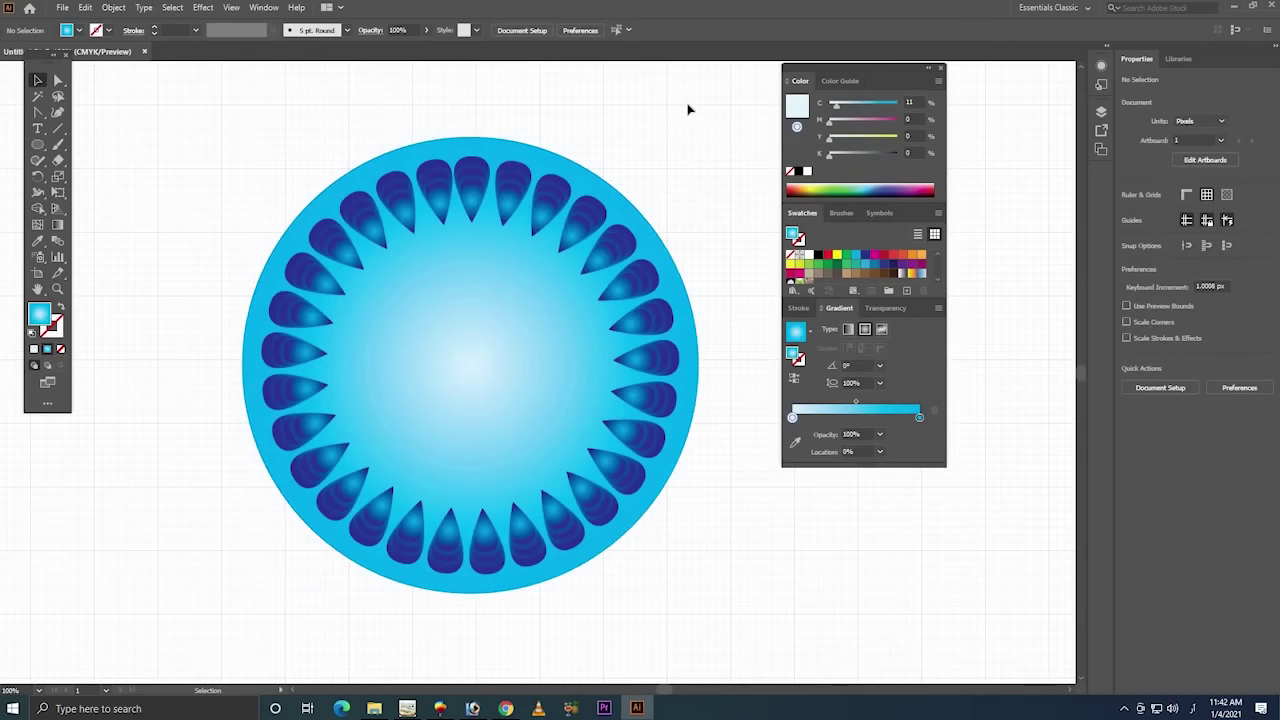
- Draw a tall narrow ellipse, fill it dark blue and move it beside the mandala
{"action": "left_click", "coordinate": [39, 145]}
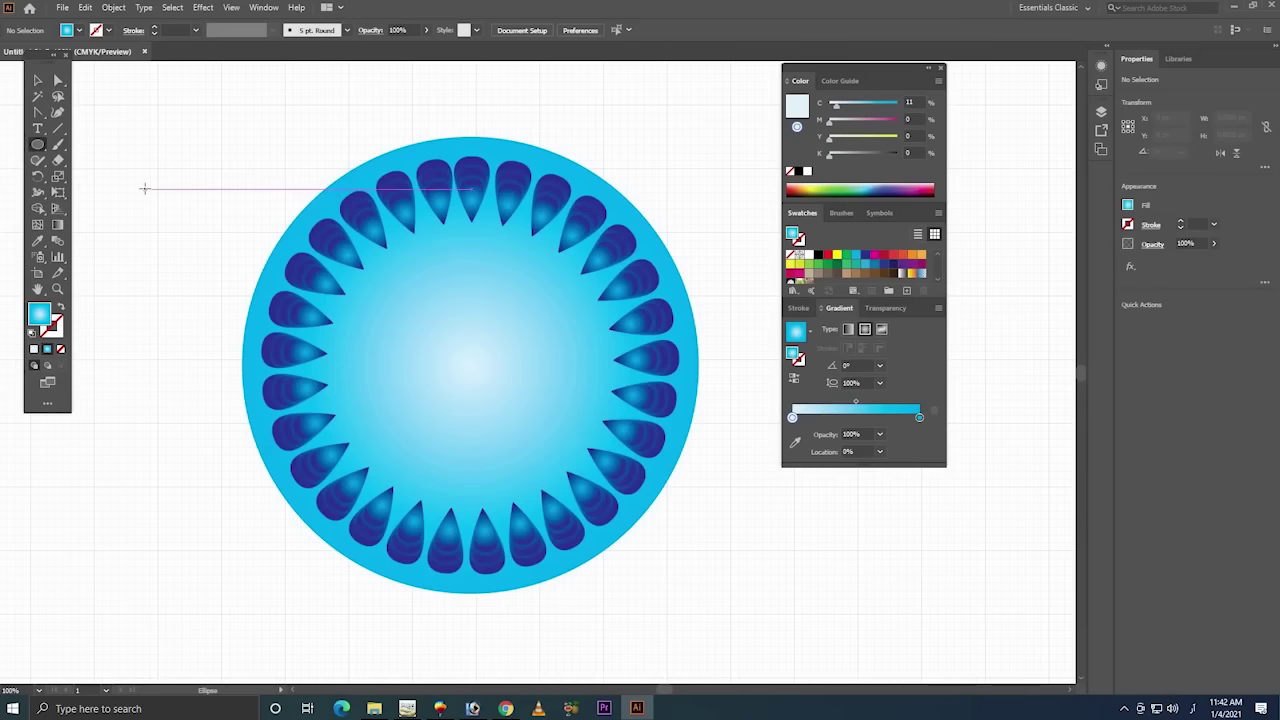
{"action": "left_click_drag", "start_coordinate": [144, 188], "coordinate": [172, 320]}
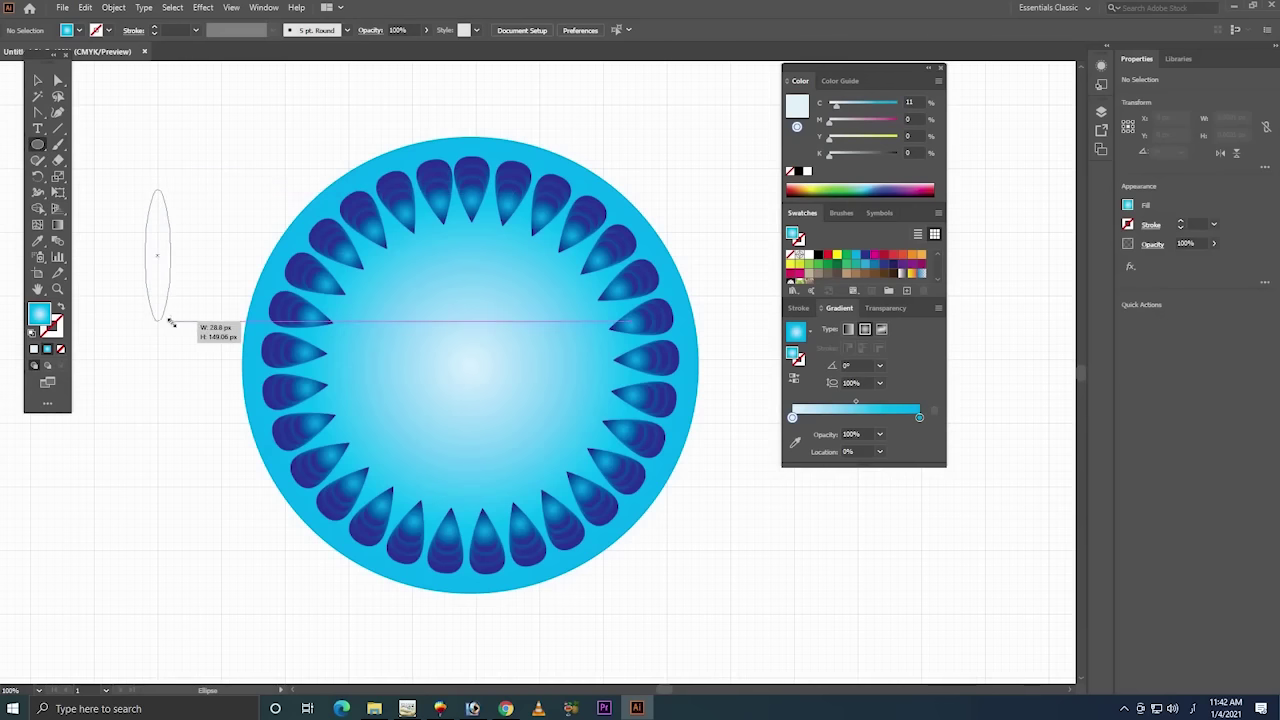
{"action": "left_click", "coordinate": [38, 80]}
{"action": "left_click", "coordinate": [163, 114]}
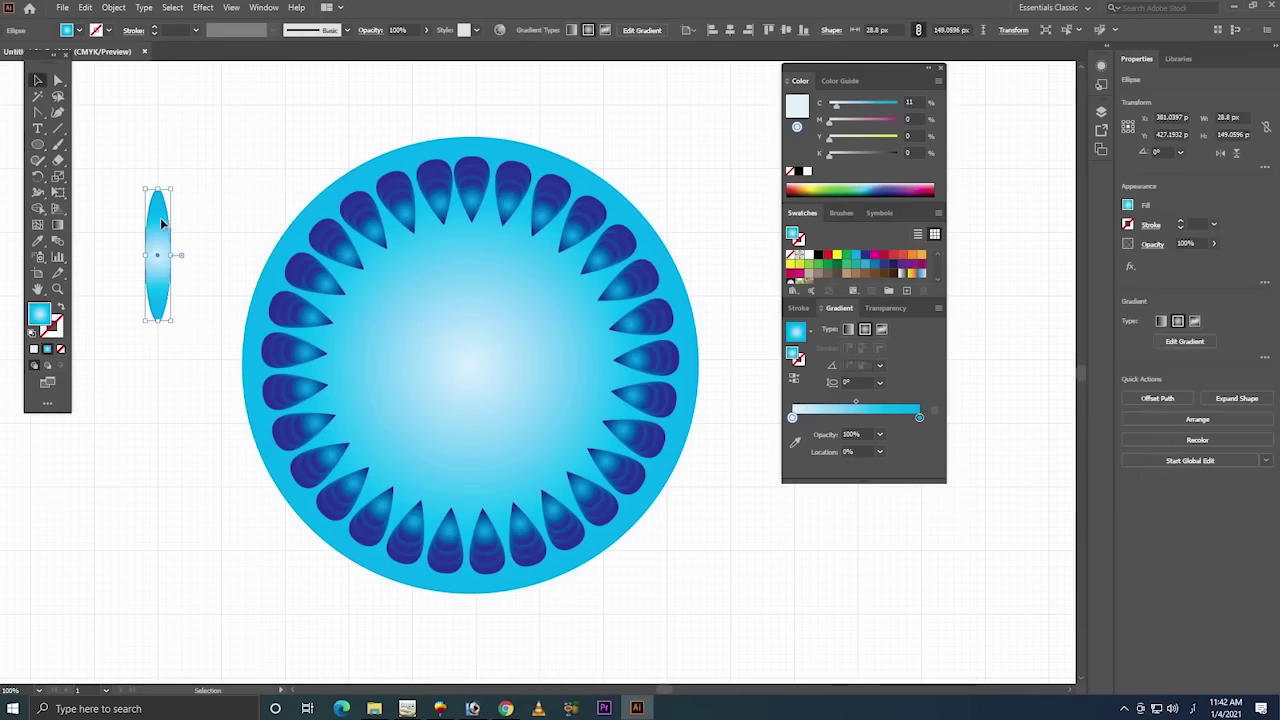
{"action": "left_click", "coordinate": [157, 255]}
{"action": "left_click", "coordinate": [856, 255]}
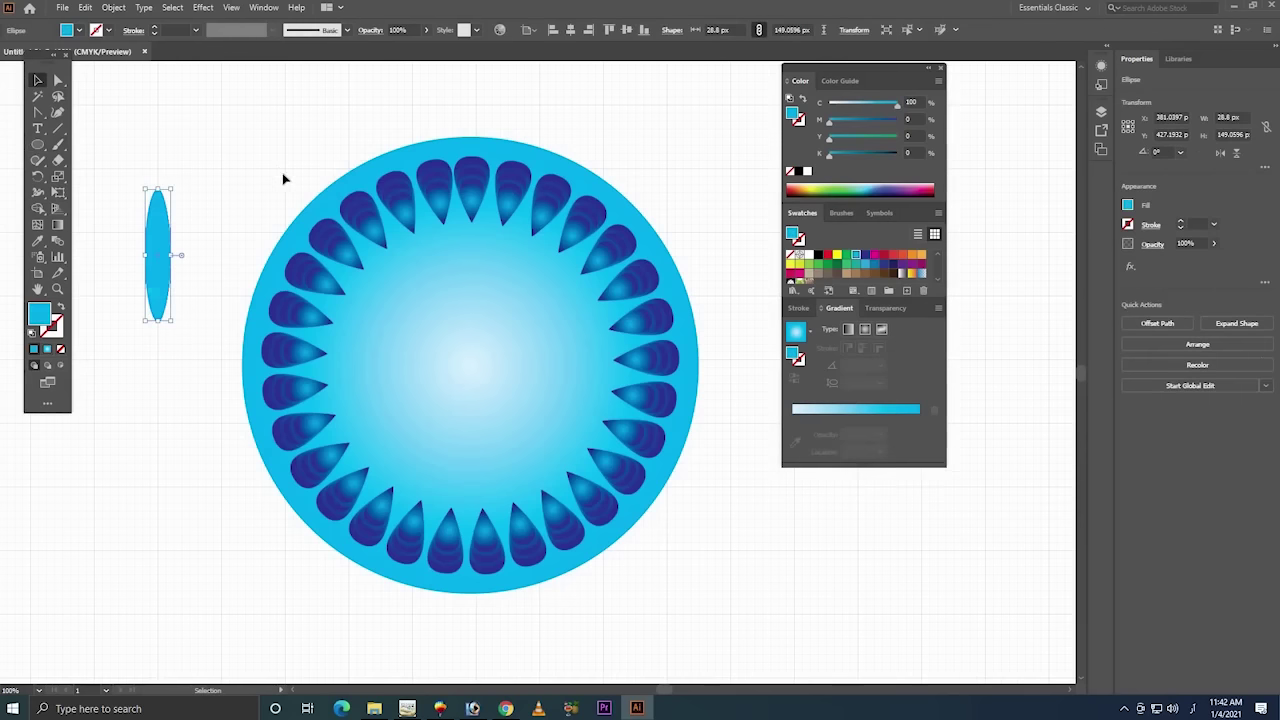
{"action": "left_click", "coordinate": [876, 267]}
{"action": "left_click", "coordinate": [197, 117]}
{"action": "left_click_drag", "start_coordinate": [163, 219], "coordinate": [180, 182]}
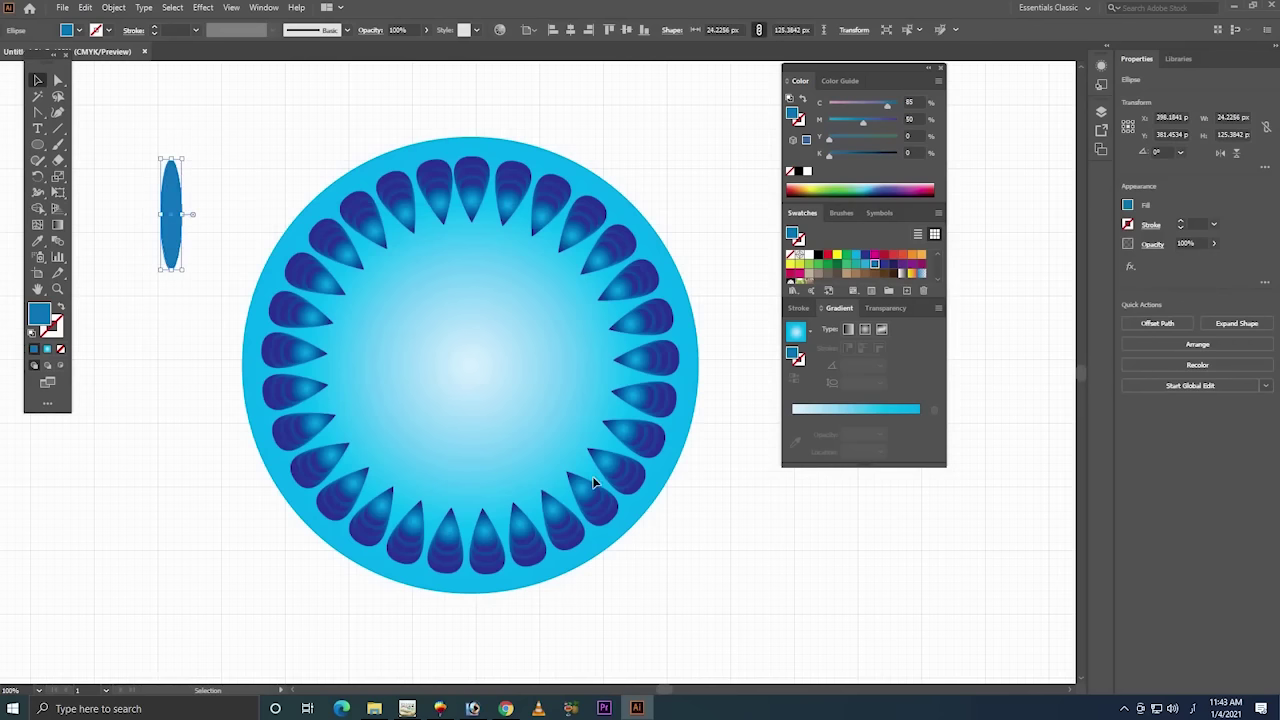
{"action": "left_click_drag", "start_coordinate": [440, 457], "coordinate": [815, 474]}
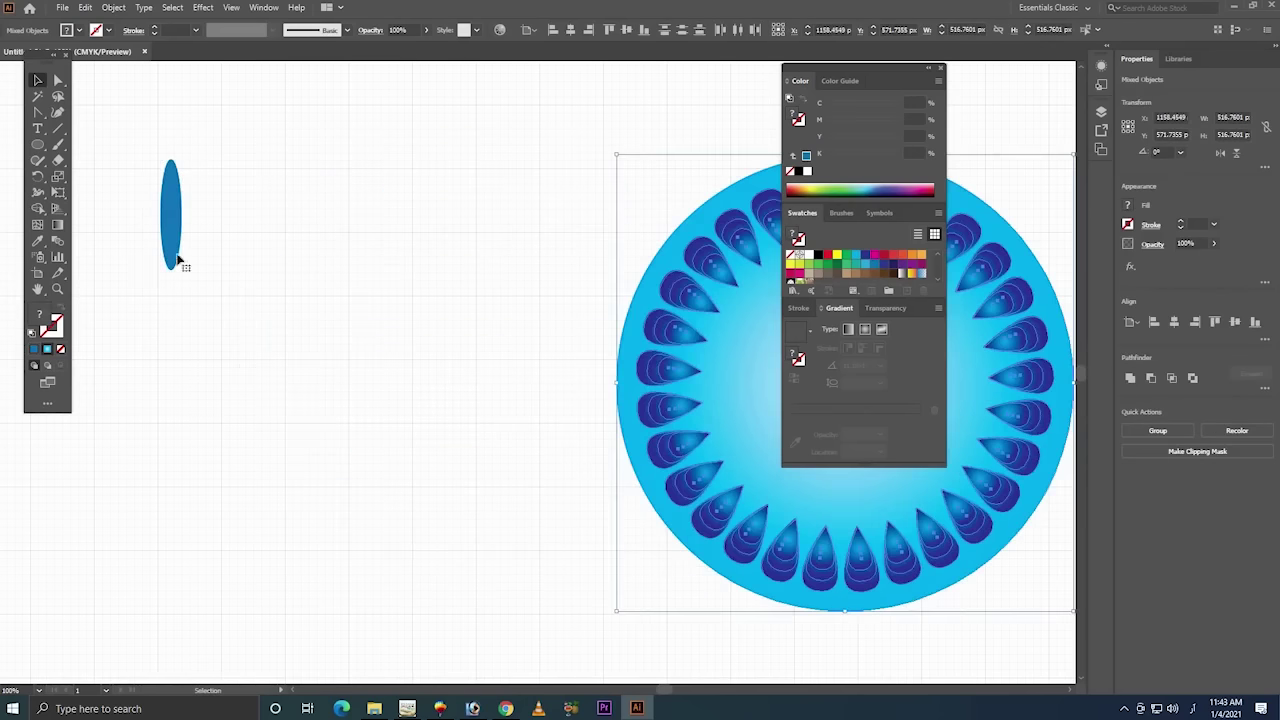
{"action": "left_click_drag", "start_coordinate": [177, 214], "coordinate": [362, 174]}
- Sharpen the ellipse's bottom point and raise its side anchors to form a teardrop
{"action": "key", "text": "z"}
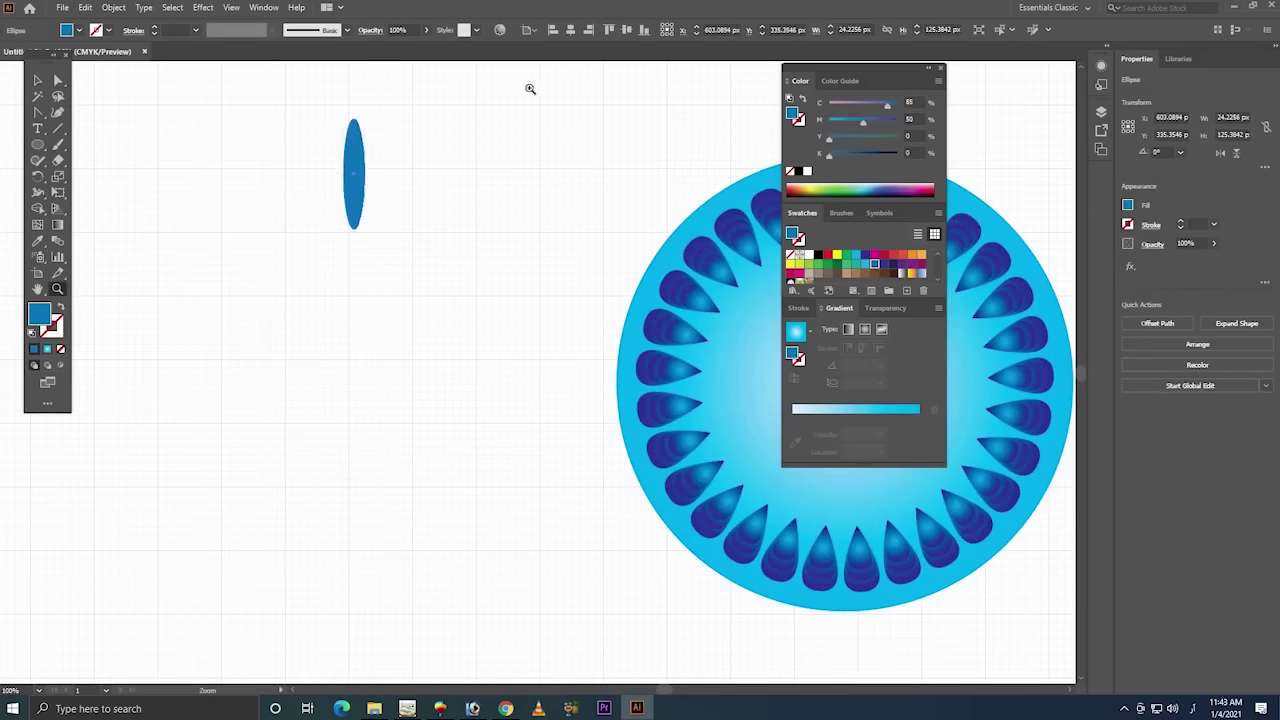
{"action": "left_click_drag", "start_coordinate": [540, 85], "coordinate": [275, 318]}
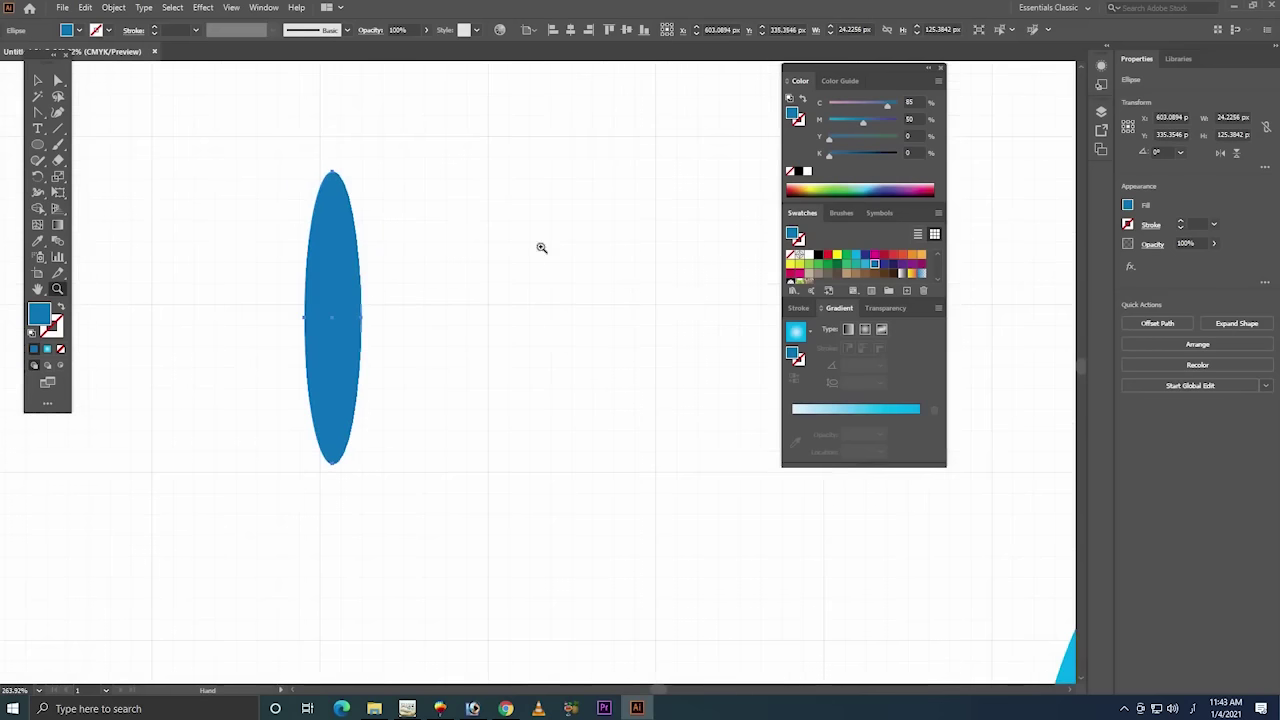
{"action": "key", "text": "v"}
{"action": "left_click_drag", "start_coordinate": [335, 250], "coordinate": [370, 203]}
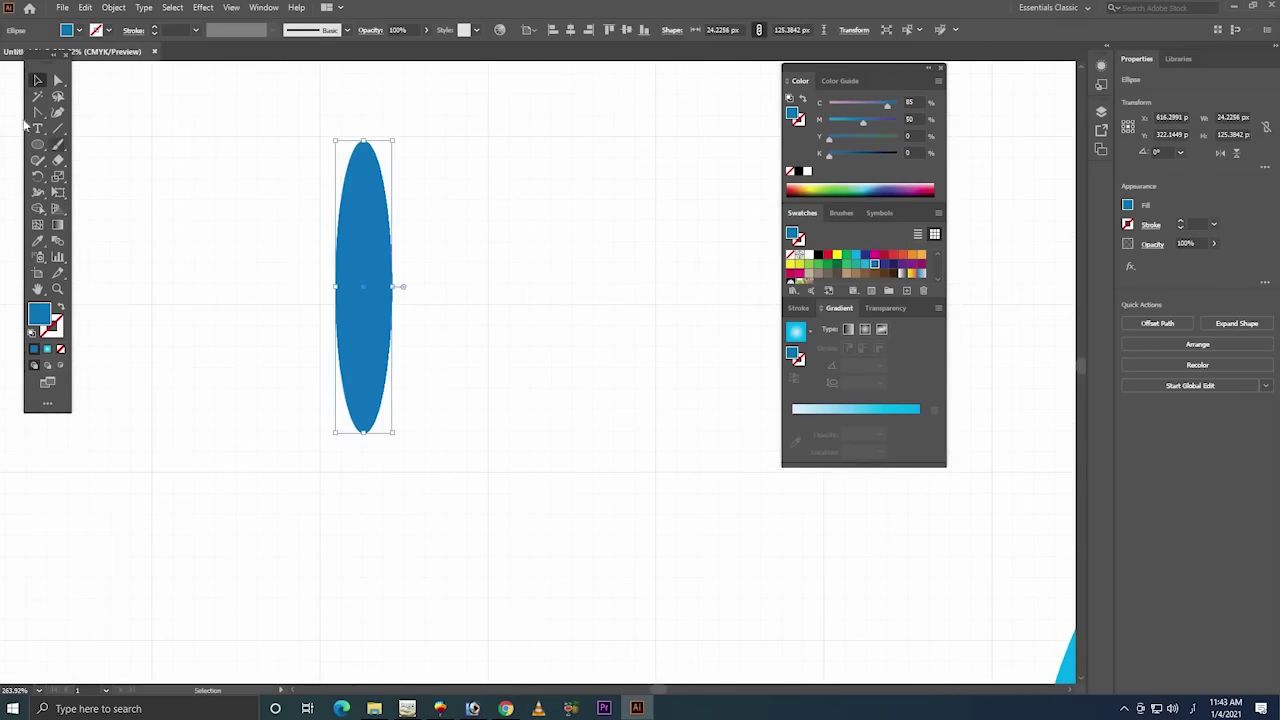
{"action": "key", "text": "a"}
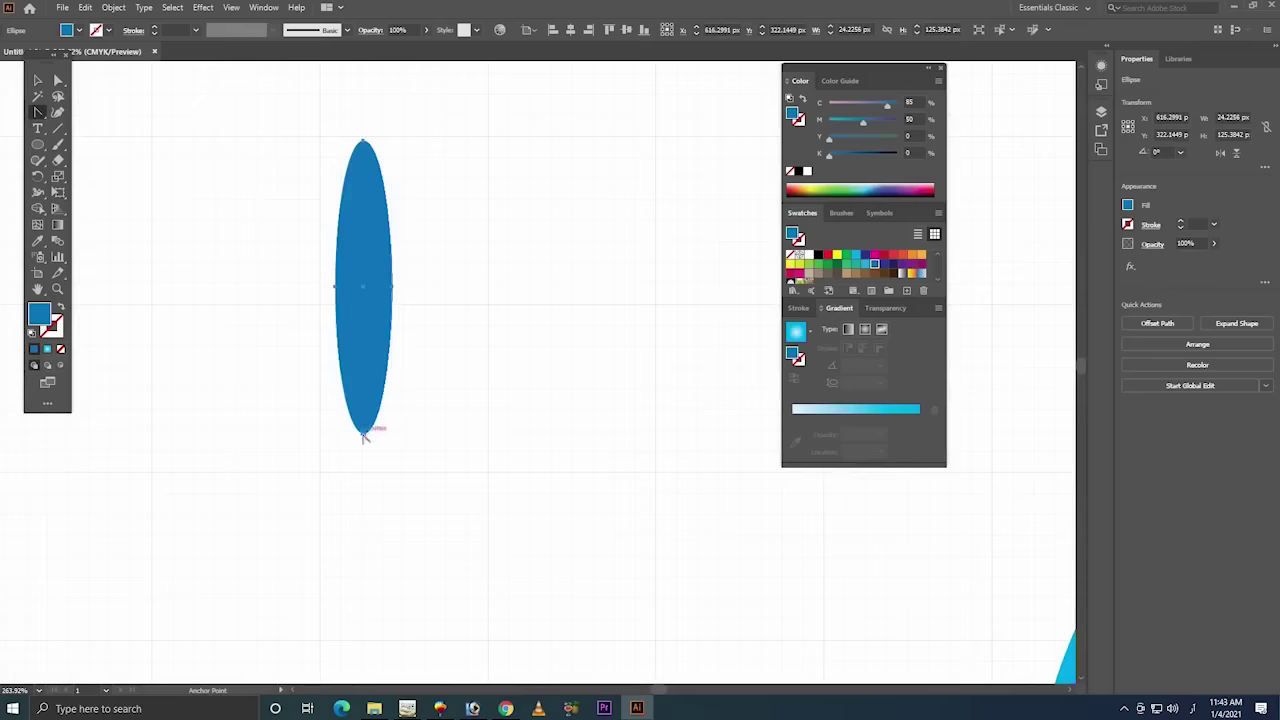
{"action": "left_click", "coordinate": [363, 437]}
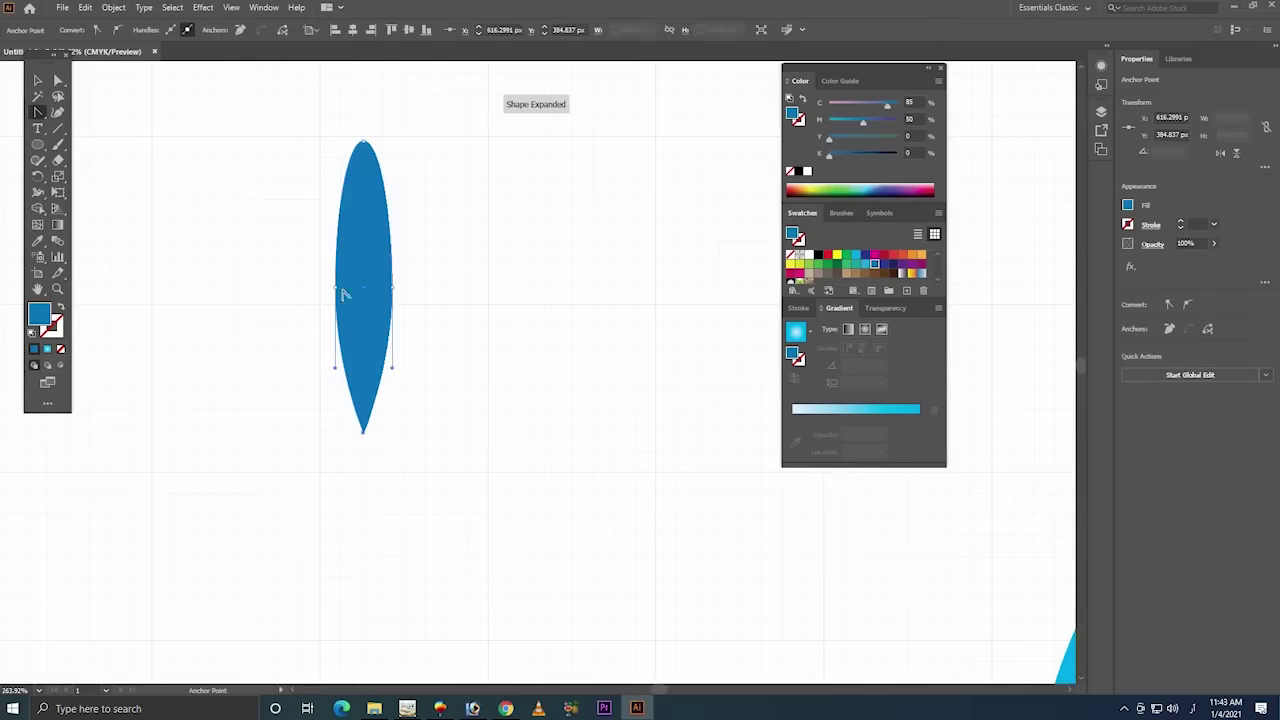
{"action": "left_click", "coordinate": [57, 81]}
{"action": "left_click_drag", "start_coordinate": [480, 272], "coordinate": [305, 328]}
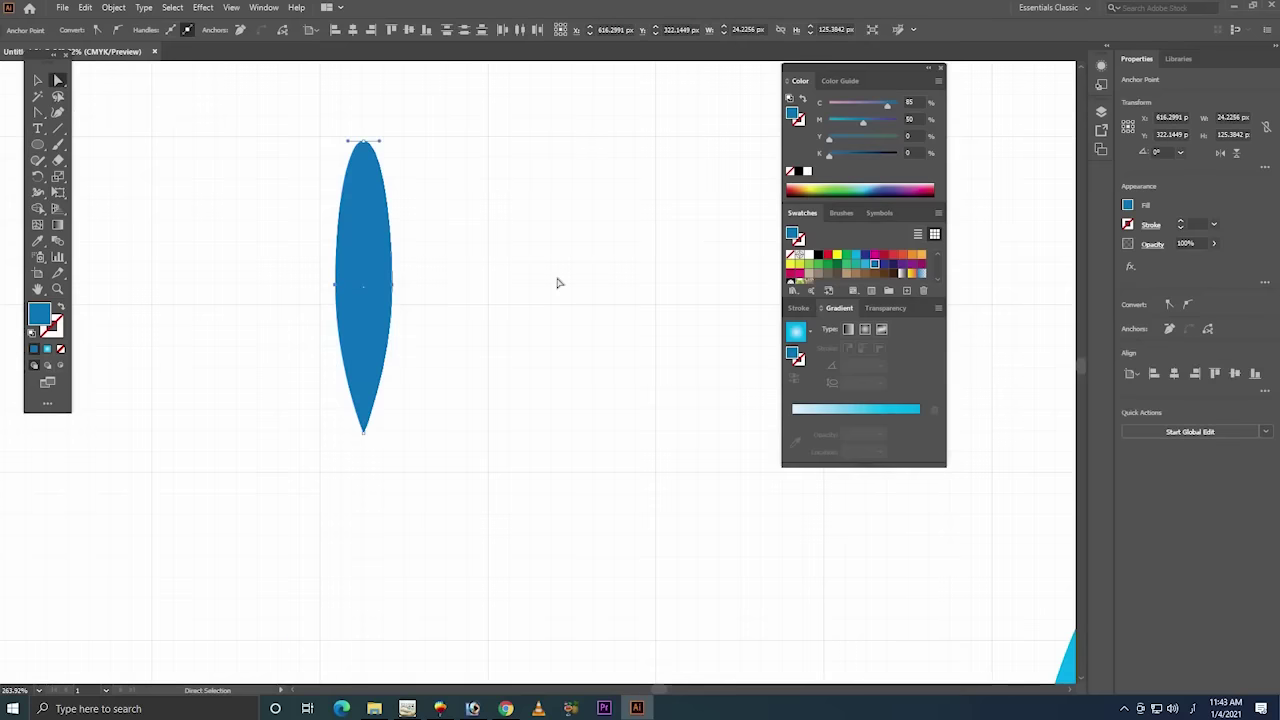
{"action": "key", "text": "Up"}
{"action": "key", "text": "Up"}
{"action": "key", "text": "Up"}
{"action": "key", "text": "Up"}
{"action": "key", "text": "Up"}
{"action": "key", "text": "Up"}
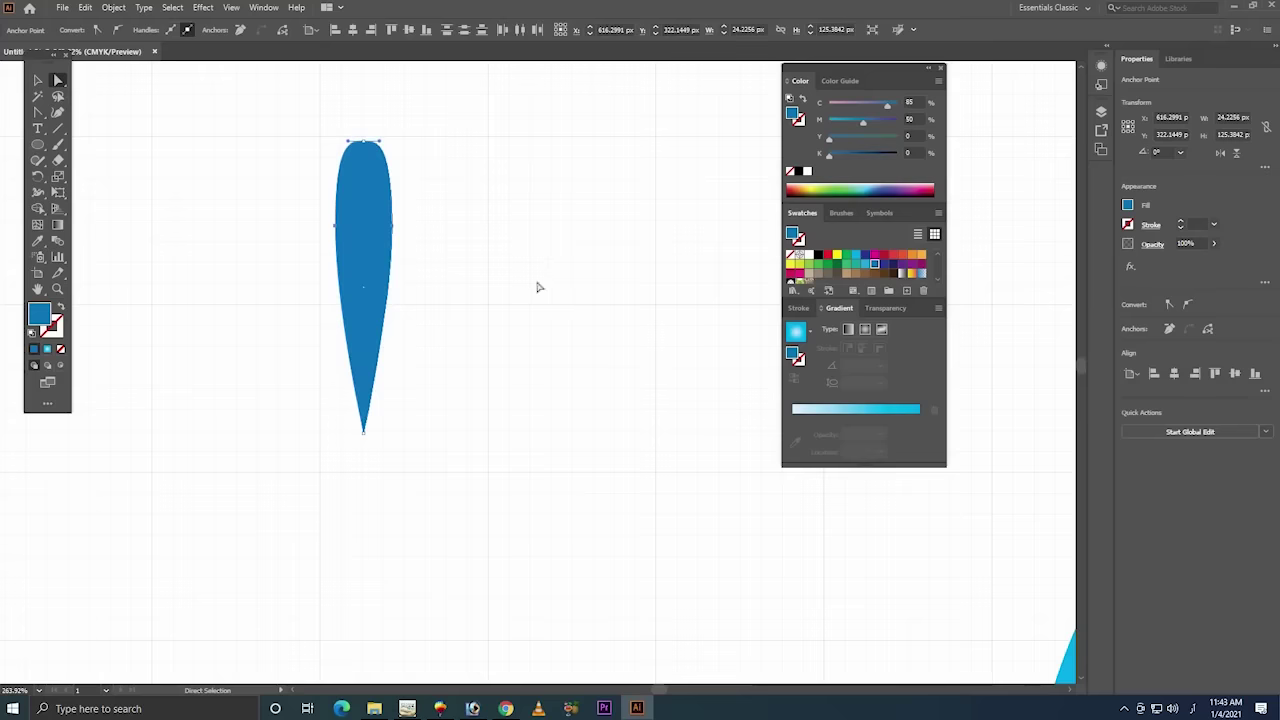
{"action": "left_click", "coordinate": [38, 80]}
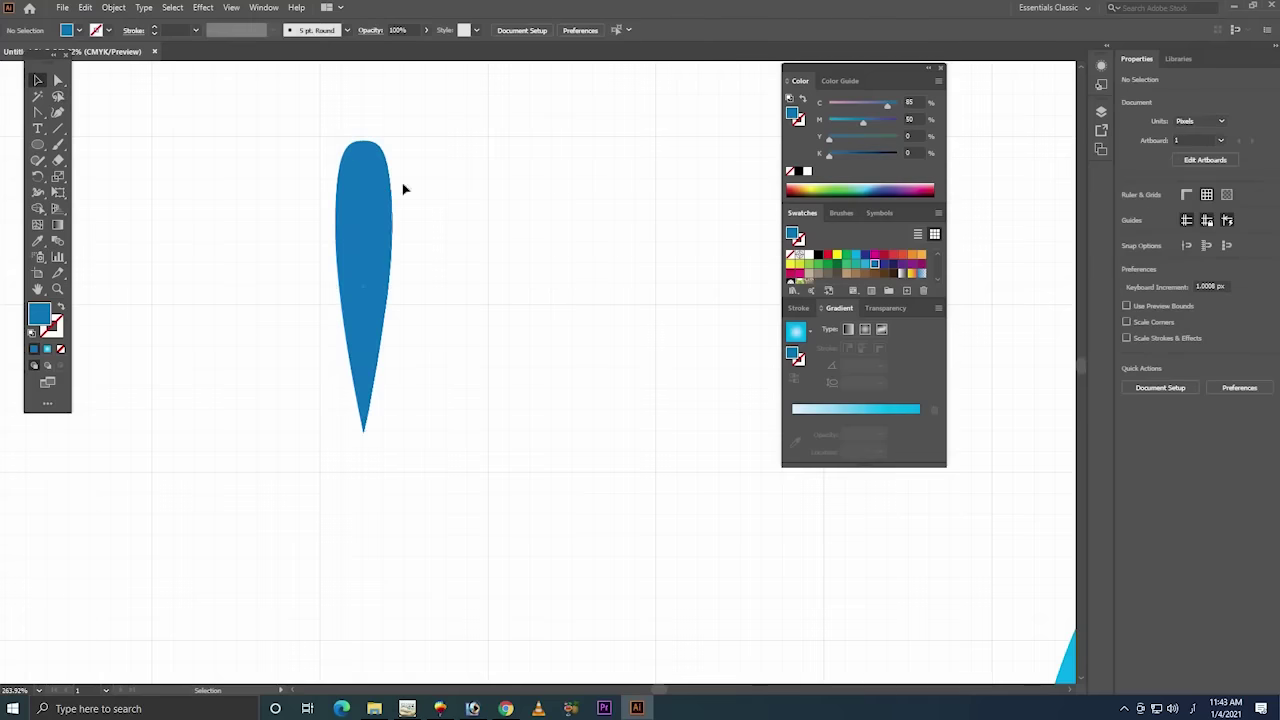
{"action": "left_click_drag", "start_coordinate": [381, 193], "coordinate": [539, 283]}
- Rotate a 15° copy of the petal around a centre below it
{"action": "key", "text": "z"}
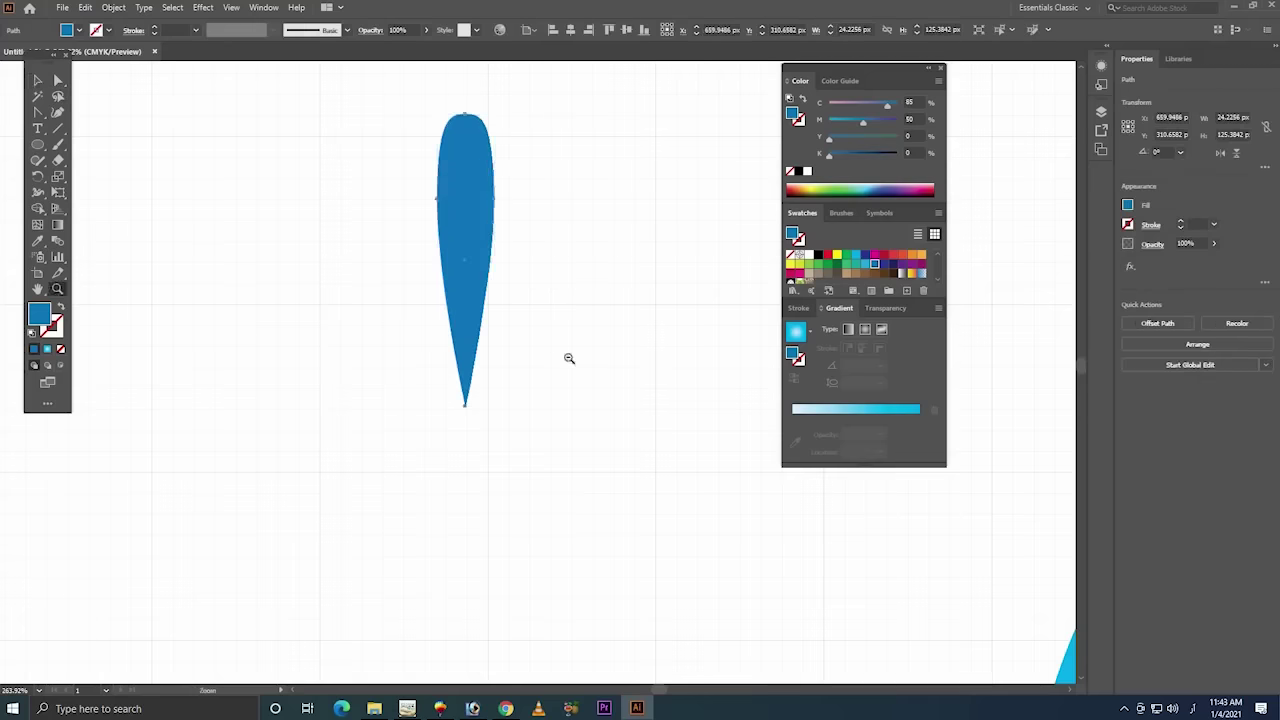
{"action": "key", "text": "ctrl+minus"}
{"action": "key", "text": "ctrl+minus"}
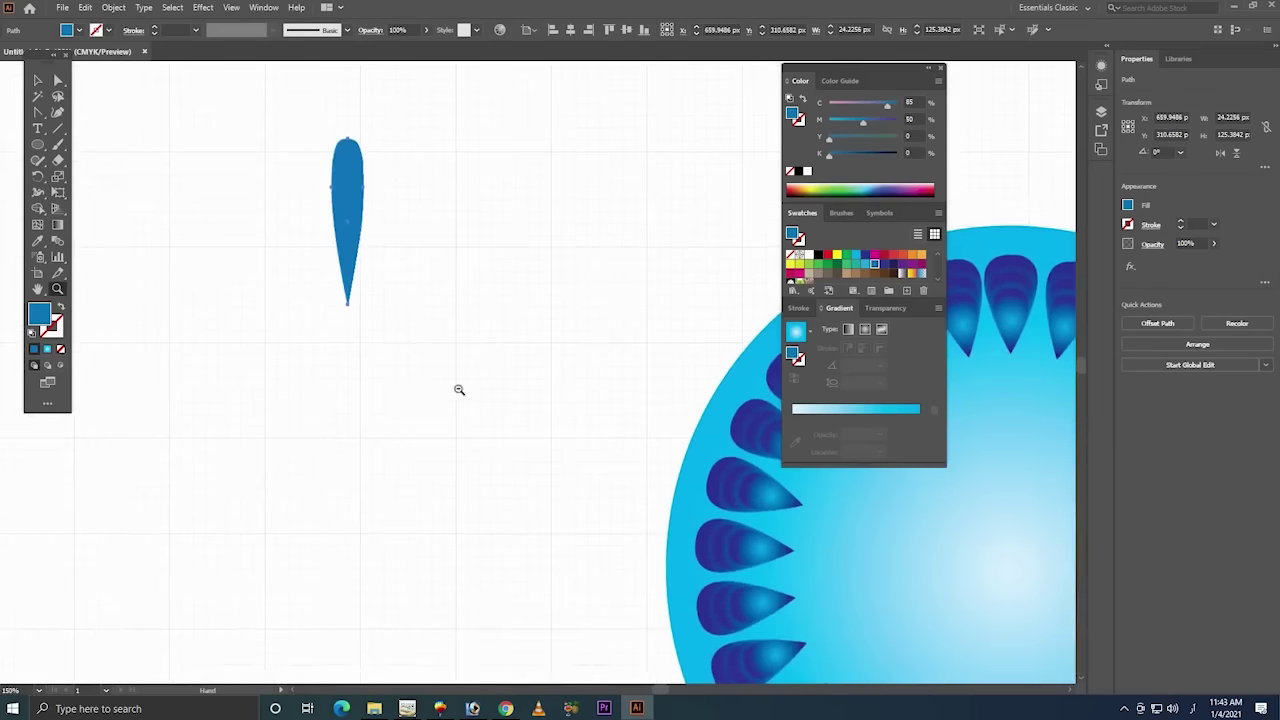
{"action": "key", "text": "ctrl+minus"}
{"action": "key", "text": "v"}
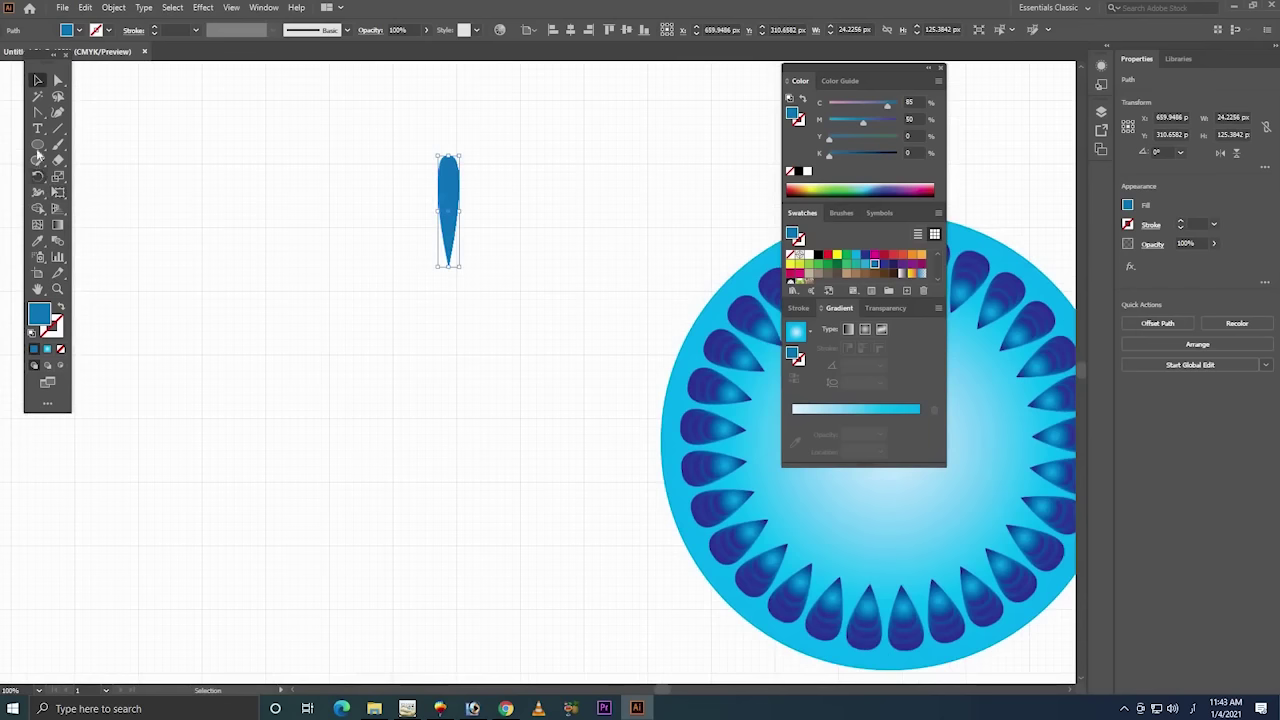
{"action": "left_click", "coordinate": [37, 176]}
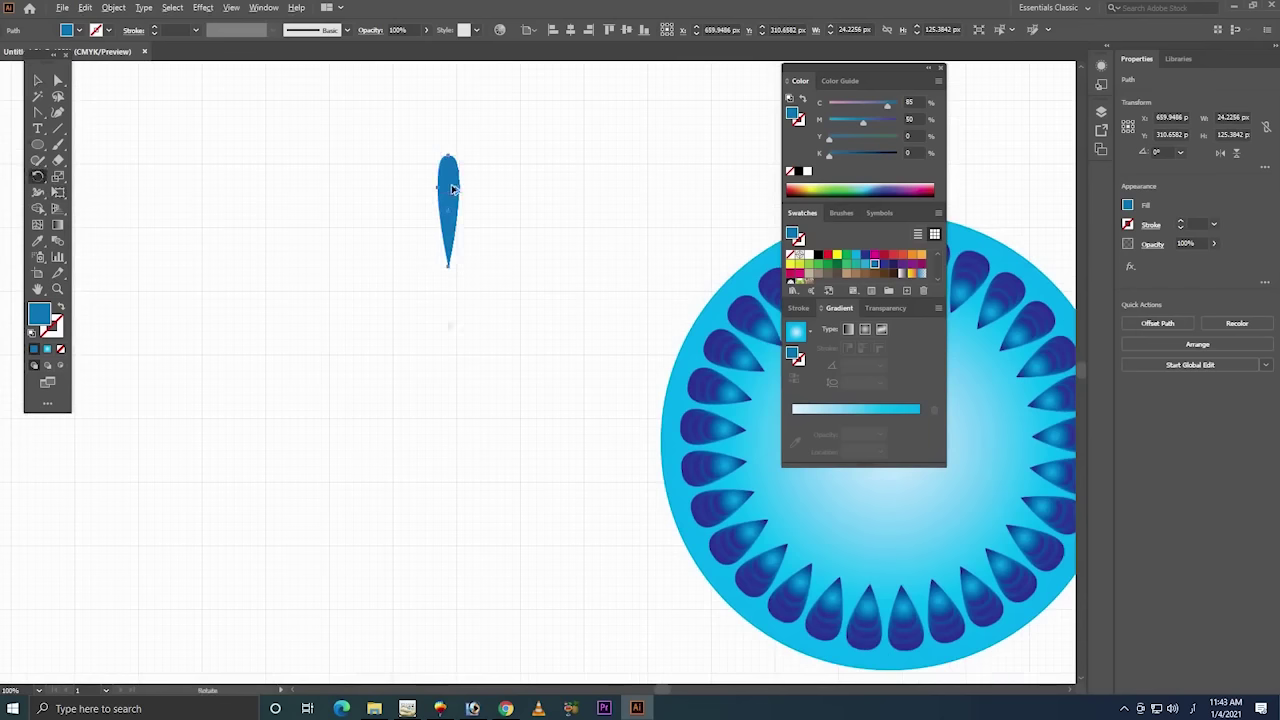
{"action": "left_click_drag", "start_coordinate": [451, 189], "coordinate": [488, 195]}
- Repeat the rotated copy with Ctrl+D to close the ring, then select all petals
{"action": "key", "text": "ctrl+d"}
{"action": "key", "text": "ctrl+d"}
{"action": "key", "text": "ctrl+d"}
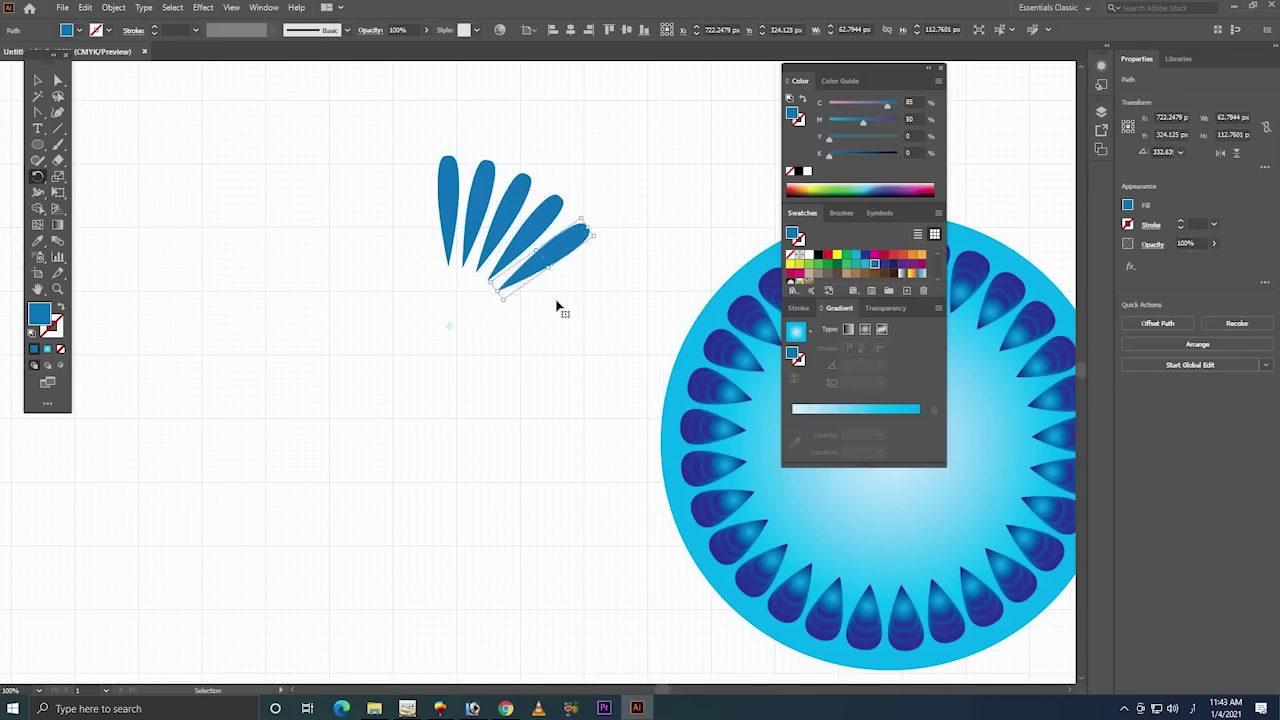
{"action": "key", "text": "ctrl+d"}
{"action": "key", "text": "ctrl+d"}
{"action": "key", "text": "ctrl+d"}
{"action": "key", "text": "ctrl+d"}
{"action": "key", "text": "ctrl+d"}
{"action": "key", "text": "ctrl+d"}
{"action": "key", "text": "ctrl+d"}
{"action": "key", "text": "ctrl+d"}
{"action": "key", "text": "ctrl+d"}
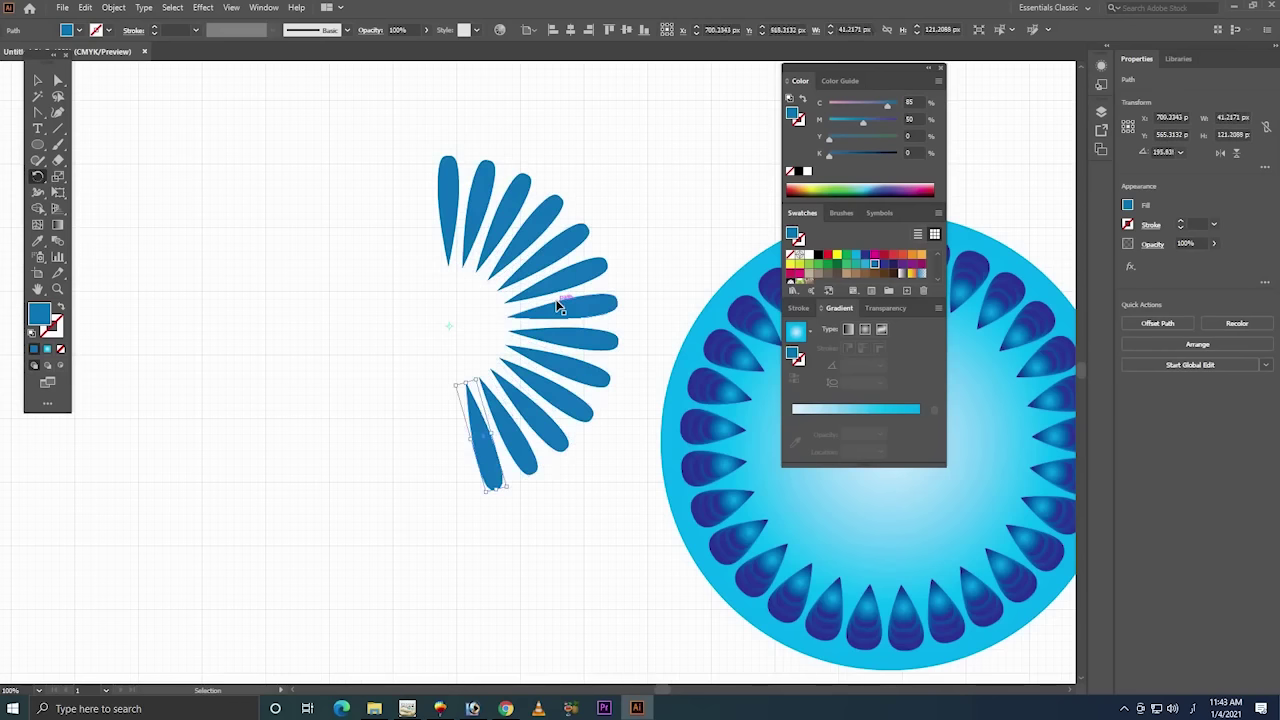
{"action": "key", "text": "ctrl+d"}
{"action": "key", "text": "ctrl+d"}
{"action": "key", "text": "ctrl+d"}
{"action": "key", "text": "ctrl+d"}
{"action": "key", "text": "ctrl+d"}
{"action": "key", "text": "ctrl+d"}
{"action": "key", "text": "ctrl+d"}
{"action": "key", "text": "ctrl+d"}
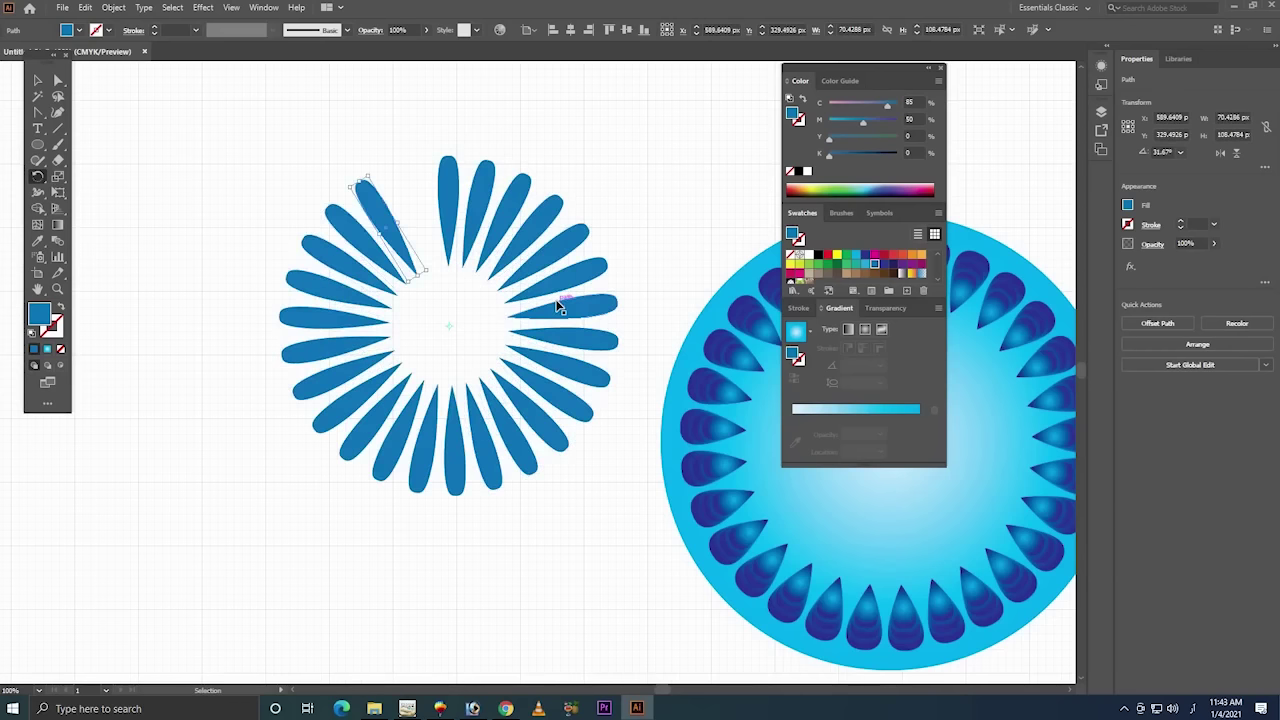
{"action": "key", "text": "ctrl+d"}
{"action": "key", "text": "ctrl+d"}
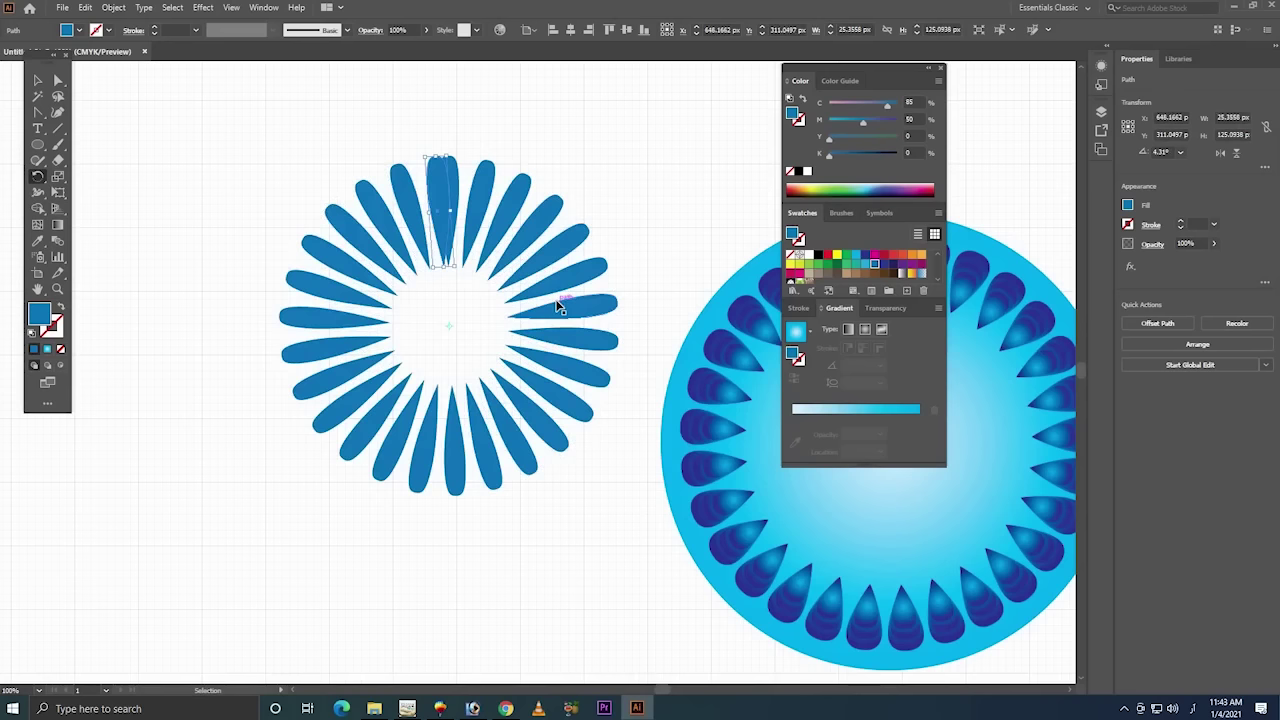
{"action": "key", "text": "ctrl+d"}
{"action": "key", "text": "ctrl+d"}
{"action": "key", "text": "ctrl+d"}
{"action": "key", "text": "ctrl+d"}
{"action": "key", "text": "ctrl+d"}
{"action": "key", "text": "ctrl+d"}
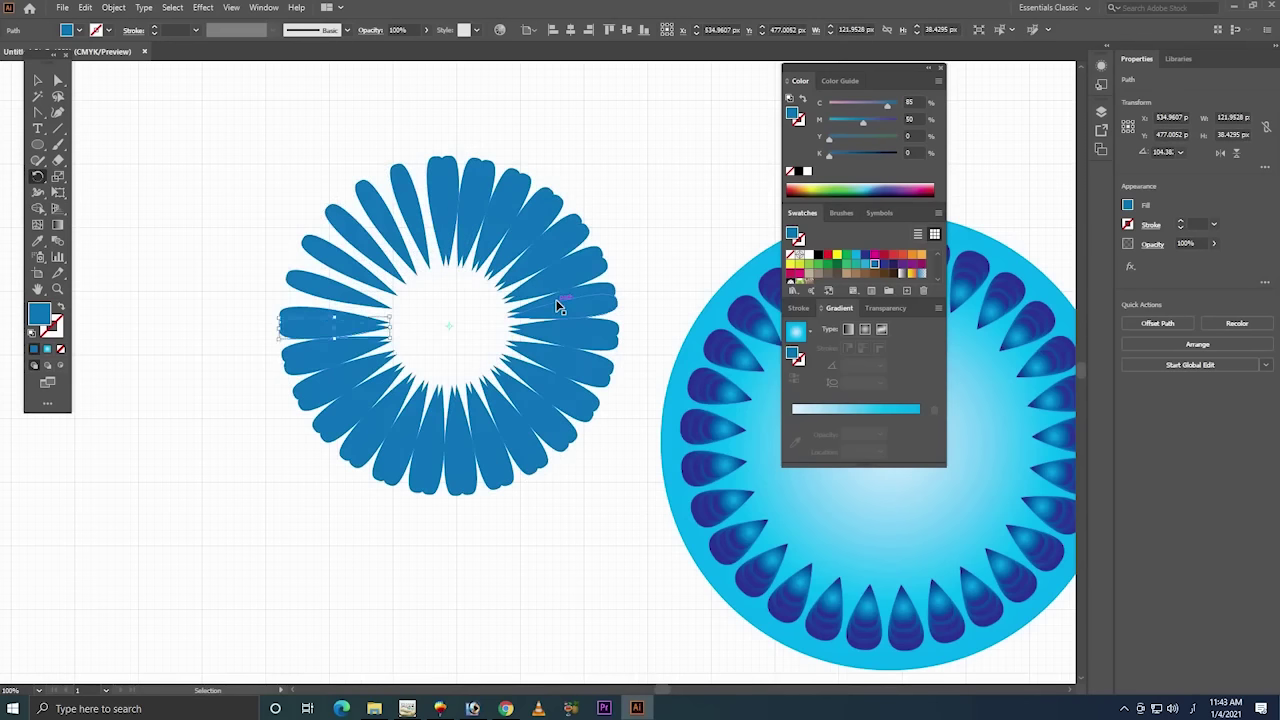
{"action": "key", "text": "ctrl+d"}
{"action": "key", "text": "ctrl+d"}
{"action": "key", "text": "ctrl+d"}
{"action": "key", "text": "ctrl+d"}
{"action": "key", "text": "ctrl+d"}
{"action": "key", "text": "ctrl+d"}
{"action": "key", "text": "ctrl+d"}
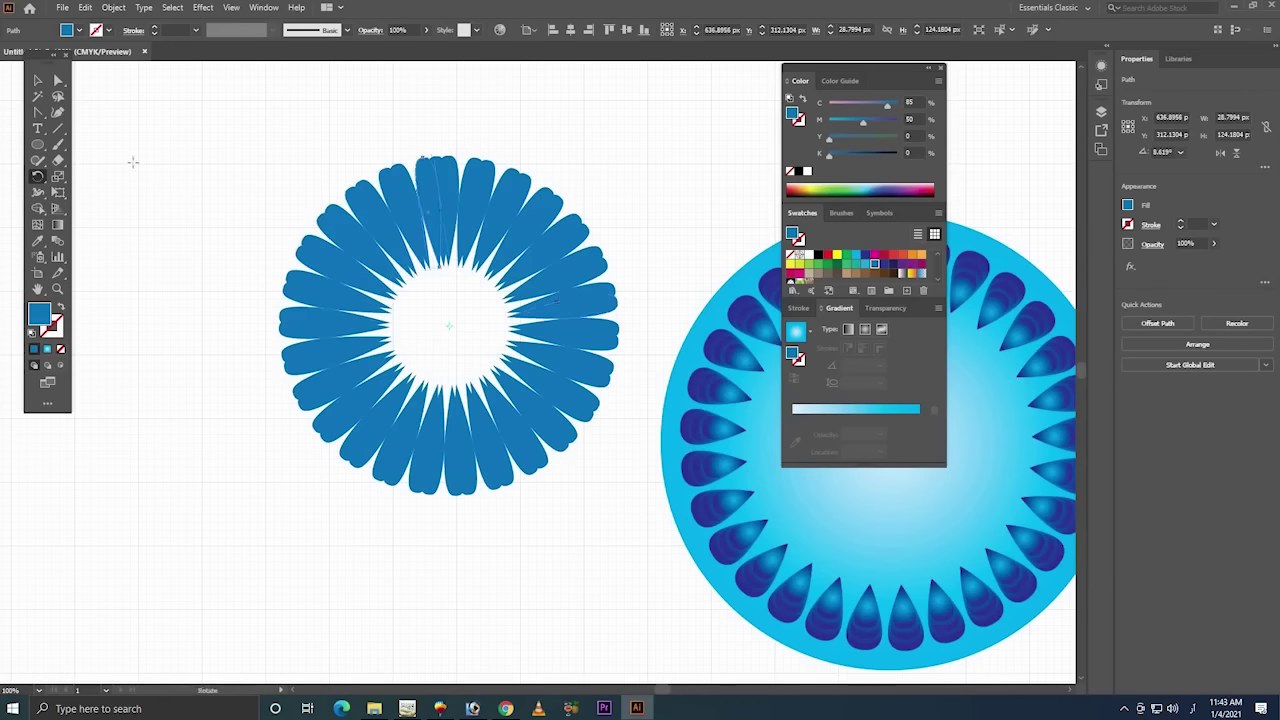
{"action": "left_click", "coordinate": [37, 80]}
{"action": "left_click_drag", "start_coordinate": [663, 131], "coordinate": [280, 488]}
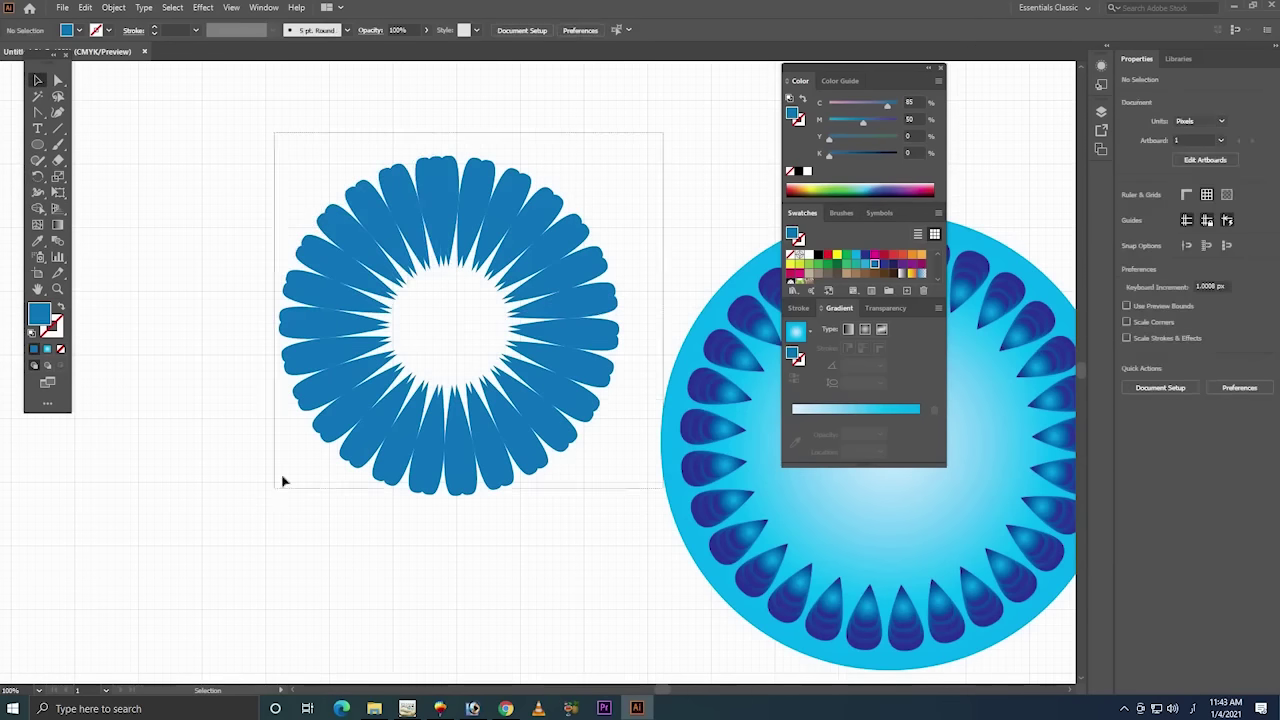
{"action": "right_click", "coordinate": [576, 281]}
- Group every petal of the ring and shift the group left and slightly up
{"action": "left_click", "coordinate": [551, 117]}
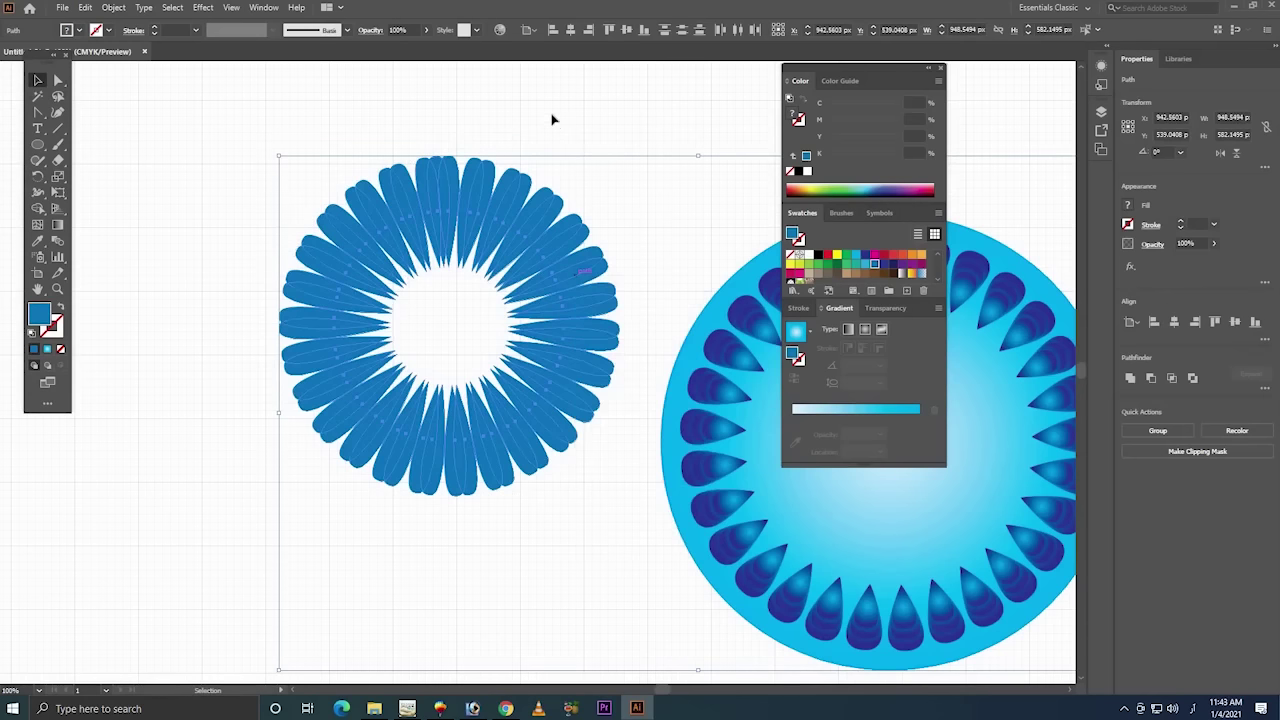
{"action": "left_click_drag", "start_coordinate": [620, 119], "coordinate": [250, 514]}
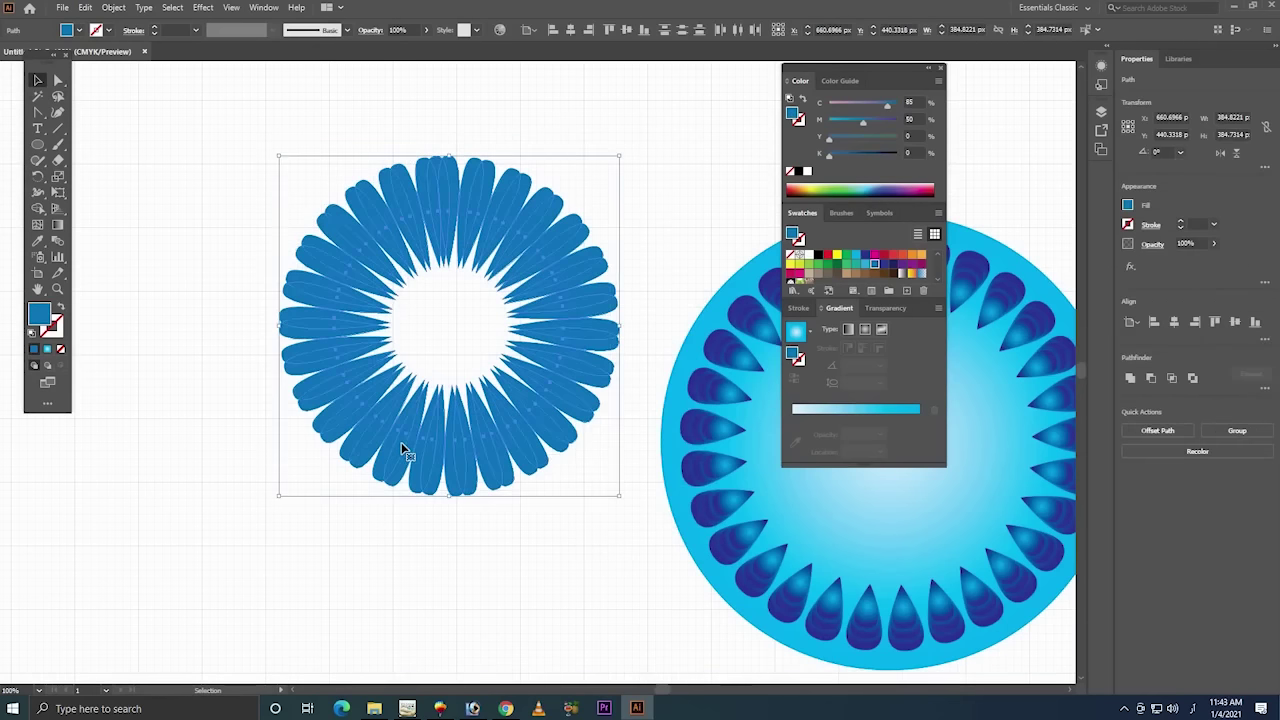
{"action": "right_click", "coordinate": [406, 455]}
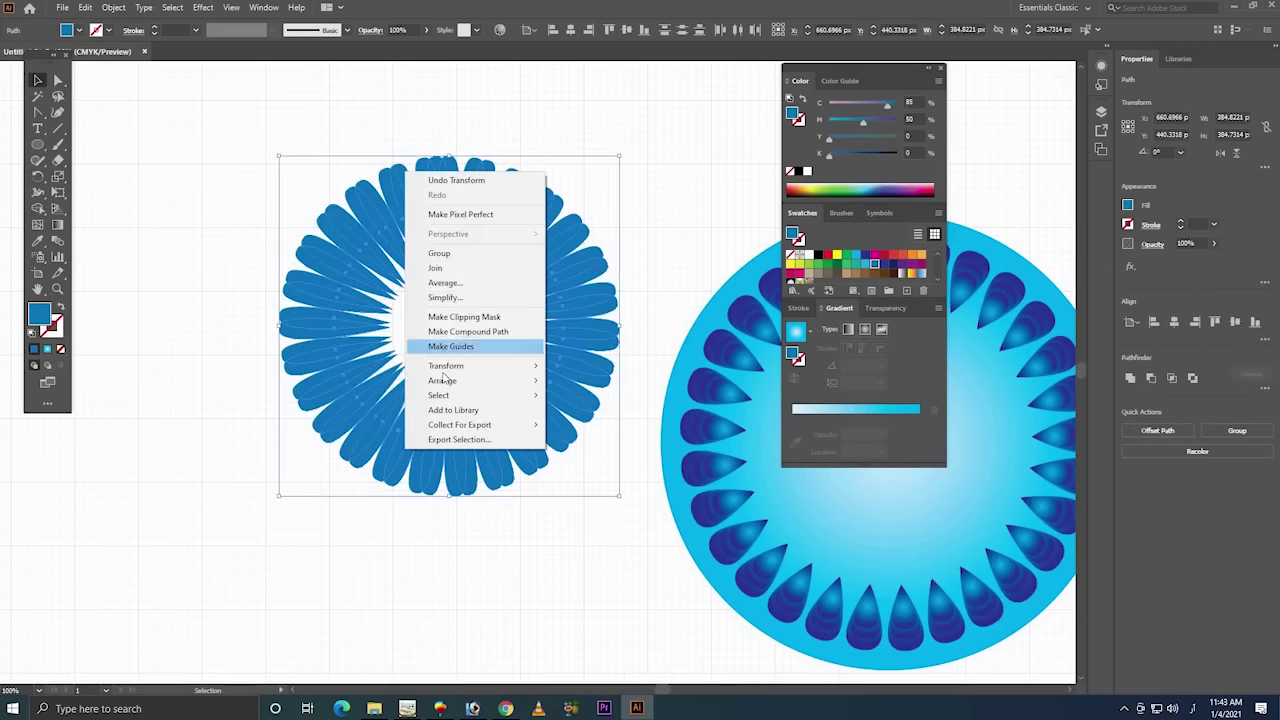
{"action": "left_click", "coordinate": [448, 254]}
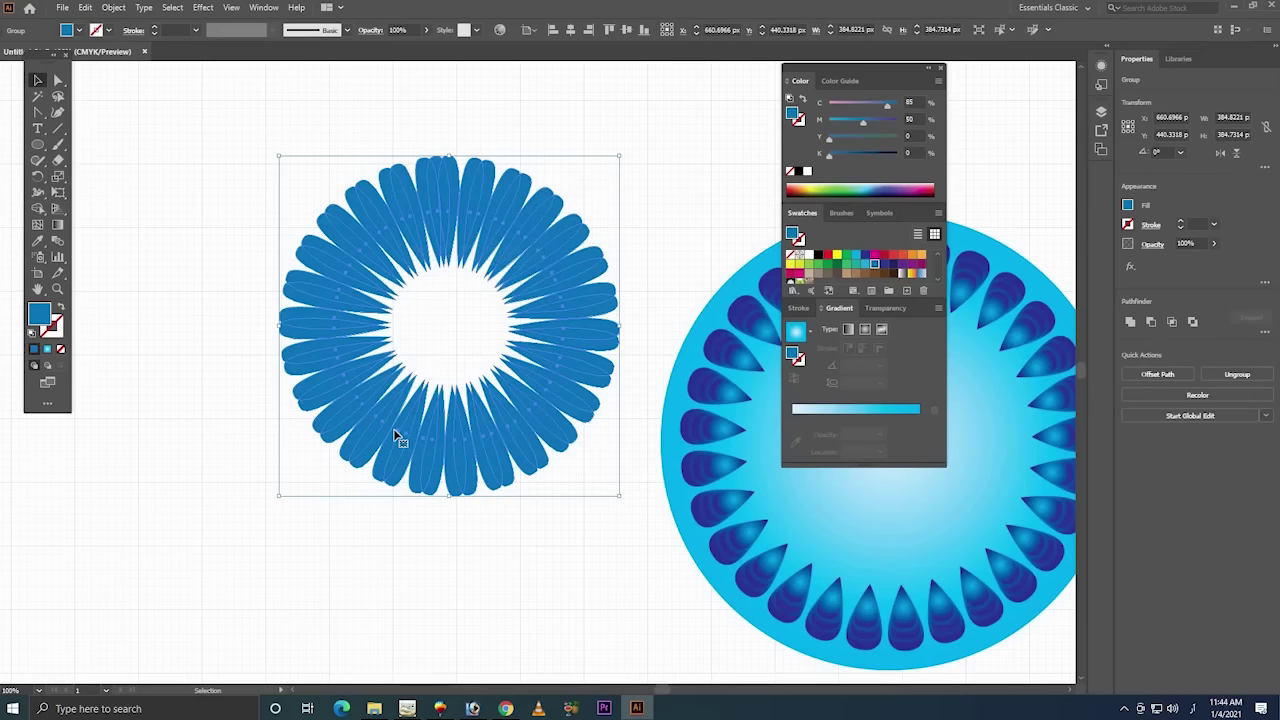
{"action": "left_click", "coordinate": [533, 576]}
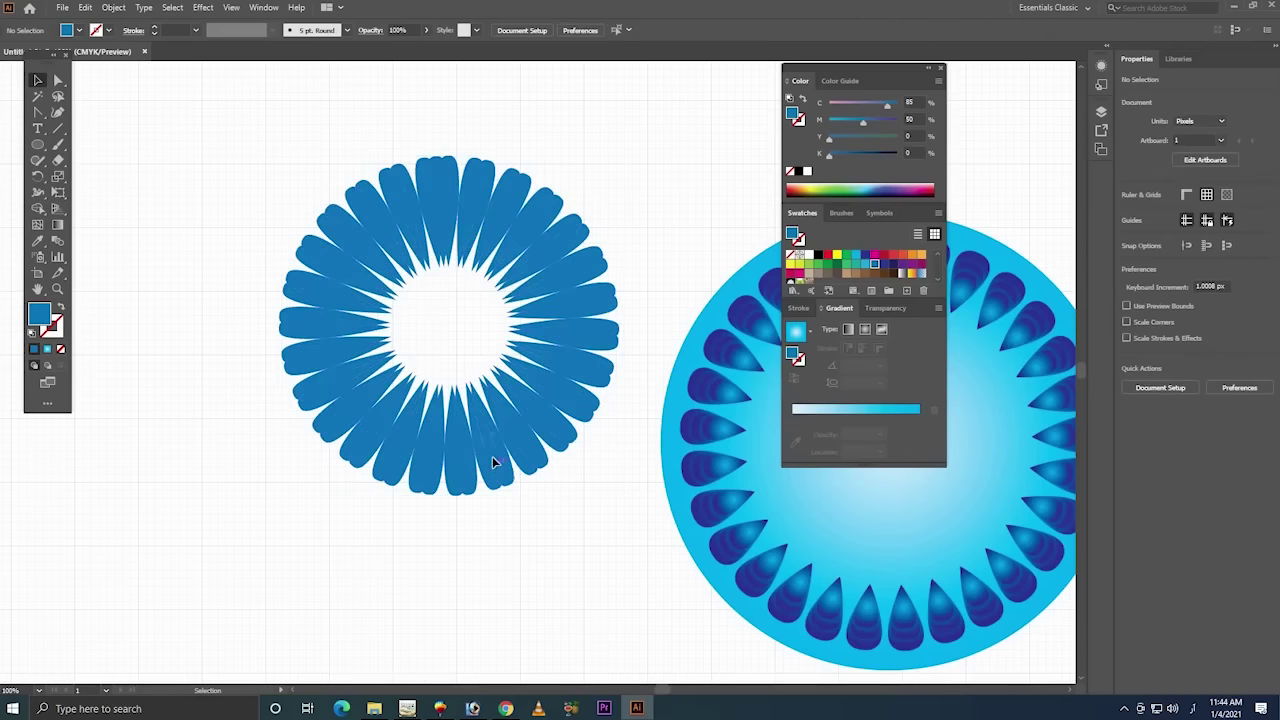
{"action": "left_click_drag", "start_coordinate": [492, 456], "coordinate": [397, 443]}
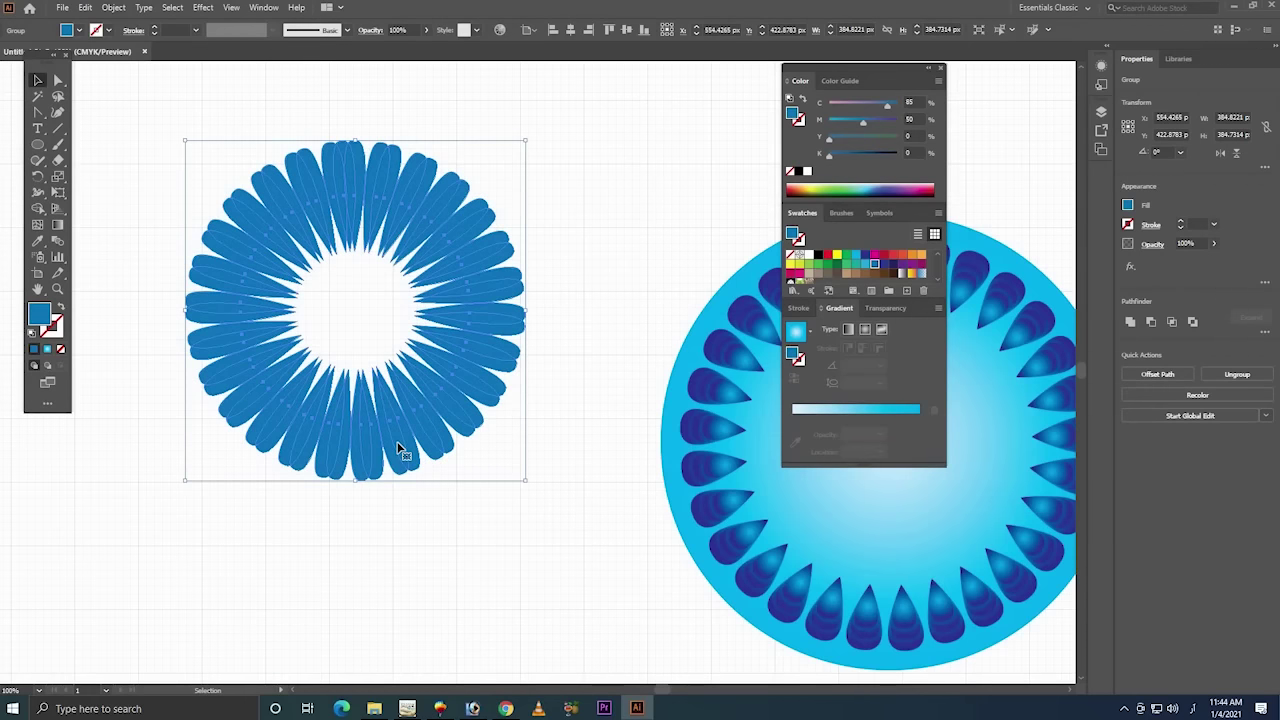
{"action": "left_click", "coordinate": [476, 539]}
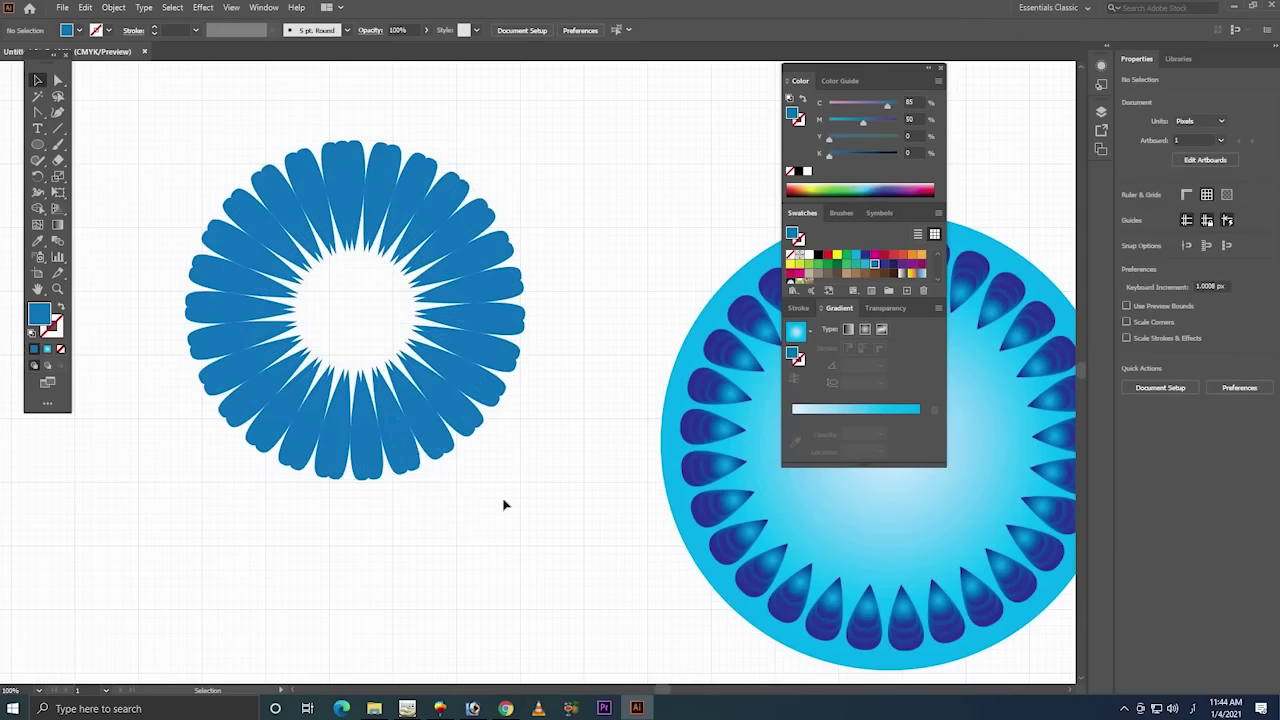
- Place the petal ring on the disc, centre it and shrink it to about 299 px
{"action": "left_click_drag", "start_coordinate": [475, 415], "coordinate": [935, 580]}
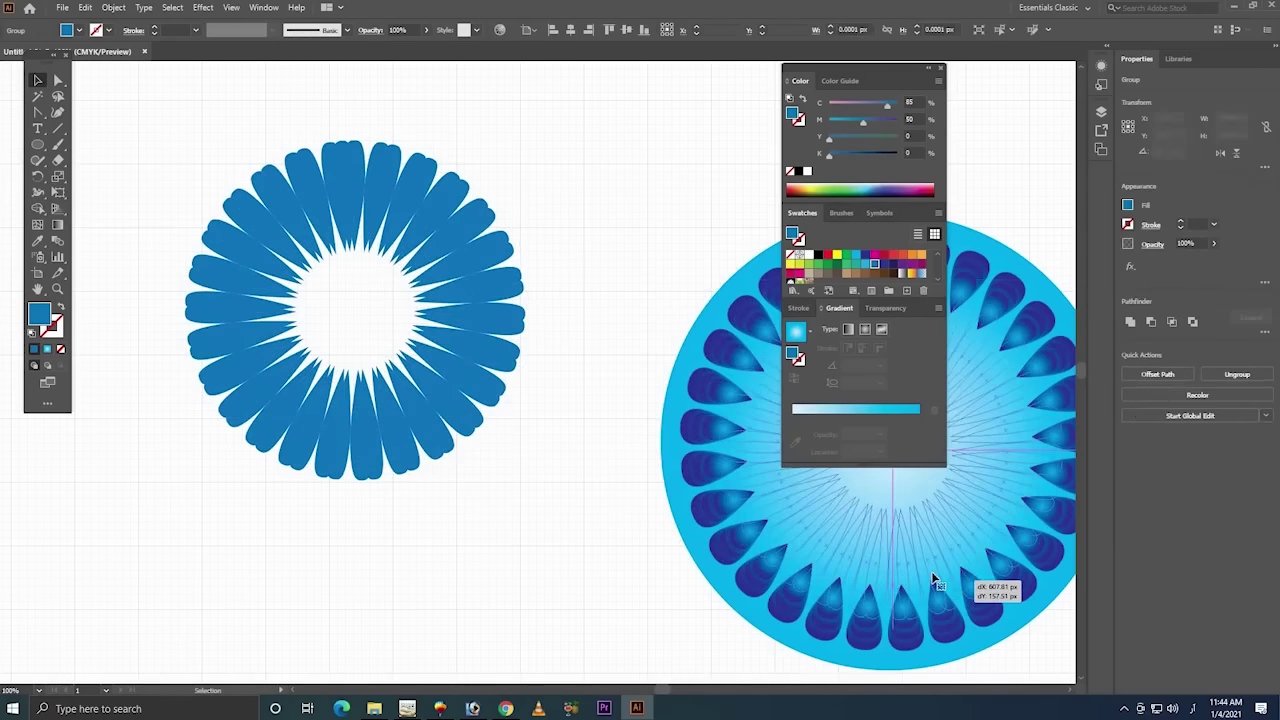
{"action": "mouse_move", "coordinate": [571, 203]}
{"action": "left_mouse_down"}
{"action": "mouse_move", "coordinate": [966, 585]}
{"action": "mouse_move", "coordinate": [489, 466]}
{"action": "left_mouse_up"}
{"action": "key", "text": "ctrl+shift+a"}
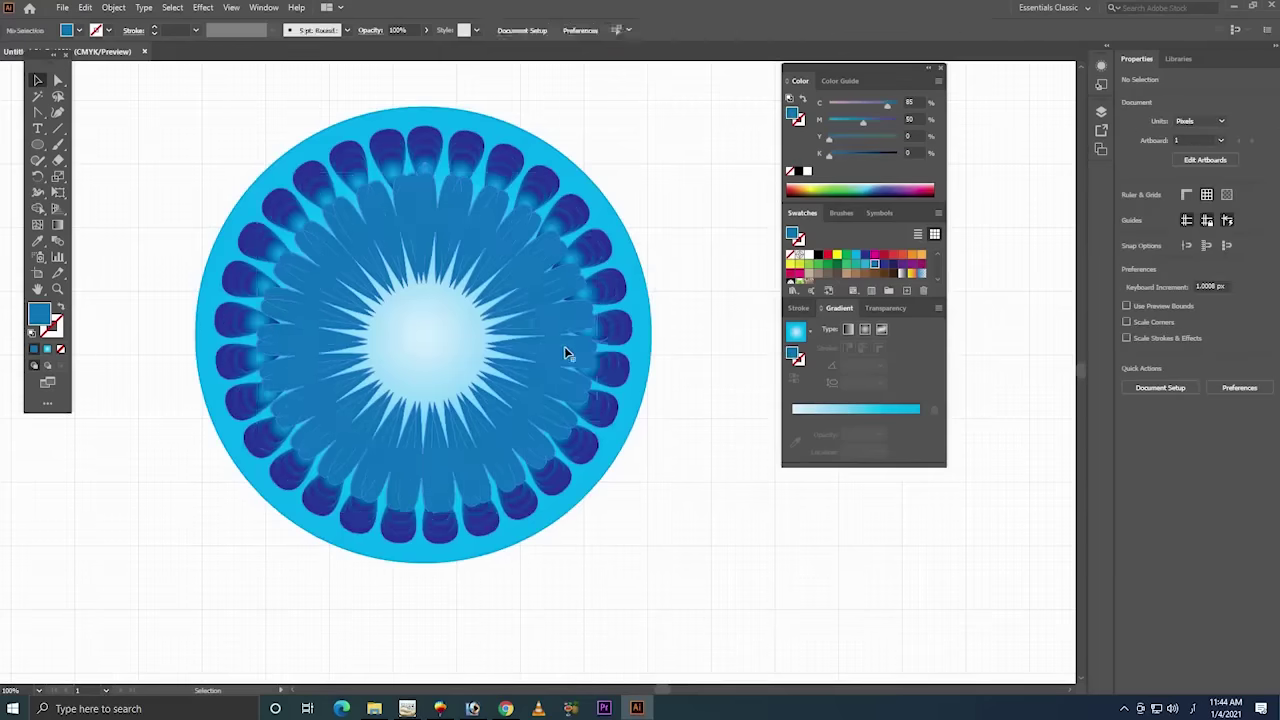
{"action": "left_click", "coordinate": [565, 352]}
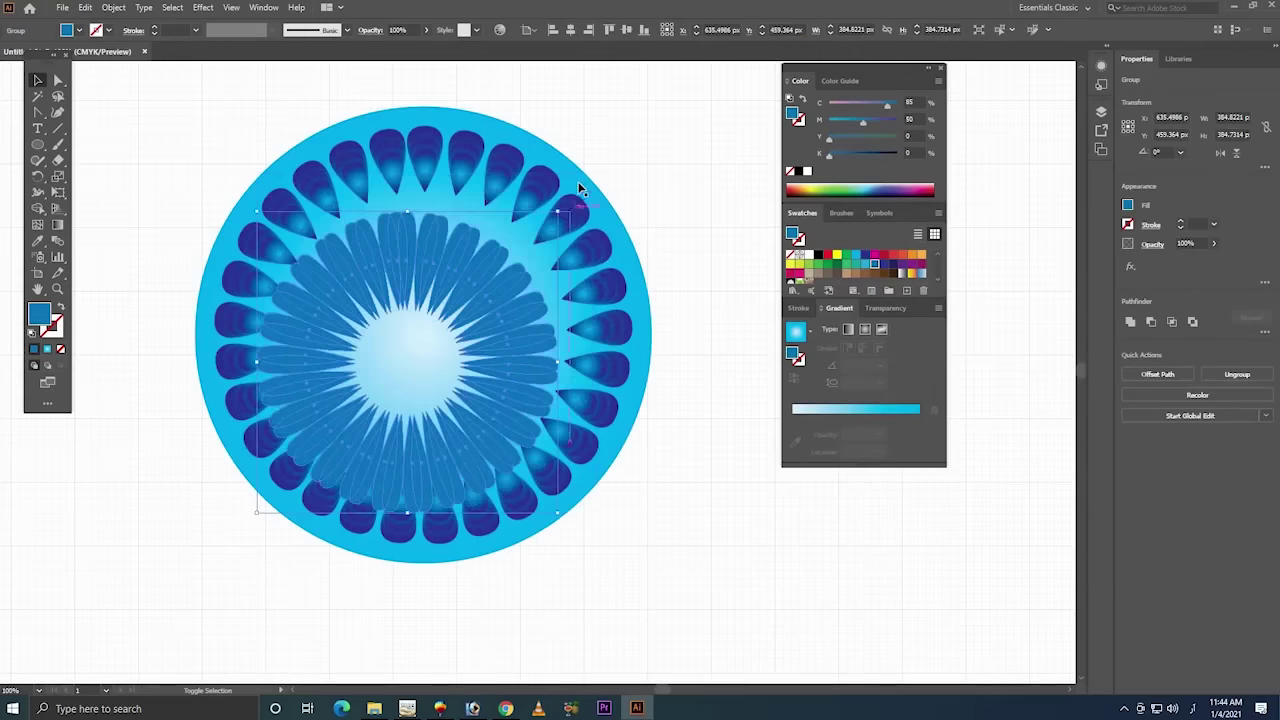
{"action": "left_click_drag", "start_coordinate": [597, 175], "coordinate": [587, 194]}
{"action": "left_click", "coordinate": [590, 183]}
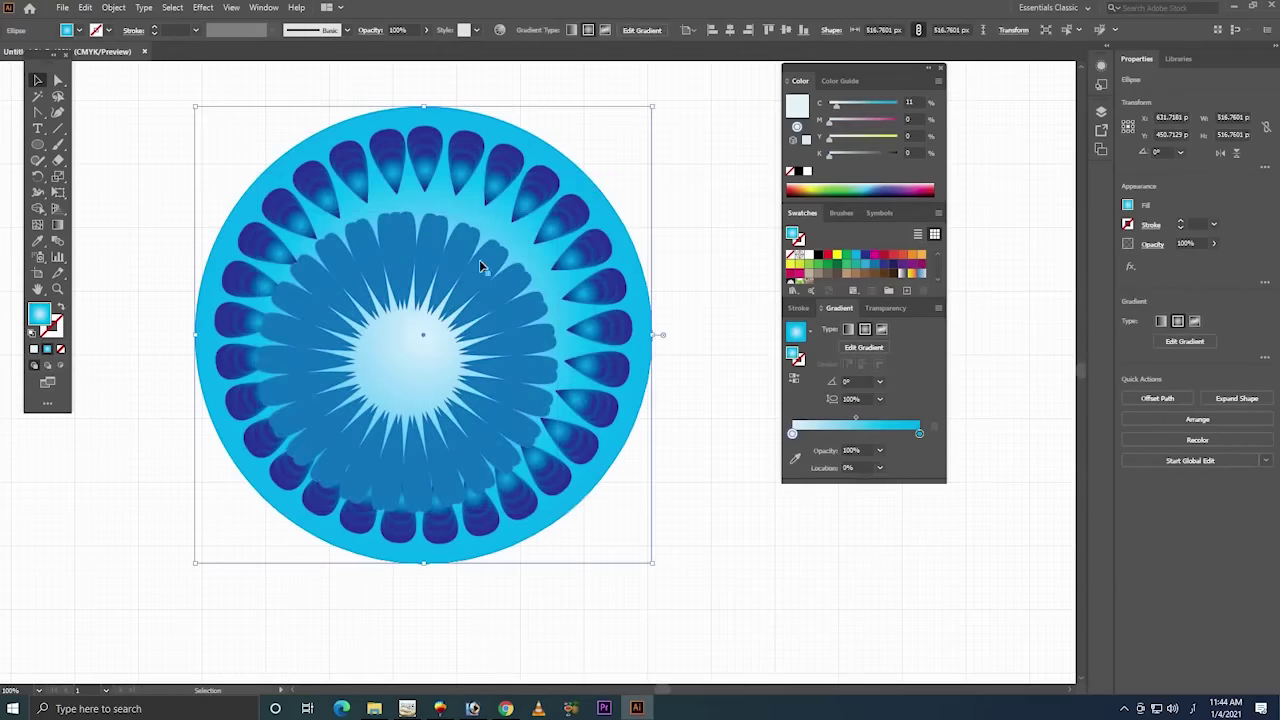
{"action": "left_click", "coordinate": [589, 190], "text": "shift"}
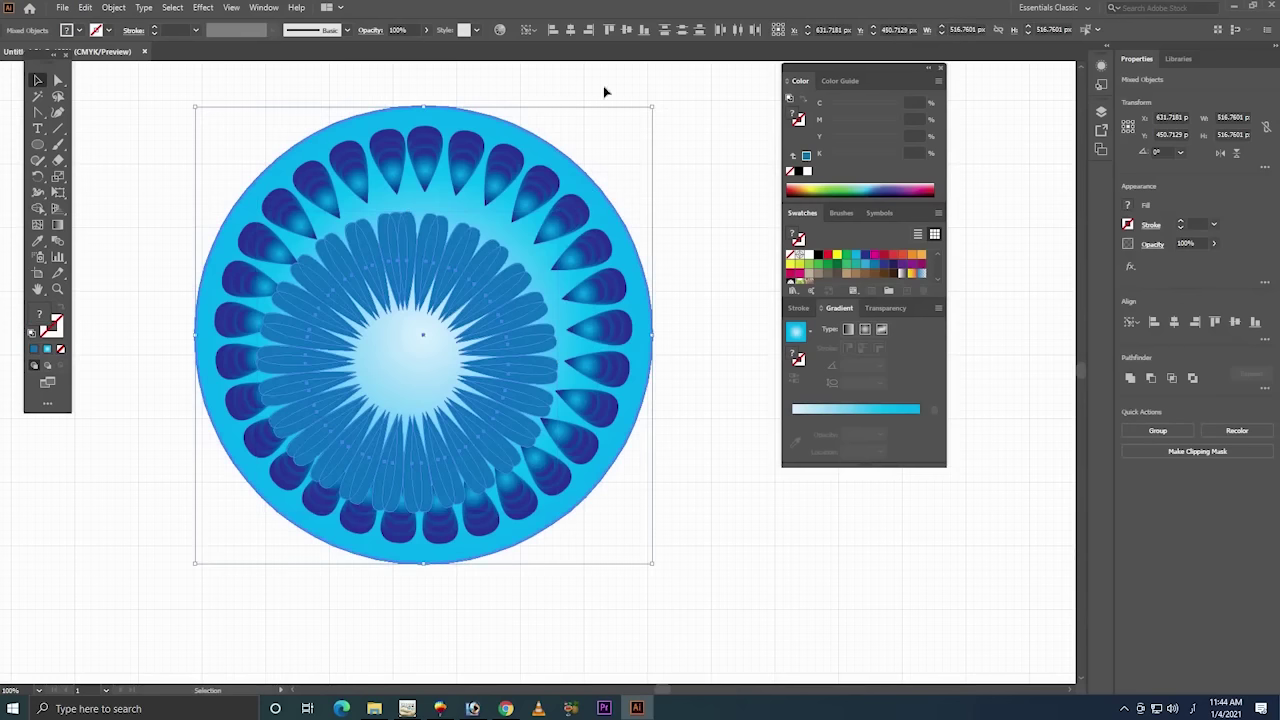
{"action": "left_click", "coordinate": [626, 30]}
{"action": "left_click", "coordinate": [601, 220], "text": "shift"}
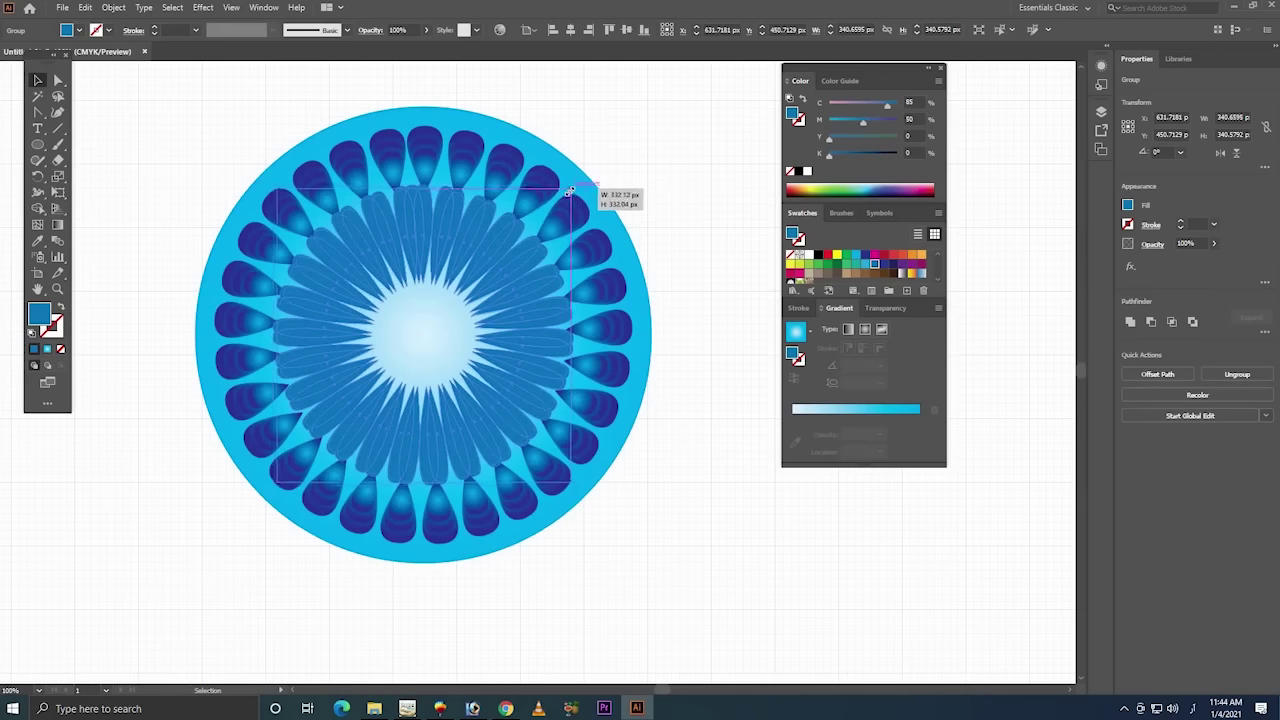
{"action": "left_click_drag", "start_coordinate": [575, 186], "coordinate": [556, 203]}
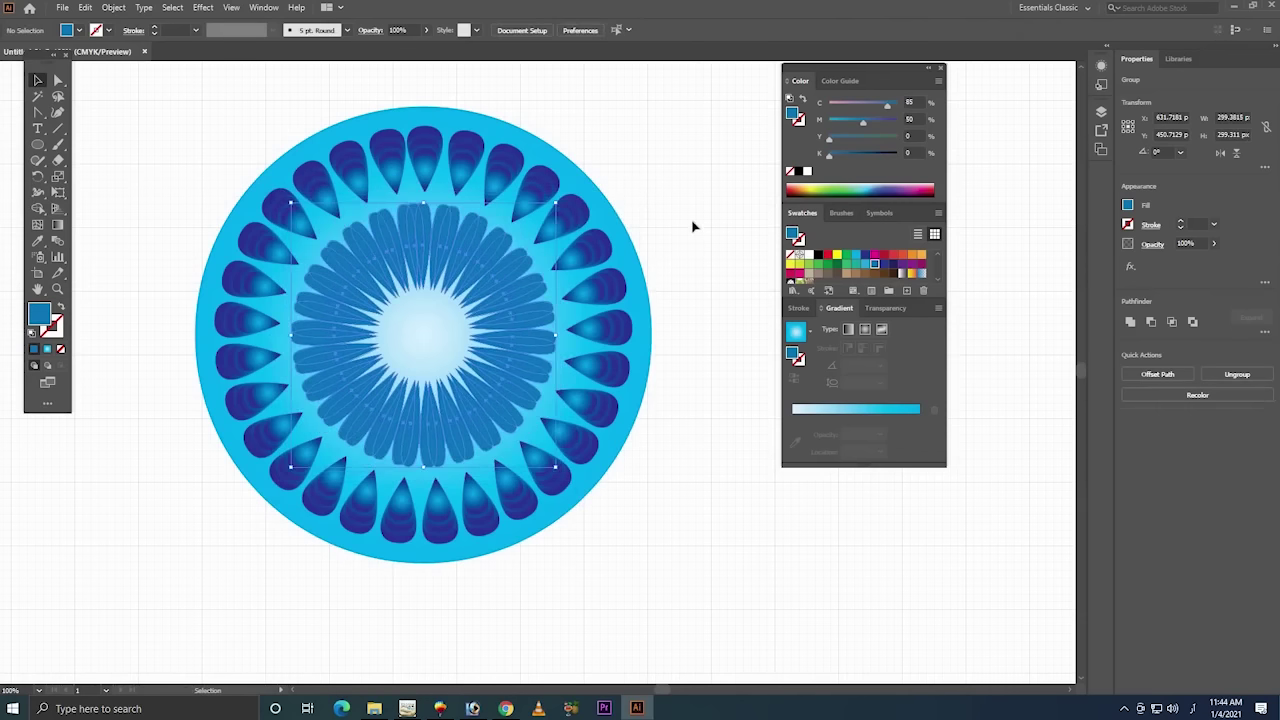
- Shift the whole mandala about 78 px left, then 88 px right, and deselect
{"action": "left_click_drag", "start_coordinate": [712, 102], "coordinate": [197, 569]}
{"action": "mouse_move", "coordinate": [503, 447]}
{"action": "left_mouse_down"}
{"action": "mouse_move", "coordinate": [425, 448]}
{"action": "mouse_move", "coordinate": [433, 457]}
{"action": "left_mouse_up"}
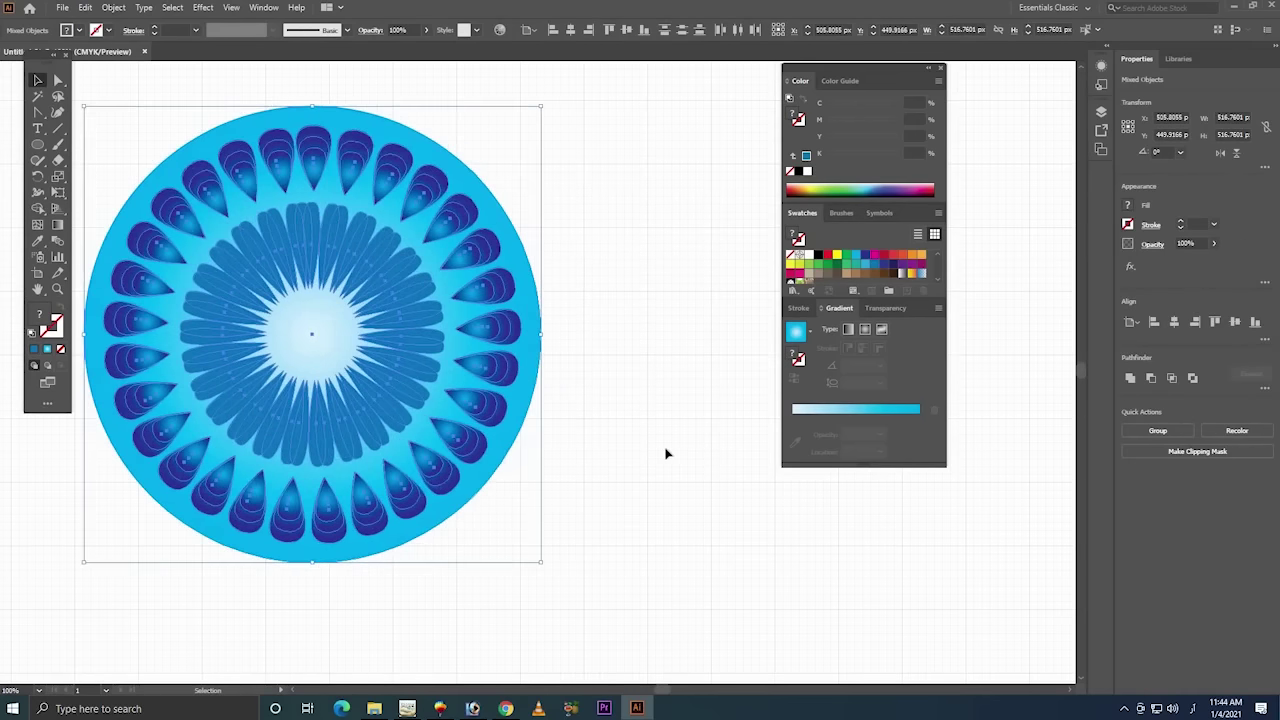
{"action": "left_click", "coordinate": [667, 454]}
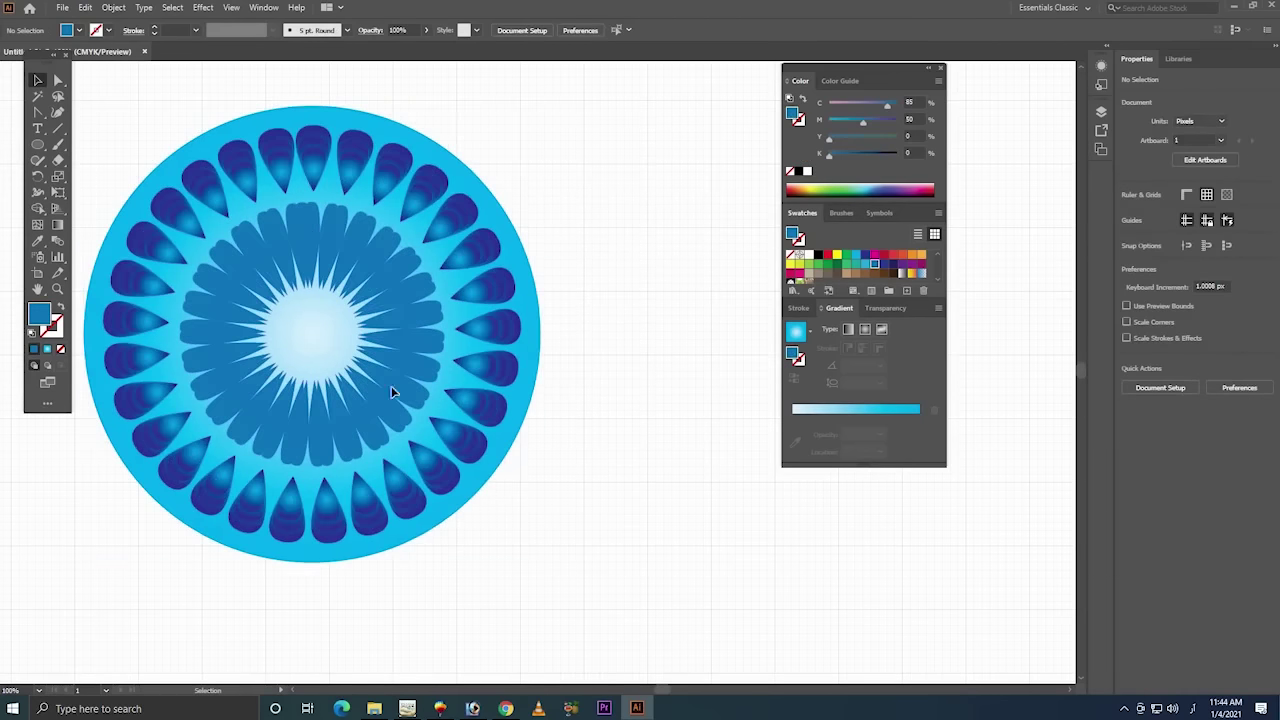
{"action": "left_click_drag", "start_coordinate": [652, 92], "coordinate": [195, 560]}
{"action": "left_click_drag", "start_coordinate": [318, 462], "coordinate": [406, 463]}
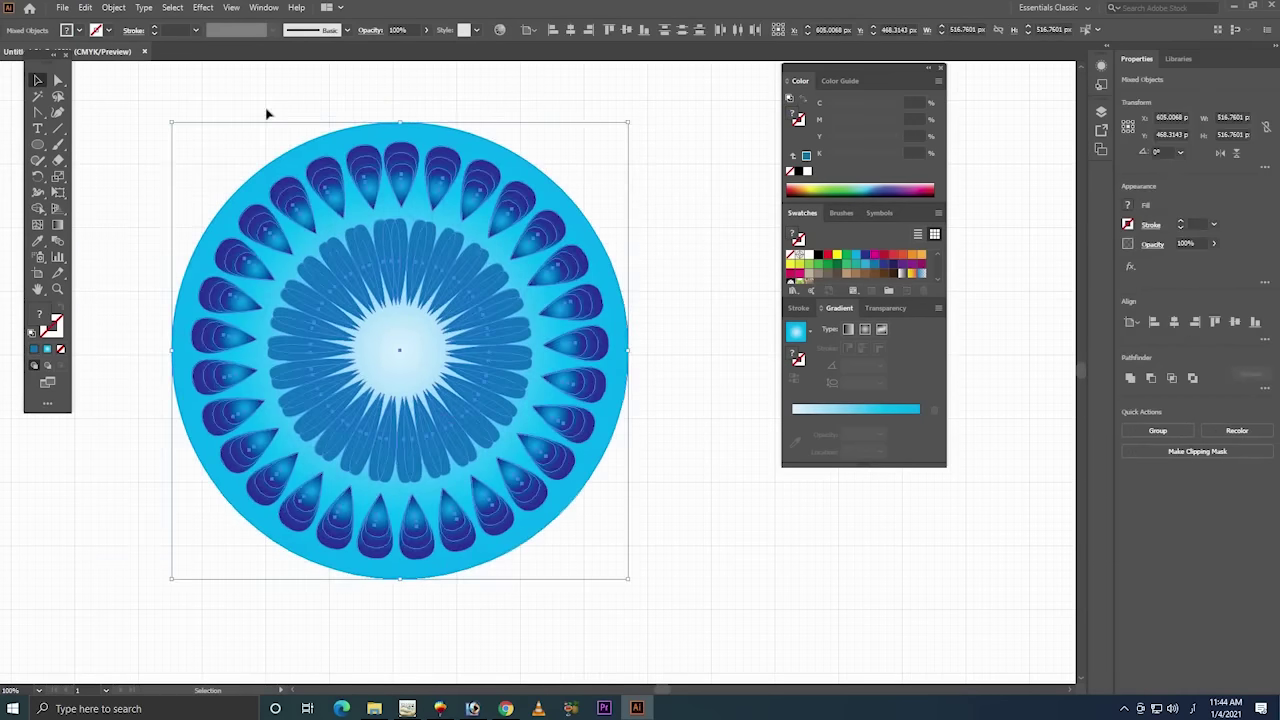
{"action": "left_click", "coordinate": [120, 153]}
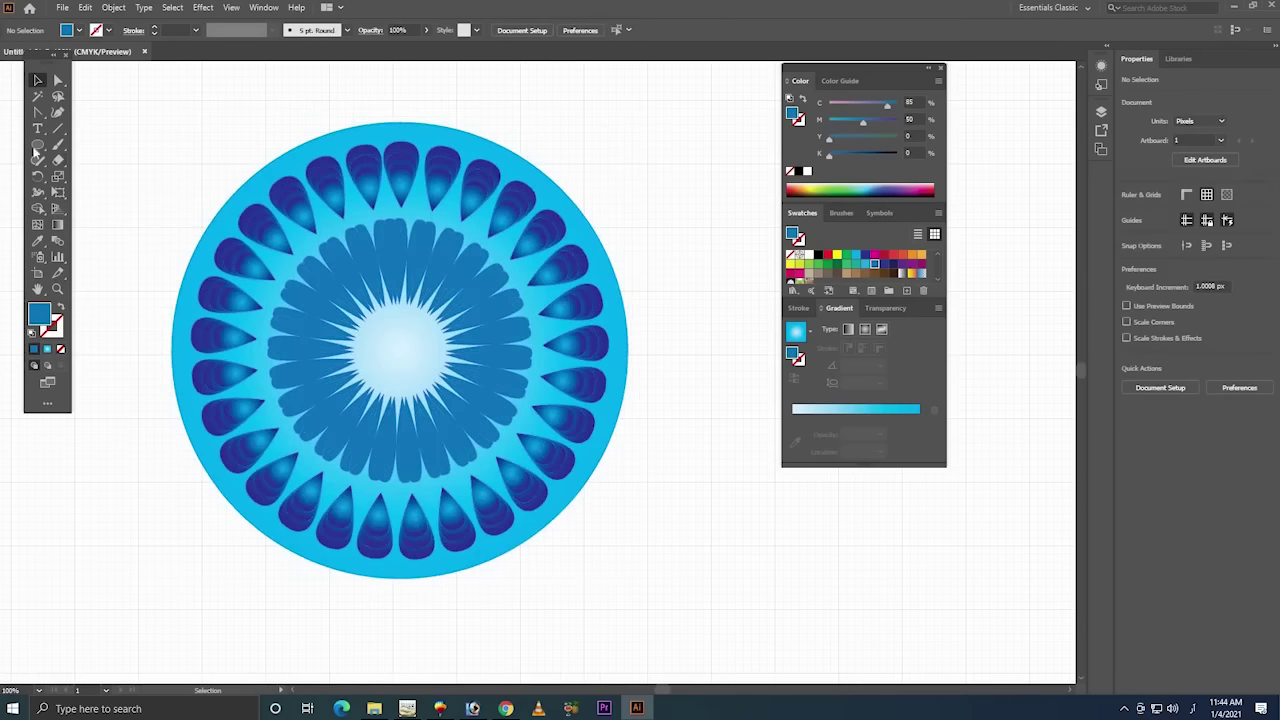
- Draw a small ~40 px circle above the disc's top edge and give it the radial gradient fill
{"action": "left_click", "coordinate": [39, 147]}
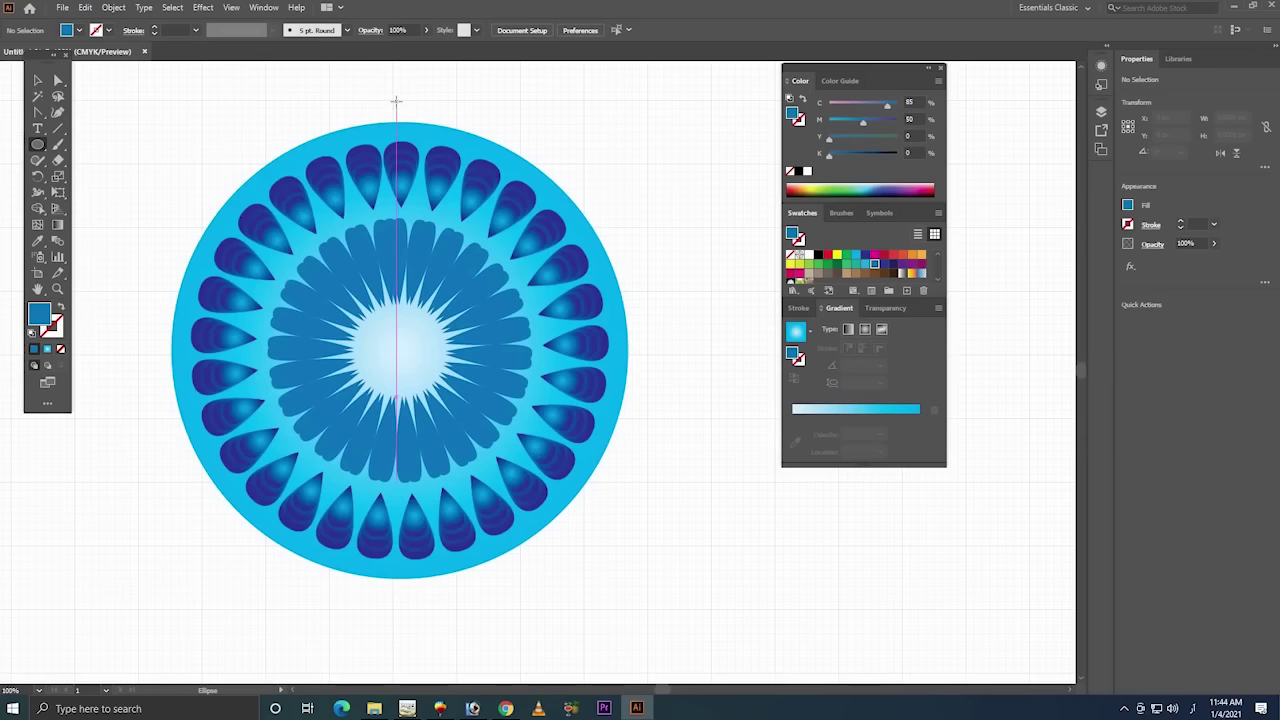
{"action": "left_click_drag", "start_coordinate": [397, 102], "coordinate": [411, 114]}
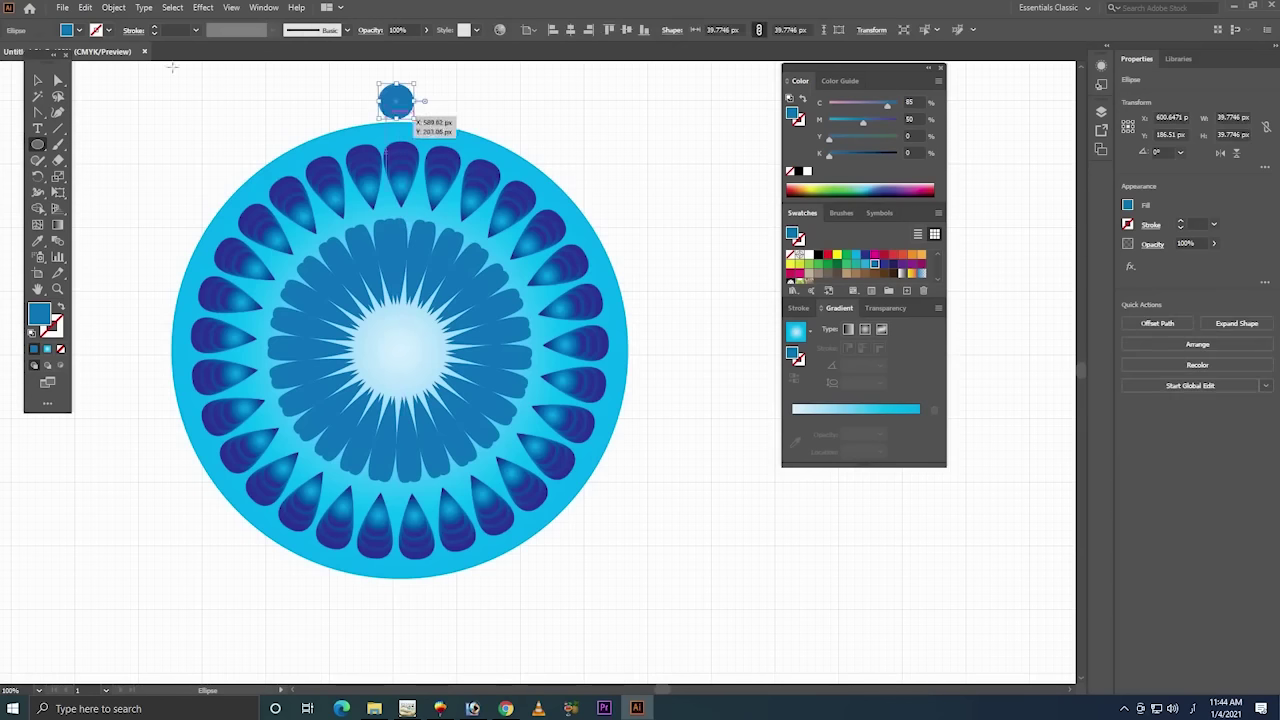
{"action": "key", "text": "v"}
{"action": "left_click", "coordinate": [425, 112]}
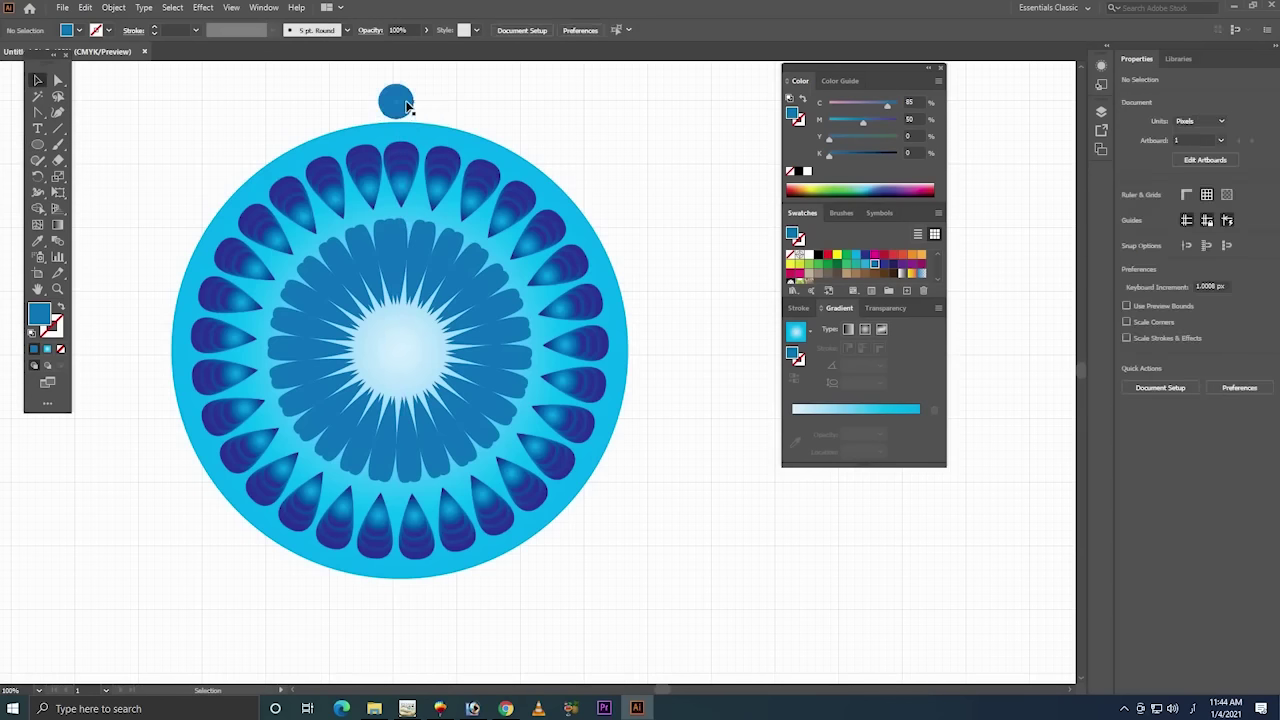
{"action": "left_click", "coordinate": [405, 104]}
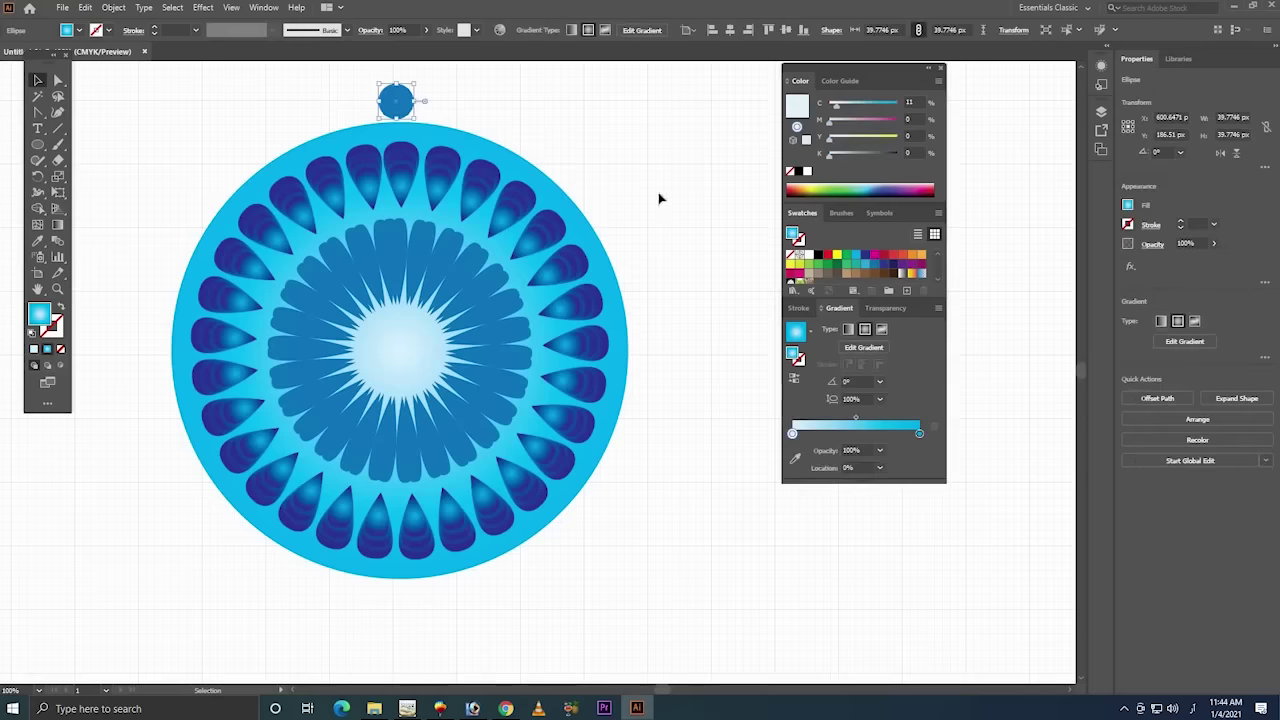
{"action": "left_click", "coordinate": [885, 410]}
{"action": "left_click", "coordinate": [418, 100]}
{"action": "left_click", "coordinate": [396, 100]}
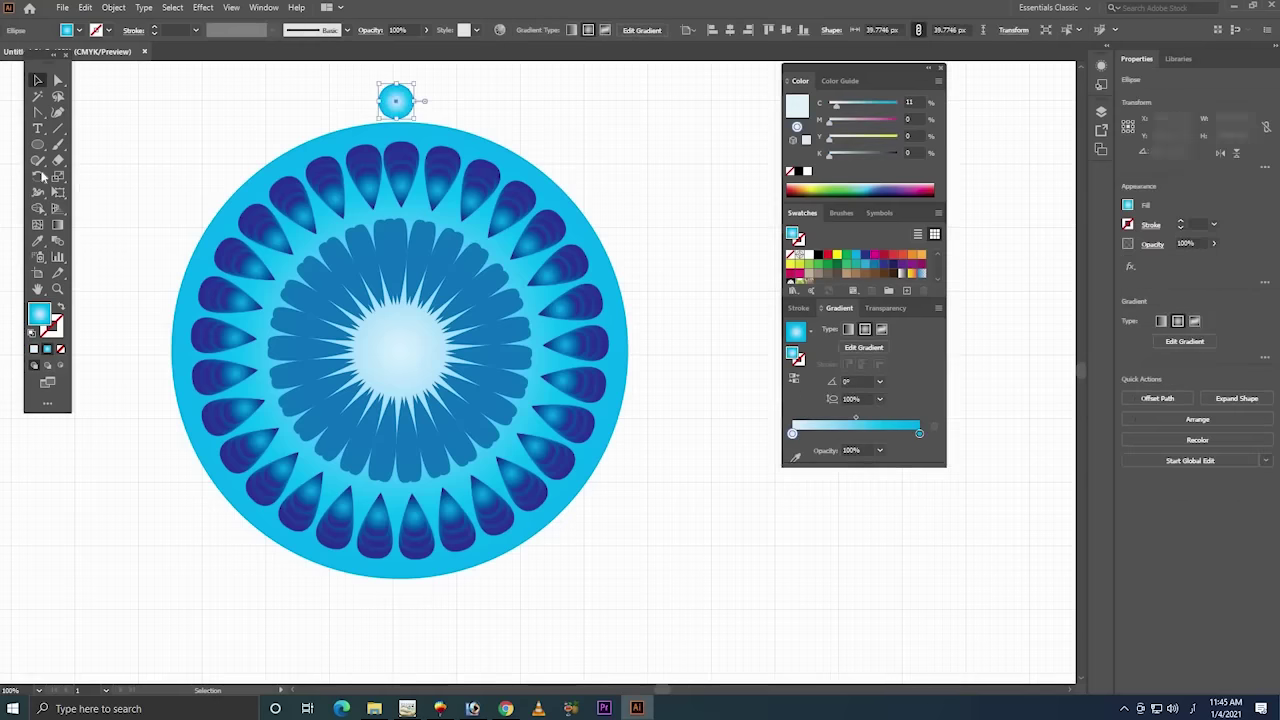
- Try a rotated copy of the small circle around the disc, then undo it
{"action": "left_click", "coordinate": [38, 176]}
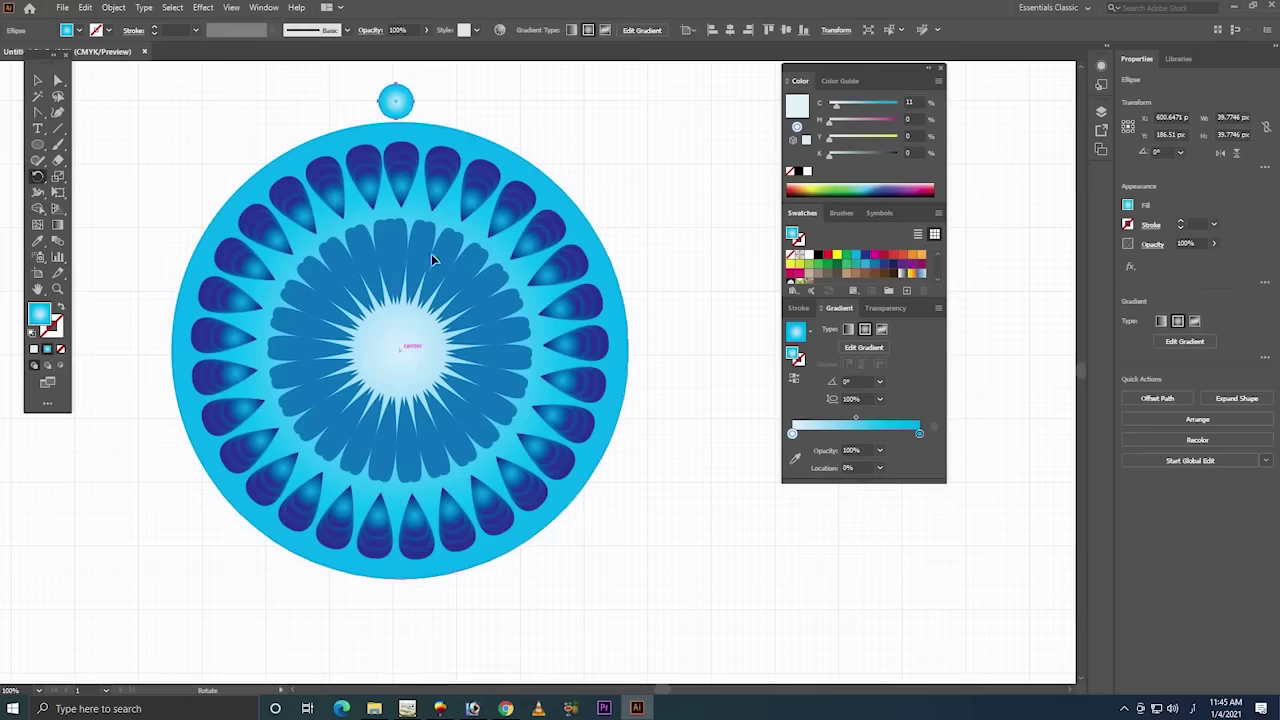
{"action": "left_click_drag", "start_coordinate": [405, 105], "coordinate": [447, 119]}
{"action": "key", "text": "alt+shift"}
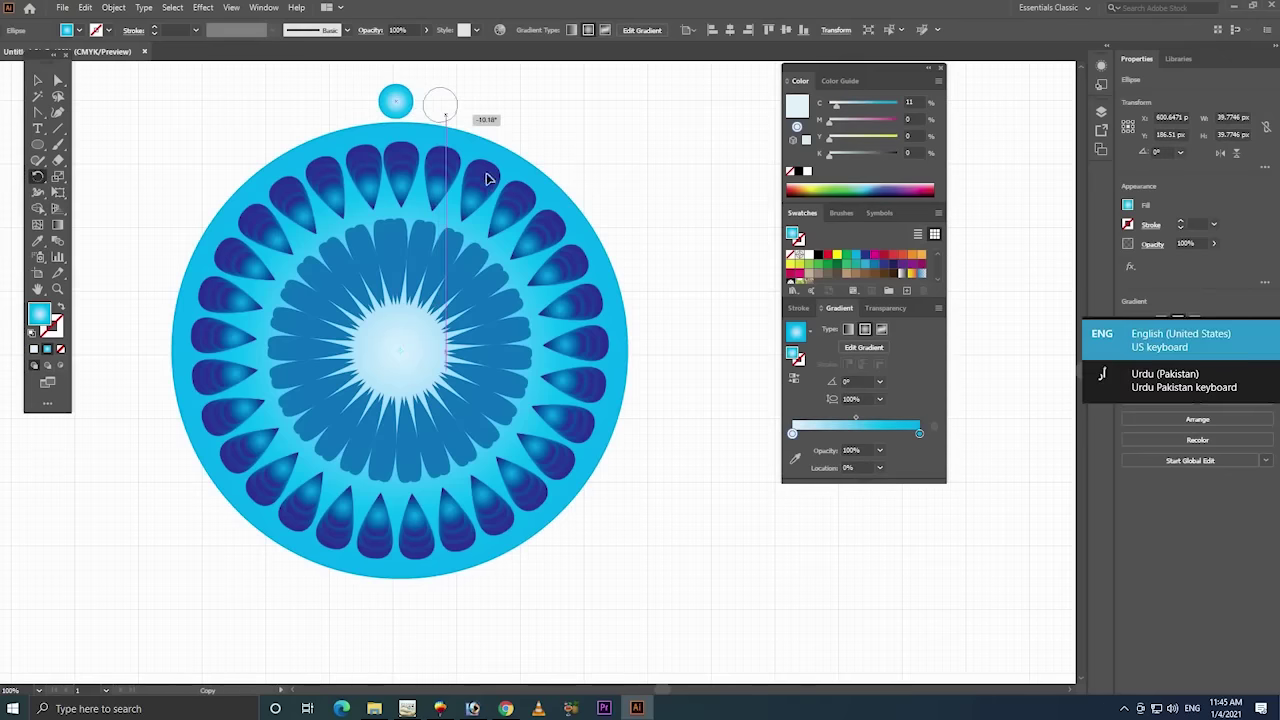
{"action": "left_click_drag", "start_coordinate": [488, 178], "coordinate": [601, 202]}
{"action": "left_click_drag", "start_coordinate": [563, 131], "coordinate": [580, 143]}
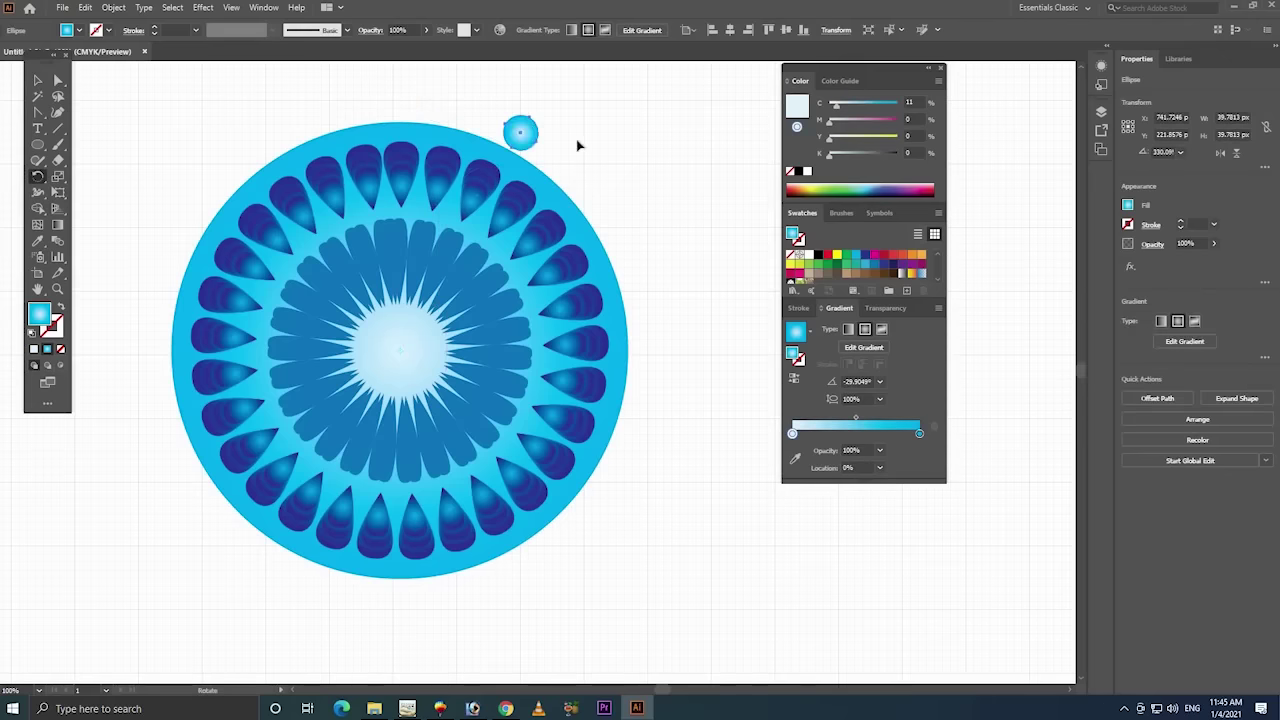
{"action": "key", "text": "ctrl+z"}
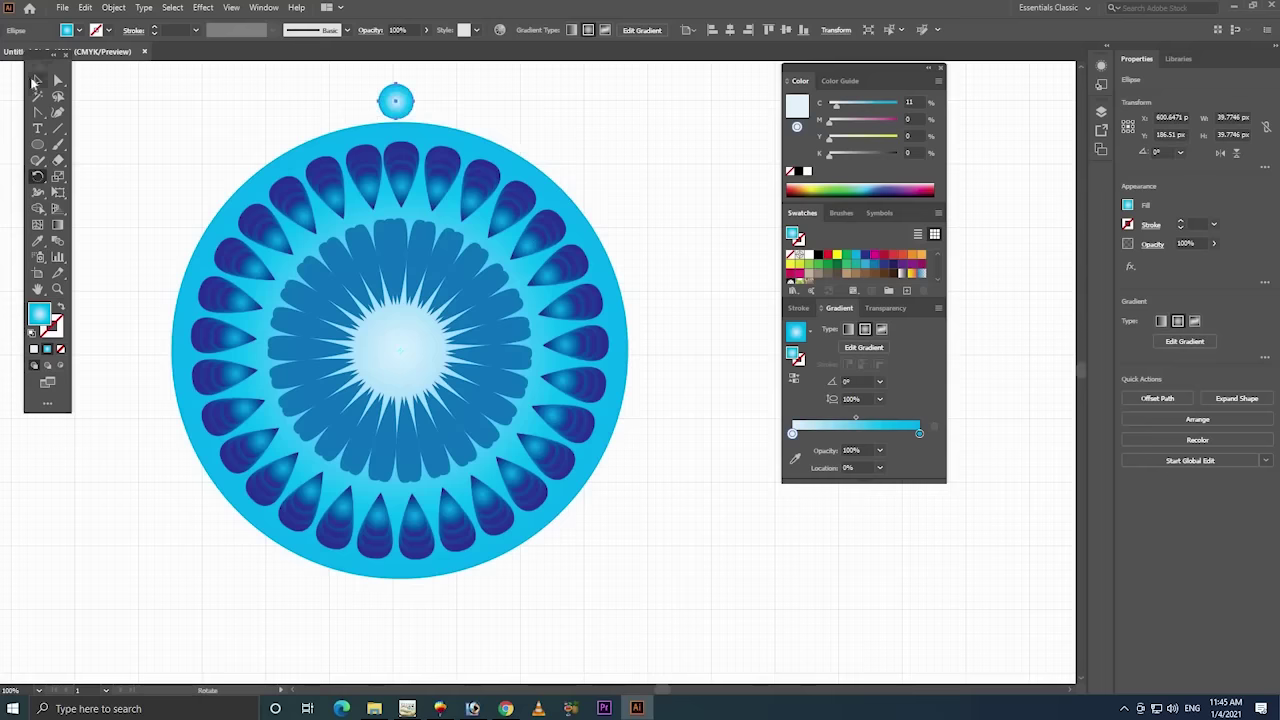
{"action": "key", "text": "v"}
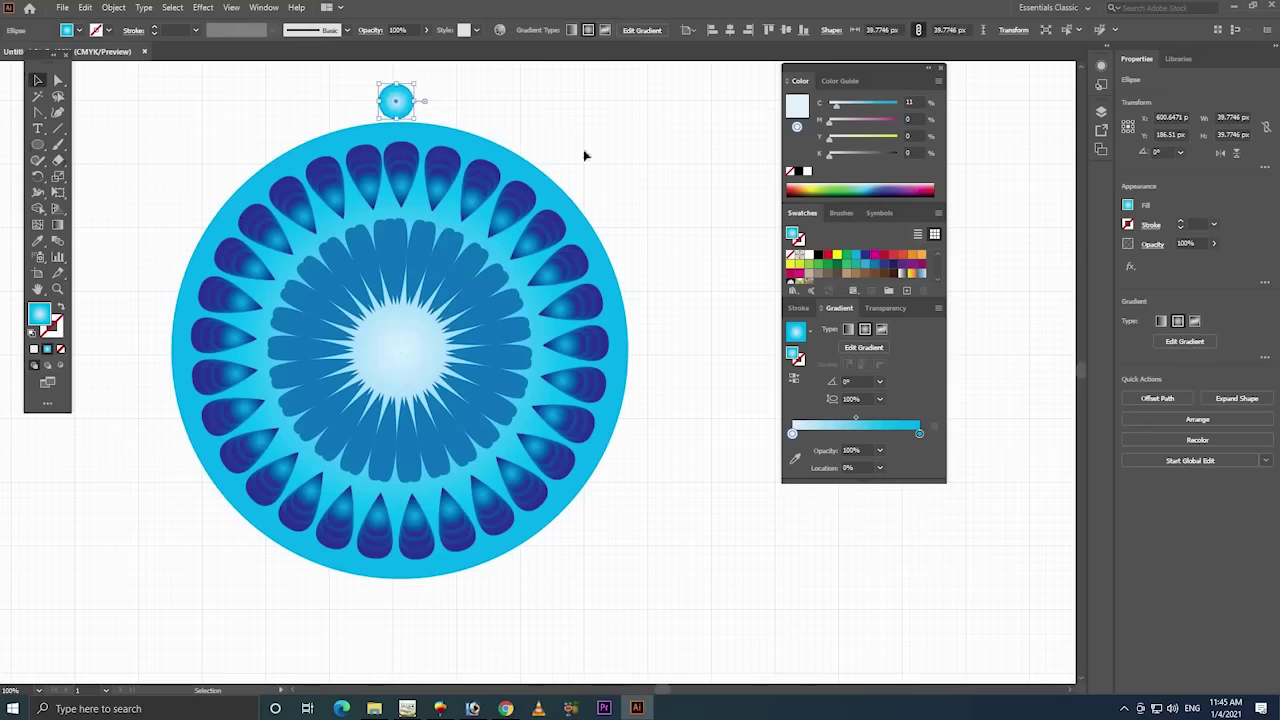
- Select the whole mandala artwork and lock it with Object > Lock > Selection
{"action": "left_click_drag", "start_coordinate": [634, 162], "coordinate": [165, 497]}
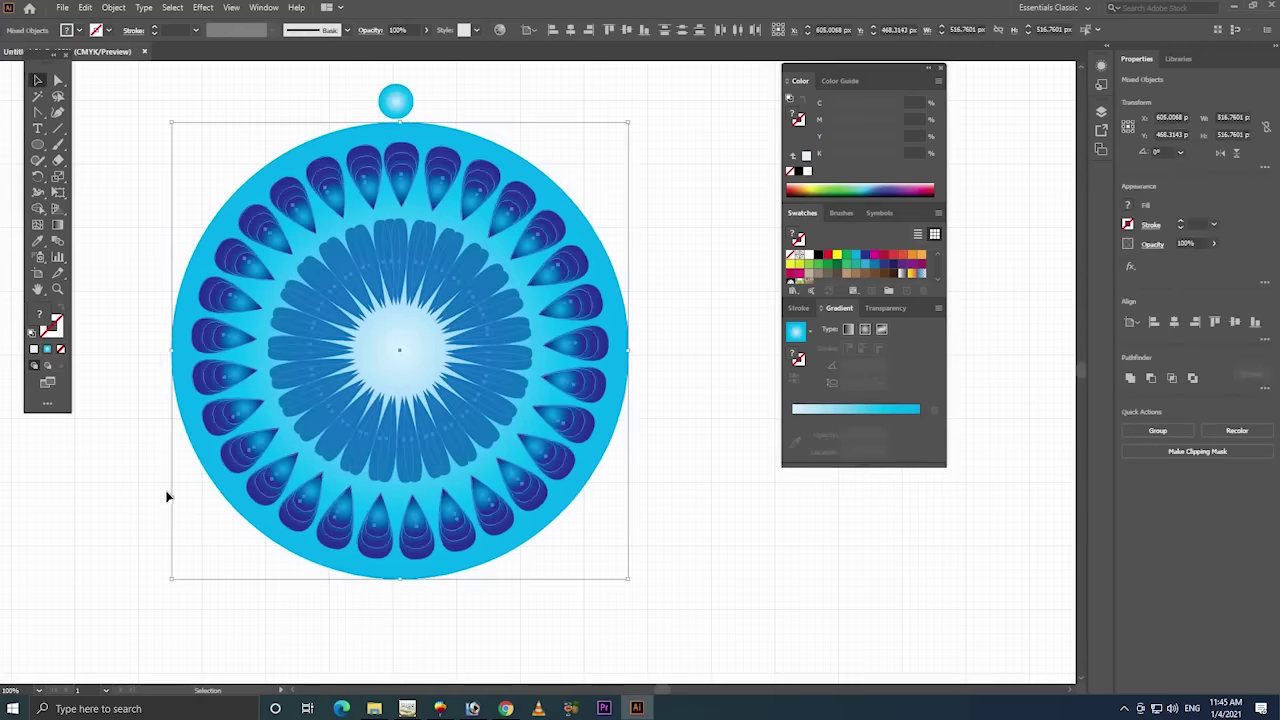
{"action": "left_click", "coordinate": [113, 7]}
{"action": "mouse_move", "coordinate": [129, 101]}
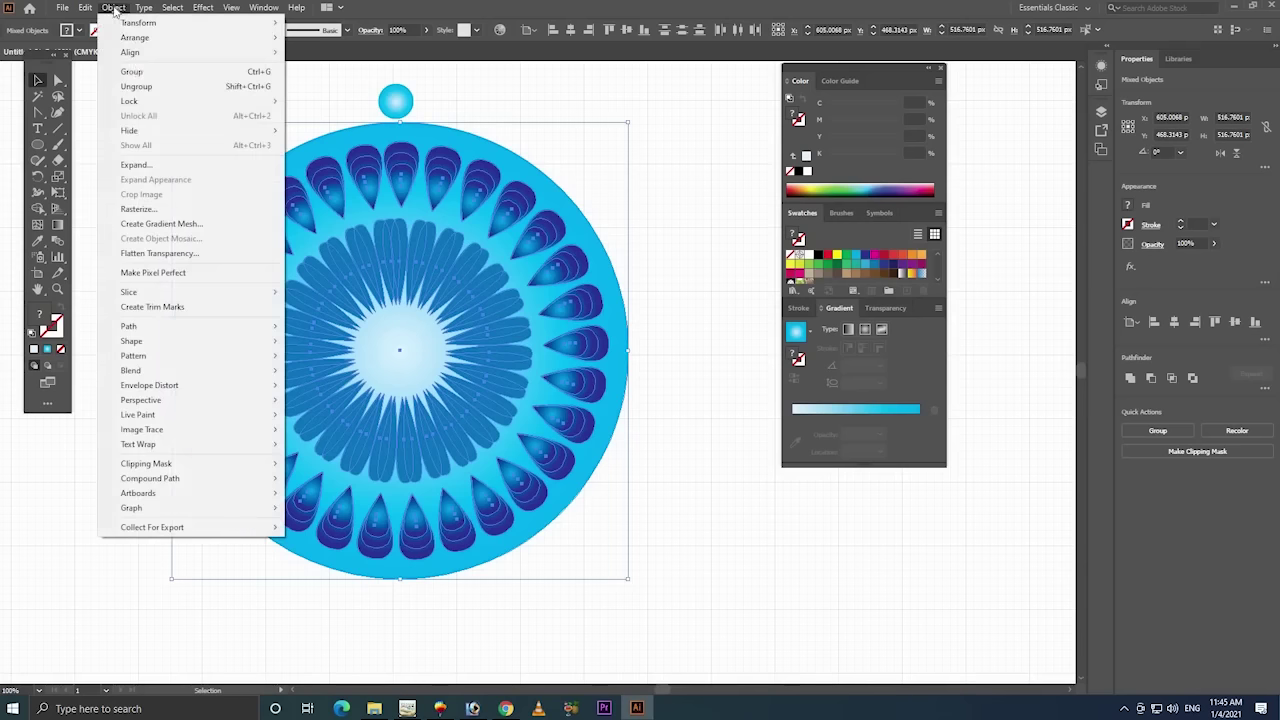
{"action": "left_click", "coordinate": [320, 101]}
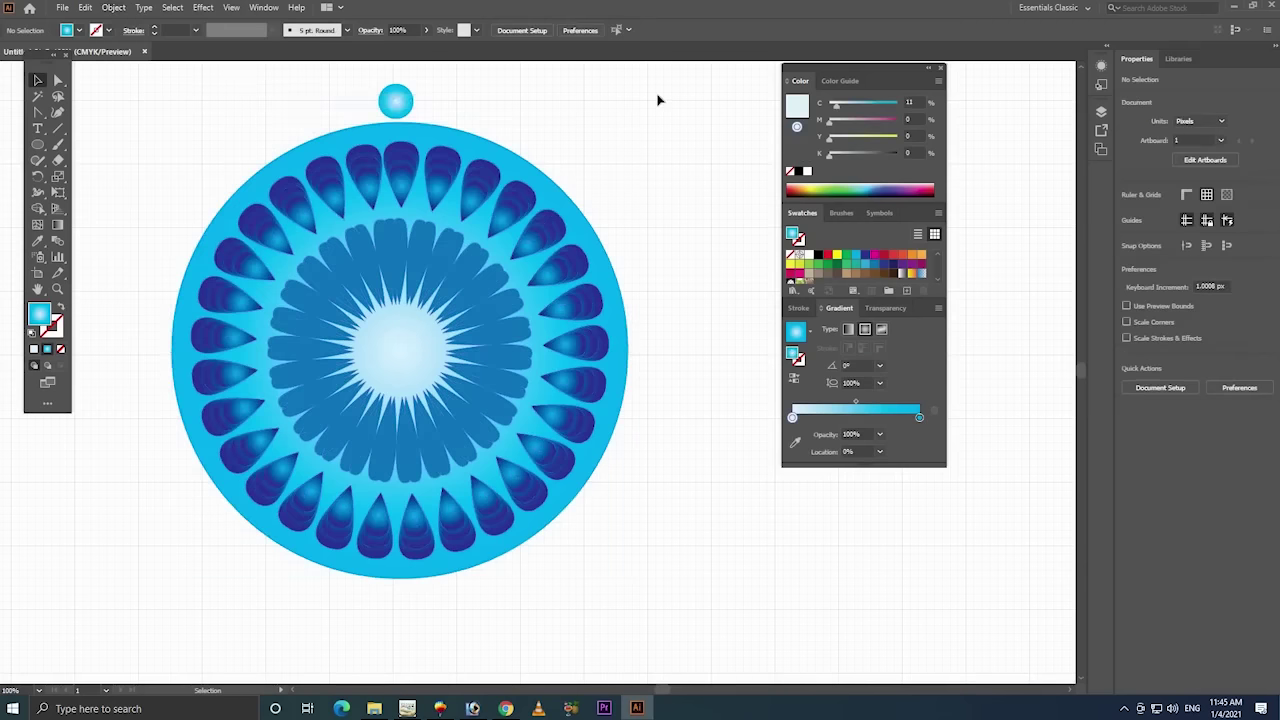
- Alt-drag a copy of the small gradient circle to the disc's centre
{"action": "mouse_move", "coordinate": [405, 101]}
{"action": "left_mouse_down"}
{"action": "mouse_move", "coordinate": [393, 333]}
{"action": "mouse_move", "coordinate": [407, 352]}
{"action": "mouse_move", "coordinate": [419, 93]}
{"action": "left_mouse_up"}
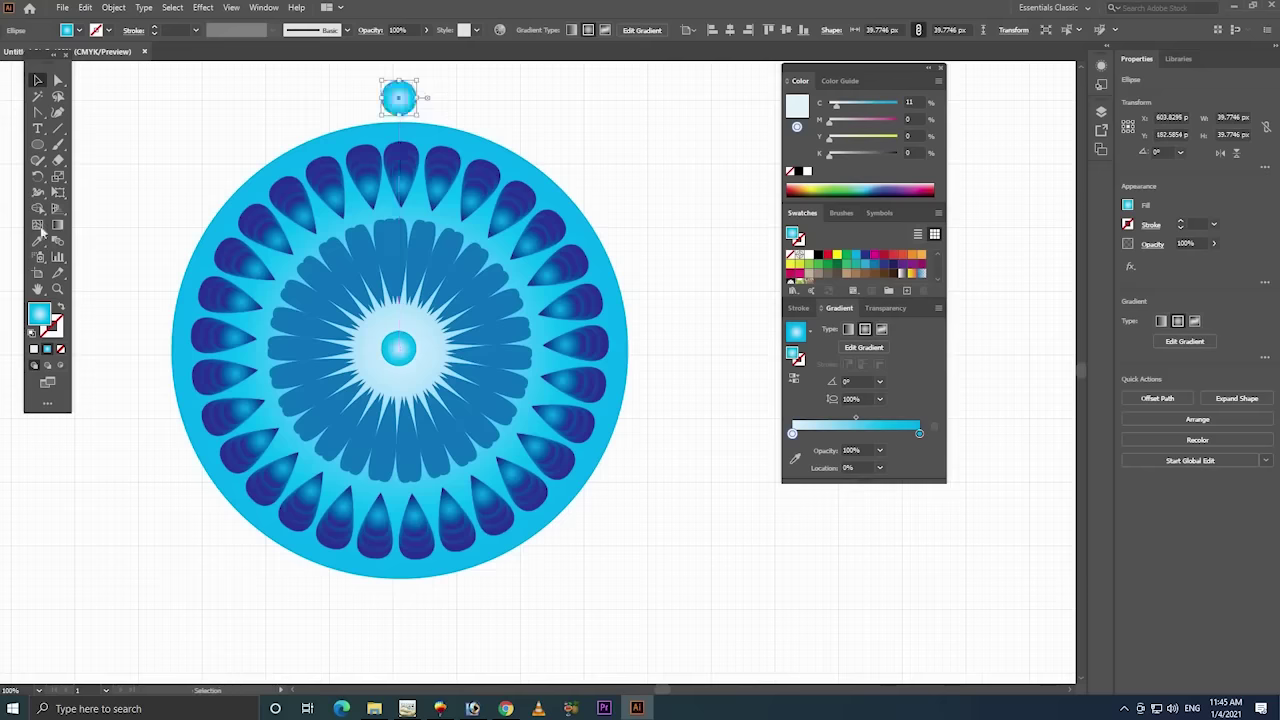
{"action": "left_click", "coordinate": [37, 146]}
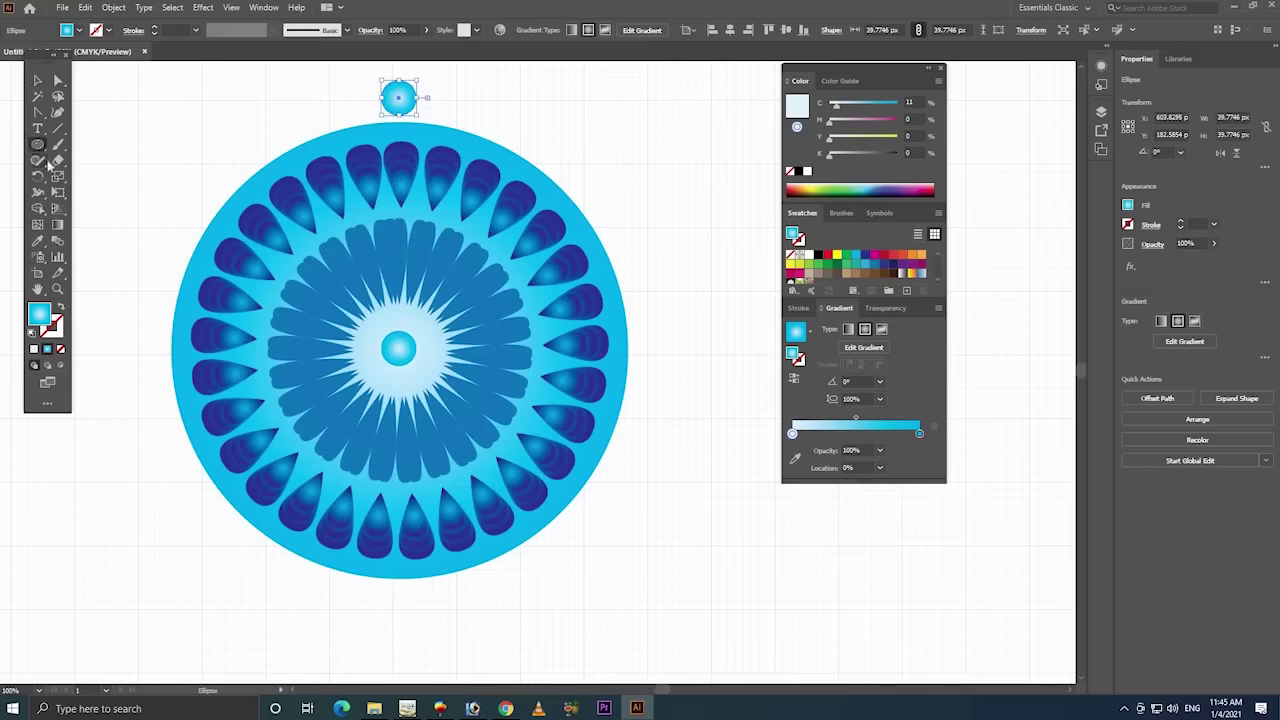
{"action": "left_click", "coordinate": [38, 175]}
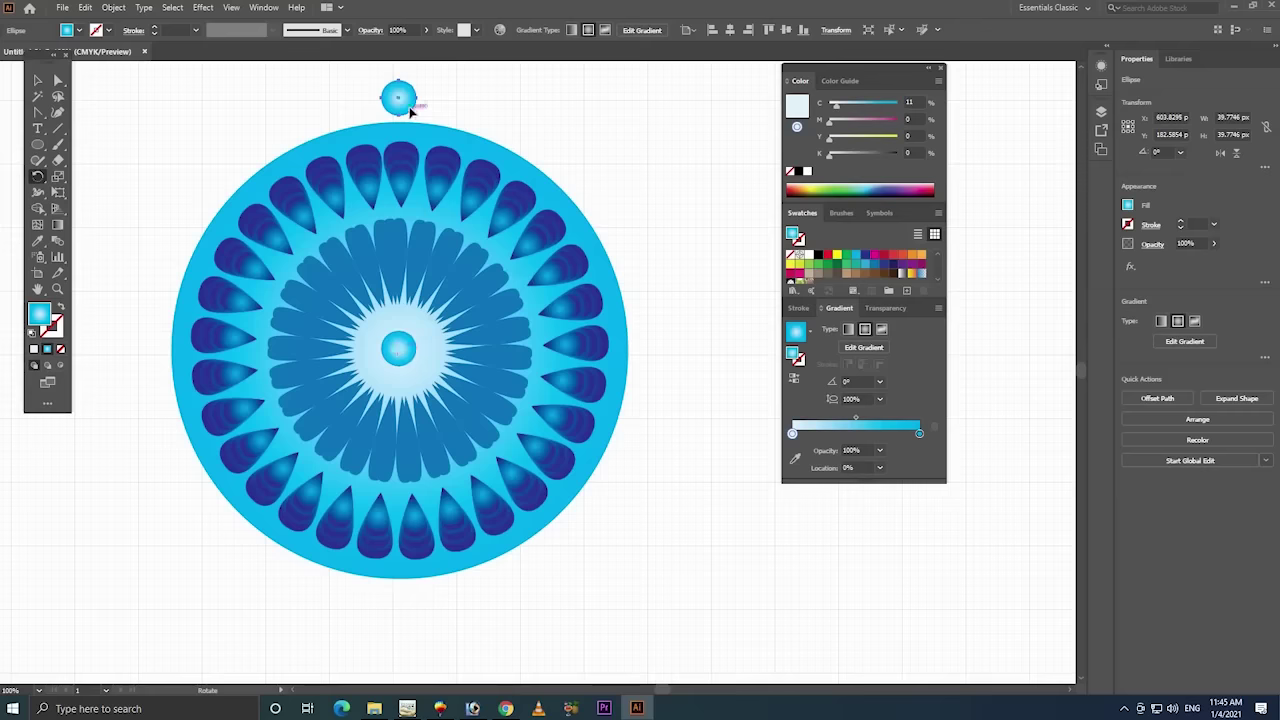
- Rotate a copy of the top circle around the centre and repeat it with Ctrl+D around the disc
{"action": "left_click_drag", "start_coordinate": [410, 111], "coordinate": [452, 121]}
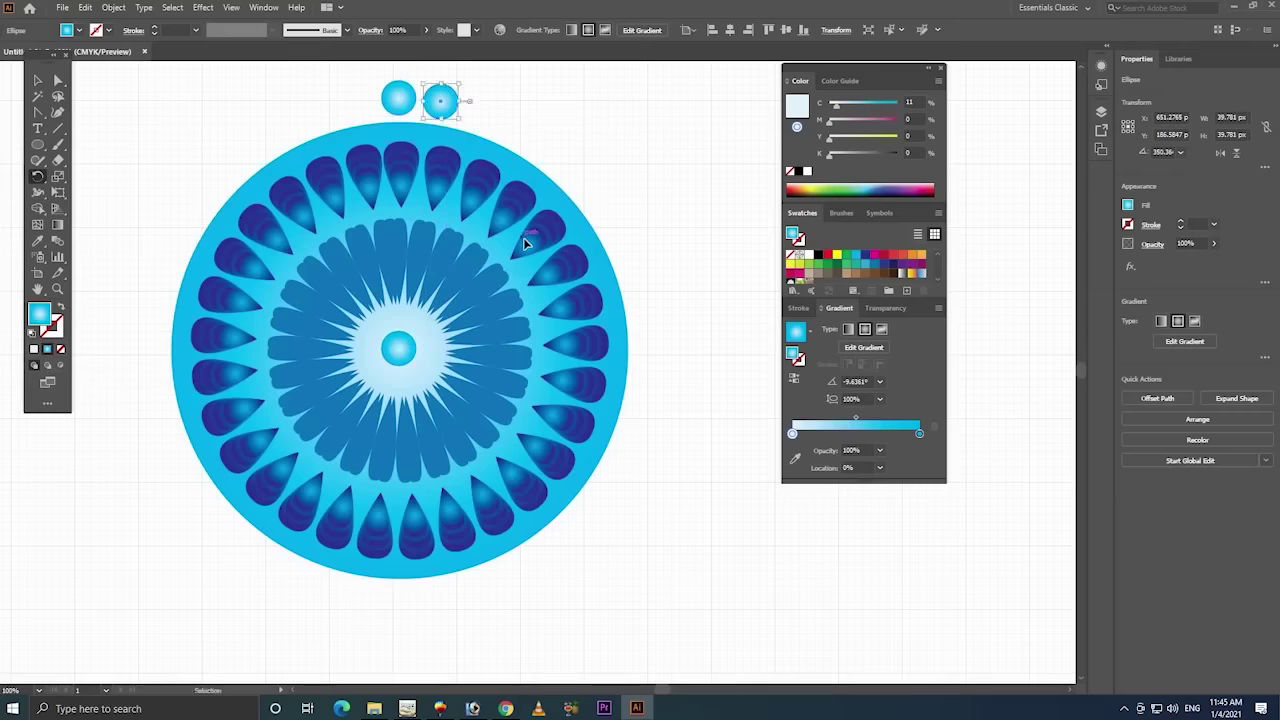
{"action": "key", "text": "ctrl+d"}
{"action": "key", "text": "ctrl+d"}
{"action": "key", "text": "ctrl+d"}
{"action": "key", "text": "ctrl+d"}
{"action": "key", "text": "ctrl+d"}
{"action": "key", "text": "ctrl+d"}
{"action": "key", "text": "ctrl+d"}
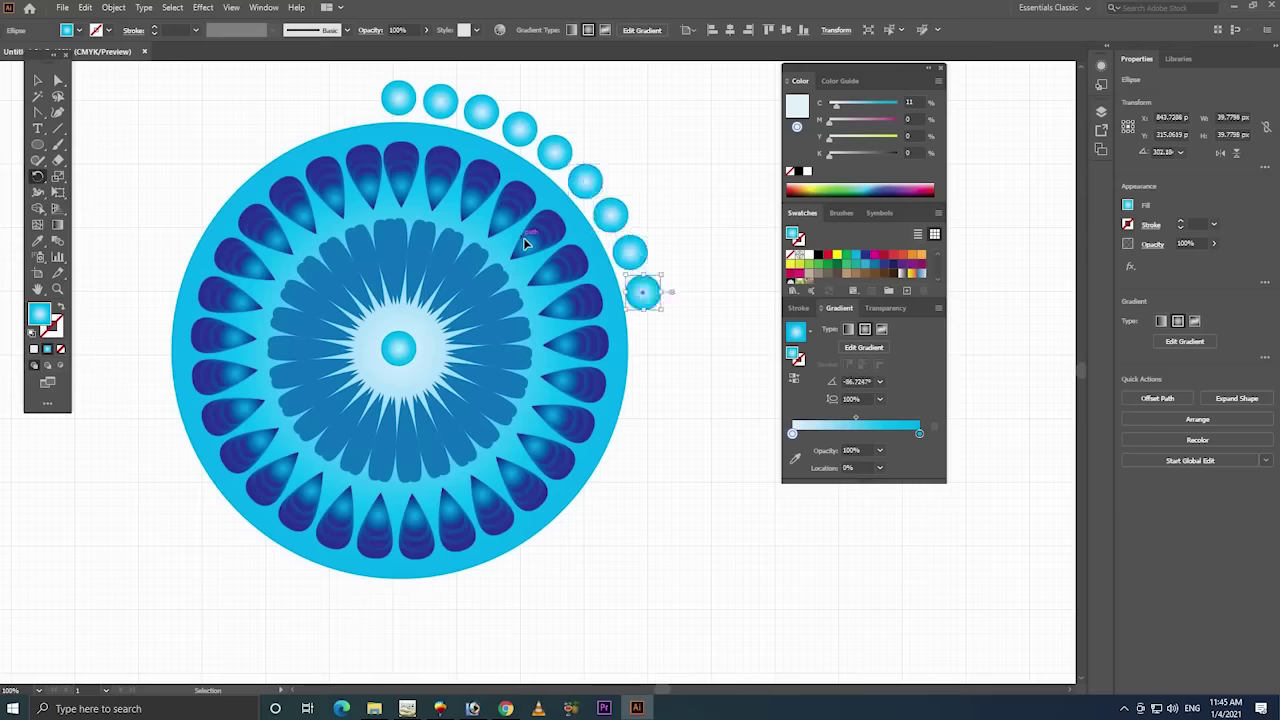
{"action": "key", "text": "ctrl+d"}
{"action": "key", "text": "ctrl+d"}
{"action": "key", "text": "ctrl+d"}
{"action": "key", "text": "ctrl+d"}
{"action": "key", "text": "ctrl+d"}
{"action": "key", "text": "ctrl+d"}
{"action": "key", "text": "ctrl+d"}
{"action": "key", "text": "ctrl+d"}
{"action": "key", "text": "ctrl+d"}
{"action": "key", "text": "ctrl+d"}
{"action": "key", "text": "ctrl+d"}
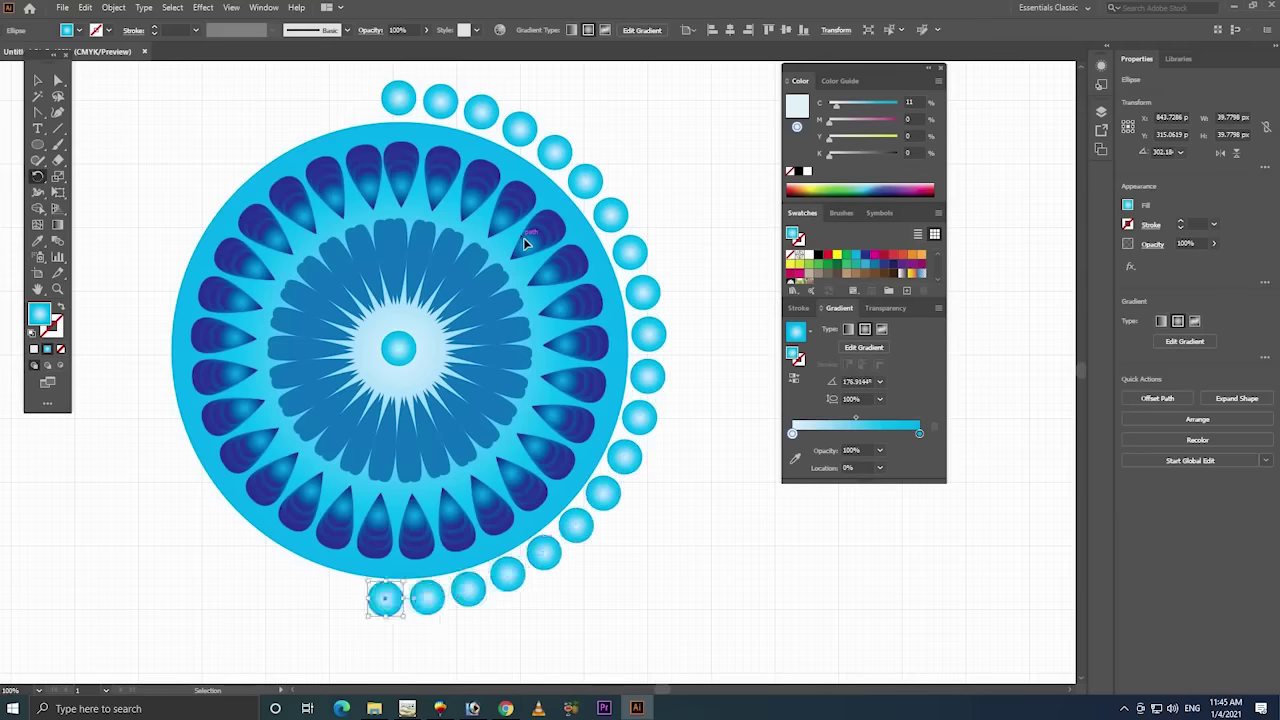
{"action": "key", "text": "ctrl+d"}
{"action": "key", "text": "ctrl+d"}
{"action": "key", "text": "ctrl+d"}
{"action": "key", "text": "ctrl+d"}
{"action": "key", "text": "ctrl+d"}
{"action": "key", "text": "ctrl+d"}
{"action": "key", "text": "ctrl+d"}
{"action": "key", "text": "ctrl+d"}
{"action": "key", "text": "ctrl+d"}
{"action": "key", "text": "ctrl+d"}
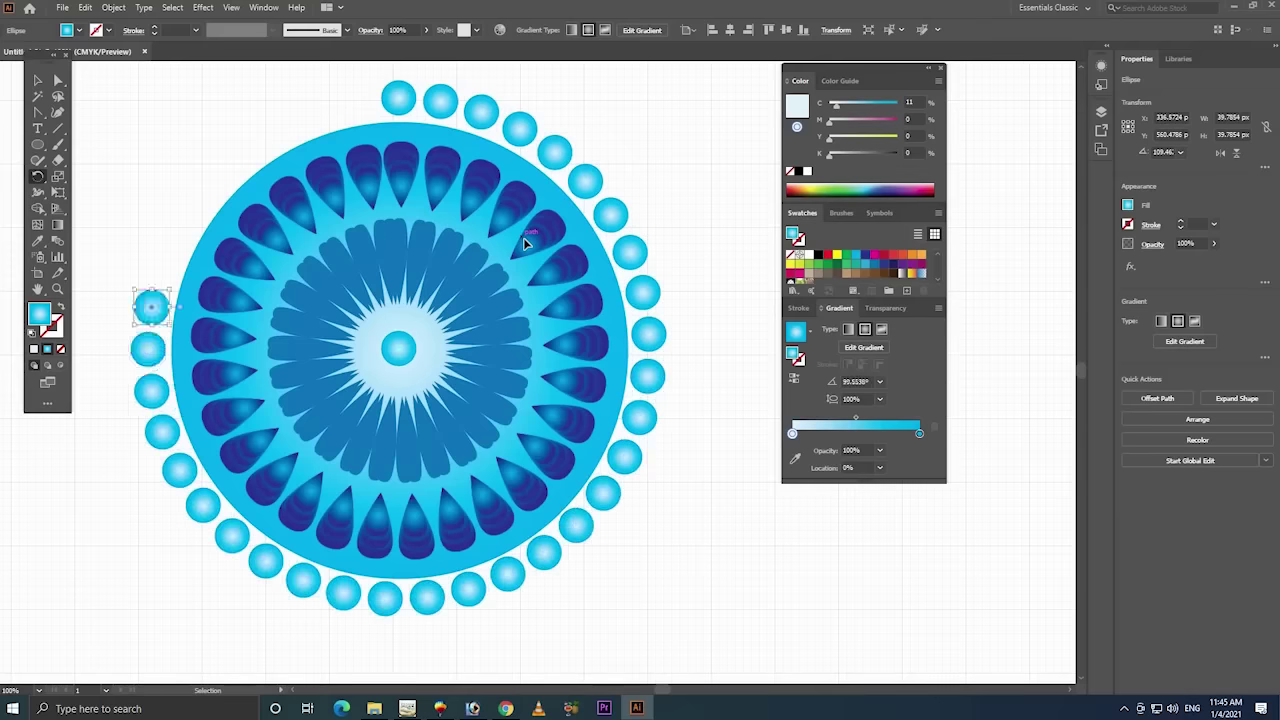
{"action": "key", "text": "ctrl+d"}
{"action": "key", "text": "ctrl+d"}
{"action": "key", "text": "ctrl+d"}
{"action": "key", "text": "ctrl+d"}
{"action": "key", "text": "ctrl+d"}
{"action": "key", "text": "ctrl+d"}
{"action": "key", "text": "ctrl+d"}
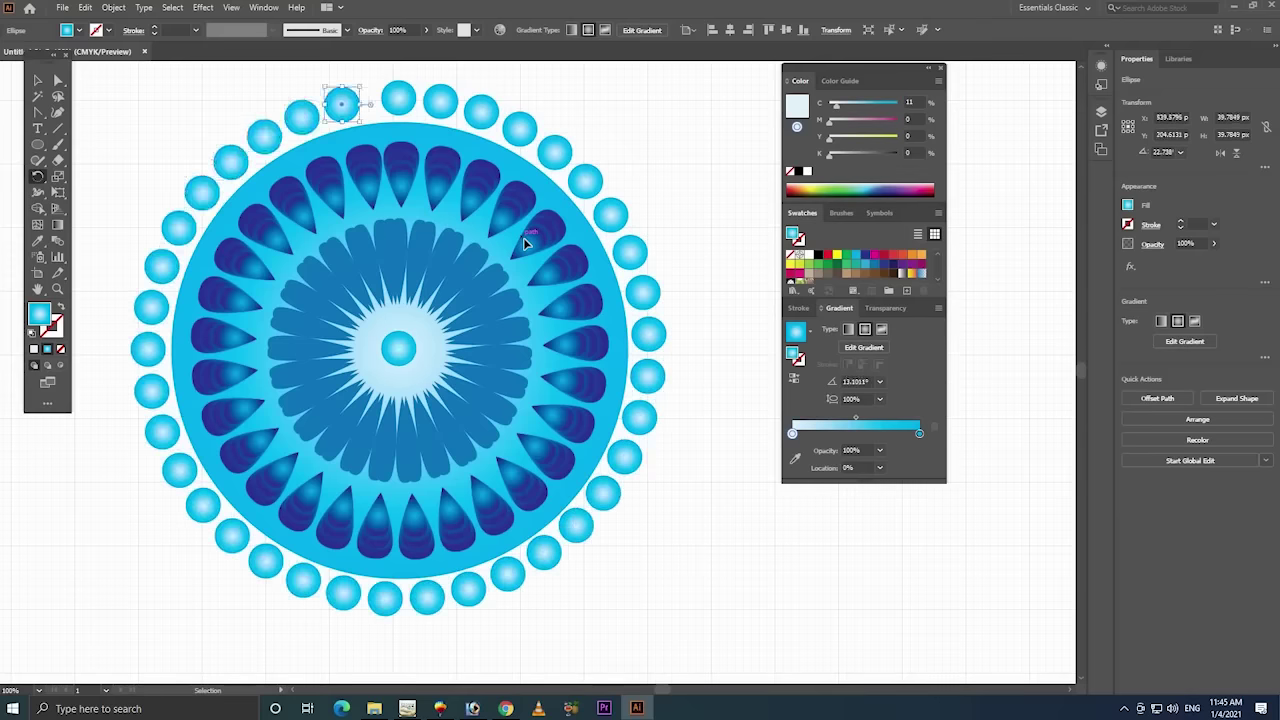
- Undo the overlapping bead, then keep repeating copies to fill a dense overlapping bead ring
{"action": "key", "text": "ctrl+d"}
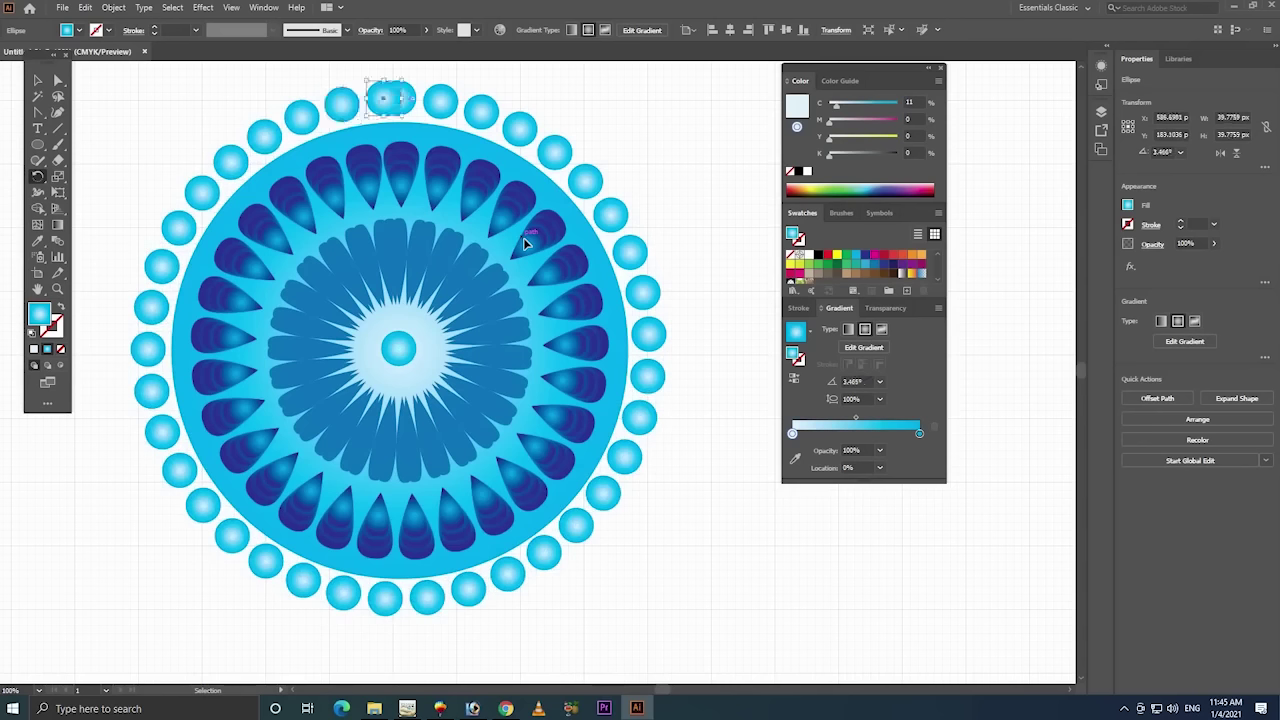
{"action": "key", "text": "ctrl+z"}
{"action": "key", "text": "ctrl+d"}
{"action": "key", "text": "ctrl+d"}
{"action": "key", "text": "ctrl+d"}
{"action": "key", "text": "ctrl+d"}
{"action": "key", "text": "ctrl+d"}
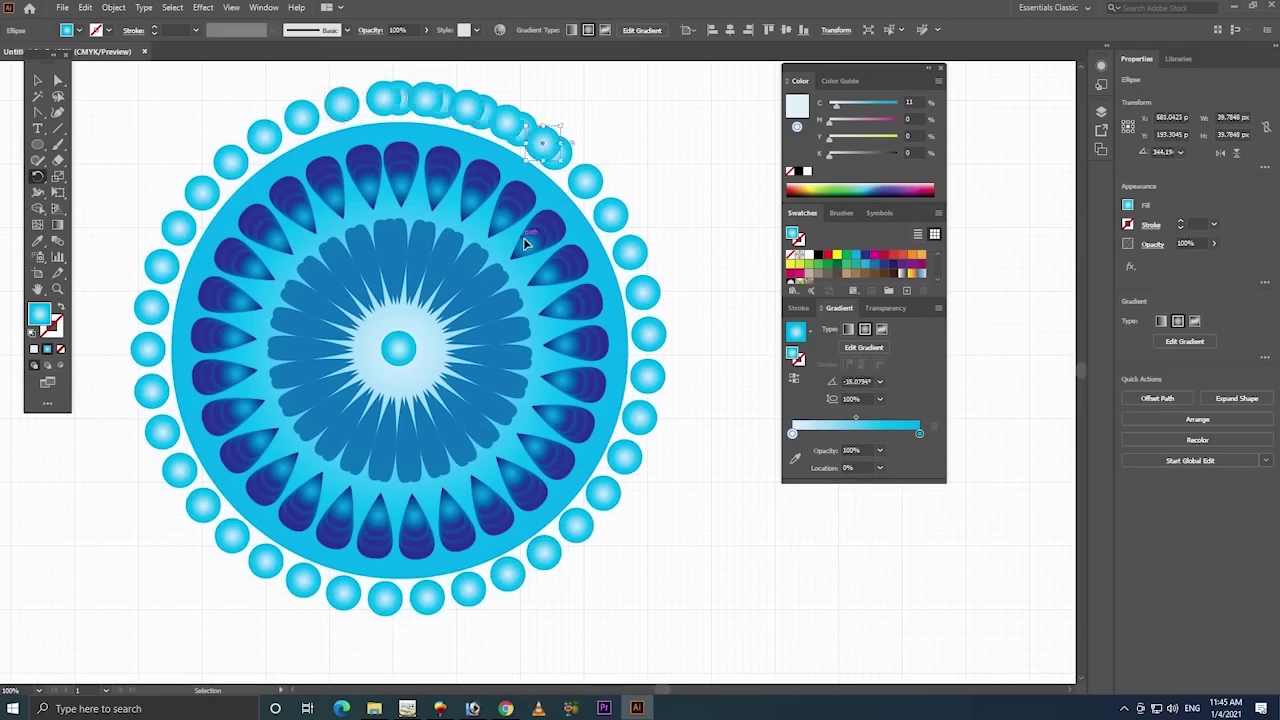
{"action": "key", "text": "ctrl+d"}
{"action": "key", "text": "ctrl+d"}
{"action": "key", "text": "ctrl+d"}
{"action": "key", "text": "ctrl+d"}
{"action": "key", "text": "ctrl+d"}
{"action": "key", "text": "ctrl+d"}
{"action": "key", "text": "ctrl+d"}
{"action": "key", "text": "ctrl+d"}
{"action": "key", "text": "ctrl+d"}
{"action": "key", "text": "ctrl+d"}
{"action": "key", "text": "ctrl+d"}
{"action": "key", "text": "ctrl+d"}
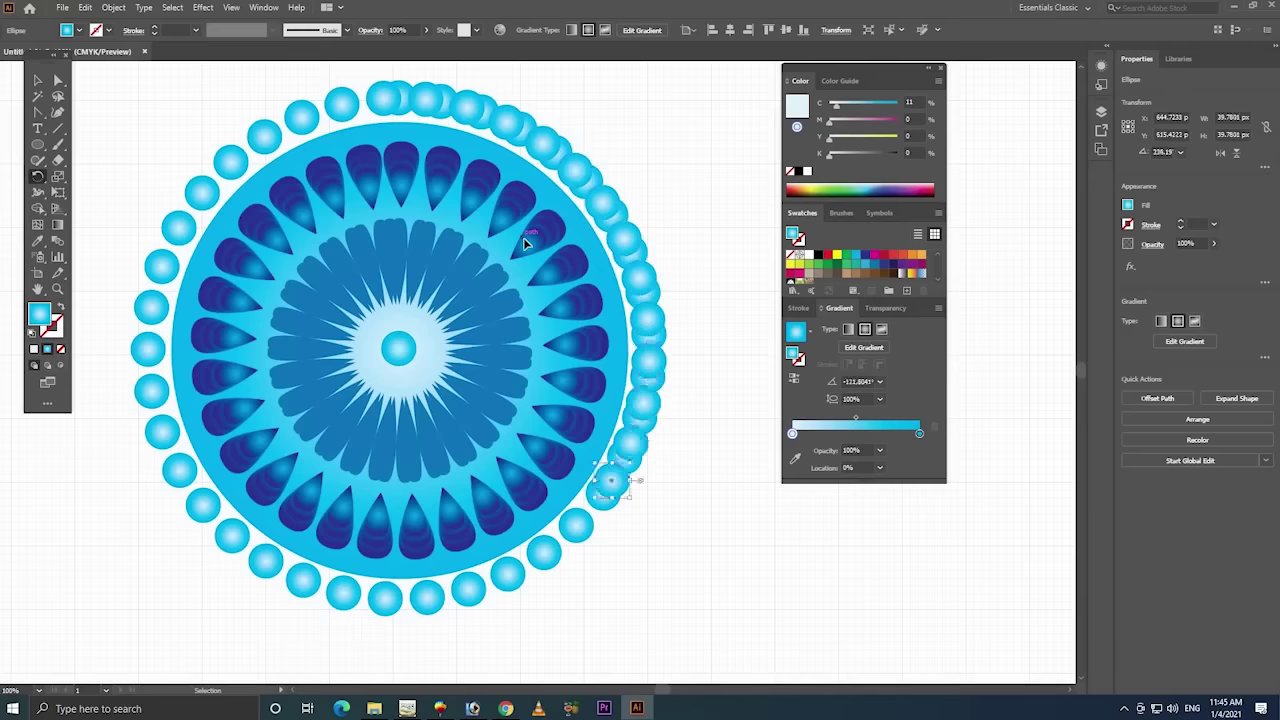
{"action": "key", "text": "ctrl+d"}
{"action": "key", "text": "ctrl+d"}
{"action": "key", "text": "ctrl+d"}
{"action": "key", "text": "ctrl+d"}
{"action": "key", "text": "ctrl+d"}
{"action": "key", "text": "ctrl+d"}
{"action": "key", "text": "ctrl+d"}
{"action": "key", "text": "ctrl+d"}
{"action": "key", "text": "ctrl+d"}
{"action": "key", "text": "ctrl+d"}
{"action": "key", "text": "ctrl+d"}
{"action": "key", "text": "ctrl+d"}
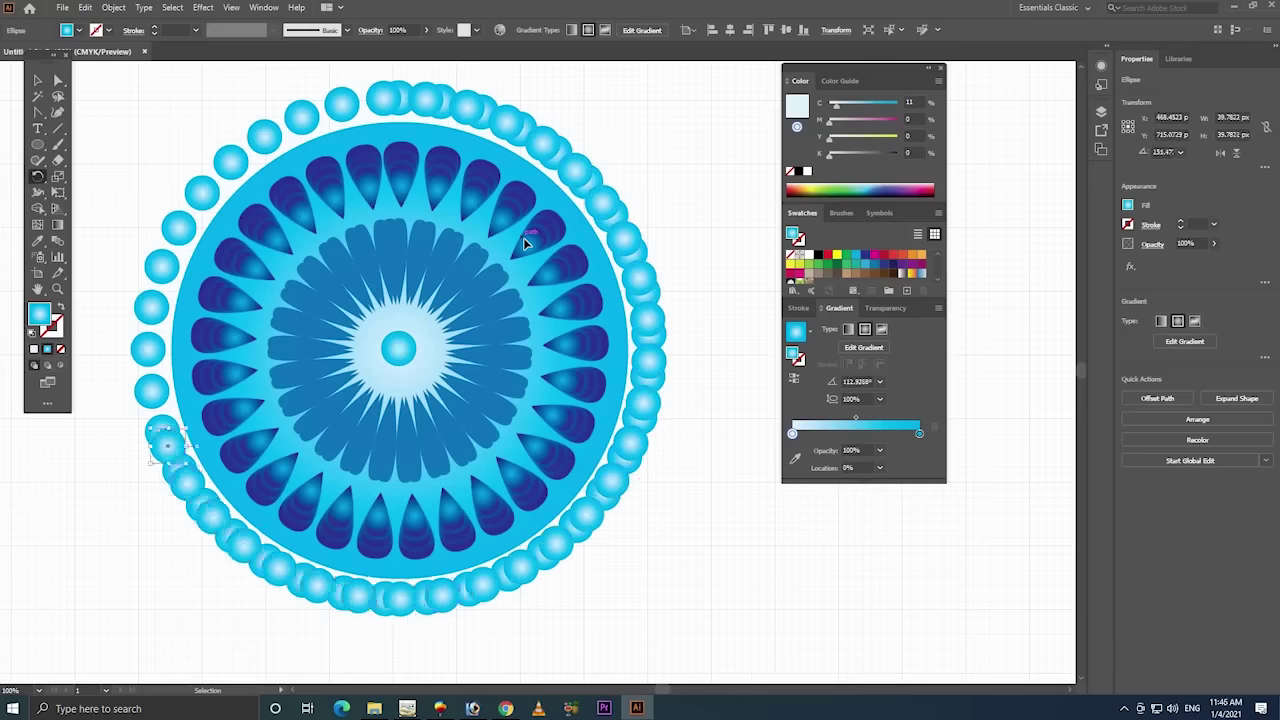
{"action": "key", "text": "ctrl+d"}
{"action": "key", "text": "ctrl+d"}
{"action": "key", "text": "ctrl+d"}
{"action": "key", "text": "ctrl+d"}
{"action": "key", "text": "ctrl+d"}
{"action": "key", "text": "ctrl+d"}
{"action": "key", "text": "ctrl+d"}
{"action": "key", "text": "ctrl+d"}
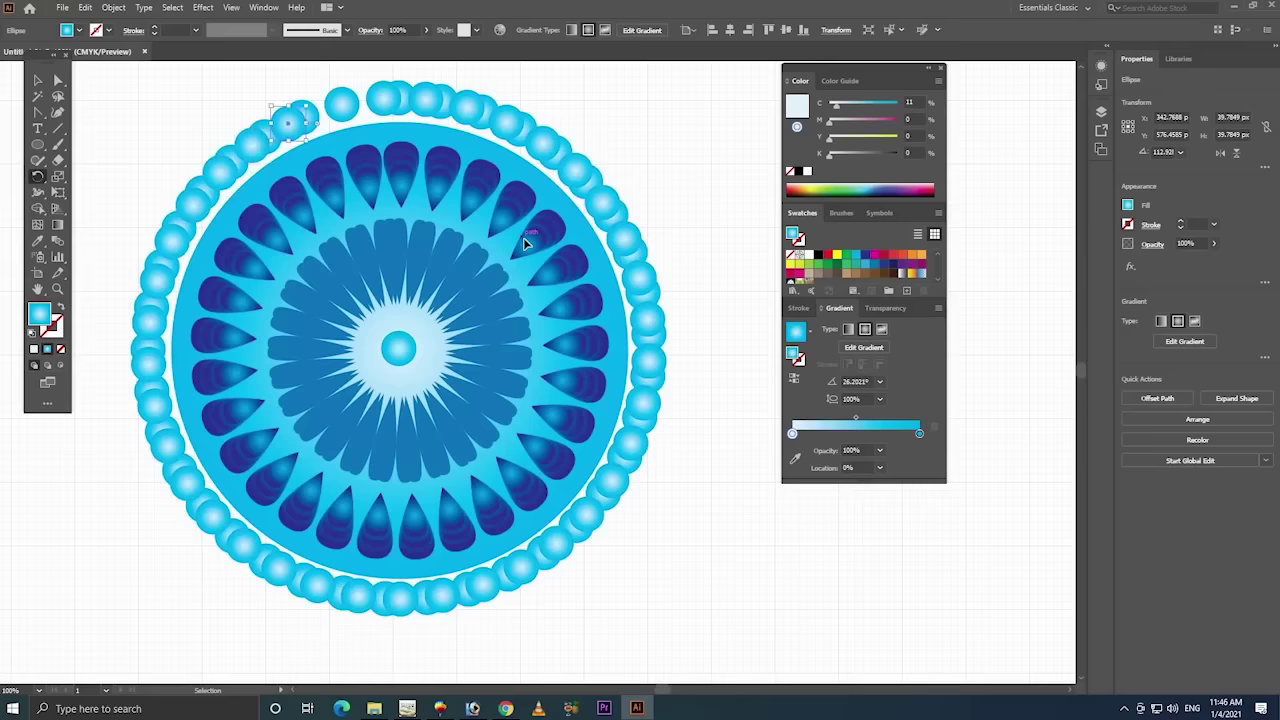
{"action": "key", "text": "ctrl+d"}
{"action": "key", "text": "ctrl+d"}
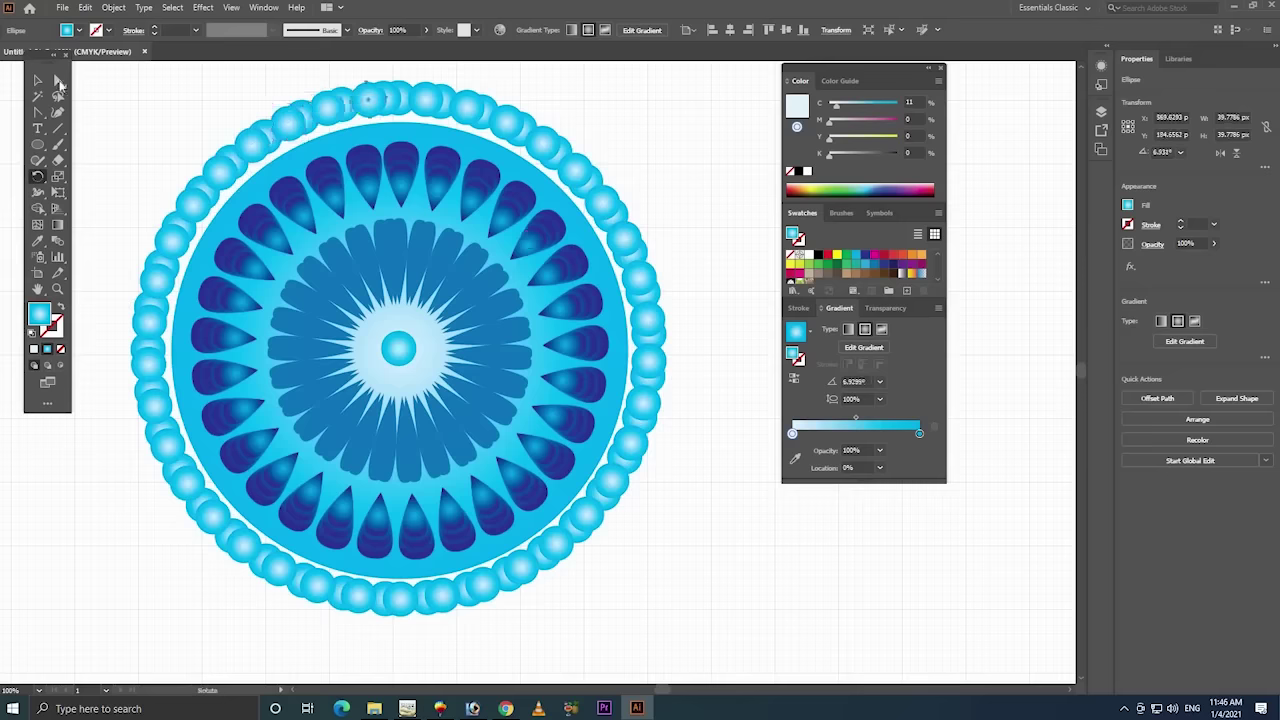
- Deselect the bead ring and go to the Object menu to unlock everything
{"action": "left_click", "coordinate": [39, 82]}
{"action": "left_click", "coordinate": [718, 207]}
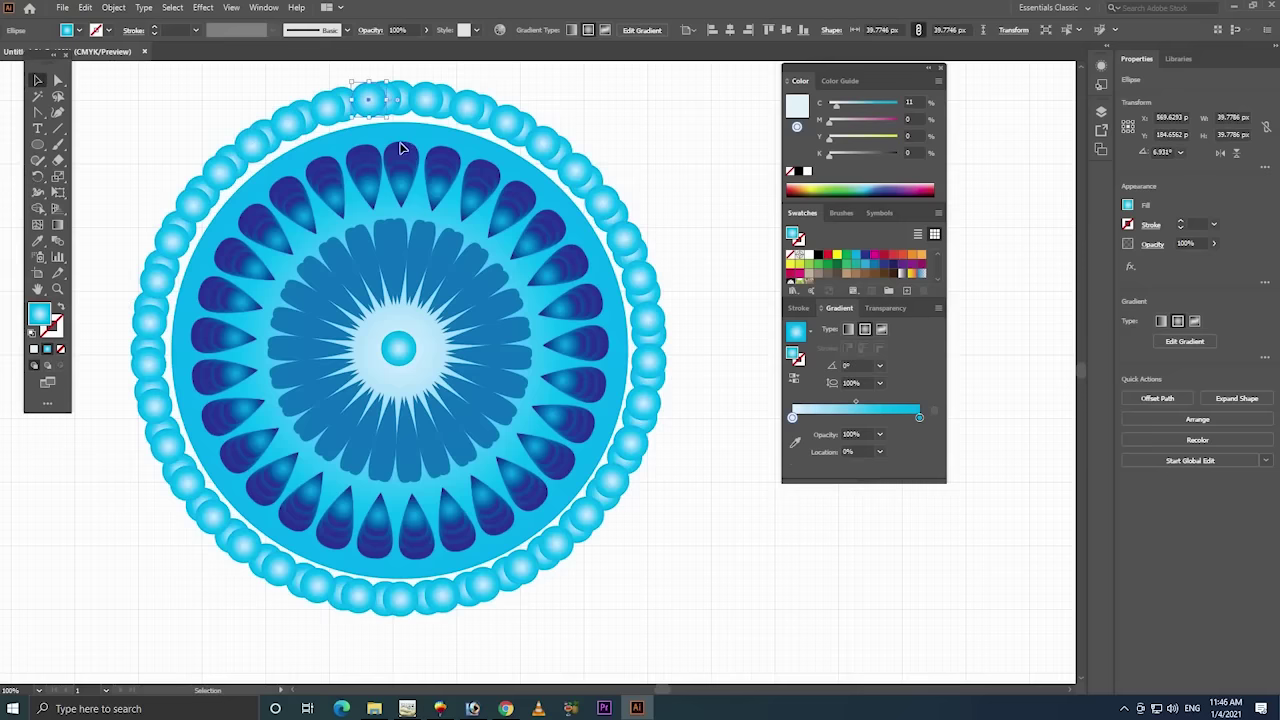
{"action": "left_click", "coordinate": [114, 8]}
- Unlock all, then copy the big cyan disc and paste it in place
{"action": "left_click", "coordinate": [130, 116]}
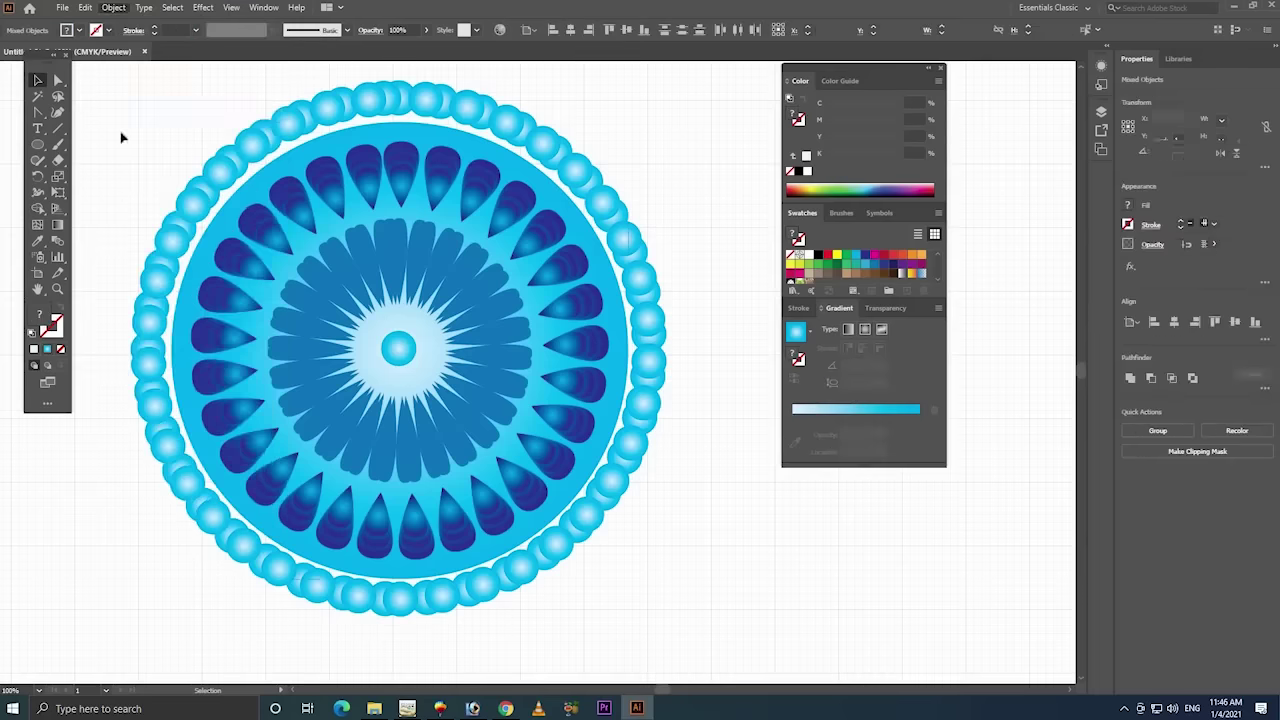
{"action": "left_click", "coordinate": [483, 145]}
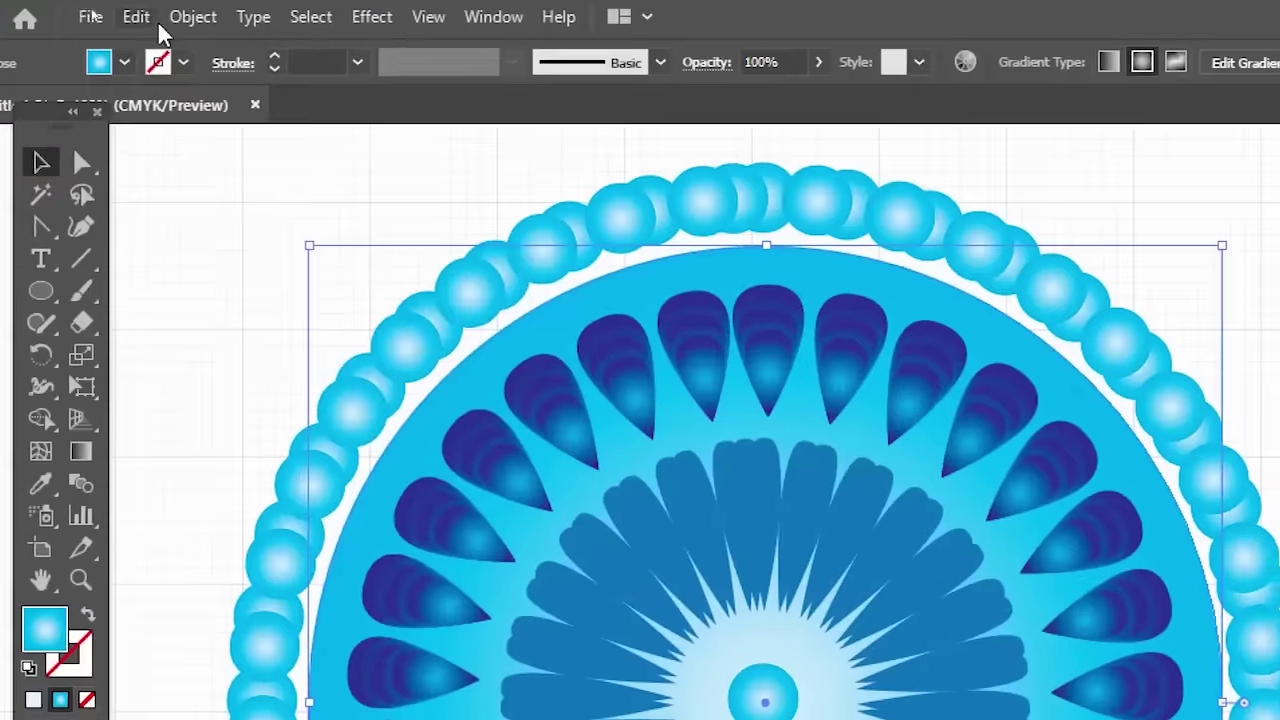
{"action": "left_click", "coordinate": [85, 8]}
{"action": "left_click", "coordinate": [107, 71]}
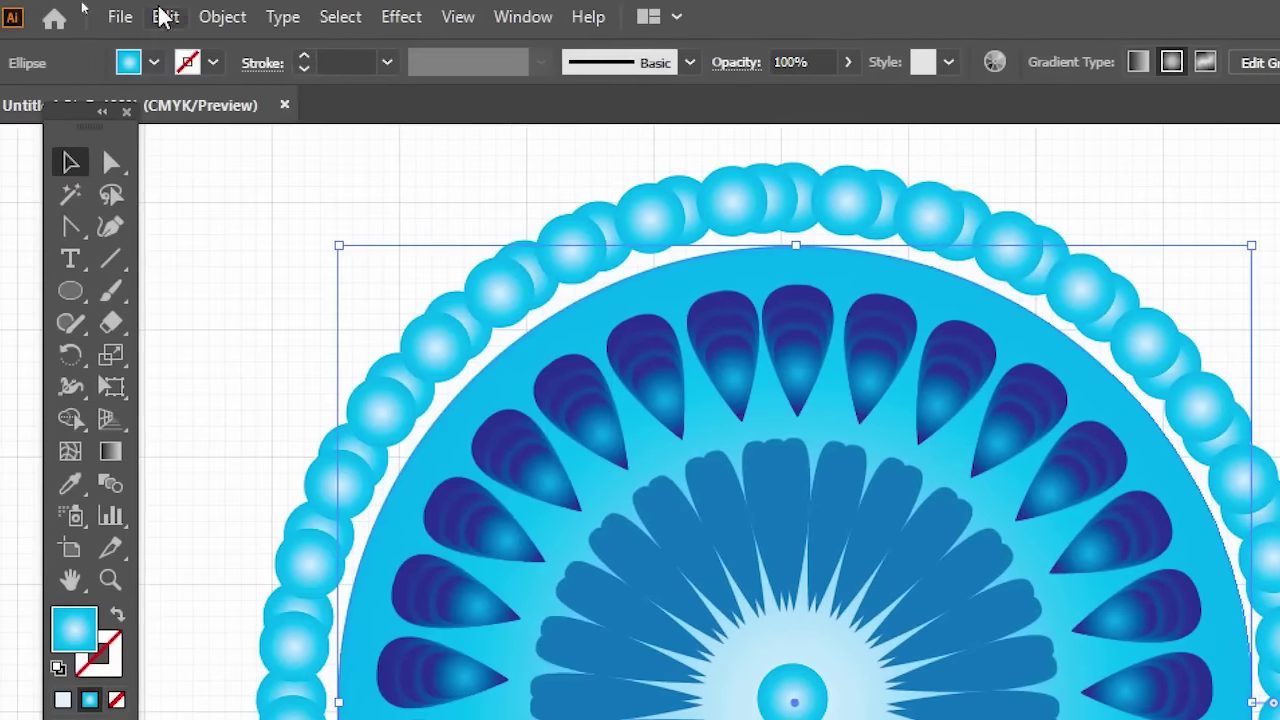
{"action": "left_click", "coordinate": [165, 17]}
{"action": "left_click", "coordinate": [229, 262]}
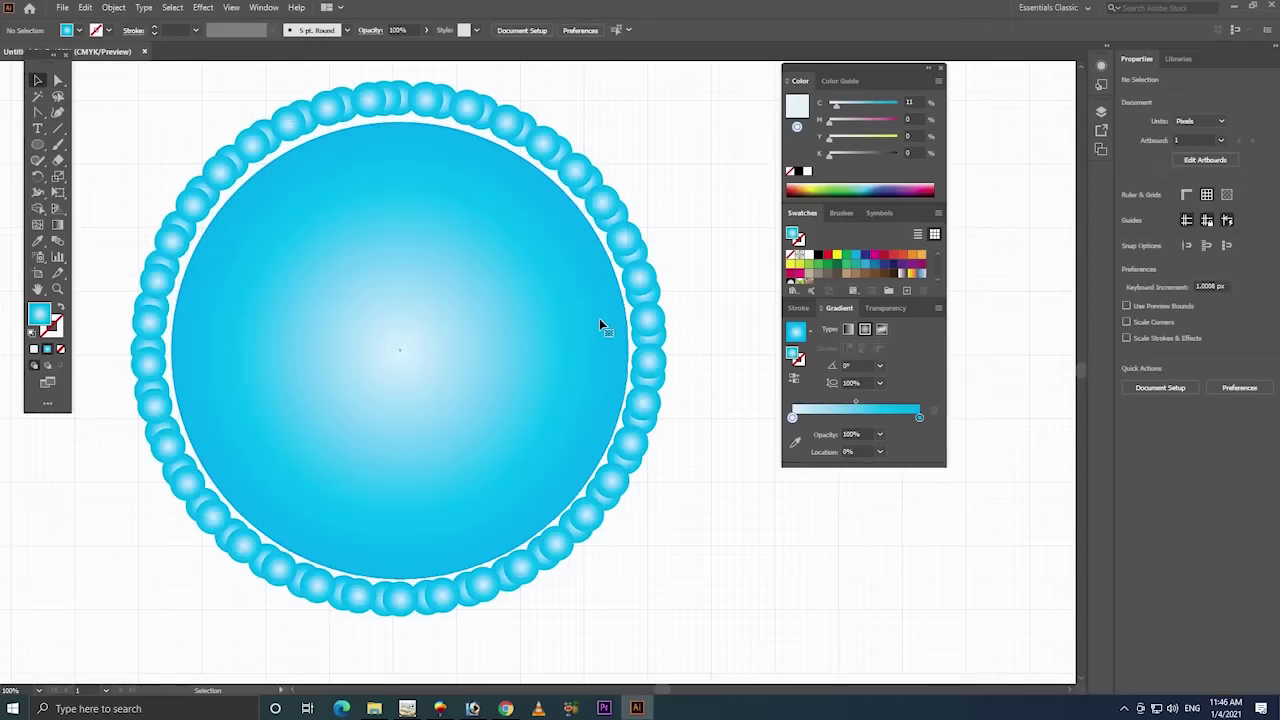
- Enlarge the pasted disc to about 627 px and send it to the back
{"action": "left_click_drag", "start_coordinate": [629, 124], "coordinate": [680, 75]}
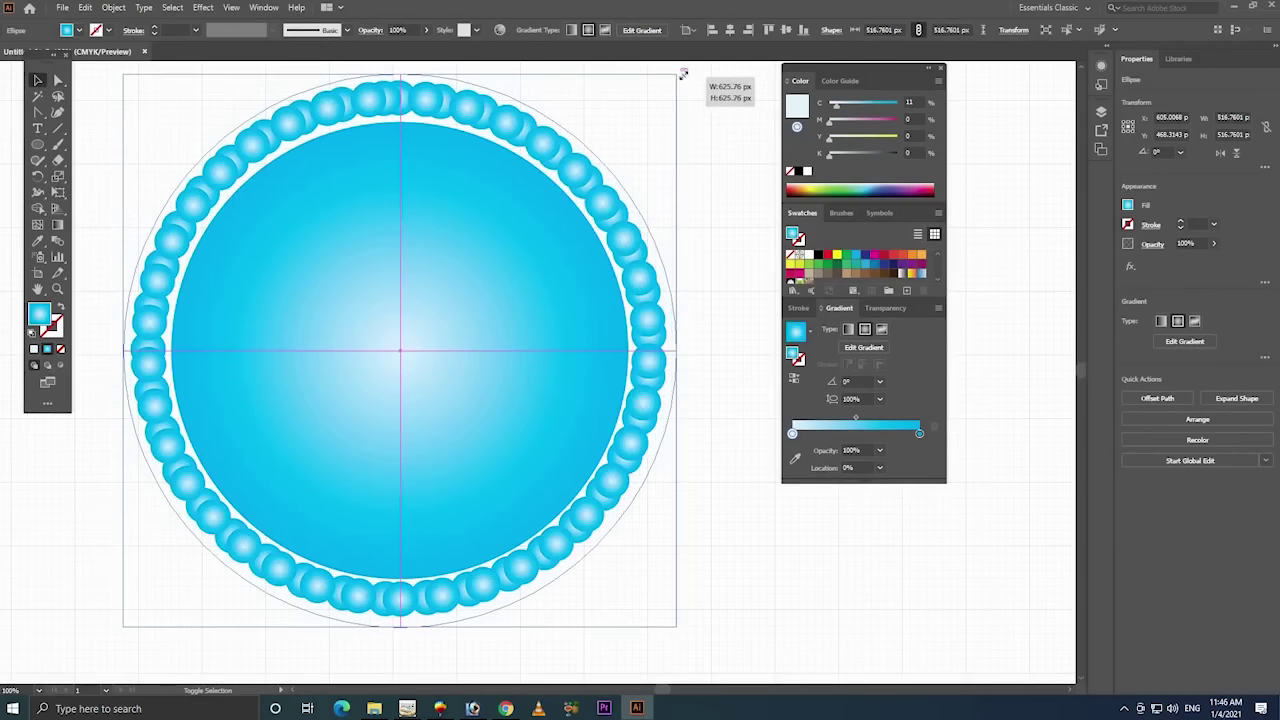
{"action": "left_click_drag", "start_coordinate": [680, 75], "coordinate": [678, 73]}
{"action": "right_click", "coordinate": [483, 209]}
{"action": "mouse_move", "coordinate": [495, 428]}
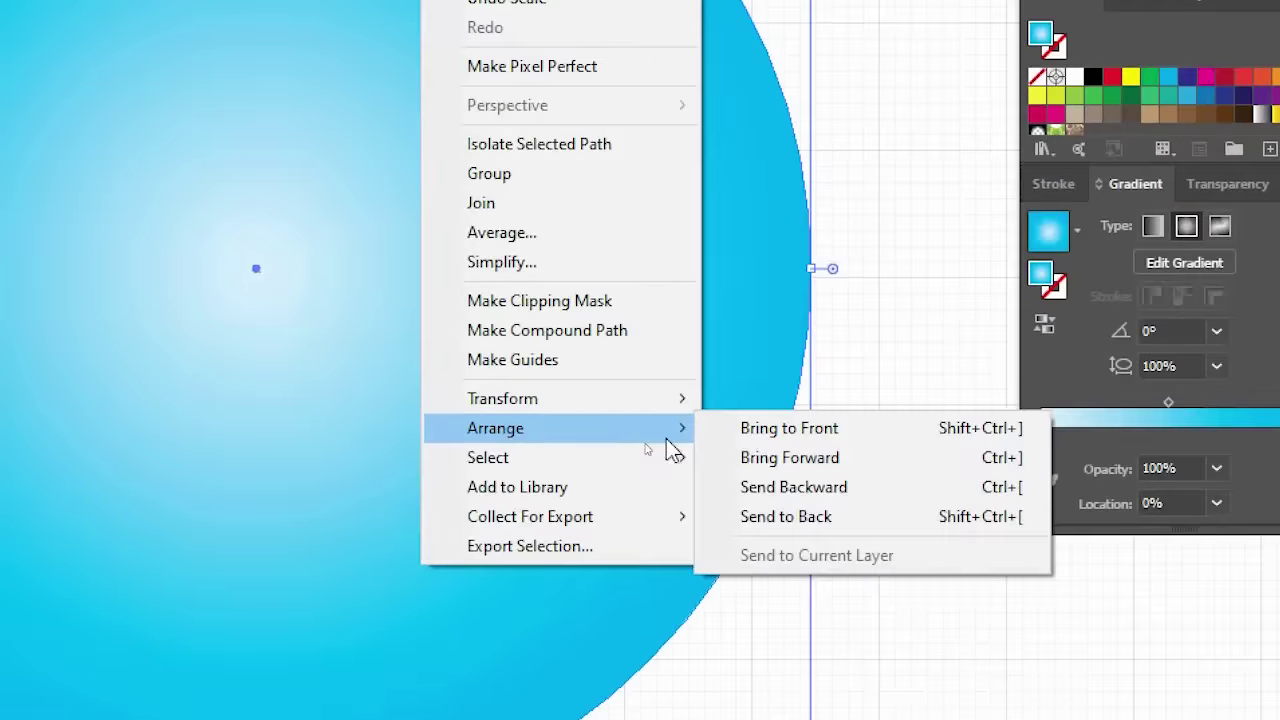
{"action": "left_click", "coordinate": [660, 474]}
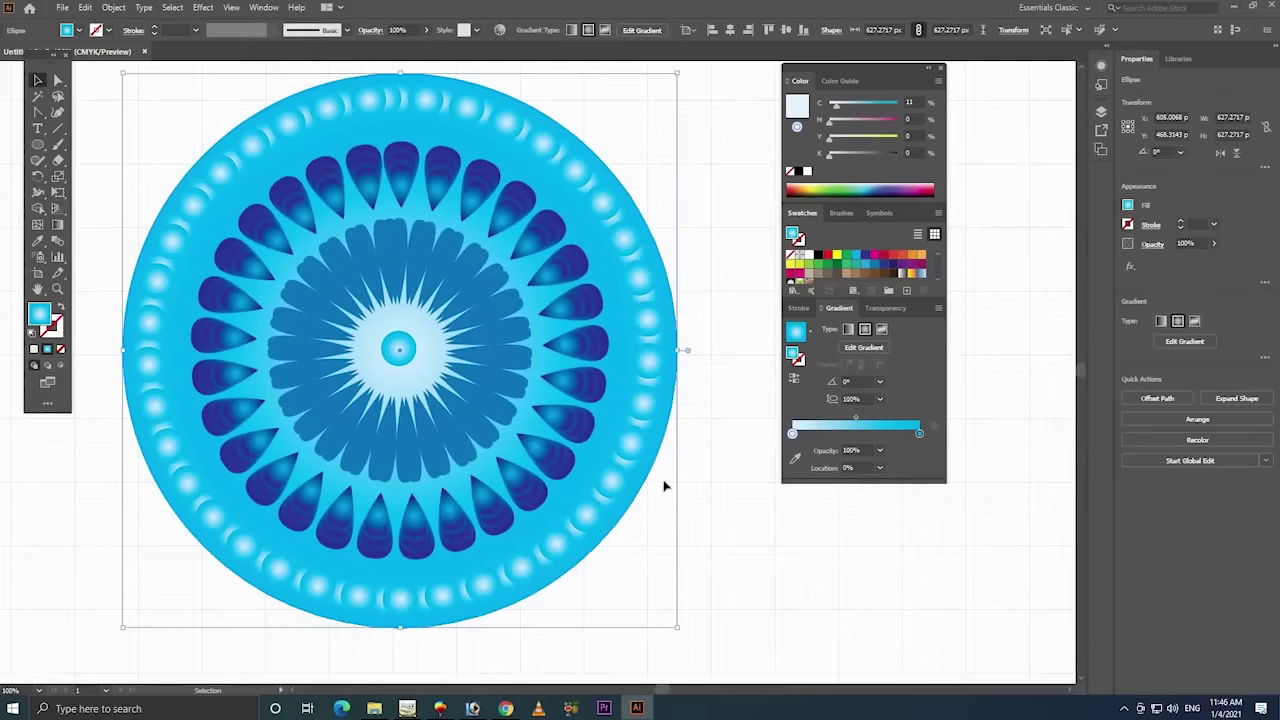
{"action": "left_click", "coordinate": [731, 492]}
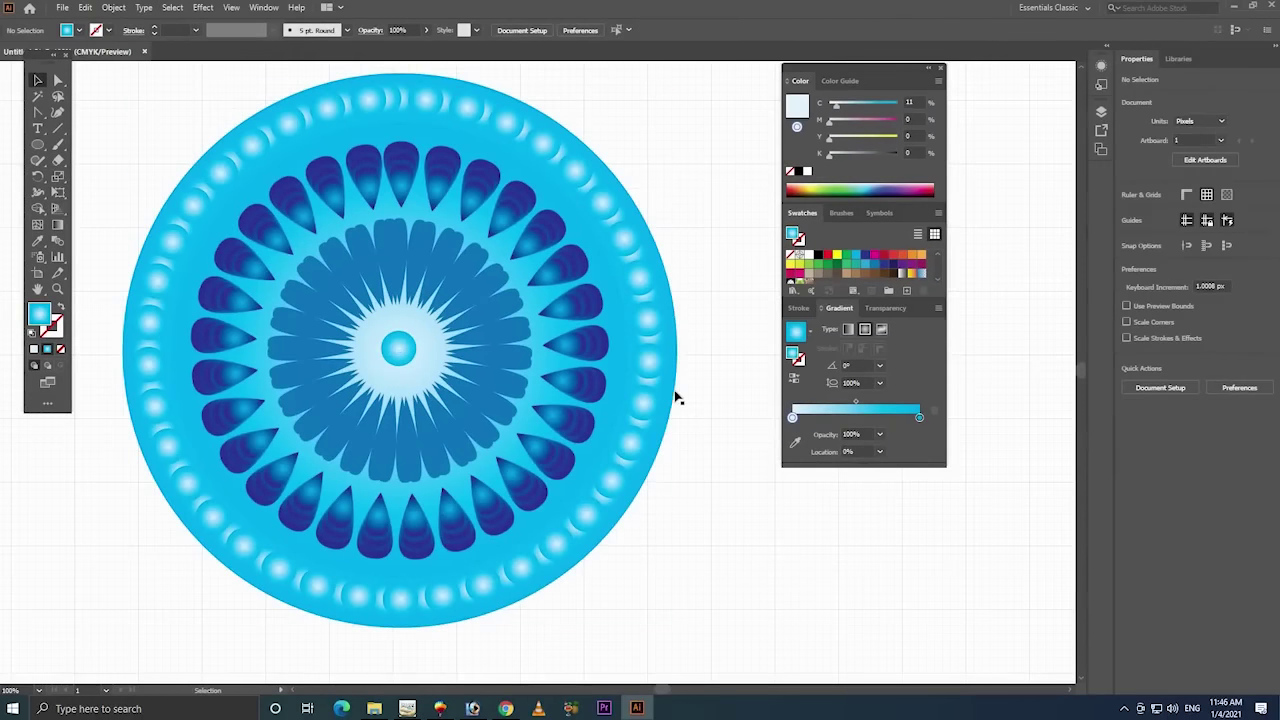
- Select the backing disc and try darkening the cyan end of its gradient
{"action": "left_click", "coordinate": [676, 400]}
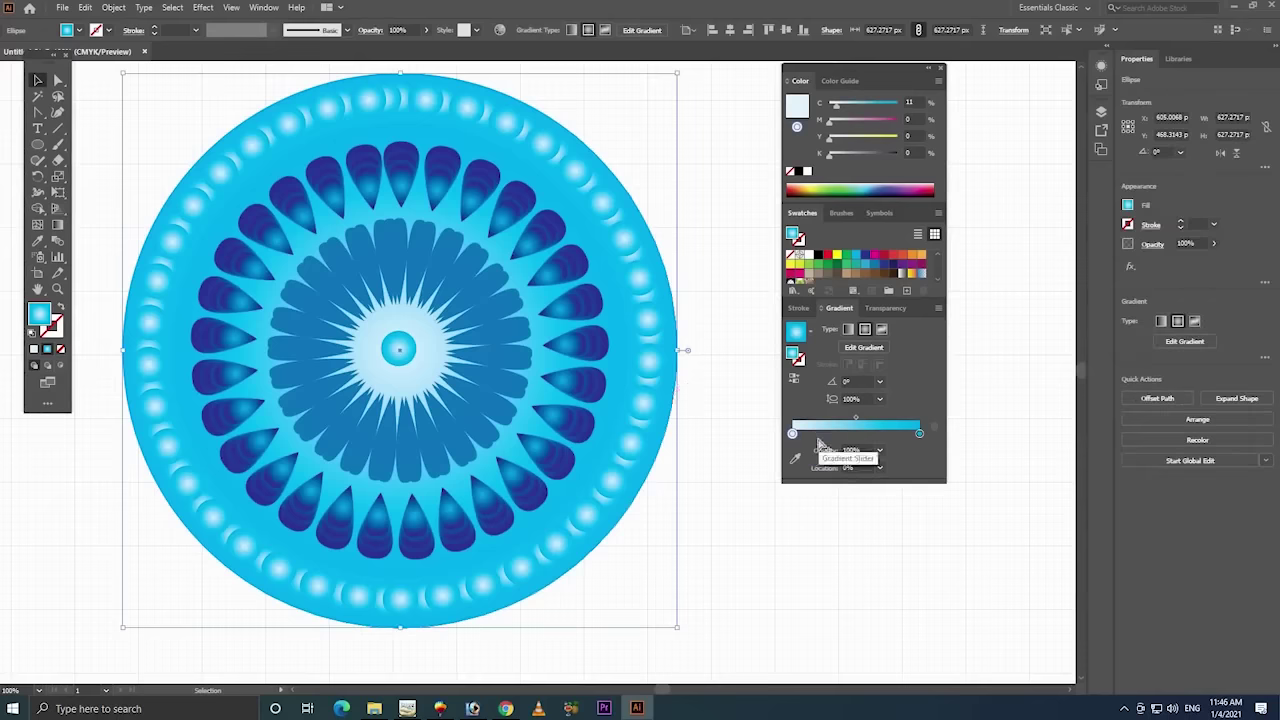
{"action": "left_click", "coordinate": [919, 434]}
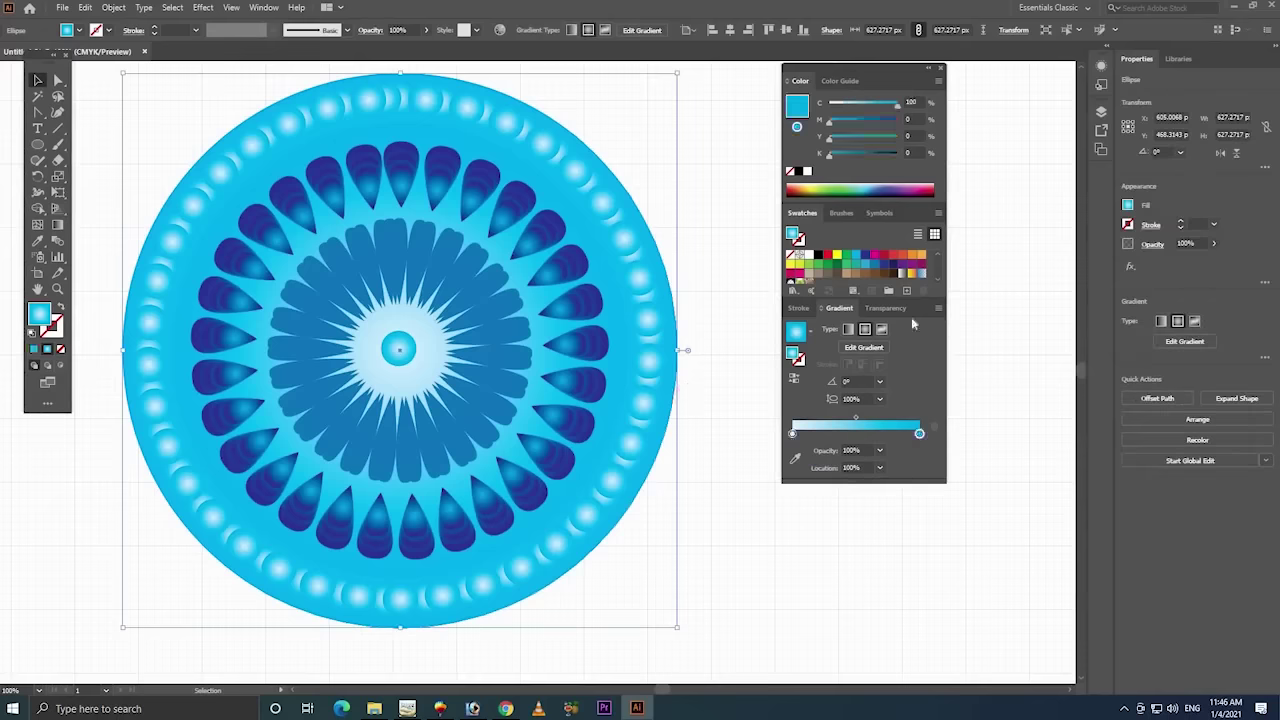
{"action": "left_click", "coordinate": [839, 155]}
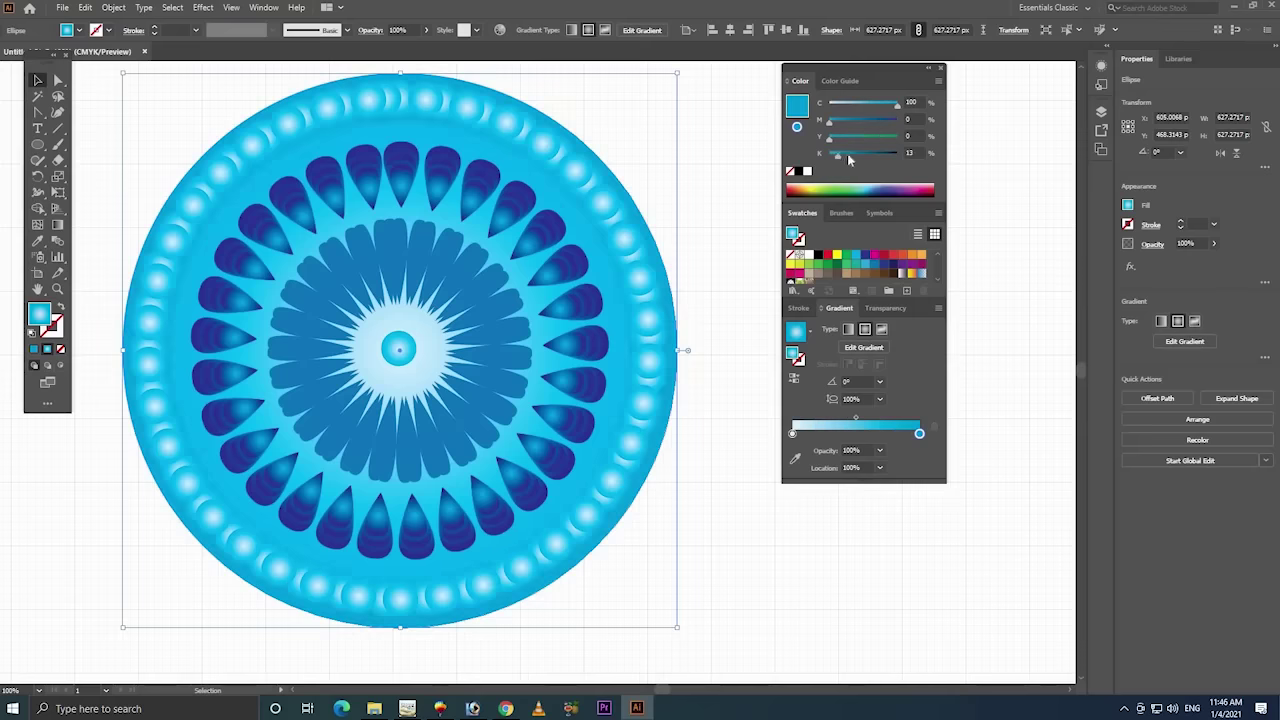
{"action": "left_click", "coordinate": [848, 155]}
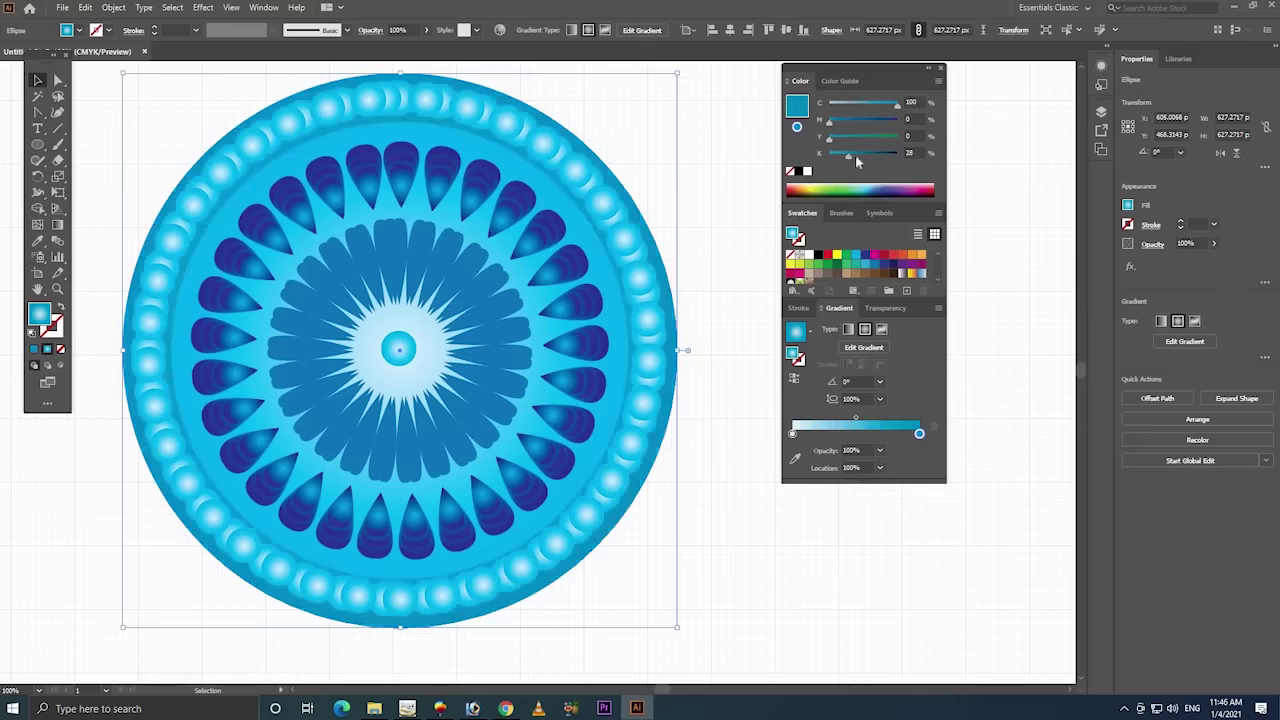
{"action": "left_click", "coordinate": [857, 157]}
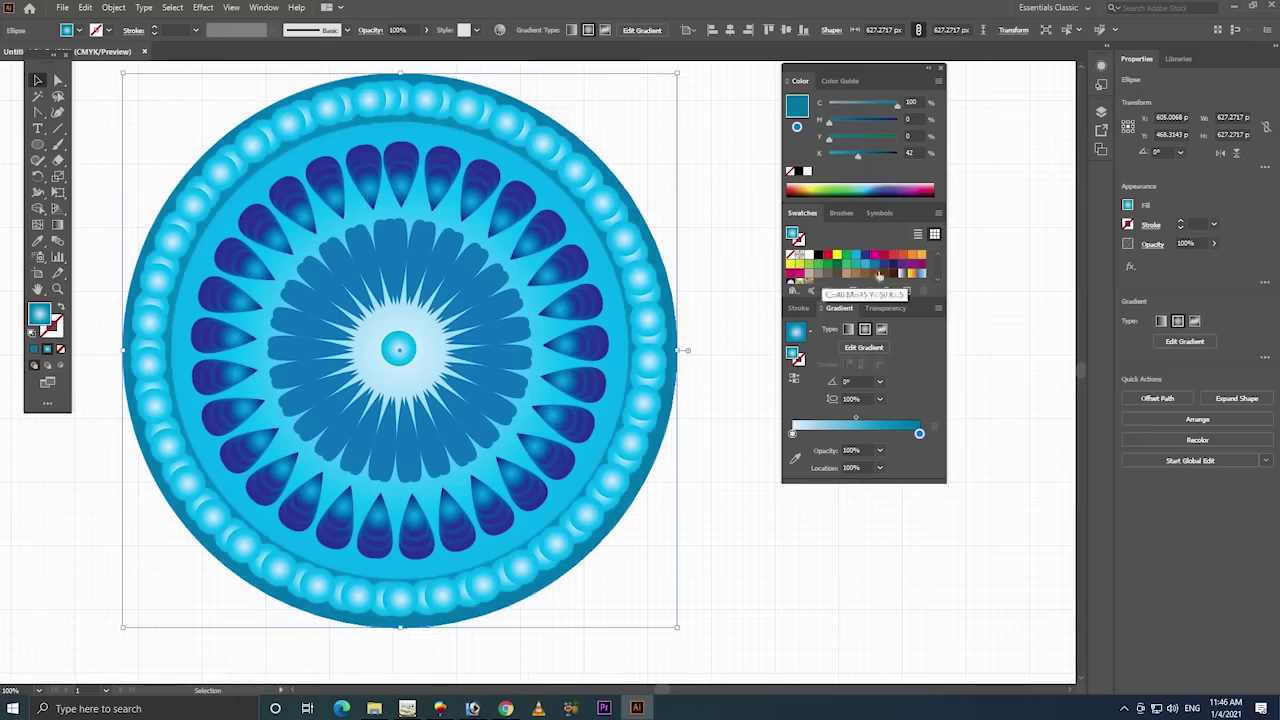
- Fill the backing disc with a solid blue swatch and raise K to 33
{"action": "left_click", "coordinate": [873, 265]}
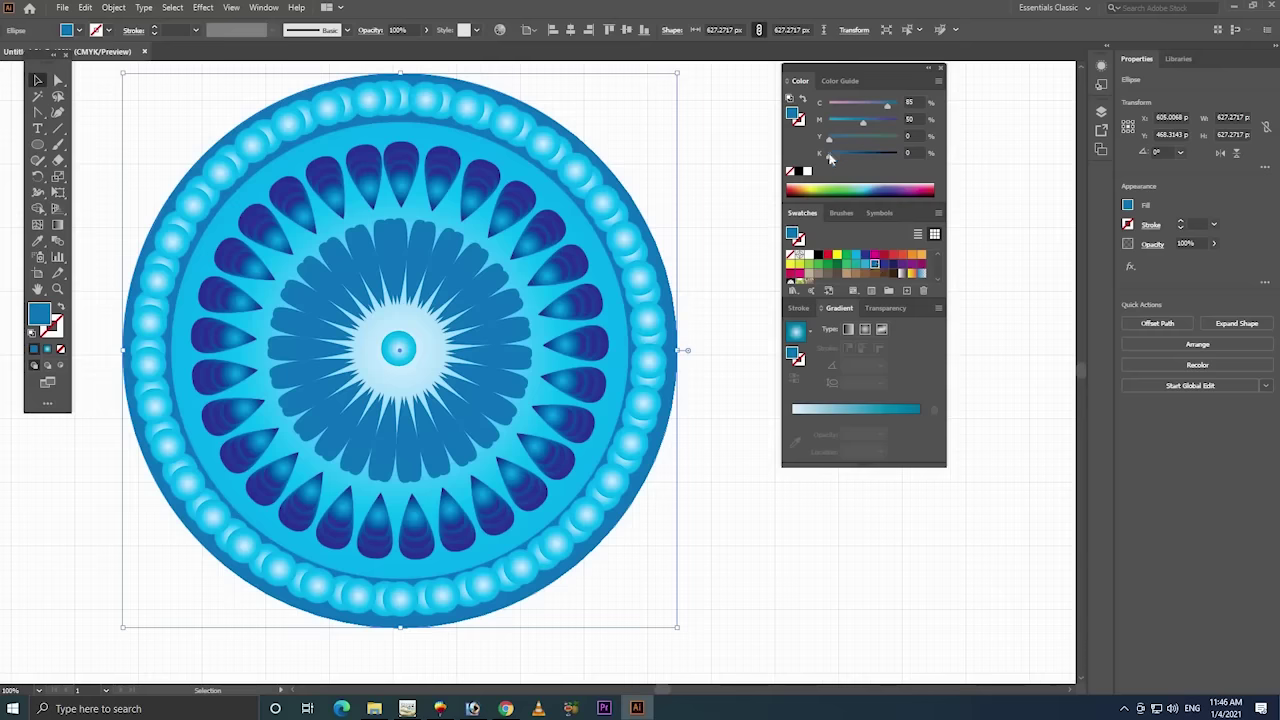
{"action": "left_click", "coordinate": [839, 156]}
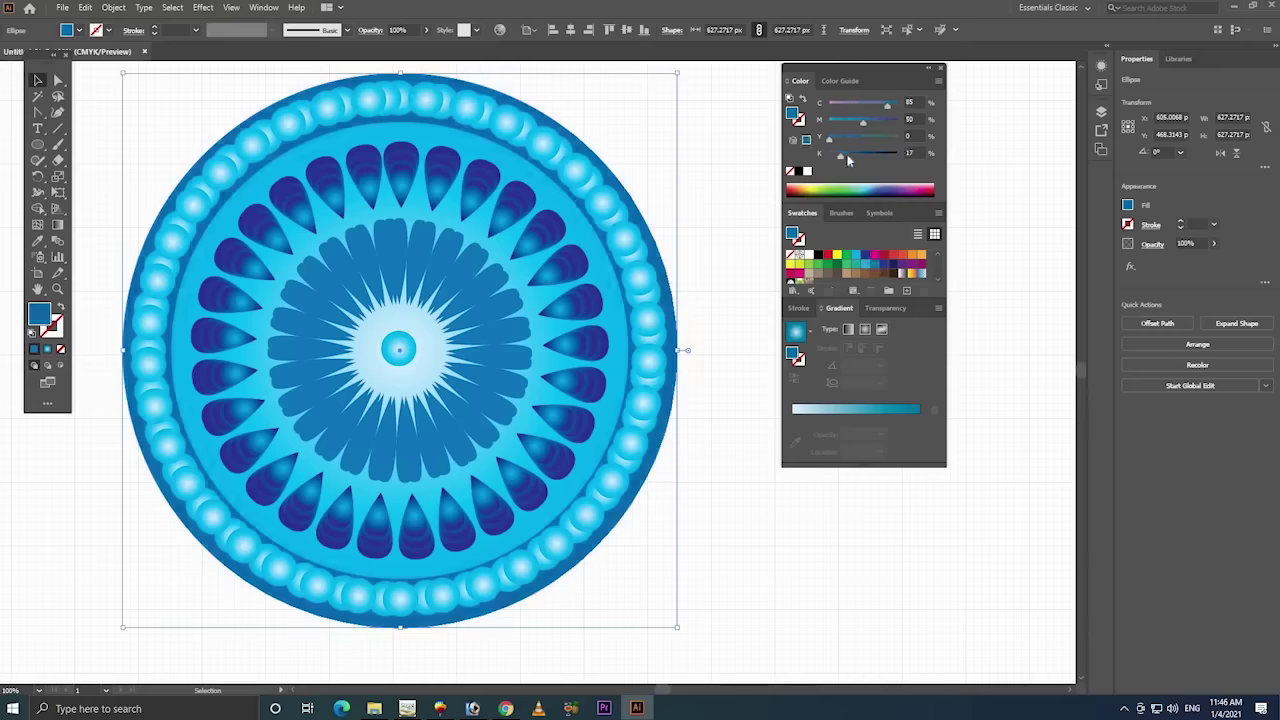
{"action": "left_click_drag", "start_coordinate": [846, 157], "coordinate": [851, 157]}
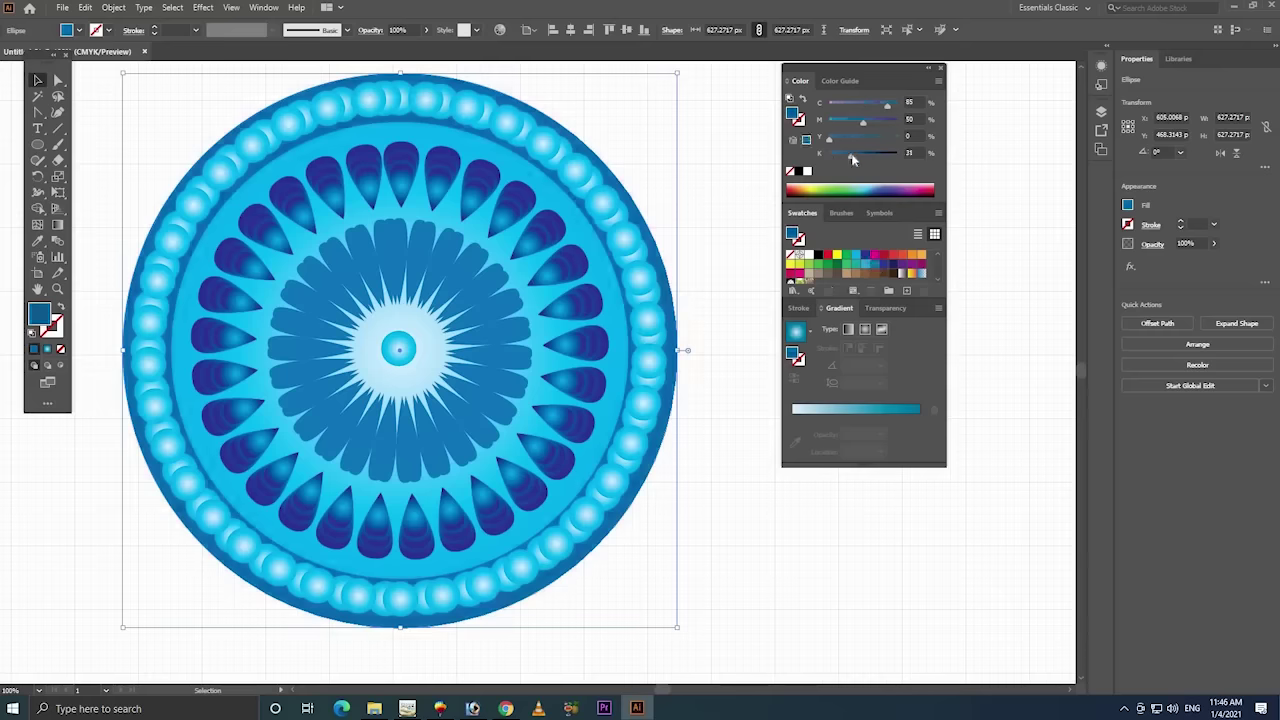
{"action": "left_click", "coordinate": [713, 240]}
- Move the whole mandala right and down and scale it down to about 472 px
{"action": "key", "text": "z"}
{"action": "left_click", "coordinate": [518, 340], "text": "alt"}
{"action": "left_click_drag", "start_coordinate": [403, 346], "coordinate": [480, 182]}
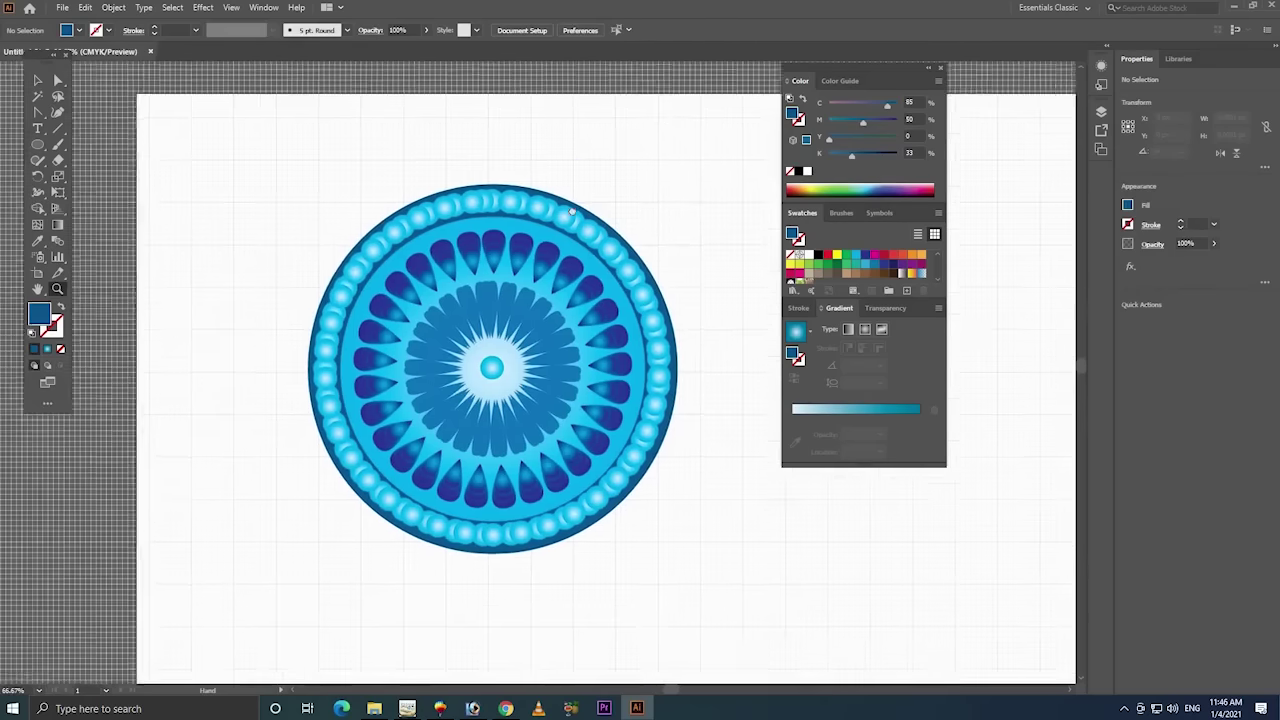
{"action": "key", "text": "v"}
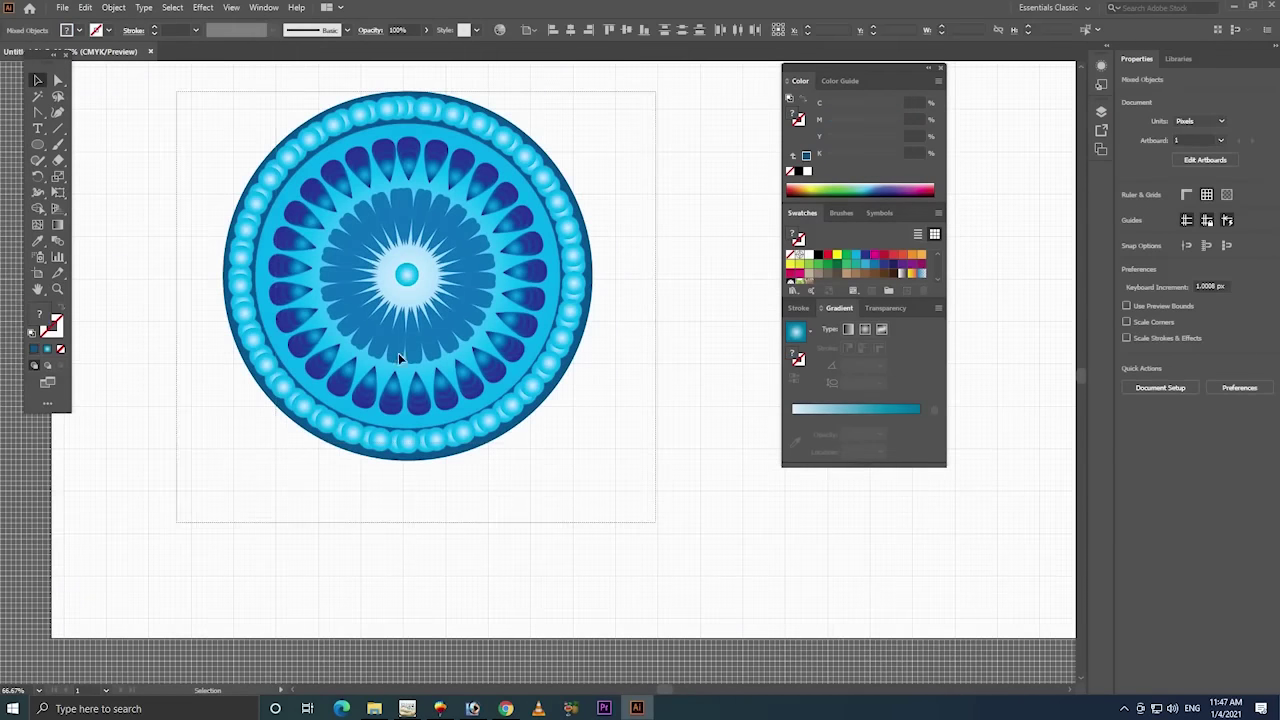
{"action": "left_click_drag", "start_coordinate": [398, 353], "coordinate": [453, 402]}
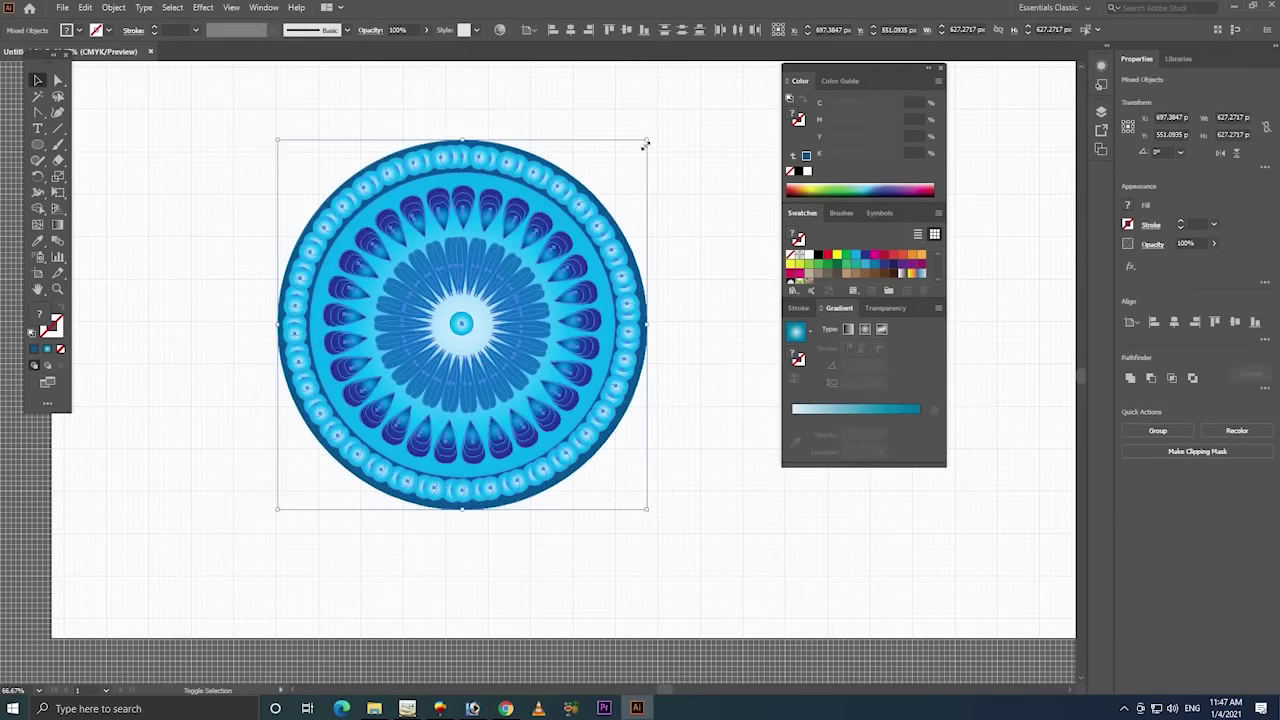
{"action": "left_click_drag", "start_coordinate": [645, 145], "coordinate": [603, 186]}
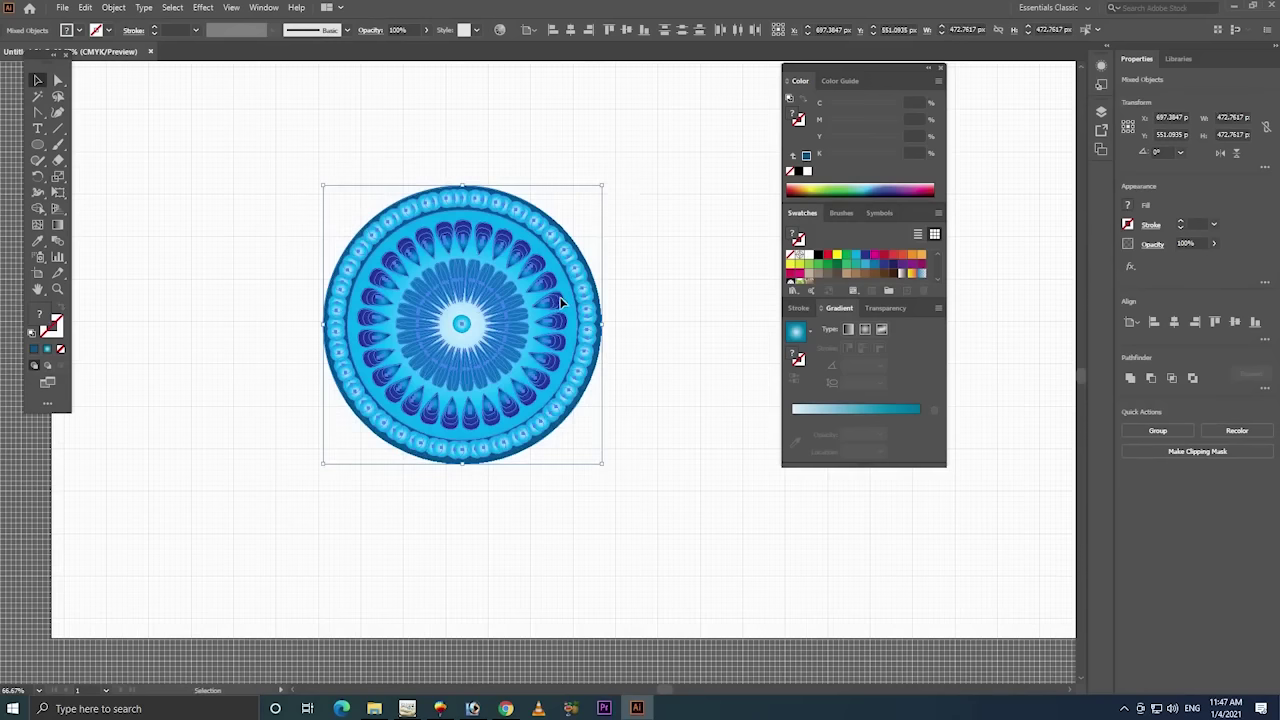
- Zoom back in on the mandala and select the teardrop ring group
{"action": "key", "text": "z"}
{"action": "left_click_drag", "start_coordinate": [705, 103], "coordinate": [251, 529]}
{"action": "left_click_drag", "start_coordinate": [512, 414], "coordinate": [462, 412]}
{"action": "key", "text": "v"}
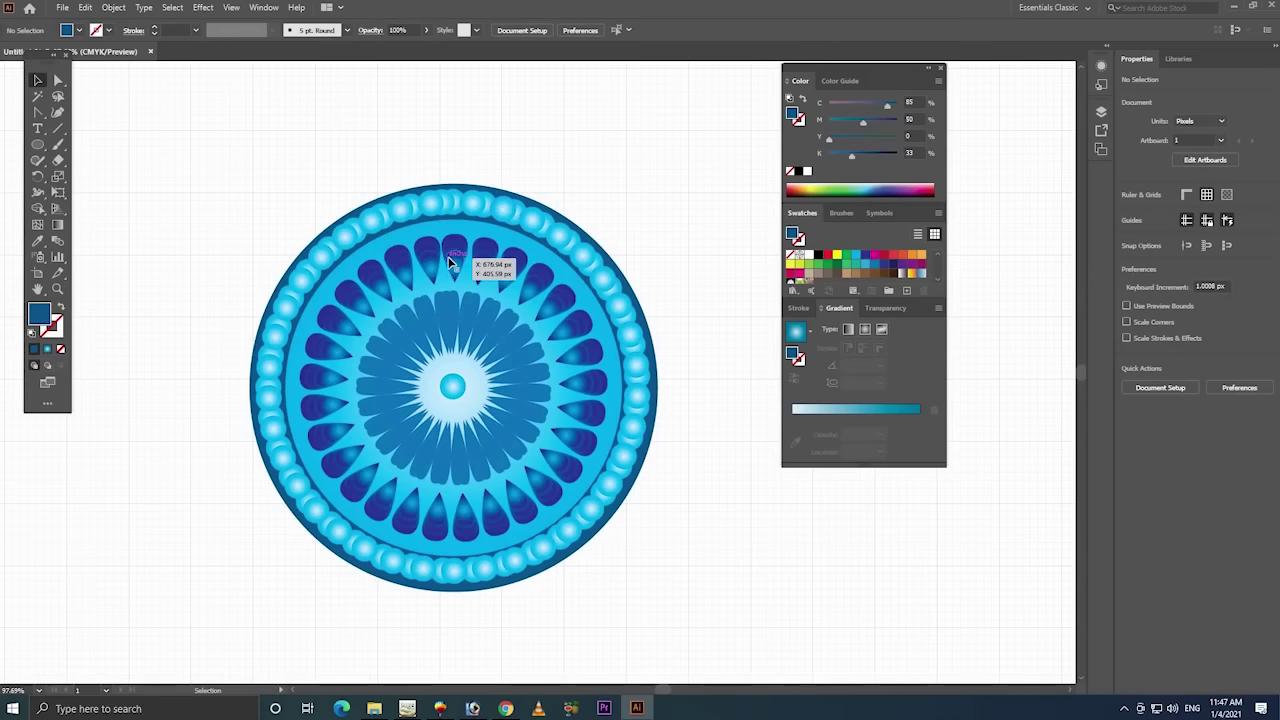
{"action": "left_click", "coordinate": [482, 276]}
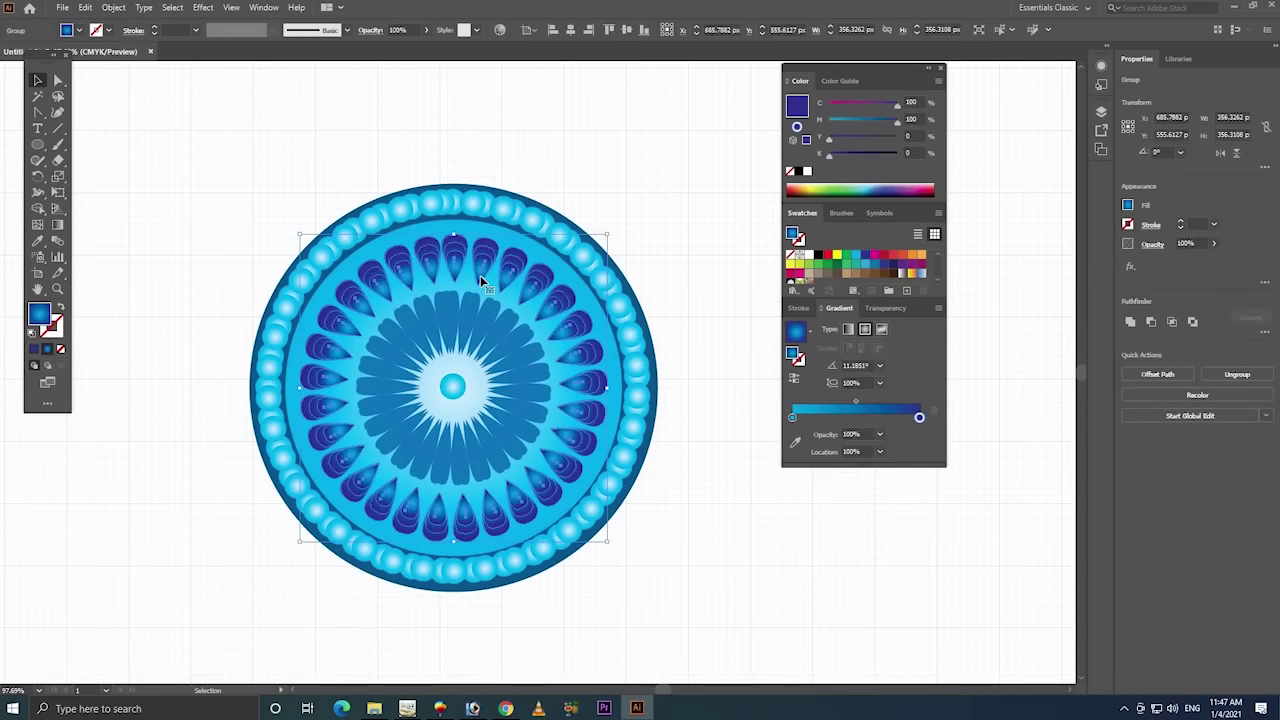
- Draw a tall ellipse, about 42 × 89 px, left of the mandala and position it
{"action": "left_click", "coordinate": [337, 113]}
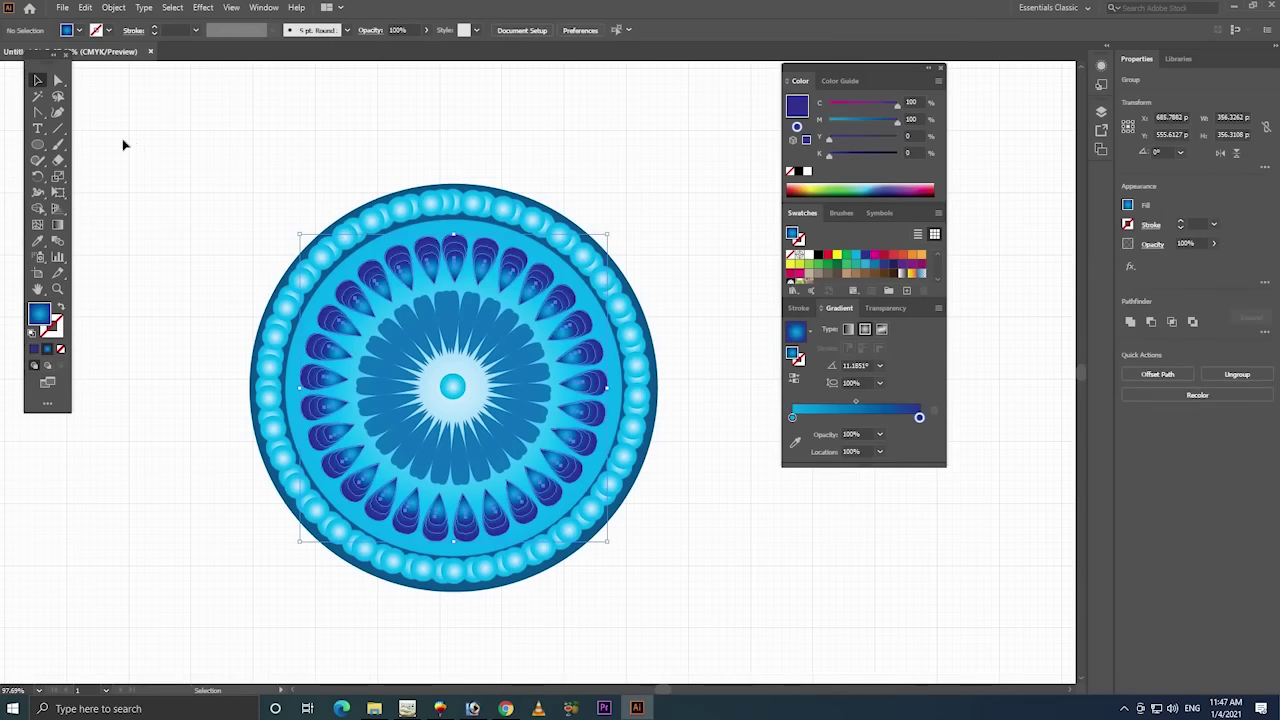
{"action": "left_click", "coordinate": [38, 144]}
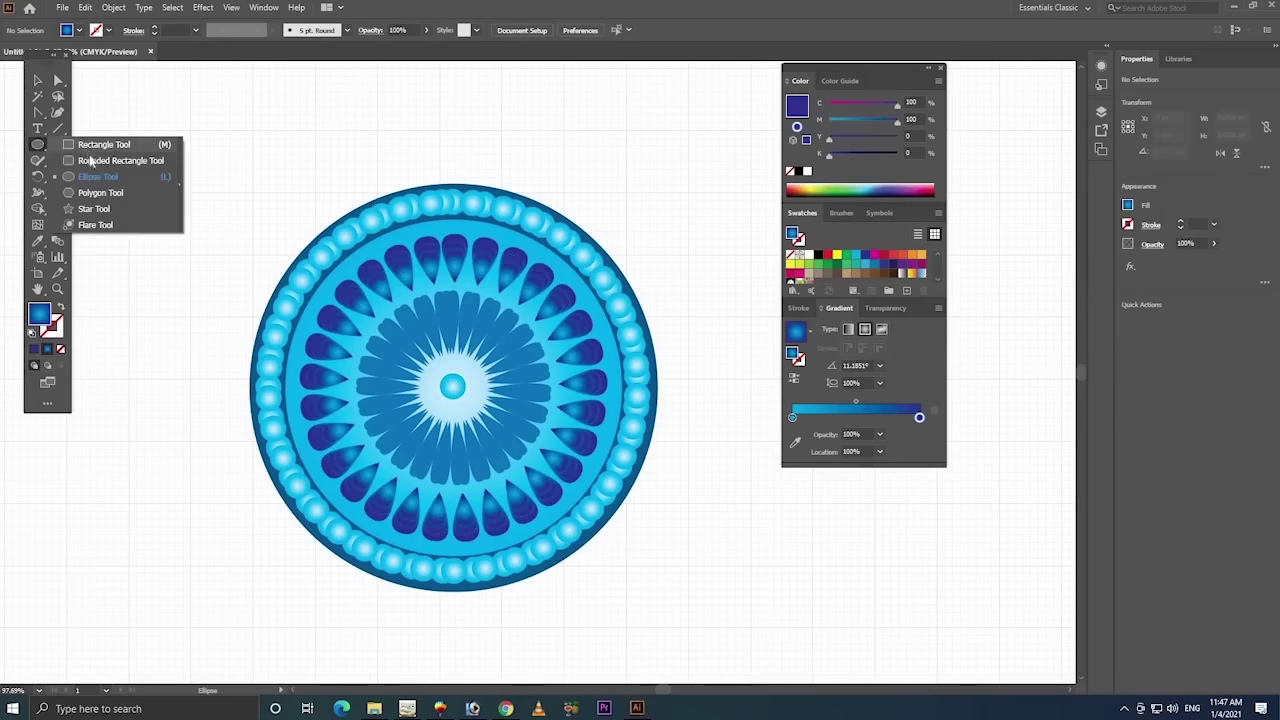
{"action": "left_click", "coordinate": [90, 160]}
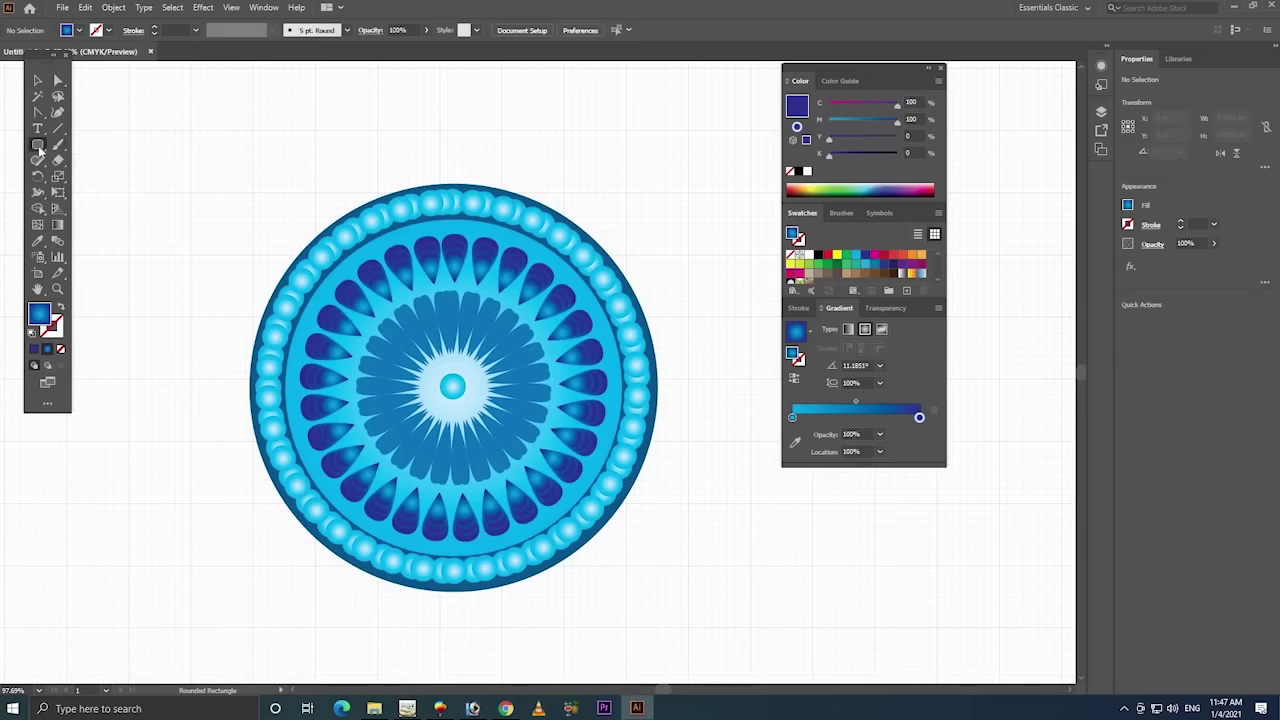
{"action": "left_click", "coordinate": [39, 148]}
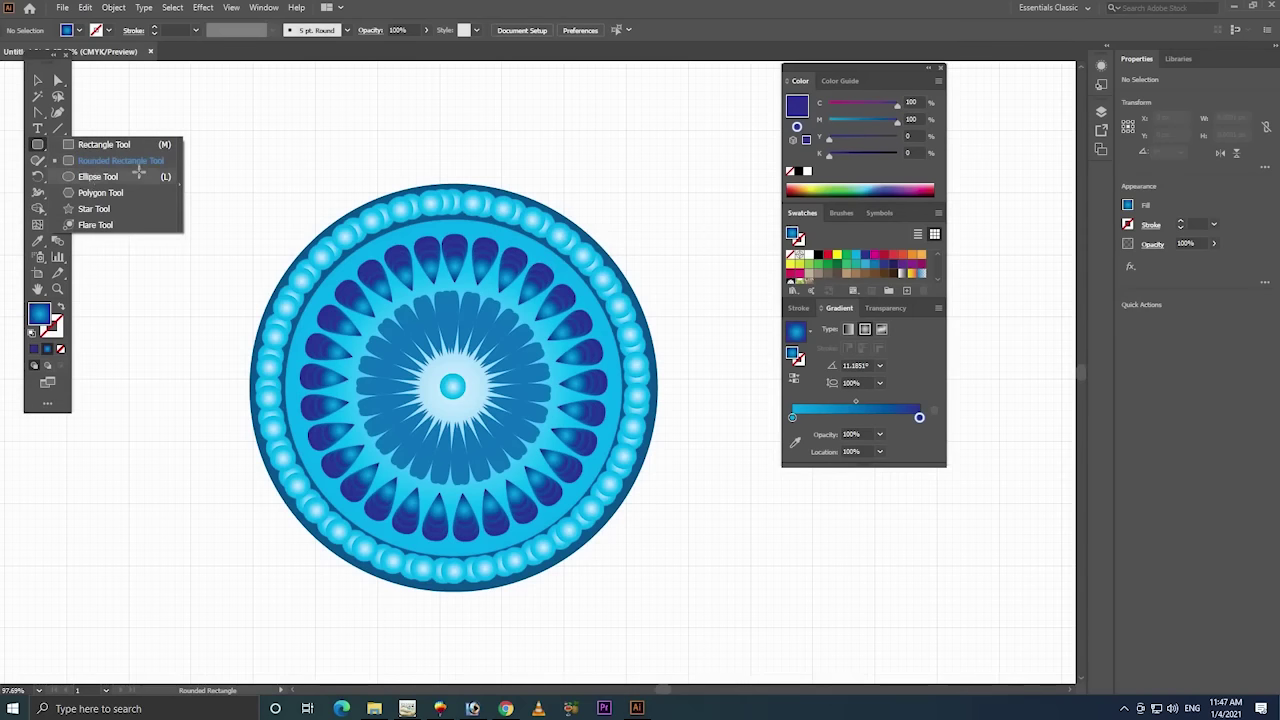
{"action": "left_click", "coordinate": [138, 176]}
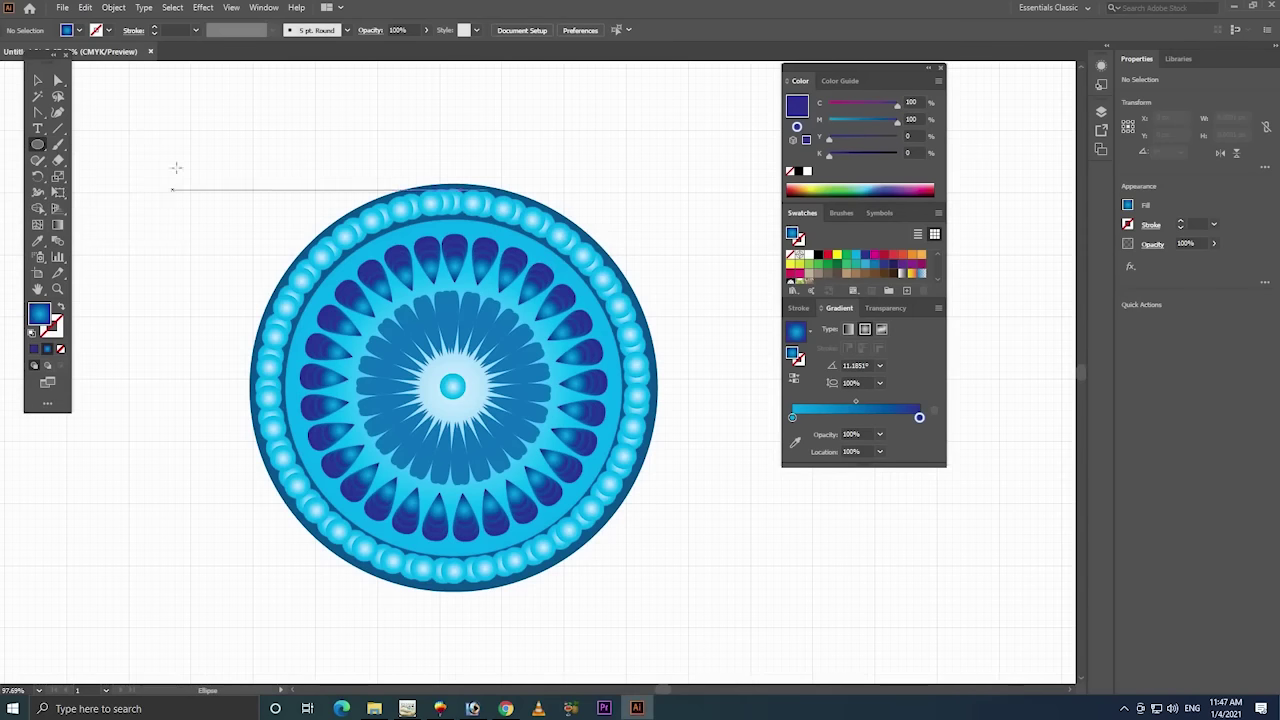
{"action": "left_click_drag", "start_coordinate": [177, 168], "coordinate": [214, 245]}
{"action": "key", "text": "v"}
{"action": "left_click", "coordinate": [302, 154]}
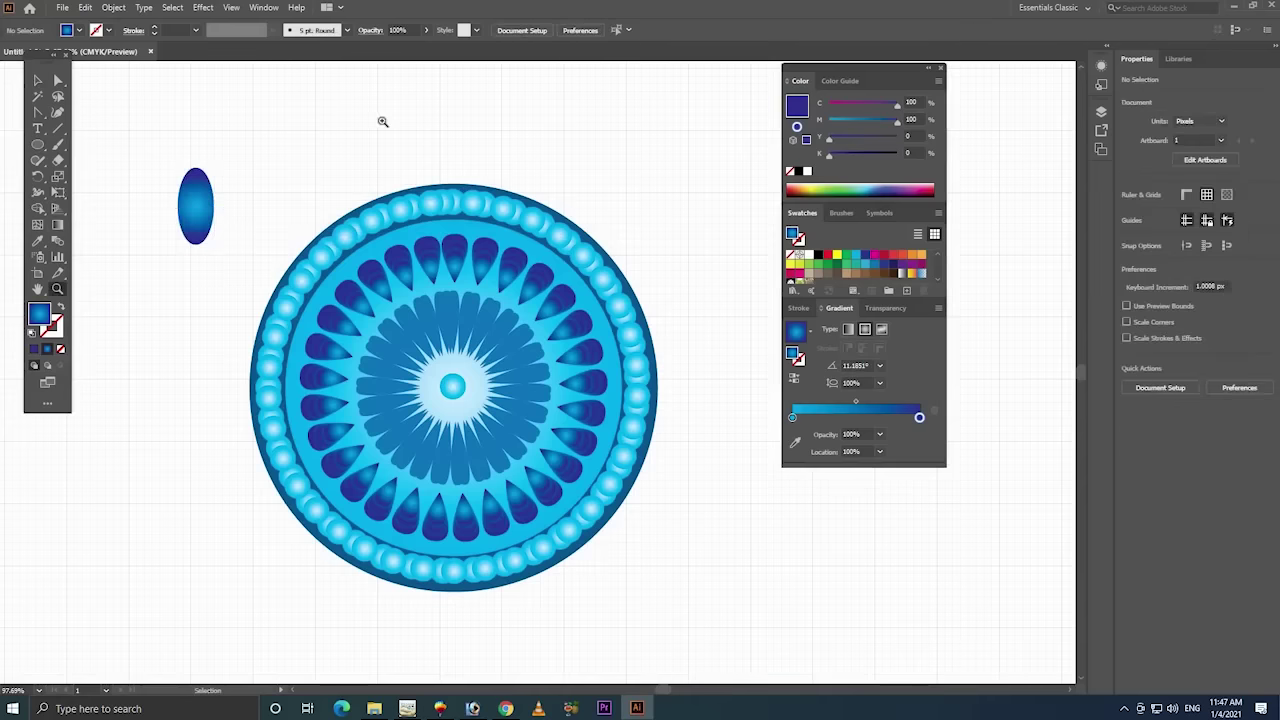
{"action": "left_click_drag", "start_coordinate": [380, 114], "coordinate": [114, 371]}
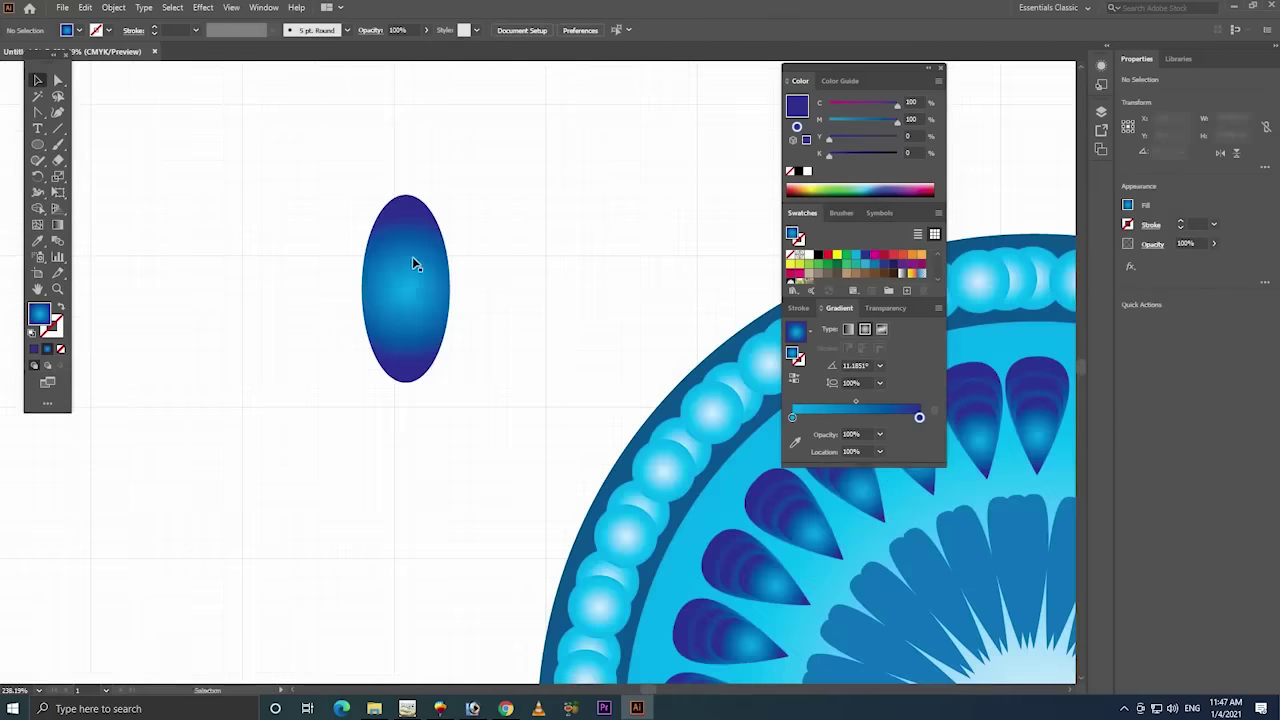
{"action": "left_click_drag", "start_coordinate": [412, 263], "coordinate": [315, 242]}
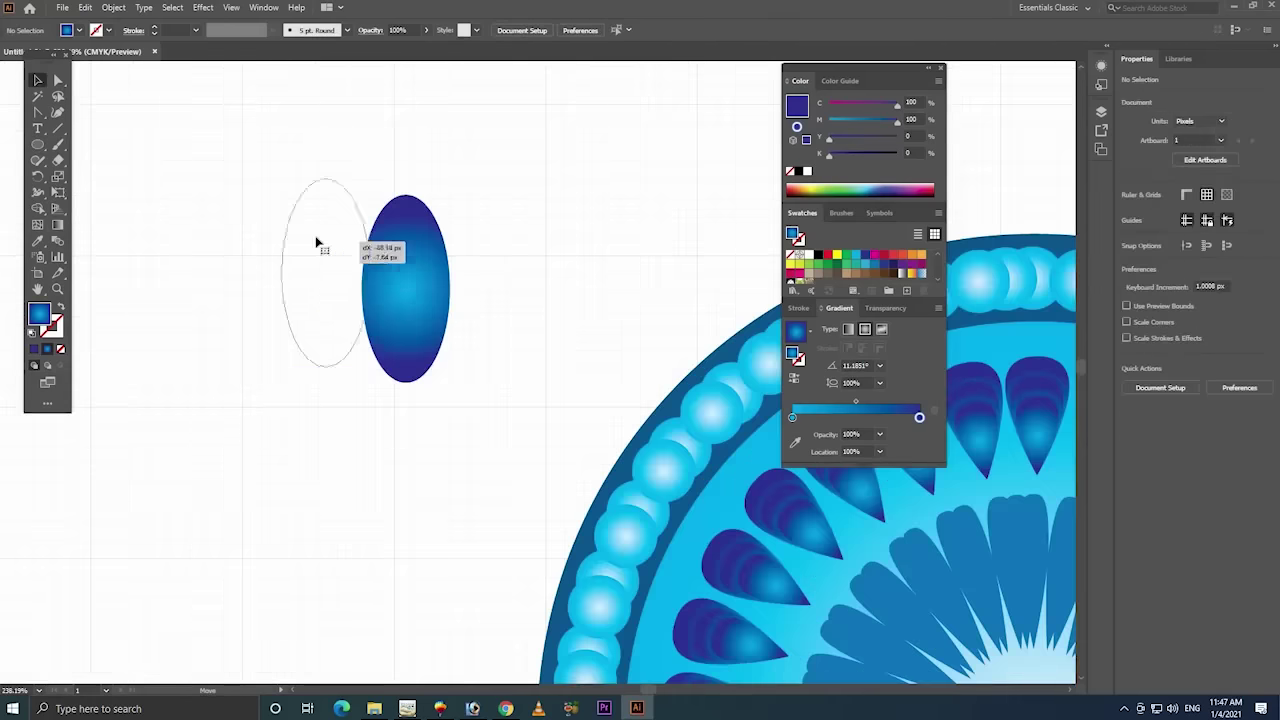
- Try making the ellipse's anchor points sharp, then undo the side corners
{"action": "left_click", "coordinate": [38, 112]}
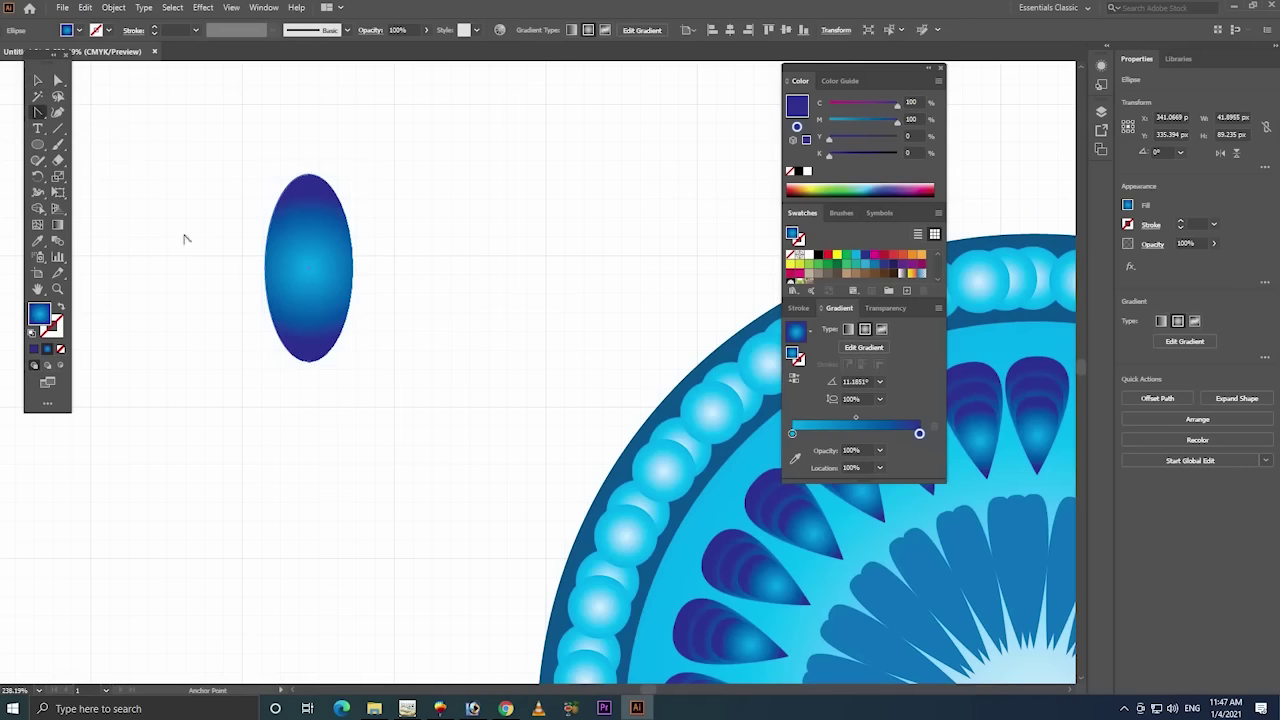
{"action": "left_click", "coordinate": [310, 362]}
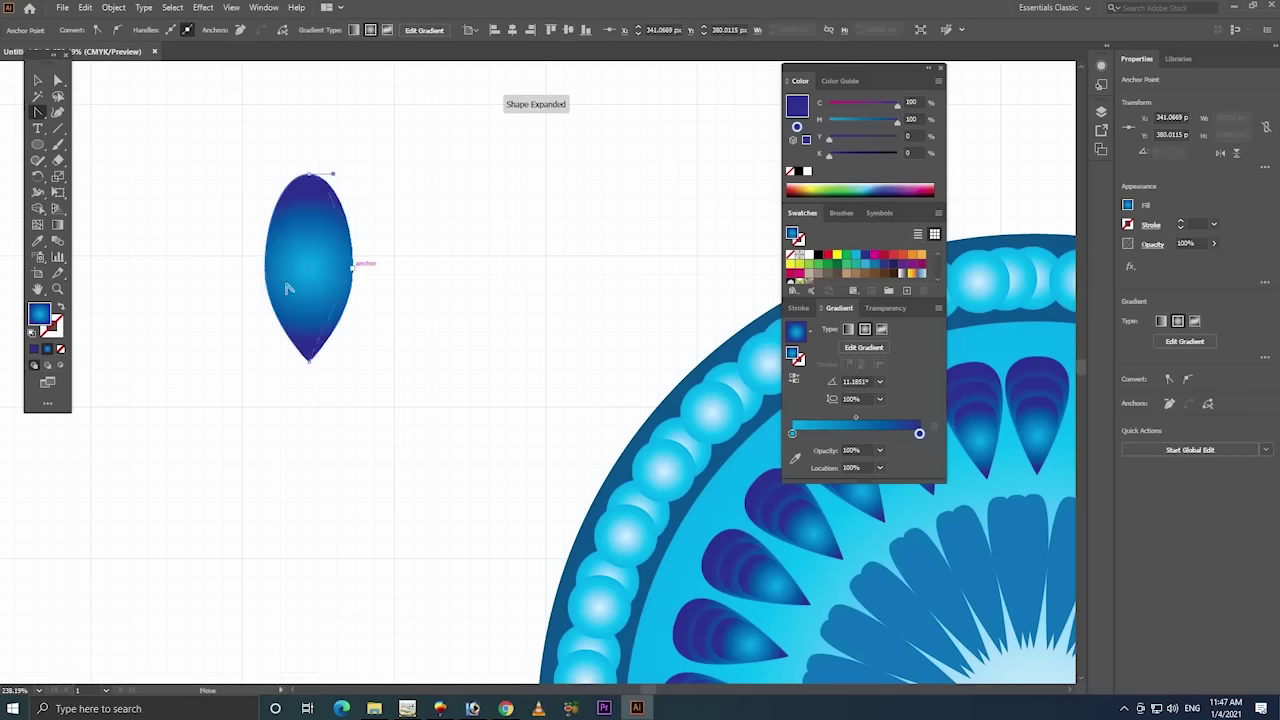
{"action": "left_click", "coordinate": [352, 265]}
{"action": "left_click", "coordinate": [265, 266]}
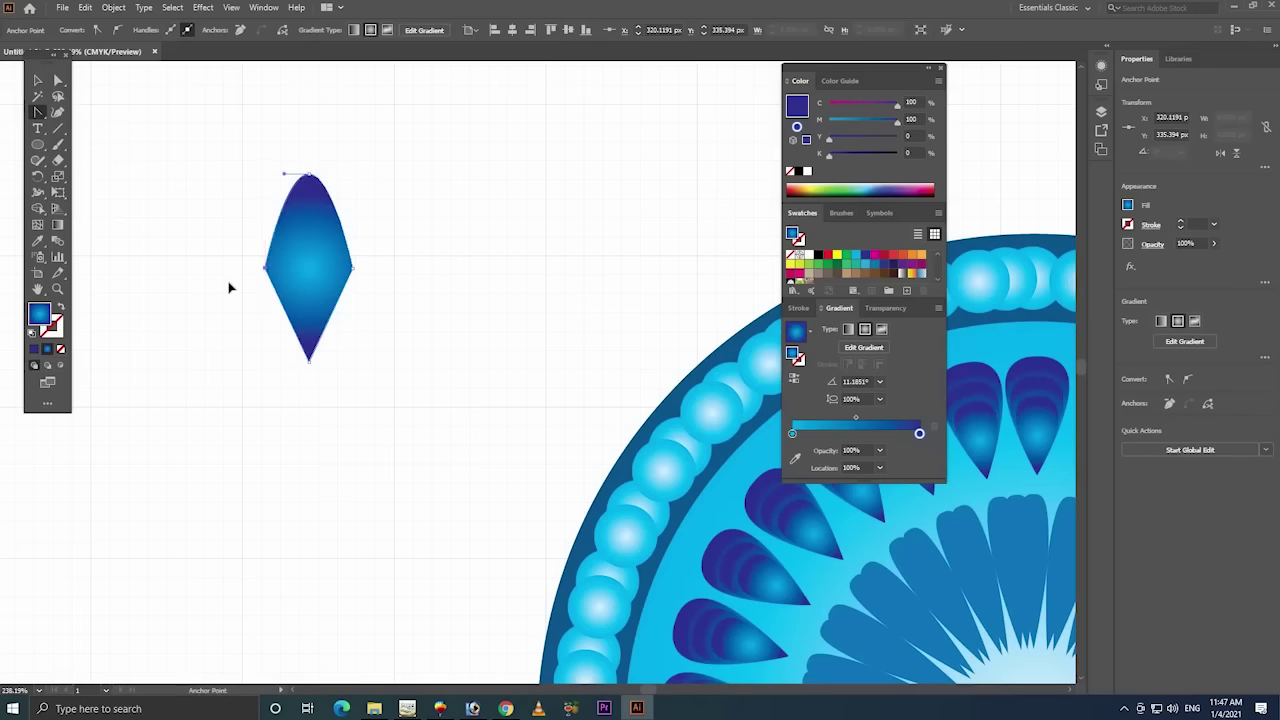
{"action": "key", "text": "ctrl+z"}
{"action": "key", "text": "ctrl+z"}
{"action": "key", "text": "ctrl+z"}
{"action": "key", "text": "ctrl+z"}
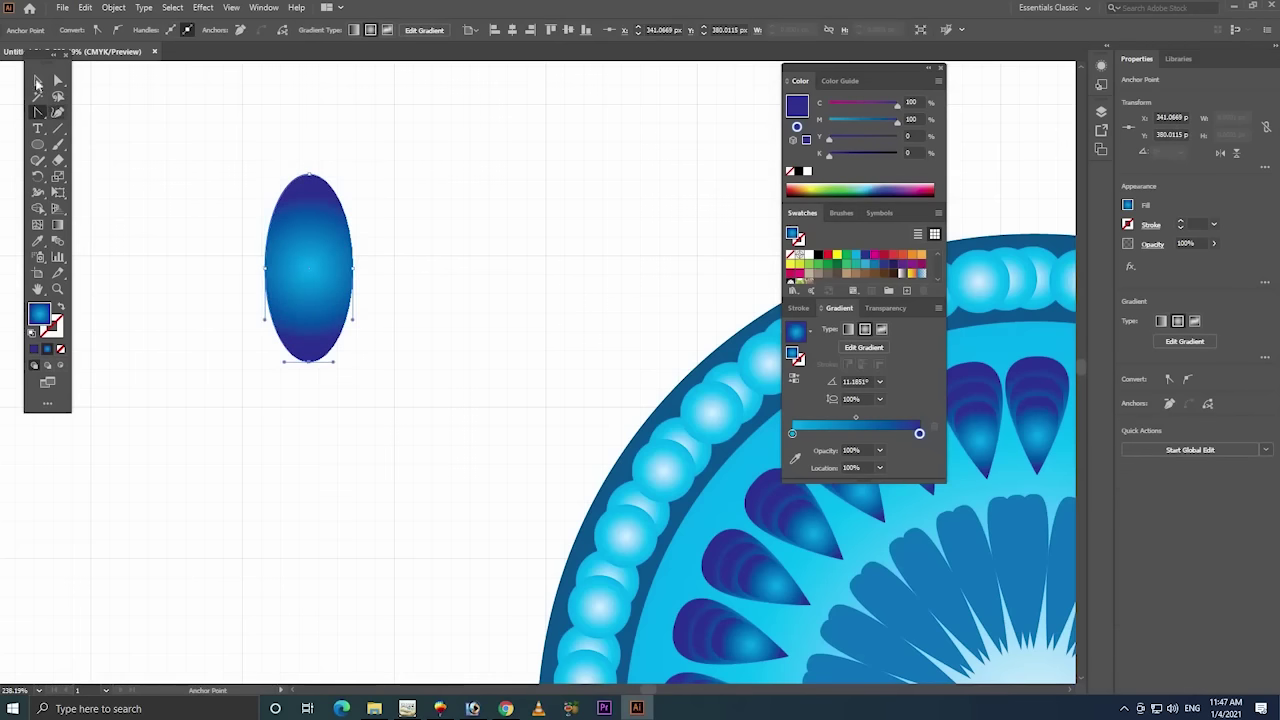
- Move the ellipse's gradient from fill to stroke and select its bottom anchor
{"action": "key", "text": "v"}
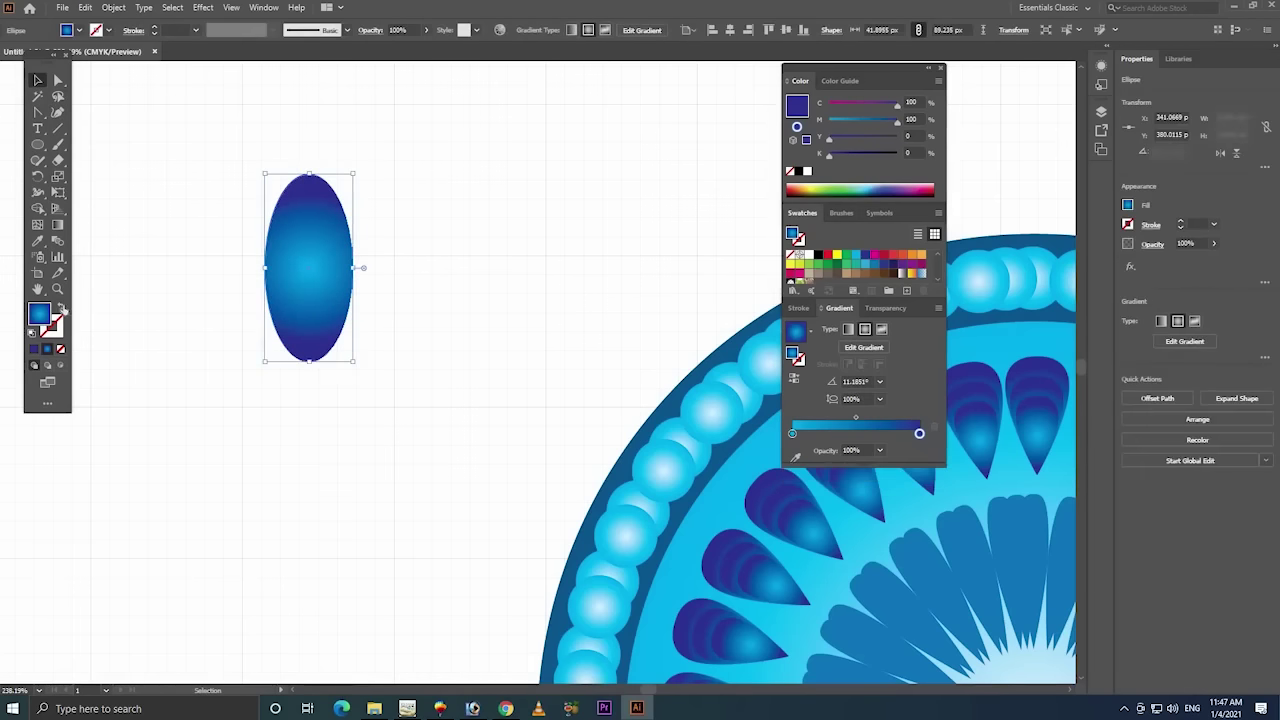
{"action": "left_click", "coordinate": [59, 307]}
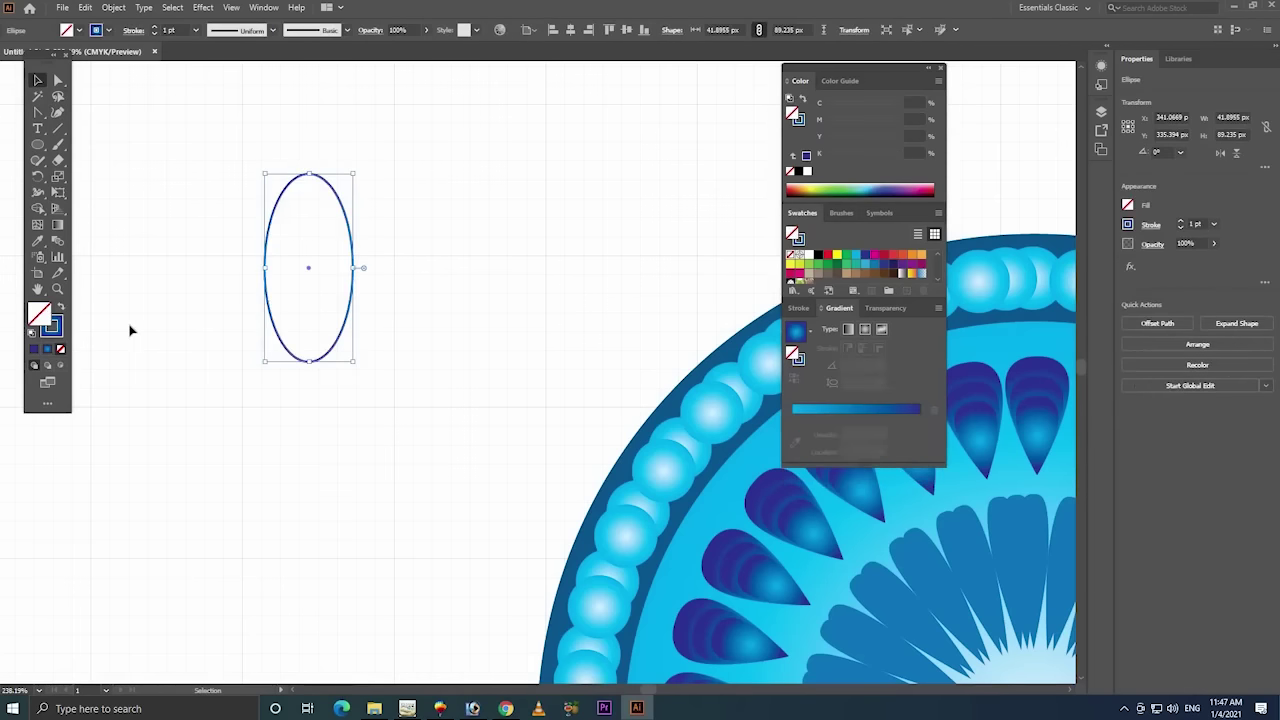
{"action": "left_click", "coordinate": [58, 80]}
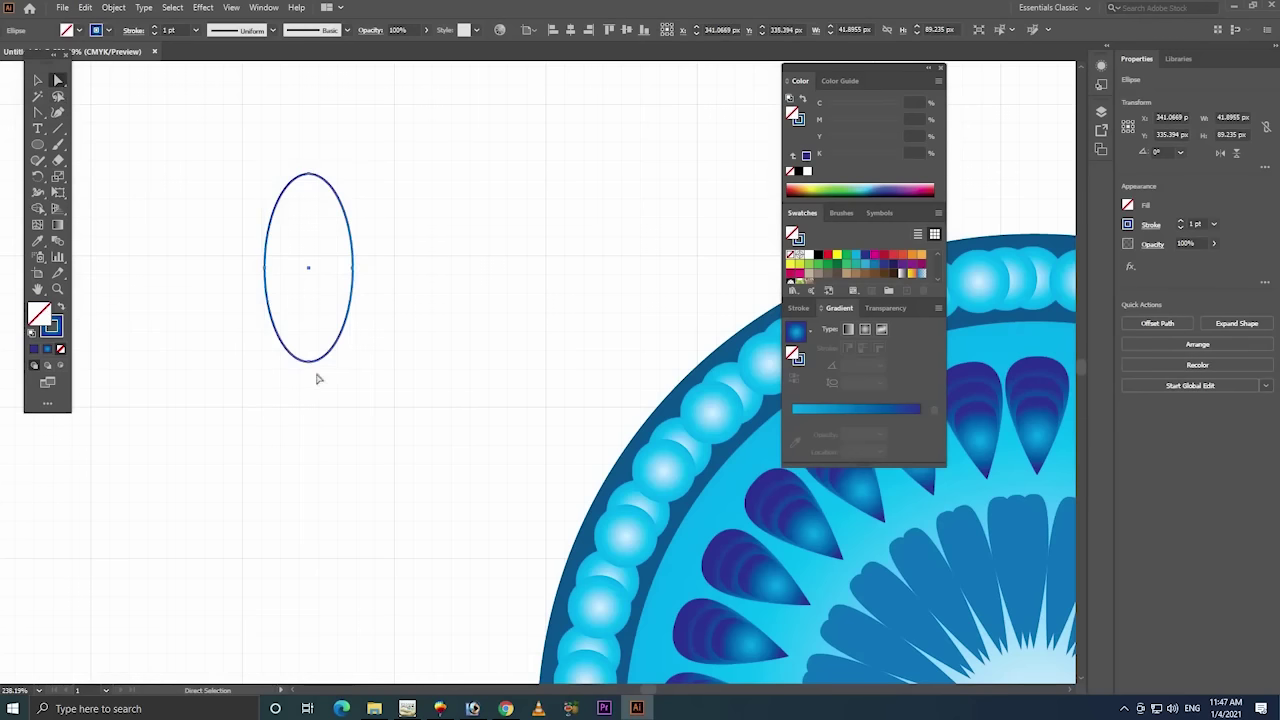
{"action": "left_click", "coordinate": [309, 363]}
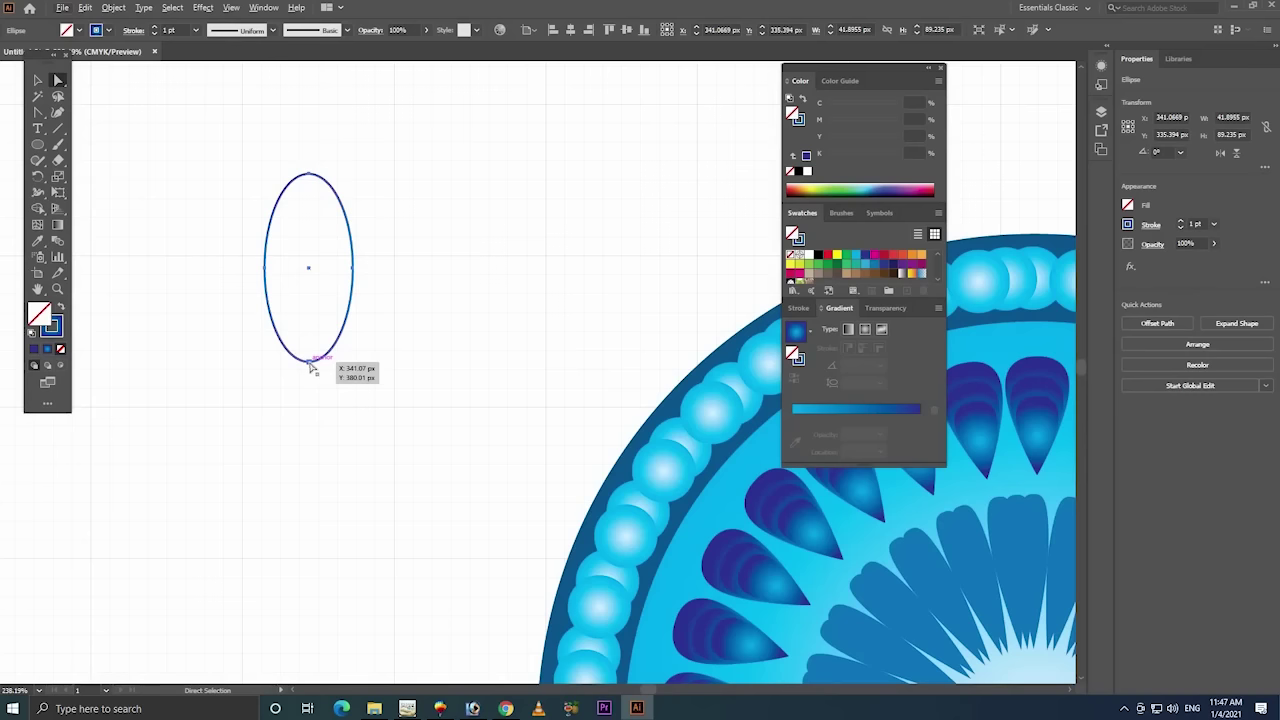
{"action": "left_click", "coordinate": [310, 364]}
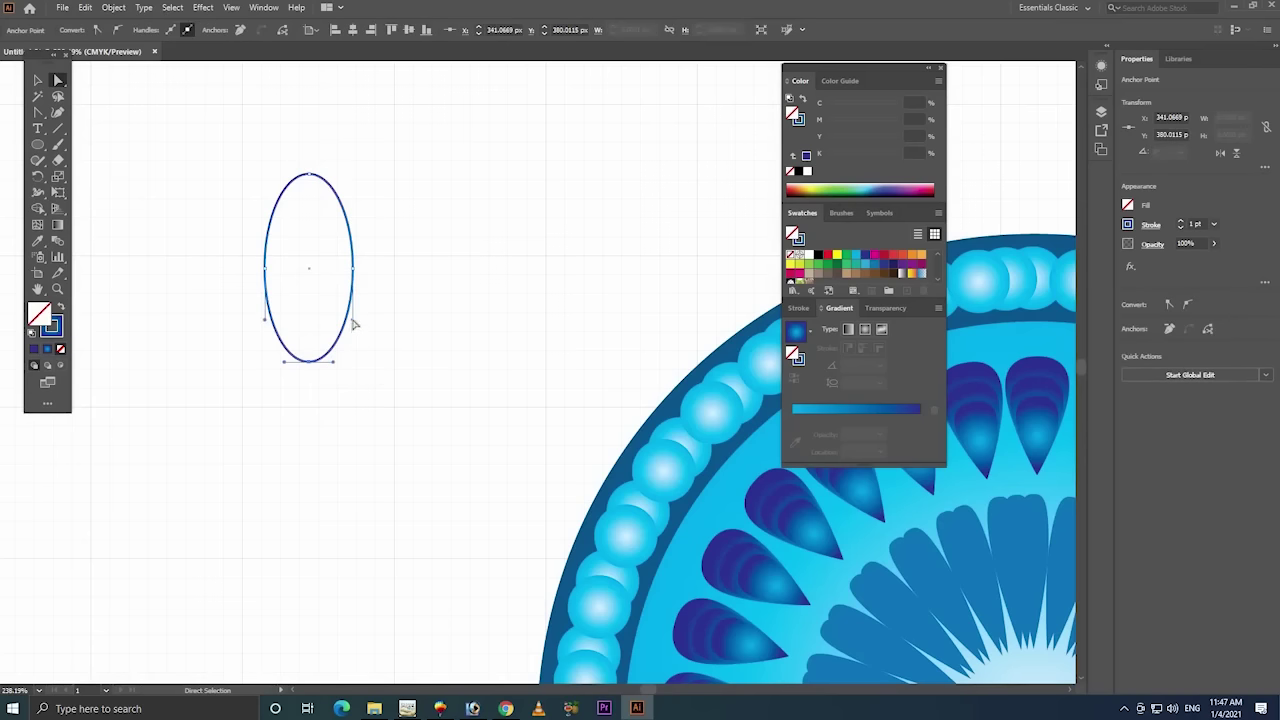
{"action": "left_click_drag", "start_coordinate": [362, 310], "coordinate": [345, 280]}
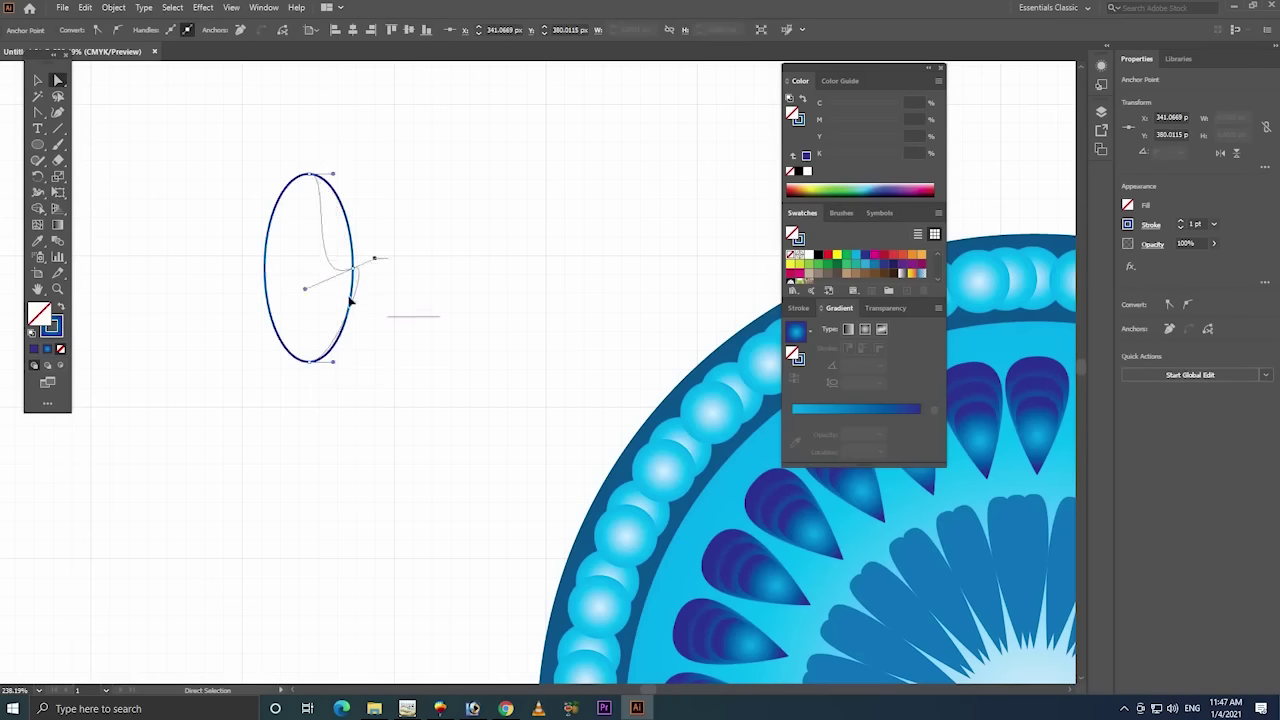
{"action": "key", "text": "ctrl+z"}
- Delete the bottom anchor to leave an open arch, then select the whole arch
{"action": "left_click", "coordinate": [37, 80]}
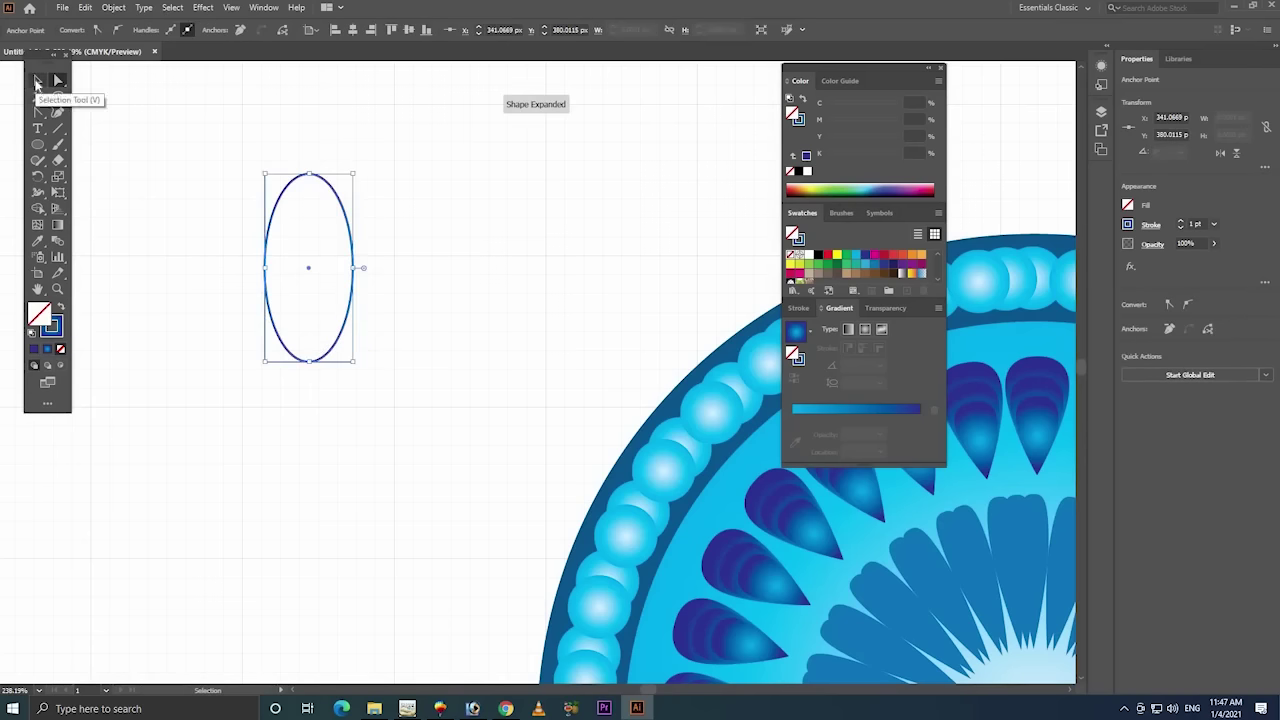
{"action": "key", "text": "Delete"}
{"action": "left_click", "coordinate": [127, 112]}
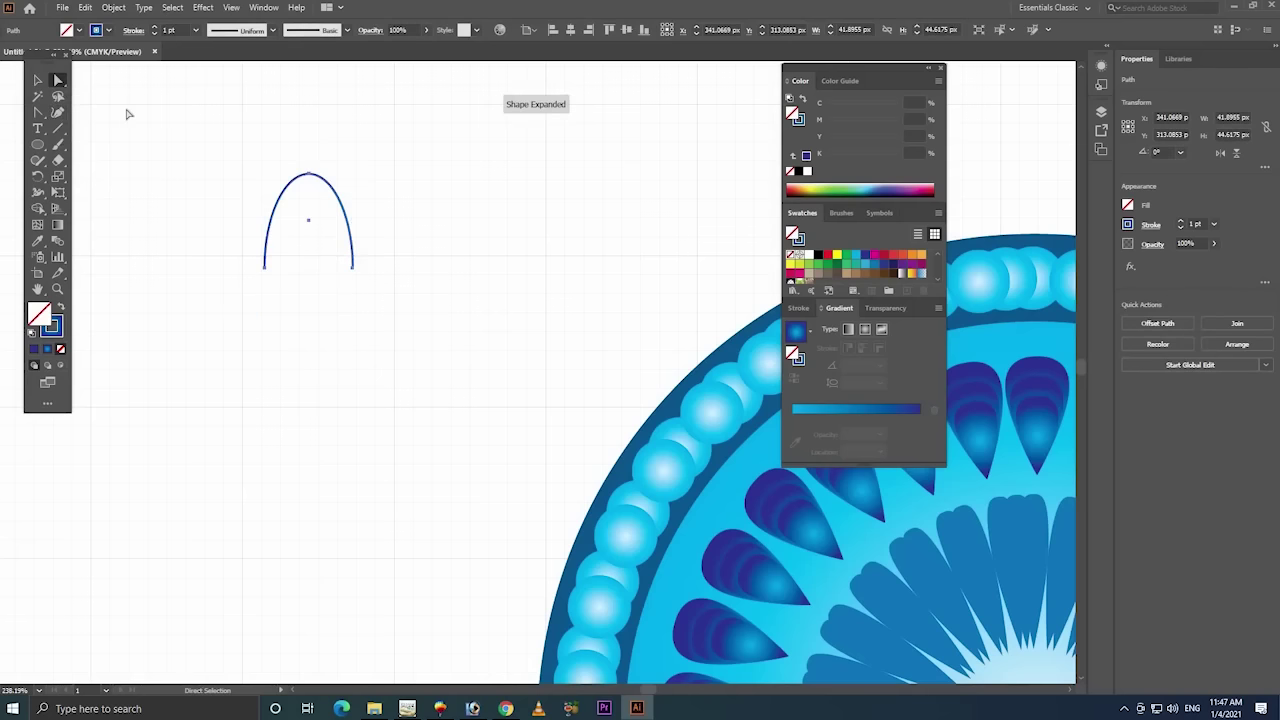
{"action": "left_click", "coordinate": [38, 80]}
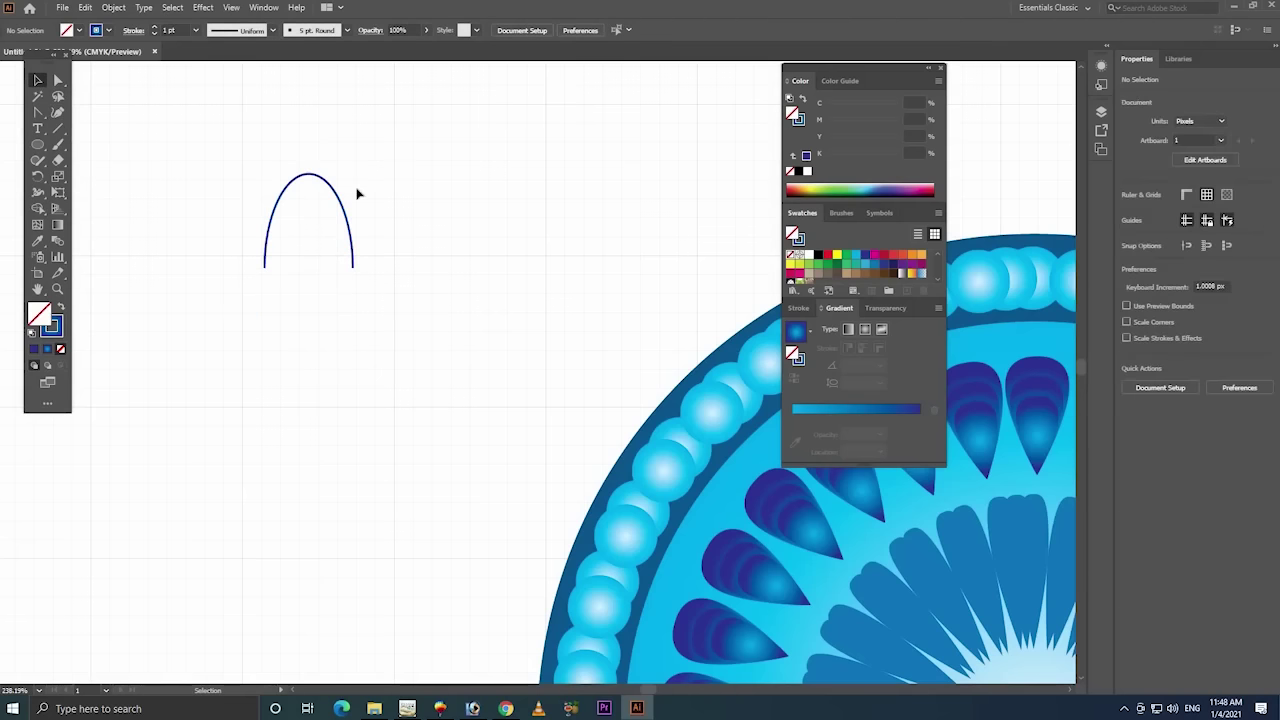
{"action": "left_click_drag", "start_coordinate": [396, 150], "coordinate": [272, 266]}
- Zoom out to the whole mandala and move the arch centred above its top rim
{"action": "key", "text": "z"}
{"action": "left_click", "coordinate": [426, 277], "text": "alt"}
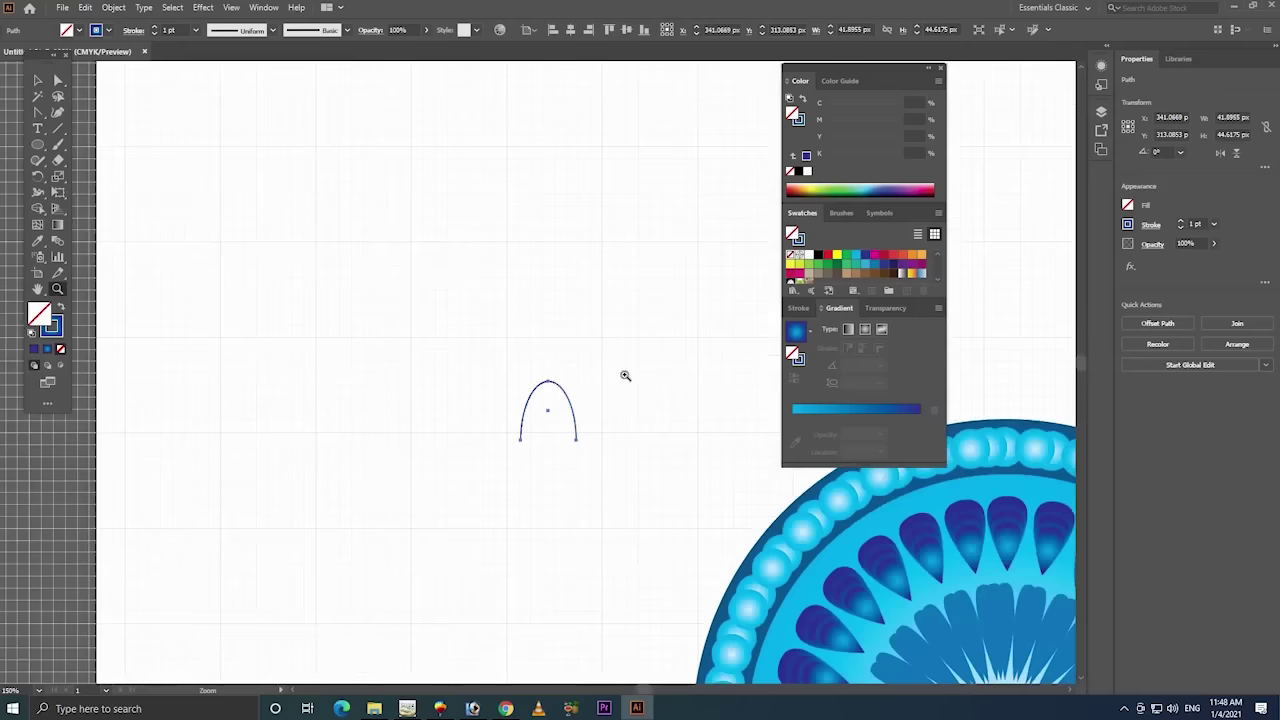
{"action": "scroll", "coordinate": [177, 157], "scroll_direction": "down", "scroll_amount": 3}
{"action": "scroll", "coordinate": [437, 255], "scroll_direction": "down", "scroll_amount": 3}
{"action": "left_click", "coordinate": [437, 255], "text": "alt"}
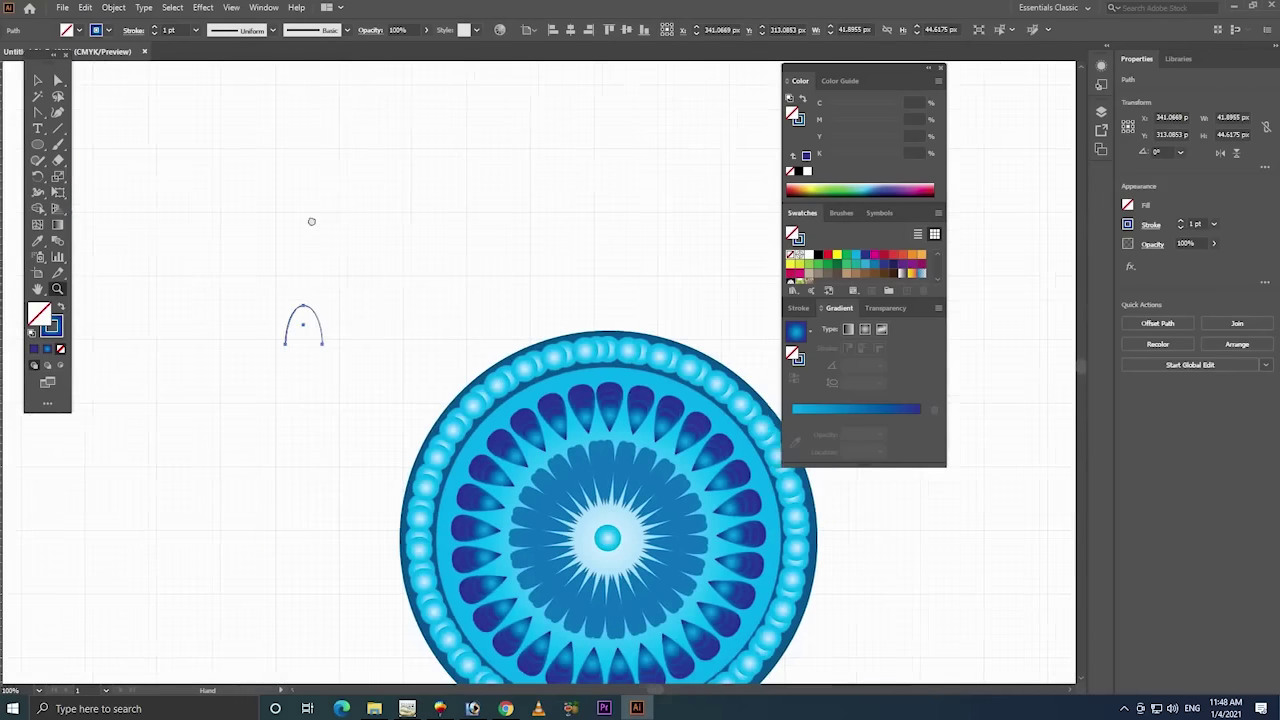
{"action": "mouse_move", "coordinate": [404, 302]}
{"action": "left_mouse_down"}
{"action": "mouse_move", "coordinate": [228, 152]}
{"action": "mouse_move", "coordinate": [112, 178]}
{"action": "mouse_move", "coordinate": [497, 152]}
{"action": "mouse_move", "coordinate": [438, 147]}
{"action": "left_mouse_up"}
{"action": "key", "text": "v"}
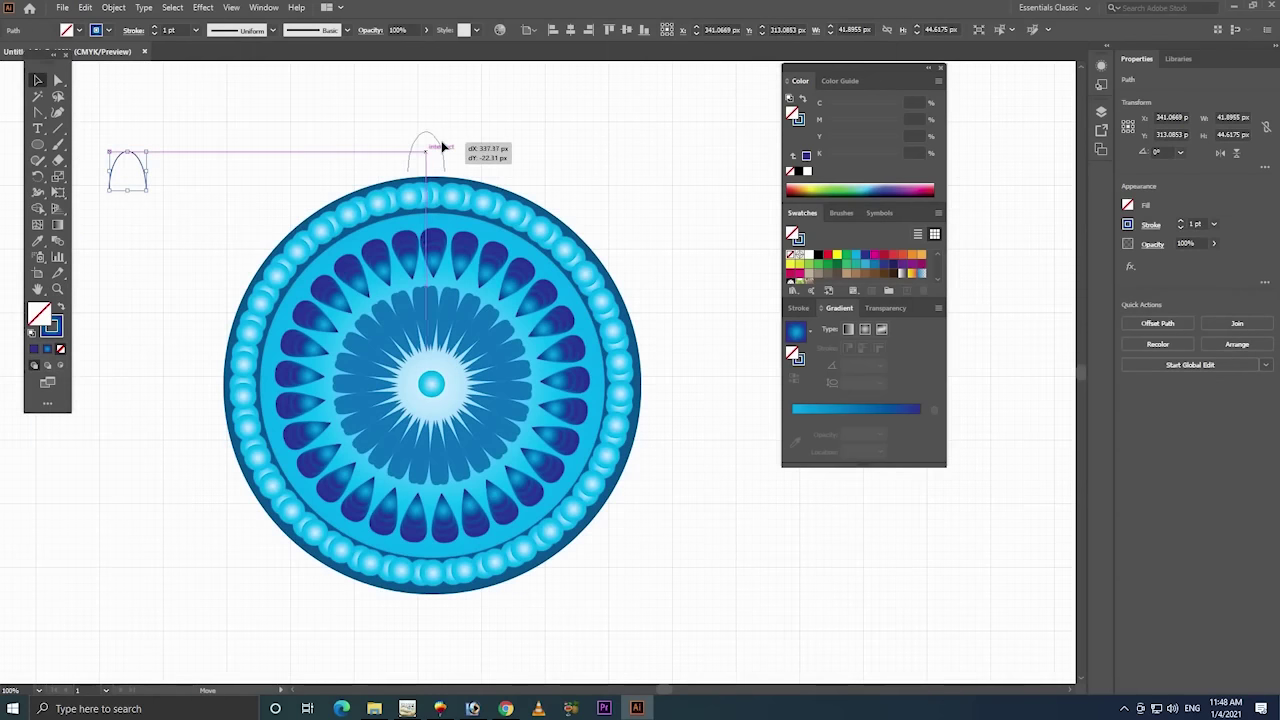
{"action": "left_click_drag", "start_coordinate": [438, 147], "coordinate": [444, 147]}
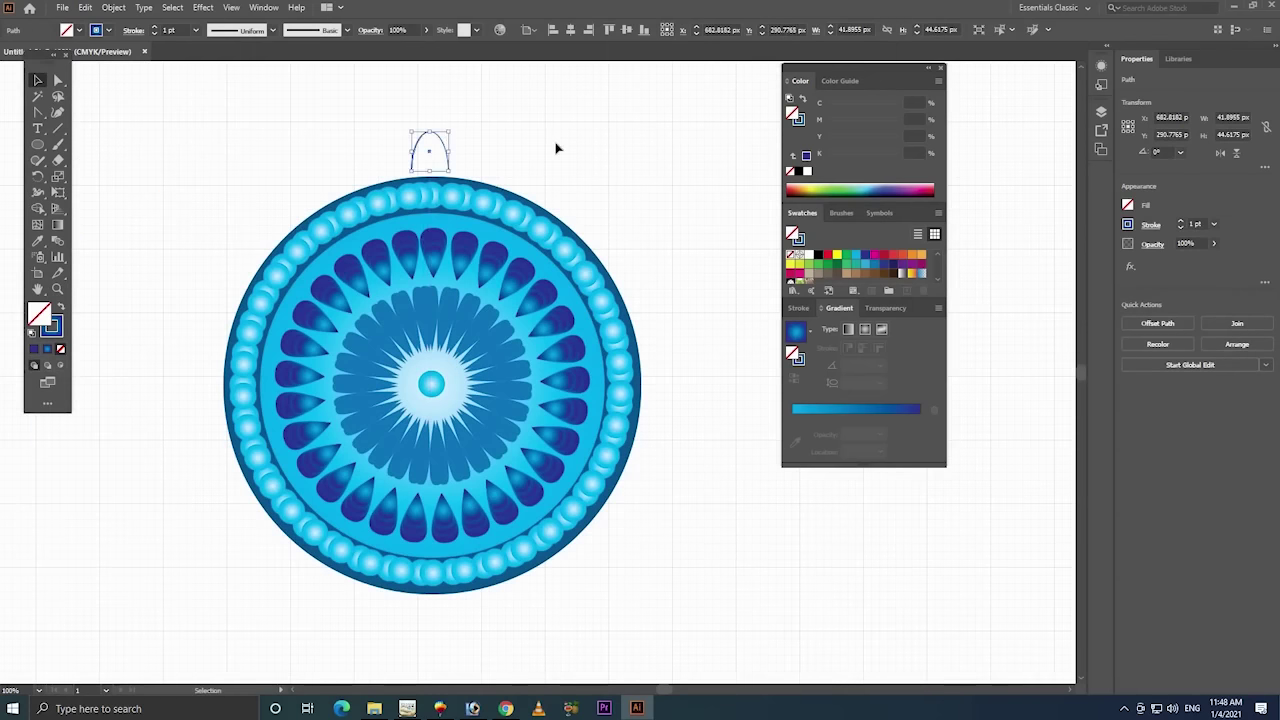
{"action": "left_click", "coordinate": [463, 147]}
{"action": "left_click", "coordinate": [447, 148]}
- Rotate-copy the arch around the mandala centre, repeating Ctrl+D nine times to encircle the disc
{"action": "left_click", "coordinate": [39, 177]}
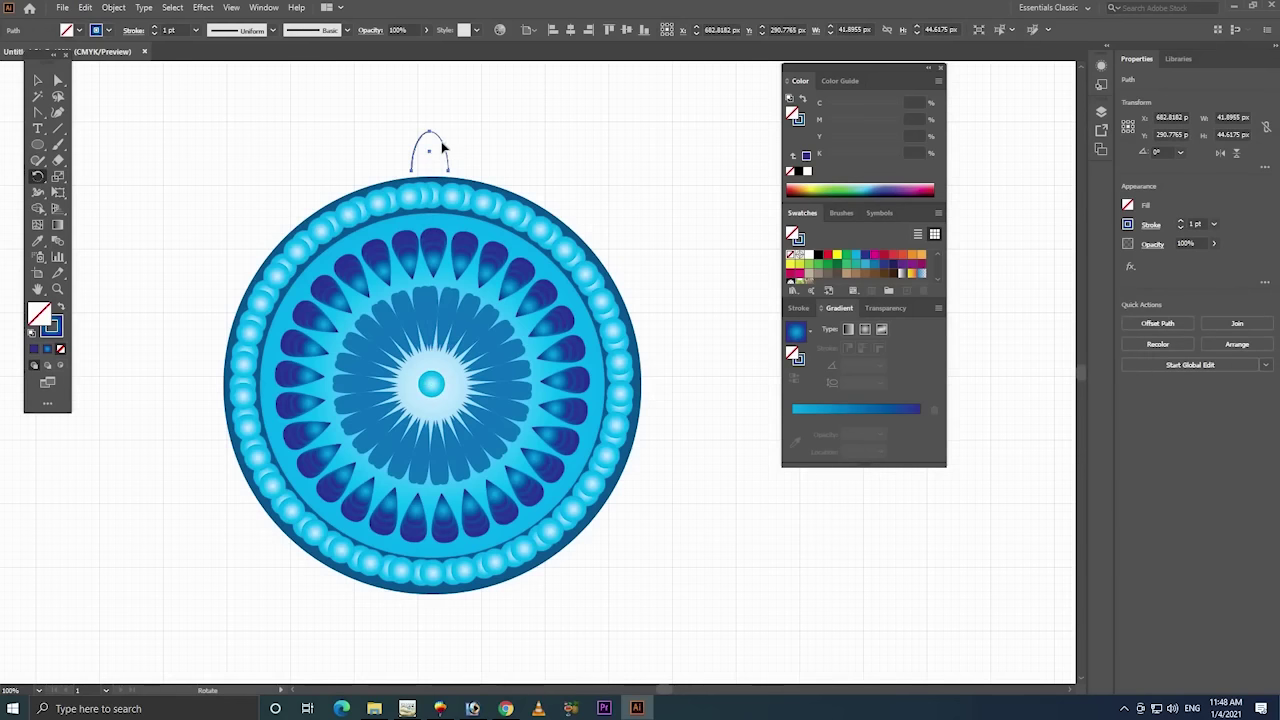
{"action": "left_click_drag", "start_coordinate": [450, 147], "coordinate": [486, 157]}
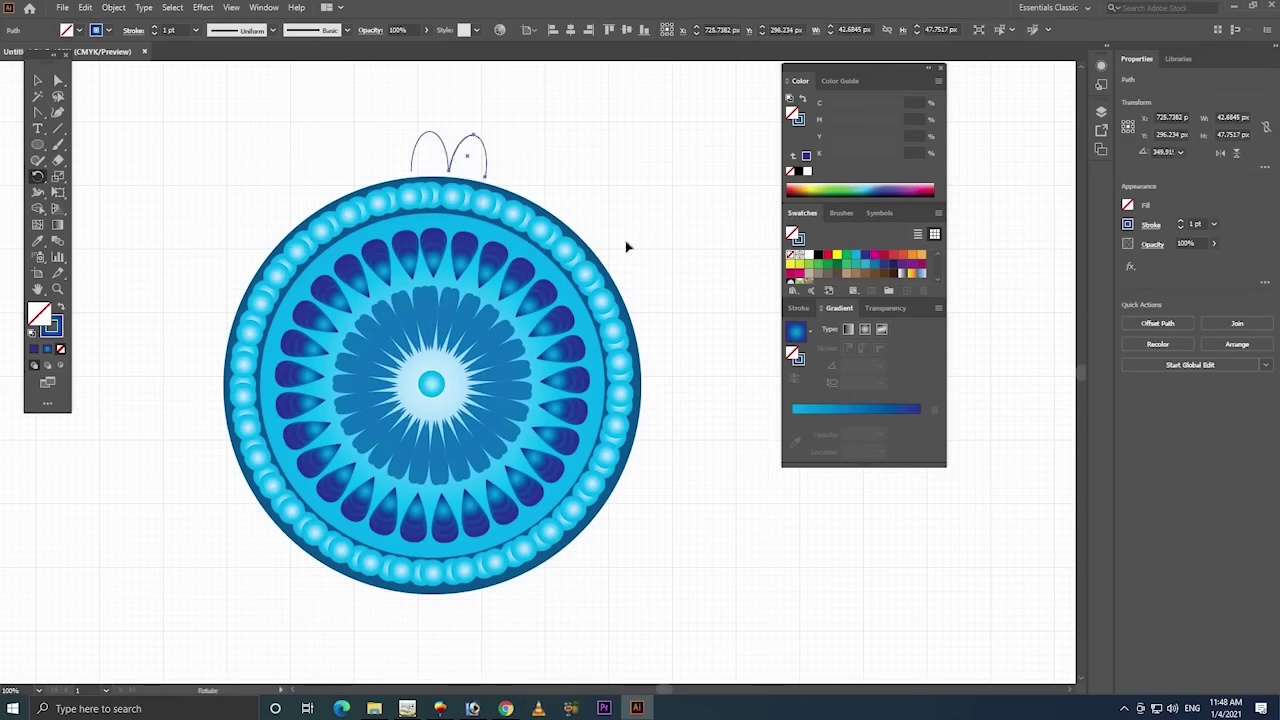
{"action": "key", "text": "ctrl+d"}
{"action": "key", "text": "ctrl+d"}
{"action": "key", "text": "ctrl+d"}
{"action": "key", "text": "ctrl+d"}
{"action": "key", "text": "ctrl+d"}
{"action": "key", "text": "ctrl+d"}
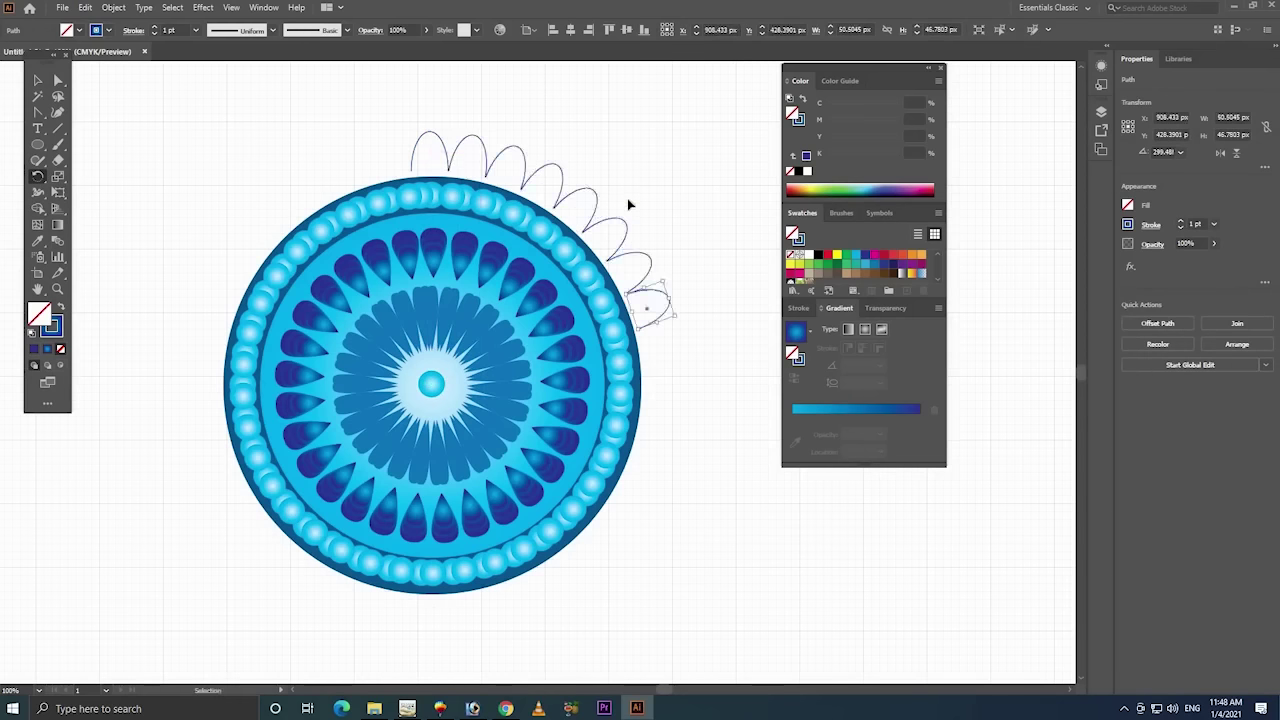
{"action": "key", "text": "ctrl+d"}
{"action": "key", "text": "ctrl+d"}
{"action": "key", "text": "ctrl+d"}
{"action": "key", "text": "ctrl+d"}
{"action": "key", "text": "ctrl+d"}
{"action": "key", "text": "ctrl+d"}
{"action": "key", "text": "ctrl+d"}
{"action": "key", "text": "ctrl+d"}
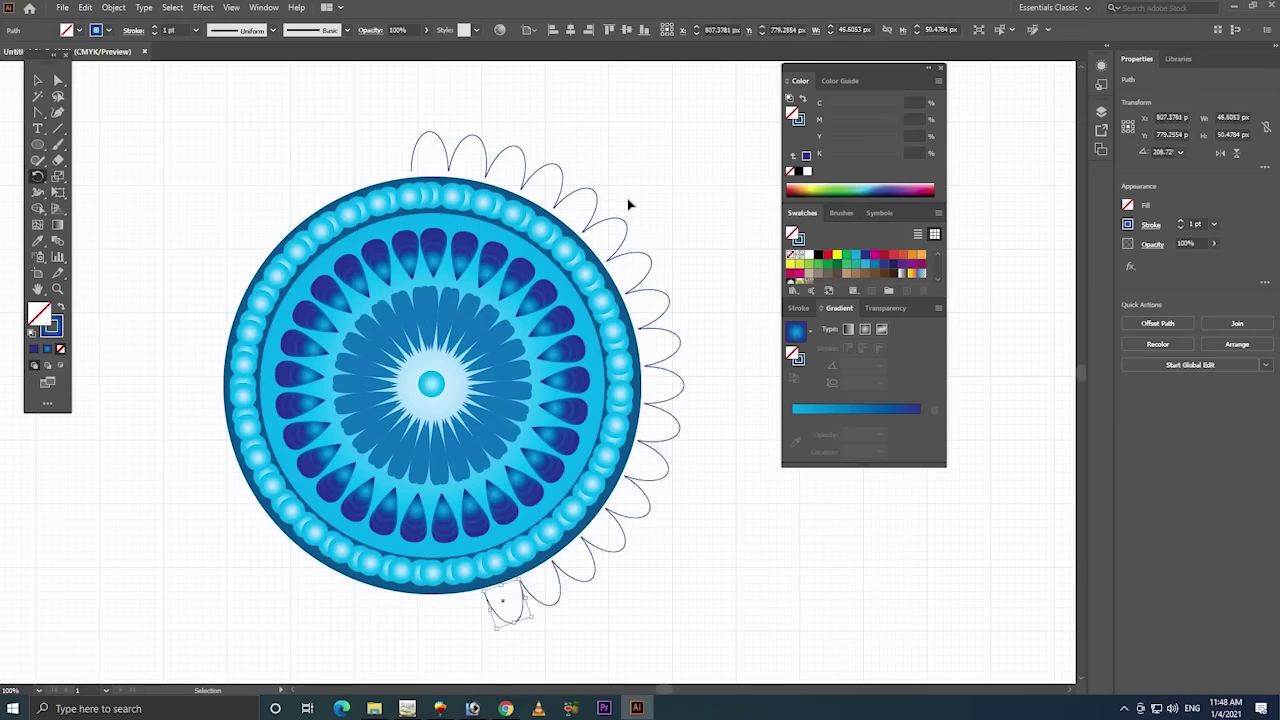
{"action": "key", "text": "ctrl+d"}
{"action": "key", "text": "ctrl+d"}
{"action": "key", "text": "ctrl+d"}
{"action": "key", "text": "ctrl+d"}
{"action": "key", "text": "ctrl+d"}
{"action": "key", "text": "ctrl+d"}
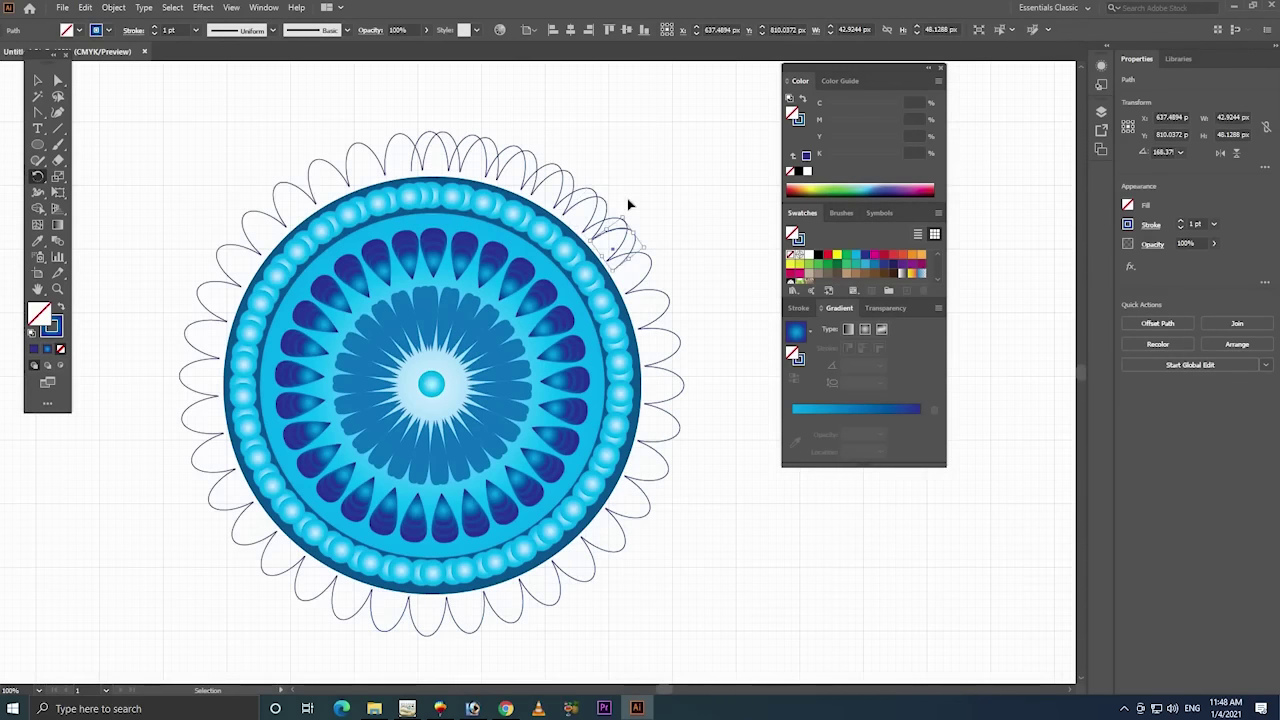
{"action": "key", "text": "ctrl+d"}
{"action": "key", "text": "ctrl+d"}
{"action": "key", "text": "ctrl+d"}
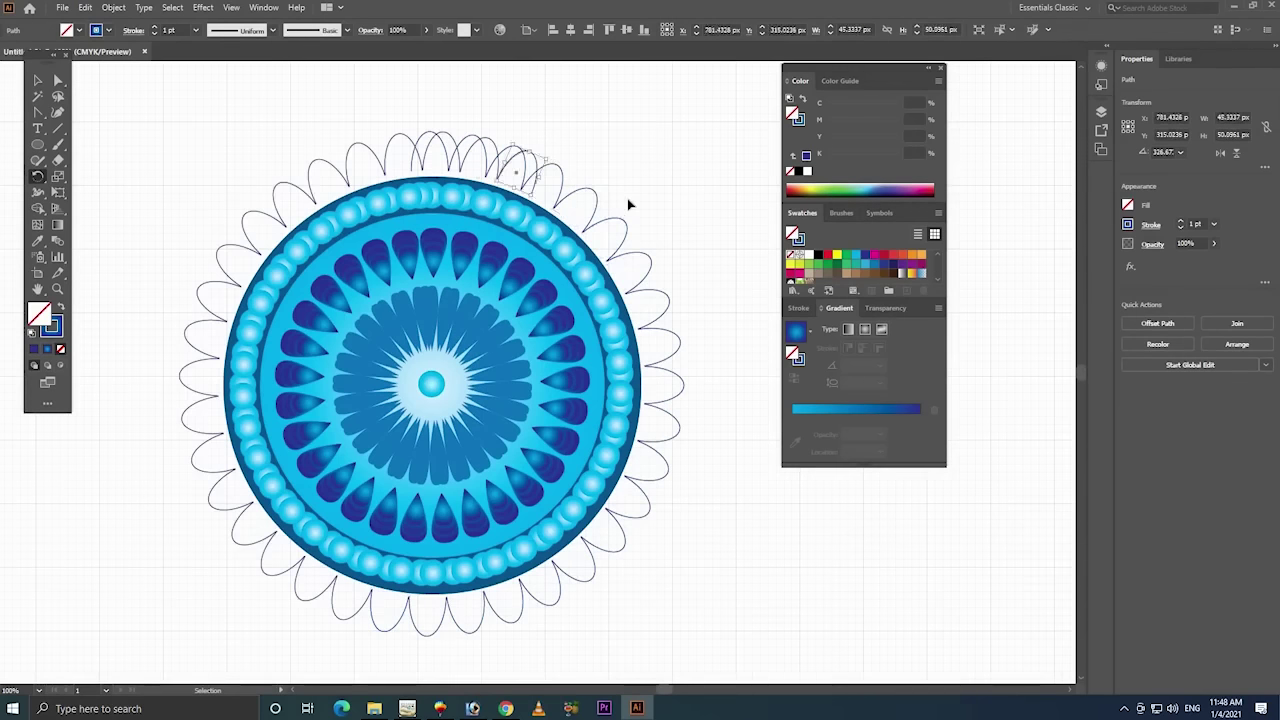
{"action": "key", "text": "ctrl+d"}
{"action": "key", "text": "ctrl+d"}
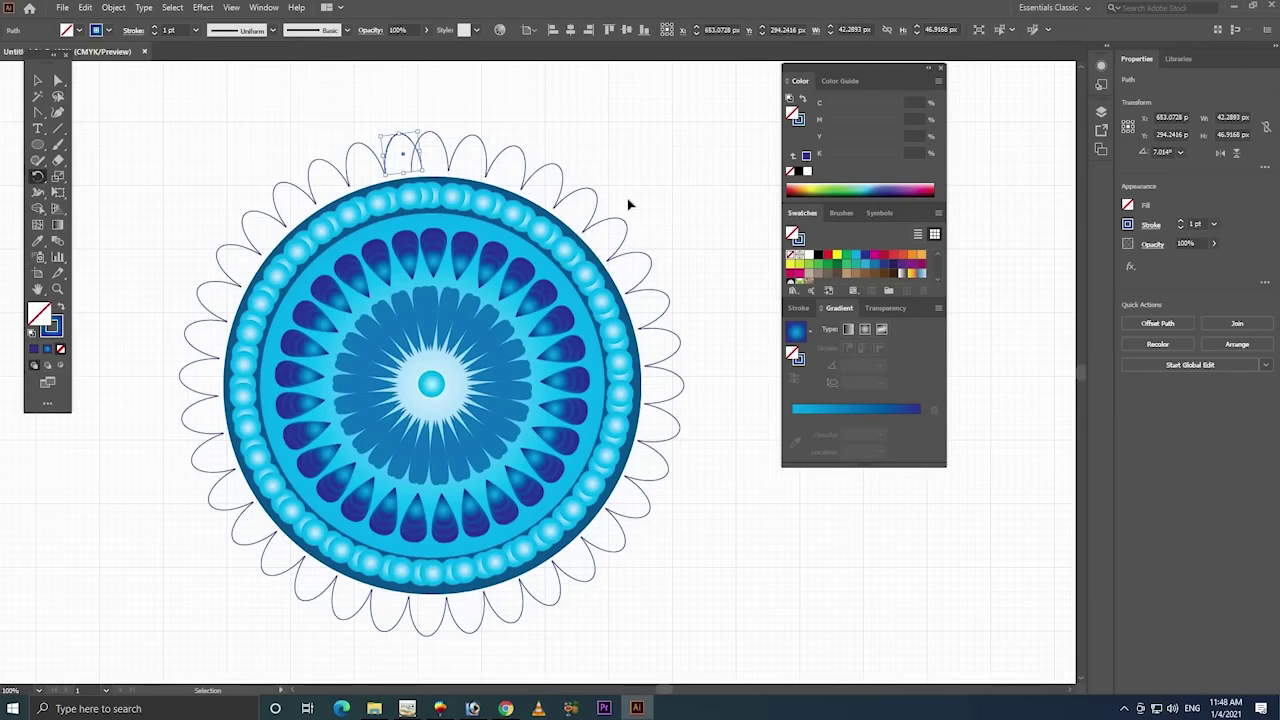
{"action": "key", "text": "ctrl+d"}
{"action": "key", "text": "ctrl+d"}
{"action": "key", "text": "ctrl+d"}
{"action": "key", "text": "ctrl+d"}
{"action": "key", "text": "ctrl+d"}
{"action": "key", "text": "ctrl+d"}
{"action": "key", "text": "ctrl+d"}
{"action": "key", "text": "ctrl+d"}
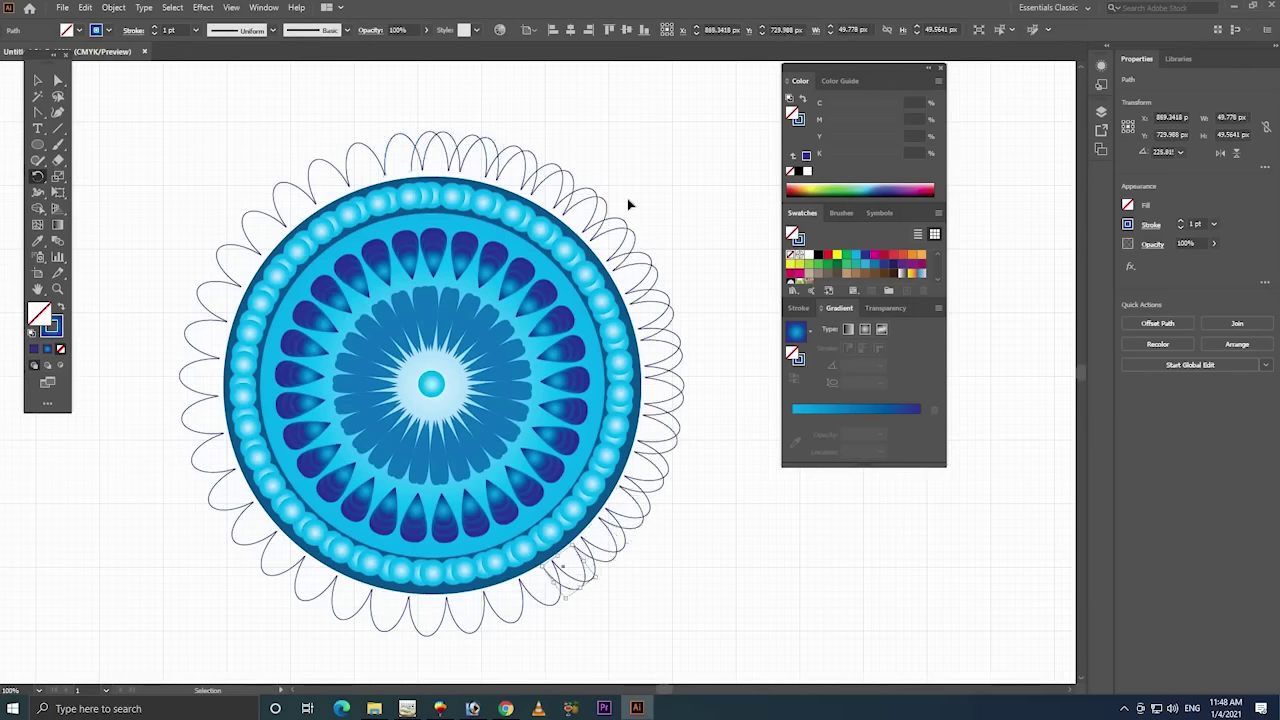
{"action": "key", "text": "ctrl+d"}
{"action": "key", "text": "ctrl+d"}
{"action": "key", "text": "ctrl+d"}
{"action": "key", "text": "ctrl+d"}
{"action": "key", "text": "ctrl+d"}
{"action": "key", "text": "ctrl+d"}
{"action": "key", "text": "ctrl+d"}
{"action": "key", "text": "ctrl+d"}
{"action": "key", "text": "ctrl+d"}
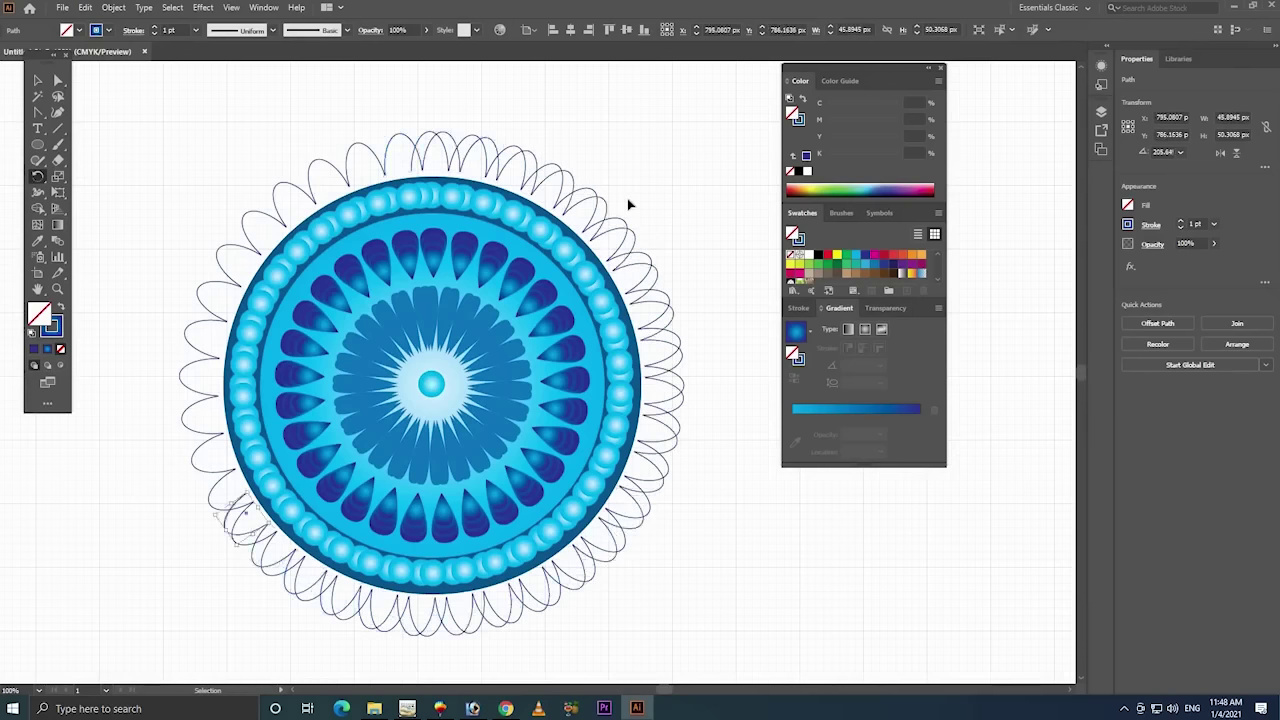
{"action": "key", "text": "ctrl+d"}
{"action": "key", "text": "ctrl+d"}
{"action": "key", "text": "ctrl+d"}
{"action": "key", "text": "ctrl+d"}
{"action": "key", "text": "ctrl+d"}
{"action": "key", "text": "ctrl+d"}
{"action": "key", "text": "ctrl+d"}
{"action": "key", "text": "ctrl+d"}
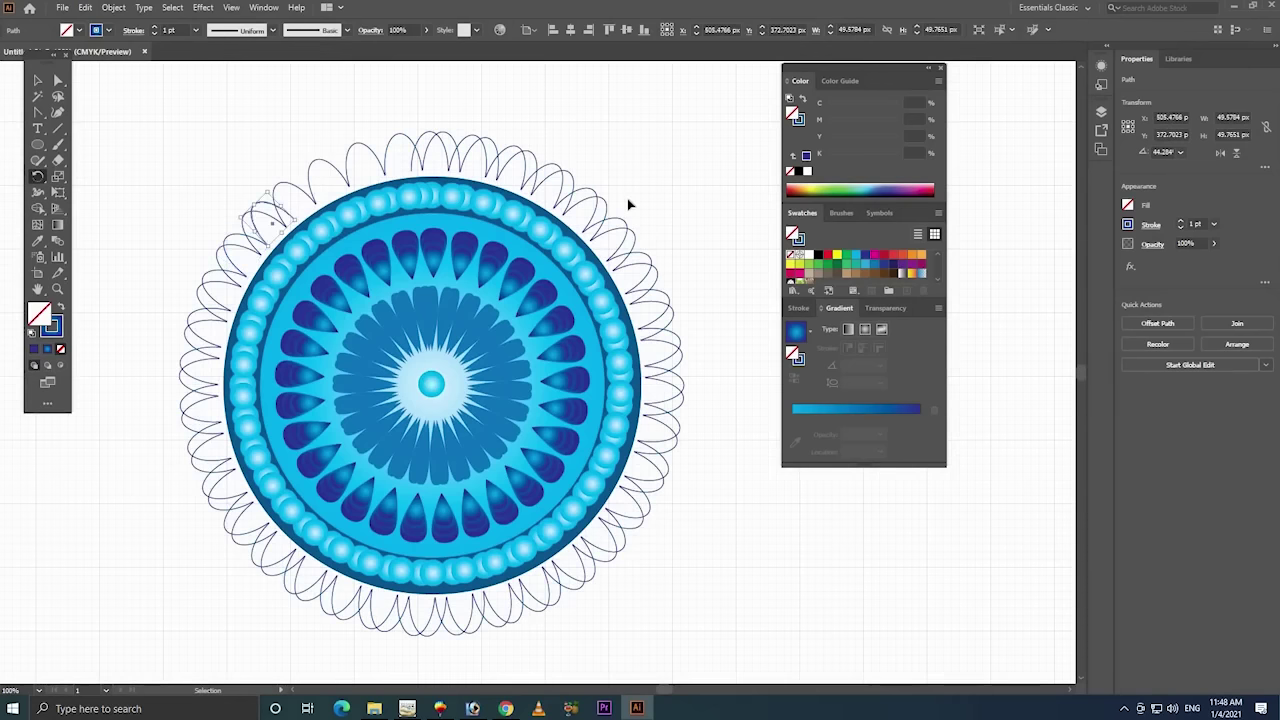
{"action": "key", "text": "ctrl+d"}
{"action": "key", "text": "ctrl+d"}
{"action": "key", "text": "ctrl+d"}
{"action": "key", "text": "ctrl+d"}
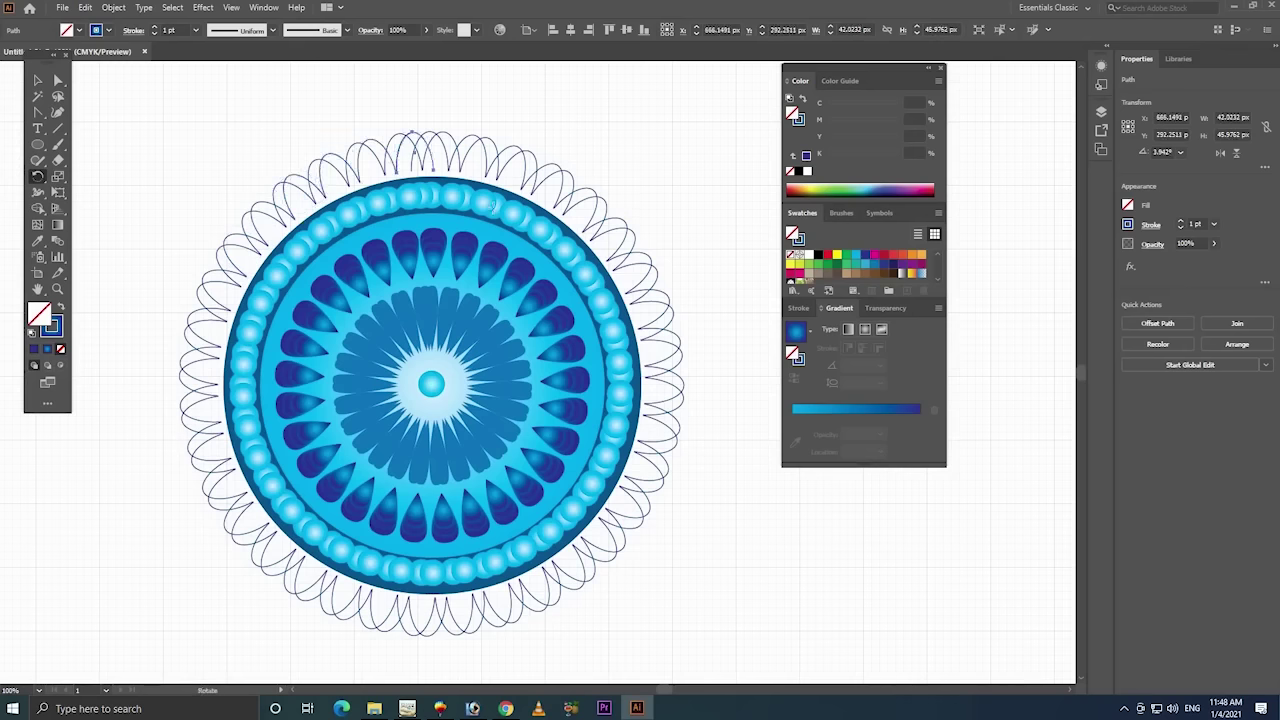
{"action": "left_click", "coordinate": [37, 80]}
{"action": "left_click", "coordinate": [726, 191]}
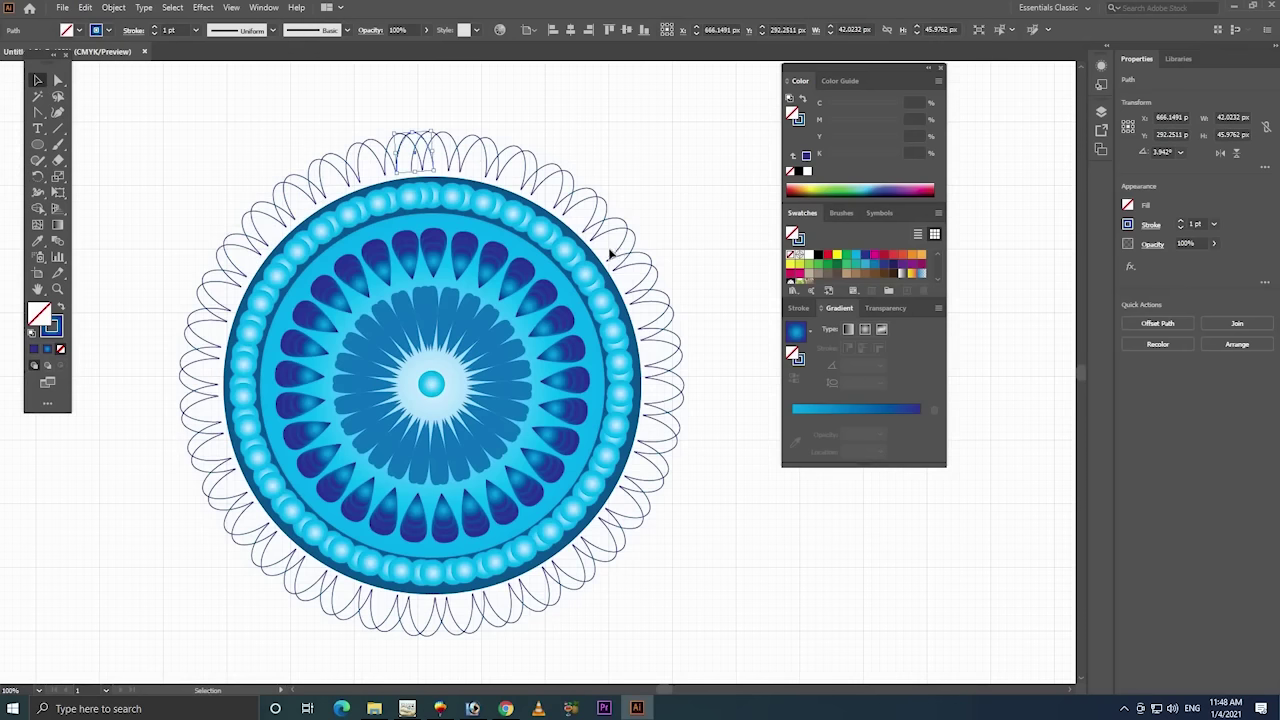
- Select the mandala disc artwork and group it together
{"action": "left_click", "coordinate": [252, 490]}
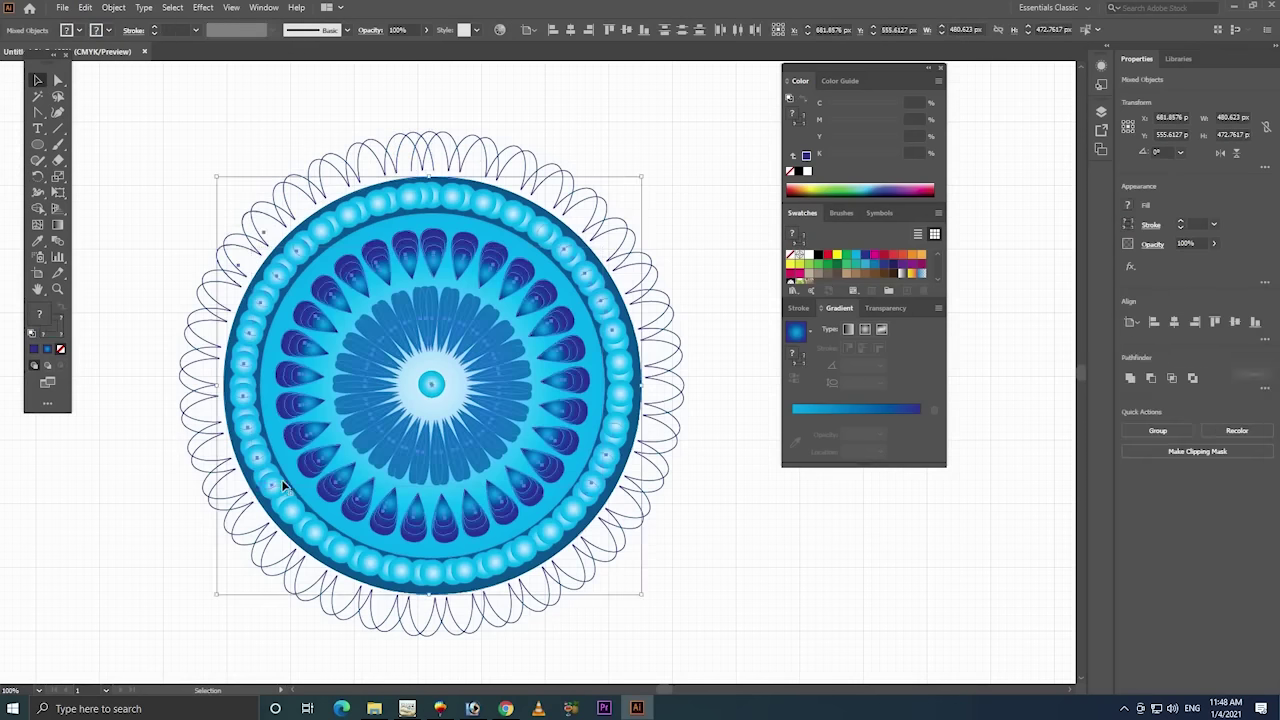
{"action": "right_click", "coordinate": [373, 377]}
{"action": "left_click", "coordinate": [400, 476]}
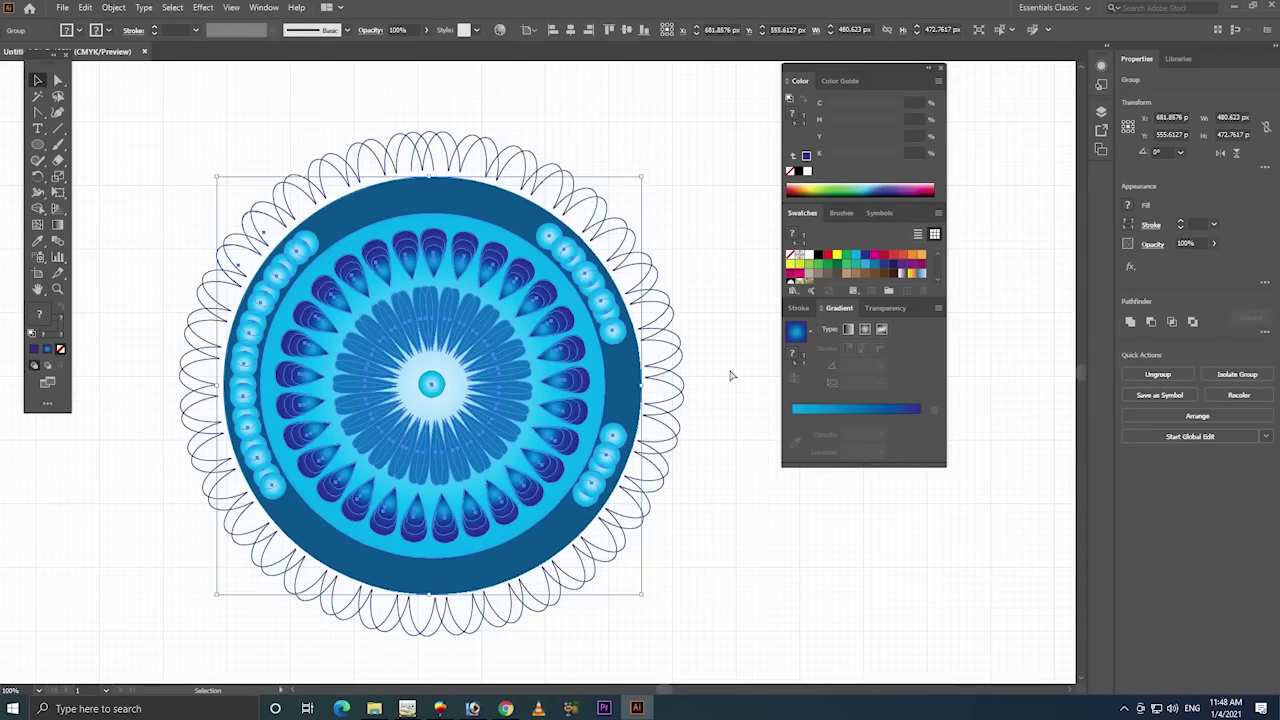
{"action": "key", "text": "ctrl+d"}
{"action": "key", "text": "ctrl+d"}
{"action": "left_click", "coordinate": [703, 183]}
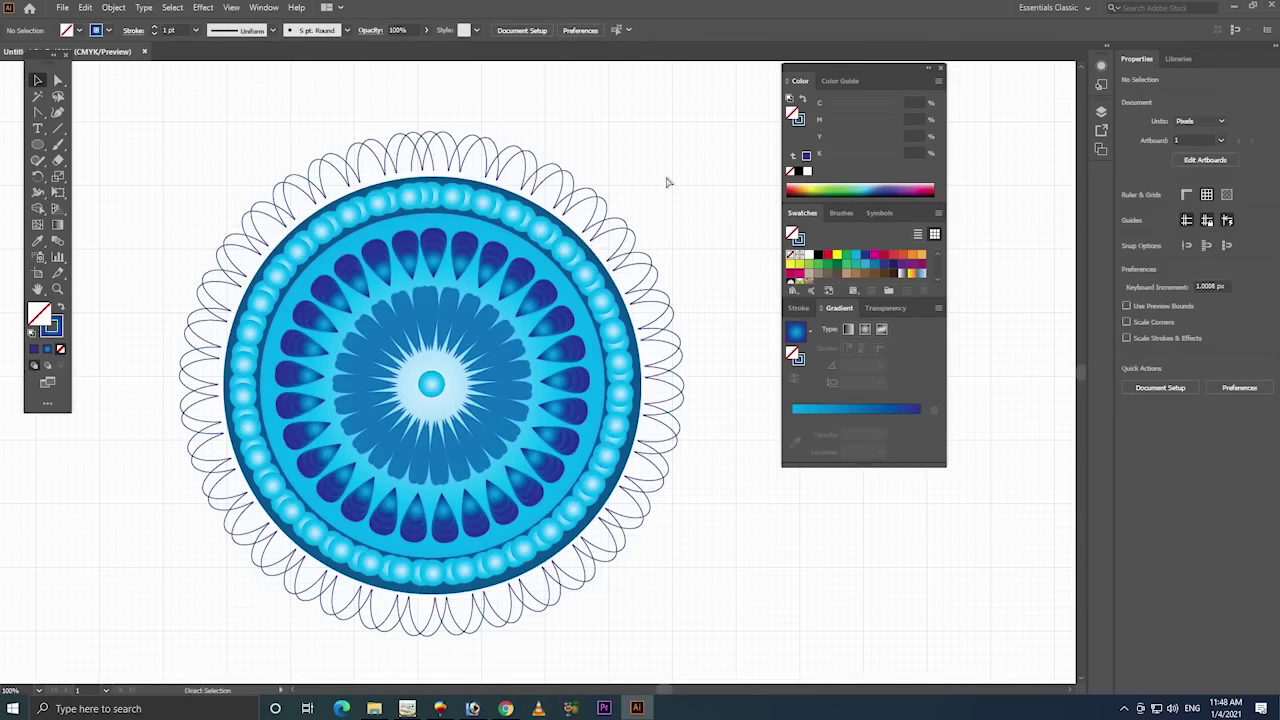
- Undo the surrounding arch copies, keeping the top arch, and marquee-select the whole mandala
{"action": "key", "text": "ctrl+z"}
{"action": "key", "text": "ctrl+z"}
{"action": "key", "text": "ctrl+z"}
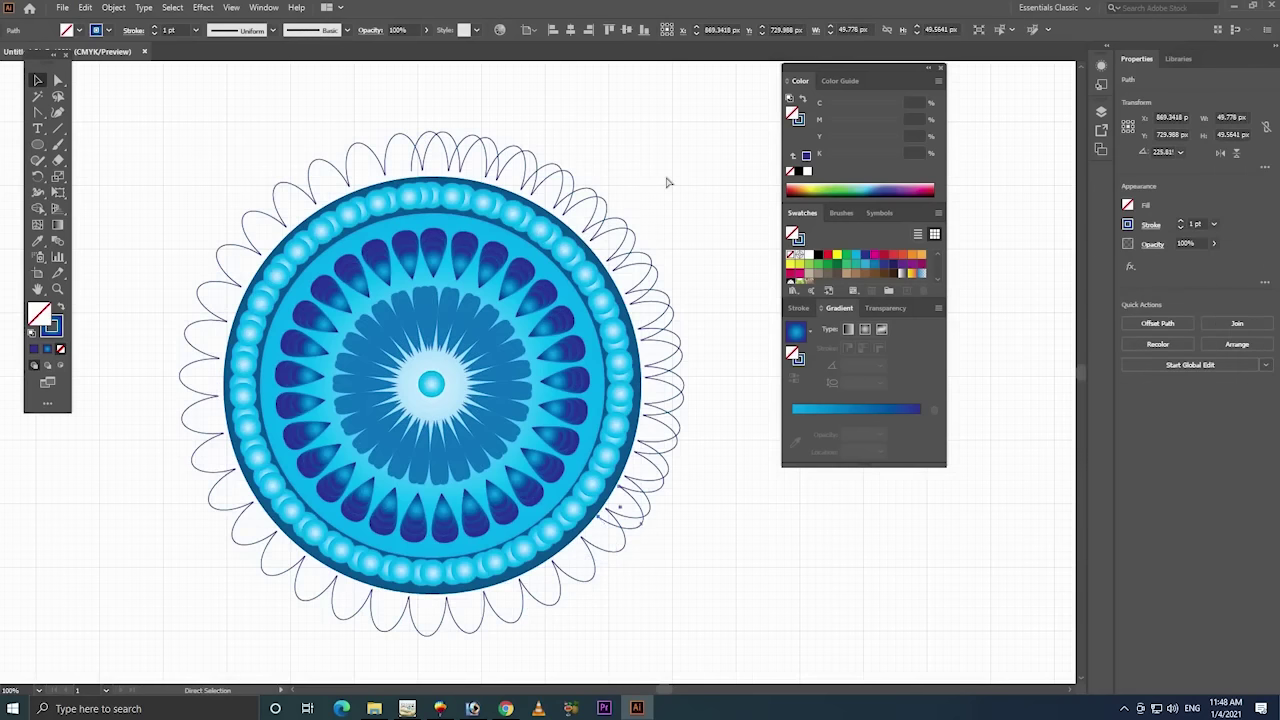
{"action": "key", "text": "ctrl+z"}
{"action": "key", "text": "ctrl+z"}
{"action": "key", "text": "ctrl+z"}
{"action": "key", "text": "ctrl+z"}
{"action": "key", "text": "ctrl+z"}
{"action": "key", "text": "ctrl+z"}
{"action": "key", "text": "ctrl+z"}
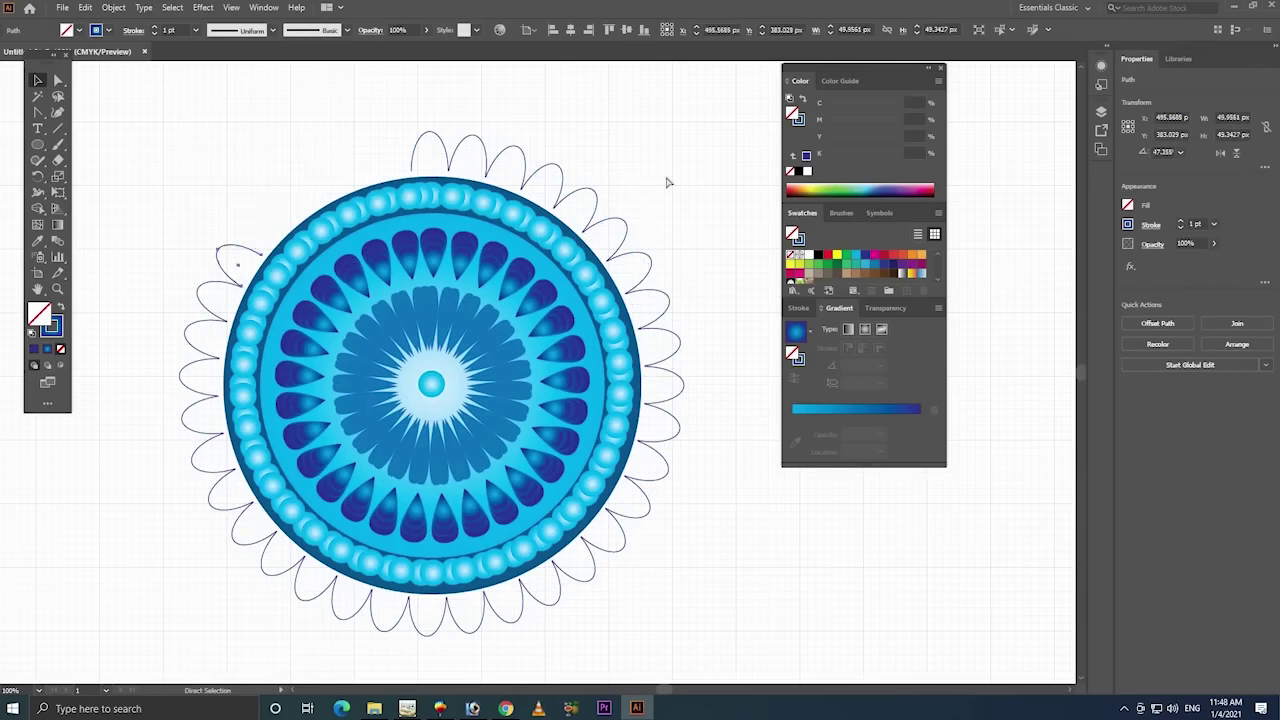
{"action": "key", "text": "ctrl+z"}
{"action": "key", "text": "ctrl+z"}
{"action": "key", "text": "ctrl+z"}
{"action": "key", "text": "ctrl+z"}
{"action": "key", "text": "ctrl+z"}
{"action": "key", "text": "ctrl+z"}
{"action": "key", "text": "ctrl+z"}
{"action": "key", "text": "ctrl+z"}
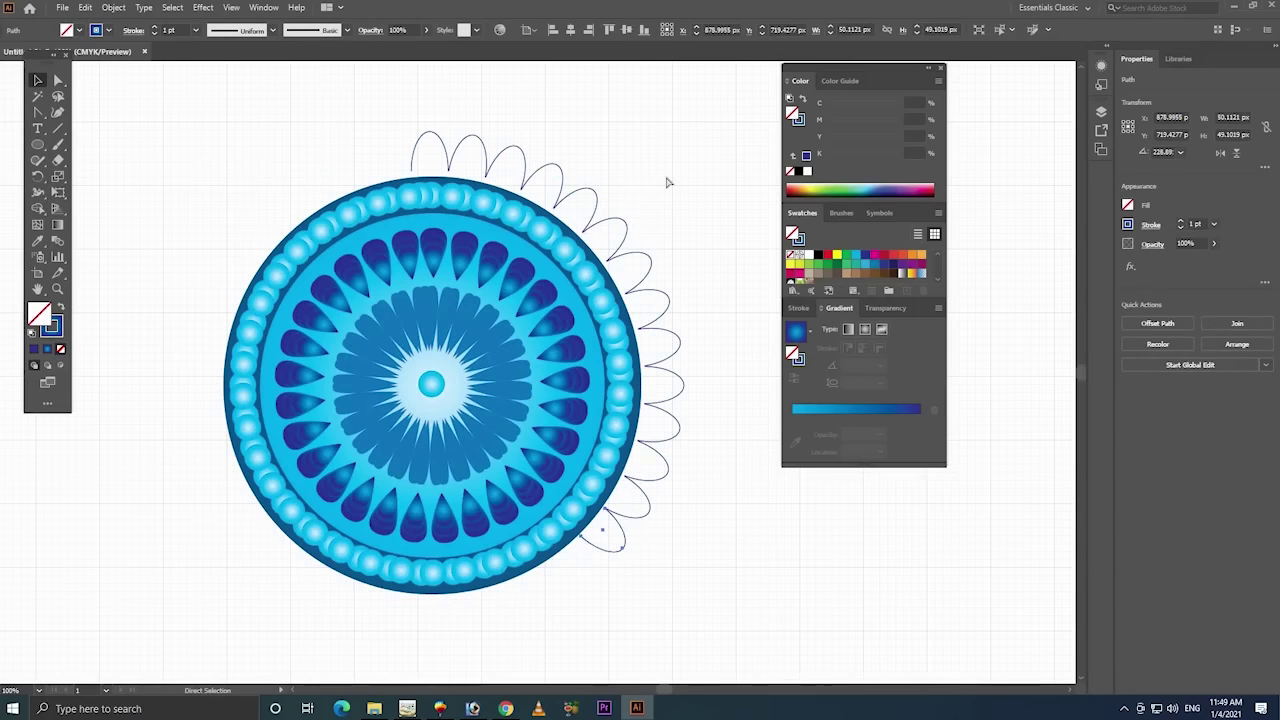
{"action": "key", "text": "ctrl+z"}
{"action": "key", "text": "ctrl+z"}
{"action": "key", "text": "ctrl+z"}
{"action": "key", "text": "ctrl+z"}
{"action": "key", "text": "ctrl+z"}
{"action": "key", "text": "ctrl+z"}
{"action": "key", "text": "ctrl+z"}
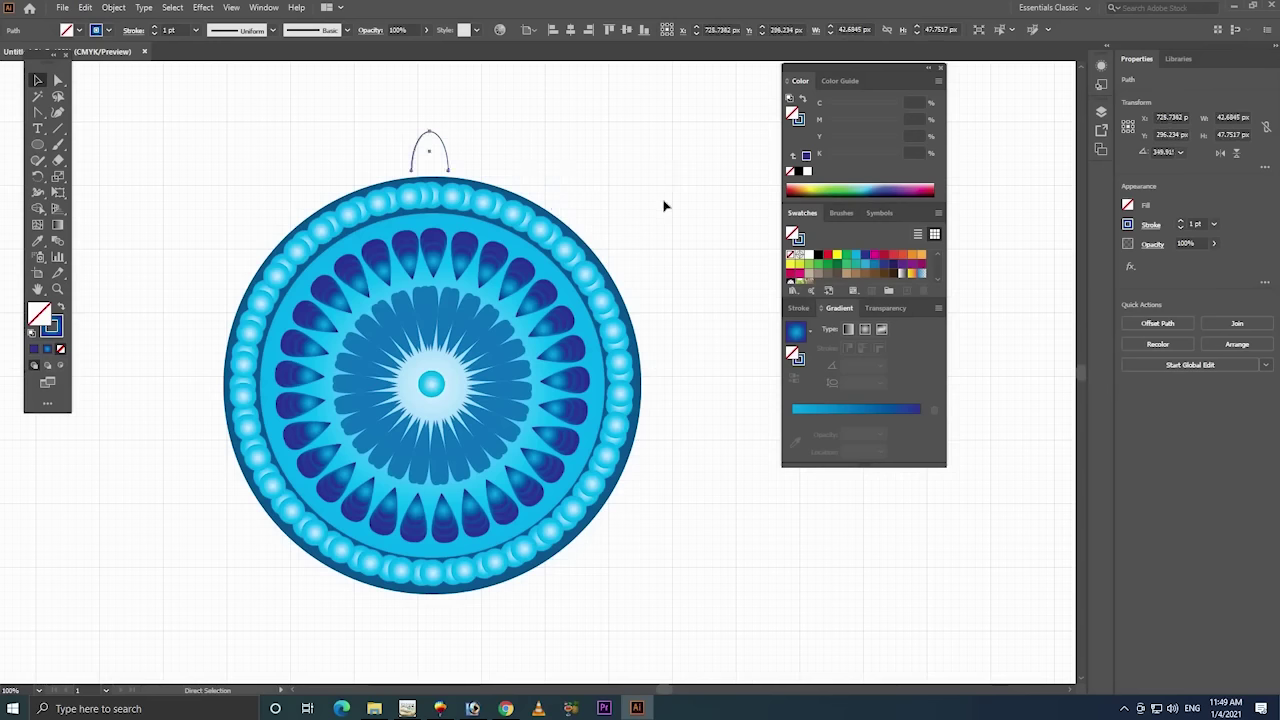
{"action": "key", "text": "ctrl+z"}
{"action": "left_click_drag", "start_coordinate": [687, 111], "coordinate": [172, 614]}
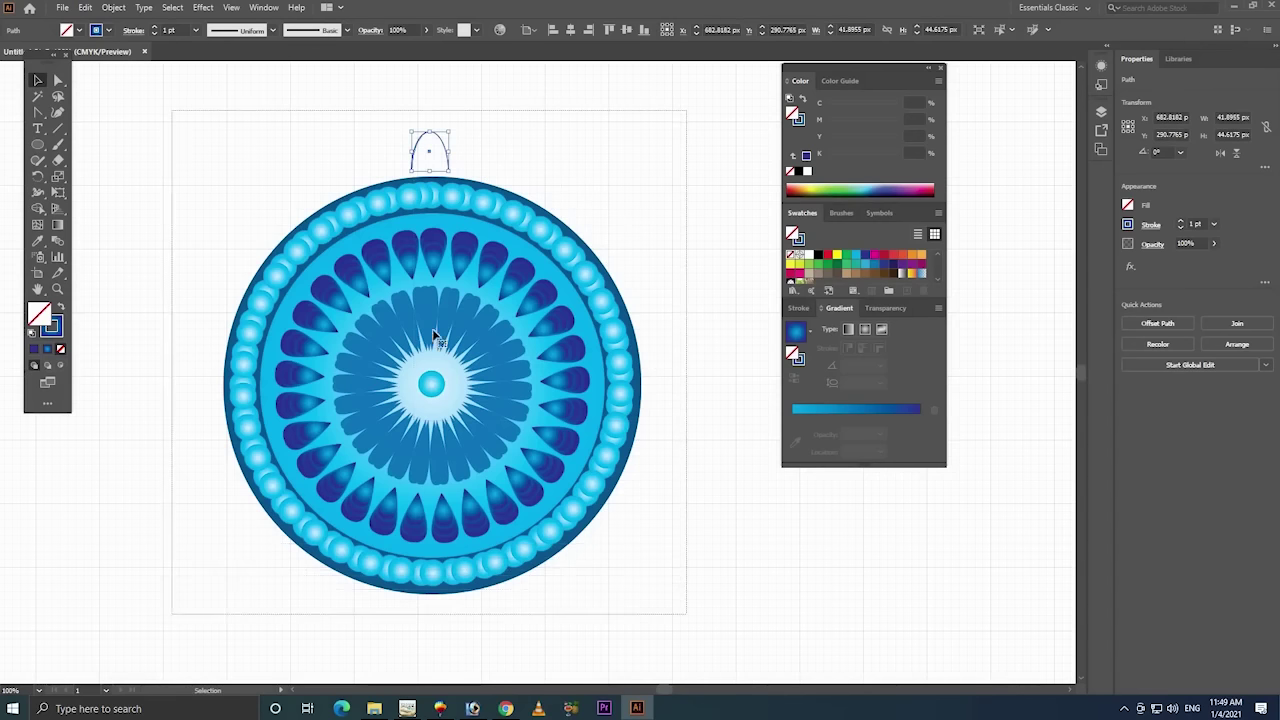
- Exclude the top arch and group the remaining mandala parts
{"action": "left_click", "coordinate": [421, 150], "text": "shift"}
{"action": "right_click", "coordinate": [470, 195]}
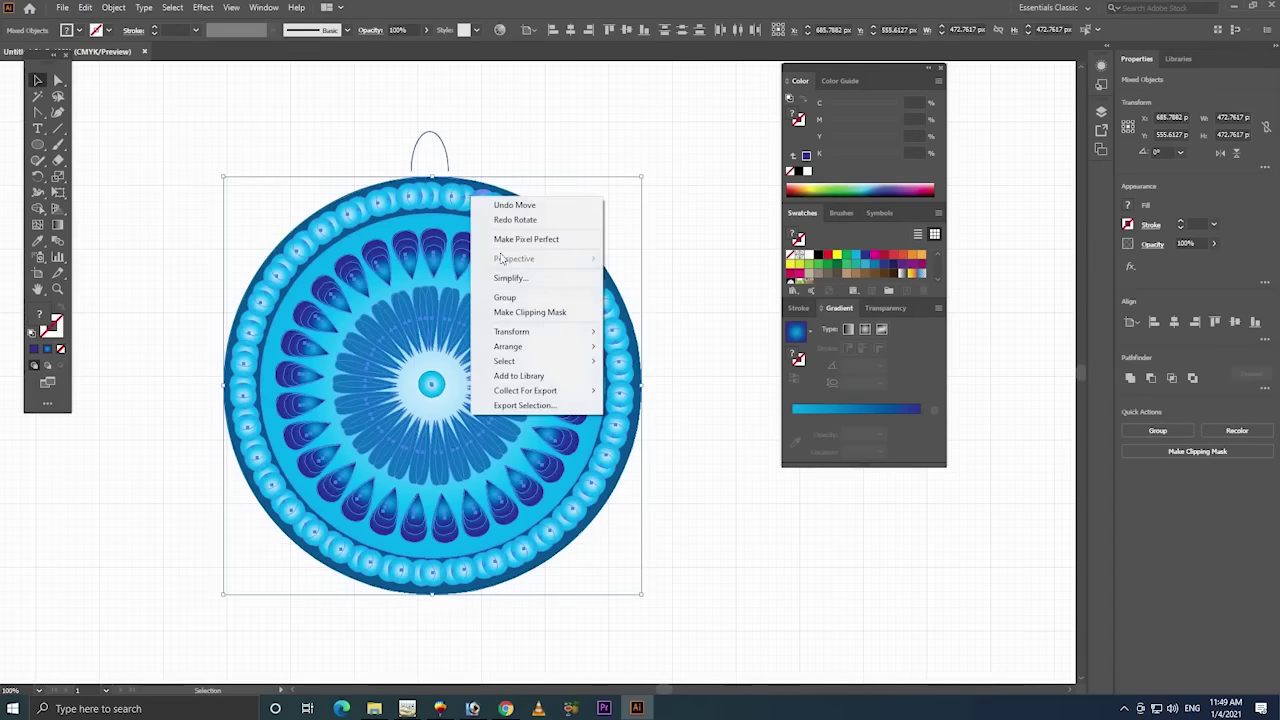
{"action": "left_click", "coordinate": [506, 298]}
- Try cyan and blue gradient fills on the top arch
{"action": "left_click", "coordinate": [449, 150]}
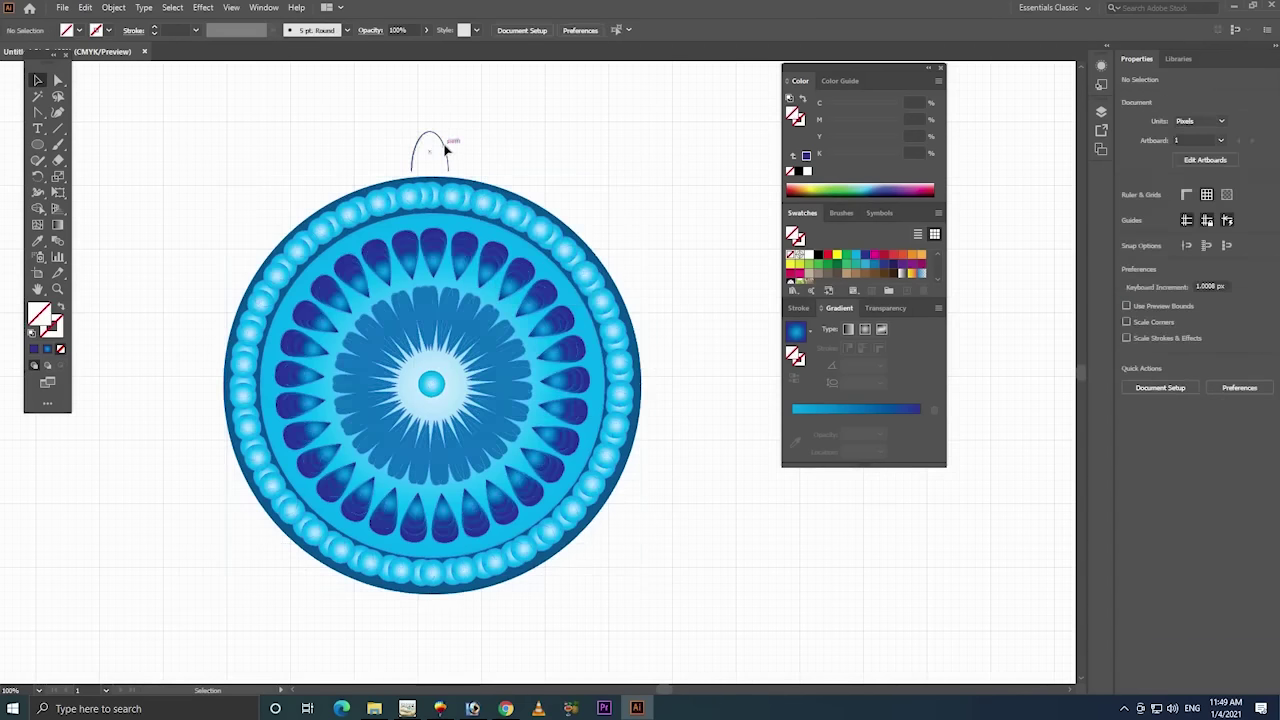
{"action": "left_click", "coordinate": [40, 177]}
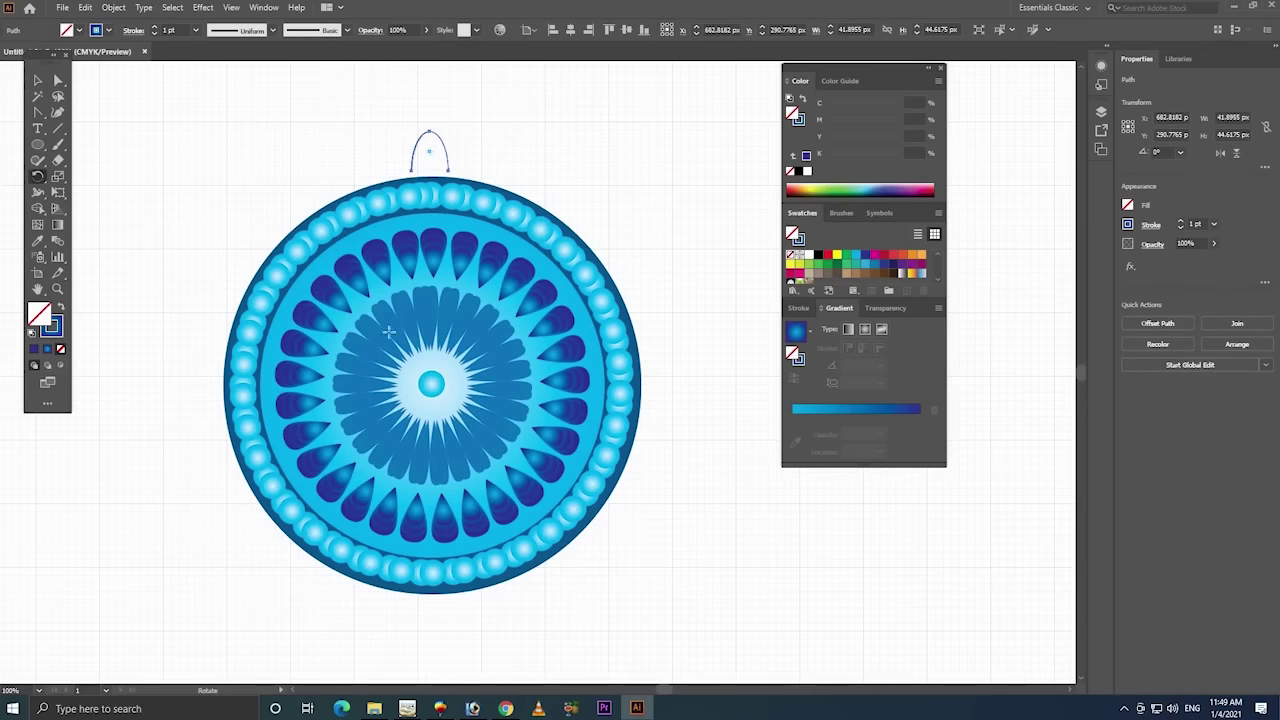
{"action": "left_click", "coordinate": [38, 80]}
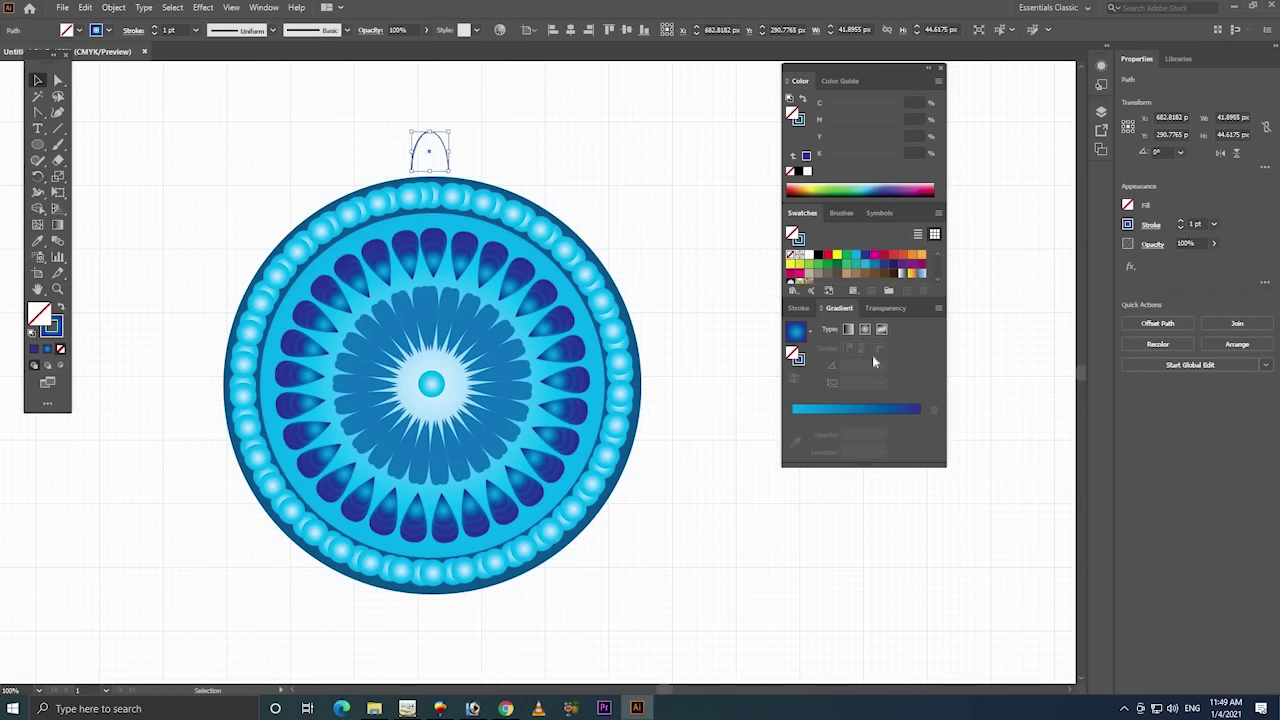
{"action": "left_click", "coordinate": [857, 258]}
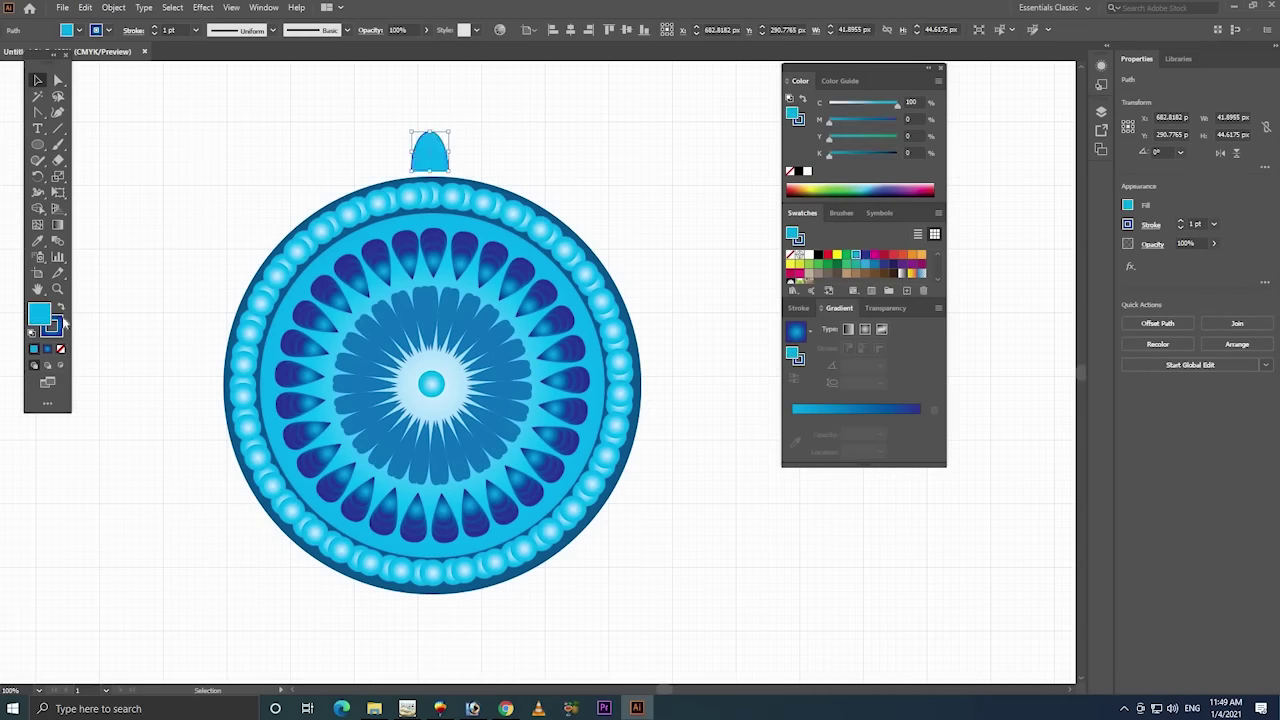
{"action": "left_click", "coordinate": [47, 348]}
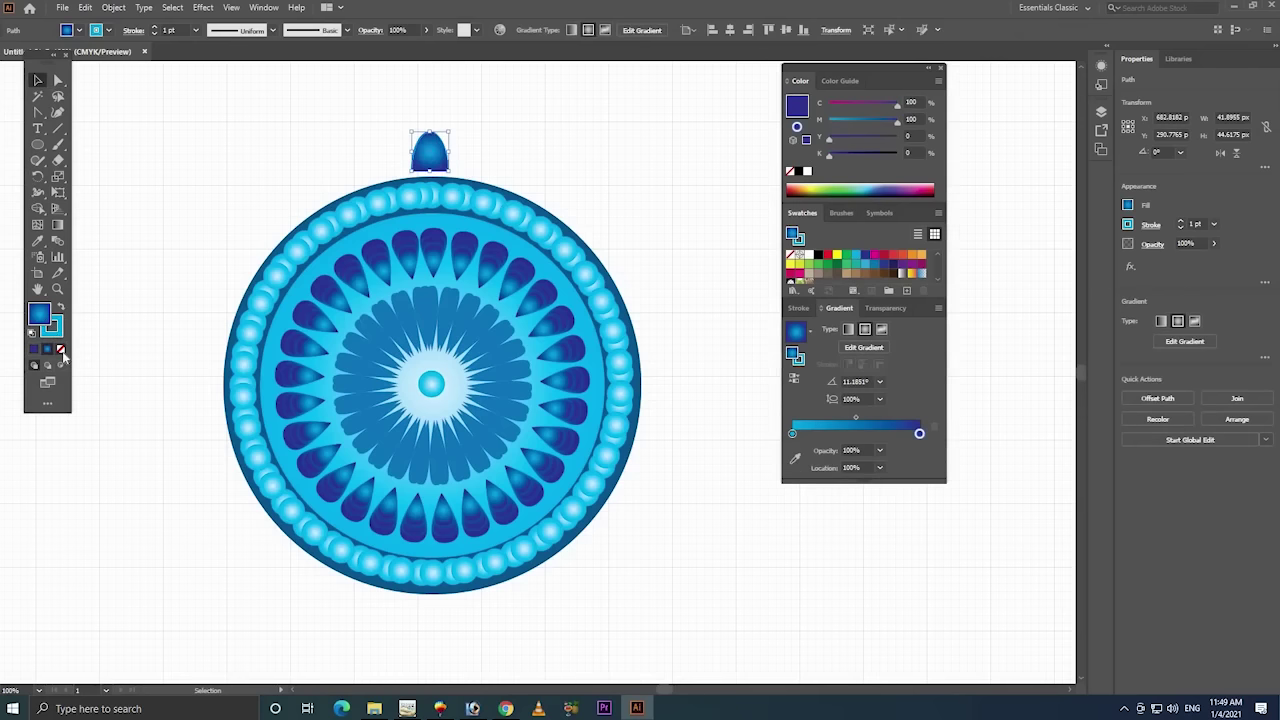
- Make the top arch an unfilled dark-blue outline
{"action": "left_click", "coordinate": [322, 168]}
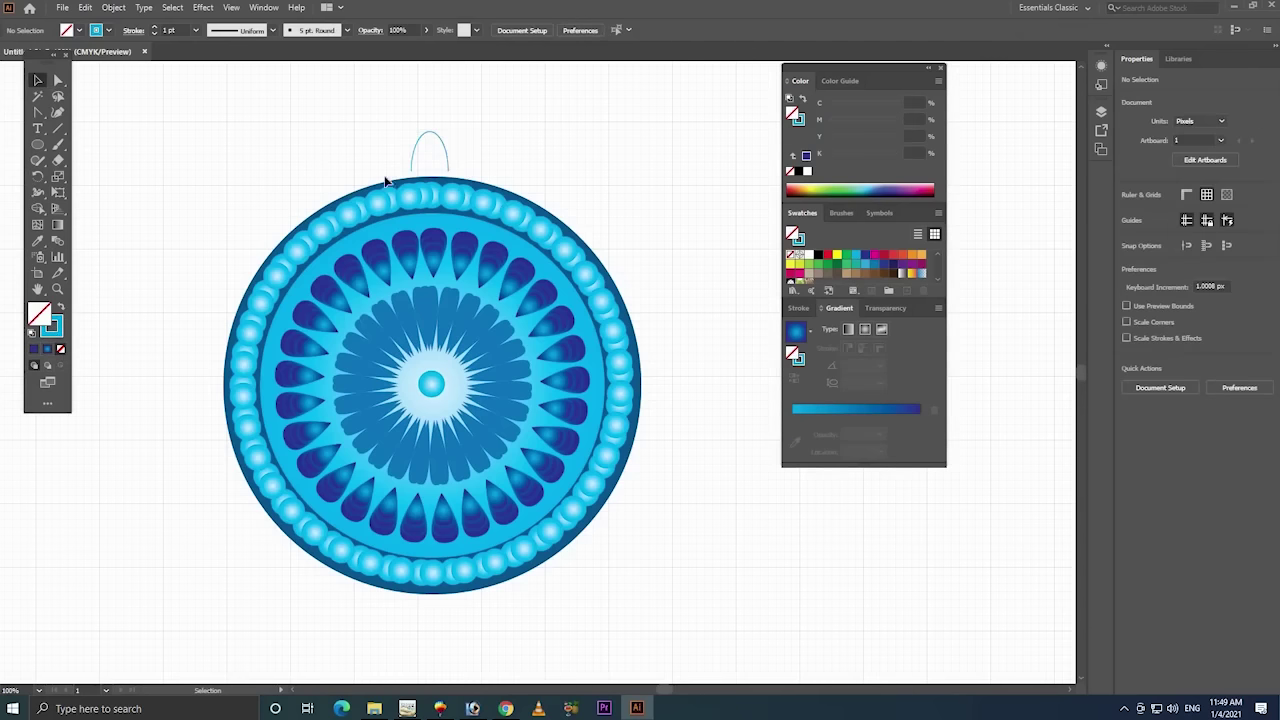
{"action": "left_click_drag", "start_coordinate": [403, 163], "coordinate": [510, 108]}
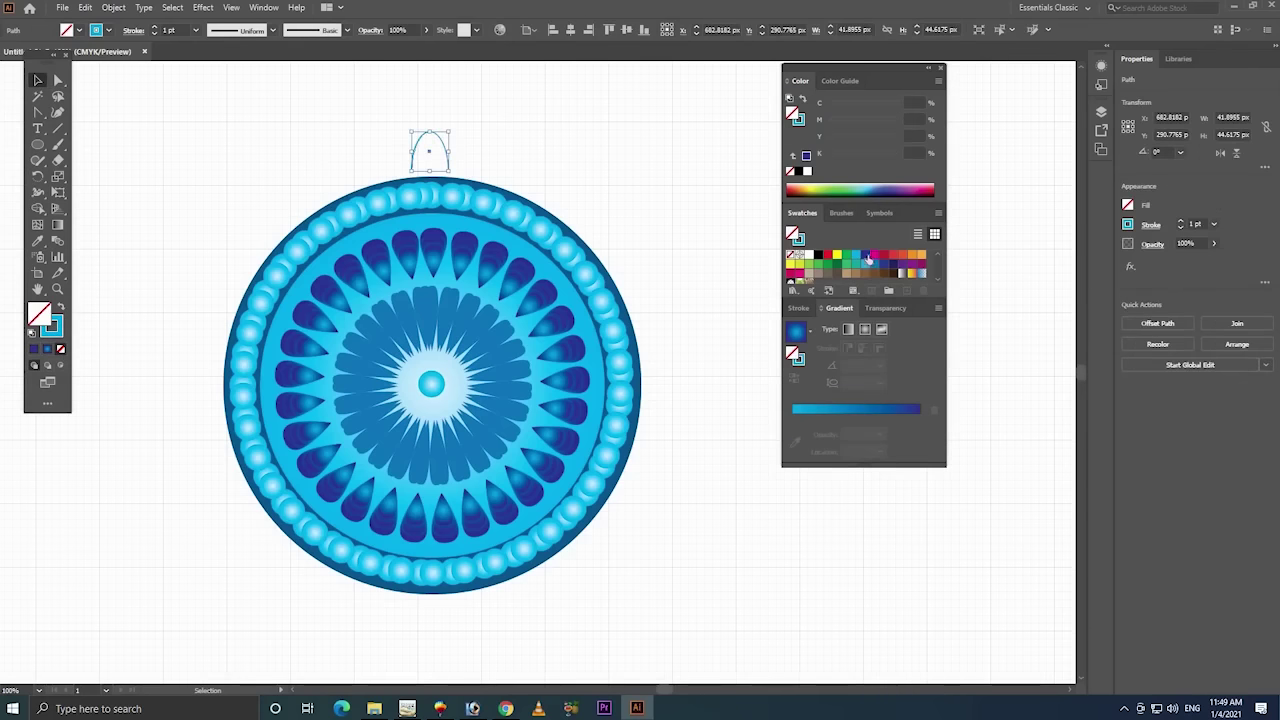
{"action": "left_click", "coordinate": [866, 256]}
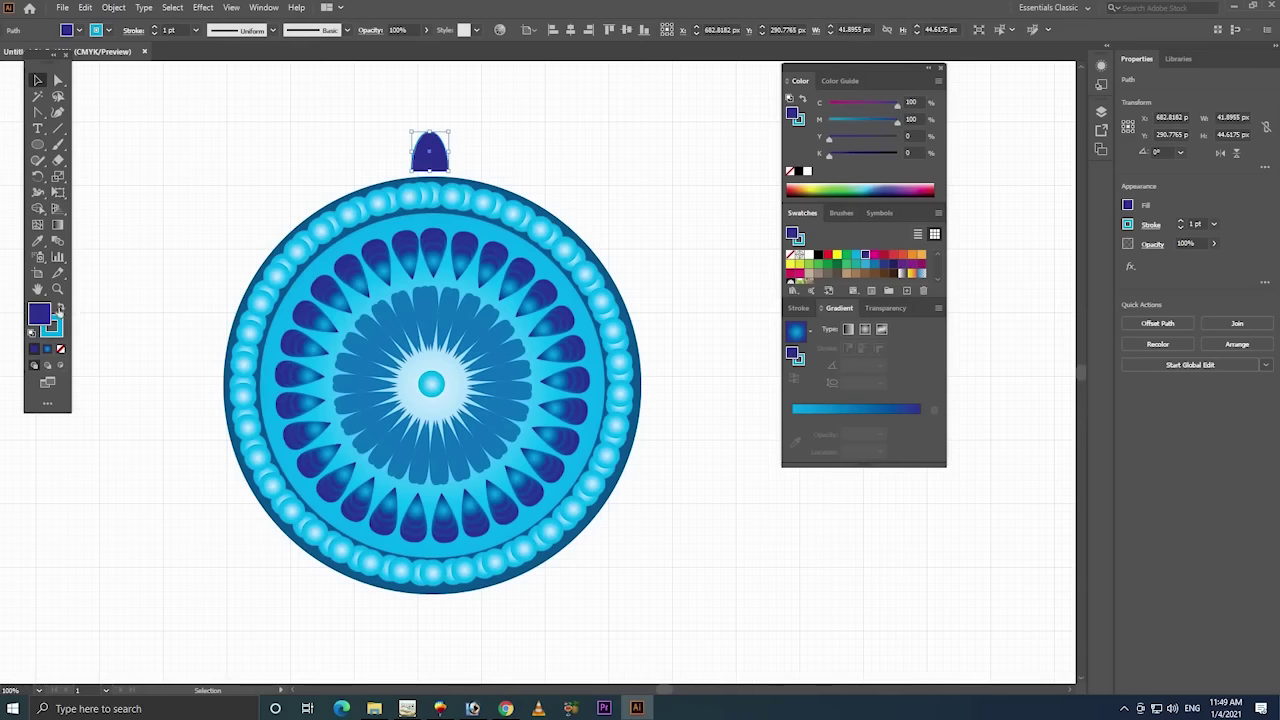
{"action": "left_click", "coordinate": [60, 310]}
{"action": "left_click", "coordinate": [60, 349]}
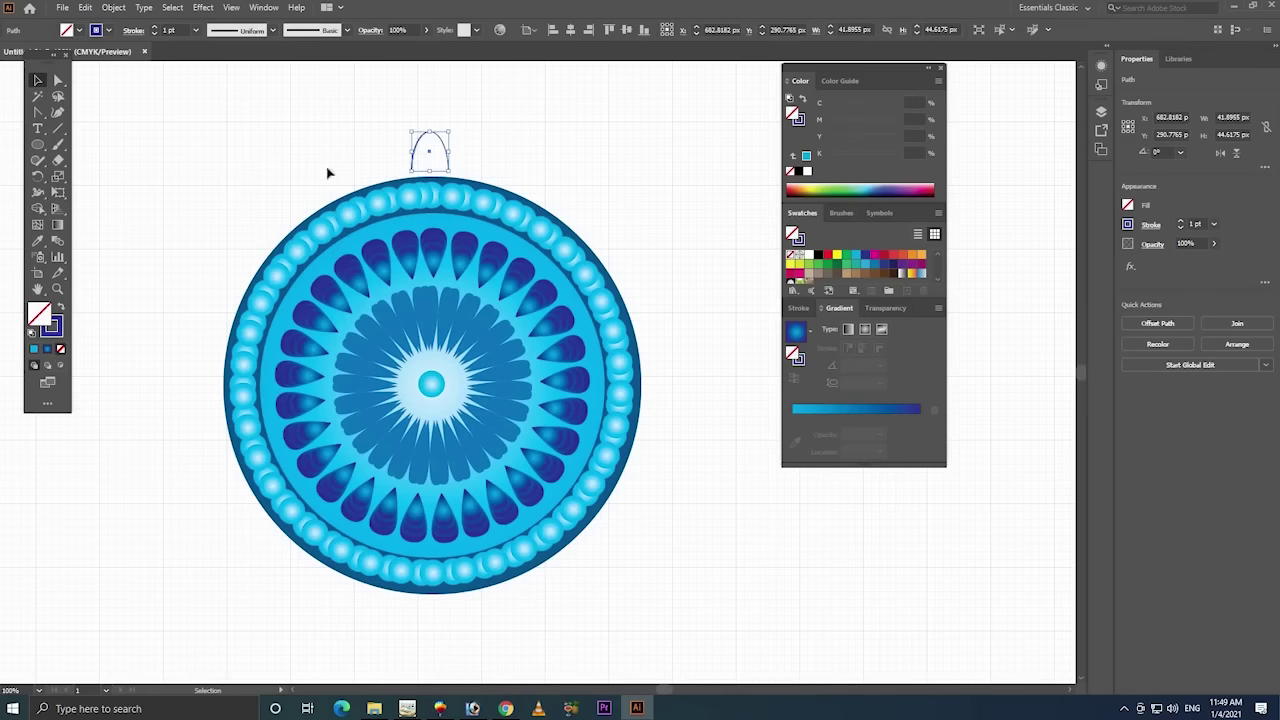
{"action": "left_click_drag", "start_coordinate": [494, 129], "coordinate": [410, 162]}
- Zoom in and give the arch a 2 pt stroke with the tapered lens width profile
{"action": "left_click_drag", "start_coordinate": [580, 100], "coordinate": [416, 200]}
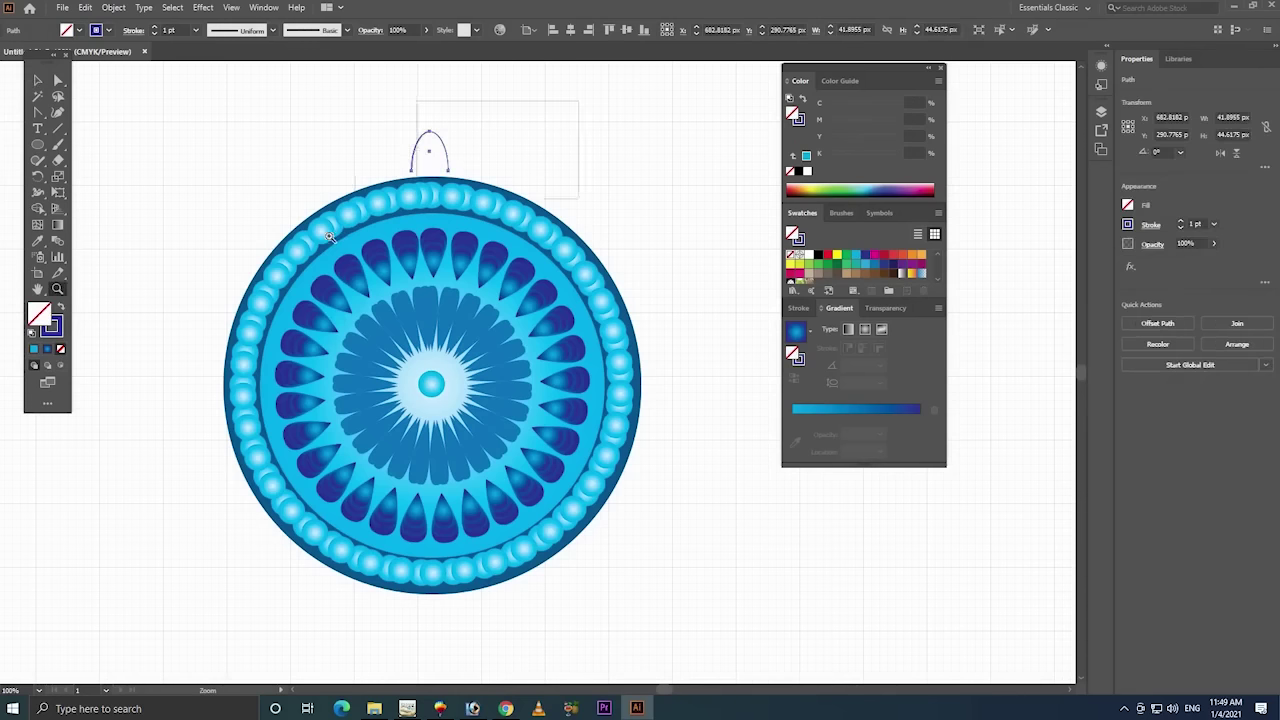
{"action": "left_click_drag", "start_coordinate": [580, 171], "coordinate": [380, 286]}
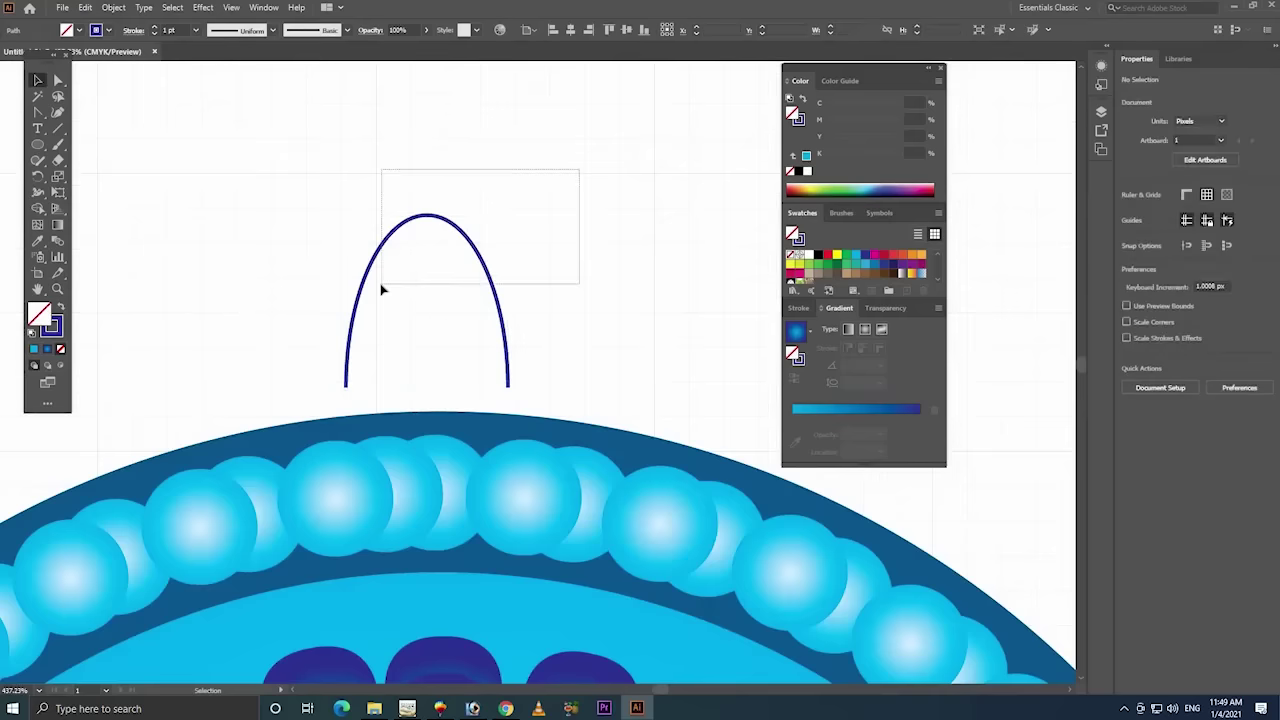
{"action": "left_click", "coordinate": [196, 30]}
{"action": "left_click", "coordinate": [220, 113]}
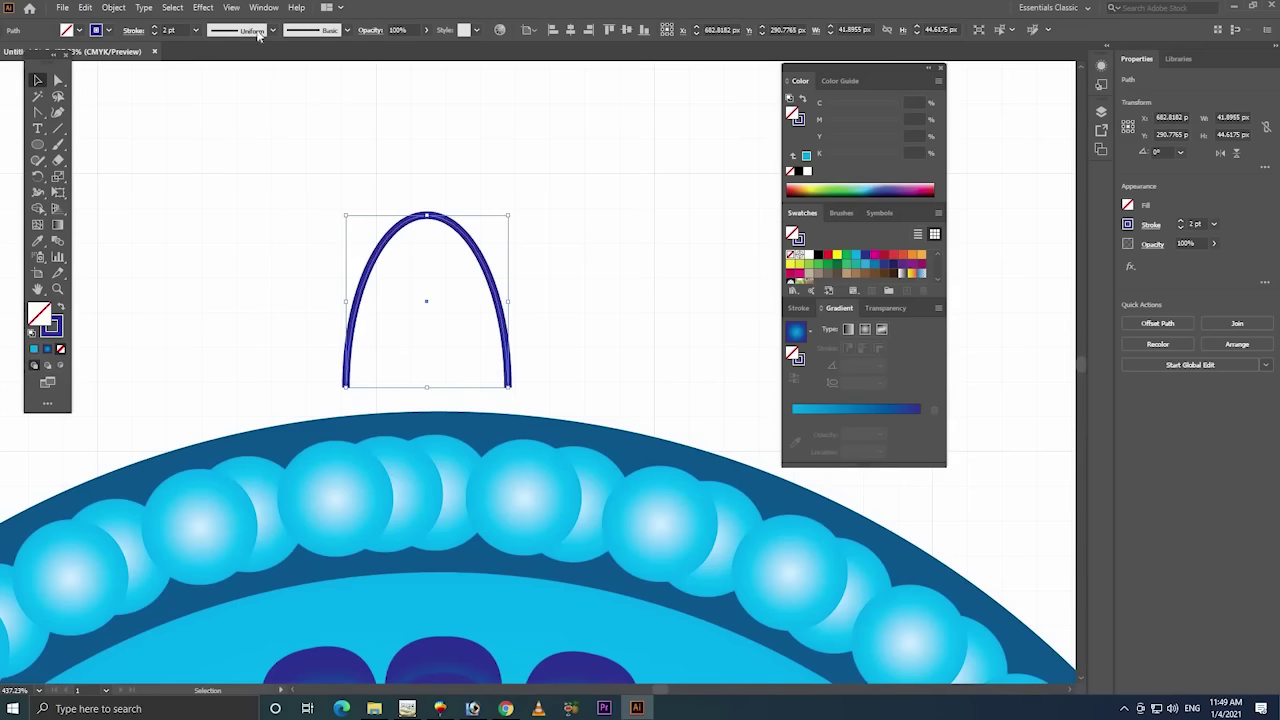
{"action": "left_click", "coordinate": [266, 32]}
{"action": "left_click", "coordinate": [250, 68]}
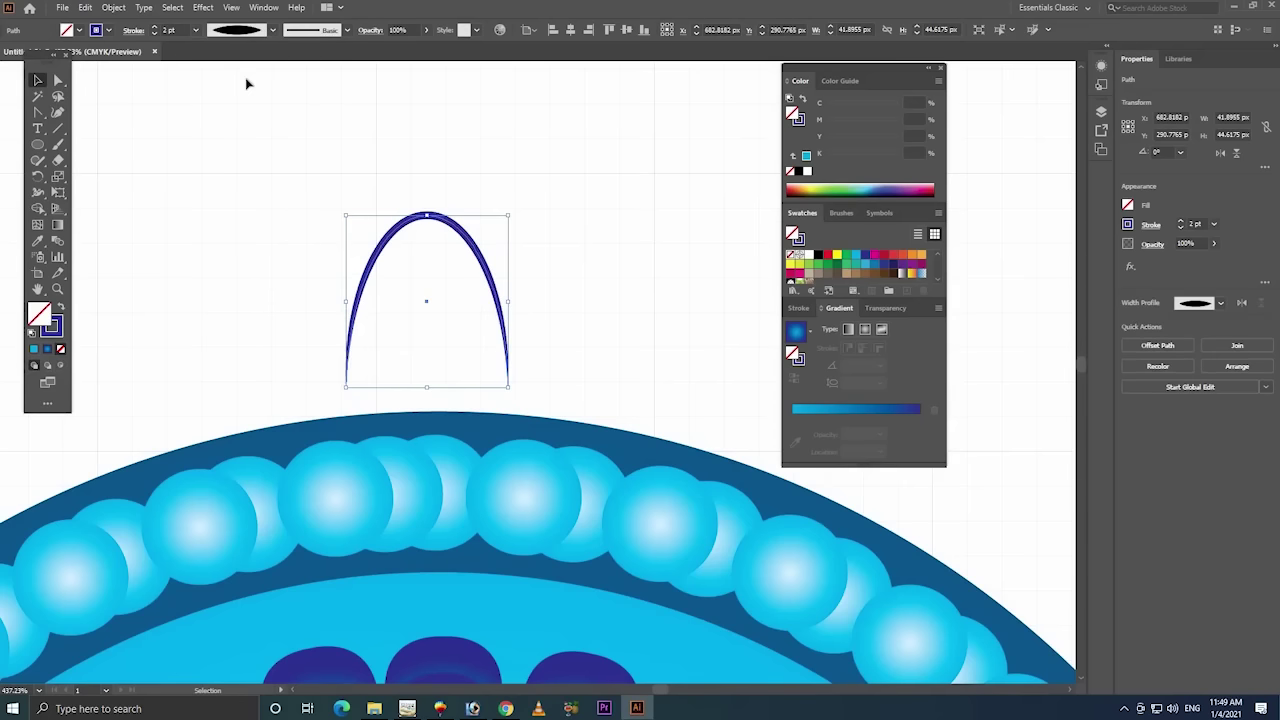
- Increase the arch's stroke weight to 3 pt, then 4 pt
{"action": "left_click", "coordinate": [517, 206]}
{"action": "left_click_drag", "start_coordinate": [573, 139], "coordinate": [333, 318]}
{"action": "left_click", "coordinate": [197, 31]}
{"action": "left_click", "coordinate": [211, 118]}
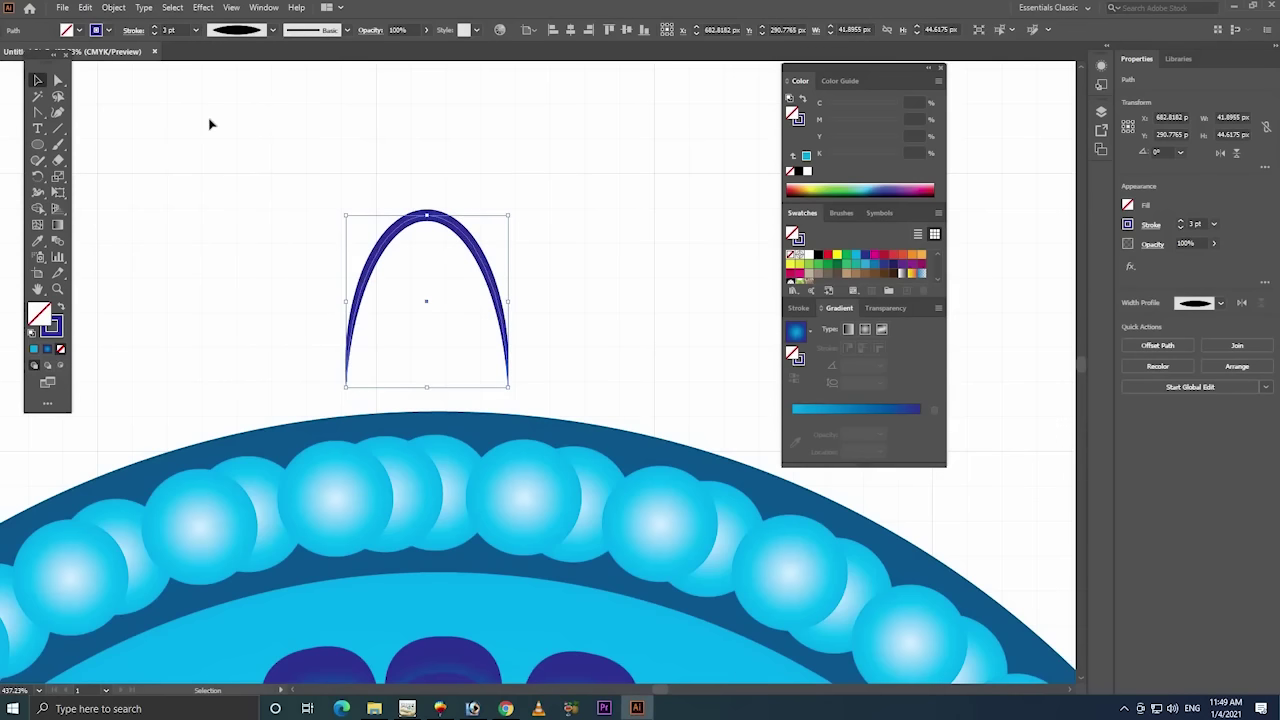
{"action": "left_click", "coordinate": [628, 149]}
{"action": "left_click_drag", "start_coordinate": [630, 143], "coordinate": [295, 348]}
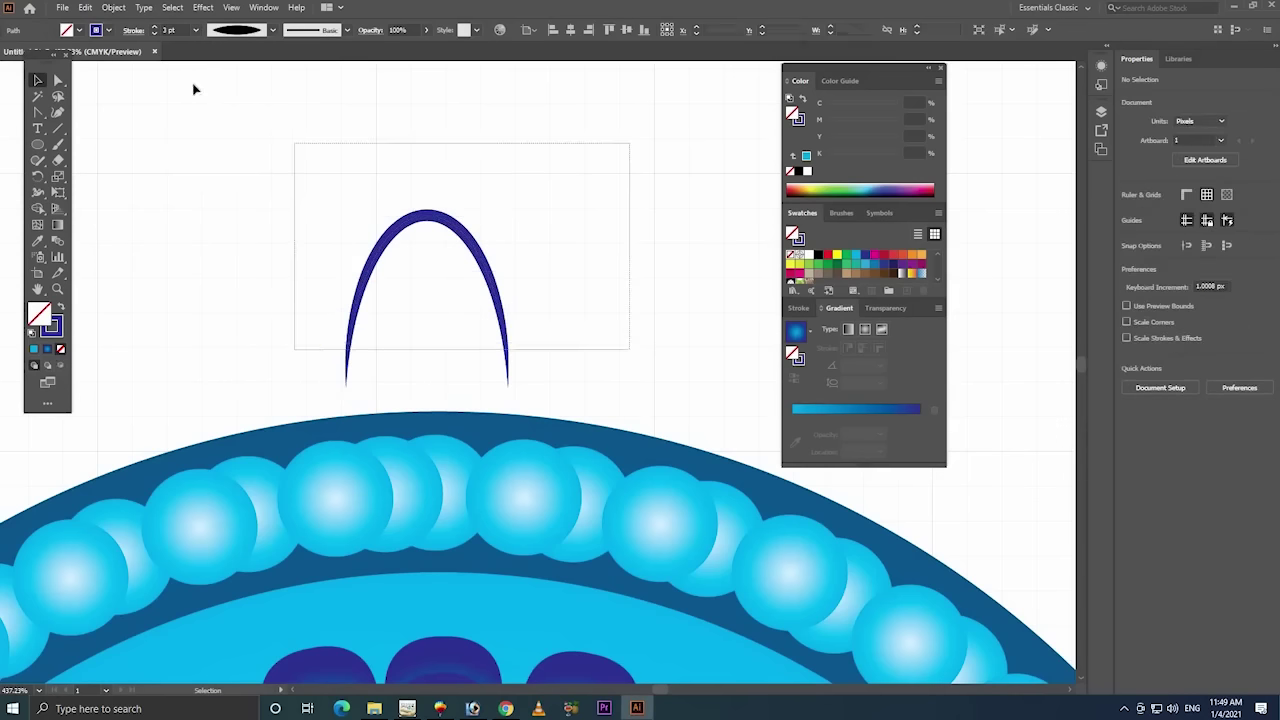
{"action": "left_click", "coordinate": [197, 30]}
{"action": "left_click", "coordinate": [212, 133]}
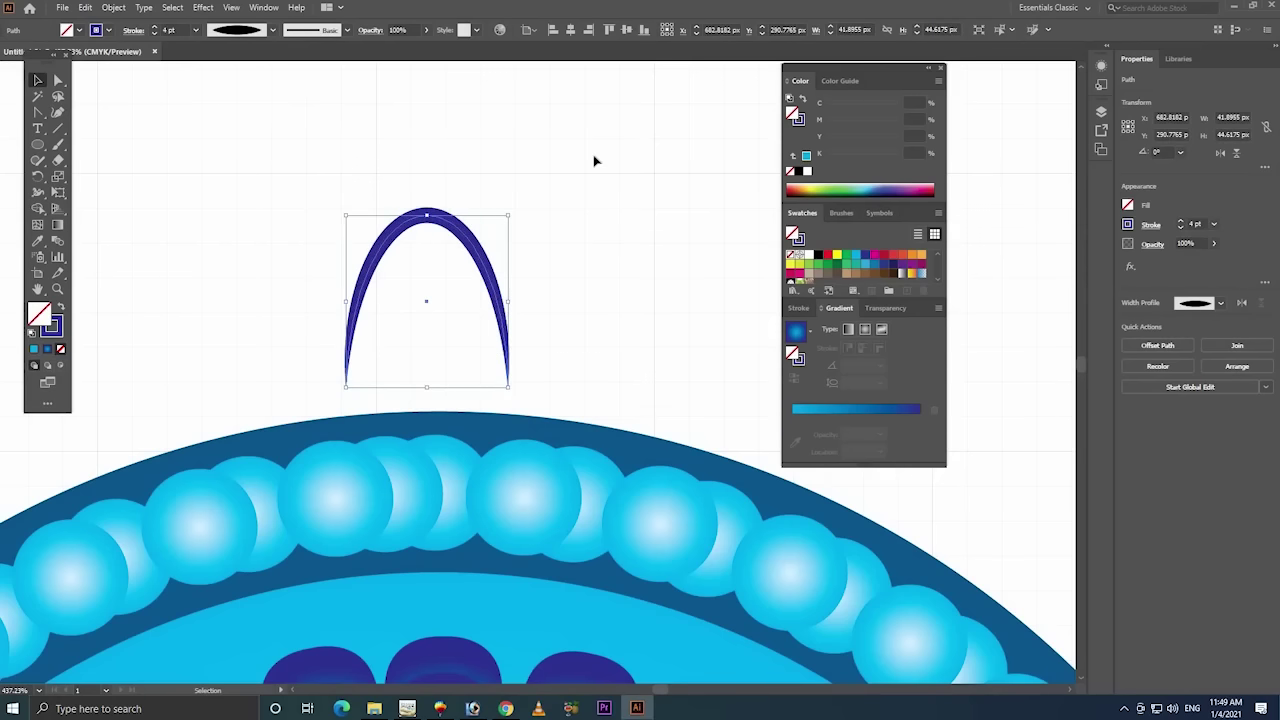
- Duplicate the arch to its upper right and reselect the original
{"action": "left_click_drag", "start_coordinate": [606, 160], "coordinate": [320, 340]}
{"action": "left_click_drag", "start_coordinate": [478, 253], "coordinate": [704, 131]}
{"action": "left_click", "coordinate": [425, 212]}
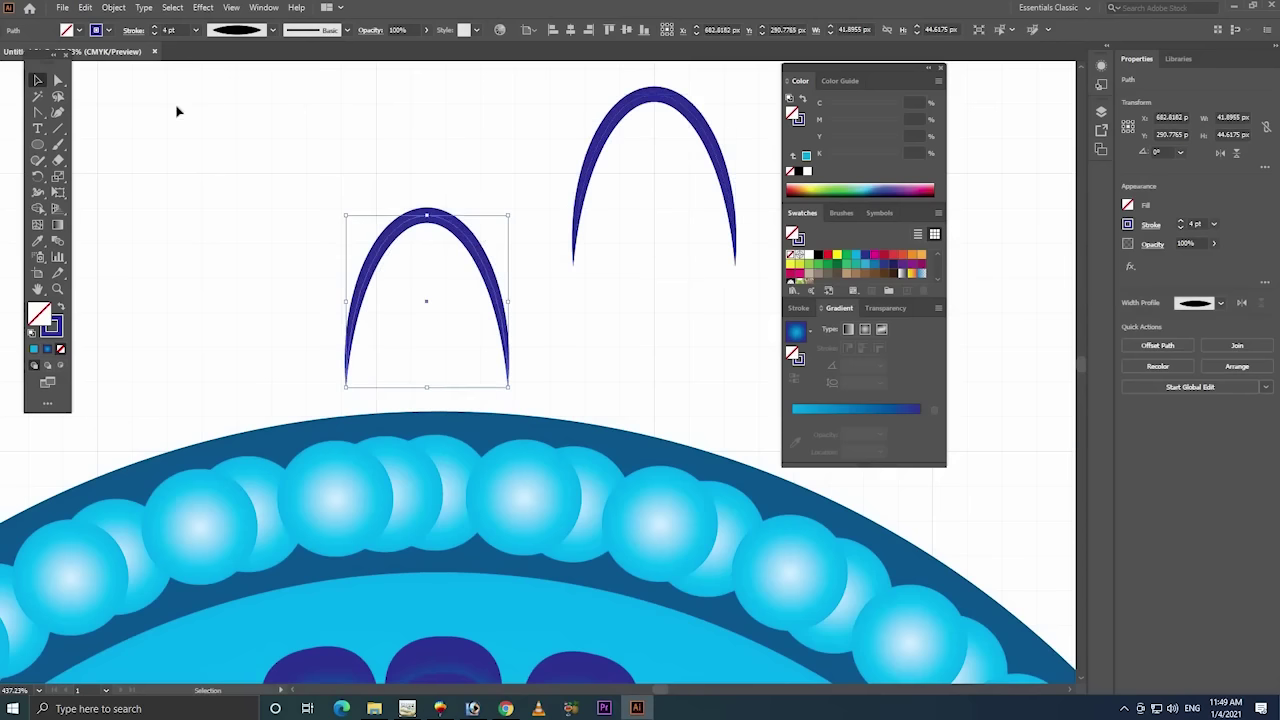
{"action": "left_click", "coordinate": [115, 8]}
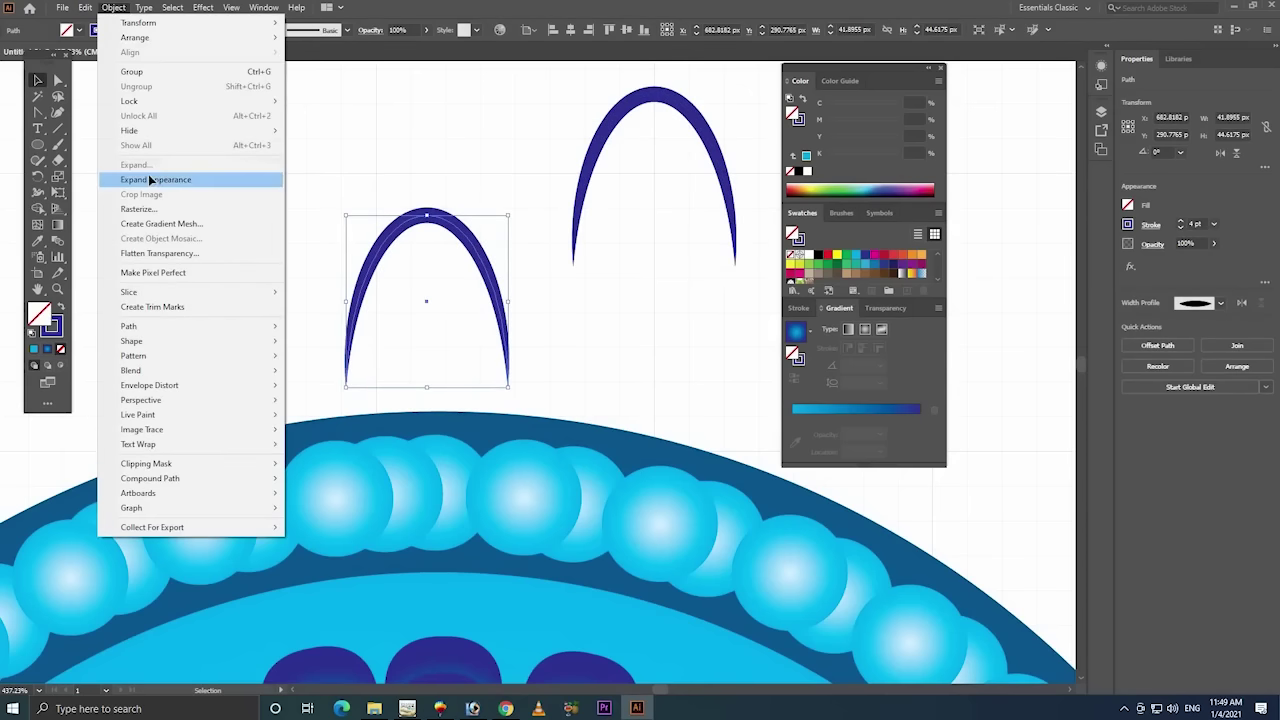
- Expand the arch's stroke into a filled shape and zoom out to the whole mandala
{"action": "left_click", "coordinate": [148, 174]}
{"action": "left_click", "coordinate": [588, 374]}
{"action": "key", "text": "z"}
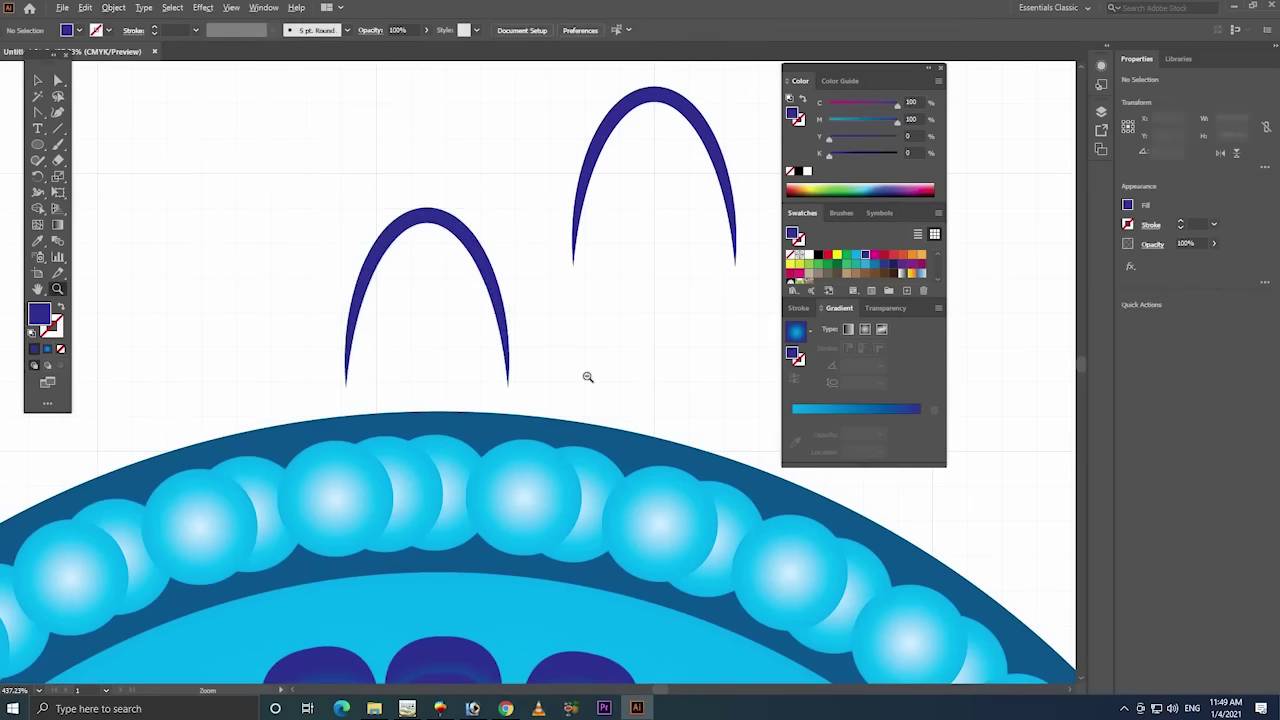
{"action": "scroll", "coordinate": [586, 378], "scroll_direction": "down", "scroll_amount": 5}
{"action": "scroll", "coordinate": [586, 378], "scroll_direction": "down", "scroll_amount": 2}
{"action": "left_click_drag", "start_coordinate": [462, 463], "coordinate": [432, 240]}
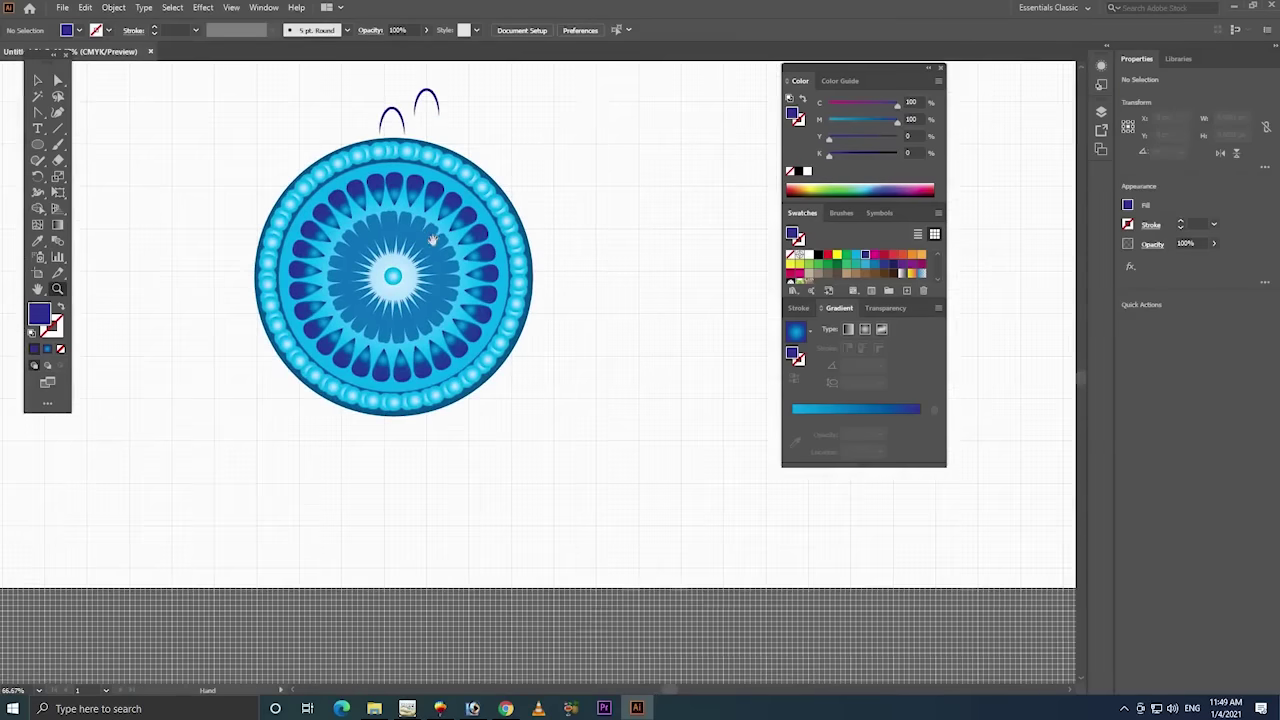
{"action": "left_click_drag", "start_coordinate": [163, 477], "coordinate": [537, 149]}
{"action": "key", "text": "v"}
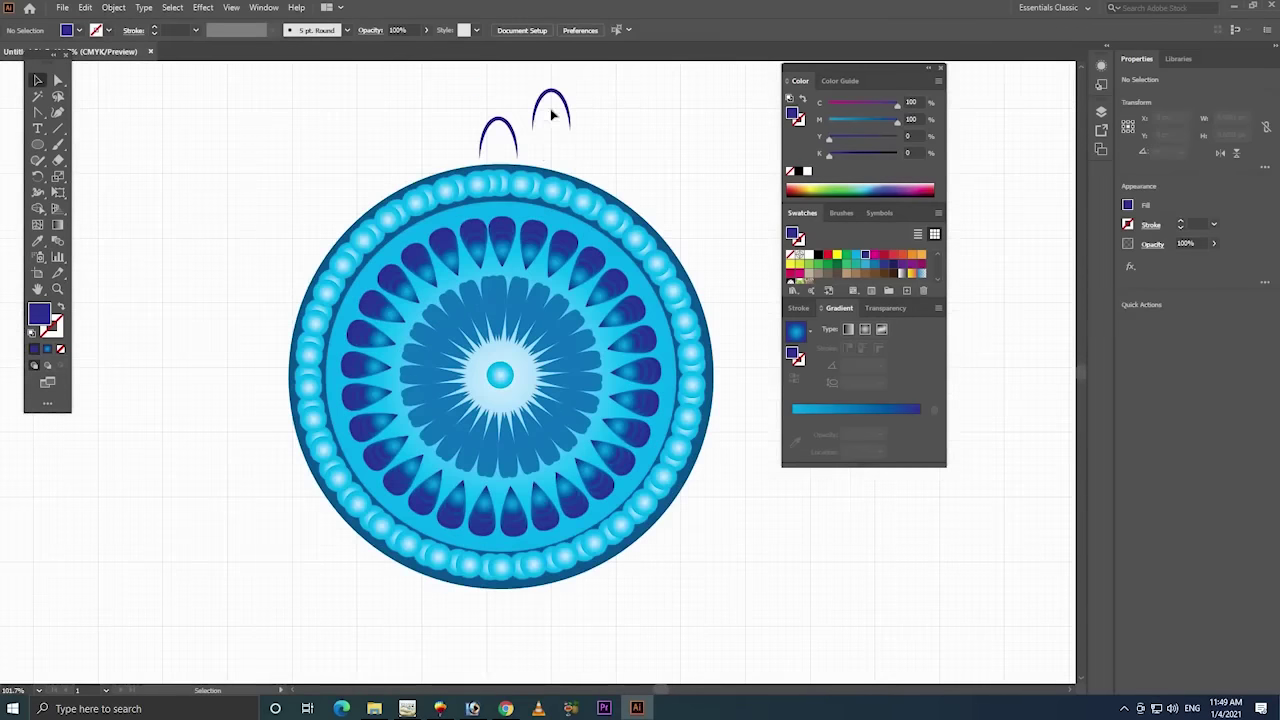
- Swap fill and stroke colours, move the spare arch to the upper left, and select the top arch
{"action": "key", "text": "shift+x"}
{"action": "left_click_drag", "start_coordinate": [560, 100], "coordinate": [145, 110]}
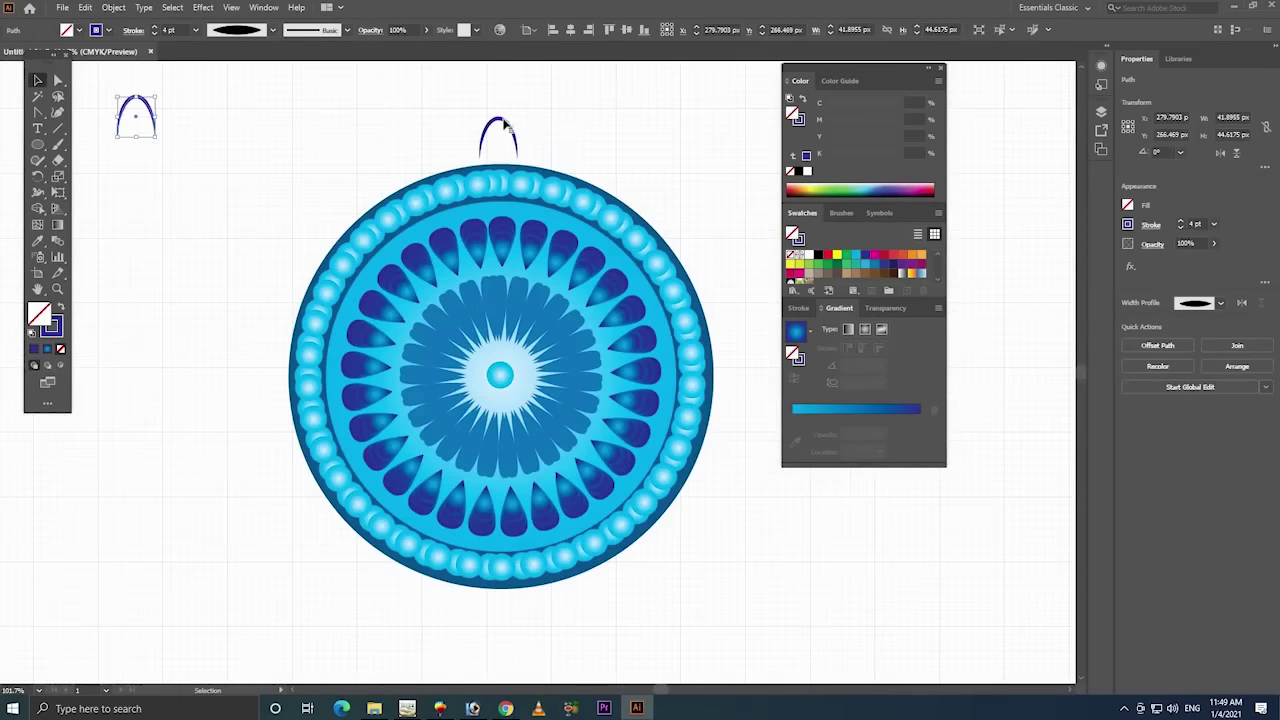
{"action": "left_click", "coordinate": [500, 128]}
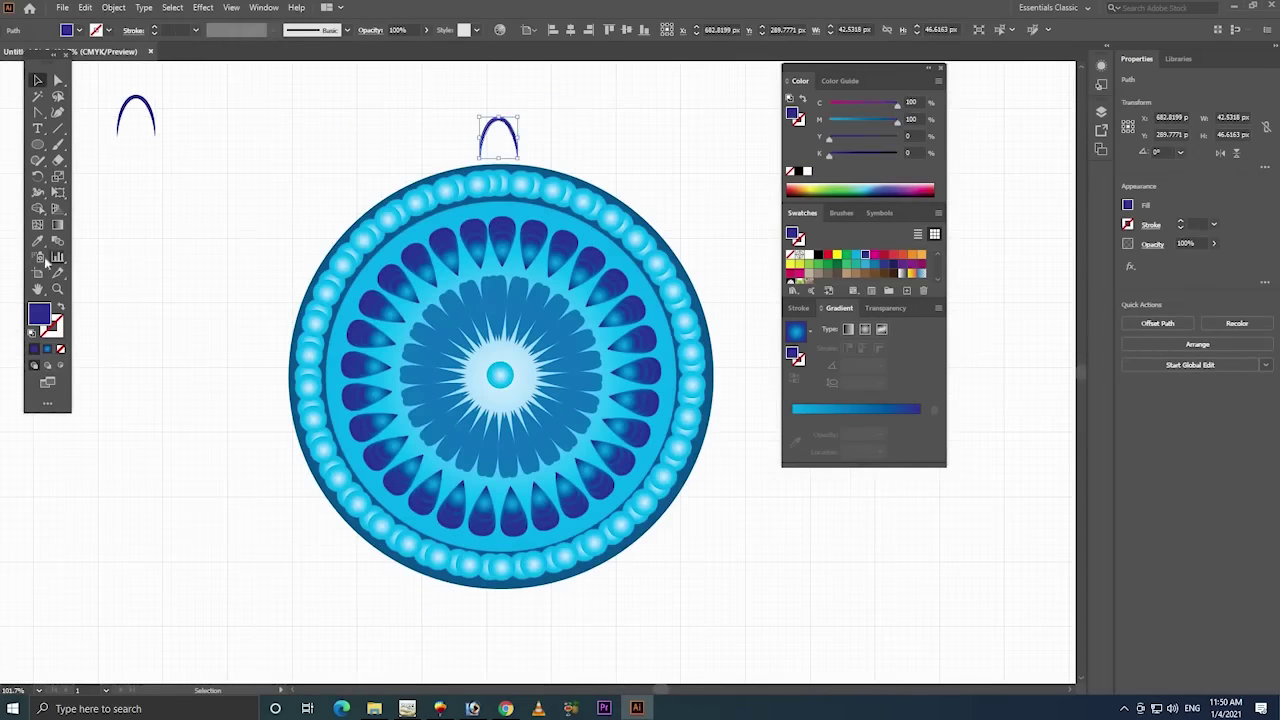
{"action": "left_click", "coordinate": [38, 176]}
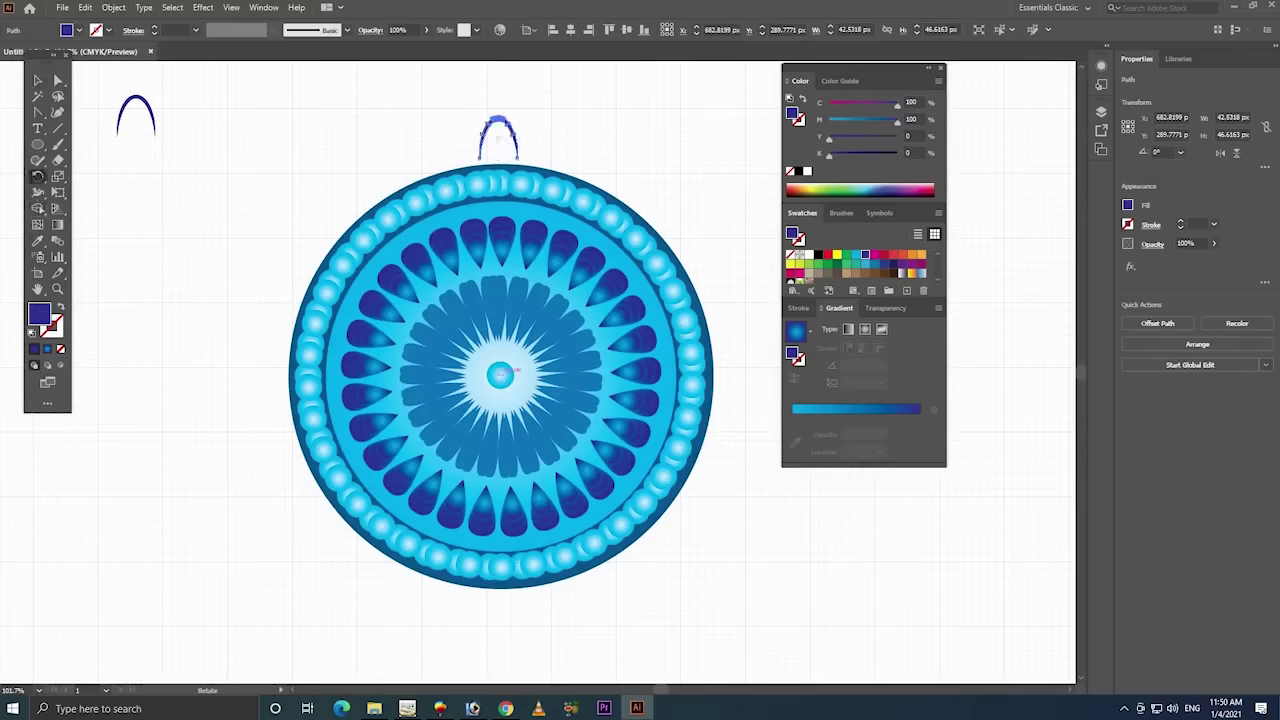
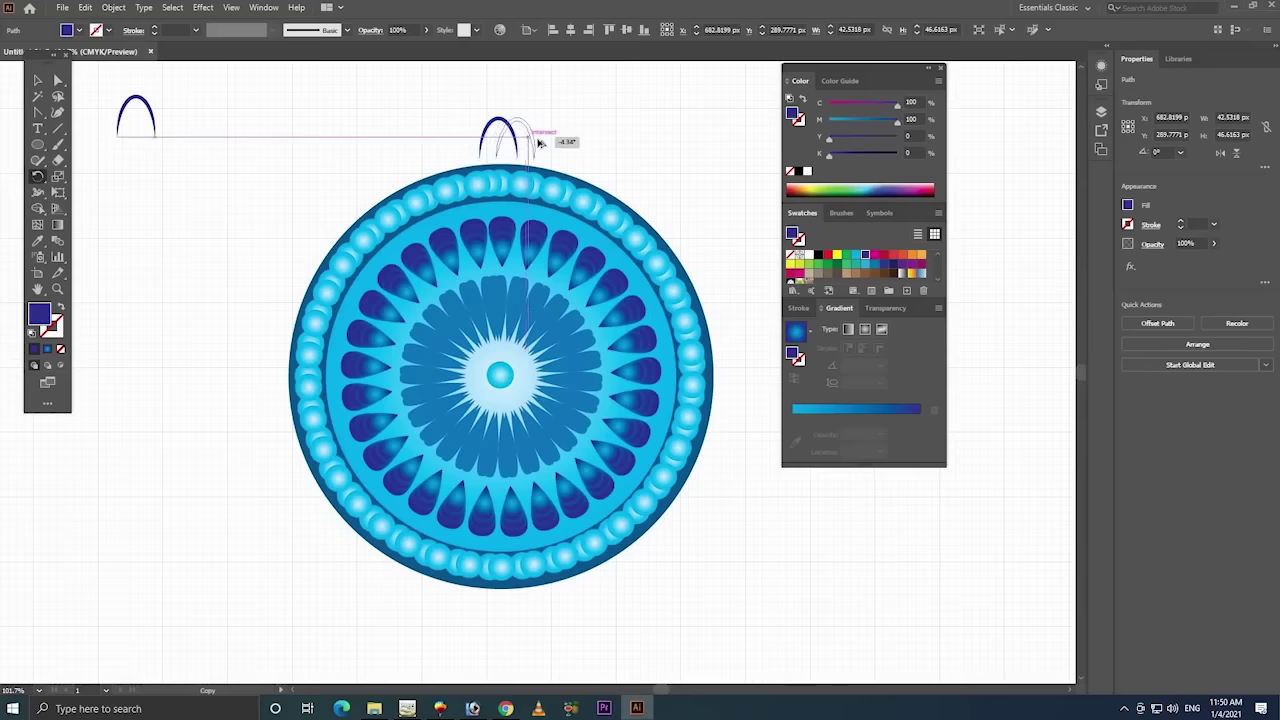
- Rotate a copy of the dark blue arch around the centre and repeat it around the rim
{"action": "left_click_drag", "start_coordinate": [511, 130], "coordinate": [551, 147]}
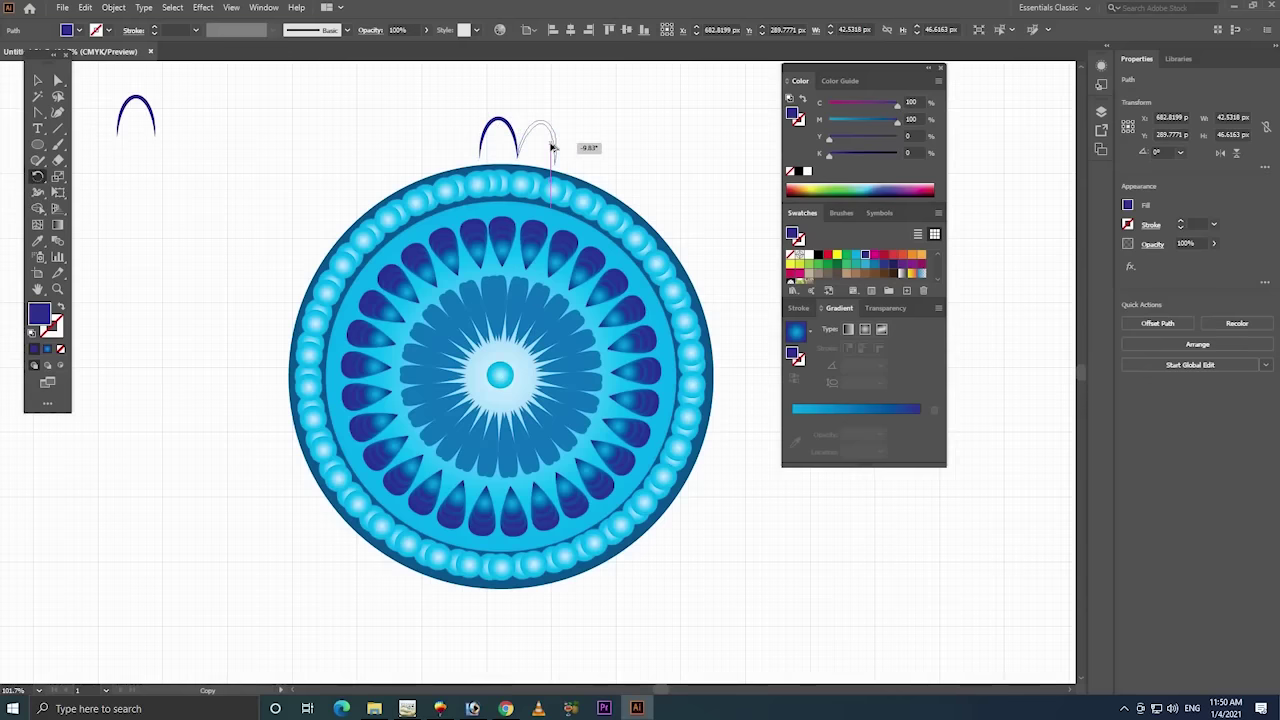
{"action": "key", "text": "ctrl+d"}
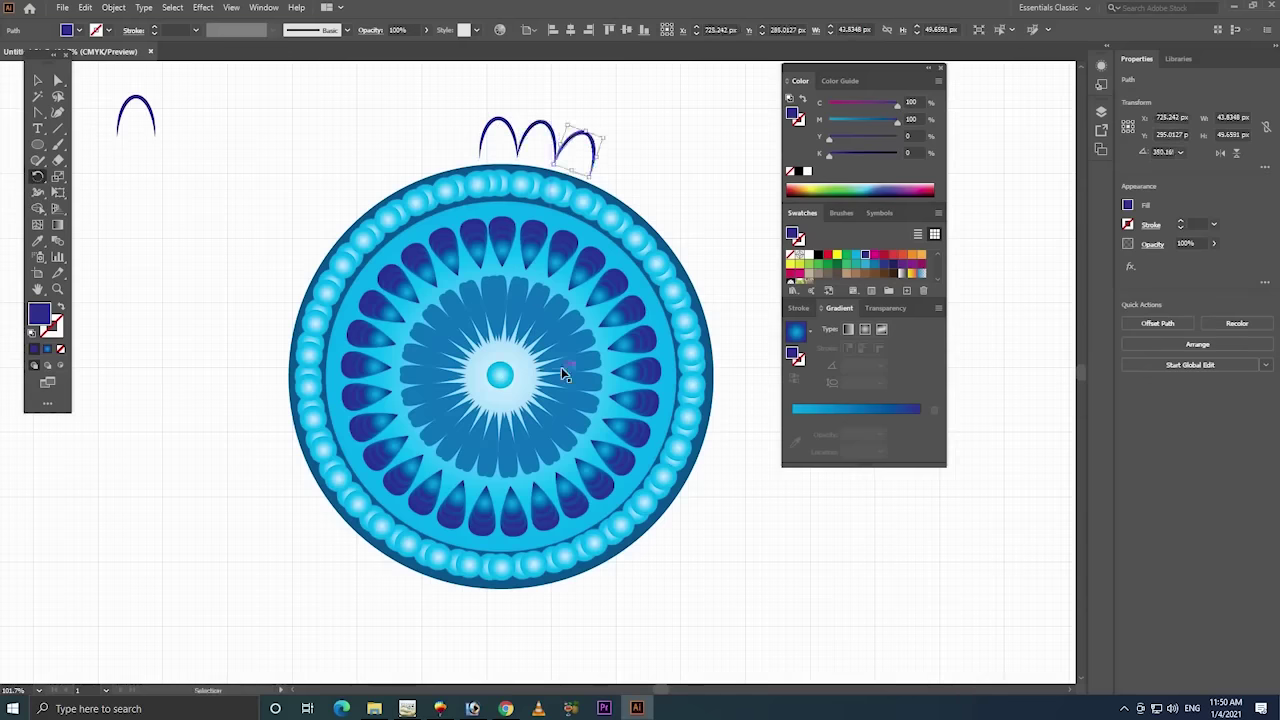
{"action": "key", "text": "ctrl+d"}
{"action": "key", "text": "ctrl+d"}
{"action": "key", "text": "ctrl+d"}
{"action": "key", "text": "ctrl+d"}
{"action": "key", "text": "ctrl+d"}
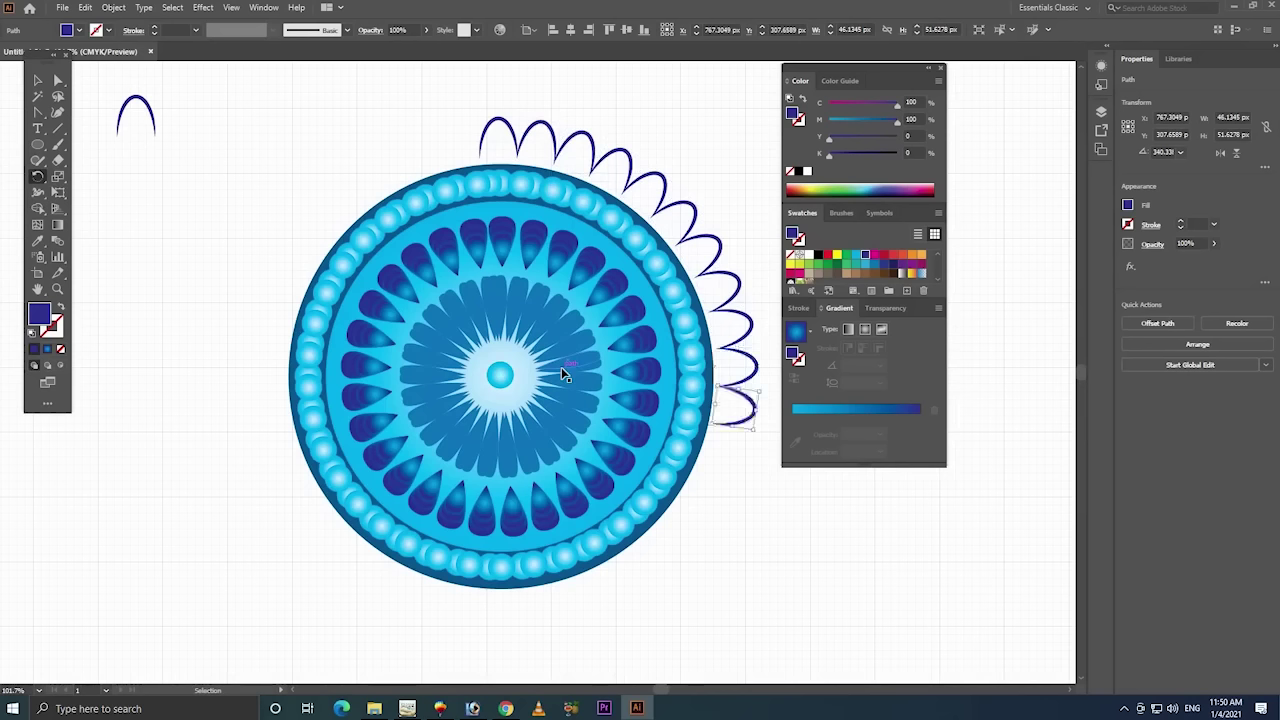
{"action": "key", "text": "ctrl+d"}
{"action": "key", "text": "ctrl+d"}
{"action": "key", "text": "ctrl+d"}
{"action": "key", "text": "ctrl+d"}
{"action": "key", "text": "ctrl+d"}
{"action": "key", "text": "ctrl+d"}
{"action": "key", "text": "ctrl+d"}
{"action": "key", "text": "ctrl+d"}
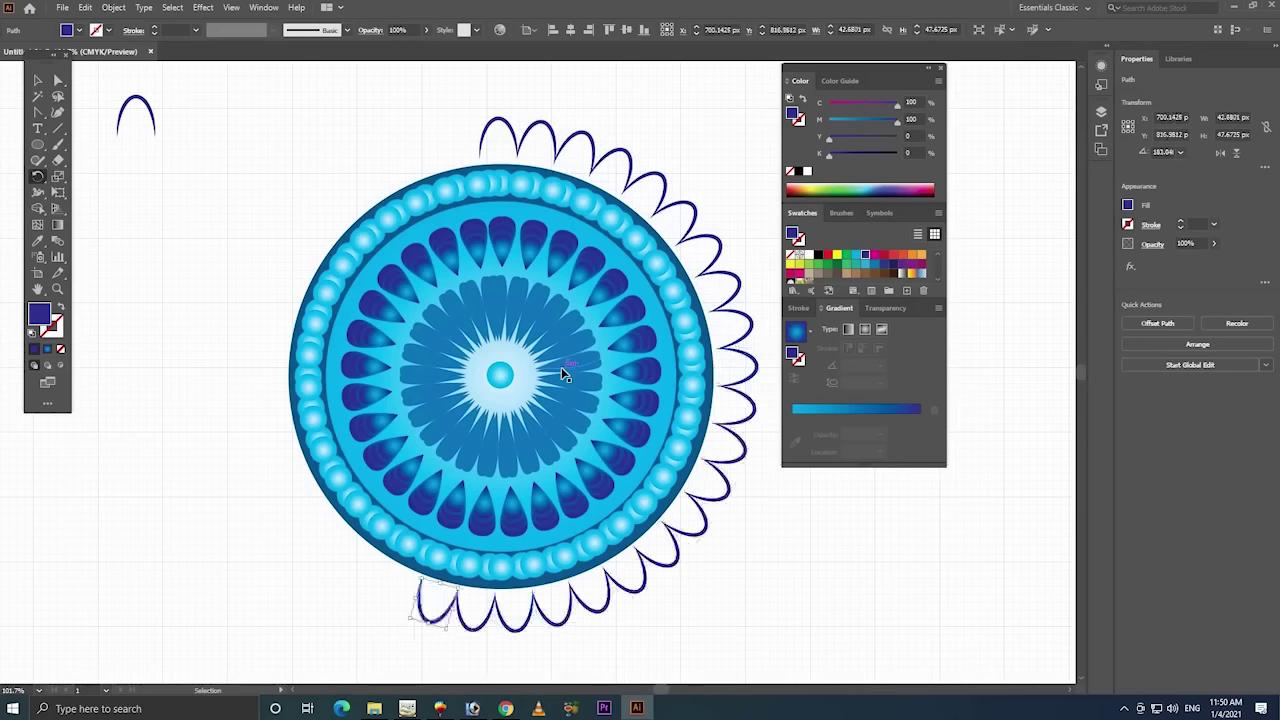
{"action": "key", "text": "ctrl+d"}
{"action": "key", "text": "ctrl+d"}
{"action": "key", "text": "ctrl+d"}
{"action": "key", "text": "ctrl+d"}
{"action": "key", "text": "ctrl+d"}
{"action": "key", "text": "ctrl+d"}
{"action": "key", "text": "ctrl+d"}
{"action": "key", "text": "ctrl+d"}
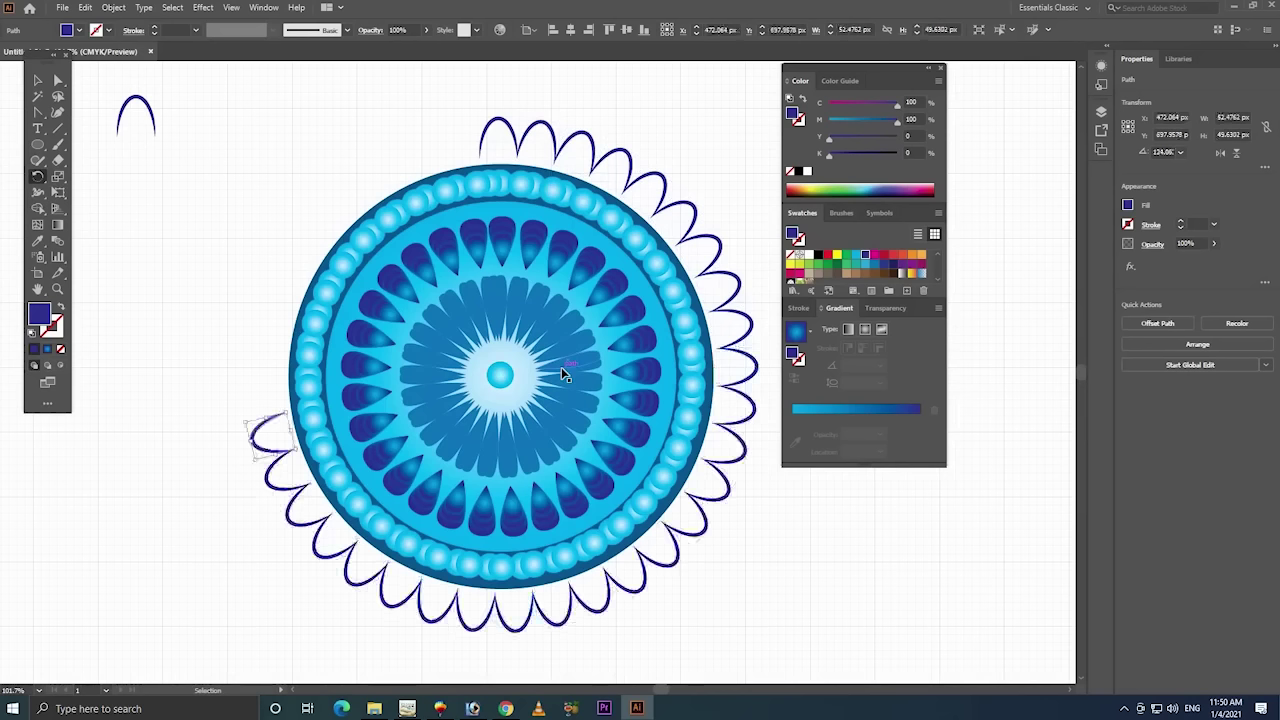
{"action": "key", "text": "ctrl+d"}
{"action": "key", "text": "ctrl+d"}
{"action": "key", "text": "ctrl+d"}
{"action": "key", "text": "ctrl+d"}
{"action": "key", "text": "ctrl+d"}
{"action": "key", "text": "ctrl+d"}
{"action": "key", "text": "ctrl+d"}
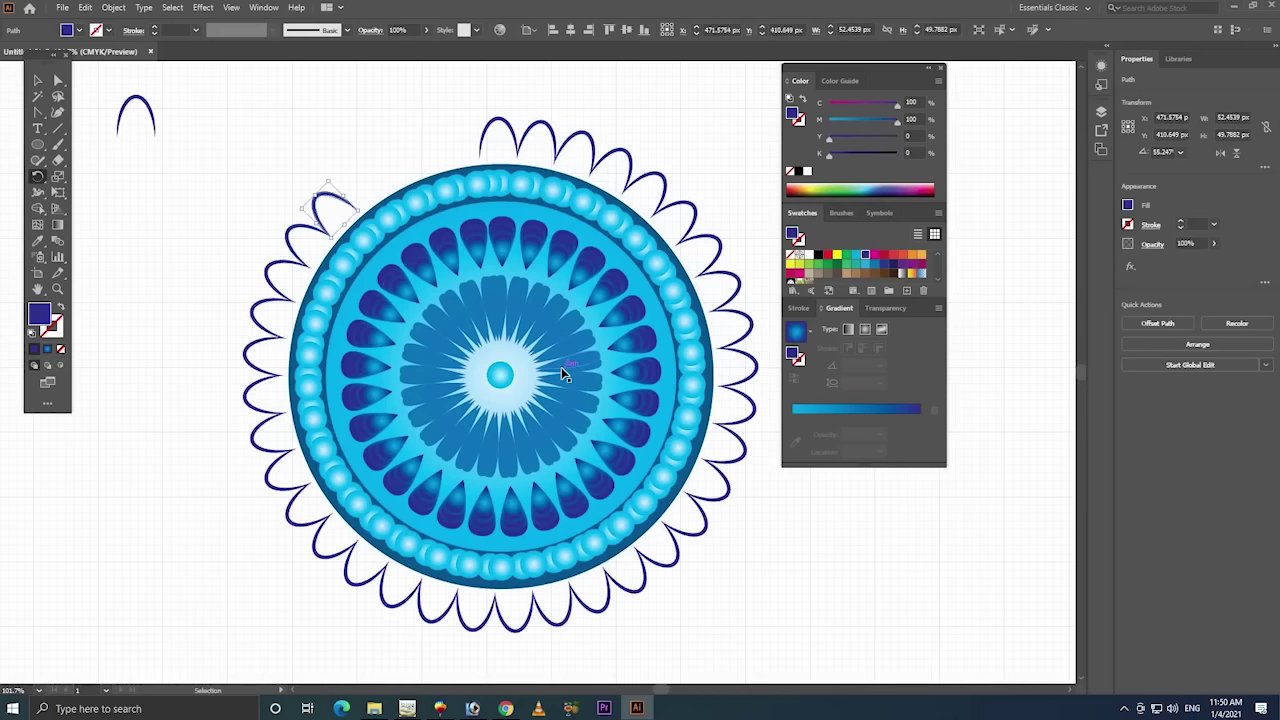
{"action": "key", "text": "ctrl+d"}
{"action": "key", "text": "ctrl+d"}
{"action": "key", "text": "ctrl+d"}
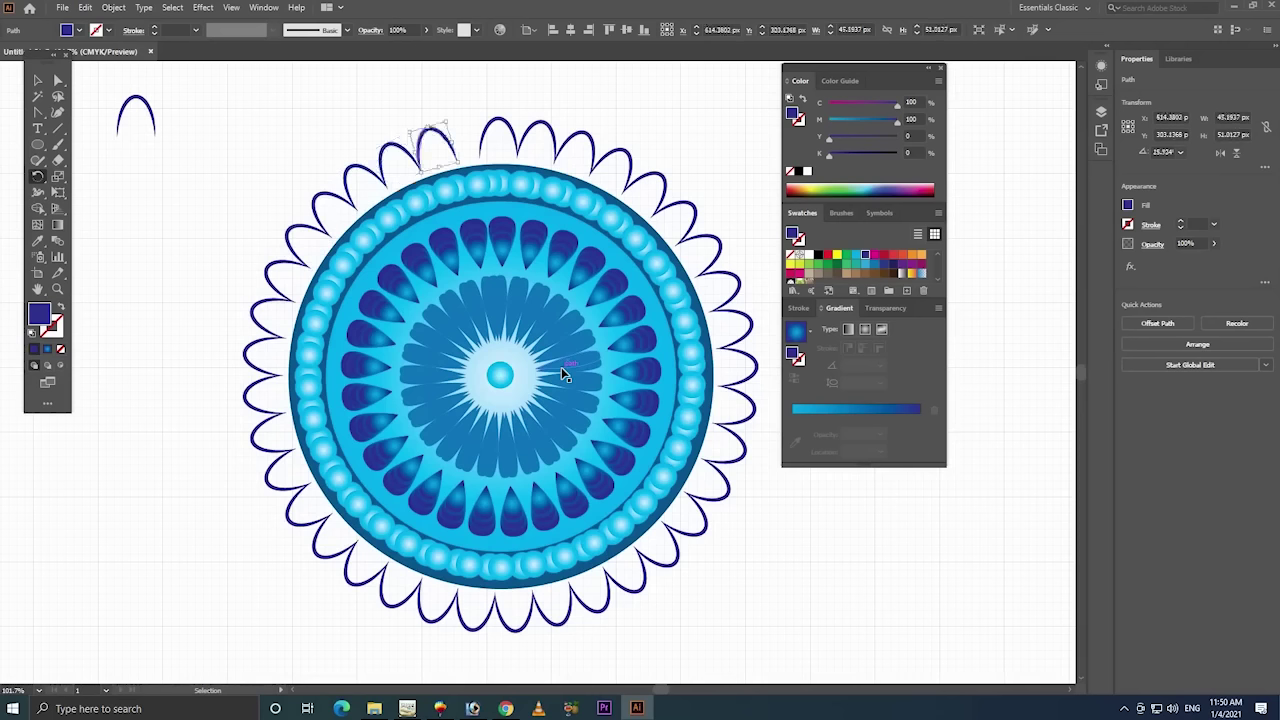
{"action": "key", "text": "ctrl+d"}
- Add a second pass of repeated arch copies so they interleave the first ring
{"action": "key", "text": "ctrl+d"}
{"action": "key", "text": "ctrl+d"}
{"action": "key", "text": "ctrl+d"}
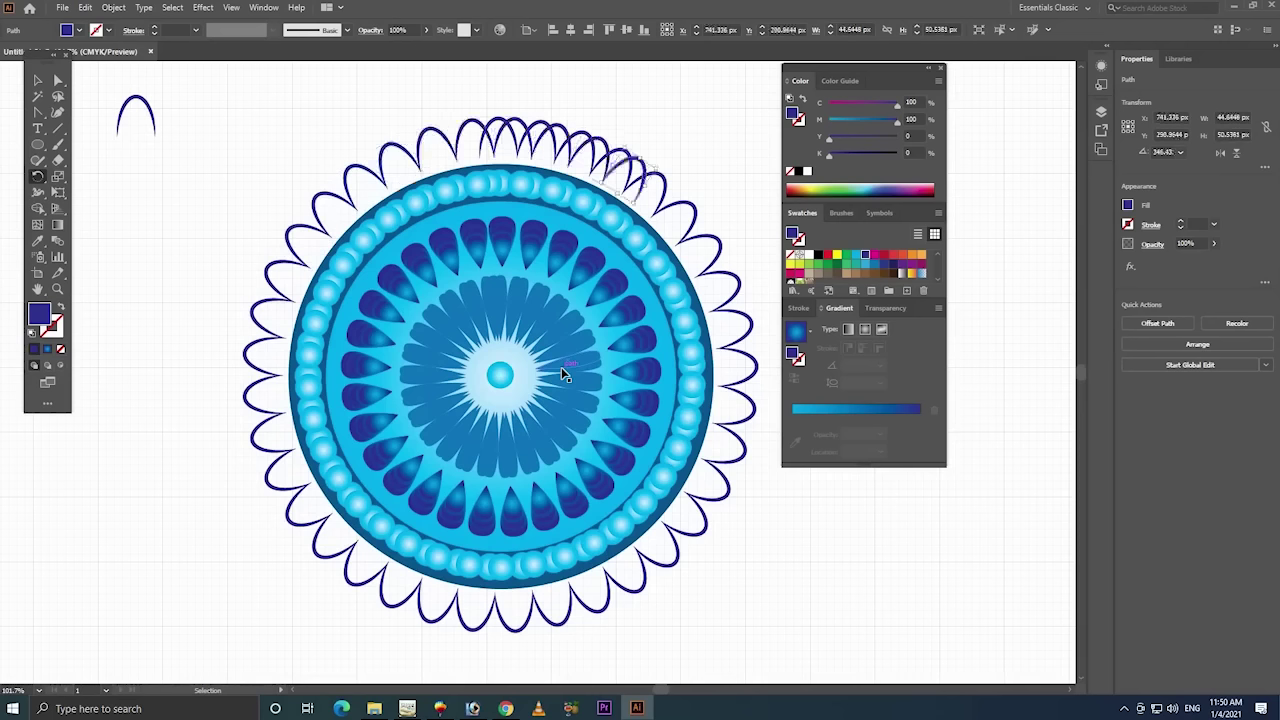
{"action": "key", "text": "ctrl+d"}
{"action": "key", "text": "ctrl+d"}
{"action": "key", "text": "ctrl+d"}
{"action": "key", "text": "ctrl+d"}
{"action": "key", "text": "ctrl+d"}
{"action": "key", "text": "ctrl+d"}
{"action": "key", "text": "ctrl+d"}
{"action": "key", "text": "ctrl+d"}
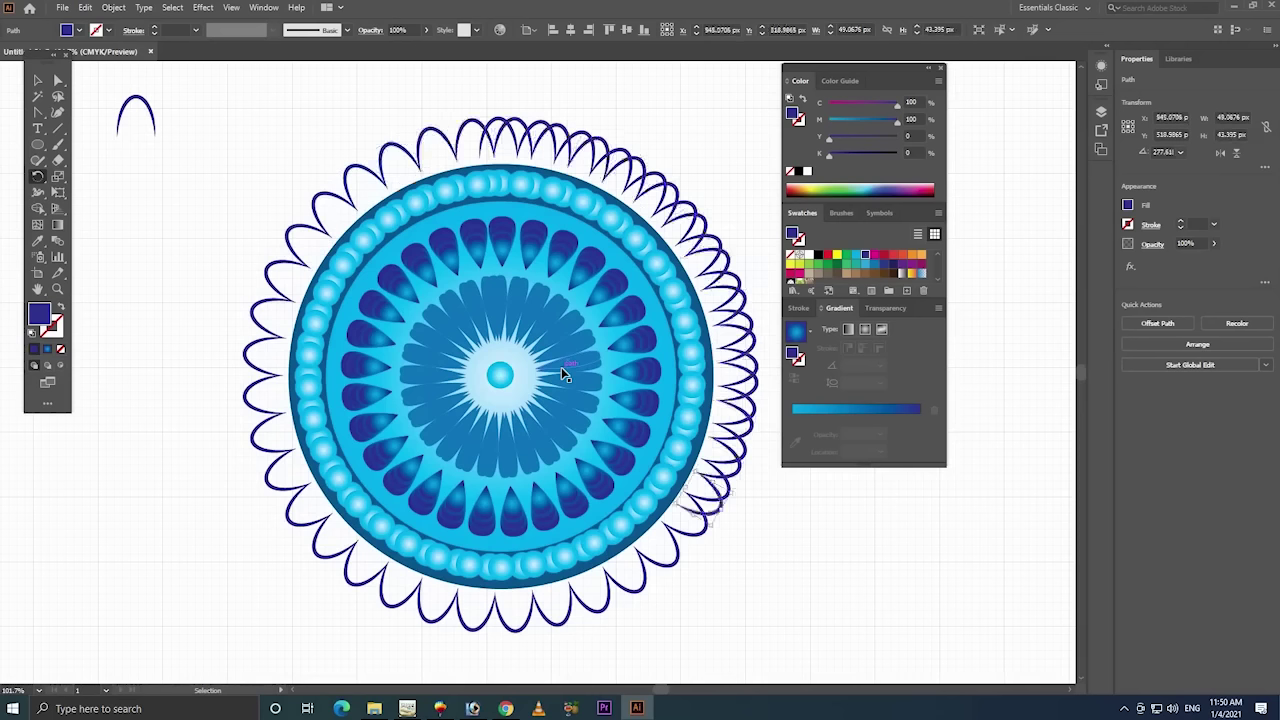
{"action": "key", "text": "ctrl+d"}
{"action": "key", "text": "ctrl+d"}
{"action": "key", "text": "ctrl+d"}
{"action": "key", "text": "ctrl+d"}
{"action": "key", "text": "ctrl+d"}
{"action": "key", "text": "ctrl+d"}
{"action": "key", "text": "ctrl+d"}
{"action": "key", "text": "ctrl+d"}
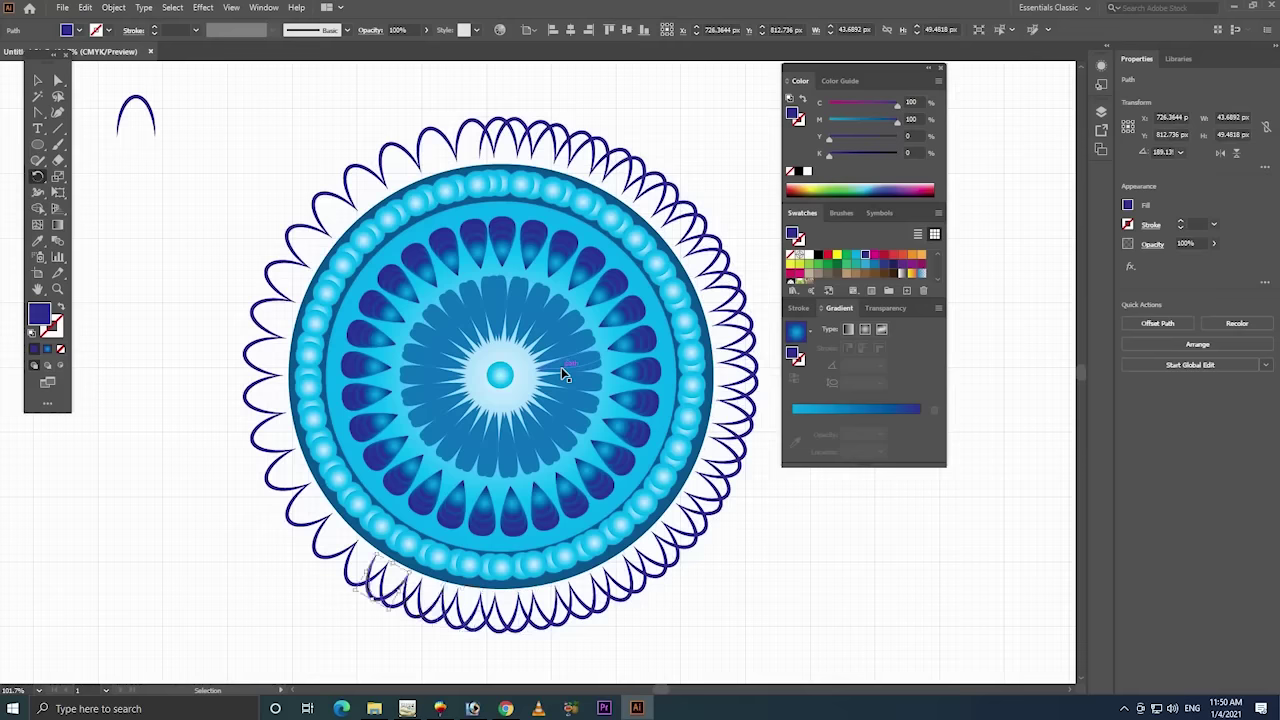
{"action": "key", "text": "ctrl+d"}
{"action": "key", "text": "ctrl+d"}
{"action": "key", "text": "ctrl+d"}
{"action": "key", "text": "ctrl+d"}
{"action": "key", "text": "ctrl+d"}
{"action": "key", "text": "ctrl+d"}
{"action": "key", "text": "ctrl+d"}
{"action": "key", "text": "ctrl+d"}
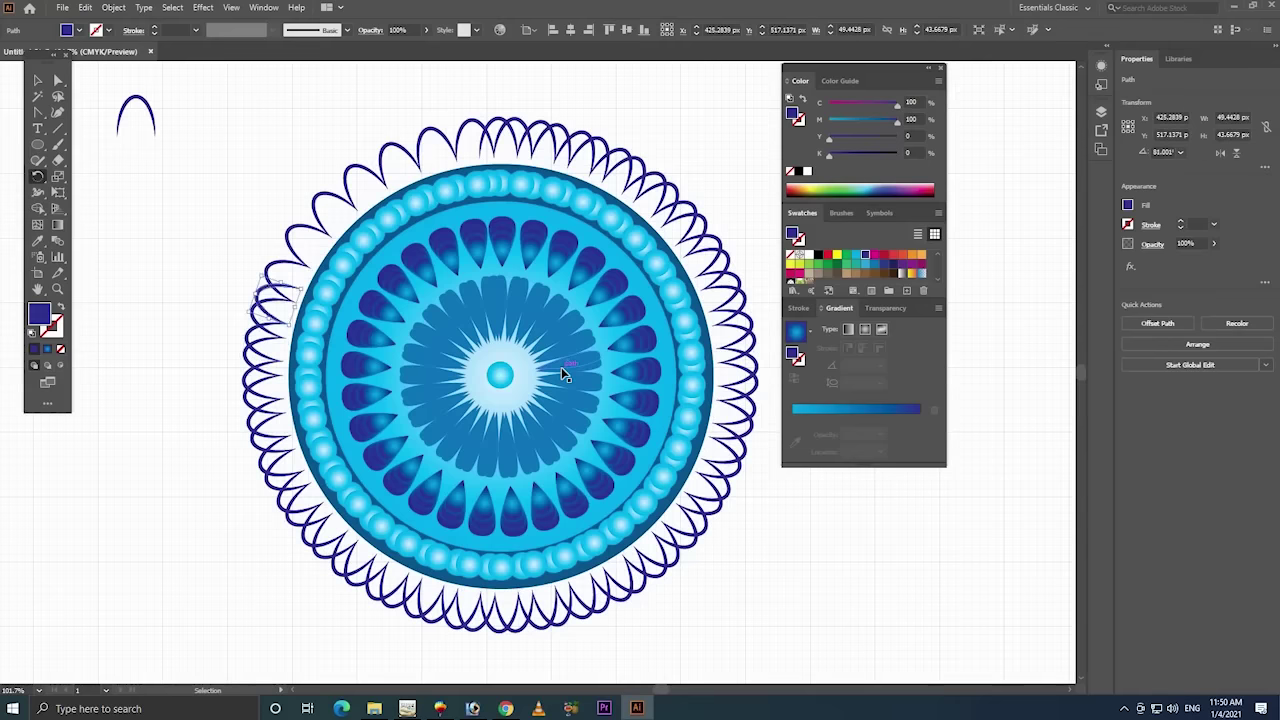
{"action": "key", "text": "ctrl+d"}
{"action": "key", "text": "ctrl+d"}
{"action": "key", "text": "ctrl+d"}
{"action": "key", "text": "ctrl+d"}
{"action": "key", "text": "ctrl+d"}
{"action": "key", "text": "ctrl+d"}
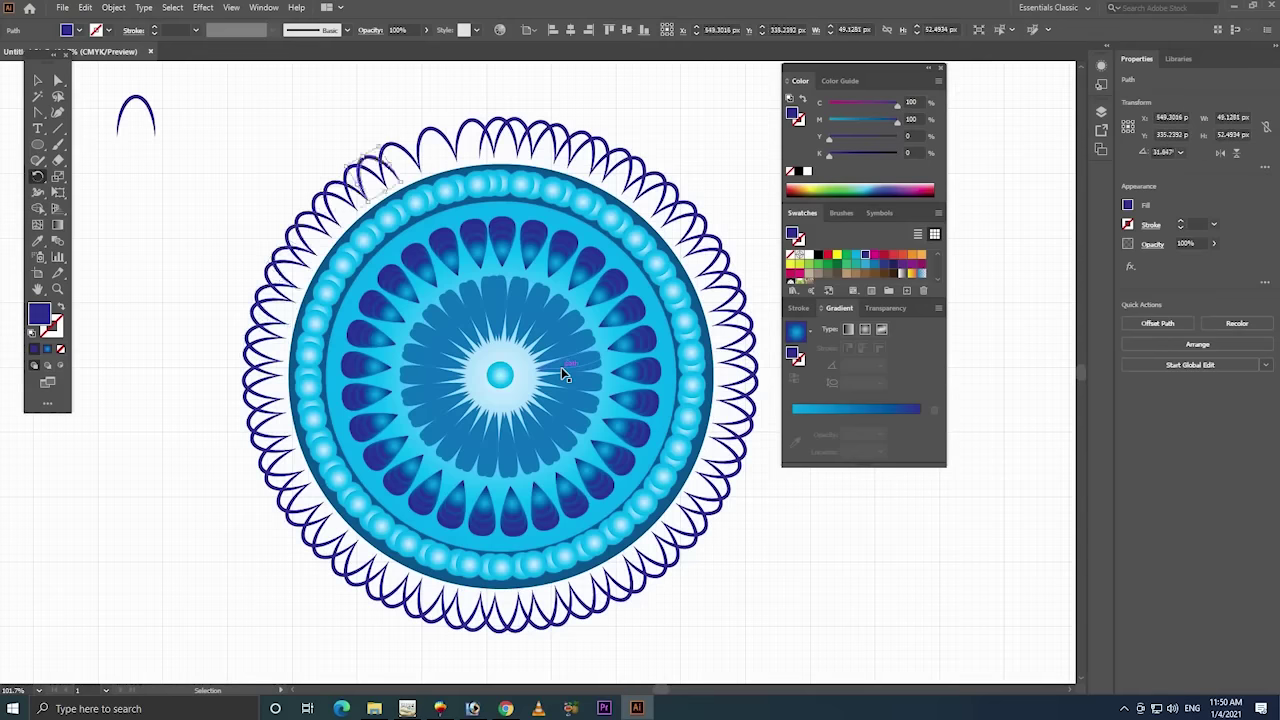
{"action": "key", "text": "ctrl+d"}
{"action": "key", "text": "ctrl+d"}
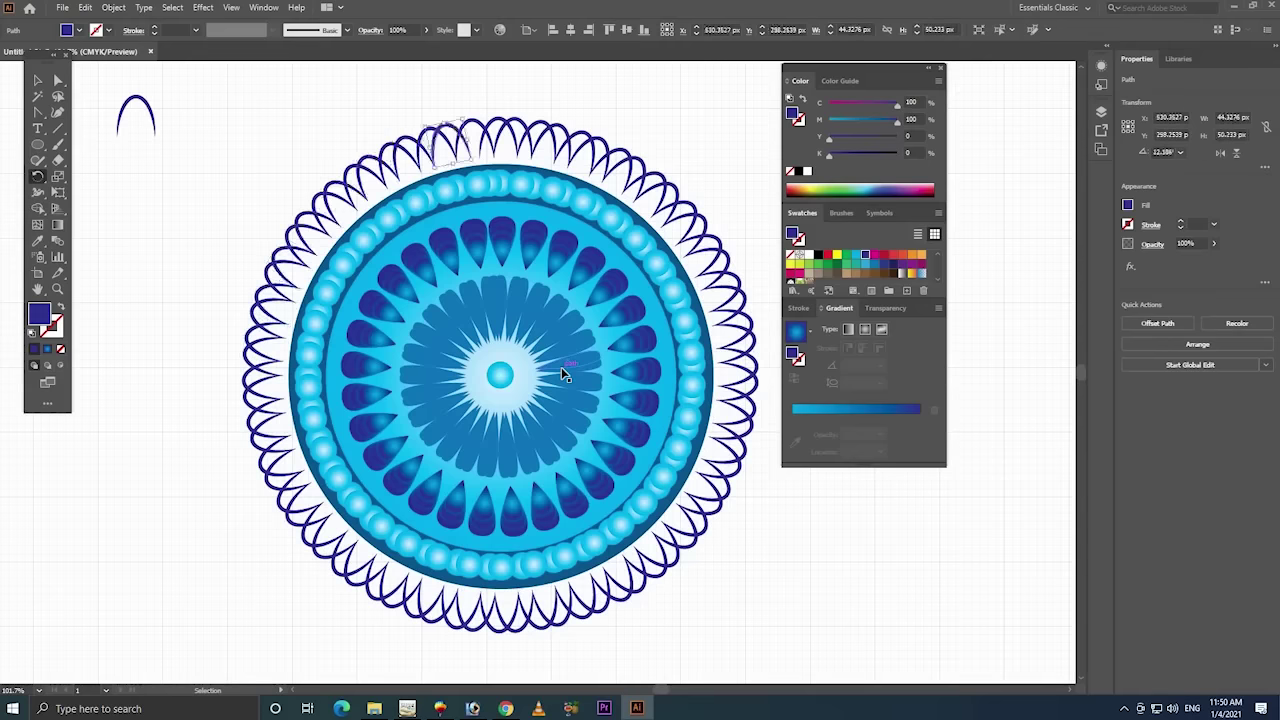
{"action": "key", "text": "ctrl+d"}
- Select the whole mandala with its arch ring and group it
{"action": "left_click", "coordinate": [38, 80]}
{"action": "left_click", "coordinate": [726, 154]}
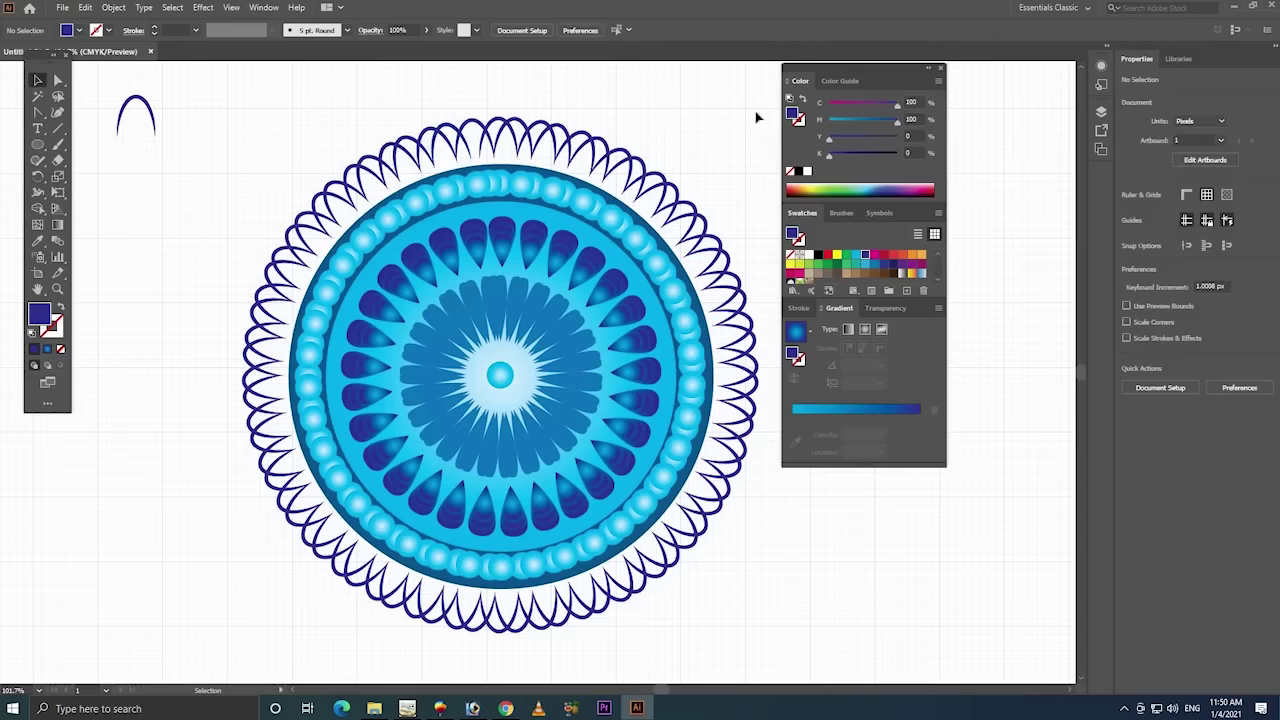
{"action": "left_click_drag", "start_coordinate": [459, 508], "coordinate": [212, 655]}
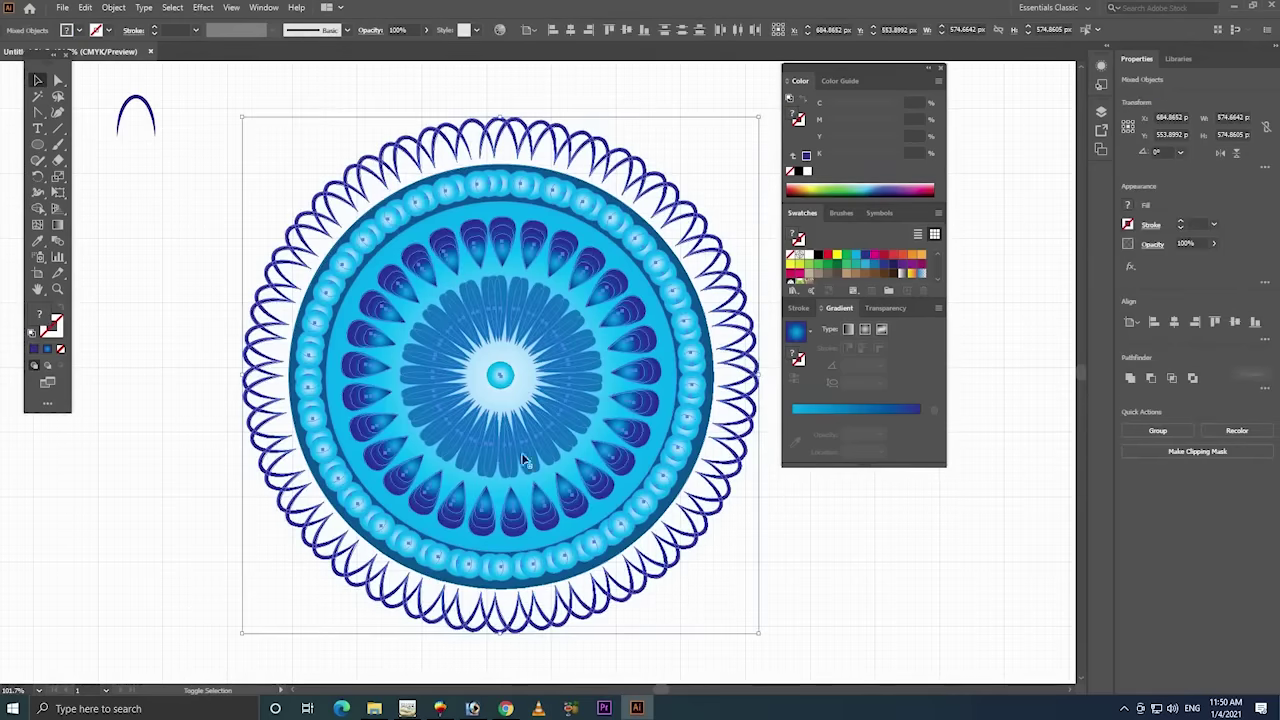
{"action": "key", "text": "ctrl+8"}
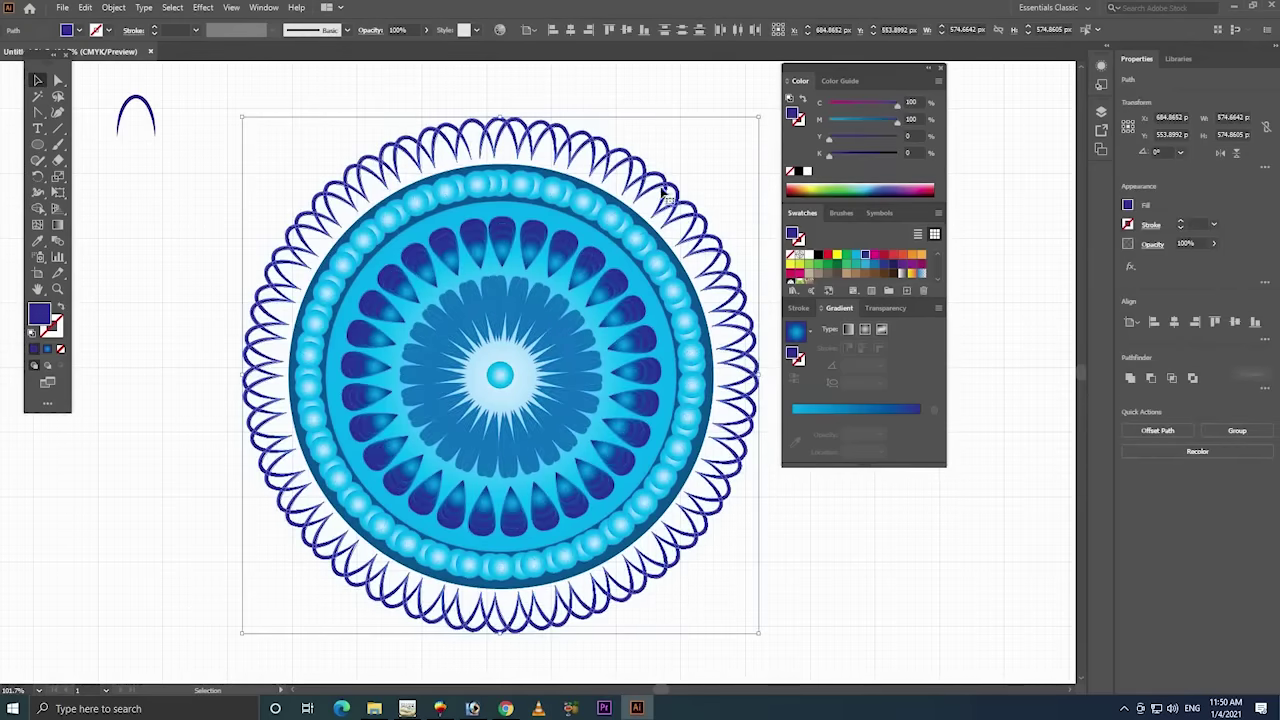
{"action": "right_click", "coordinate": [662, 185]}
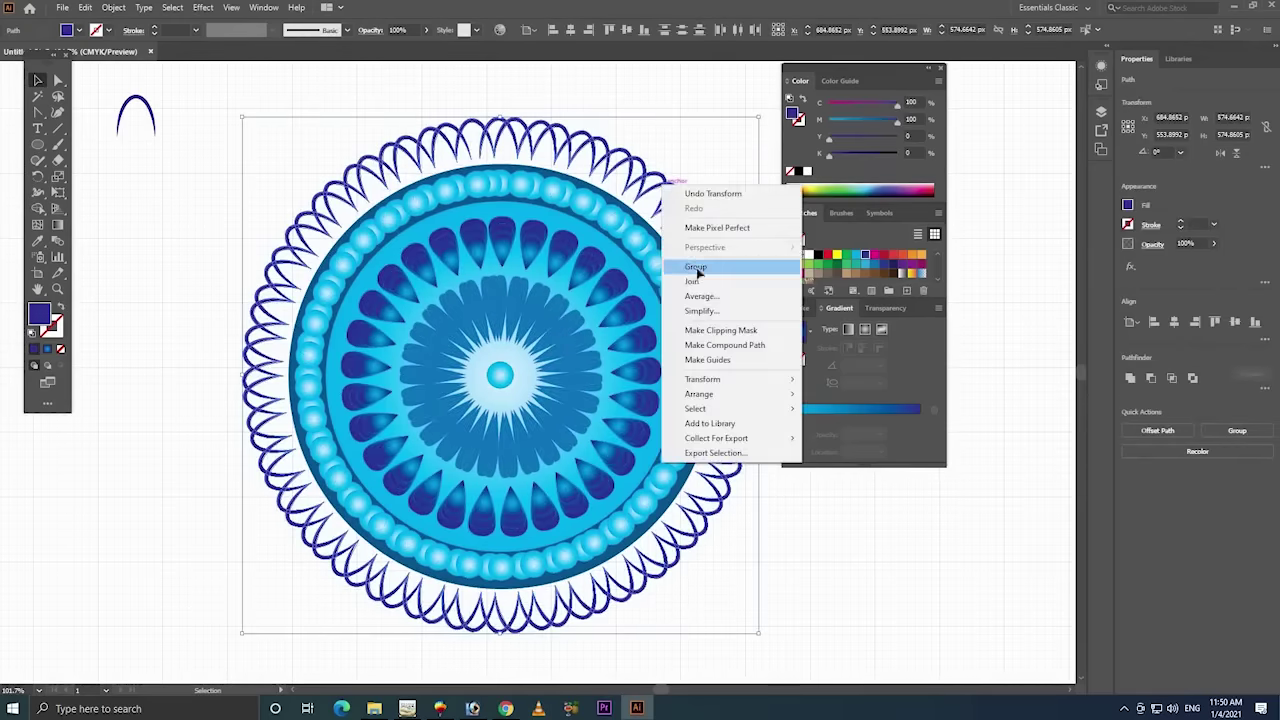
{"action": "left_click", "coordinate": [697, 268]}
- Shrink the mandala group slightly and move it up and to the left
{"action": "key", "text": "ctrl+z"}
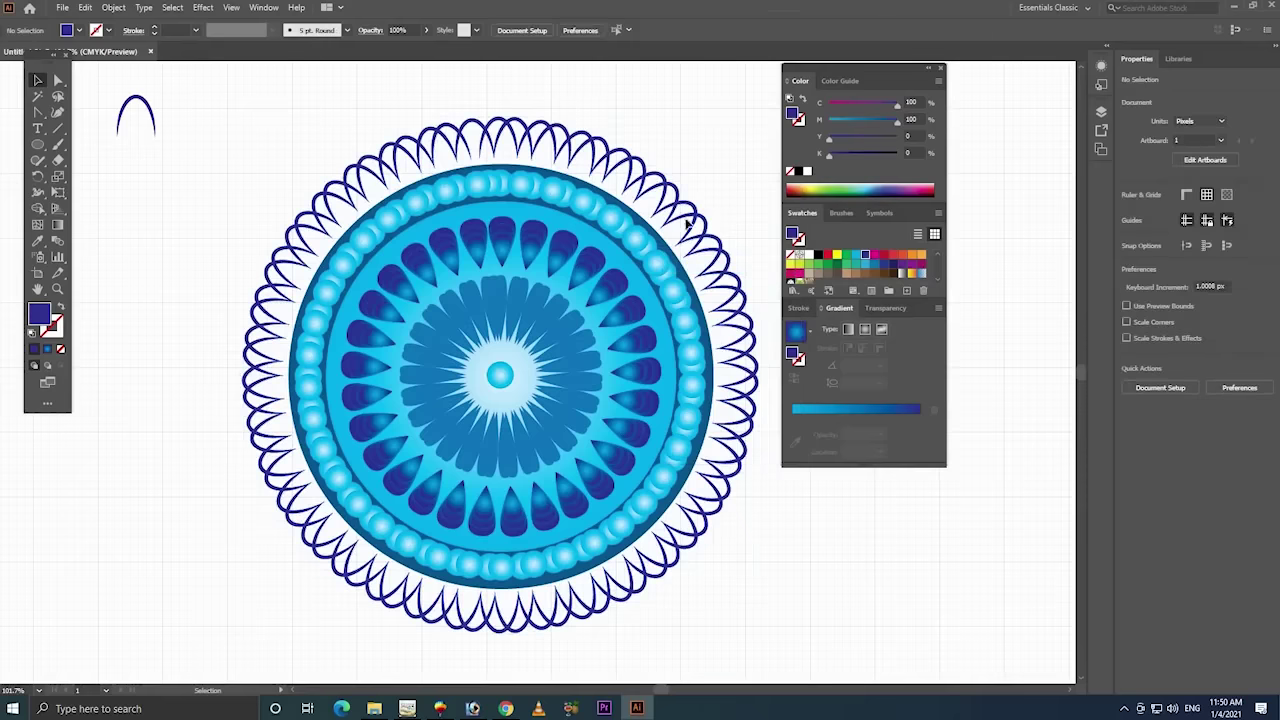
{"action": "key", "text": "ctrl+z"}
{"action": "left_click_drag", "start_coordinate": [760, 117], "coordinate": [646, 229]}
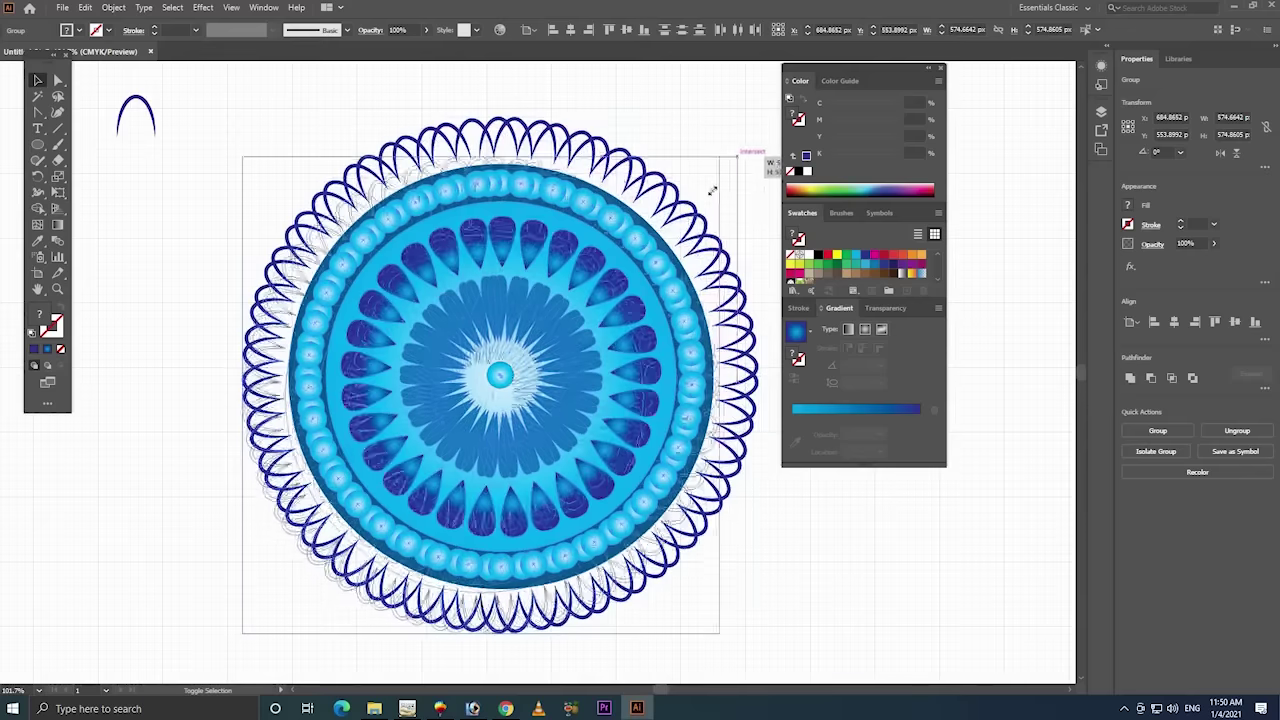
{"action": "left_click_drag", "start_coordinate": [494, 448], "coordinate": [444, 376]}
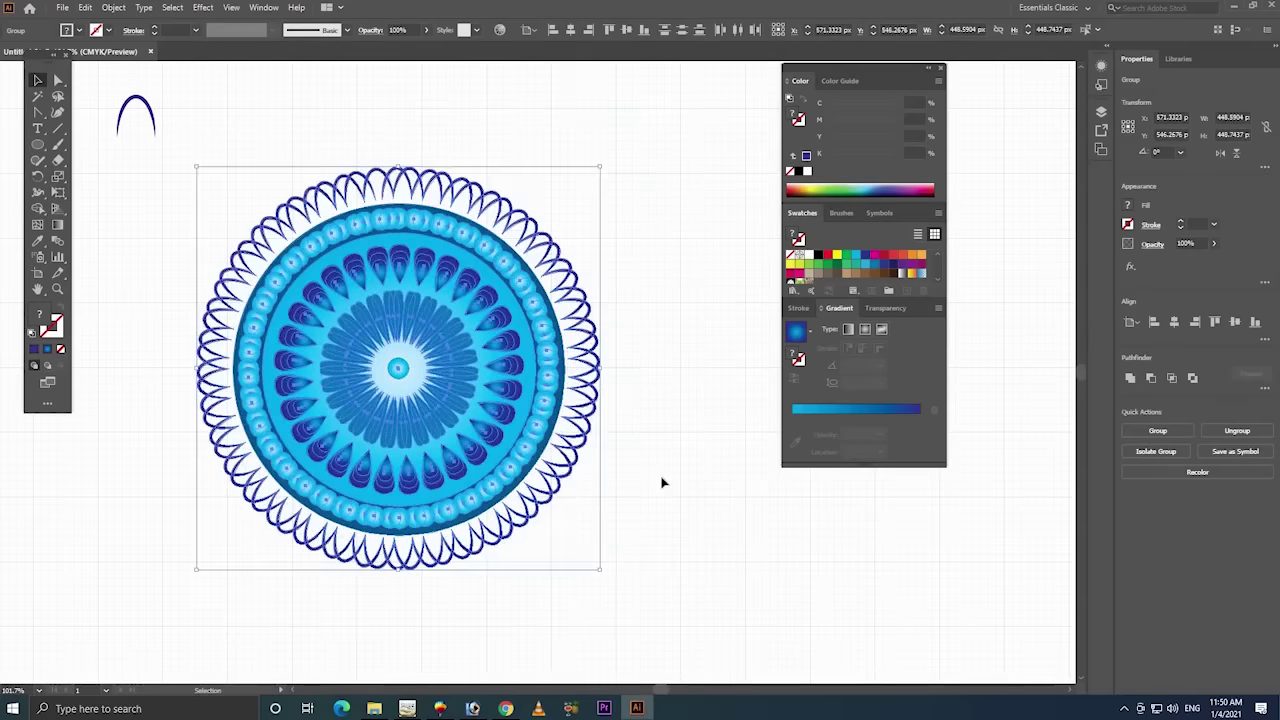
{"action": "left_click", "coordinate": [530, 462]}
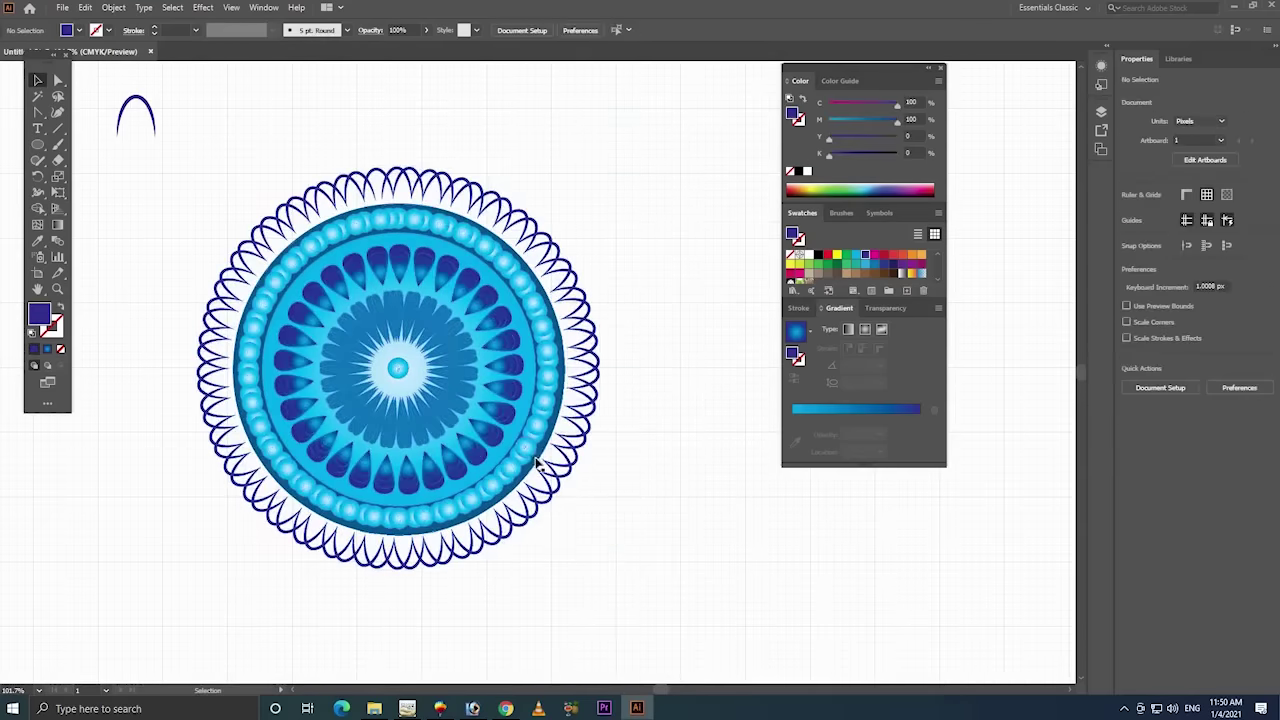
- Duplicate the mandala to the right, ungroup it, and move its dark blue outer circle onto the original
{"action": "left_click_drag", "start_coordinate": [537, 462], "coordinate": [947, 464]}
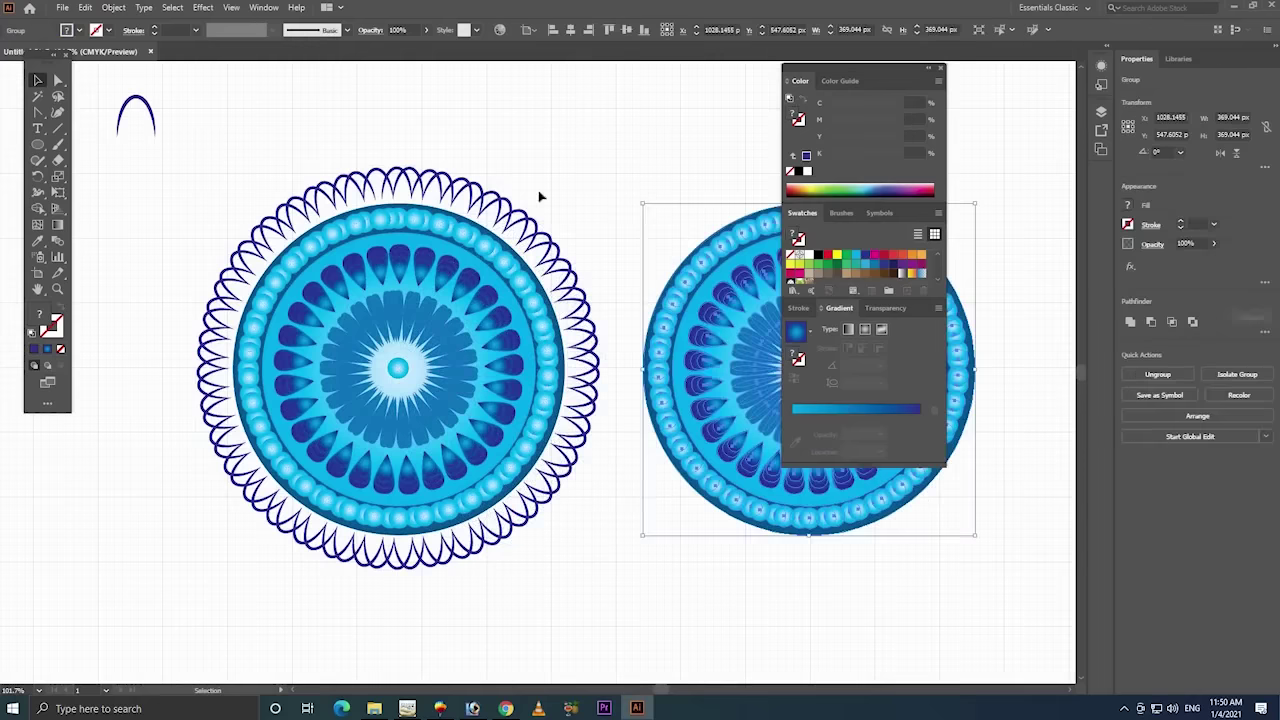
{"action": "right_click", "coordinate": [719, 378]}
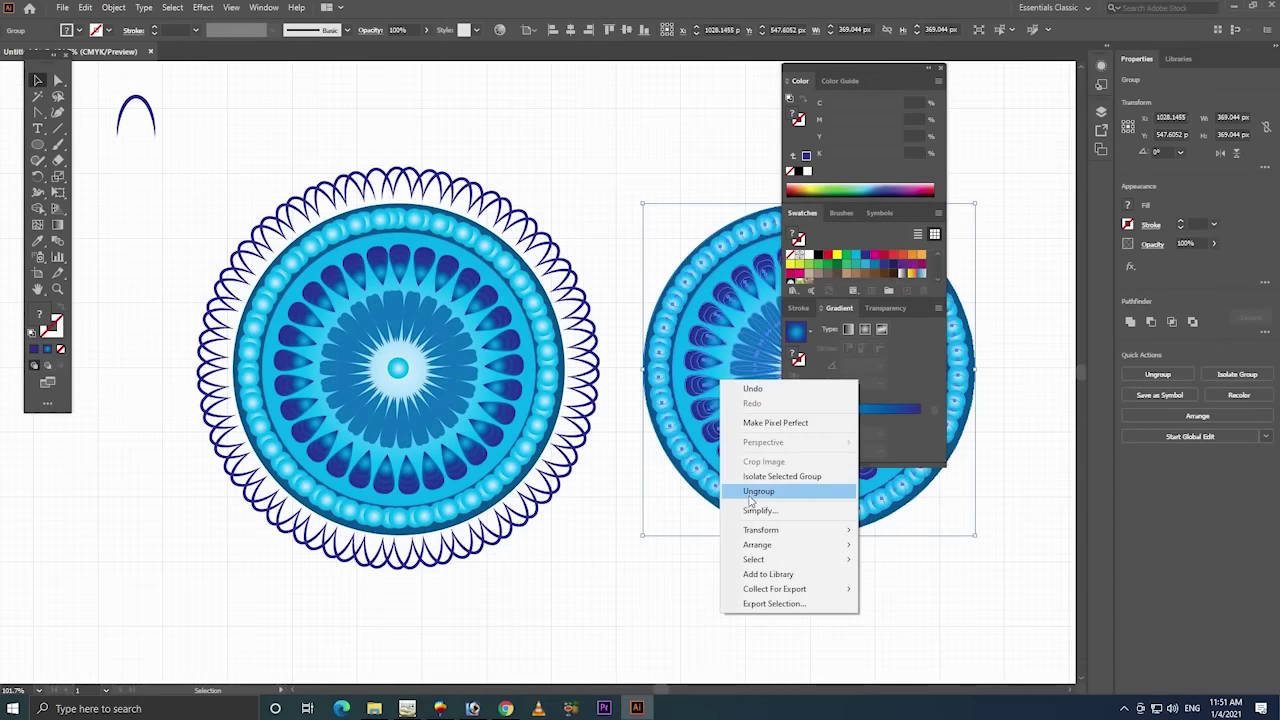
{"action": "left_click", "coordinate": [731, 496]}
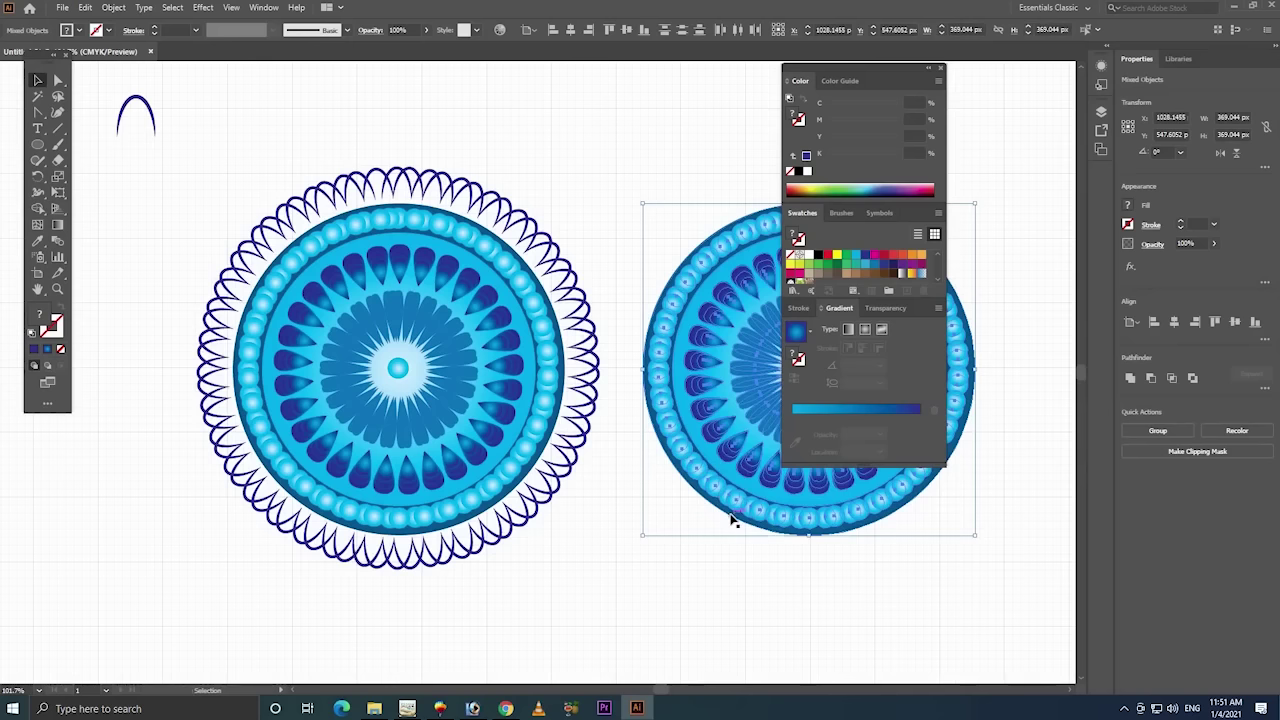
{"action": "left_click", "coordinate": [733, 519]}
{"action": "mouse_move", "coordinate": [737, 517]}
{"action": "left_mouse_down"}
{"action": "mouse_move", "coordinate": [400, 523]}
{"action": "mouse_move", "coordinate": [364, 511]}
{"action": "left_mouse_up"}
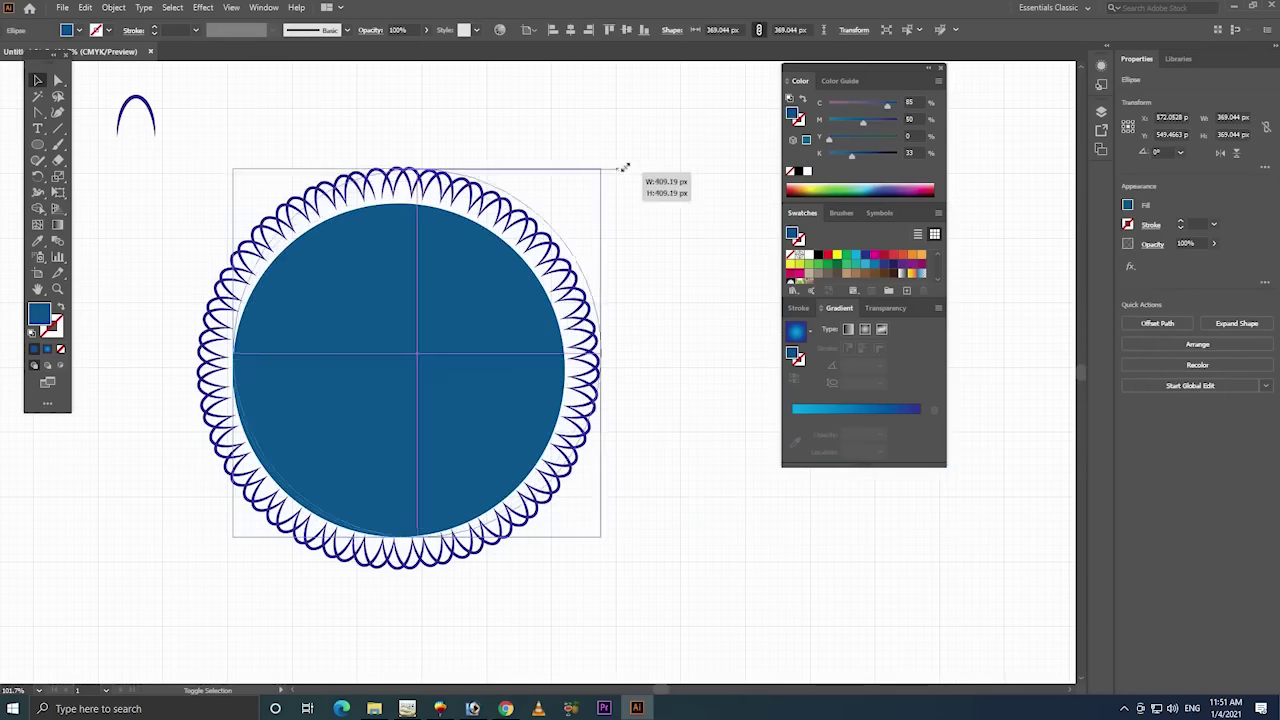
- Enlarge the circle beyond the arch ring, make it light cyan, and send it behind the mandala
{"action": "left_click_drag", "start_coordinate": [594, 188], "coordinate": [646, 160]}
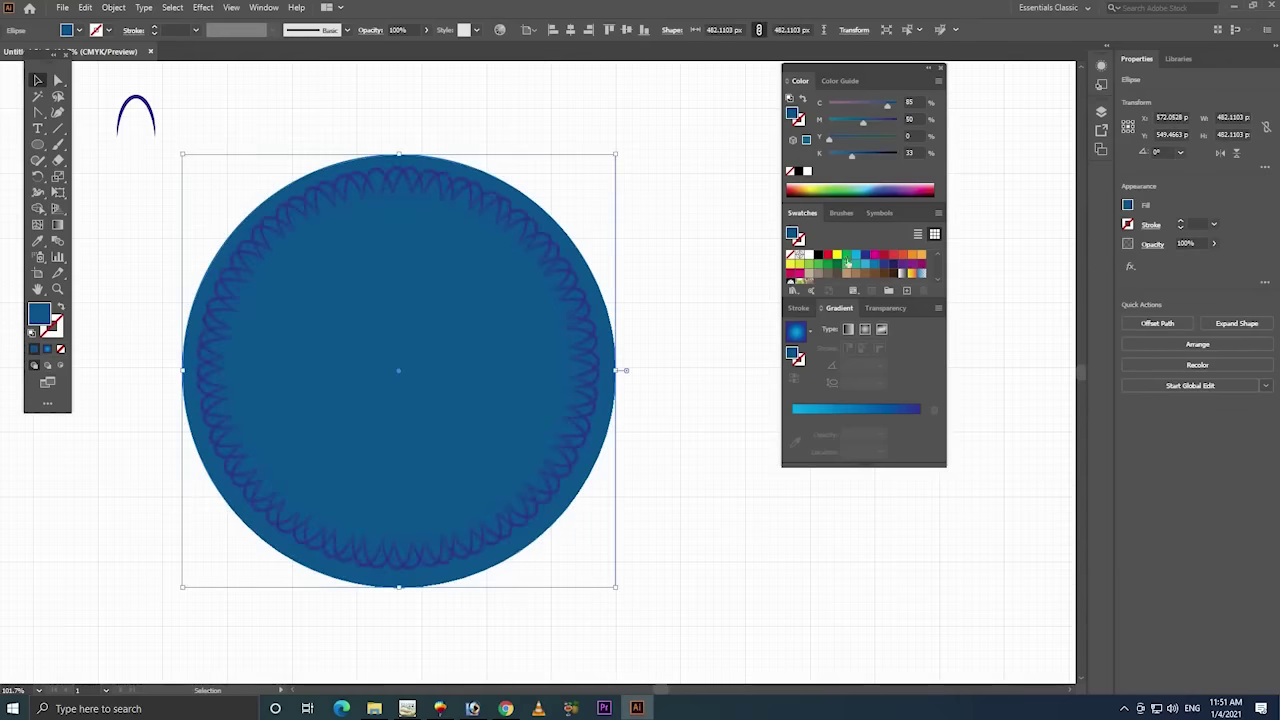
{"action": "left_click", "coordinate": [856, 256]}
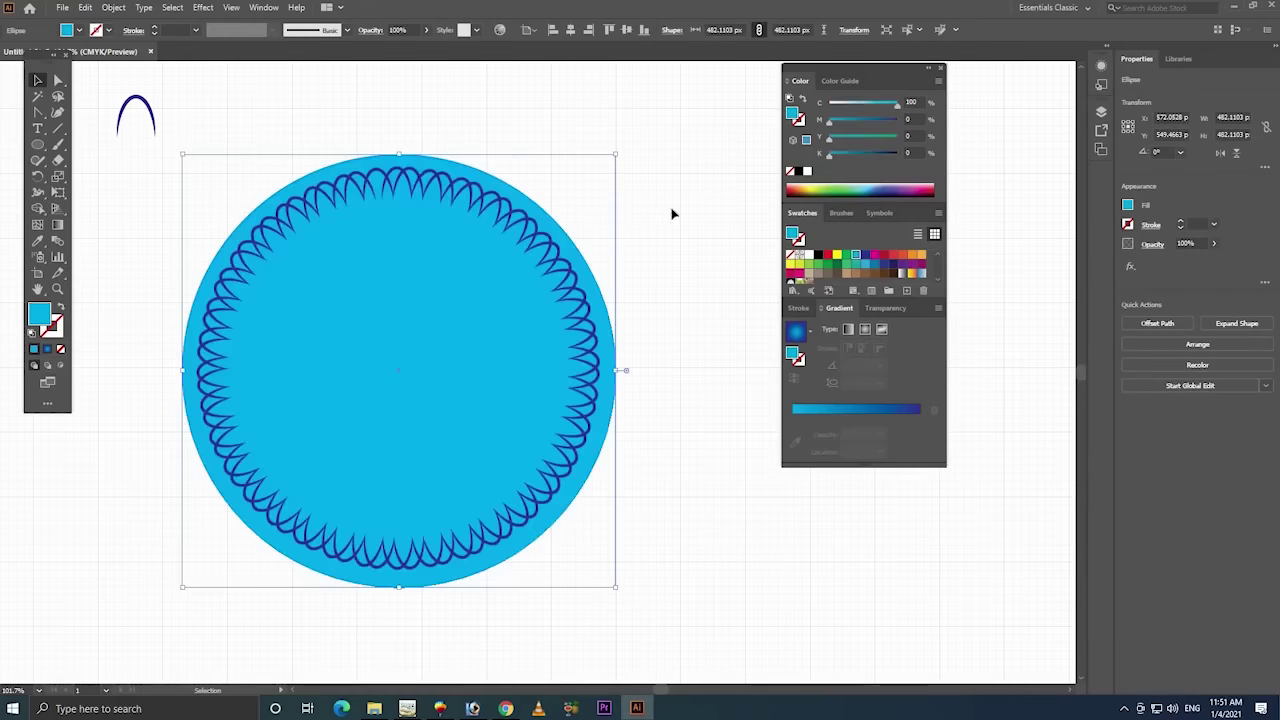
{"action": "right_click", "coordinate": [555, 238]}
{"action": "mouse_move", "coordinate": [591, 457]}
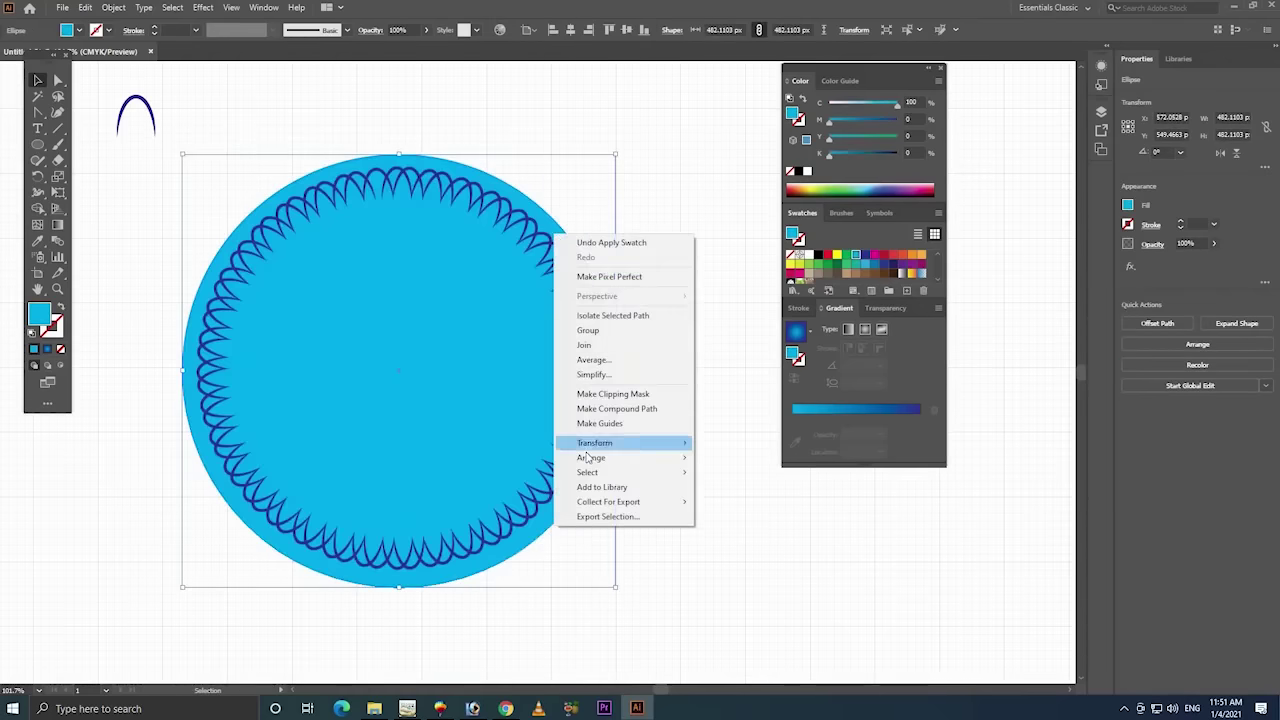
{"action": "left_click", "coordinate": [748, 503]}
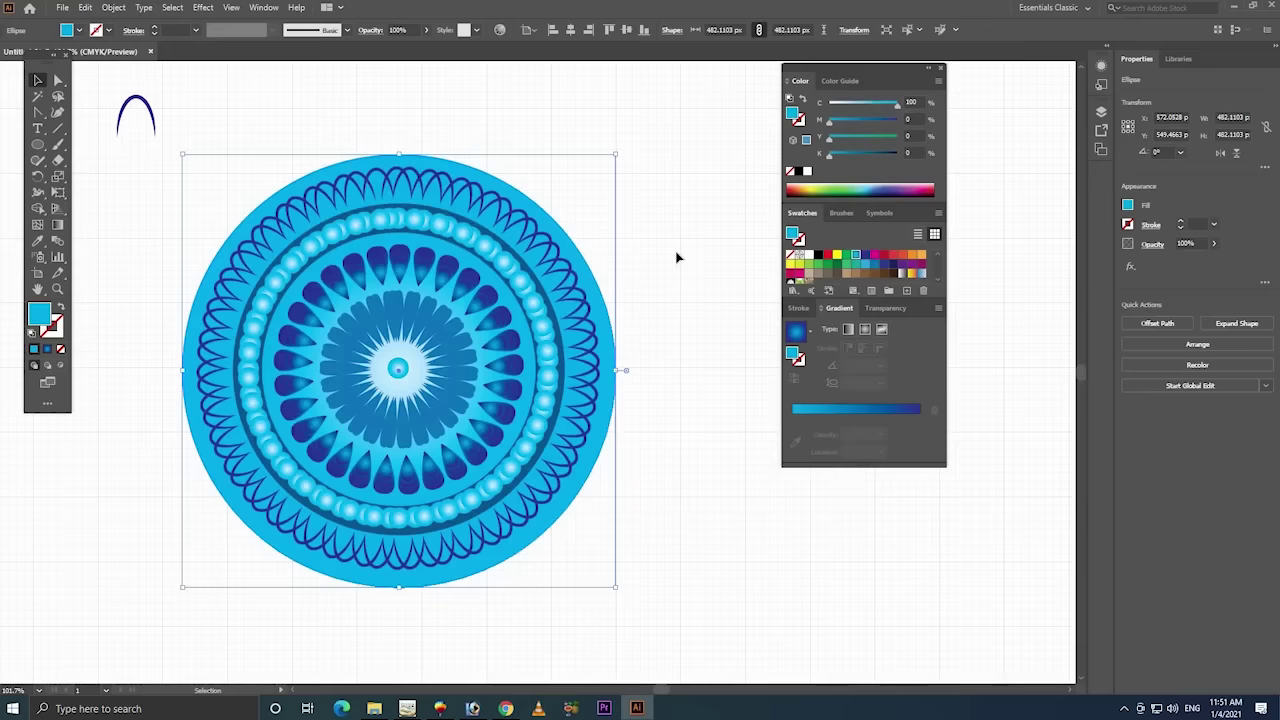
{"action": "left_click", "coordinate": [580, 255]}
{"action": "left_click_drag", "start_coordinate": [876, 113], "coordinate": [852, 114]}
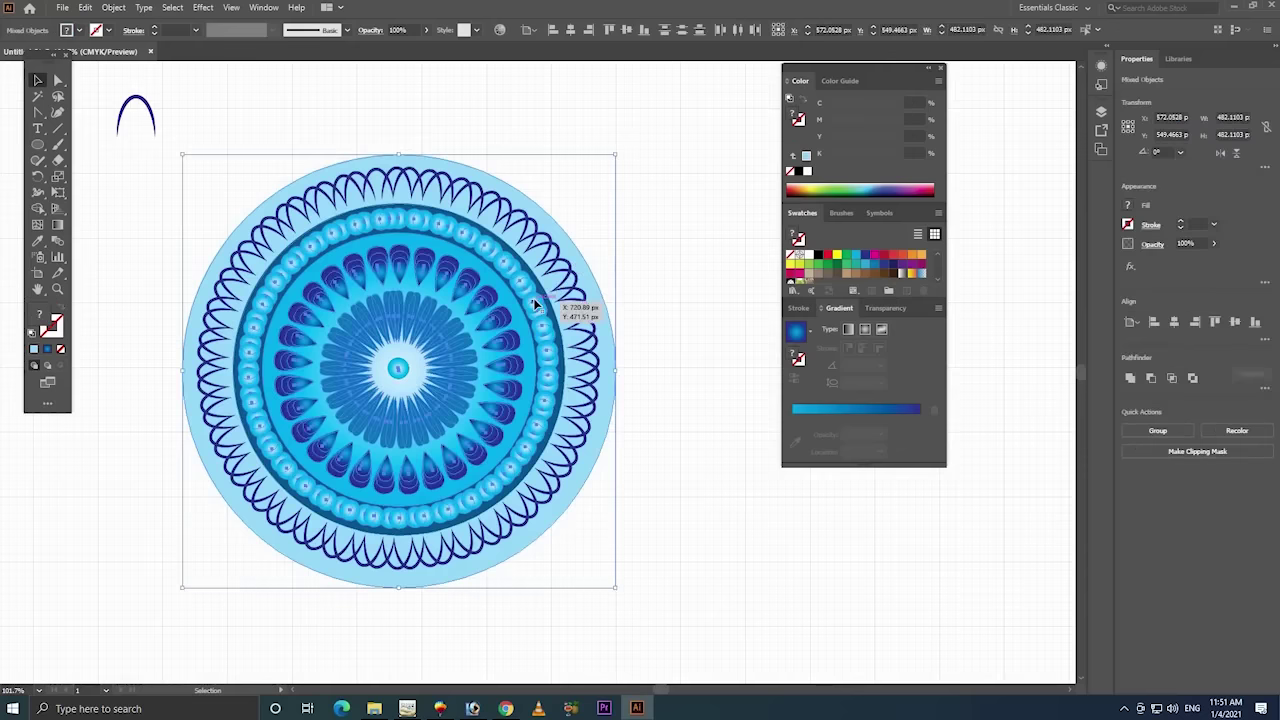
- Centre the mandala parts vertically, shrink the backing circle to 462 px, and move the small arch closer
{"action": "left_click", "coordinate": [555, 302], "text": "shift"}
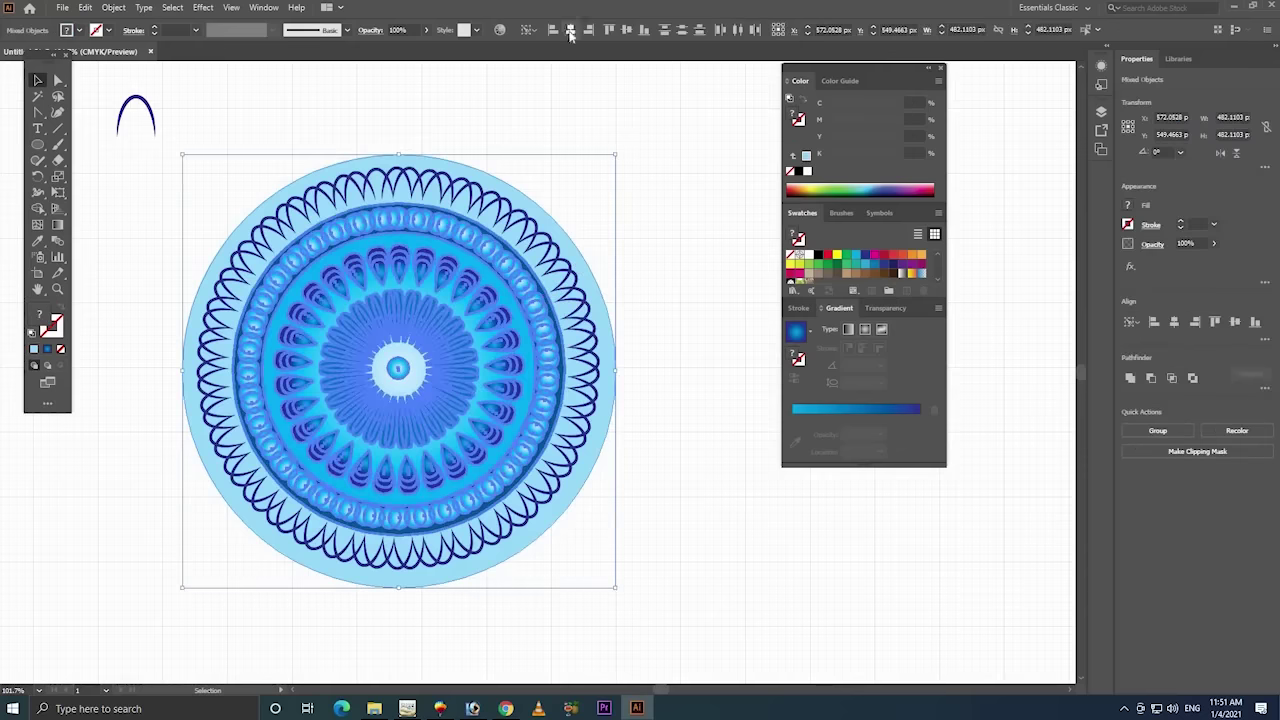
{"action": "left_click", "coordinate": [626, 29]}
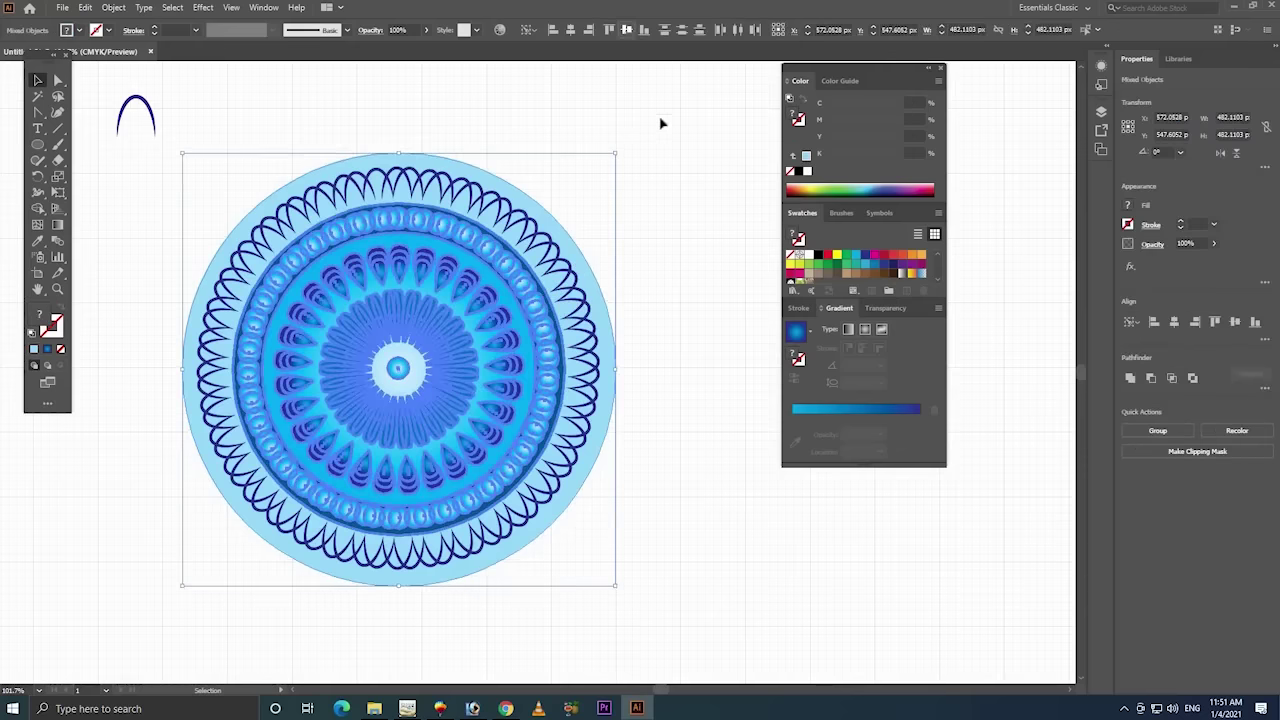
{"action": "left_click", "coordinate": [572, 242]}
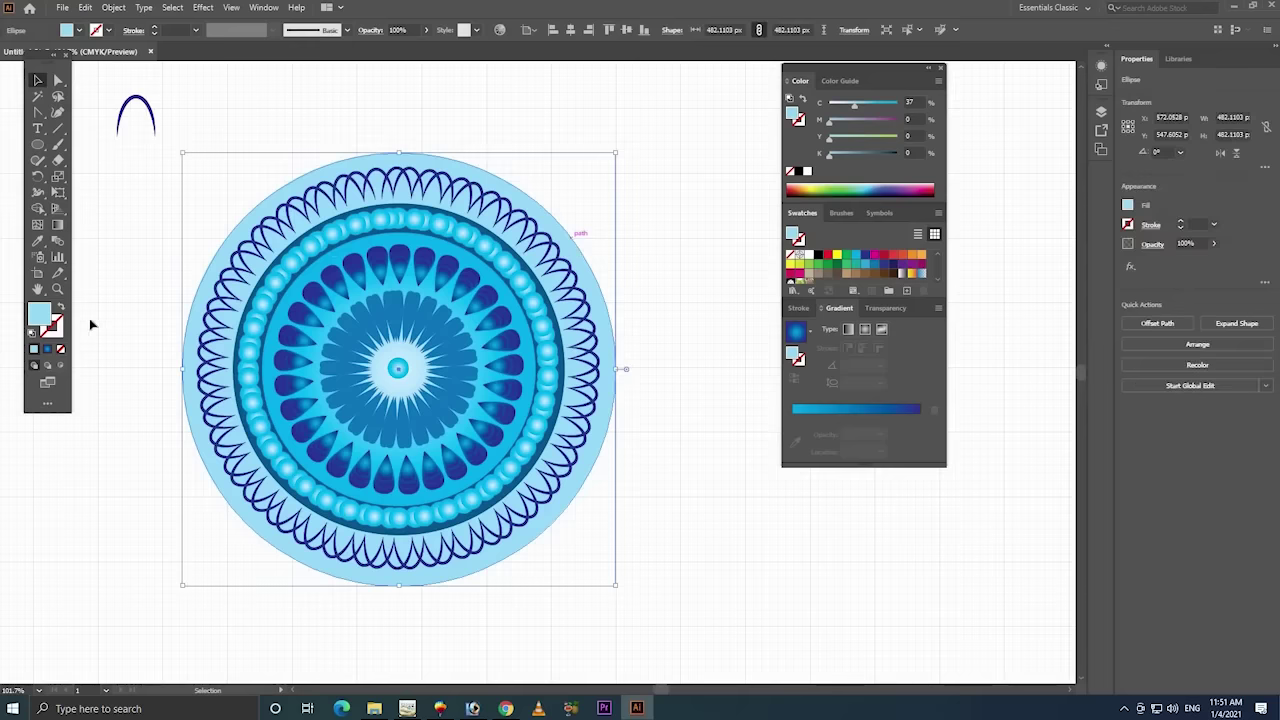
{"action": "left_click_drag", "start_coordinate": [612, 155], "coordinate": [606, 161]}
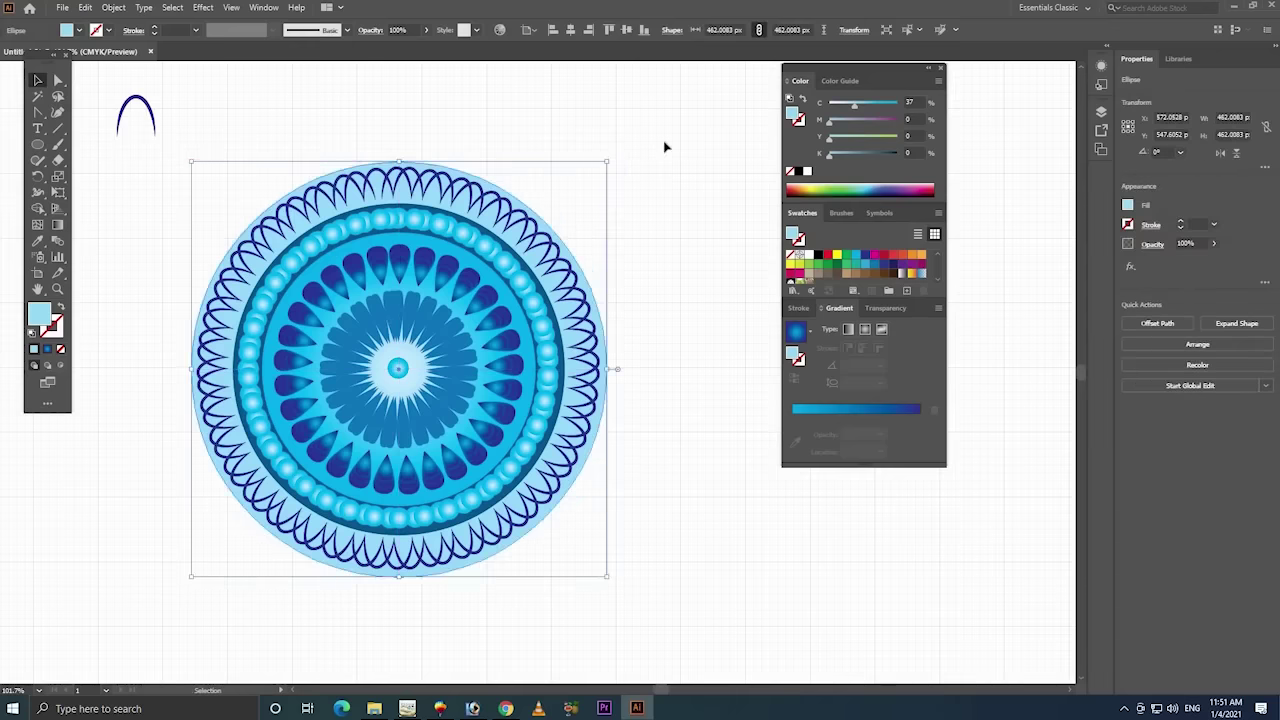
{"action": "left_click", "coordinate": [185, 140]}
{"action": "left_click_drag", "start_coordinate": [118, 111], "coordinate": [412, 133]}
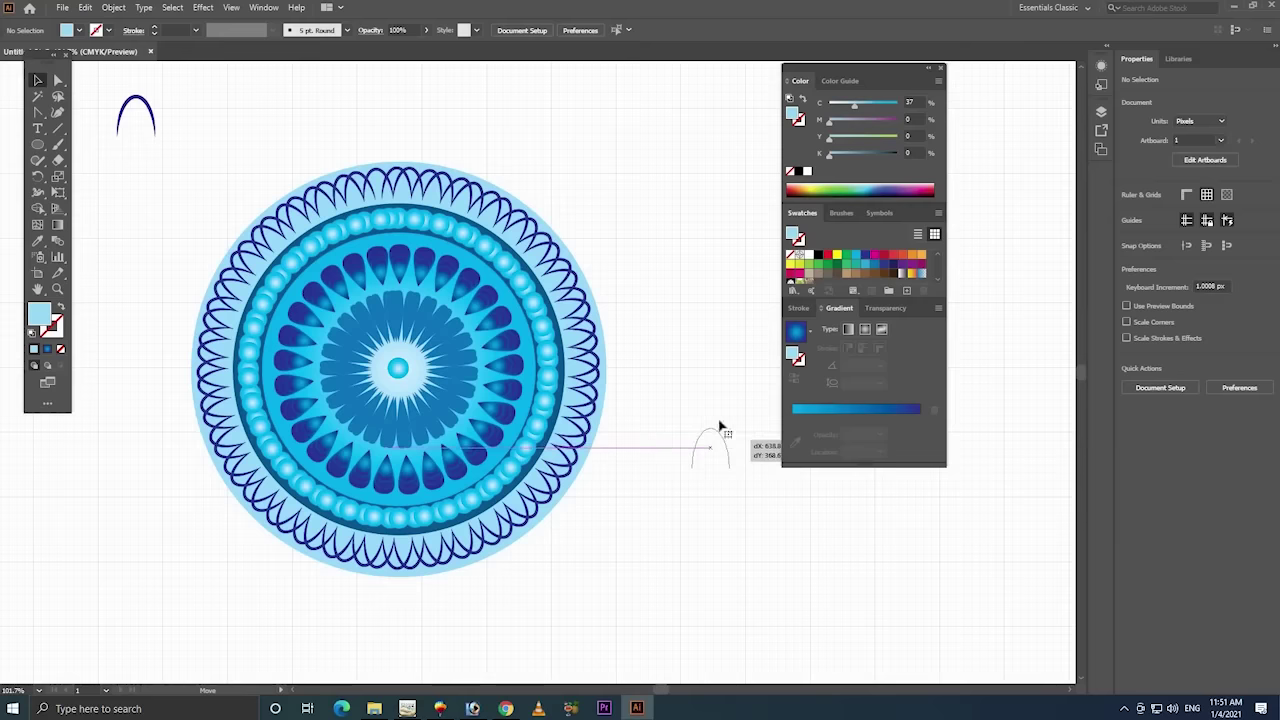
- Place the arch right of the mandala and zoom in on the blank area beside it
{"action": "left_click_drag", "start_coordinate": [413, 133], "coordinate": [723, 438]}
{"action": "left_click", "coordinate": [578, 159]}
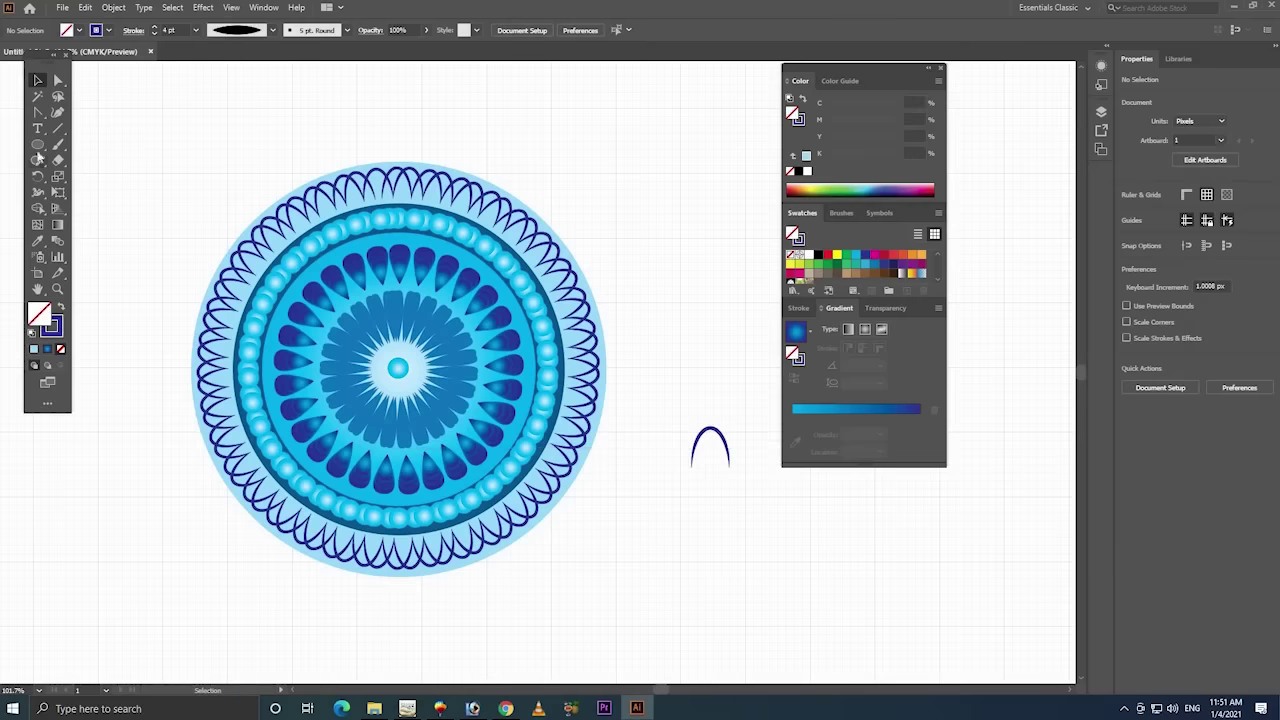
{"action": "left_click_drag", "start_coordinate": [503, 90], "coordinate": [206, 268]}
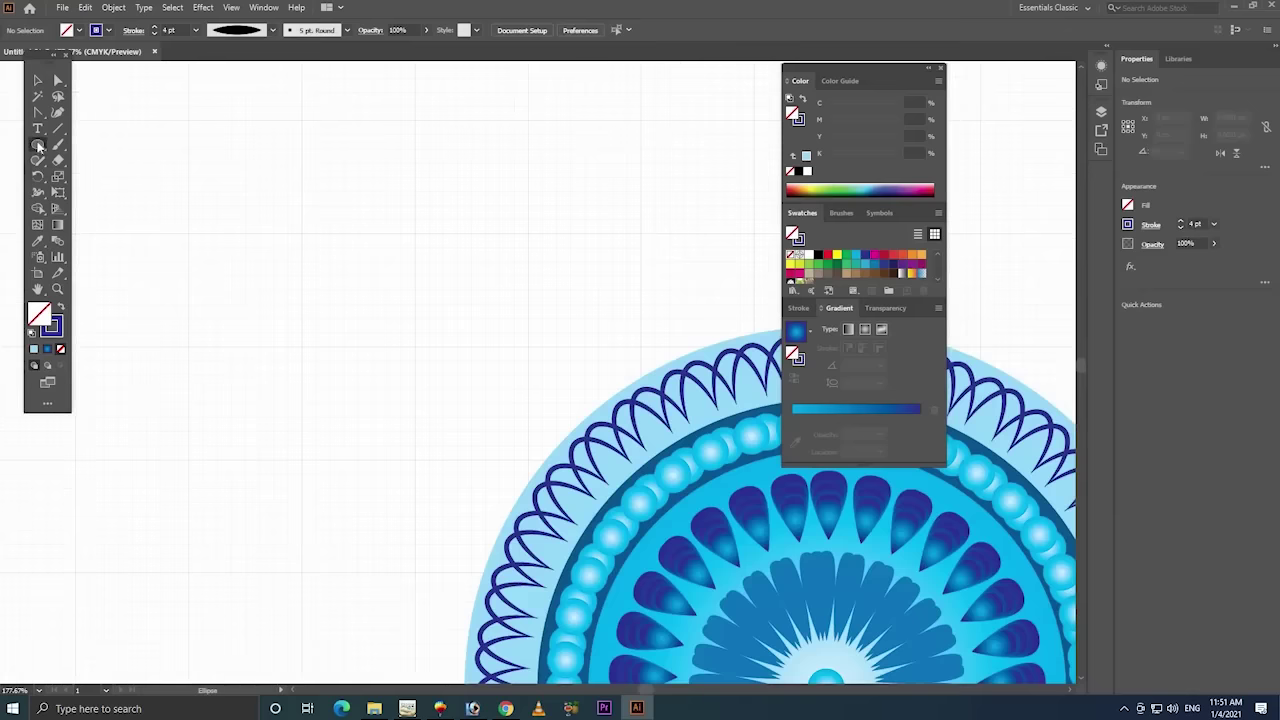
- Draw a 3-point star as a triangle and move it slightly up and right
{"action": "left_click", "coordinate": [38, 146]}
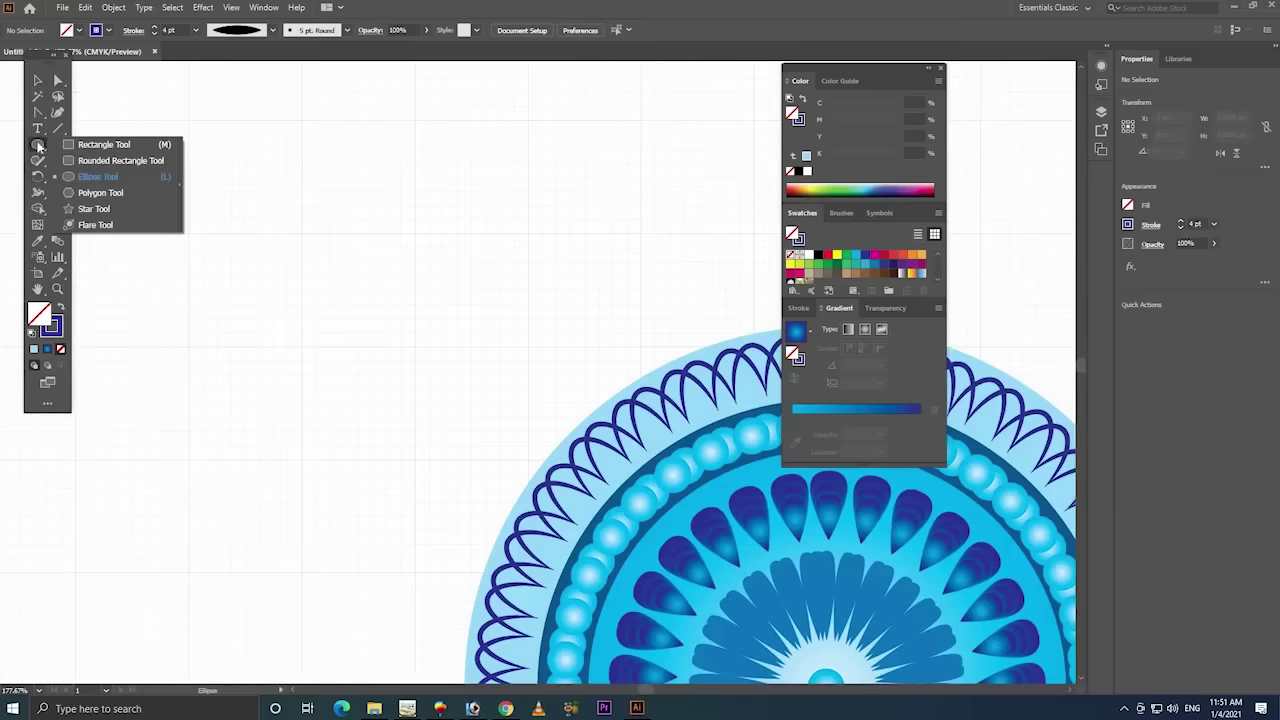
{"action": "left_click", "coordinate": [96, 208]}
{"action": "left_click", "coordinate": [305, 244]}
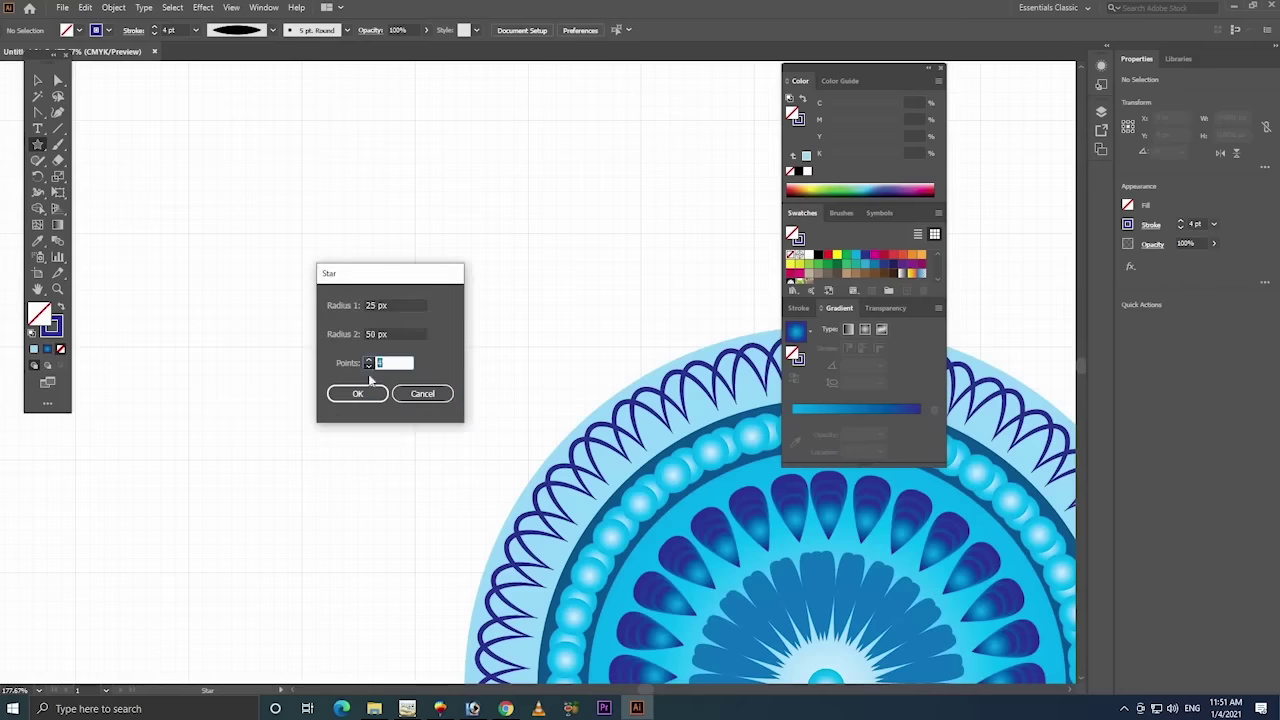
{"action": "left_click", "coordinate": [357, 393]}
{"action": "left_click", "coordinate": [40, 80]}
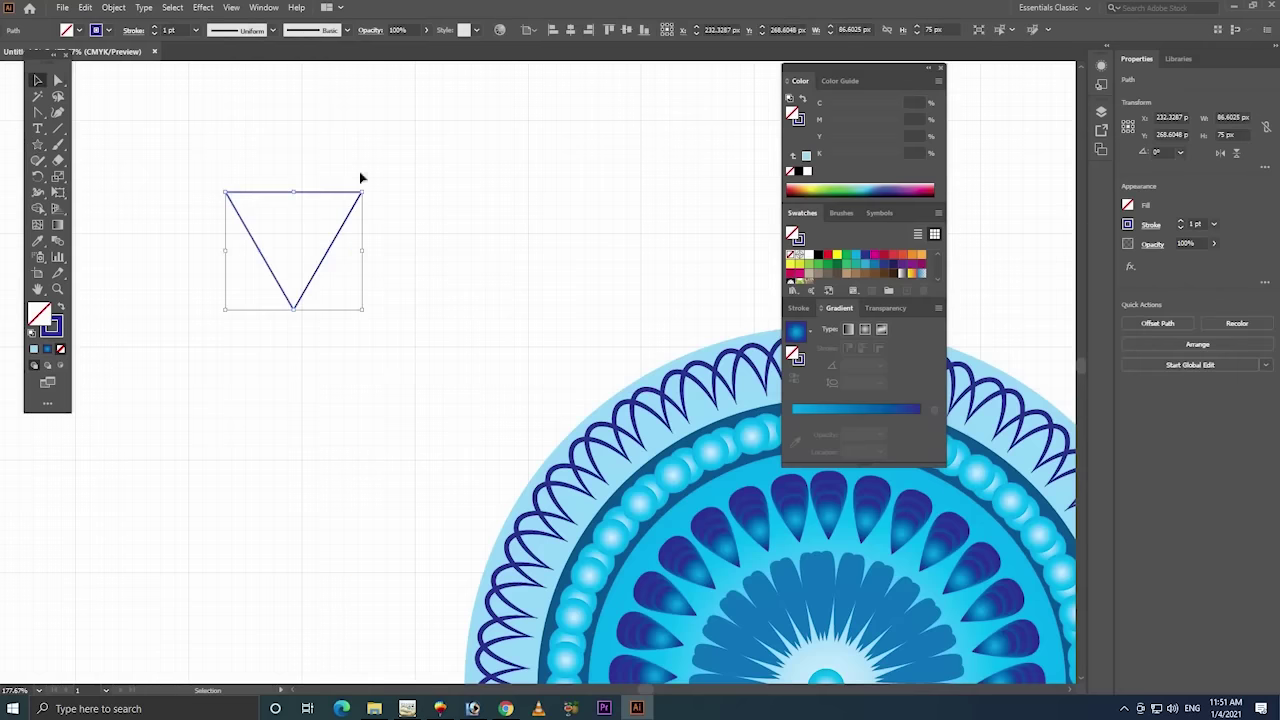
{"action": "mouse_move", "coordinate": [349, 193]}
{"action": "left_mouse_down"}
{"action": "mouse_move", "coordinate": [395, 185]}
{"action": "mouse_move", "coordinate": [422, 290]}
{"action": "left_mouse_up"}
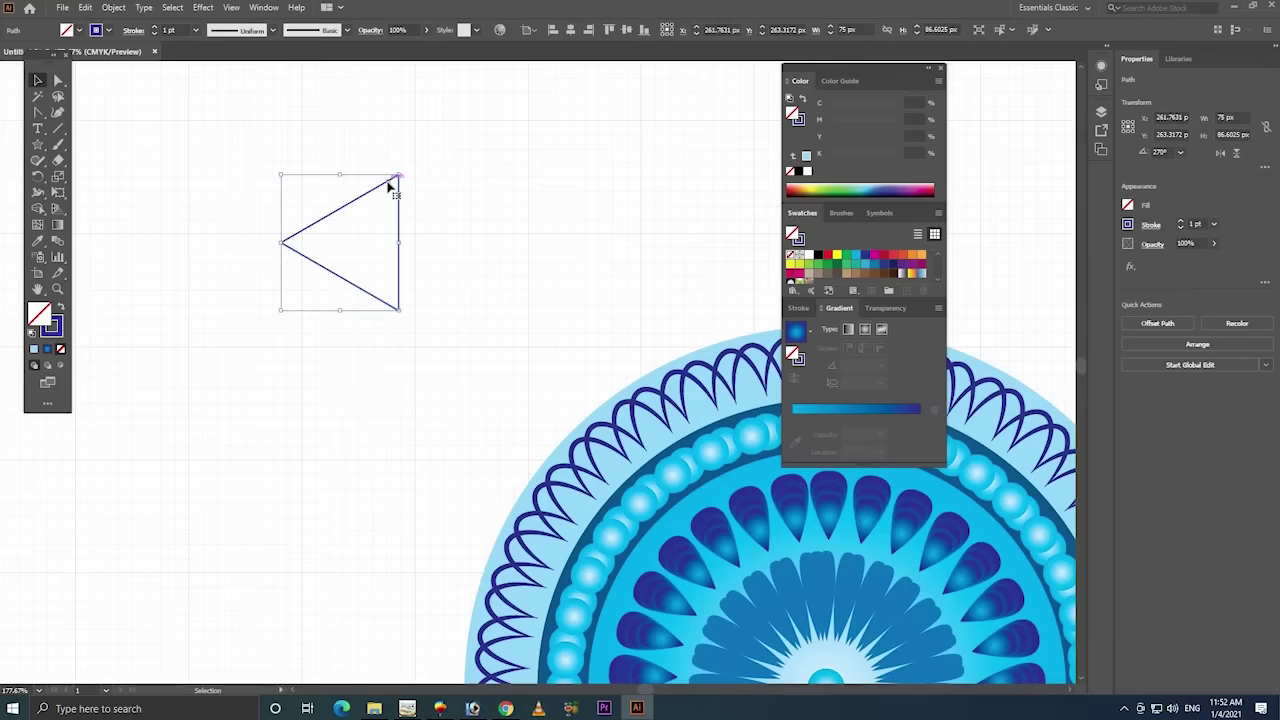
- Fill the triangle with a blue gradient instead of an outline and move it up slightly
{"action": "left_click", "coordinate": [60, 309]}
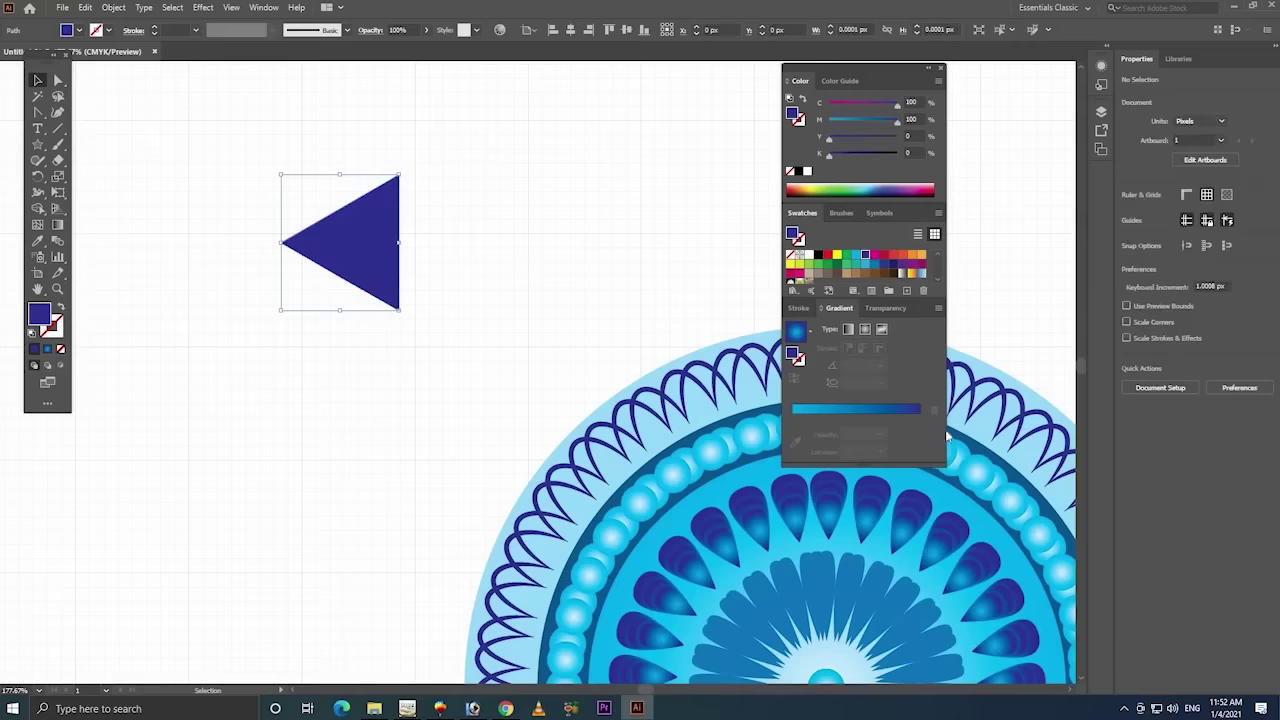
{"action": "left_click", "coordinate": [795, 331]}
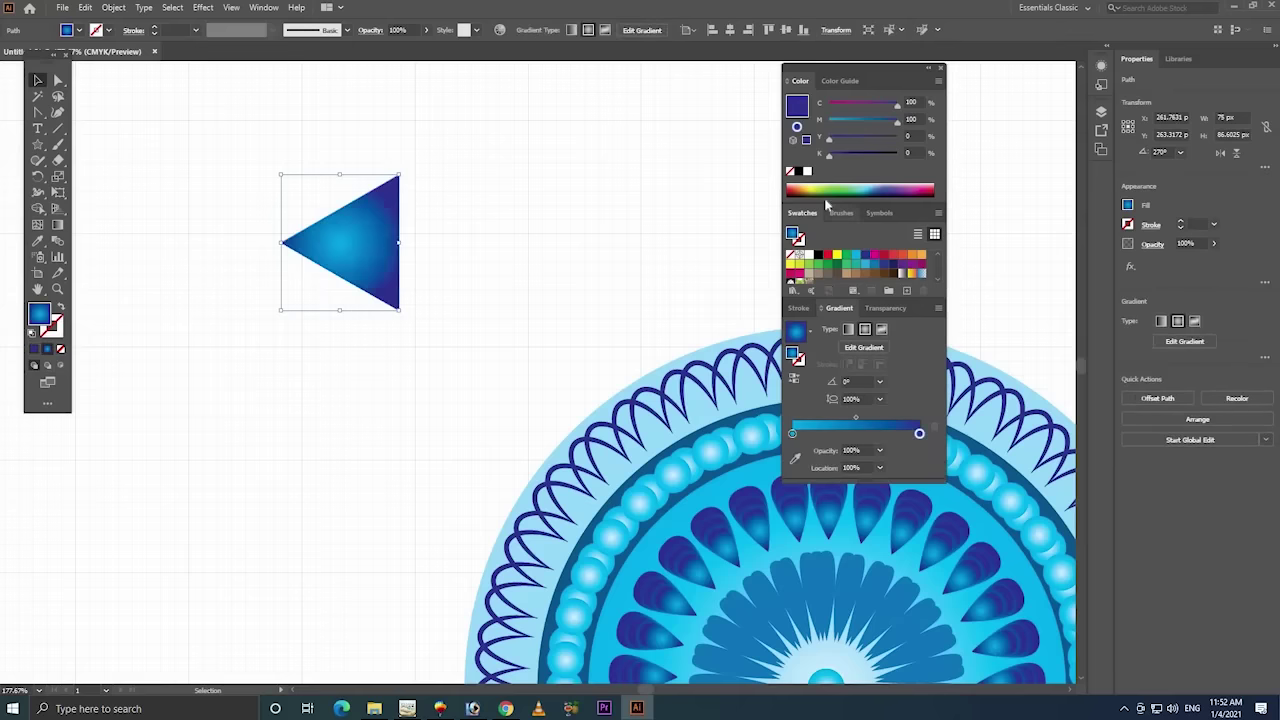
{"action": "mouse_move", "coordinate": [376, 262]}
{"action": "left_mouse_down"}
{"action": "mouse_move", "coordinate": [397, 220]}
{"action": "mouse_move", "coordinate": [349, 233]}
{"action": "left_mouse_up"}
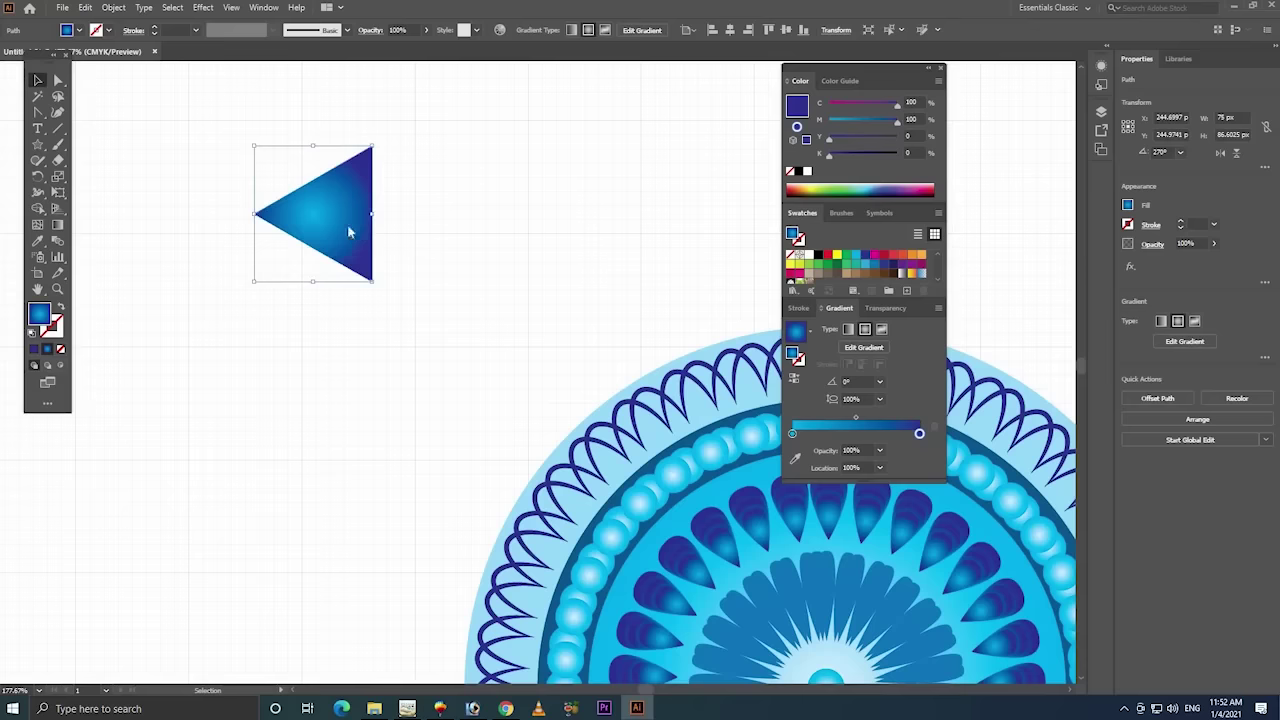
- Add a vertically reflected copy of the triangle and place it below the original
{"action": "right_click", "coordinate": [349, 233]}
{"action": "mouse_move", "coordinate": [389, 435]}
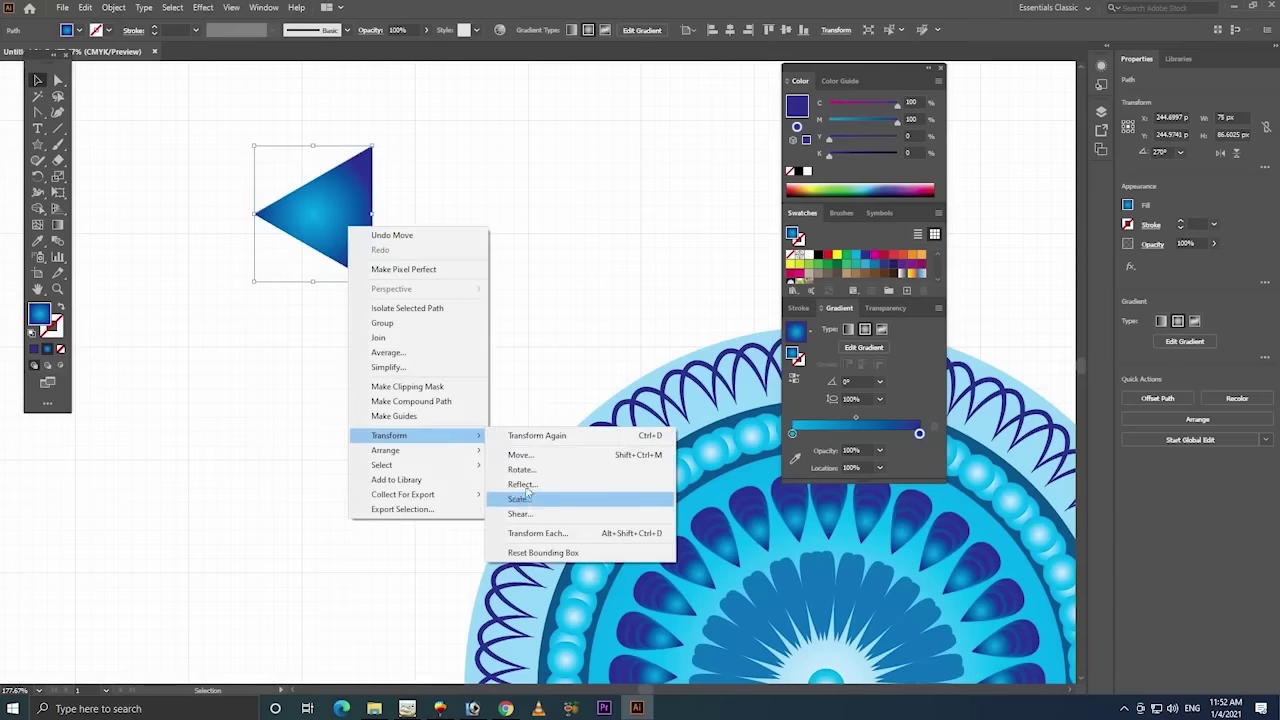
{"action": "left_click", "coordinate": [523, 485]}
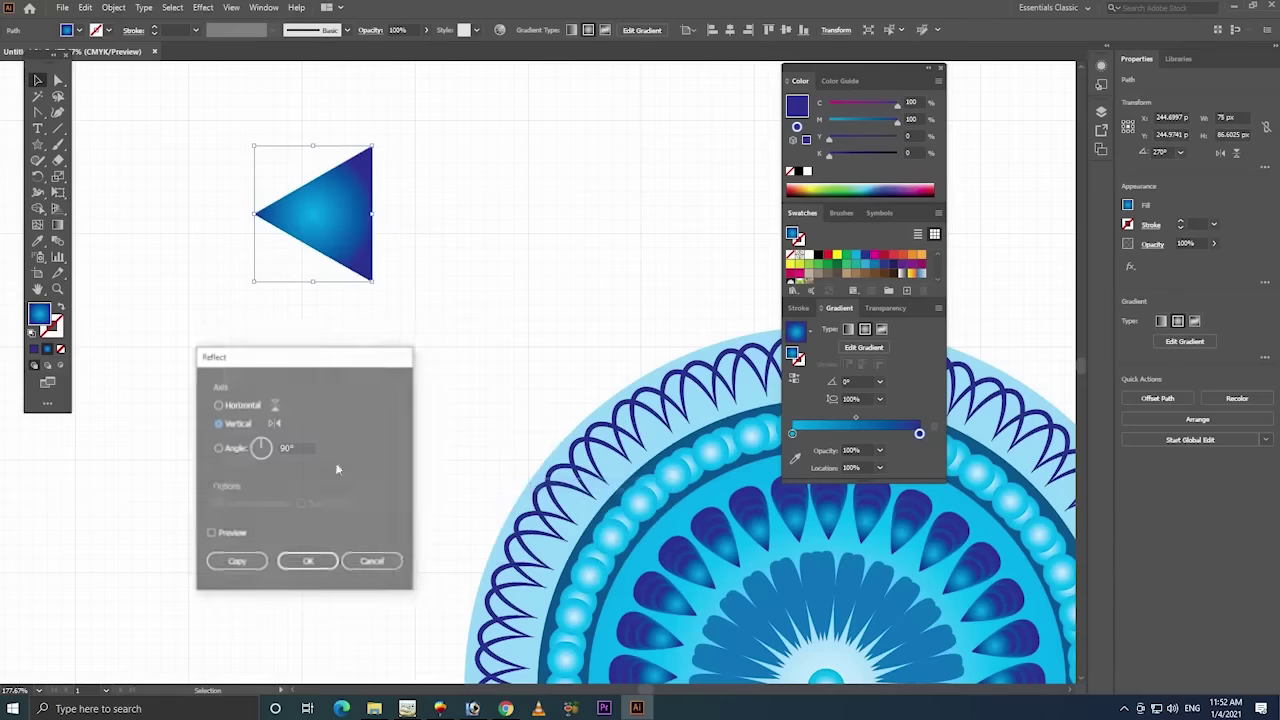
{"action": "left_click", "coordinate": [225, 534]}
{"action": "left_click", "coordinate": [236, 562]}
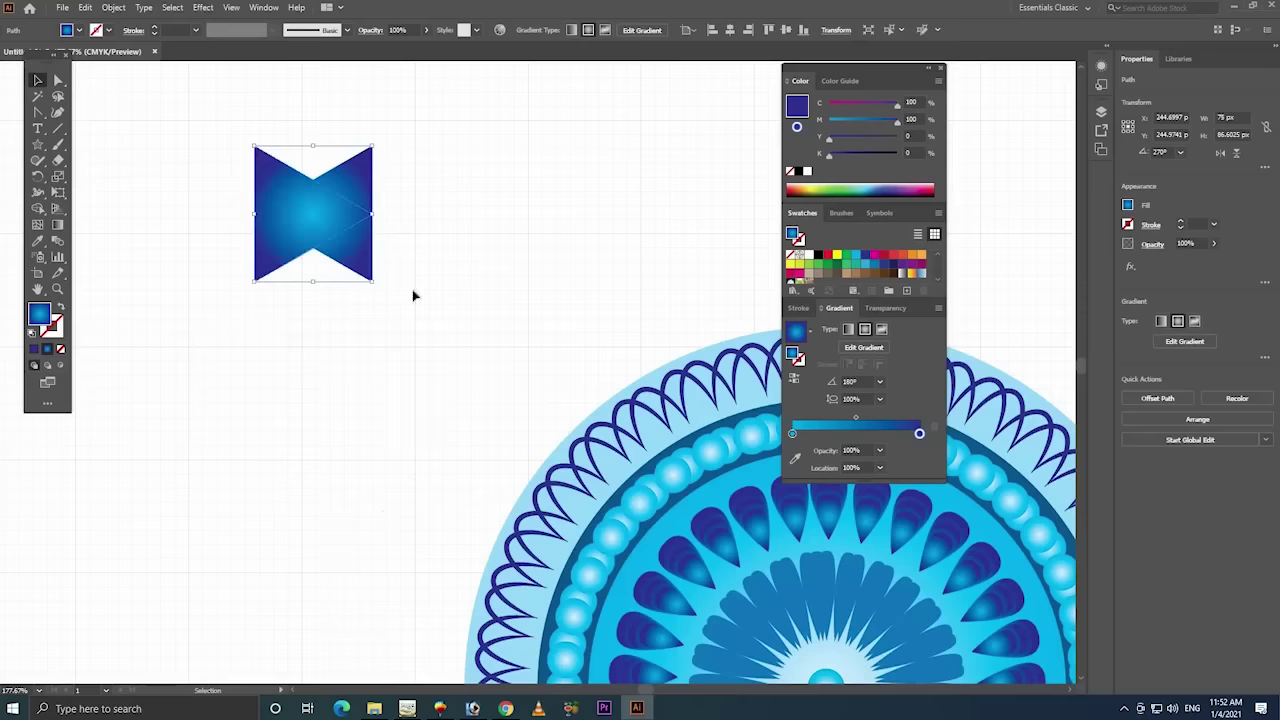
{"action": "left_click_drag", "start_coordinate": [313, 250], "coordinate": [314, 300]}
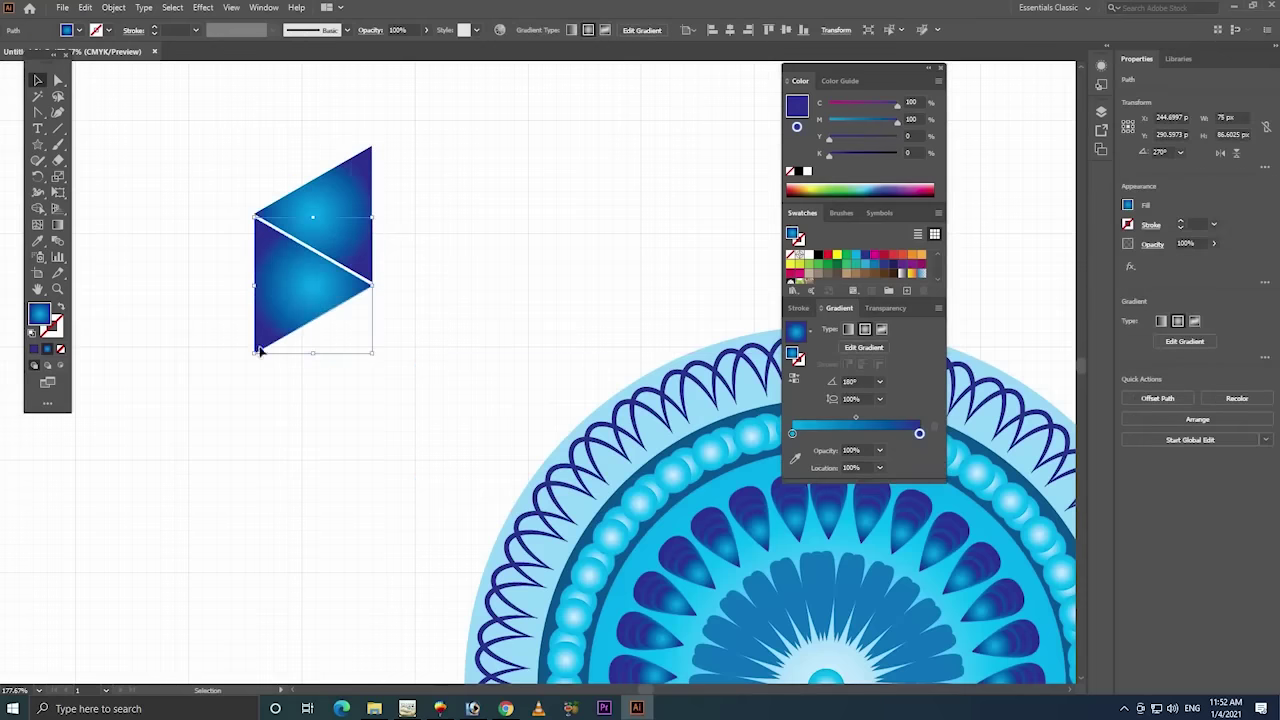
- Select both triangles, try a copy to the right, then undo it
{"action": "mouse_move", "coordinate": [260, 352]}
{"action": "left_mouse_down"}
{"action": "mouse_move", "coordinate": [385, 148]}
{"action": "mouse_move", "coordinate": [409, 333]}
{"action": "left_mouse_up"}
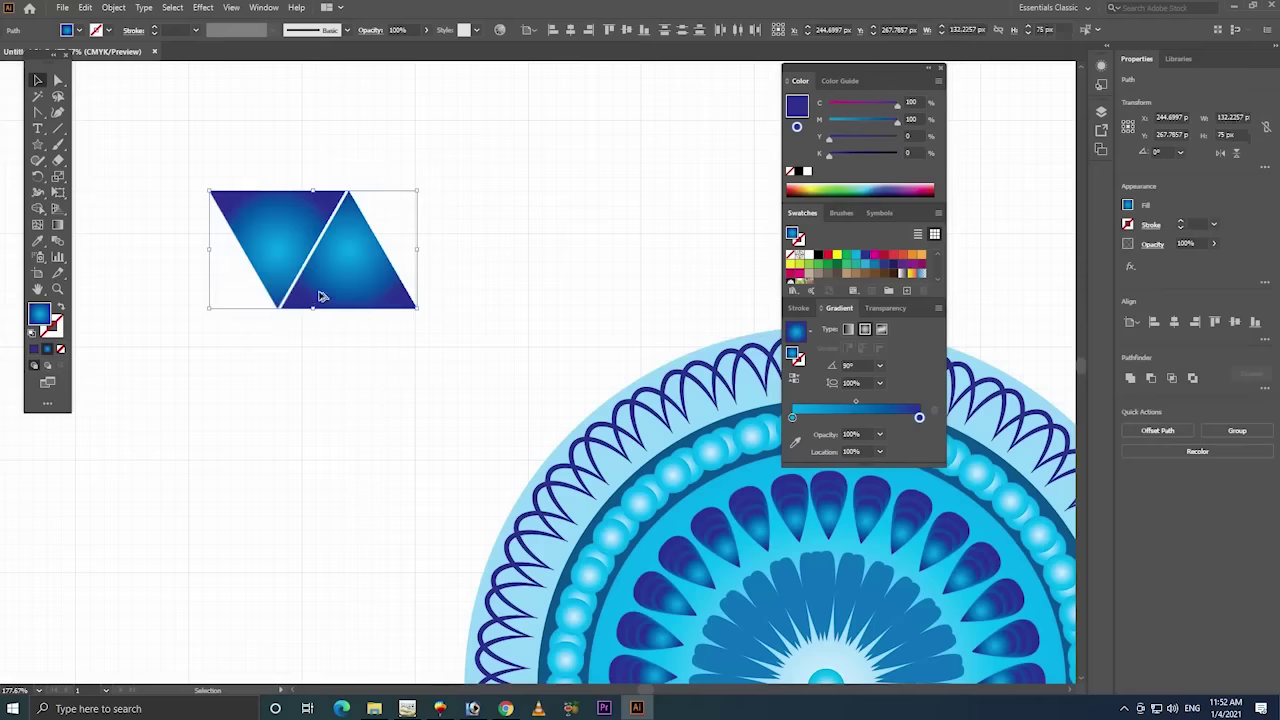
{"action": "left_click_drag", "start_coordinate": [320, 296], "coordinate": [464, 287]}
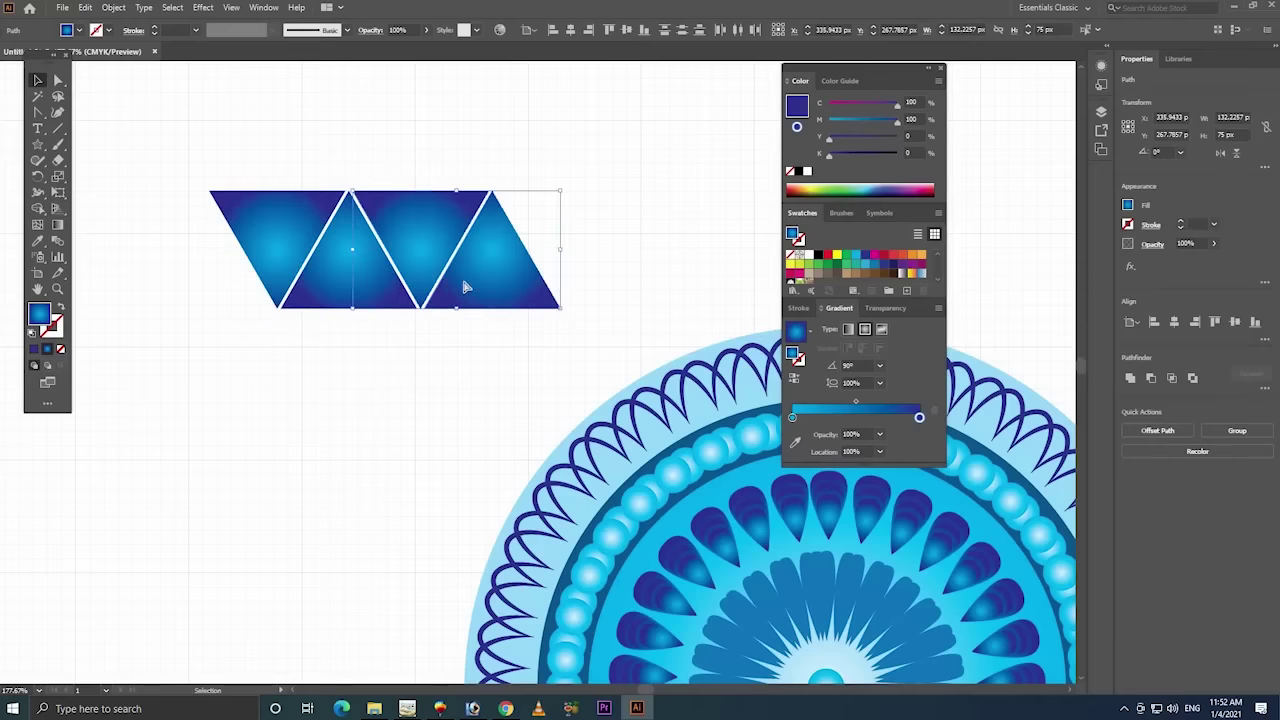
{"action": "key", "text": "ctrl+z"}
{"action": "left_click", "coordinate": [234, 363]}
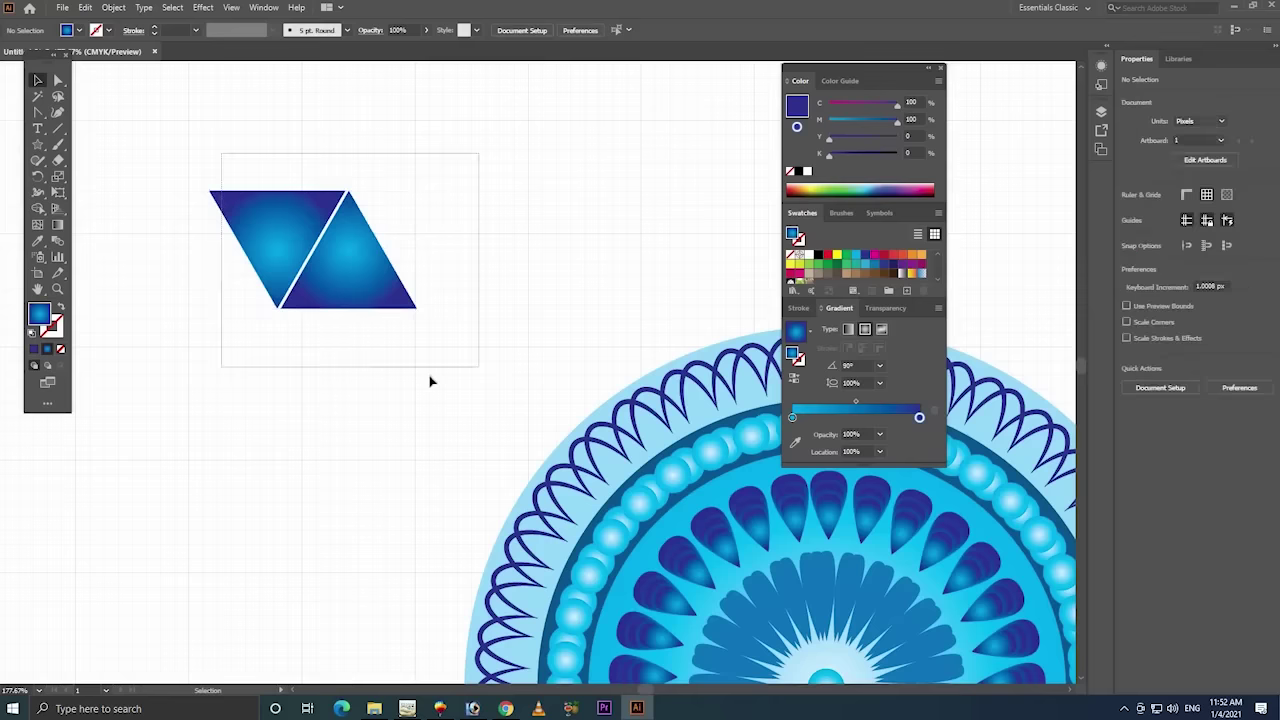
- Zoom out to the mandala, select the gradient triangle pair, and delete it
{"action": "key", "text": "ctrl+z"}
{"action": "key", "text": "ctrl+minus"}
{"action": "left_click_drag", "start_coordinate": [314, 351], "coordinate": [261, 335]}
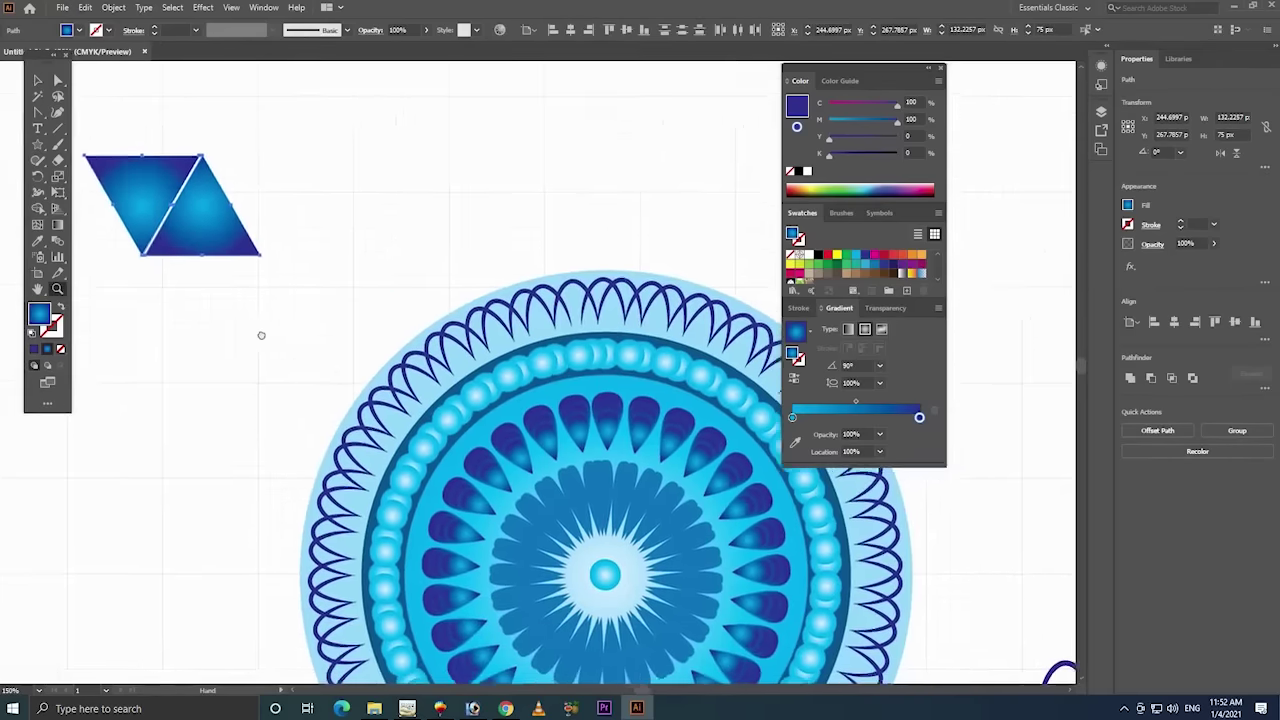
{"action": "key", "text": "v"}
{"action": "mouse_move", "coordinate": [279, 123]}
{"action": "left_mouse_down"}
{"action": "mouse_move", "coordinate": [247, 272]}
{"action": "mouse_move", "coordinate": [195, 227]}
{"action": "mouse_move", "coordinate": [624, 257]}
{"action": "left_mouse_up"}
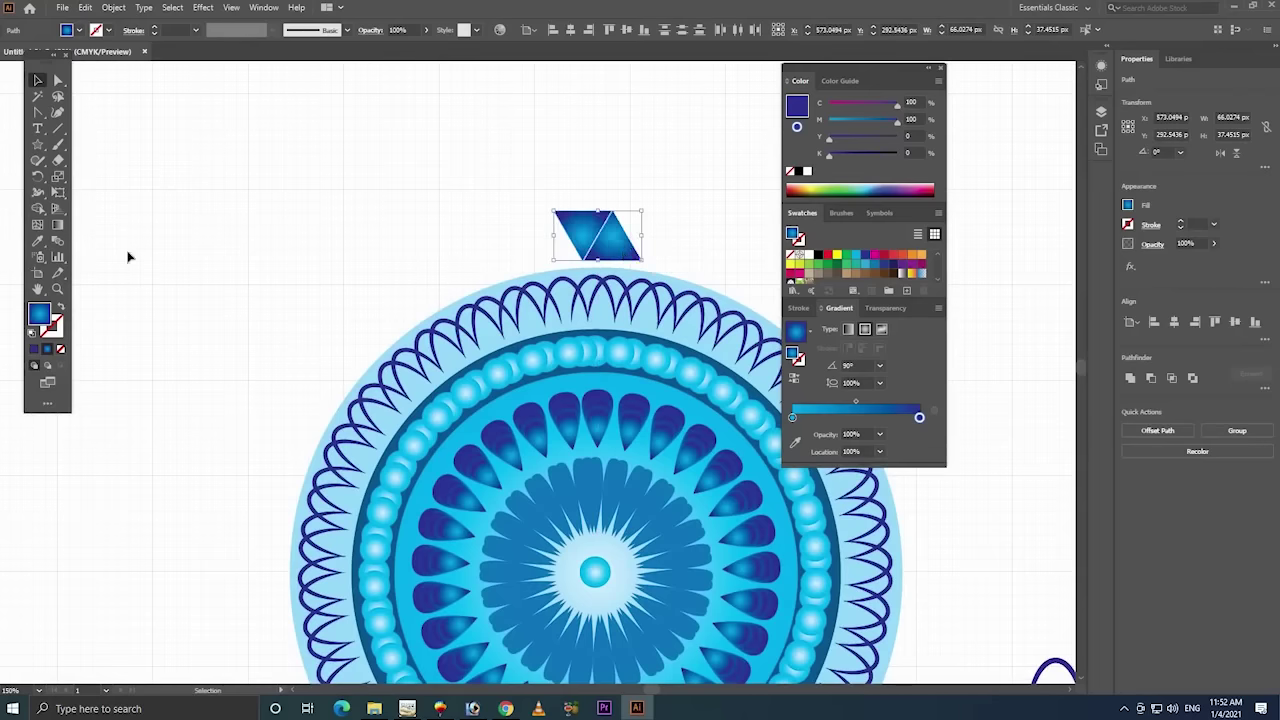
{"action": "key", "text": "Delete"}
- Draw a five-pointed gradient star with the Star Tool, then discard it
{"action": "left_click", "coordinate": [38, 144]}
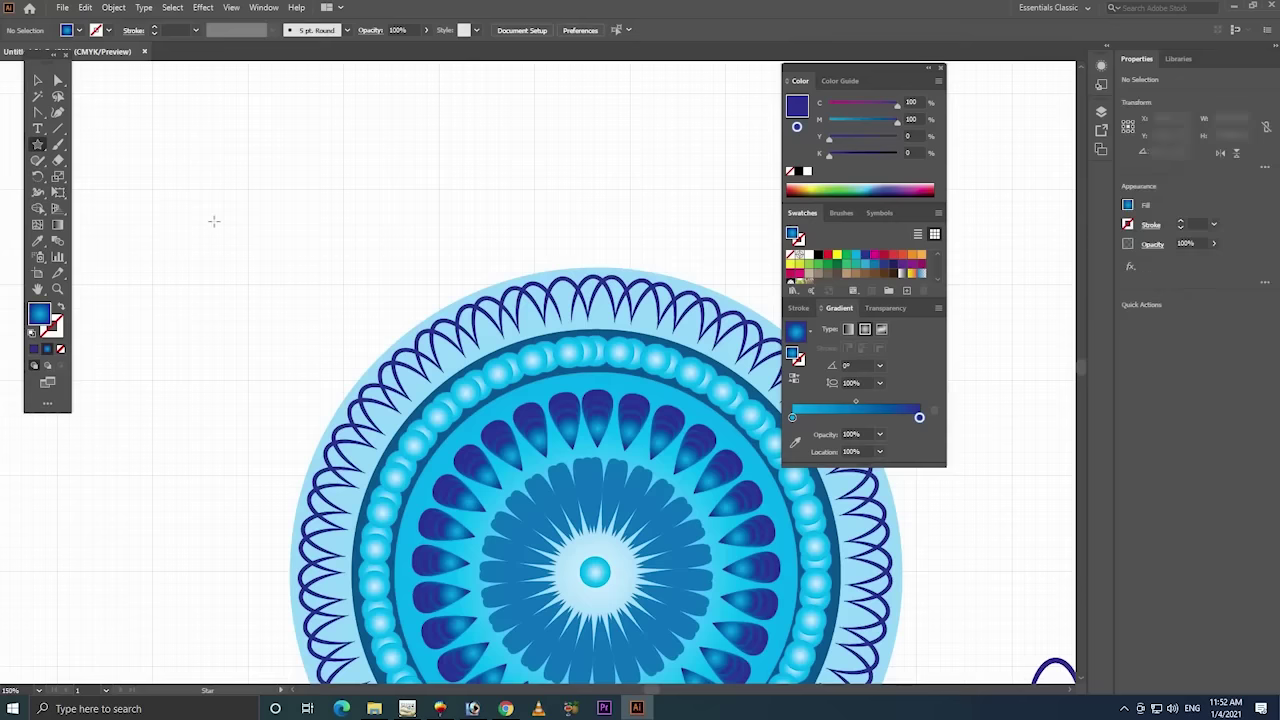
{"action": "left_click", "coordinate": [257, 297]}
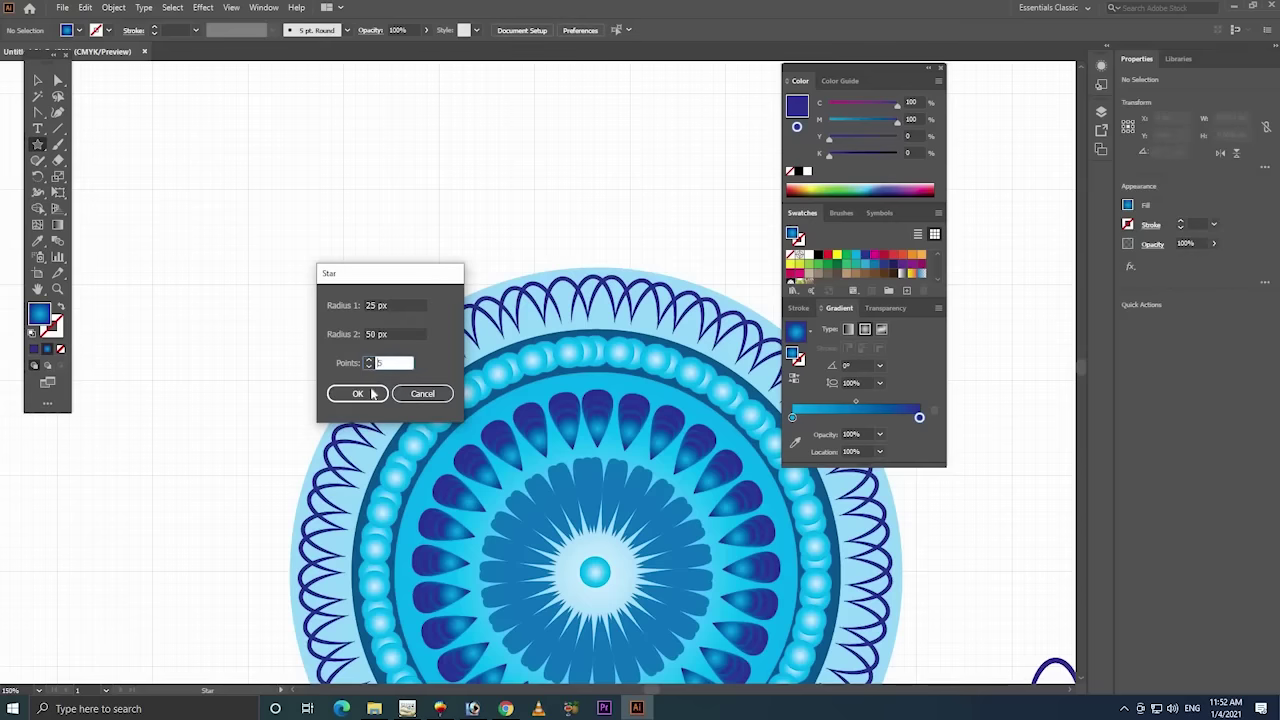
{"action": "left_click", "coordinate": [372, 395]}
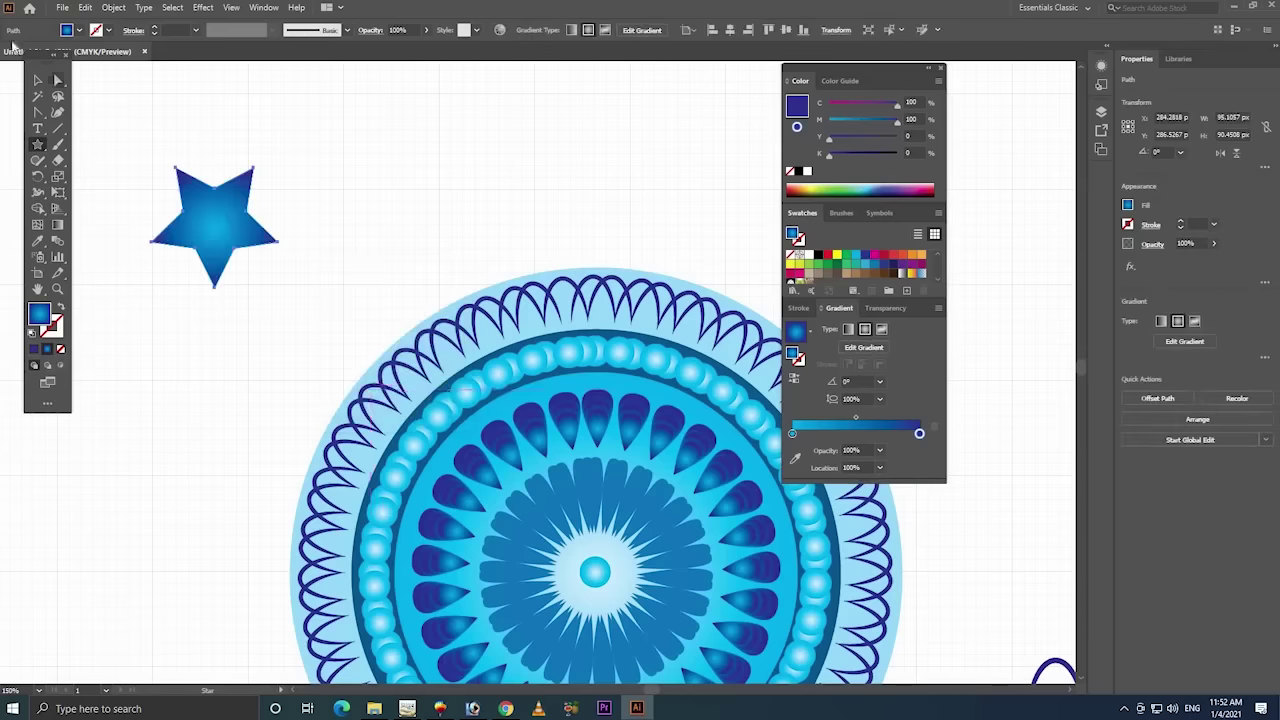
{"action": "left_click", "coordinate": [38, 80]}
{"action": "key", "text": "ctrl+shift+a"}
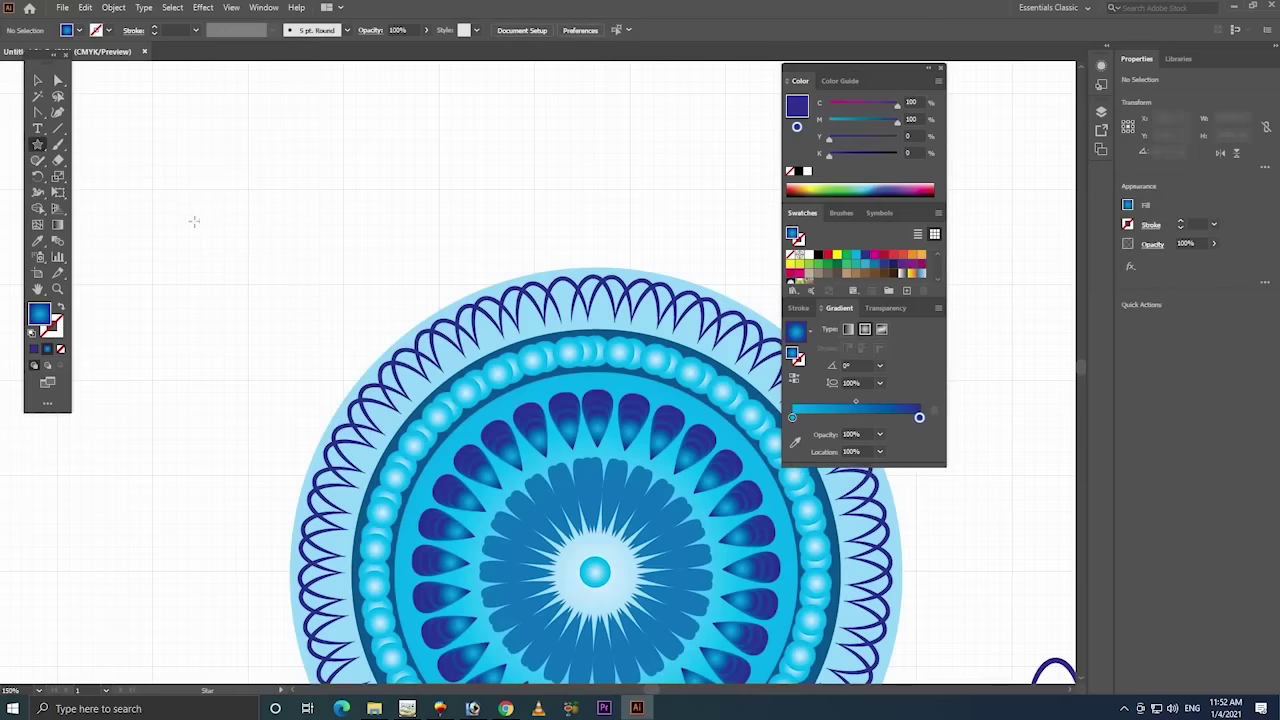
- Create an 8-point star with 25 px and 50 px radii and deselect it
{"action": "left_click", "coordinate": [296, 373]}
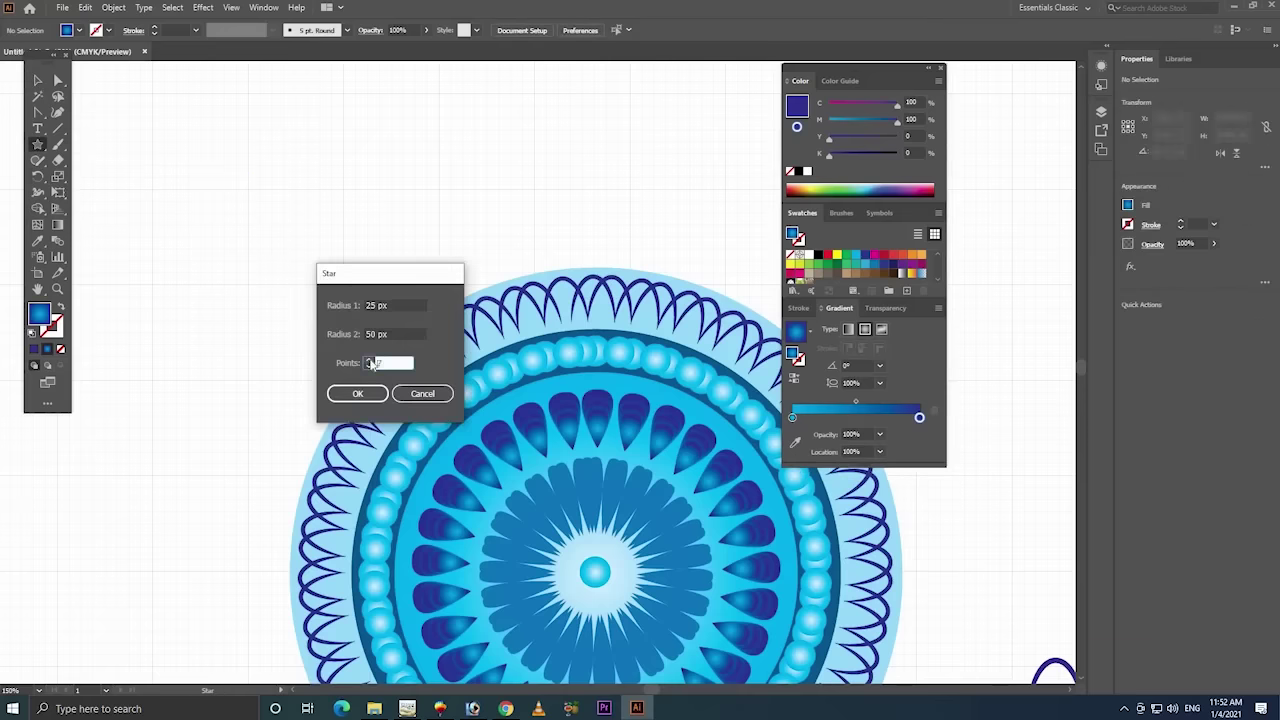
{"action": "left_click", "coordinate": [357, 393]}
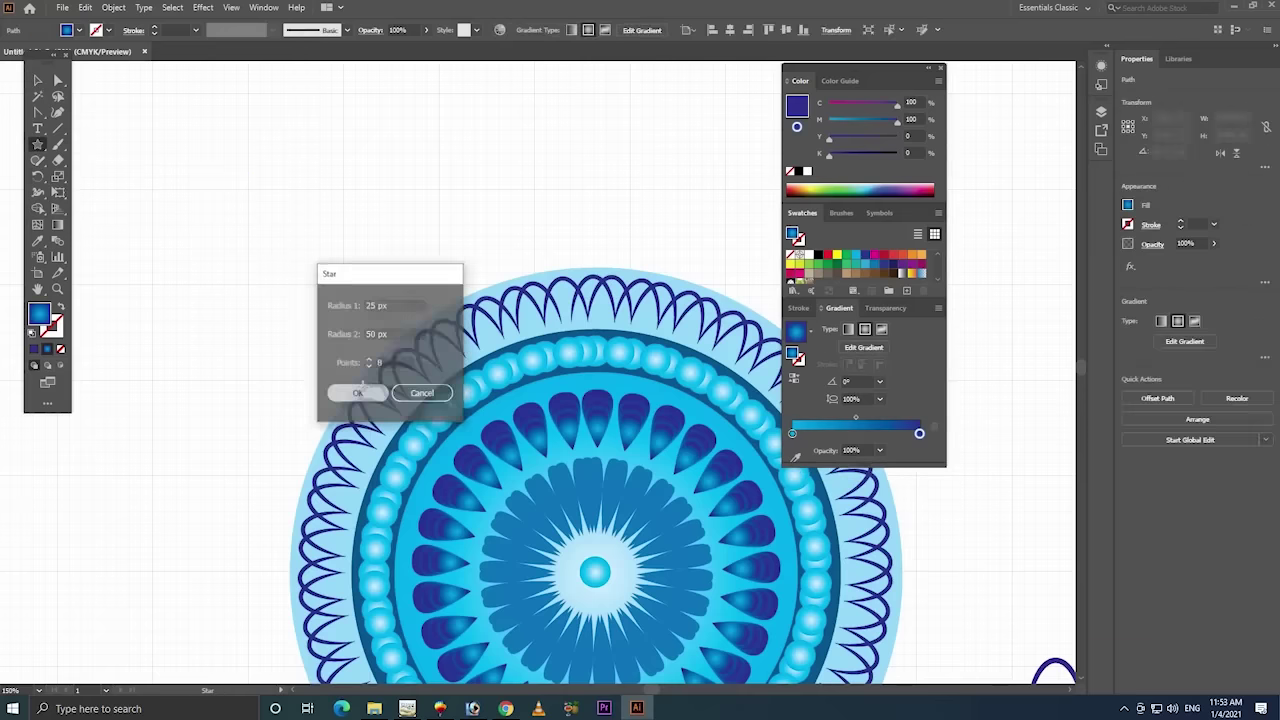
{"action": "left_click", "coordinate": [35, 80]}
{"action": "key", "text": "ctrl+shift+a"}
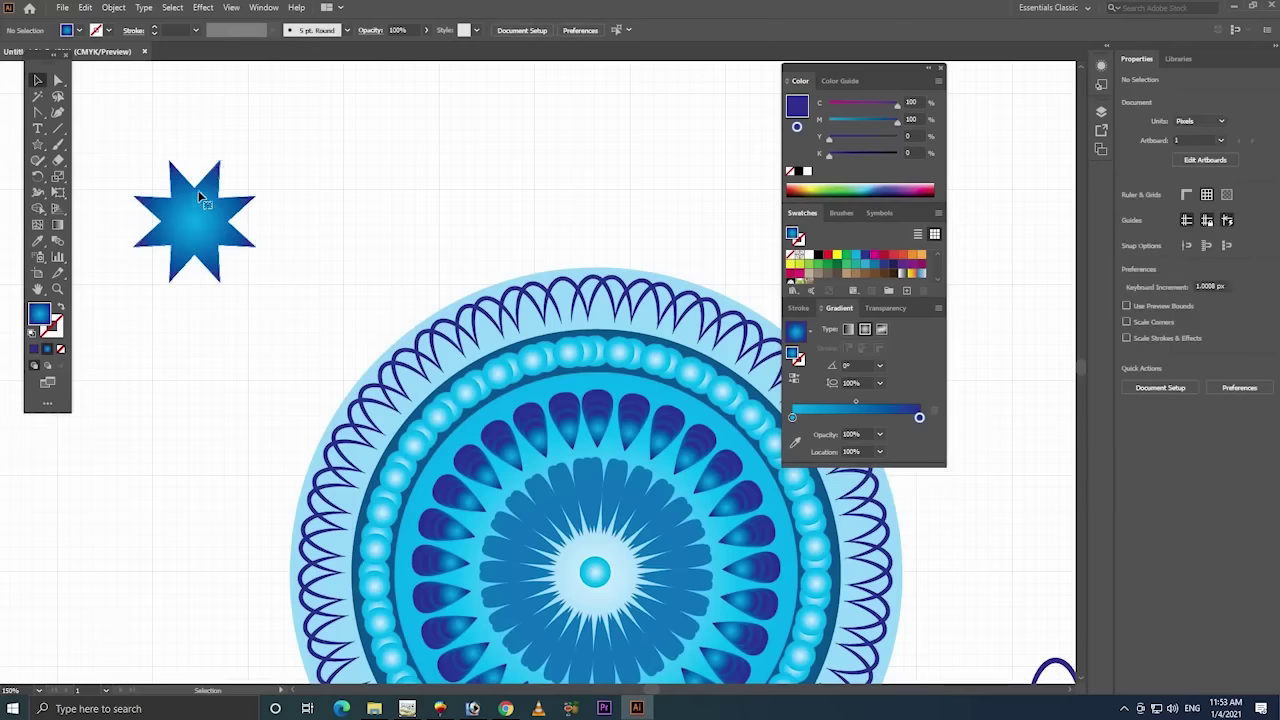
- Select the gradient star, zoom in close on it, and nudge it slightly down
{"action": "left_click", "coordinate": [200, 197]}
{"action": "left_click", "coordinate": [123, 106]}
{"action": "key", "text": "a"}
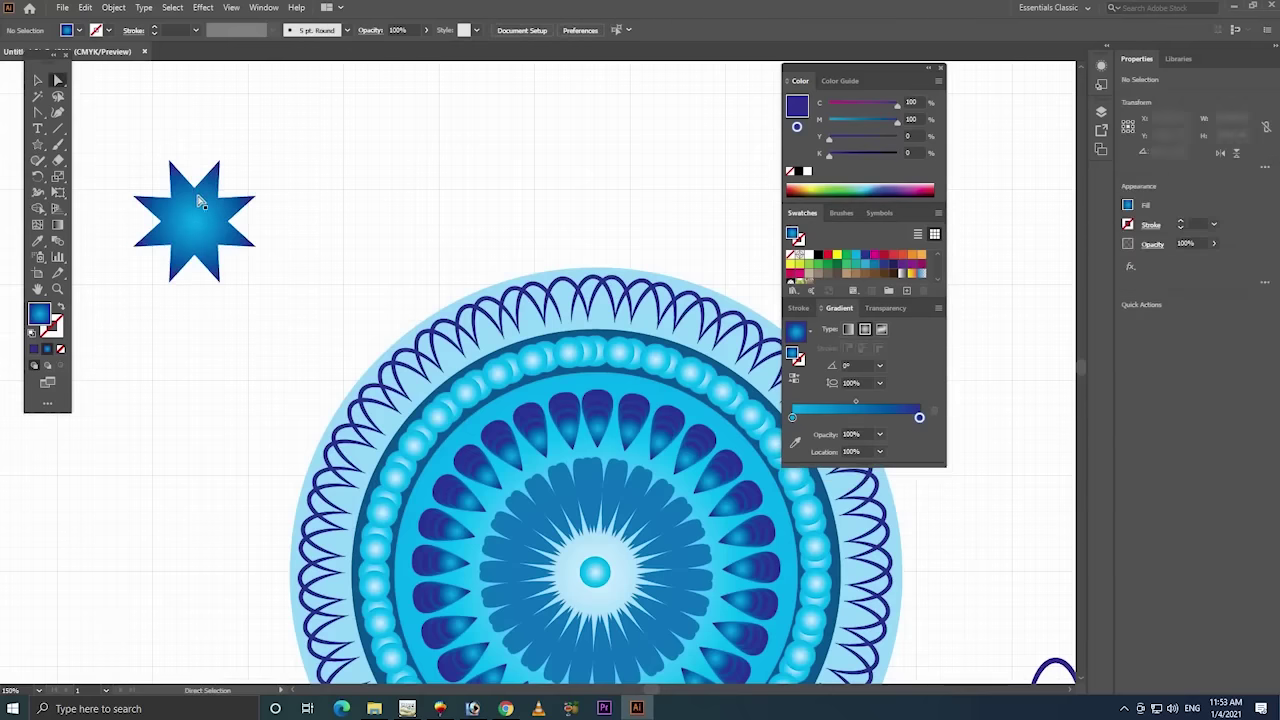
{"action": "left_click", "coordinate": [199, 190]}
{"action": "left_click", "coordinate": [203, 183]}
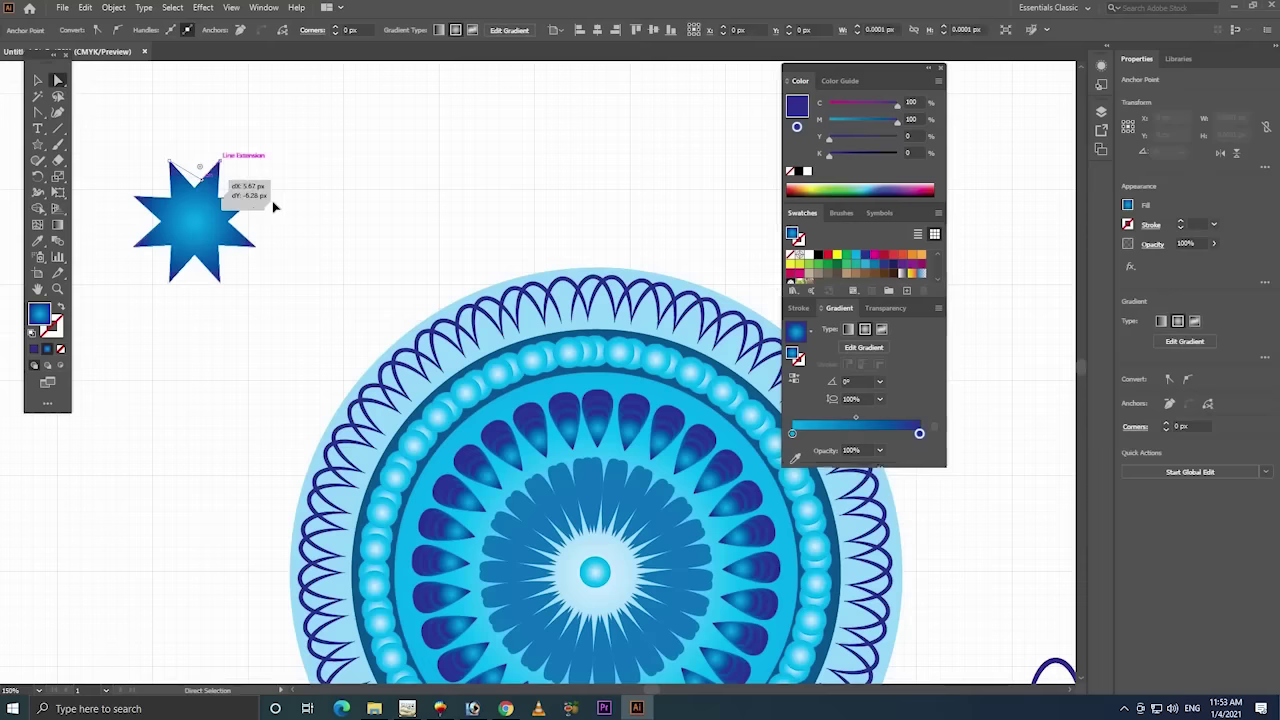
{"action": "key", "text": "z"}
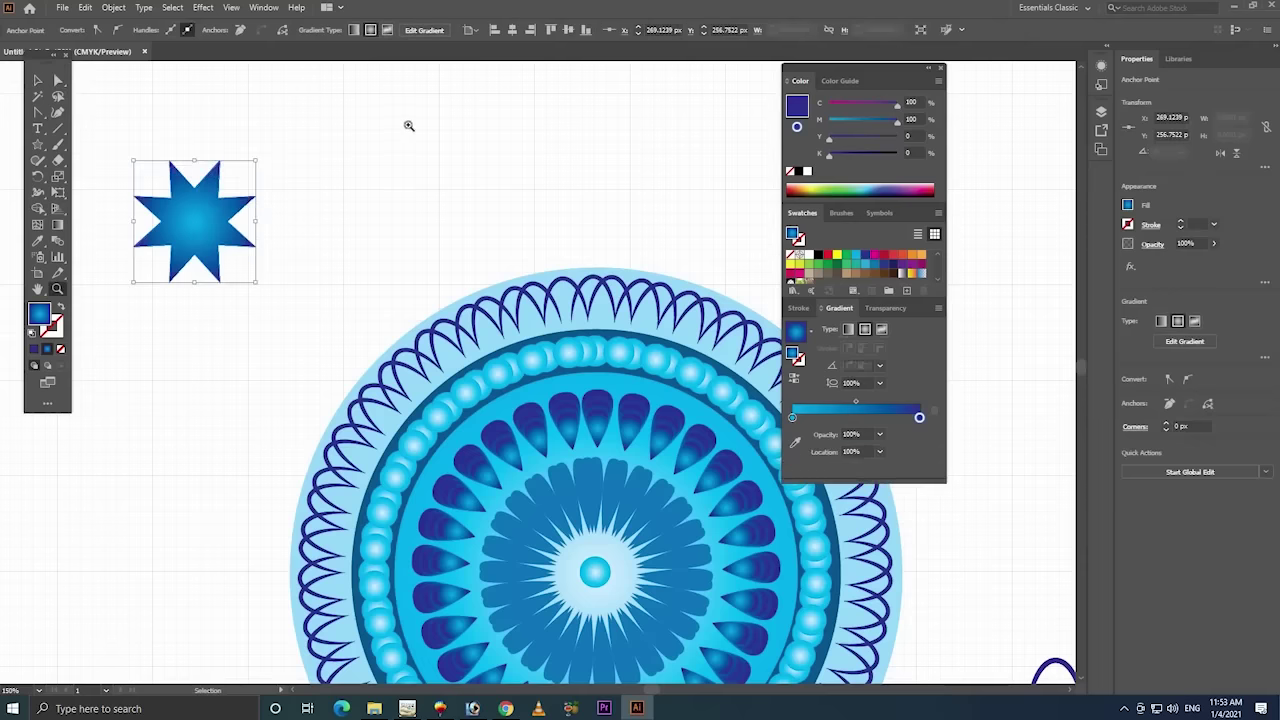
{"action": "left_click_drag", "start_coordinate": [409, 123], "coordinate": [229, 288]}
{"action": "key", "text": "v"}
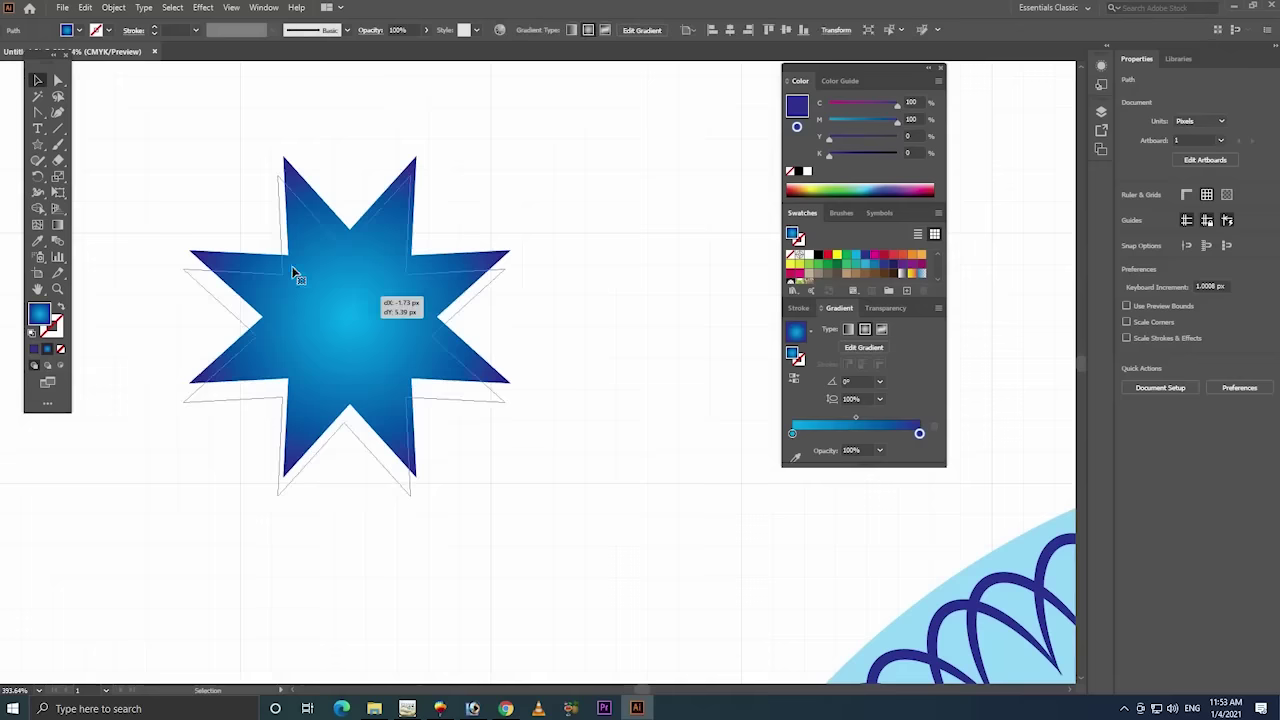
{"action": "left_click_drag", "start_coordinate": [357, 300], "coordinate": [351, 317]}
- Round off the star's corners and shrink it to about 39 px wide
{"action": "key", "text": "a"}
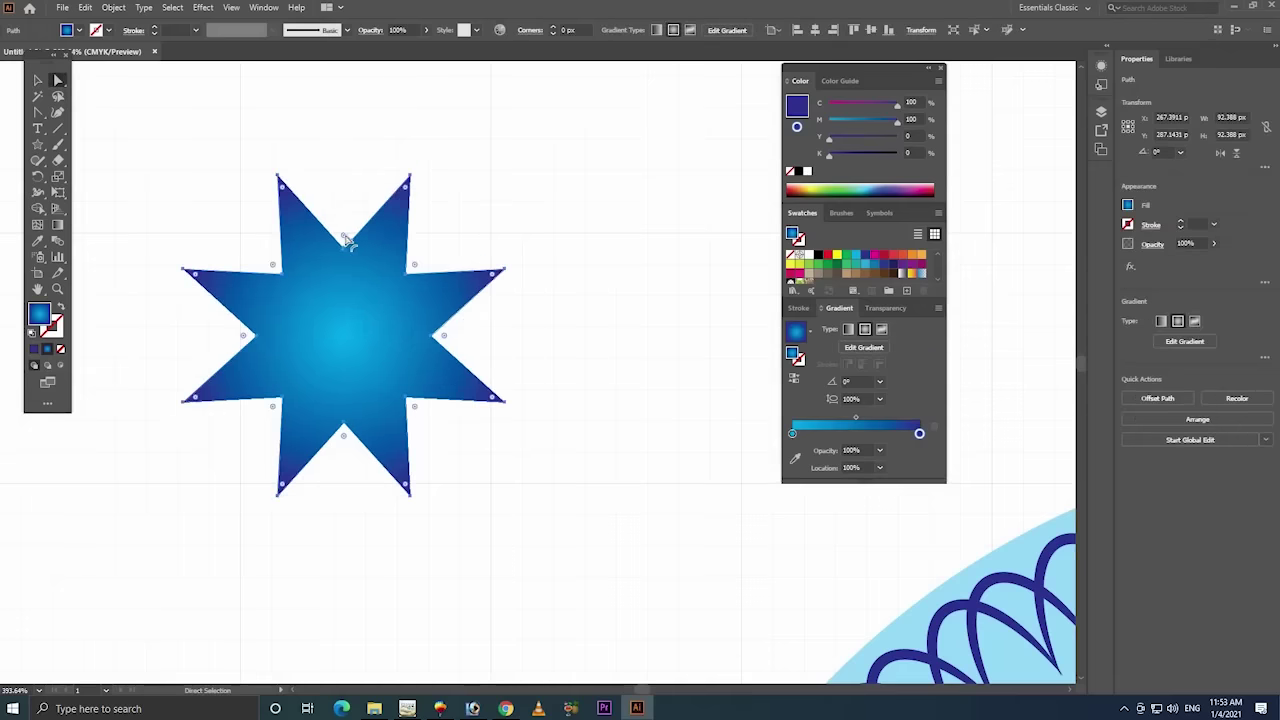
{"action": "mouse_move", "coordinate": [345, 242]}
{"action": "left_mouse_down"}
{"action": "mouse_move", "coordinate": [333, 270]}
{"action": "mouse_move", "coordinate": [351, 239]}
{"action": "left_mouse_up"}
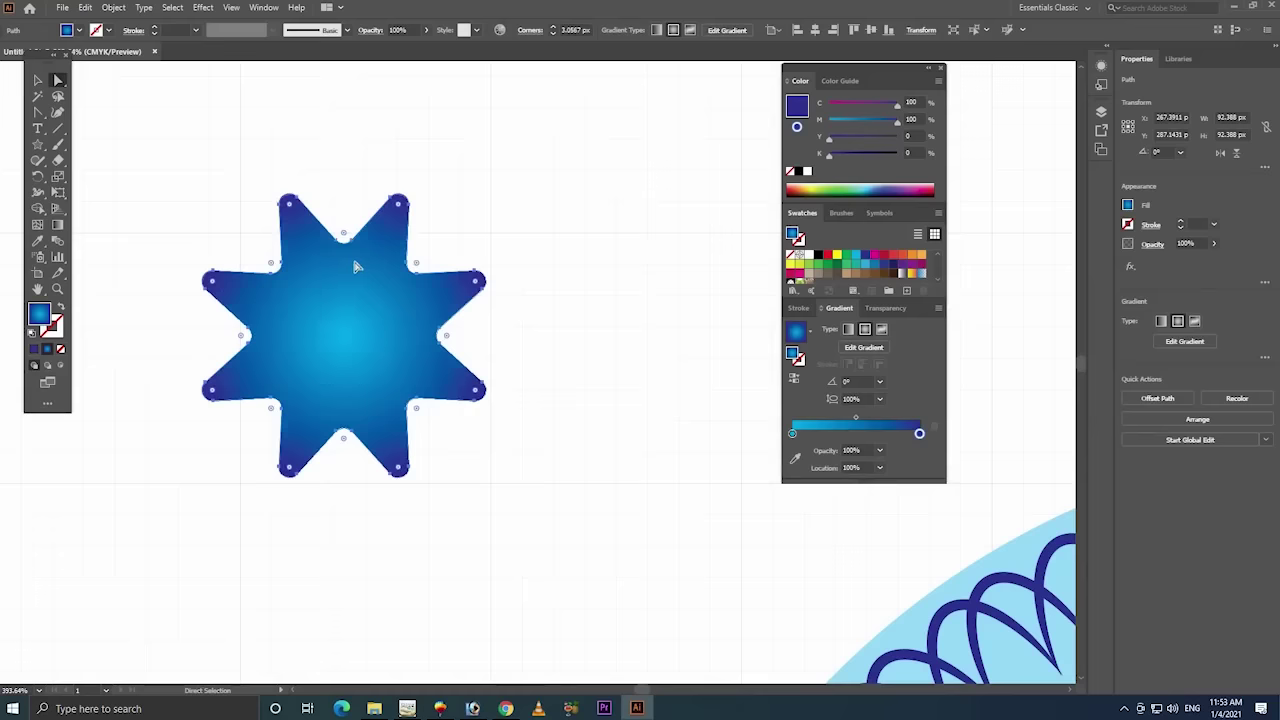
{"action": "left_click", "coordinate": [37, 82]}
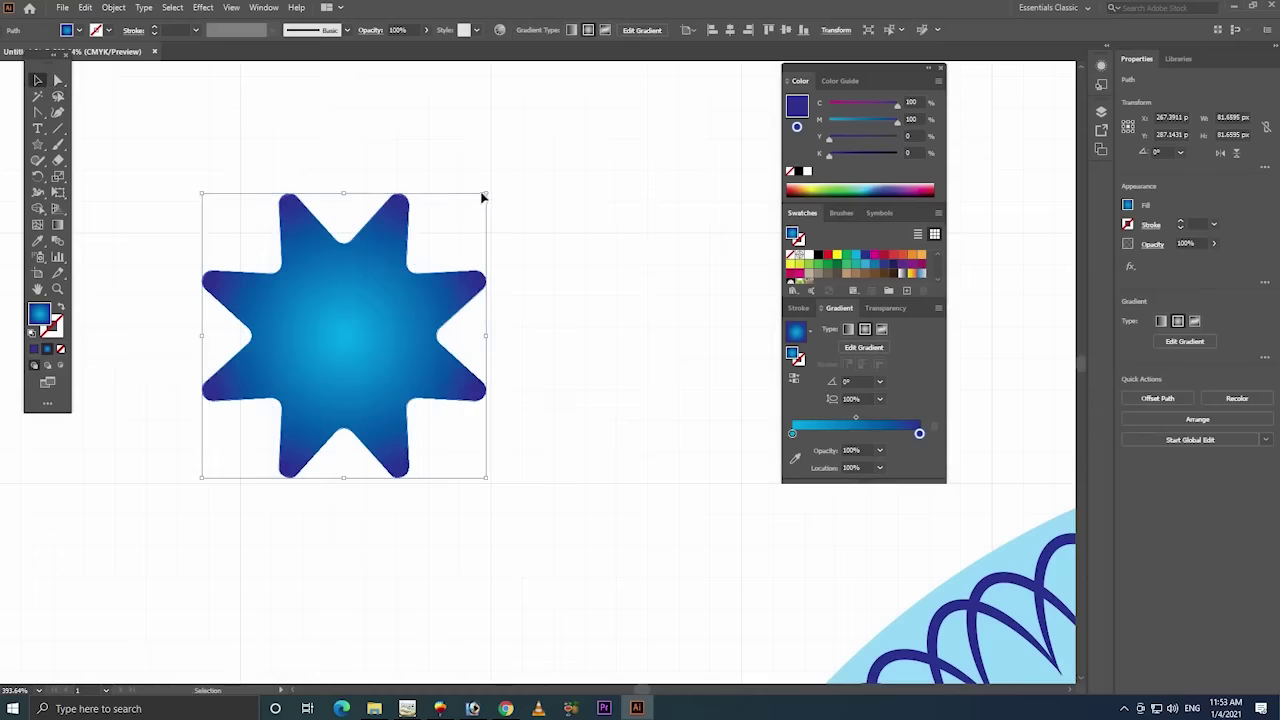
{"action": "left_click_drag", "start_coordinate": [487, 192], "coordinate": [413, 265]}
{"action": "key", "text": "z"}
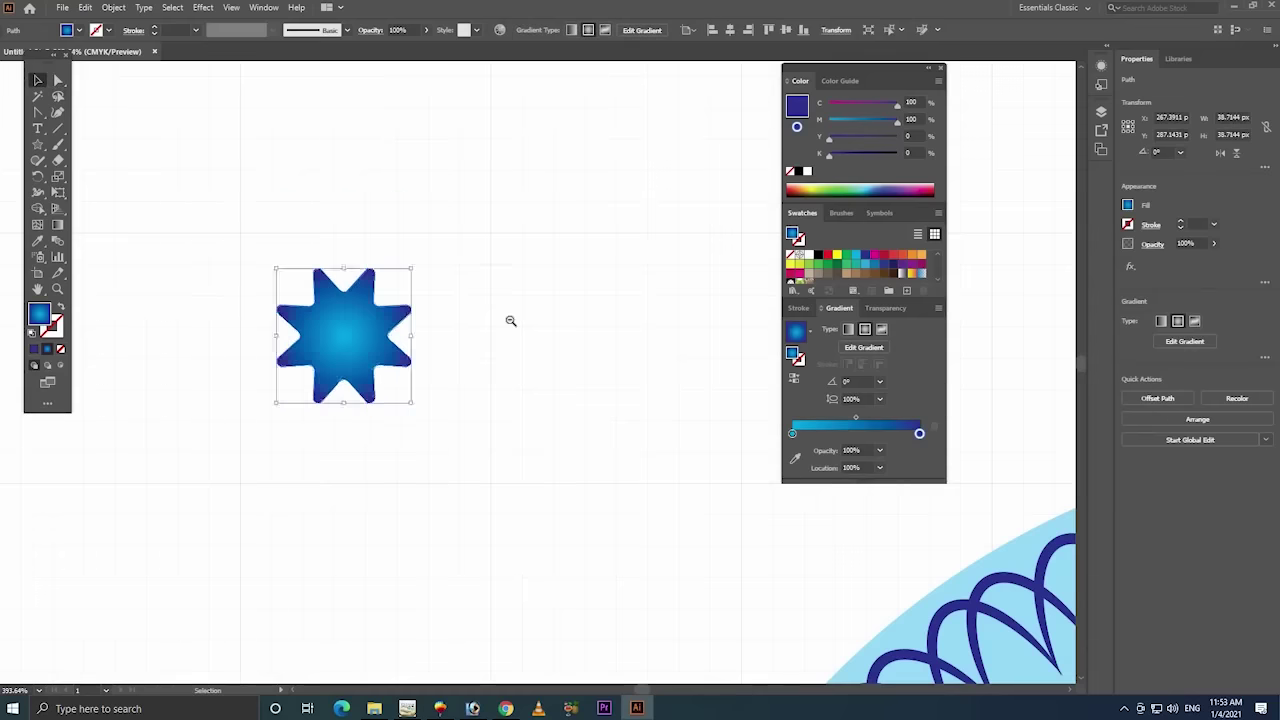
{"action": "left_click", "coordinate": [511, 320], "text": "alt"}
{"action": "left_click_drag", "start_coordinate": [440, 346], "coordinate": [133, 52]}
- Move the small star toward the mandala and bring the mandala into view
{"action": "left_click", "coordinate": [489, 217], "text": "alt"}
{"action": "key", "text": "v"}
{"action": "mouse_move", "coordinate": [100, 172]}
{"action": "left_mouse_down"}
{"action": "mouse_move", "coordinate": [478, 187]}
{"action": "mouse_move", "coordinate": [481, 173]}
{"action": "left_mouse_up"}
{"action": "left_click_drag", "start_coordinate": [623, 350], "coordinate": [538, 230]}
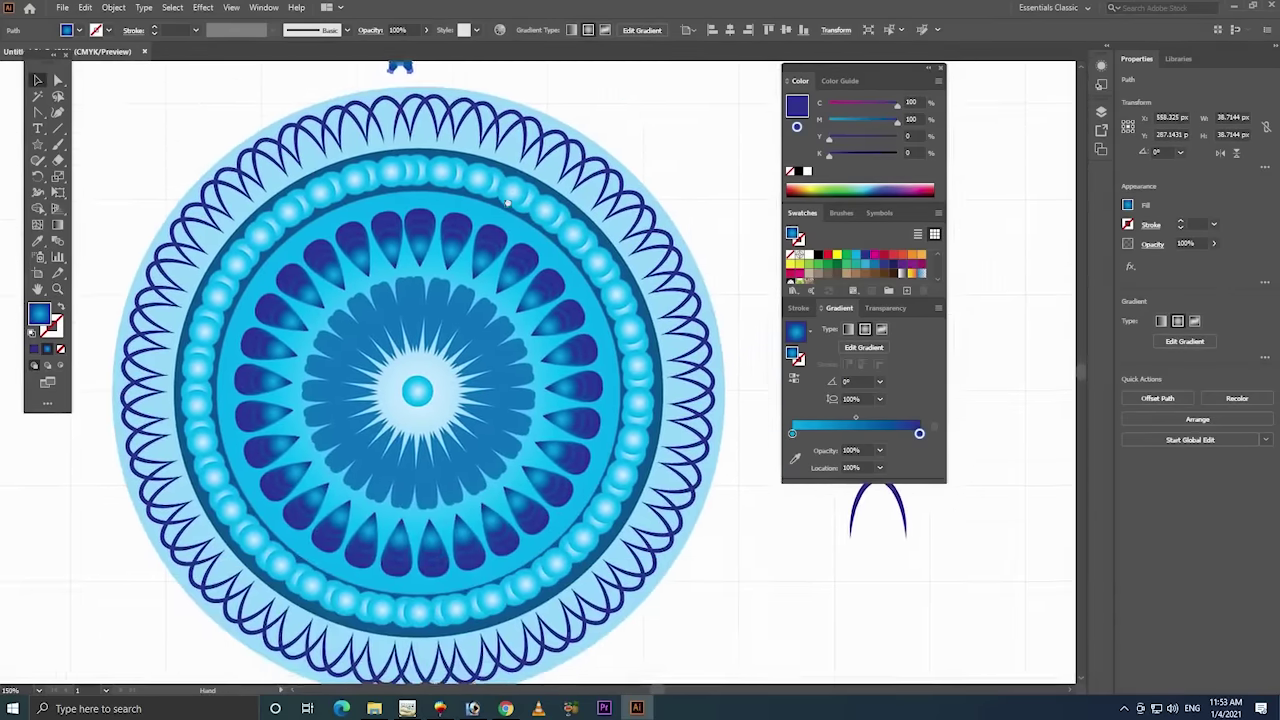
{"action": "left_click", "coordinate": [538, 230]}
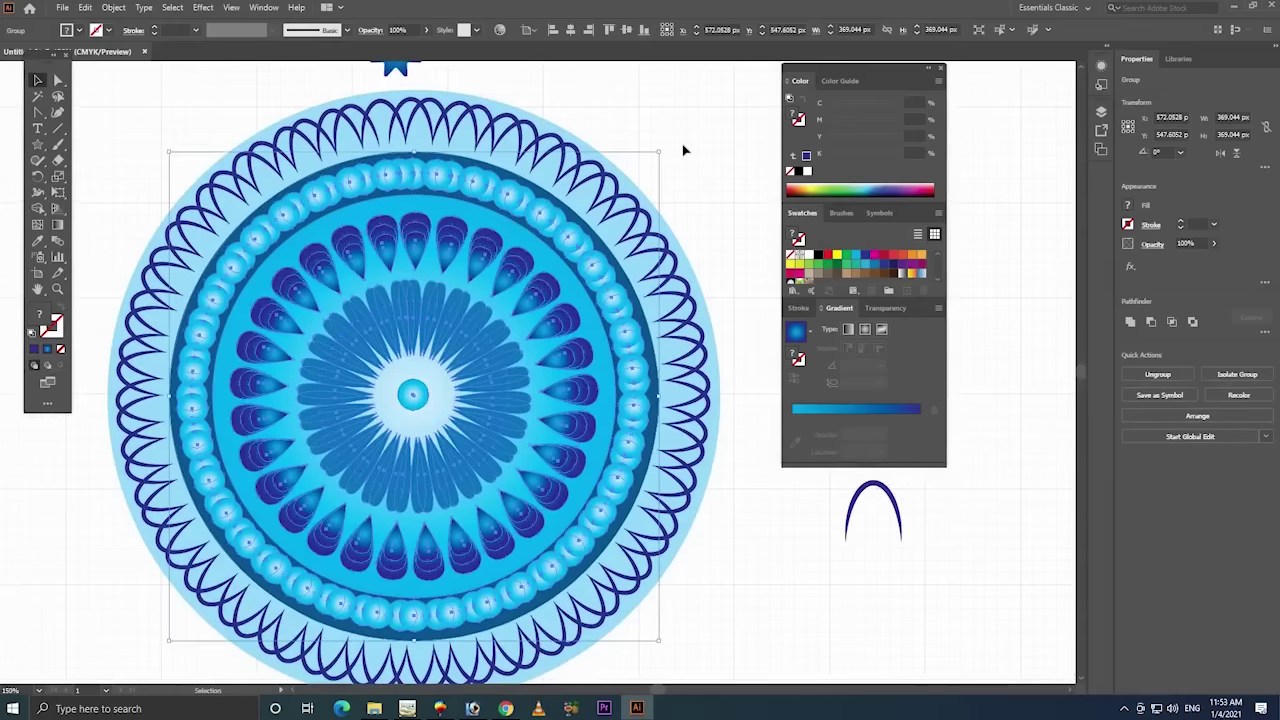
{"action": "left_click", "coordinate": [683, 150]}
- Zoom out and centre the star just above the mandala's top edge
{"action": "key", "text": "ctrl+z"}
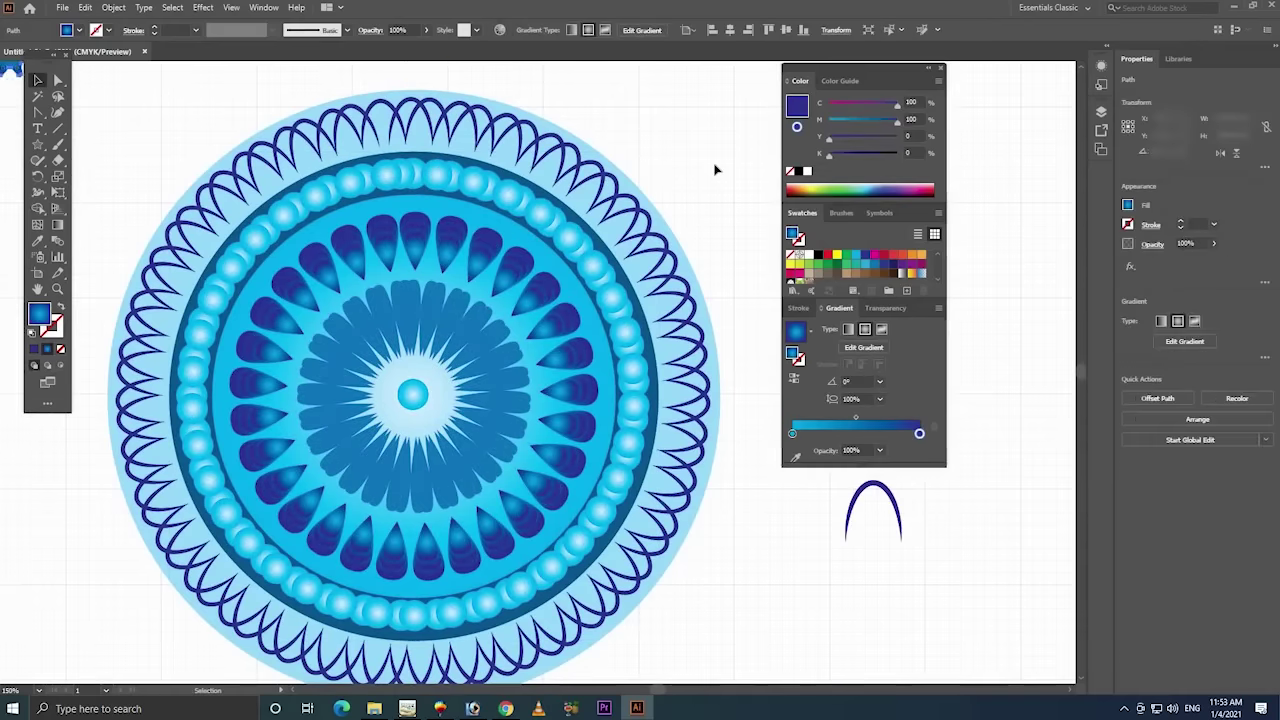
{"action": "key", "text": "z"}
{"action": "key", "text": "ctrl+minus"}
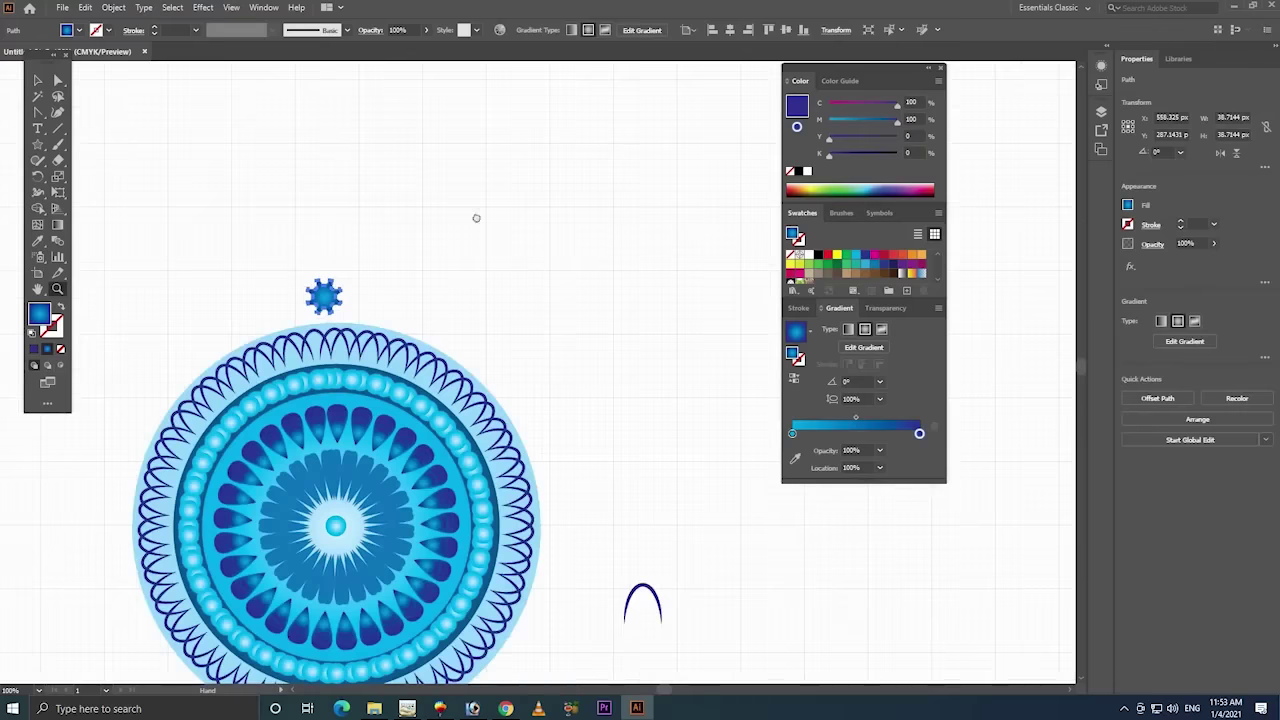
{"action": "key", "text": "v"}
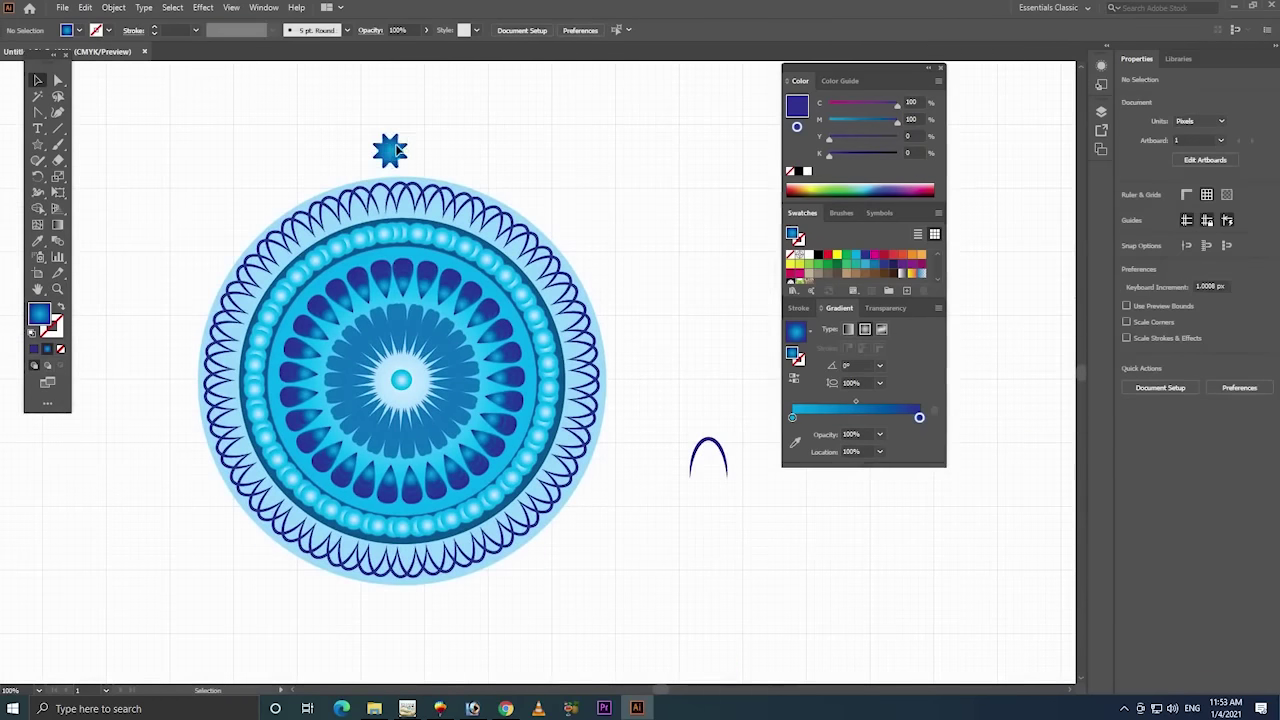
{"action": "left_click_drag", "start_coordinate": [390, 148], "coordinate": [403, 150]}
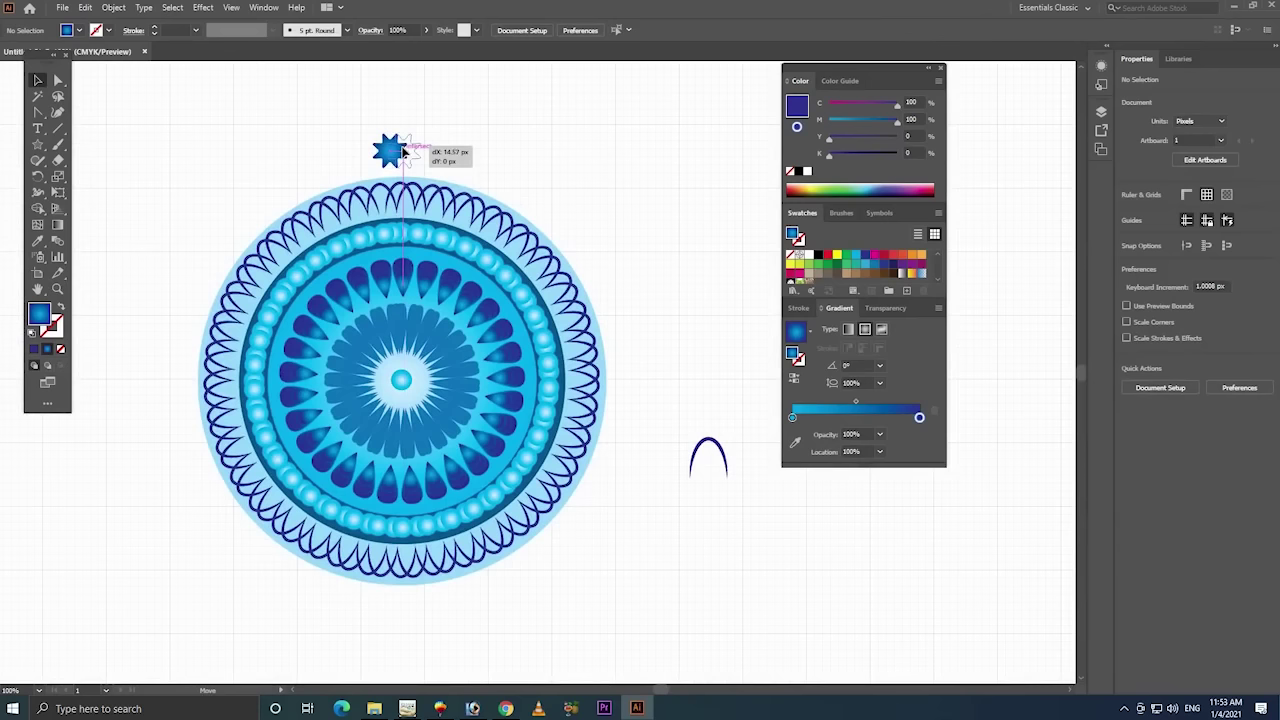
{"action": "left_click_drag", "start_coordinate": [410, 152], "coordinate": [410, 152]}
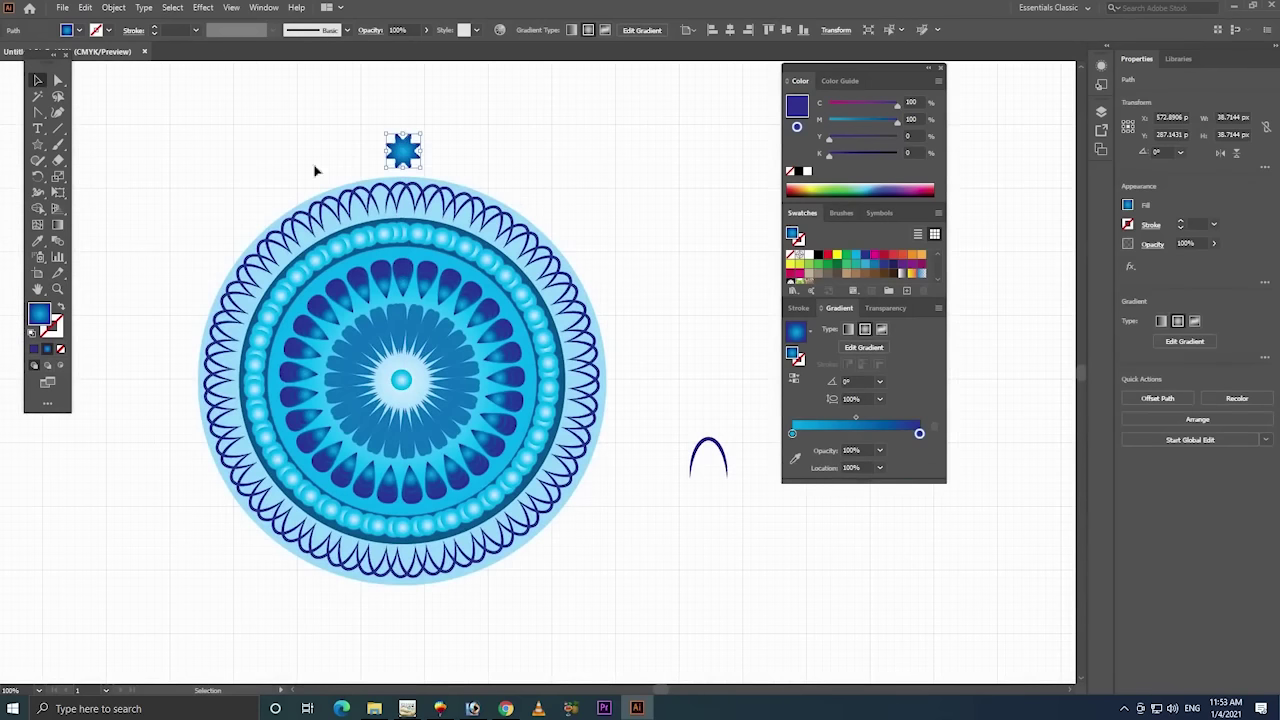
- Try a rotated copy of the star around the mandala, then return it to the original
{"action": "left_click", "coordinate": [38, 177]}
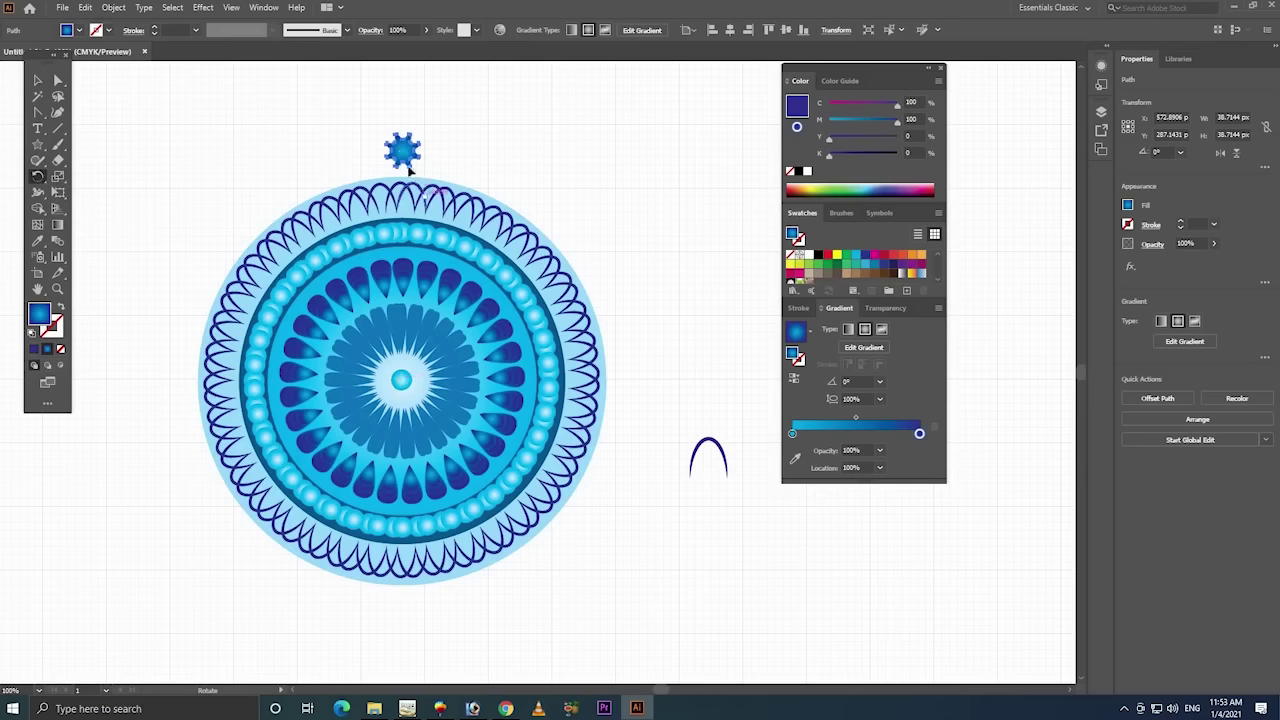
{"action": "left_click_drag", "start_coordinate": [410, 160], "coordinate": [446, 178]}
{"action": "key", "text": "alt+shift"}
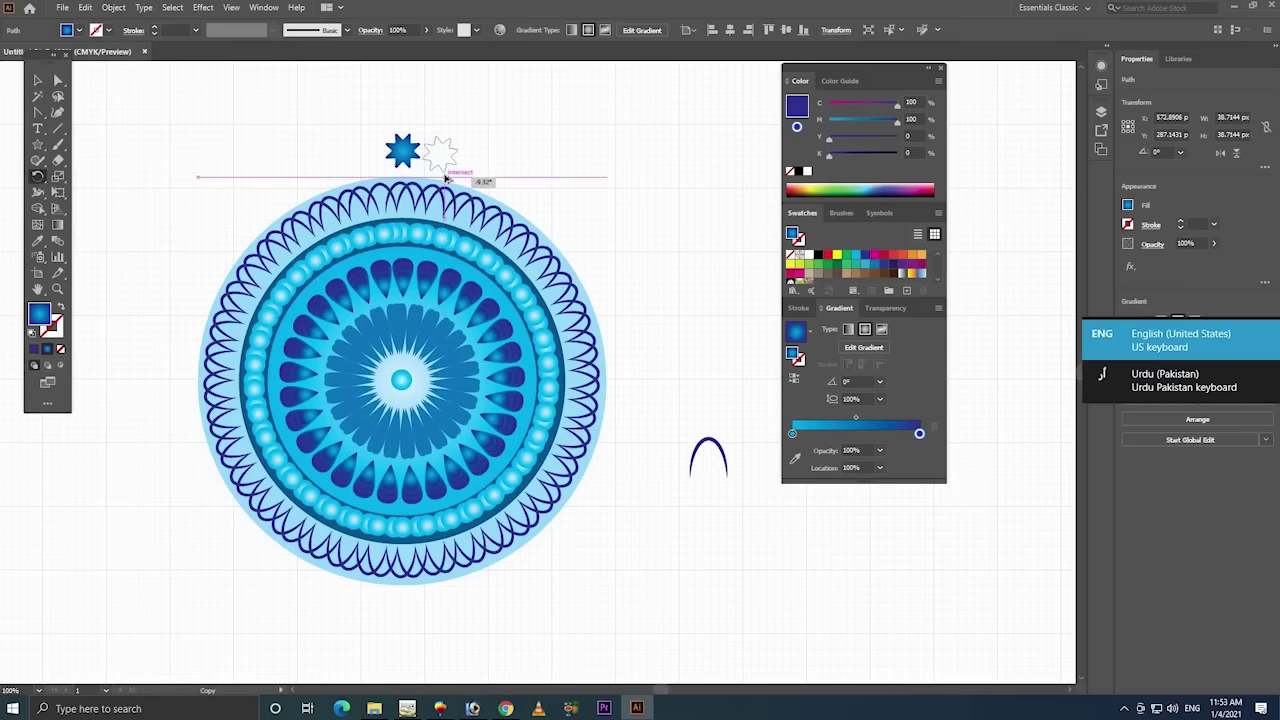
{"action": "left_click_drag", "start_coordinate": [547, 266], "coordinate": [557, 261]}
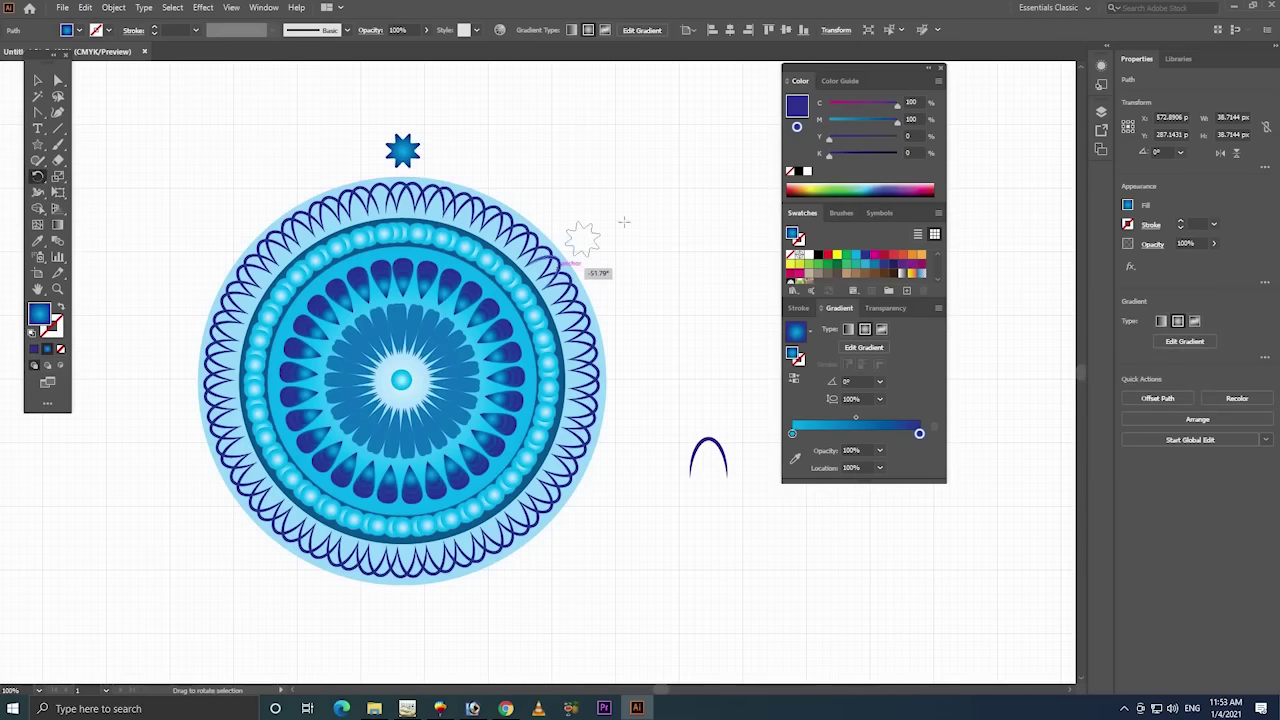
{"action": "left_click_drag", "start_coordinate": [623, 222], "coordinate": [410, 145]}
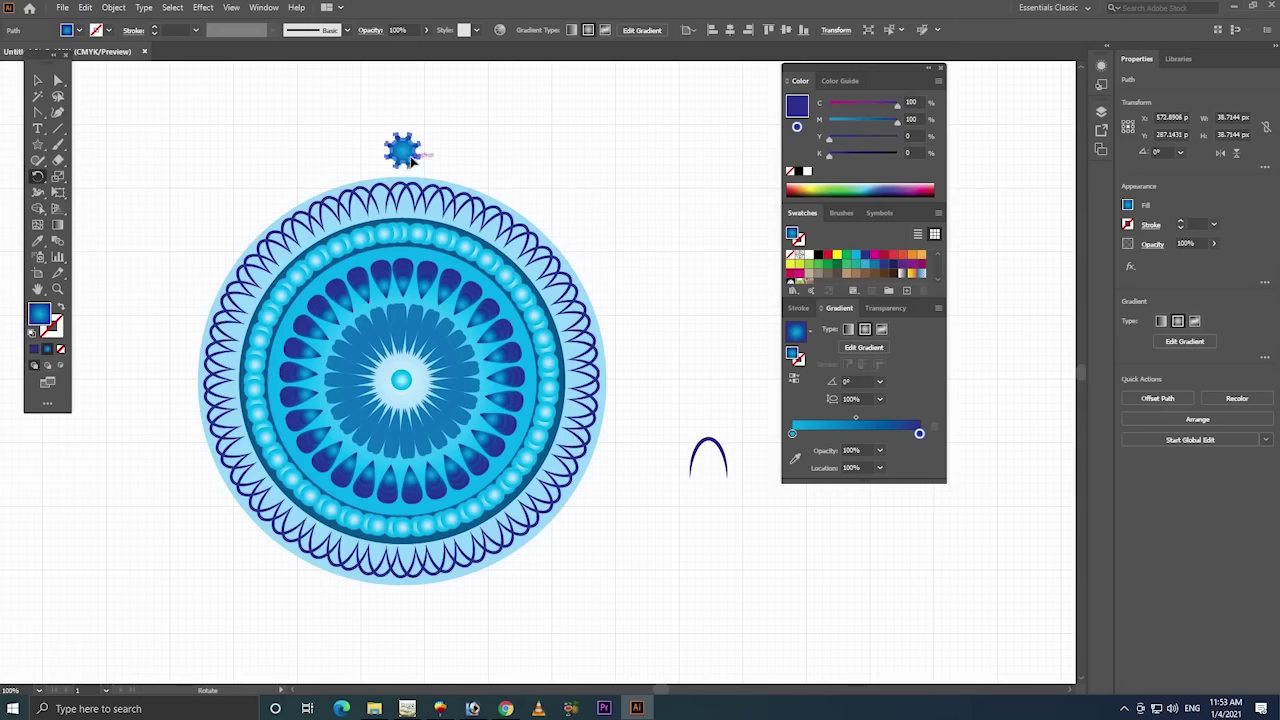
- Rotate a star copy one step around the mandala and repeat it until the ring closes
{"action": "left_click_drag", "start_coordinate": [428, 160], "coordinate": [448, 177]}
{"action": "key", "text": "ctrl+d"}
{"action": "key", "text": "ctrl+d"}
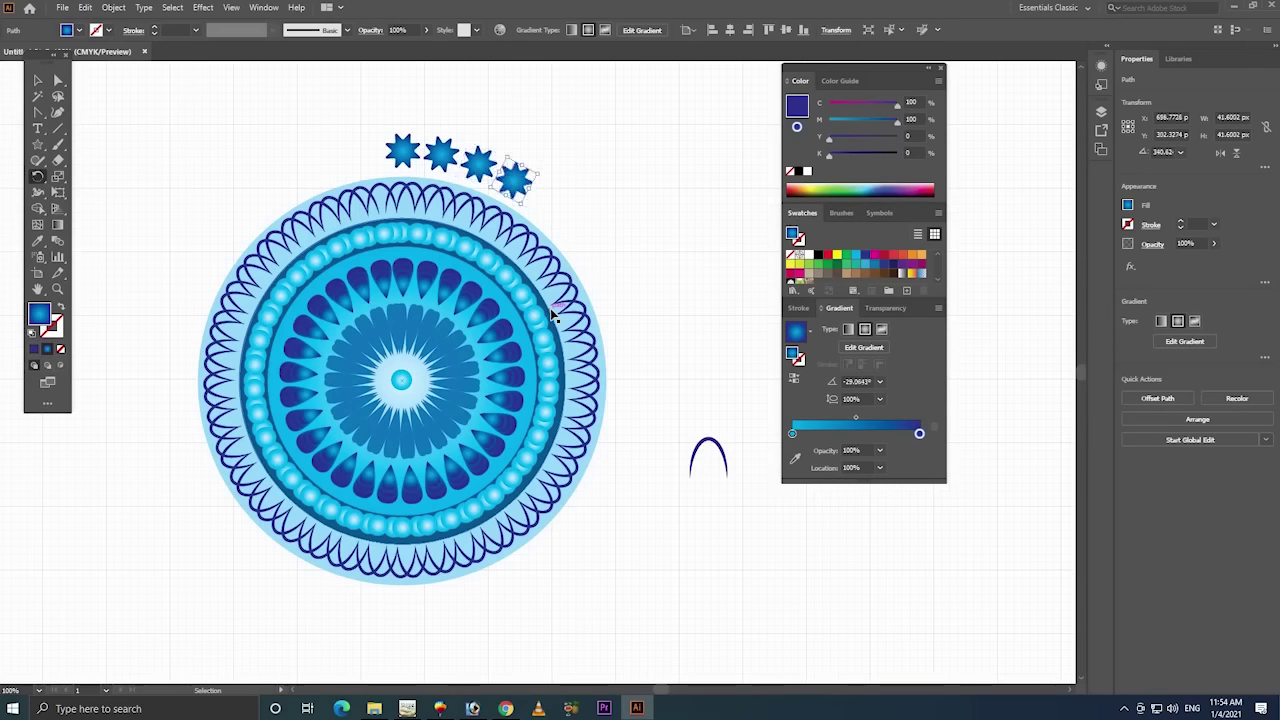
{"action": "key", "text": "ctrl+d"}
{"action": "key", "text": "ctrl+d"}
{"action": "key", "text": "ctrl+d"}
{"action": "key", "text": "ctrl+d"}
{"action": "key", "text": "ctrl+d"}
{"action": "key", "text": "ctrl+d"}
{"action": "key", "text": "ctrl+d"}
{"action": "key", "text": "ctrl+d"}
{"action": "key", "text": "ctrl+d"}
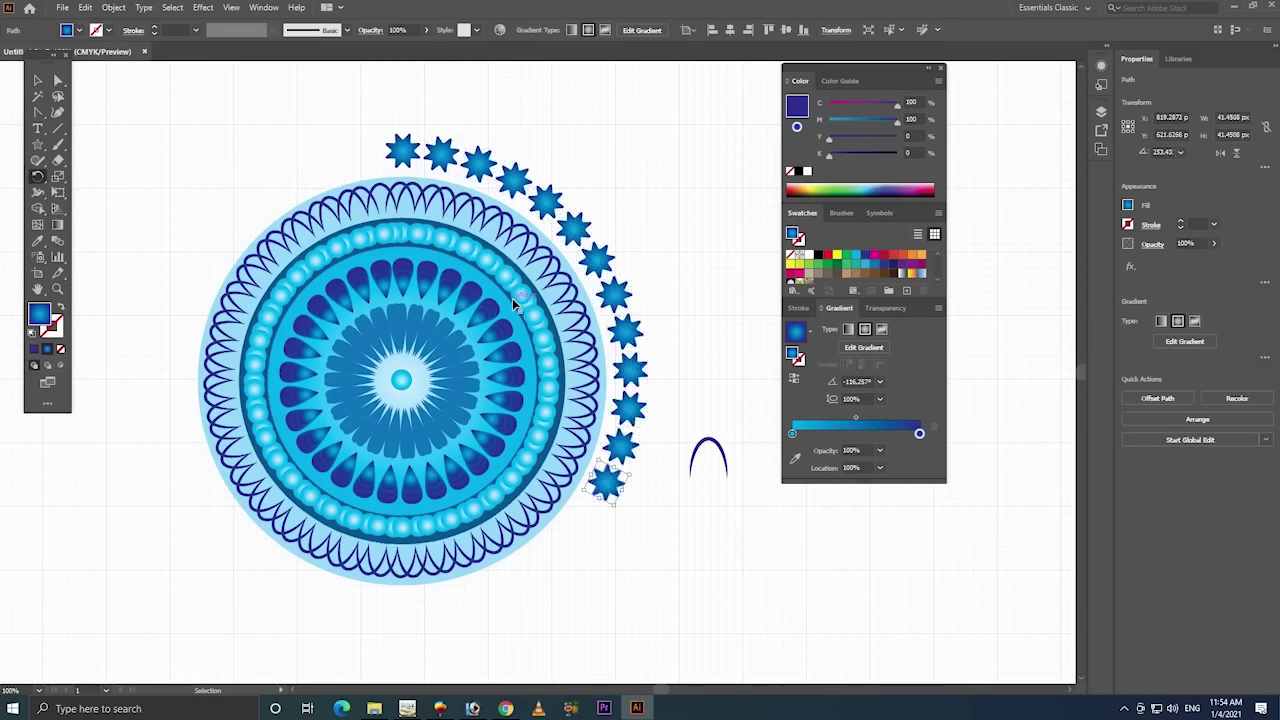
{"action": "key", "text": "ctrl+d"}
{"action": "key", "text": "ctrl+d"}
{"action": "key", "text": "ctrl+d"}
{"action": "key", "text": "ctrl+d"}
{"action": "key", "text": "ctrl+d"}
{"action": "key", "text": "ctrl+d"}
{"action": "key", "text": "ctrl+d"}
{"action": "key", "text": "ctrl+d"}
{"action": "key", "text": "ctrl+d"}
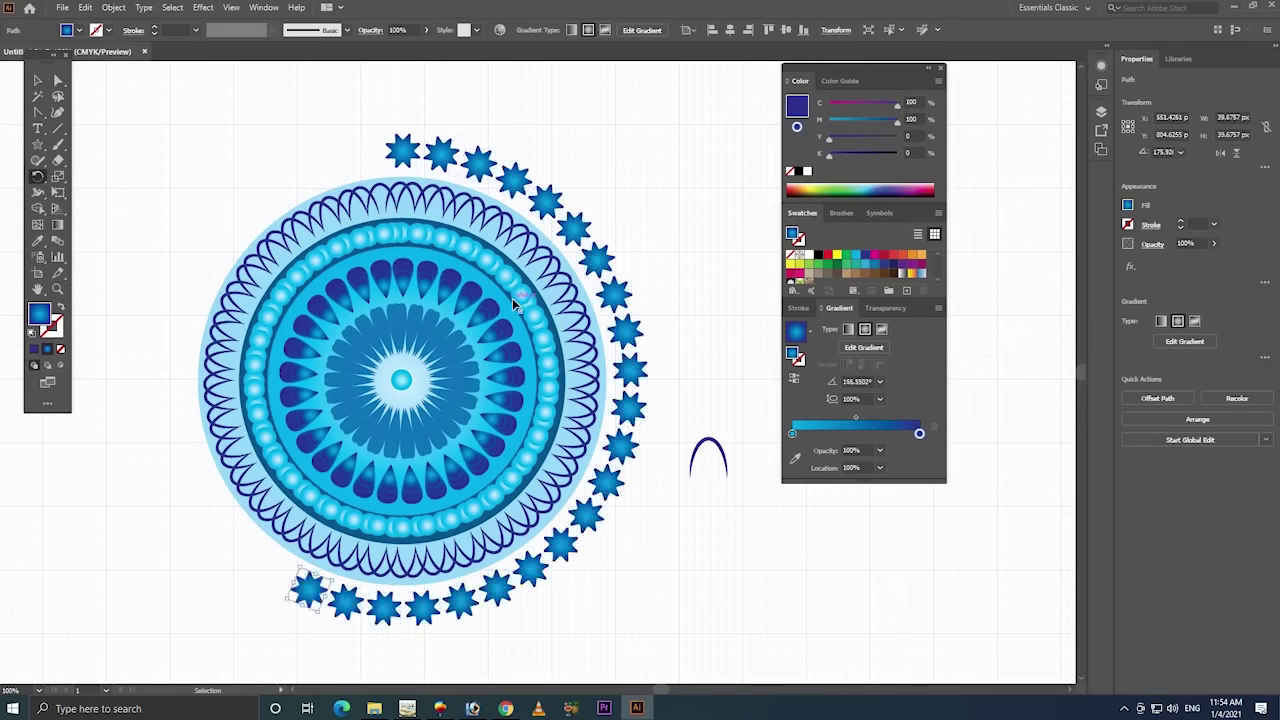
{"action": "key", "text": "ctrl+d"}
{"action": "key", "text": "ctrl+d"}
{"action": "key", "text": "ctrl+d"}
{"action": "key", "text": "ctrl+d"}
{"action": "key", "text": "ctrl+d"}
{"action": "key", "text": "ctrl+d"}
{"action": "key", "text": "ctrl+d"}
{"action": "key", "text": "ctrl+d"}
{"action": "key", "text": "ctrl+d"}
{"action": "key", "text": "ctrl+d"}
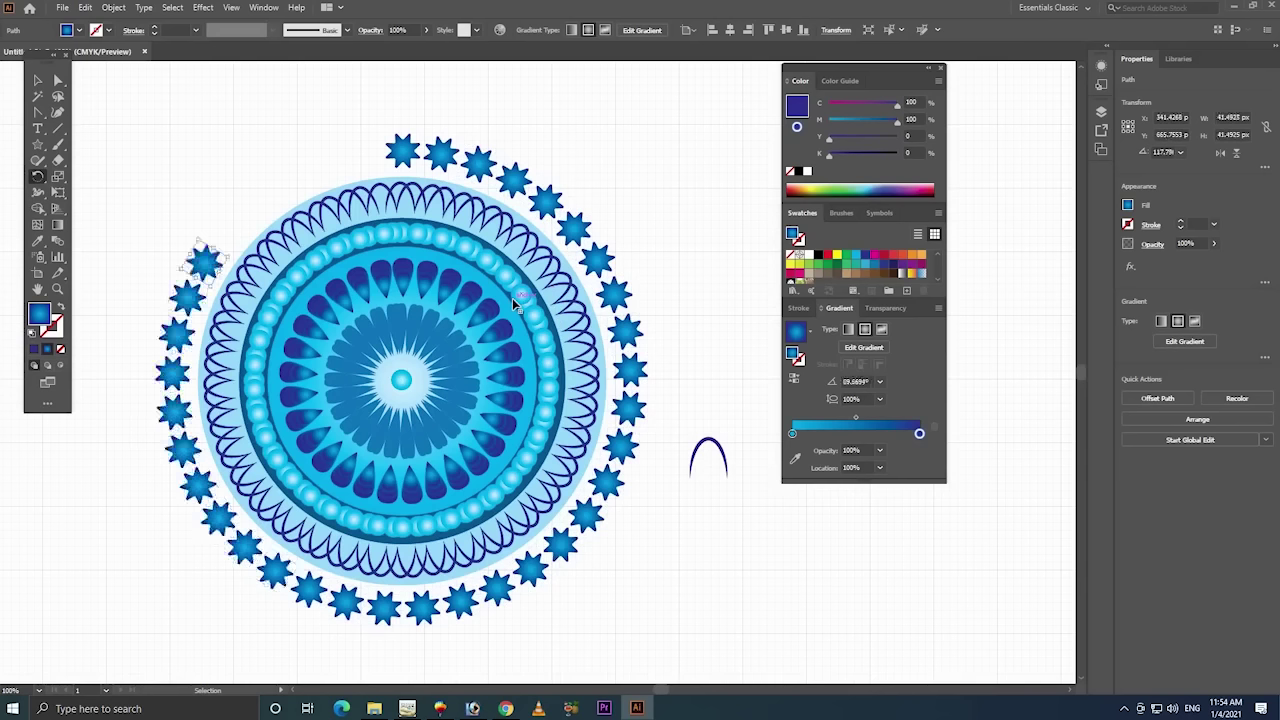
{"action": "key", "text": "ctrl+d"}
{"action": "key", "text": "ctrl+d"}
{"action": "key", "text": "ctrl+d"}
{"action": "key", "text": "ctrl+d"}
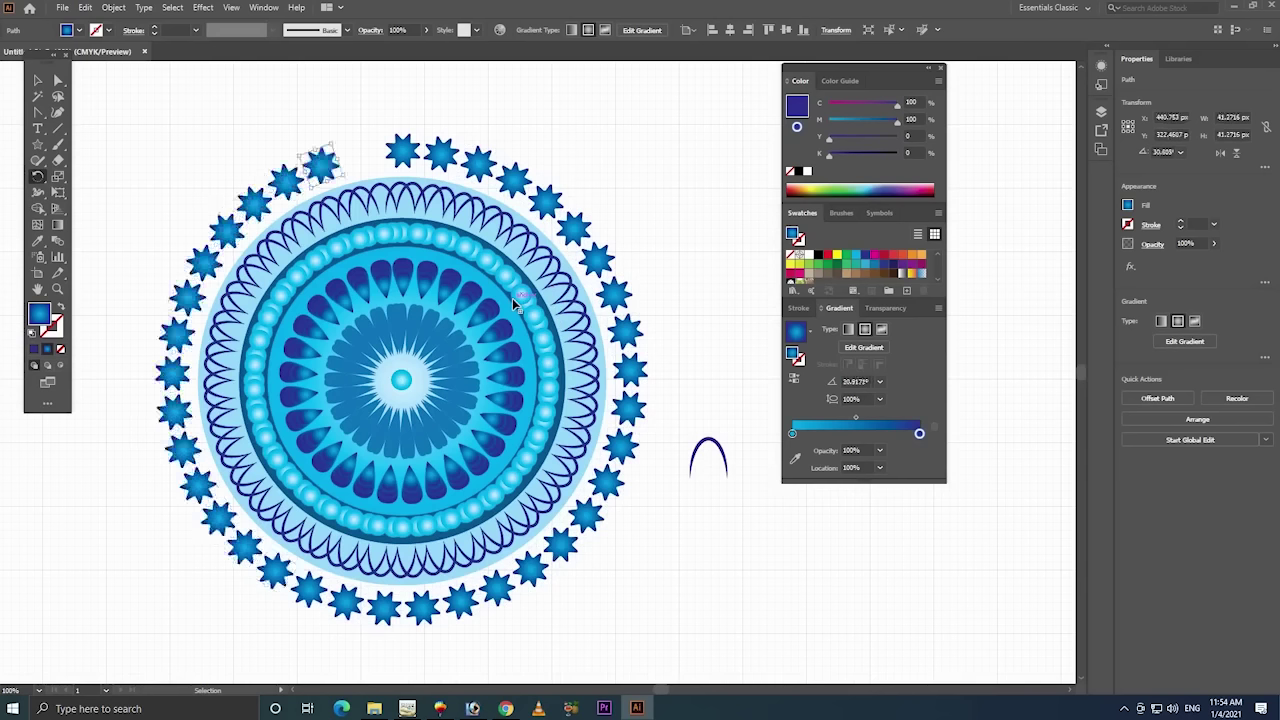
{"action": "key", "text": "ctrl+d"}
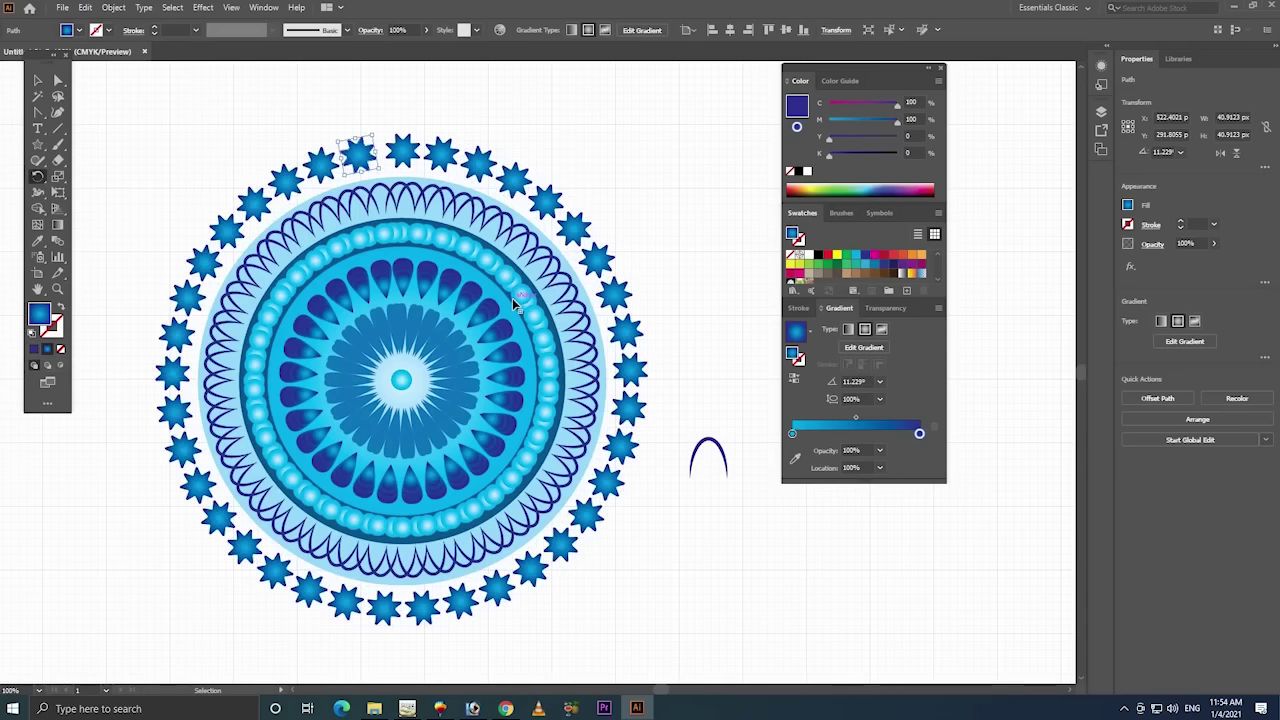
- Group the light-blue background circle with the mandala pieces
{"action": "key", "text": "v"}
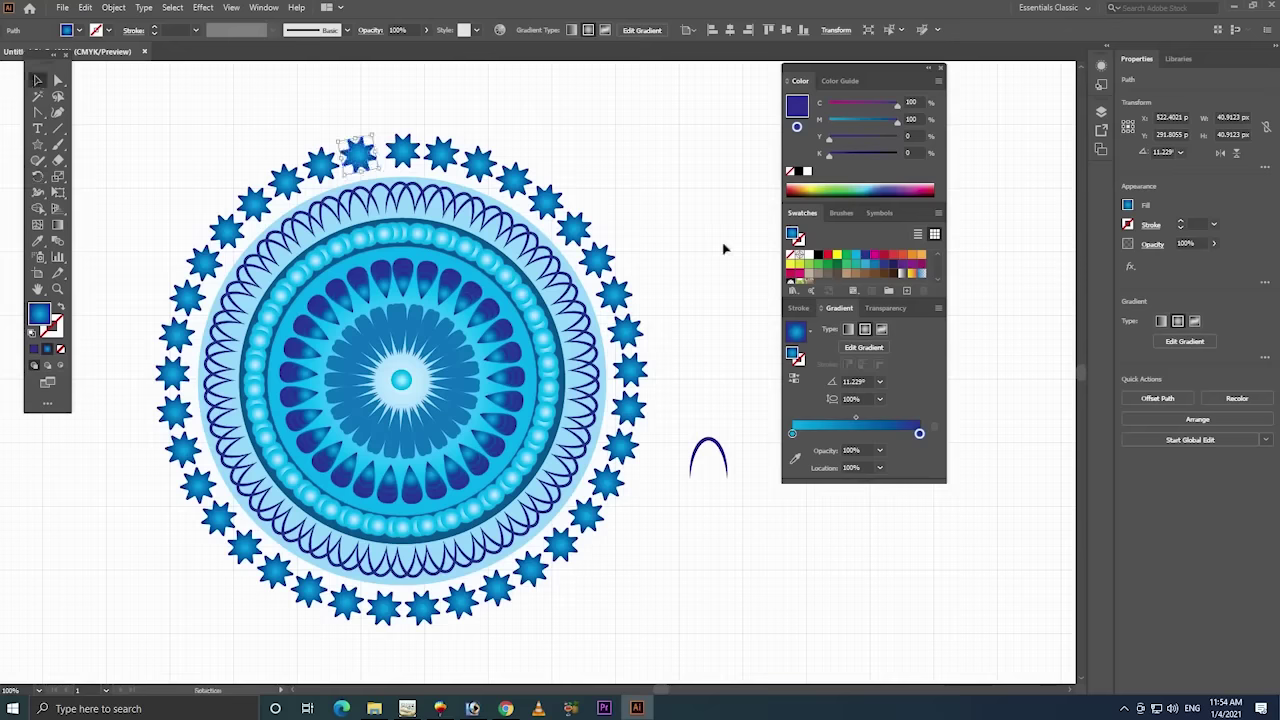
{"action": "left_click", "coordinate": [580, 308]}
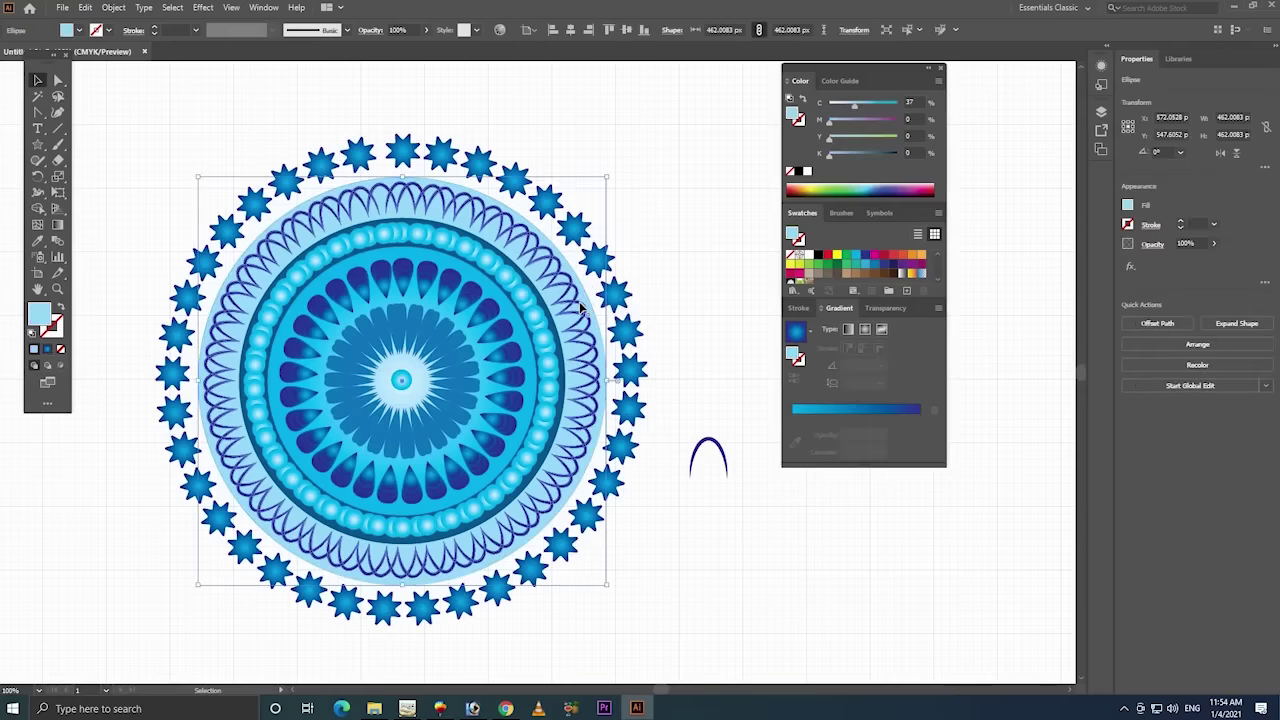
{"action": "left_click", "coordinate": [602, 306], "text": "shift"}
{"action": "left_click", "coordinate": [594, 310], "text": "shift"}
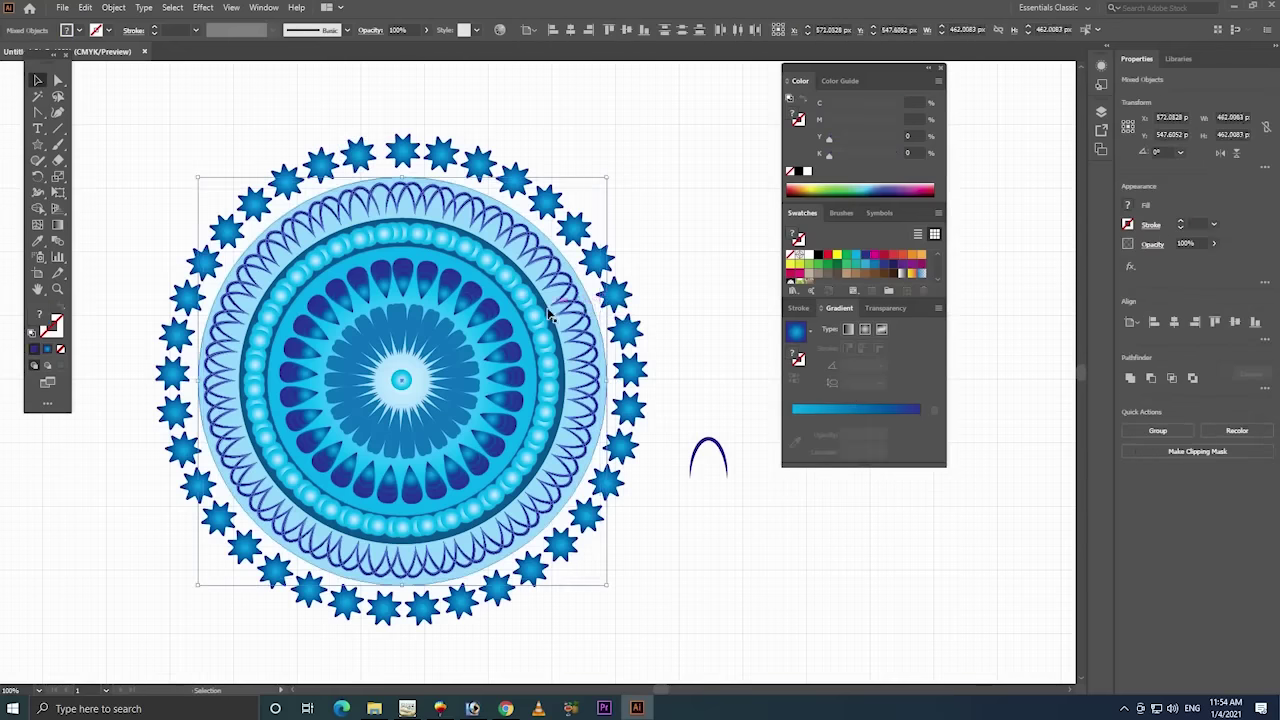
{"action": "right_click", "coordinate": [541, 314]}
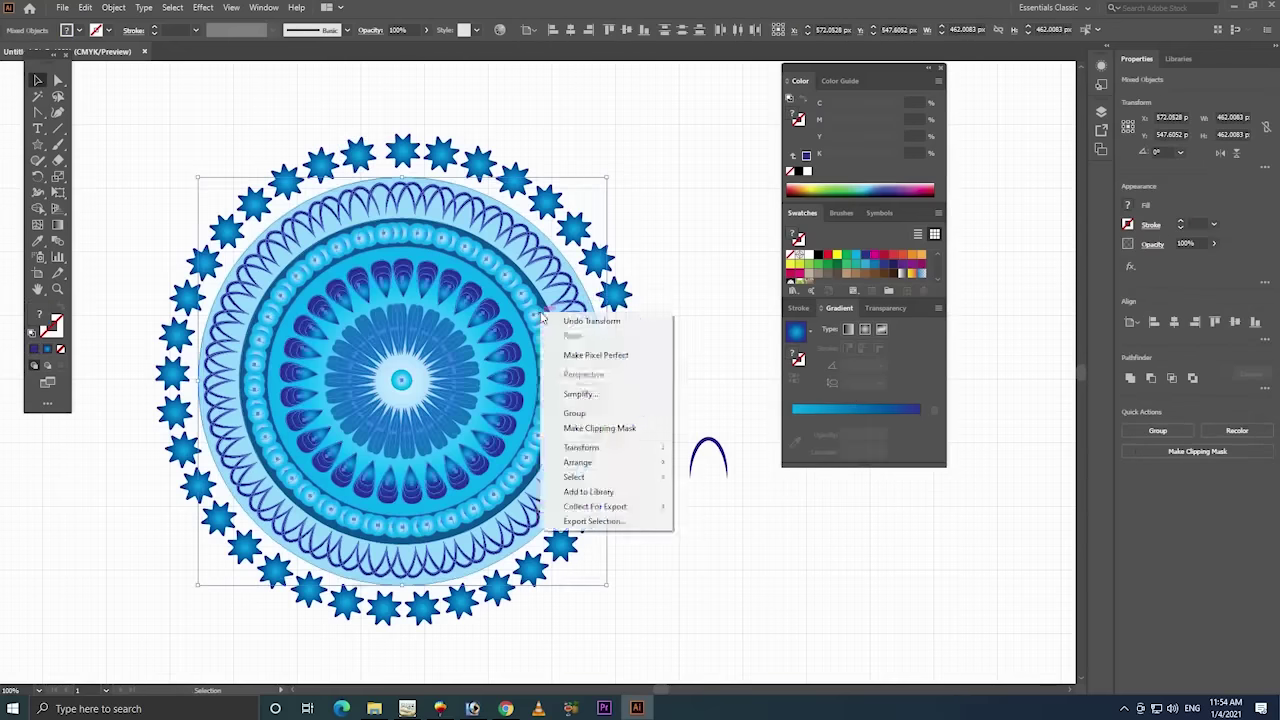
{"action": "left_click", "coordinate": [576, 413]}
- Select the whole mandala with its star ring and centre it horizontally and vertically
{"action": "left_click_drag", "start_coordinate": [658, 124], "coordinate": [143, 612]}
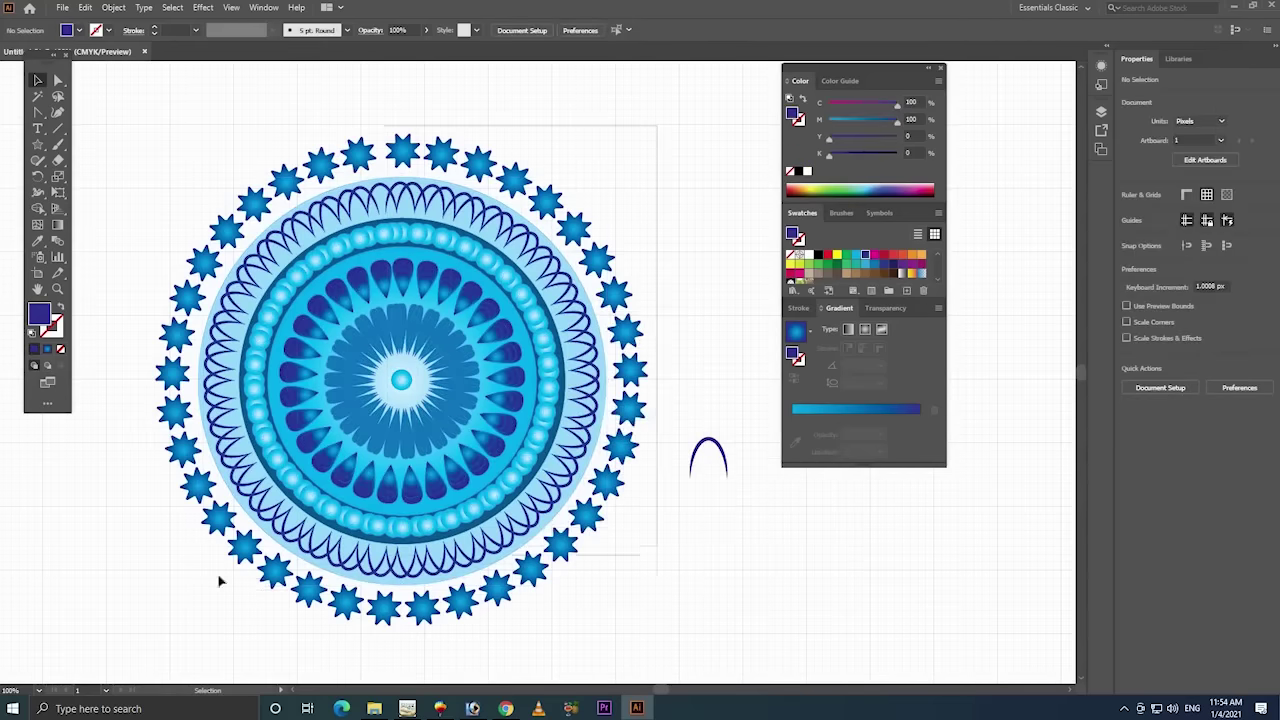
{"action": "key", "text": "period"}
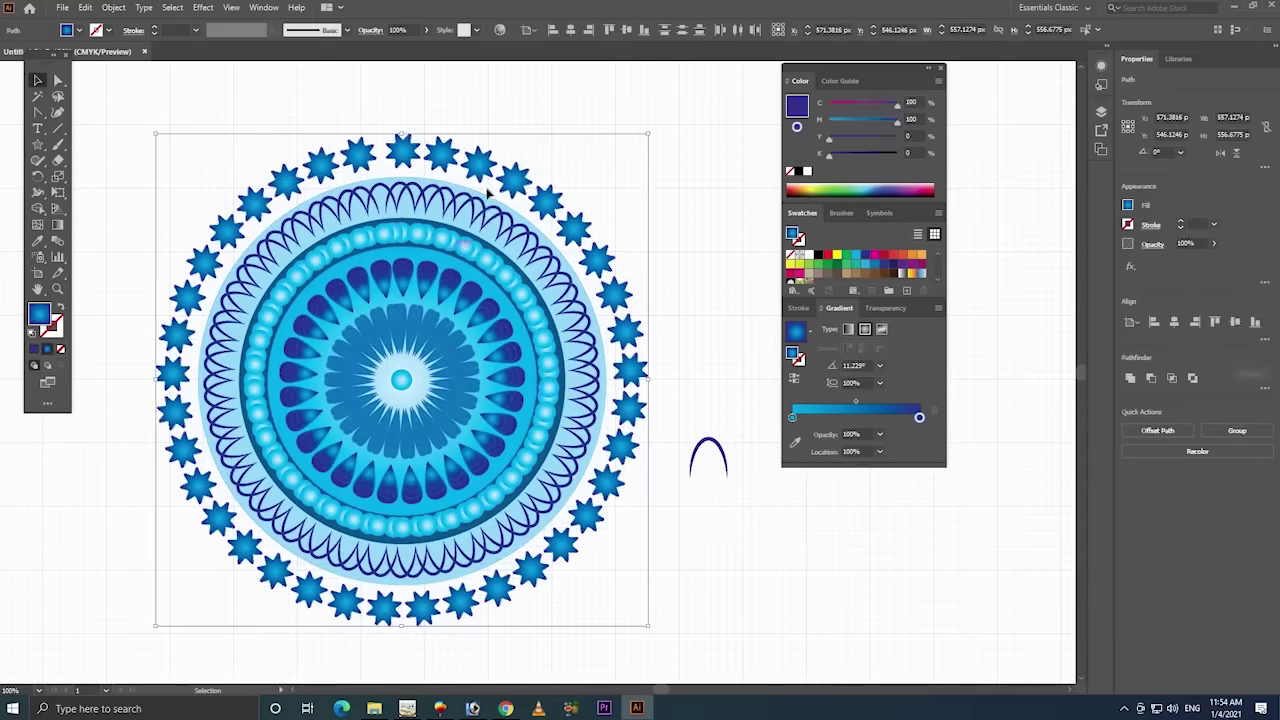
{"action": "right_click", "coordinate": [516, 183]}
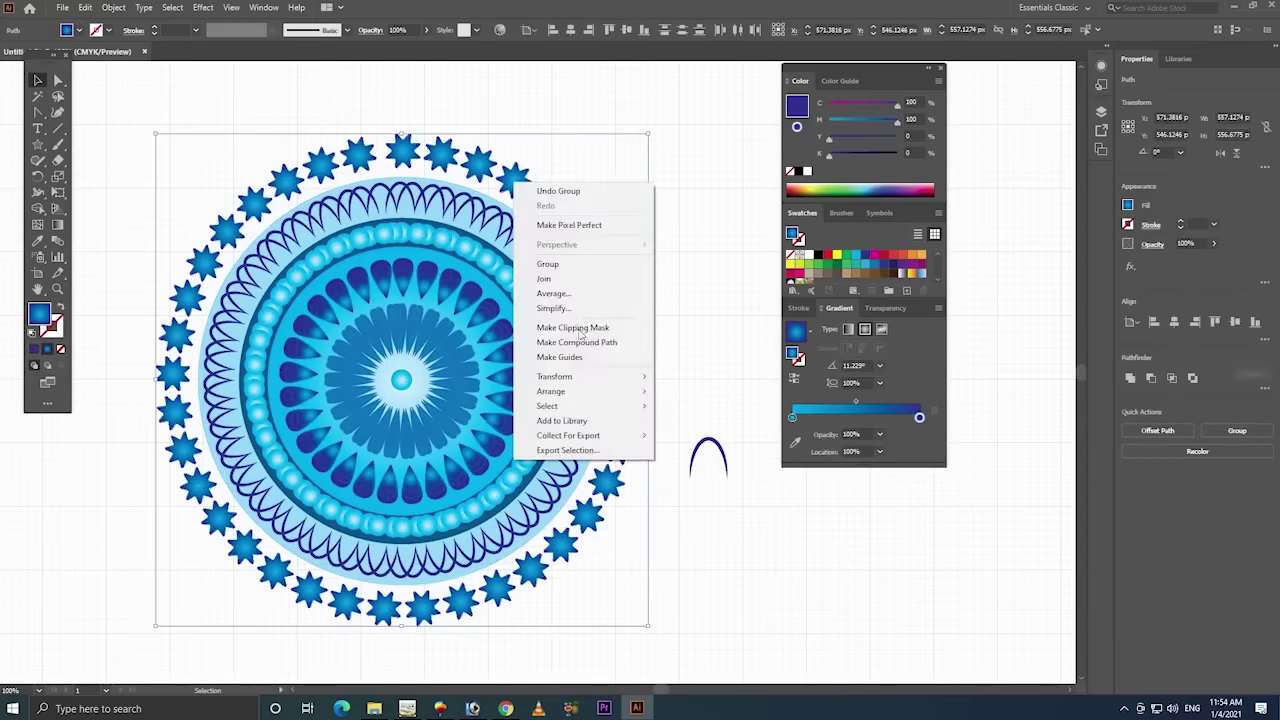
{"action": "left_click", "coordinate": [548, 264]}
{"action": "key", "text": "ctrl+z"}
{"action": "key", "text": "ctrl+z"}
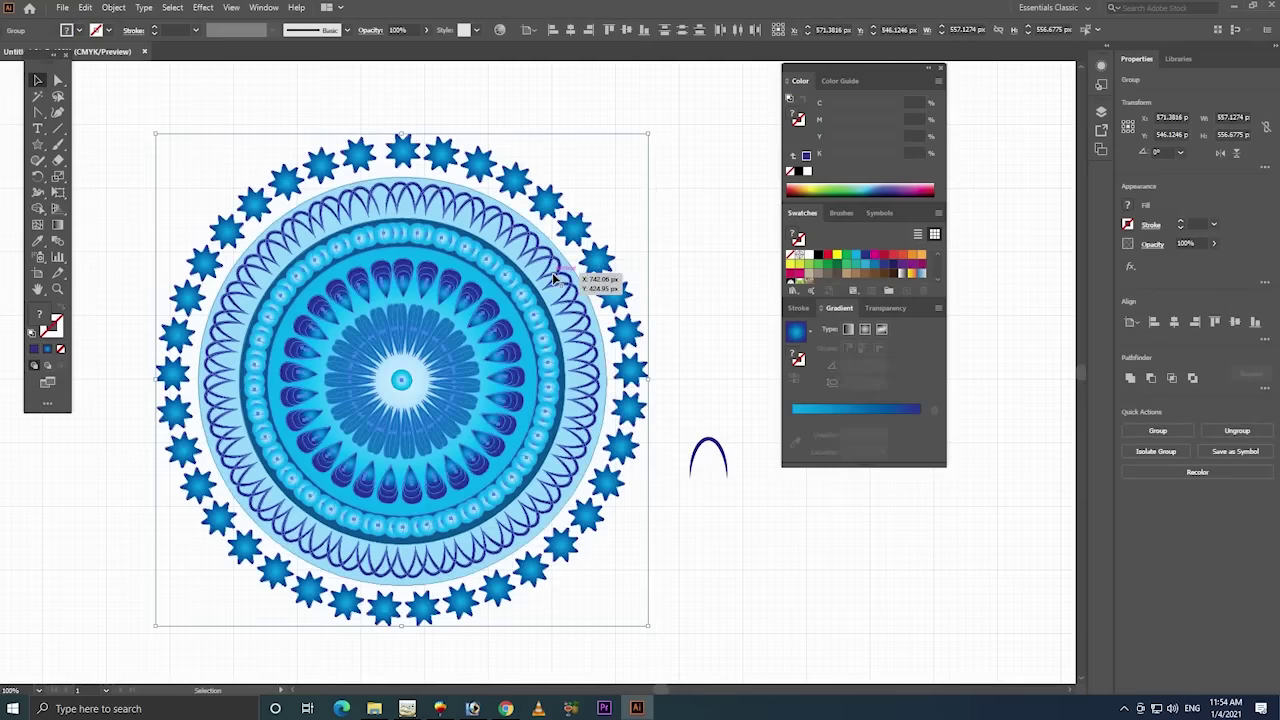
{"action": "left_click", "coordinate": [571, 35]}
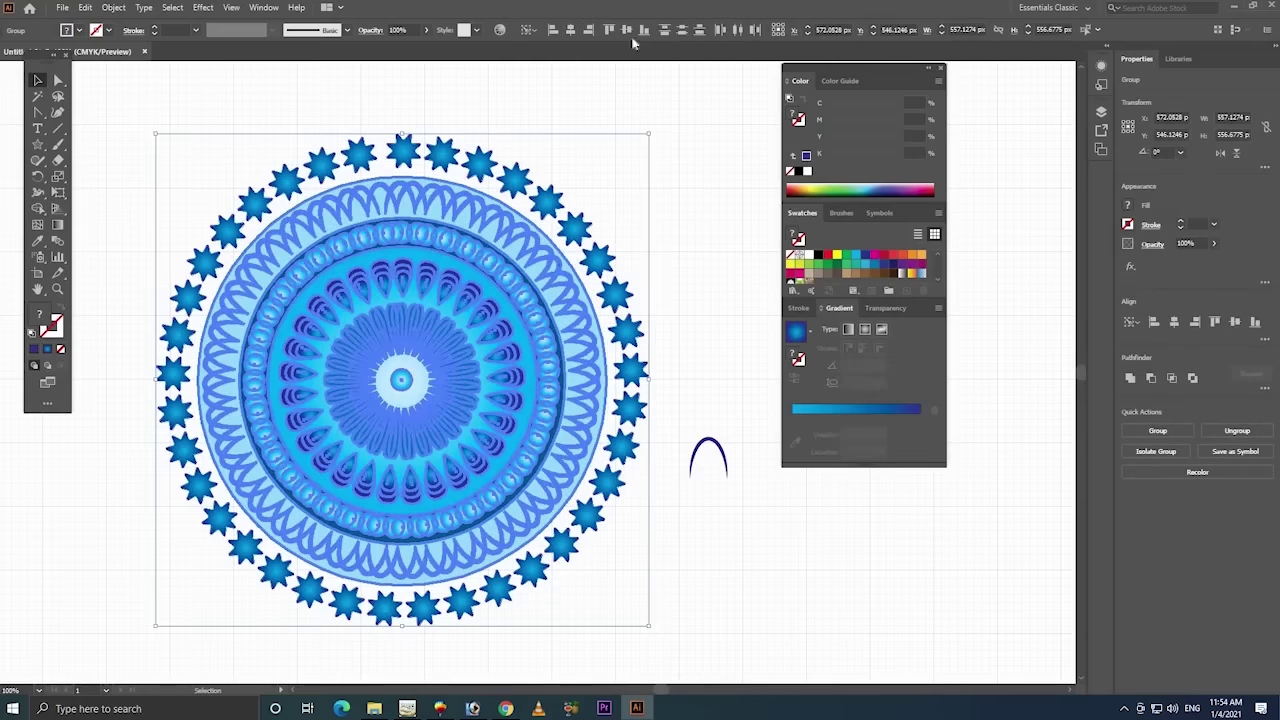
{"action": "left_click", "coordinate": [627, 31]}
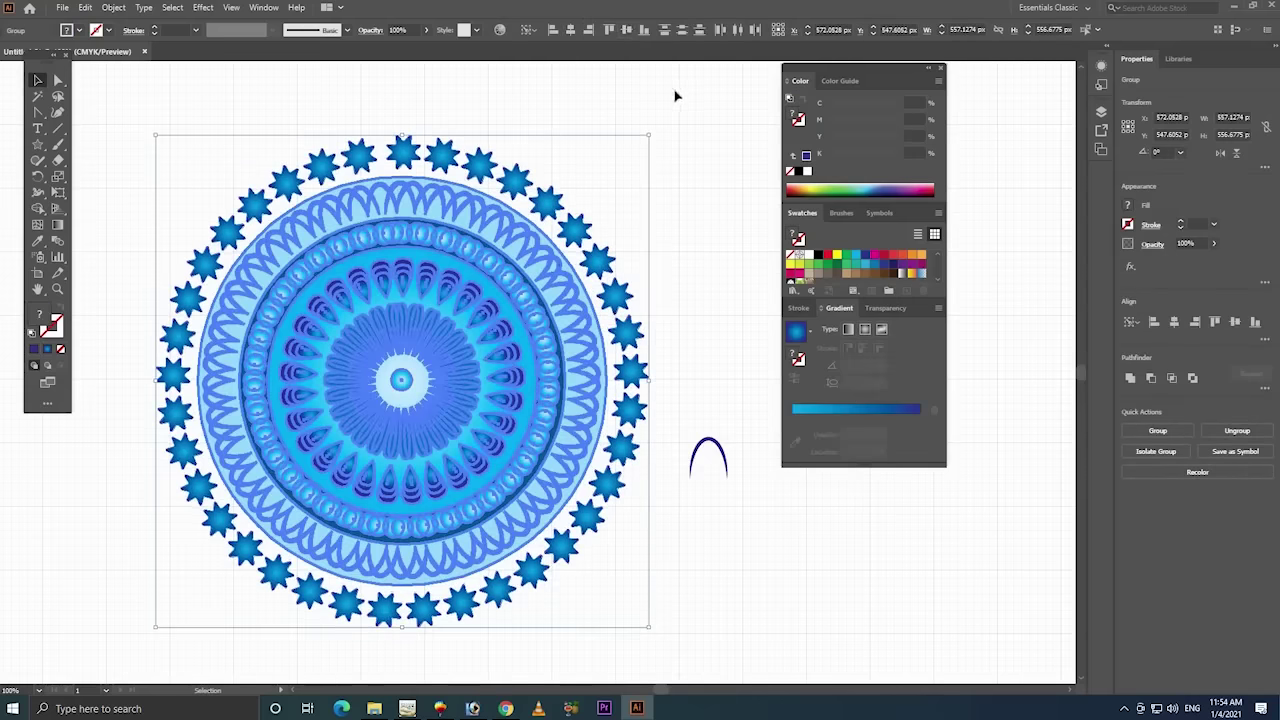
{"action": "key", "text": "ctrl+z"}
{"action": "key", "text": "ctrl+z"}
{"action": "key", "text": "ctrl+z"}
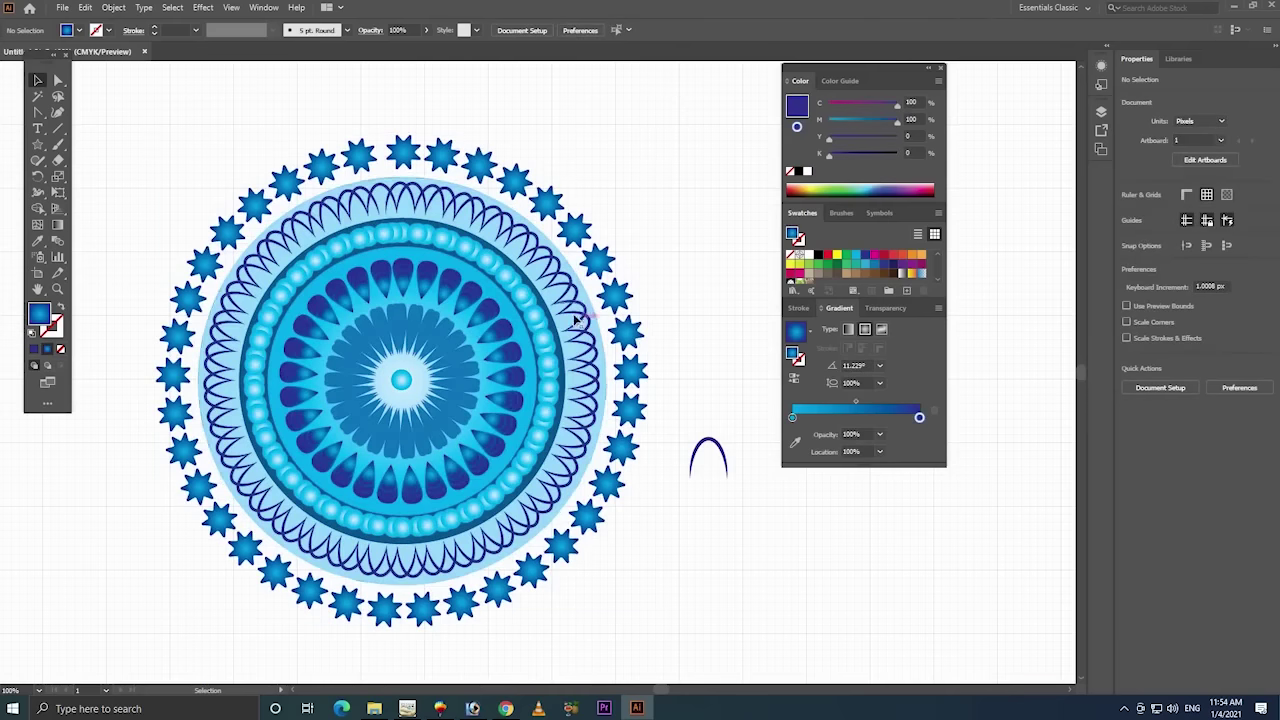
- Copy the mandala to the right edge and ungroup it, undoing a trial deletion of its inner parts
{"action": "left_click_drag", "start_coordinate": [510, 310], "coordinate": [1012, 402]}
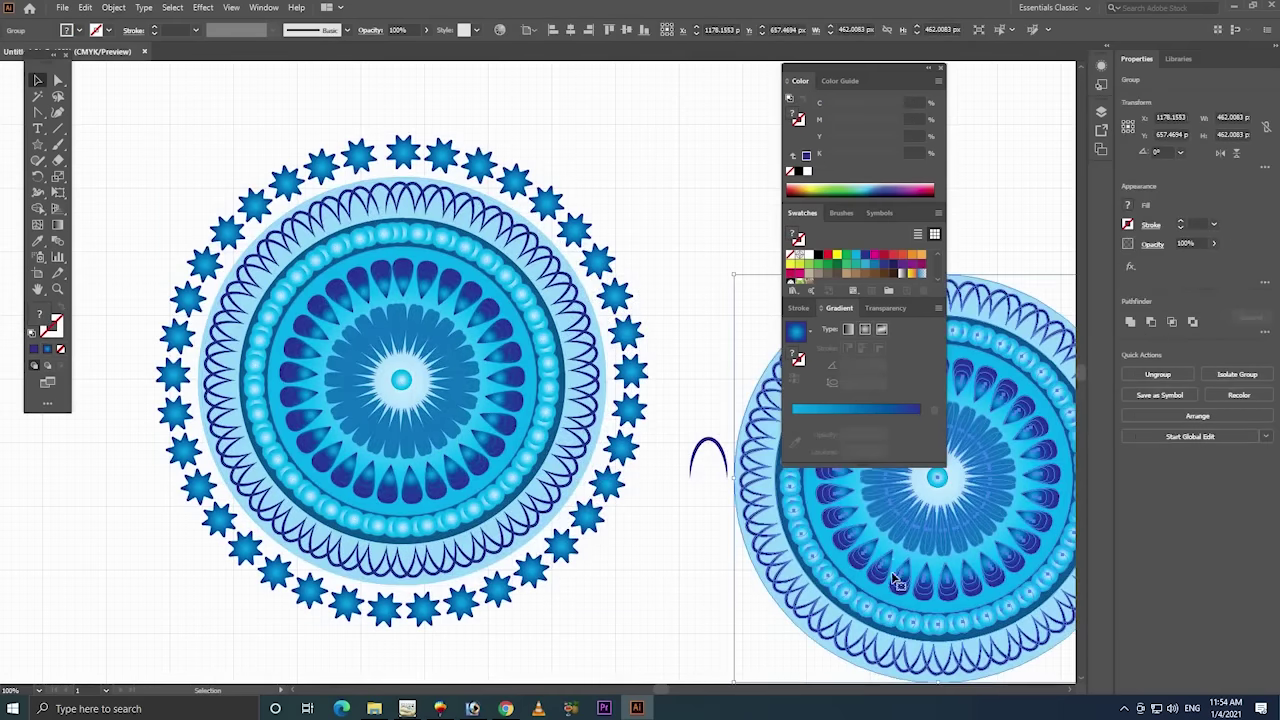
{"action": "right_click", "coordinate": [895, 578]}
{"action": "left_click", "coordinate": [930, 453]}
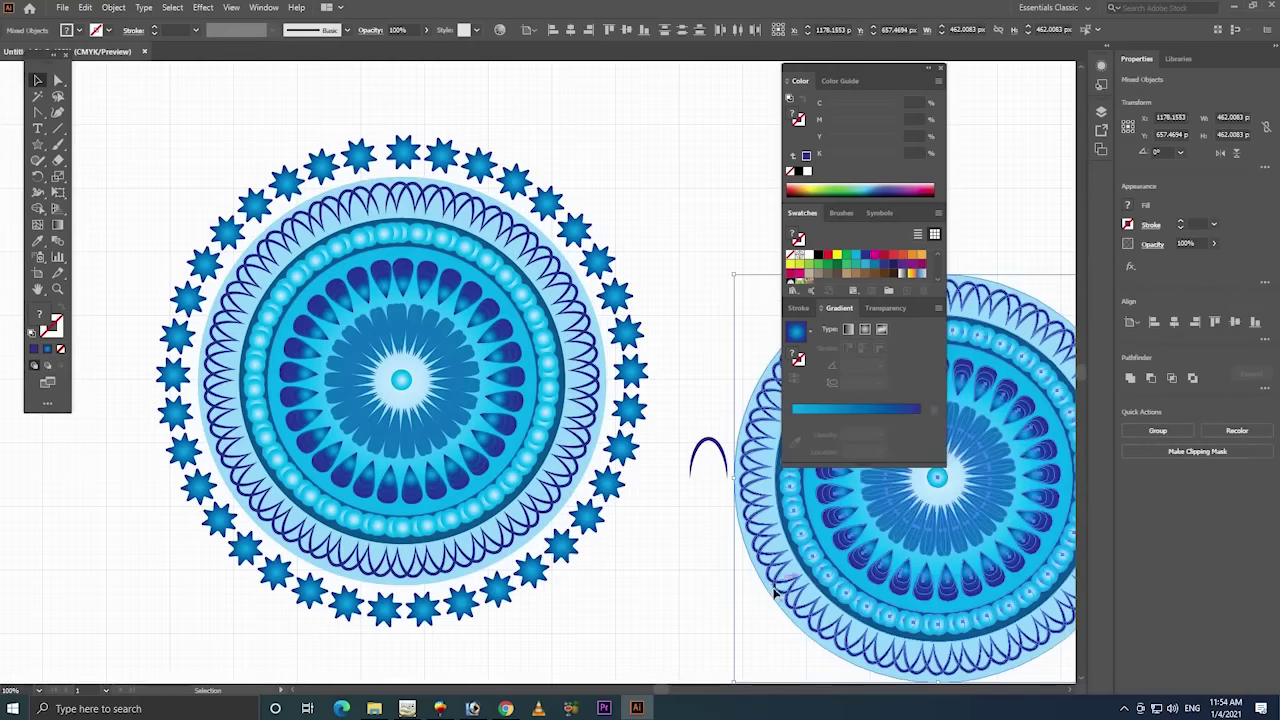
{"action": "left_click", "coordinate": [775, 597], "text": "shift"}
{"action": "key", "text": "Delete"}
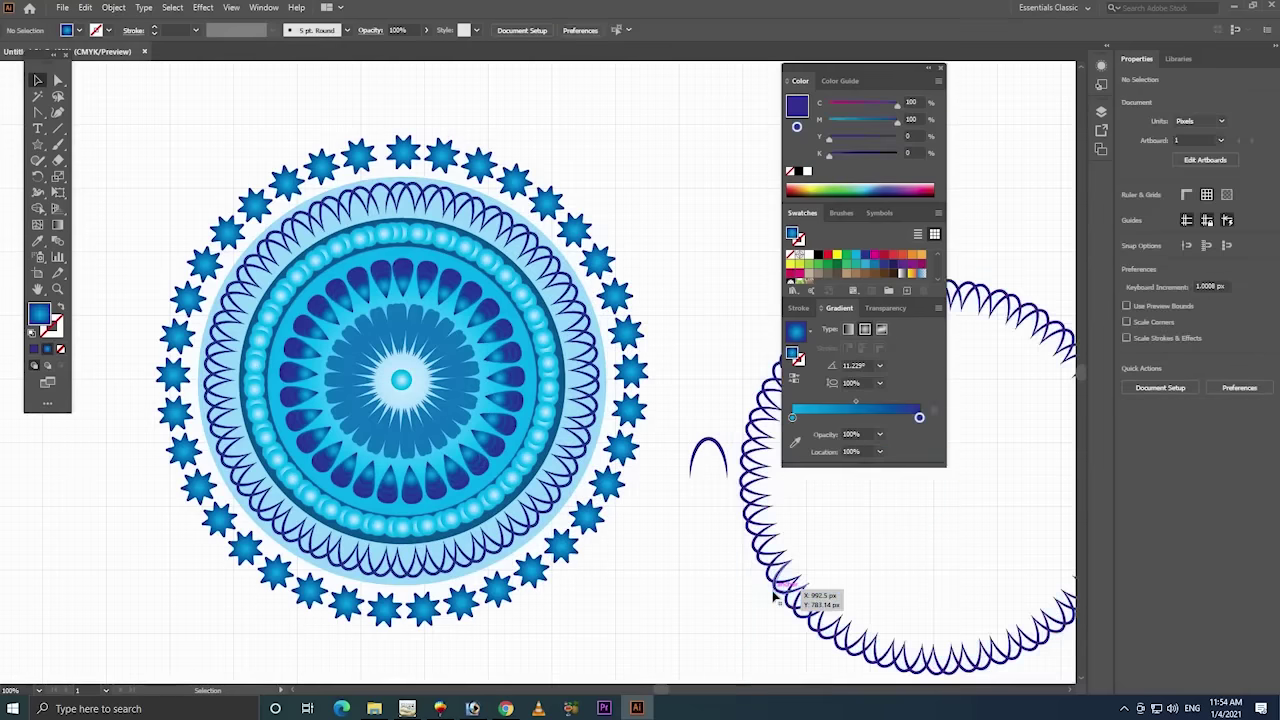
{"action": "key", "text": "ctrl+z"}
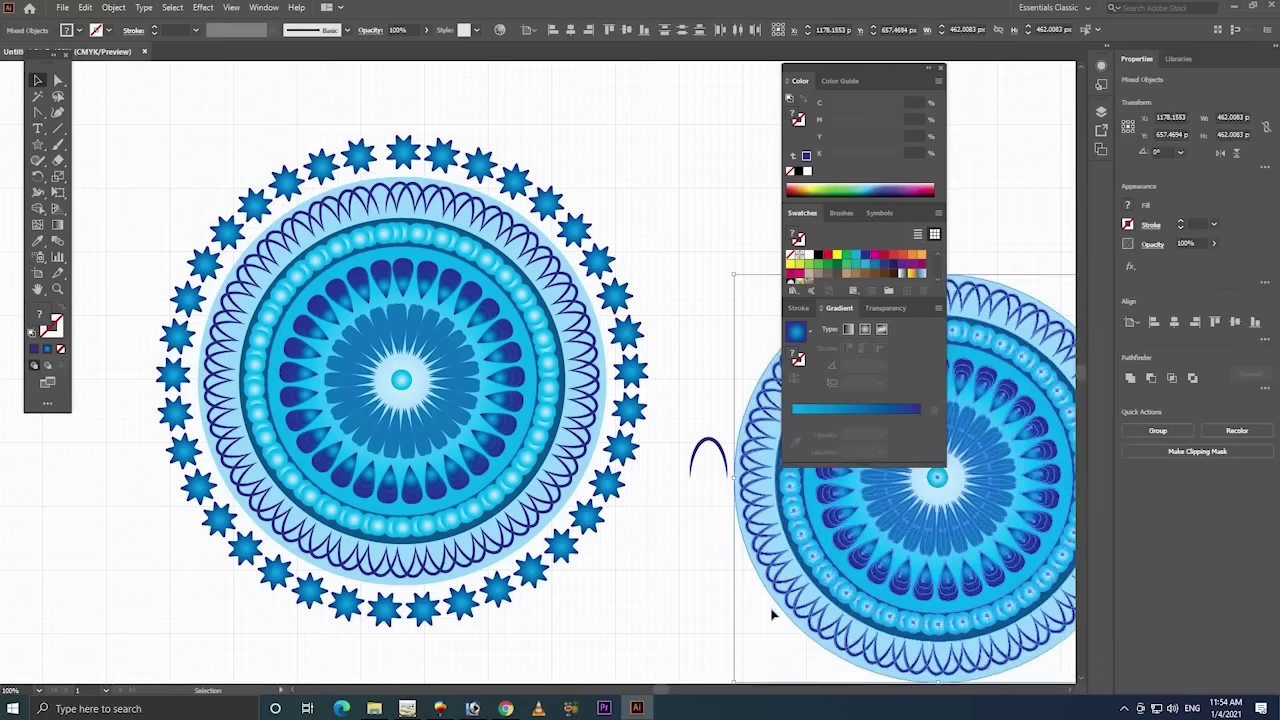
{"action": "left_click", "coordinate": [781, 612]}
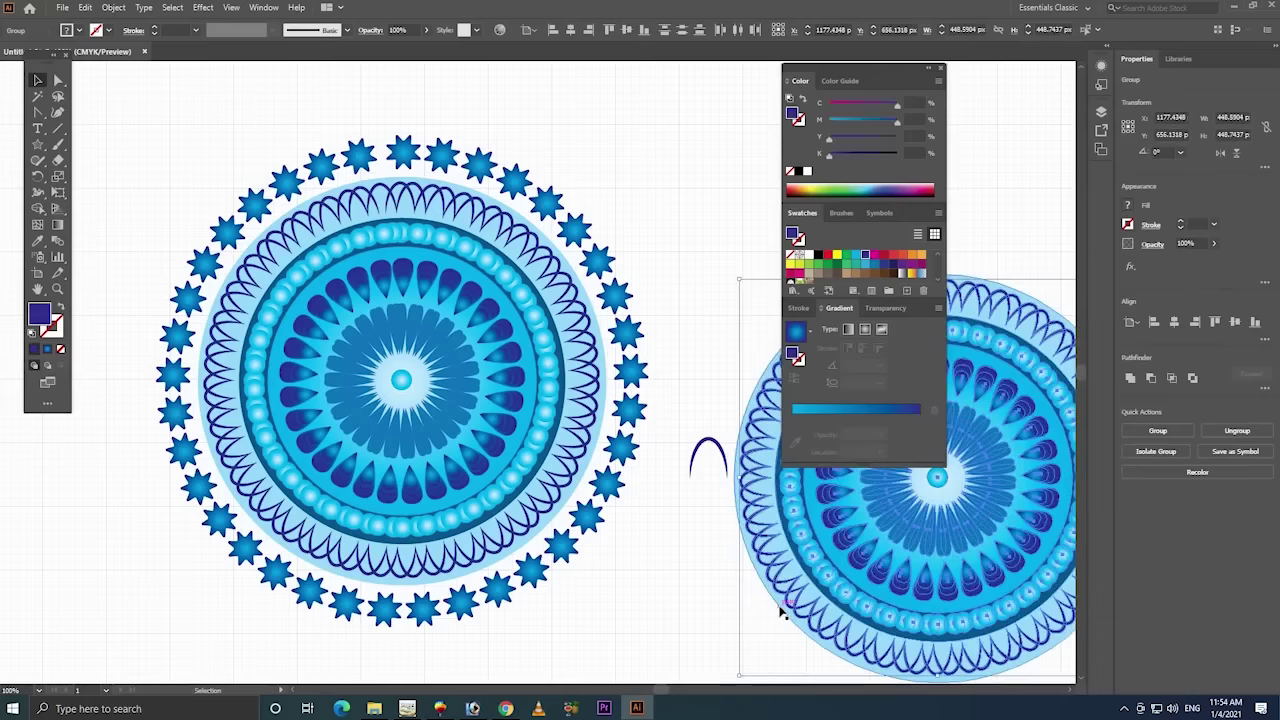
- Move the light-blue circle onto the original mandala, enlarge it, and send it to the back
{"action": "left_click_drag", "start_coordinate": [781, 612], "coordinate": [241, 516]}
{"action": "left_click_drag", "start_coordinate": [638, 162], "coordinate": [680, 128]}
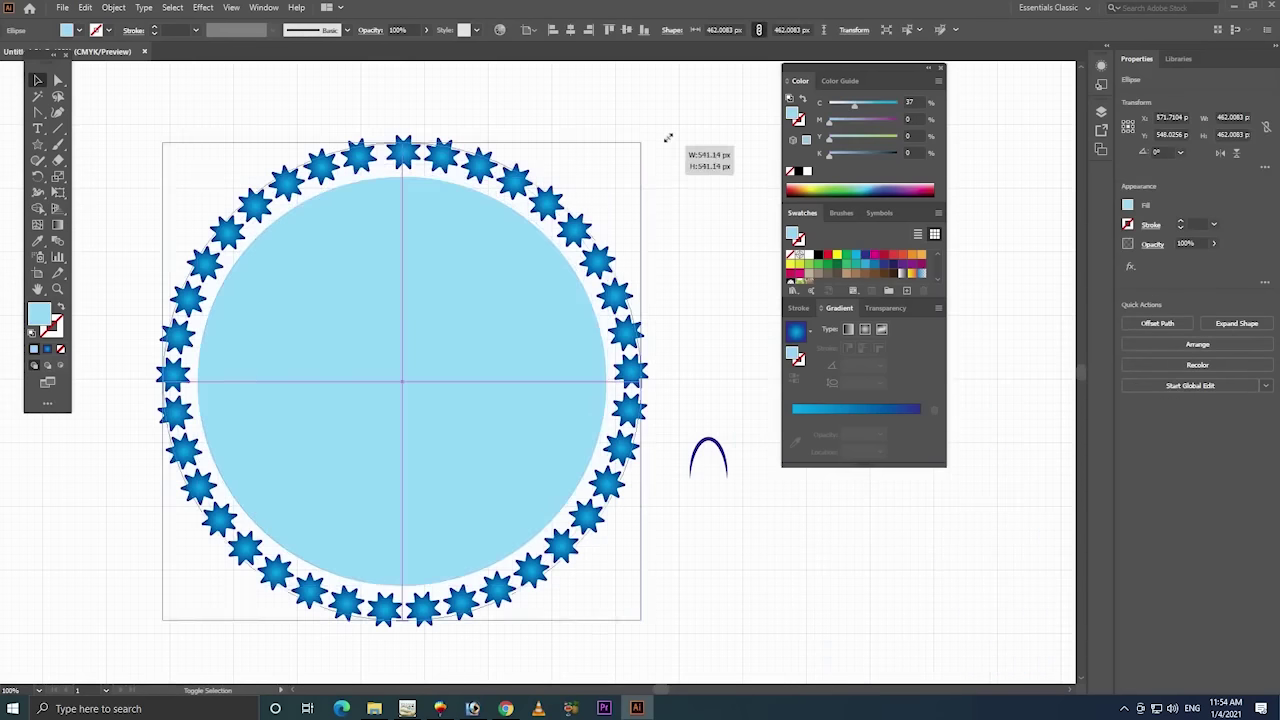
{"action": "right_click", "coordinate": [501, 251]}
{"action": "mouse_move", "coordinate": [387, 445]}
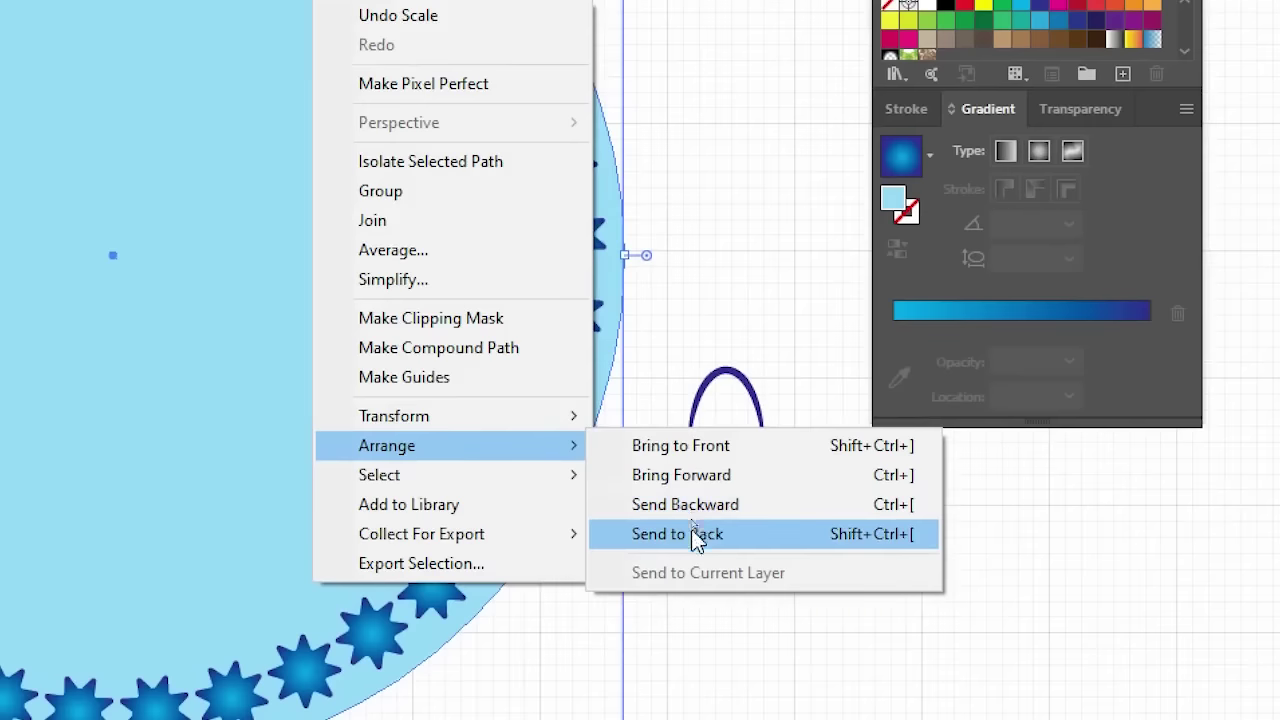
{"action": "left_click", "coordinate": [688, 520]}
- Centre the light-blue circle and the star ring on each other horizontally and vertically
{"action": "left_click", "coordinate": [642, 256]}
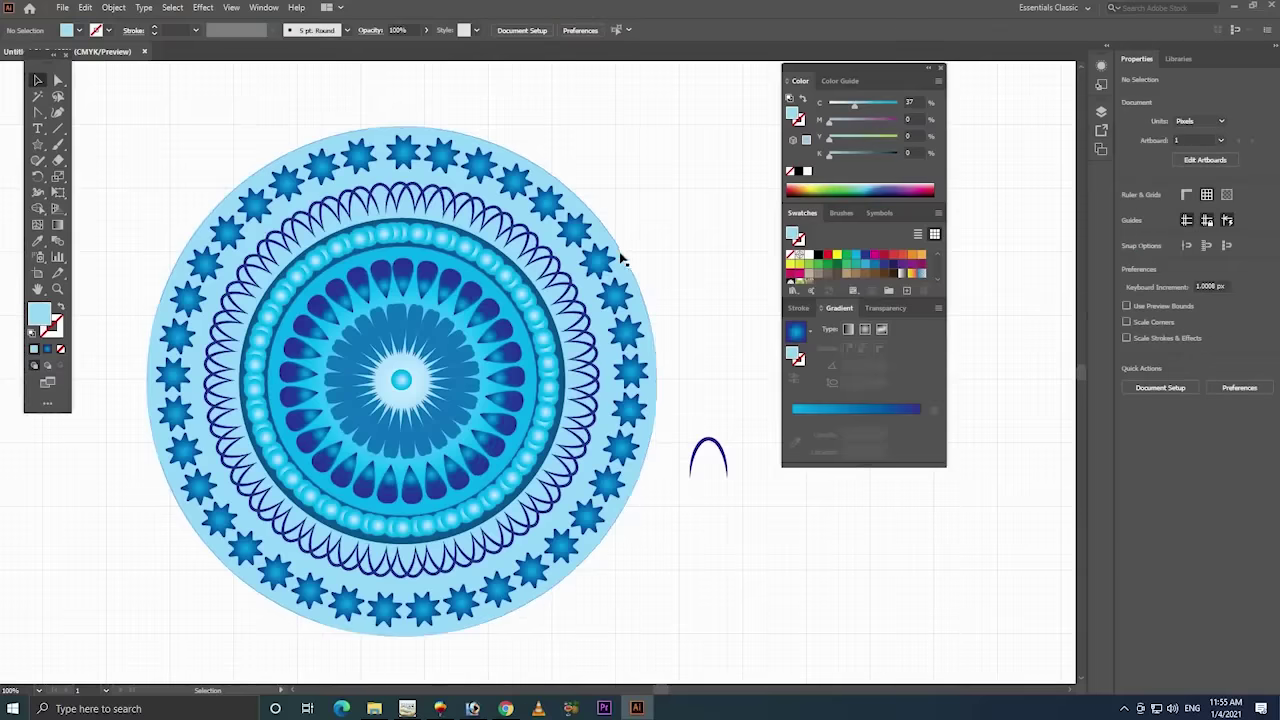
{"action": "left_click", "coordinate": [621, 262]}
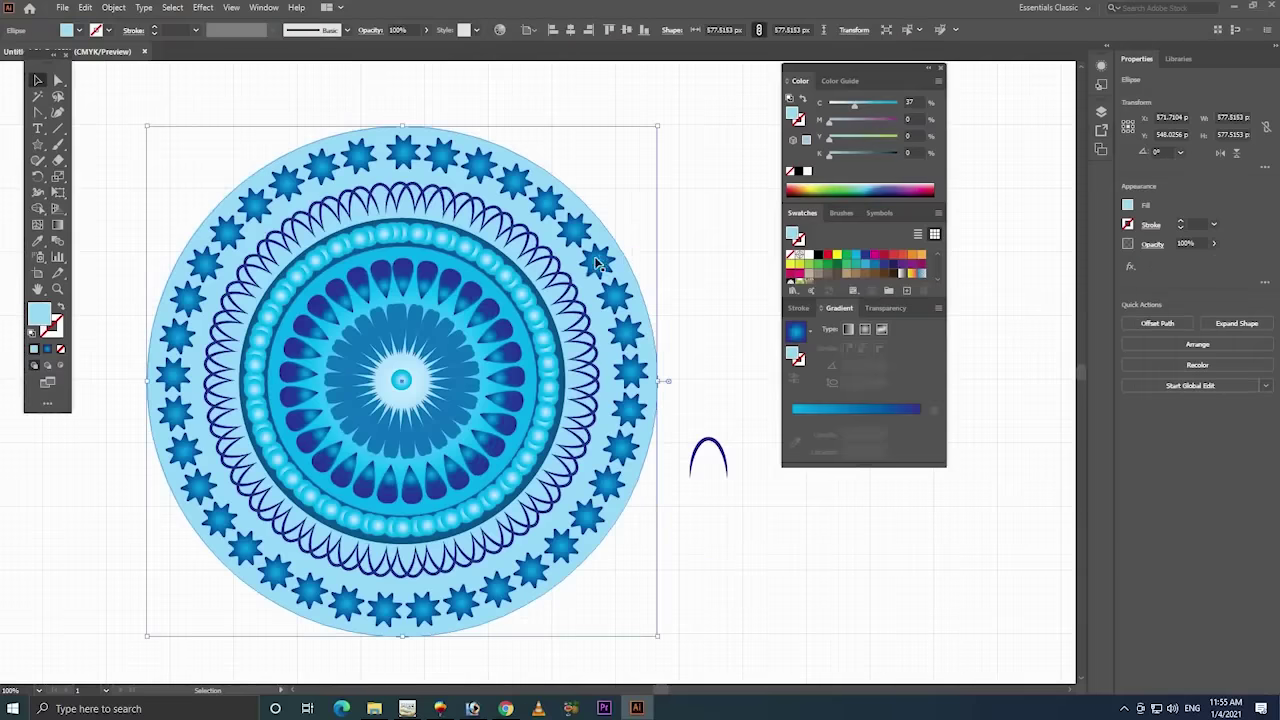
{"action": "left_click", "coordinate": [600, 270], "text": "shift"}
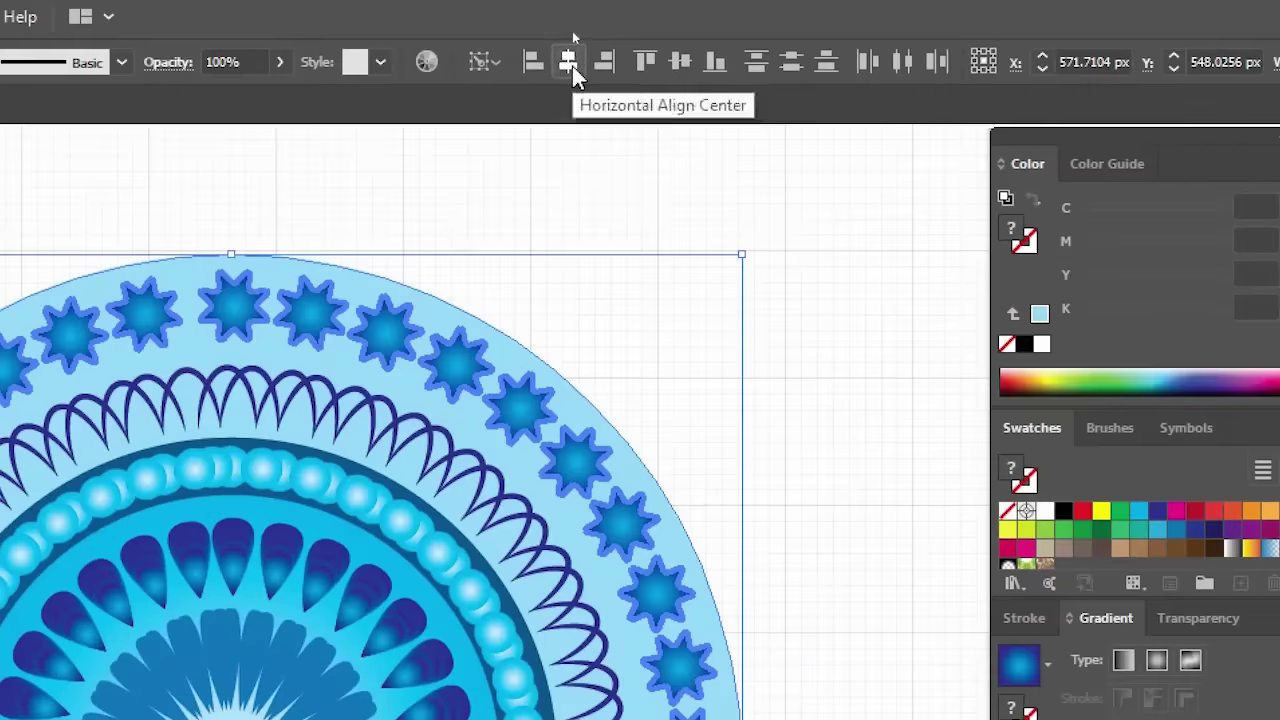
{"action": "left_click", "coordinate": [570, 29]}
{"action": "left_click", "coordinate": [691, 66]}
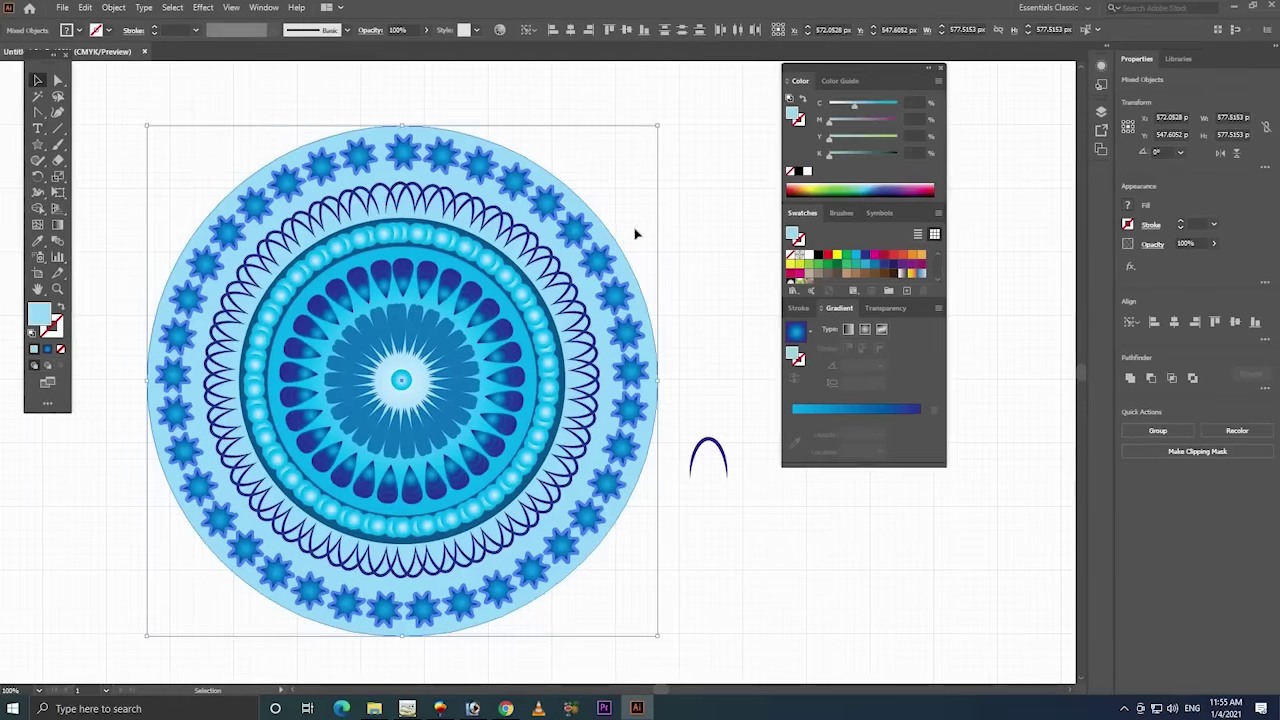
- Fill the background circle with the cyan swatch
{"action": "left_click", "coordinate": [634, 234]}
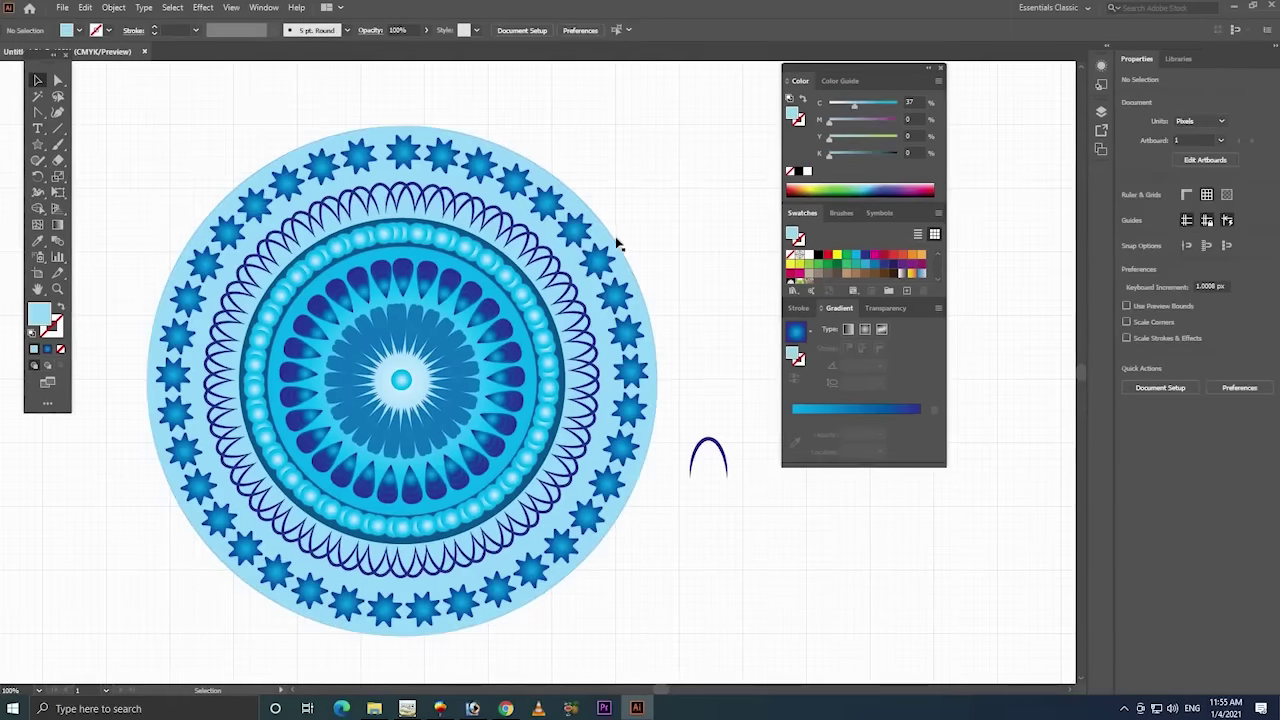
{"action": "left_click", "coordinate": [617, 244]}
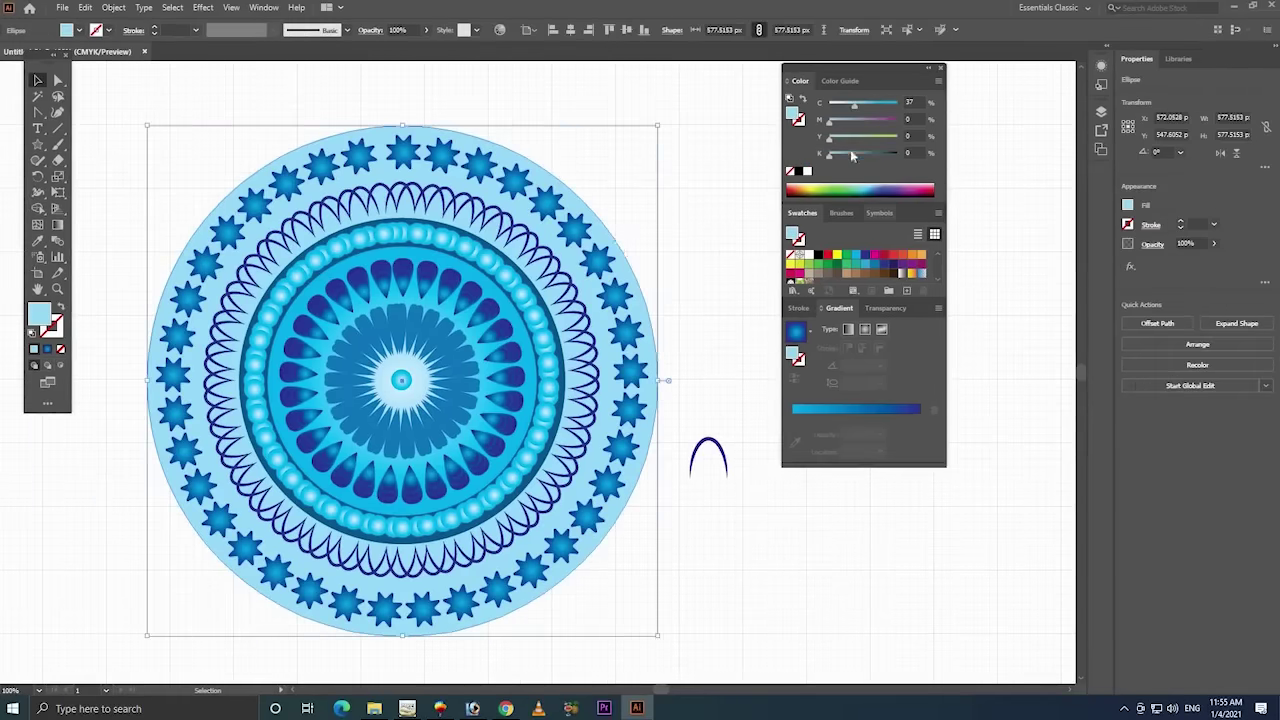
{"action": "left_click", "coordinate": [856, 256]}
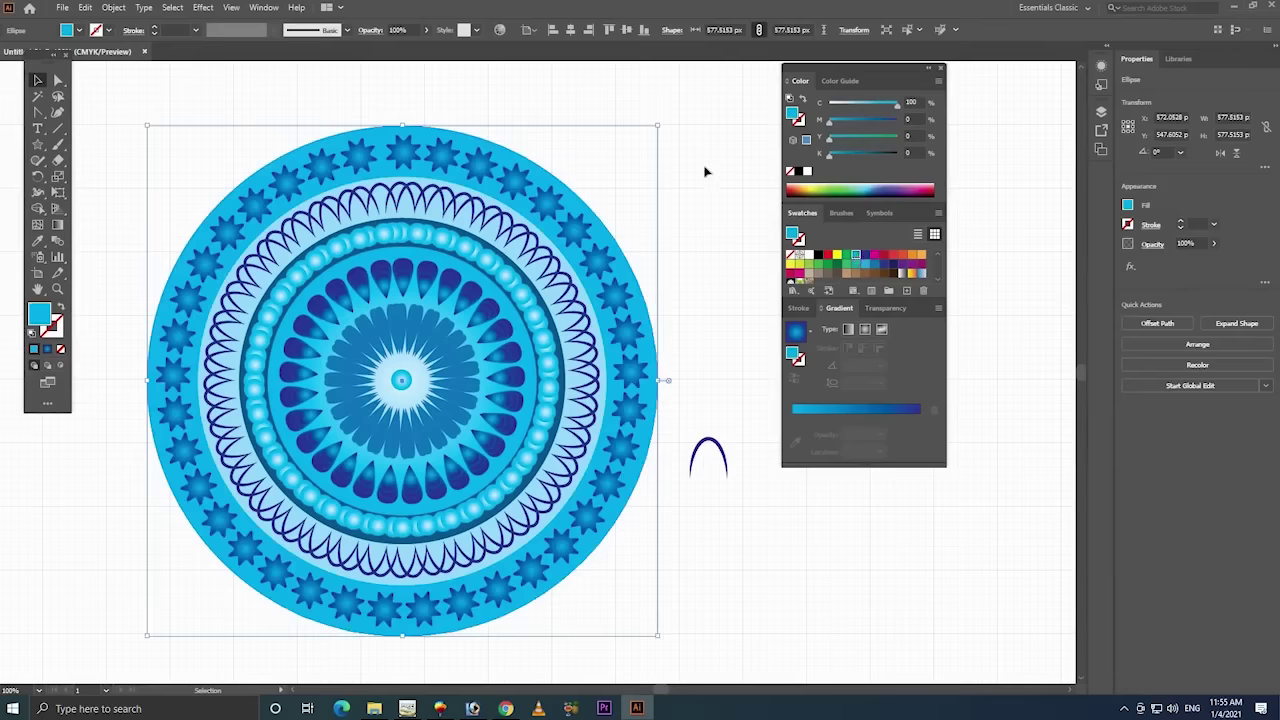
{"action": "left_click", "coordinate": [609, 234]}
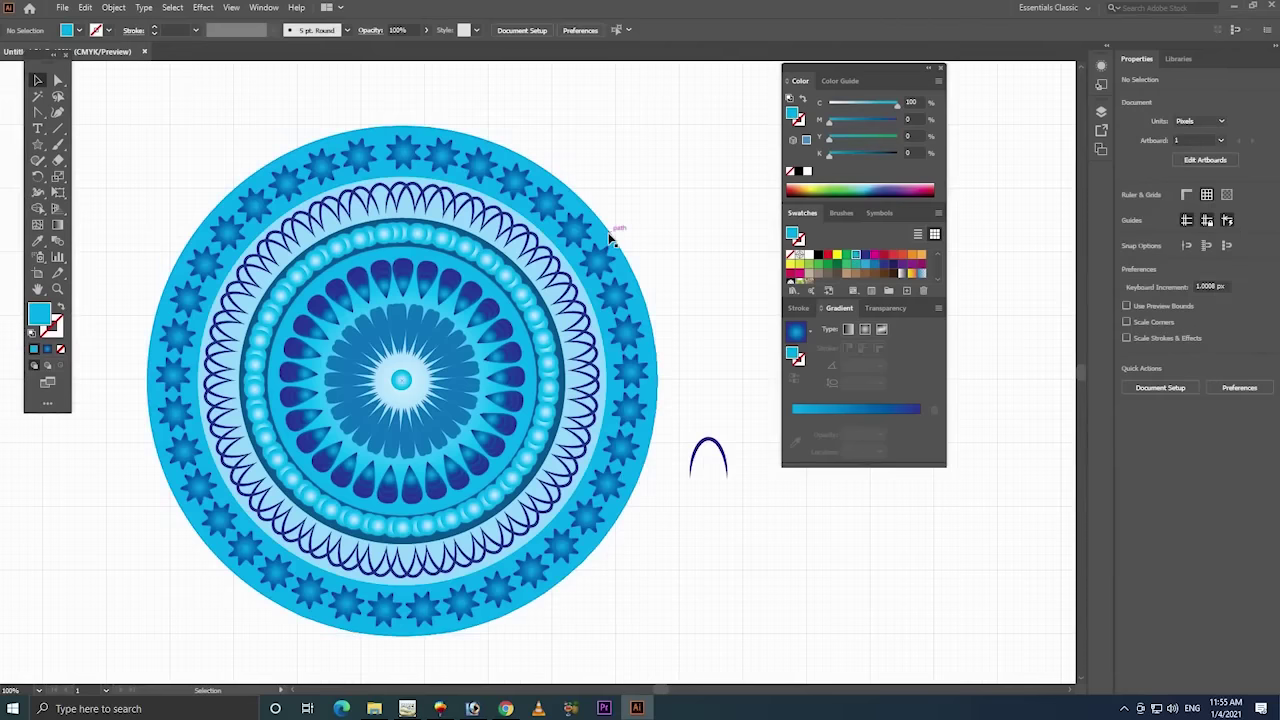
- Rotate all the mandala parts slightly and scale them down within the star ring
{"action": "left_click", "coordinate": [609, 234]}
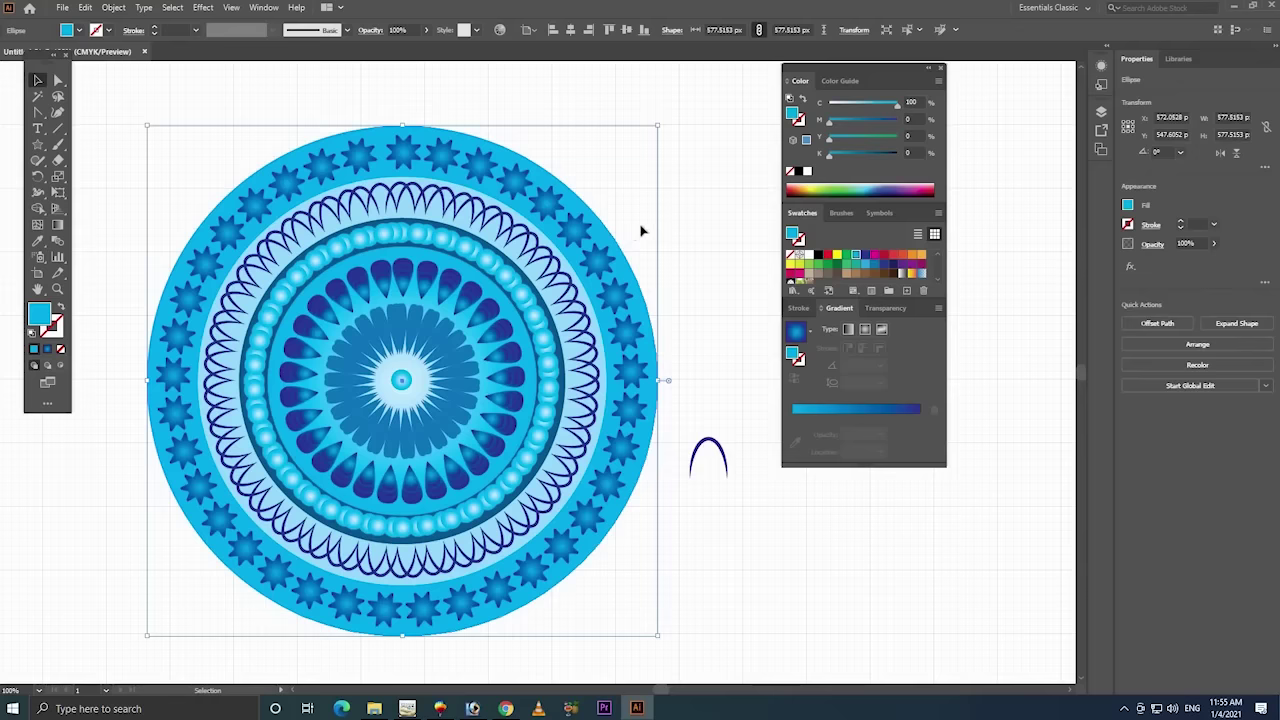
{"action": "left_click_drag", "start_coordinate": [684, 114], "coordinate": [170, 610]}
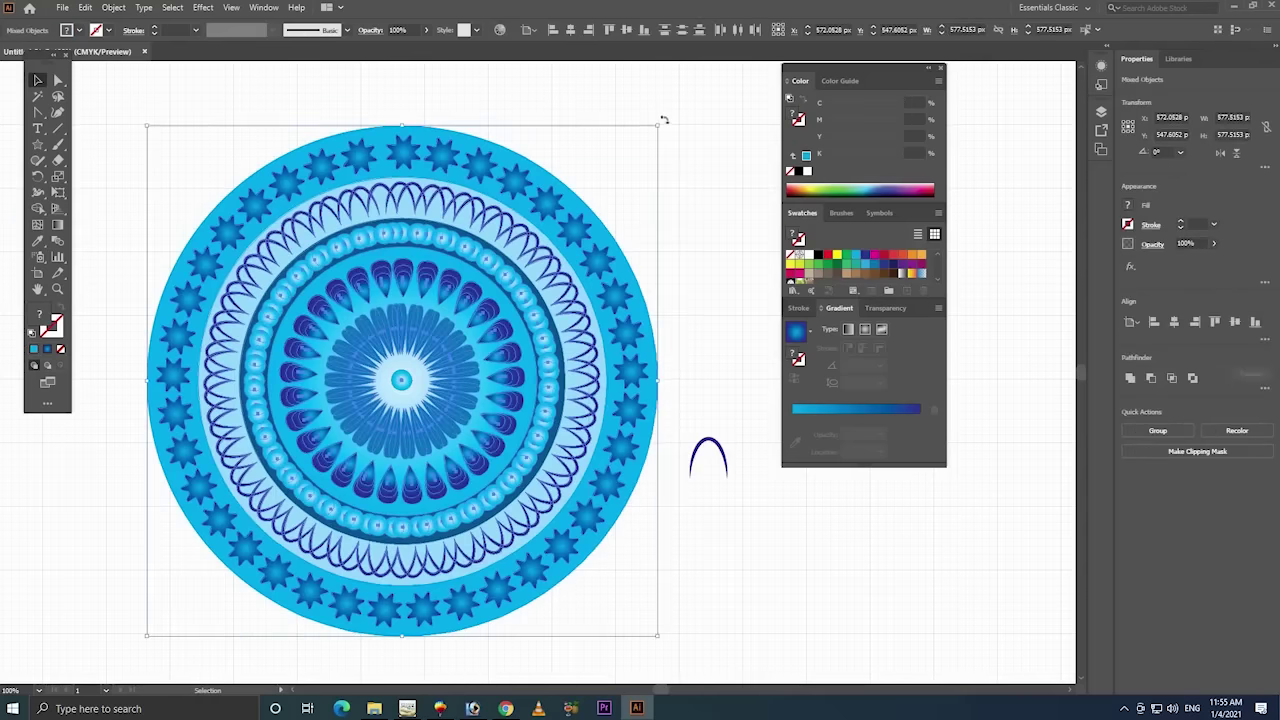
{"action": "left_click_drag", "start_coordinate": [663, 120], "coordinate": [297, 171]}
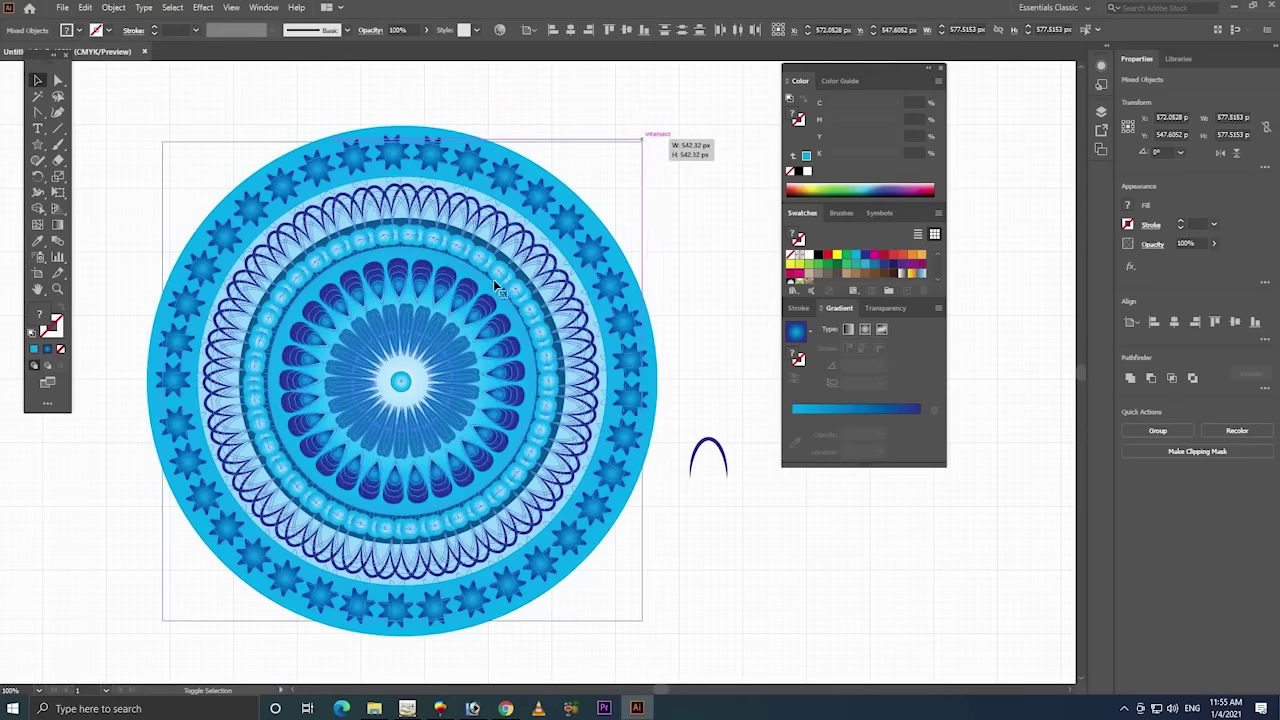
{"action": "left_click_drag", "start_coordinate": [654, 130], "coordinate": [642, 153]}
{"action": "left_click_drag", "start_coordinate": [471, 83], "coordinate": [9, 364]}
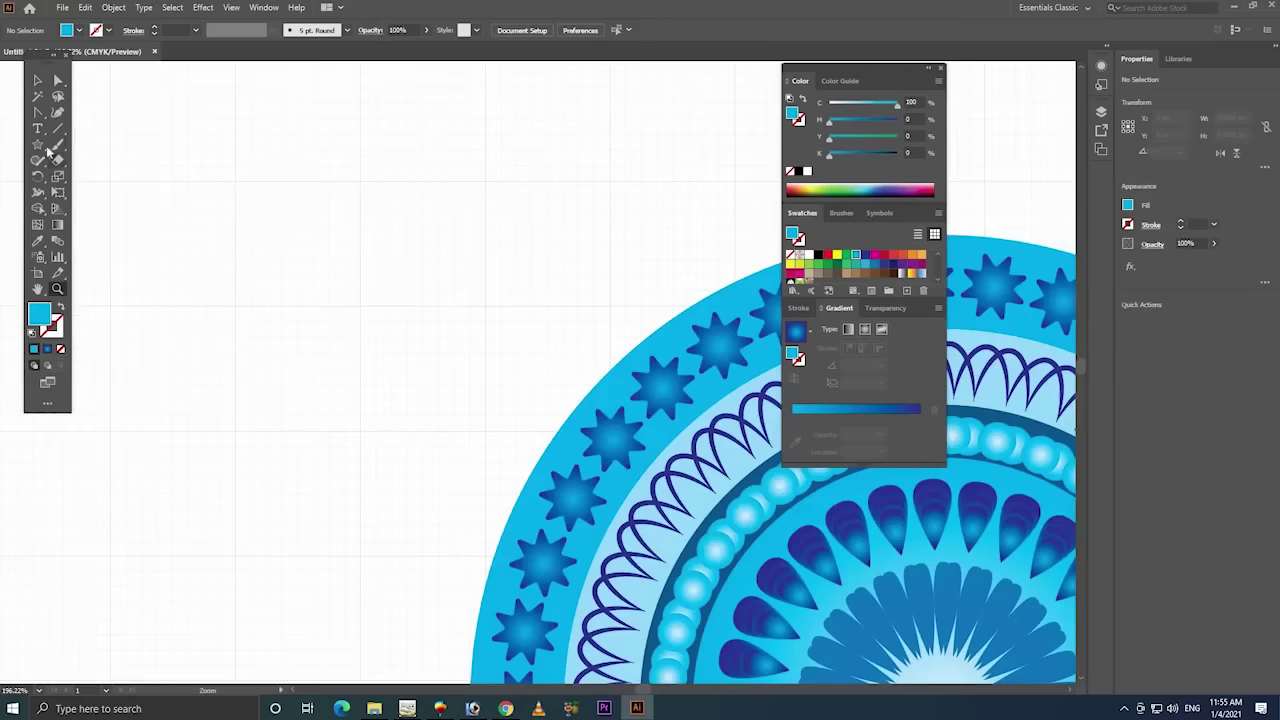
- Draw a 3-sided polygon triangle with the Polygon tool and move it down-right
{"action": "right_click", "coordinate": [39, 147]}
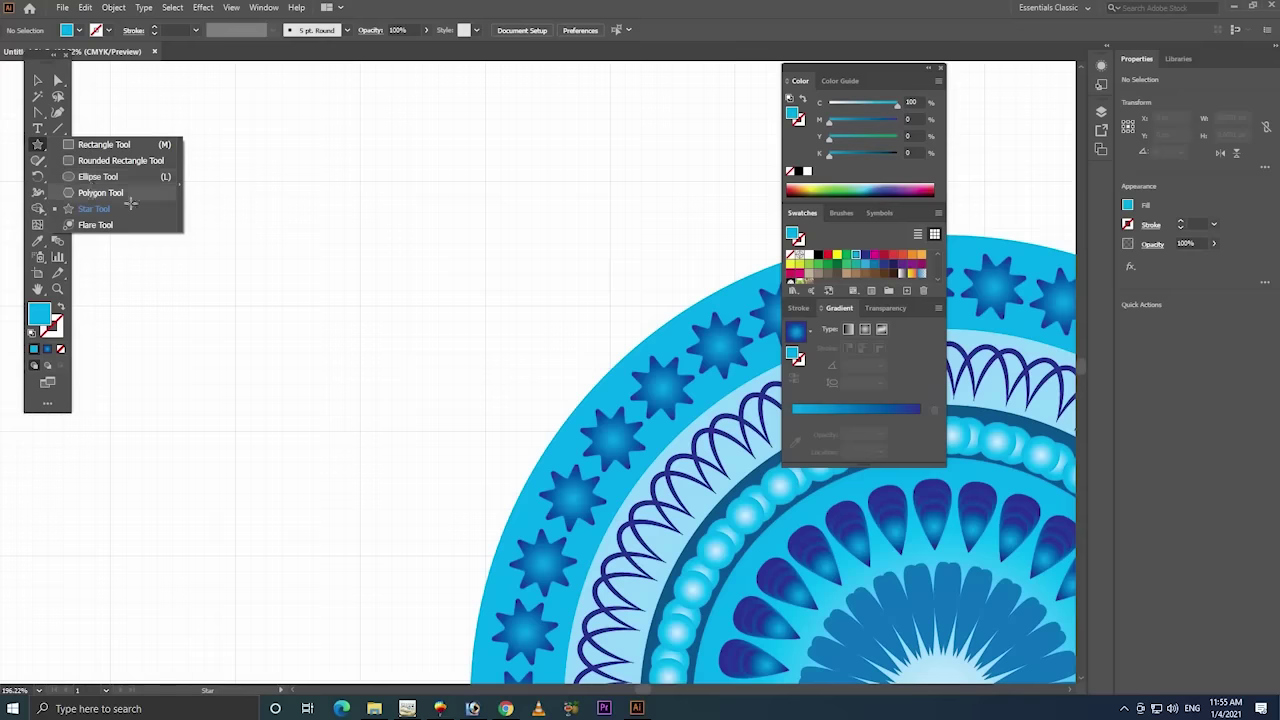
{"action": "left_click", "coordinate": [125, 196]}
{"action": "left_click", "coordinate": [305, 320]}
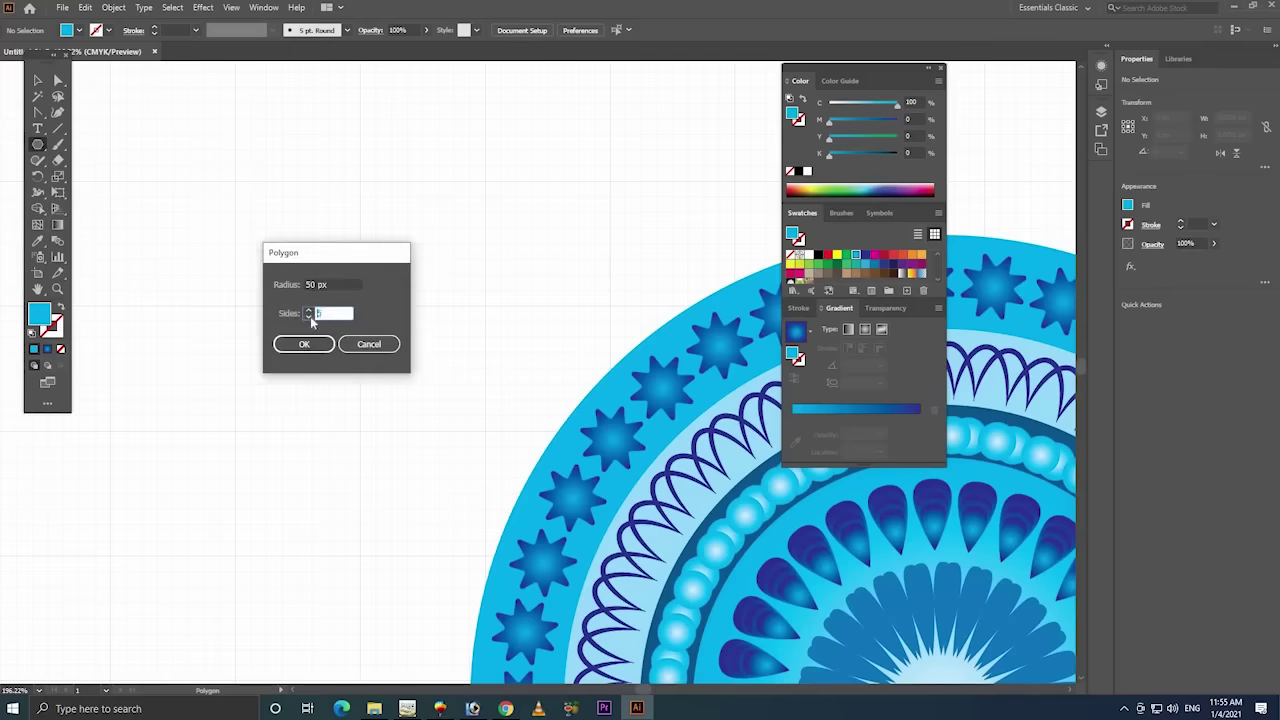
{"action": "left_click", "coordinate": [304, 344]}
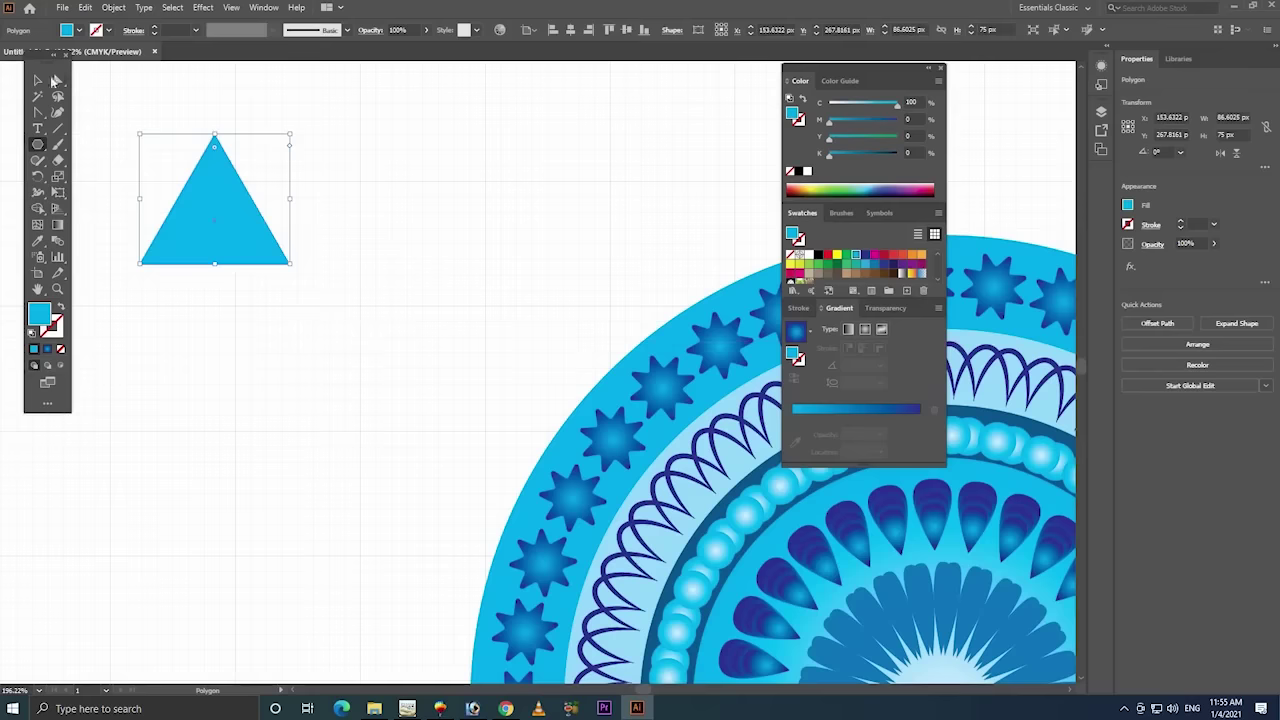
{"action": "key", "text": "v"}
{"action": "left_click_drag", "start_coordinate": [192, 248], "coordinate": [231, 285]}
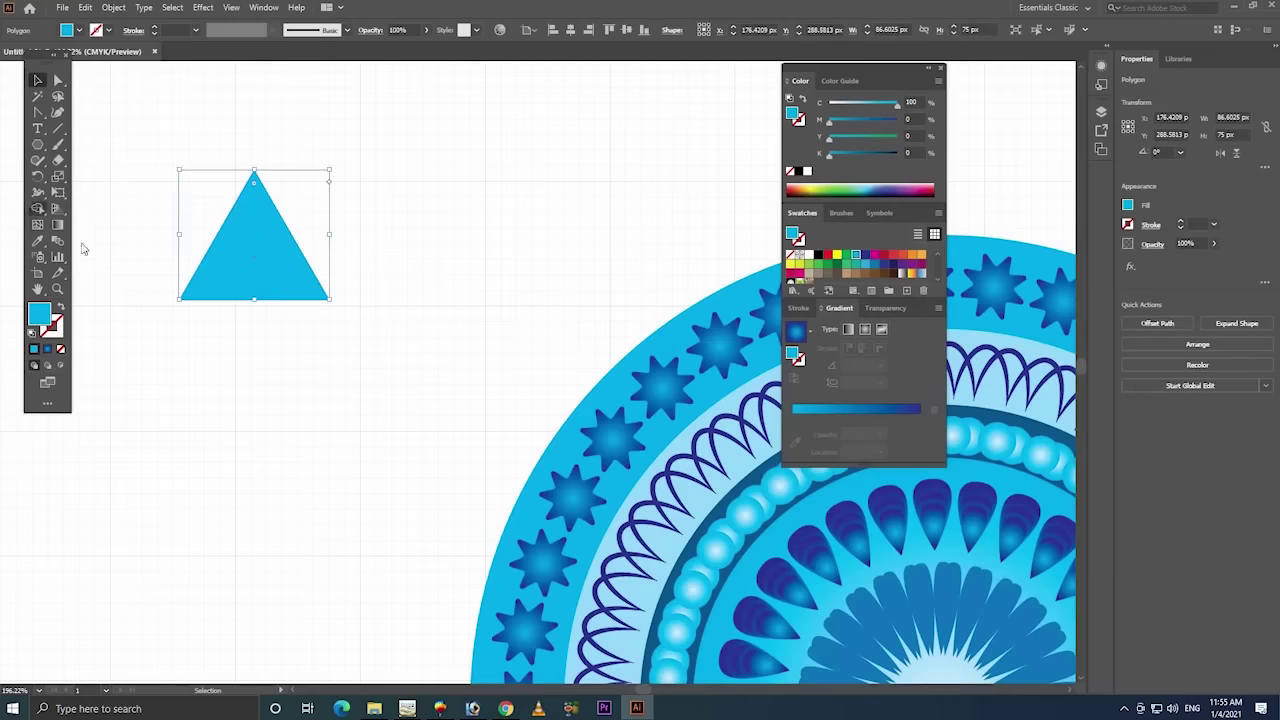
- Swap the triangle's fill and stroke so it becomes a blue outline with no fill
{"action": "key", "text": "shift+m"}
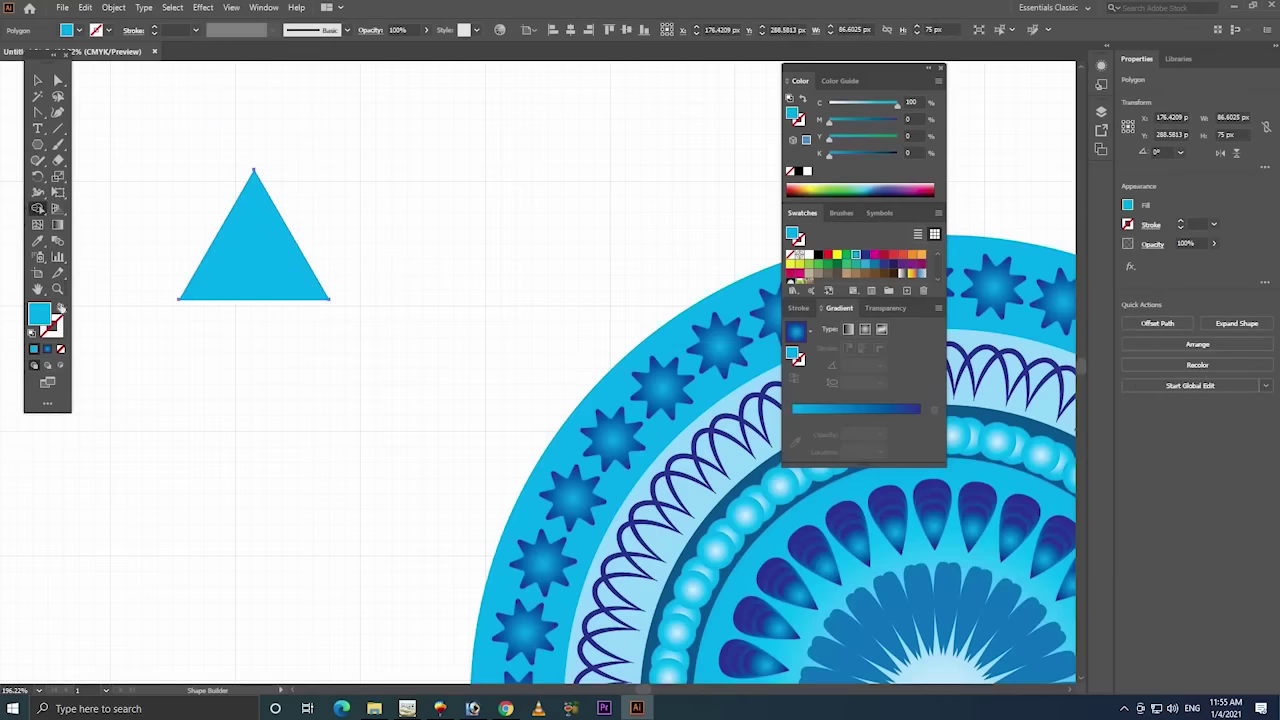
{"action": "key", "text": "shift+x"}
{"action": "left_click", "coordinate": [37, 80]}
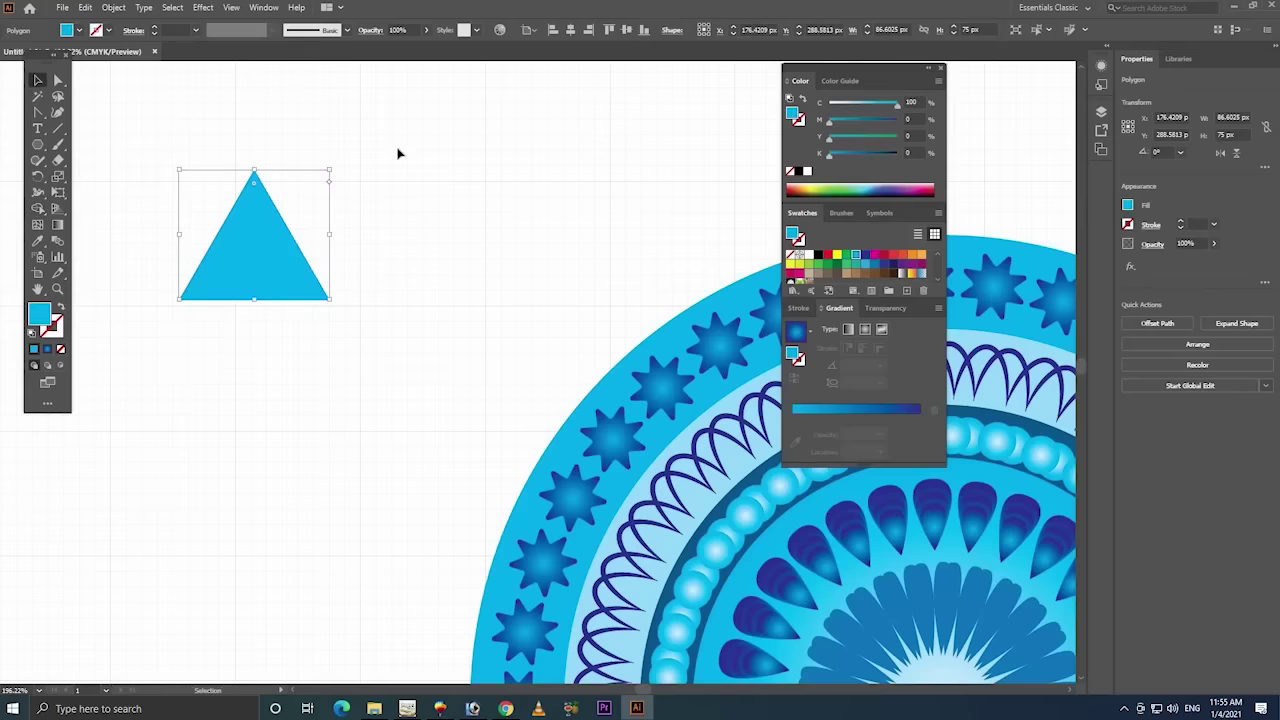
{"action": "left_click_drag", "start_coordinate": [386, 158], "coordinate": [132, 322]}
{"action": "key", "text": "shift+x"}
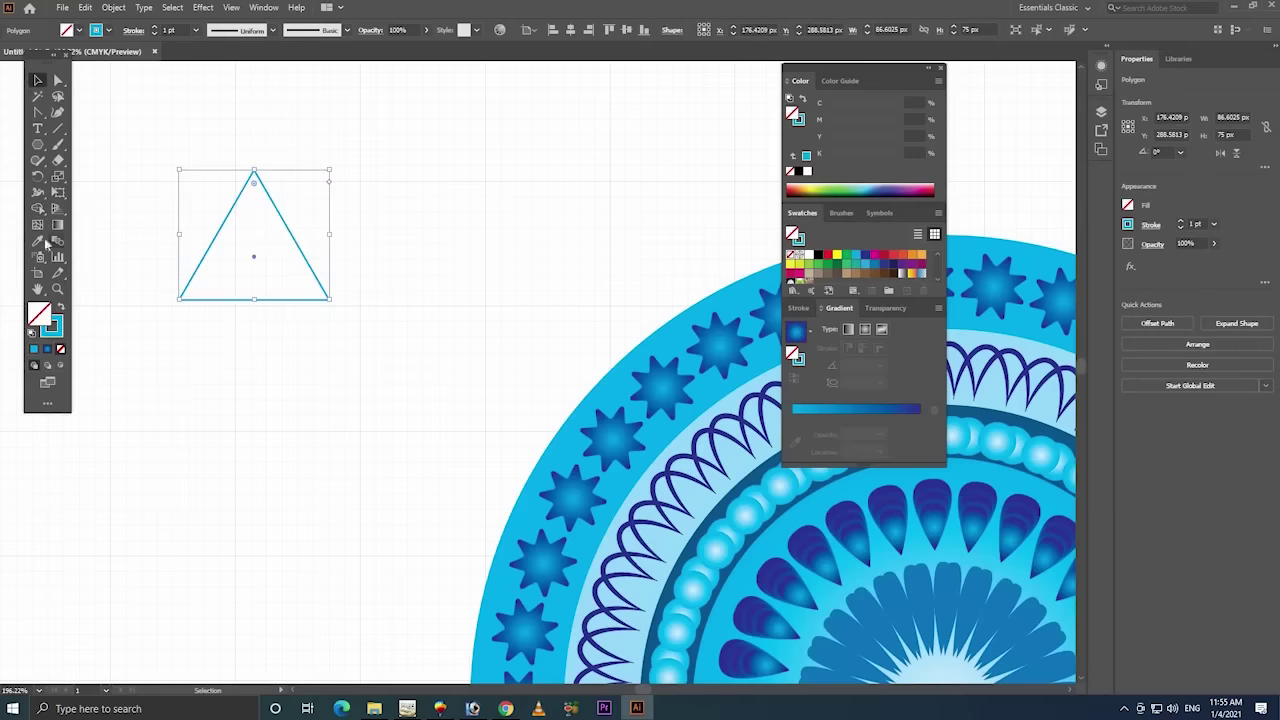
{"action": "left_click", "coordinate": [37, 209]}
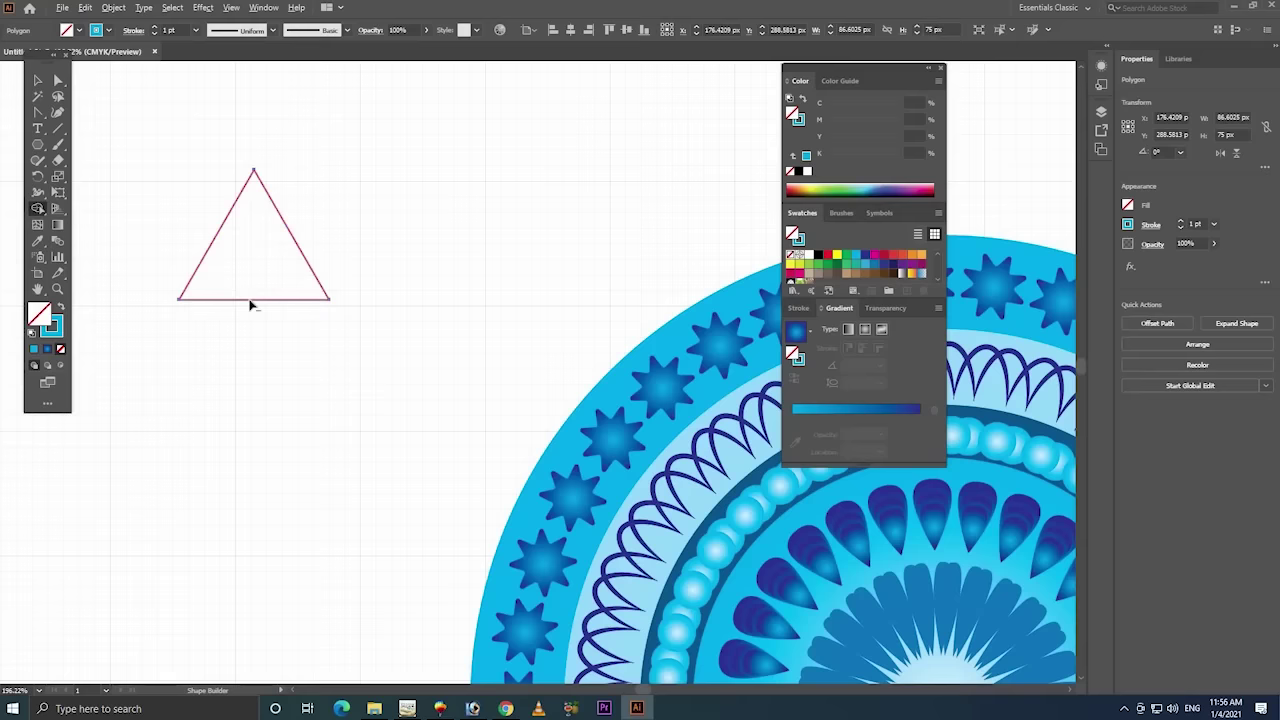
- Delete the triangle's bottom segment with the Direct Selection tool
{"action": "left_click", "coordinate": [251, 300]}
{"action": "left_click", "coordinate": [37, 80]}
{"action": "mouse_move", "coordinate": [140, 330]}
{"action": "left_mouse_down"}
{"action": "mouse_move", "coordinate": [371, 136]}
{"action": "mouse_move", "coordinate": [170, 326]}
{"action": "left_mouse_up"}
{"action": "key", "text": "a"}
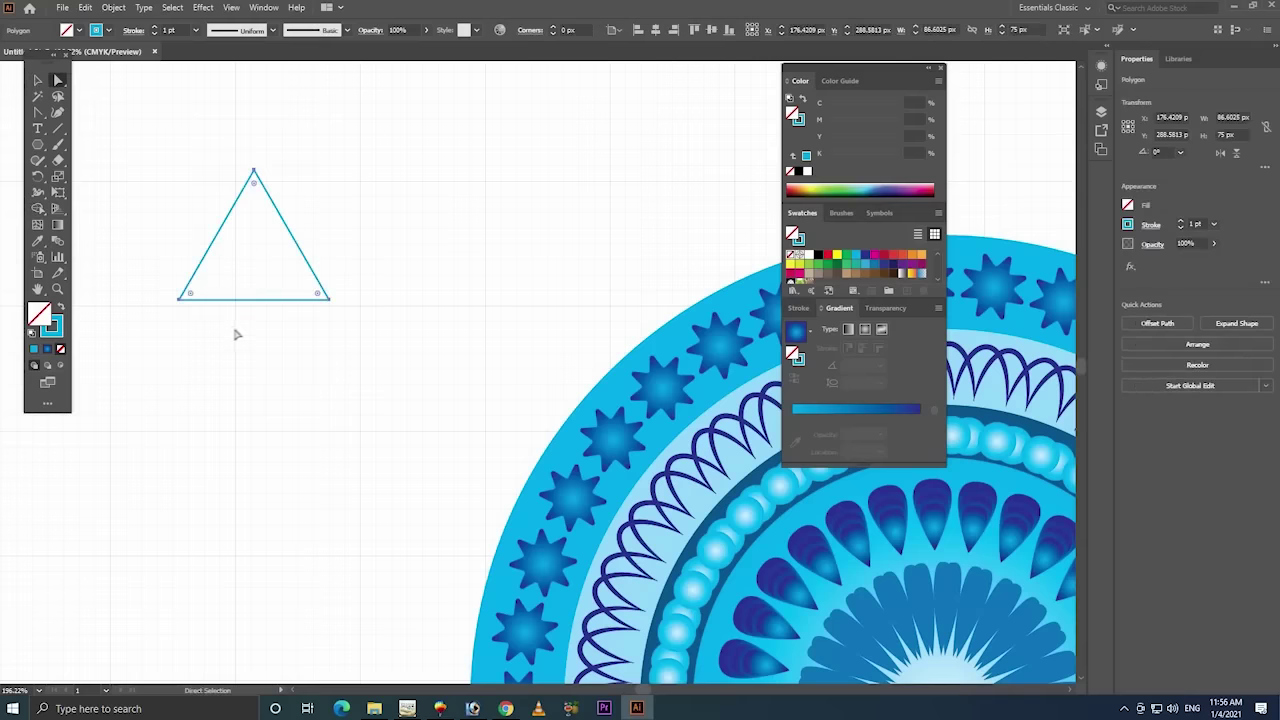
{"action": "left_click", "coordinate": [262, 296]}
{"action": "key", "text": "Delete"}
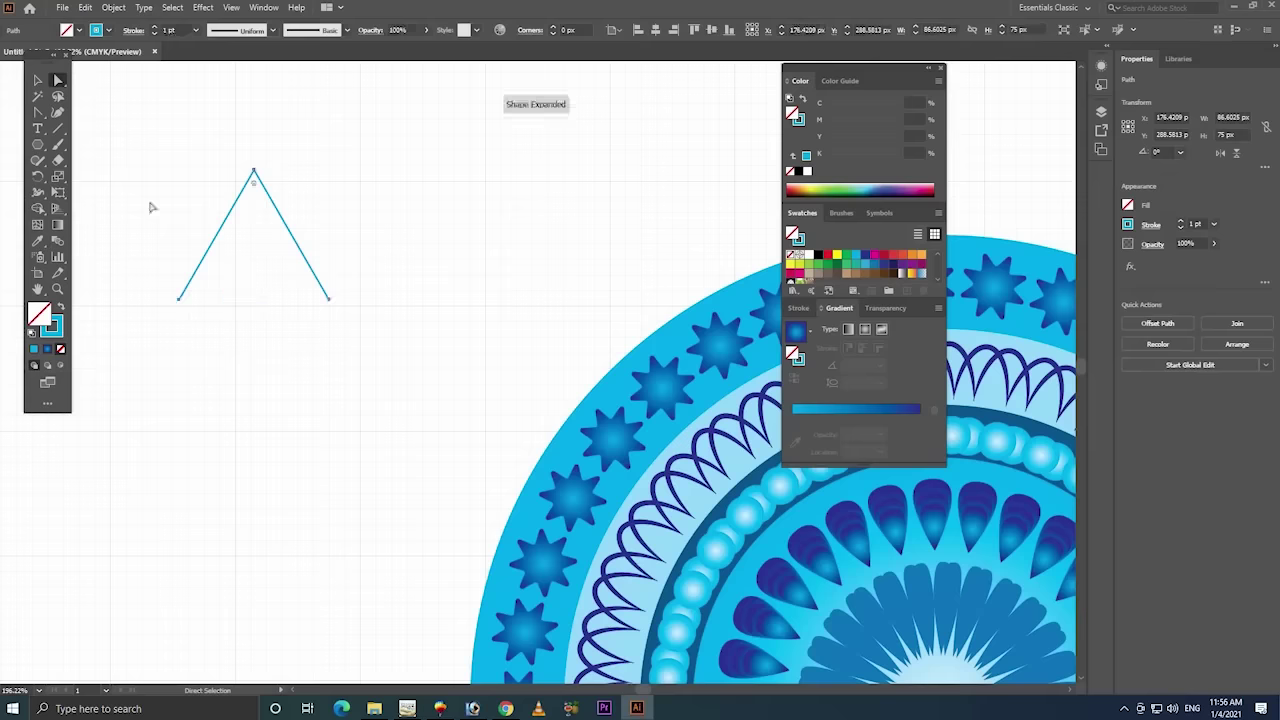
- Round the open path's apex by dragging its live-corner widget
{"action": "left_click", "coordinate": [38, 82]}
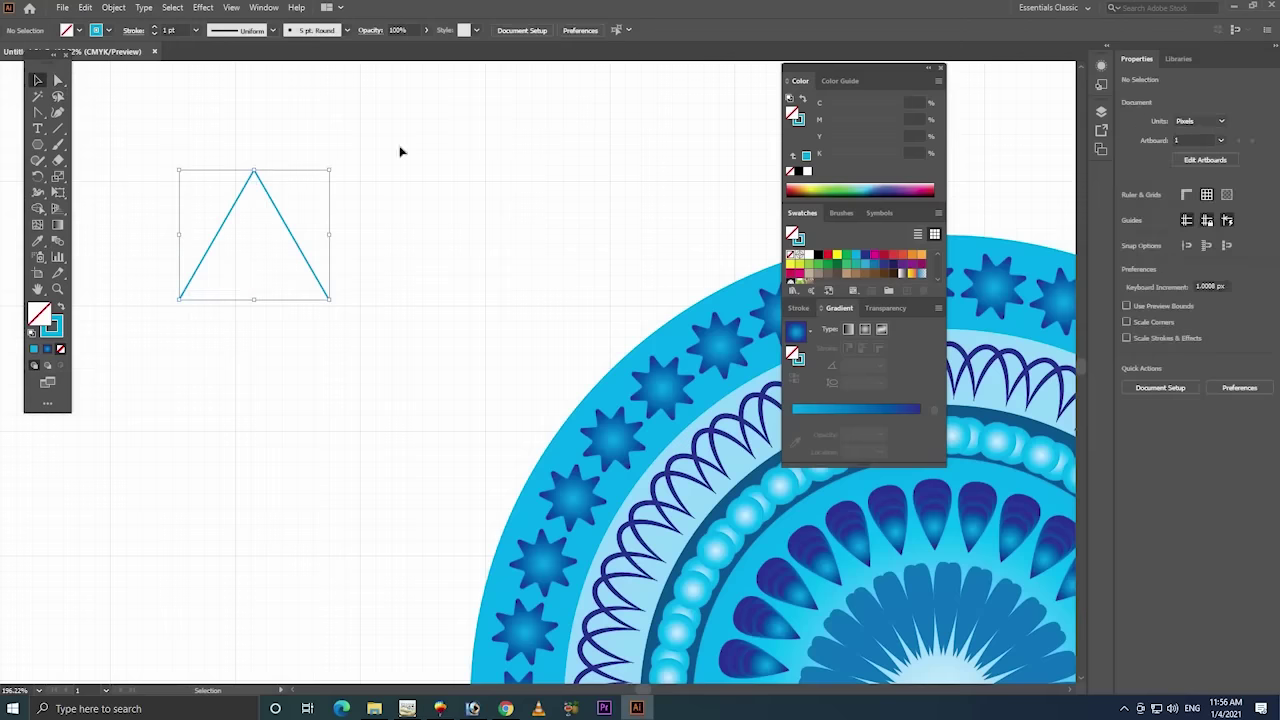
{"action": "left_click", "coordinate": [490, 119]}
{"action": "left_click_drag", "start_coordinate": [498, 114], "coordinate": [80, 432]}
{"action": "left_click_drag", "start_coordinate": [624, 155], "coordinate": [314, 458]}
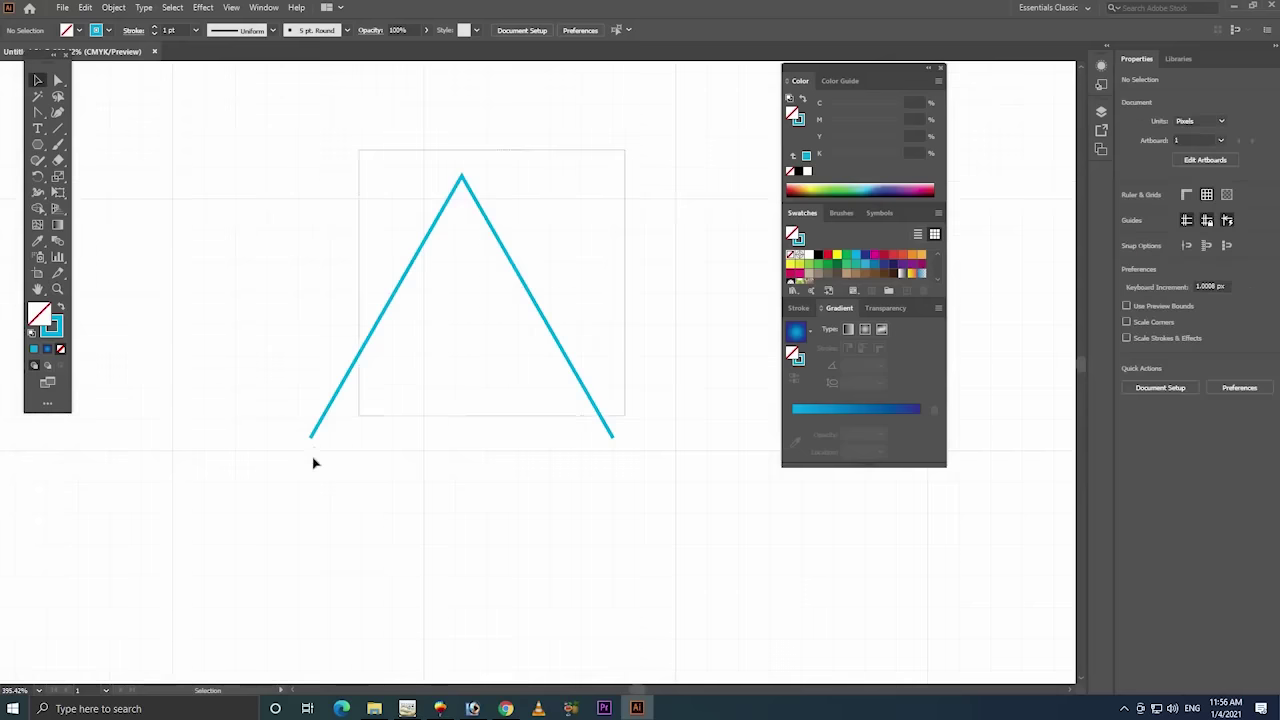
{"action": "left_click", "coordinate": [57, 82]}
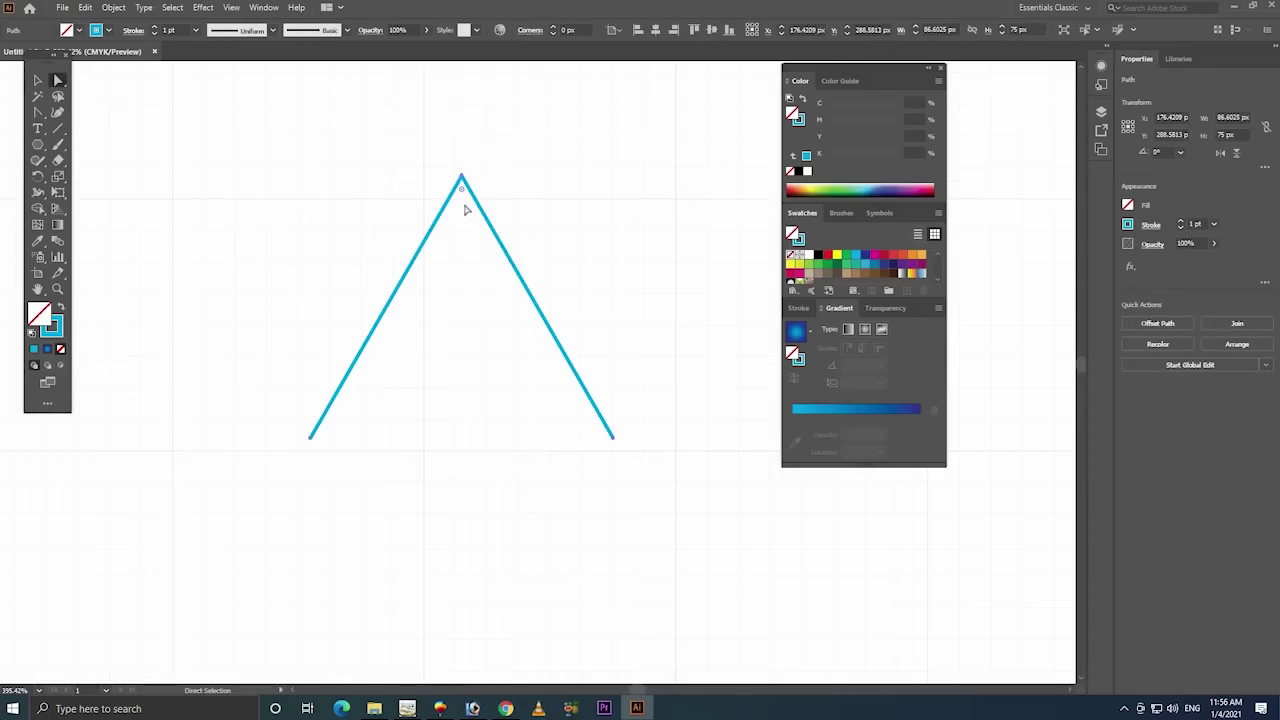
{"action": "left_click_drag", "start_coordinate": [461, 203], "coordinate": [461, 258]}
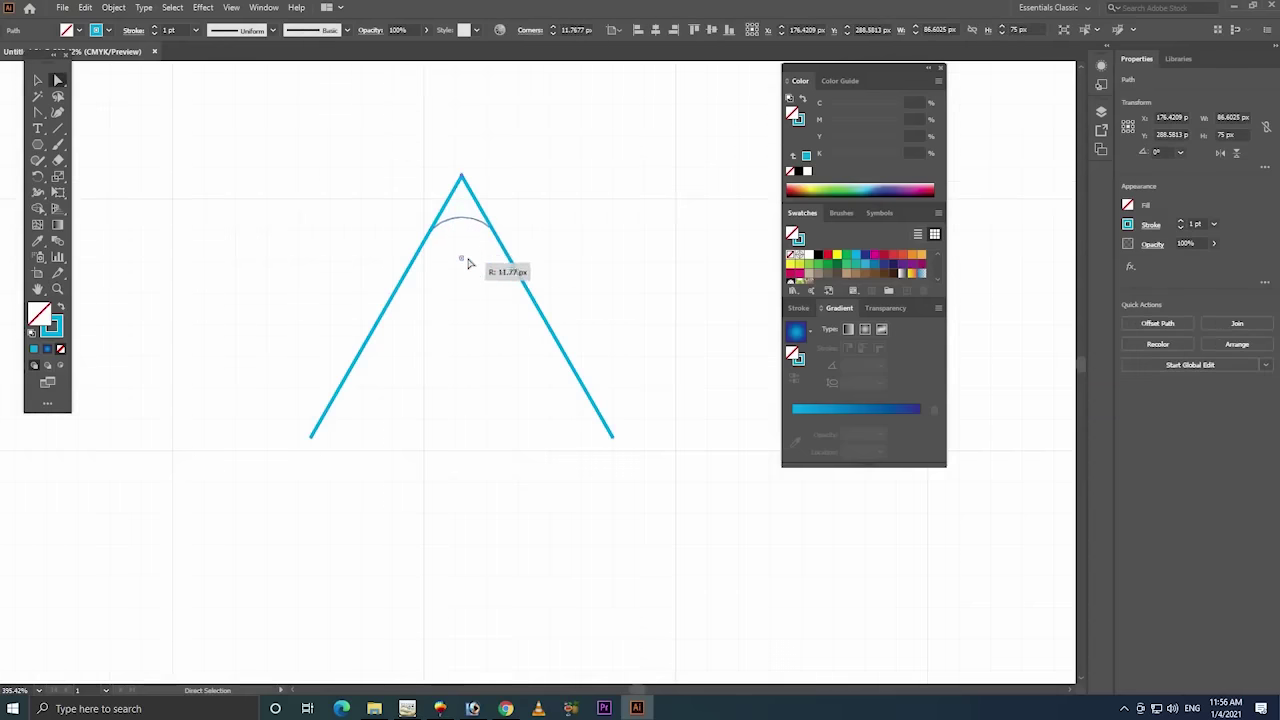
{"action": "left_click", "coordinate": [38, 82]}
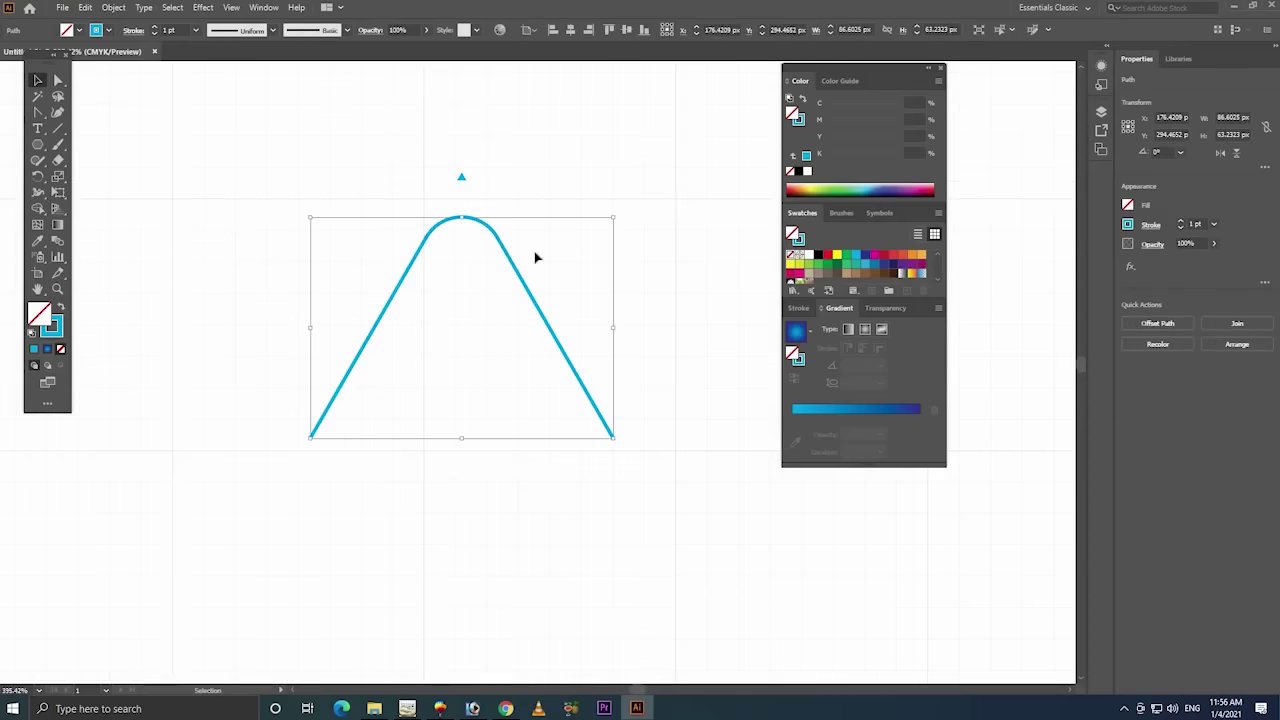
{"action": "left_click", "coordinate": [437, 360]}
{"action": "left_click", "coordinate": [527, 300]}
{"action": "left_click", "coordinate": [597, 275]}
- Zoom out so the whole mandala and the arch are in view
{"action": "key", "text": "z"}
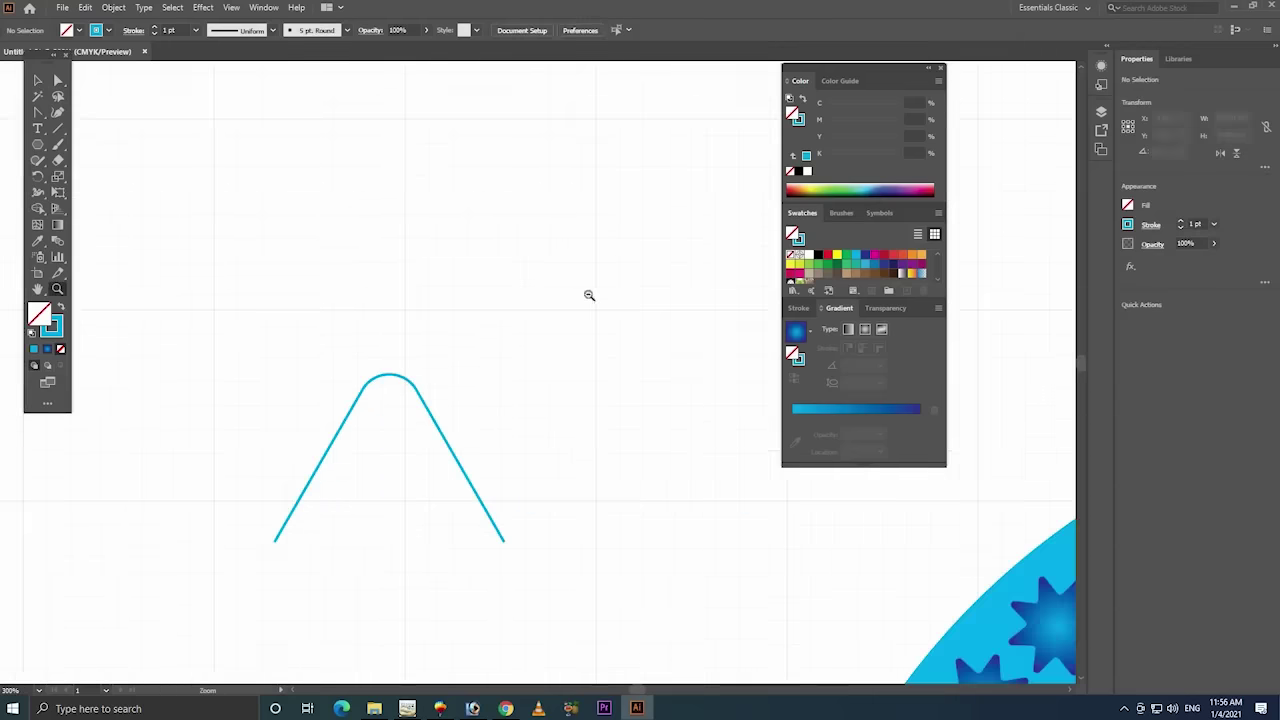
{"action": "scroll", "coordinate": [433, 265], "scroll_direction": "down", "scroll_amount": 5}
{"action": "left_click", "coordinate": [509, 331], "text": "alt"}
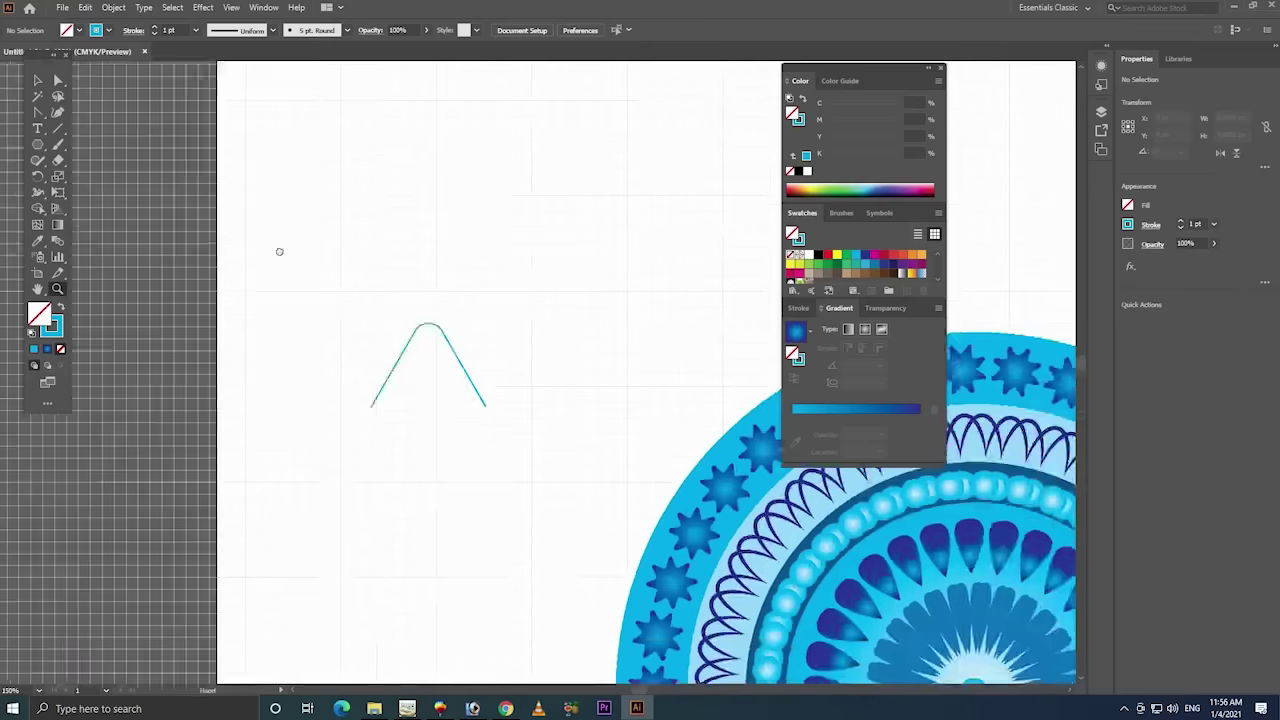
{"action": "scroll", "coordinate": [300, 262], "scroll_direction": "right", "scroll_amount": 5}
{"action": "left_click", "coordinate": [334, 277], "text": "alt"}
{"action": "scroll", "coordinate": [394, 249], "scroll_direction": "right", "scroll_amount": 5}
{"action": "left_click", "coordinate": [466, 277], "text": "alt"}
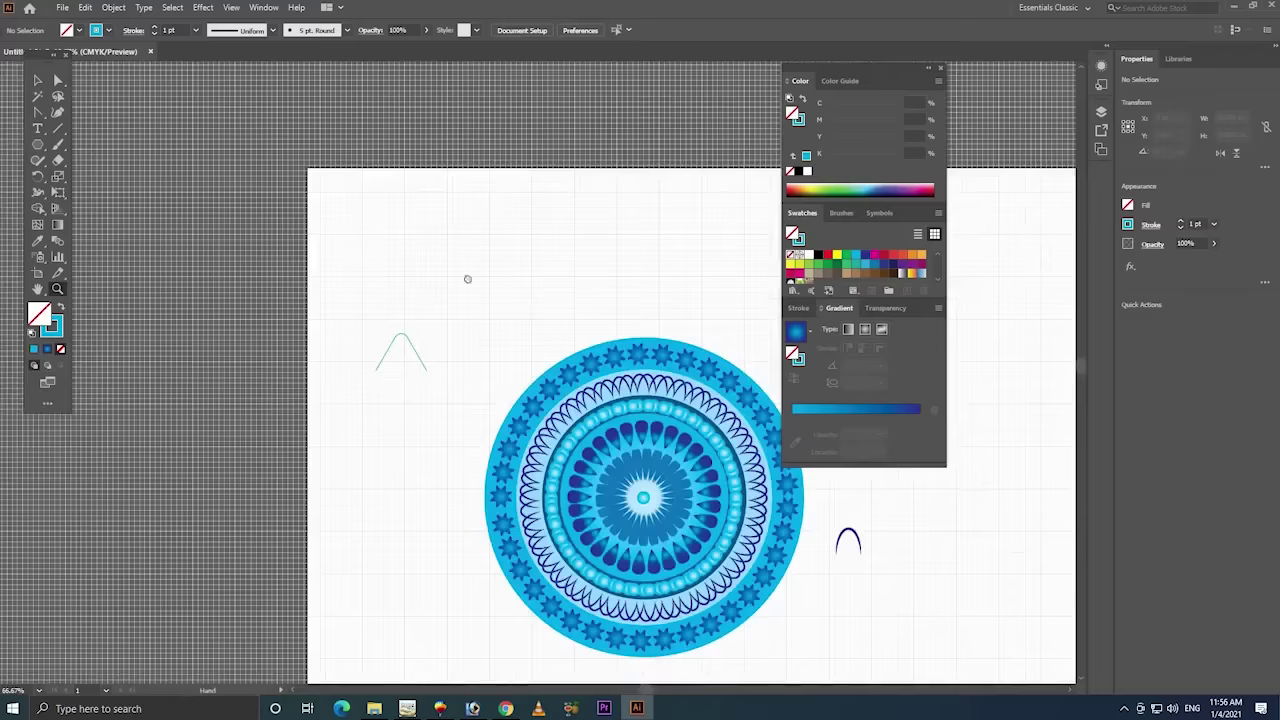
{"action": "scroll", "coordinate": [411, 237], "scroll_direction": "right", "scroll_amount": 5}
{"action": "left_click_drag", "start_coordinate": [729, 219], "coordinate": [120, 624]}
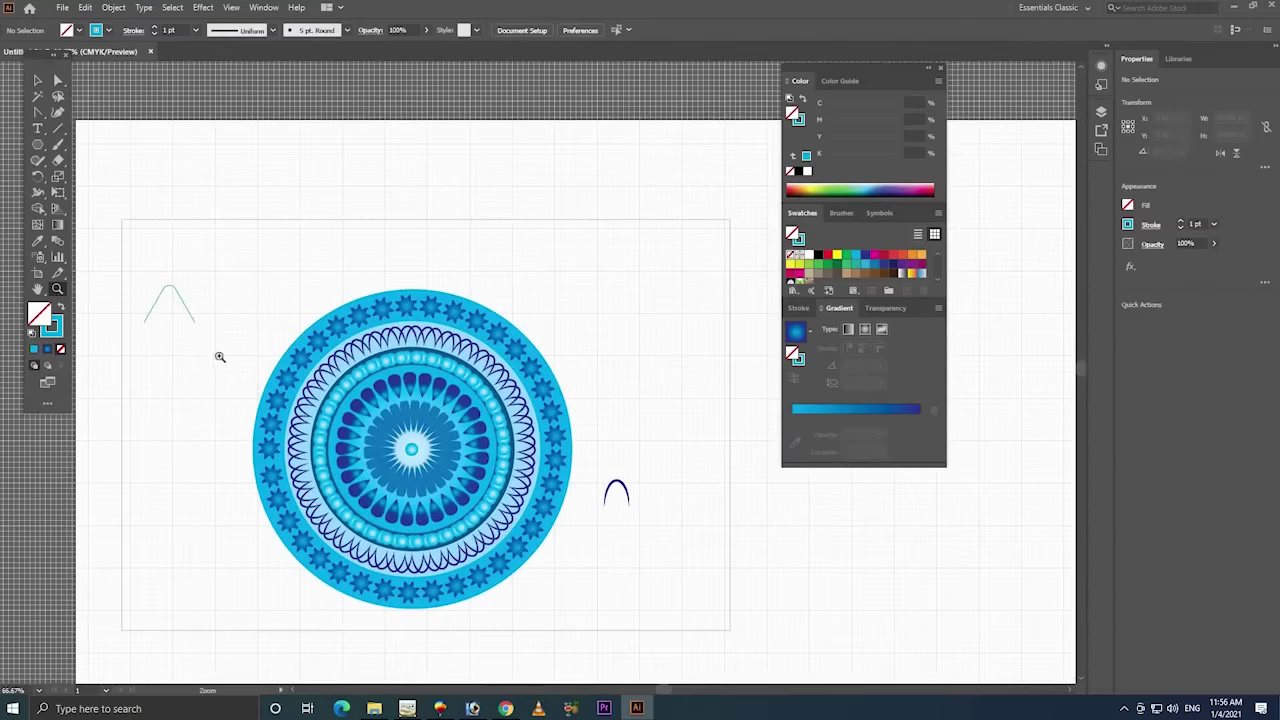
- Drag the arch to the top centre of the mandala, then zoom in and select it
{"action": "key", "text": "v"}
{"action": "left_click_drag", "start_coordinate": [164, 181], "coordinate": [535, 130]}
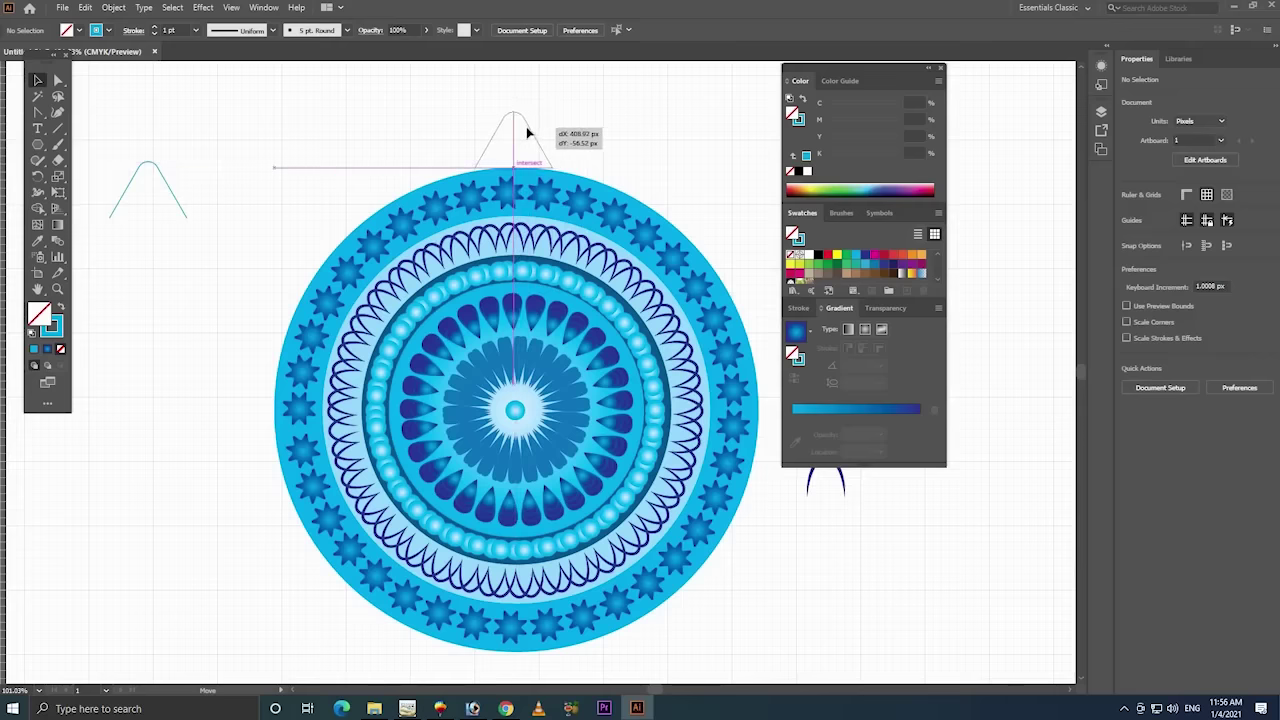
{"action": "left_click_drag", "start_coordinate": [535, 130], "coordinate": [608, 120]}
{"action": "key", "text": "z"}
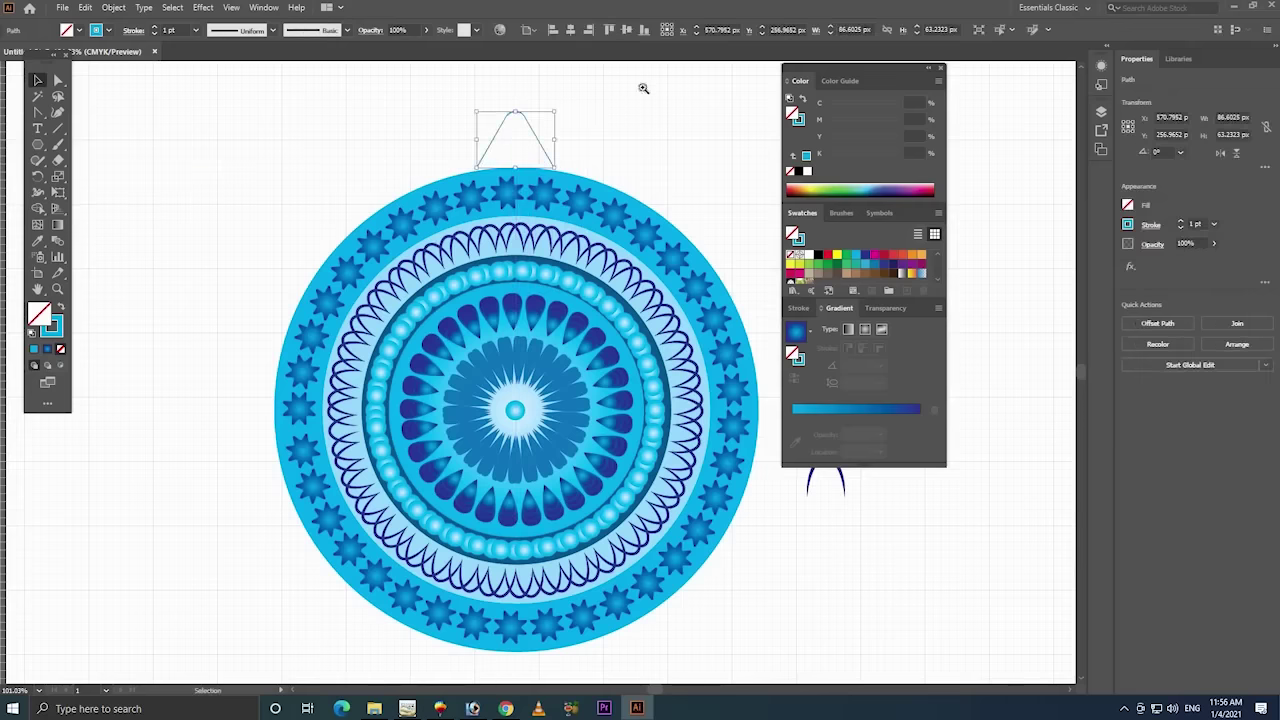
{"action": "left_click_drag", "start_coordinate": [656, 84], "coordinate": [376, 208]}
{"action": "key", "text": "v"}
{"action": "left_click_drag", "start_coordinate": [640, 148], "coordinate": [514, 215]}
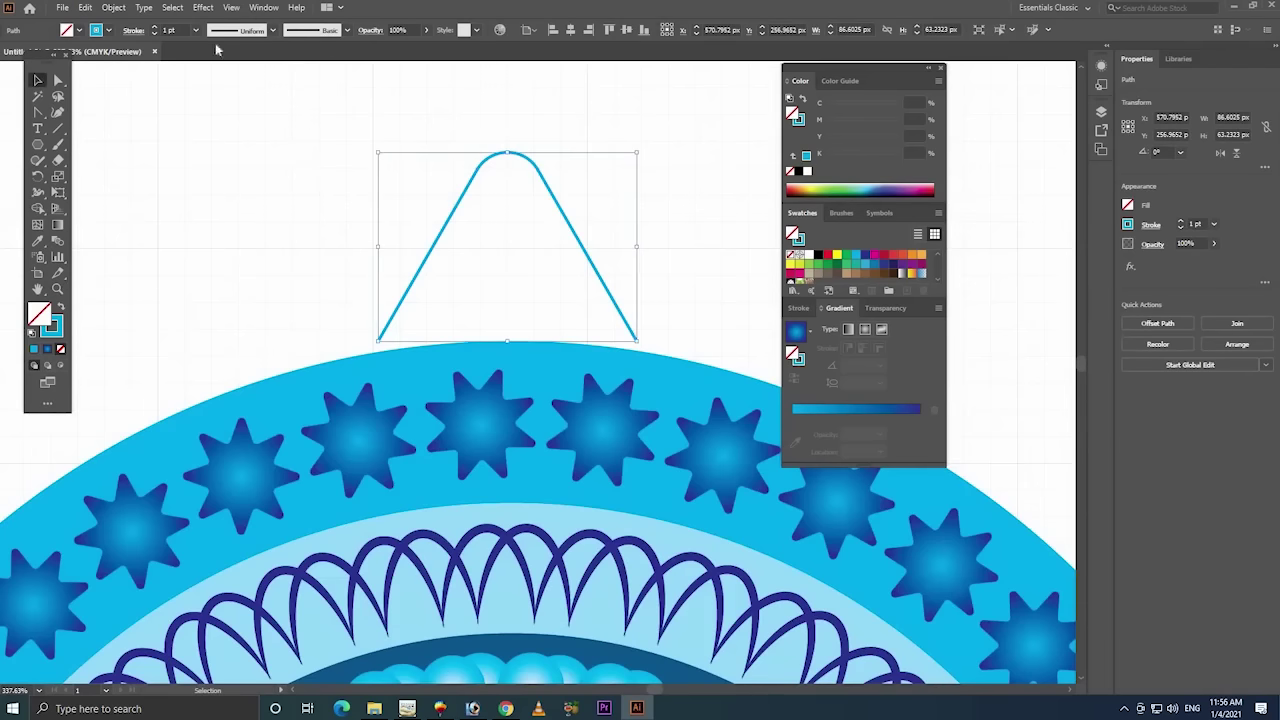
- Raise the arch's stroke weight to 5 pt
{"action": "left_click", "coordinate": [170, 30]}
{"action": "key", "text": "Up"}
{"action": "key", "text": "Up"}
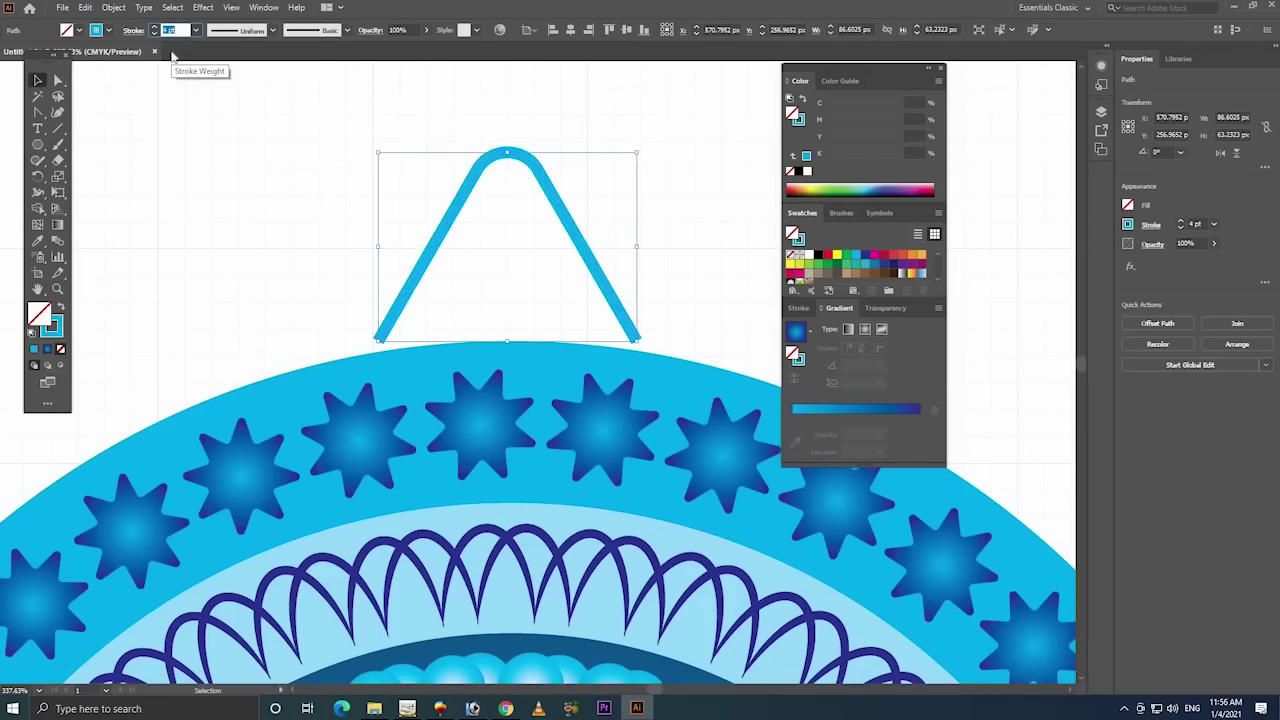
{"action": "key", "text": "Up"}
{"action": "key", "text": "Up"}
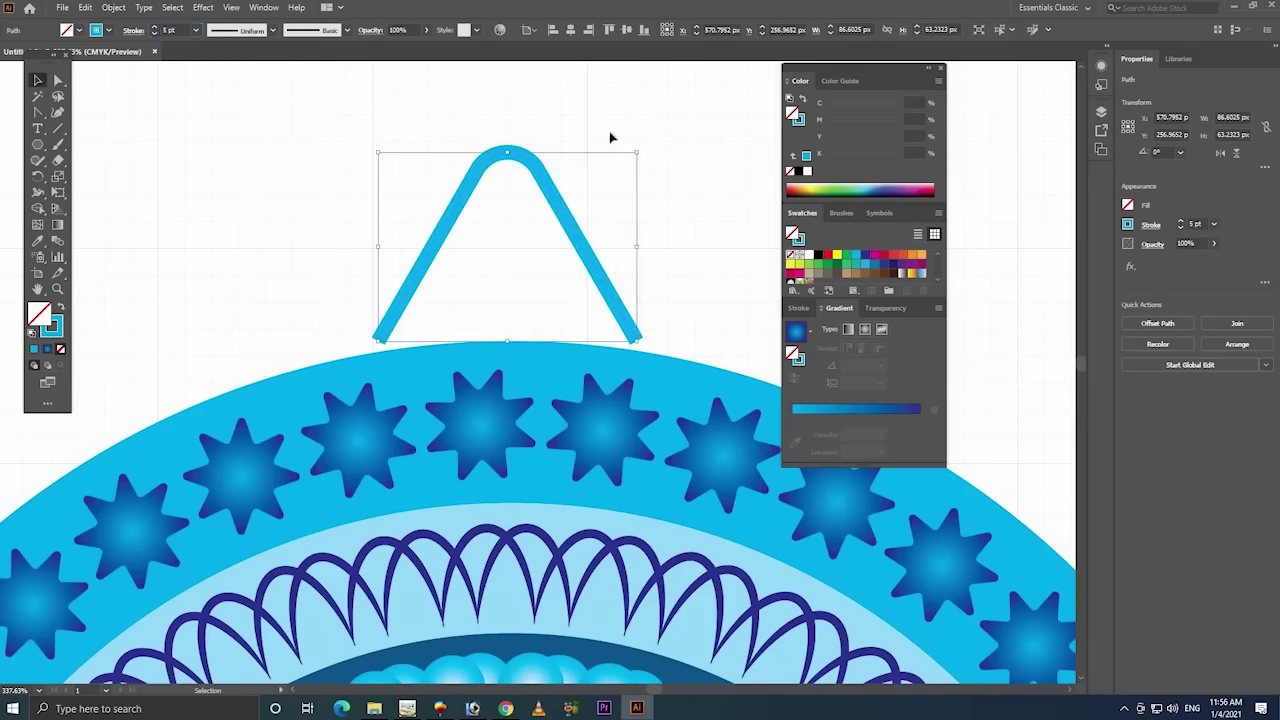
{"action": "left_click_drag", "start_coordinate": [608, 134], "coordinate": [414, 230]}
- Apply the elliptical width profile so the stroke is thin at both ends and wide in the middle
{"action": "left_click", "coordinate": [271, 31]}
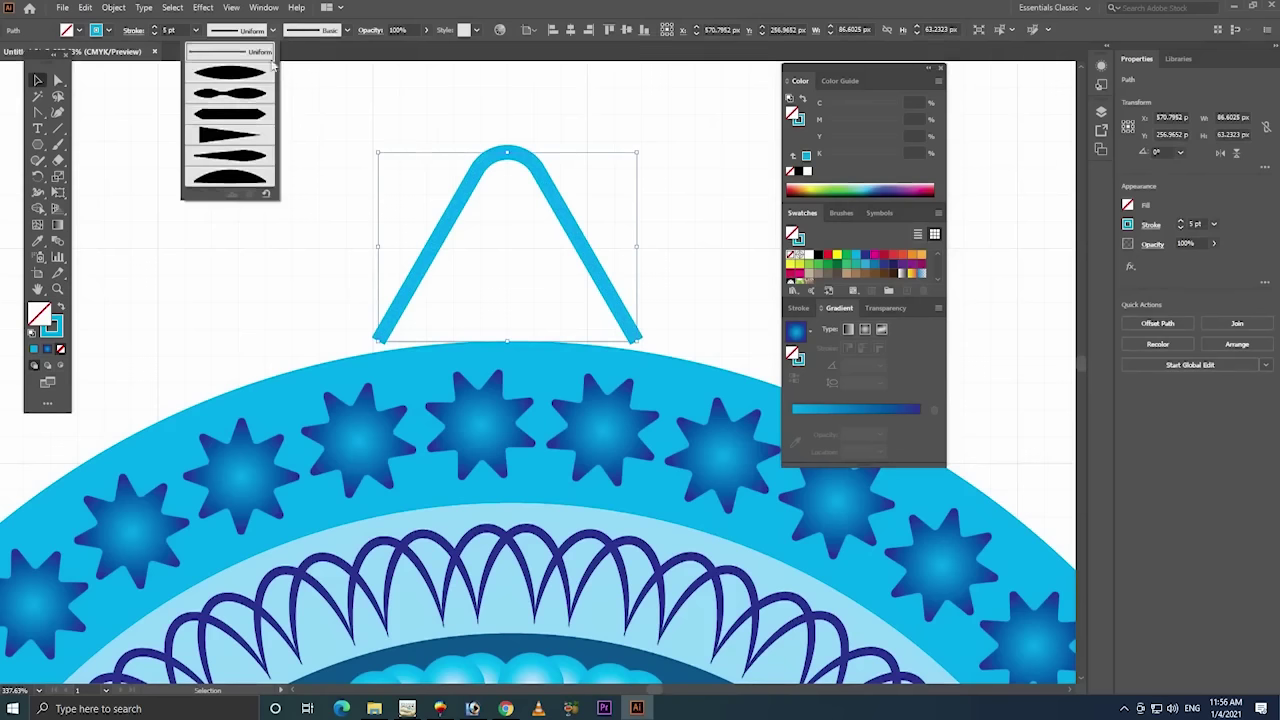
{"action": "left_click", "coordinate": [250, 127]}
{"action": "left_click", "coordinate": [271, 31]}
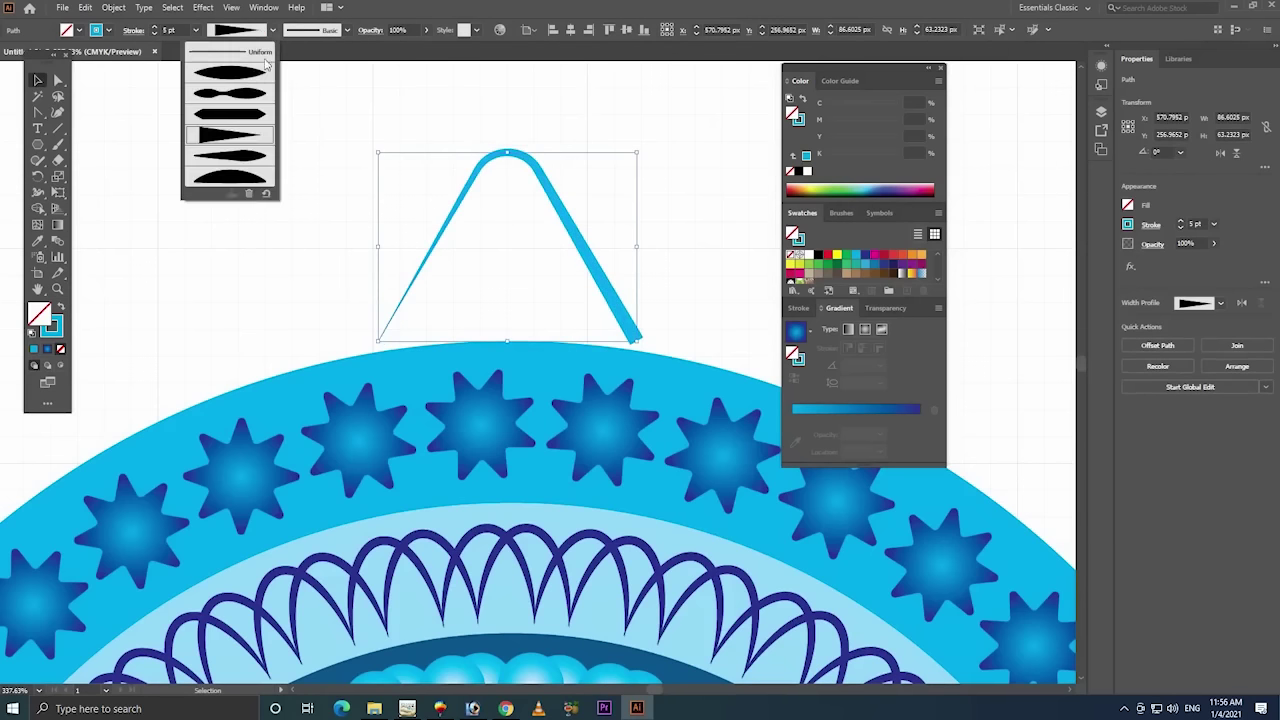
{"action": "left_click", "coordinate": [257, 75]}
{"action": "left_click", "coordinate": [645, 117]}
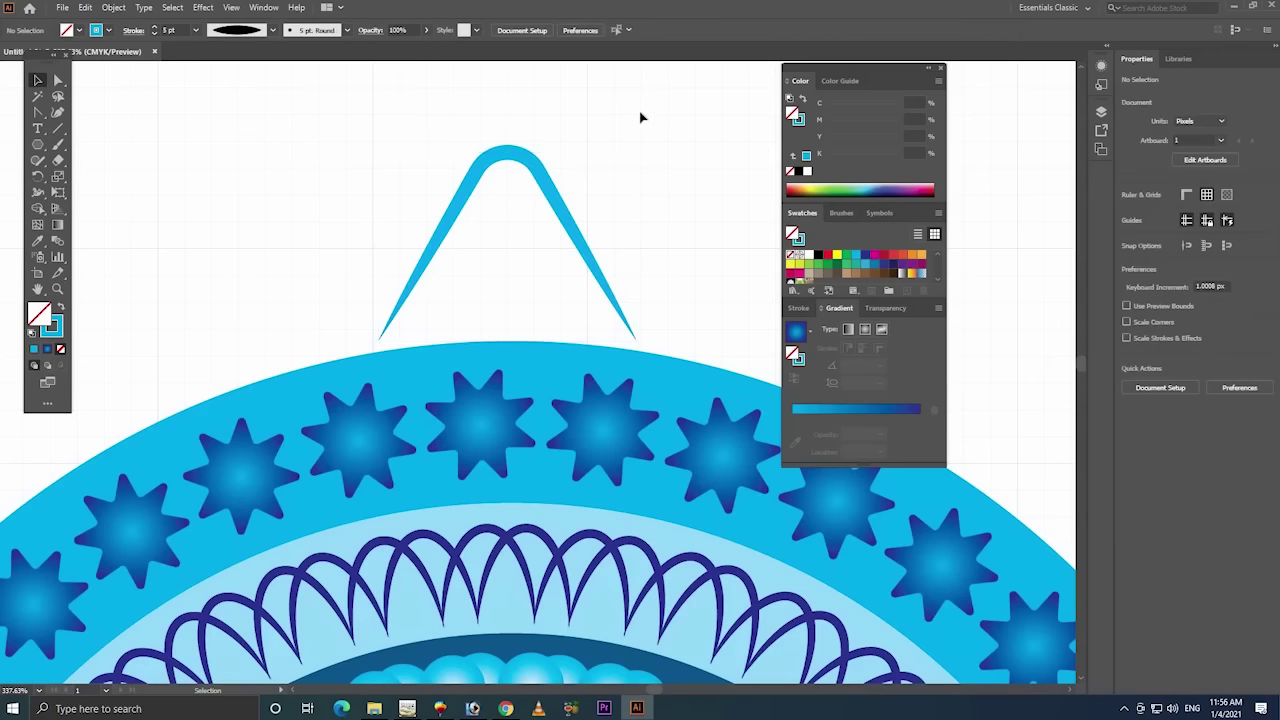
{"action": "left_click_drag", "start_coordinate": [640, 114], "coordinate": [394, 277]}
{"action": "left_click", "coordinate": [612, 256]}
- Zoom out to view the arch above the mandala and reselect its path, undoing an accidental rotation
{"action": "key", "text": "z"}
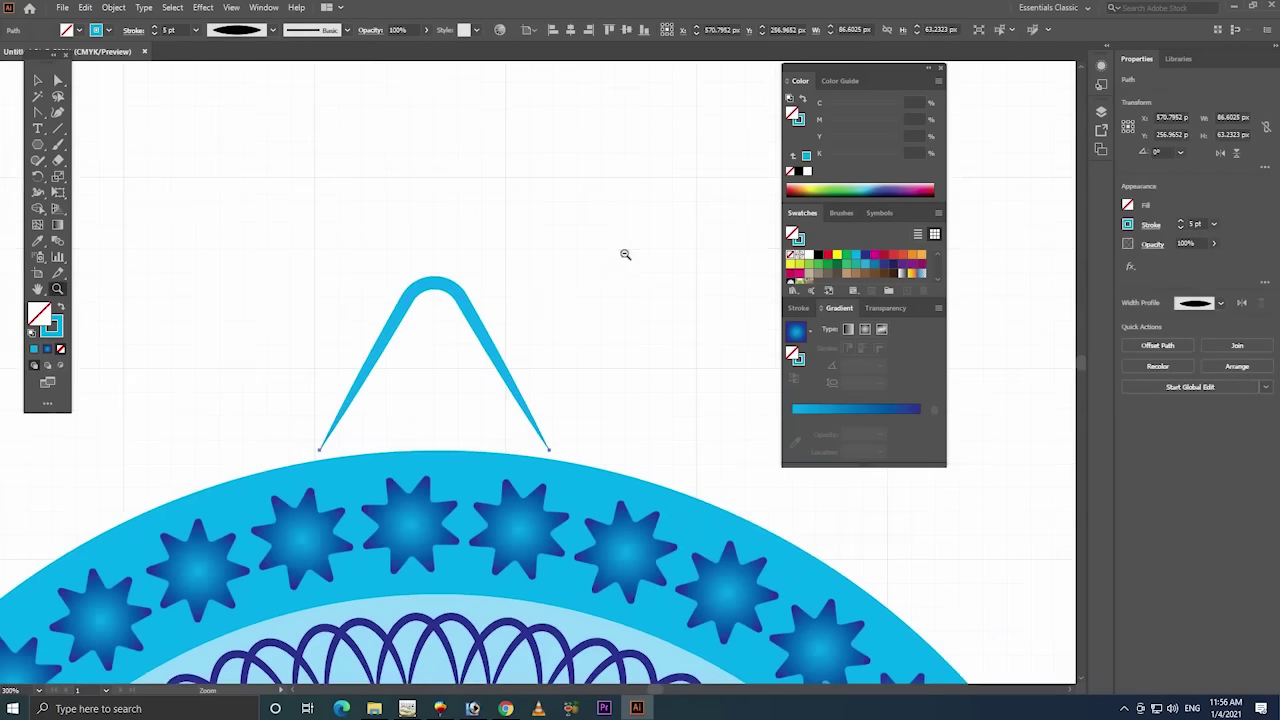
{"action": "left_click", "coordinate": [590, 364], "text": "alt"}
{"action": "scroll", "coordinate": [474, 243], "scroll_direction": "down", "scroll_amount": 5}
{"action": "key", "text": "v"}
{"action": "left_click", "coordinate": [371, 88]}
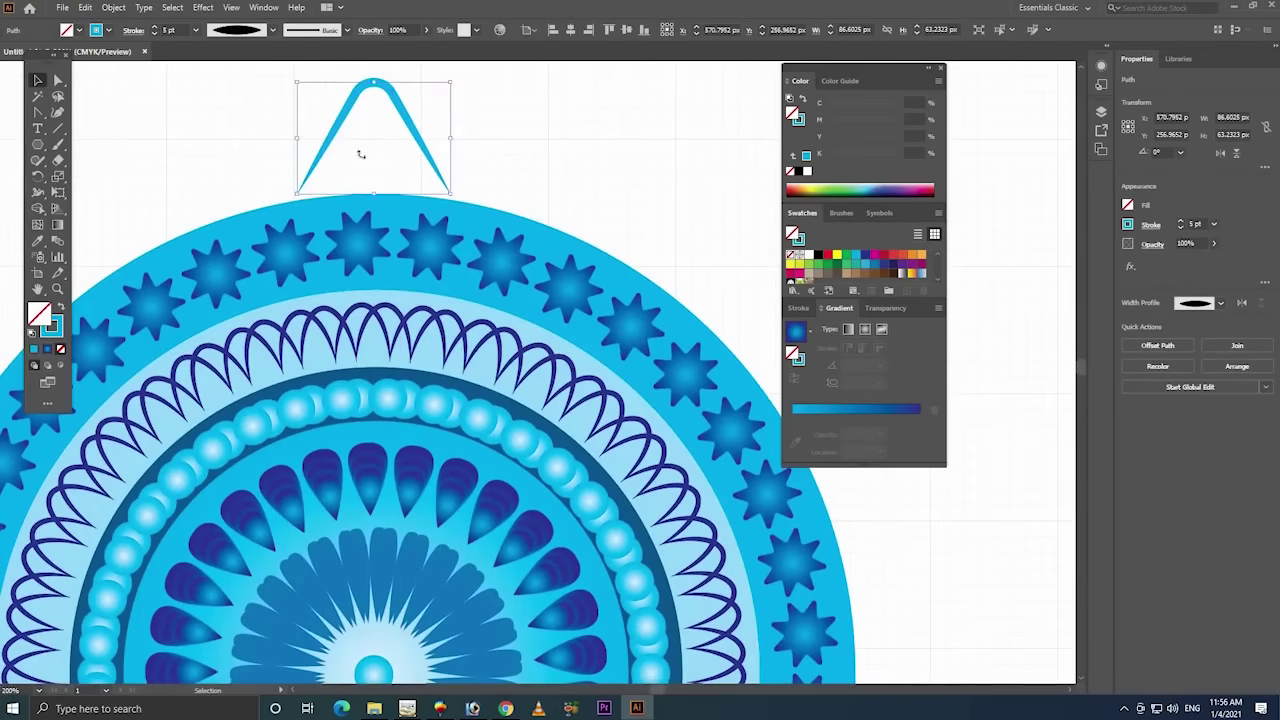
{"action": "left_click_drag", "start_coordinate": [456, 80], "coordinate": [470, 200]}
{"action": "key", "text": "ctrl+z"}
{"action": "key", "text": "a"}
{"action": "left_click_drag", "start_coordinate": [540, 99], "coordinate": [367, 160]}
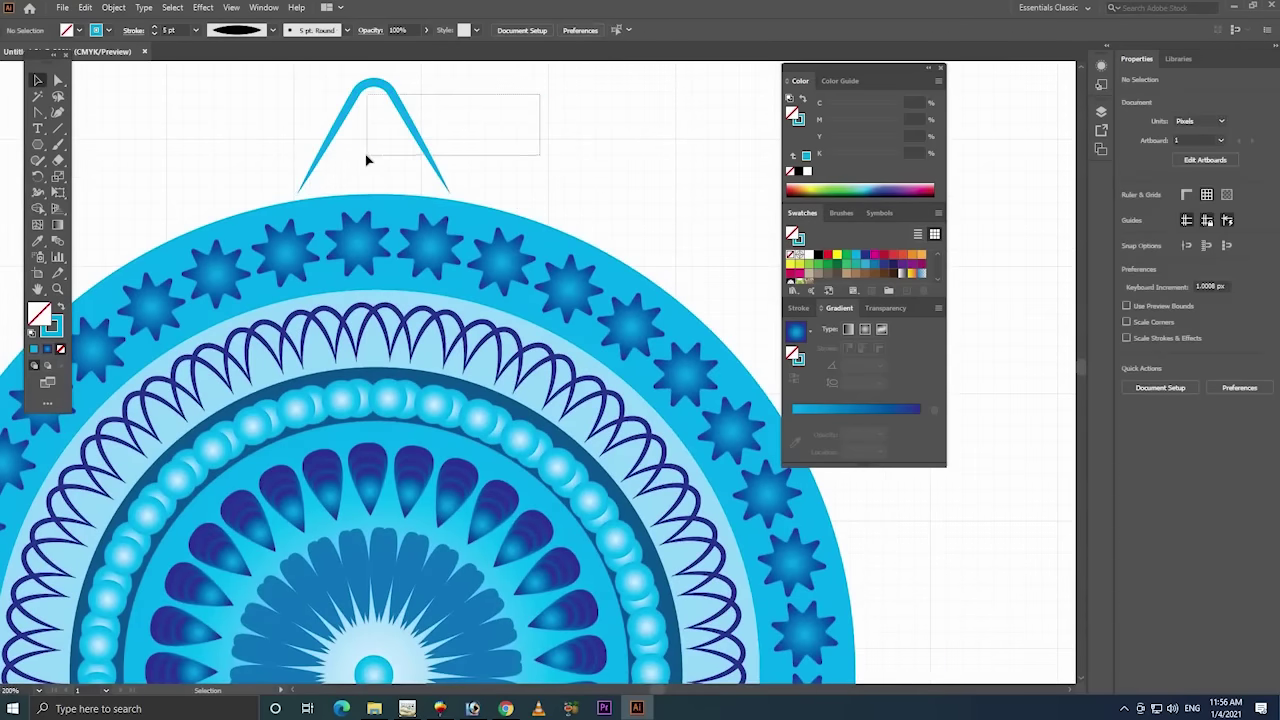
- Give the arch no fill and a dark blue gradient stroke
{"action": "left_click", "coordinate": [866, 258]}
{"action": "left_click", "coordinate": [60, 349]}
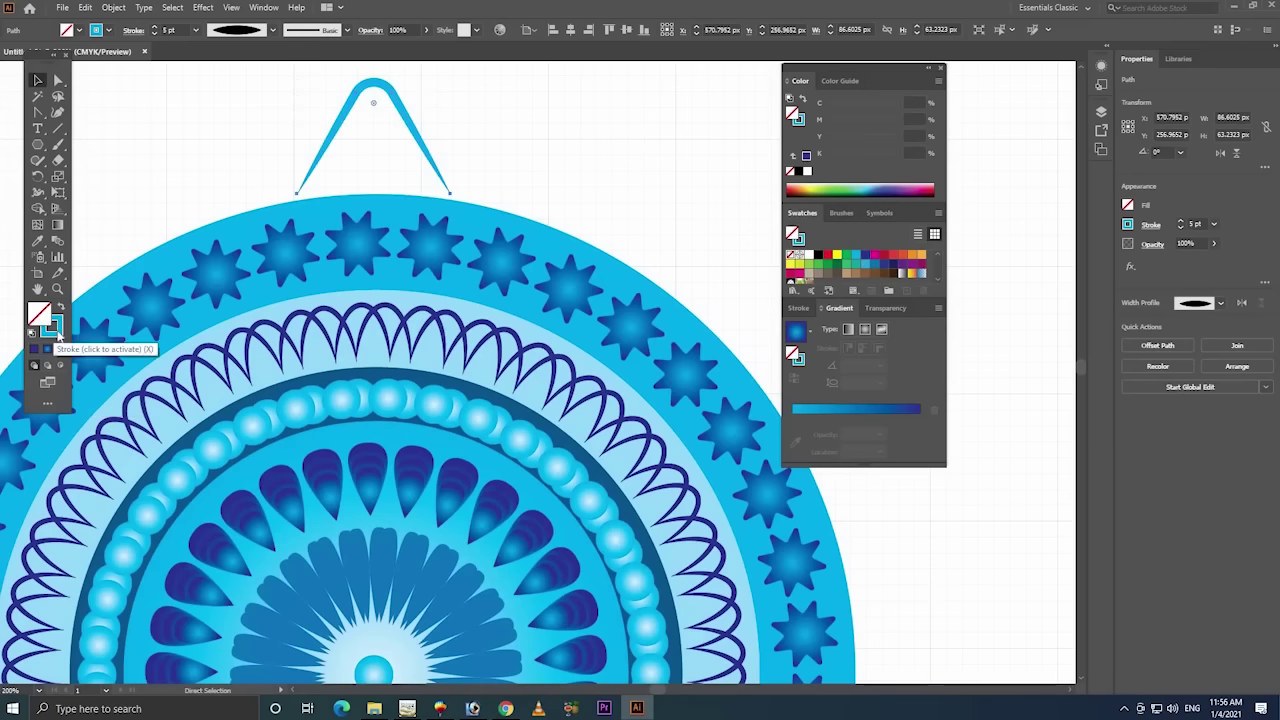
{"action": "left_click", "coordinate": [51, 326]}
{"action": "left_click", "coordinate": [843, 421]}
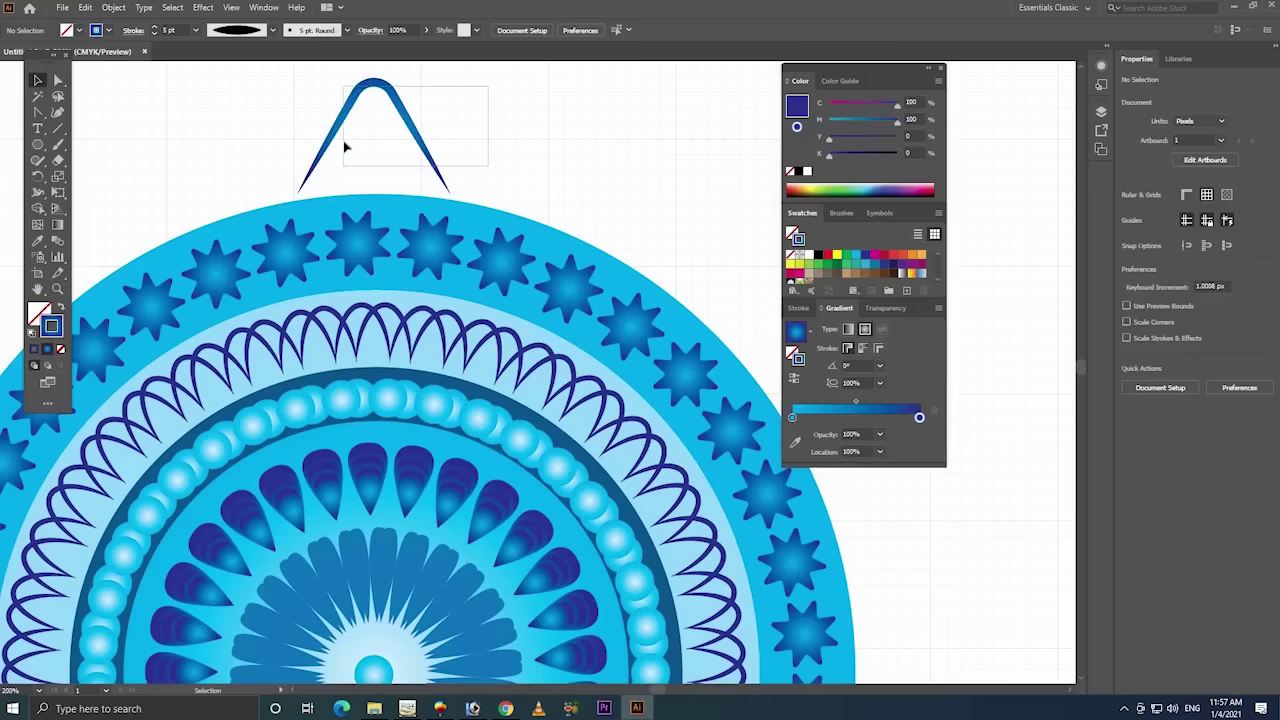
- Alt-drag a copy of the arch to the right and expand the original into a filled shape
{"action": "left_click_drag", "start_coordinate": [334, 137], "coordinate": [385, 137]}
{"action": "left_click_drag", "start_coordinate": [651, 137], "coordinate": [716, 137]}
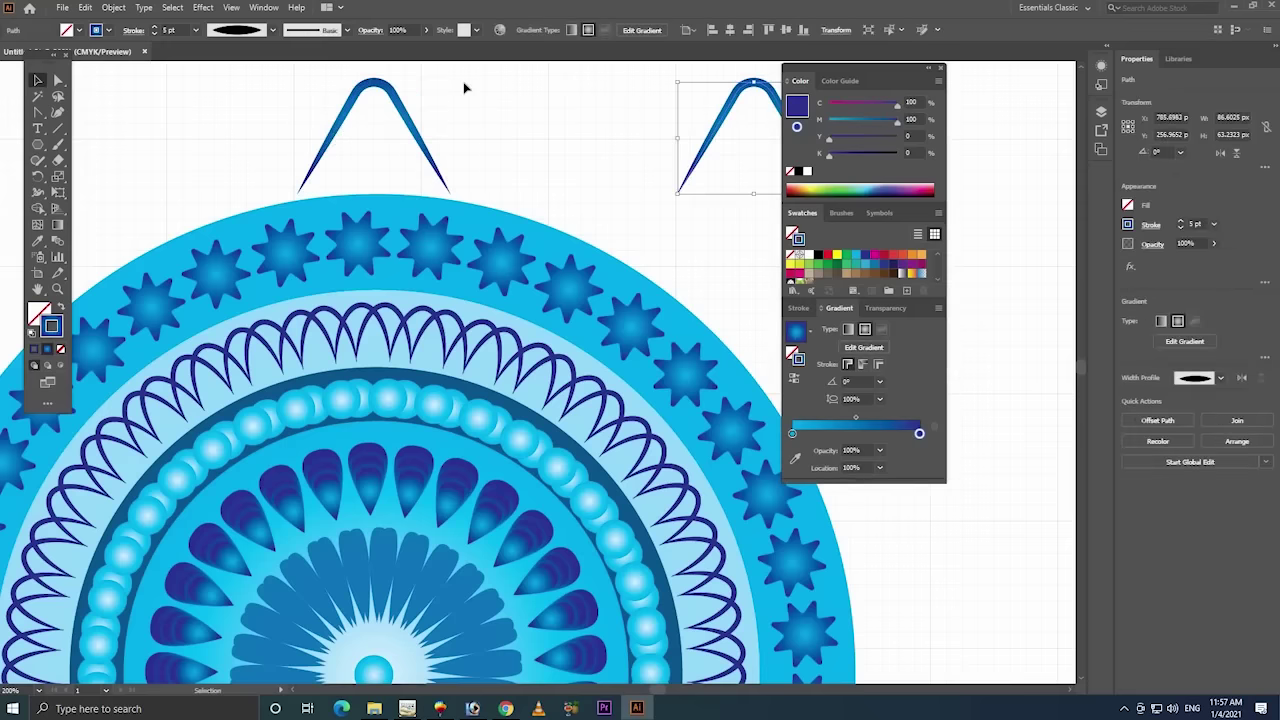
{"action": "left_click", "coordinate": [300, 180]}
{"action": "left_click", "coordinate": [114, 9]}
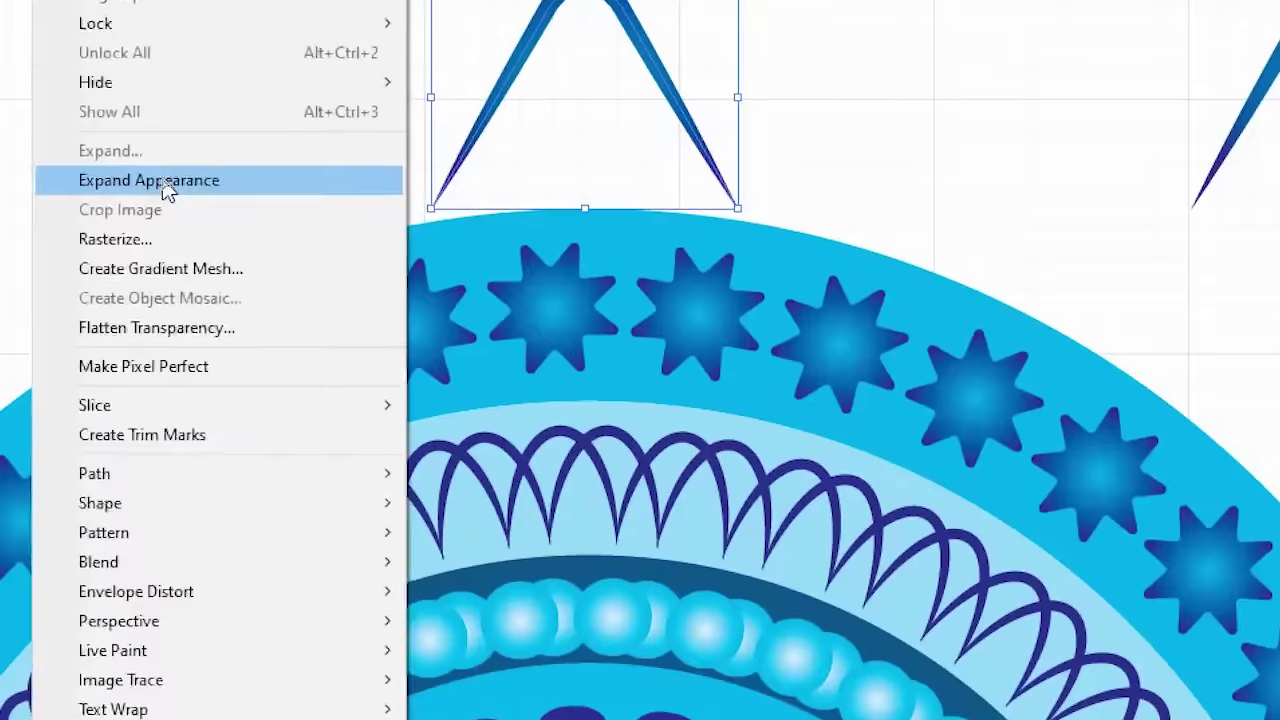
{"action": "left_click", "coordinate": [160, 180]}
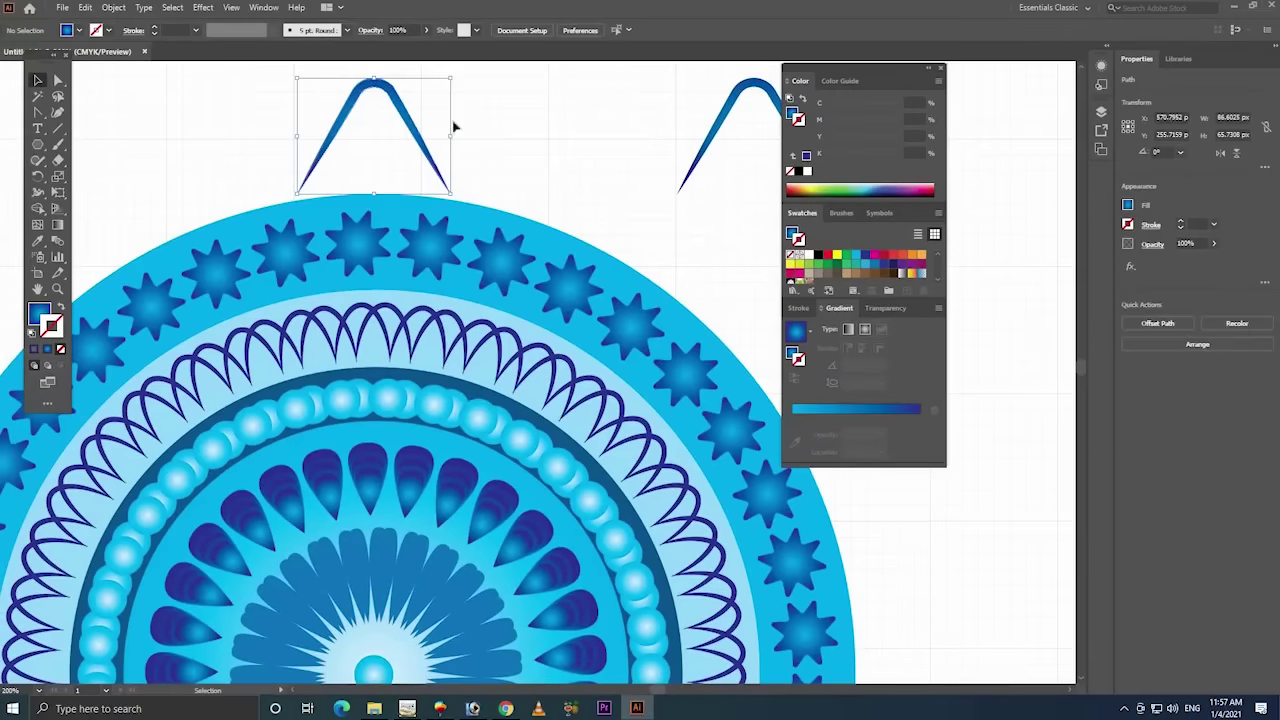
{"action": "left_click", "coordinate": [341, 165]}
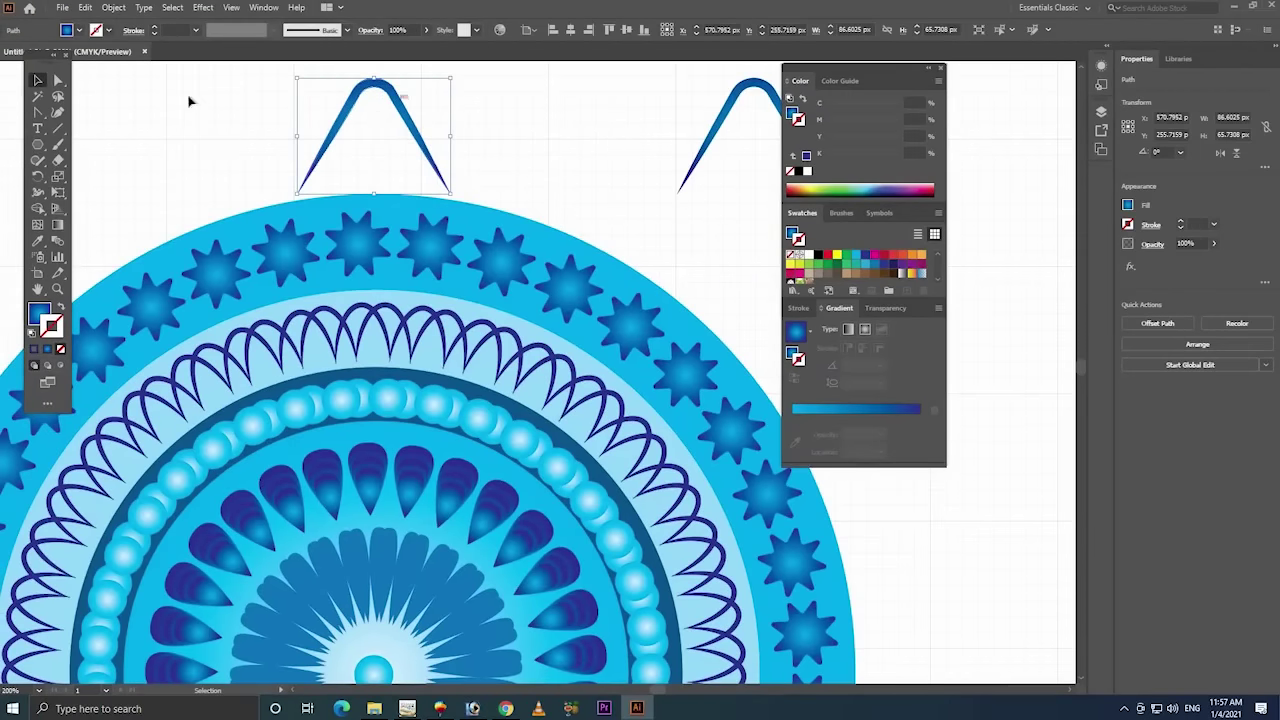
{"action": "left_click", "coordinate": [58, 80]}
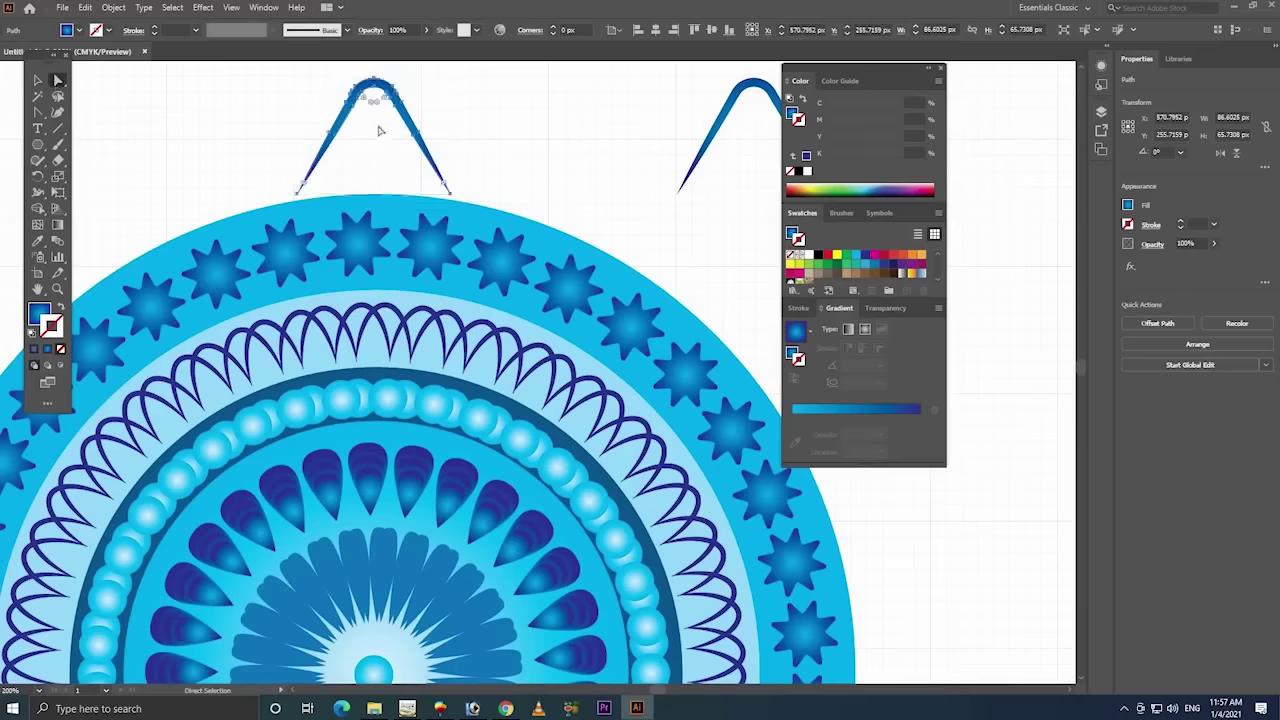
{"action": "left_click_drag", "start_coordinate": [378, 118], "coordinate": [395, 150]}
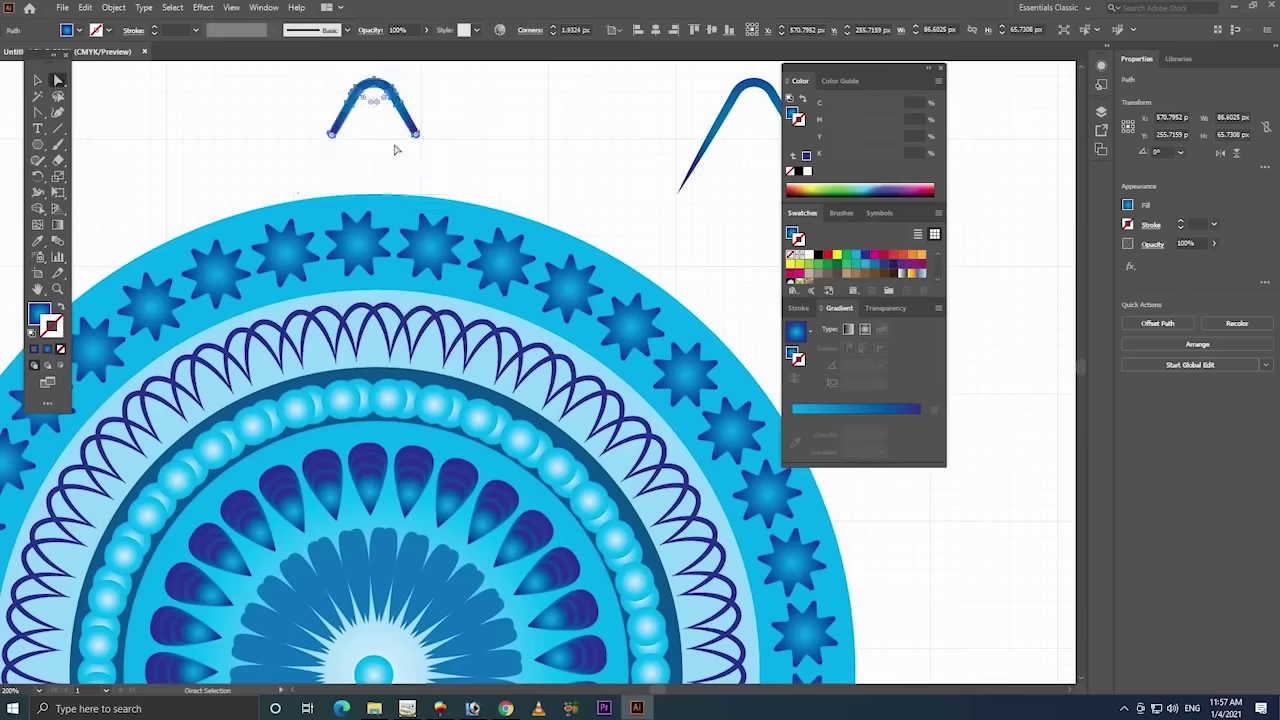
{"action": "key", "text": "ctrl+z"}
- Zoom out to 100% to bring the whole mandala into view
{"action": "left_click", "coordinate": [563, 154]}
{"action": "key", "text": "z"}
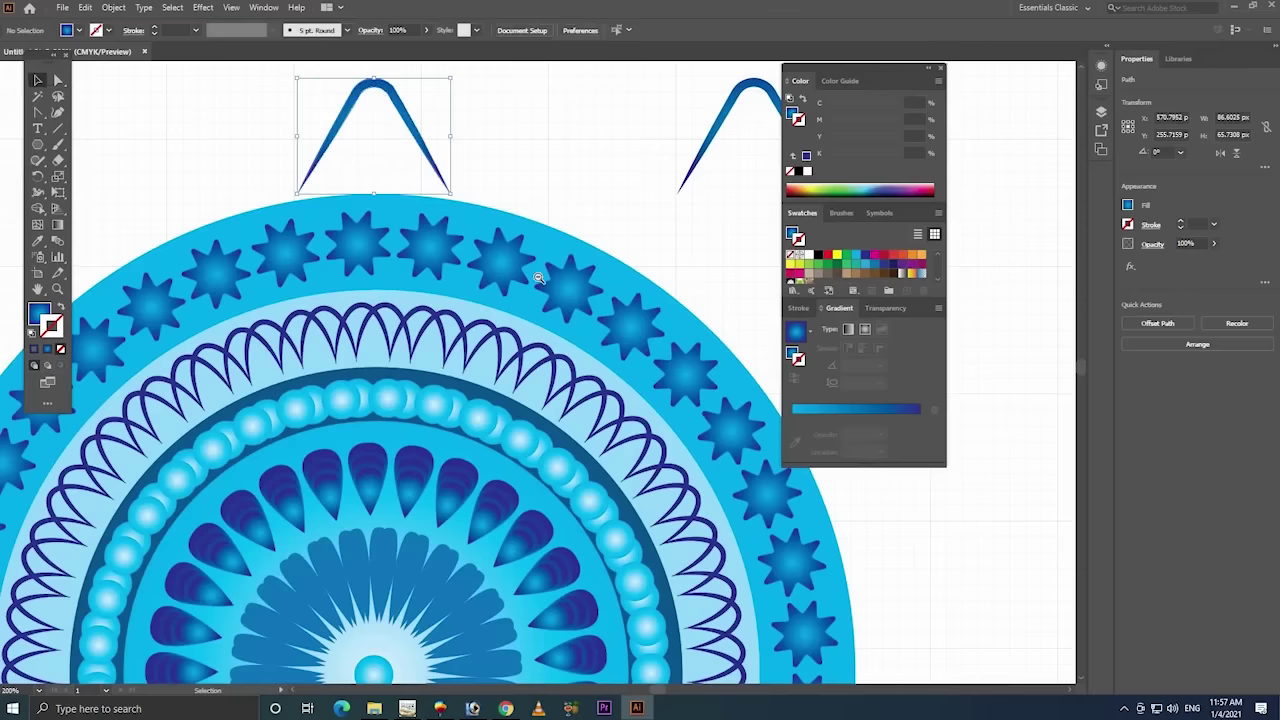
{"action": "left_click", "coordinate": [538, 278], "text": "alt"}
{"action": "left_click", "coordinate": [538, 360], "text": "alt"}
{"action": "left_click_drag", "start_coordinate": [431, 294], "coordinate": [322, 123]}
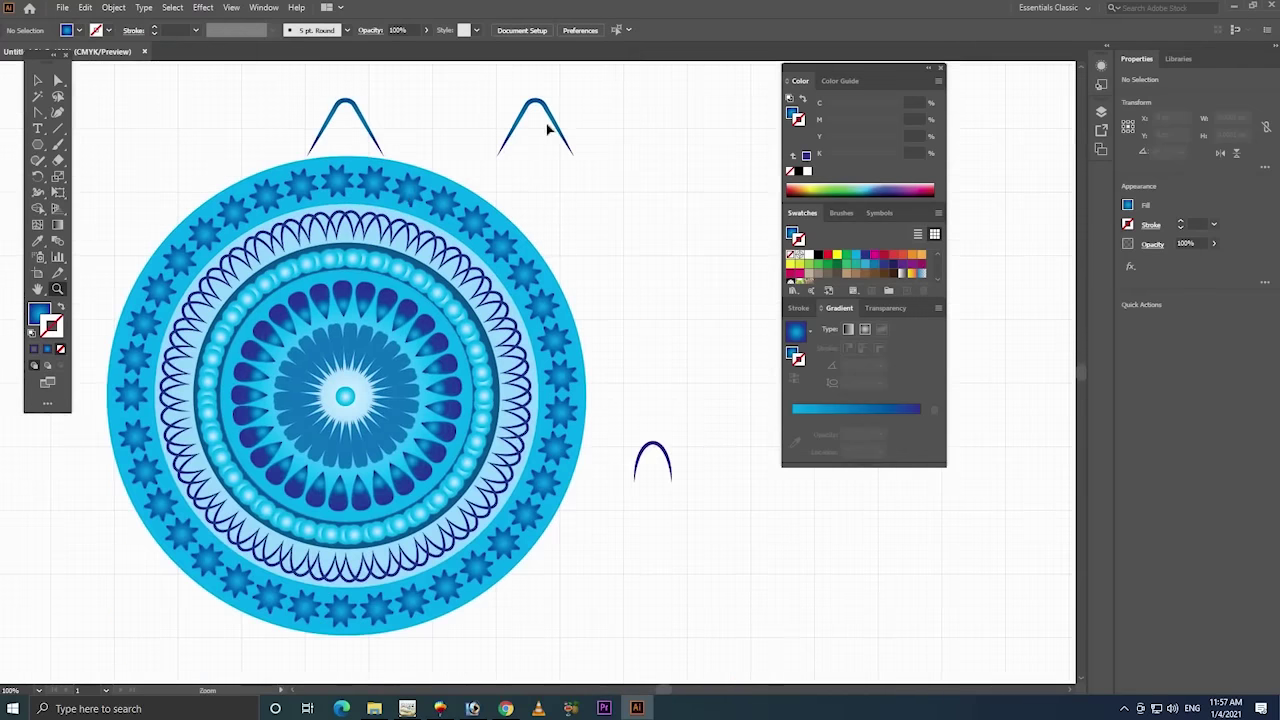
- Move the spare arch further right, nudge the top arch, and reposition the mandala slightly
{"action": "key", "text": "v"}
{"action": "left_click_drag", "start_coordinate": [538, 104], "coordinate": [689, 106]}
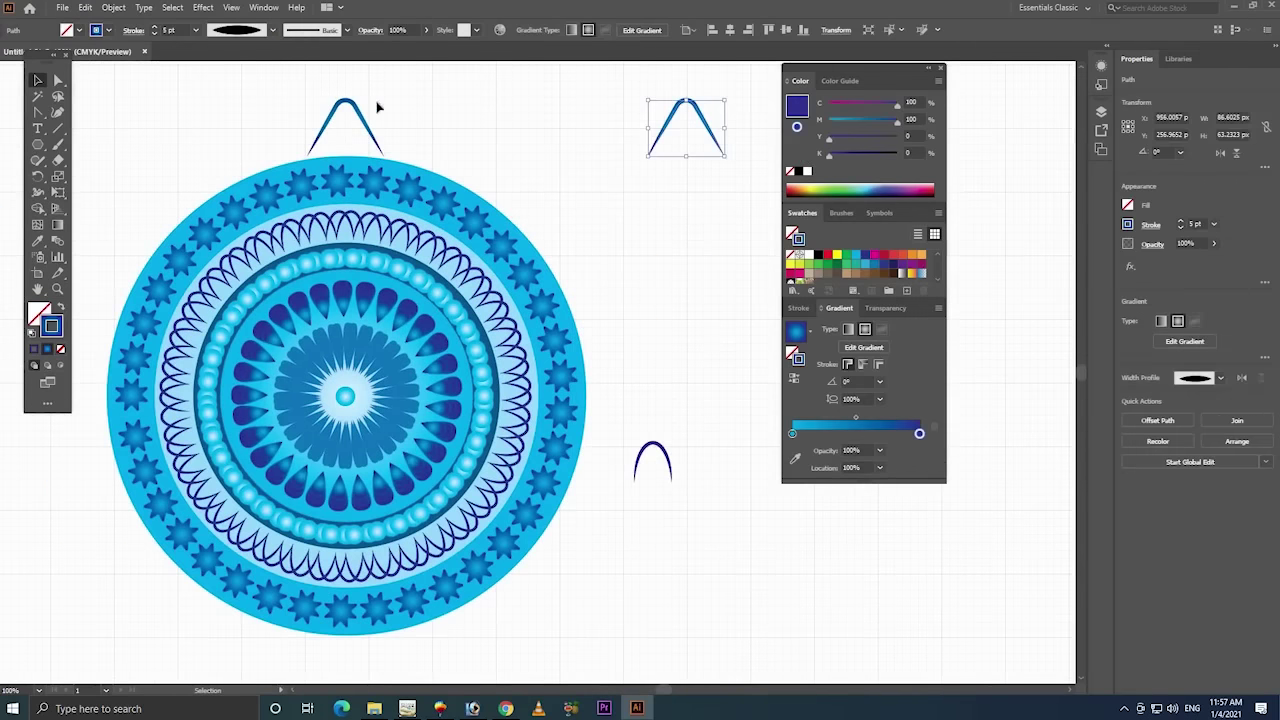
{"action": "left_click_drag", "start_coordinate": [355, 107], "coordinate": [362, 107]}
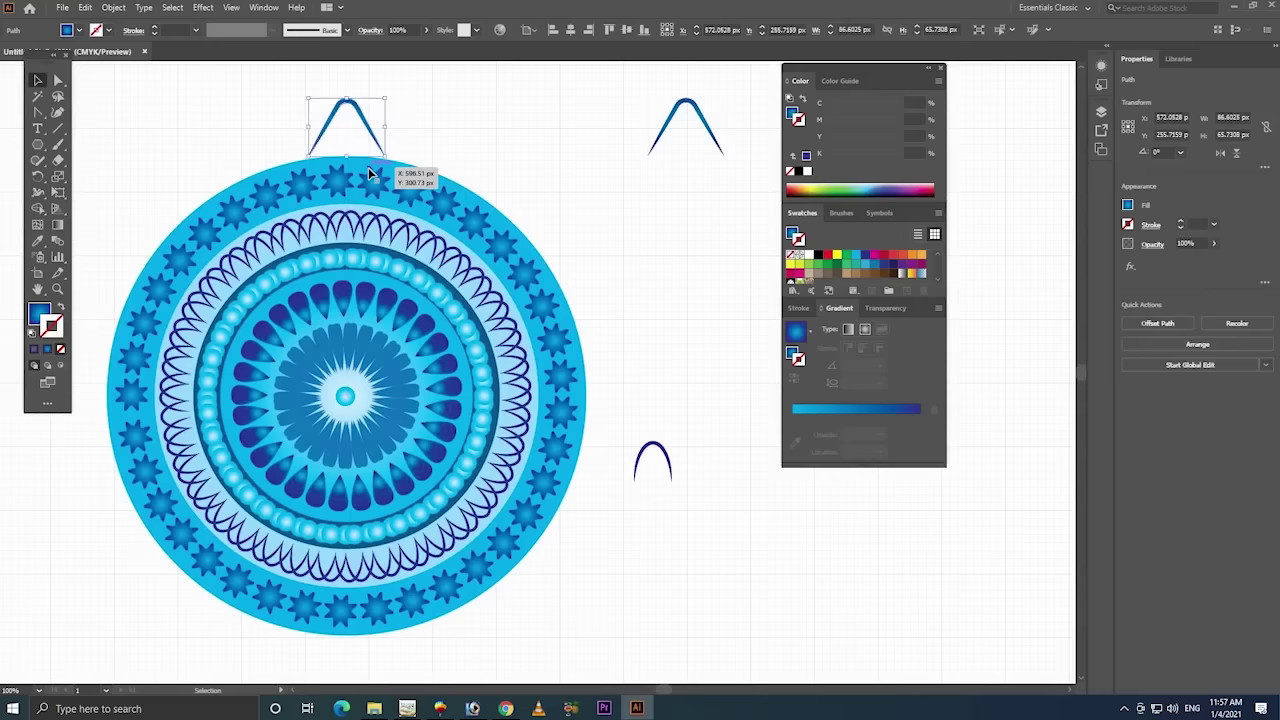
{"action": "left_click", "coordinate": [372, 180]}
{"action": "left_click_drag", "start_coordinate": [372, 180], "coordinate": [373, 184]}
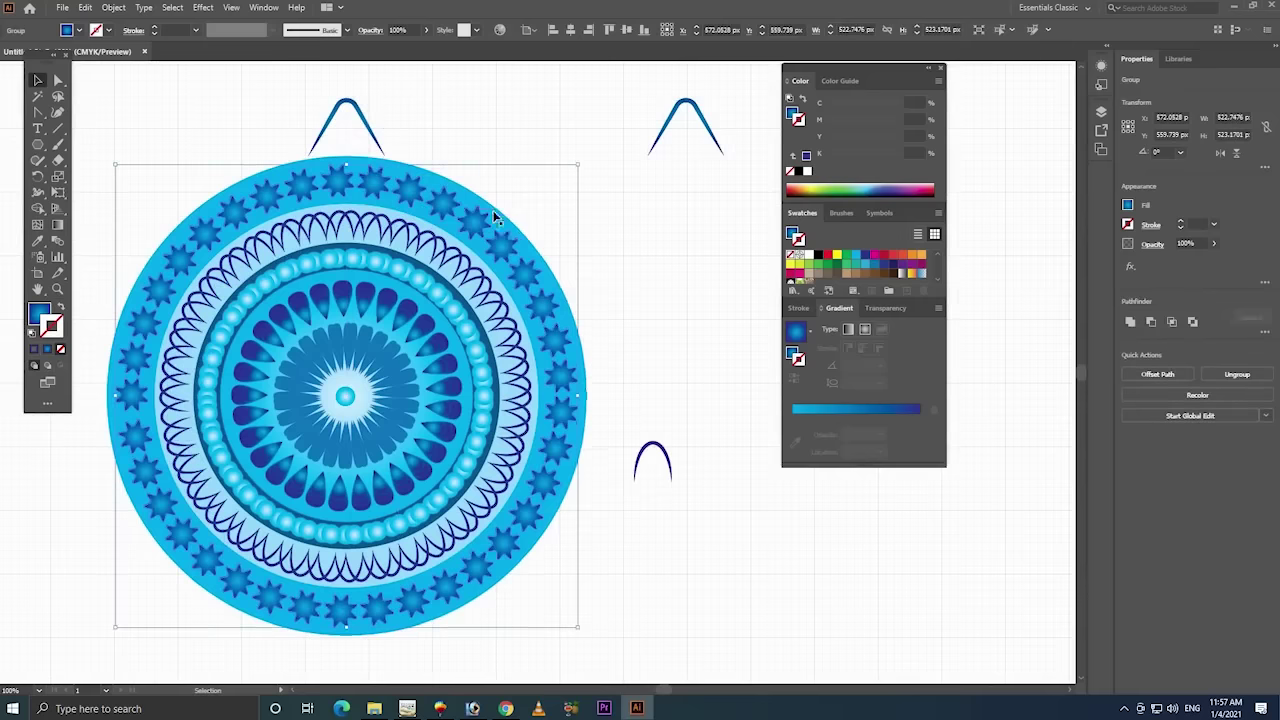
- Group the mandala parts, send the starred outer circle to the back, and regroup
{"action": "right_click", "coordinate": [492, 212]}
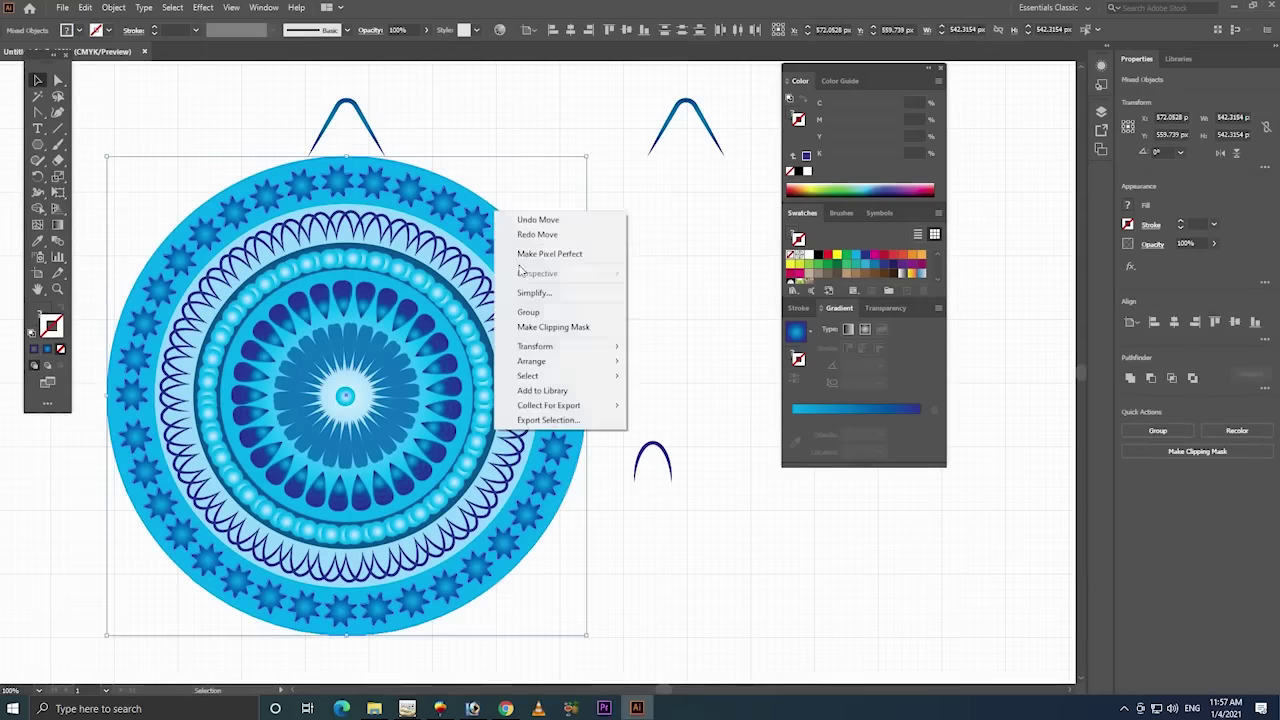
{"action": "left_click", "coordinate": [560, 313]}
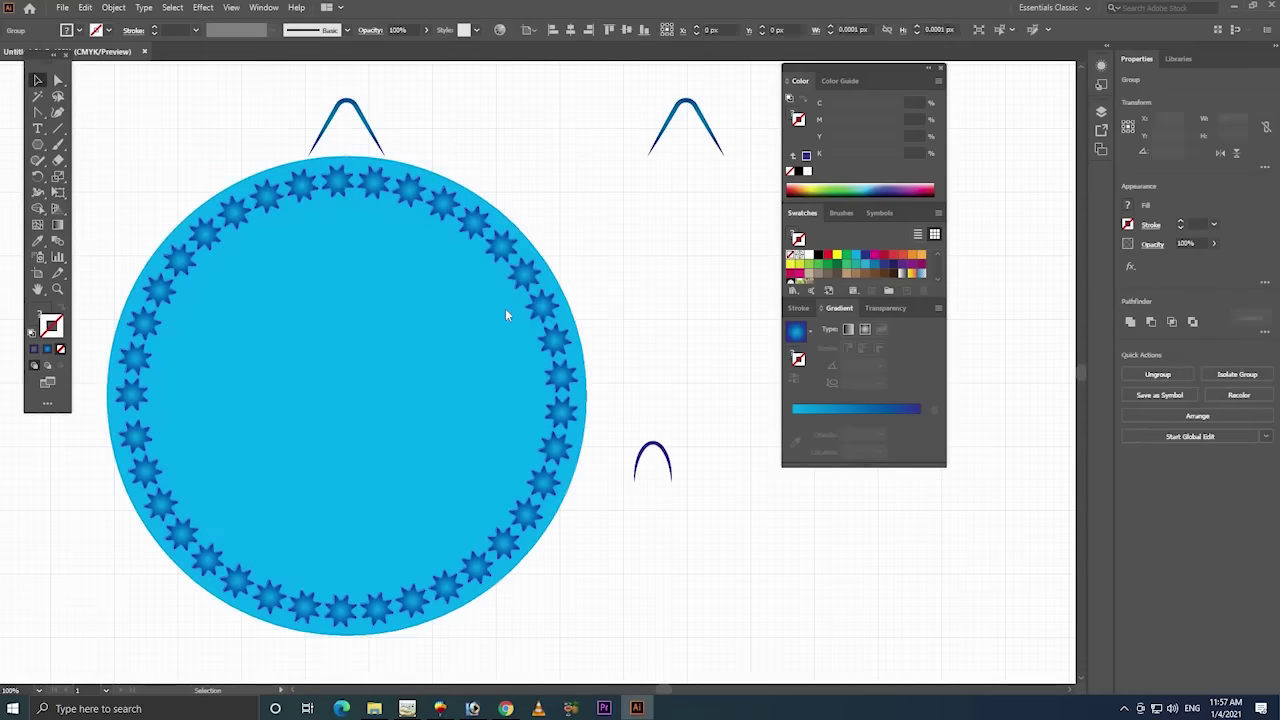
{"action": "right_click", "coordinate": [505, 308]}
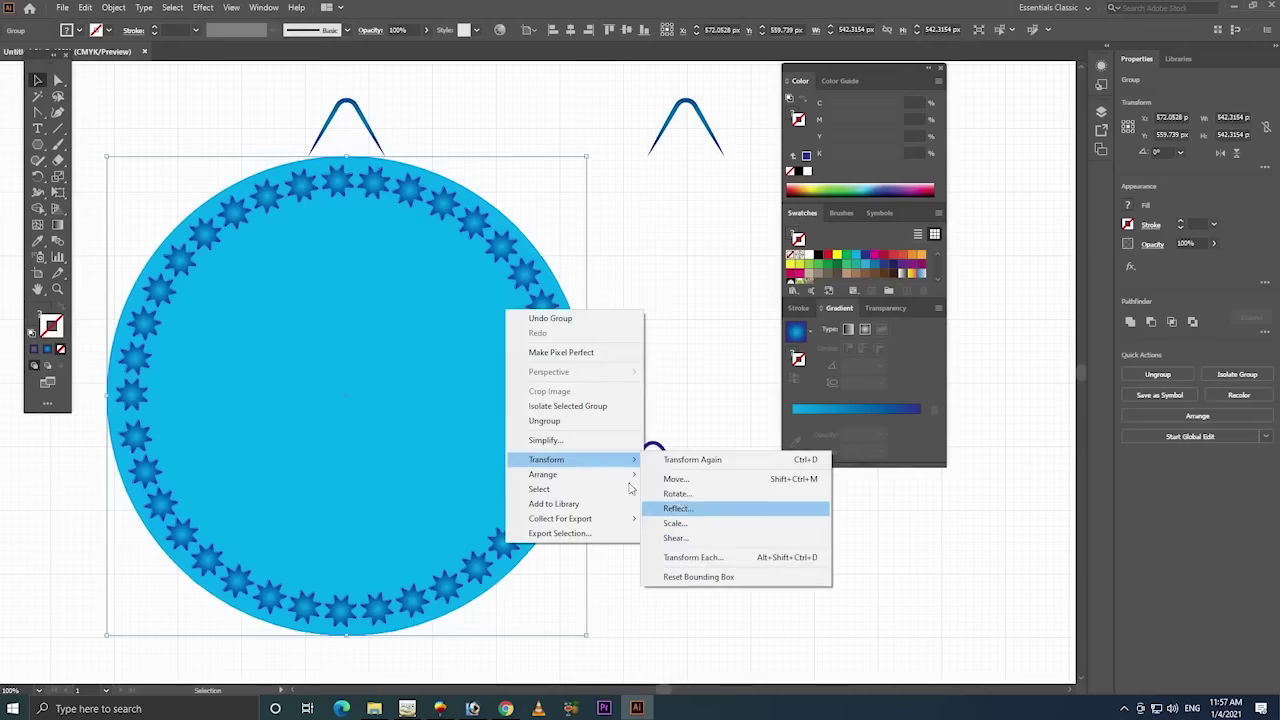
{"action": "mouse_move", "coordinate": [543, 474]}
{"action": "left_click", "coordinate": [698, 521]}
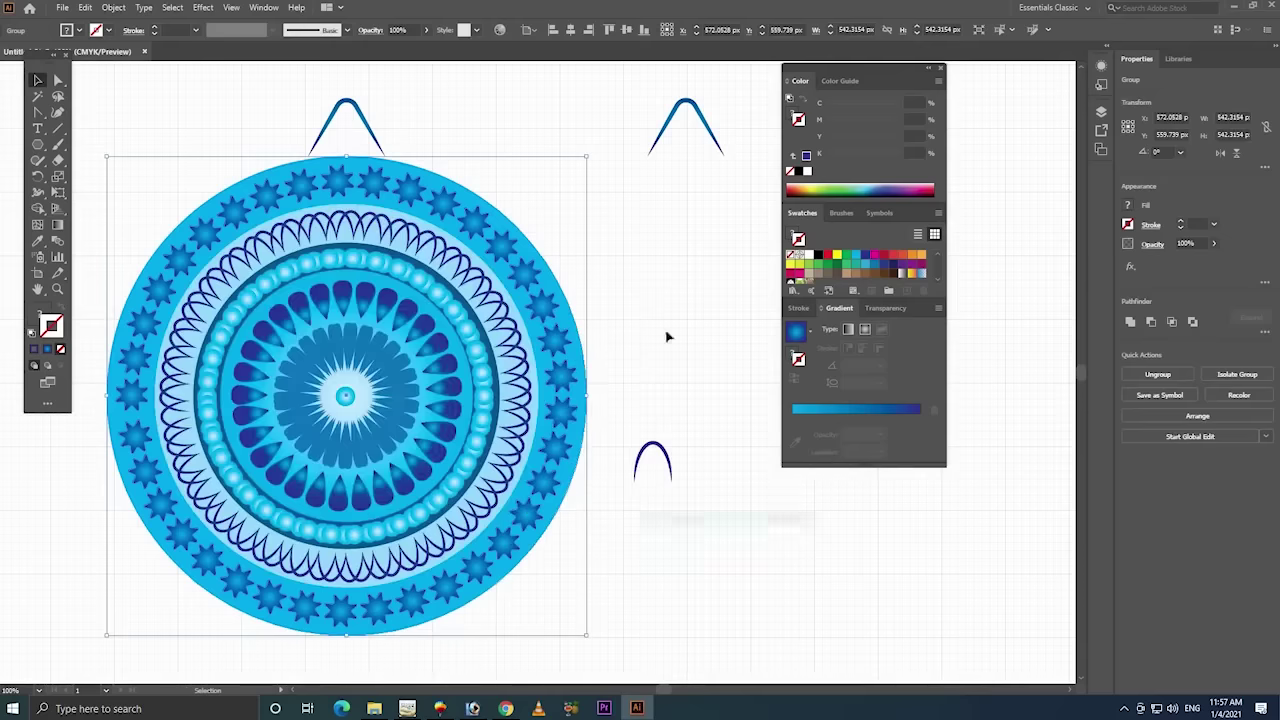
{"action": "left_click", "coordinate": [618, 236]}
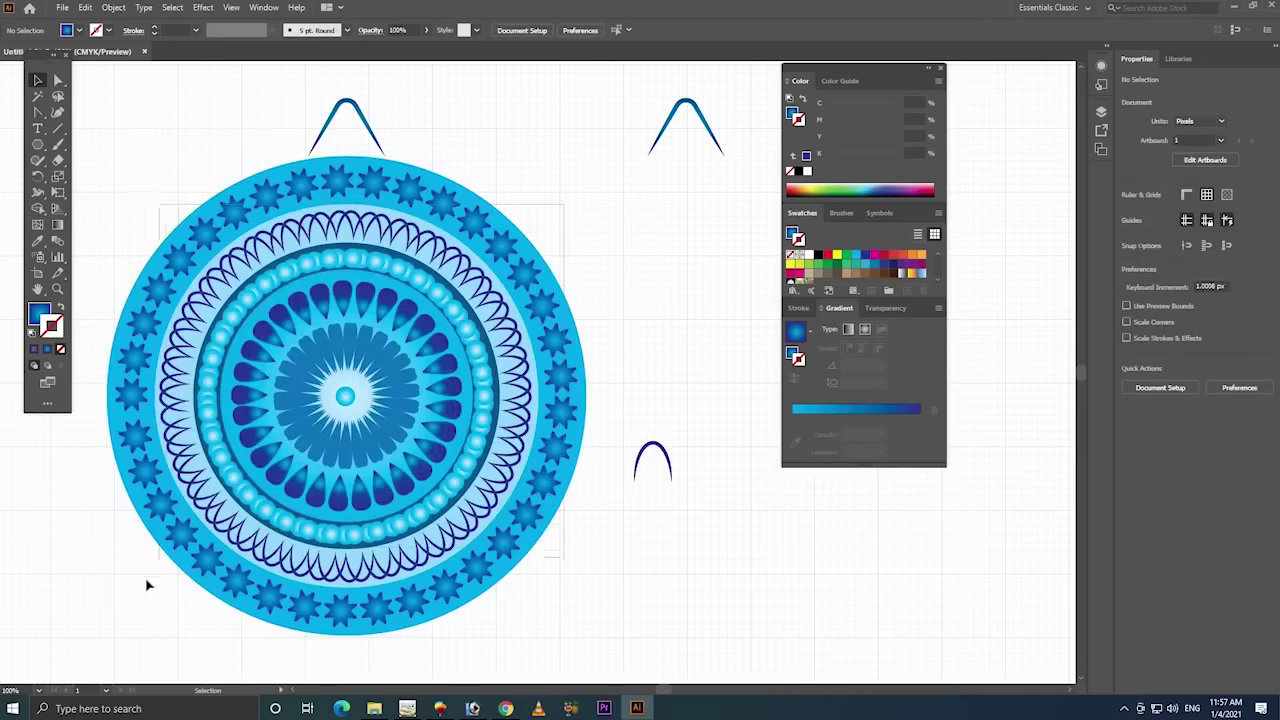
{"action": "left_click_drag", "start_coordinate": [147, 585], "coordinate": [338, 297]}
{"action": "right_click", "coordinate": [338, 297]}
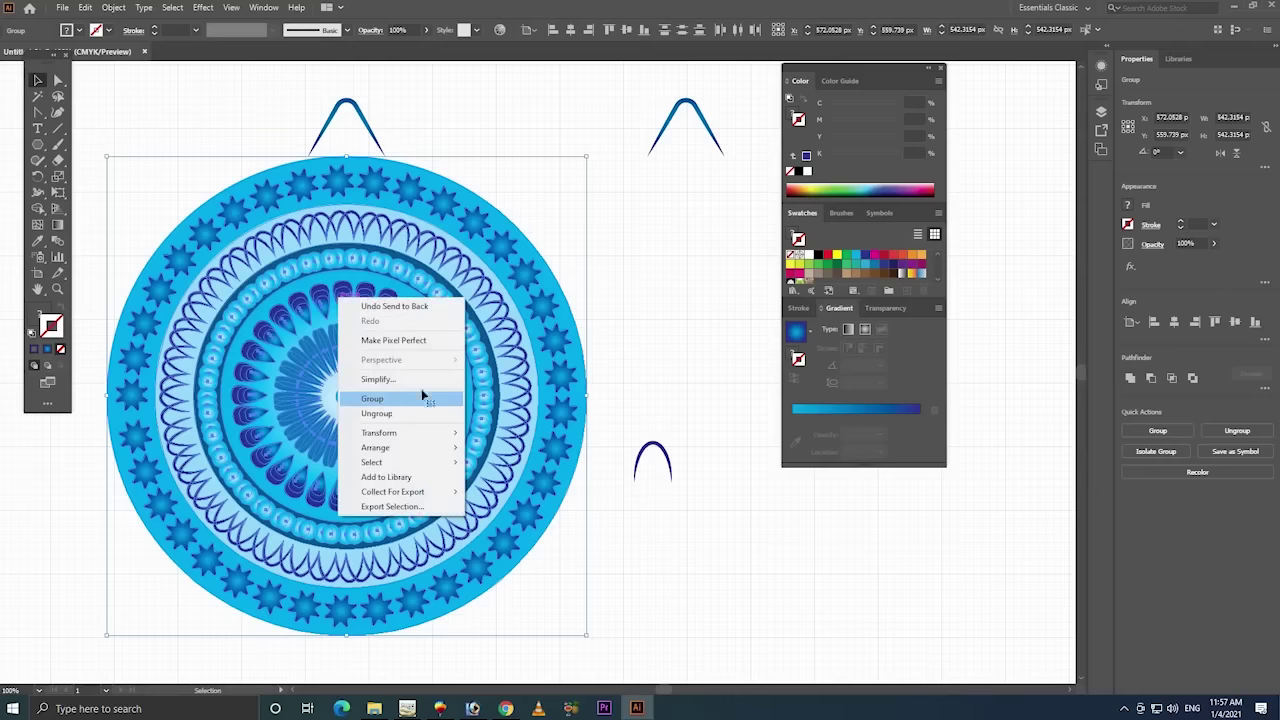
{"action": "left_click", "coordinate": [422, 397]}
- Try vertically centring the top arch on the mandala, undo it, and select the top arch alone
{"action": "mouse_move", "coordinate": [478, 106]}
{"action": "left_mouse_down"}
{"action": "mouse_move", "coordinate": [355, 270]}
{"action": "mouse_move", "coordinate": [465, 155]}
{"action": "left_mouse_up"}
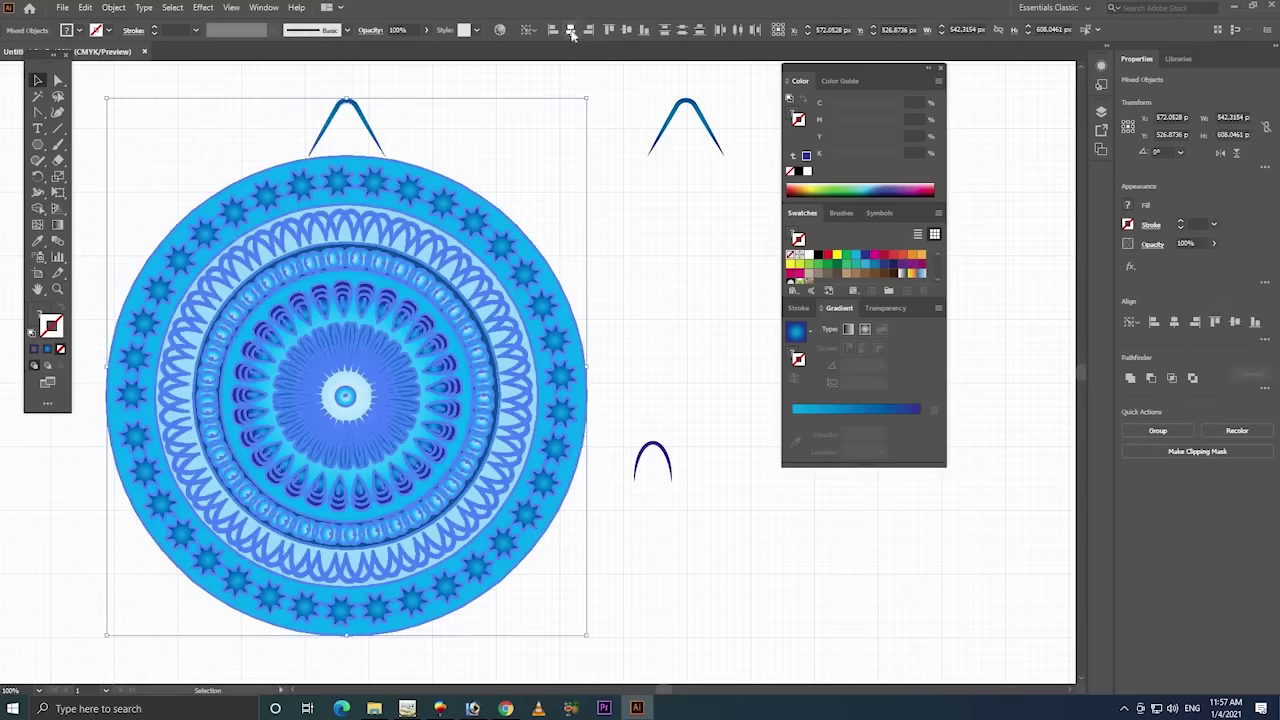
{"action": "left_click", "coordinate": [627, 30]}
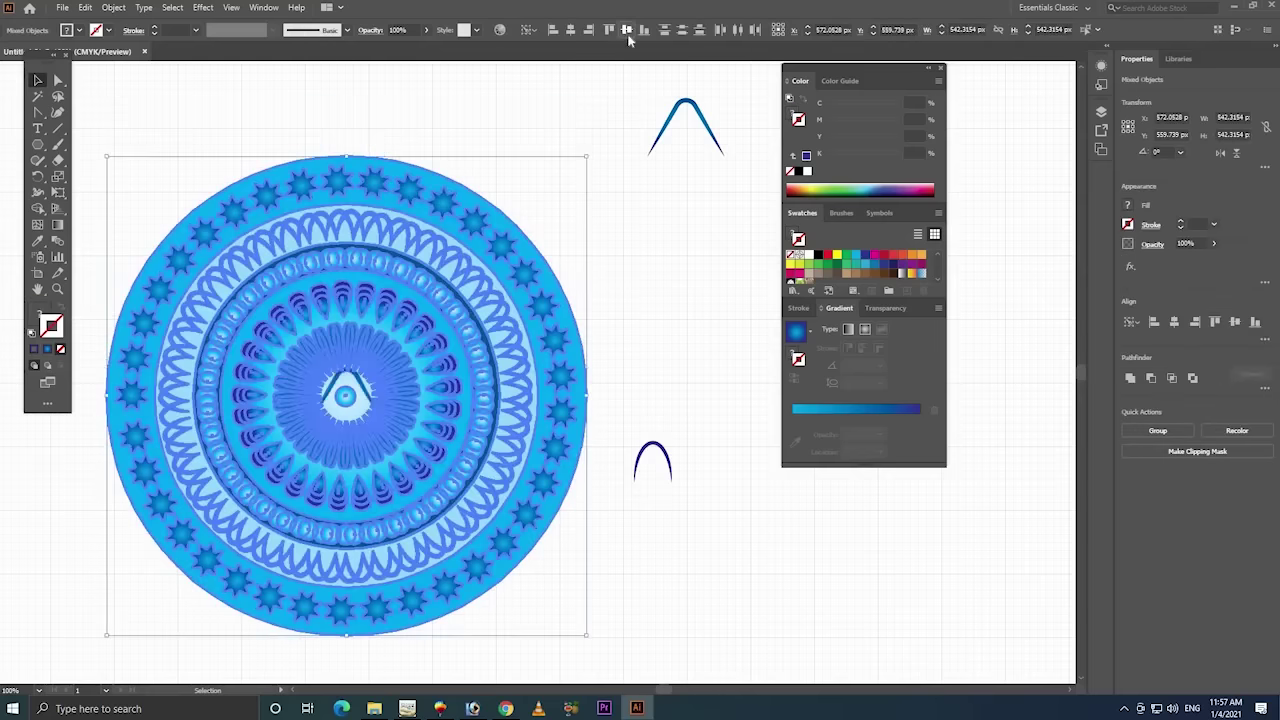
{"action": "key", "text": "ctrl+z"}
{"action": "left_click", "coordinate": [576, 195]}
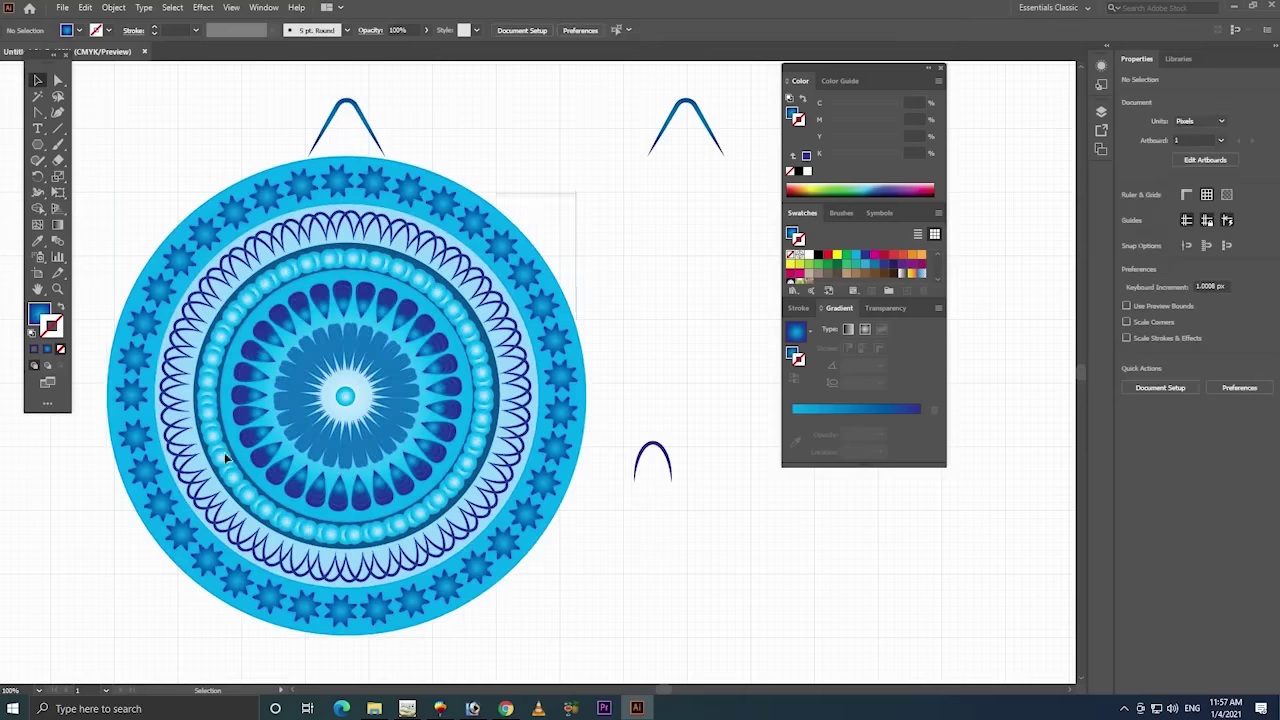
{"action": "right_click", "coordinate": [338, 318]}
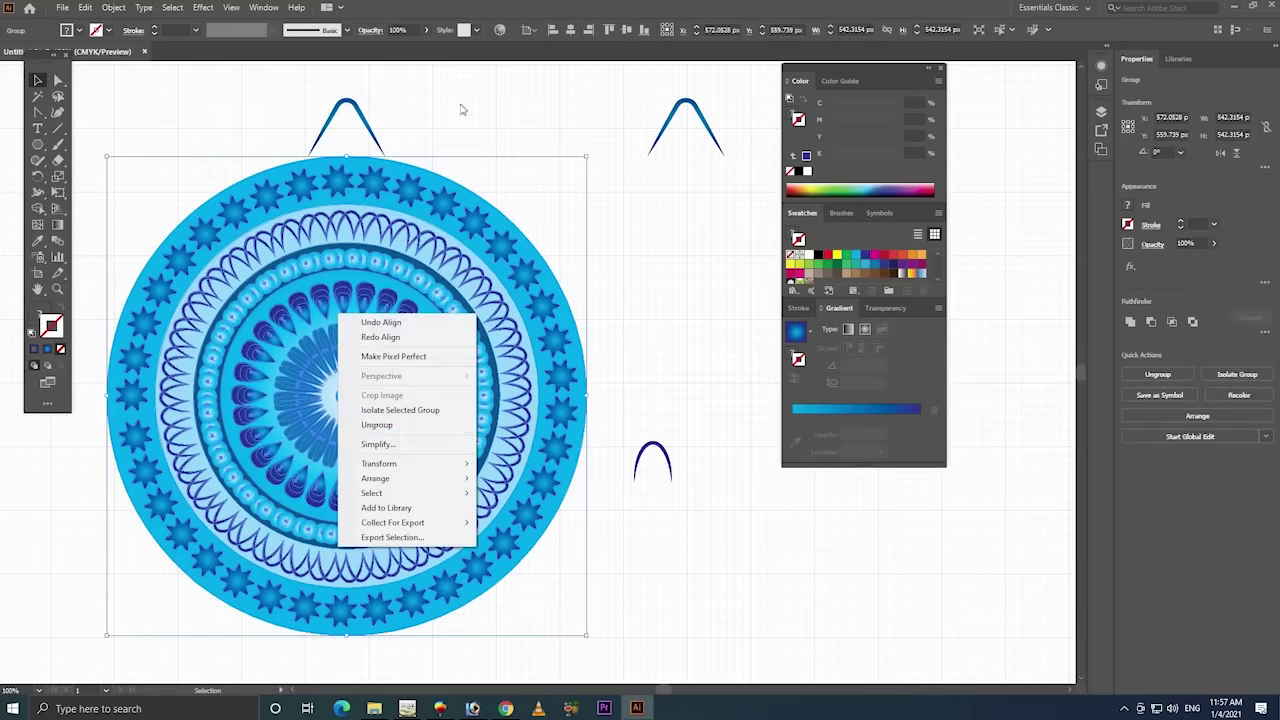
{"action": "key", "text": "Escape"}
{"action": "left_click", "coordinate": [353, 112]}
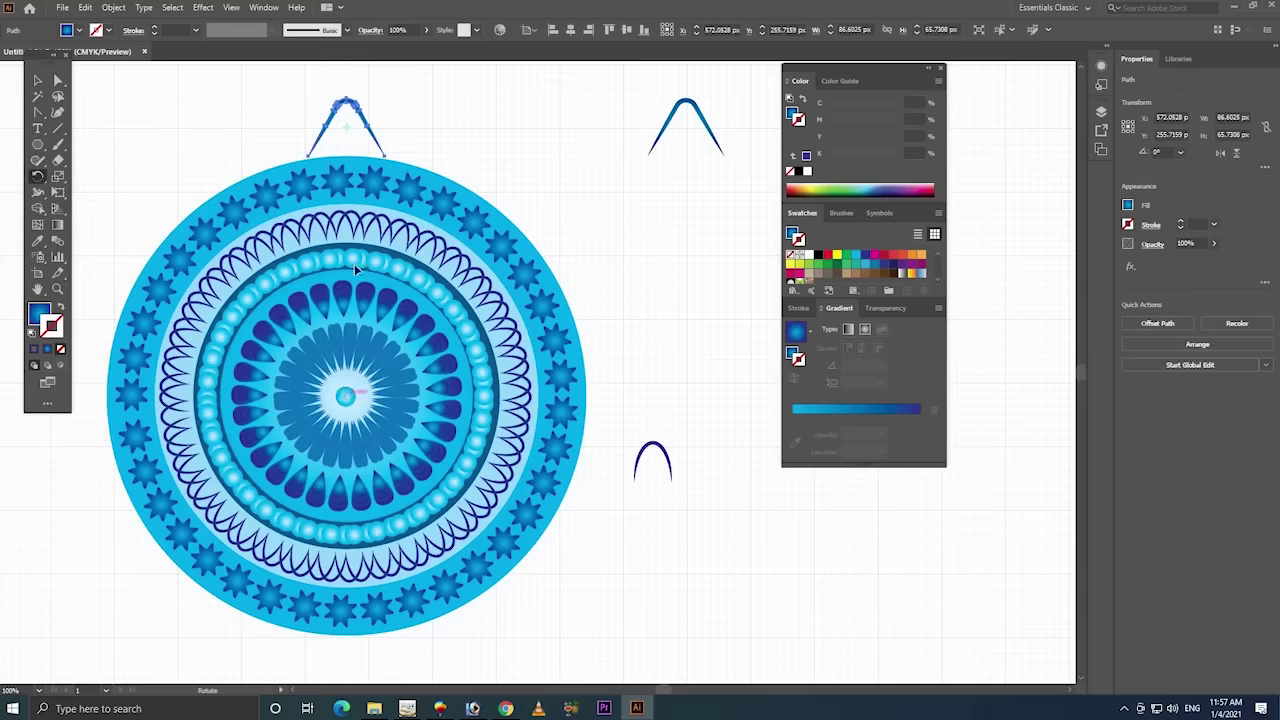
- Rotate a copy of the top arch about the mandala centre, then repeat it nine times with Ctrl+D
{"action": "left_click_drag", "start_coordinate": [374, 122], "coordinate": [420, 140]}
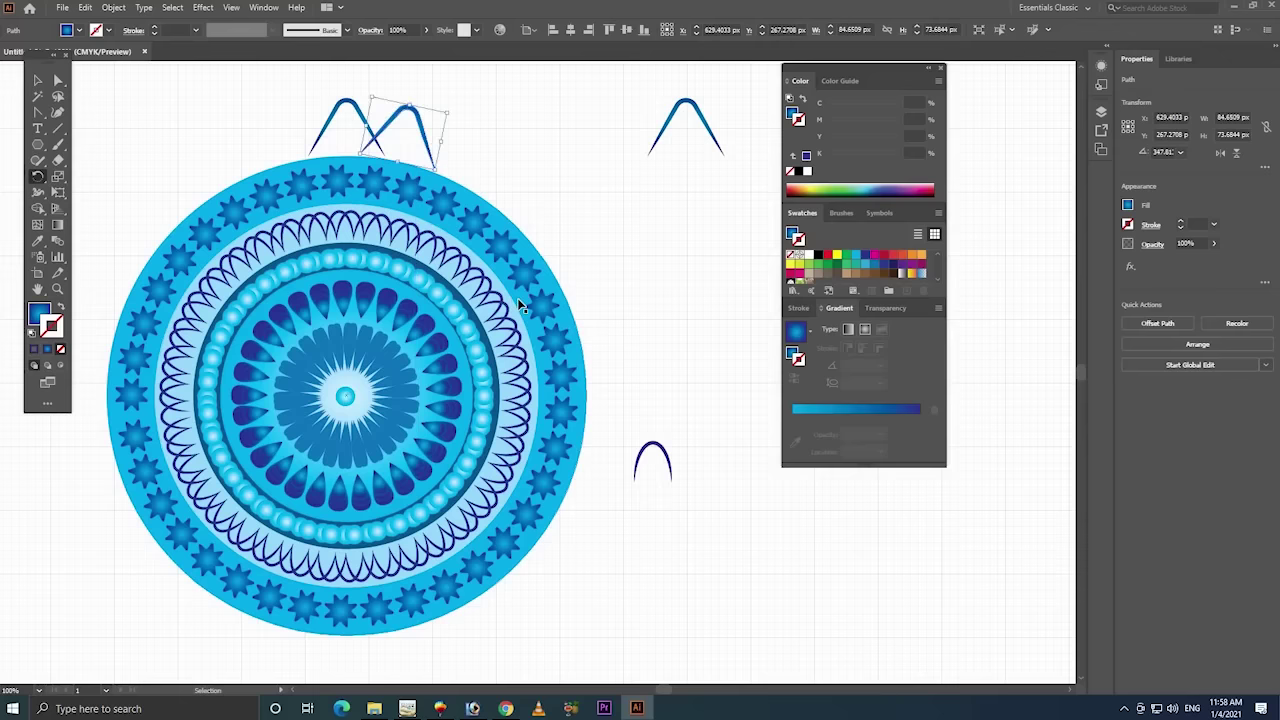
{"action": "key", "text": "ctrl+d"}
{"action": "key", "text": "ctrl+d"}
{"action": "key", "text": "ctrl+d"}
{"action": "key", "text": "ctrl+d"}
{"action": "key", "text": "ctrl+d"}
{"action": "key", "text": "ctrl+d"}
{"action": "key", "text": "ctrl+d"}
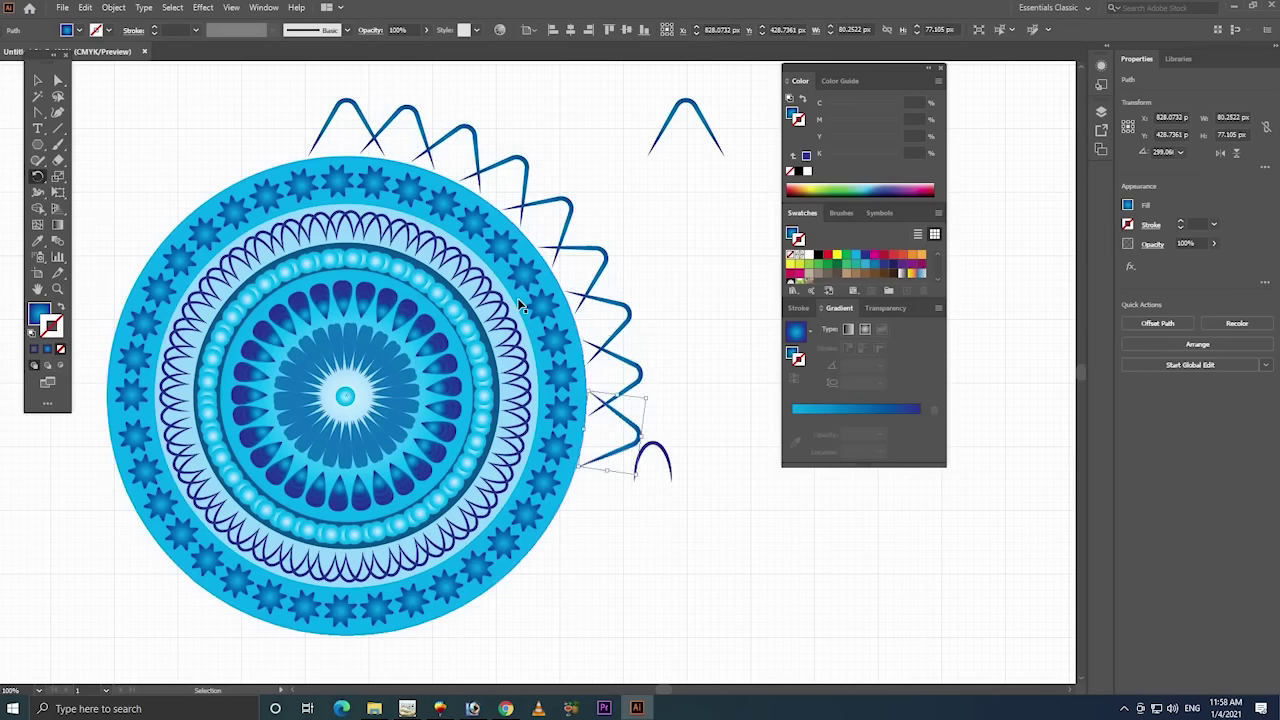
{"action": "key", "text": "ctrl+d"}
{"action": "key", "text": "ctrl+d"}
{"action": "key", "text": "ctrl+d"}
{"action": "key", "text": "ctrl+d"}
{"action": "key", "text": "ctrl+d"}
{"action": "key", "text": "ctrl+d"}
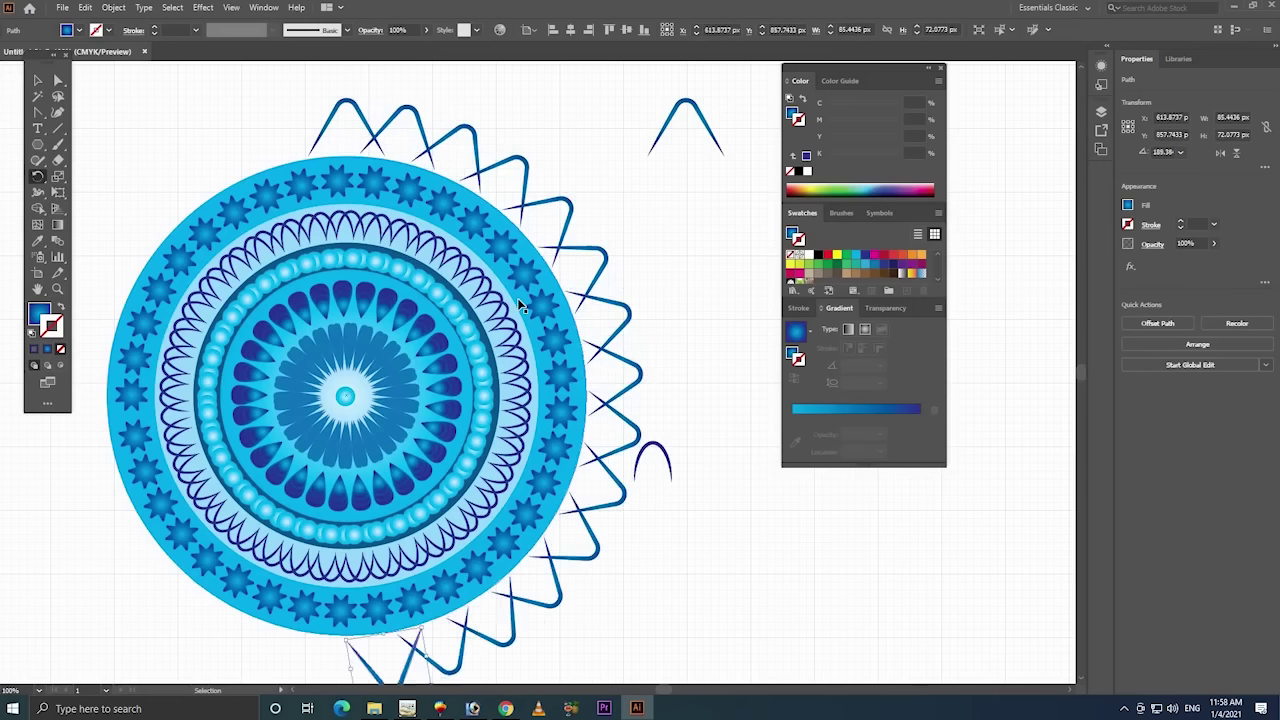
{"action": "key", "text": "ctrl+d"}
{"action": "key", "text": "ctrl+d"}
{"action": "key", "text": "ctrl+d"}
{"action": "key", "text": "ctrl+d"}
{"action": "key", "text": "ctrl+d"}
{"action": "key", "text": "ctrl+d"}
{"action": "key", "text": "ctrl+d"}
{"action": "key", "text": "ctrl+d"}
{"action": "key", "text": "ctrl+d"}
{"action": "key", "text": "ctrl+d"}
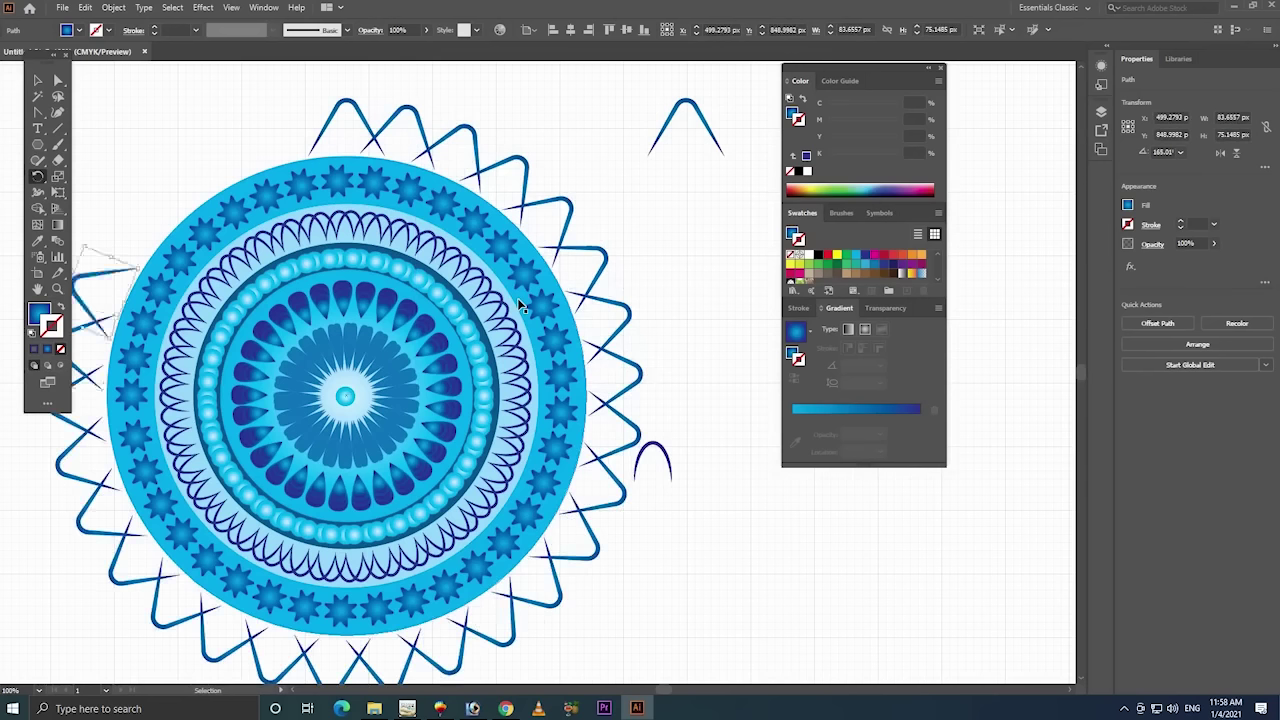
{"action": "key", "text": "ctrl+d"}
{"action": "key", "text": "ctrl+d"}
{"action": "key", "text": "ctrl+d"}
{"action": "key", "text": "ctrl+d"}
{"action": "key", "text": "ctrl+d"}
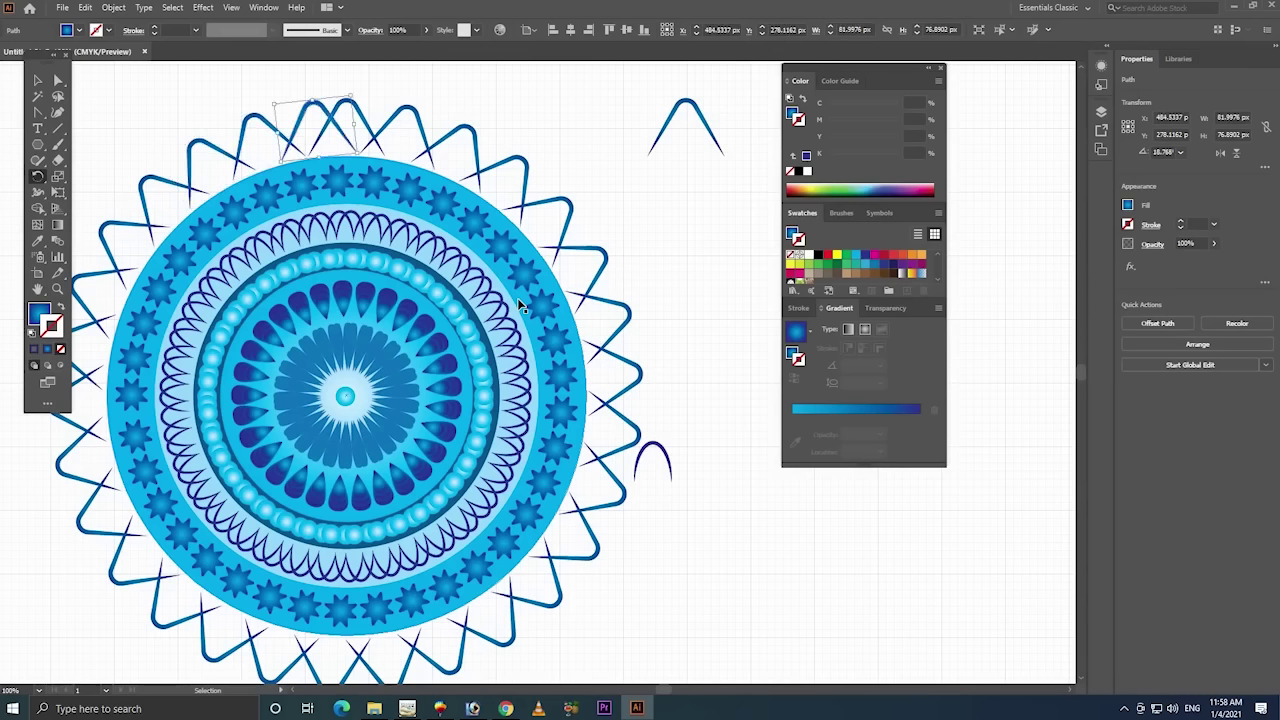
{"action": "key", "text": "ctrl+d"}
{"action": "key", "text": "ctrl+d"}
{"action": "key", "text": "ctrl+d"}
{"action": "key", "text": "ctrl+d"}
{"action": "key", "text": "ctrl+d"}
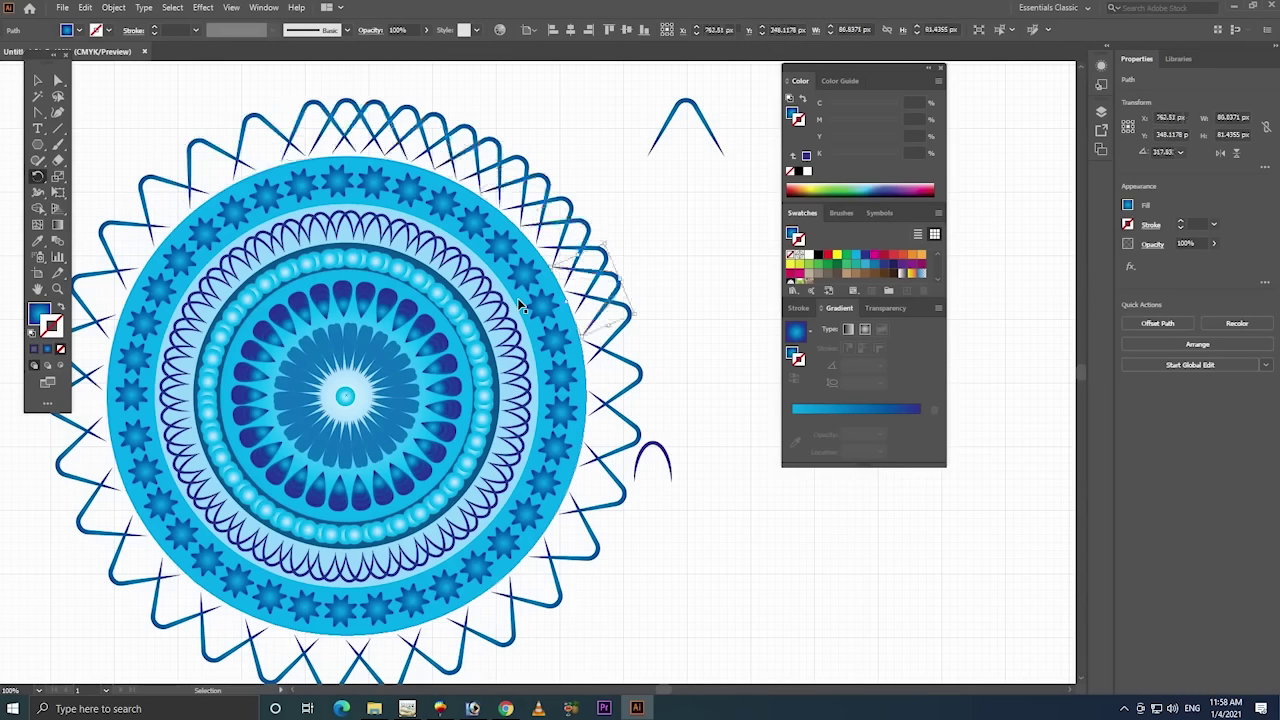
{"action": "key", "text": "ctrl+d"}
{"action": "key", "text": "ctrl+d"}
{"action": "key", "text": "ctrl+d"}
{"action": "key", "text": "ctrl+d"}
{"action": "key", "text": "ctrl+d"}
{"action": "key", "text": "ctrl+d"}
{"action": "key", "text": "ctrl+d"}
{"action": "key", "text": "ctrl+d"}
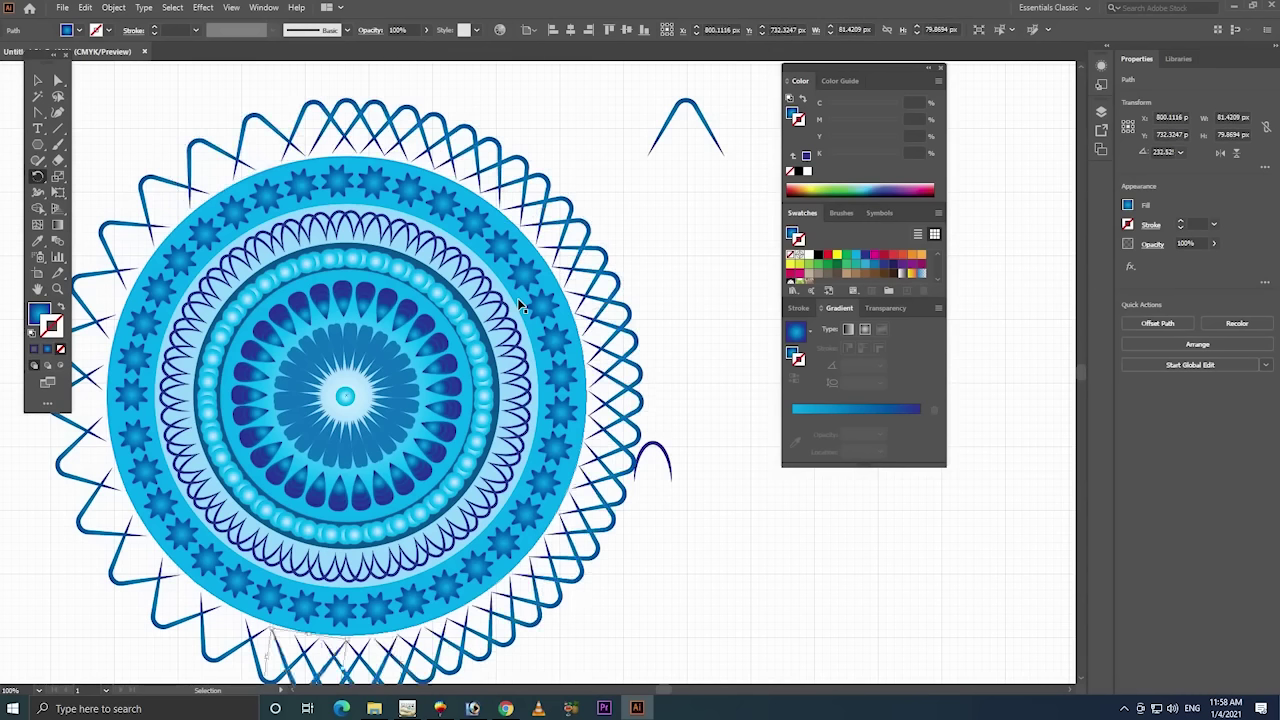
{"action": "key", "text": "ctrl+d"}
{"action": "key", "text": "ctrl+d"}
{"action": "key", "text": "ctrl+d"}
{"action": "key", "text": "ctrl+d"}
{"action": "key", "text": "ctrl+d"}
{"action": "key", "text": "ctrl+d"}
{"action": "key", "text": "ctrl+d"}
{"action": "key", "text": "ctrl+d"}
{"action": "key", "text": "ctrl+d"}
{"action": "key", "text": "ctrl+d"}
{"action": "key", "text": "ctrl+d"}
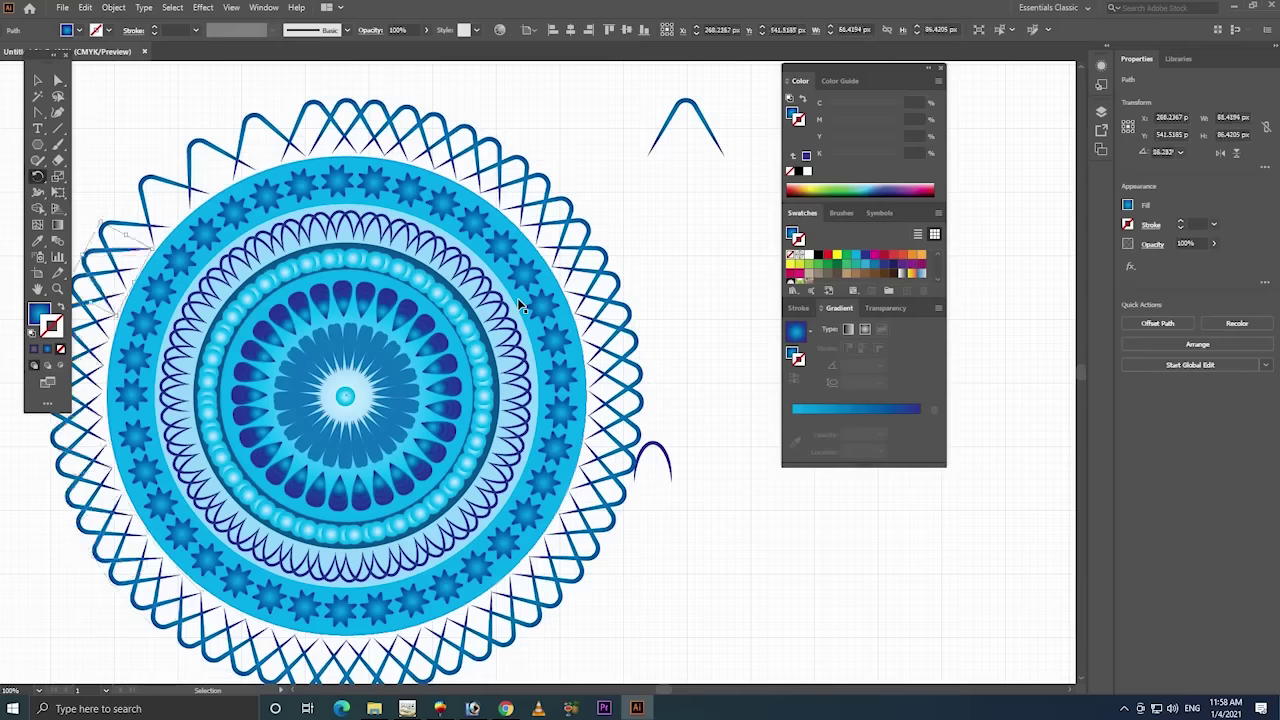
{"action": "key", "text": "ctrl+d"}
{"action": "key", "text": "ctrl+d"}
{"action": "key", "text": "ctrl+d"}
{"action": "key", "text": "ctrl+d"}
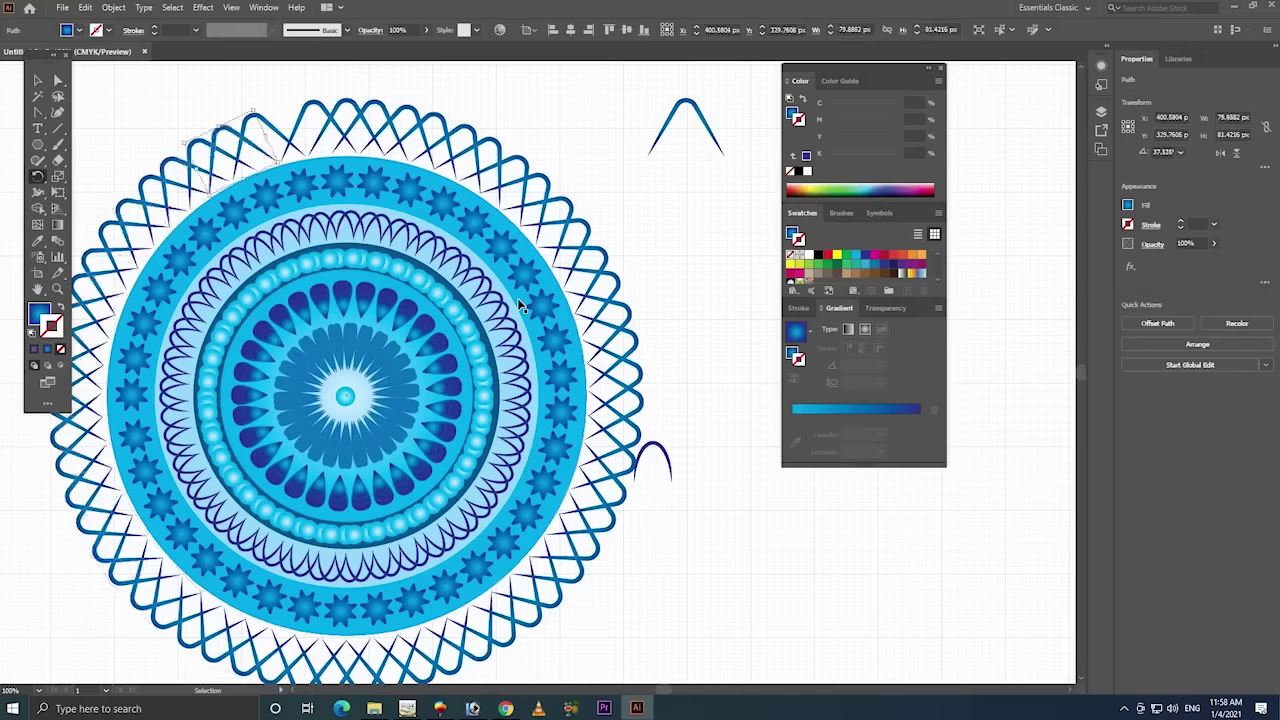
{"action": "key", "text": "ctrl+d"}
{"action": "left_click", "coordinate": [37, 82]}
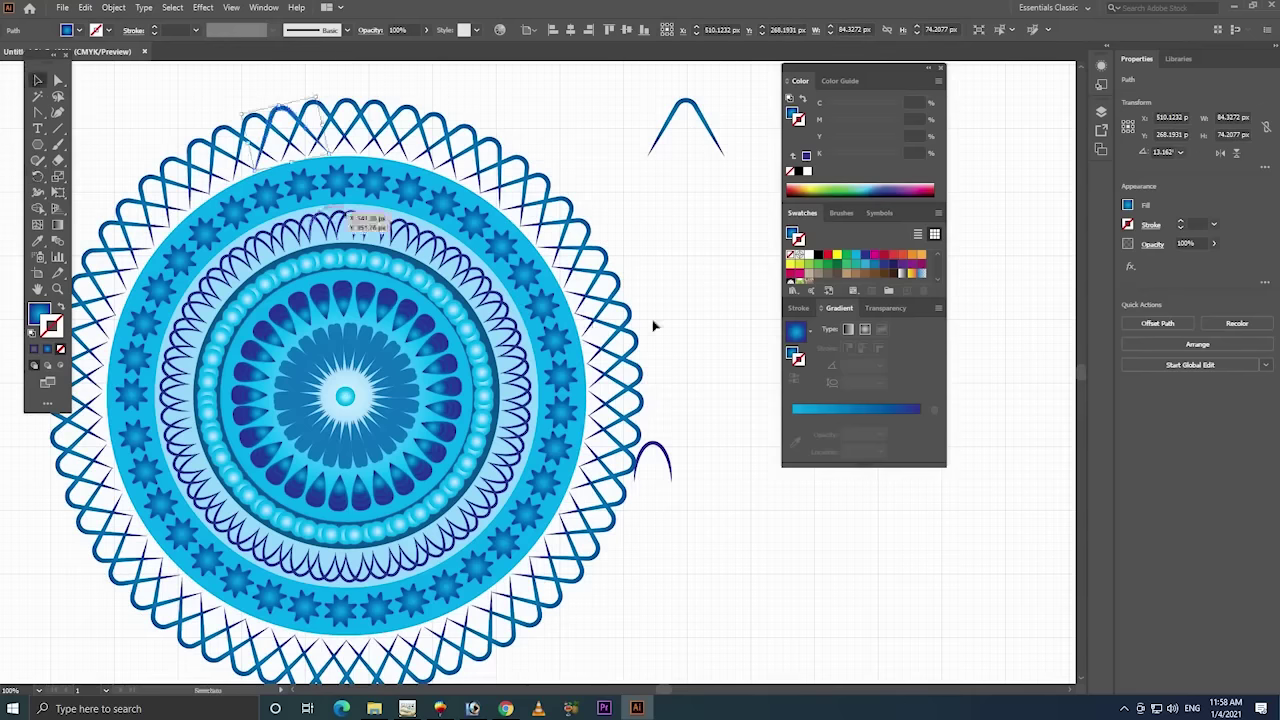
{"action": "left_click", "coordinate": [677, 307]}
- Zoom out to see the whole ring and move the spare arch further right
{"action": "key", "text": "z"}
{"action": "left_click", "coordinate": [678, 308], "text": "alt"}
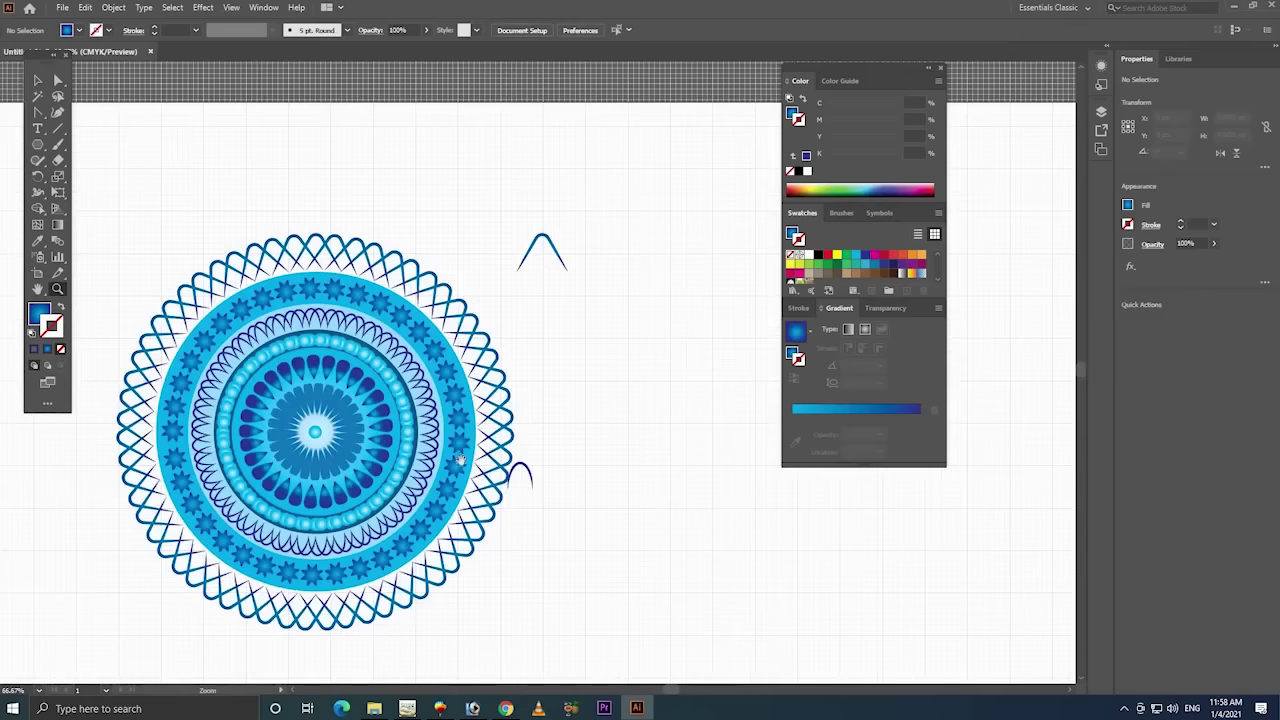
{"action": "key", "text": "v"}
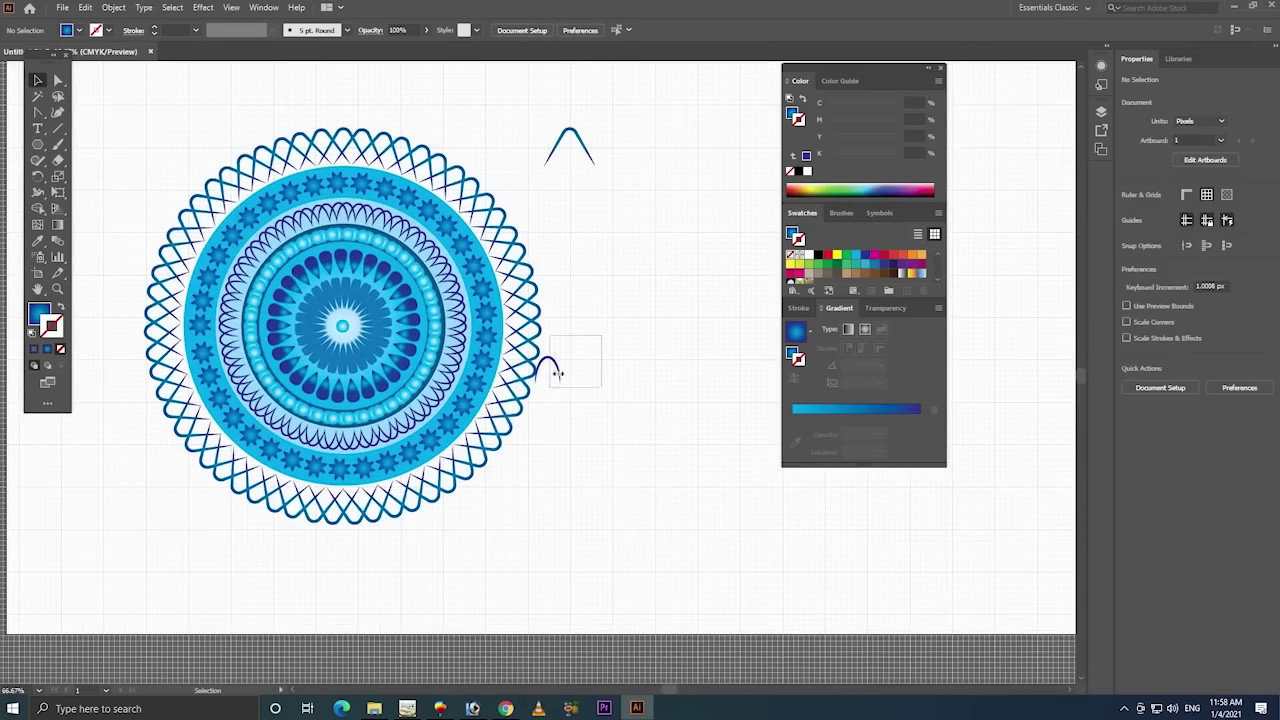
{"action": "left_click_drag", "start_coordinate": [557, 373], "coordinate": [678, 343]}
{"action": "left_click", "coordinate": [581, 146]}
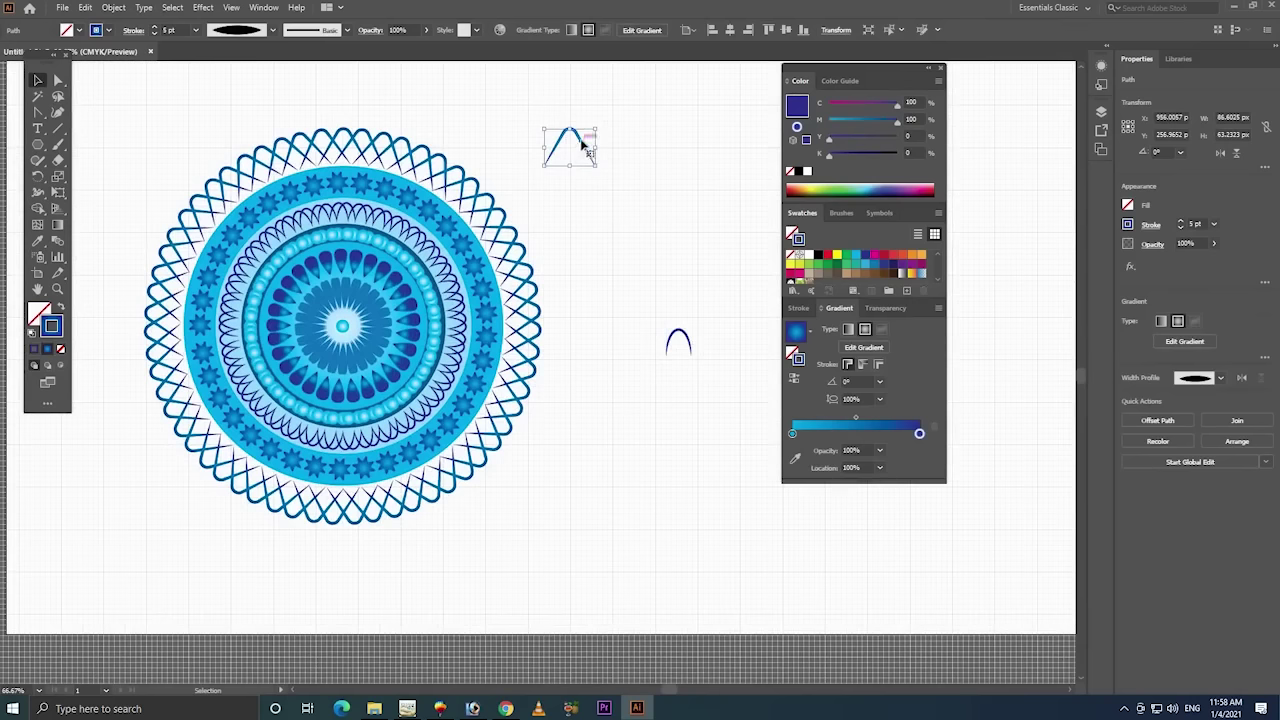
{"action": "left_click_drag", "start_coordinate": [585, 143], "coordinate": [670, 162]}
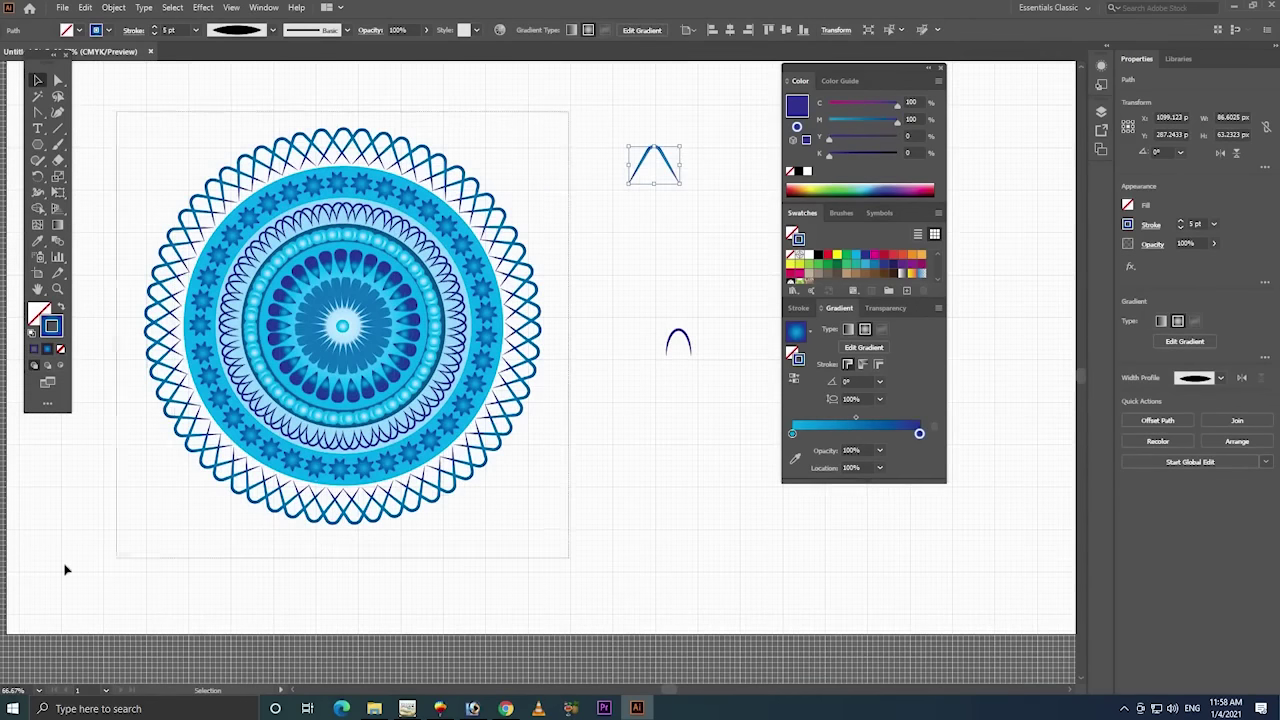
- Select the mandala with its arch ring and group them together
{"action": "left_click_drag", "start_coordinate": [66, 566], "coordinate": [528, 323]}
{"action": "key", "text": "a"}
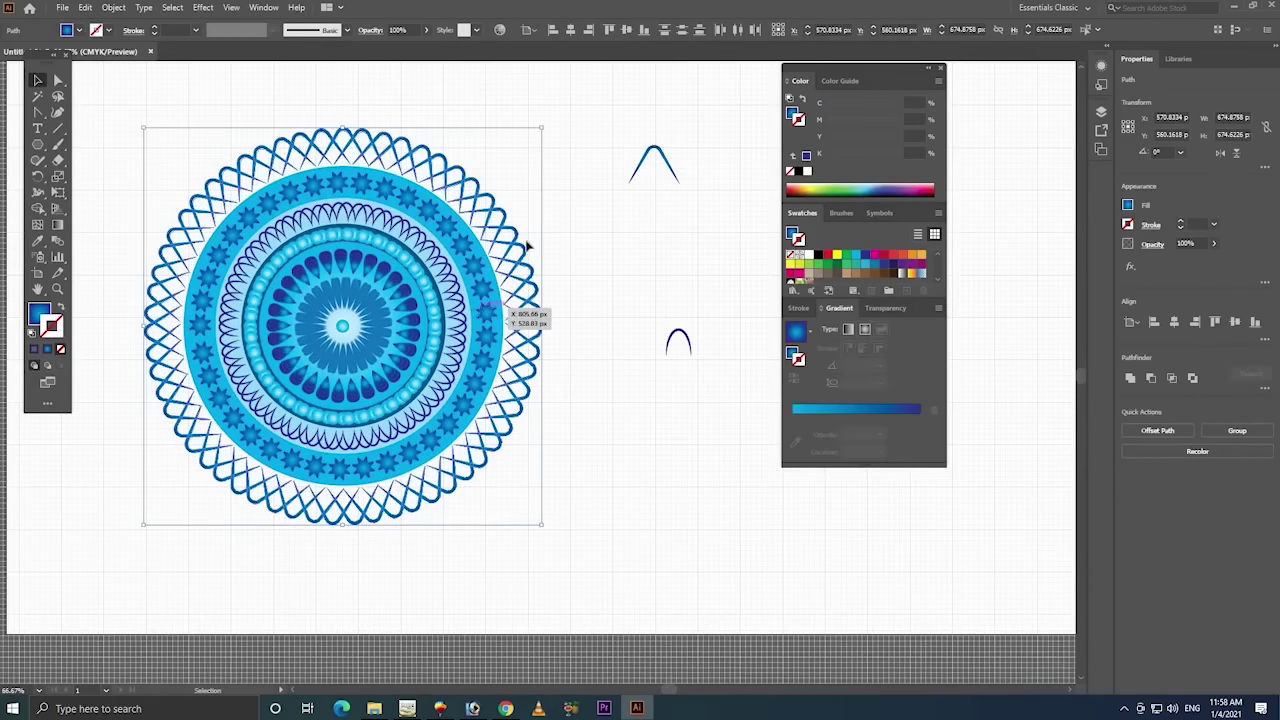
{"action": "left_click_drag", "start_coordinate": [518, 242], "coordinate": [555, 293]}
{"action": "key", "text": "ctrl+z"}
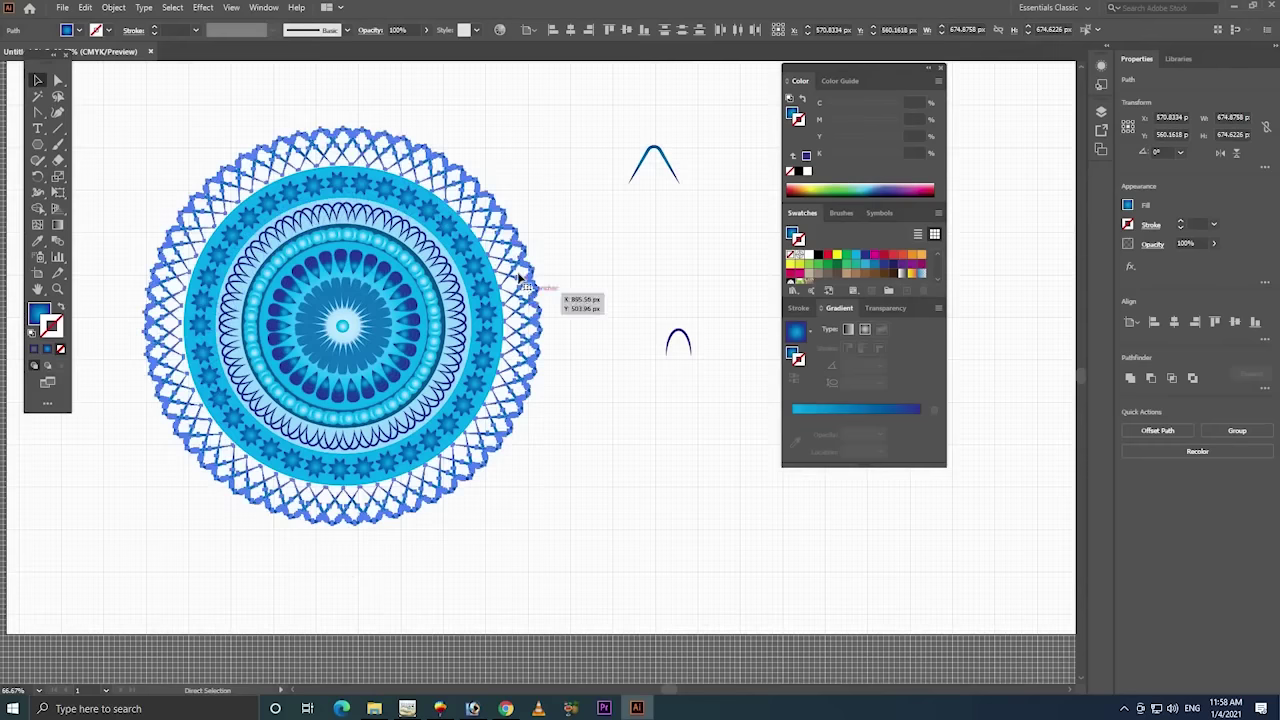
{"action": "key", "text": "v"}
{"action": "right_click", "coordinate": [494, 199]}
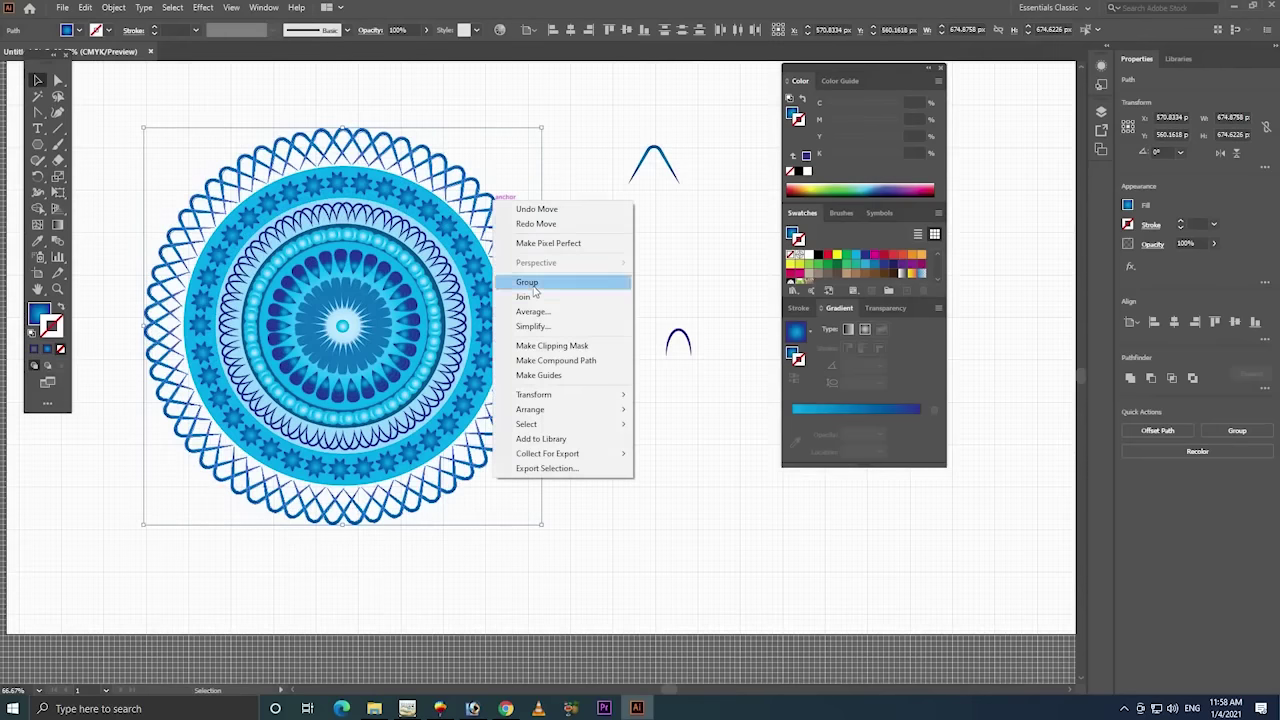
{"action": "left_click", "coordinate": [533, 284]}
- Horizontally centre the mandala's parts on each other and group everything into one piece
{"action": "key", "text": "period"}
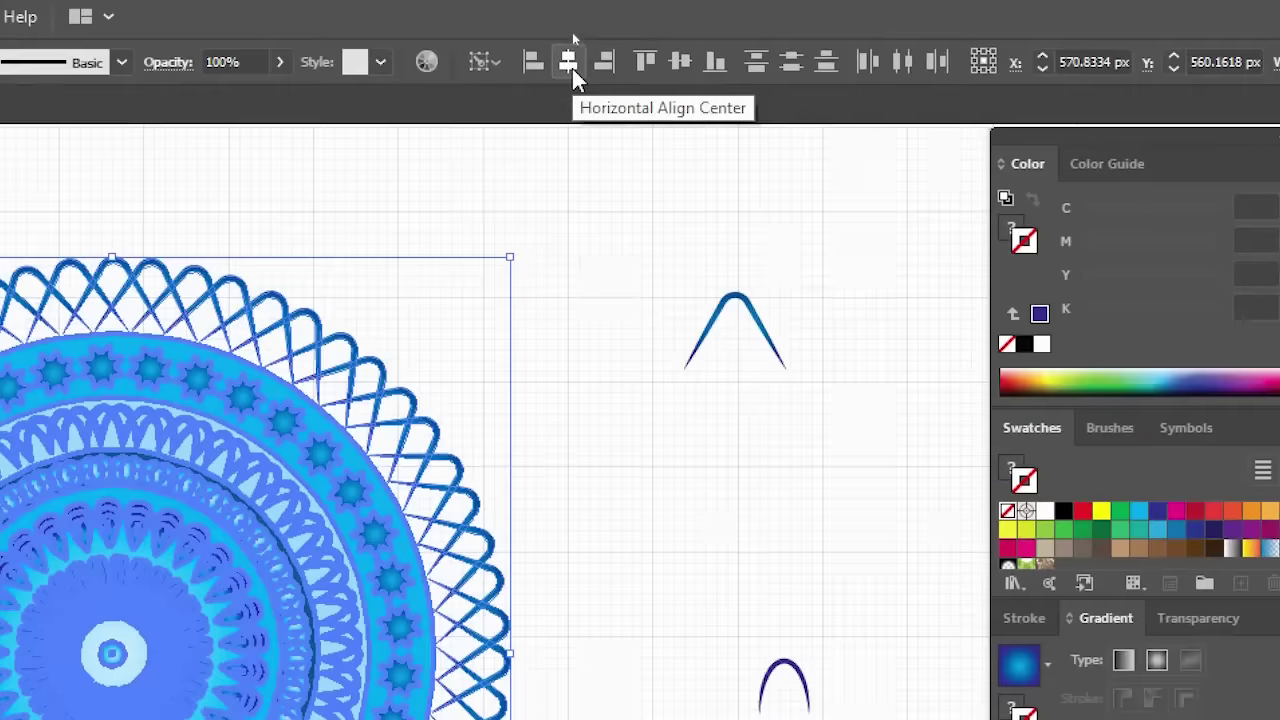
{"action": "left_click", "coordinate": [683, 77]}
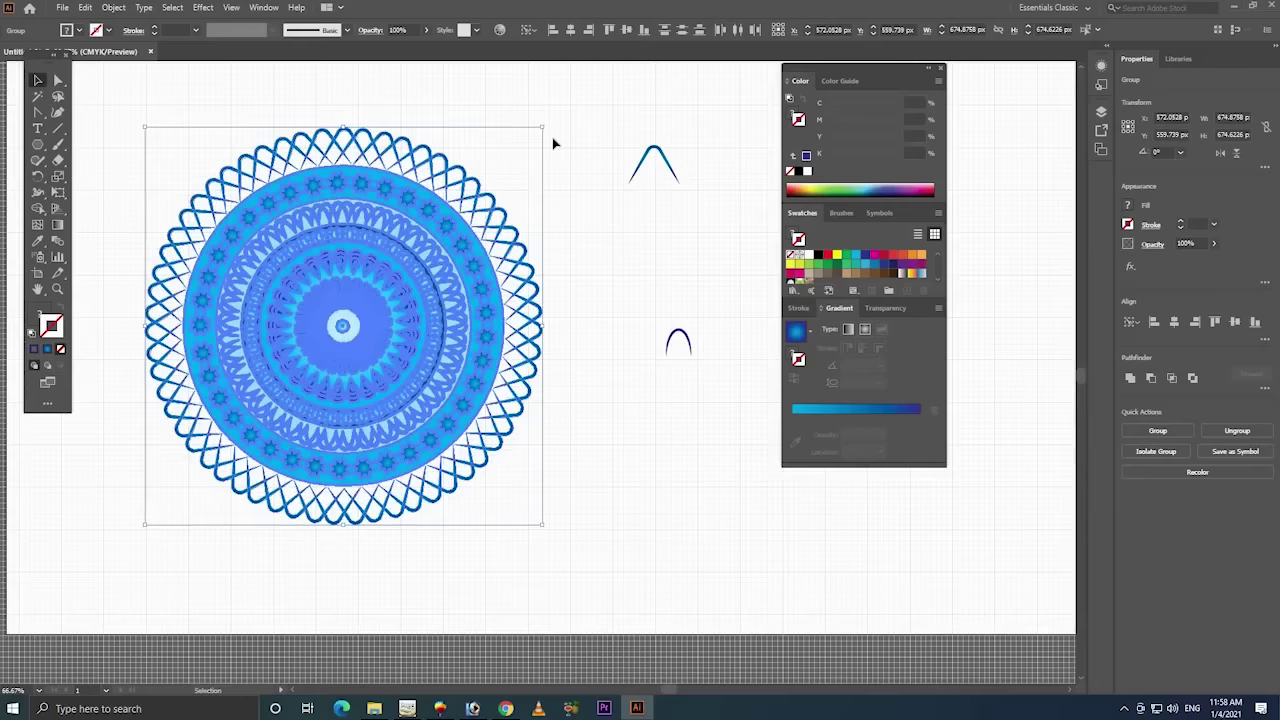
{"action": "left_click", "coordinate": [553, 143]}
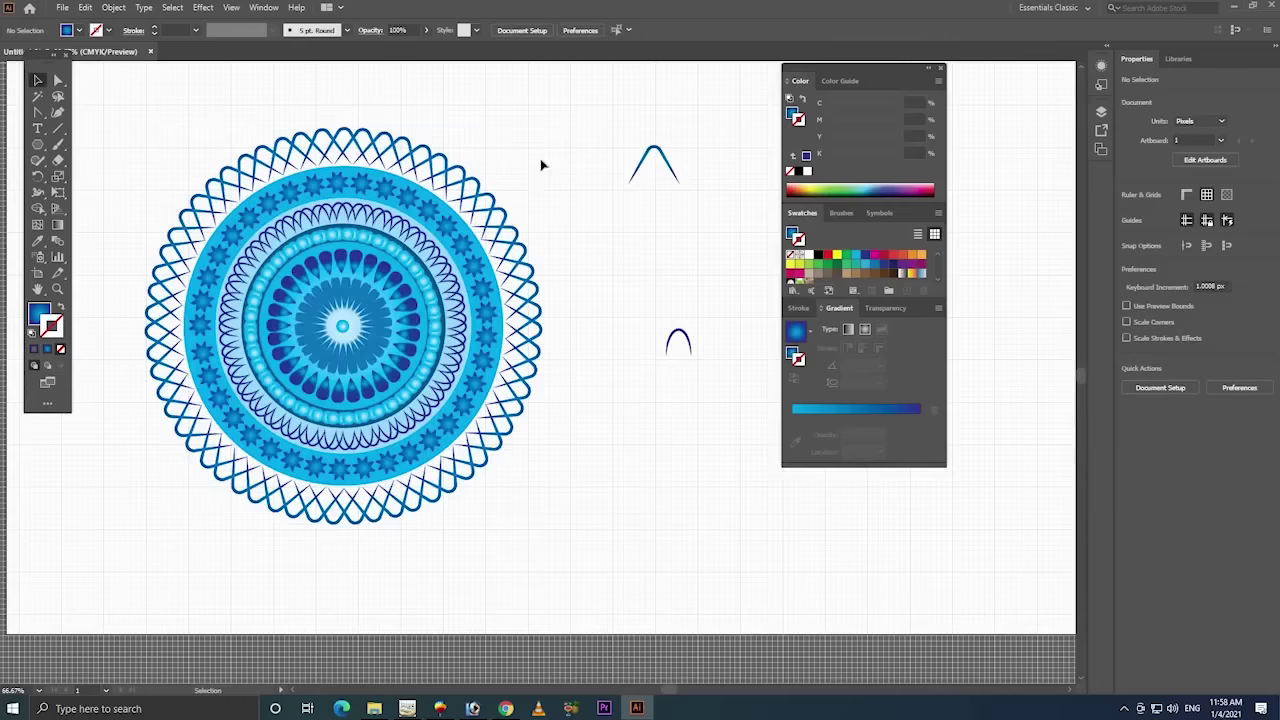
{"action": "left_click", "coordinate": [335, 353]}
{"action": "right_click", "coordinate": [378, 315]}
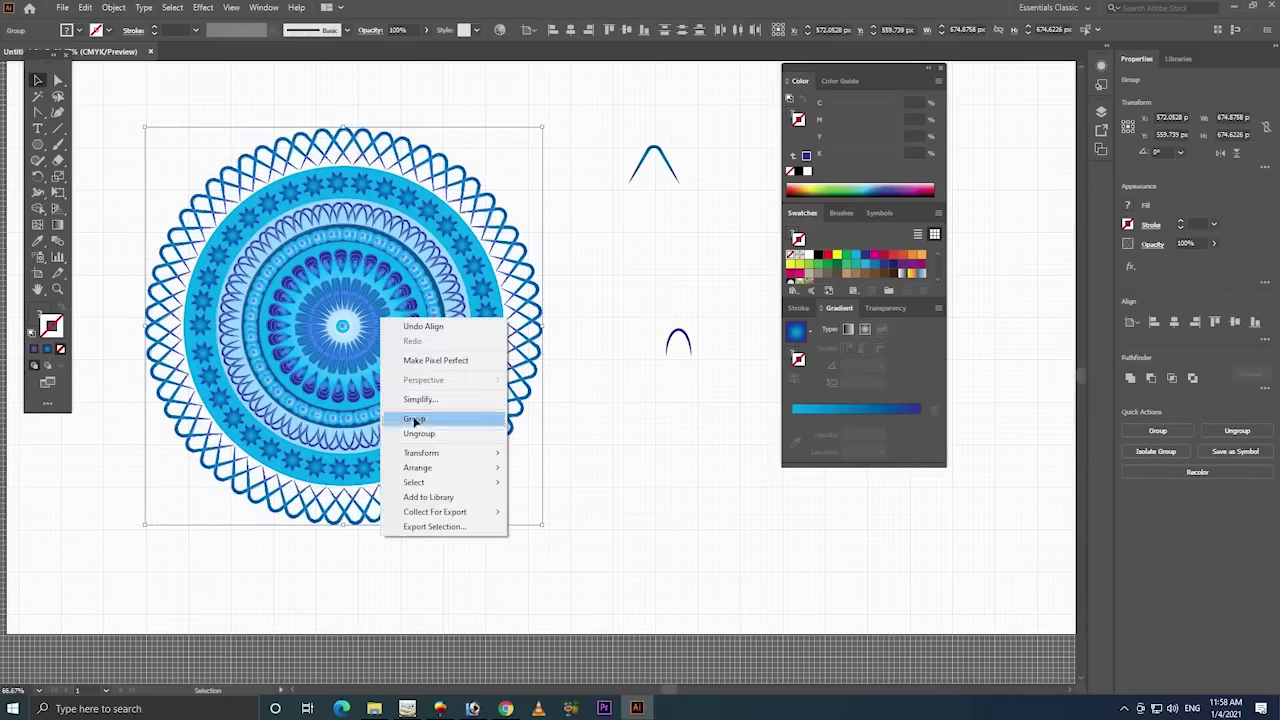
{"action": "left_click", "coordinate": [414, 420]}
- Move the mandala down and right, shrink it slightly, and reposition it on the artboard
{"action": "left_click_drag", "start_coordinate": [390, 385], "coordinate": [464, 438]}
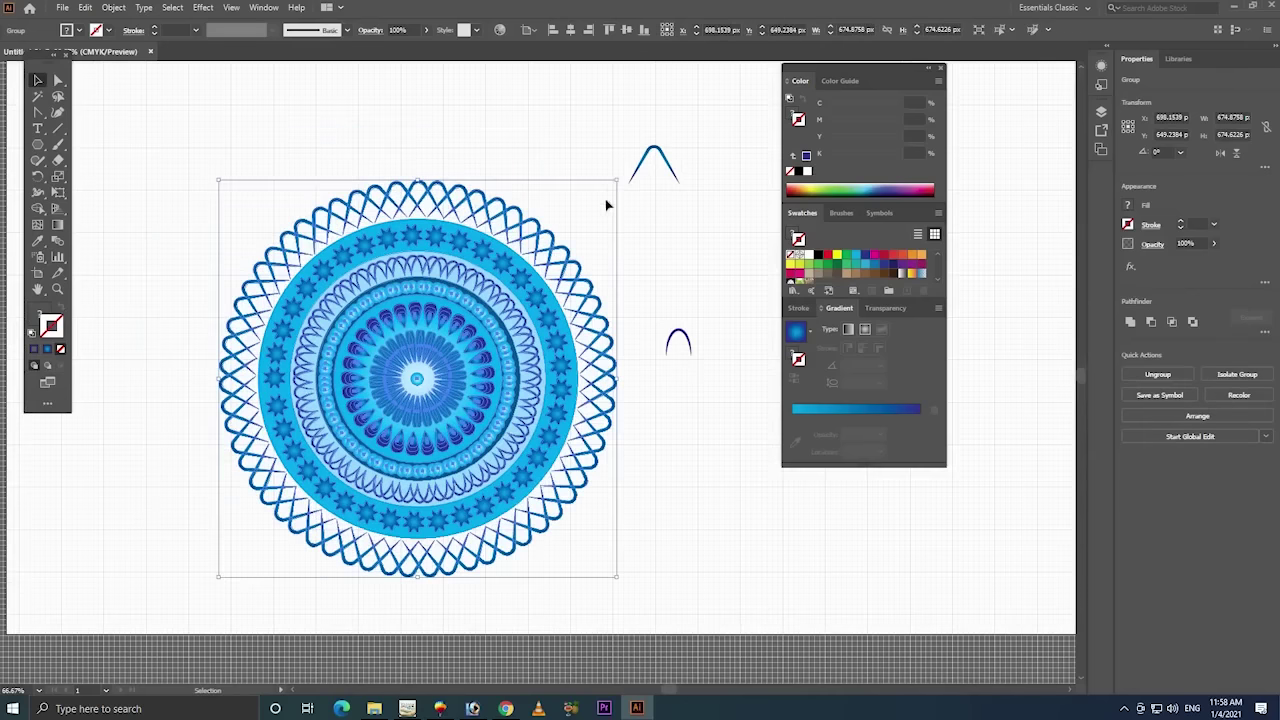
{"action": "left_click_drag", "start_coordinate": [617, 180], "coordinate": [585, 212]}
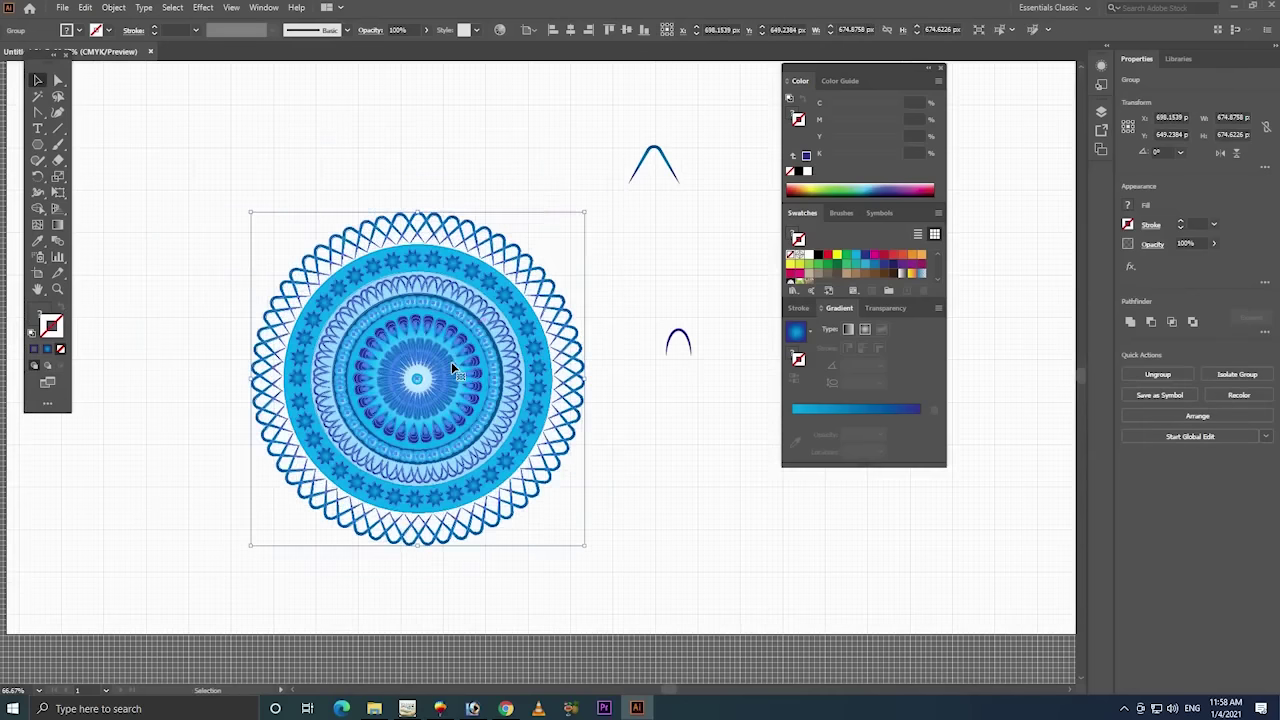
{"action": "left_click_drag", "start_coordinate": [451, 362], "coordinate": [471, 328]}
- Move the small dark arch to the mandala's top, settling it just above the outer ring
{"action": "left_click", "coordinate": [677, 200]}
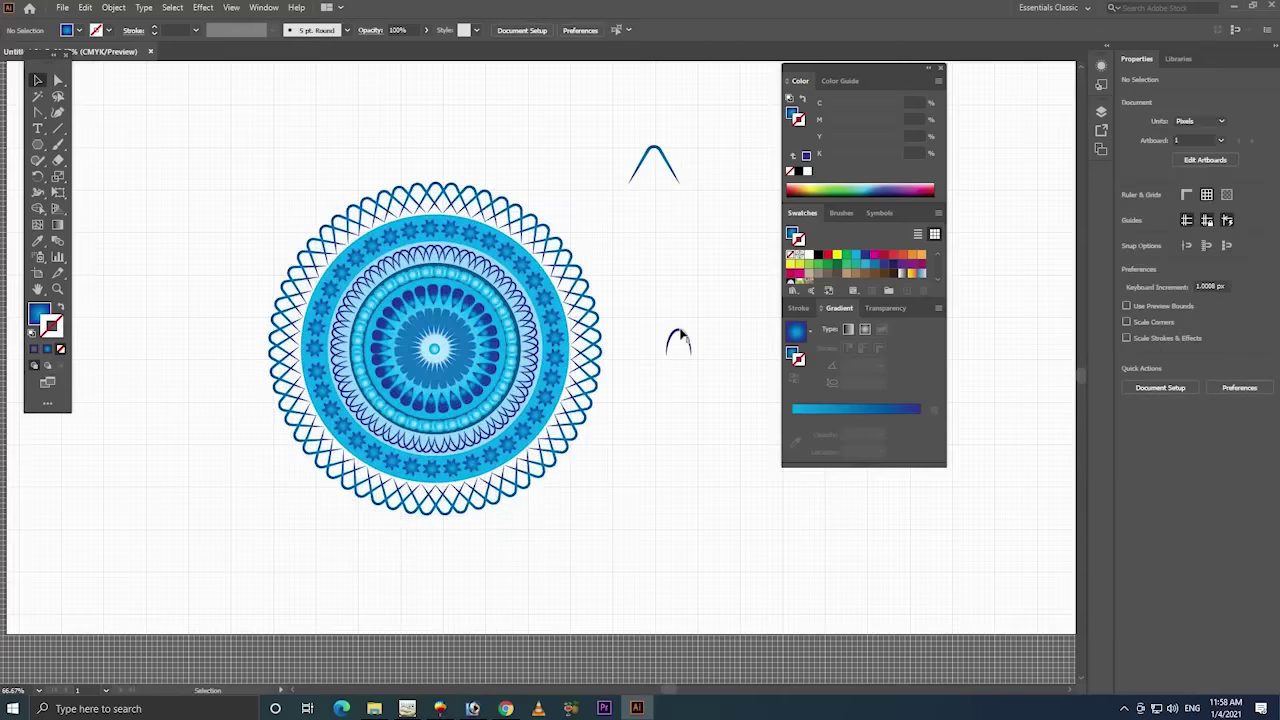
{"action": "mouse_move", "coordinate": [678, 340]}
{"action": "left_mouse_down"}
{"action": "mouse_move", "coordinate": [455, 172]}
{"action": "mouse_move", "coordinate": [548, 162]}
{"action": "left_mouse_up"}
{"action": "left_click", "coordinate": [548, 162]}
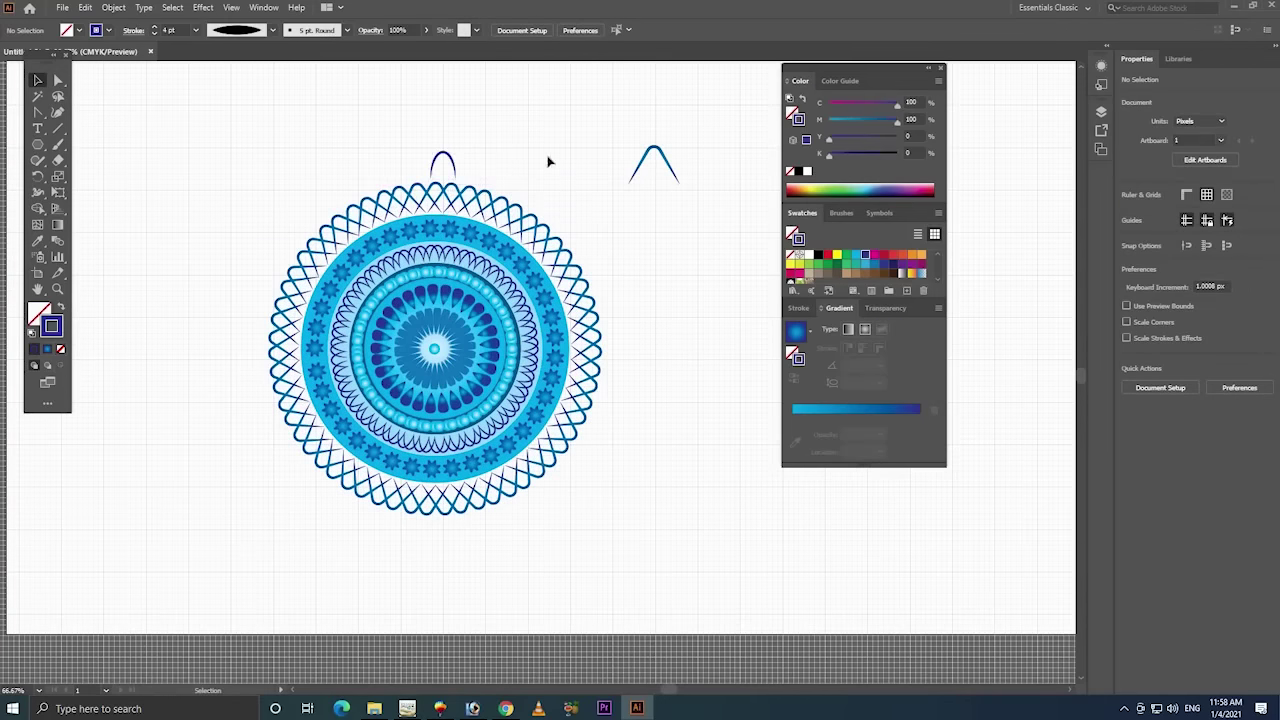
{"action": "left_click_drag", "start_coordinate": [595, 124], "coordinate": [350, 375]}
{"action": "key", "text": "v"}
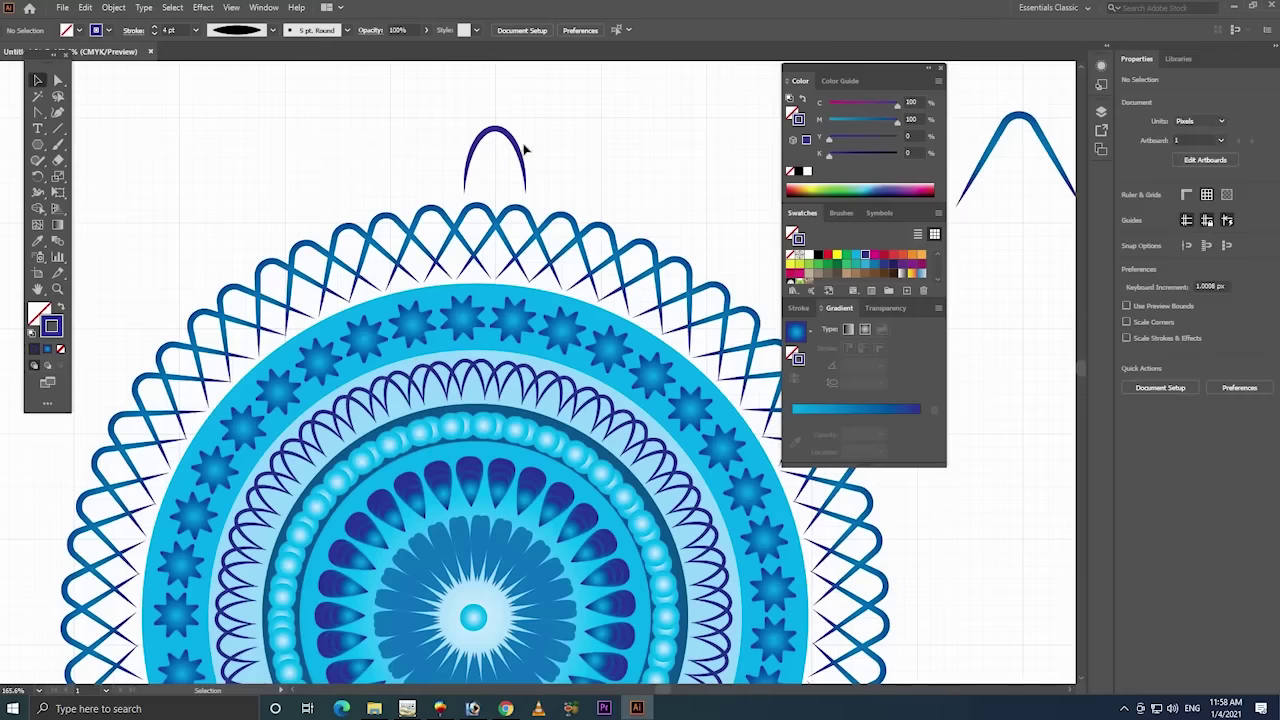
{"action": "left_click_drag", "start_coordinate": [517, 148], "coordinate": [517, 160]}
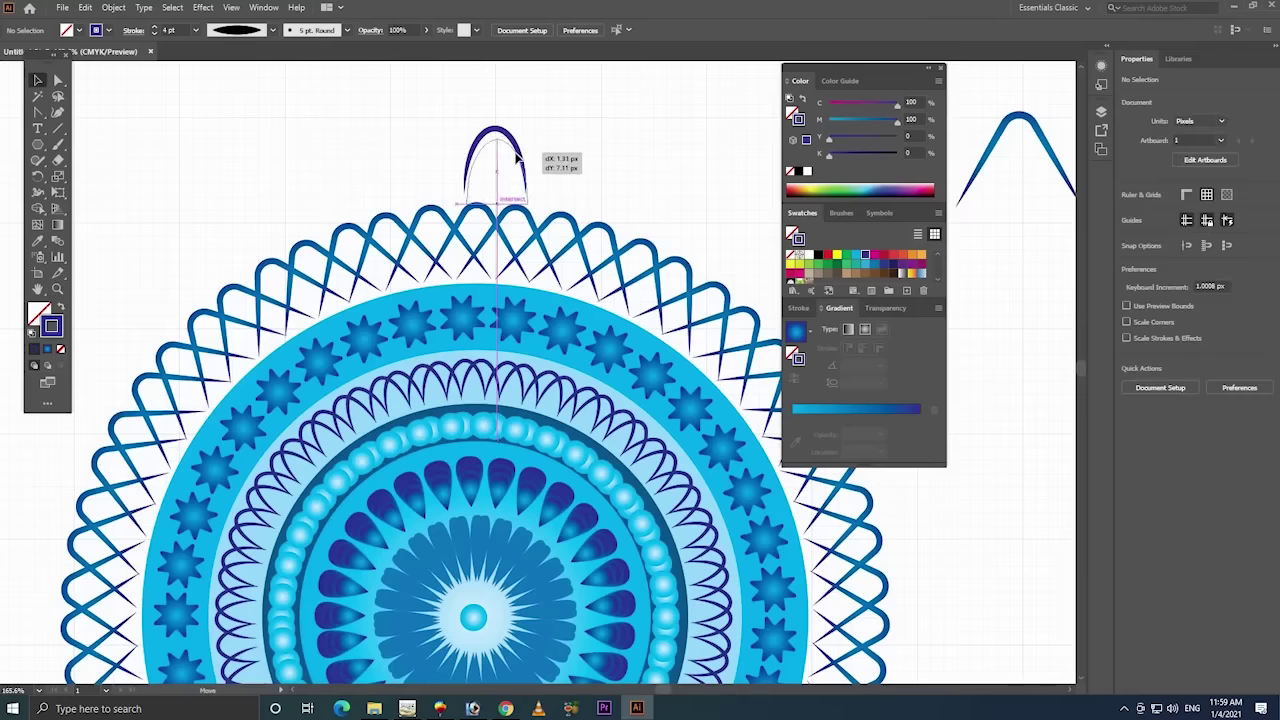
{"action": "left_click_drag", "start_coordinate": [519, 162], "coordinate": [519, 163]}
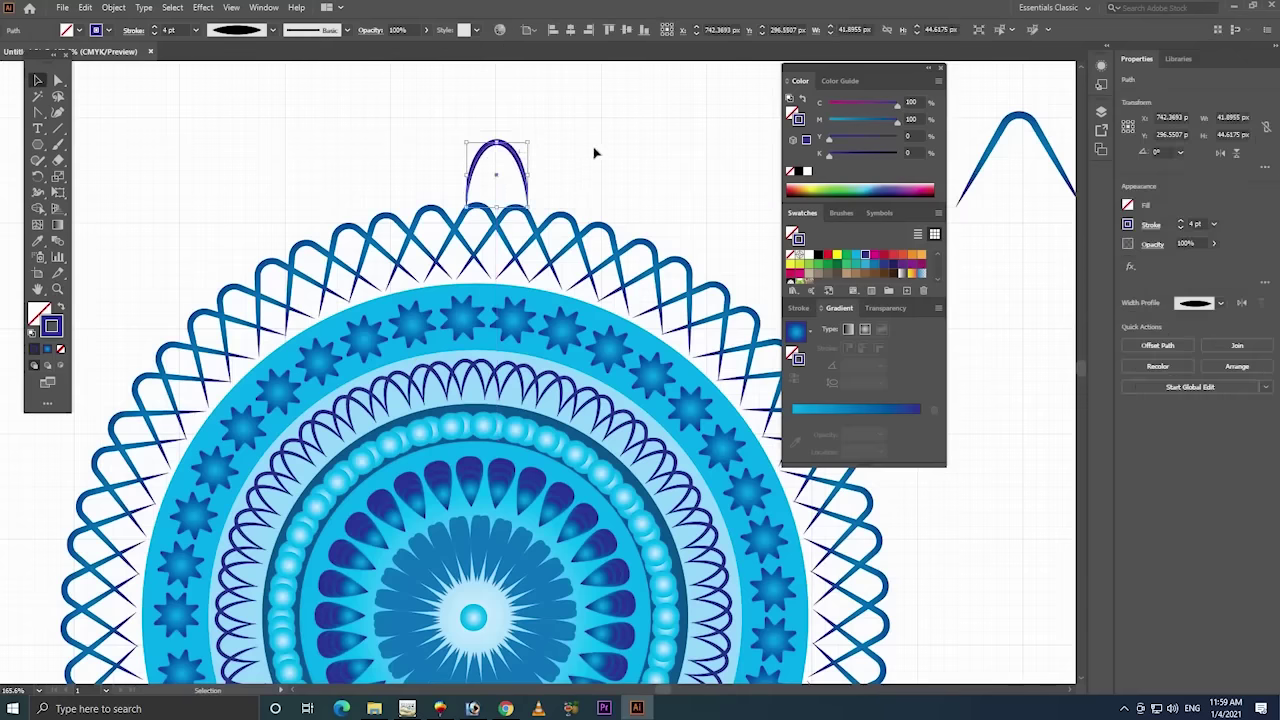
- Centre the arch horizontally over the mandala, zoom out, and select the small arch
{"action": "left_click_drag", "start_coordinate": [605, 138], "coordinate": [440, 230]}
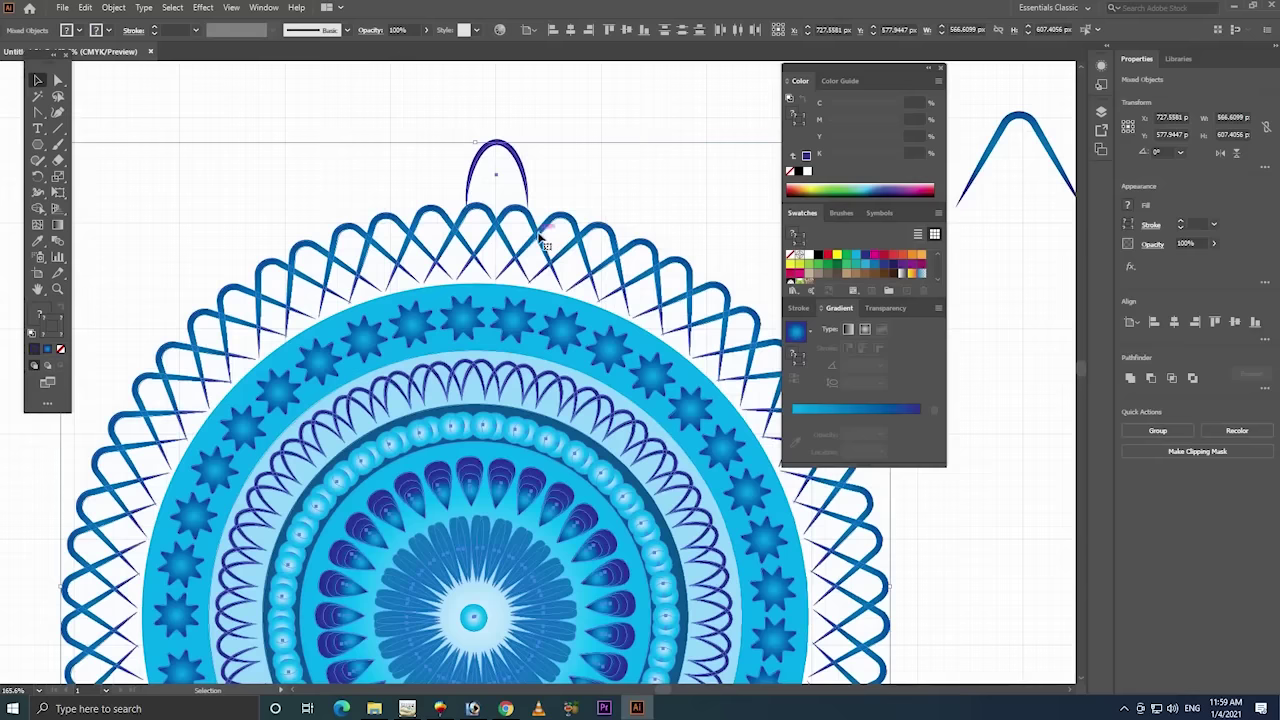
{"action": "key", "text": "ctrl+a"}
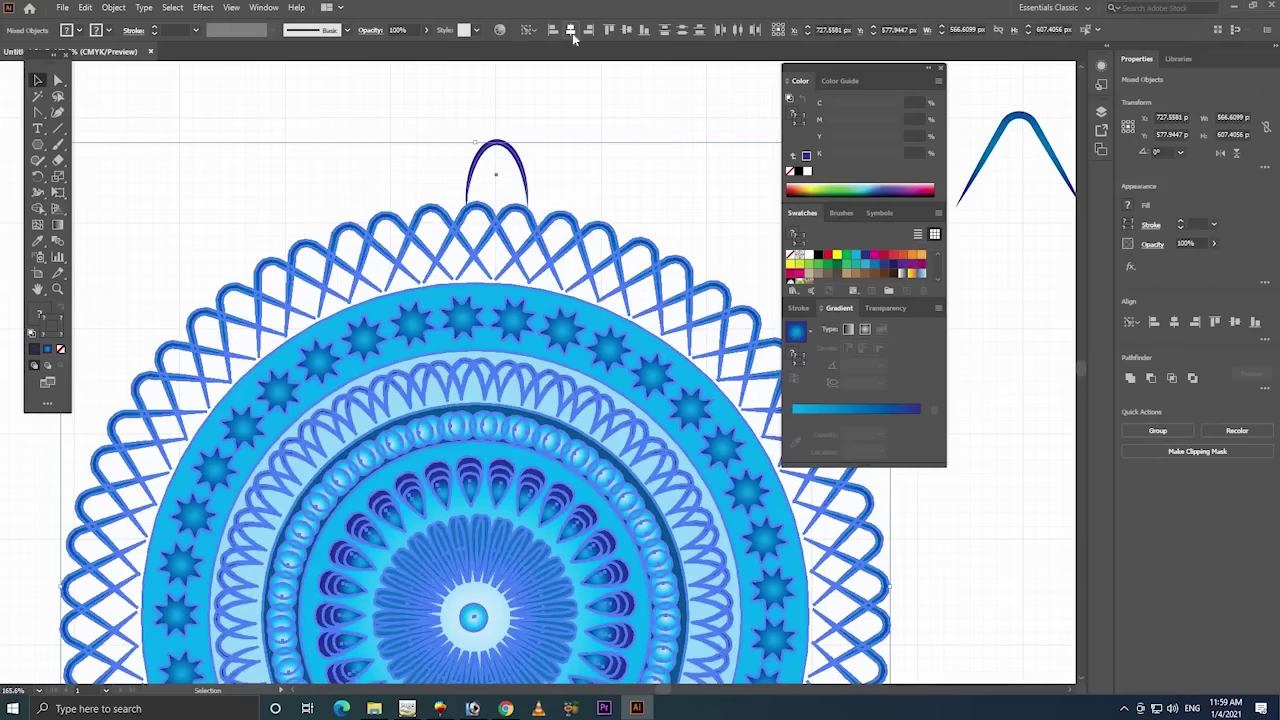
{"action": "left_click", "coordinate": [572, 35]}
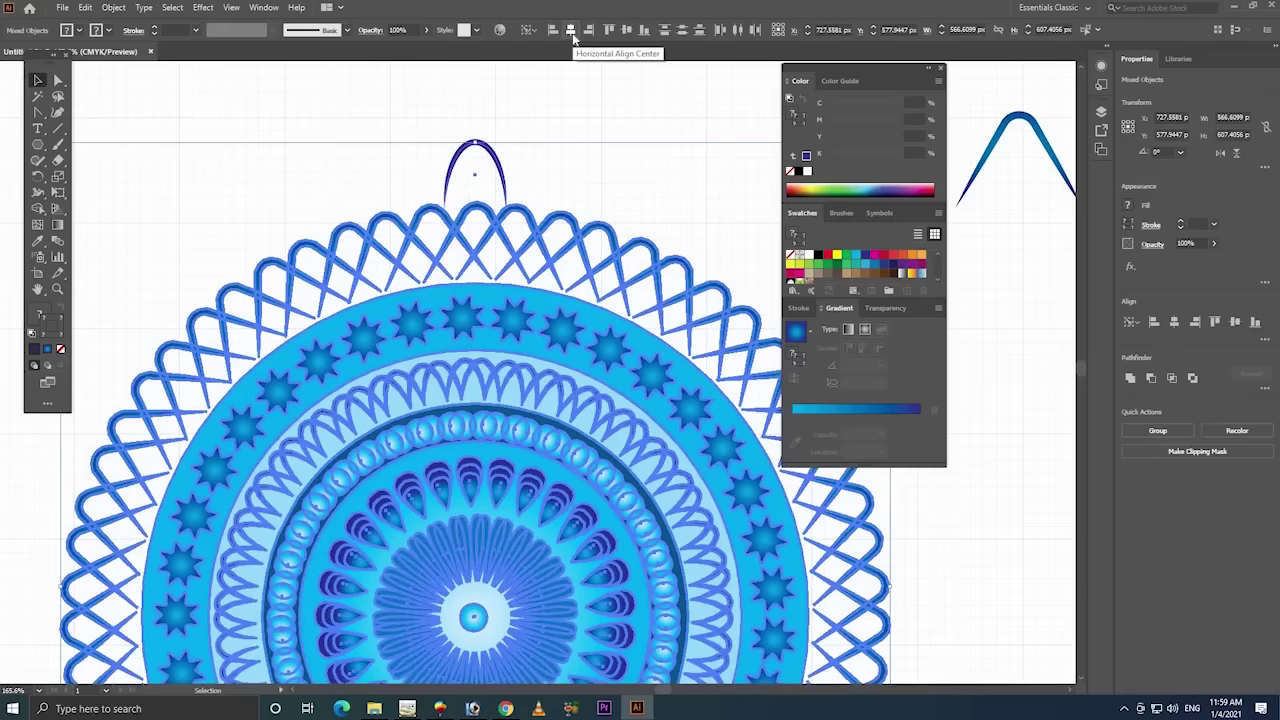
{"action": "left_click", "coordinate": [617, 114]}
{"action": "key", "text": "z"}
{"action": "left_click", "coordinate": [414, 236], "text": "alt"}
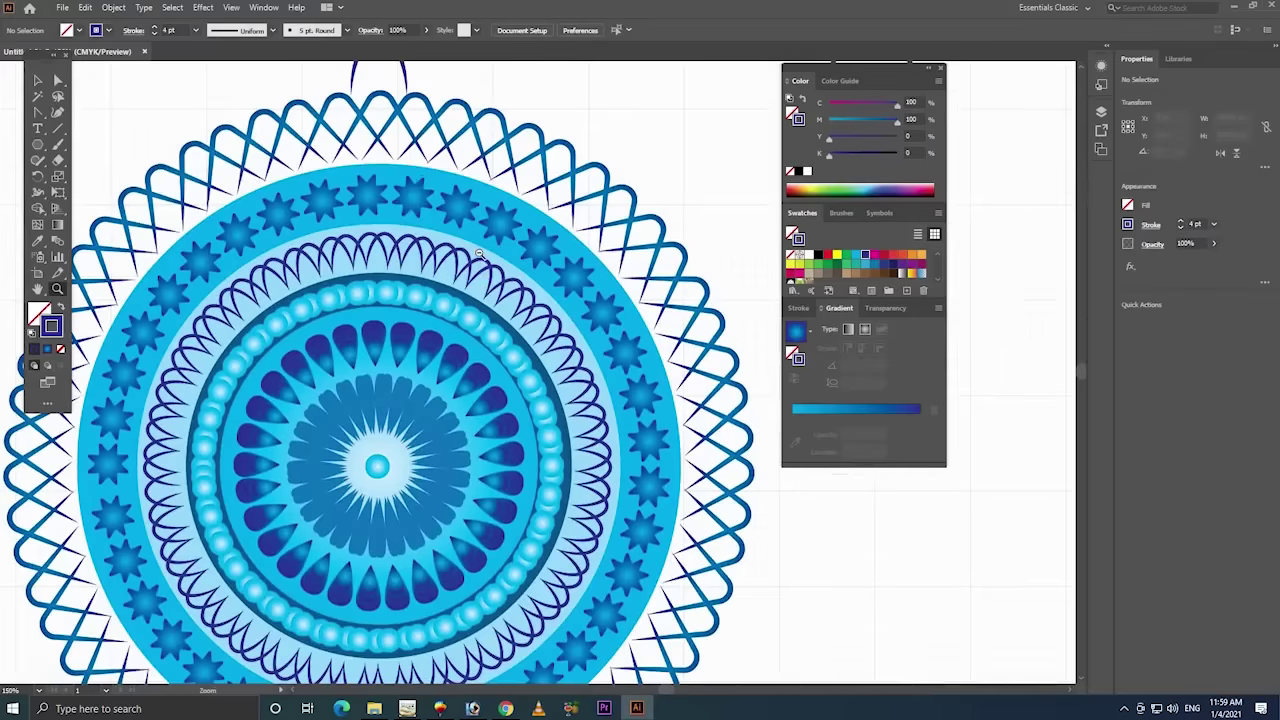
{"action": "left_click_drag", "start_coordinate": [382, 274], "coordinate": [418, 190]}
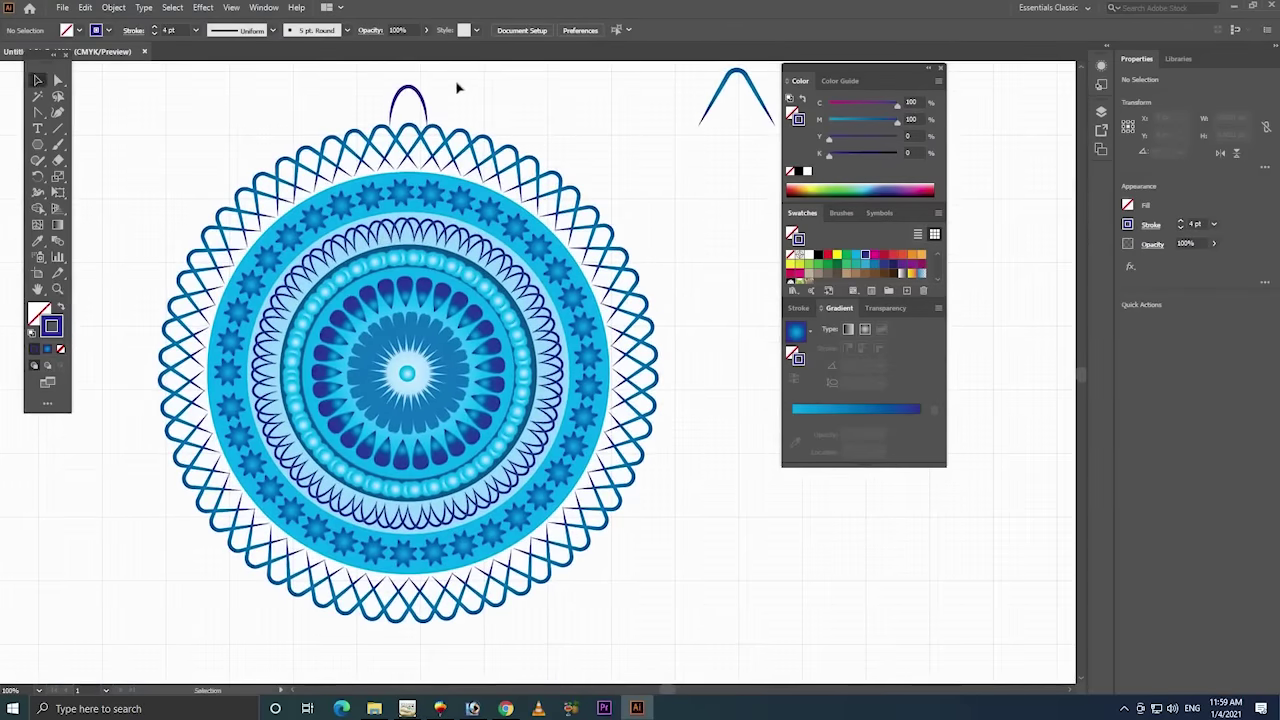
{"action": "left_click", "coordinate": [420, 96]}
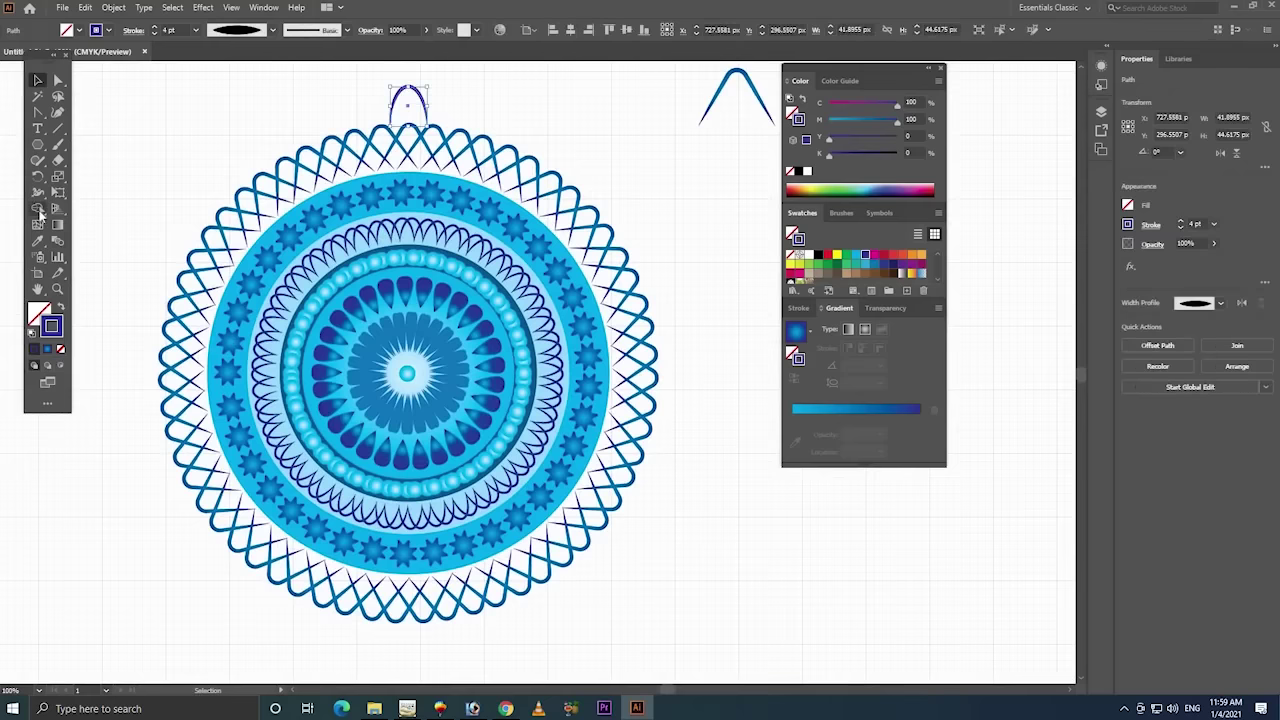
- Rotate a copy of the small dark arch about the mandala centre, then repeat it eleven times with Ctrl+D
{"action": "left_click", "coordinate": [37, 176]}
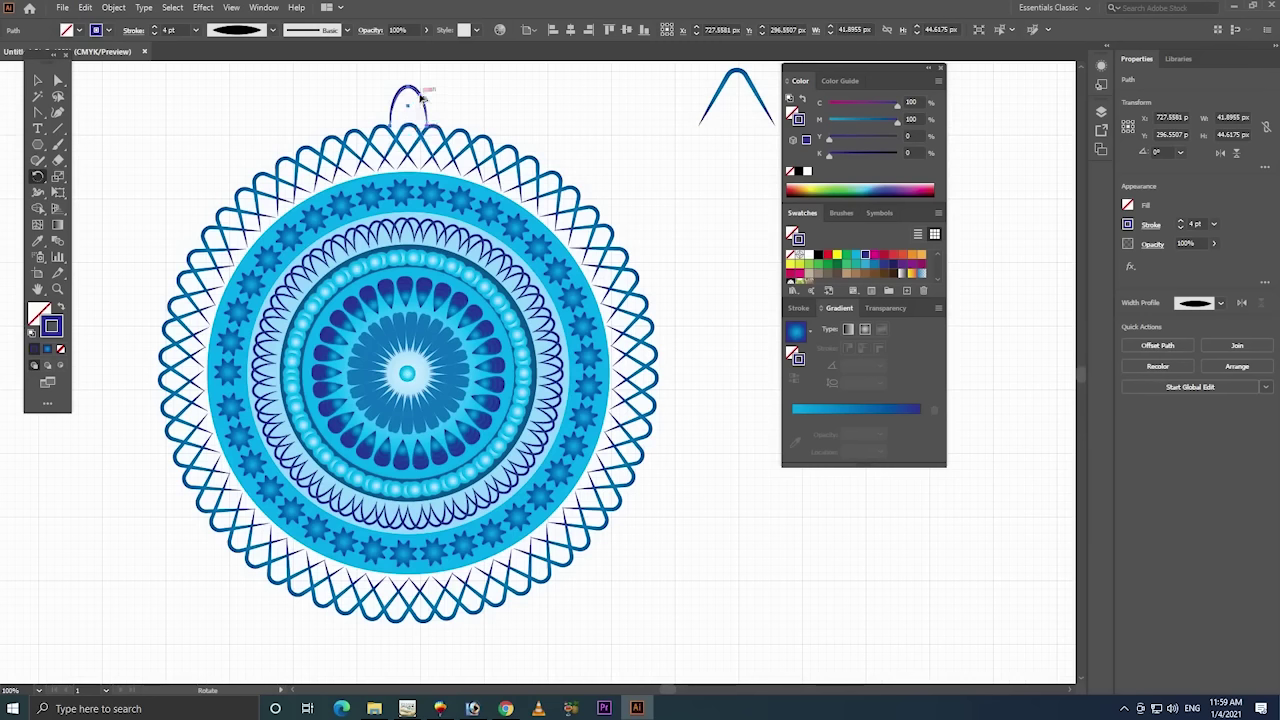
{"action": "left_click_drag", "start_coordinate": [423, 97], "coordinate": [454, 104]}
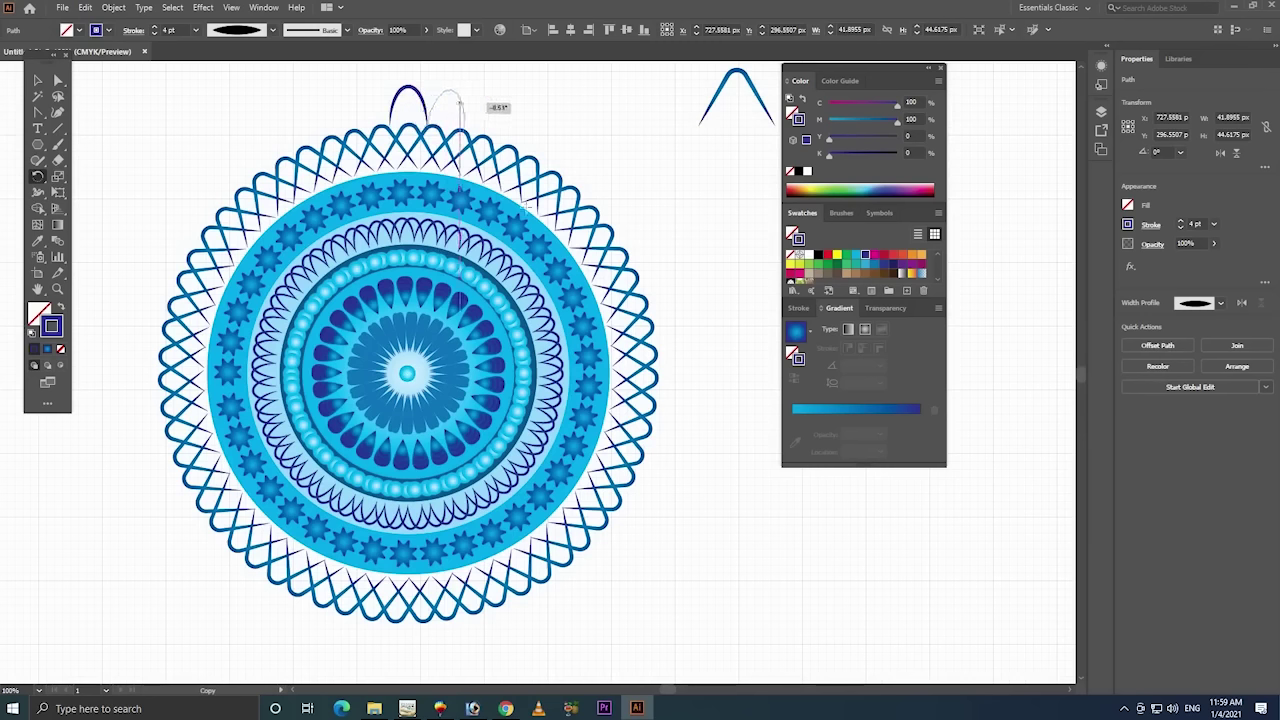
{"action": "left_click_drag", "start_coordinate": [462, 102], "coordinate": [463, 103]}
{"action": "key", "text": "ctrl+d"}
{"action": "key", "text": "ctrl+d"}
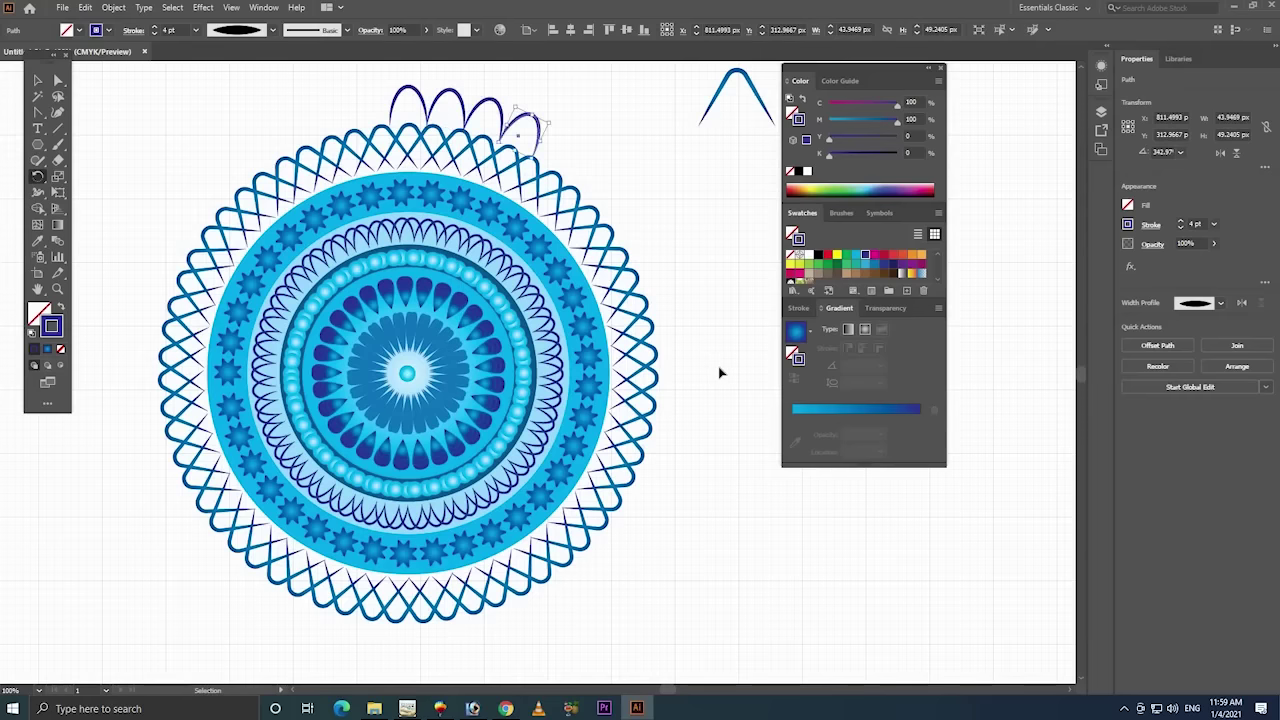
{"action": "key", "text": "ctrl+d"}
{"action": "key", "text": "ctrl+d"}
{"action": "key", "text": "ctrl+d"}
{"action": "key", "text": "ctrl+d"}
{"action": "key", "text": "ctrl+d"}
{"action": "key", "text": "ctrl+d"}
{"action": "key", "text": "ctrl+d"}
{"action": "key", "text": "ctrl+d"}
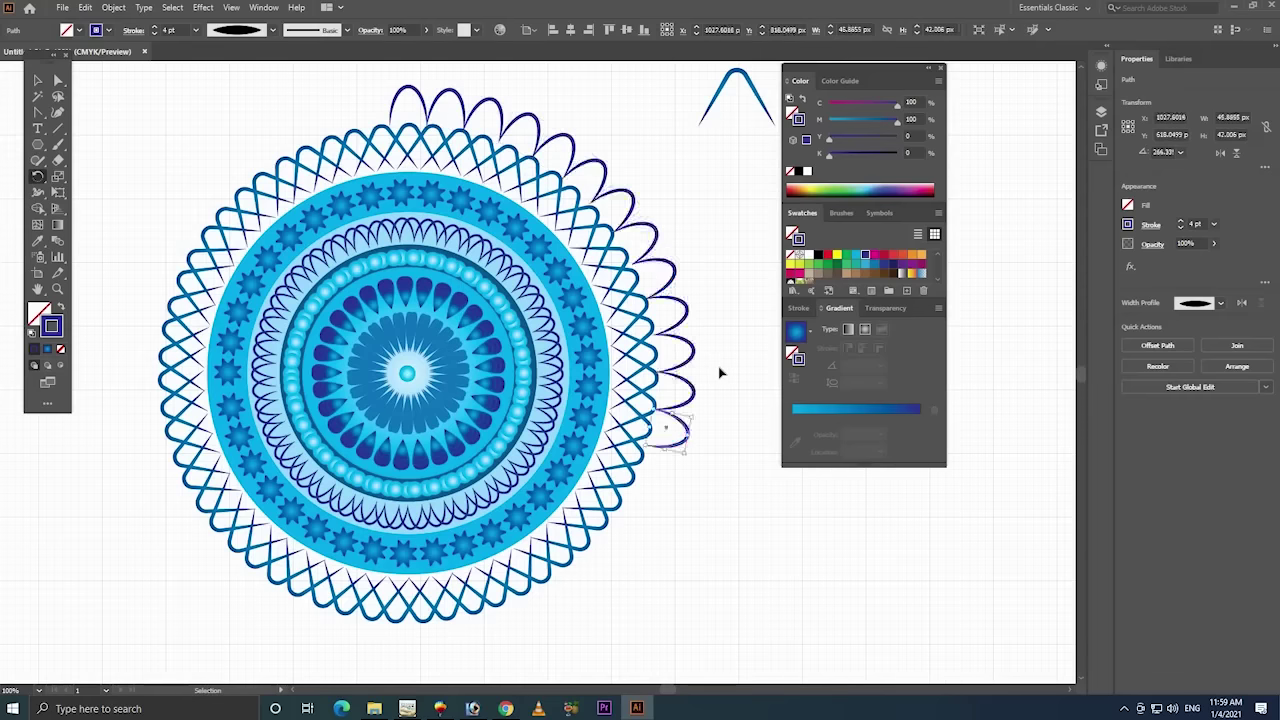
{"action": "key", "text": "ctrl+d"}
{"action": "key", "text": "ctrl+d"}
{"action": "key", "text": "ctrl+d"}
{"action": "key", "text": "ctrl+d"}
{"action": "key", "text": "ctrl+d"}
{"action": "key", "text": "ctrl+d"}
{"action": "key", "text": "ctrl+d"}
{"action": "key", "text": "ctrl+d"}
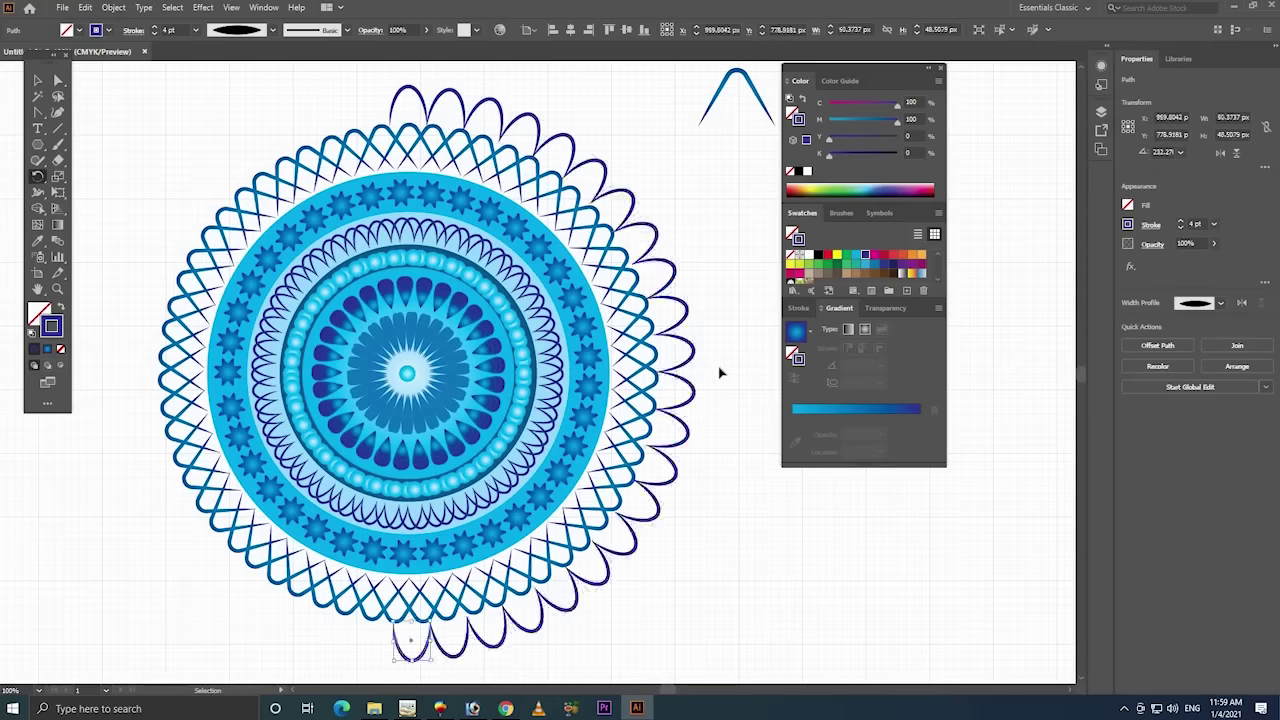
{"action": "key", "text": "ctrl+d"}
{"action": "key", "text": "ctrl+d"}
{"action": "key", "text": "ctrl+d"}
{"action": "key", "text": "ctrl+d"}
{"action": "key", "text": "ctrl+d"}
{"action": "key", "text": "ctrl+d"}
{"action": "key", "text": "ctrl+d"}
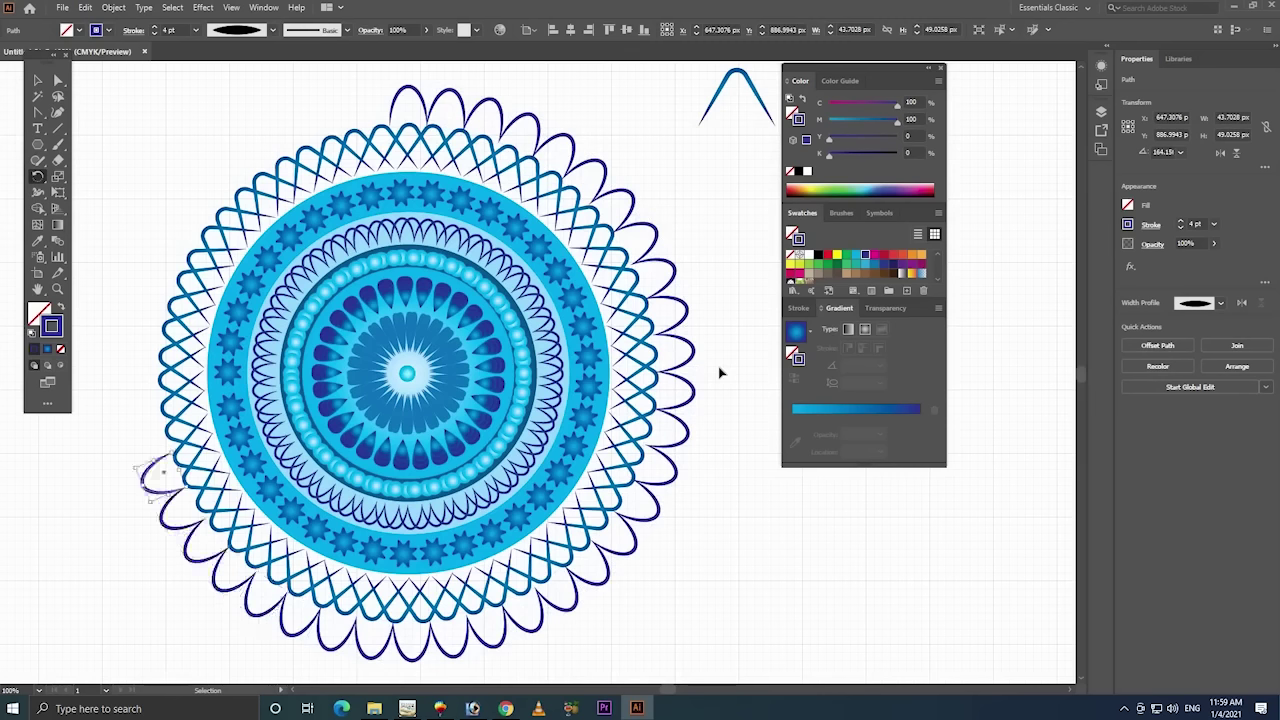
{"action": "key", "text": "ctrl+d"}
{"action": "key", "text": "ctrl+d"}
{"action": "key", "text": "ctrl+d"}
{"action": "key", "text": "ctrl+d"}
{"action": "key", "text": "ctrl+d"}
{"action": "key", "text": "ctrl+d"}
{"action": "key", "text": "ctrl+d"}
{"action": "key", "text": "ctrl+d"}
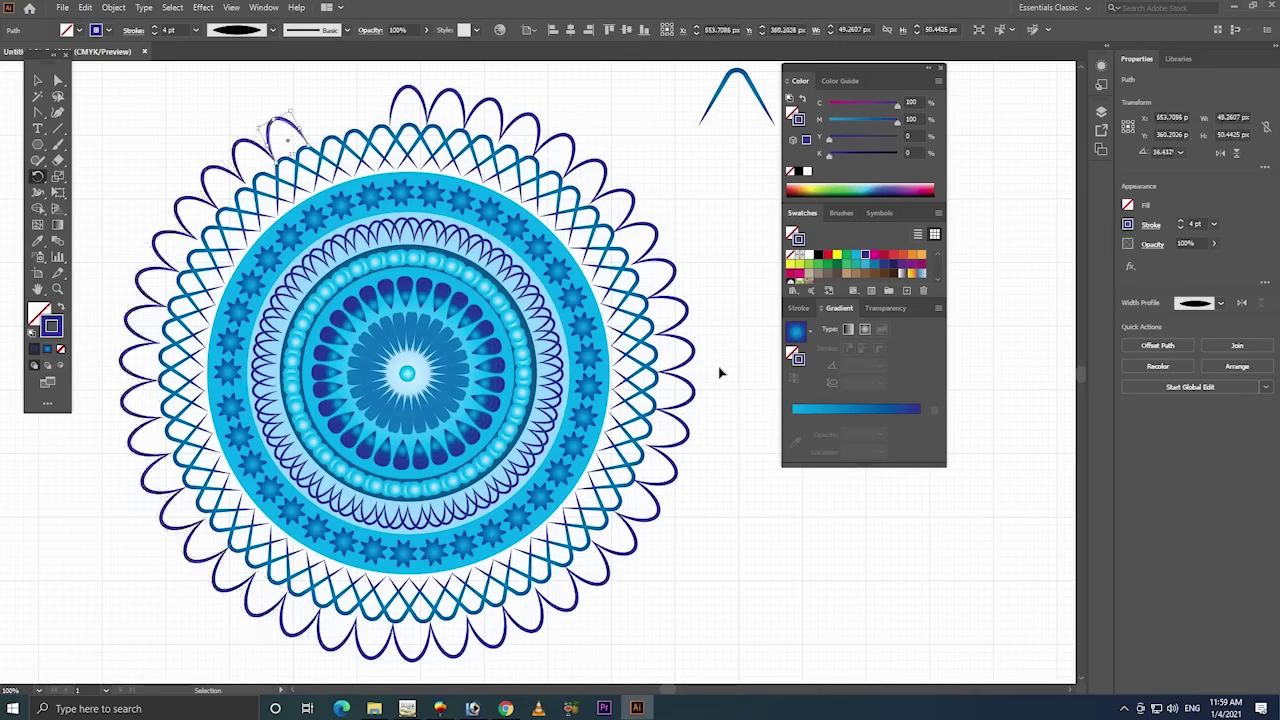
{"action": "key", "text": "ctrl+d"}
{"action": "key", "text": "ctrl+d"}
{"action": "key", "text": "ctrl+d"}
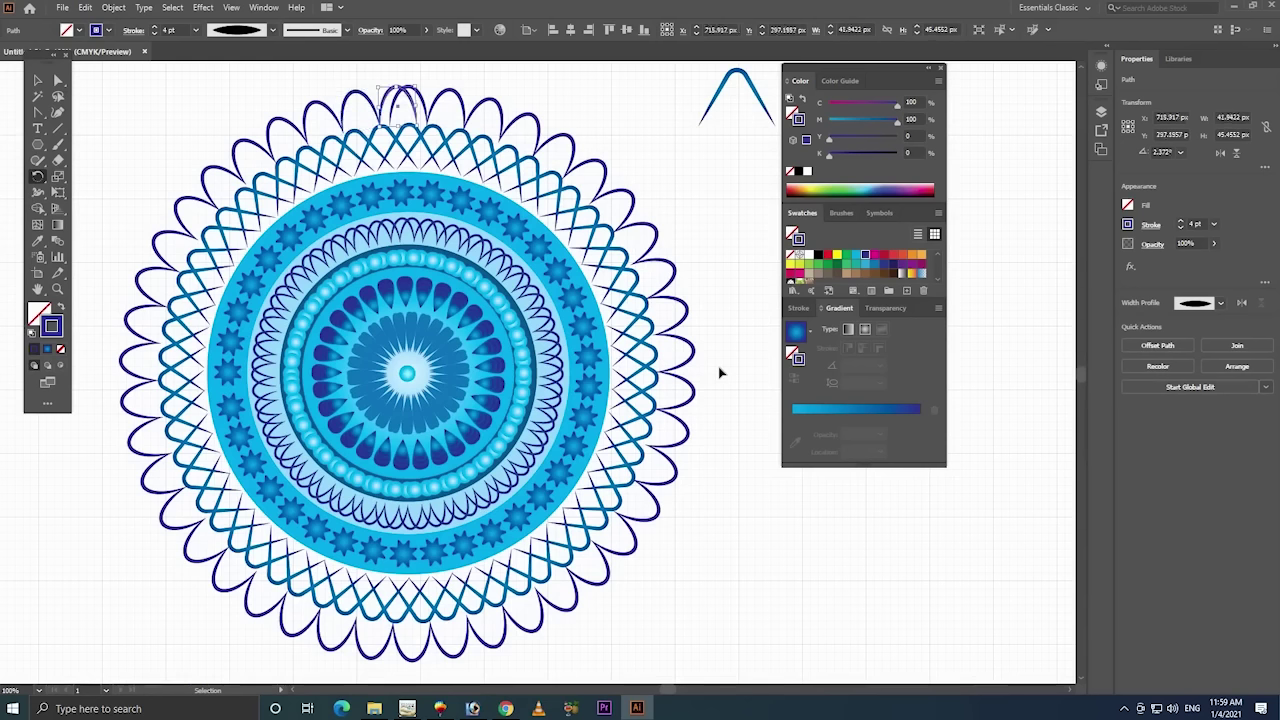
{"action": "key", "text": "ctrl+d"}
{"action": "key", "text": "ctrl+d"}
{"action": "key", "text": "ctrl+d"}
{"action": "key", "text": "ctrl+d"}
{"action": "key", "text": "ctrl+d"}
{"action": "key", "text": "ctrl+d"}
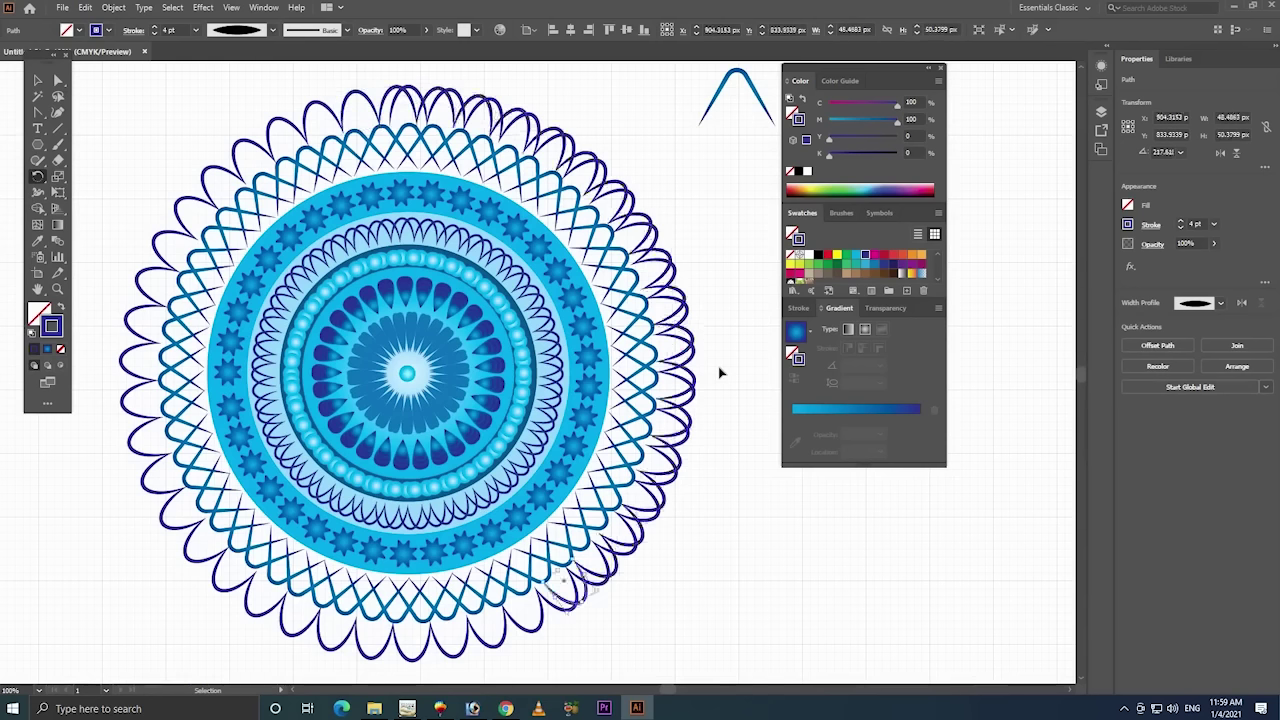
{"action": "key", "text": "ctrl+d"}
{"action": "key", "text": "ctrl+d"}
{"action": "key", "text": "ctrl+d"}
{"action": "key", "text": "ctrl+d"}
{"action": "key", "text": "ctrl+d"}
{"action": "key", "text": "ctrl+d"}
{"action": "key", "text": "ctrl+d"}
{"action": "key", "text": "ctrl+d"}
{"action": "key", "text": "ctrl+d"}
{"action": "key", "text": "ctrl+d"}
{"action": "key", "text": "ctrl+d"}
{"action": "key", "text": "ctrl+d"}
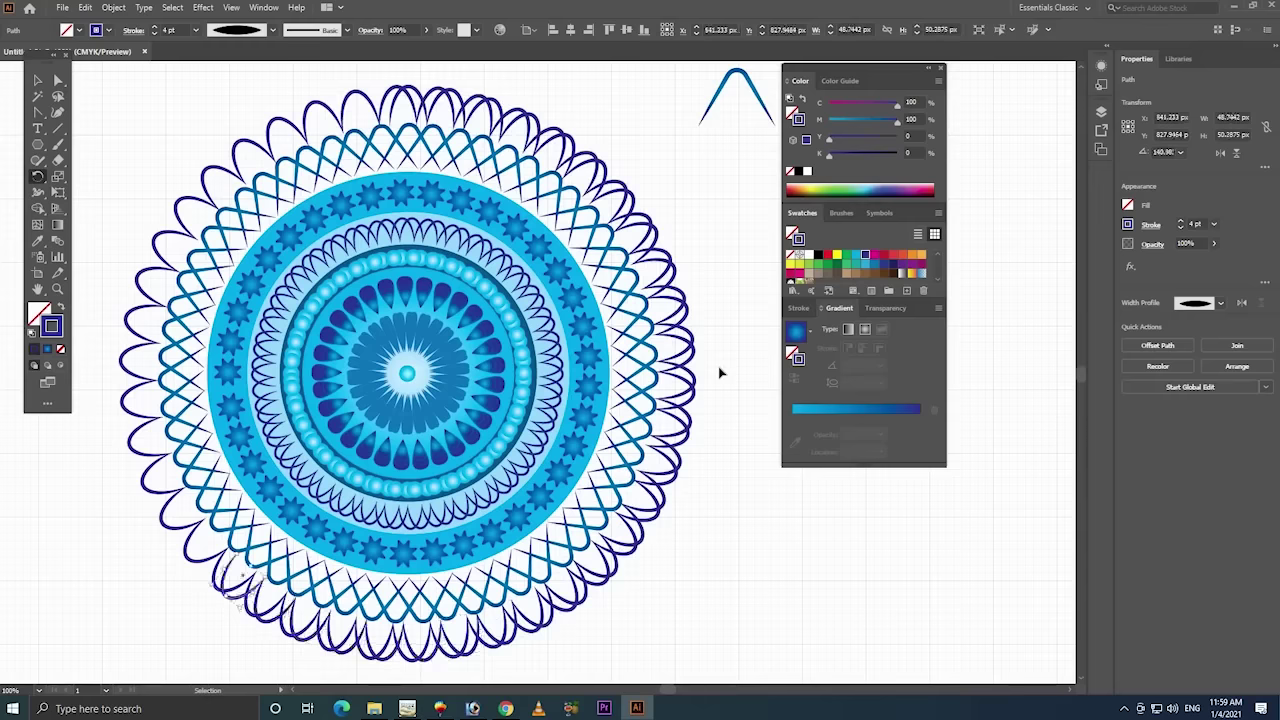
{"action": "key", "text": "ctrl+d"}
{"action": "key", "text": "ctrl+d"}
{"action": "key", "text": "ctrl+d"}
{"action": "key", "text": "ctrl+d"}
{"action": "key", "text": "ctrl+d"}
{"action": "key", "text": "ctrl+d"}
{"action": "key", "text": "ctrl+d"}
{"action": "key", "text": "ctrl+d"}
{"action": "key", "text": "ctrl+d"}
{"action": "key", "text": "ctrl+d"}
{"action": "key", "text": "ctrl+d"}
{"action": "key", "text": "ctrl+d"}
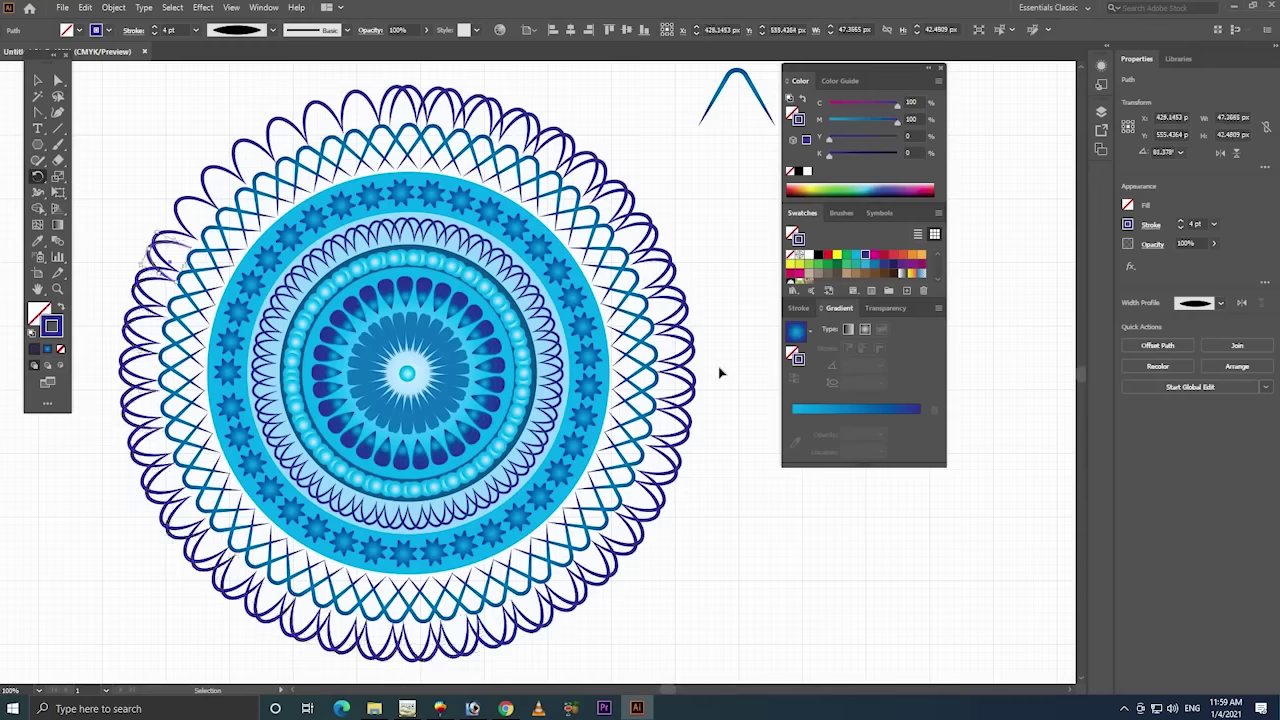
{"action": "key", "text": "ctrl+d"}
{"action": "key", "text": "ctrl+d"}
{"action": "key", "text": "ctrl+d"}
{"action": "key", "text": "ctrl+d"}
{"action": "key", "text": "ctrl+d"}
{"action": "key", "text": "ctrl+d"}
{"action": "key", "text": "ctrl+d"}
{"action": "key", "text": "ctrl+d"}
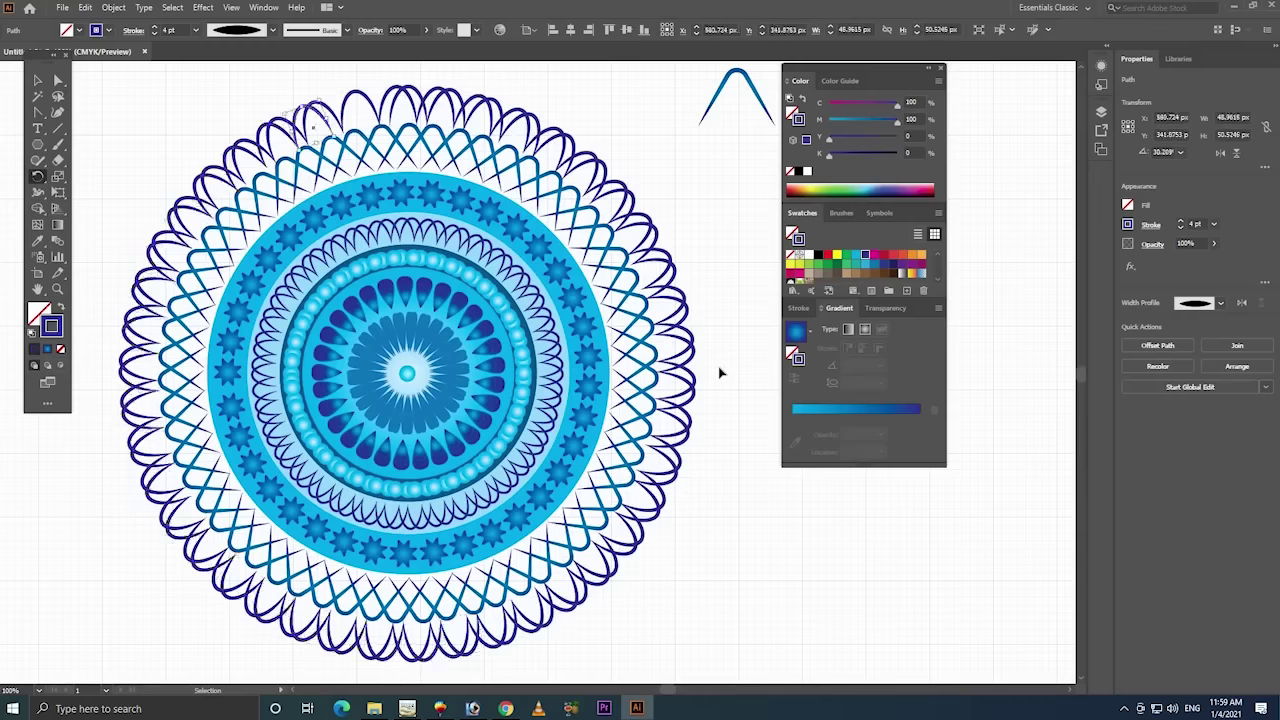
{"action": "key", "text": "ctrl+d"}
{"action": "key", "text": "ctrl+d"}
{"action": "key", "text": "ctrl+d"}
{"action": "key", "text": "ctrl+d"}
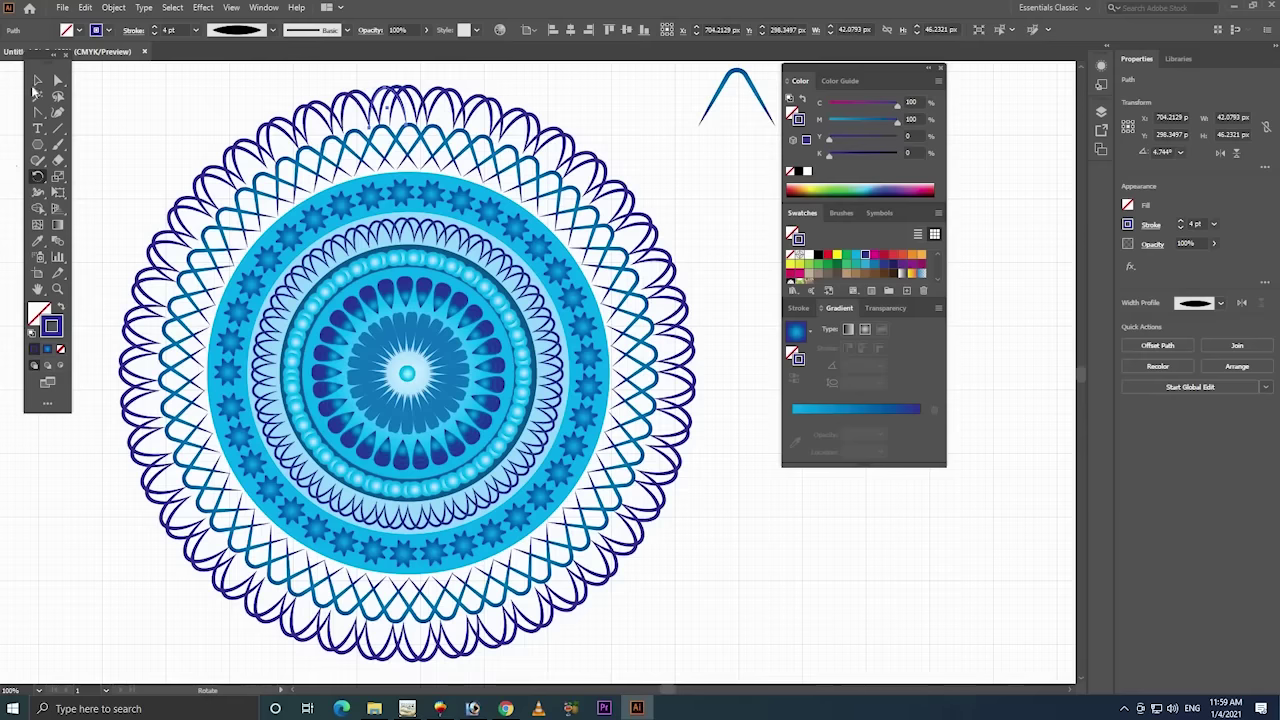
- Move the small arch shape further right of the mandala
{"action": "left_click", "coordinate": [604, 212]}
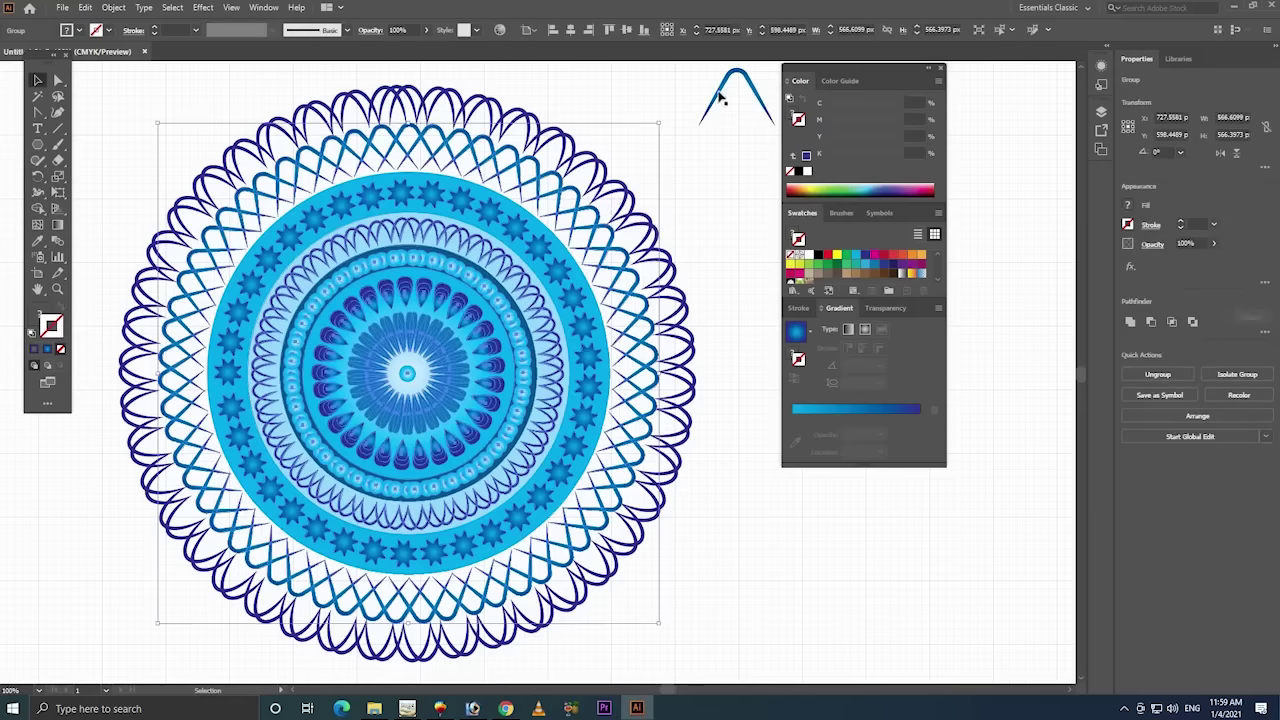
{"action": "scroll", "coordinate": [706, 259], "scroll_direction": "down", "scroll_amount": 1}
{"action": "scroll", "coordinate": [651, 163], "scroll_direction": "down", "scroll_amount": 2}
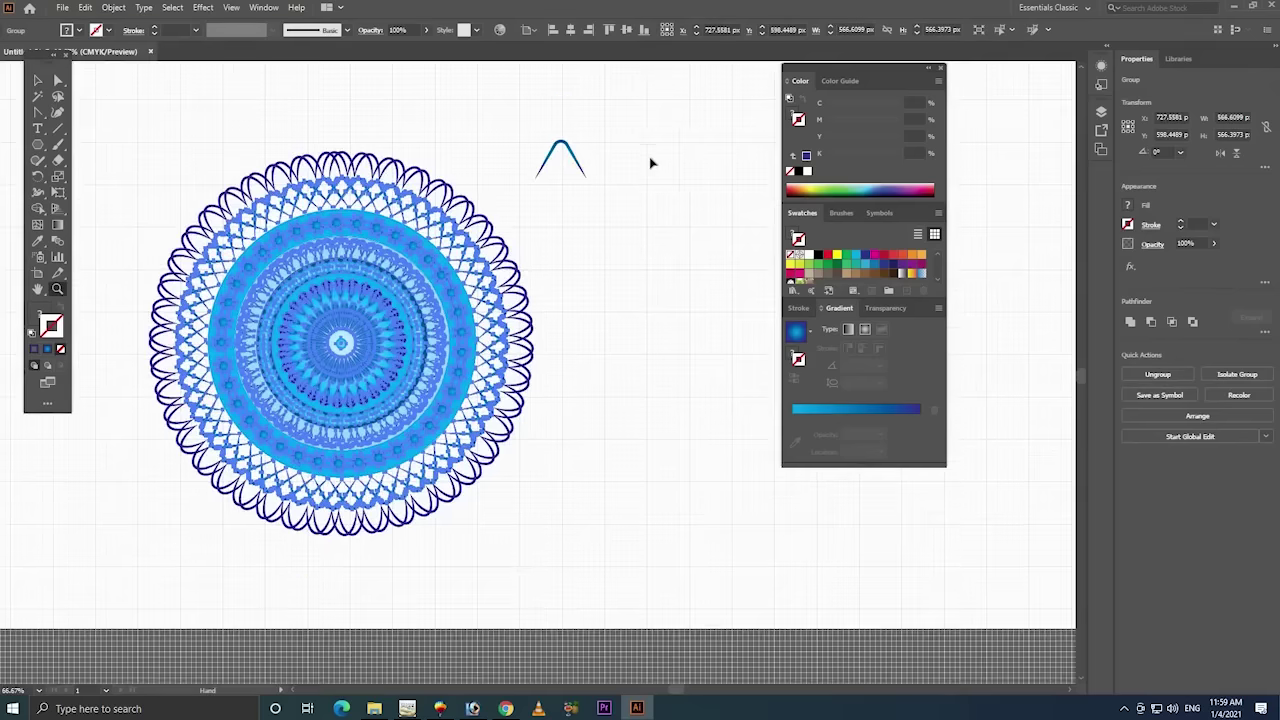
{"action": "scroll", "coordinate": [552, 172], "scroll_direction": "down", "scroll_amount": 1}
{"action": "left_click_drag", "start_coordinate": [552, 172], "coordinate": [656, 180]}
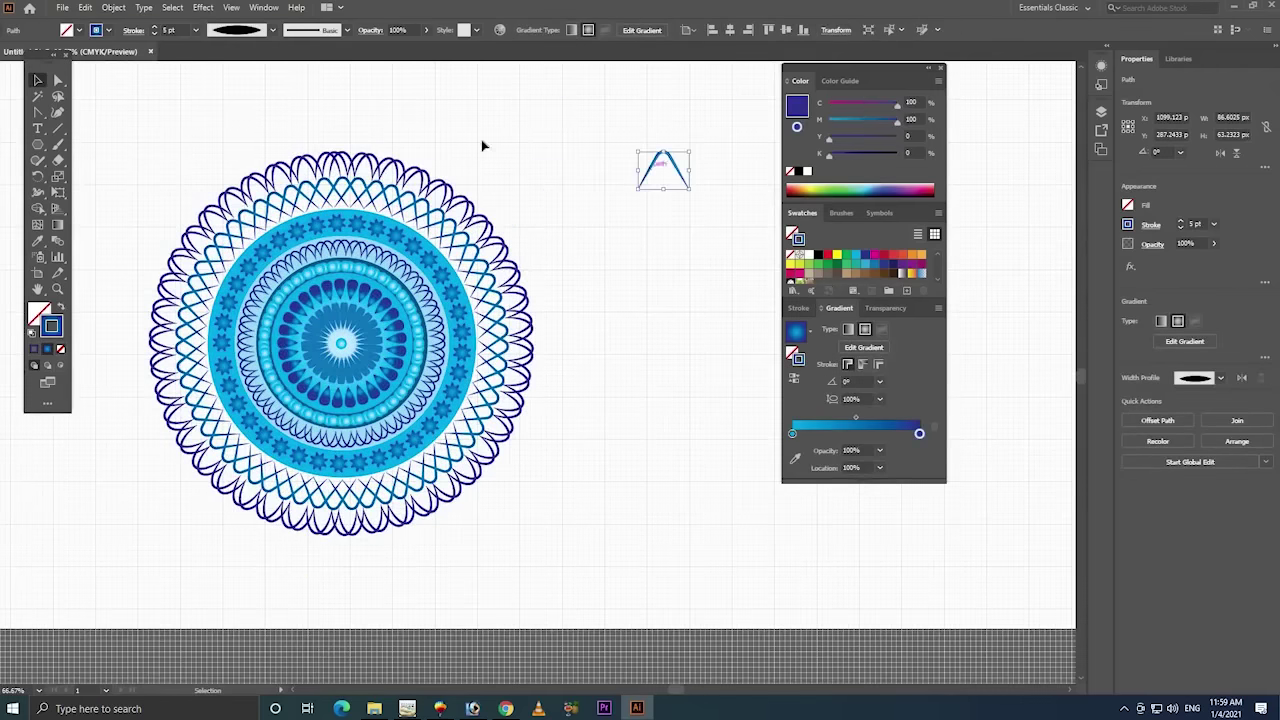
- Marquee-select the whole mandala, group all its parts, and zoom in on it
{"action": "left_click_drag", "start_coordinate": [564, 129], "coordinate": [114, 574]}
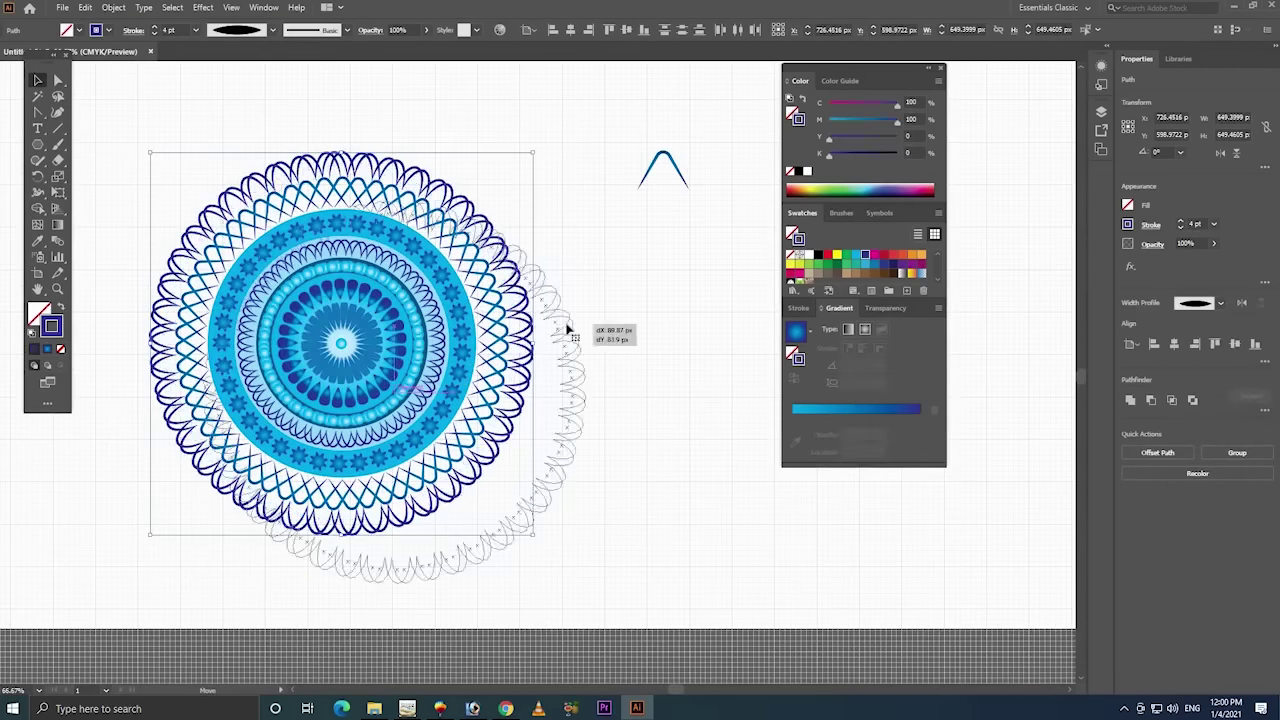
{"action": "left_click_drag", "start_coordinate": [514, 280], "coordinate": [575, 345]}
{"action": "key", "text": "ctrl+z"}
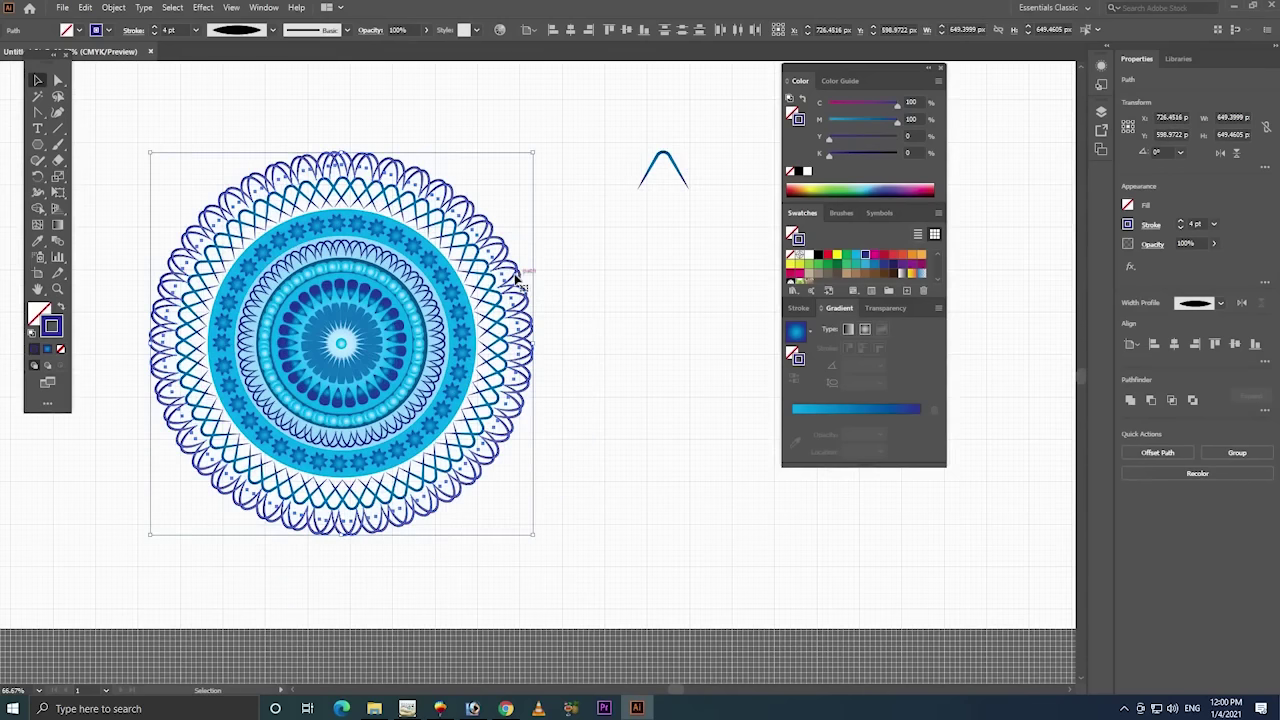
{"action": "right_click", "coordinate": [515, 278]}
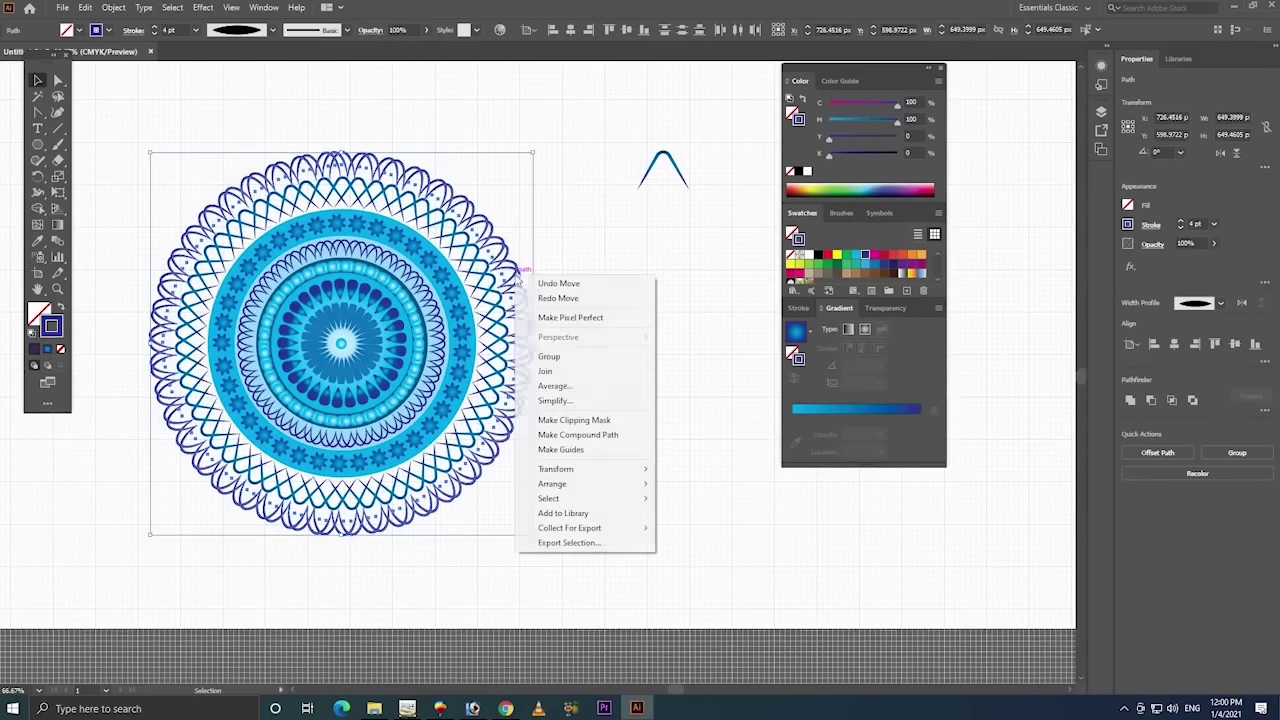
{"action": "left_click", "coordinate": [555, 361]}
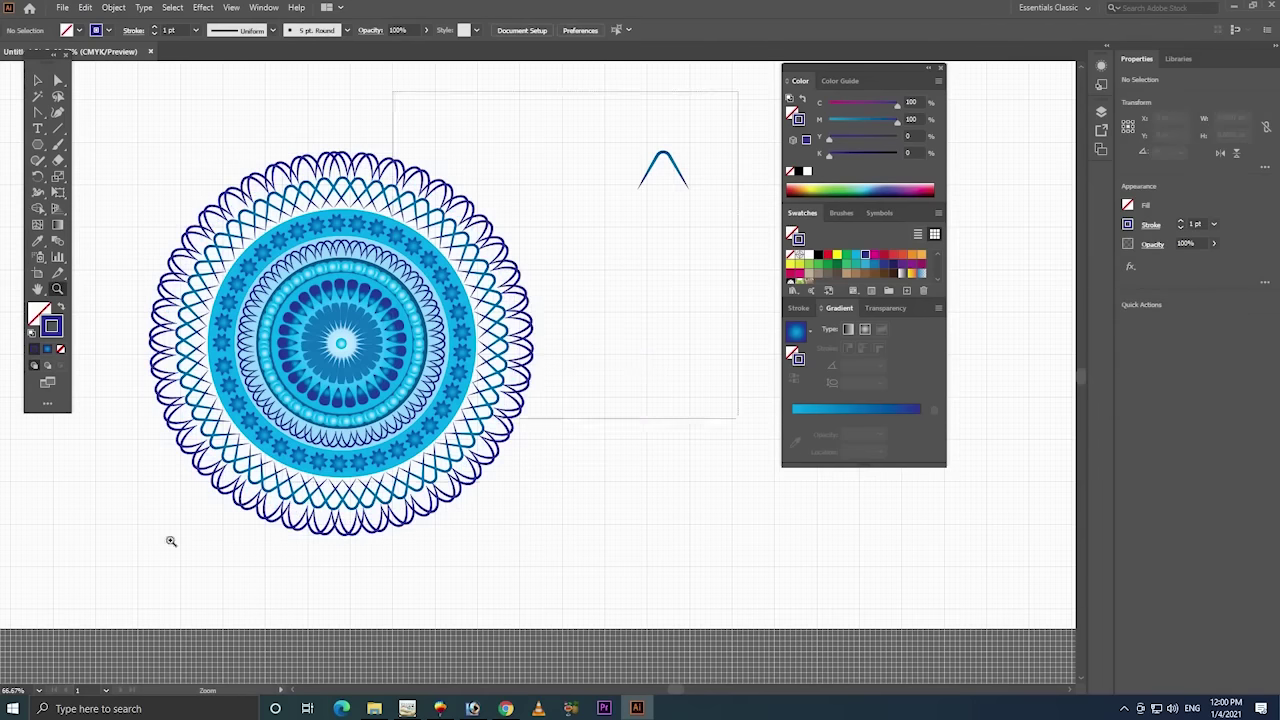
{"action": "left_click_drag", "start_coordinate": [737, 95], "coordinate": [80, 594]}
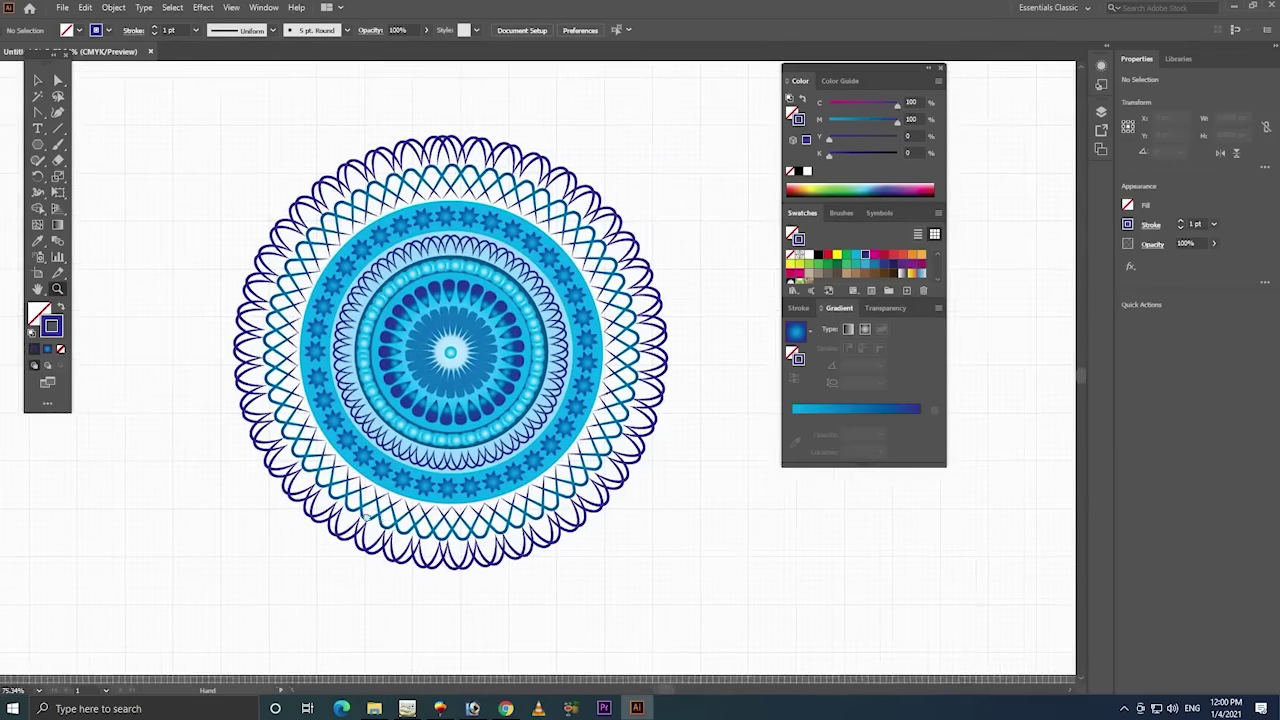
- Place a duplicate of the grouped mandala to its lower right
{"action": "key", "text": "v"}
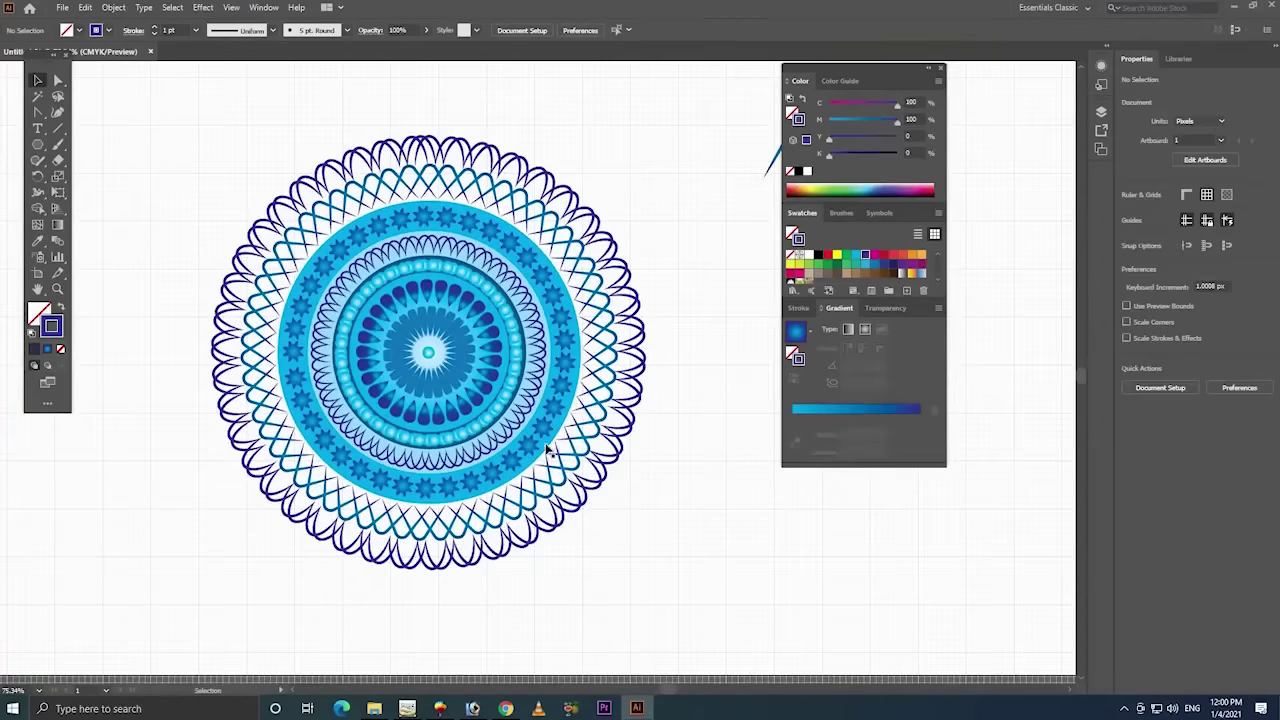
{"action": "left_click", "coordinate": [548, 452]}
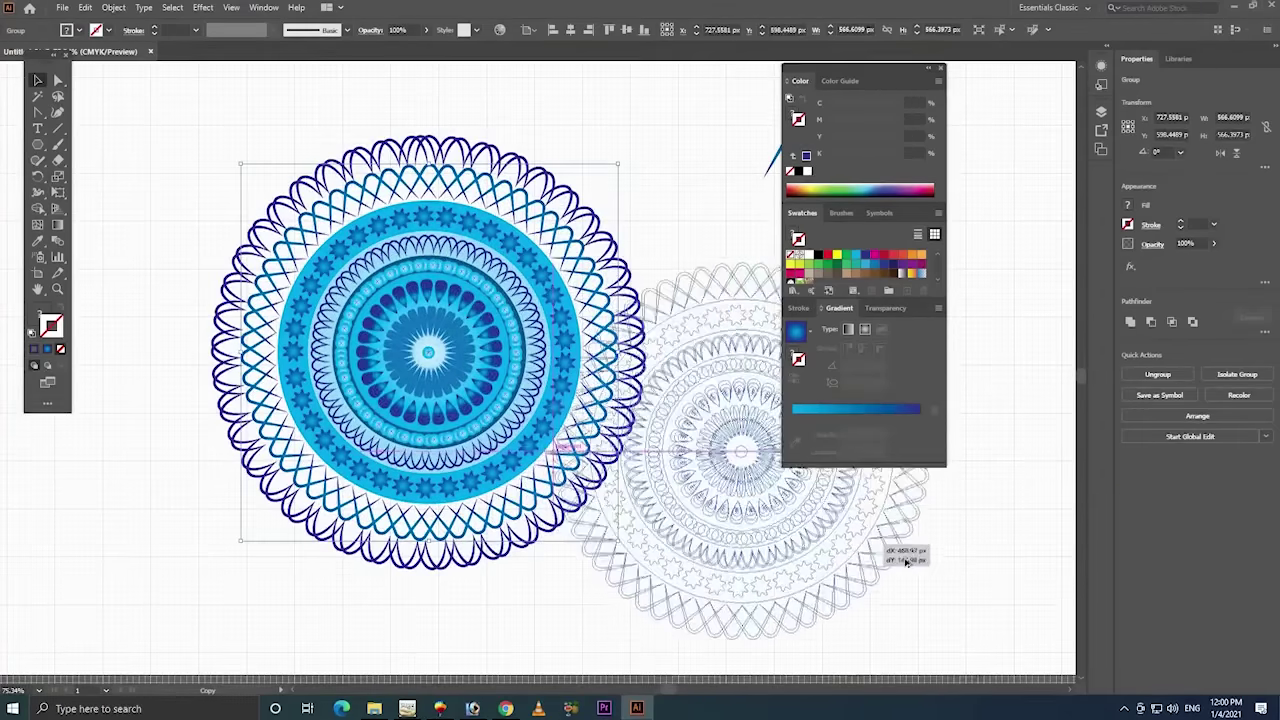
{"action": "left_click_drag", "start_coordinate": [823, 537], "coordinate": [971, 594]}
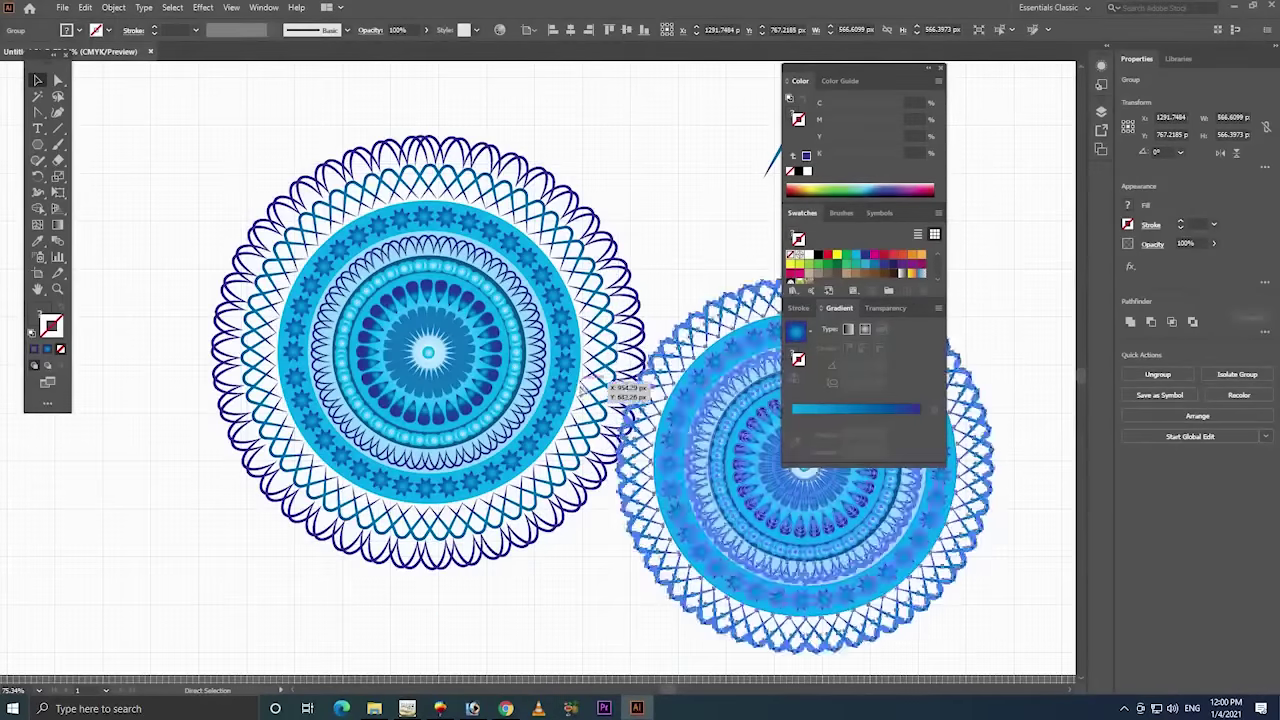
{"action": "key", "text": "ctrl+z"}
{"action": "key", "text": "ctrl+shift+z"}
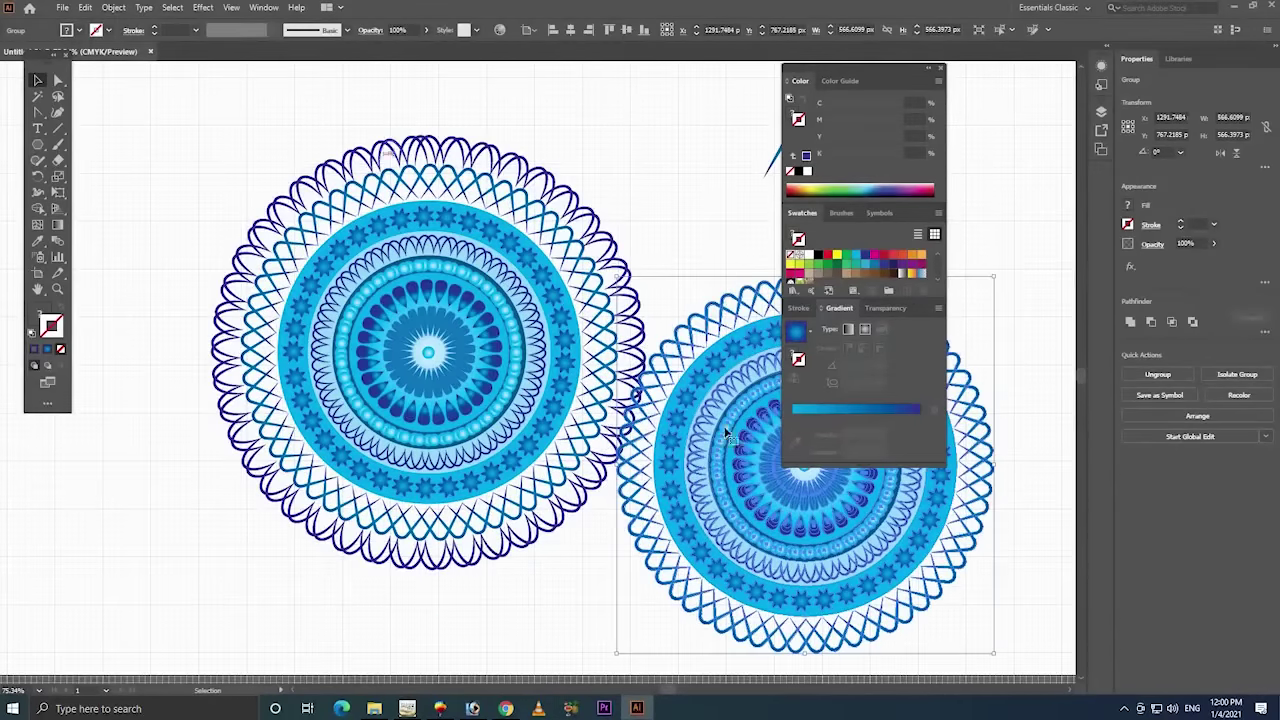
- Ungroup the copy and delete its outer lattice ring and inner patterned layers
{"action": "right_click", "coordinate": [721, 446]}
{"action": "left_click", "coordinate": [757, 558]}
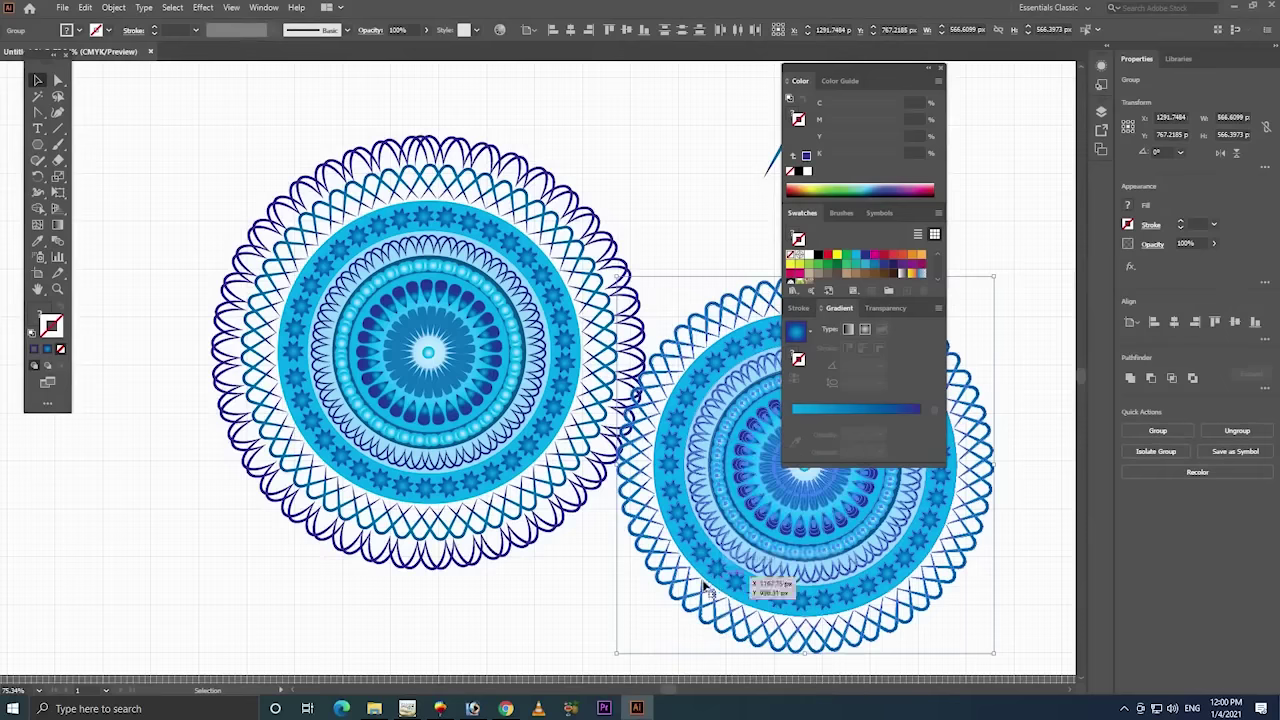
{"action": "left_click", "coordinate": [704, 578]}
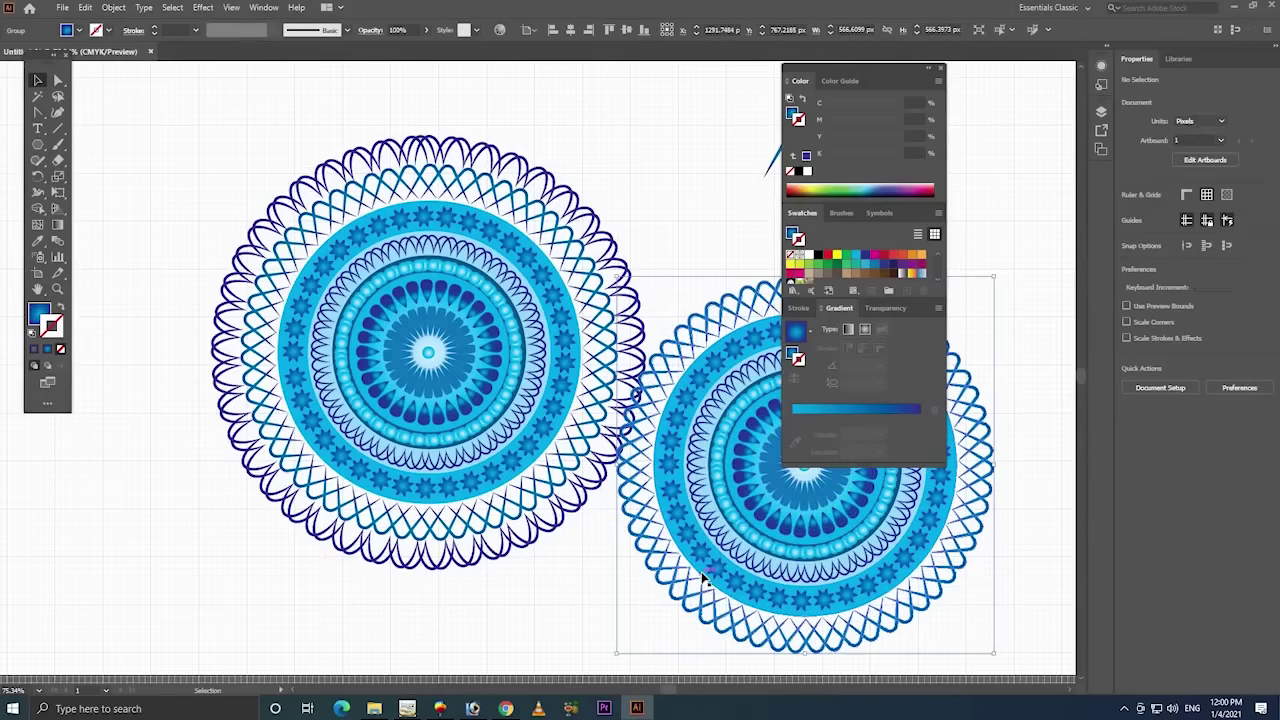
{"action": "key", "text": "Delete"}
{"action": "right_click", "coordinate": [705, 576]}
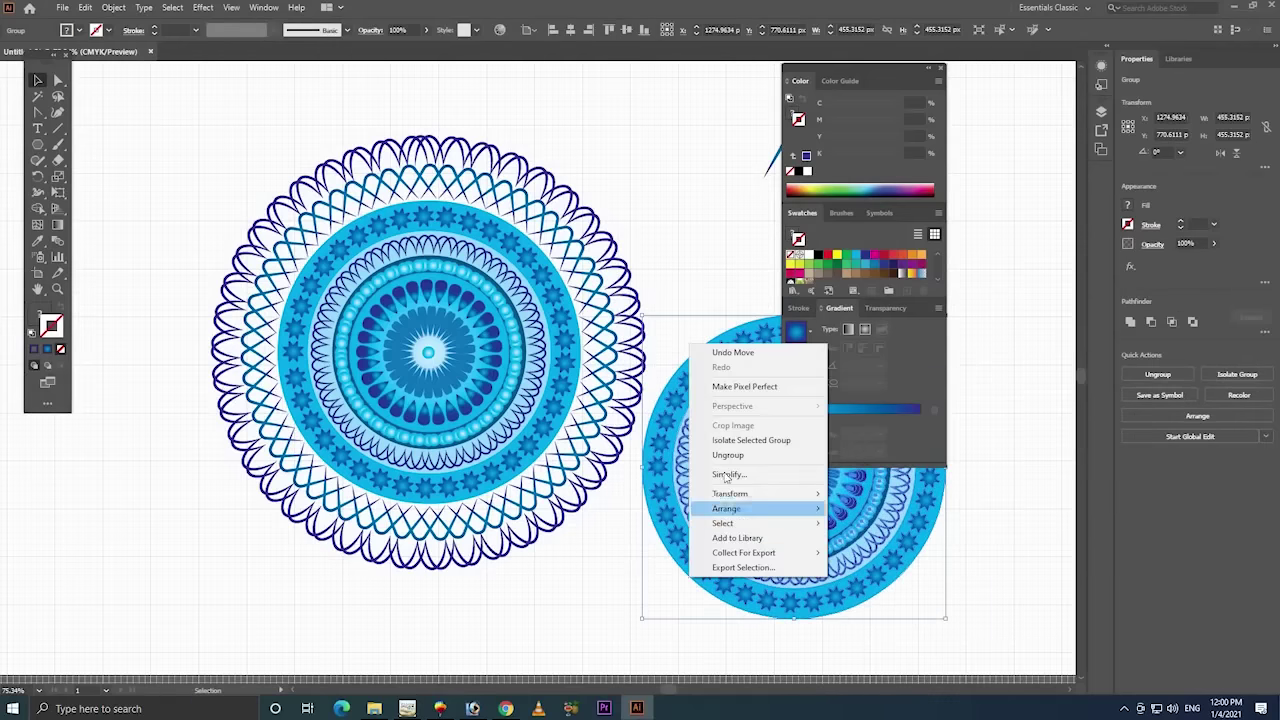
{"action": "left_click", "coordinate": [728, 455]}
{"action": "left_click", "coordinate": [688, 577], "text": "shift"}
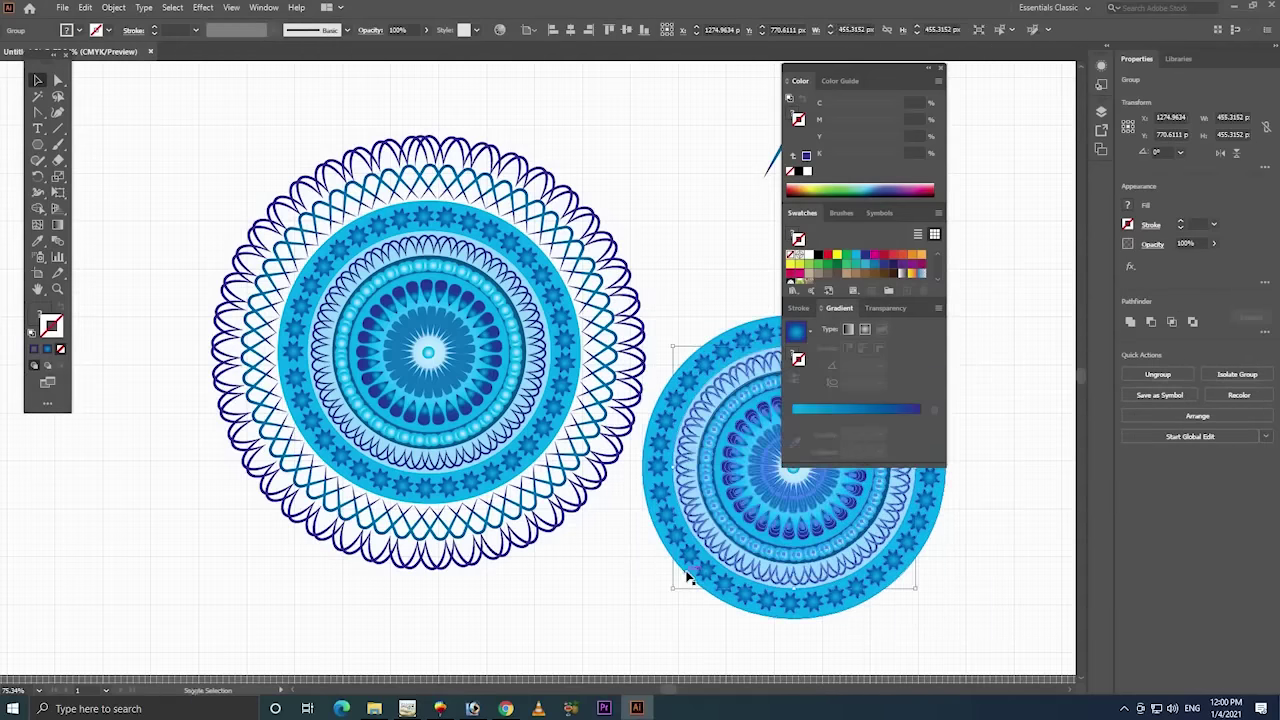
{"action": "key", "text": "Delete"}
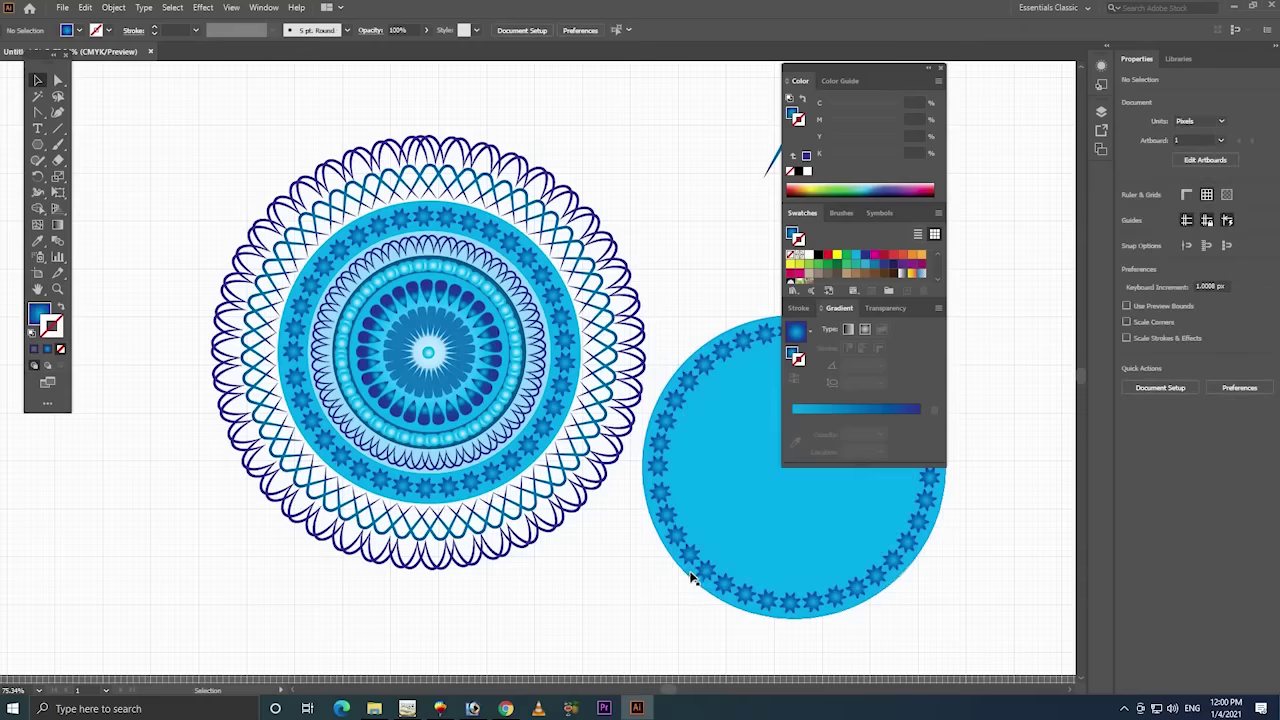
- Ungroup the remaining cyan disc from its star ring
{"action": "left_click", "coordinate": [704, 530]}
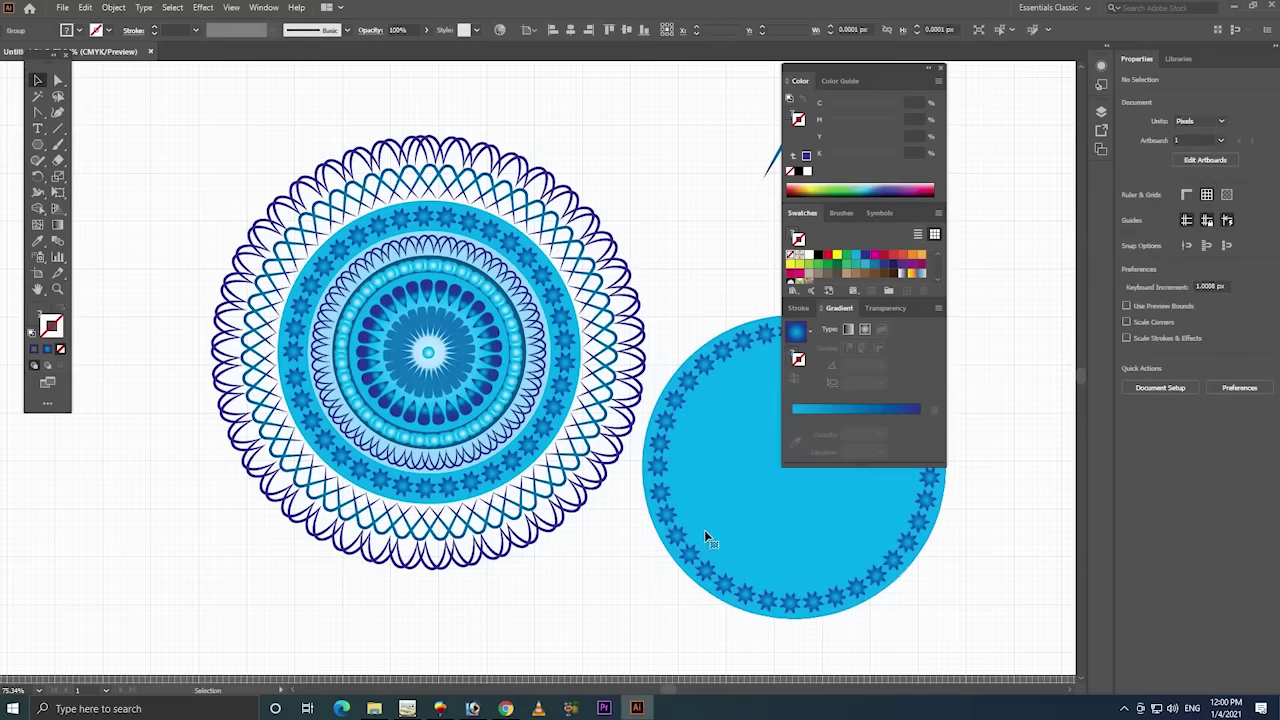
{"action": "right_click", "coordinate": [704, 530]}
{"action": "left_click", "coordinate": [745, 410]}
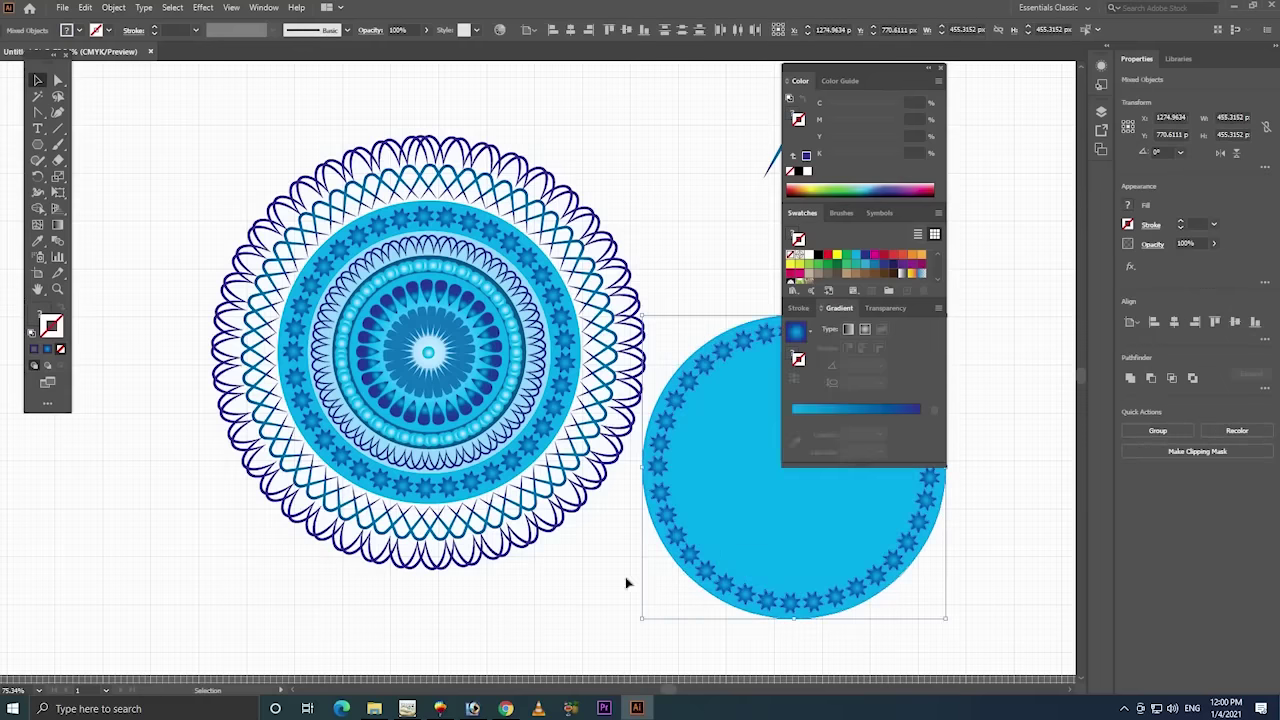
- Move the cyan circle onto the left mandala, delete the star ring, and centre the circle
{"action": "left_click_drag", "start_coordinate": [818, 530], "coordinate": [365, 532]}
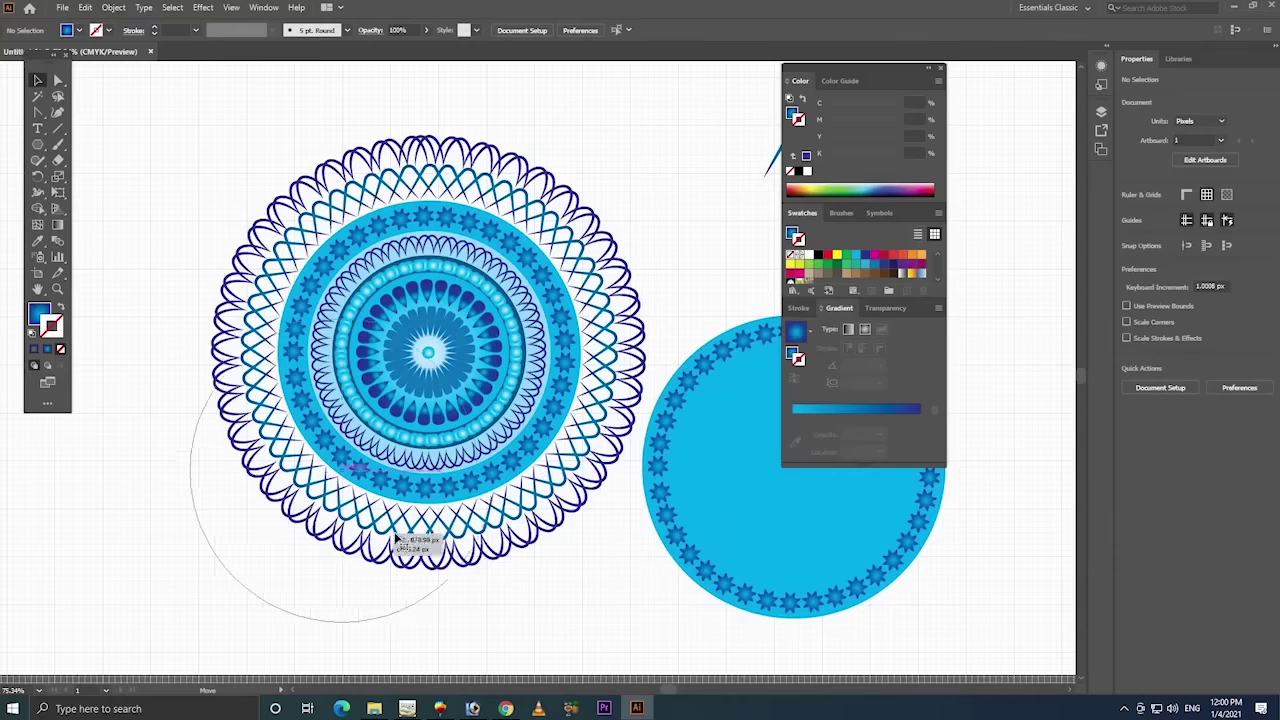
{"action": "left_click_drag", "start_coordinate": [689, 311], "coordinate": [365, 532]}
{"action": "left_click_drag", "start_coordinate": [951, 606], "coordinate": [845, 512]}
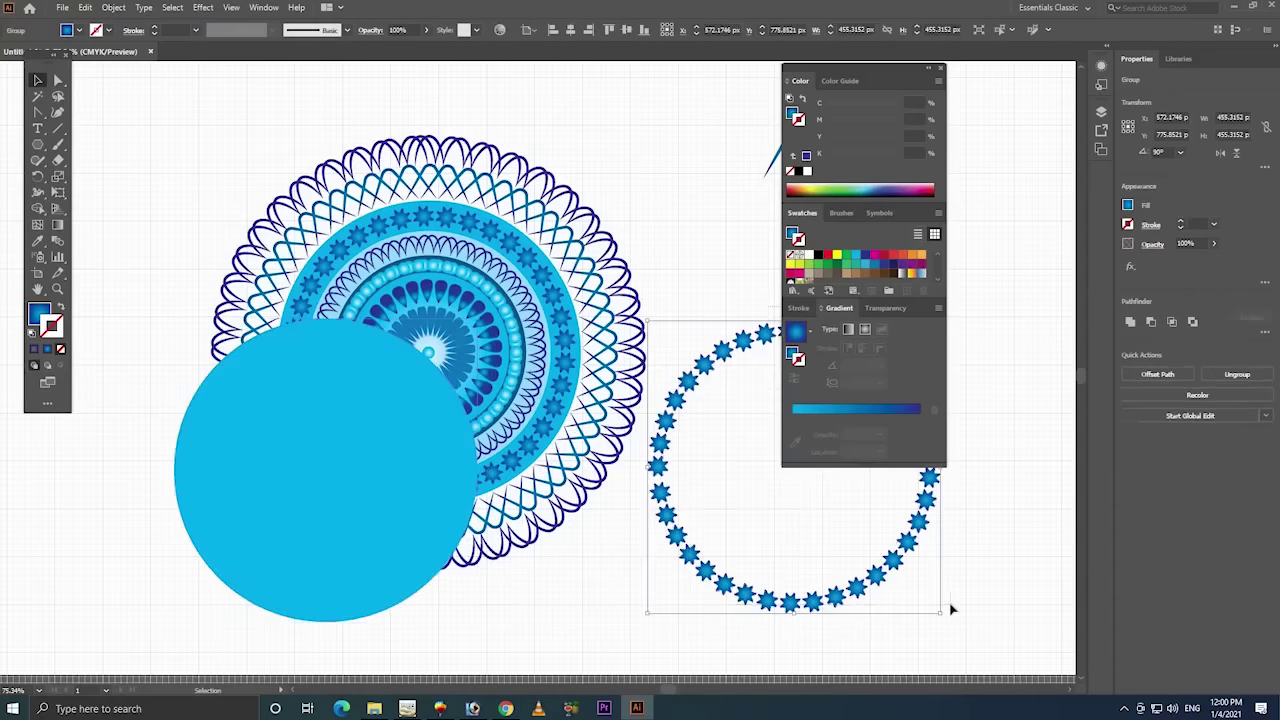
{"action": "key", "text": "Delete"}
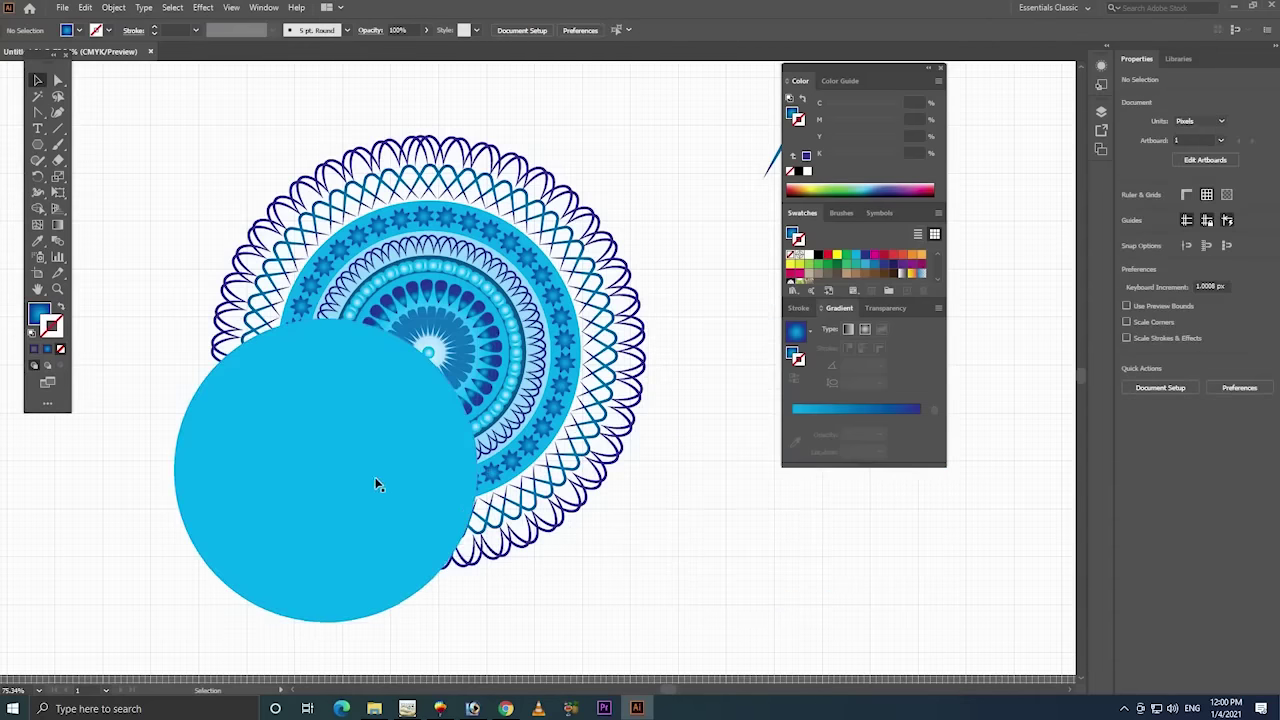
{"action": "mouse_move", "coordinate": [374, 480]}
{"action": "left_mouse_down"}
{"action": "mouse_move", "coordinate": [483, 370]}
{"action": "mouse_move", "coordinate": [475, 360]}
{"action": "left_mouse_up"}
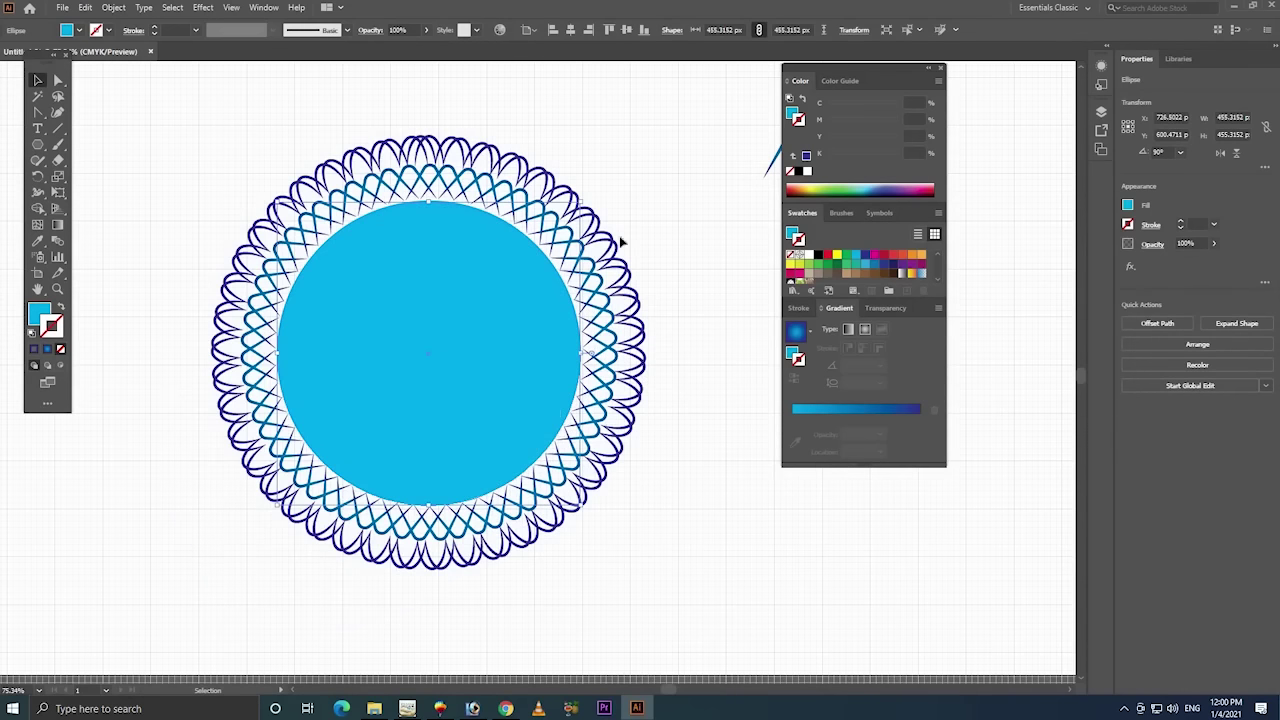
{"action": "mouse_move", "coordinate": [580, 199]}
{"action": "left_mouse_down"}
{"action": "mouse_move", "coordinate": [645, 148]}
{"action": "mouse_move", "coordinate": [603, 126]}
{"action": "mouse_move", "coordinate": [543, 131]}
{"action": "mouse_move", "coordinate": [534, 149]}
{"action": "mouse_move", "coordinate": [646, 172]}
{"action": "mouse_move", "coordinate": [651, 127]}
{"action": "left_mouse_up"}
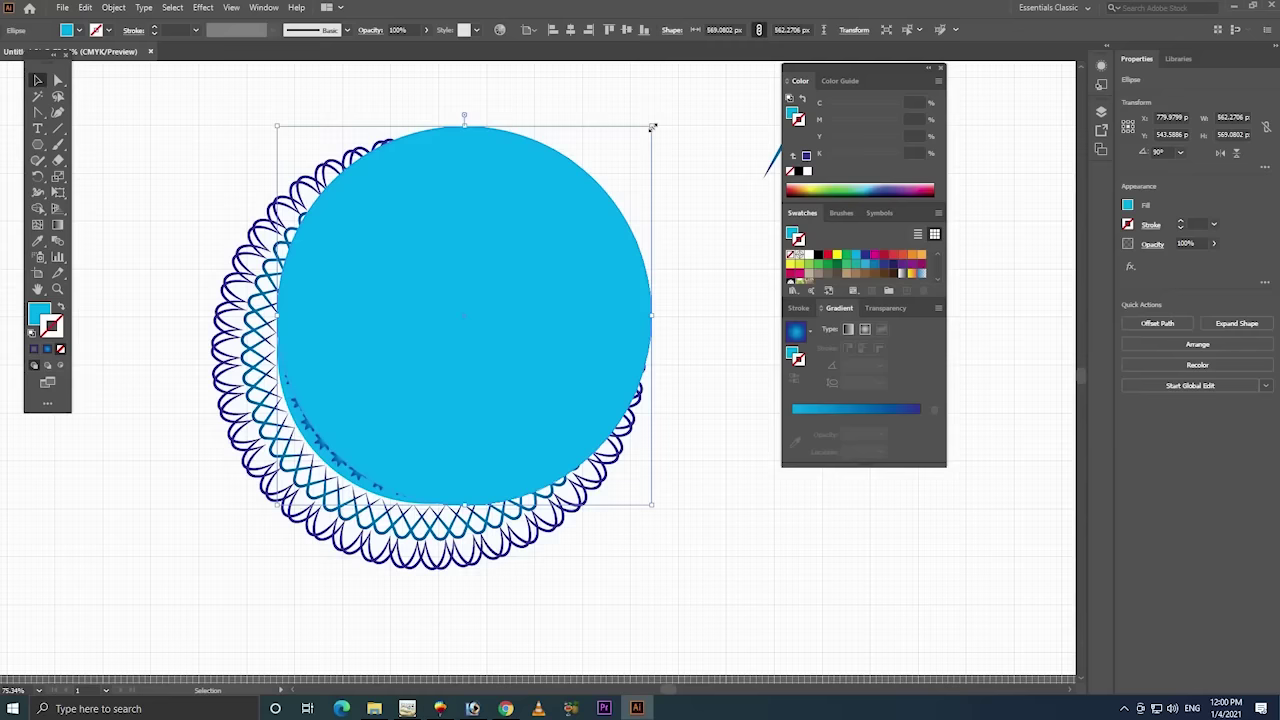
{"action": "key", "text": "ctrl+z"}
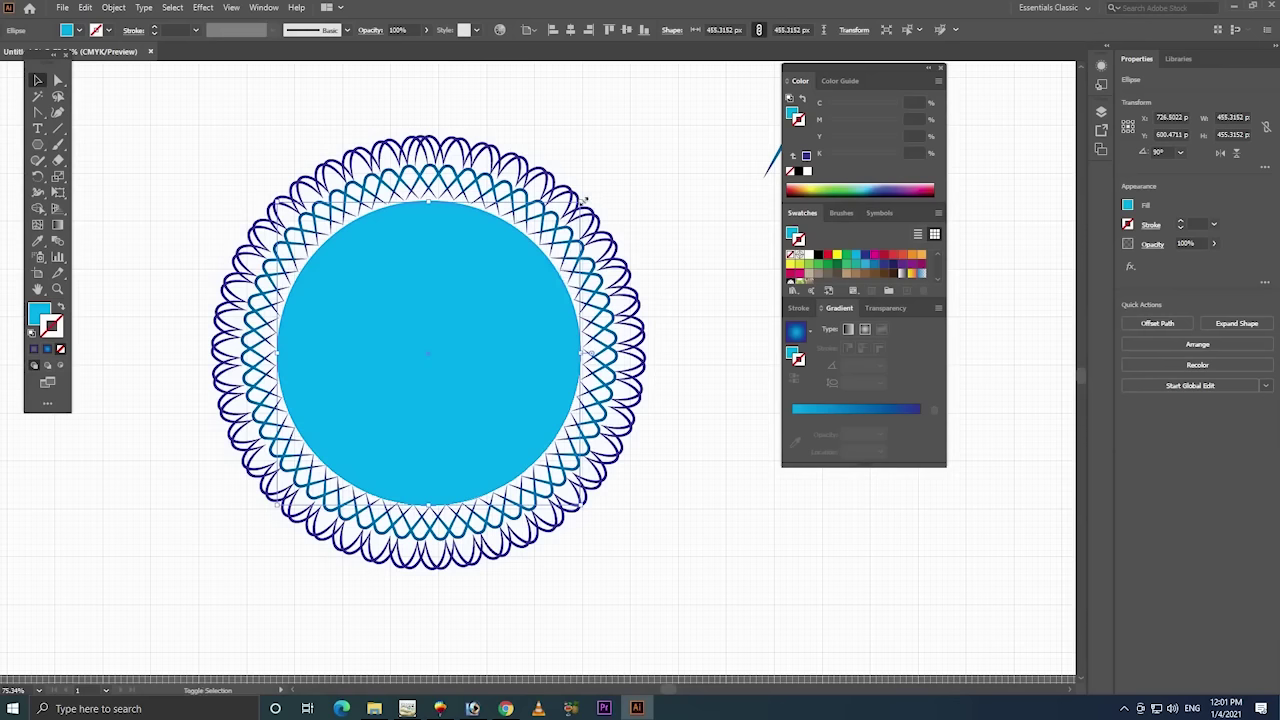
- Enlarge the cyan circle to surround the whole mandala and send it to the back
{"action": "left_click_drag", "start_coordinate": [584, 198], "coordinate": [673, 123]}
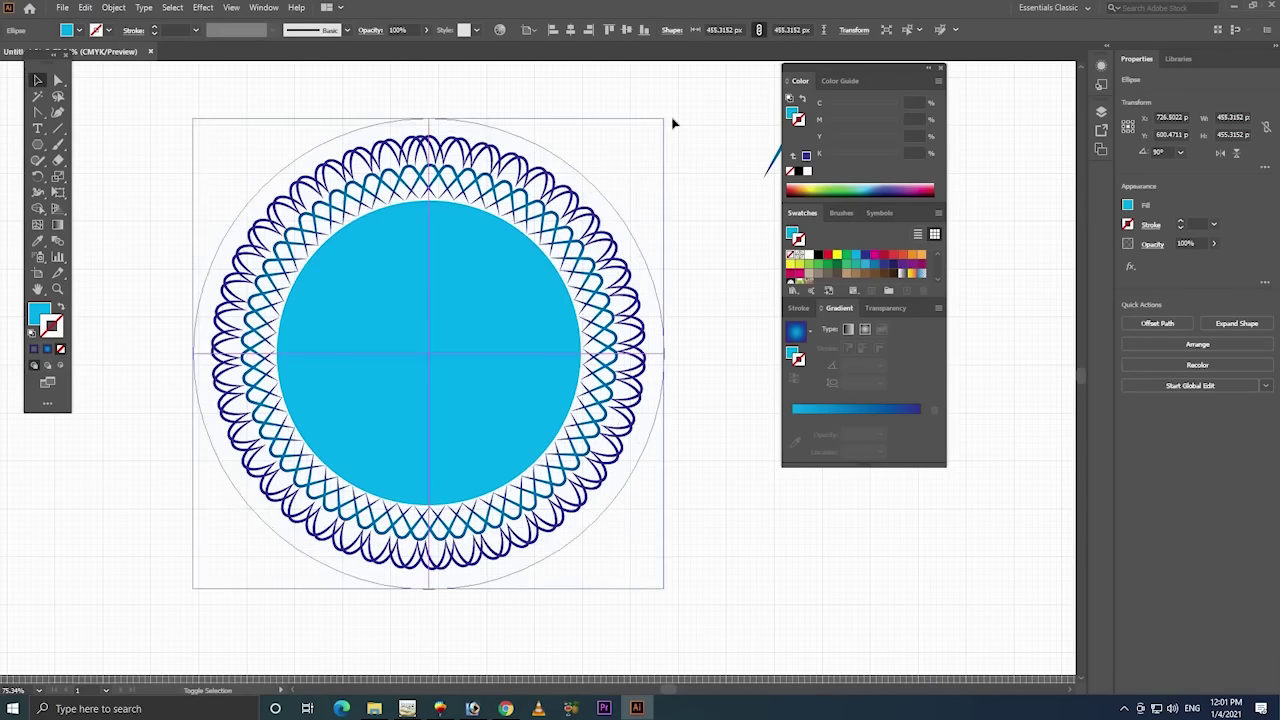
{"action": "right_click", "coordinate": [455, 245]}
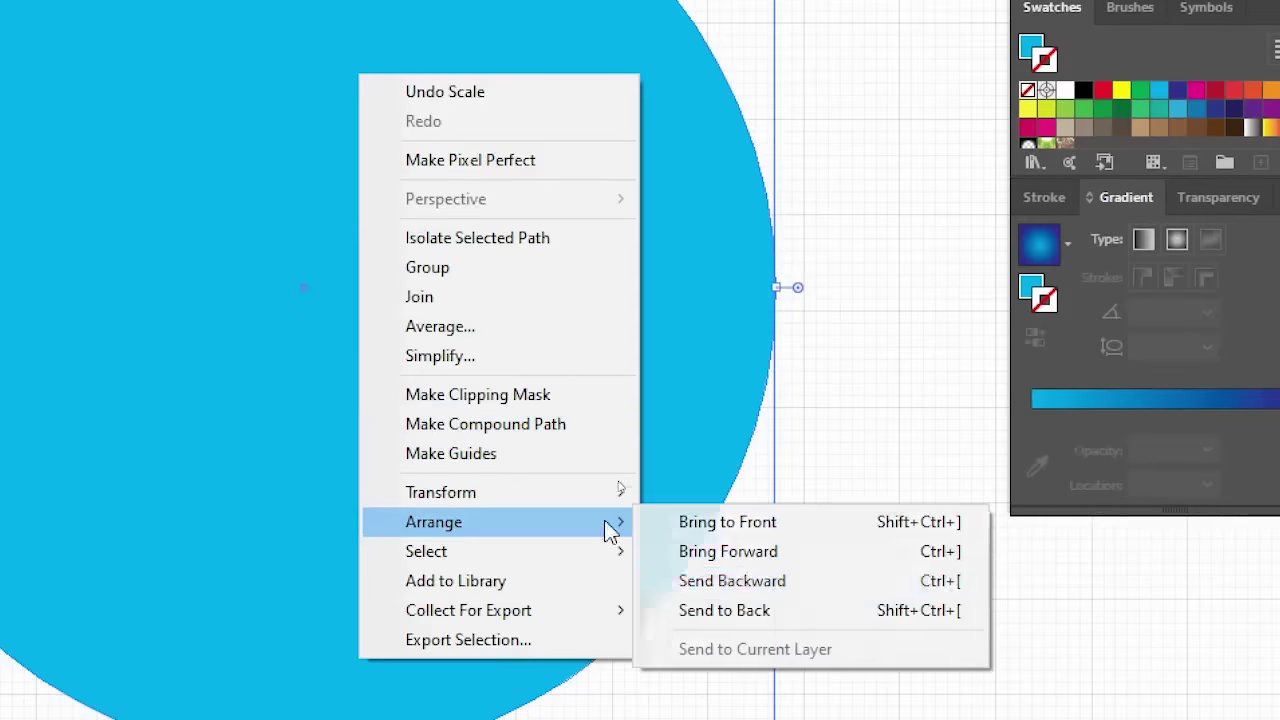
{"action": "left_click", "coordinate": [710, 612]}
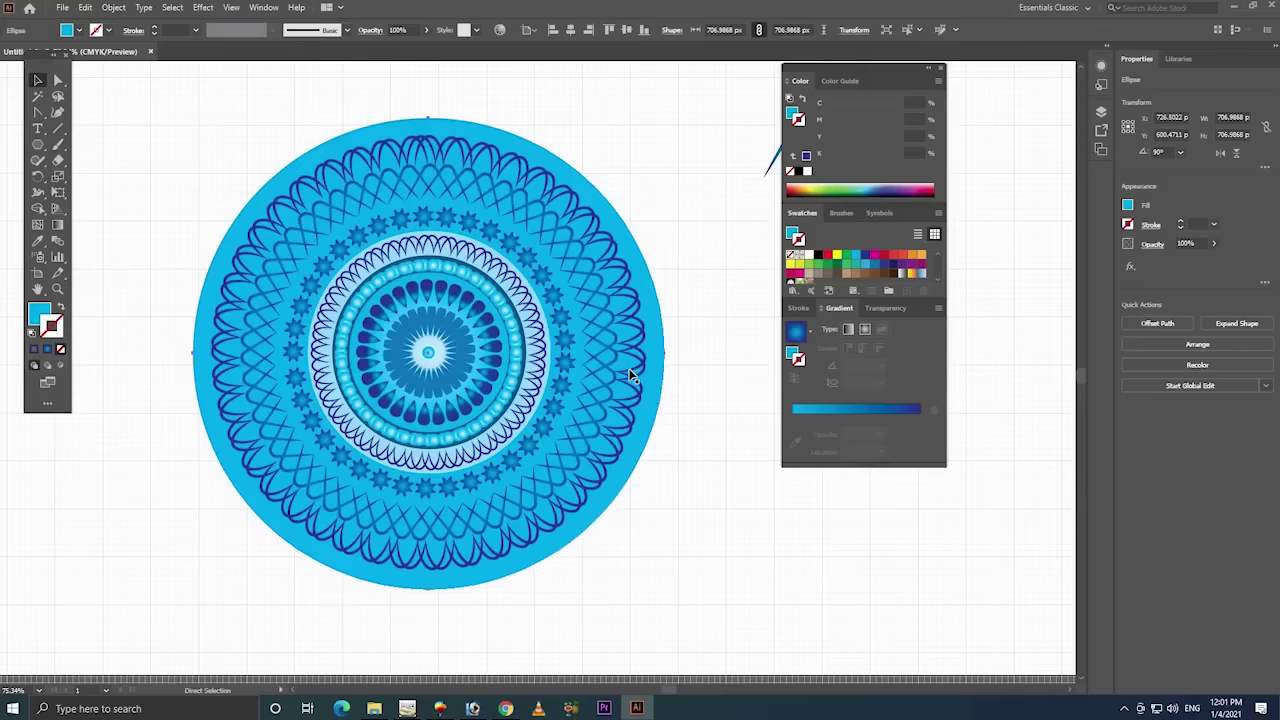
- Reselect just the cyan backdrop circle behind the mandala rings
{"action": "left_click", "coordinate": [644, 250]}
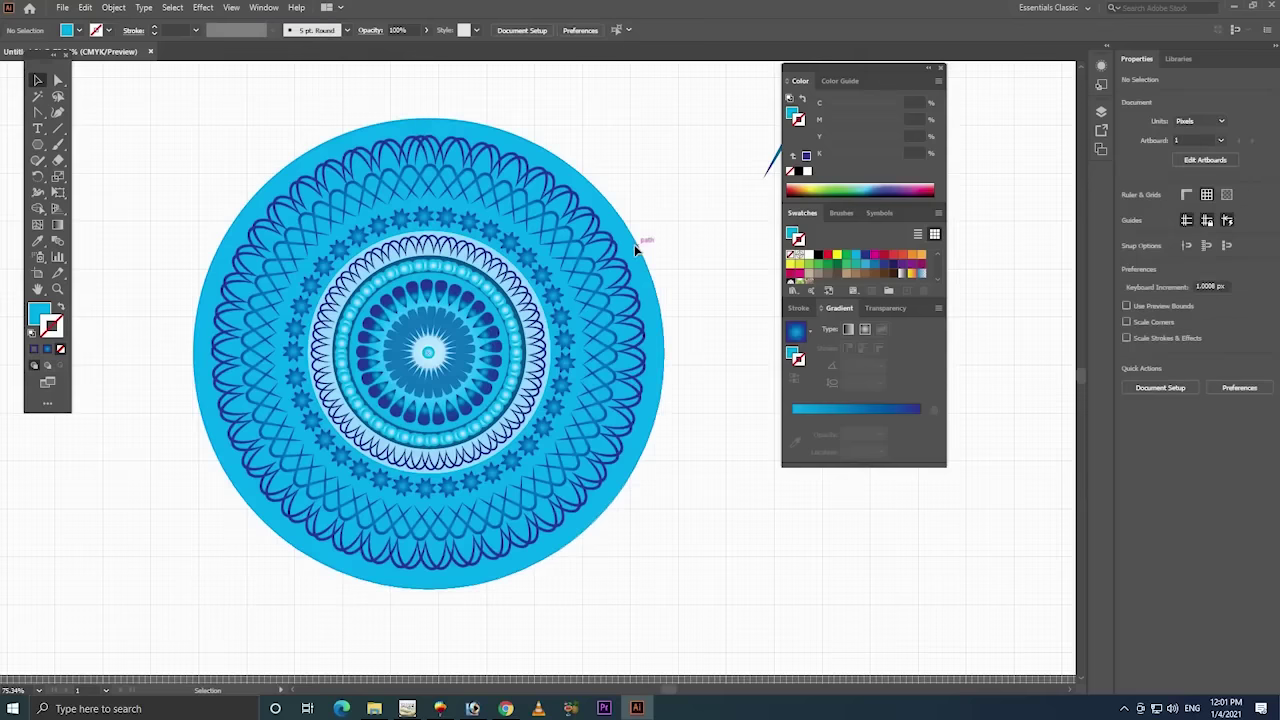
{"action": "left_click", "coordinate": [614, 250]}
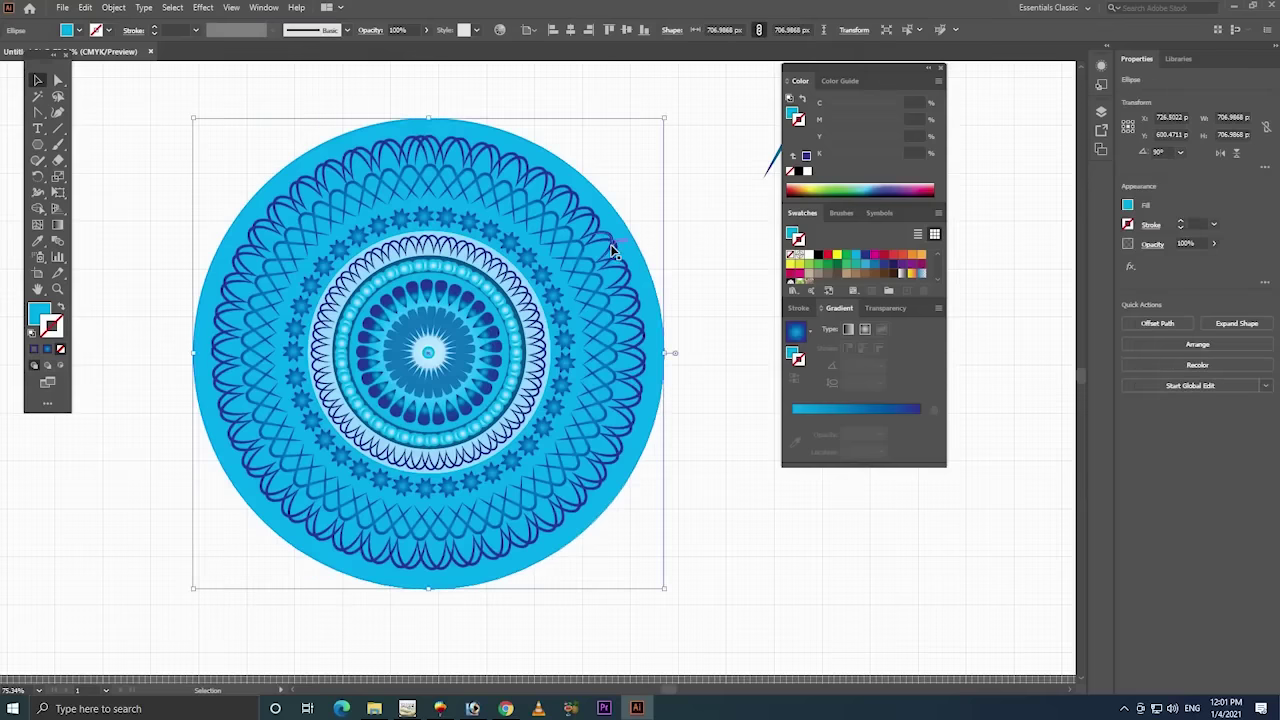
{"action": "left_click", "coordinate": [614, 250], "text": "shift"}
{"action": "left_click", "coordinate": [607, 249], "text": "shift"}
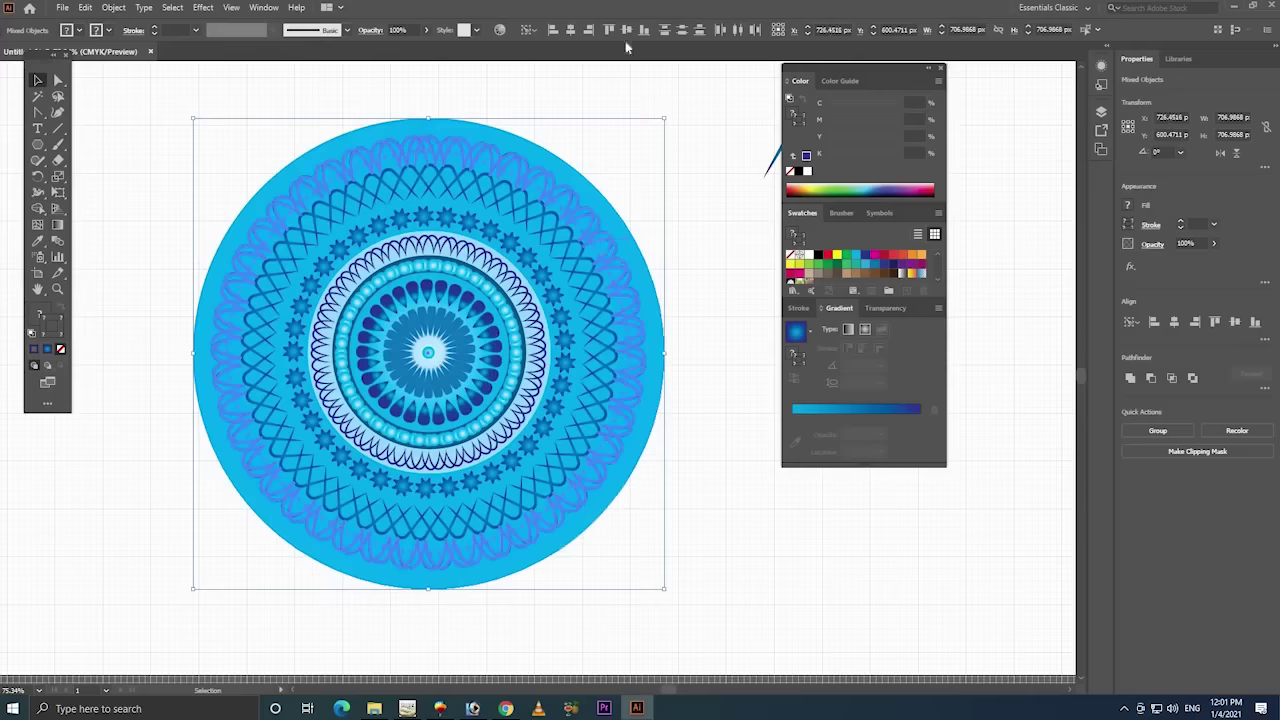
{"action": "left_click", "coordinate": [534, 143]}
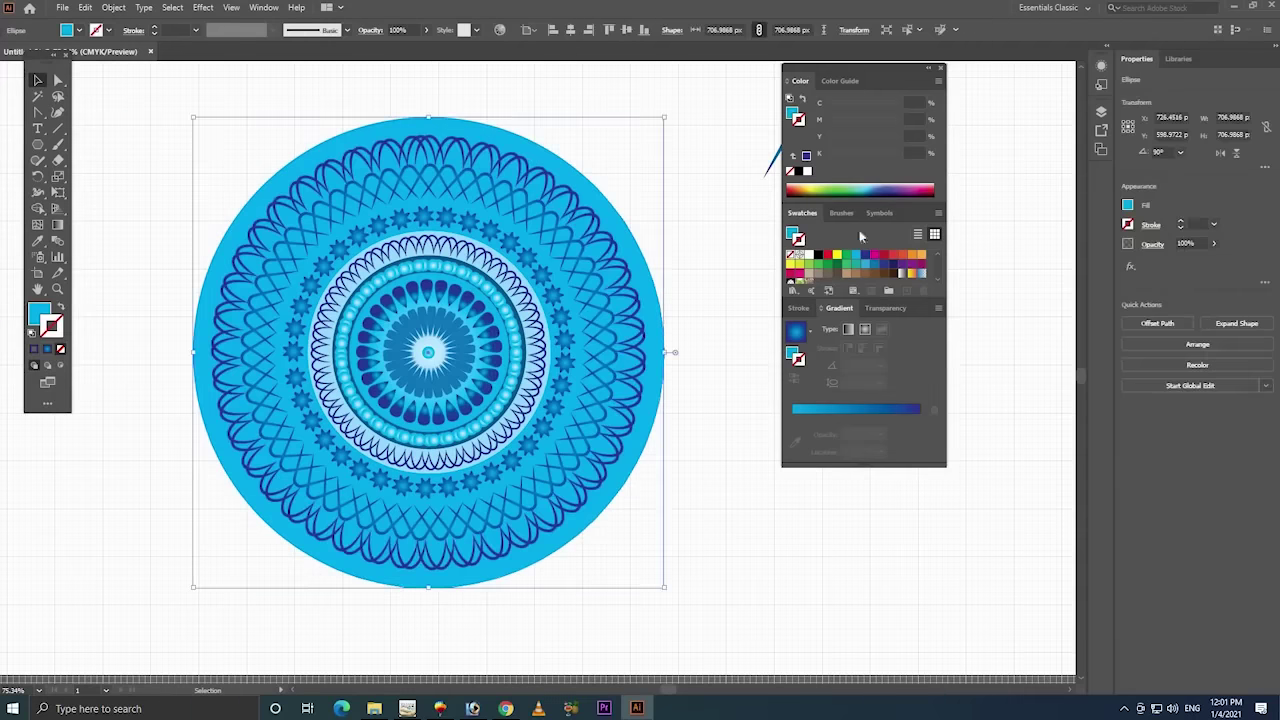
- Remove the backdrop circle's outline and lighten its fill to pale blue, C about 32
{"action": "left_click", "coordinate": [857, 256]}
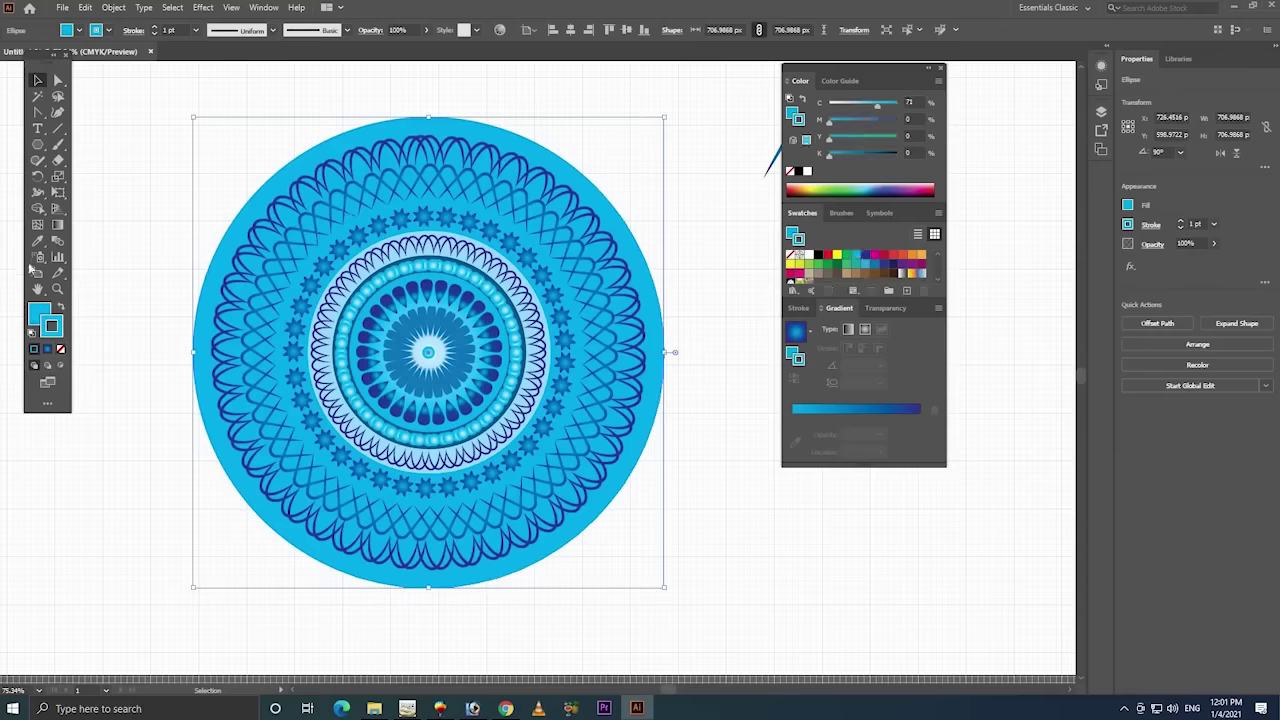
{"action": "left_click", "coordinate": [60, 348]}
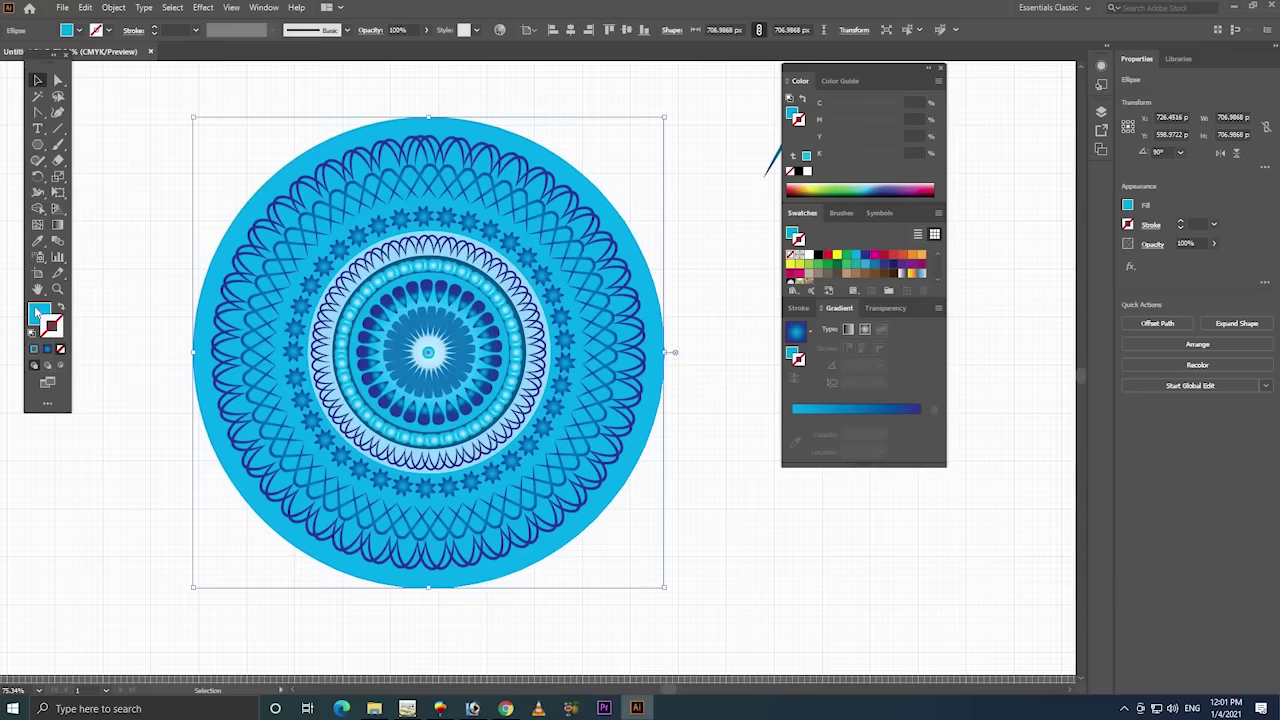
{"action": "left_click_drag", "start_coordinate": [893, 114], "coordinate": [867, 114]}
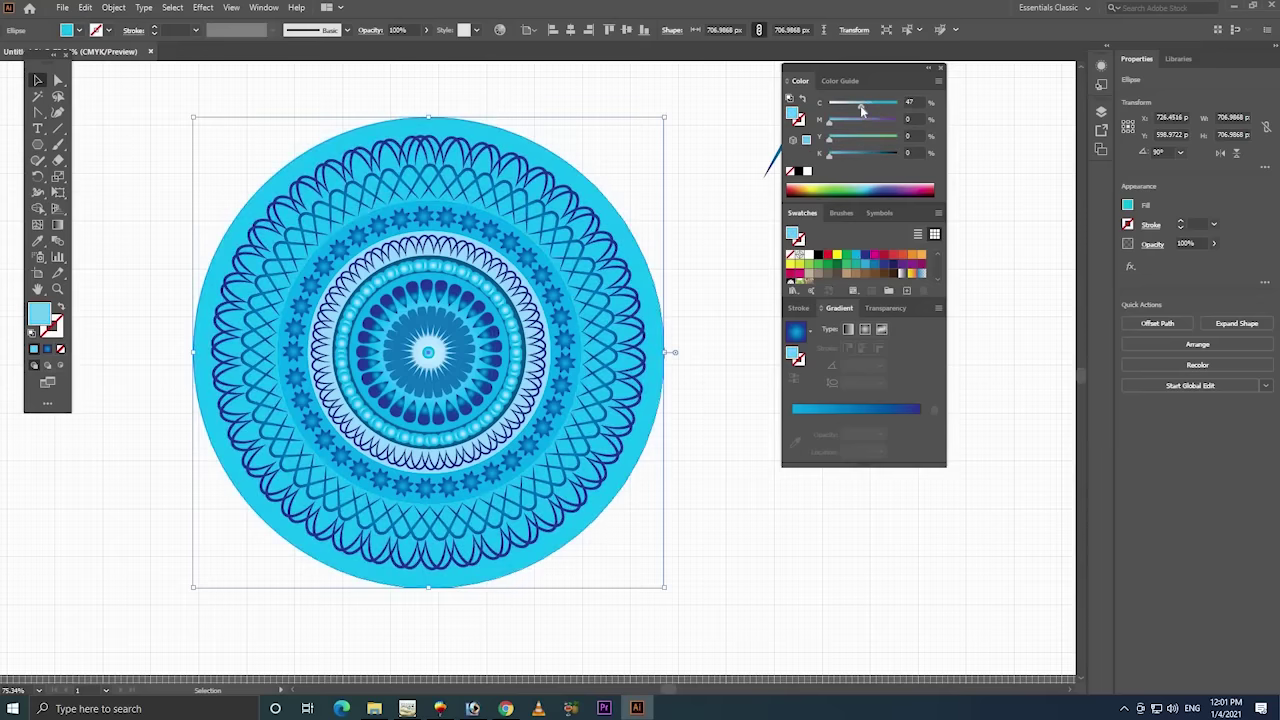
{"action": "left_click_drag", "start_coordinate": [878, 110], "coordinate": [849, 110]}
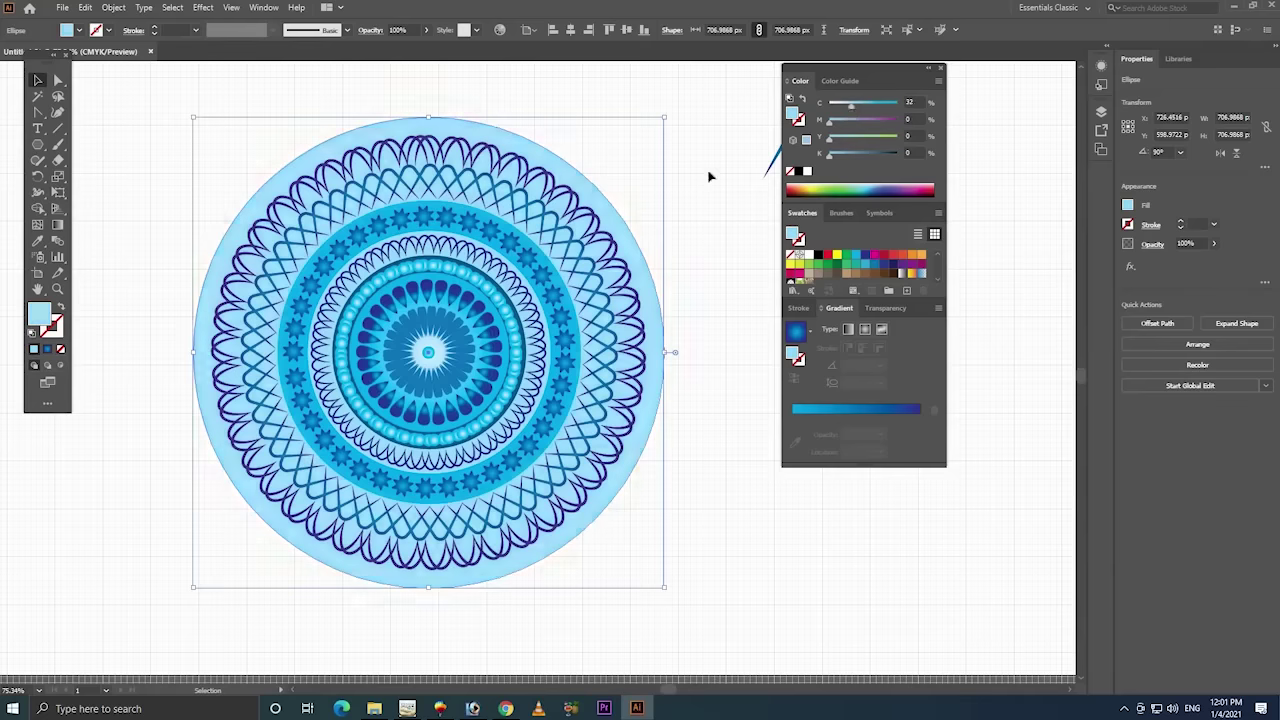
- Shrink the backdrop circle to about 667 px so it hugs the outer ring
{"action": "left_click", "coordinate": [613, 203]}
{"action": "left_click_drag", "start_coordinate": [663, 118], "coordinate": [650, 126]}
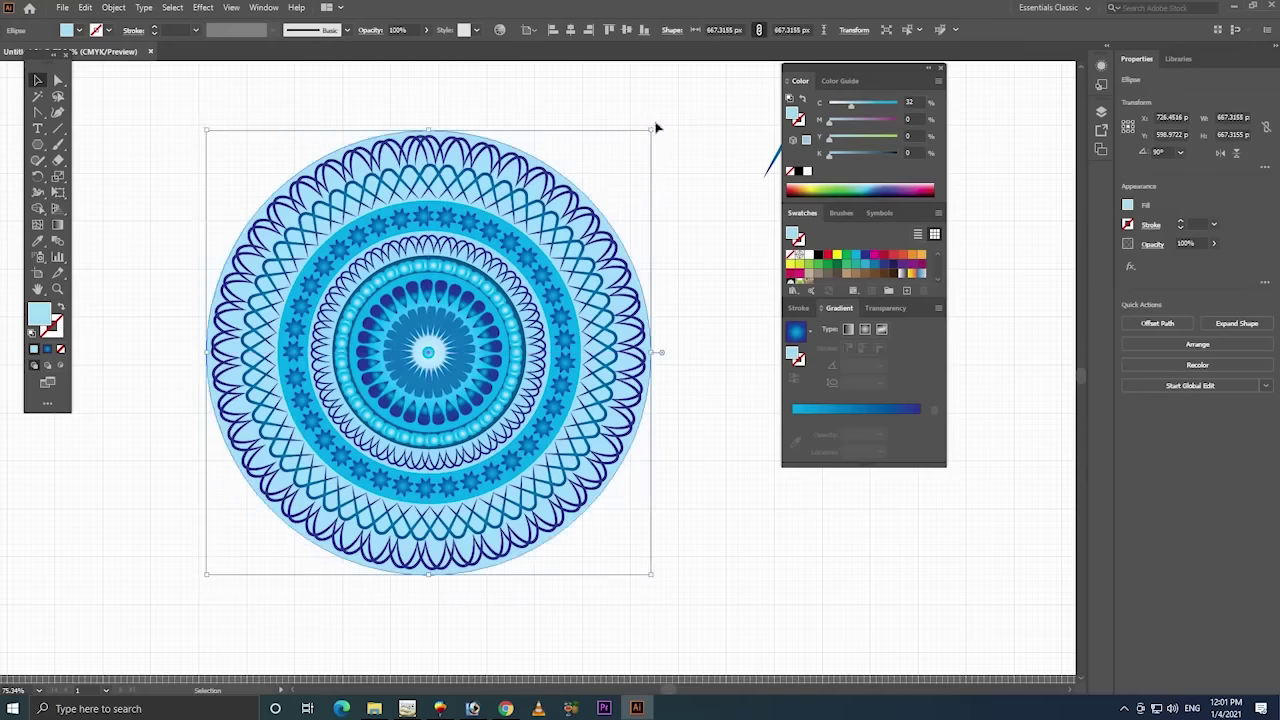
{"action": "left_click", "coordinate": [705, 126]}
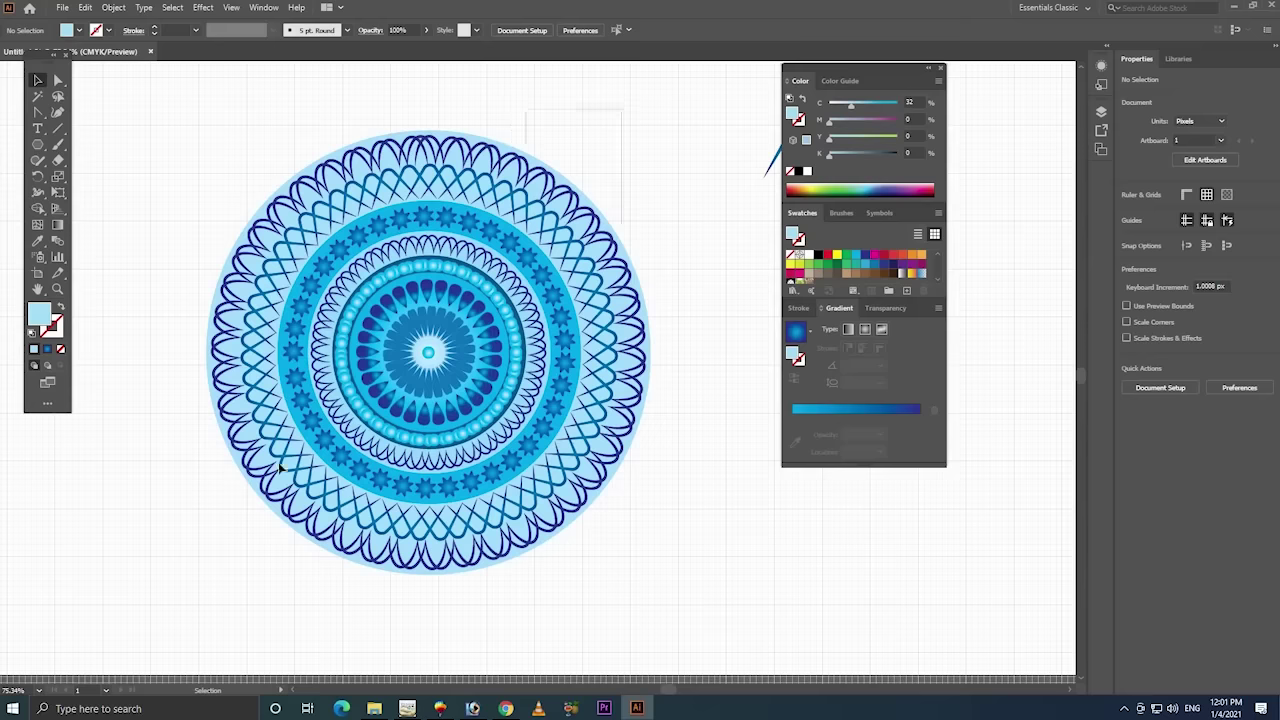
- Select the whole mandala with its backdrop and group it
{"action": "left_click_drag", "start_coordinate": [623, 108], "coordinate": [251, 495]}
{"action": "right_click", "coordinate": [457, 289]}
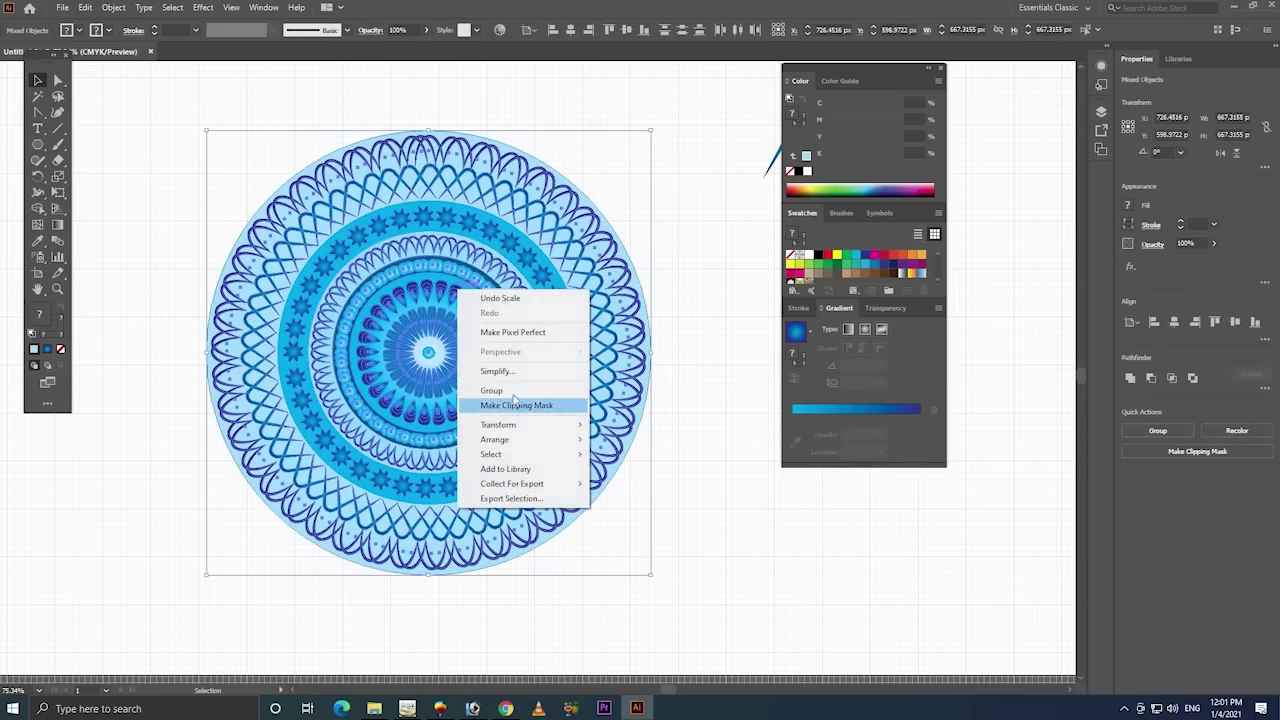
{"action": "left_click", "coordinate": [495, 390]}
{"action": "left_click", "coordinate": [516, 108]}
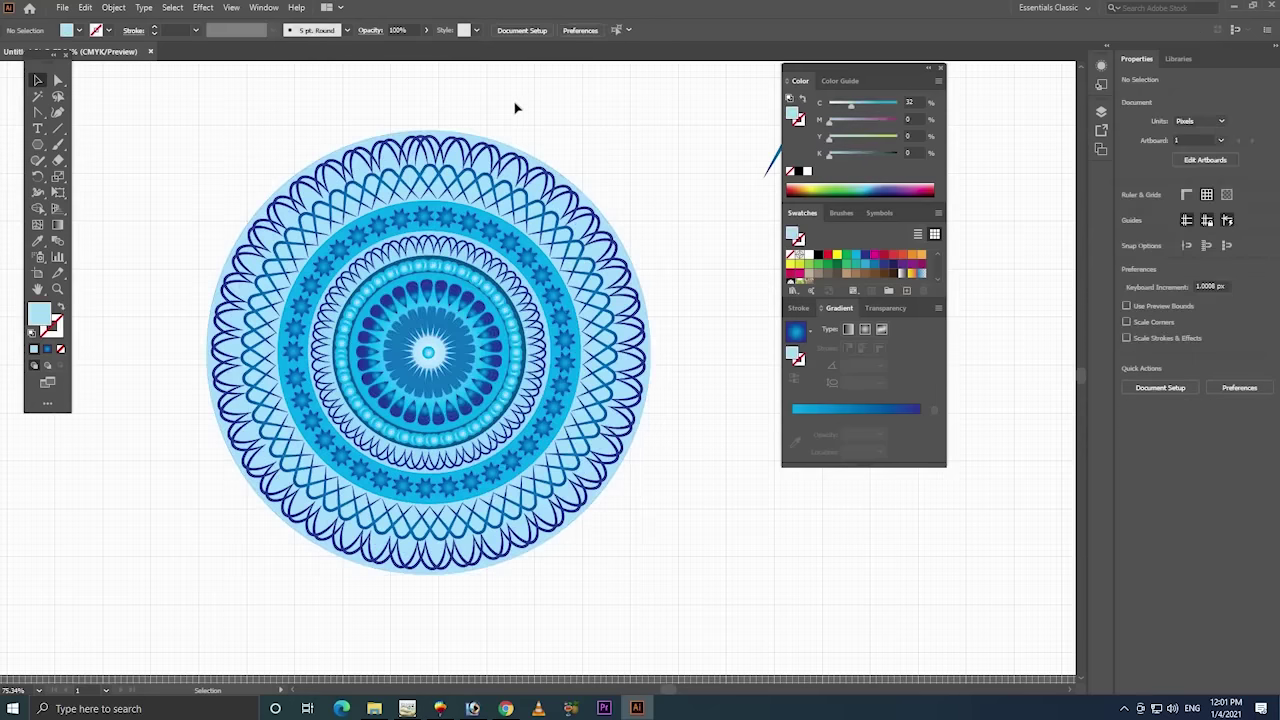
- Draw a narrow light-blue ellipse above the mandala's top edge
{"action": "key", "text": "z"}
{"action": "left_click_drag", "start_coordinate": [590, 74], "coordinate": [300, 268]}
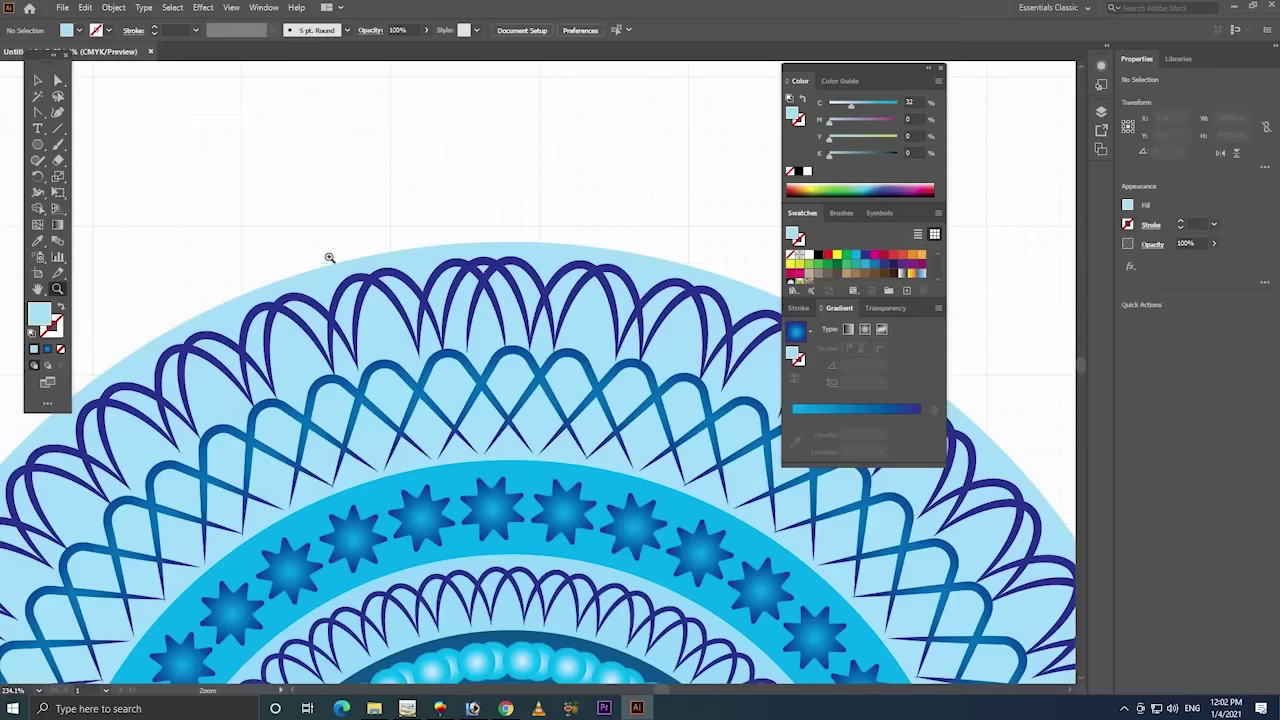
{"action": "key", "text": "v"}
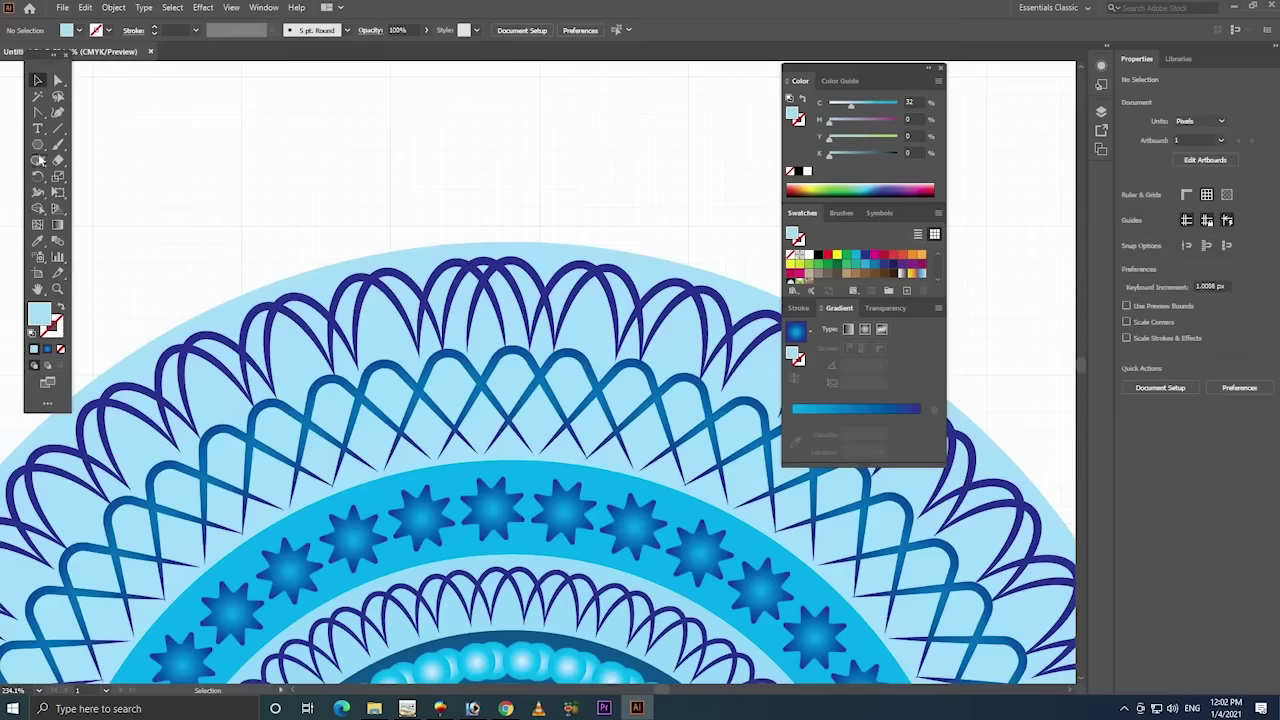
{"action": "left_click_drag", "start_coordinate": [38, 147], "coordinate": [84, 177]}
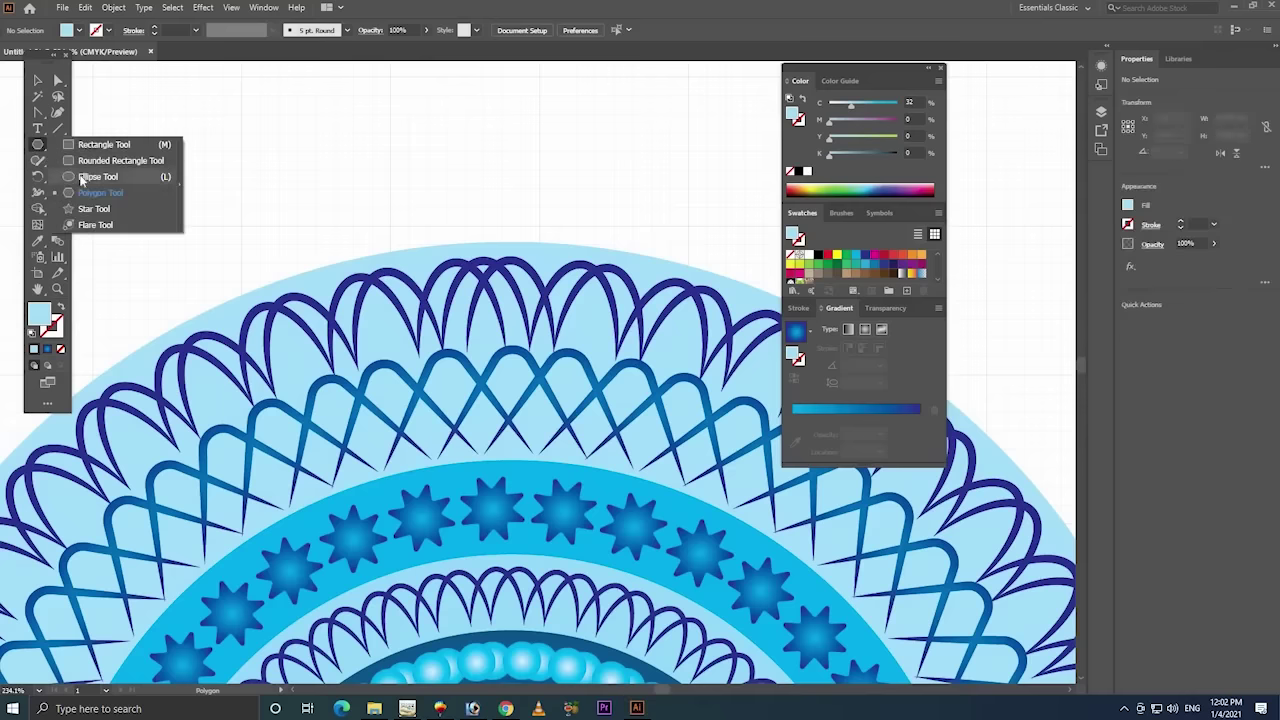
{"action": "left_click_drag", "start_coordinate": [376, 110], "coordinate": [405, 196]}
{"action": "left_click", "coordinate": [38, 80]}
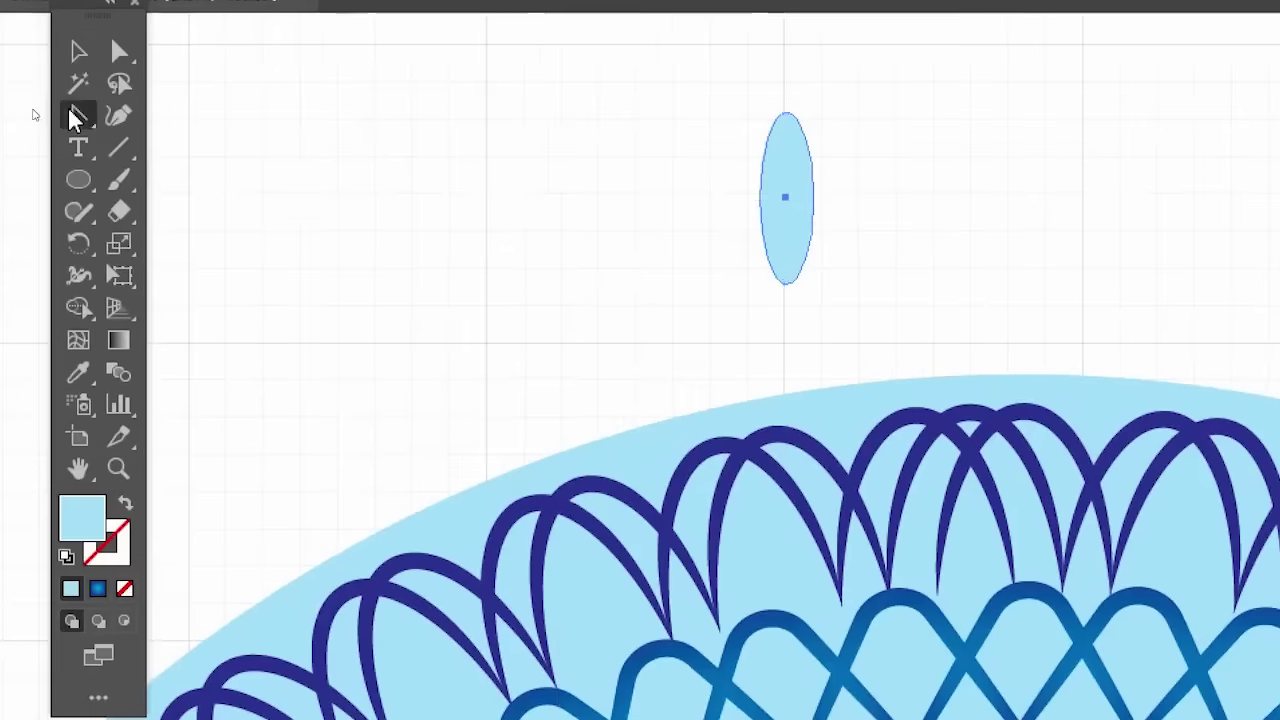
- Convert the ellipse's top and bottom anchors to sharp corners and shift it left
{"action": "left_click", "coordinate": [37, 113]}
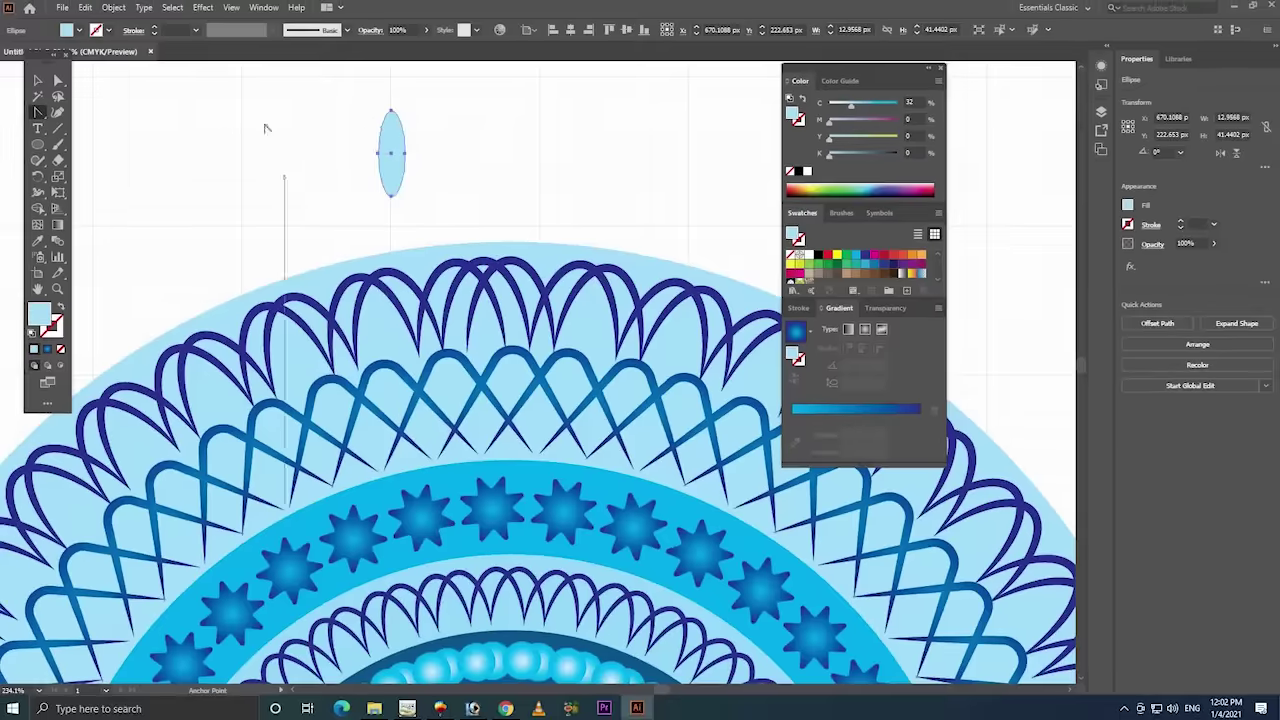
{"action": "key", "text": "z"}
{"action": "left_click_drag", "start_coordinate": [340, 90], "coordinate": [466, 250]}
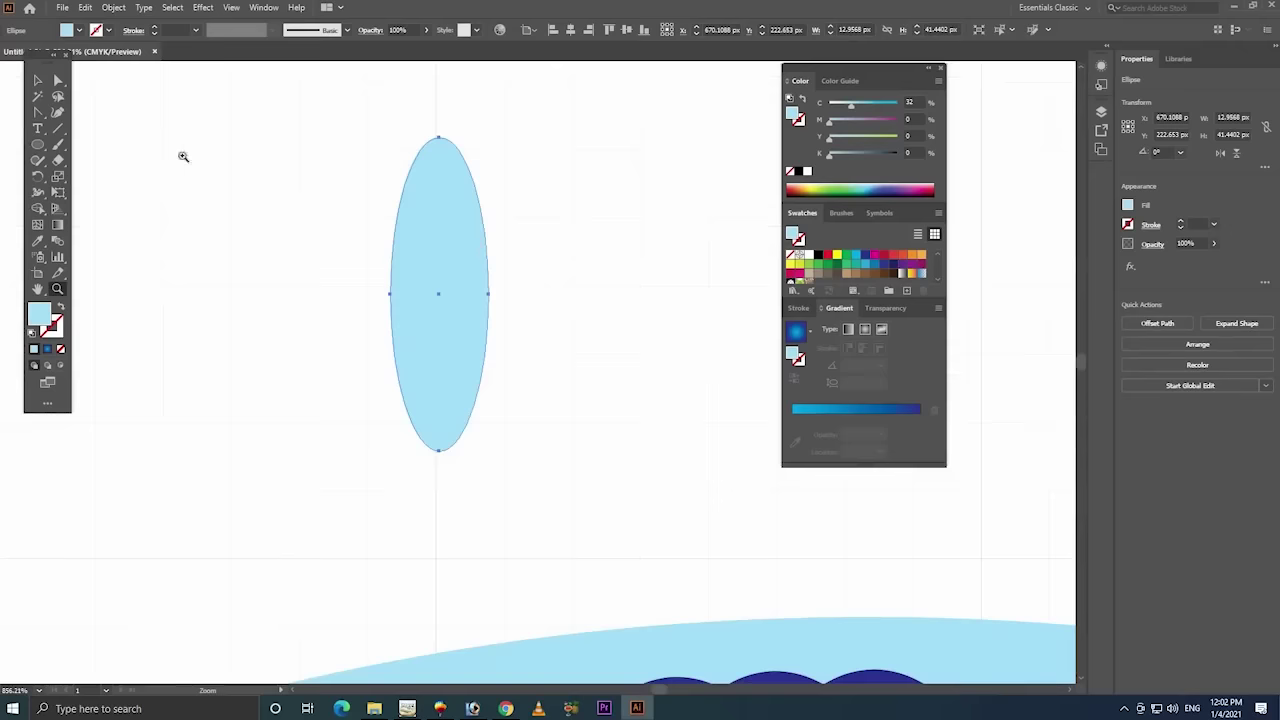
{"action": "left_click", "coordinate": [37, 114]}
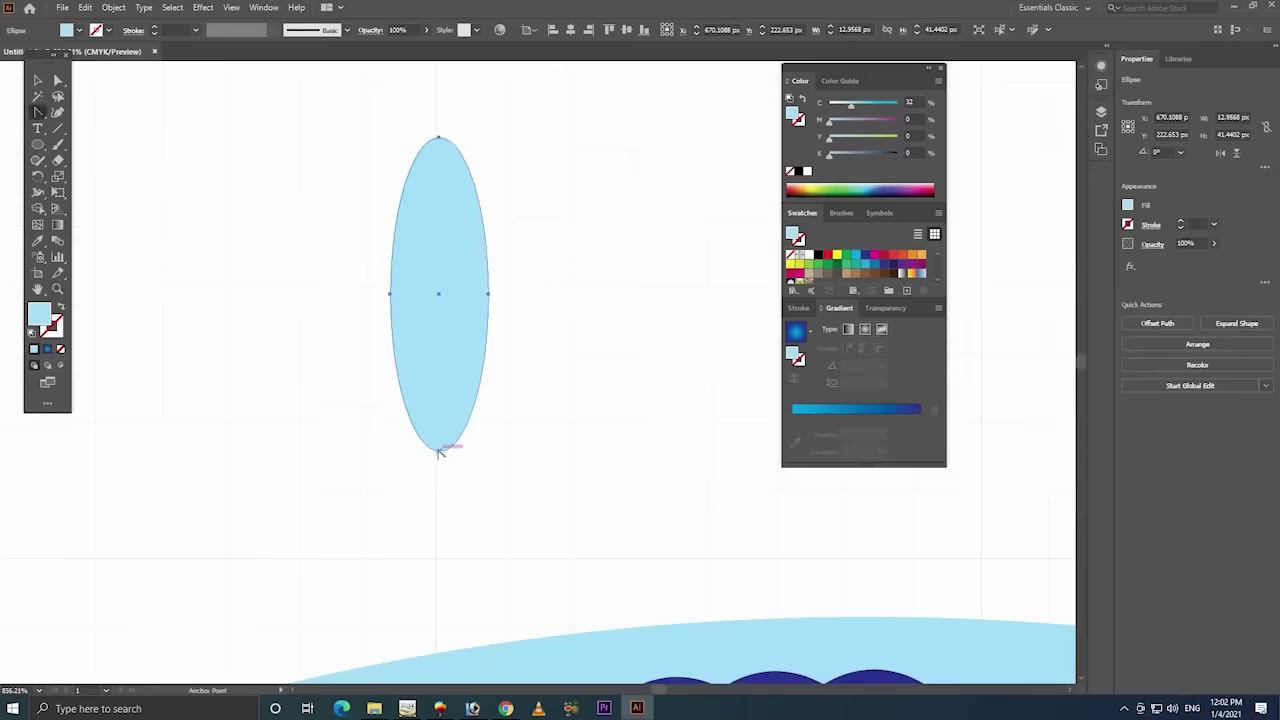
{"action": "left_click", "coordinate": [438, 450]}
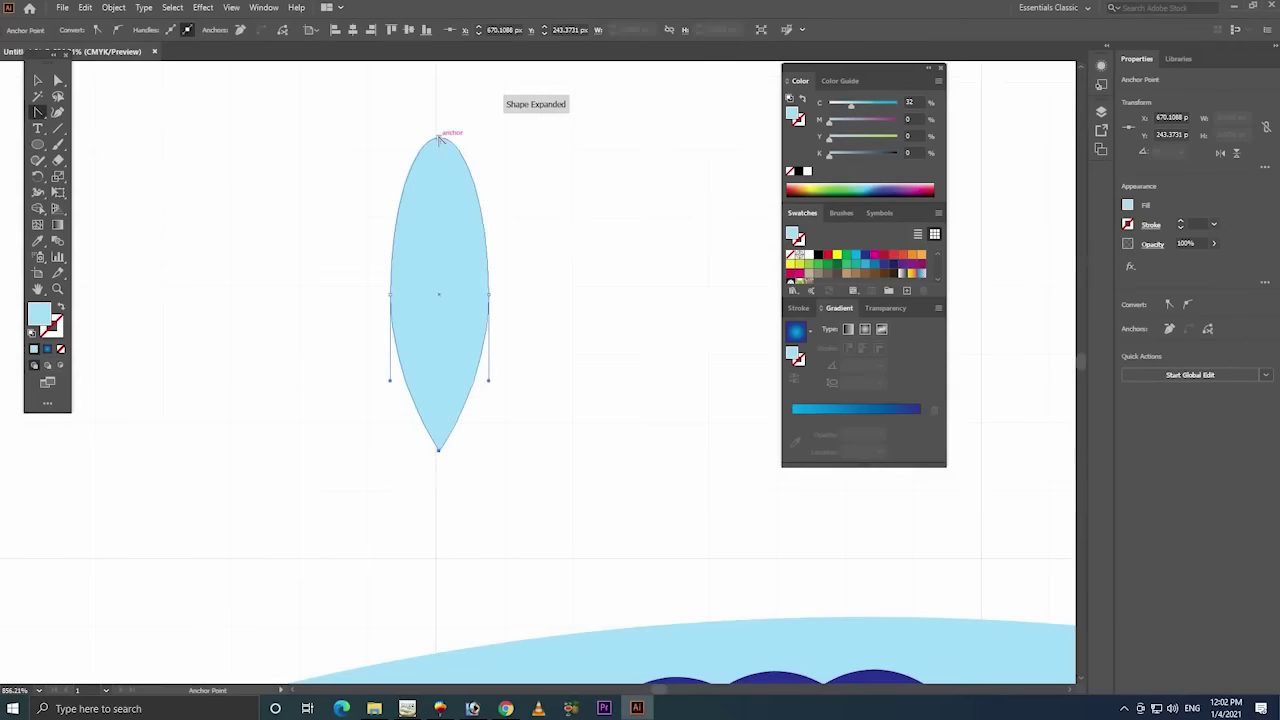
{"action": "left_click", "coordinate": [439, 137]}
{"action": "left_click", "coordinate": [37, 82]}
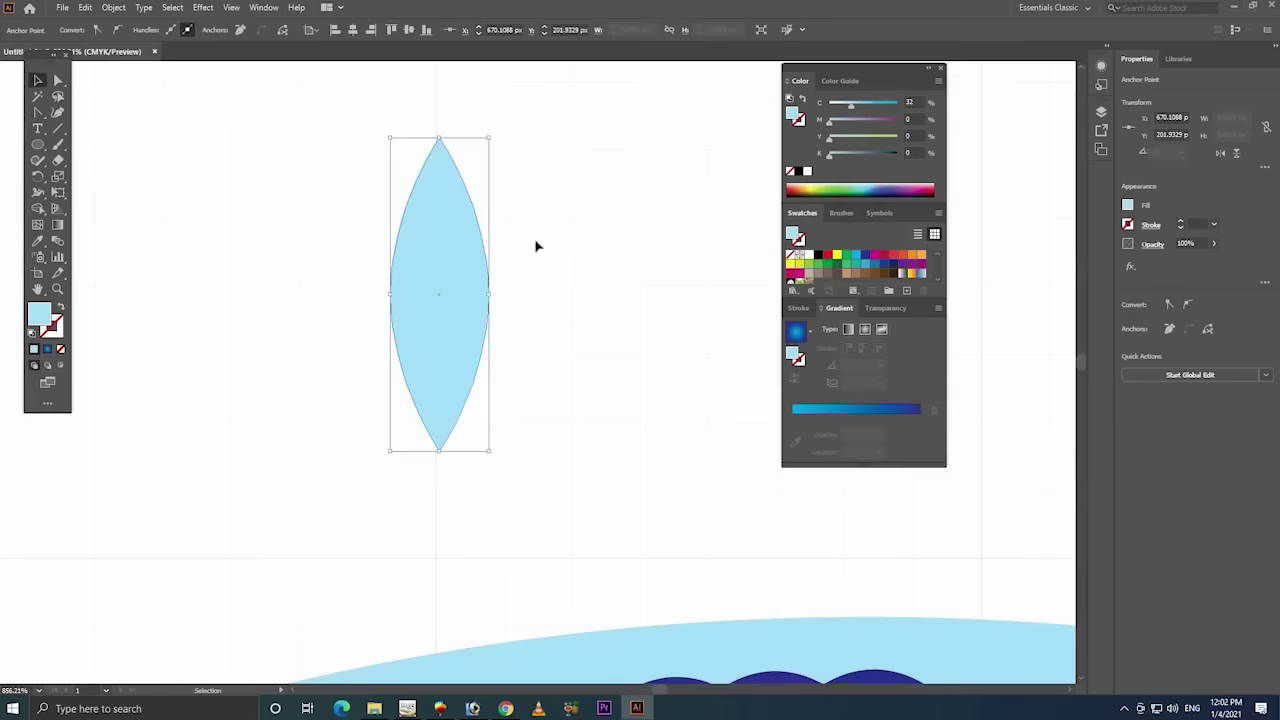
{"action": "left_click_drag", "start_coordinate": [437, 274], "coordinate": [367, 276]}
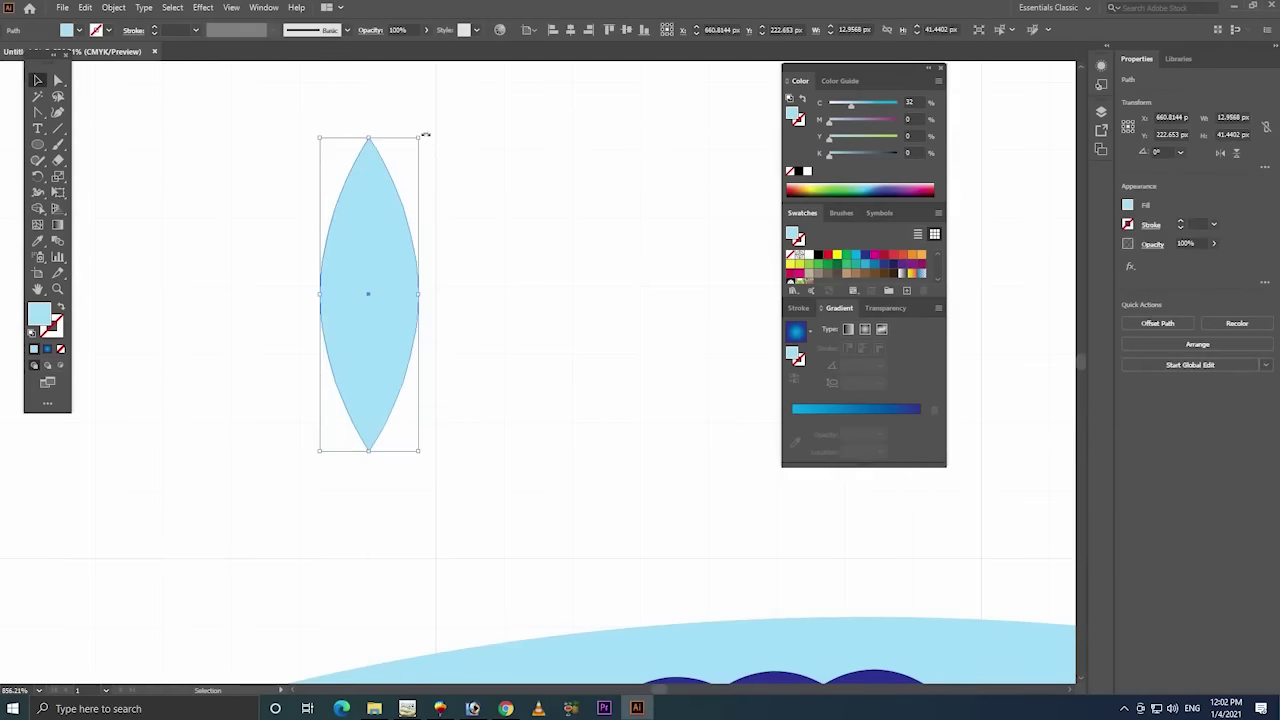
- Tilt the leaf about 35° clockwise and fill it dark navy
{"action": "left_click_drag", "start_coordinate": [425, 134], "coordinate": [500, 208]}
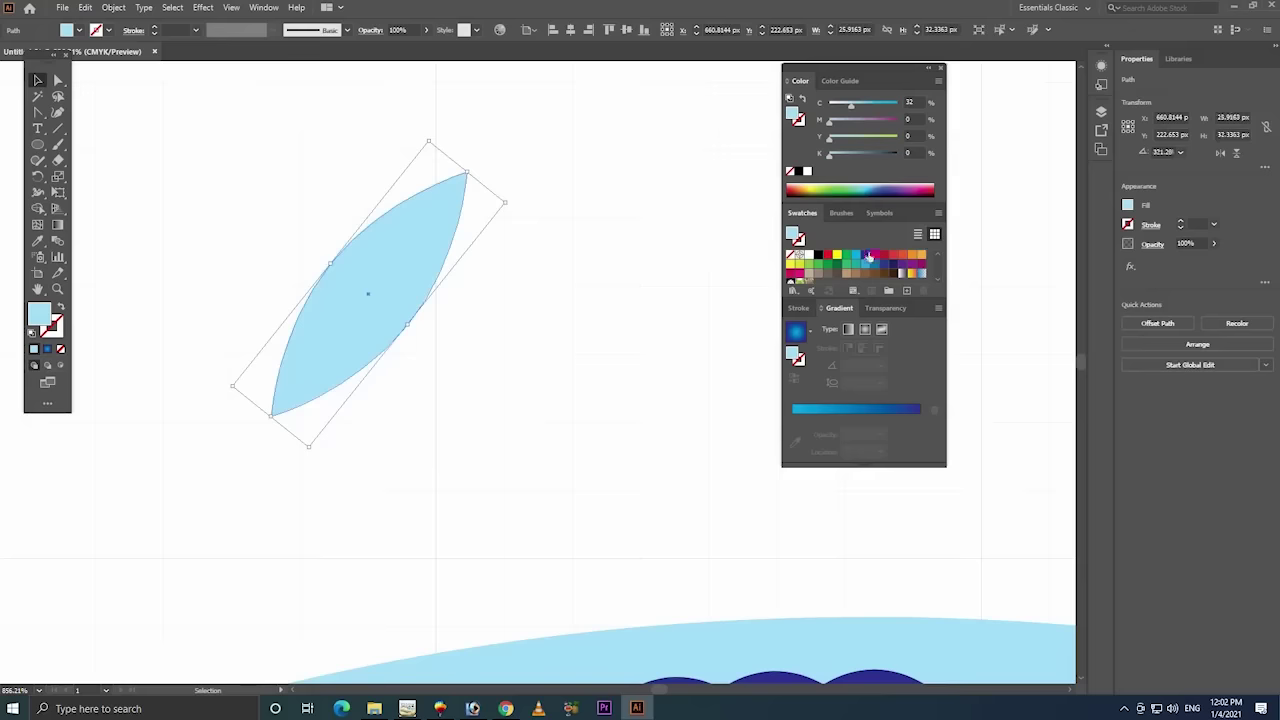
{"action": "left_click", "coordinate": [869, 256]}
{"action": "left_click_drag", "start_coordinate": [419, 279], "coordinate": [395, 273]}
- Make a vertically mirrored copy of the leaf and position it so the tips meet
{"action": "right_click", "coordinate": [395, 272]}
{"action": "mouse_move", "coordinate": [435, 479]}
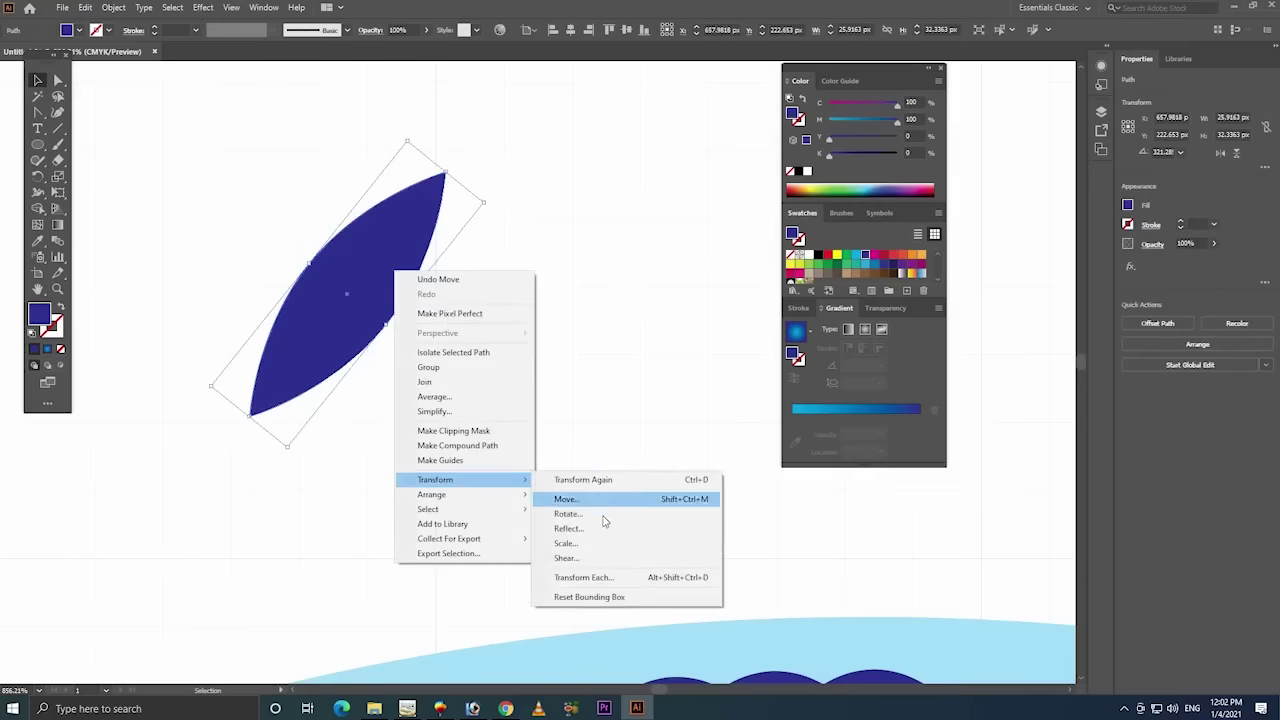
{"action": "left_click", "coordinate": [606, 528]}
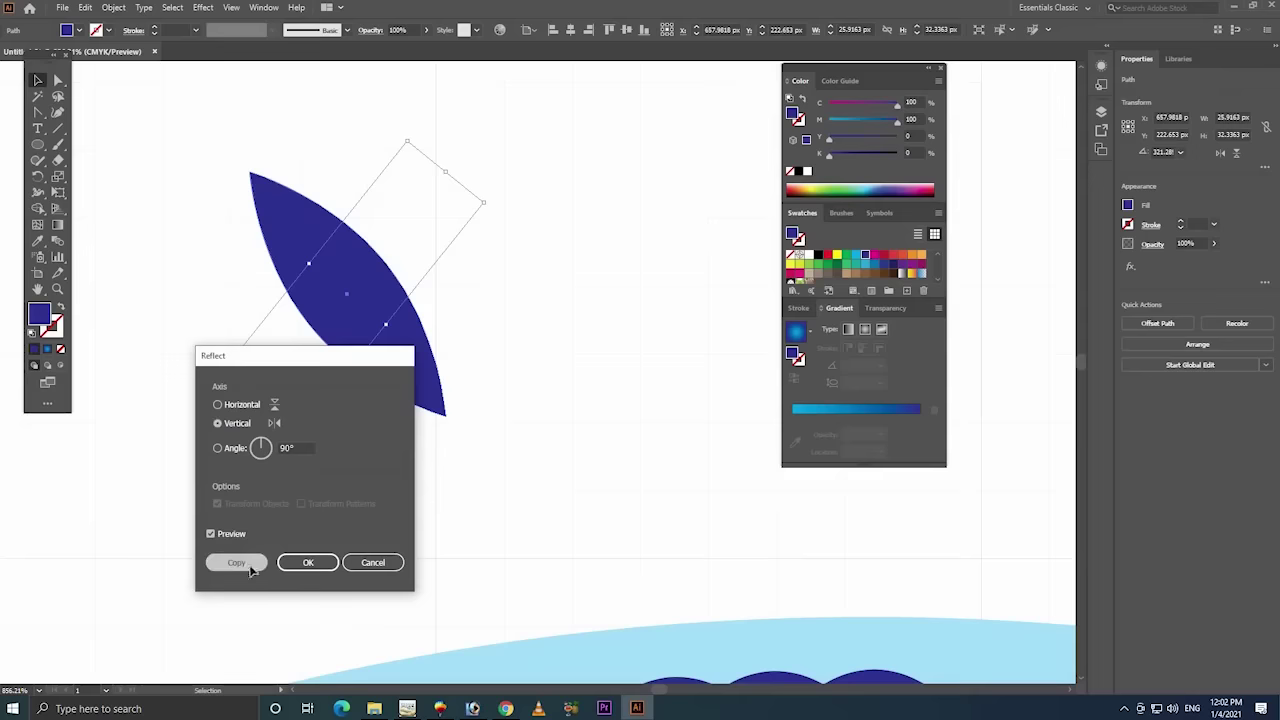
{"action": "left_click", "coordinate": [251, 563]}
{"action": "left_click", "coordinate": [443, 380]}
{"action": "left_click_drag", "start_coordinate": [443, 380], "coordinate": [600, 396]}
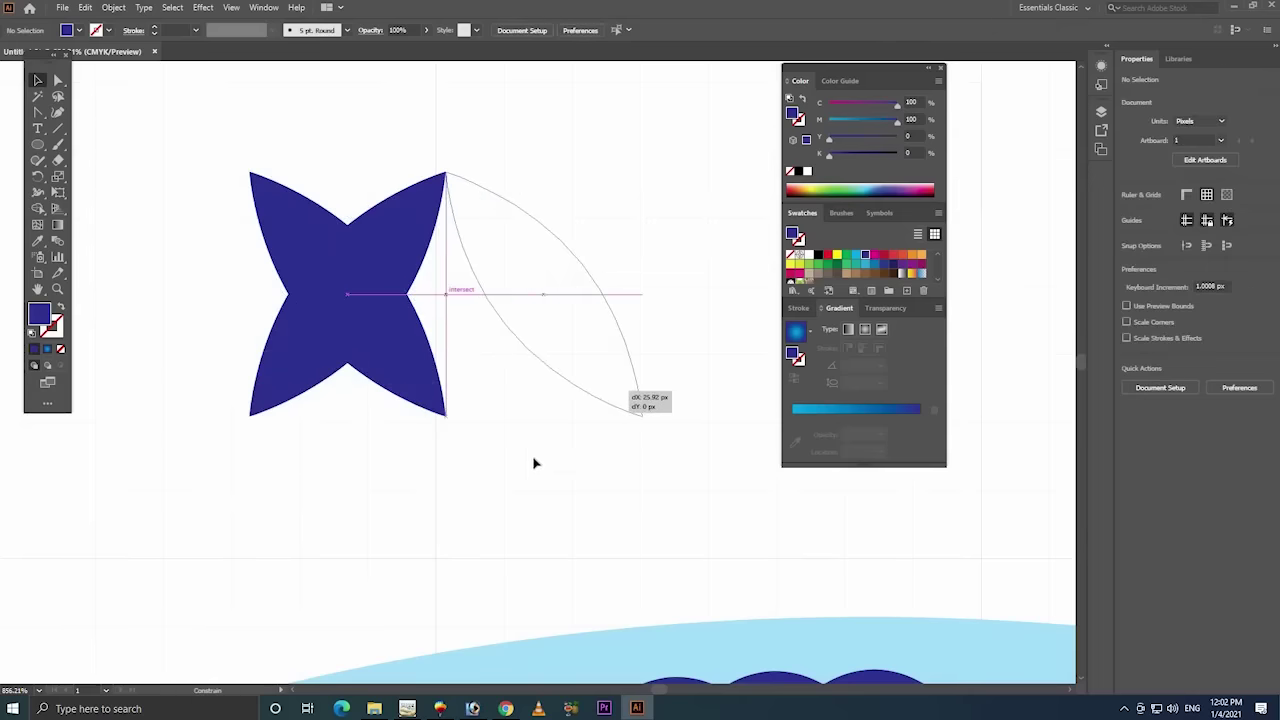
{"action": "left_click_drag", "start_coordinate": [534, 463], "coordinate": [512, 482]}
{"action": "left_click", "coordinate": [601, 196]}
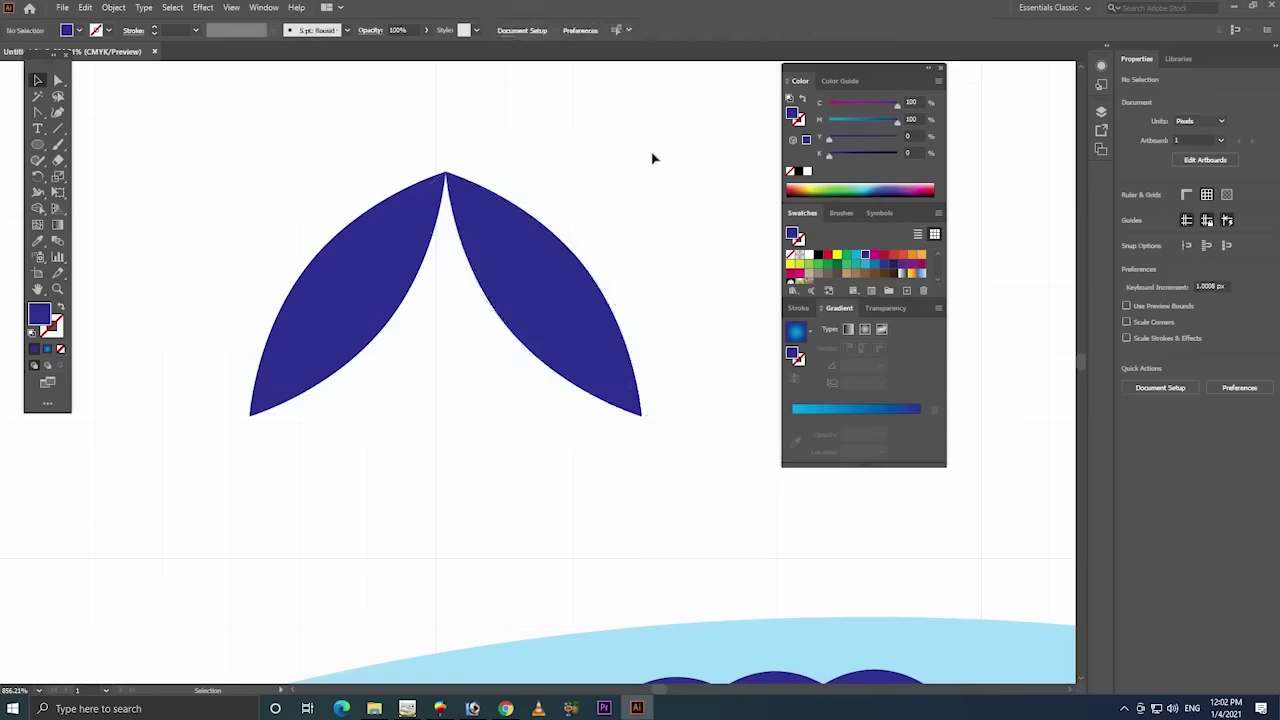
- Zoom in on the touching tips and unite the two petals with Pathfinder Unite
{"action": "key", "text": "z"}
{"action": "key", "text": "ctrl+minus"}
{"action": "key", "text": "ctrl+minus"}
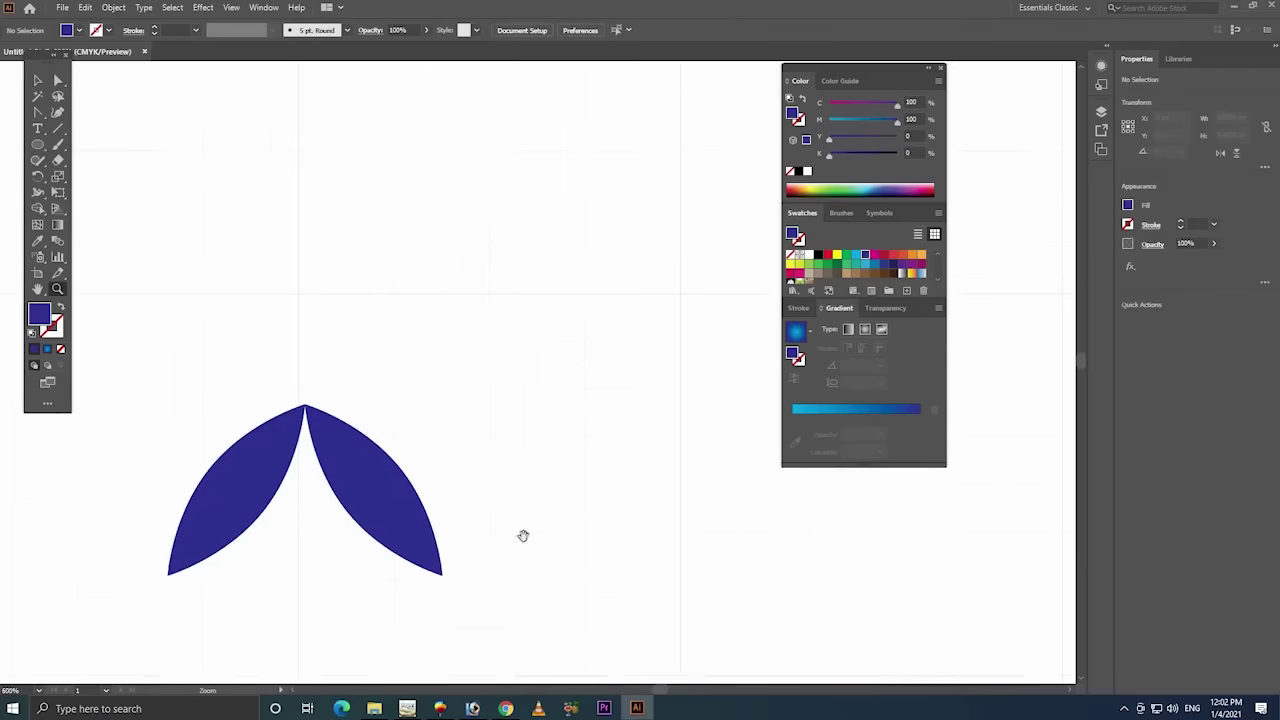
{"action": "left_click_drag", "start_coordinate": [522, 535], "coordinate": [563, 326]}
{"action": "key", "text": "ctrl+minus"}
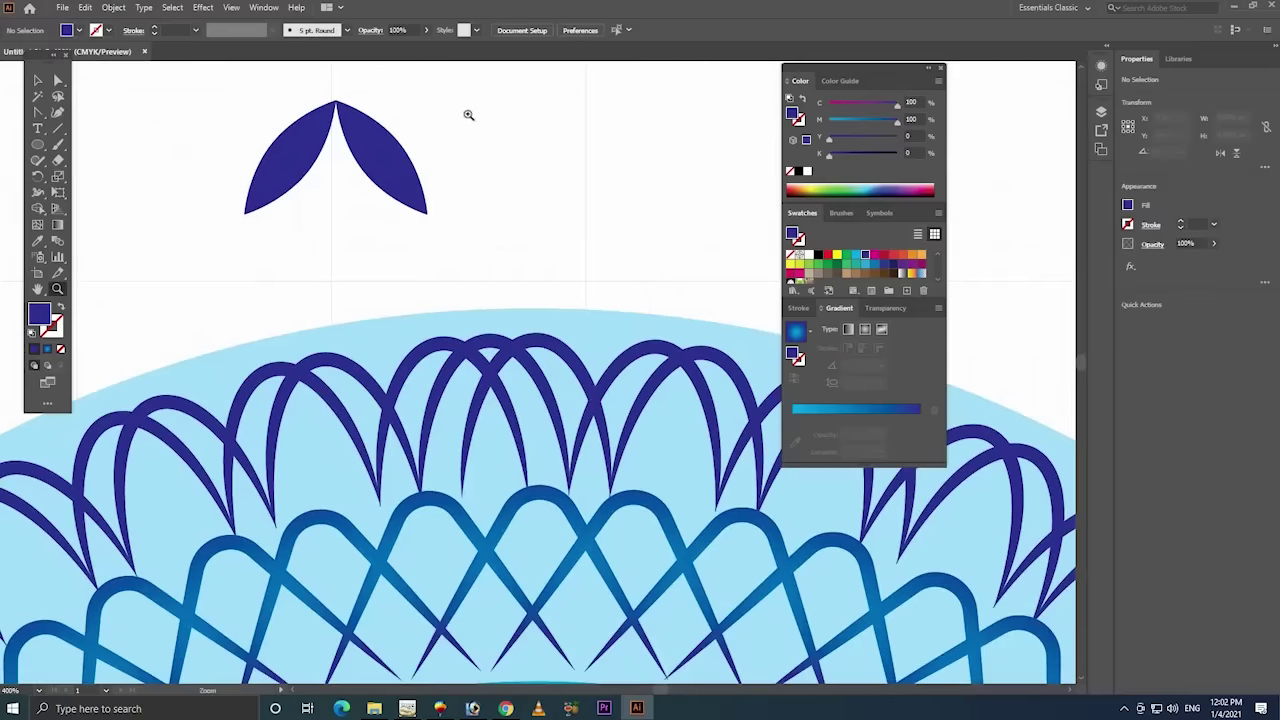
{"action": "left_click_drag", "start_coordinate": [421, 82], "coordinate": [299, 166]}
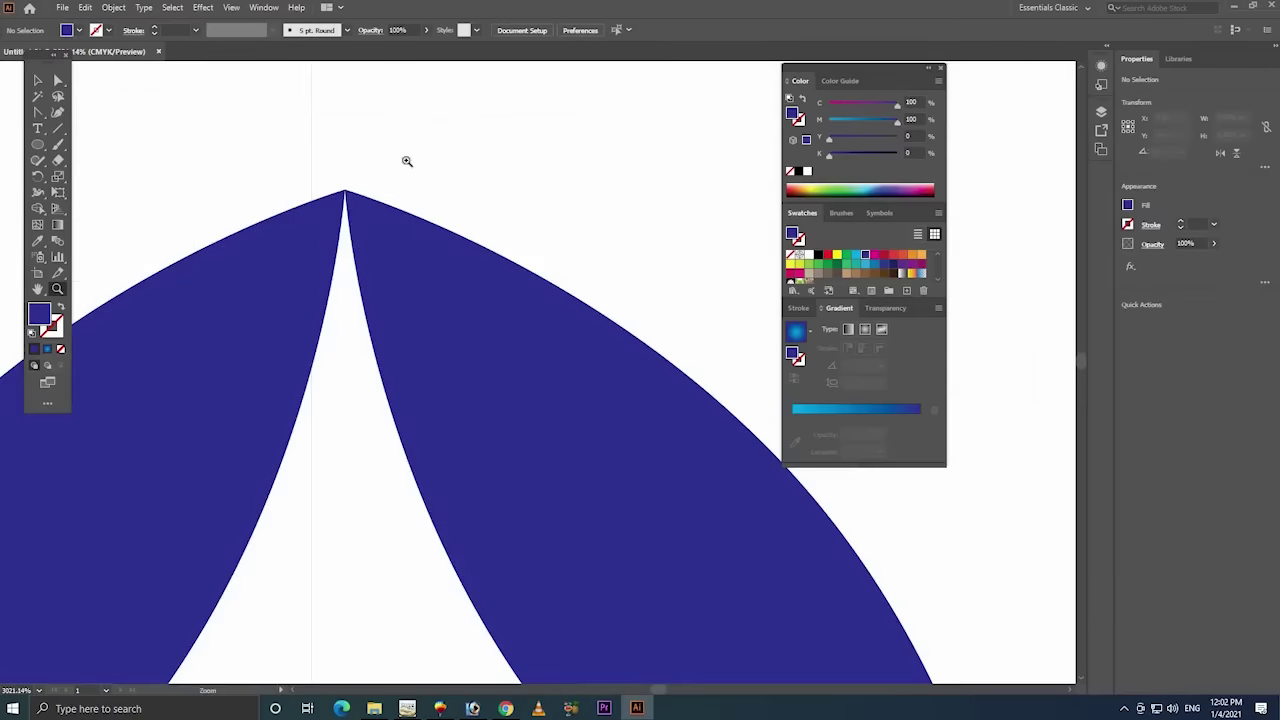
{"action": "key", "text": "v"}
{"action": "left_click", "coordinate": [258, 300]}
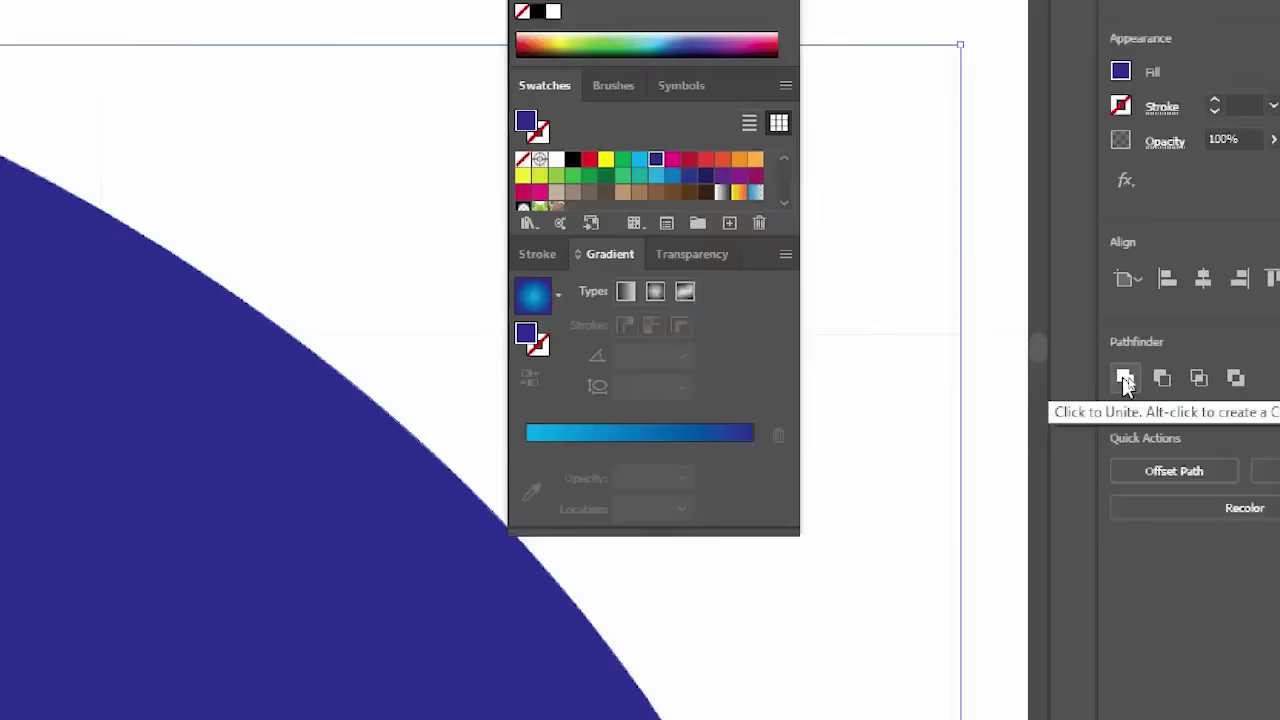
{"action": "left_click", "coordinate": [1130, 380]}
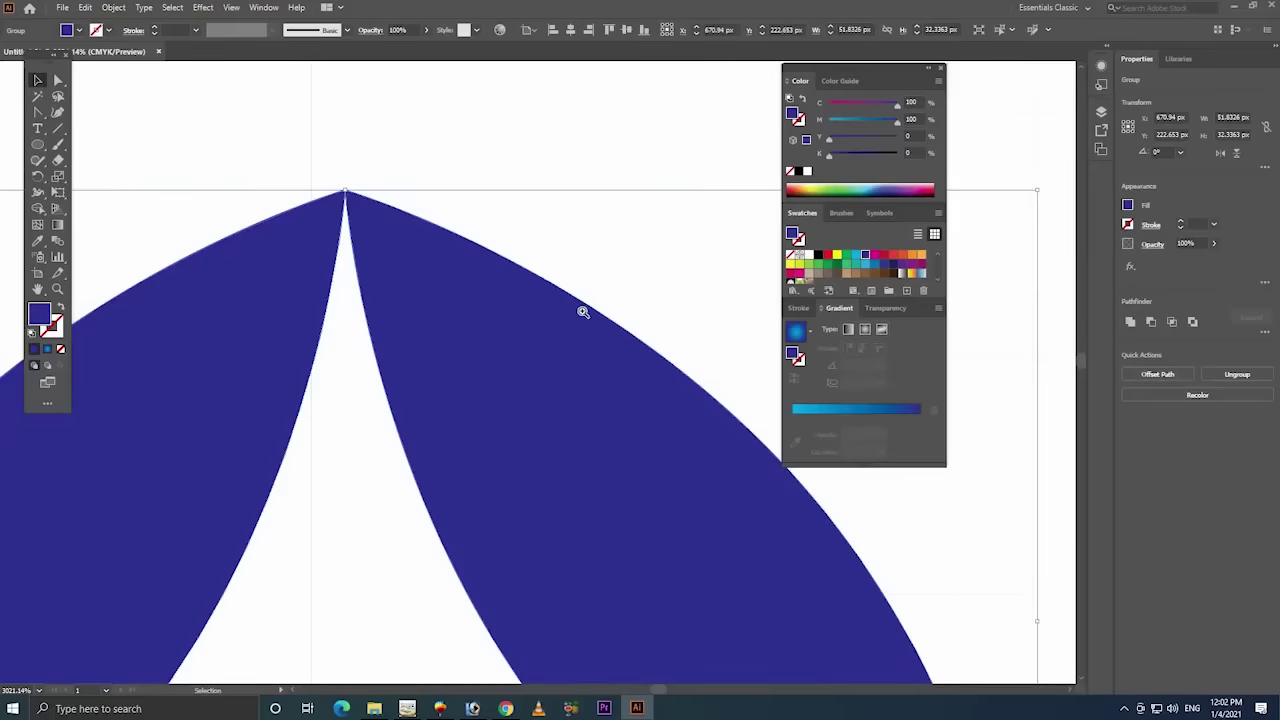
{"action": "left_click", "coordinate": [580, 309]}
- Scroll the view back down toward the mandala
{"action": "scroll", "coordinate": [580, 309], "scroll_direction": "up", "scroll_amount": 2}
{"action": "scroll", "coordinate": [449, 580], "scroll_direction": "down", "scroll_amount": 3}
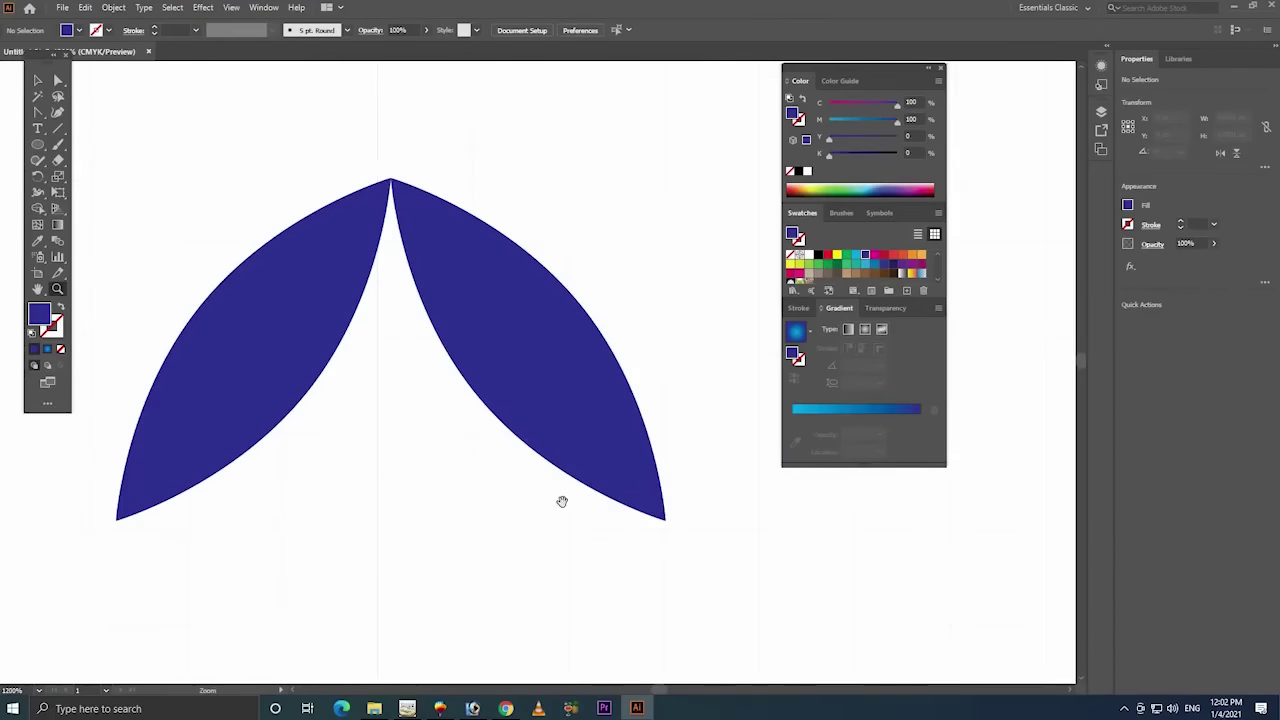
{"action": "scroll", "coordinate": [560, 500], "scroll_direction": "down", "scroll_amount": 2}
{"action": "scroll", "coordinate": [511, 343], "scroll_direction": "down", "scroll_amount": 1}
{"action": "scroll", "coordinate": [640, 457], "scroll_direction": "down", "scroll_amount": 2}
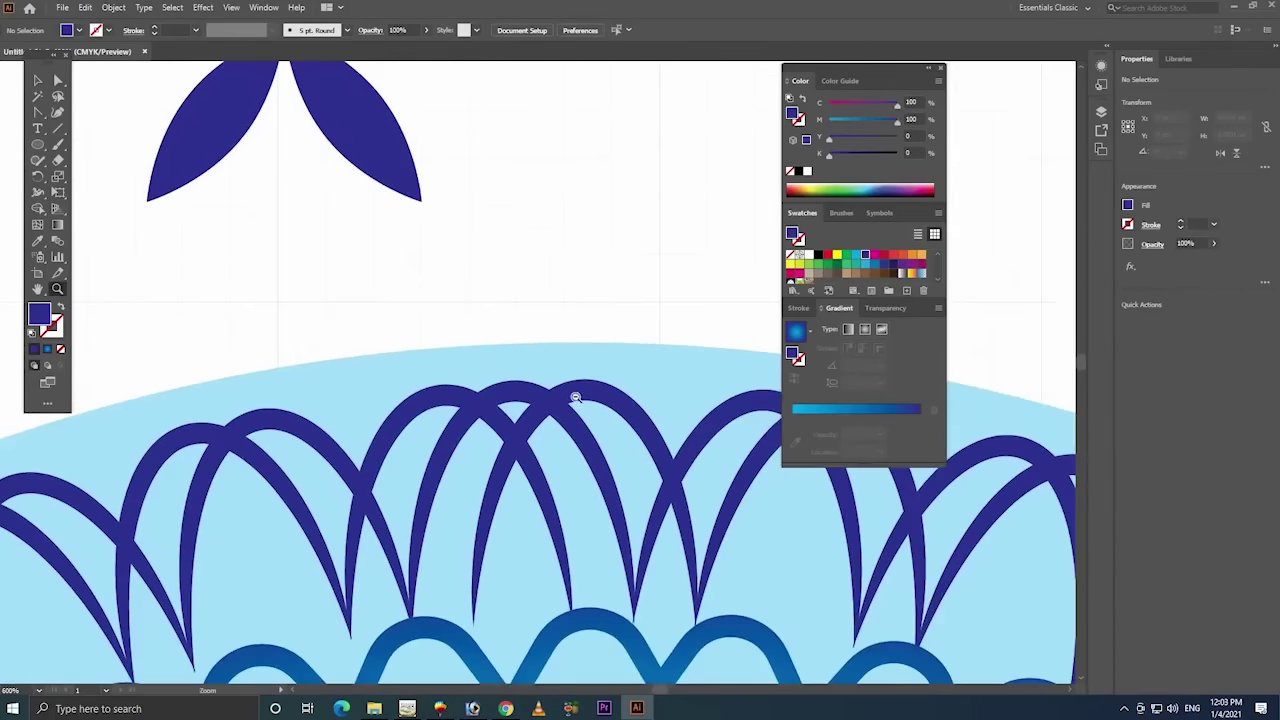
{"action": "scroll", "coordinate": [575, 397], "scroll_direction": "down", "scroll_amount": 1}
{"action": "scroll", "coordinate": [457, 337], "scroll_direction": "down", "scroll_amount": 1}
{"action": "scroll", "coordinate": [291, 166], "scroll_direction": "down", "scroll_amount": 1}
- Move the petal pair onto the mandala's top rim
{"action": "key", "text": "v"}
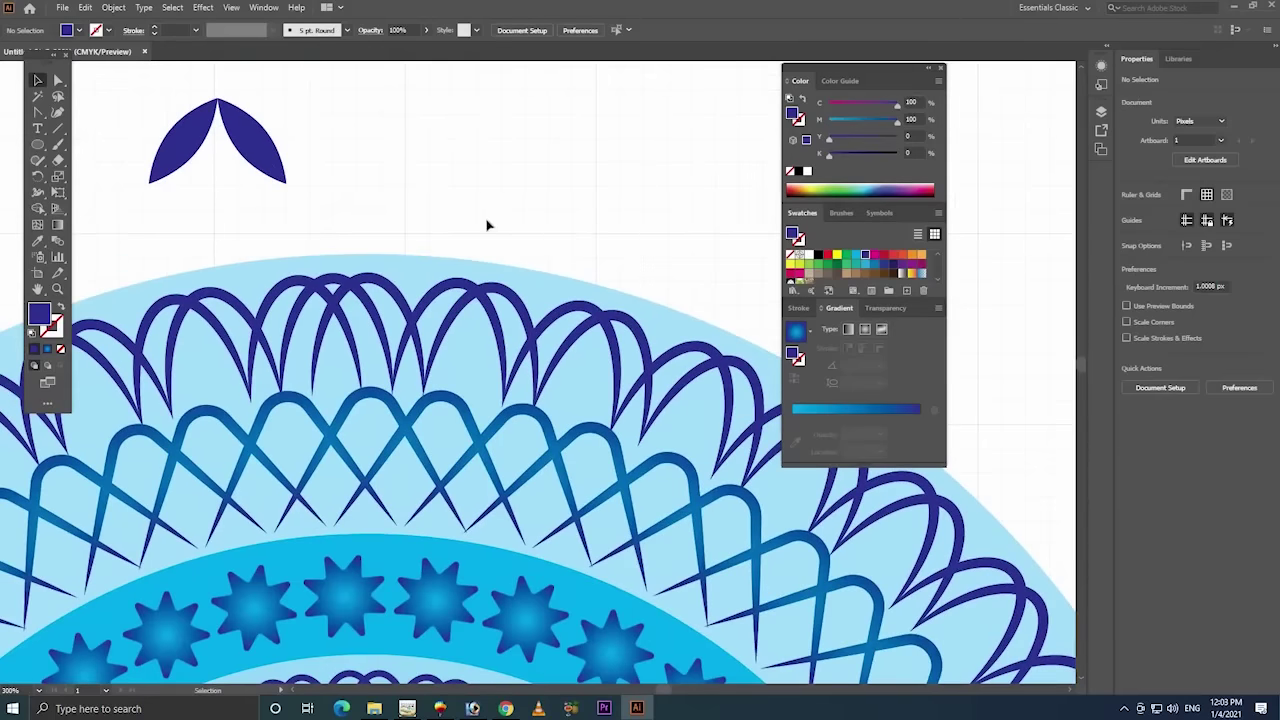
{"action": "left_click_drag", "start_coordinate": [252, 151], "coordinate": [443, 214]}
{"action": "key", "text": "z"}
{"action": "scroll", "coordinate": [505, 345], "scroll_direction": "down", "scroll_amount": 1}
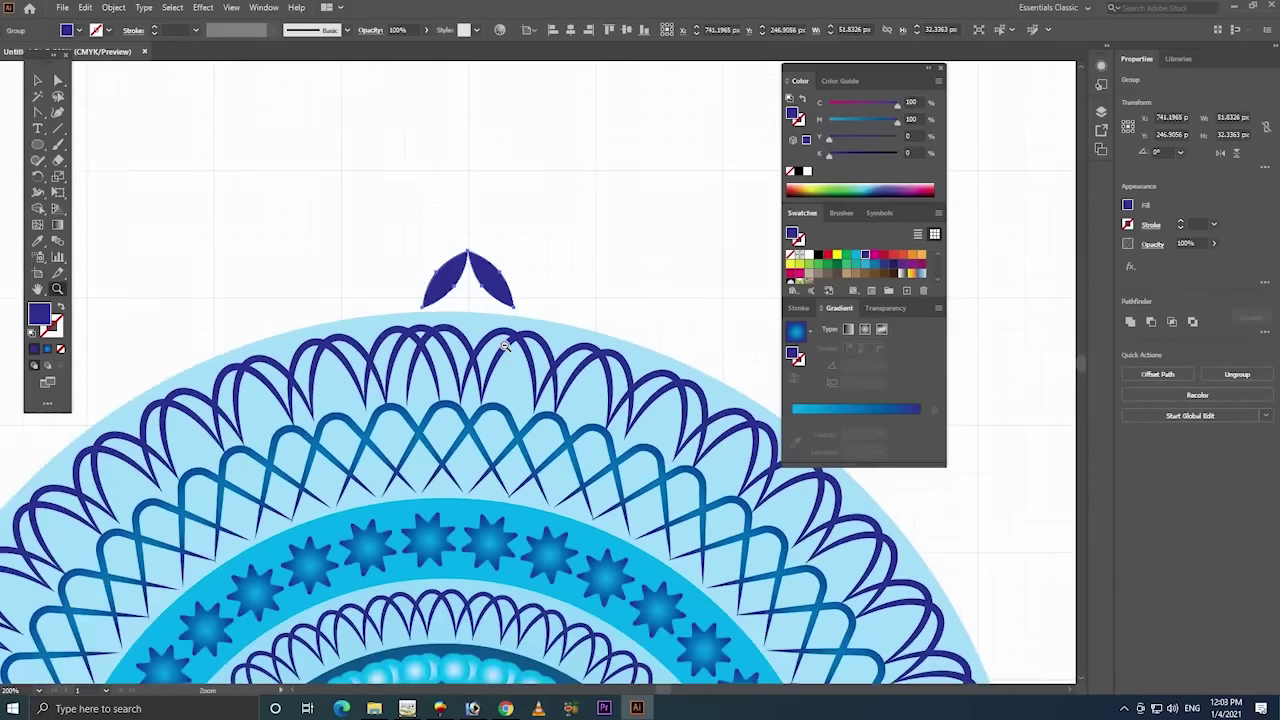
{"action": "scroll", "coordinate": [505, 345], "scroll_direction": "down", "scroll_amount": 1}
{"action": "scroll", "coordinate": [460, 290], "scroll_direction": "down", "scroll_amount": 1}
{"action": "scroll", "coordinate": [420, 200], "scroll_direction": "down", "scroll_amount": 1}
{"action": "key", "text": "v"}
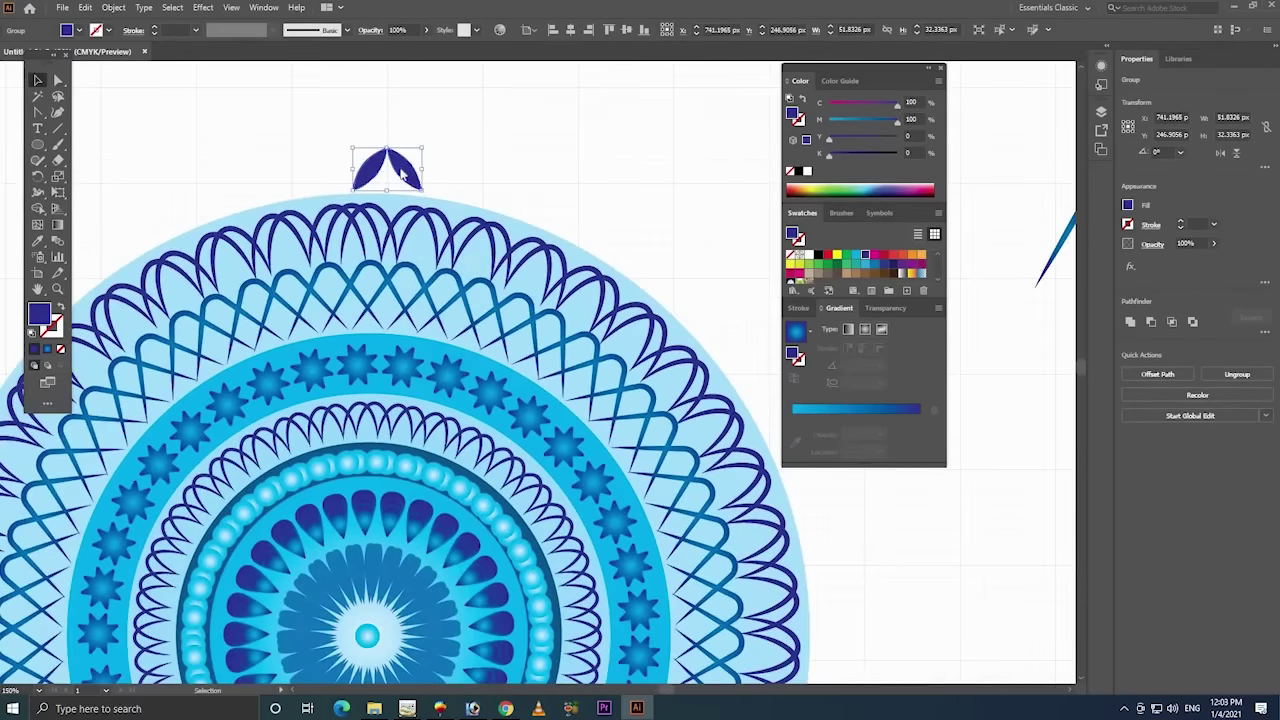
- Reflect the petal pair across the horizontal axis so it flips into a V
{"action": "right_click", "coordinate": [401, 169]}
{"action": "key", "text": "Escape"}
{"action": "left_click_drag", "start_coordinate": [306, 120], "coordinate": [545, 212]}
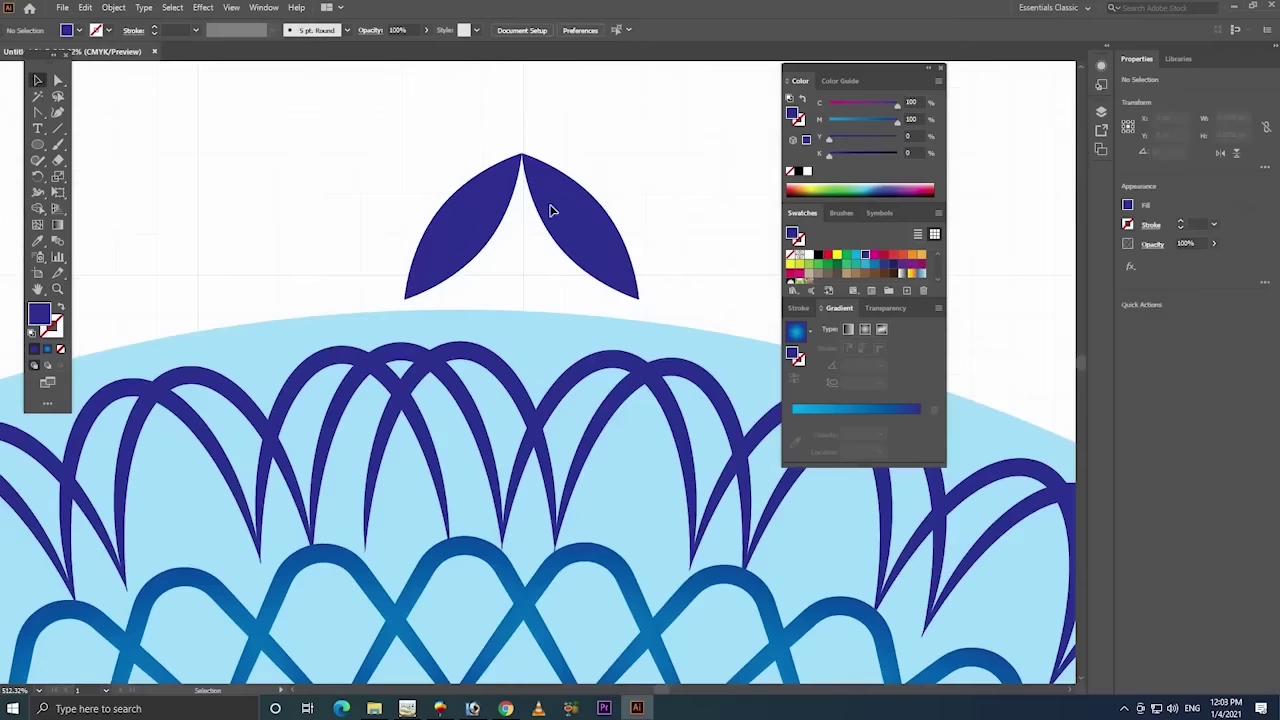
{"action": "left_click", "coordinate": [550, 210]}
{"action": "right_click", "coordinate": [550, 208]}
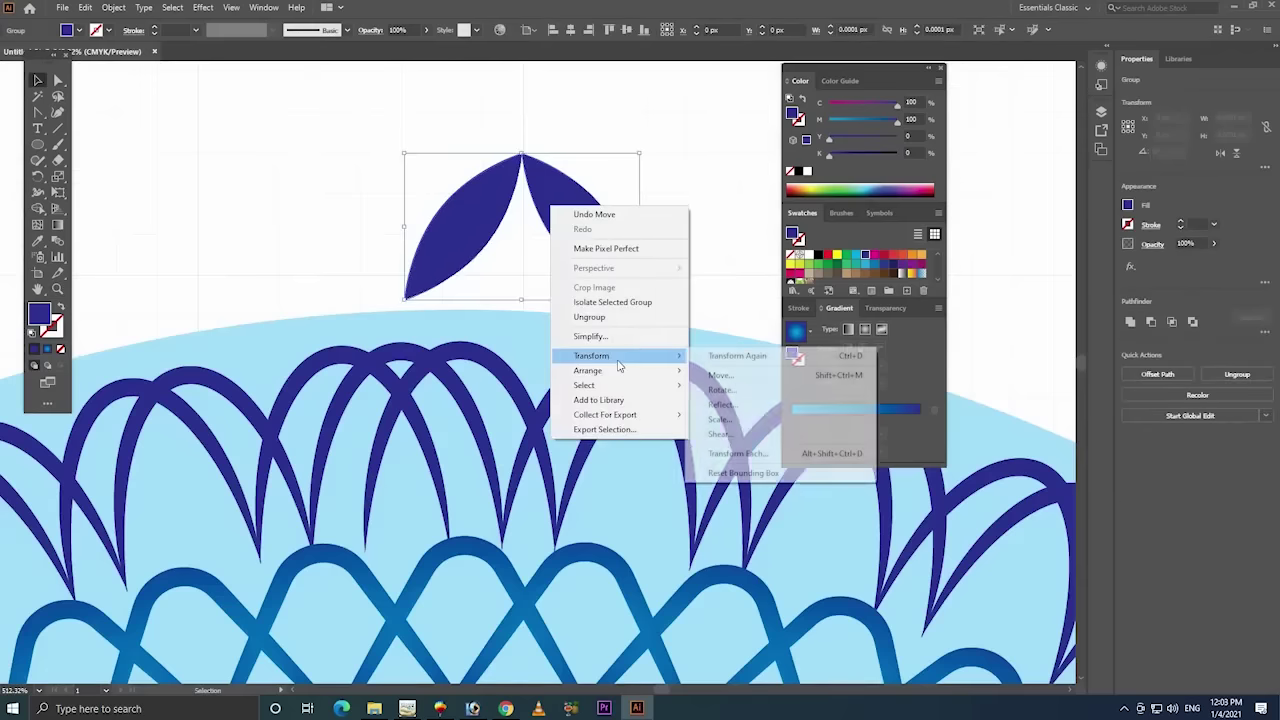
{"action": "left_click", "coordinate": [722, 404]}
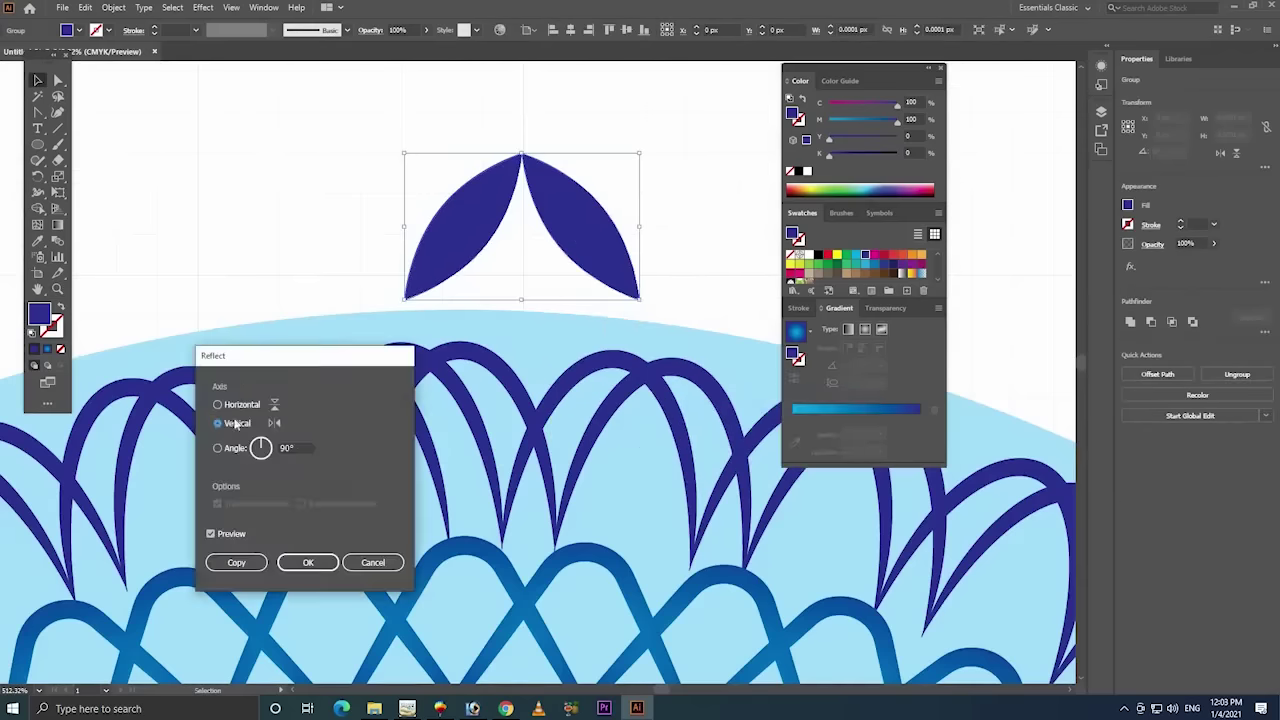
{"action": "left_click", "coordinate": [240, 406]}
{"action": "left_click", "coordinate": [308, 560]}
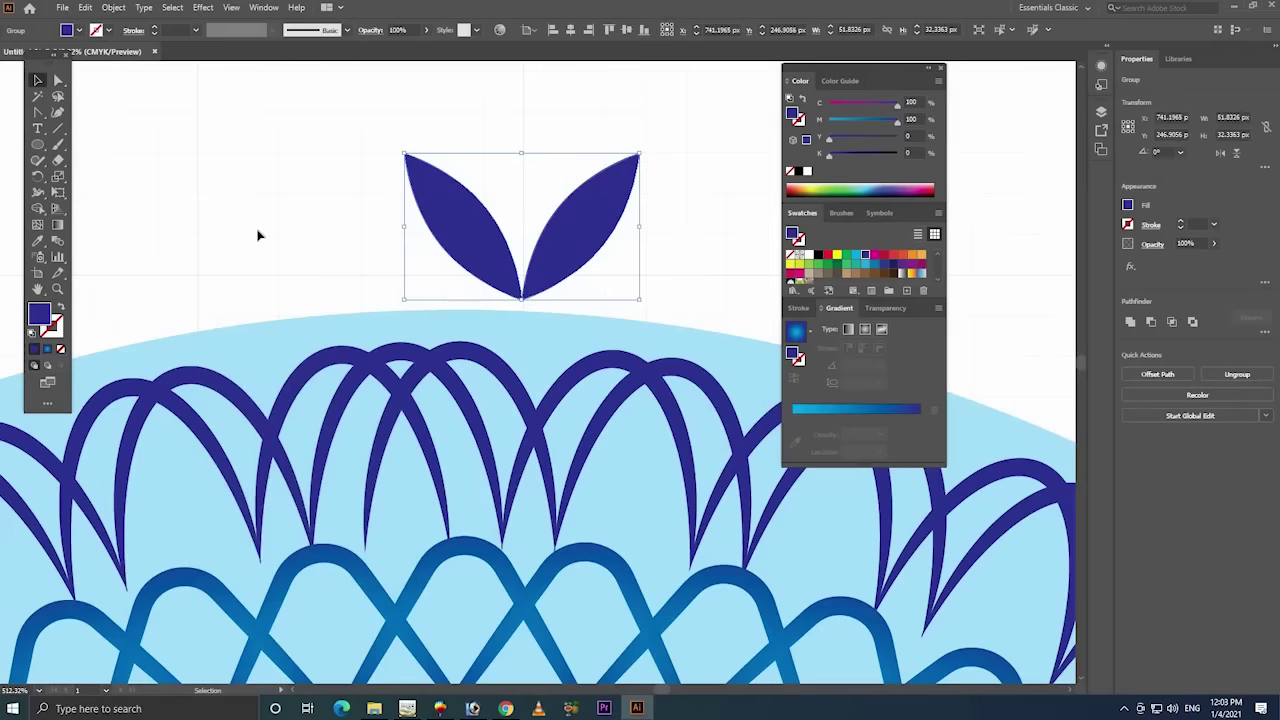
{"action": "left_click", "coordinate": [257, 234]}
- Zoom out and select the mandala together with the petal pair, then deselect
{"action": "key", "text": "z"}
{"action": "scroll", "coordinate": [505, 421], "scroll_direction": "down", "scroll_amount": 3}
{"action": "scroll", "coordinate": [505, 421], "scroll_direction": "down", "scroll_amount": 3}
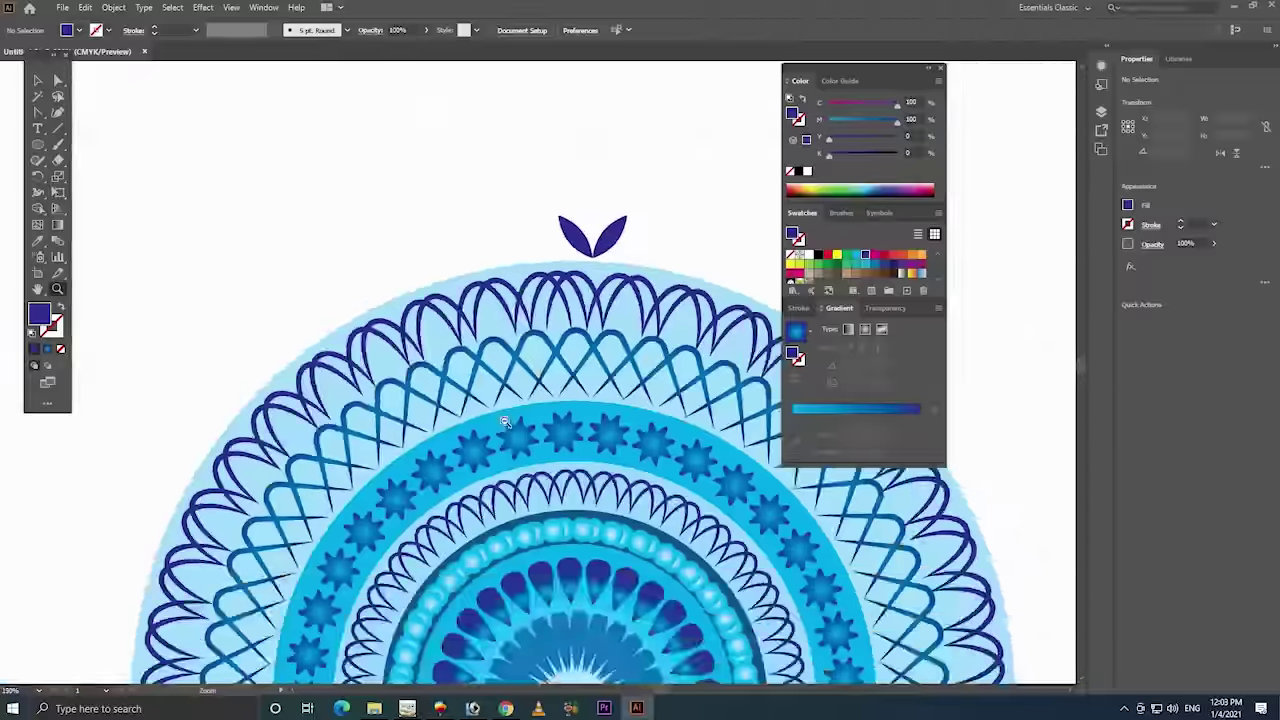
{"action": "scroll", "coordinate": [560, 450], "scroll_direction": "down", "scroll_amount": 2}
{"action": "left_click_drag", "start_coordinate": [602, 484], "coordinate": [457, 391]}
{"action": "key", "text": "v"}
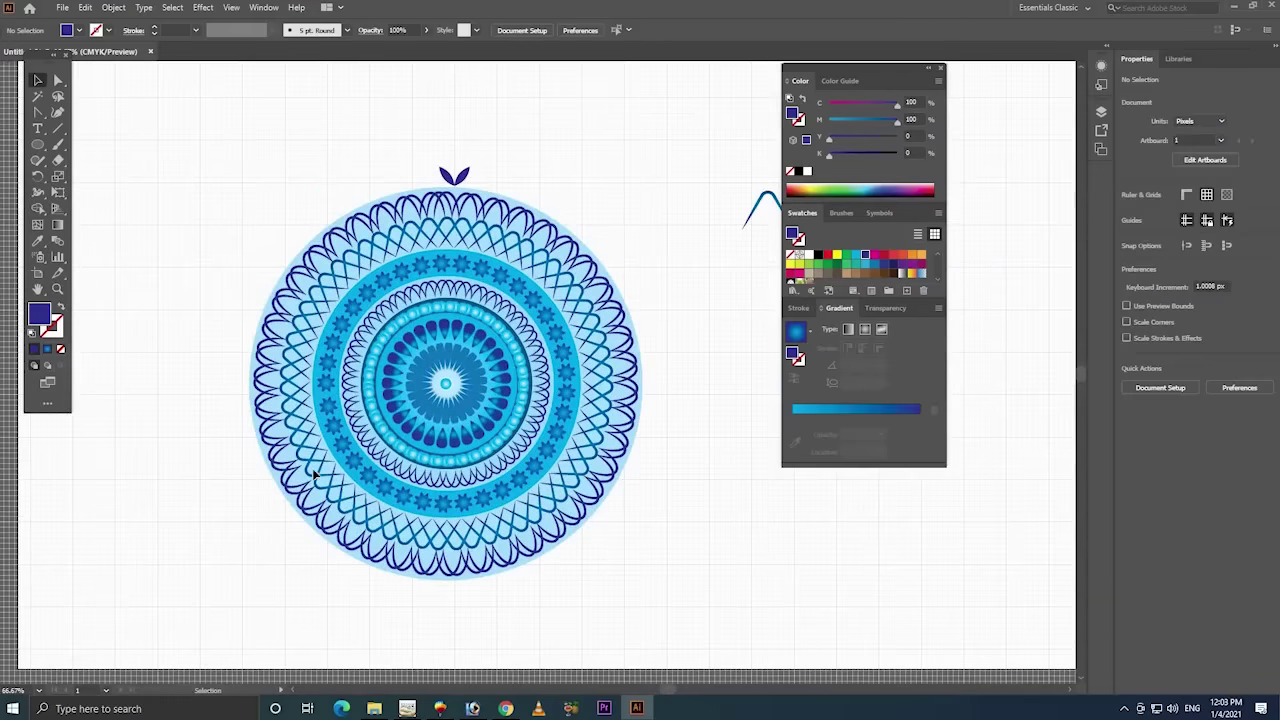
{"action": "left_click_drag", "start_coordinate": [627, 226], "coordinate": [216, 528]}
{"action": "right_click", "coordinate": [481, 348]}
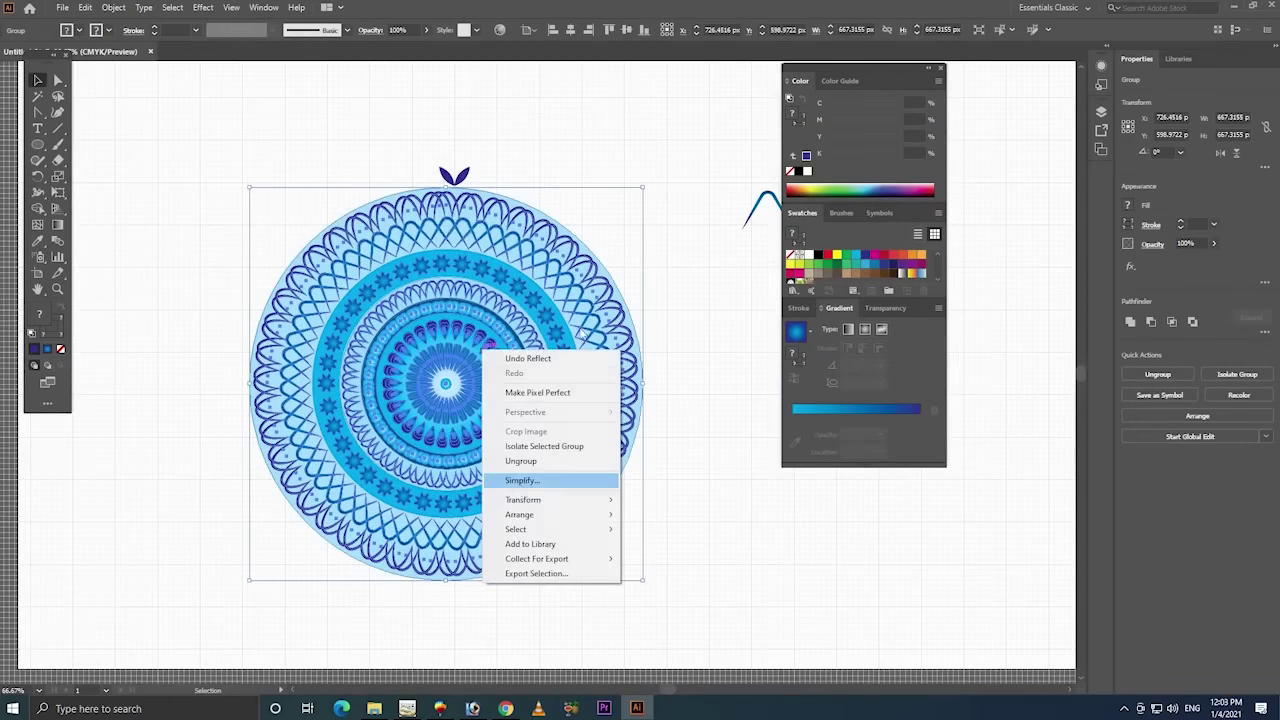
{"action": "key", "text": "Escape"}
{"action": "left_click_drag", "start_coordinate": [528, 131], "coordinate": [505, 282]}
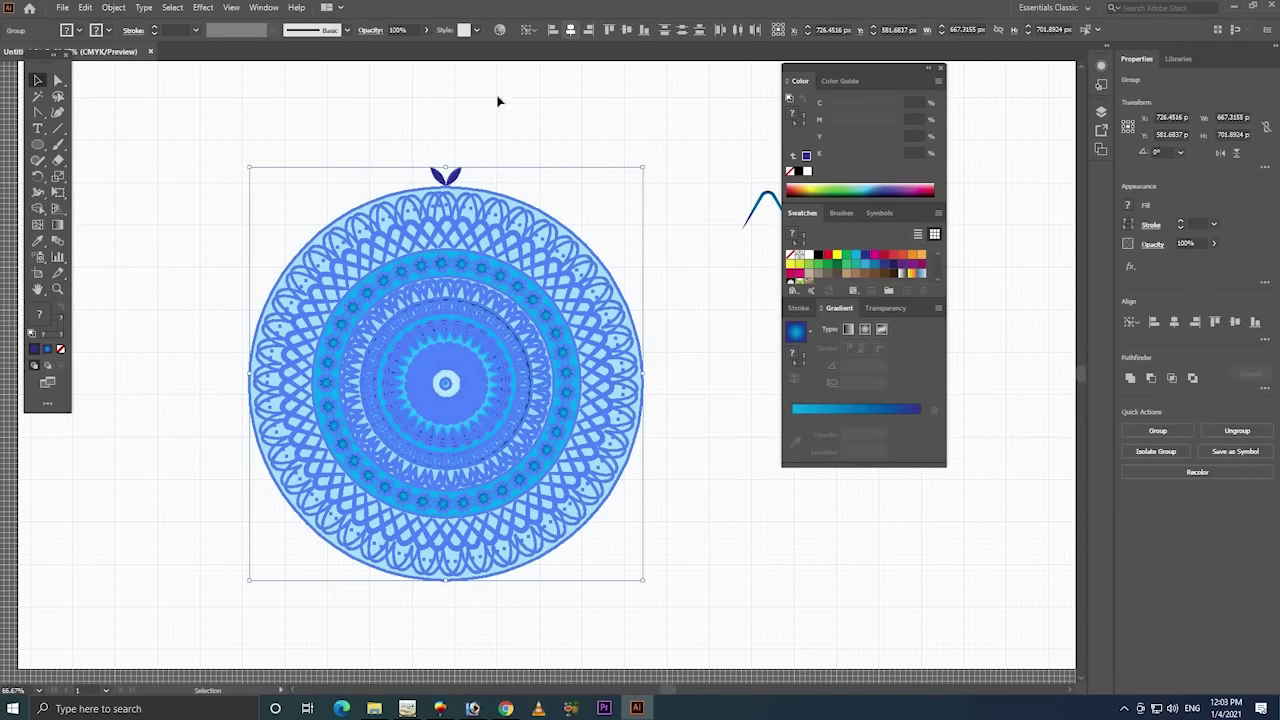
{"action": "left_click", "coordinate": [488, 163]}
- Frame the whole mandala in view with the petal pair centred above it
{"action": "key", "text": "z"}
{"action": "left_click_drag", "start_coordinate": [586, 129], "coordinate": [428, 240]}
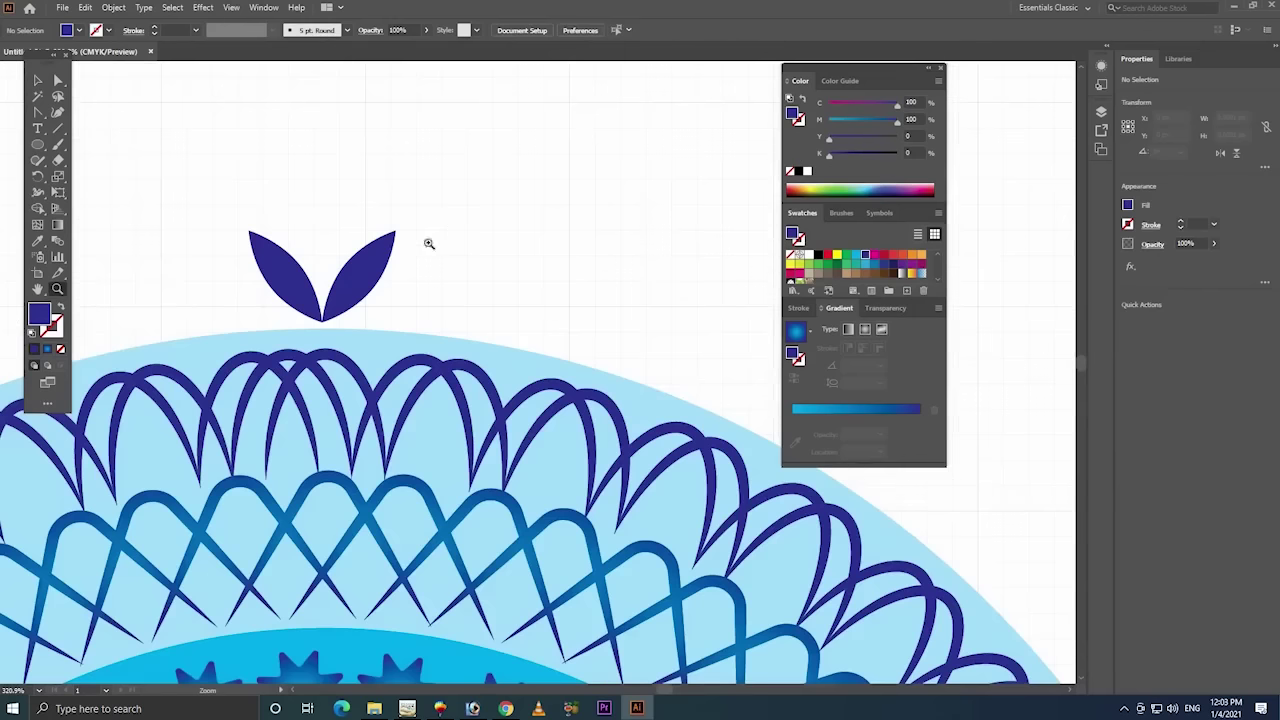
{"action": "key", "text": "ctrl+minus"}
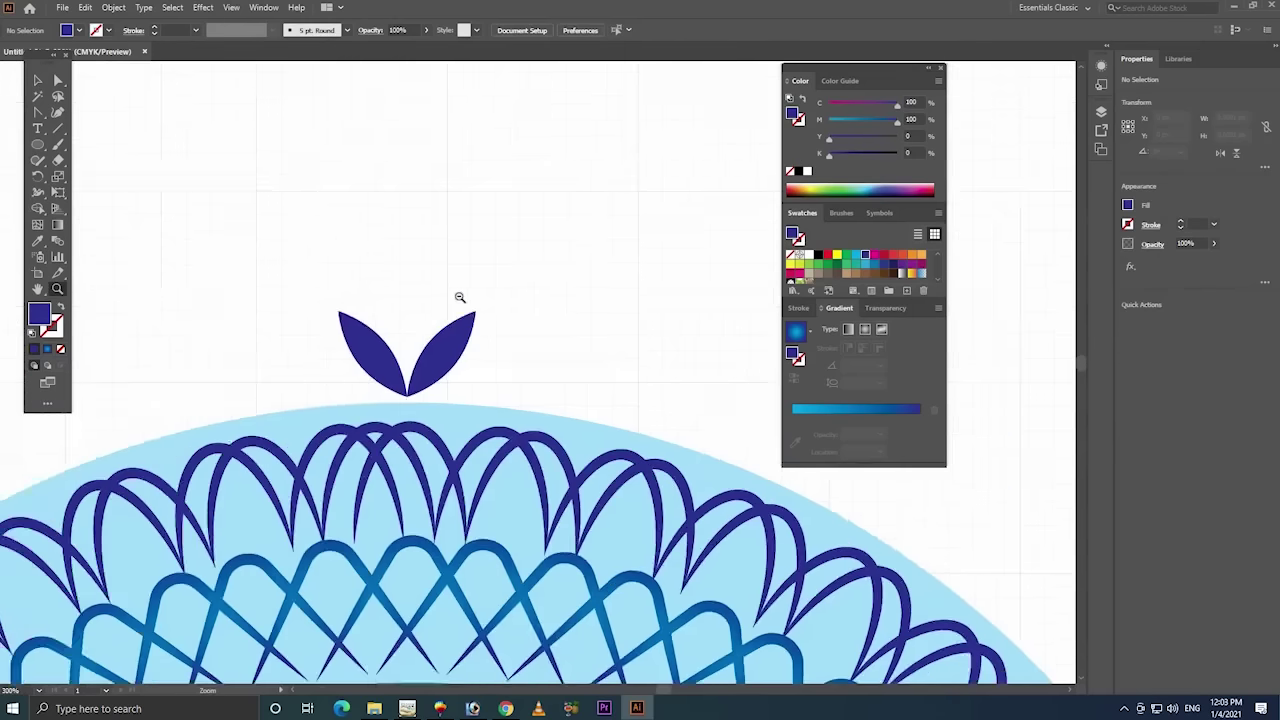
{"action": "key", "text": "ctrl+minus"}
{"action": "key", "text": "ctrl+minus"}
{"action": "key", "text": "ctrl+minus"}
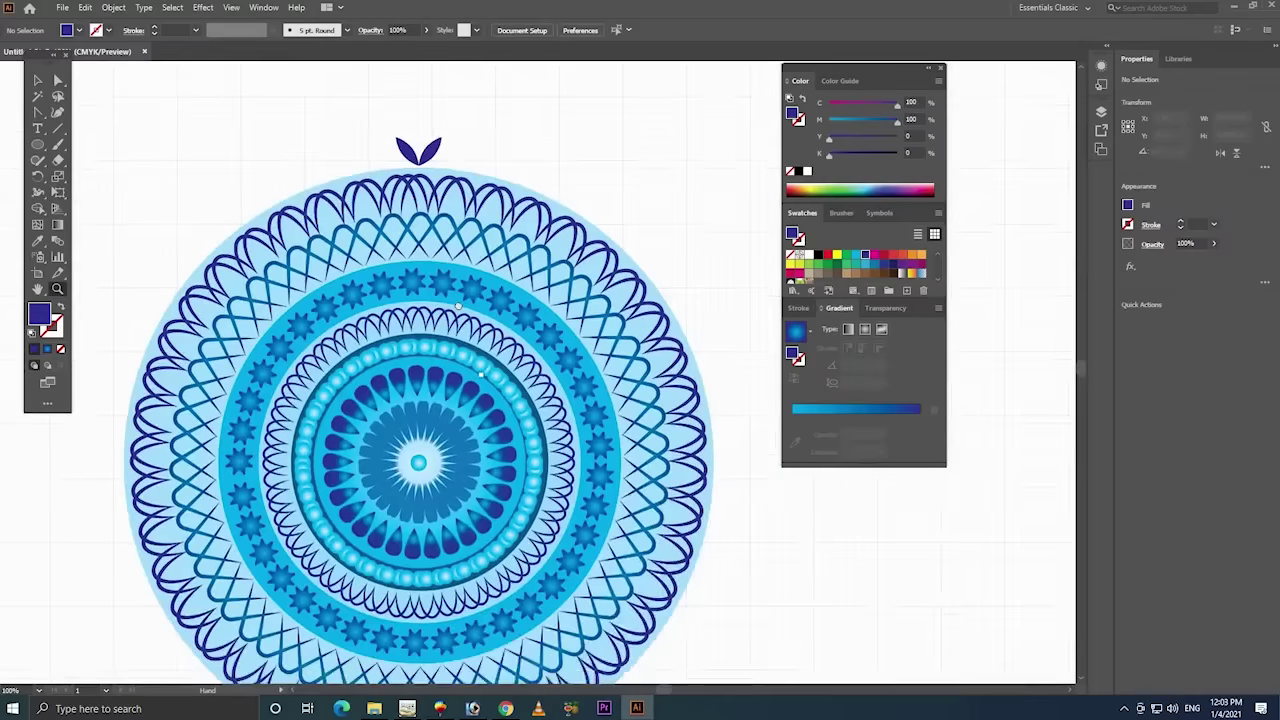
{"action": "key", "text": "ctrl+minus"}
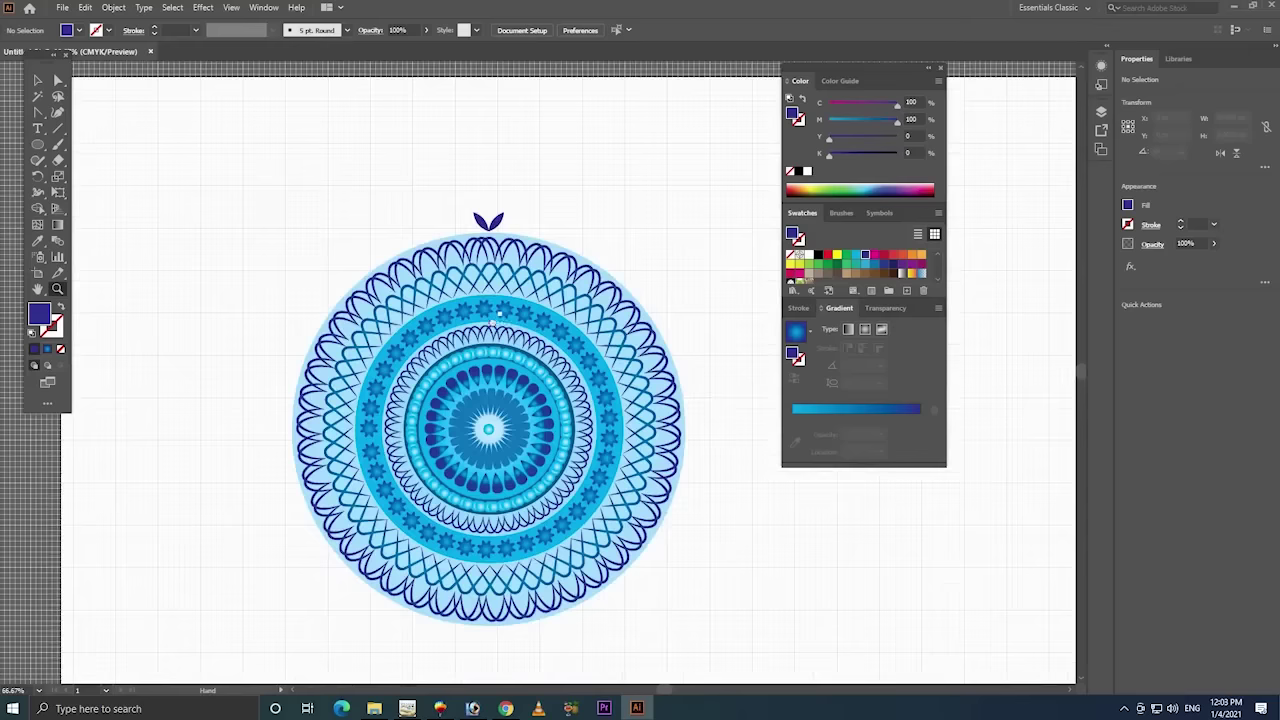
{"action": "left_click_drag", "start_coordinate": [667, 193], "coordinate": [342, 544]}
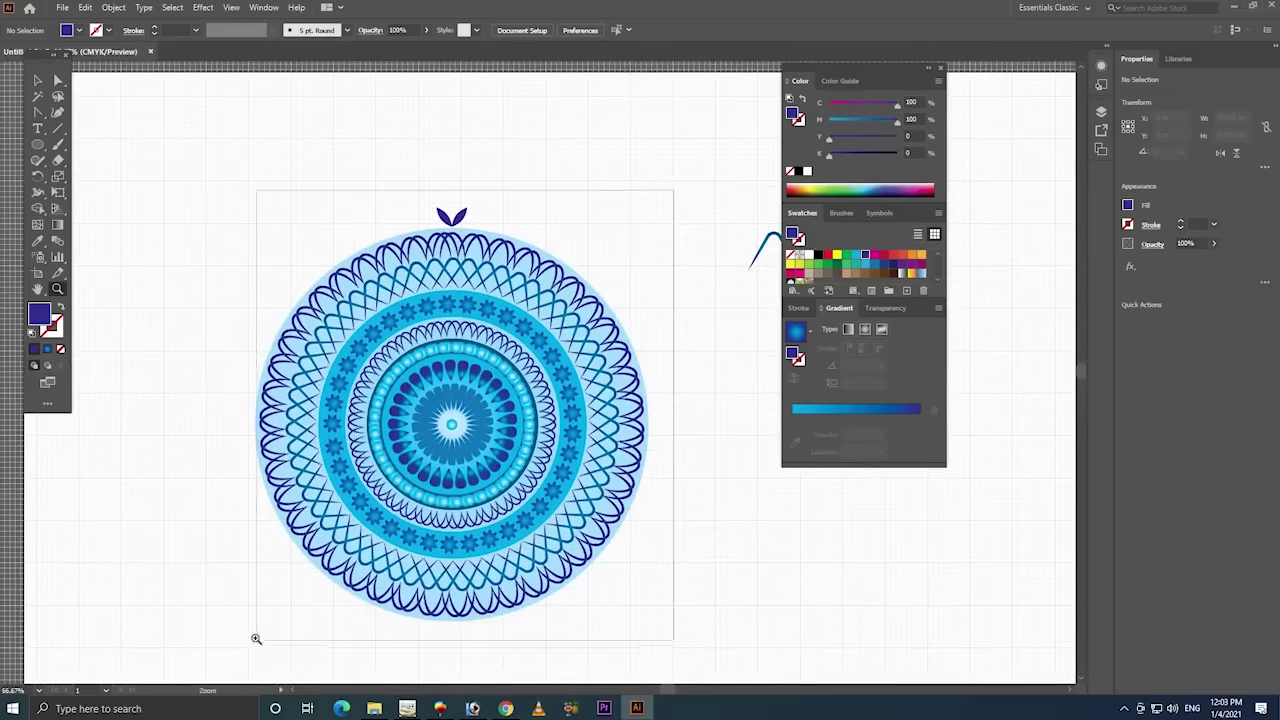
{"action": "left_click_drag", "start_coordinate": [254, 634], "coordinate": [698, 184]}
- Select the petal pair at the top of the mandala
{"action": "key", "text": "v"}
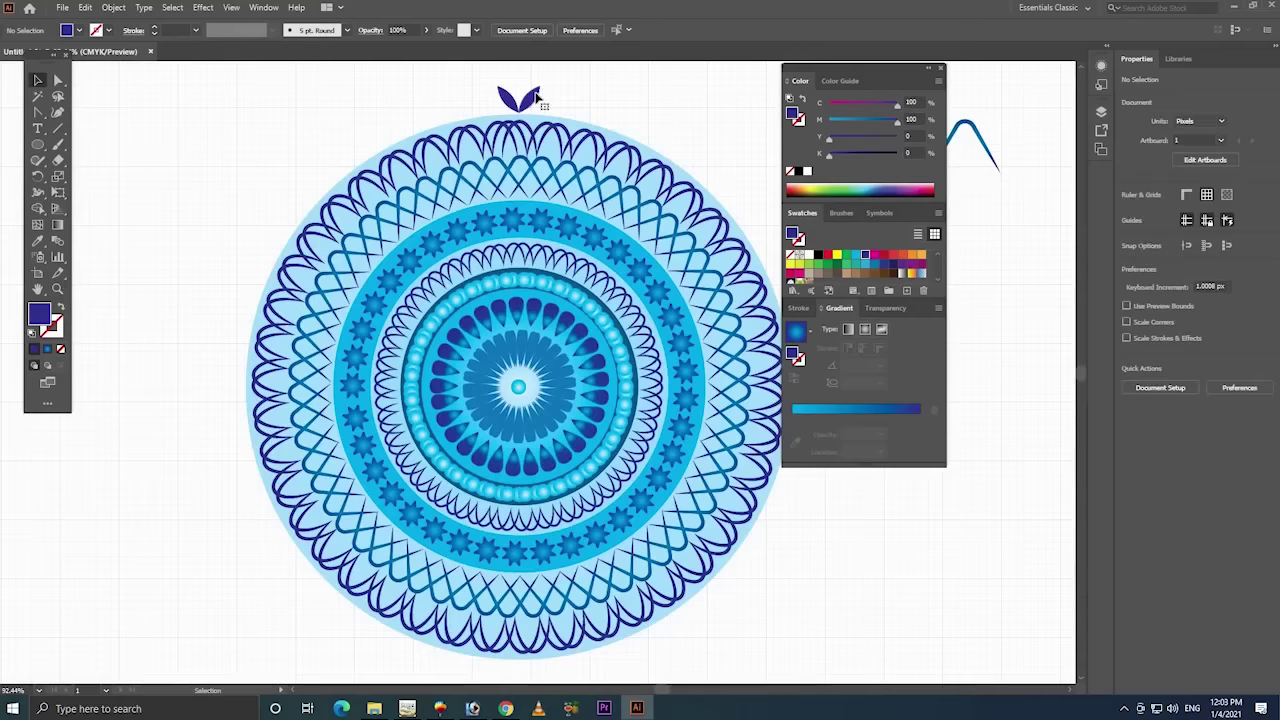
{"action": "left_click", "coordinate": [537, 96]}
{"action": "left_click", "coordinate": [38, 176]}
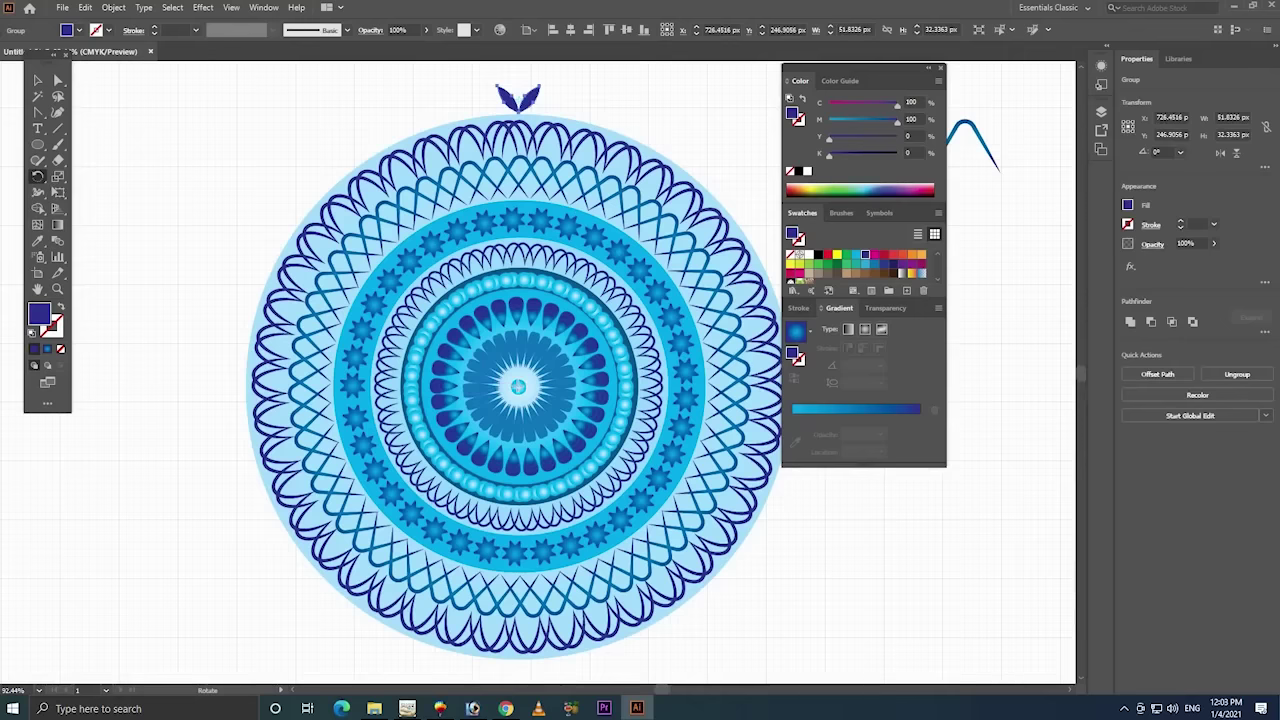
- Try rotating the petal pair around the mandala, then undo the rotation
{"action": "left_click_drag", "start_coordinate": [563, 262], "coordinate": [574, 117]}
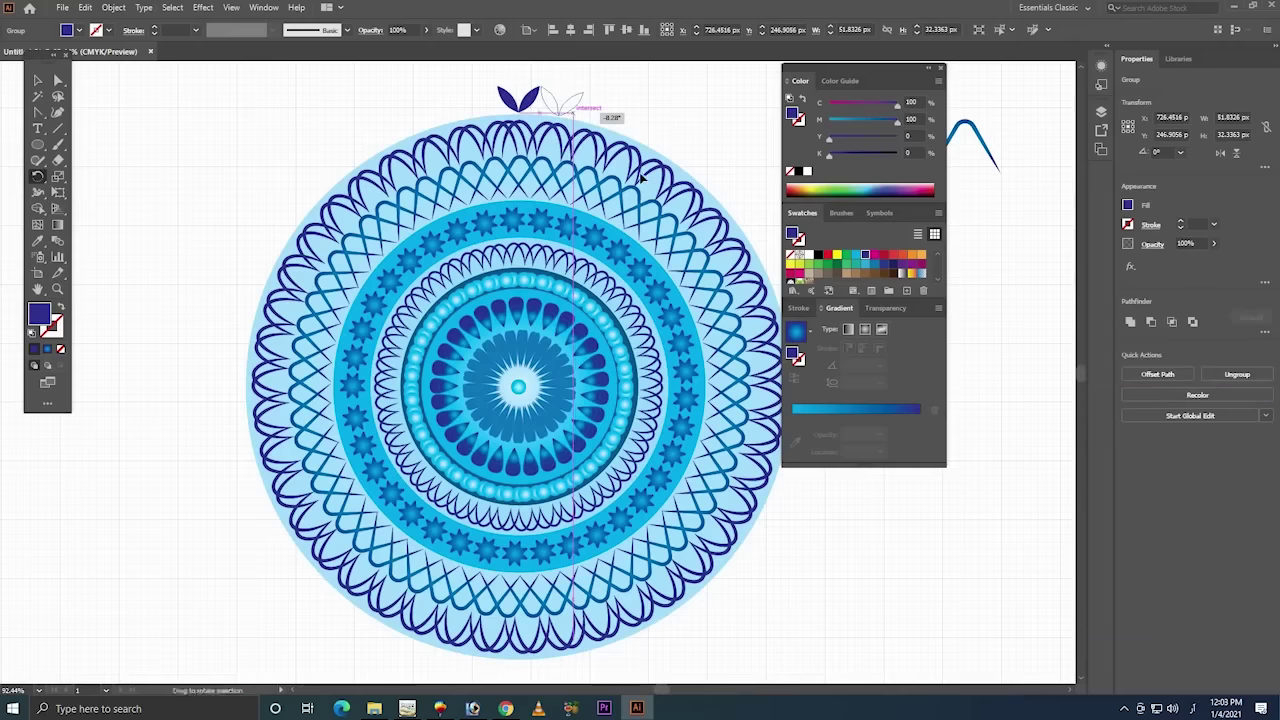
{"action": "left_click_drag", "start_coordinate": [636, 175], "coordinate": [408, 106]}
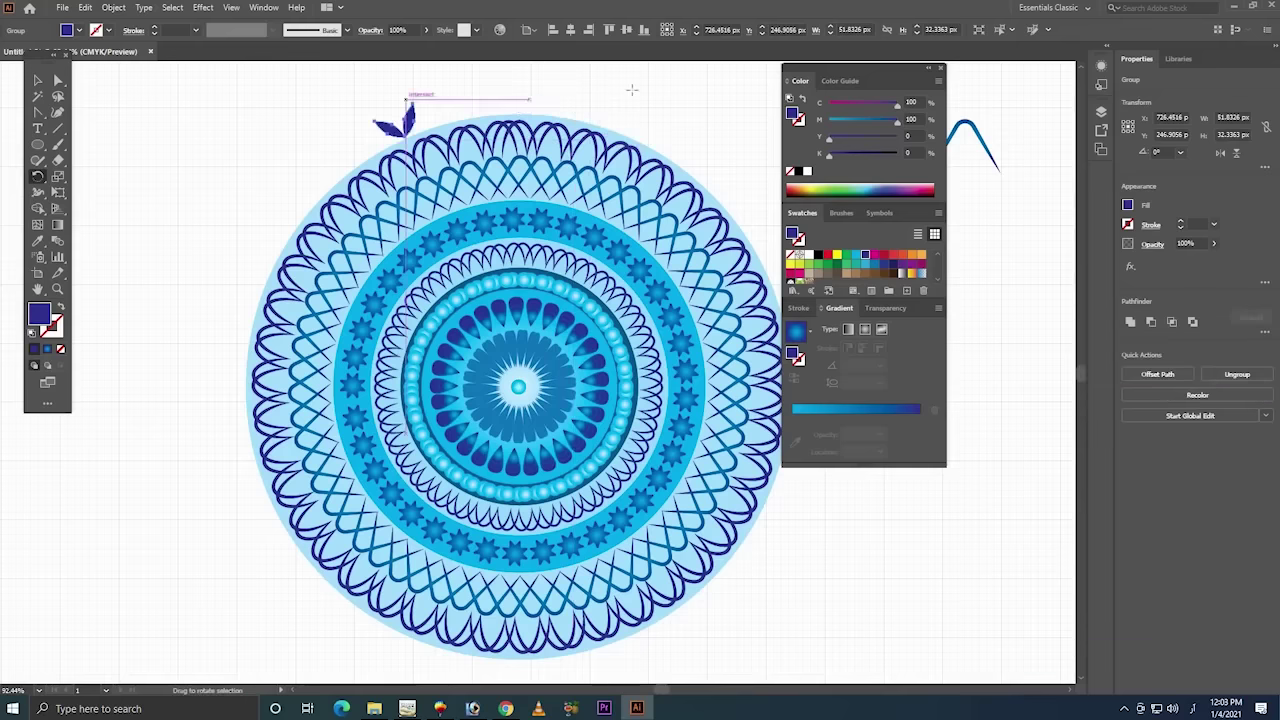
{"action": "left_click", "coordinate": [38, 82]}
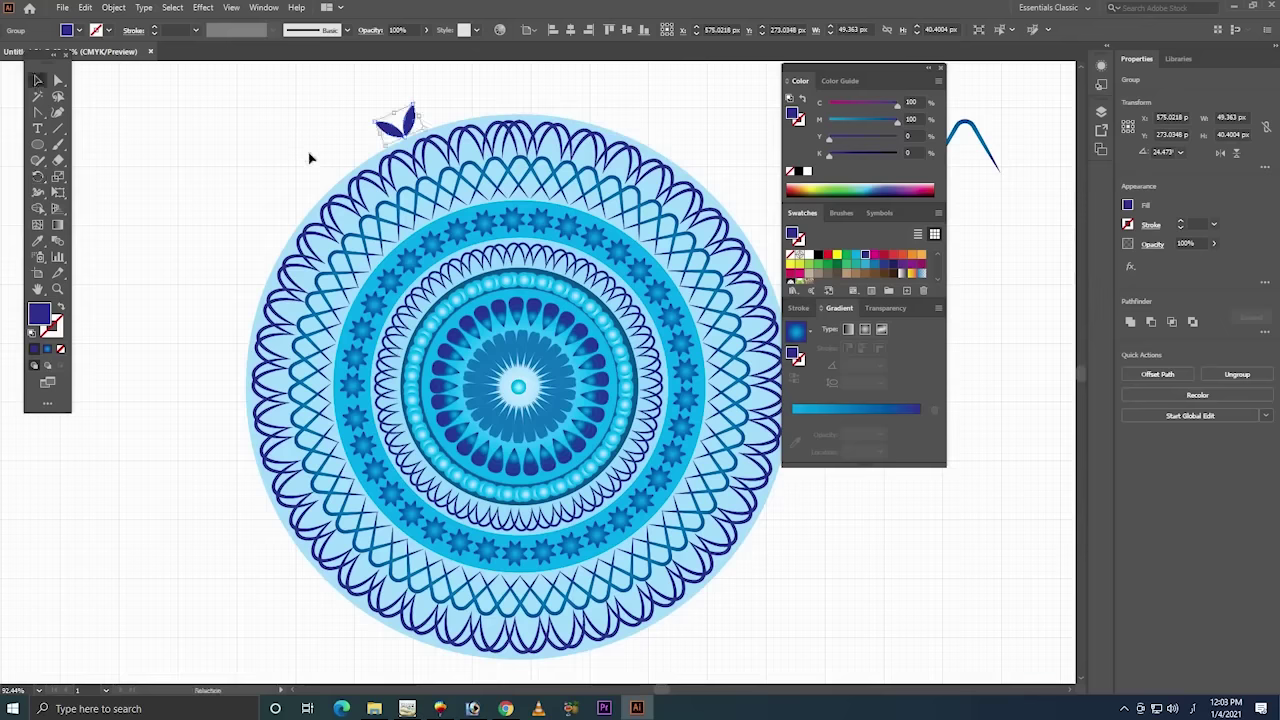
{"action": "key", "text": "ctrl+z"}
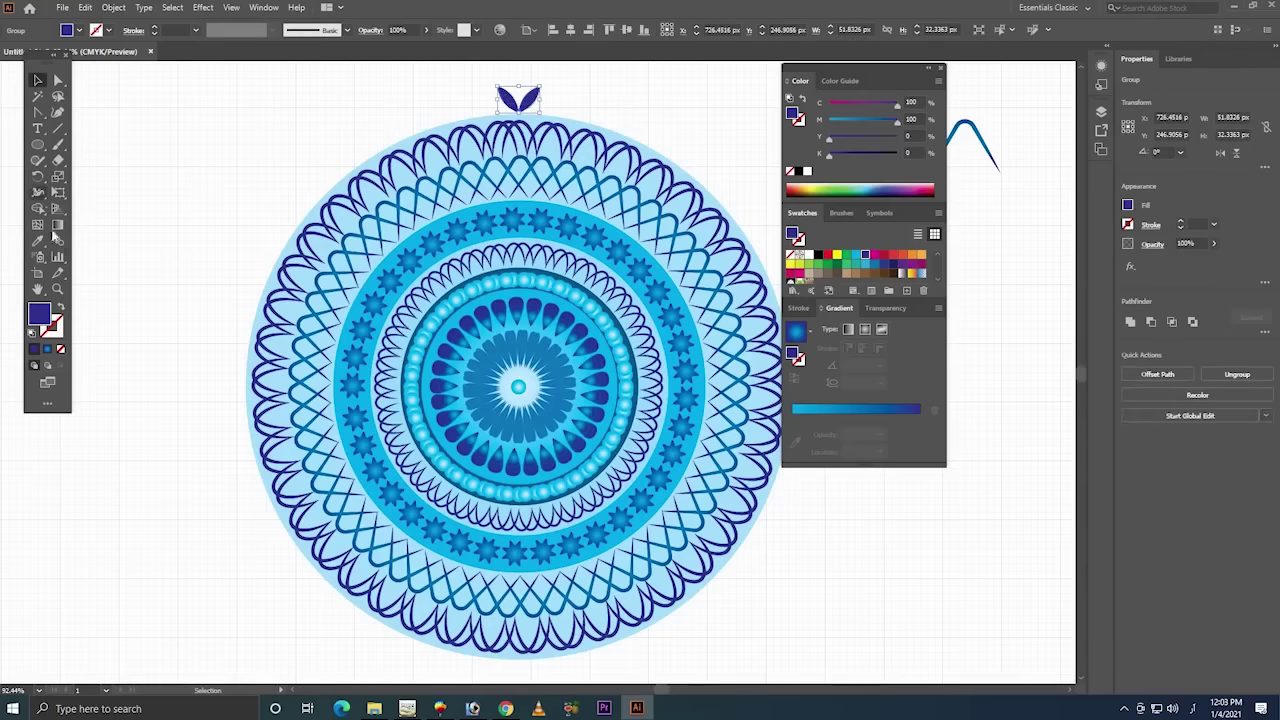
{"action": "left_click", "coordinate": [38, 177]}
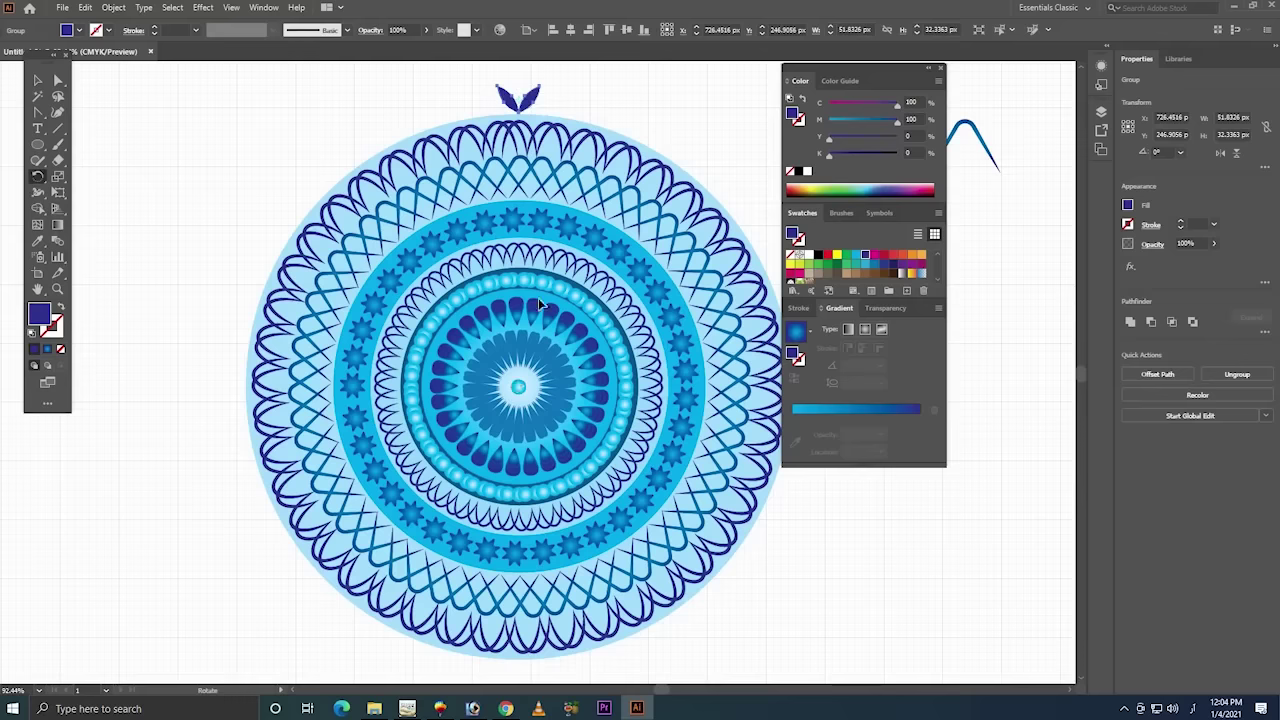
- Place a rotated petal copy beside the original and repeat it along the rim with Ctrl+D
{"action": "left_click_drag", "start_coordinate": [535, 101], "coordinate": [576, 118]}
{"action": "key", "text": "ctrl+d"}
{"action": "key", "text": "ctrl+d"}
{"action": "key", "text": "ctrl+d"}
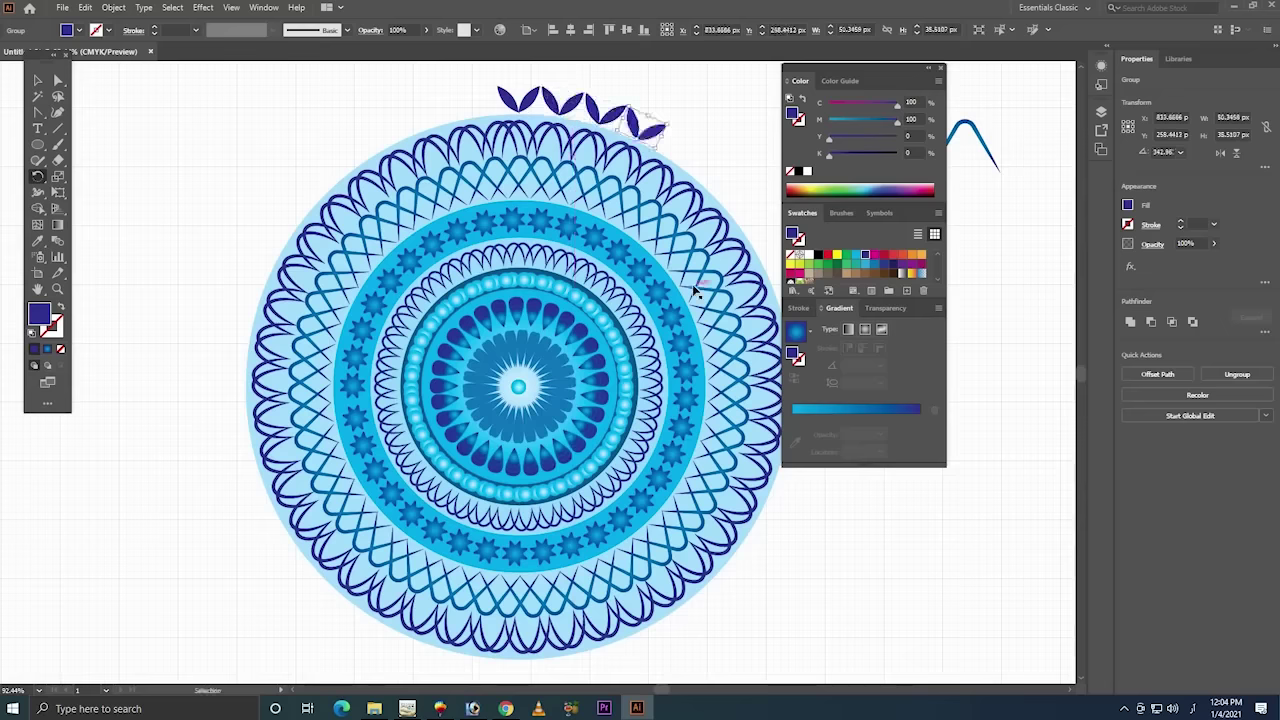
{"action": "key", "text": "ctrl+d"}
{"action": "key", "text": "ctrl+d"}
{"action": "key", "text": "ctrl+d"}
{"action": "key", "text": "ctrl+d"}
{"action": "key", "text": "ctrl+d"}
{"action": "key", "text": "ctrl+d"}
{"action": "key", "text": "ctrl+d"}
{"action": "key", "text": "ctrl+d"}
{"action": "key", "text": "ctrl+d"}
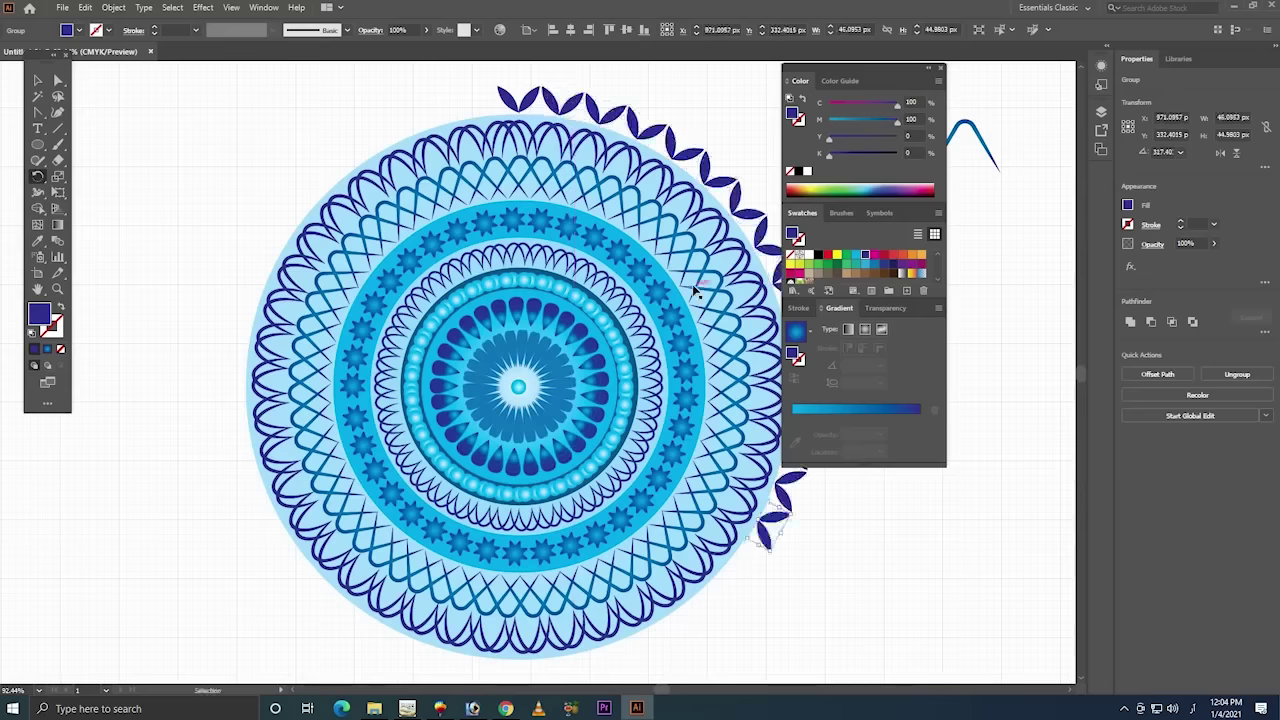
{"action": "key", "text": "ctrl+d"}
{"action": "key", "text": "ctrl+d"}
{"action": "key", "text": "ctrl+d"}
{"action": "key", "text": "ctrl+d"}
{"action": "key", "text": "ctrl+d"}
{"action": "key", "text": "ctrl+d"}
{"action": "key", "text": "ctrl+d"}
{"action": "key", "text": "ctrl+d"}
{"action": "key", "text": "ctrl+d"}
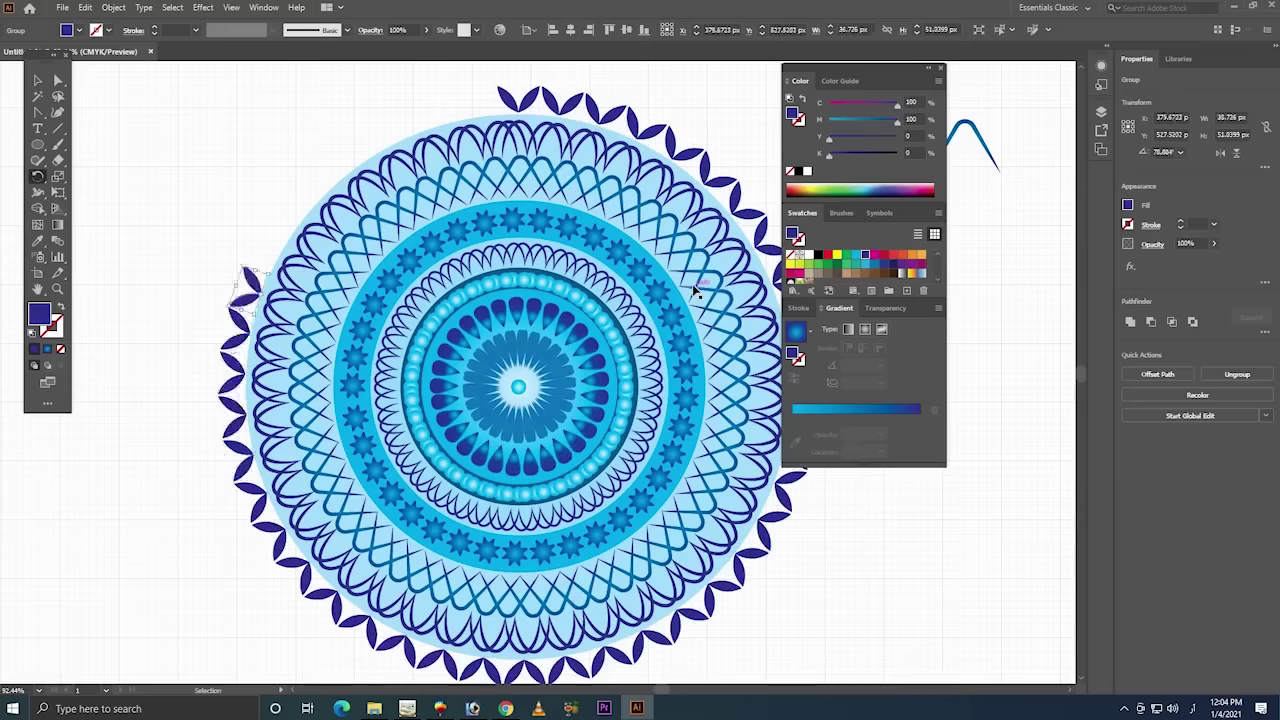
{"action": "key", "text": "ctrl+d"}
{"action": "key", "text": "ctrl+d"}
{"action": "key", "text": "ctrl+d"}
{"action": "key", "text": "ctrl+d"}
{"action": "key", "text": "ctrl+d"}
{"action": "key", "text": "ctrl+d"}
{"action": "key", "text": "ctrl+d"}
{"action": "key", "text": "ctrl+d"}
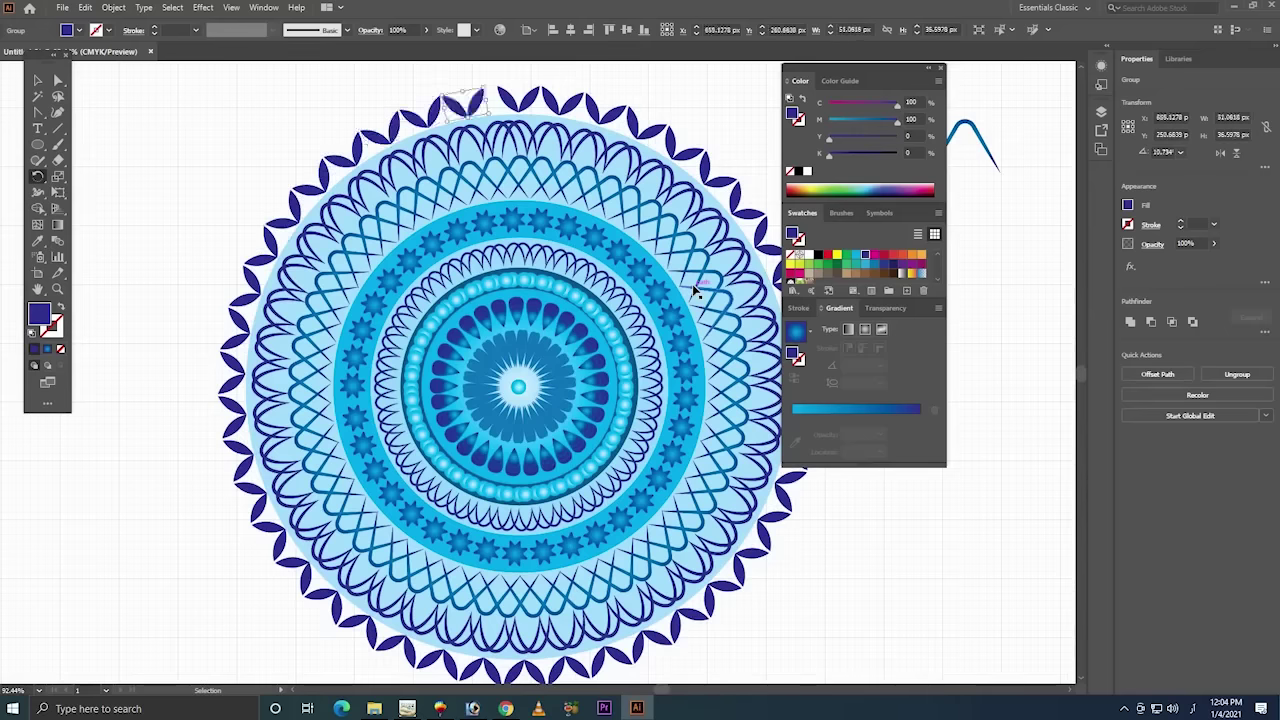
{"action": "key", "text": "ctrl+d"}
{"action": "key", "text": "ctrl+d"}
{"action": "key", "text": "ctrl+d"}
{"action": "key", "text": "ctrl+d"}
{"action": "key", "text": "ctrl+d"}
{"action": "key", "text": "ctrl+d"}
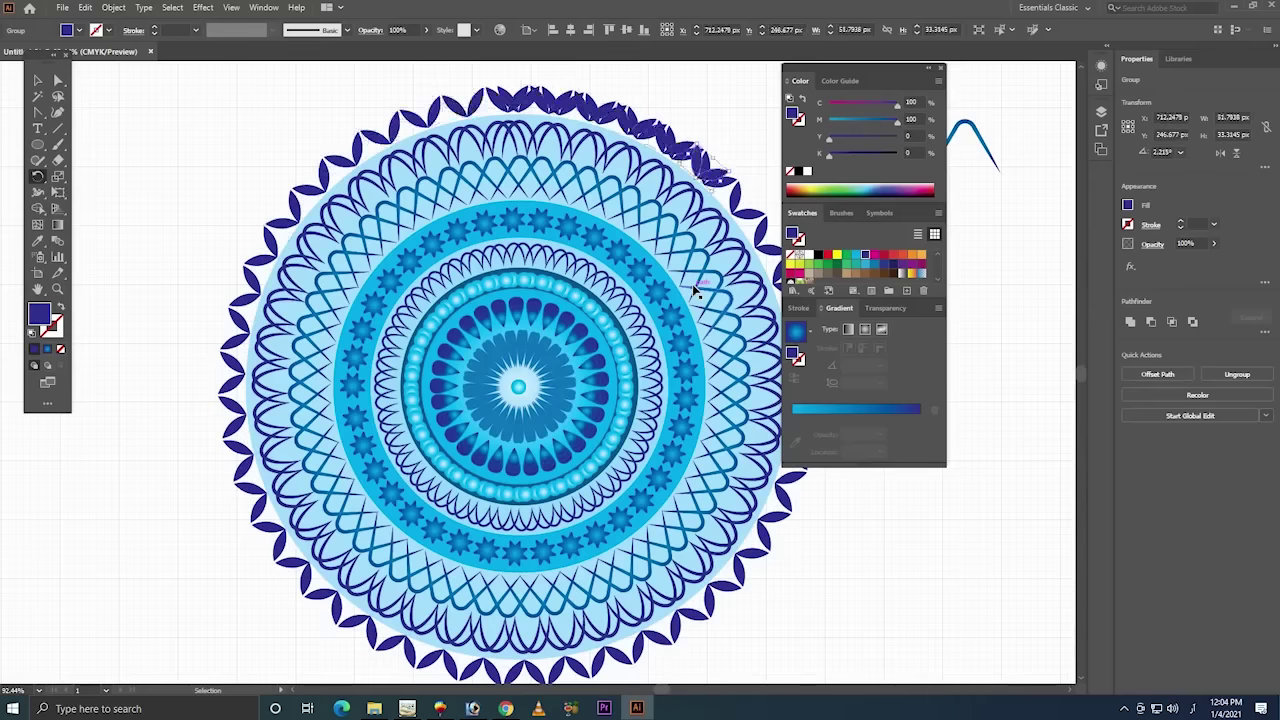
{"action": "key", "text": "ctrl+d"}
{"action": "key", "text": "ctrl+d"}
{"action": "key", "text": "ctrl+d"}
{"action": "key", "text": "ctrl+d"}
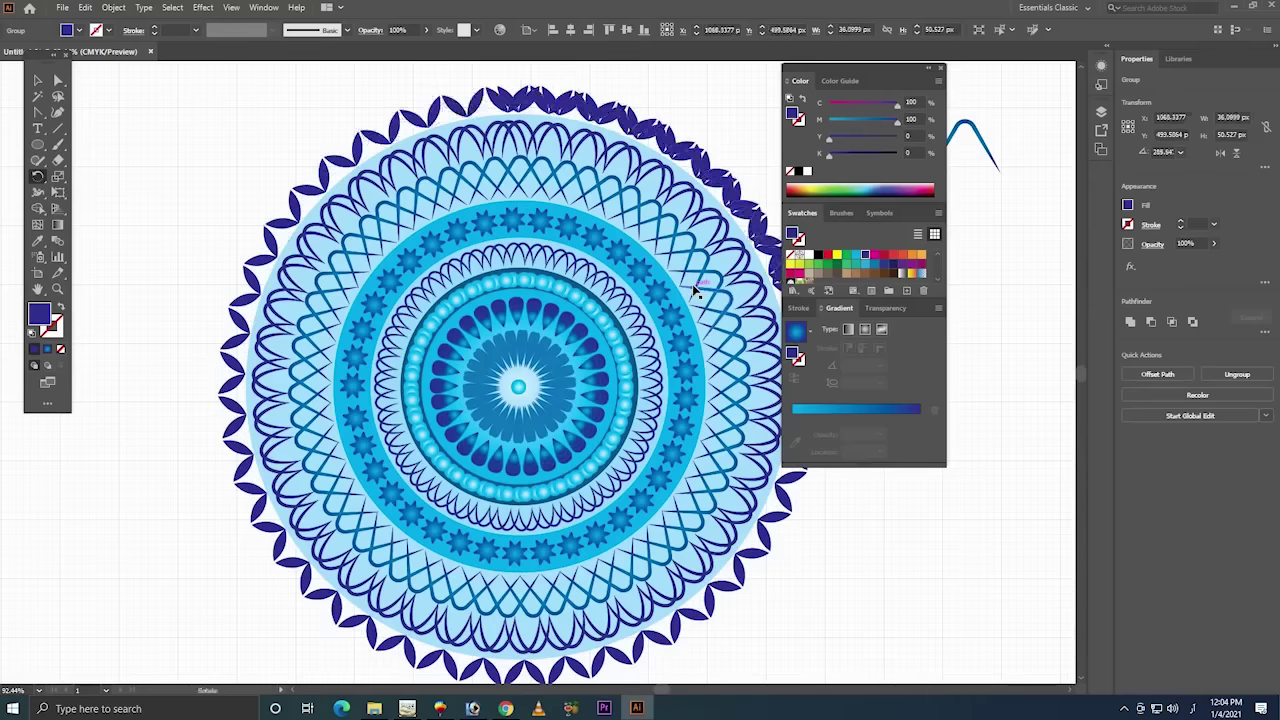
{"action": "key", "text": "ctrl+d"}
{"action": "key", "text": "ctrl+d"}
- Undo the extra leaf copies, leaving the single pair at the top
{"action": "key", "text": "ctrl+z"}
{"action": "key", "text": "ctrl+z"}
{"action": "key", "text": "ctrl+z"}
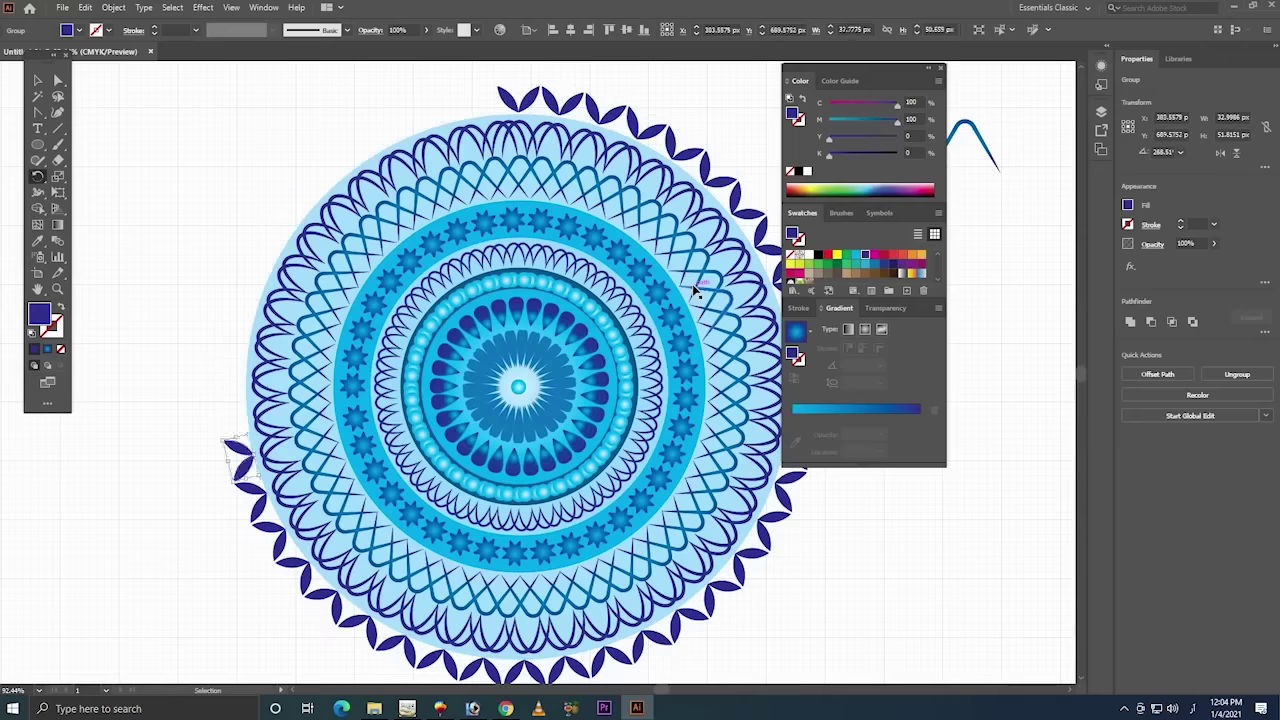
{"action": "key", "text": "ctrl+z"}
{"action": "key", "text": "ctrl+z"}
{"action": "key", "text": "ctrl+z"}
{"action": "key", "text": "ctrl+z"}
{"action": "key", "text": "ctrl+z"}
{"action": "key", "text": "ctrl+z"}
{"action": "key", "text": "ctrl+z"}
{"action": "key", "text": "ctrl+z"}
{"action": "key", "text": "ctrl+z"}
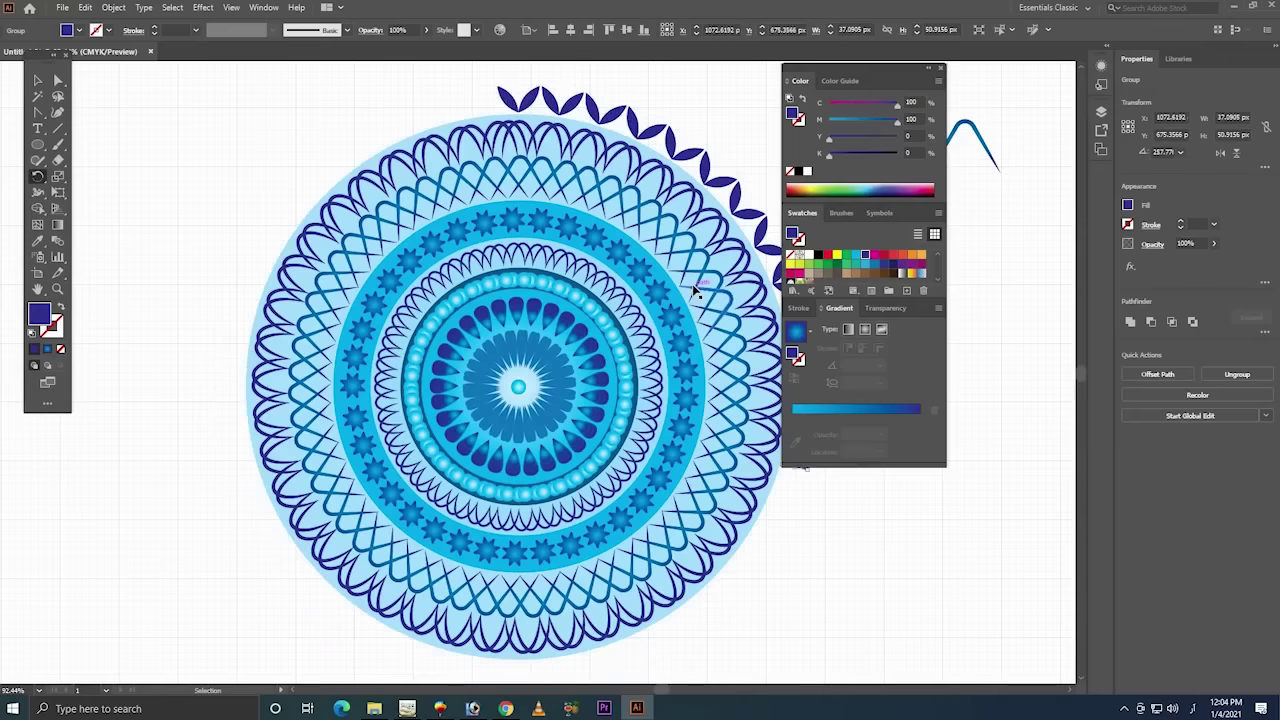
{"action": "key", "text": "ctrl+z"}
{"action": "key", "text": "ctrl+z"}
{"action": "key", "text": "ctrl+z"}
{"action": "key", "text": "ctrl+z"}
{"action": "key", "text": "ctrl+z"}
{"action": "key", "text": "ctrl+z"}
{"action": "key", "text": "ctrl+z"}
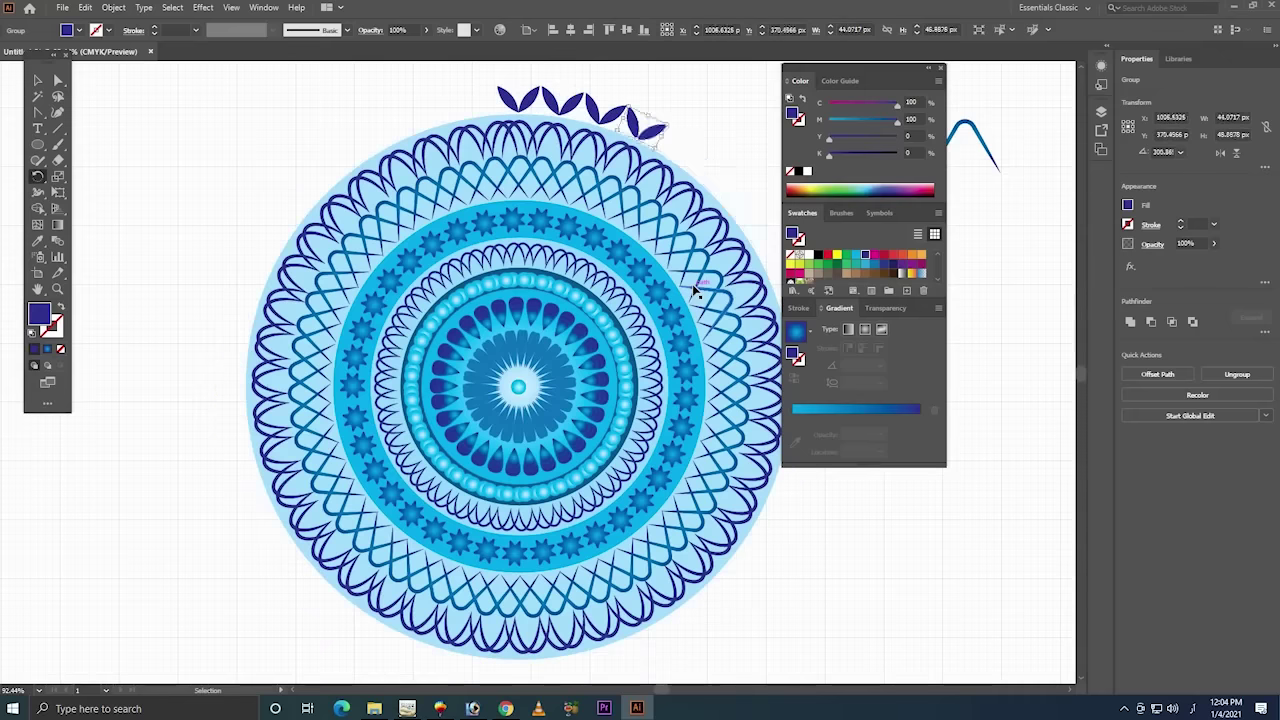
{"action": "key", "text": "ctrl+z"}
{"action": "key", "text": "ctrl+z"}
{"action": "key", "text": "ctrl+z"}
{"action": "key", "text": "ctrl+z"}
{"action": "key", "text": "r"}
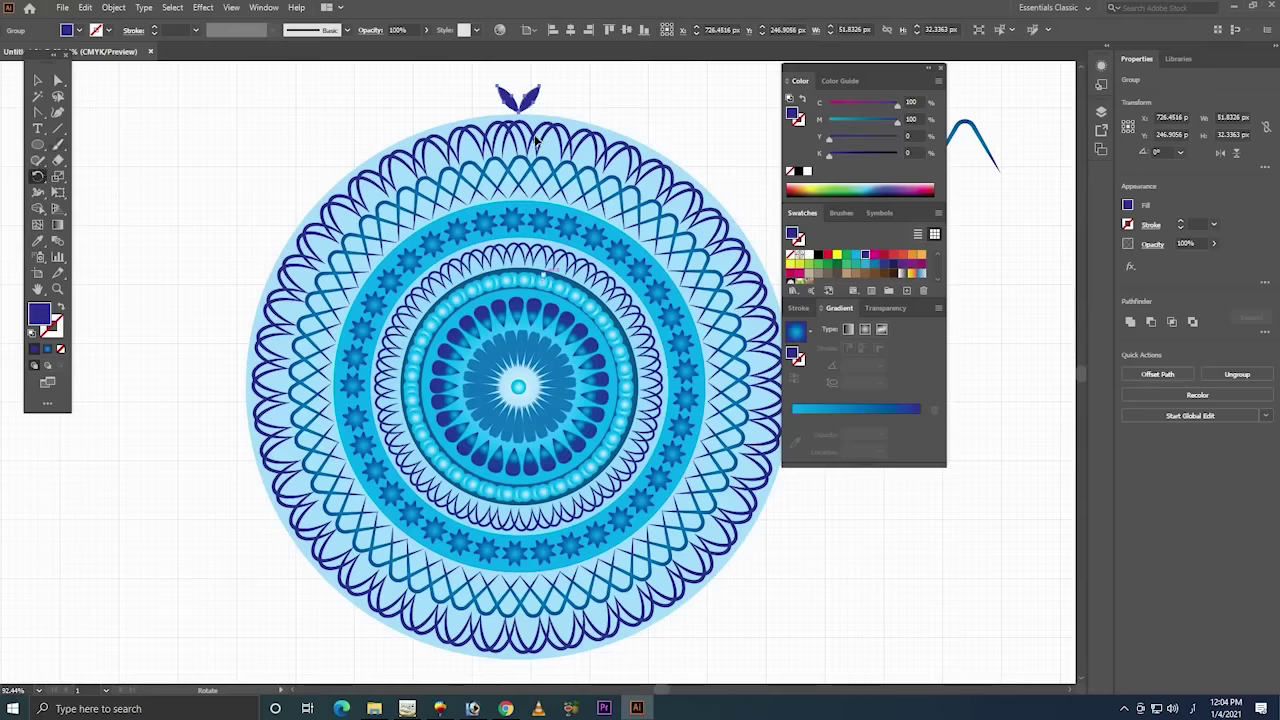
- Try rotated copies of the top leaf around the mandala centre, adjusting the angle
{"action": "mouse_move", "coordinate": [535, 100]}
{"action": "left_mouse_down"}
{"action": "mouse_move", "coordinate": [673, 176]}
{"action": "mouse_move", "coordinate": [588, 121]}
{"action": "left_mouse_up"}
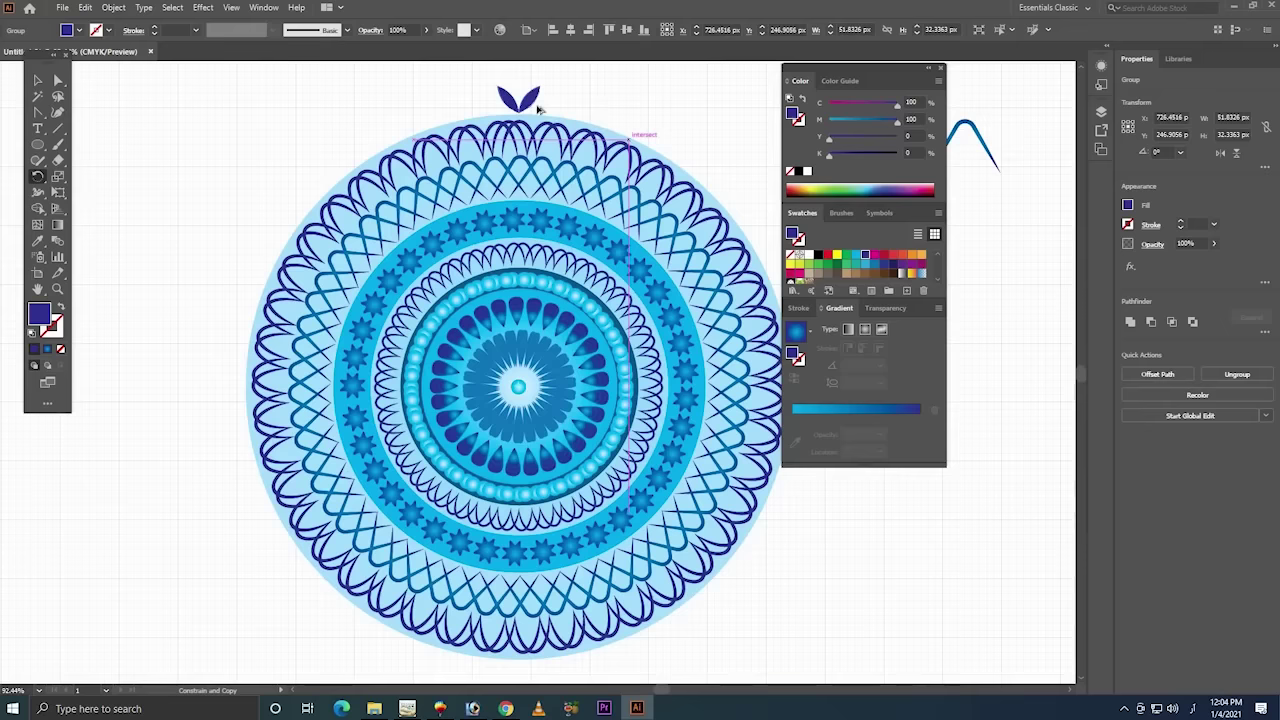
{"action": "left_click_drag", "start_coordinate": [538, 108], "coordinate": [573, 117]}
{"action": "key", "text": "alt+shift"}
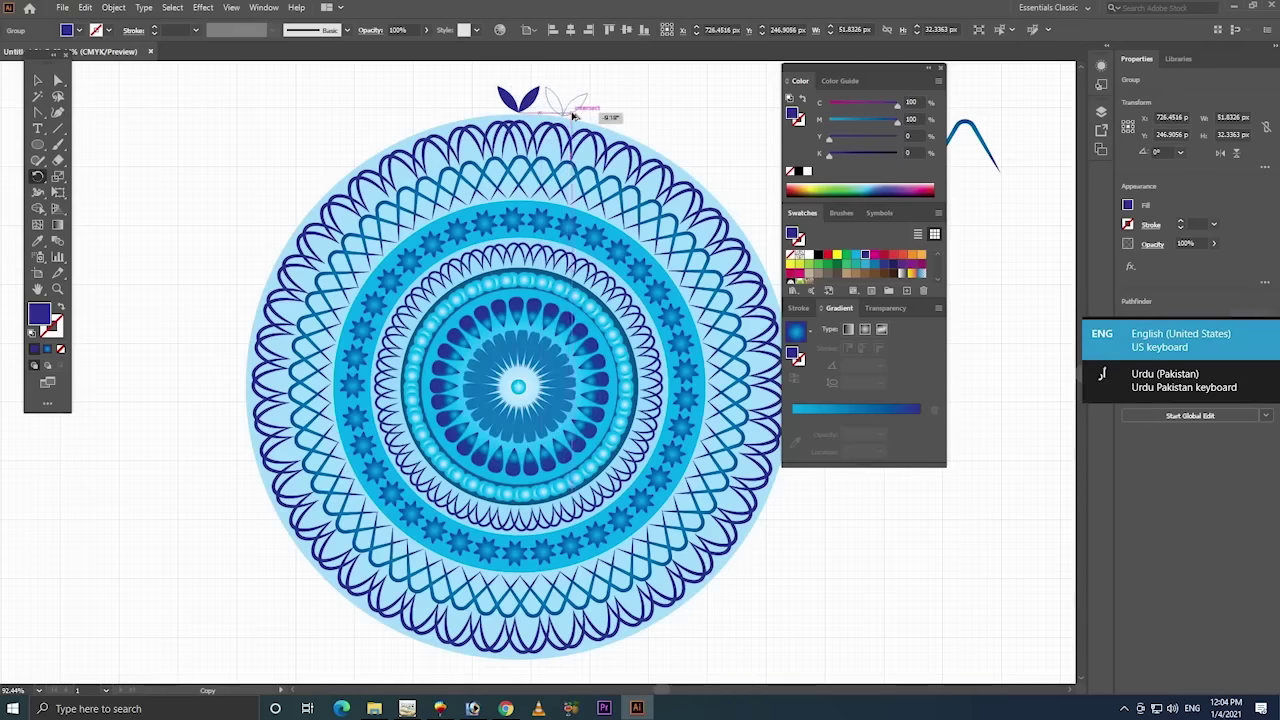
{"action": "left_click_drag", "start_coordinate": [573, 117], "coordinate": [578, 145]}
{"action": "key", "text": "alt+shift"}
{"action": "left_click_drag", "start_coordinate": [680, 240], "coordinate": [676, 248]}
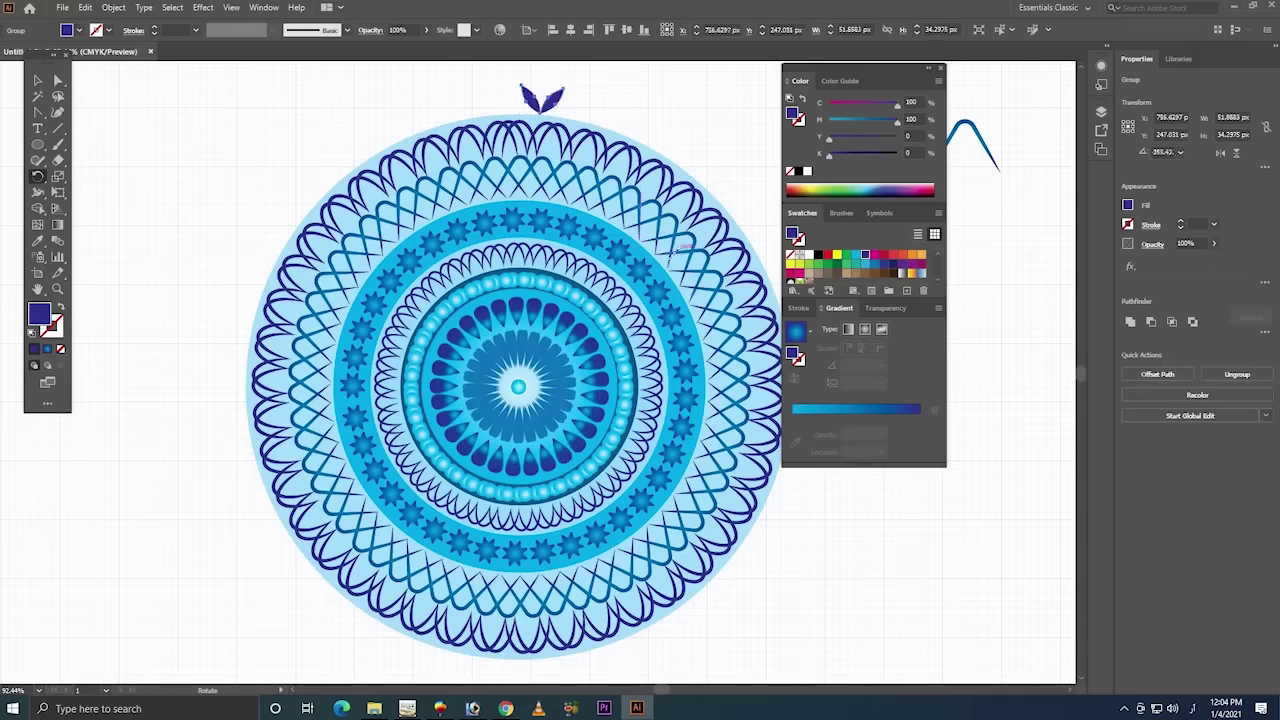
{"action": "left_click_drag", "start_coordinate": [621, 200], "coordinate": [606, 193]}
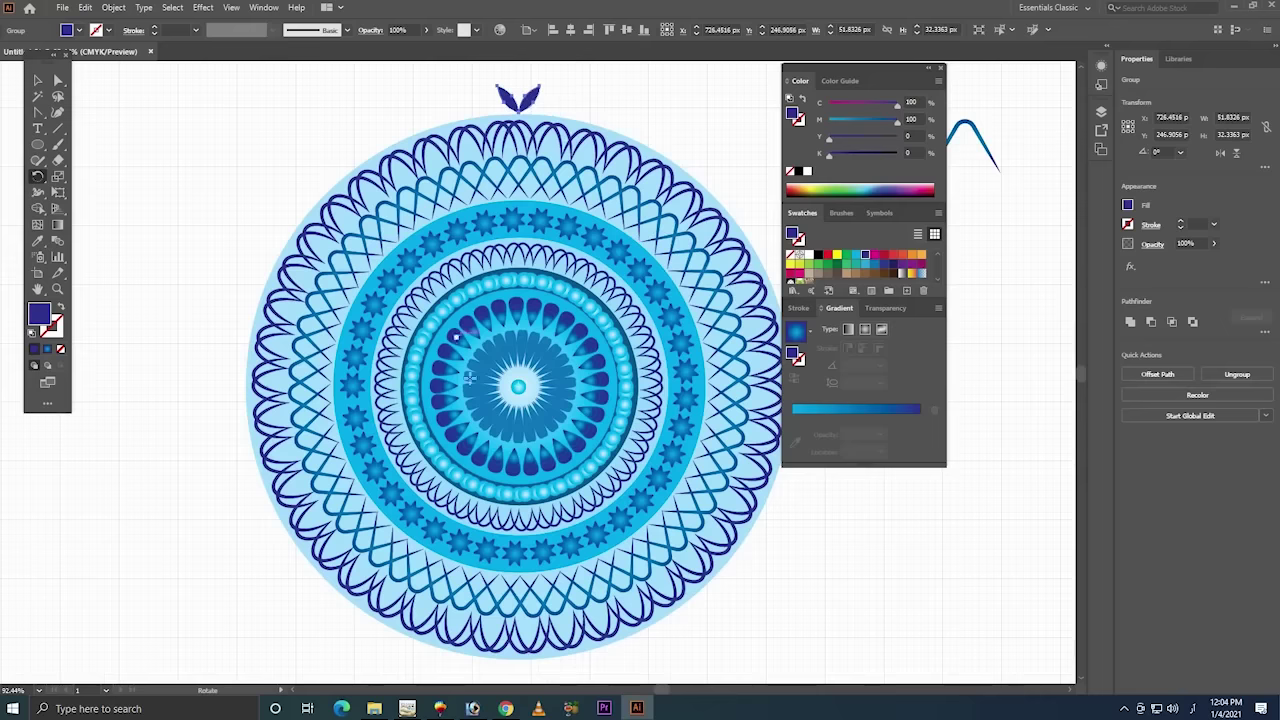
- Reselect the top leaf pair, attempt another rotated copy, then cancel it
{"action": "left_click", "coordinate": [38, 80]}
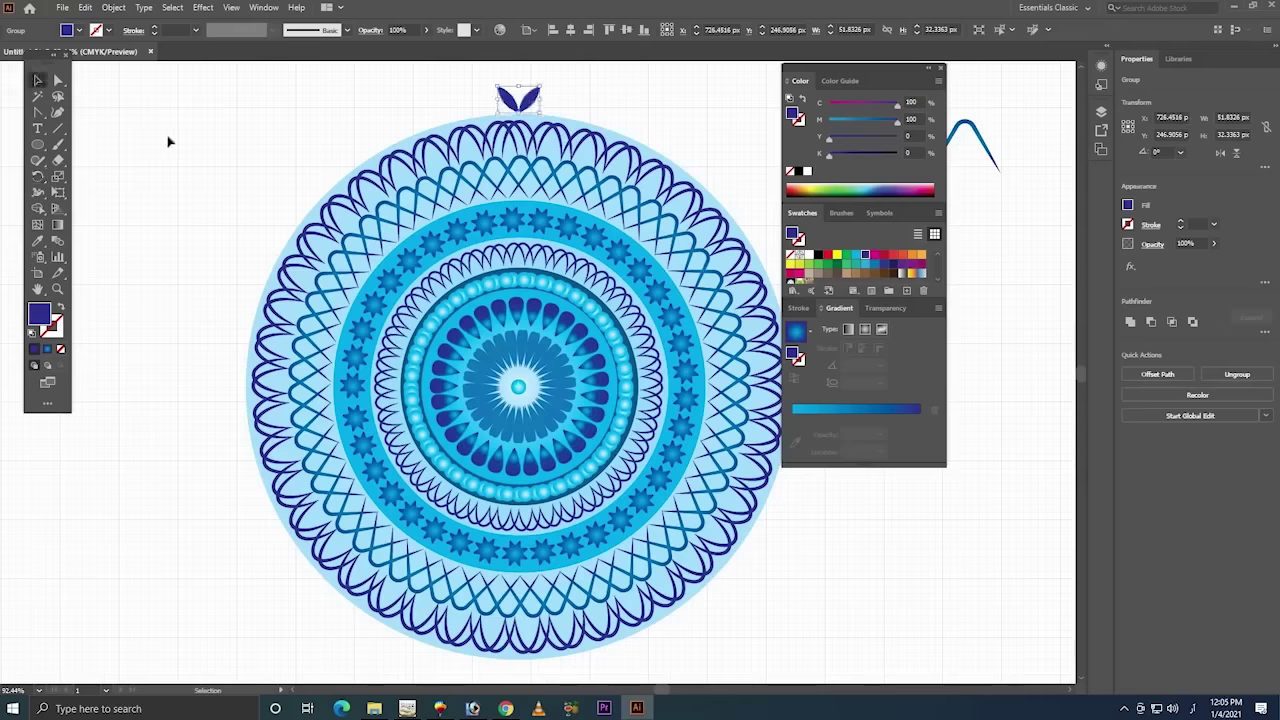
{"action": "left_click", "coordinate": [595, 86]}
{"action": "left_click", "coordinate": [500, 97]}
{"action": "left_click", "coordinate": [38, 176]}
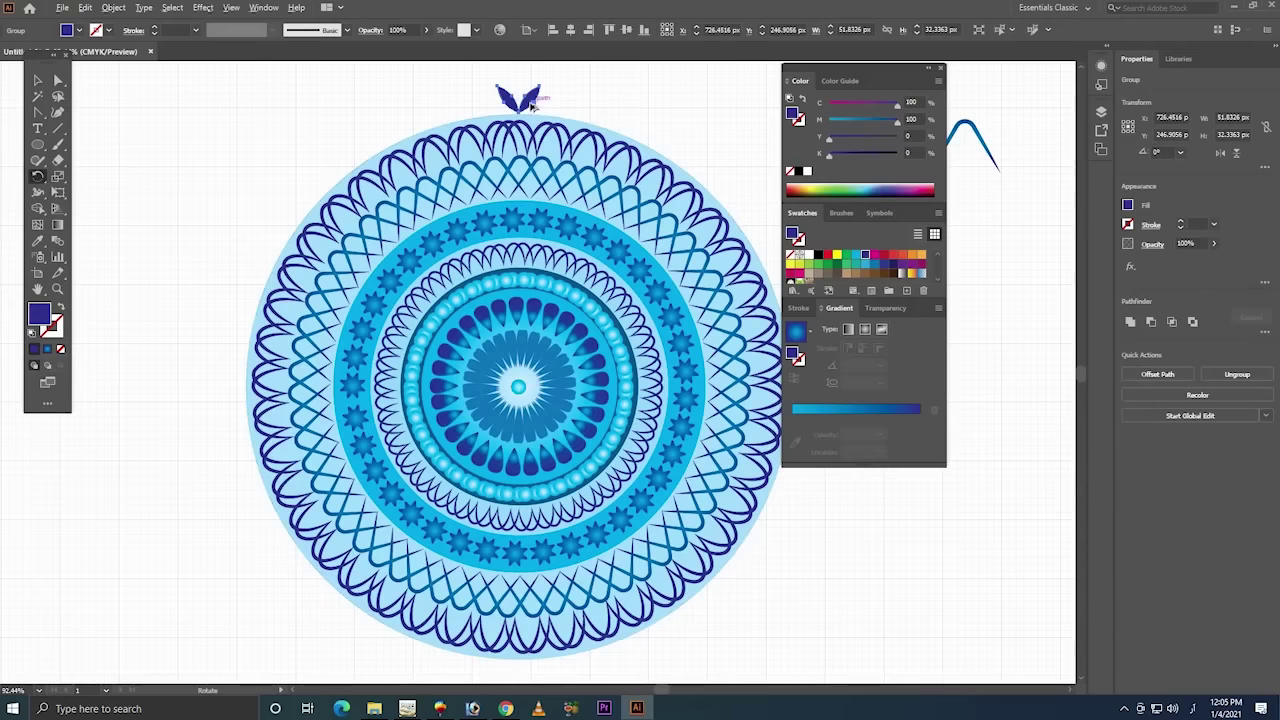
{"action": "left_click_drag", "start_coordinate": [538, 108], "coordinate": [572, 121]}
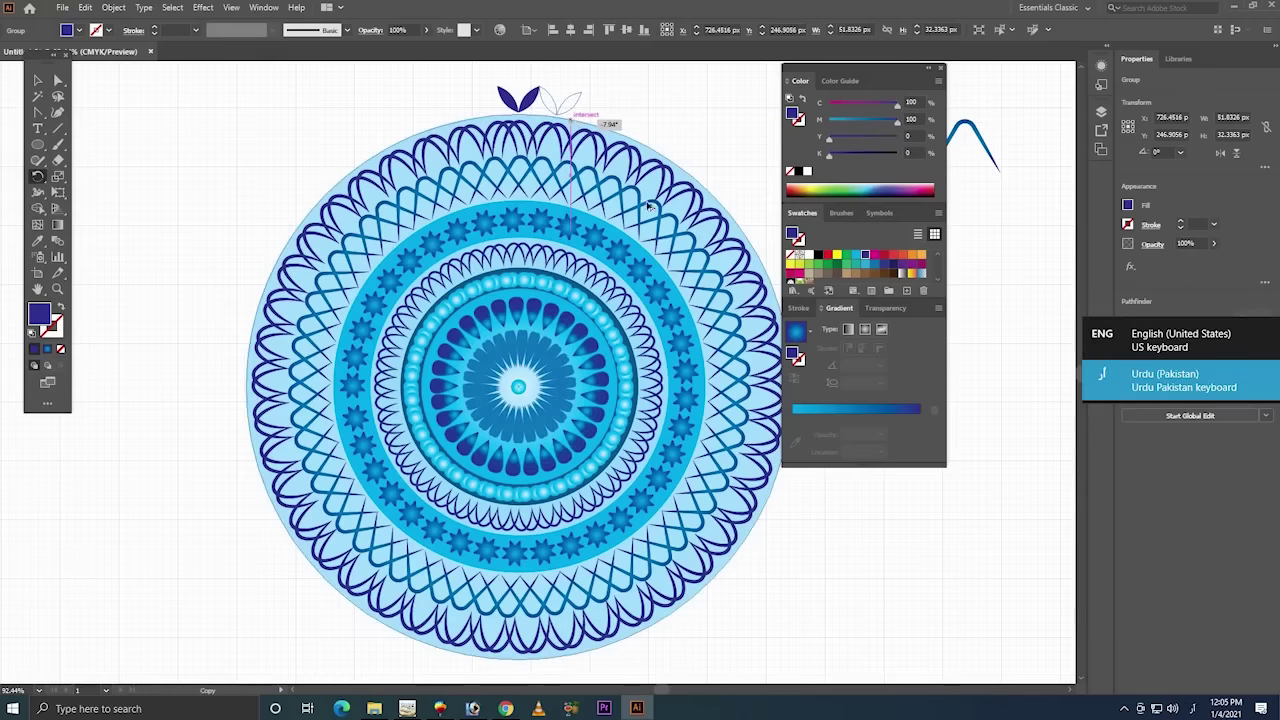
{"action": "left_click_drag", "start_coordinate": [648, 205], "coordinate": [652, 221]}
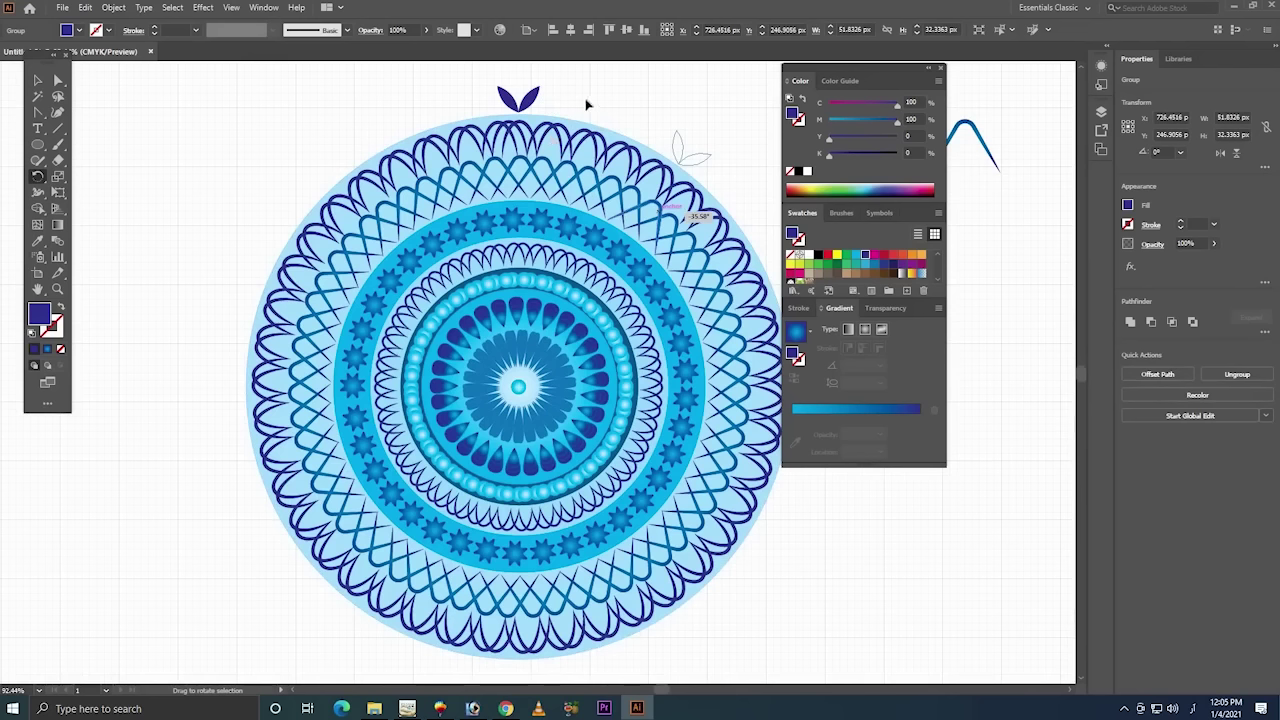
{"action": "key", "text": "Escape"}
{"action": "key", "text": "v"}
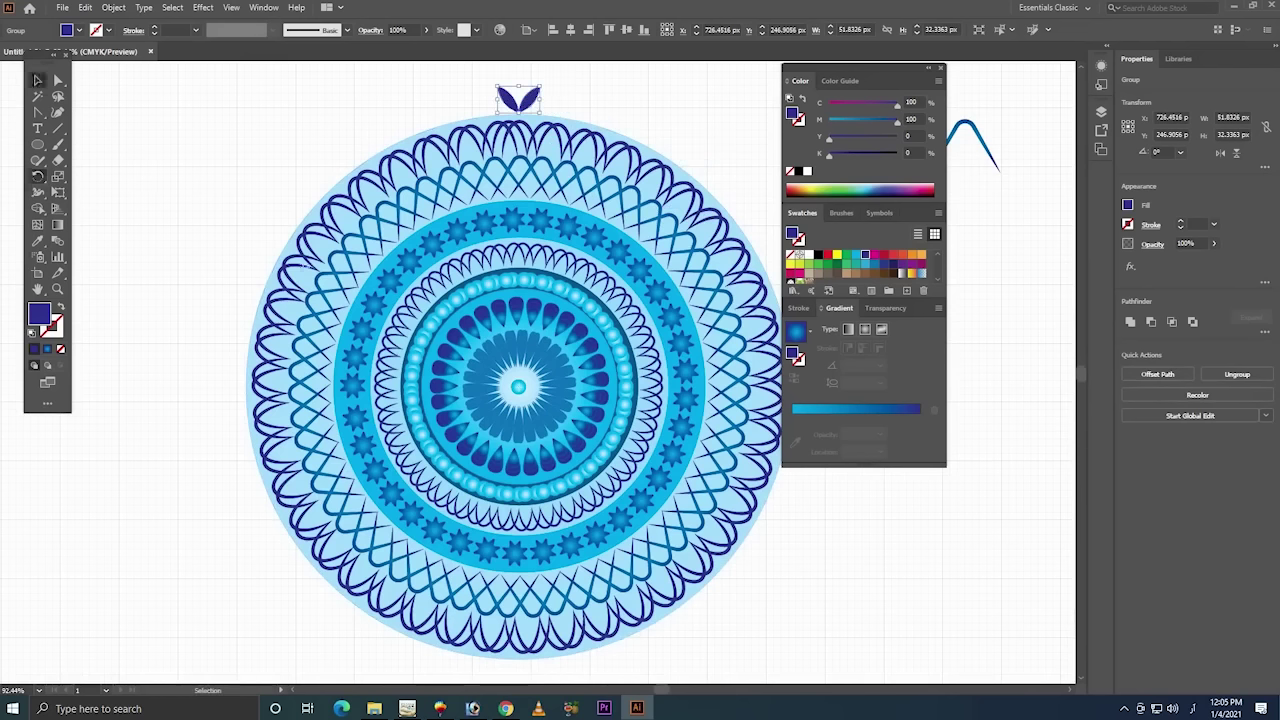
- Rotate a copy of the top leaf beside it and repeat it seven times to close the ring
{"action": "key", "text": "r"}
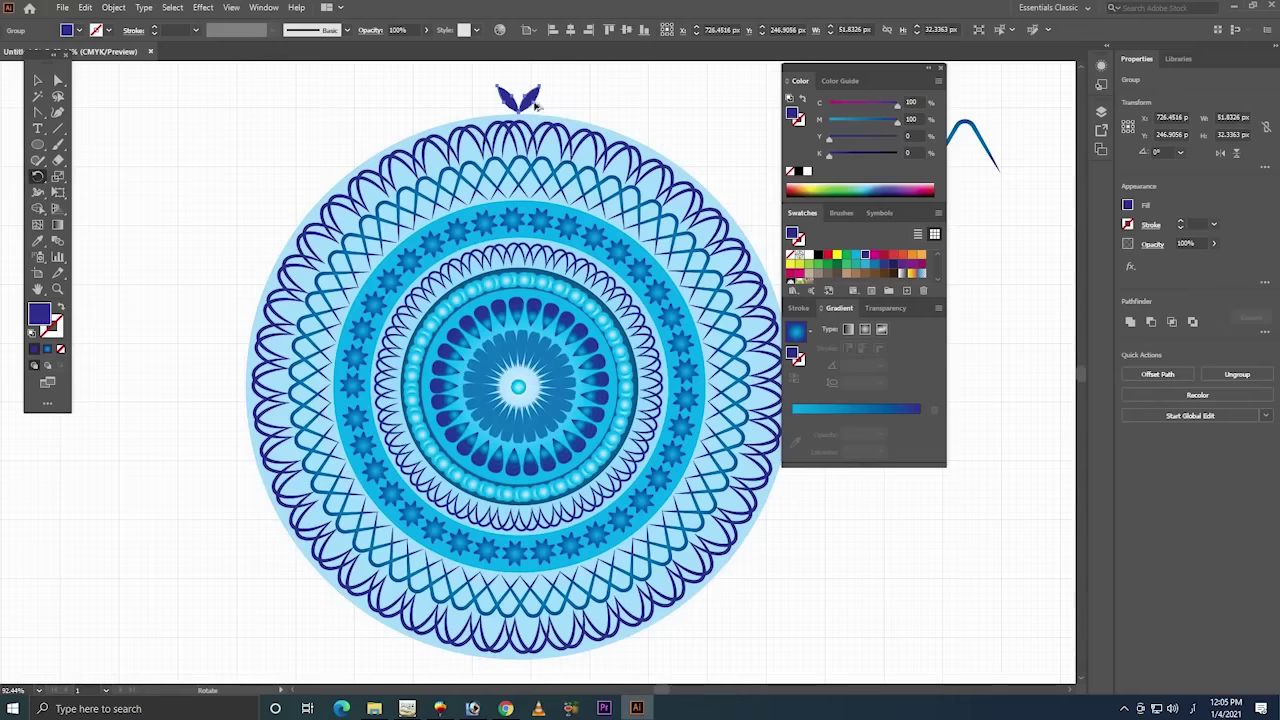
{"action": "left_click_drag", "start_coordinate": [536, 104], "coordinate": [567, 117]}
{"action": "key", "text": "ctrl+d"}
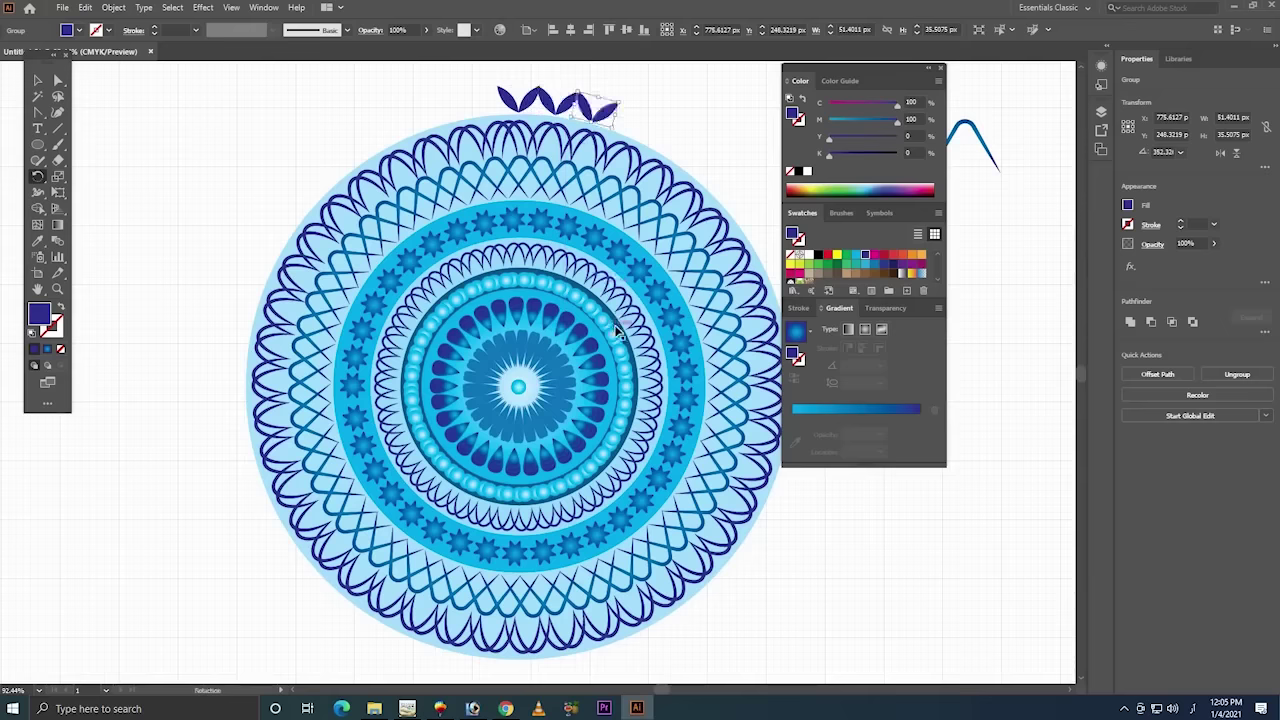
{"action": "key", "text": "ctrl+d"}
{"action": "key", "text": "ctrl+d"}
{"action": "key", "text": "ctrl+d"}
{"action": "key", "text": "ctrl+d"}
{"action": "key", "text": "ctrl+d"}
{"action": "key", "text": "ctrl+d"}
{"action": "key", "text": "ctrl+d"}
{"action": "key", "text": "ctrl+d"}
{"action": "key", "text": "ctrl+d"}
{"action": "key", "text": "ctrl+d"}
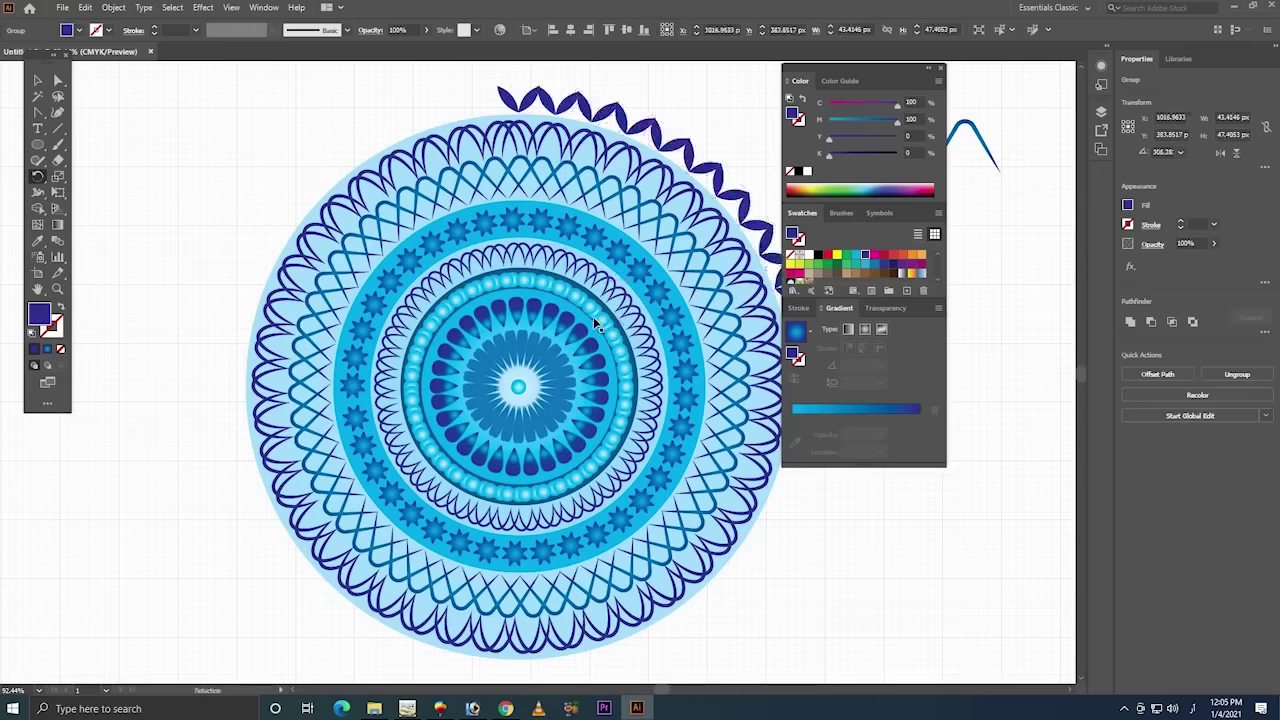
{"action": "key", "text": "ctrl+d"}
{"action": "key", "text": "ctrl+d"}
{"action": "key", "text": "ctrl+d"}
{"action": "key", "text": "ctrl+d"}
{"action": "key", "text": "ctrl+d"}
{"action": "key", "text": "ctrl+d"}
{"action": "key", "text": "ctrl+d"}
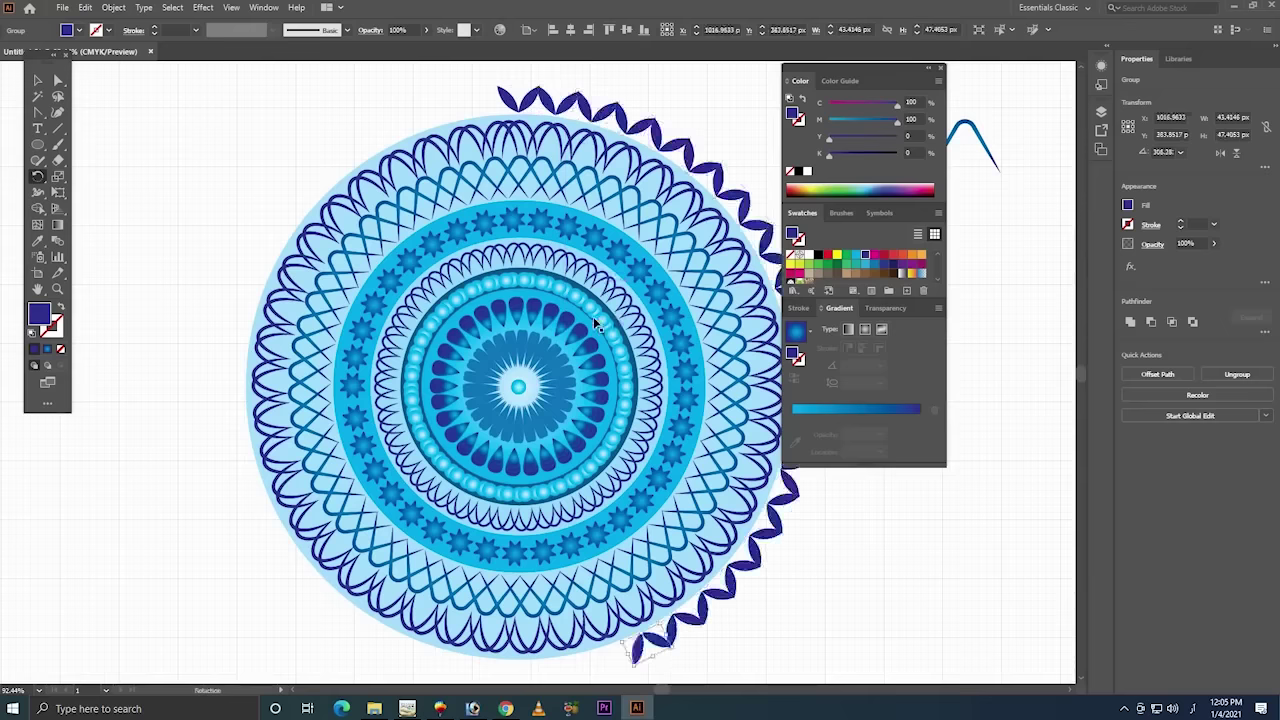
{"action": "key", "text": "ctrl+d"}
{"action": "key", "text": "ctrl+d"}
{"action": "key", "text": "ctrl+d"}
{"action": "key", "text": "ctrl+d"}
{"action": "key", "text": "ctrl+d"}
{"action": "key", "text": "ctrl+d"}
{"action": "key", "text": "ctrl+d"}
{"action": "key", "text": "ctrl+d"}
{"action": "key", "text": "ctrl+d"}
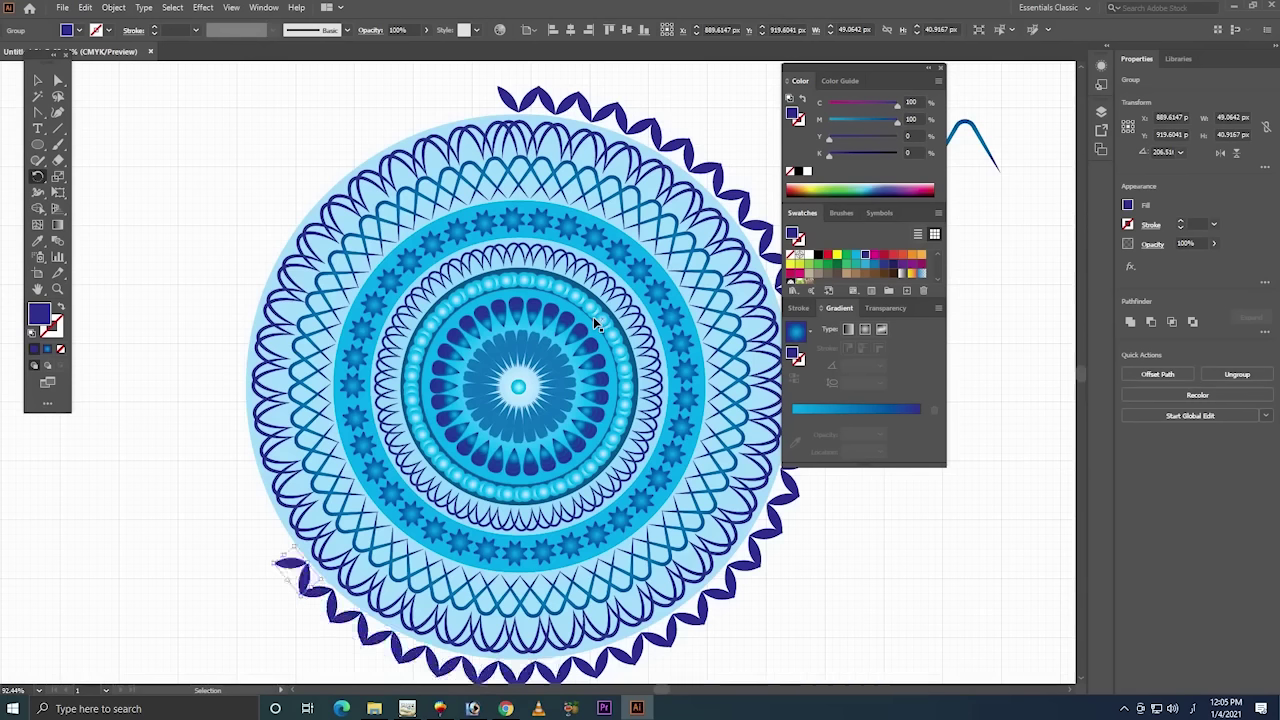
{"action": "key", "text": "ctrl+d"}
{"action": "key", "text": "ctrl+d"}
{"action": "key", "text": "ctrl+d"}
{"action": "key", "text": "ctrl+d"}
{"action": "key", "text": "ctrl+d"}
{"action": "key", "text": "ctrl+d"}
{"action": "key", "text": "ctrl+d"}
{"action": "key", "text": "ctrl+d"}
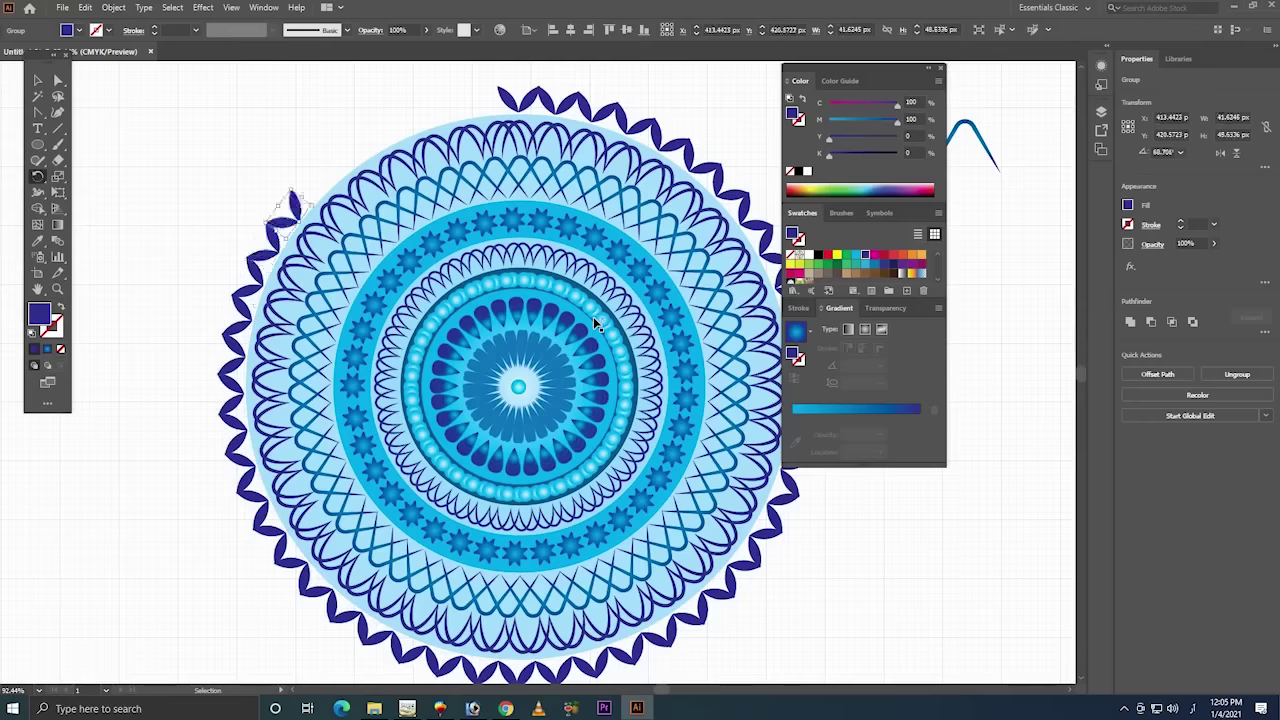
{"action": "key", "text": "ctrl+d"}
{"action": "key", "text": "ctrl+d"}
{"action": "key", "text": "ctrl+d"}
{"action": "key", "text": "ctrl+d"}
{"action": "key", "text": "ctrl+d"}
{"action": "key", "text": "ctrl+d"}
{"action": "key", "text": "ctrl+d"}
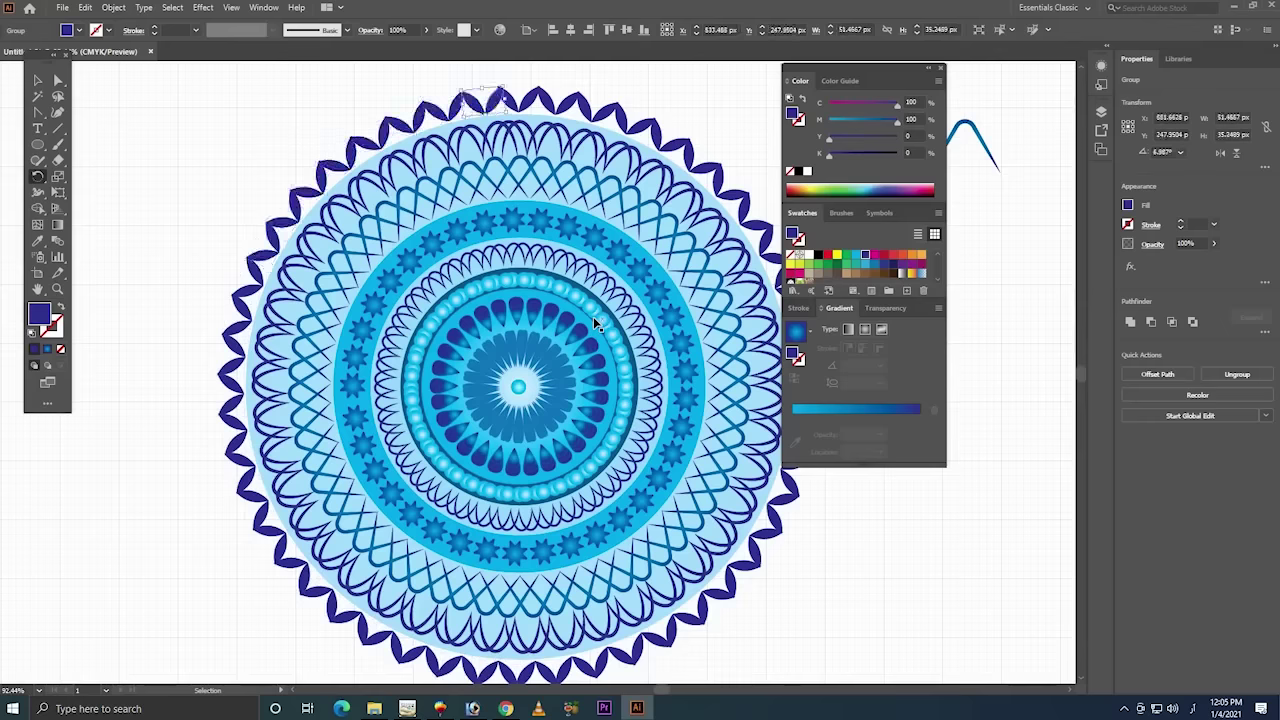
{"action": "key", "text": "ctrl+d"}
- Deselect and zoom out to view the whole mandala
{"action": "left_click", "coordinate": [36, 84]}
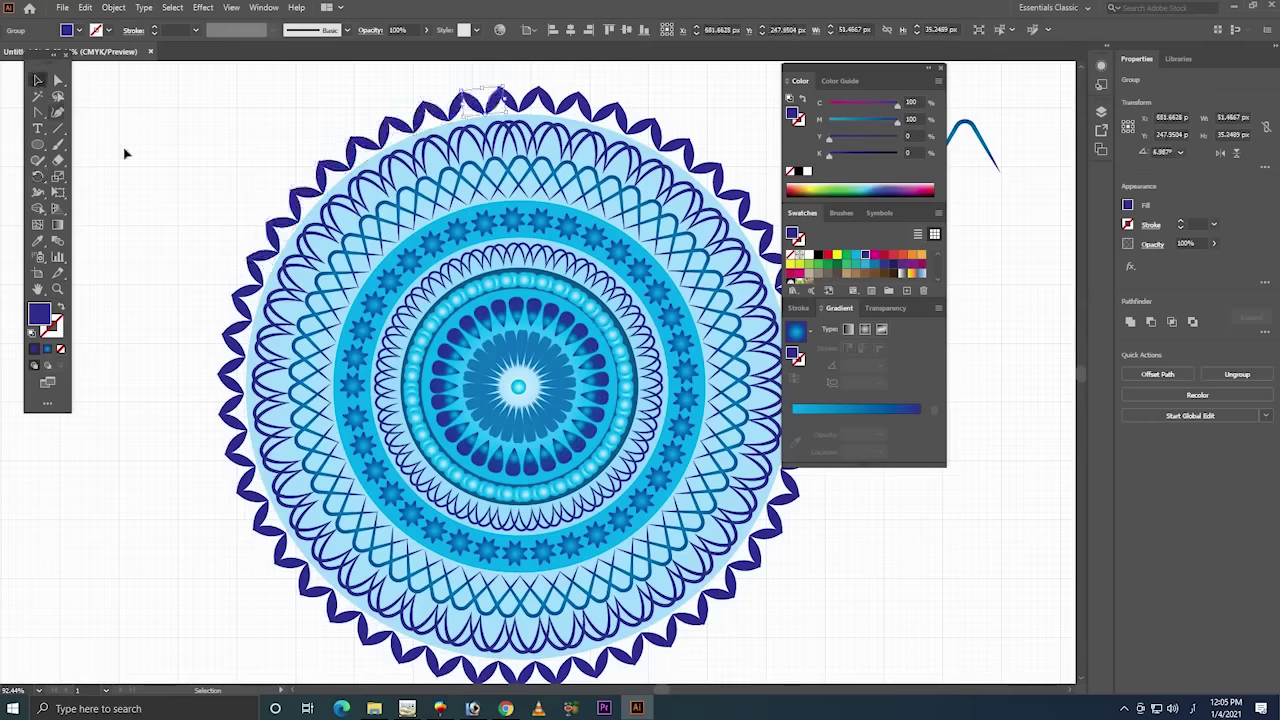
{"action": "left_click", "coordinate": [123, 151]}
{"action": "key", "text": "z"}
{"action": "left_click", "coordinate": [548, 429], "text": "alt"}
- Marquee-select the entire mandala and petal ring and group them
{"action": "mouse_move", "coordinate": [548, 426]}
{"action": "left_mouse_down"}
{"action": "mouse_move", "coordinate": [376, 363]}
{"action": "mouse_move", "coordinate": [329, 327]}
{"action": "left_mouse_up"}
{"action": "key", "text": "v"}
{"action": "left_click", "coordinate": [530, 207]}
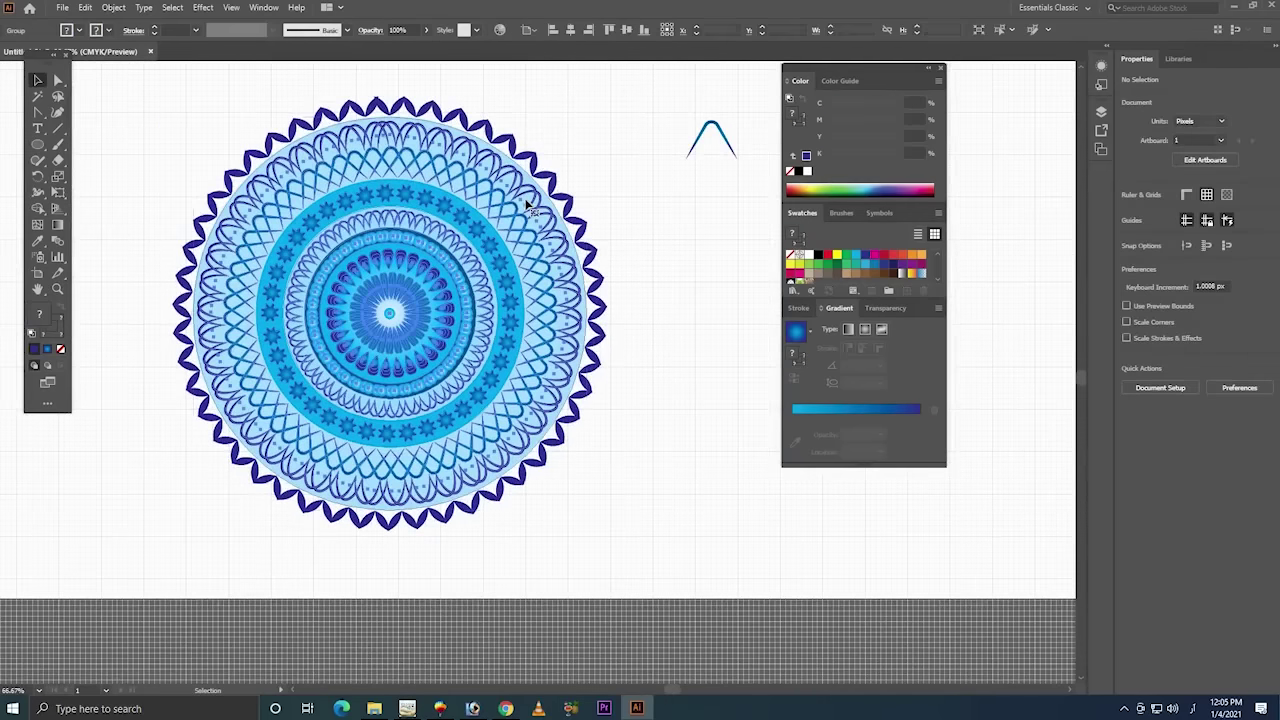
{"action": "left_click_drag", "start_coordinate": [668, 94], "coordinate": [177, 543]}
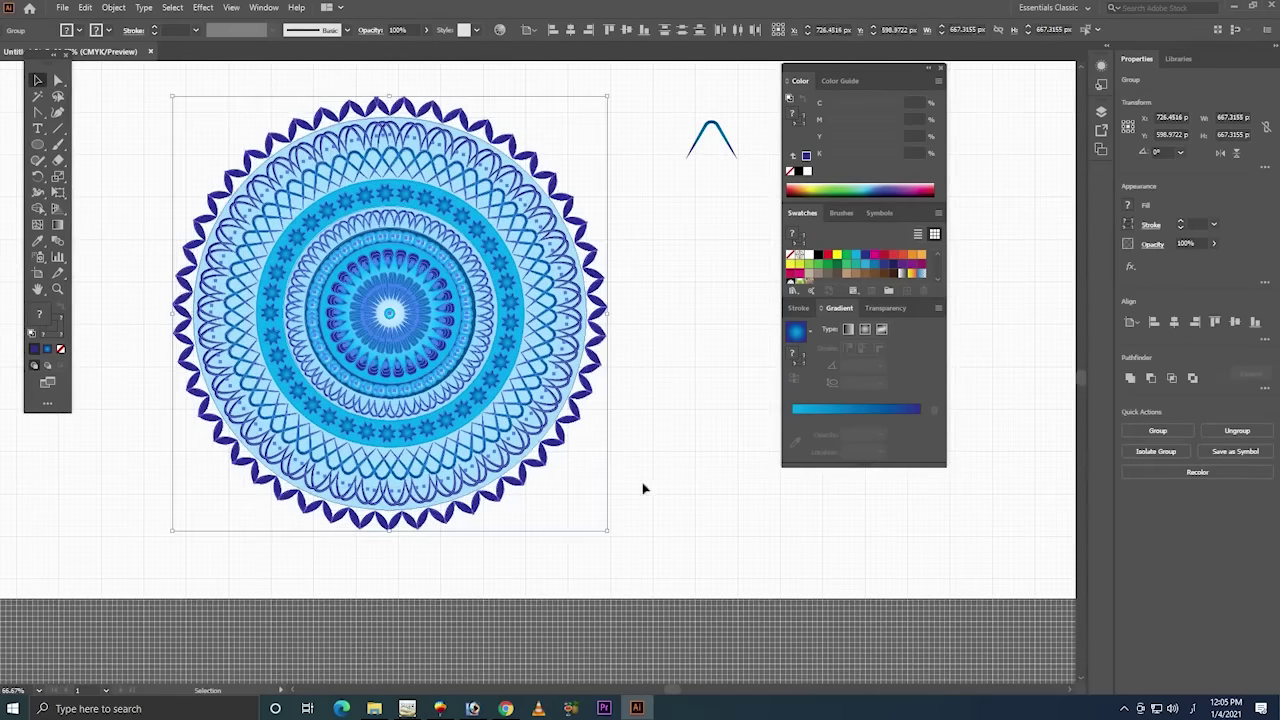
{"action": "right_click", "coordinate": [601, 310]}
{"action": "left_click", "coordinate": [632, 410]}
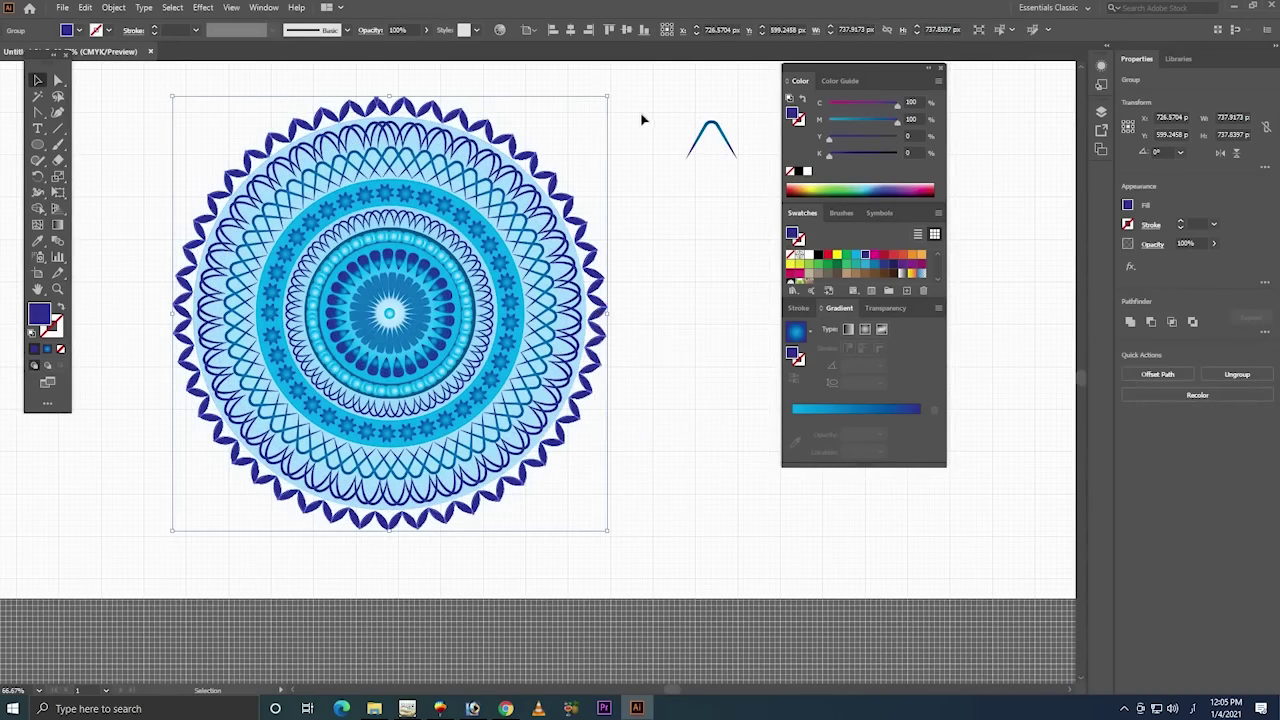
{"action": "left_click", "coordinate": [622, 132]}
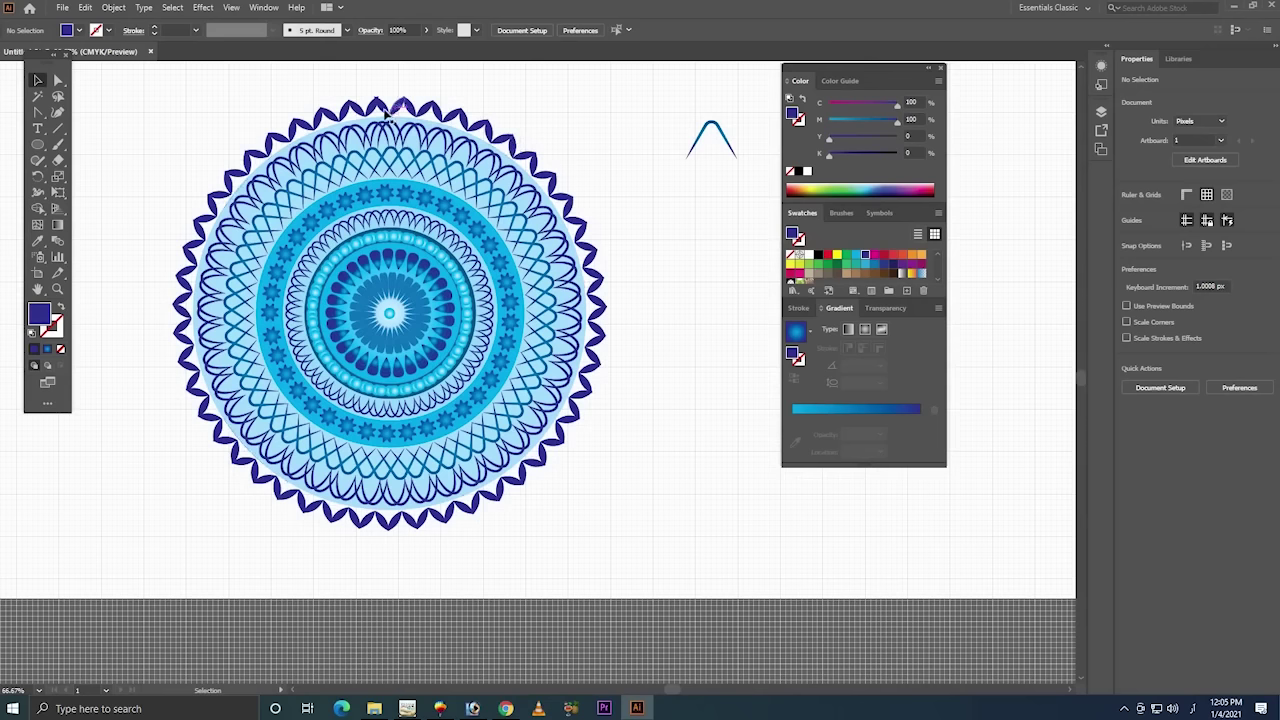
- Alt-drag a copy of the outer petal ring to the lower right and ungroup it
{"action": "left_click_drag", "start_coordinate": [641, 263], "coordinate": [660, 268]}
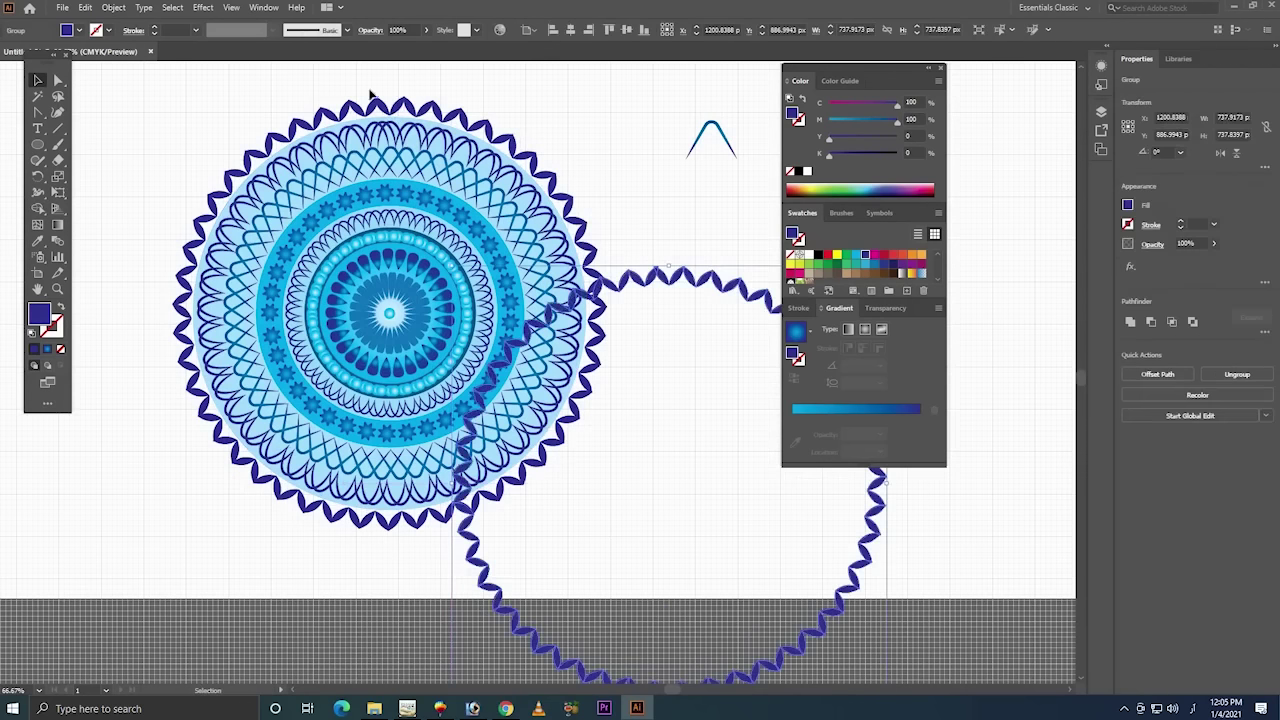
{"action": "right_click", "coordinate": [665, 281]}
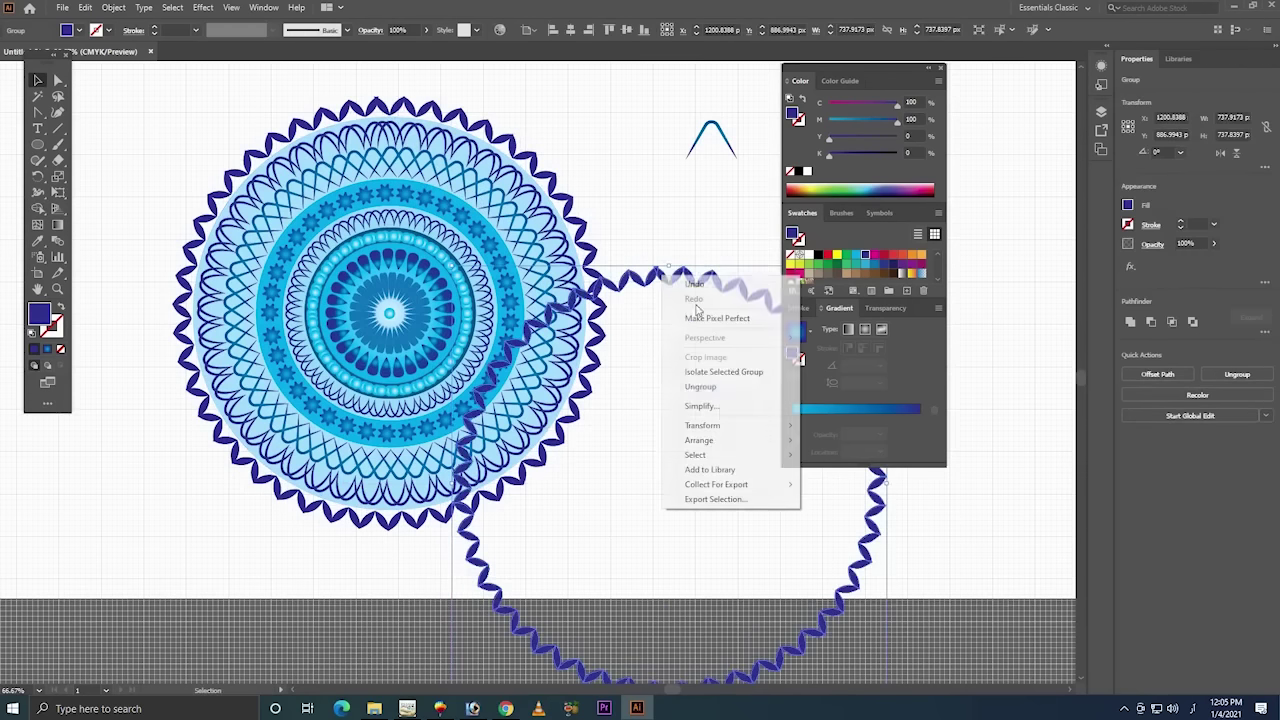
{"action": "left_click", "coordinate": [715, 389]}
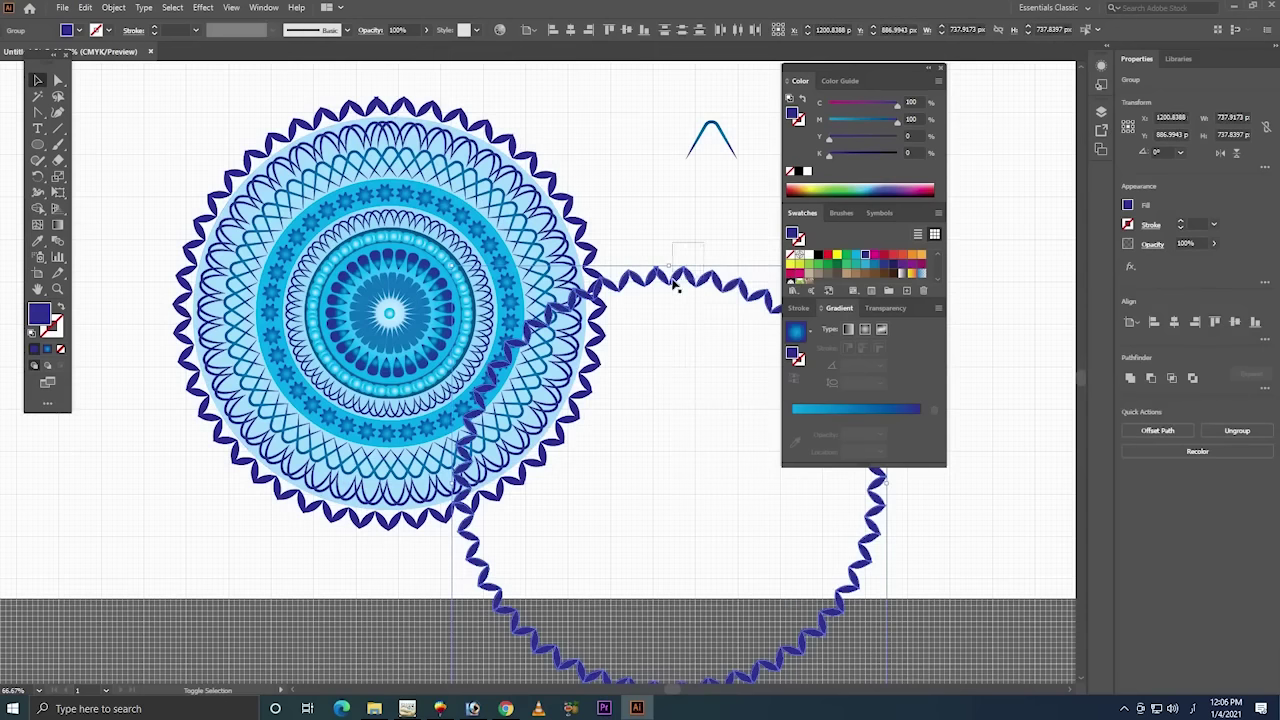
- Delete the copied ring except one zigzag piece, then try and undo a mandala tilt
{"action": "left_click", "coordinate": [675, 283], "text": "shift"}
{"action": "key", "text": "Delete"}
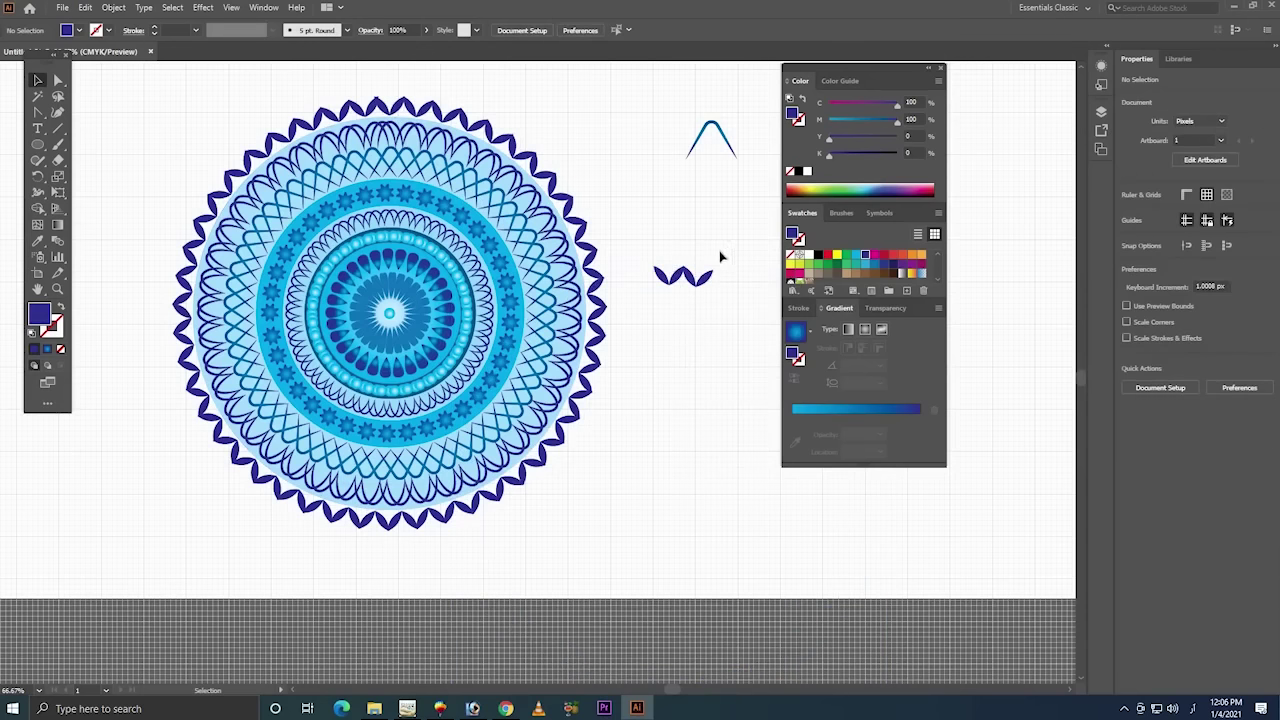
{"action": "left_click", "coordinate": [562, 236]}
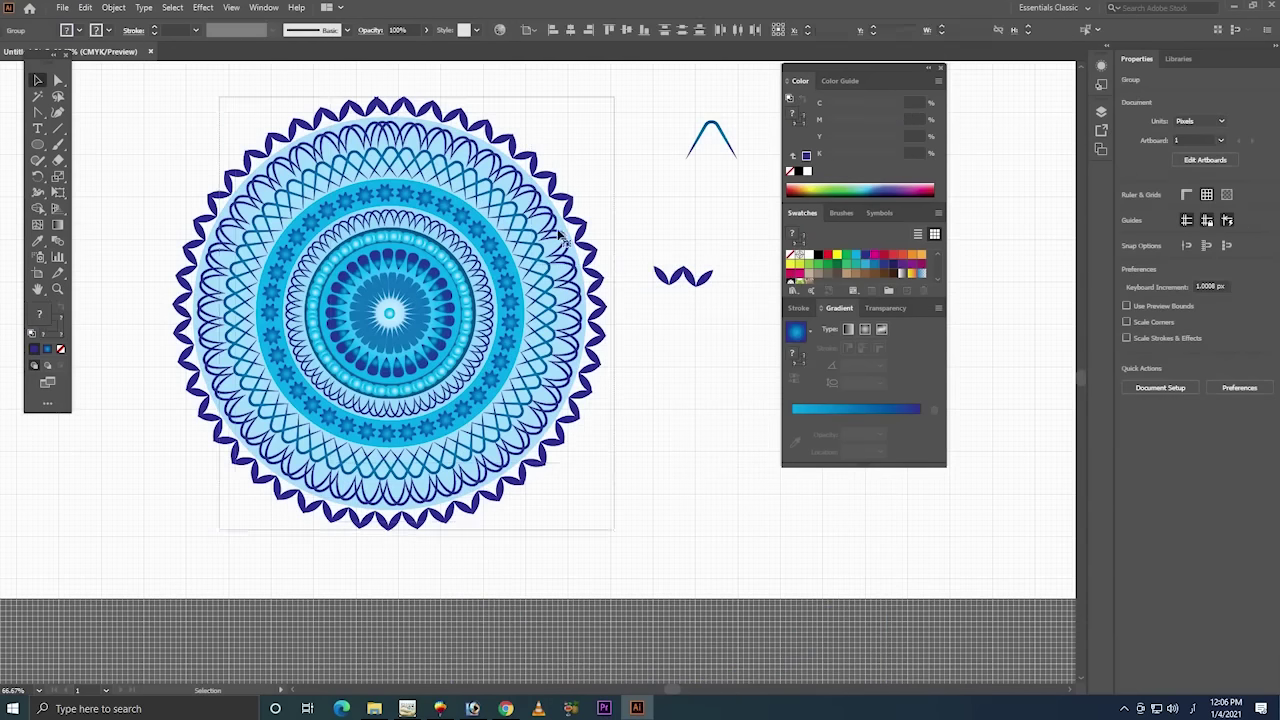
{"action": "left_click_drag", "start_coordinate": [593, 106], "coordinate": [600, 118]}
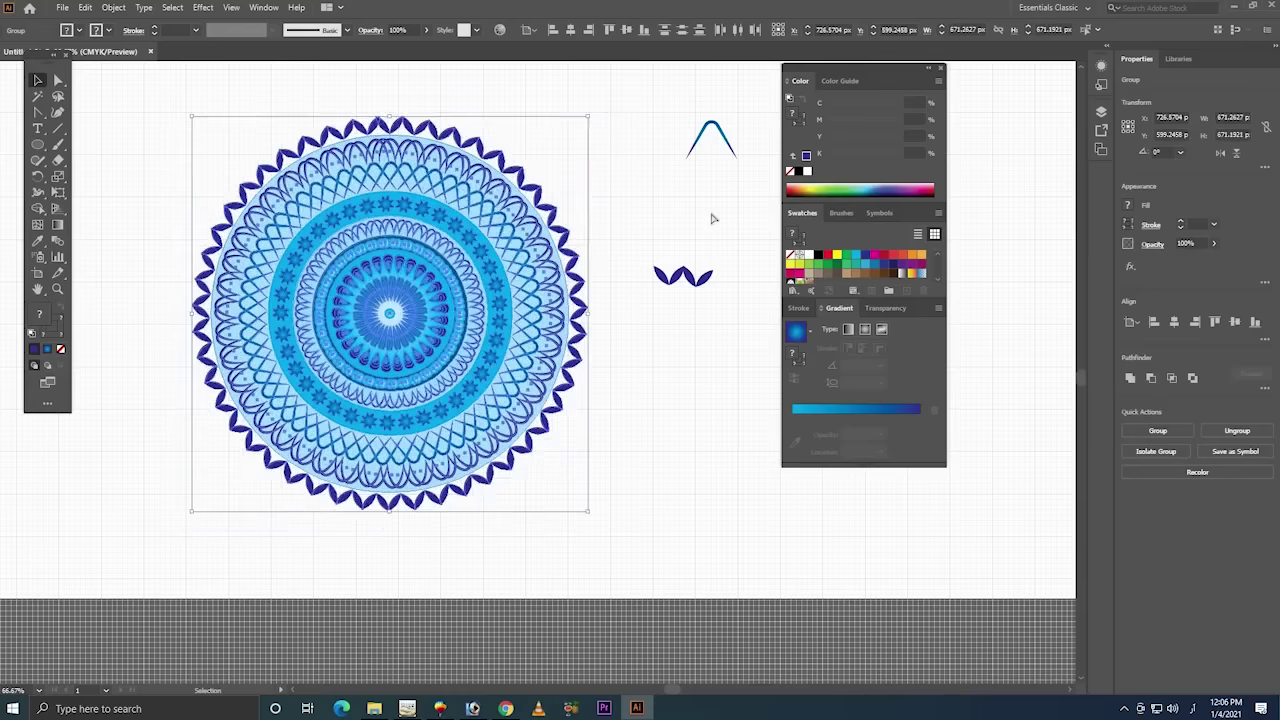
{"action": "key", "text": "ctrl+z"}
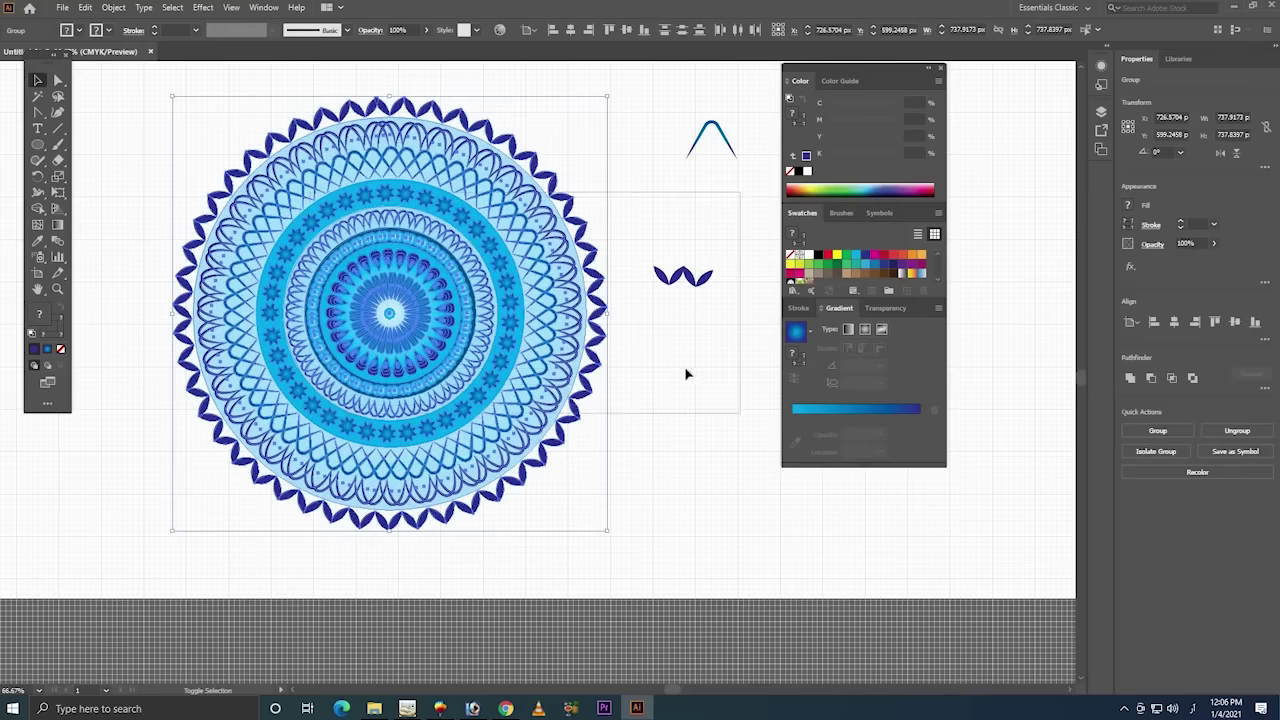
{"action": "left_click_drag", "start_coordinate": [741, 192], "coordinate": [588, 384]}
- Scale the mandala group down, reposition it, and move the wave piece above its top
{"action": "left_click", "coordinate": [197, 451]}
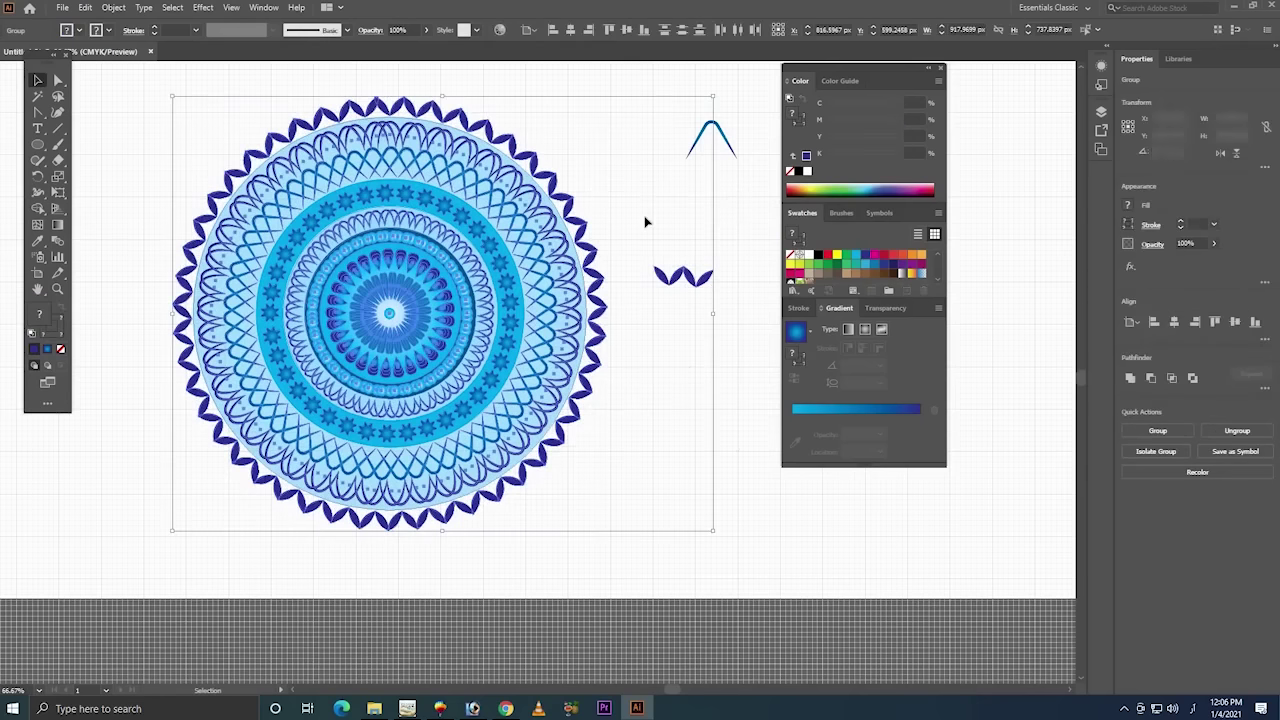
{"action": "left_click_drag", "start_coordinate": [712, 98], "coordinate": [645, 152]}
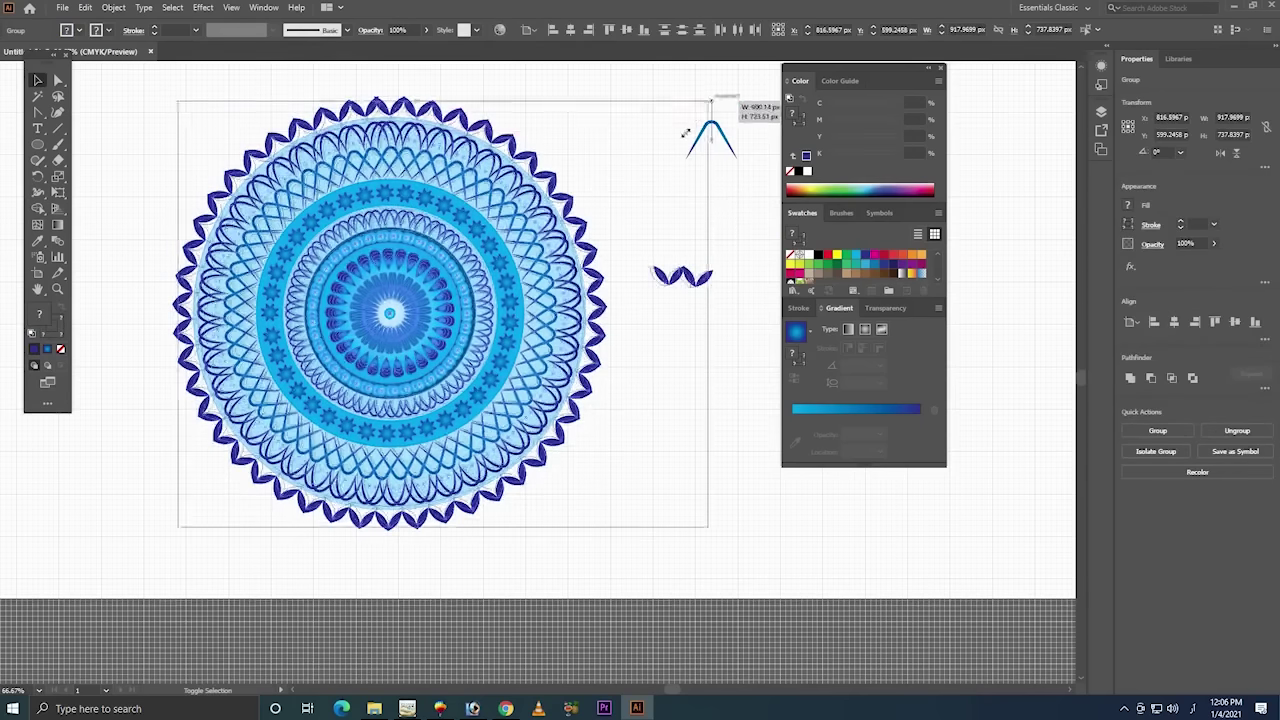
{"action": "left_click_drag", "start_coordinate": [420, 322], "coordinate": [461, 352]}
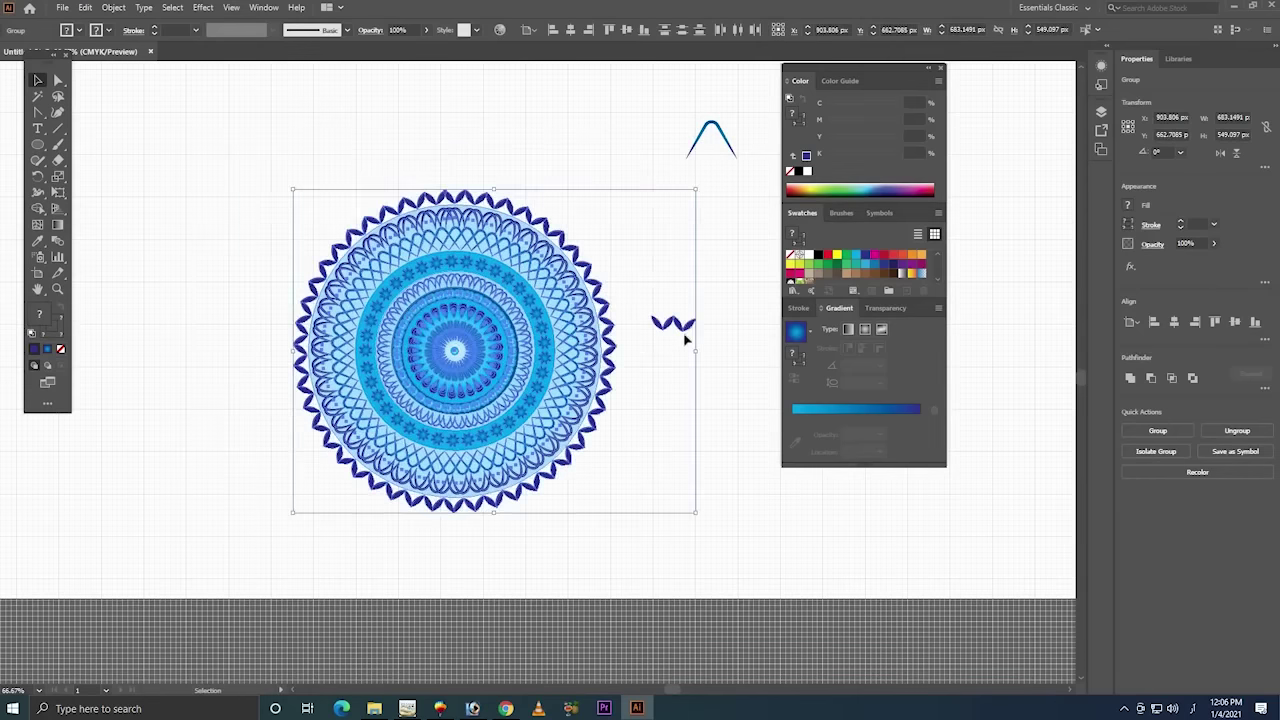
{"action": "left_click", "coordinate": [675, 325]}
{"action": "left_click_drag", "start_coordinate": [672, 325], "coordinate": [440, 148]}
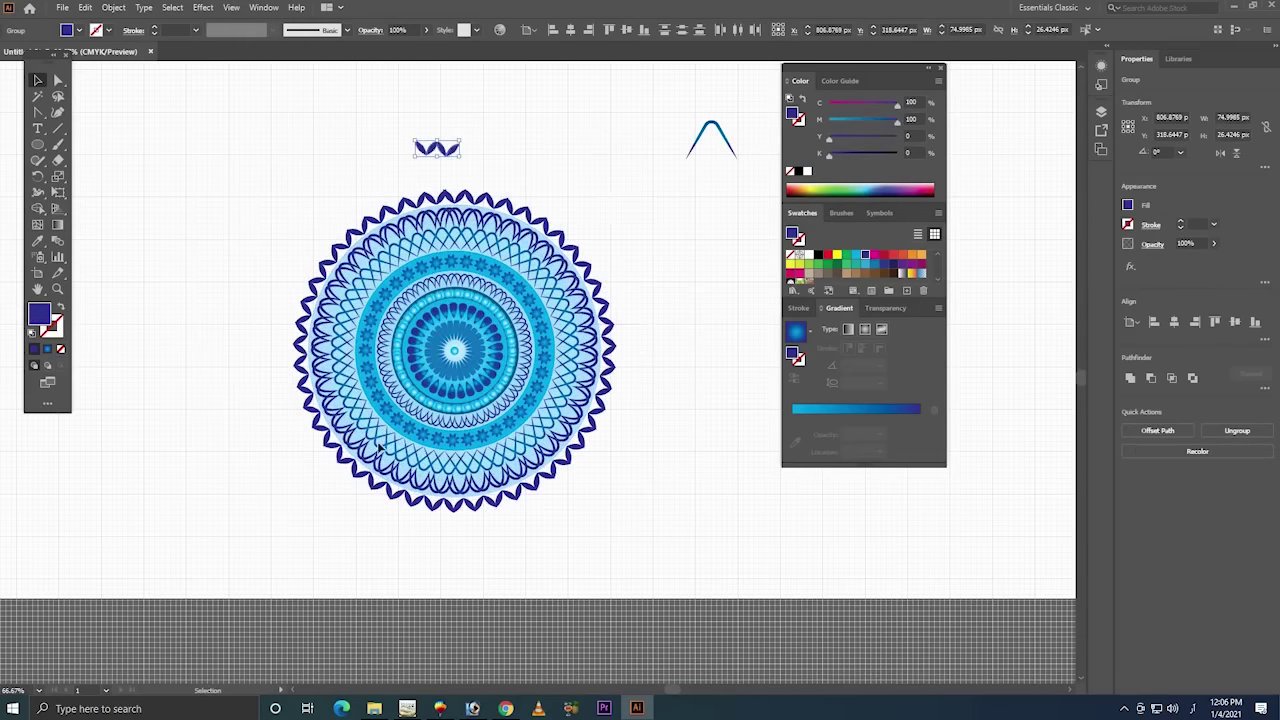
- Ungroup the wave into separate leaves and move them above the mandala rim
{"action": "left_click", "coordinate": [505, 300]}
{"action": "right_click", "coordinate": [513, 300]}
{"action": "left_click", "coordinate": [577, 410]}
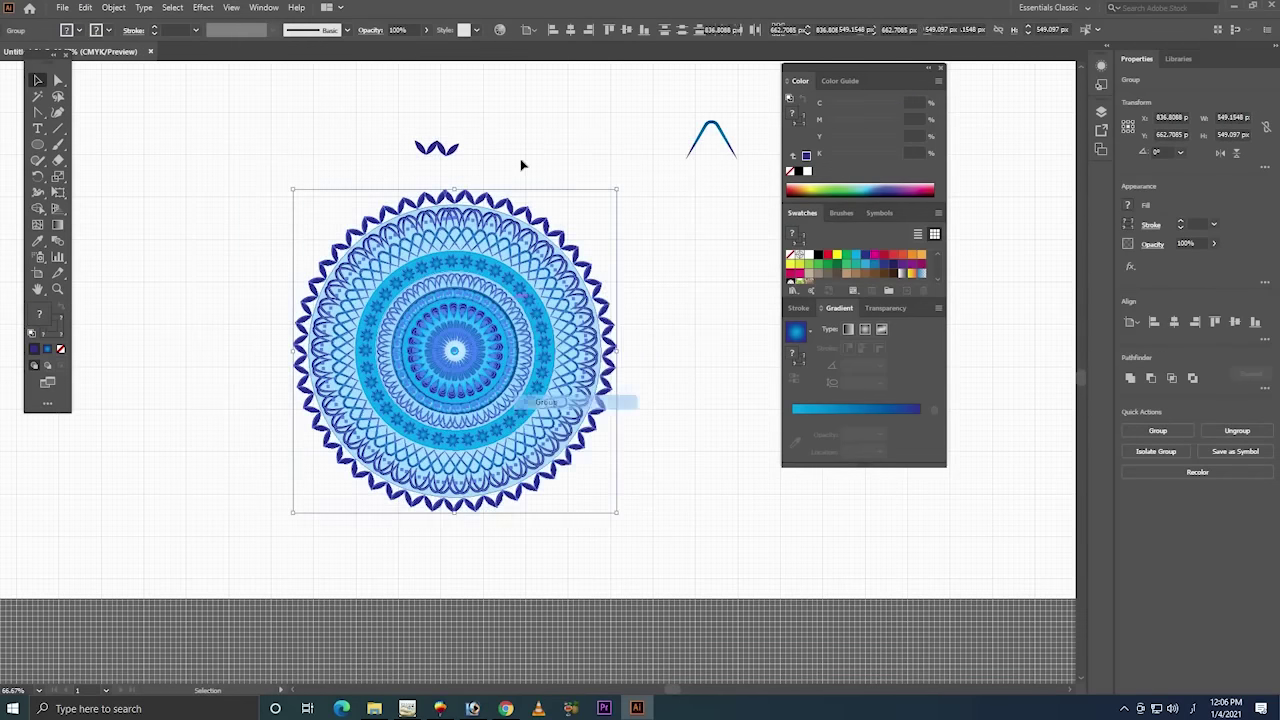
{"action": "left_click", "coordinate": [612, 124]}
{"action": "key", "text": "z"}
{"action": "left_click_drag", "start_coordinate": [622, 122], "coordinate": [358, 313]}
{"action": "key", "text": "v"}
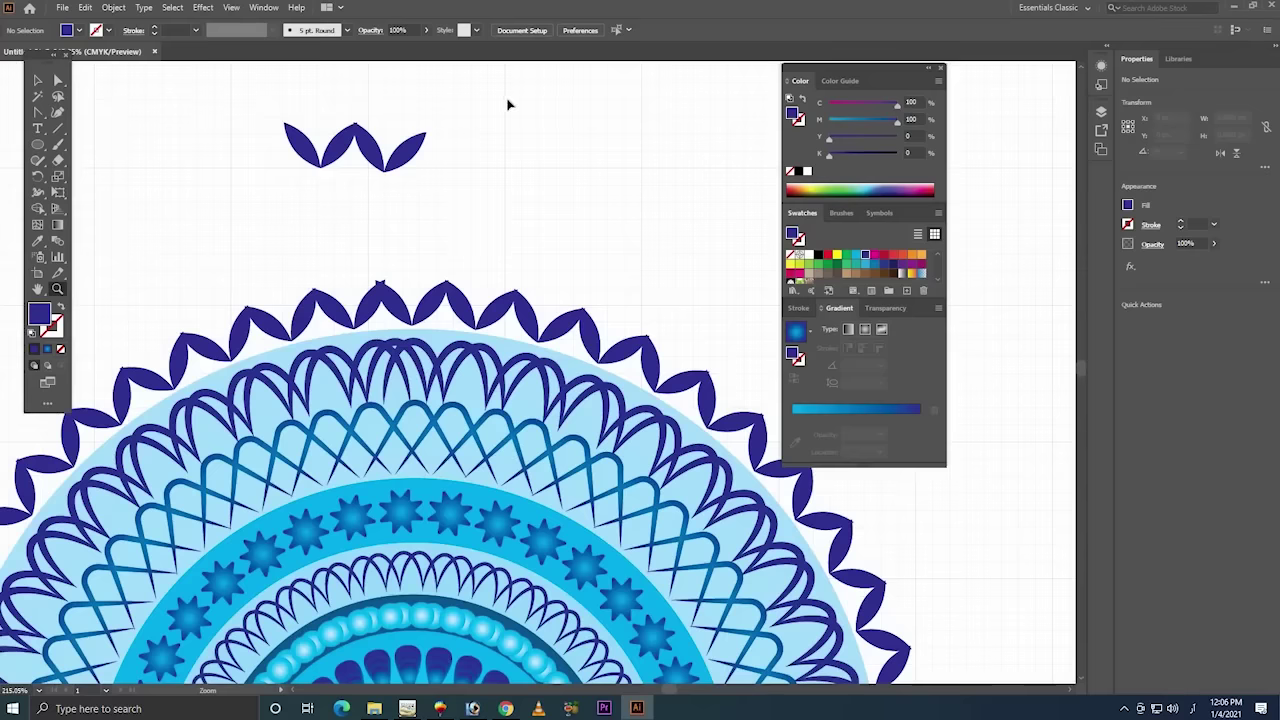
{"action": "left_click", "coordinate": [395, 150]}
{"action": "mouse_move", "coordinate": [395, 150]}
{"action": "left_mouse_down"}
{"action": "mouse_move", "coordinate": [371, 111]}
{"action": "mouse_move", "coordinate": [335, 110]}
{"action": "mouse_move", "coordinate": [309, 186]}
{"action": "mouse_move", "coordinate": [408, 258]}
{"action": "left_mouse_up"}
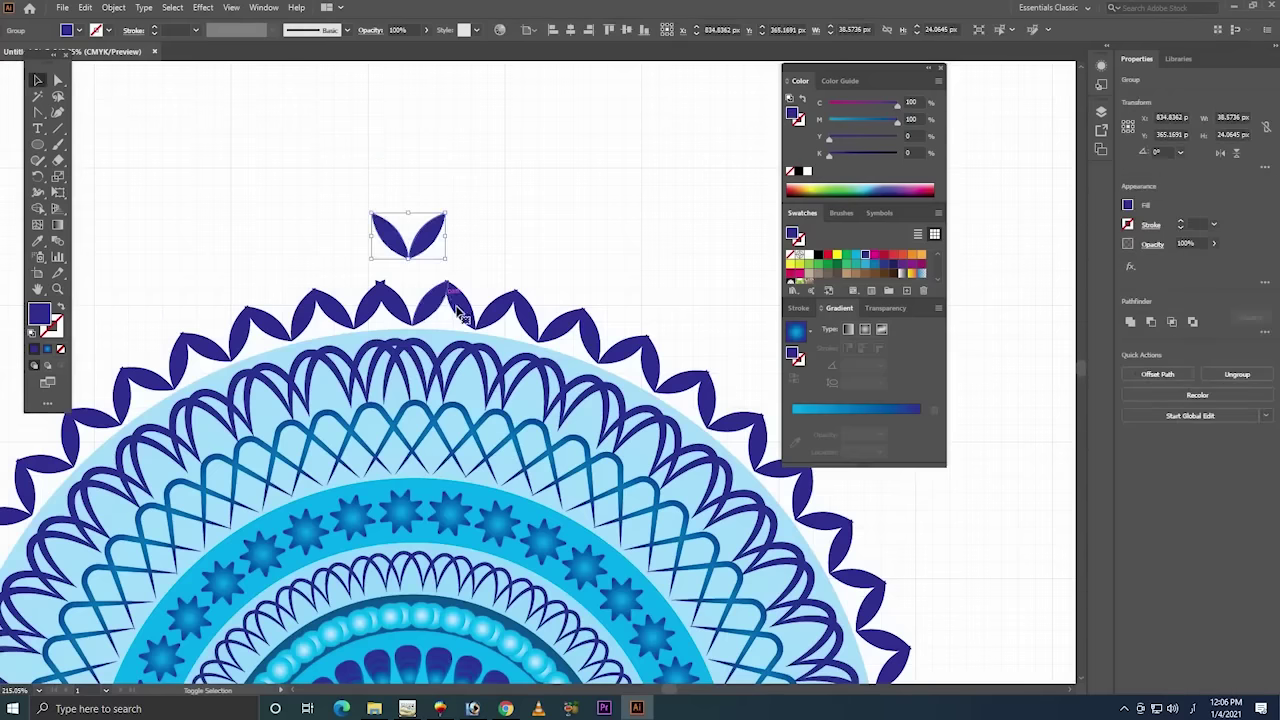
- Centre the V leaves horizontally on the mandala and lower them onto the rim
{"action": "key", "text": "ctrl+a"}
{"action": "left_click", "coordinate": [570, 29]}
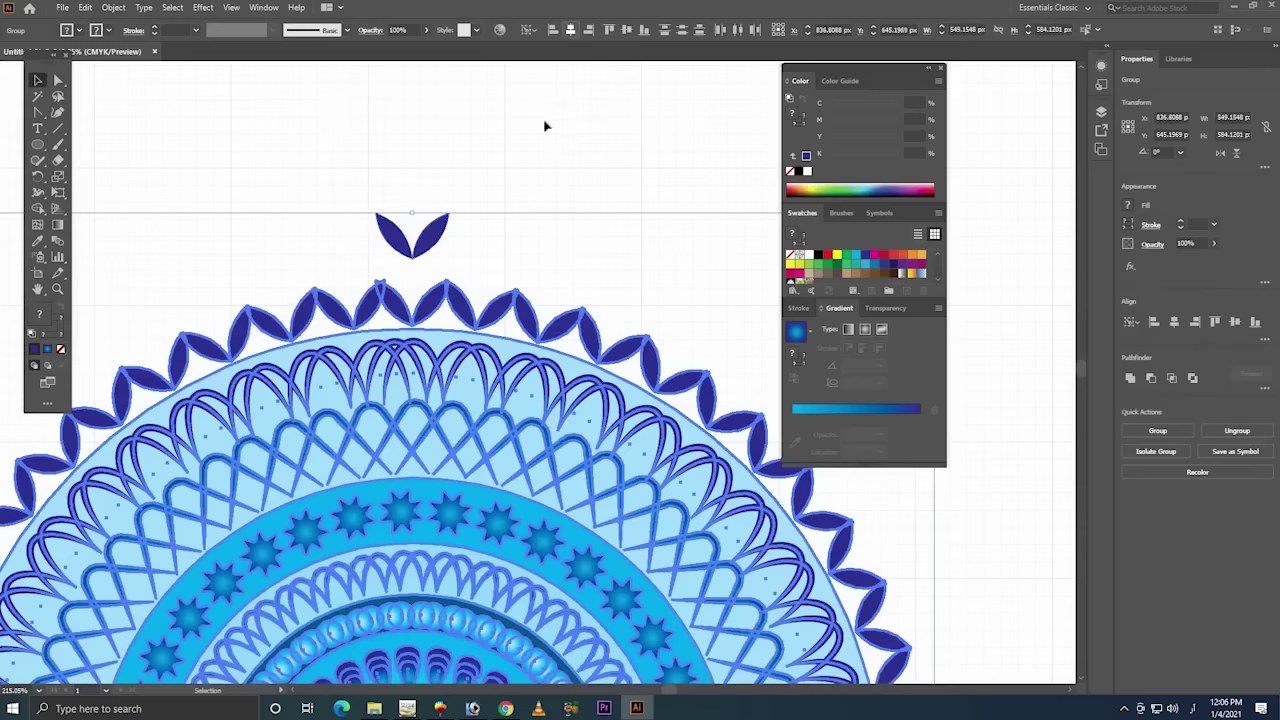
{"action": "left_click", "coordinate": [543, 140]}
{"action": "left_click_drag", "start_coordinate": [435, 250], "coordinate": [435, 284]}
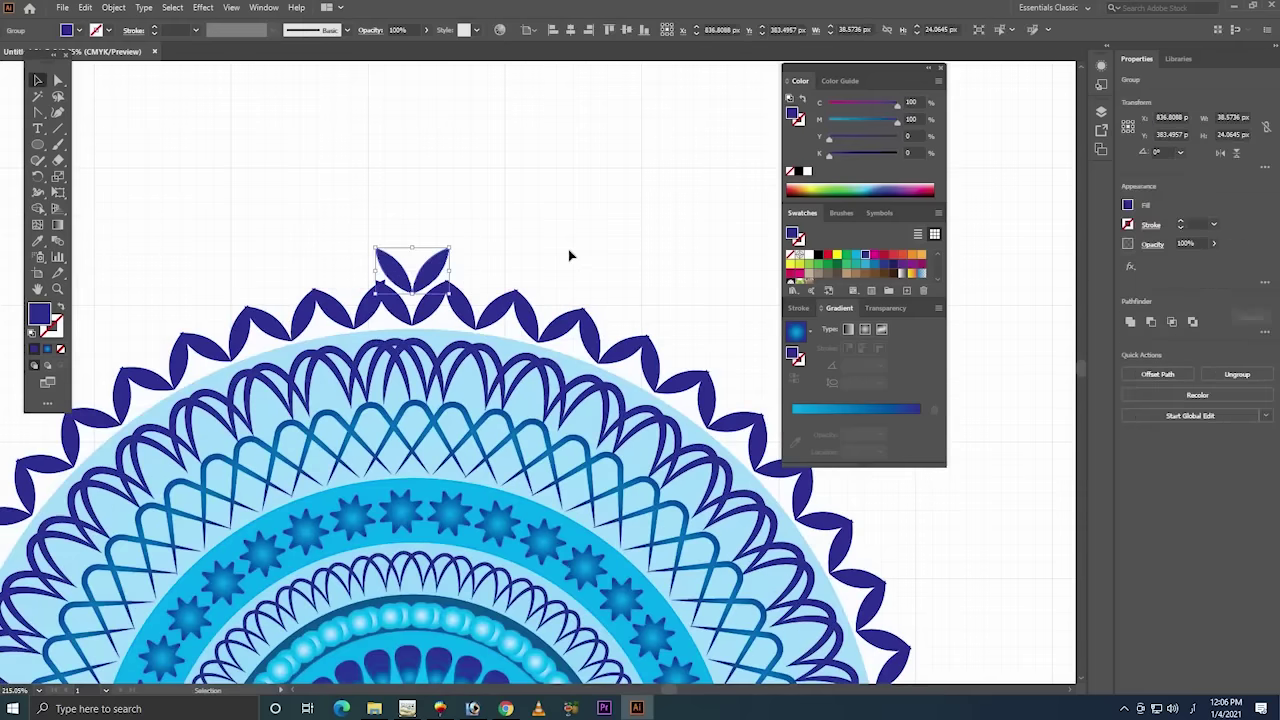
{"action": "left_click", "coordinate": [569, 253]}
{"action": "key", "text": "z"}
{"action": "left_click", "coordinate": [441, 617], "text": "alt"}
- Select the top V leaves and rotate a copy onto the rim around the mandala centre
{"action": "left_click_drag", "start_coordinate": [441, 617], "coordinate": [460, 260]}
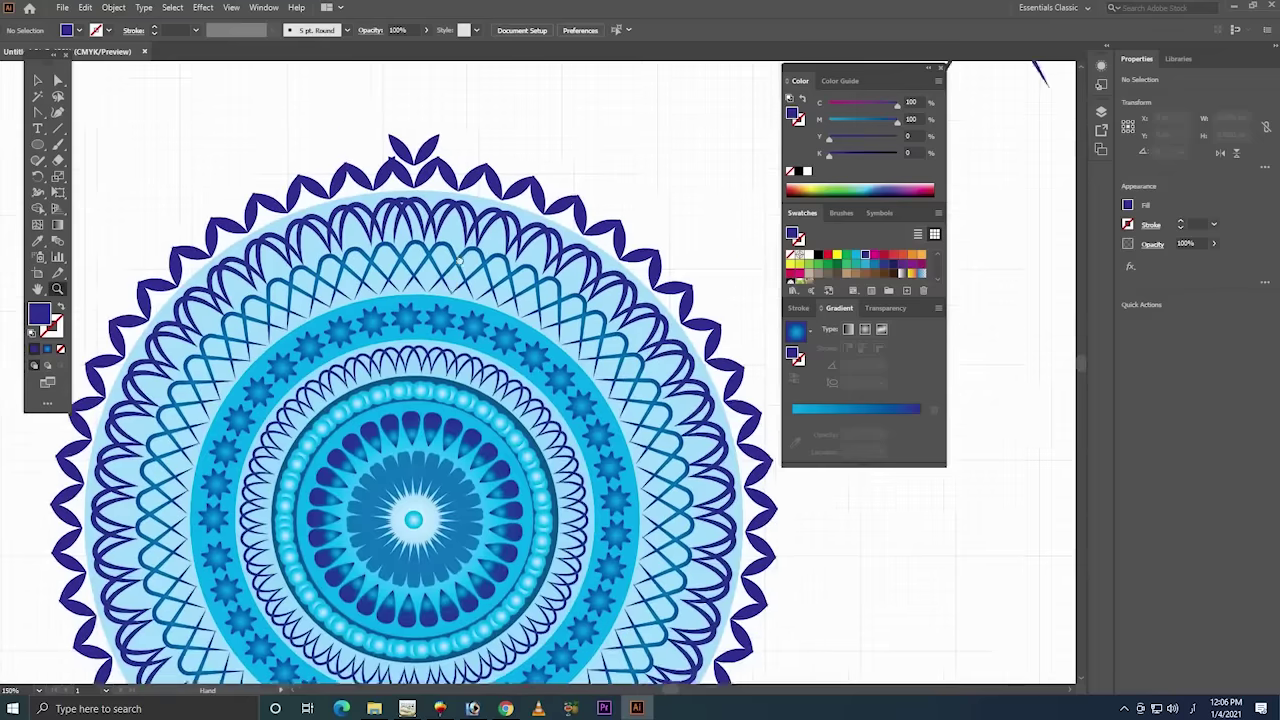
{"action": "key", "text": "v"}
{"action": "left_click", "coordinate": [432, 130]}
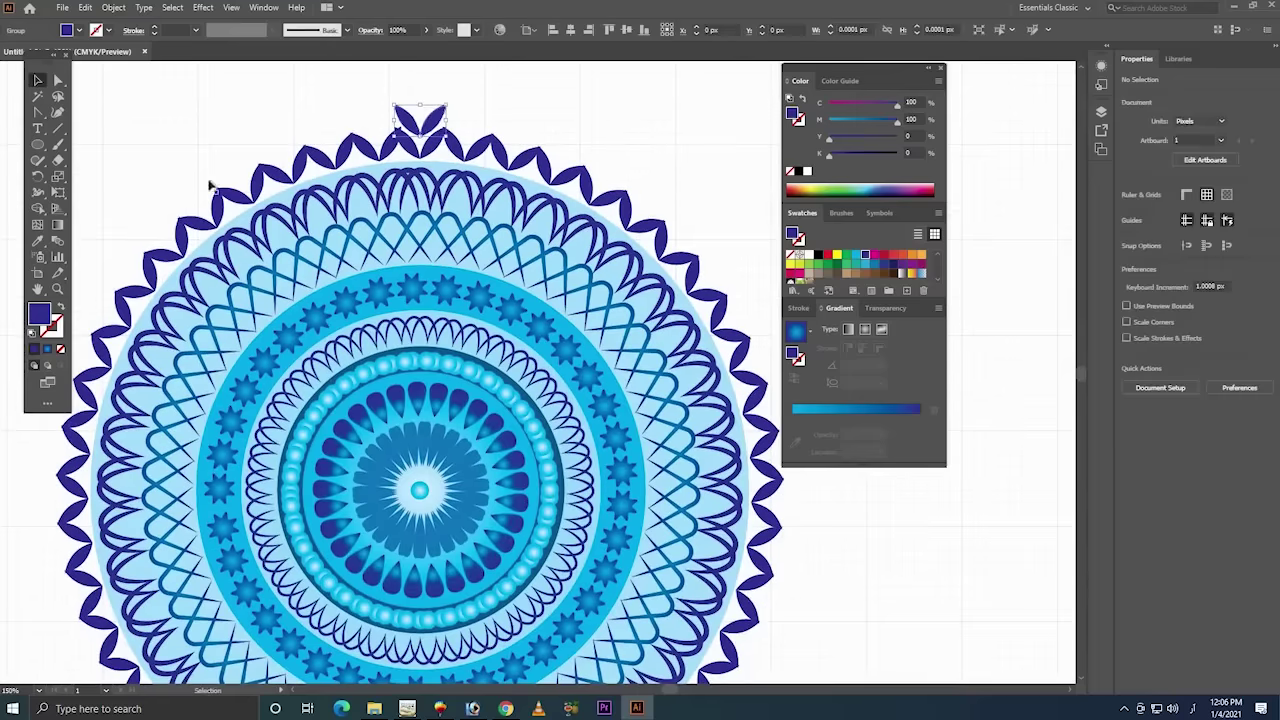
{"action": "left_click", "coordinate": [37, 177]}
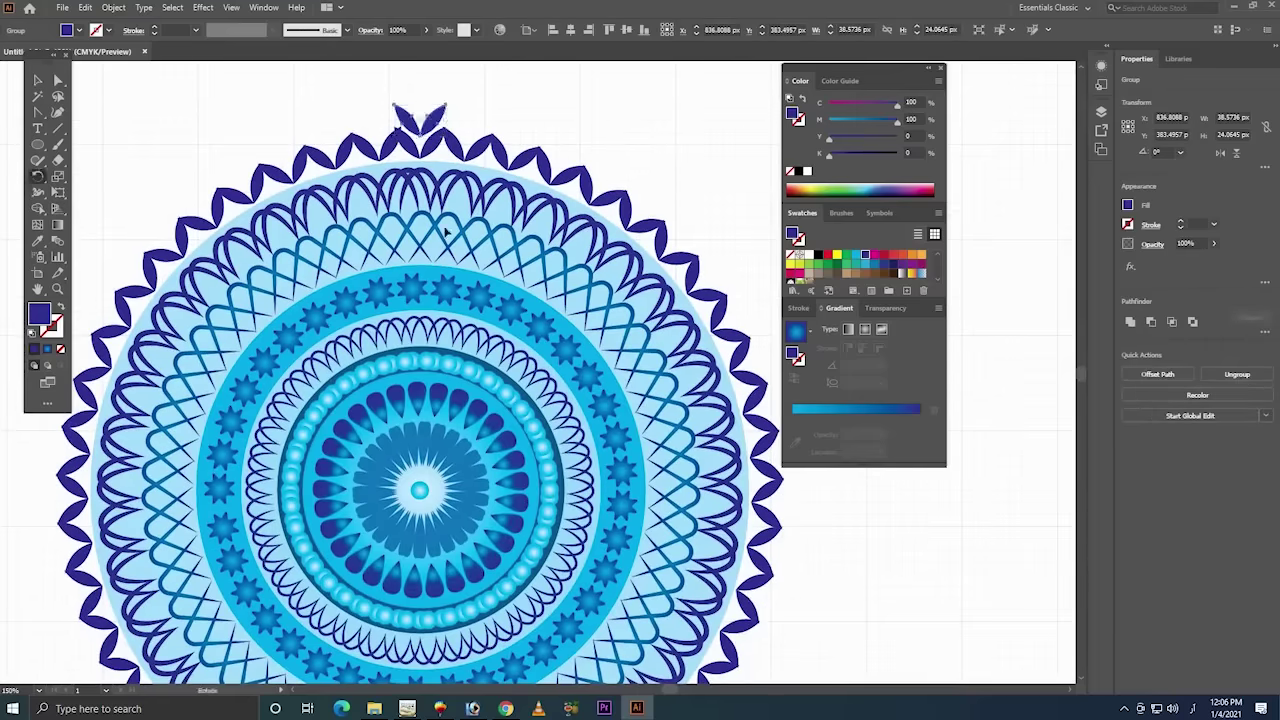
{"action": "left_click_drag", "start_coordinate": [438, 118], "coordinate": [487, 130]}
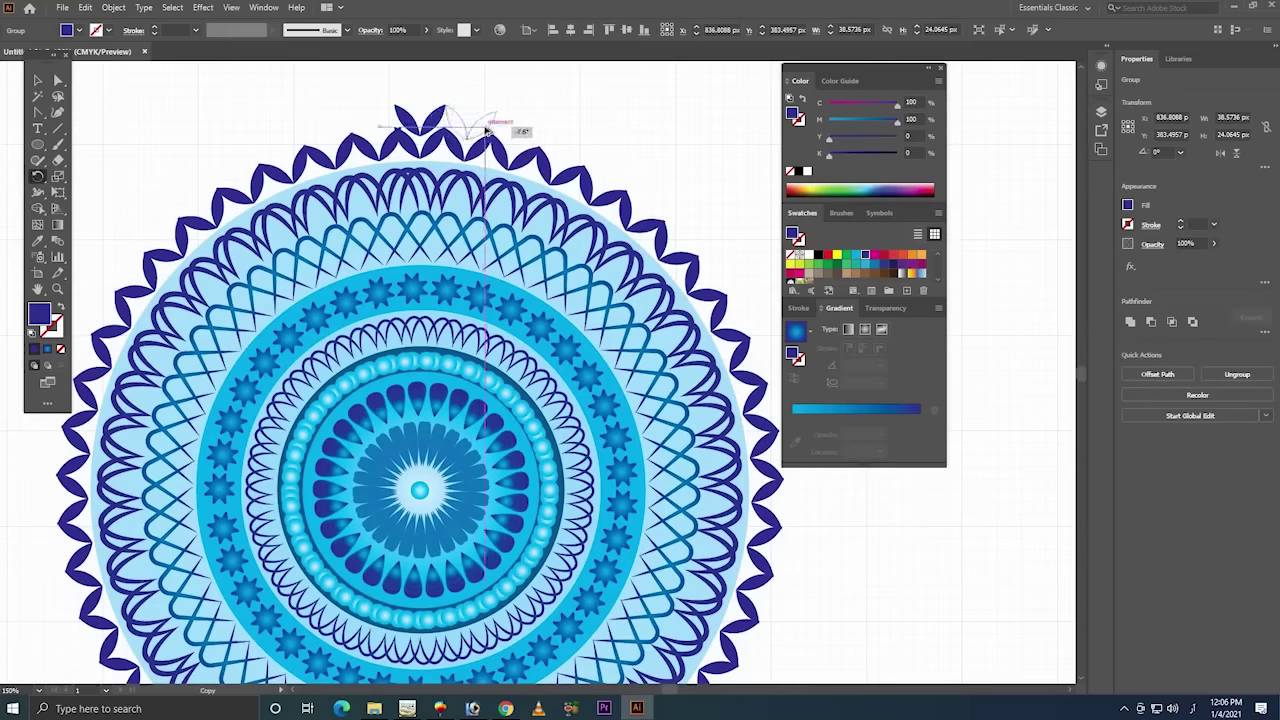
{"action": "left_click_drag", "start_coordinate": [516, 330], "coordinate": [516, 331]}
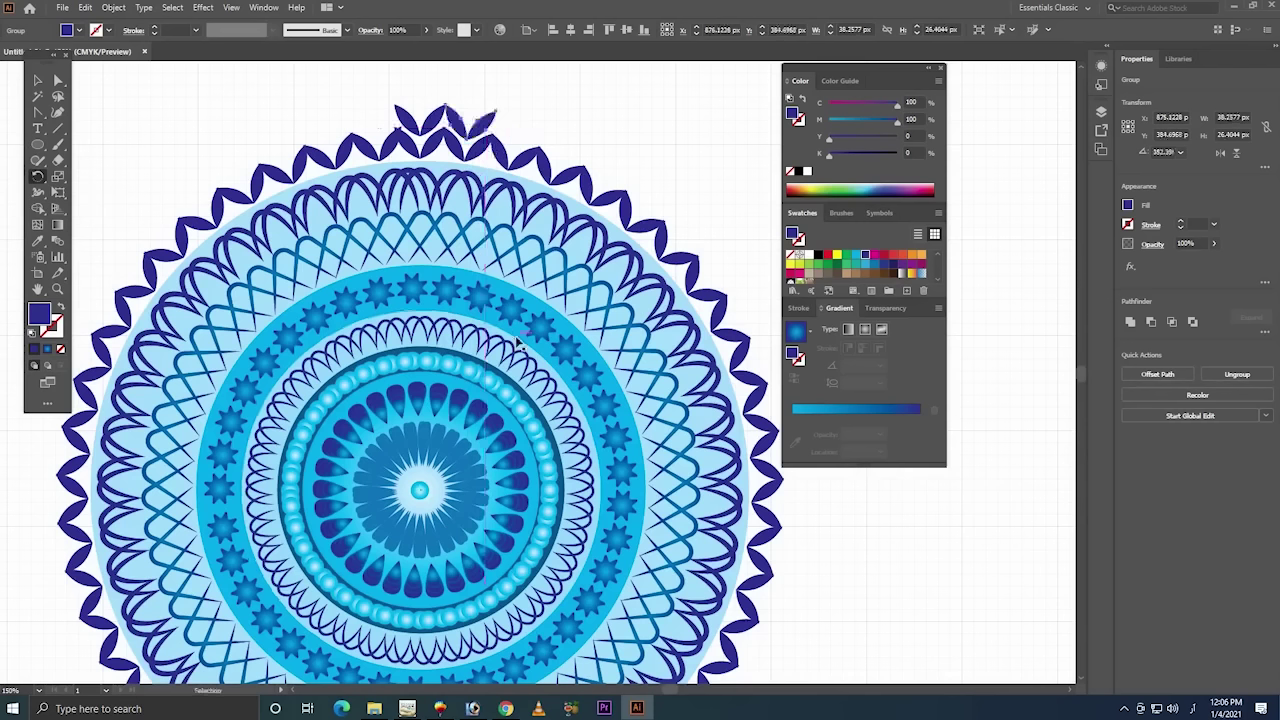
- Repeat the rotated copy four times with Ctrl+D, then undo the copies
{"action": "key", "text": "ctrl+d"}
{"action": "key", "text": "ctrl+d"}
{"action": "key", "text": "ctrl+d"}
{"action": "key", "text": "ctrl+d"}
{"action": "key", "text": "ctrl+d"}
{"action": "key", "text": "ctrl+d"}
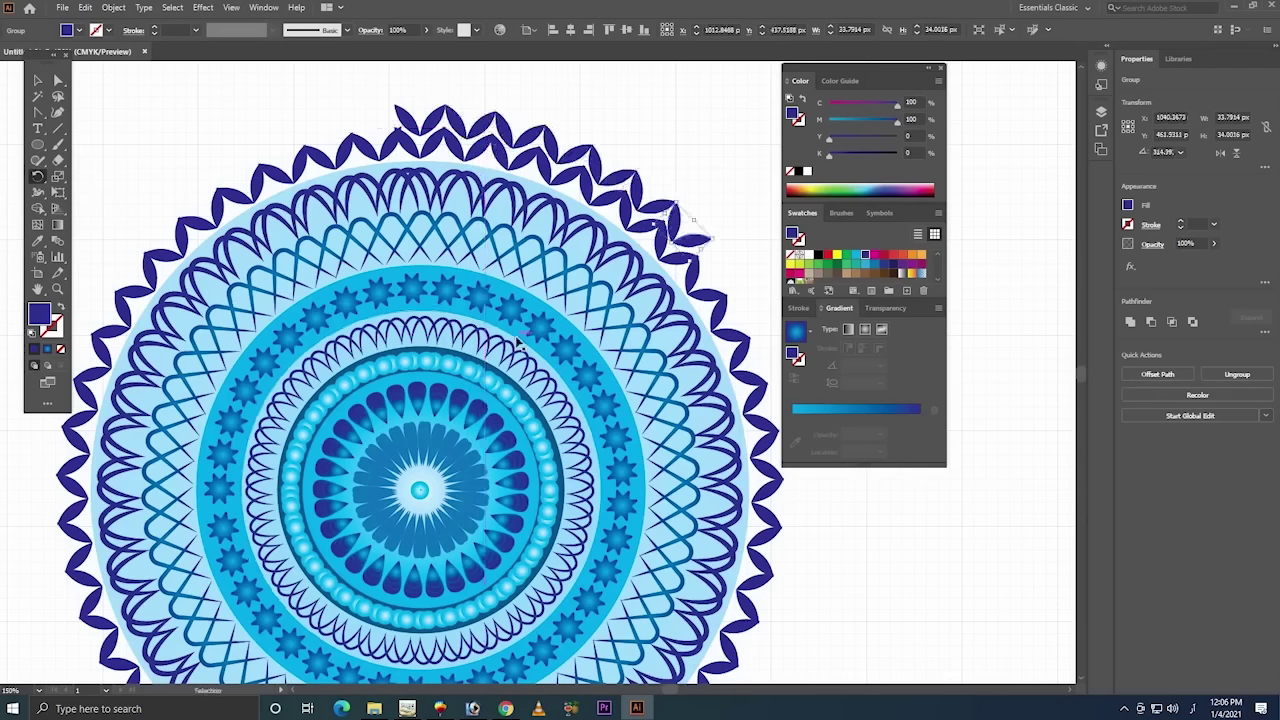
{"action": "key", "text": "ctrl+d"}
{"action": "key", "text": "ctrl+d"}
{"action": "key", "text": "ctrl+d"}
{"action": "key", "text": "ctrl+d"}
{"action": "key", "text": "ctrl+d"}
{"action": "key", "text": "ctrl+d"}
{"action": "key", "text": "ctrl+d"}
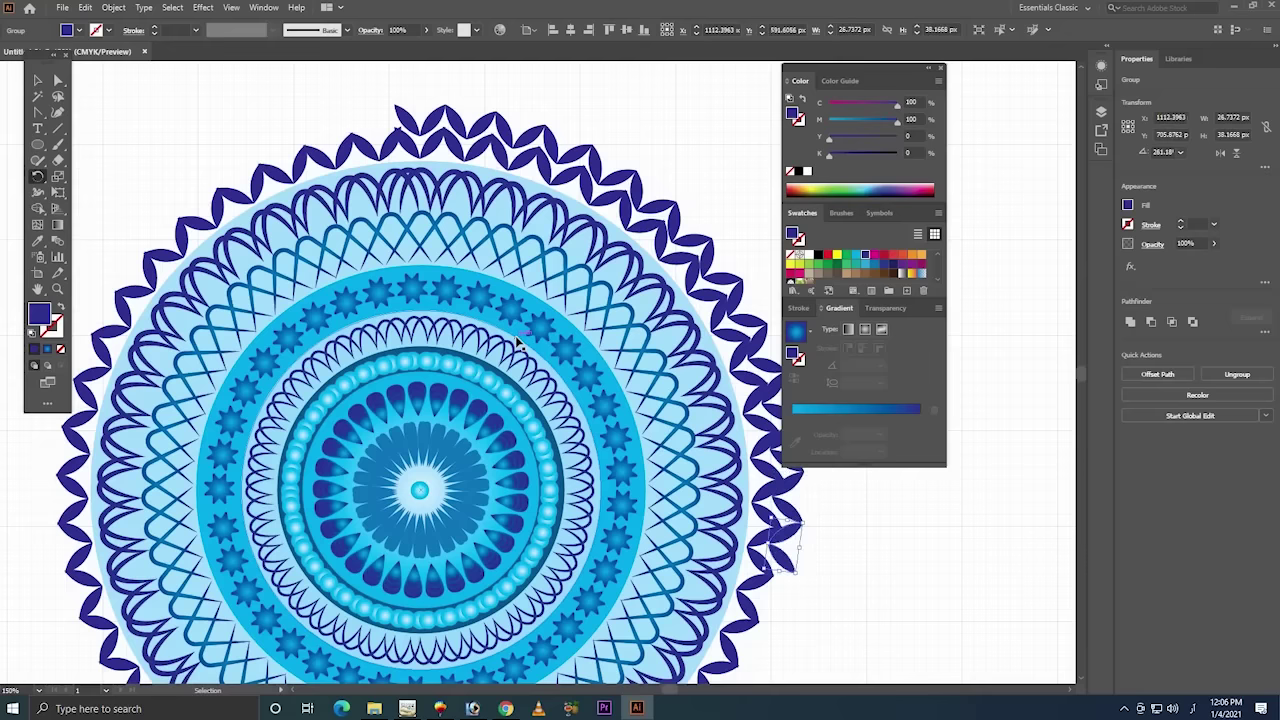
{"action": "key", "text": "ctrl+d"}
{"action": "key", "text": "ctrl+d"}
{"action": "key", "text": "ctrl+d"}
{"action": "key", "text": "ctrl+d"}
{"action": "key", "text": "ctrl+d"}
{"action": "key", "text": "ctrl+d"}
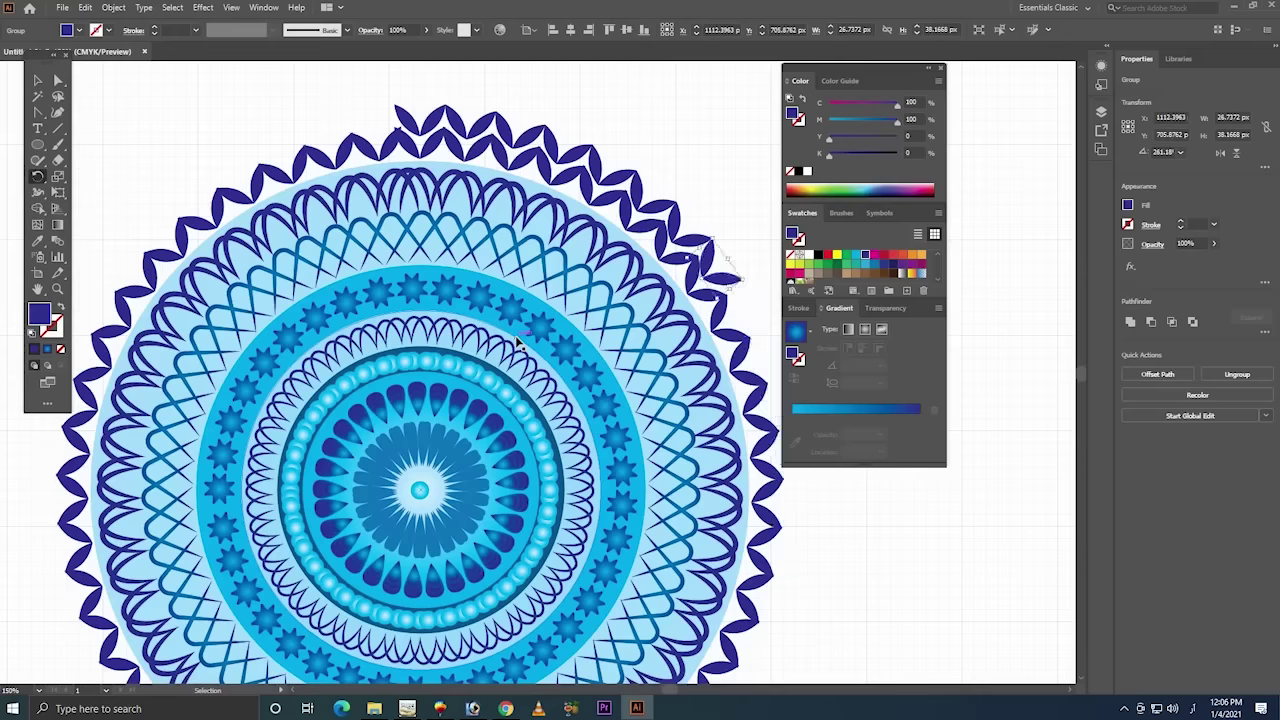
{"action": "key", "text": "ctrl+d"}
{"action": "key", "text": "ctrl+d"}
{"action": "key", "text": "ctrl+d"}
{"action": "key", "text": "ctrl+d"}
{"action": "key", "text": "ctrl+d"}
{"action": "key", "text": "ctrl+z"}
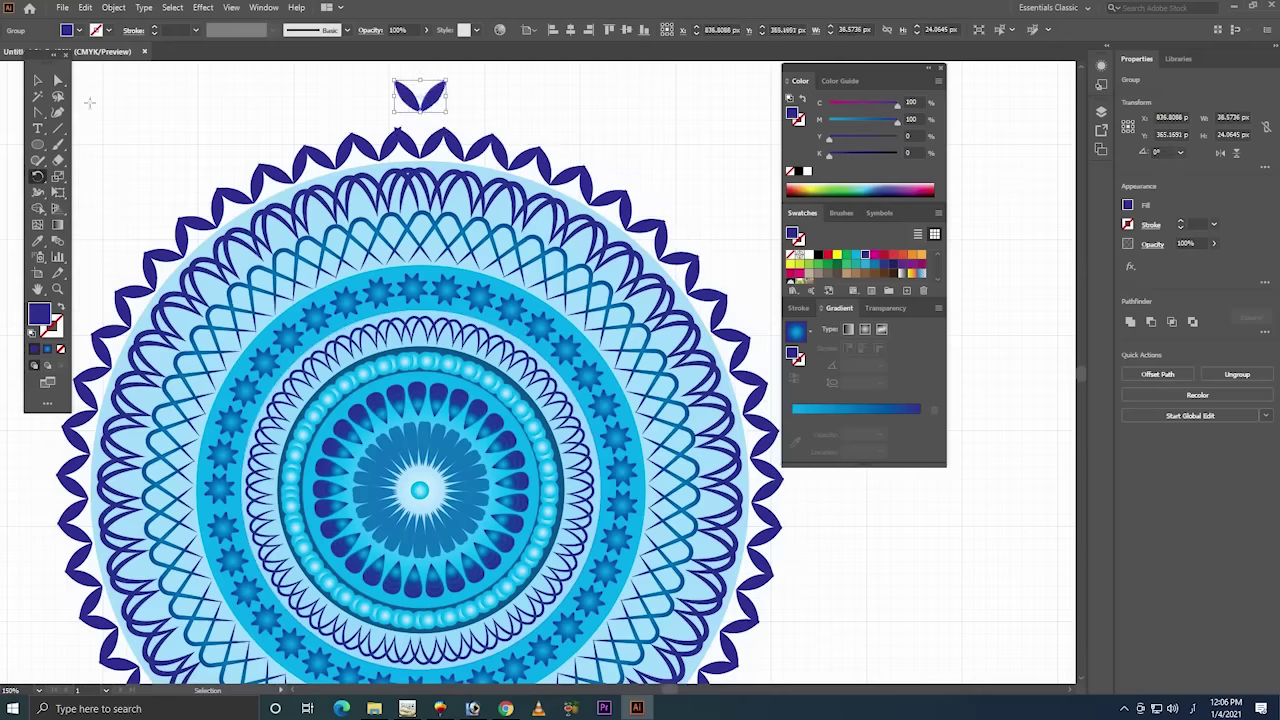
- Select the mandala group, zoom out, and rotate it by 90°
{"action": "key", "text": "v"}
{"action": "left_click", "coordinate": [186, 503]}
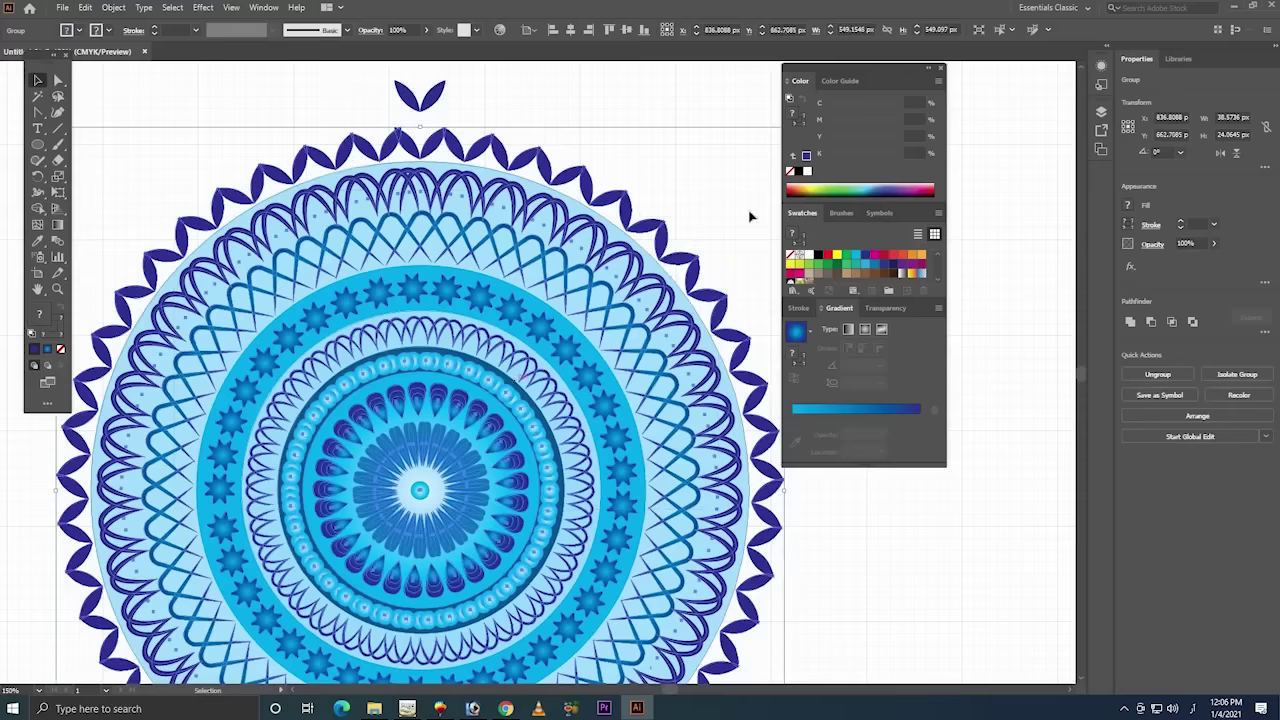
{"action": "scroll", "coordinate": [693, 190], "scroll_direction": "right", "scroll_amount": 2}
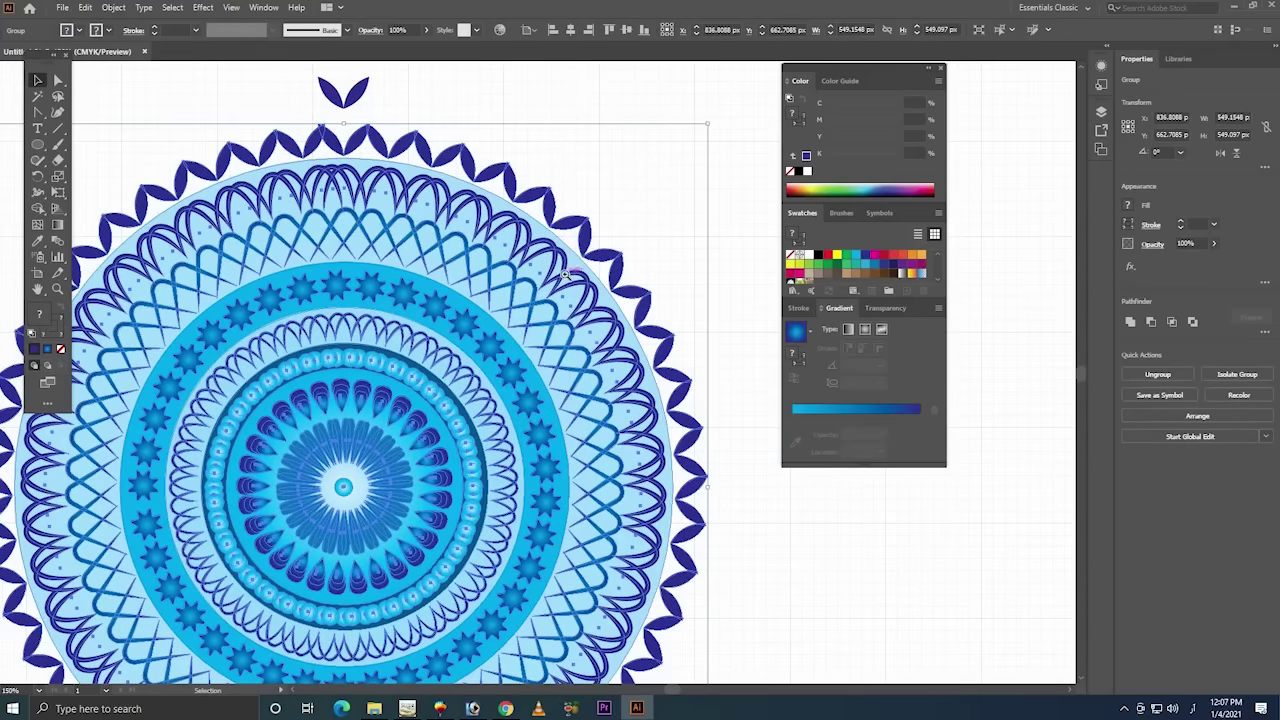
{"action": "key", "text": "ctrl+minus"}
{"action": "key", "text": "ctrl+minus"}
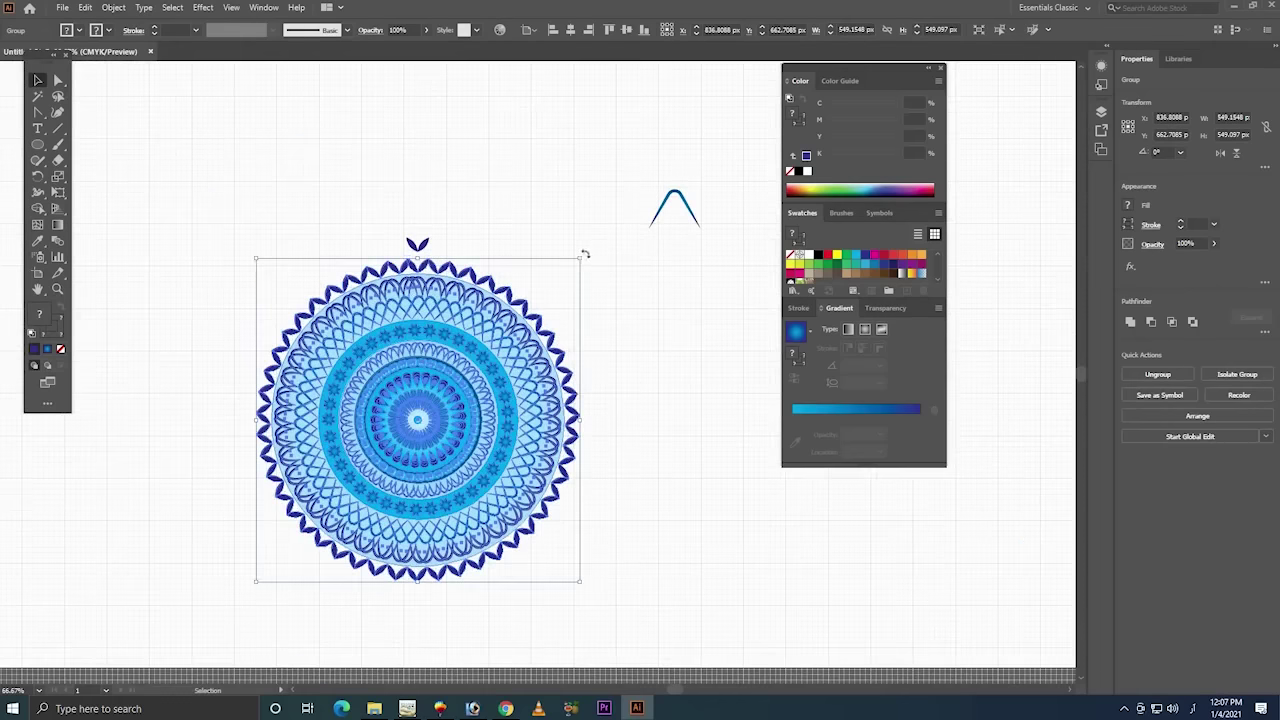
{"action": "left_click_drag", "start_coordinate": [585, 254], "coordinate": [313, 206]}
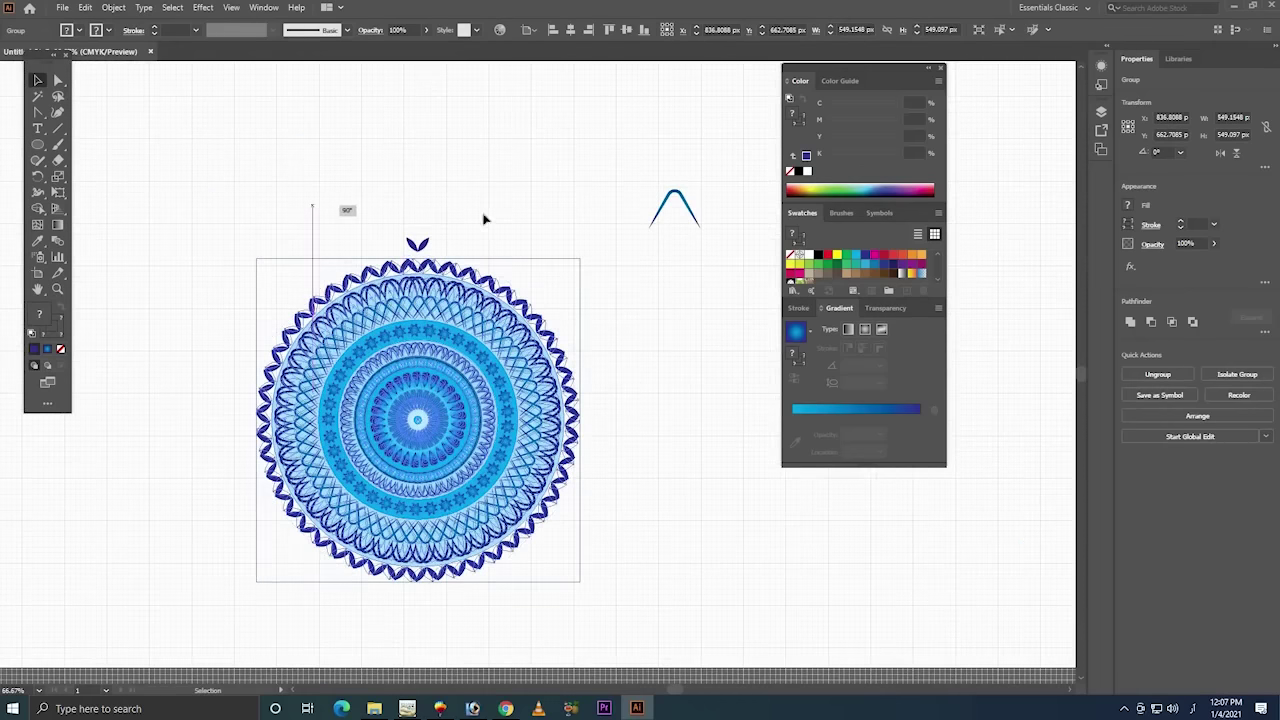
{"action": "left_click", "coordinate": [530, 277]}
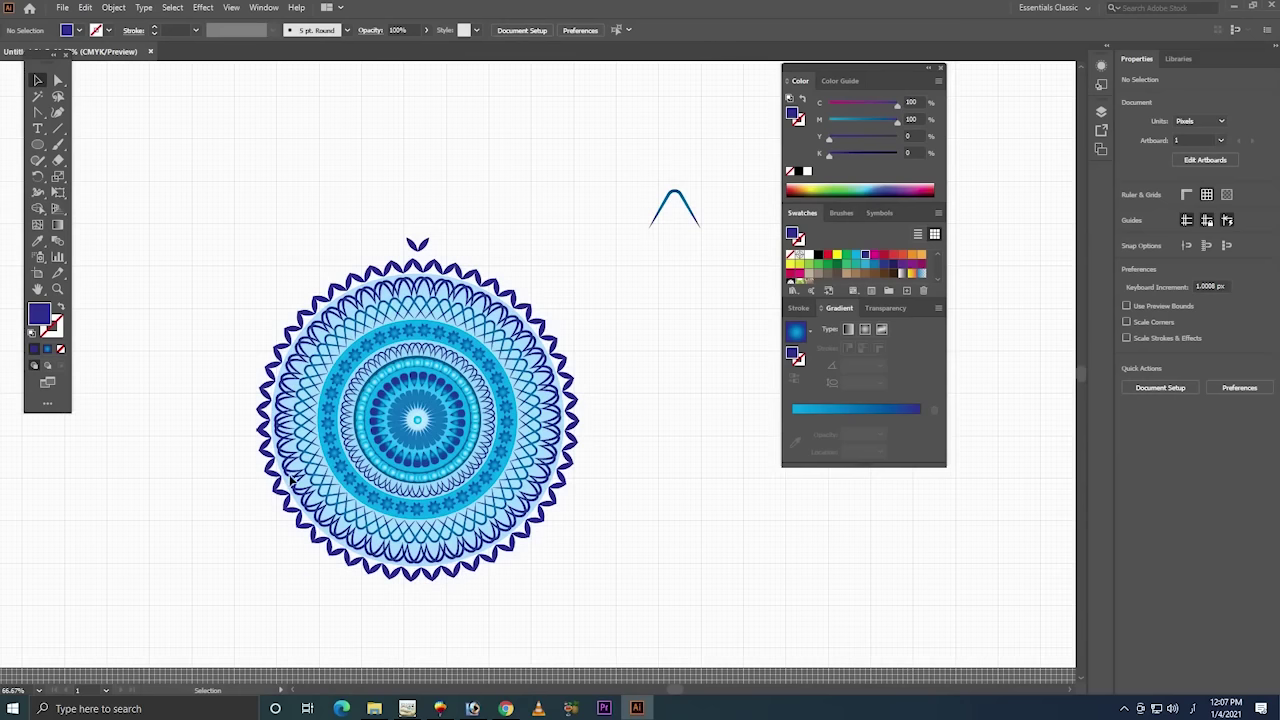
- Zoom in on the mandala top and move the petal pair down toward the scalloped border
{"action": "right_click", "coordinate": [503, 337]}
{"action": "key", "text": "Escape"}
{"action": "key", "text": "z"}
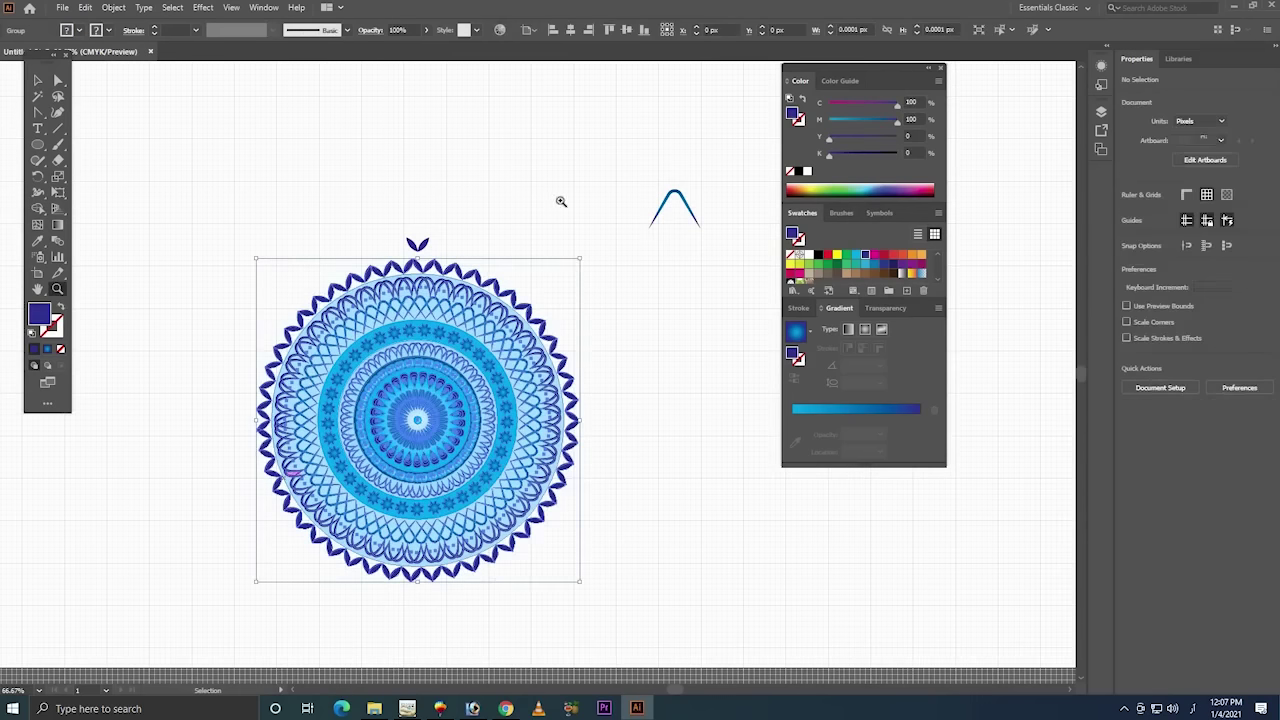
{"action": "left_click_drag", "start_coordinate": [561, 201], "coordinate": [330, 272]}
{"action": "key", "text": "v"}
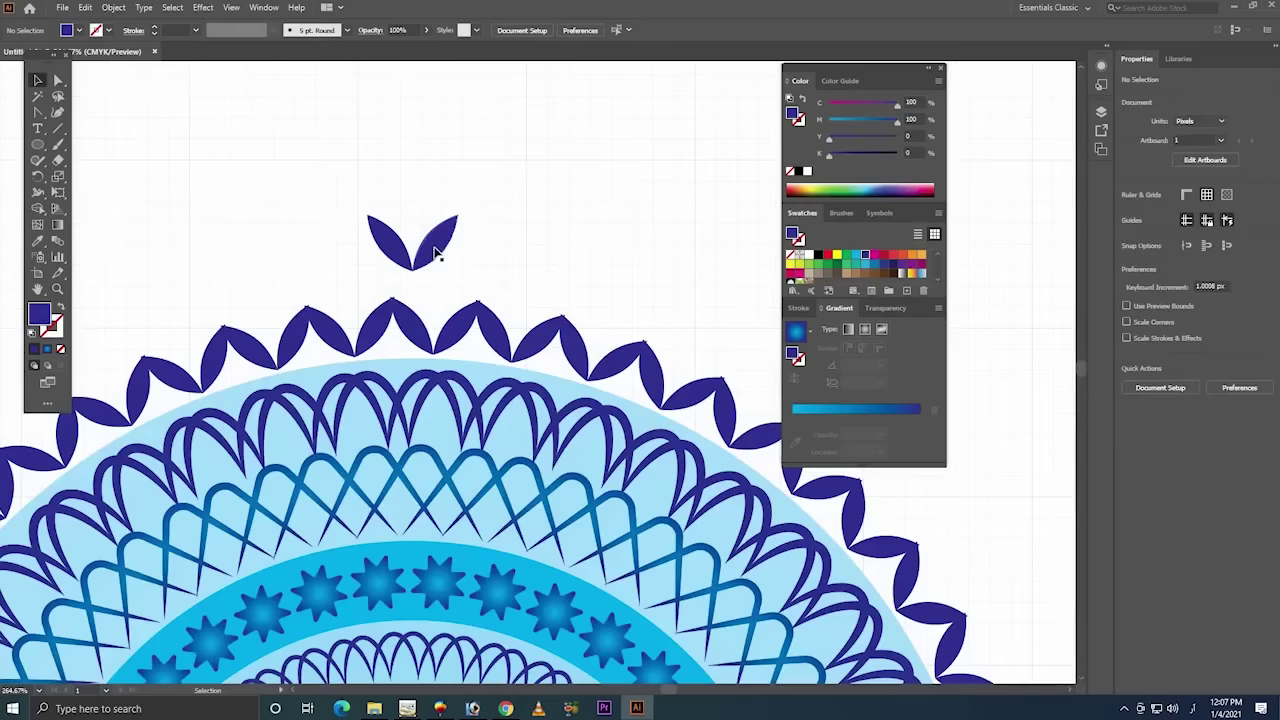
{"action": "left_click_drag", "start_coordinate": [437, 254], "coordinate": [497, 337]}
- Centre the petal pair horizontally on the artwork and select the scalloped petal ring
{"action": "key", "text": "ctrl+a"}
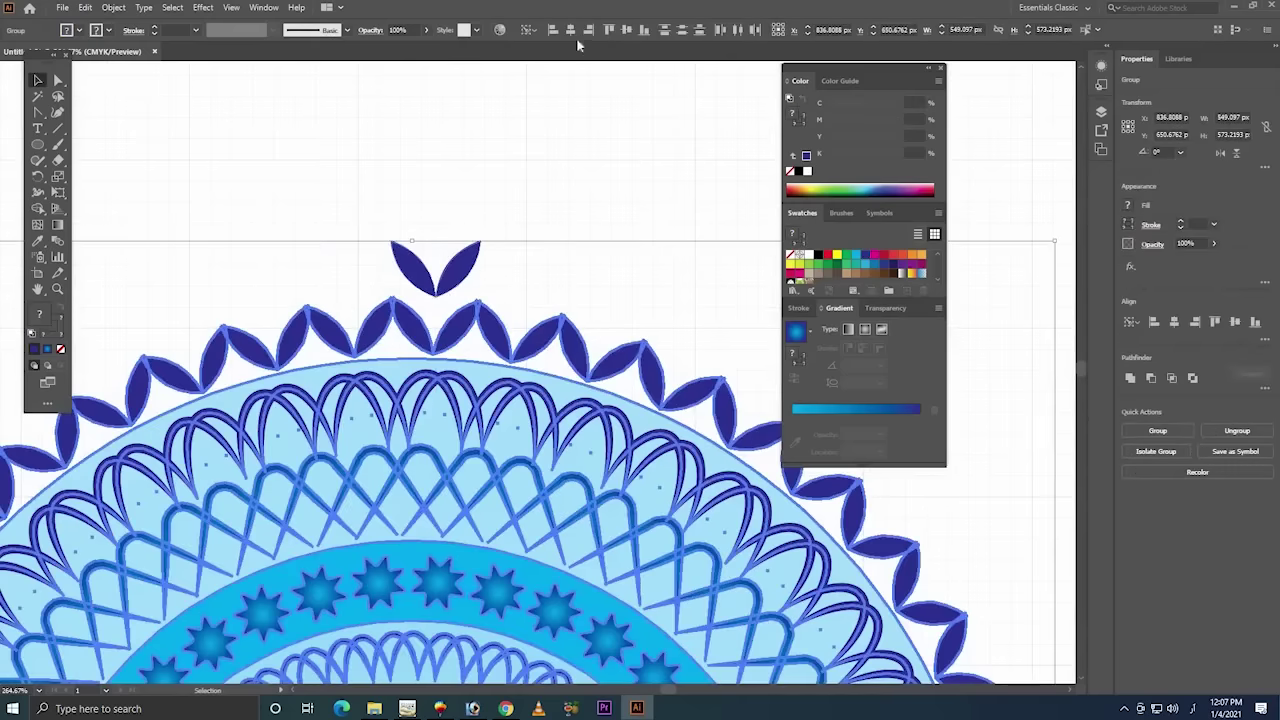
{"action": "left_click", "coordinate": [571, 31]}
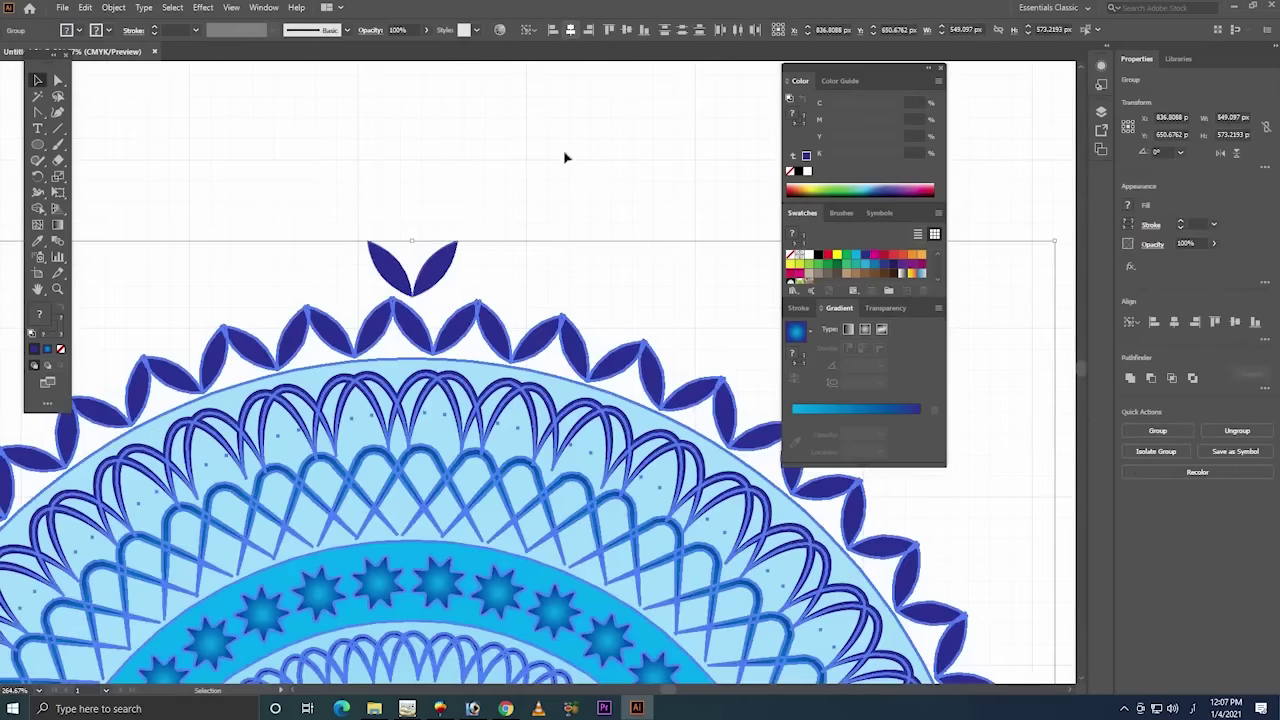
{"action": "left_click", "coordinate": [500, 337]}
{"action": "left_click", "coordinate": [505, 340]}
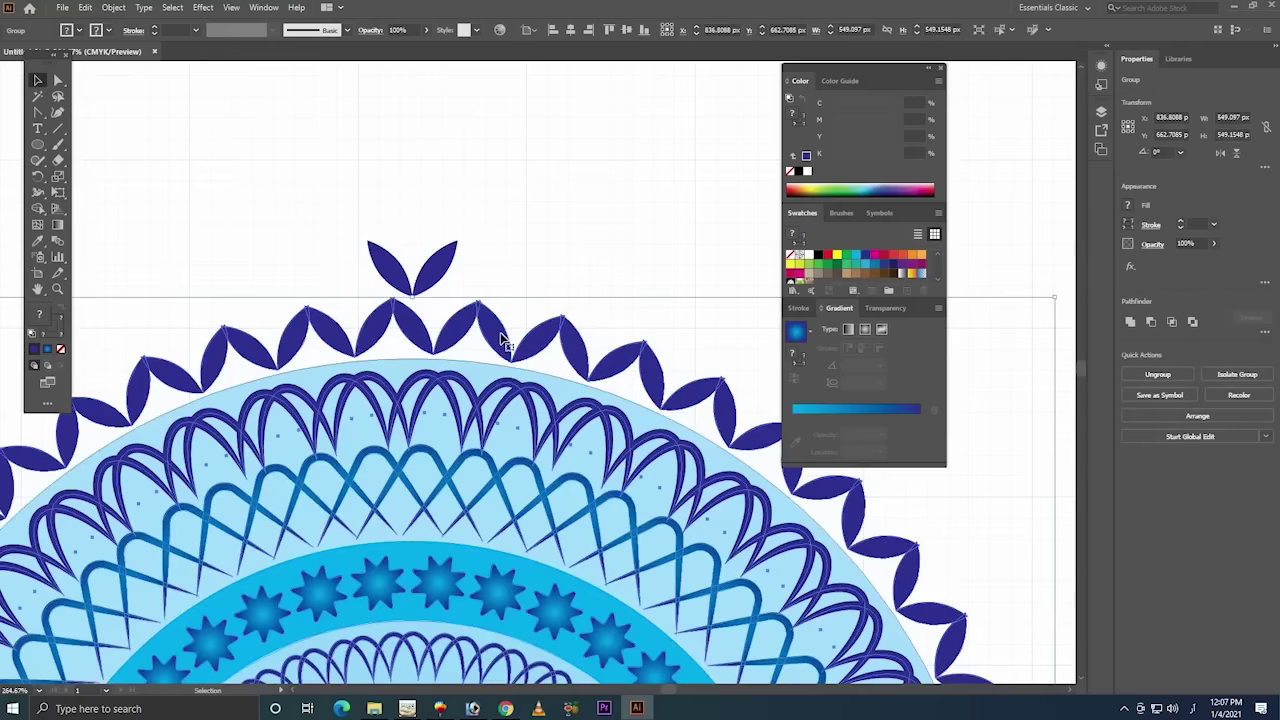
- Zoom out and scroll until the whole mandala is in view
{"action": "key", "text": "z"}
{"action": "left_click", "coordinate": [502, 334], "text": "alt"}
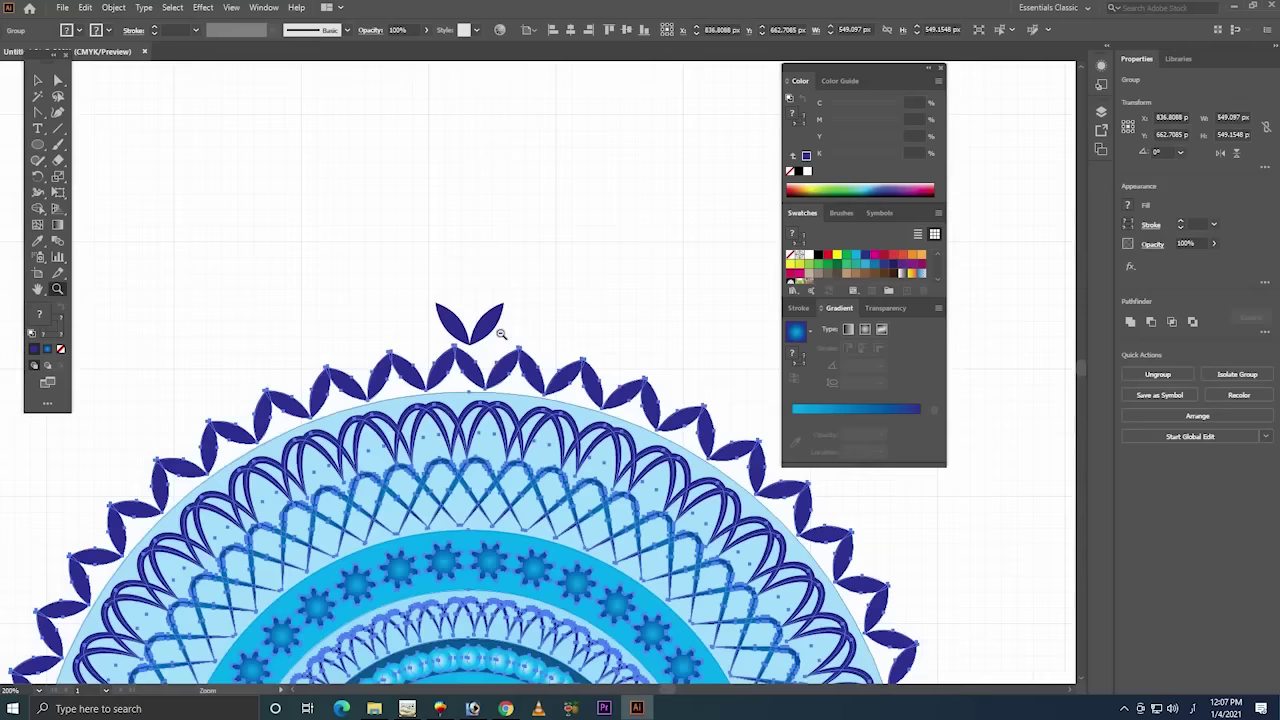
{"action": "left_click", "coordinate": [532, 445], "text": "alt"}
{"action": "scroll", "coordinate": [433, 312], "scroll_direction": "down", "scroll_amount": 3}
{"action": "scroll", "coordinate": [433, 312], "scroll_direction": "right", "scroll_amount": 3}
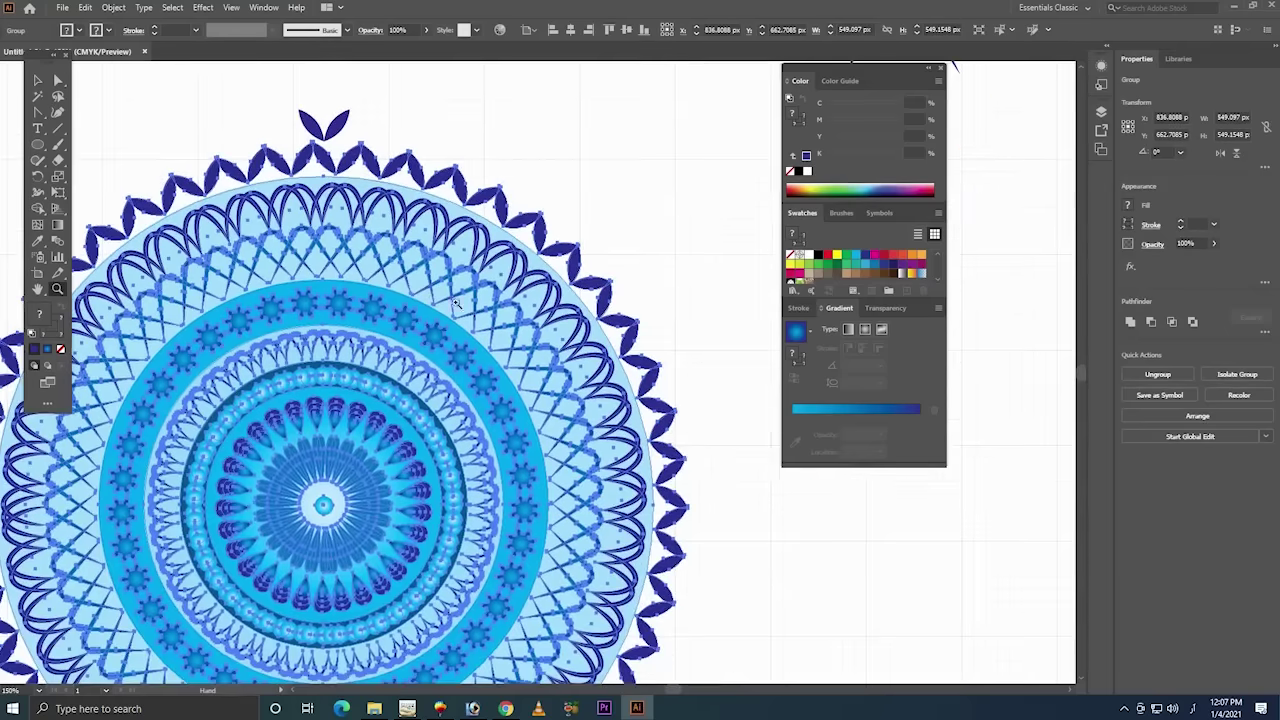
{"action": "left_click", "coordinate": [483, 338], "text": "alt"}
- Select the mandala group and rotate it very slightly
{"action": "key", "text": "v"}
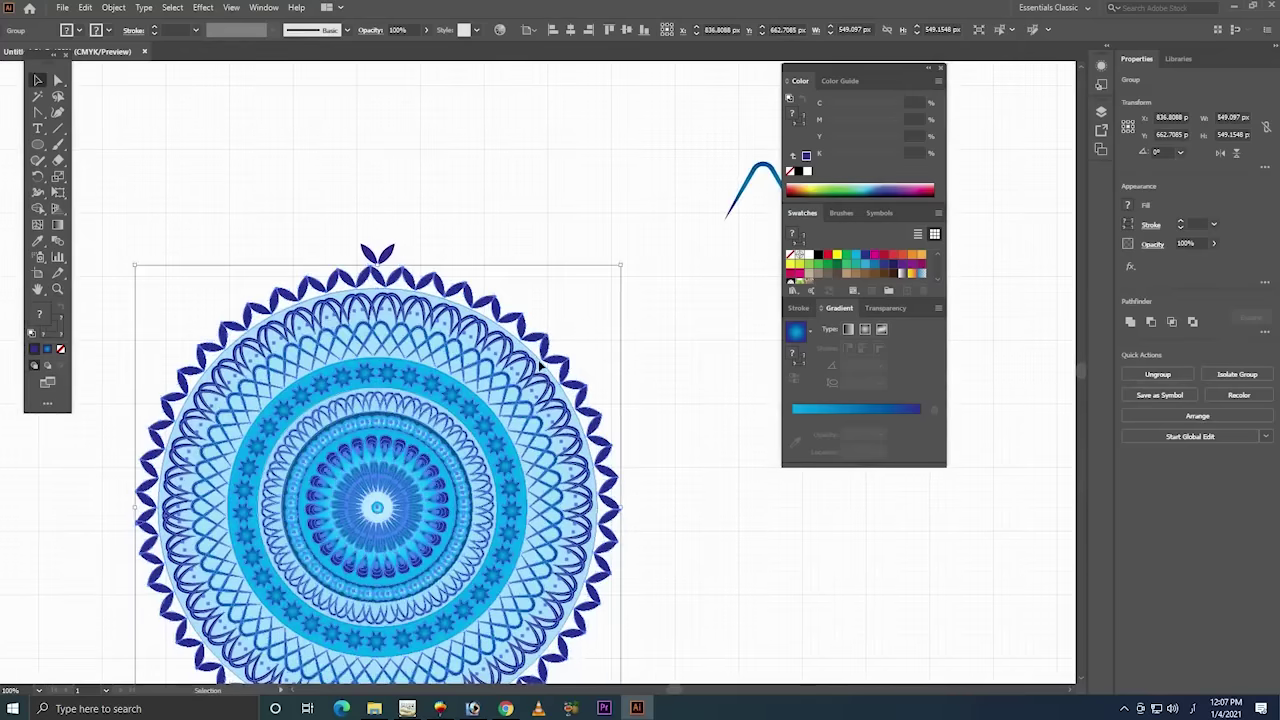
{"action": "left_click", "coordinate": [652, 263]}
{"action": "key", "text": "ctrl+z"}
{"action": "left_click_drag", "start_coordinate": [629, 255], "coordinate": [625, 252]}
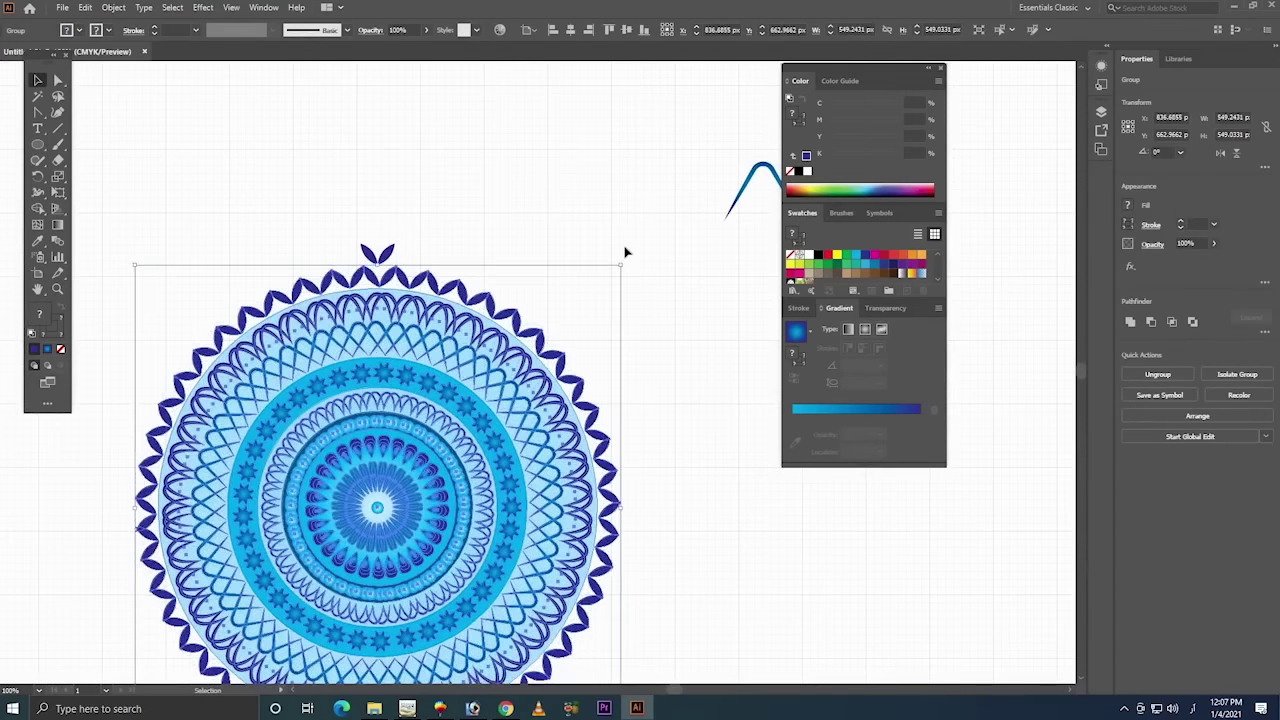
{"action": "left_click_drag", "start_coordinate": [623, 256], "coordinate": [624, 256]}
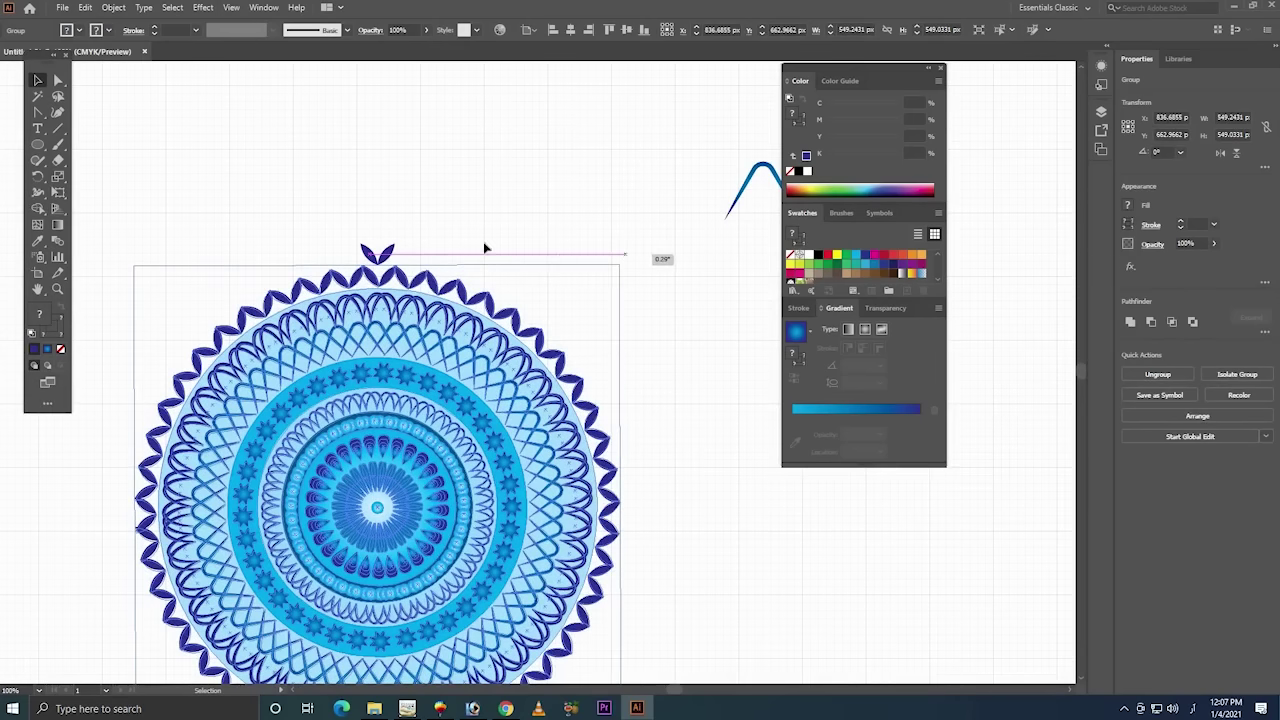
{"action": "left_click", "coordinate": [449, 234]}
- Zoom in on the top and nudge the leaf pair down about 7 px
{"action": "key", "text": "z"}
{"action": "left_click_drag", "start_coordinate": [566, 206], "coordinate": [252, 304]}
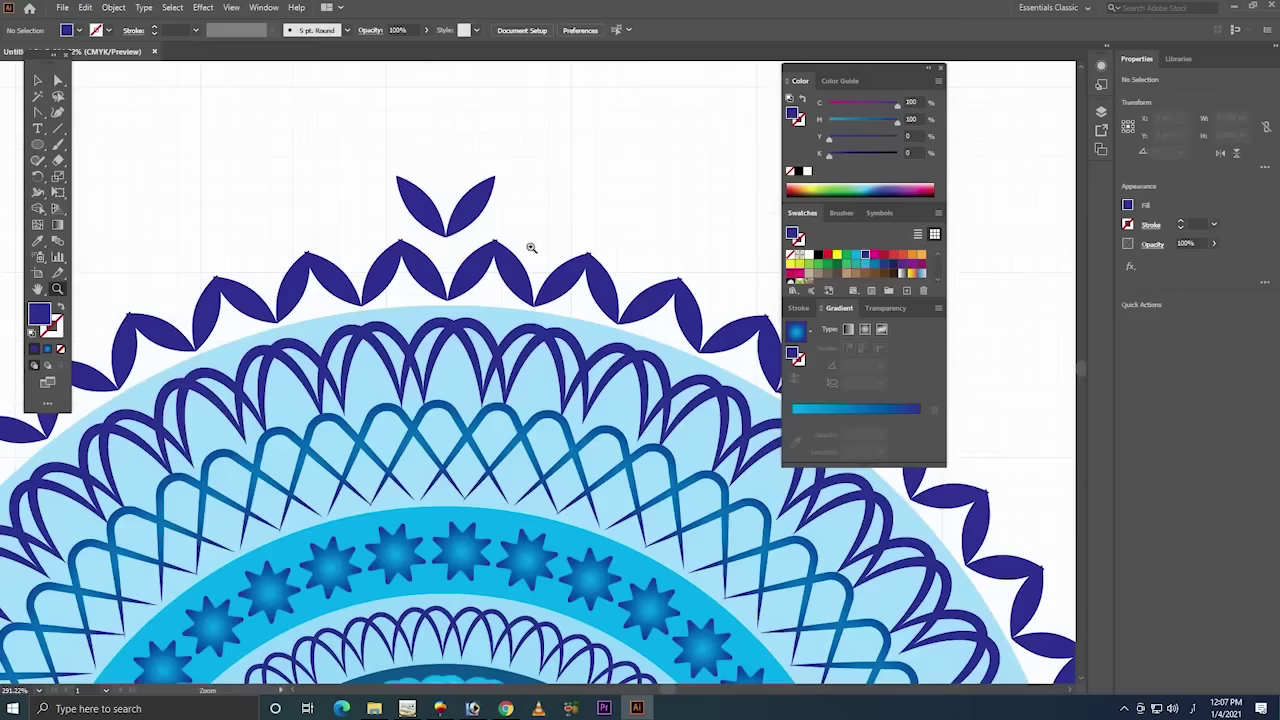
{"action": "key", "text": "v"}
{"action": "left_click_drag", "start_coordinate": [483, 219], "coordinate": [483, 226]}
{"action": "left_click", "coordinate": [621, 199]}
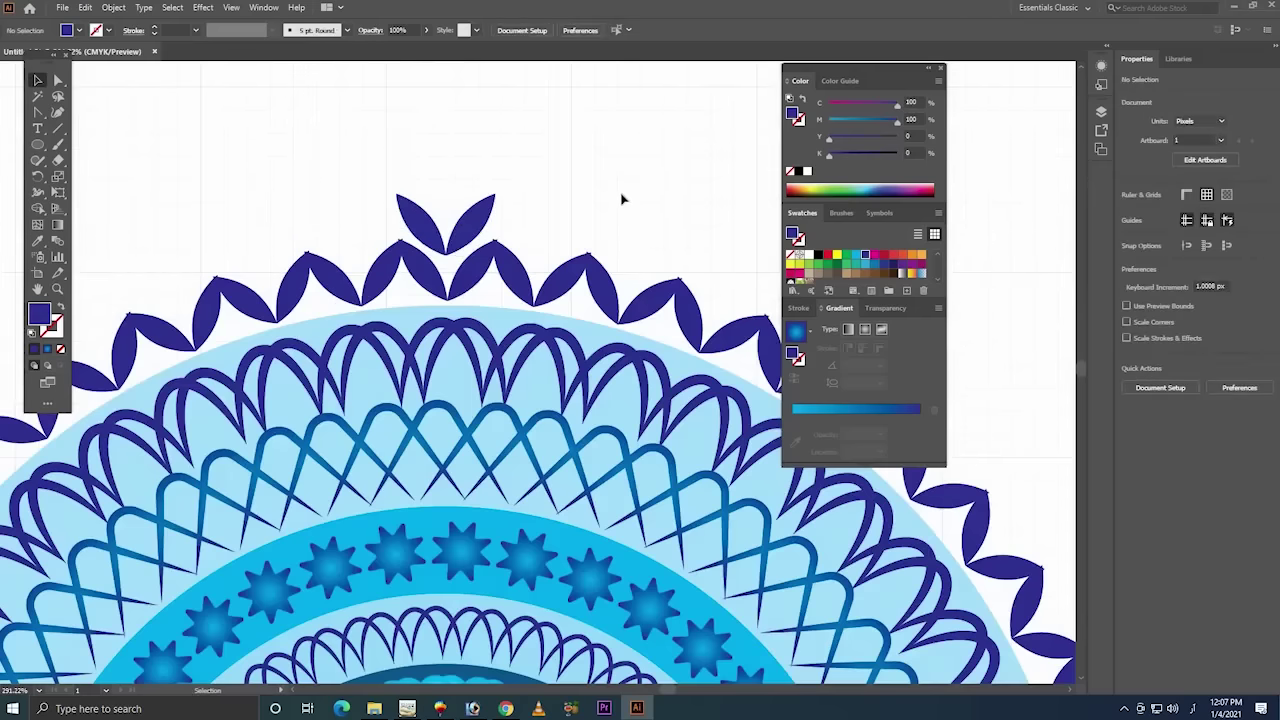
- Zoom out, rotate the whole mandala group a tiny angle, then zoom in on the top leaves
{"action": "key", "text": "z"}
{"action": "left_click", "coordinate": [521, 447], "text": "alt"}
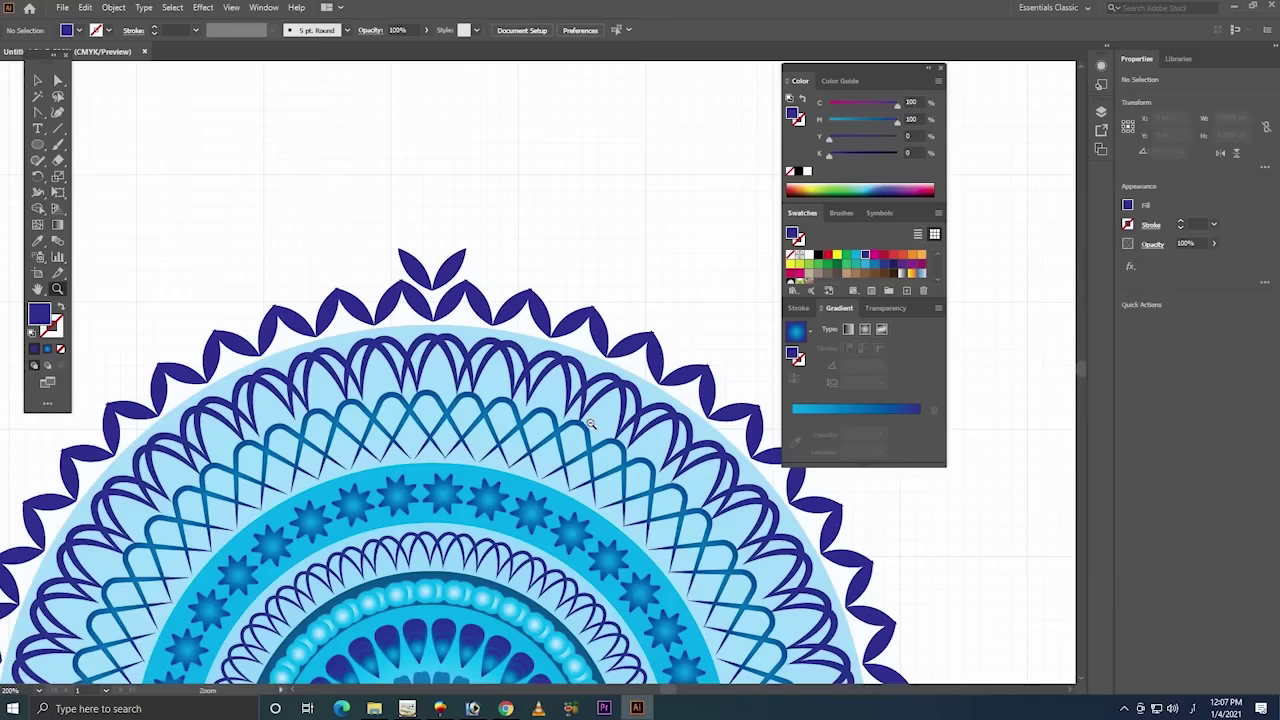
{"action": "key", "text": "v"}
{"action": "left_click_drag", "start_coordinate": [690, 275], "coordinate": [530, 500]}
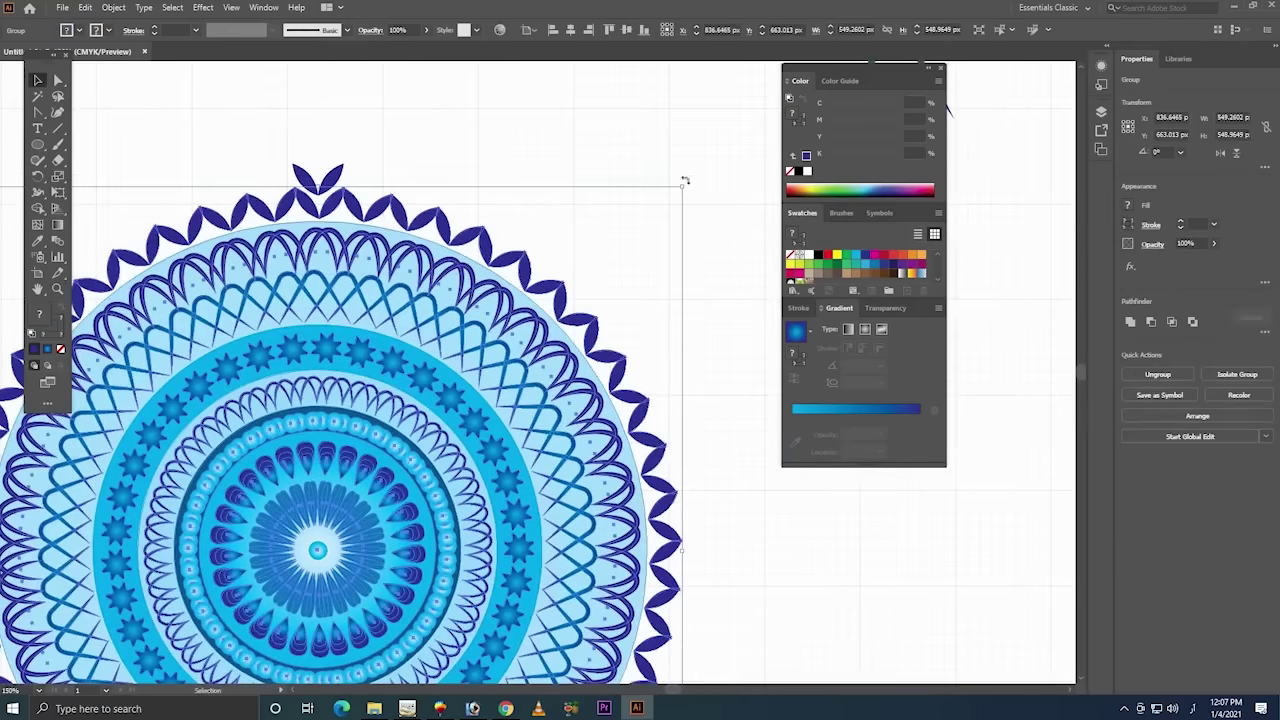
{"action": "left_click_drag", "start_coordinate": [685, 181], "coordinate": [685, 181]}
{"action": "left_click_drag", "start_coordinate": [687, 183], "coordinate": [687, 178]}
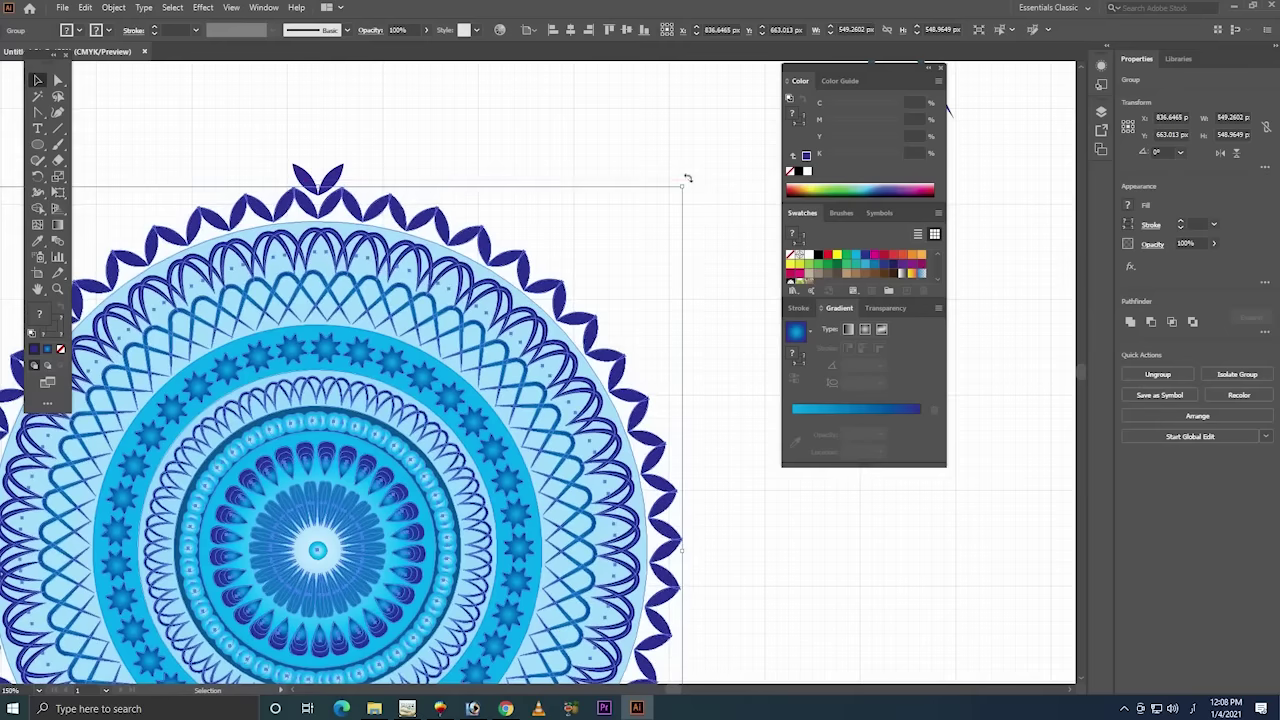
{"action": "left_click", "coordinate": [430, 134]}
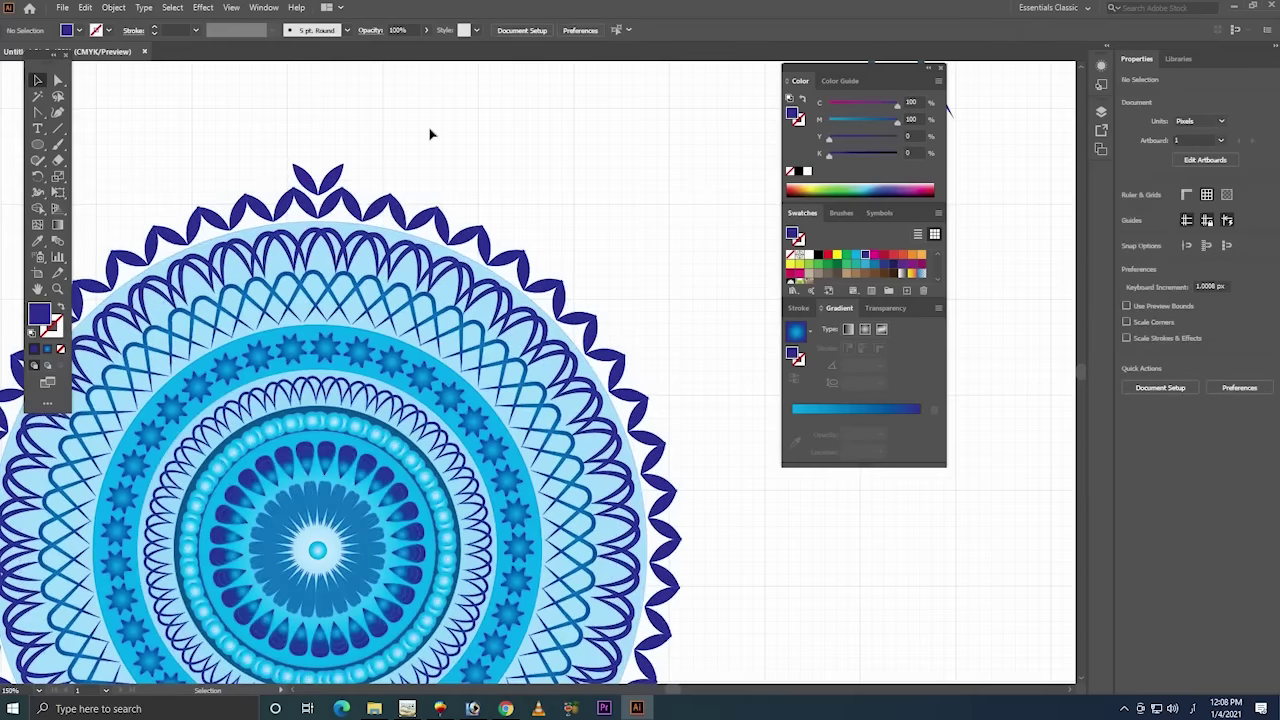
{"action": "mouse_move", "coordinate": [236, 130]}
{"action": "left_mouse_down"}
{"action": "mouse_move", "coordinate": [492, 234]}
{"action": "mouse_move", "coordinate": [455, 227]}
{"action": "mouse_move", "coordinate": [475, 231]}
{"action": "left_mouse_up"}
- Fill the top leaf pair with the cyan swatch, then zoom out and reselect it
{"action": "left_click", "coordinate": [528, 243], "text": "ctrl+alt"}
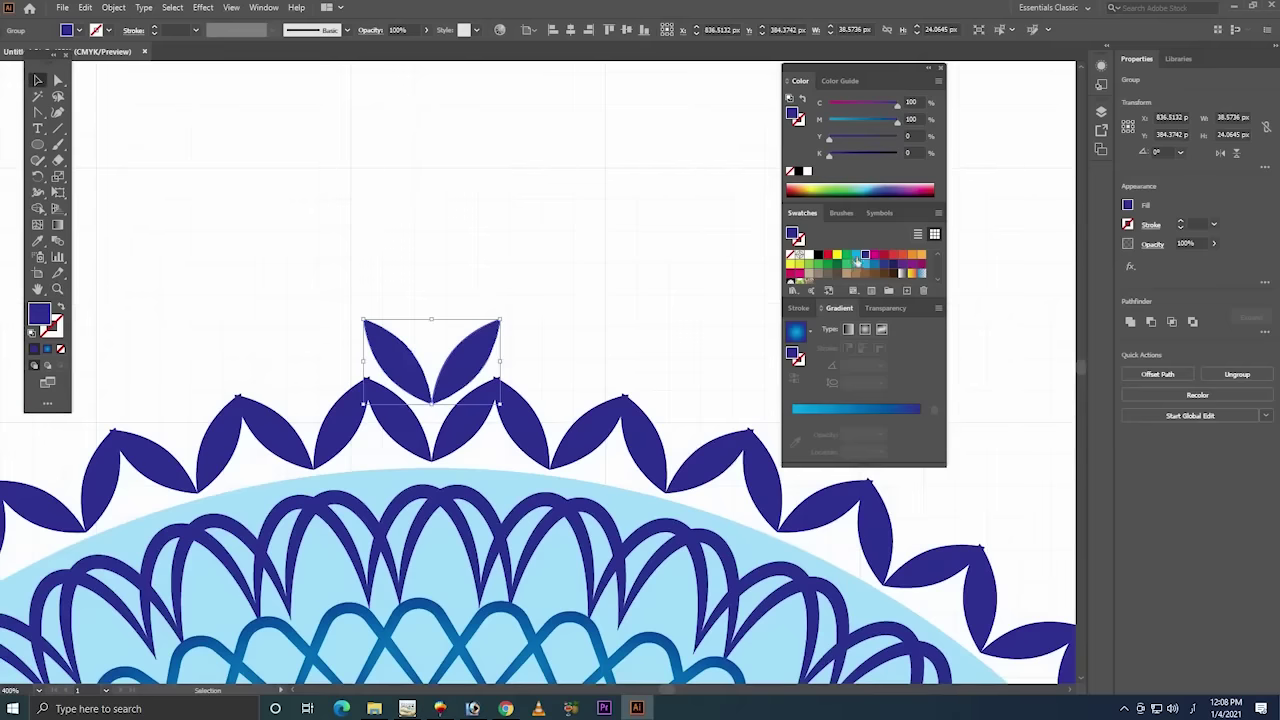
{"action": "left_click", "coordinate": [856, 256]}
{"action": "left_click", "coordinate": [547, 325]}
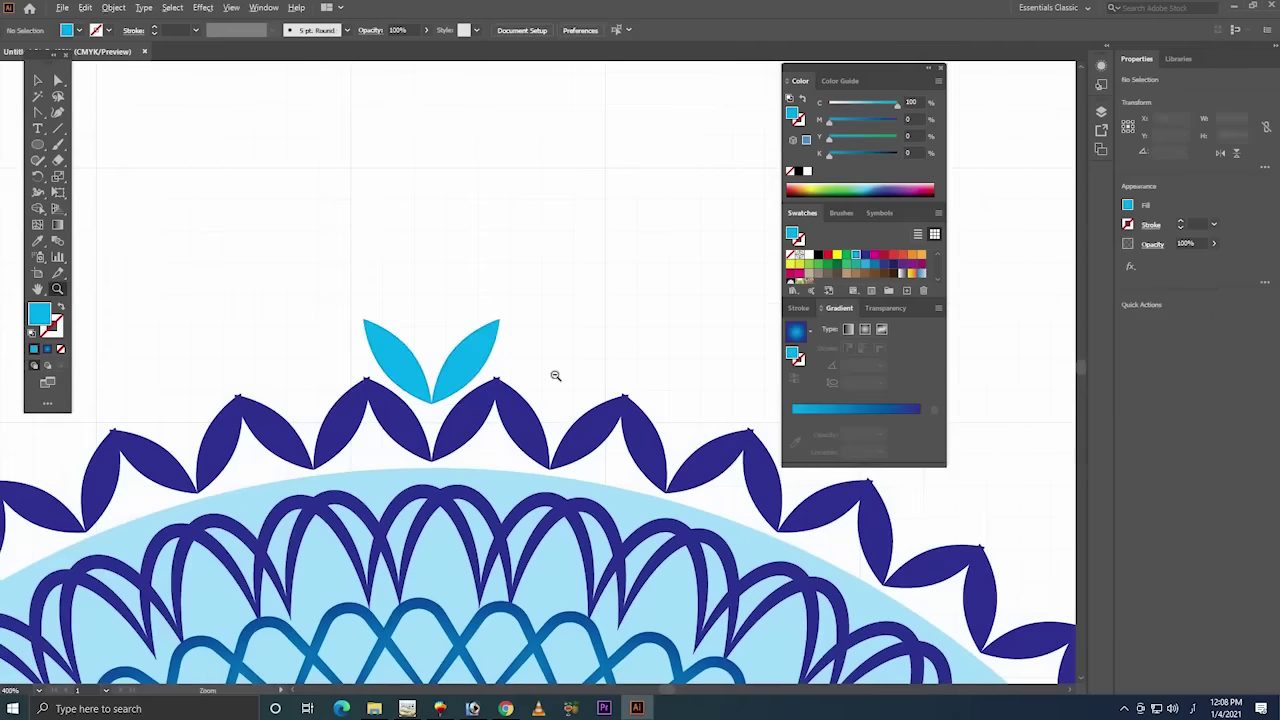
{"action": "left_click_drag", "start_coordinate": [555, 375], "coordinate": [445, 315]}
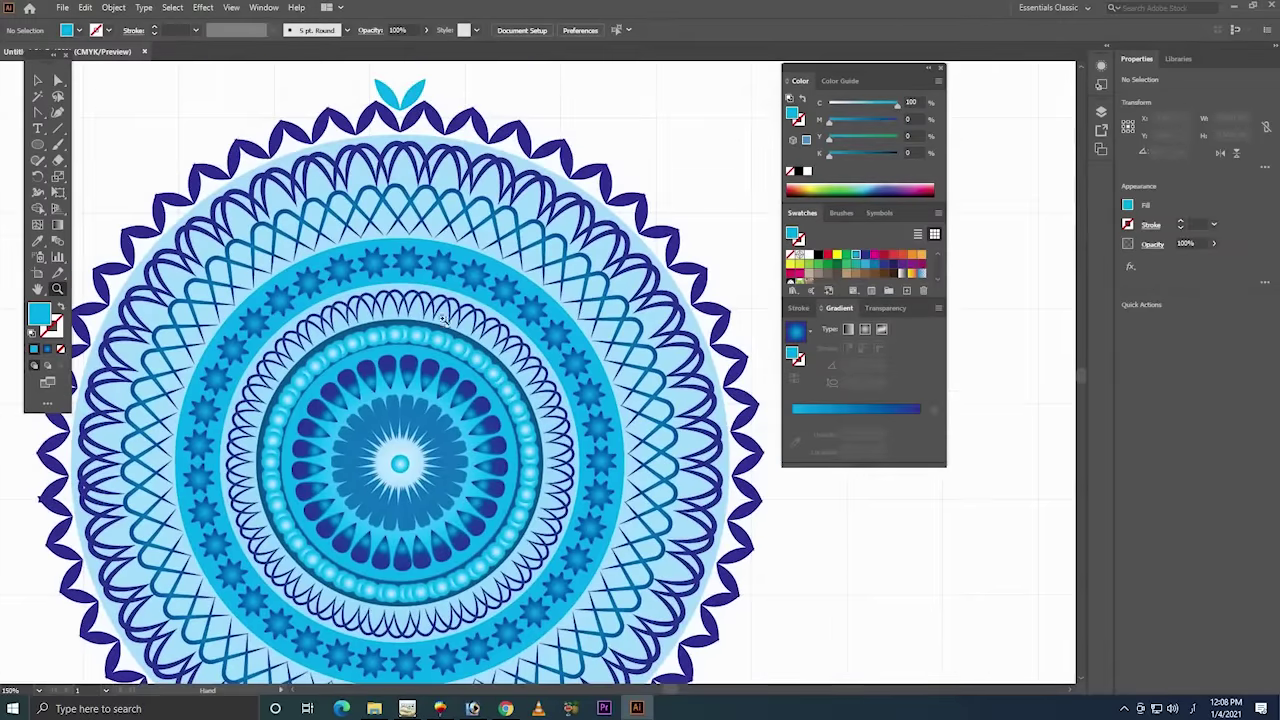
{"action": "key", "text": "v"}
{"action": "left_click", "coordinate": [412, 88]}
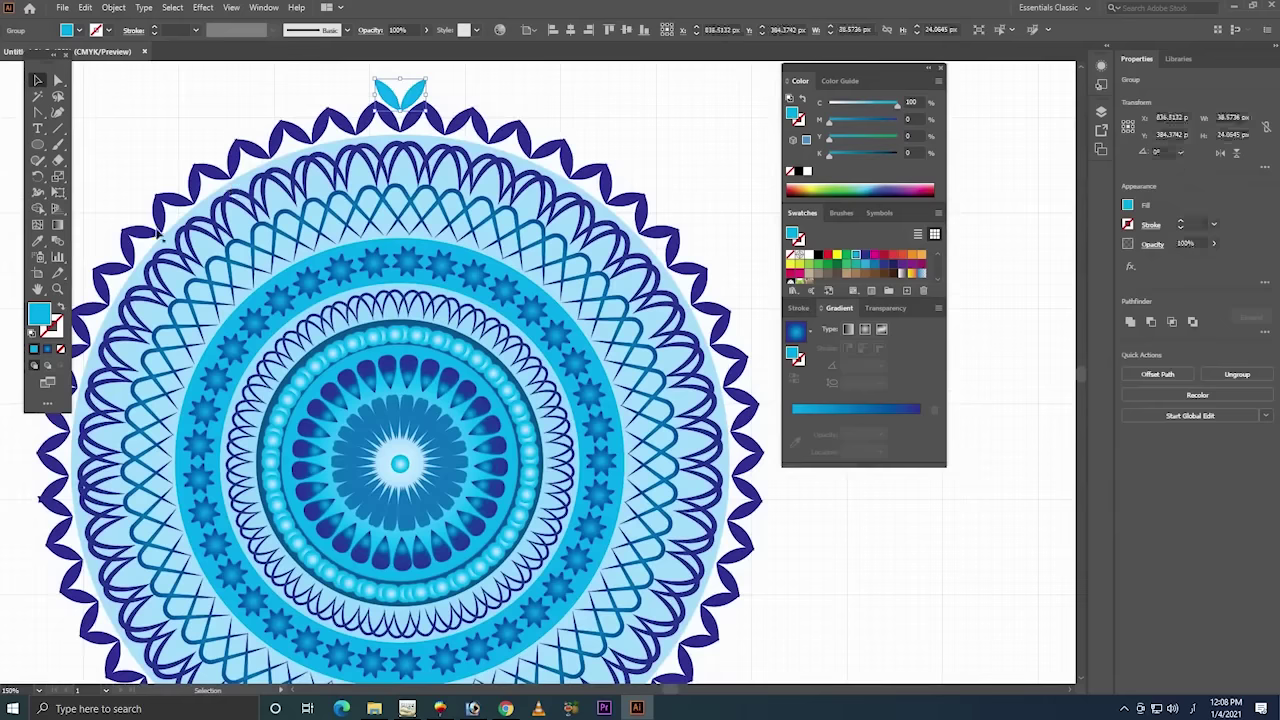
- Try rotating the leaf pair around the mandala centre, then undo it
{"action": "left_click", "coordinate": [38, 176]}
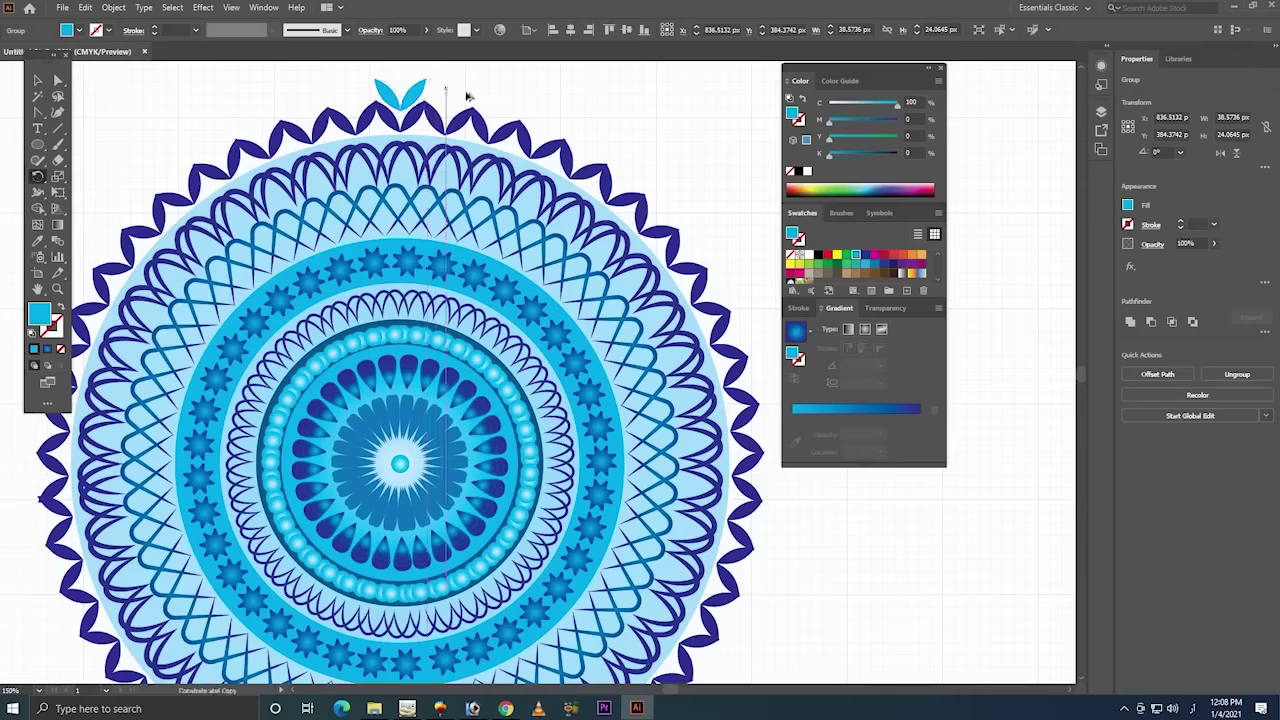
{"action": "left_click_drag", "start_coordinate": [466, 96], "coordinate": [476, 97]}
{"action": "key", "text": "alt+shift"}
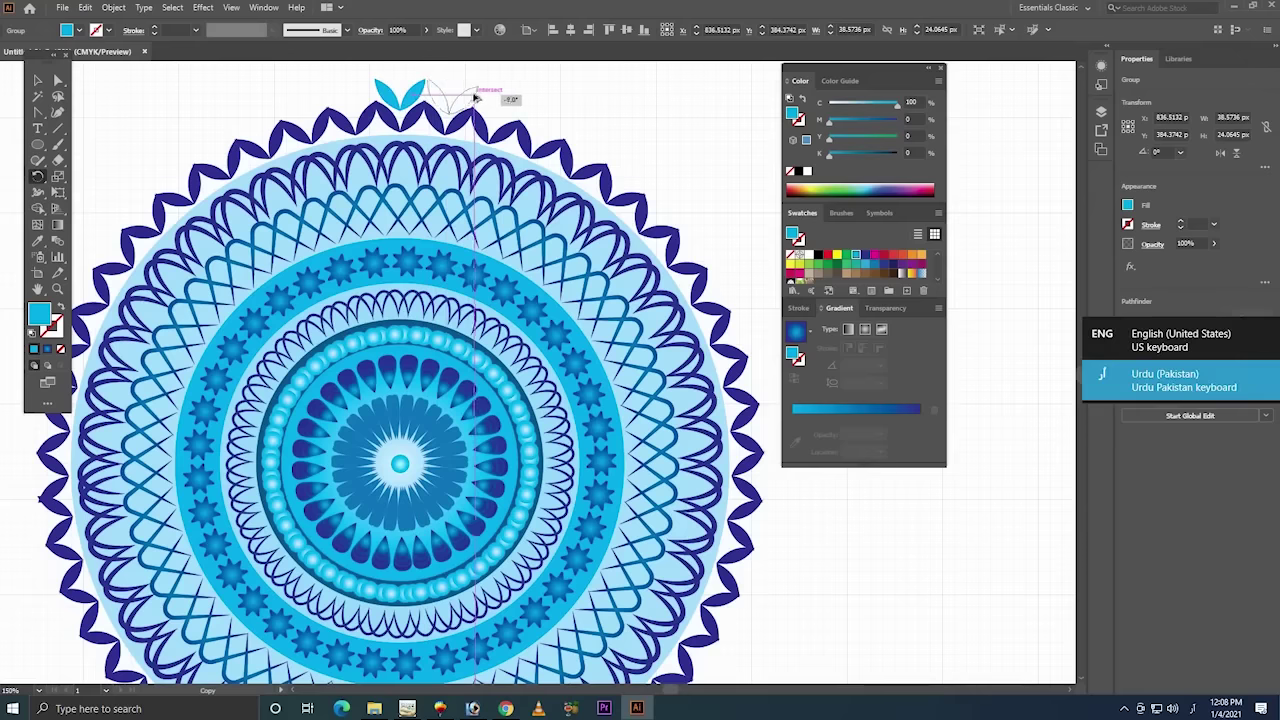
{"action": "left_click_drag", "start_coordinate": [474, 97], "coordinate": [648, 188]}
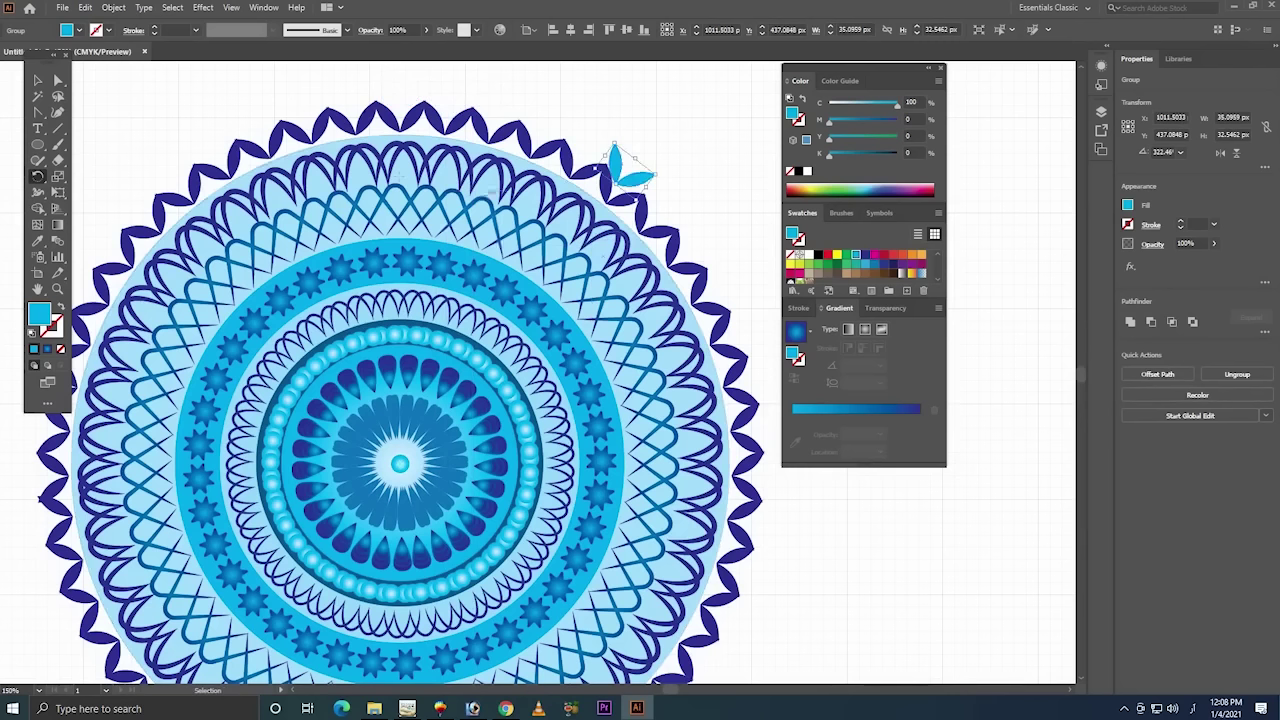
{"action": "key", "text": "ctrl+z"}
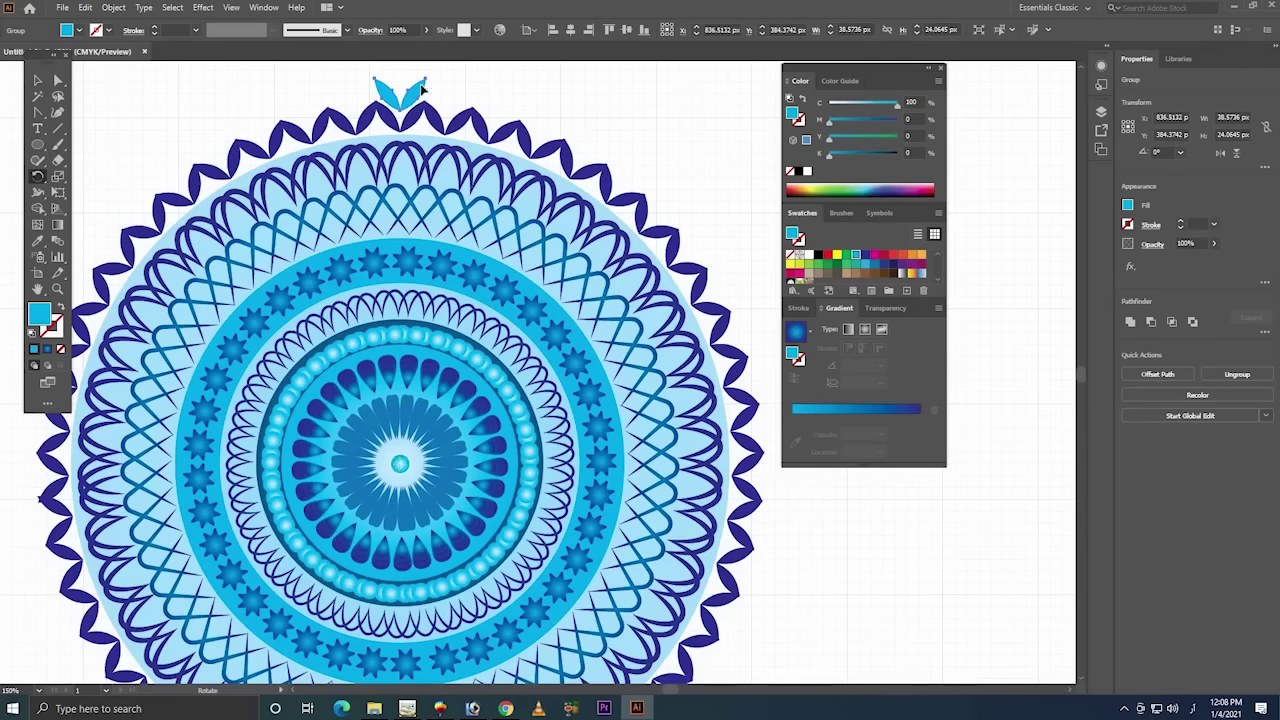
- Rotate a copy of the leaf pair along the rim, repeat it three times, then undo all copies
{"action": "left_click_drag", "start_coordinate": [423, 88], "coordinate": [470, 95]}
{"action": "key", "text": "ctrl+d"}
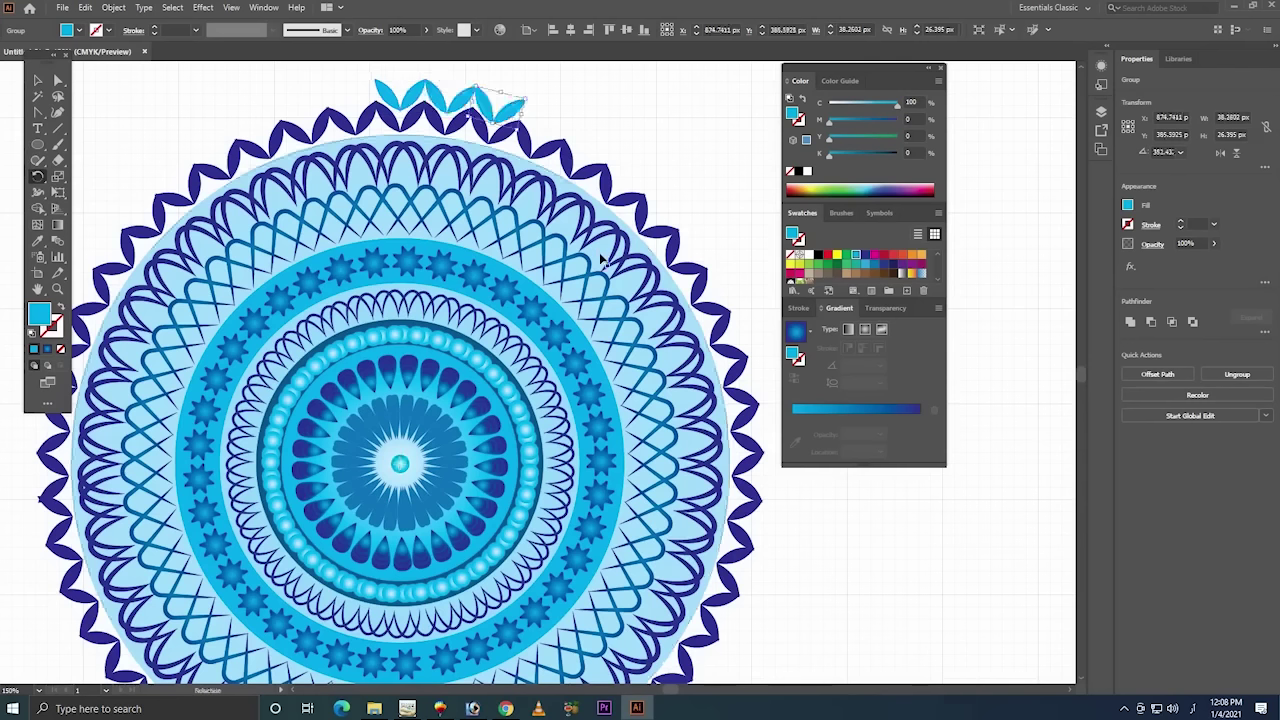
{"action": "key", "text": "ctrl+d"}
{"action": "key", "text": "ctrl+d"}
{"action": "key", "text": "ctrl+d"}
{"action": "key", "text": "ctrl+d"}
{"action": "key", "text": "ctrl+d"}
{"action": "key", "text": "ctrl+d"}
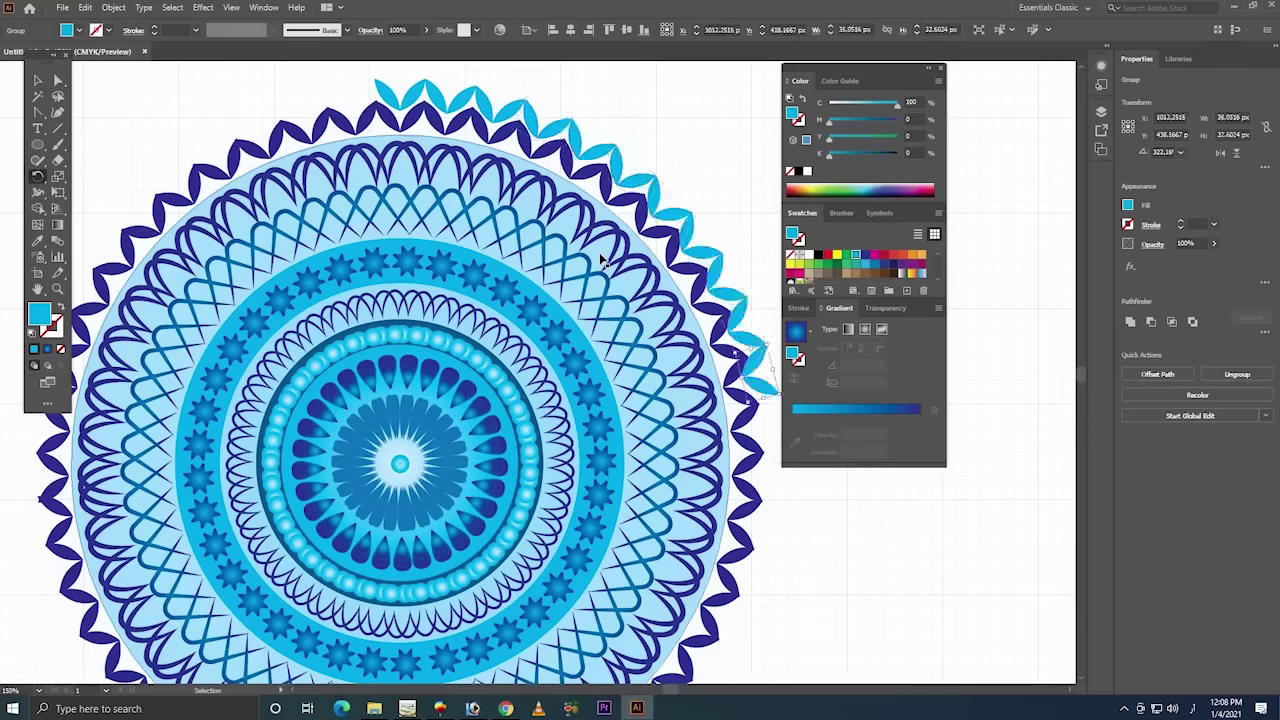
{"action": "key", "text": "ctrl+d"}
{"action": "key", "text": "ctrl+d"}
{"action": "key", "text": "ctrl+z"}
{"action": "key", "text": "ctrl+z"}
{"action": "key", "text": "ctrl+z"}
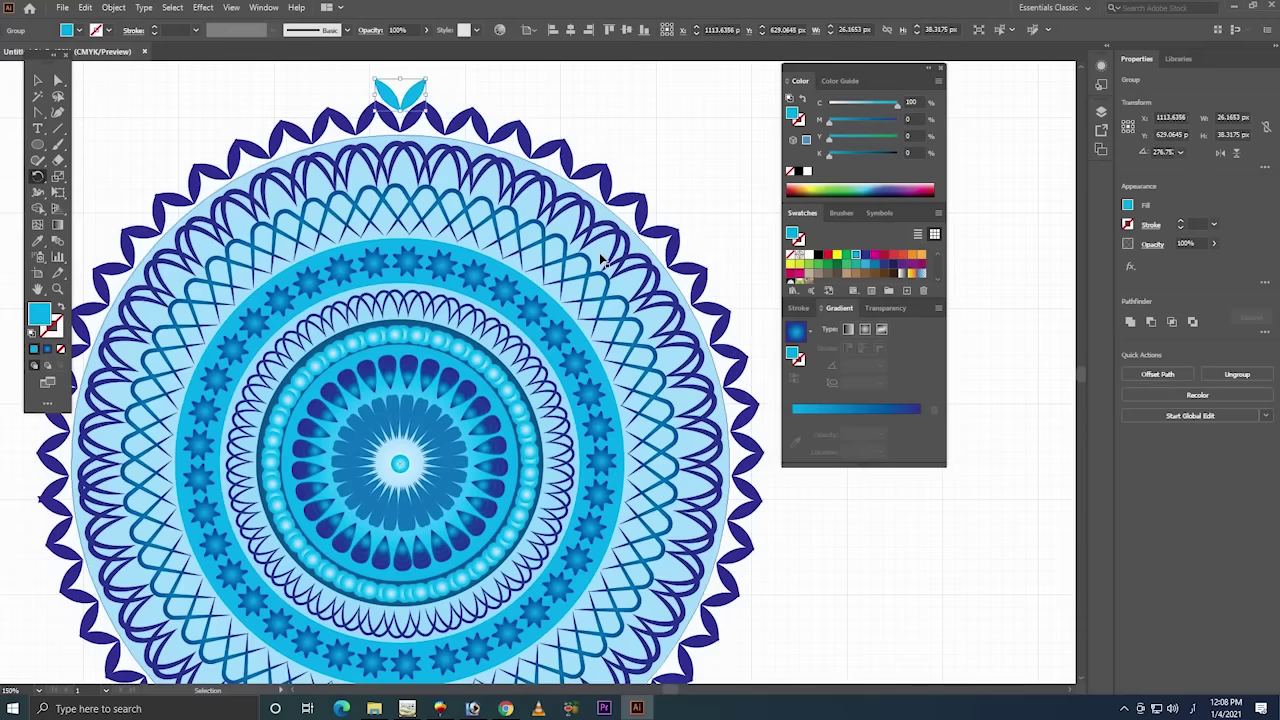
{"action": "left_click", "coordinate": [38, 79]}
- Delete the top leaf pair and zoom out to bring the whole mandala into view
{"action": "key", "text": "Delete"}
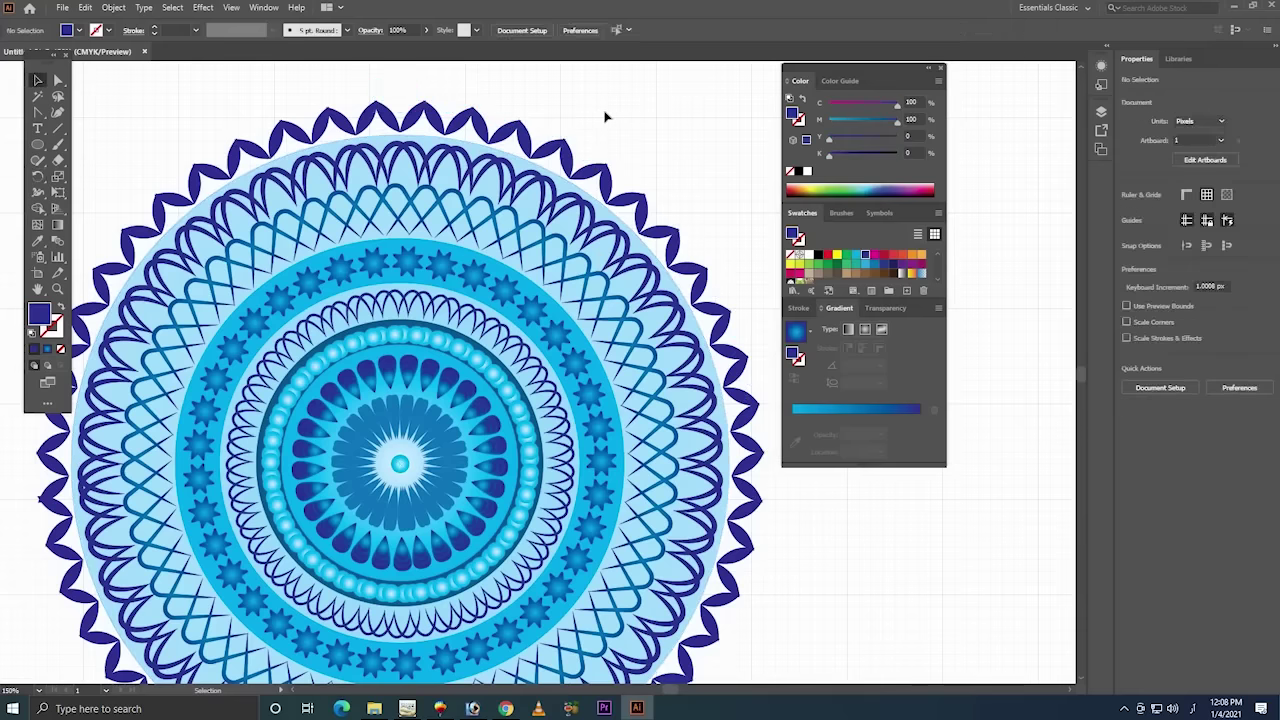
{"action": "key", "text": "z"}
{"action": "left_click", "coordinate": [587, 241], "text": "alt"}
{"action": "left_click_drag", "start_coordinate": [766, 200], "coordinate": [749, 43]}
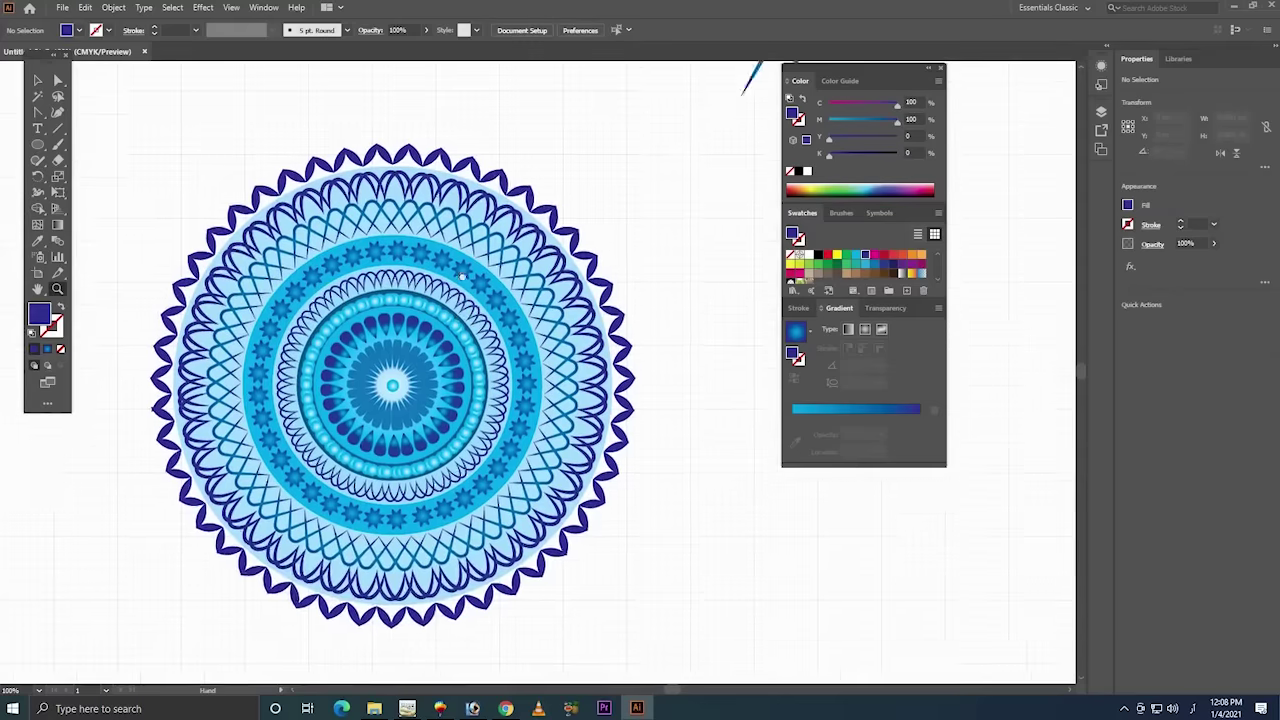
{"action": "left_click_drag", "start_coordinate": [495, 277], "coordinate": [523, 279]}
{"action": "key", "text": "v"}
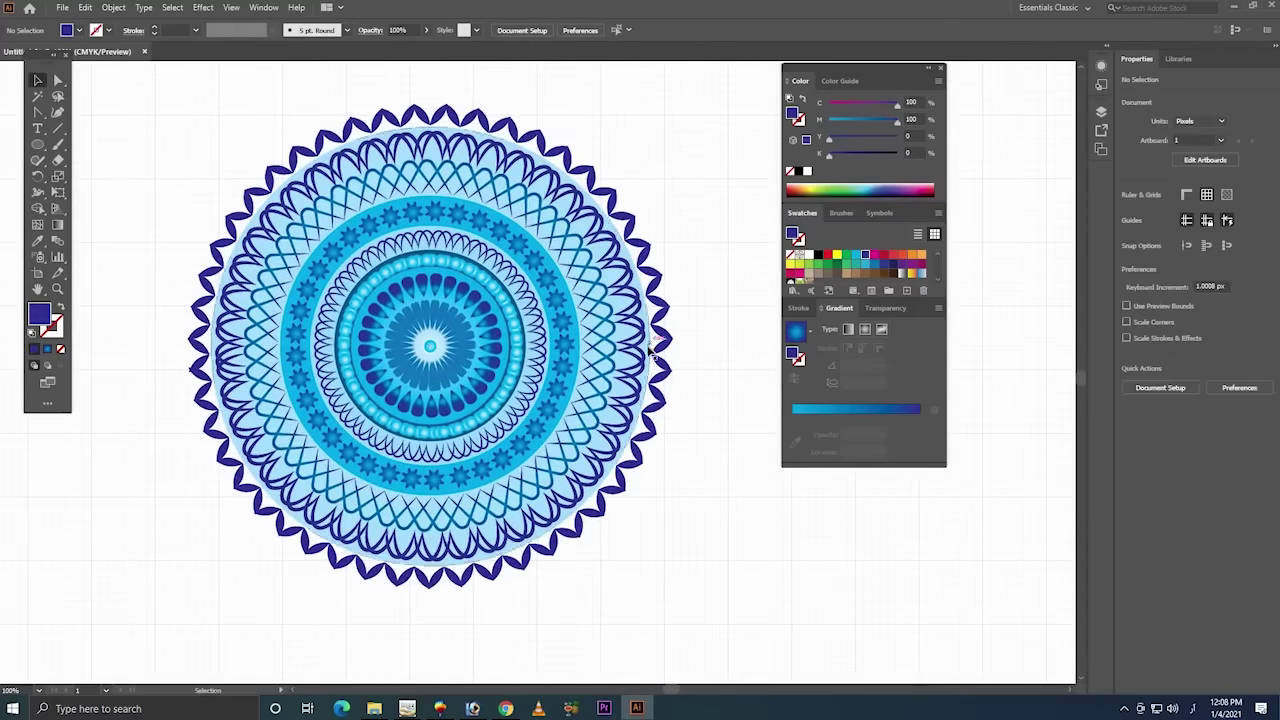
{"action": "left_click_drag", "start_coordinate": [652, 350], "coordinate": [793, 437]}
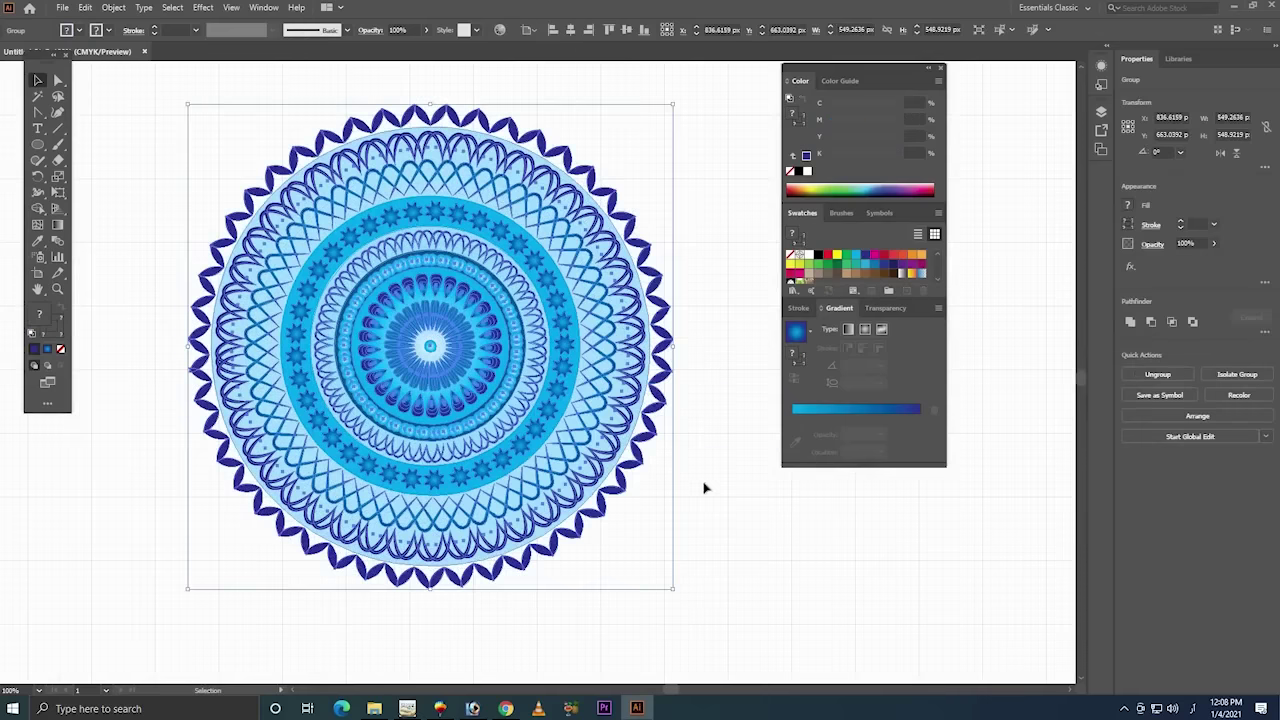
{"action": "left_click", "coordinate": [677, 191]}
- Scroll and zoom out to find the blue arch, then drag it above the mandala
{"action": "scroll", "coordinate": [520, 230], "scroll_direction": "right", "scroll_amount": 5}
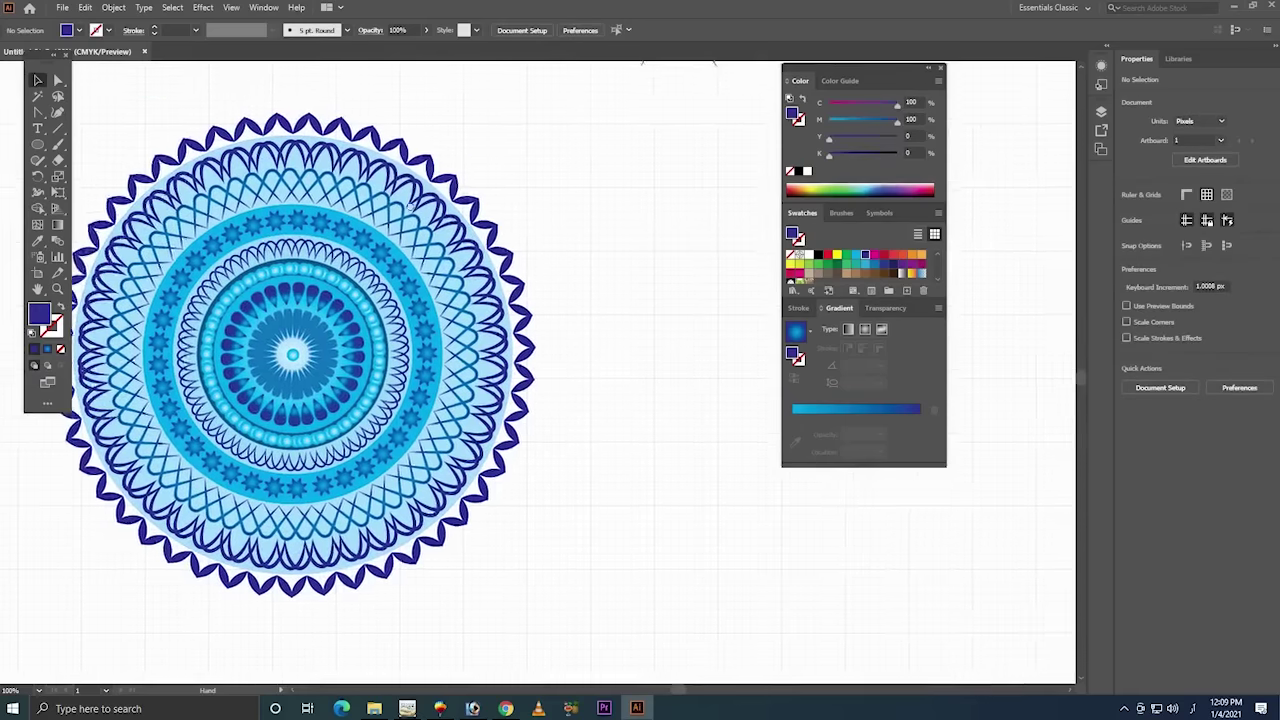
{"action": "scroll", "coordinate": [480, 245], "scroll_direction": "right", "scroll_amount": 5}
{"action": "scroll", "coordinate": [447, 254], "scroll_direction": "right", "scroll_amount": 2}
{"action": "key", "text": "z"}
{"action": "key", "text": "ctrl+minus"}
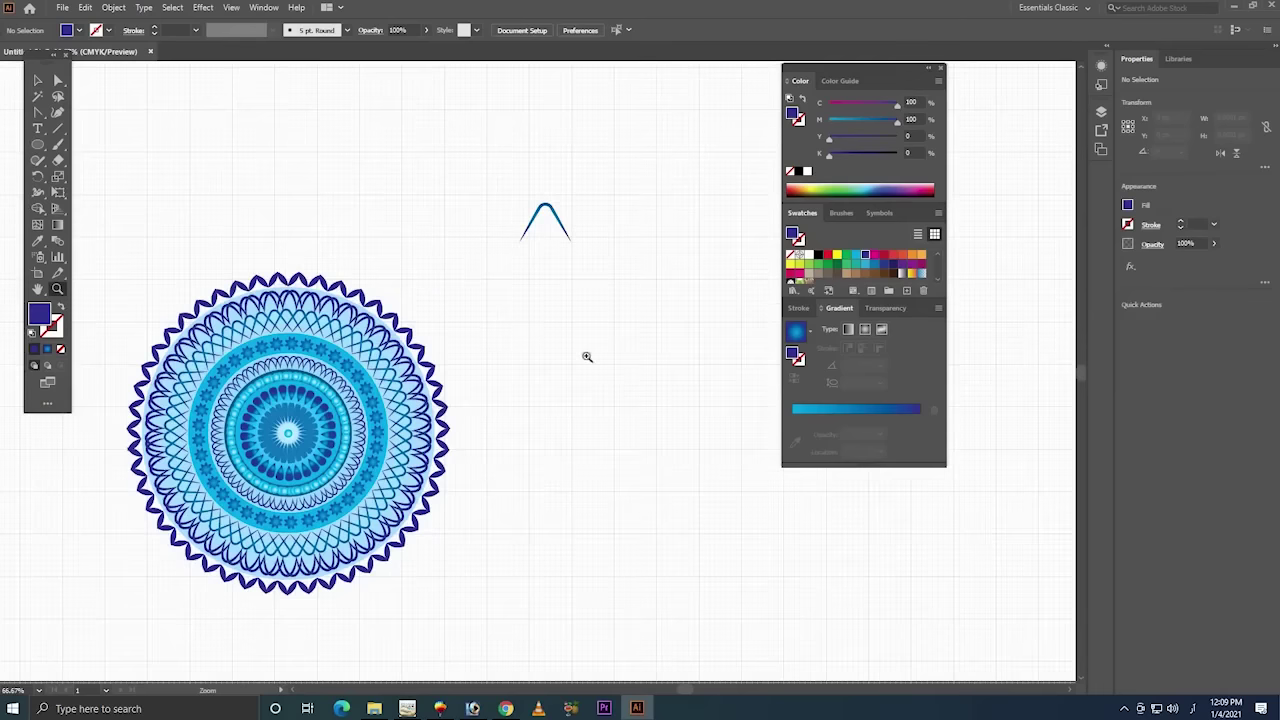
{"action": "key", "text": "v"}
{"action": "left_click_drag", "start_coordinate": [545, 212], "coordinate": [290, 233]}
- Zoom in and nudge the arch so it sits centred just above the mandala's top rim
{"action": "key", "text": "z"}
{"action": "left_click_drag", "start_coordinate": [509, 194], "coordinate": [120, 557]}
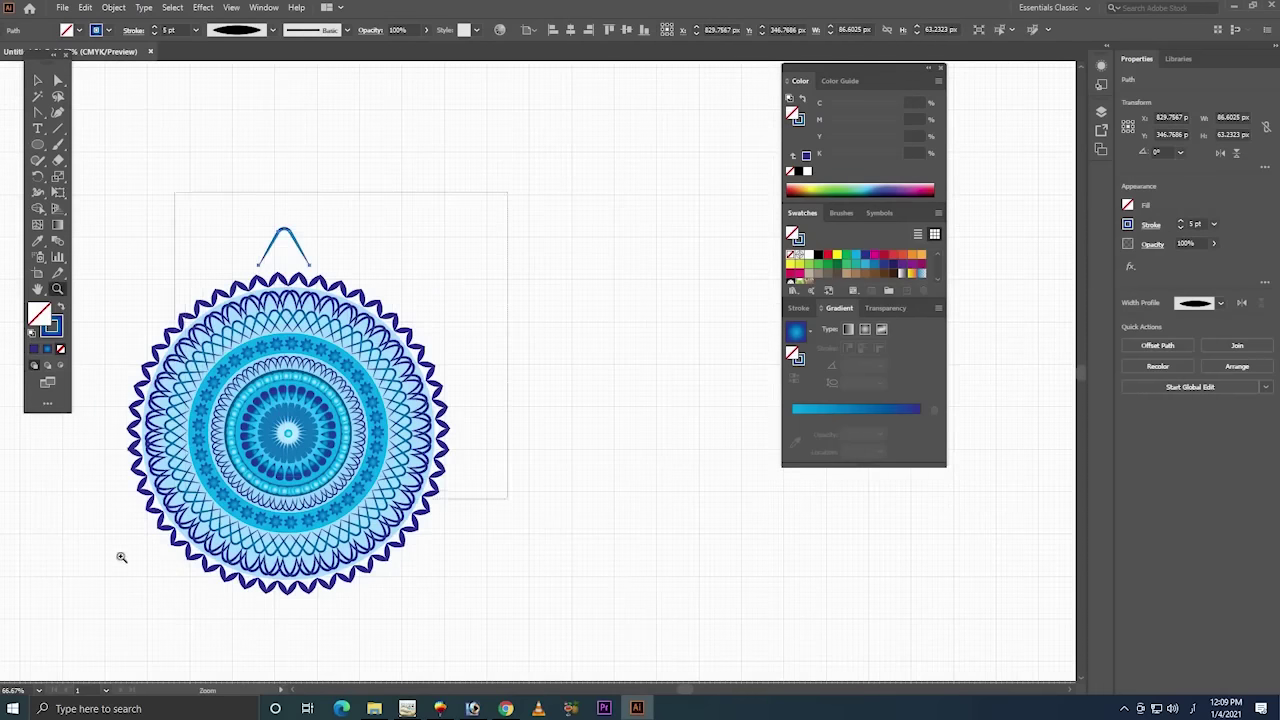
{"action": "key", "text": "v"}
{"action": "left_click", "coordinate": [546, 157]}
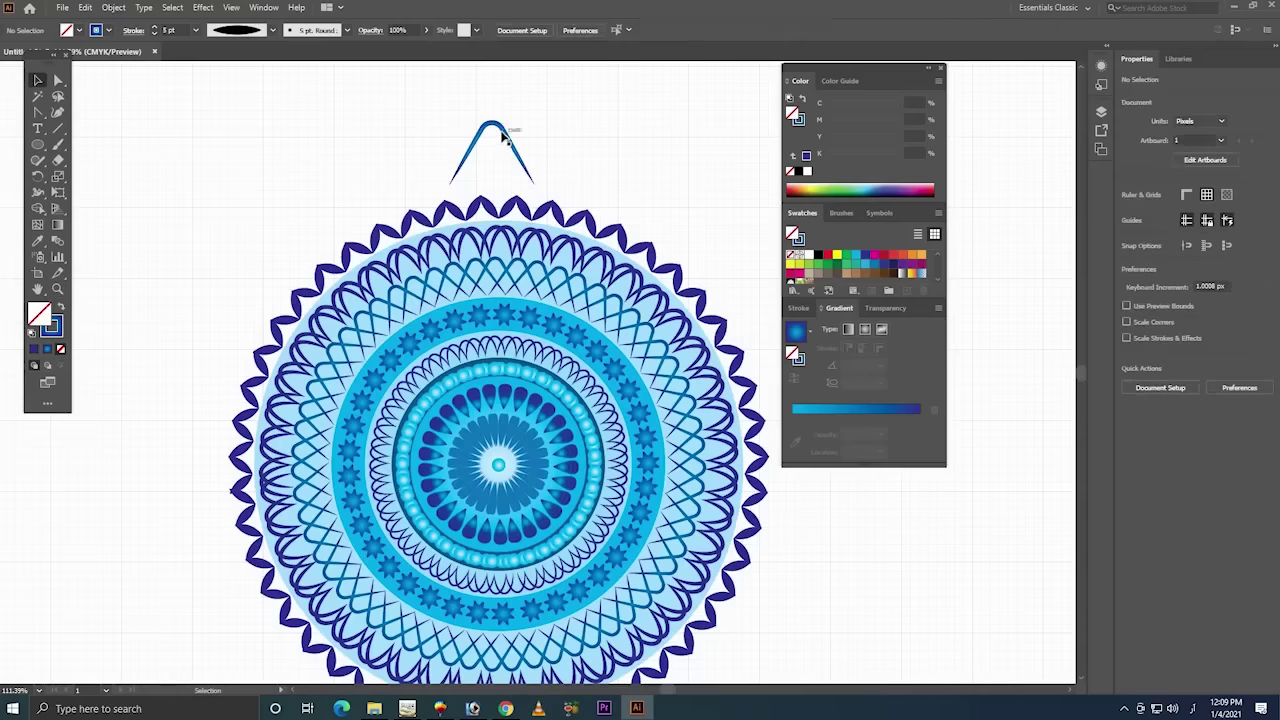
{"action": "mouse_move", "coordinate": [506, 128]}
{"action": "left_mouse_down"}
{"action": "mouse_move", "coordinate": [520, 173]}
{"action": "mouse_move", "coordinate": [503, 177]}
{"action": "mouse_move", "coordinate": [523, 212]}
{"action": "mouse_move", "coordinate": [502, 178]}
{"action": "left_mouse_up"}
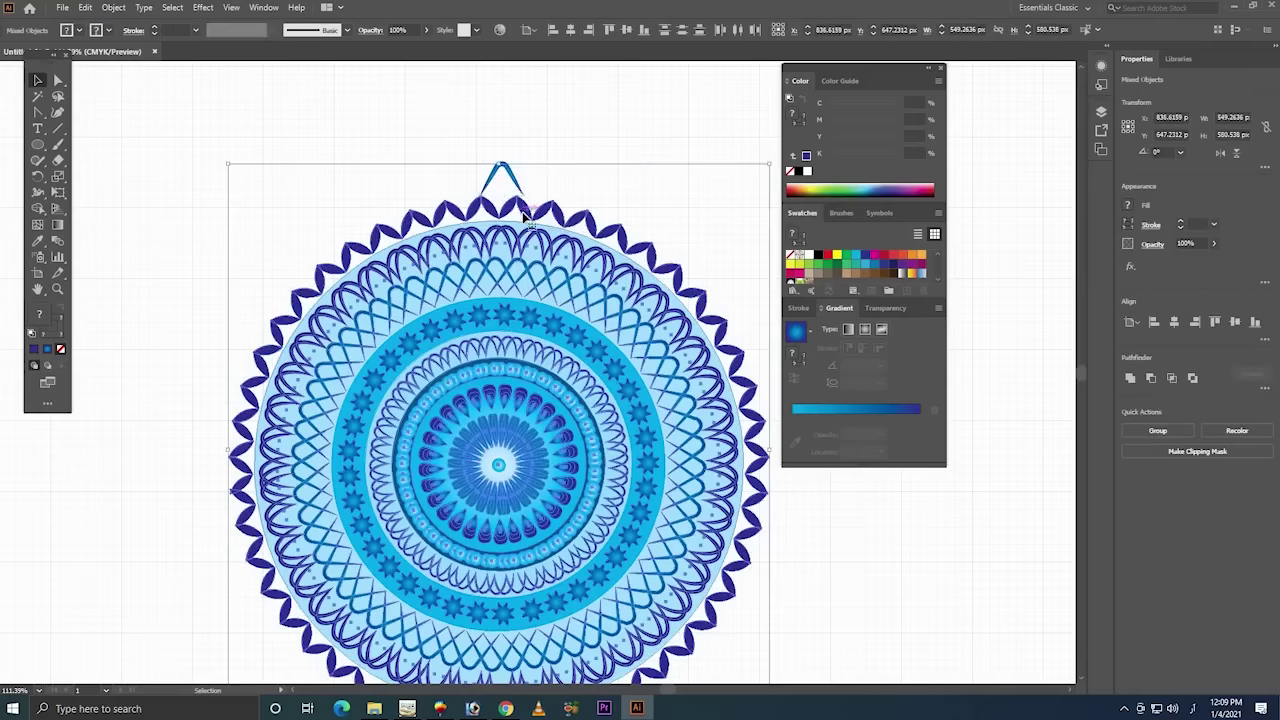
{"action": "key", "text": "ctrl+a"}
{"action": "left_click", "coordinate": [596, 83]}
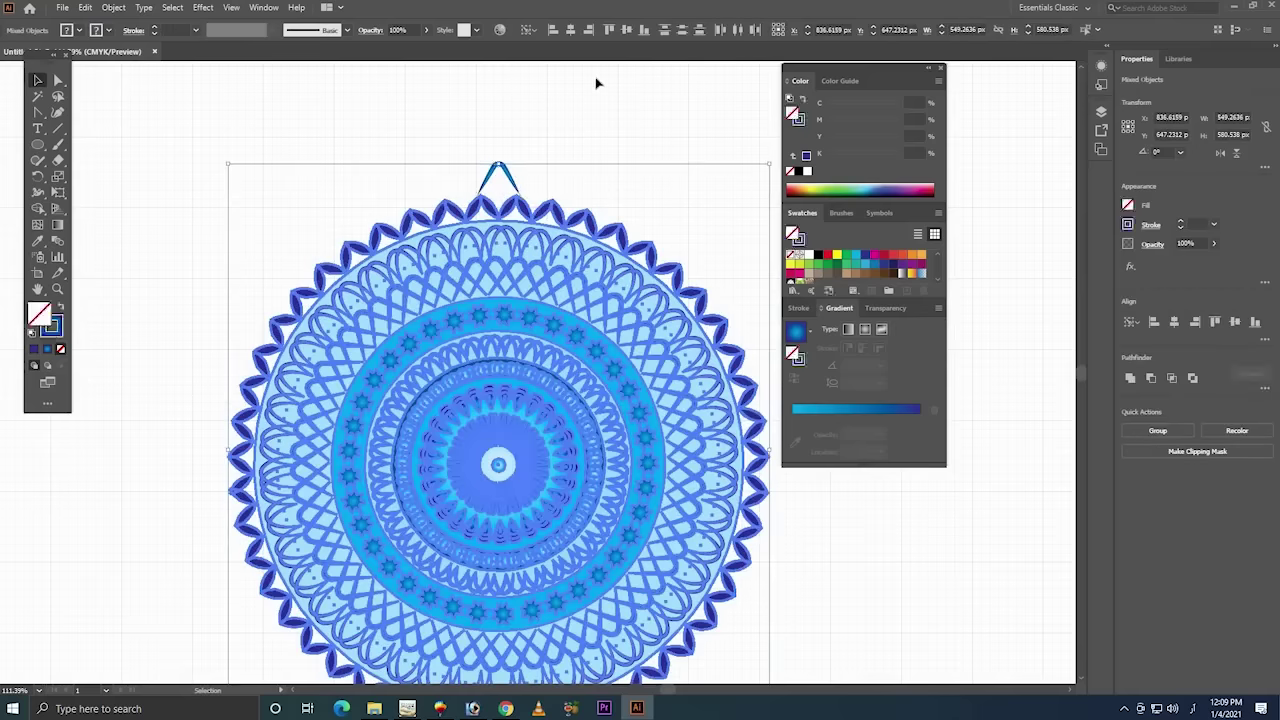
{"action": "left_click", "coordinate": [502, 203]}
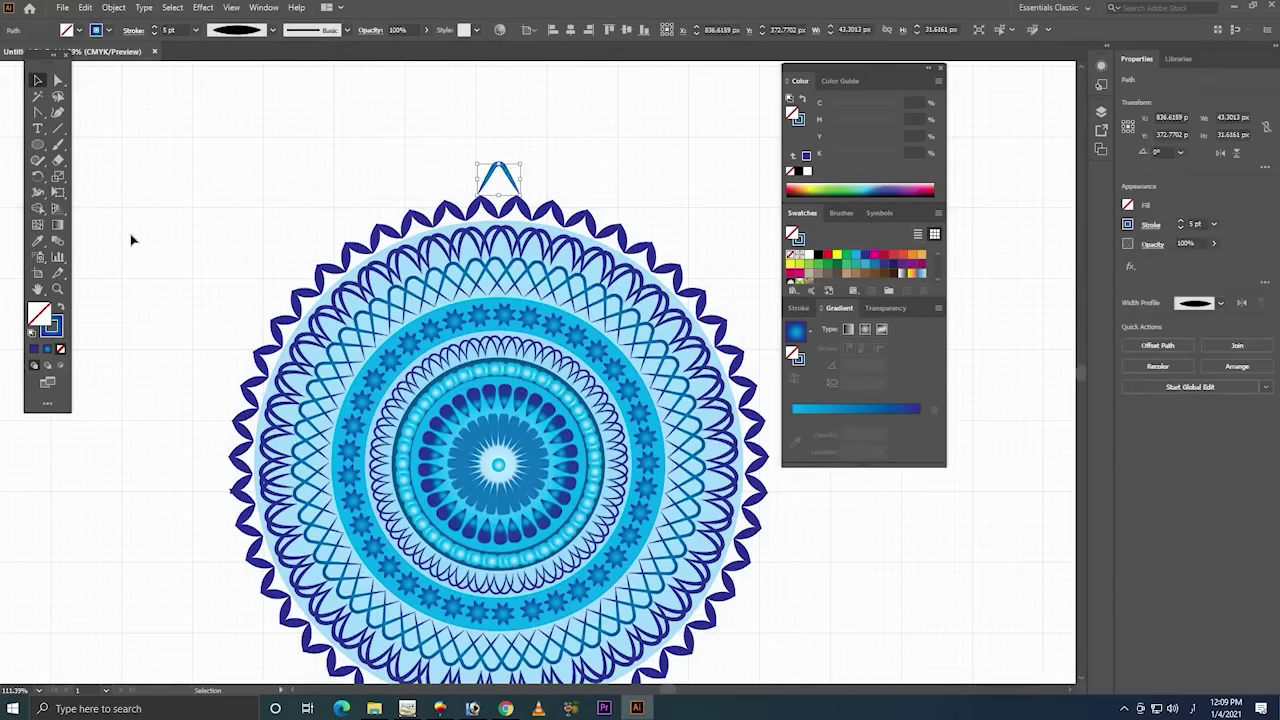
{"action": "left_click", "coordinate": [40, 176]}
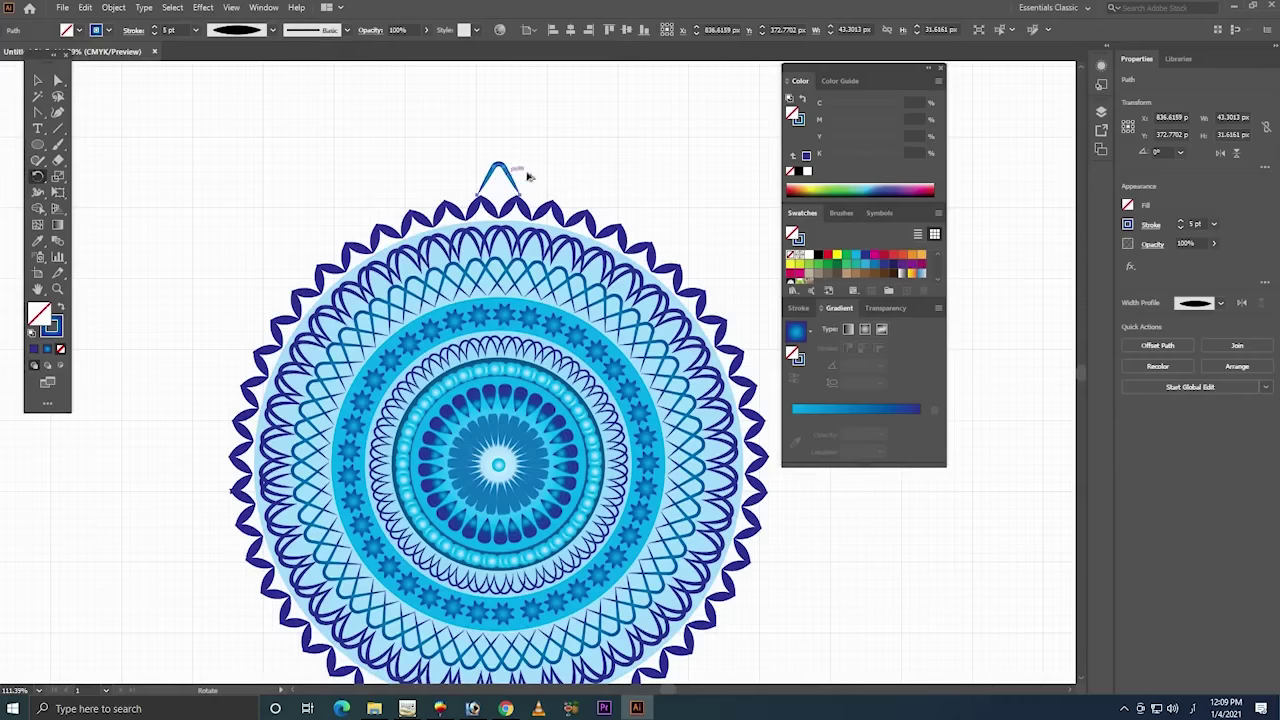
- Rotate a copy of the arch around the mandala centre, then repeat six times with Ctrl+D to close the zigzag ring
{"action": "left_click_drag", "start_coordinate": [528, 176], "coordinate": [547, 178]}
{"action": "left_click_drag", "start_coordinate": [625, 161], "coordinate": [625, 161]}
{"action": "key", "text": "ctrl+d"}
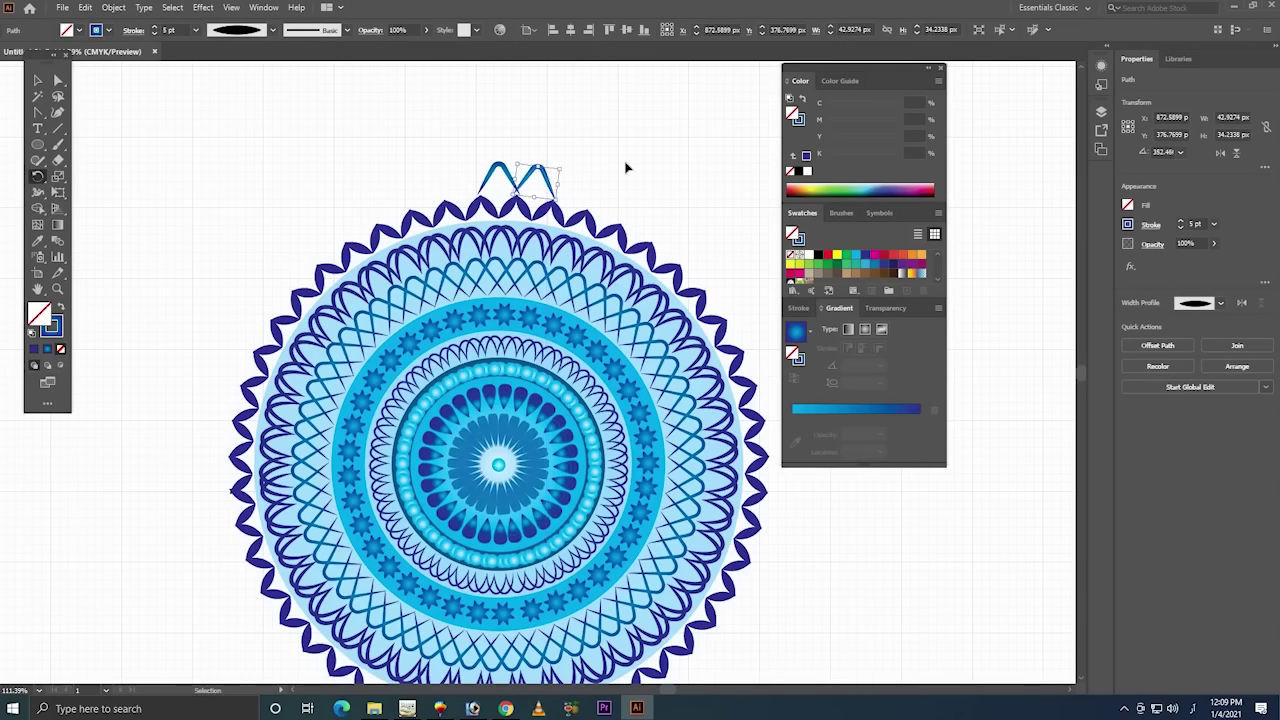
{"action": "key", "text": "ctrl+d"}
{"action": "key", "text": "ctrl+d"}
{"action": "key", "text": "ctrl+d"}
{"action": "key", "text": "ctrl+d"}
{"action": "key", "text": "ctrl+d"}
{"action": "key", "text": "ctrl+d"}
{"action": "key", "text": "ctrl+d"}
{"action": "key", "text": "ctrl+d"}
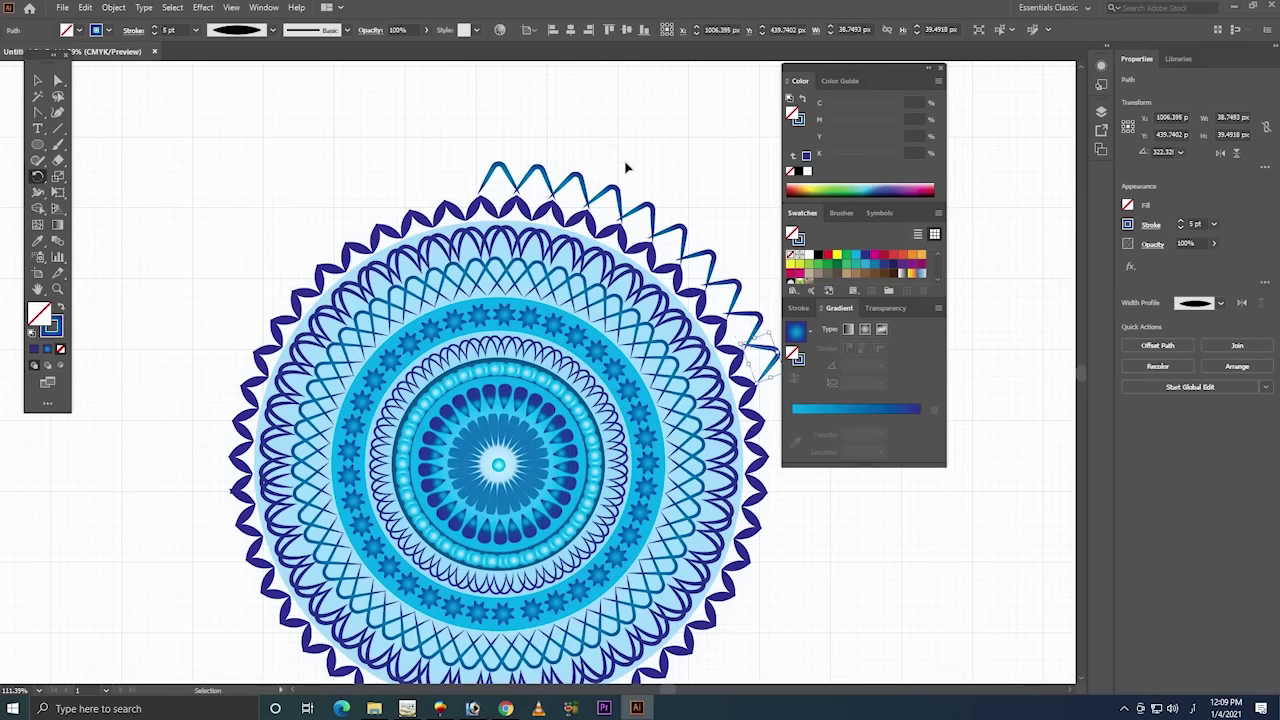
{"action": "key", "text": "ctrl+d"}
{"action": "key", "text": "ctrl+d"}
{"action": "key", "text": "ctrl+d"}
{"action": "key", "text": "ctrl+d"}
{"action": "key", "text": "ctrl+d"}
{"action": "key", "text": "ctrl+d"}
{"action": "key", "text": "ctrl+d"}
{"action": "key", "text": "ctrl+d"}
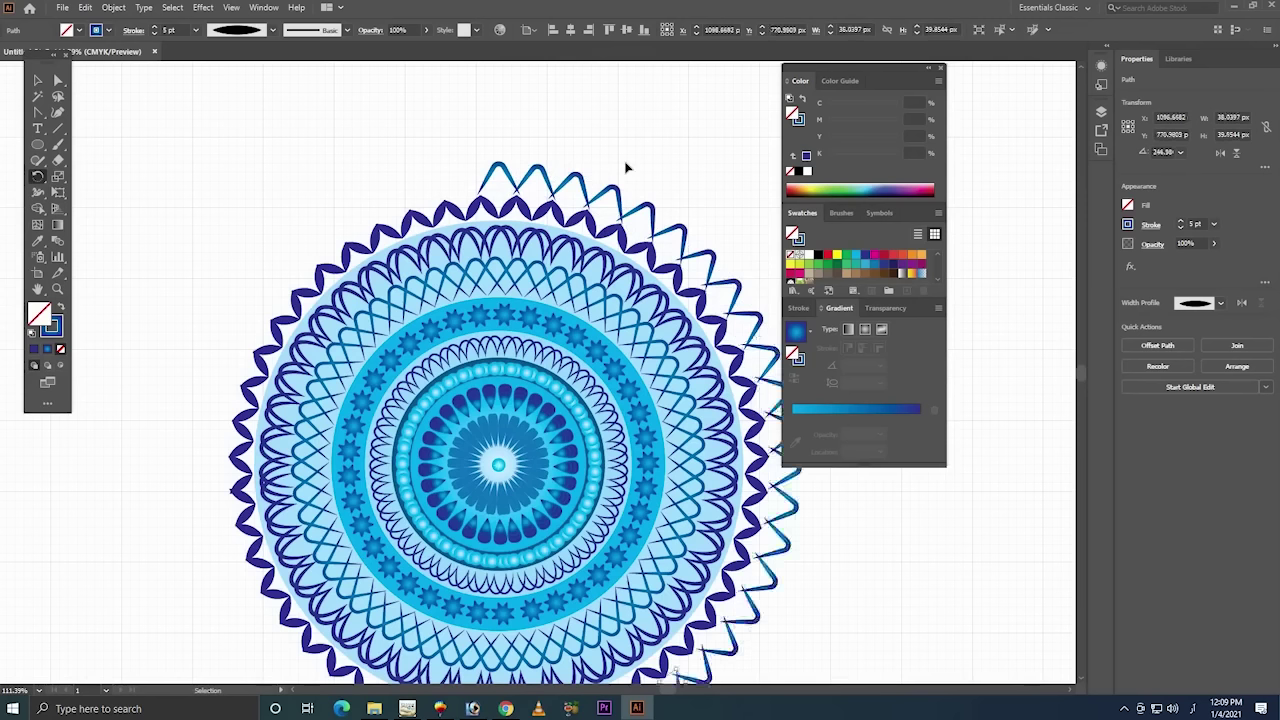
{"action": "key", "text": "ctrl+d"}
{"action": "key", "text": "ctrl+d"}
{"action": "key", "text": "ctrl+d"}
{"action": "key", "text": "ctrl+d"}
{"action": "key", "text": "ctrl+d"}
{"action": "key", "text": "ctrl+d"}
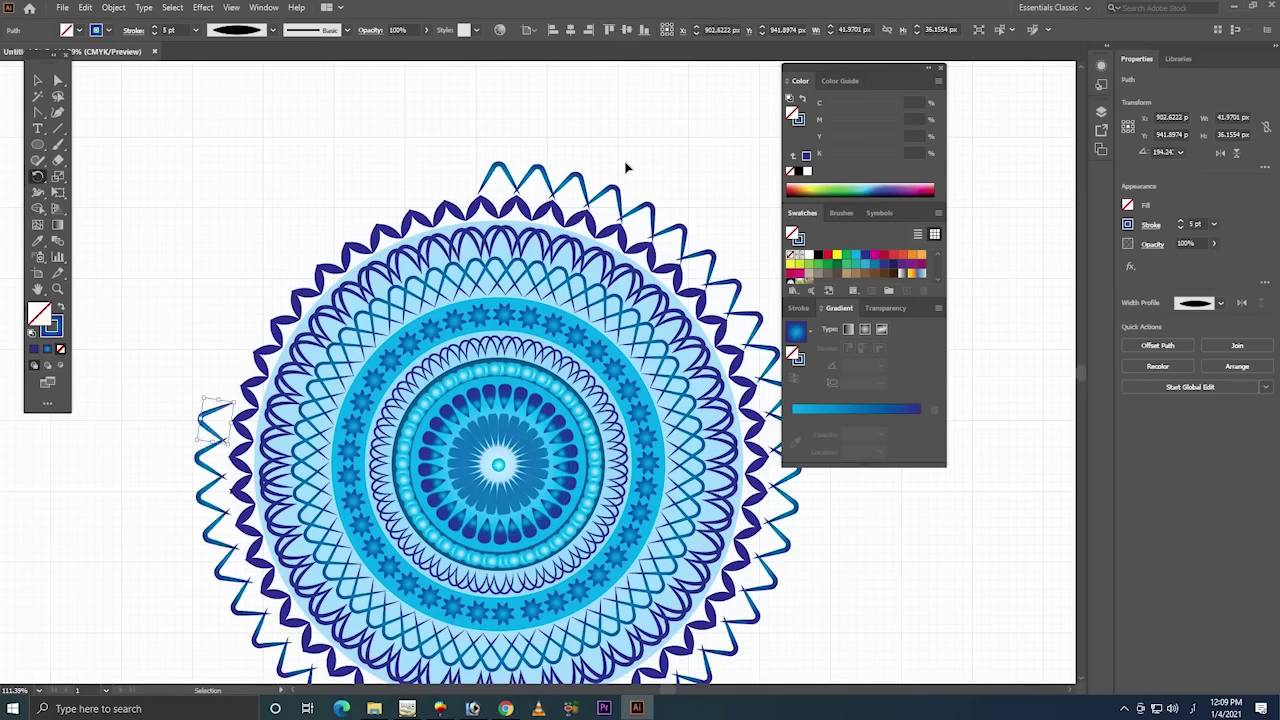
{"action": "key", "text": "ctrl+d"}
{"action": "key", "text": "ctrl+d"}
{"action": "key", "text": "ctrl+d"}
{"action": "key", "text": "ctrl+d"}
{"action": "key", "text": "ctrl+d"}
{"action": "key", "text": "ctrl+d"}
{"action": "key", "text": "ctrl+d"}
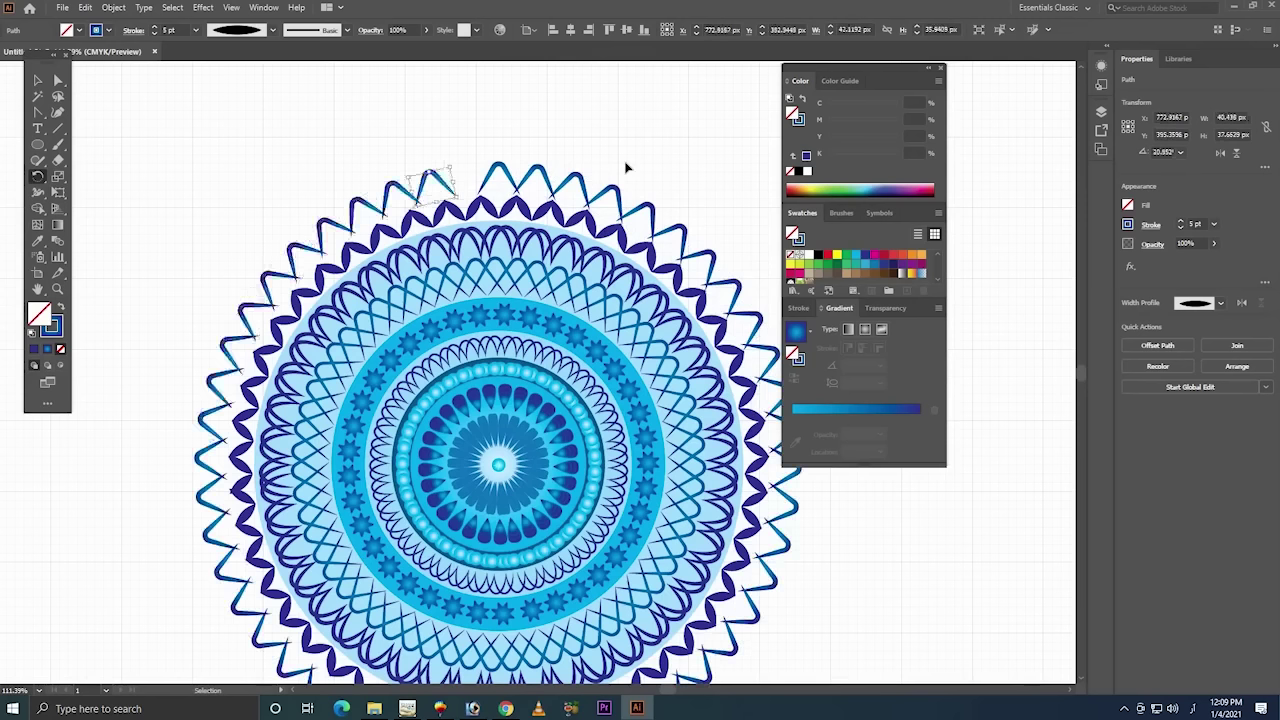
{"action": "key", "text": "ctrl+d"}
{"action": "key", "text": "ctrl+shift+a"}
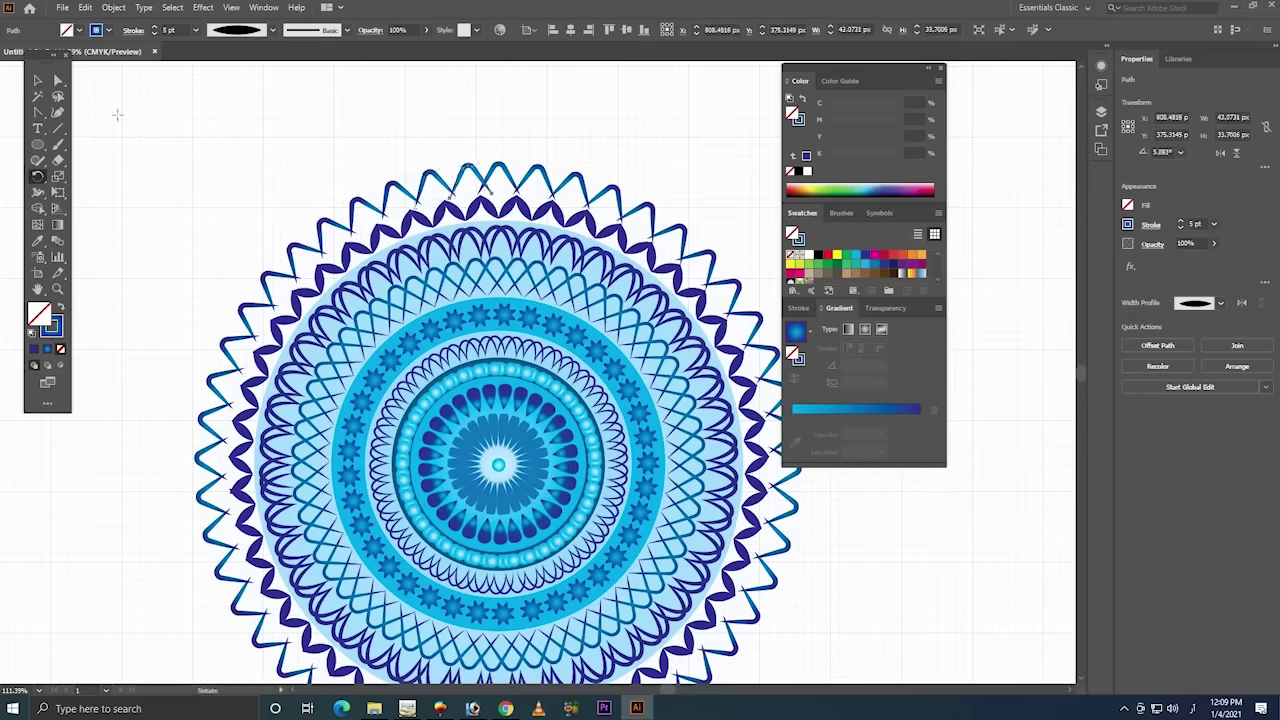
{"action": "left_click", "coordinate": [571, 143]}
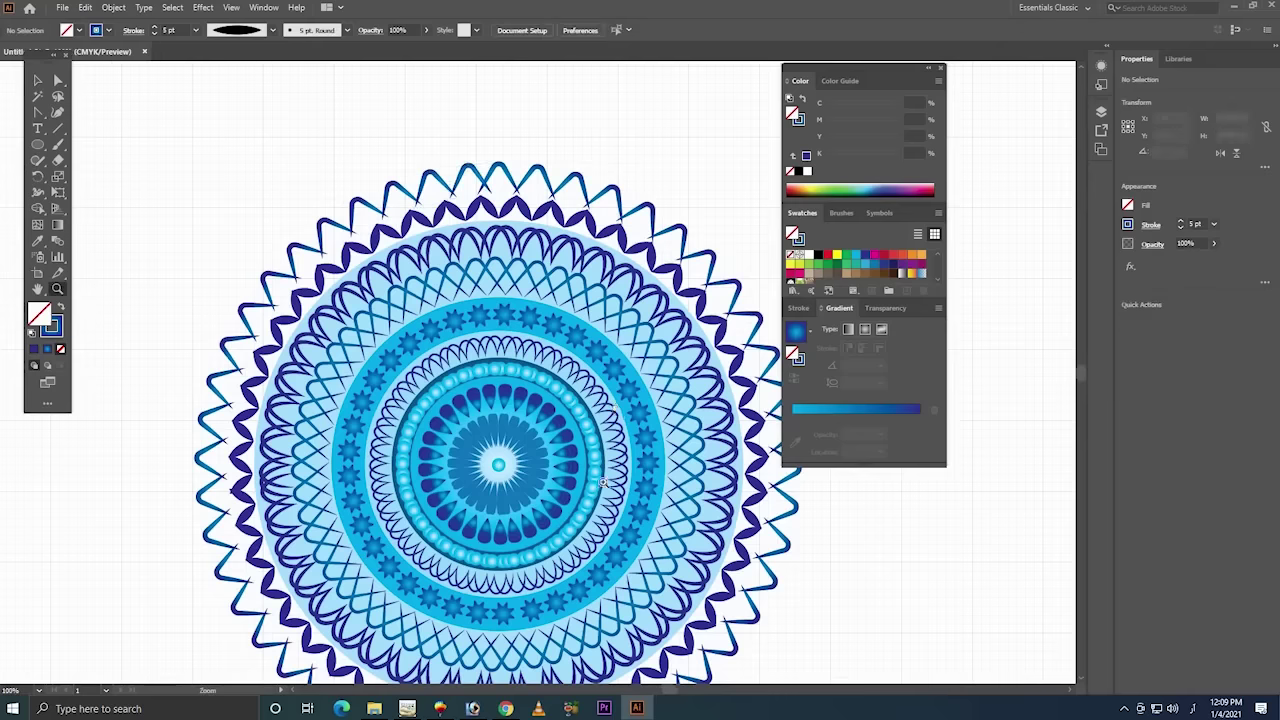
- Zoom out, marquee-select the mandala's paths and group them
{"action": "key", "text": "ctrl+1"}
{"action": "key", "text": "ctrl+minus"}
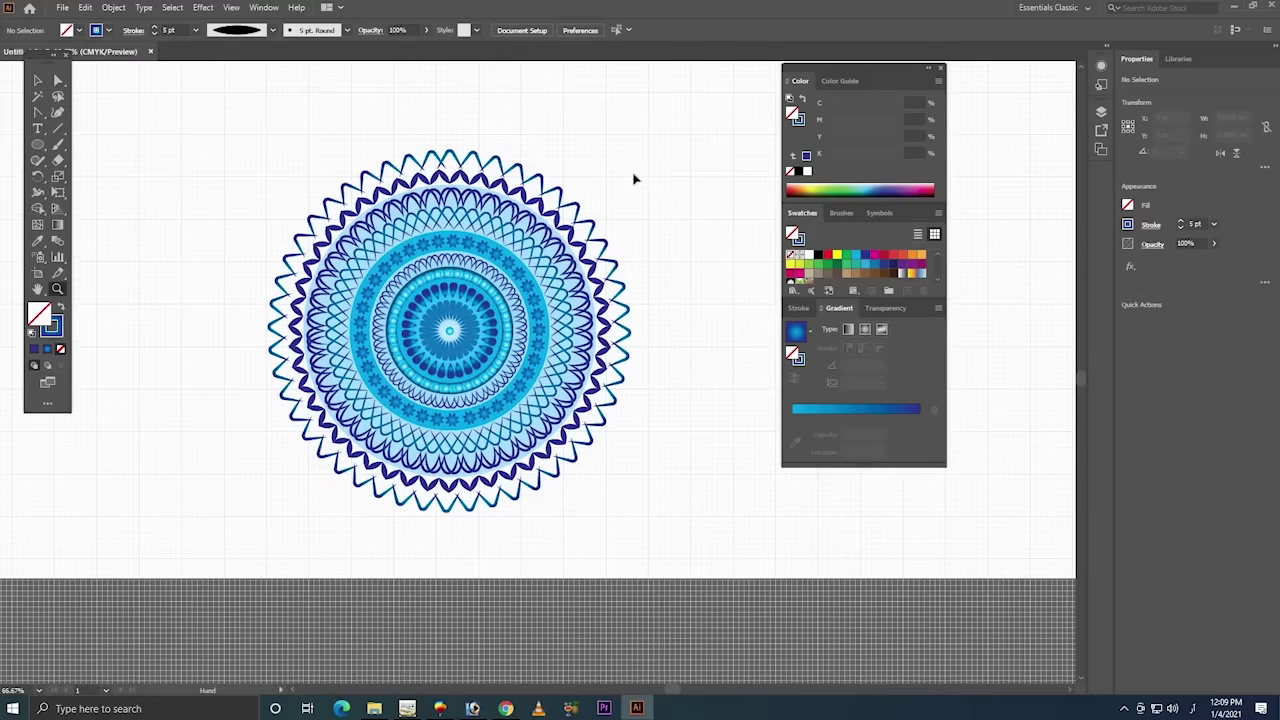
{"action": "key", "text": "v"}
{"action": "left_click", "coordinate": [577, 246]}
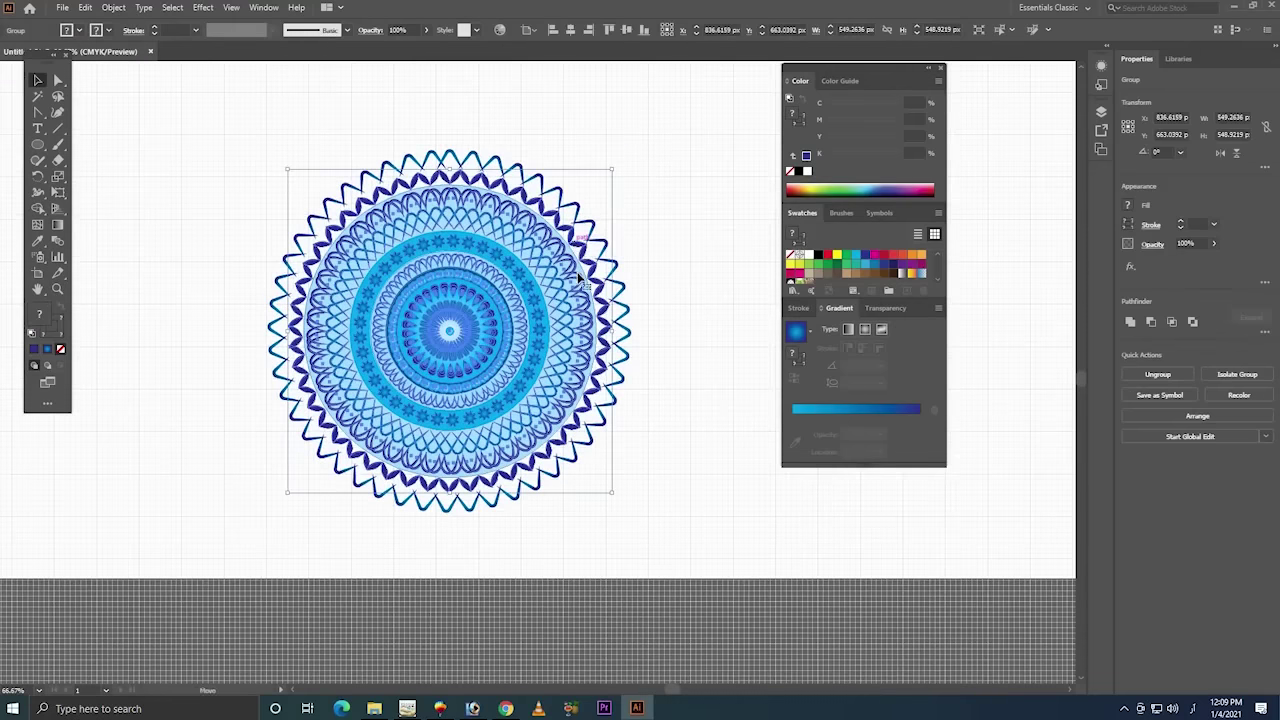
{"action": "left_click_drag", "start_coordinate": [712, 108], "coordinate": [180, 548]}
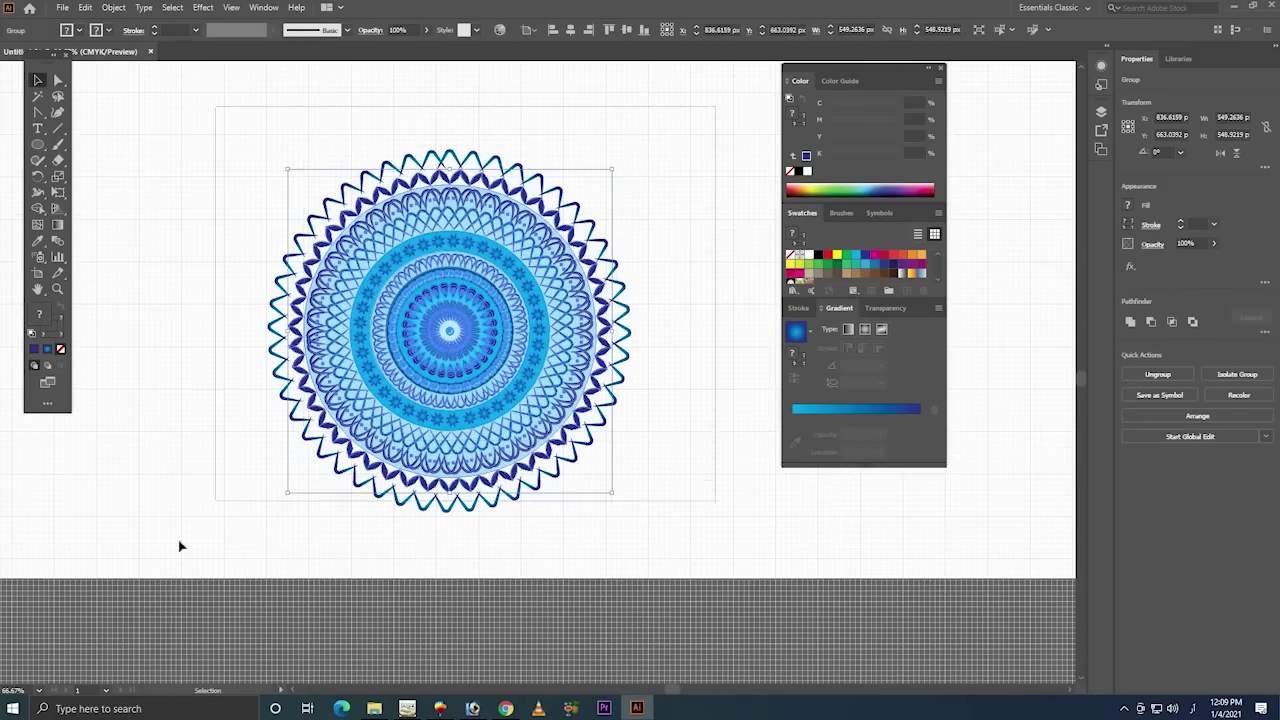
{"action": "right_click", "coordinate": [566, 204]}
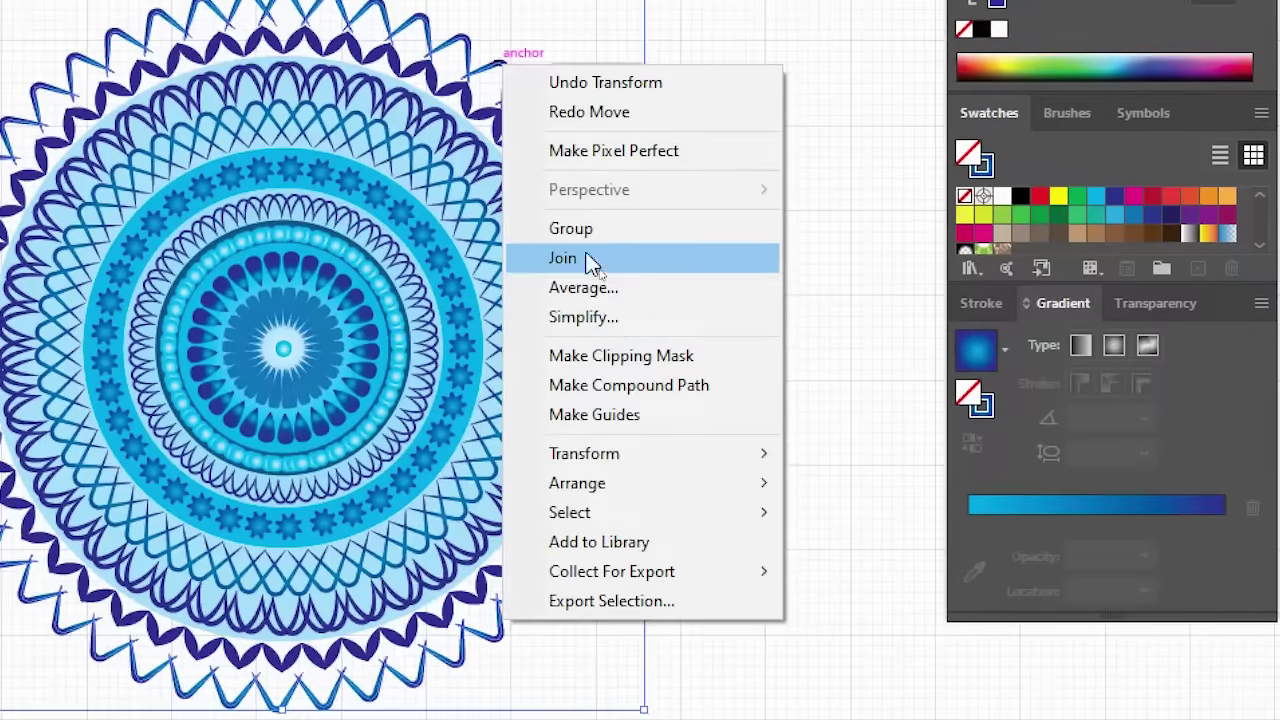
{"action": "left_click", "coordinate": [600, 271]}
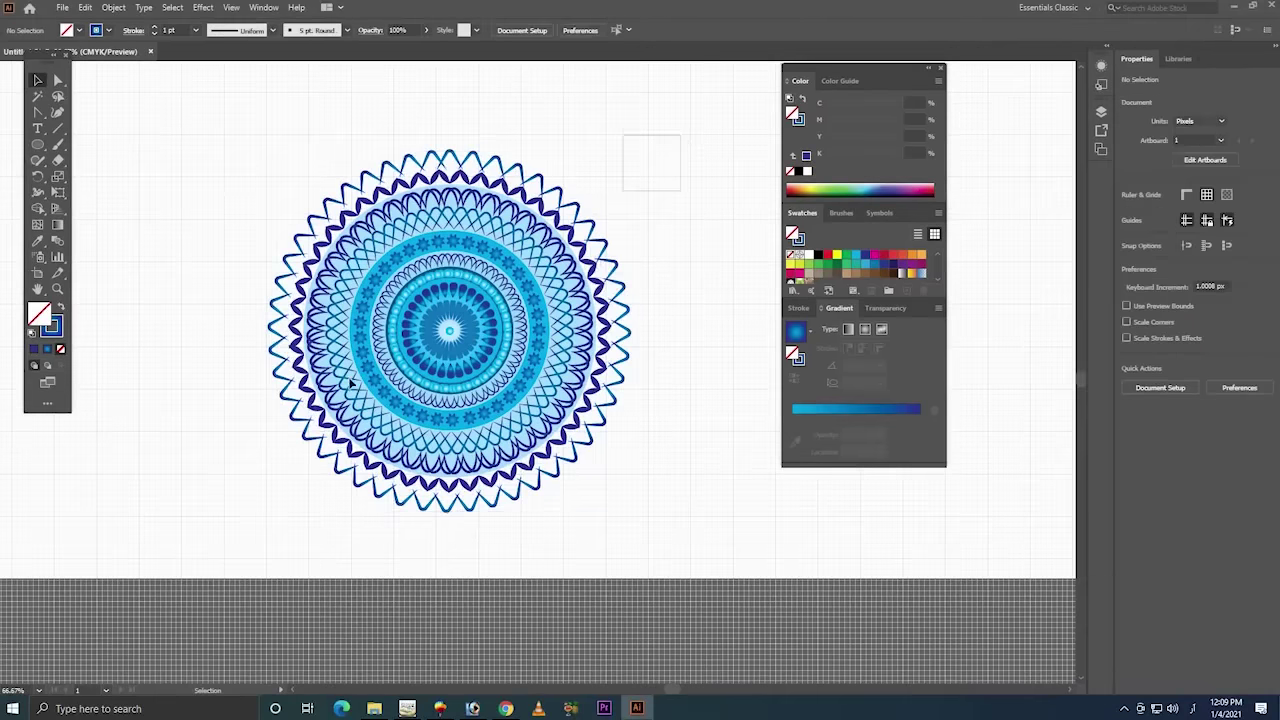
- Group the whole mandala, including the zigzag ring, into one object, then zoom back in
{"action": "left_click_drag", "start_coordinate": [680, 140], "coordinate": [343, 309]}
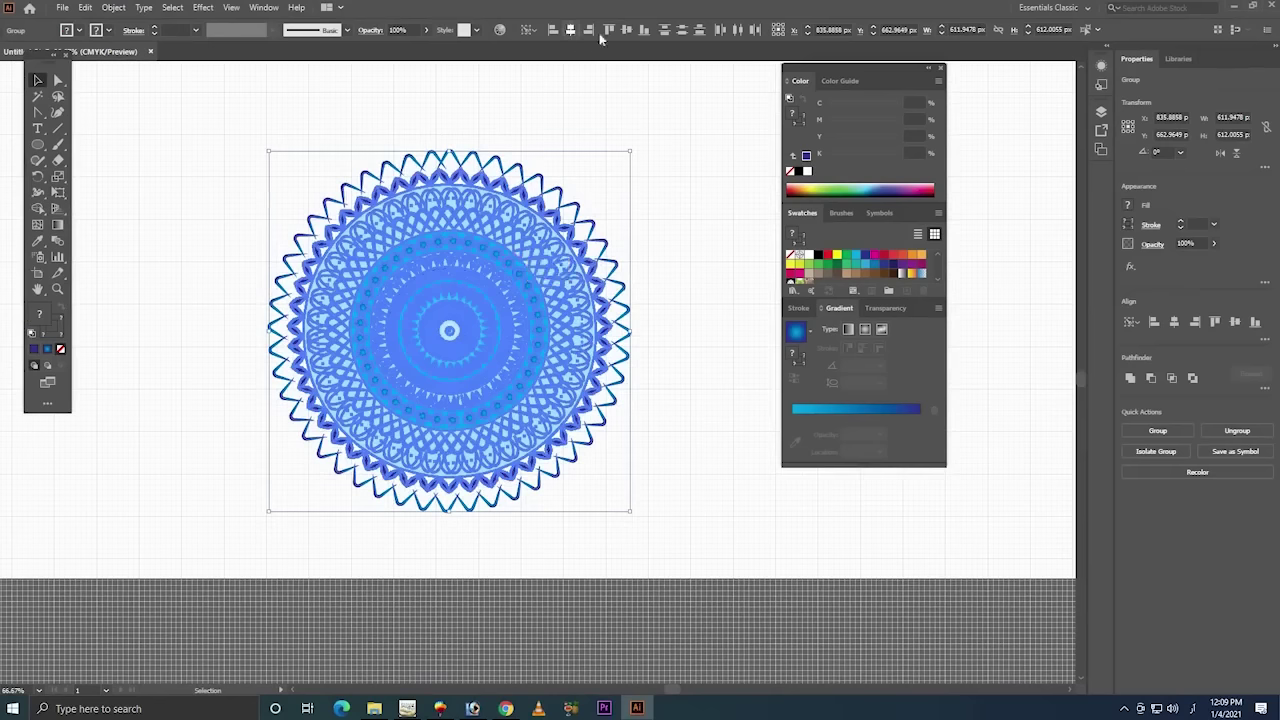
{"action": "right_click", "coordinate": [478, 228]}
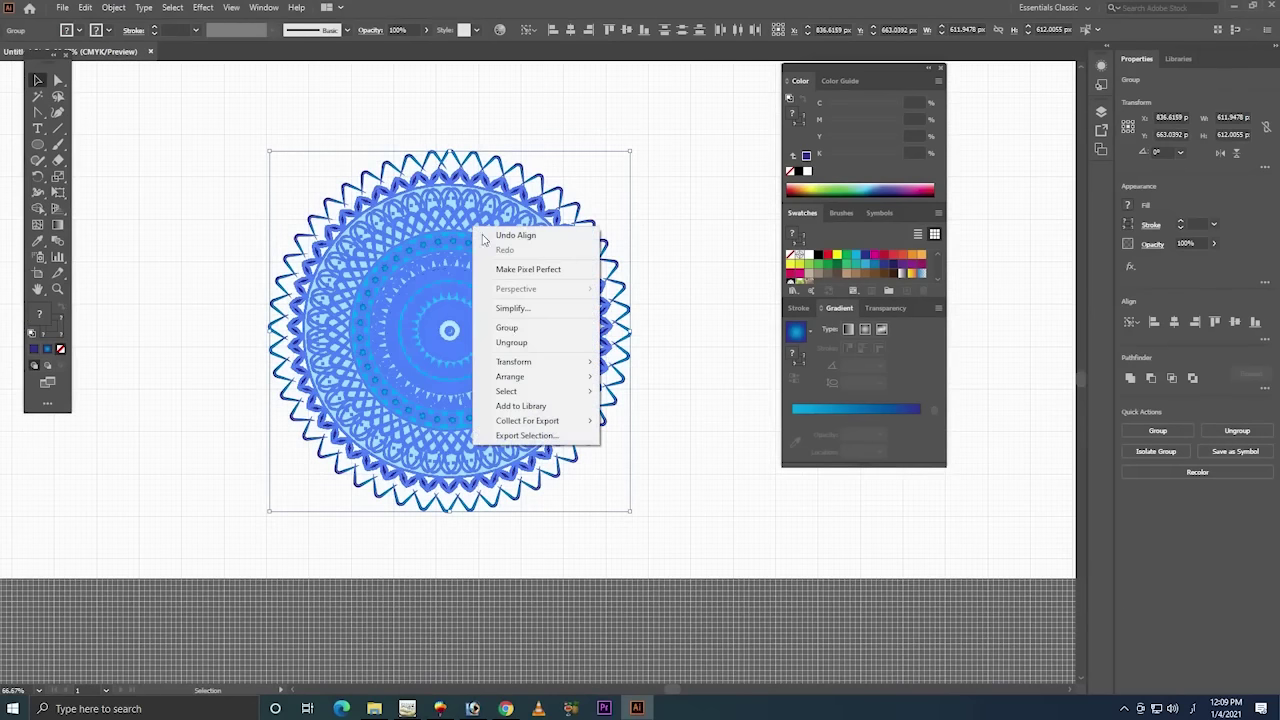
{"action": "left_click", "coordinate": [510, 327]}
{"action": "left_click", "coordinate": [651, 177]}
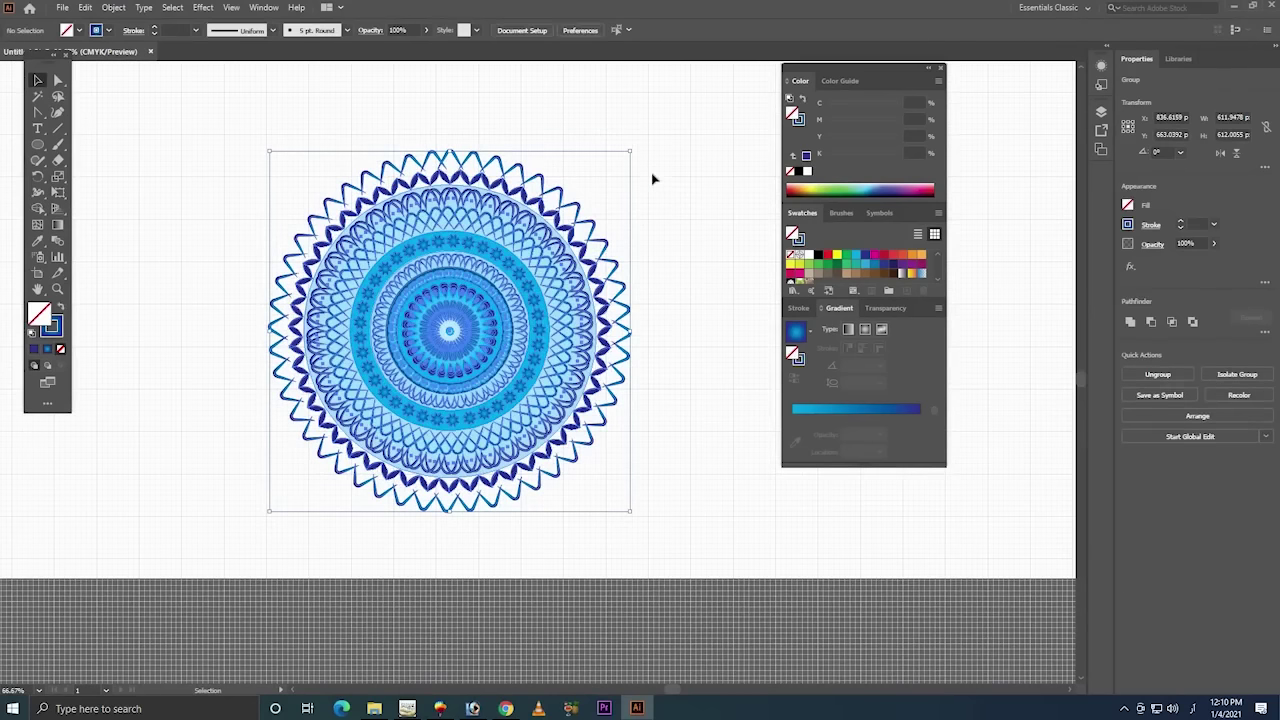
{"action": "key", "text": "z"}
{"action": "left_click", "coordinate": [415, 497]}
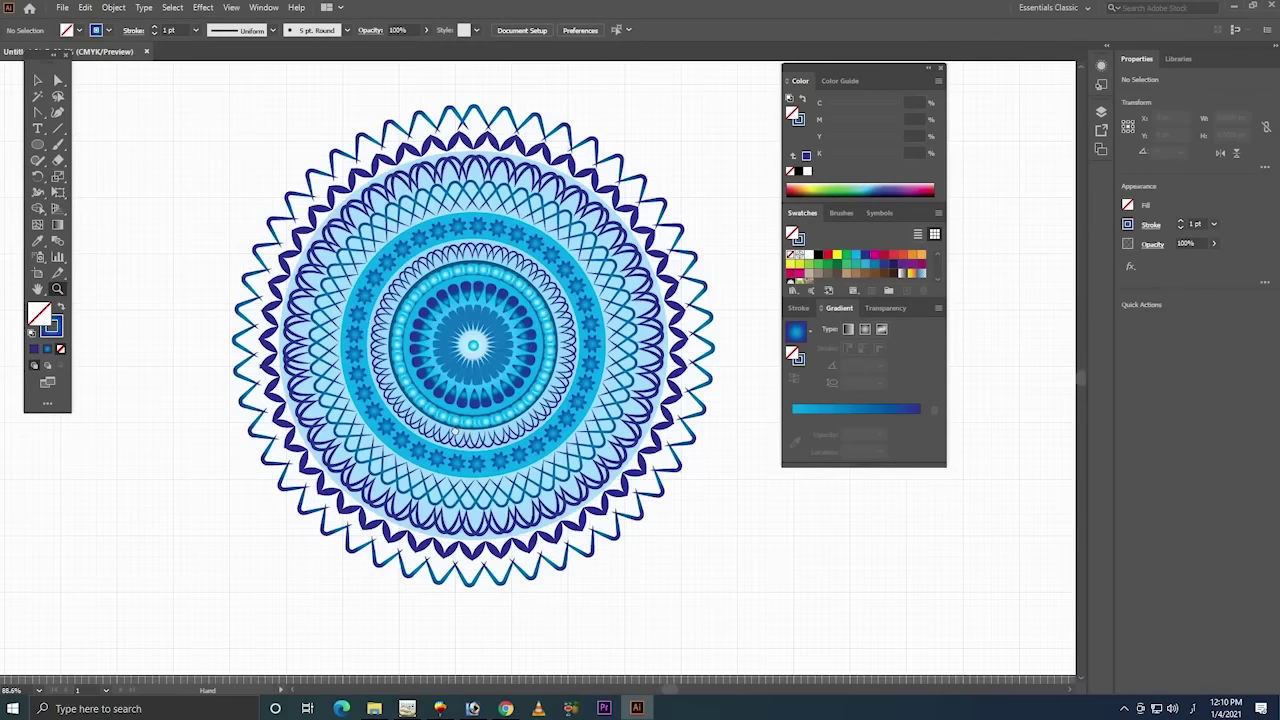
- Draw a circle enclosing the mandala, fill it with a radial blue gradient, and send it to back
{"action": "key", "text": "v"}
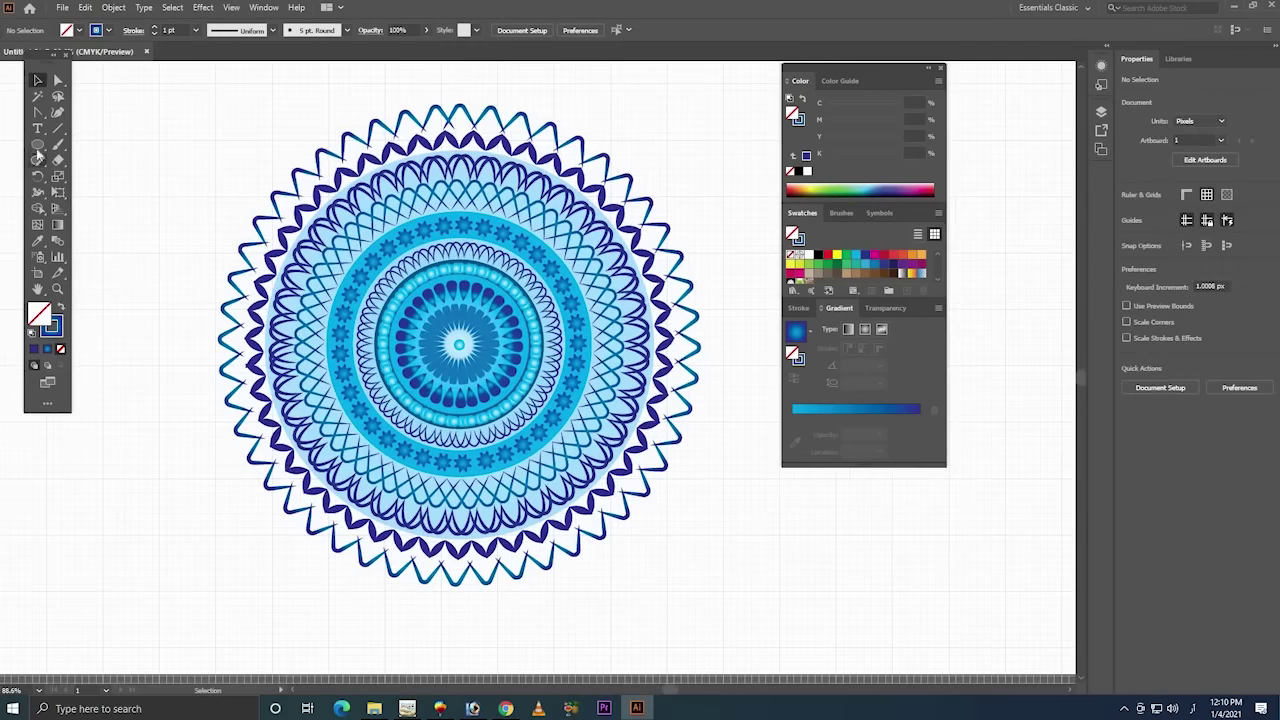
{"action": "left_click", "coordinate": [38, 144]}
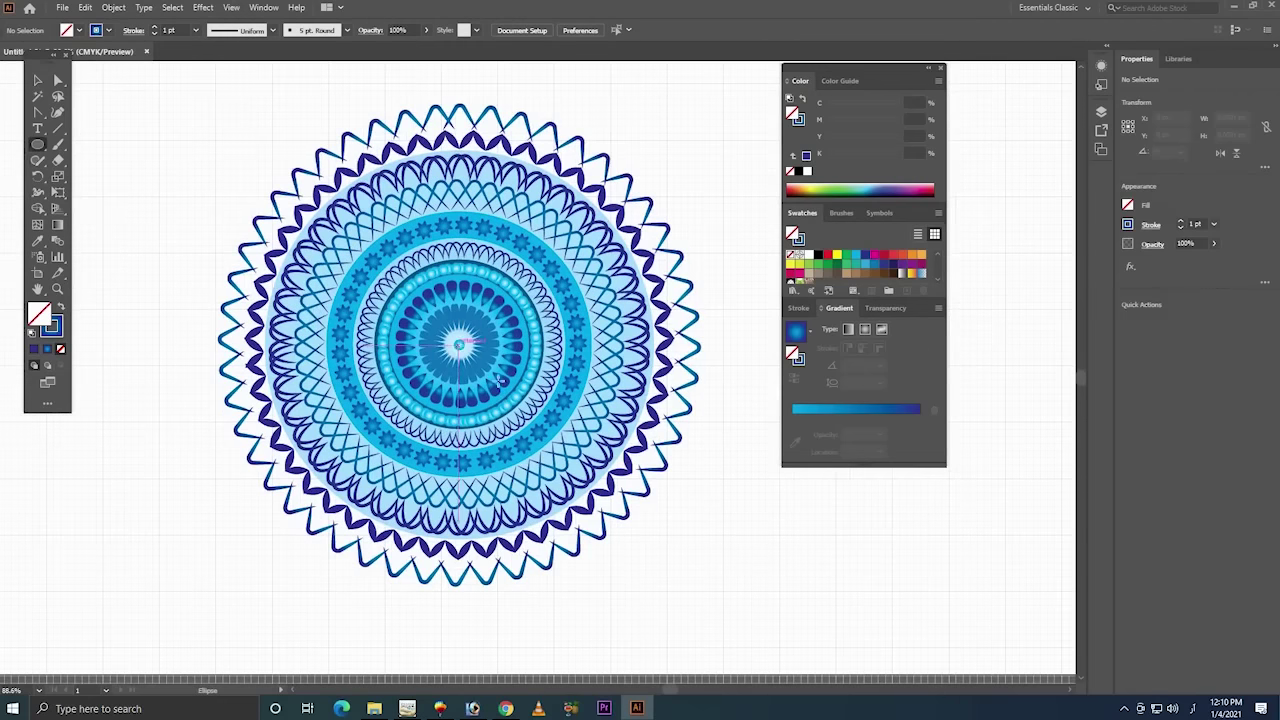
{"action": "left_click_drag", "start_coordinate": [458, 345], "coordinate": [662, 602]}
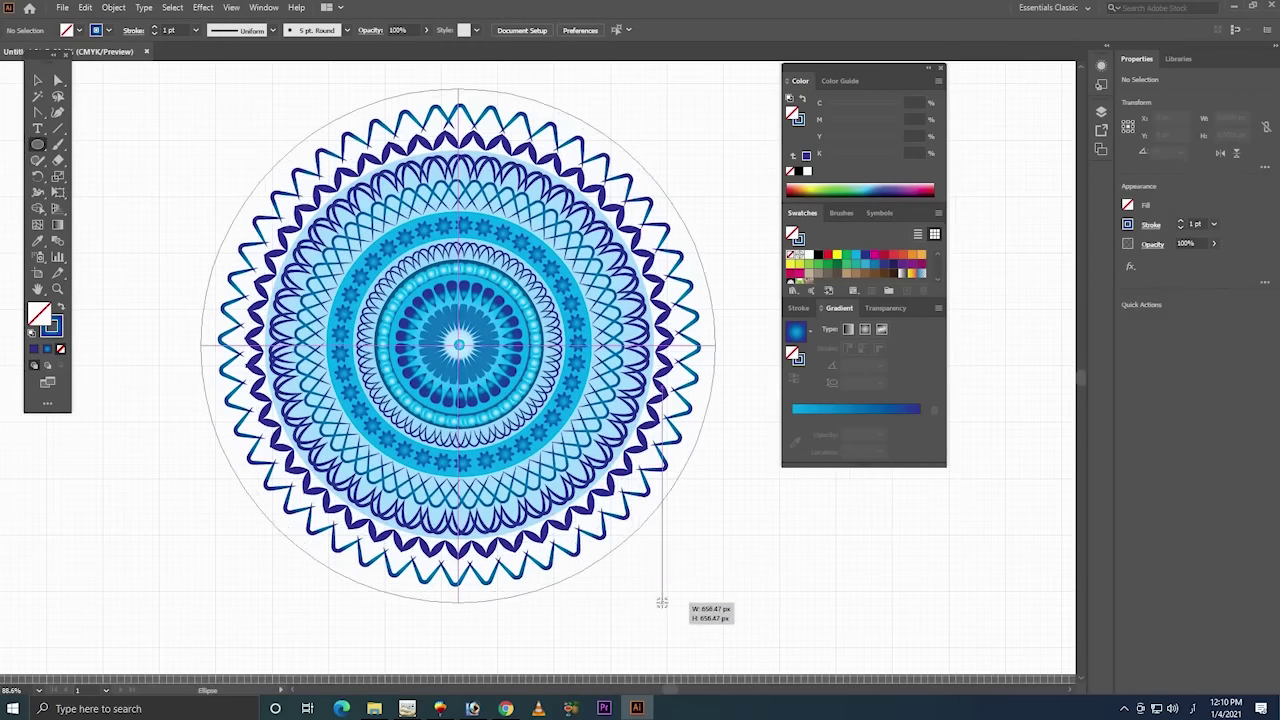
{"action": "key", "text": "v"}
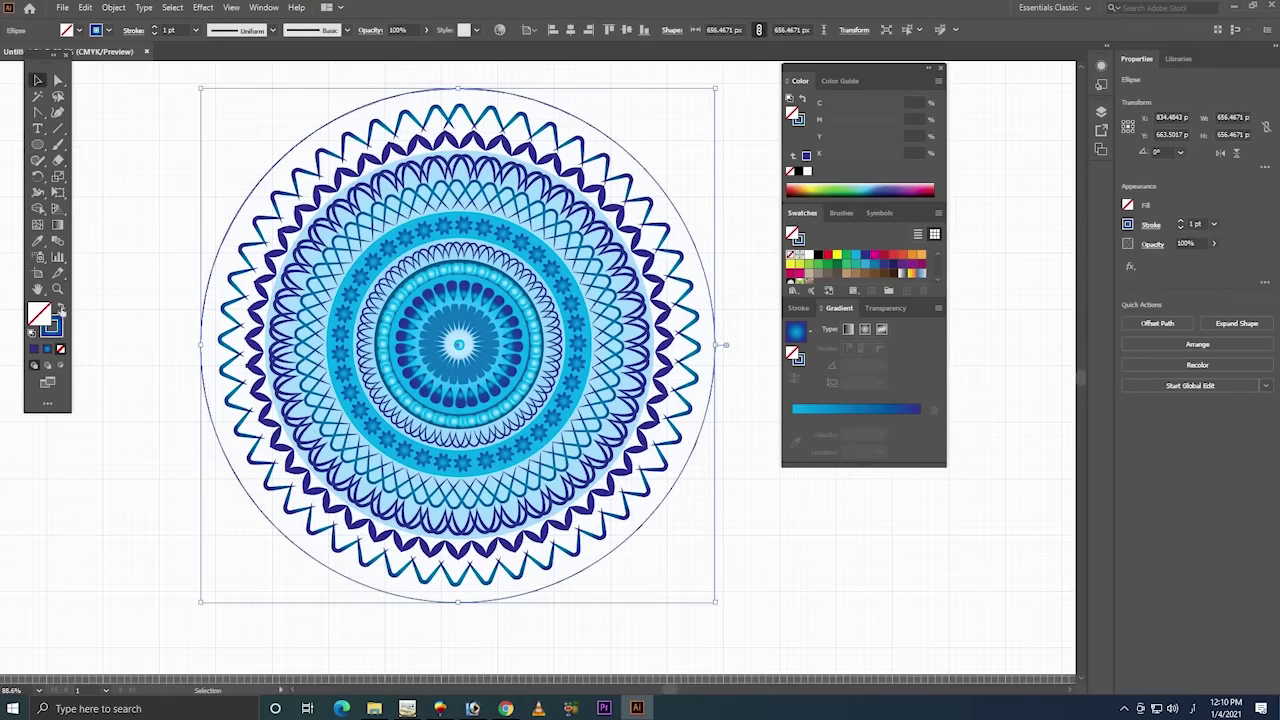
{"action": "left_click", "coordinate": [59, 309]}
{"action": "key", "text": "period"}
{"action": "right_click", "coordinate": [477, 196]}
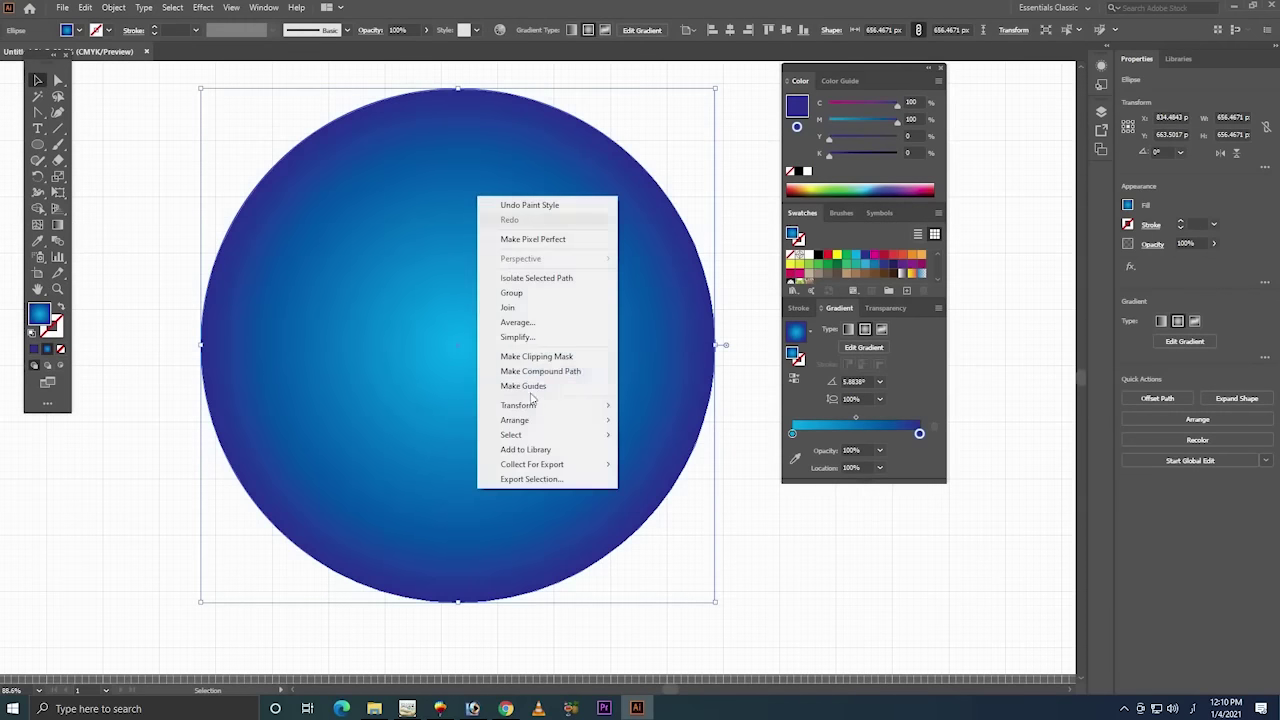
{"action": "mouse_move", "coordinate": [516, 420]}
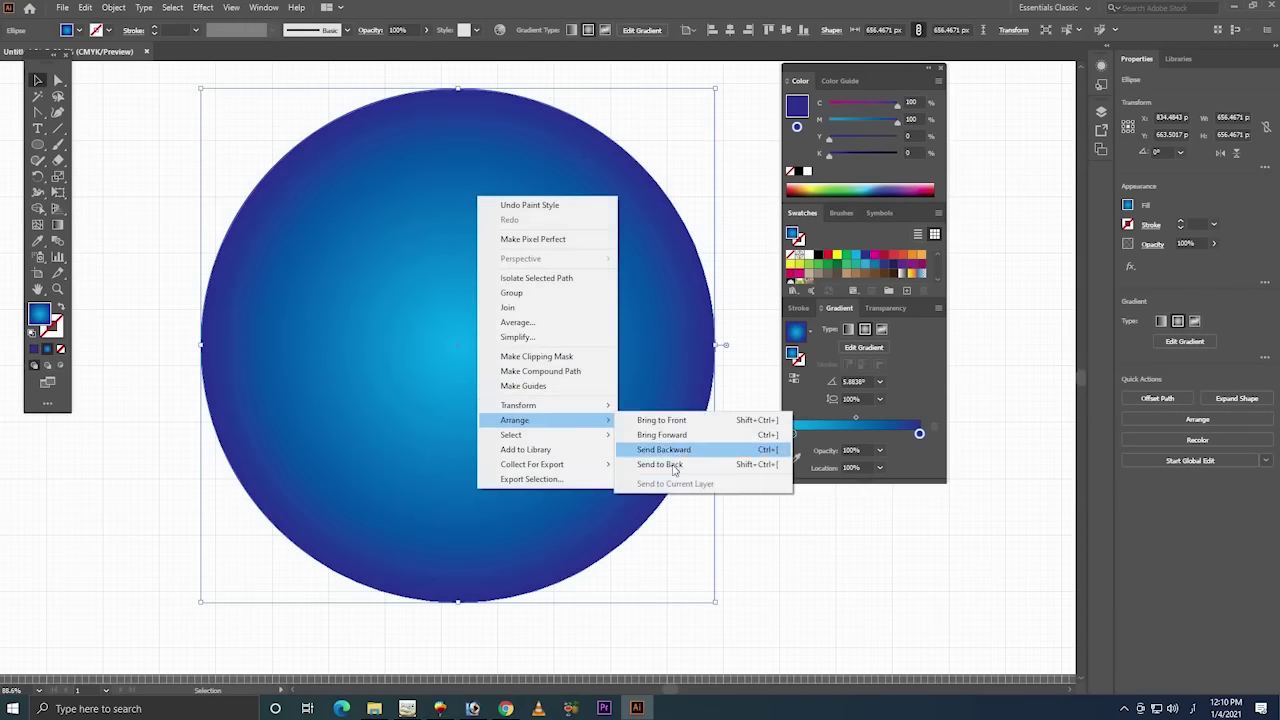
{"action": "left_click", "coordinate": [674, 466]}
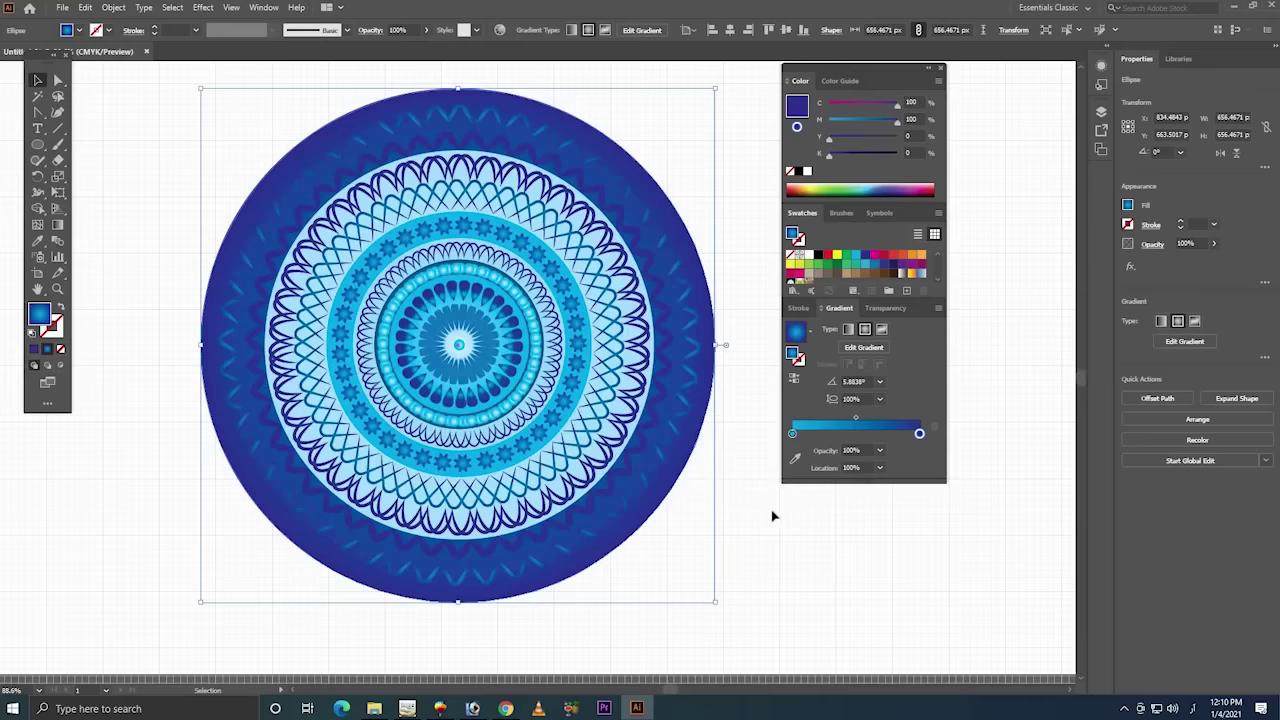
- Lighten the backdrop gradient's start, add a cyan stop near 74%, and centre everything horizontally
{"action": "mouse_move", "coordinate": [857, 422]}
{"action": "left_mouse_down"}
{"action": "mouse_move", "coordinate": [899, 423]}
{"action": "mouse_move", "coordinate": [921, 447]}
{"action": "left_mouse_up"}
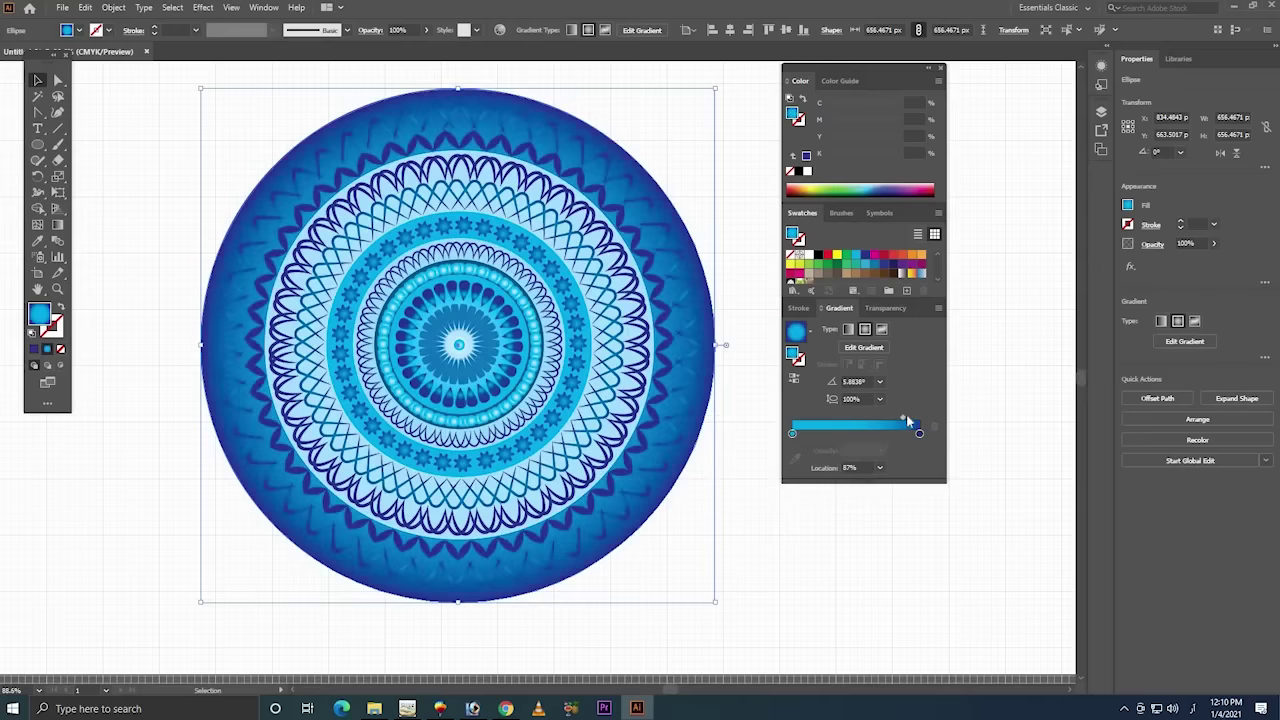
{"action": "left_click", "coordinate": [793, 435]}
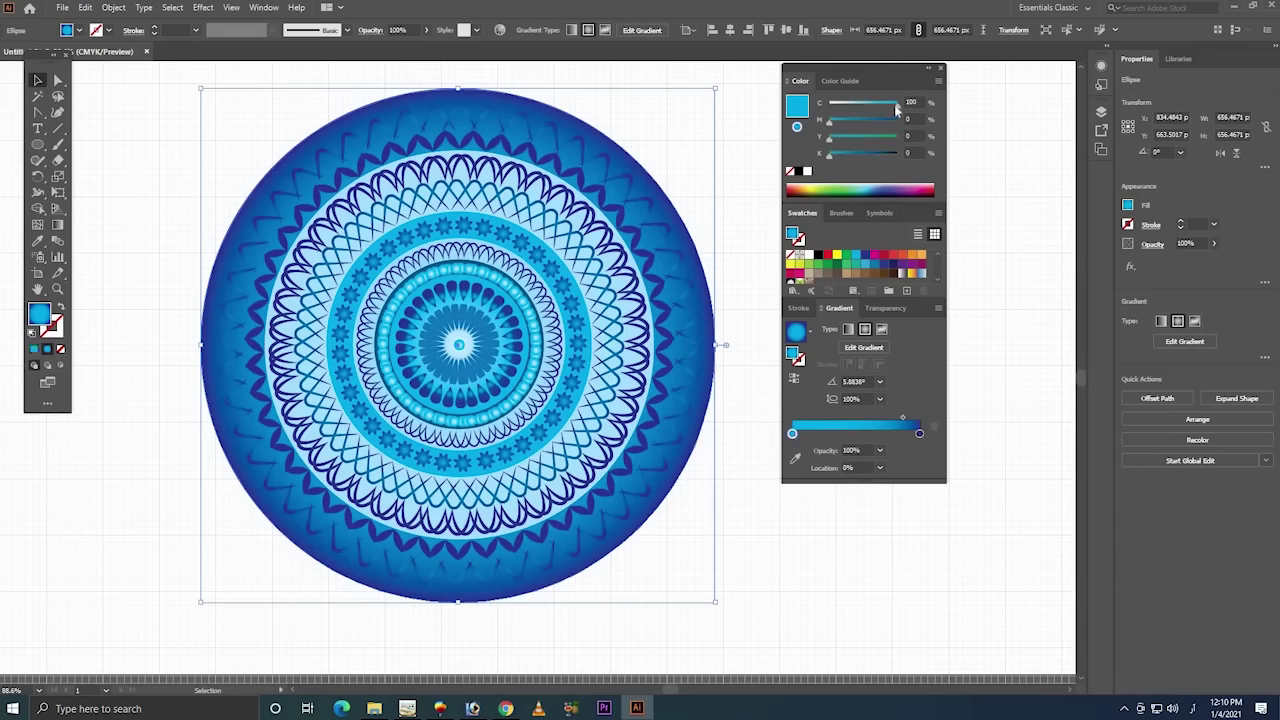
{"action": "mouse_move", "coordinate": [880, 110]}
{"action": "left_mouse_down"}
{"action": "mouse_move", "coordinate": [856, 115]}
{"action": "mouse_move", "coordinate": [880, 113]}
{"action": "left_mouse_up"}
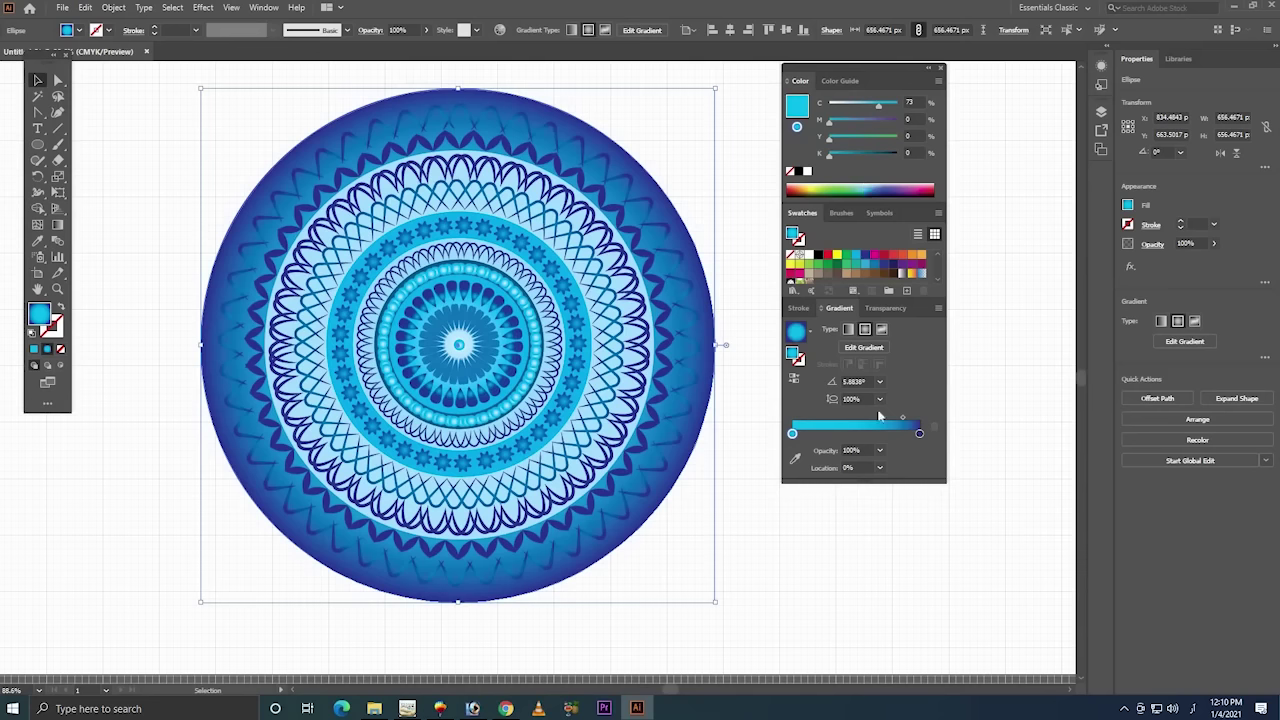
{"action": "left_click_drag", "start_coordinate": [793, 435], "coordinate": [875, 433]}
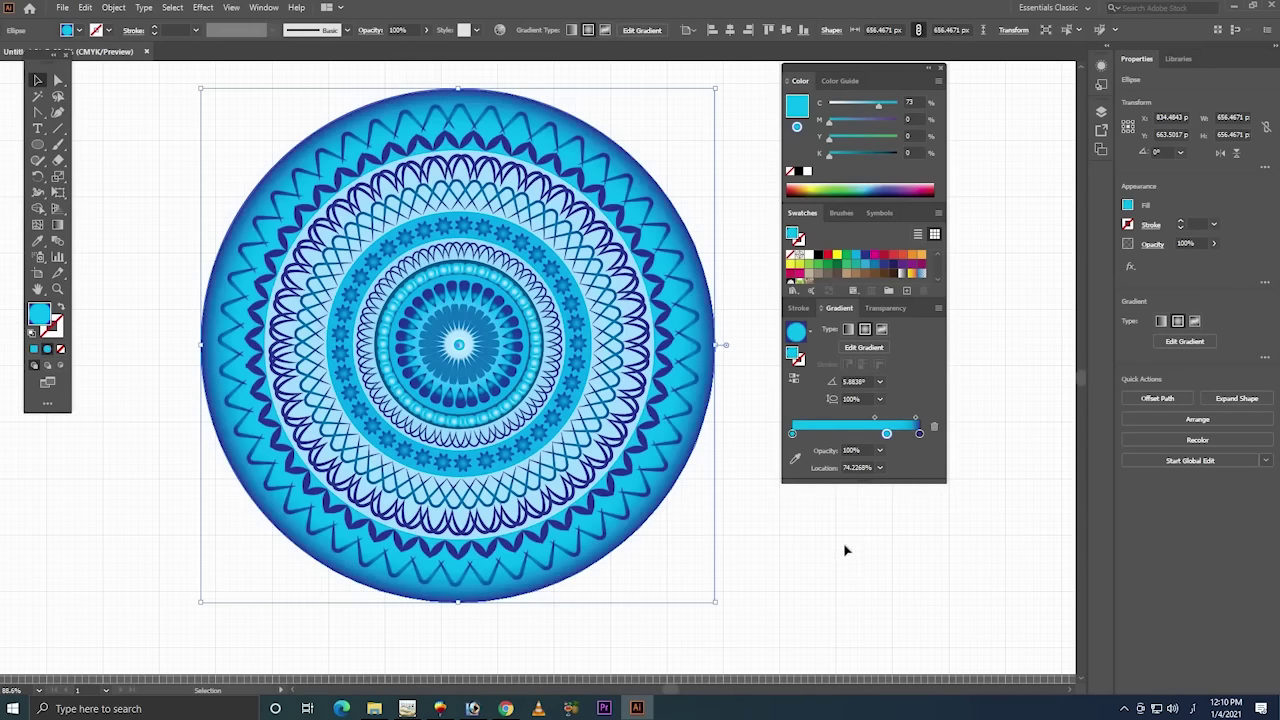
{"action": "key", "text": "ctrl+a"}
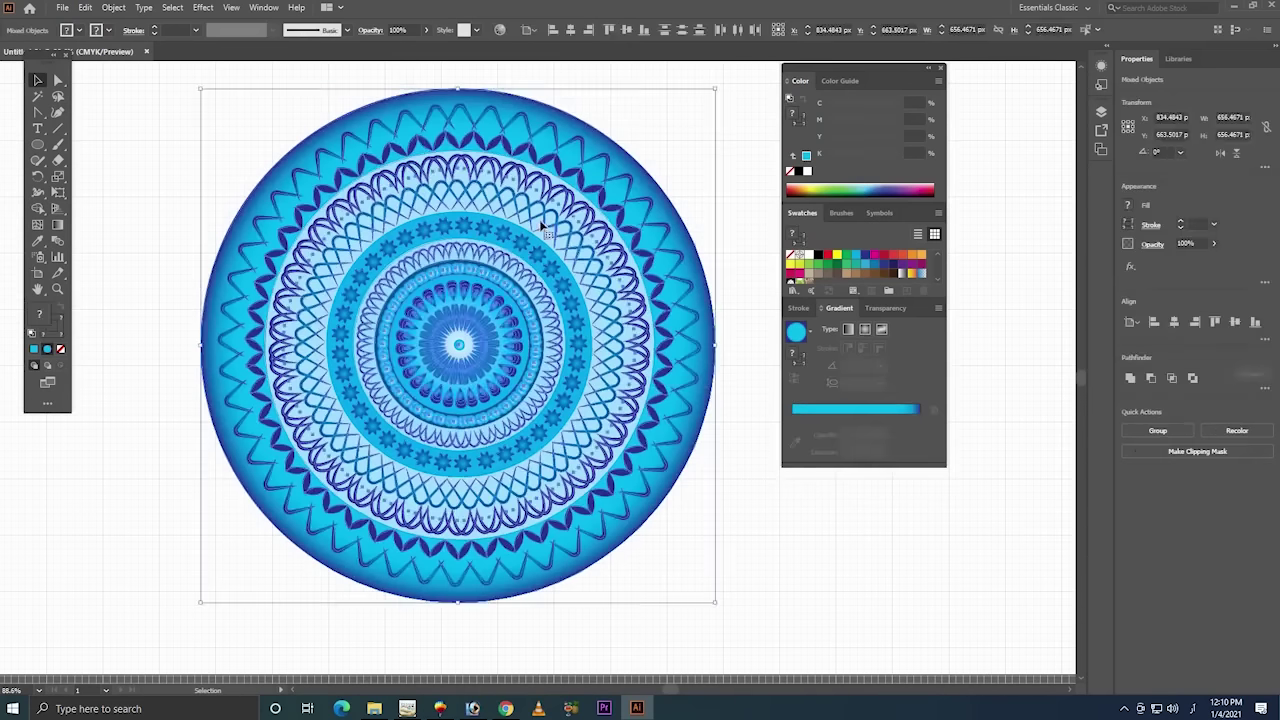
{"action": "left_click", "coordinate": [570, 30]}
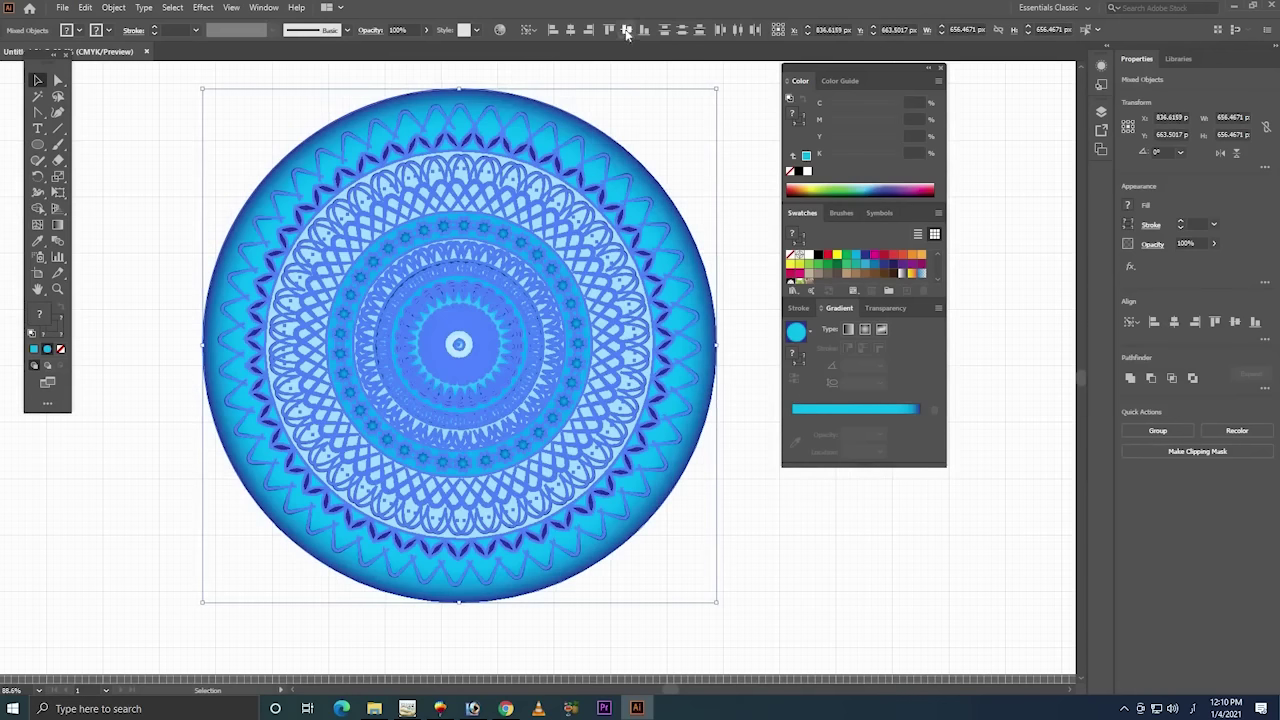
- Centre the artwork vertically, then group all the mandala's parts into one object
{"action": "left_click", "coordinate": [627, 31]}
{"action": "left_click", "coordinate": [748, 162]}
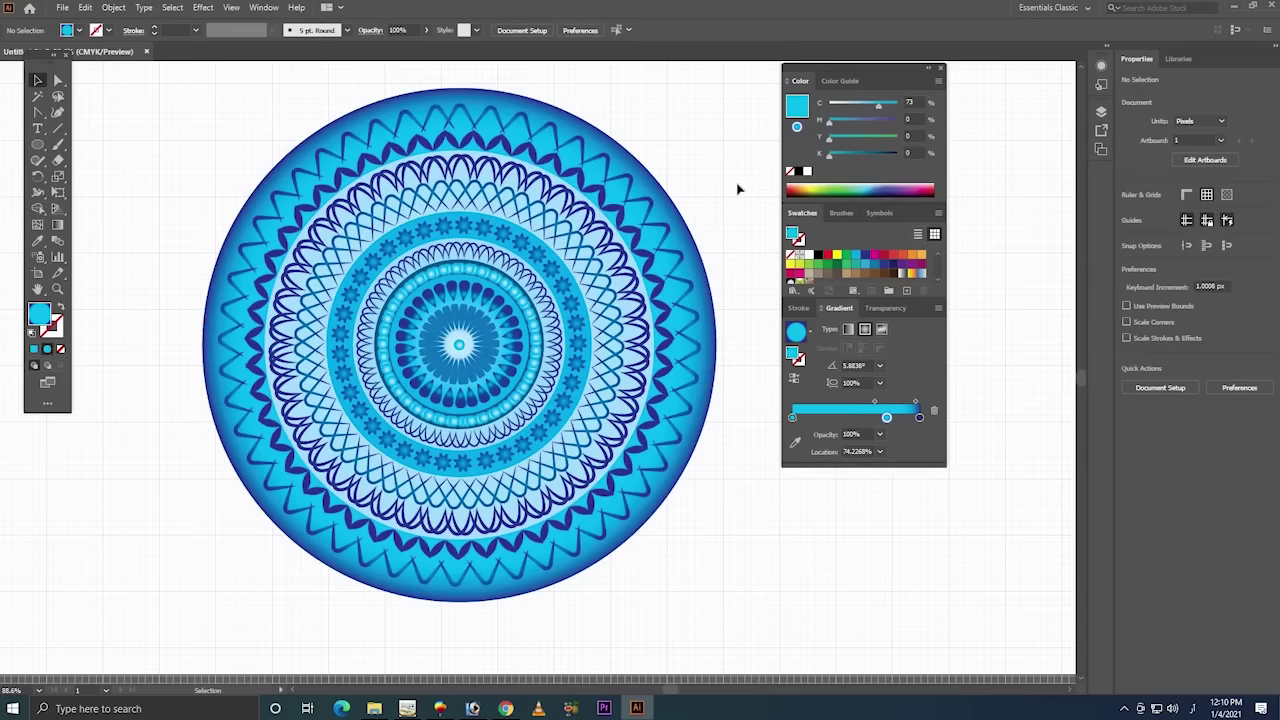
{"action": "key", "text": "z"}
{"action": "left_click", "coordinate": [563, 227], "text": "alt"}
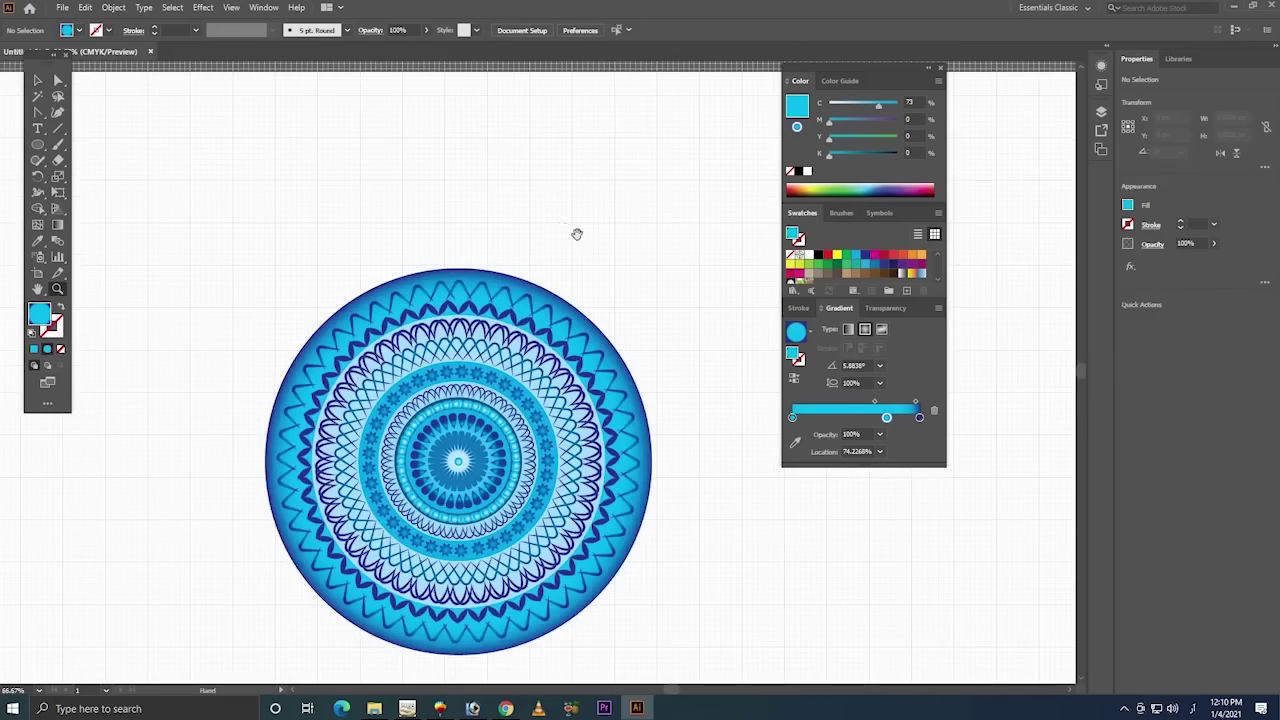
{"action": "left_click_drag", "start_coordinate": [720, 191], "coordinate": [250, 626]}
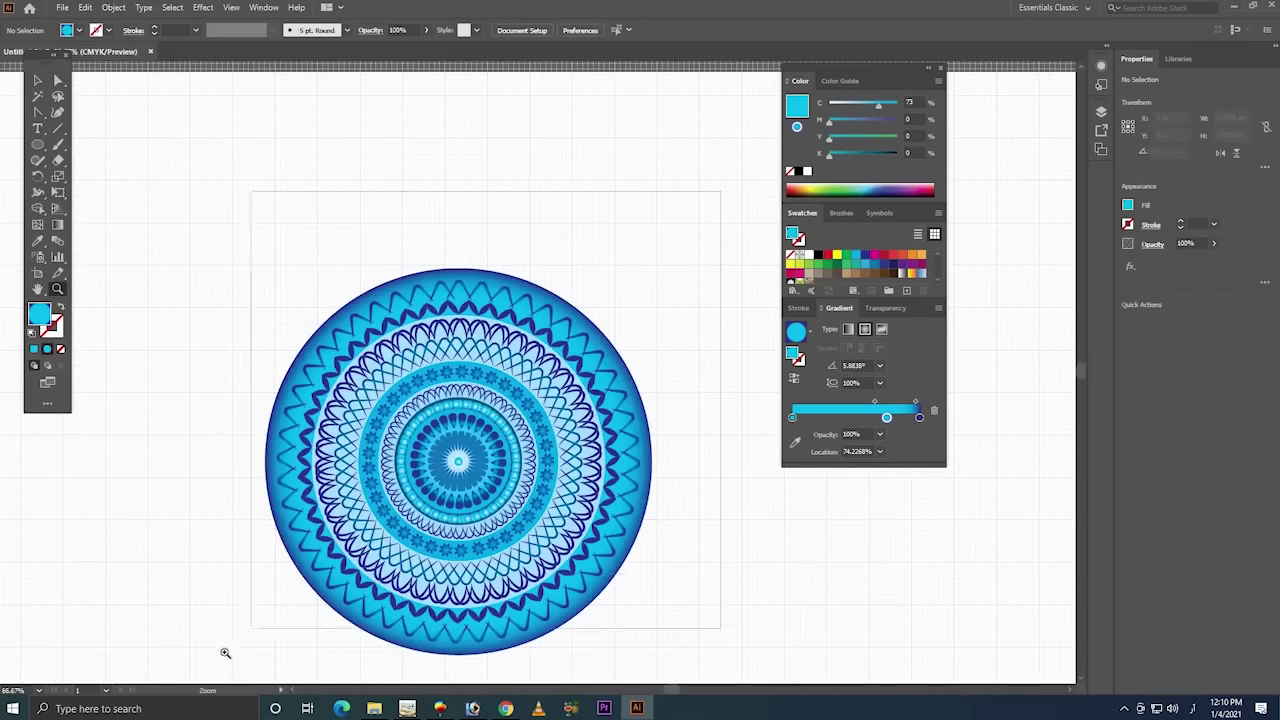
{"action": "key", "text": "v"}
{"action": "mouse_move", "coordinate": [686, 154]}
{"action": "left_mouse_down"}
{"action": "mouse_move", "coordinate": [493, 336]}
{"action": "mouse_move", "coordinate": [514, 302]}
{"action": "left_mouse_up"}
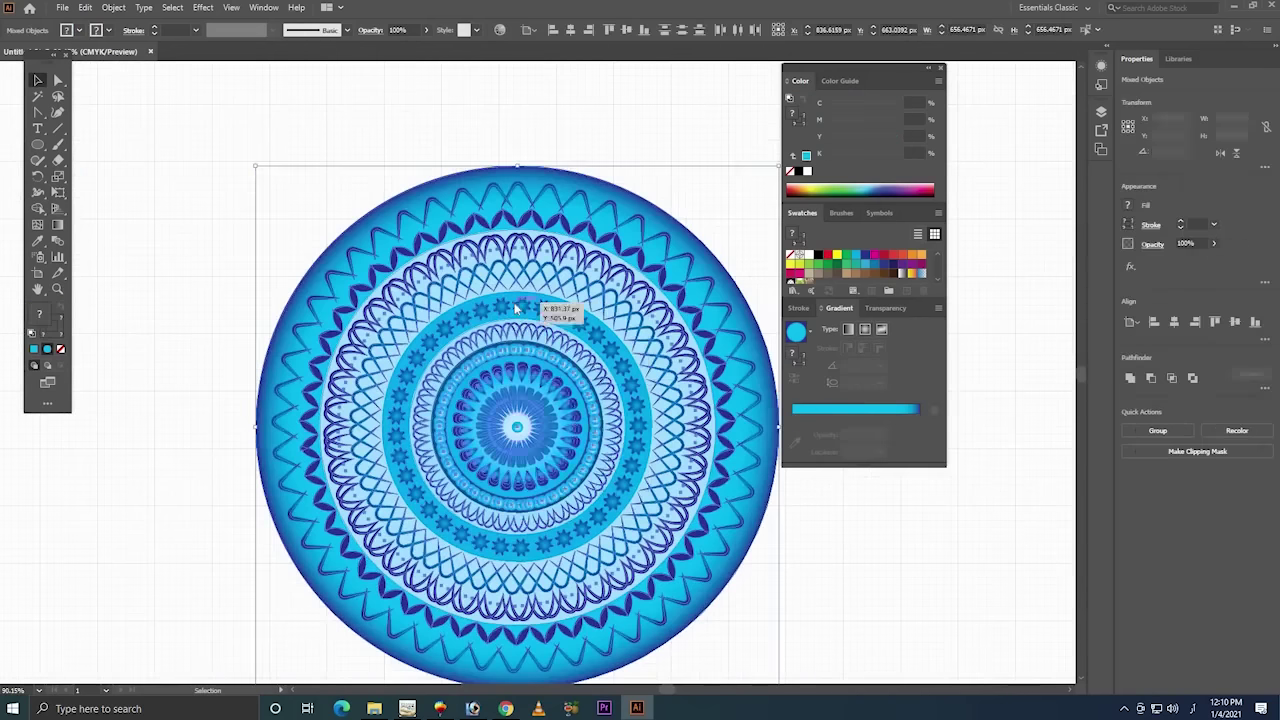
{"action": "right_click", "coordinate": [514, 302]}
{"action": "left_click", "coordinate": [560, 404]}
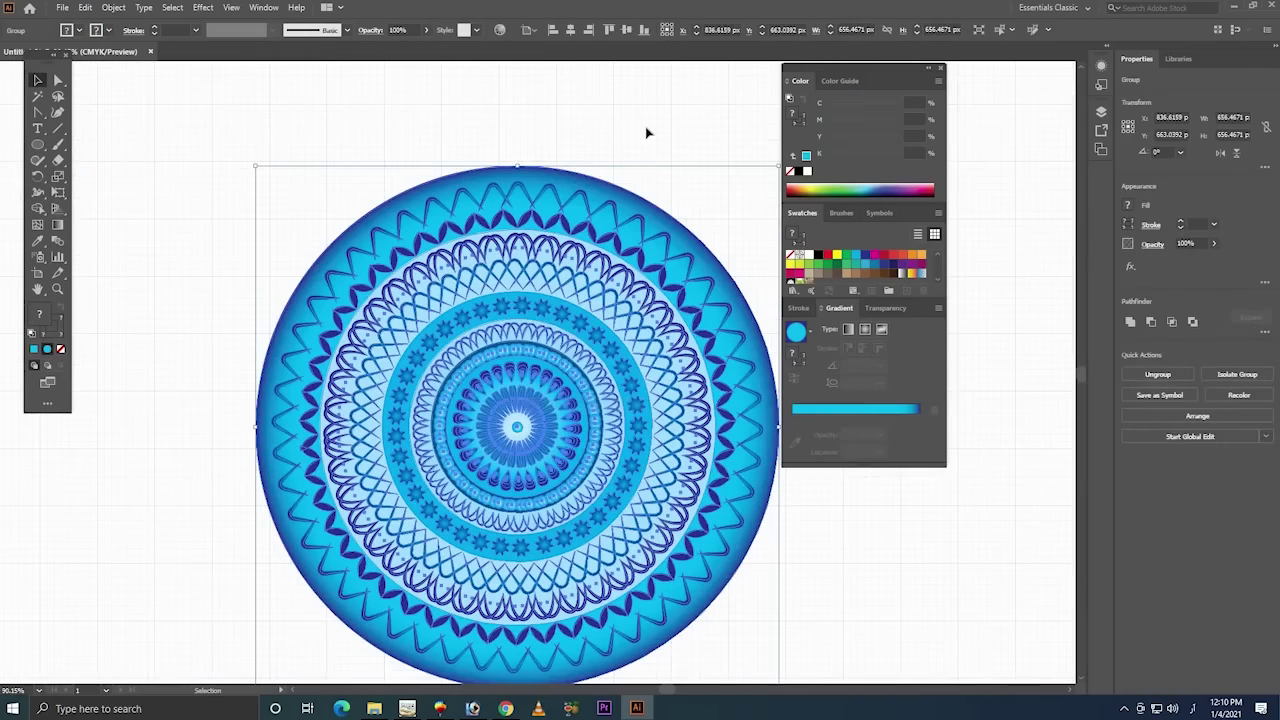
{"action": "left_click", "coordinate": [660, 149]}
- Zoom in on the mandala's top and draw a small circle about 22.7 px across above it
{"action": "key", "text": "z"}
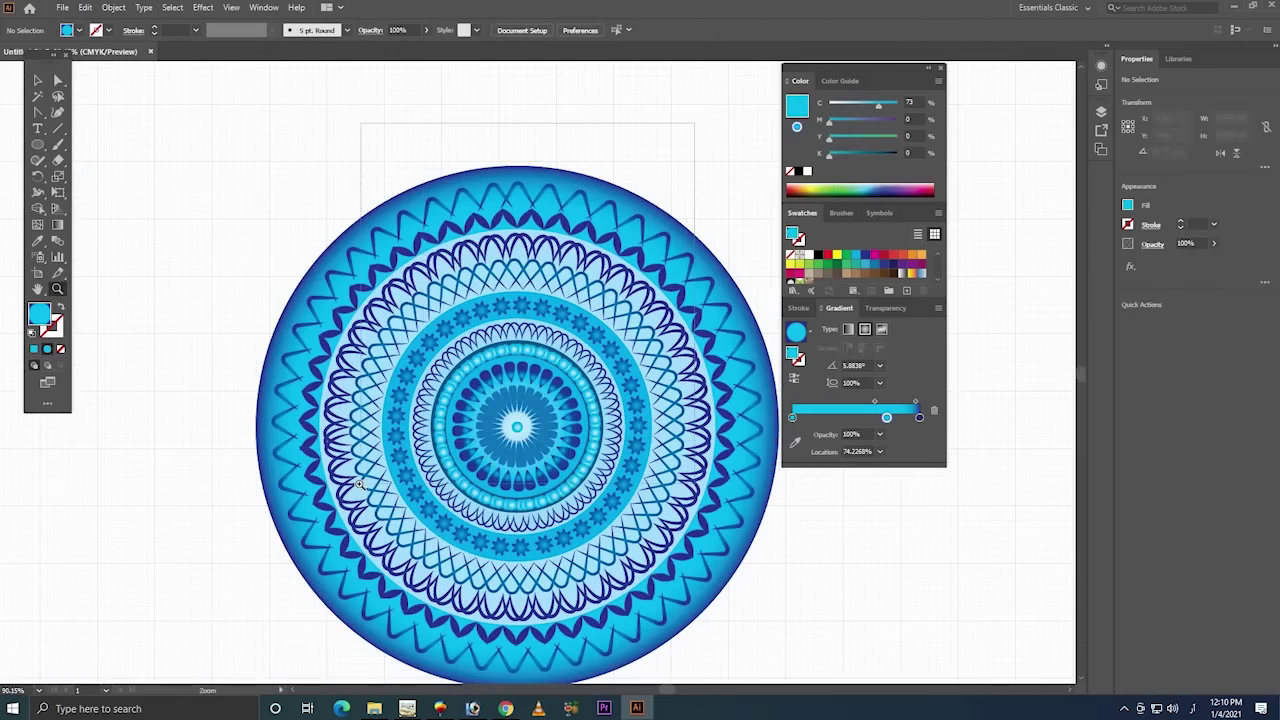
{"action": "left_click_drag", "start_coordinate": [516, 207], "coordinate": [291, 208]}
{"action": "key", "text": "v"}
{"action": "key", "text": "l"}
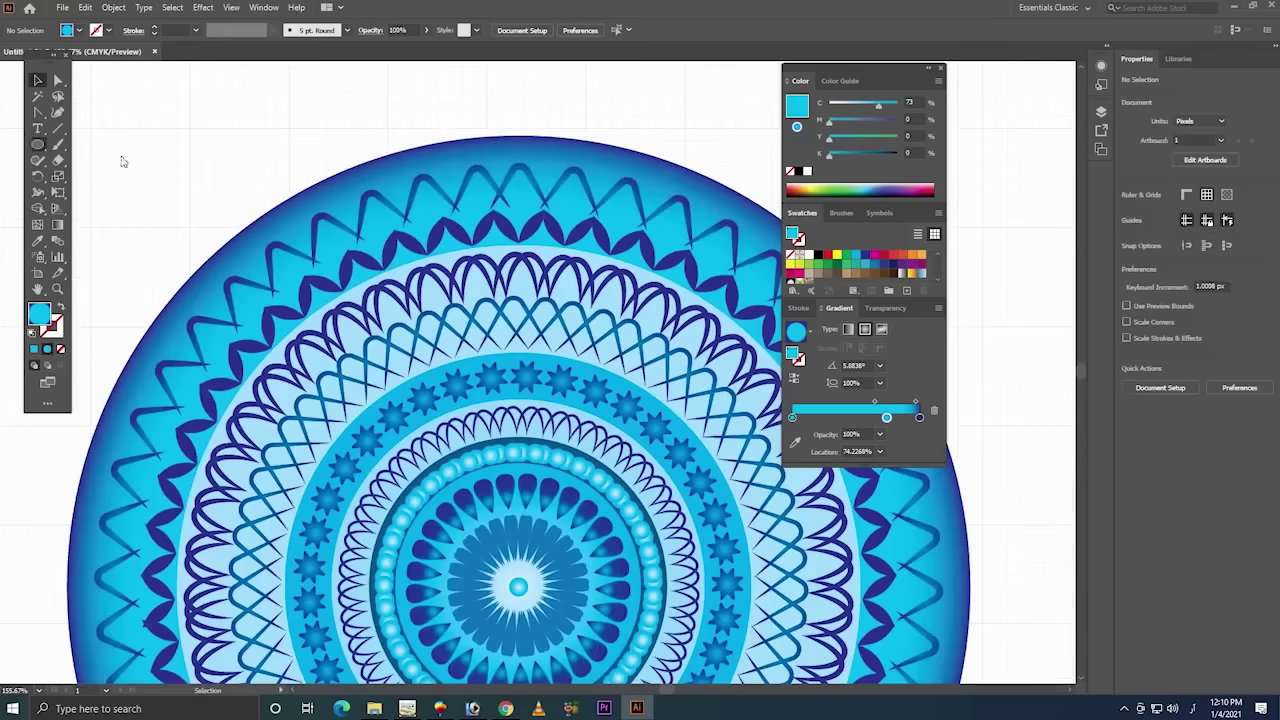
{"action": "left_click_drag", "start_coordinate": [512, 107], "coordinate": [524, 117]}
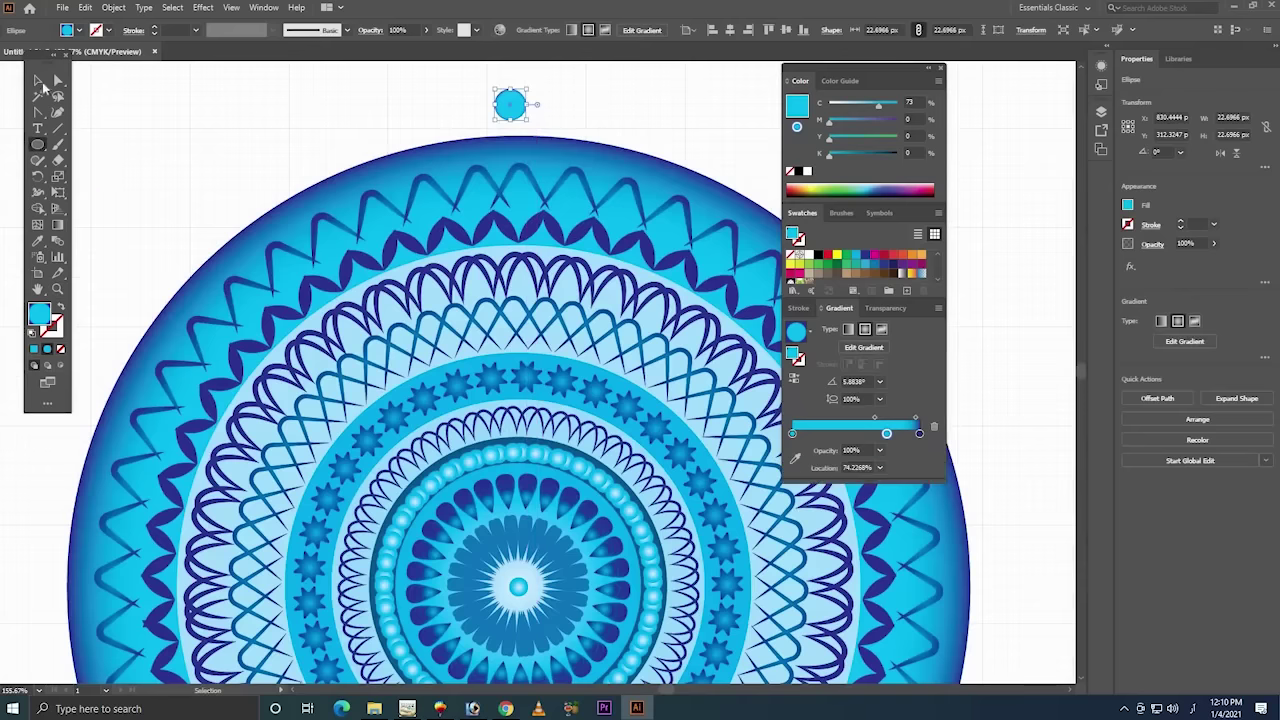
- Undo the small circle and draw a tall ellipse in open space at the canvas top-left
{"action": "key", "text": "ctrl+z"}
{"action": "key", "text": "v"}
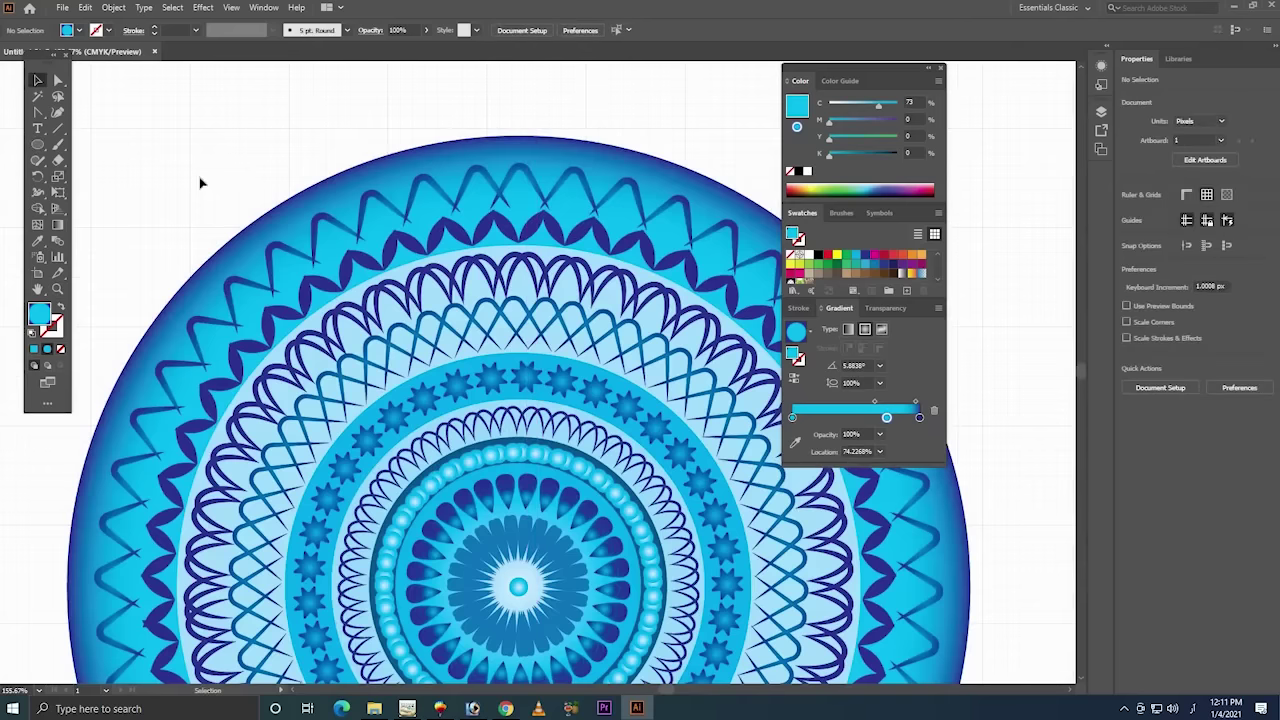
{"action": "left_click_drag", "start_coordinate": [370, 222], "coordinate": [498, 252]}
{"action": "key", "text": "l"}
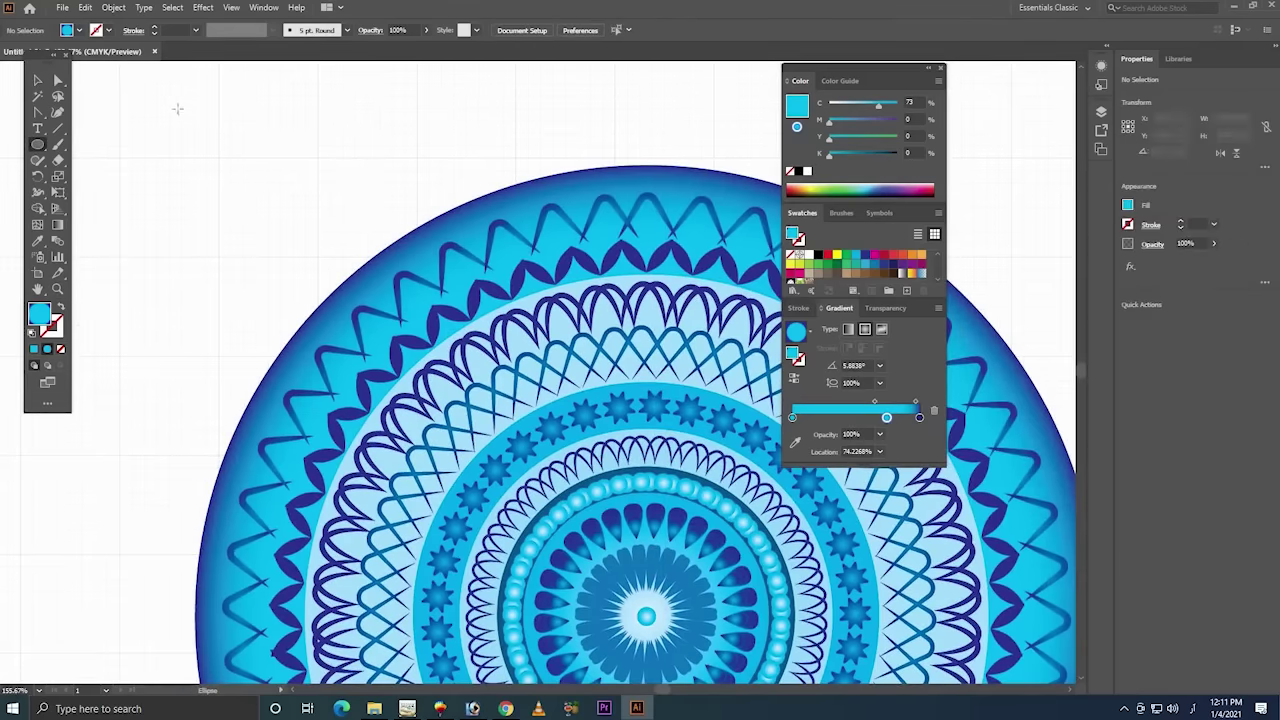
{"action": "left_click_drag", "start_coordinate": [178, 104], "coordinate": [231, 257]}
- Give the ellipse the mandala's darker blue gradient using the Eyedropper
{"action": "left_click", "coordinate": [37, 80]}
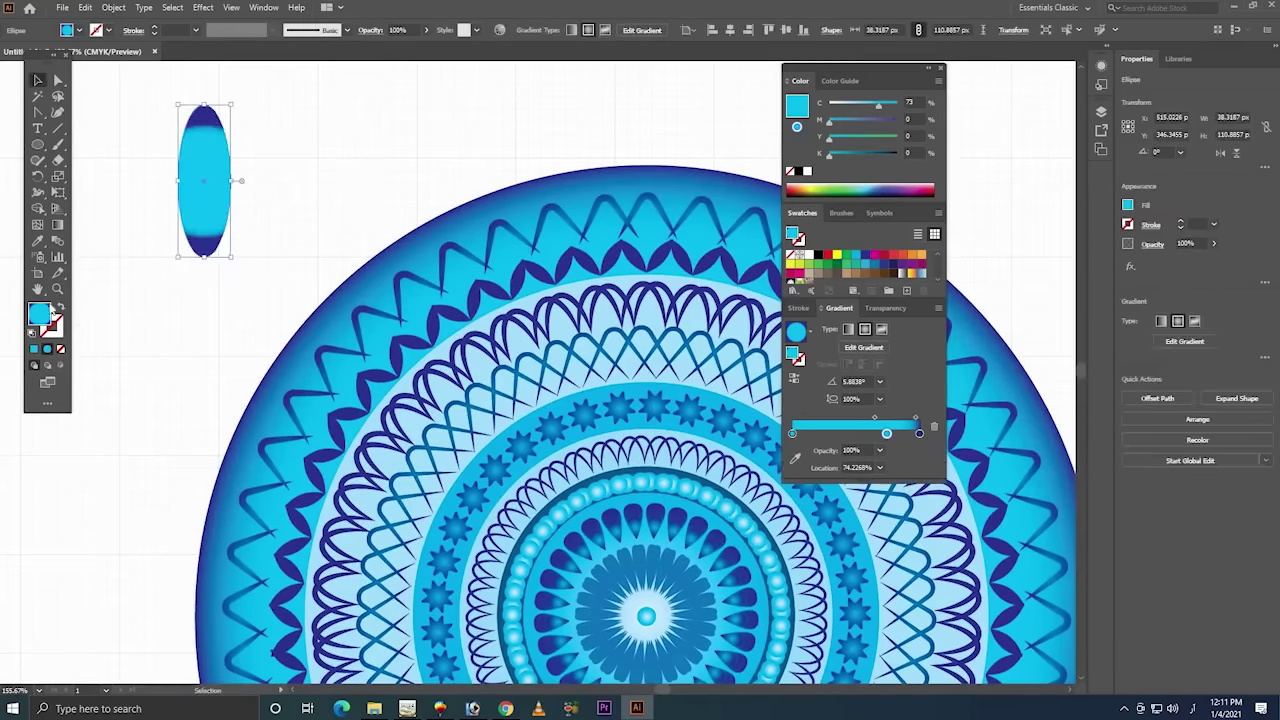
{"action": "mouse_move", "coordinate": [887, 434]}
{"action": "left_mouse_down"}
{"action": "mouse_move", "coordinate": [820, 434]}
{"action": "mouse_move", "coordinate": [96, 290]}
{"action": "left_mouse_up"}
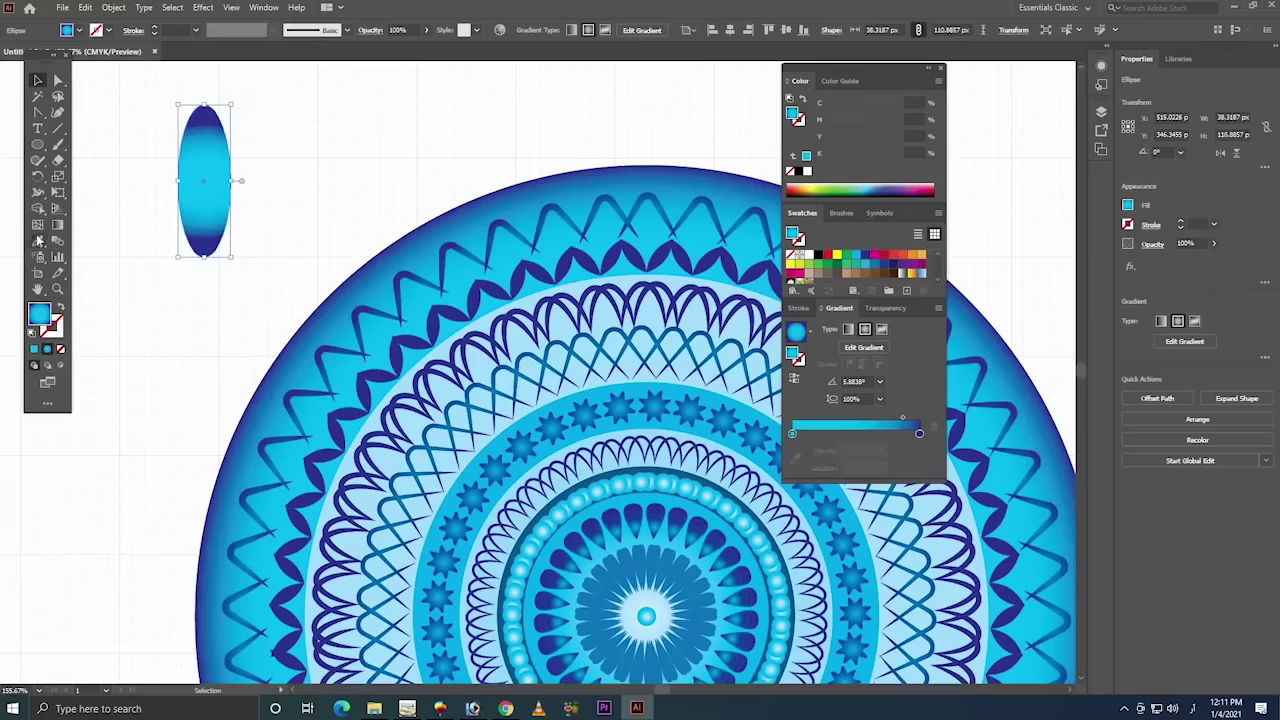
{"action": "key", "text": "i"}
{"action": "left_click", "coordinate": [658, 522]}
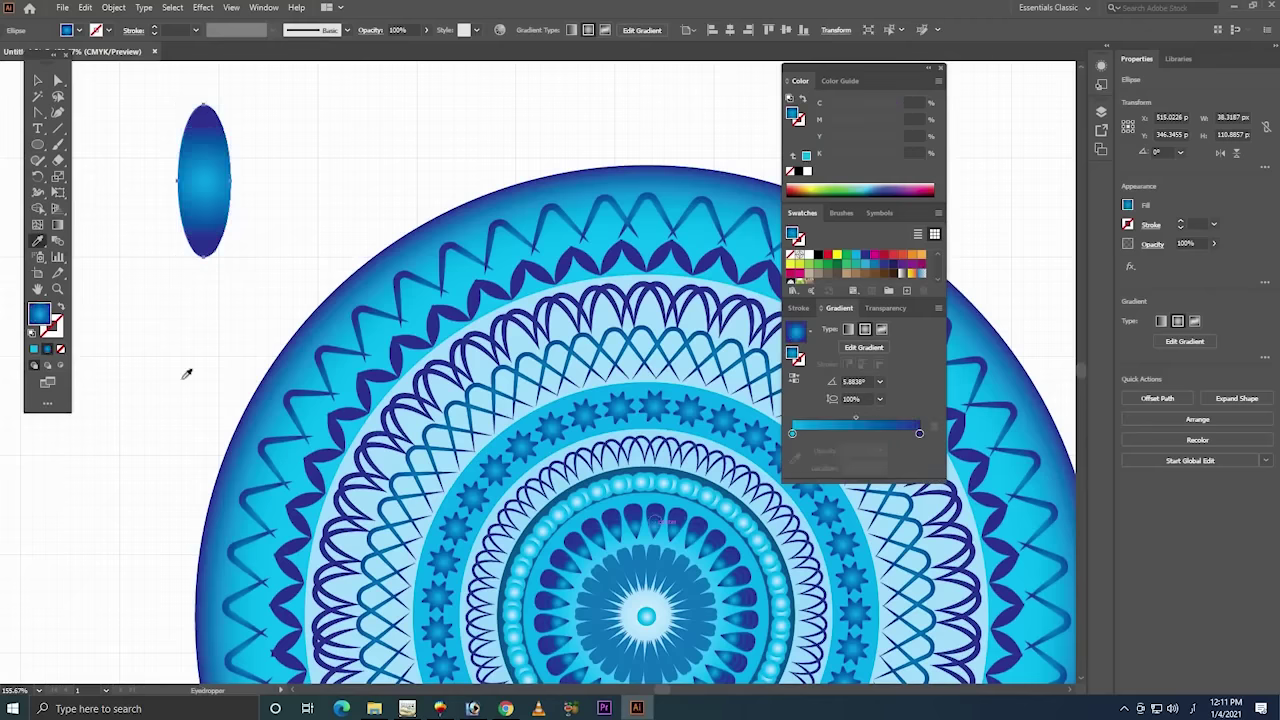
{"action": "key", "text": "v"}
{"action": "left_click", "coordinate": [150, 152]}
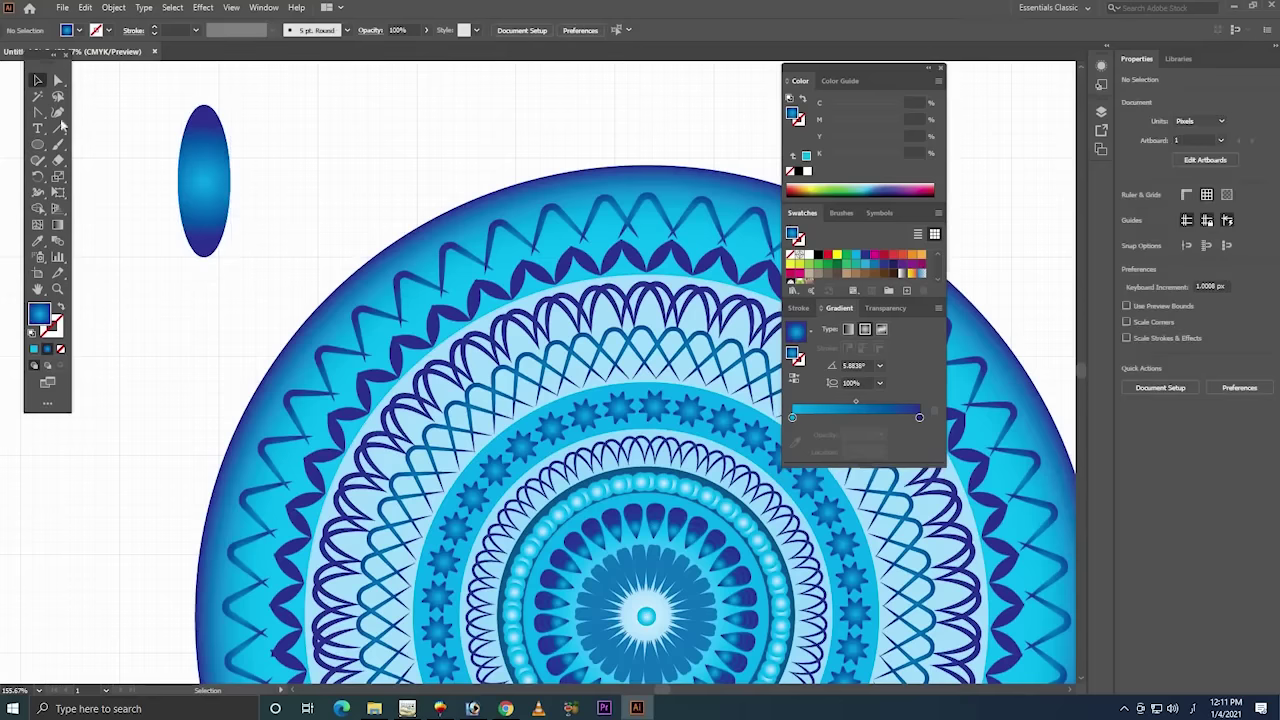
{"action": "left_click_drag", "start_coordinate": [197, 178], "coordinate": [197, 195]}
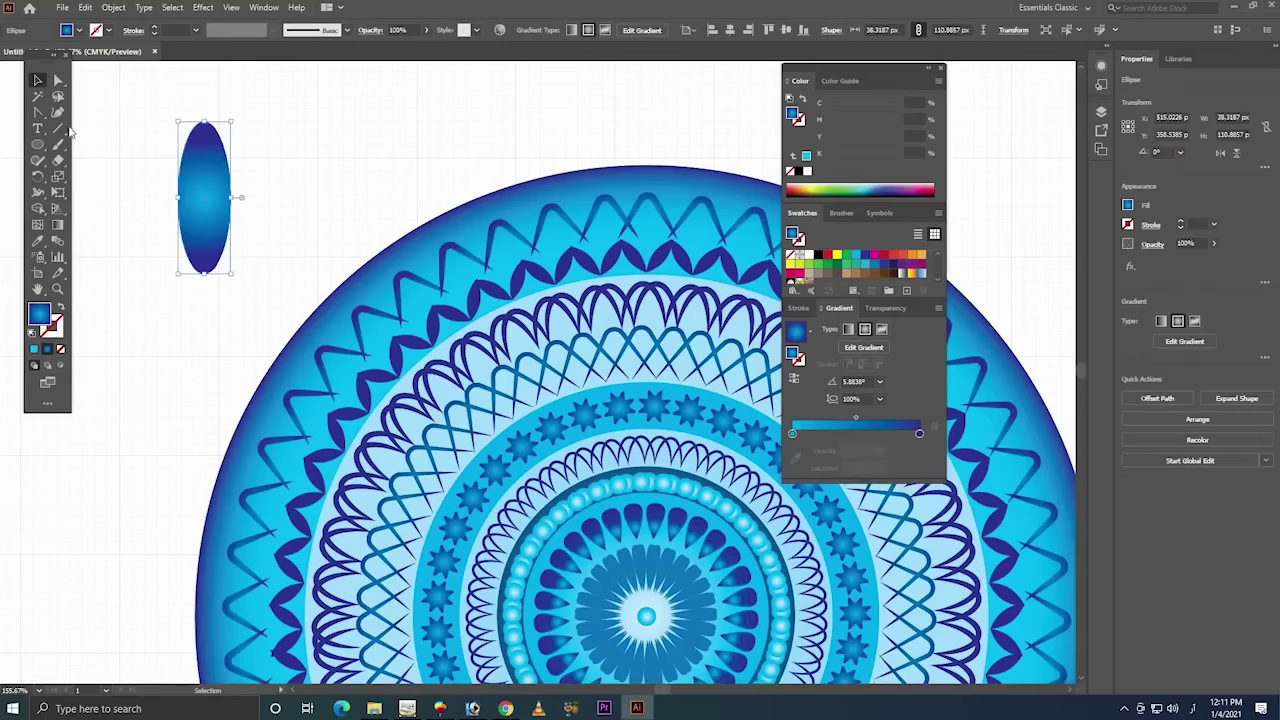
- Sharpen the ellipse's bottom anchor and raise its side anchors into a pointed teardrop, about 38 × 111 px
{"action": "left_click", "coordinate": [38, 112]}
{"action": "left_click", "coordinate": [204, 273]}
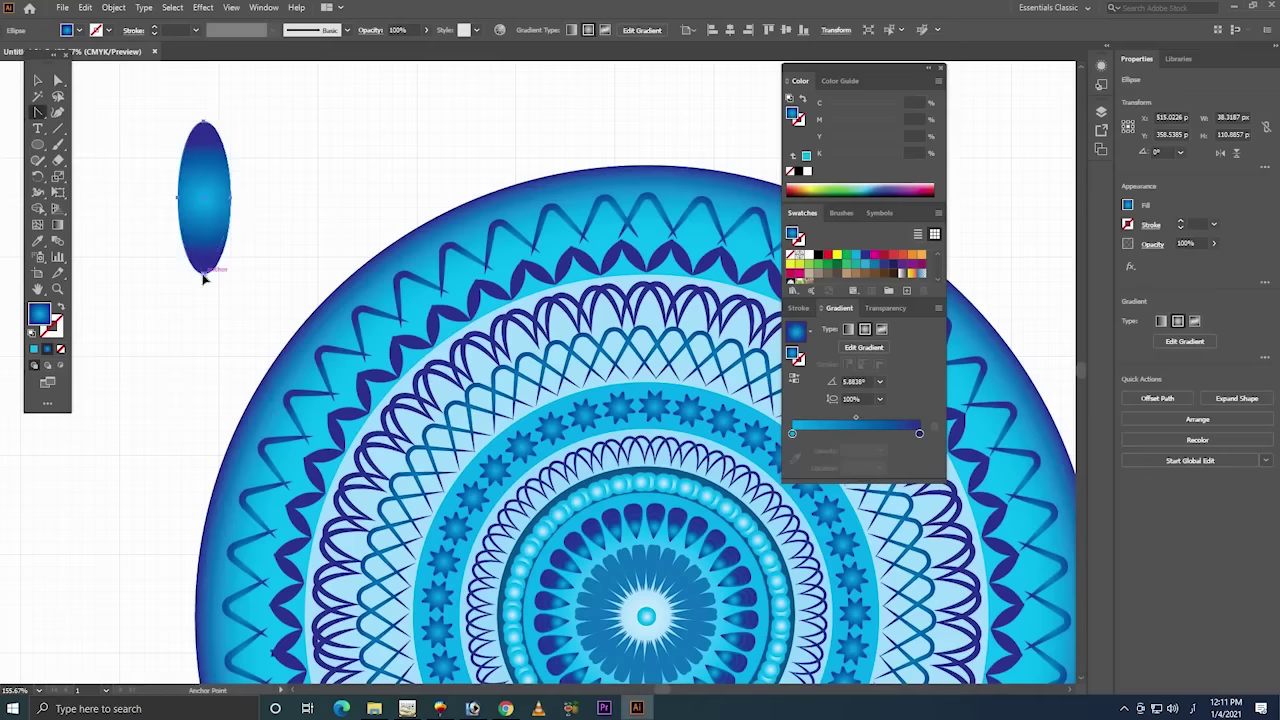
{"action": "left_click", "coordinate": [277, 157]}
{"action": "key", "text": "a"}
{"action": "left_click_drag", "start_coordinate": [171, 222], "coordinate": [276, 184]}
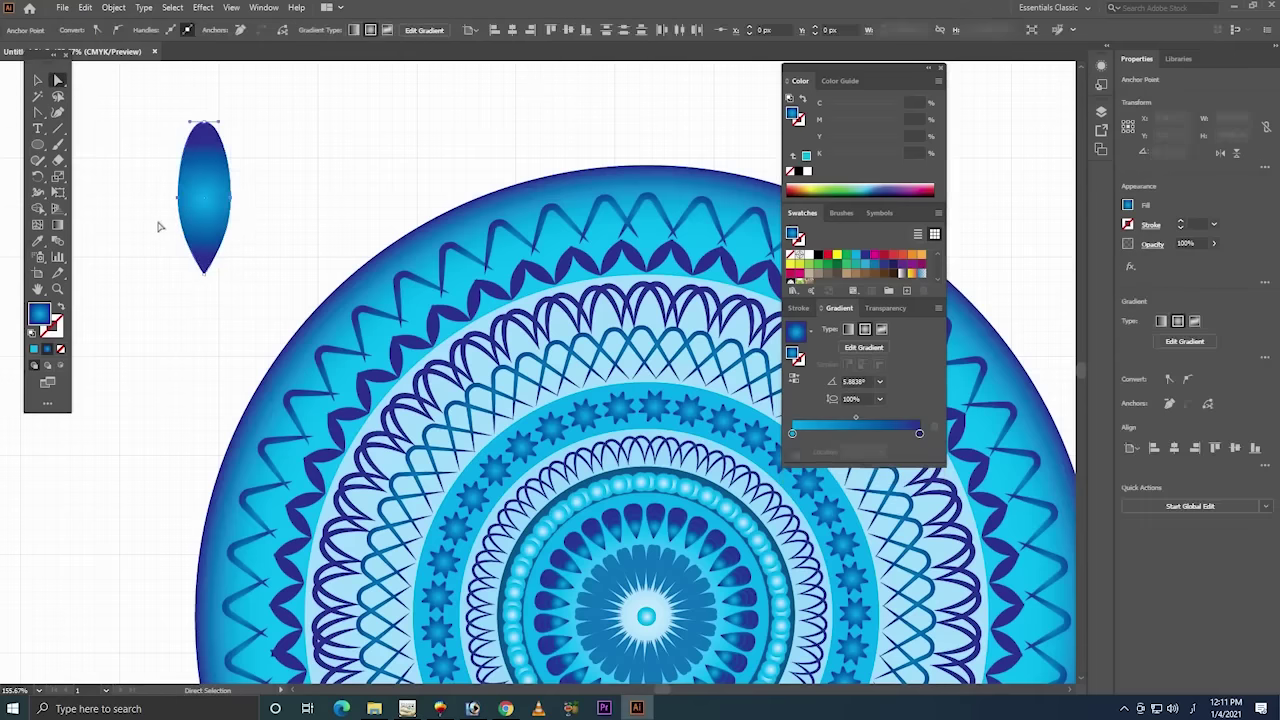
{"action": "key", "text": "Up"}
{"action": "key", "text": "Up"}
{"action": "key", "text": "Up"}
{"action": "key", "text": "Up"}
{"action": "key", "text": "Up"}
{"action": "key", "text": "Up"}
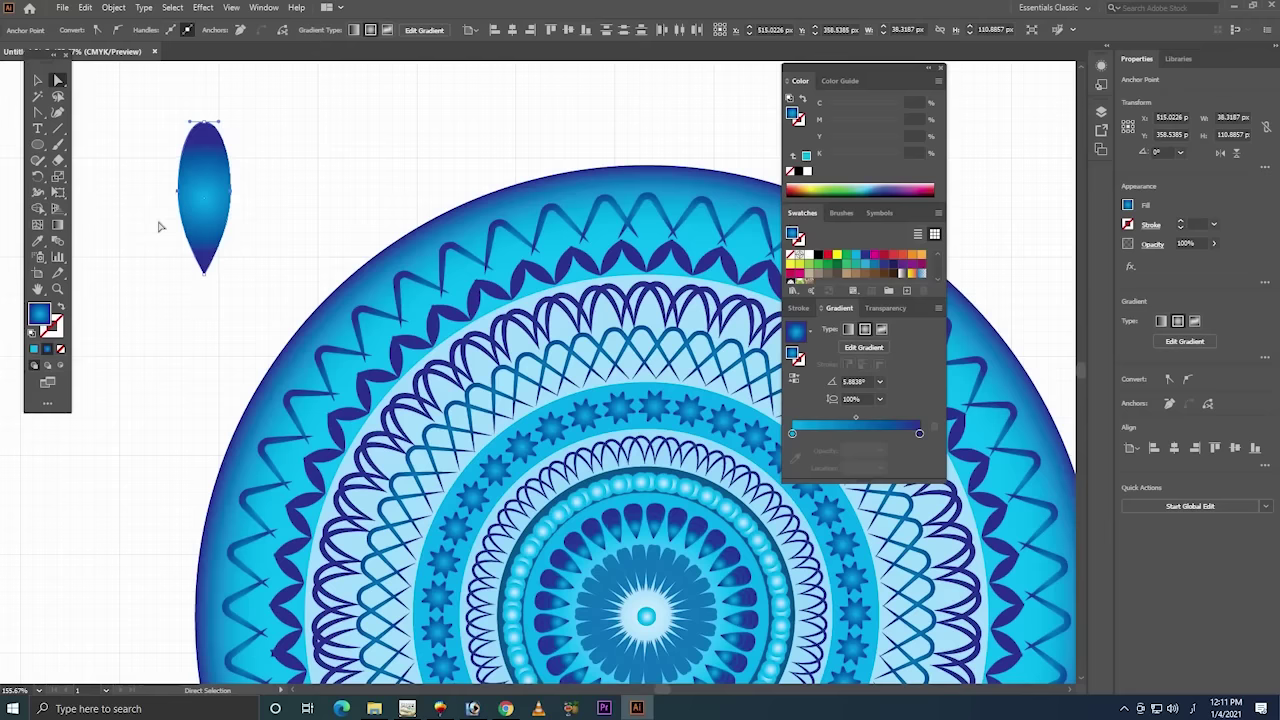
{"action": "key", "text": "Up"}
{"action": "key", "text": "Up"}
{"action": "key", "text": "Up"}
{"action": "key", "text": "Up"}
{"action": "key", "text": "Up"}
{"action": "key", "text": "Up"}
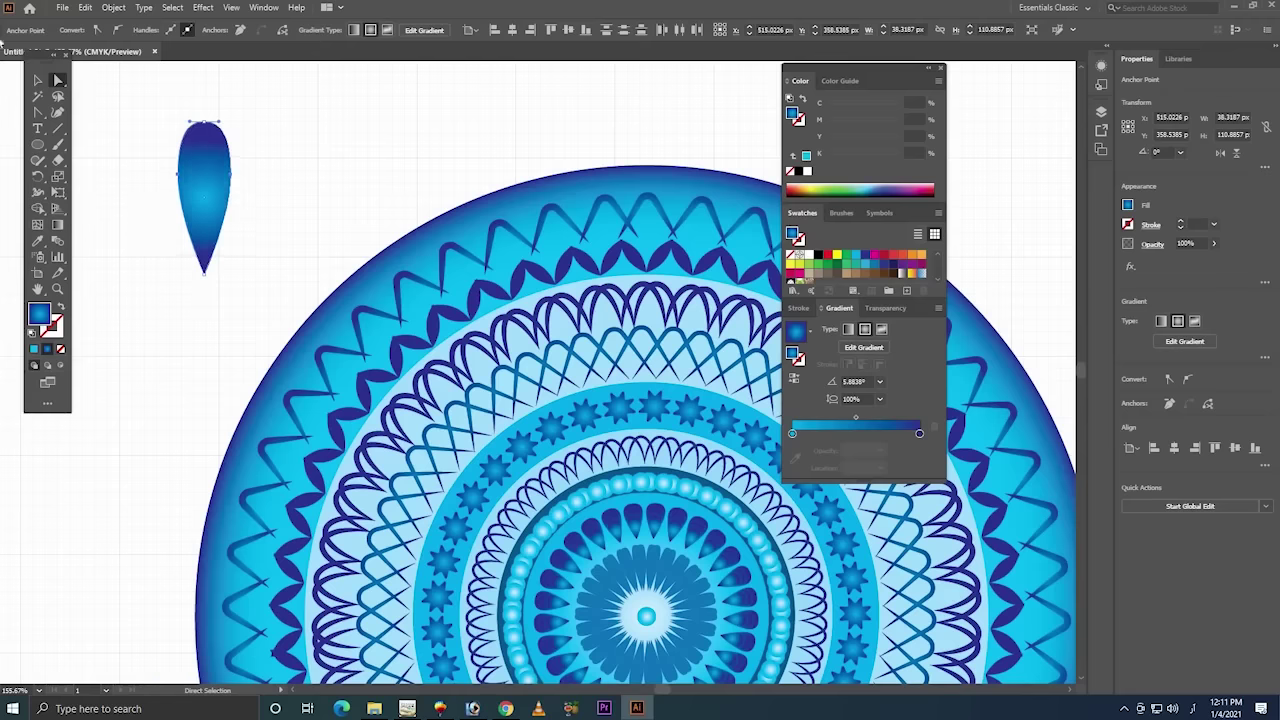
{"action": "key", "text": "v"}
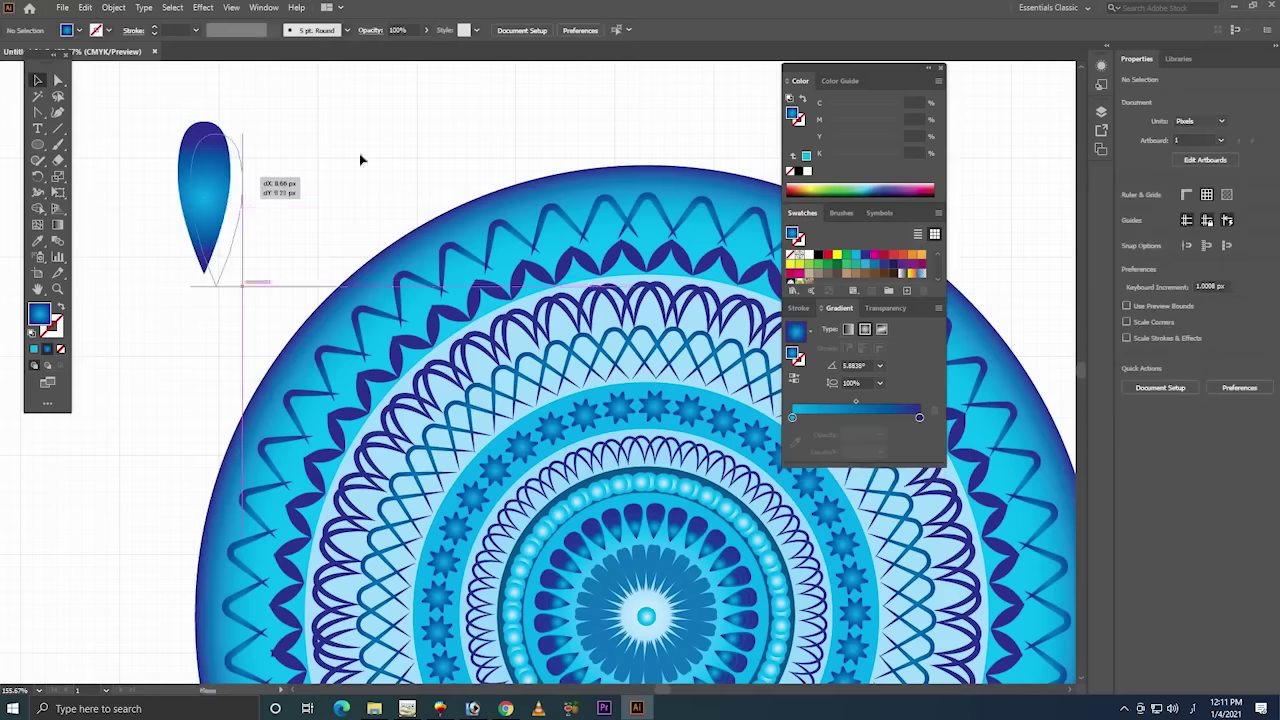
{"action": "key", "text": "z"}
{"action": "left_click_drag", "start_coordinate": [507, 94], "coordinate": [180, 314]}
- Copy and Paste in Place the teardrop, shrink the copy and move it up inside the large one
{"action": "key", "text": "v"}
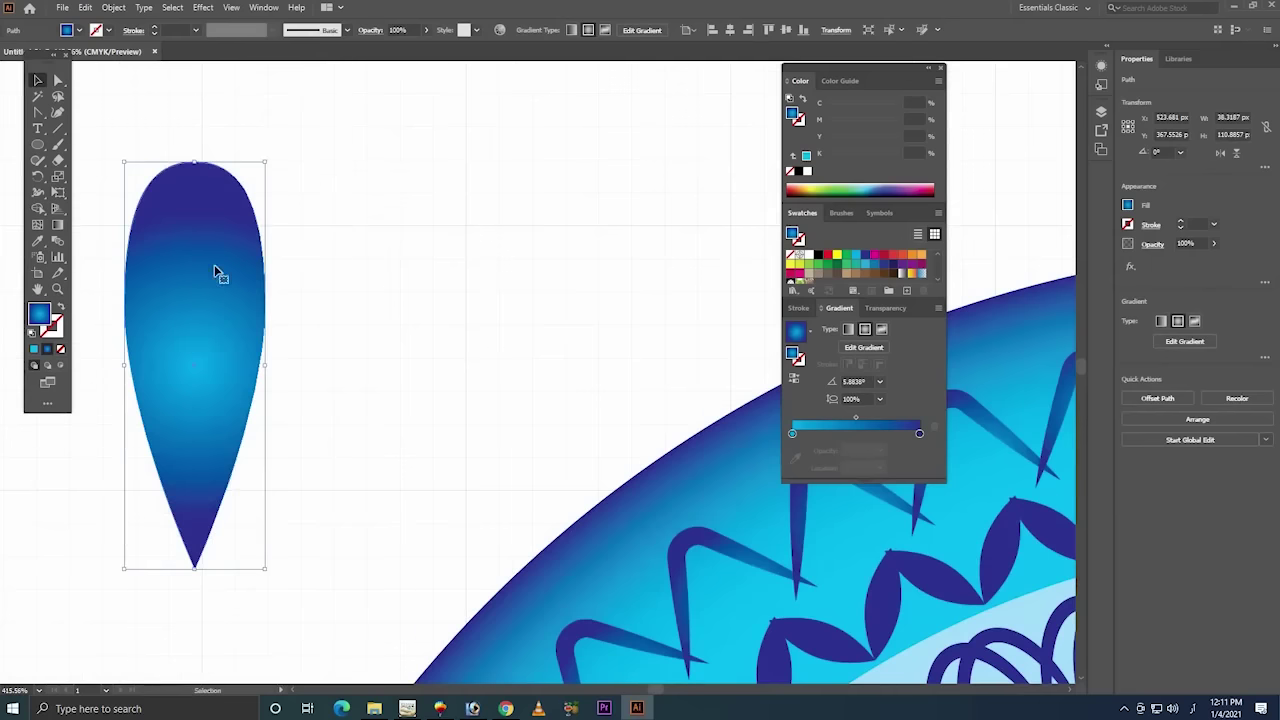
{"action": "left_click_drag", "start_coordinate": [214, 274], "coordinate": [320, 255]}
{"action": "left_click", "coordinate": [85, 9]}
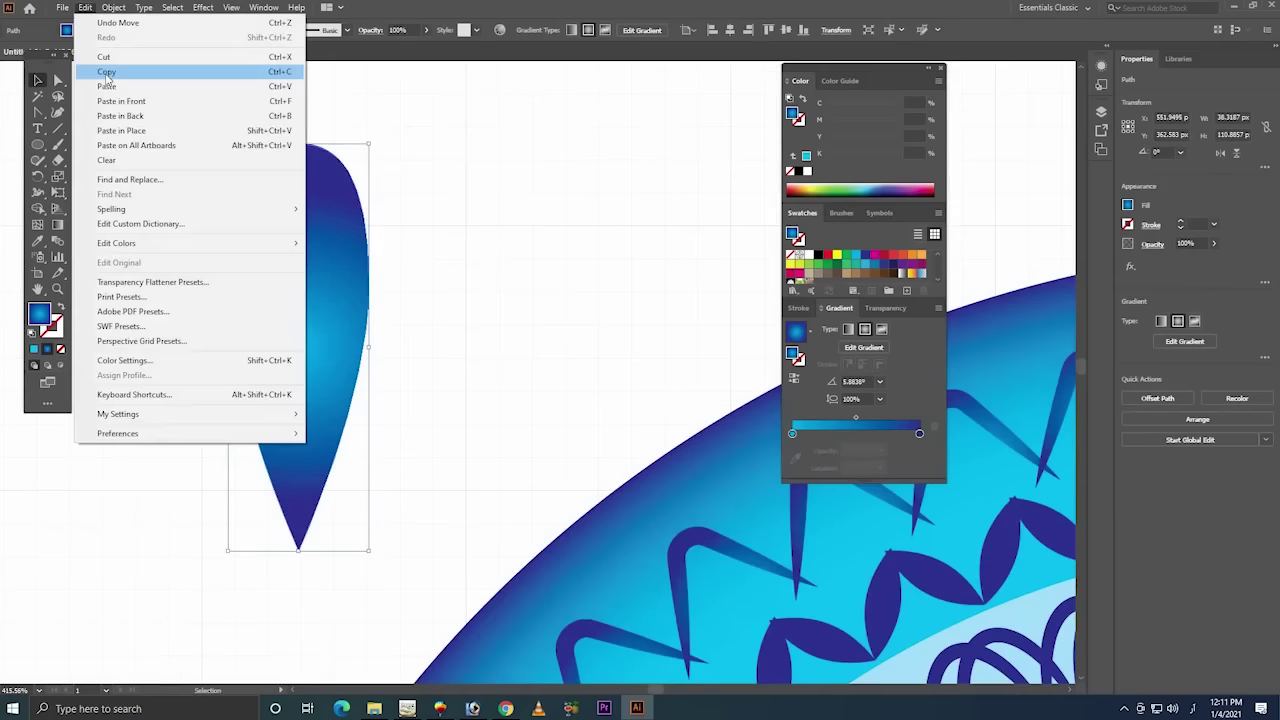
{"action": "left_click", "coordinate": [106, 72]}
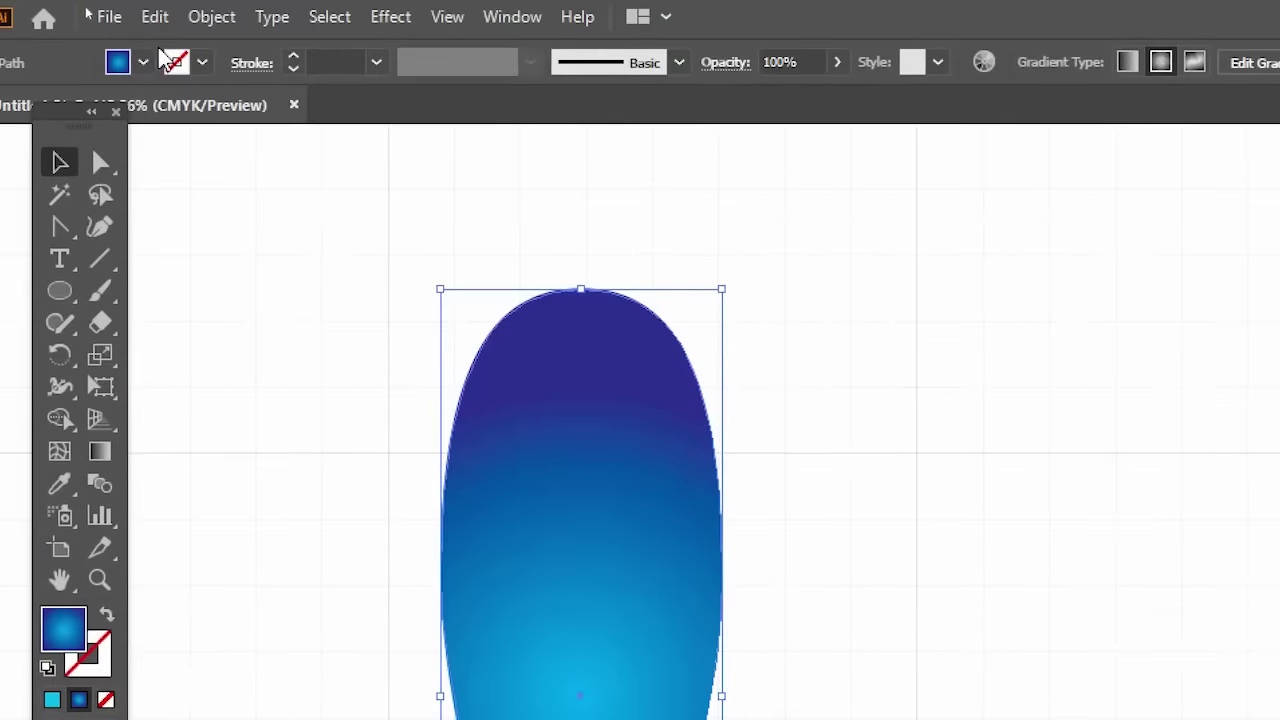
{"action": "left_click", "coordinate": [85, 7]}
{"action": "left_click", "coordinate": [222, 263]}
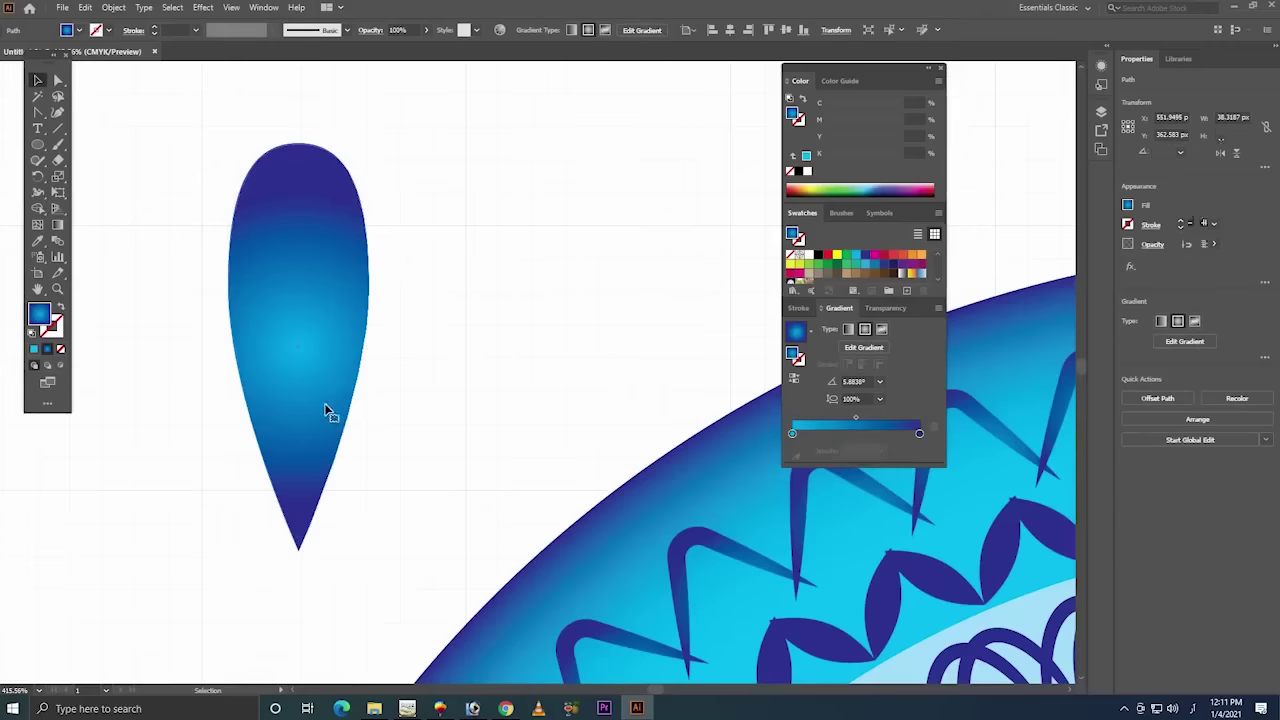
{"action": "left_click_drag", "start_coordinate": [369, 551], "coordinate": [347, 539]}
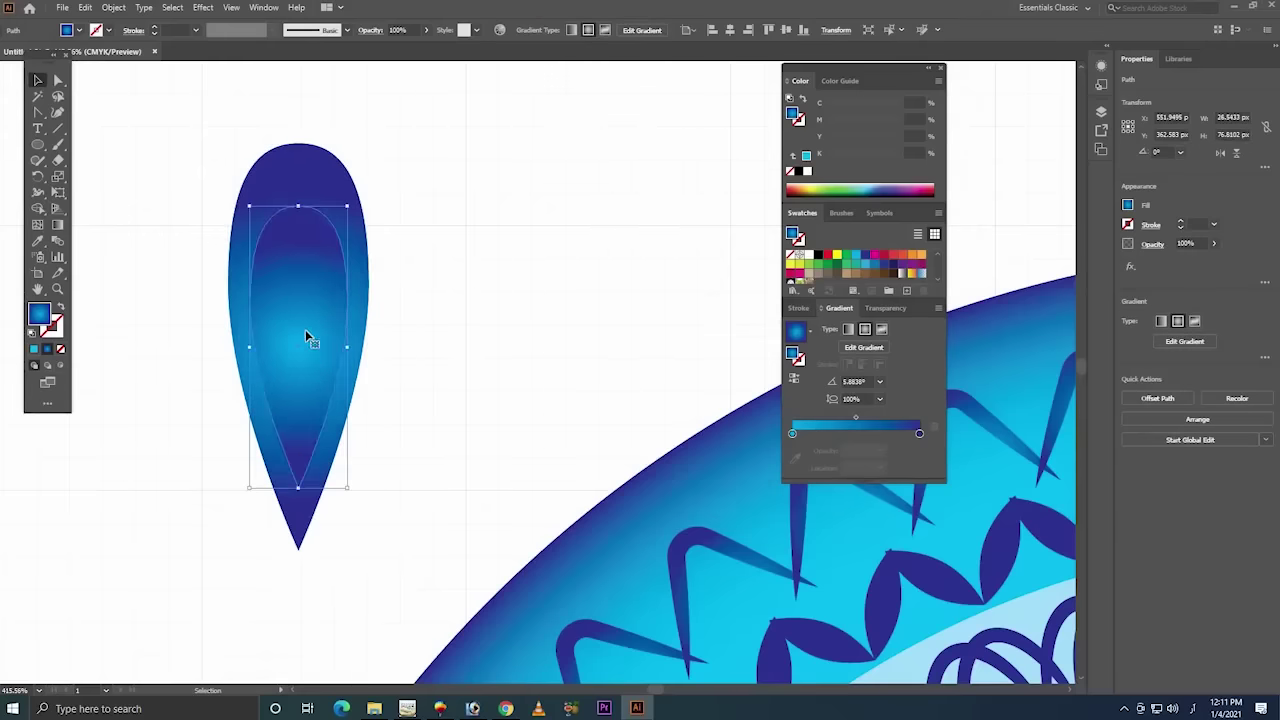
{"action": "left_click_drag", "start_coordinate": [305, 329], "coordinate": [305, 270]}
{"action": "left_click", "coordinate": [460, 163]}
- Duplicate the inner teardrop, shrink it, centre it horizontally over the inner one, and move it near the top
{"action": "left_click", "coordinate": [289, 505]}
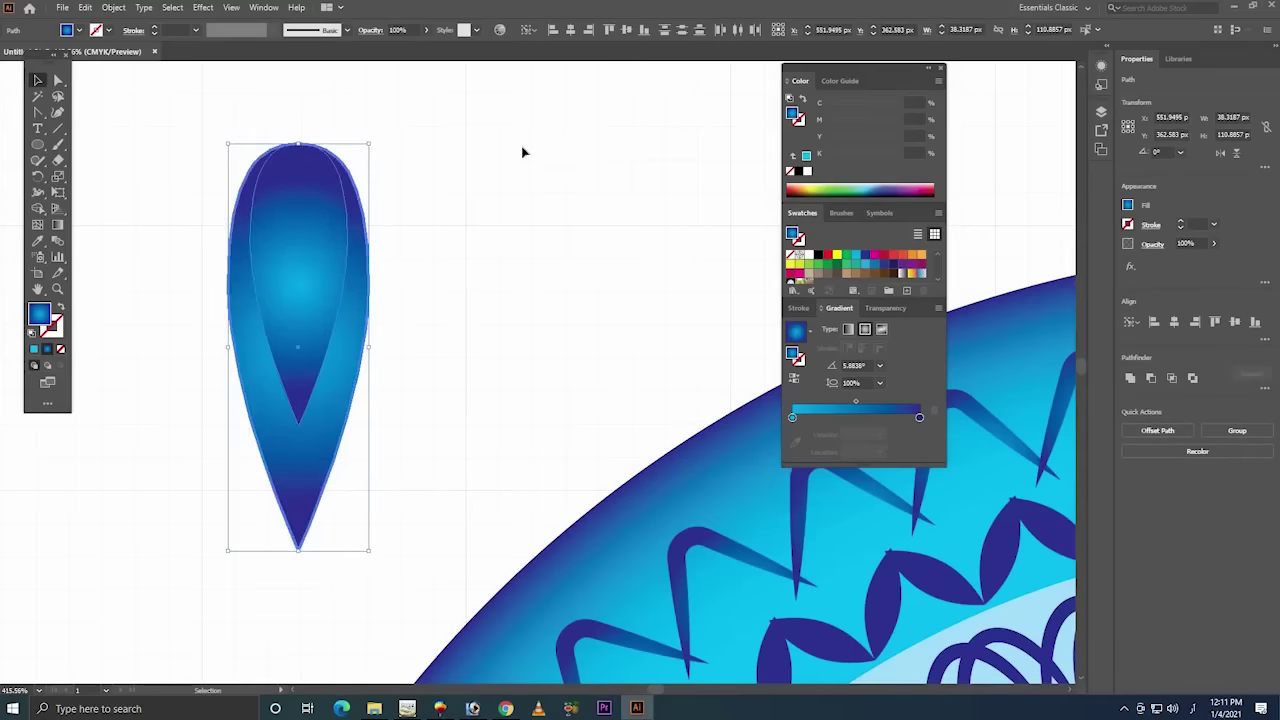
{"action": "left_click", "coordinate": [626, 30]}
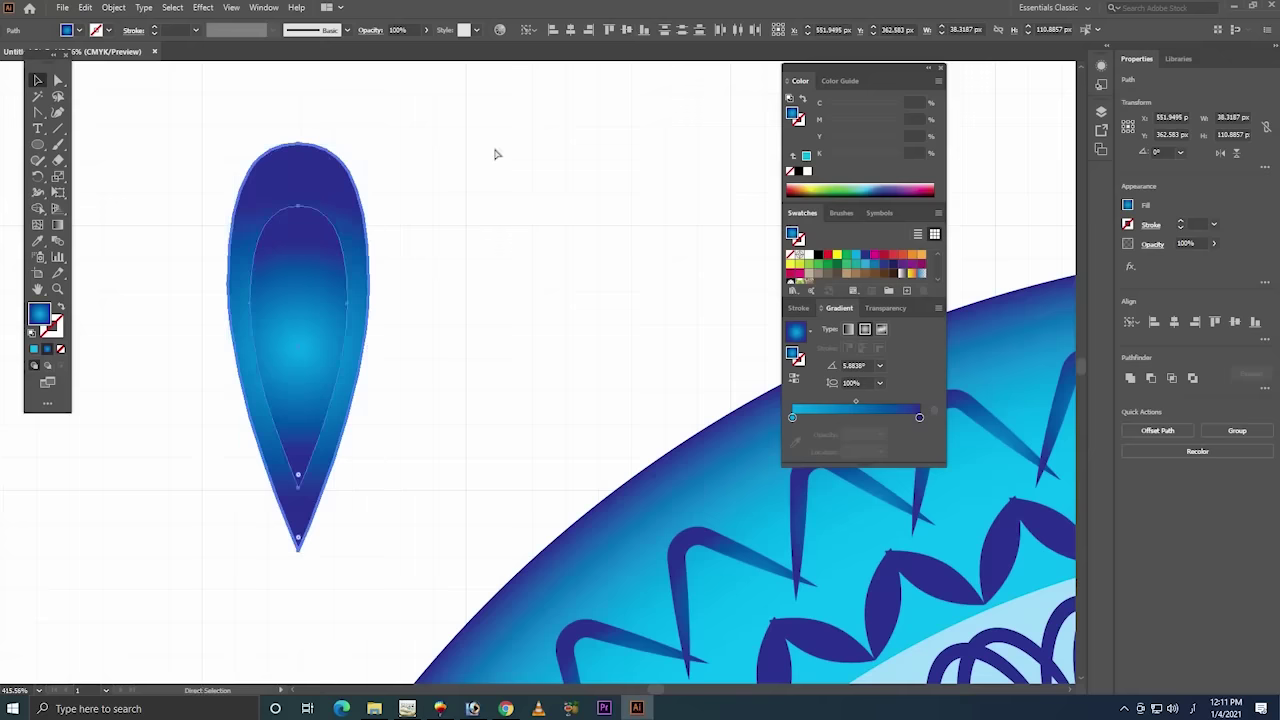
{"action": "key", "text": "ctrl+z"}
{"action": "left_click", "coordinate": [494, 155]}
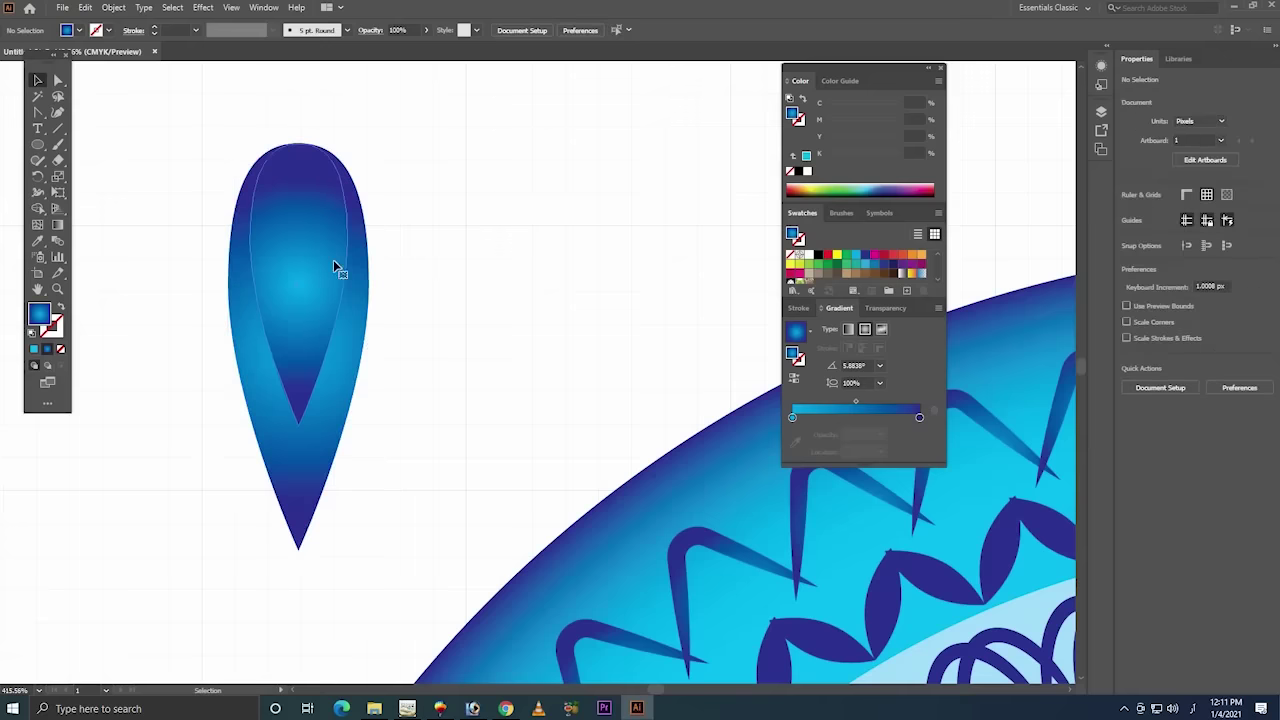
{"action": "mouse_move", "coordinate": [323, 260]}
{"action": "left_mouse_down"}
{"action": "mouse_move", "coordinate": [432, 266]}
{"action": "mouse_move", "coordinate": [477, 329]}
{"action": "left_mouse_up"}
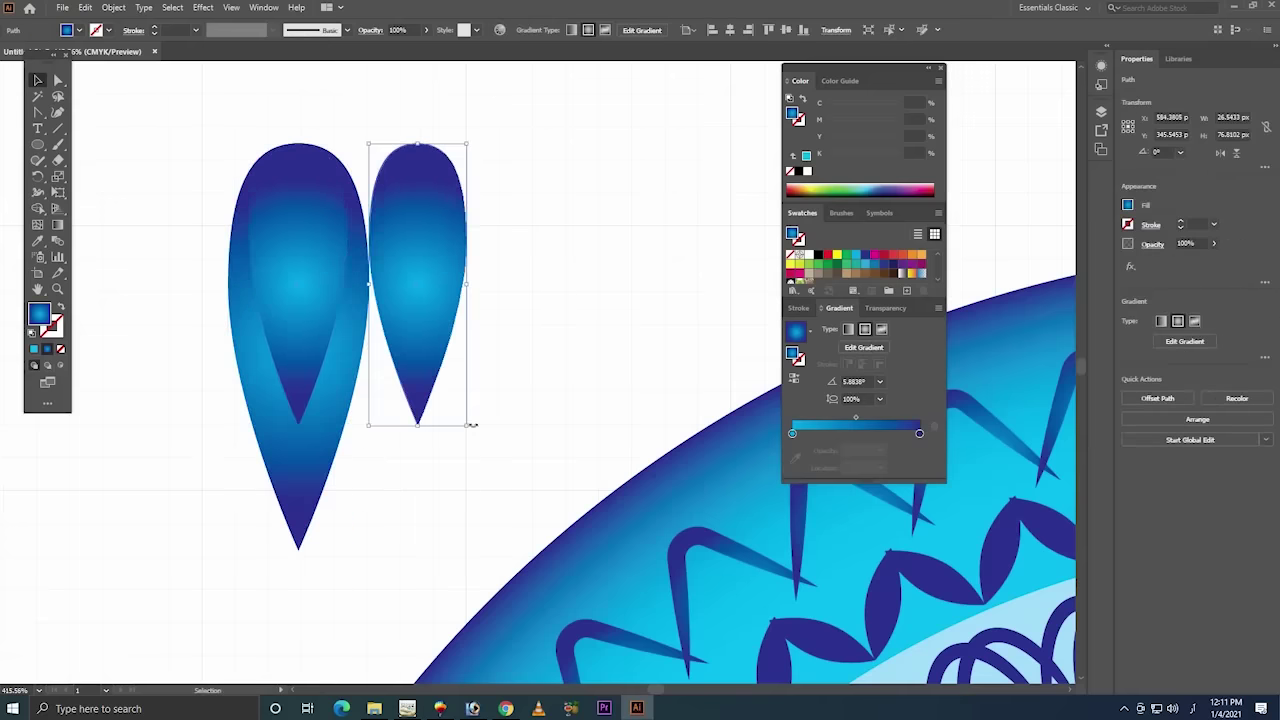
{"action": "left_click_drag", "start_coordinate": [465, 425], "coordinate": [452, 382]}
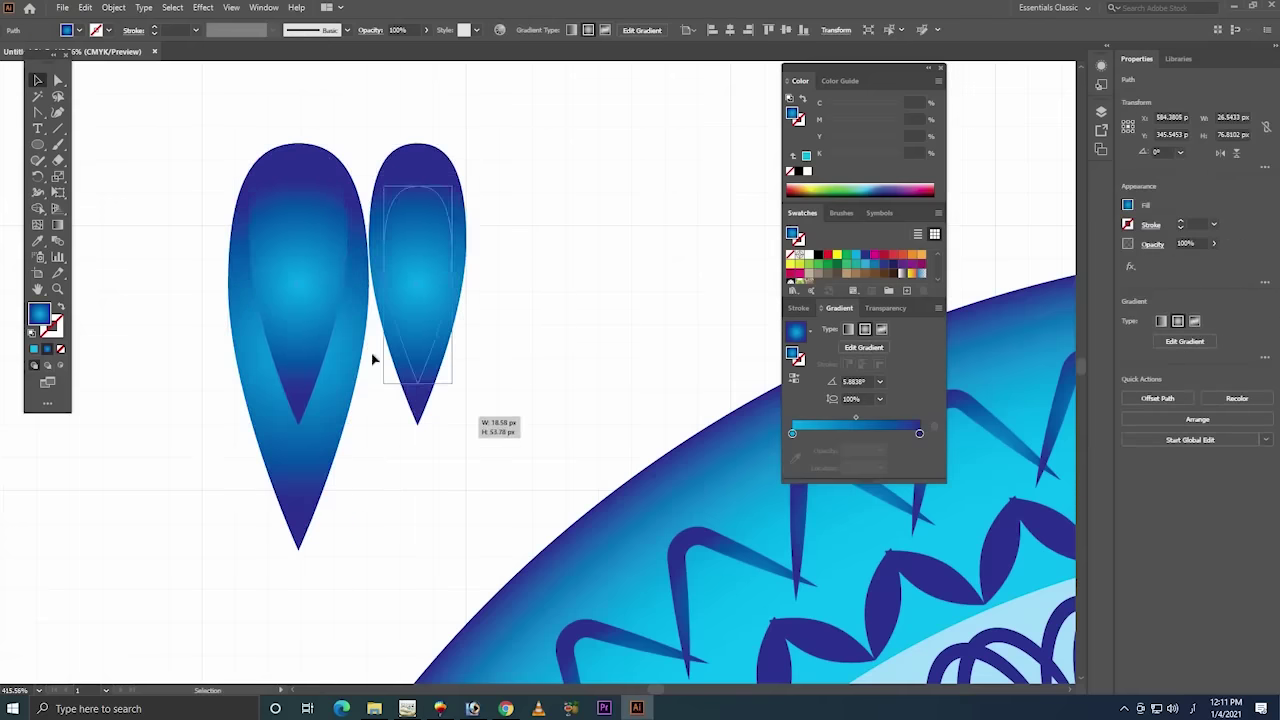
{"action": "left_click", "coordinate": [308, 293], "text": "shift"}
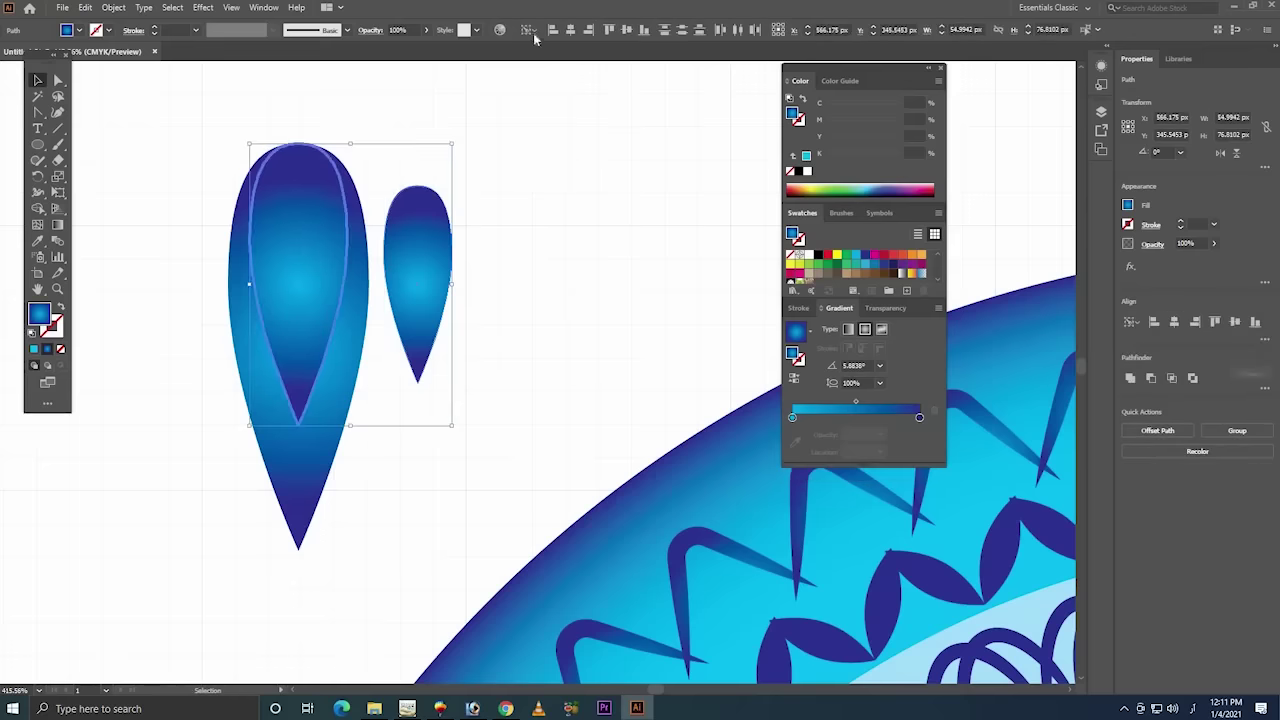
{"action": "left_click", "coordinate": [571, 30]}
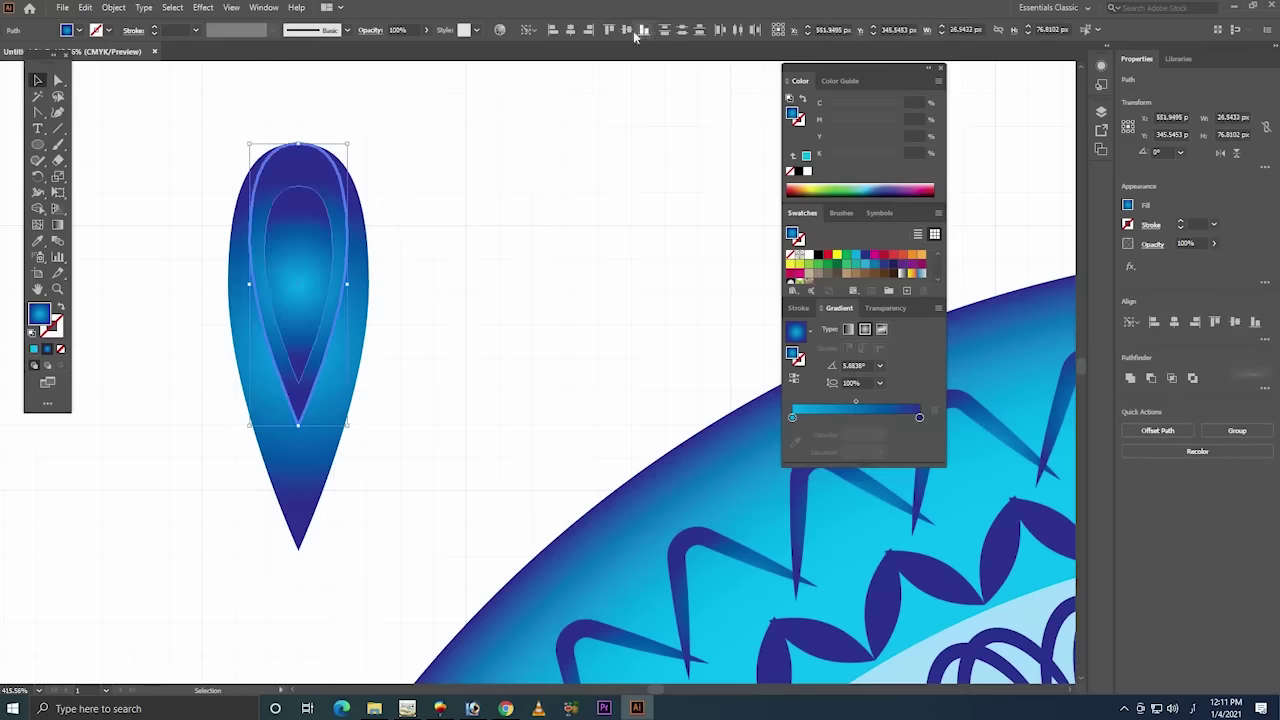
{"action": "left_click", "coordinate": [468, 145]}
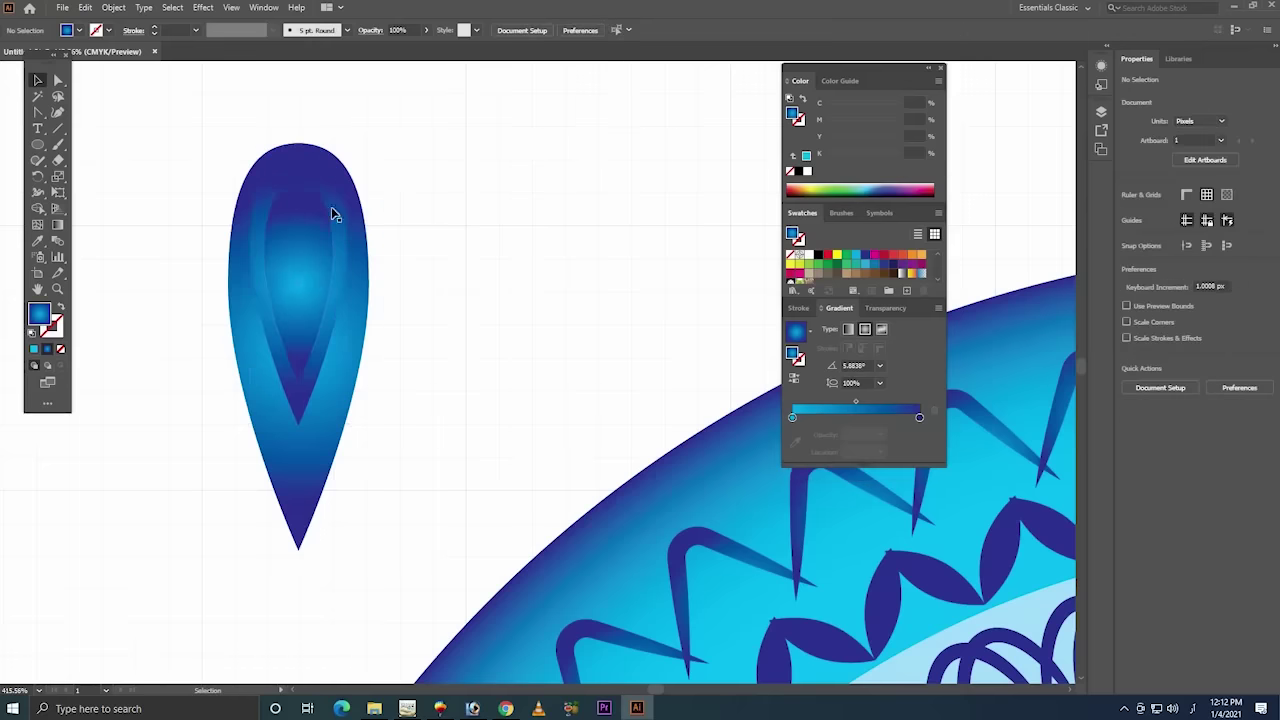
{"action": "left_click_drag", "start_coordinate": [317, 231], "coordinate": [313, 184]}
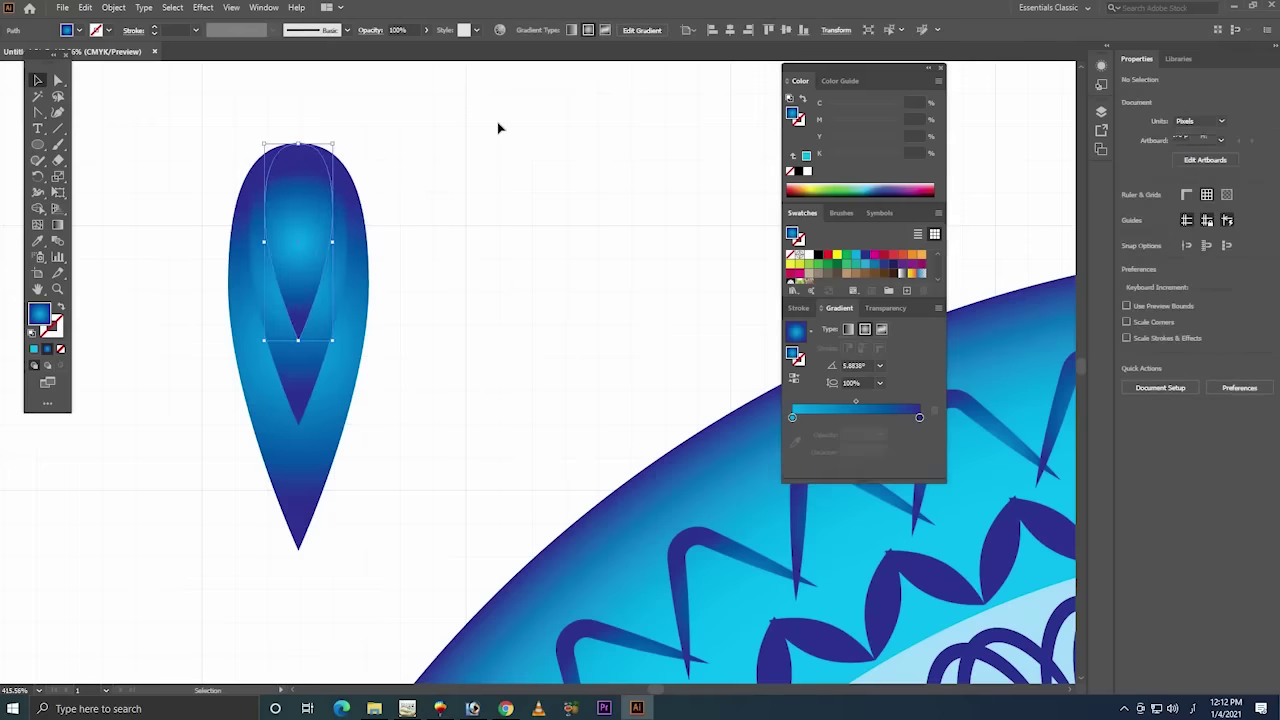
{"action": "left_click", "coordinate": [499, 127]}
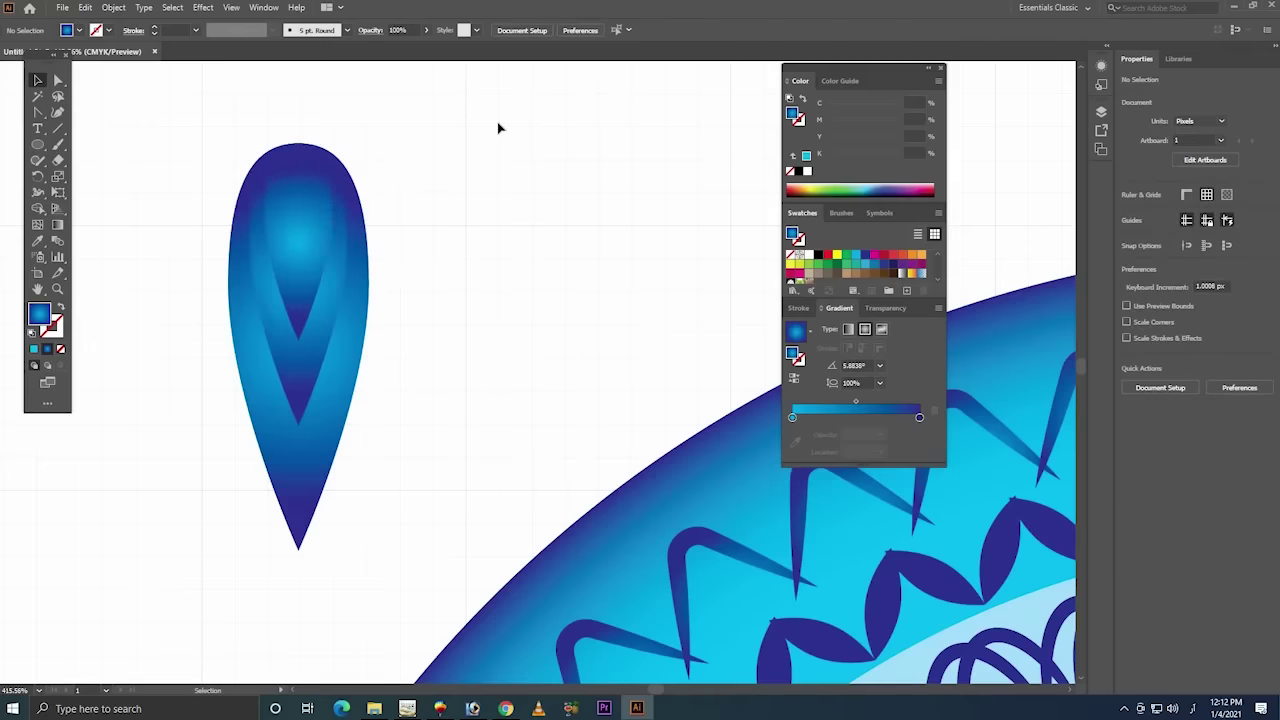
- Copy the inner teardrop, shrink the copy, and centre it horizontally inside the inner teardrop
{"action": "left_click_drag", "start_coordinate": [317, 211], "coordinate": [488, 214]}
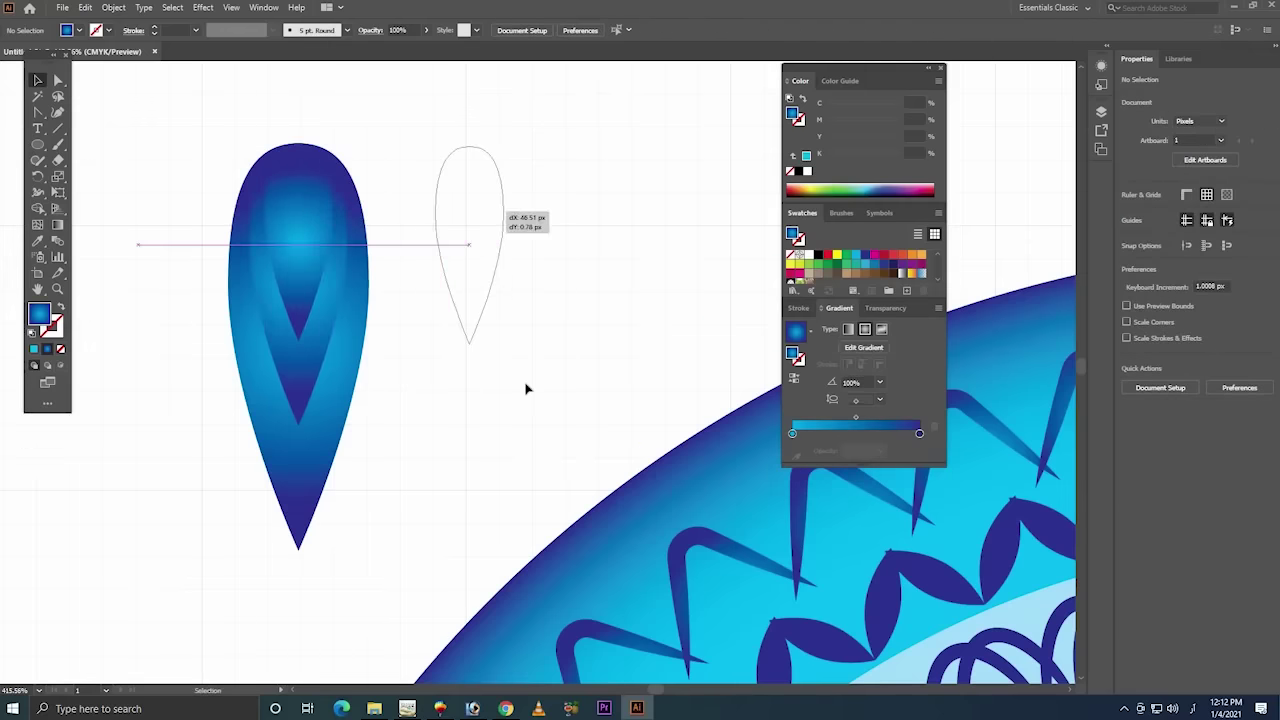
{"action": "left_click_drag", "start_coordinate": [503, 345], "coordinate": [488, 295]}
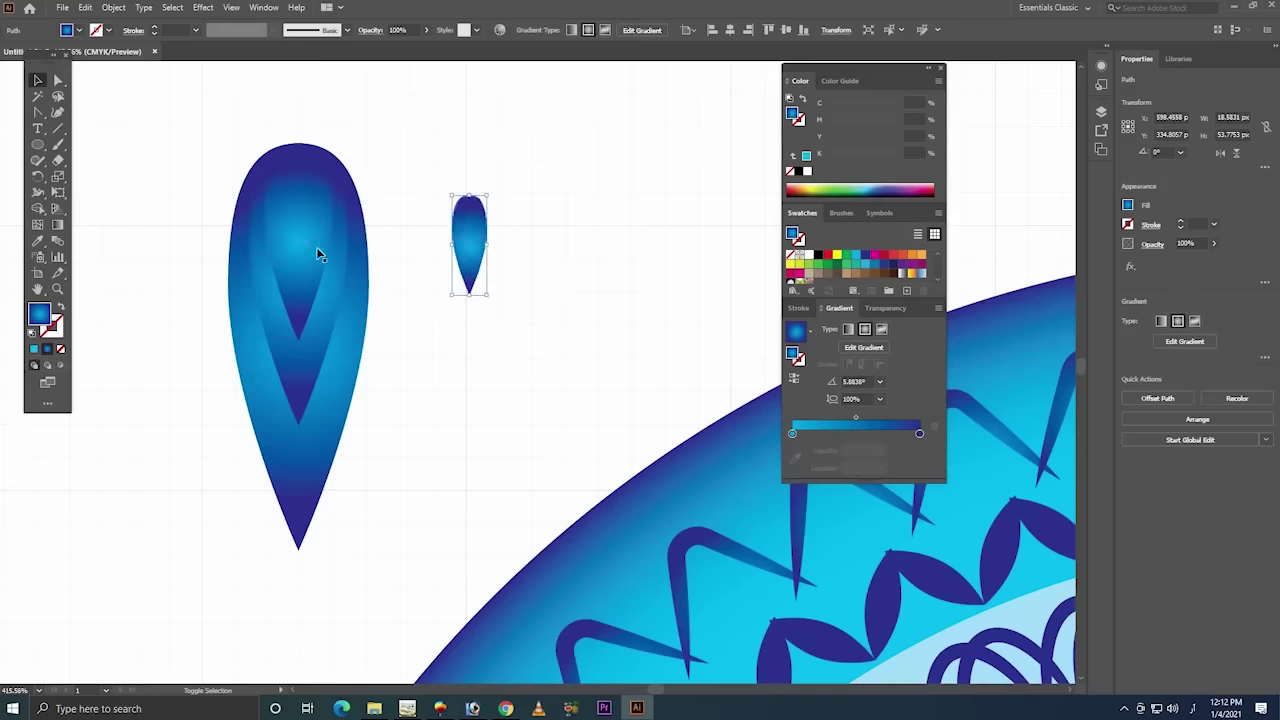
{"action": "left_click", "coordinate": [301, 249], "text": "shift"}
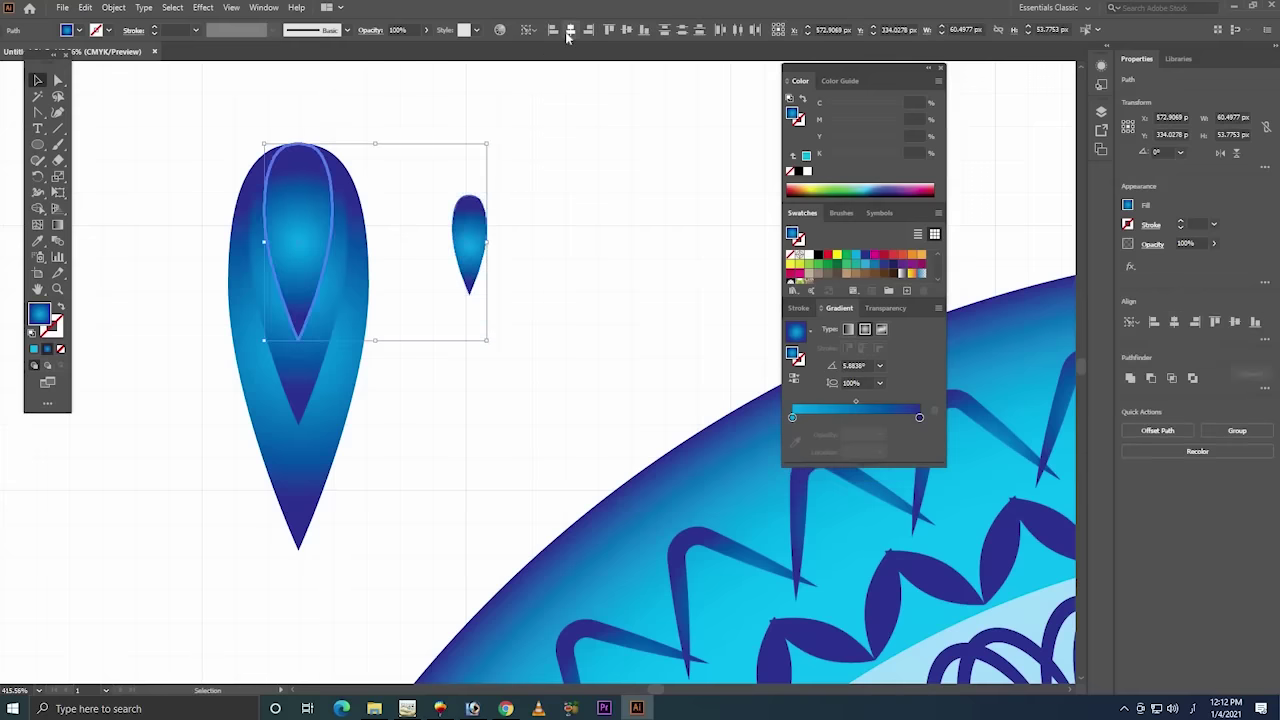
{"action": "left_click", "coordinate": [569, 30]}
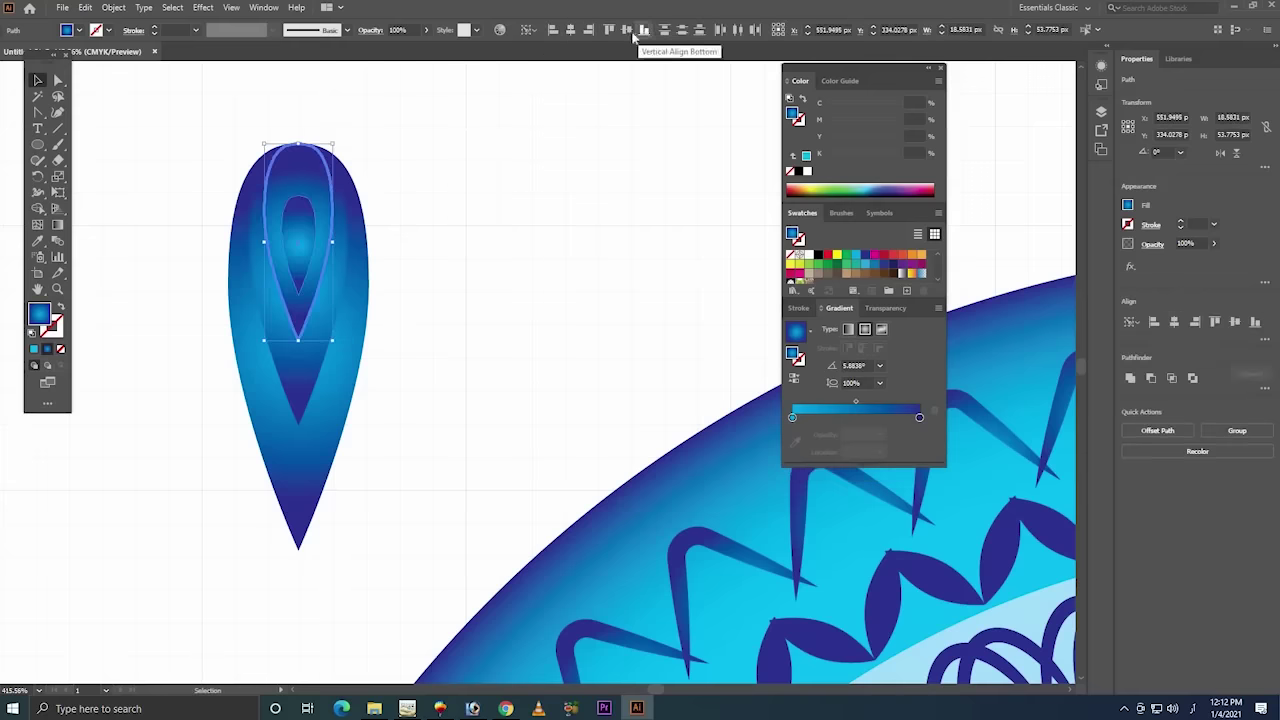
{"action": "left_click", "coordinate": [385, 186]}
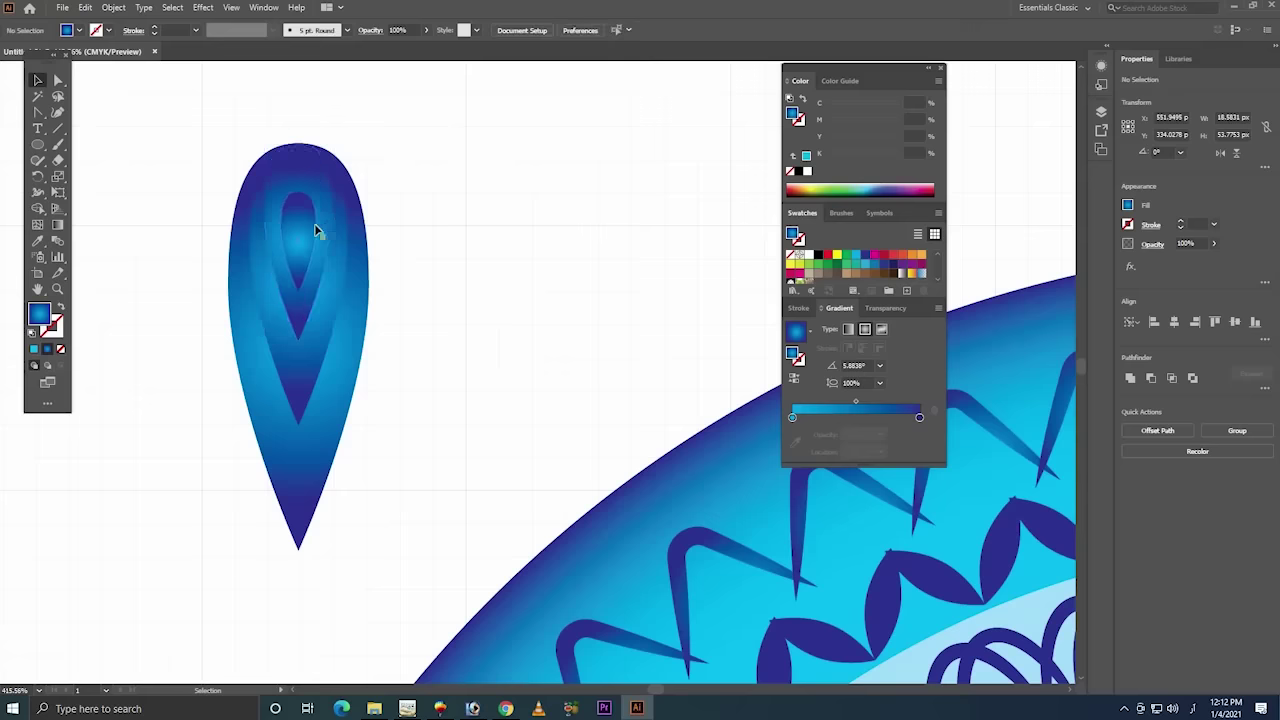
- Move the small teardrop up and bottom-align it with the large teardrop
{"action": "left_click_drag", "start_coordinate": [303, 220], "coordinate": [307, 179]}
{"action": "left_click", "coordinate": [479, 164]}
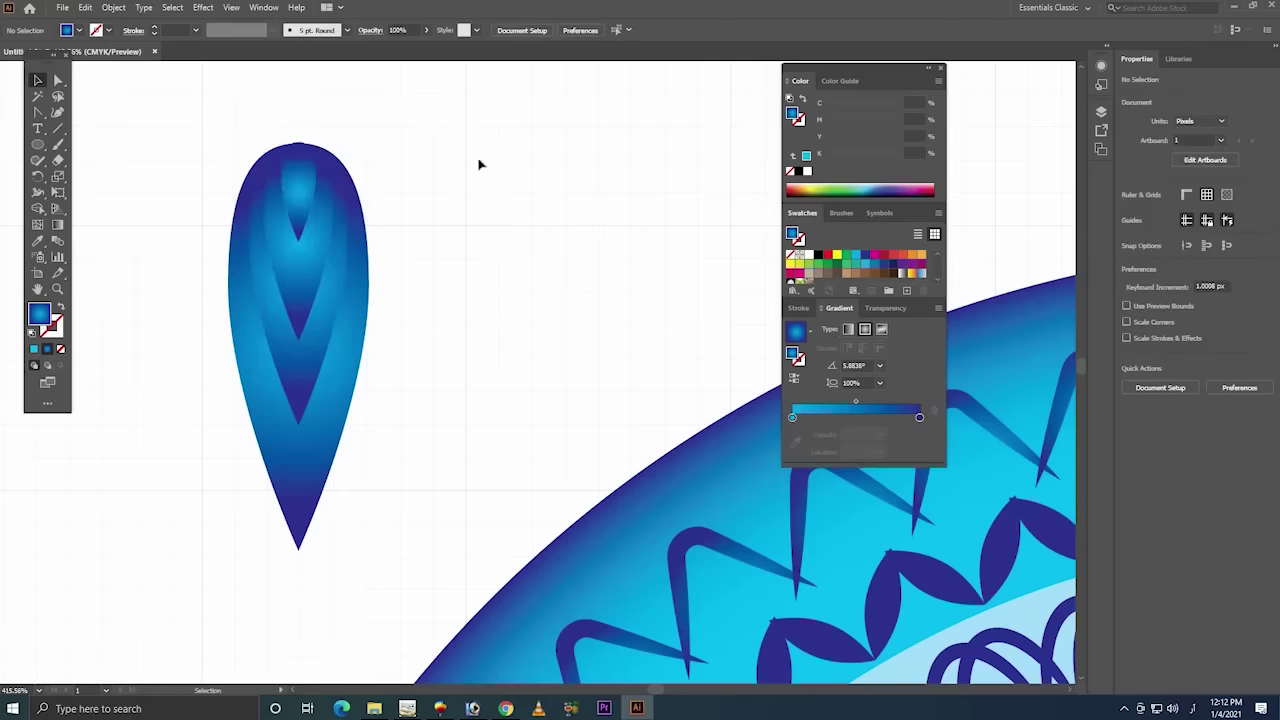
{"action": "left_click_drag", "start_coordinate": [415, 221], "coordinate": [203, 487]}
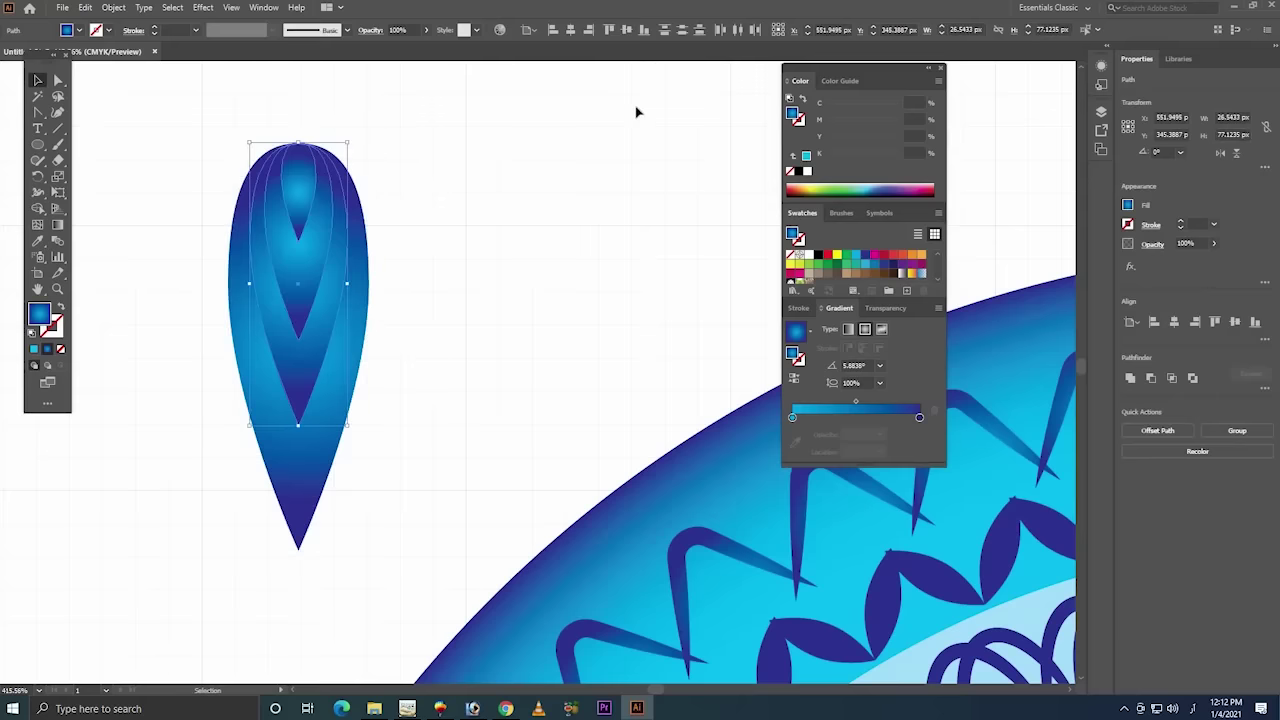
{"action": "left_click", "coordinate": [330, 463], "text": "shift"}
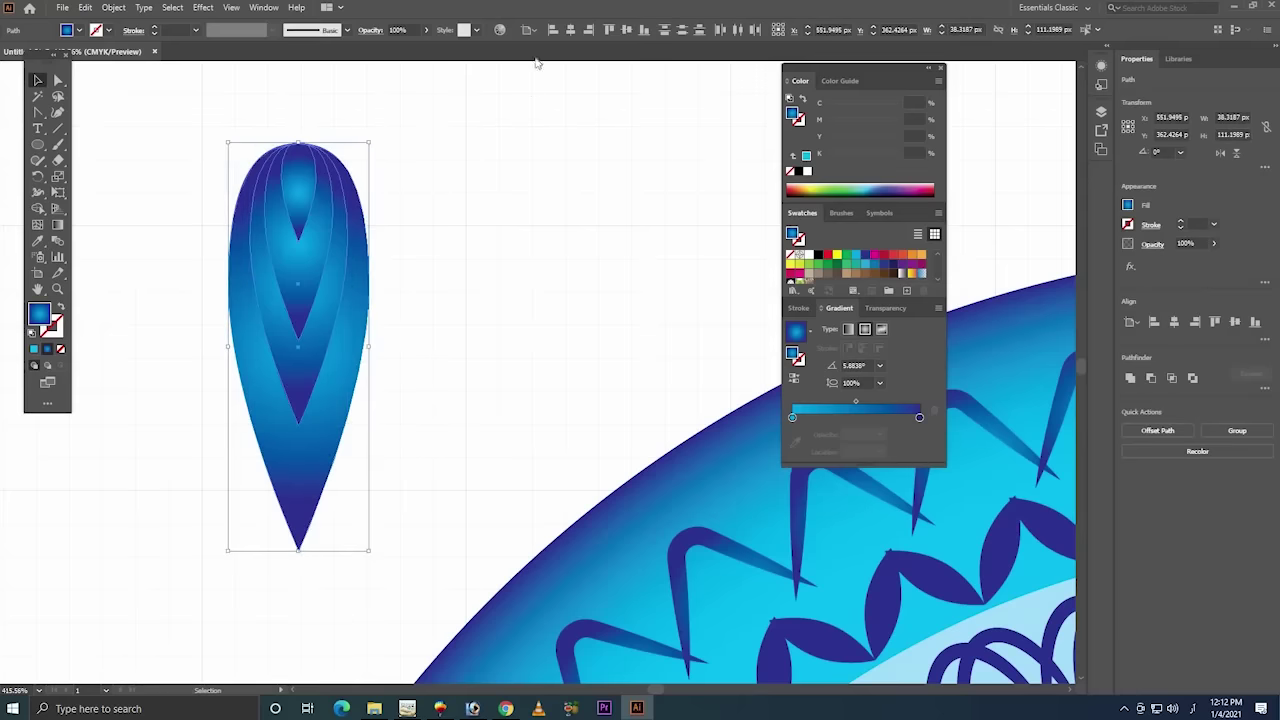
{"action": "left_click", "coordinate": [571, 31]}
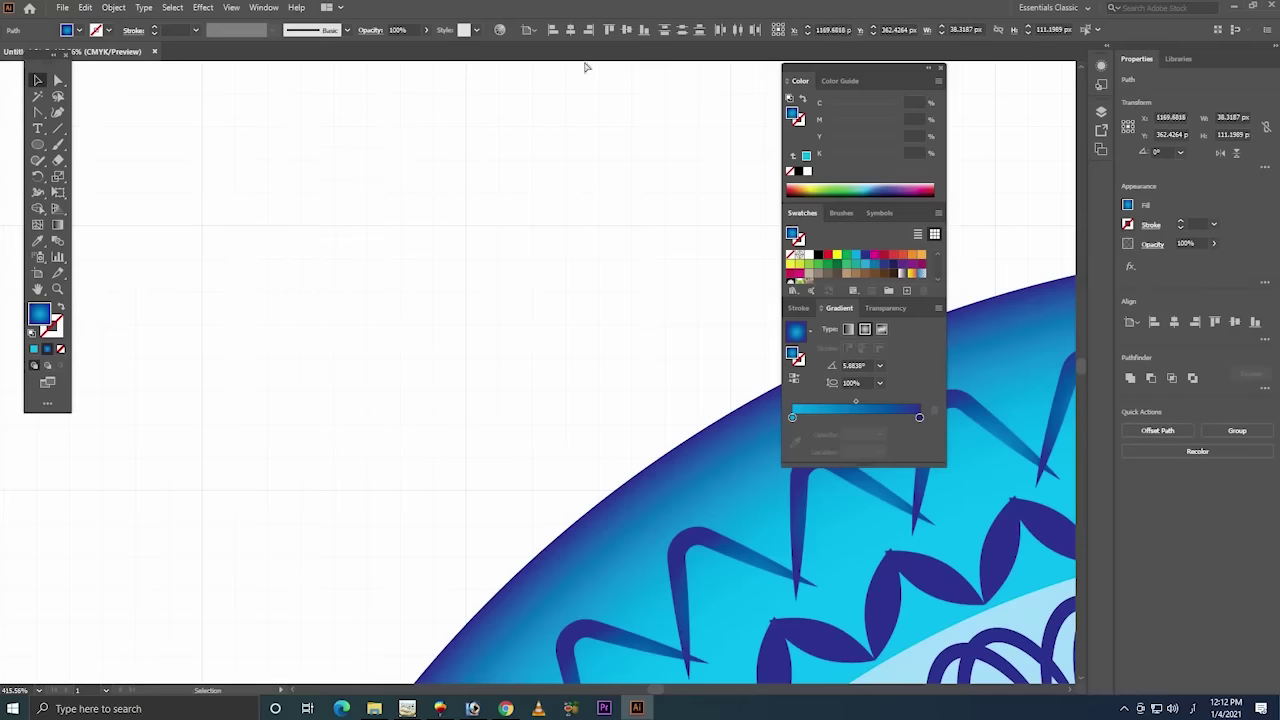
{"action": "left_click", "coordinate": [681, 34]}
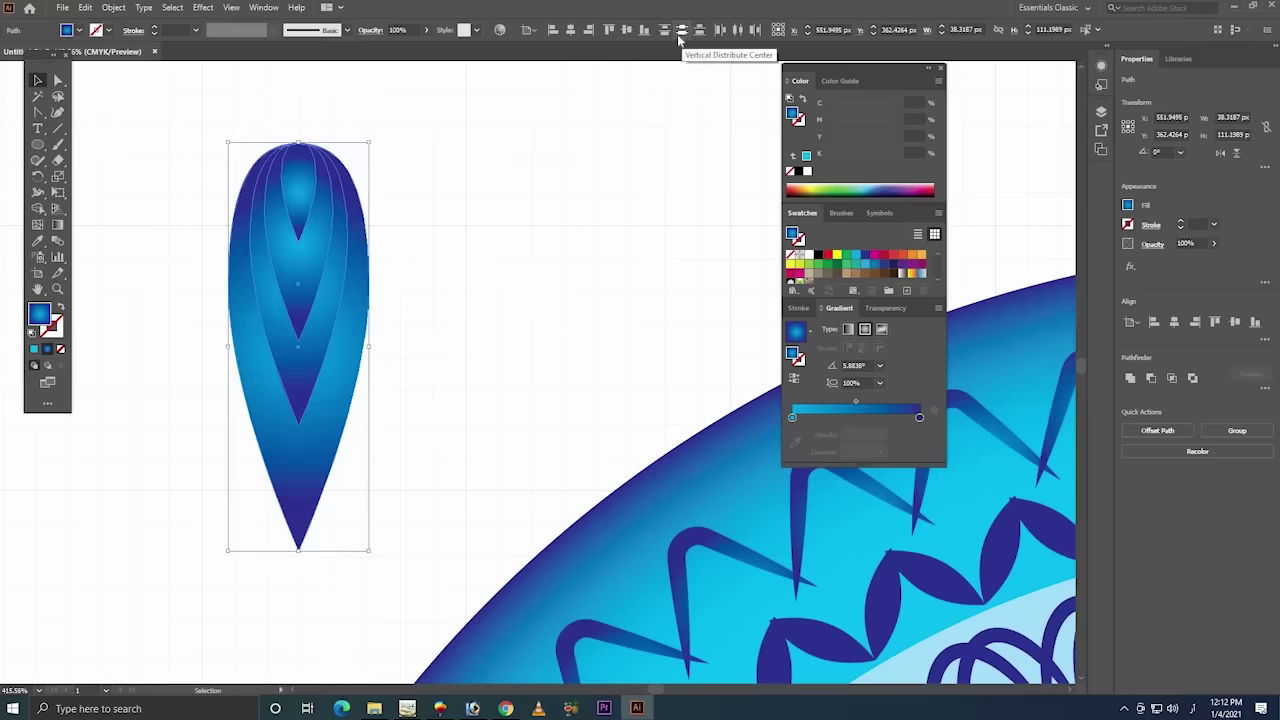
{"action": "left_click", "coordinate": [643, 34]}
{"action": "key", "text": "ctrl+z"}
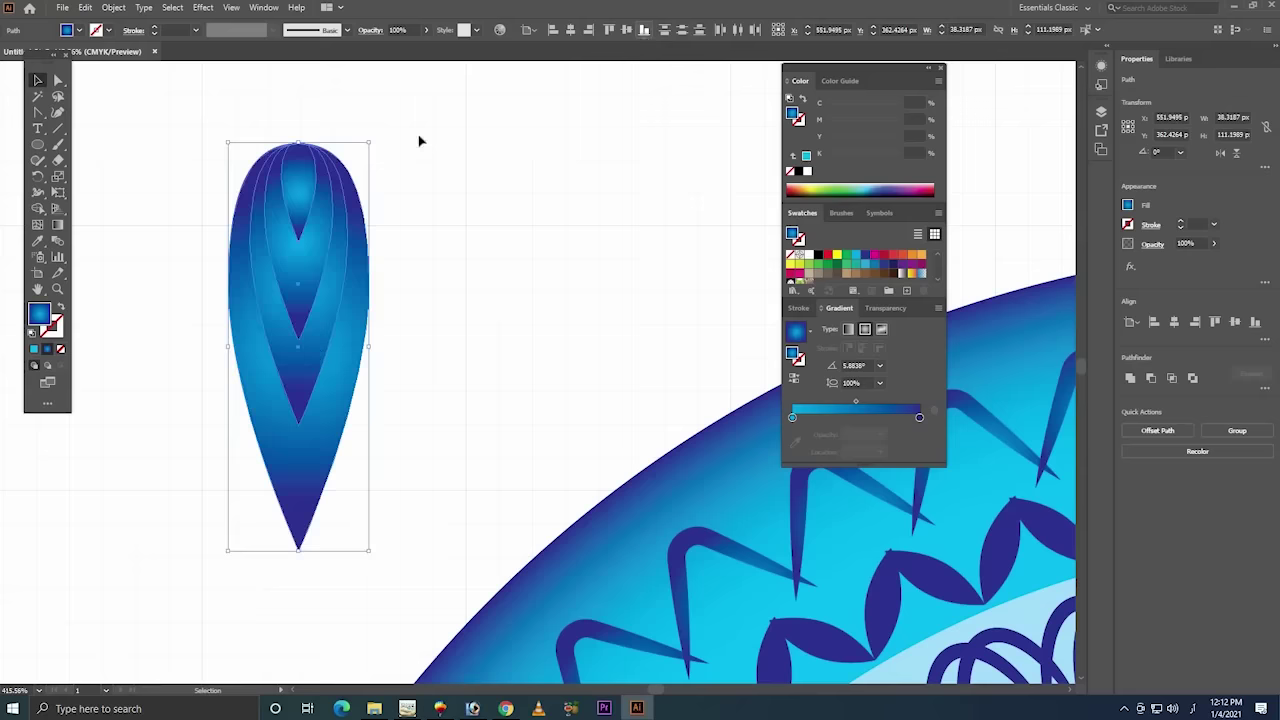
{"action": "left_click", "coordinate": [648, 33]}
- Select all four teardrop layers and centre them vertically on each other
{"action": "left_click", "coordinate": [546, 159]}
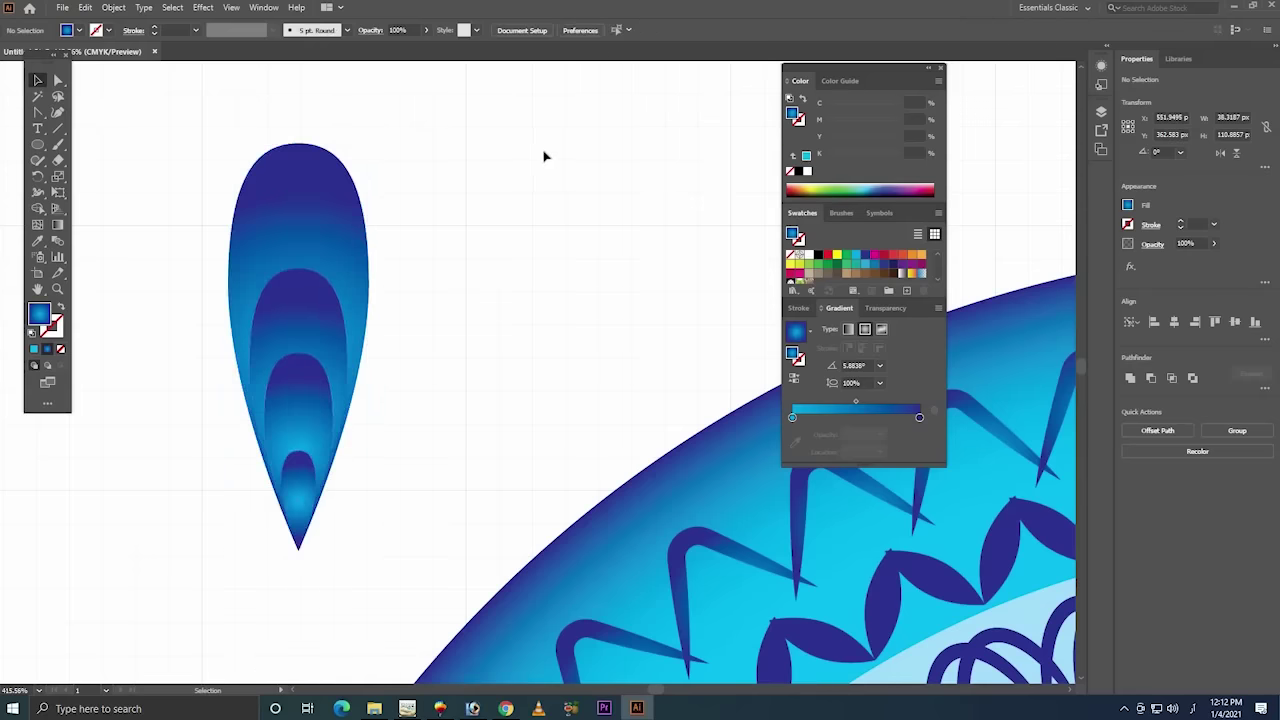
{"action": "left_click", "coordinate": [333, 300]}
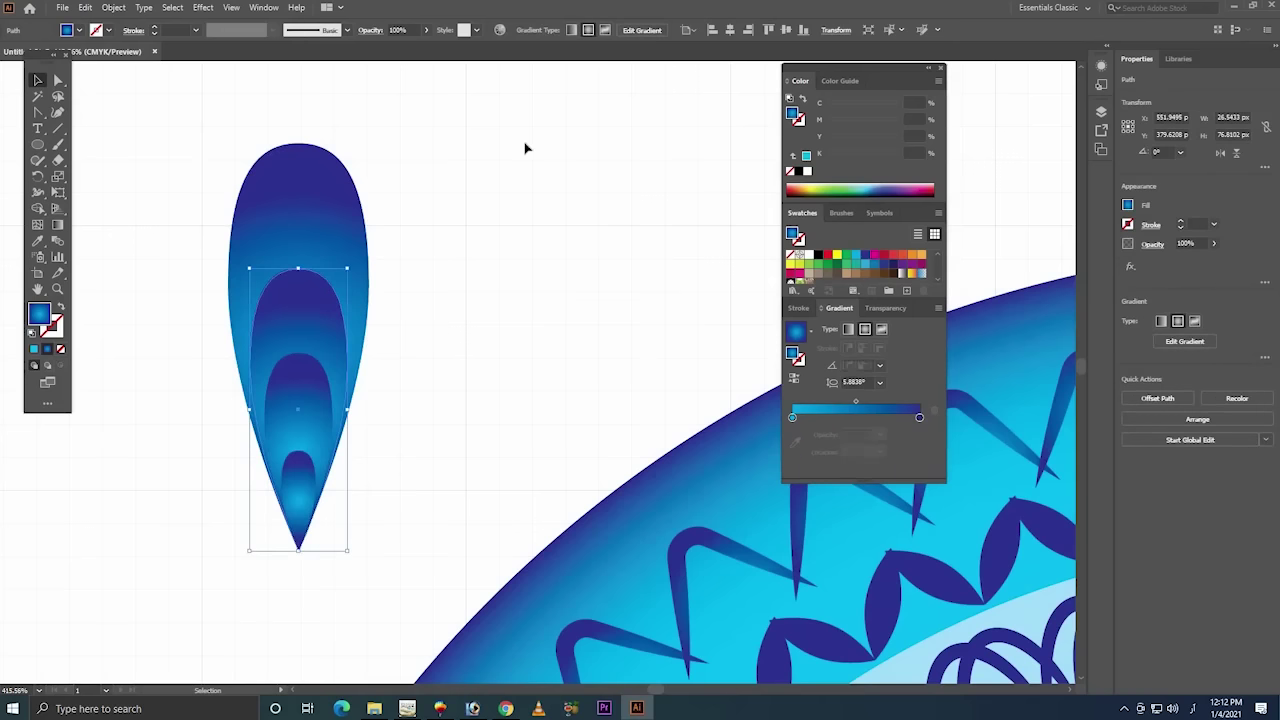
{"action": "left_click_drag", "start_coordinate": [526, 145], "coordinate": [187, 512]}
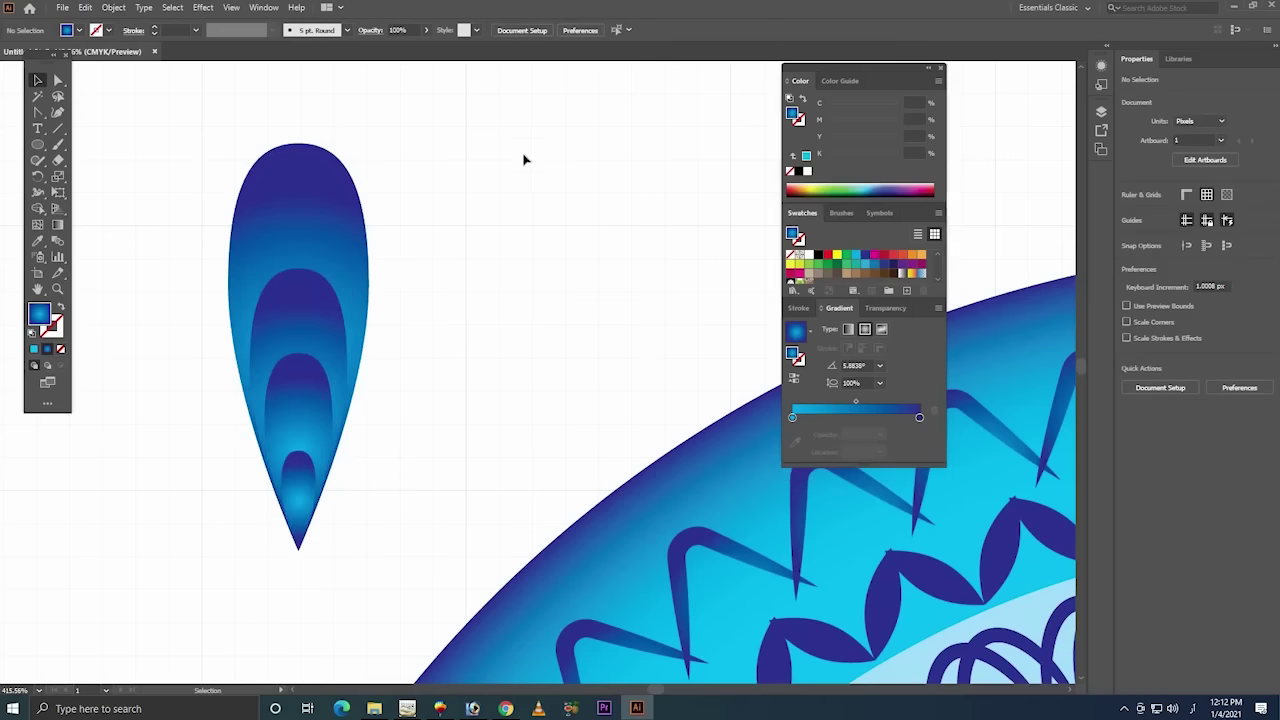
{"action": "key", "text": "z"}
{"action": "left_click", "coordinate": [561, 364], "text": "alt"}
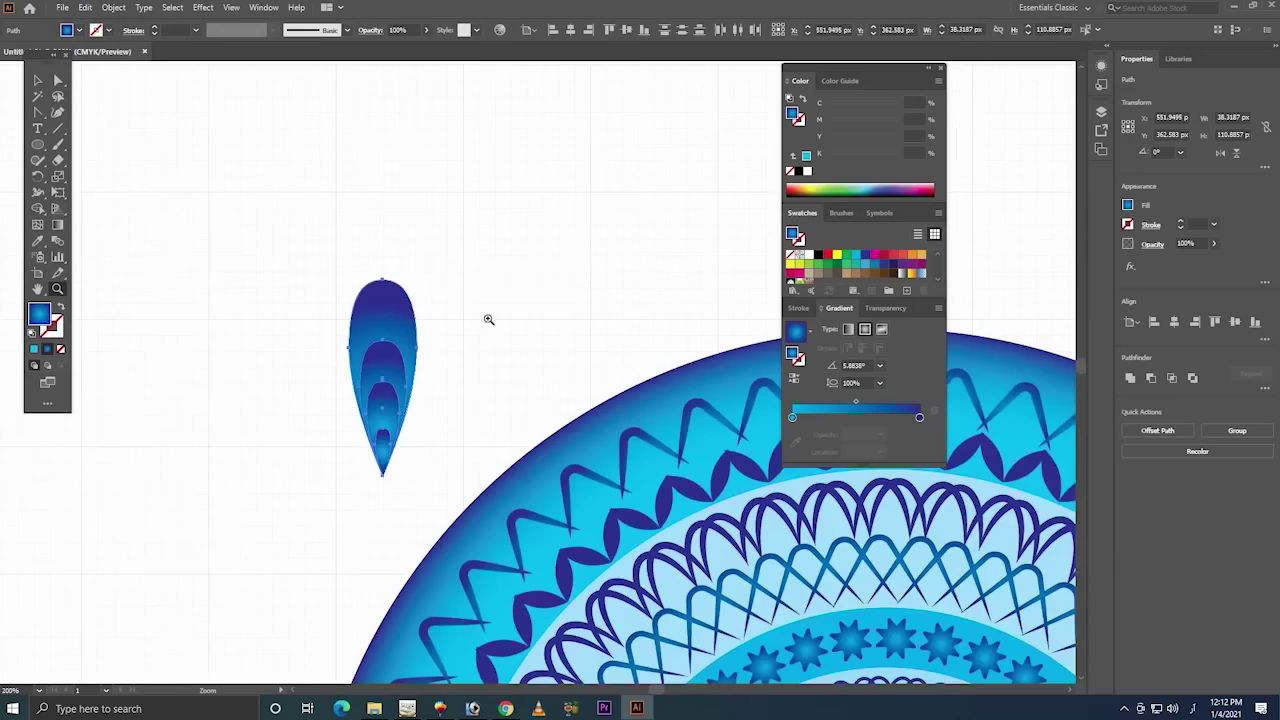
{"action": "left_click_drag", "start_coordinate": [320, 485], "coordinate": [585, 245]}
{"action": "key", "text": "v"}
{"action": "left_click", "coordinate": [220, 617]}
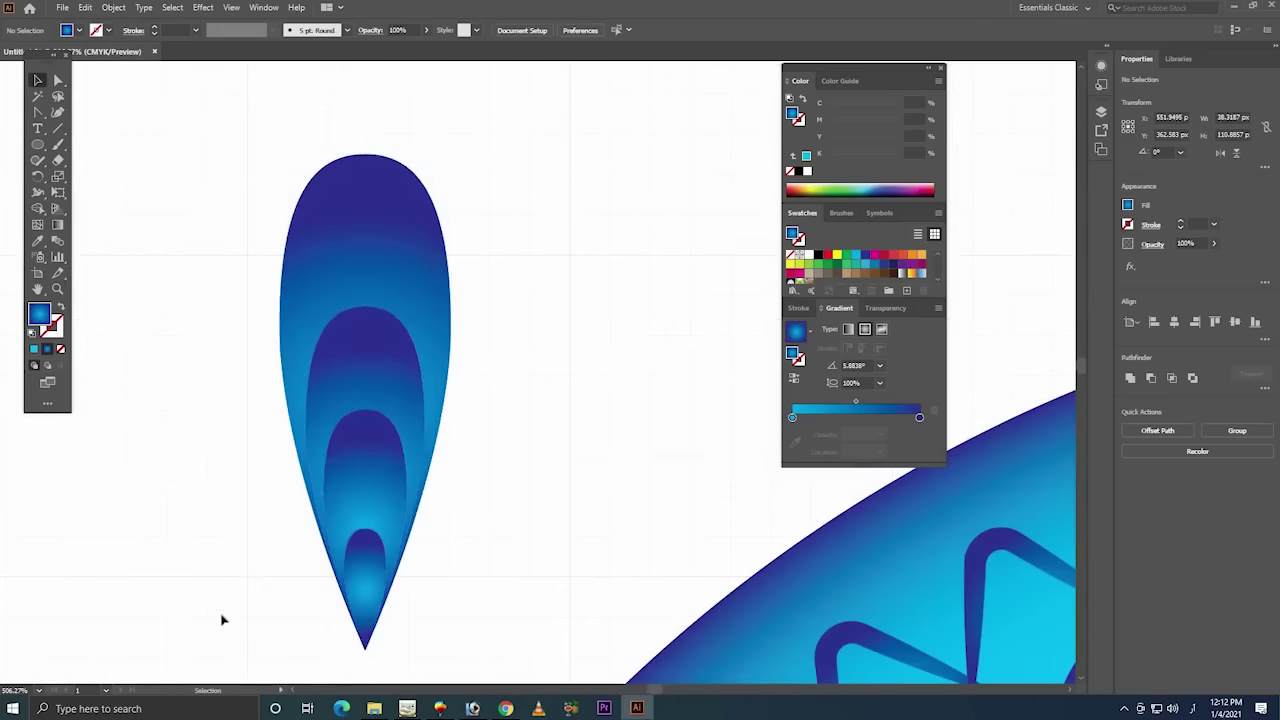
{"action": "left_click", "coordinate": [390, 252]}
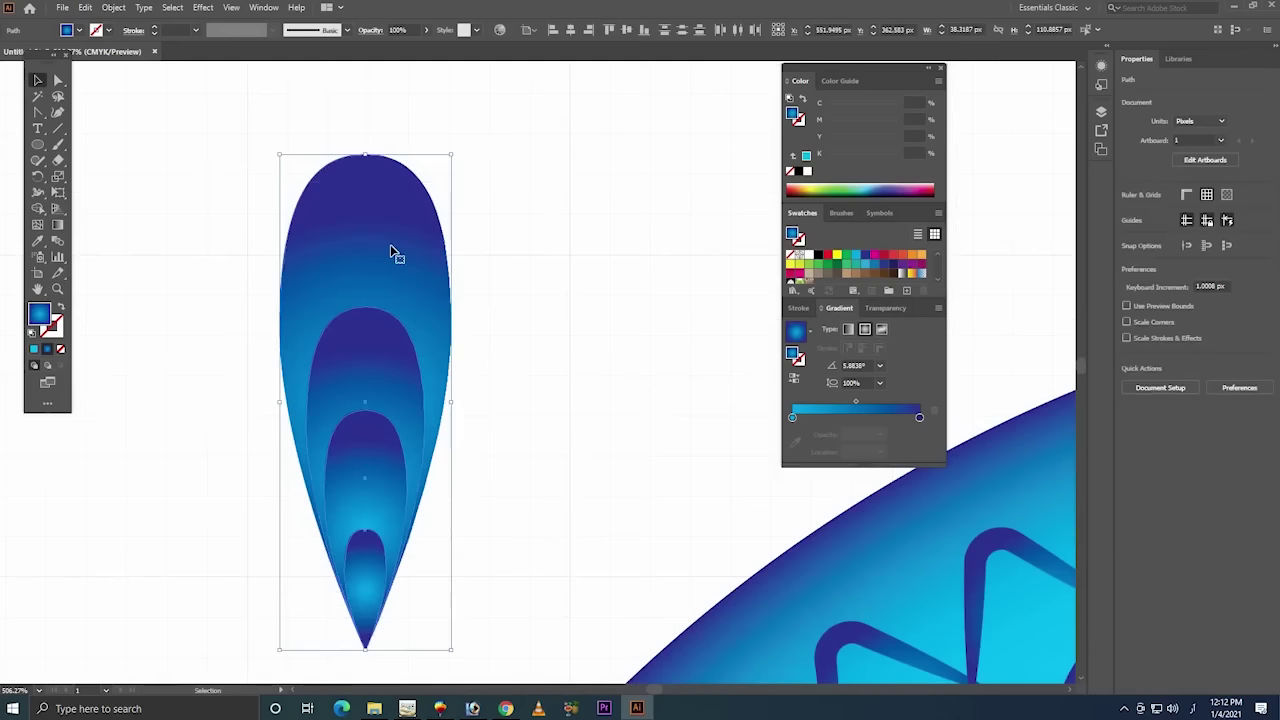
{"action": "left_click", "coordinate": [631, 34]}
- Zoom back out to show the mandala beside the layered petal
{"action": "left_click", "coordinate": [591, 340]}
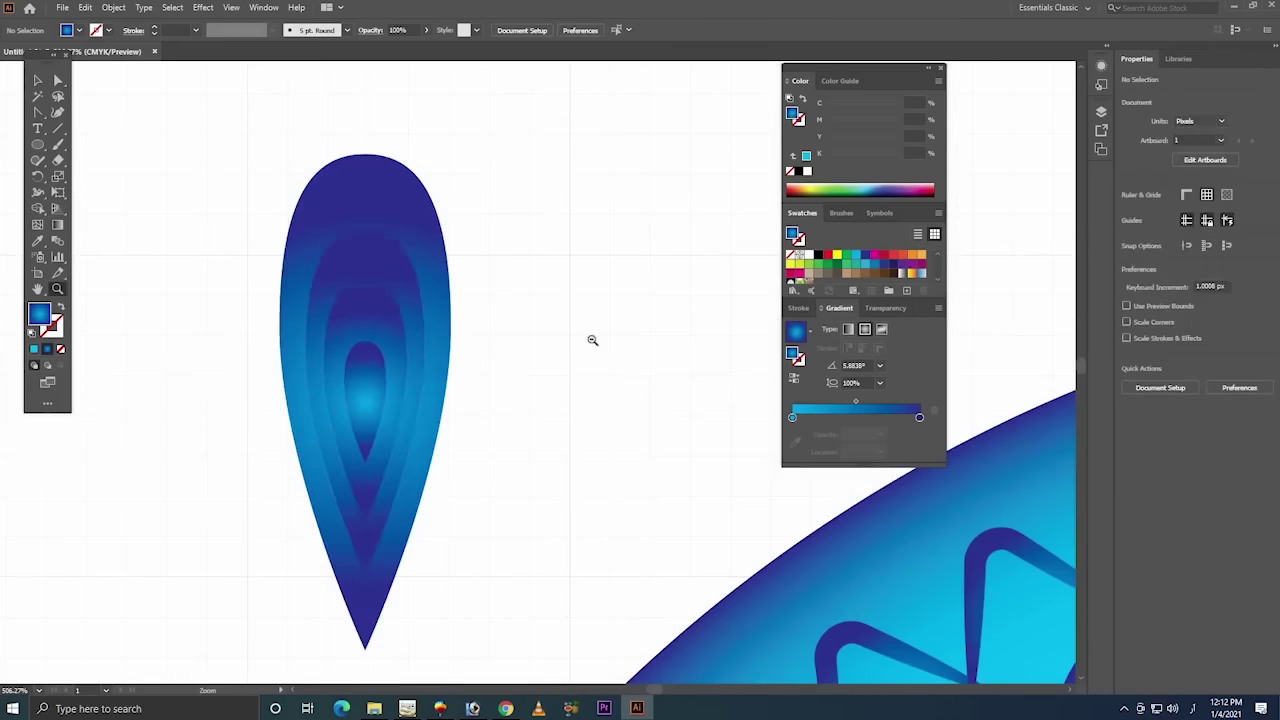
{"action": "scroll", "coordinate": [591, 340], "scroll_direction": "down", "scroll_amount": 5}
{"action": "scroll", "coordinate": [434, 340], "scroll_direction": "down", "scroll_amount": 2}
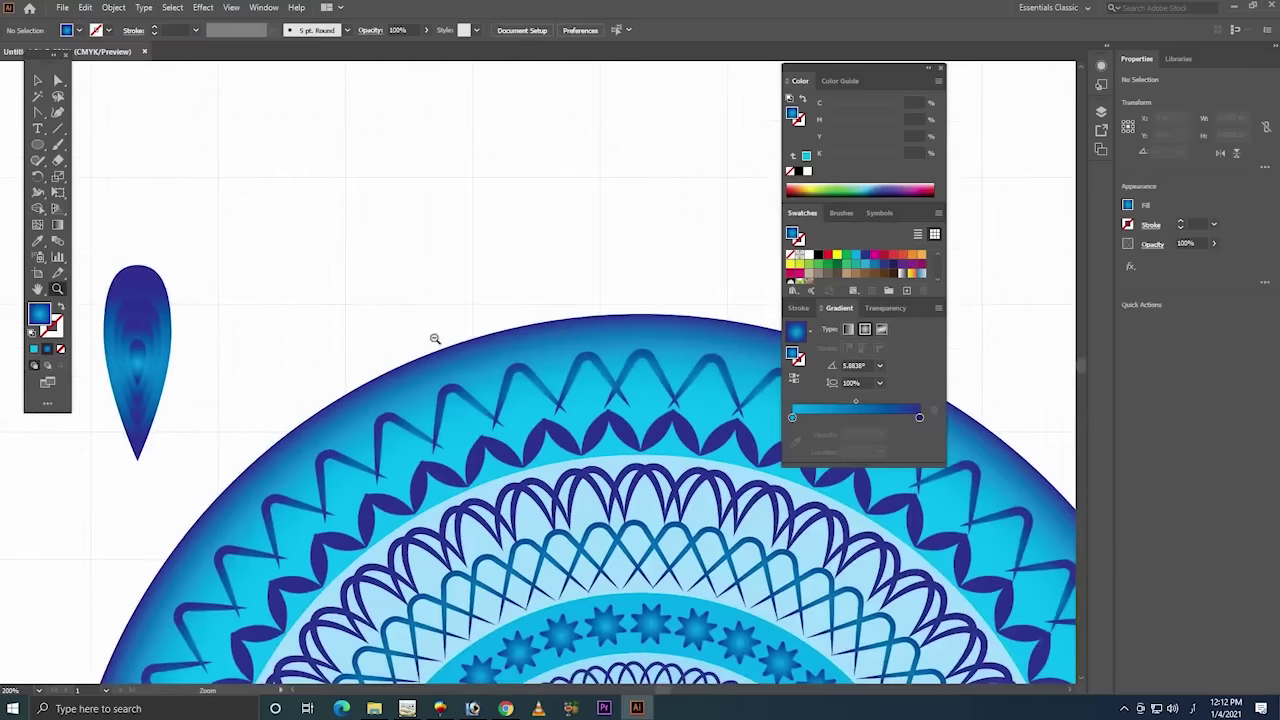
{"action": "scroll", "coordinate": [523, 386], "scroll_direction": "down", "scroll_amount": 2}
{"action": "scroll", "coordinate": [340, 311], "scroll_direction": "down", "scroll_amount": 2}
- Group the nested teardrop layers into a single petal
{"action": "left_click_drag", "start_coordinate": [314, 191], "coordinate": [332, 122]}
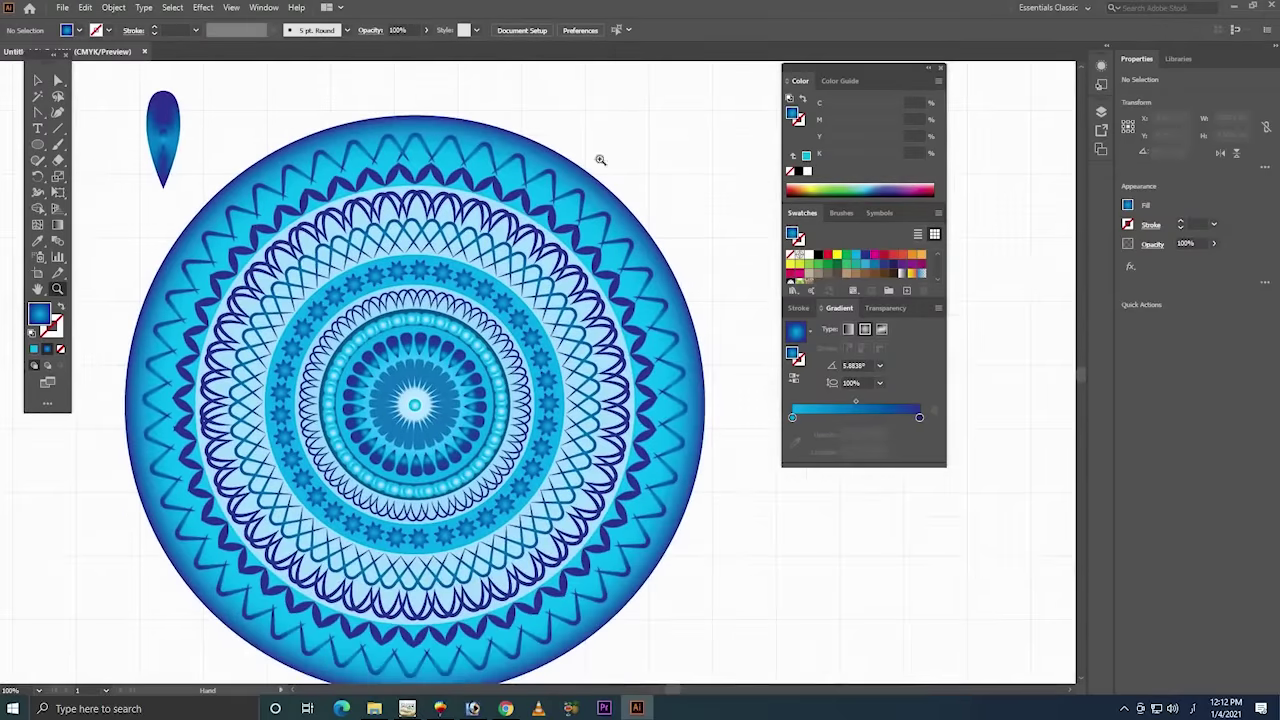
{"action": "key", "text": "v"}
{"action": "left_click", "coordinate": [461, 217]}
{"action": "right_click", "coordinate": [461, 217]}
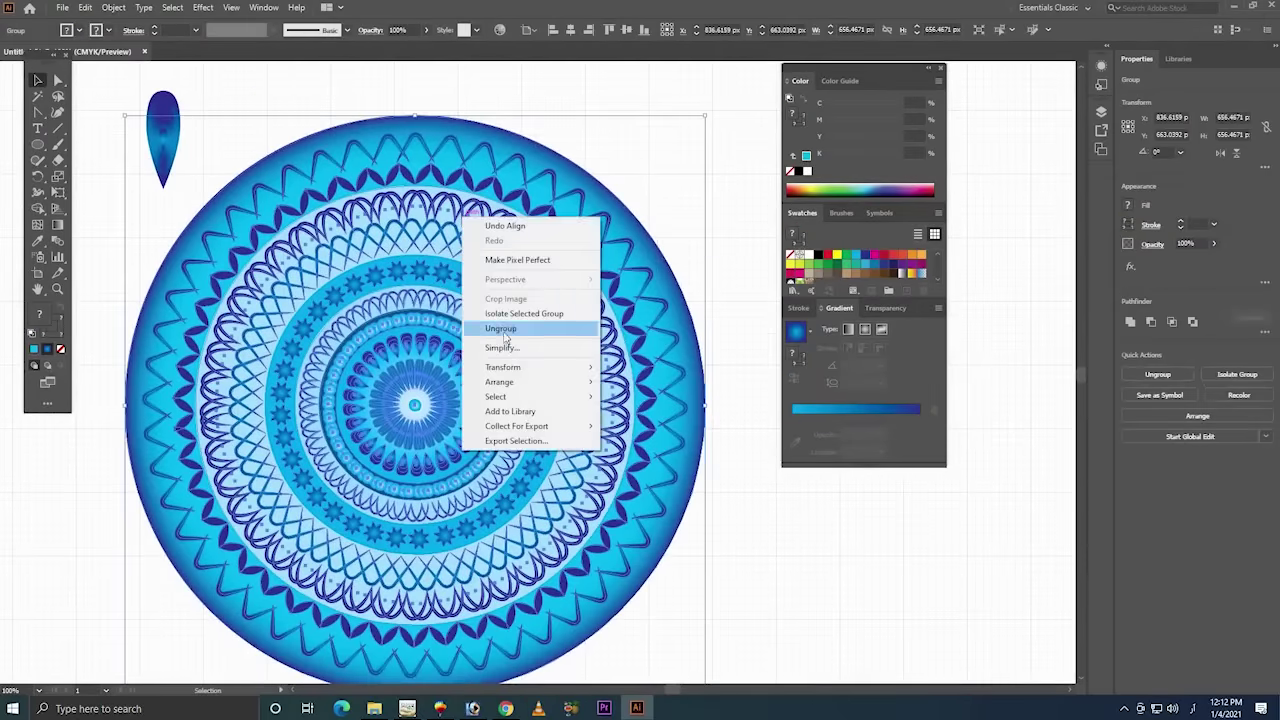
{"action": "left_click", "coordinate": [276, 132]}
{"action": "right_click", "coordinate": [161, 136]}
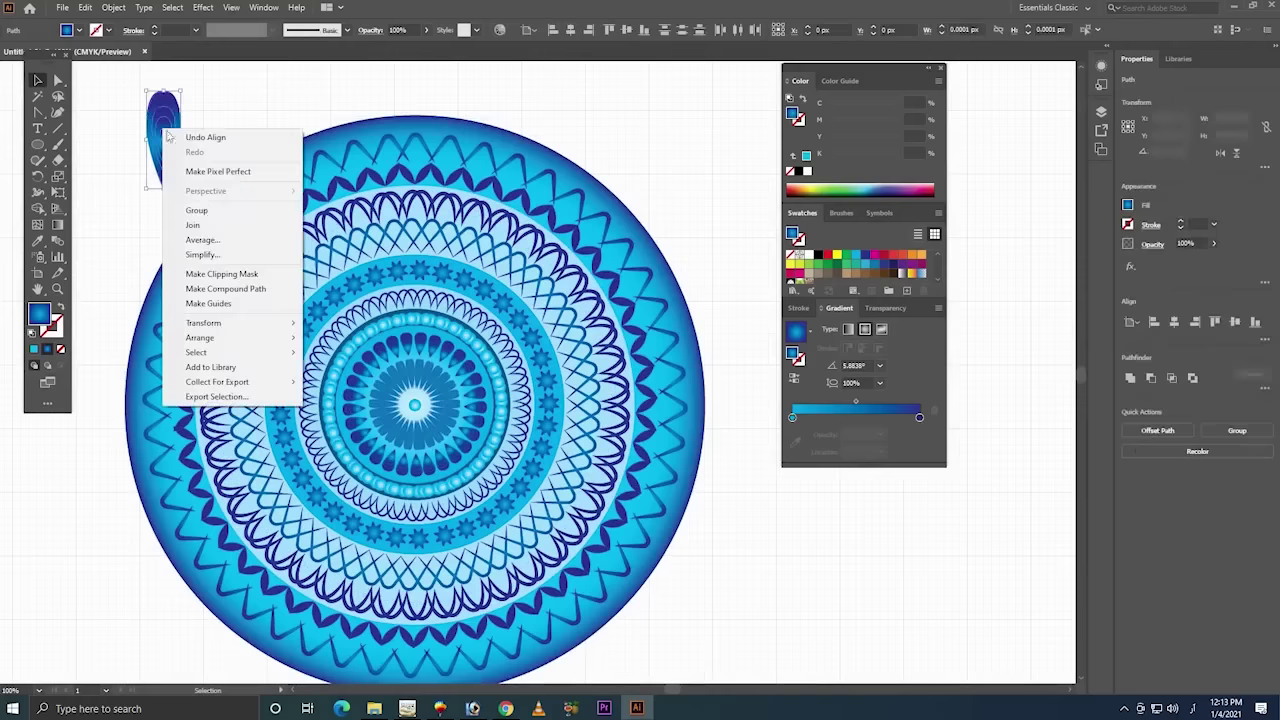
{"action": "left_click", "coordinate": [214, 208]}
{"action": "left_click", "coordinate": [234, 110]}
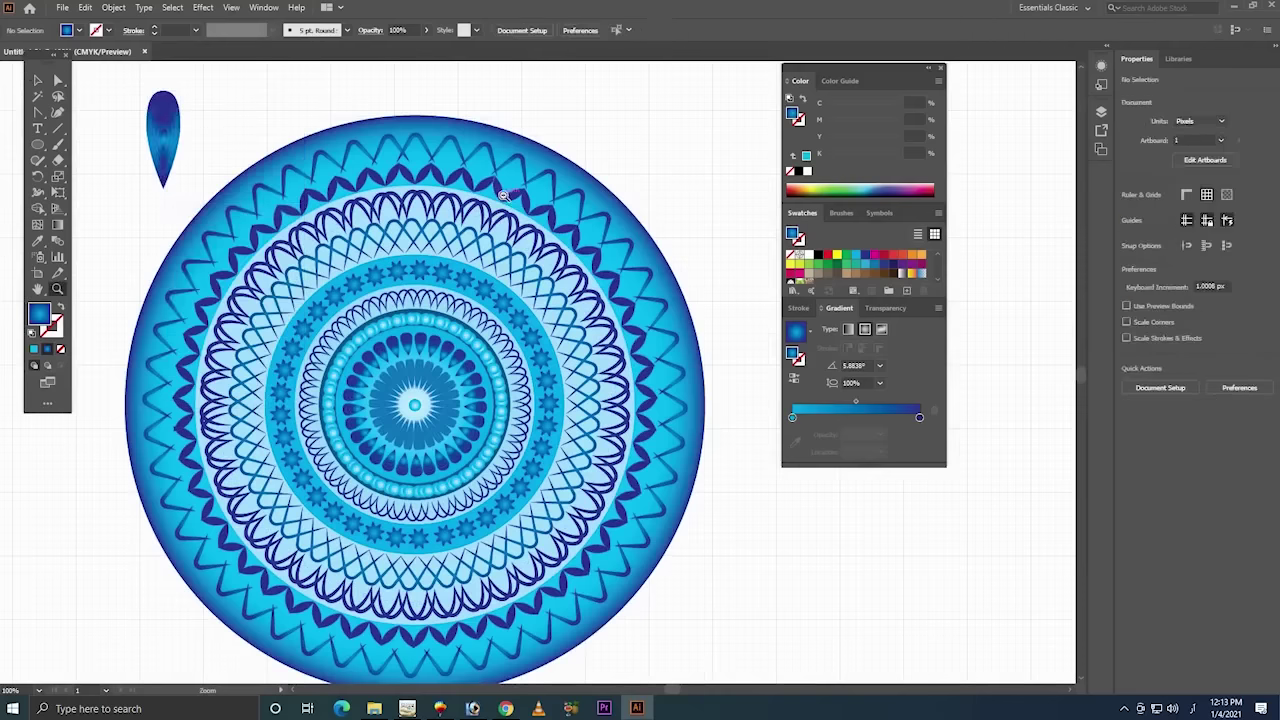
- Move the petal above the mandala and centre it horizontally over it
{"action": "key", "text": "ctrl+minus"}
{"action": "left_click_drag", "start_coordinate": [212, 222], "coordinate": [405, 168]}
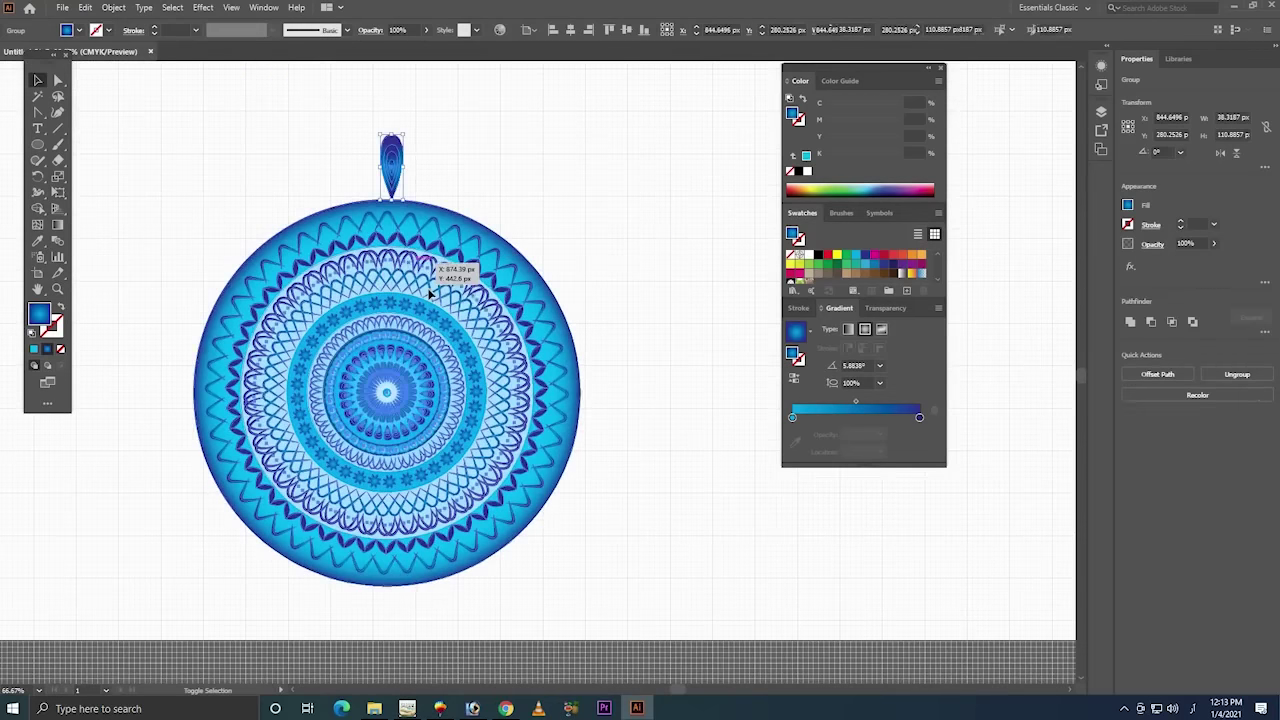
{"action": "key", "text": "ctrl+a"}
{"action": "left_click", "coordinate": [570, 30]}
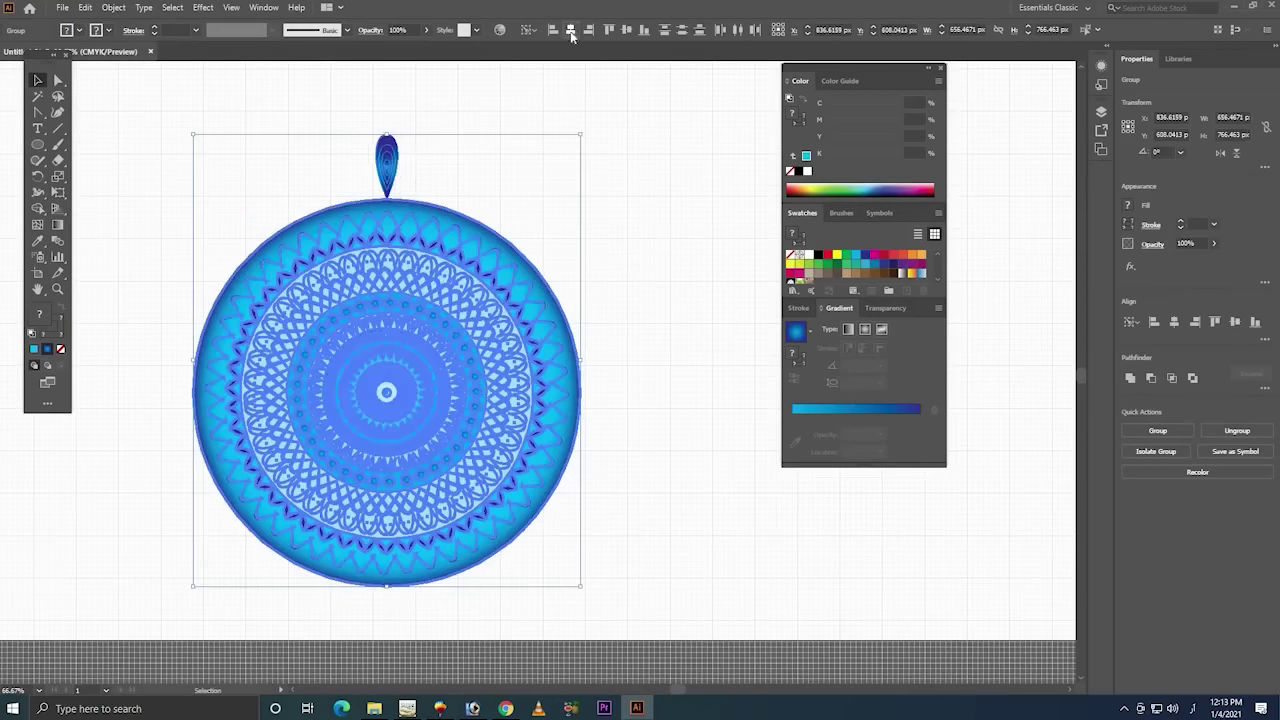
{"action": "left_click", "coordinate": [472, 130]}
- Narrow the petal group to about 25 × 72 px, then reselect it
{"action": "key", "text": "z"}
{"action": "left_click_drag", "start_coordinate": [400, 270], "coordinate": [494, 177]}
{"action": "key", "text": "v"}
{"action": "left_click", "coordinate": [494, 177]}
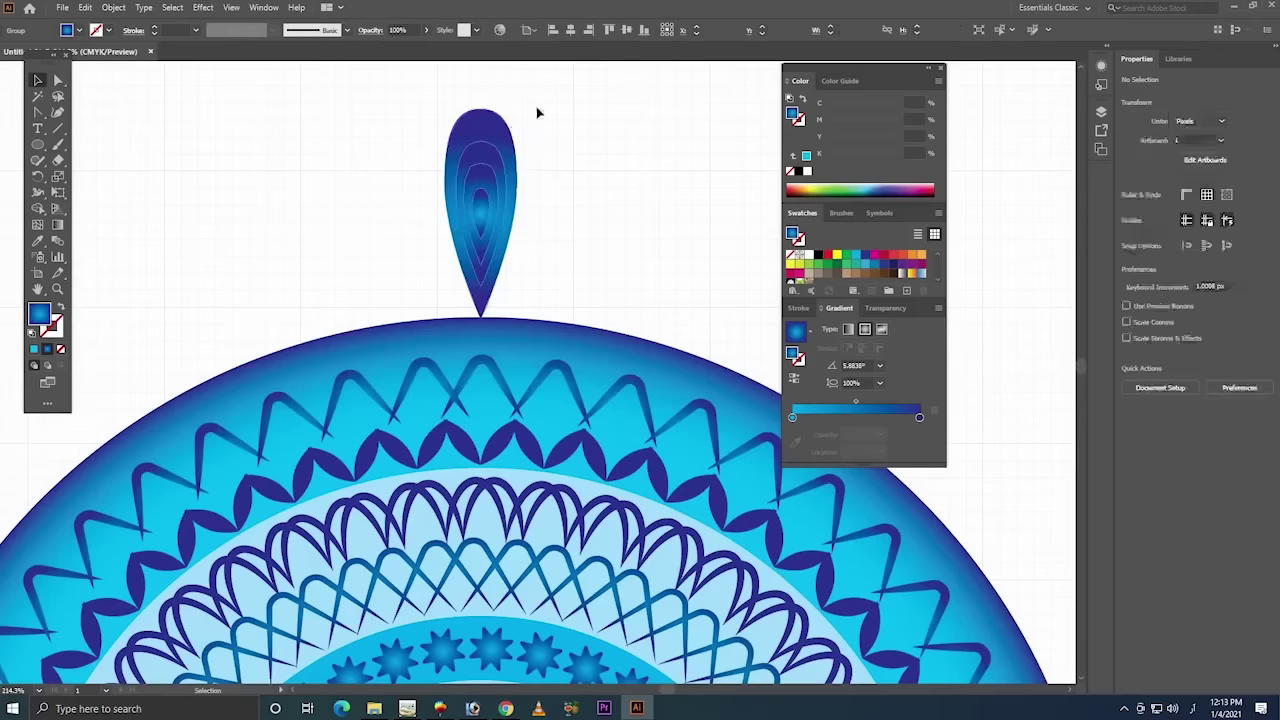
{"action": "left_click_drag", "start_coordinate": [520, 110], "coordinate": [504, 163]}
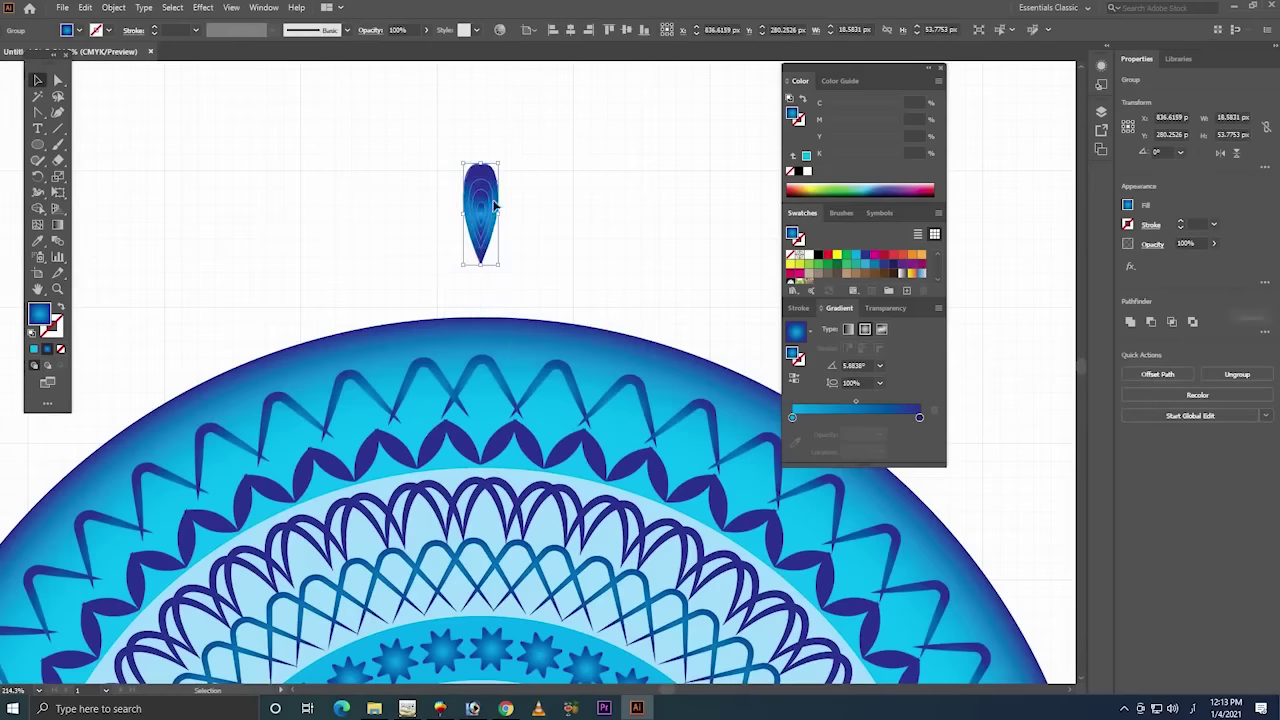
{"action": "left_click", "coordinate": [449, 260]}
{"action": "mouse_move", "coordinate": [449, 260]}
{"action": "left_mouse_down"}
{"action": "mouse_move", "coordinate": [531, 149]}
{"action": "mouse_move", "coordinate": [507, 145]}
{"action": "left_mouse_up"}
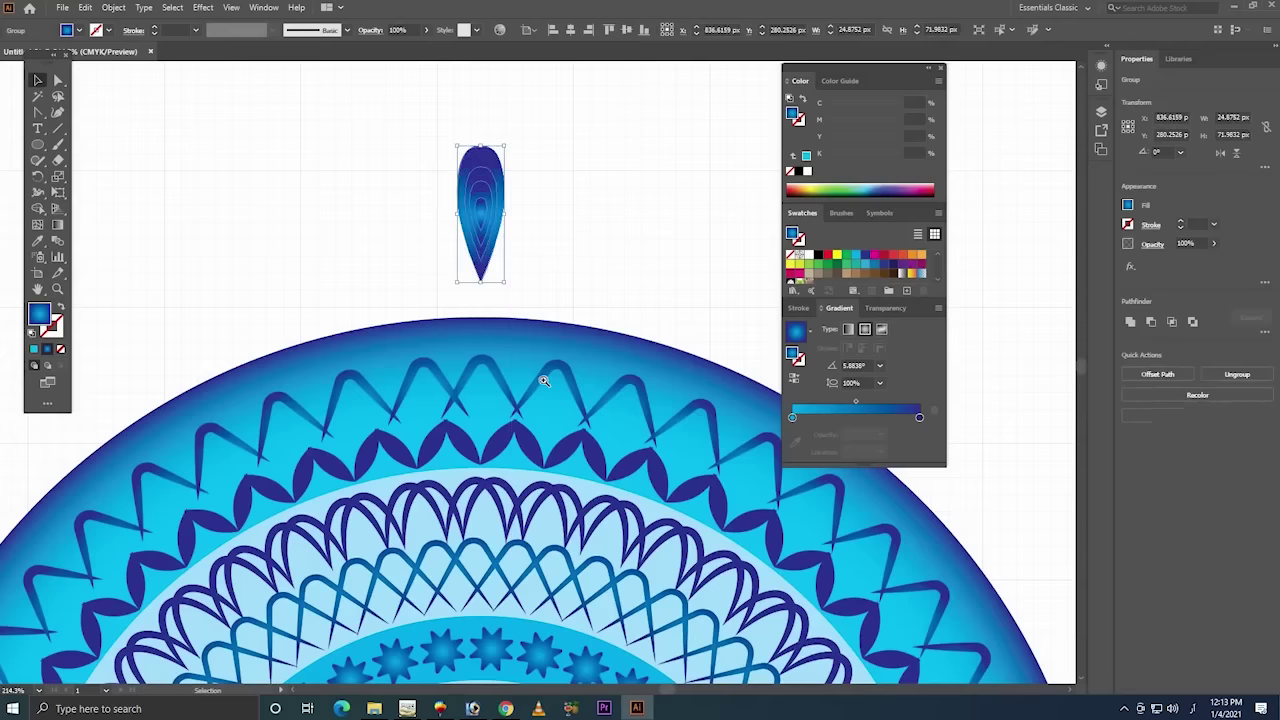
{"action": "key", "text": "ctrl+shift+a"}
{"action": "key", "text": "ctrl+minus"}
{"action": "key", "text": "ctrl+minus"}
{"action": "key", "text": "ctrl+minus"}
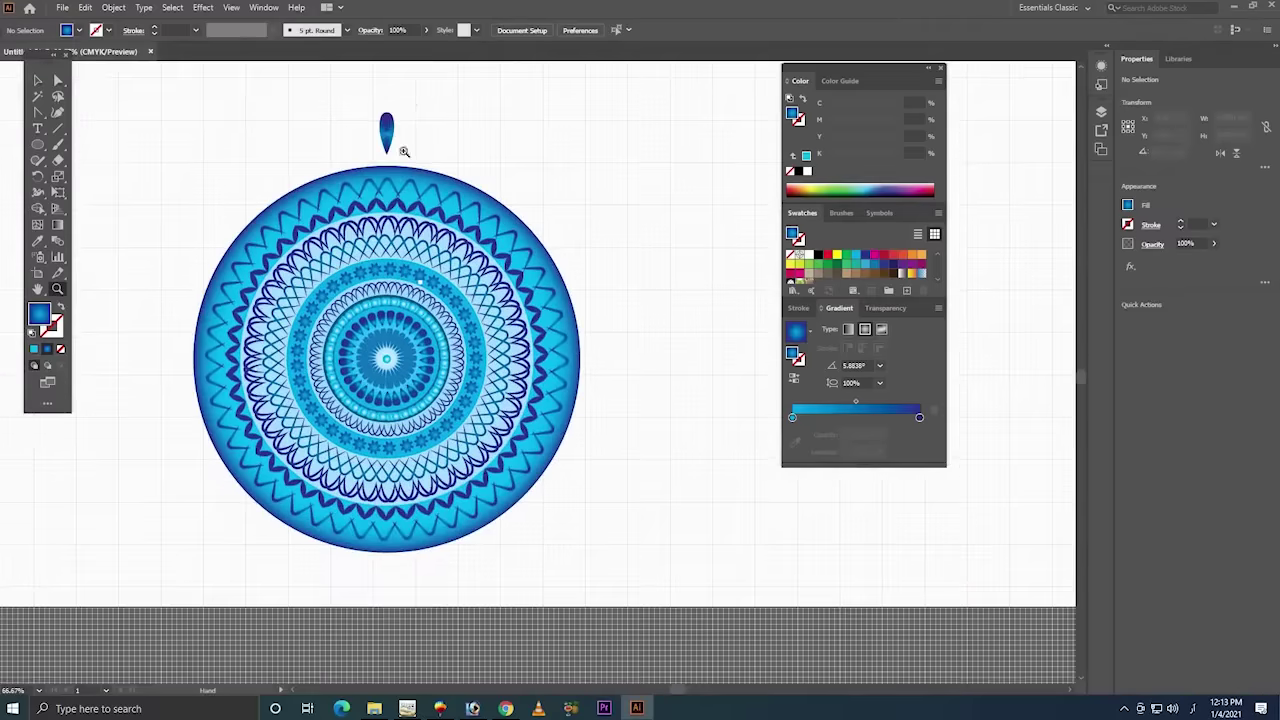
{"action": "key", "text": "v"}
{"action": "left_click", "coordinate": [387, 132]}
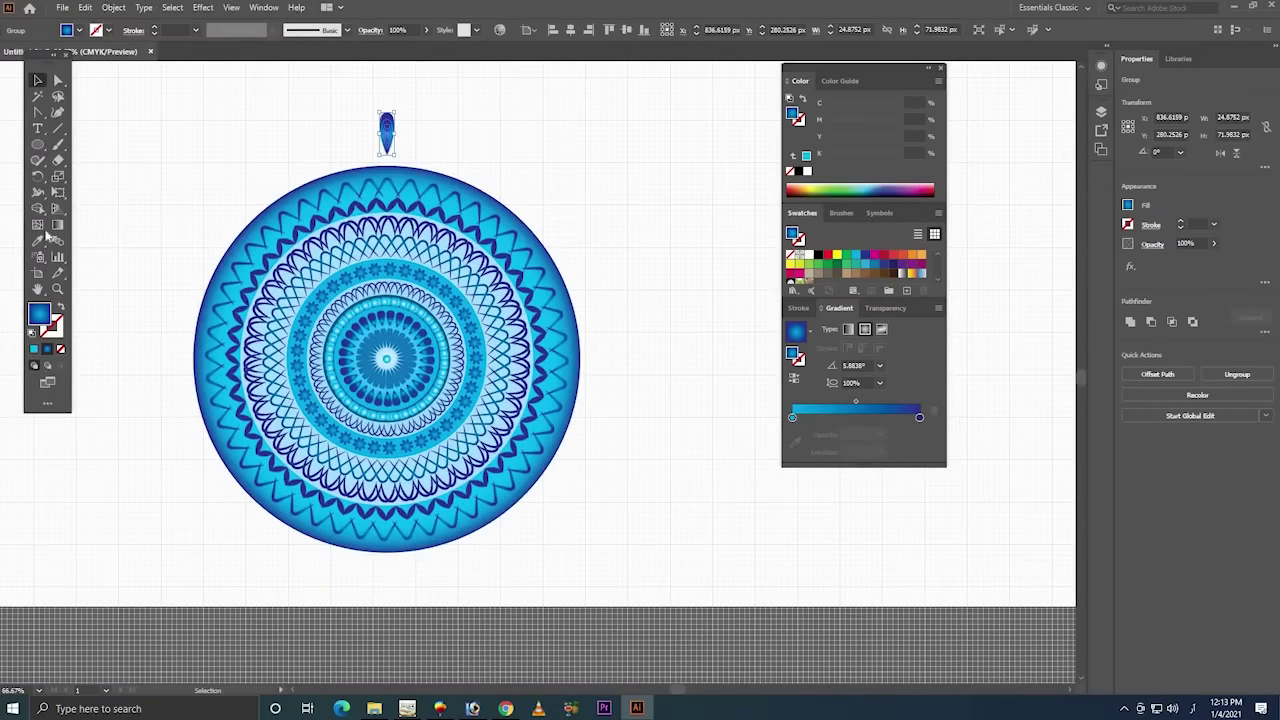
- Rotate a petal copy about the mandala centre and repeat it with Ctrl+D around the ring
{"action": "key", "text": "r"}
{"action": "left_click", "coordinate": [386, 358]}
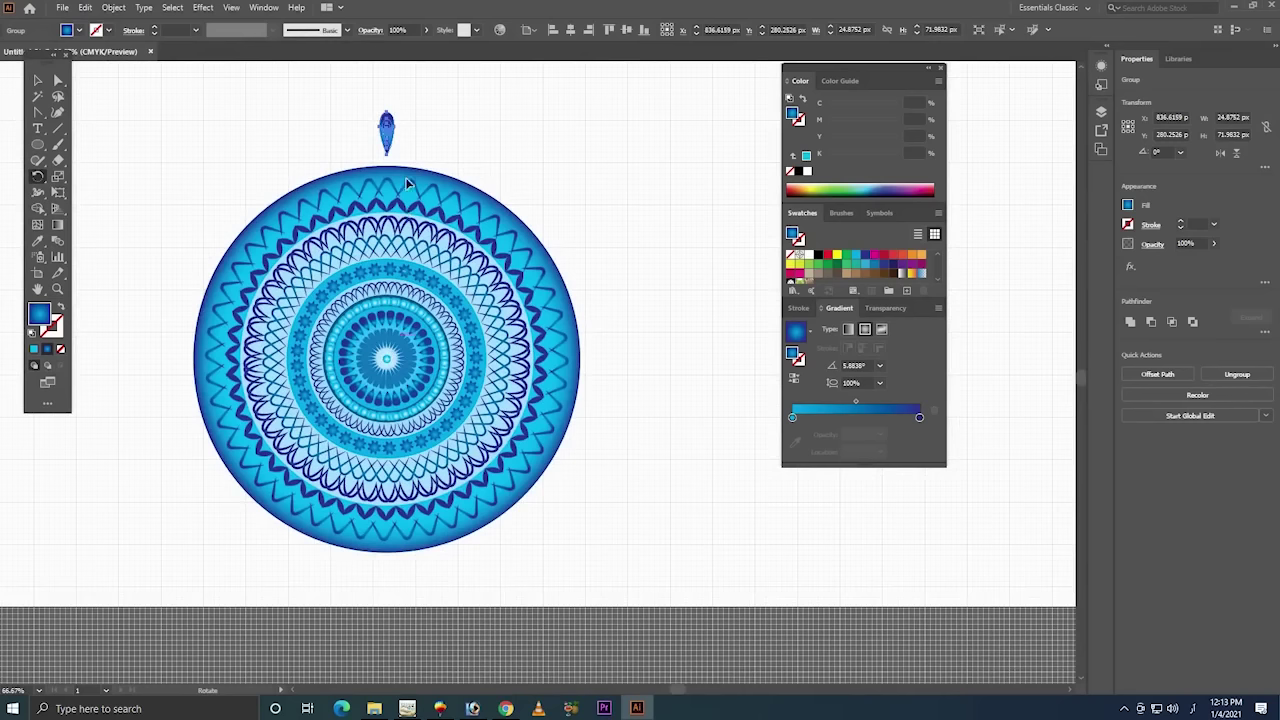
{"action": "left_click_drag", "start_coordinate": [391, 140], "coordinate": [409, 140]}
{"action": "key", "text": "ctrl+d"}
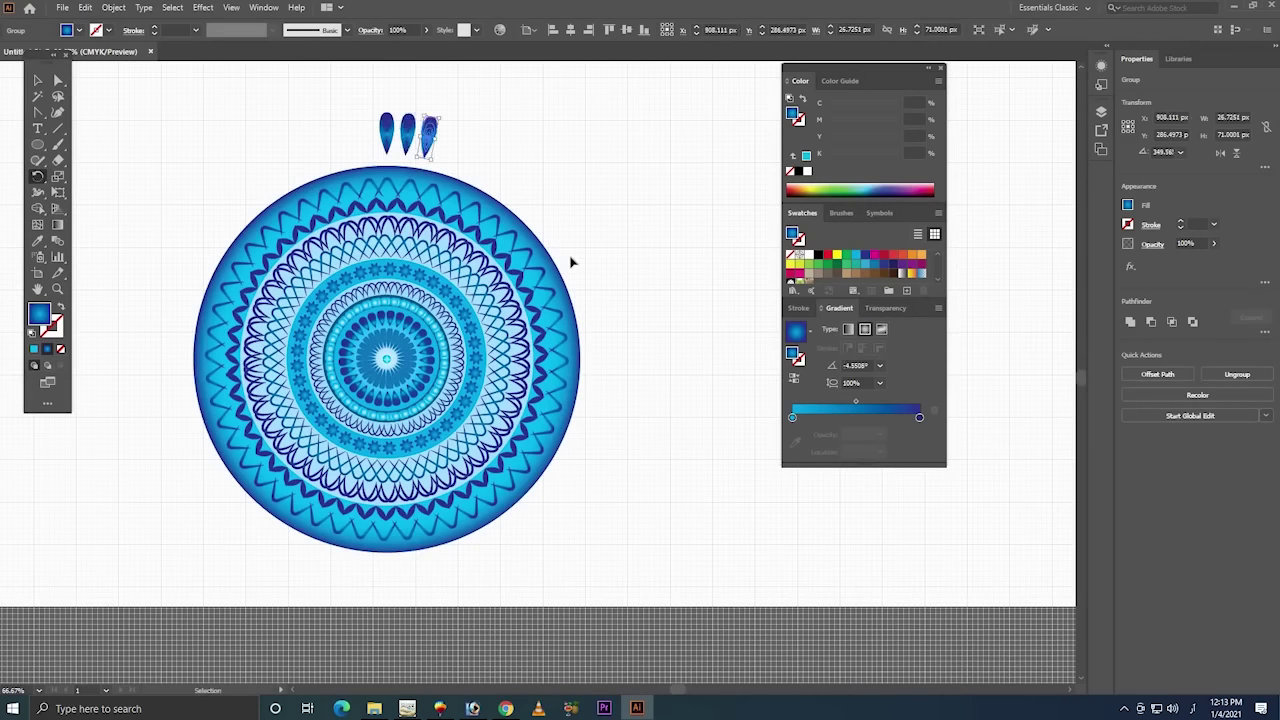
{"action": "key", "text": "ctrl+d"}
{"action": "key", "text": "ctrl+d"}
{"action": "key", "text": "ctrl+d"}
{"action": "key", "text": "ctrl+d"}
{"action": "key", "text": "ctrl+d"}
{"action": "key", "text": "ctrl+d"}
{"action": "key", "text": "ctrl+d"}
{"action": "key", "text": "ctrl+d"}
{"action": "key", "text": "ctrl+d"}
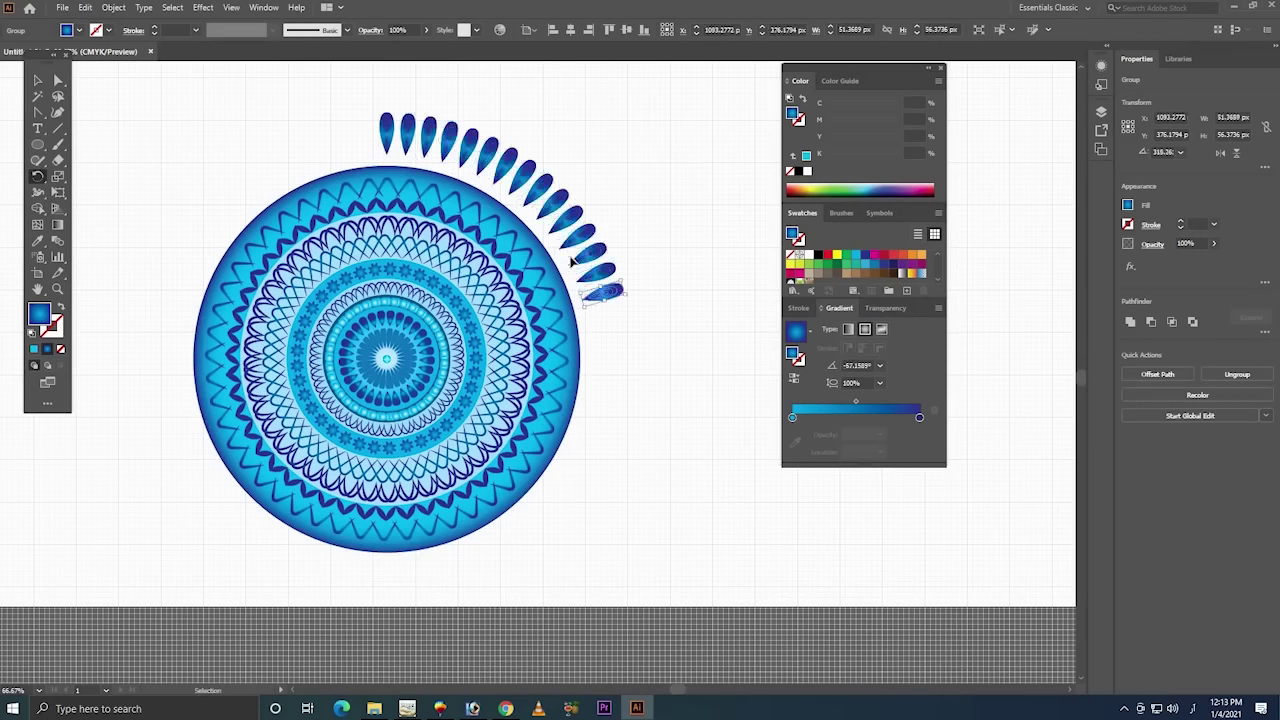
{"action": "key", "text": "ctrl+d"}
{"action": "key", "text": "ctrl+d"}
{"action": "key", "text": "ctrl+d"}
{"action": "key", "text": "ctrl+d"}
{"action": "key", "text": "ctrl+d"}
{"action": "key", "text": "ctrl+d"}
{"action": "key", "text": "ctrl+d"}
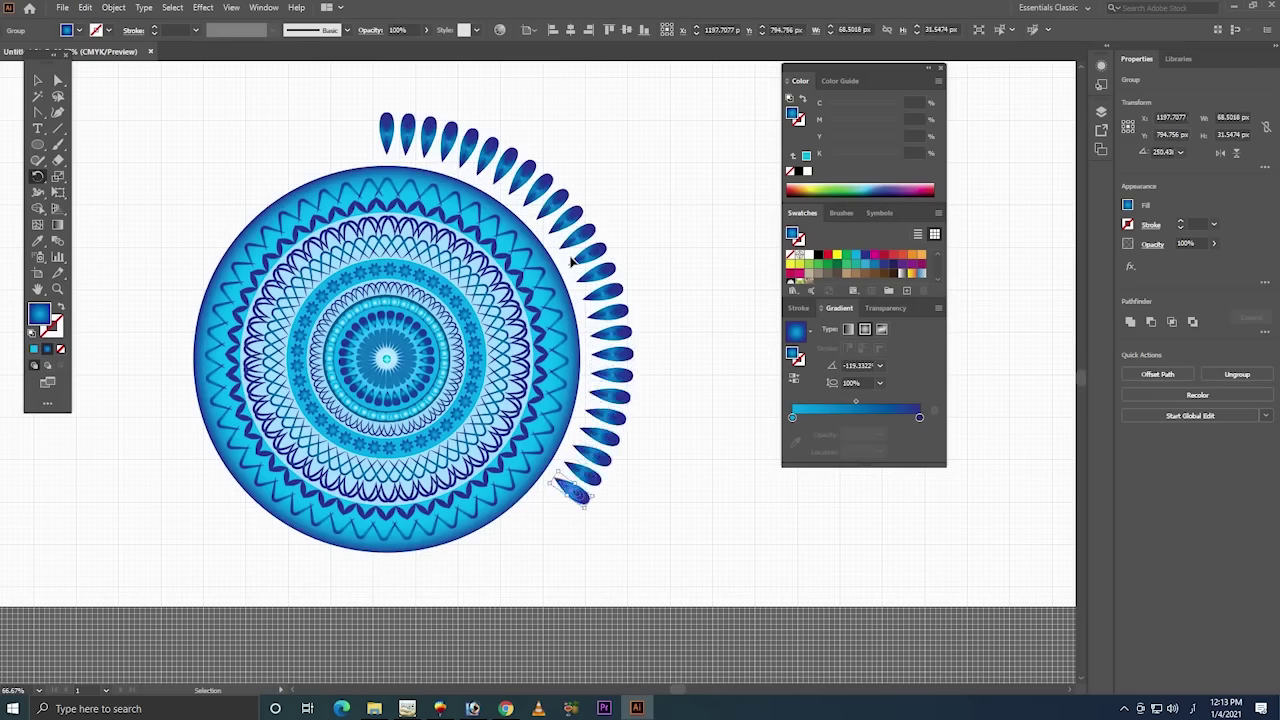
{"action": "key", "text": "ctrl+d"}
{"action": "key", "text": "ctrl+d"}
{"action": "key", "text": "ctrl+d"}
{"action": "key", "text": "ctrl+d"}
{"action": "key", "text": "ctrl+d"}
{"action": "key", "text": "ctrl+d"}
{"action": "key", "text": "ctrl+d"}
{"action": "key", "text": "ctrl+d"}
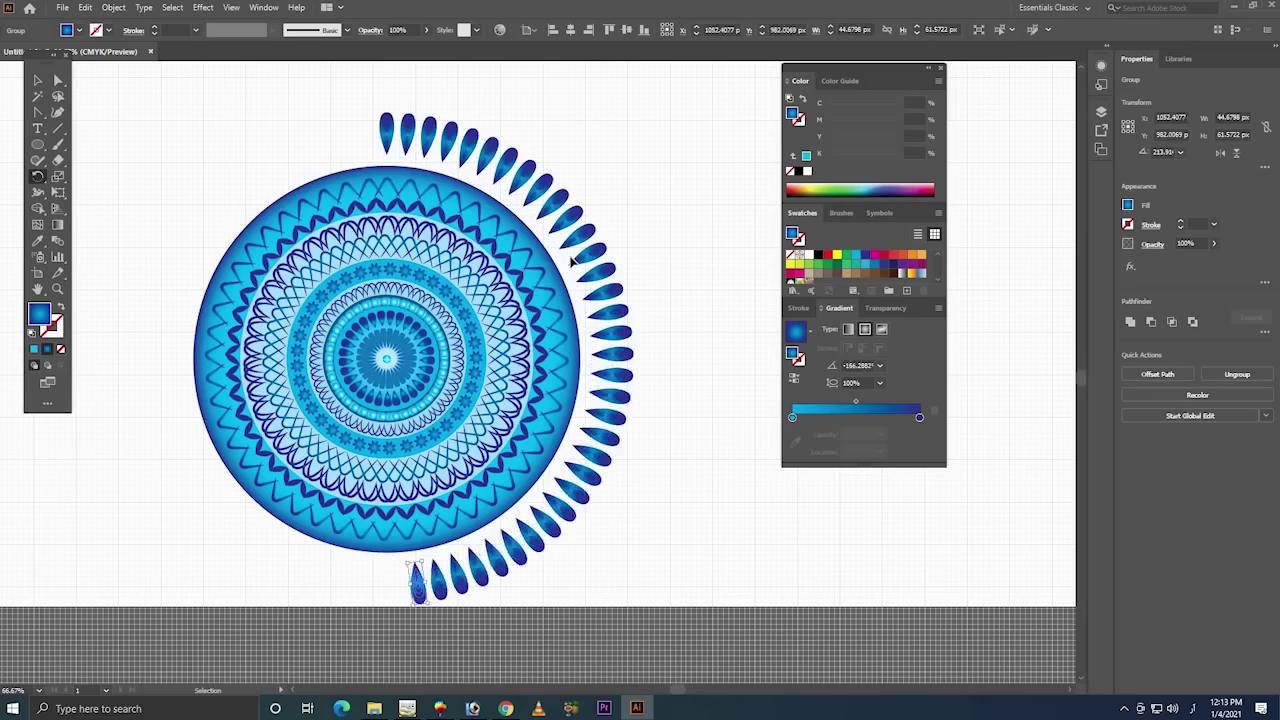
{"action": "key", "text": "ctrl+d"}
{"action": "key", "text": "ctrl+d"}
{"action": "key", "text": "ctrl+d"}
{"action": "key", "text": "ctrl+d"}
{"action": "key", "text": "ctrl+d"}
{"action": "key", "text": "ctrl+d"}
{"action": "key", "text": "ctrl+d"}
{"action": "key", "text": "ctrl+d"}
{"action": "key", "text": "ctrl+d"}
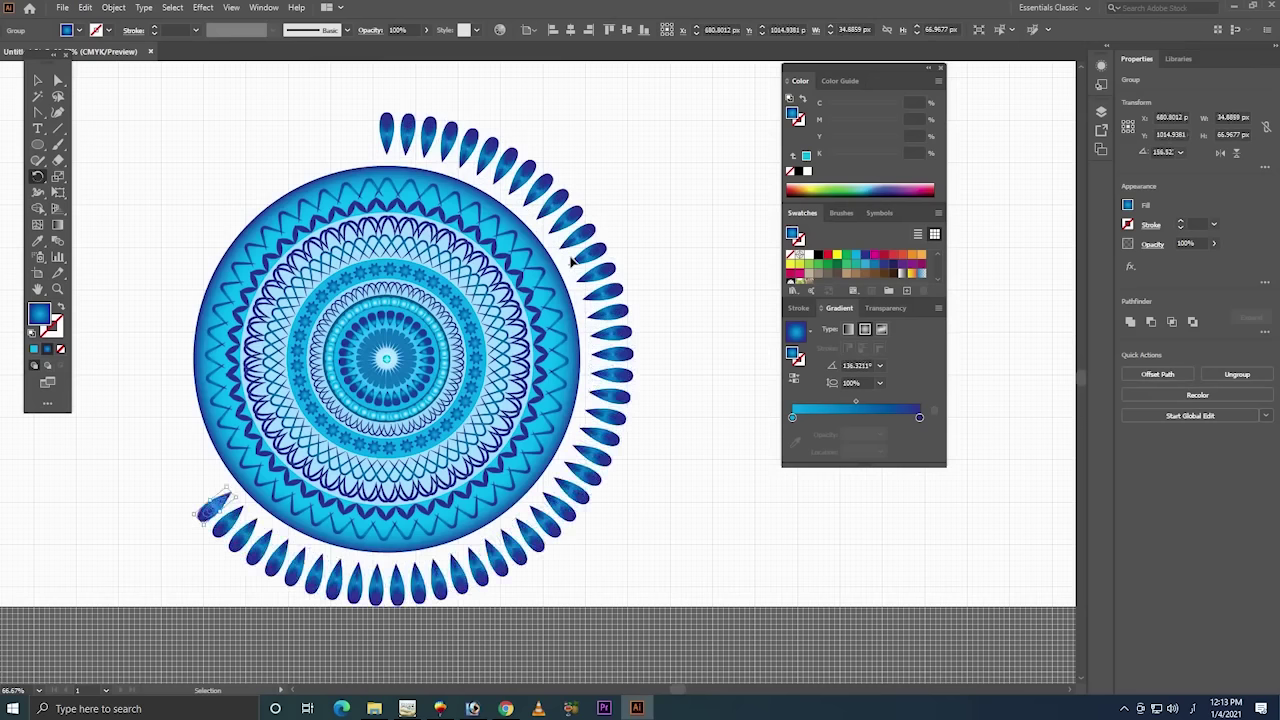
{"action": "key", "text": "ctrl+d"}
{"action": "key", "text": "ctrl+d"}
{"action": "key", "text": "ctrl+d"}
{"action": "key", "text": "ctrl+d"}
{"action": "key", "text": "ctrl+d"}
{"action": "key", "text": "ctrl+d"}
{"action": "key", "text": "ctrl+d"}
{"action": "key", "text": "ctrl+d"}
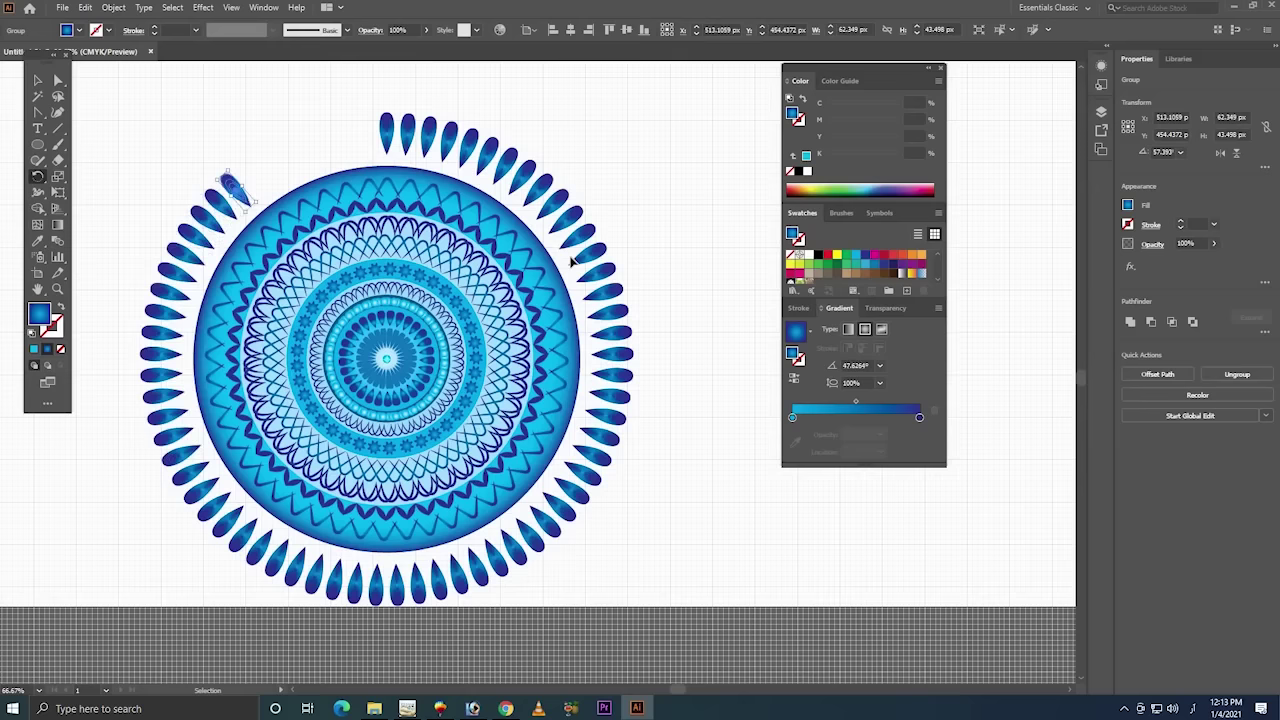
{"action": "key", "text": "ctrl+d"}
{"action": "key", "text": "ctrl+d"}
{"action": "key", "text": "ctrl+d"}
{"action": "key", "text": "ctrl+d"}
{"action": "key", "text": "ctrl+d"}
{"action": "key", "text": "ctrl+d"}
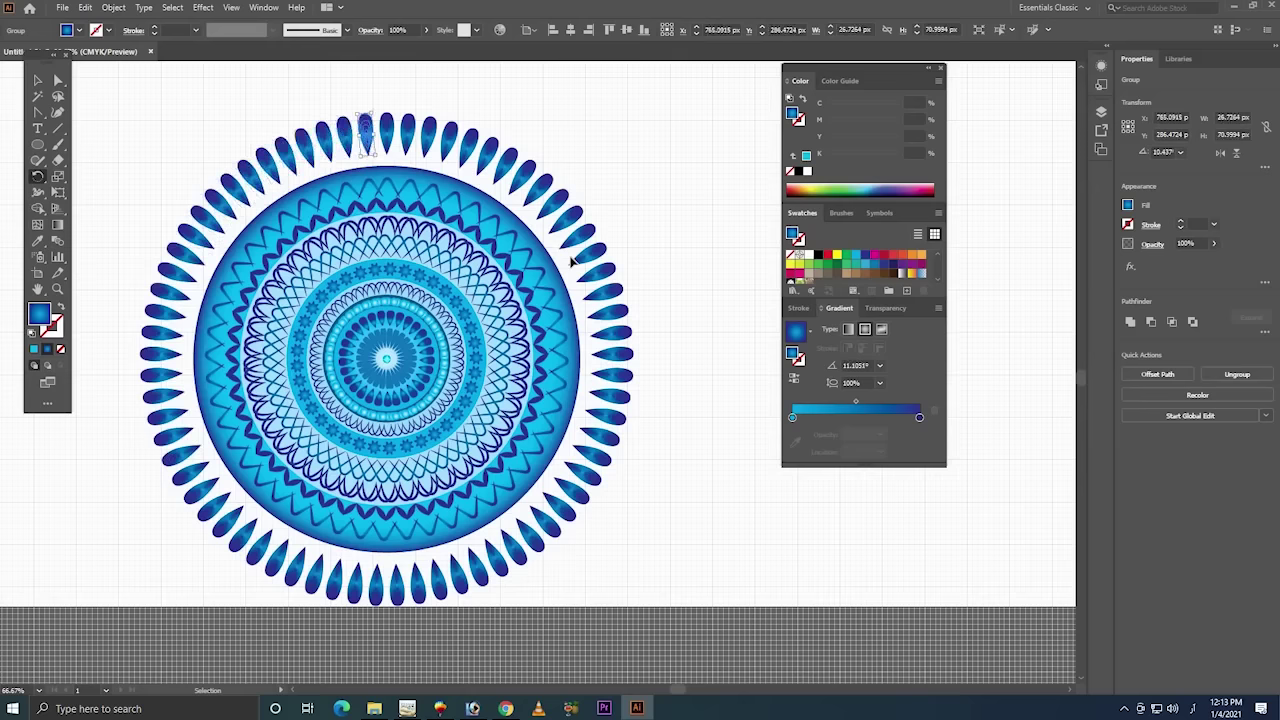
- Select the whole mandala with its petal ring and scale it down slightly
{"action": "key", "text": "v"}
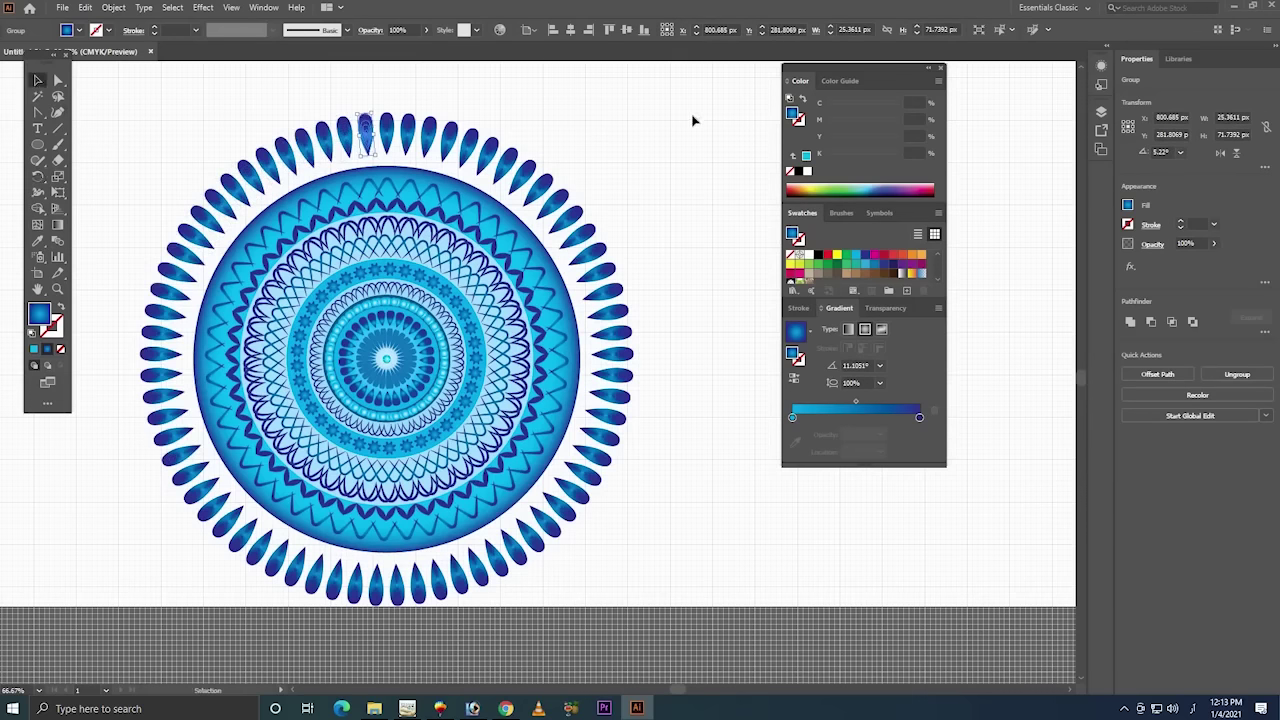
{"action": "left_click", "coordinate": [693, 121]}
{"action": "left_click", "coordinate": [513, 277]}
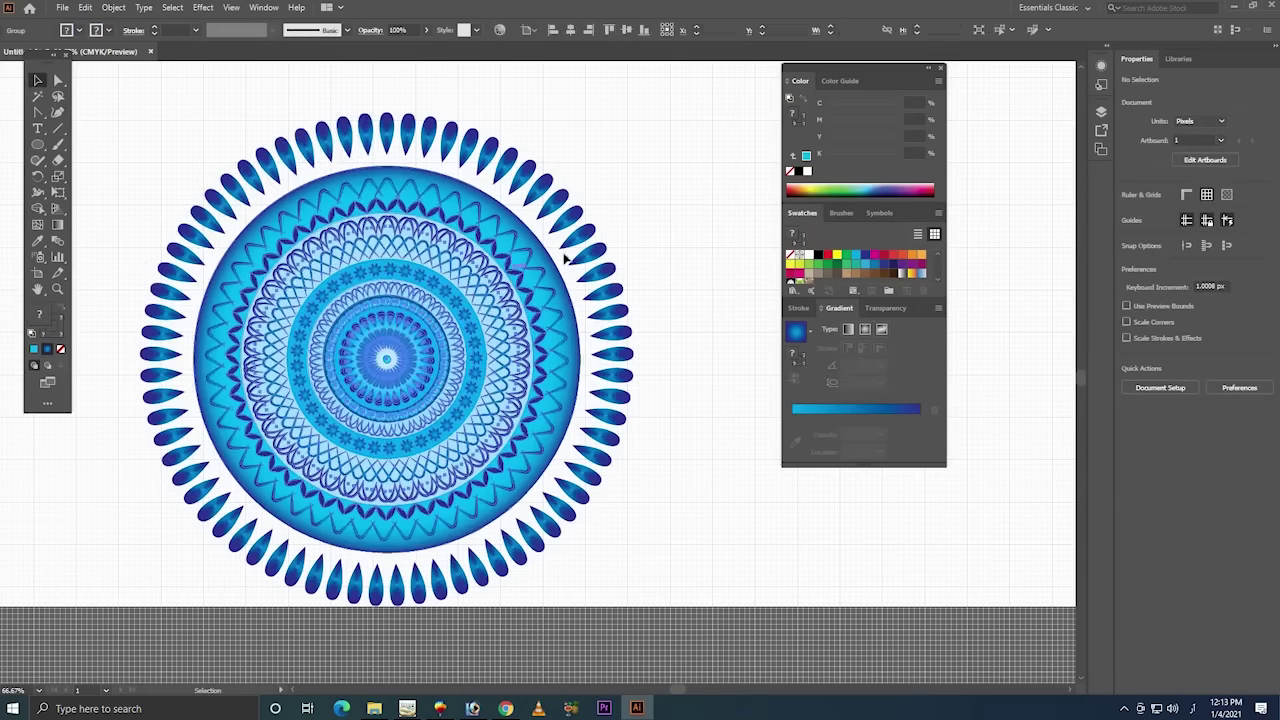
{"action": "left_click_drag", "start_coordinate": [680, 102], "coordinate": [143, 606]}
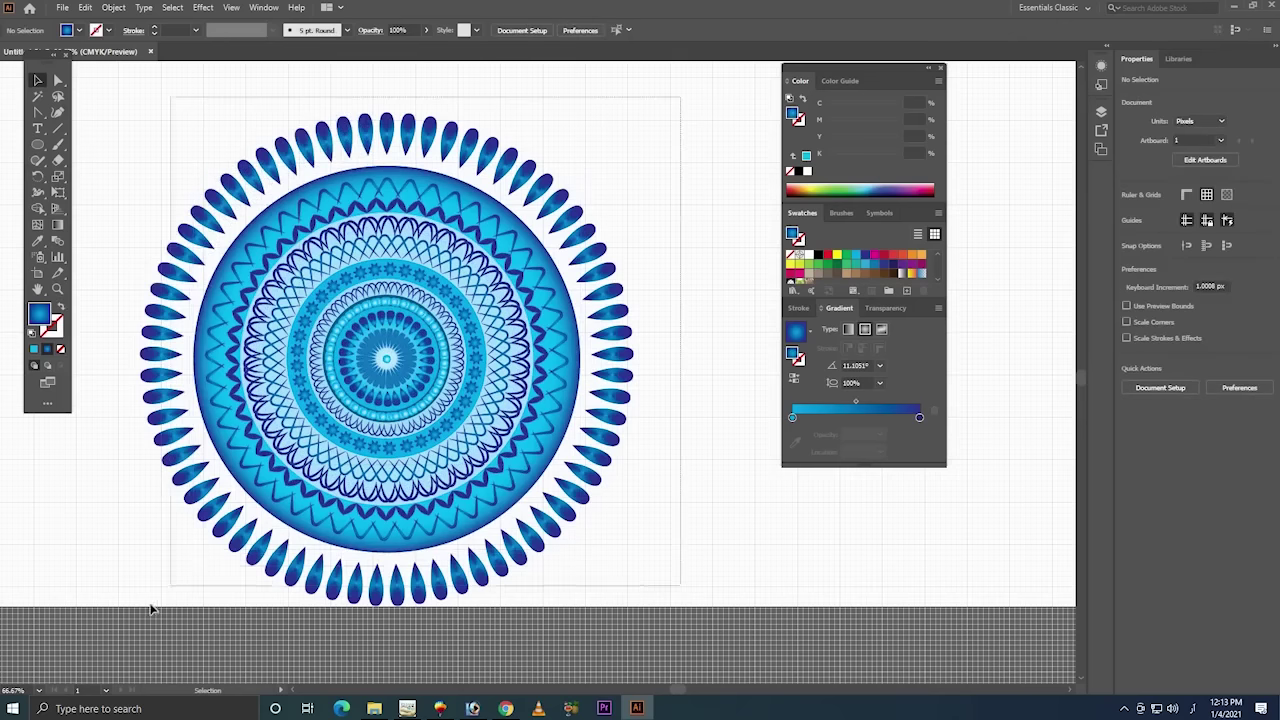
{"action": "left_click_drag", "start_coordinate": [450, 325], "coordinate": [470, 322]}
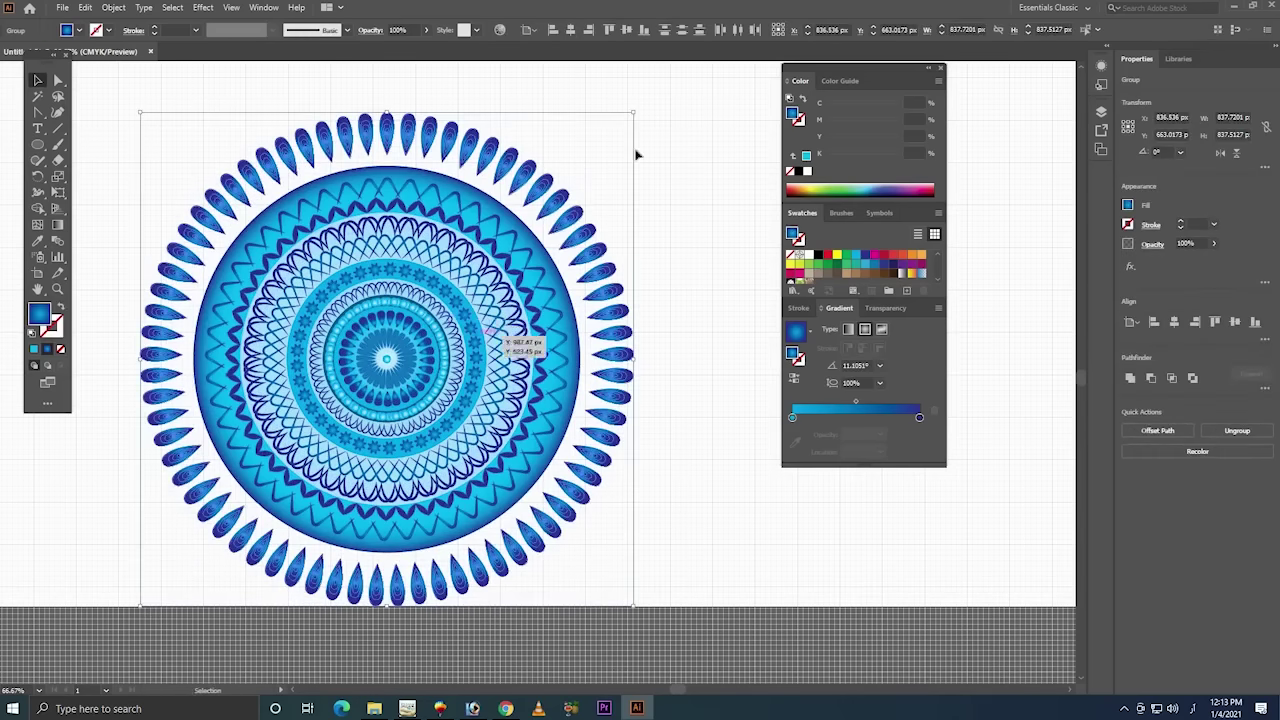
{"action": "left_click_drag", "start_coordinate": [637, 112], "coordinate": [624, 121]}
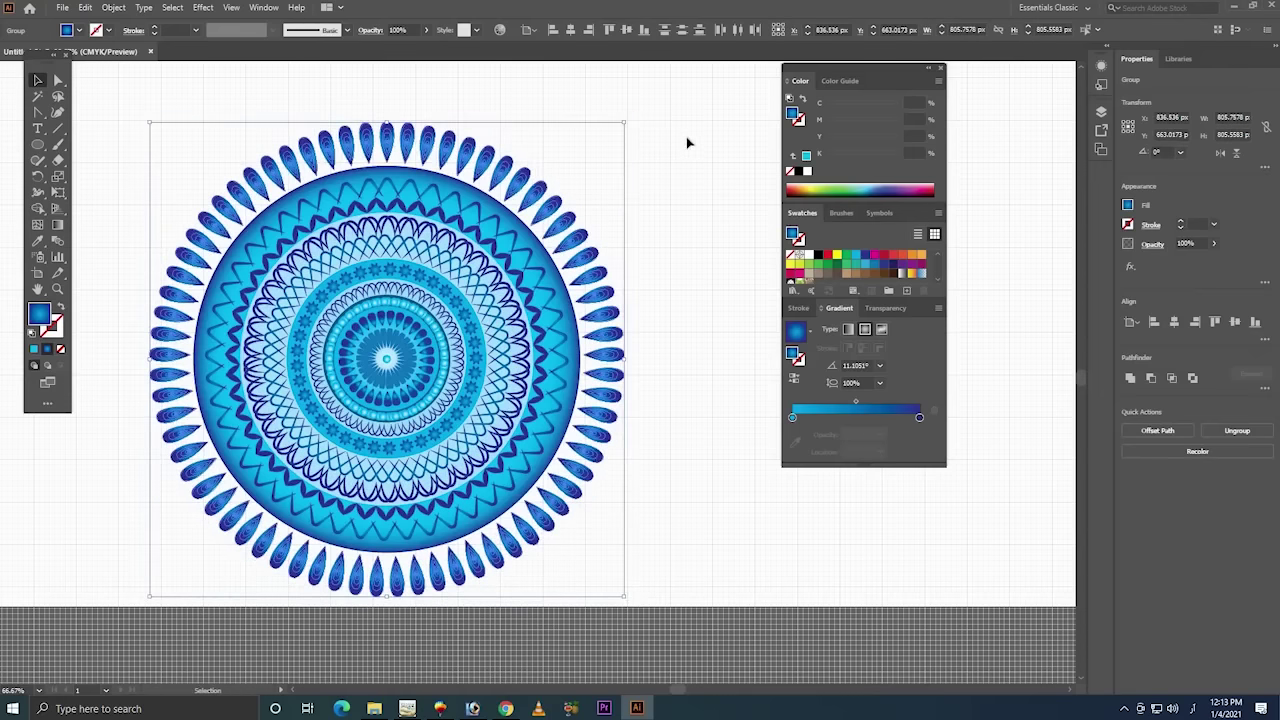
- Group the mandala and petals and rotate the group a quarter turn
{"action": "left_click_drag", "start_coordinate": [706, 106], "coordinate": [154, 546]}
{"action": "right_click", "coordinate": [414, 261]}
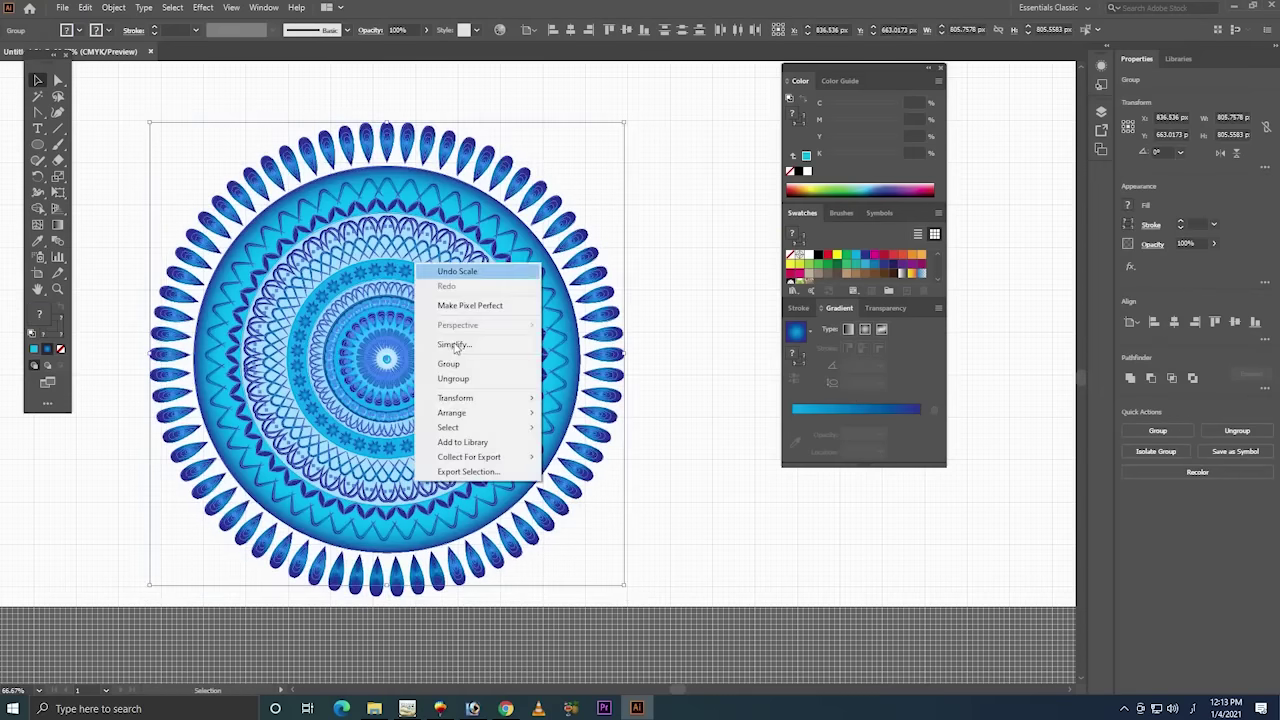
{"action": "left_click", "coordinate": [450, 364]}
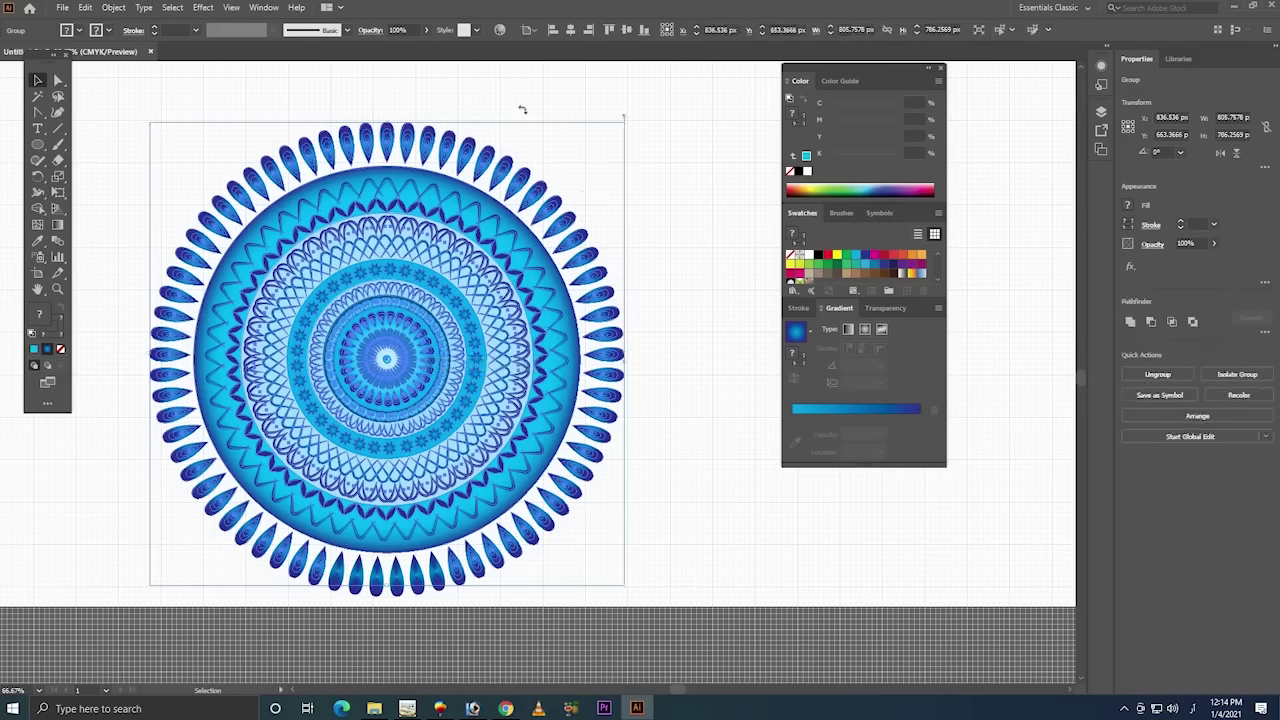
{"action": "left_click_drag", "start_coordinate": [522, 109], "coordinate": [266, 116]}
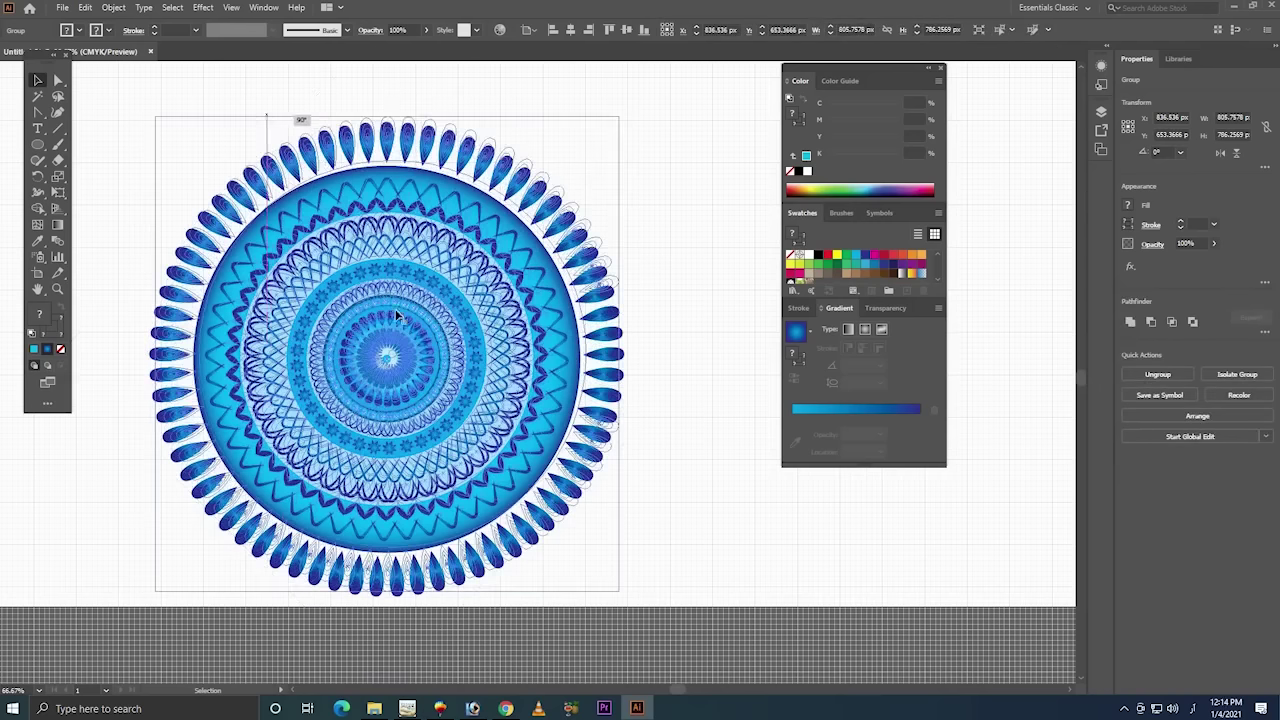
{"action": "left_click_drag", "start_coordinate": [397, 315], "coordinate": [403, 331]}
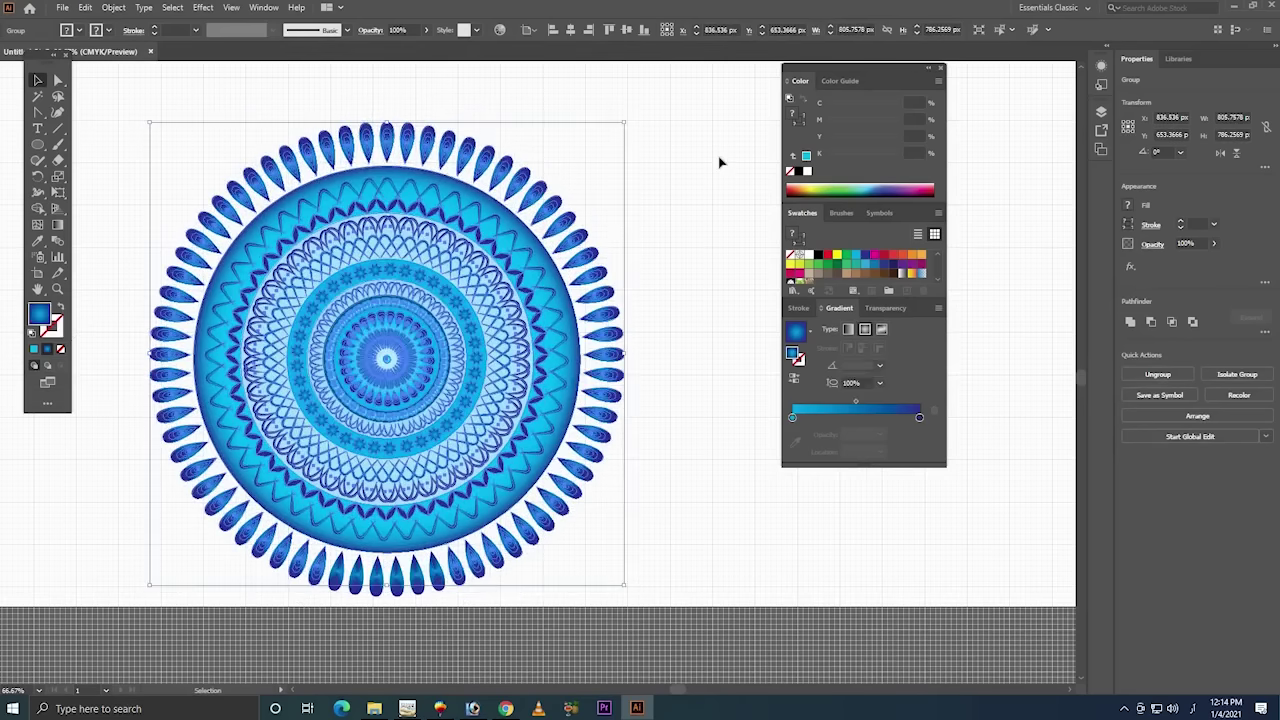
- Ungroup the mandala, then regroup all its parts into one group about 806 px square
{"action": "left_click", "coordinate": [721, 159]}
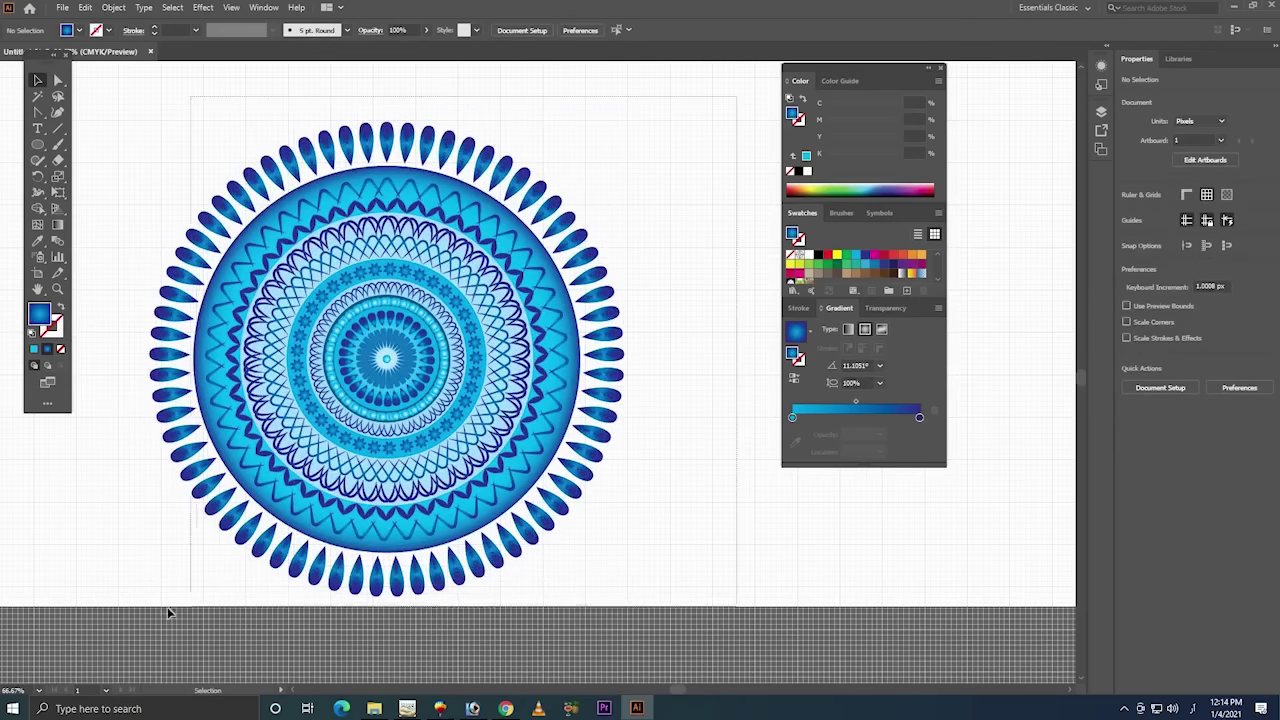
{"action": "left_click", "coordinate": [460, 400]}
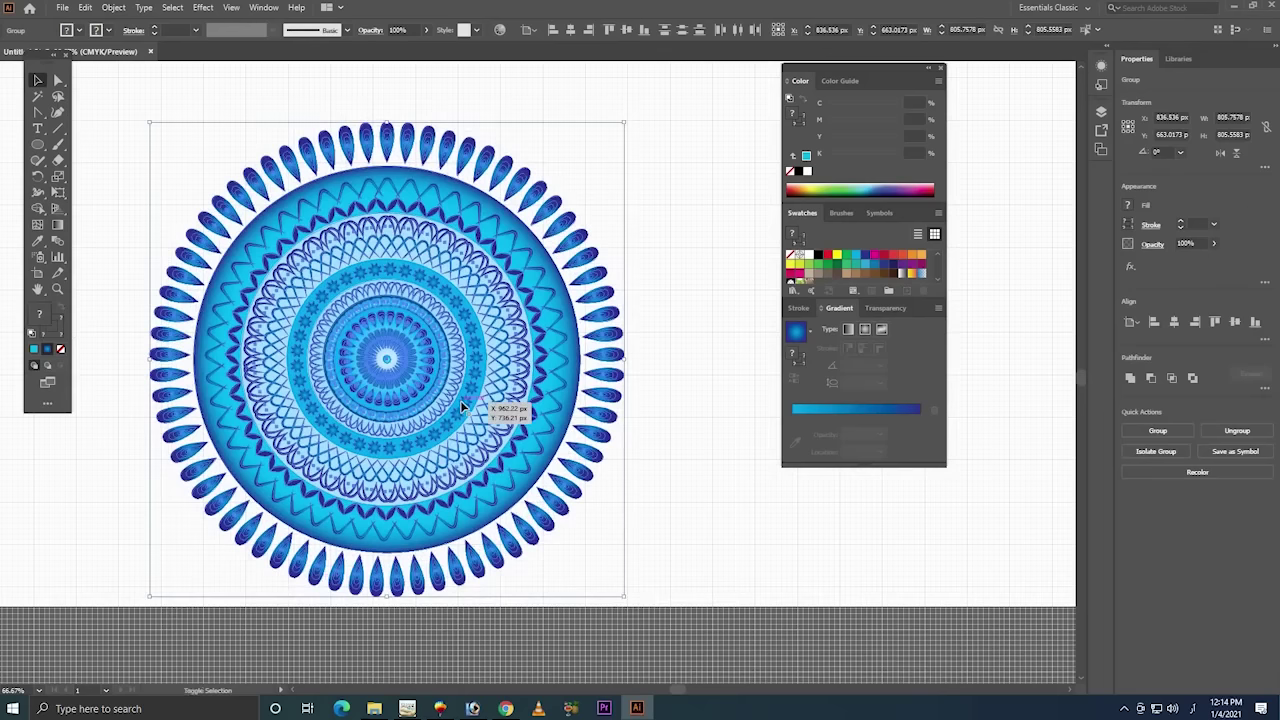
{"action": "left_click", "coordinate": [660, 305]}
{"action": "left_click", "coordinate": [612, 340]}
{"action": "right_click", "coordinate": [612, 340]}
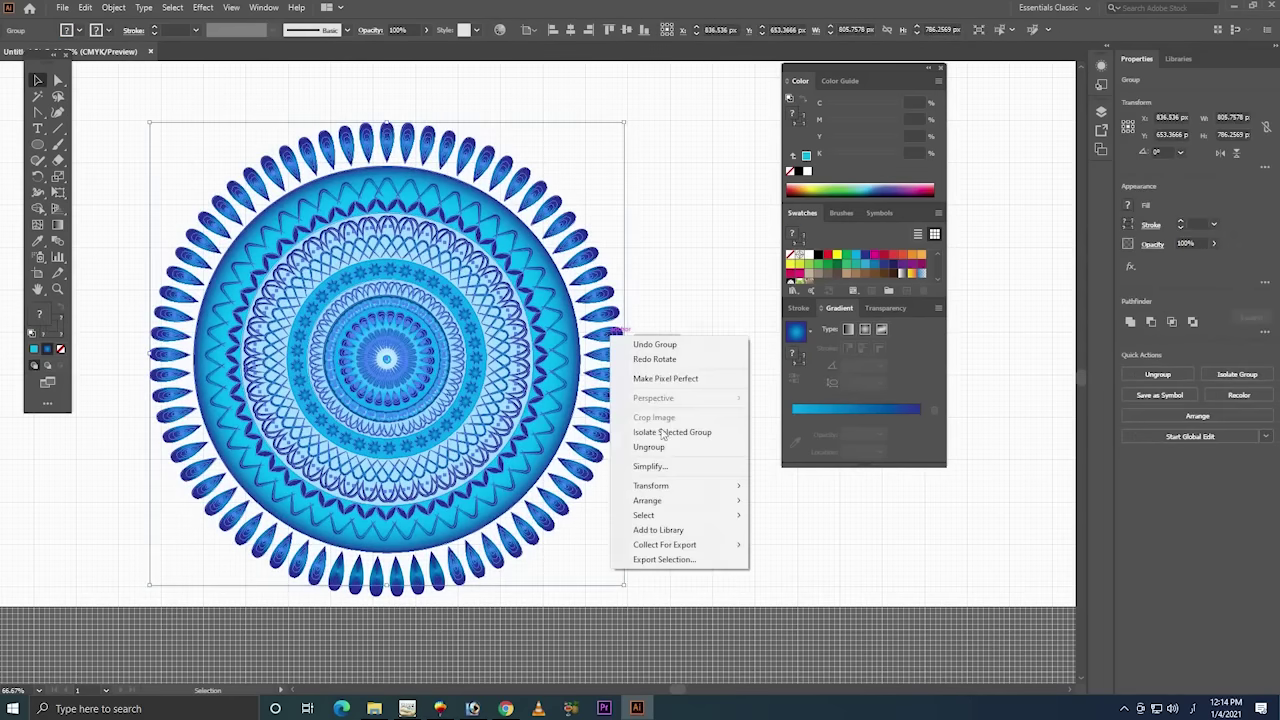
{"action": "left_click", "coordinate": [669, 440]}
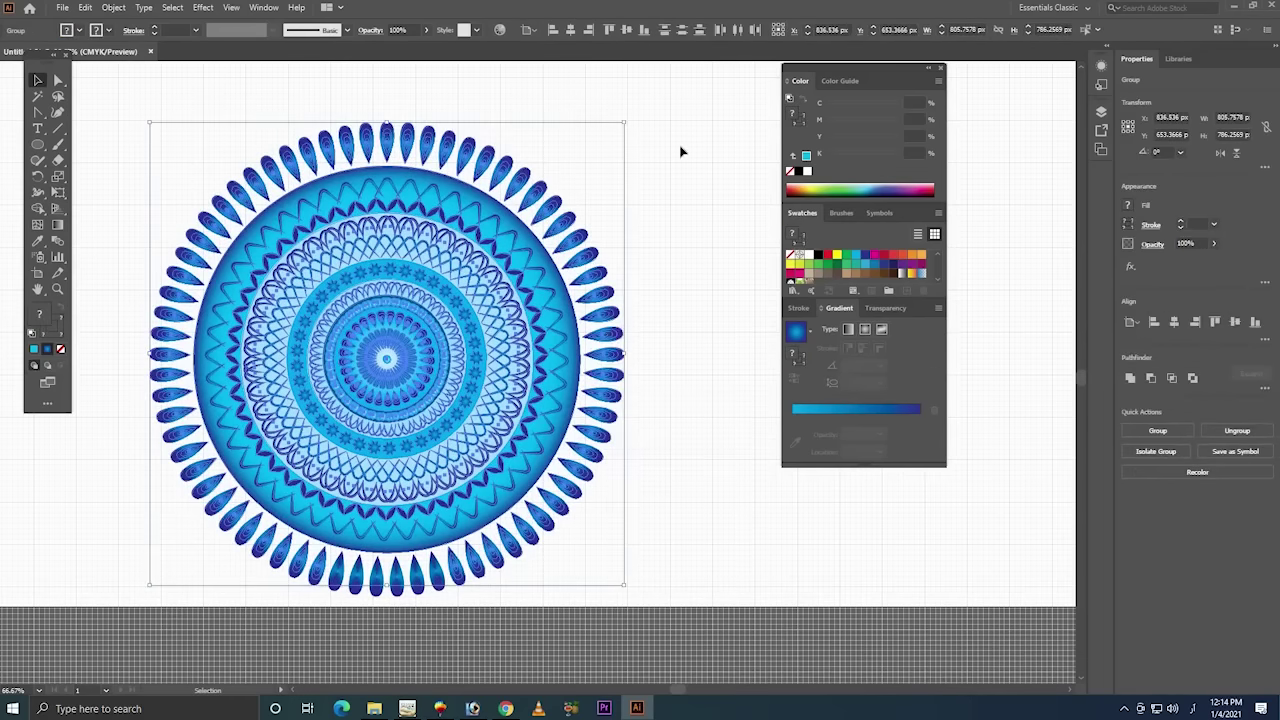
{"action": "left_click", "coordinate": [703, 103]}
{"action": "left_click_drag", "start_coordinate": [152, 623], "coordinate": [660, 100]}
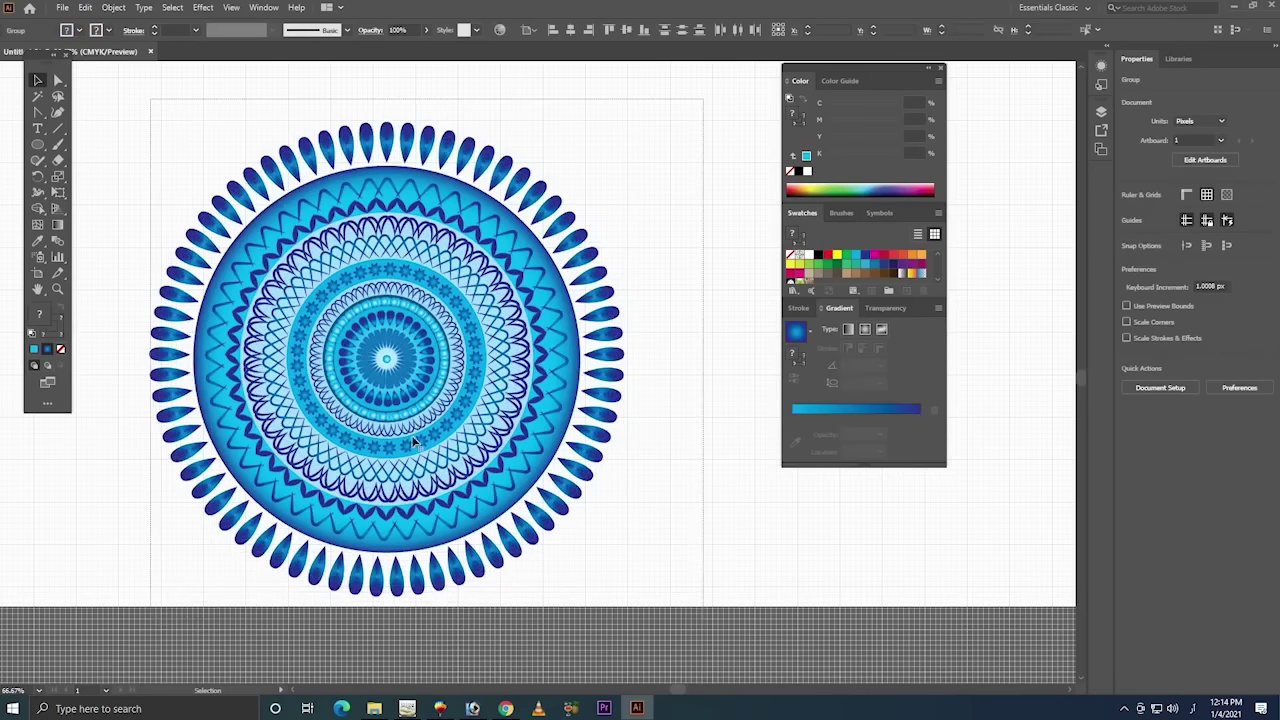
{"action": "right_click", "coordinate": [417, 433]}
{"action": "left_click", "coordinate": [462, 536]}
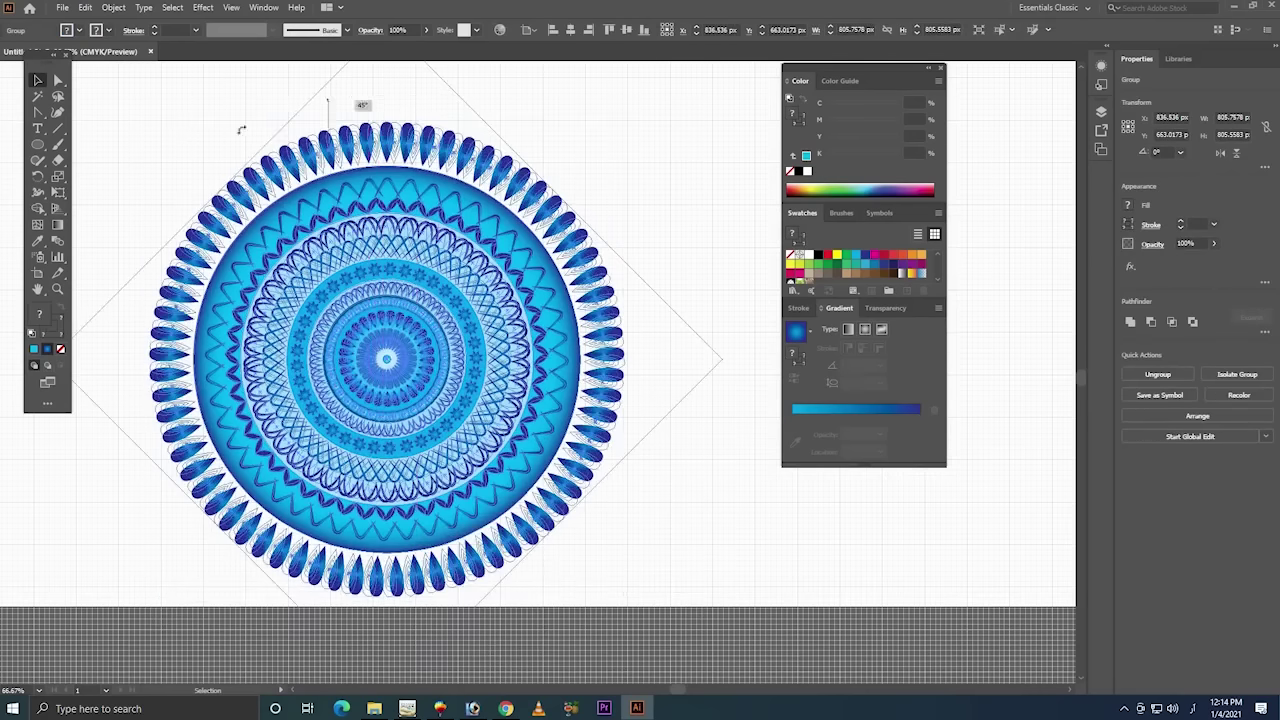
- Rotate the group again, zoom in on the top petals, and pick the Ellipse Tool
{"action": "left_click_drag", "start_coordinate": [375, 96], "coordinate": [233, 135]}
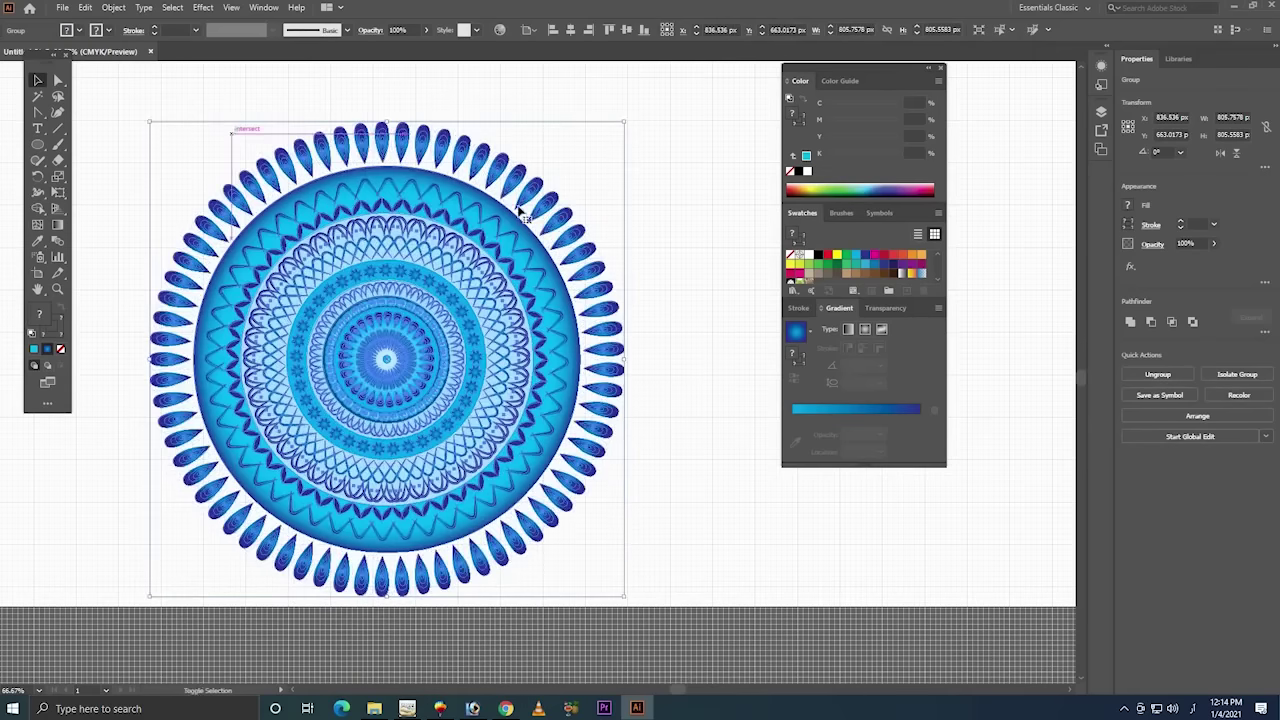
{"action": "left_click", "coordinate": [715, 228]}
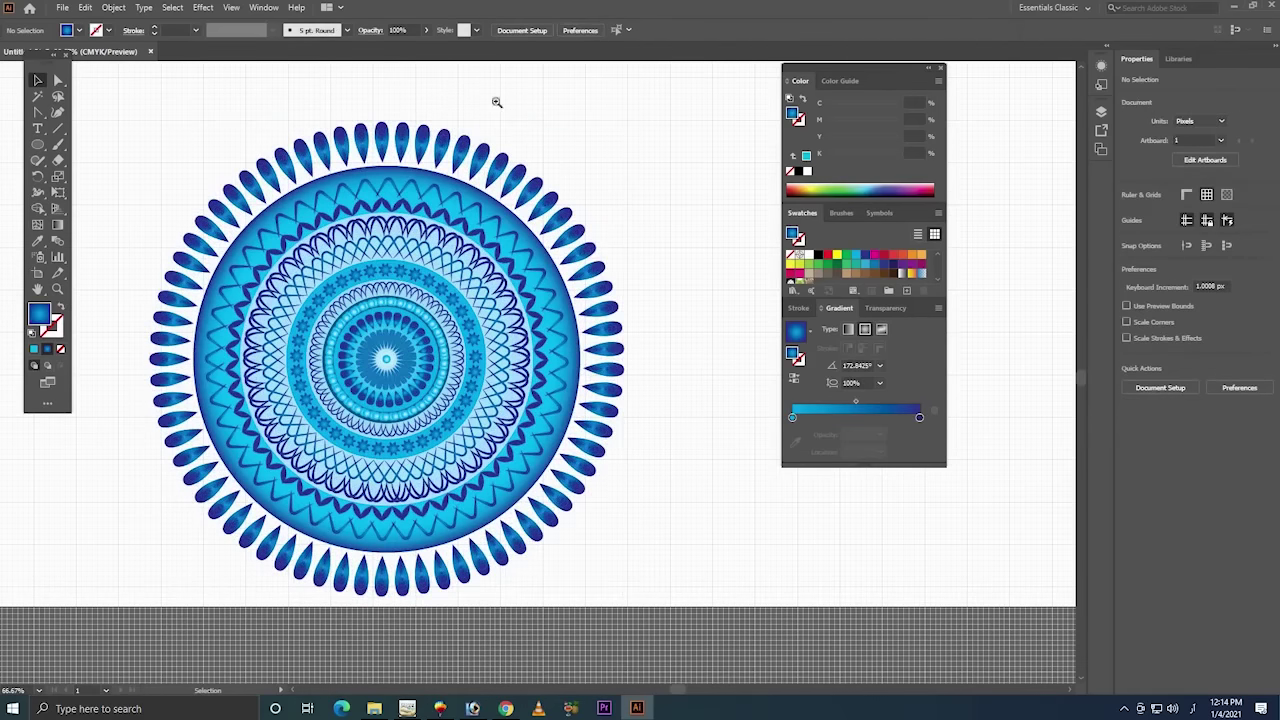
{"action": "left_click_drag", "start_coordinate": [550, 86], "coordinate": [268, 285]}
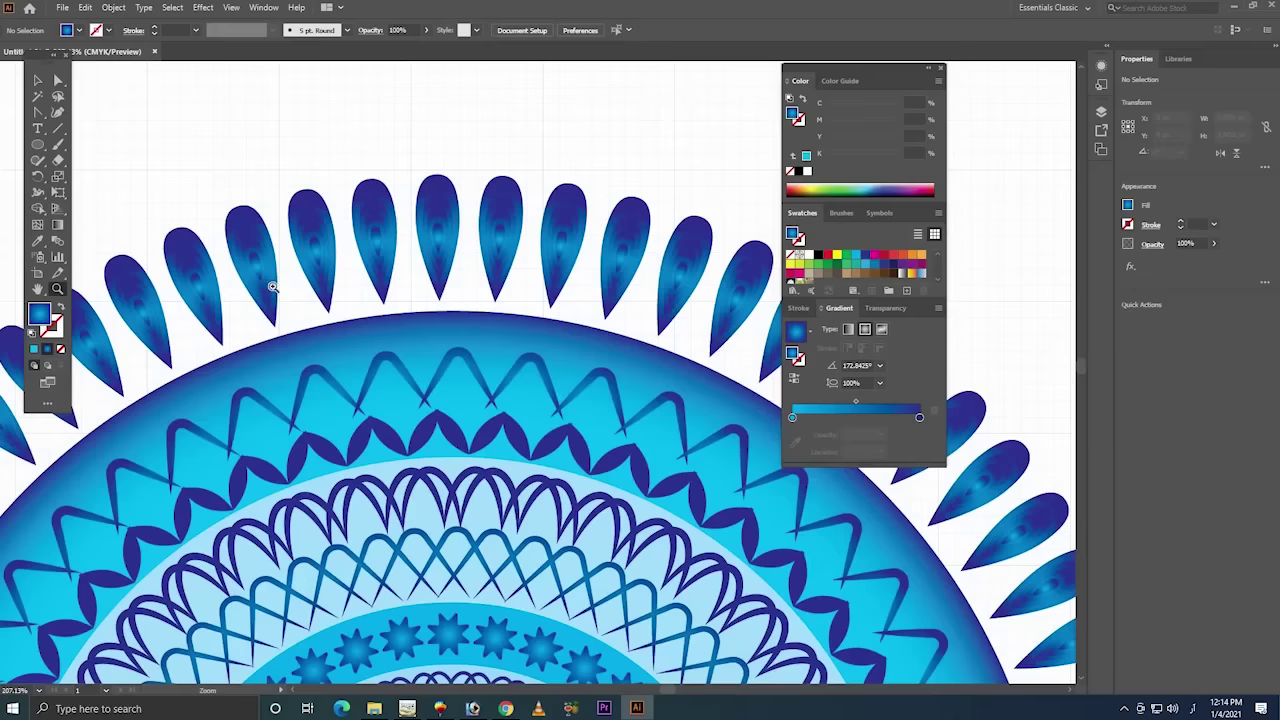
{"action": "key", "text": "v"}
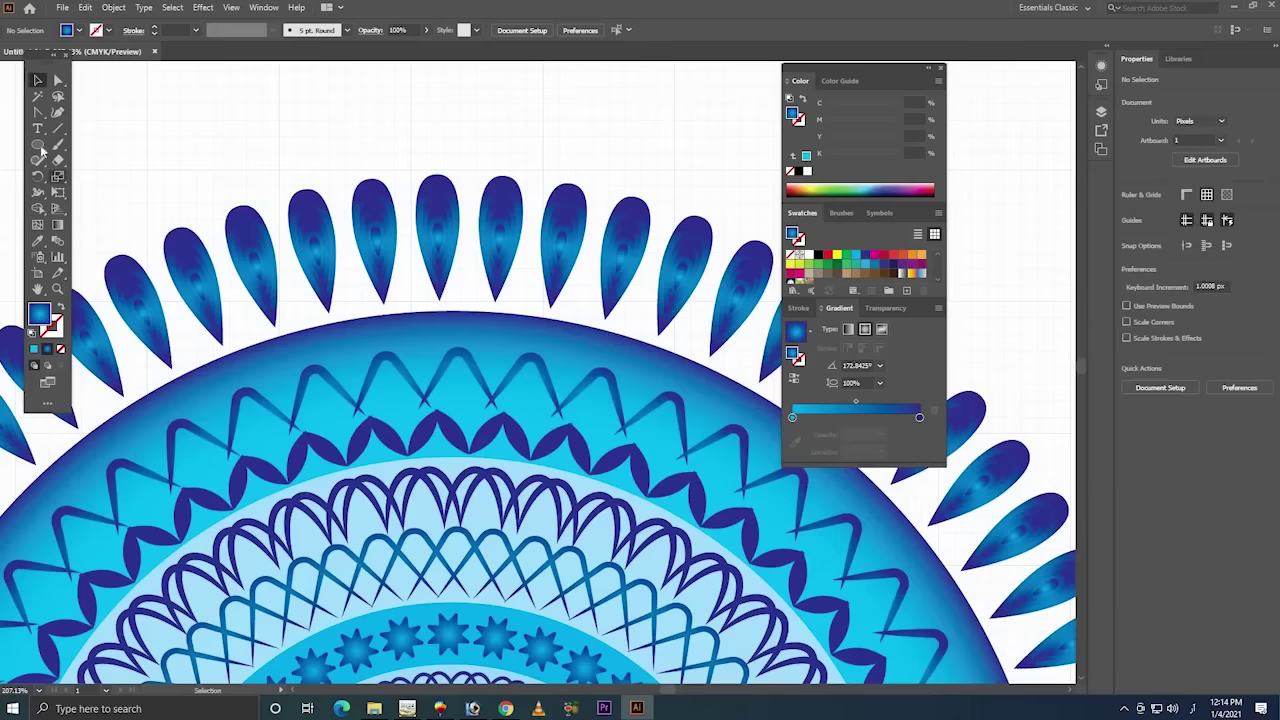
{"action": "left_click_drag", "start_coordinate": [41, 150], "coordinate": [83, 178]}
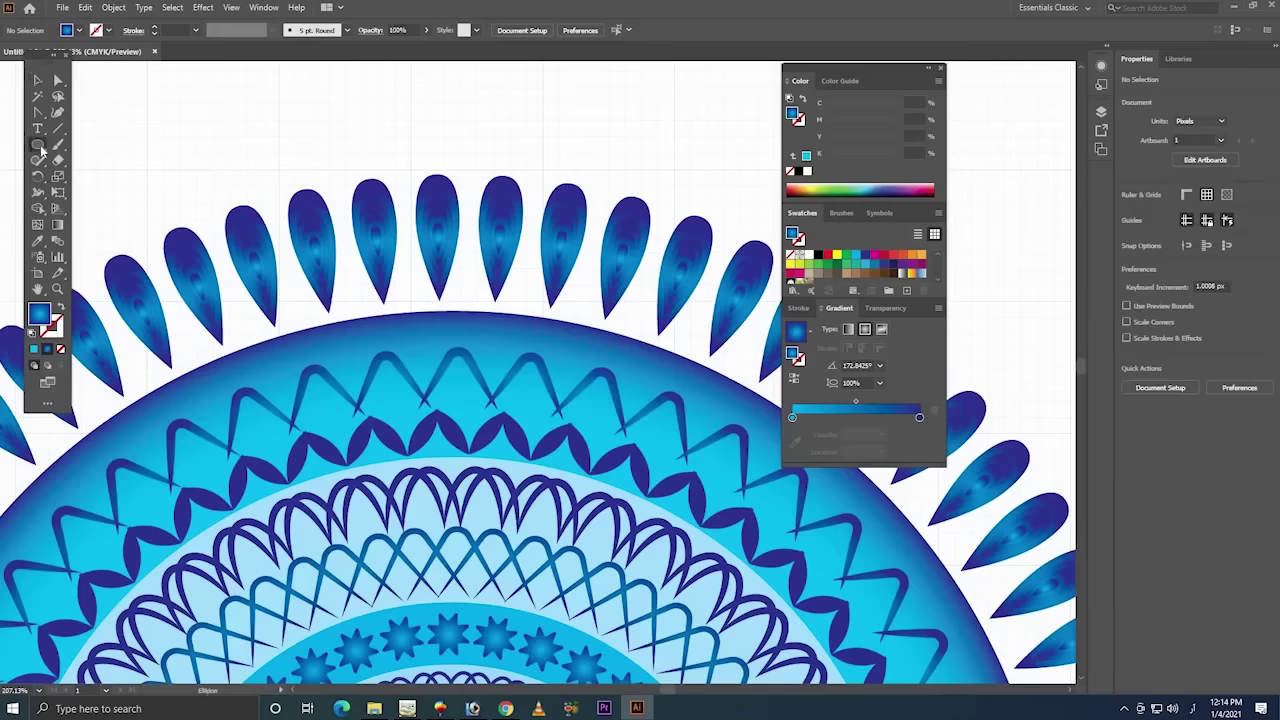
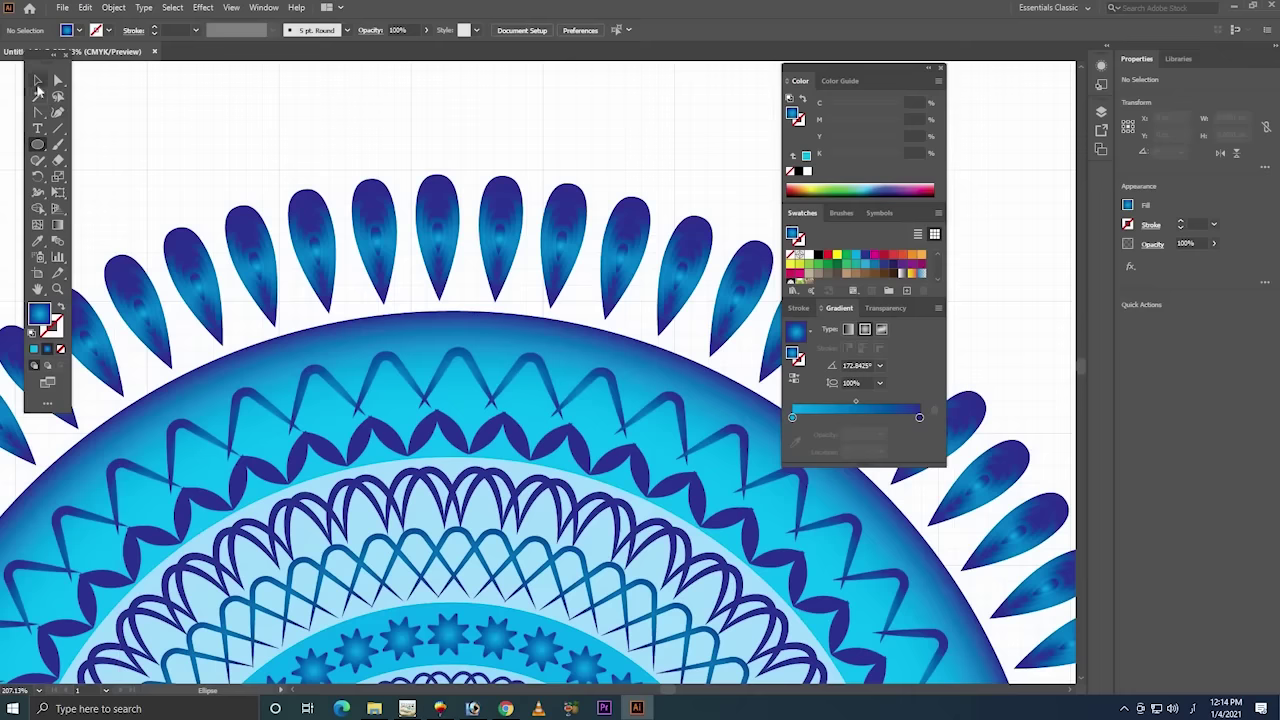
- Ungroup the teardrops and place a shrunken teardrop (about 14 by 41 px) above the ring
{"action": "left_click", "coordinate": [37, 82]}
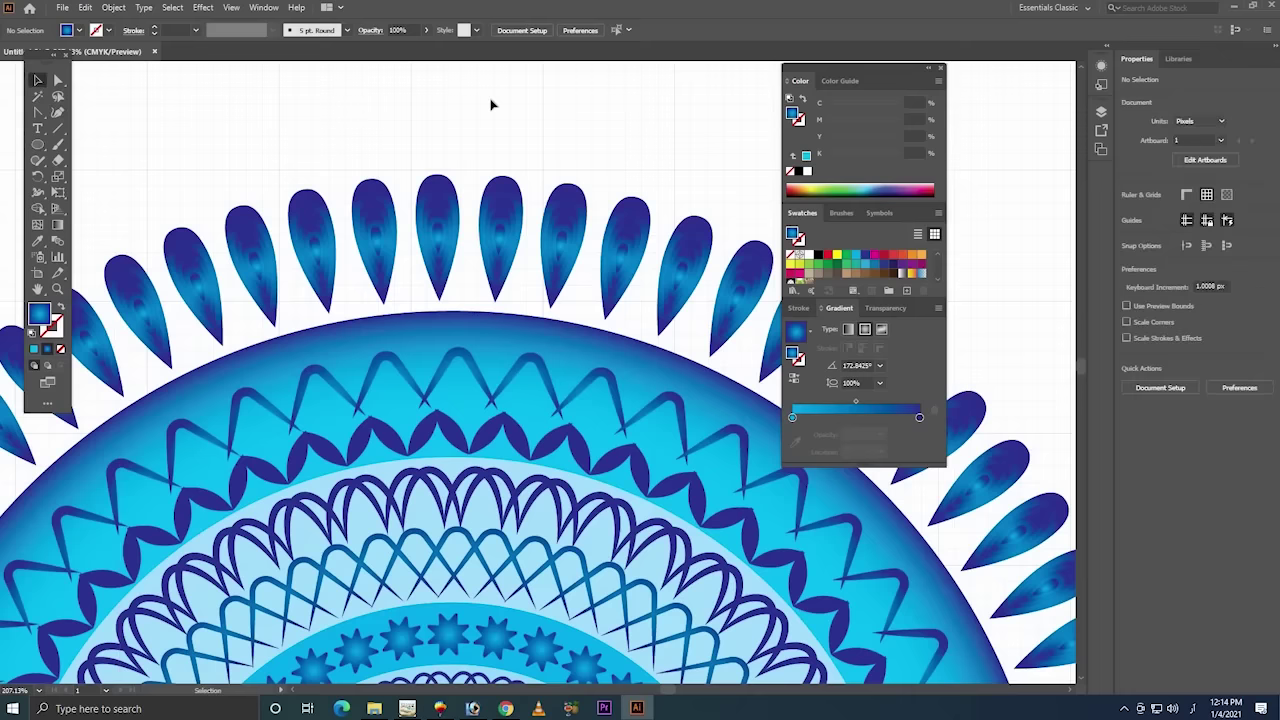
{"action": "left_click_drag", "start_coordinate": [505, 222], "coordinate": [557, 127]}
{"action": "right_click", "coordinate": [557, 127]}
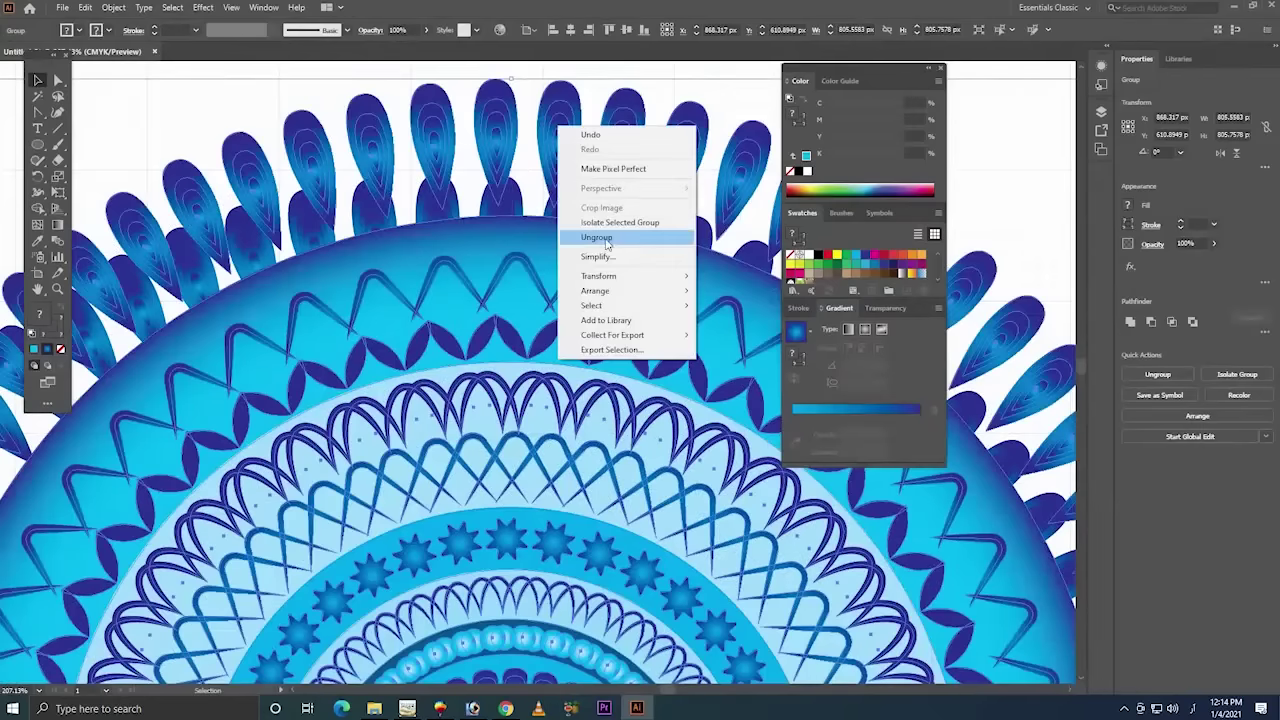
{"action": "left_click", "coordinate": [600, 238]}
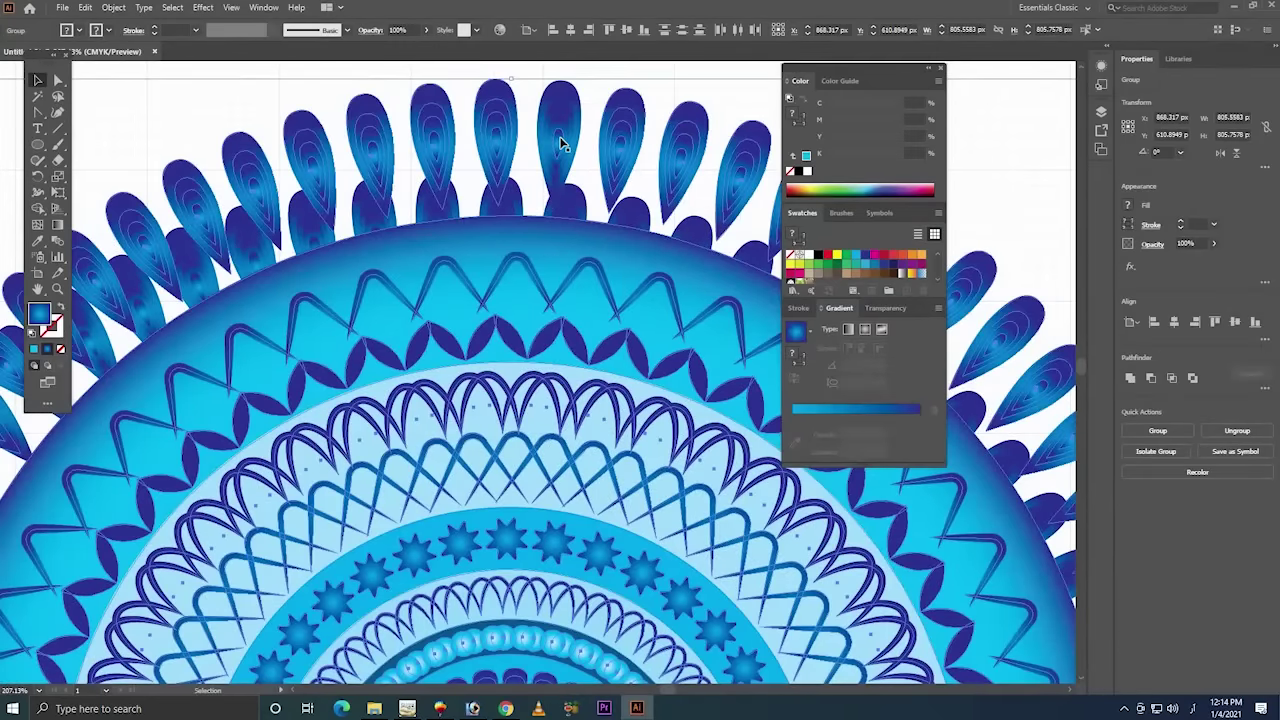
{"action": "key", "text": "ctrl+shift+a"}
{"action": "scroll", "coordinate": [562, 143], "scroll_direction": "up", "scroll_amount": 2}
{"action": "left_click_drag", "start_coordinate": [548, 160], "coordinate": [471, 235]}
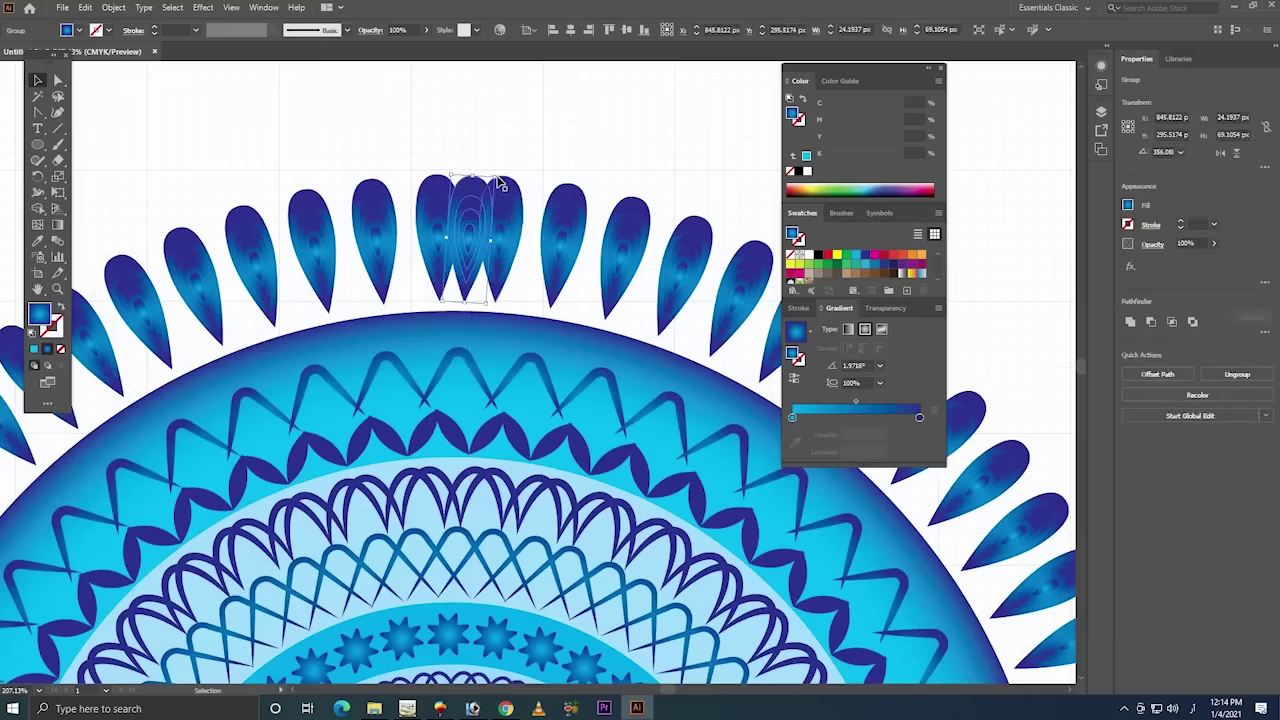
{"action": "left_click_drag", "start_coordinate": [497, 177], "coordinate": [484, 205]}
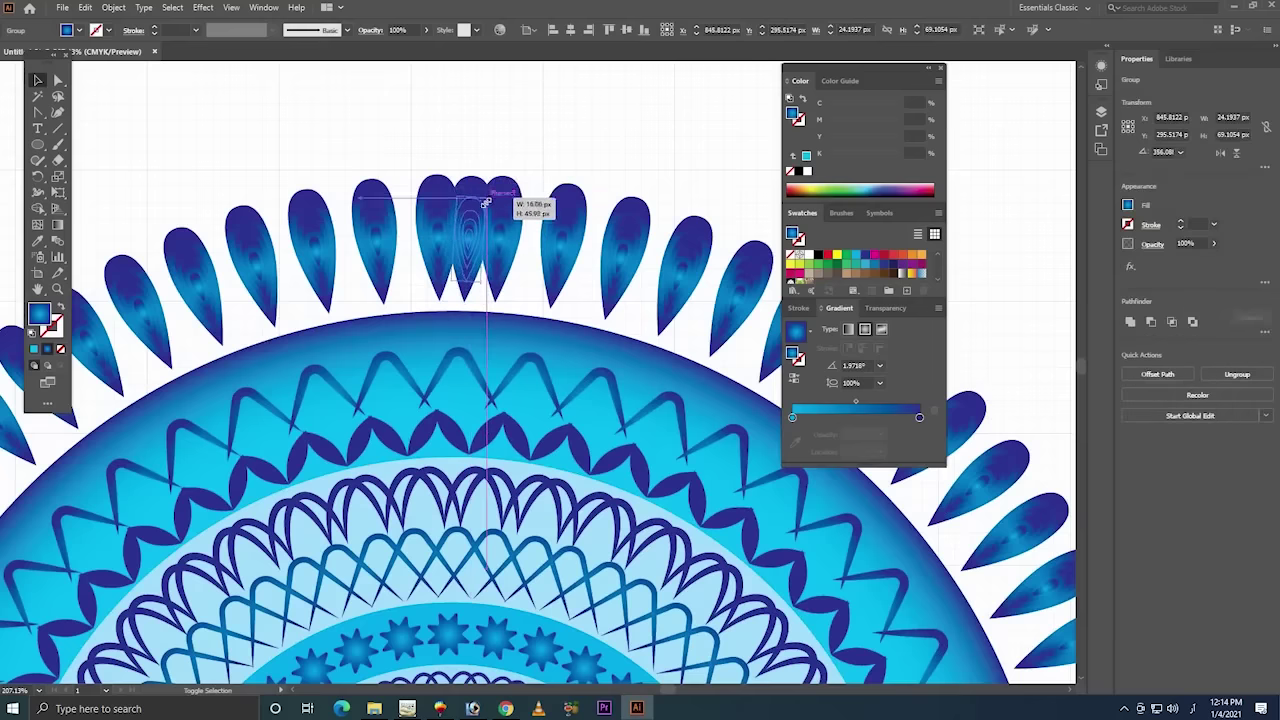
{"action": "left_click", "coordinate": [506, 125]}
{"action": "mouse_move", "coordinate": [470, 240]}
{"action": "left_mouse_down"}
{"action": "mouse_move", "coordinate": [469, 272]}
{"action": "mouse_move", "coordinate": [473, 157]}
{"action": "left_mouse_up"}
- Delete the small top teardrop after undoing a trial horizontal centring
{"action": "key", "text": "ctrl+a"}
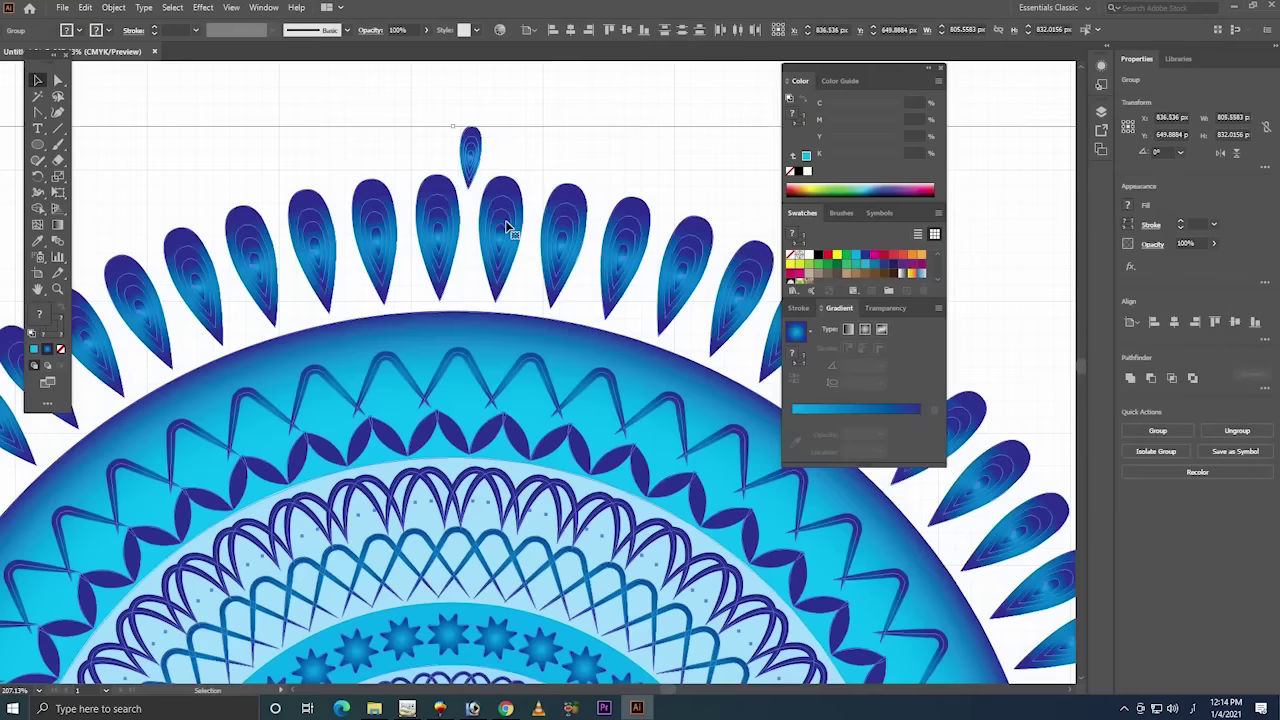
{"action": "left_click", "coordinate": [570, 31]}
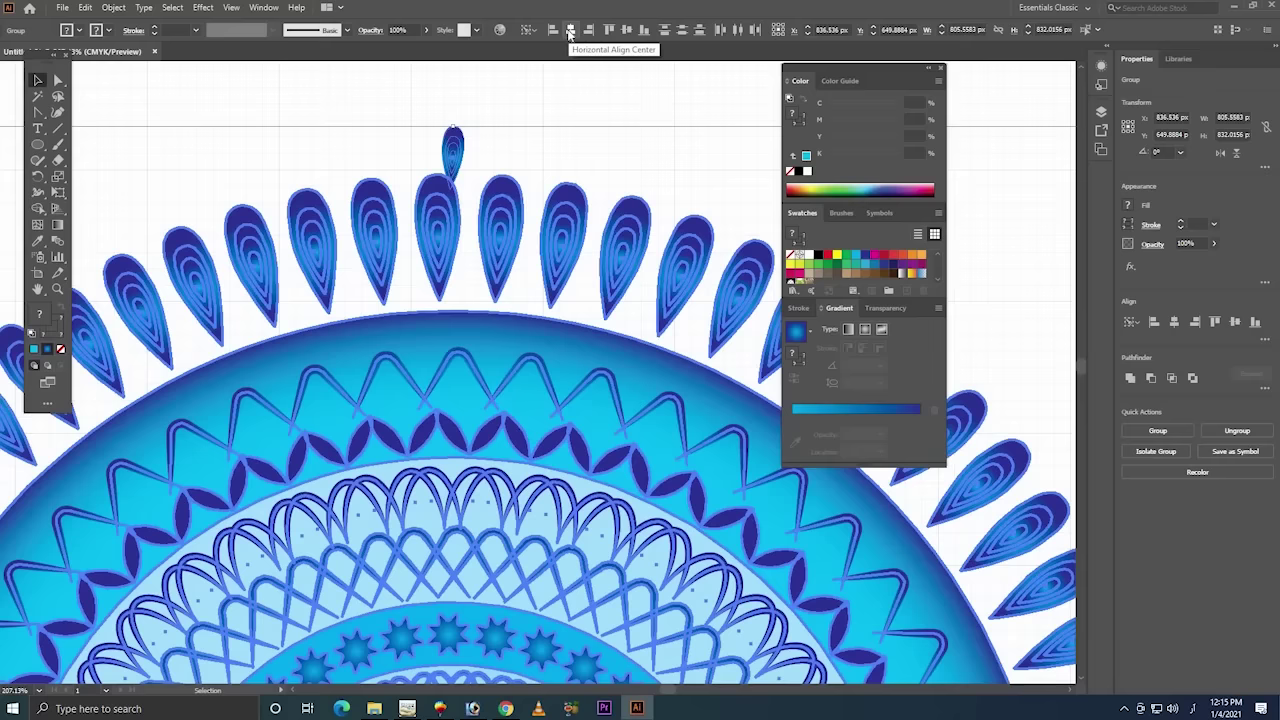
{"action": "key", "text": "ctrl+z"}
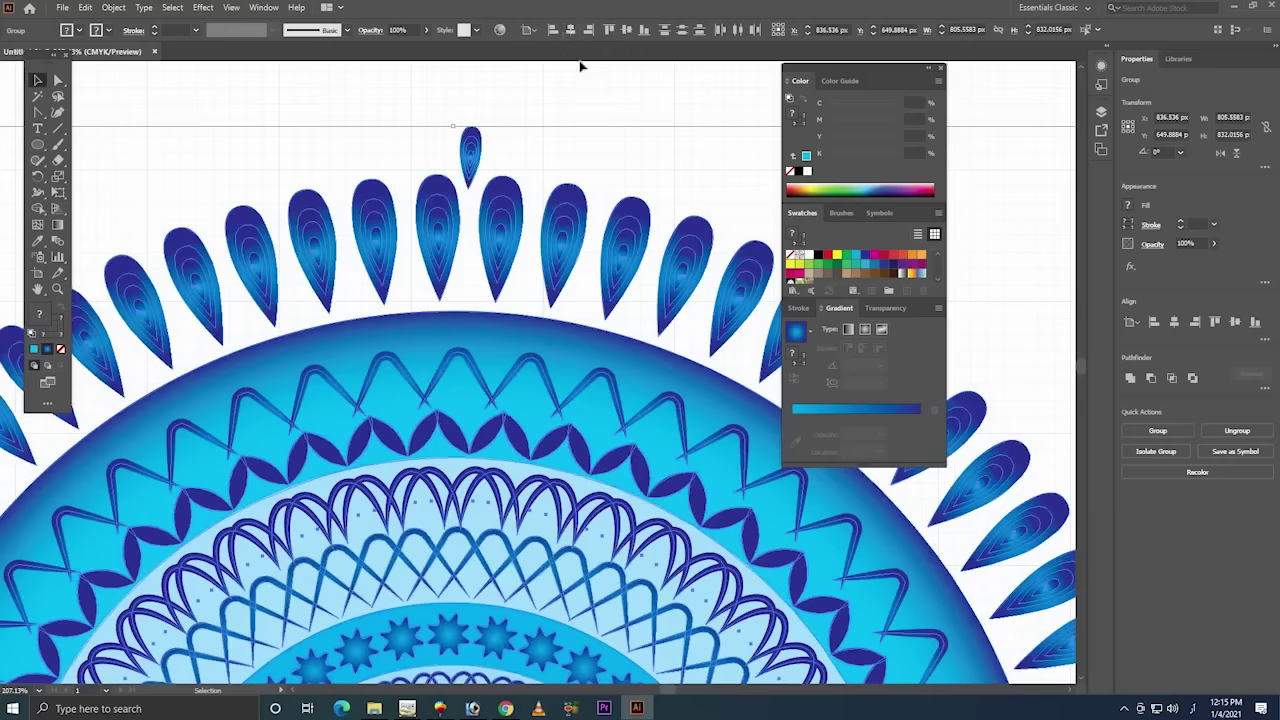
{"action": "left_click", "coordinate": [580, 66]}
{"action": "left_click_drag", "start_coordinate": [580, 68], "coordinate": [455, 145]}
{"action": "key", "text": "Delete"}
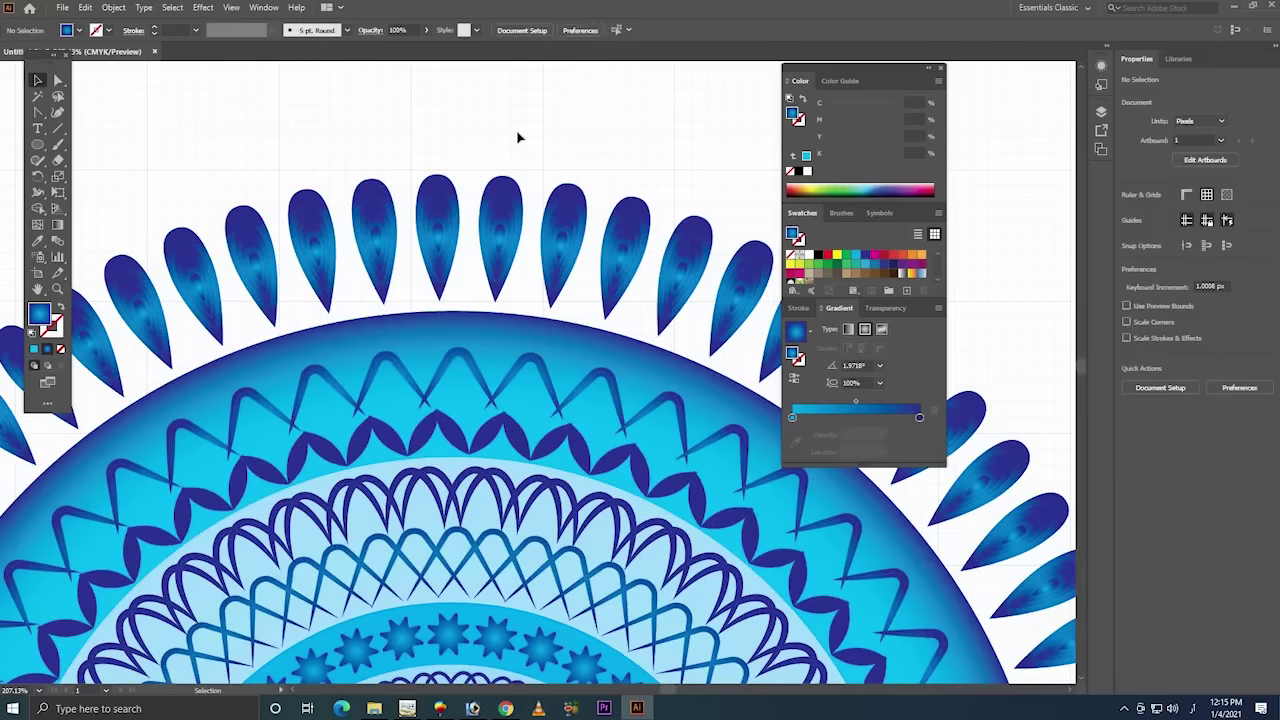
- Zoom out to 66.67% with the whole mandala centred in view
{"action": "key", "text": "z"}
{"action": "left_click_drag", "start_coordinate": [540, 290], "coordinate": [440, 290]}
{"action": "left_click_drag", "start_coordinate": [506, 405], "coordinate": [500, 178]}
{"action": "key", "text": "ctrl+minus"}
{"action": "mouse_move", "coordinate": [253, 321]}
{"action": "left_mouse_down"}
{"action": "mouse_move", "coordinate": [216, 256]}
{"action": "mouse_move", "coordinate": [208, 200]}
{"action": "left_mouse_up"}
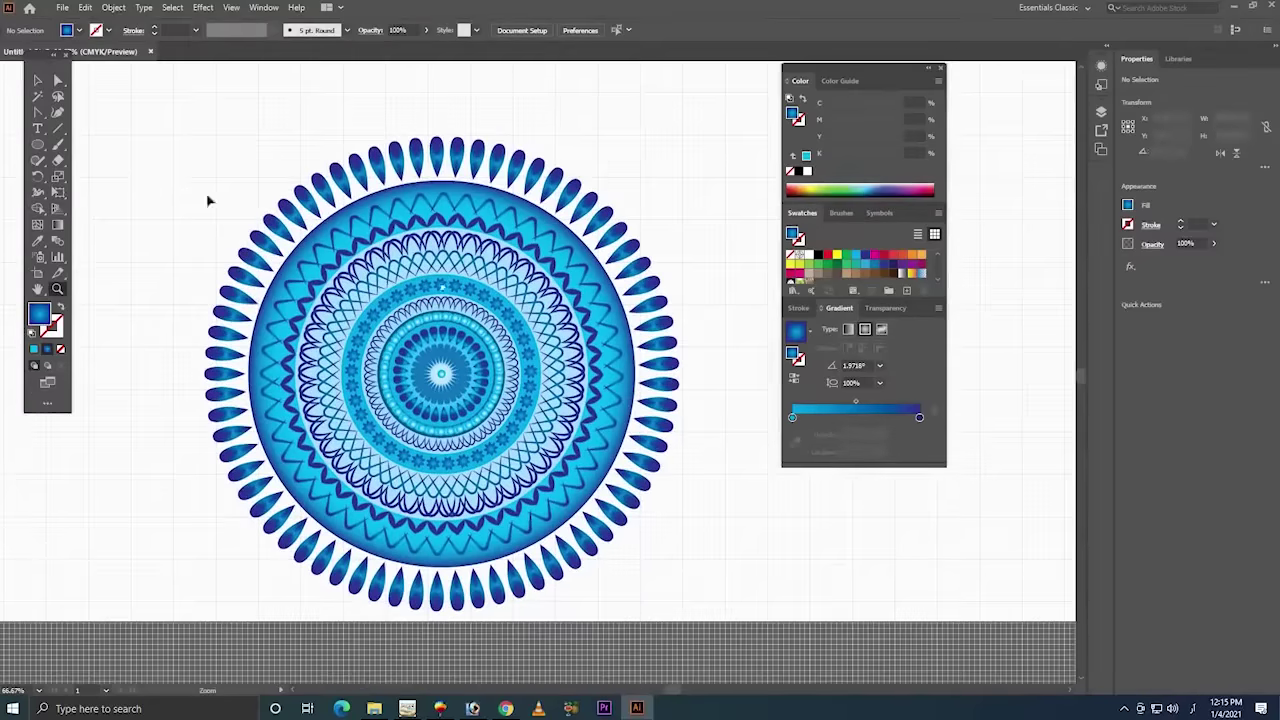
{"action": "key", "text": "v"}
- Draw a large gradient circle behind the mandala with a light-blue stop at about 92%
{"action": "left_click_drag", "start_coordinate": [440, 372], "coordinate": [712, 620]}
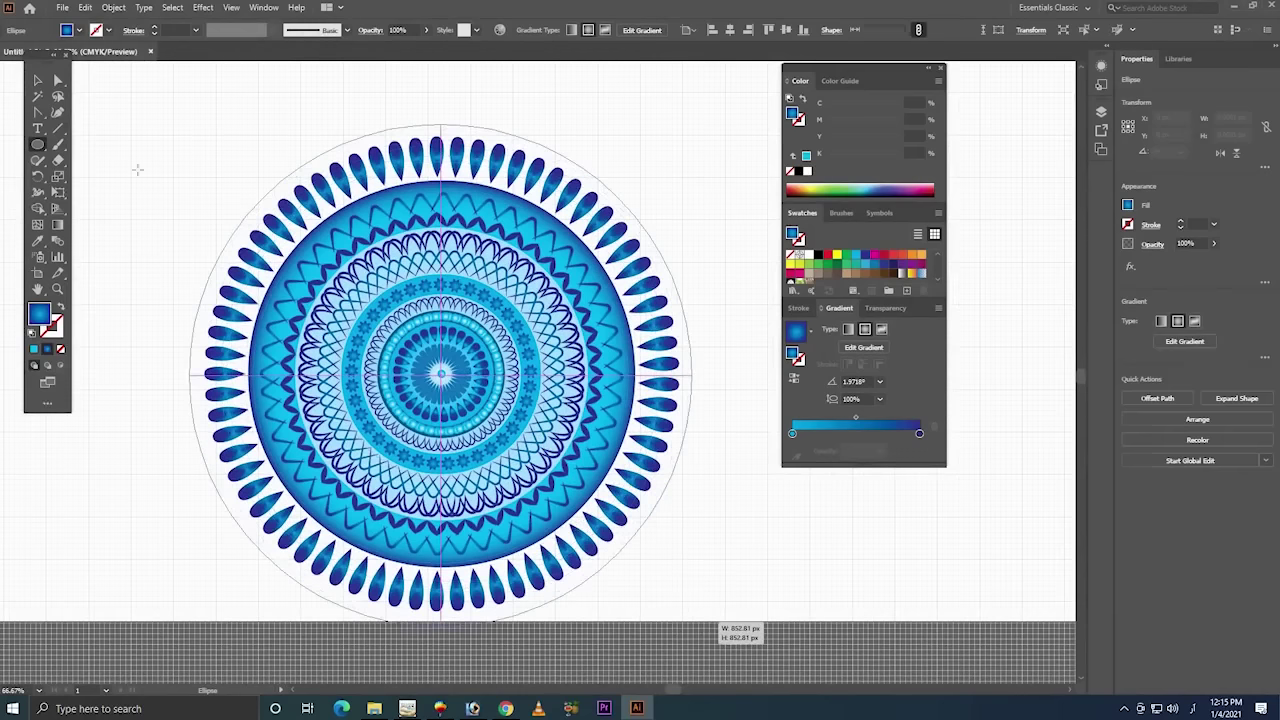
{"action": "key", "text": "v"}
{"action": "right_click", "coordinate": [547, 249]}
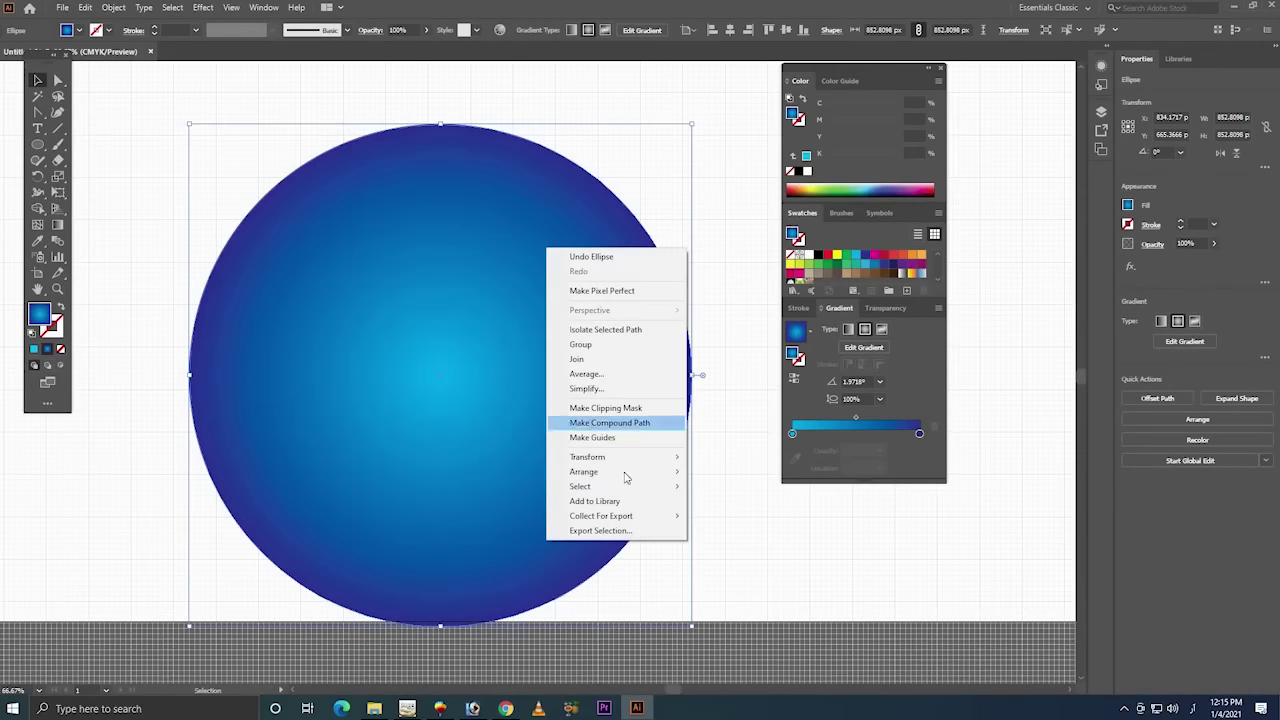
{"action": "mouse_move", "coordinate": [584, 471]}
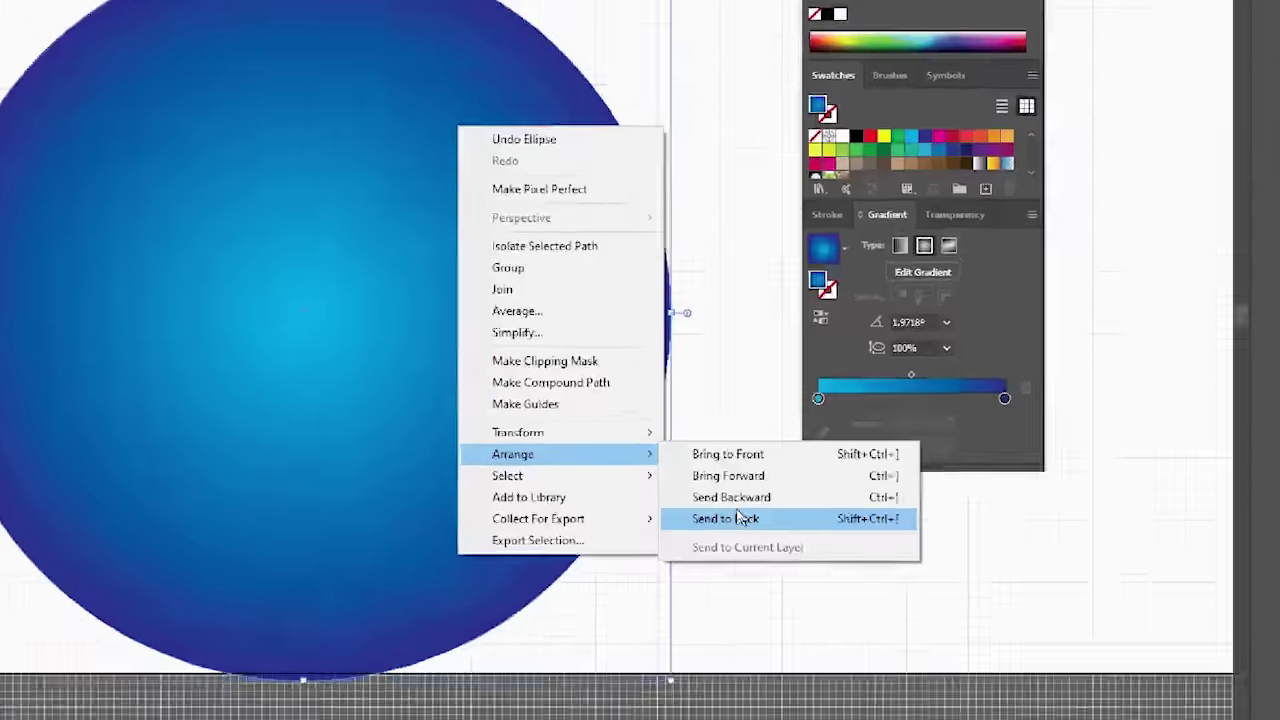
{"action": "left_click", "coordinate": [740, 516]}
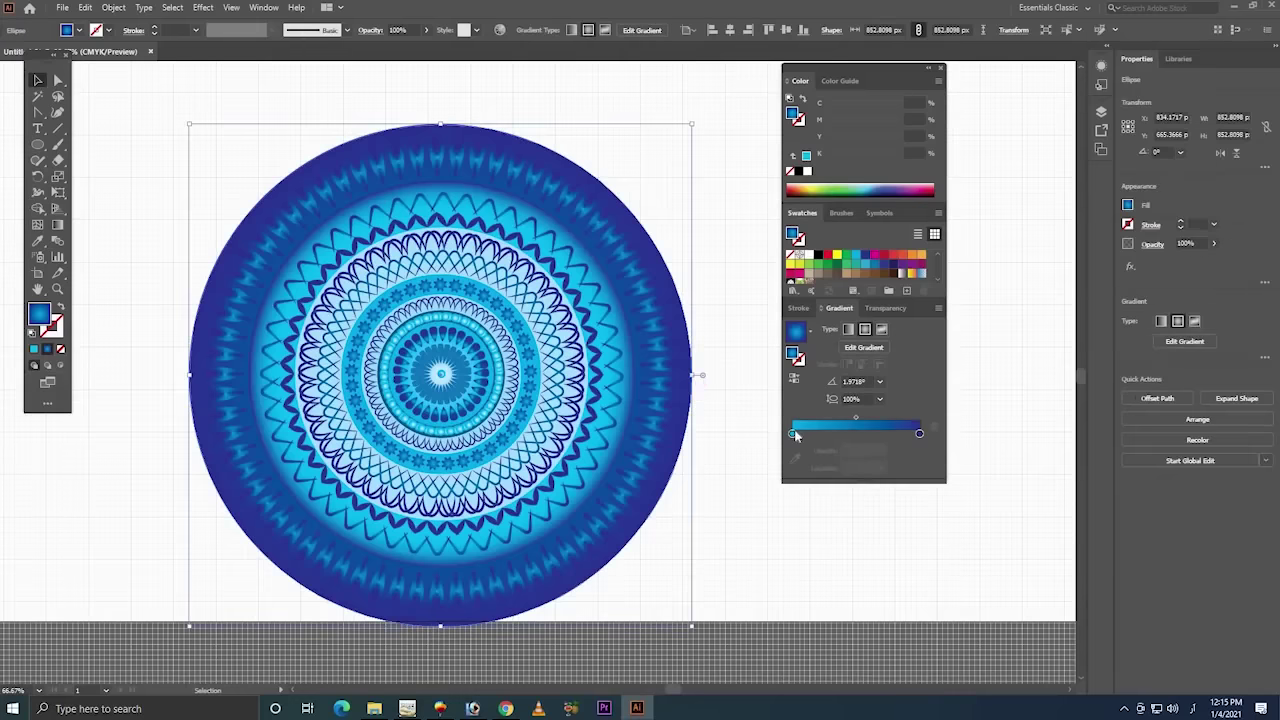
{"action": "left_click_drag", "start_coordinate": [800, 432], "coordinate": [903, 432]}
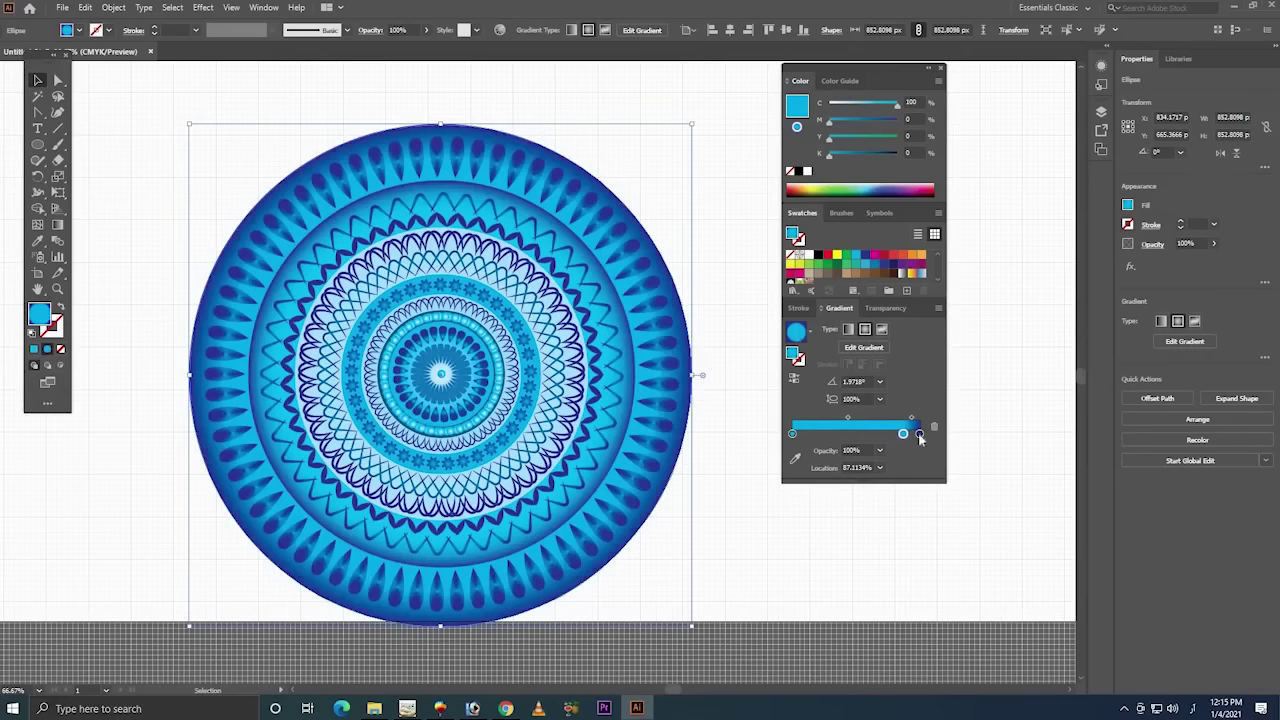
{"action": "left_click_drag", "start_coordinate": [904, 434], "coordinate": [911, 434]}
- Centre the artwork horizontally and shrink the mandala to about 631 px wide
{"action": "key", "text": "ctrl+a"}
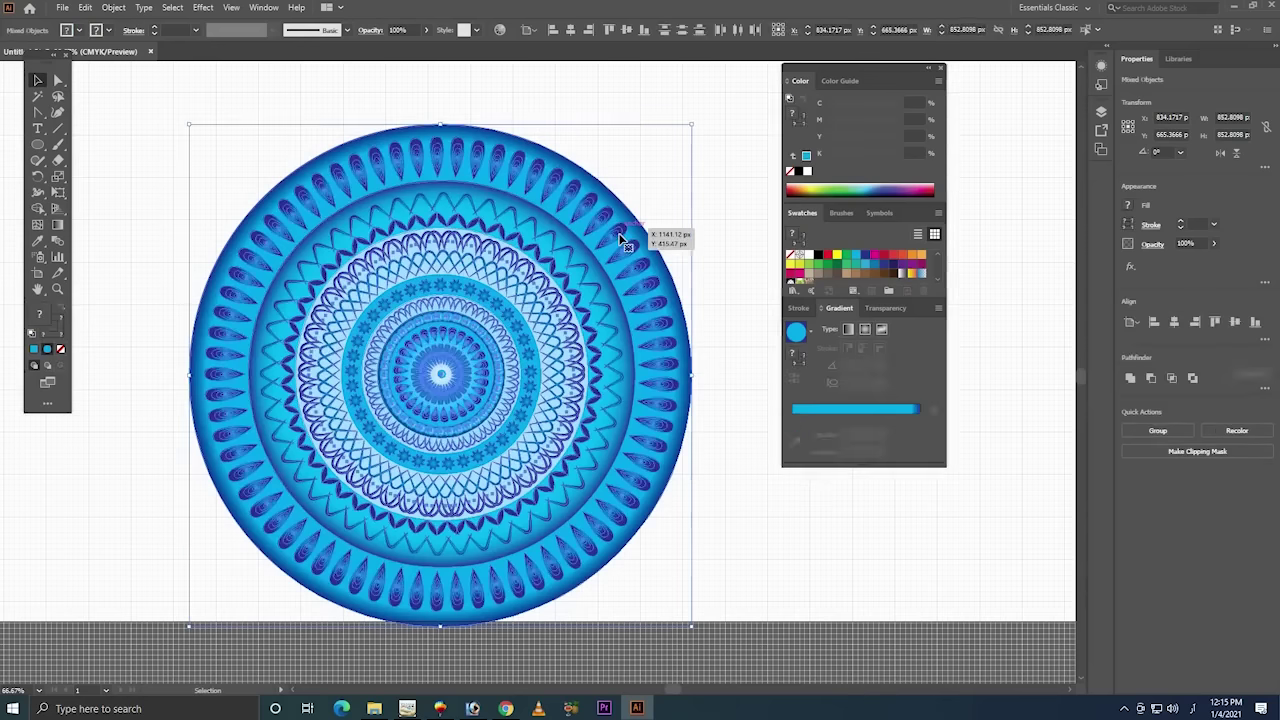
{"action": "left_click", "coordinate": [571, 36]}
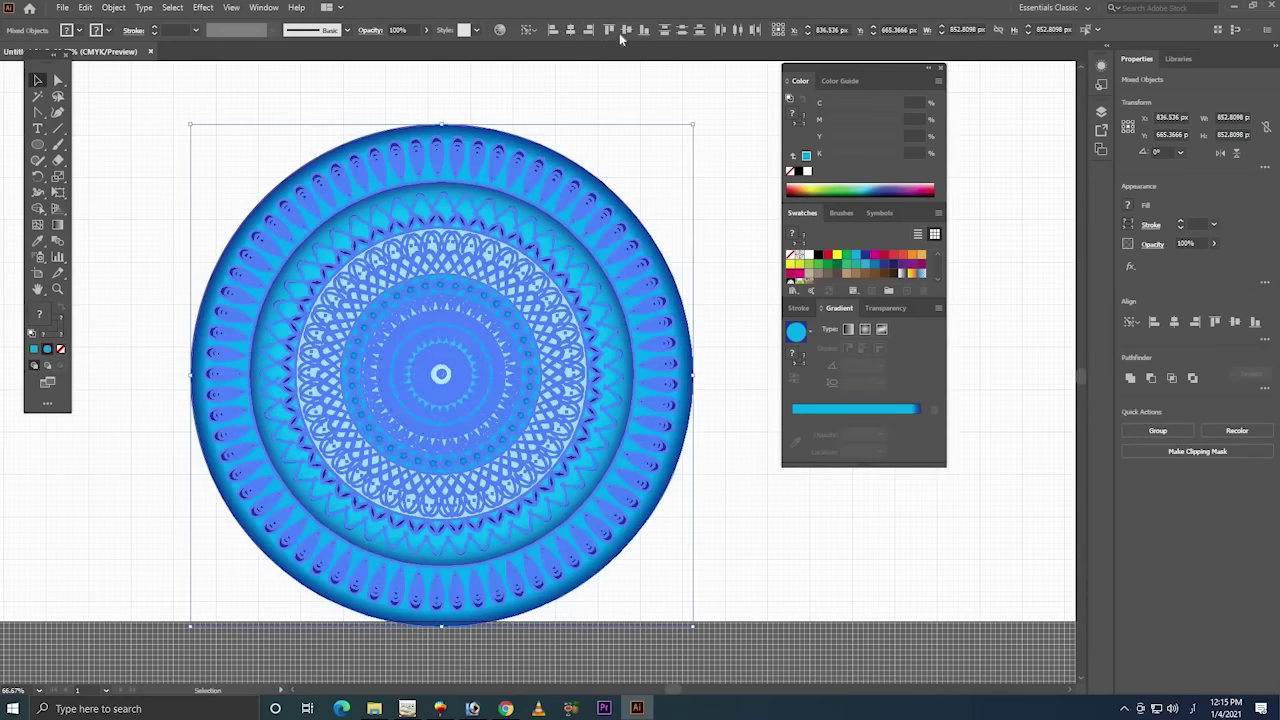
{"action": "key", "text": "ctrl+shift+a"}
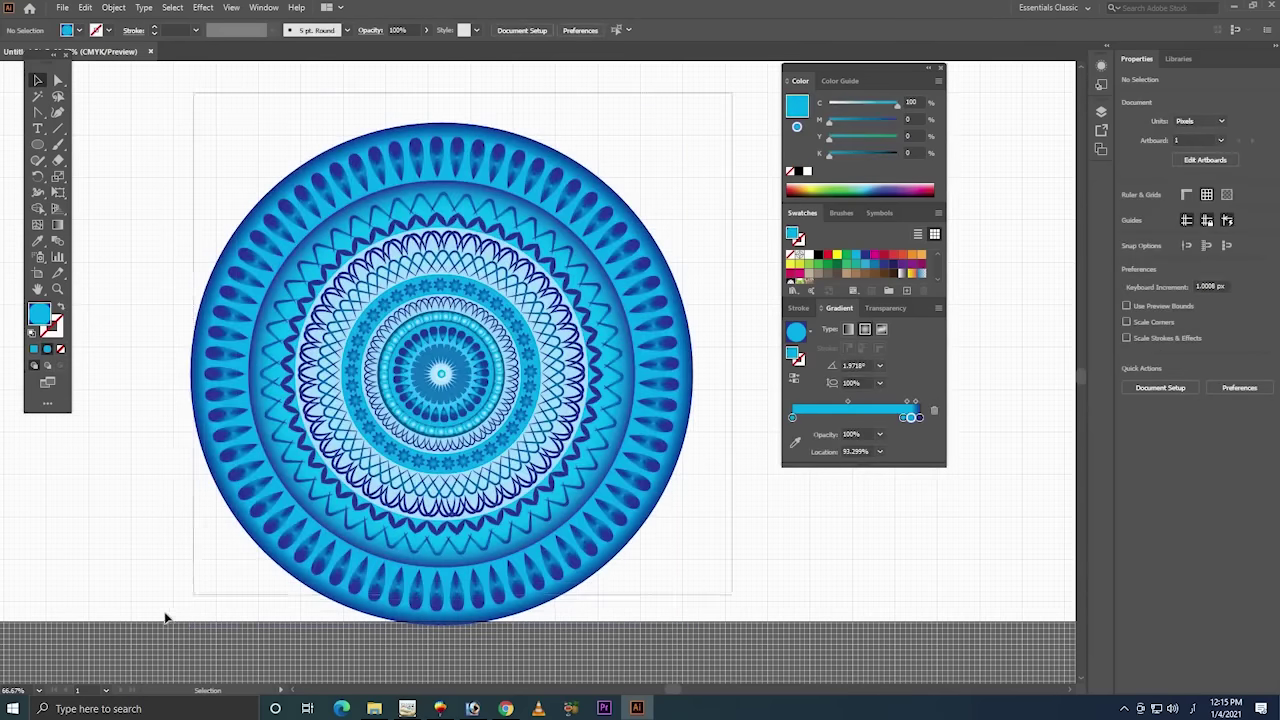
{"action": "left_click_drag", "start_coordinate": [482, 477], "coordinate": [469, 444]}
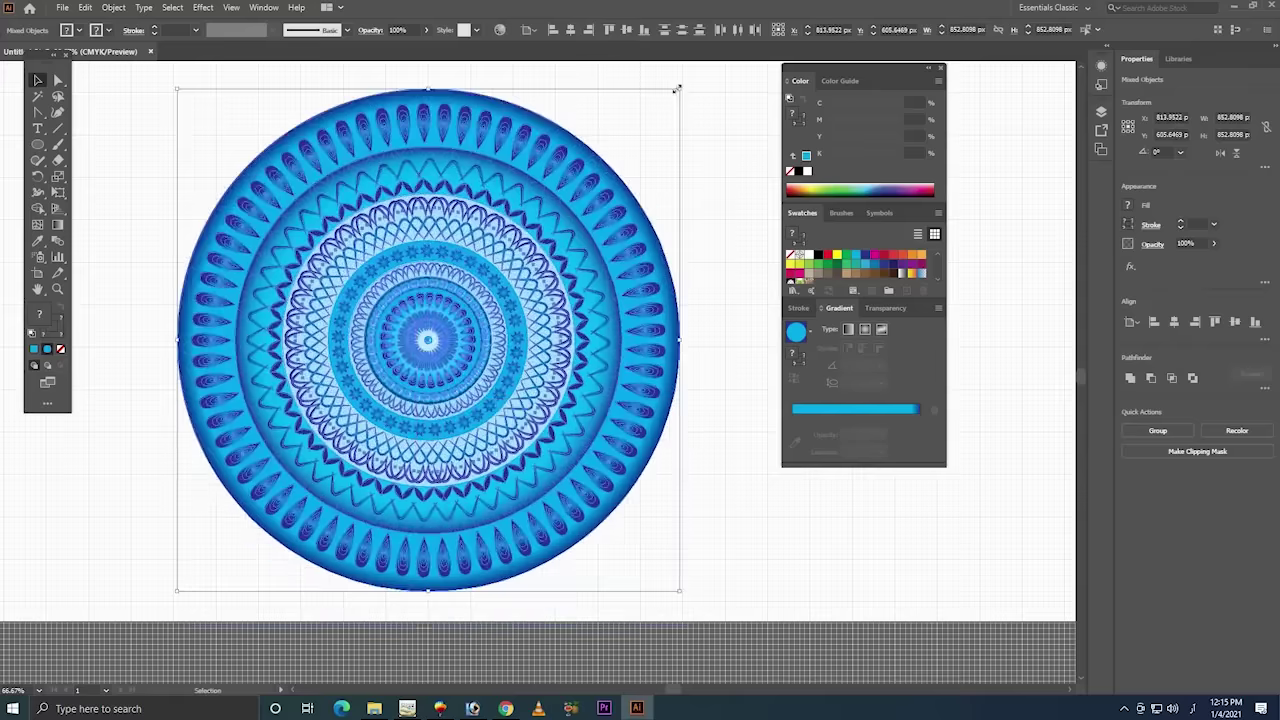
{"action": "left_click_drag", "start_coordinate": [679, 88], "coordinate": [615, 155]}
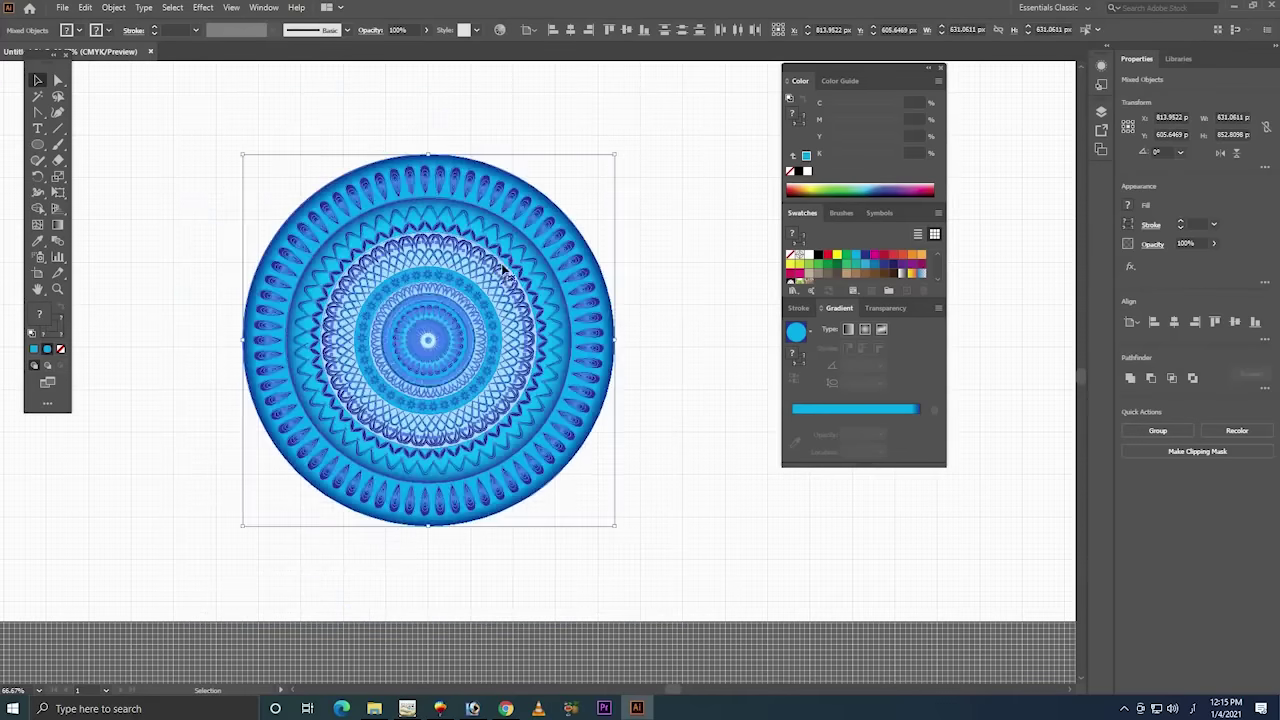
{"action": "left_click_drag", "start_coordinate": [514, 287], "coordinate": [530, 301]}
{"action": "left_click", "coordinate": [661, 133]}
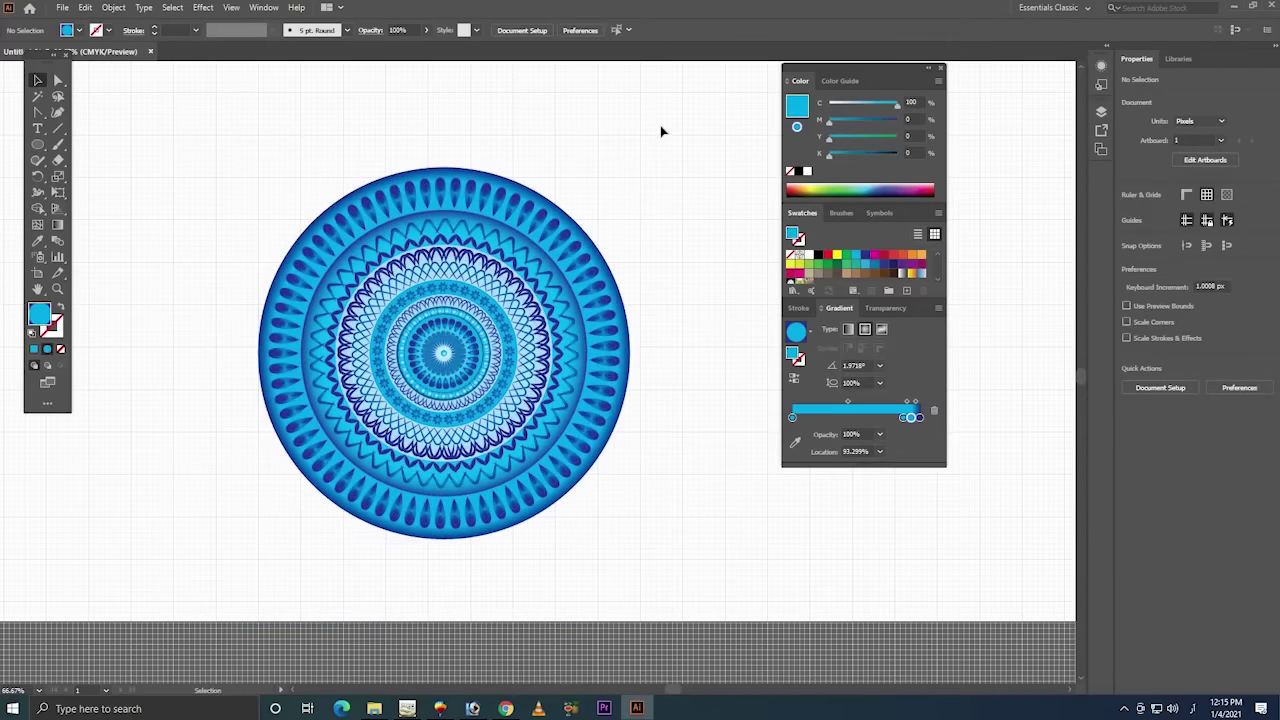
- Draw a tall ellipse above the top of the mandala
{"action": "key", "text": "z"}
{"action": "left_click_drag", "start_coordinate": [600, 106], "coordinate": [288, 296]}
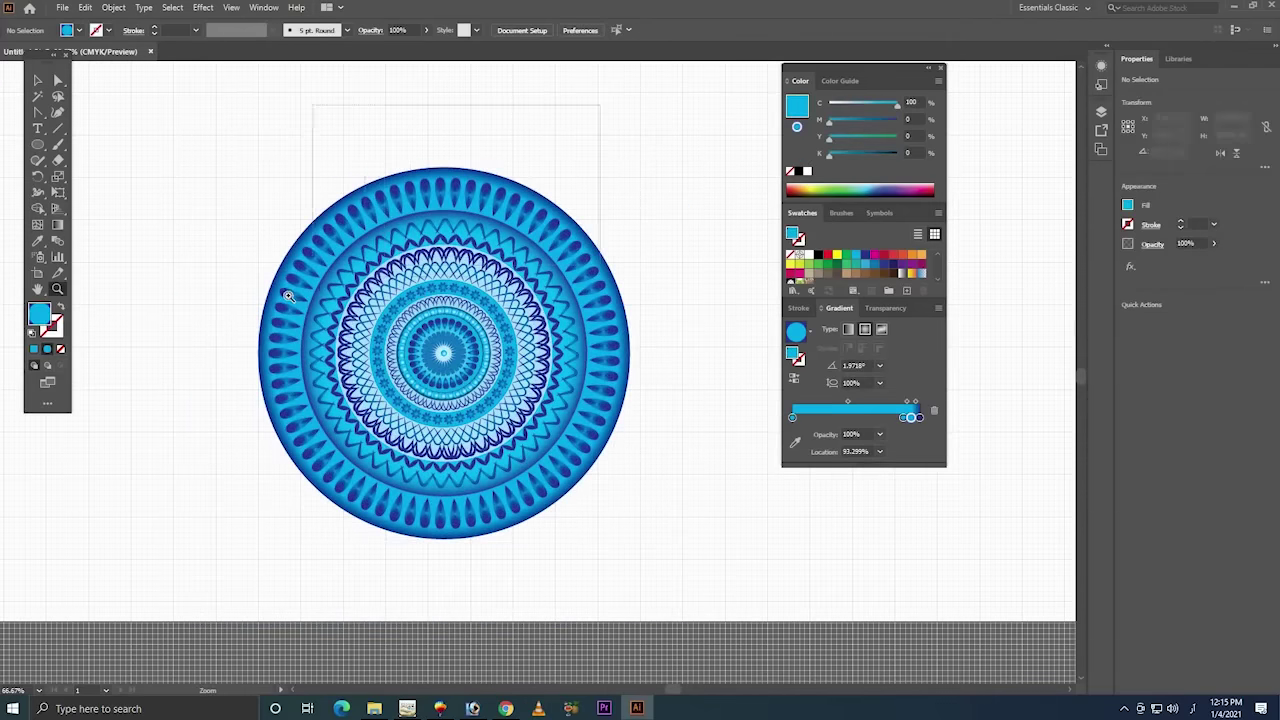
{"action": "left_click", "coordinate": [38, 144]}
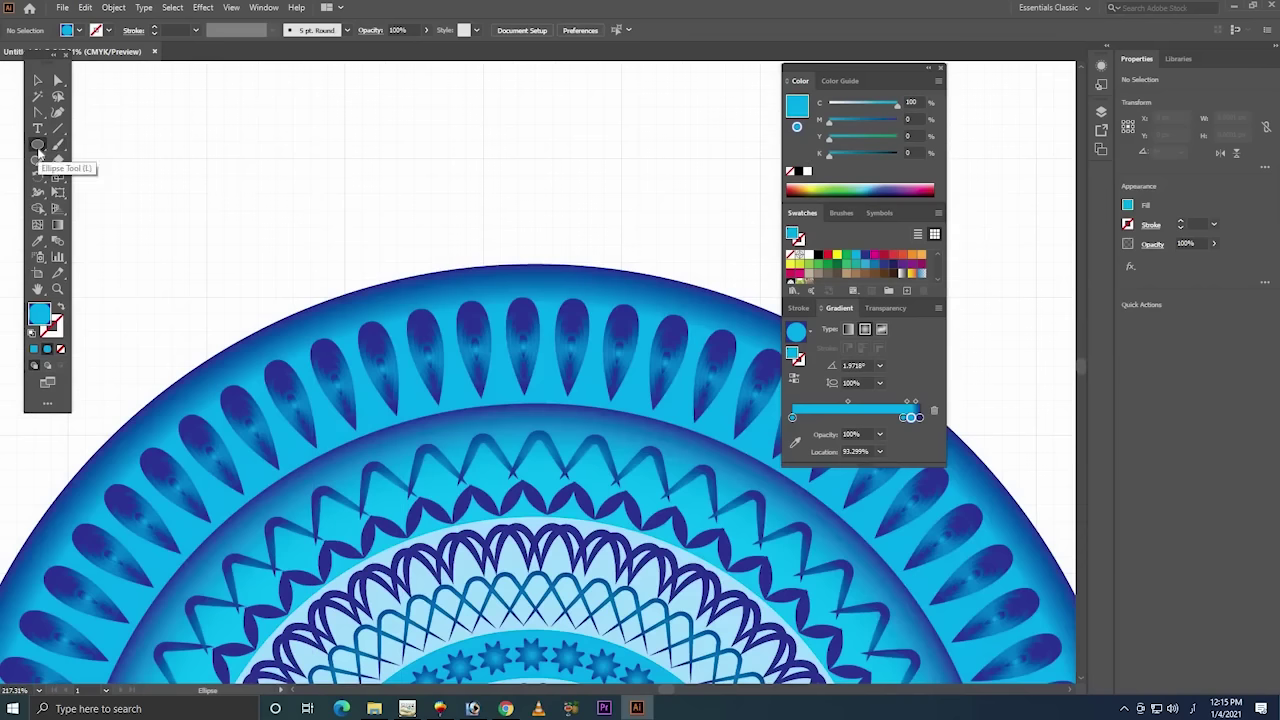
{"action": "left_click_drag", "start_coordinate": [390, 93], "coordinate": [437, 224]}
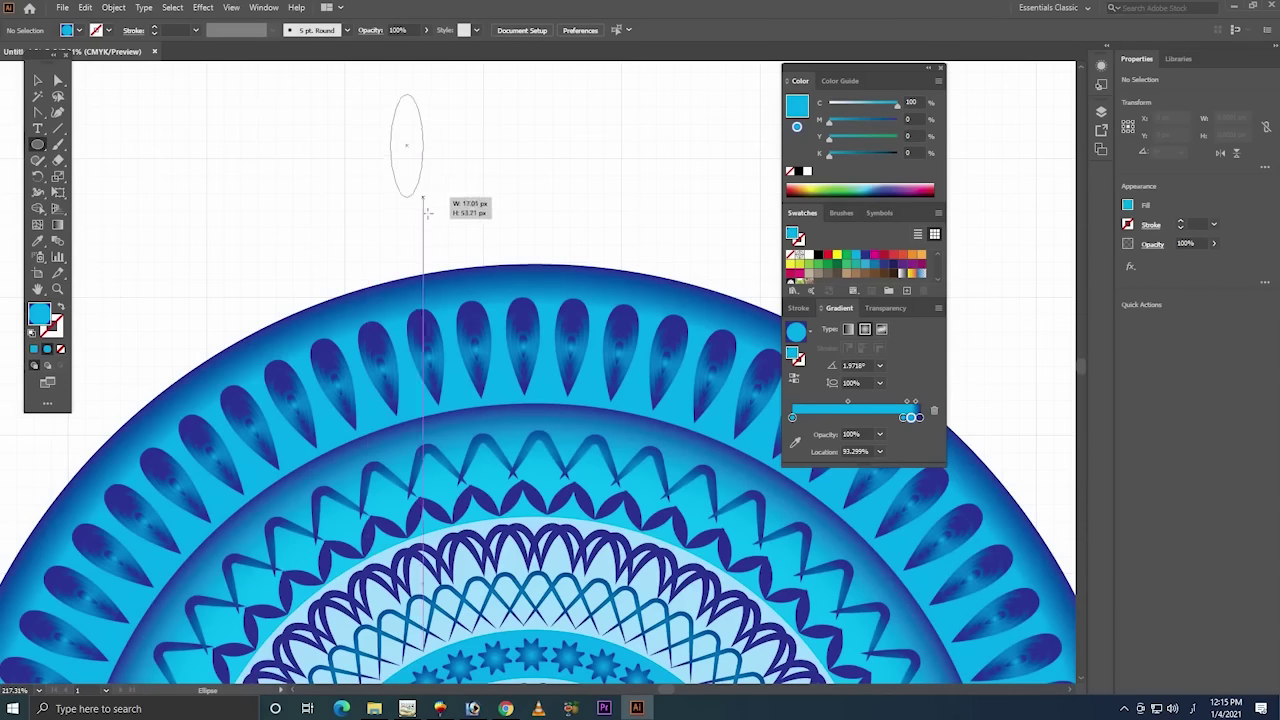
- Delete the ellipse's lower anchors to make a pointed, flat-bottomed petal about 24 by 46 px
{"action": "left_click", "coordinate": [58, 79]}
{"action": "left_click_drag", "start_coordinate": [449, 217], "coordinate": [374, 250]}
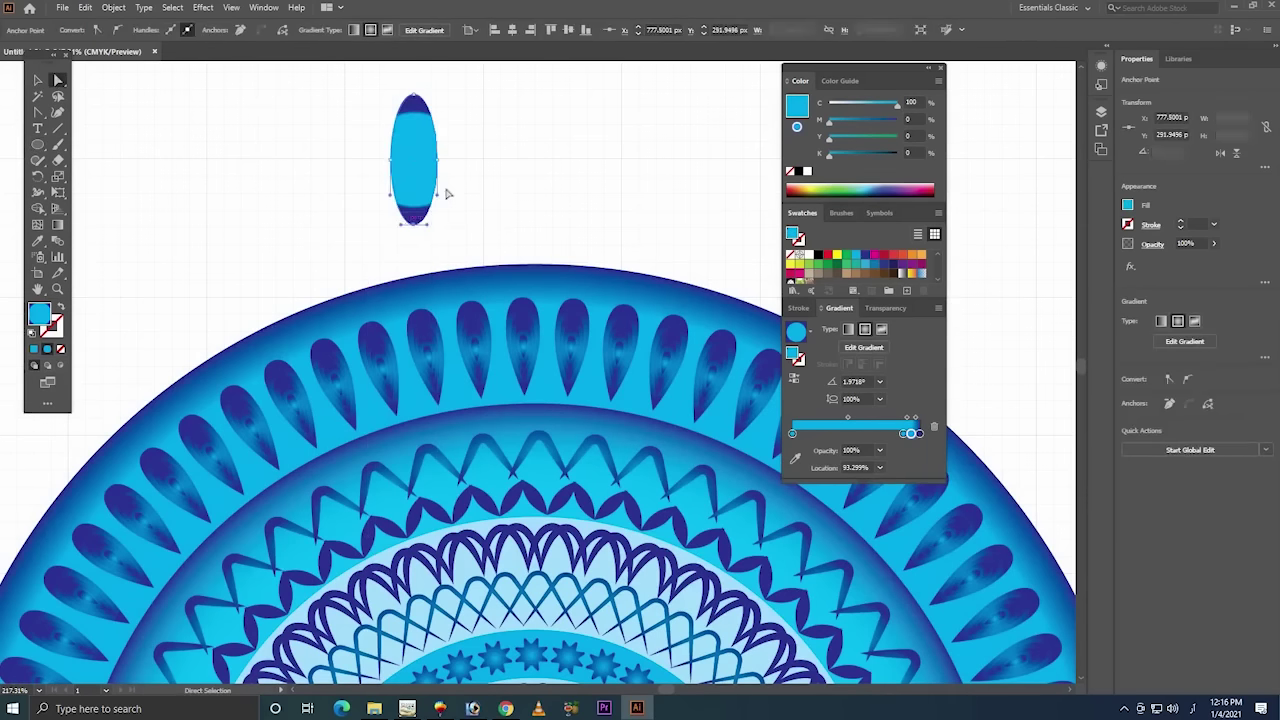
{"action": "key", "text": "Delete"}
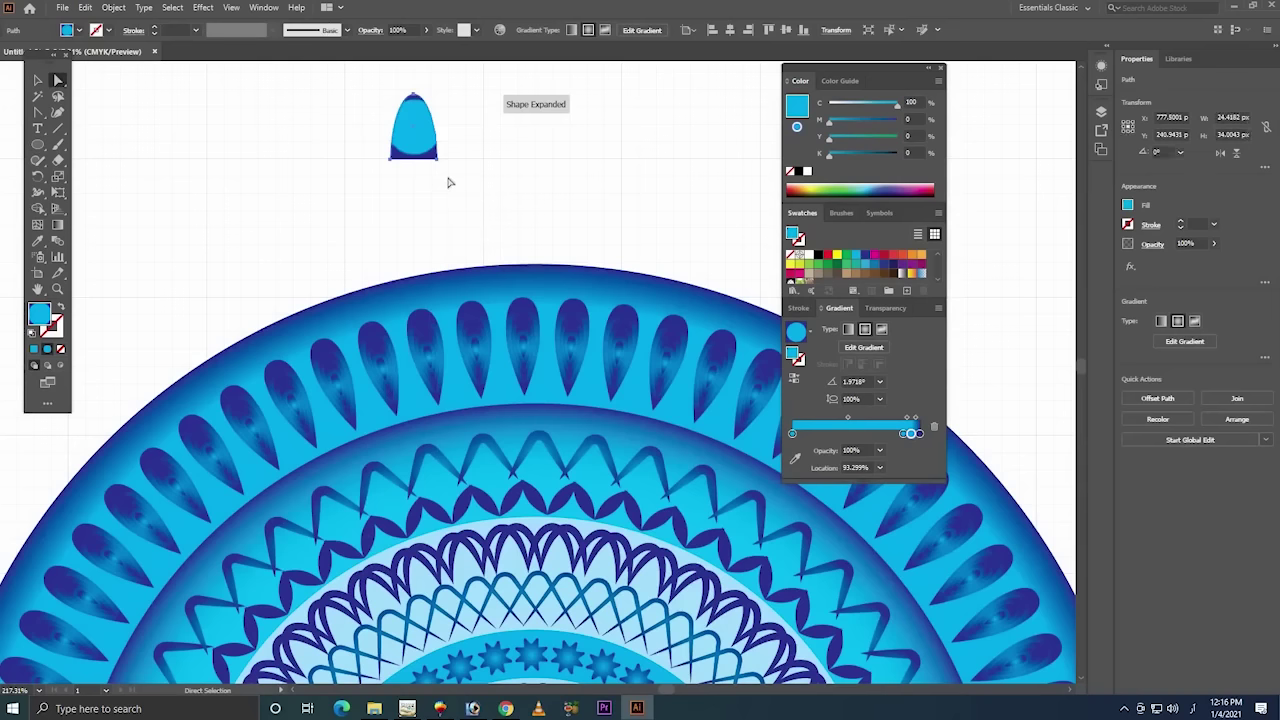
{"action": "key", "text": "ctrl+z"}
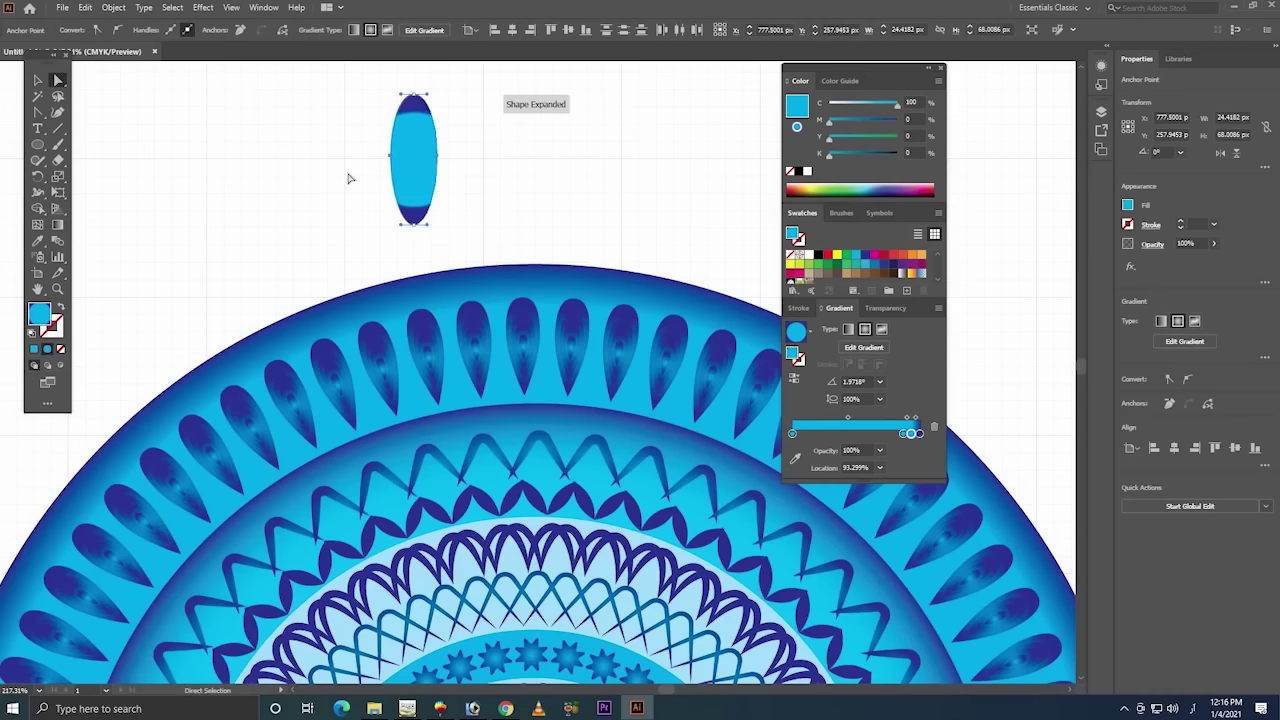
{"action": "left_click_drag", "start_coordinate": [460, 200], "coordinate": [388, 246]}
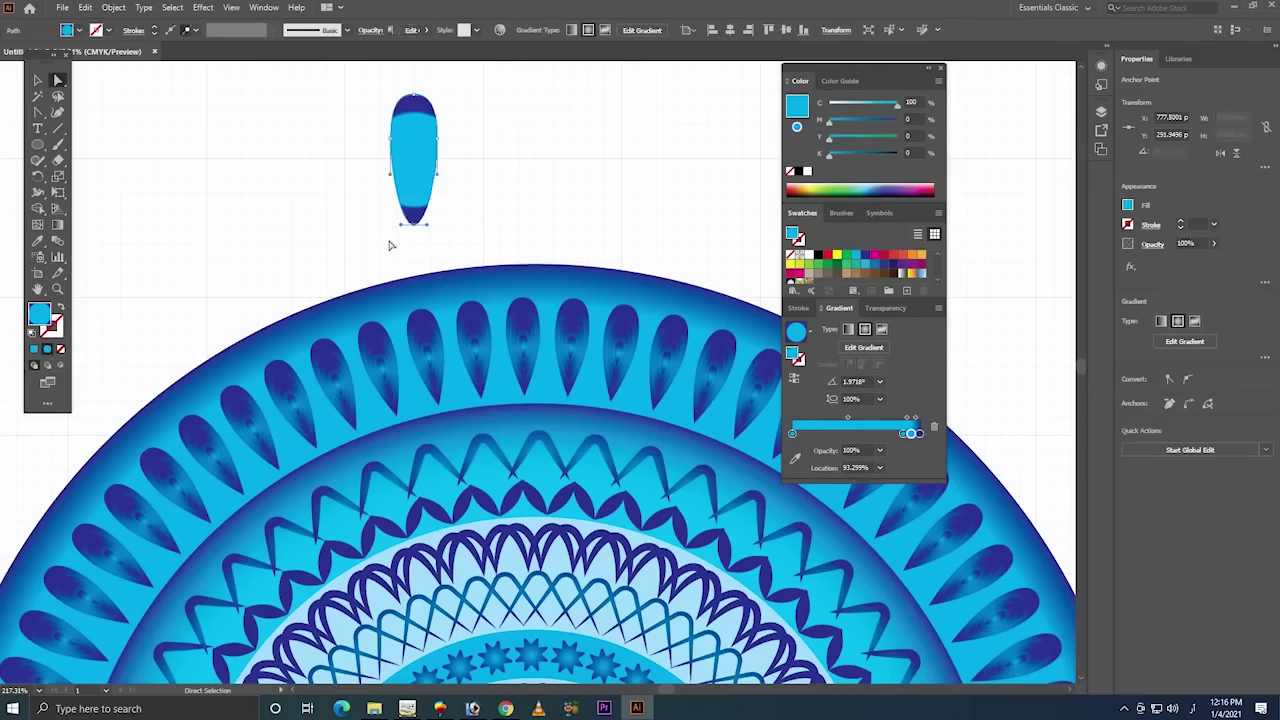
{"action": "key", "text": "Delete"}
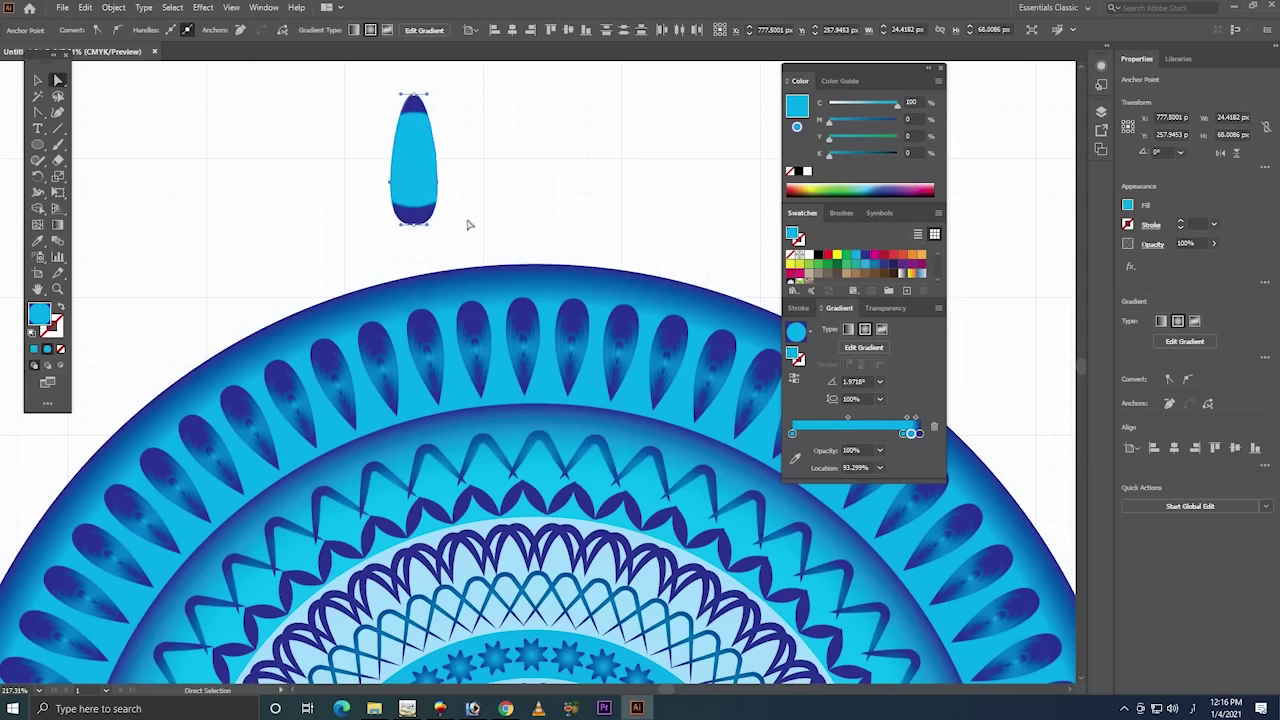
{"action": "key", "text": "Delete"}
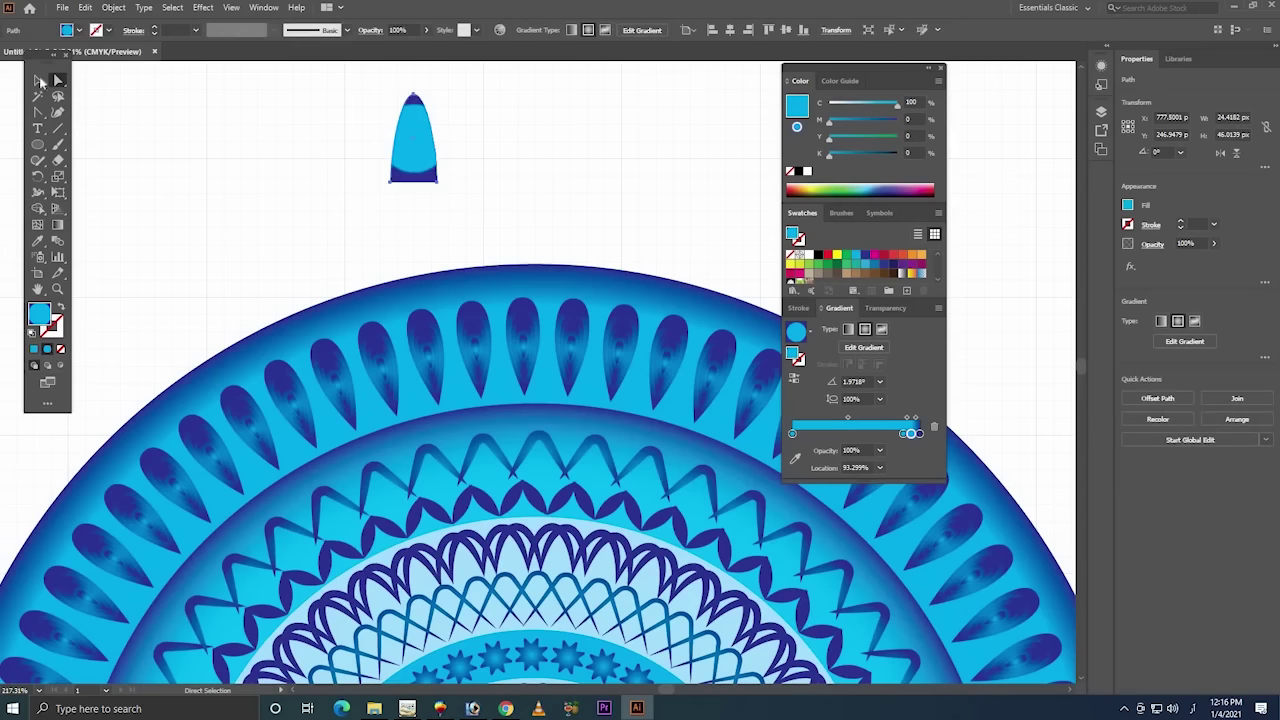
{"action": "left_click", "coordinate": [37, 81]}
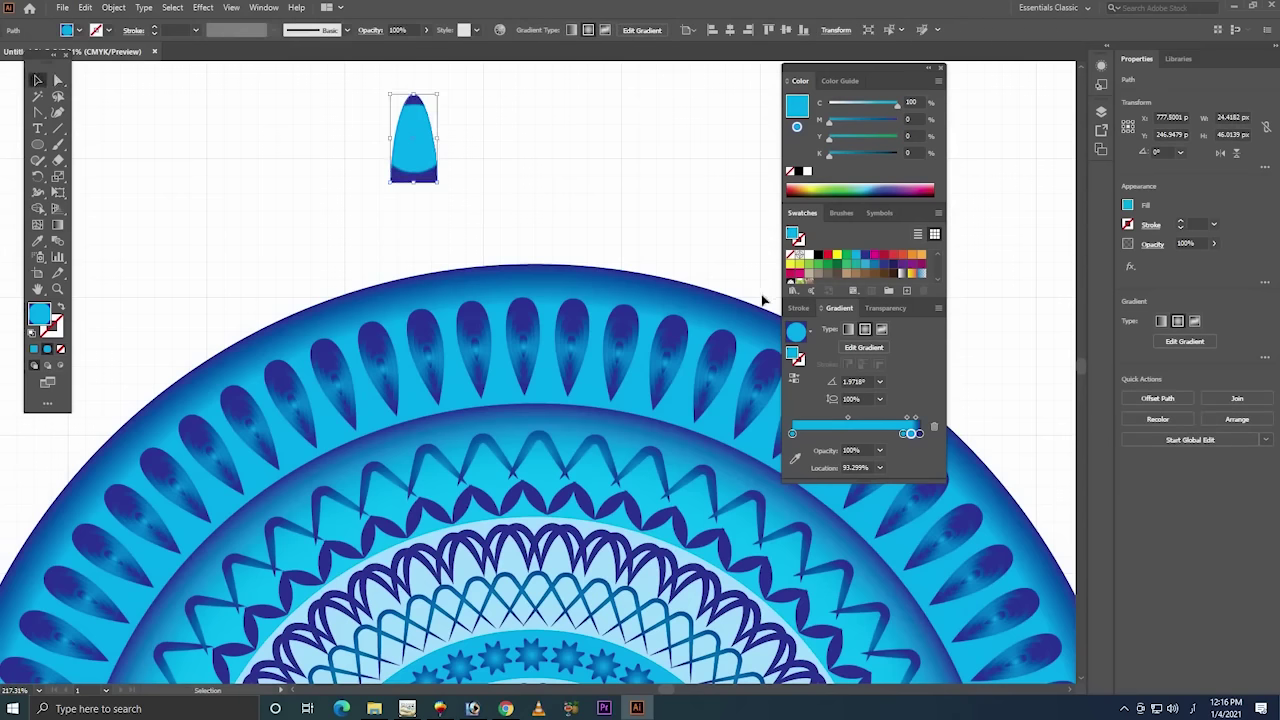
- Make the arch a dark blue outline instead of a fill and widen it
{"action": "left_click", "coordinate": [864, 256]}
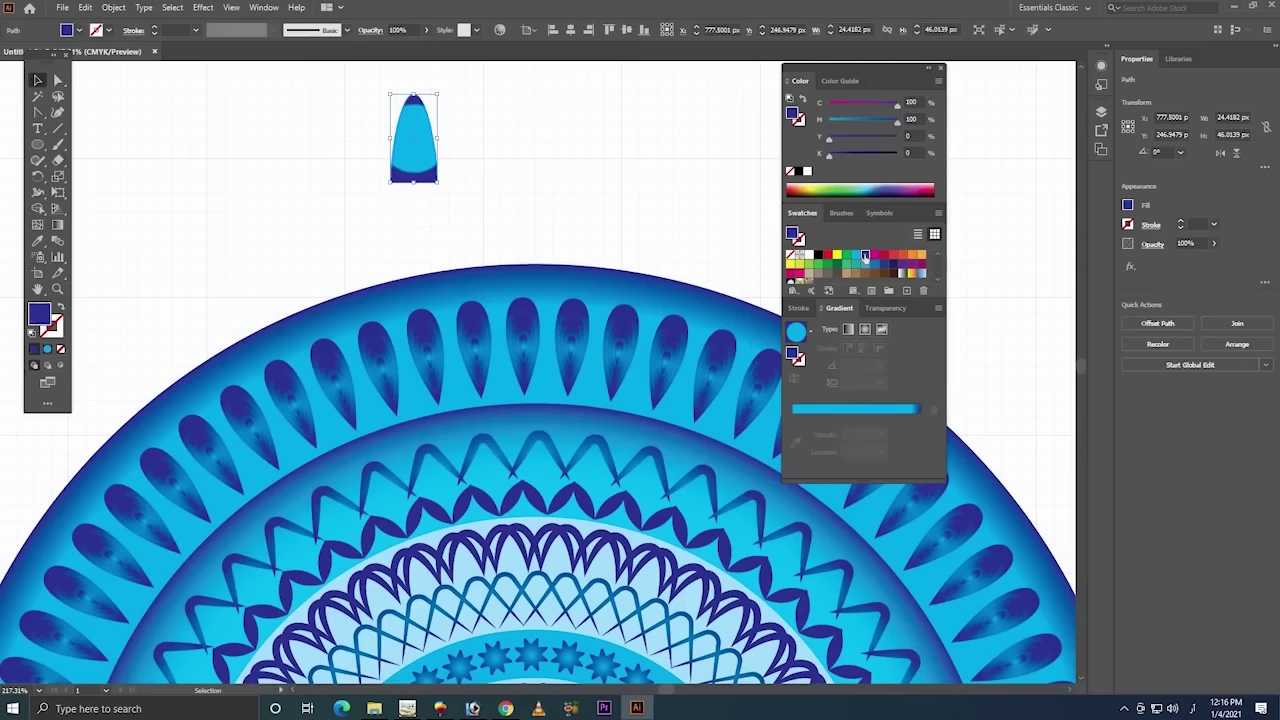
{"action": "left_click", "coordinate": [60, 307]}
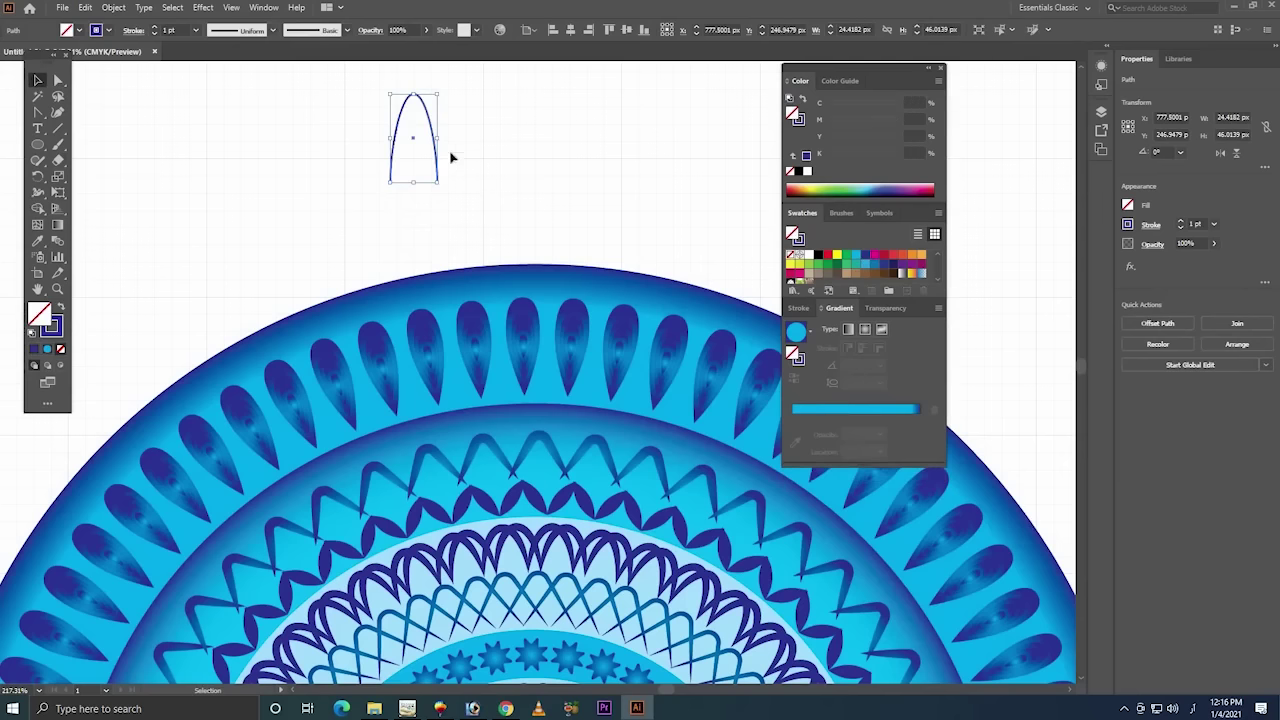
{"action": "mouse_move", "coordinate": [436, 141]}
{"action": "left_mouse_down"}
{"action": "mouse_move", "coordinate": [474, 138]}
{"action": "mouse_move", "coordinate": [542, 288]}
{"action": "left_mouse_up"}
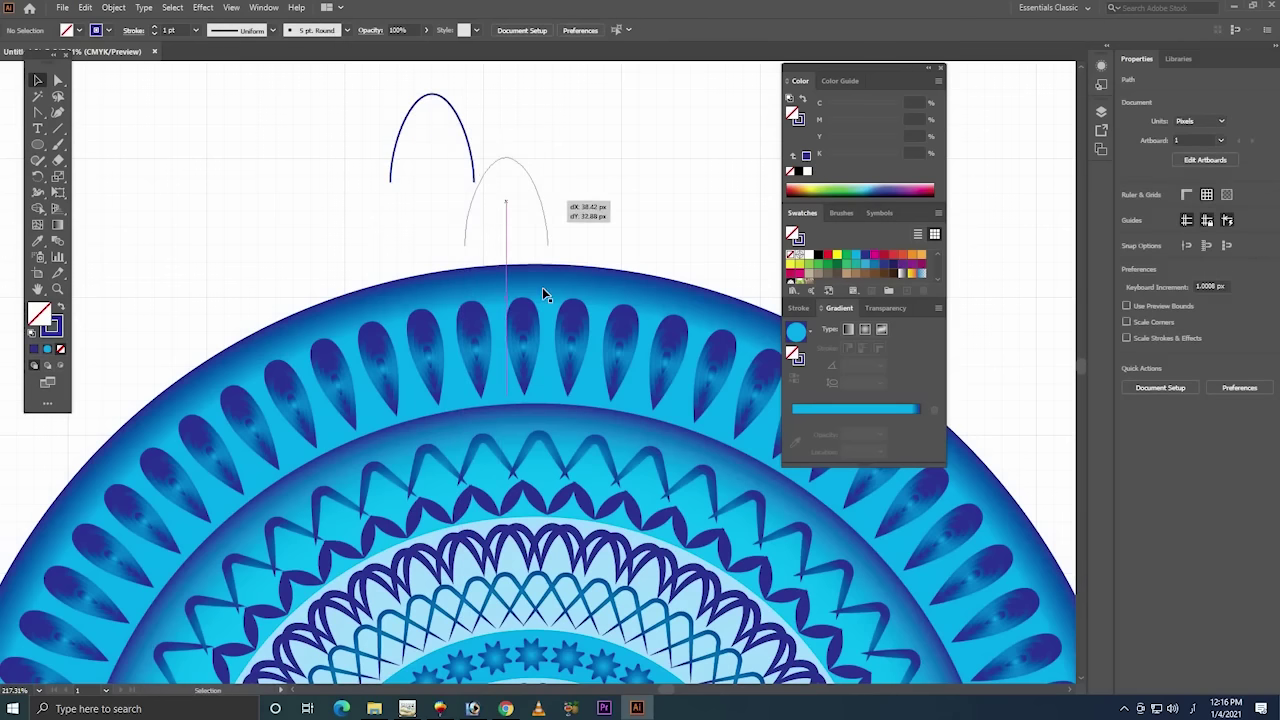
{"action": "left_click_drag", "start_coordinate": [694, 114], "coordinate": [394, 272]}
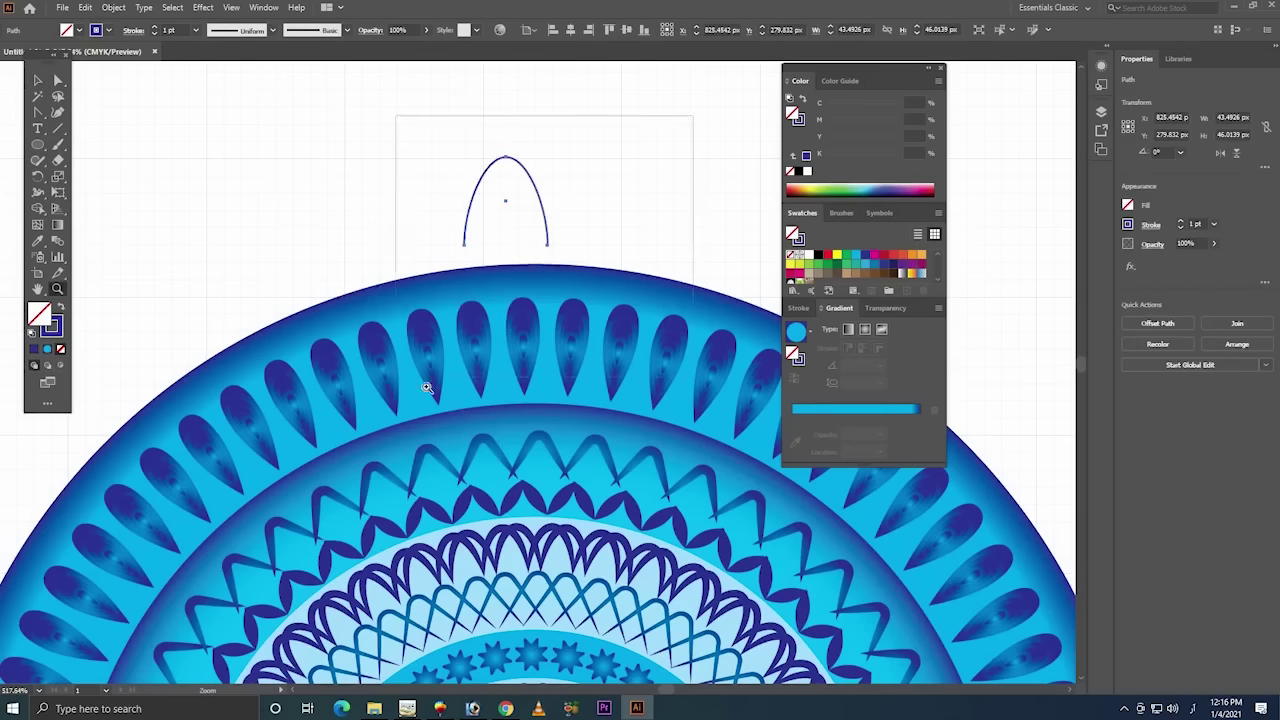
{"action": "scroll", "coordinate": [588, 163], "scroll_direction": "up", "scroll_amount": 5}
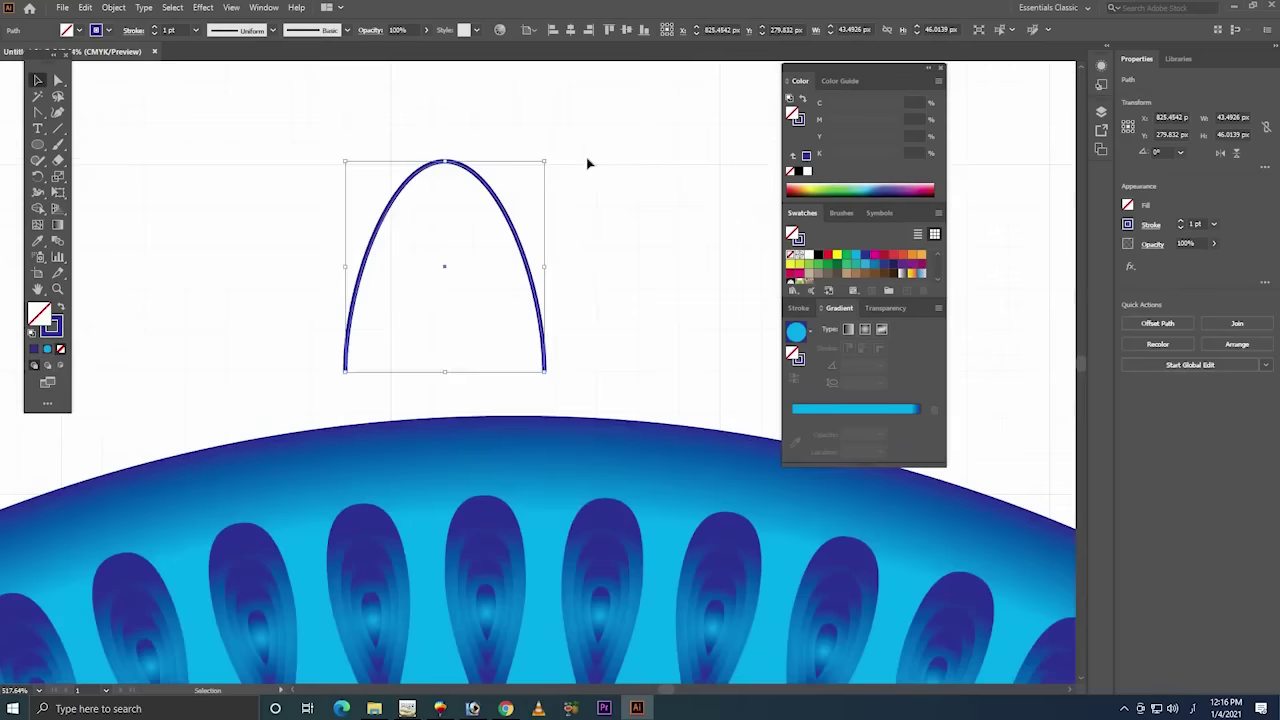
- Set the arch stroke to 4 pt and centre it horizontally over the mandala
{"action": "left_click", "coordinate": [165, 30]}
{"action": "key", "text": "Up"}
{"action": "key", "text": "Up"}
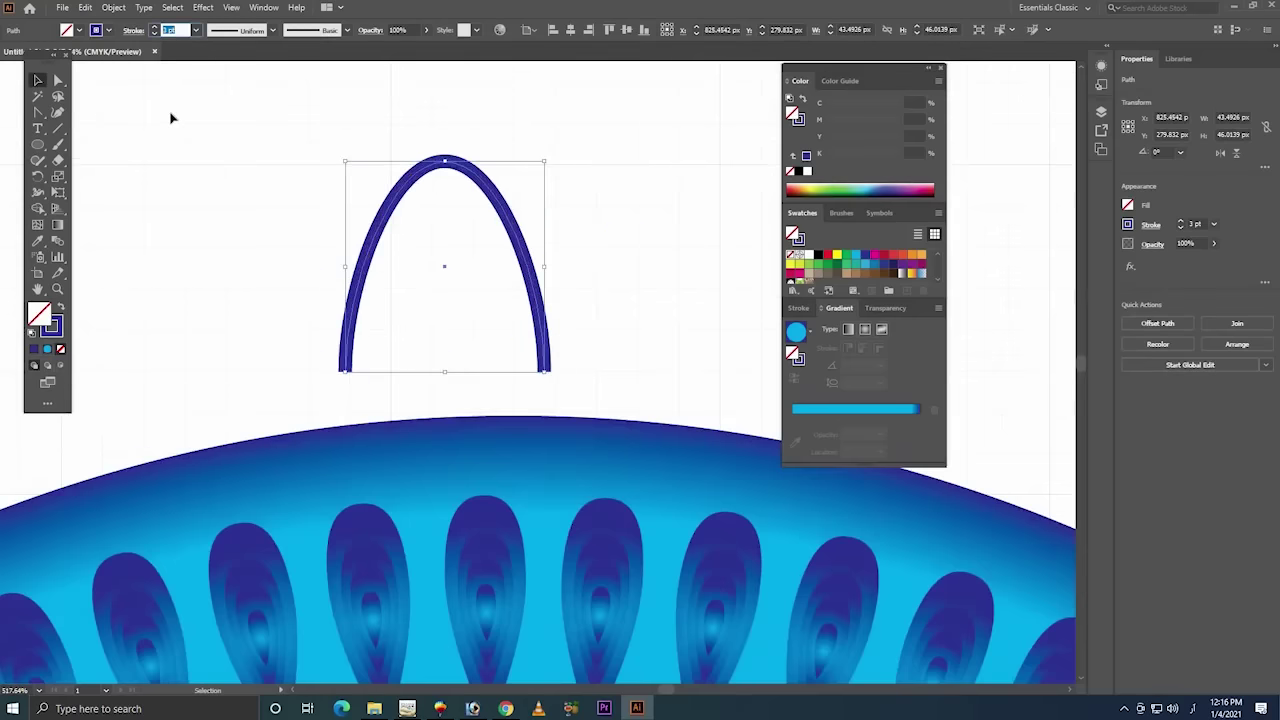
{"action": "key", "text": "Up"}
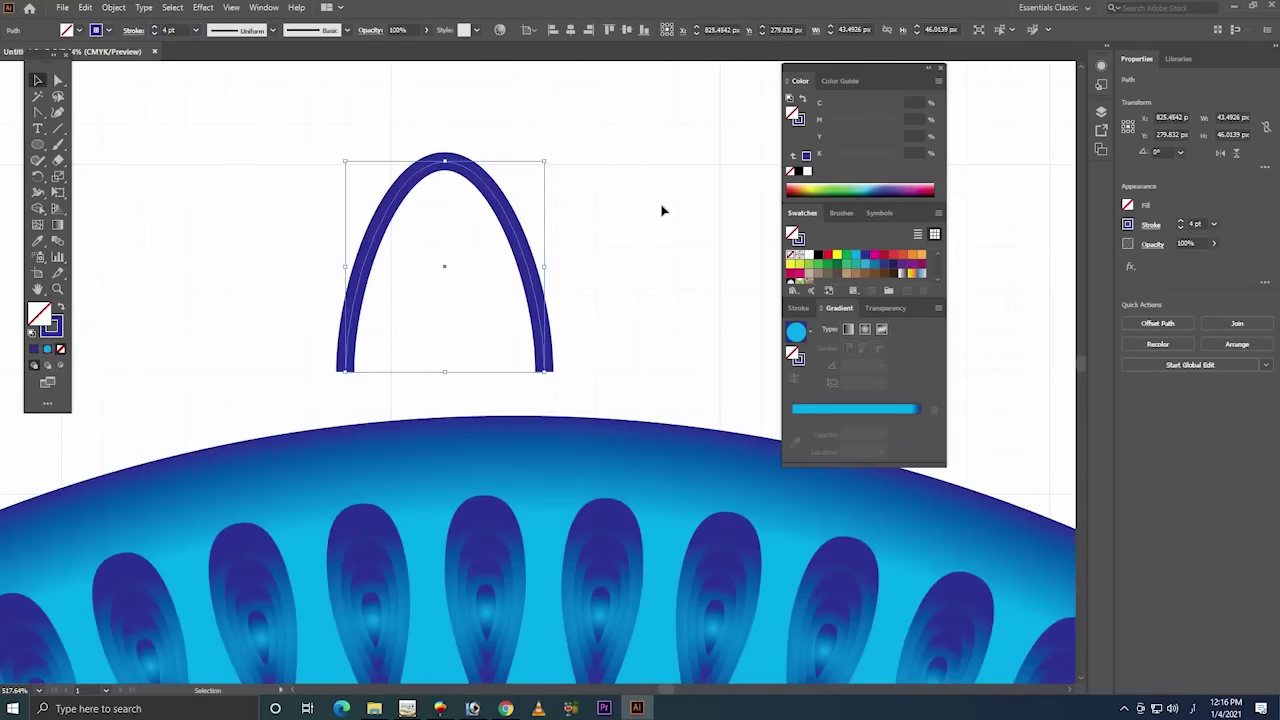
{"action": "left_click", "coordinate": [542, 210]}
{"action": "left_click", "coordinate": [514, 210]}
{"action": "key", "text": "ctrl+a"}
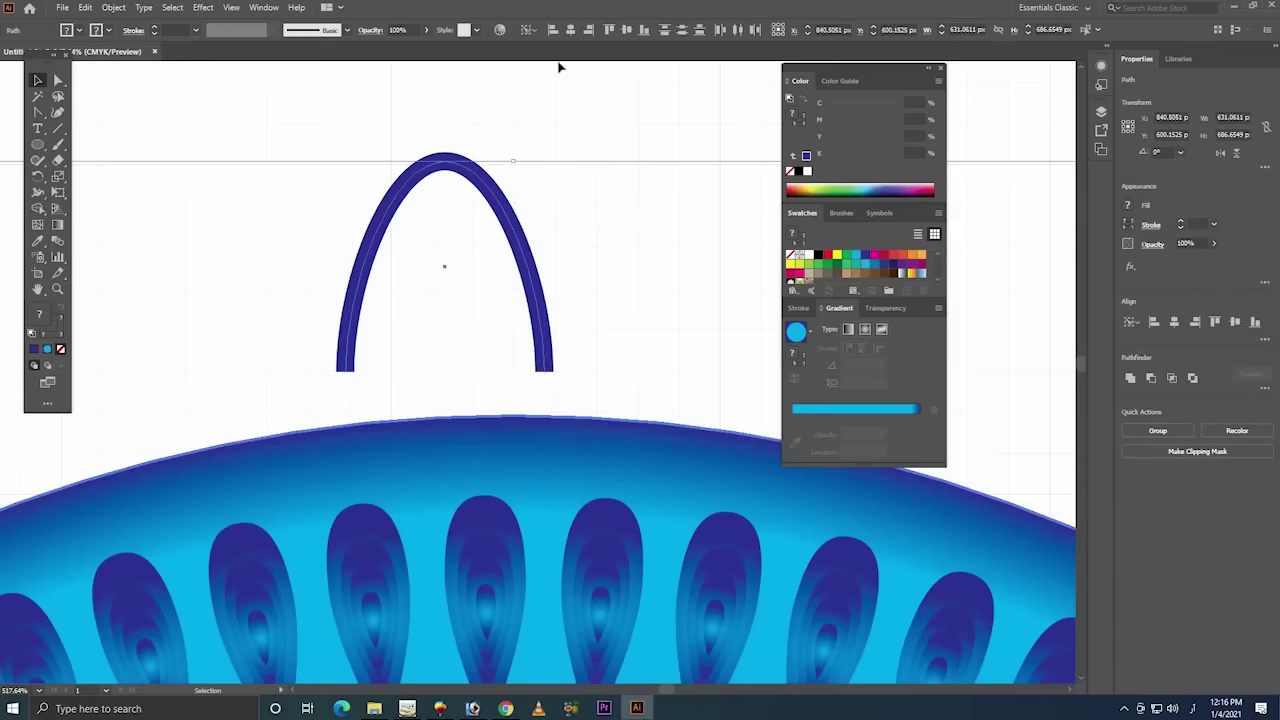
{"action": "left_click", "coordinate": [570, 30]}
- Apply a thick-middle, tapered-ends width profile to the arch stroke
{"action": "left_click_drag", "start_coordinate": [668, 128], "coordinate": [452, 282]}
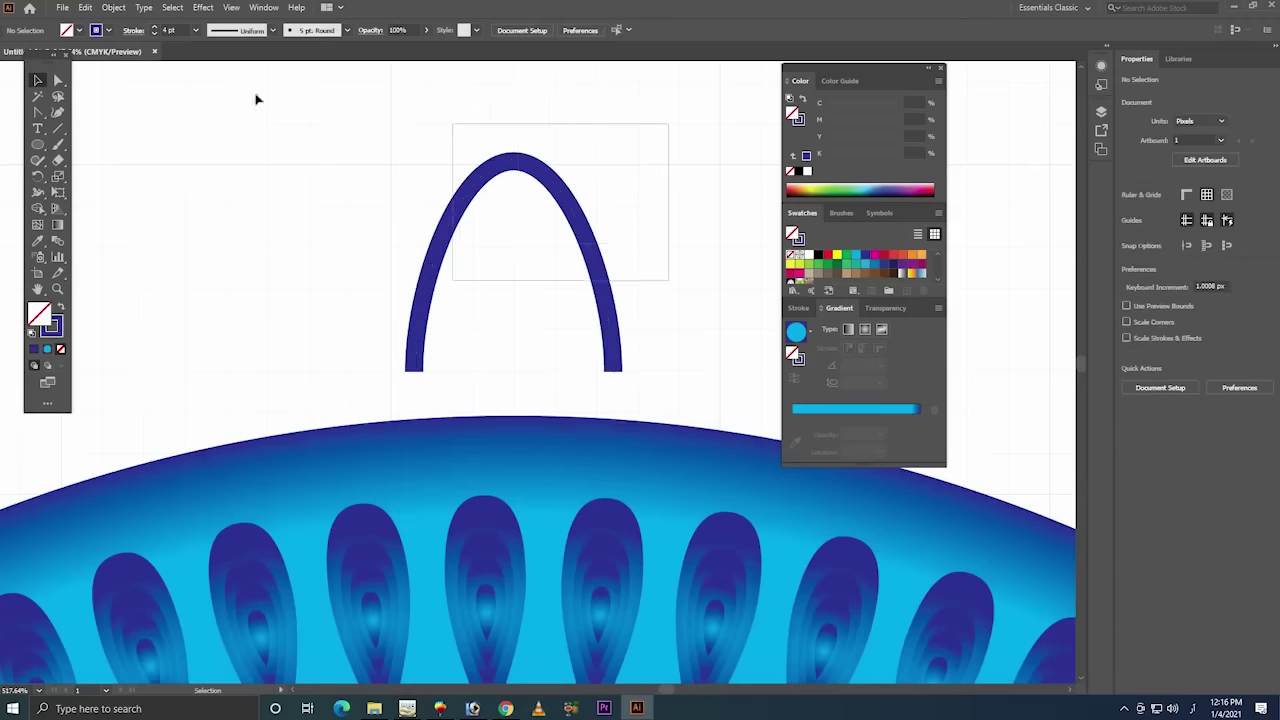
{"action": "left_click", "coordinate": [253, 31]}
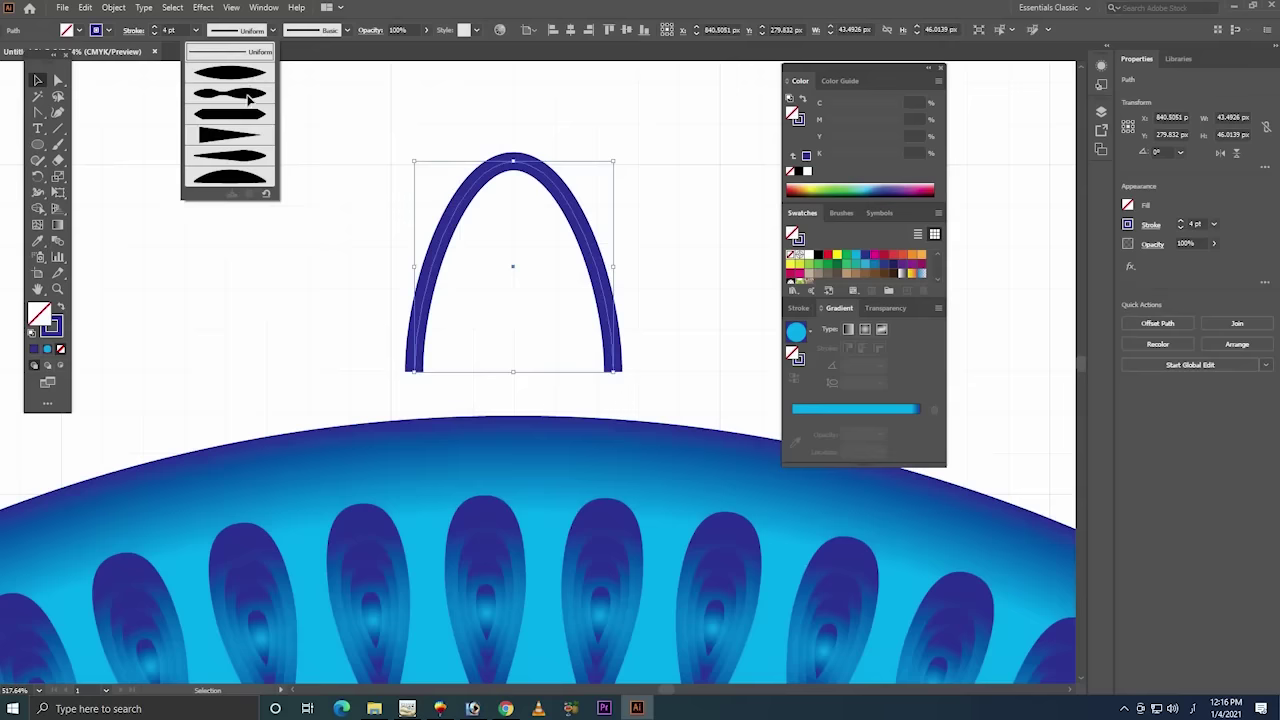
{"action": "left_click", "coordinate": [249, 95]}
{"action": "left_click", "coordinate": [250, 30]}
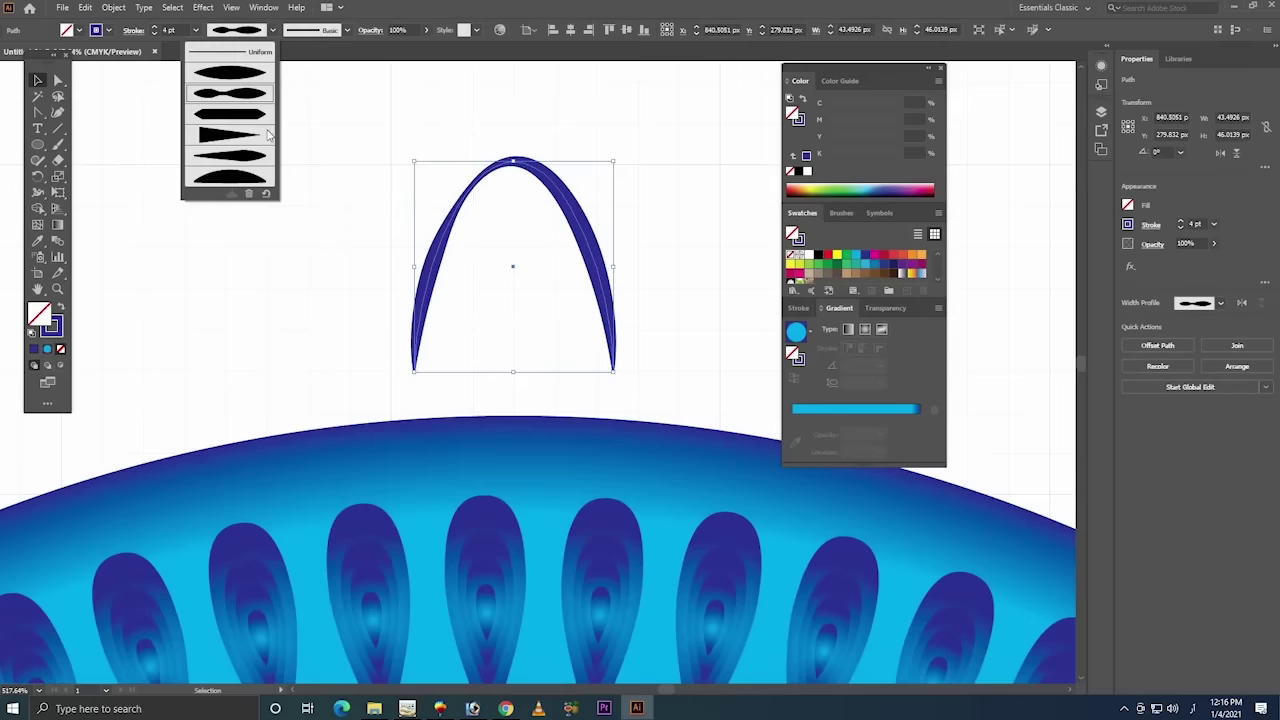
{"action": "left_click", "coordinate": [250, 179]}
{"action": "left_click", "coordinate": [238, 33]}
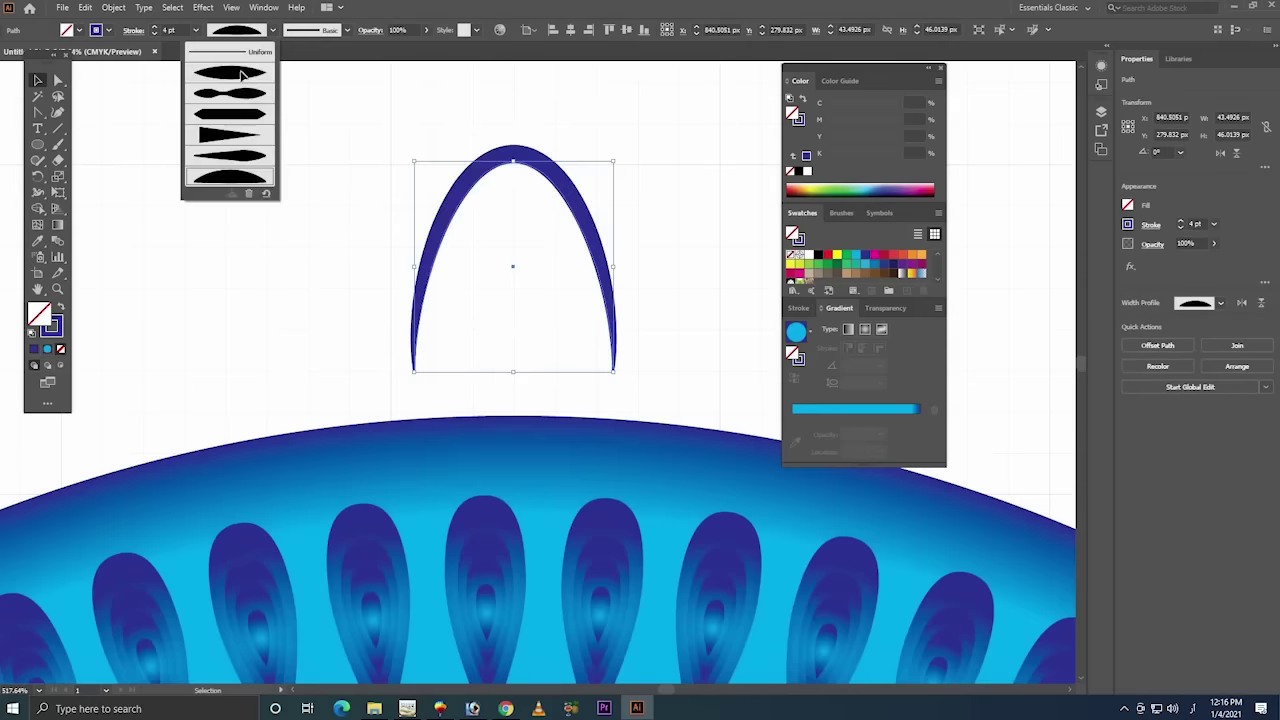
{"action": "left_click", "coordinate": [241, 75]}
{"action": "left_click_drag", "start_coordinate": [676, 139], "coordinate": [396, 342]}
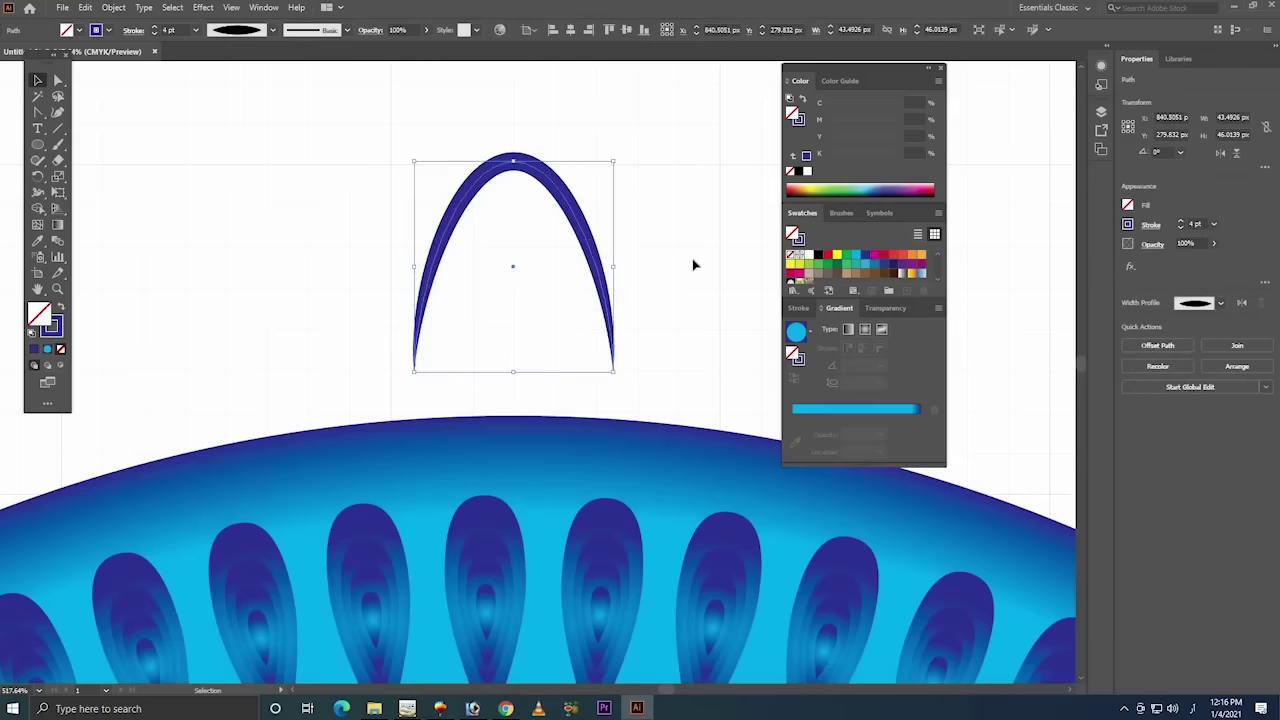
{"action": "left_click", "coordinate": [113, 7]}
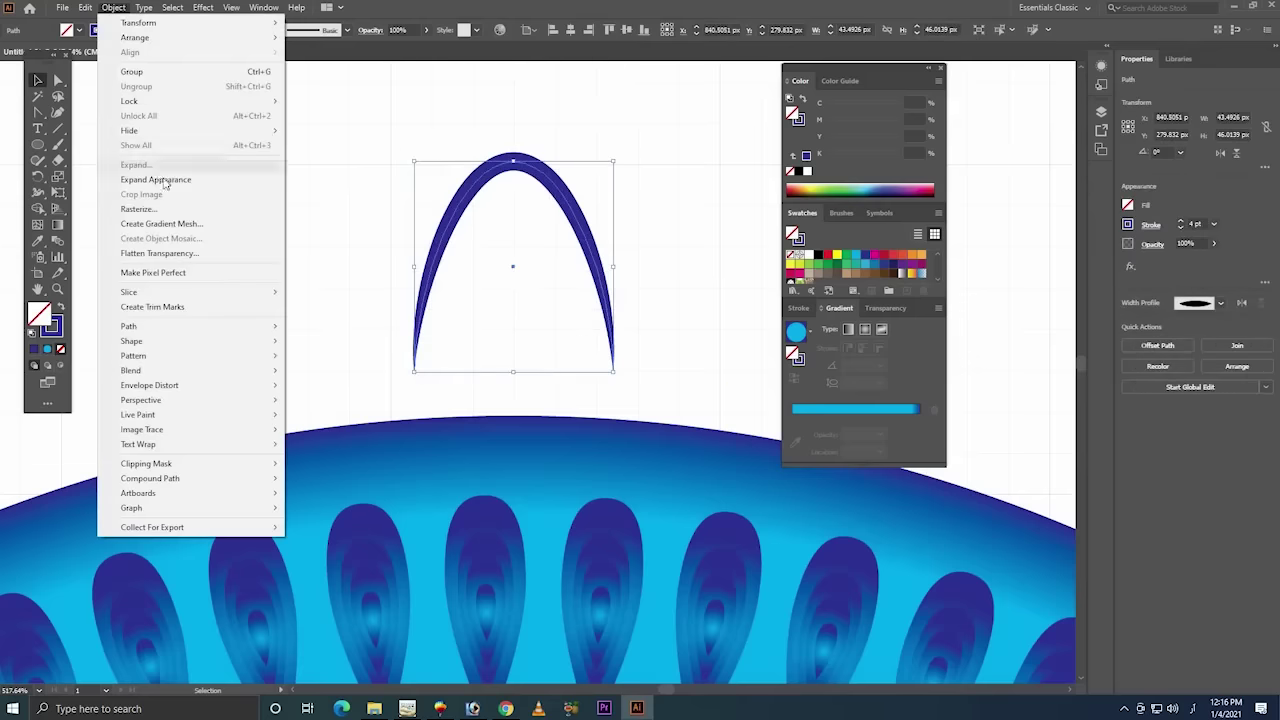
- Expand the tapered arch into a fill and nest a smaller copy inside it
{"action": "left_click", "coordinate": [150, 172]}
{"action": "key", "text": "ctrl+shift+a"}
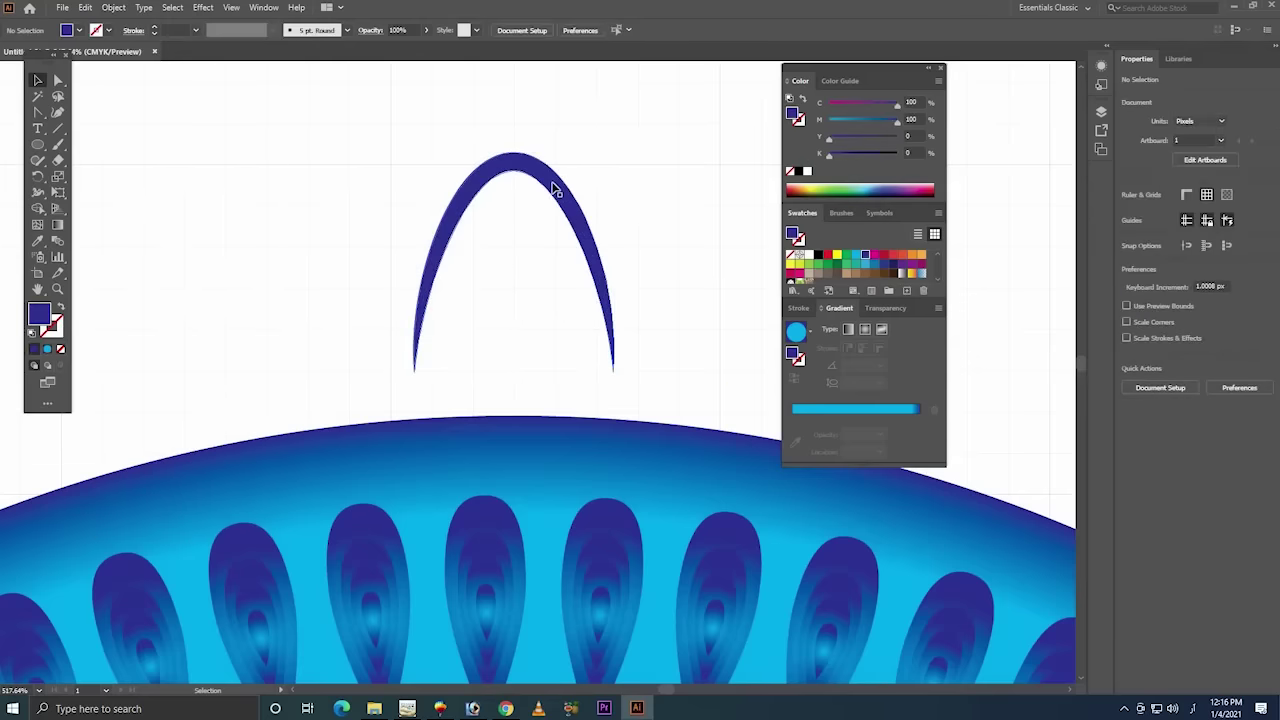
{"action": "left_click_drag", "start_coordinate": [553, 210], "coordinate": [555, 248]}
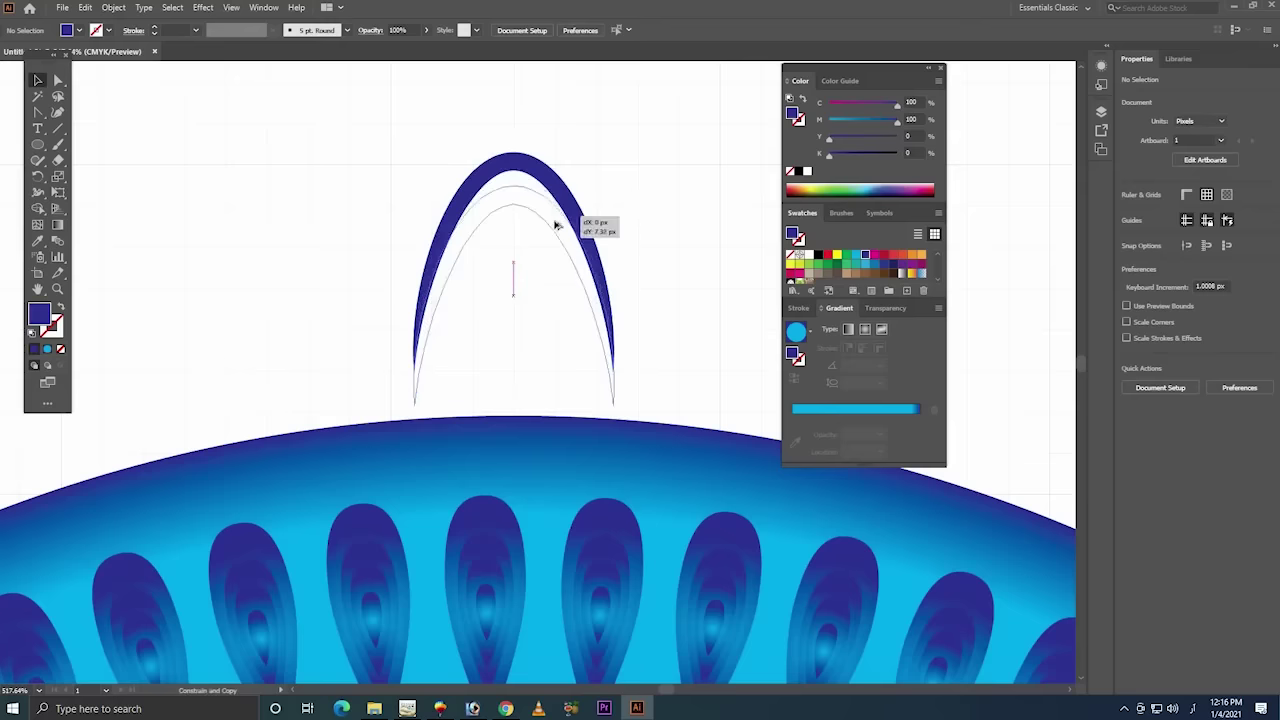
{"action": "left_click_drag", "start_coordinate": [614, 411], "coordinate": [600, 394]}
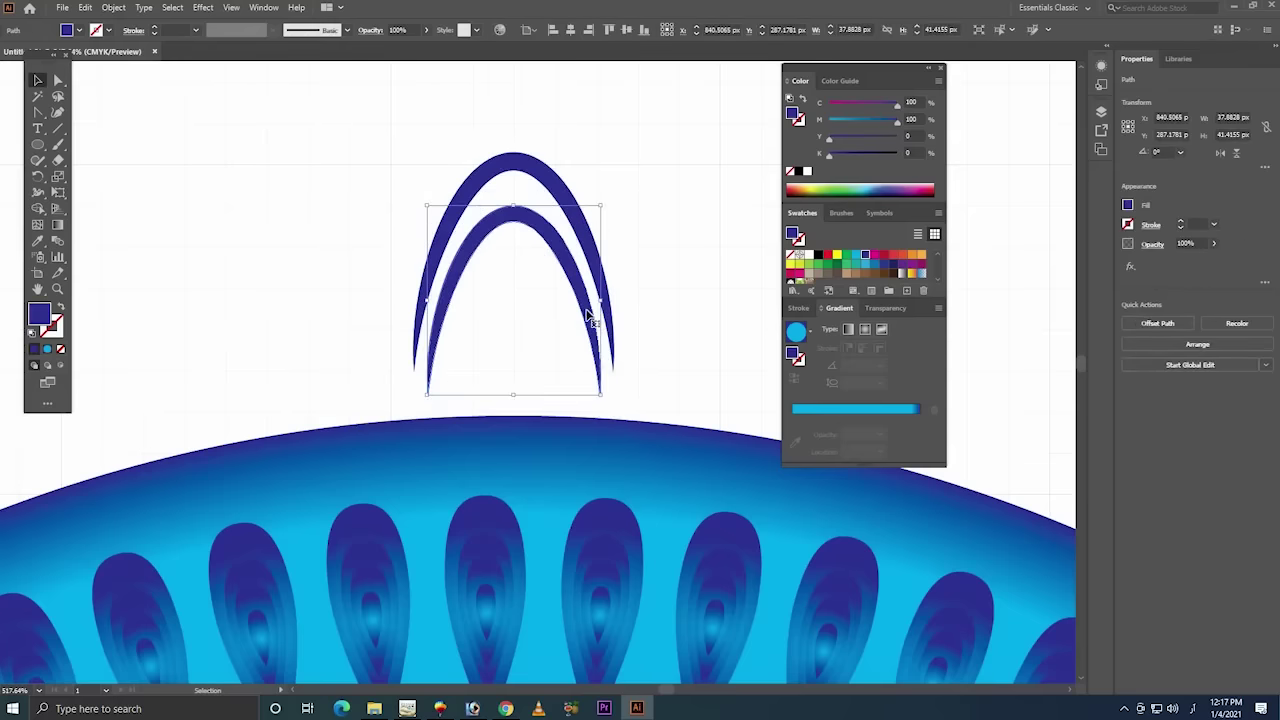
{"action": "left_click_drag", "start_coordinate": [588, 303], "coordinate": [588, 284]}
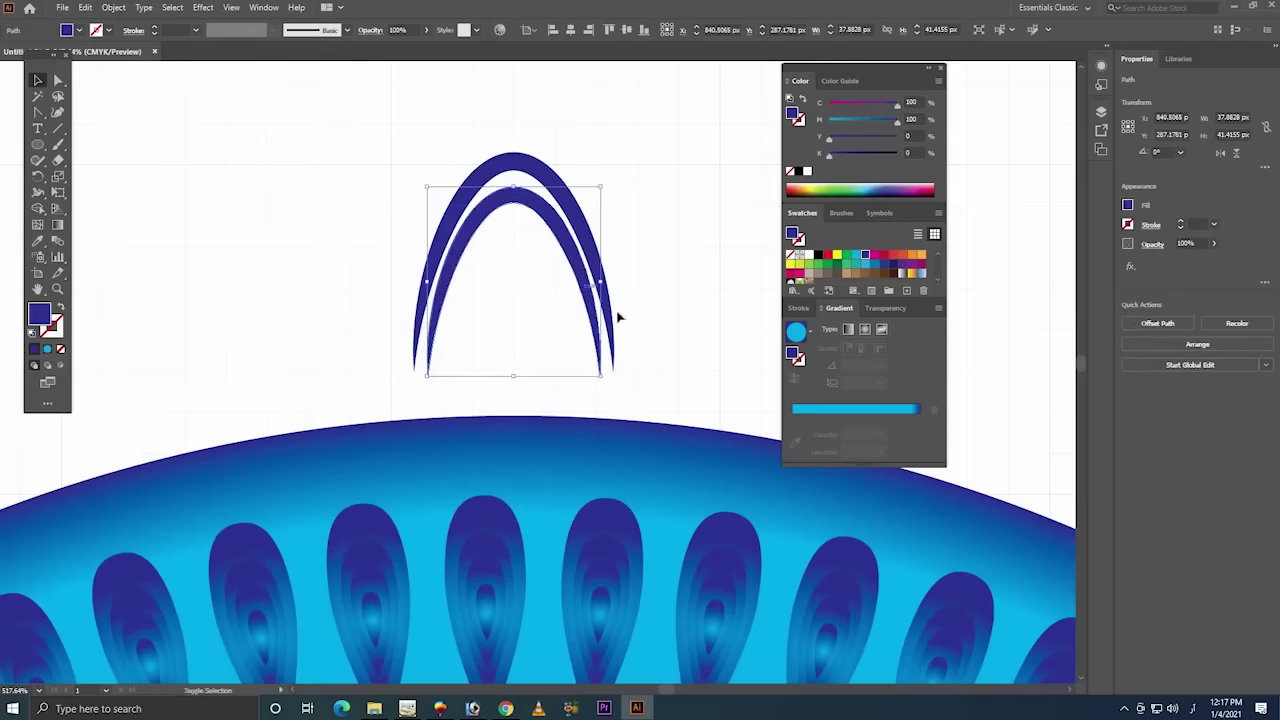
{"action": "left_click_drag", "start_coordinate": [602, 376], "coordinate": [591, 366]}
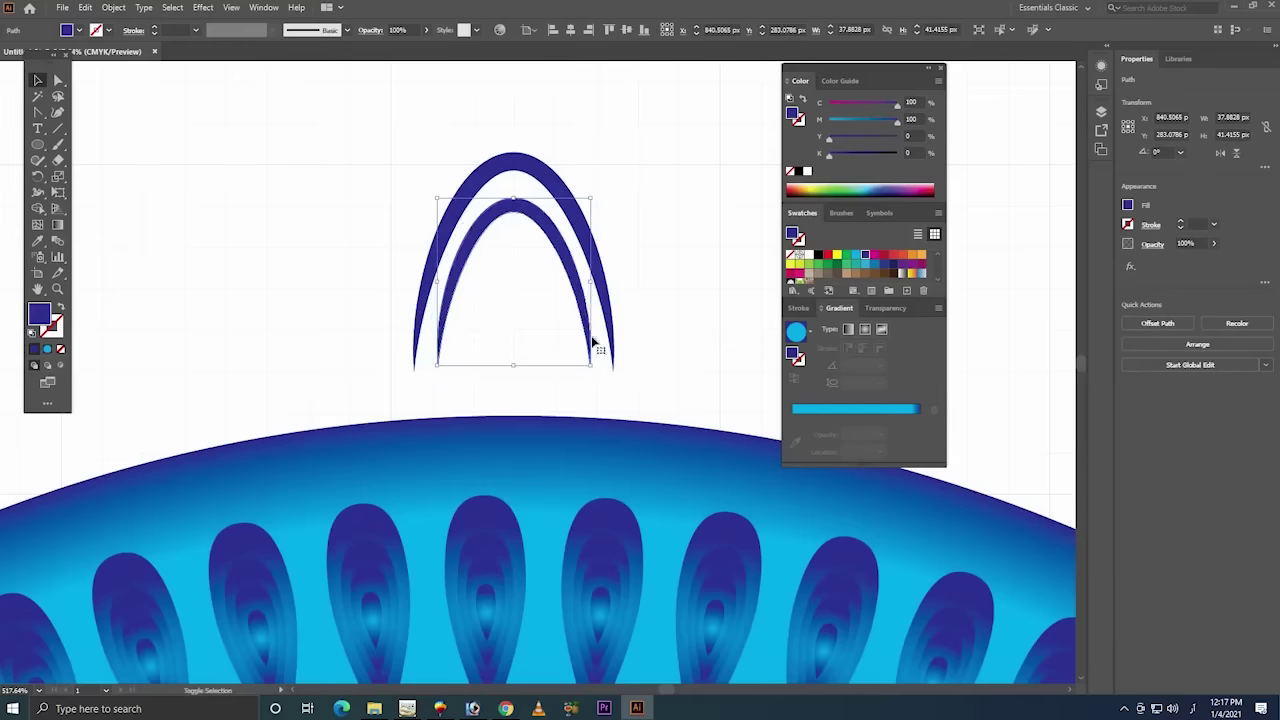
{"action": "left_click_drag", "start_coordinate": [574, 289], "coordinate": [573, 266]}
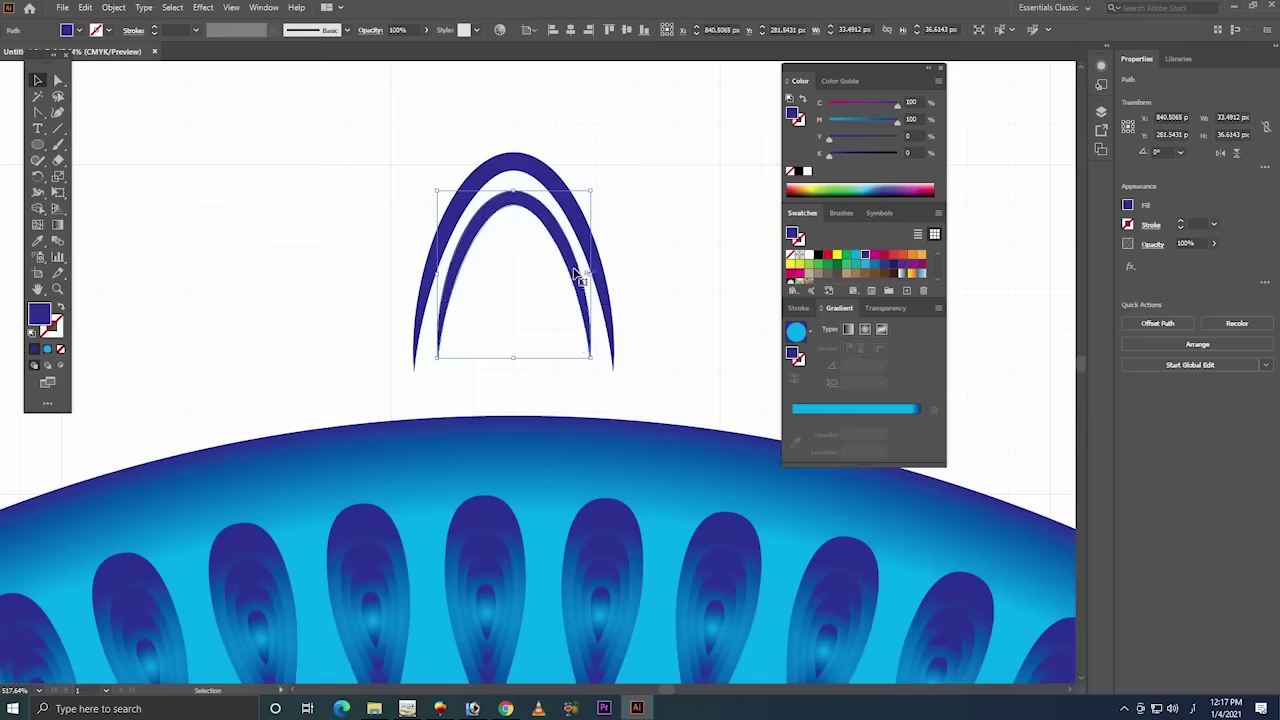
- Add a third, smaller nested arch and shift all three about 18 px left
{"action": "left_click_drag", "start_coordinate": [573, 290], "coordinate": [590, 320]}
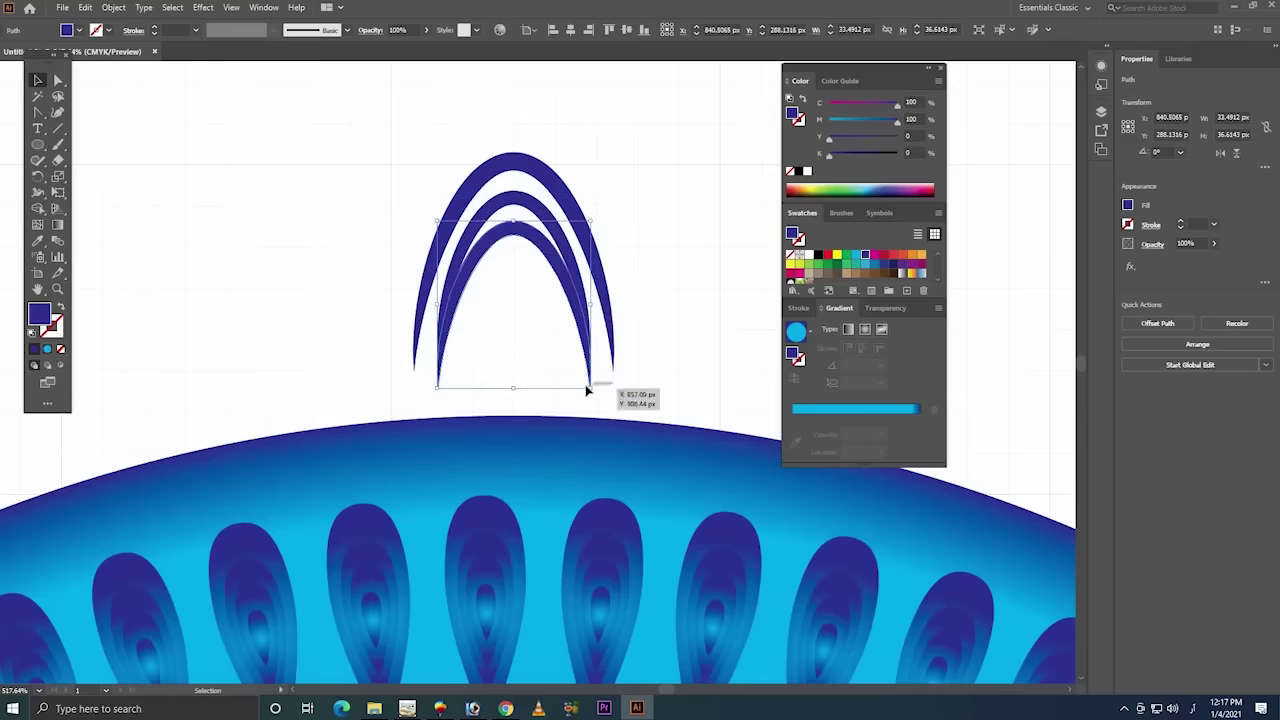
{"action": "left_click_drag", "start_coordinate": [589, 386], "coordinate": [573, 374]}
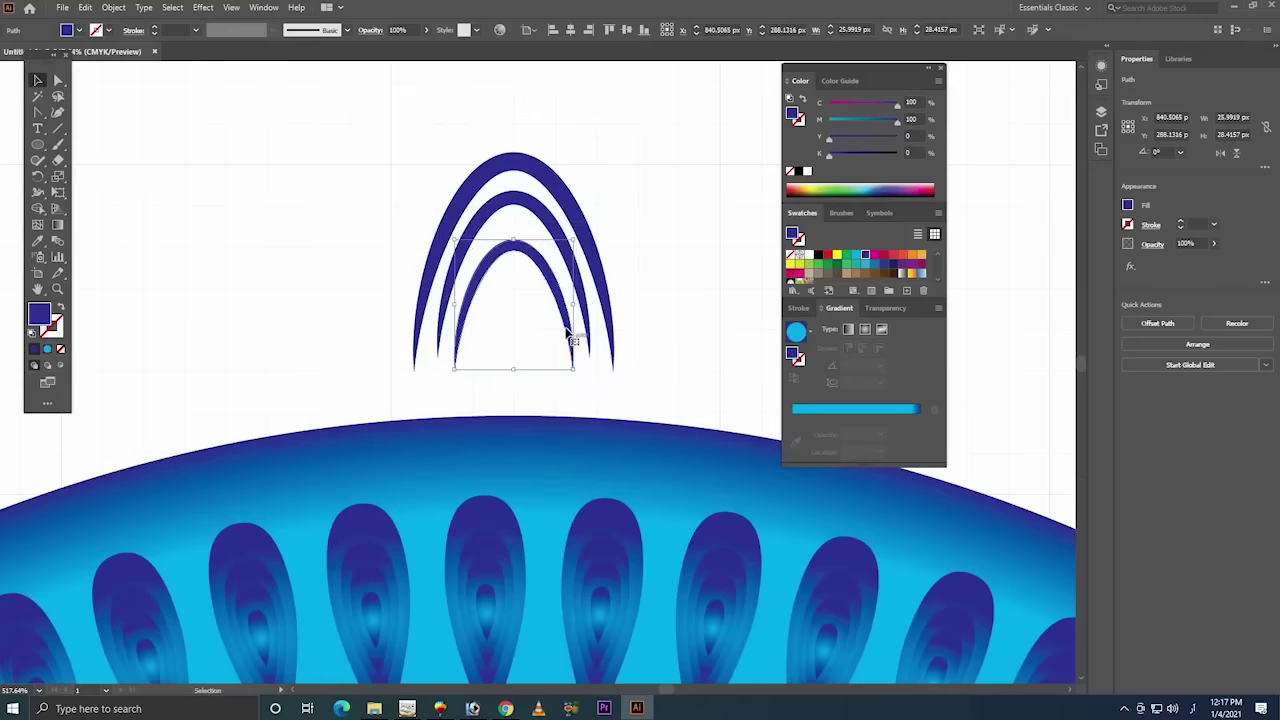
{"action": "left_click_drag", "start_coordinate": [565, 320], "coordinate": [565, 302]}
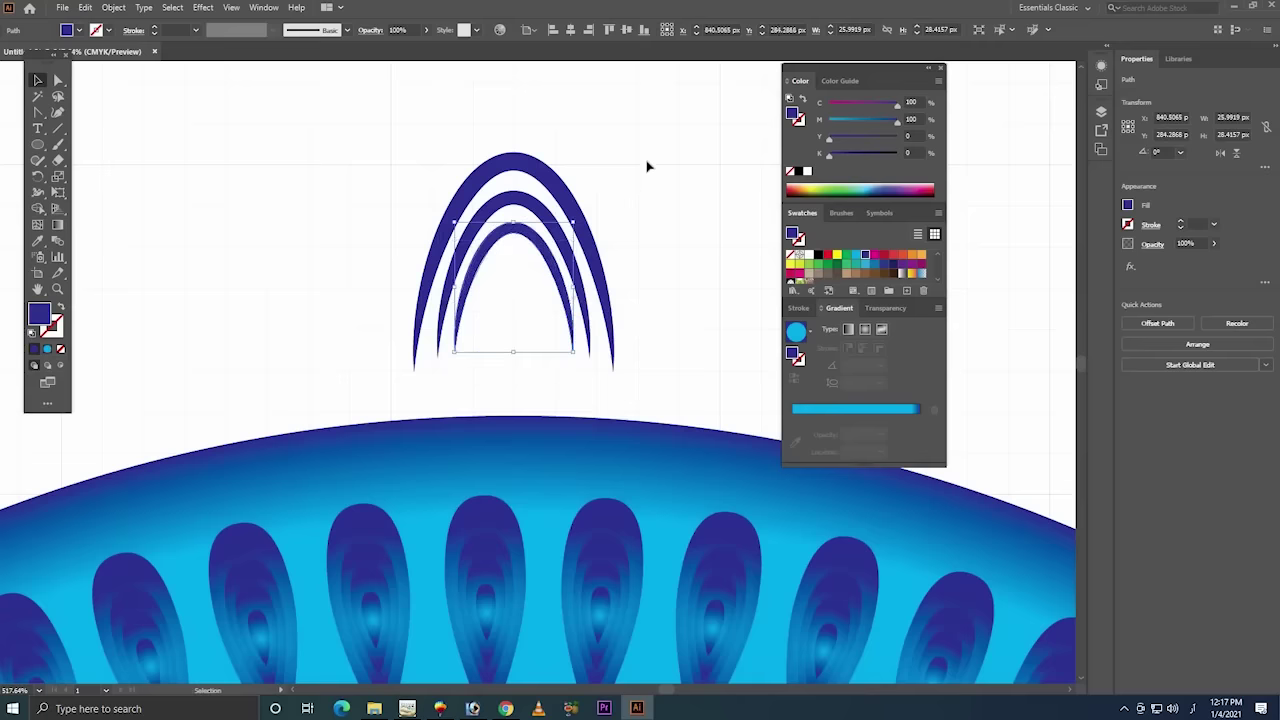
{"action": "left_click", "coordinate": [675, 142]}
{"action": "left_click_drag", "start_coordinate": [675, 142], "coordinate": [428, 323]}
{"action": "left_click_drag", "start_coordinate": [611, 272], "coordinate": [593, 272]}
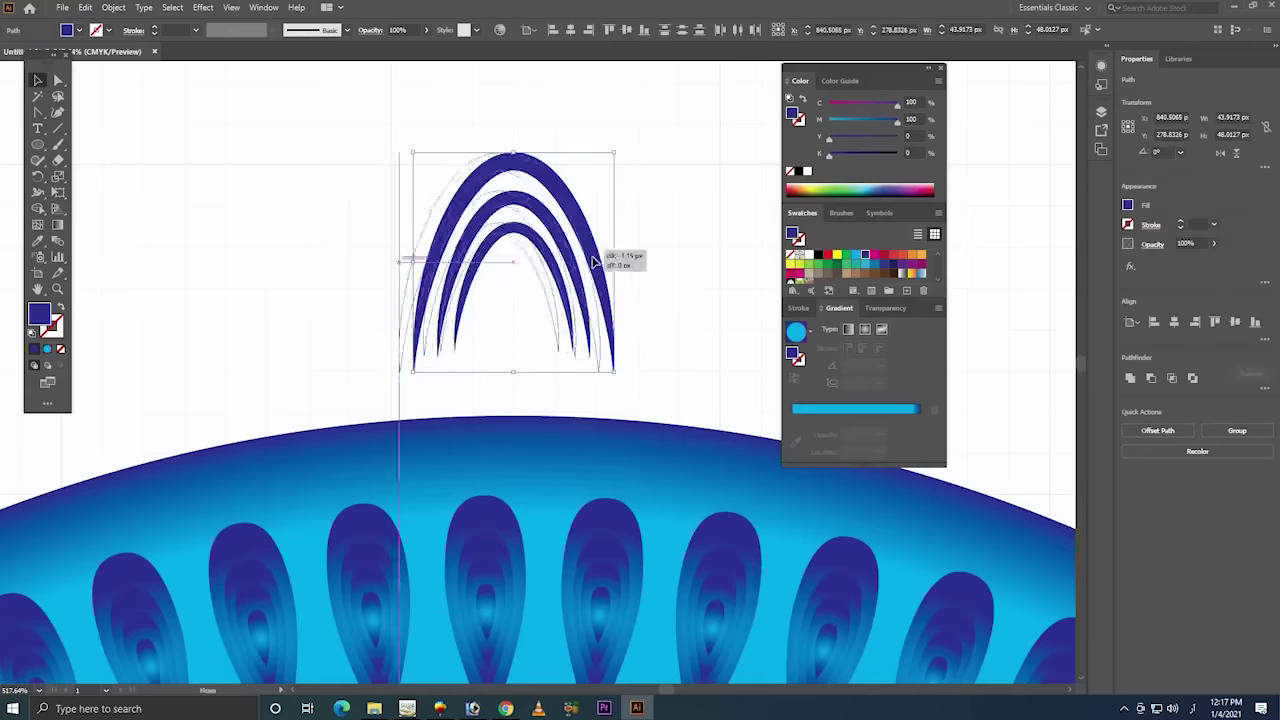
{"action": "left_click", "coordinate": [593, 272]}
- Add a fourth, smallest arch copy nested inside the others
{"action": "left_click_drag", "start_coordinate": [520, 251], "coordinate": [535, 308]}
{"action": "left_click_drag", "start_coordinate": [555, 378], "coordinate": [543, 370]}
{"action": "left_click_drag", "start_coordinate": [530, 300], "coordinate": [527, 284]}
{"action": "left_click", "coordinate": [608, 175]}
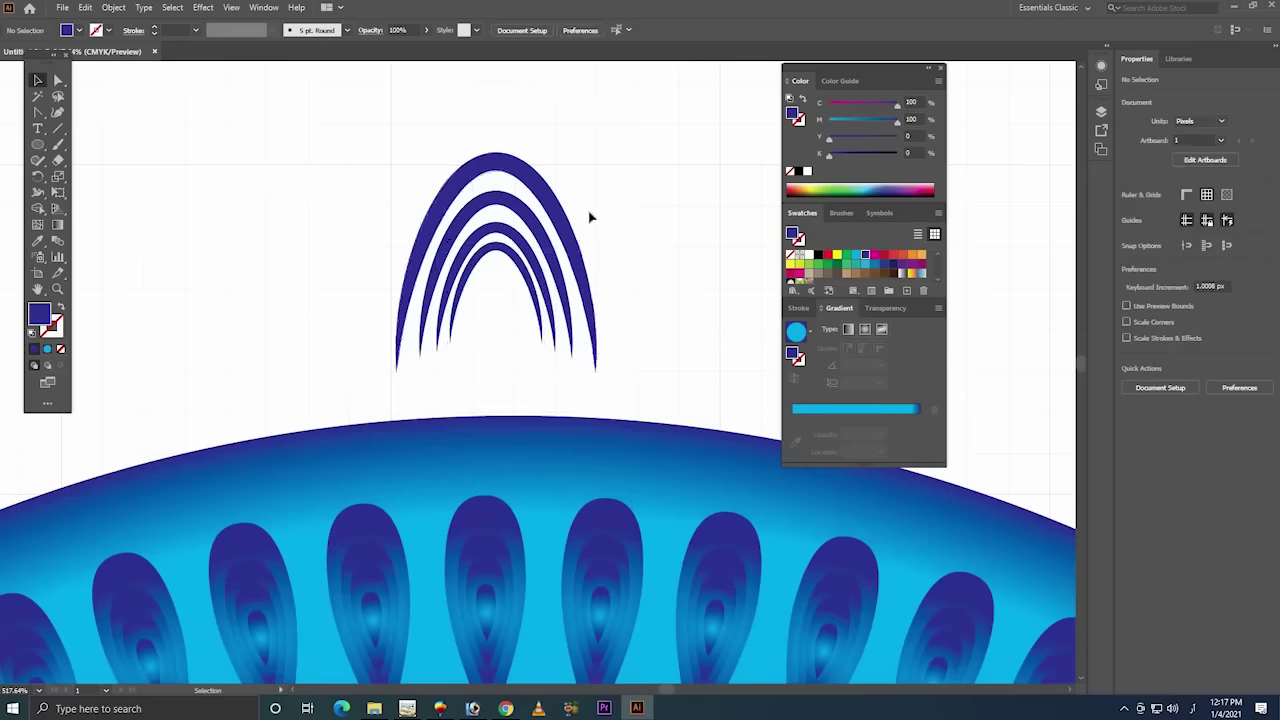
- Raise the second arch about 17 px, nudge the third up, then zoom back out
{"action": "left_click_drag", "start_coordinate": [683, 110], "coordinate": [396, 445]}
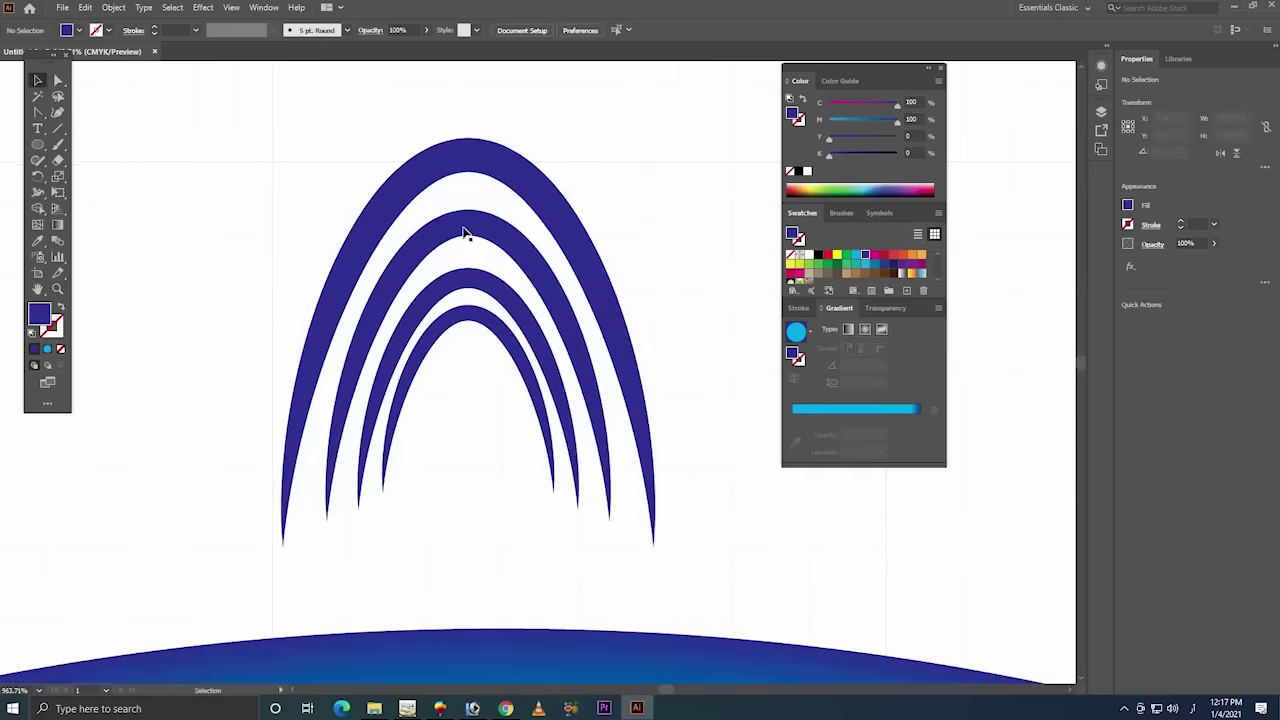
{"action": "left_click_drag", "start_coordinate": [465, 226], "coordinate": [469, 209]}
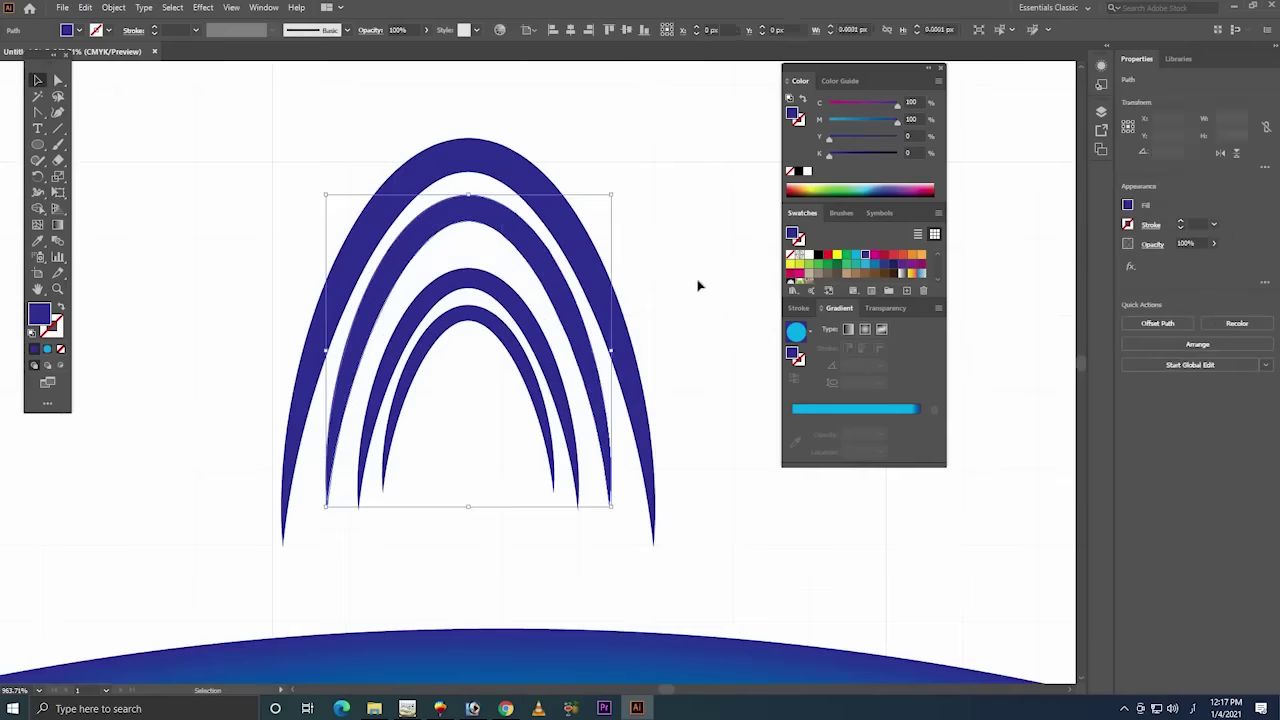
{"action": "left_click", "coordinate": [475, 313]}
{"action": "left_click_drag", "start_coordinate": [475, 290], "coordinate": [487, 309]}
{"action": "left_click", "coordinate": [725, 275]}
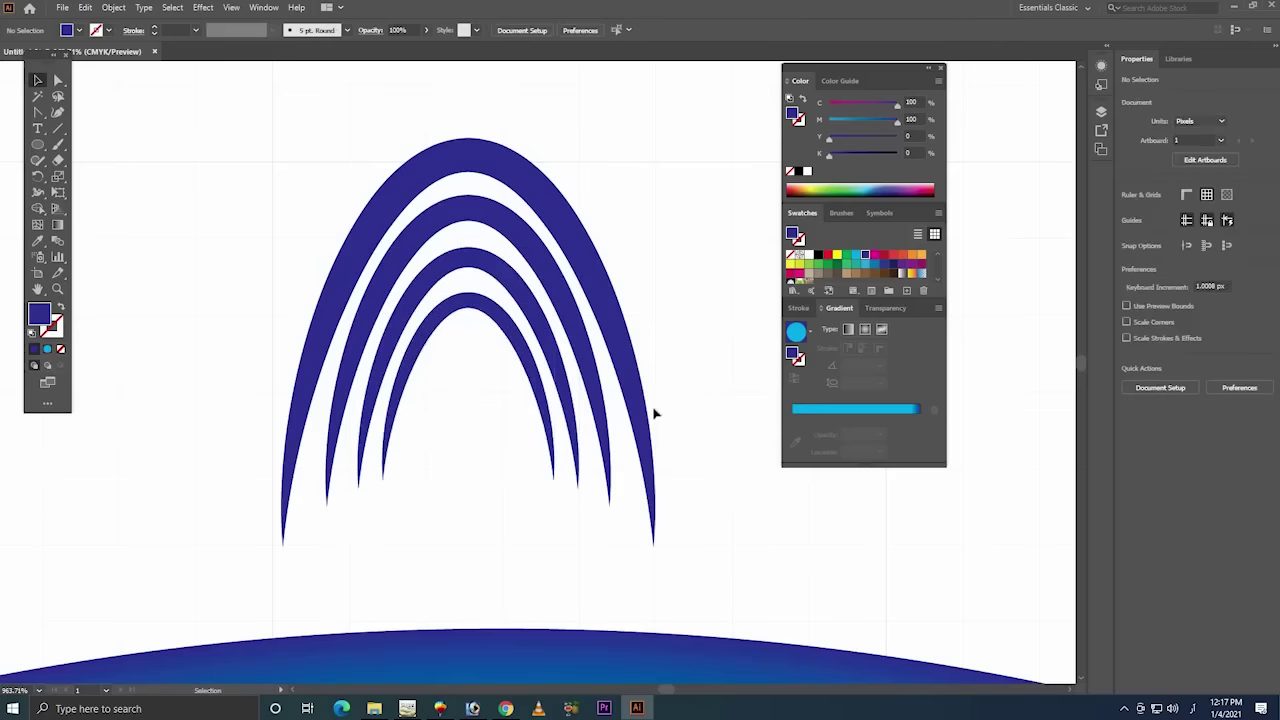
{"action": "key", "text": "z"}
{"action": "left_click", "coordinate": [652, 410], "text": "alt"}
{"action": "left_click", "coordinate": [560, 449], "text": "alt"}
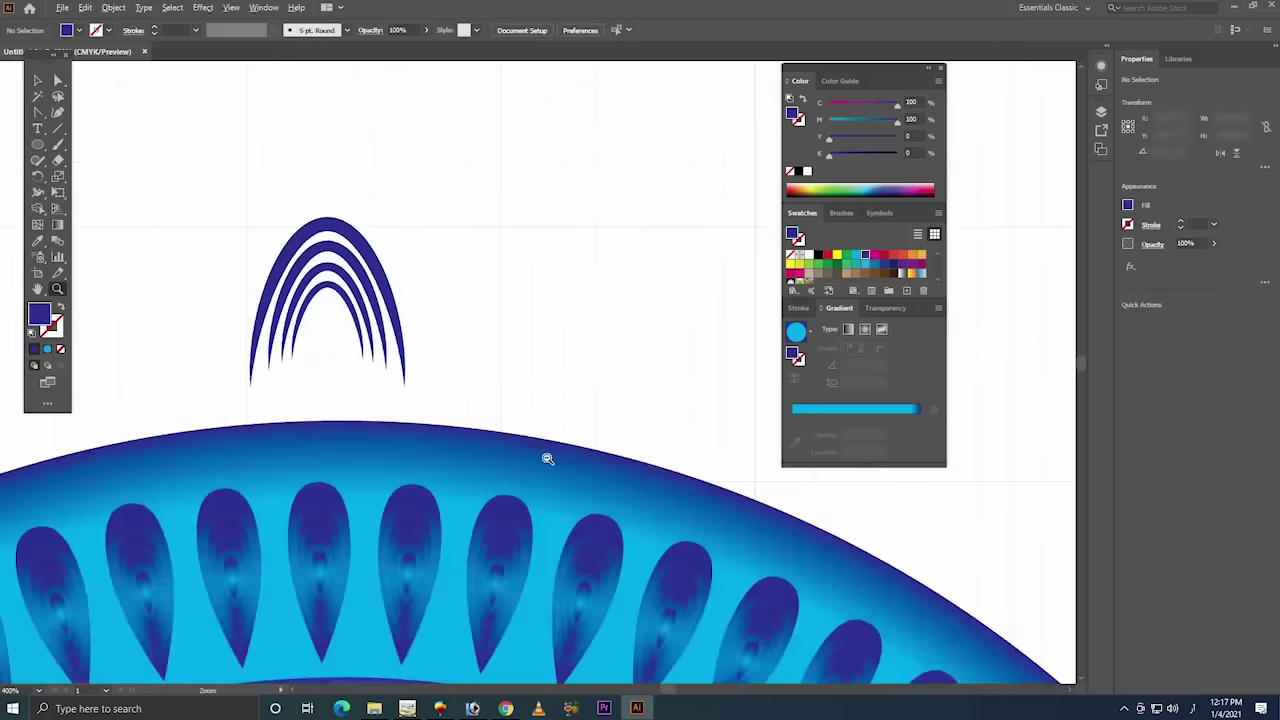
- Group the four stacked arches together
{"action": "left_click", "coordinate": [460, 231], "text": "alt"}
{"action": "key", "text": "v"}
{"action": "left_click_drag", "start_coordinate": [480, 160], "coordinate": [310, 305]}
{"action": "right_click", "coordinate": [396, 245]}
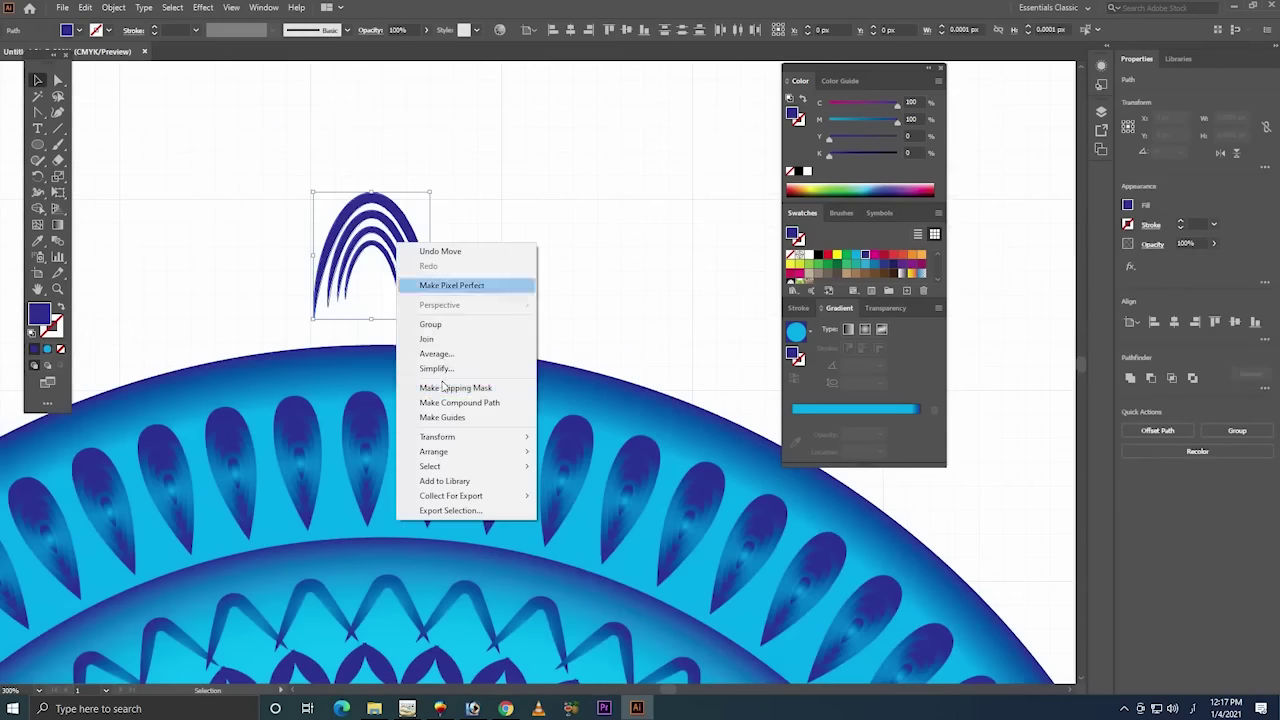
{"action": "left_click", "coordinate": [430, 324]}
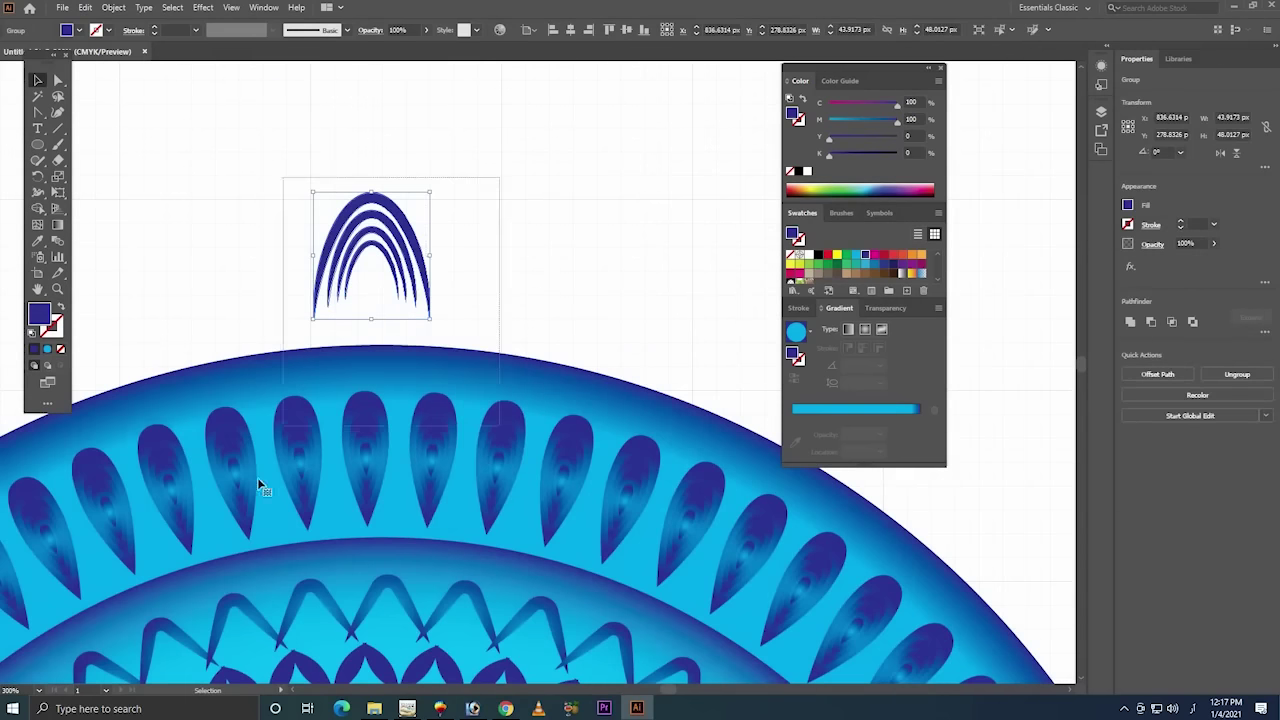
- Centre the arch group horizontally over the mandala and nudge it down to its top edge
{"action": "left_click", "coordinate": [390, 420], "text": "shift"}
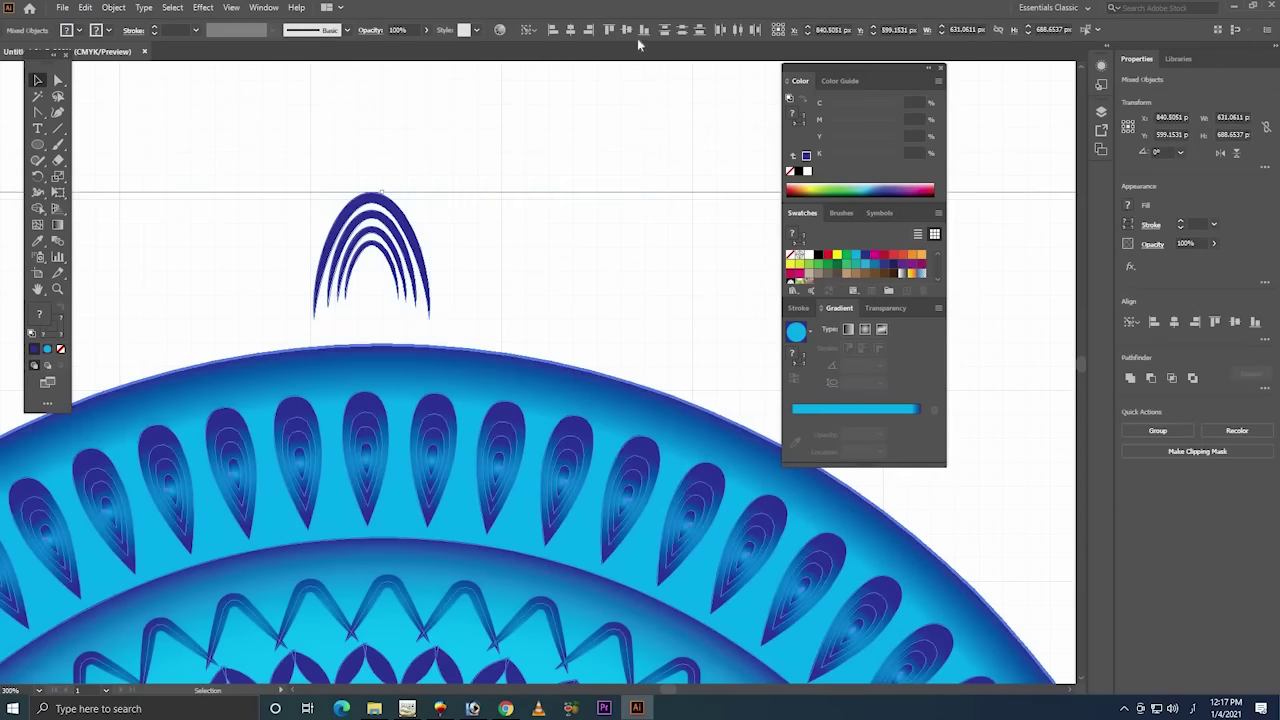
{"action": "left_click", "coordinate": [570, 29]}
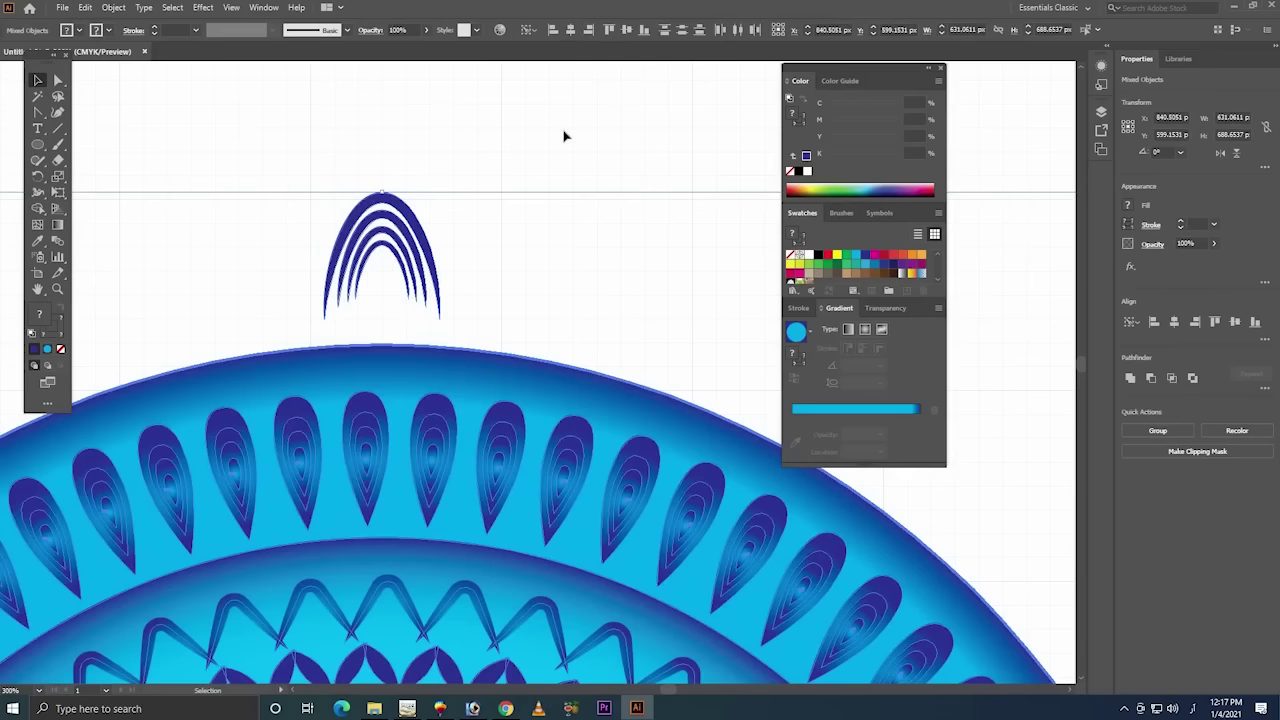
{"action": "left_click_drag", "start_coordinate": [505, 140], "coordinate": [335, 290]}
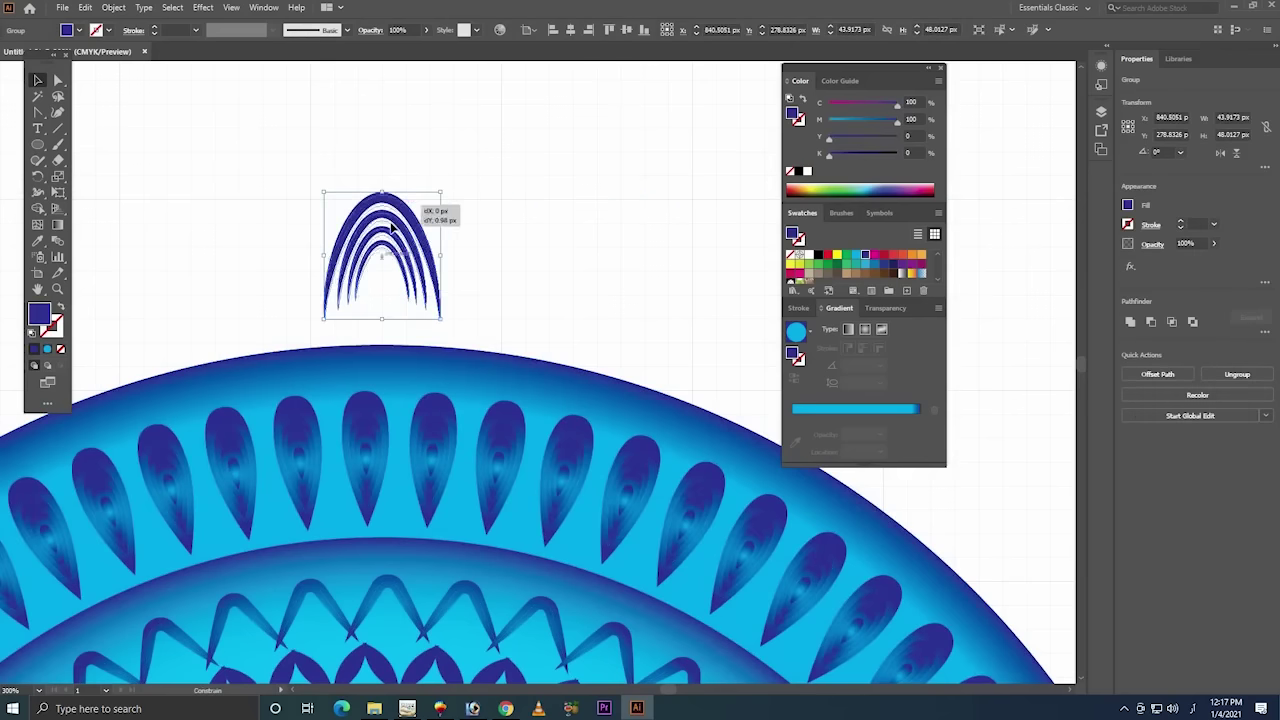
{"action": "left_click_drag", "start_coordinate": [392, 210], "coordinate": [392, 242]}
{"action": "left_click", "coordinate": [535, 293]}
- Zoom out to the whole mandala and select the arch group
{"action": "key", "text": "z"}
{"action": "left_click", "coordinate": [511, 494], "text": "alt"}
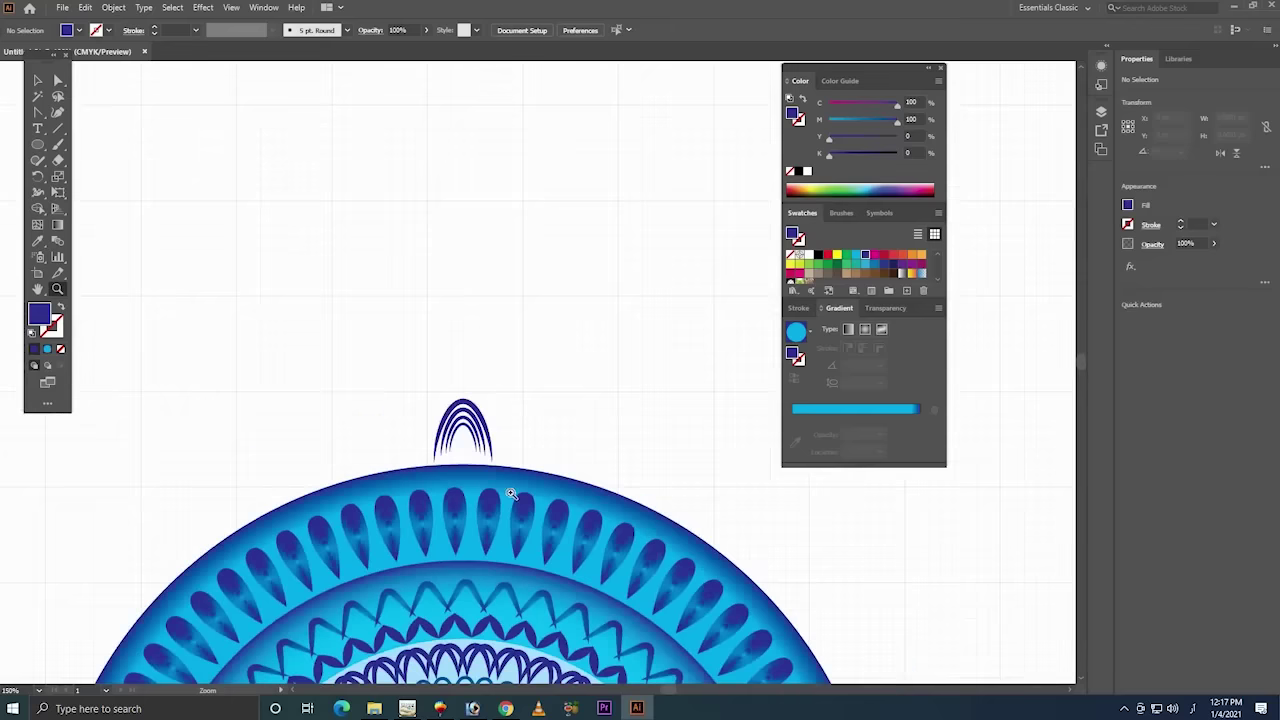
{"action": "scroll", "coordinate": [461, 344], "scroll_direction": "down", "scroll_amount": 5}
{"action": "left_click", "coordinate": [488, 470], "text": "alt"}
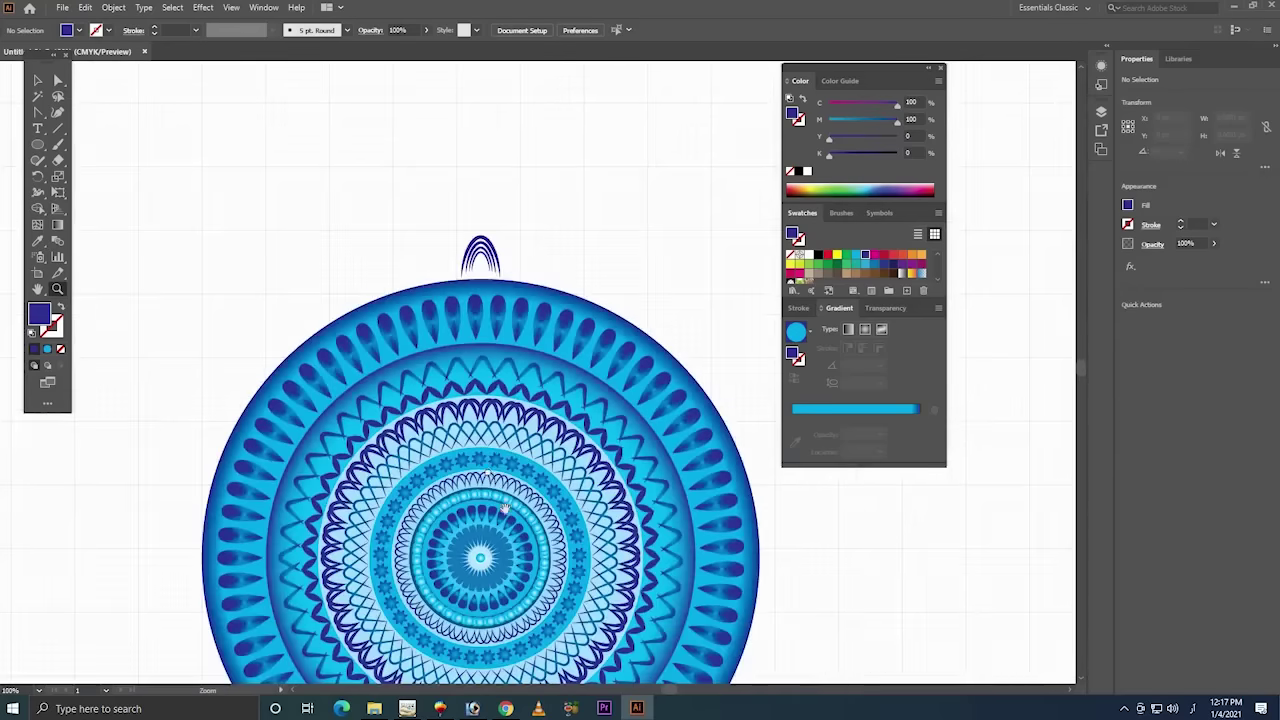
{"action": "key", "text": "v"}
{"action": "left_click_drag", "start_coordinate": [476, 137], "coordinate": [398, 170]}
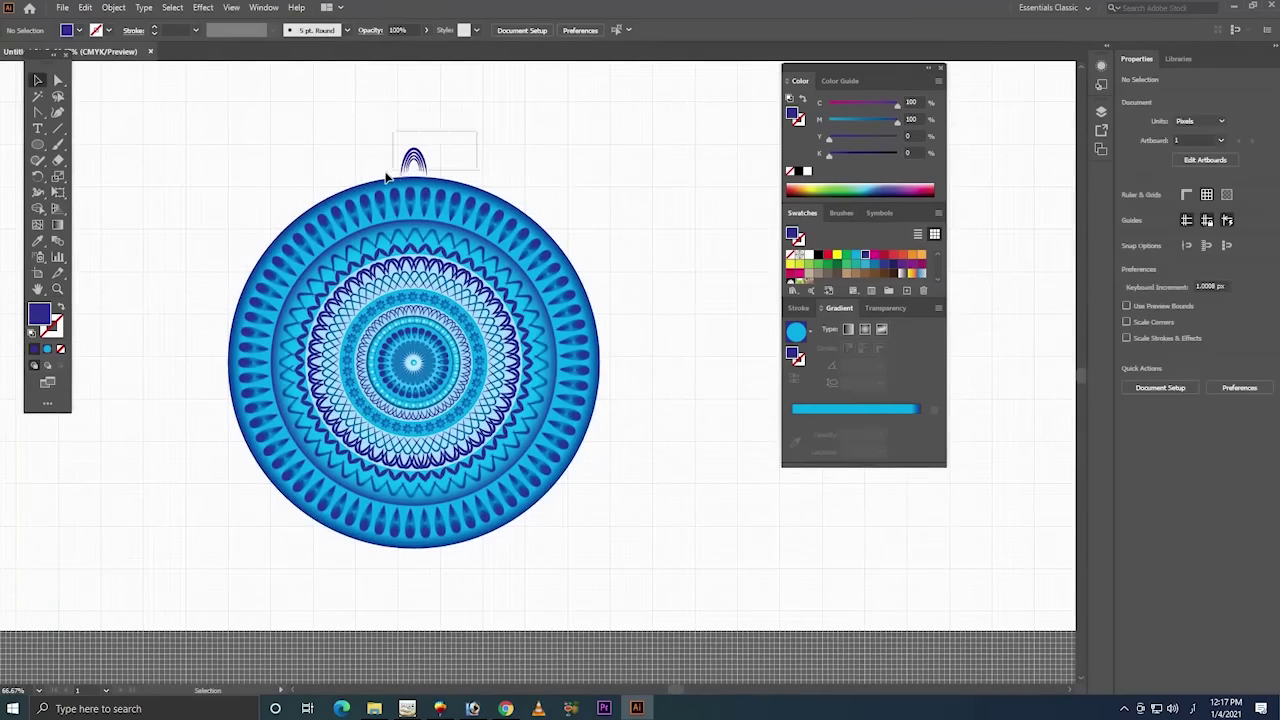
- Rotate-copy the arch group around the mandala centre, repeating with Ctrl+D five times to close the ring
{"action": "left_click", "coordinate": [38, 176]}
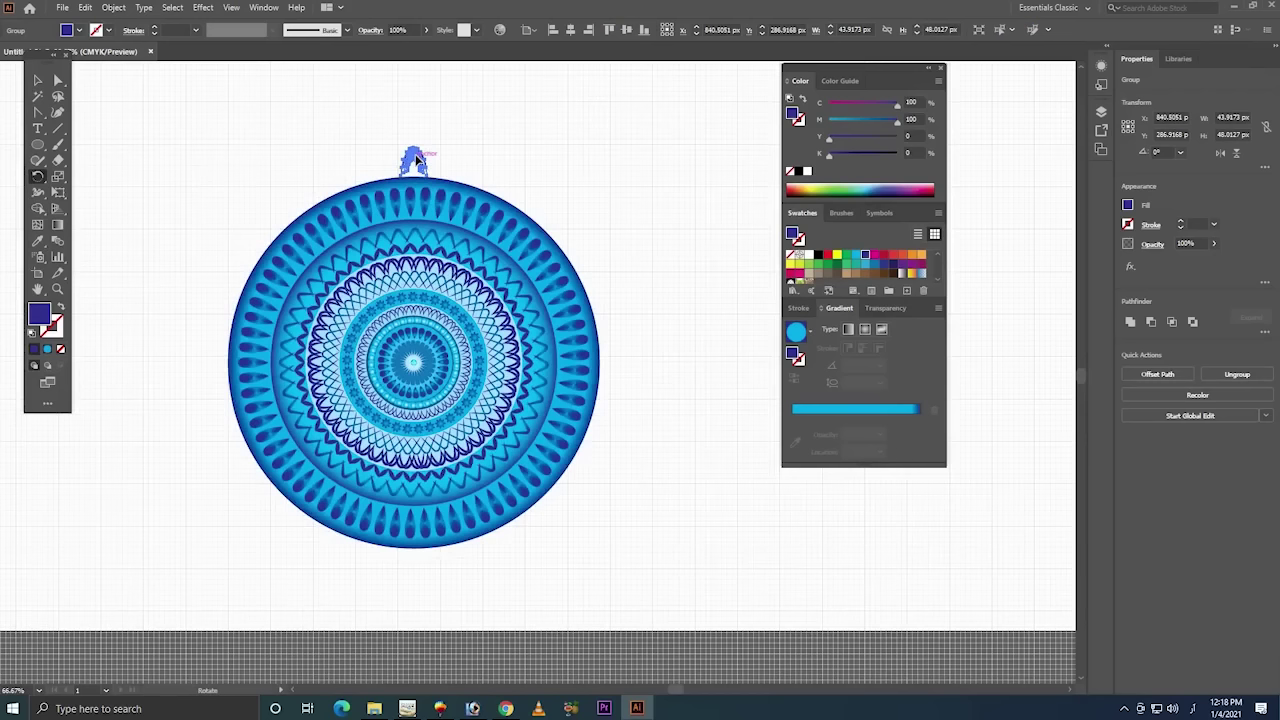
{"action": "left_click_drag", "start_coordinate": [422, 158], "coordinate": [447, 161]}
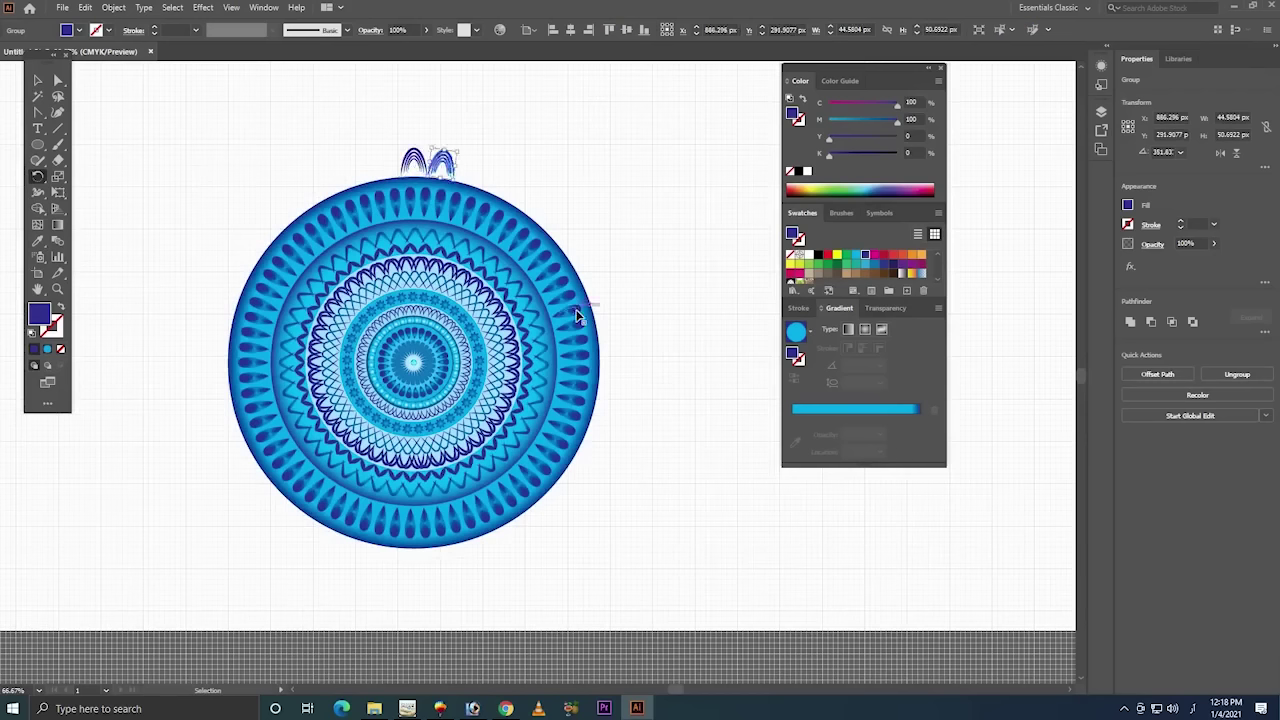
{"action": "key", "text": "ctrl+d"}
{"action": "key", "text": "ctrl+d"}
{"action": "key", "text": "ctrl+d"}
{"action": "key", "text": "ctrl+d"}
{"action": "key", "text": "ctrl+d"}
{"action": "key", "text": "ctrl+d"}
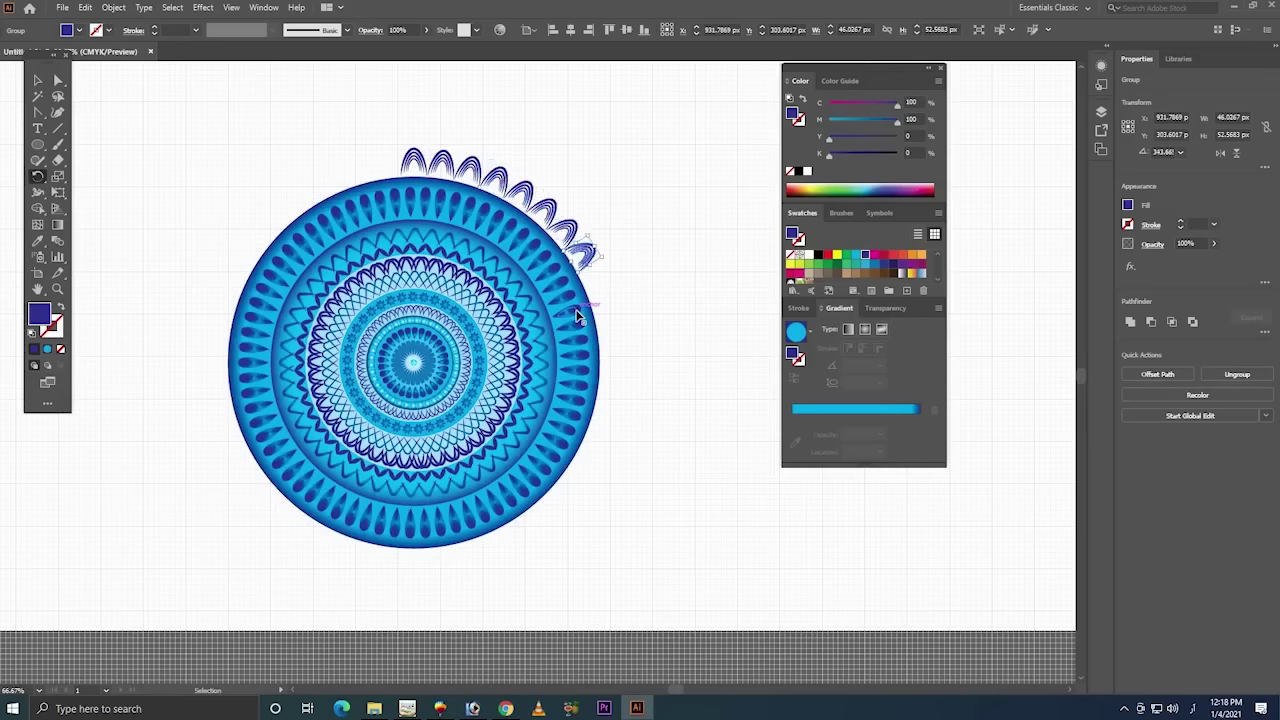
{"action": "key", "text": "ctrl+d"}
{"action": "key", "text": "ctrl+d"}
{"action": "key", "text": "ctrl+d"}
{"action": "key", "text": "ctrl+d"}
{"action": "key", "text": "ctrl+d"}
{"action": "key", "text": "ctrl+d"}
{"action": "key", "text": "ctrl+d"}
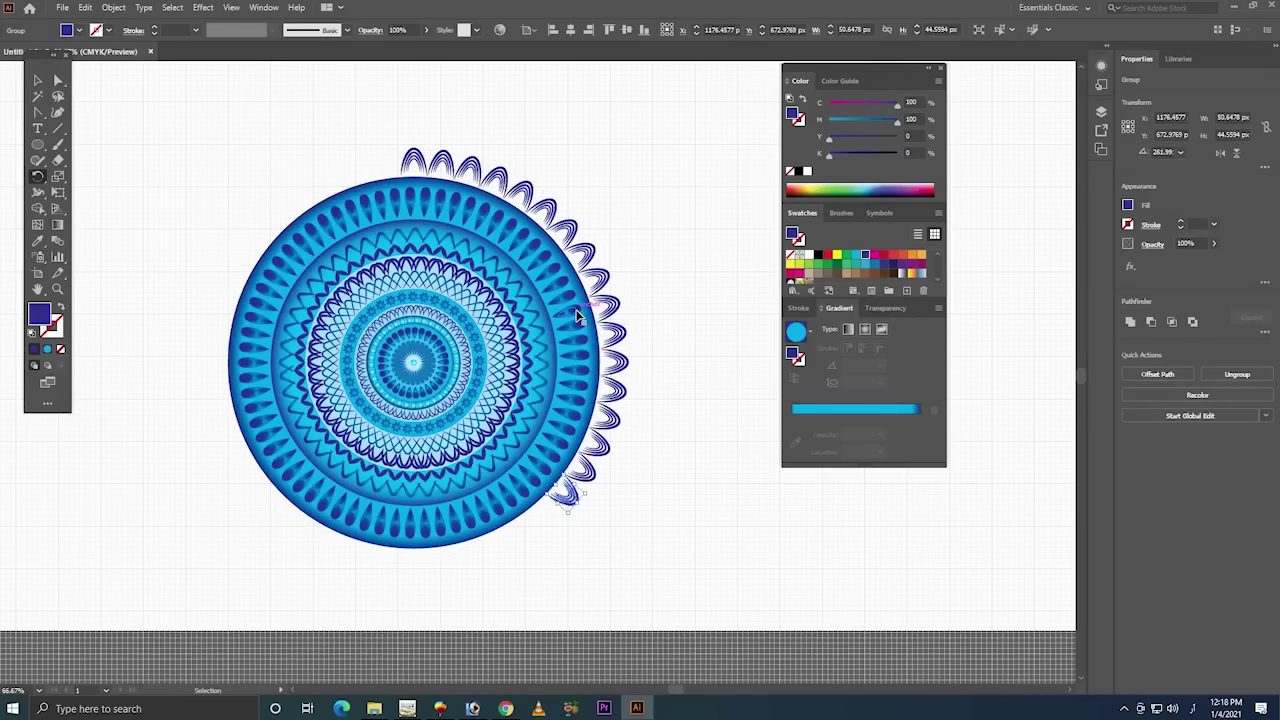
{"action": "key", "text": "ctrl+d"}
{"action": "key", "text": "ctrl+d"}
{"action": "key", "text": "ctrl+d"}
{"action": "key", "text": "ctrl+d"}
{"action": "key", "text": "ctrl+d"}
{"action": "key", "text": "ctrl+d"}
{"action": "key", "text": "ctrl+d"}
{"action": "key", "text": "ctrl+d"}
{"action": "key", "text": "ctrl+d"}
{"action": "key", "text": "ctrl+d"}
{"action": "key", "text": "ctrl+d"}
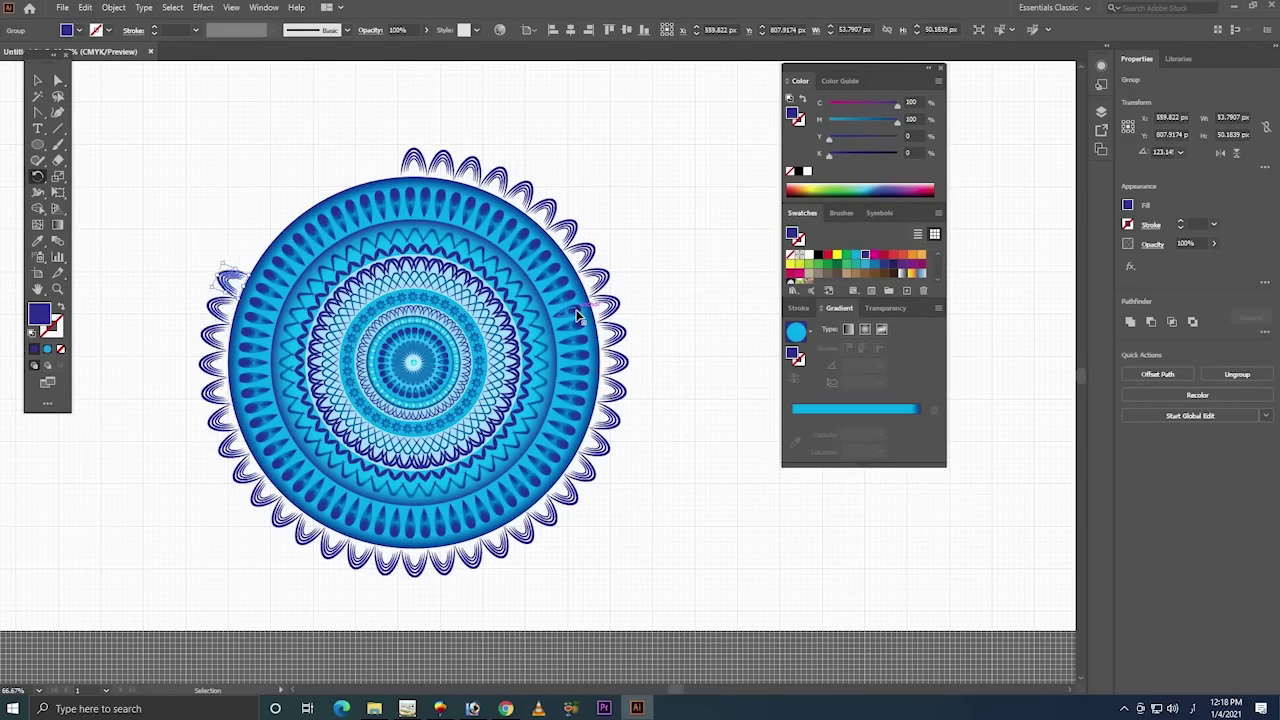
{"action": "key", "text": "ctrl+d"}
{"action": "key", "text": "ctrl+d"}
{"action": "key", "text": "ctrl+d"}
{"action": "key", "text": "ctrl+d"}
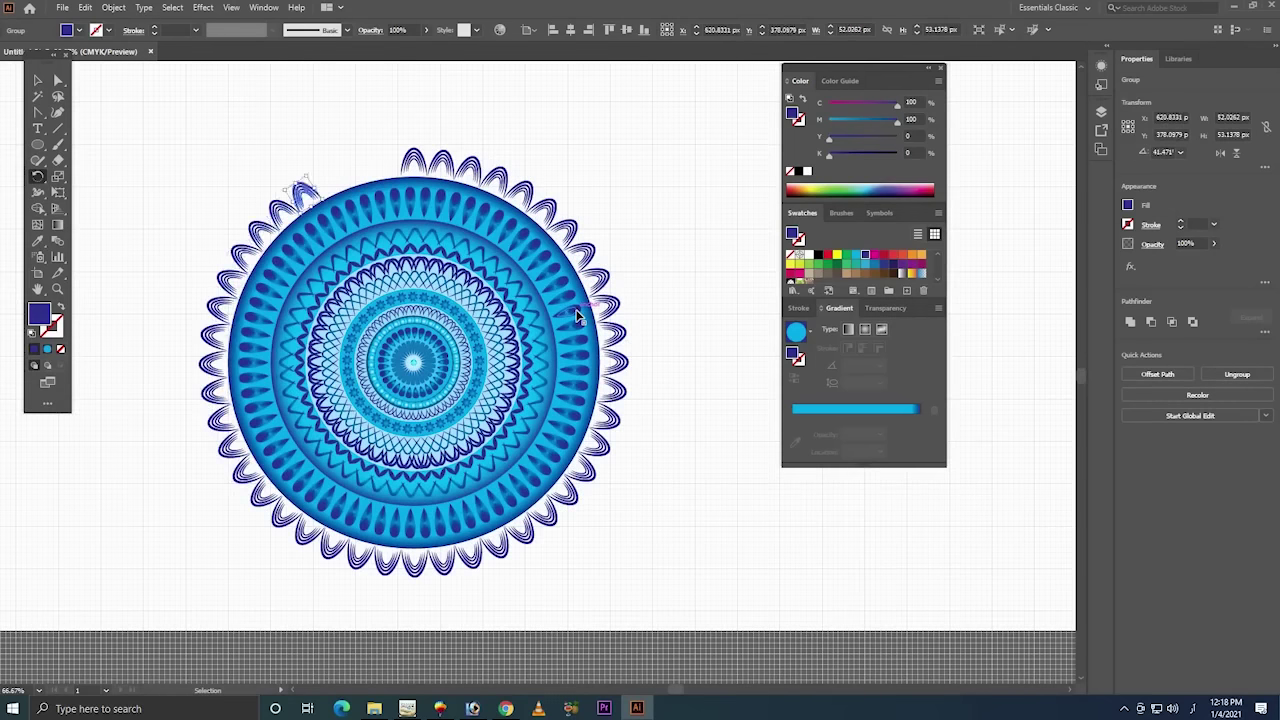
{"action": "key", "text": "ctrl+d"}
{"action": "key", "text": "ctrl+d"}
{"action": "key", "text": "ctrl+d"}
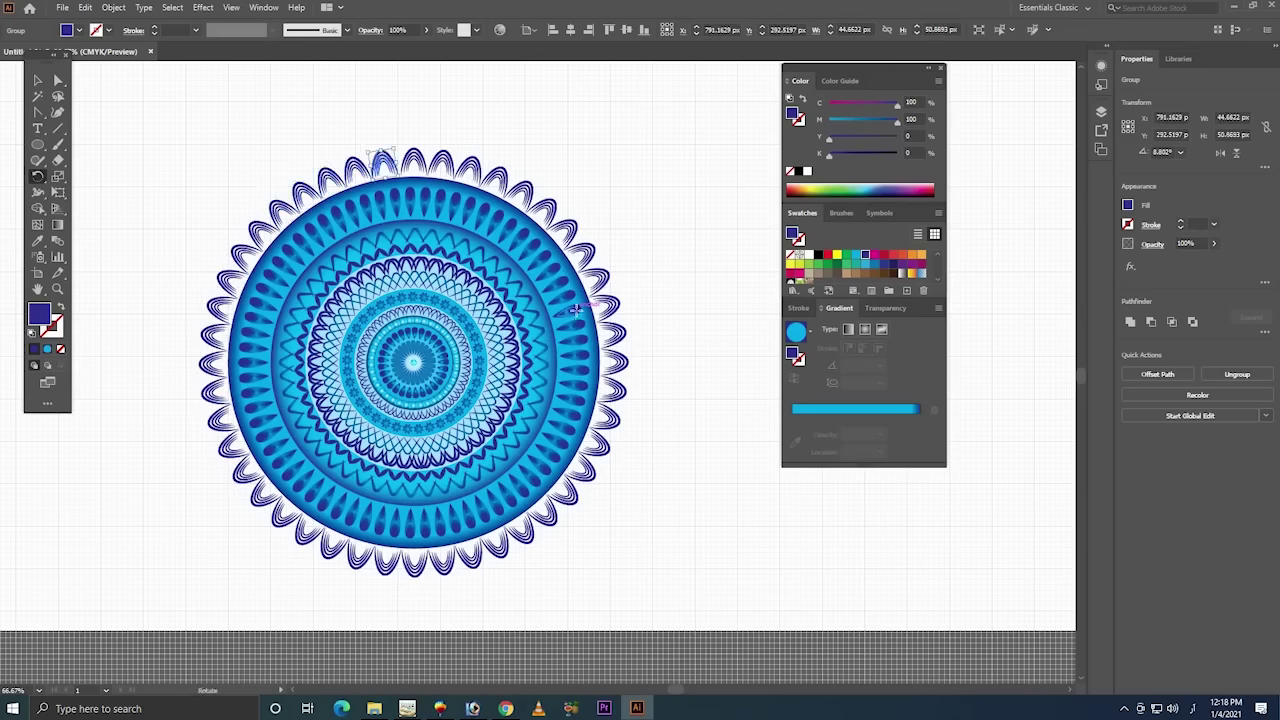
{"action": "key", "text": "v"}
{"action": "left_click", "coordinate": [588, 141]}
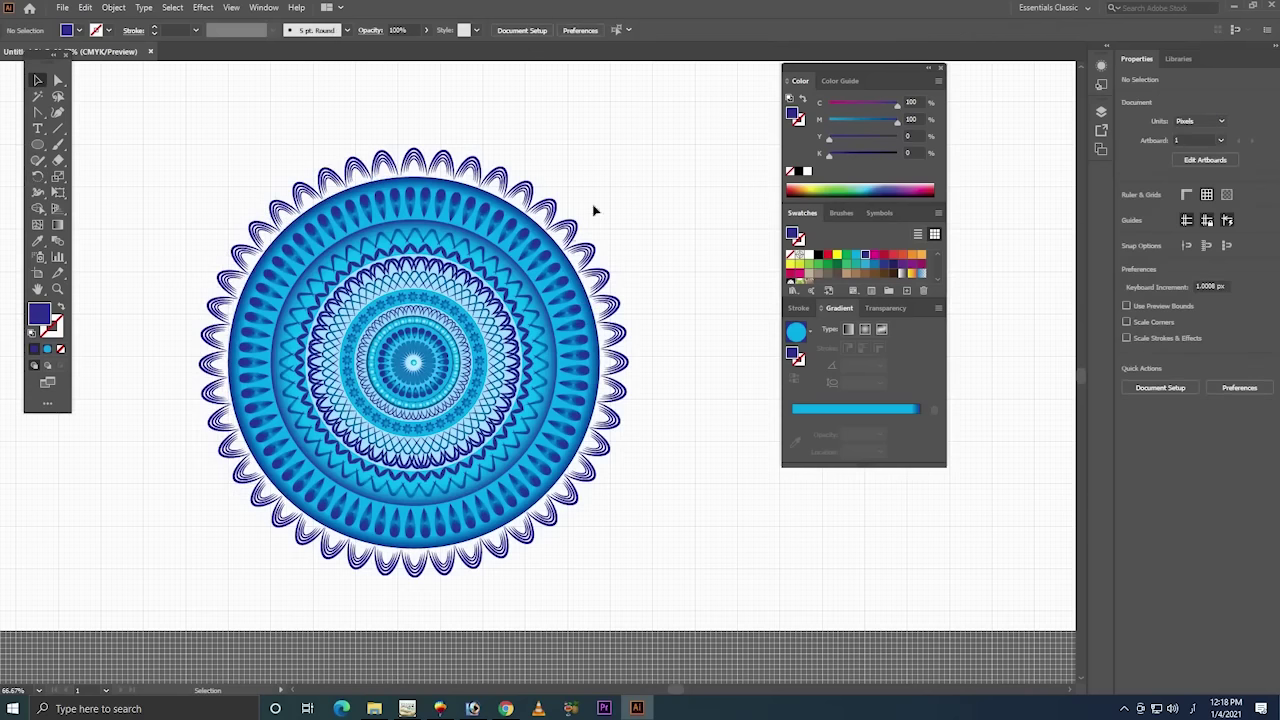
- Try cyan fills and moves on the mandala selection, undoing each attempt
{"action": "left_click", "coordinate": [543, 258]}
{"action": "mouse_move", "coordinate": [720, 124]}
{"action": "left_mouse_down"}
{"action": "mouse_move", "coordinate": [200, 543]}
{"action": "mouse_move", "coordinate": [156, 619]}
{"action": "mouse_move", "coordinate": [194, 580]}
{"action": "left_mouse_up"}
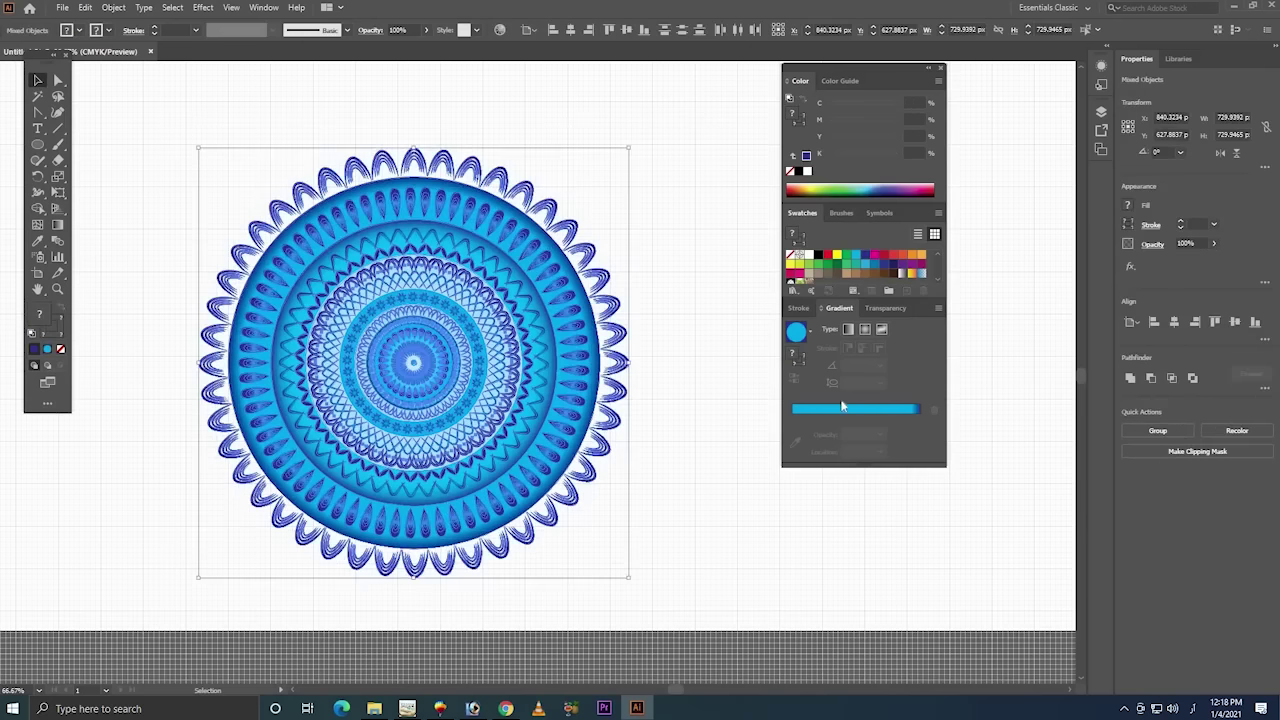
{"action": "left_click", "coordinate": [856, 258]}
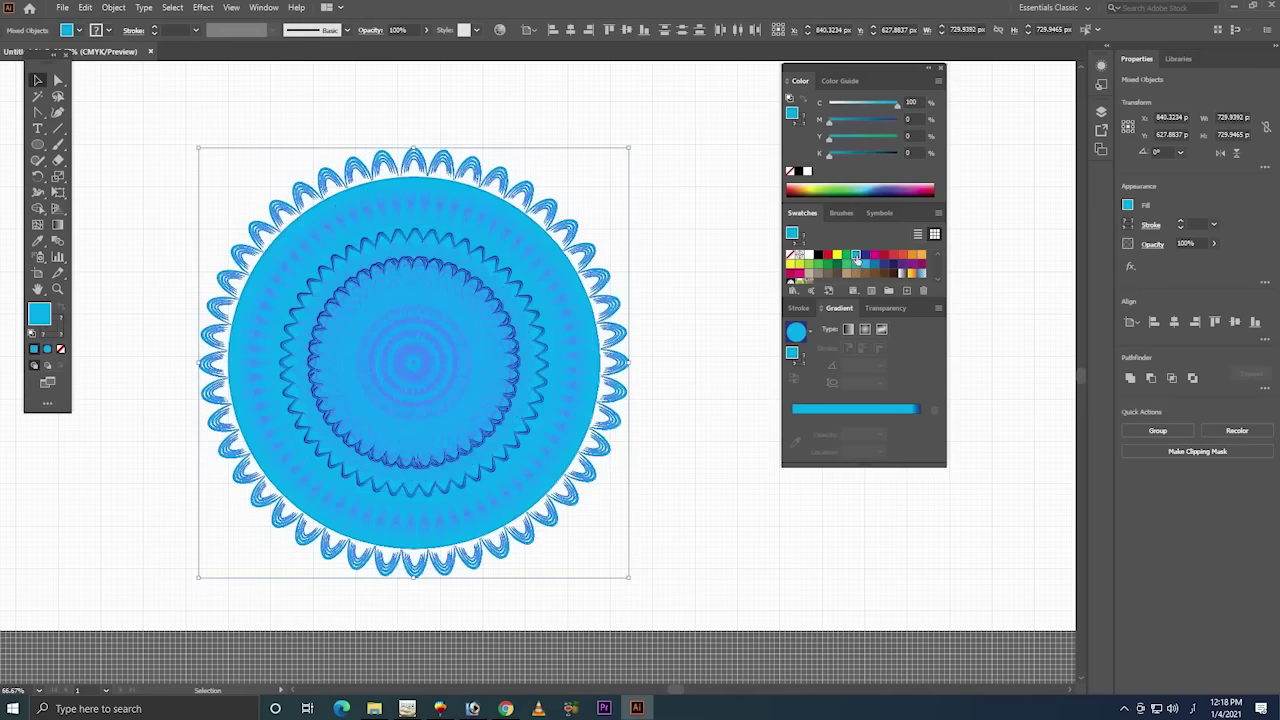
{"action": "key", "text": "ctrl+z"}
{"action": "key", "text": "ctrl+z"}
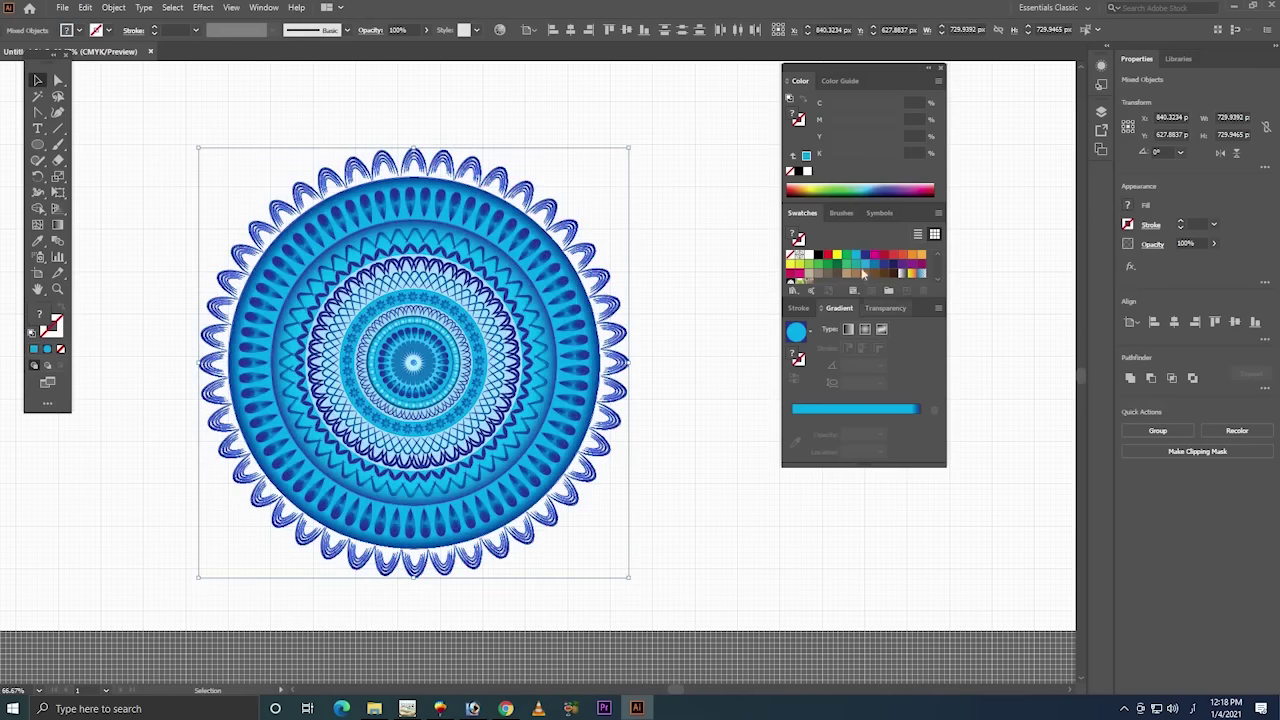
{"action": "left_click", "coordinate": [856, 258]}
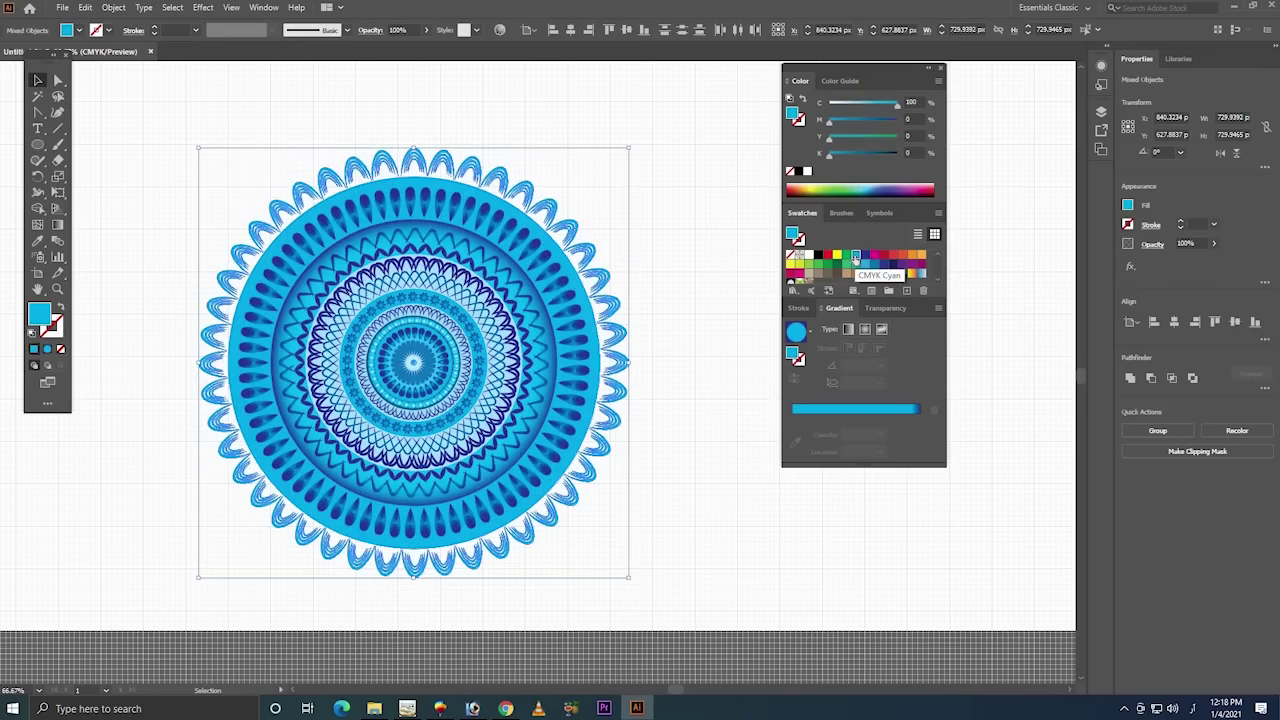
{"action": "key", "text": "ctrl+z"}
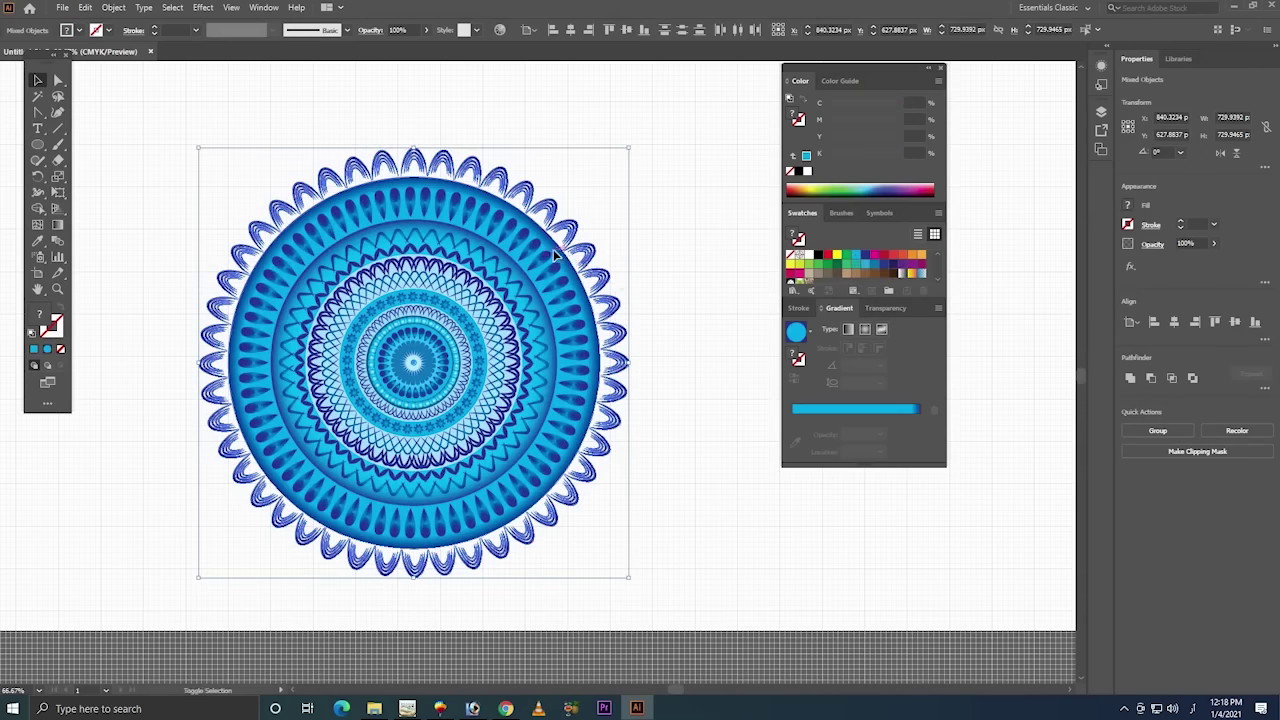
{"action": "left_click_drag", "start_coordinate": [557, 243], "coordinate": [537, 248]}
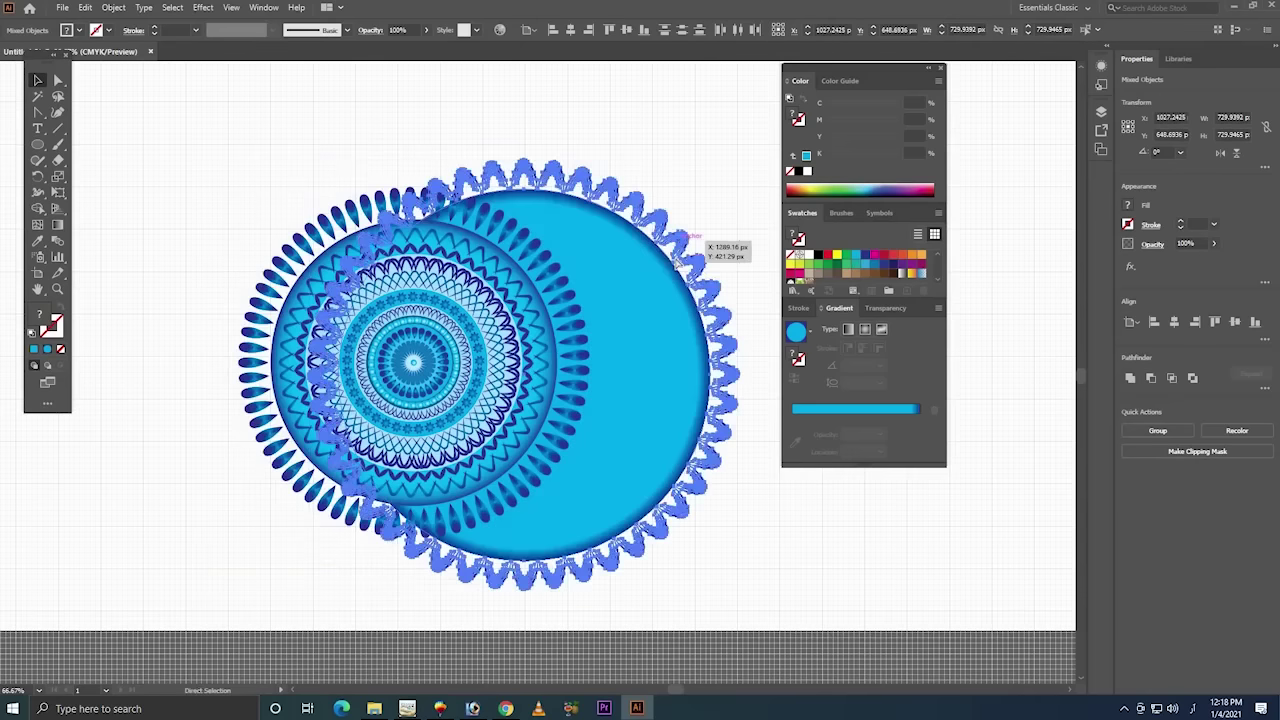
{"action": "left_click_drag", "start_coordinate": [549, 202], "coordinate": [656, 214]}
{"action": "key", "text": "ctrl+z"}
- Group the outer arch ring, colour it CMYK Cyan, and shift the gradient circle right
{"action": "right_click", "coordinate": [551, 209]}
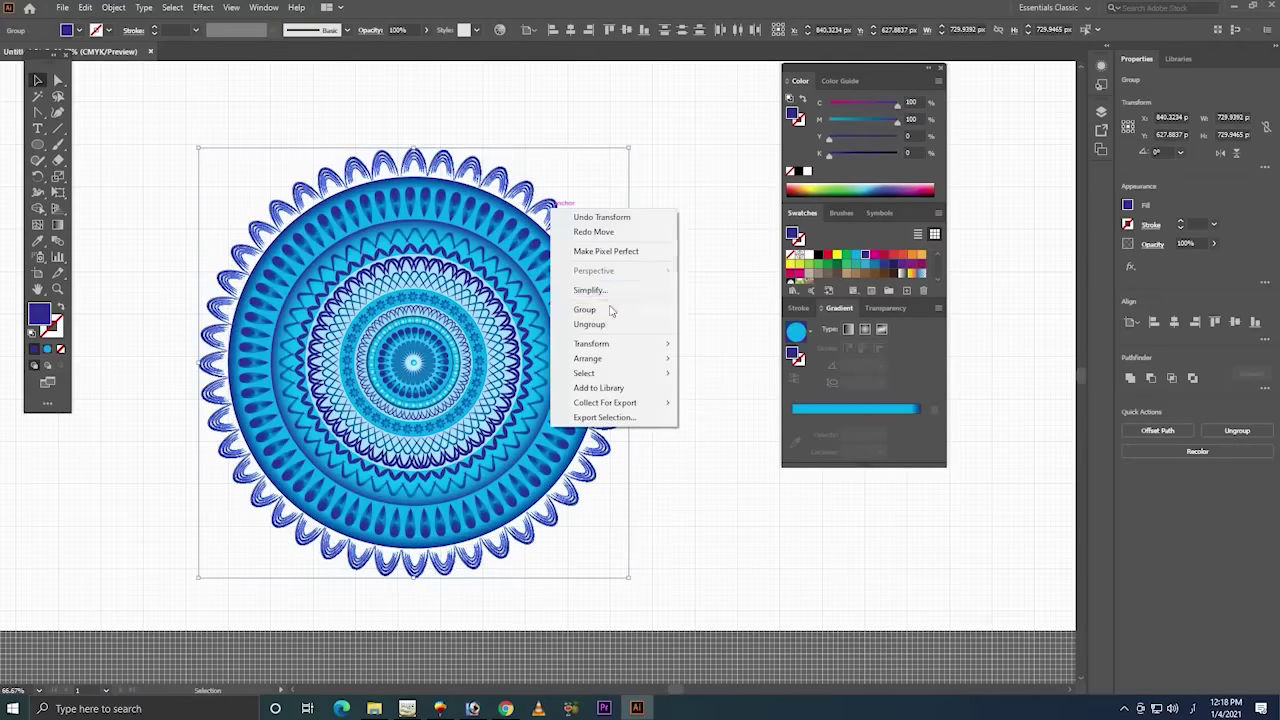
{"action": "left_click", "coordinate": [590, 309]}
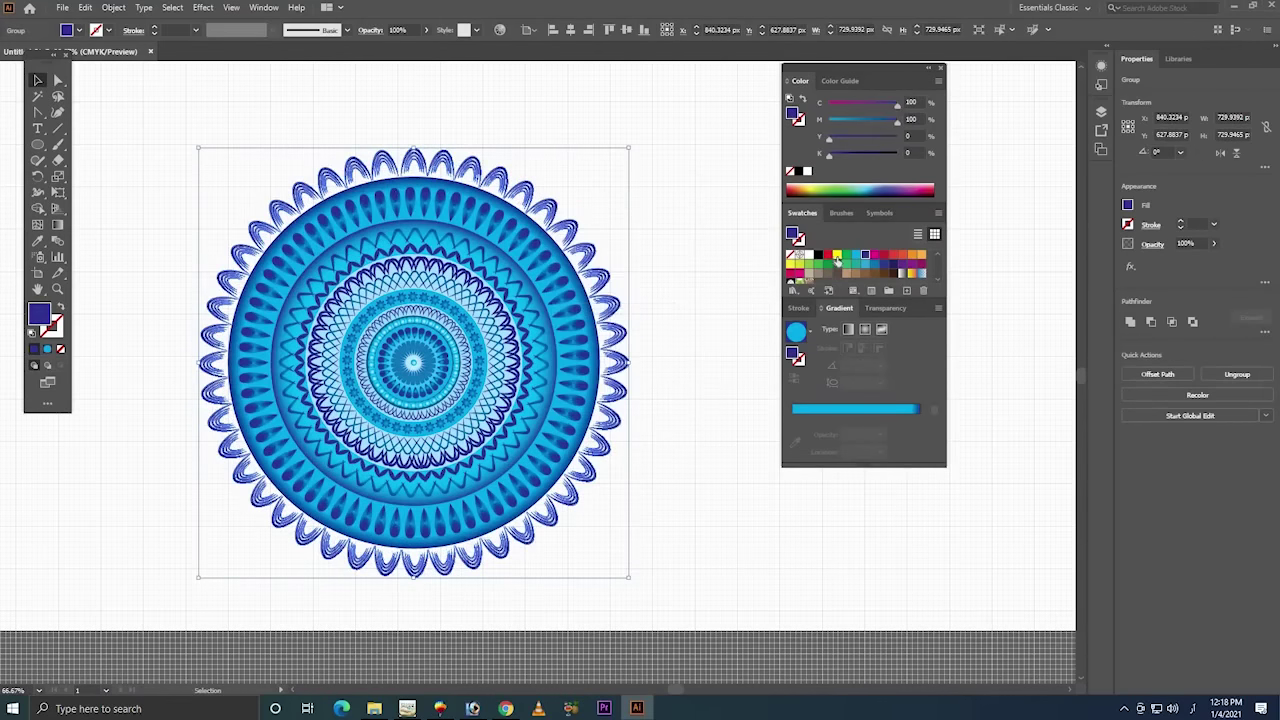
{"action": "left_click", "coordinate": [858, 257]}
{"action": "left_click", "coordinate": [680, 171]}
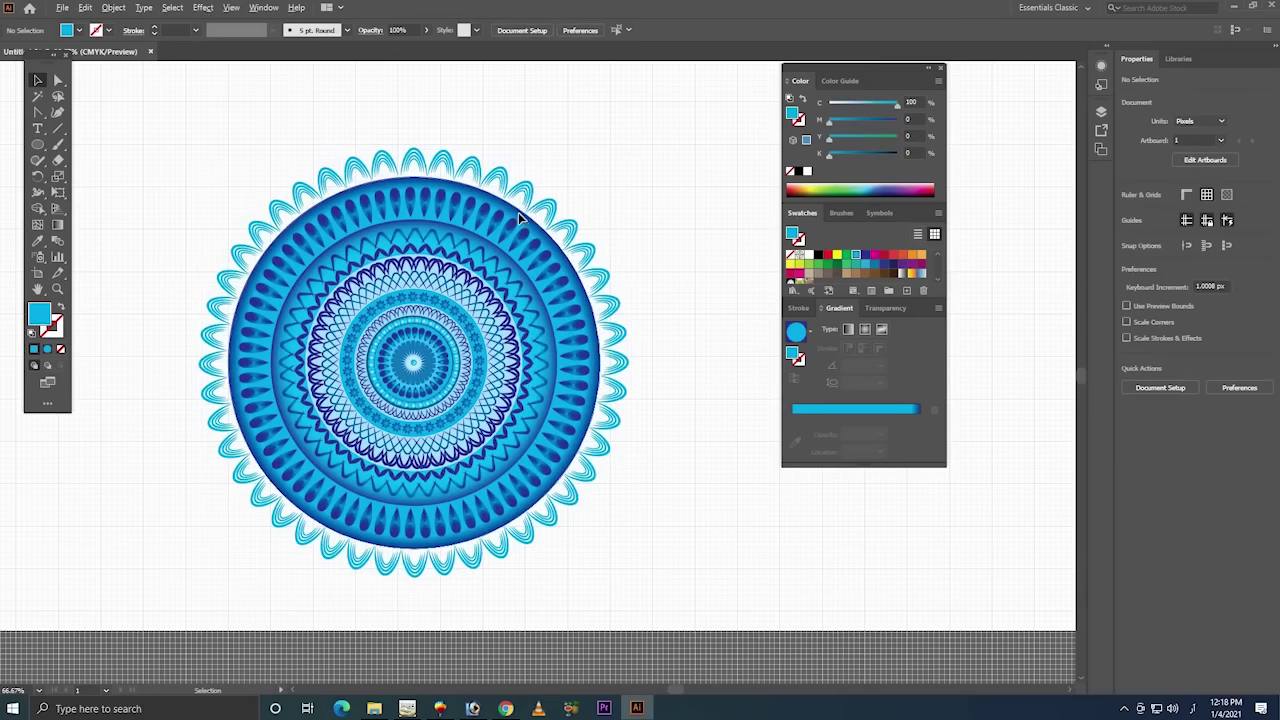
{"action": "mouse_move", "coordinate": [518, 212]}
{"action": "left_mouse_down"}
{"action": "mouse_move", "coordinate": [606, 213]}
{"action": "mouse_move", "coordinate": [671, 150]}
{"action": "left_mouse_up"}
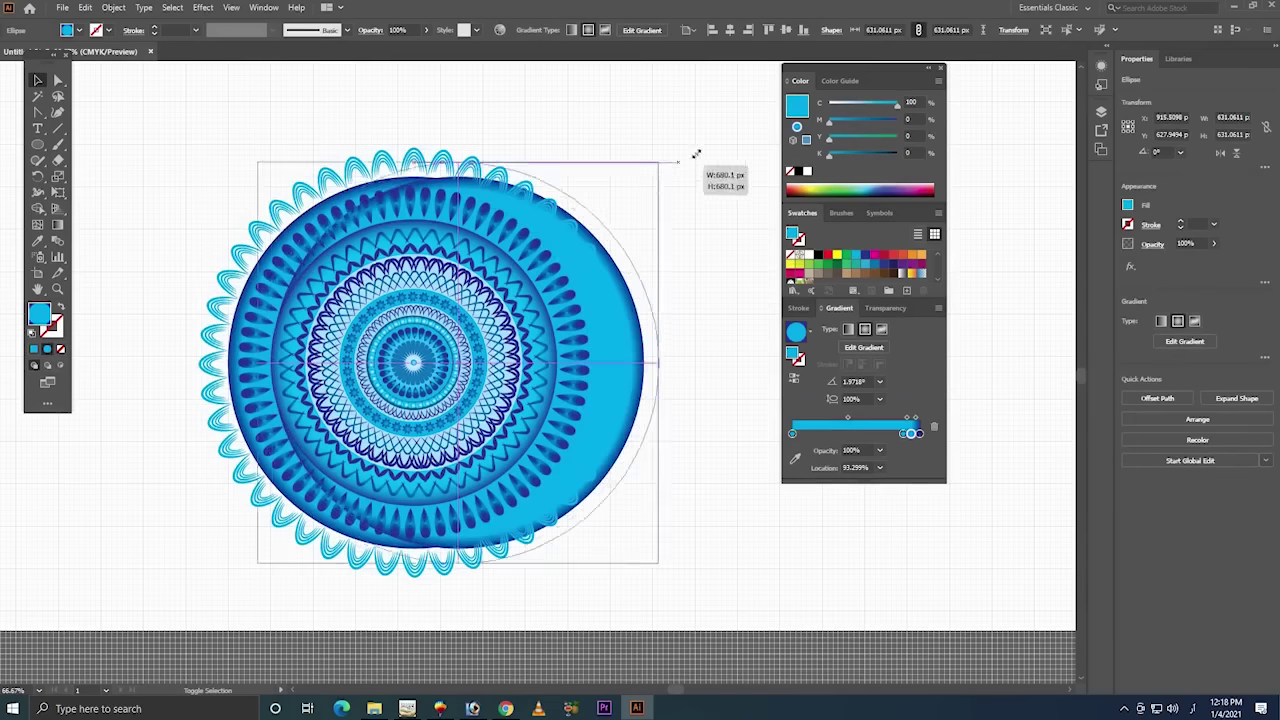
- Centre the large circle on the scalloped arch ring and enlarge it to about 757 px
{"action": "left_click", "coordinate": [234, 282], "text": "shift"}
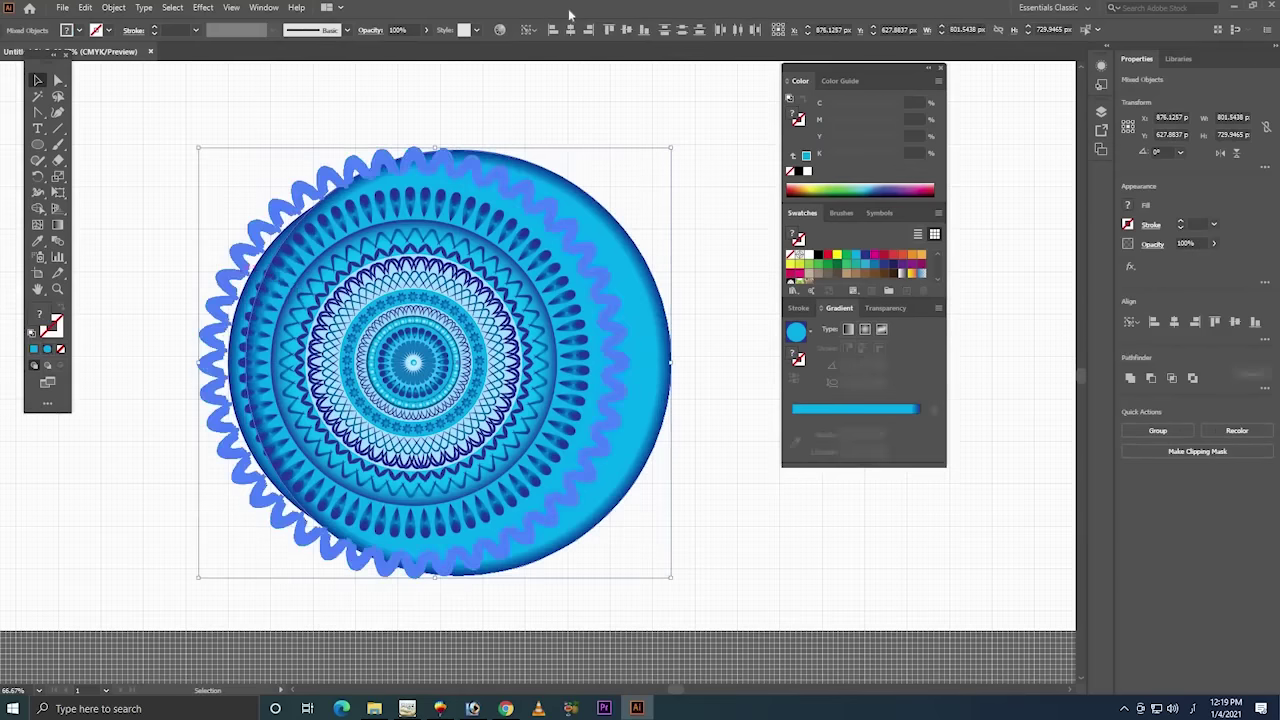
{"action": "left_click", "coordinate": [589, 31]}
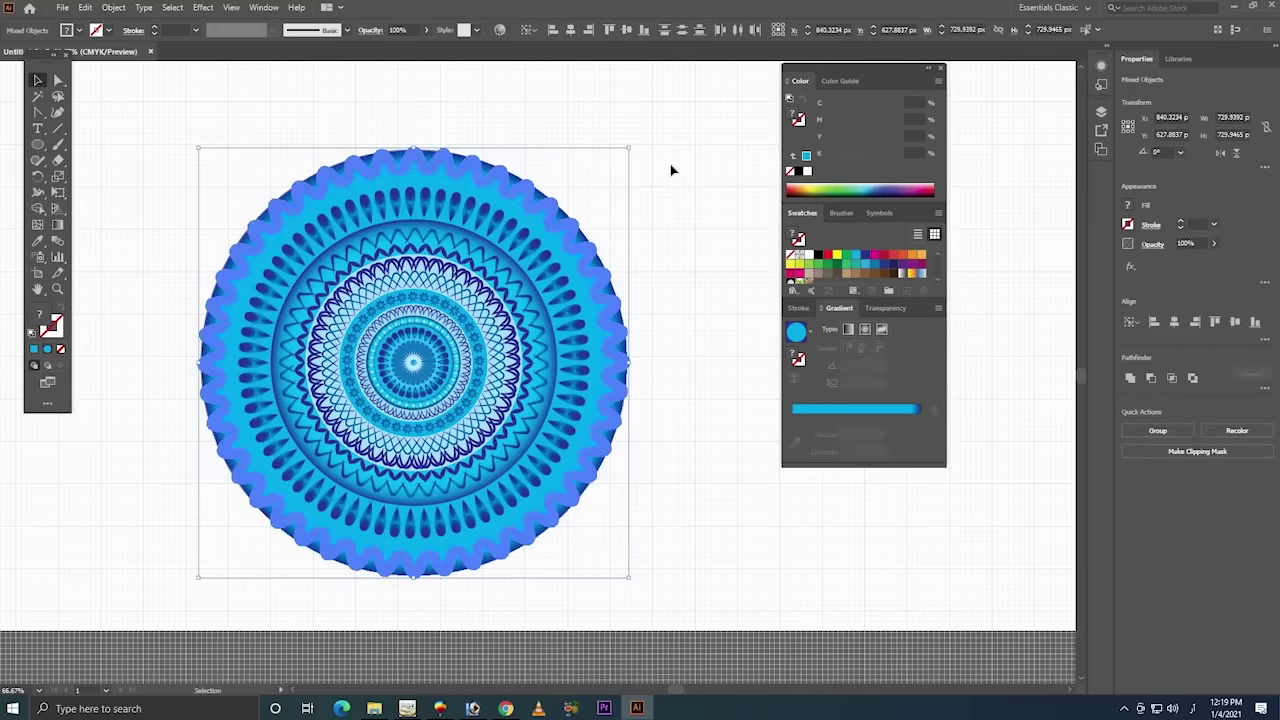
{"action": "left_click", "coordinate": [632, 265]}
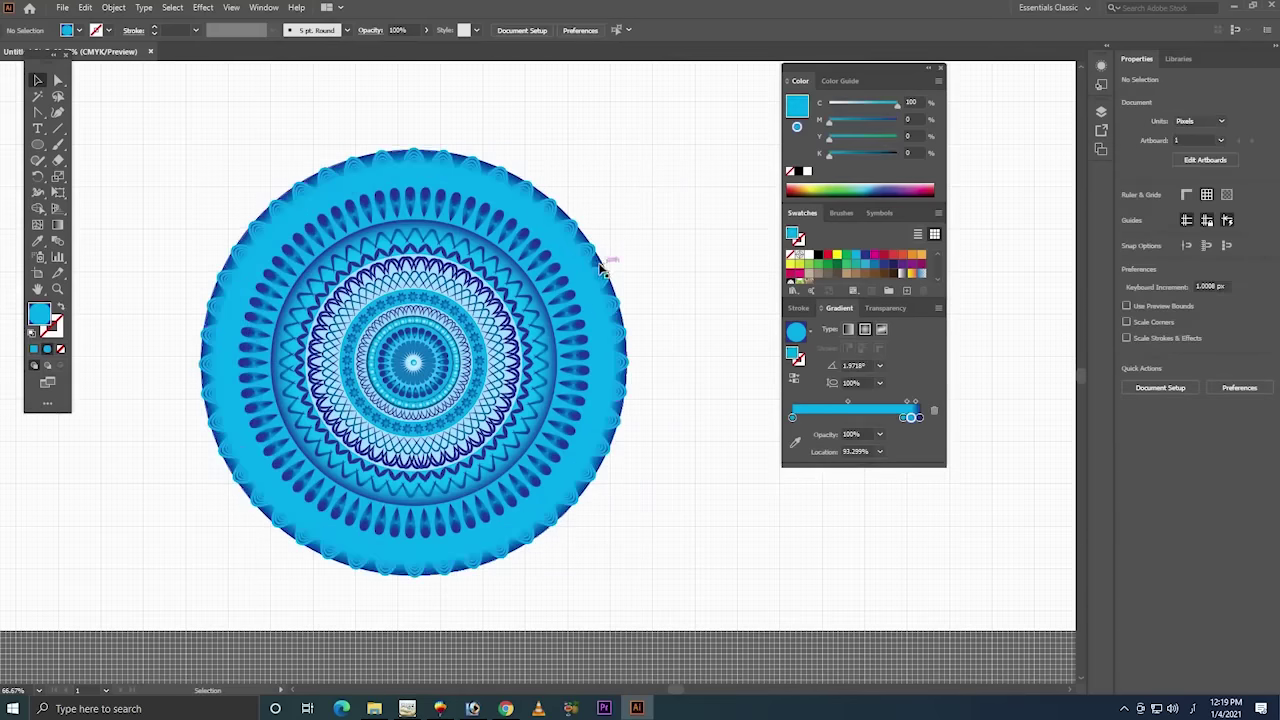
{"action": "left_click", "coordinate": [608, 262]}
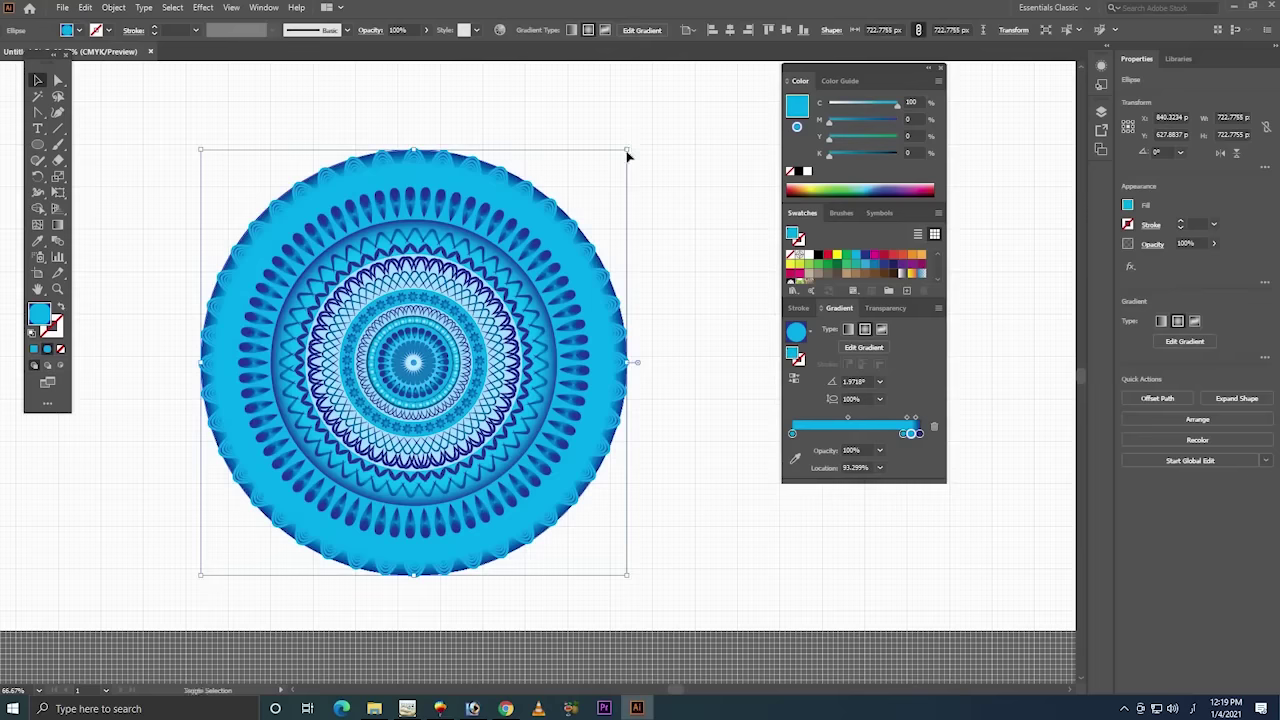
{"action": "left_click_drag", "start_coordinate": [641, 145], "coordinate": [646, 137]}
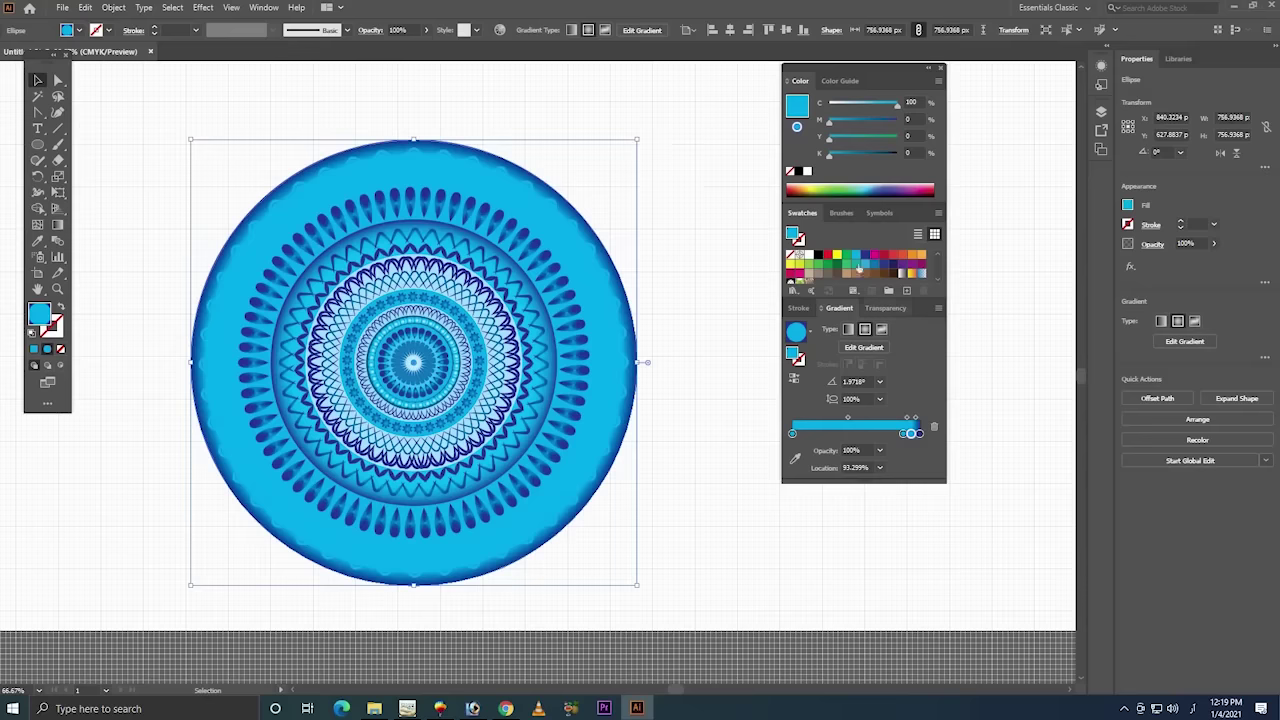
- Fill the large circle with solid dark blue and send it behind the mandala pattern
{"action": "left_click", "coordinate": [856, 258]}
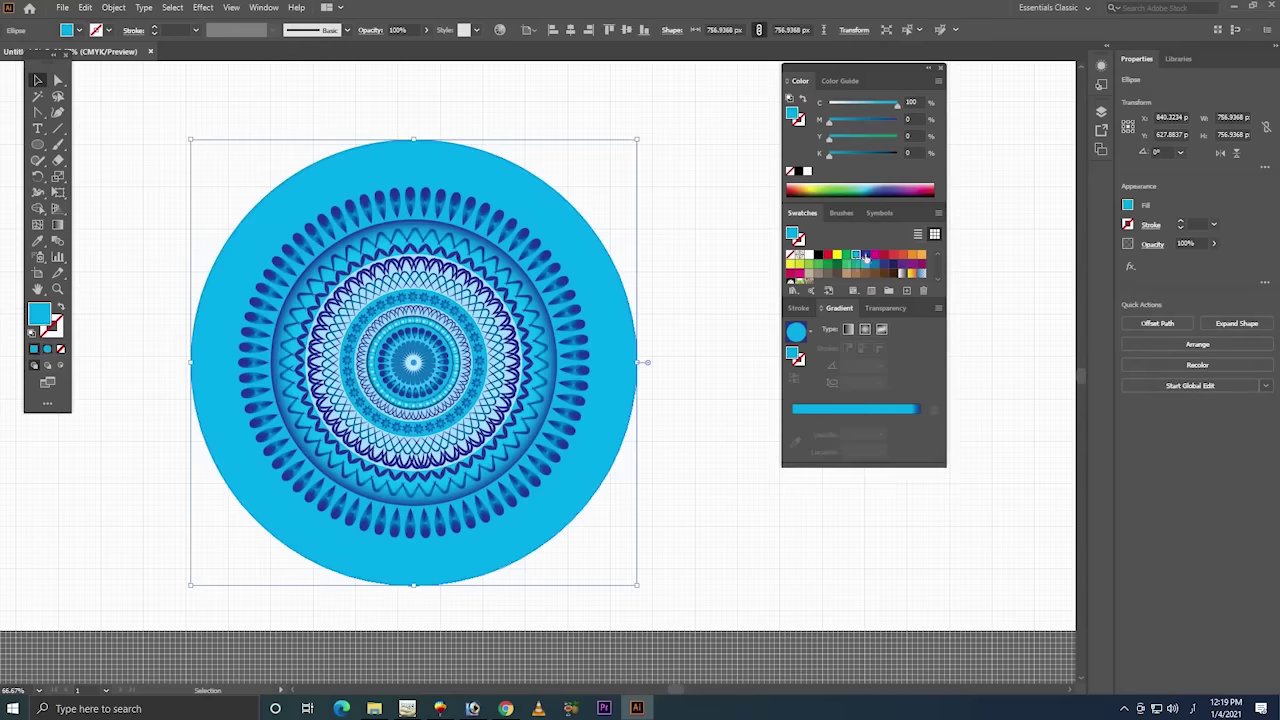
{"action": "left_click", "coordinate": [866, 255]}
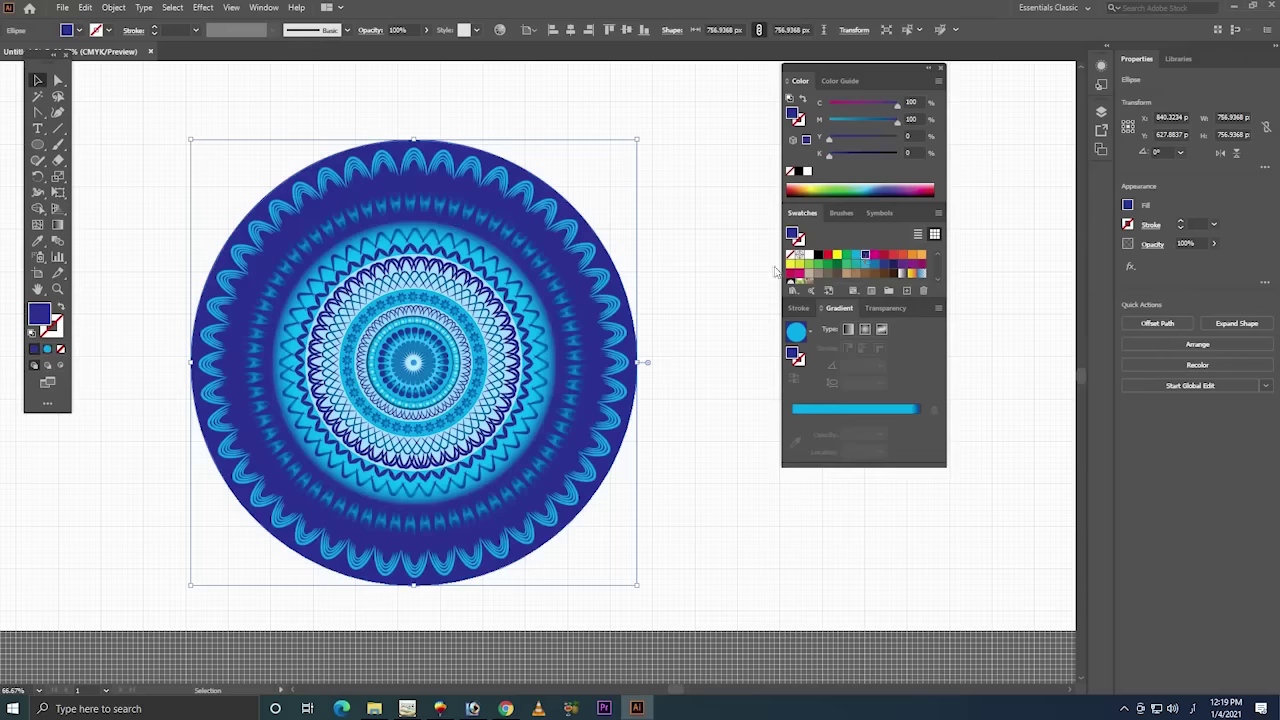
{"action": "right_click", "coordinate": [631, 322]}
{"action": "mouse_move", "coordinate": [668, 545]}
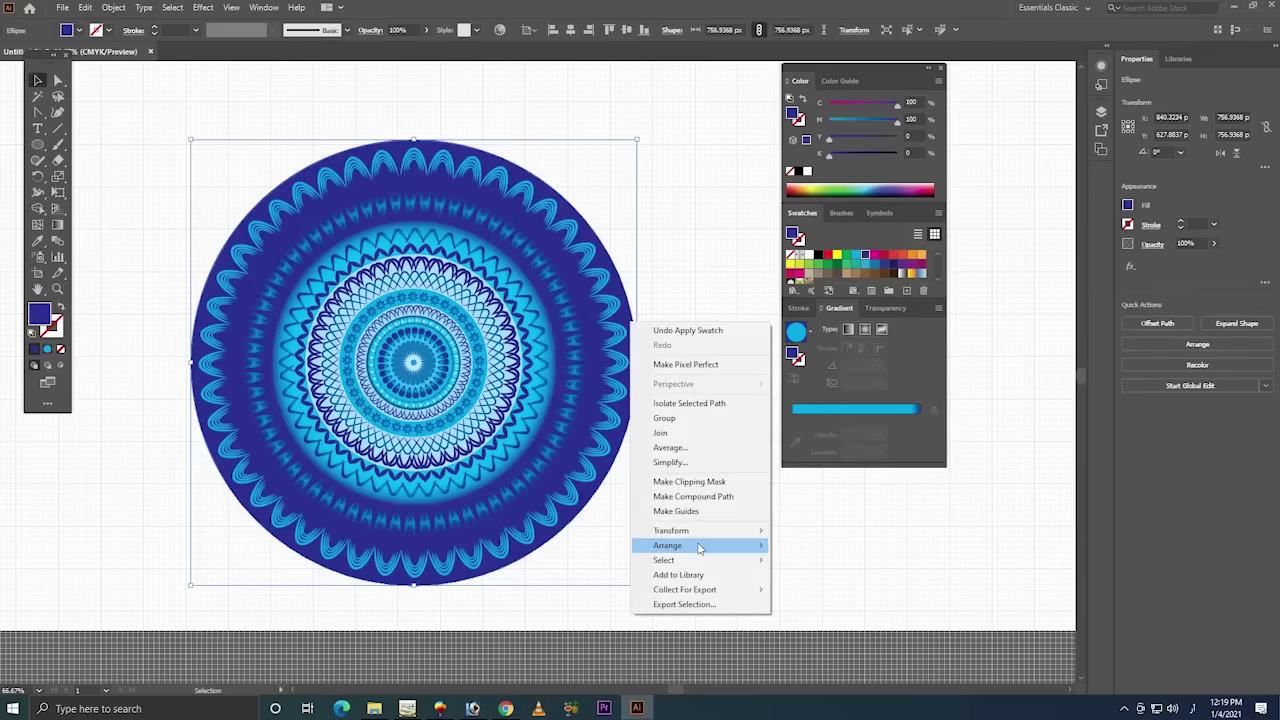
{"action": "left_click", "coordinate": [808, 590]}
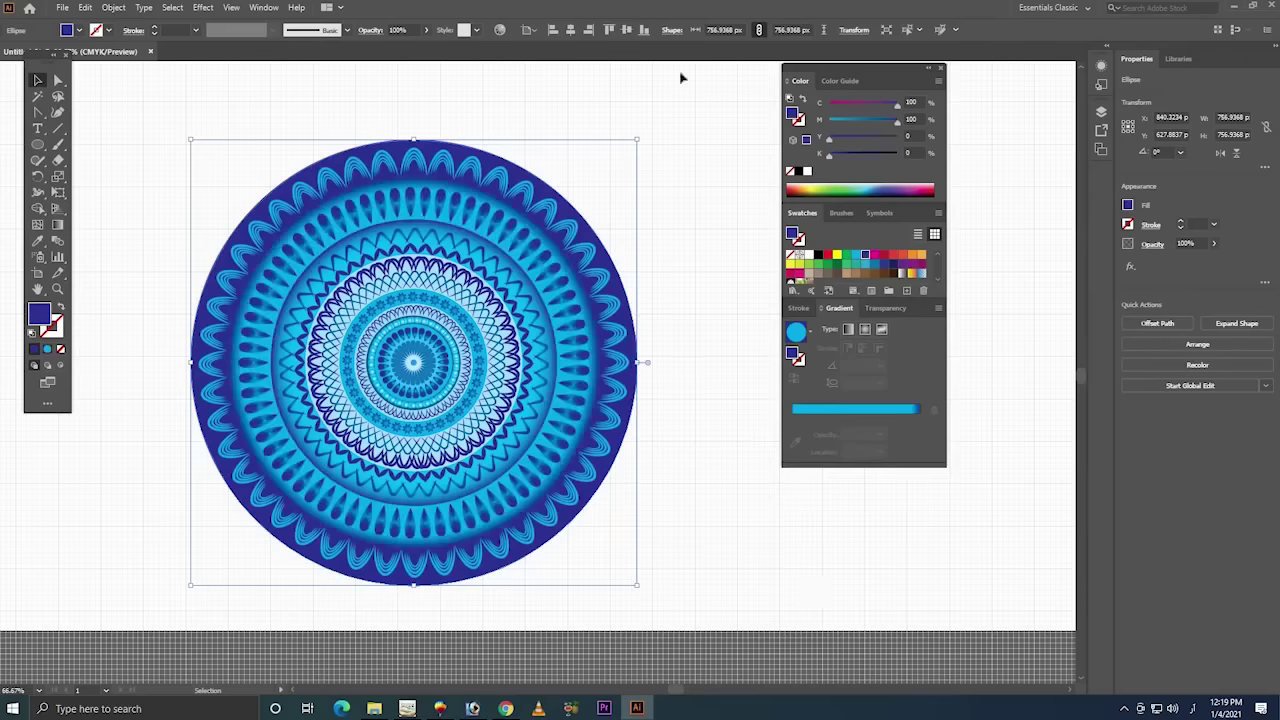
{"action": "left_click", "coordinate": [722, 117]}
{"action": "left_click_drag", "start_coordinate": [720, 114], "coordinate": [150, 600]}
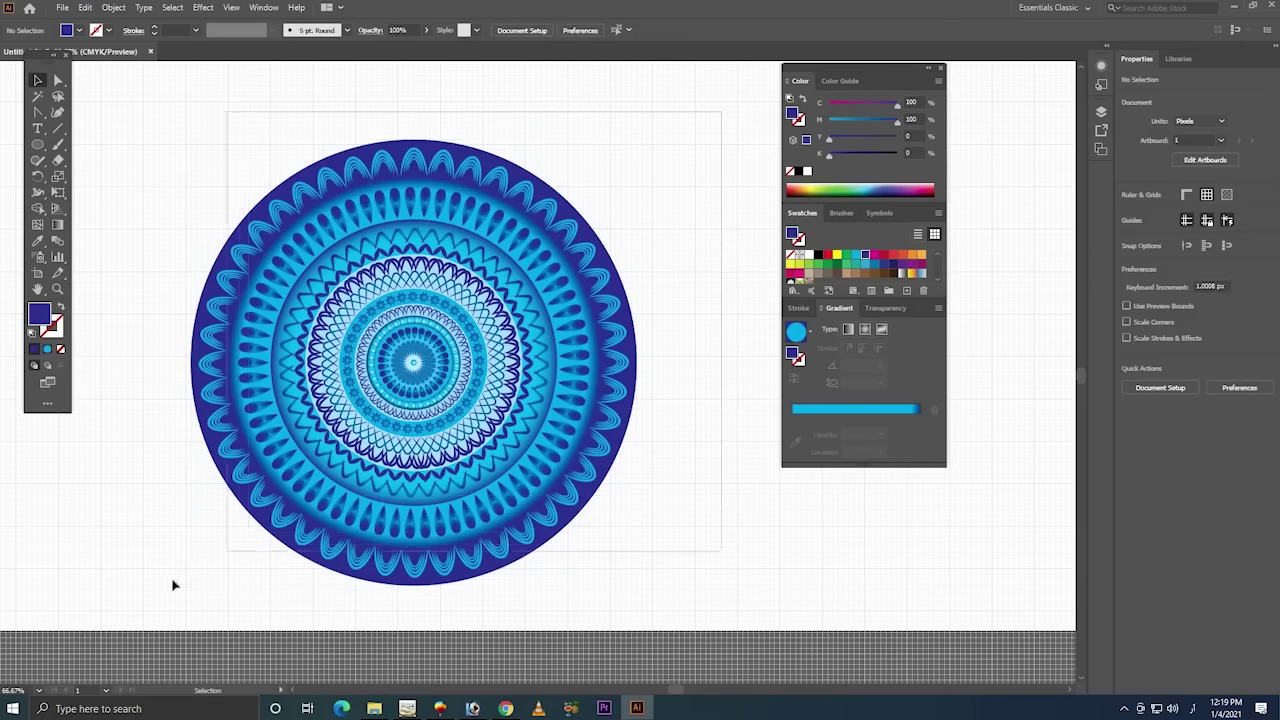
- Scale the mandala down slightly, undoing a stray move of the wavy ring
{"action": "left_click_drag", "start_coordinate": [638, 140], "coordinate": [615, 161]}
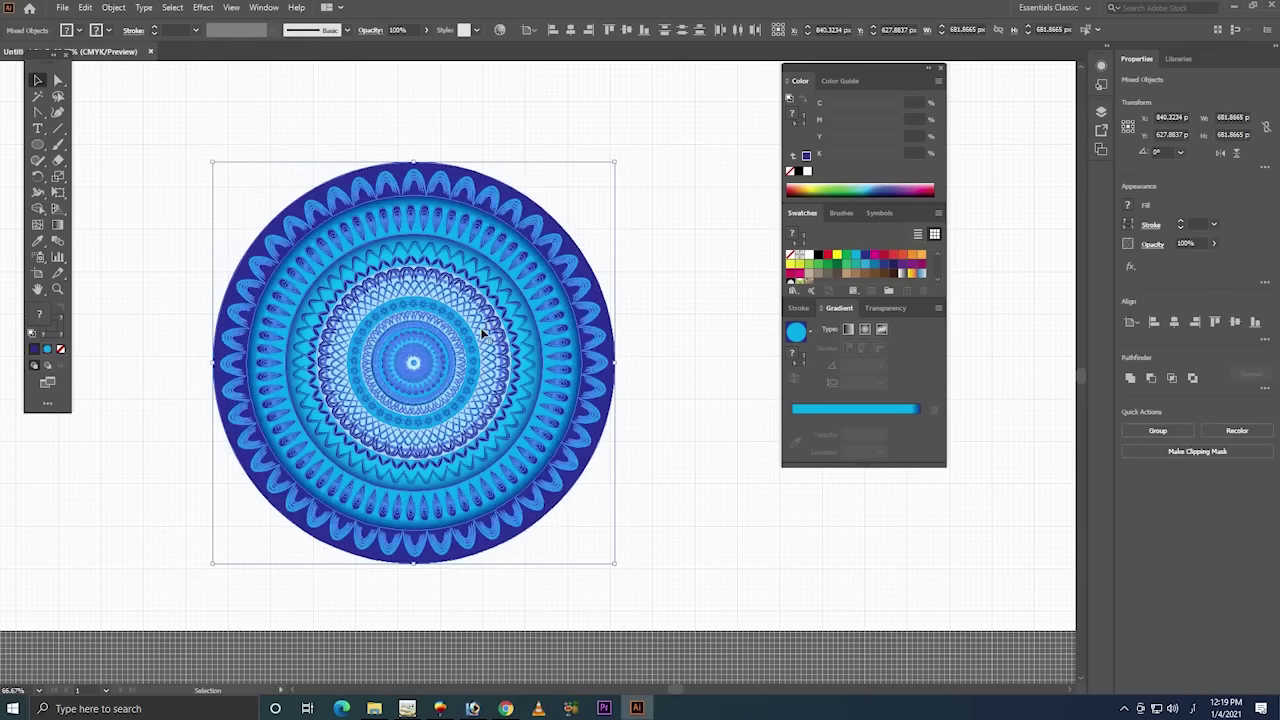
{"action": "left_click_drag", "start_coordinate": [480, 330], "coordinate": [483, 324]}
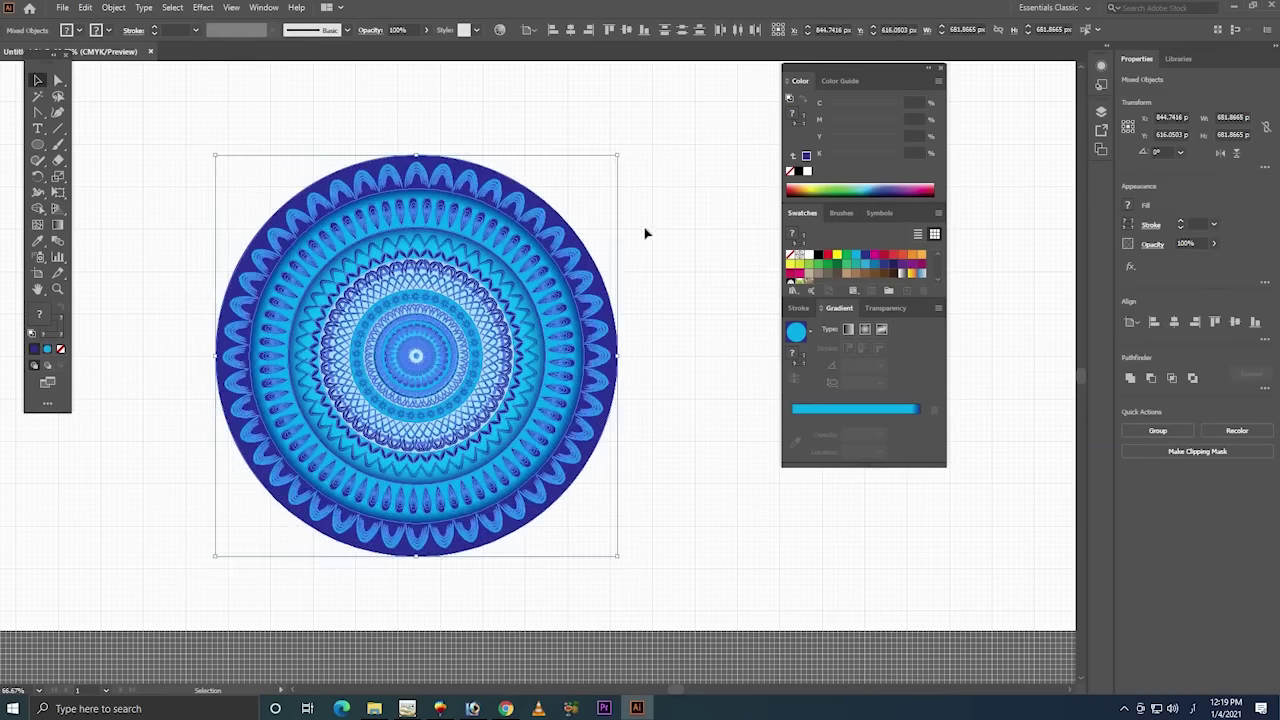
{"action": "left_click_drag", "start_coordinate": [580, 266], "coordinate": [602, 268]}
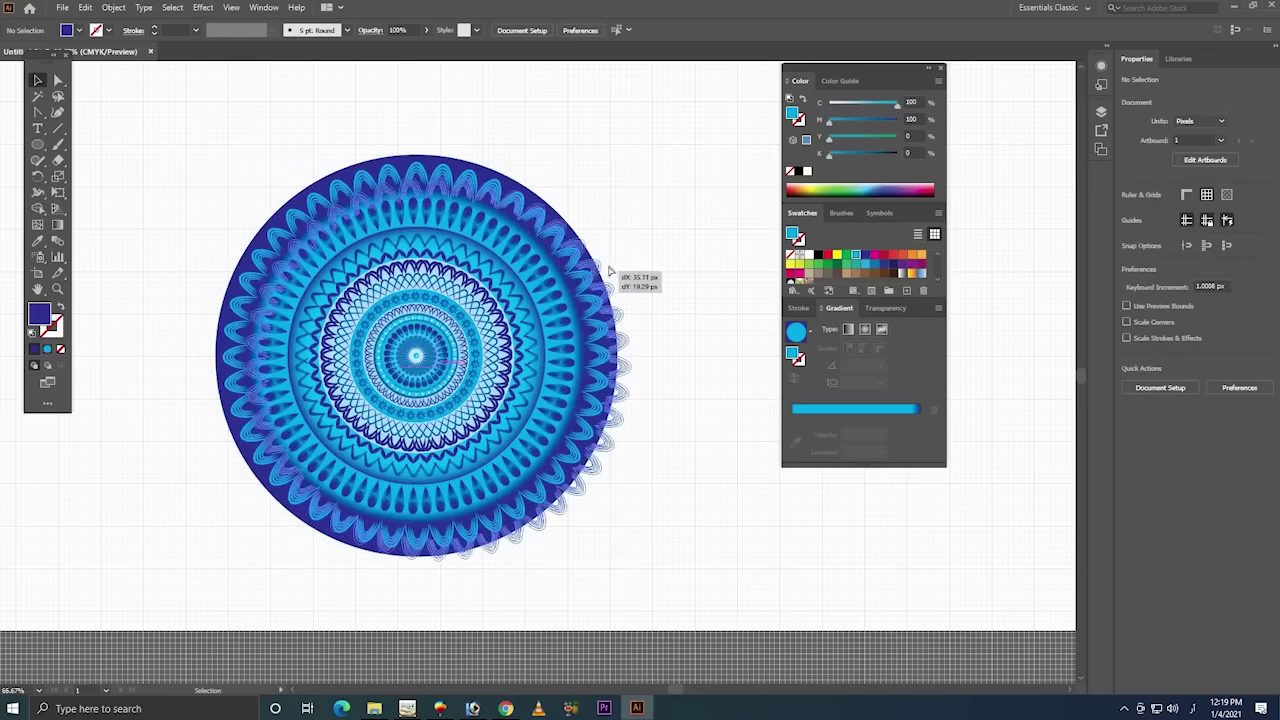
{"action": "key", "text": "ctrl+z"}
{"action": "key", "text": "v"}
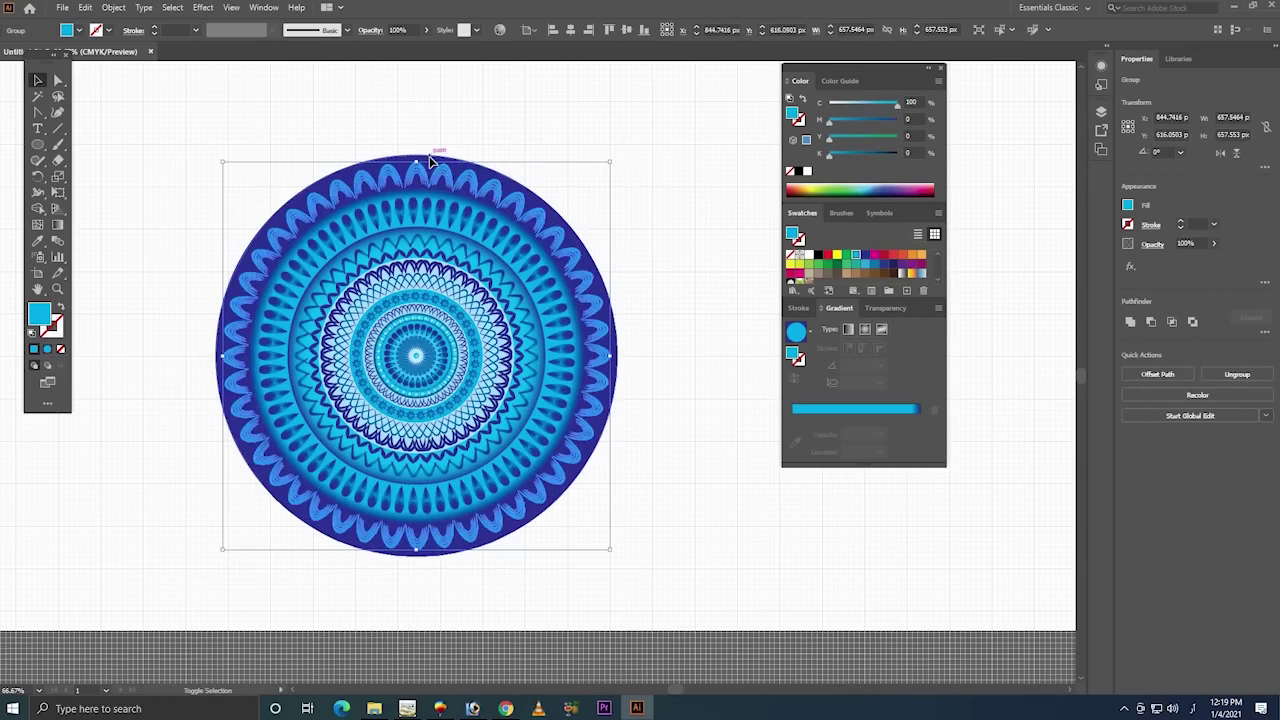
{"action": "left_click", "coordinate": [432, 160]}
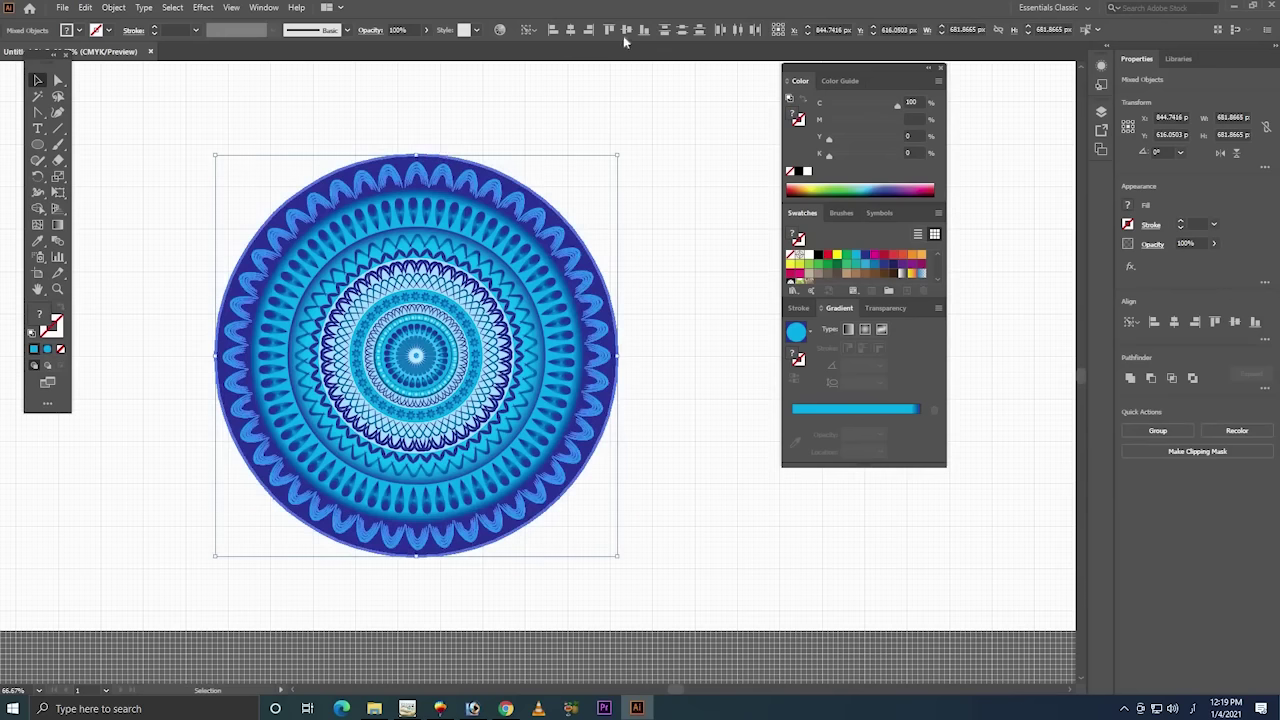
- Select all the mandala's parts and group them into one object
{"action": "left_click", "coordinate": [666, 157]}
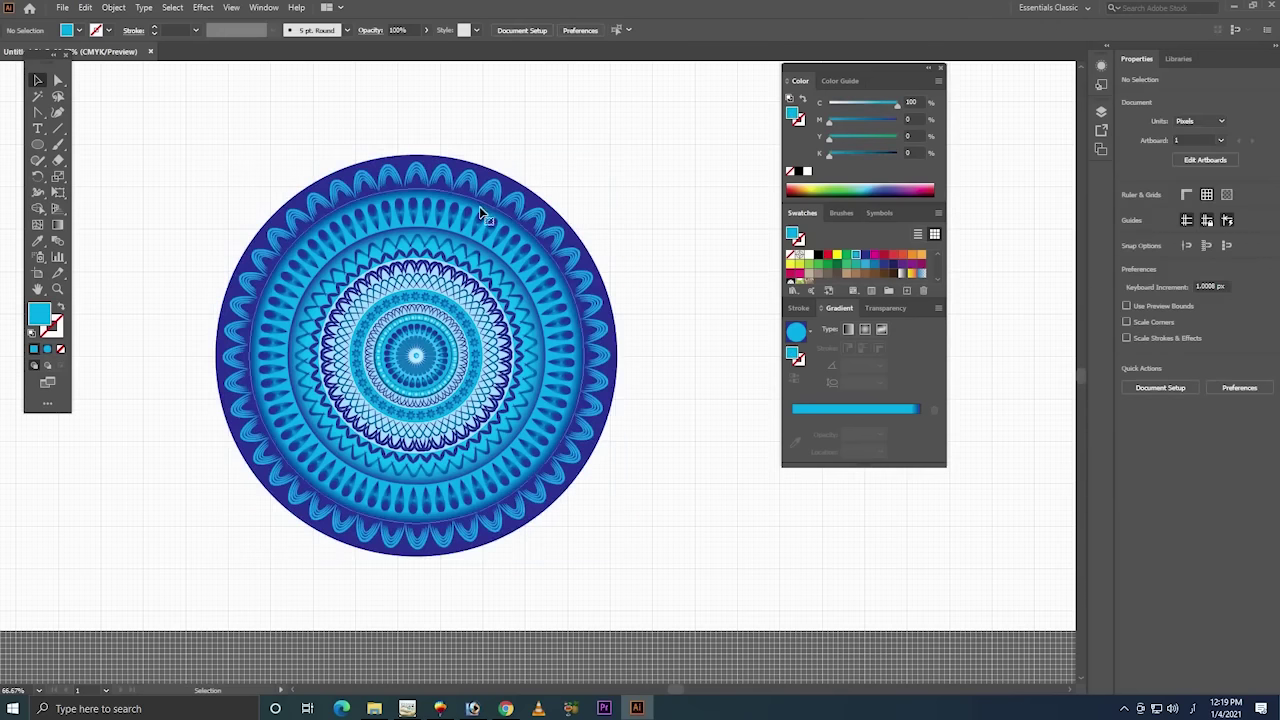
{"action": "left_click", "coordinate": [479, 206]}
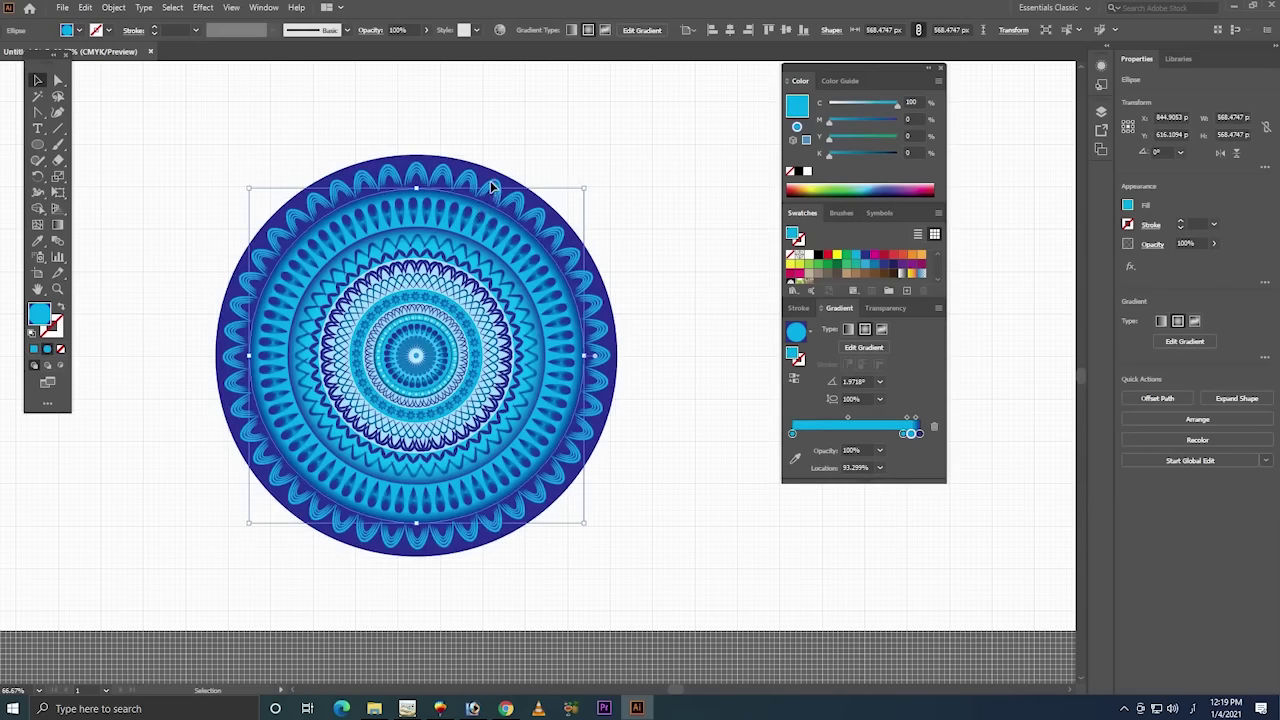
{"action": "left_click", "coordinate": [500, 188]}
{"action": "left_click", "coordinate": [189, 554]}
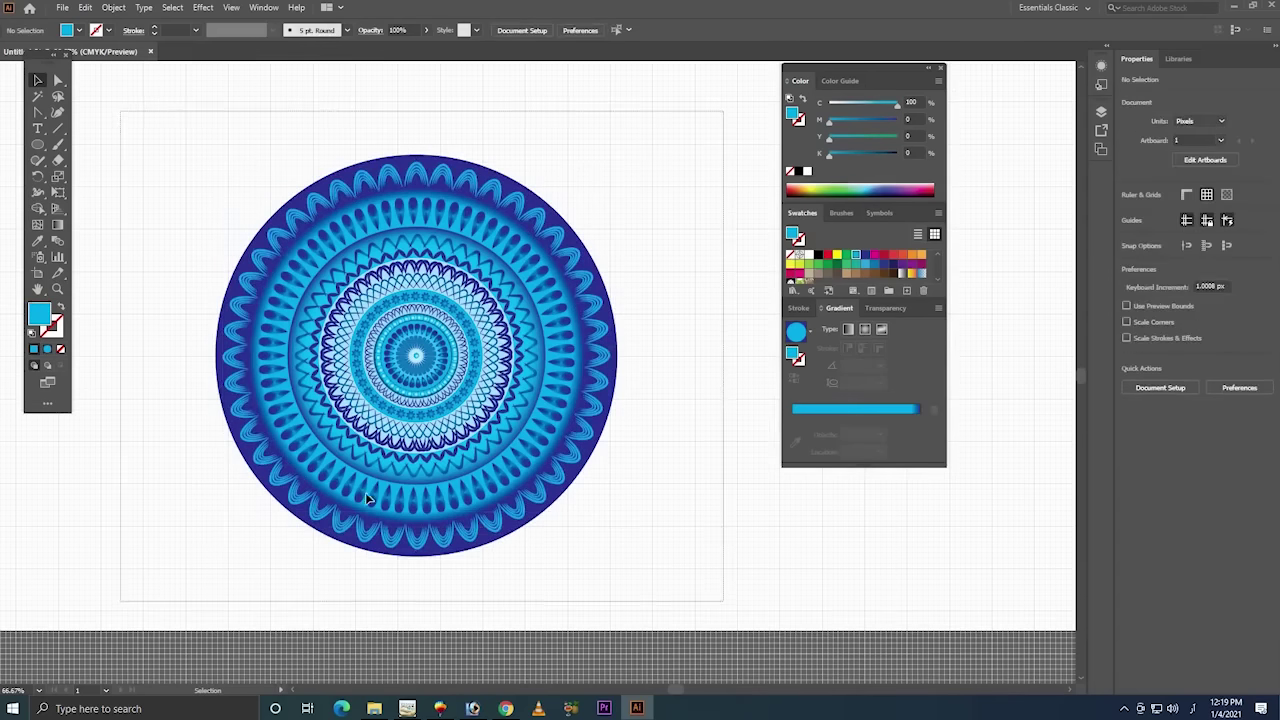
{"action": "key", "text": "ctrl+a"}
{"action": "right_click", "coordinate": [480, 340]}
{"action": "left_click", "coordinate": [502, 410]}
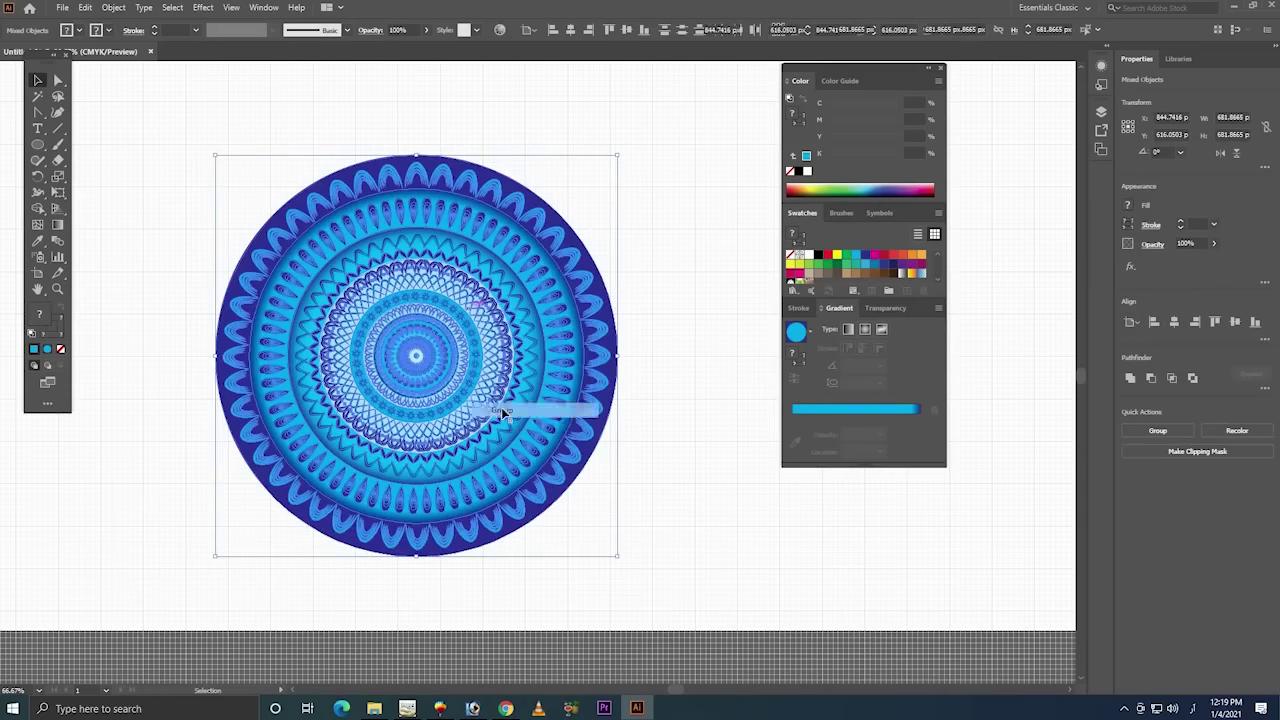
{"action": "left_click", "coordinate": [650, 133]}
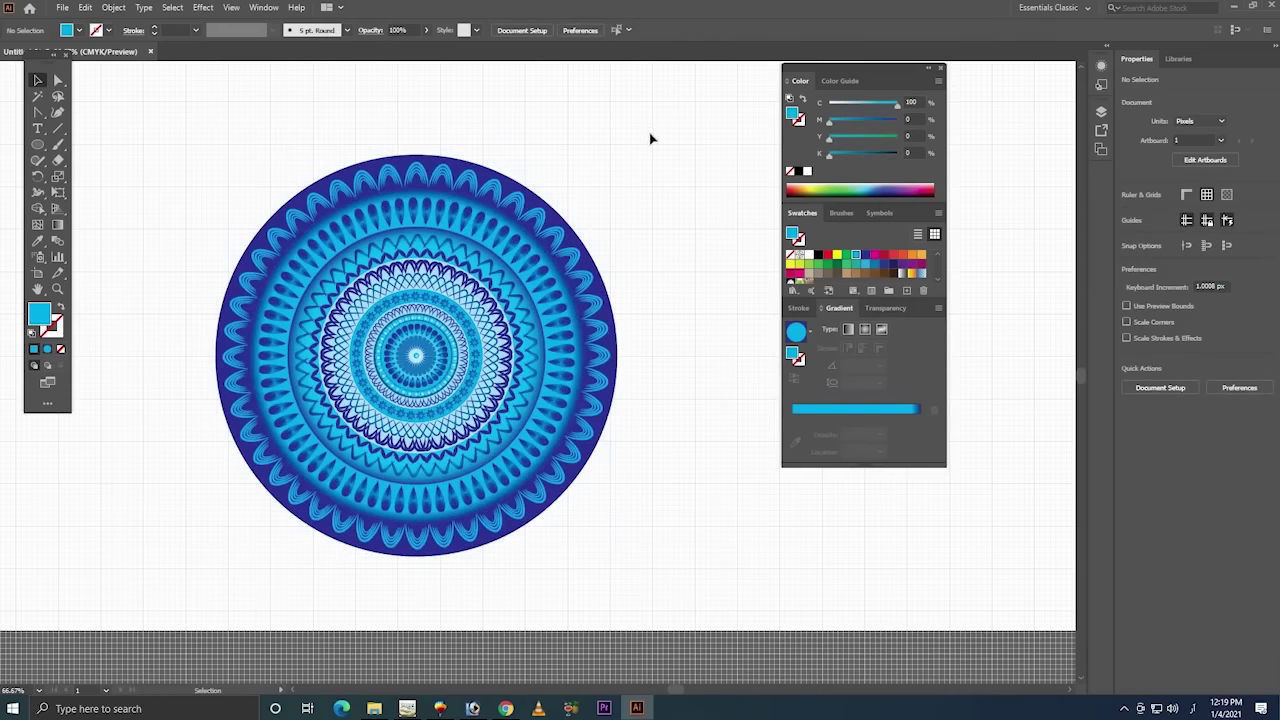
- Zoom in on the mandala's top and draw a small circle, about 28.79 px wide, above it
{"action": "key", "text": "z"}
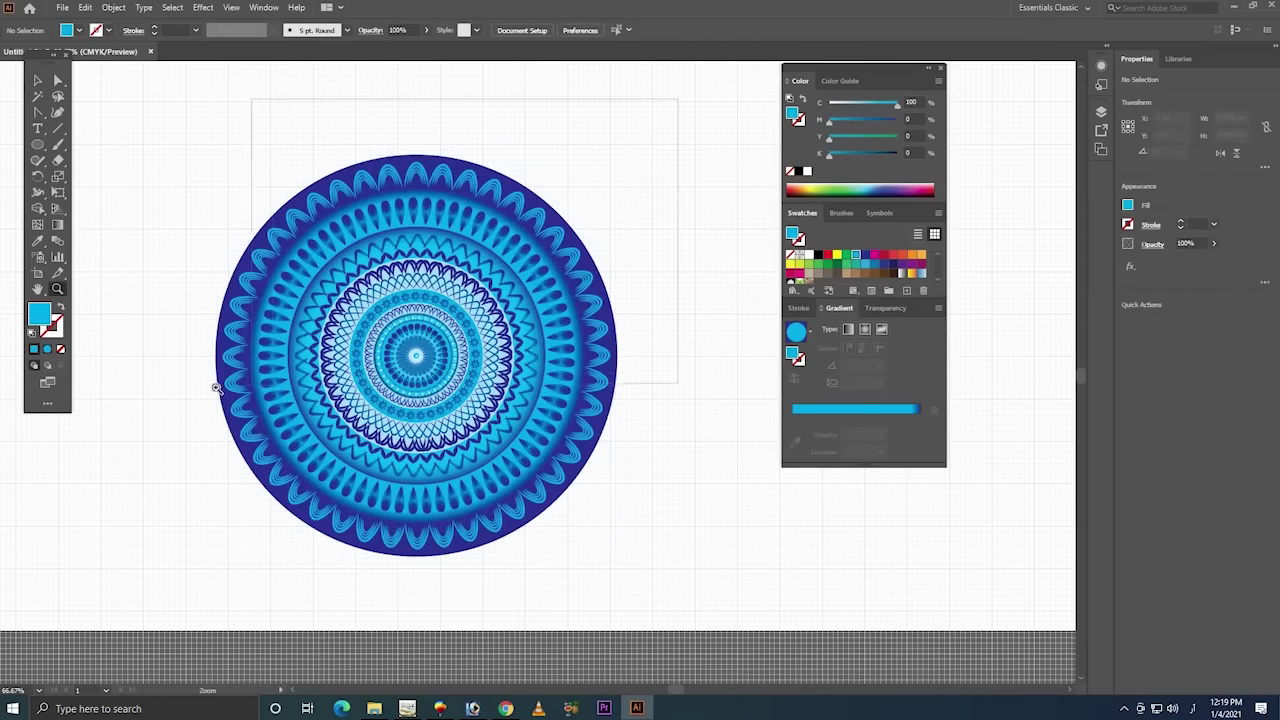
{"action": "left_click_drag", "start_coordinate": [678, 99], "coordinate": [205, 380]}
{"action": "key", "text": "v"}
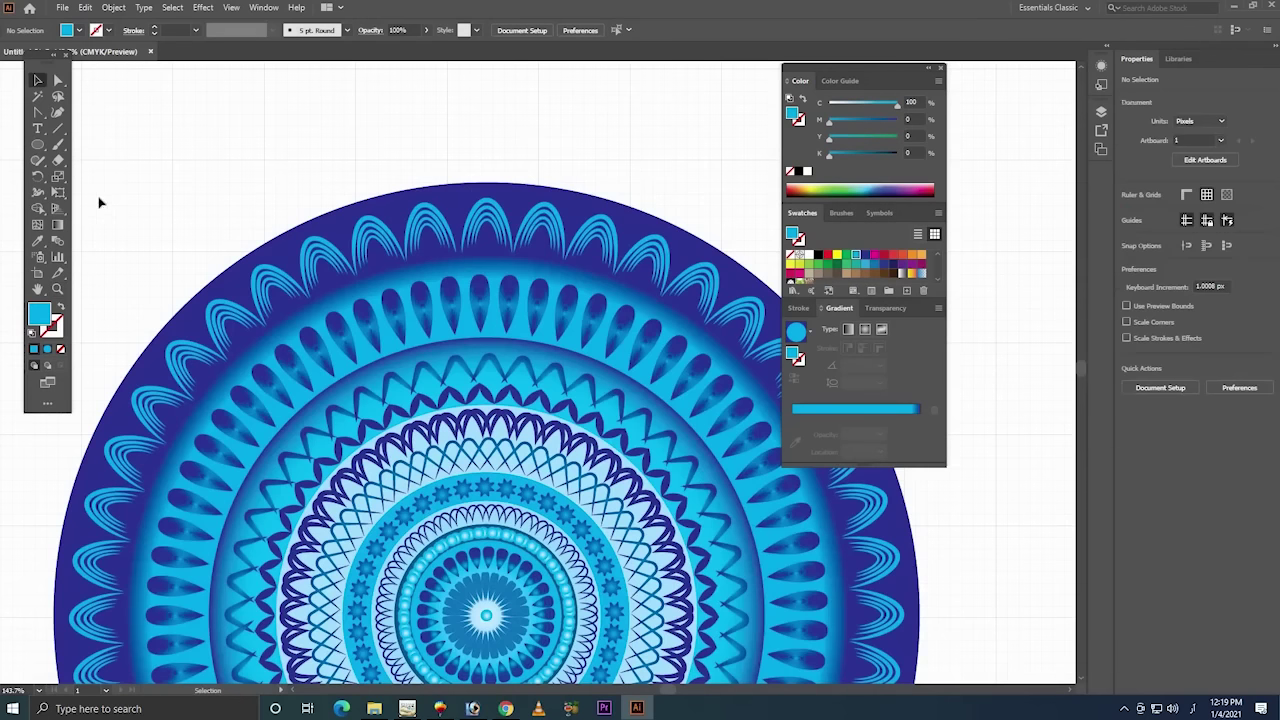
{"action": "left_click", "coordinate": [37, 145]}
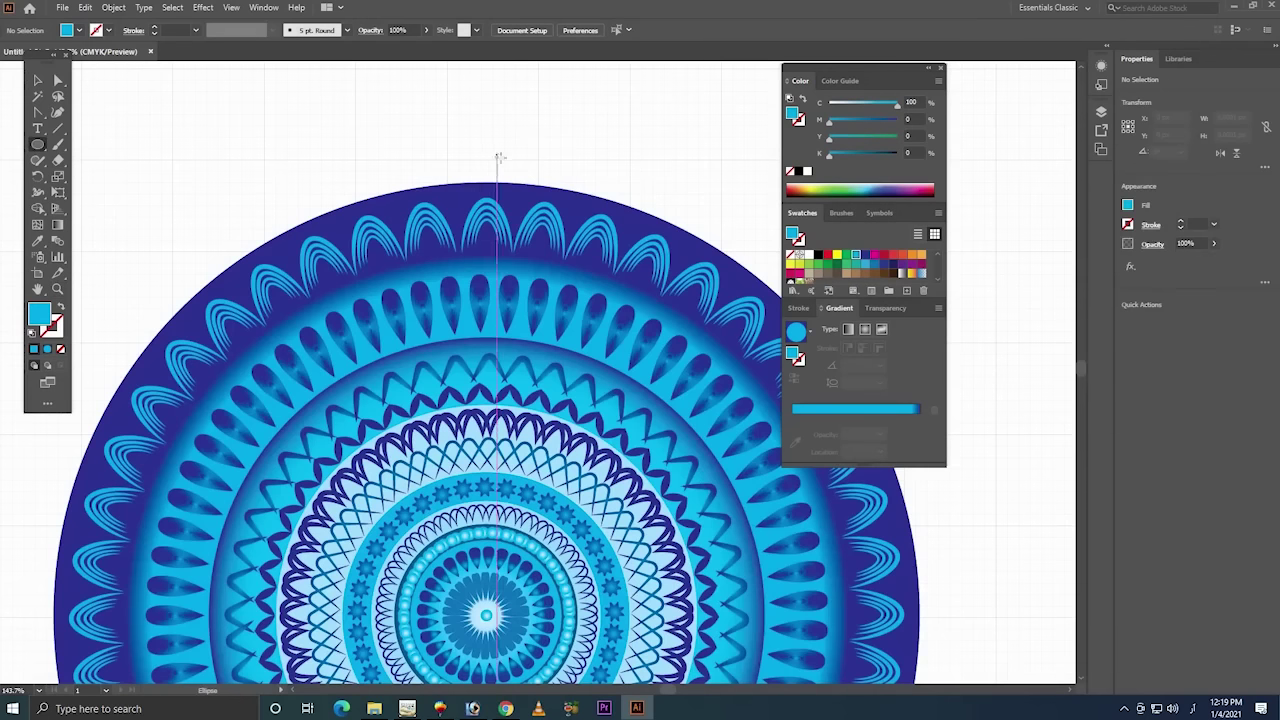
{"action": "left_click_drag", "start_coordinate": [490, 148], "coordinate": [517, 174]}
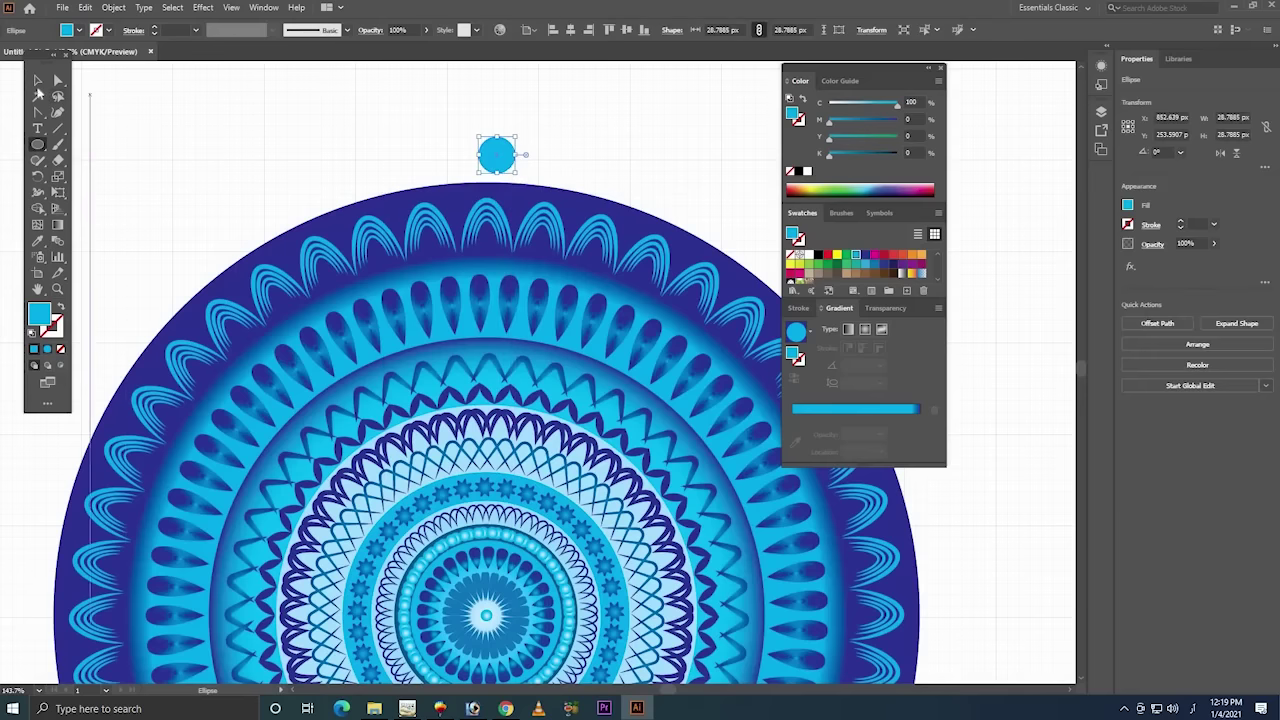
{"action": "key", "text": "v"}
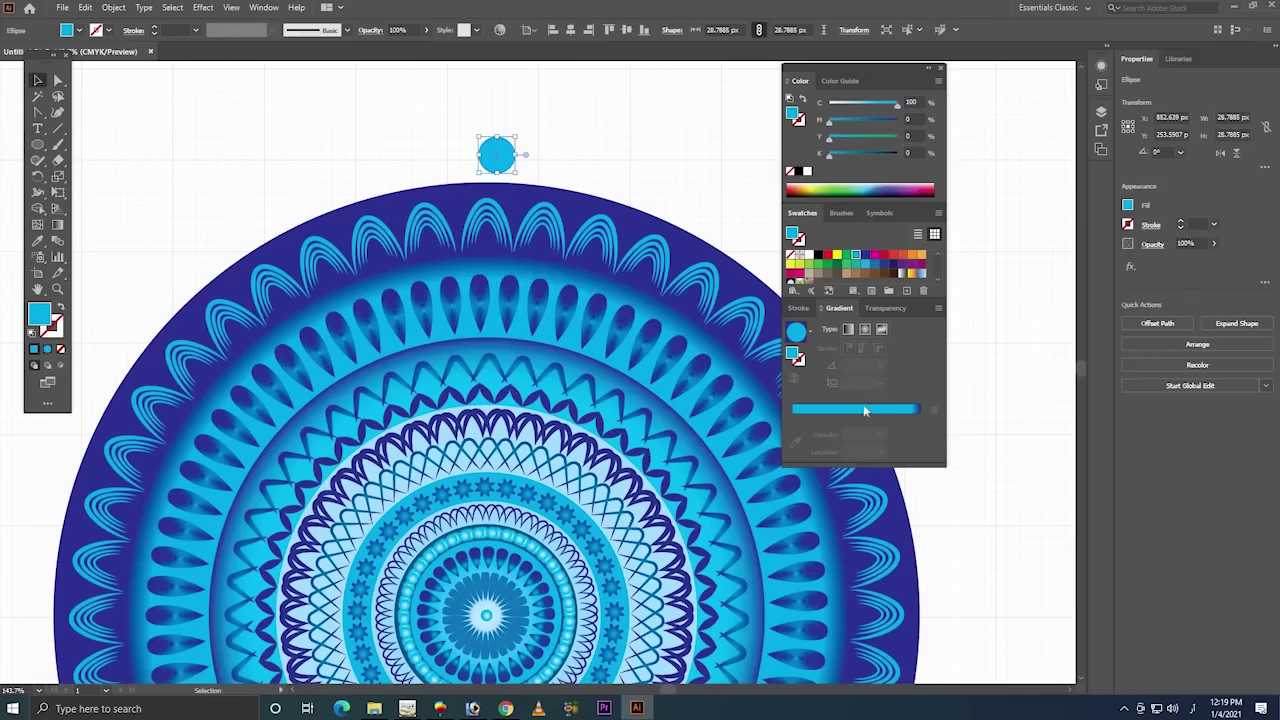
- Give the small circle a radial cyan-to-dark-blue gradient with the extra stops removed
{"action": "left_click", "coordinate": [914, 422]}
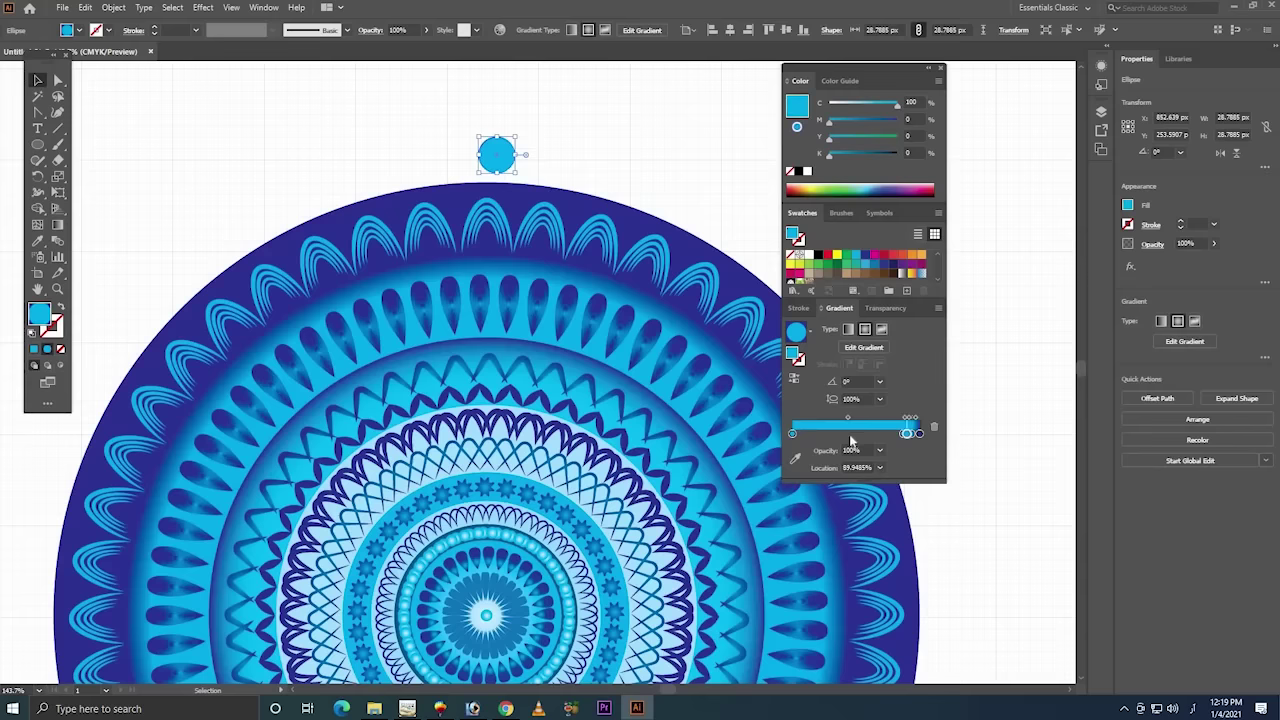
{"action": "mouse_move", "coordinate": [911, 434]}
{"action": "left_mouse_down"}
{"action": "mouse_move", "coordinate": [871, 457]}
{"action": "mouse_move", "coordinate": [856, 409]}
{"action": "left_mouse_up"}
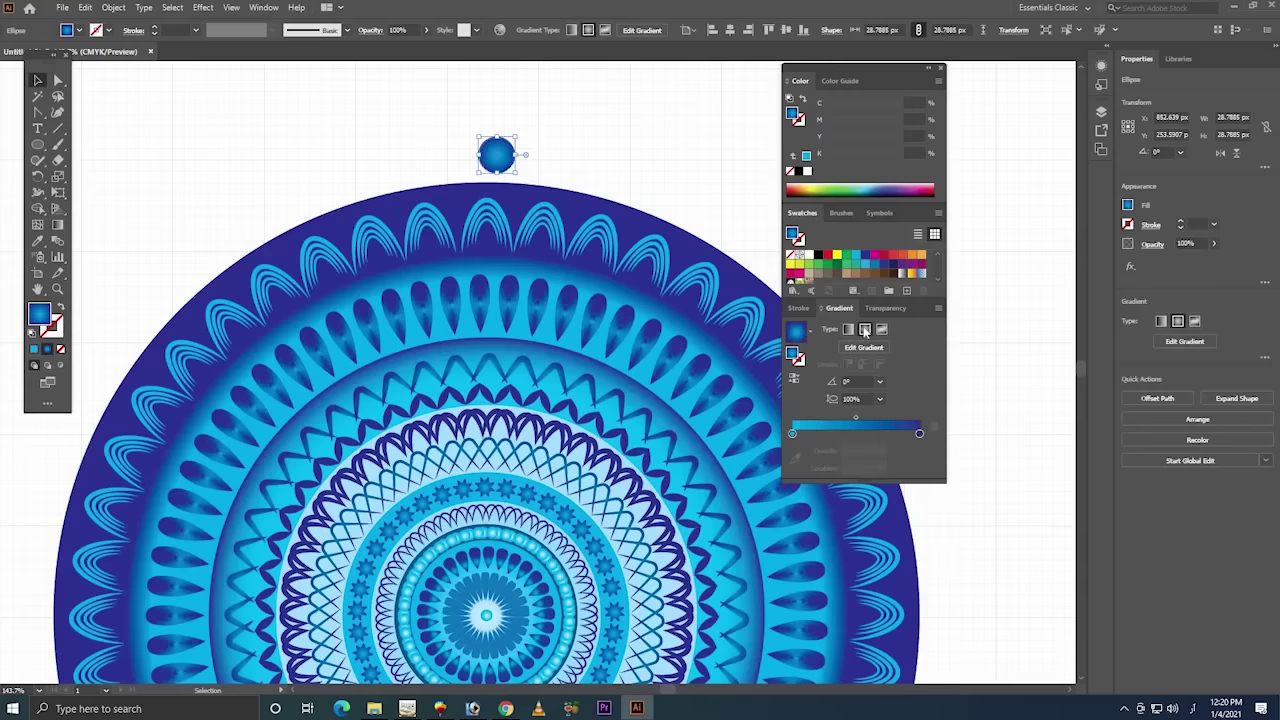
{"action": "left_click", "coordinate": [866, 331]}
{"action": "left_click", "coordinate": [588, 145]}
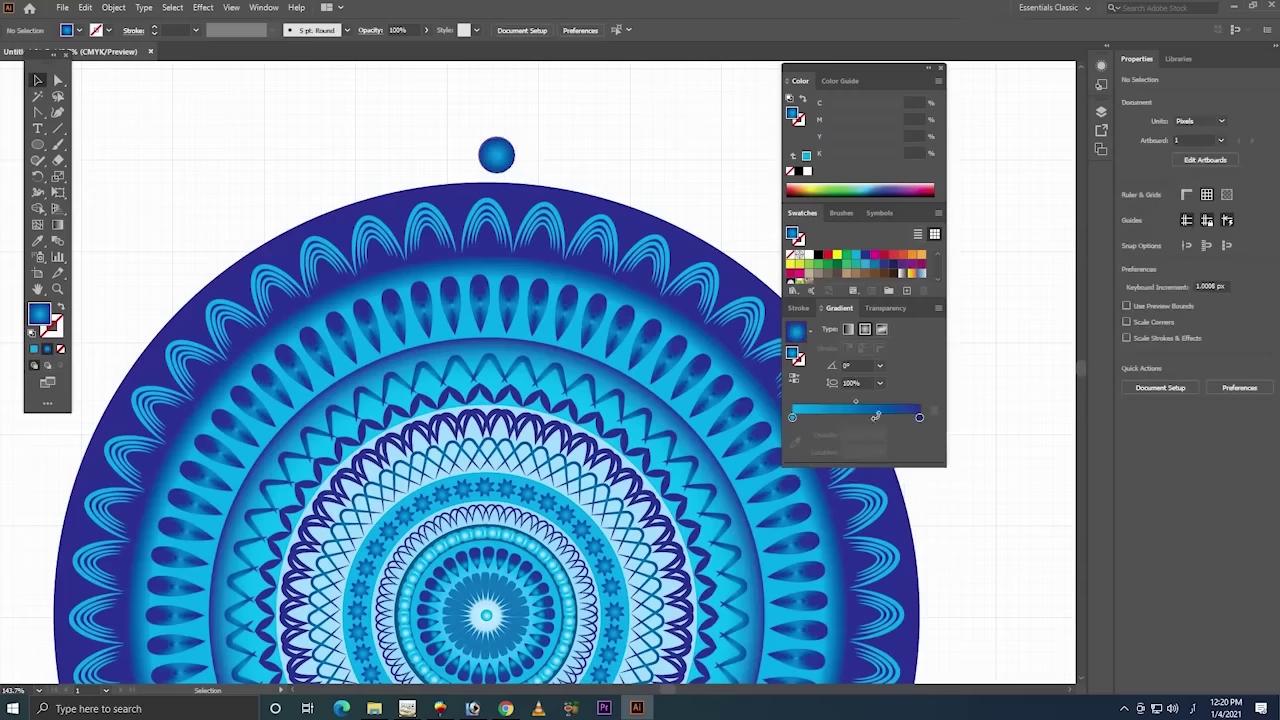
- Set the small circle's radial gradient to run from a white centre to a cyan outer stop
{"action": "key", "text": "ctrl+z"}
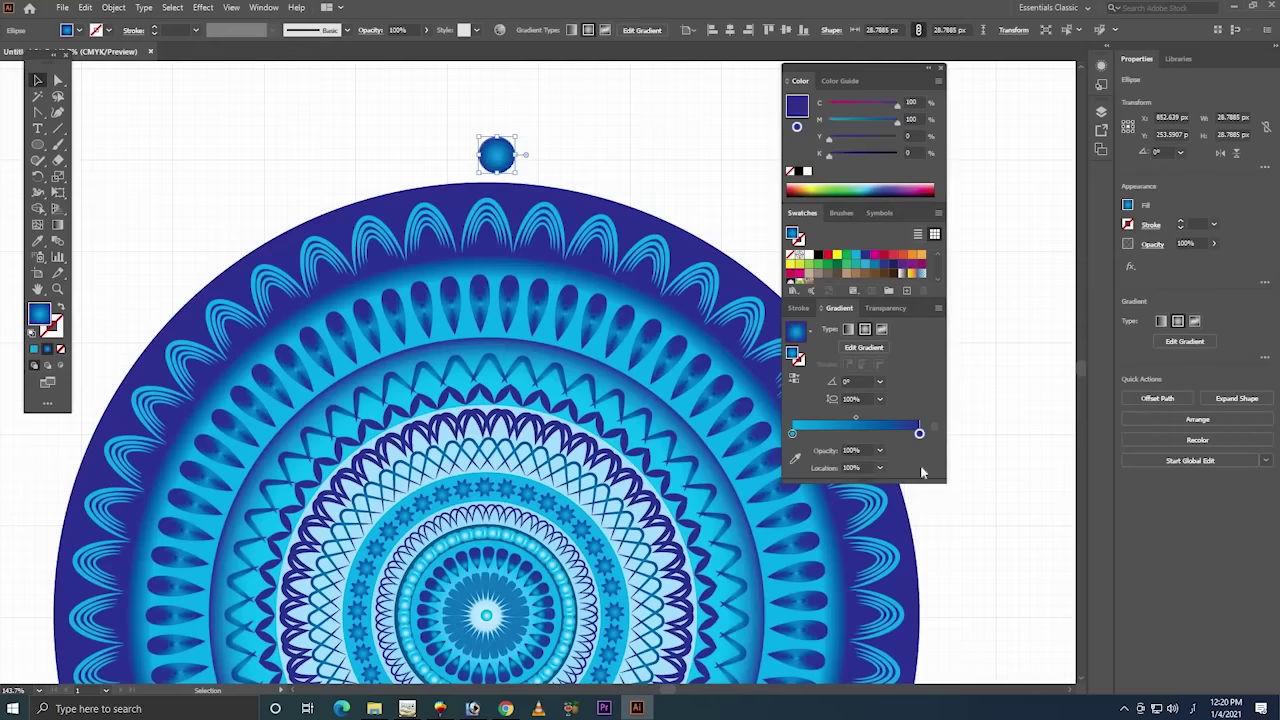
{"action": "mouse_move", "coordinate": [793, 433]}
{"action": "left_mouse_down"}
{"action": "mouse_move", "coordinate": [886, 433]}
{"action": "mouse_move", "coordinate": [925, 482]}
{"action": "left_mouse_up"}
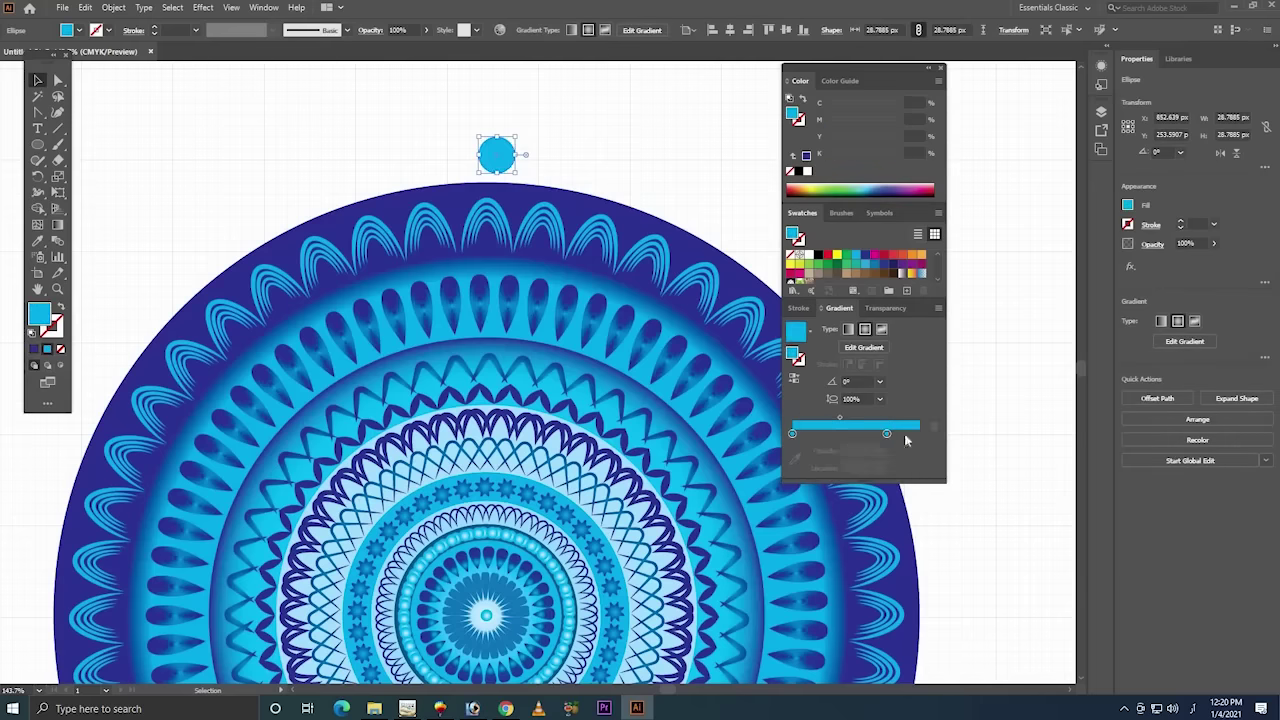
{"action": "left_click_drag", "start_coordinate": [886, 433], "coordinate": [920, 433]}
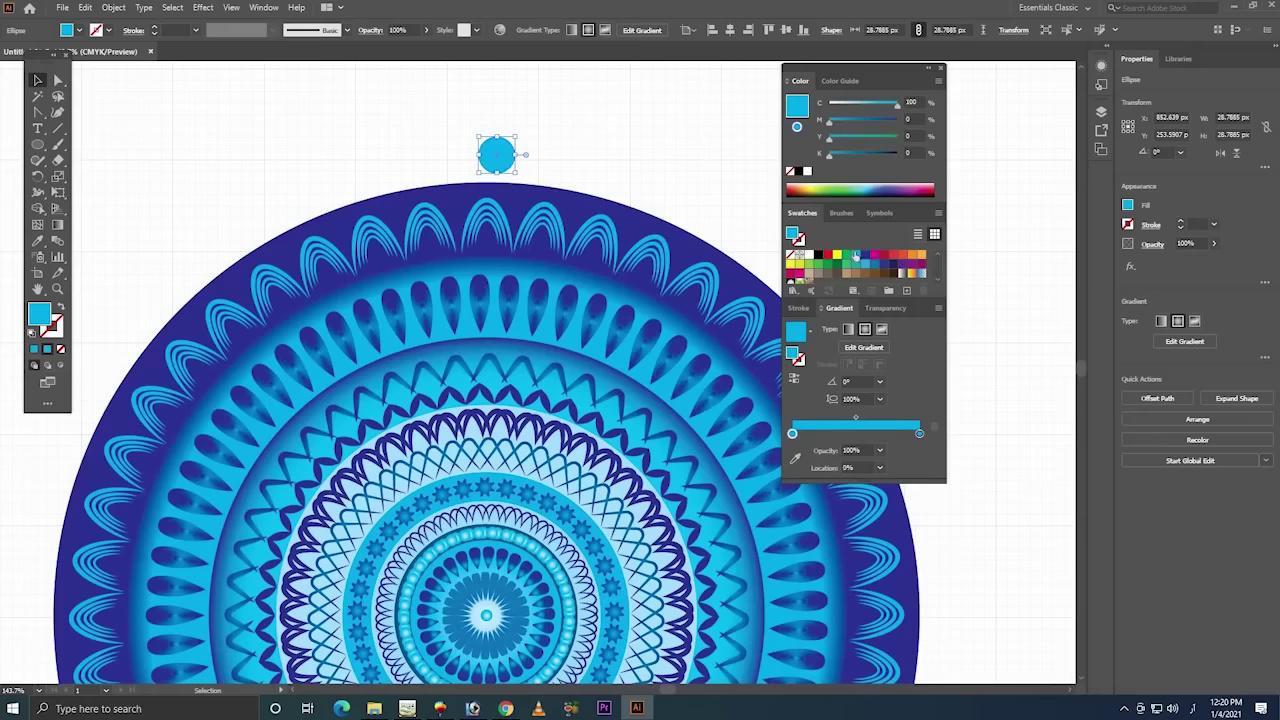
{"action": "scroll", "coordinate": [805, 256], "scroll_direction": "down", "scroll_amount": 2}
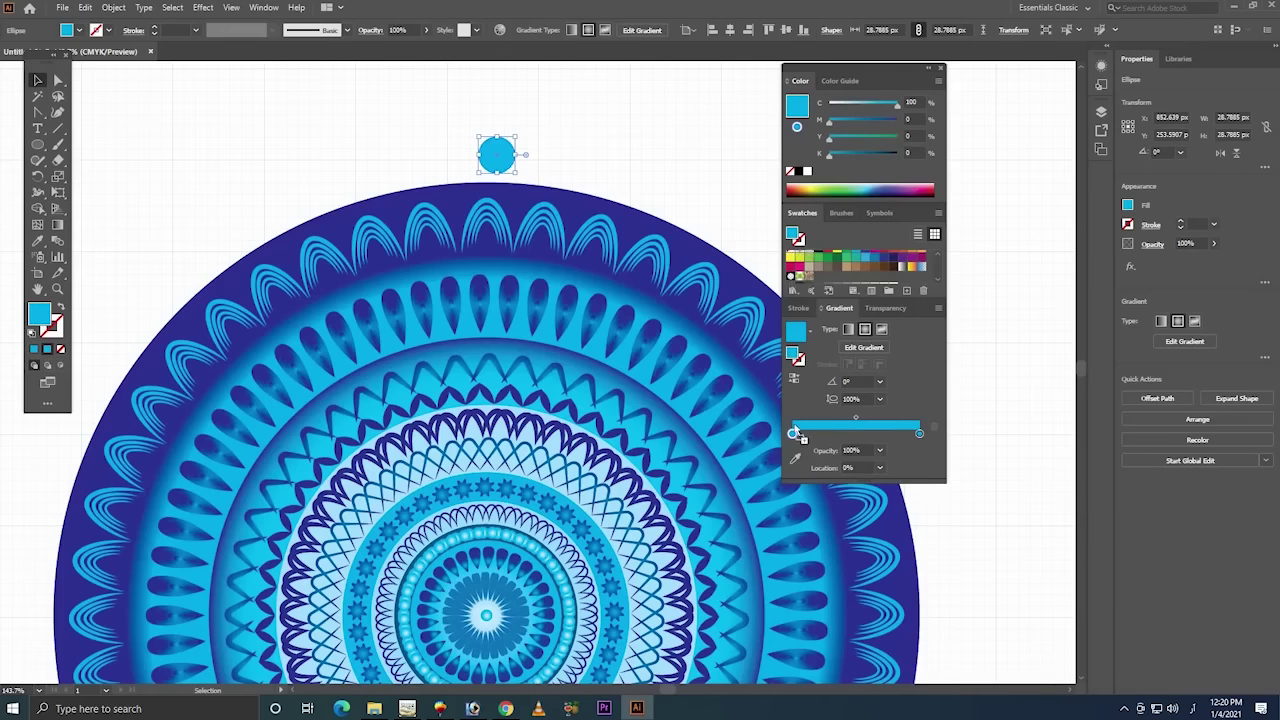
{"action": "double_click", "coordinate": [795, 436]}
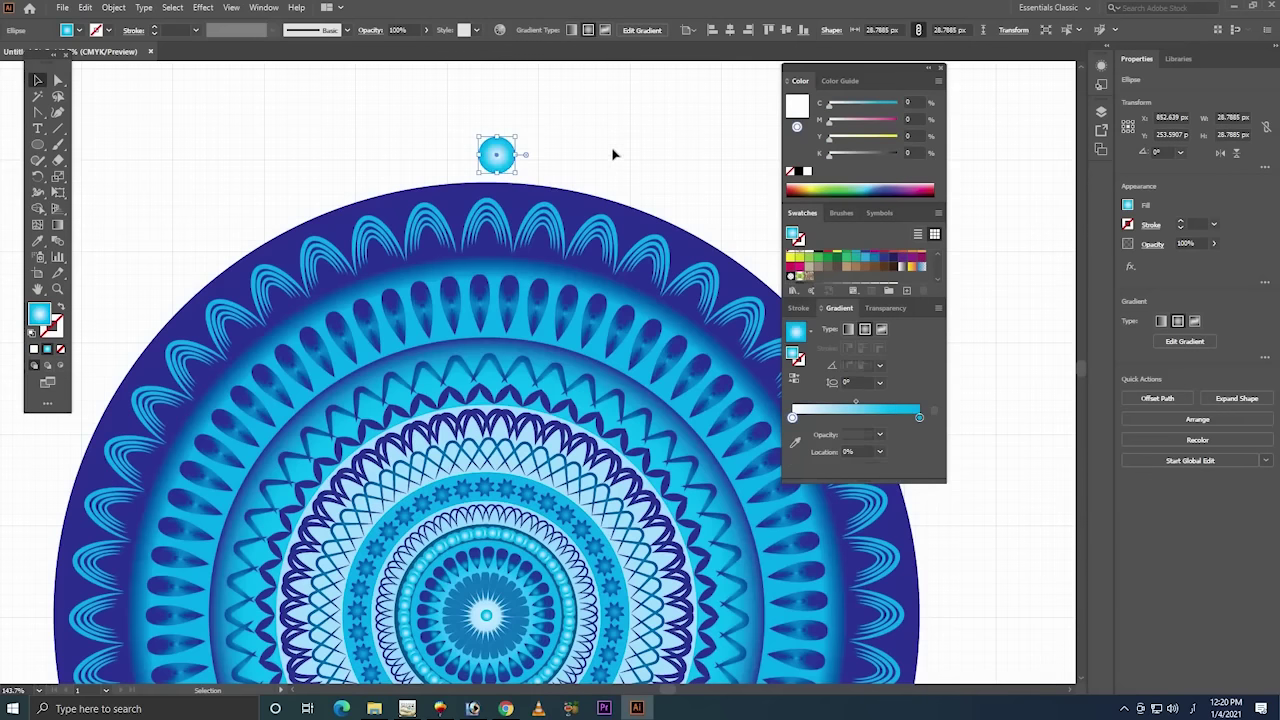
{"action": "left_click", "coordinate": [548, 113]}
{"action": "left_click_drag", "start_coordinate": [548, 113], "coordinate": [478, 186]}
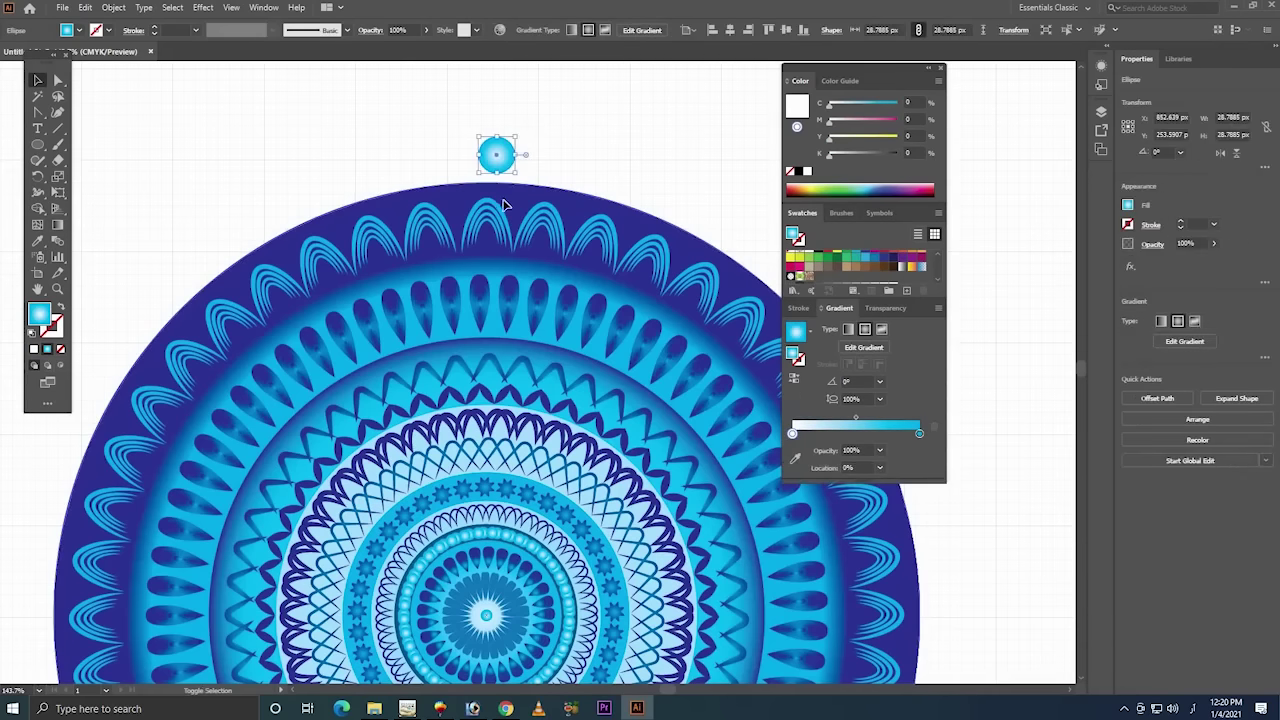
{"action": "left_click", "coordinate": [510, 212], "text": "shift"}
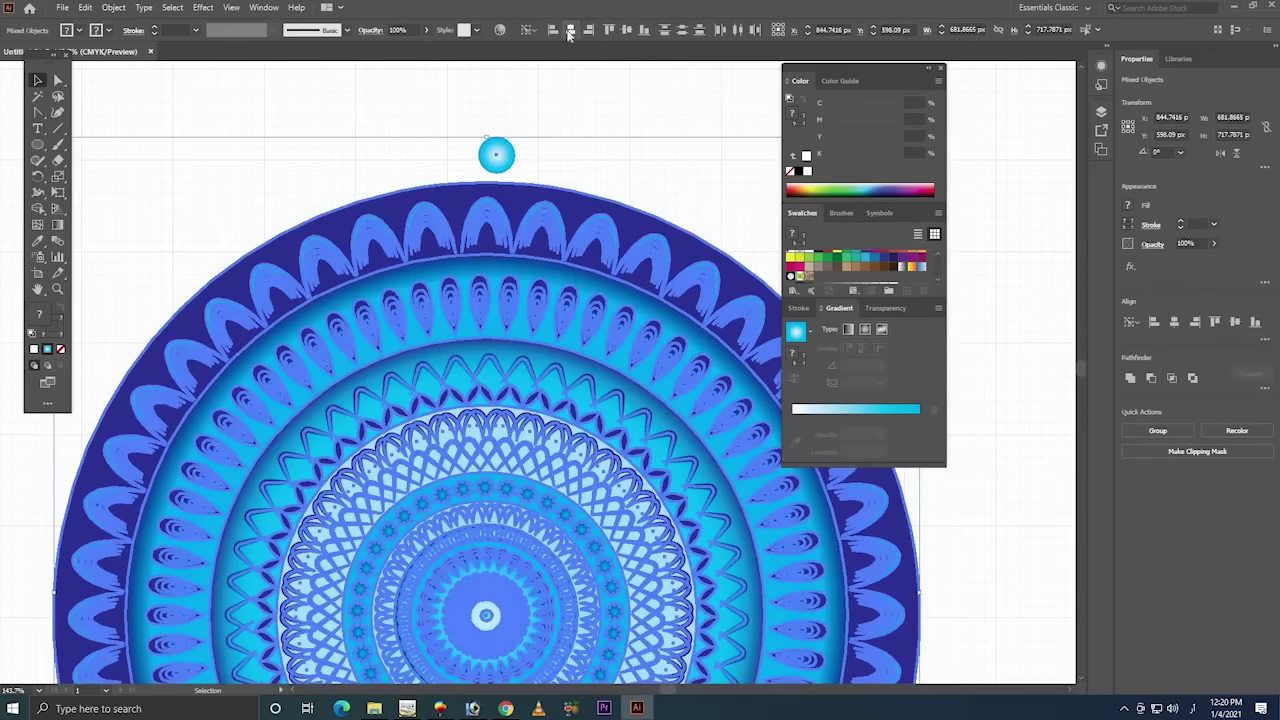
- Align the small gradient circle to the mandala's horizontal centre
{"action": "left_click", "coordinate": [570, 30]}
{"action": "left_click", "coordinate": [608, 103]}
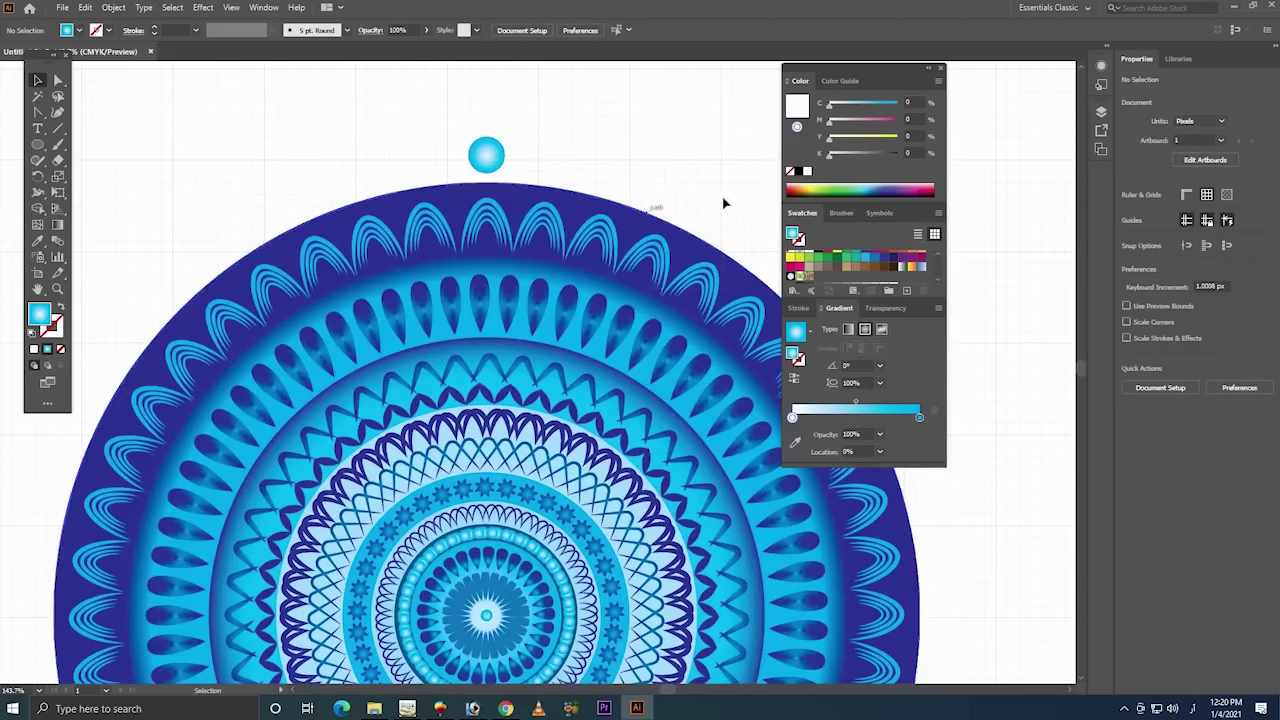
{"action": "left_click", "coordinate": [536, 371]}
{"action": "right_click", "coordinate": [528, 322]}
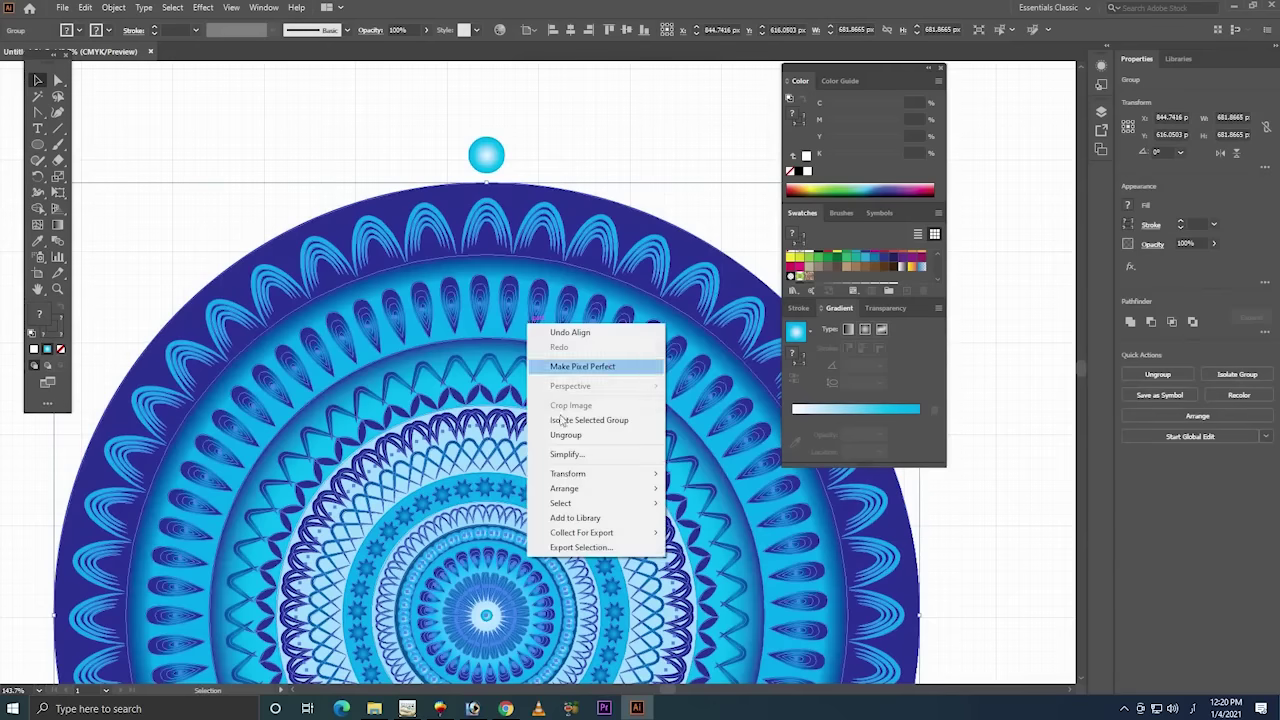
{"action": "left_click", "coordinate": [603, 181]}
{"action": "left_click", "coordinate": [574, 154]}
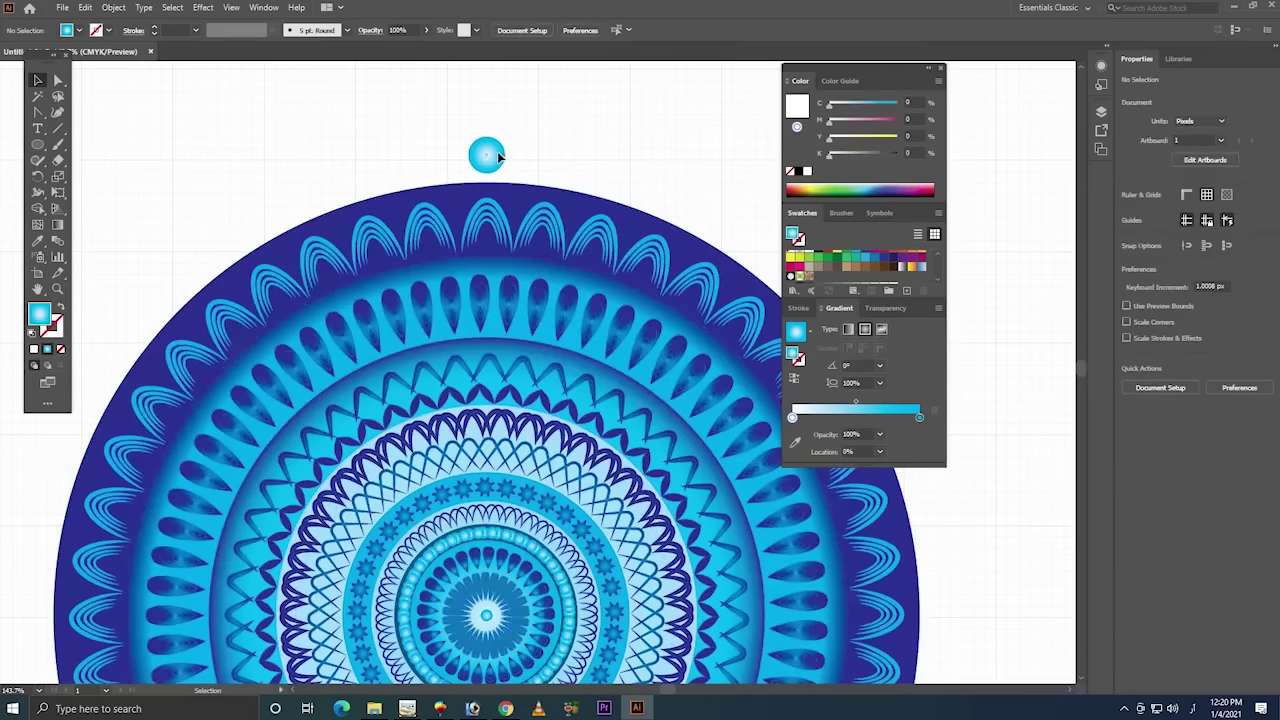
- Nudge the small circle about 3.86 px down toward the disc's top edge
{"action": "left_click_drag", "start_coordinate": [497, 158], "coordinate": [497, 162]}
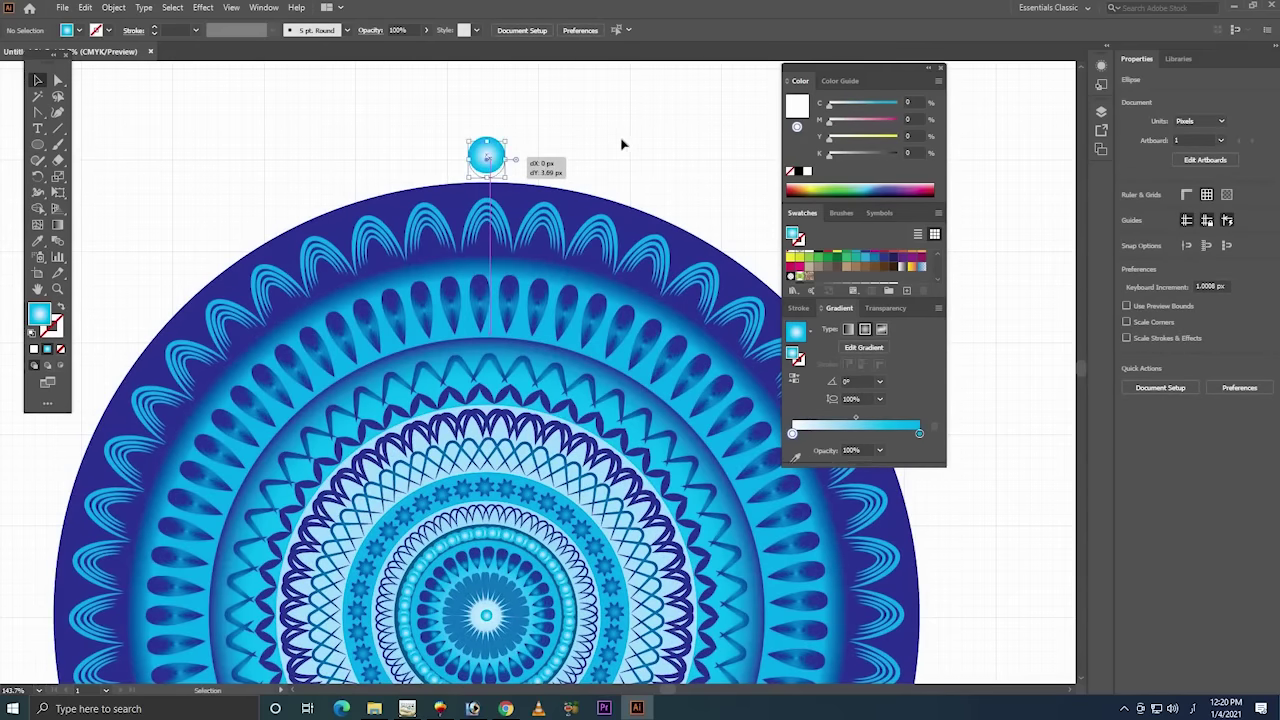
{"action": "left_click", "coordinate": [506, 168]}
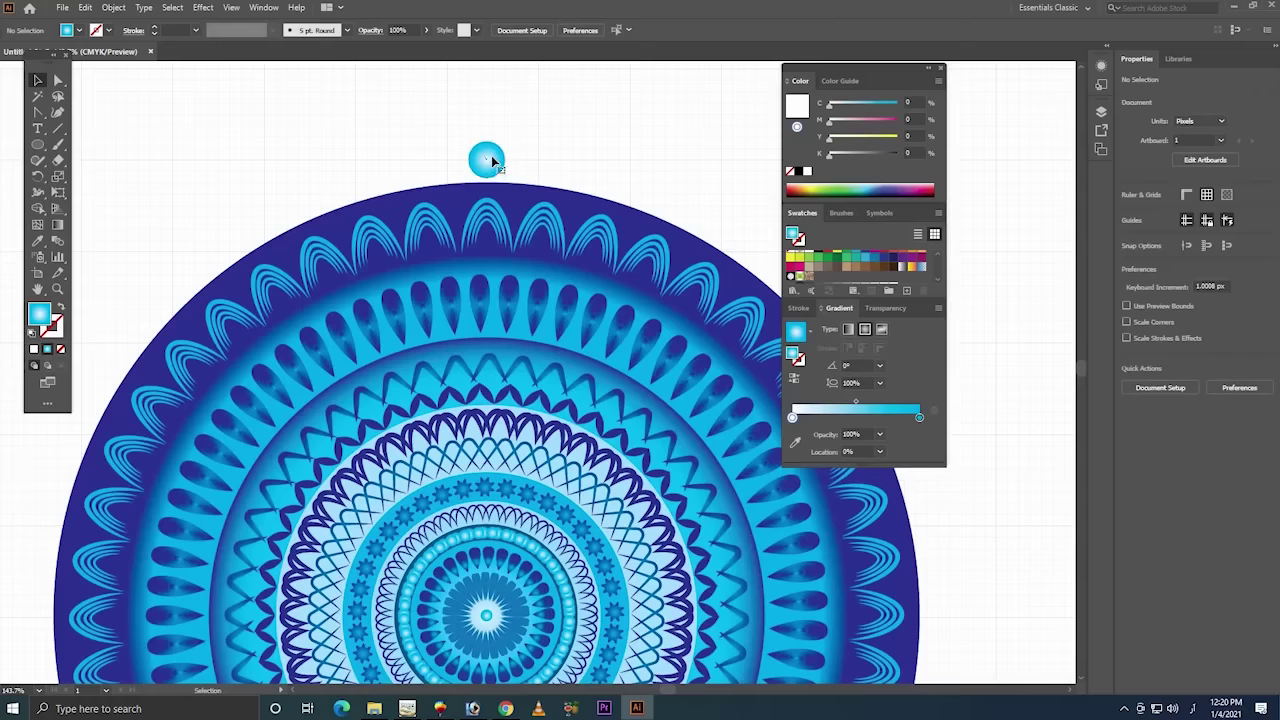
{"action": "key", "text": "ctrl+z"}
{"action": "key", "text": "r"}
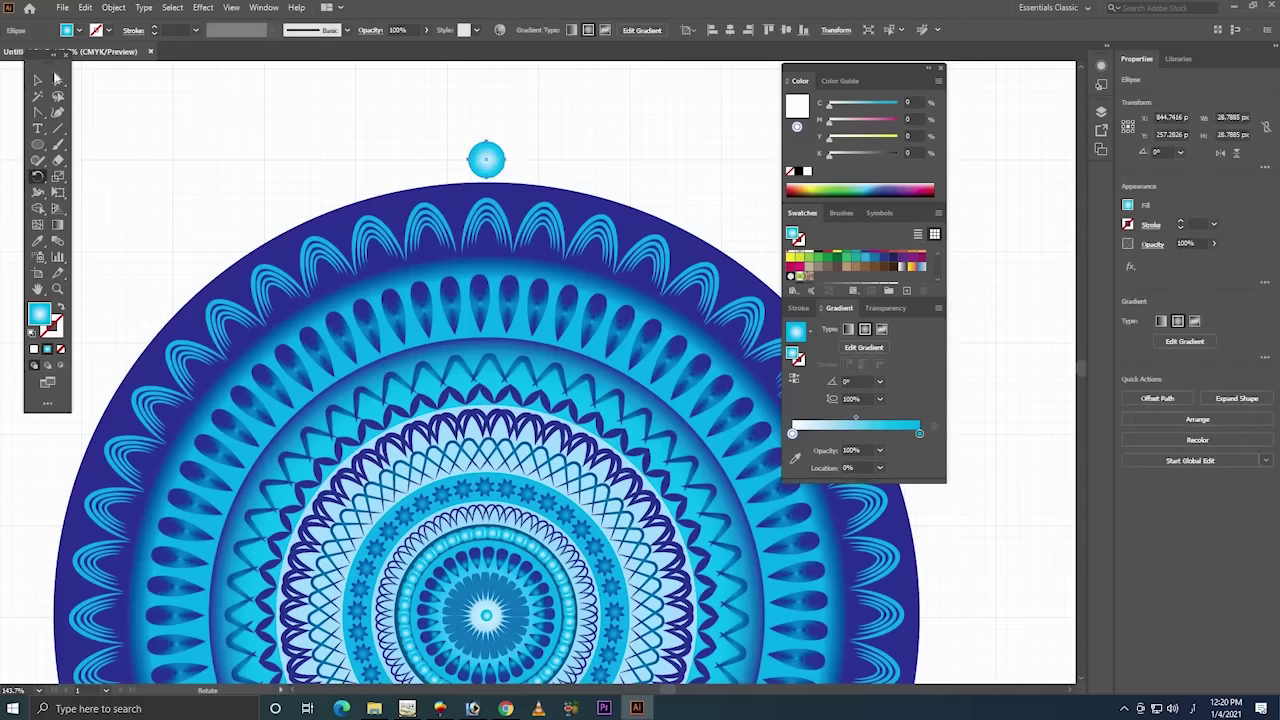
{"action": "left_click", "coordinate": [37, 79]}
{"action": "key", "text": "ctrl+shift+a"}
{"action": "key", "text": "z"}
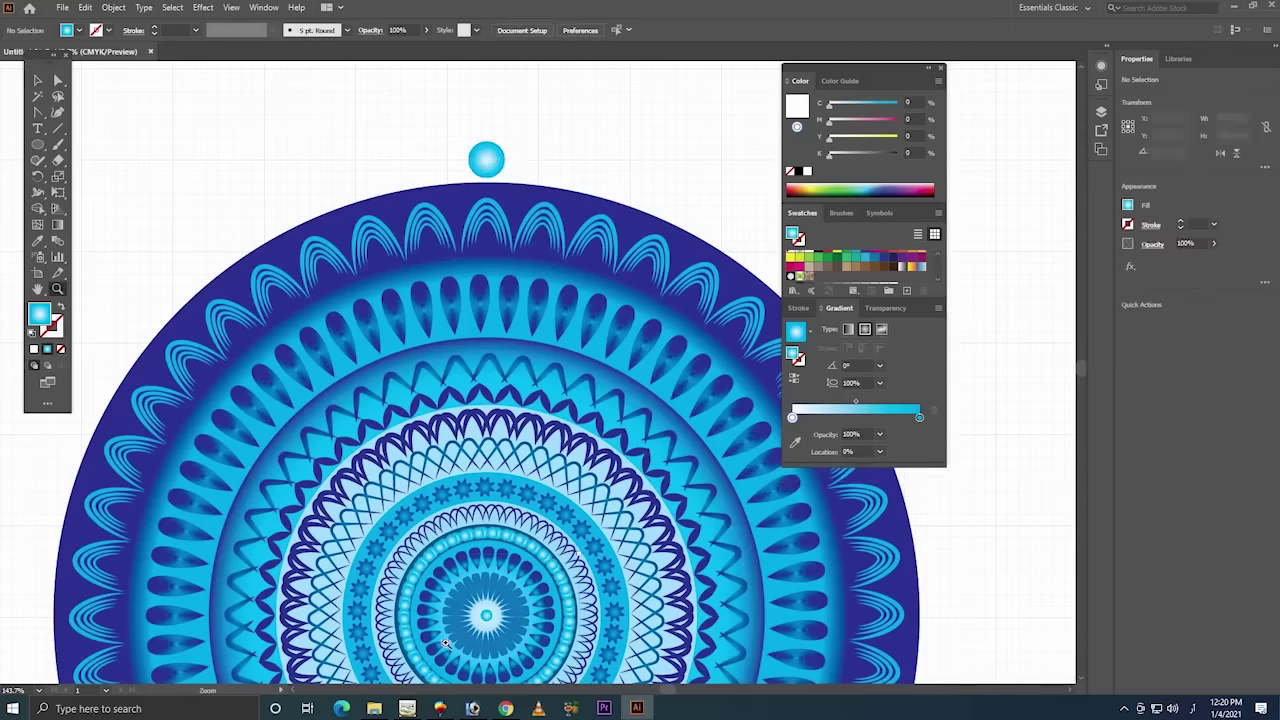
{"action": "left_click_drag", "start_coordinate": [445, 643], "coordinate": [586, 554]}
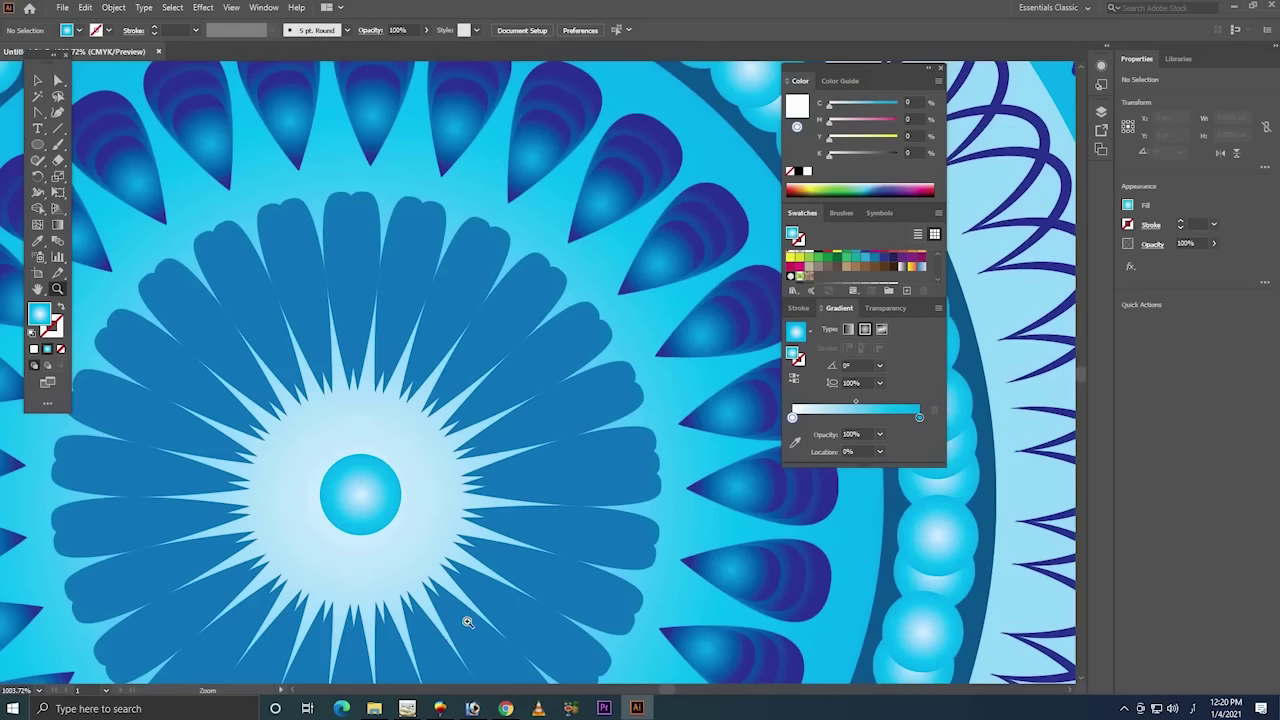
{"action": "scroll", "coordinate": [514, 508], "scroll_direction": "down", "scroll_amount": 4}
{"action": "scroll", "coordinate": [574, 323], "scroll_direction": "up", "scroll_amount": 2}
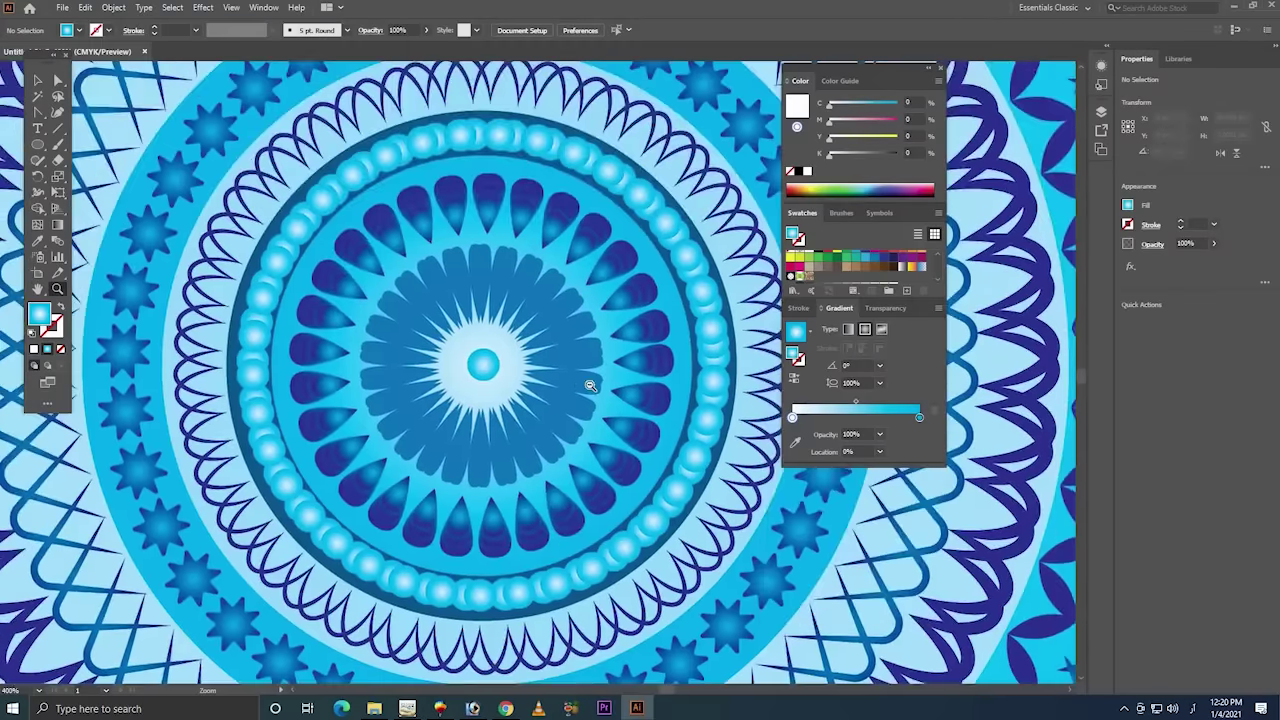
{"action": "scroll", "coordinate": [574, 324], "scroll_direction": "down", "scroll_amount": 1}
{"action": "scroll", "coordinate": [546, 356], "scroll_direction": "down", "scroll_amount": 1}
{"action": "scroll", "coordinate": [560, 360], "scroll_direction": "down", "scroll_amount": 1}
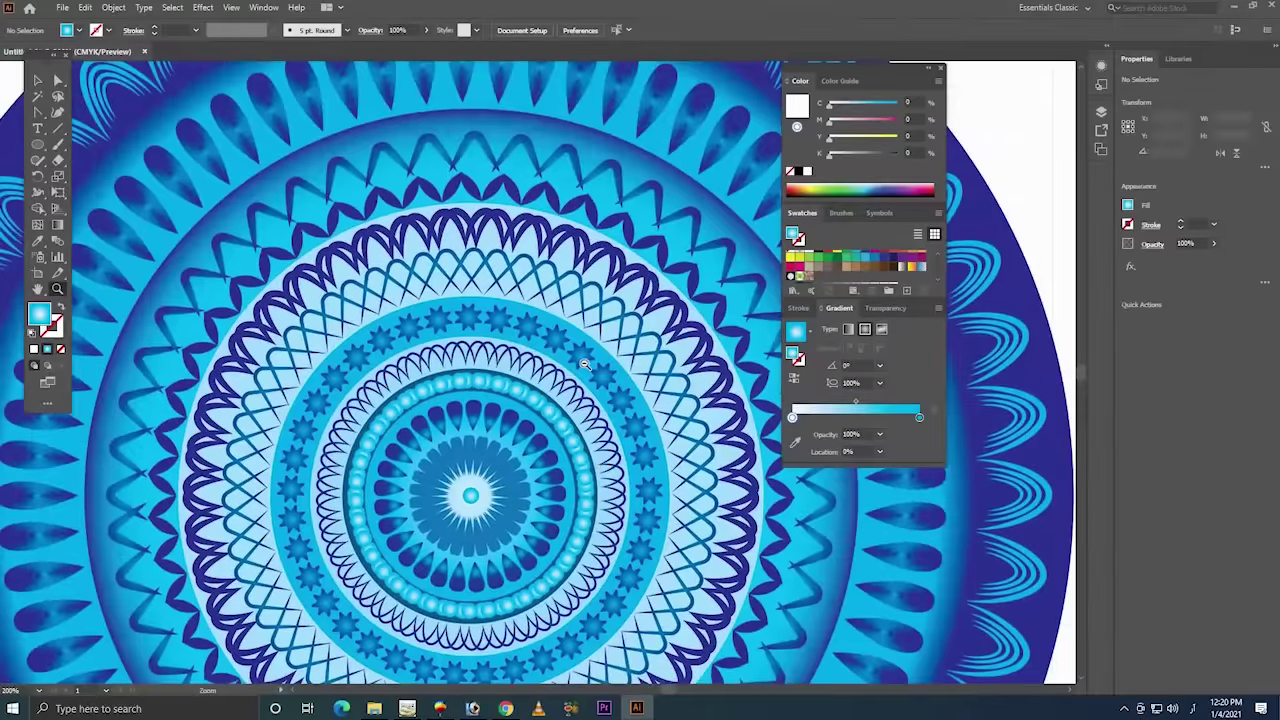
{"action": "scroll", "coordinate": [584, 363], "scroll_direction": "down", "scroll_amount": 1}
{"action": "scroll", "coordinate": [556, 343], "scroll_direction": "down", "scroll_amount": 1}
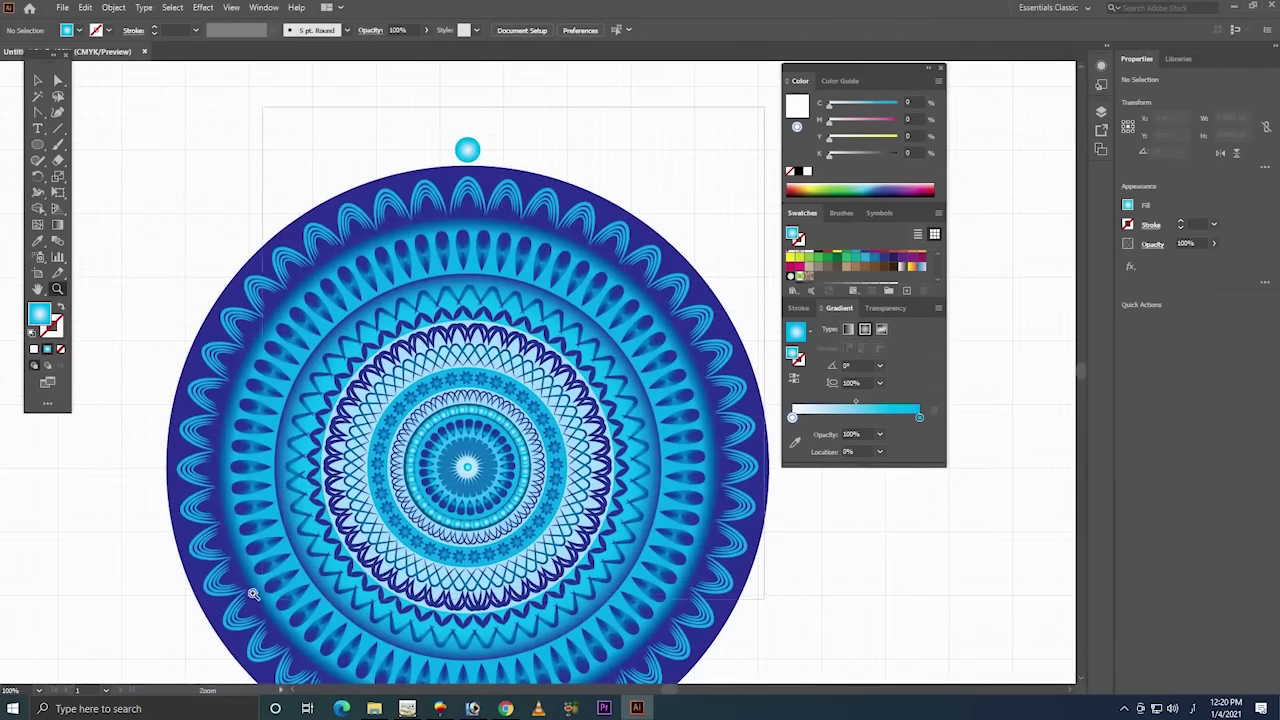
{"action": "left_click_drag", "start_coordinate": [766, 106], "coordinate": [254, 276]}
{"action": "key", "text": "v"}
{"action": "left_click", "coordinate": [490, 117]}
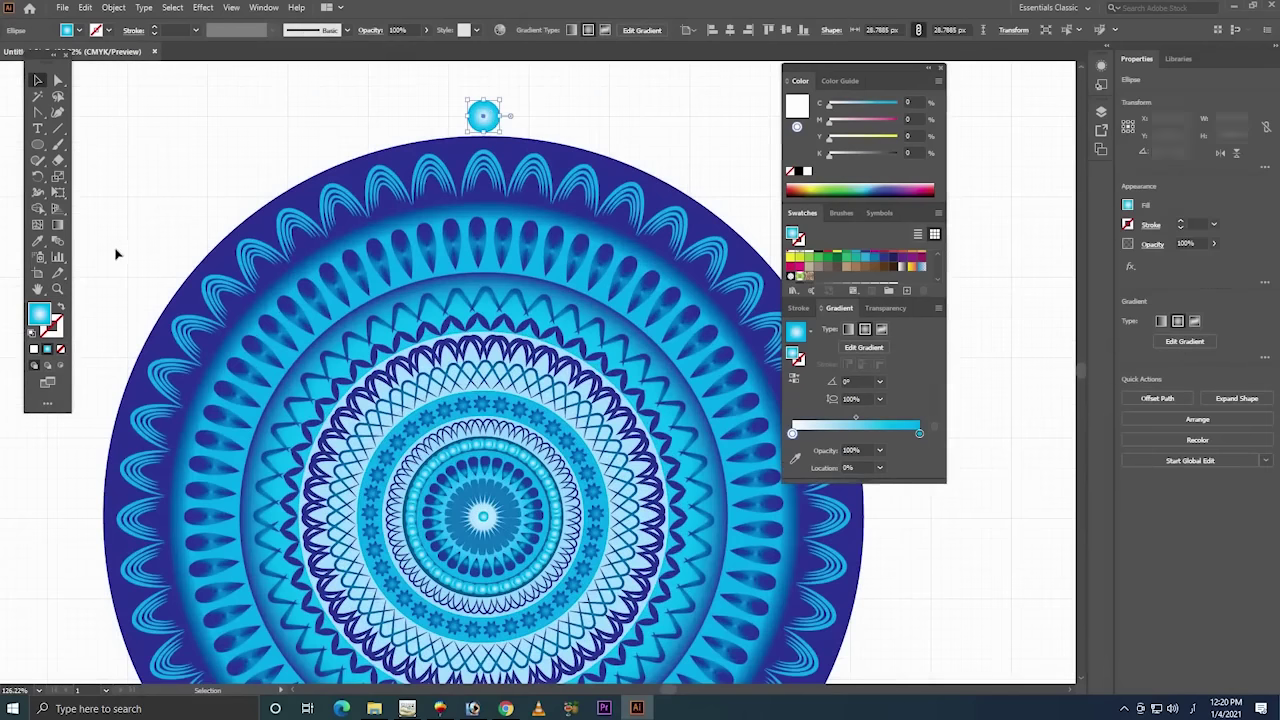
{"action": "left_click", "coordinate": [37, 175]}
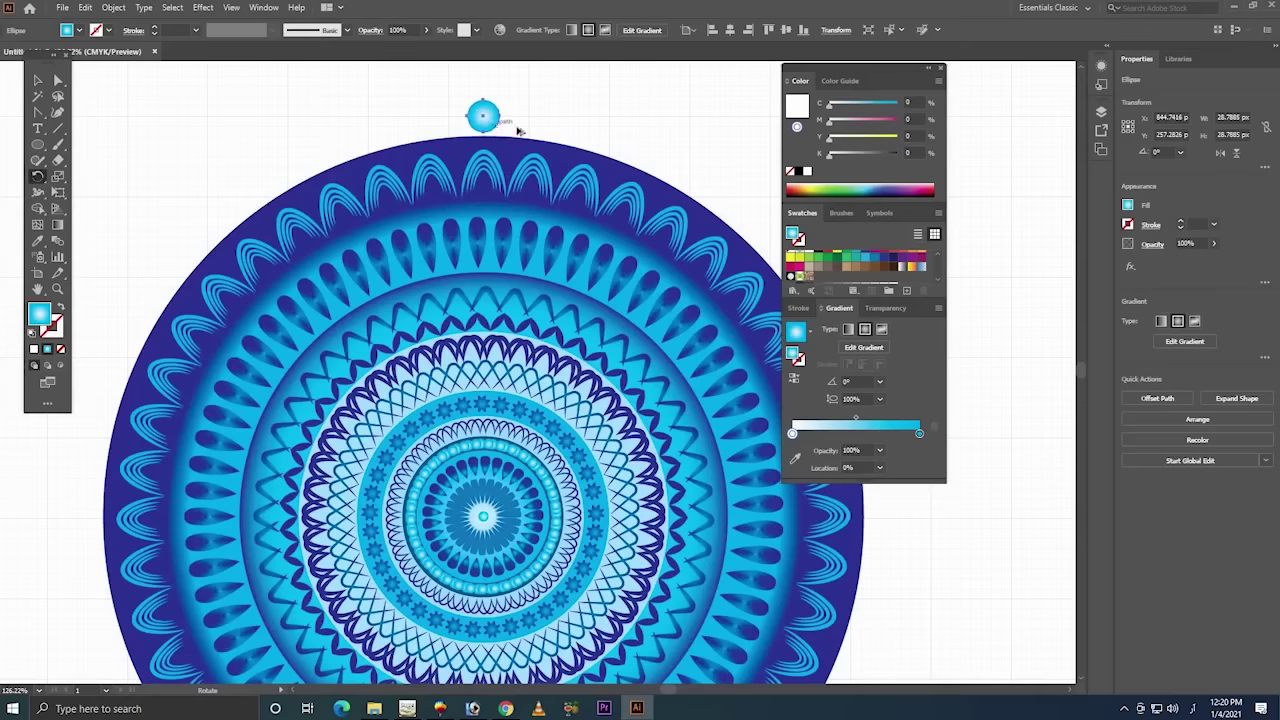
{"action": "left_click_drag", "start_coordinate": [519, 131], "coordinate": [531, 133]}
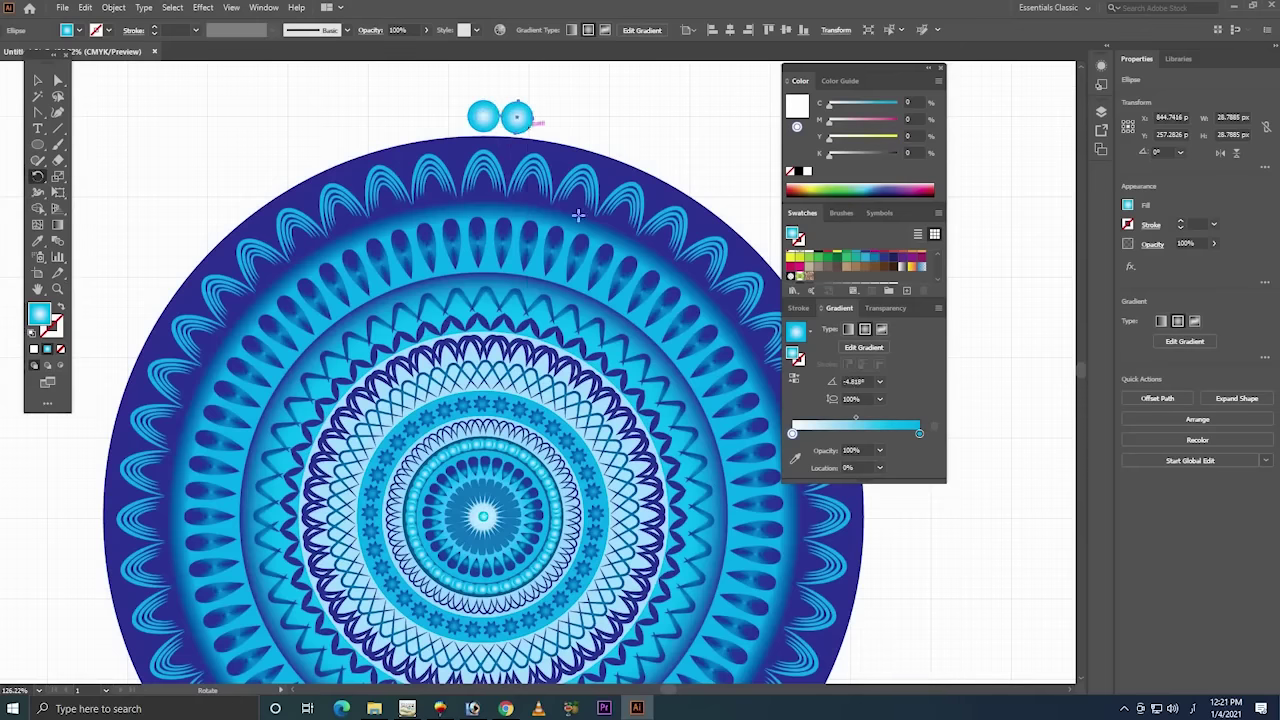
{"action": "key", "text": "ctrl+d"}
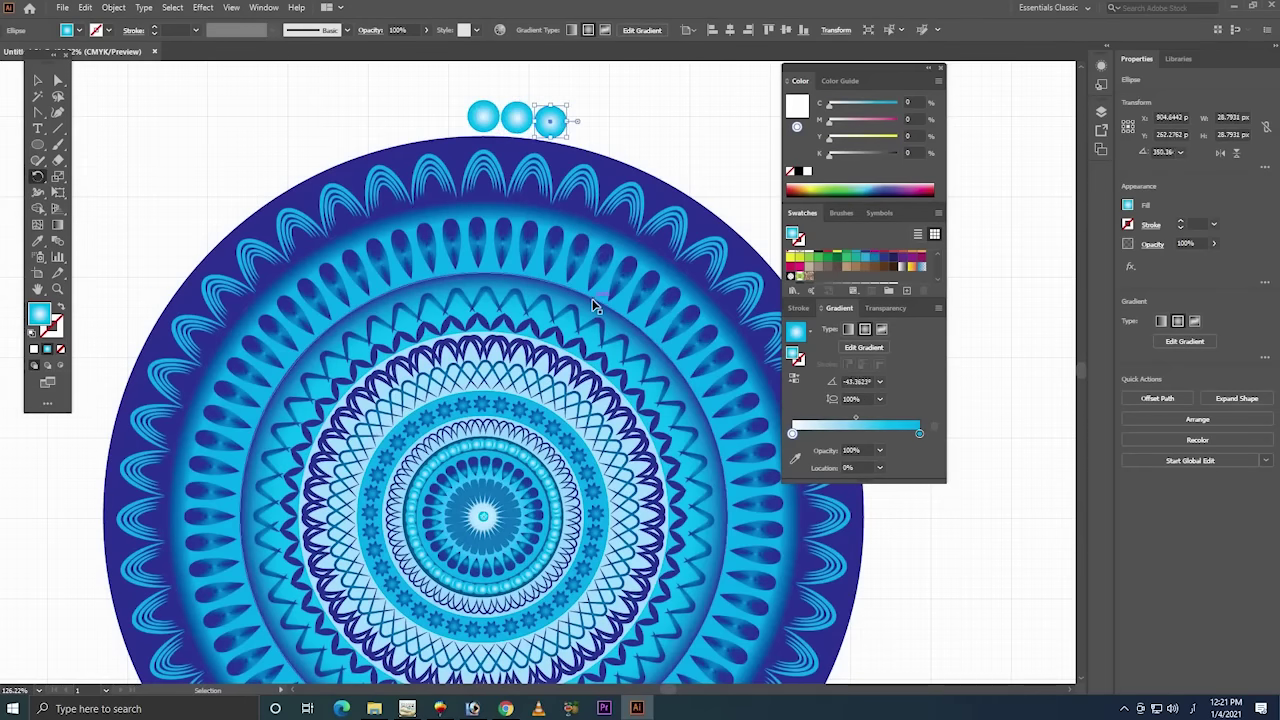
{"action": "key", "text": "ctrl+d"}
{"action": "key", "text": "ctrl+d"}
{"action": "key", "text": "ctrl+d"}
{"action": "key", "text": "ctrl+d"}
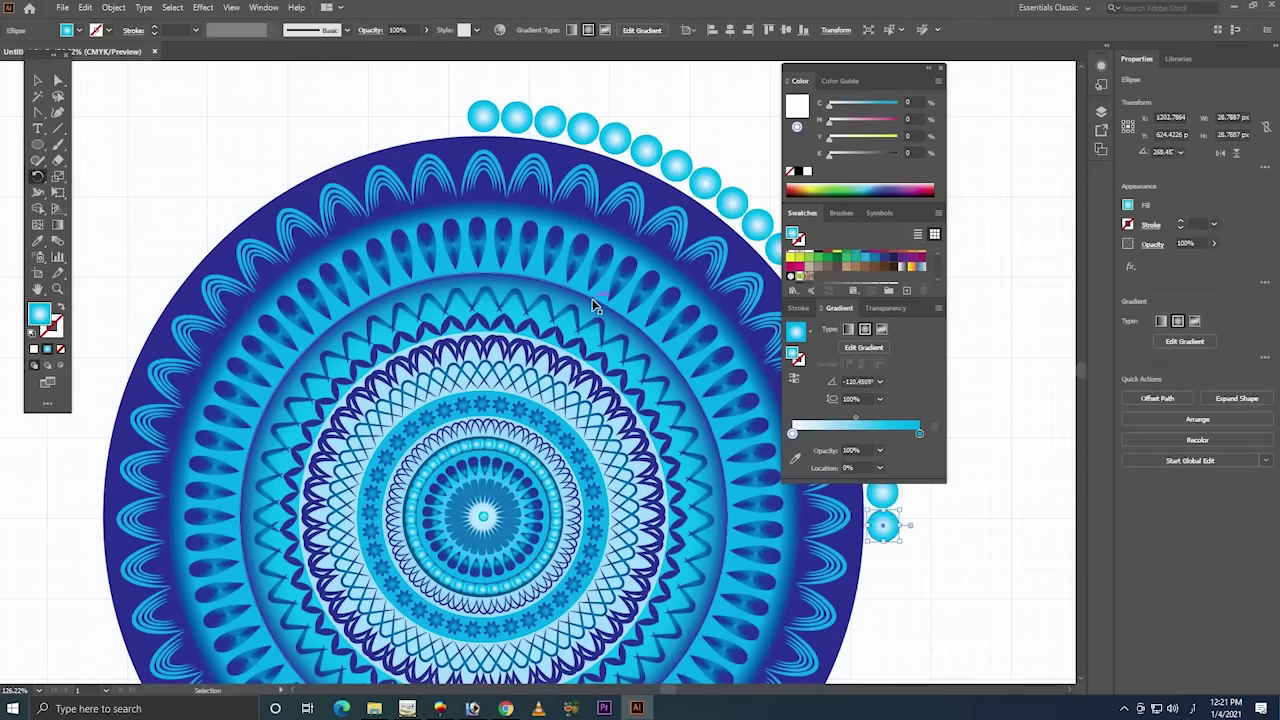
{"action": "key", "text": "ctrl+d"}
{"action": "key", "text": "ctrl+d"}
{"action": "key", "text": "ctrl+d"}
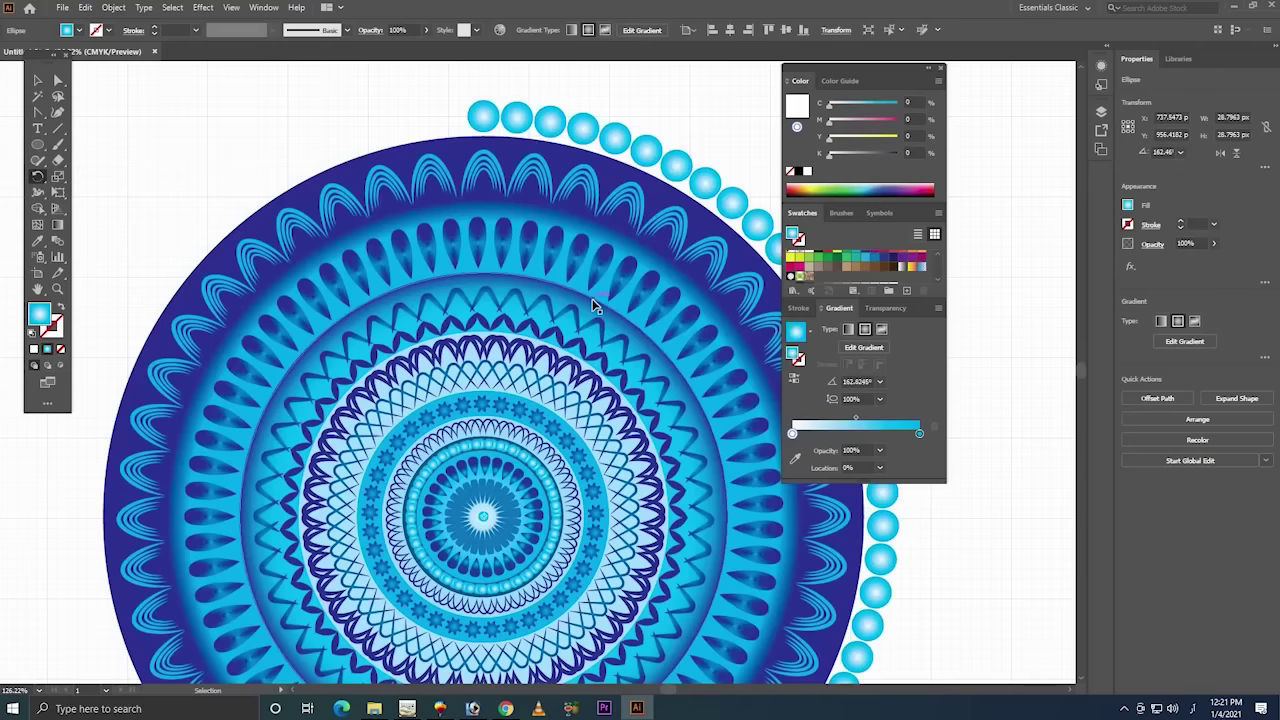
{"action": "key", "text": "ctrl+d"}
{"action": "key", "text": "ctrl+d"}
{"action": "key", "text": "ctrl+d"}
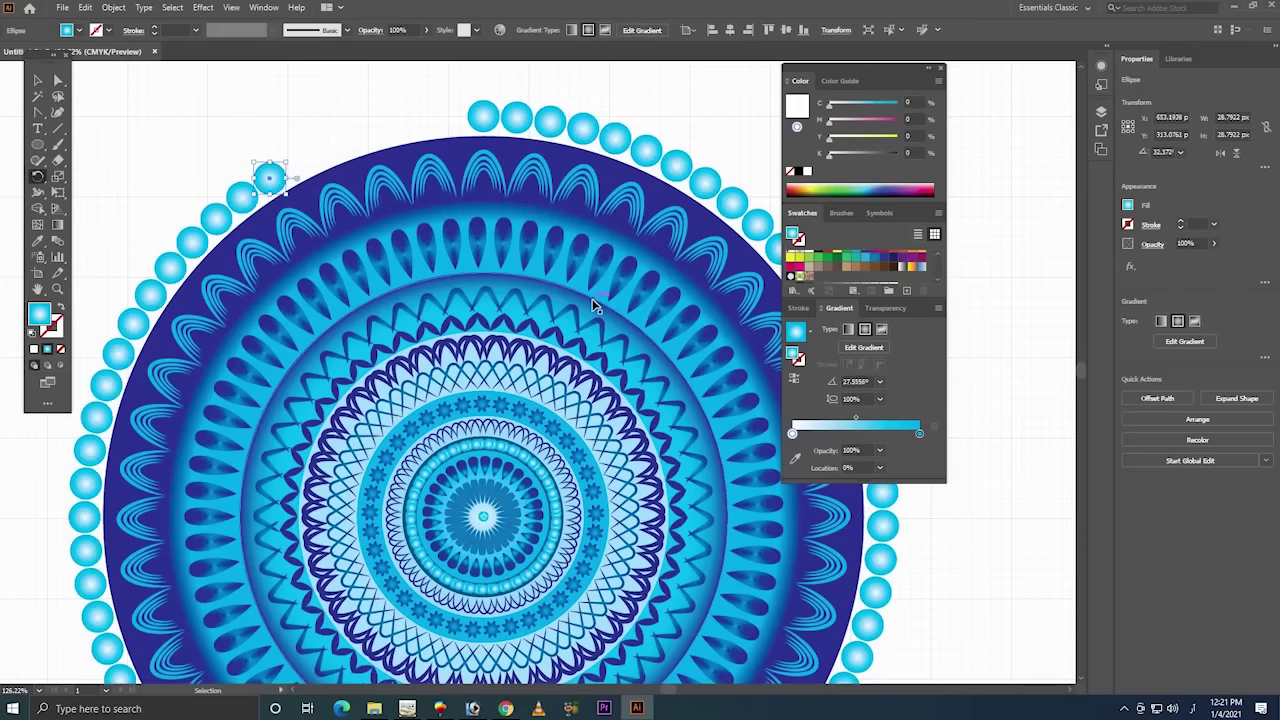
{"action": "key", "text": "ctrl+d"}
{"action": "key", "text": "ctrl+d"}
{"action": "key", "text": "ctrl+d"}
{"action": "key", "text": "ctrl+d"}
{"action": "key", "text": "ctrl+d"}
{"action": "key", "text": "ctrl+d"}
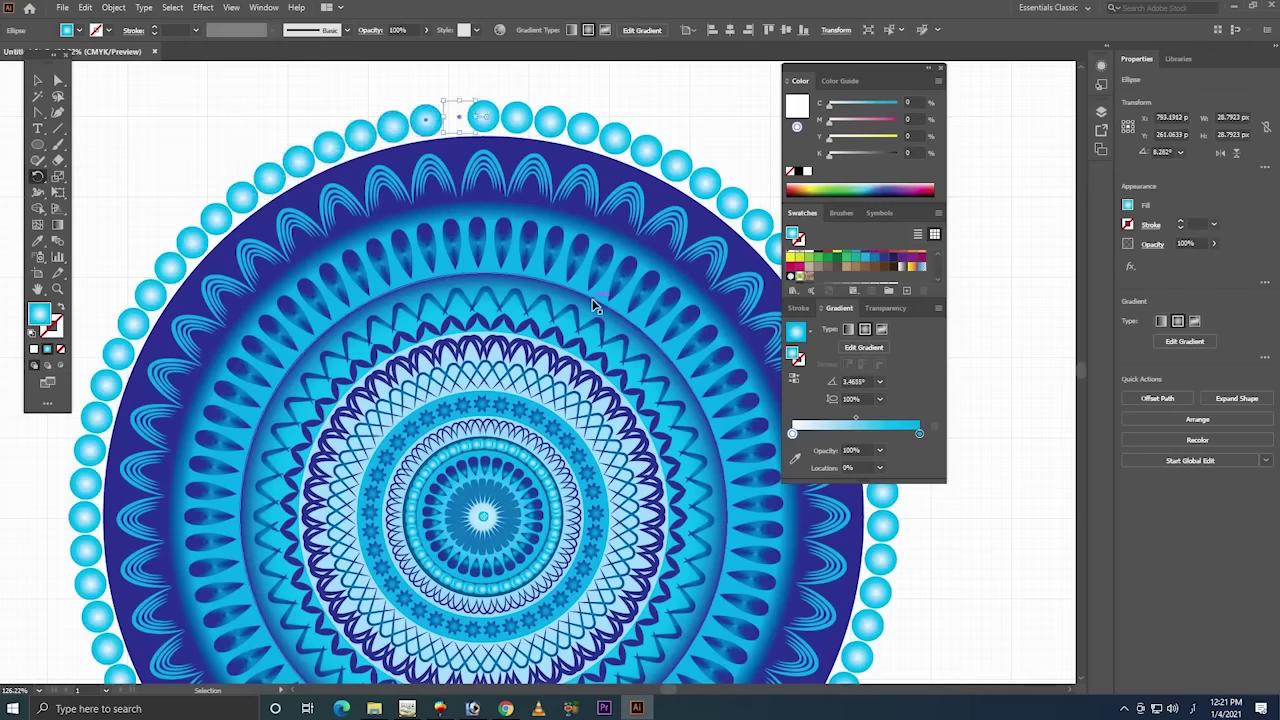
{"action": "key", "text": "ctrl+d"}
{"action": "key", "text": "ctrl+d"}
{"action": "key", "text": "ctrl+d"}
{"action": "key", "text": "ctrl+d"}
{"action": "key", "text": "ctrl+d"}
{"action": "key", "text": "ctrl+d"}
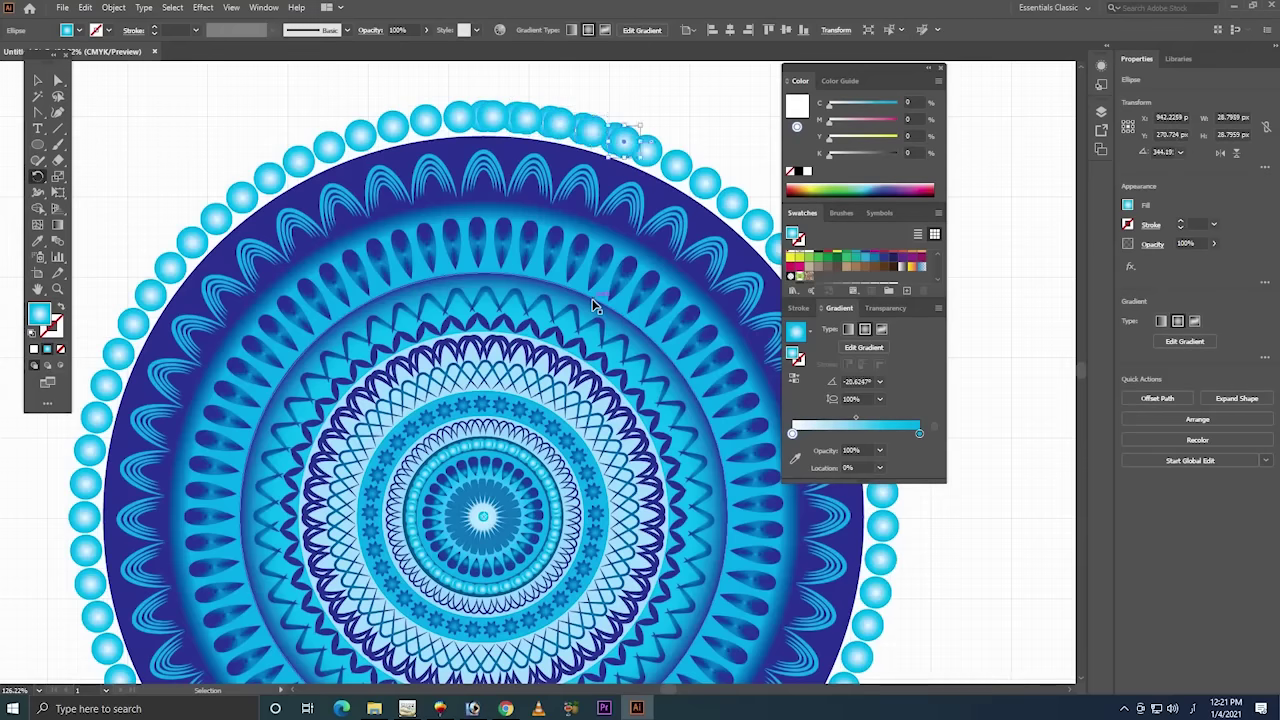
{"action": "key", "text": "ctrl+d"}
{"action": "key", "text": "ctrl+d"}
{"action": "key", "text": "ctrl+d"}
{"action": "key", "text": "ctrl+d"}
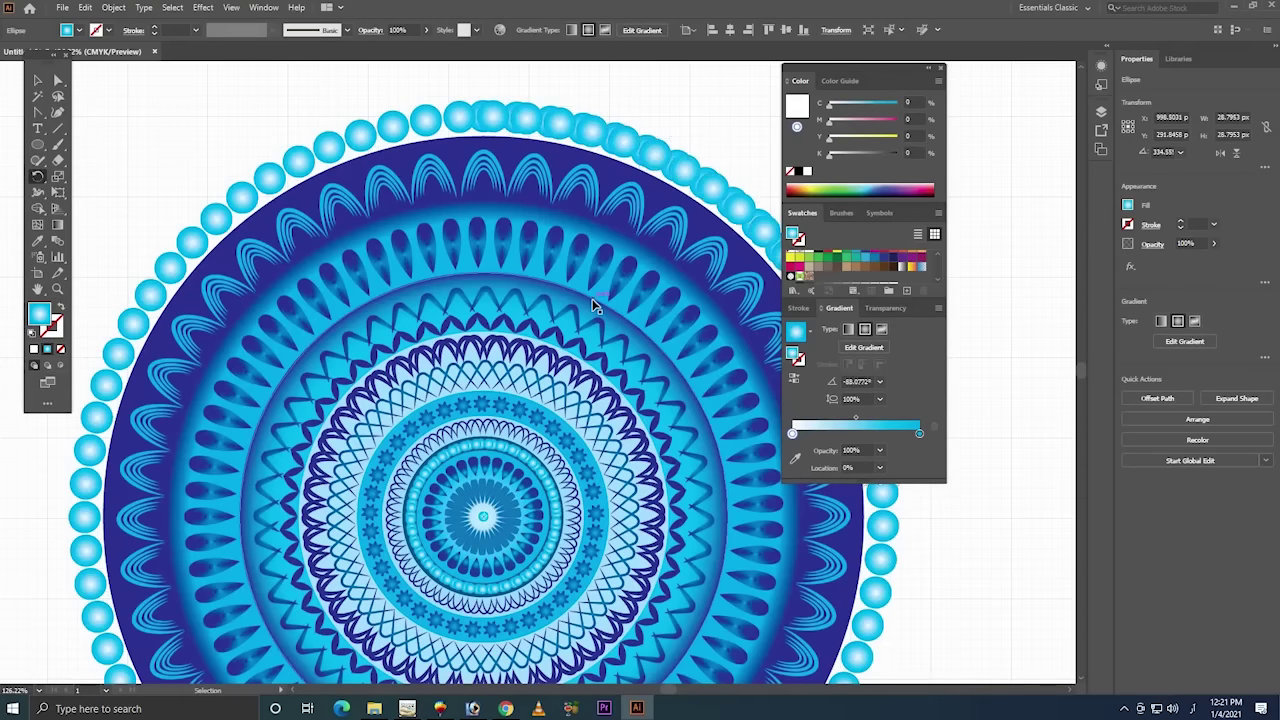
{"action": "key", "text": "ctrl+d"}
{"action": "key", "text": "ctrl+d"}
{"action": "key", "text": "ctrl+d"}
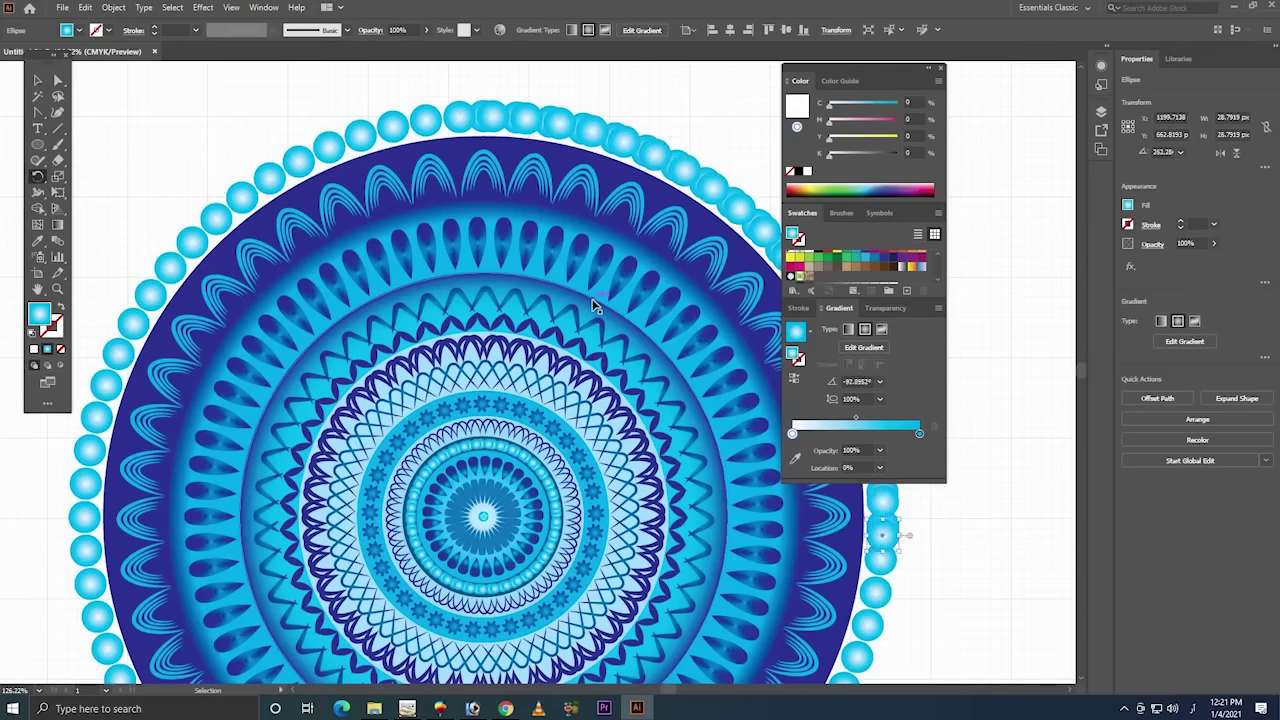
{"action": "key", "text": "ctrl+d"}
{"action": "key", "text": "ctrl+d"}
{"action": "key", "text": "ctrl+d"}
{"action": "key", "text": "ctrl+d"}
{"action": "key", "text": "ctrl+d"}
{"action": "key", "text": "ctrl+d"}
{"action": "key", "text": "ctrl+d"}
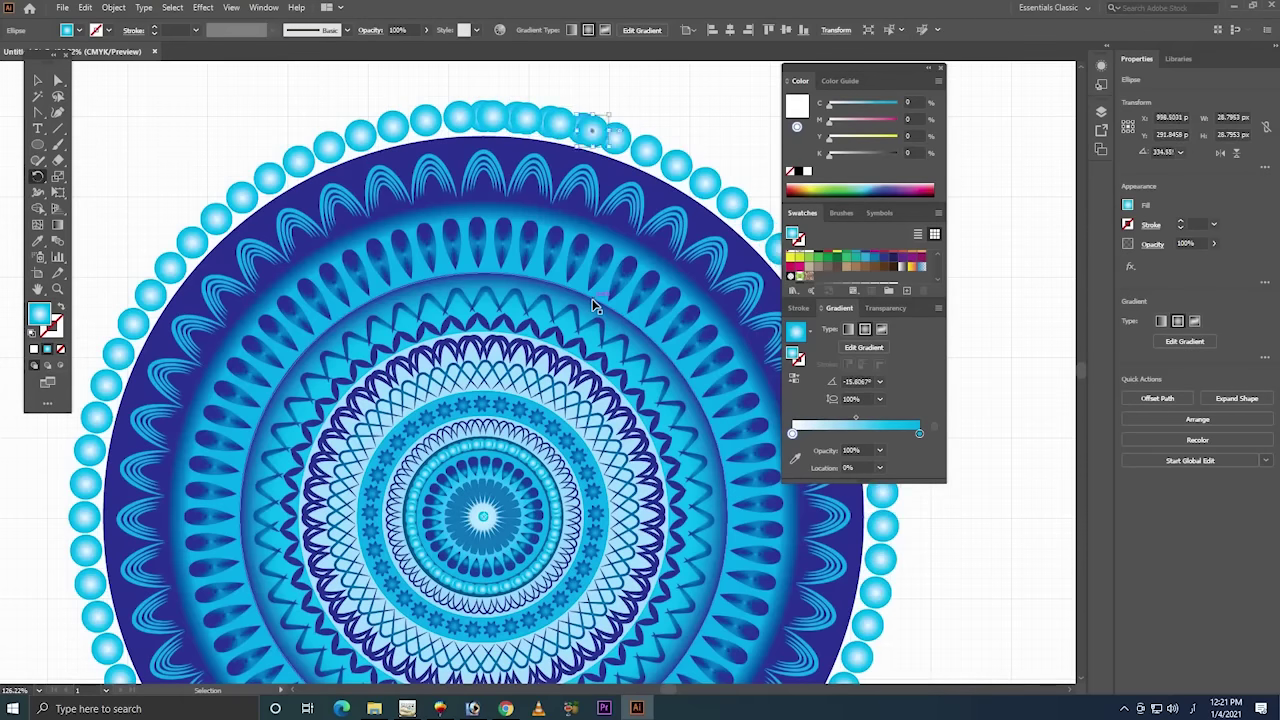
{"action": "key", "text": "ctrl+d"}
{"action": "key", "text": "ctrl+d"}
{"action": "key", "text": "ctrl+d"}
{"action": "key", "text": "ctrl+d"}
{"action": "key", "text": "ctrl+d"}
{"action": "key", "text": "ctrl+d"}
{"action": "key", "text": "ctrl+d"}
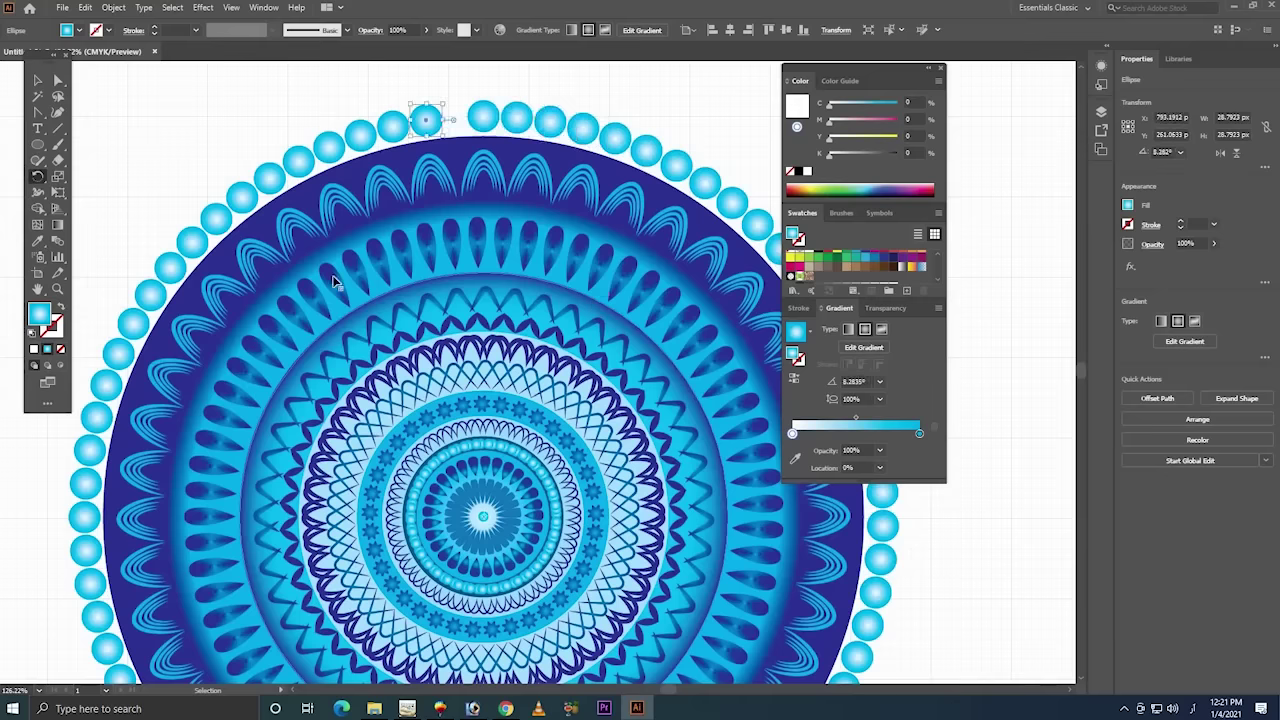
{"action": "key", "text": "ctrl+z"}
{"action": "key", "text": "ctrl+z"}
{"action": "key", "text": "ctrl+z"}
{"action": "key", "text": "ctrl+z"}
{"action": "key", "text": "ctrl+z"}
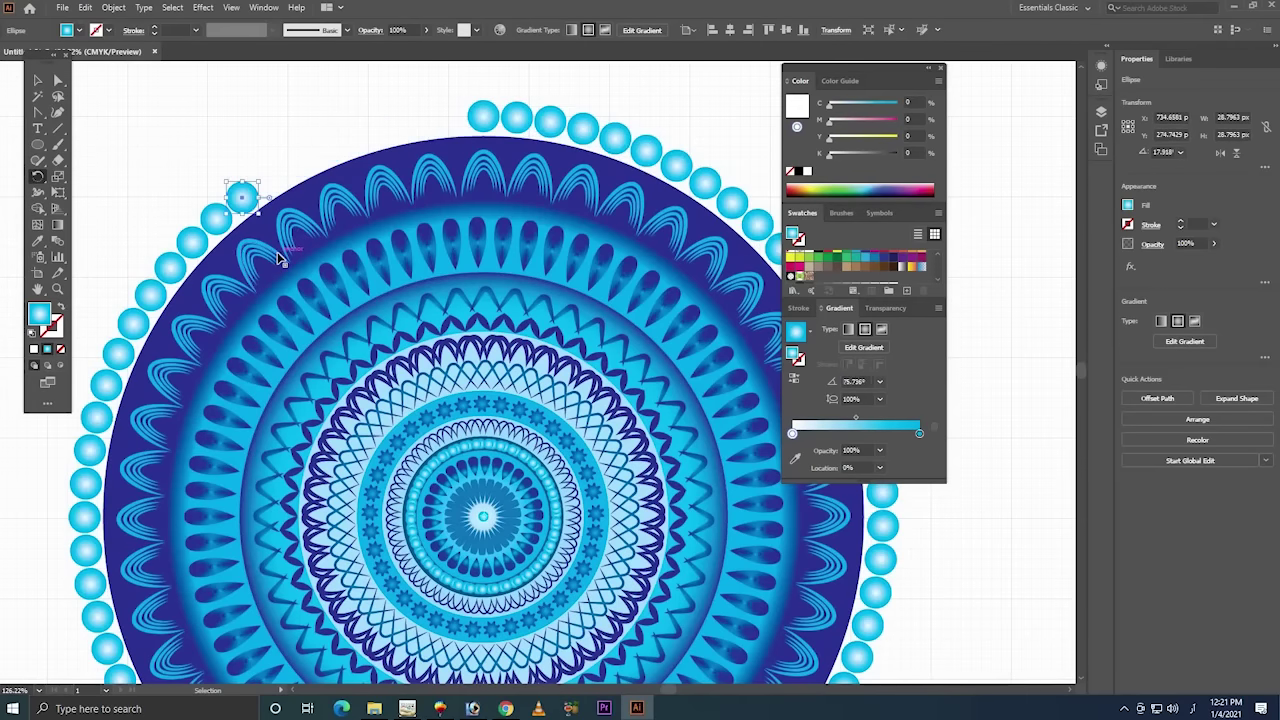
{"action": "key", "text": "ctrl+z"}
{"action": "key", "text": "ctrl+z"}
{"action": "key", "text": "ctrl+z"}
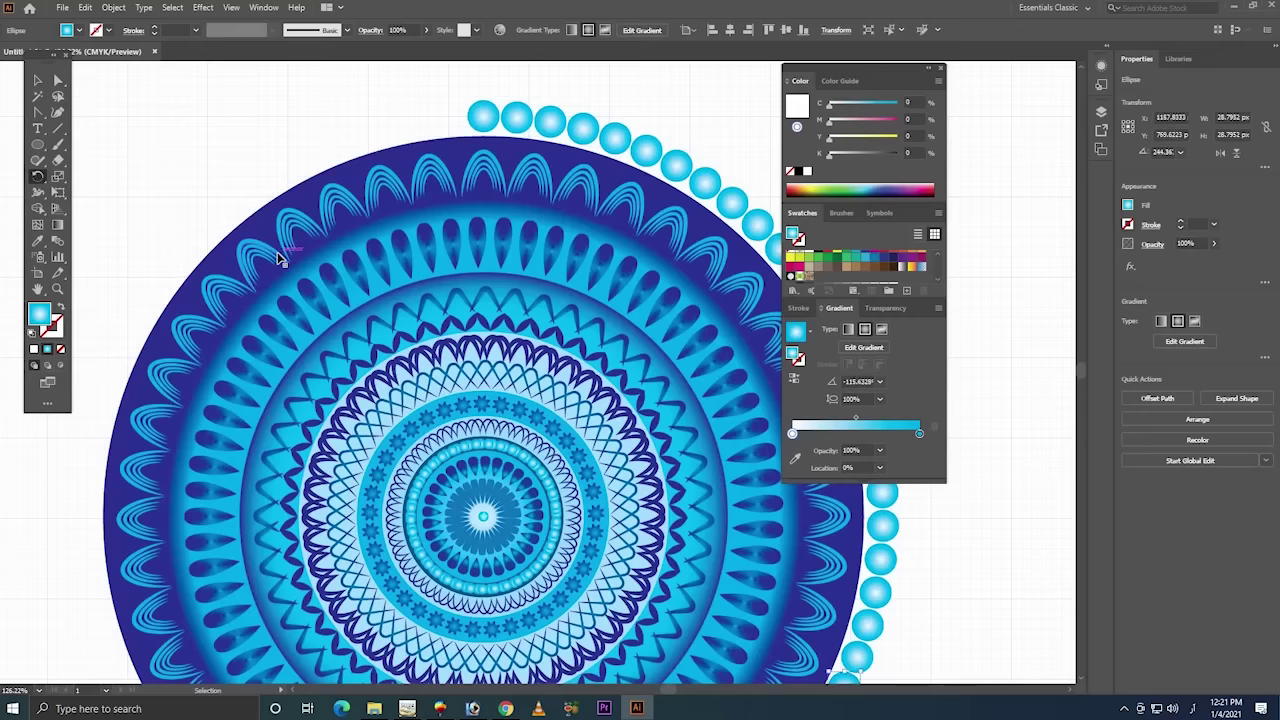
{"action": "key", "text": "ctrl+z"}
{"action": "key", "text": "ctrl+z"}
{"action": "key", "text": "ctrl+z"}
{"action": "key", "text": "ctrl+z"}
{"action": "key", "text": "ctrl+z"}
{"action": "key", "text": "ctrl+z"}
{"action": "key", "text": "ctrl+z"}
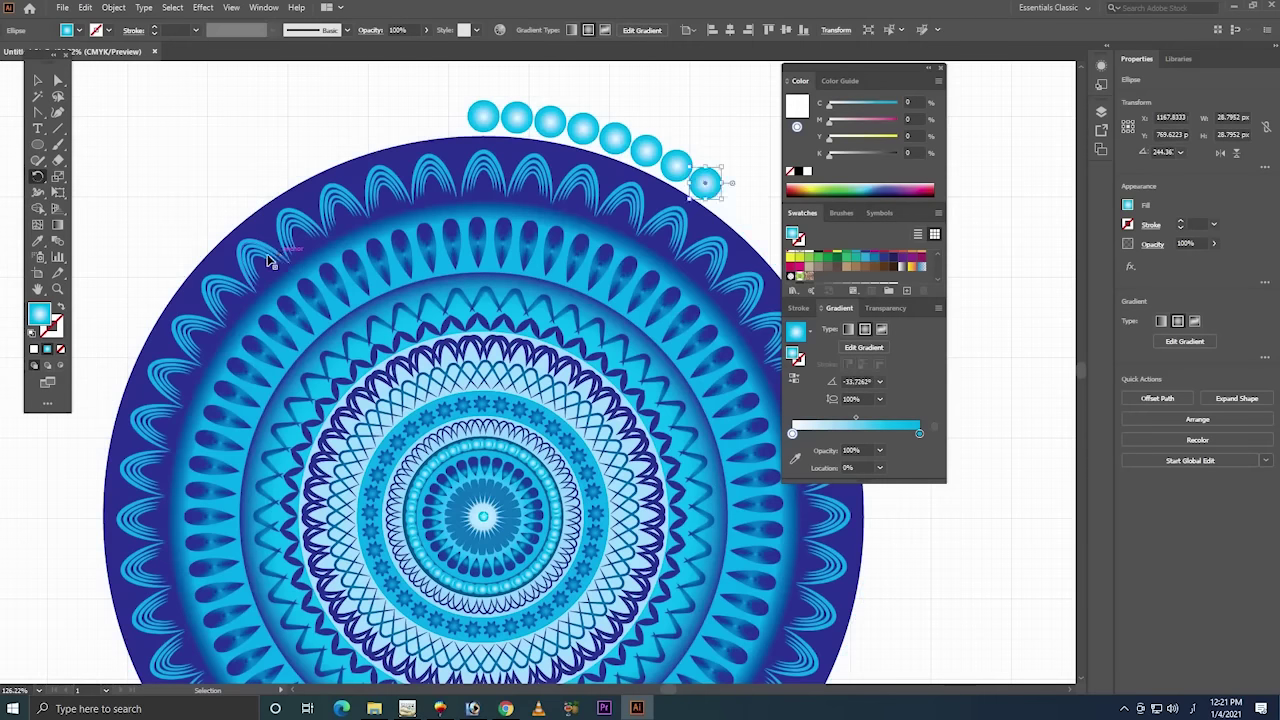
{"action": "key", "text": "ctrl+z"}
{"action": "key", "text": "ctrl+z"}
{"action": "key", "text": "ctrl+z"}
{"action": "key", "text": "ctrl+z"}
{"action": "key", "text": "ctrl+z"}
{"action": "key", "text": "ctrl+z"}
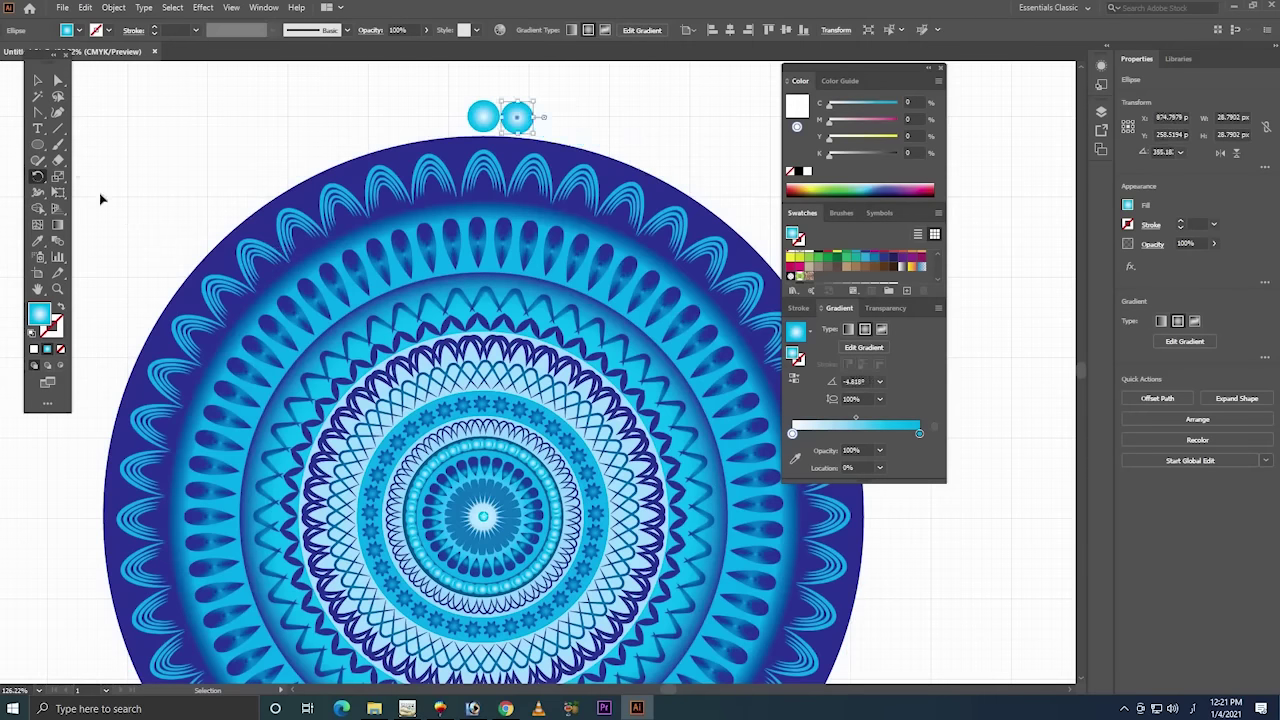
{"action": "key", "text": "ctrl+z"}
{"action": "key", "text": "v"}
{"action": "left_click", "coordinate": [578, 134]}
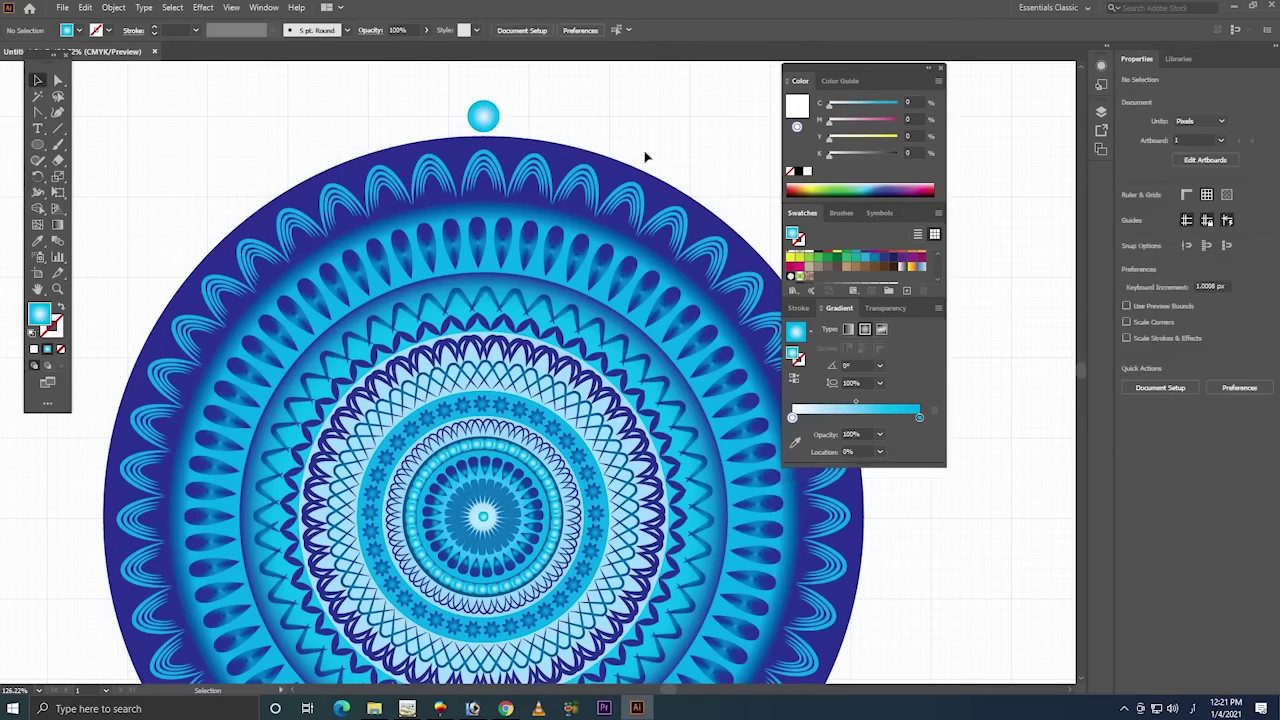
{"action": "left_click", "coordinate": [593, 256]}
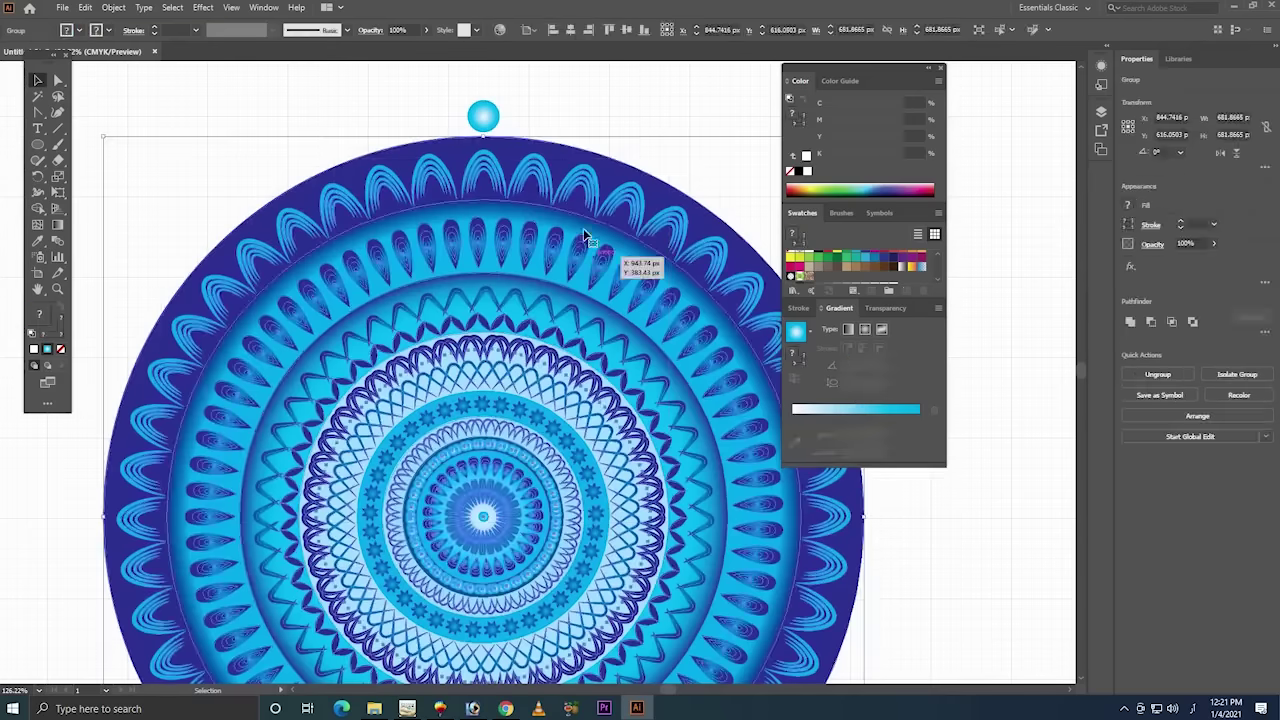
{"action": "right_click", "coordinate": [581, 209]}
{"action": "left_click", "coordinate": [676, 121]}
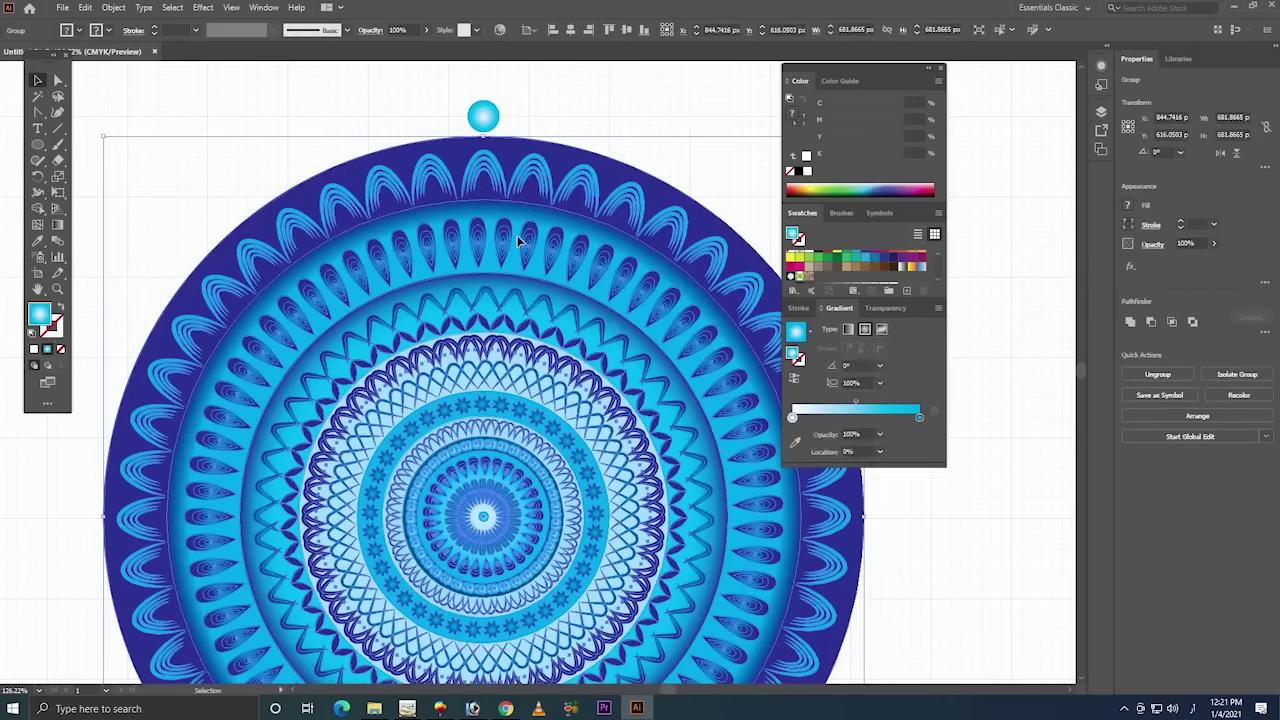
{"action": "left_click", "coordinate": [493, 233]}
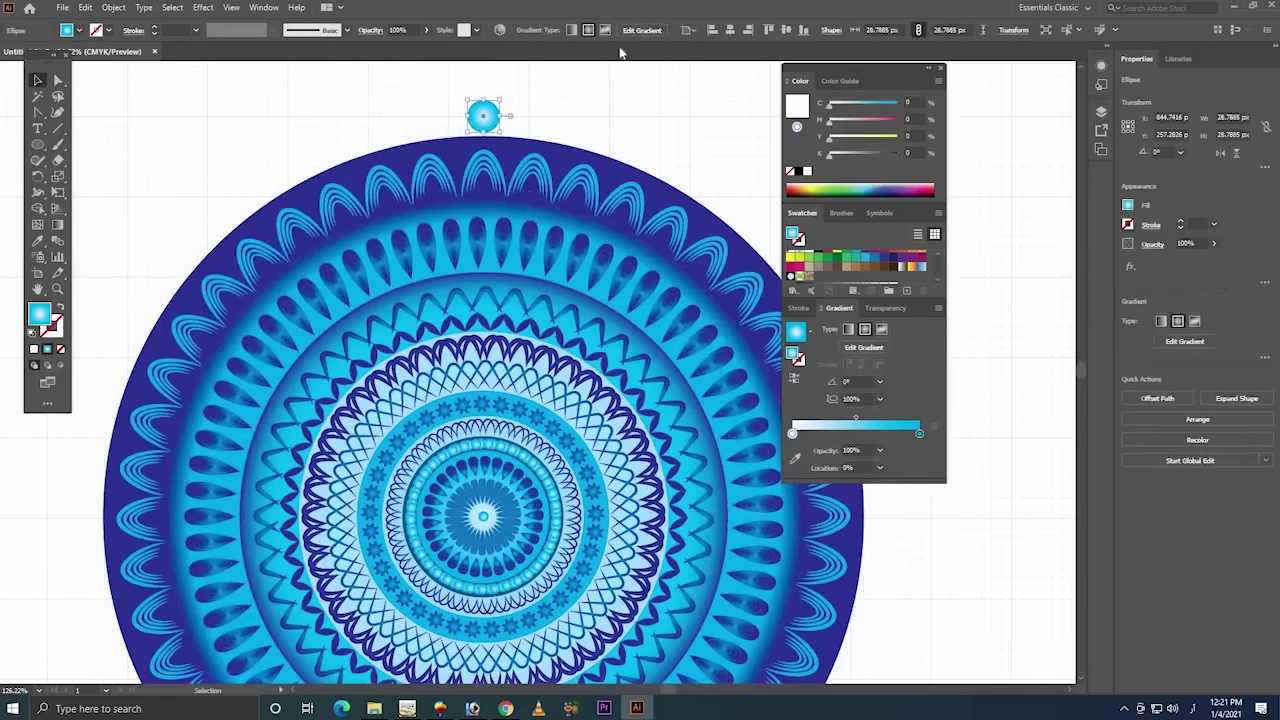
{"action": "left_click", "coordinate": [500, 182], "text": "shift"}
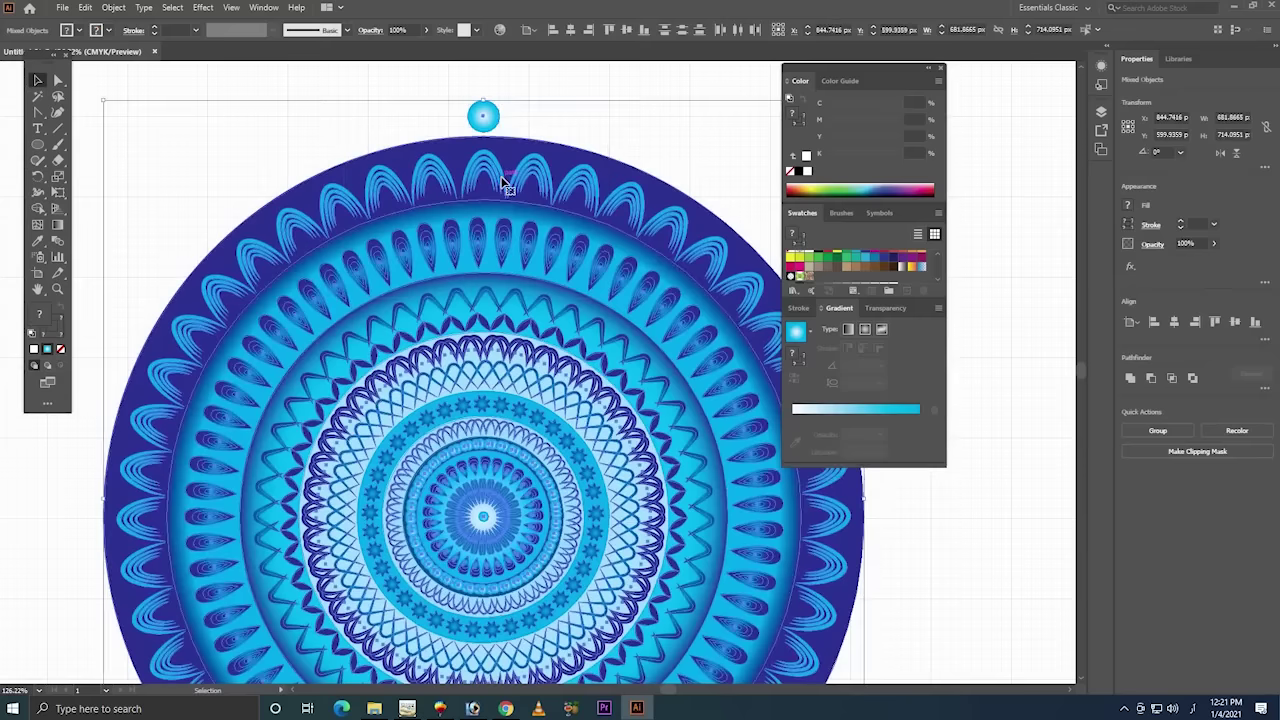
{"action": "key", "text": "ctrl+alt+b"}
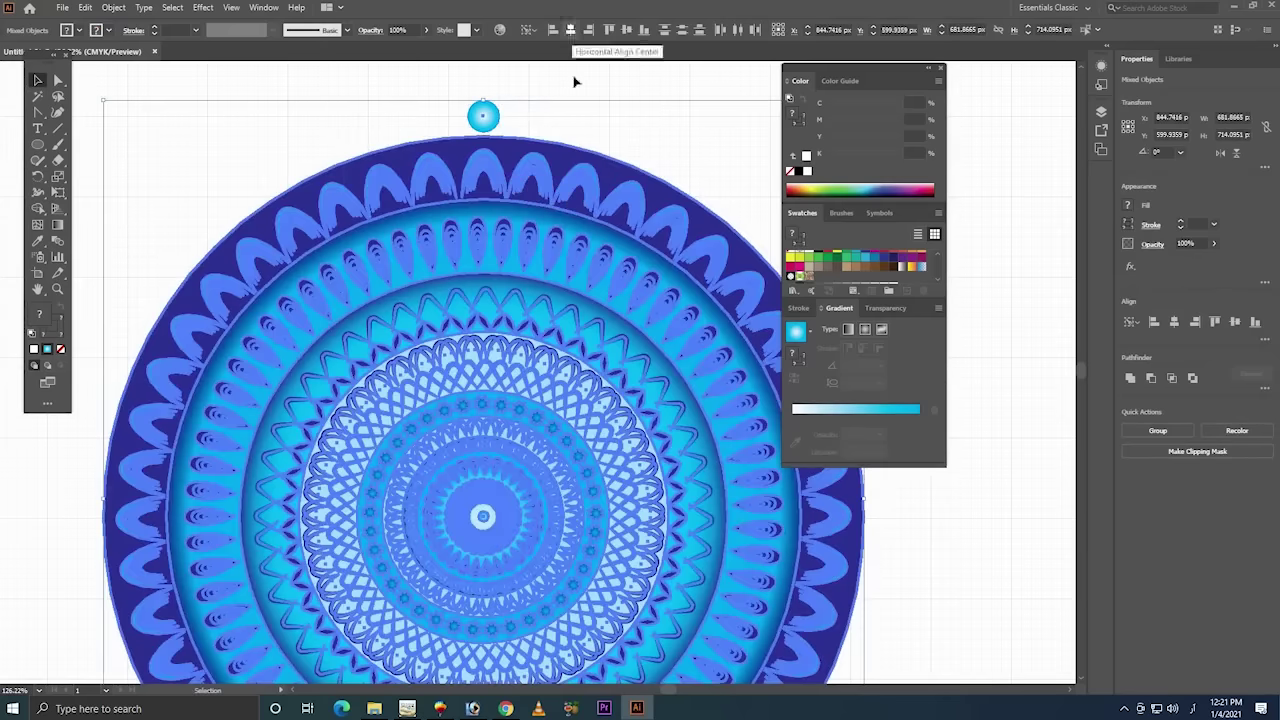
{"action": "key", "text": "ctrl+z"}
{"action": "left_click", "coordinate": [483, 116]}
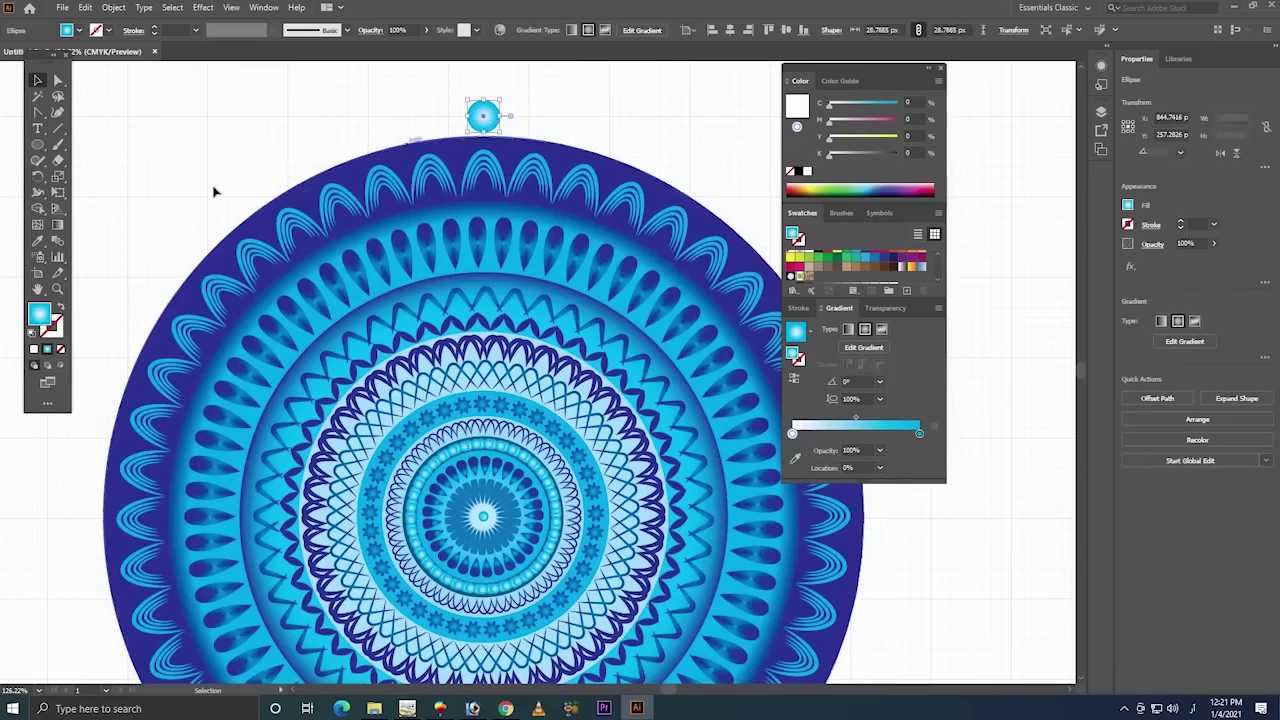
- Rotate a copy of the glowing dot around the mandala centre, repeating it six times to close the ring
{"action": "left_click", "coordinate": [38, 176]}
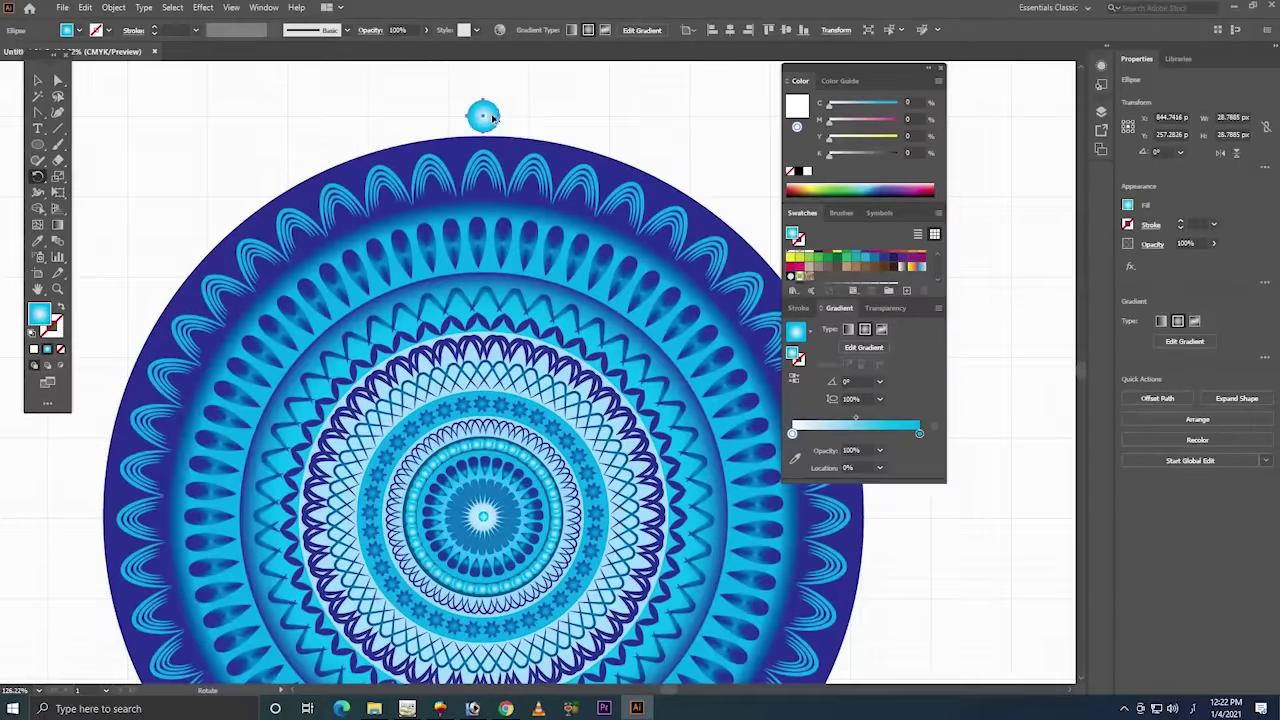
{"action": "left_click_drag", "start_coordinate": [496, 120], "coordinate": [529, 121]}
{"action": "key", "text": "ctrl+d"}
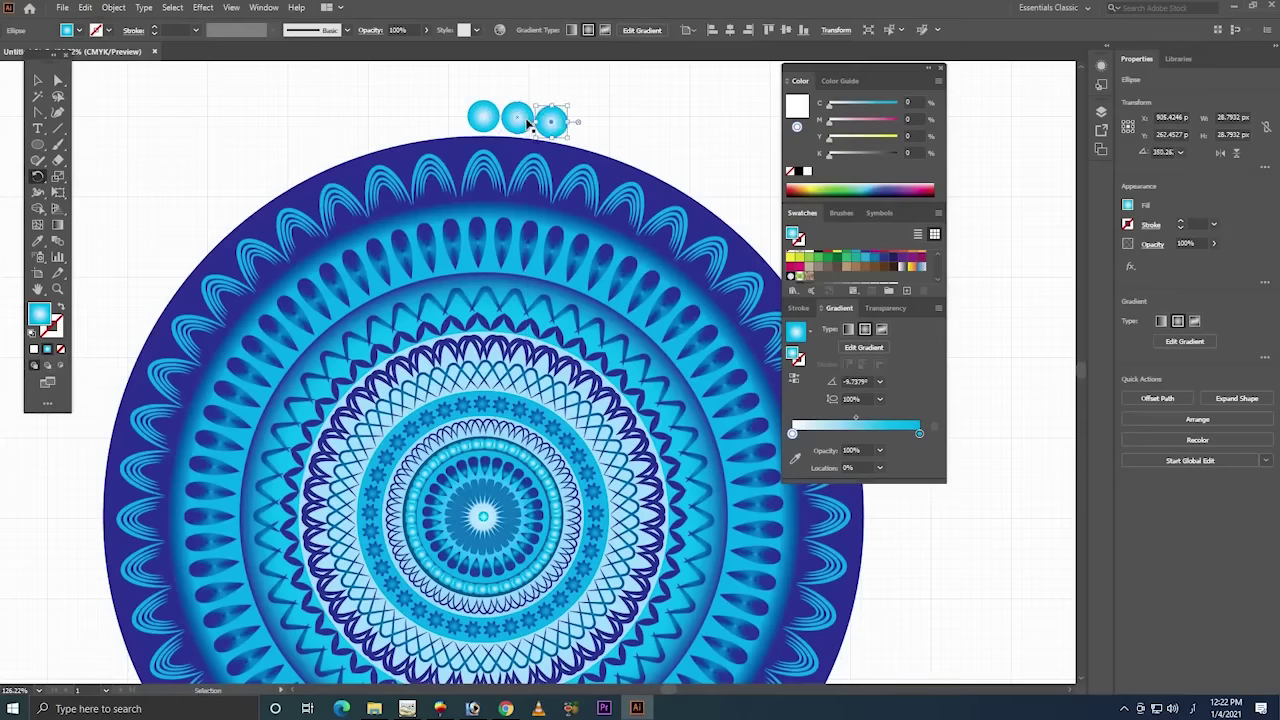
{"action": "key", "text": "ctrl+d"}
{"action": "key", "text": "ctrl+d"}
{"action": "key", "text": "ctrl+d"}
{"action": "key", "text": "ctrl+d"}
{"action": "key", "text": "ctrl+d"}
{"action": "key", "text": "ctrl+d"}
{"action": "key", "text": "ctrl+d"}
{"action": "key", "text": "ctrl+d"}
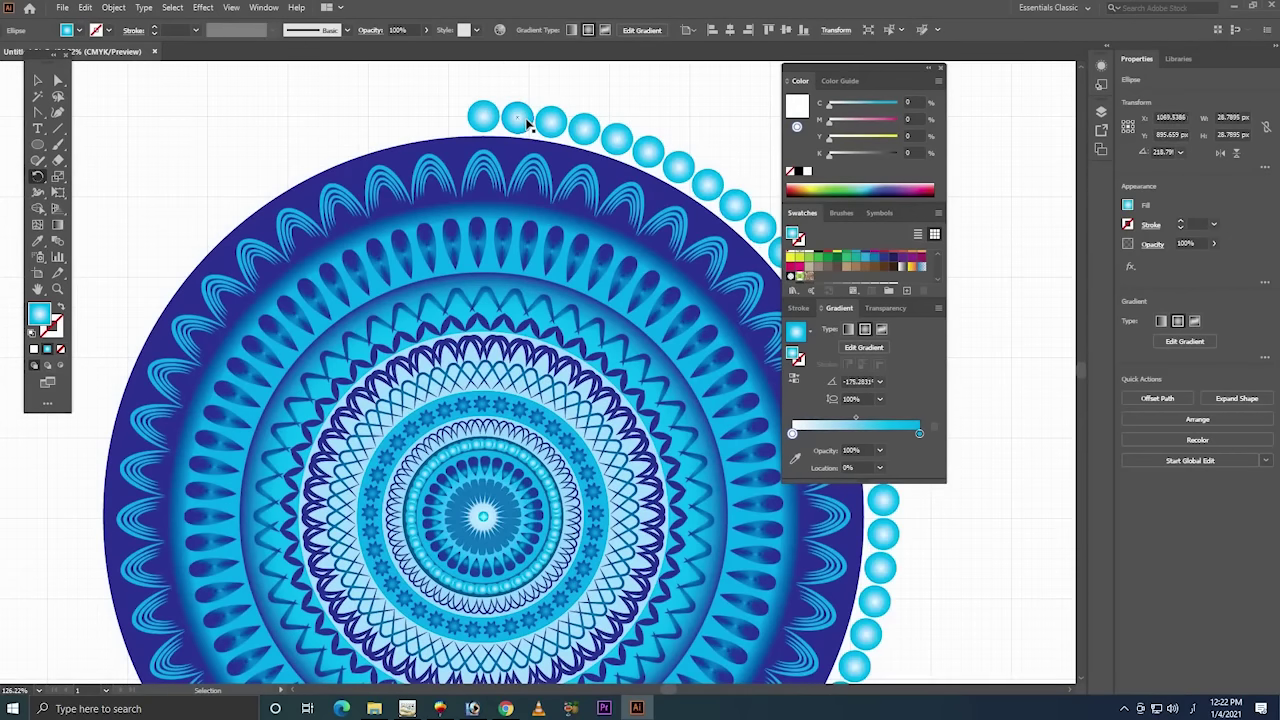
{"action": "key", "text": "ctrl+d"}
{"action": "key", "text": "ctrl+d"}
{"action": "key", "text": "ctrl+d"}
{"action": "key", "text": "ctrl+d"}
{"action": "key", "text": "ctrl+d"}
{"action": "key", "text": "ctrl+d"}
{"action": "key", "text": "ctrl+d"}
{"action": "key", "text": "ctrl+d"}
{"action": "key", "text": "ctrl+d"}
{"action": "key", "text": "ctrl+d"}
{"action": "key", "text": "ctrl+d"}
{"action": "key", "text": "ctrl+d"}
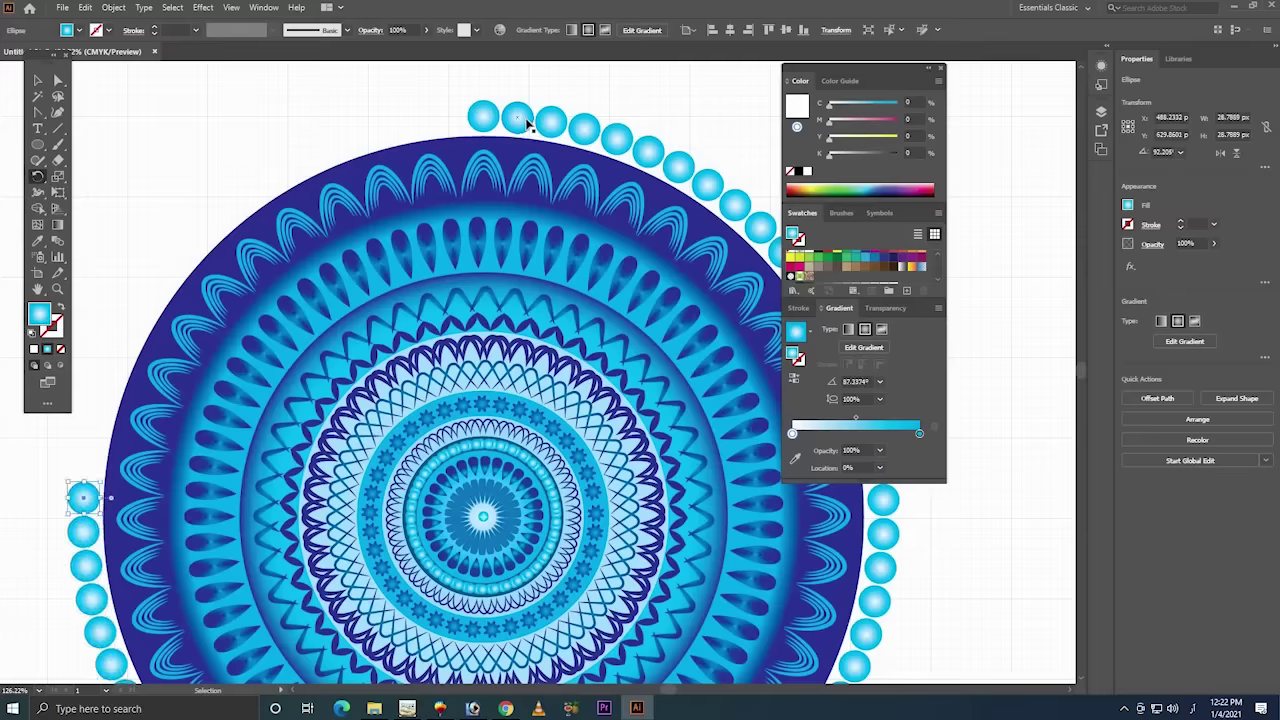
{"action": "key", "text": "ctrl+d"}
{"action": "key", "text": "ctrl+d"}
{"action": "key", "text": "ctrl+d"}
{"action": "key", "text": "ctrl+d"}
{"action": "key", "text": "ctrl+d"}
{"action": "key", "text": "ctrl+d"}
{"action": "key", "text": "ctrl+d"}
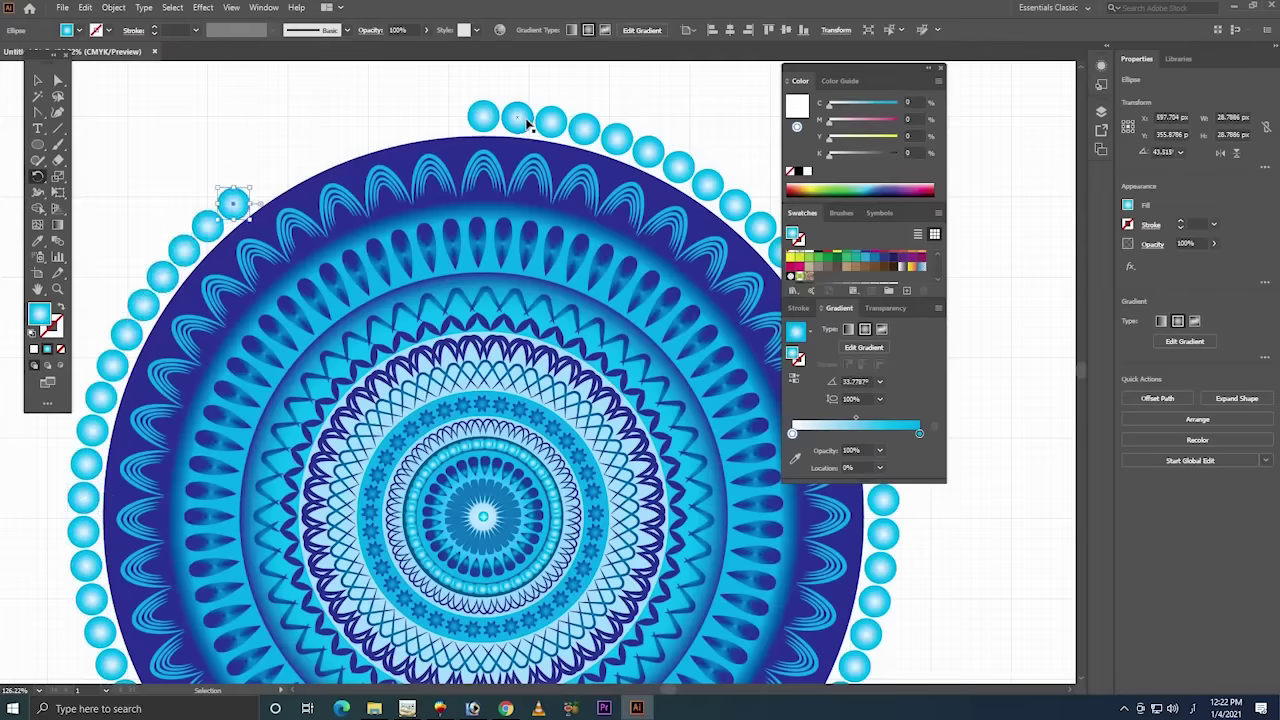
{"action": "key", "text": "ctrl+d"}
{"action": "key", "text": "ctrl+d"}
{"action": "key", "text": "ctrl+d"}
{"action": "key", "text": "ctrl+d"}
{"action": "key", "text": "ctrl+d"}
{"action": "key", "text": "ctrl+d"}
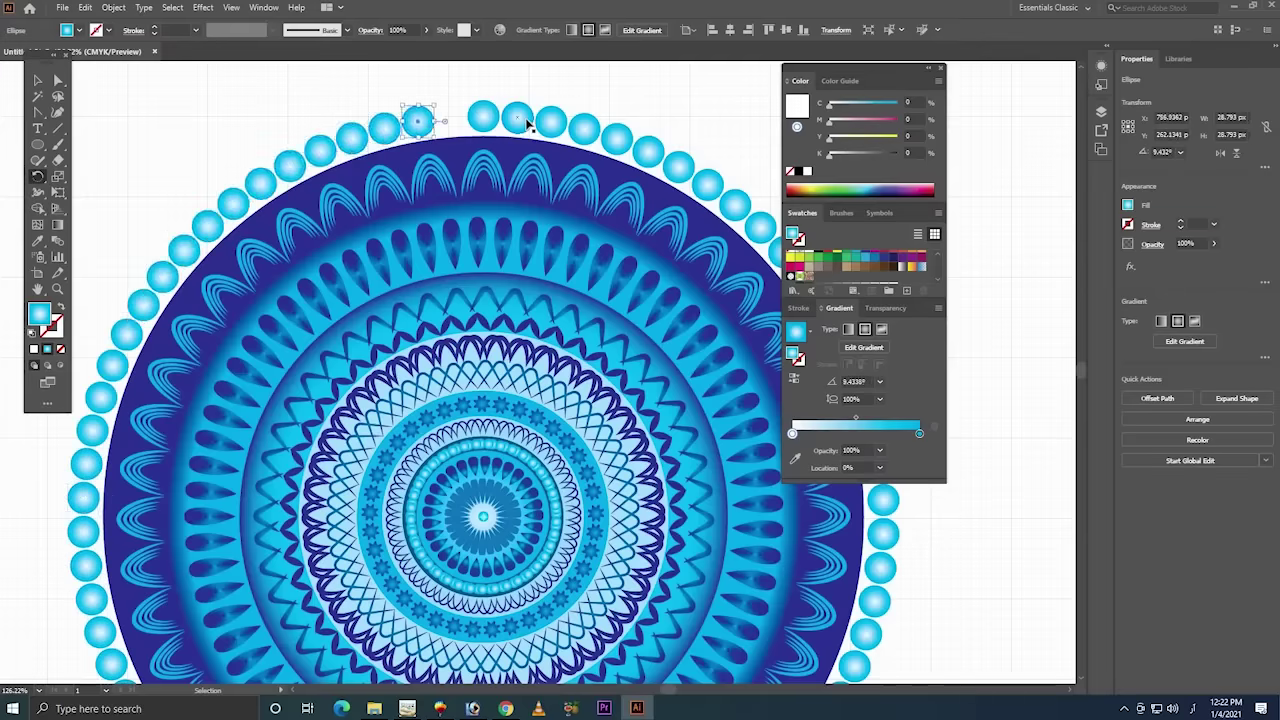
{"action": "key", "text": "ctrl+d"}
{"action": "key", "text": "ctrl+d"}
{"action": "key", "text": "r"}
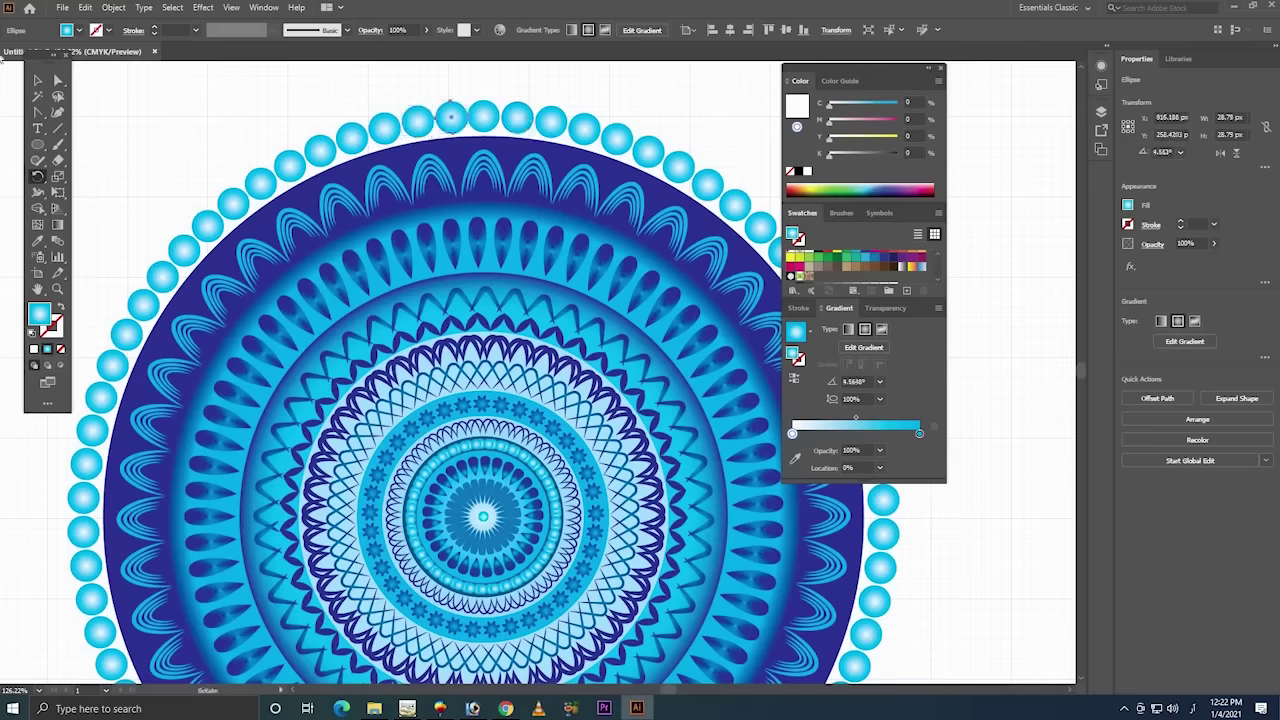
{"action": "left_click", "coordinate": [38, 80]}
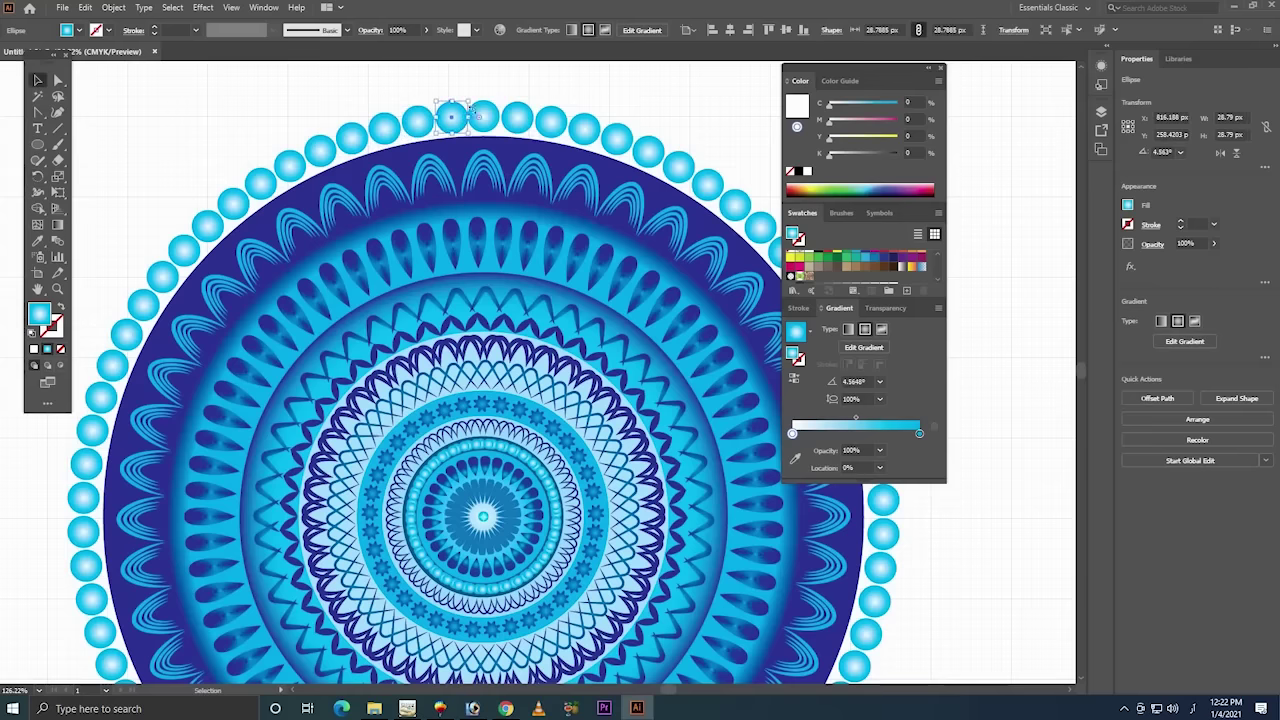
- Shift the top dot slightly to even out the ring's spacing
{"action": "left_click", "coordinate": [585, 80]}
{"action": "scroll", "coordinate": [435, 80], "scroll_direction": "up", "scroll_amount": 5}
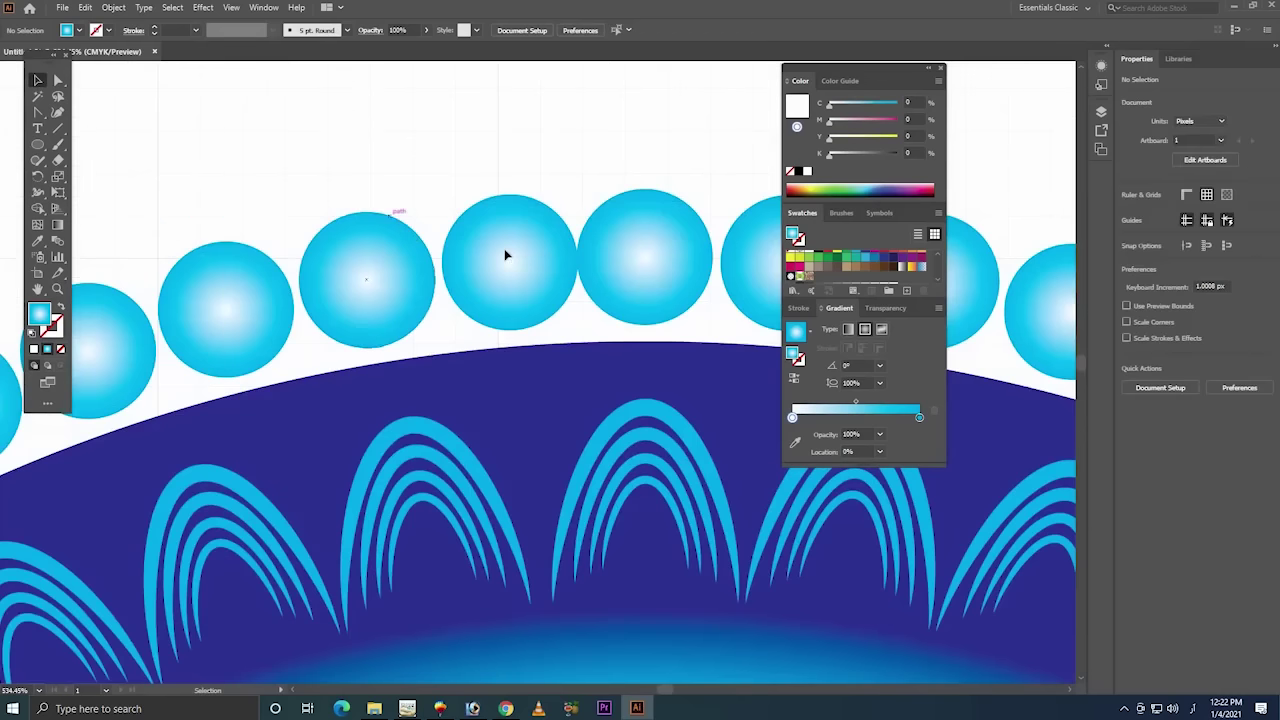
{"action": "left_click_drag", "start_coordinate": [513, 258], "coordinate": [507, 263]}
{"action": "left_click", "coordinate": [586, 105]}
- Zoom out and group the mandala with its dot ring
{"action": "key", "text": "z"}
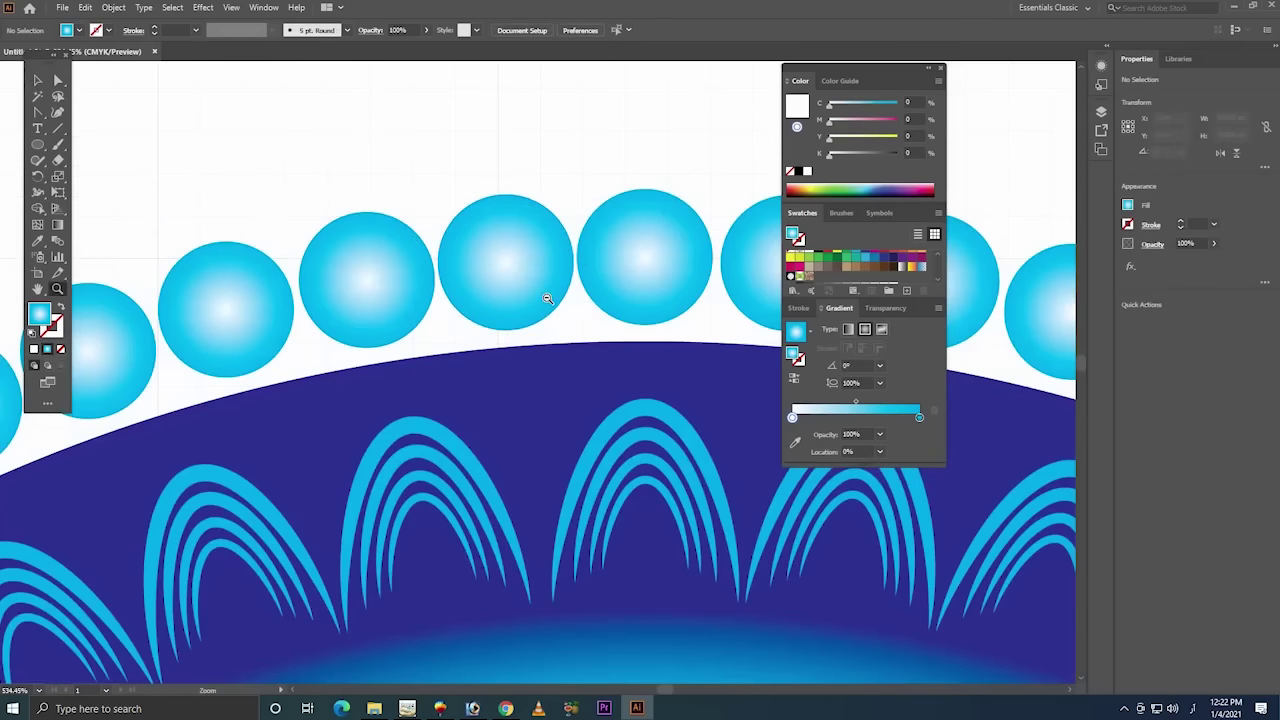
{"action": "left_click", "coordinate": [543, 286], "text": "alt"}
{"action": "left_click", "coordinate": [547, 303], "text": "alt"}
{"action": "scroll", "coordinate": [594, 134], "scroll_direction": "down", "scroll_amount": 5}
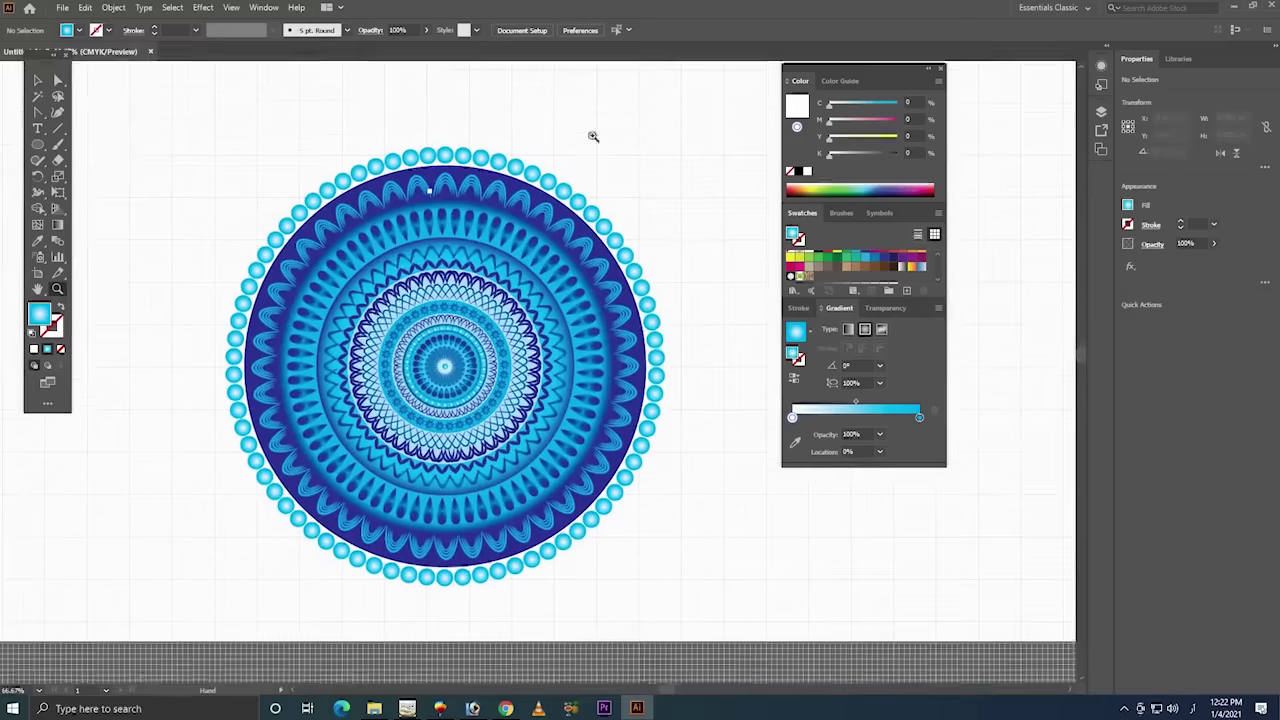
{"action": "key", "text": "v"}
{"action": "scroll", "coordinate": [400, 500], "scroll_direction": "down", "scroll_amount": 1}
{"action": "left_click", "coordinate": [568, 366]}
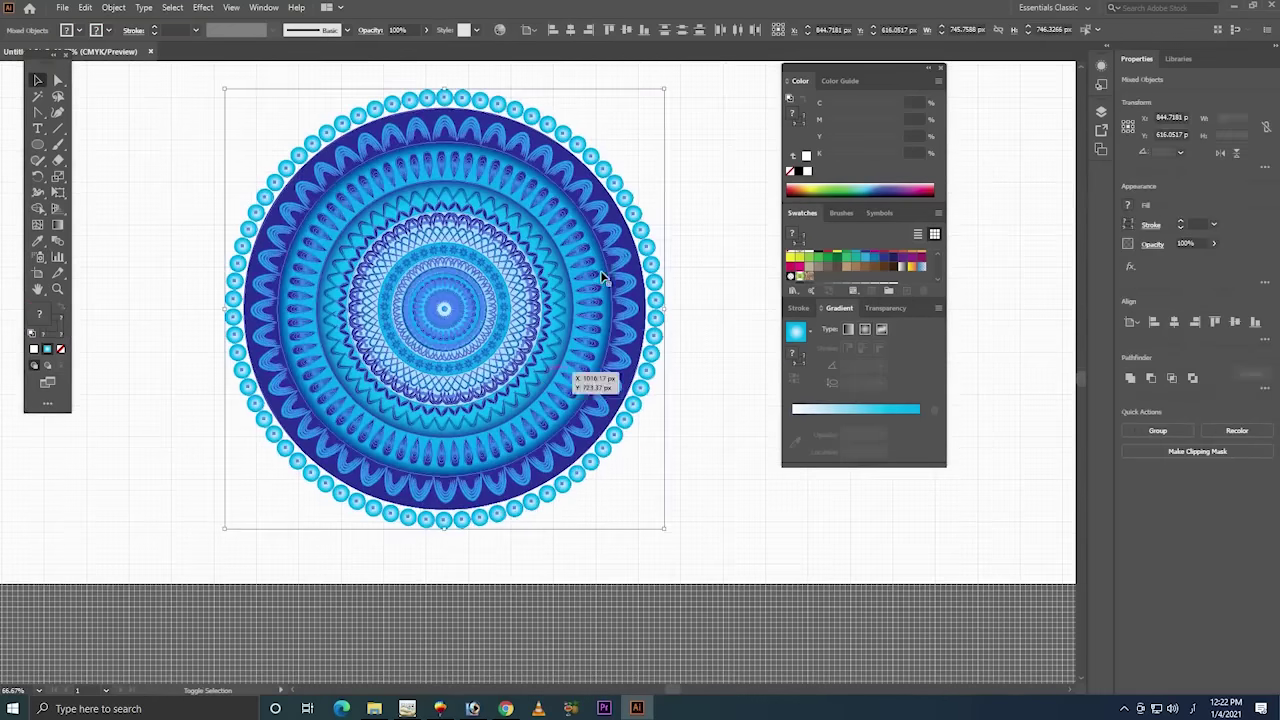
{"action": "right_click", "coordinate": [638, 222]}
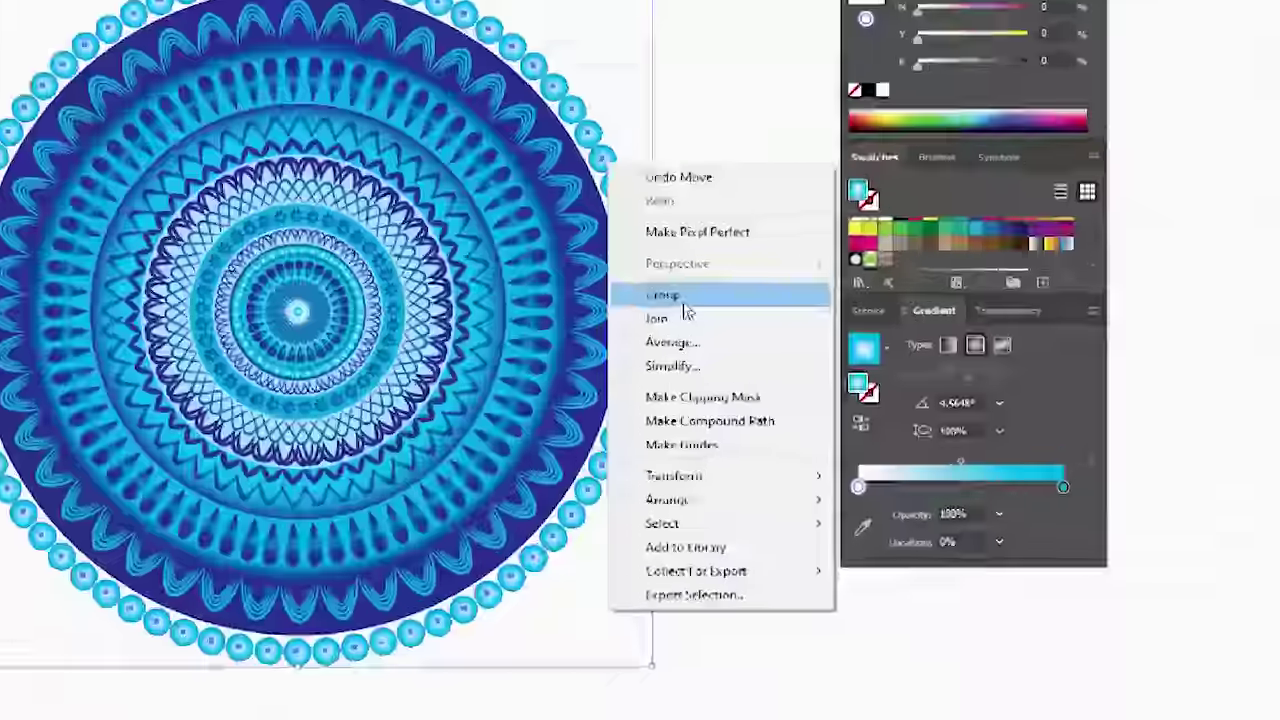
{"action": "left_click", "coordinate": [684, 302]}
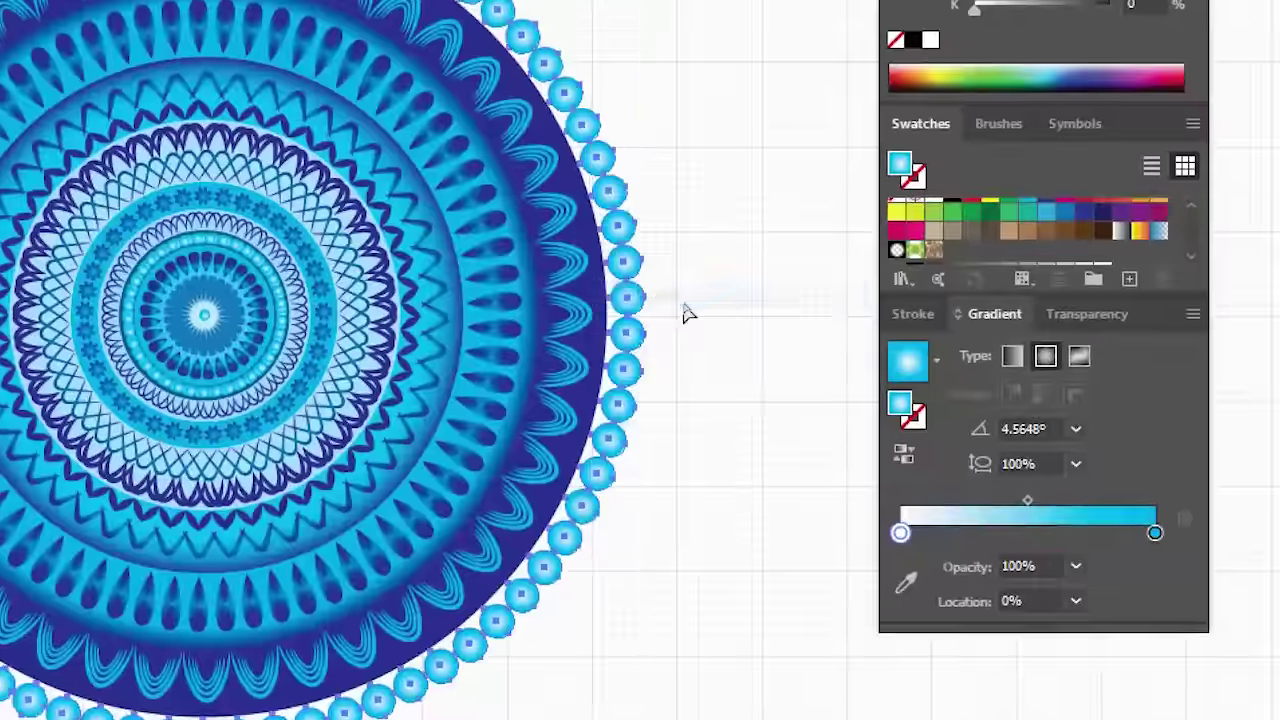
- Group all the mandala artwork into one object and start a large circle at top-left
{"action": "left_click_drag", "start_coordinate": [693, 122], "coordinate": [271, 434]}
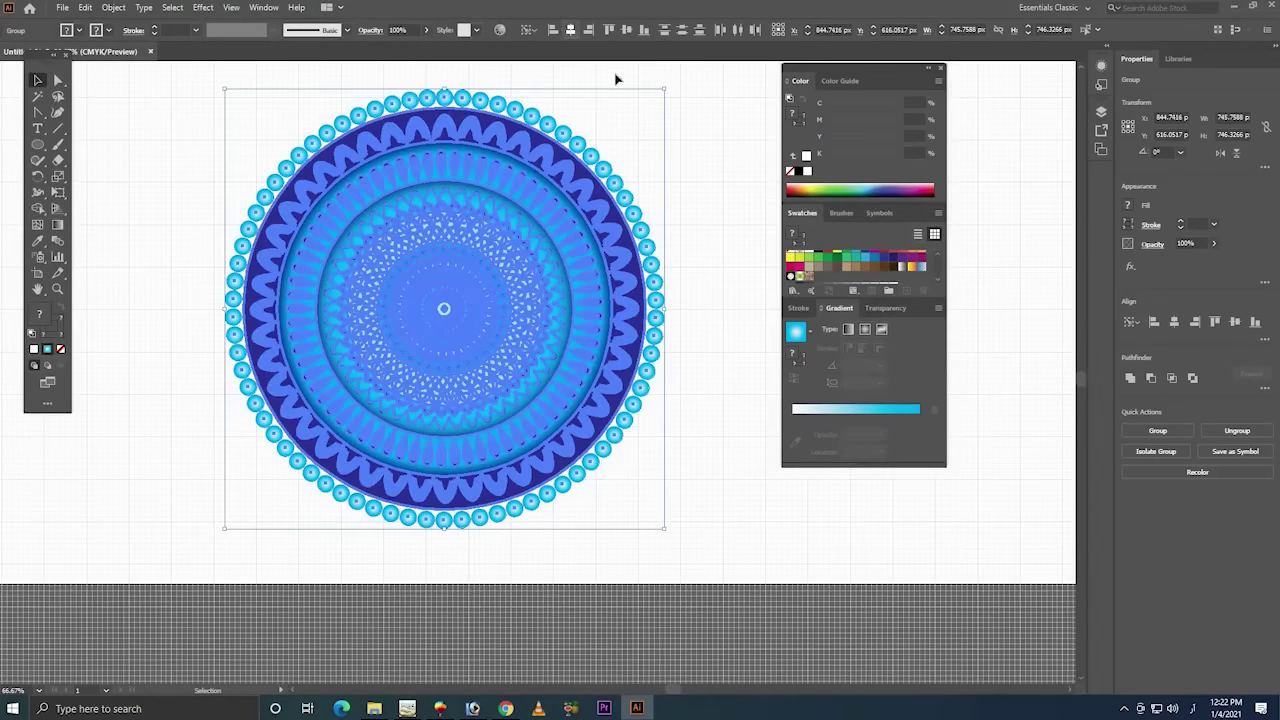
{"action": "left_click", "coordinate": [722, 98]}
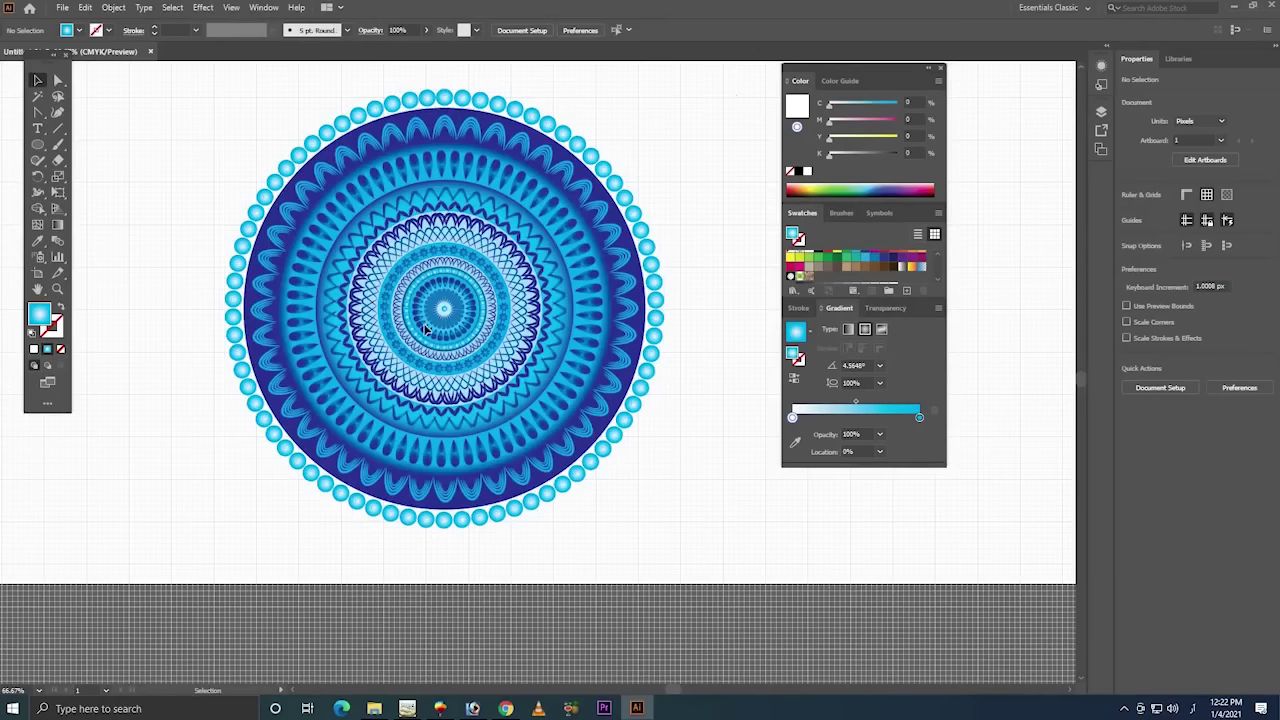
{"action": "right_click", "coordinate": [498, 278]}
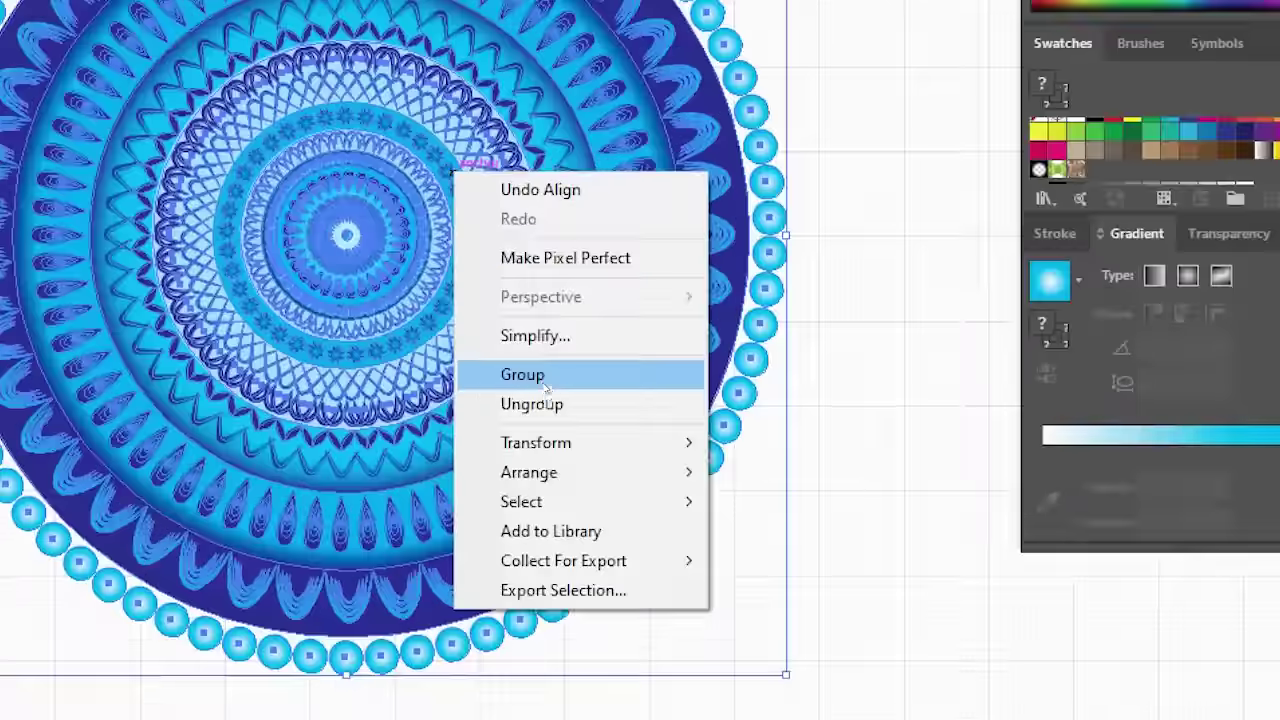
{"action": "left_click", "coordinate": [543, 384]}
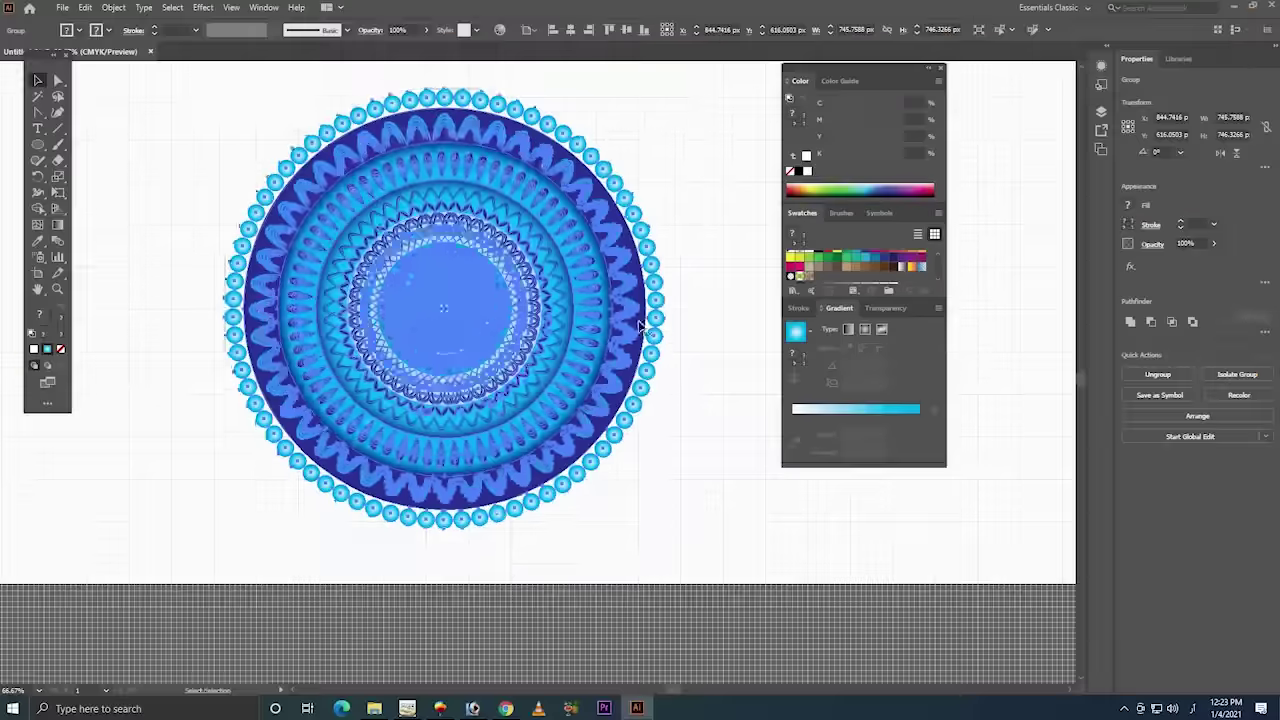
{"action": "key", "text": "period"}
{"action": "left_click", "coordinate": [688, 231]}
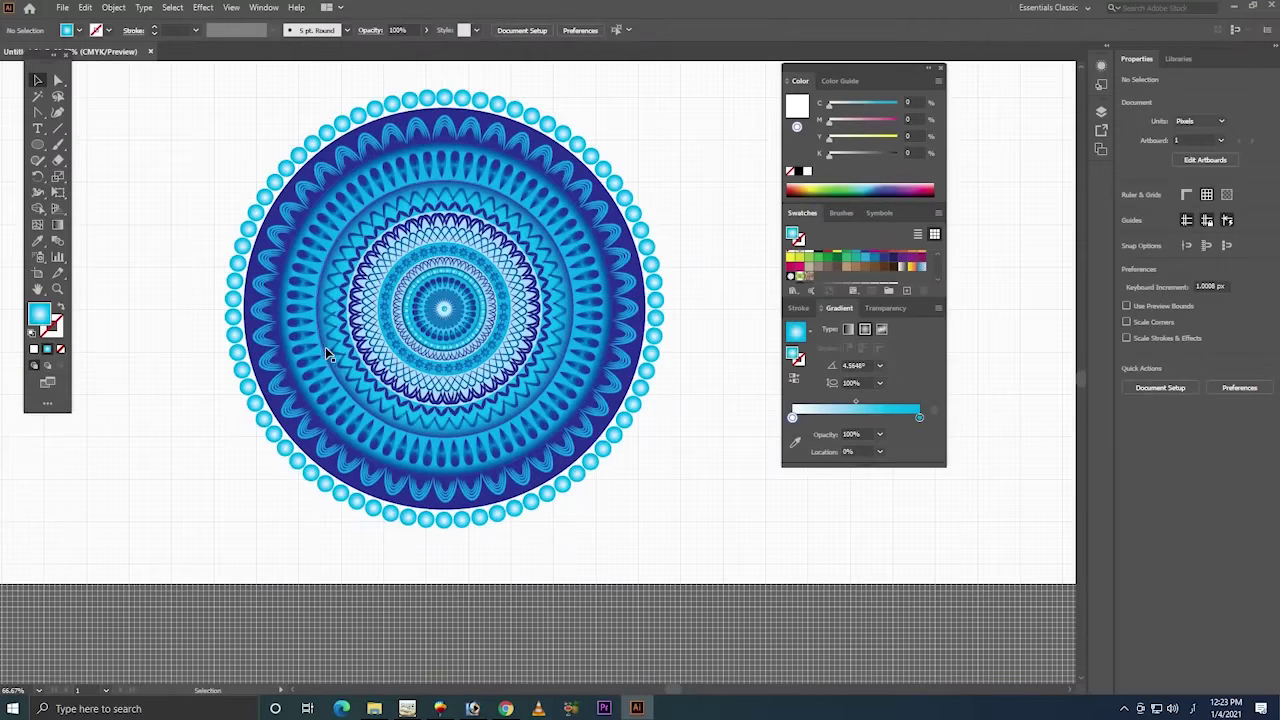
{"action": "left_click", "coordinate": [38, 144]}
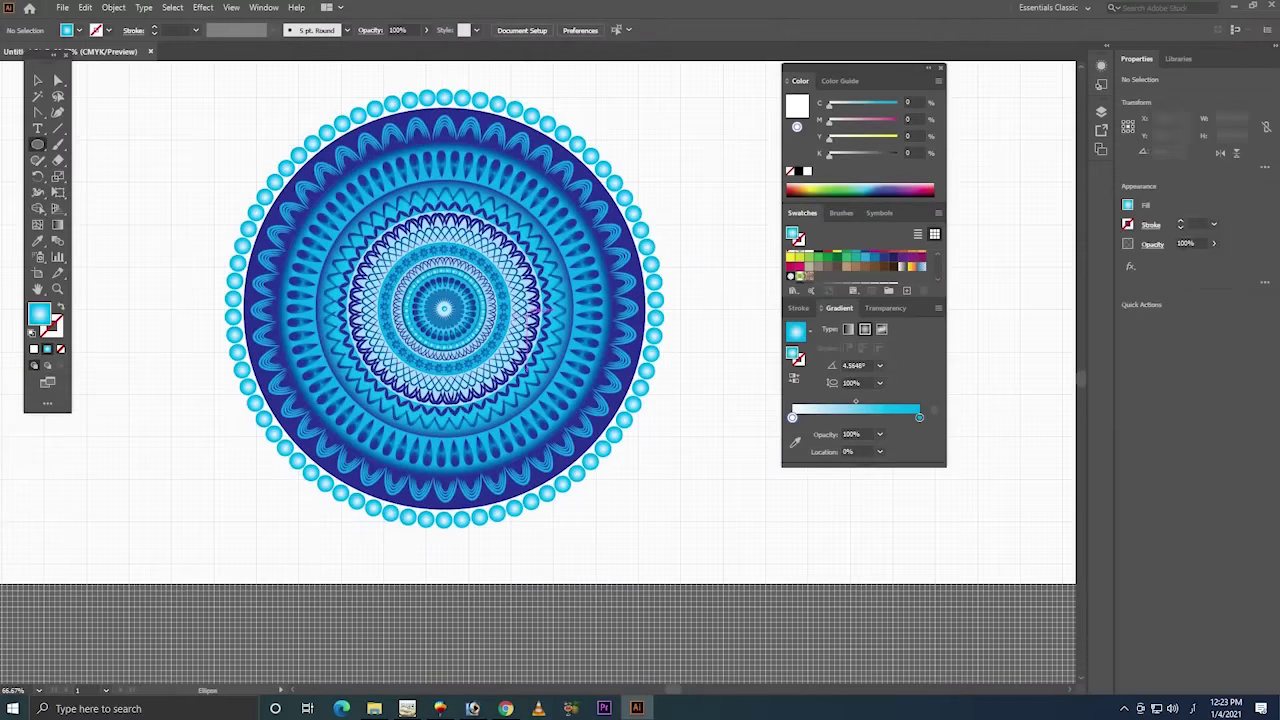
{"action": "mouse_move", "coordinate": [230, 100]}
{"action": "left_mouse_down"}
{"action": "mouse_move", "coordinate": [612, 515]}
{"action": "mouse_move", "coordinate": [400, 322]}
{"action": "left_mouse_up"}
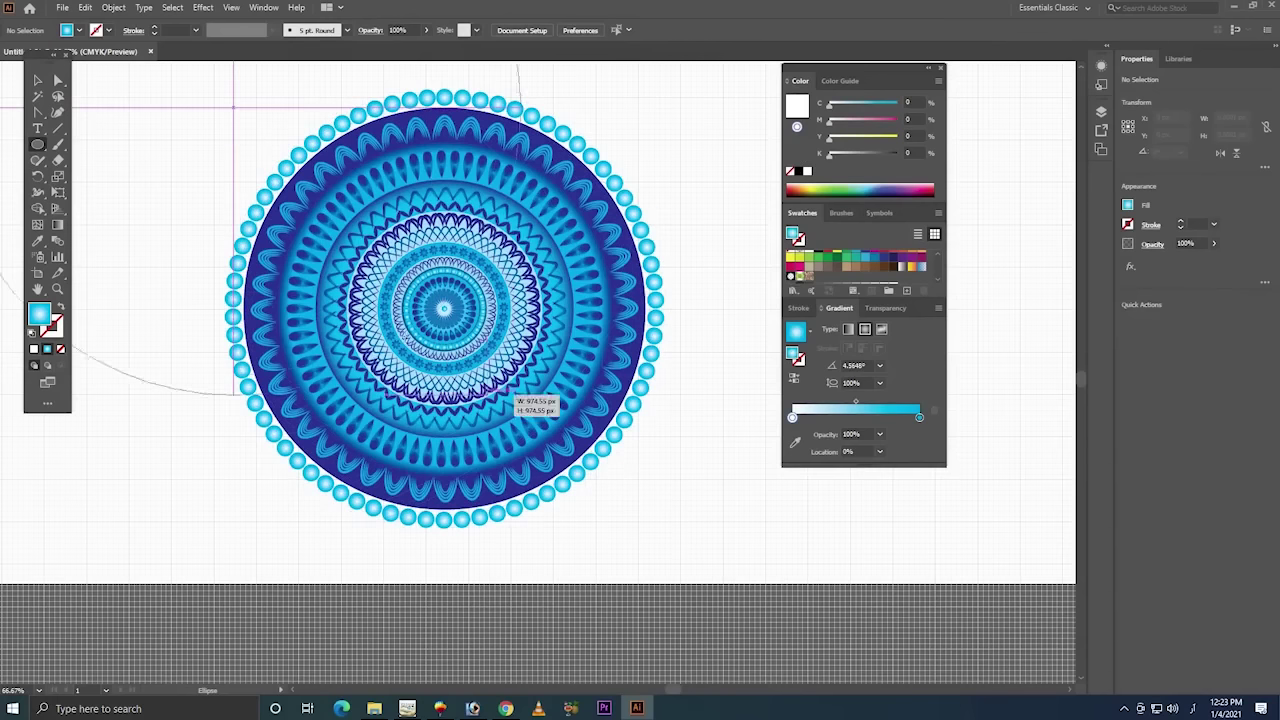
- Centre the large gradient circle horizontally and vertically on the mandala
{"action": "left_click_drag", "start_coordinate": [405, 318], "coordinate": [385, 259]}
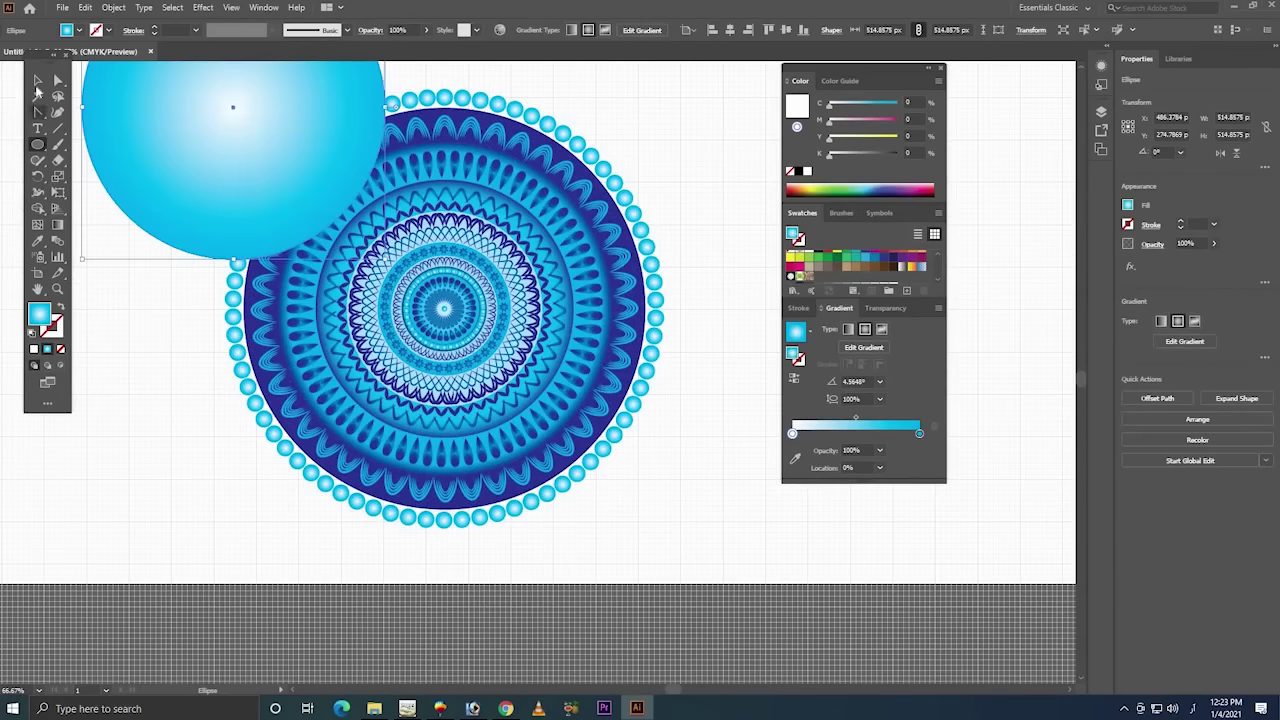
{"action": "key", "text": "v"}
{"action": "left_click", "coordinate": [500, 333], "text": "shift"}
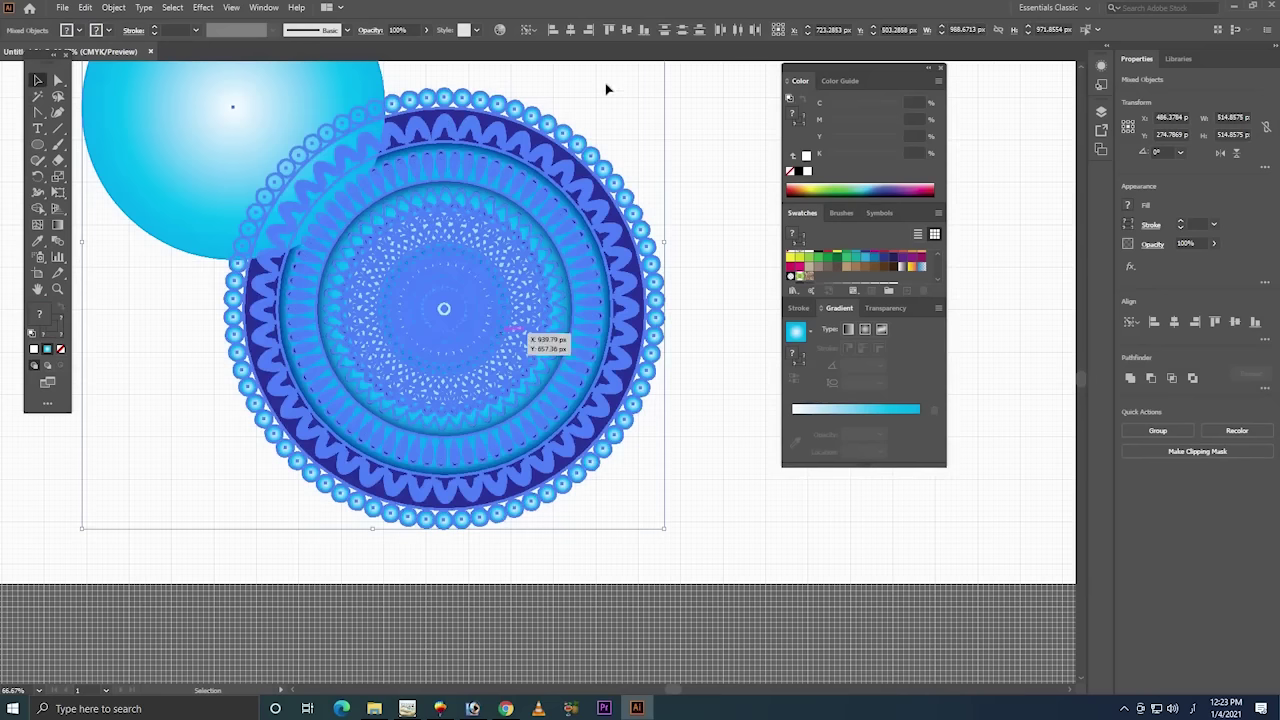
{"action": "left_click", "coordinate": [570, 29]}
{"action": "left_click", "coordinate": [627, 29]}
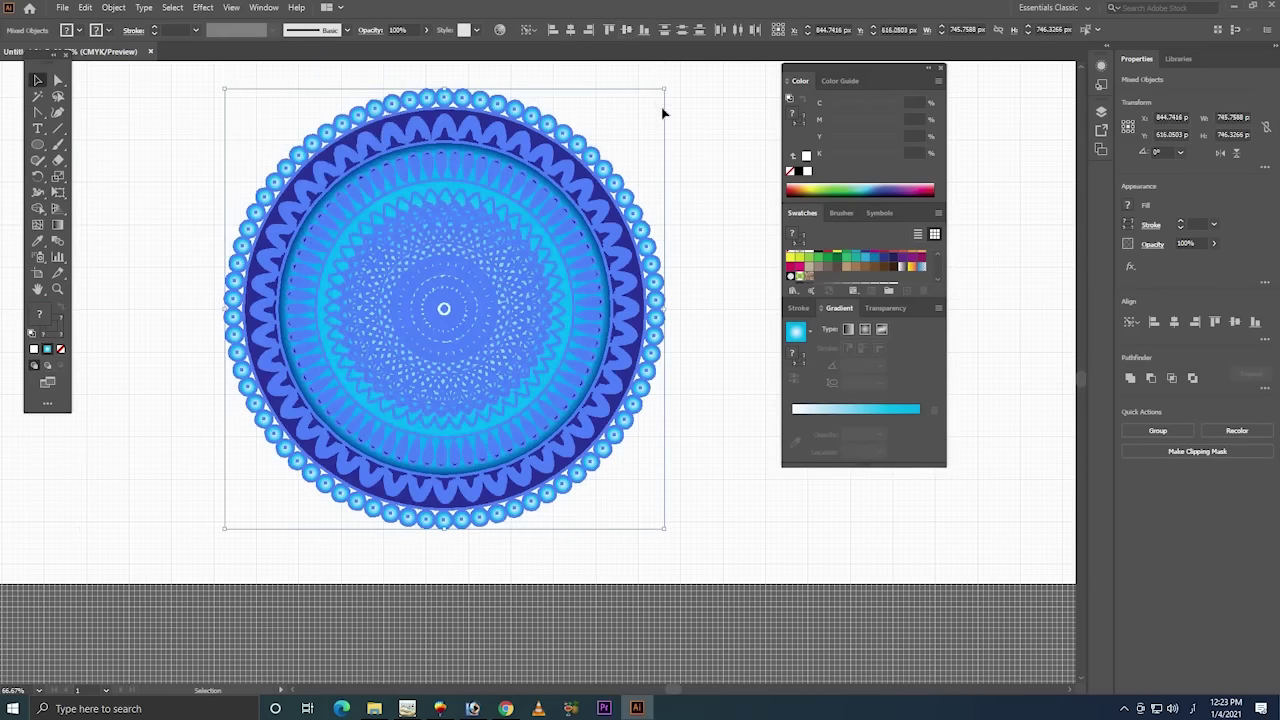
- Enlarge the gradient circle to about 776 px and send it behind the mandala
{"action": "left_click", "coordinate": [580, 172], "text": "shift"}
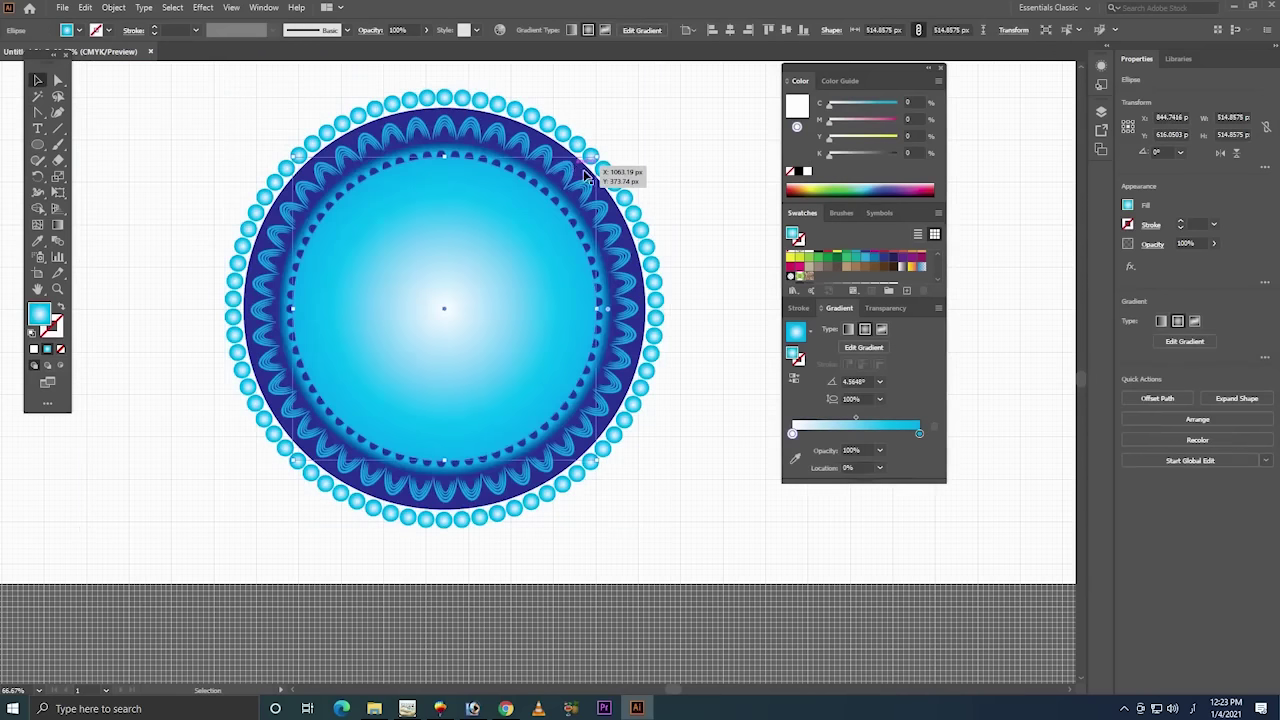
{"action": "left_click_drag", "start_coordinate": [599, 154], "coordinate": [673, 80]}
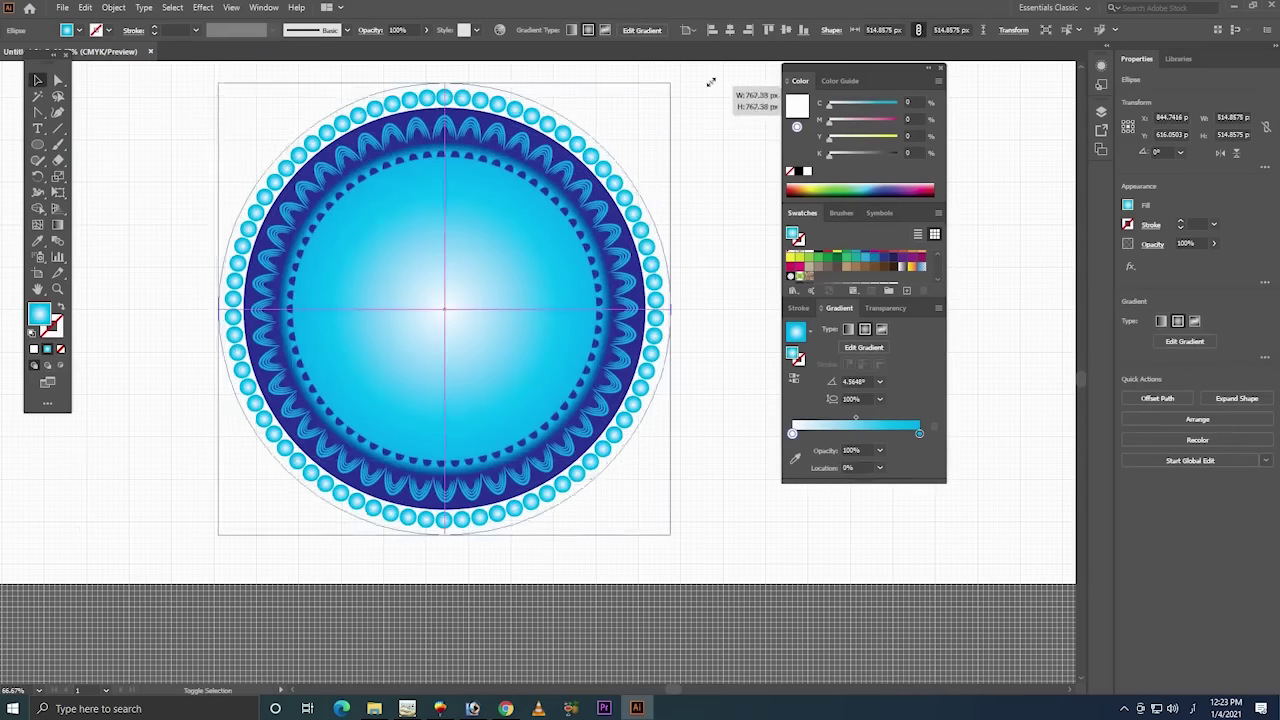
{"action": "right_click", "coordinate": [599, 238]}
{"action": "mouse_move", "coordinate": [637, 463]}
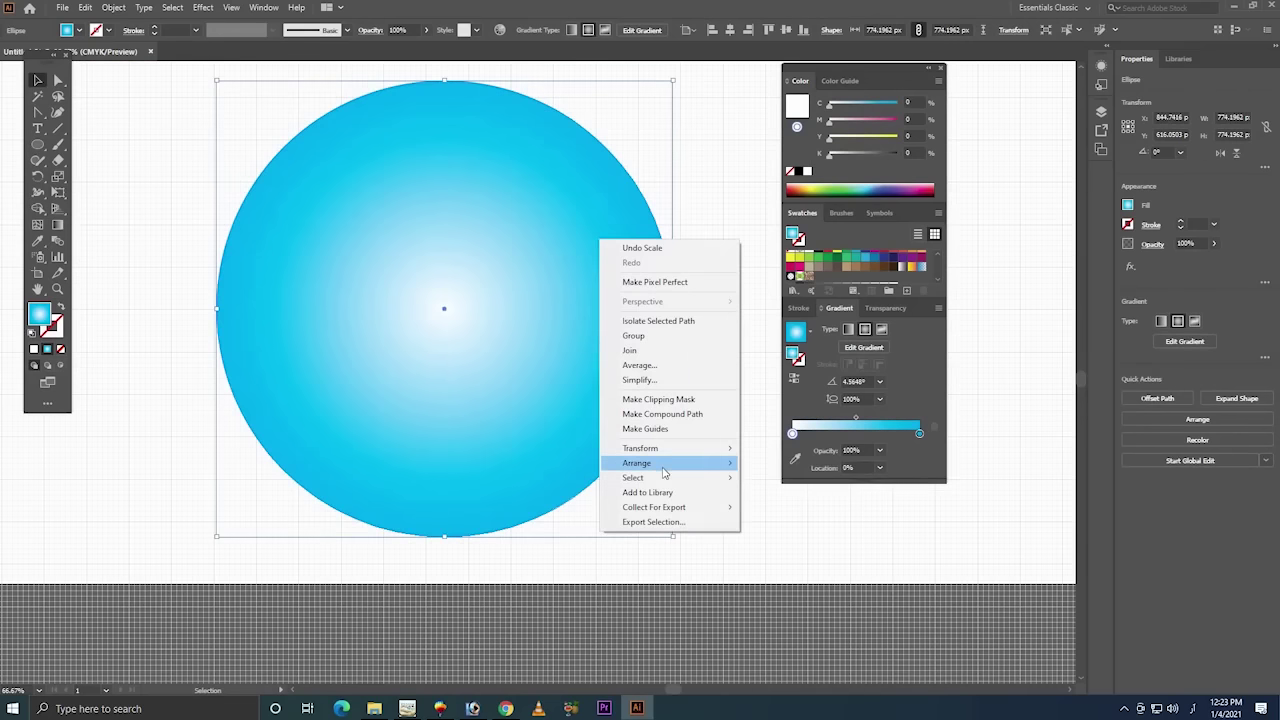
{"action": "left_click", "coordinate": [770, 508]}
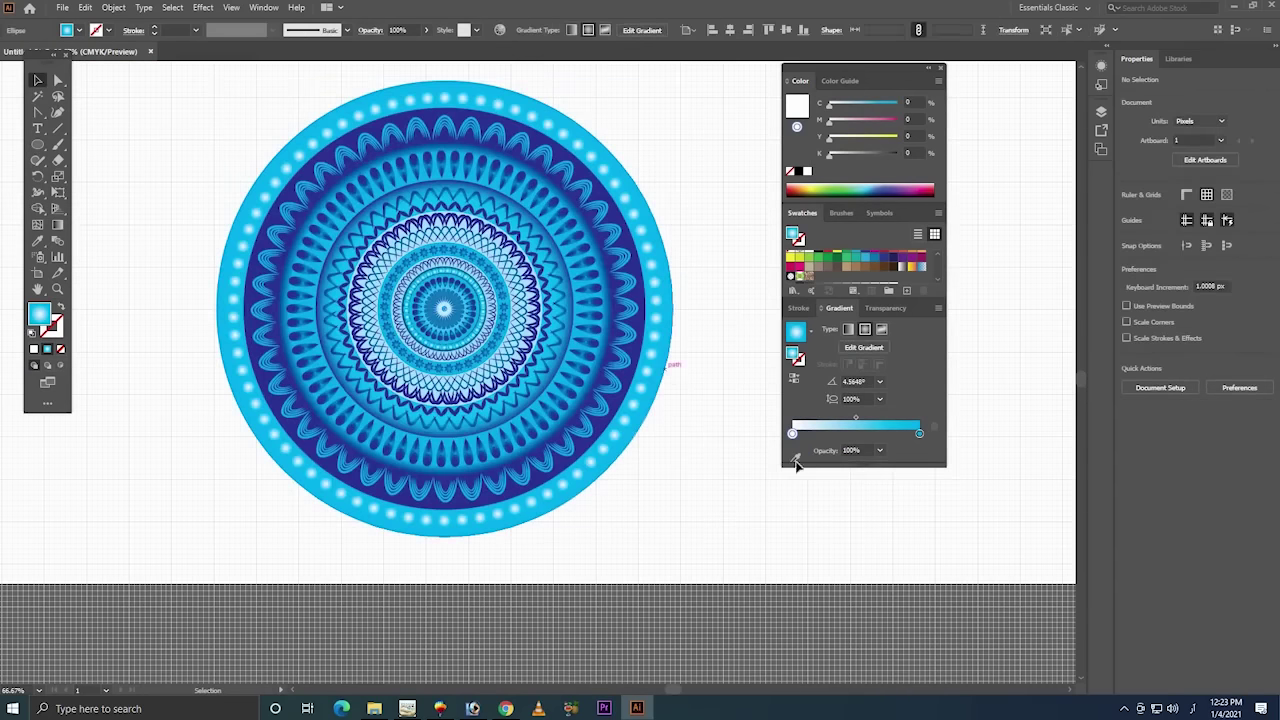
- Fill the backing disc with solid blue at C 100, M 68 and shrink it to about 763 px
{"action": "left_click", "coordinate": [865, 261]}
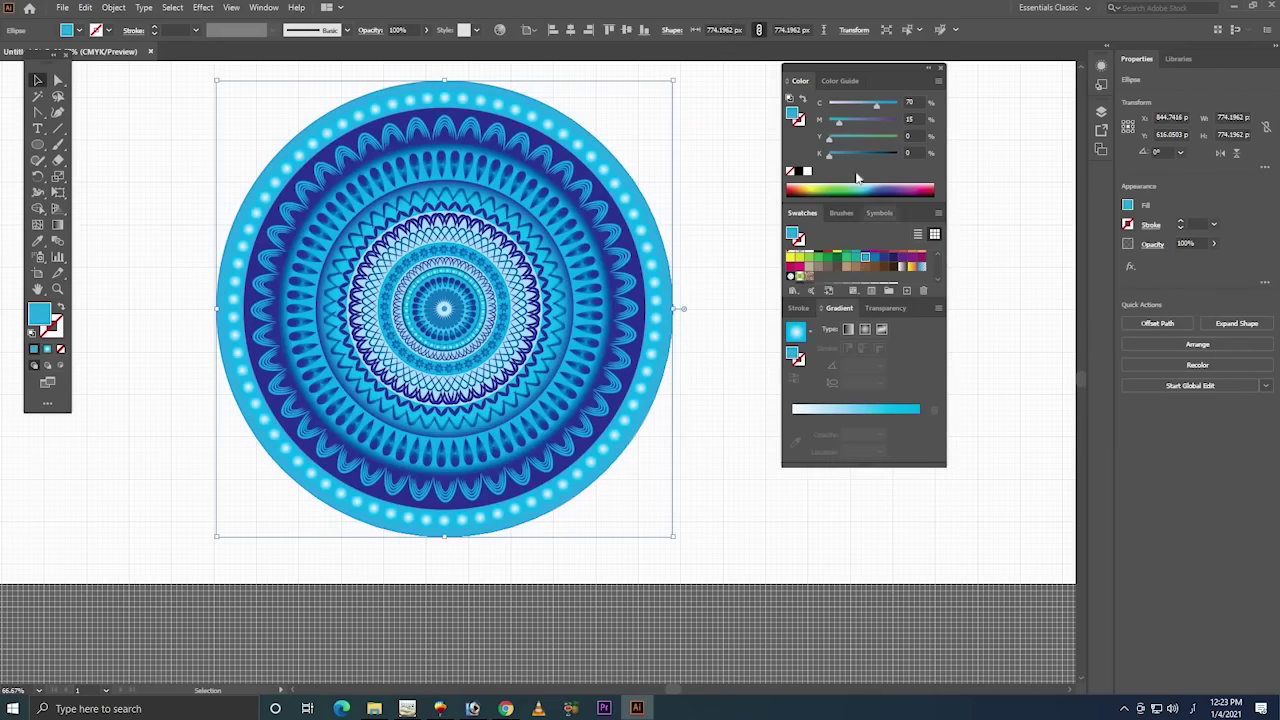
{"action": "left_click_drag", "start_coordinate": [832, 157], "coordinate": [869, 157]}
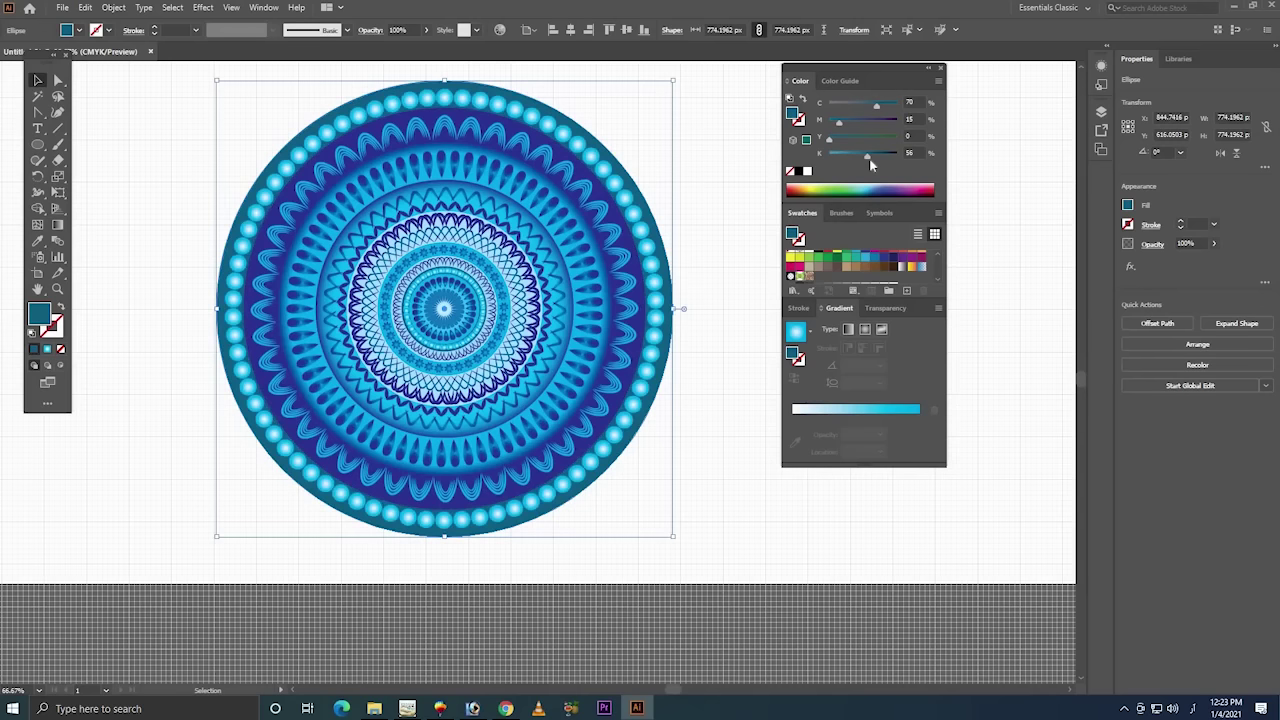
{"action": "left_click", "coordinate": [866, 257]}
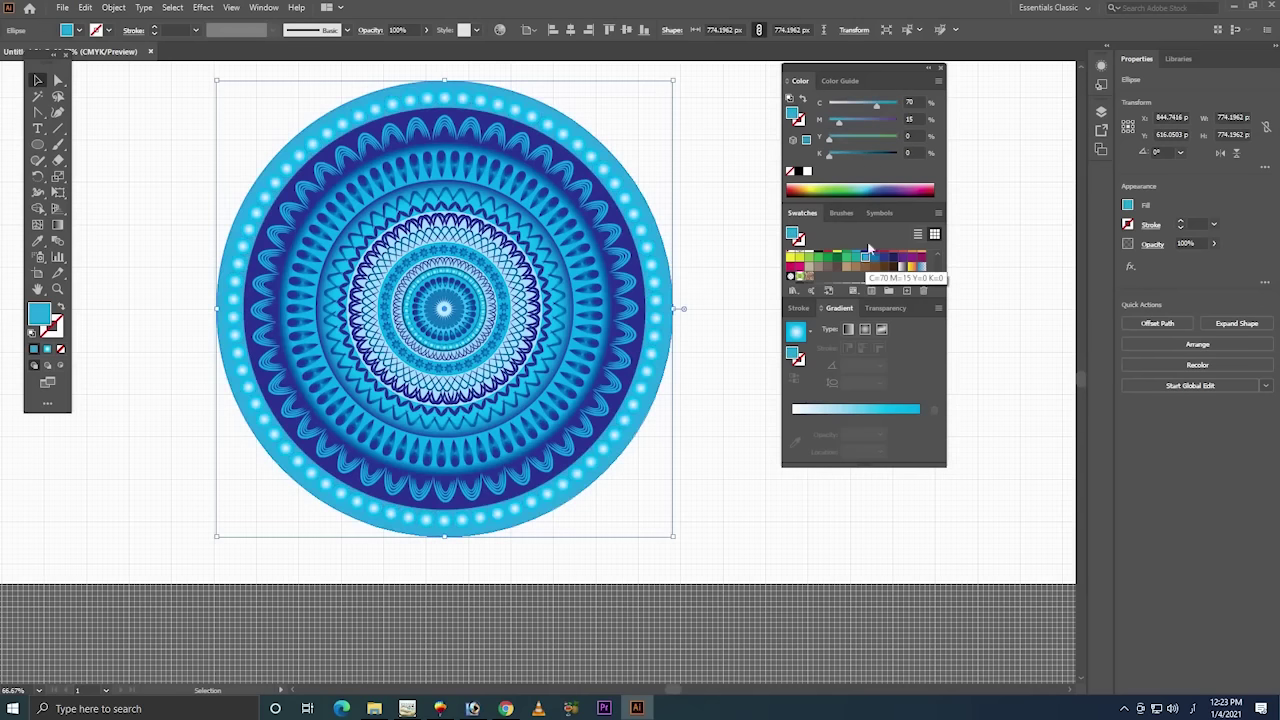
{"action": "left_click_drag", "start_coordinate": [879, 108], "coordinate": [898, 108]}
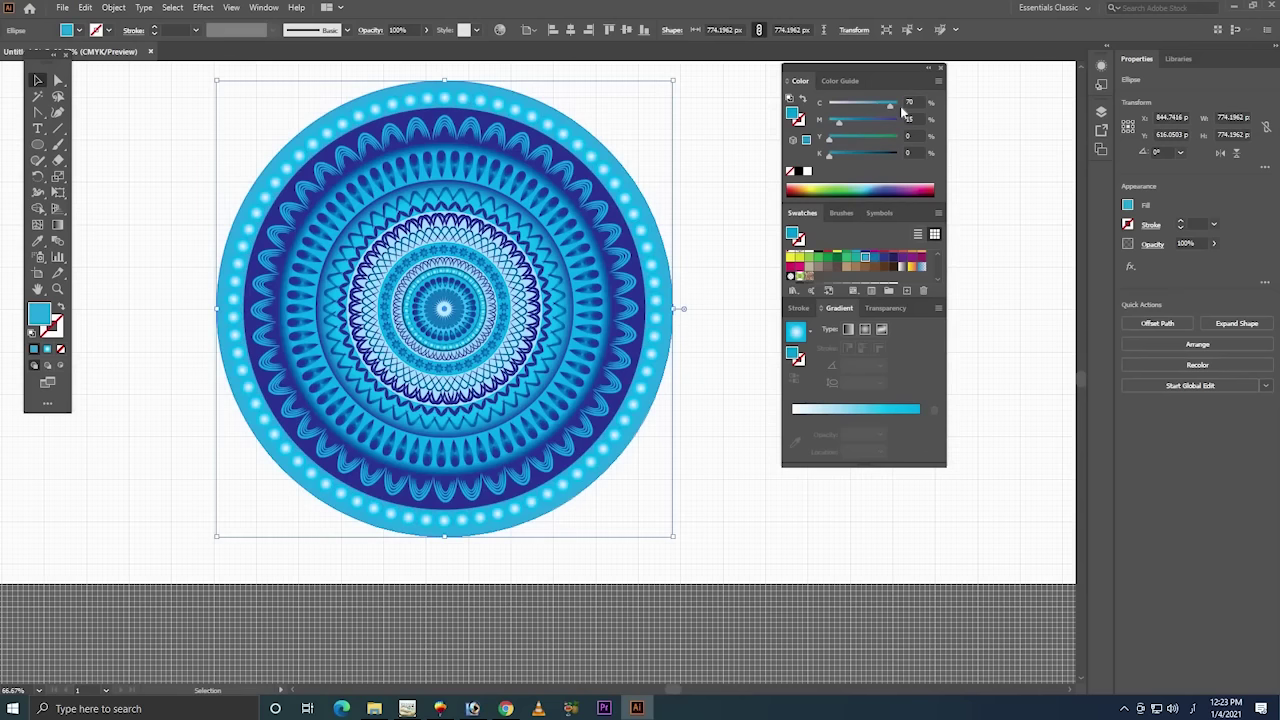
{"action": "left_click_drag", "start_coordinate": [673, 79], "coordinate": [669, 83]}
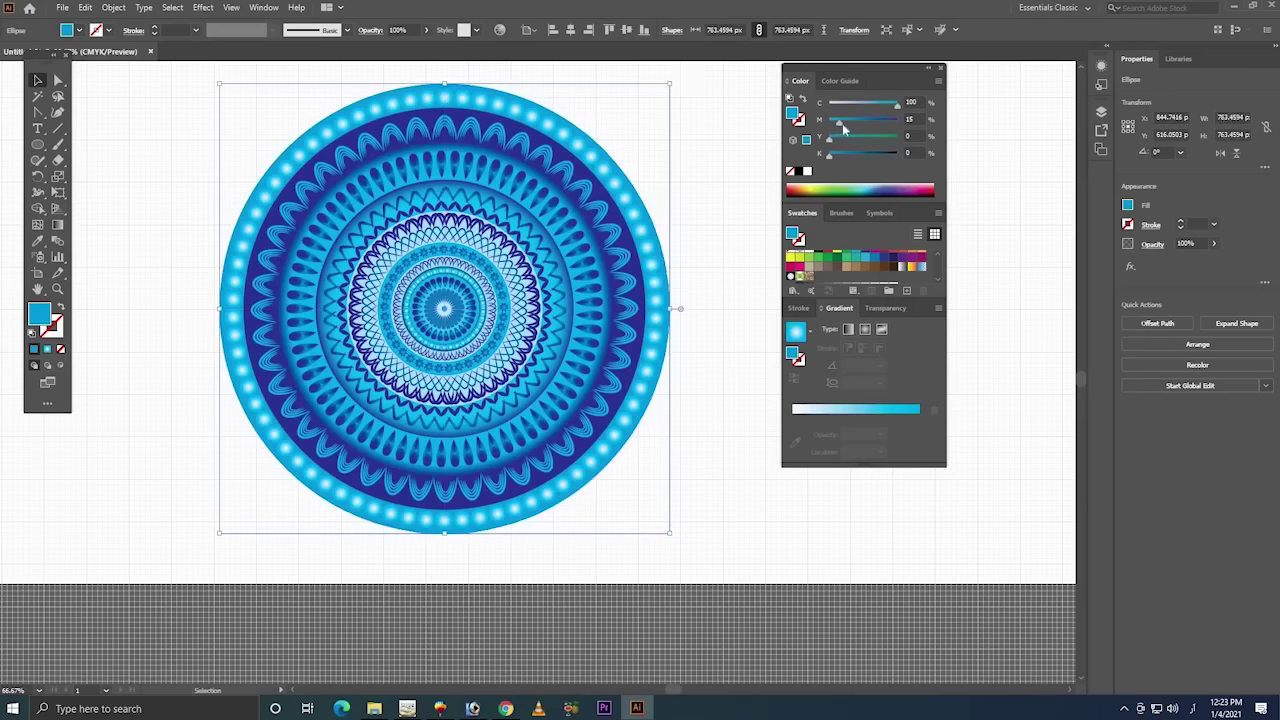
{"action": "left_click_drag", "start_coordinate": [842, 123], "coordinate": [897, 130]}
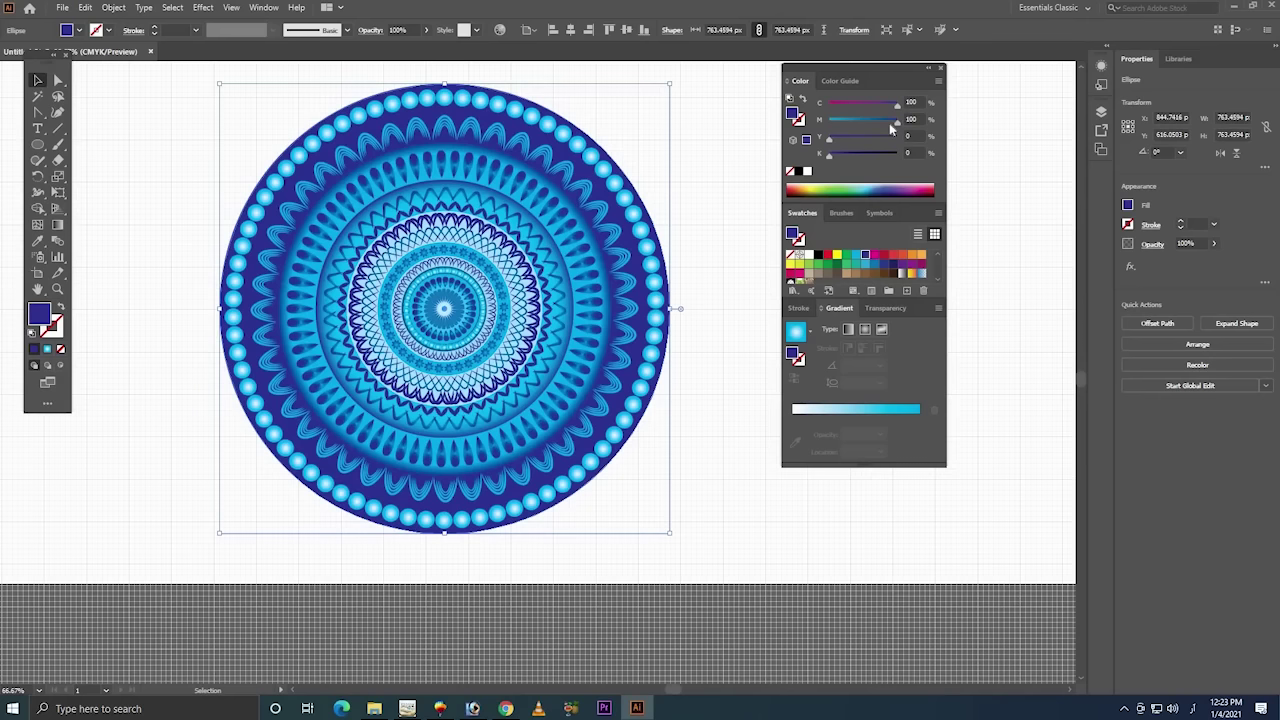
{"action": "left_click", "coordinate": [890, 125]}
{"action": "left_click_drag", "start_coordinate": [890, 128], "coordinate": [876, 133]}
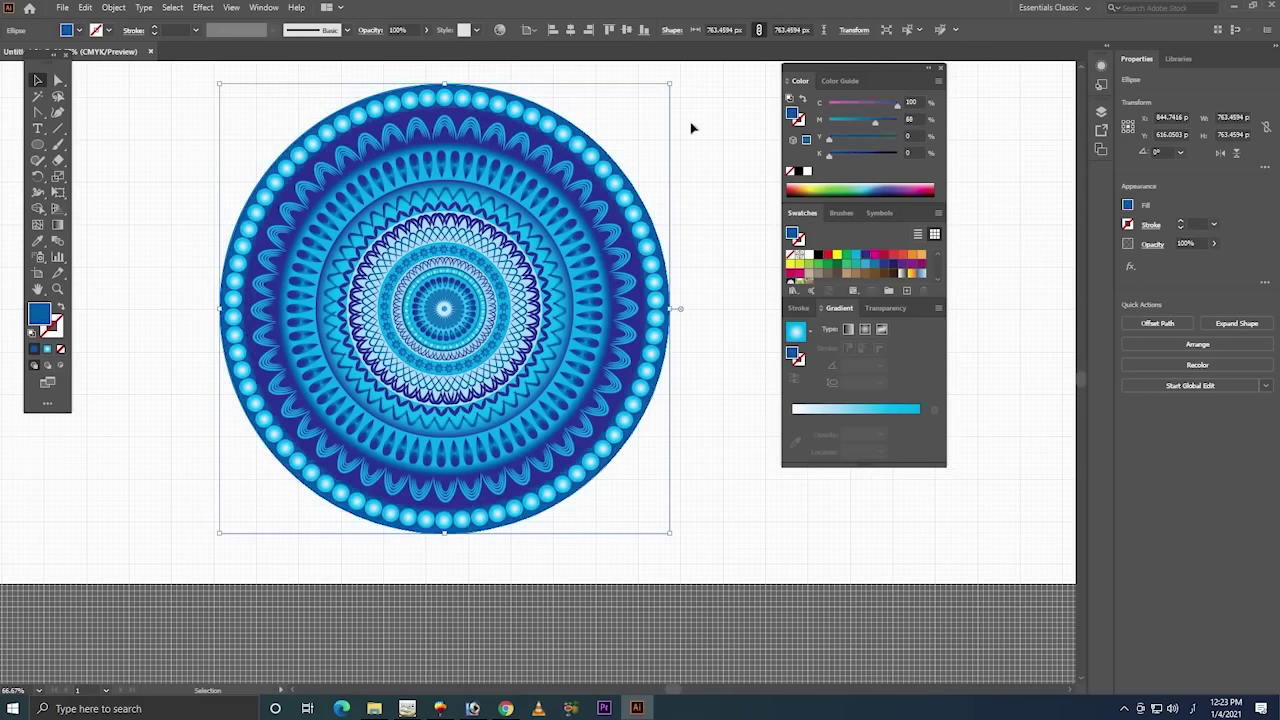
{"action": "left_click", "coordinate": [623, 96]}
- Inspect the mandala's rim up close, then frame and select the whole mandala
{"action": "key", "text": "z"}
{"action": "left_click_drag", "start_coordinate": [625, 93], "coordinate": [492, 190]}
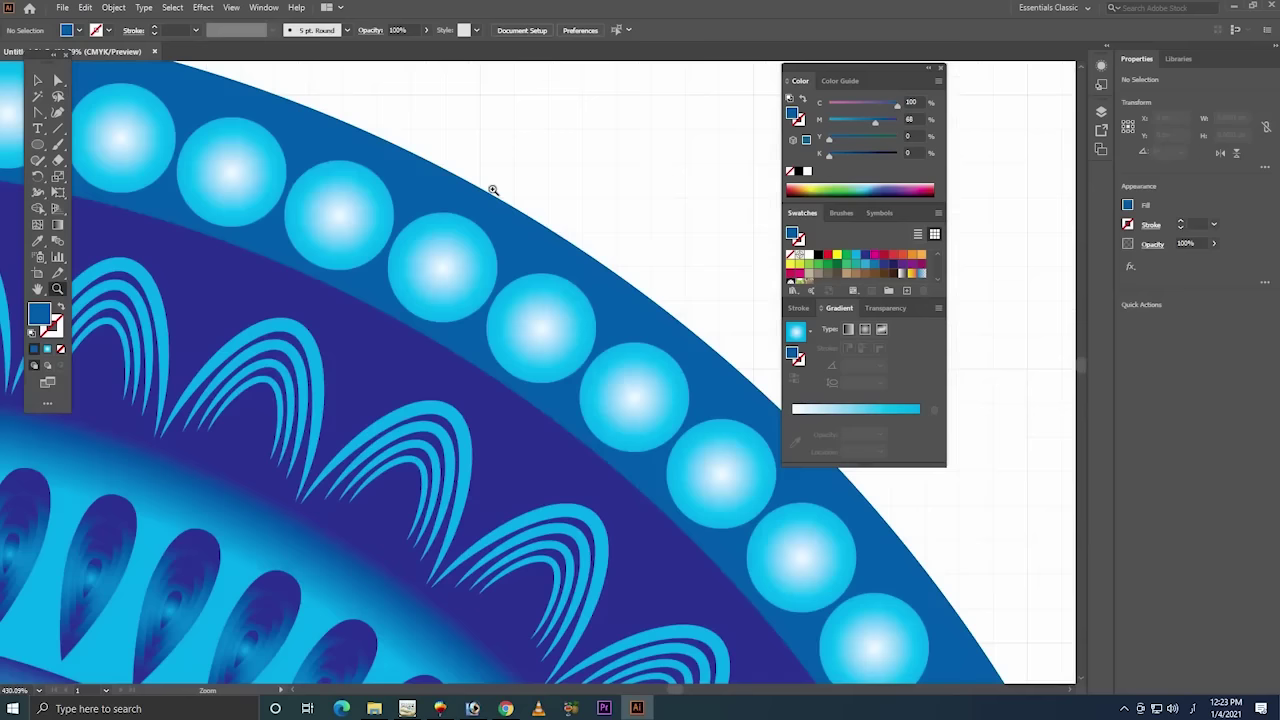
{"action": "left_click", "coordinate": [525, 286], "text": "alt"}
{"action": "scroll", "coordinate": [510, 310], "scroll_direction": "down", "scroll_amount": 5}
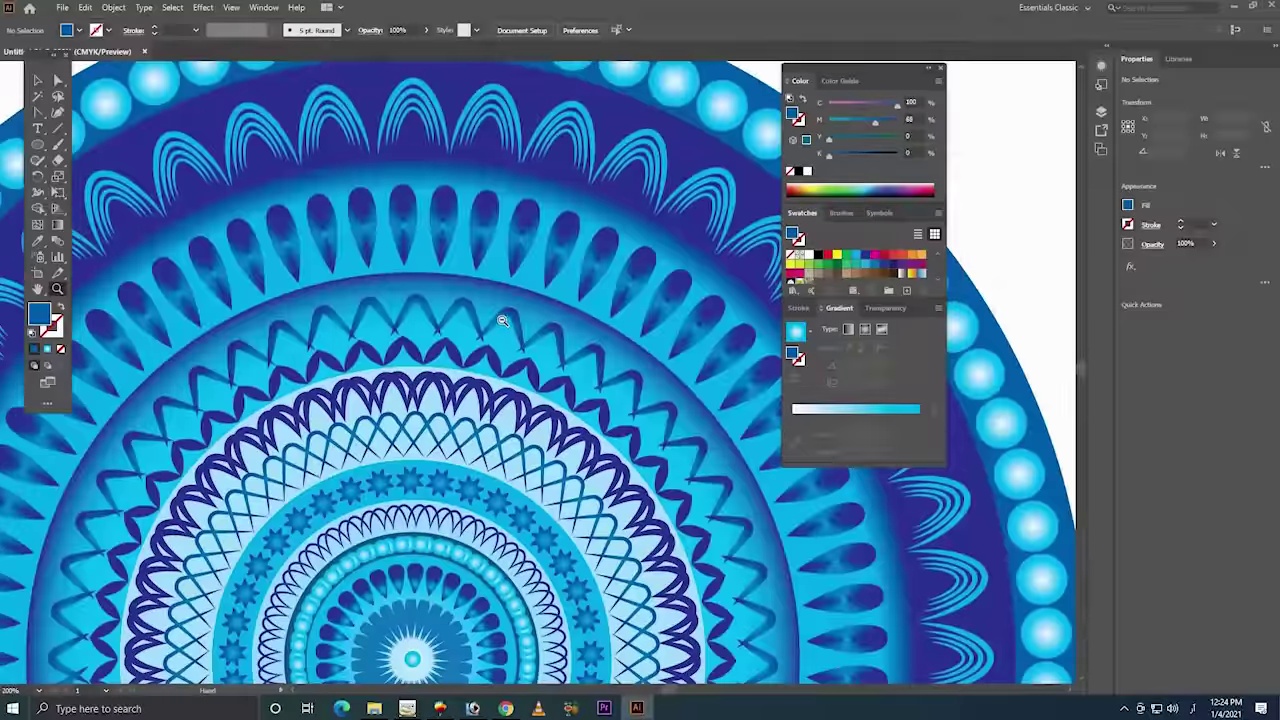
{"action": "left_click", "coordinate": [715, 128], "text": "alt"}
{"action": "left_click", "coordinate": [715, 128], "text": "alt"}
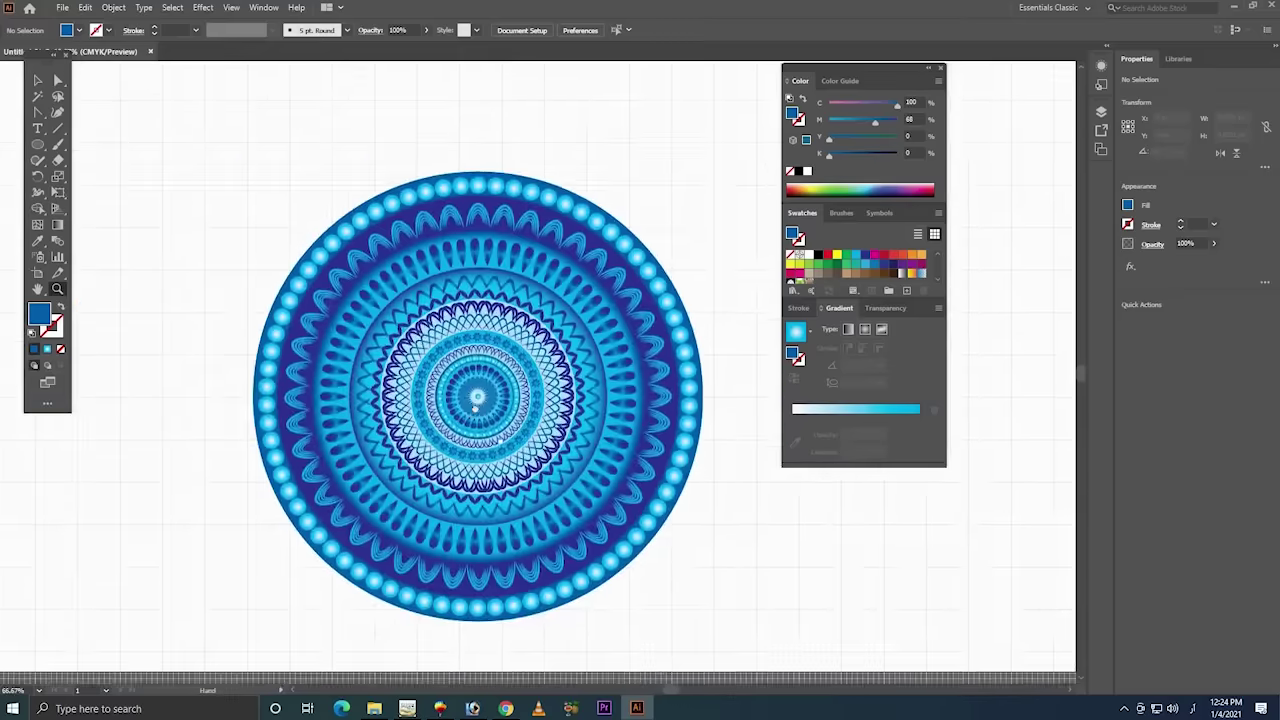
{"action": "scroll", "coordinate": [715, 128], "scroll_direction": "down", "scroll_amount": 2}
{"action": "left_click_drag", "start_coordinate": [748, 114], "coordinate": [177, 606]}
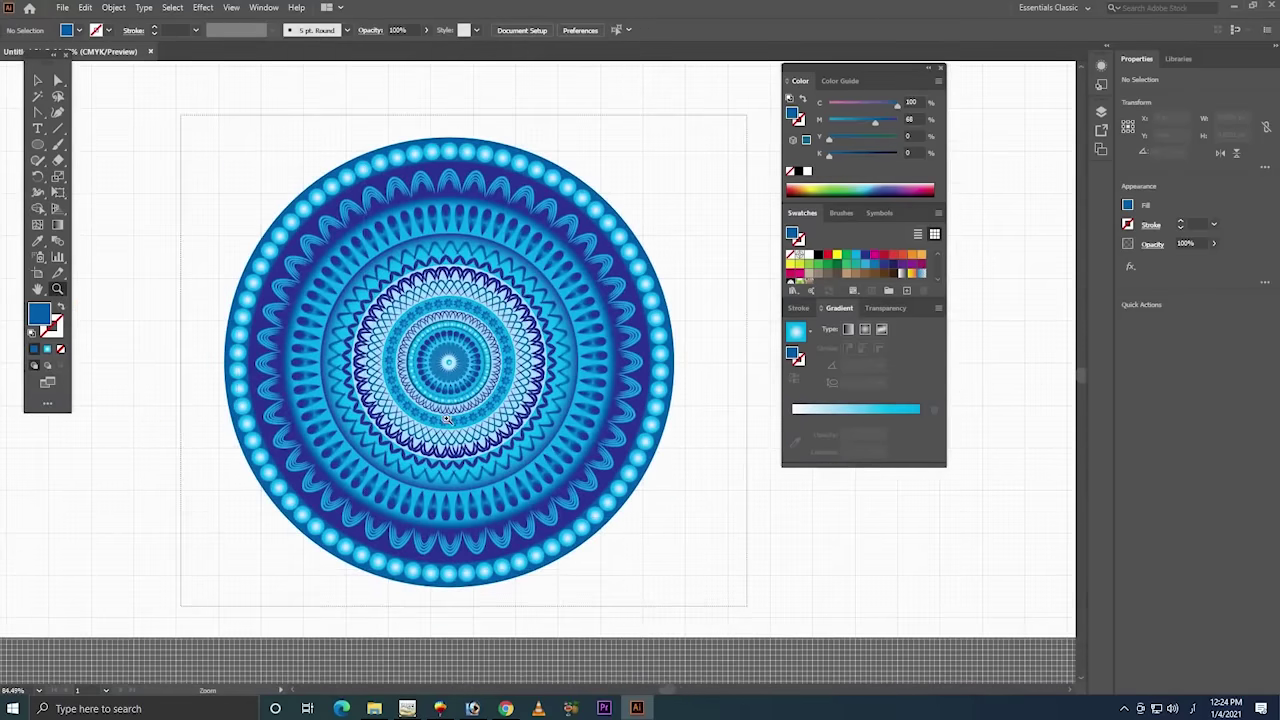
{"action": "key", "text": "v"}
{"action": "left_click_drag", "start_coordinate": [729, 107], "coordinate": [213, 604]}
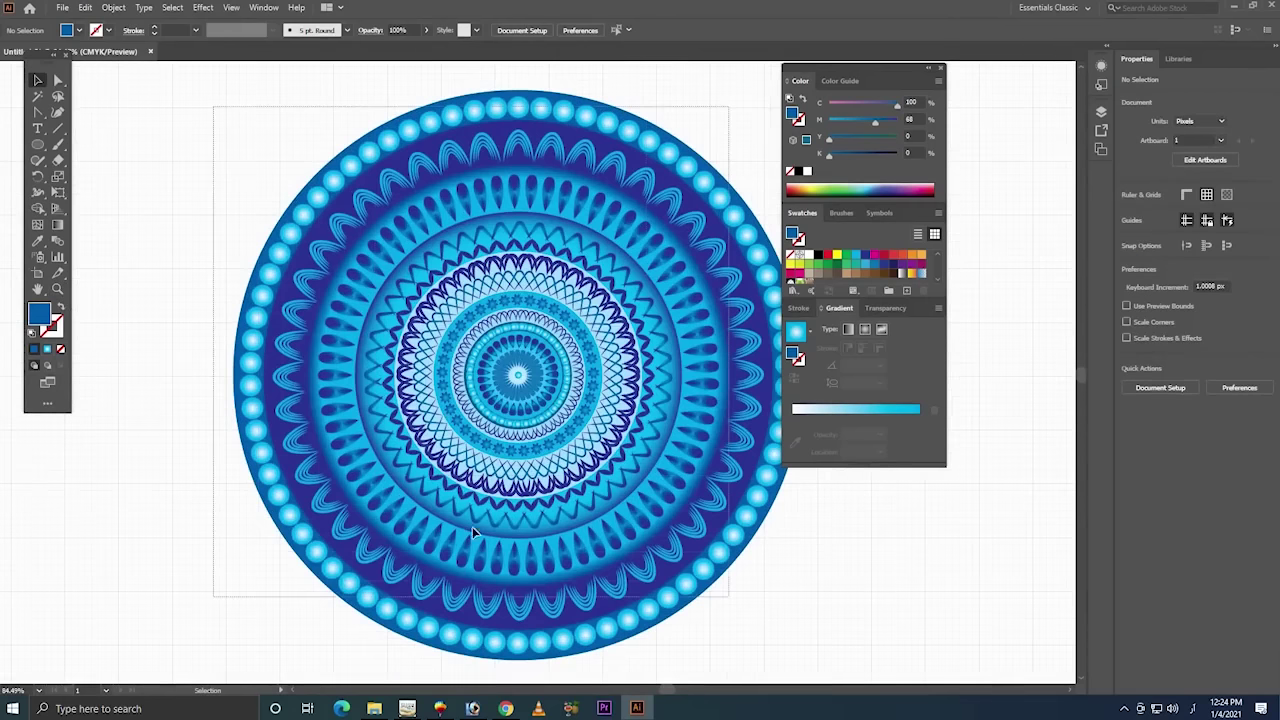
- Move the mandala left, then nudge it up and to the right on the artboard
{"action": "left_click_drag", "start_coordinate": [544, 480], "coordinate": [413, 483]}
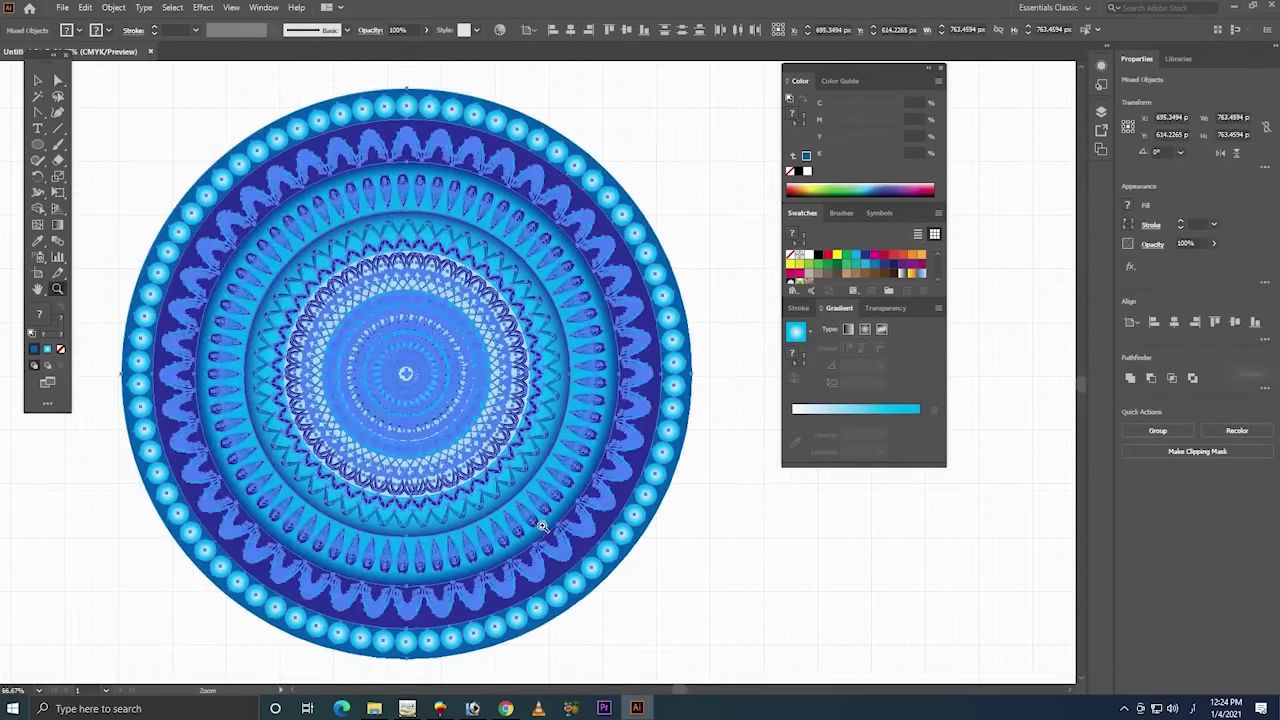
{"action": "scroll", "coordinate": [677, 637], "scroll_direction": "down", "scroll_amount": 3}
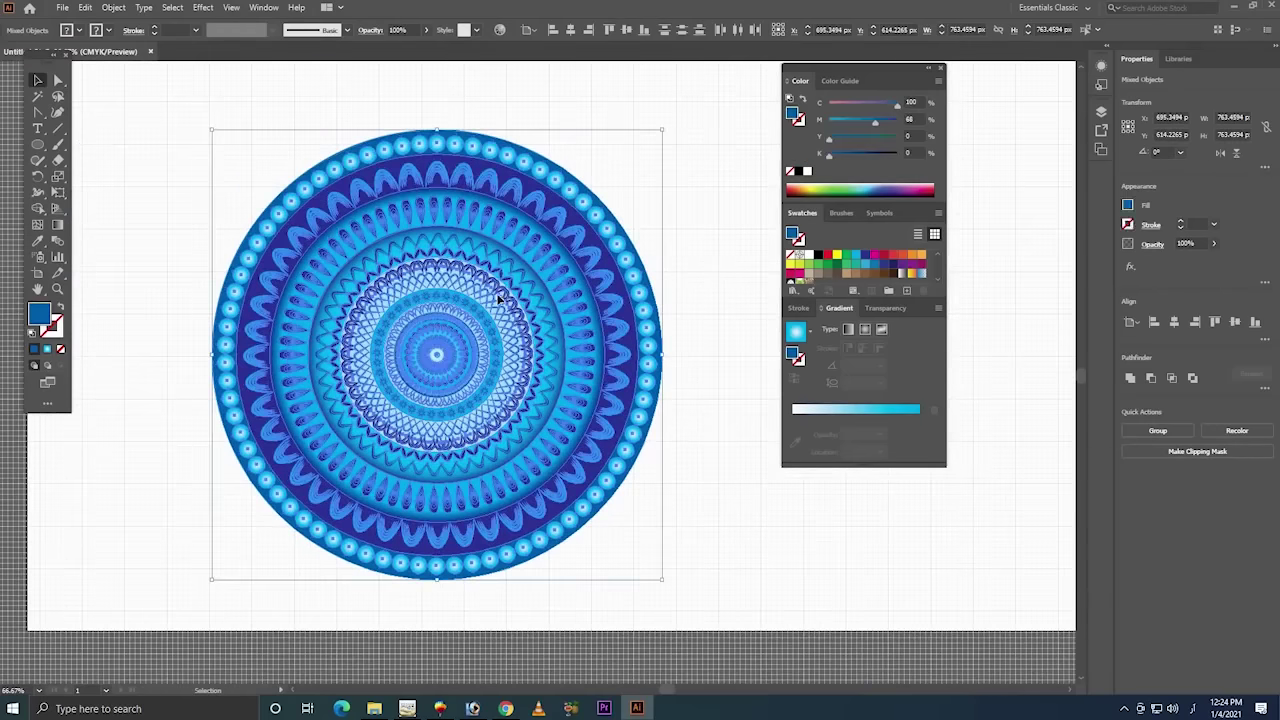
{"action": "key", "text": "ctrl+shift+a"}
{"action": "left_click_drag", "start_coordinate": [505, 443], "coordinate": [521, 415]}
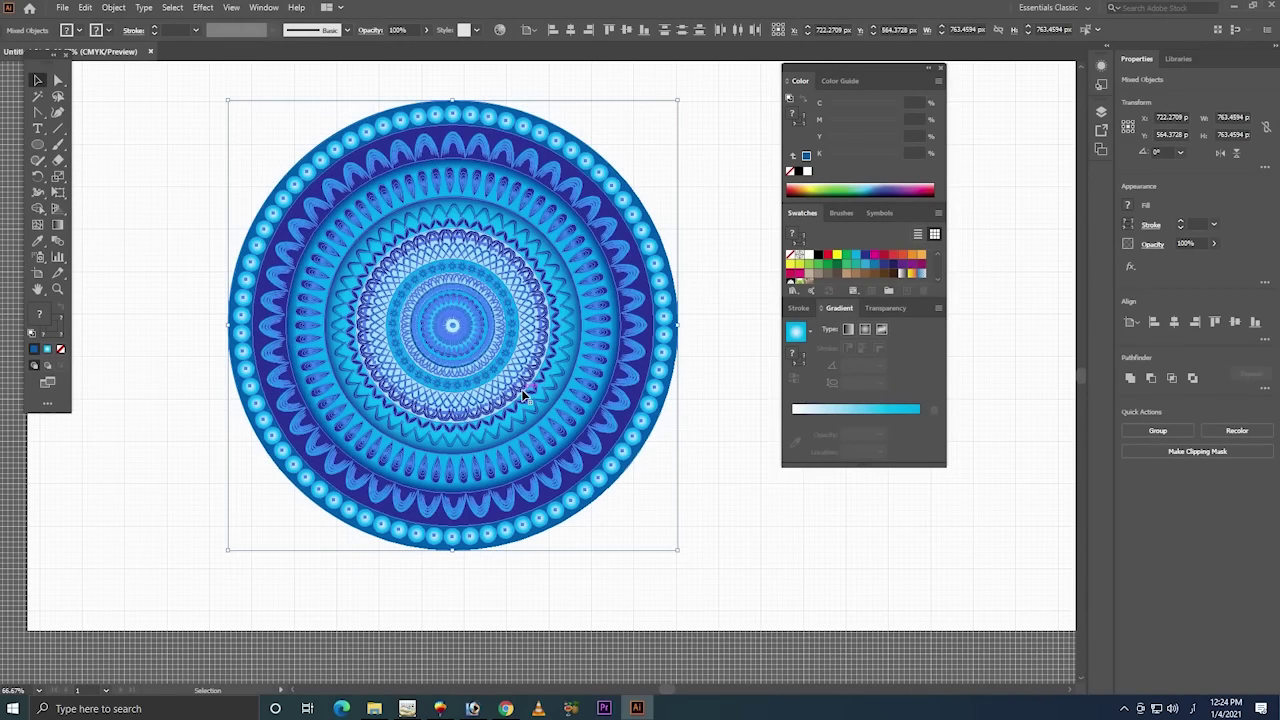
{"action": "left_click", "coordinate": [754, 545]}
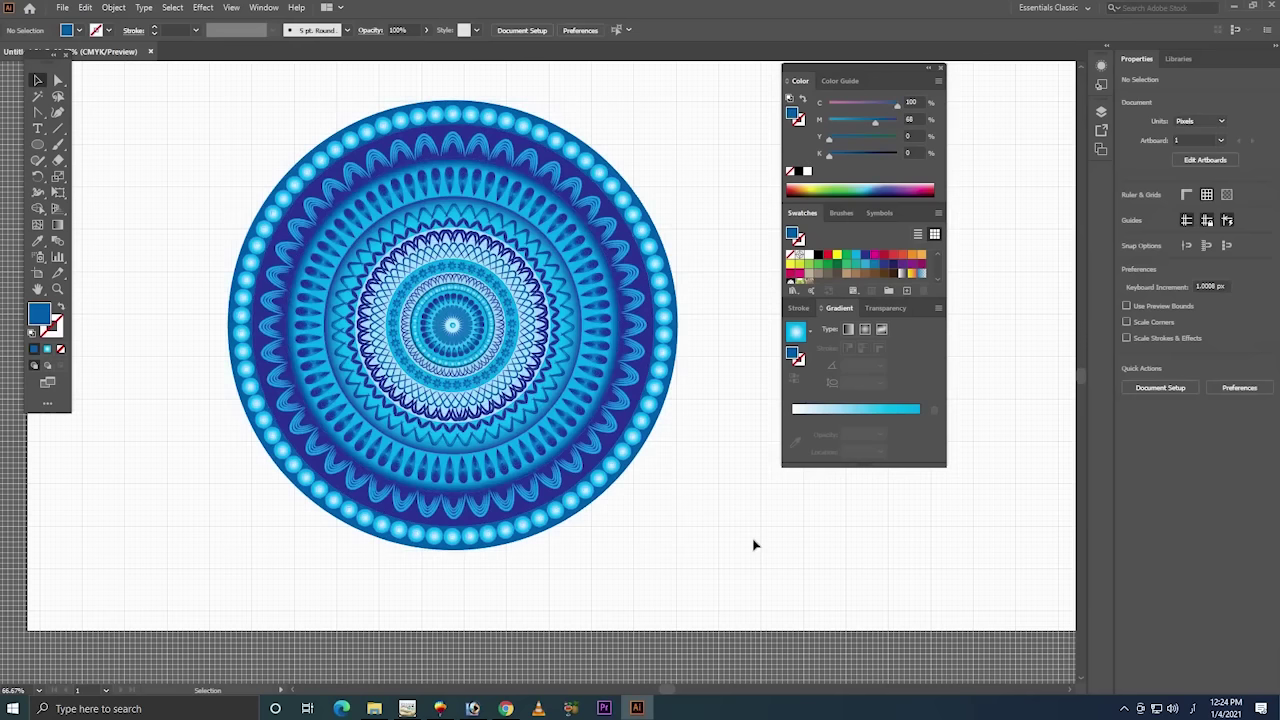
- Move the colour panels aside, dock the tools panel, and shift the mandala right and down
{"action": "left_click_drag", "start_coordinate": [870, 74], "coordinate": [1004, 87]}
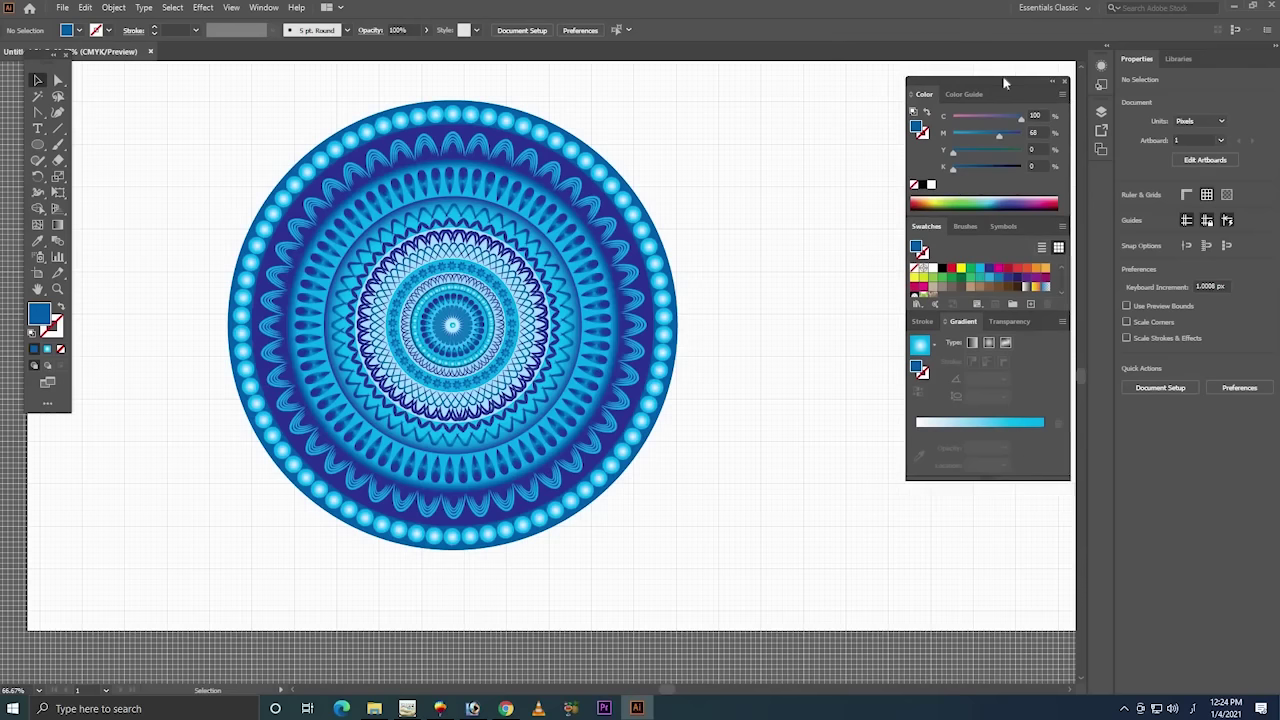
{"action": "left_click_drag", "start_coordinate": [44, 60], "coordinate": [8, 62]}
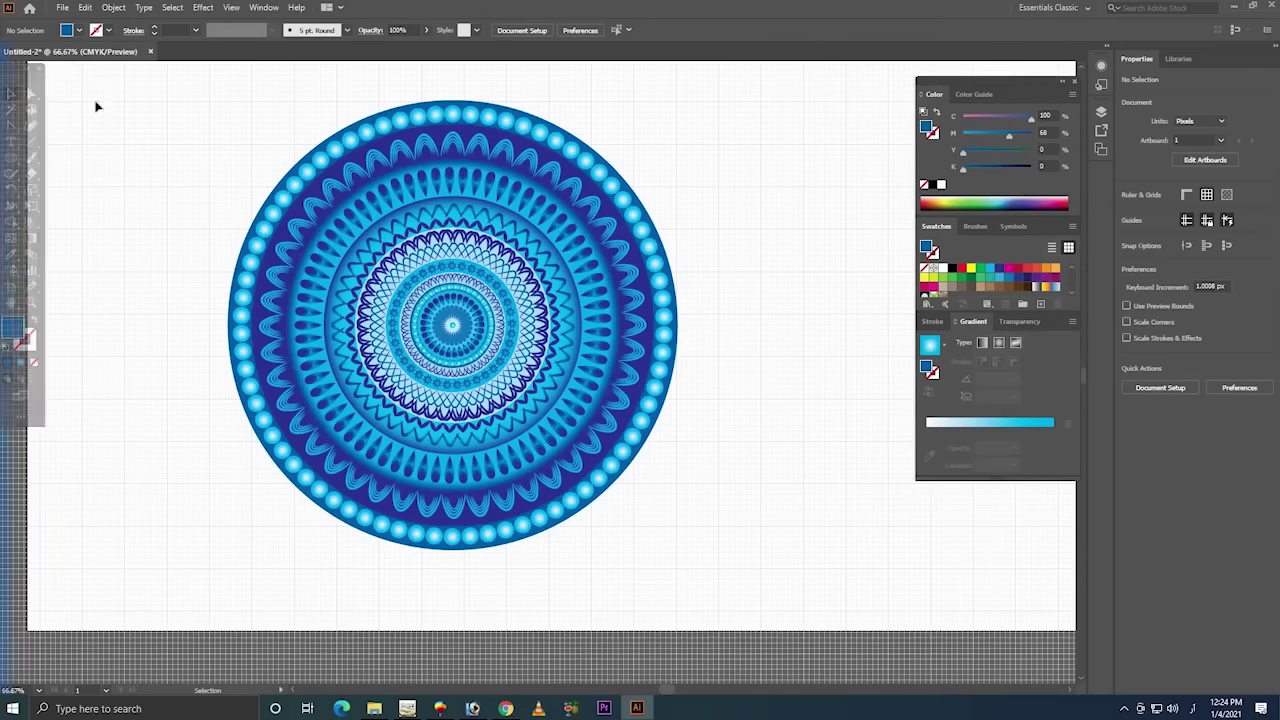
{"action": "left_click_drag", "start_coordinate": [720, 204], "coordinate": [260, 600]}
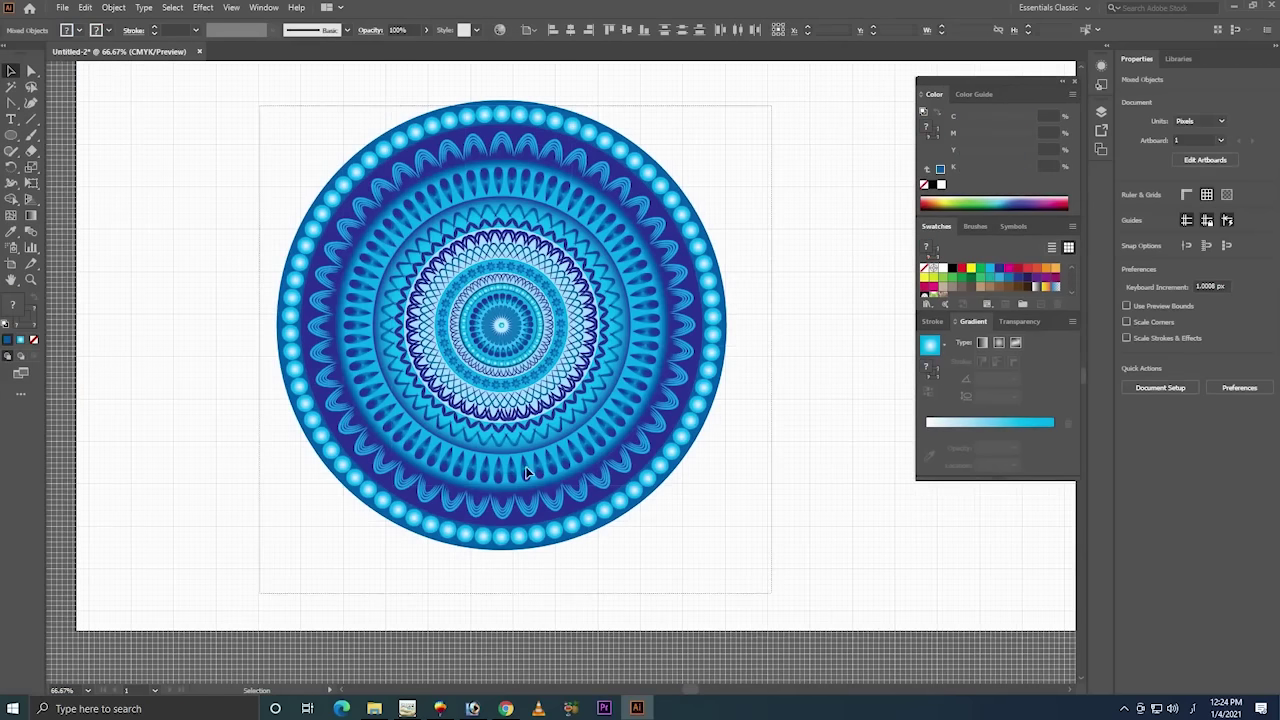
{"action": "left_click_drag", "start_coordinate": [492, 458], "coordinate": [546, 470]}
- Zoom out to 50% and group the mandala and backing disc into one object
{"action": "key", "text": "z"}
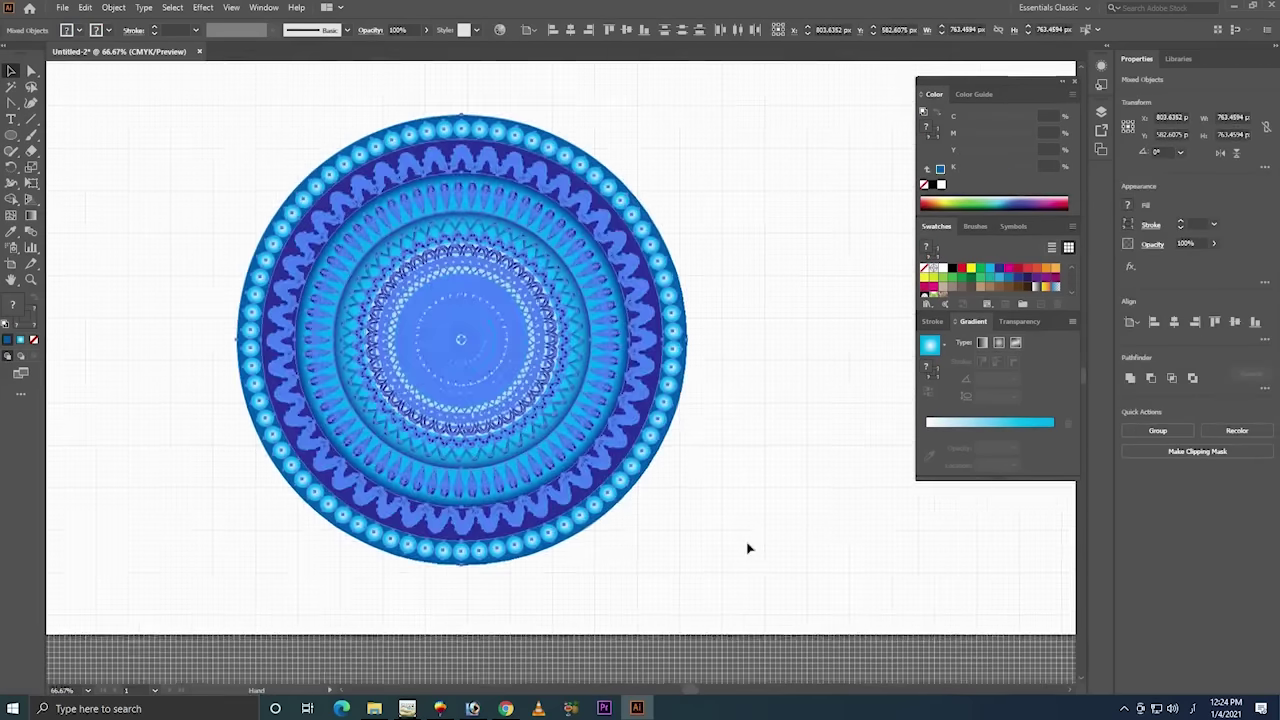
{"action": "left_click", "coordinate": [725, 462], "text": "alt"}
{"action": "left_click_drag", "start_coordinate": [725, 462], "coordinate": [786, 557]}
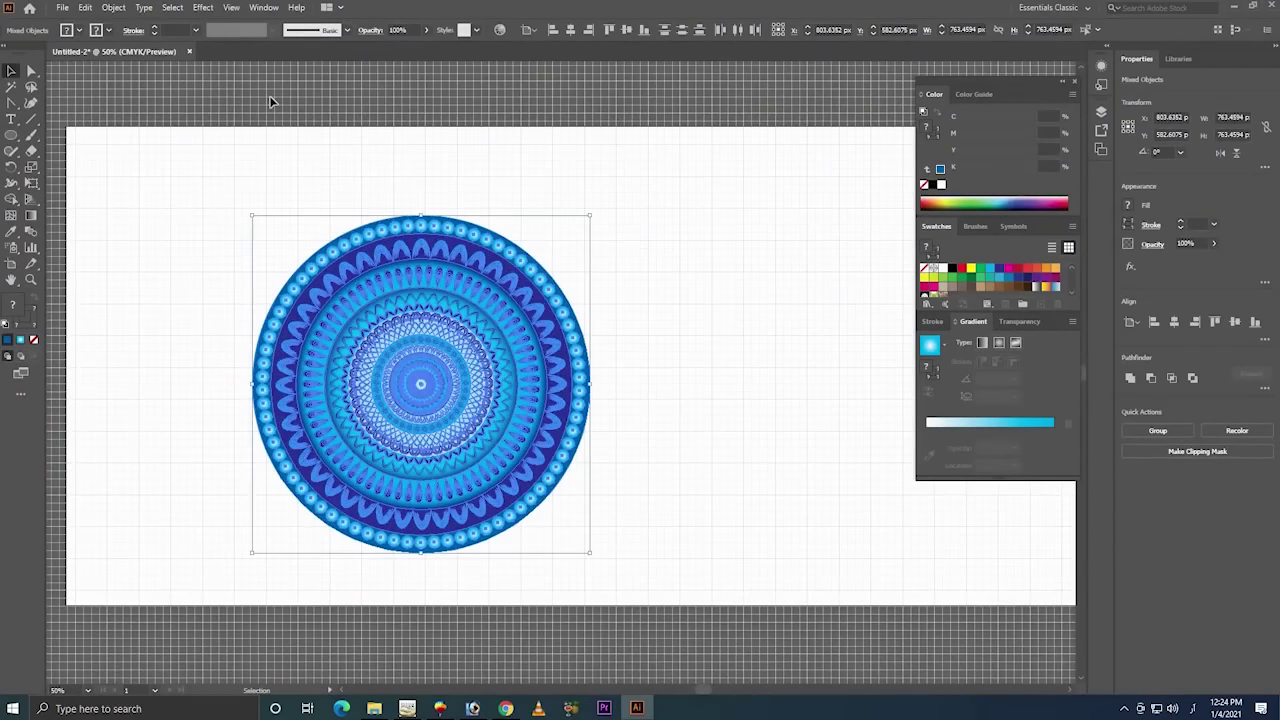
{"action": "key", "text": "v"}
{"action": "left_click", "coordinate": [200, 110]}
{"action": "left_click_drag", "start_coordinate": [646, 220], "coordinate": [266, 560]}
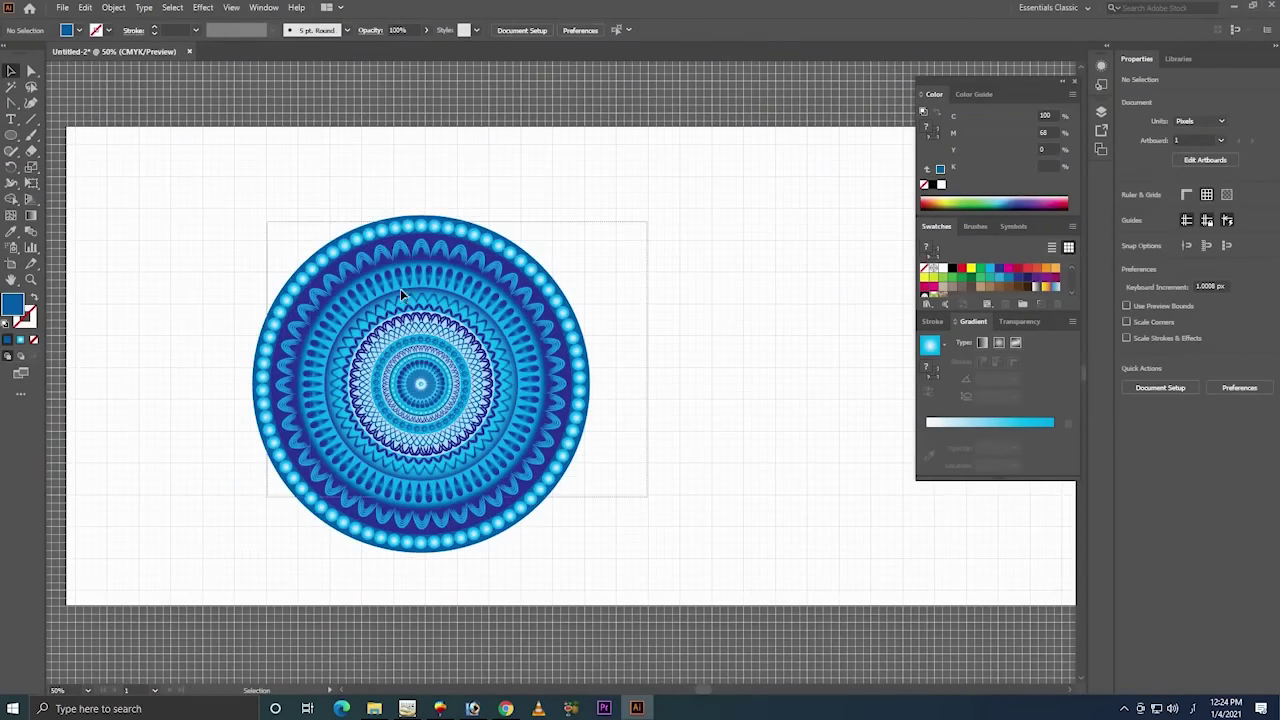
{"action": "right_click", "coordinate": [400, 288]}
{"action": "left_click", "coordinate": [454, 391]}
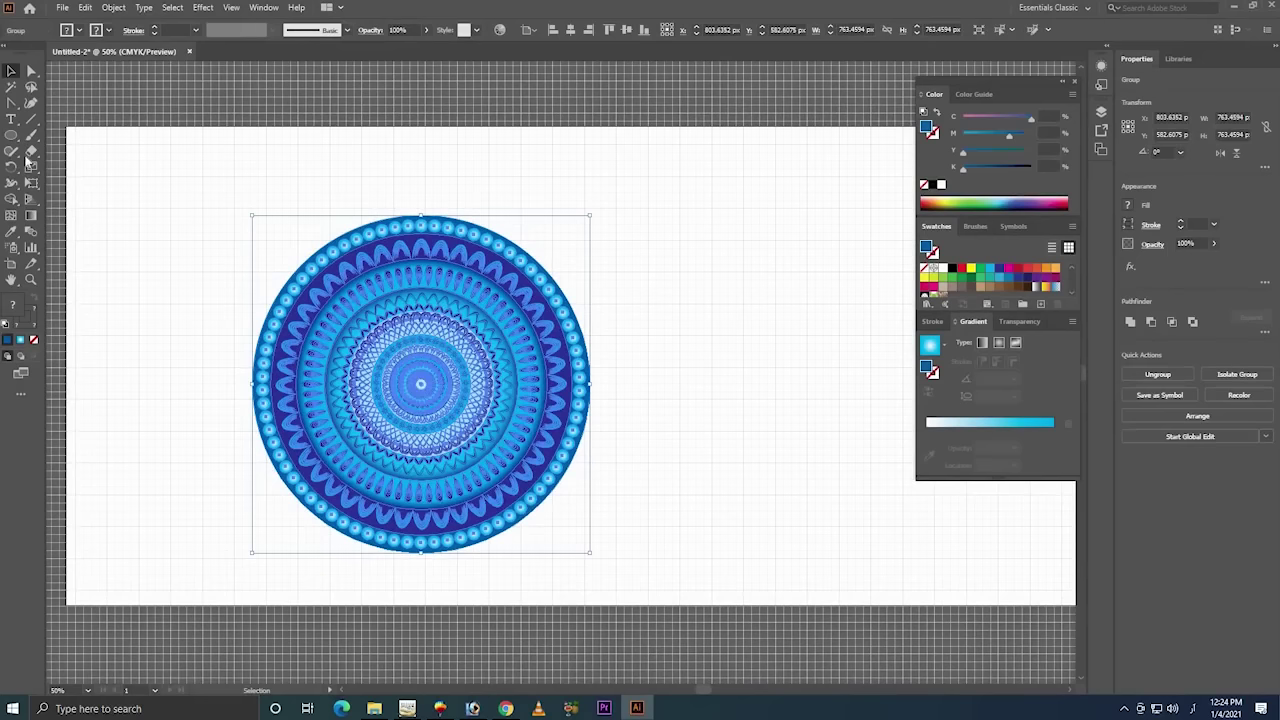
{"action": "left_click", "coordinate": [191, 163]}
- Draw a rectangle covering the whole artboard and fill it with black
{"action": "left_click", "coordinate": [11, 135]}
{"action": "left_click_drag", "start_coordinate": [11, 135], "coordinate": [45, 133]}
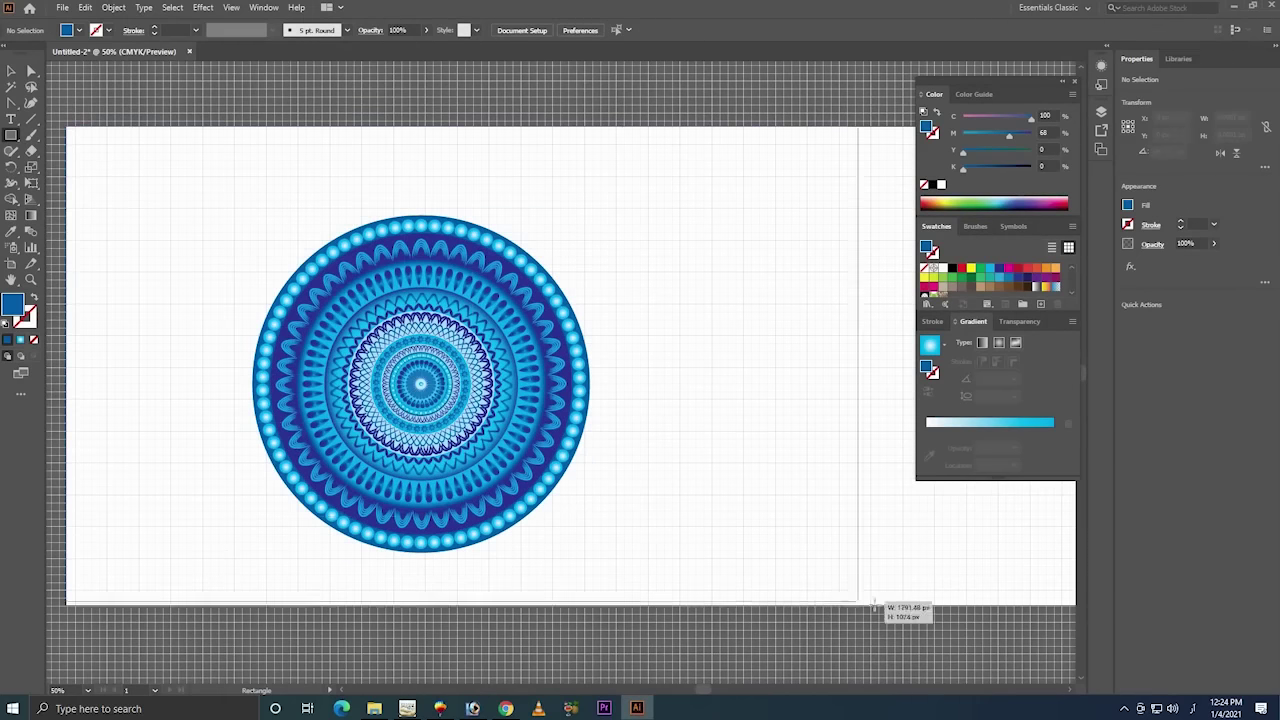
{"action": "left_click_drag", "start_coordinate": [67, 127], "coordinate": [875, 604]}
{"action": "left_click", "coordinate": [11, 70]}
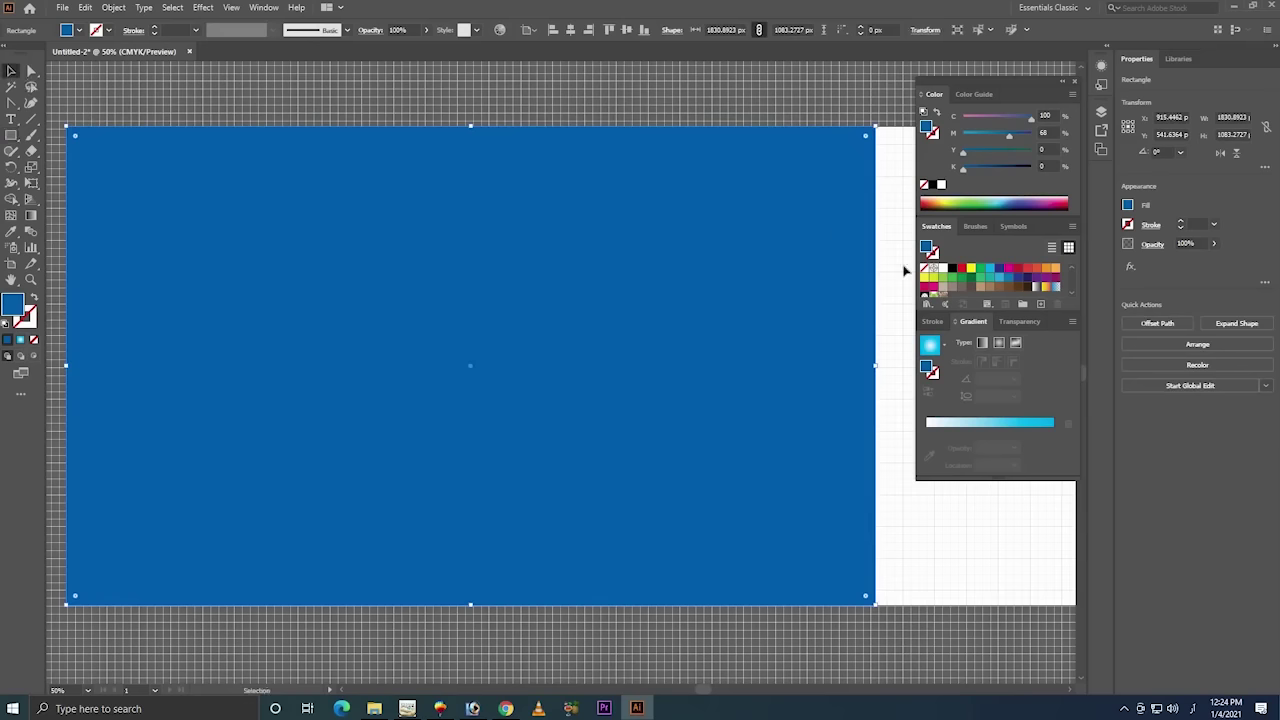
{"action": "left_click", "coordinate": [951, 268]}
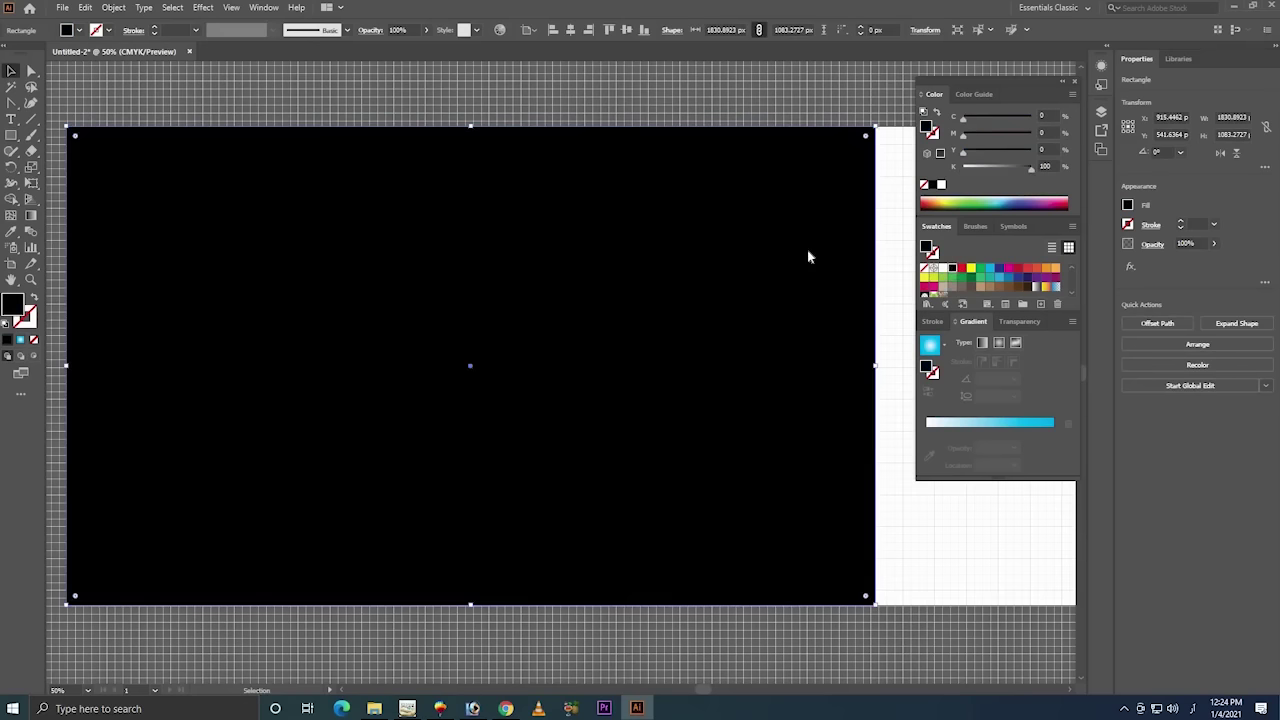
- Send the black rectangle behind the mandala and centre the mandala on it
{"action": "right_click", "coordinate": [808, 252]}
{"action": "mouse_move", "coordinate": [845, 475]}
{"action": "left_click", "coordinate": [995, 519]}
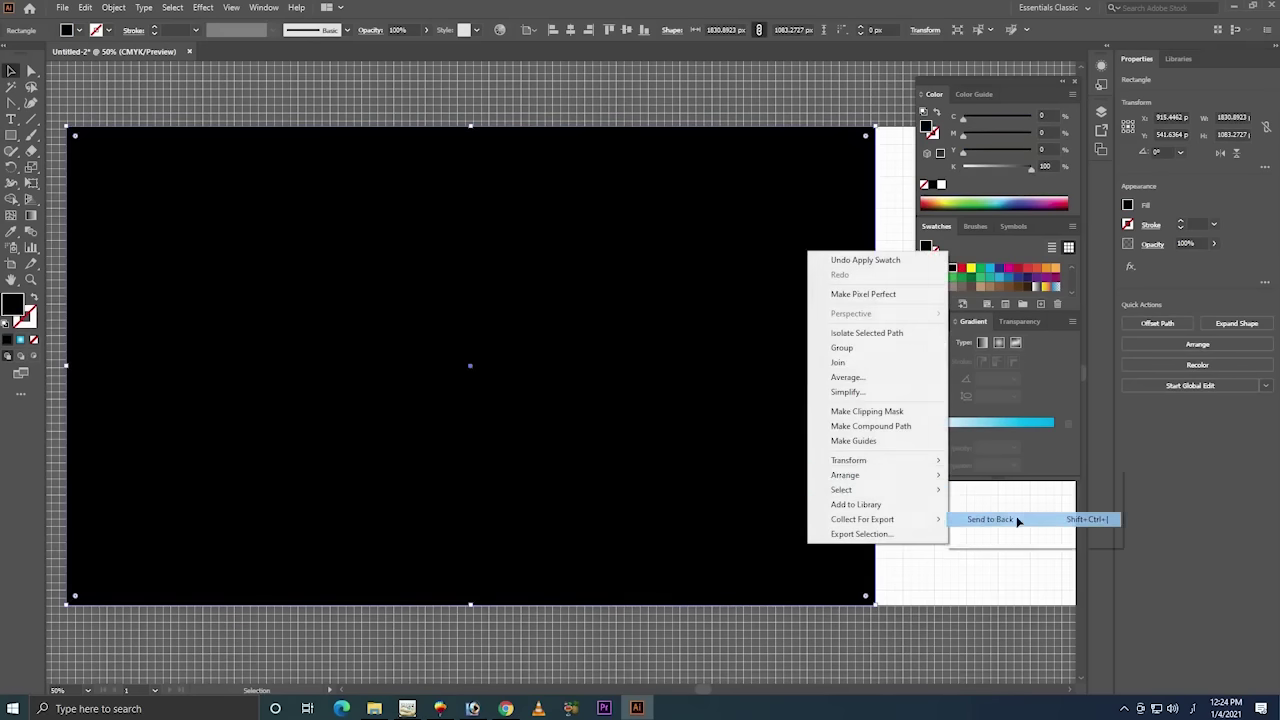
{"action": "left_click_drag", "start_coordinate": [617, 116], "coordinate": [258, 540]}
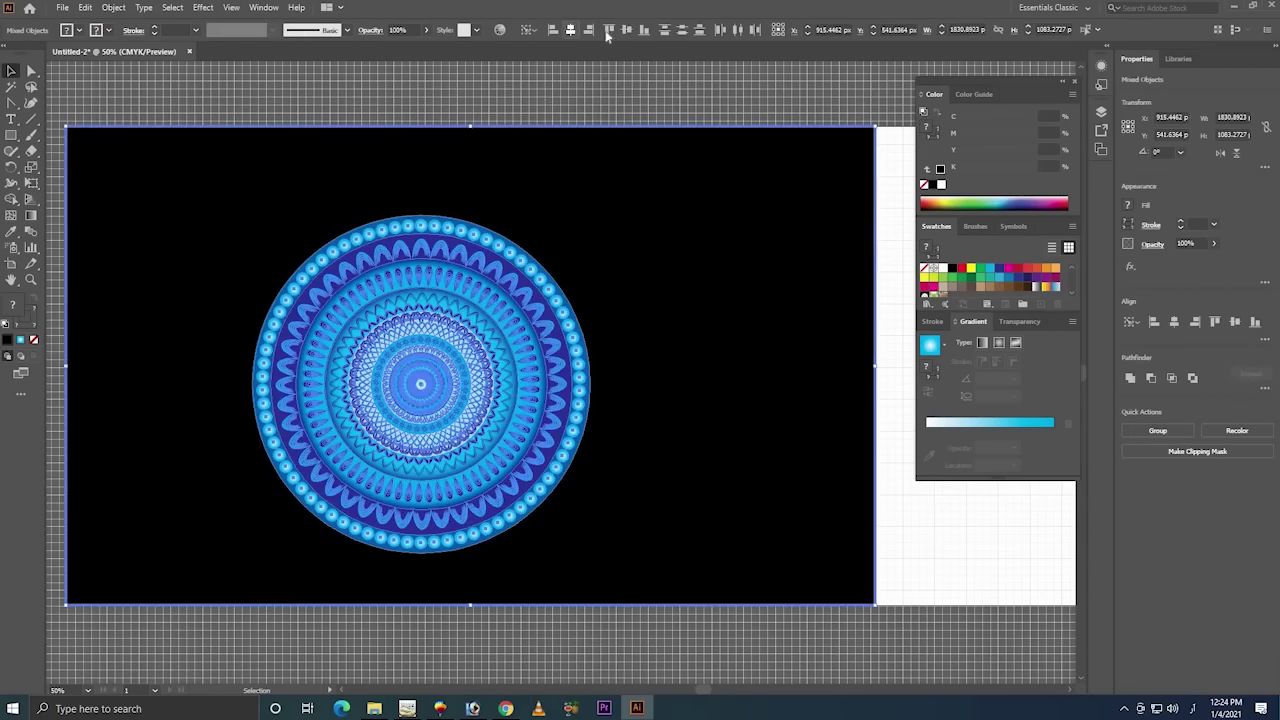
{"action": "left_click", "coordinate": [626, 29]}
{"action": "left_click", "coordinate": [933, 511]}
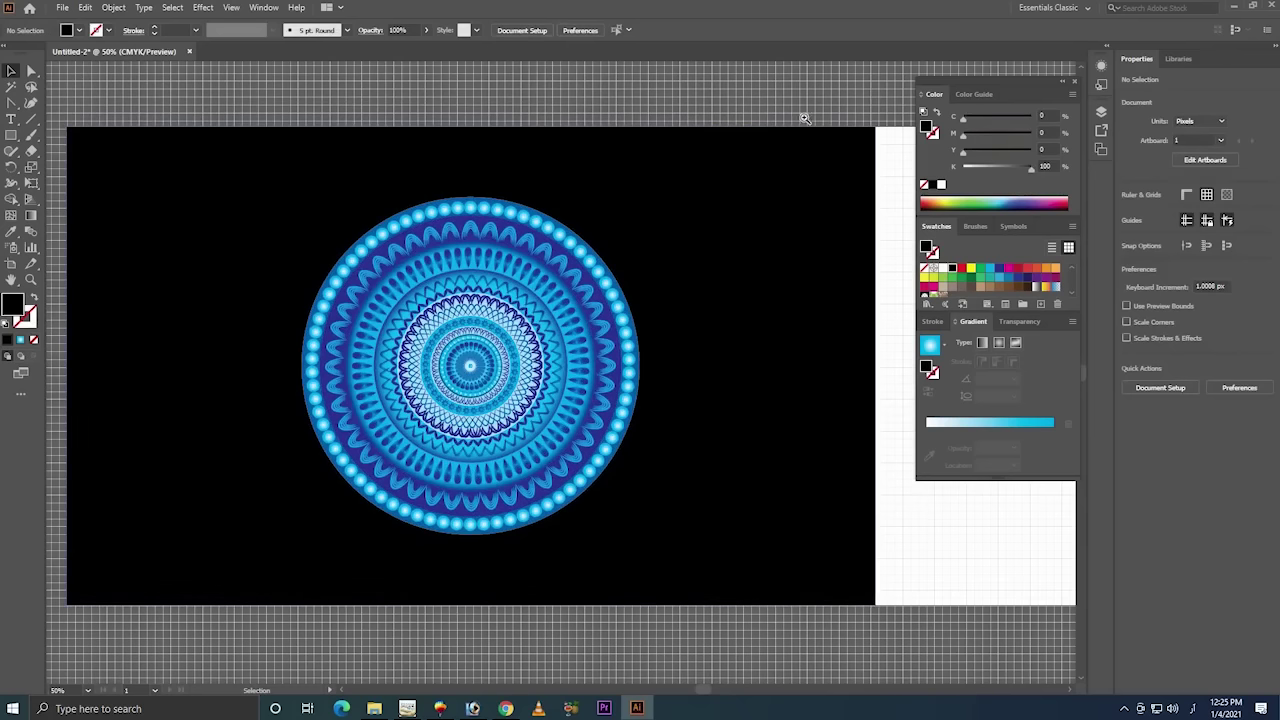
{"action": "key", "text": "z"}
{"action": "left_click_drag", "start_coordinate": [788, 122], "coordinate": [189, 611]}
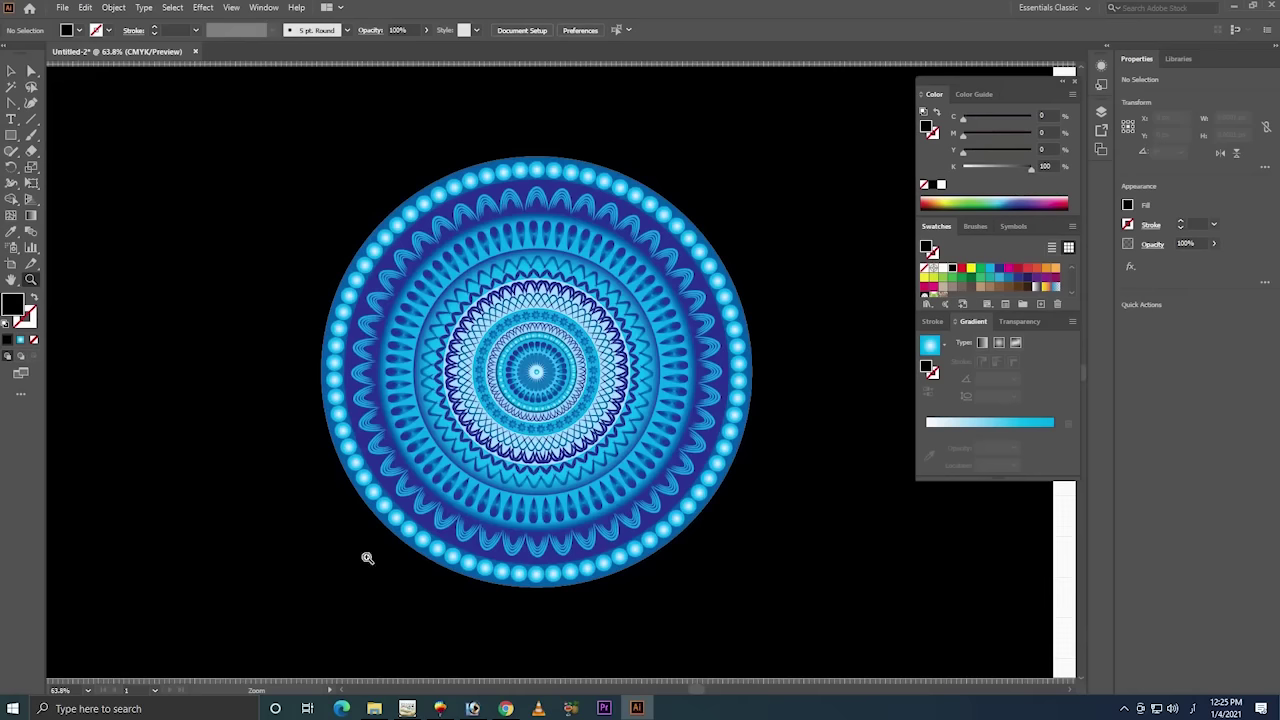
{"action": "left_click_drag", "start_coordinate": [450, 507], "coordinate": [439, 498]}
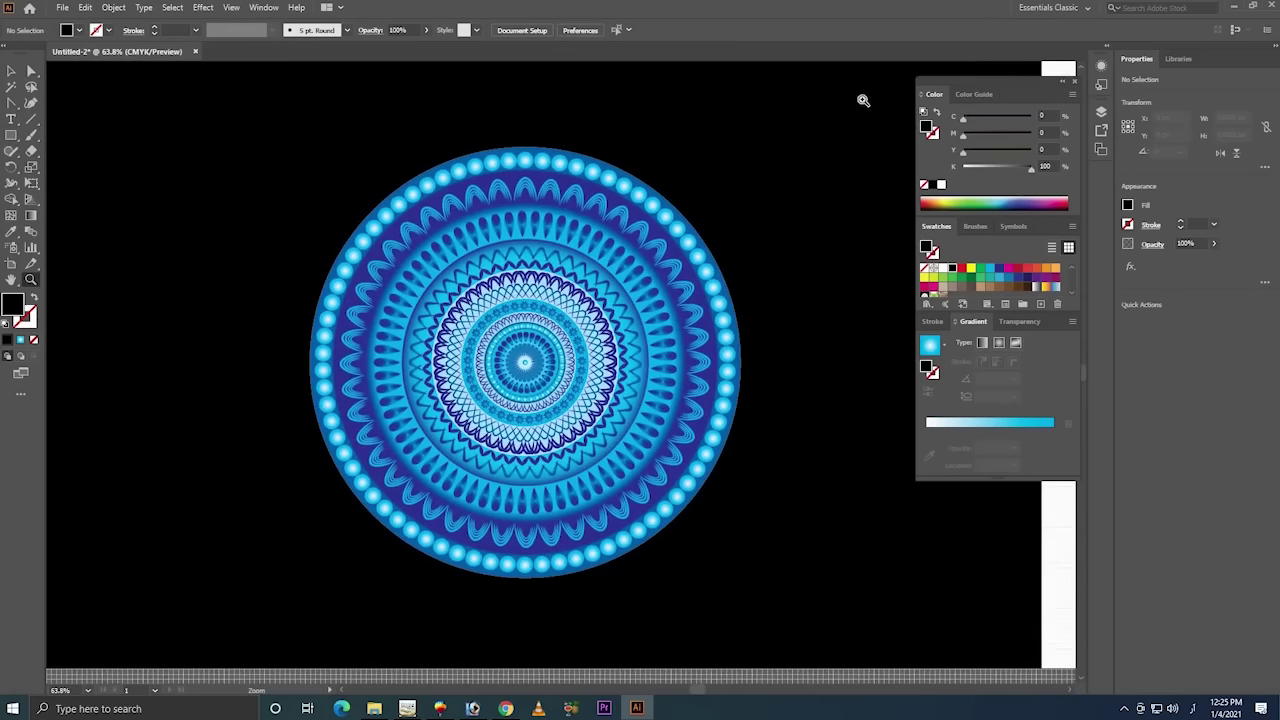
{"action": "left_click_drag", "start_coordinate": [863, 100], "coordinate": [266, 620]}
{"action": "left_click_drag", "start_coordinate": [671, 323], "coordinate": [650, 332]}
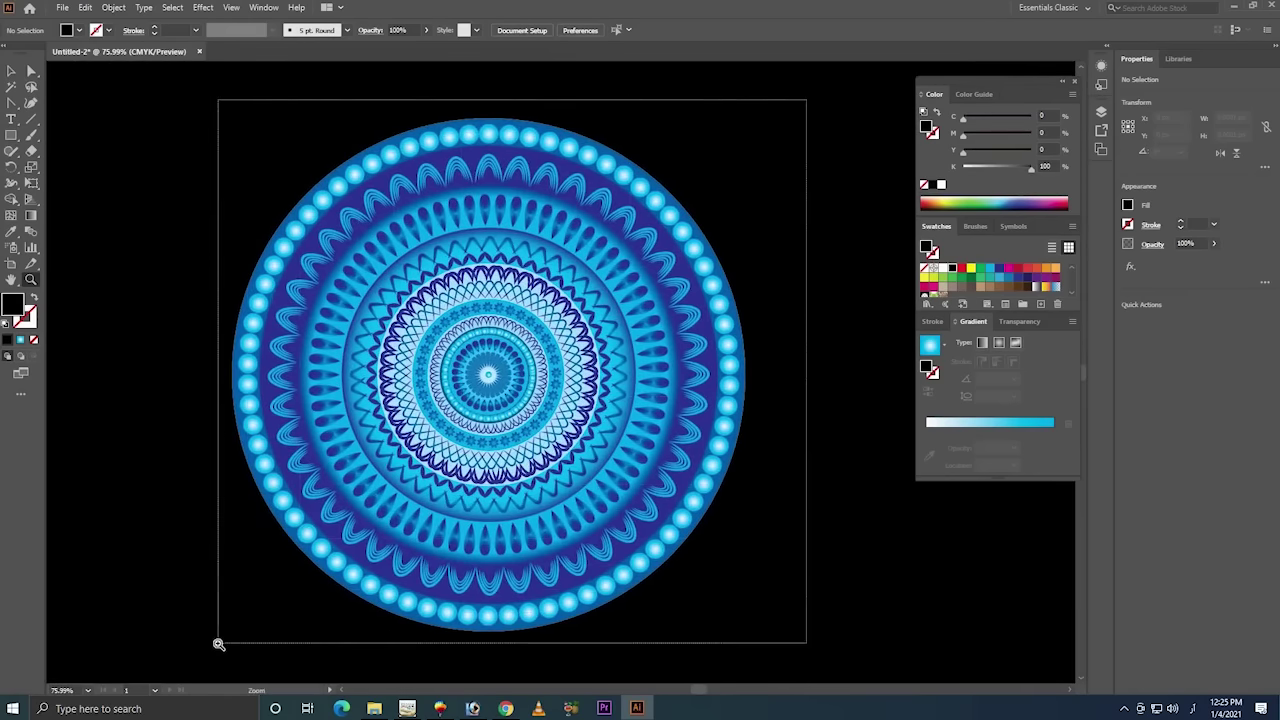
{"action": "left_click_drag", "start_coordinate": [806, 117], "coordinate": [219, 645]}
{"action": "left_click_drag", "start_coordinate": [582, 435], "coordinate": [537, 422]}
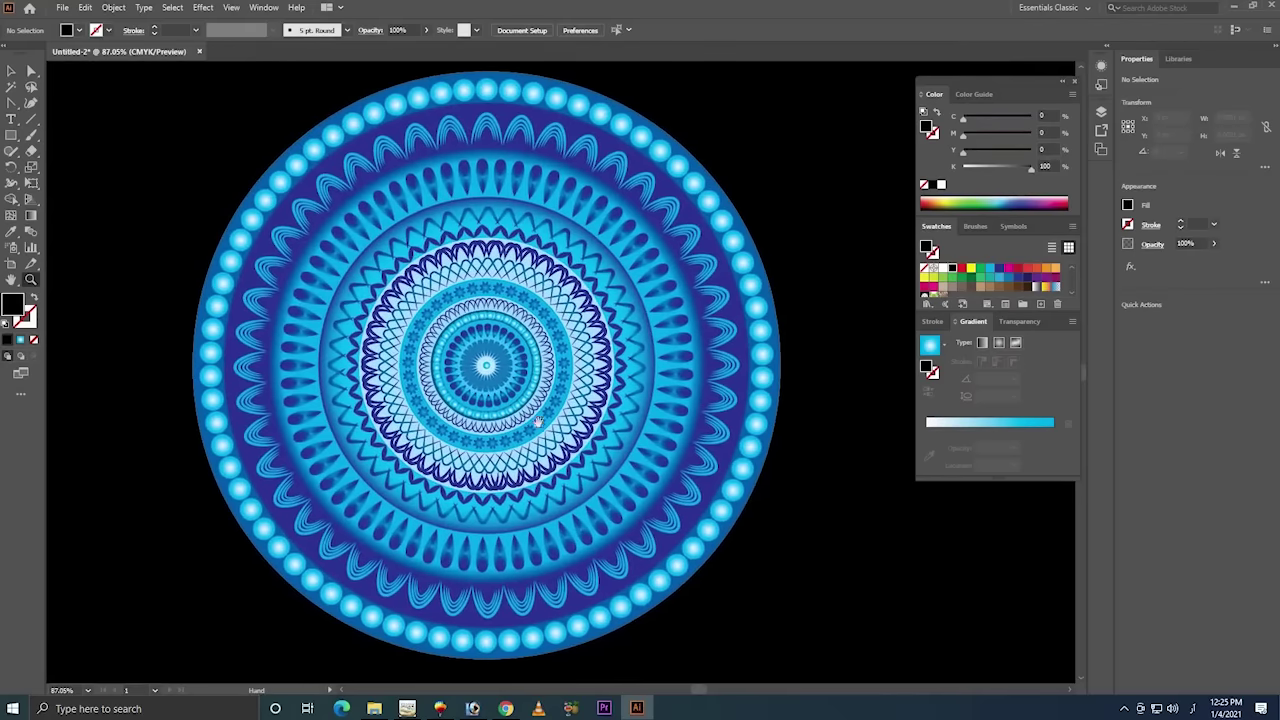
{"action": "key", "text": "v"}
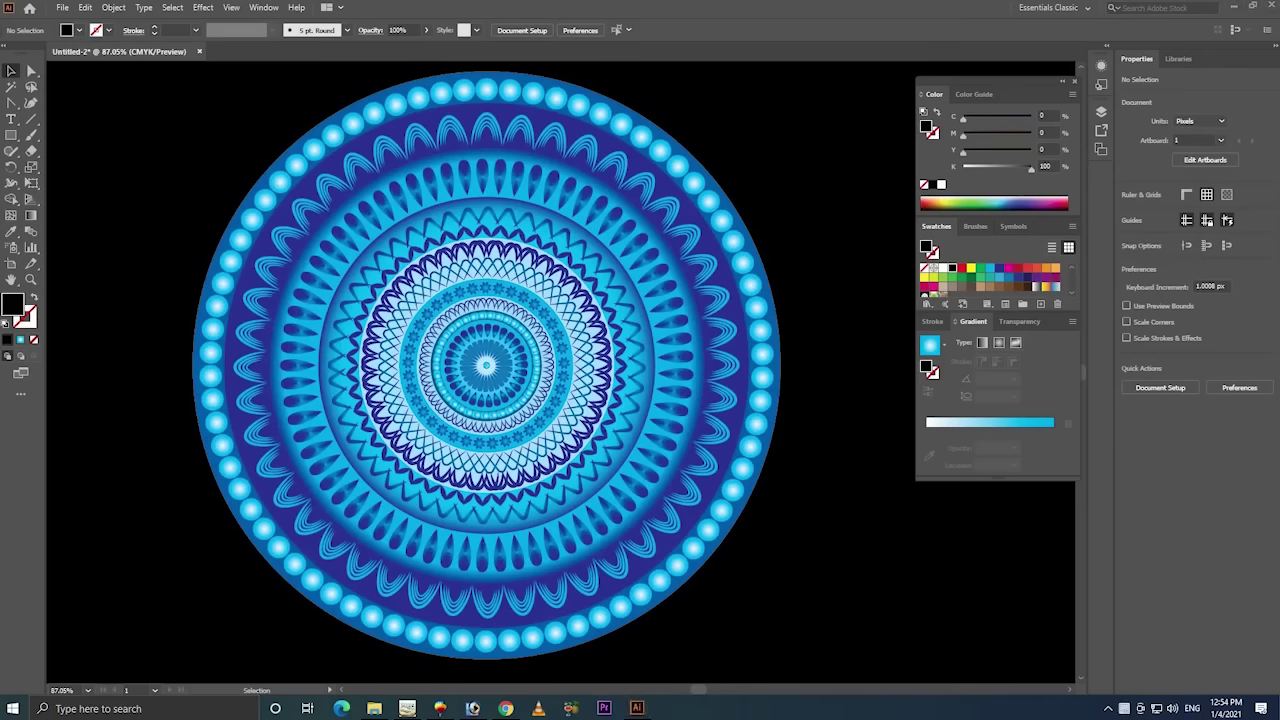
{"action": "left_click", "coordinate": [200, 229]}
{"action": "key", "text": "z"}
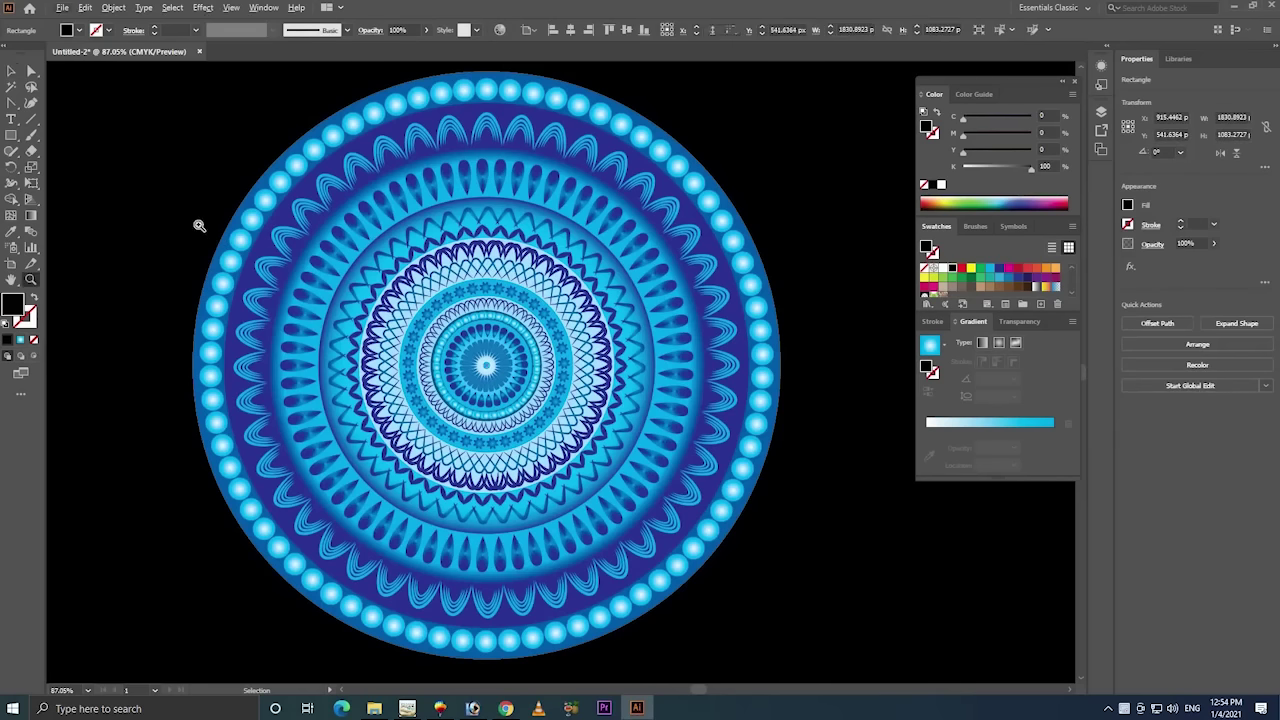
{"action": "left_click", "coordinate": [886, 500], "text": "alt"}
{"action": "left_click", "coordinate": [567, 444], "text": "alt"}
{"action": "left_click_drag", "start_coordinate": [567, 444], "coordinate": [794, 571]}
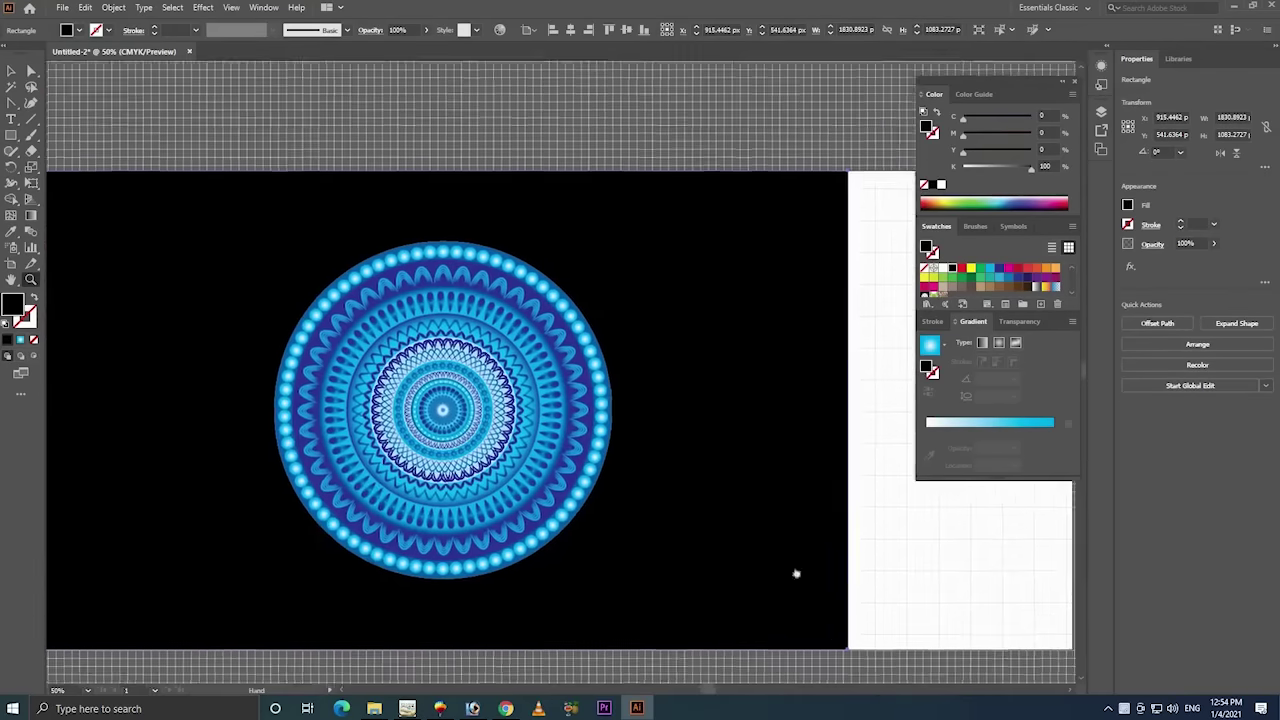
{"action": "key", "text": "v"}
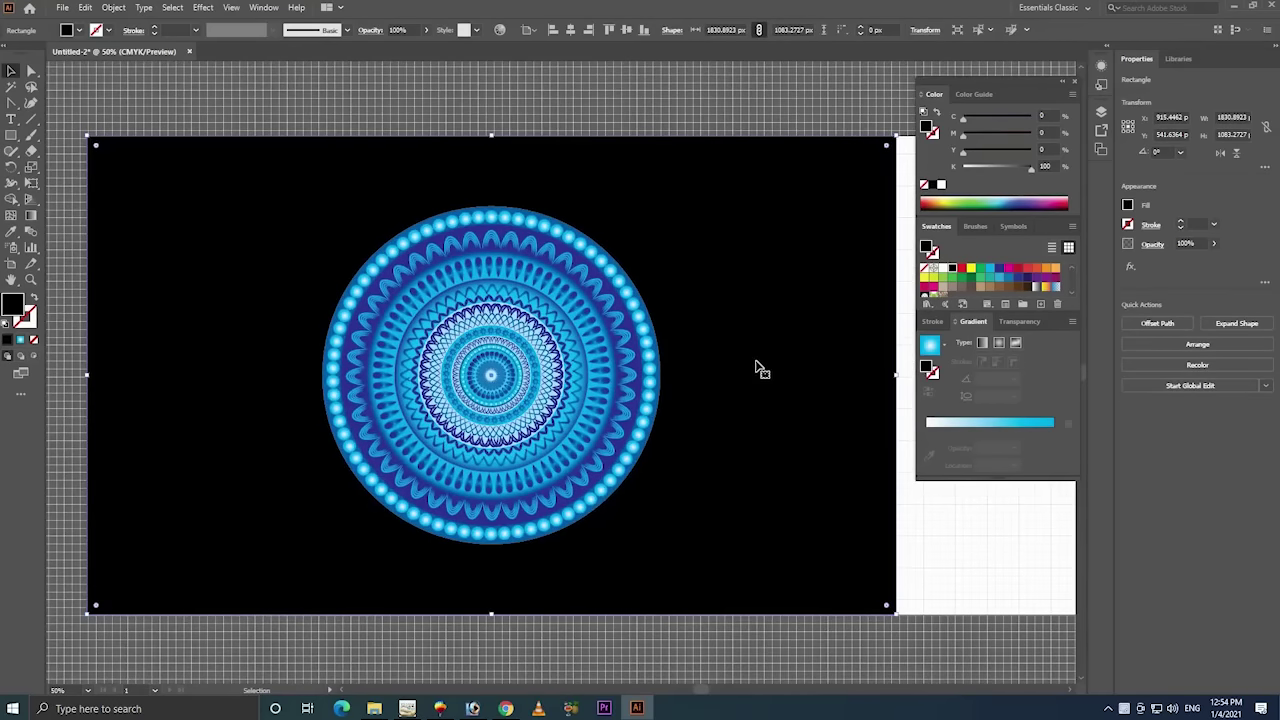
- Delete the black background rectangle and deselect the mandala group
{"action": "key", "text": "Delete"}
{"action": "left_click_drag", "start_coordinate": [254, 643], "coordinate": [766, 160]}
{"action": "right_click", "coordinate": [530, 340]}
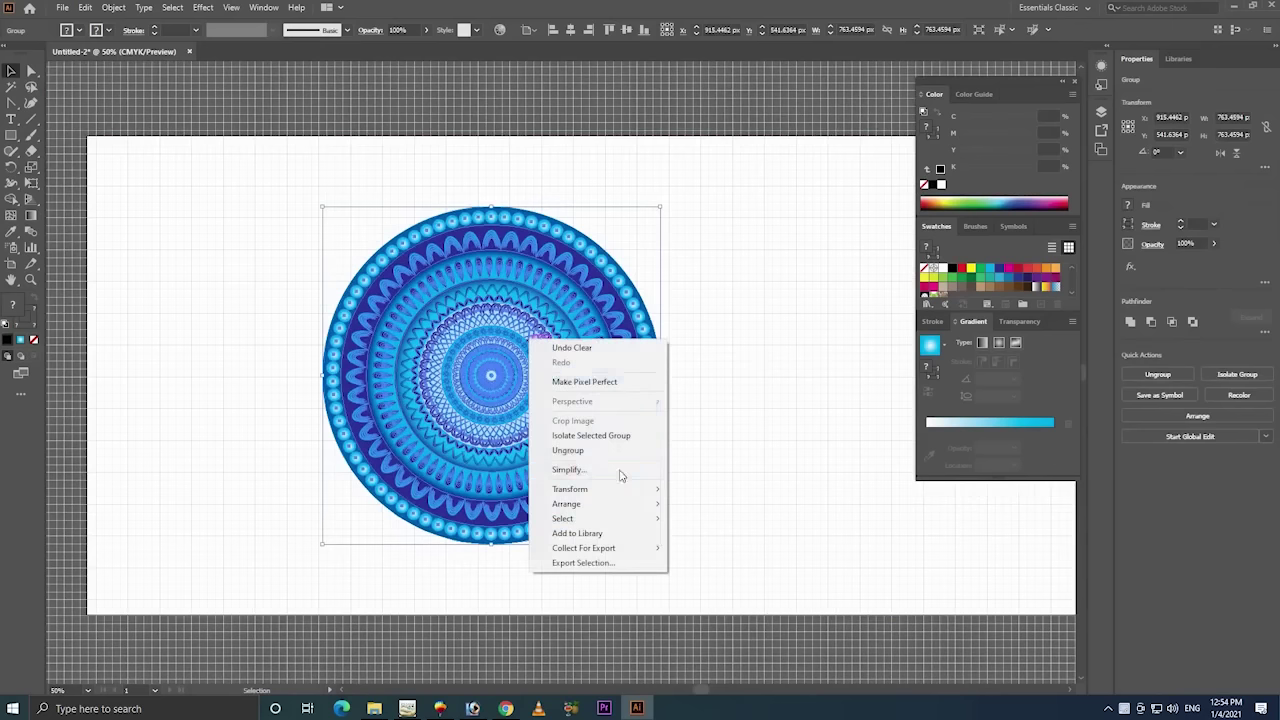
{"action": "left_click", "coordinate": [745, 226]}
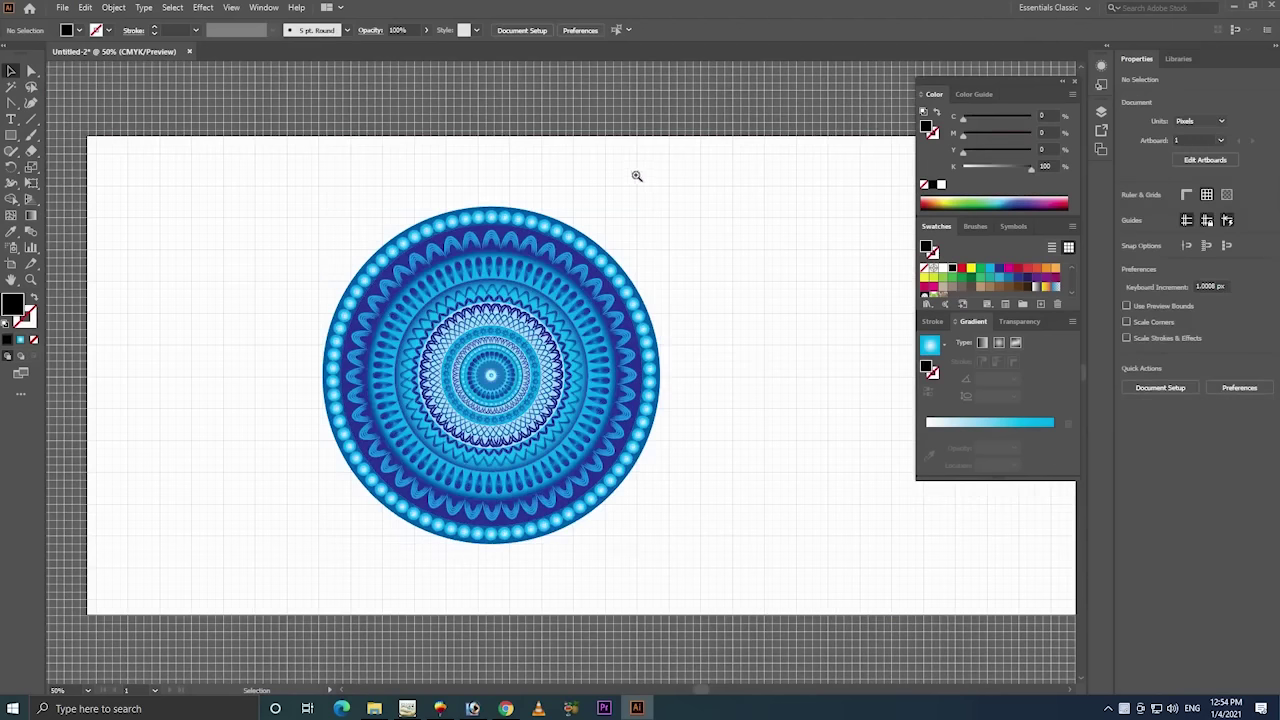
- Zoom in closer on the top of the mandala
{"action": "key", "text": "z"}
{"action": "left_click_drag", "start_coordinate": [334, 403], "coordinate": [334, 400]}
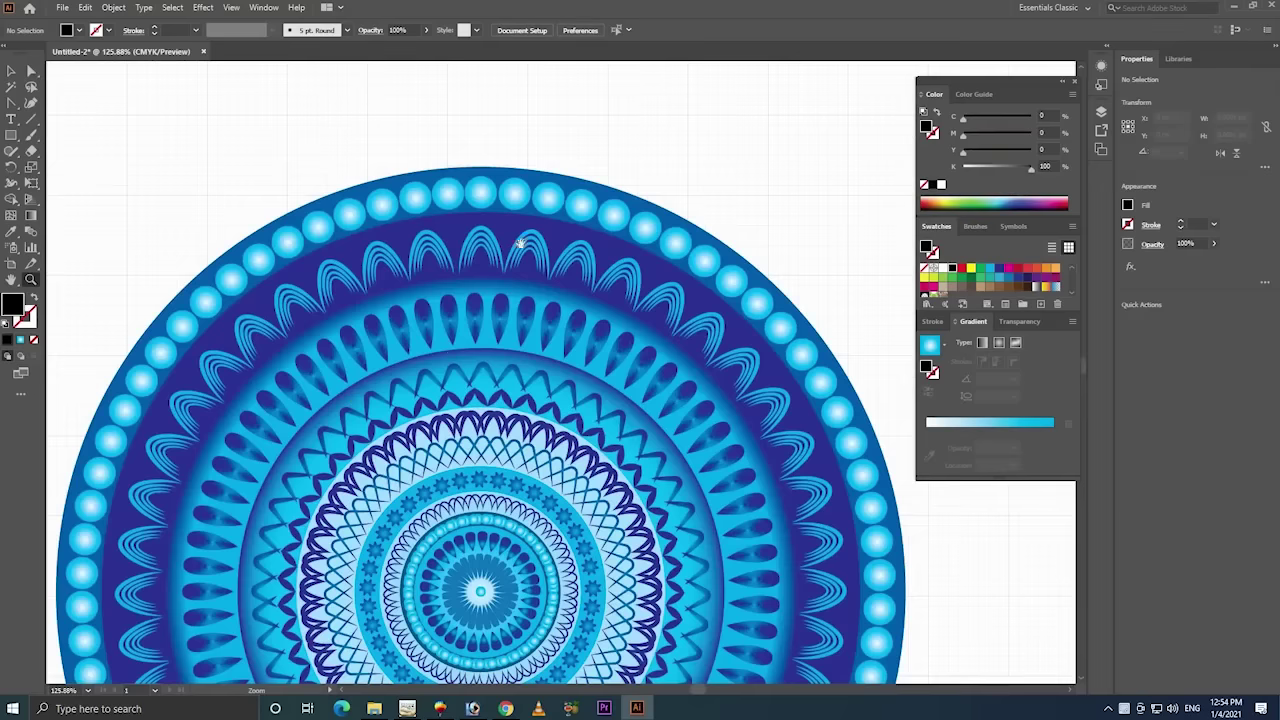
{"action": "scroll", "coordinate": [518, 272], "scroll_direction": "up", "scroll_amount": 1}
{"action": "left_click_drag", "start_coordinate": [838, 103], "coordinate": [136, 352]}
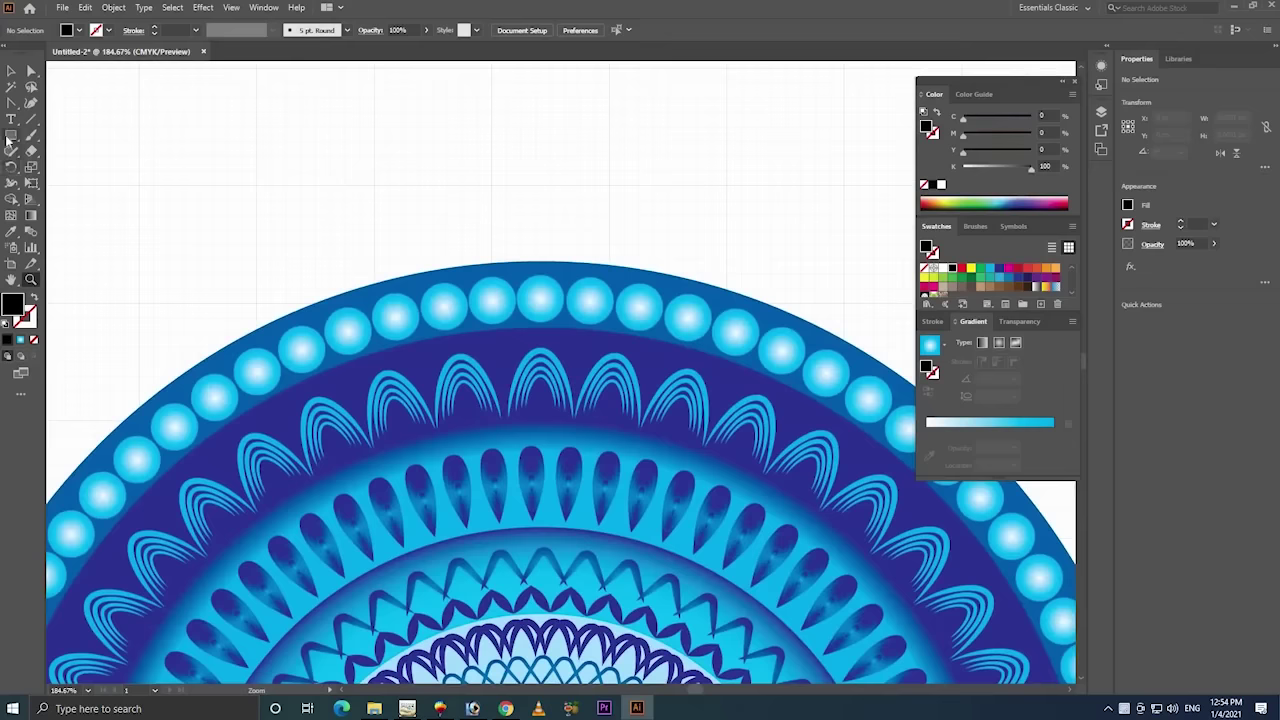
{"action": "left_click", "coordinate": [11, 138]}
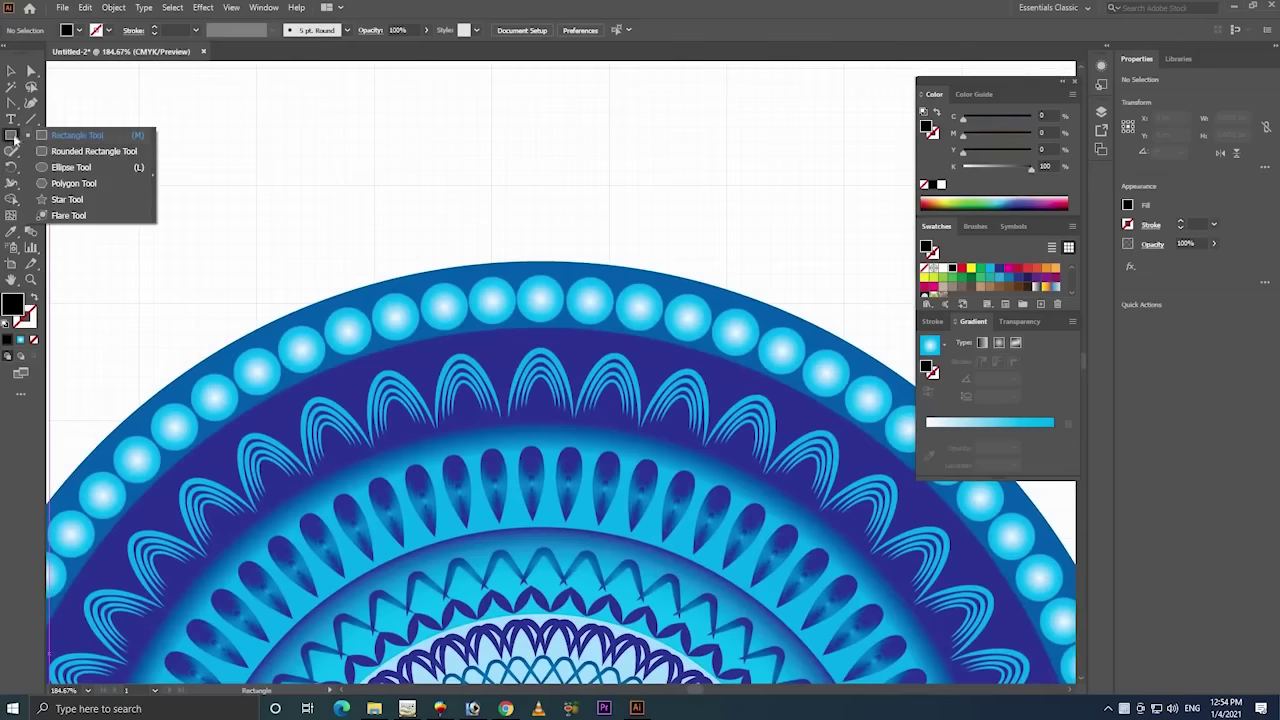
- Draw a tall narrow ellipse above the mandala with a cyan gradient outline
{"action": "left_click", "coordinate": [71, 167]}
{"action": "left_click_drag", "start_coordinate": [192, 90], "coordinate": [238, 232]}
{"action": "key", "text": "v"}
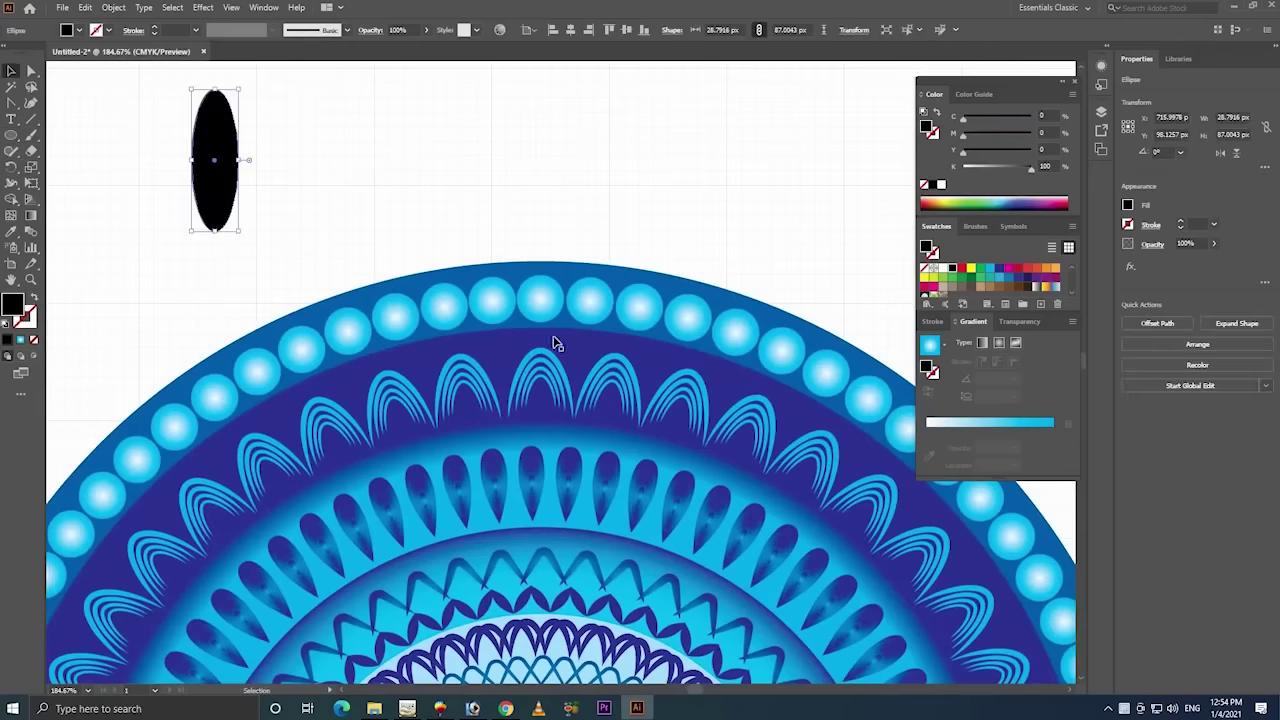
{"action": "left_click", "coordinate": [1001, 431]}
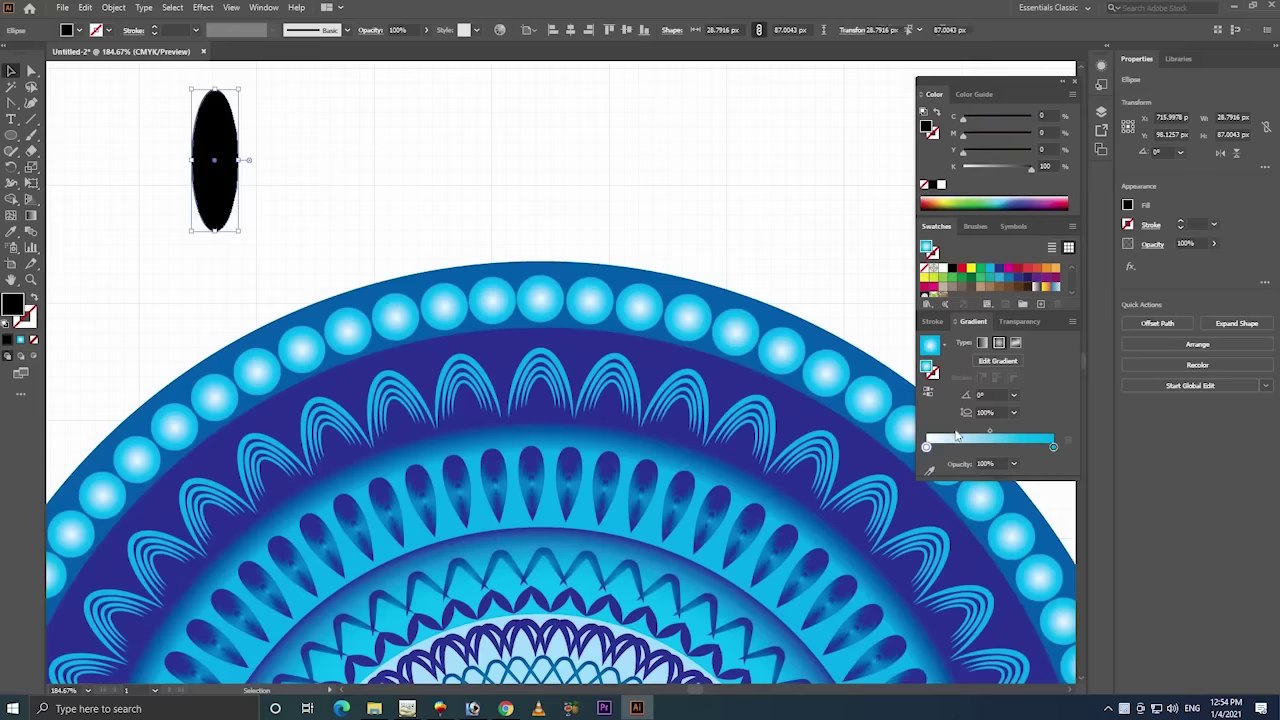
{"action": "left_click", "coordinate": [34, 299]}
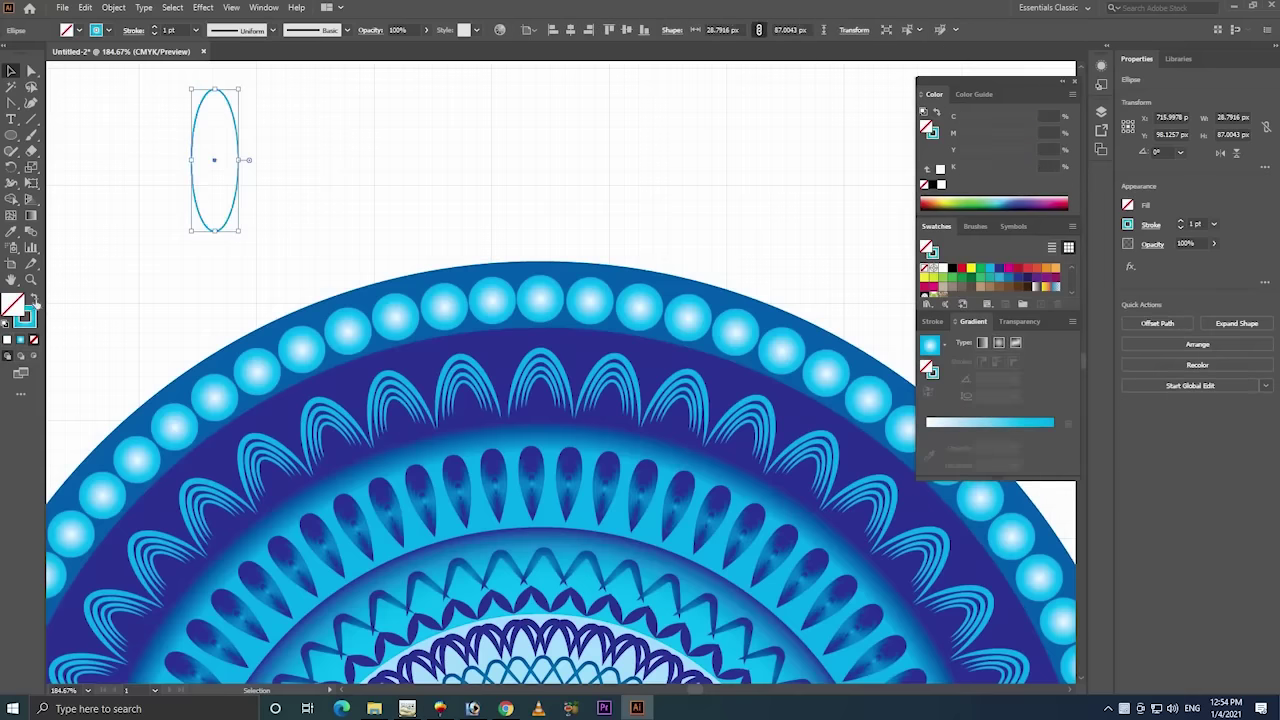
- Try sharpening the bottom point into a teardrop, then undo the reshaping
{"action": "left_click", "coordinate": [31, 71]}
{"action": "key", "text": "shift+c"}
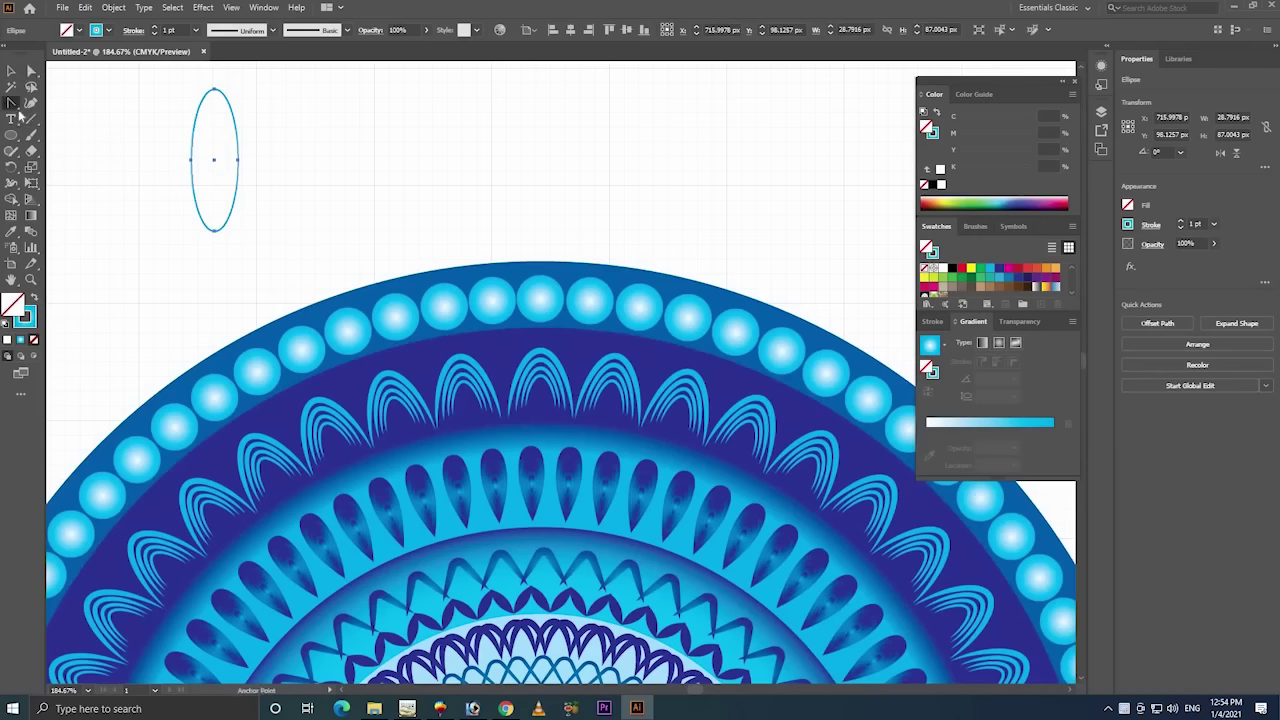
{"action": "left_click", "coordinate": [214, 230]}
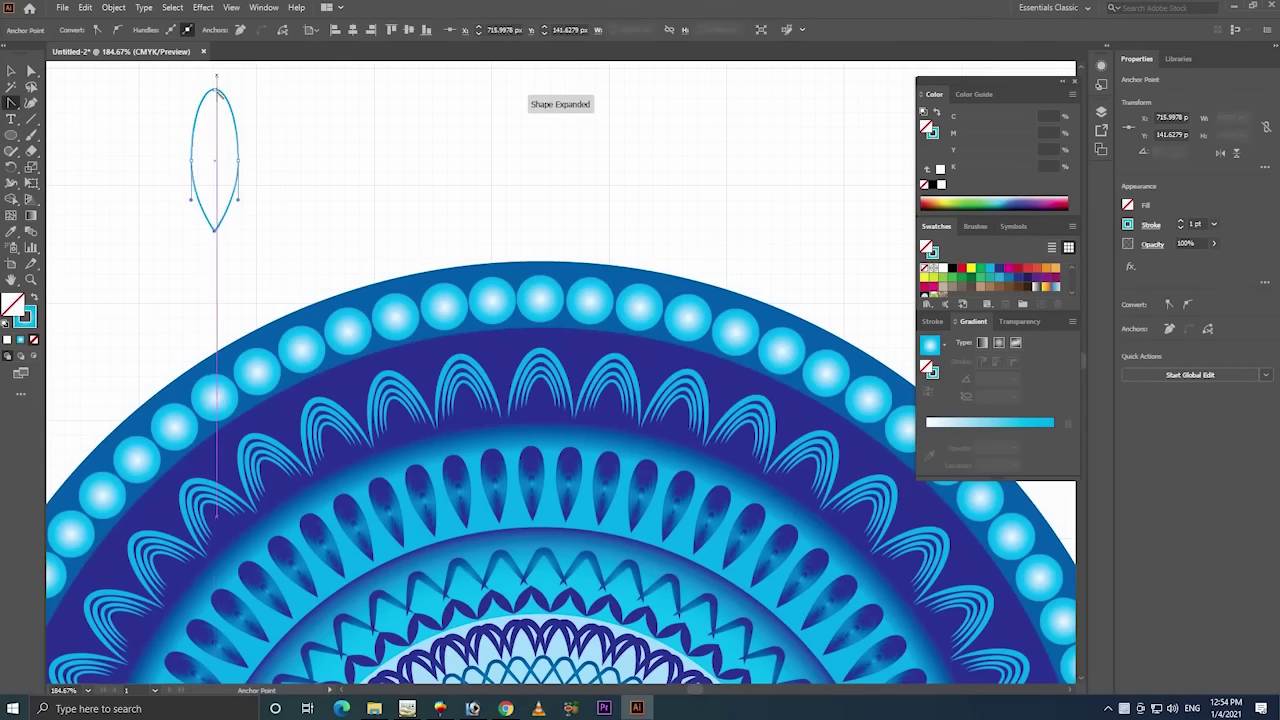
{"action": "left_click", "coordinate": [31, 71]}
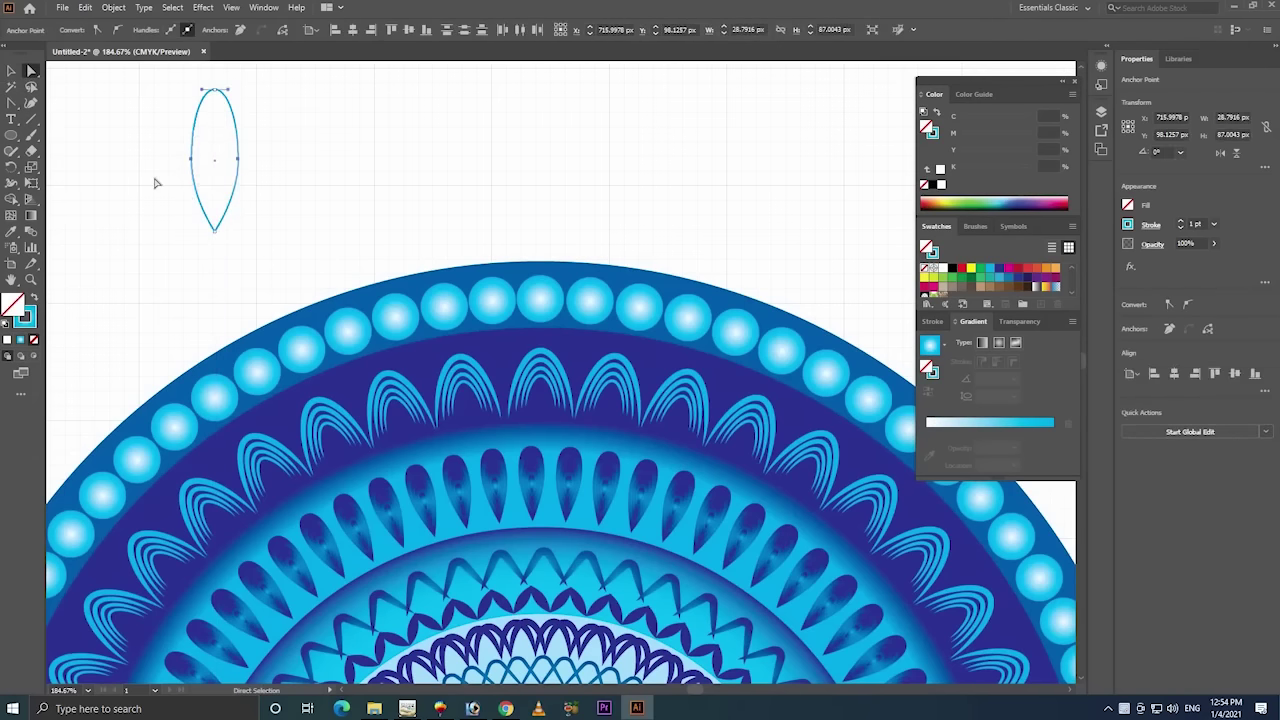
{"action": "key", "text": "Up"}
{"action": "key", "text": "Up"}
{"action": "key", "text": "Up"}
{"action": "key", "text": "Up"}
{"action": "key", "text": "Up"}
{"action": "key", "text": "Up"}
{"action": "key", "text": "Up"}
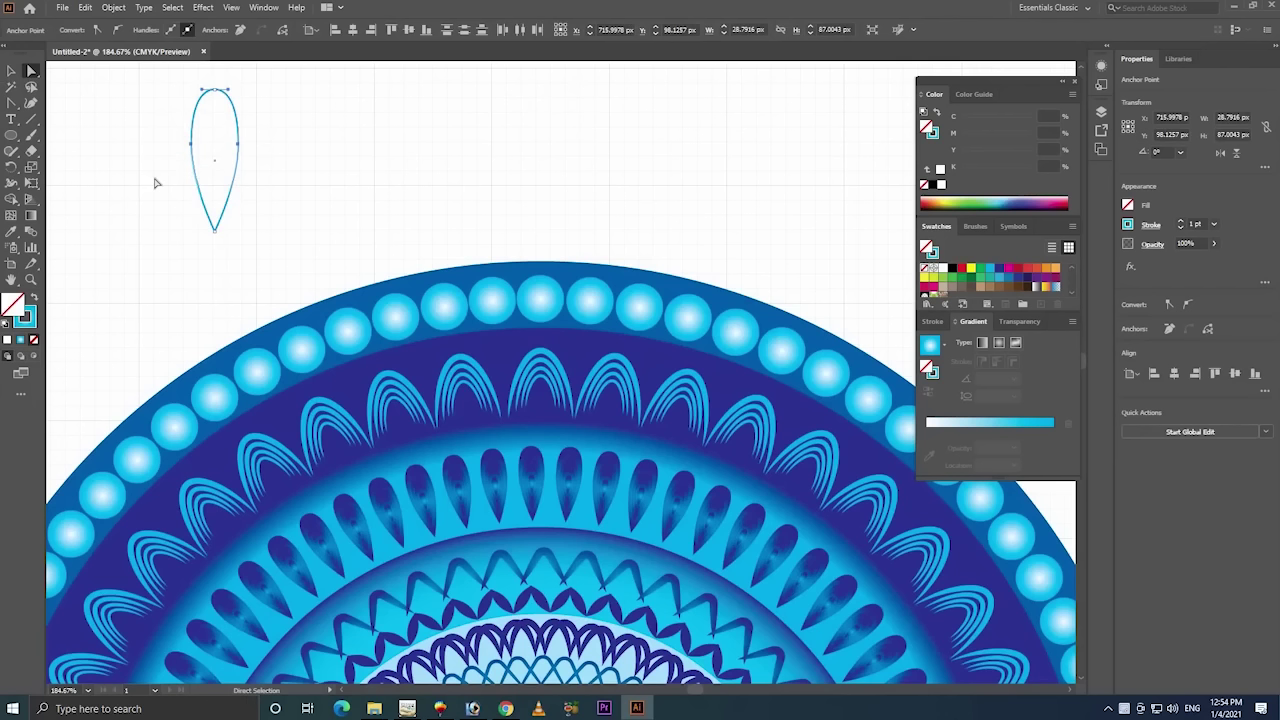
{"action": "key", "text": "Down"}
{"action": "key", "text": "Down"}
{"action": "key", "text": "Down"}
{"action": "key", "text": "v"}
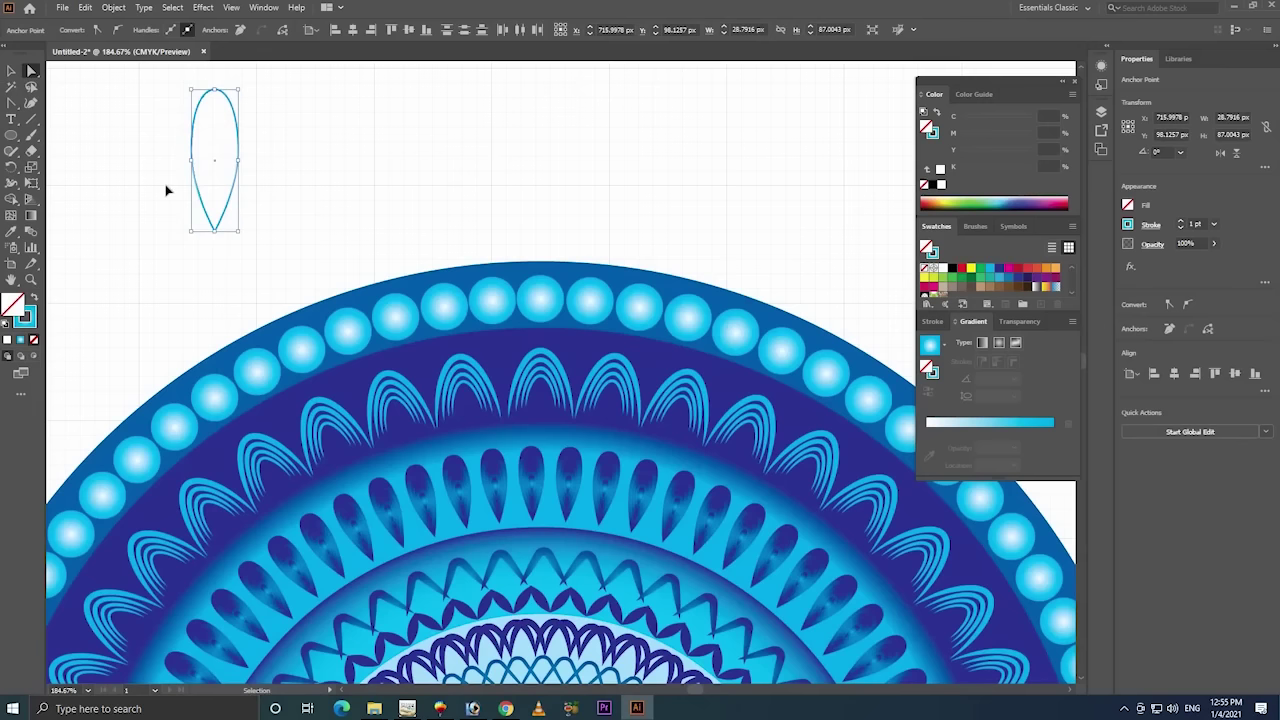
{"action": "key", "text": "a"}
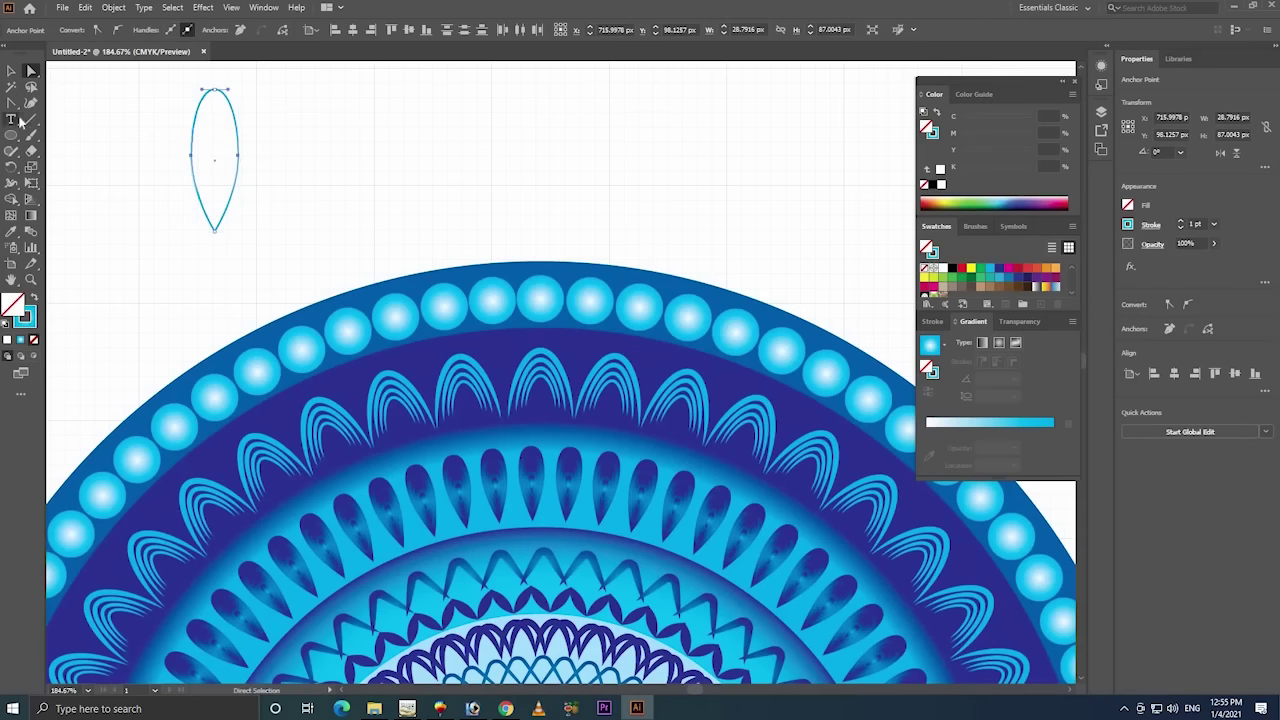
{"action": "key", "text": "ctrl+z"}
{"action": "key", "text": "ctrl+z"}
{"action": "key", "text": "ctrl+z"}
- Convert the ellipse's bottom and top anchors to sharp corners, forming a lens
{"action": "left_click_drag", "start_coordinate": [165, 220], "coordinate": [231, 241]}
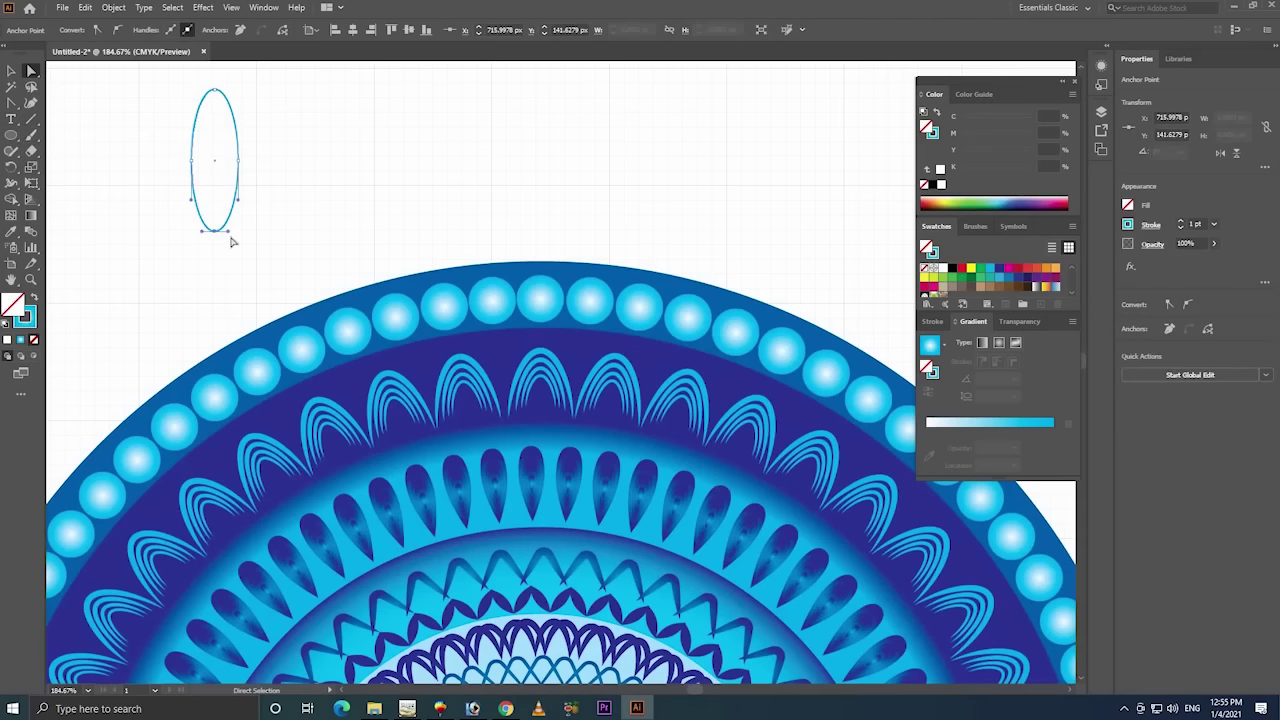
{"action": "key", "text": "shift+c"}
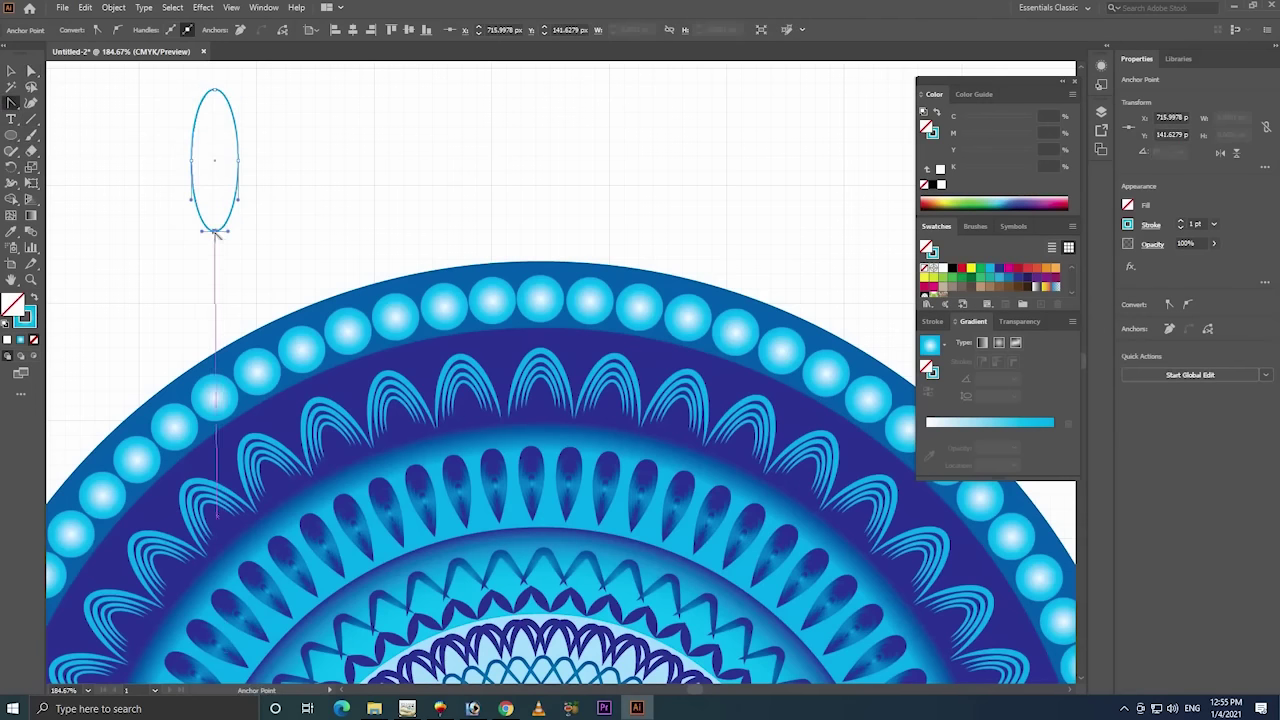
{"action": "left_click", "coordinate": [214, 231]}
{"action": "left_click", "coordinate": [214, 89]}
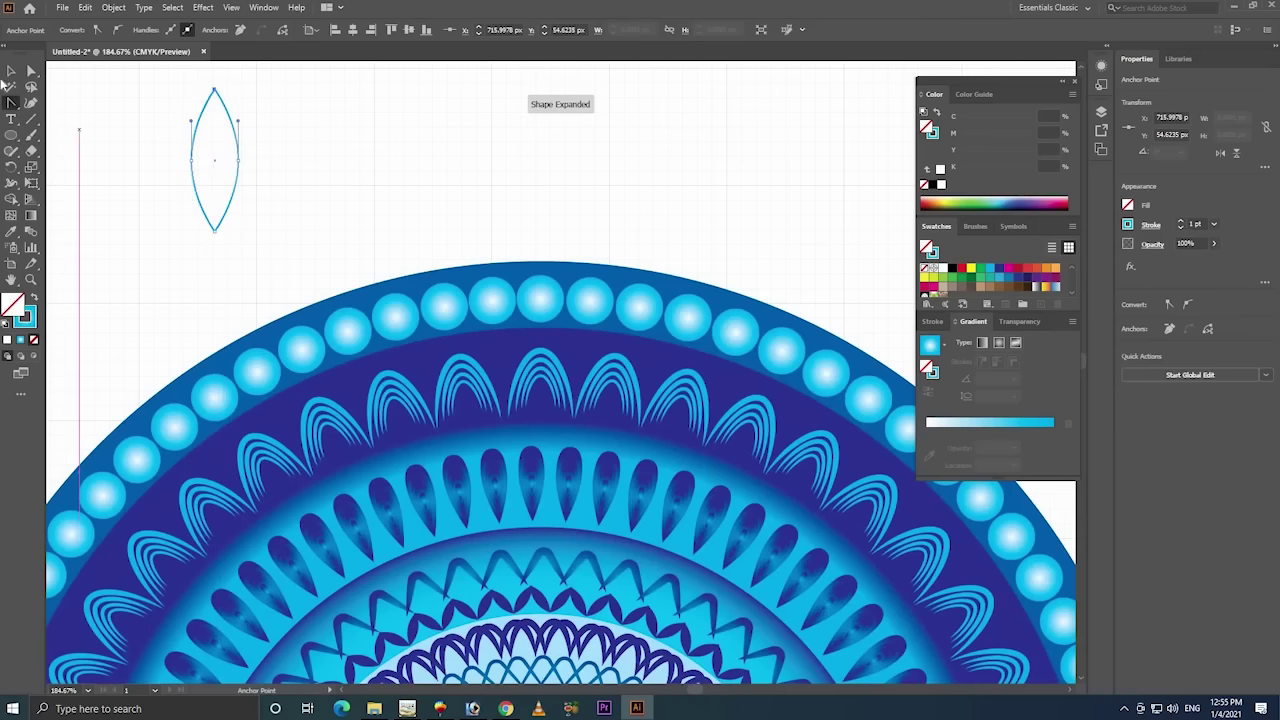
{"action": "left_click", "coordinate": [9, 72]}
- Give the zoomed-in lens no fill and a 4 pt cyan gradient outline
{"action": "left_click", "coordinate": [371, 120]}
{"action": "key", "text": "z"}
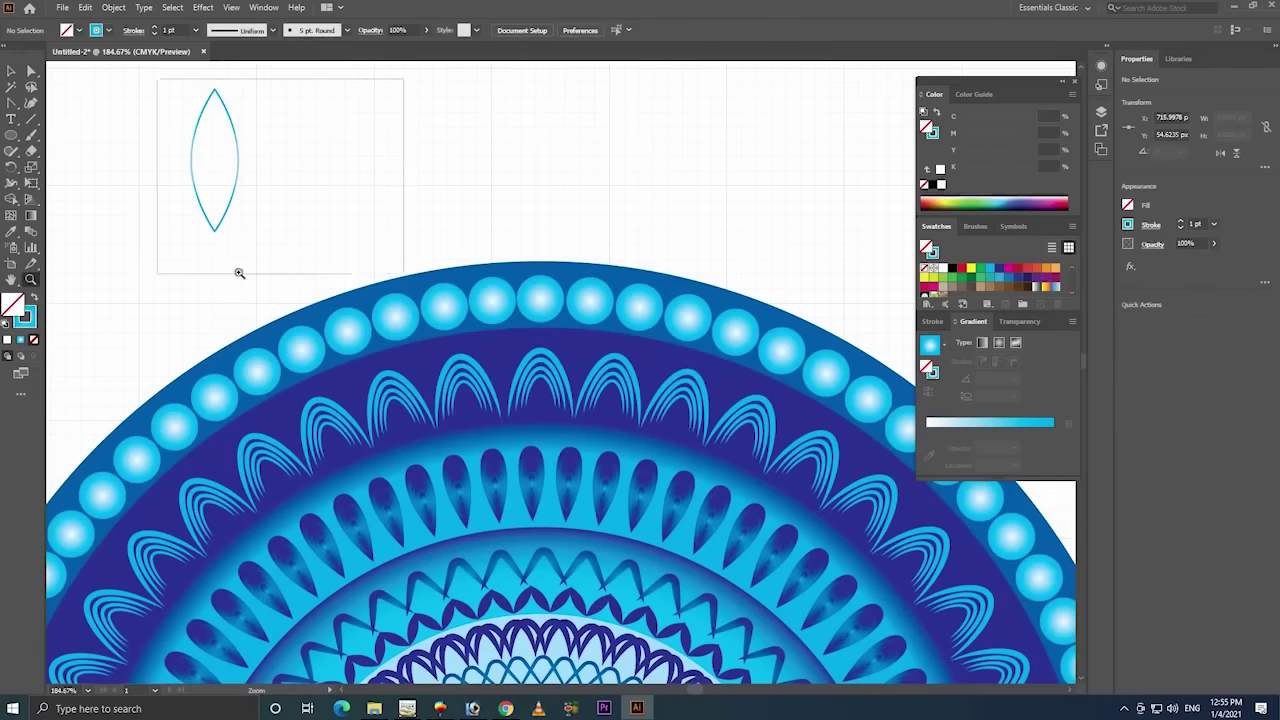
{"action": "left_click_drag", "start_coordinate": [157, 80], "coordinate": [400, 274]}
{"action": "key", "text": "v"}
{"action": "left_click_drag", "start_coordinate": [527, 141], "coordinate": [386, 285]}
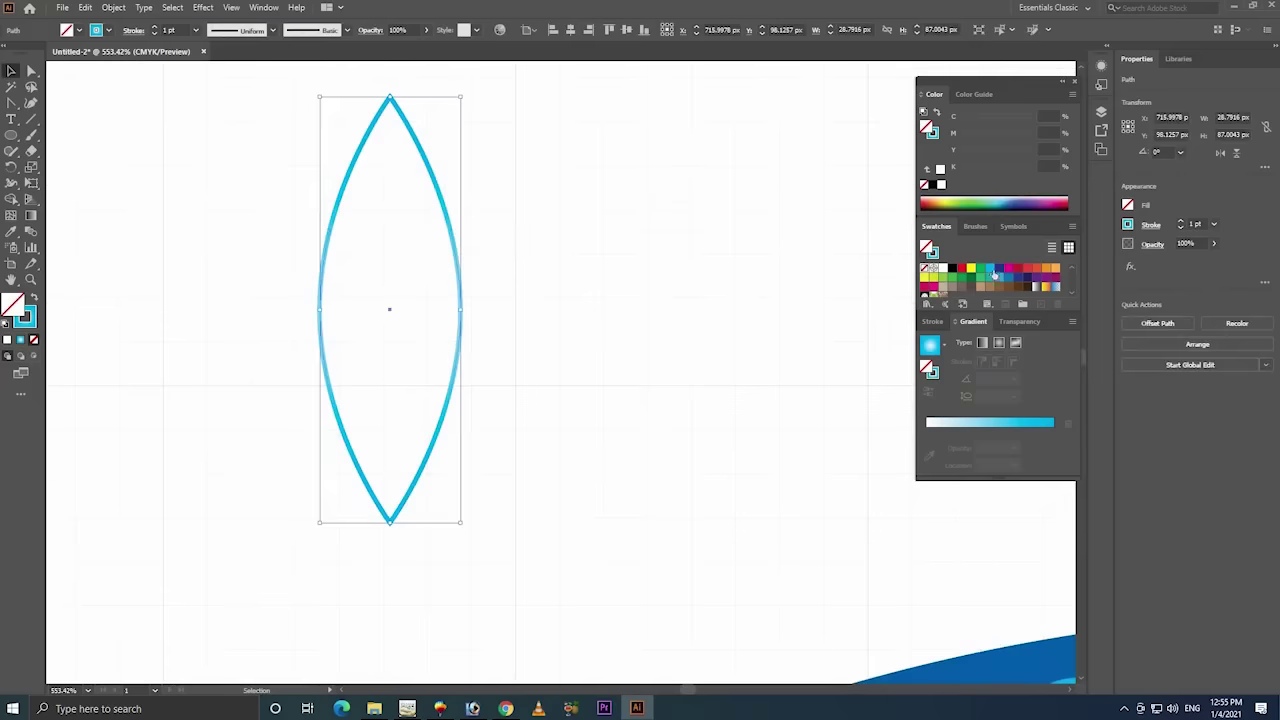
{"action": "left_click", "coordinate": [991, 270]}
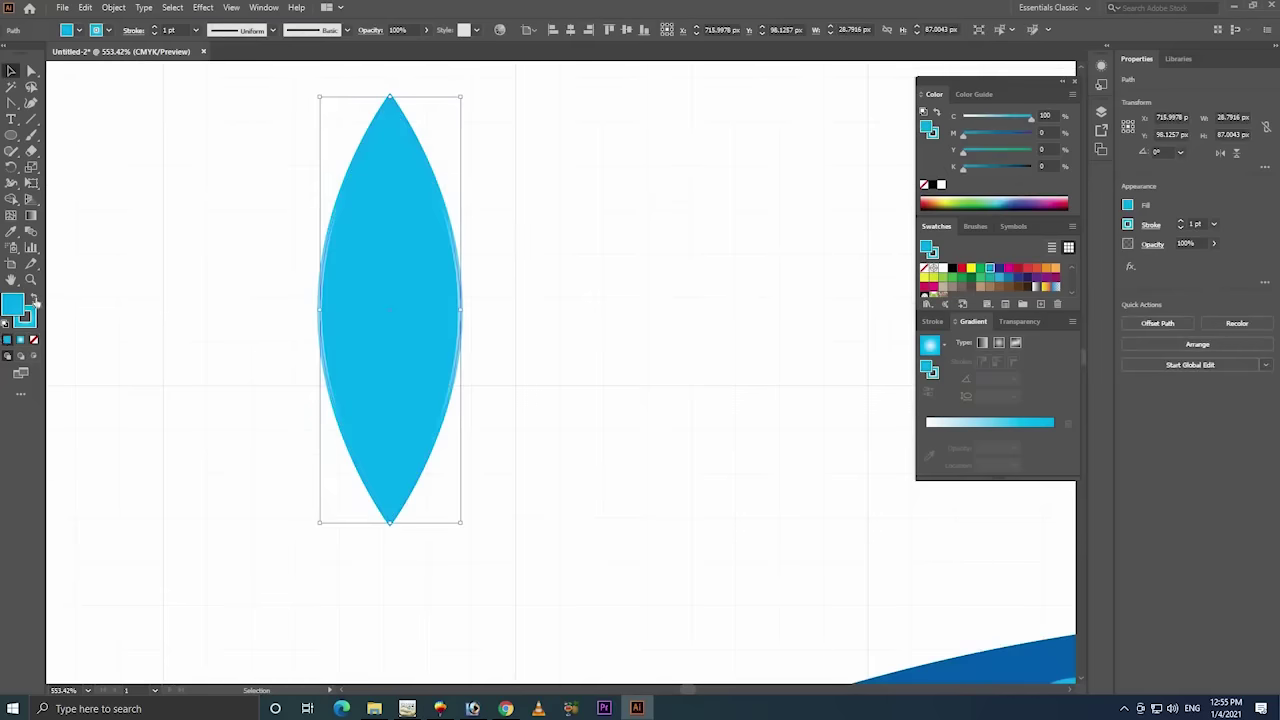
{"action": "left_click", "coordinate": [21, 340]}
{"action": "left_click", "coordinate": [34, 341]}
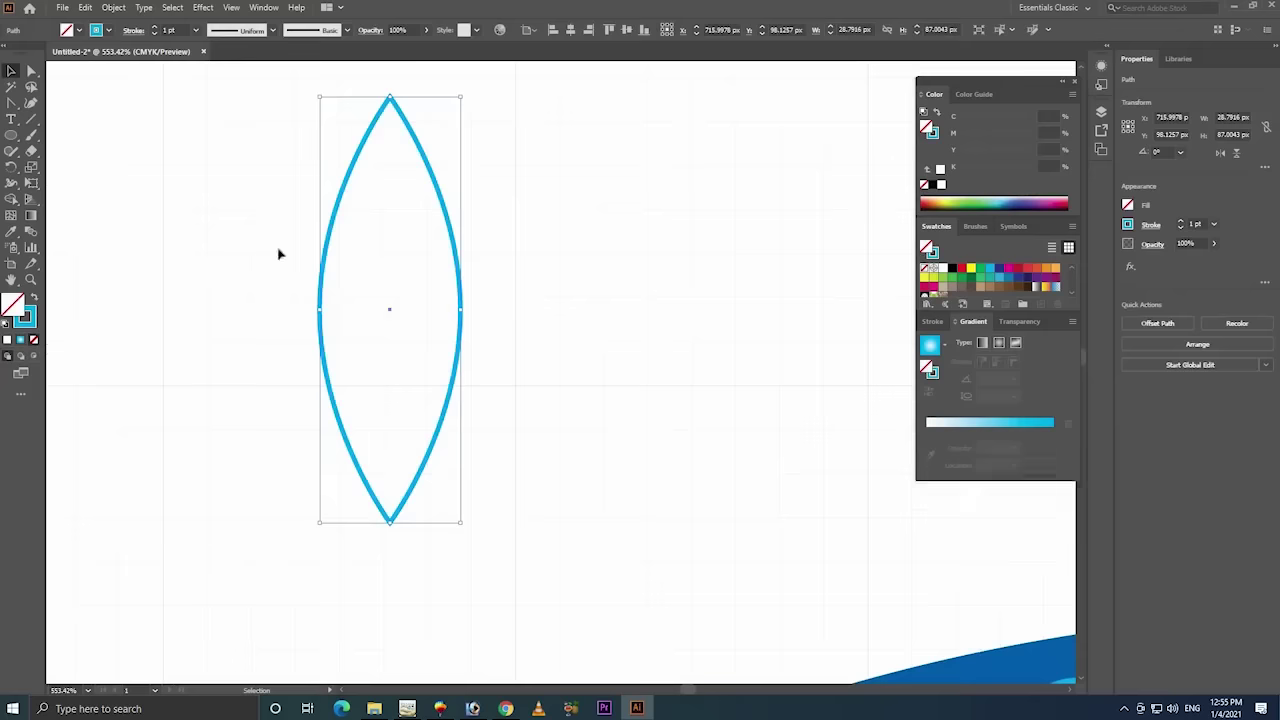
{"action": "left_click", "coordinate": [174, 30]}
{"action": "key", "text": "Up"}
{"action": "key", "text": "Up"}
{"action": "key", "text": "Up"}
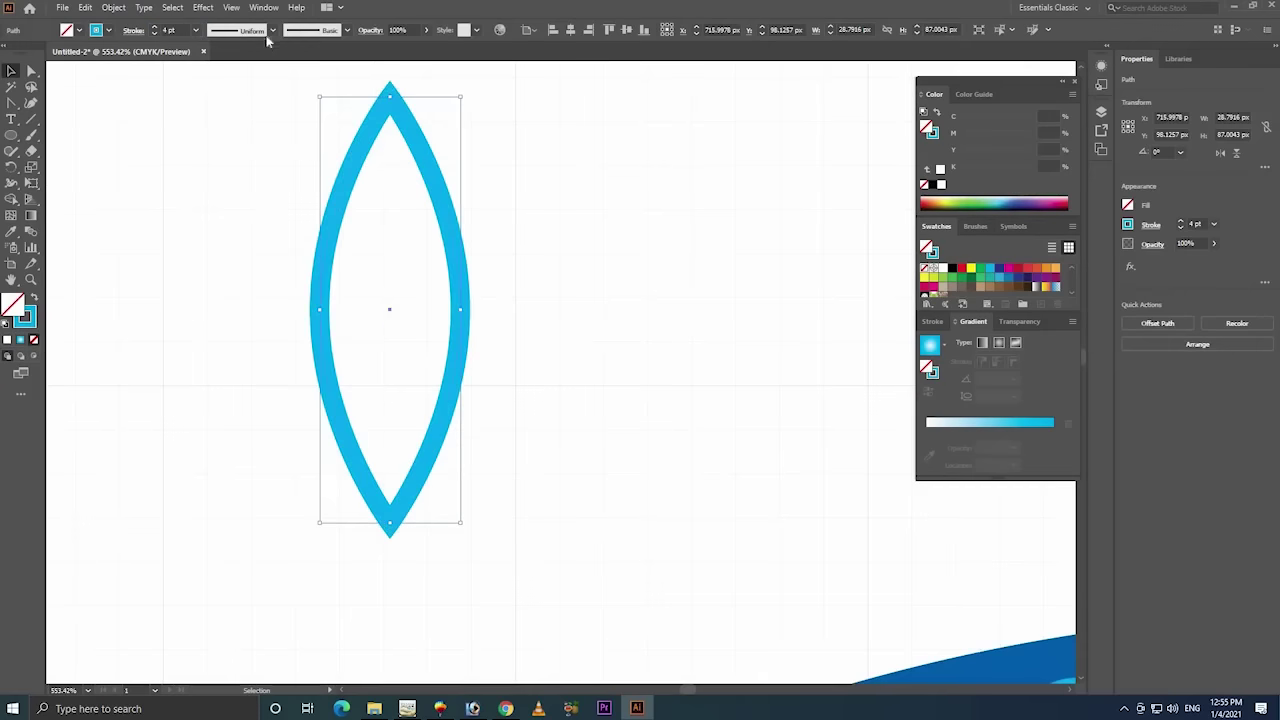
- Try several stroke width profiles on the lens, then revert to Uniform width
{"action": "left_click", "coordinate": [161, 131]}
{"action": "left_click", "coordinate": [272, 30]}
{"action": "left_click", "coordinate": [579, 106]}
{"action": "left_click_drag", "start_coordinate": [579, 106], "coordinate": [286, 263]}
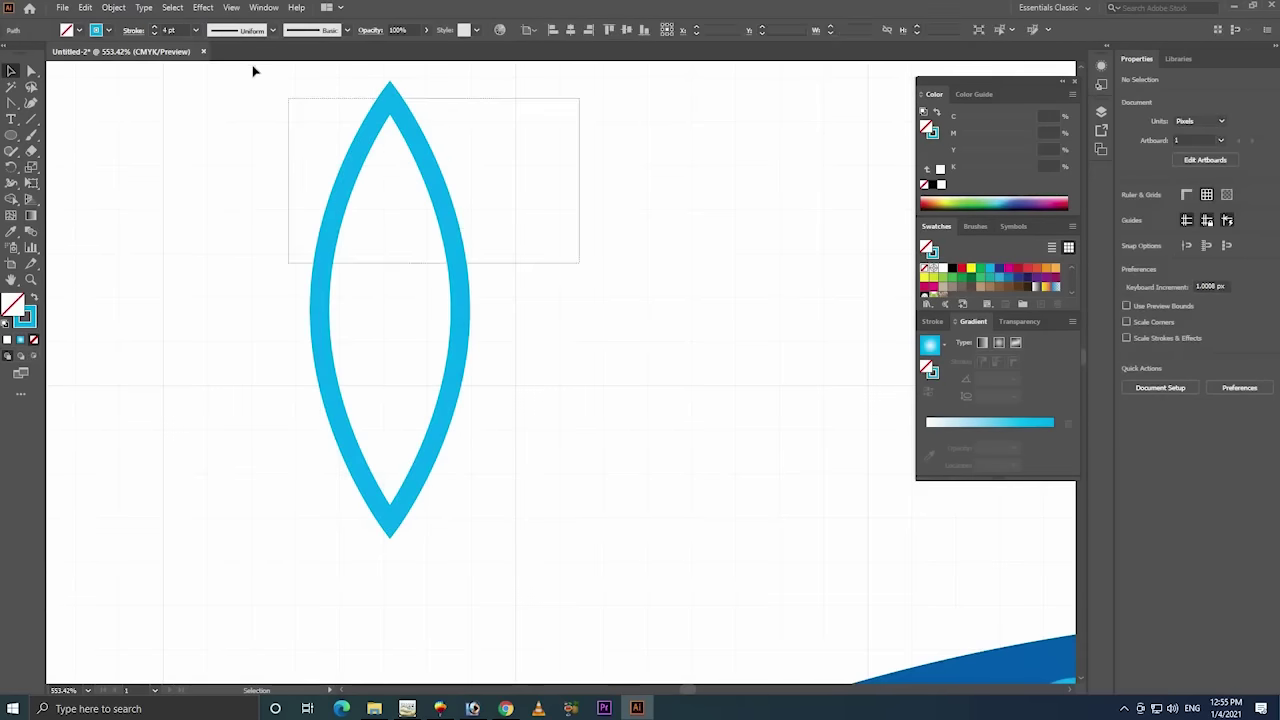
{"action": "left_click", "coordinate": [272, 30]}
{"action": "left_click", "coordinate": [252, 84]}
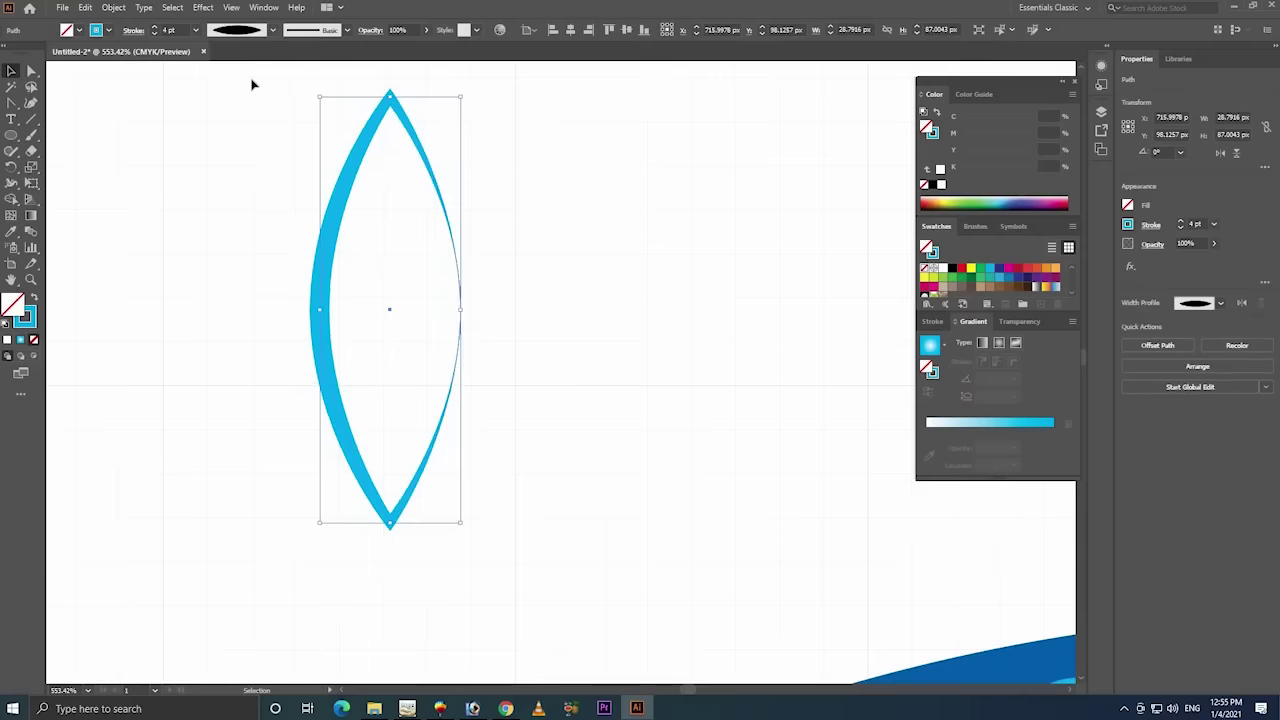
{"action": "left_click", "coordinate": [272, 30]}
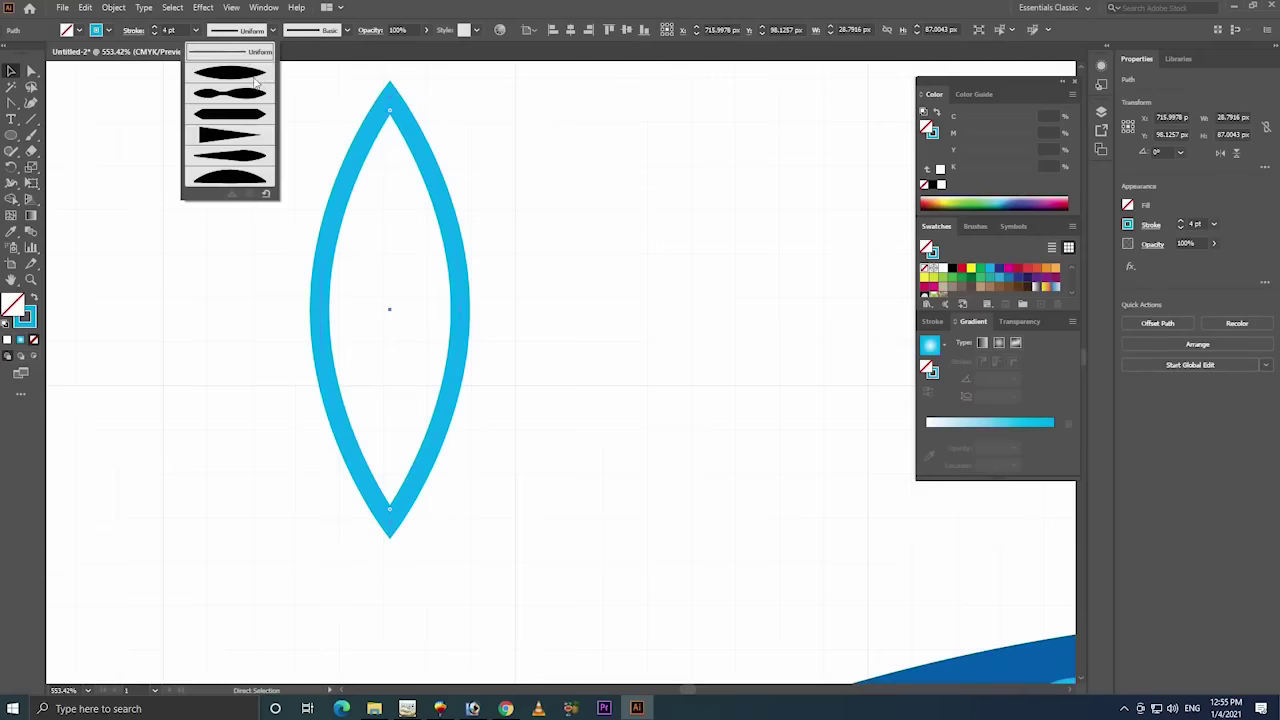
{"action": "left_click", "coordinate": [250, 88]}
{"action": "left_click", "coordinate": [272, 31]}
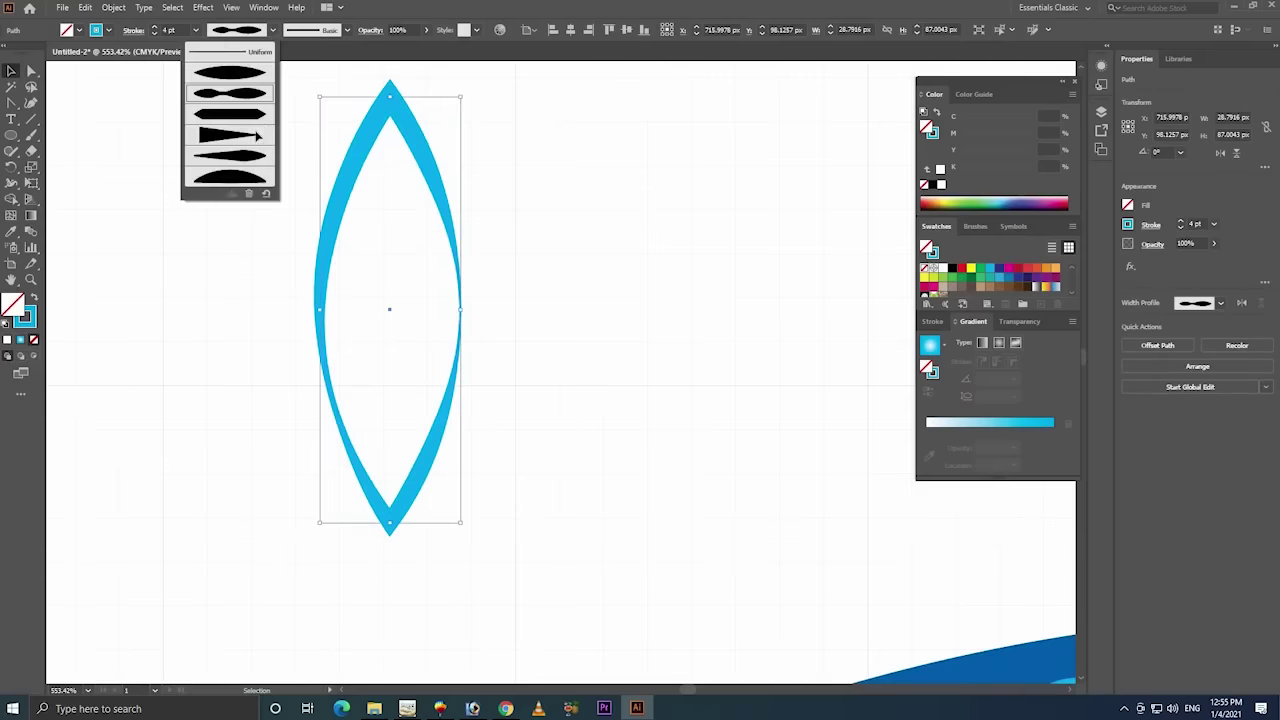
{"action": "left_click", "coordinate": [257, 133]}
{"action": "left_click", "coordinate": [272, 30]}
{"action": "left_click", "coordinate": [242, 187]}
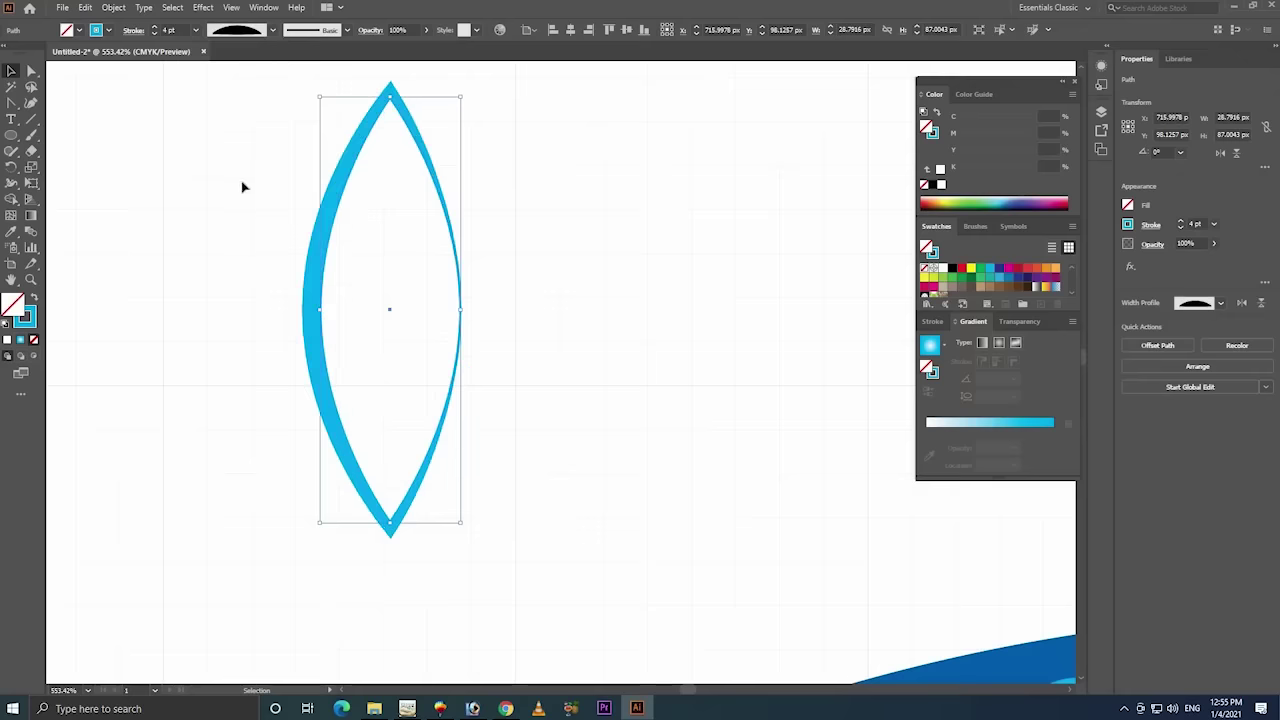
{"action": "left_click", "coordinate": [272, 30]}
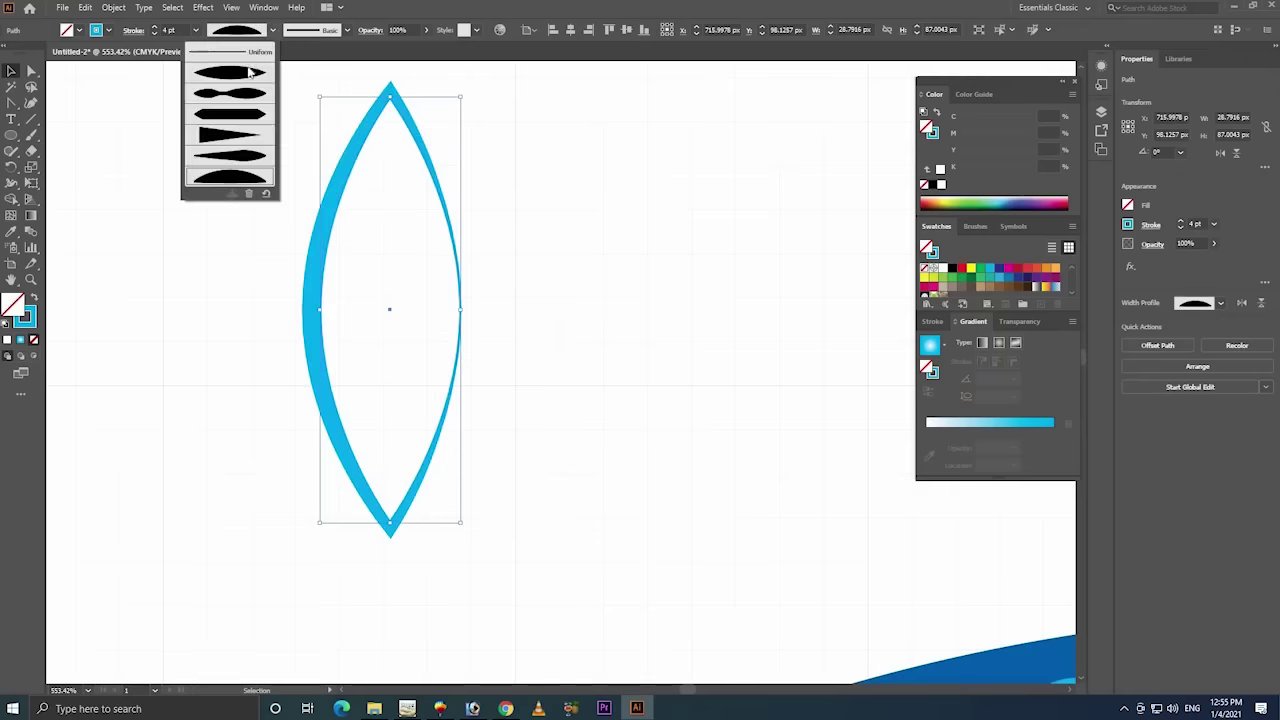
{"action": "left_click", "coordinate": [238, 54]}
- Expand the lens outline into a filled cyan shape via Object > Expand
{"action": "left_click_drag", "start_coordinate": [151, 374], "coordinate": [590, 100]}
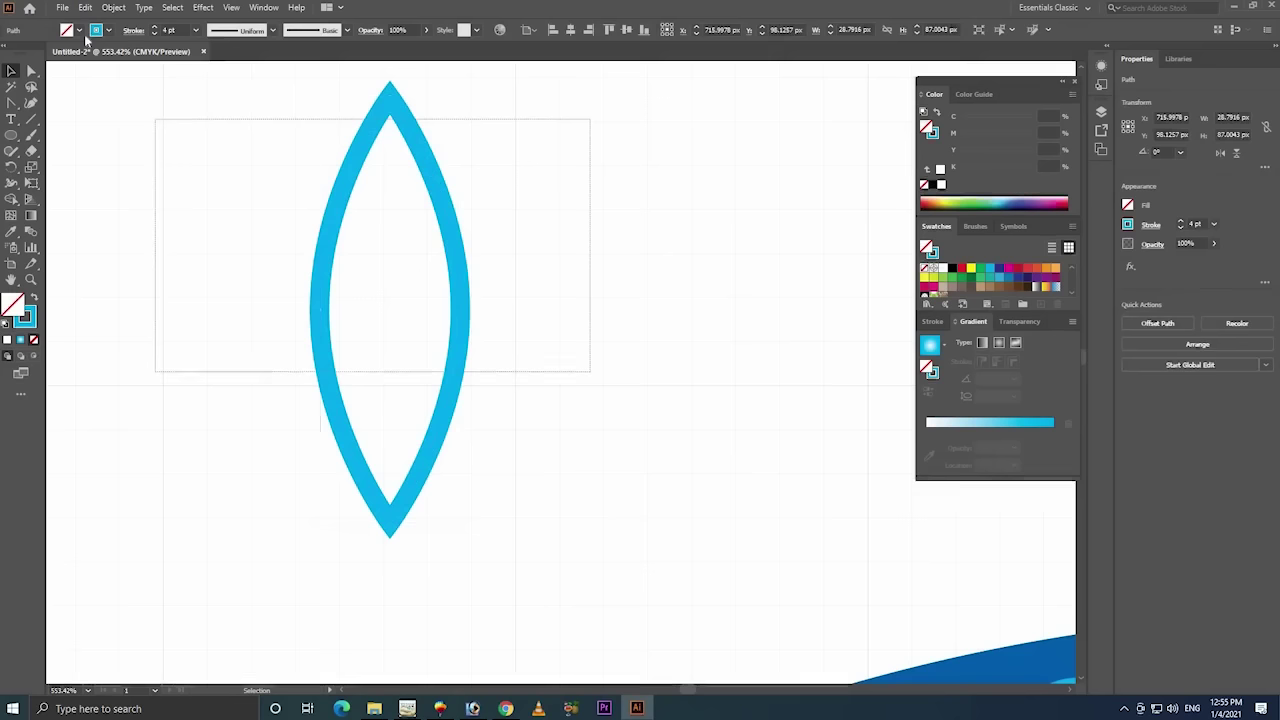
{"action": "left_click", "coordinate": [112, 8]}
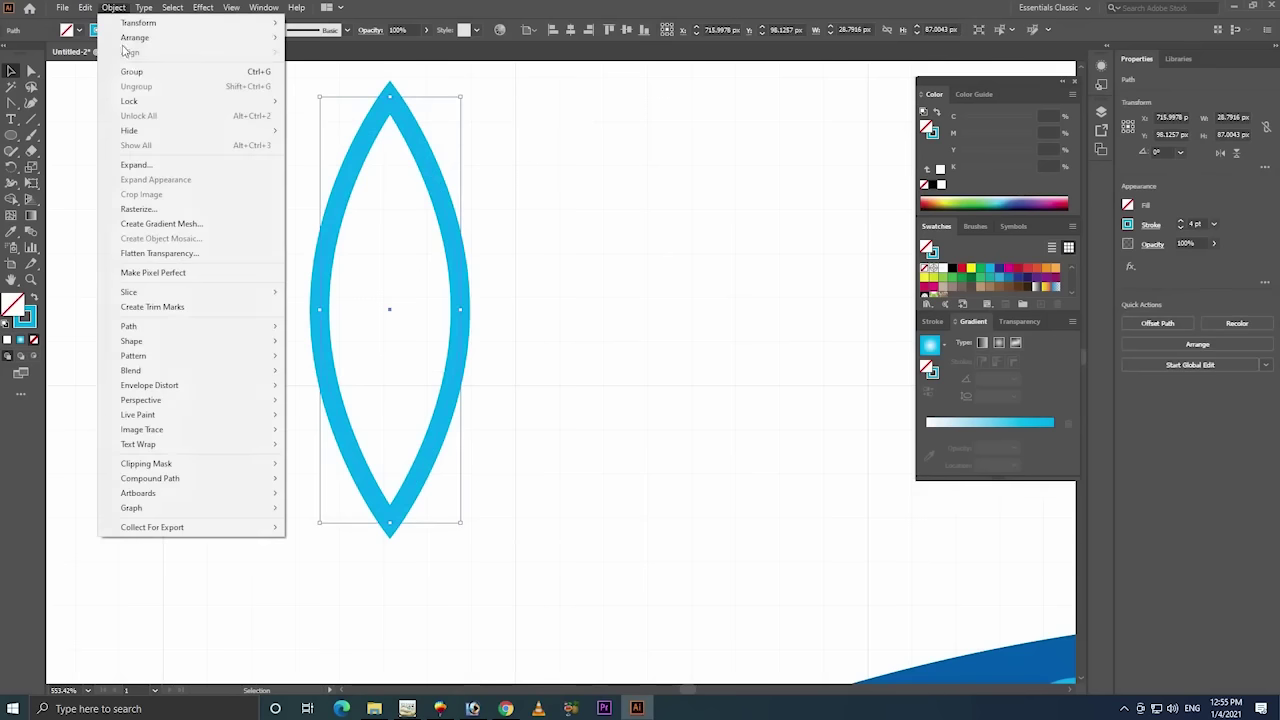
{"action": "left_click", "coordinate": [140, 165]}
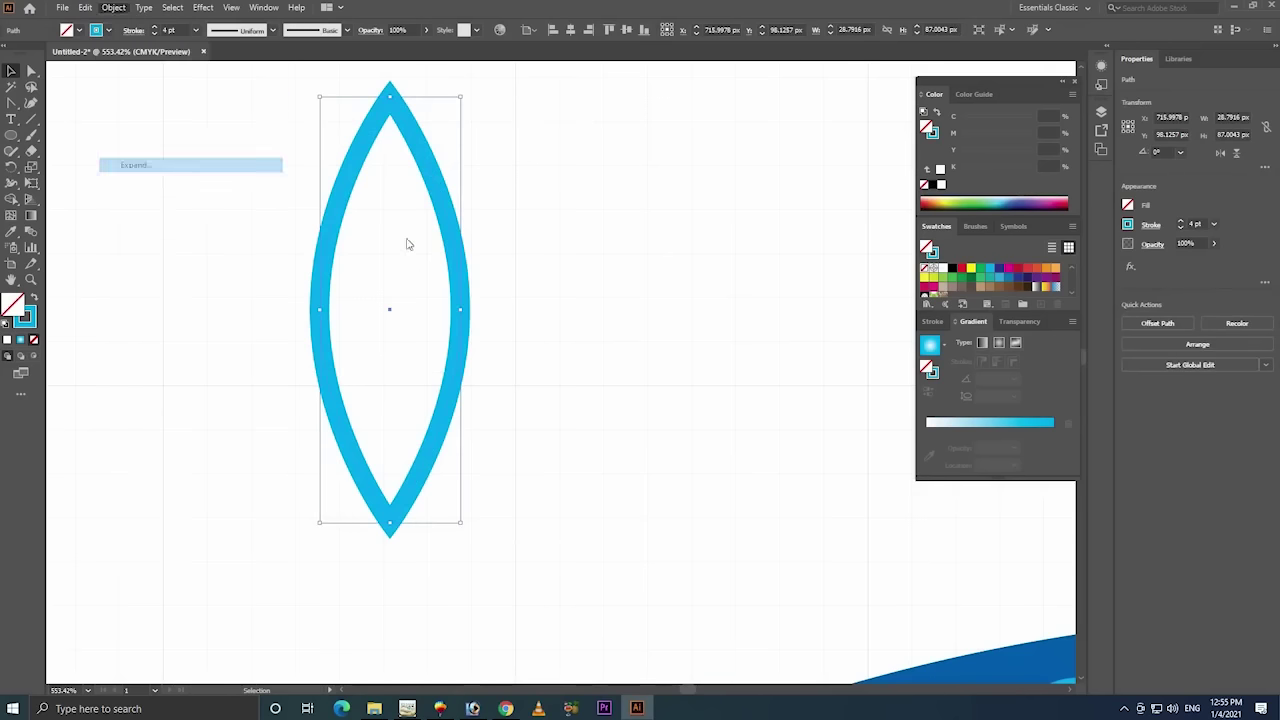
{"action": "left_click", "coordinate": [393, 414]}
- Zoom out and pan to show the whole mandala and the lens
{"action": "key", "text": "z"}
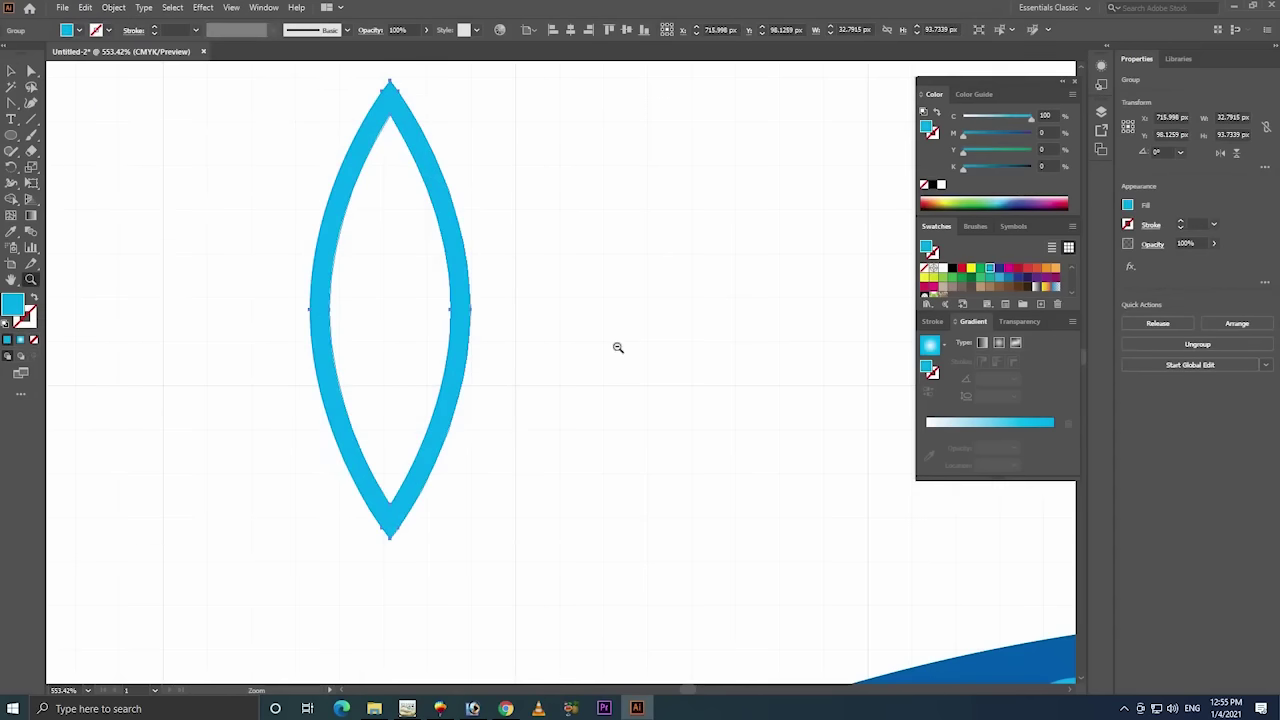
{"action": "key", "text": "ctrl+minus"}
{"action": "key", "text": "ctrl+minus"}
{"action": "key", "text": "ctrl+minus"}
{"action": "key", "text": "ctrl+minus"}
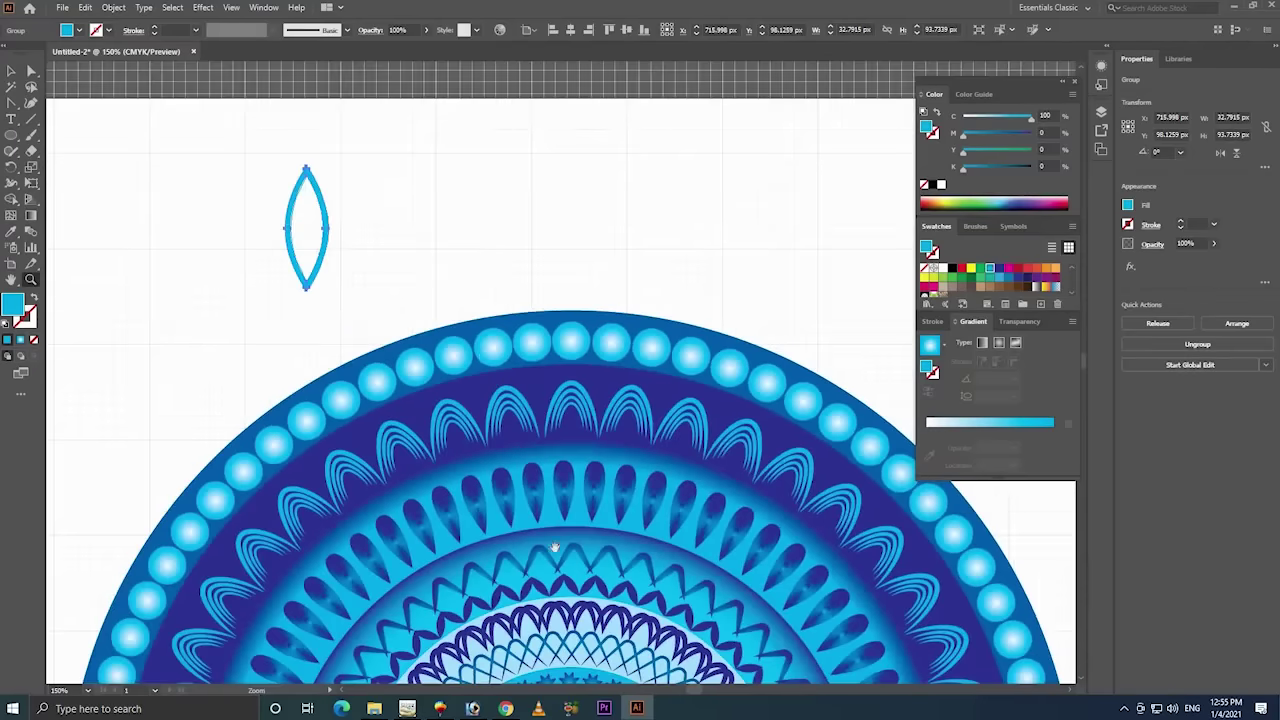
{"action": "left_click_drag", "start_coordinate": [553, 548], "coordinate": [451, 300]}
{"action": "left_click_drag", "start_coordinate": [387, 343], "coordinate": [217, 243]}
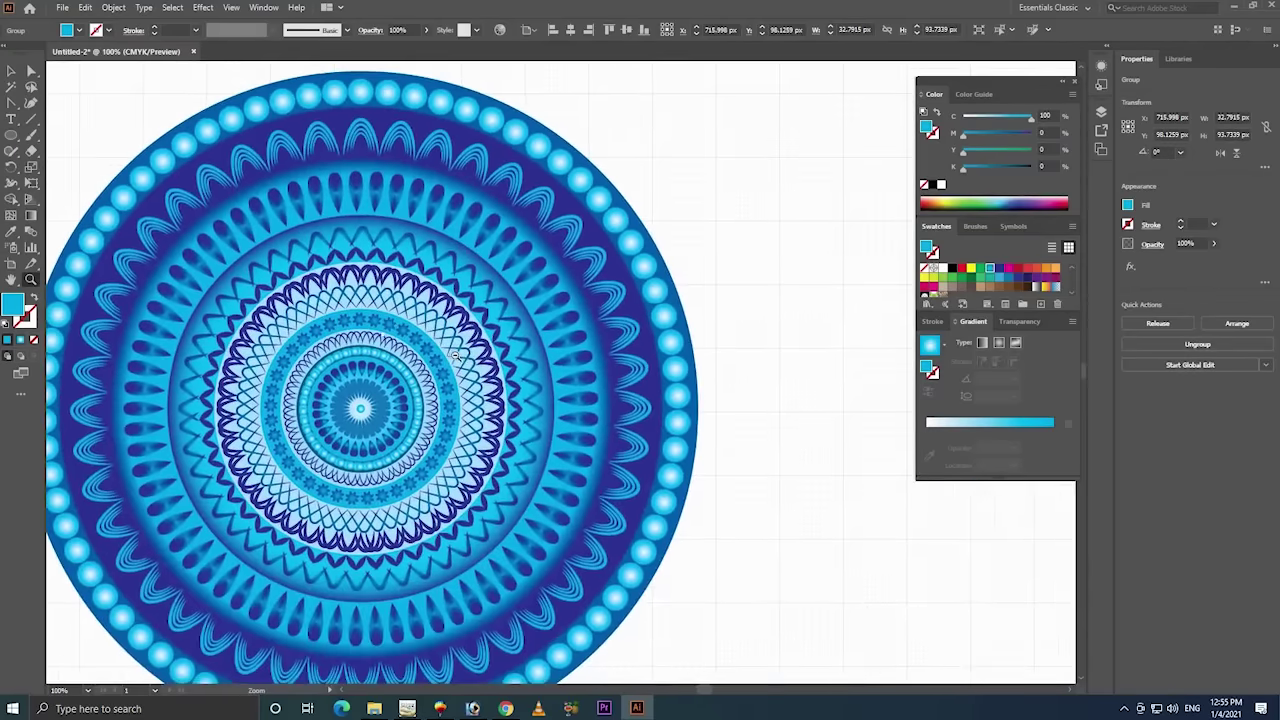
{"action": "key", "text": "ctrl+minus"}
{"action": "key", "text": "v"}
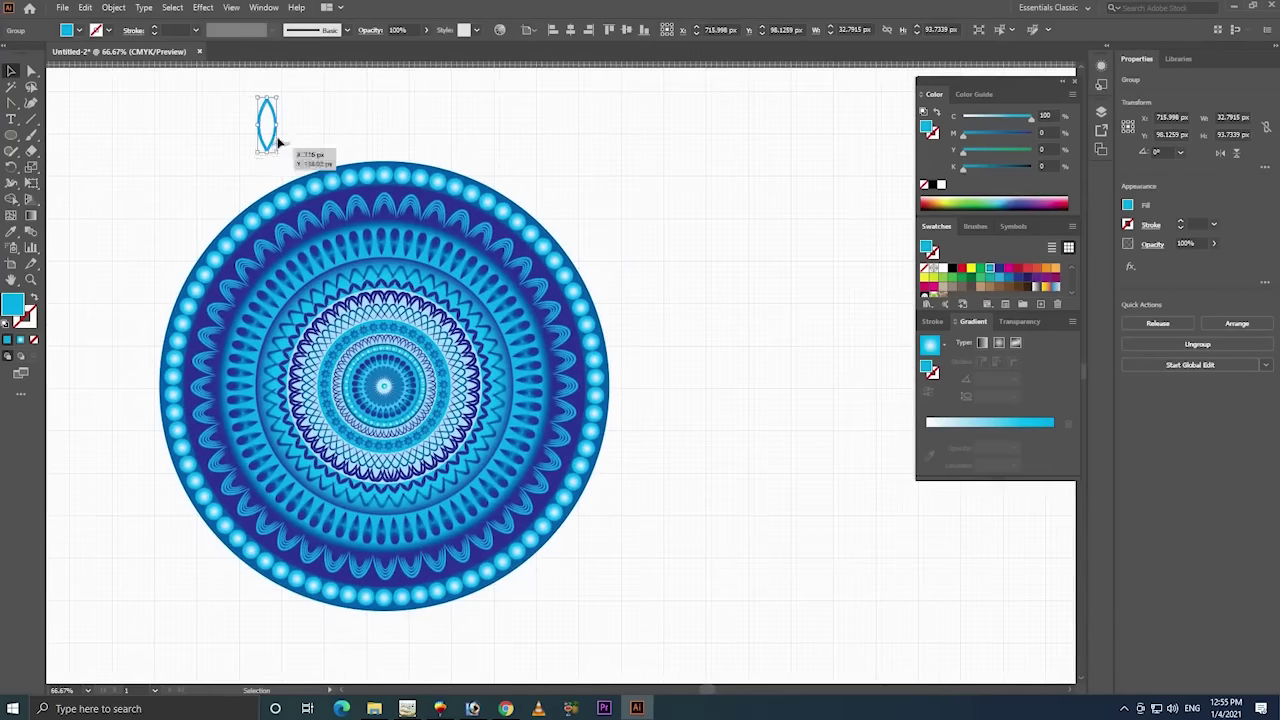
- Move the lens above the mandala and centre it horizontally over it
{"action": "left_click_drag", "start_coordinate": [268, 130], "coordinate": [398, 126]}
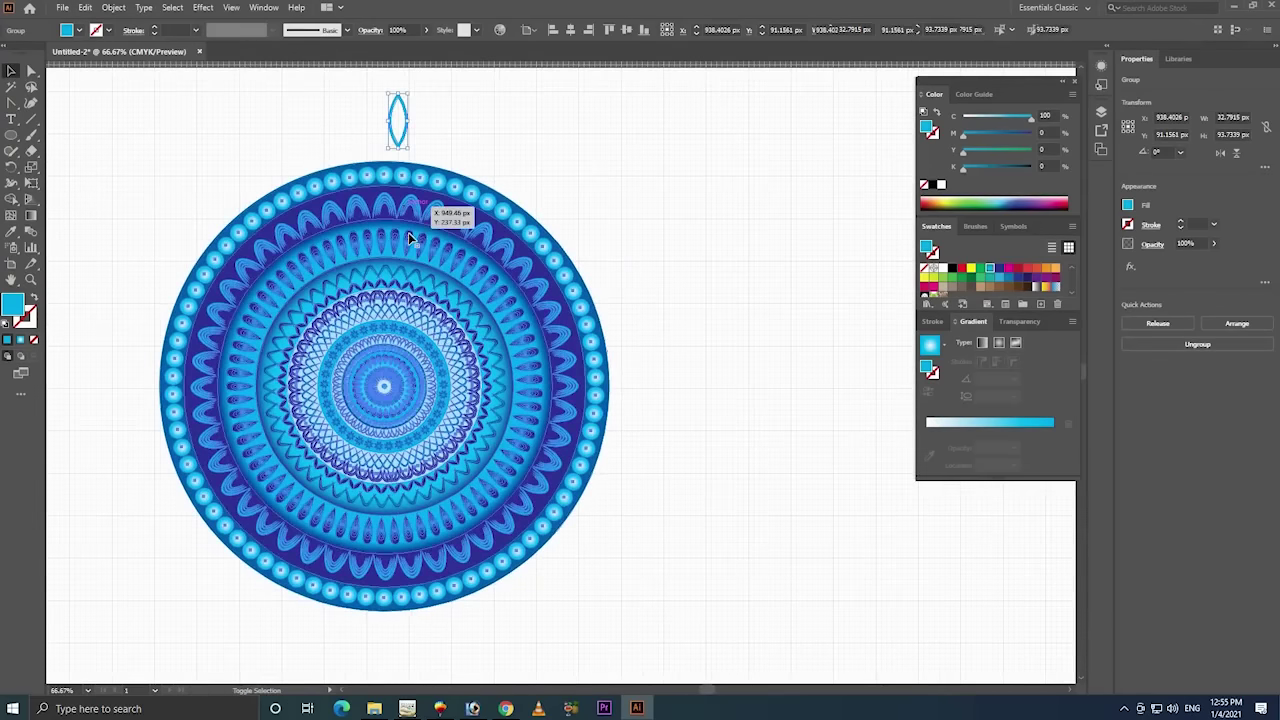
{"action": "left_click", "coordinate": [418, 222], "text": "shift"}
{"action": "left_click", "coordinate": [569, 30]}
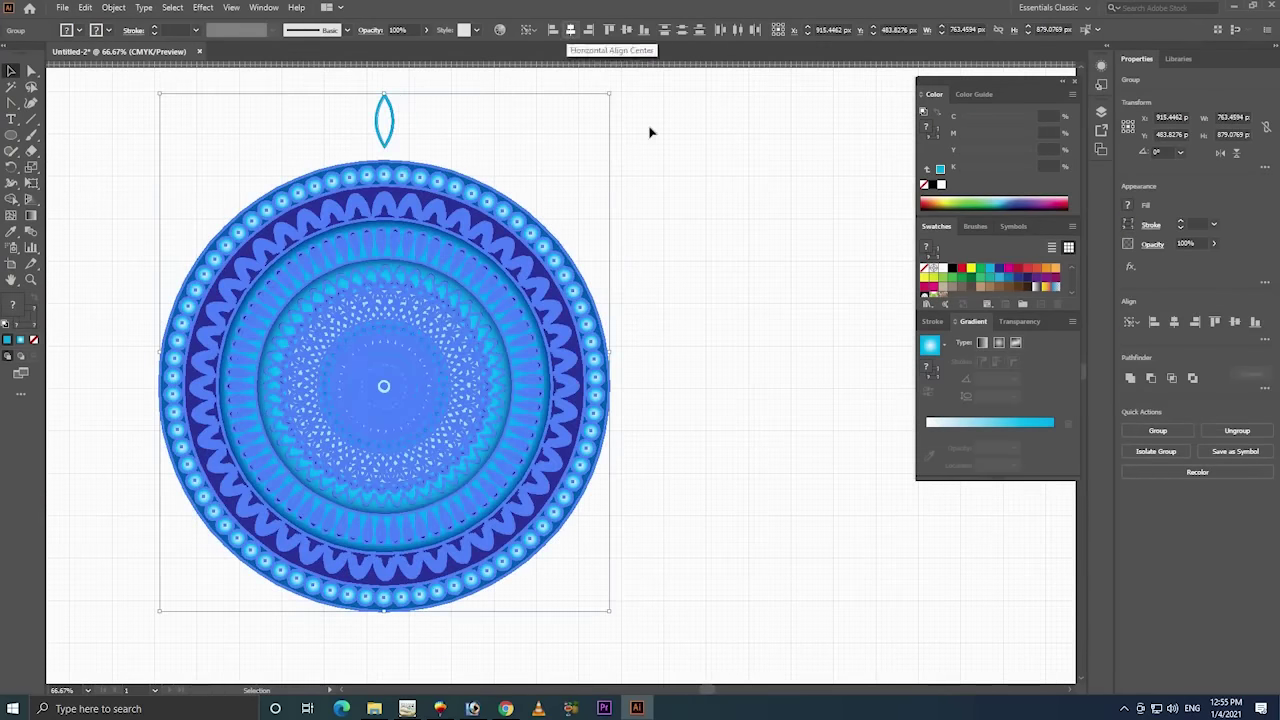
{"action": "left_click", "coordinate": [406, 126]}
- Nudge the lens down so it sits just above the mandala's top edge
{"action": "left_click_drag", "start_coordinate": [396, 124], "coordinate": [394, 130]}
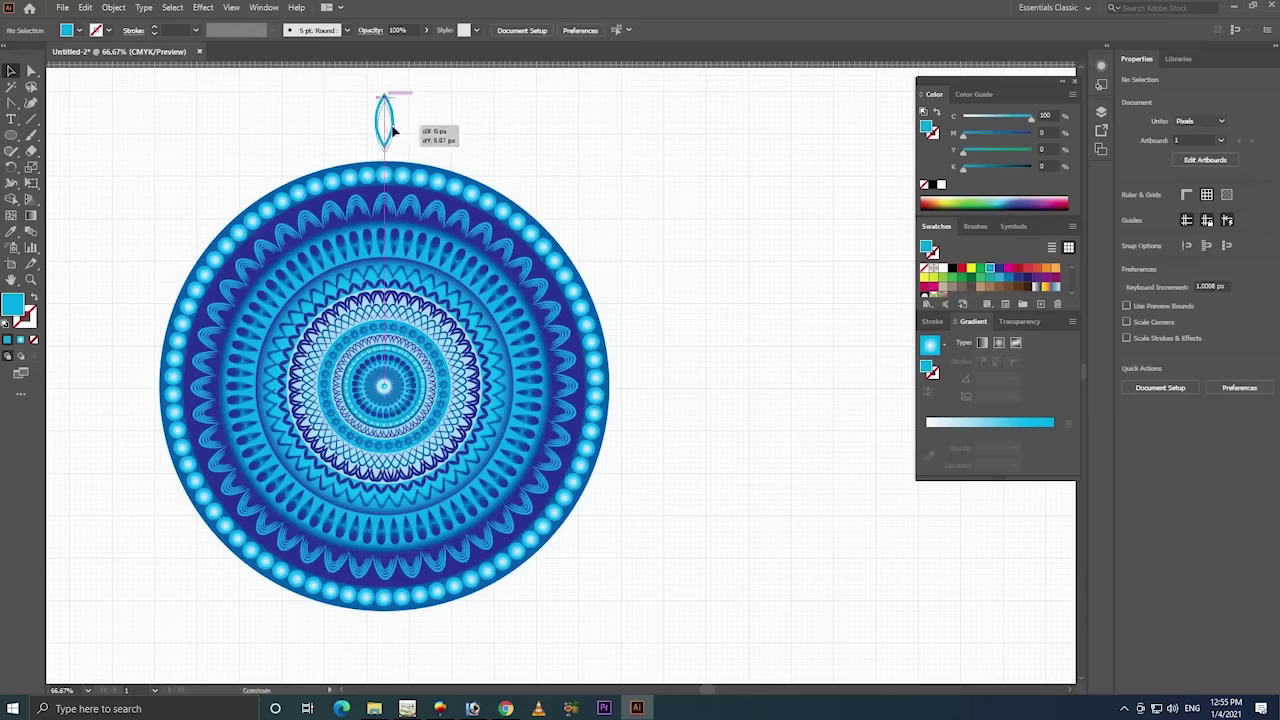
{"action": "left_click_drag", "start_coordinate": [394, 130], "coordinate": [394, 131]}
{"action": "left_click", "coordinate": [442, 200], "text": "shift"}
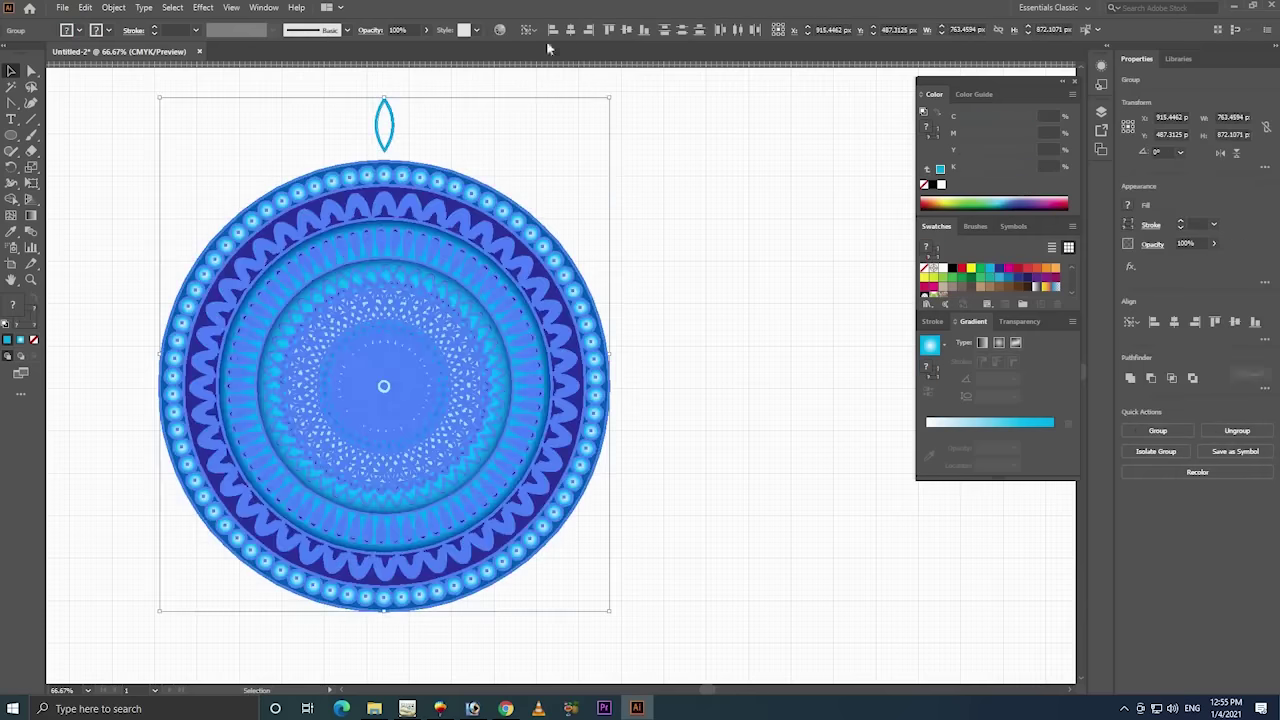
{"action": "left_click", "coordinate": [384, 112]}
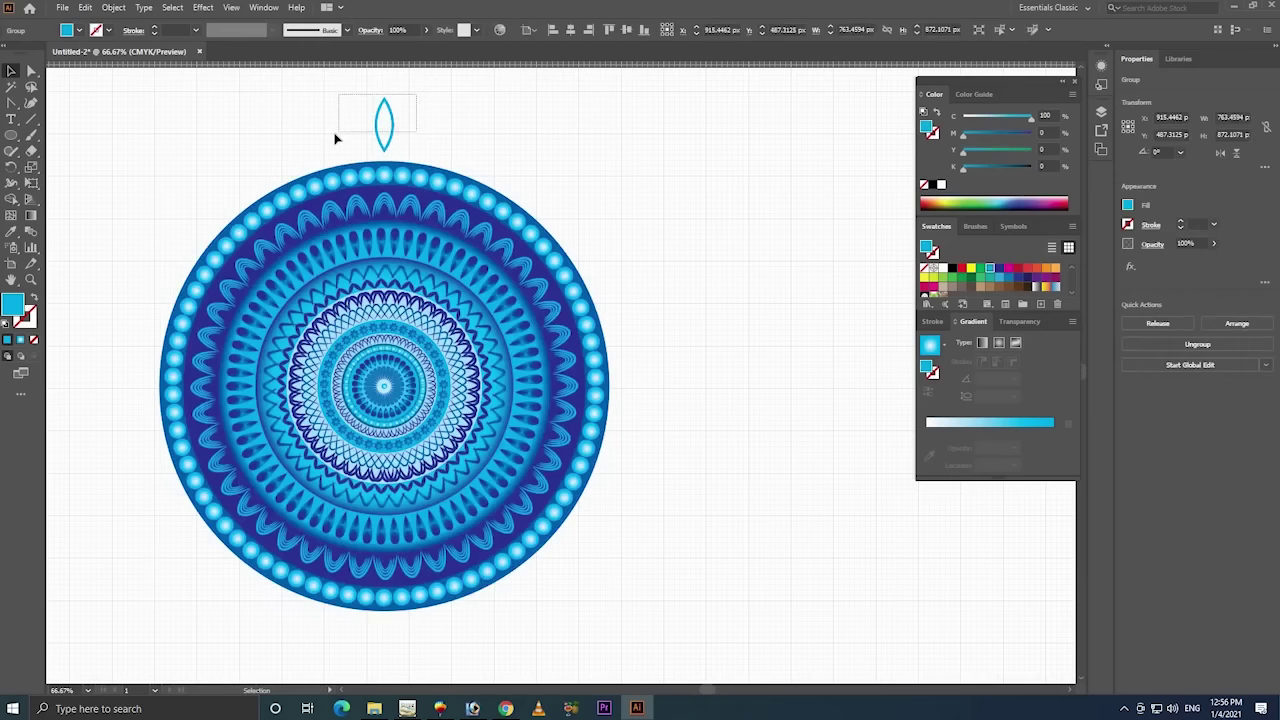
{"action": "key", "text": "Down"}
{"action": "key", "text": "Down"}
{"action": "key", "text": "Down"}
{"action": "key", "text": "Down"}
{"action": "key", "text": "Down"}
{"action": "key", "text": "Down"}
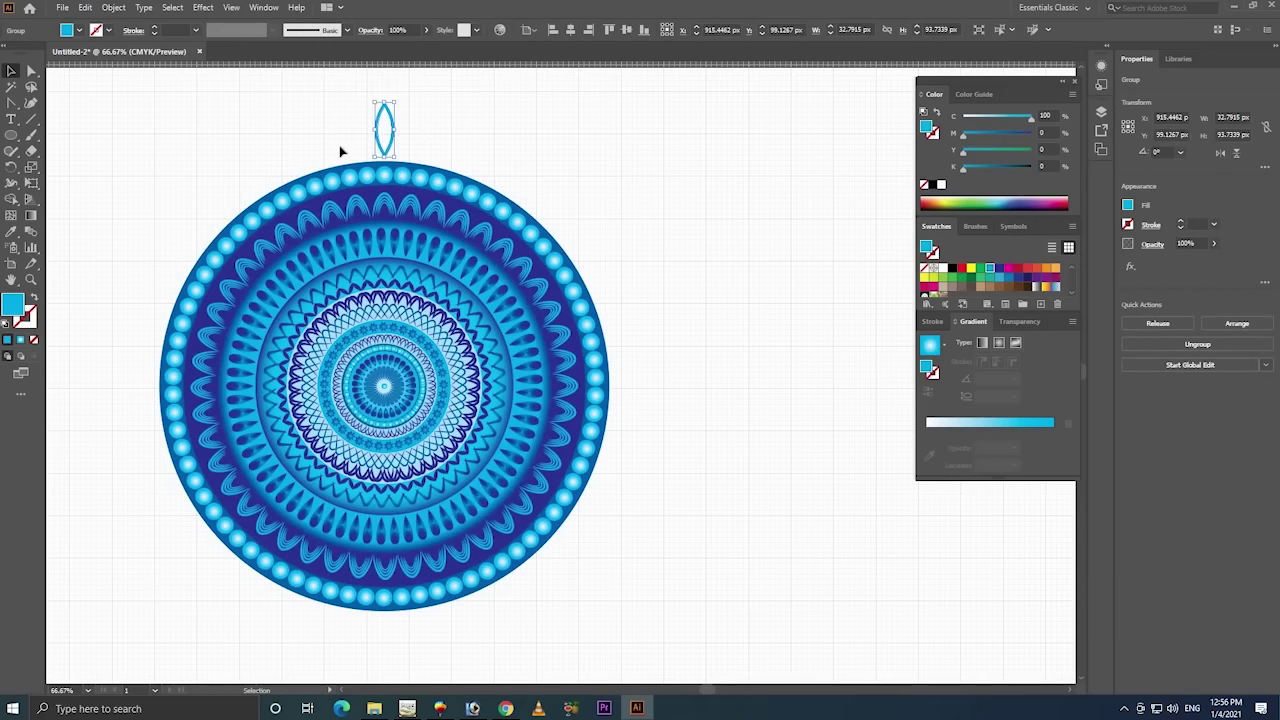
{"action": "left_click", "coordinate": [11, 166]}
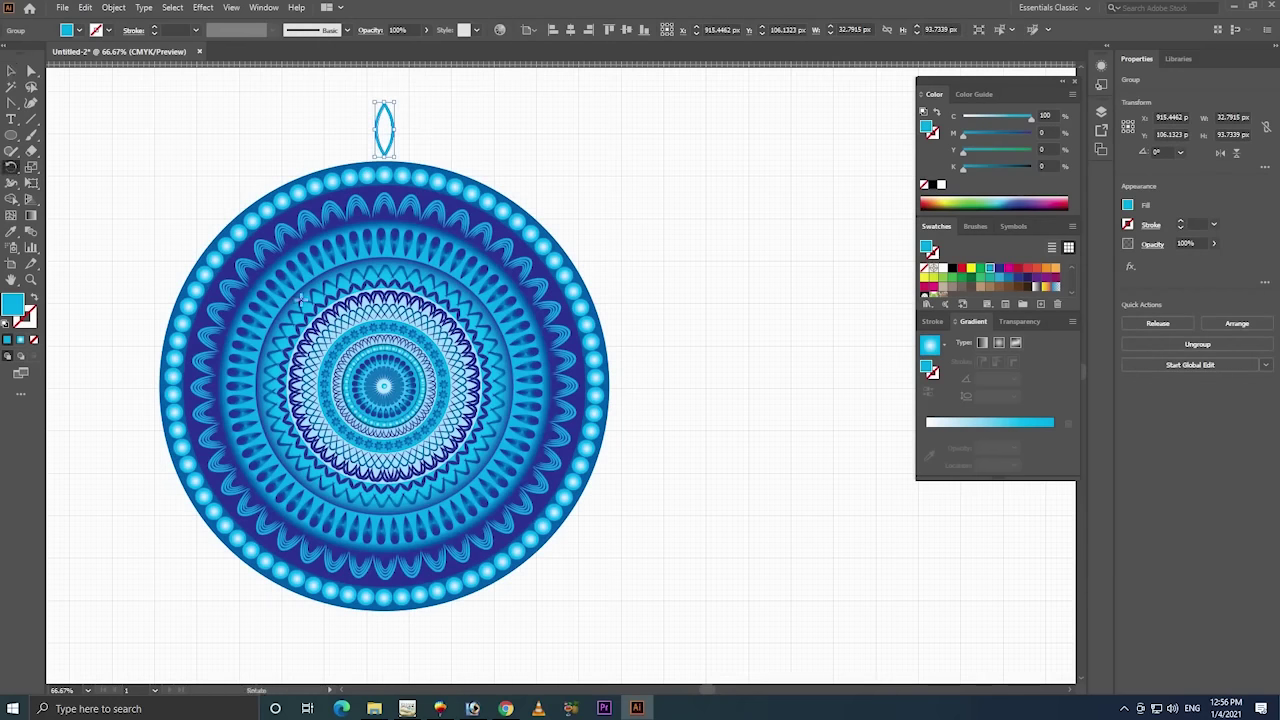
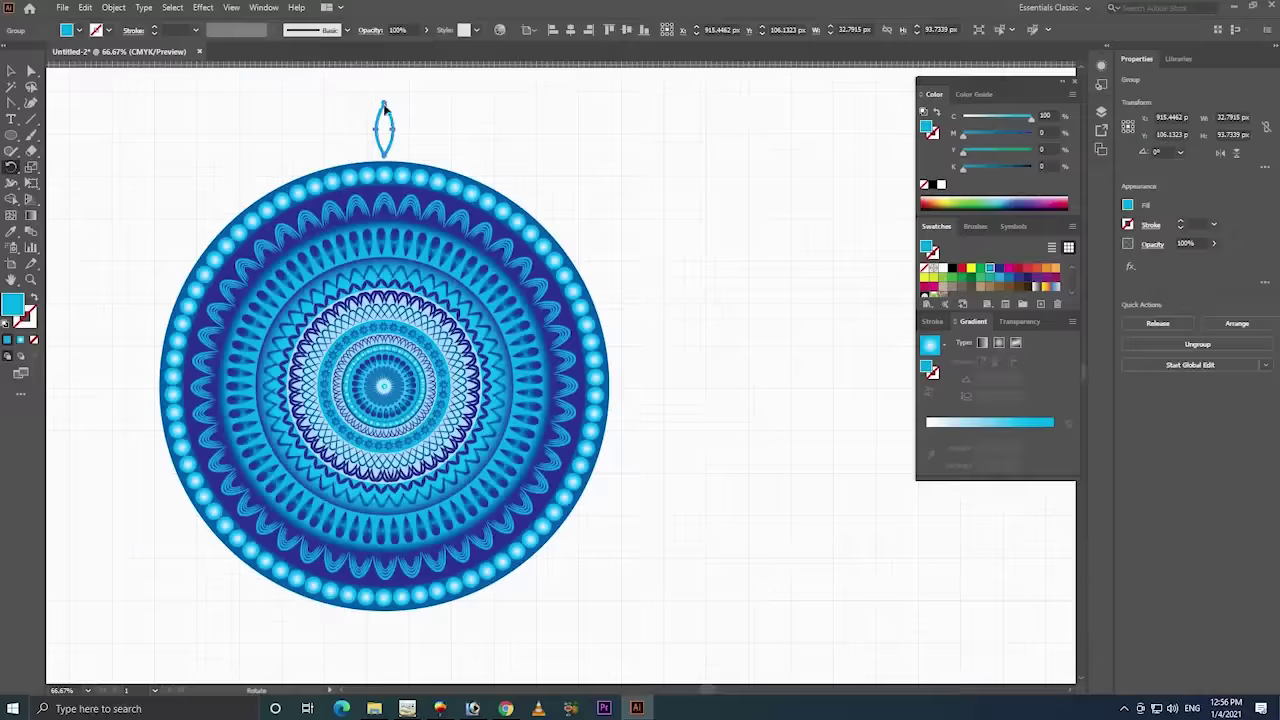
- Rotate-copy the cyan leaf and repeat it until the first leaf ring closes around the mandala
{"action": "left_click_drag", "start_coordinate": [397, 118], "coordinate": [411, 114]}
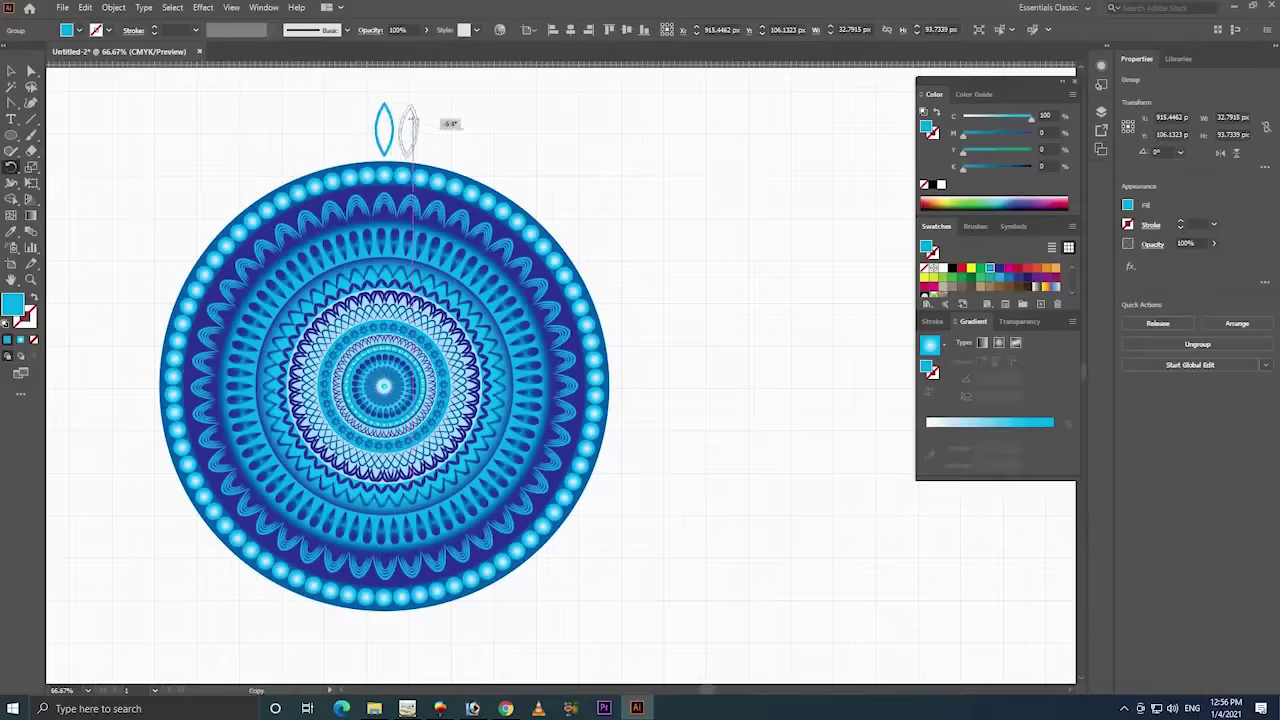
{"action": "key", "text": "ctrl+d"}
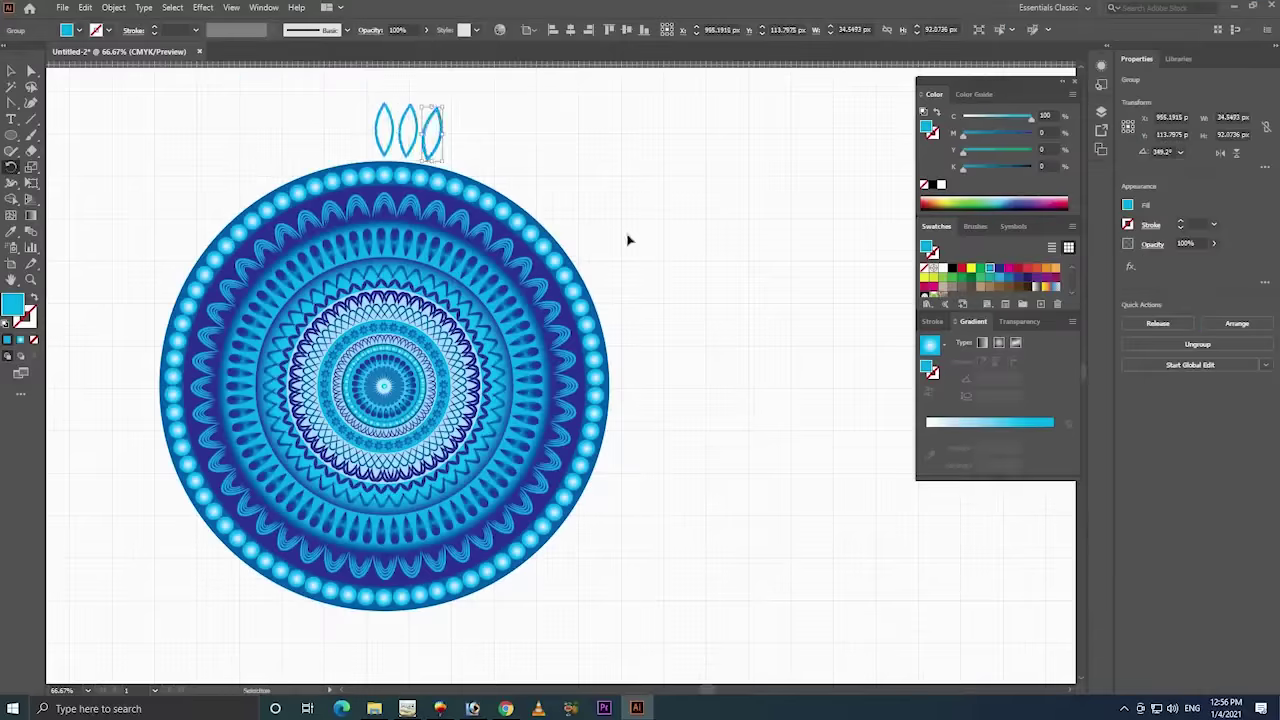
{"action": "key", "text": "ctrl+d"}
{"action": "key", "text": "ctrl+d"}
{"action": "key", "text": "ctrl+d"}
{"action": "key", "text": "ctrl+d"}
{"action": "key", "text": "ctrl+d"}
{"action": "key", "text": "ctrl+d"}
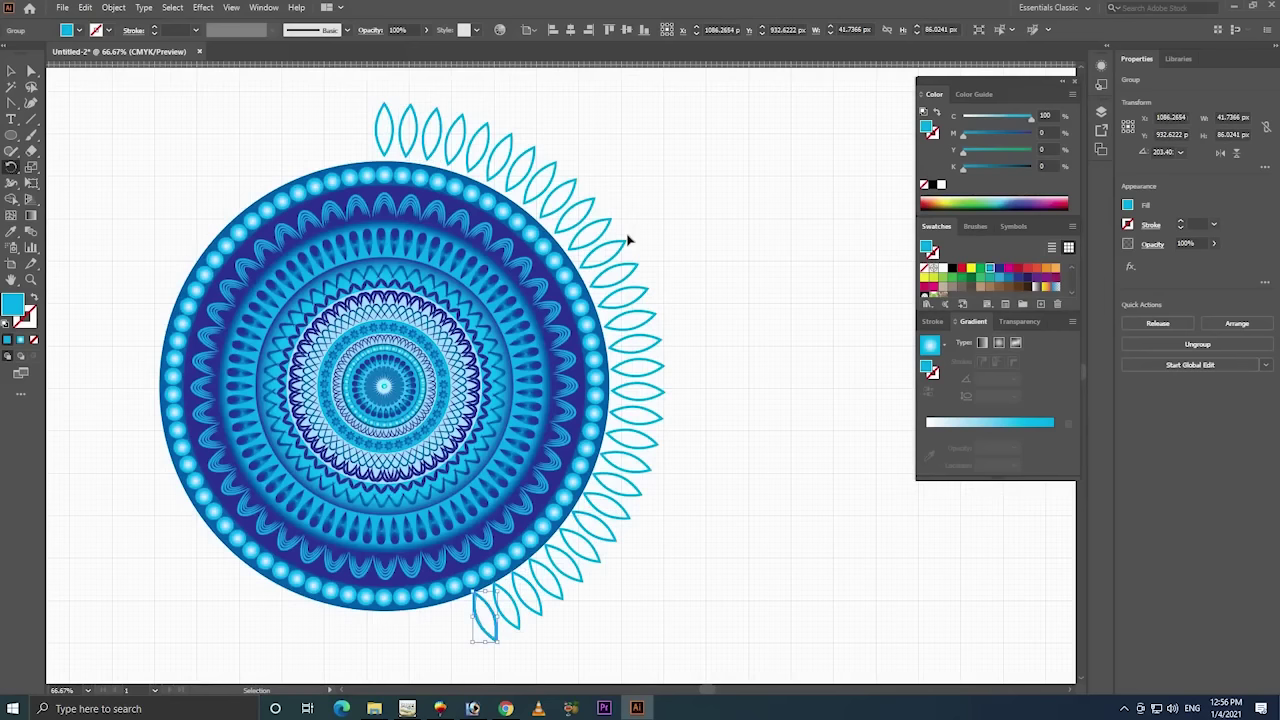
{"action": "key", "text": "ctrl+d"}
{"action": "key", "text": "ctrl+d"}
{"action": "key", "text": "ctrl+d"}
{"action": "key", "text": "ctrl+d"}
{"action": "key", "text": "ctrl+d"}
{"action": "key", "text": "ctrl+d"}
{"action": "key", "text": "ctrl+d"}
{"action": "key", "text": "ctrl+d"}
{"action": "key", "text": "ctrl+d"}
{"action": "key", "text": "ctrl+d"}
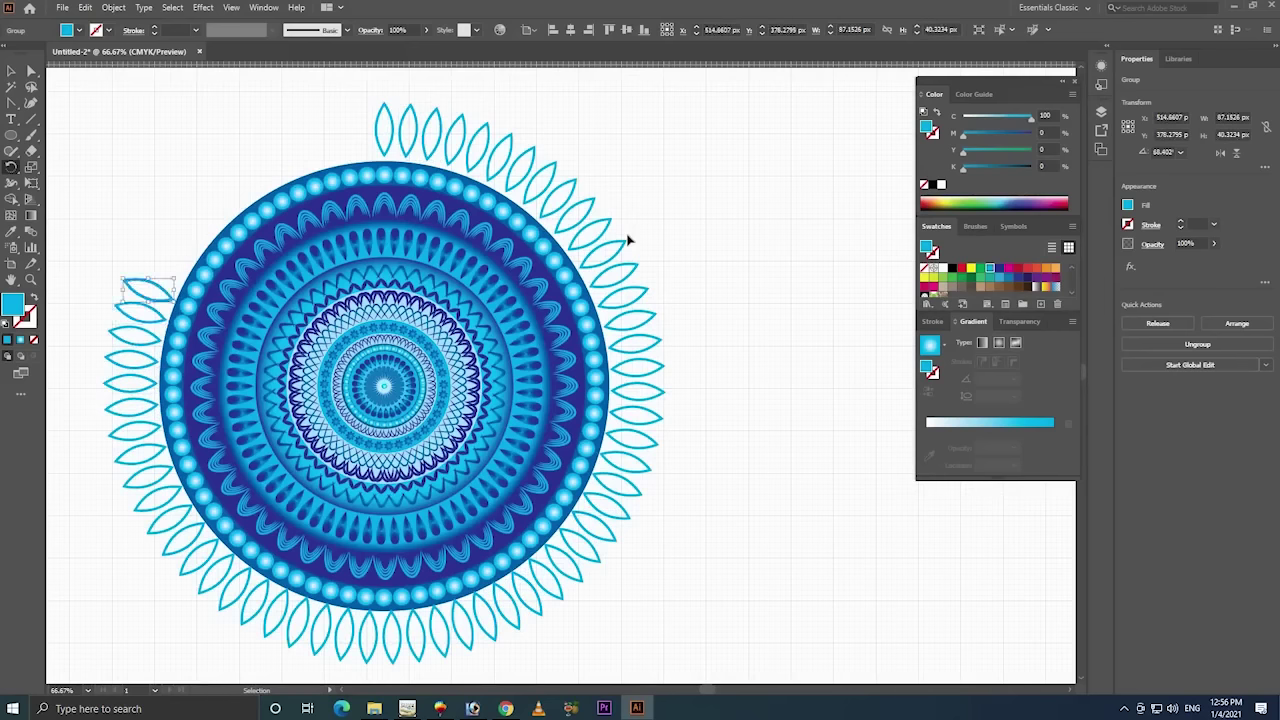
{"action": "key", "text": "ctrl+d"}
{"action": "key", "text": "ctrl+d"}
{"action": "key", "text": "ctrl+d"}
{"action": "key", "text": "ctrl+d"}
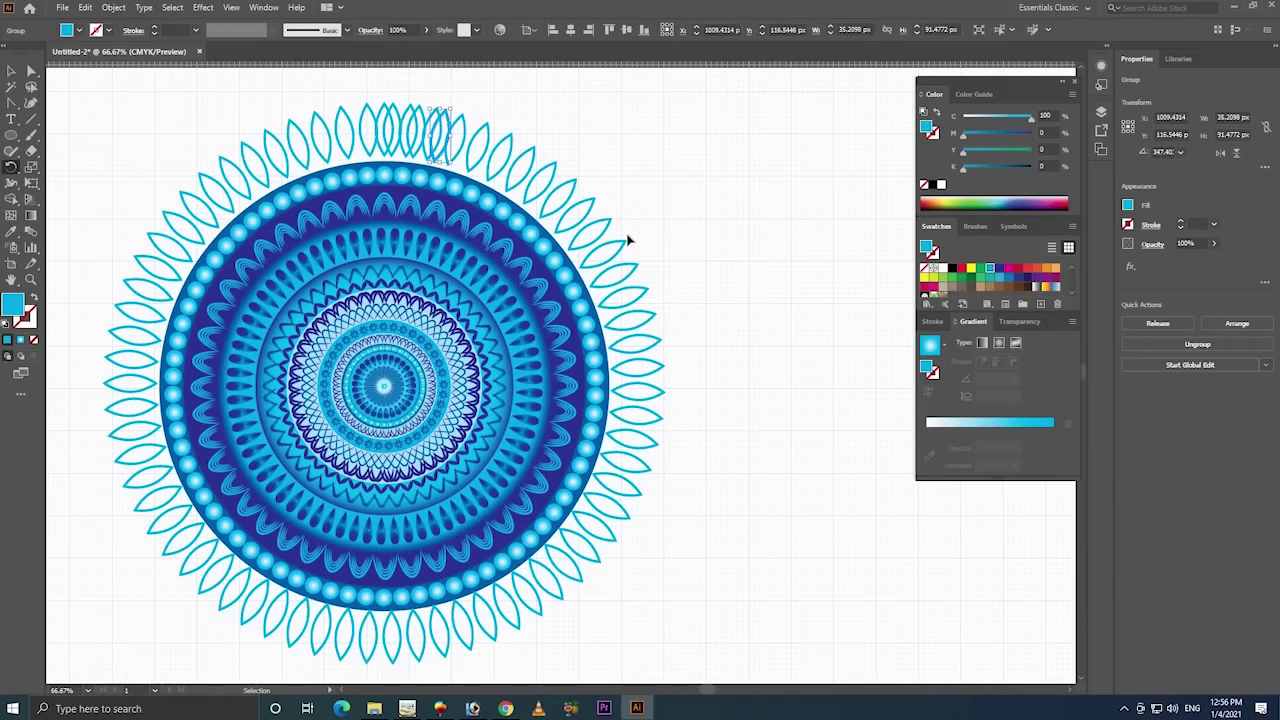
- Repeat the rotation four more times to form a second overlapping leaf ring
{"action": "key", "text": "ctrl+d"}
{"action": "key", "text": "ctrl+d"}
{"action": "key", "text": "ctrl+d"}
{"action": "key", "text": "ctrl+d"}
{"action": "key", "text": "ctrl+d"}
{"action": "key", "text": "ctrl+d"}
{"action": "key", "text": "ctrl+d"}
{"action": "key", "text": "ctrl+d"}
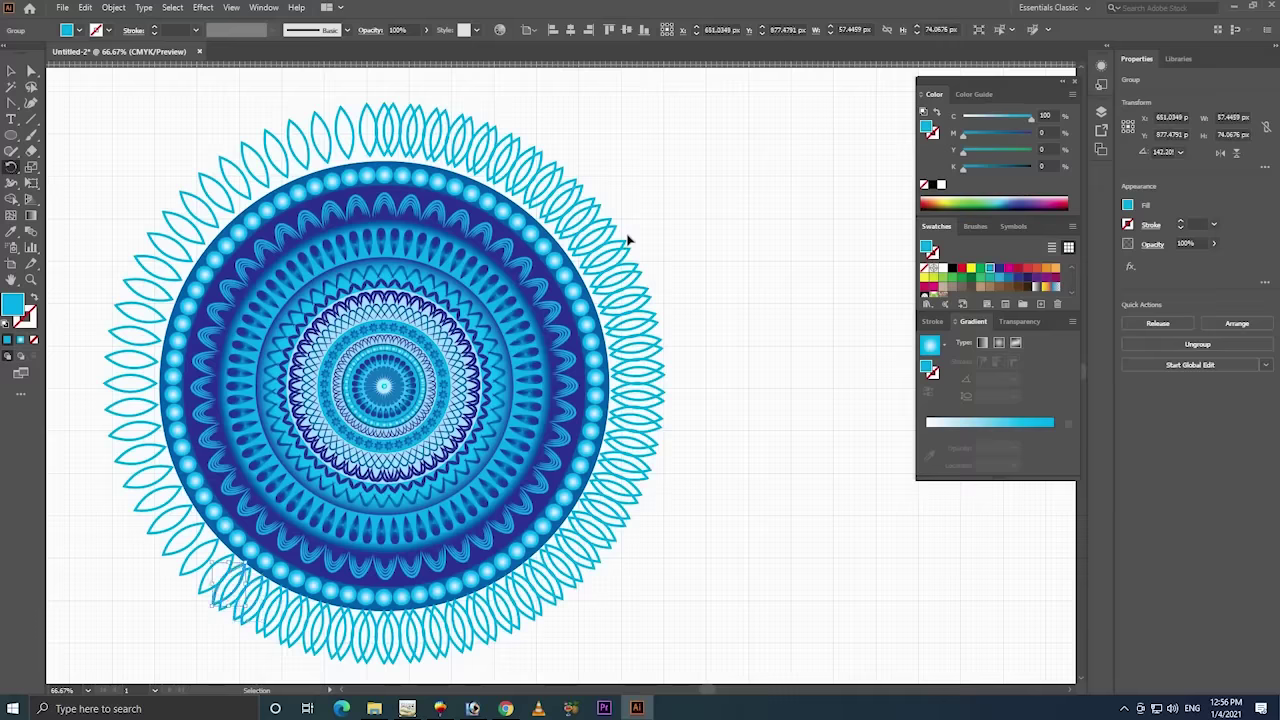
{"action": "key", "text": "ctrl+d"}
{"action": "key", "text": "ctrl+d"}
{"action": "key", "text": "ctrl+d"}
{"action": "key", "text": "ctrl+d"}
{"action": "key", "text": "ctrl+d"}
{"action": "key", "text": "ctrl+d"}
{"action": "key", "text": "ctrl+d"}
{"action": "key", "text": "ctrl+d"}
{"action": "key", "text": "ctrl+d"}
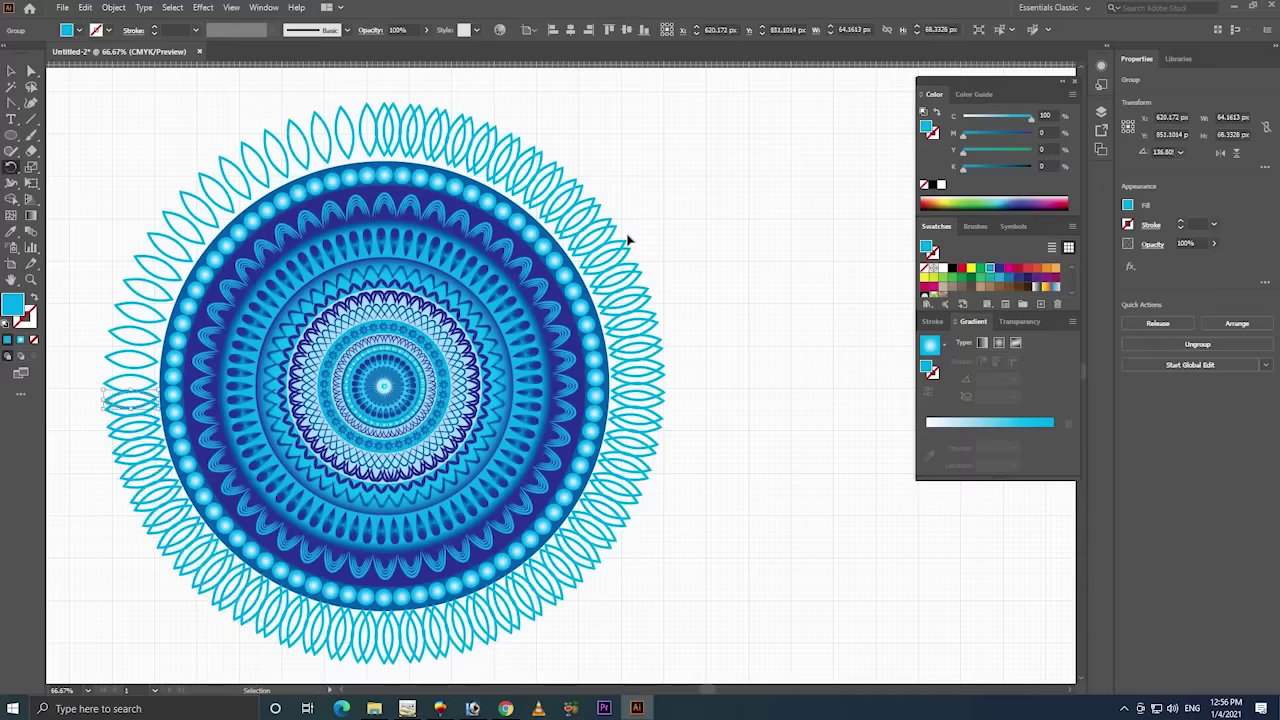
{"action": "key", "text": "ctrl+d"}
{"action": "key", "text": "ctrl+d"}
{"action": "key", "text": "ctrl+d"}
{"action": "key", "text": "ctrl+d"}
{"action": "key", "text": "ctrl+d"}
{"action": "key", "text": "ctrl+d"}
{"action": "key", "text": "ctrl+d"}
{"action": "key", "text": "ctrl+d"}
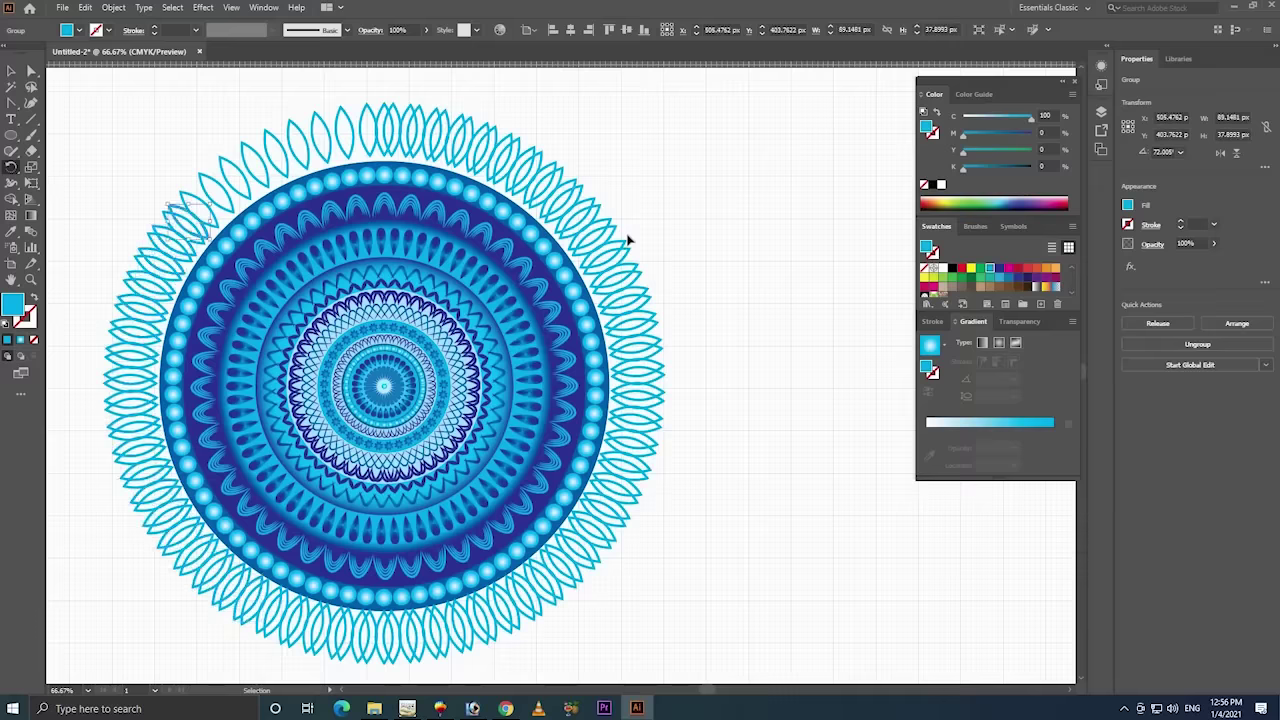
{"action": "key", "text": "ctrl+d"}
{"action": "key", "text": "ctrl+d"}
{"action": "key", "text": "ctrl+d"}
{"action": "key", "text": "ctrl+d"}
{"action": "key", "text": "ctrl+d"}
{"action": "key", "text": "ctrl+d"}
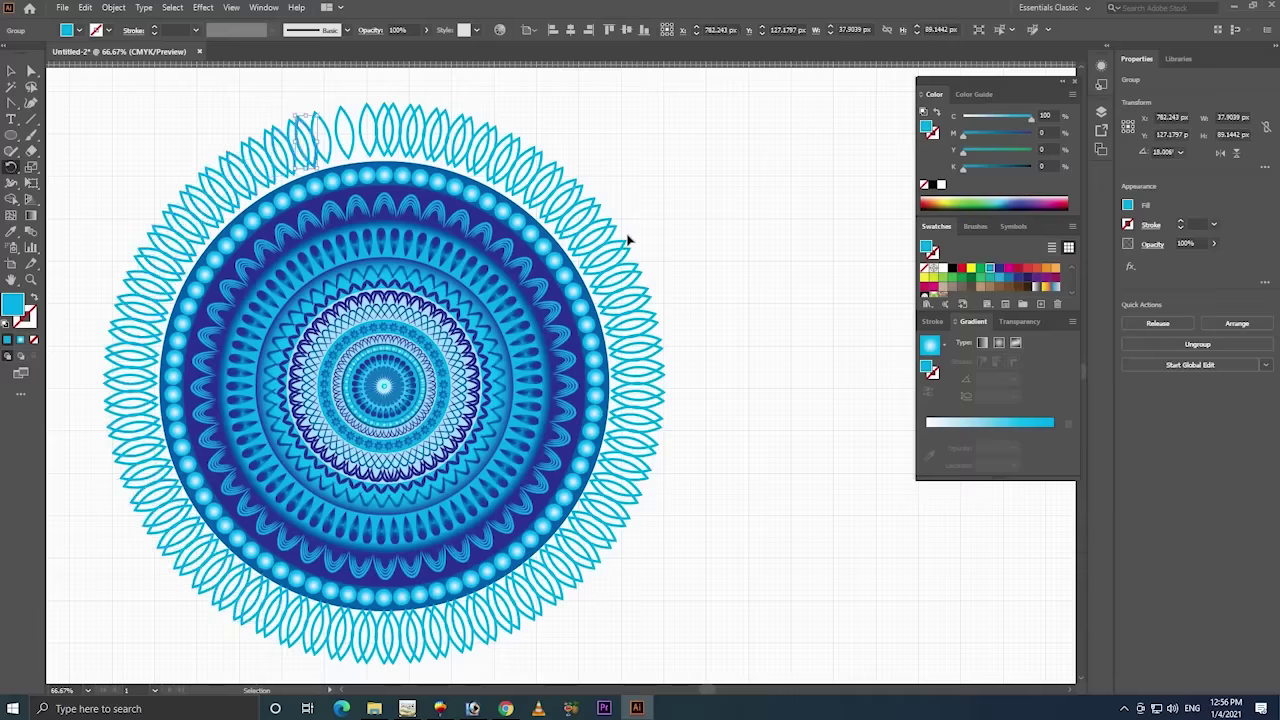
{"action": "key", "text": "ctrl+d"}
{"action": "key", "text": "ctrl+d"}
{"action": "key", "text": "ctrl+d"}
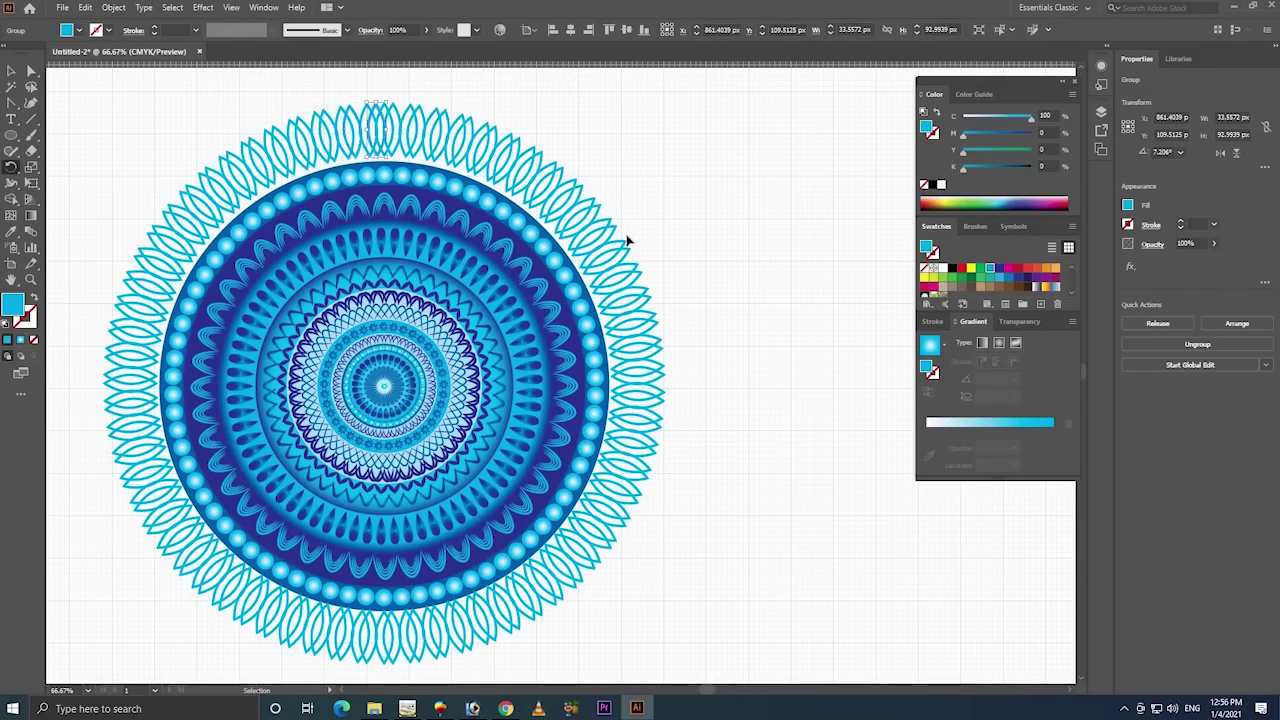
- Select all the mandala pieces and leaf rings and group them
{"action": "key", "text": "v"}
{"action": "left_click_drag", "start_coordinate": [767, 87], "coordinate": [152, 587]}
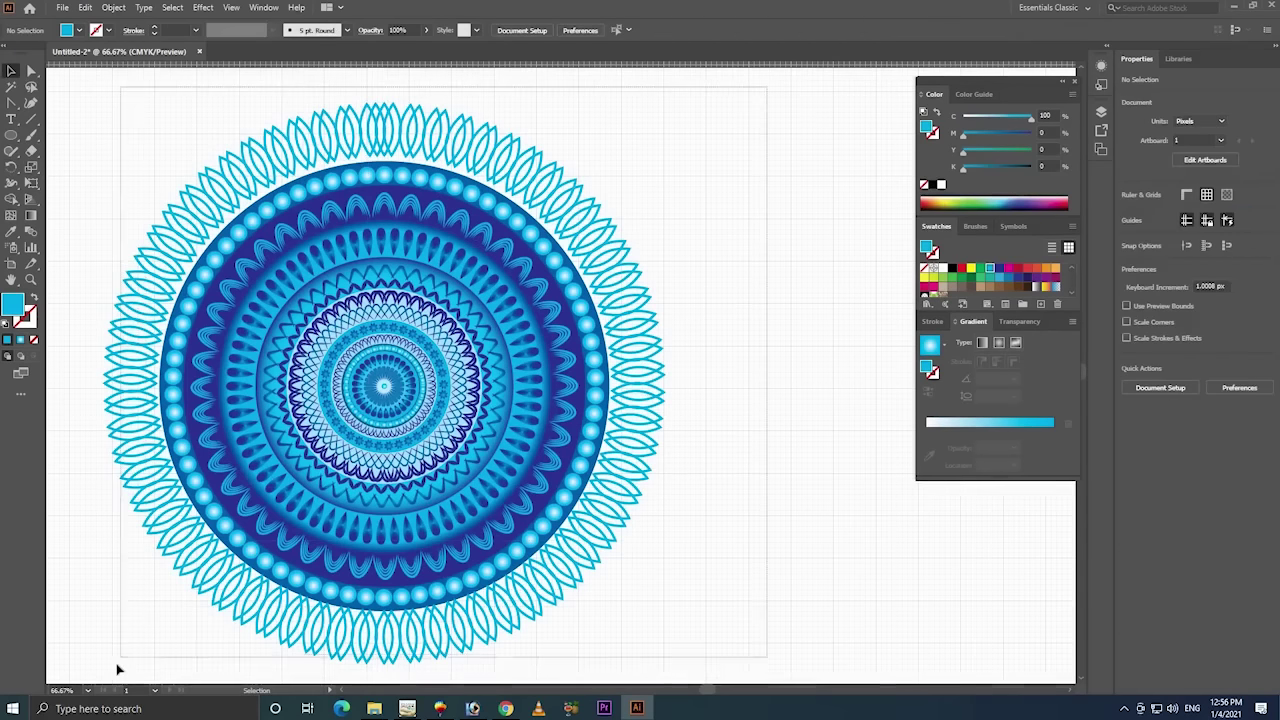
{"action": "left_click_drag", "start_coordinate": [152, 587], "coordinate": [289, 646]}
{"action": "key", "text": "ctrl+g"}
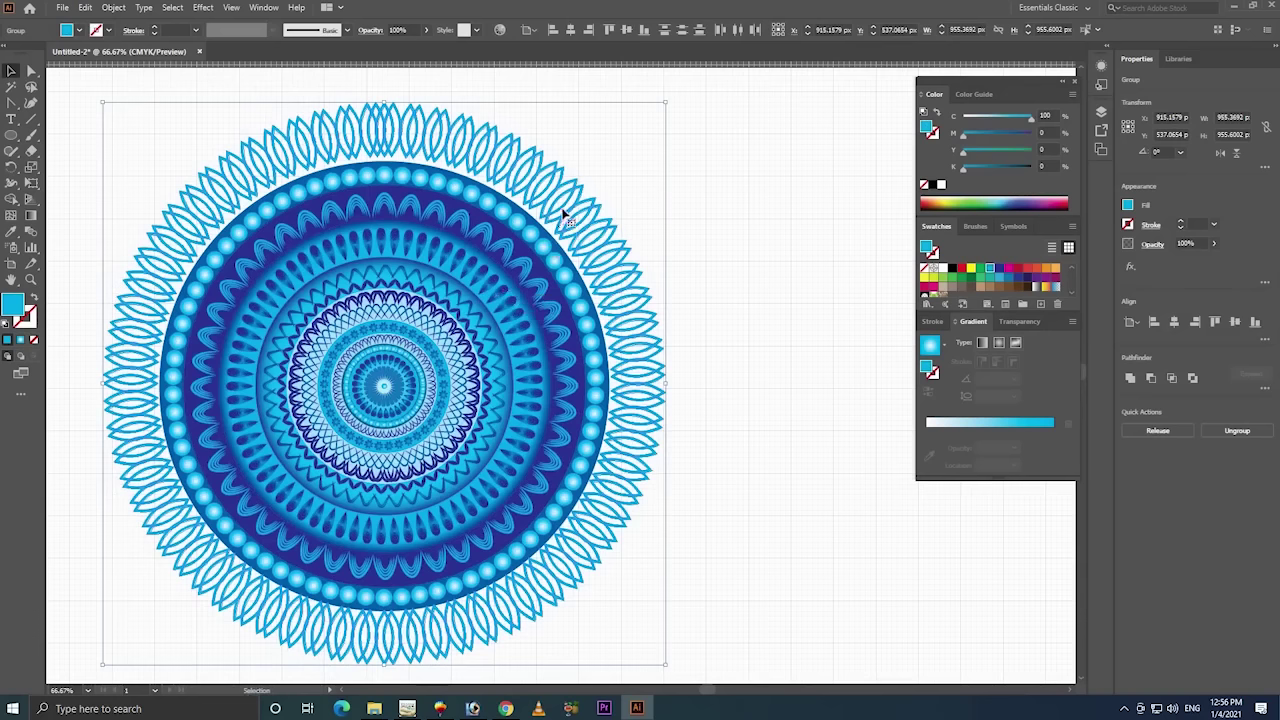
{"action": "right_click", "coordinate": [564, 211]}
{"action": "left_click", "coordinate": [604, 312]}
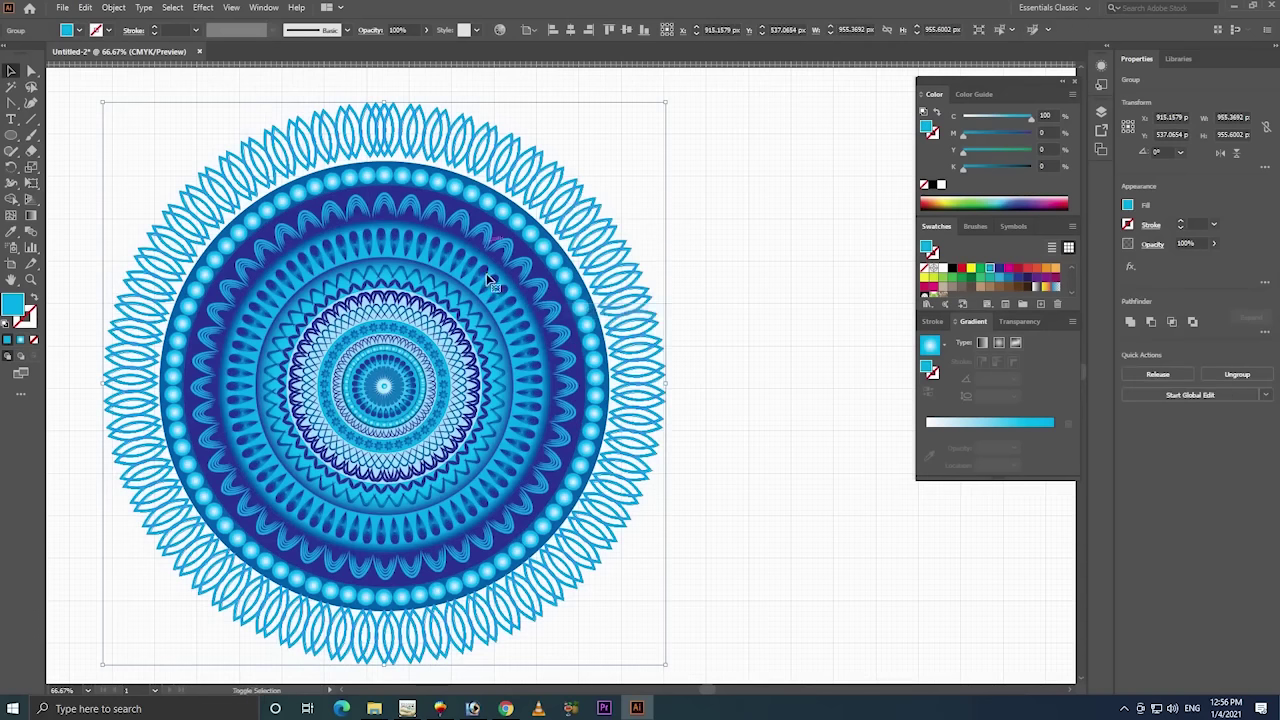
- Centre the group horizontally and vertically on the artboard and scale it down from a corner
{"action": "left_click", "coordinate": [570, 30]}
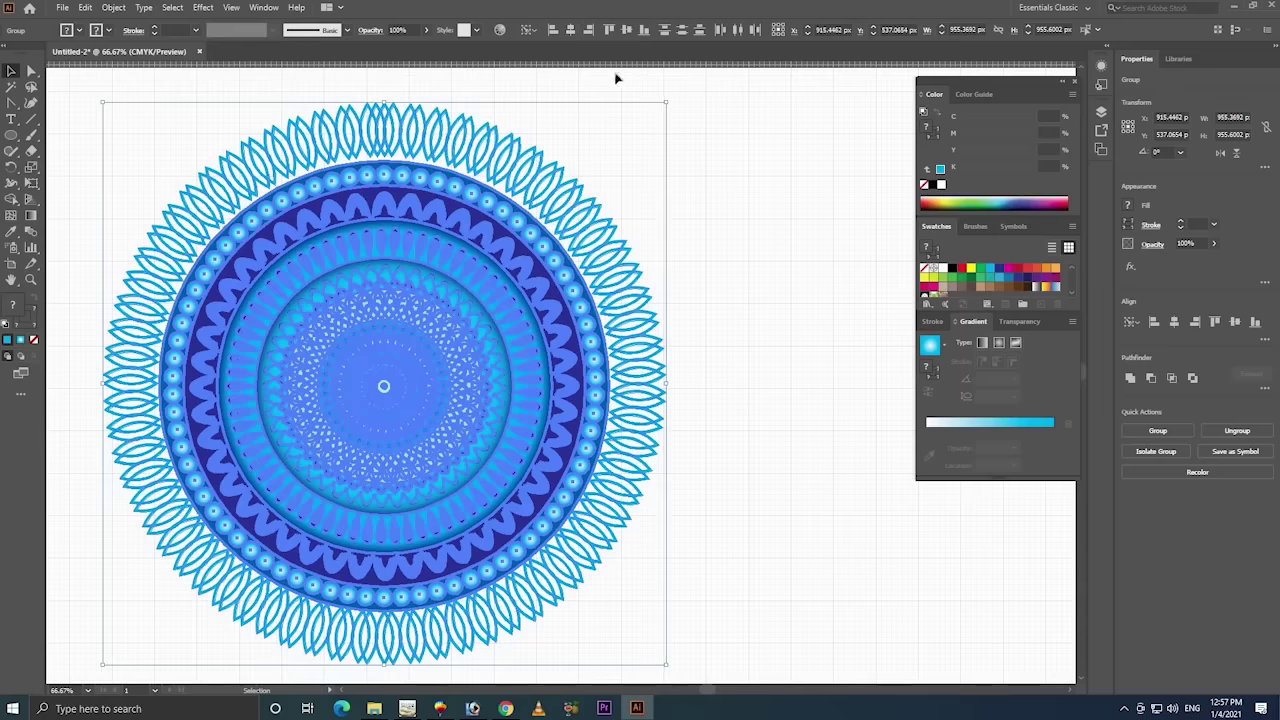
{"action": "left_click", "coordinate": [626, 30]}
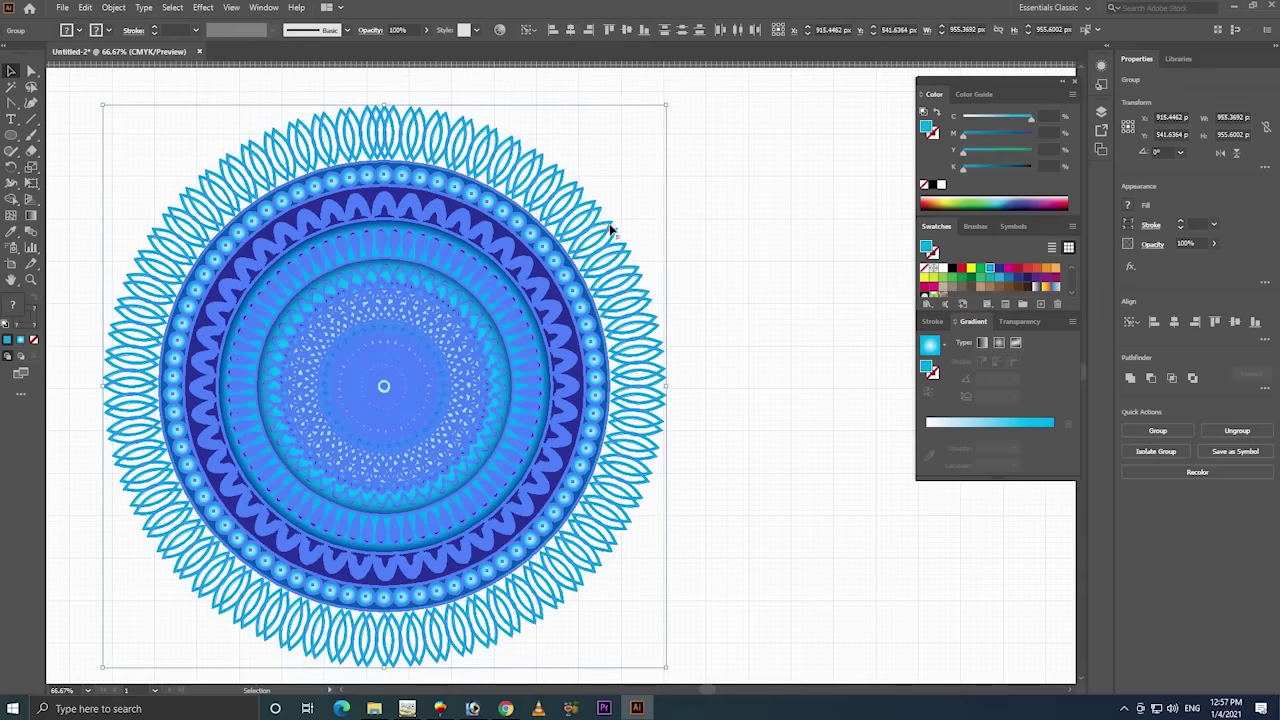
{"action": "left_click", "coordinate": [600, 220]}
{"action": "left_click_drag", "start_coordinate": [667, 105], "coordinate": [692, 128]}
{"action": "left_click", "coordinate": [740, 164]}
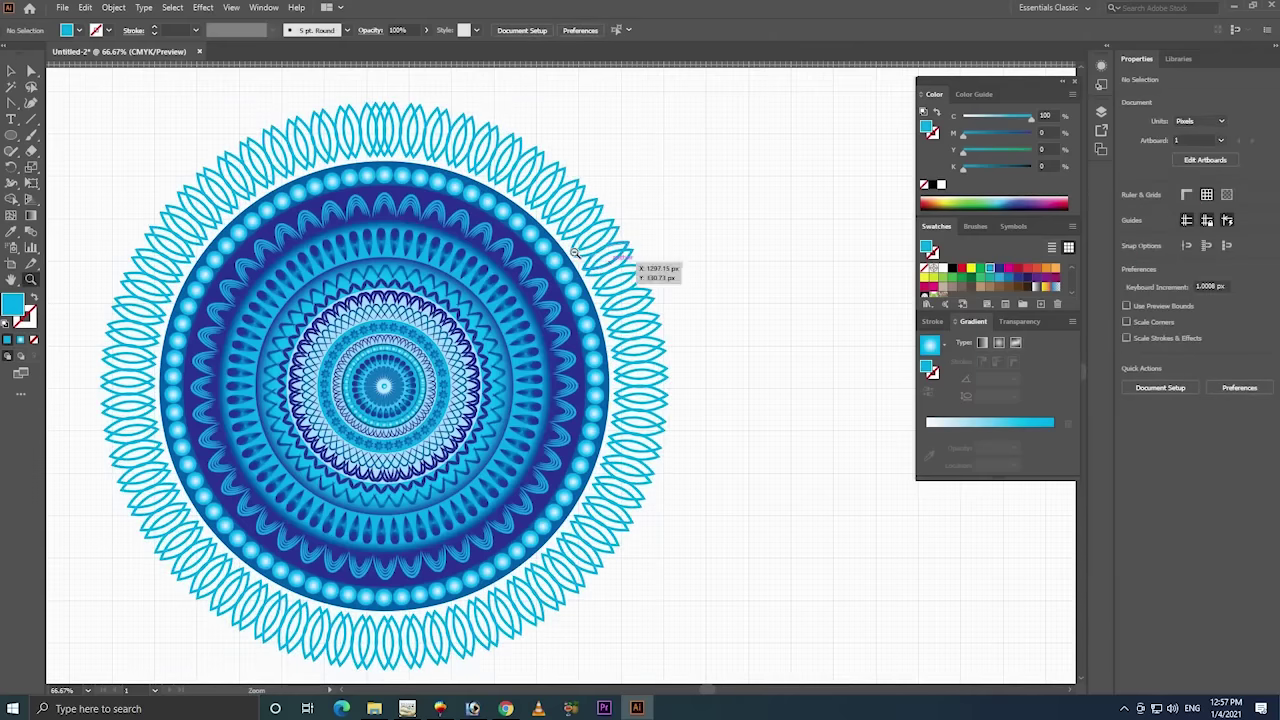
- Shrink the mandala group further about its centre to about 860.7 × 860.9 px
{"action": "key", "text": "ctrl+minus"}
{"action": "scroll", "coordinate": [570, 212], "scroll_direction": "down", "scroll_amount": 3}
{"action": "key", "text": "v"}
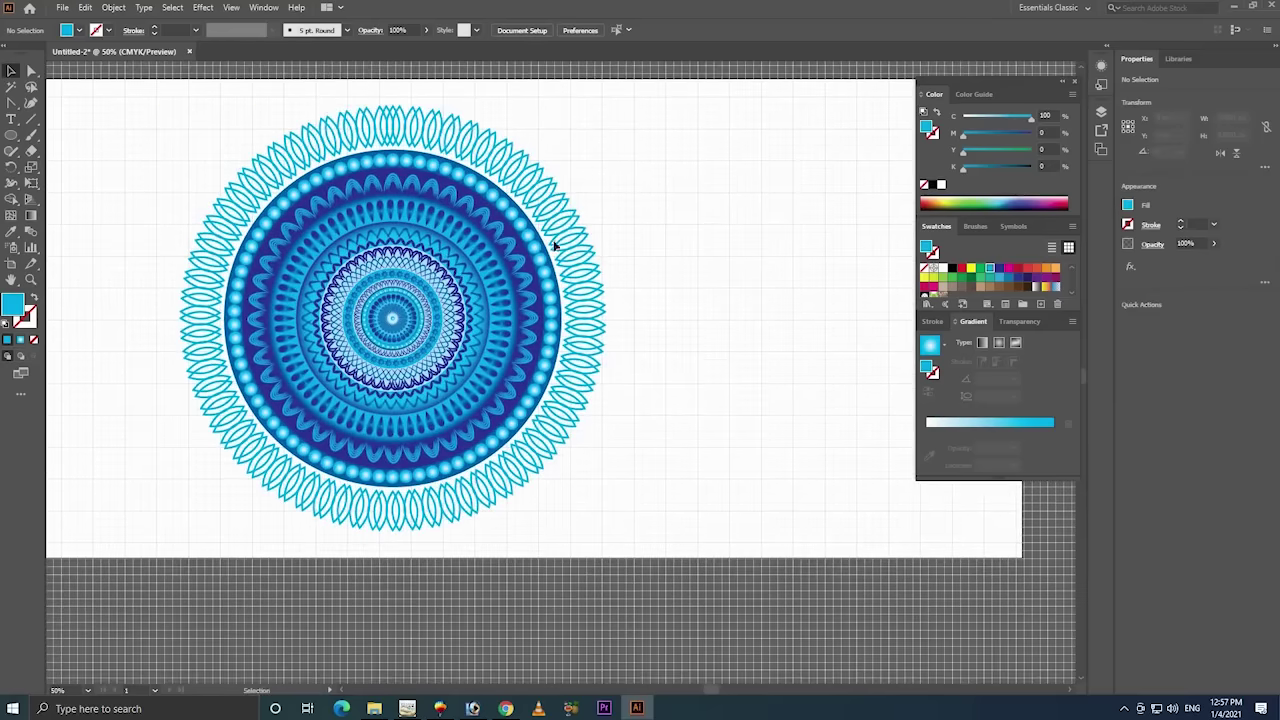
{"action": "left_click_drag", "start_coordinate": [656, 105], "coordinate": [191, 543]}
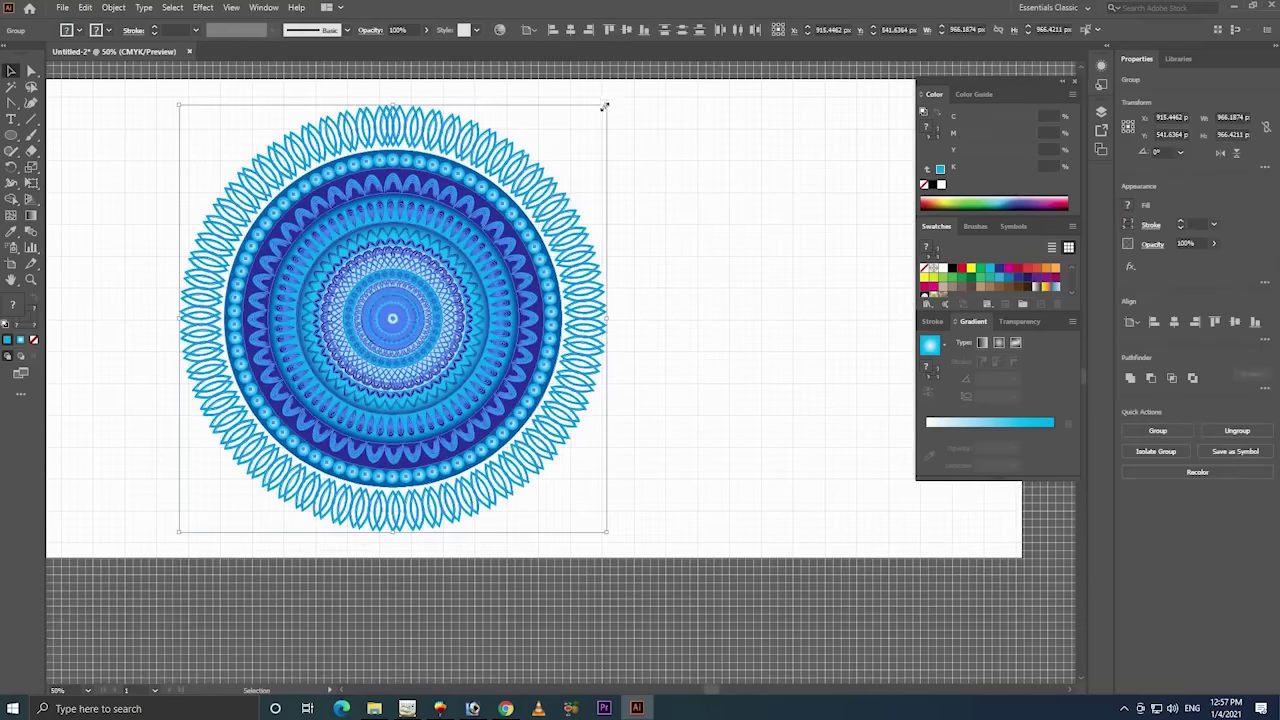
{"action": "left_click_drag", "start_coordinate": [604, 105], "coordinate": [586, 128]}
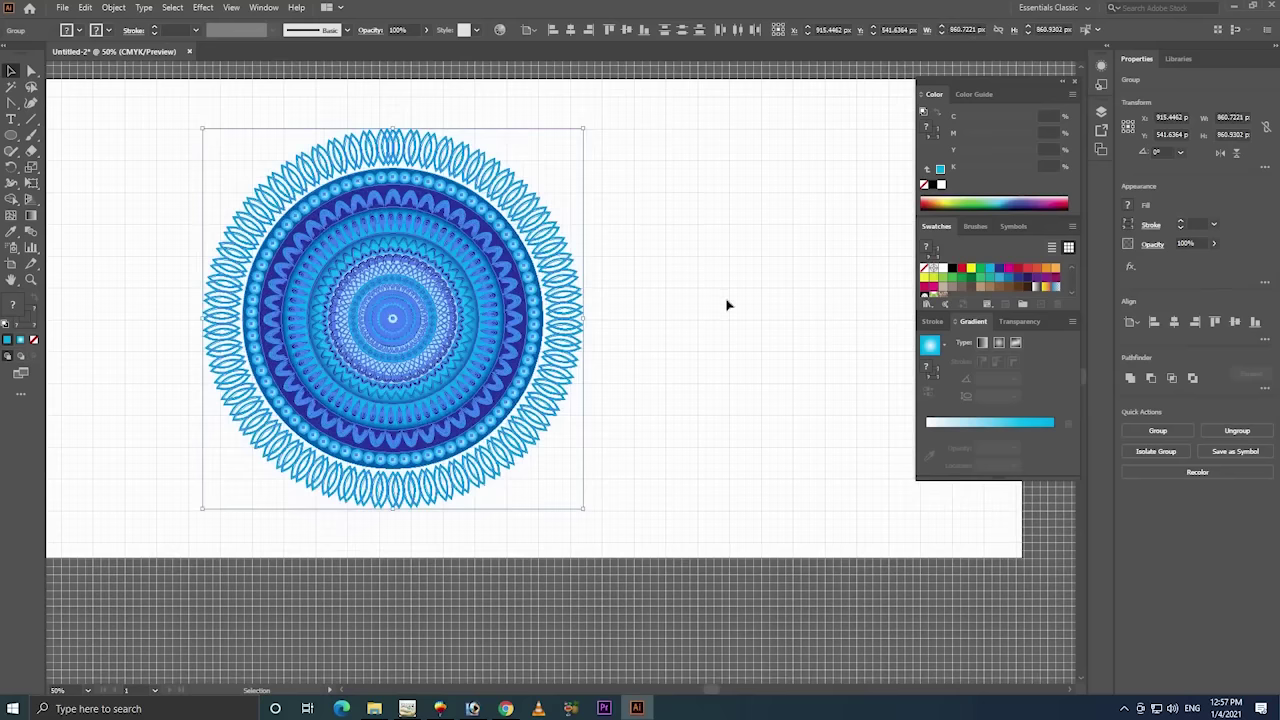
{"action": "left_click", "coordinate": [652, 305]}
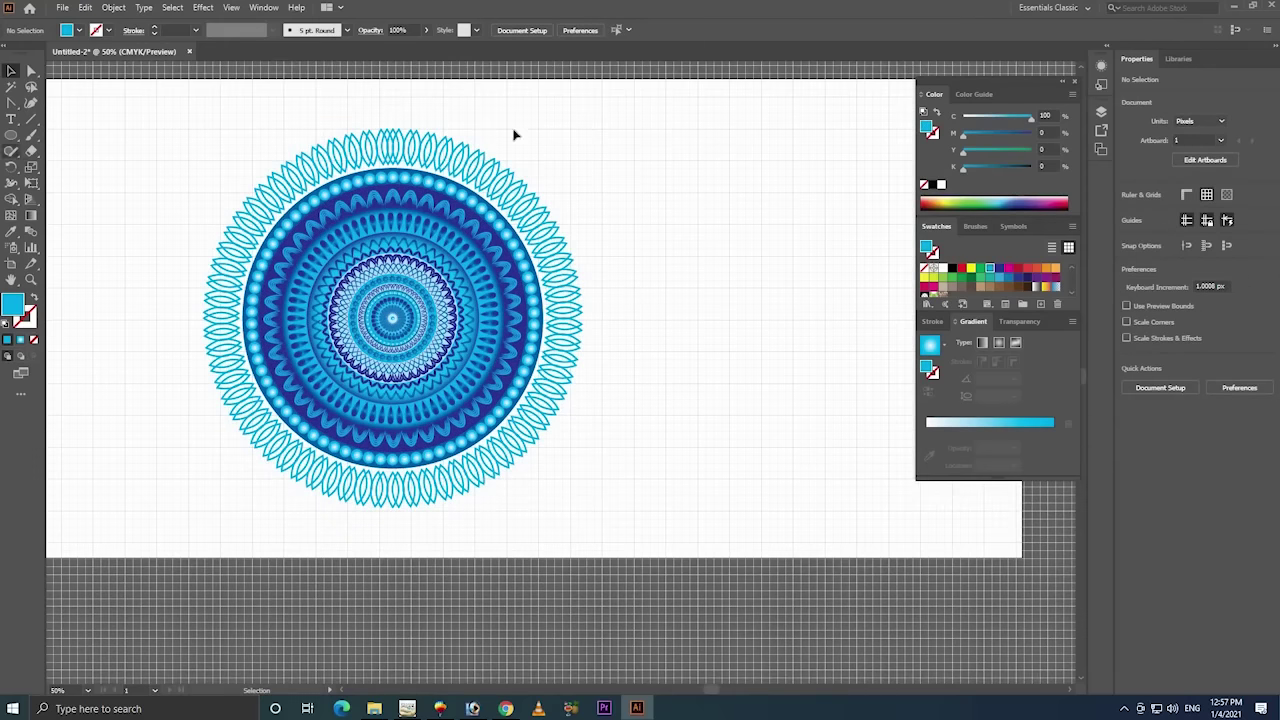
- Select the whole mandala and group it
{"action": "left_click_drag", "start_coordinate": [590, 130], "coordinate": [440, 505]}
{"action": "right_click", "coordinate": [435, 290]}
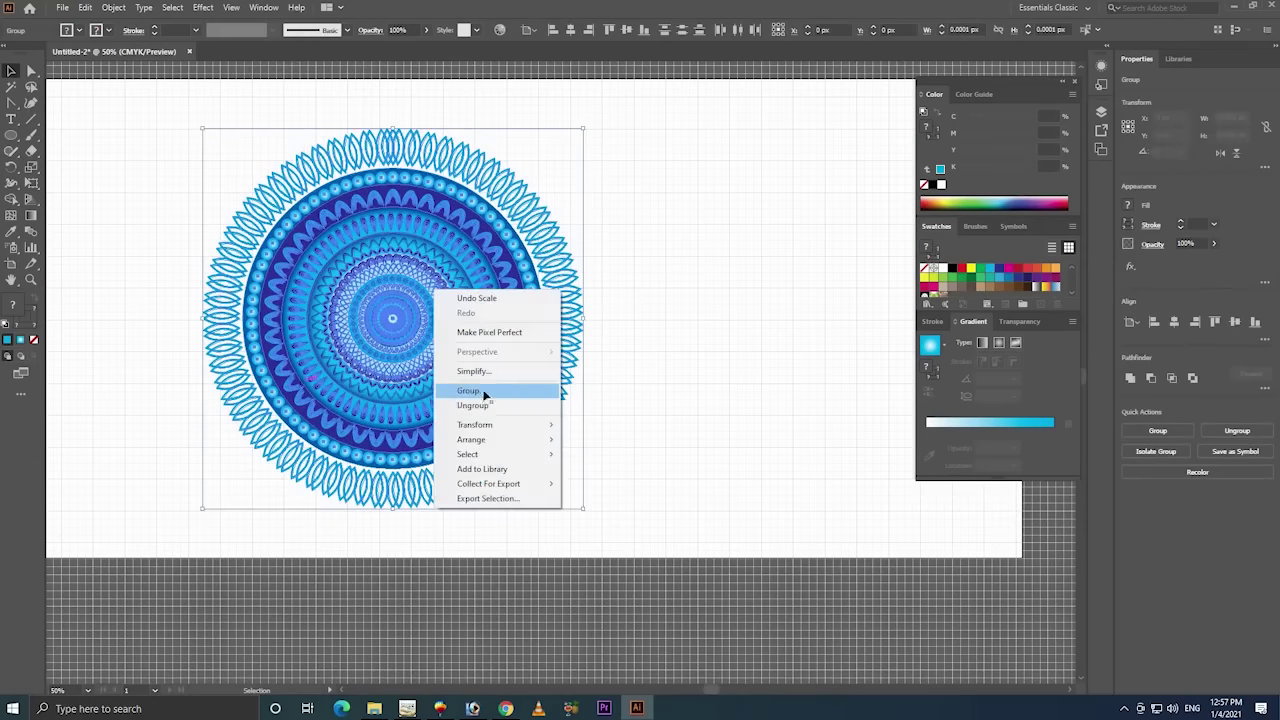
{"action": "left_click", "coordinate": [484, 391]}
{"action": "left_click", "coordinate": [153, 258]}
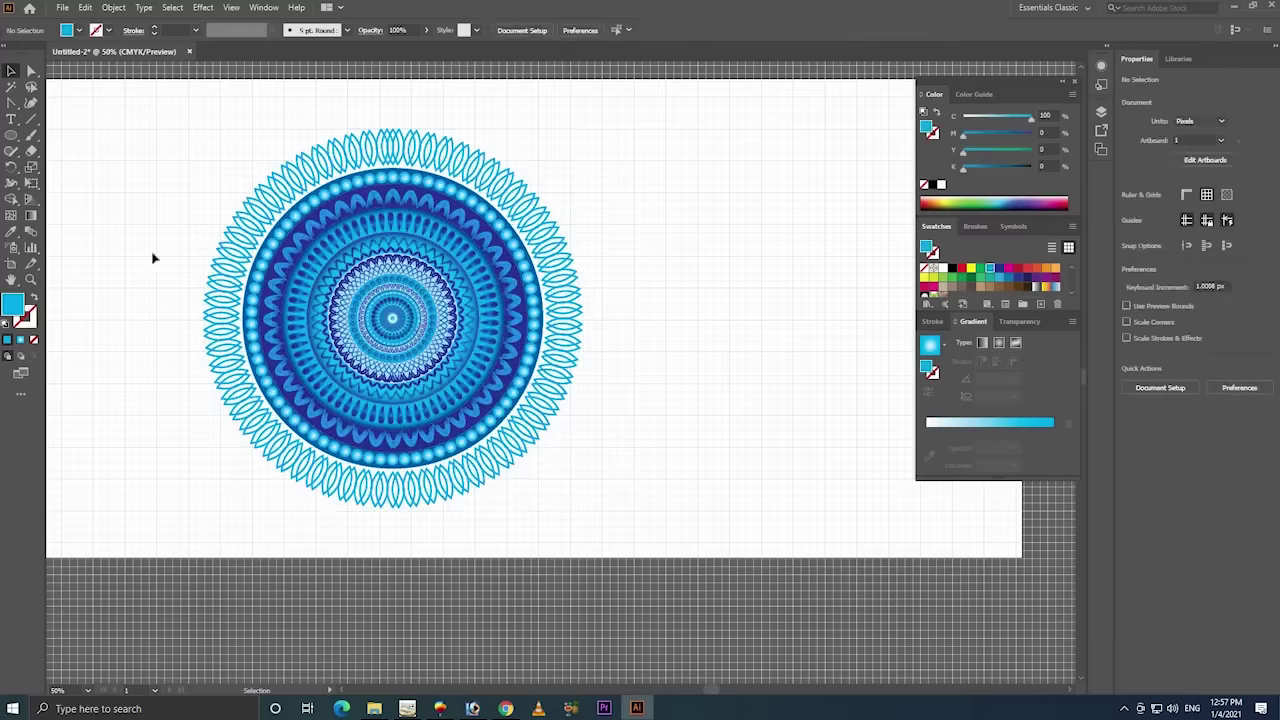
- Draw a circle over the mandala with the Ellipse Tool and align their centres vertically
{"action": "left_click", "coordinate": [11, 135]}
{"action": "left_click", "coordinate": [69, 172]}
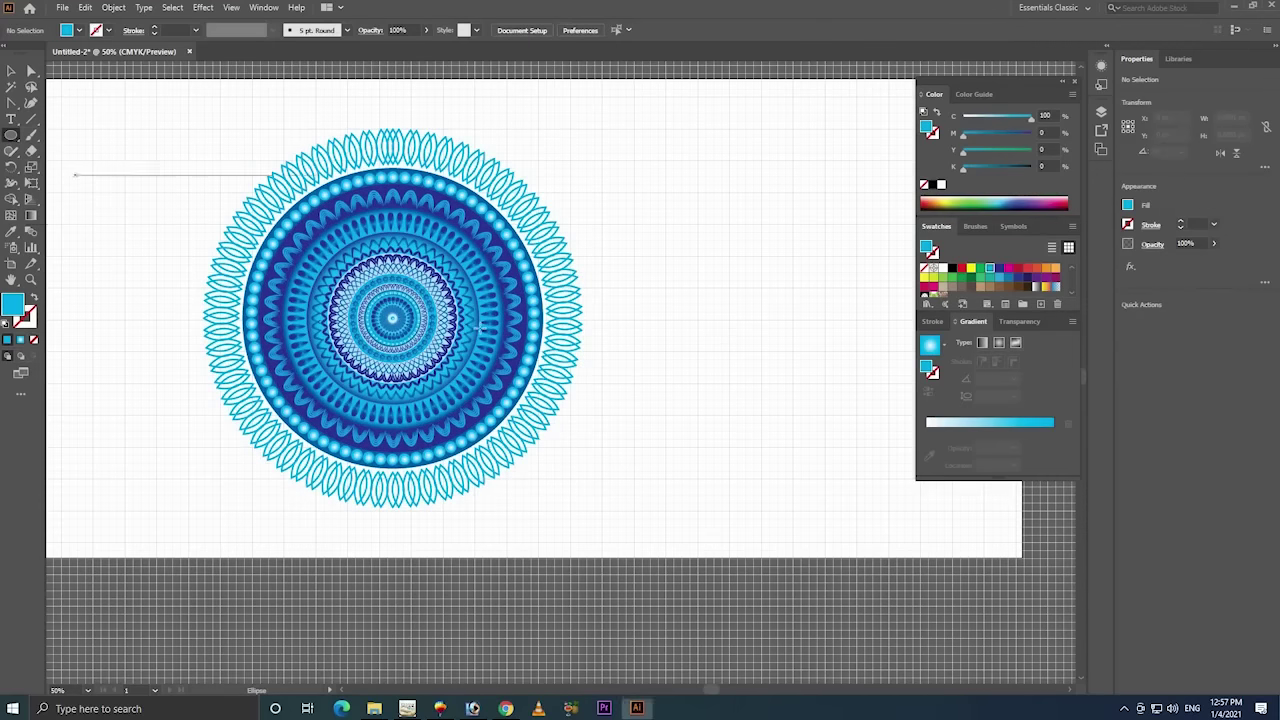
{"action": "left_click_drag", "start_coordinate": [400, 257], "coordinate": [578, 432]}
{"action": "key", "text": "v"}
{"action": "left_click", "coordinate": [366, 465], "text": "shift"}
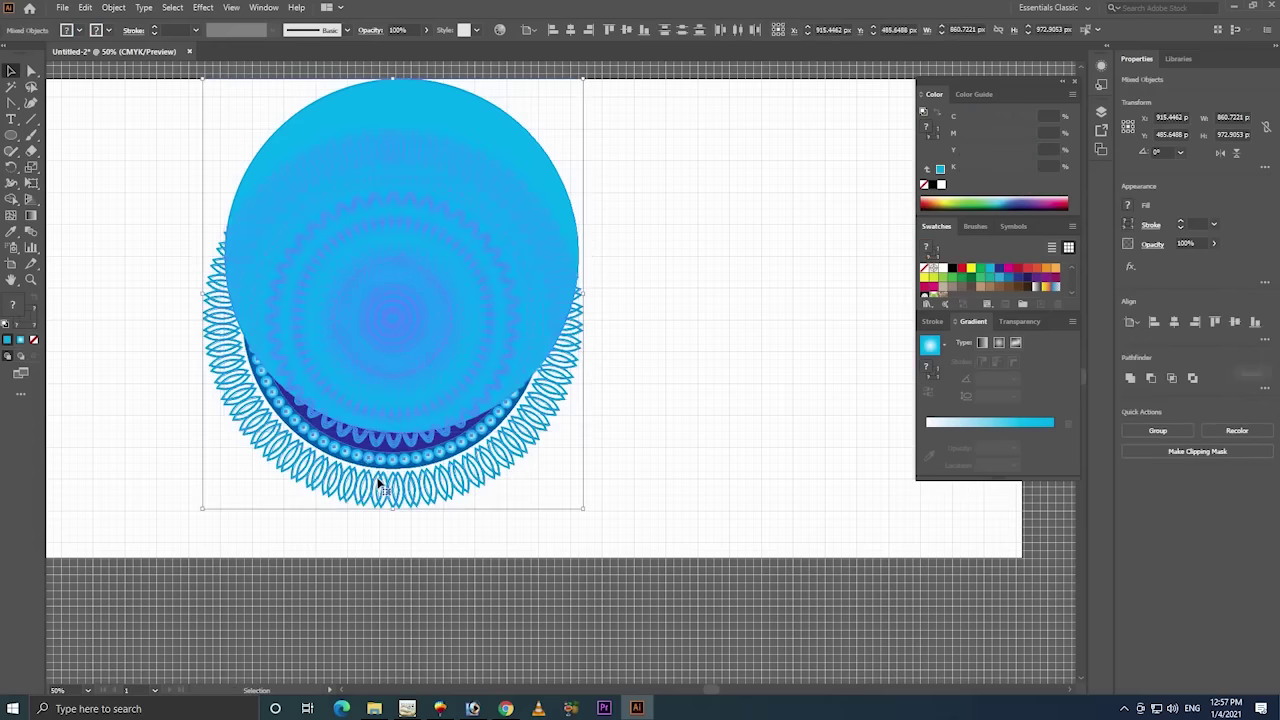
{"action": "left_click", "coordinate": [626, 30]}
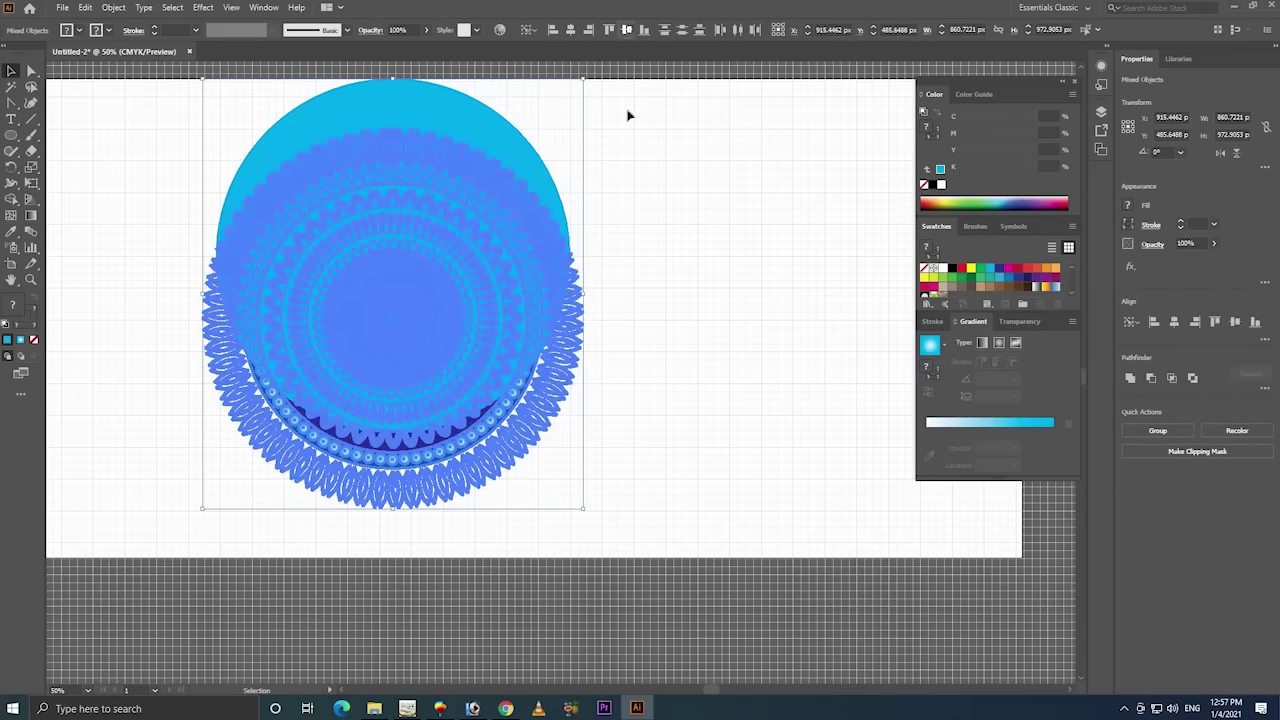
- Enlarge the circle past the leaf ring to 939 px, send it to back and fill it dark blue
{"action": "left_click", "coordinate": [535, 222]}
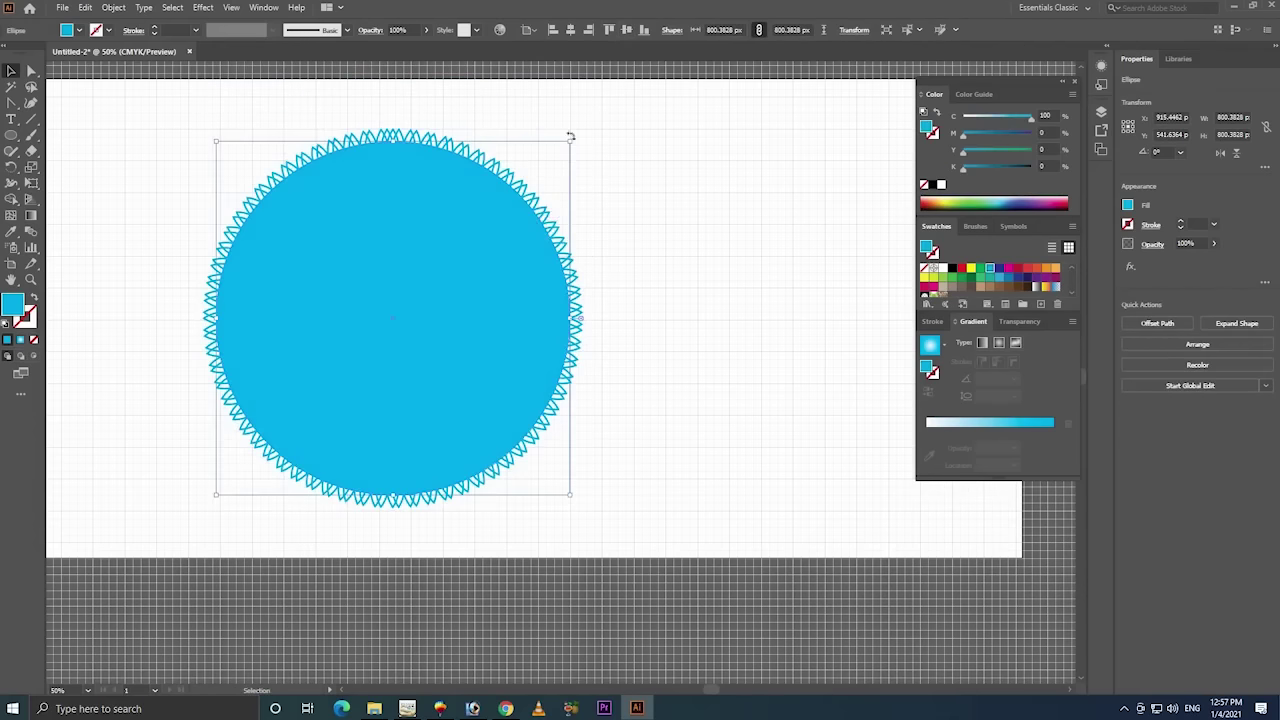
{"action": "left_click_drag", "start_coordinate": [570, 142], "coordinate": [601, 110]}
{"action": "right_click", "coordinate": [523, 183]}
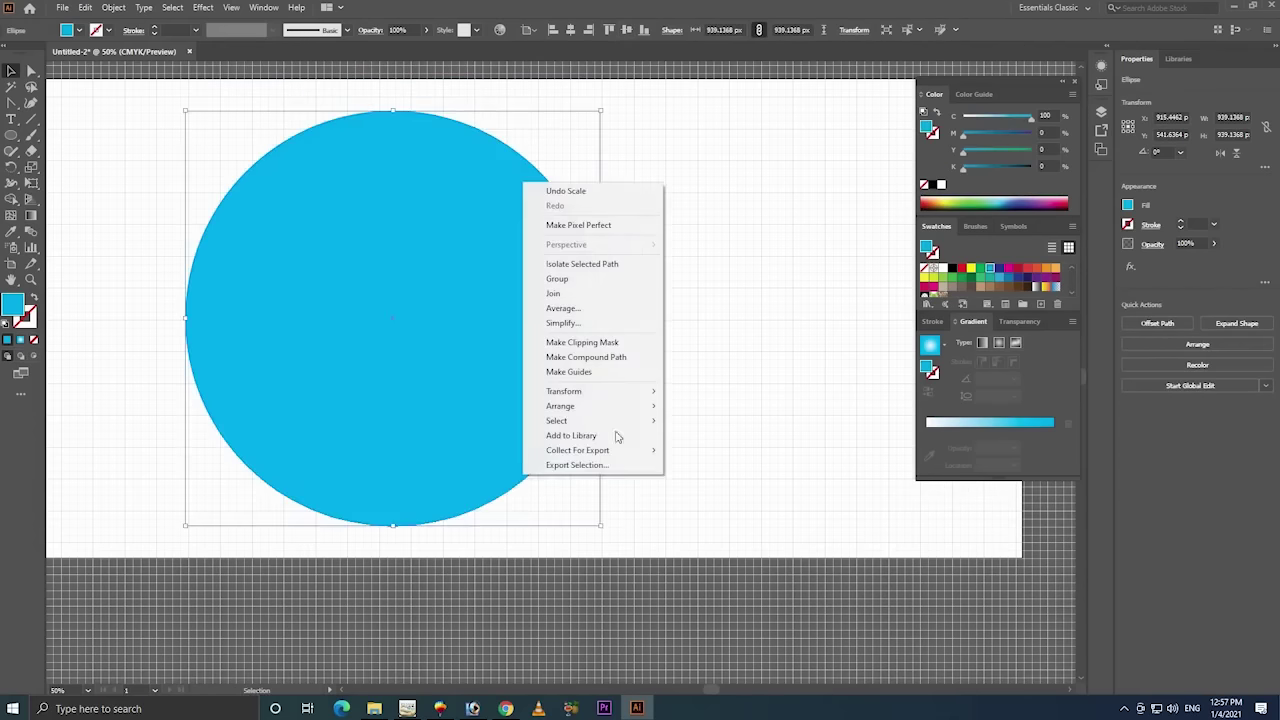
{"action": "left_click", "coordinate": [724, 453]}
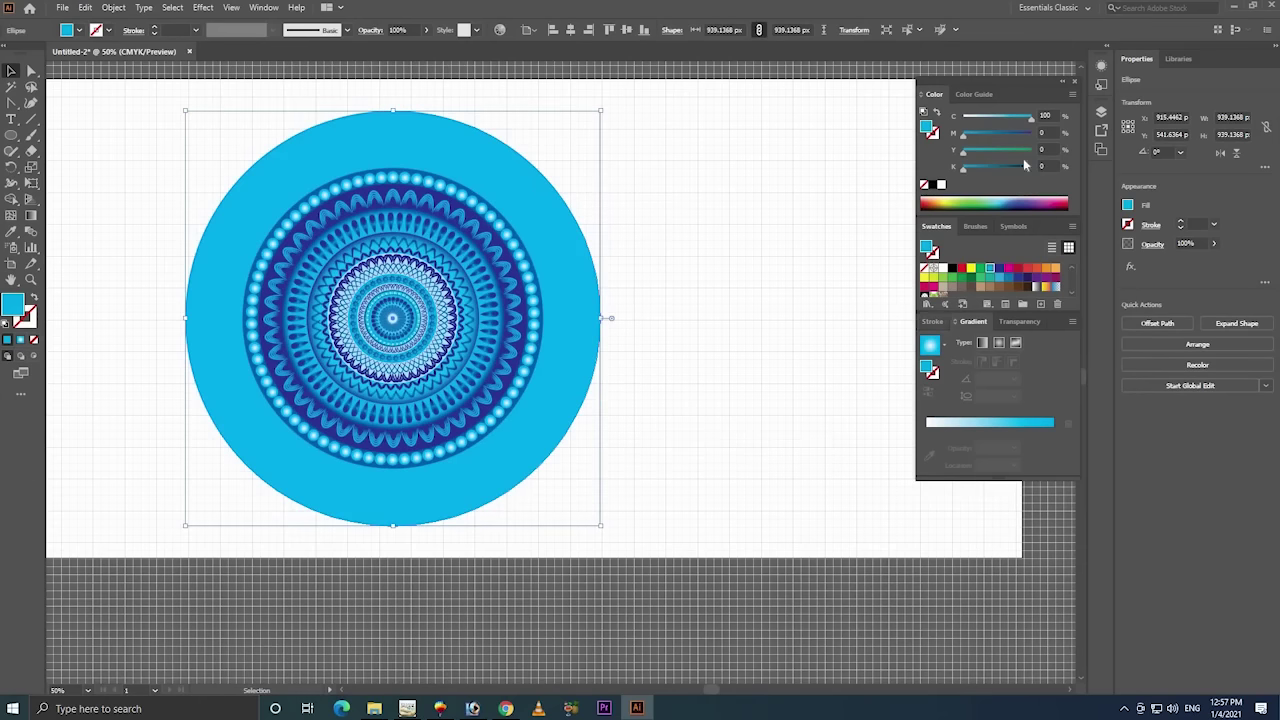
{"action": "left_click", "coordinate": [998, 269]}
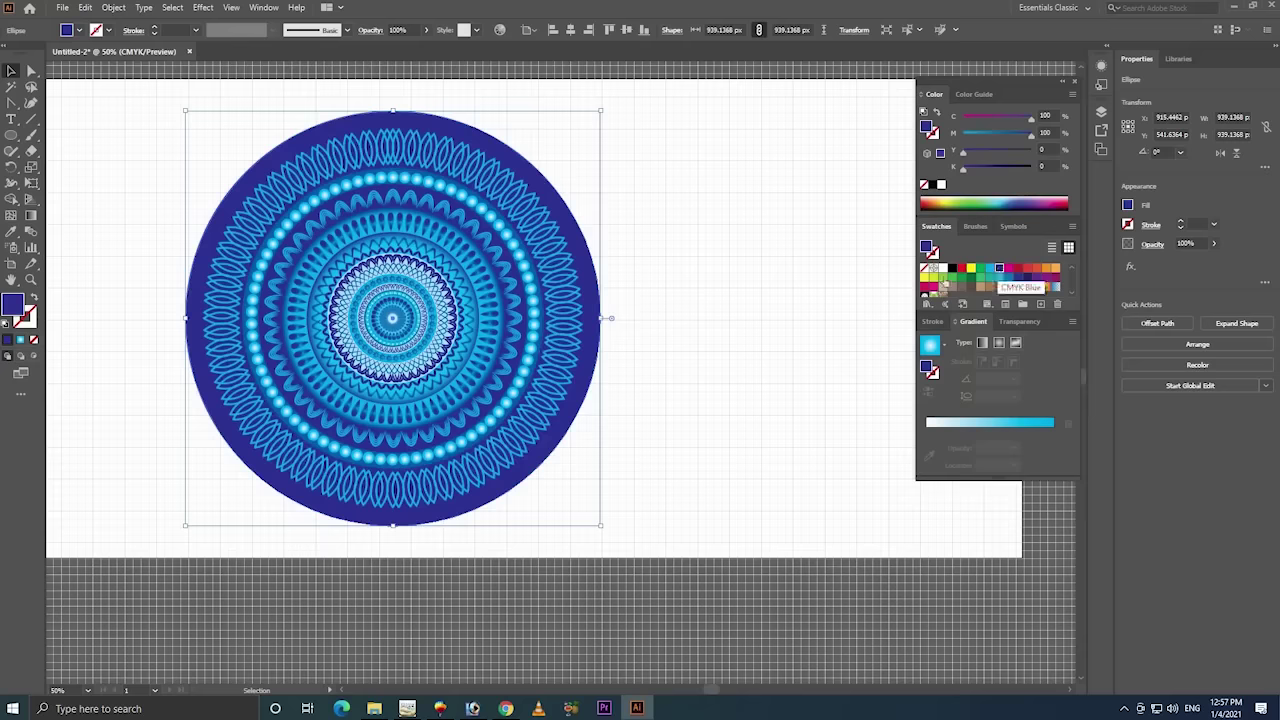
- Nudge the backing circle slightly down-right and lighten its blue to magenta 67
{"action": "key", "text": "a"}
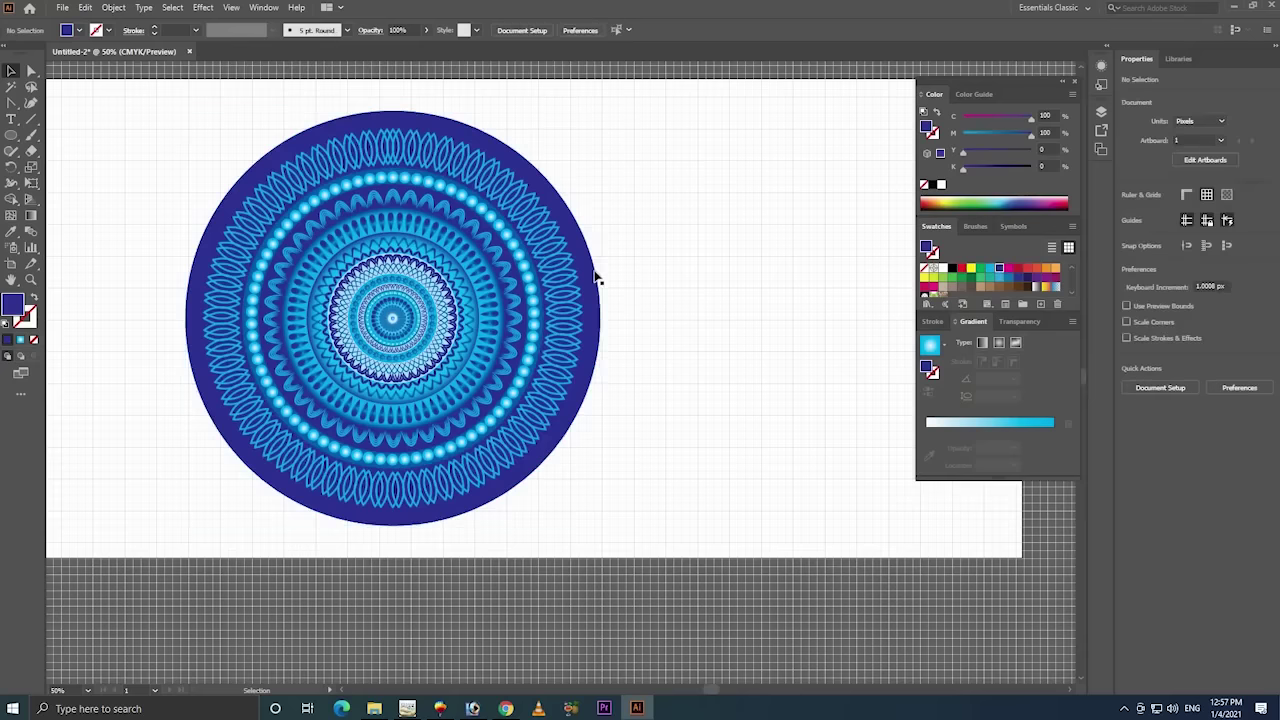
{"action": "left_click_drag", "start_coordinate": [594, 277], "coordinate": [617, 297]}
{"action": "key", "text": "v"}
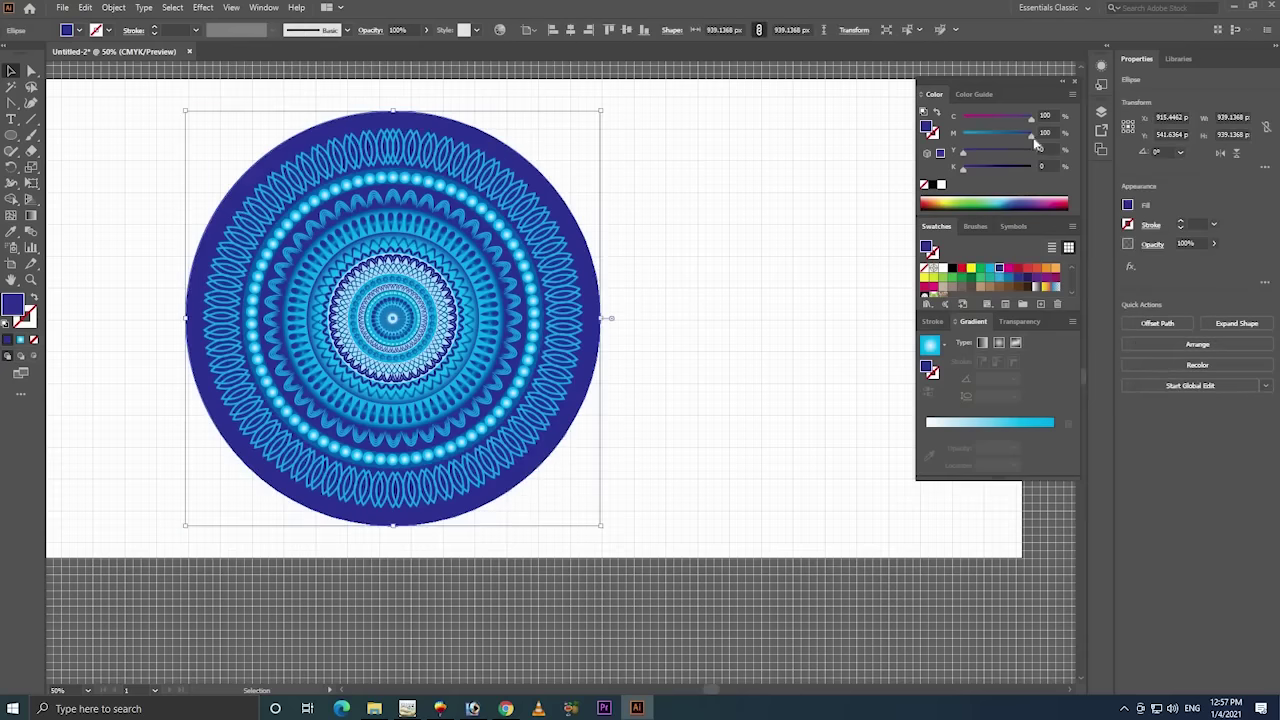
{"action": "left_click_drag", "start_coordinate": [1011, 137], "coordinate": [1008, 139]}
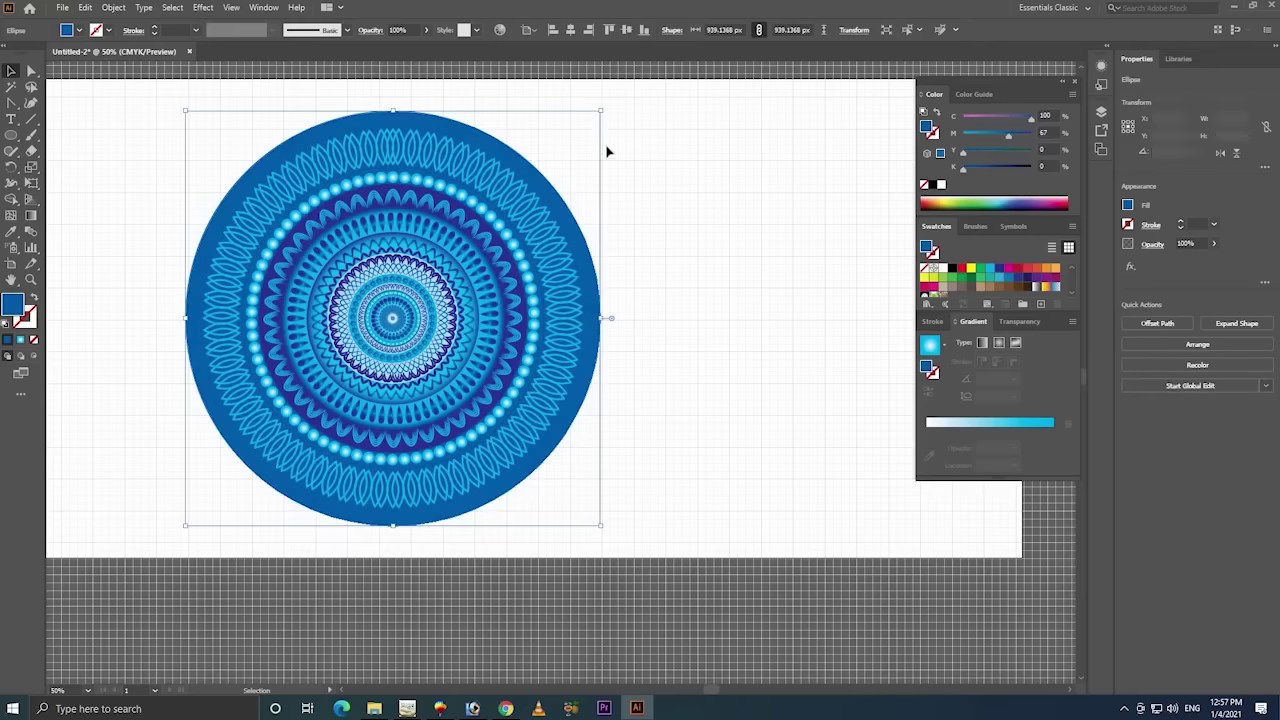
- Shrink the backing circle about its centre and try selecting all the artwork
{"action": "left_click_drag", "start_coordinate": [600, 113], "coordinate": [592, 122]}
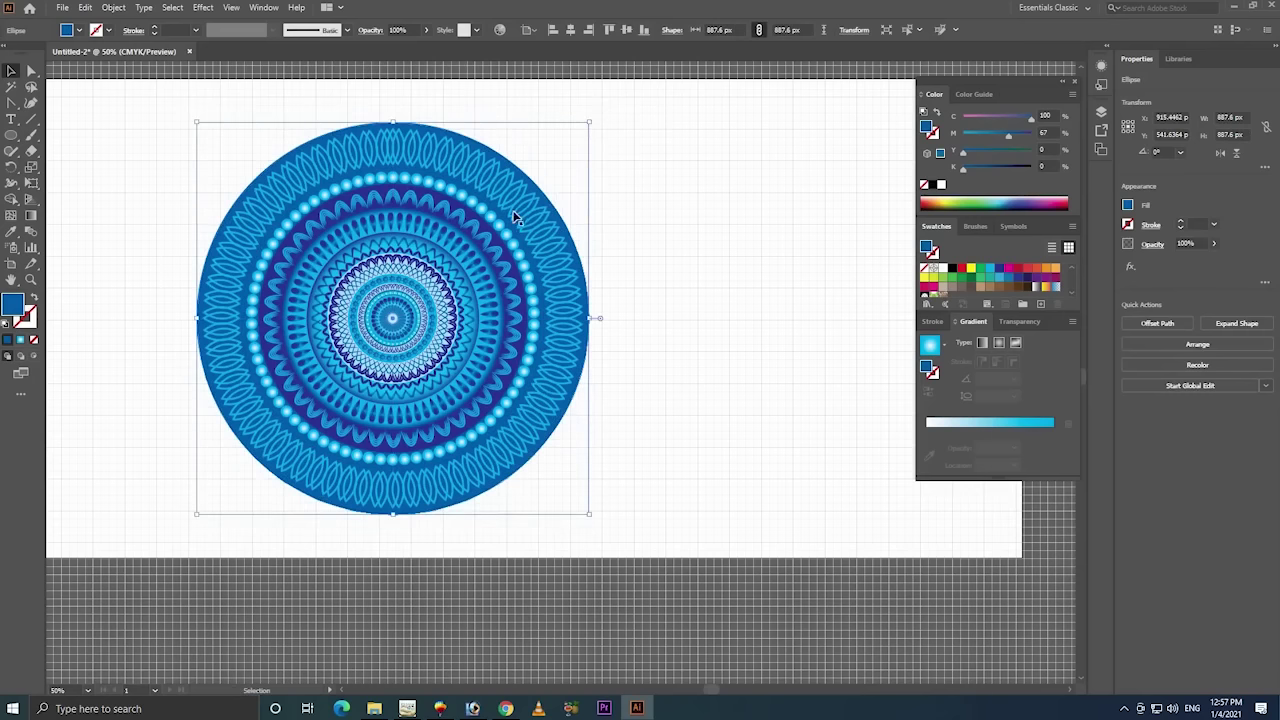
{"action": "key", "text": "ctrl+f"}
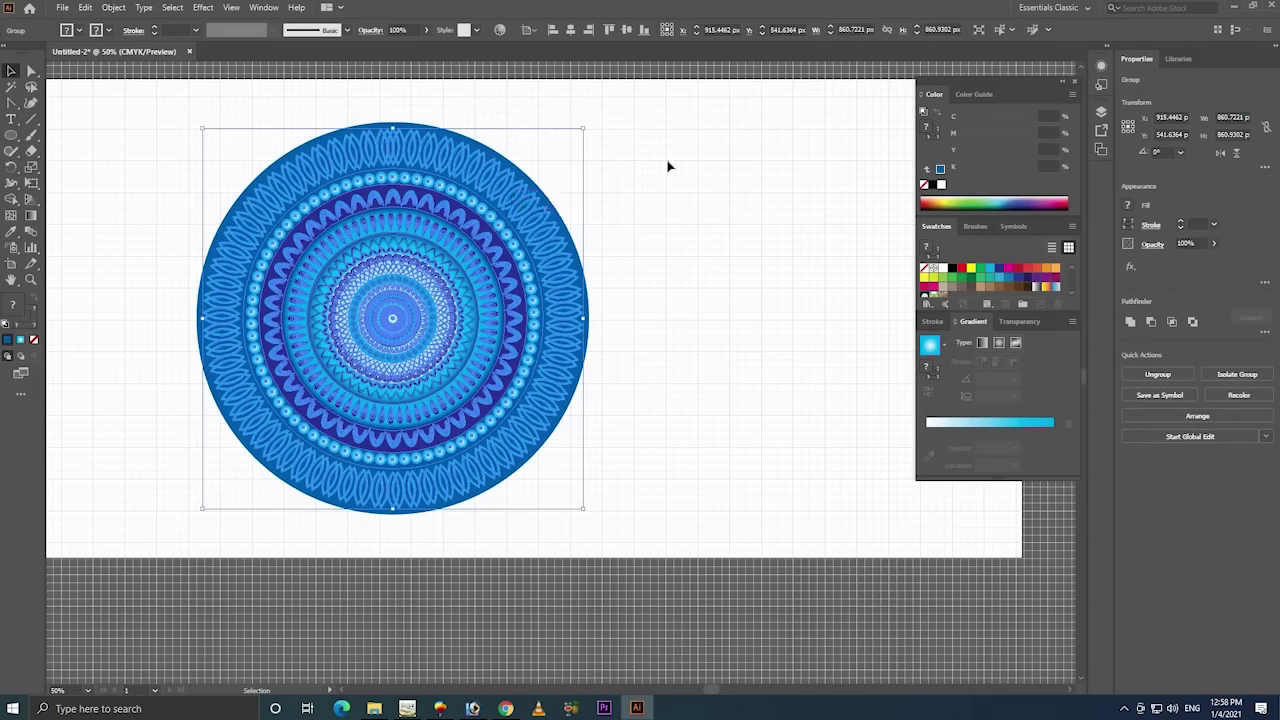
{"action": "left_click", "coordinate": [729, 128]}
{"action": "key", "text": "ctrl+a"}
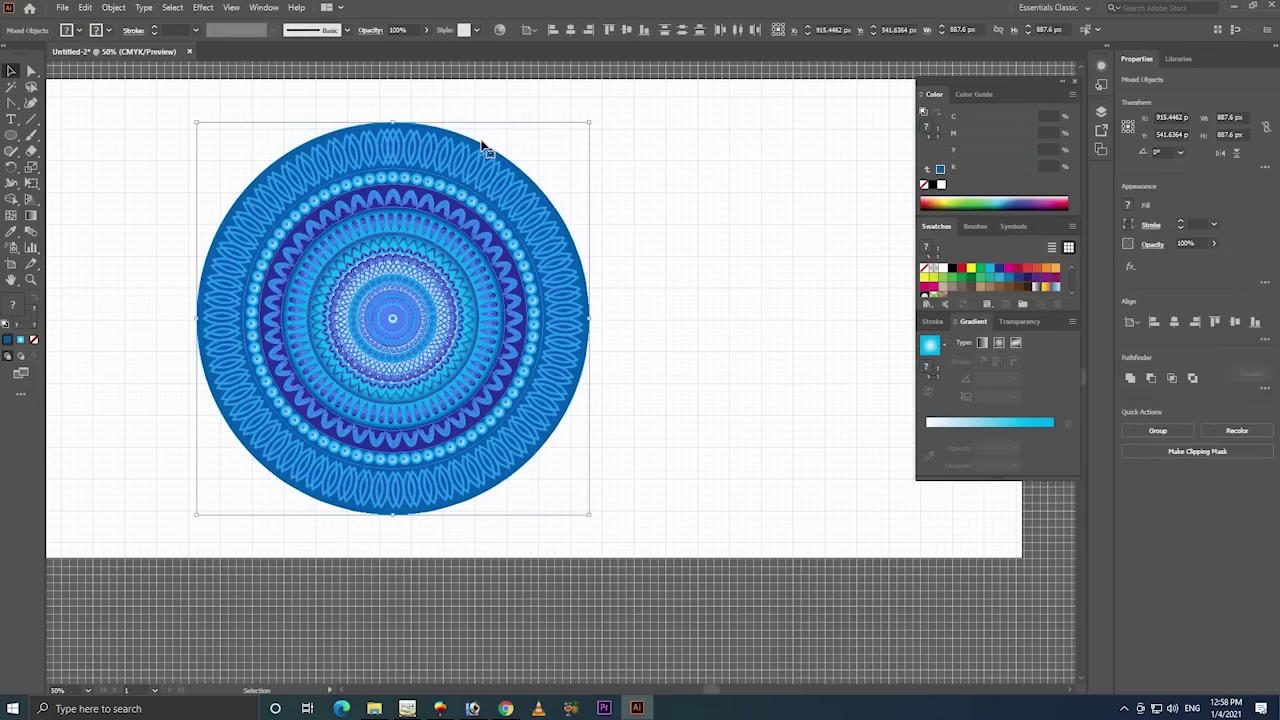
{"action": "left_click", "coordinate": [469, 139]}
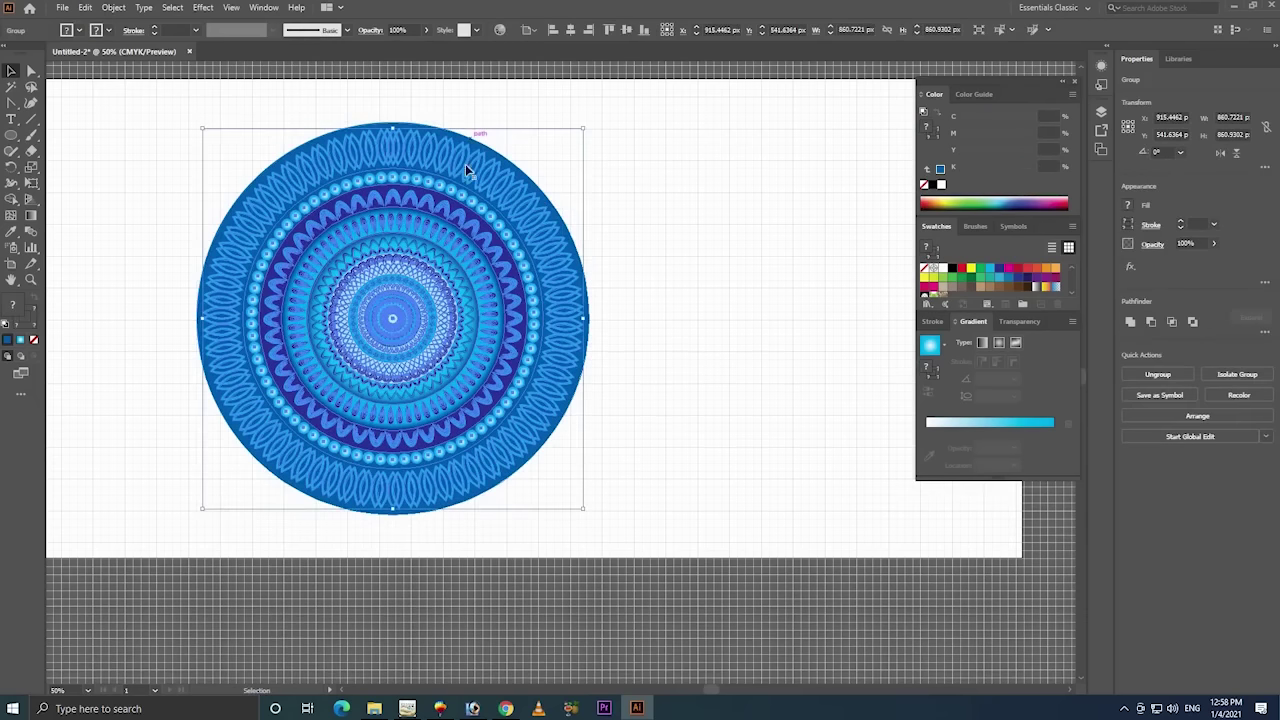
- Select every part of the mandala and scale it all down about its centre to about 828 × 828 px
{"action": "right_click", "coordinate": [464, 167]}
{"action": "left_click", "coordinate": [690, 108]}
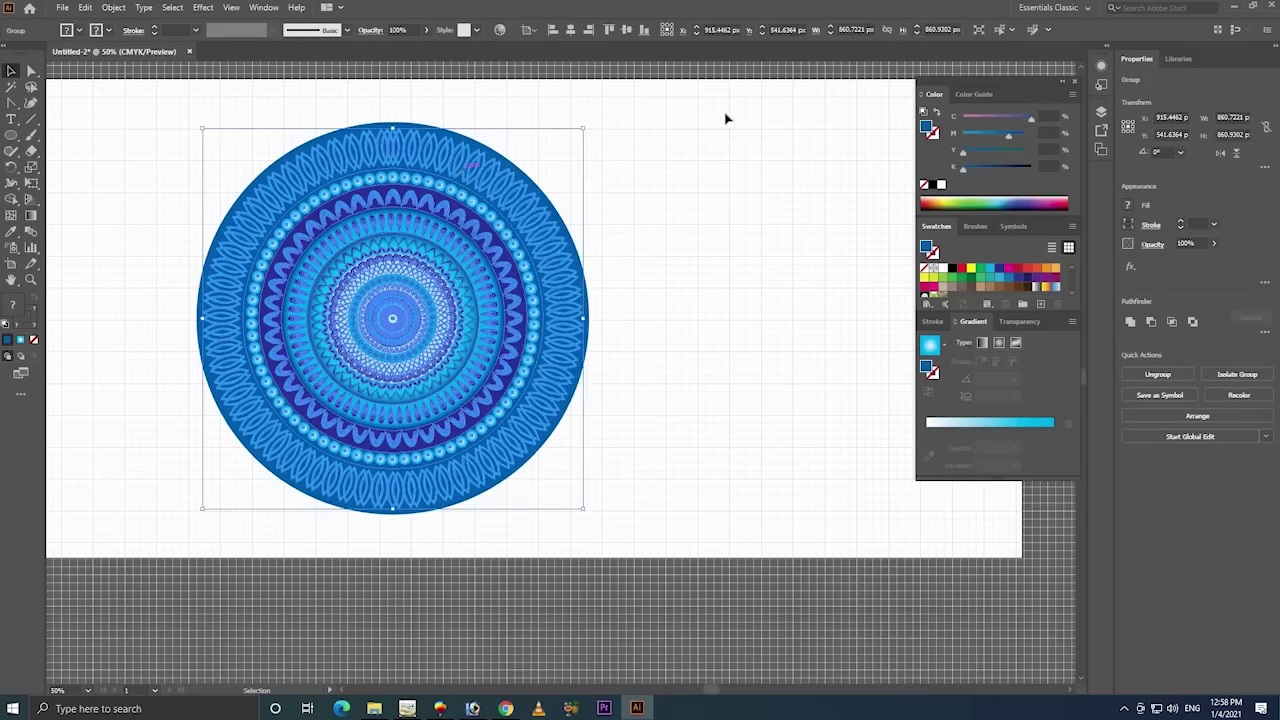
{"action": "left_click", "coordinate": [551, 120]}
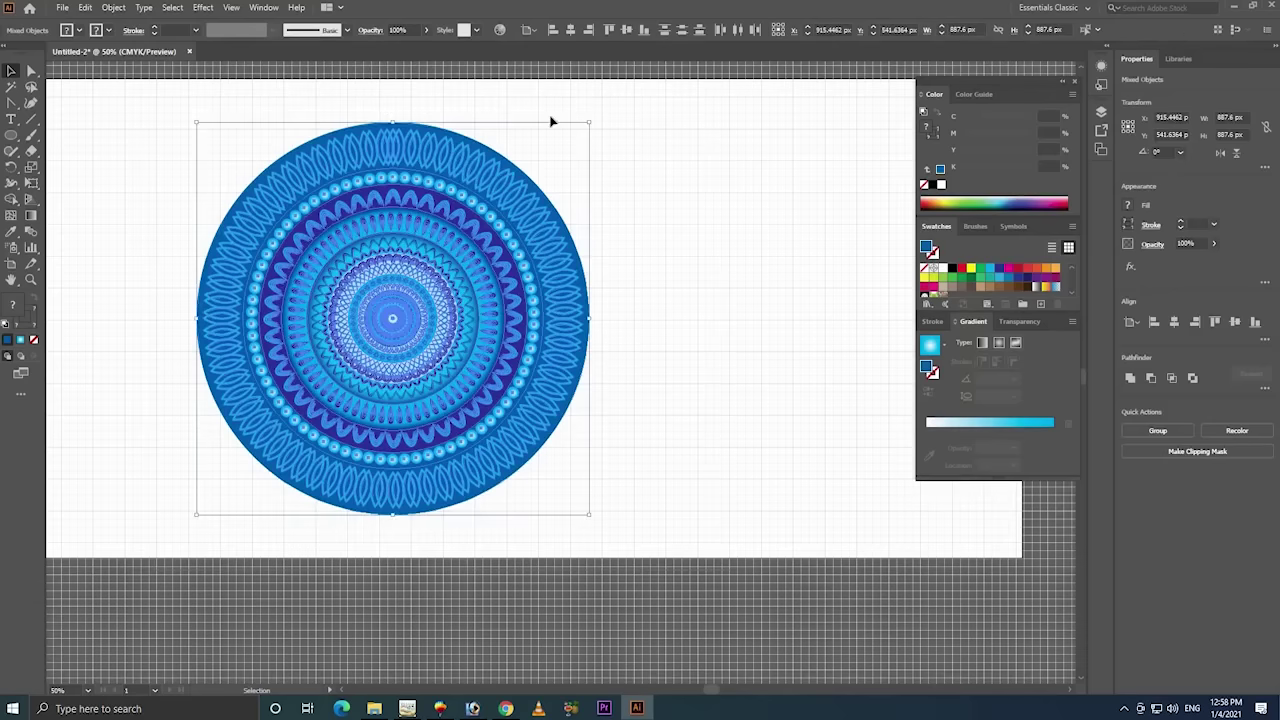
{"action": "left_click", "coordinate": [686, 120]}
{"action": "left_click_drag", "start_coordinate": [239, 459], "coordinate": [173, 520]}
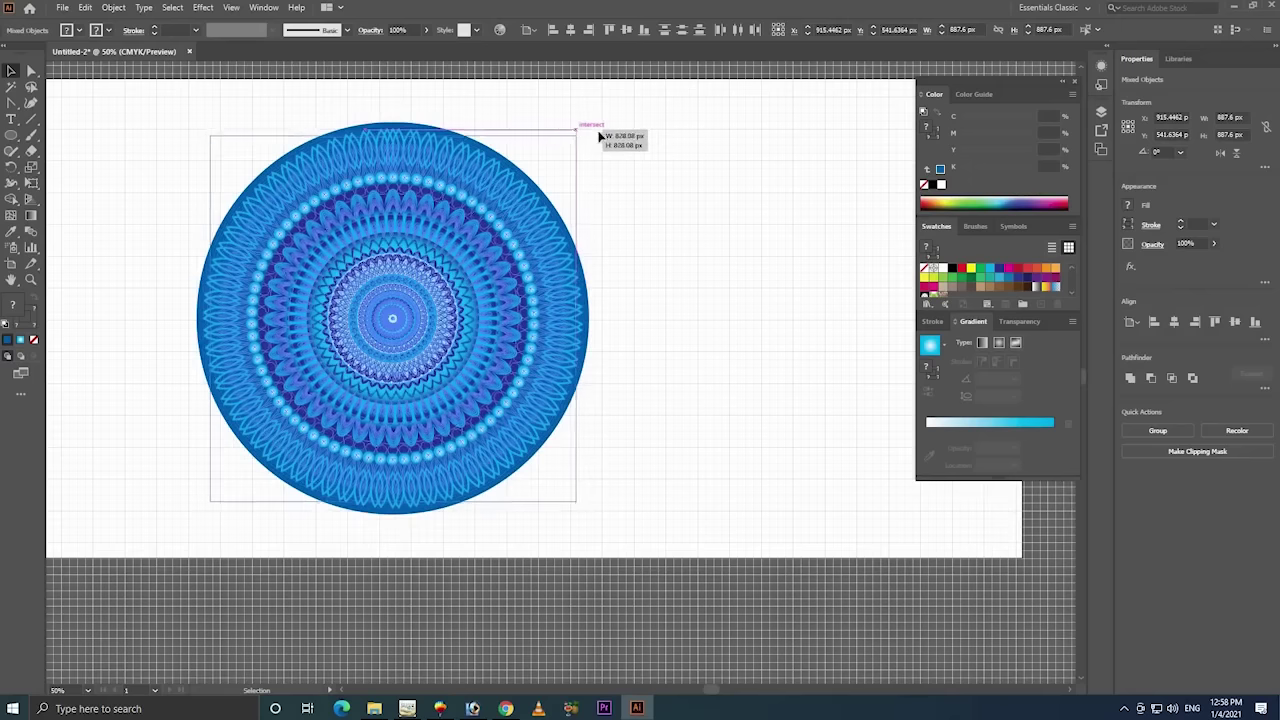
{"action": "left_click_drag", "start_coordinate": [590, 122], "coordinate": [575, 136]}
{"action": "left_click", "coordinate": [678, 115]}
- Place a 3-sided, 50 px radius polygon above the mandala's top right
{"action": "key", "text": "z"}
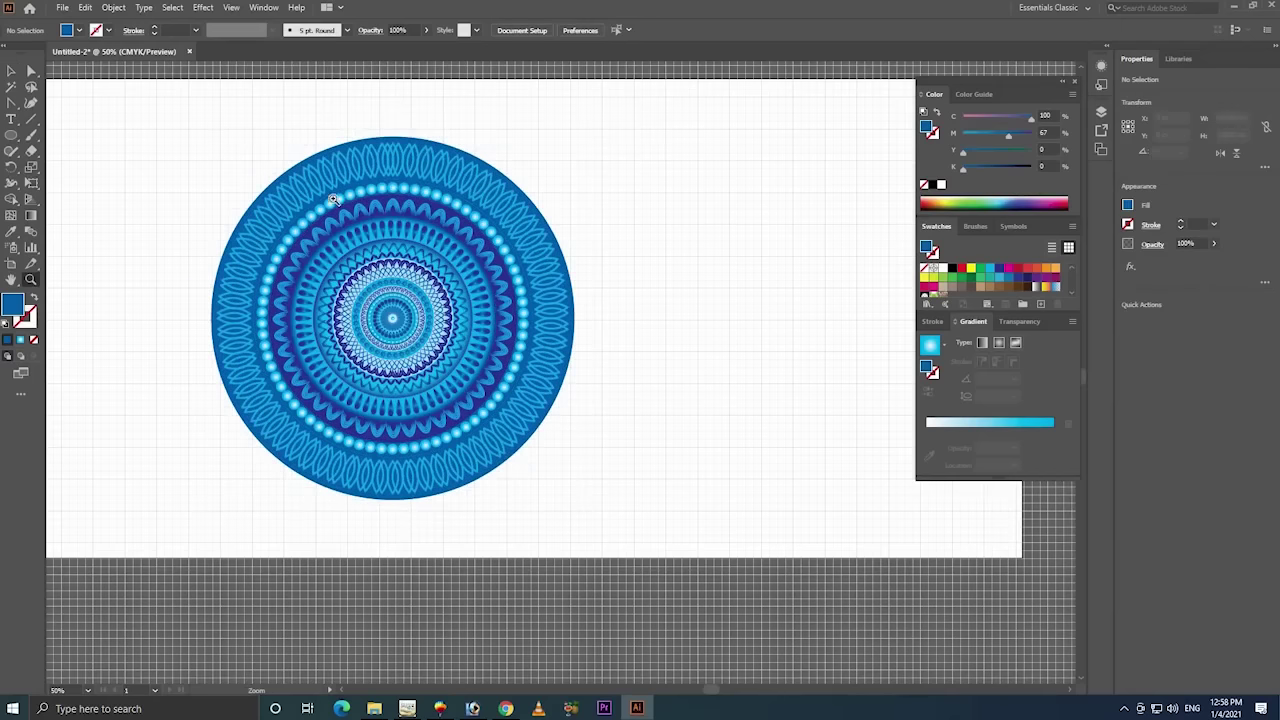
{"action": "left_click_drag", "start_coordinate": [646, 104], "coordinate": [165, 310]}
{"action": "left_click_drag", "start_coordinate": [472, 283], "coordinate": [392, 283]}
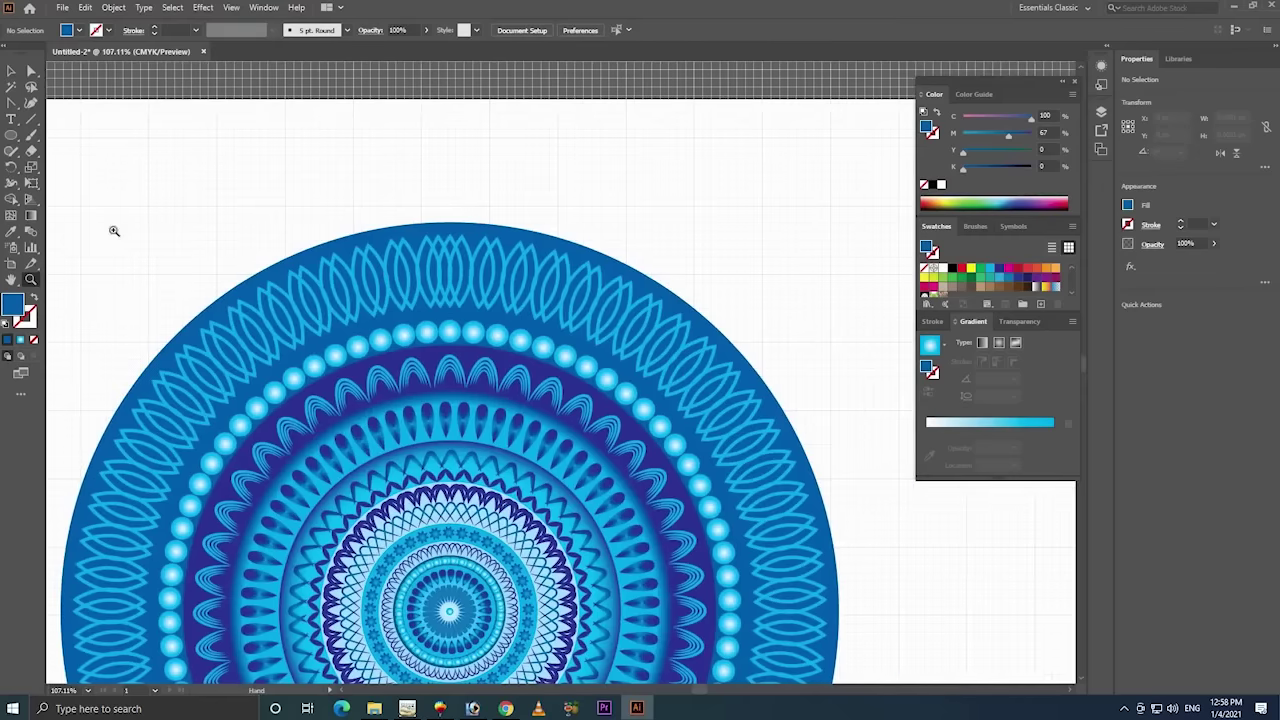
{"action": "left_click", "coordinate": [10, 71]}
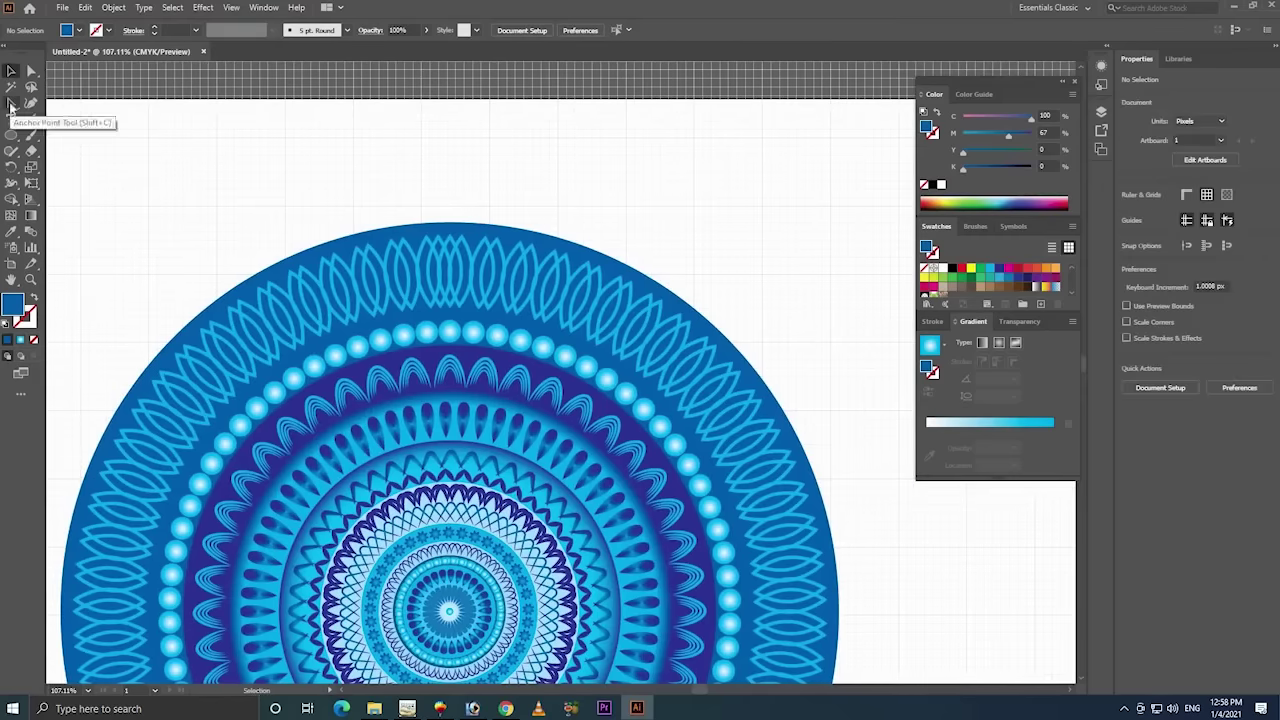
{"action": "left_click_drag", "start_coordinate": [11, 135], "coordinate": [70, 185]}
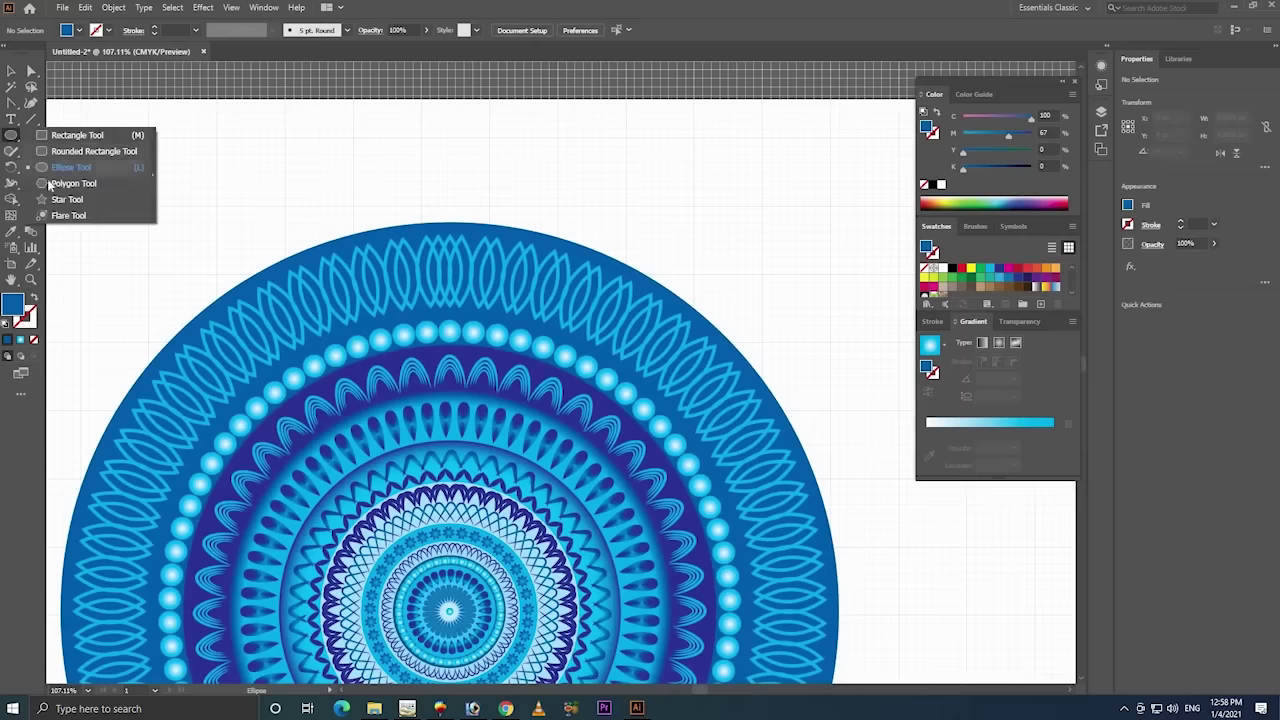
{"action": "left_click", "coordinate": [737, 193]}
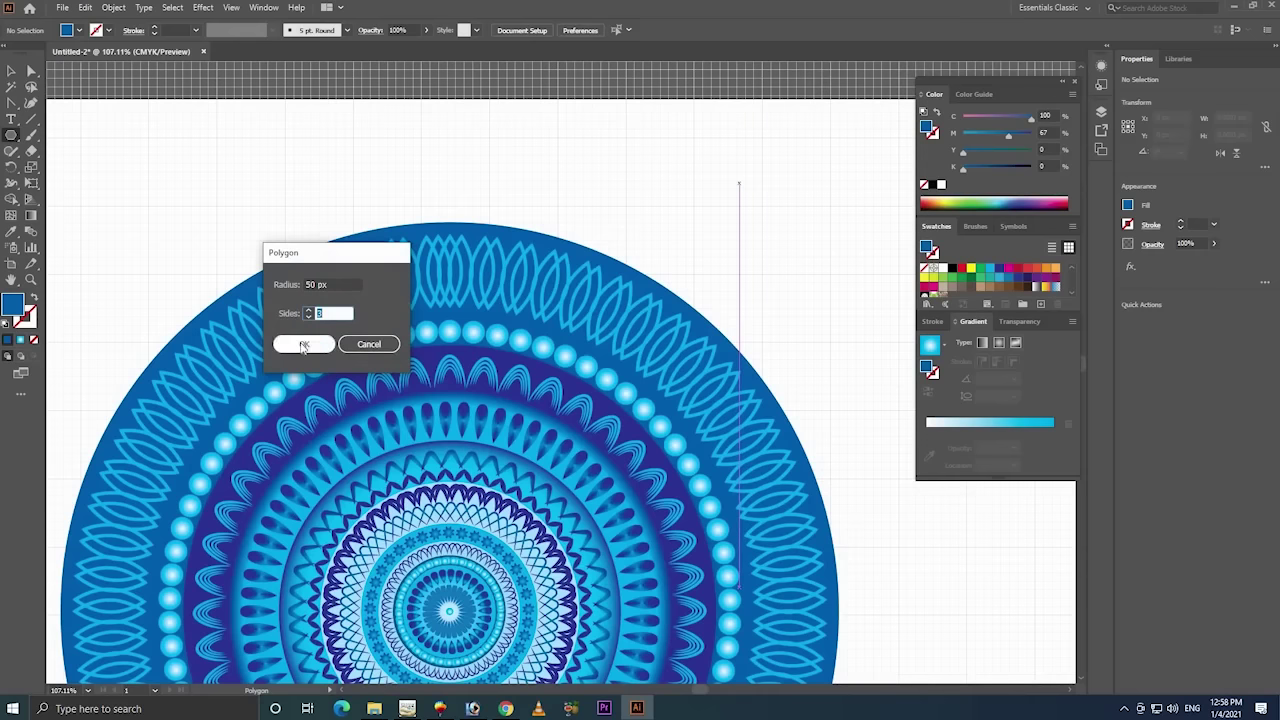
{"action": "left_click", "coordinate": [305, 341]}
{"action": "left_click", "coordinate": [31, 70]}
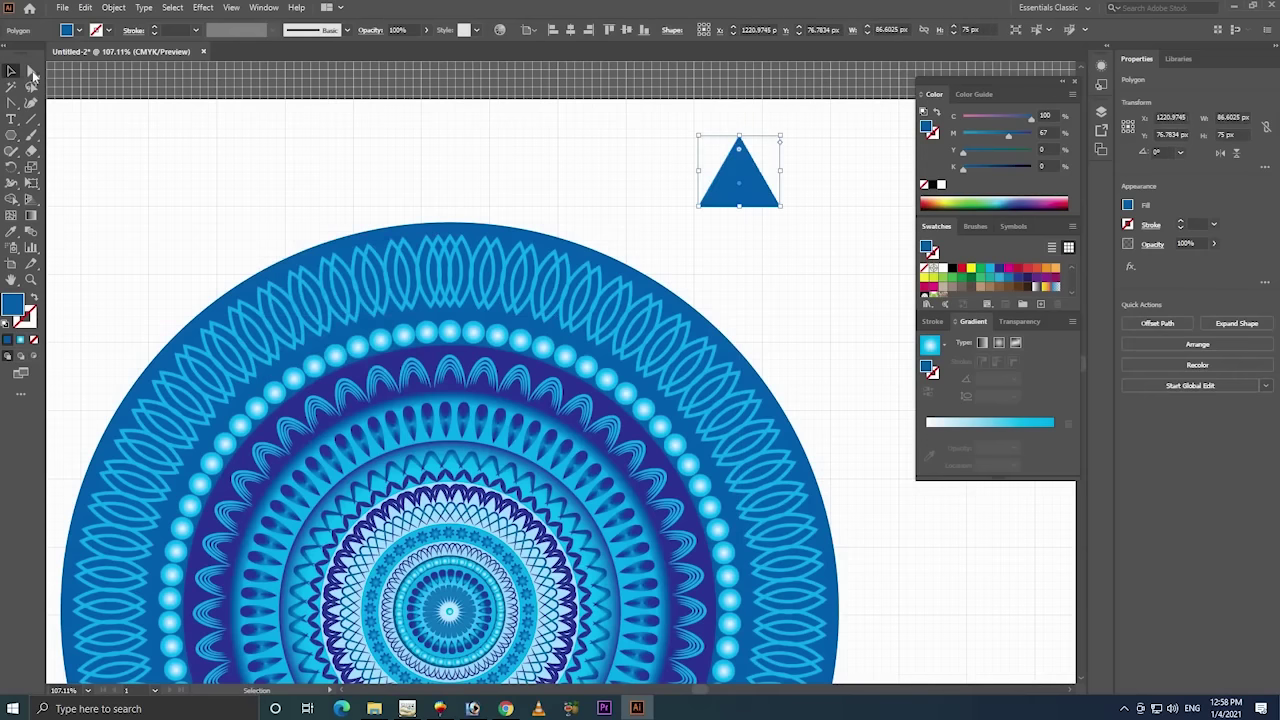
{"action": "left_click", "coordinate": [743, 215]}
{"action": "left_click_drag", "start_coordinate": [762, 217], "coordinate": [766, 229]}
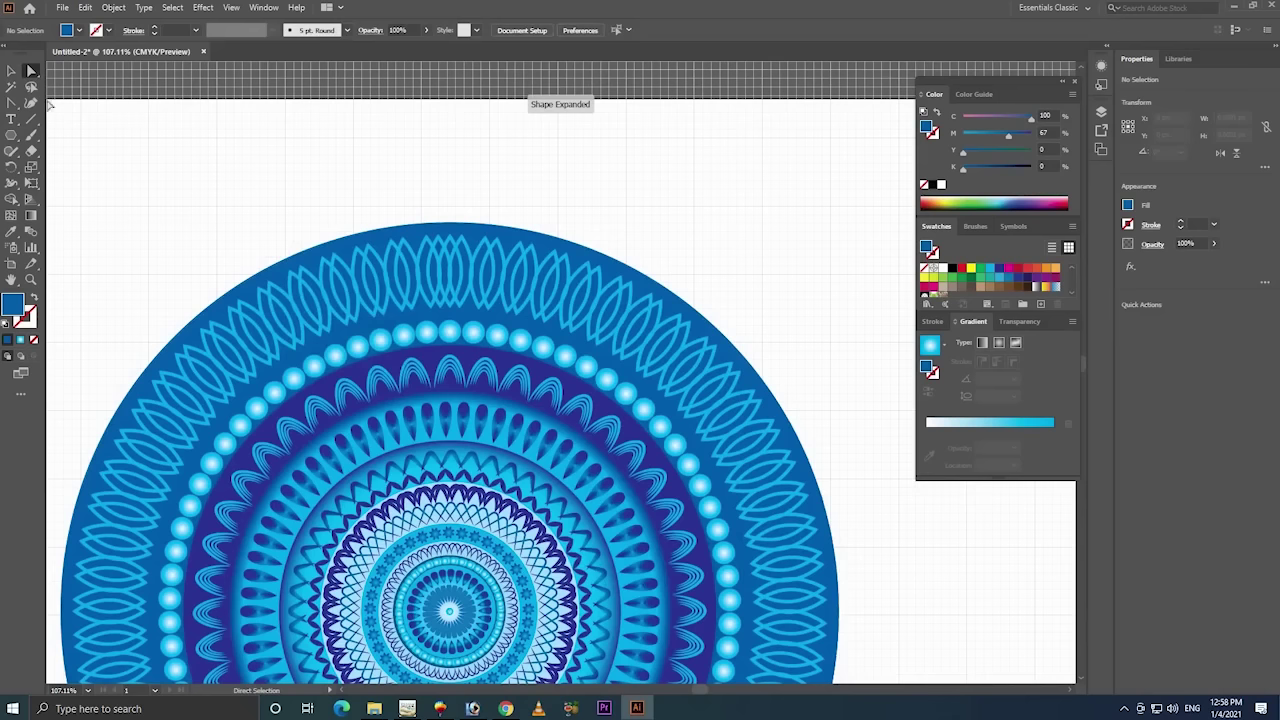
{"action": "left_click", "coordinate": [11, 70]}
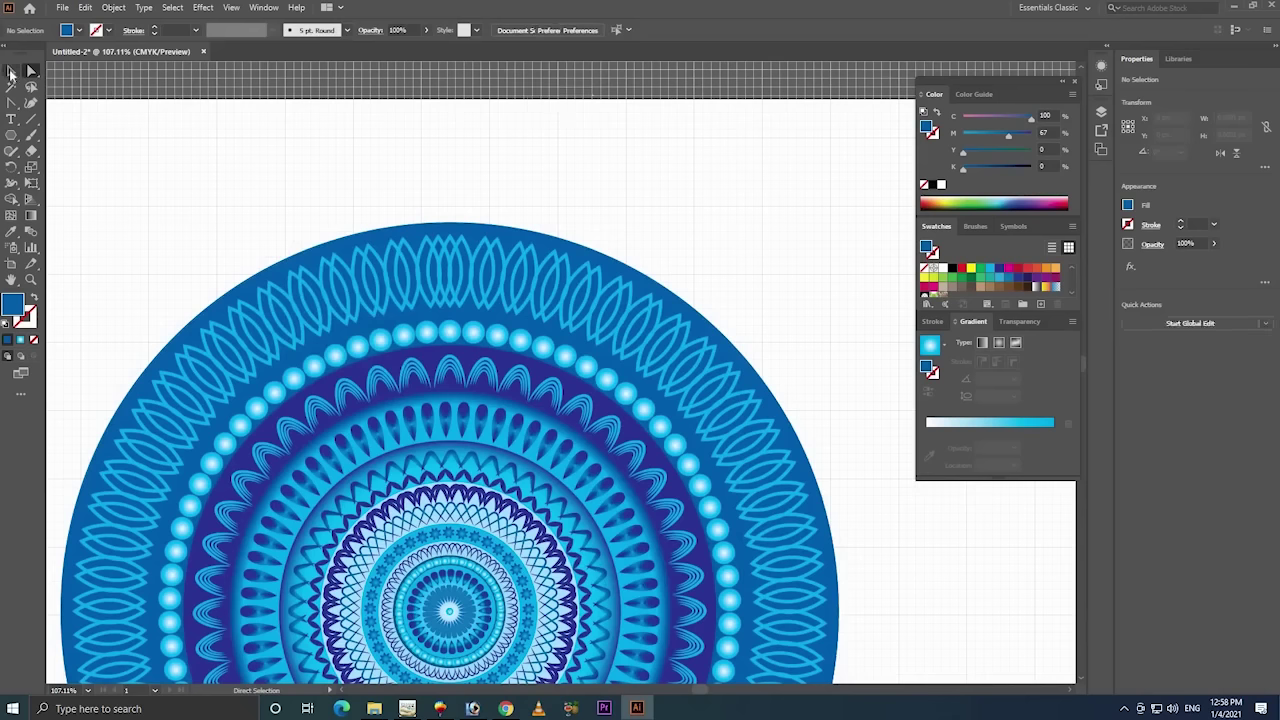
- Swap the triangle's fill and stroke and move it left above the mandala's top
{"action": "left_click", "coordinate": [34, 299]}
{"action": "left_click", "coordinate": [700, 194]}
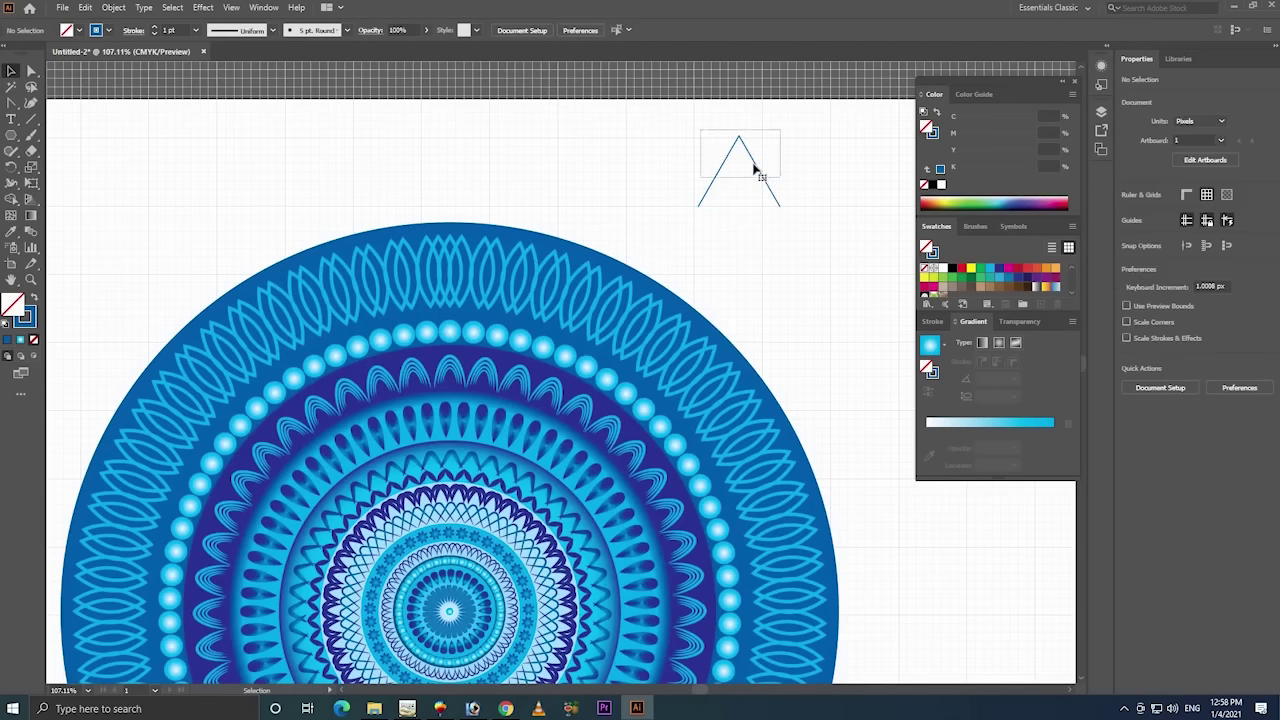
{"action": "left_click_drag", "start_coordinate": [754, 171], "coordinate": [409, 178]}
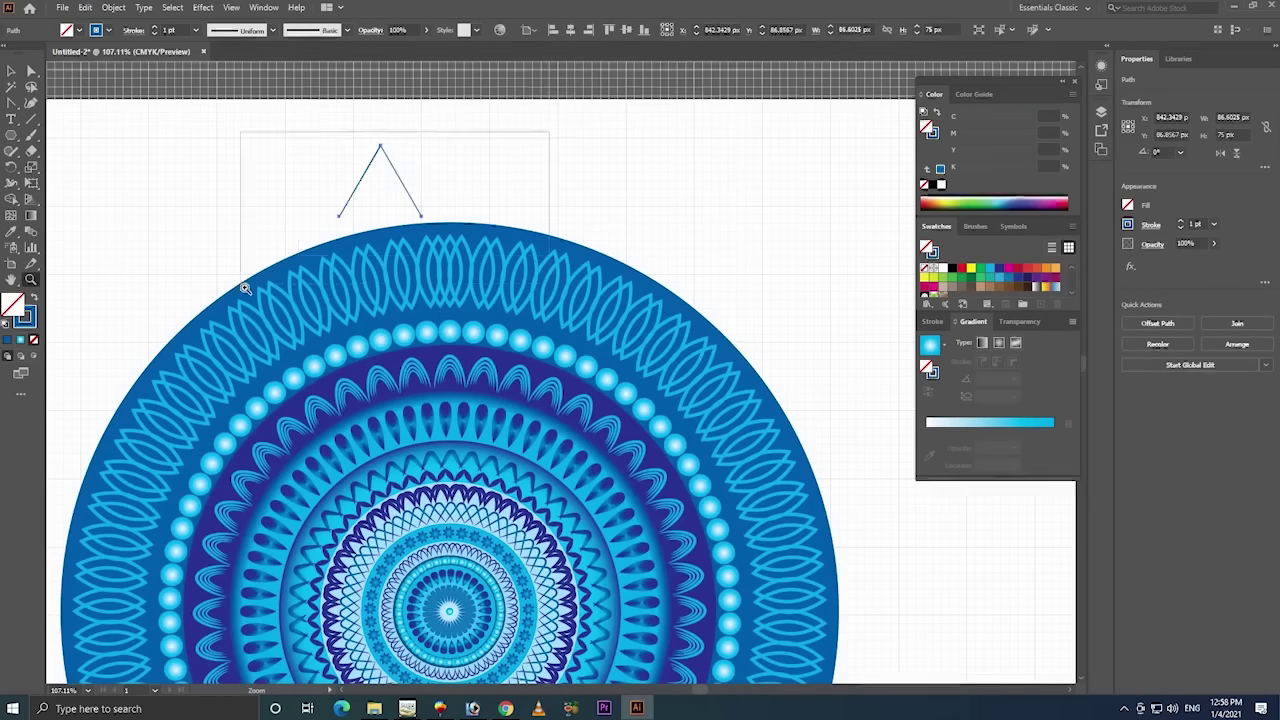
{"action": "left_click_drag", "start_coordinate": [551, 129], "coordinate": [240, 286]}
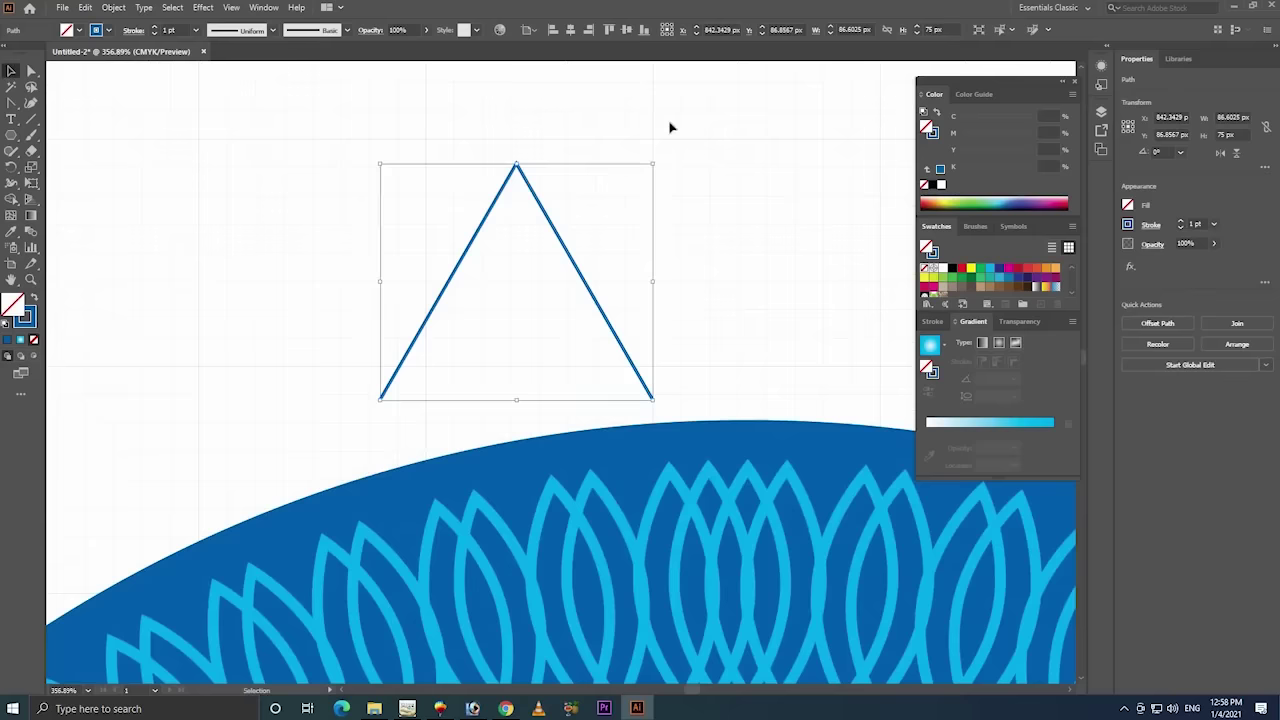
{"action": "left_click", "coordinate": [31, 72]}
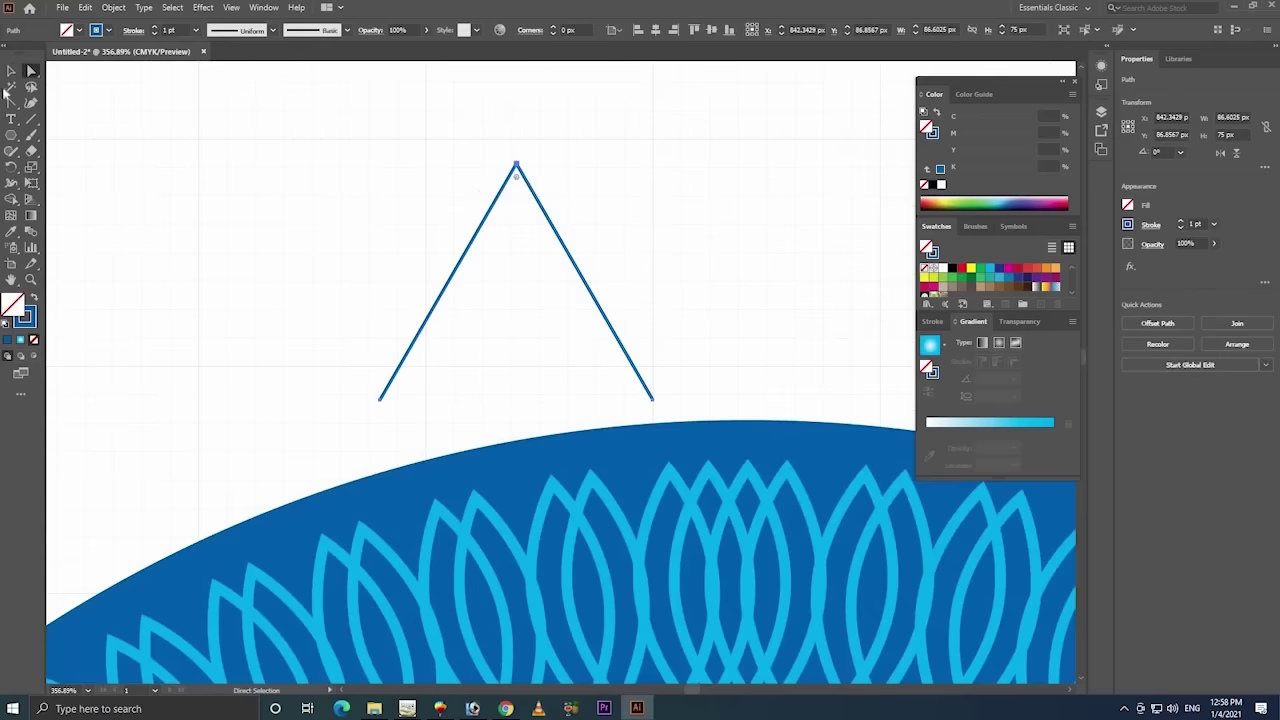
{"action": "left_click", "coordinate": [11, 71]}
- Give the triangle a 7 pt stroke with a tapered width profile
{"action": "left_click", "coordinate": [196, 30]}
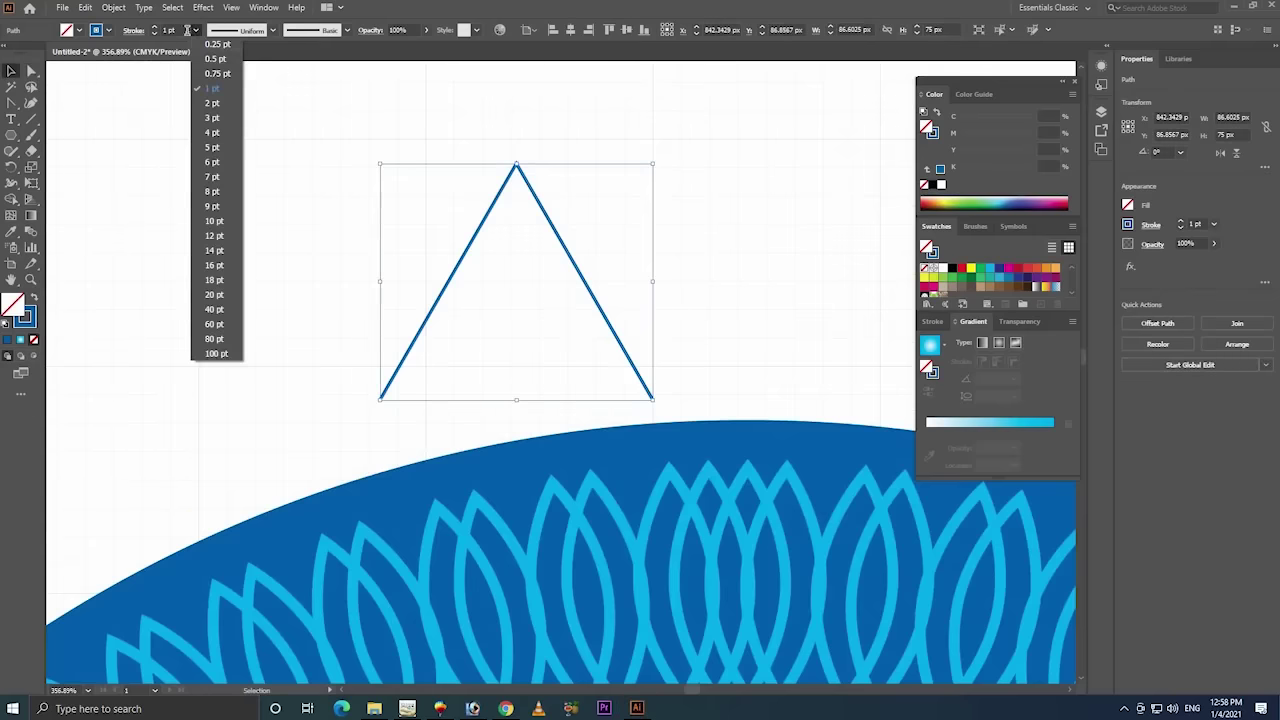
{"action": "left_click", "coordinate": [172, 30]}
{"action": "key", "text": "Up"}
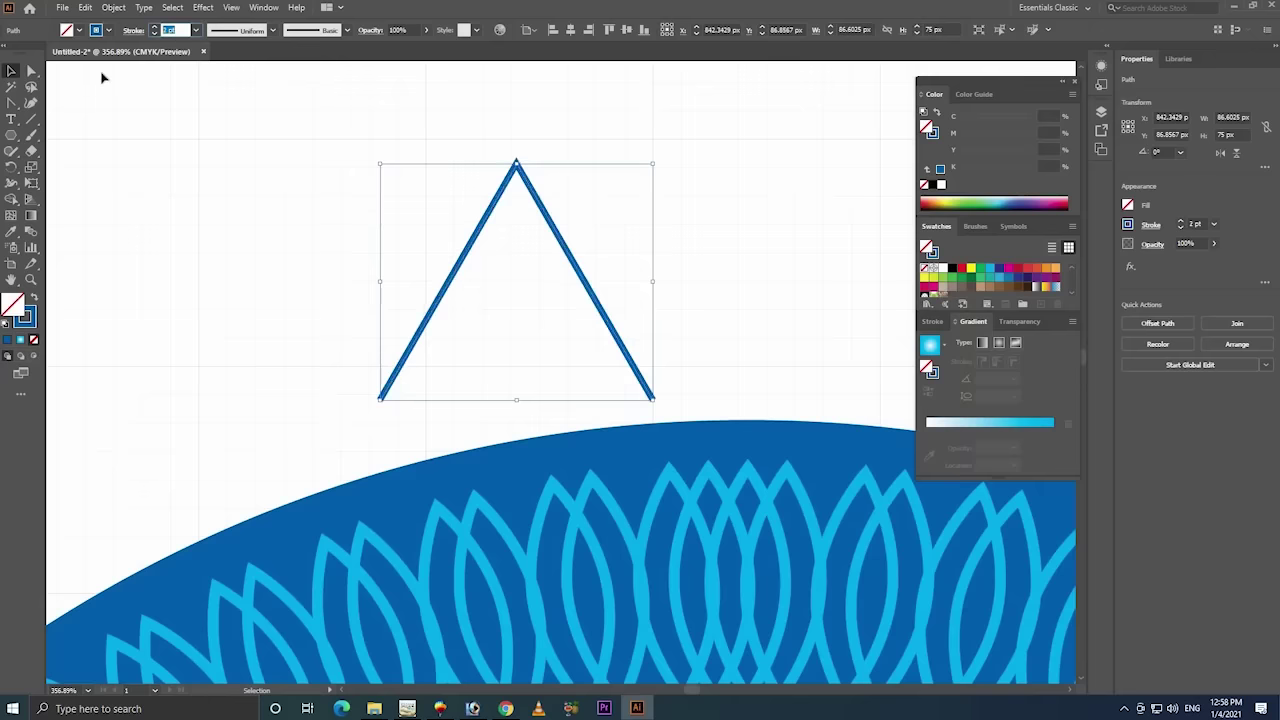
{"action": "key", "text": "Up"}
{"action": "key", "text": "Up"}
{"action": "key", "text": "Up"}
{"action": "key", "text": "Up"}
{"action": "key", "text": "Up"}
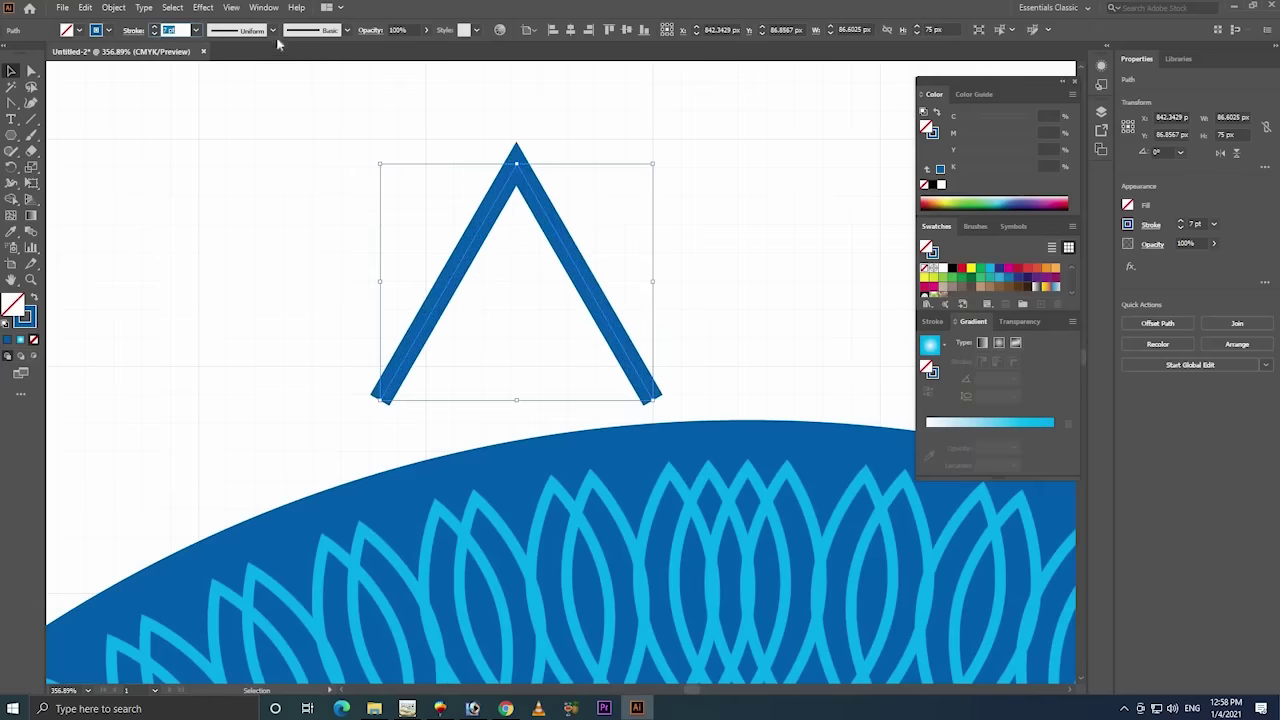
{"action": "left_click", "coordinate": [270, 30]}
{"action": "left_click", "coordinate": [240, 80]}
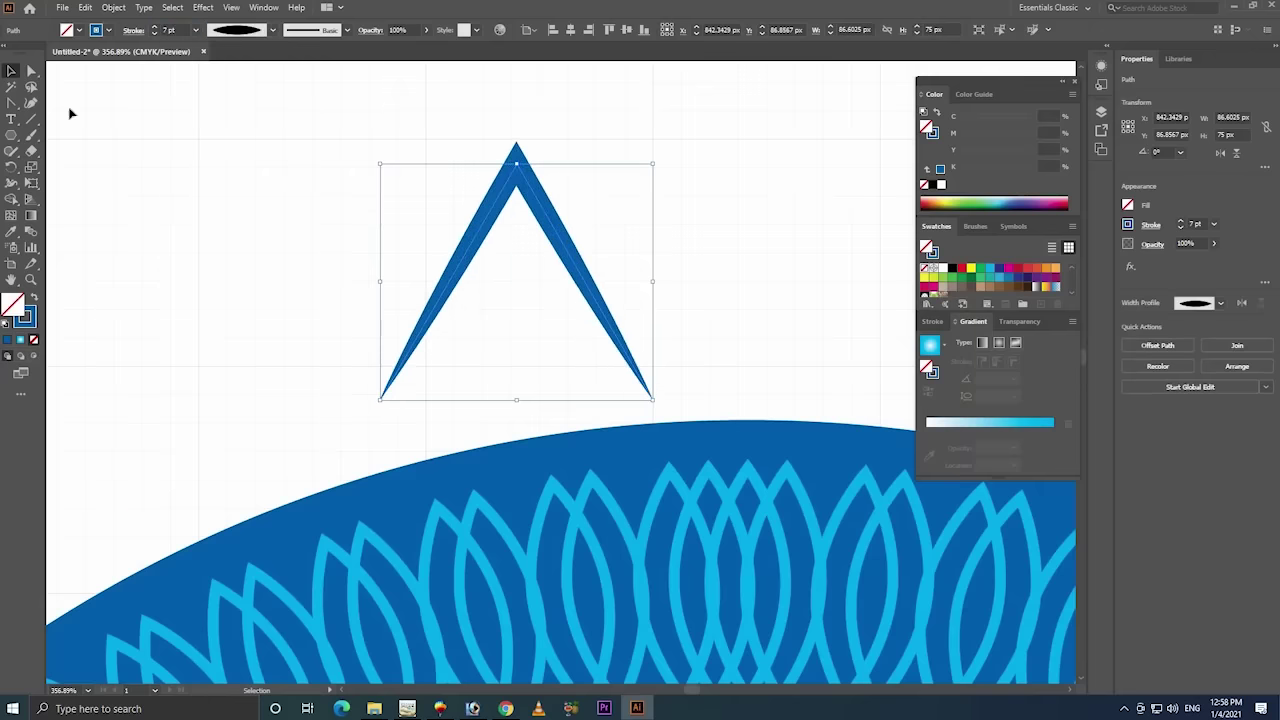
{"action": "left_click", "coordinate": [340, 329]}
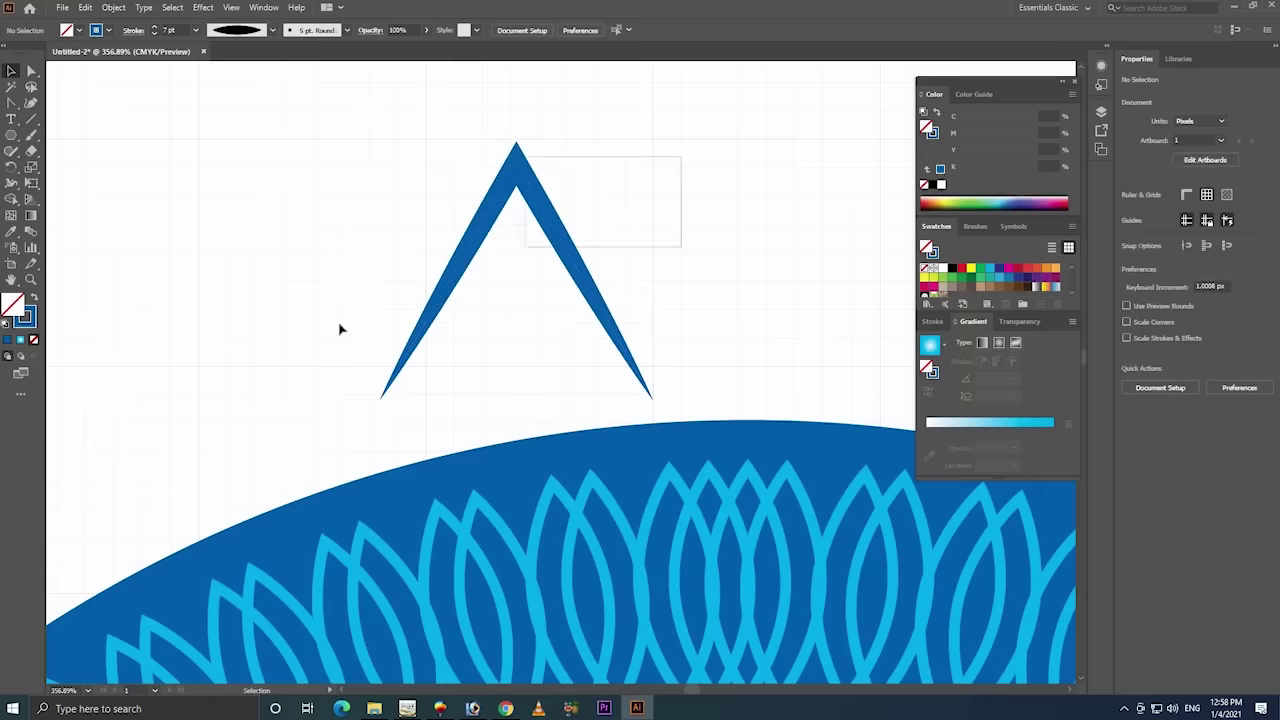
{"action": "key", "text": "ctrl+z"}
- Round the triangle's apex with the Direct Selection corner widget and select the chevron
{"action": "left_click", "coordinate": [58, 73]}
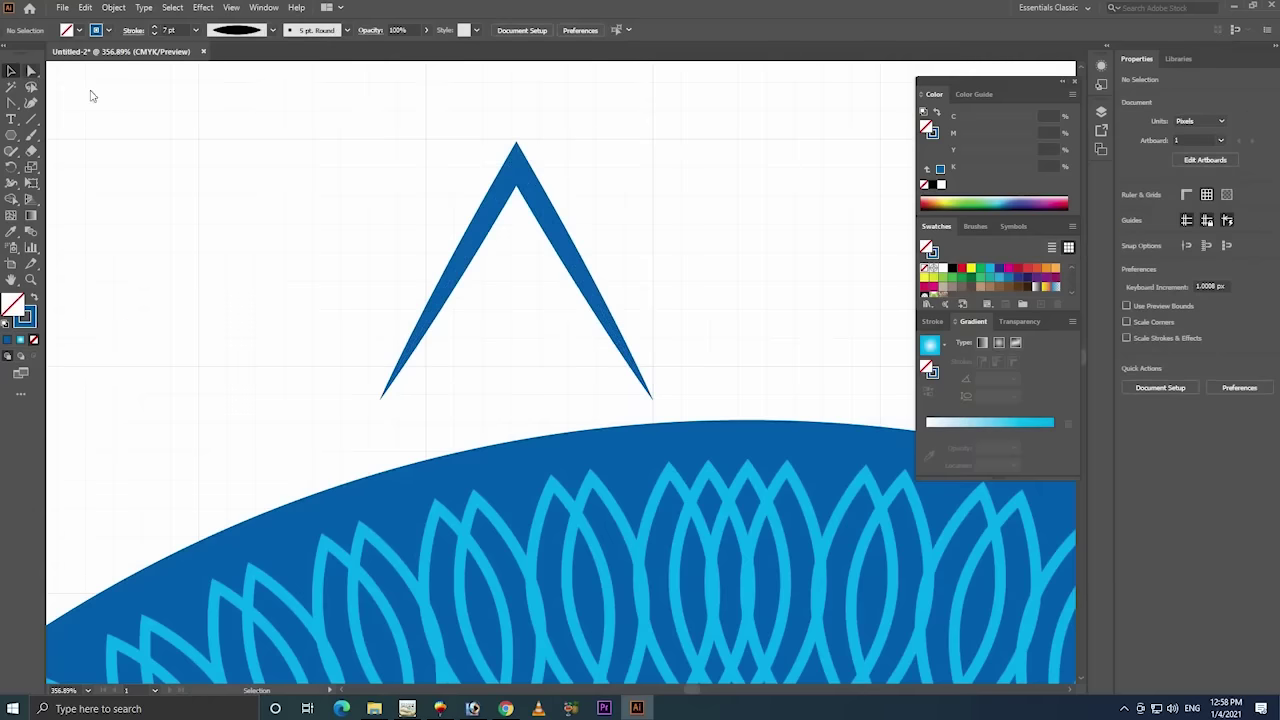
{"action": "key", "text": "a"}
{"action": "left_click", "coordinate": [517, 168]}
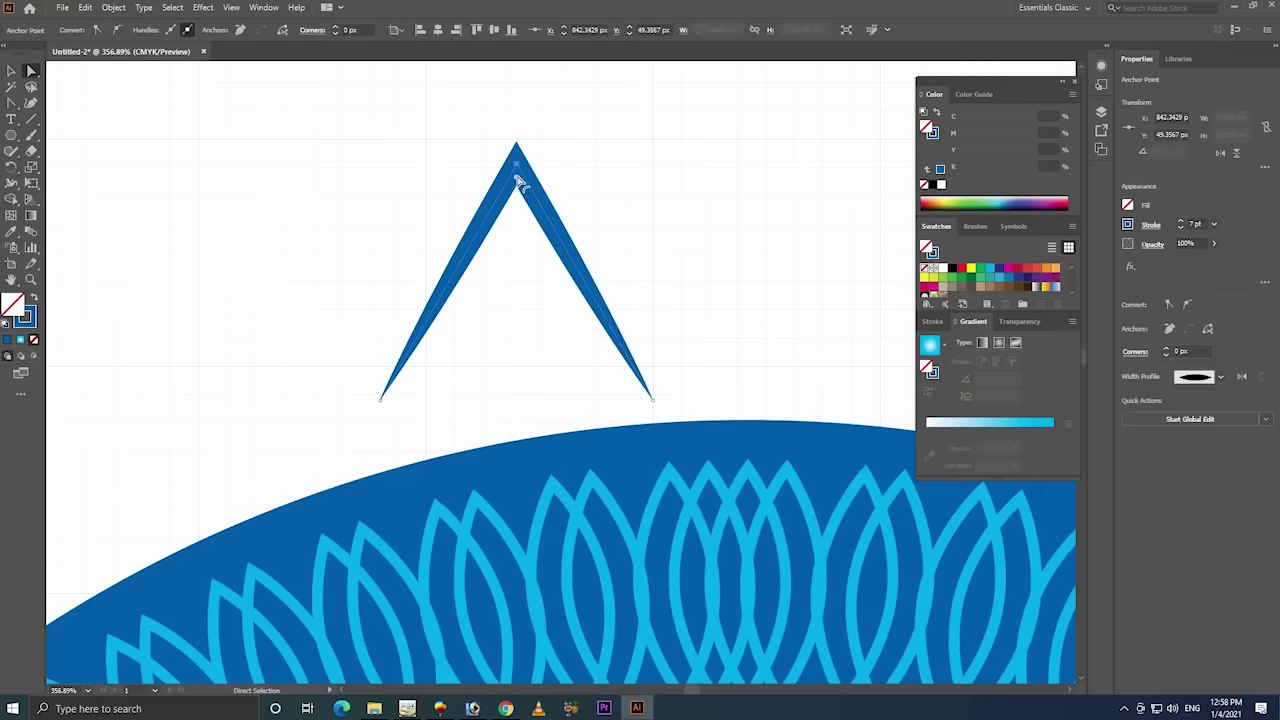
{"action": "left_click_drag", "start_coordinate": [519, 181], "coordinate": [523, 208]}
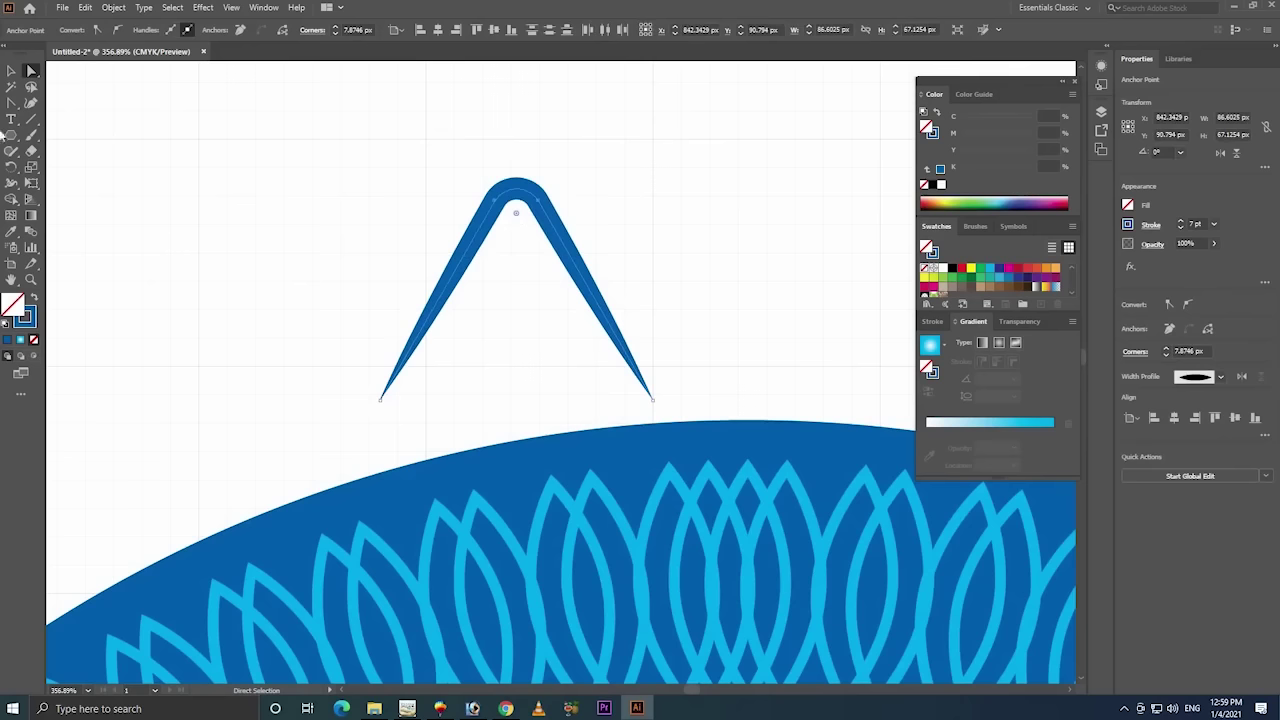
{"action": "left_click", "coordinate": [11, 70]}
{"action": "left_click_drag", "start_coordinate": [669, 137], "coordinate": [383, 306]}
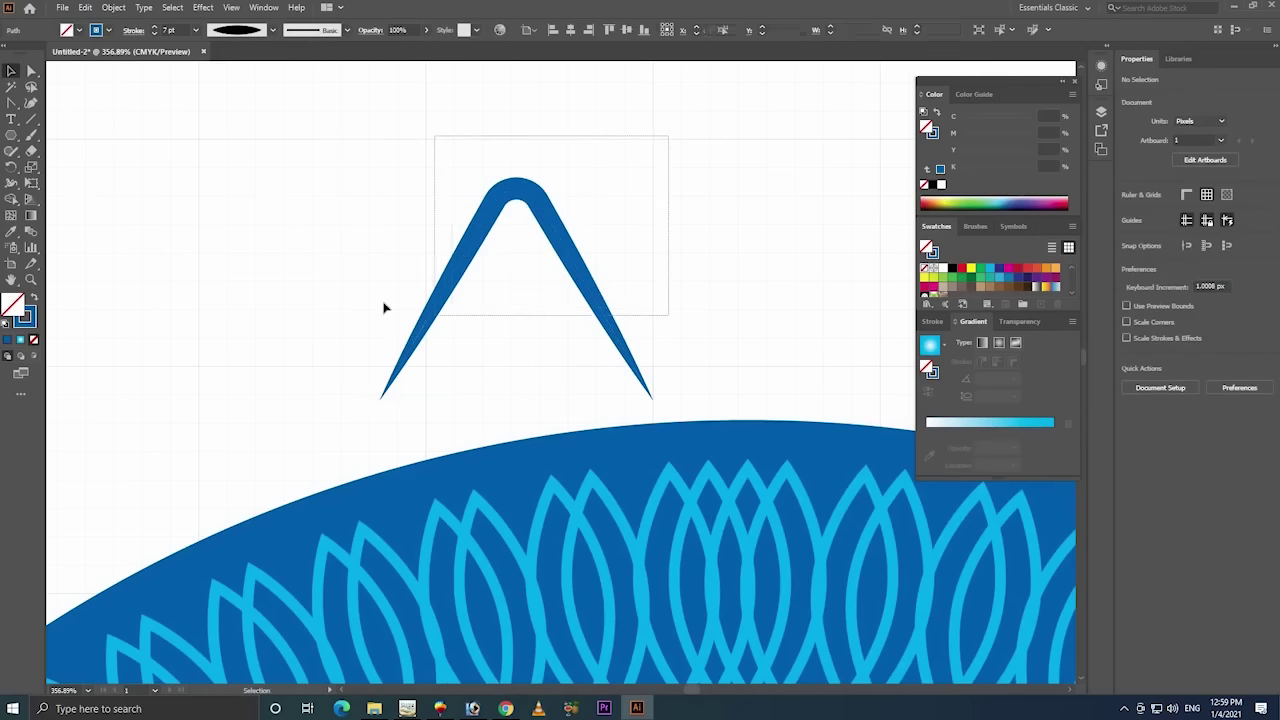
- Expand the chevron's stroke into a filled shape from the Object menu
{"action": "left_click", "coordinate": [116, 8]}
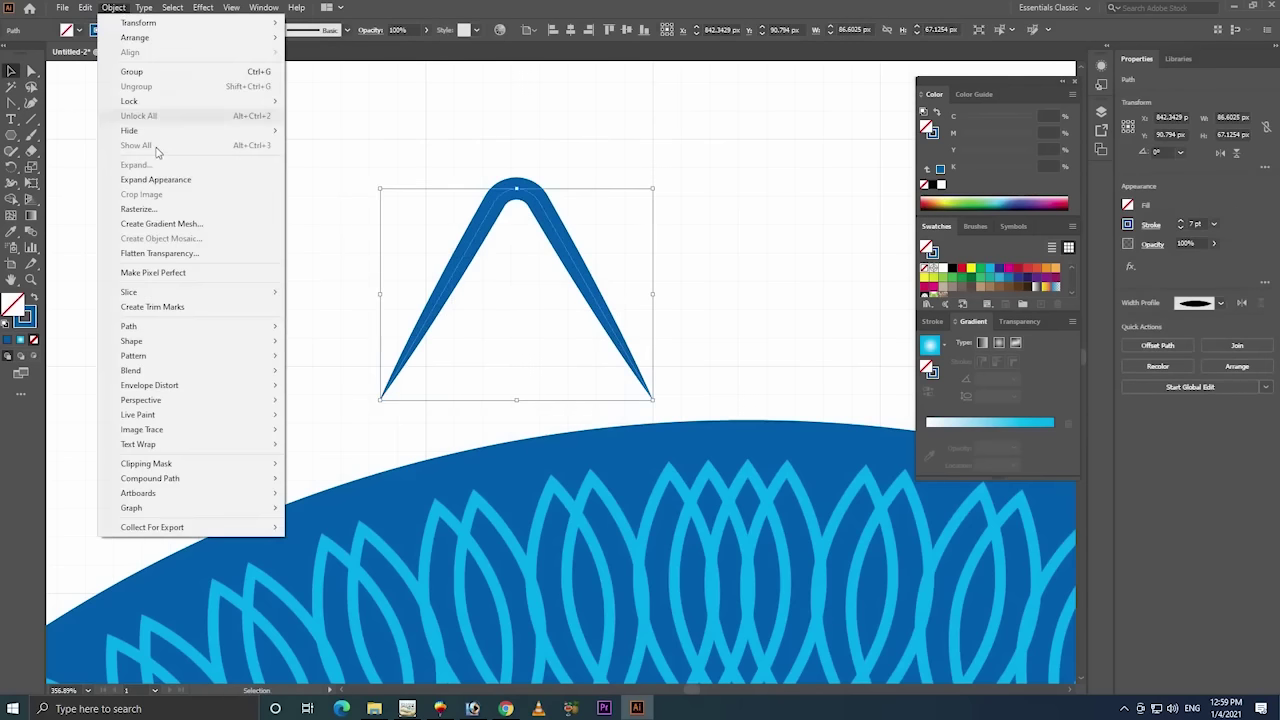
{"action": "left_click", "coordinate": [150, 183]}
{"action": "left_click", "coordinate": [773, 340]}
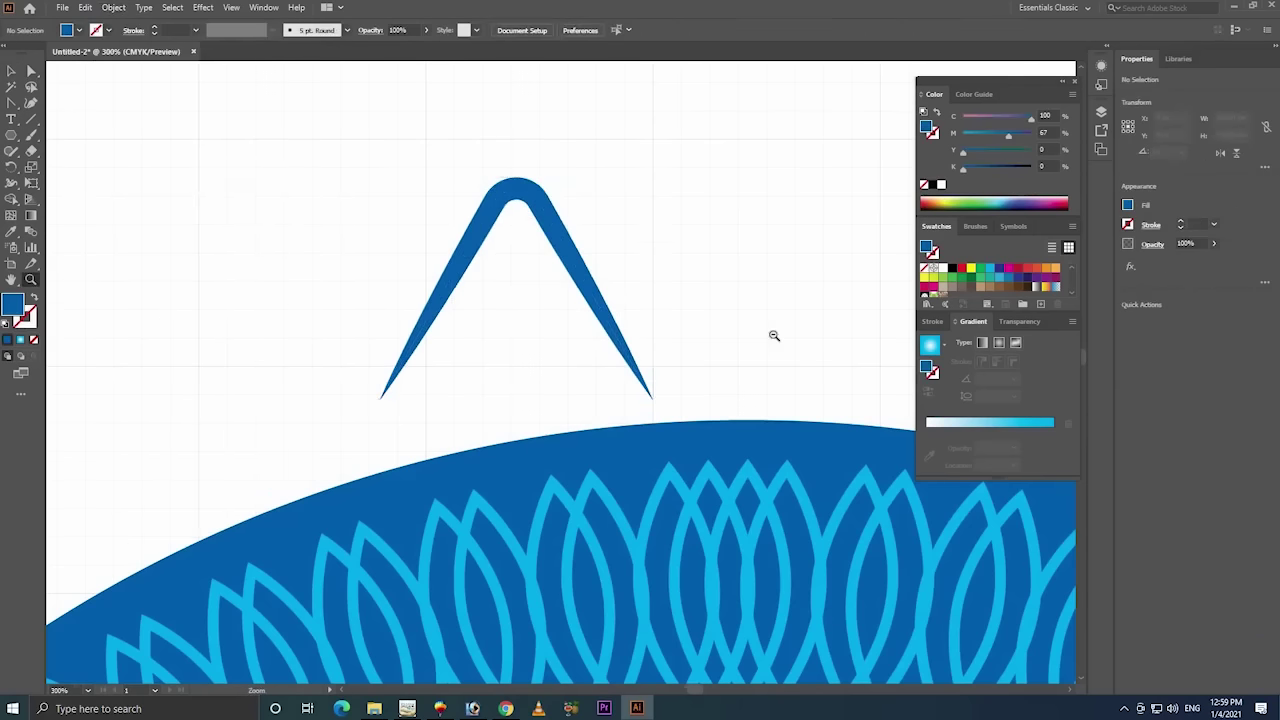
{"action": "mouse_move", "coordinate": [771, 334]}
{"action": "left_mouse_down"}
{"action": "mouse_move", "coordinate": [606, 186]}
{"action": "mouse_move", "coordinate": [520, 265]}
{"action": "left_mouse_up"}
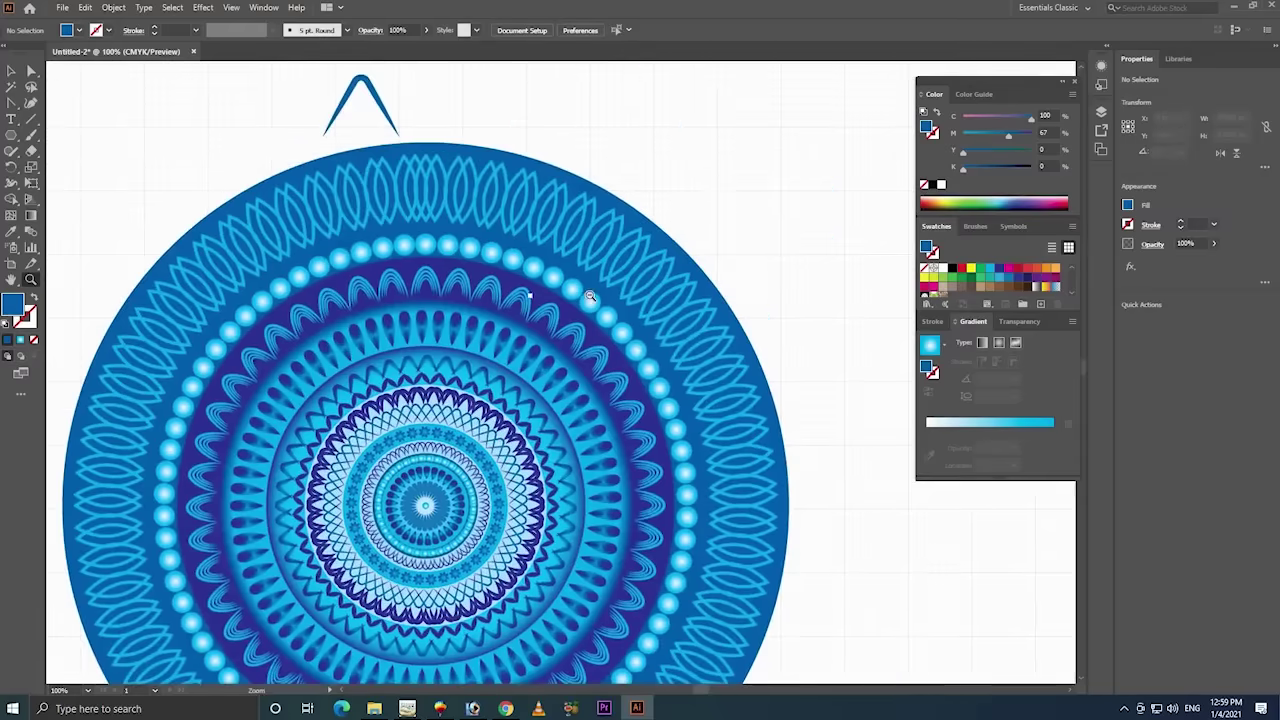
{"action": "key", "text": "ctrl+minus"}
{"action": "key", "text": "v"}
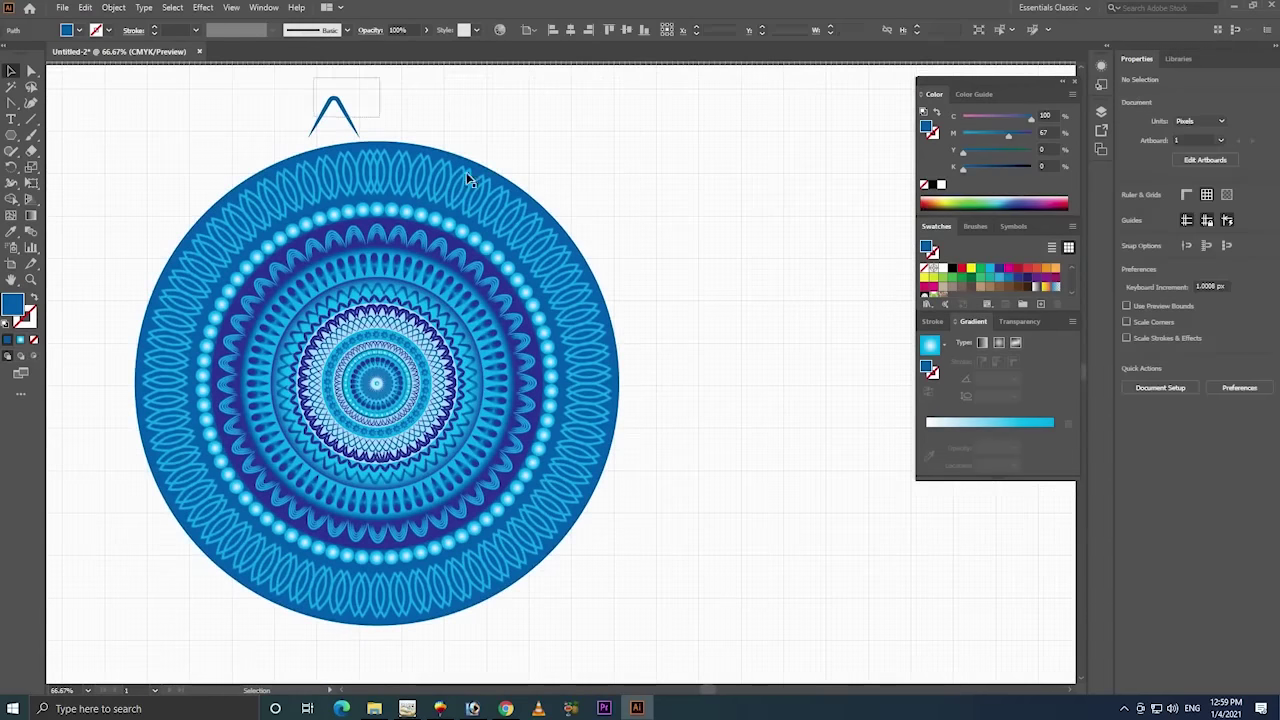
- Group the mandala and align the chevron horizontally centred above it
{"action": "left_click", "coordinate": [430, 320]}
{"action": "right_click", "coordinate": [428, 322]}
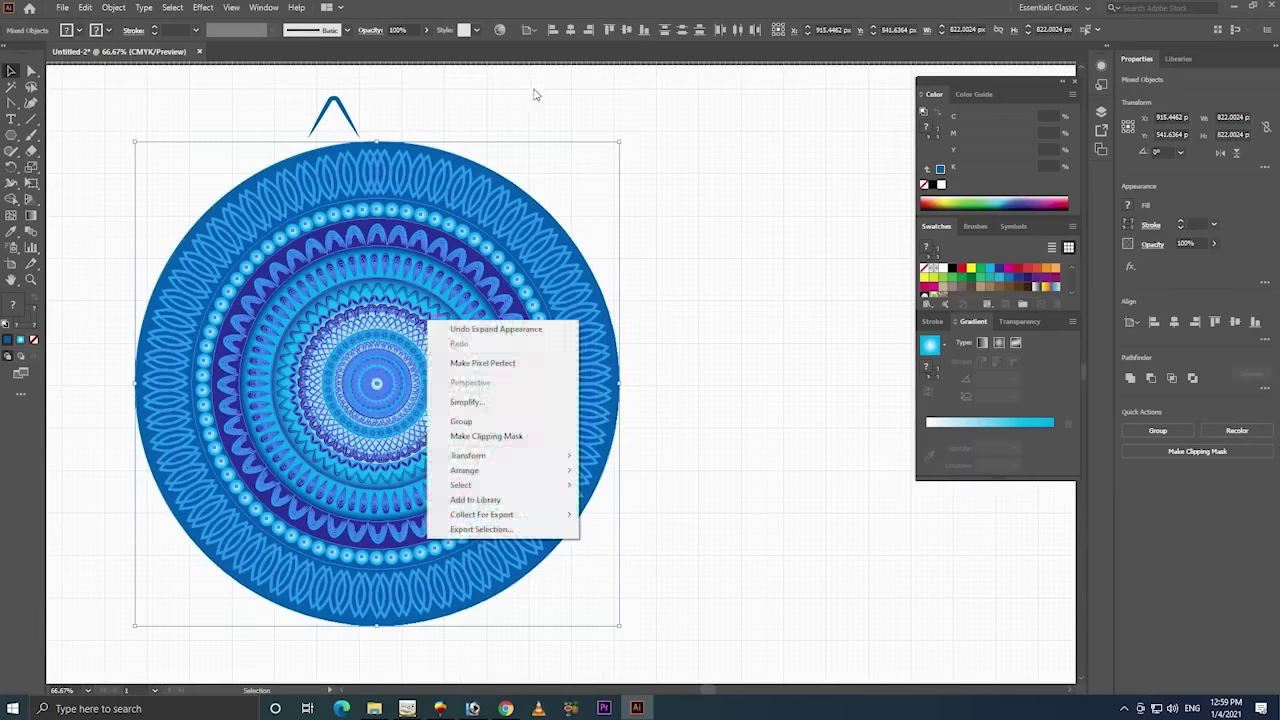
{"action": "left_click", "coordinate": [461, 421]}
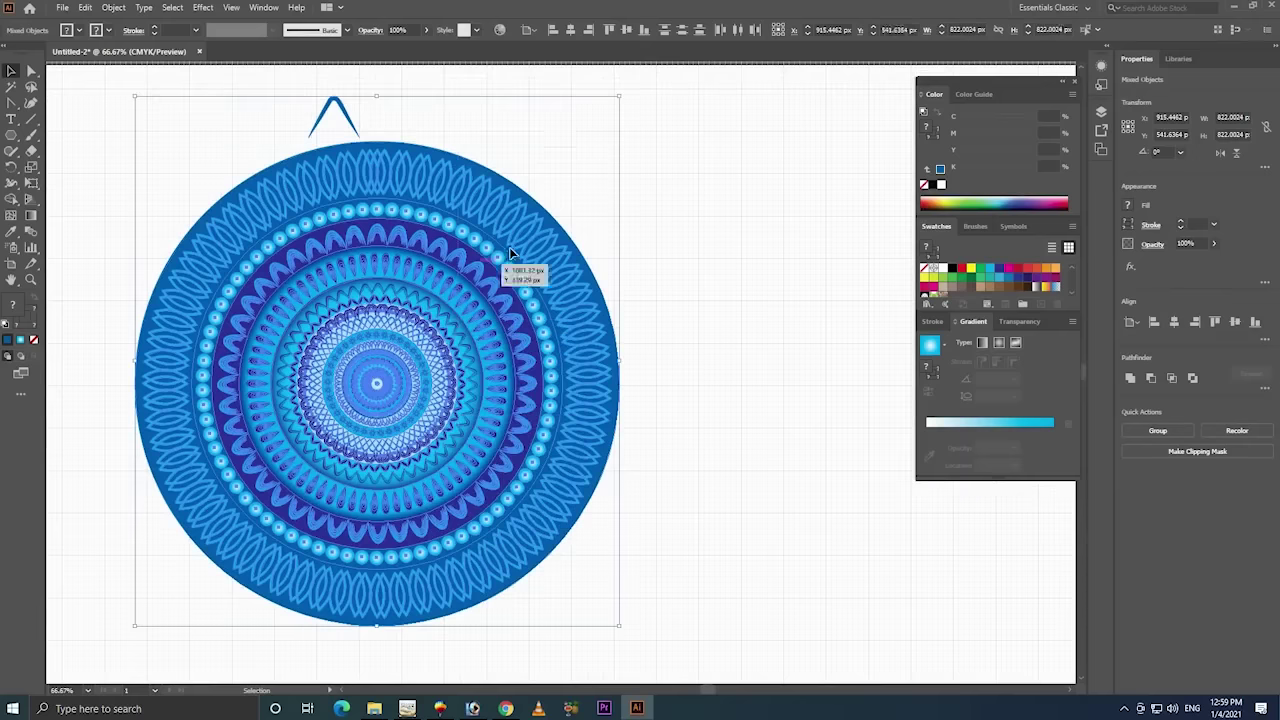
{"action": "left_click", "coordinate": [570, 30]}
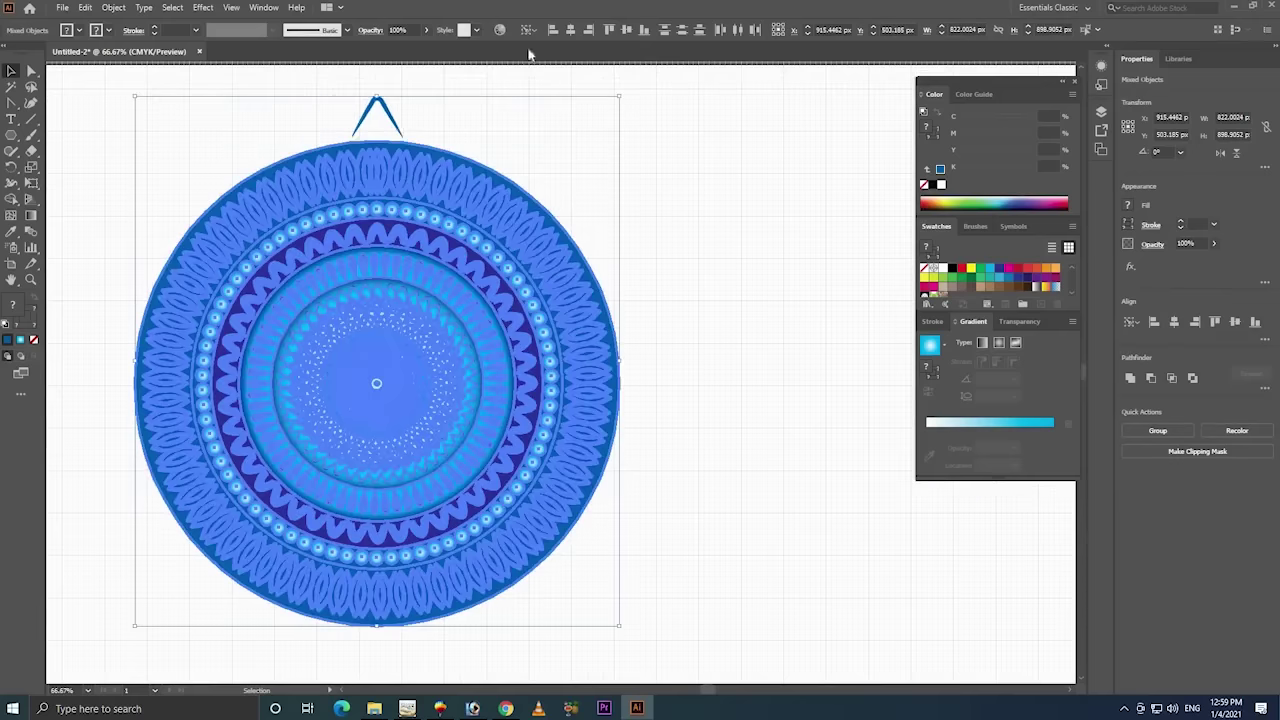
{"action": "left_click", "coordinate": [427, 83]}
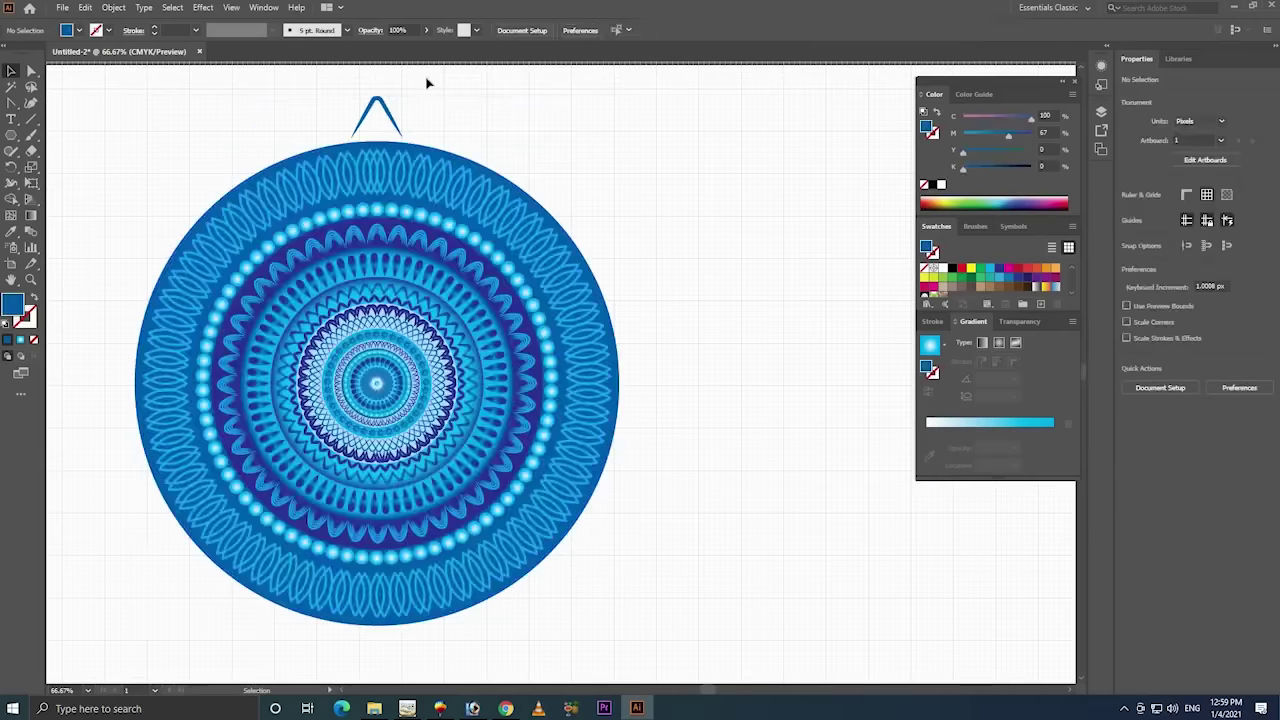
{"action": "left_click", "coordinate": [385, 110]}
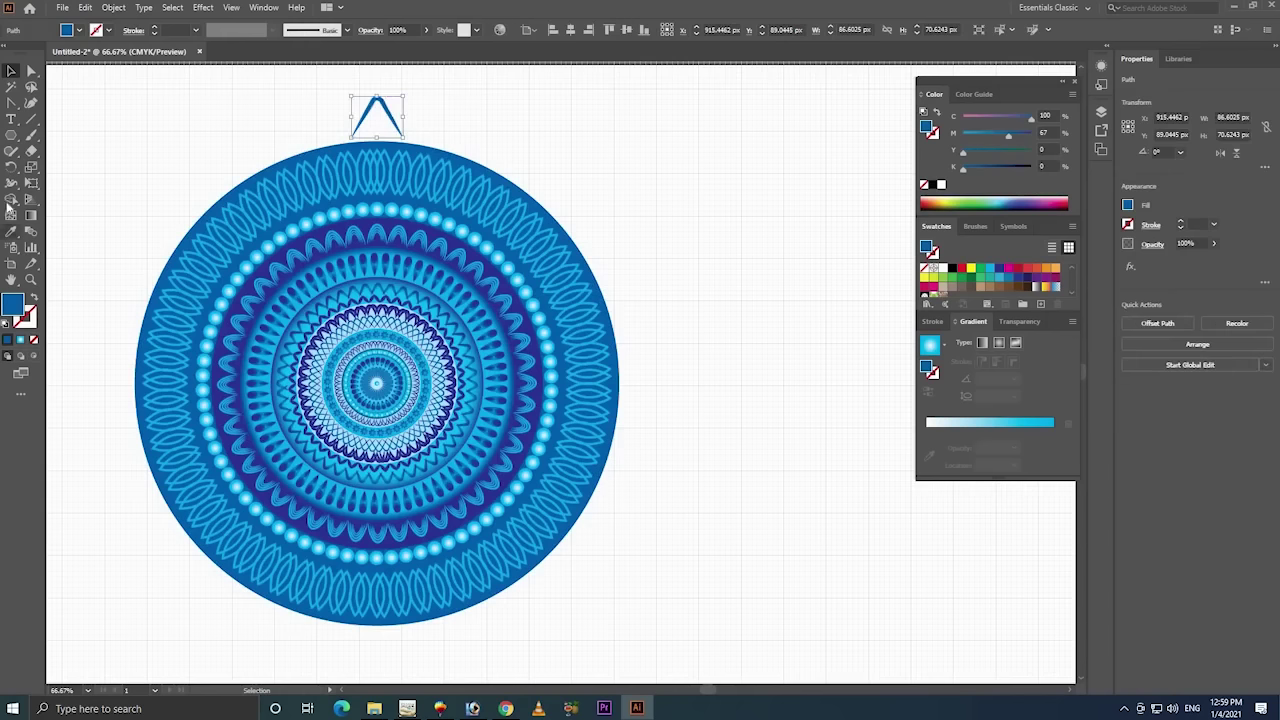
- Pivot on the mandala centre to place a rotated chevron copy just right of the original
{"action": "key", "text": "r"}
{"action": "left_click", "coordinate": [376, 384]}
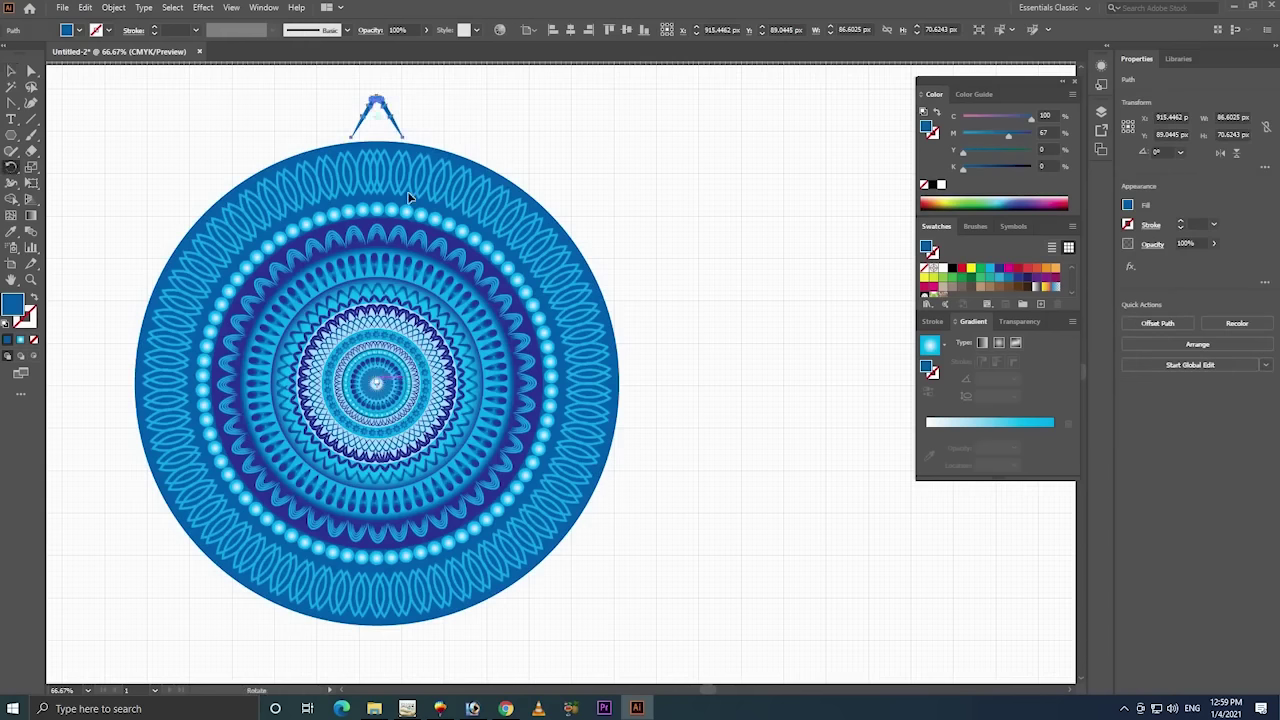
{"action": "mouse_move", "coordinate": [395, 118]}
{"action": "left_mouse_down"}
{"action": "mouse_move", "coordinate": [445, 125]}
{"action": "mouse_move", "coordinate": [478, 148]}
{"action": "left_mouse_up"}
{"action": "key", "text": "alt+shift"}
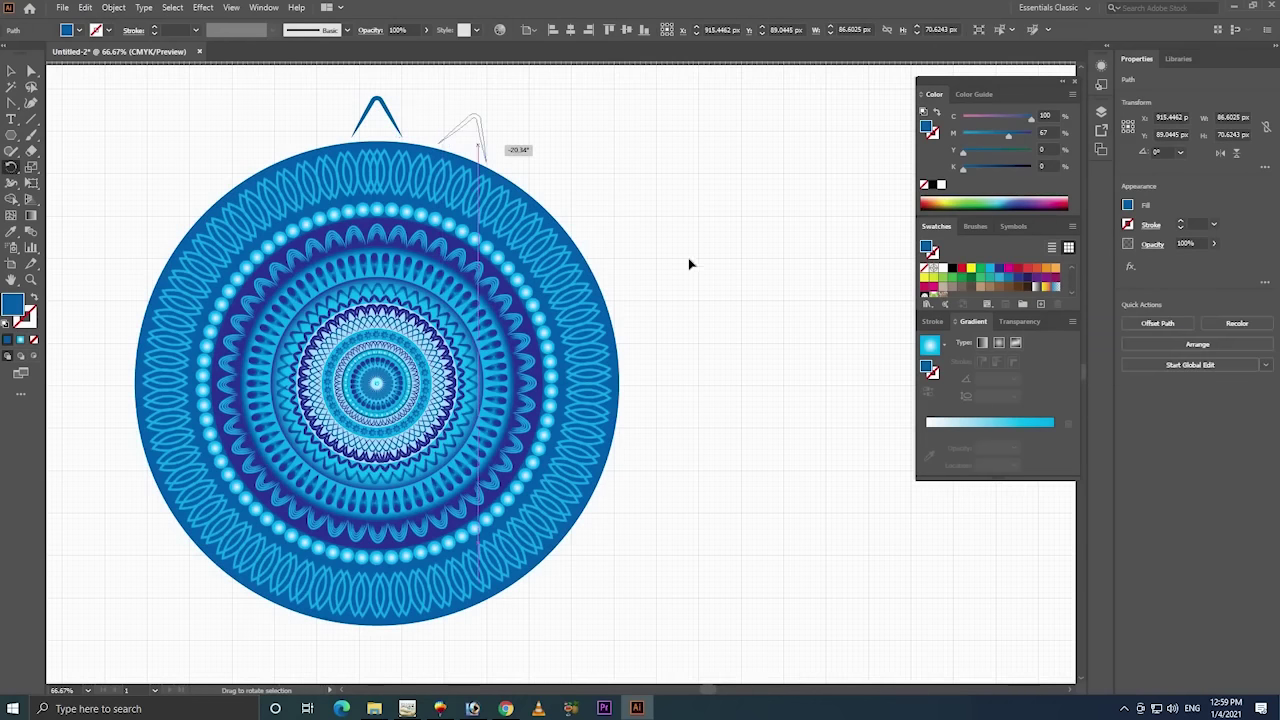
{"action": "left_click_drag", "start_coordinate": [689, 264], "coordinate": [689, 264]}
{"action": "key", "text": "ctrl+z"}
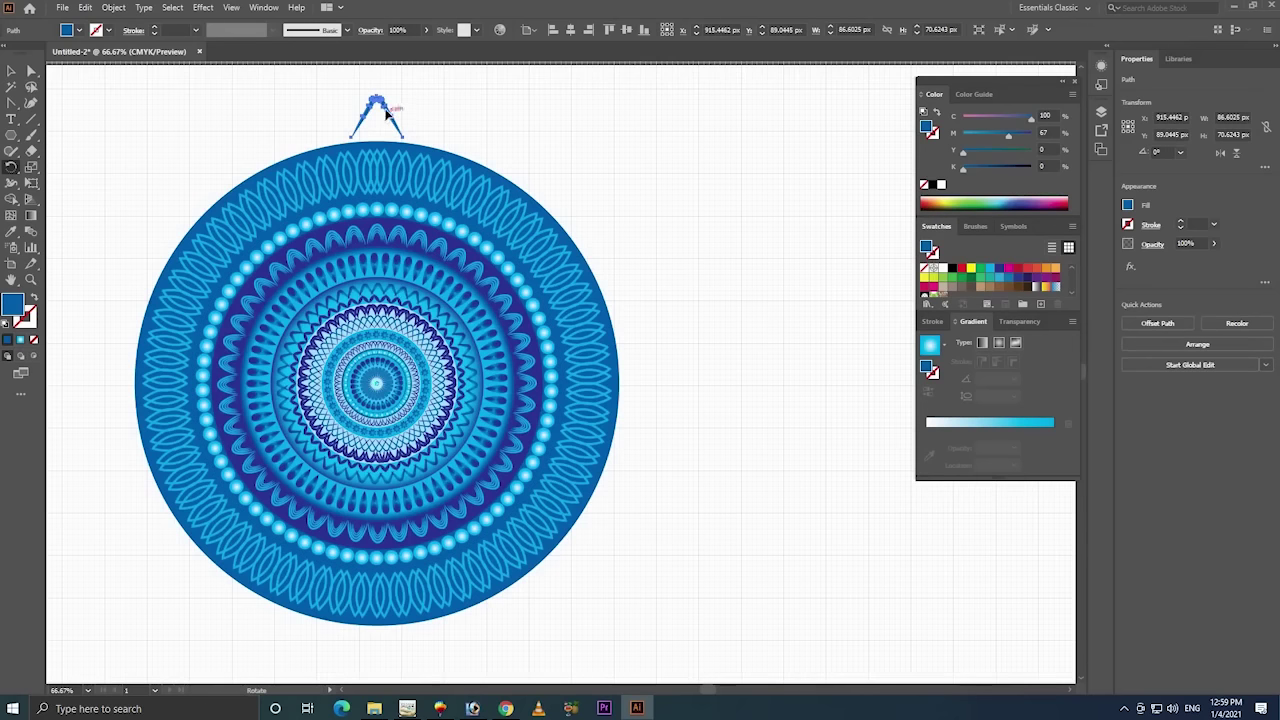
{"action": "left_click_drag", "start_coordinate": [390, 114], "coordinate": [448, 127]}
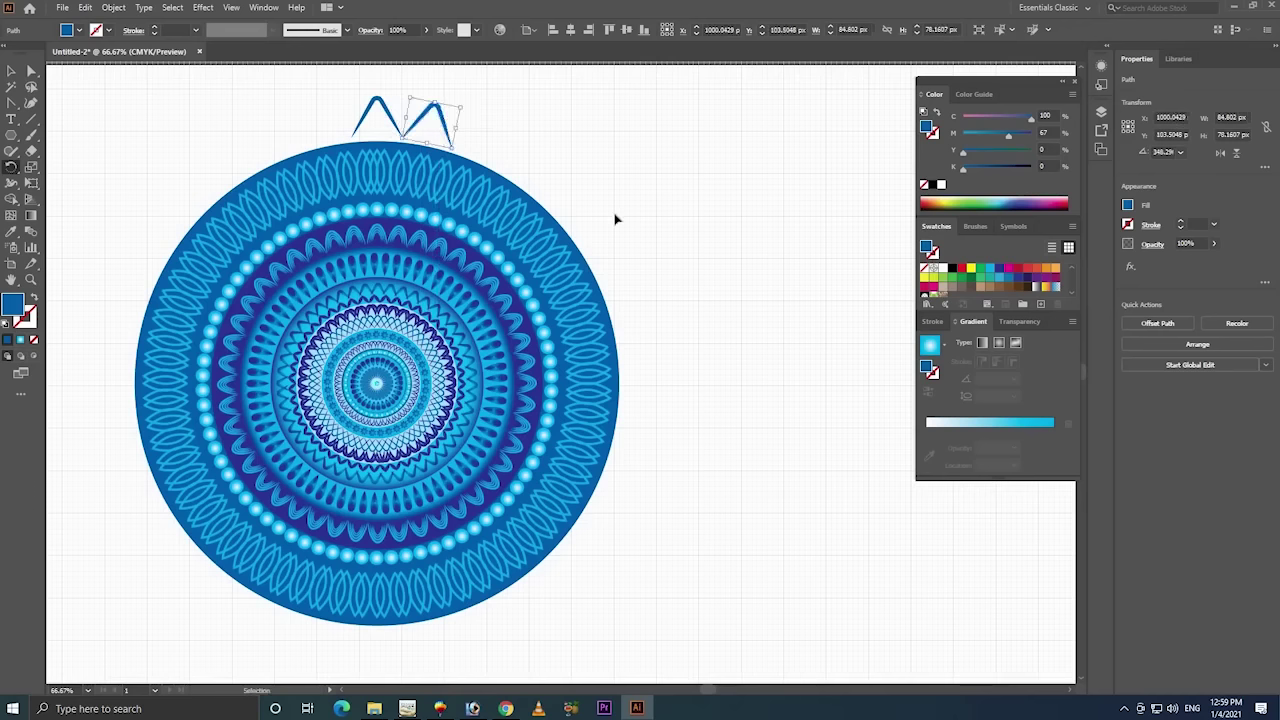
{"action": "key", "text": "ctrl+d"}
- Repeat the chevron rotate-copy six times down the right and along the bottom
{"action": "key", "text": "ctrl+d"}
{"action": "key", "text": "ctrl+d"}
{"action": "key", "text": "ctrl+d"}
{"action": "key", "text": "ctrl+d"}
{"action": "key", "text": "ctrl+d"}
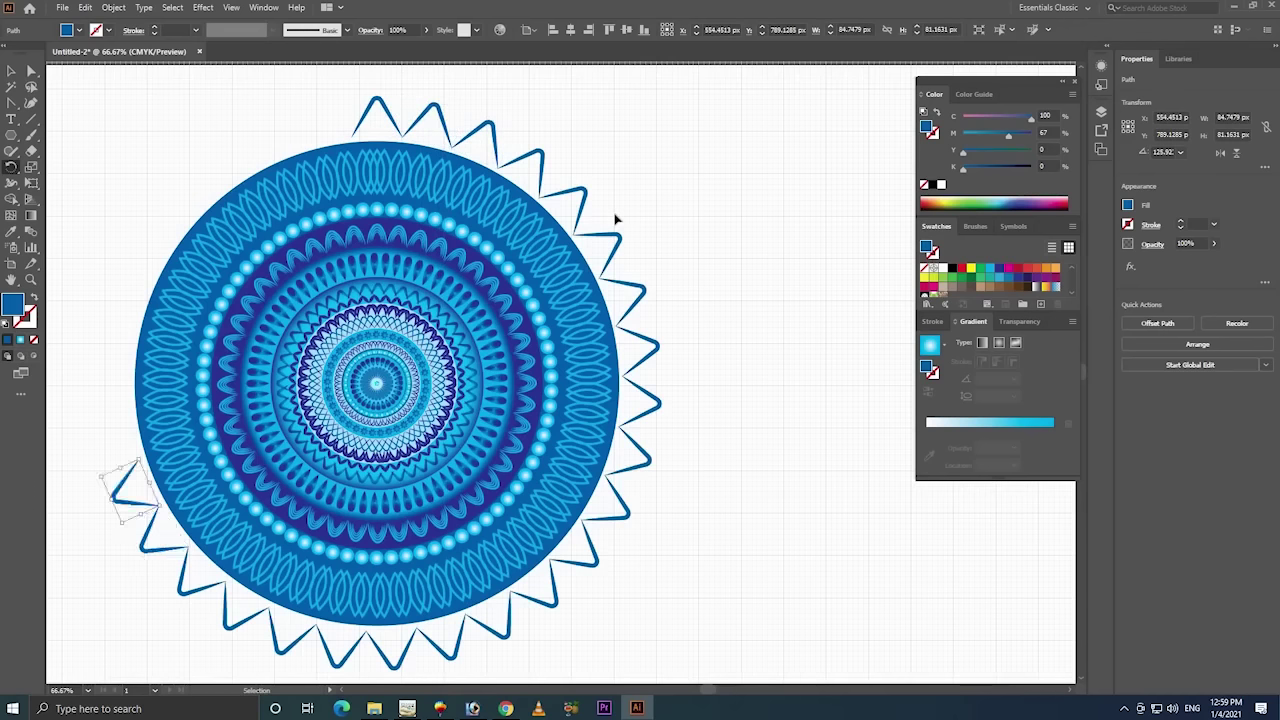
{"action": "key", "text": "ctrl+d"}
{"action": "key", "text": "ctrl+d"}
{"action": "key", "text": "ctrl+d"}
{"action": "key", "text": "ctrl+d"}
{"action": "key", "text": "ctrl+d"}
{"action": "key", "text": "ctrl+d"}
{"action": "key", "text": "ctrl+d"}
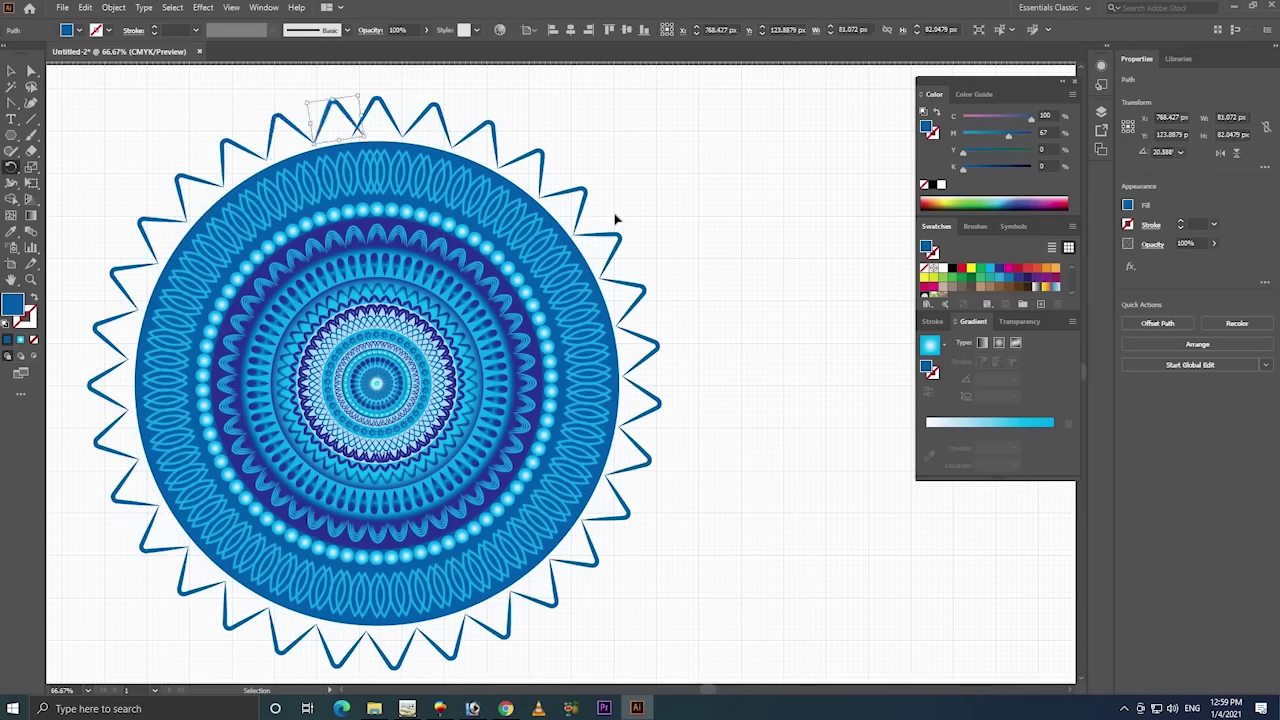
{"action": "key", "text": "ctrl+d"}
{"action": "key", "text": "ctrl+d"}
{"action": "key", "text": "ctrl+d"}
{"action": "key", "text": "ctrl+d"}
{"action": "key", "text": "ctrl+d"}
{"action": "key", "text": "ctrl+d"}
{"action": "key", "text": "ctrl+d"}
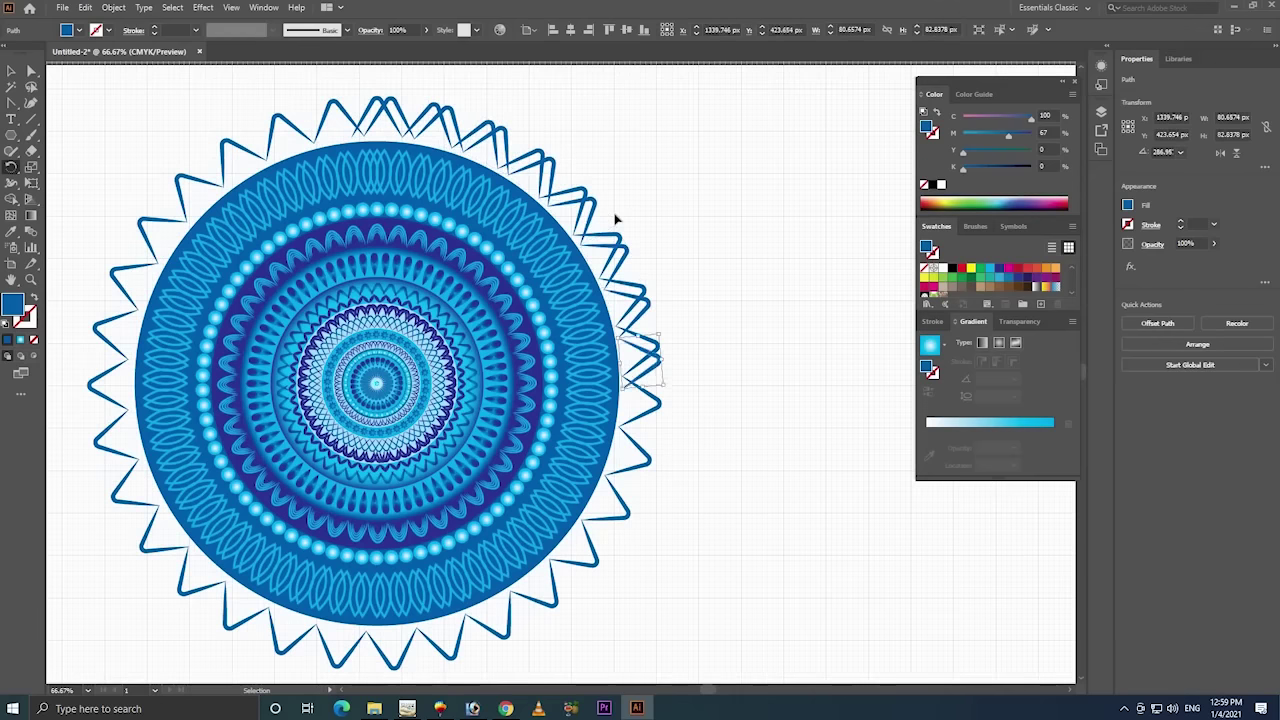
{"action": "key", "text": "ctrl+d"}
{"action": "key", "text": "ctrl+d"}
{"action": "key", "text": "ctrl+d"}
{"action": "key", "text": "ctrl+d"}
{"action": "key", "text": "ctrl+d"}
{"action": "key", "text": "ctrl+d"}
{"action": "key", "text": "ctrl+d"}
{"action": "key", "text": "ctrl+d"}
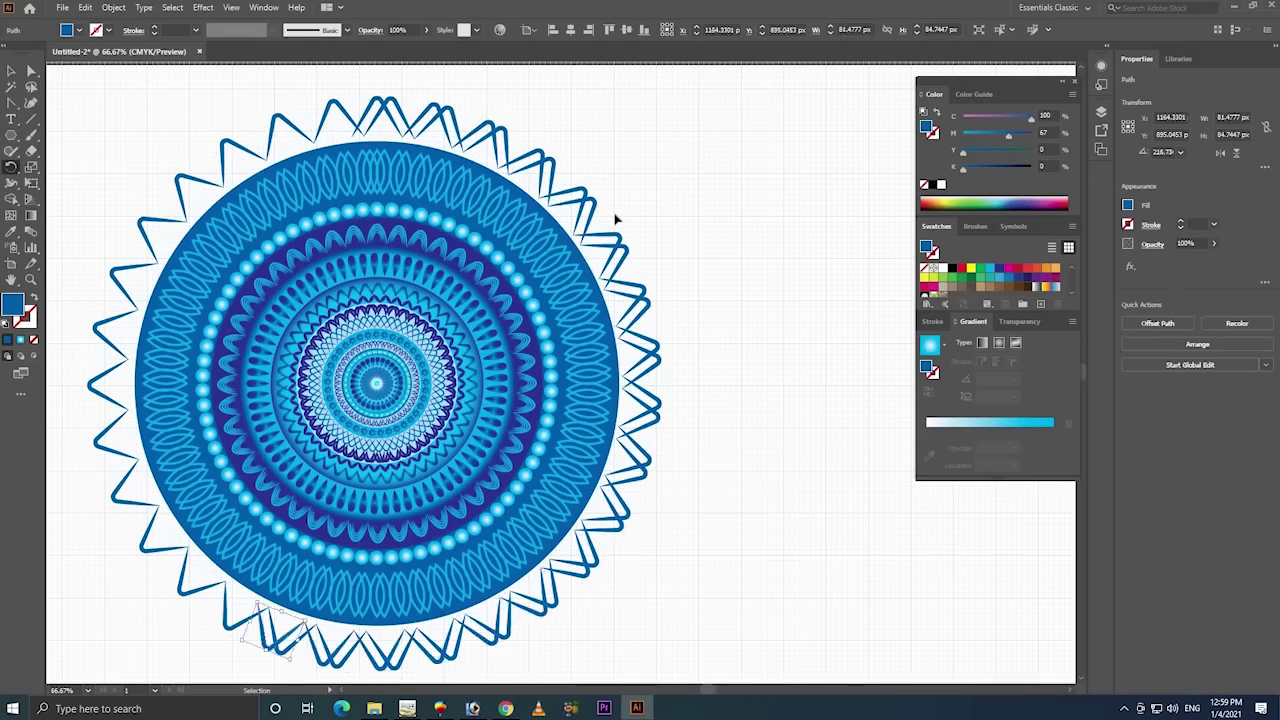
{"action": "key", "text": "ctrl+d"}
{"action": "key", "text": "ctrl+d"}
{"action": "key", "text": "ctrl+d"}
{"action": "key", "text": "ctrl+d"}
{"action": "key", "text": "ctrl+d"}
{"action": "key", "text": "ctrl+d"}
{"action": "key", "text": "ctrl+d"}
{"action": "key", "text": "ctrl+d"}
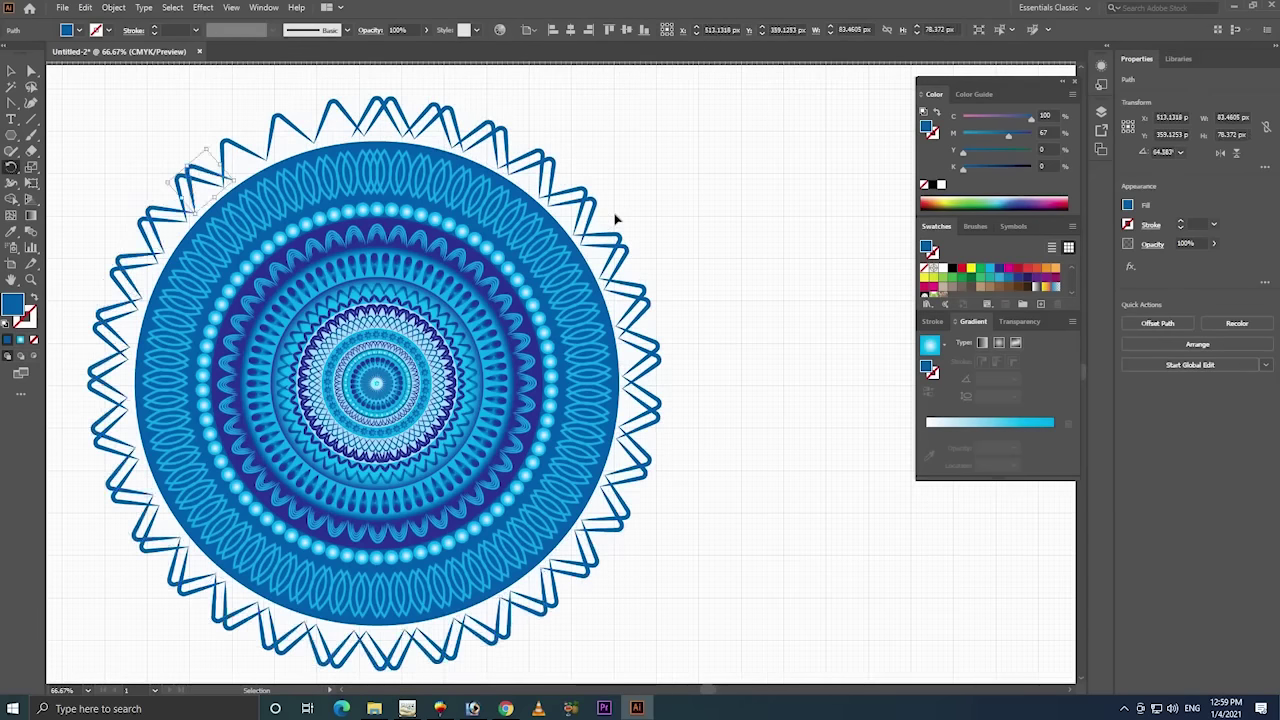
{"action": "key", "text": "ctrl+d"}
{"action": "key", "text": "ctrl+d"}
{"action": "key", "text": "ctrl+d"}
{"action": "key", "text": "ctrl+d"}
{"action": "key", "text": "ctrl+d"}
{"action": "key", "text": "ctrl+d"}
{"action": "key", "text": "ctrl+d"}
{"action": "key", "text": "ctrl+d"}
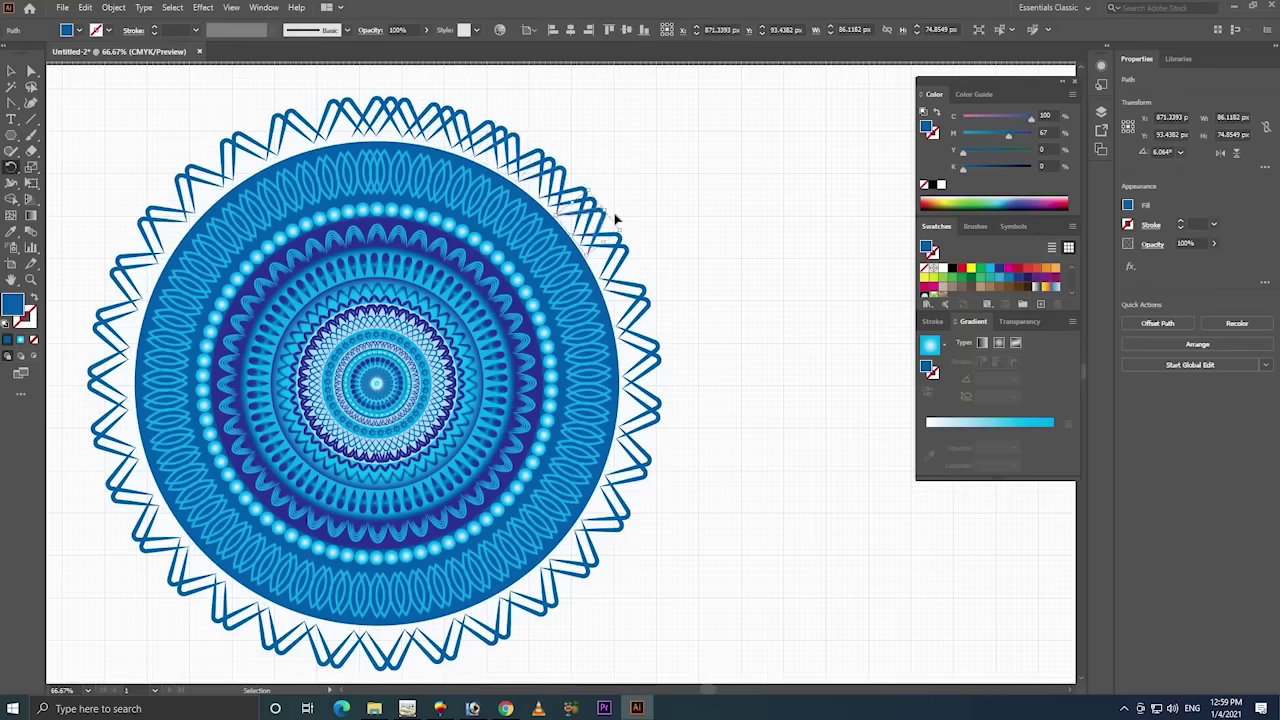
{"action": "key", "text": "ctrl+d"}
{"action": "key", "text": "ctrl+d"}
- Repeat the copy eleven more times to close the zigzag ring, then deselect
{"action": "key", "text": "ctrl+d"}
{"action": "key", "text": "ctrl+d"}
{"action": "key", "text": "ctrl+d"}
{"action": "key", "text": "ctrl+d"}
{"action": "key", "text": "ctrl+d"}
{"action": "key", "text": "ctrl+d"}
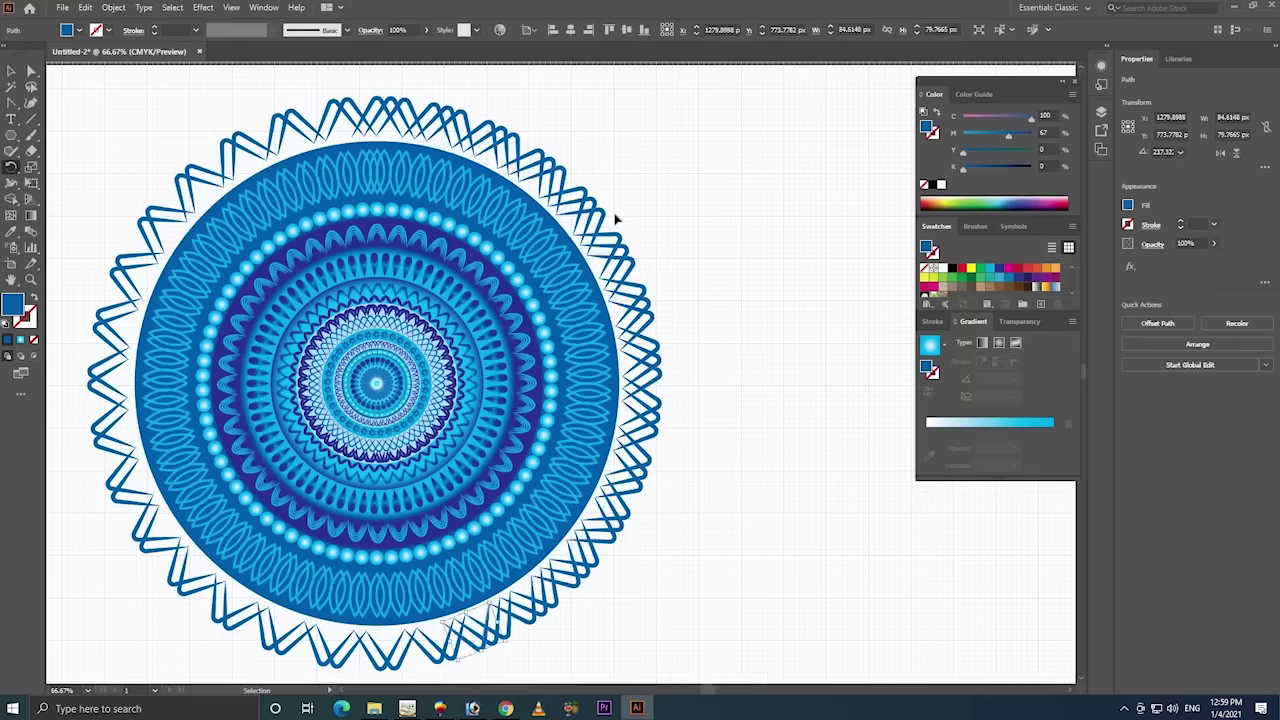
{"action": "key", "text": "ctrl+d"}
{"action": "key", "text": "ctrl+d"}
{"action": "key", "text": "ctrl+d"}
{"action": "key", "text": "ctrl+d"}
{"action": "key", "text": "ctrl+d"}
{"action": "key", "text": "ctrl+d"}
{"action": "key", "text": "ctrl+d"}
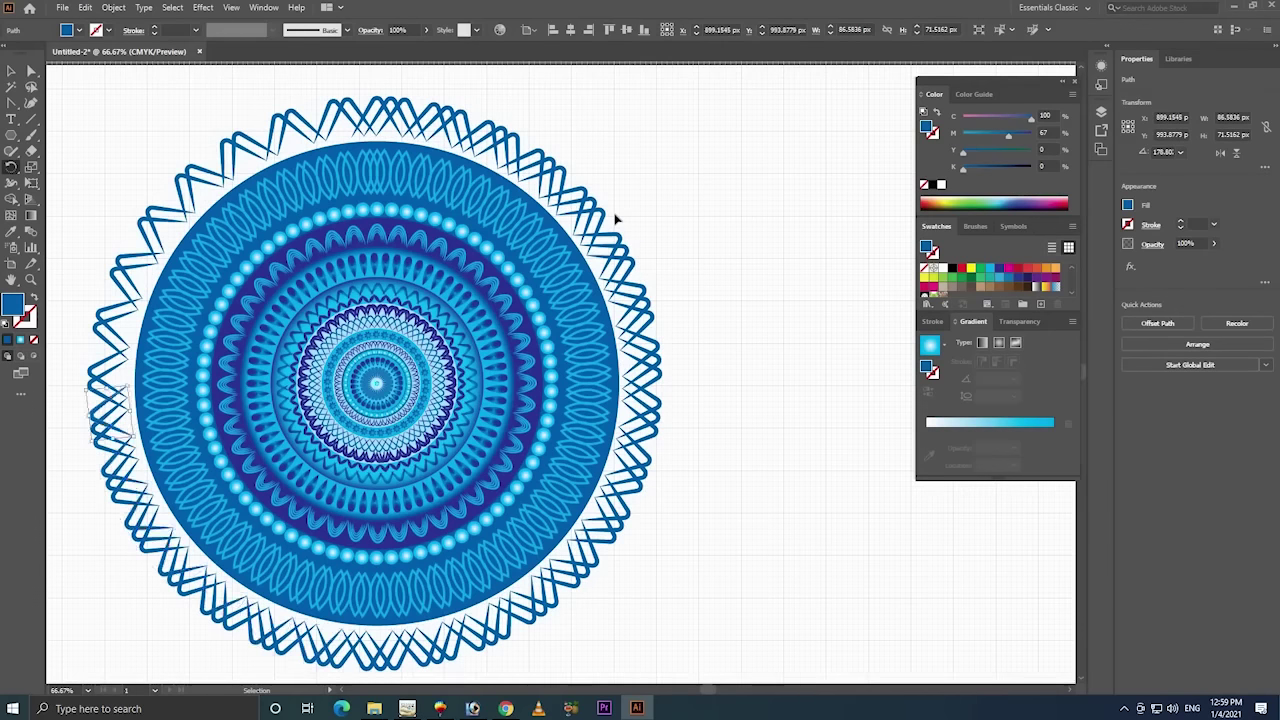
{"action": "key", "text": "ctrl+d"}
{"action": "key", "text": "ctrl+d"}
{"action": "key", "text": "ctrl+d"}
{"action": "key", "text": "ctrl+d"}
{"action": "key", "text": "ctrl+d"}
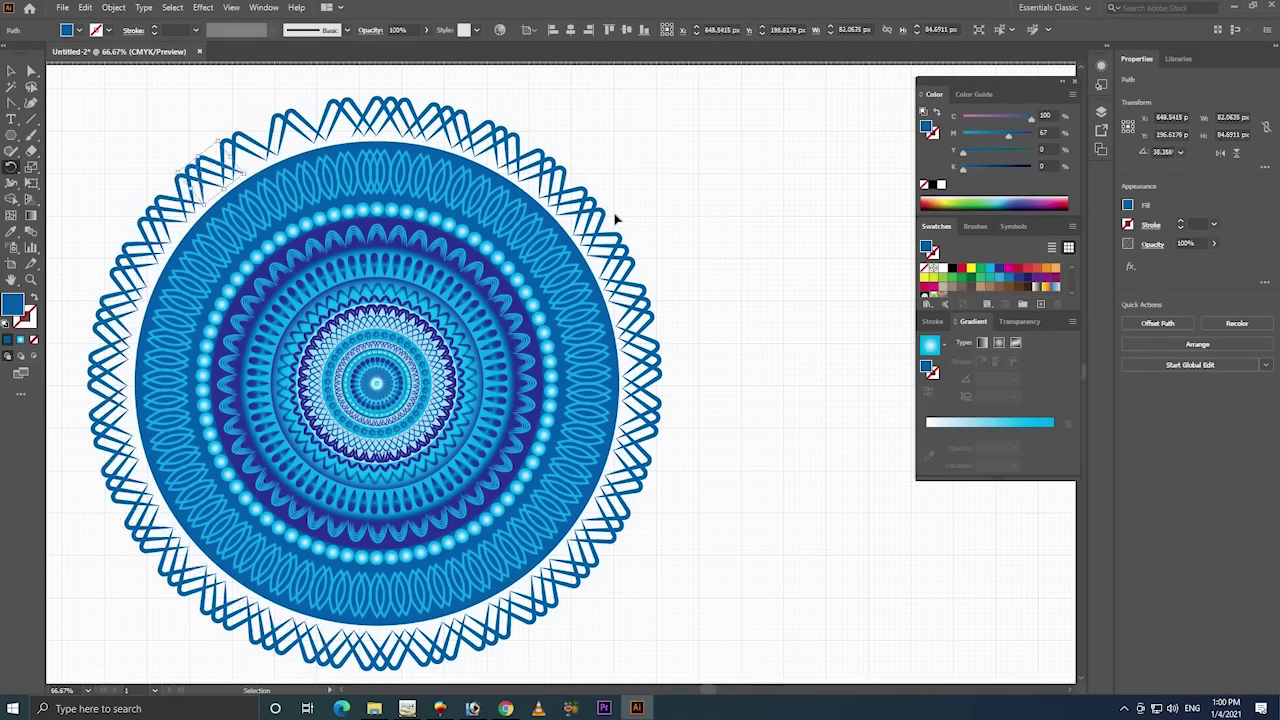
{"action": "key", "text": "ctrl+d"}
{"action": "key", "text": "ctrl+d"}
{"action": "key", "text": "ctrl+d"}
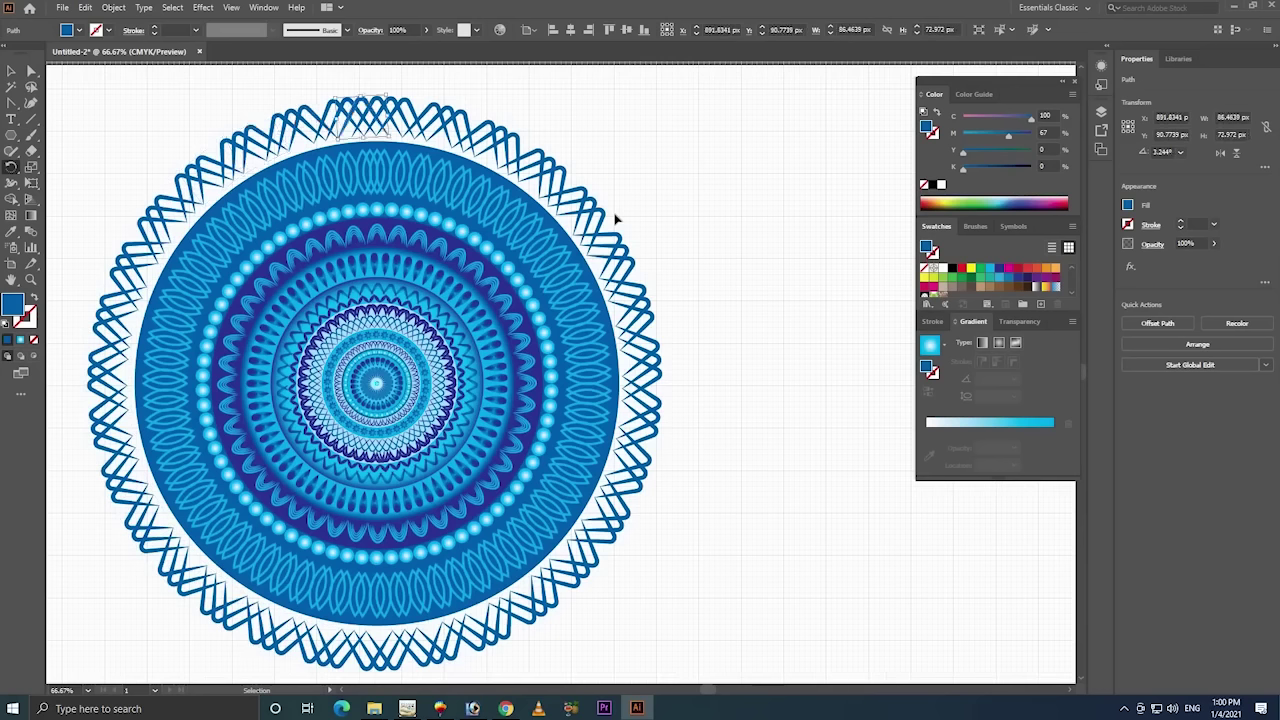
{"action": "key", "text": "ctrl+d"}
{"action": "key", "text": "ctrl+d"}
{"action": "key", "text": "ctrl+d"}
{"action": "key", "text": "ctrl+d"}
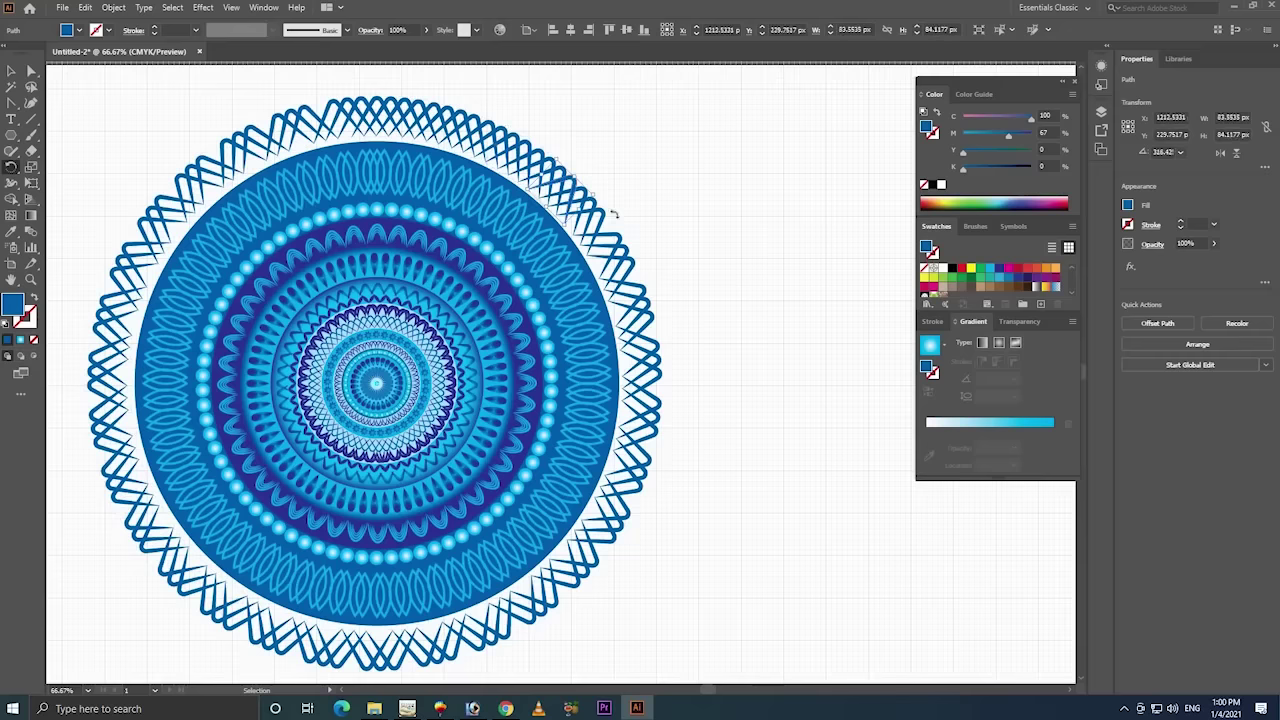
{"action": "key", "text": "ctrl+d"}
{"action": "key", "text": "ctrl+d"}
{"action": "key", "text": "ctrl+d"}
{"action": "key", "text": "ctrl+d"}
{"action": "key", "text": "ctrl+d"}
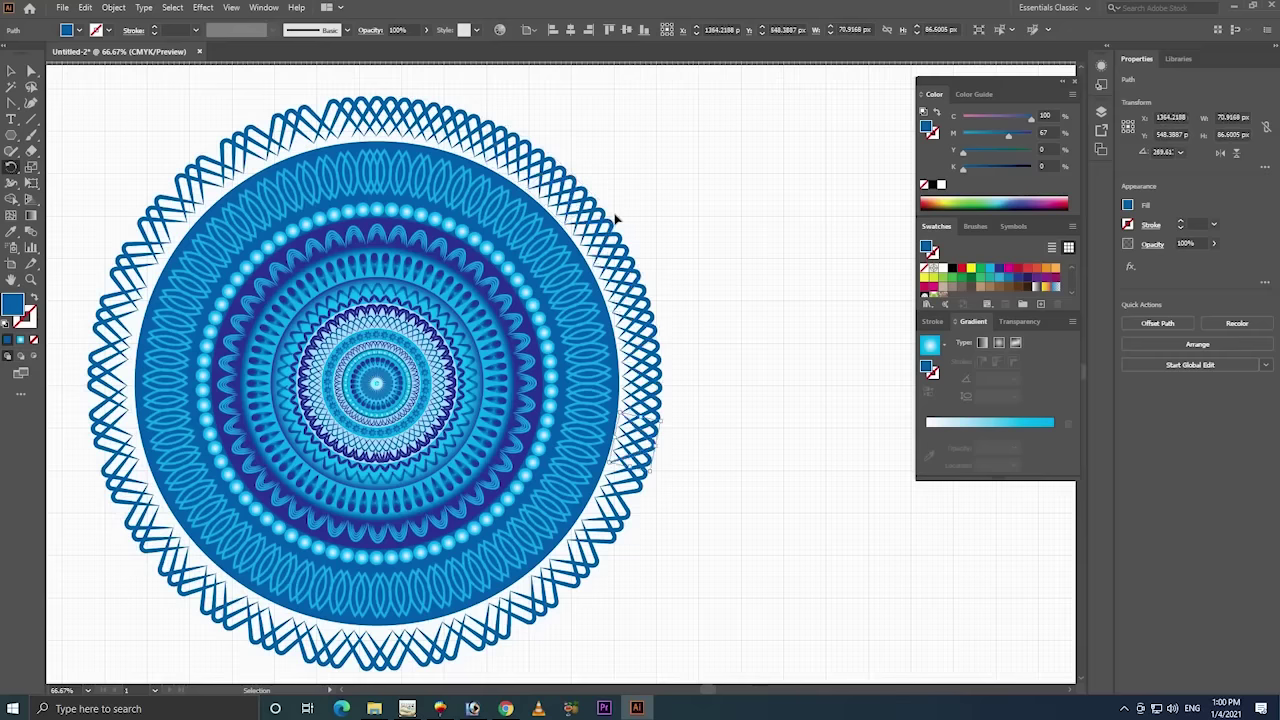
{"action": "key", "text": "ctrl+d"}
{"action": "key", "text": "ctrl+d"}
{"action": "key", "text": "ctrl+d"}
{"action": "key", "text": "ctrl+d"}
{"action": "key", "text": "ctrl+d"}
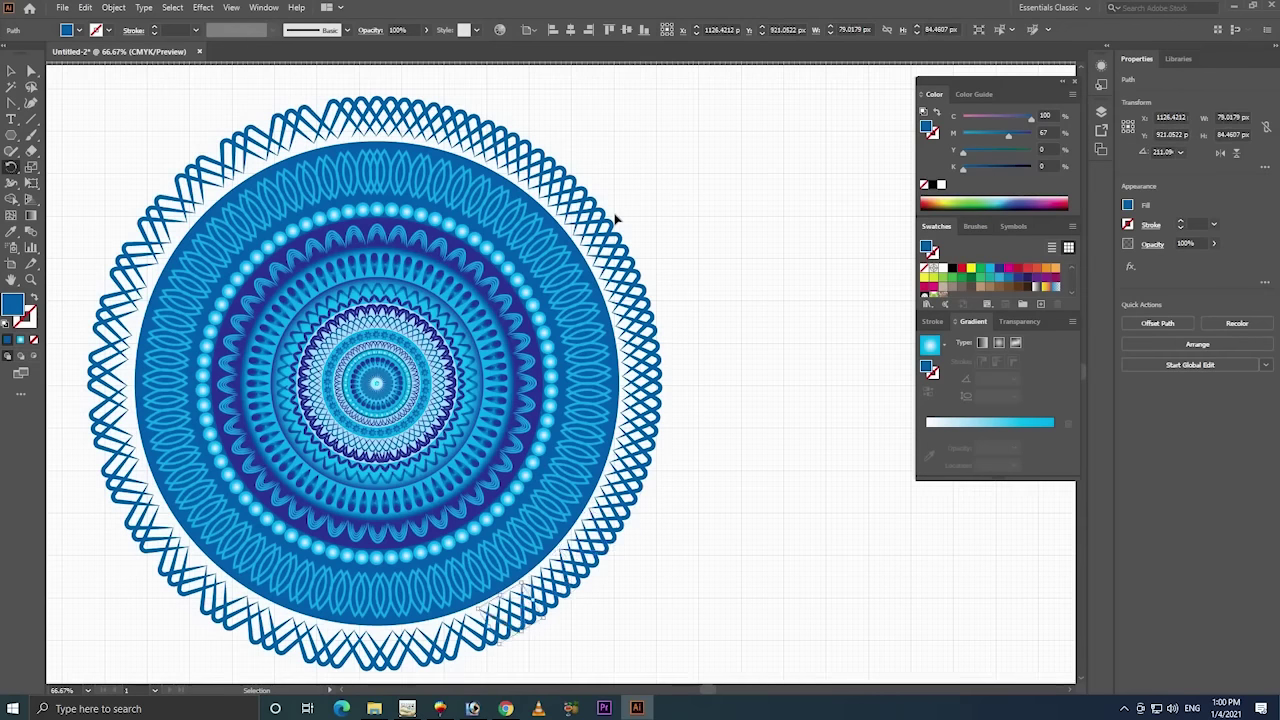
{"action": "key", "text": "ctrl+d"}
{"action": "key", "text": "ctrl+d"}
{"action": "key", "text": "ctrl+d"}
{"action": "key", "text": "ctrl+d"}
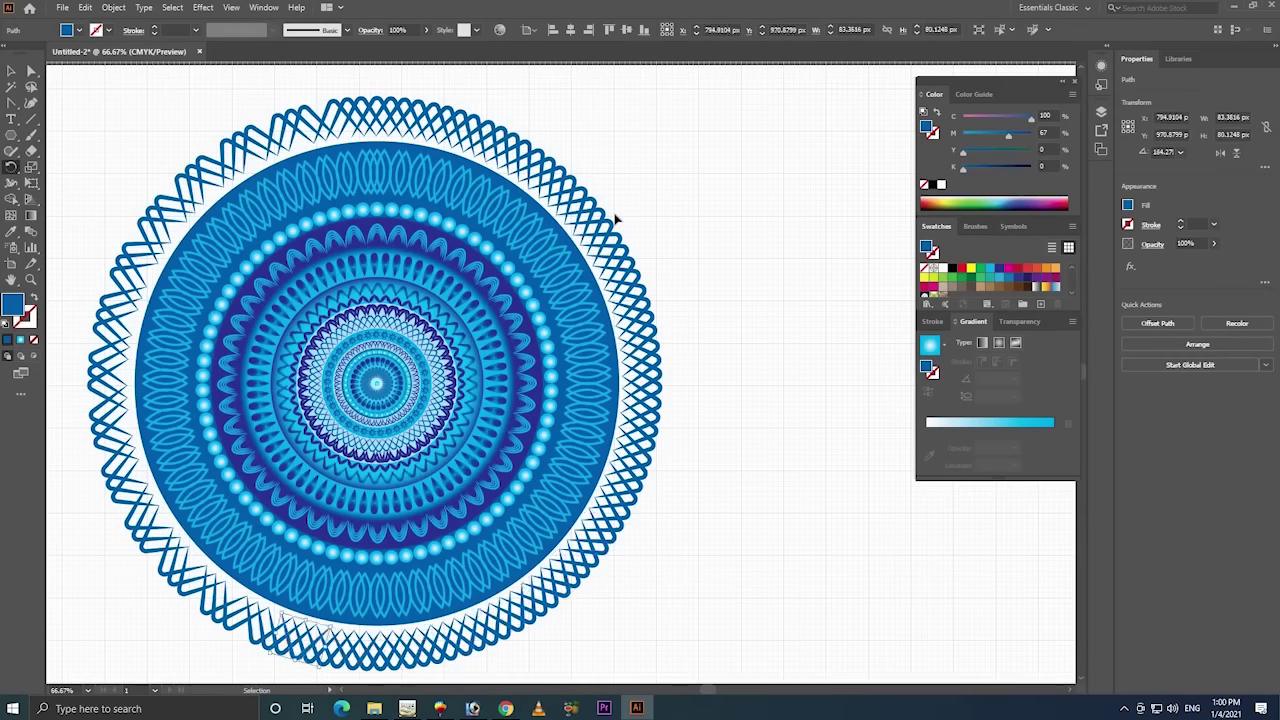
{"action": "key", "text": "ctrl+d"}
{"action": "key", "text": "ctrl+d"}
{"action": "key", "text": "ctrl+d"}
{"action": "key", "text": "ctrl+d"}
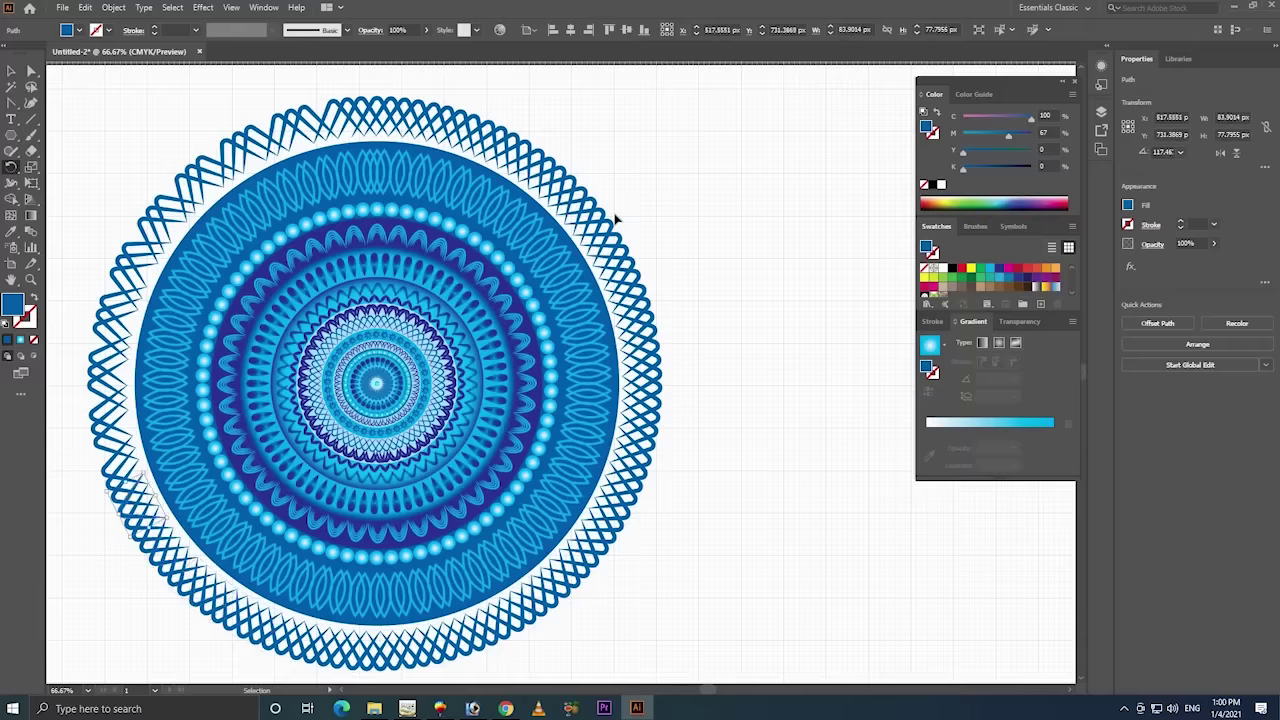
{"action": "key", "text": "ctrl+d"}
{"action": "key", "text": "ctrl+d"}
{"action": "key", "text": "ctrl+d"}
{"action": "key", "text": "ctrl+d"}
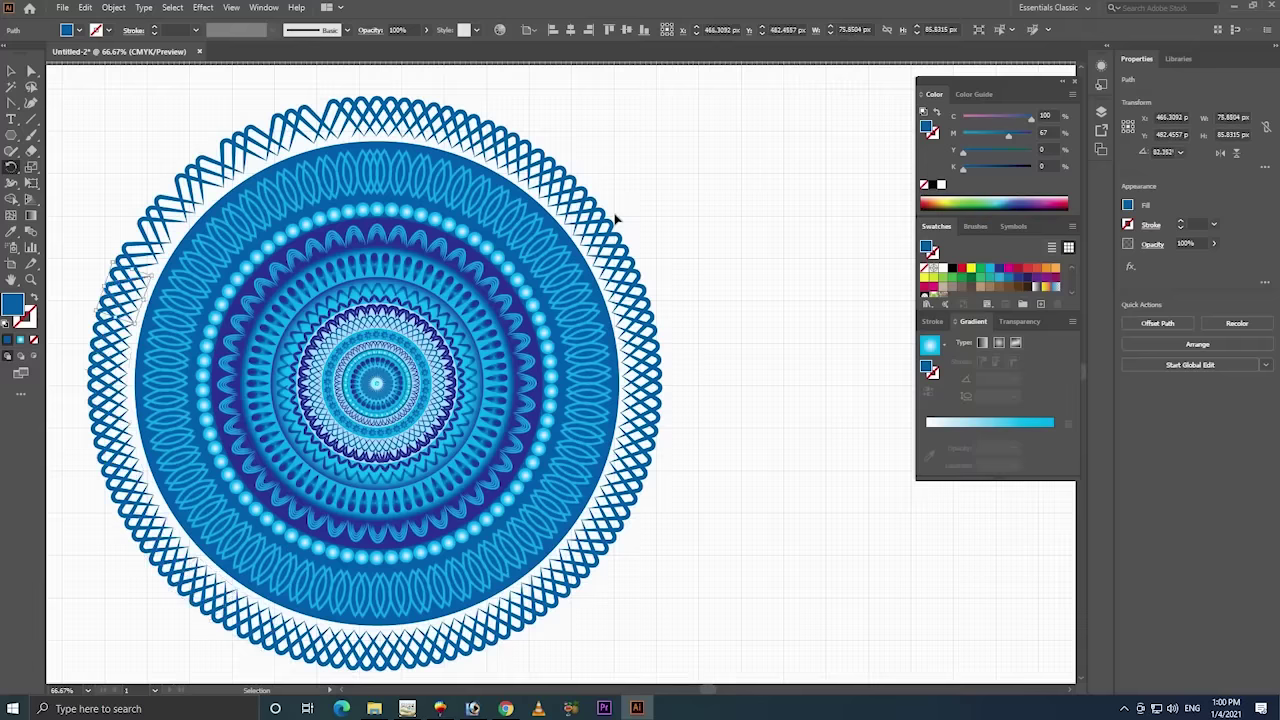
{"action": "key", "text": "ctrl+d"}
{"action": "key", "text": "ctrl+d"}
{"action": "key", "text": "ctrl+d"}
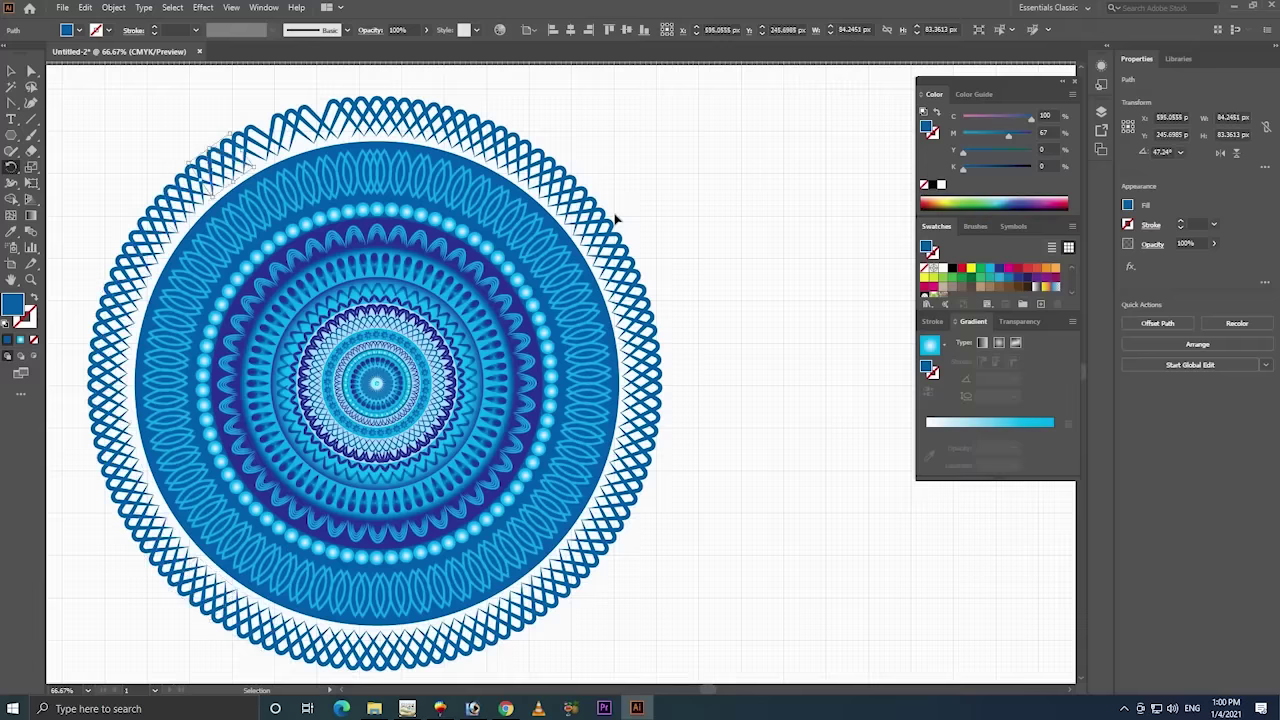
{"action": "key", "text": "ctrl+d"}
{"action": "key", "text": "ctrl+d"}
{"action": "key", "text": "ctrl+d"}
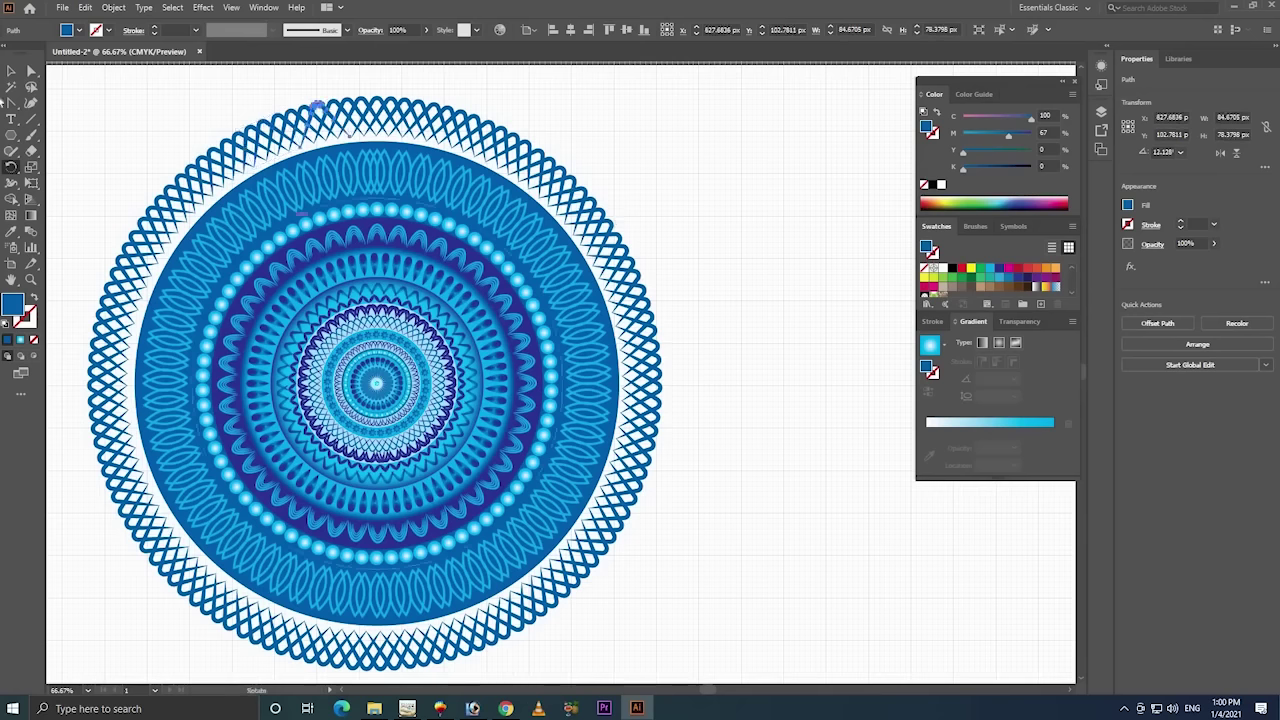
{"action": "left_click", "coordinate": [10, 72]}
{"action": "left_click", "coordinate": [728, 208]}
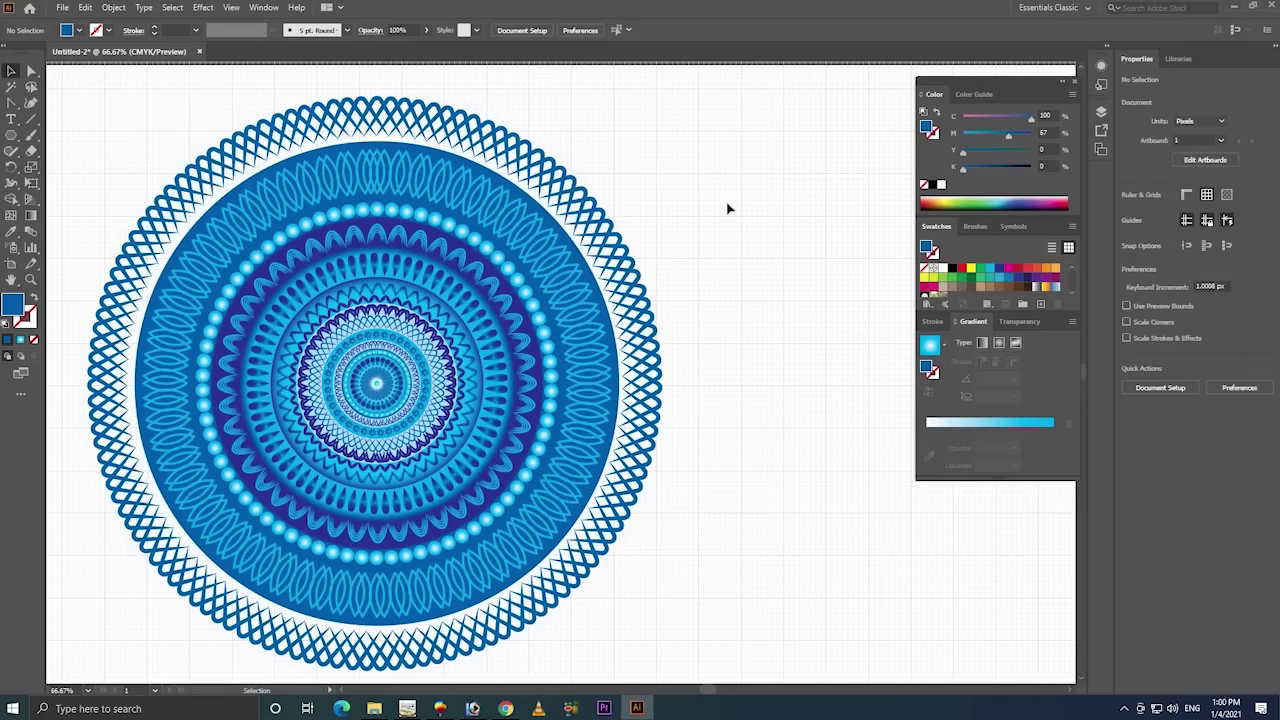
{"action": "key", "text": "ctrl+minus"}
{"action": "left_click_drag", "start_coordinate": [517, 474], "coordinate": [620, 277]}
- Select the mandala and group it with its zigzag ring
{"action": "key", "text": "v"}
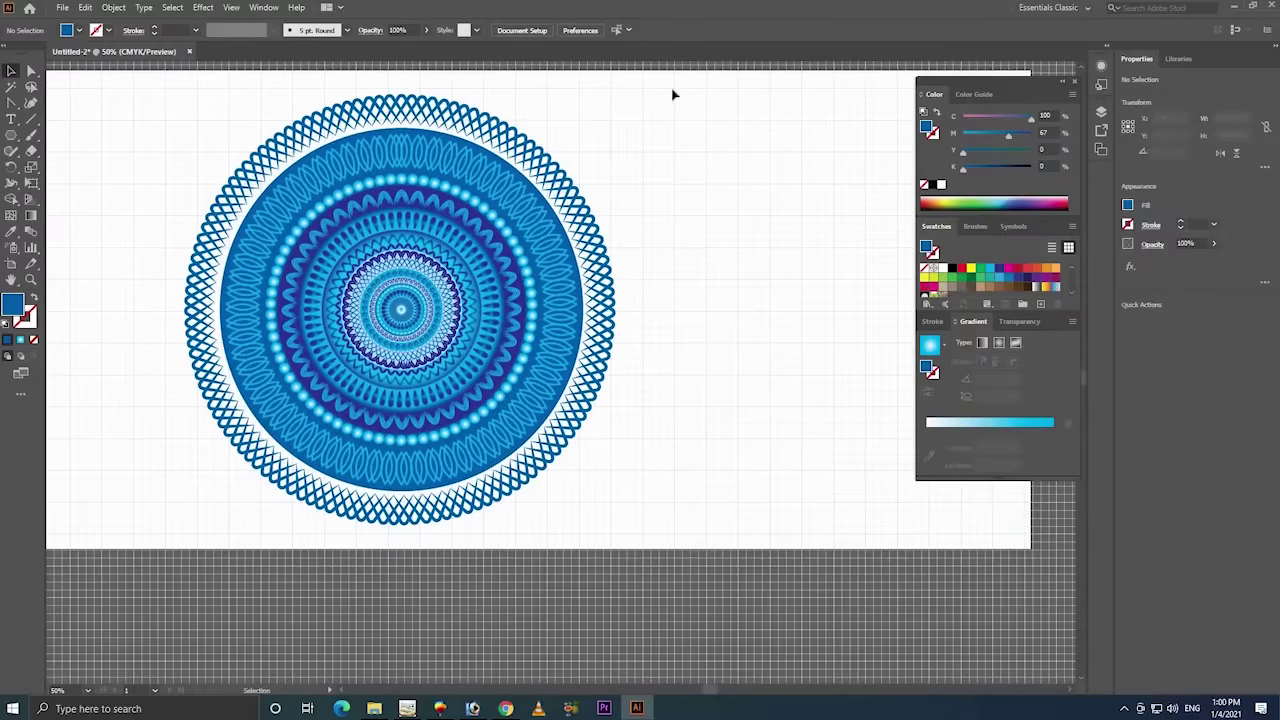
{"action": "left_click", "coordinate": [409, 311]}
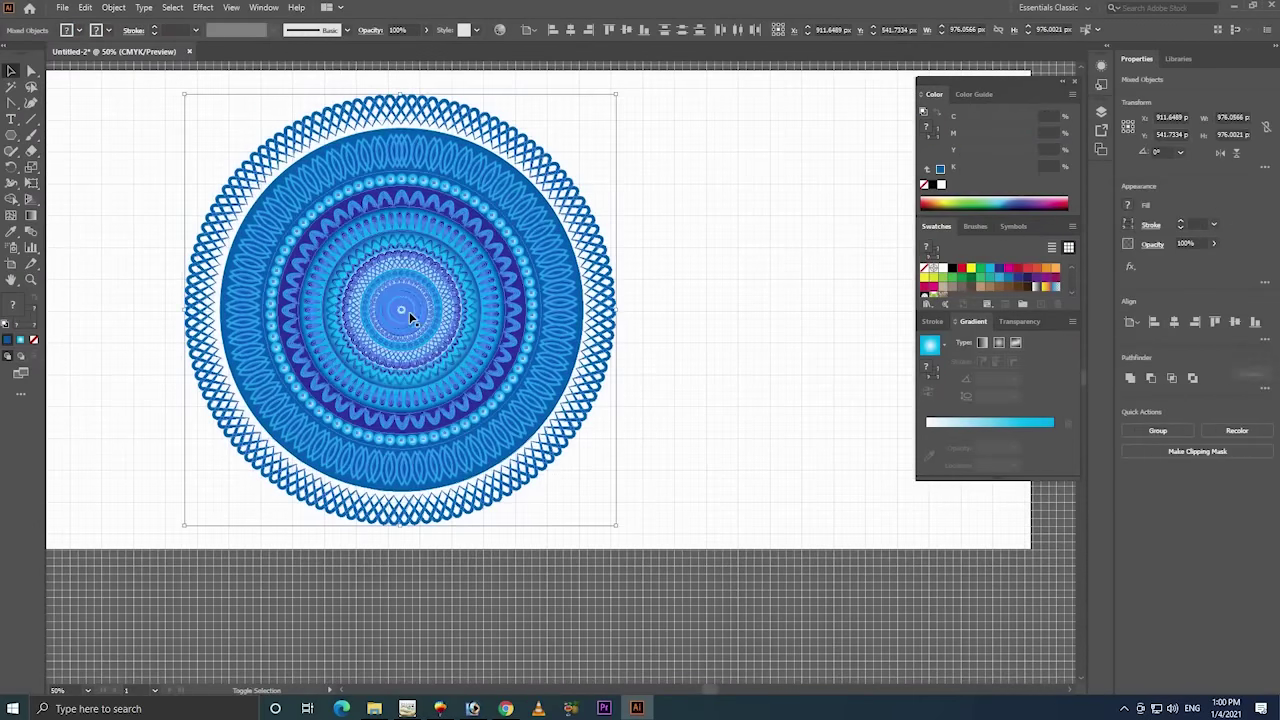
{"action": "right_click", "coordinate": [545, 184]}
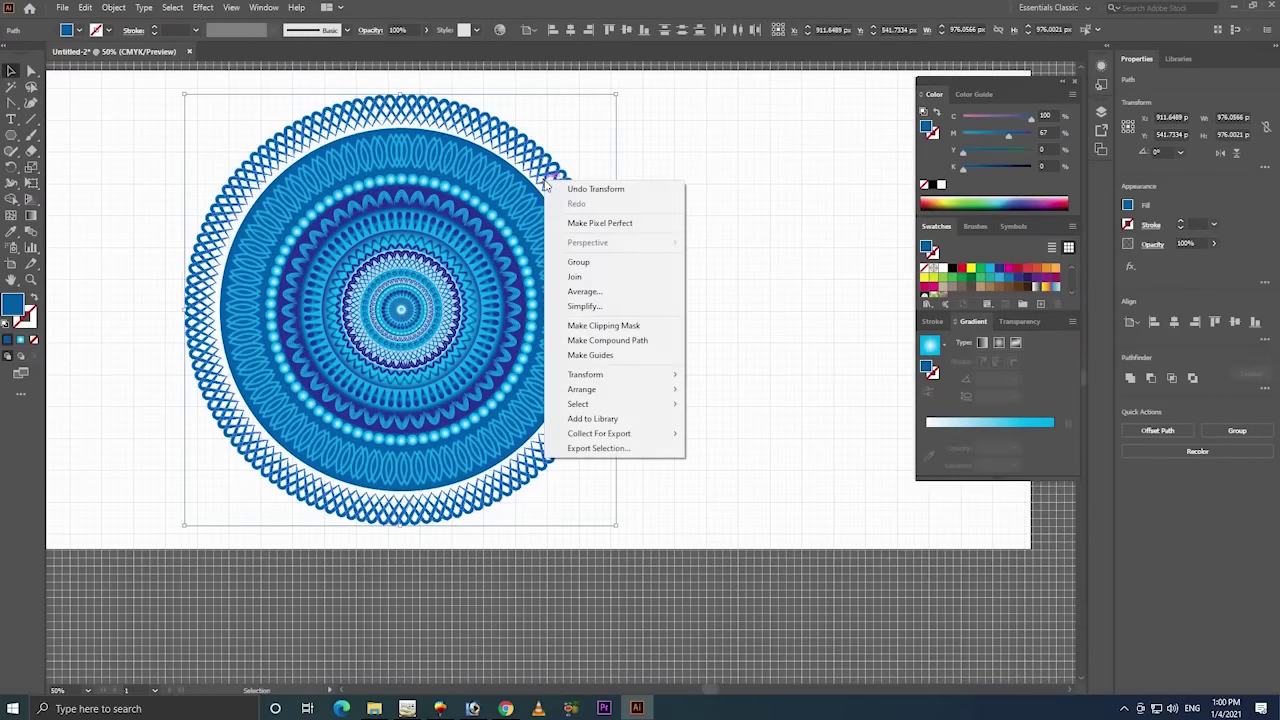
{"action": "left_click", "coordinate": [579, 262]}
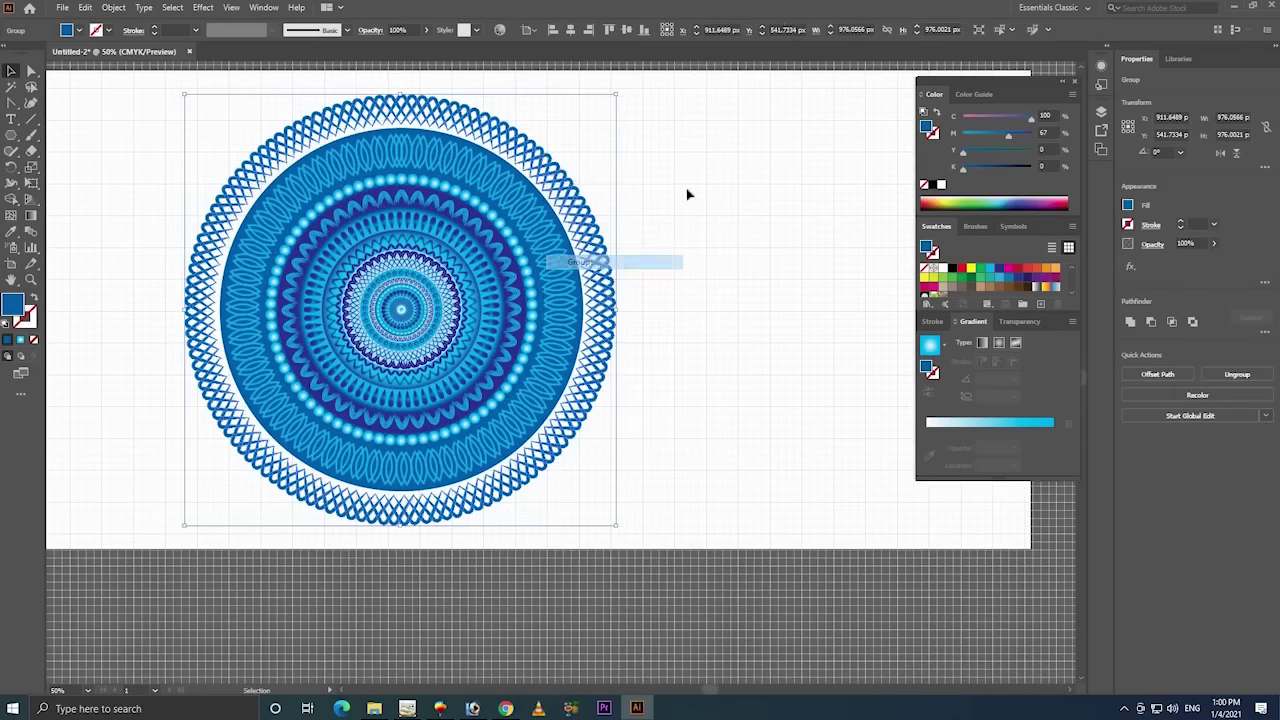
- Centre the group on the artboard and shrink it to about 953 × 953 px
{"action": "left_click", "coordinate": [573, 32]}
{"action": "left_click", "coordinate": [625, 31]}
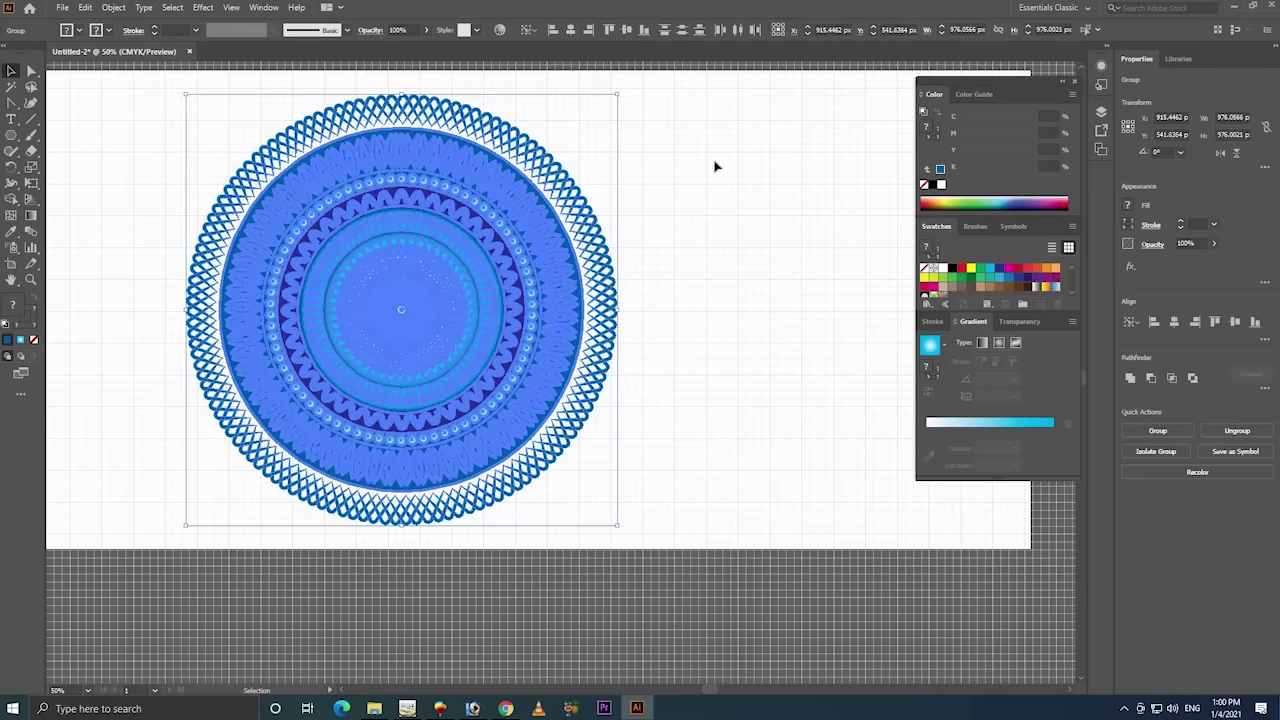
{"action": "key", "text": "ctrl+z"}
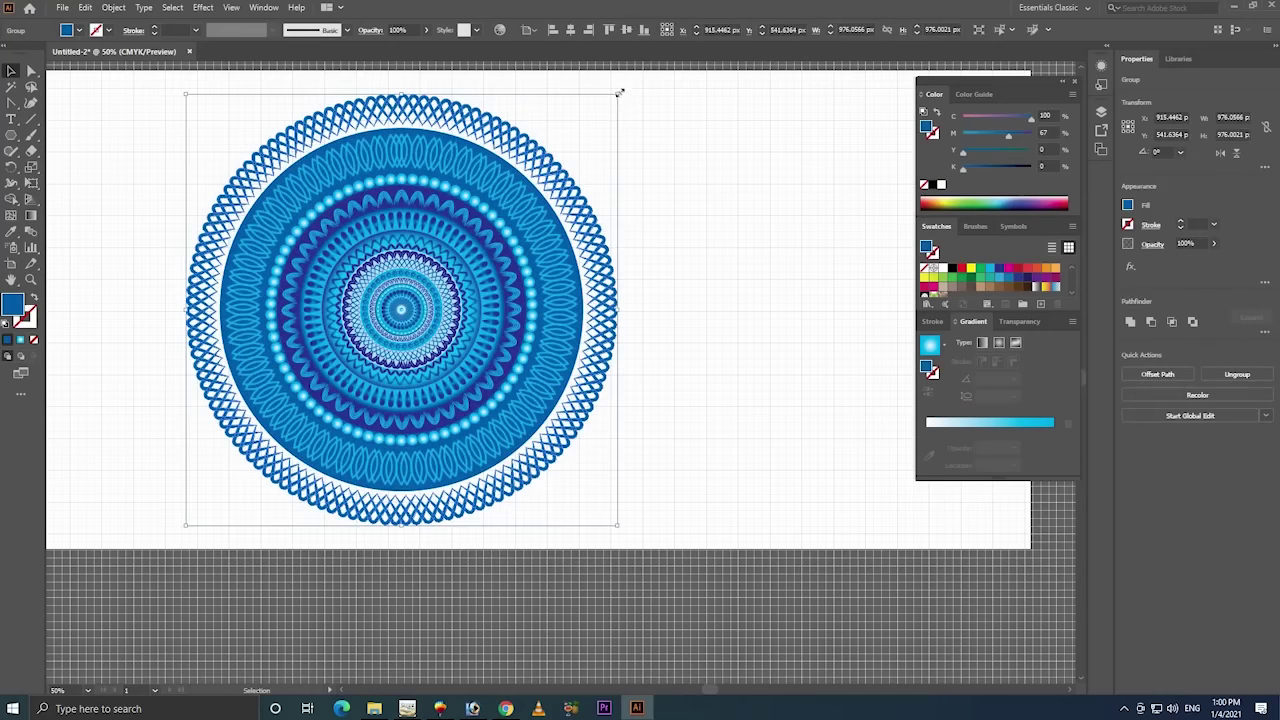
{"action": "left_click_drag", "start_coordinate": [618, 93], "coordinate": [671, 124]}
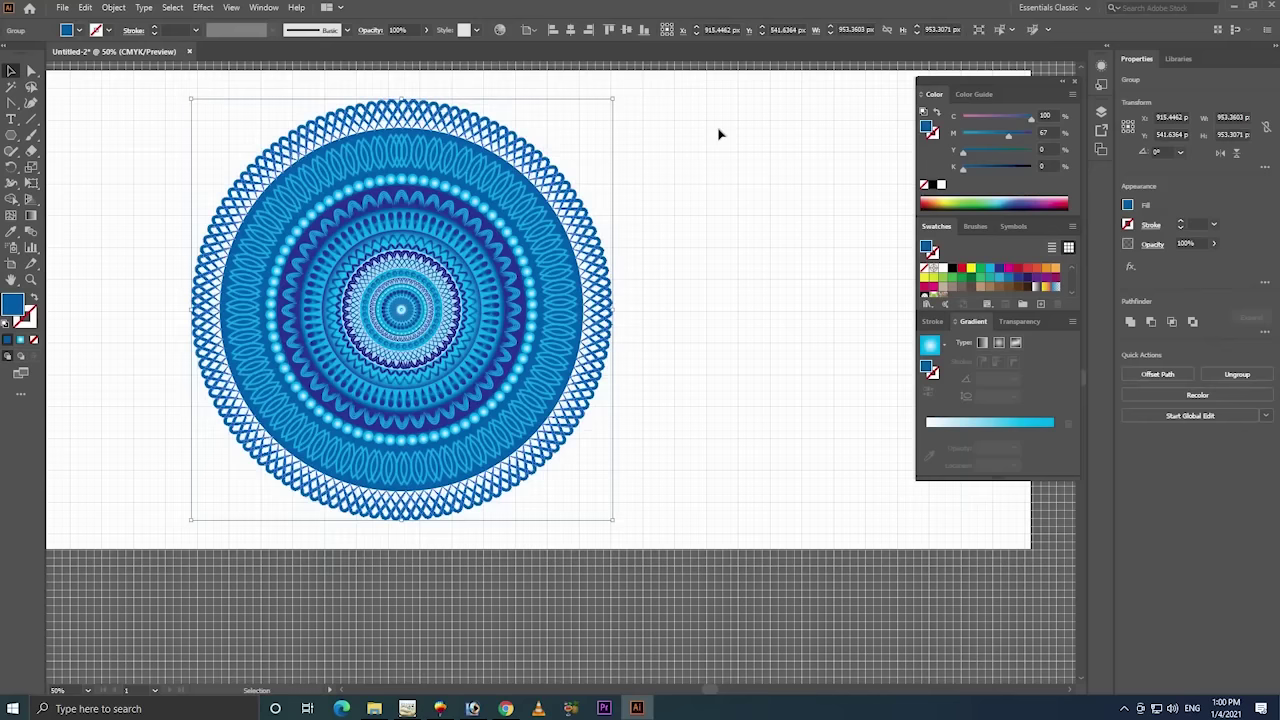
{"action": "left_click", "coordinate": [718, 134]}
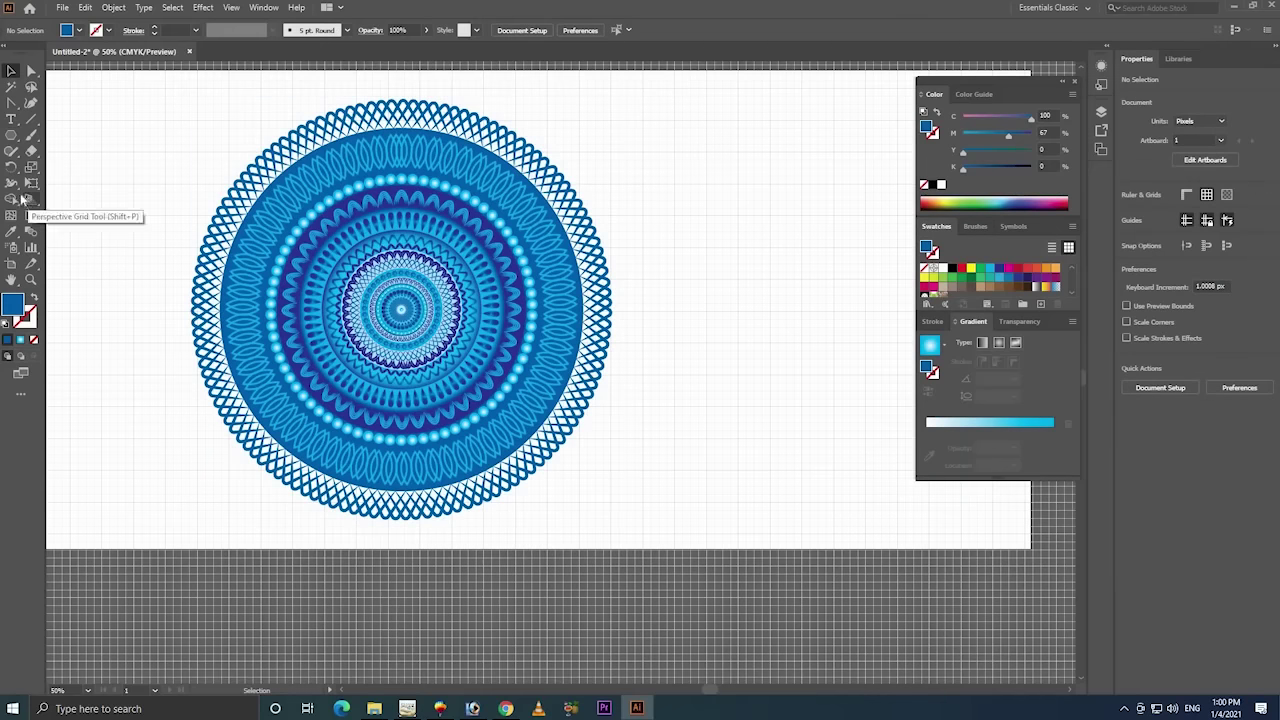
- Enlarge the artboard to roughly twice its original size
{"action": "key", "text": "z"}
{"action": "left_click", "coordinate": [694, 325], "text": "alt"}
{"action": "left_click_drag", "start_coordinate": [552, 371], "coordinate": [619, 352]}
{"action": "key", "text": "v"}
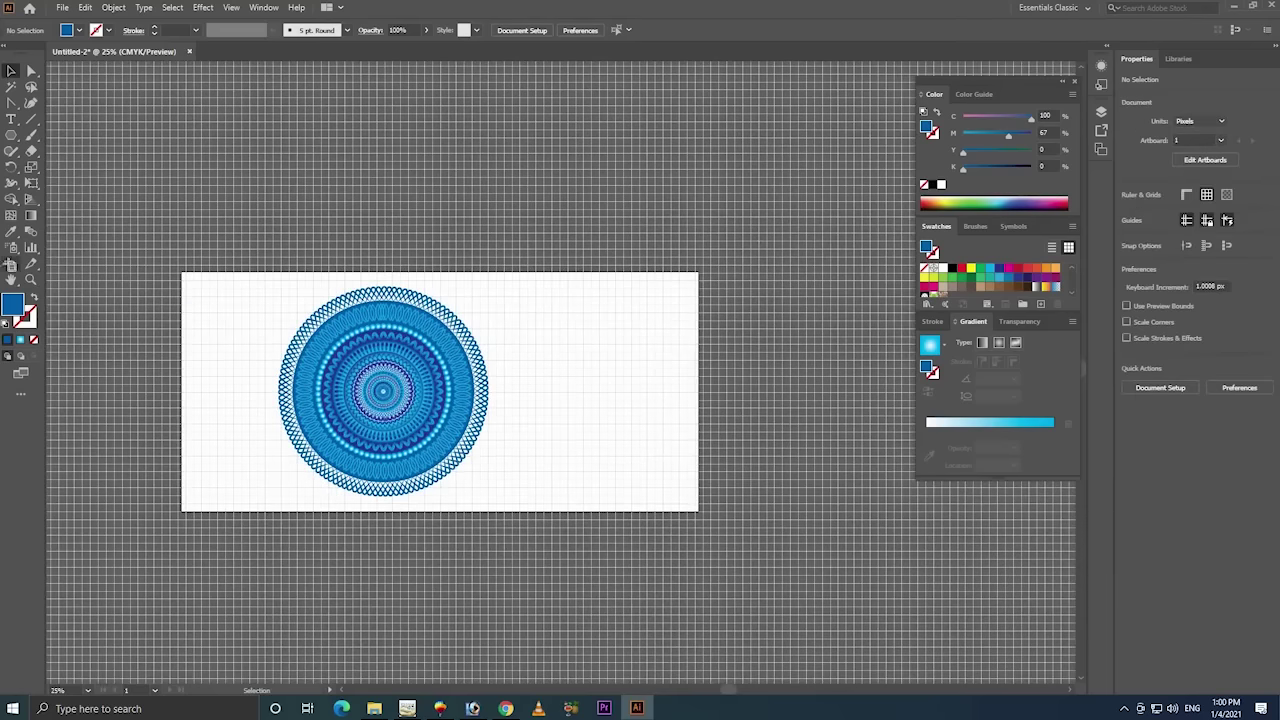
{"action": "key", "text": "shift+o"}
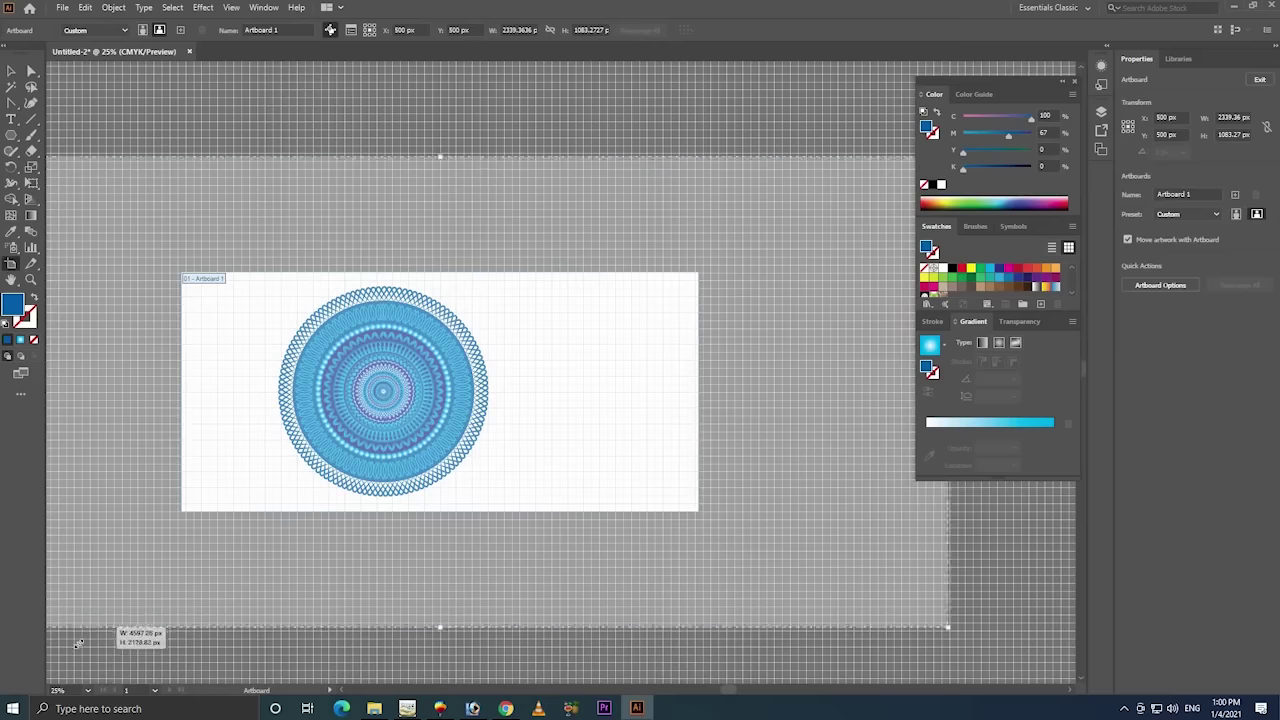
{"action": "left_click_drag", "start_coordinate": [178, 514], "coordinate": [2, 642]}
- Scale the mandala group up about twofold from its centre and inspect its edge
{"action": "left_click", "coordinate": [11, 71]}
{"action": "left_click_drag", "start_coordinate": [590, 262], "coordinate": [278, 463]}
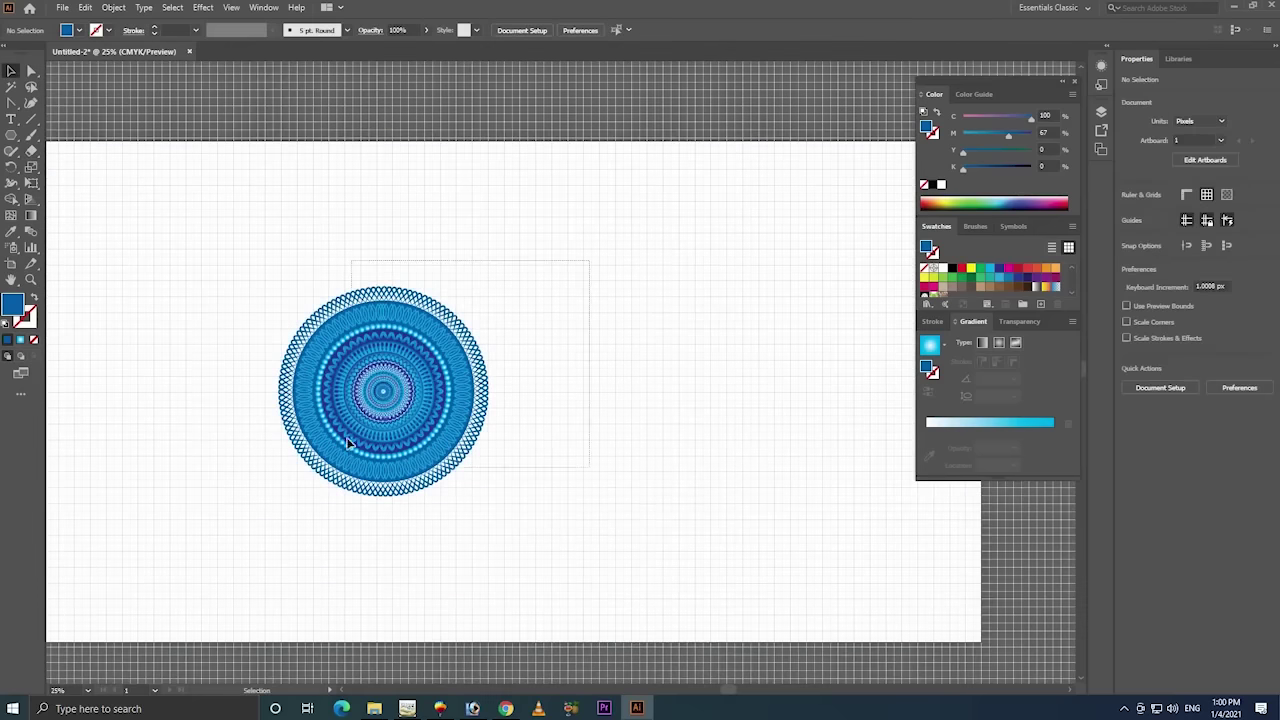
{"action": "mouse_move", "coordinate": [489, 288]}
{"action": "left_mouse_down"}
{"action": "mouse_move", "coordinate": [643, 186]}
{"action": "mouse_move", "coordinate": [657, 229]}
{"action": "mouse_move", "coordinate": [284, 453]}
{"action": "left_mouse_up"}
{"action": "left_click", "coordinate": [675, 355]}
{"action": "key", "text": "z"}
{"action": "mouse_move", "coordinate": [428, 449]}
{"action": "left_mouse_down"}
{"action": "mouse_move", "coordinate": [698, 463]}
{"action": "mouse_move", "coordinate": [475, 508]}
{"action": "left_mouse_up"}
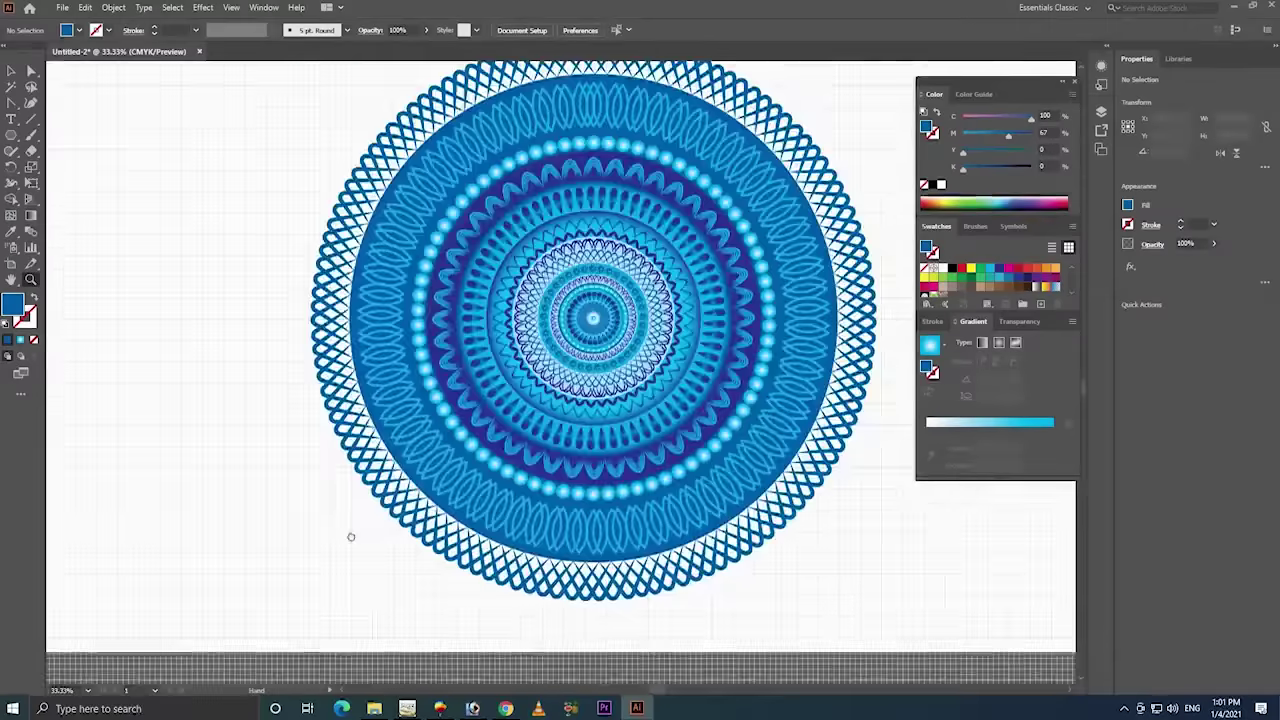
- Zoom back out to frame the enlarged artboard with the roughly 953 px mandala
{"action": "key", "text": "ctrl+minus"}
{"action": "scroll", "coordinate": [384, 516], "scroll_direction": "right", "scroll_amount": 2}
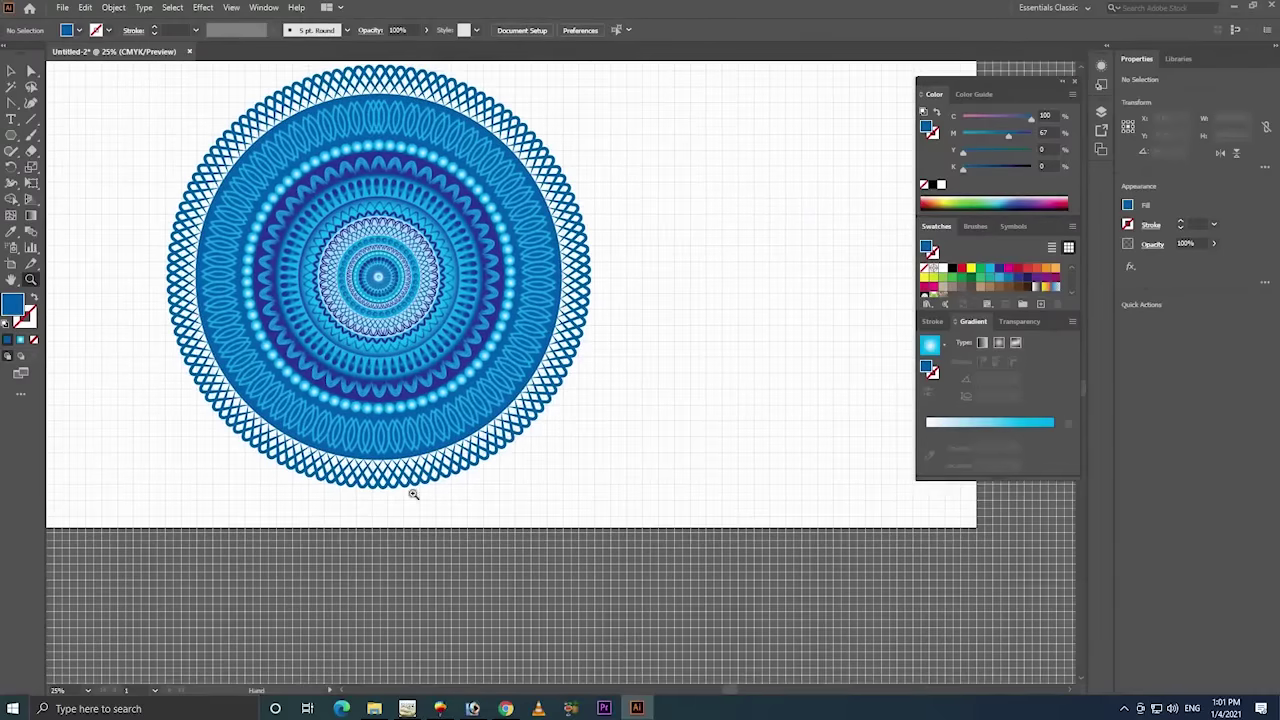
{"action": "left_click_drag", "start_coordinate": [464, 419], "coordinate": [413, 440]}
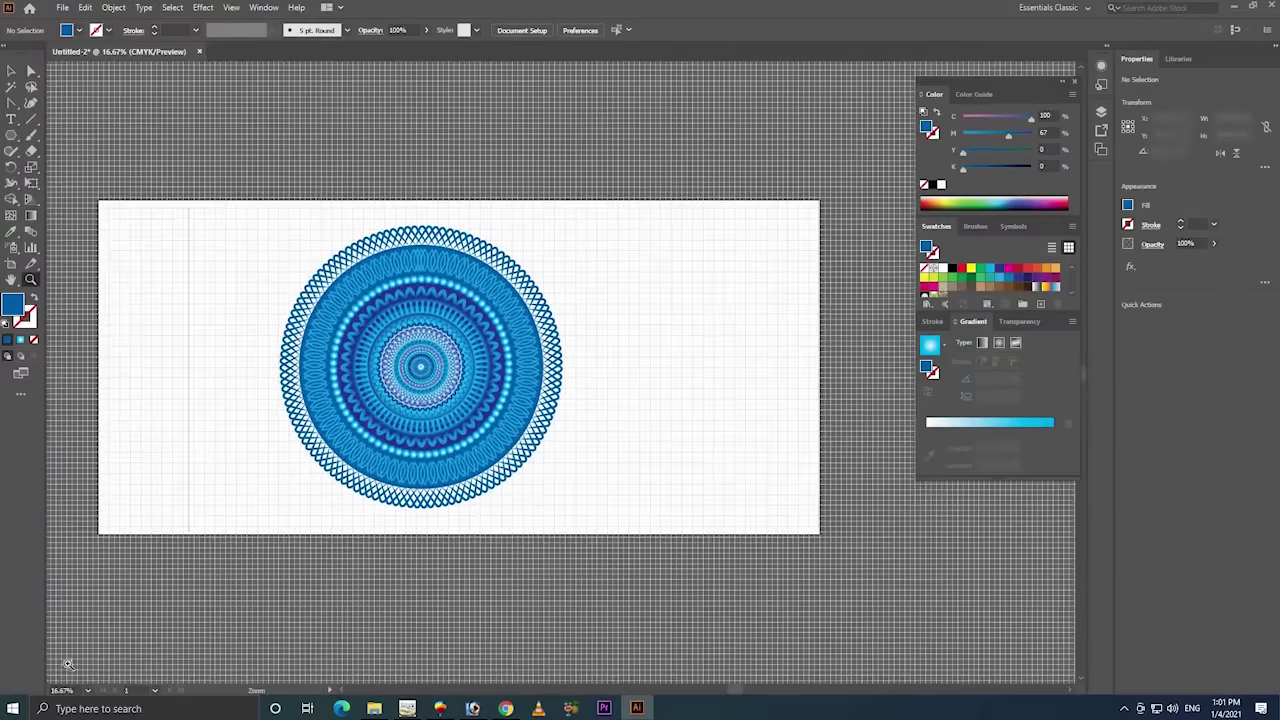
{"action": "scroll", "coordinate": [640, 340], "scroll_direction": "right", "scroll_amount": 1}
{"action": "scroll", "coordinate": [501, 331], "scroll_direction": "right", "scroll_amount": 2}
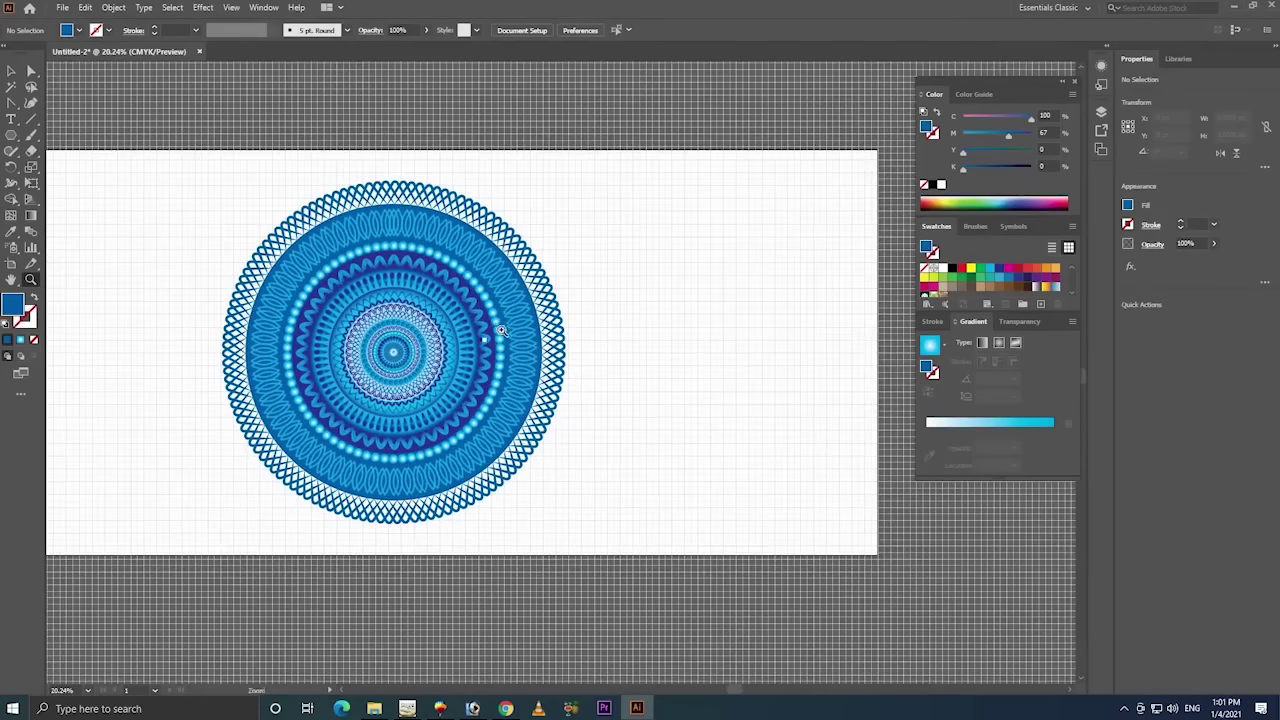
{"action": "left_click_drag", "start_coordinate": [43, 594], "coordinate": [157, 508]}
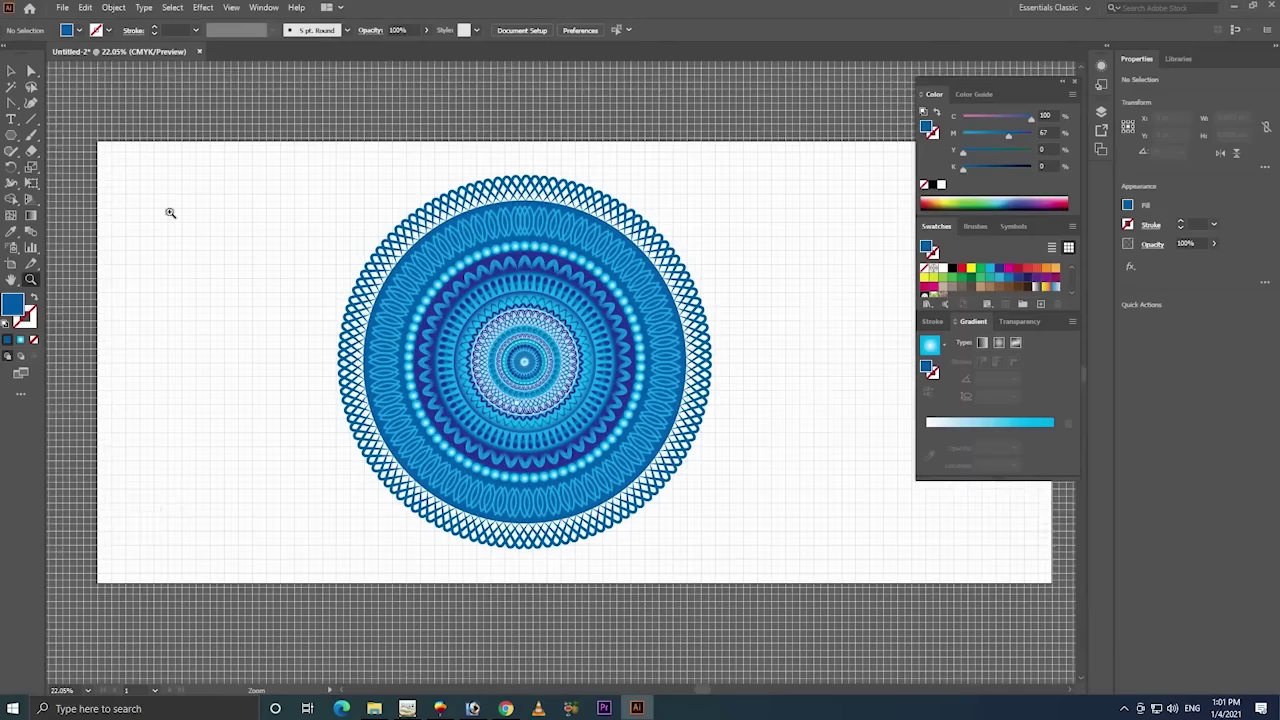
{"action": "left_click_drag", "start_coordinate": [10, 136], "coordinate": [70, 166]}
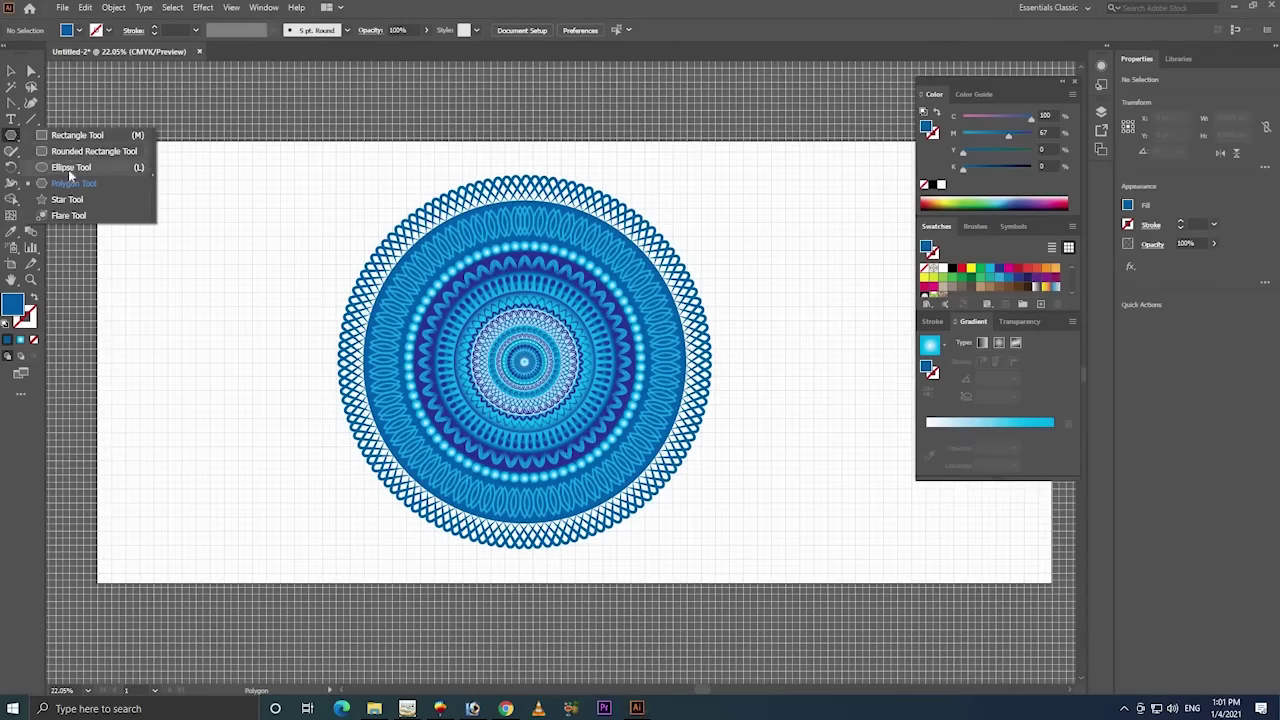
- Draw a large circle over the mandala and fill it red
{"action": "left_click_drag", "start_coordinate": [211, 228], "coordinate": [616, 630]}
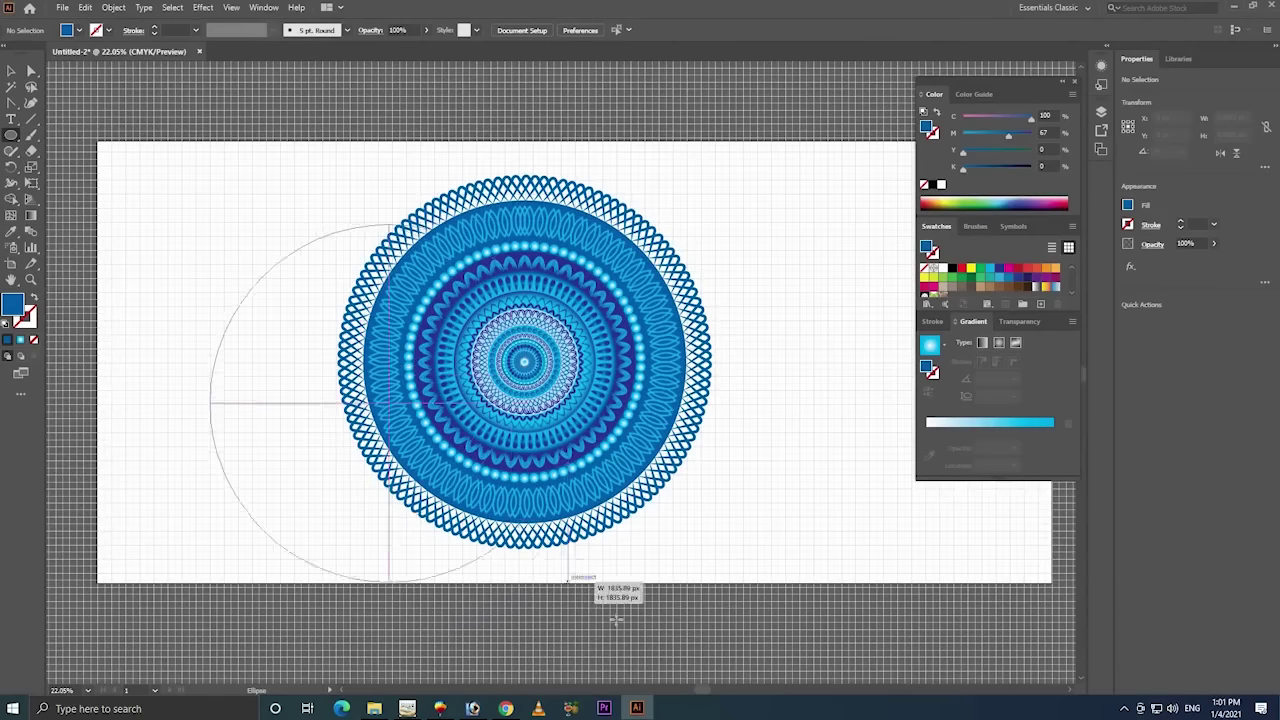
{"action": "left_click", "coordinate": [10, 72]}
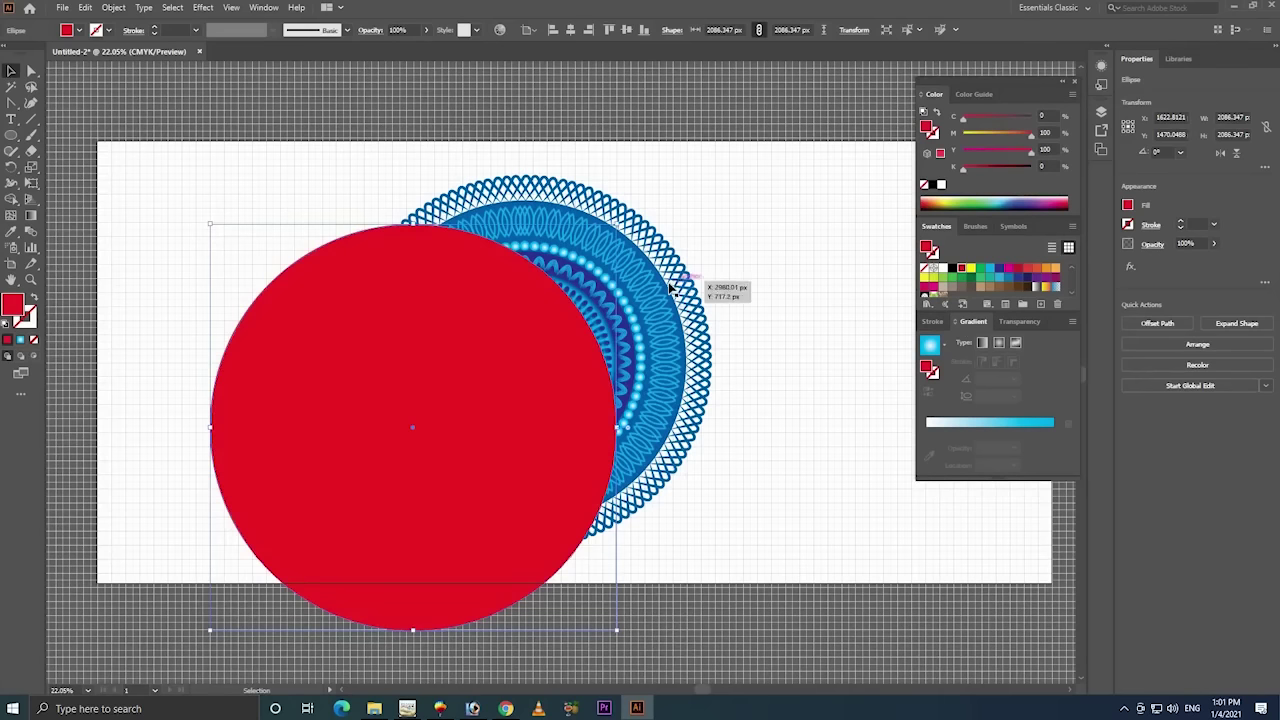
{"action": "left_click", "coordinate": [704, 290]}
{"action": "key", "text": "ctrl+shift+bracketright"}
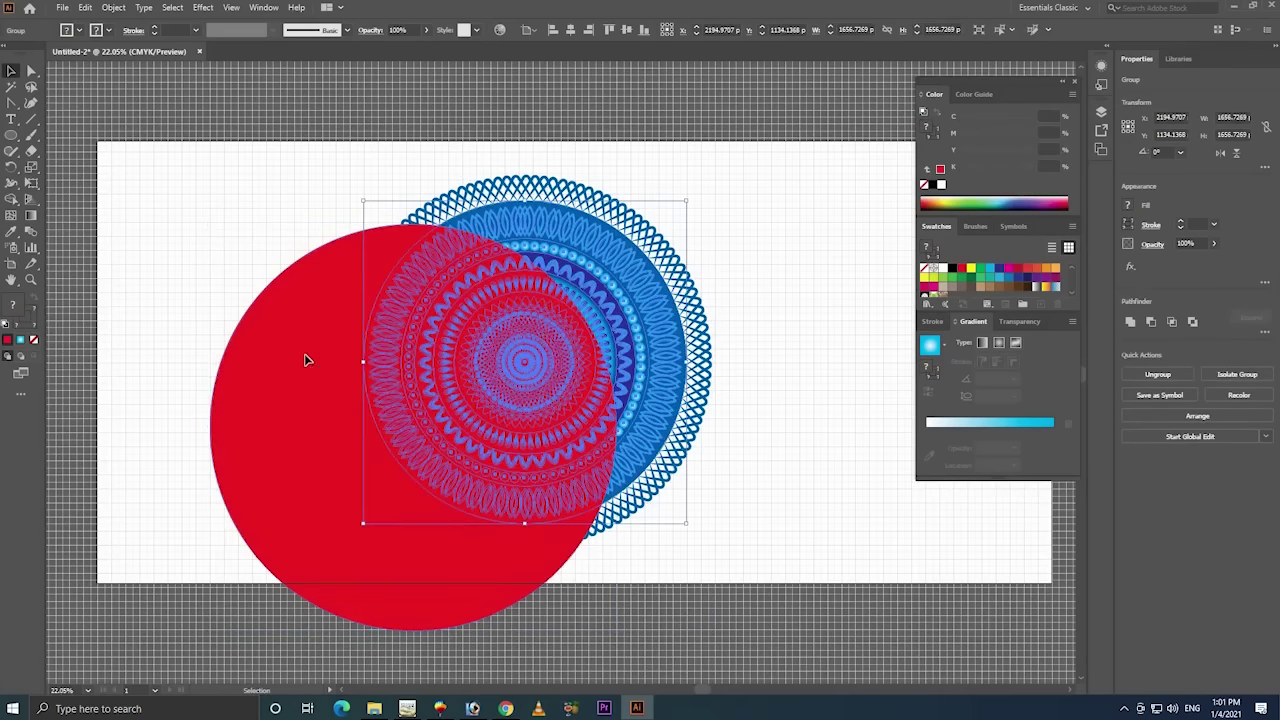
- Centre the red circle horizontally and vertically on the mandala
{"action": "left_click", "coordinate": [392, 373]}
{"action": "left_click", "coordinate": [624, 306], "text": "shift"}
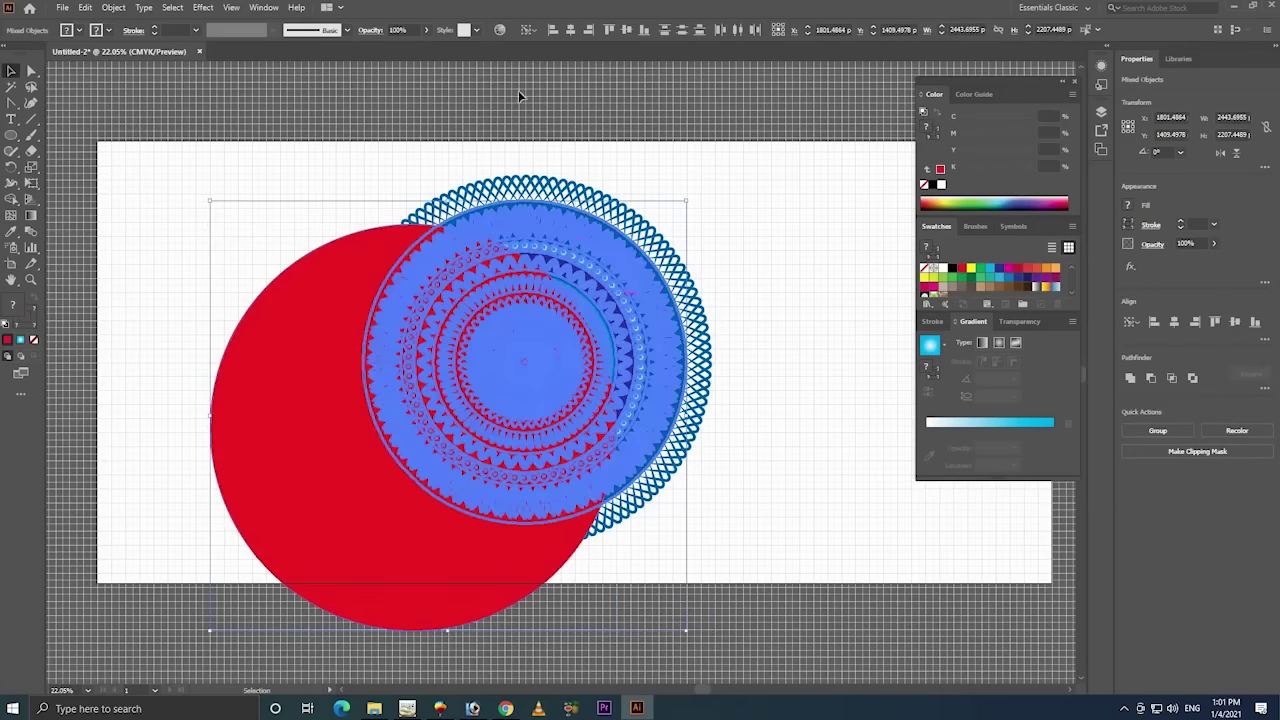
{"action": "left_click", "coordinate": [570, 29]}
{"action": "left_click", "coordinate": [626, 29]}
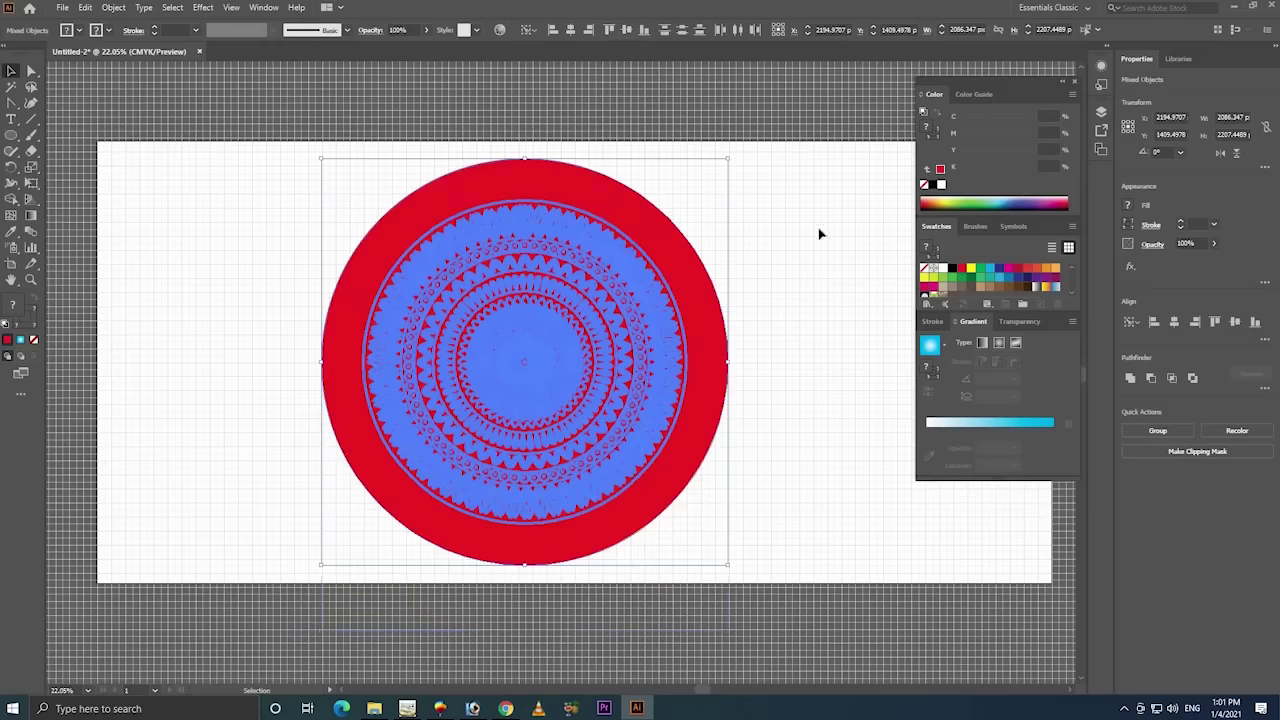
- Send the red circle behind the mandala and enlarge it slightly into a rim
{"action": "left_click", "coordinate": [694, 320]}
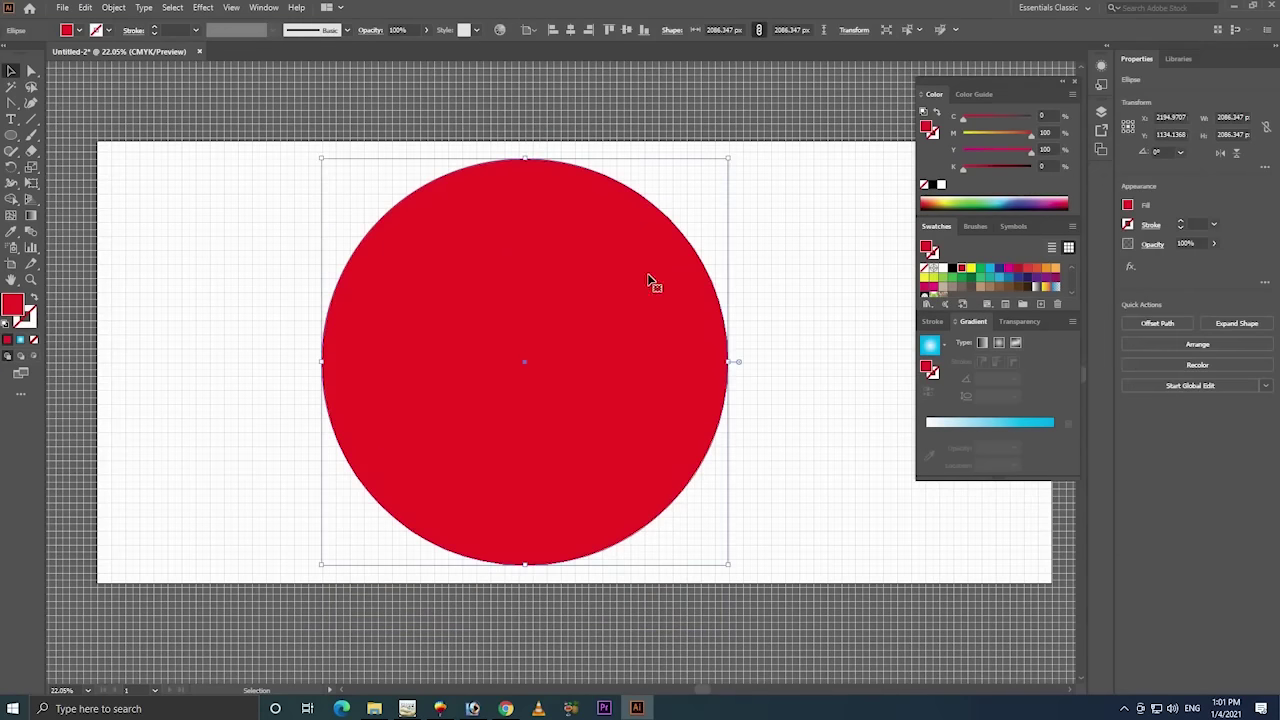
{"action": "right_click", "coordinate": [655, 290]}
{"action": "mouse_move", "coordinate": [686, 498]}
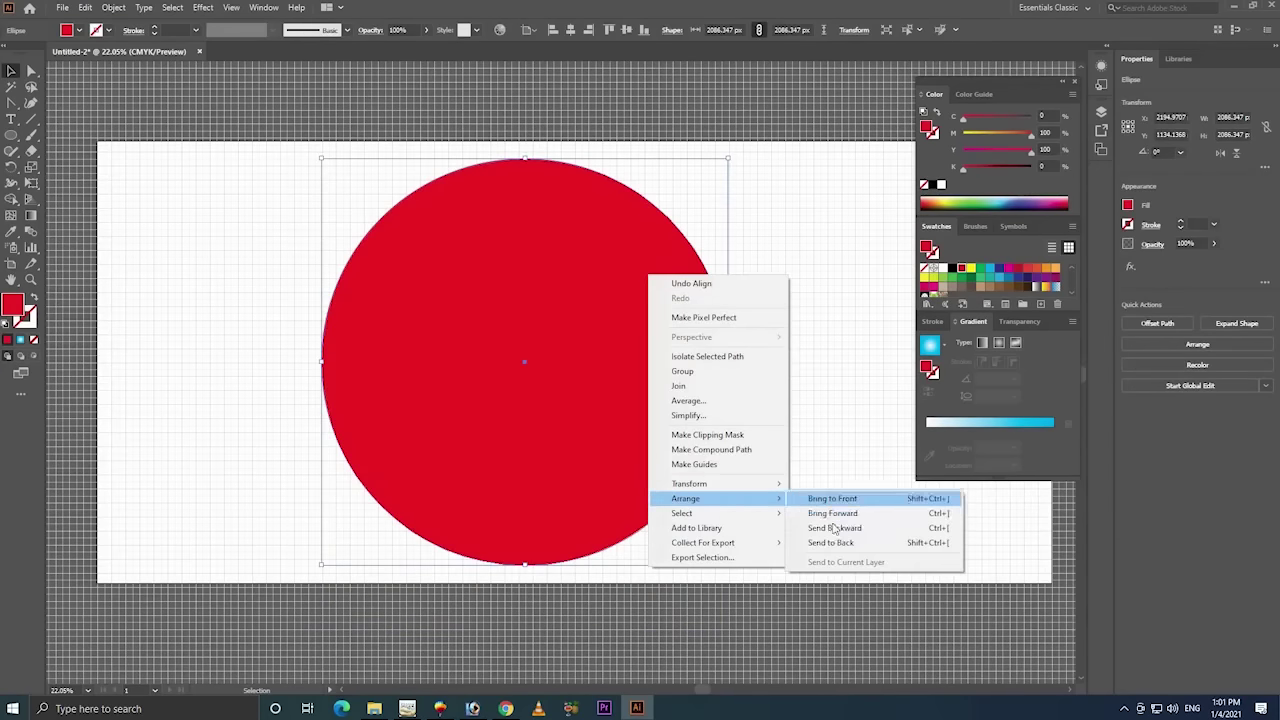
{"action": "left_click", "coordinate": [830, 543]}
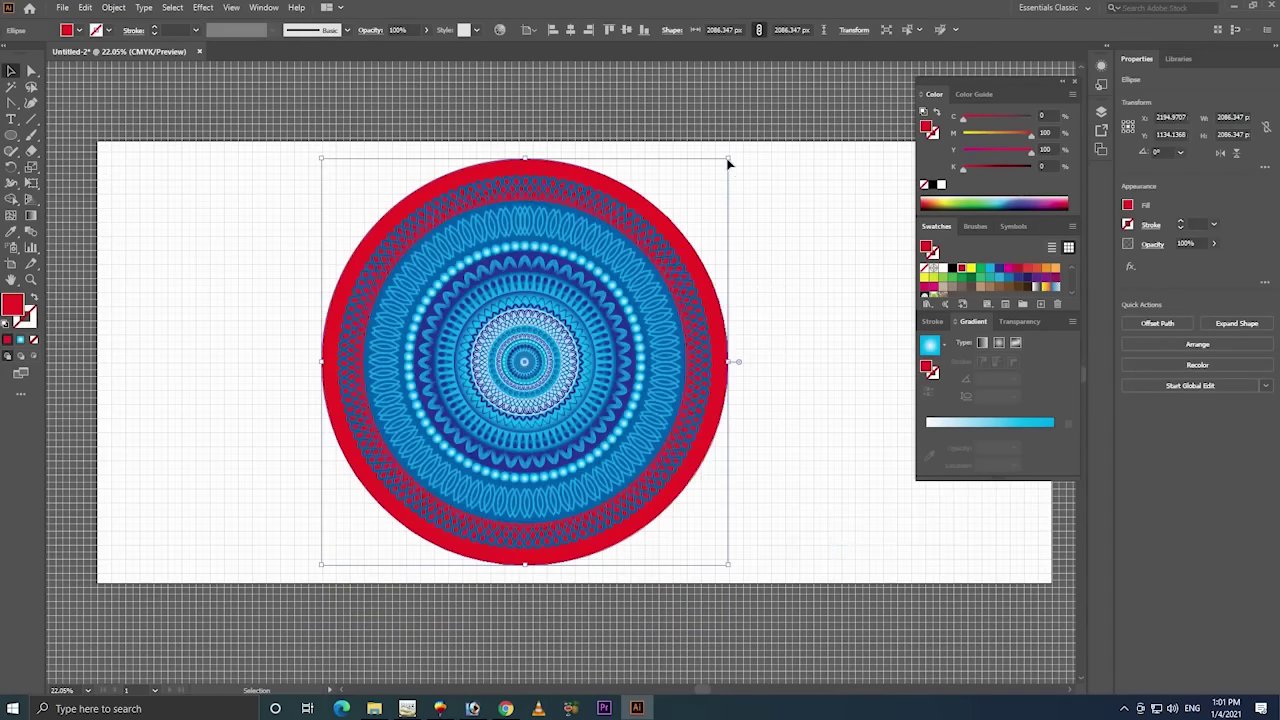
{"action": "left_click_drag", "start_coordinate": [733, 155], "coordinate": [740, 147]}
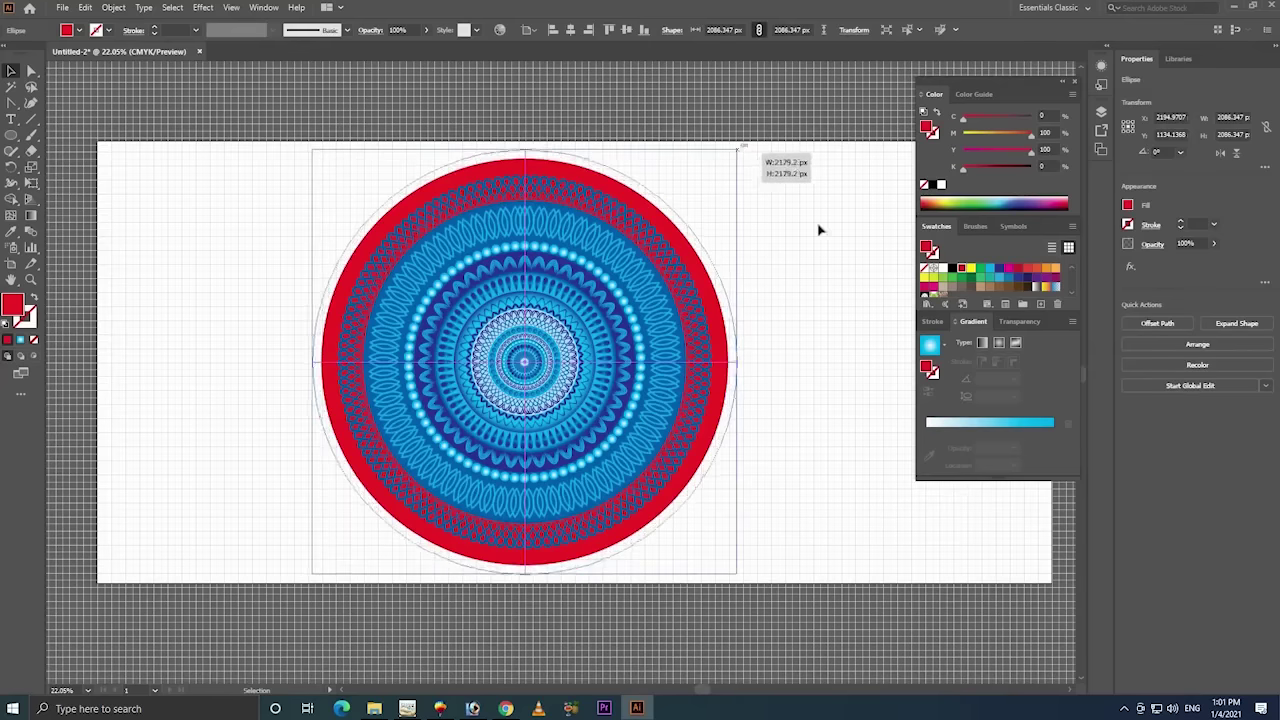
- Recolour the backing circle light cyan using the swatches and Color panel sliders
{"action": "left_click", "coordinate": [999, 269]}
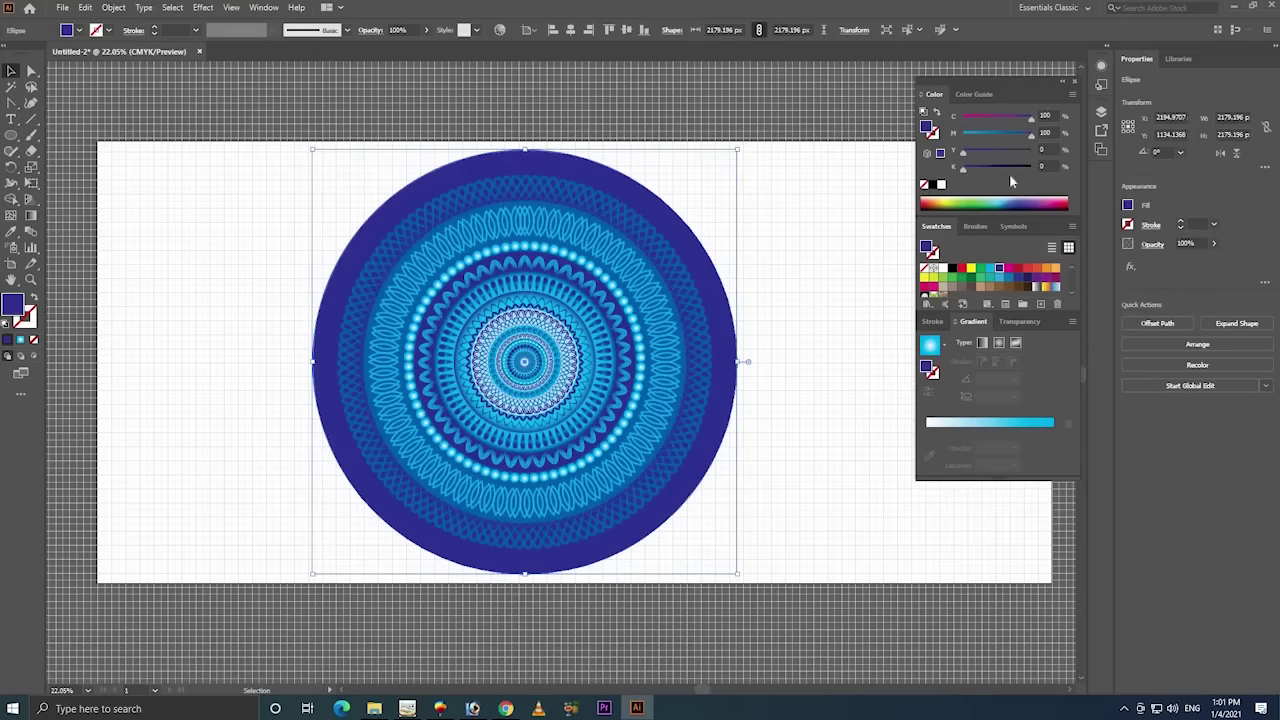
{"action": "left_click_drag", "start_coordinate": [1003, 147], "coordinate": [1001, 147]}
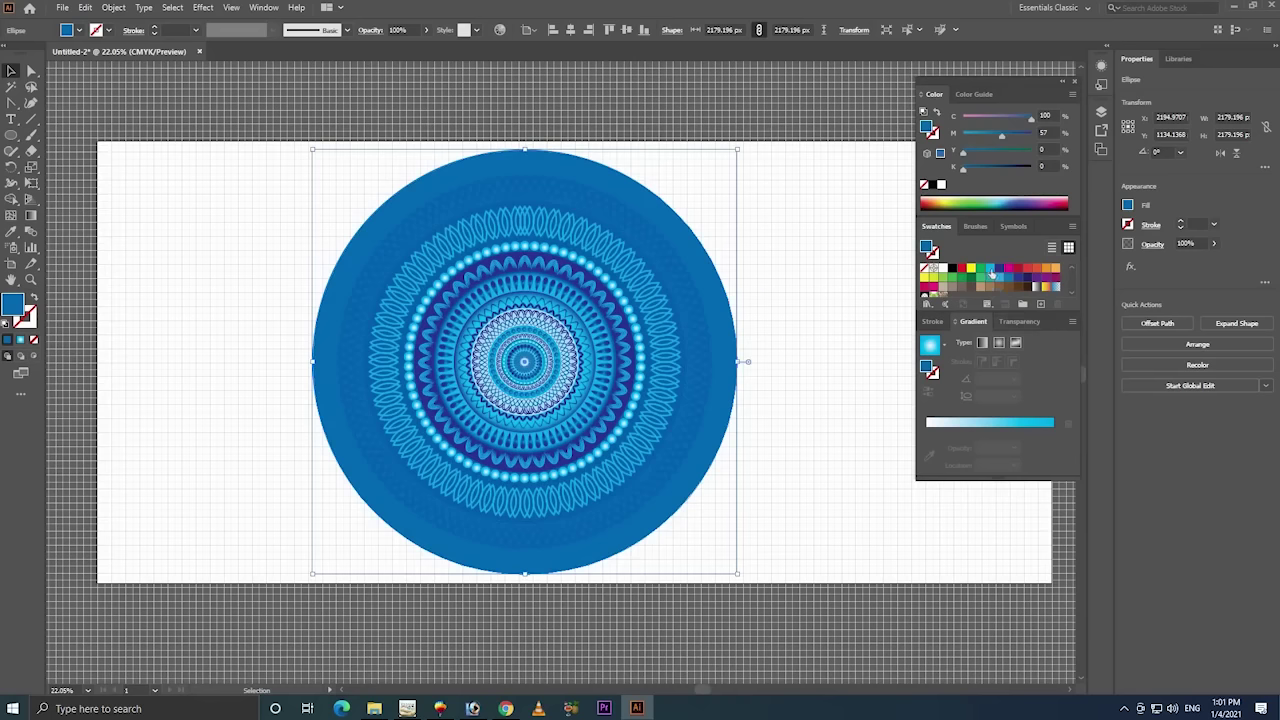
{"action": "left_click", "coordinate": [990, 270]}
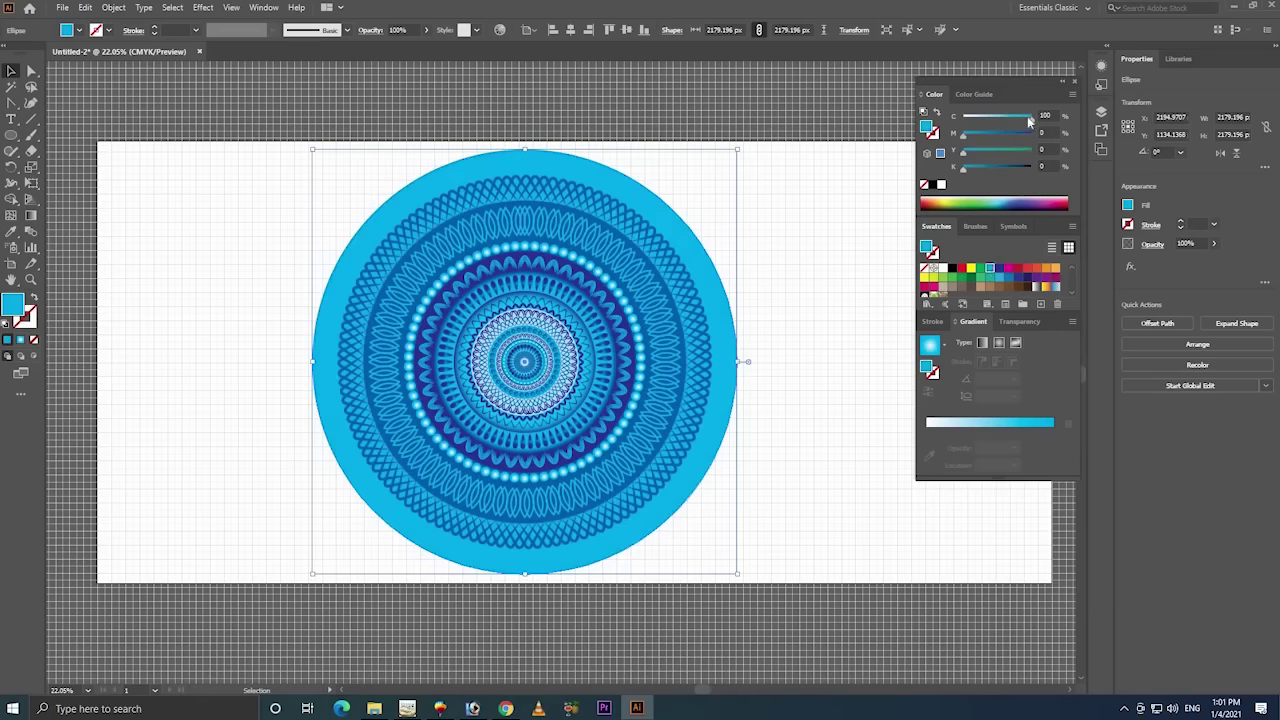
{"action": "left_click_drag", "start_coordinate": [1018, 125], "coordinate": [1006, 126]}
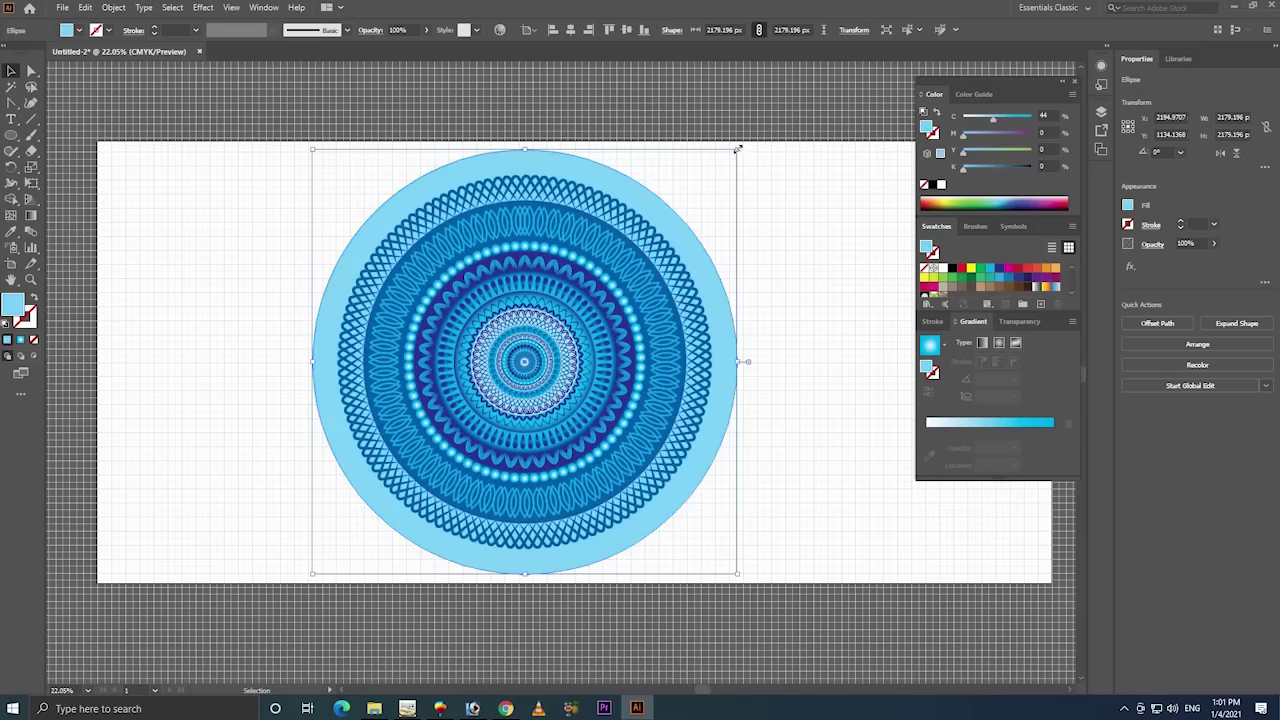
- Shrink the backing circle to a thin rim, then scale the whole design to about 1431 px
{"action": "left_click_drag", "start_coordinate": [737, 149], "coordinate": [722, 174]}
{"action": "left_click", "coordinate": [743, 206]}
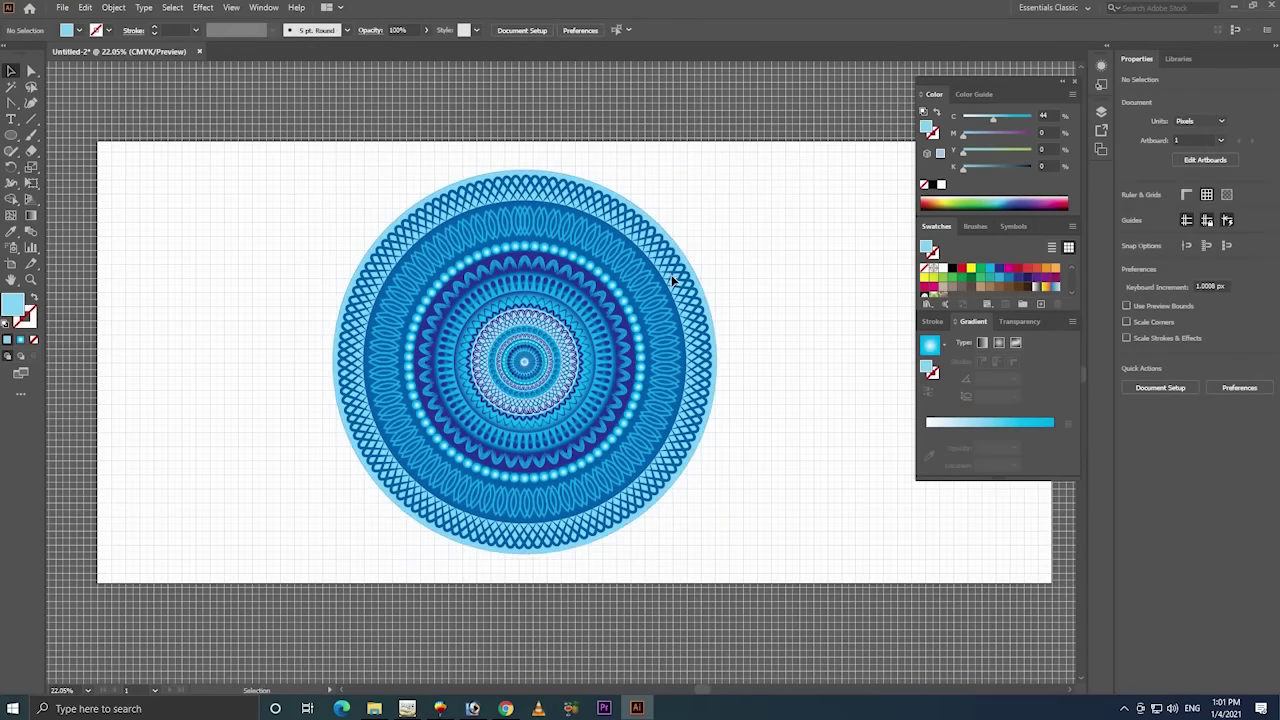
{"action": "left_click_drag", "start_coordinate": [770, 152], "coordinate": [322, 560]}
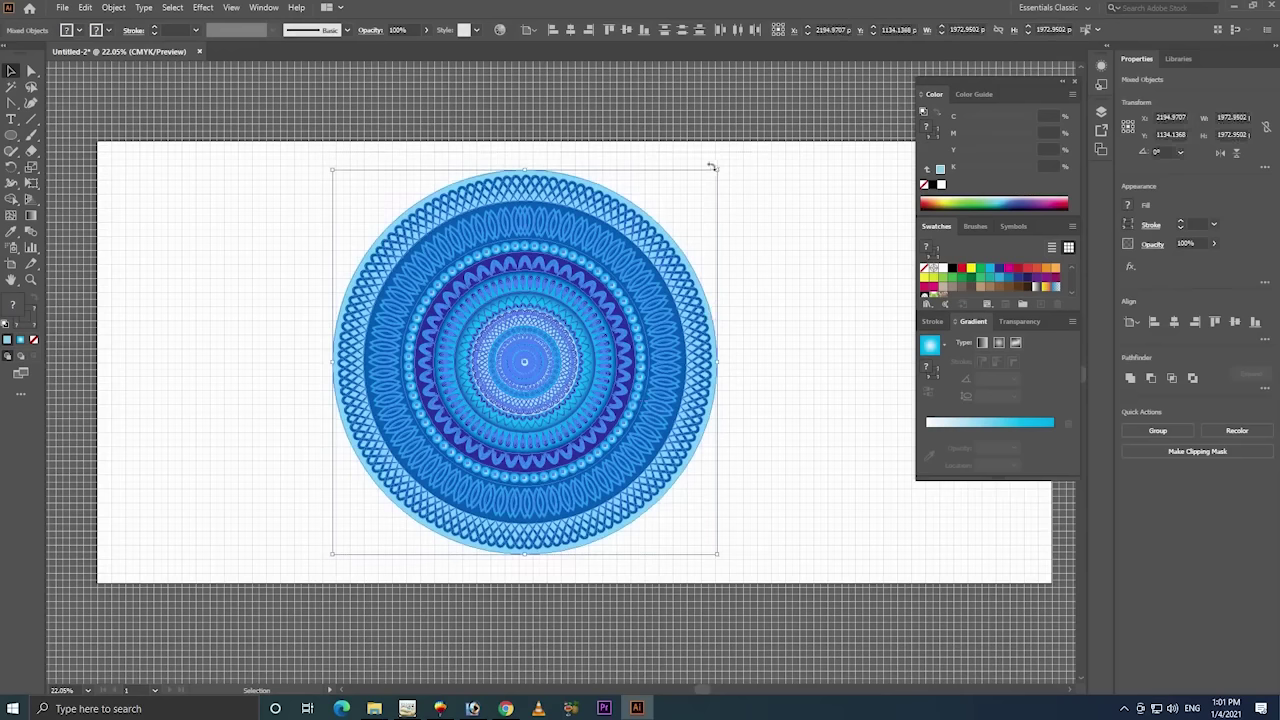
{"action": "left_click_drag", "start_coordinate": [716, 169], "coordinate": [370, 540]}
{"action": "left_click", "coordinate": [661, 201]}
- Zoom in on the mandala's top and place a small light-blue ellipse there
{"action": "key", "text": "z"}
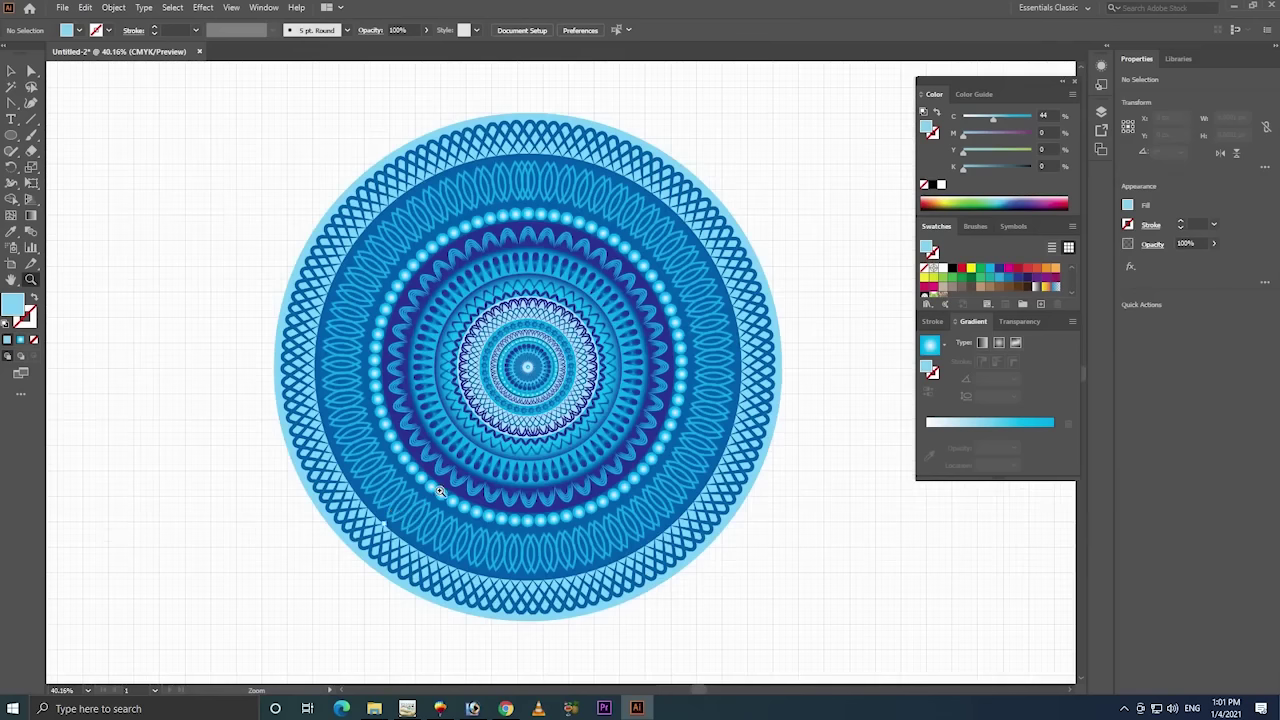
{"action": "left_click_drag", "start_coordinate": [677, 101], "coordinate": [650, 147]}
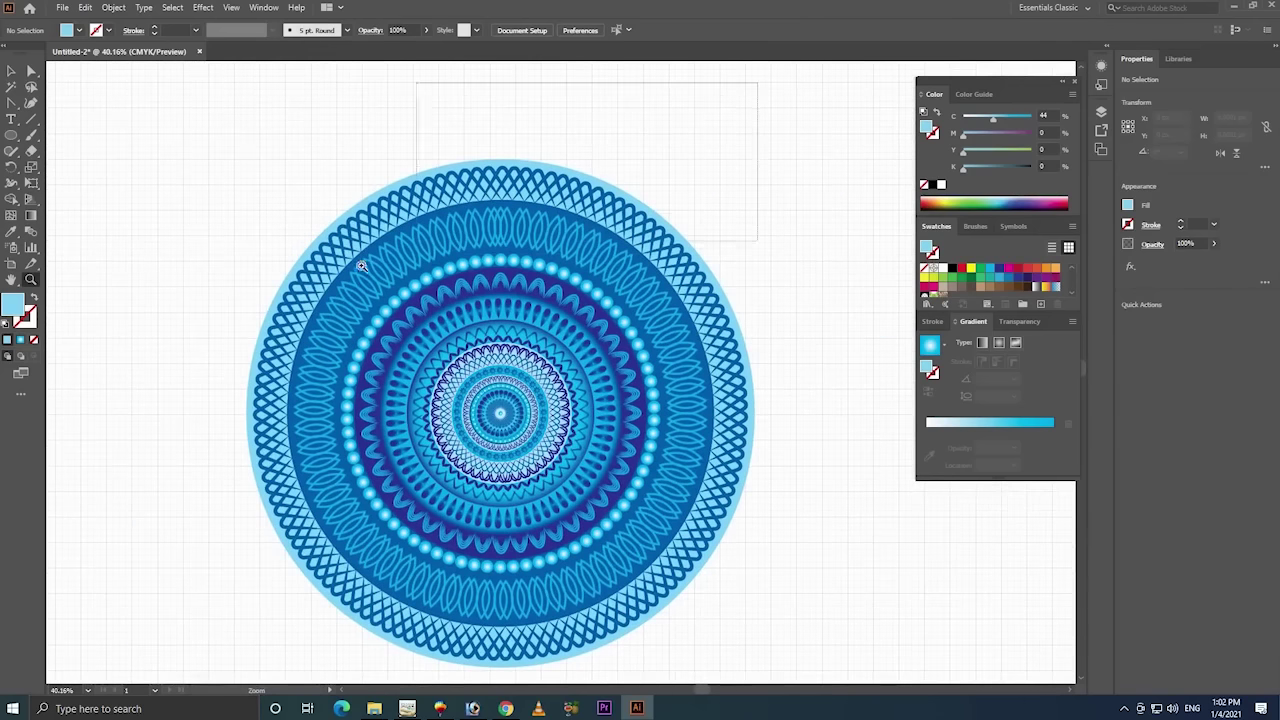
{"action": "left_click_drag", "start_coordinate": [758, 83], "coordinate": [330, 280]}
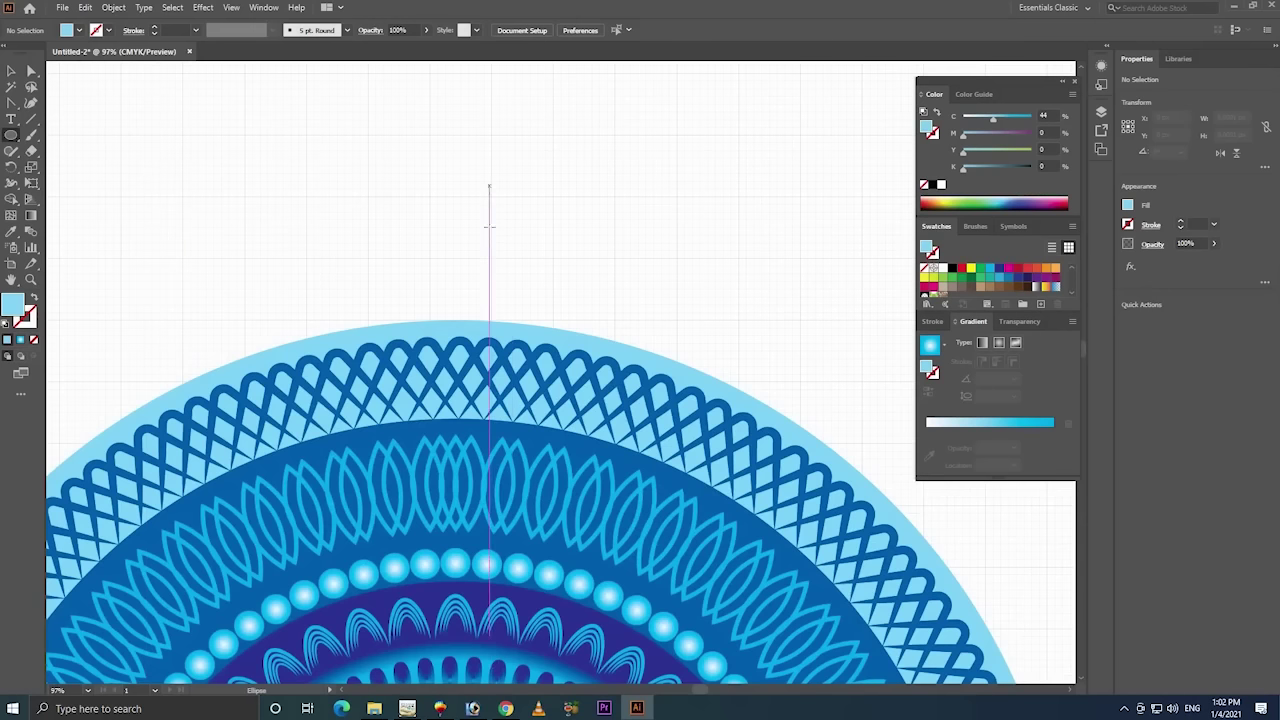
{"action": "left_click_drag", "start_coordinate": [491, 187], "coordinate": [522, 299]}
{"action": "key", "text": "v"}
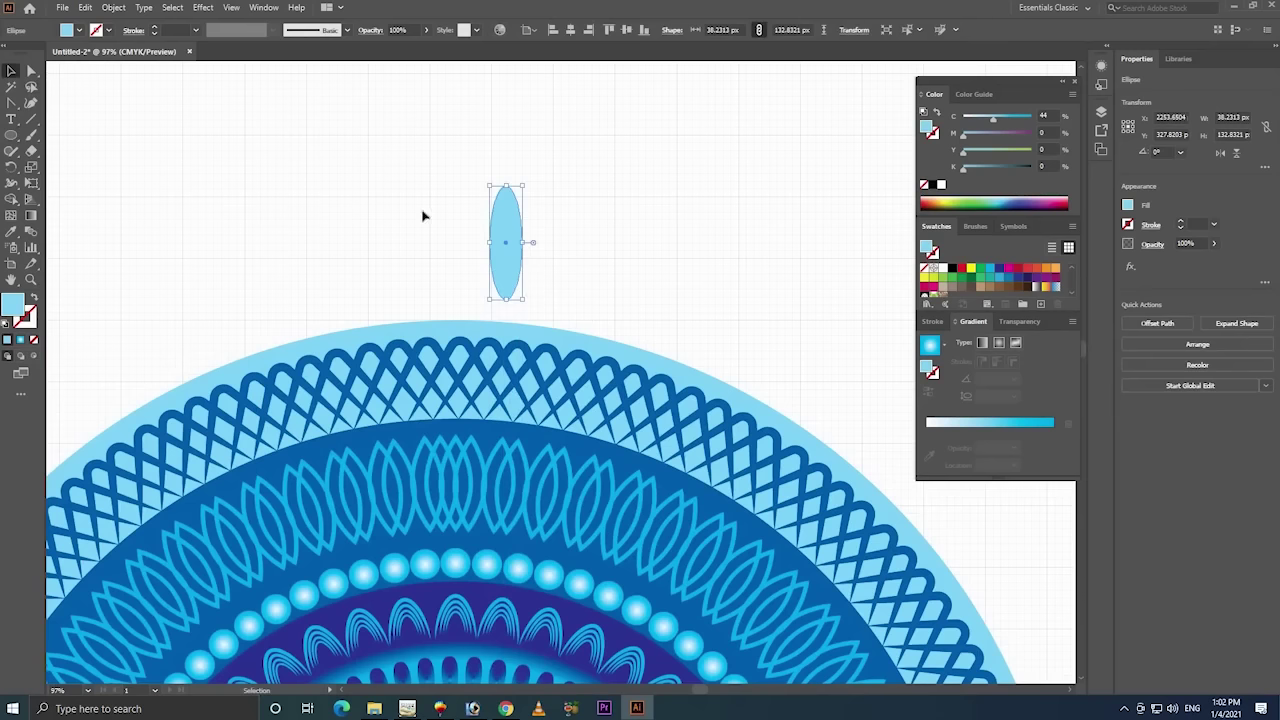
{"action": "left_click_drag", "start_coordinate": [510, 234], "coordinate": [440, 224]}
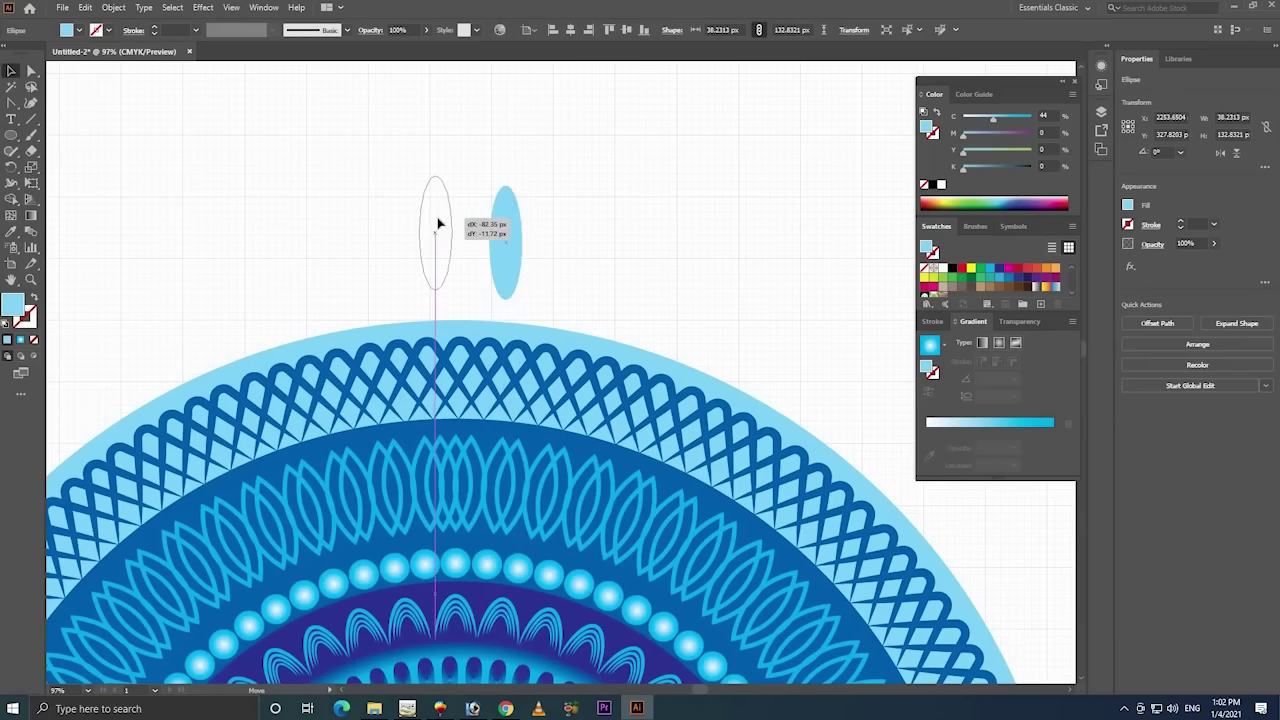
- Sharpen the ellipse's top and bottom anchors, pull its right anchor up, and tilt the teardrop to about 324°
{"action": "left_click", "coordinate": [9, 104]}
{"action": "left_click", "coordinate": [434, 176]}
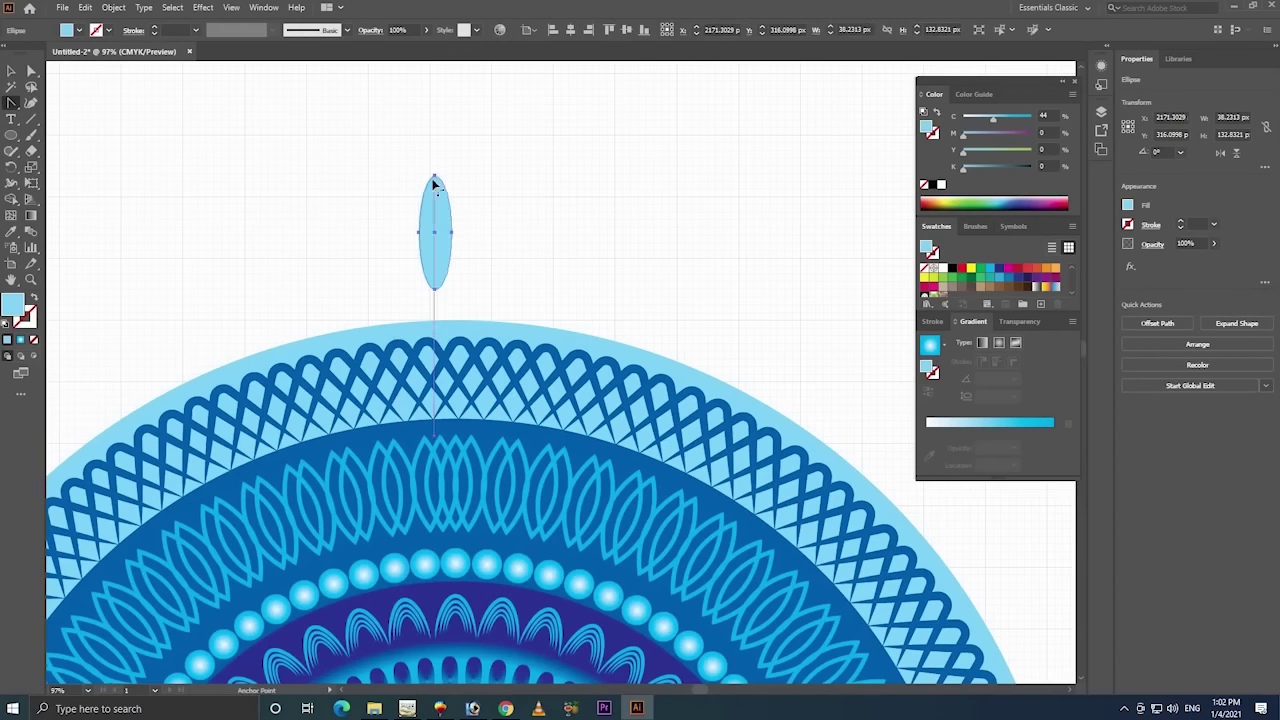
{"action": "left_click", "coordinate": [434, 289]}
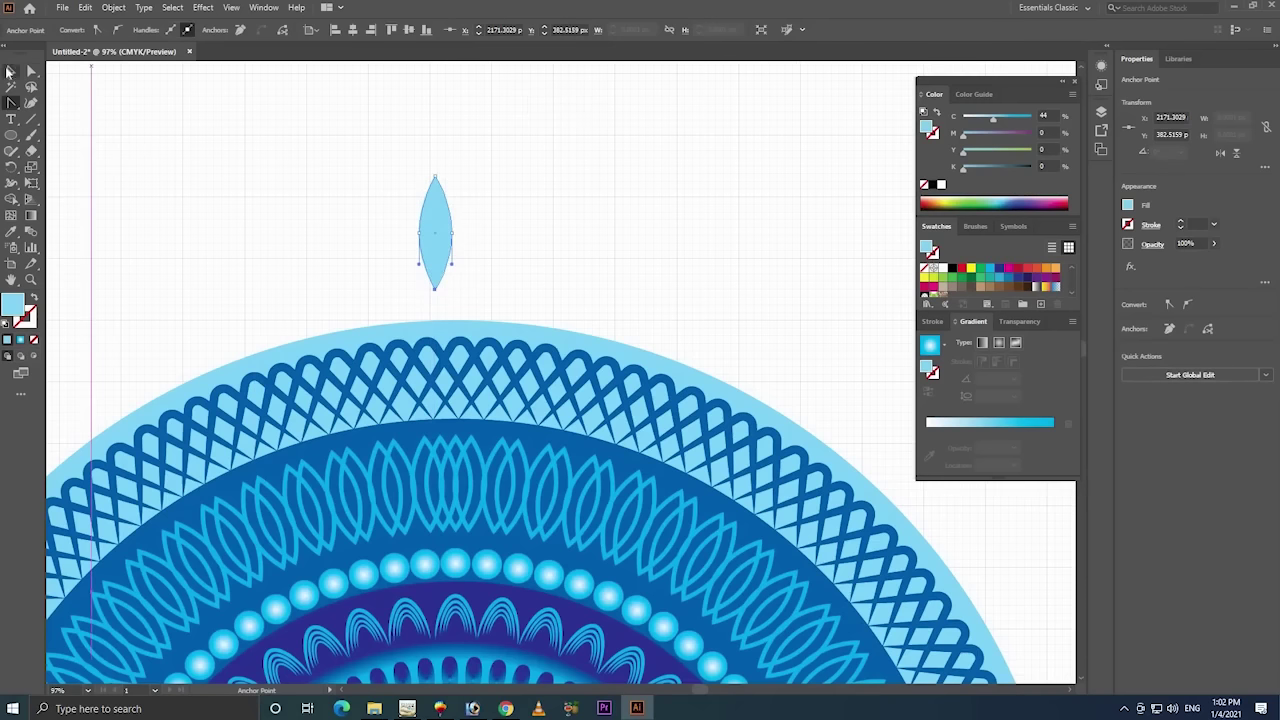
{"action": "key", "text": "v"}
{"action": "left_click", "coordinate": [30, 71]}
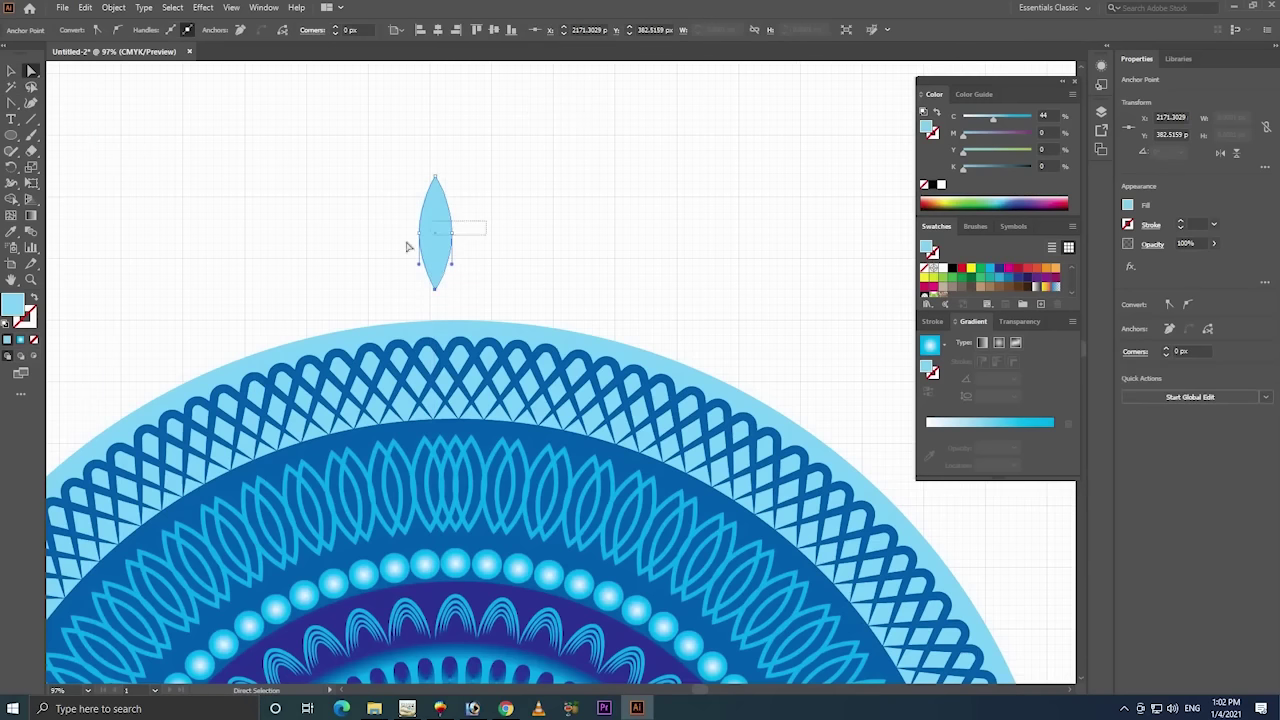
{"action": "mouse_move", "coordinate": [452, 234]}
{"action": "left_mouse_down"}
{"action": "mouse_move", "coordinate": [452, 216]}
{"action": "mouse_move", "coordinate": [490, 197]}
{"action": "left_mouse_up"}
{"action": "key", "text": "v"}
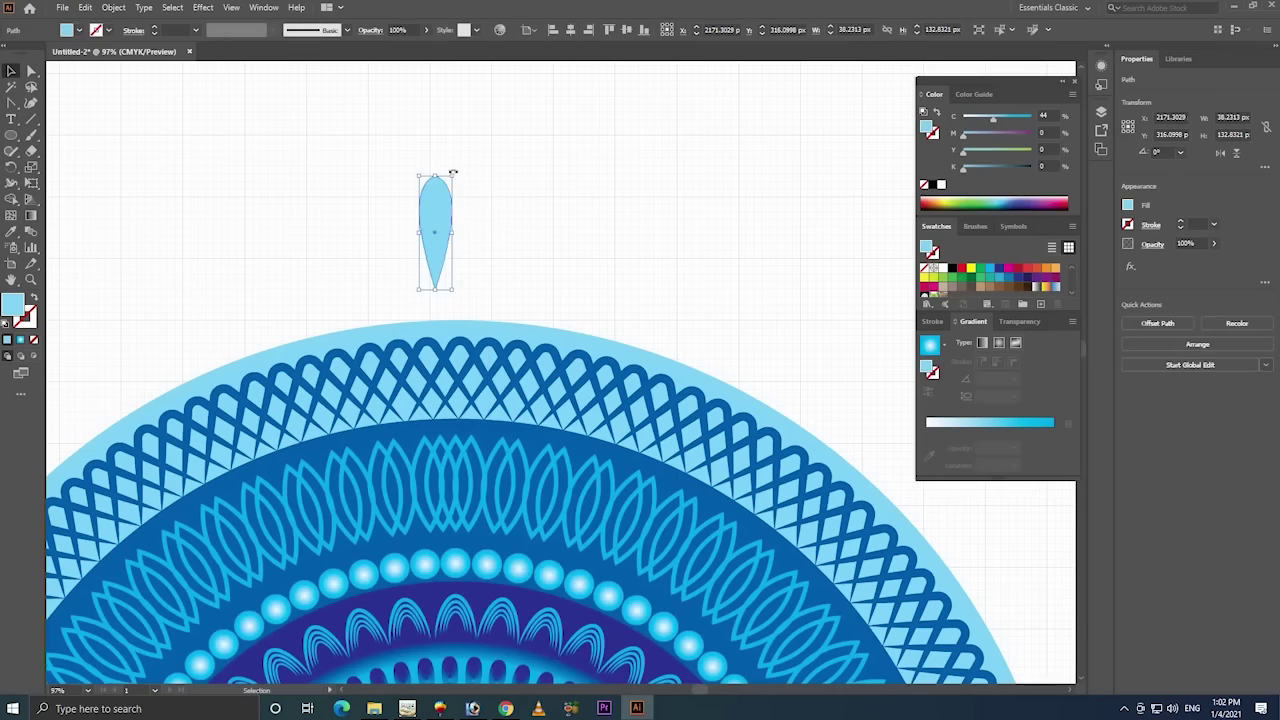
{"action": "left_click_drag", "start_coordinate": [453, 173], "coordinate": [532, 240]}
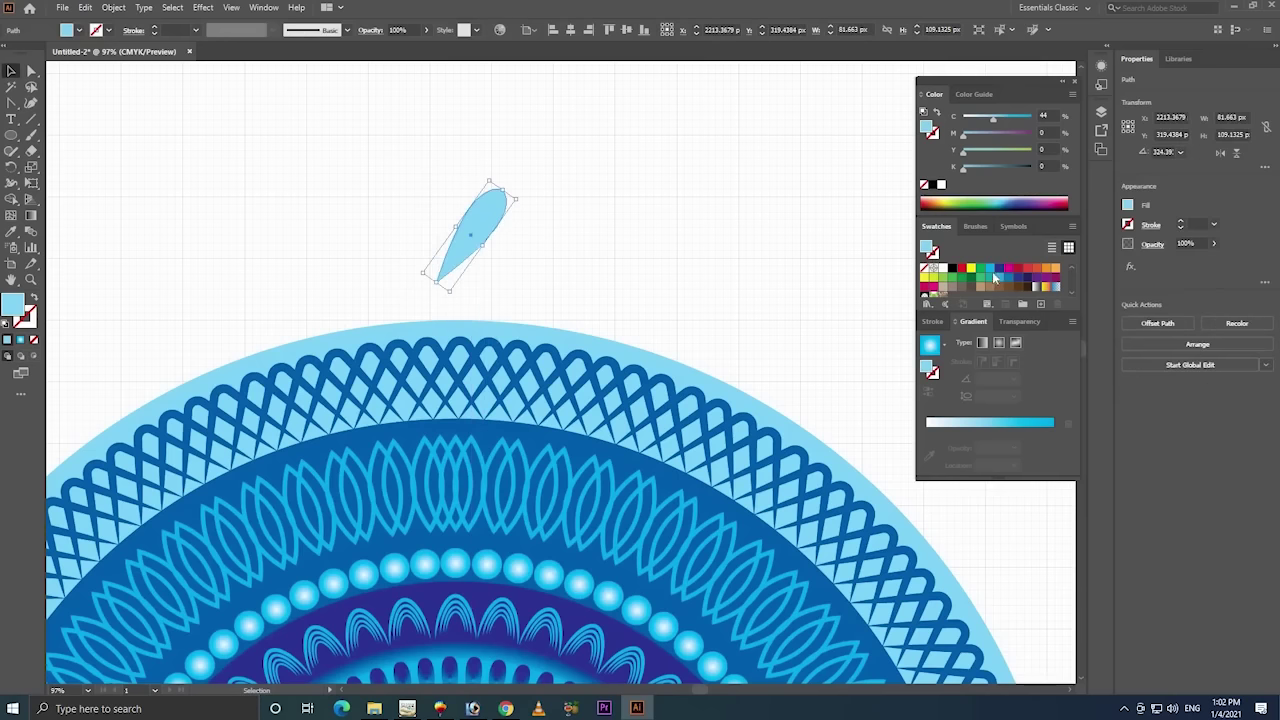
- Fill the teardrop dark blue and make a vertically reflected copy
{"action": "left_click", "coordinate": [999, 268]}
{"action": "right_click", "coordinate": [491, 221]}
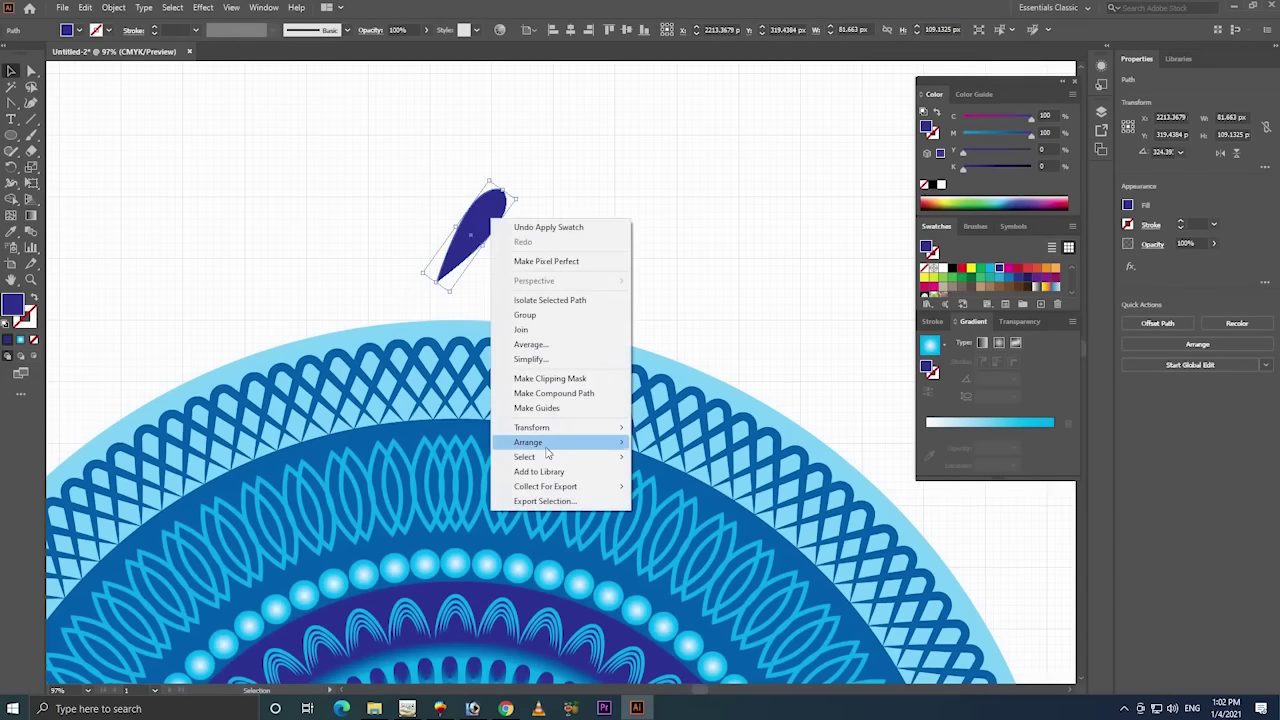
{"action": "mouse_move", "coordinate": [531, 427]}
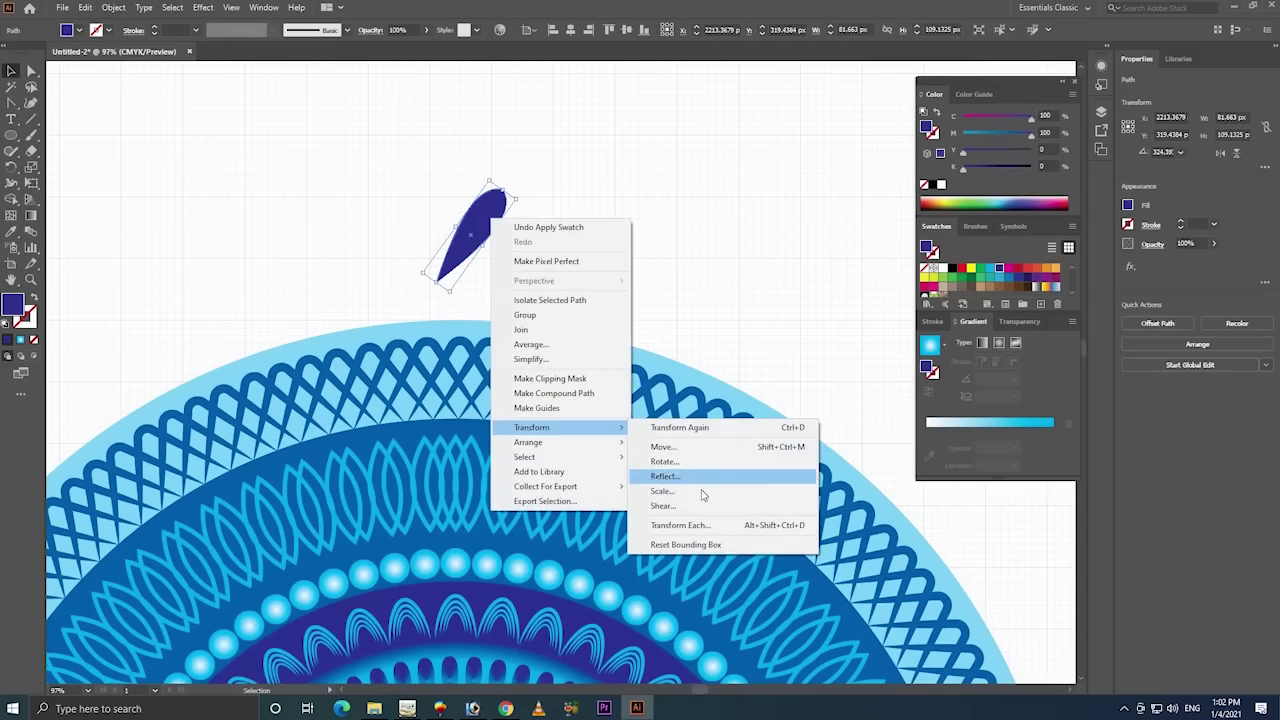
{"action": "left_click", "coordinate": [664, 476]}
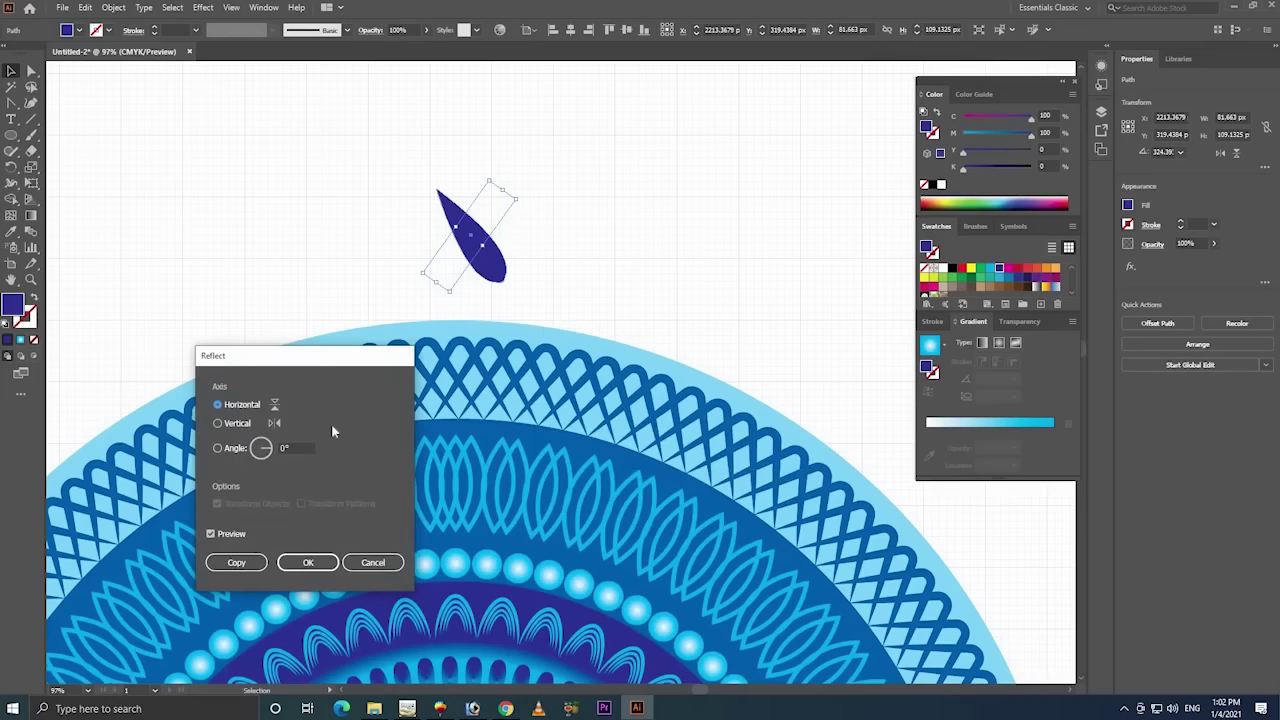
{"action": "left_click", "coordinate": [217, 423]}
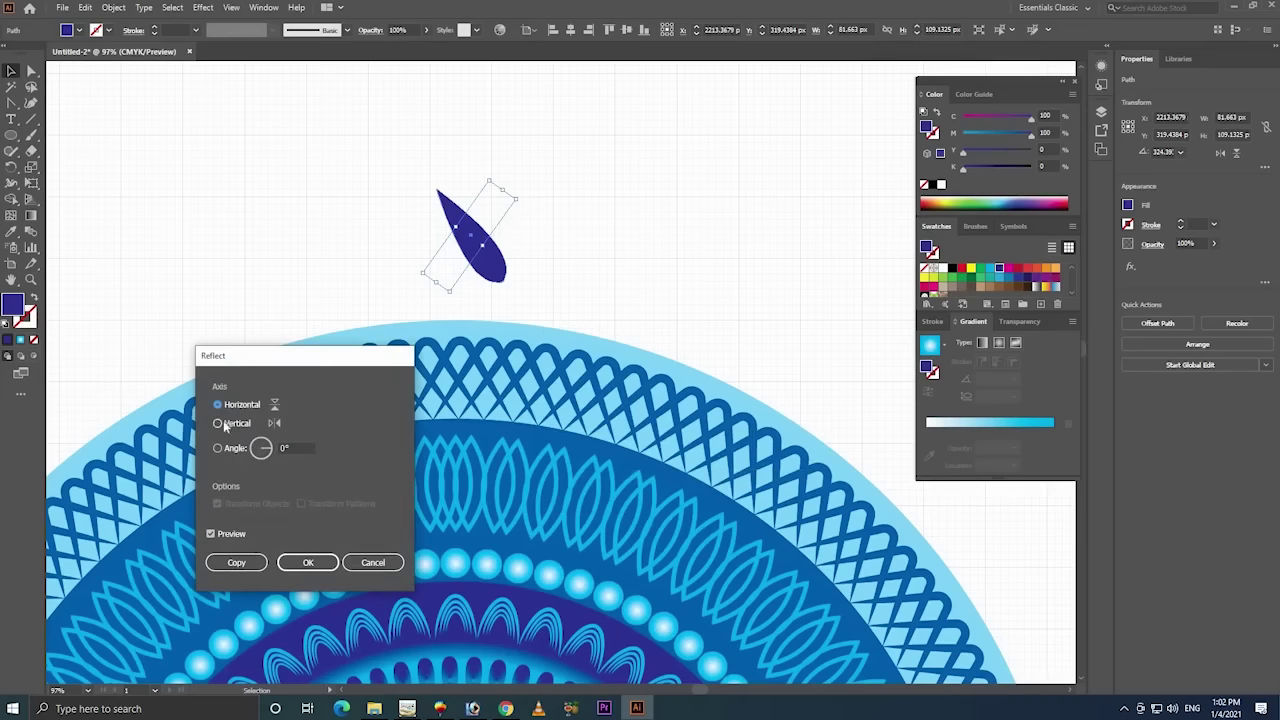
{"action": "left_click", "coordinate": [237, 563]}
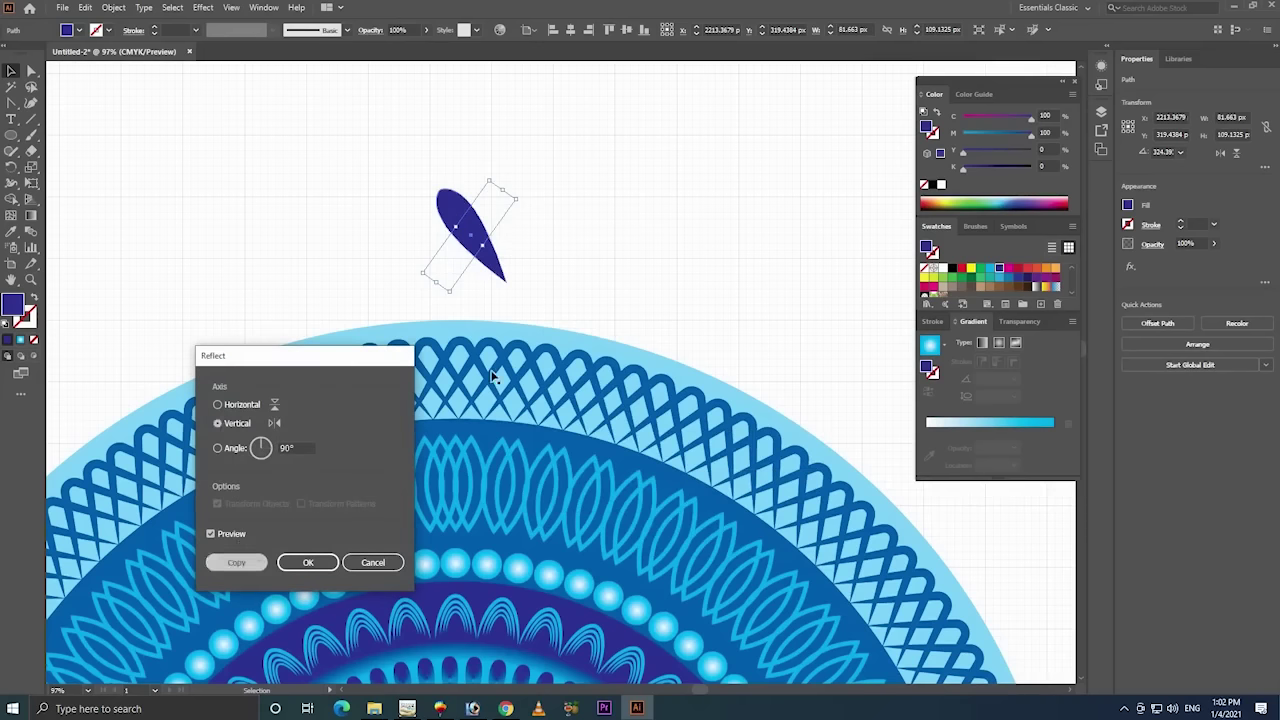
- Slide the mirrored teardrop left and nudge it until the petal tips meet in a V
{"action": "left_click", "coordinate": [510, 272]}
{"action": "left_click_drag", "start_coordinate": [499, 268], "coordinate": [418, 266]}
{"action": "key", "text": "z"}
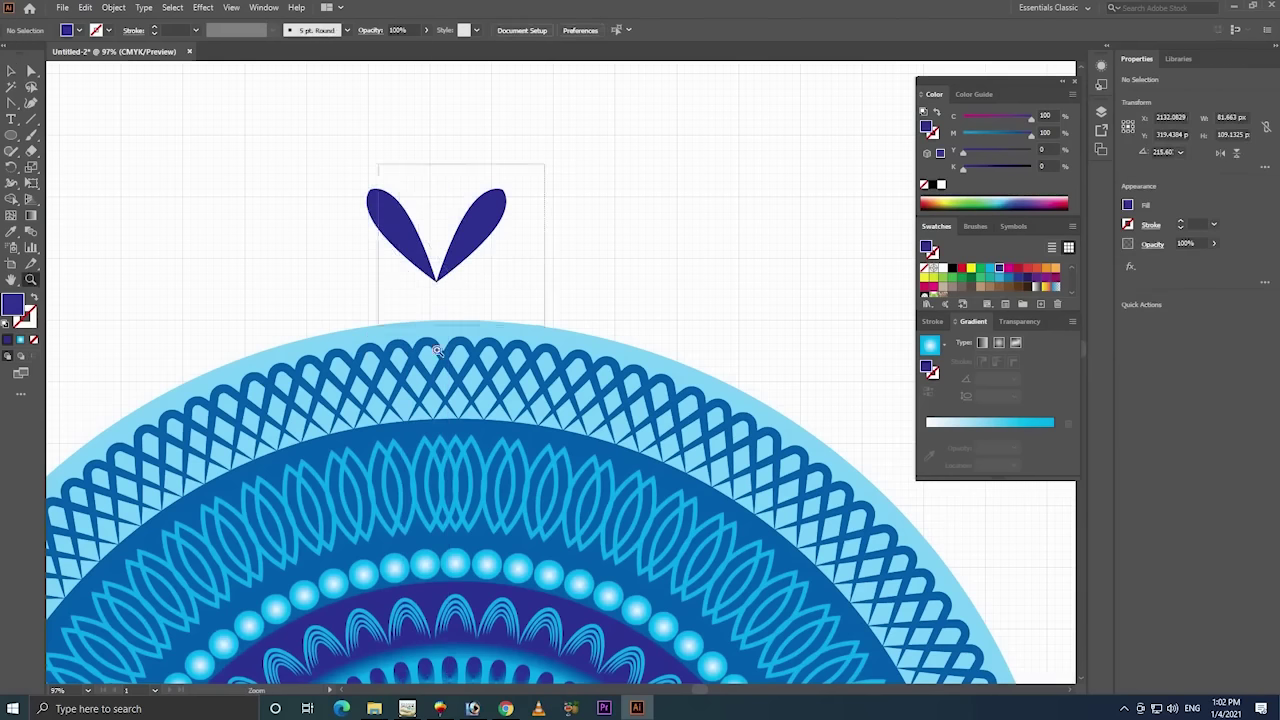
{"action": "left_click_drag", "start_coordinate": [437, 350], "coordinate": [807, 342]}
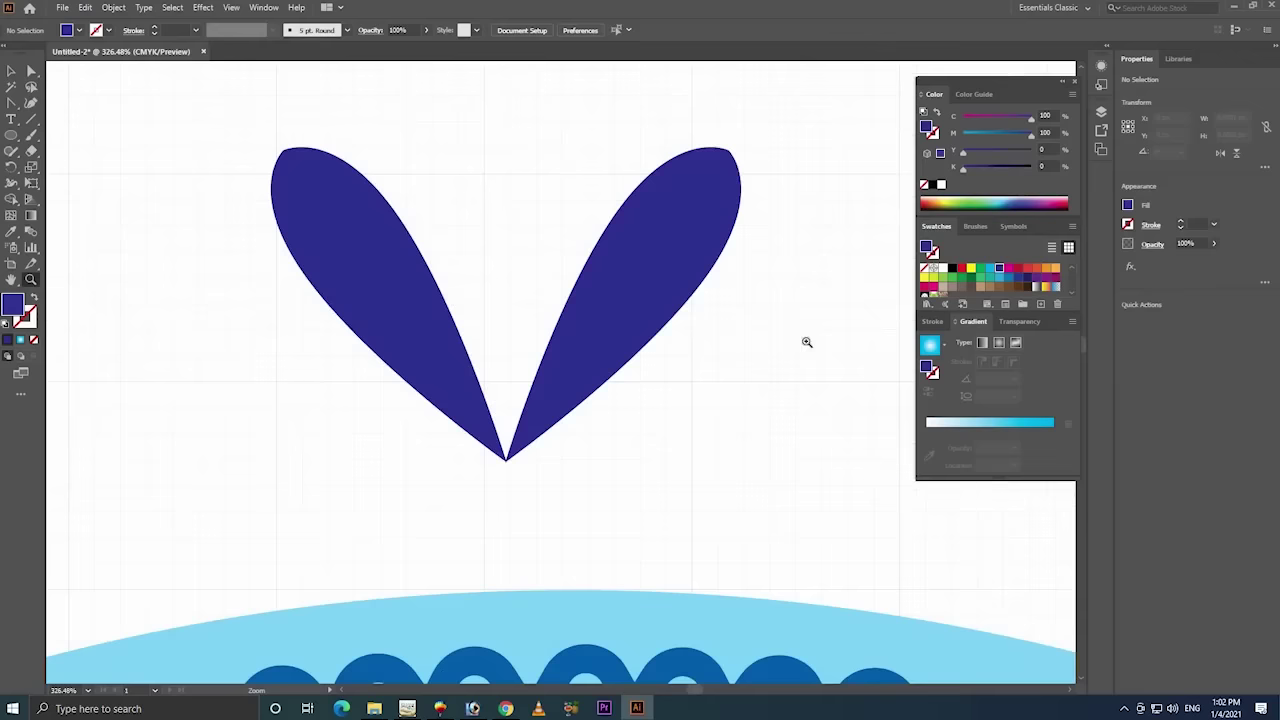
{"action": "left_click", "coordinate": [469, 516]}
{"action": "key", "text": "v"}
{"action": "left_click_drag", "start_coordinate": [249, 451], "coordinate": [242, 454]}
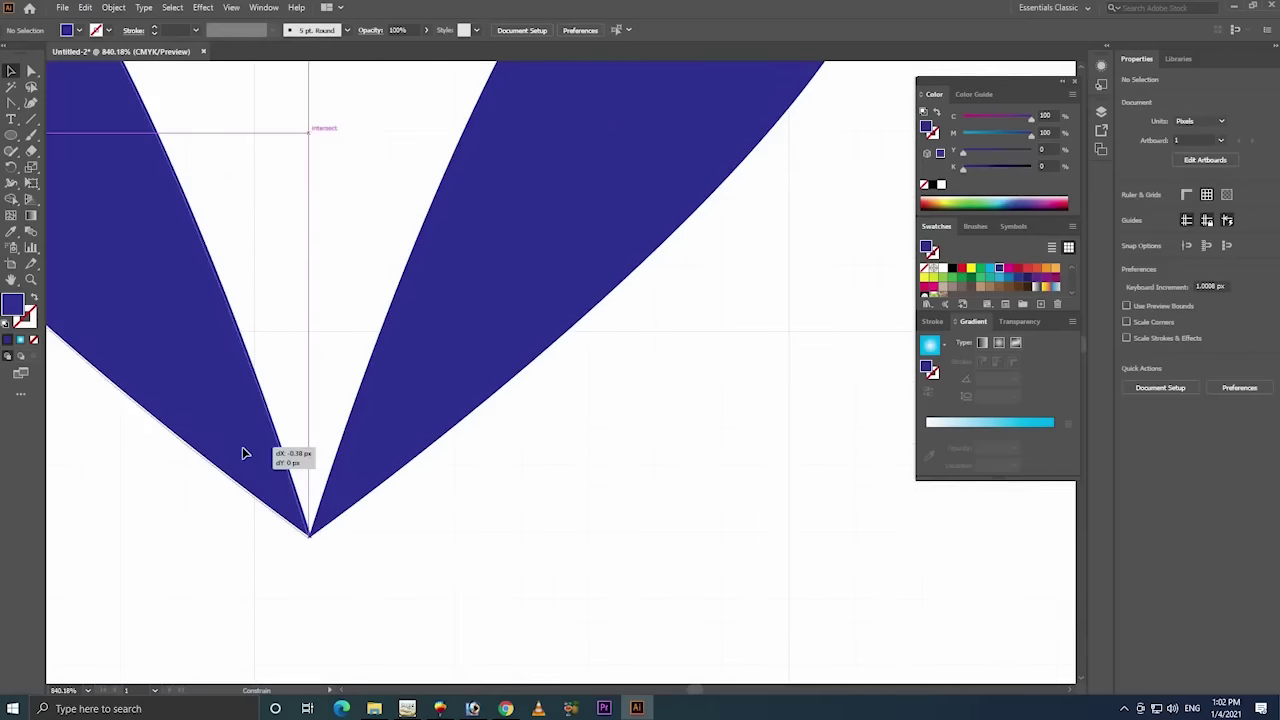
{"action": "left_click_drag", "start_coordinate": [360, 495], "coordinate": [285, 570]}
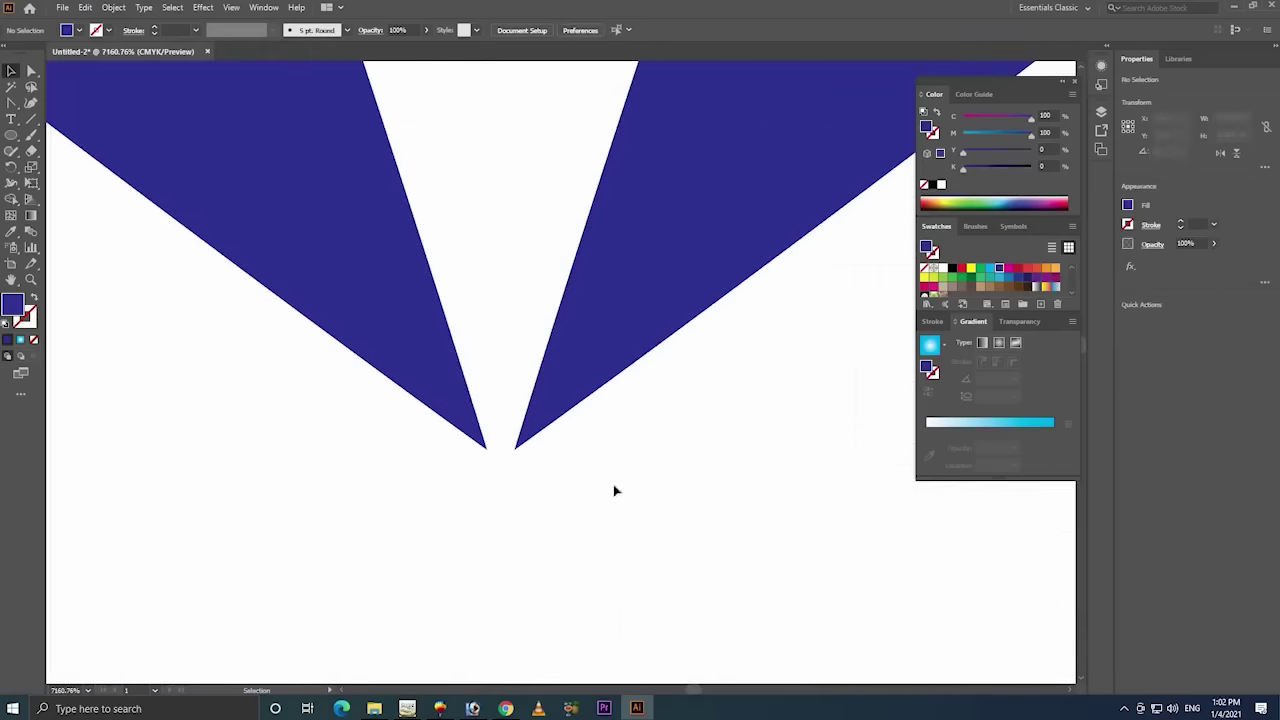
{"action": "left_click_drag", "start_coordinate": [431, 371], "coordinate": [451, 371]}
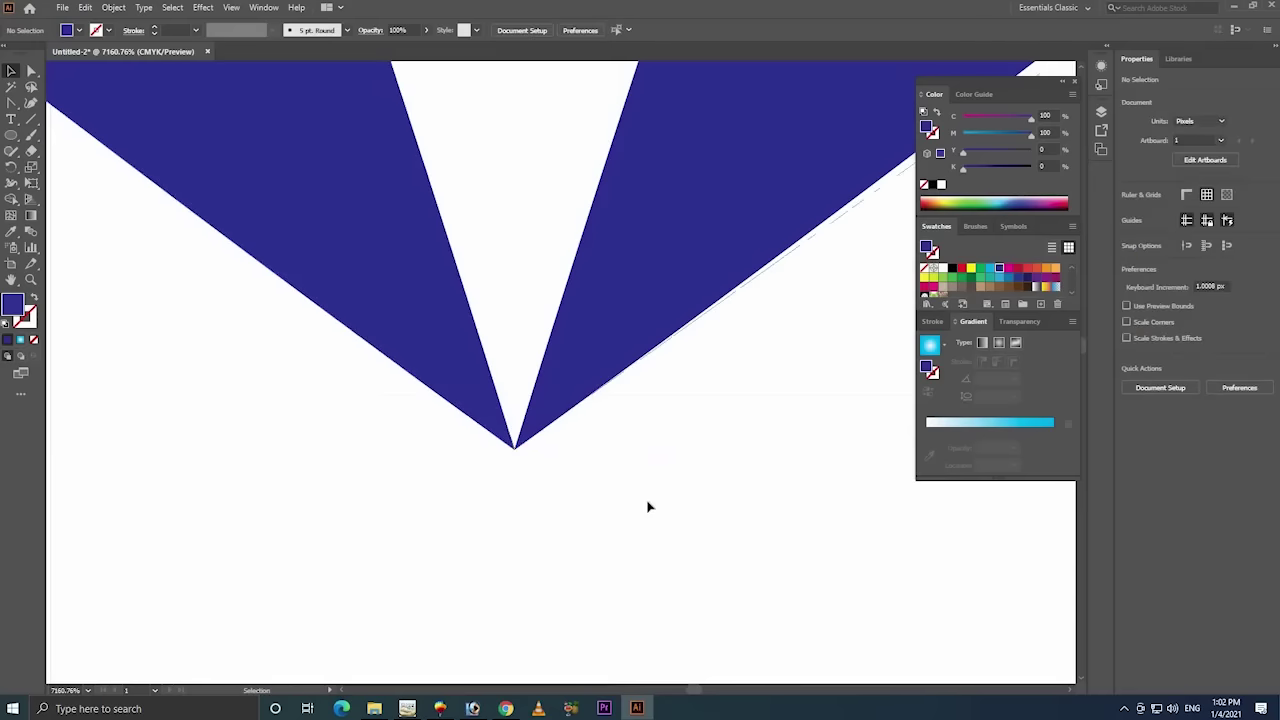
- Zoom in and out around the V tip to check the petals meet cleanly
{"action": "left_click_drag", "start_coordinate": [392, 313], "coordinate": [646, 500]}
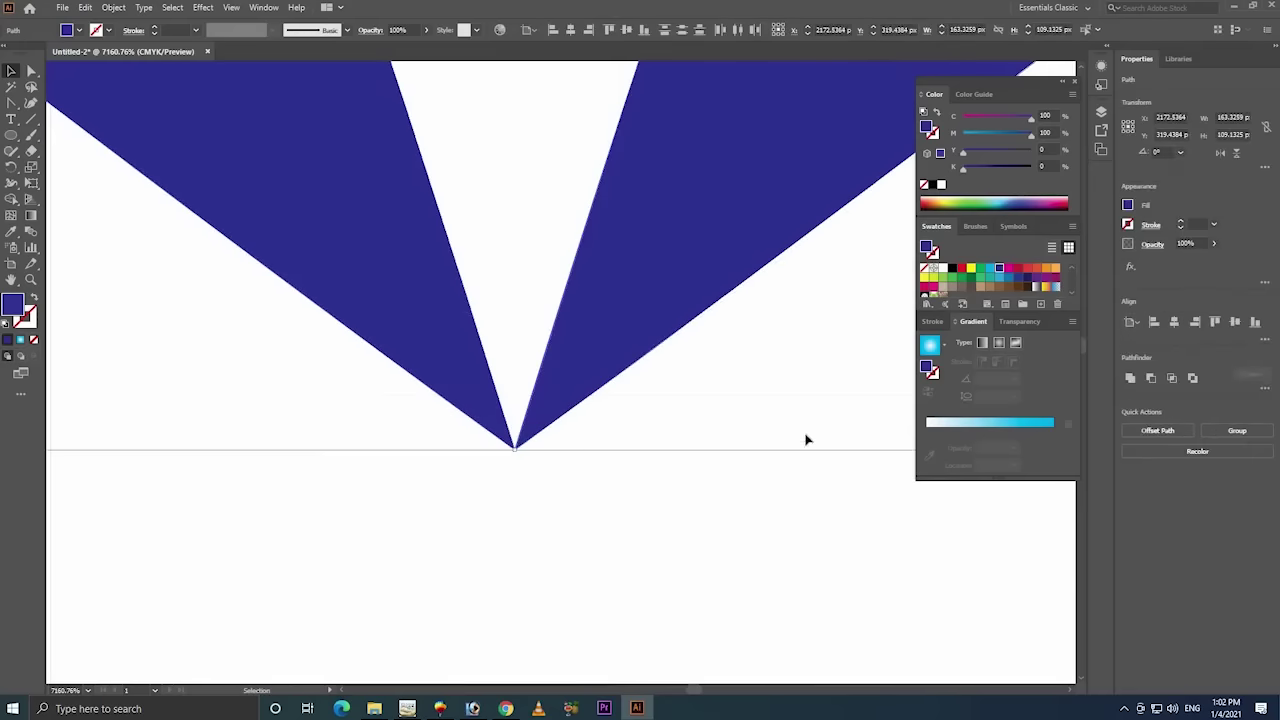
{"action": "left_click", "coordinate": [767, 442]}
{"action": "key", "text": "z"}
{"action": "left_click", "coordinate": [760, 440], "text": "alt"}
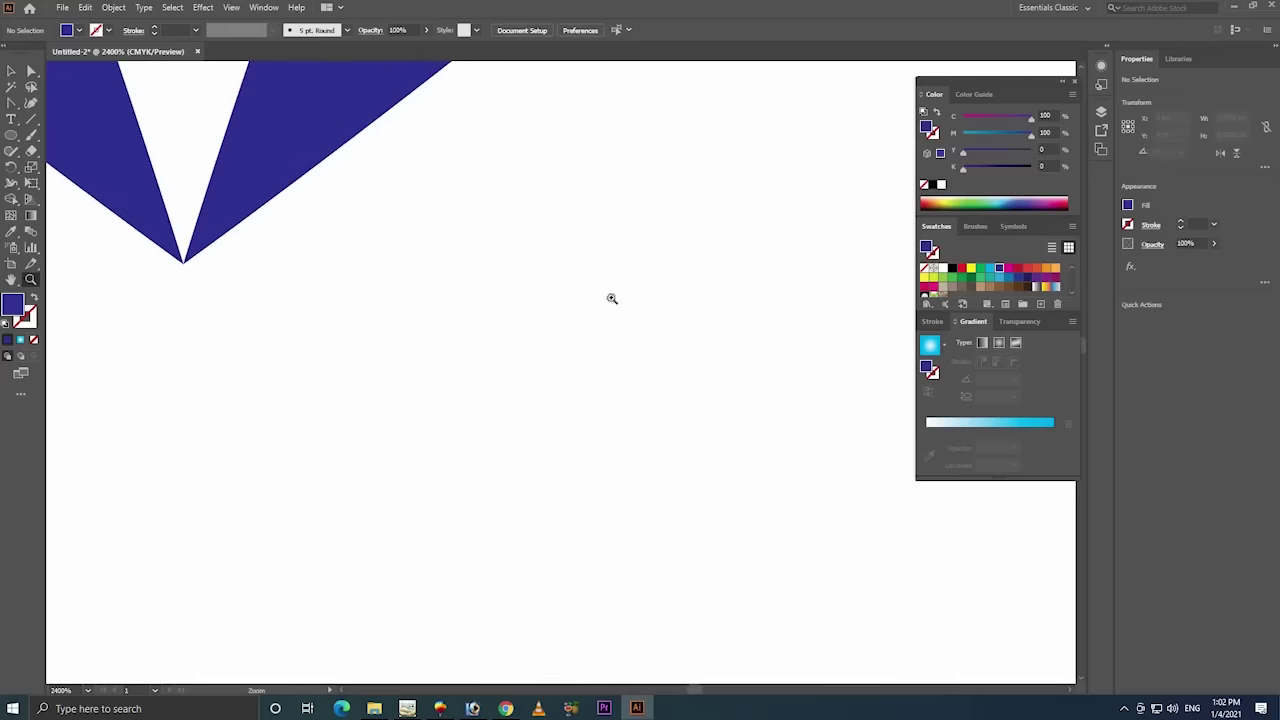
{"action": "left_click", "coordinate": [760, 509]}
{"action": "left_click", "coordinate": [711, 483]}
{"action": "left_click", "coordinate": [574, 437], "text": "alt"}
{"action": "left_click", "coordinate": [672, 580]}
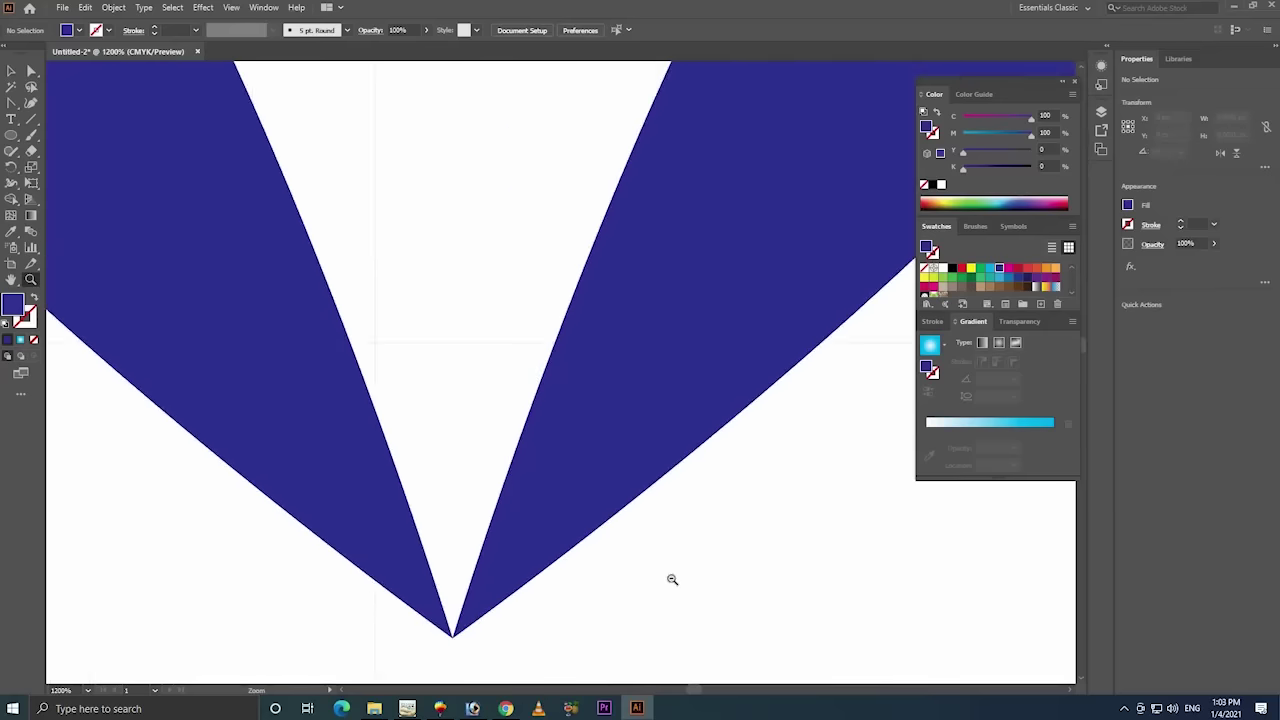
{"action": "scroll", "coordinate": [600, 420], "scroll_direction": "down", "scroll_amount": 2}
{"action": "left_click", "coordinate": [527, 268]}
{"action": "left_click", "coordinate": [564, 447]}
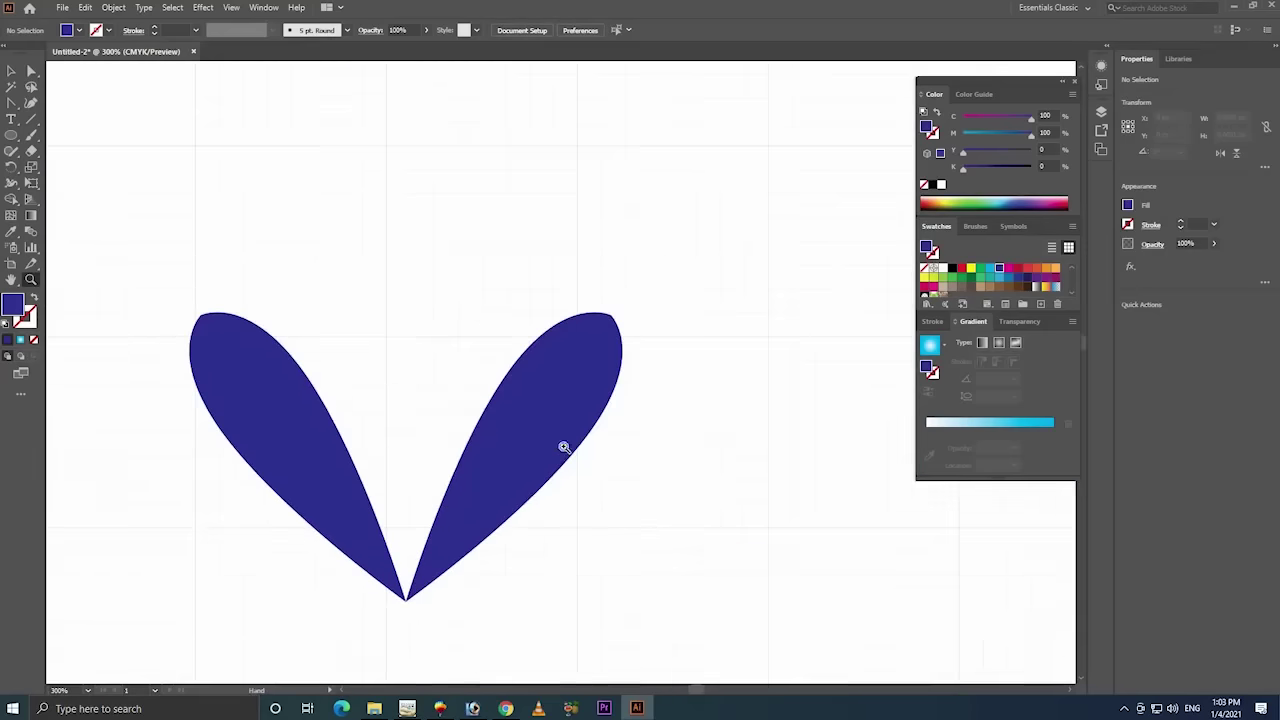
- Make a reflected copy of the right petal about a custom angle lowered to about 73°
{"action": "key", "text": "v"}
{"action": "right_click", "coordinate": [562, 399]}
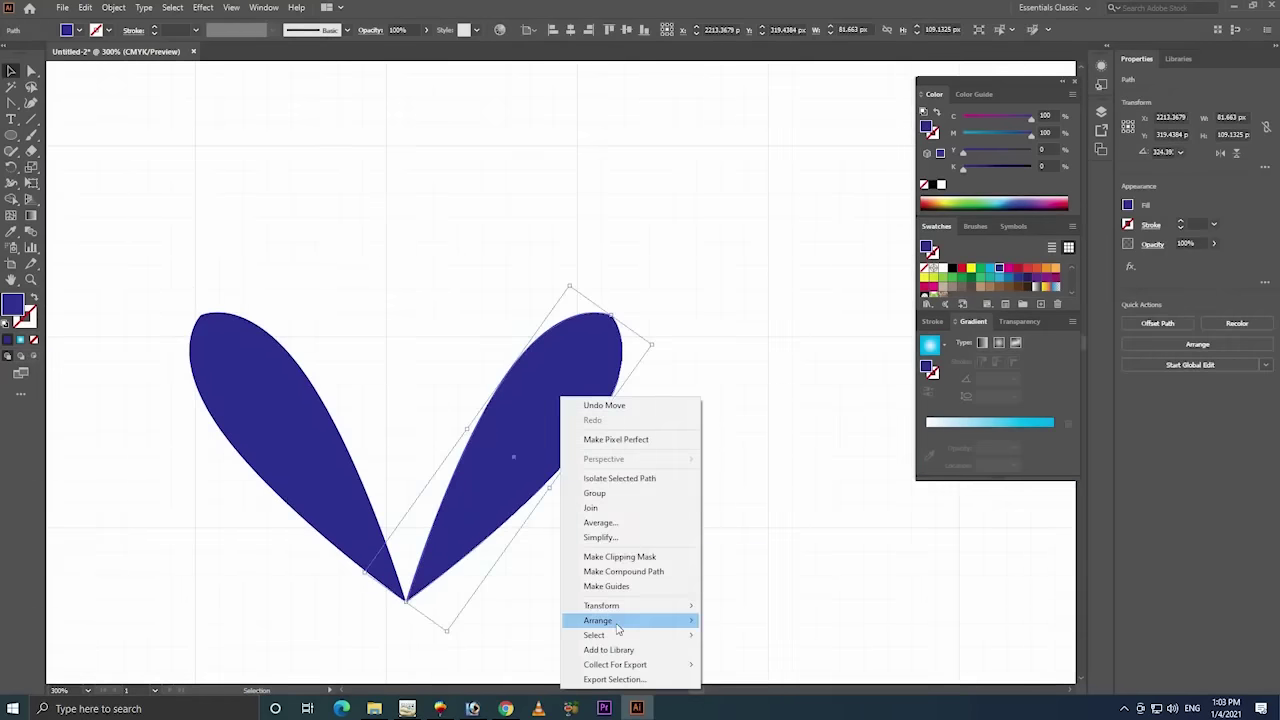
{"action": "mouse_move", "coordinate": [601, 605]}
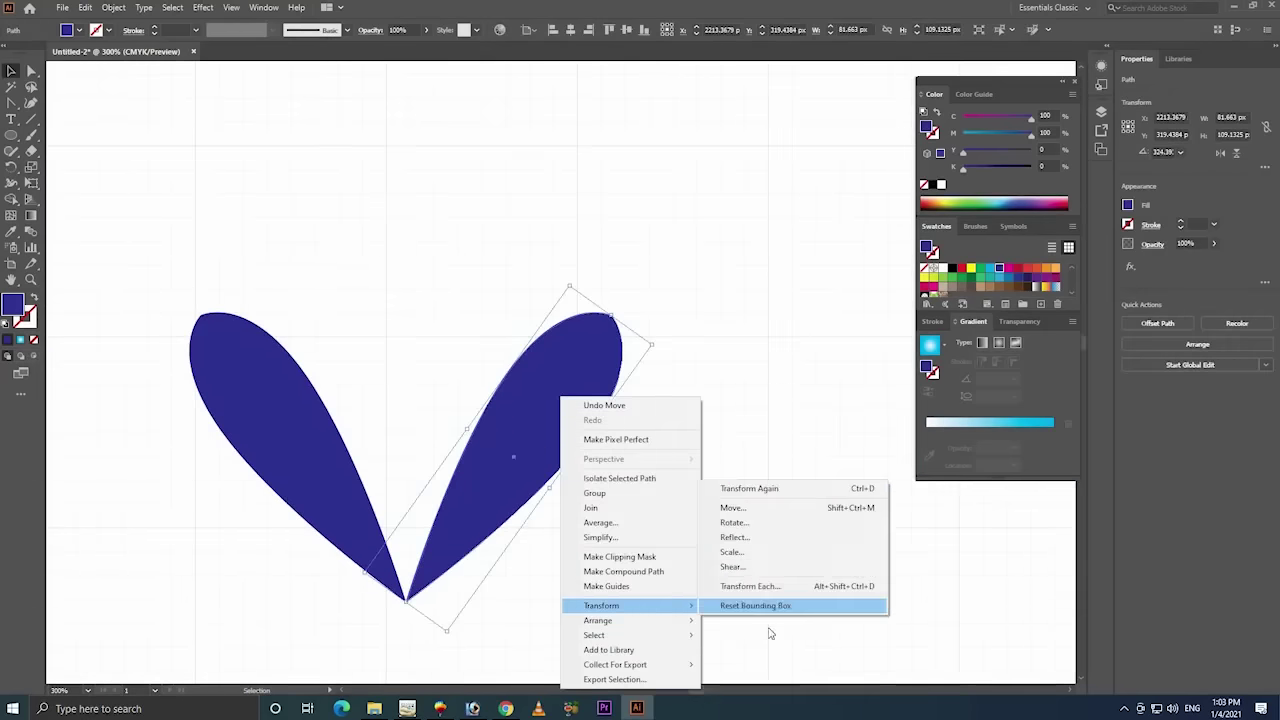
{"action": "left_click", "coordinate": [745, 537]}
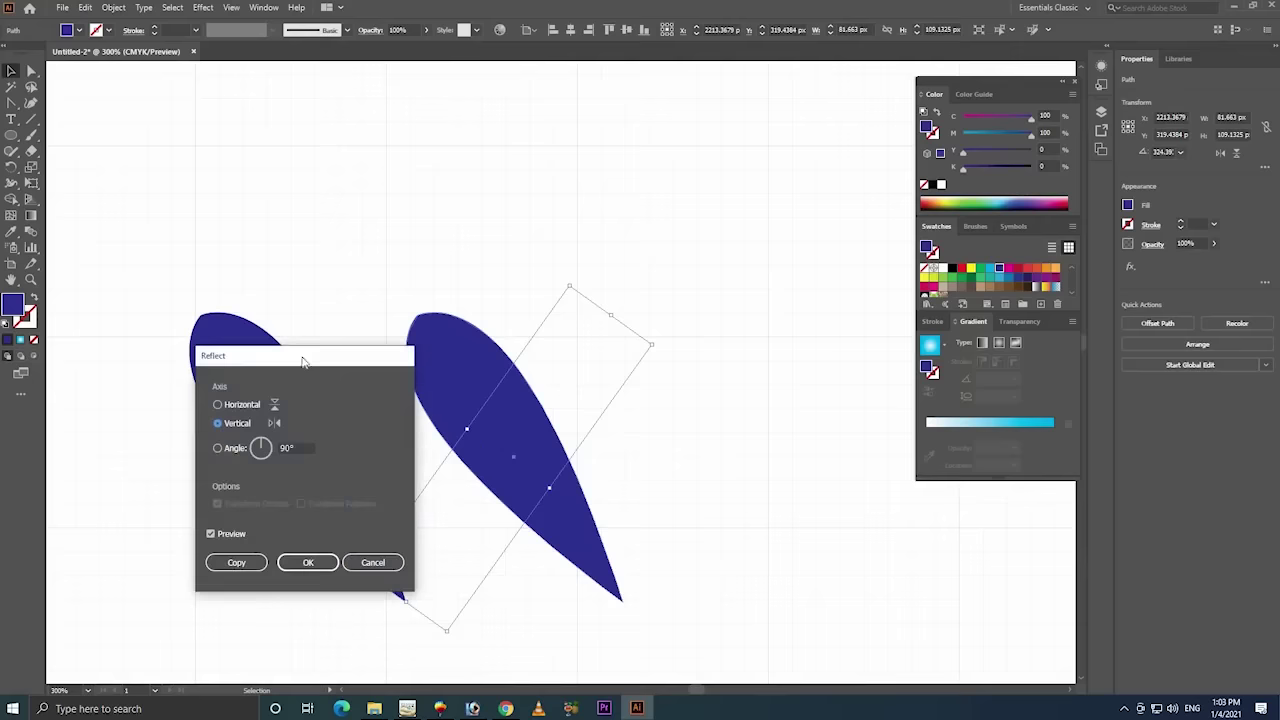
{"action": "left_click_drag", "start_coordinate": [303, 362], "coordinate": [789, 354]}
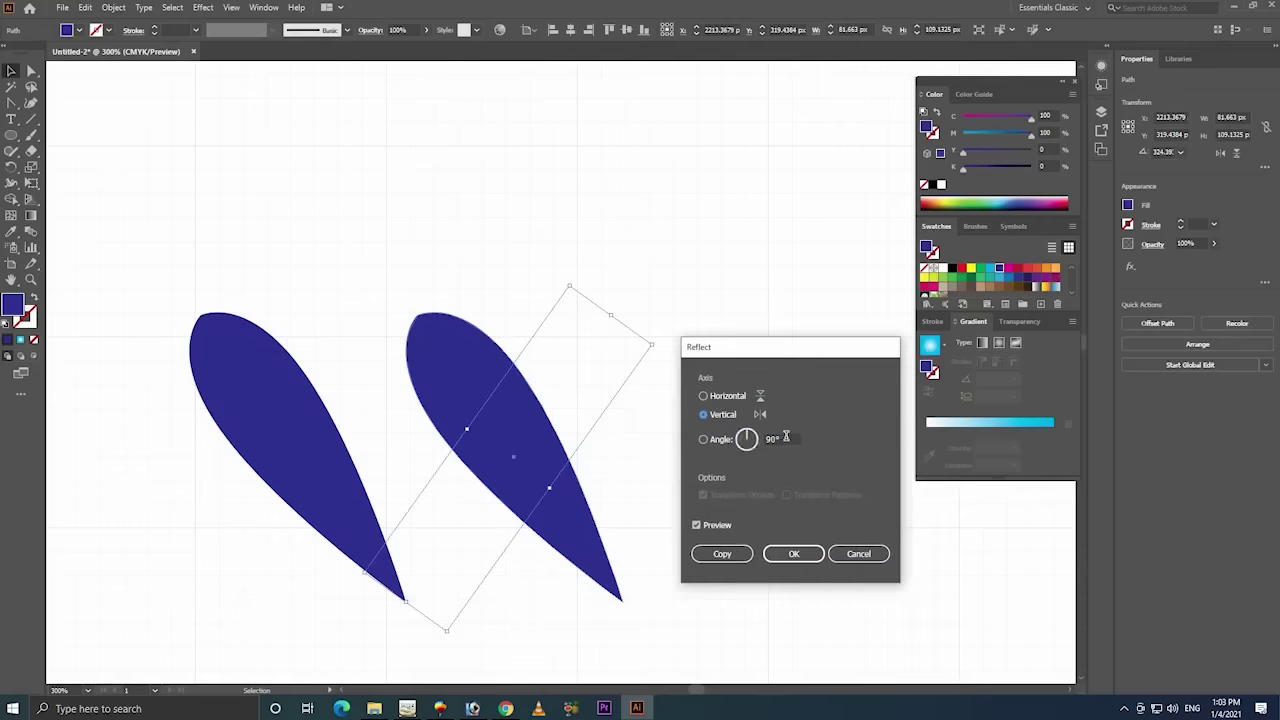
{"action": "left_click", "coordinate": [771, 440]}
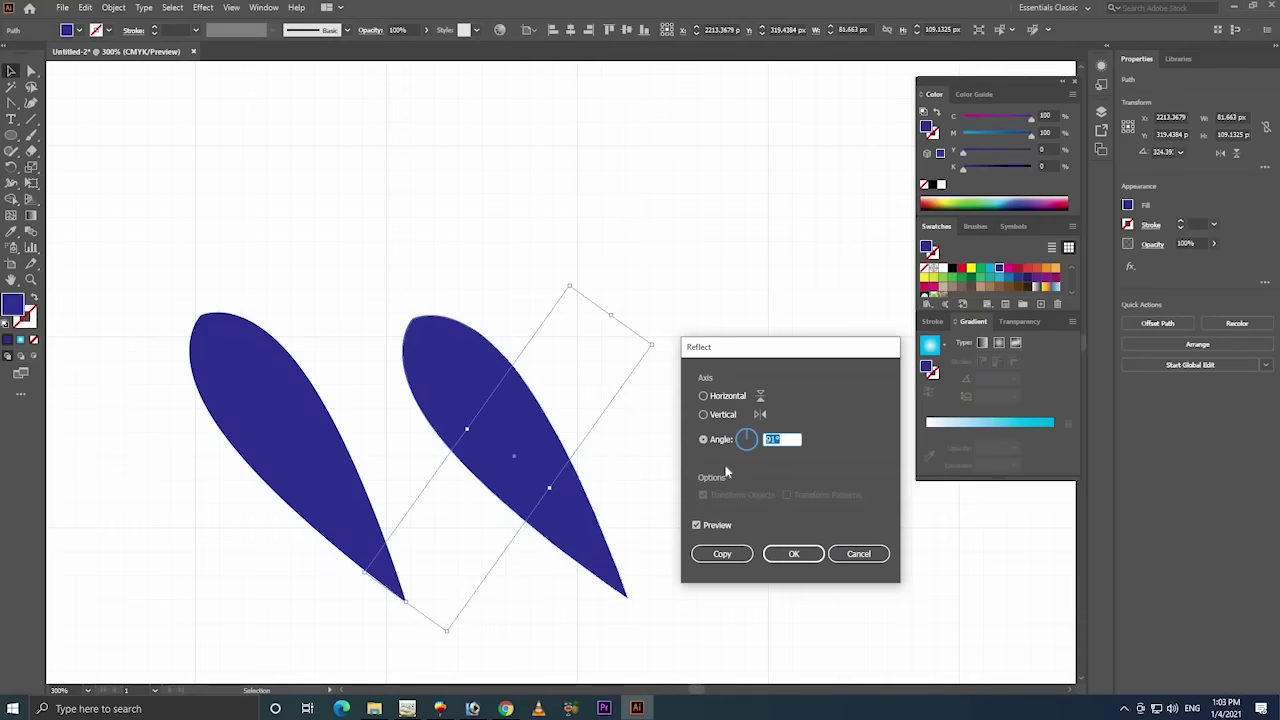
{"action": "key", "text": "Down"}
{"action": "key", "text": "Down"}
{"action": "key", "text": "Down"}
{"action": "key", "text": "Down"}
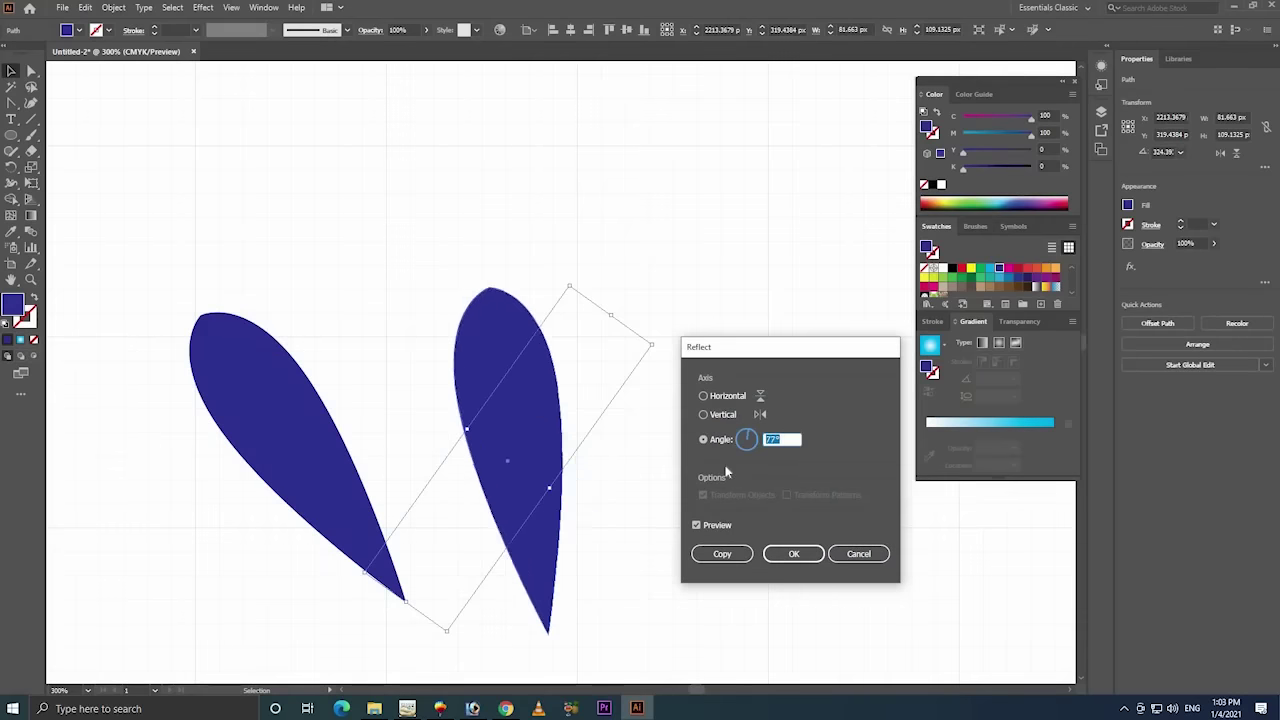
{"action": "key", "text": "Down"}
{"action": "key", "text": "Down"}
{"action": "key", "text": "Down"}
{"action": "key", "text": "Down"}
{"action": "key", "text": "Down"}
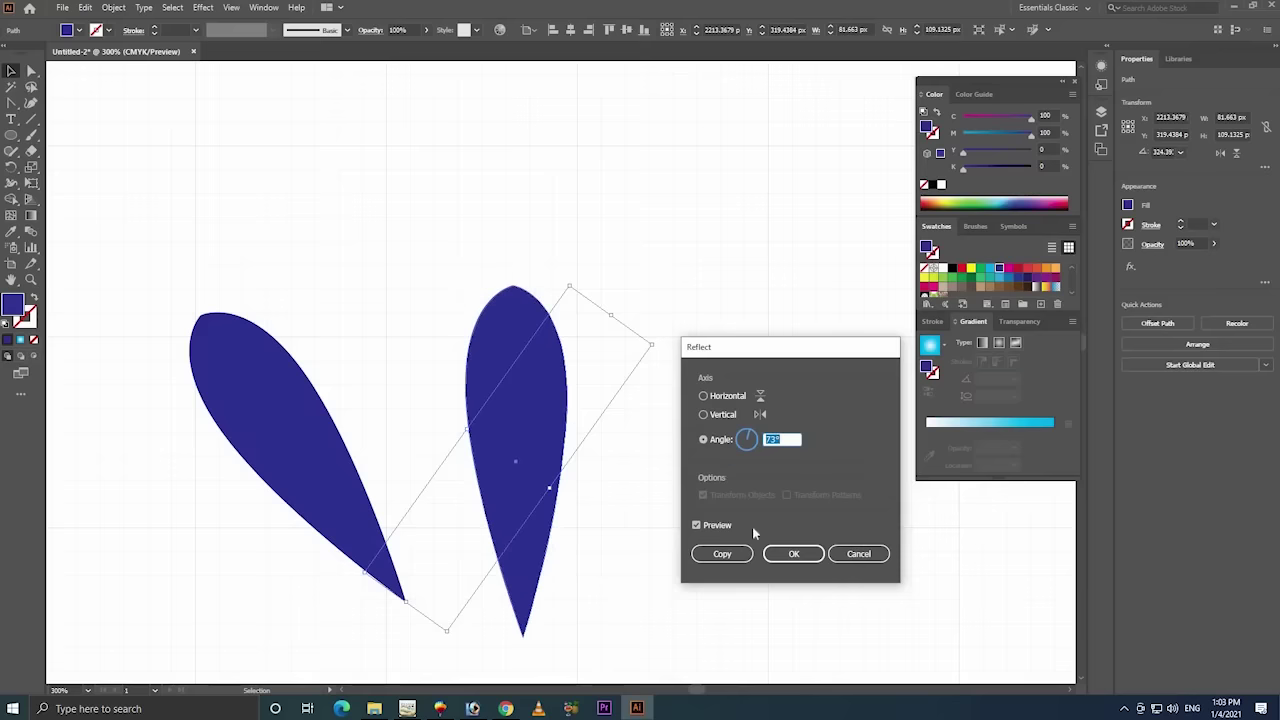
{"action": "left_click", "coordinate": [722, 553]}
- Move the upright copy into the gap between the V petals and select all three
{"action": "key", "text": "ctrl+shift+a"}
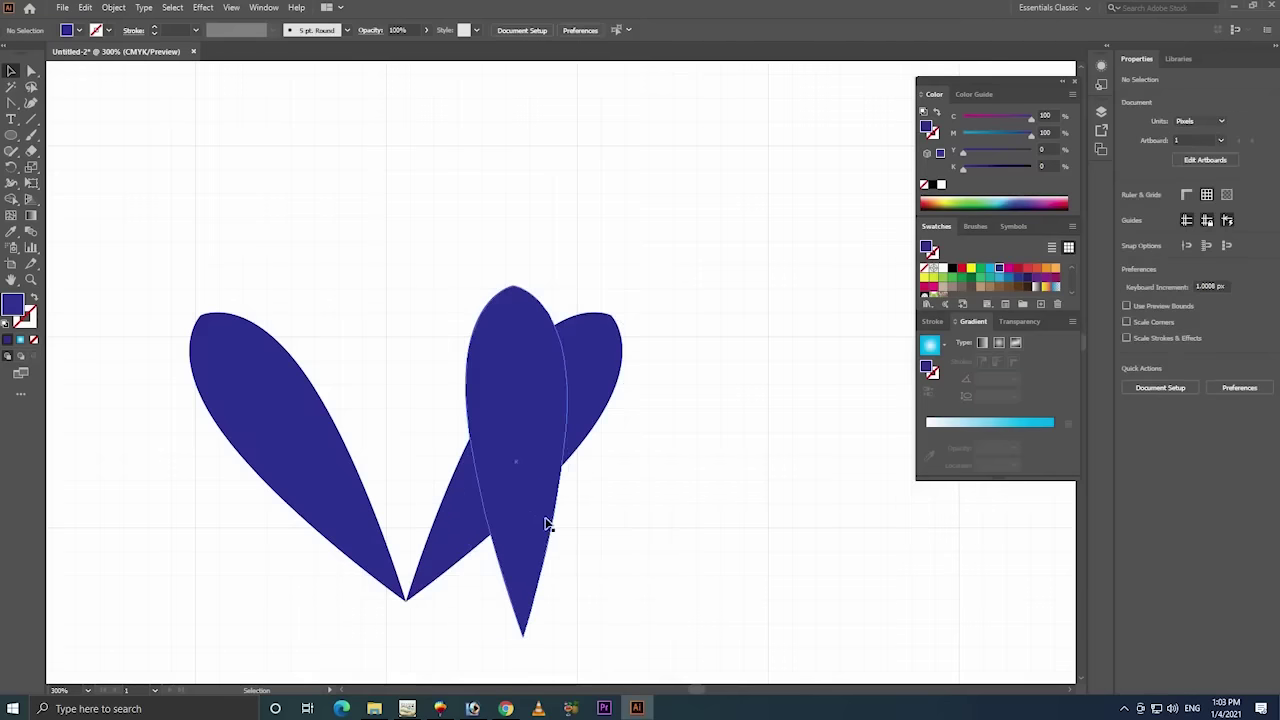
{"action": "left_click_drag", "start_coordinate": [546, 524], "coordinate": [426, 438]}
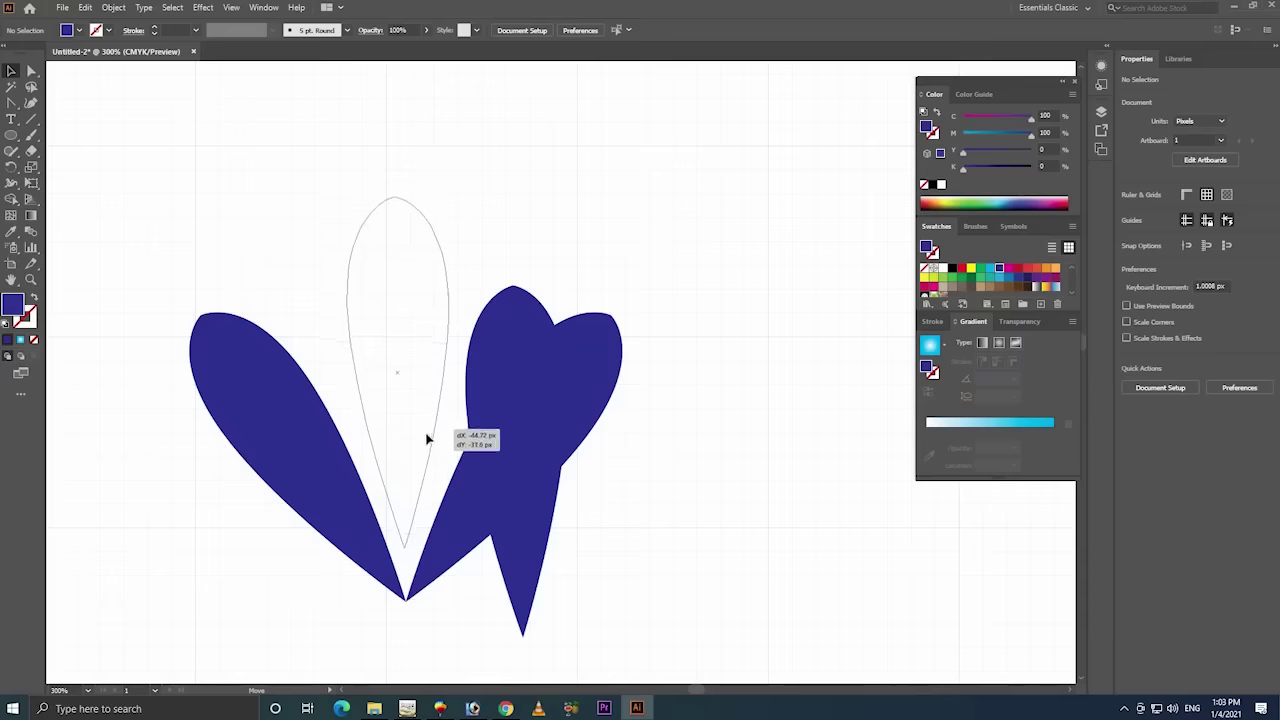
{"action": "left_click_drag", "start_coordinate": [706, 318], "coordinate": [168, 578]}
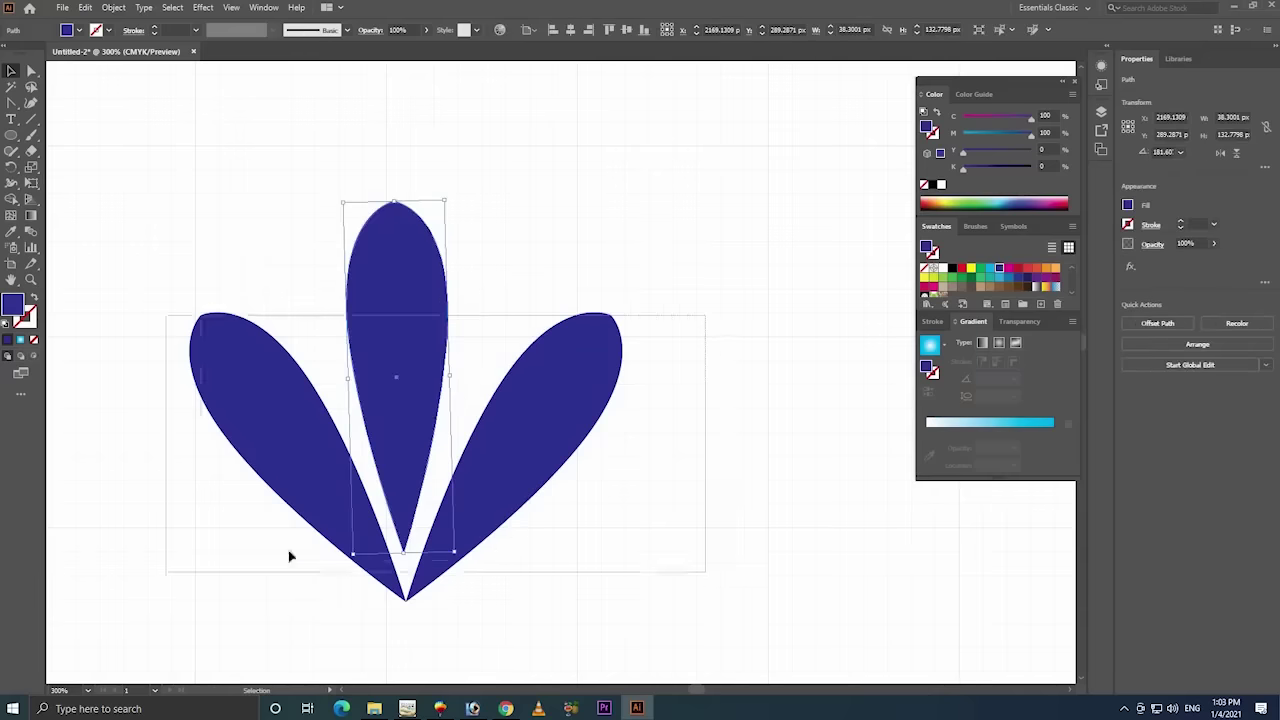
- Group the two side petals and centre them horizontally on the middle petal
{"action": "left_click", "coordinate": [399, 345], "text": "shift"}
{"action": "right_click", "coordinate": [506, 386]}
{"action": "left_click", "coordinate": [540, 468]}
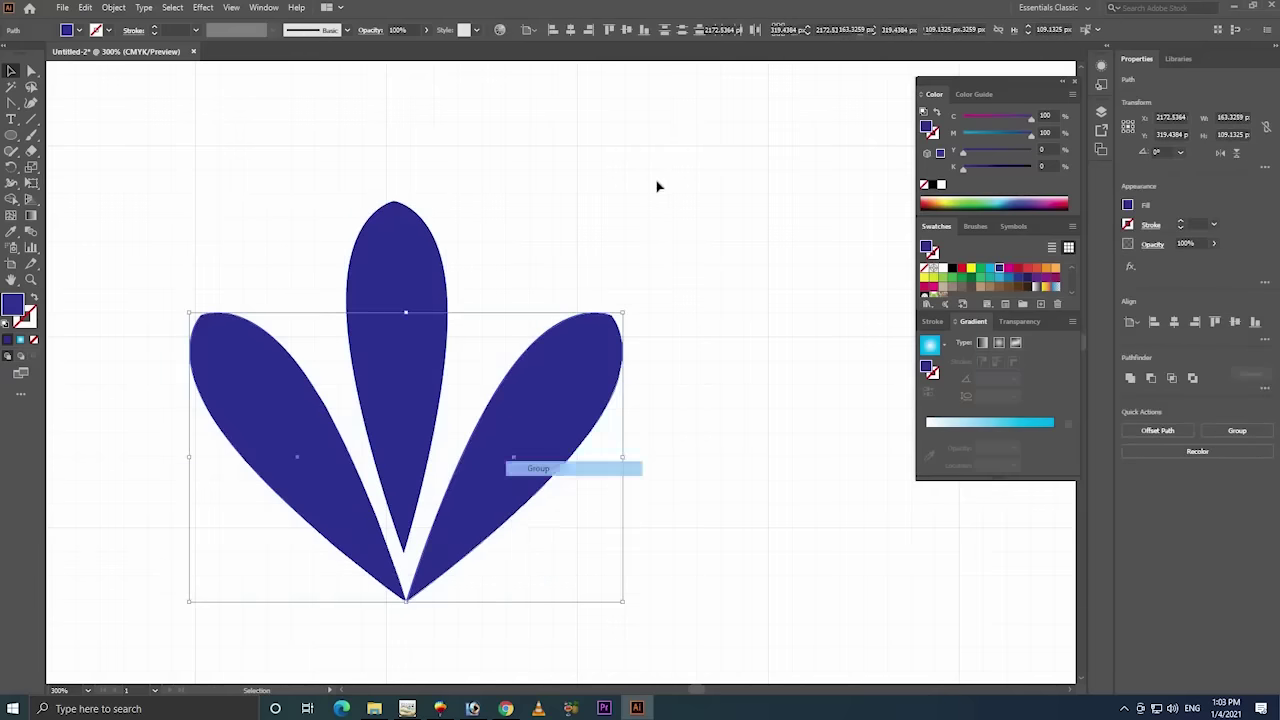
{"action": "left_click_drag", "start_coordinate": [658, 186], "coordinate": [200, 665]}
{"action": "left_click", "coordinate": [399, 350]}
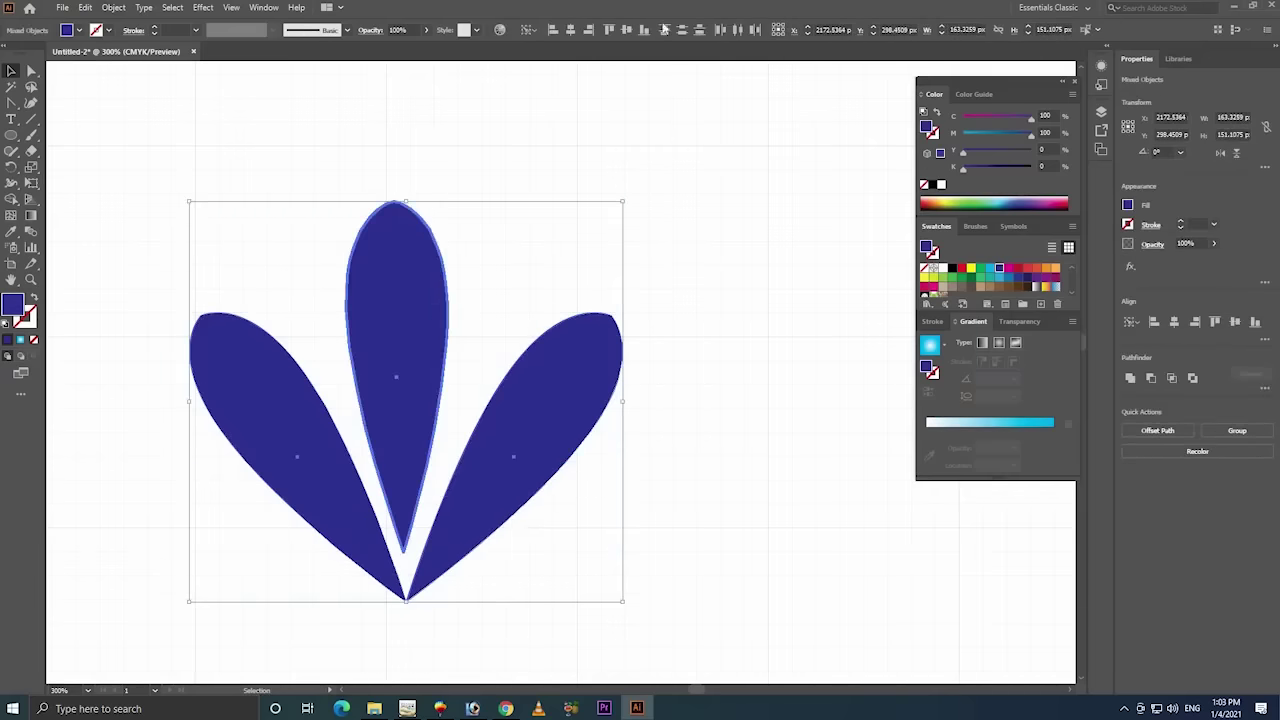
{"action": "left_click", "coordinate": [570, 30]}
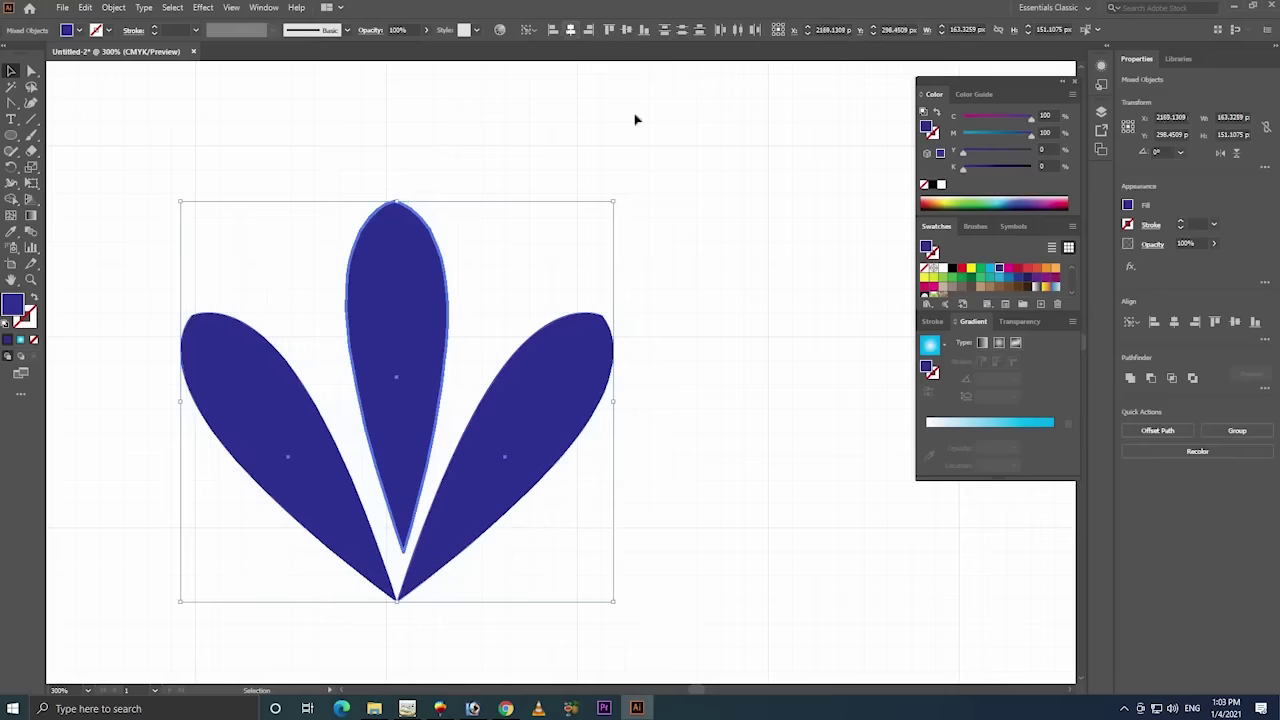
{"action": "left_click", "coordinate": [757, 198]}
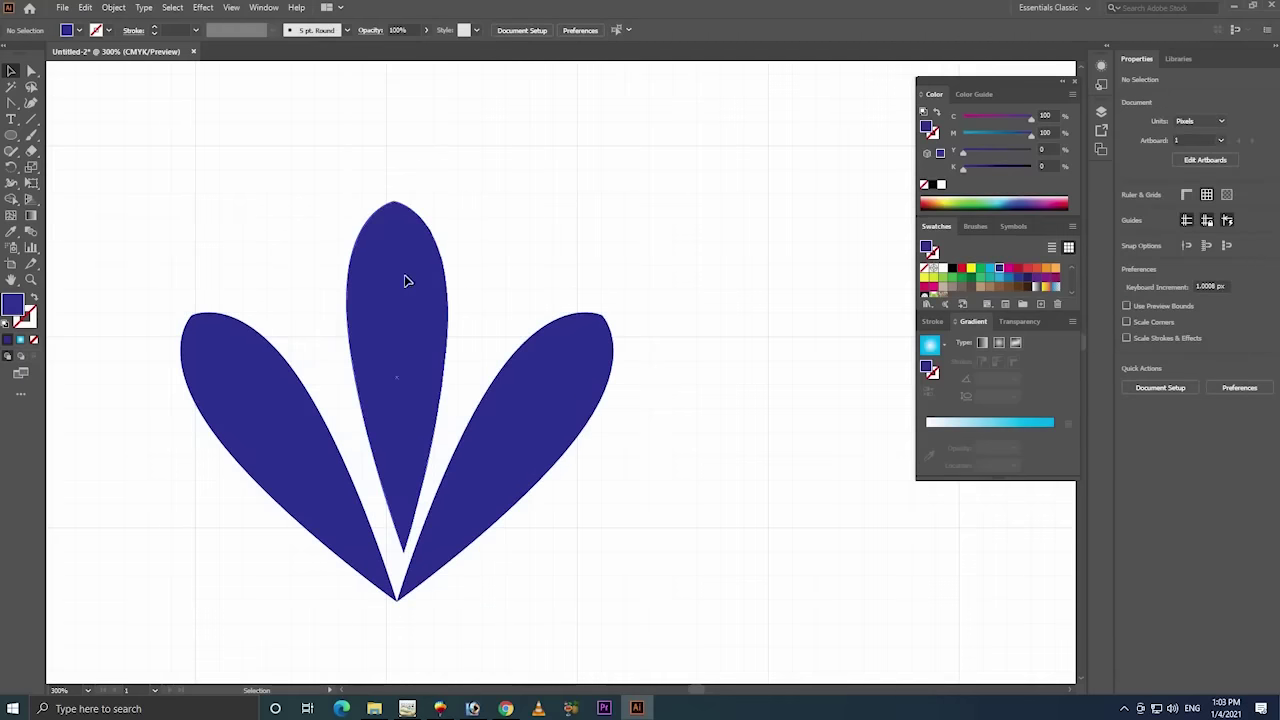
- Reposition the petals so the side pair sits just below the middle petal
{"action": "left_click_drag", "start_coordinate": [405, 281], "coordinate": [426, 305]}
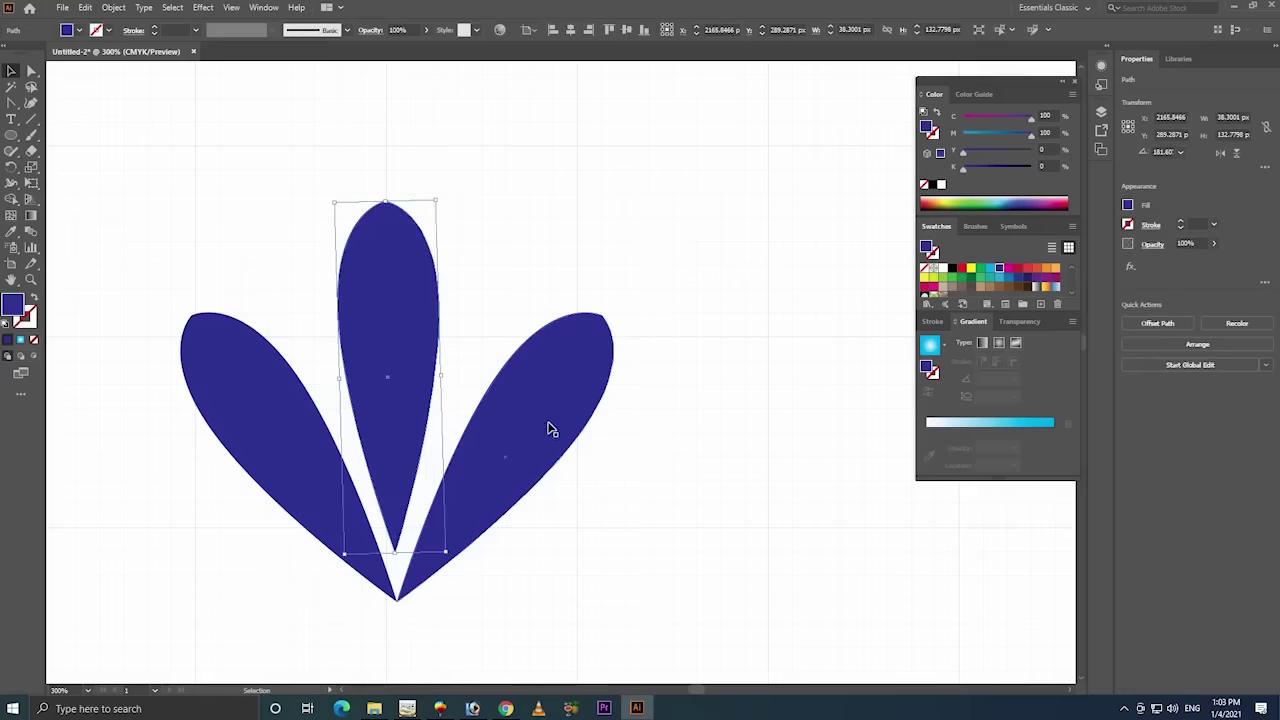
{"action": "left_click_drag", "start_coordinate": [490, 513], "coordinate": [480, 99]}
{"action": "left_click", "coordinate": [461, 405]}
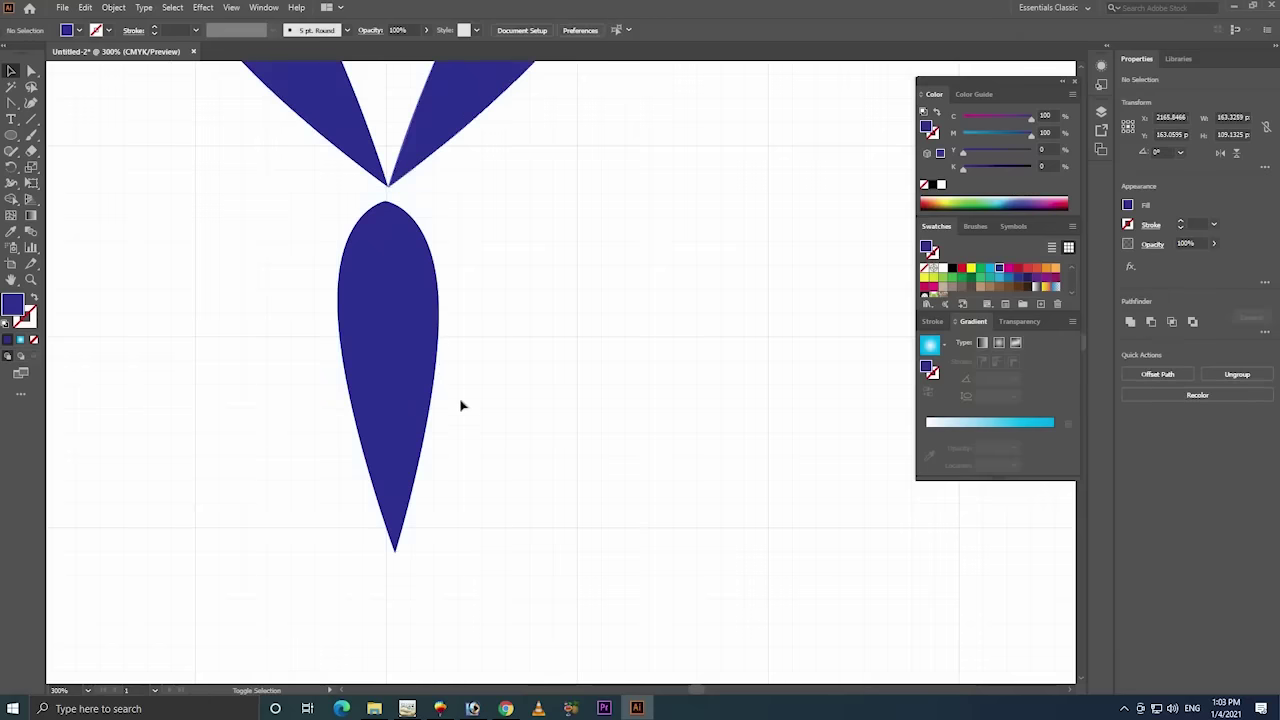
{"action": "left_click_drag", "start_coordinate": [464, 101], "coordinate": [490, 515]}
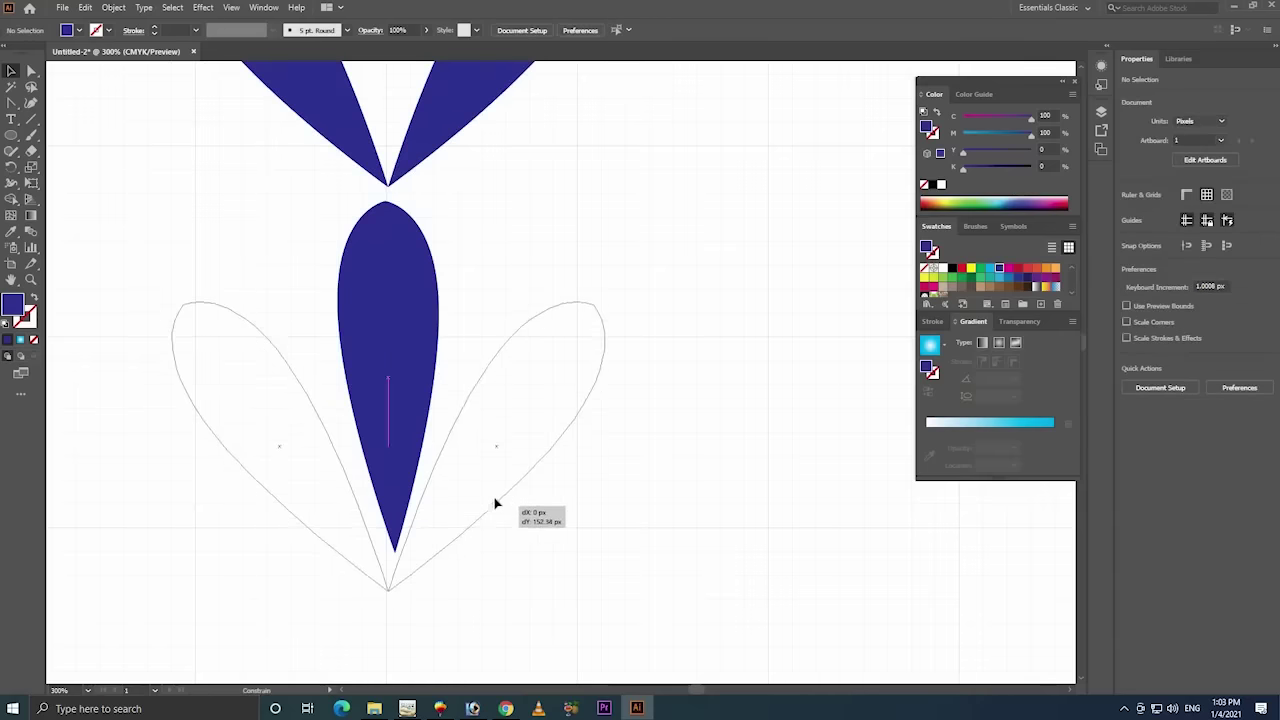
{"action": "left_click_drag", "start_coordinate": [490, 515], "coordinate": [497, 498]}
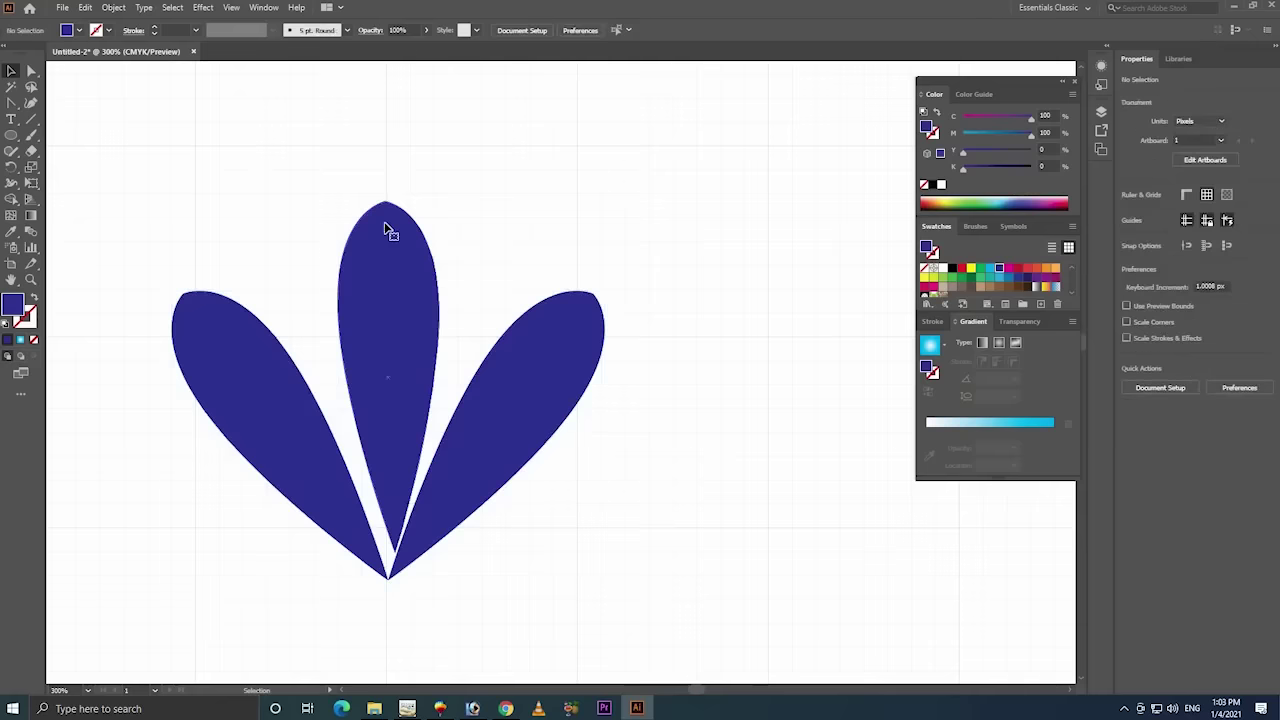
- Rotate the middle petal upright to about 179° and centre all three petals horizontally
{"action": "left_click", "coordinate": [389, 229]}
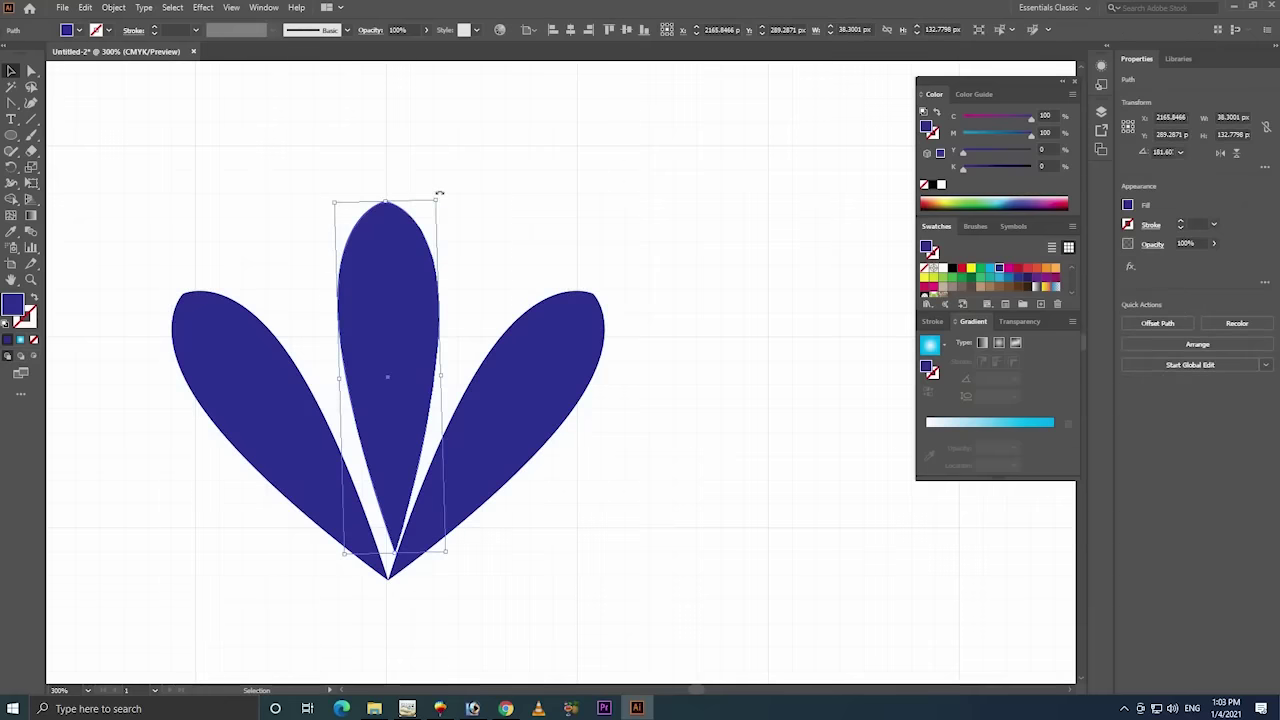
{"action": "left_click_drag", "start_coordinate": [439, 193], "coordinate": [443, 195]}
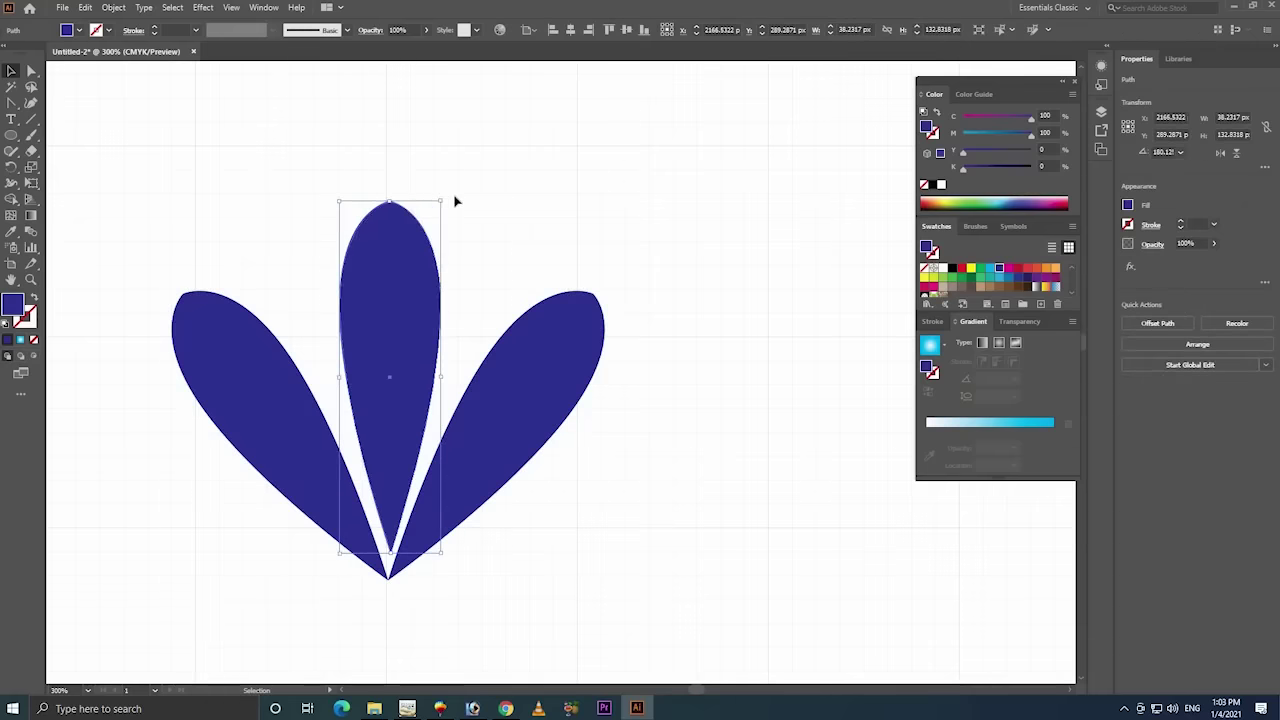
{"action": "left_click_drag", "start_coordinate": [445, 196], "coordinate": [449, 198]}
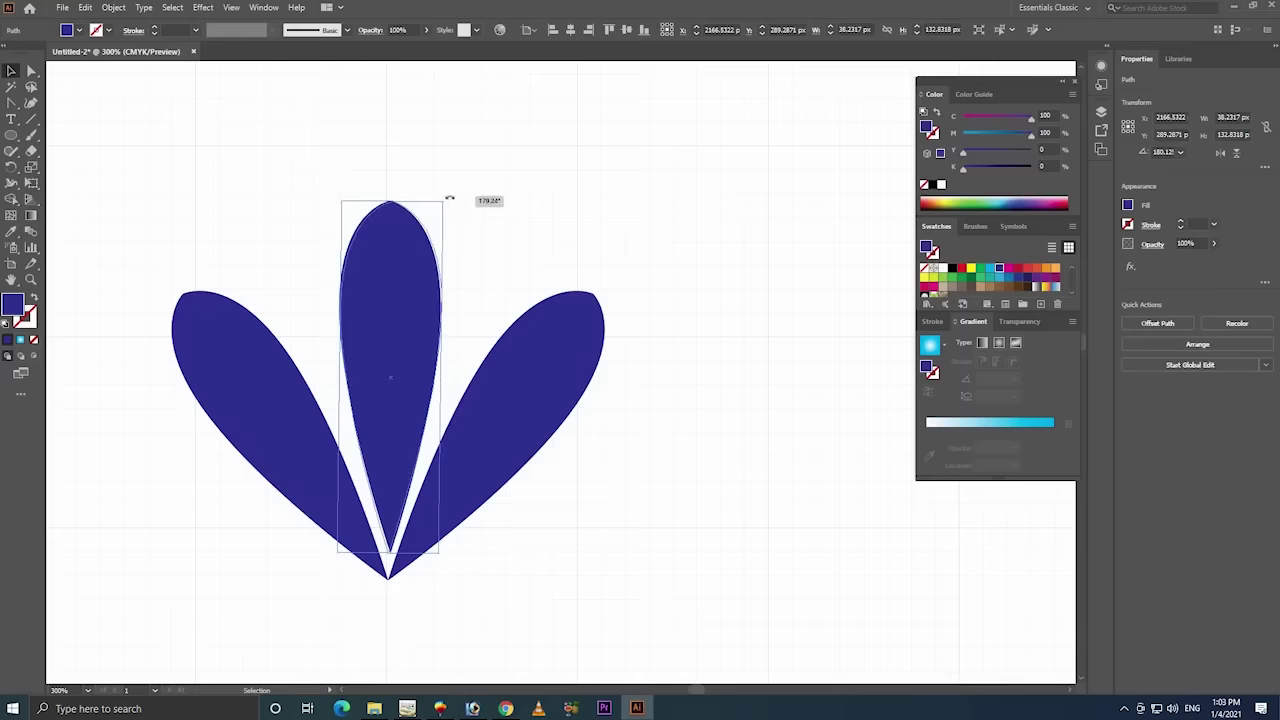
{"action": "key", "text": "Left"}
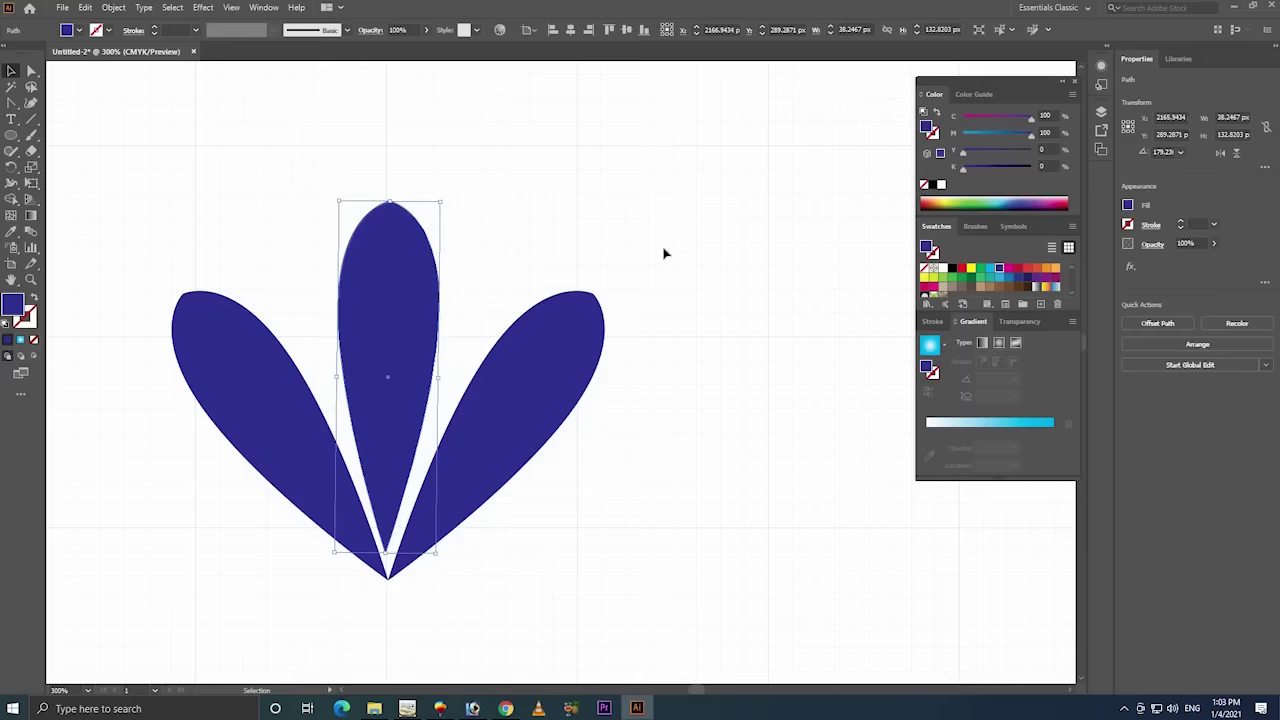
{"action": "key", "text": "Right"}
{"action": "left_click_drag", "start_coordinate": [638, 184], "coordinate": [230, 585]}
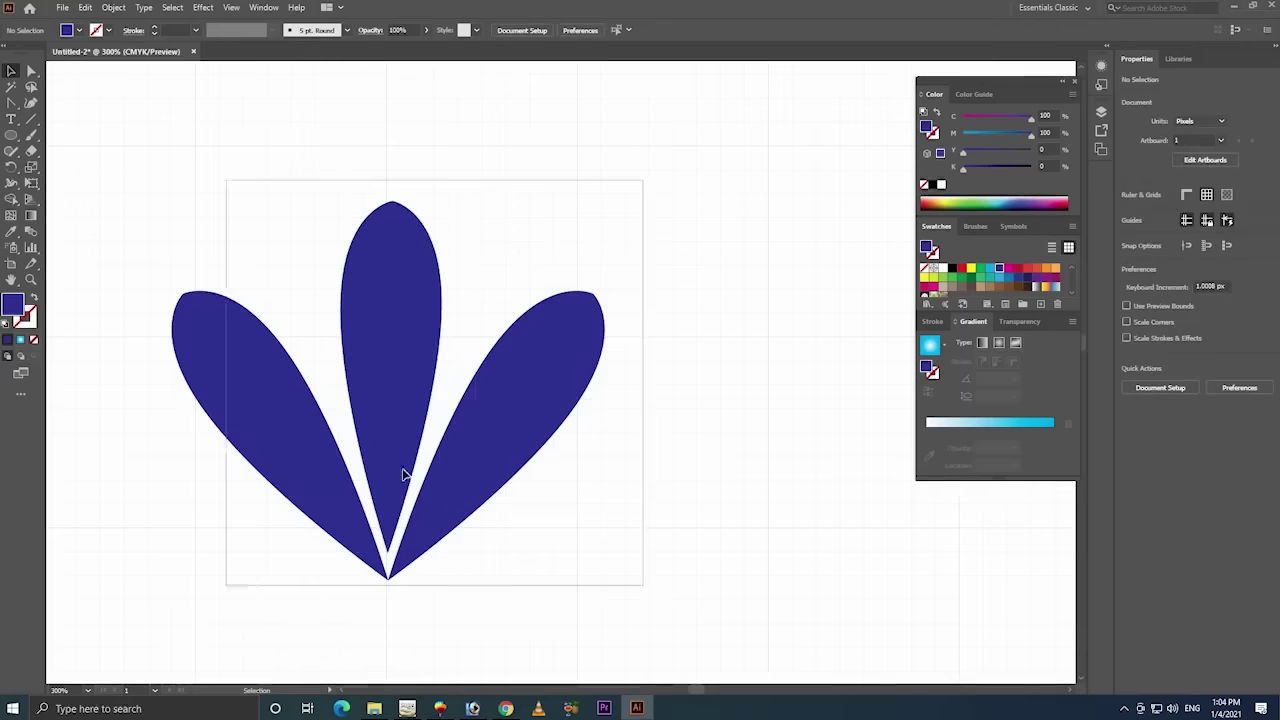
{"action": "left_click", "coordinate": [570, 30]}
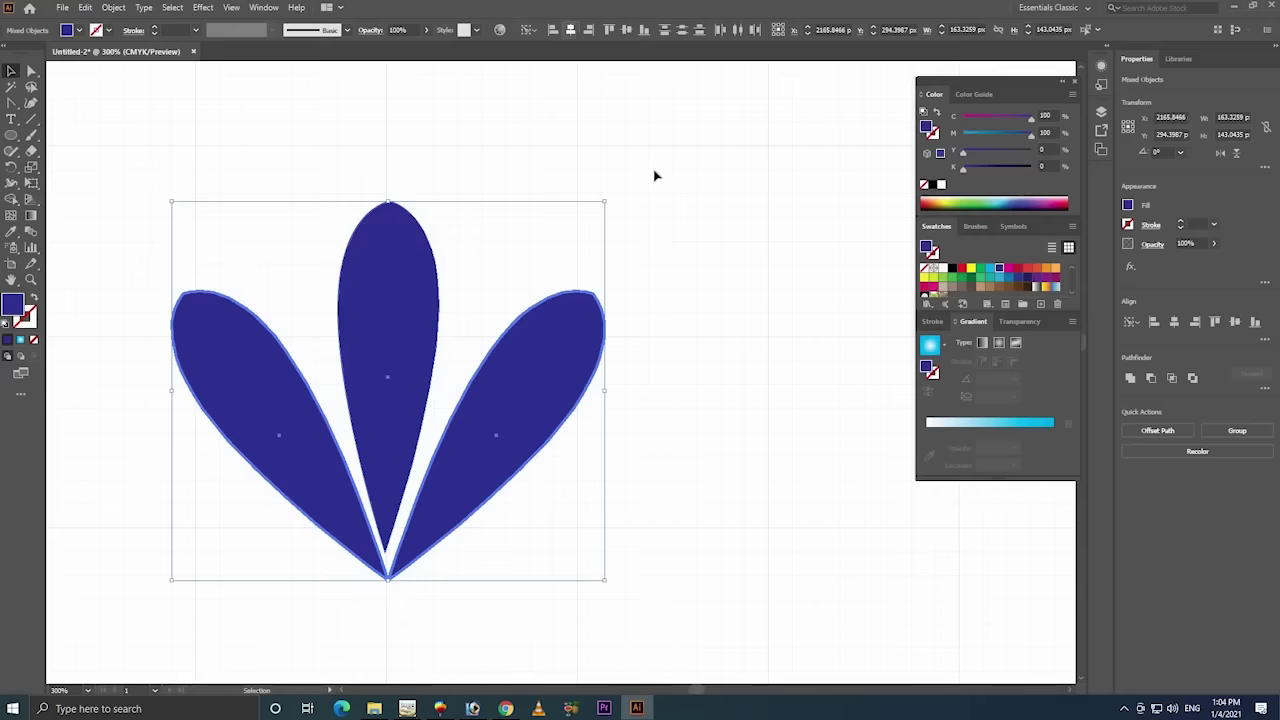
{"action": "left_click", "coordinate": [640, 251]}
- Zoom out to show the mandala and dismiss the warning from stray cutting clicks
{"action": "key", "text": "z"}
{"action": "left_click", "coordinate": [606, 297], "text": "alt"}
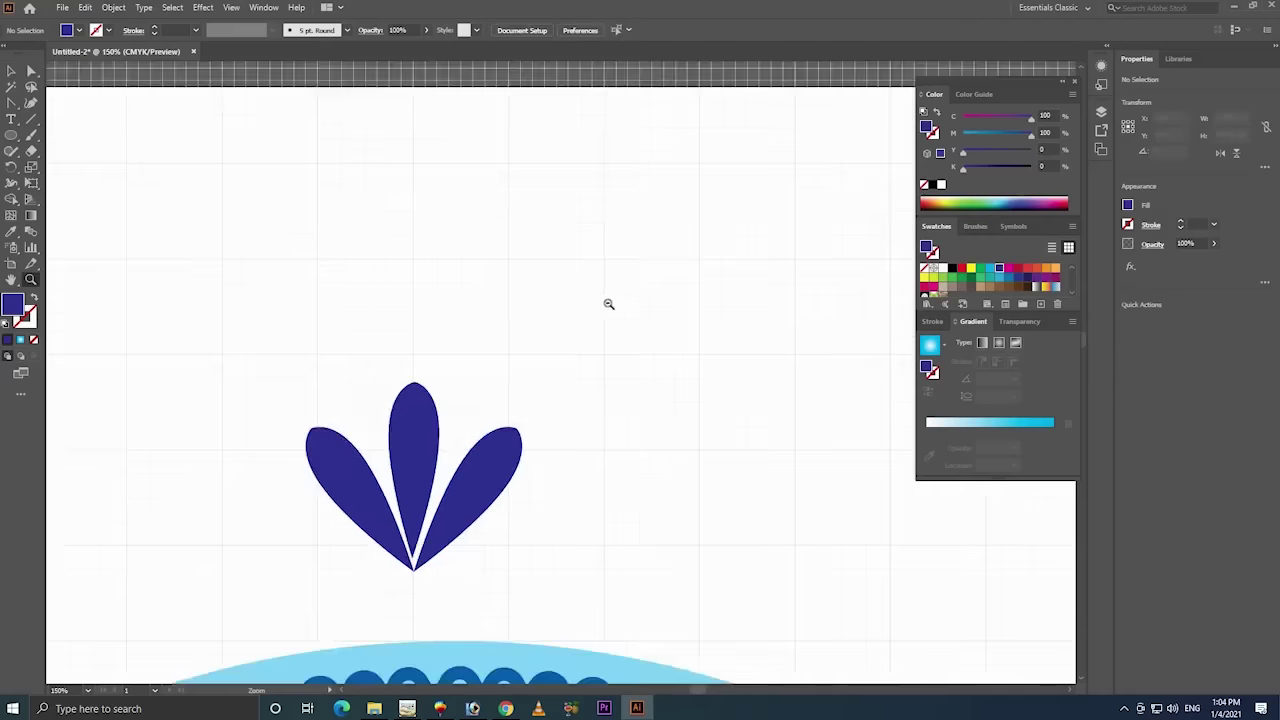
{"action": "left_click", "coordinate": [472, 437], "text": "alt"}
{"action": "scroll", "coordinate": [472, 437], "scroll_direction": "down", "scroll_amount": 4}
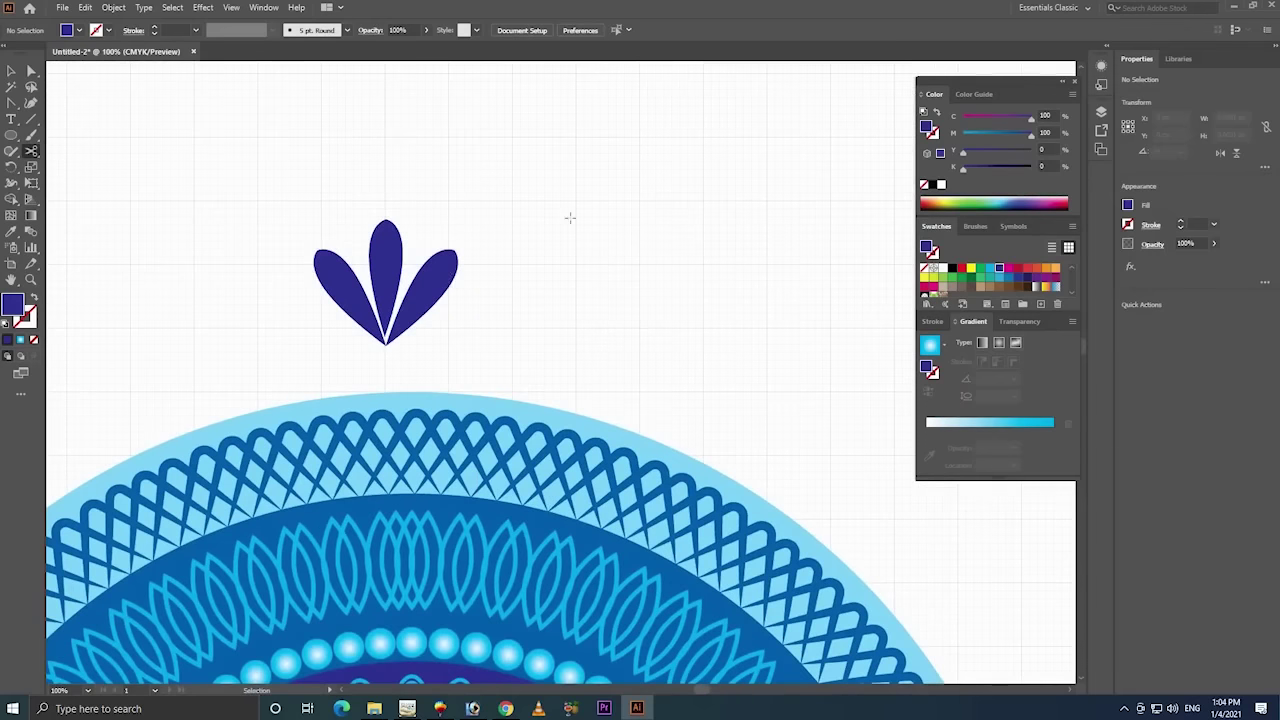
{"action": "left_click", "coordinate": [623, 220]}
{"action": "left_click", "coordinate": [762, 368]}
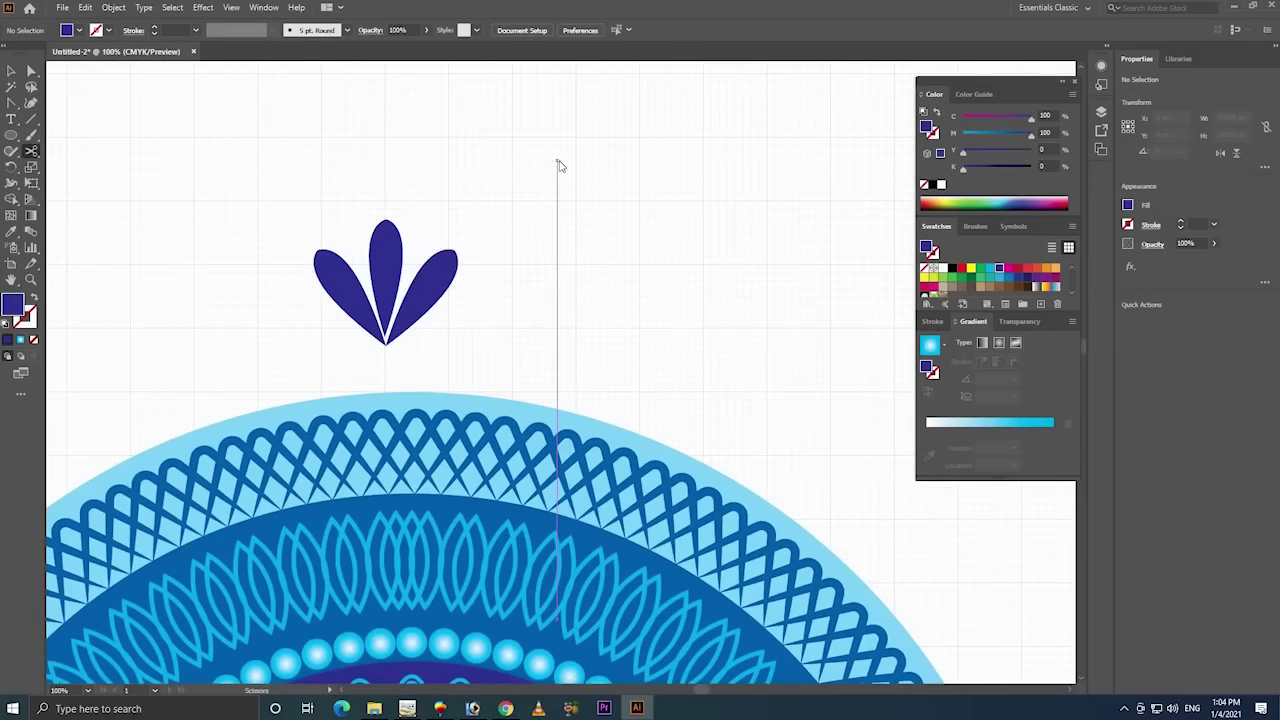
{"action": "left_click", "coordinate": [557, 162]}
{"action": "key", "text": "Return"}
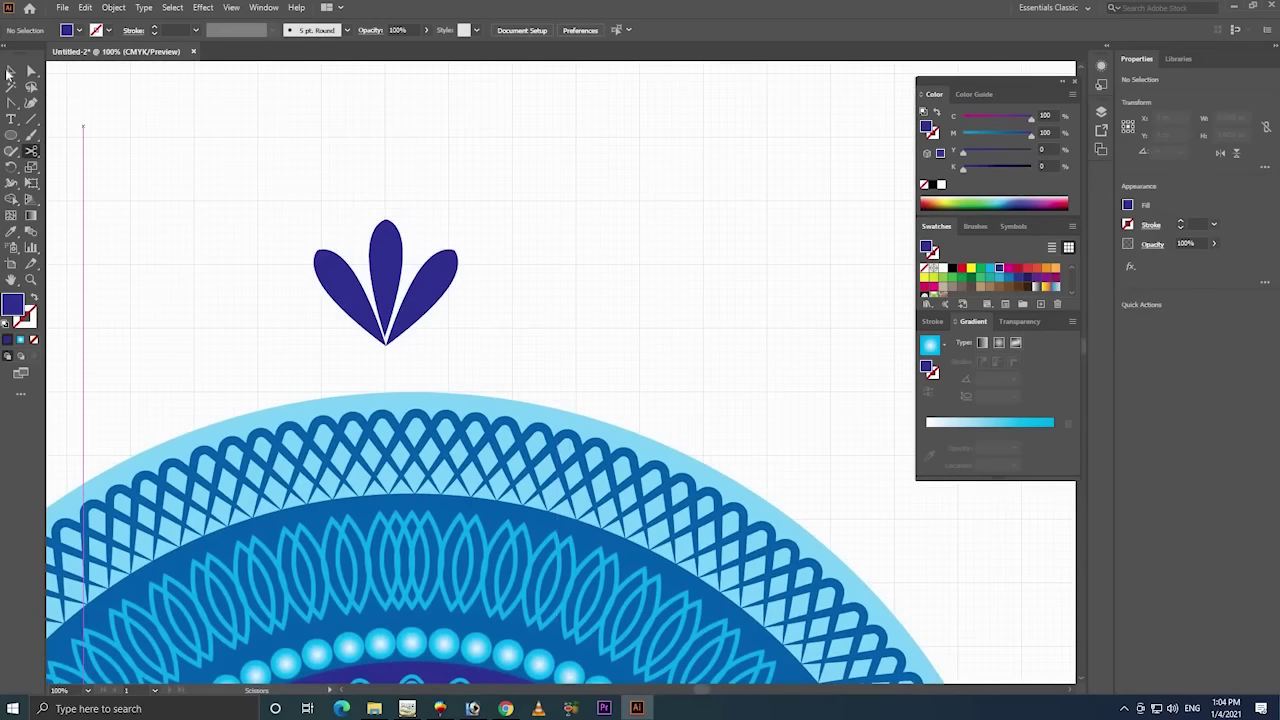
- Select the three petals, lower them slightly, and group them
{"action": "left_click_drag", "start_coordinate": [566, 176], "coordinate": [371, 369]}
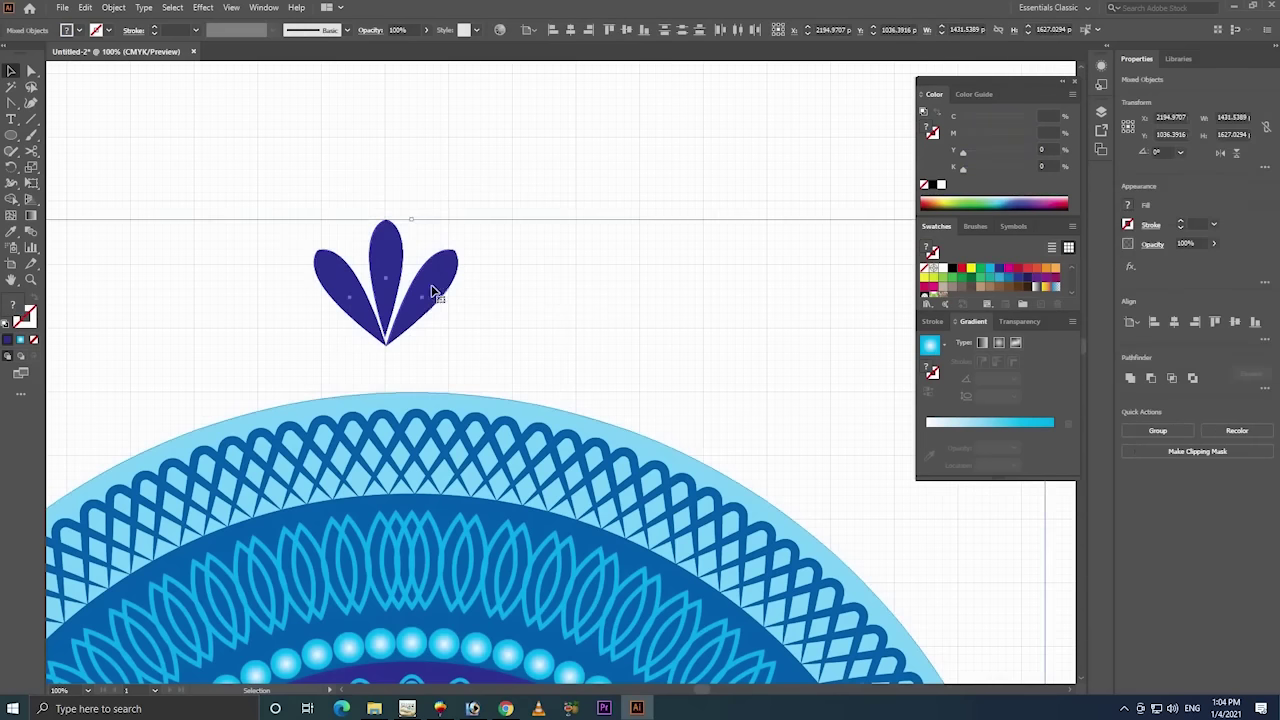
{"action": "left_click_drag", "start_coordinate": [530, 171], "coordinate": [310, 338]}
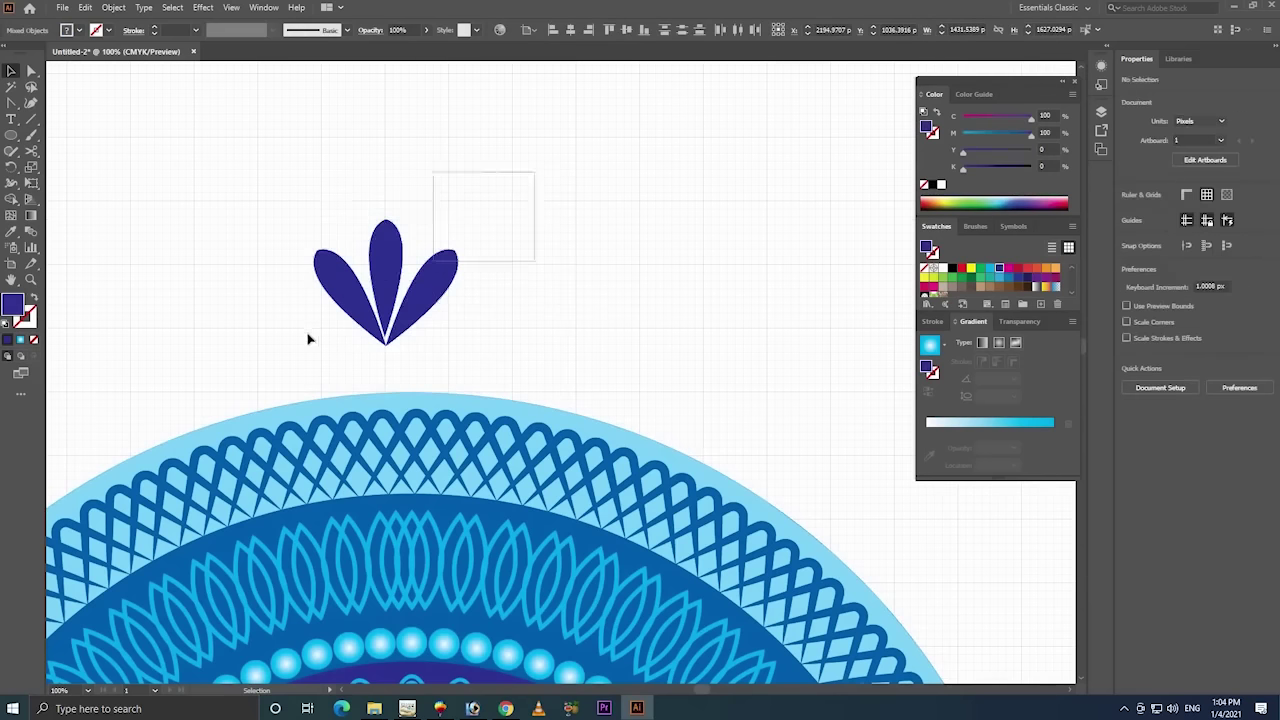
{"action": "left_click_drag", "start_coordinate": [444, 284], "coordinate": [444, 303]}
{"action": "right_click", "coordinate": [444, 300]}
{"action": "left_click", "coordinate": [477, 397]}
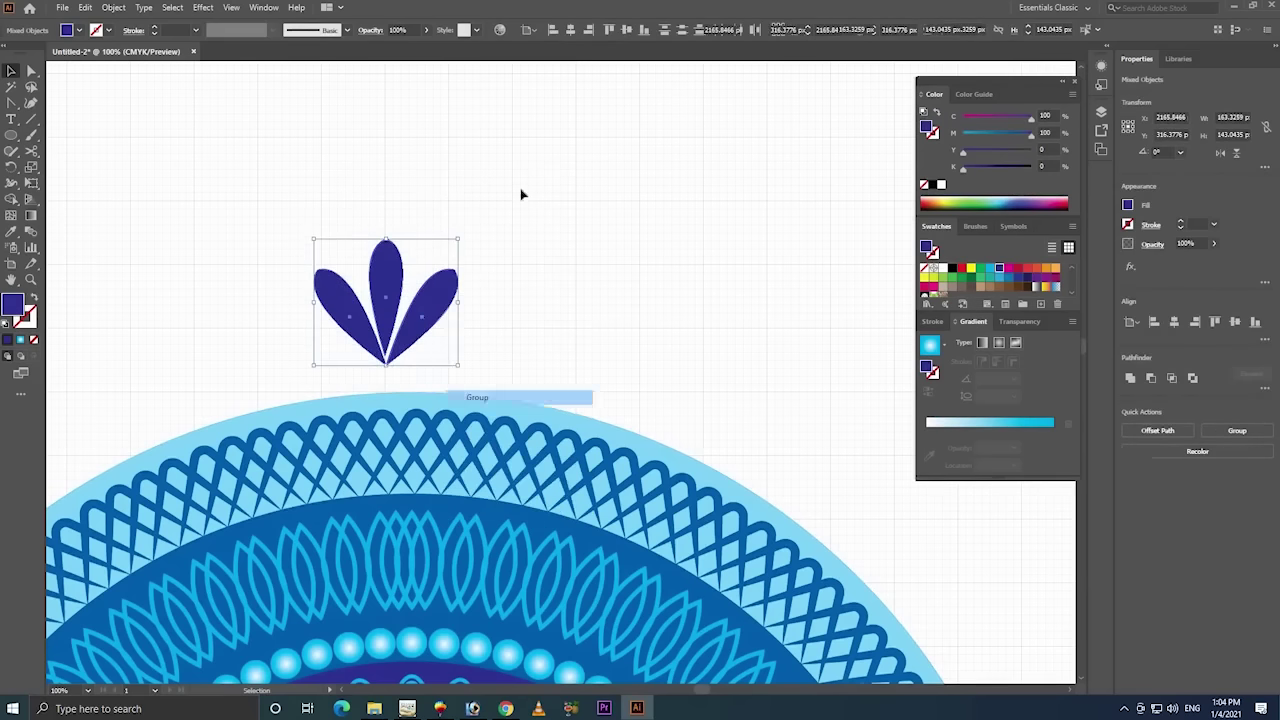
- Centre the petal group horizontally over the mandala and set it on the top edge
{"action": "left_click", "coordinate": [443, 463], "text": "shift"}
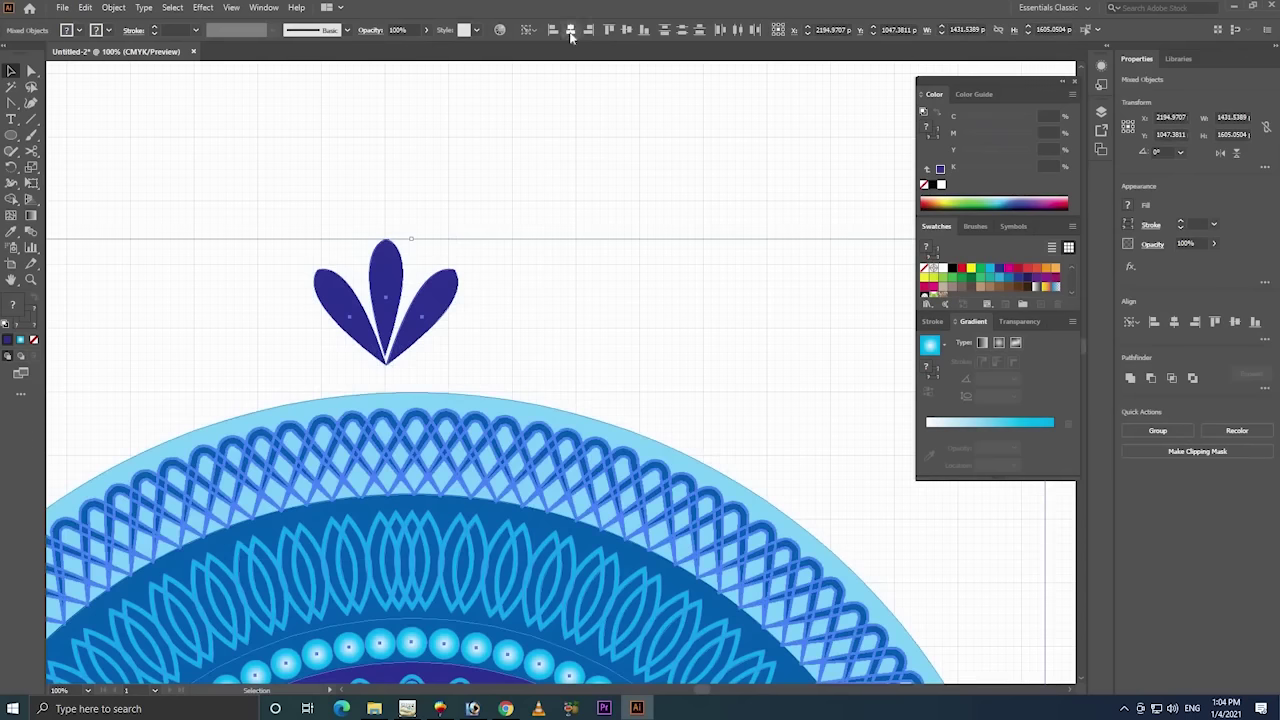
{"action": "left_click", "coordinate": [571, 30]}
{"action": "left_click_drag", "start_coordinate": [471, 294], "coordinate": [471, 330]}
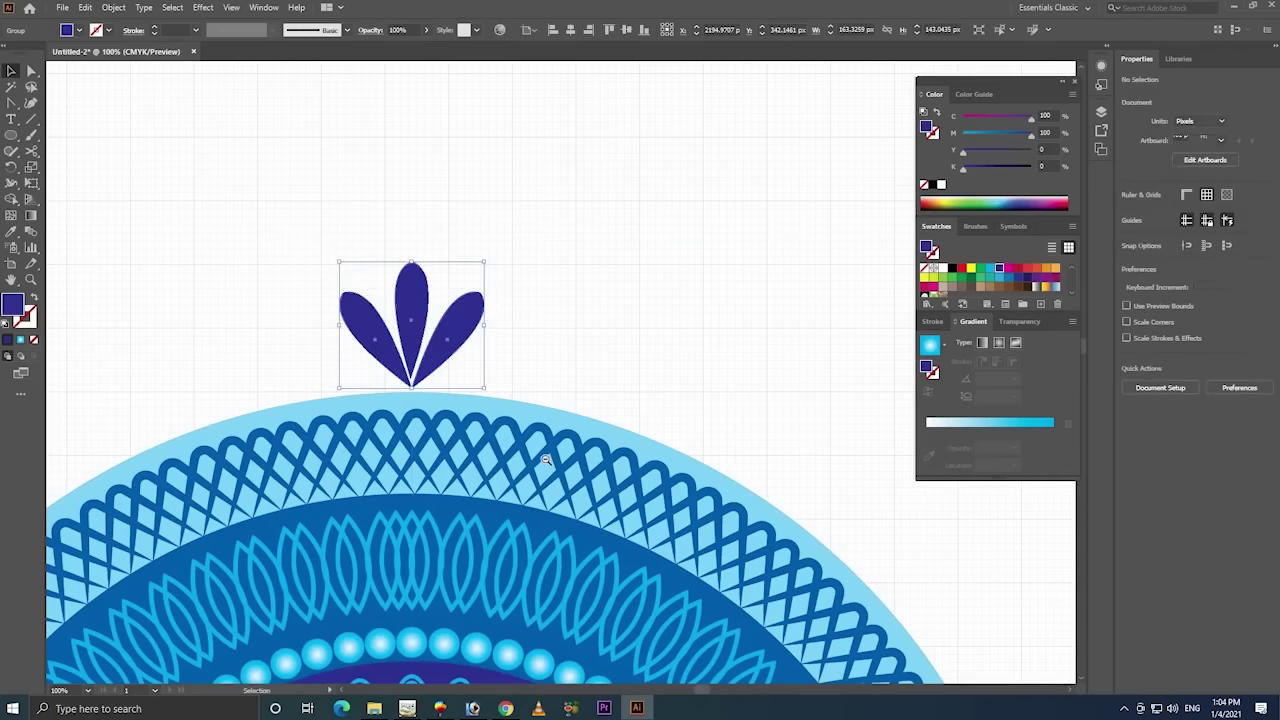
{"action": "key", "text": "ctrl+minus"}
{"action": "key", "text": "ctrl+minus"}
{"action": "key", "text": "ctrl+minus"}
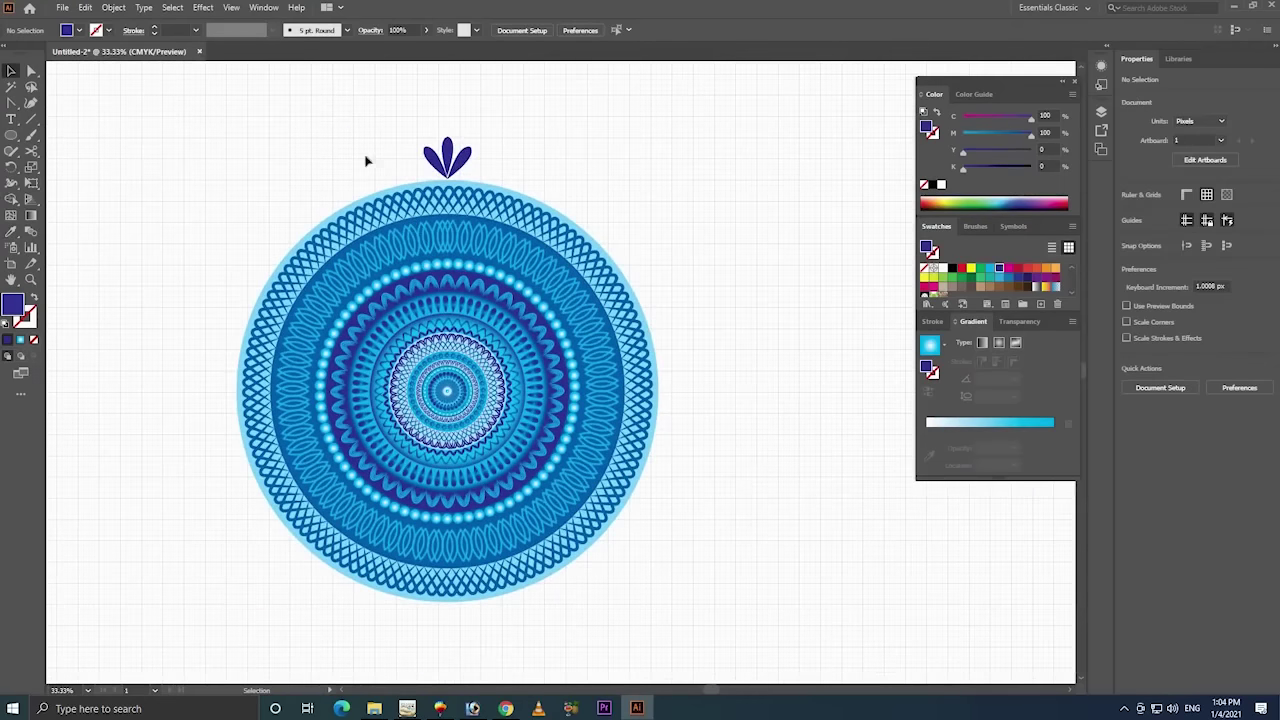
- Rotate a copy of the petal group around the mandala's centre along the rim
{"action": "left_click", "coordinate": [447, 157]}
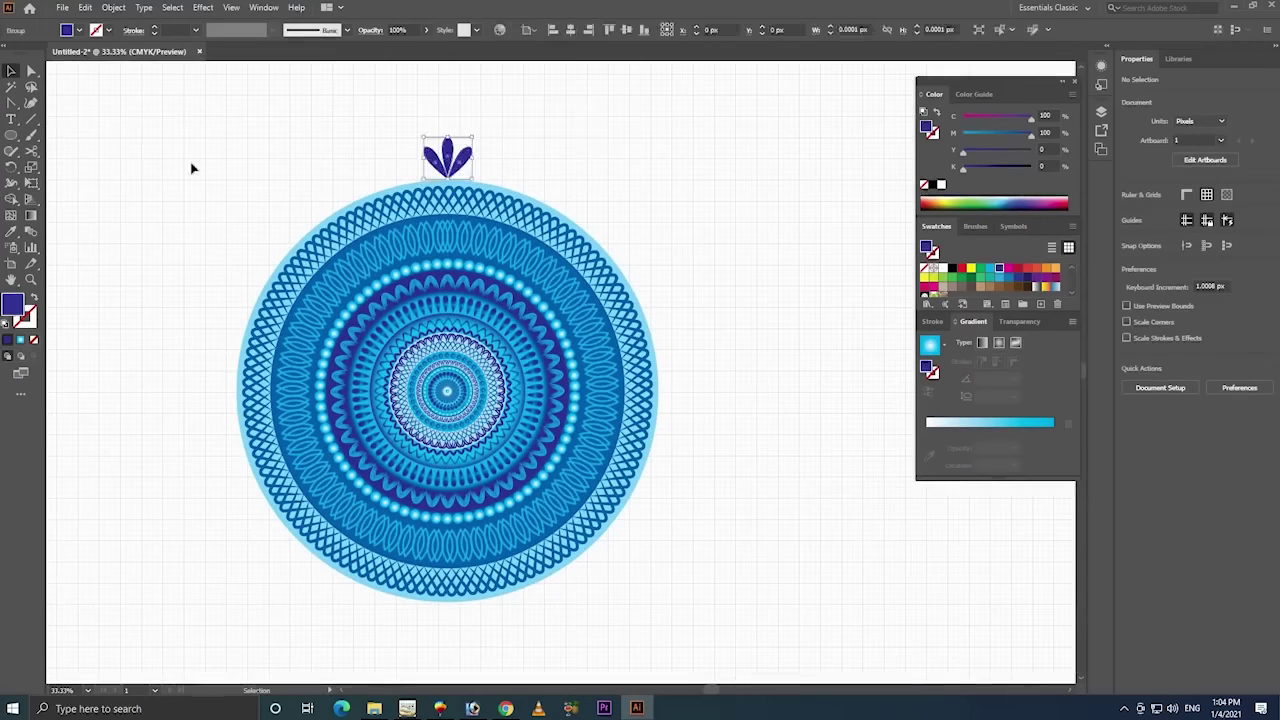
{"action": "left_click", "coordinate": [11, 168]}
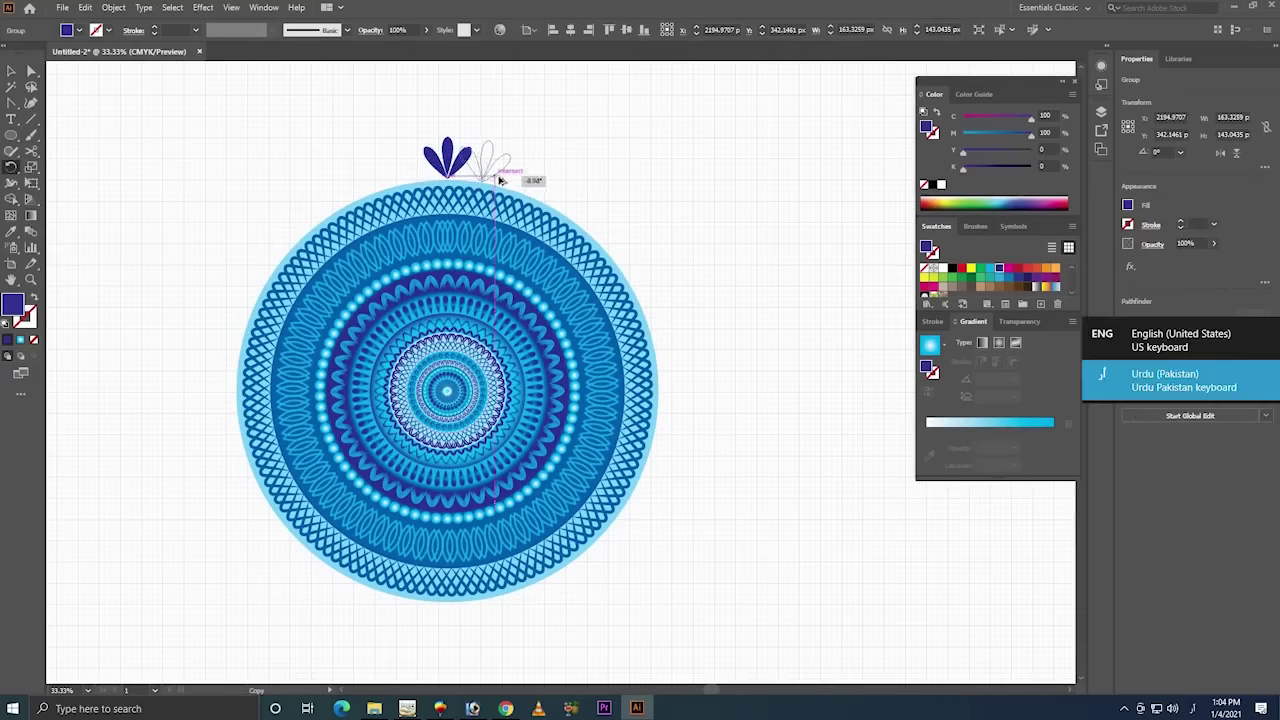
{"action": "left_click_drag", "start_coordinate": [492, 178], "coordinate": [614, 321]}
{"action": "key", "text": "ctrl+z"}
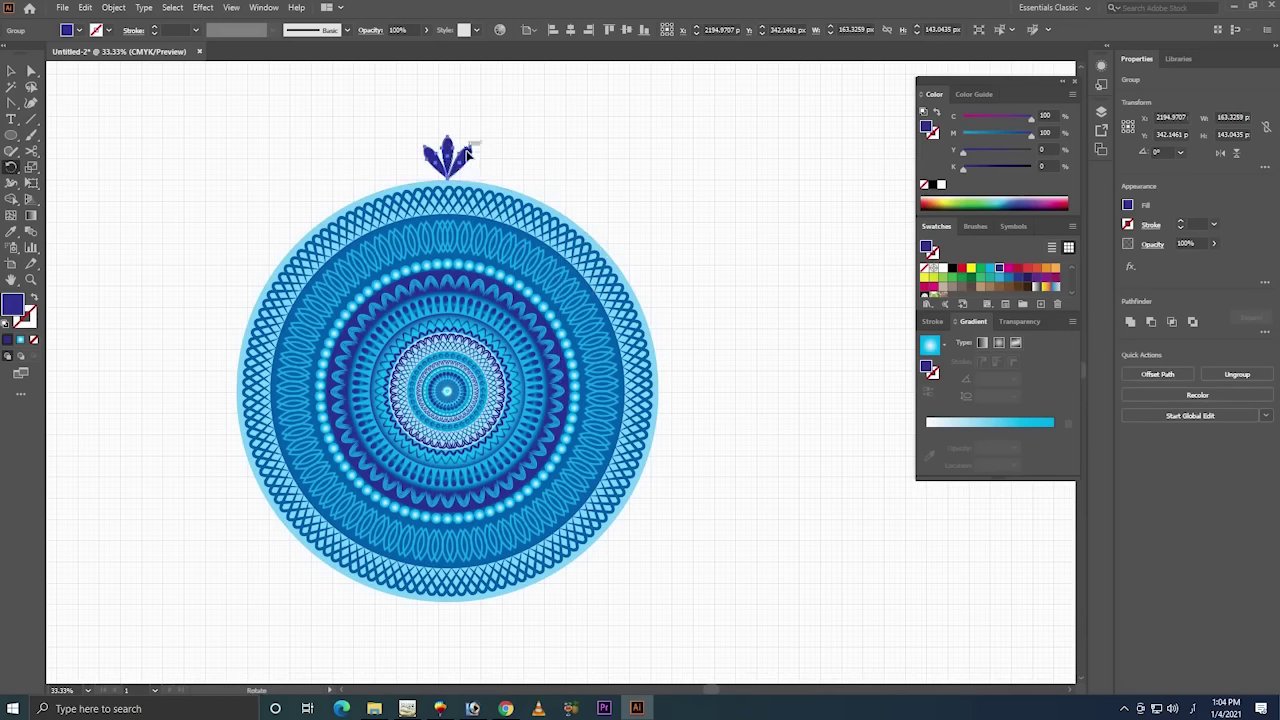
{"action": "left_click_drag", "start_coordinate": [467, 152], "coordinate": [514, 175]}
- Repeat the rotated copy six times with Ctrl+D to ring the whole mandala
{"action": "key", "text": "ctrl+d"}
{"action": "key", "text": "ctrl+d"}
{"action": "key", "text": "ctrl+d"}
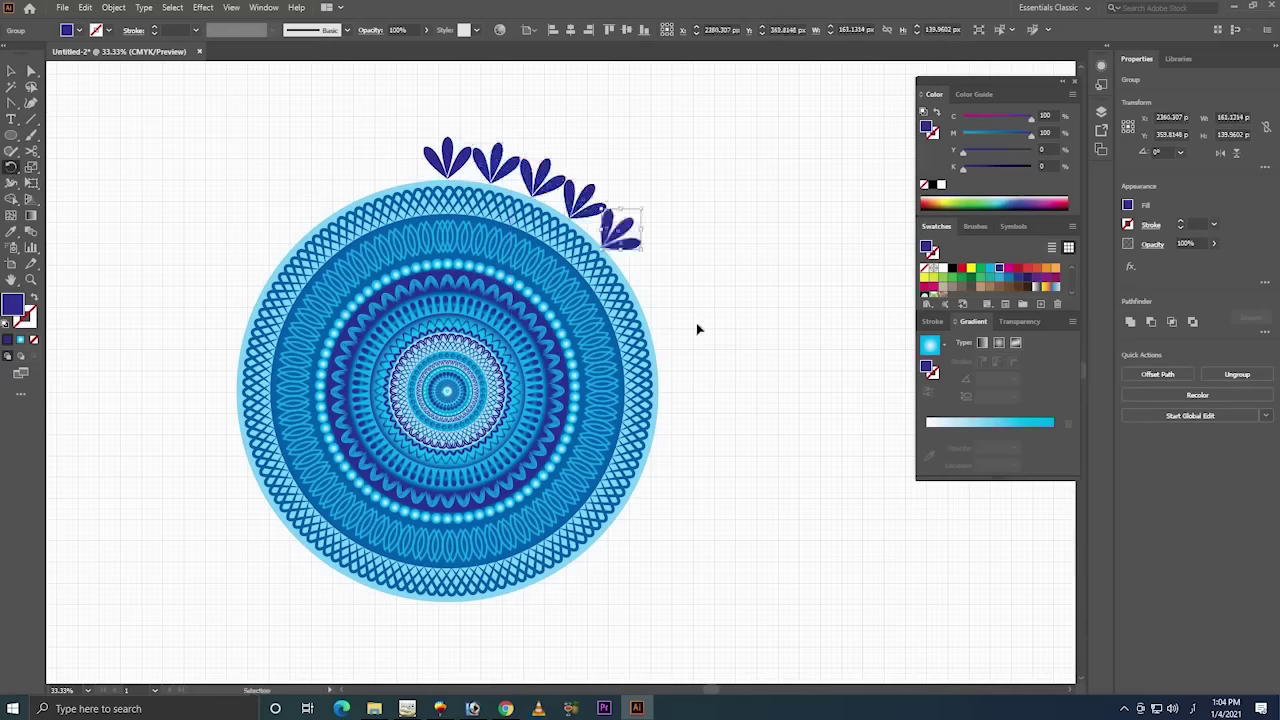
{"action": "key", "text": "ctrl+d"}
{"action": "key", "text": "ctrl+d"}
{"action": "key", "text": "ctrl+d"}
{"action": "key", "text": "ctrl+d"}
{"action": "key", "text": "ctrl+d"}
{"action": "key", "text": "ctrl+d"}
{"action": "key", "text": "ctrl+d"}
{"action": "key", "text": "ctrl+d"}
{"action": "key", "text": "ctrl+d"}
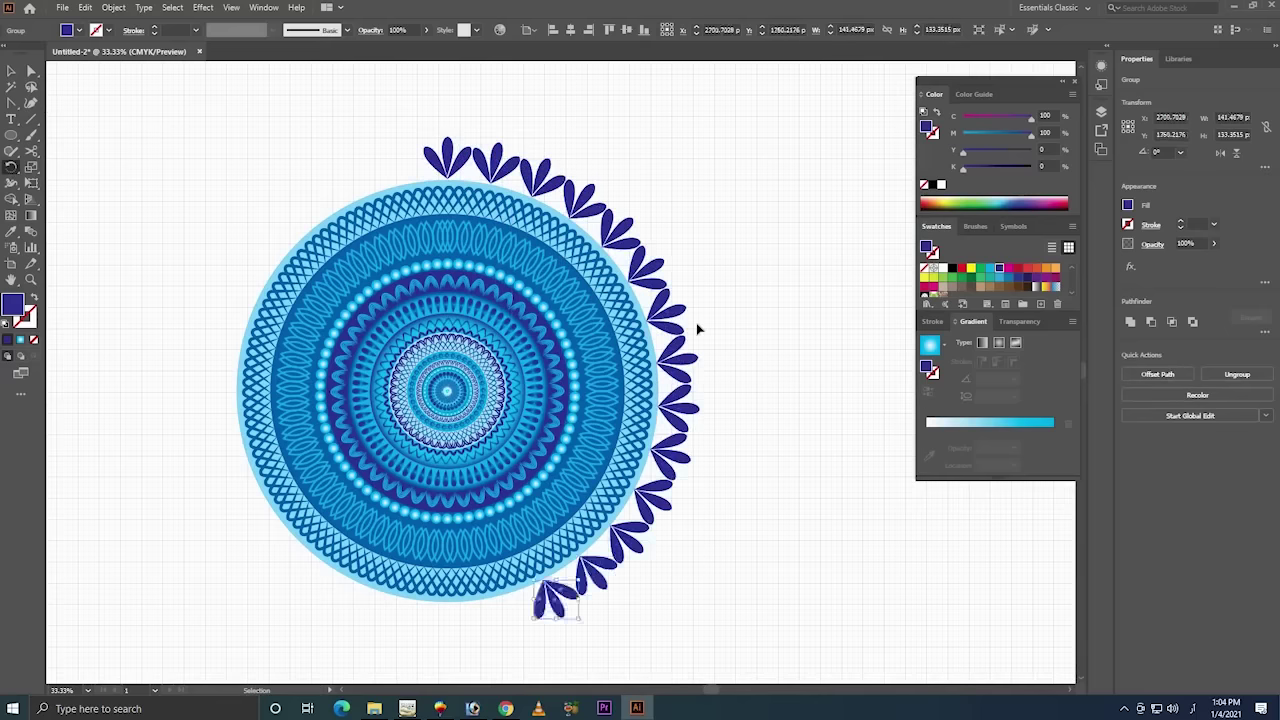
{"action": "key", "text": "ctrl+d"}
{"action": "key", "text": "ctrl+d"}
{"action": "key", "text": "ctrl+d"}
{"action": "key", "text": "ctrl+d"}
{"action": "key", "text": "ctrl+d"}
{"action": "key", "text": "ctrl+d"}
{"action": "key", "text": "ctrl+d"}
{"action": "key", "text": "ctrl+d"}
{"action": "key", "text": "ctrl+d"}
{"action": "key", "text": "ctrl+d"}
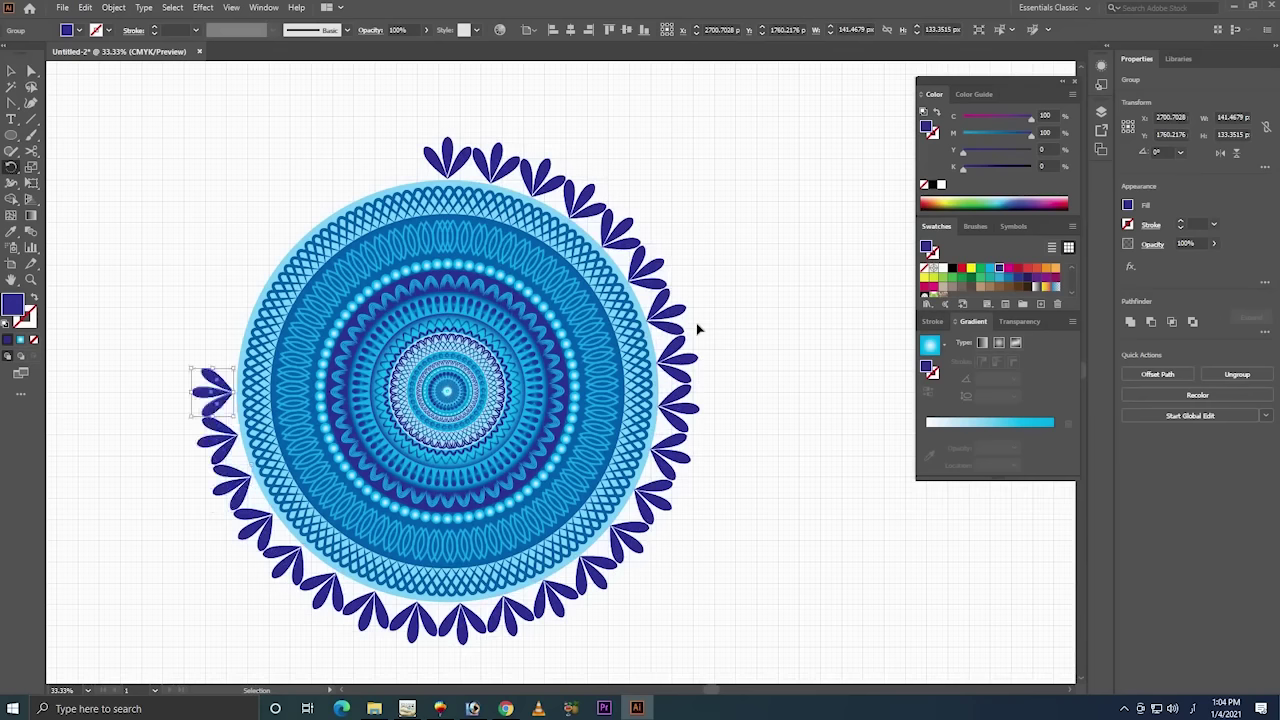
{"action": "key", "text": "ctrl+d"}
{"action": "key", "text": "ctrl+d"}
{"action": "key", "text": "ctrl+d"}
{"action": "key", "text": "ctrl+d"}
{"action": "key", "text": "ctrl+d"}
{"action": "key", "text": "ctrl+d"}
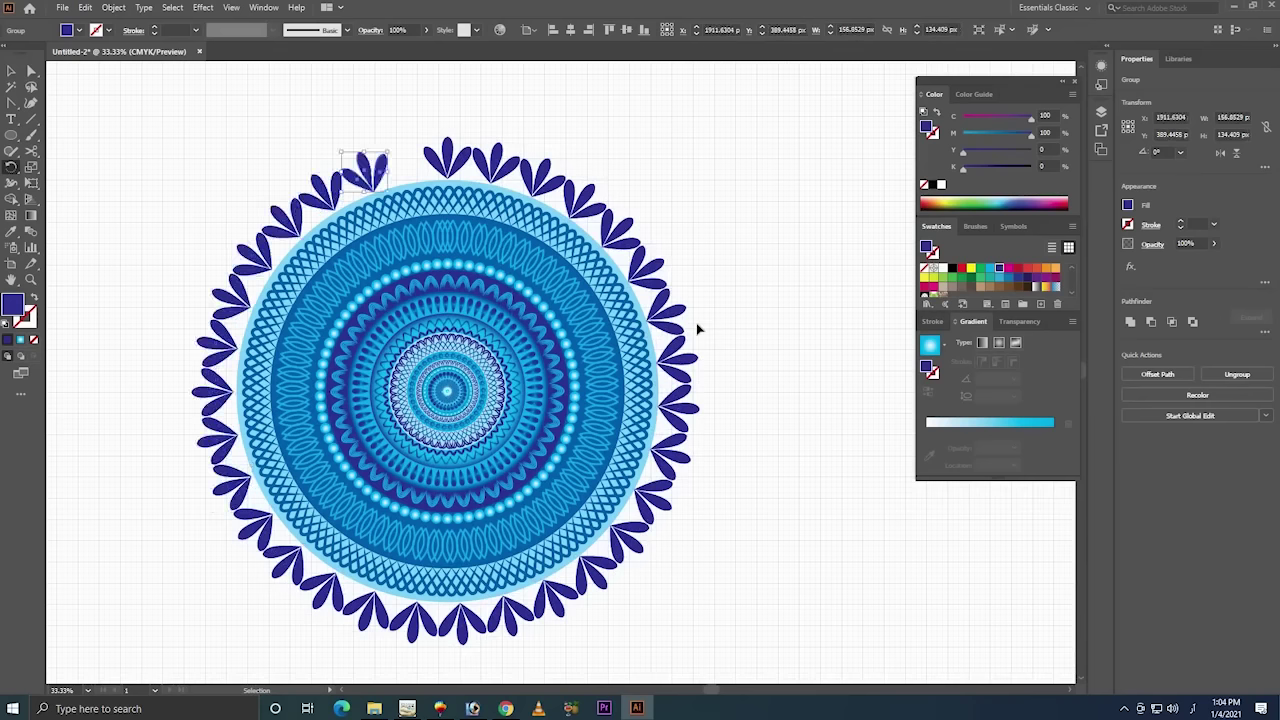
{"action": "key", "text": "ctrl+d"}
{"action": "key", "text": "ctrl+d"}
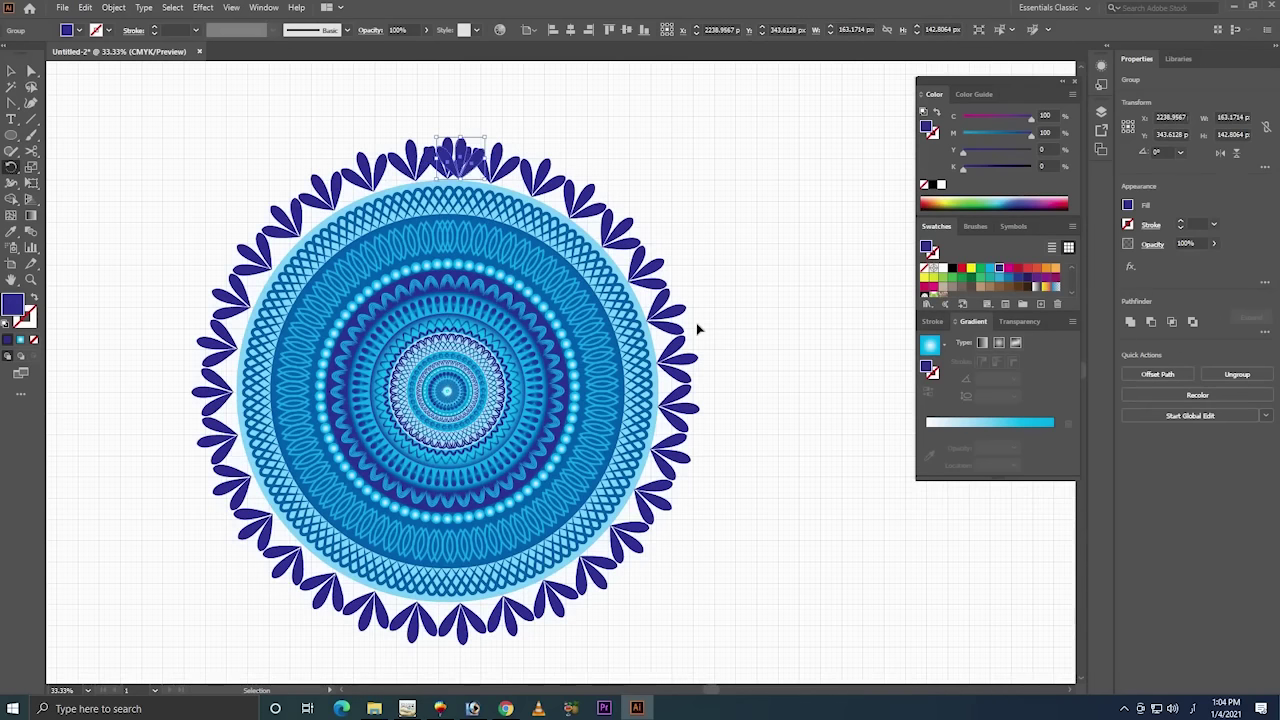
{"action": "key", "text": "ctrl+d"}
{"action": "key", "text": "ctrl+d"}
{"action": "key", "text": "ctrl+d"}
- Undo the rotated petal copies, leaving only the original three-petal fan above the mandala
{"action": "key", "text": "ctrl+d"}
{"action": "key", "text": "ctrl+d"}
{"action": "key", "text": "ctrl+d"}
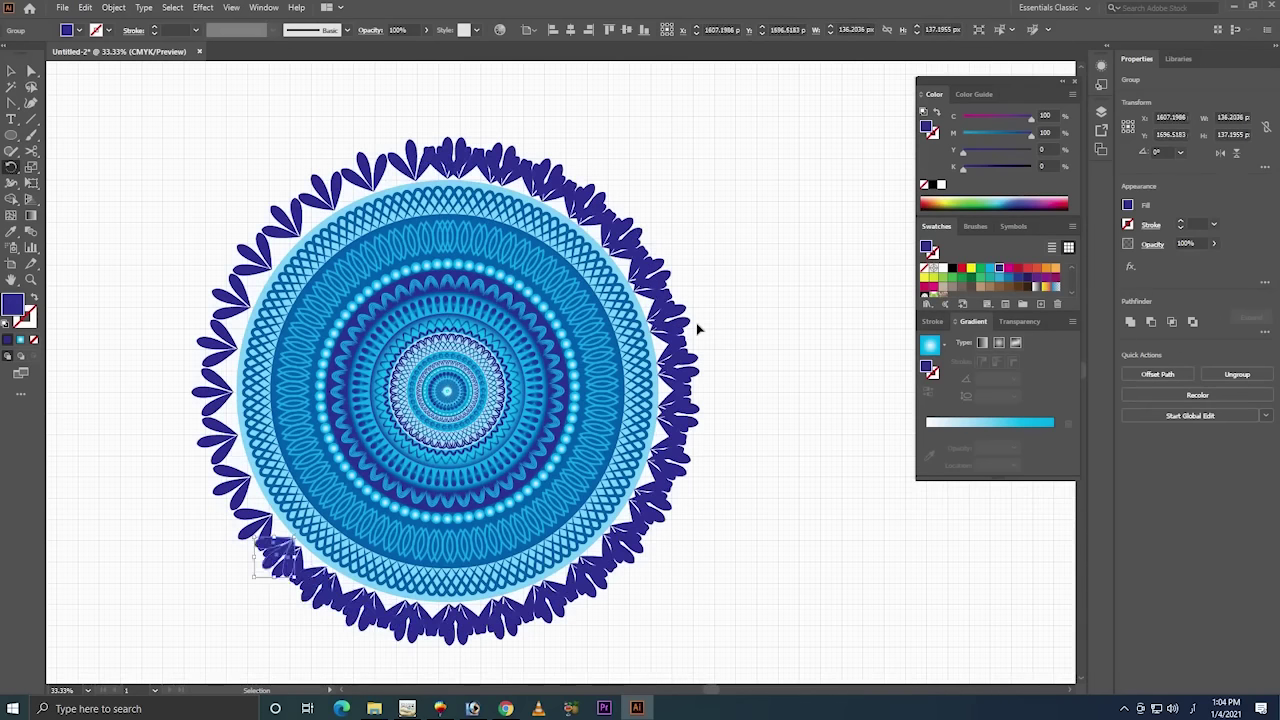
{"action": "key", "text": "ctrl+d"}
{"action": "key", "text": "ctrl+z"}
{"action": "key", "text": "ctrl+z"}
{"action": "key", "text": "ctrl+z"}
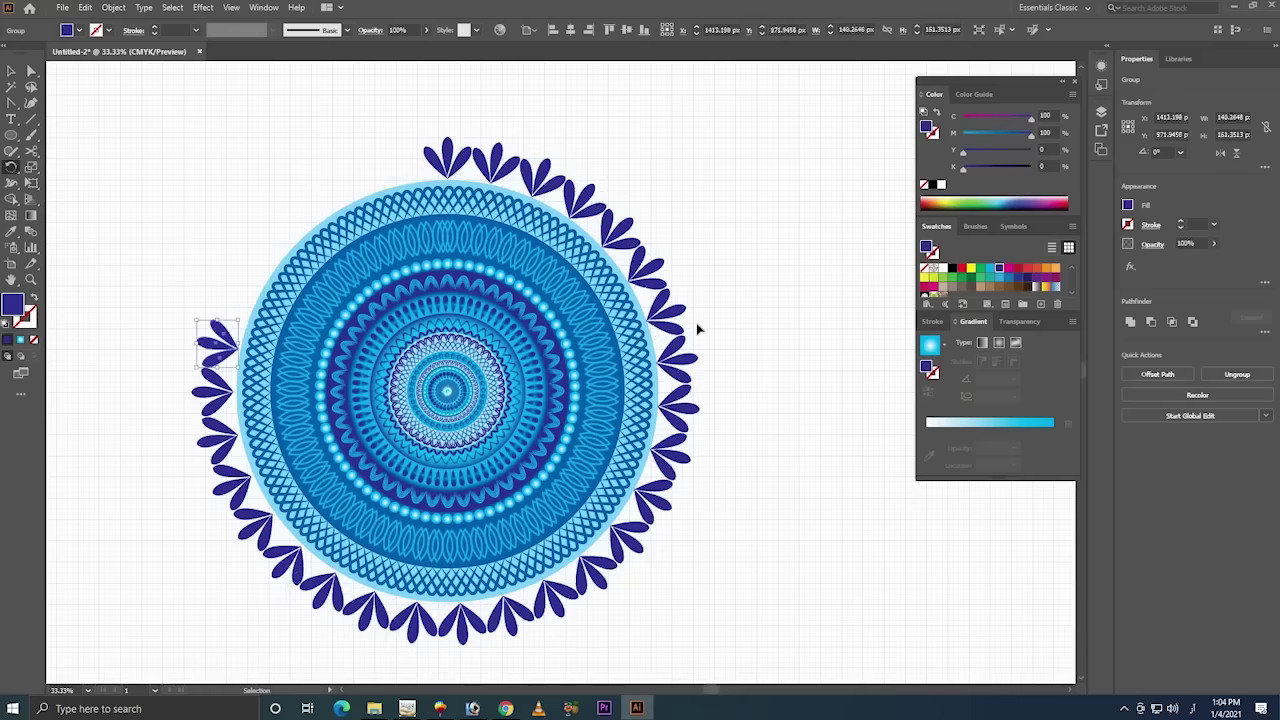
{"action": "key", "text": "ctrl+d"}
{"action": "key", "text": "ctrl+d"}
{"action": "key", "text": "ctrl+d"}
{"action": "key", "text": "ctrl+d"}
{"action": "key", "text": "ctrl+d"}
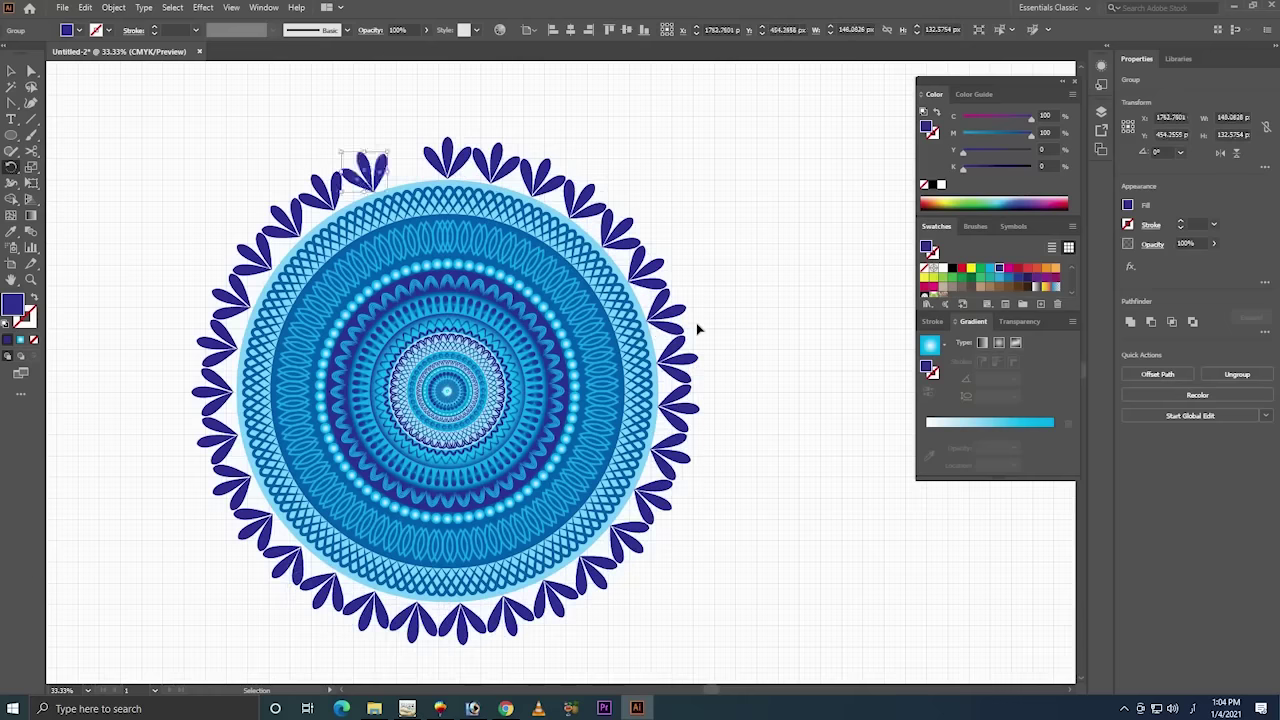
{"action": "key", "text": "ctrl+d"}
{"action": "key", "text": "ctrl+d"}
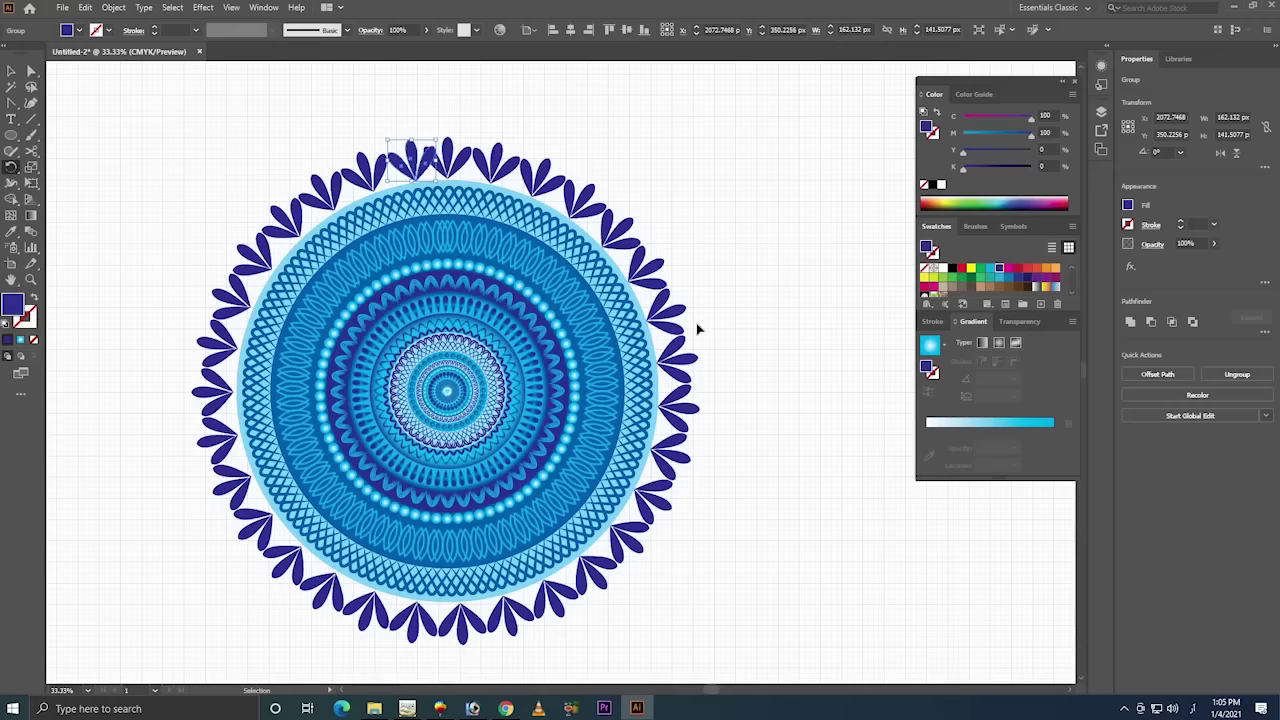
{"action": "key", "text": "ctrl+z"}
{"action": "key", "text": "ctrl+z"}
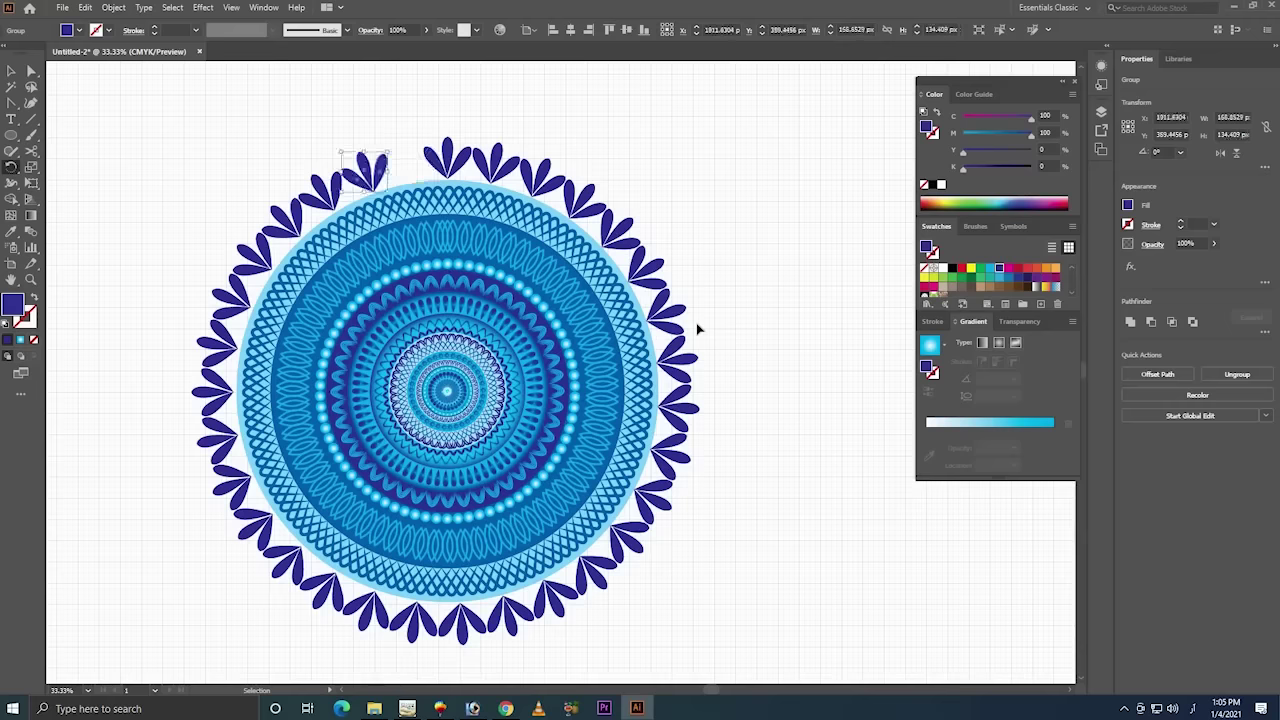
{"action": "key", "text": "ctrl+z"}
{"action": "key", "text": "ctrl+z"}
{"action": "key", "text": "ctrl+z"}
{"action": "key", "text": "ctrl+z"}
{"action": "key", "text": "ctrl+z"}
{"action": "key", "text": "ctrl+z"}
{"action": "key", "text": "ctrl+z"}
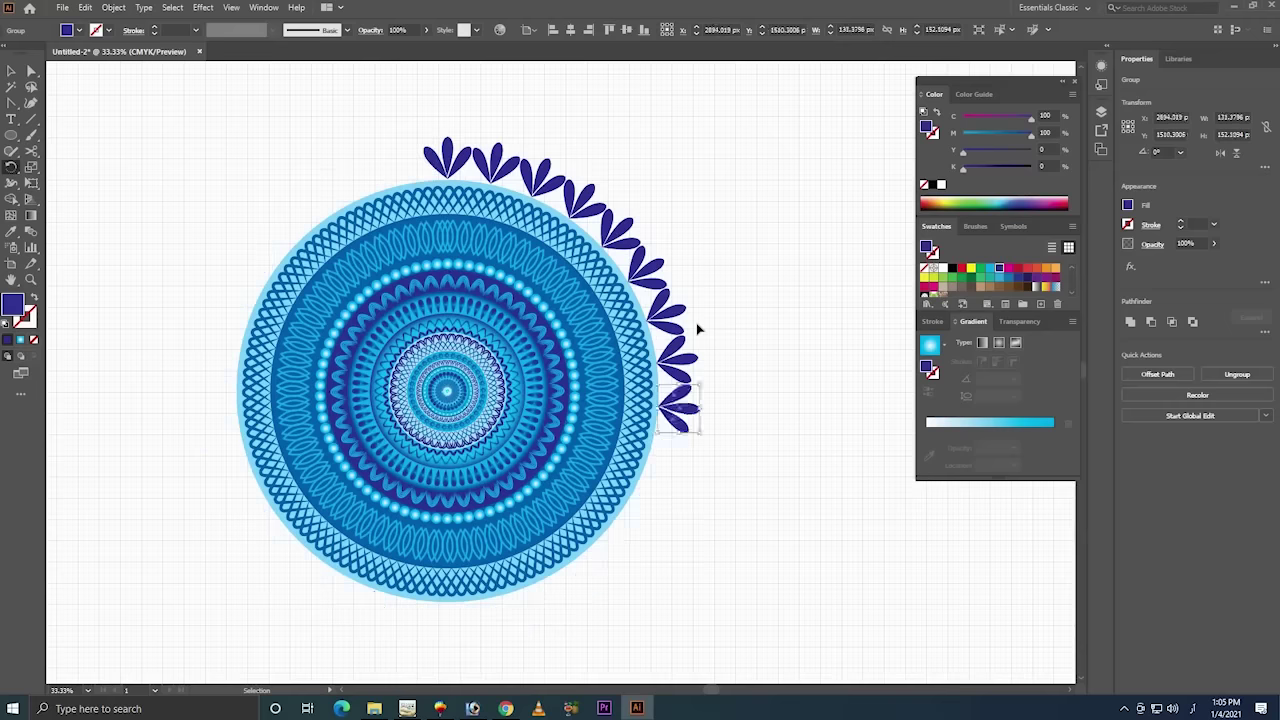
{"action": "key", "text": "ctrl+z"}
{"action": "key", "text": "ctrl+z"}
{"action": "key", "text": "ctrl+z"}
{"action": "key", "text": "ctrl+z"}
{"action": "key", "text": "ctrl+z"}
{"action": "key", "text": "ctrl+z"}
{"action": "key", "text": "ctrl+z"}
{"action": "key", "text": "ctrl+z"}
{"action": "key", "text": "ctrl+z"}
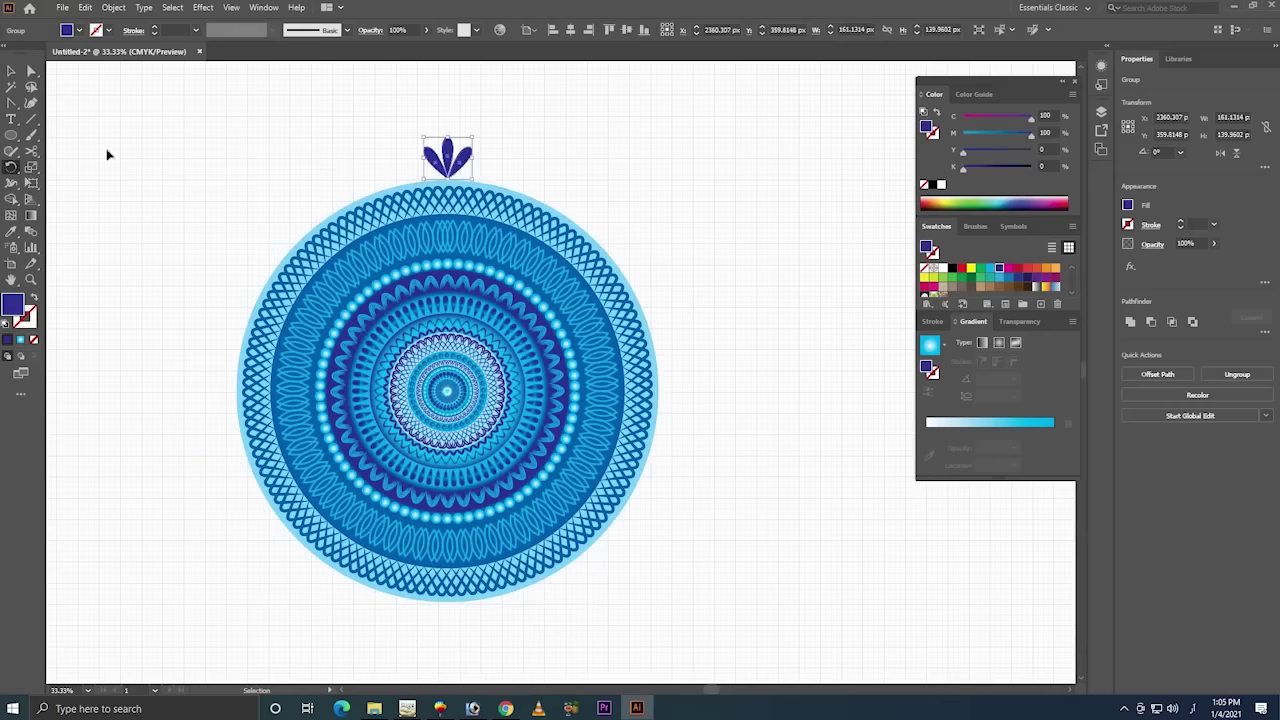
{"action": "key", "text": "ctrl+z"}
- Reflect the top petal group across the vertical axis
{"action": "left_click", "coordinate": [9, 71]}
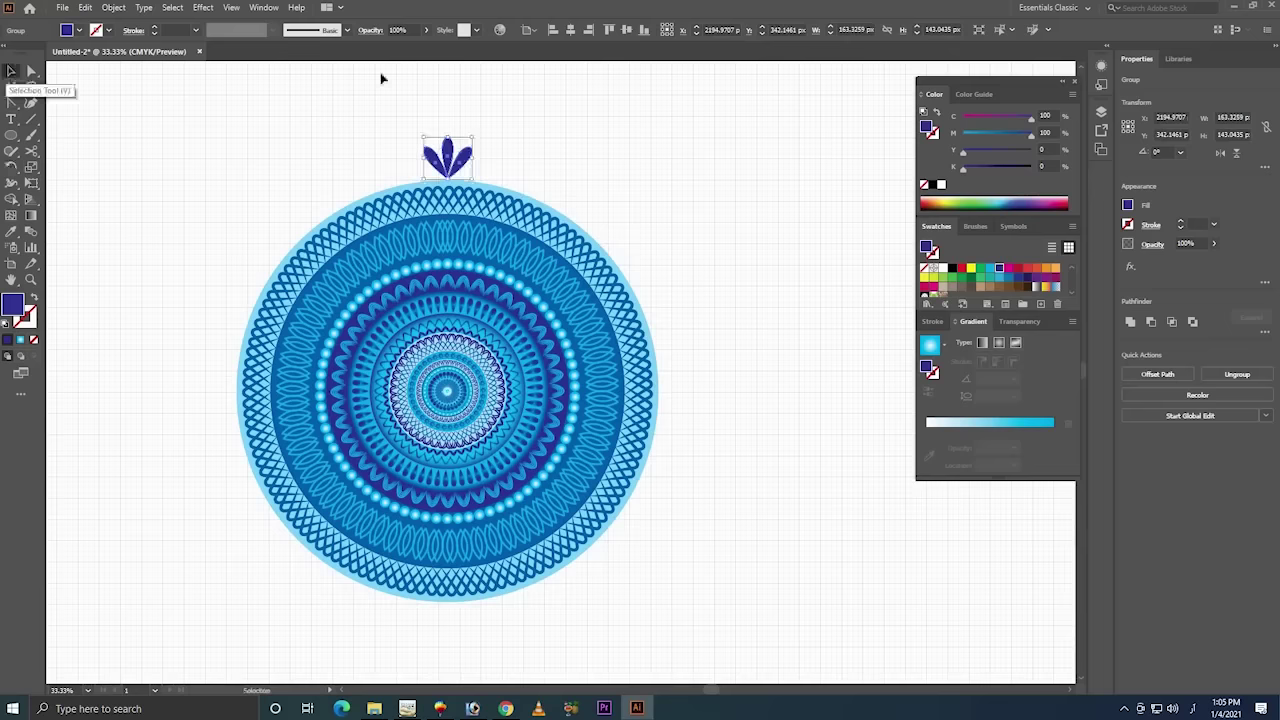
{"action": "left_click", "coordinate": [588, 107]}
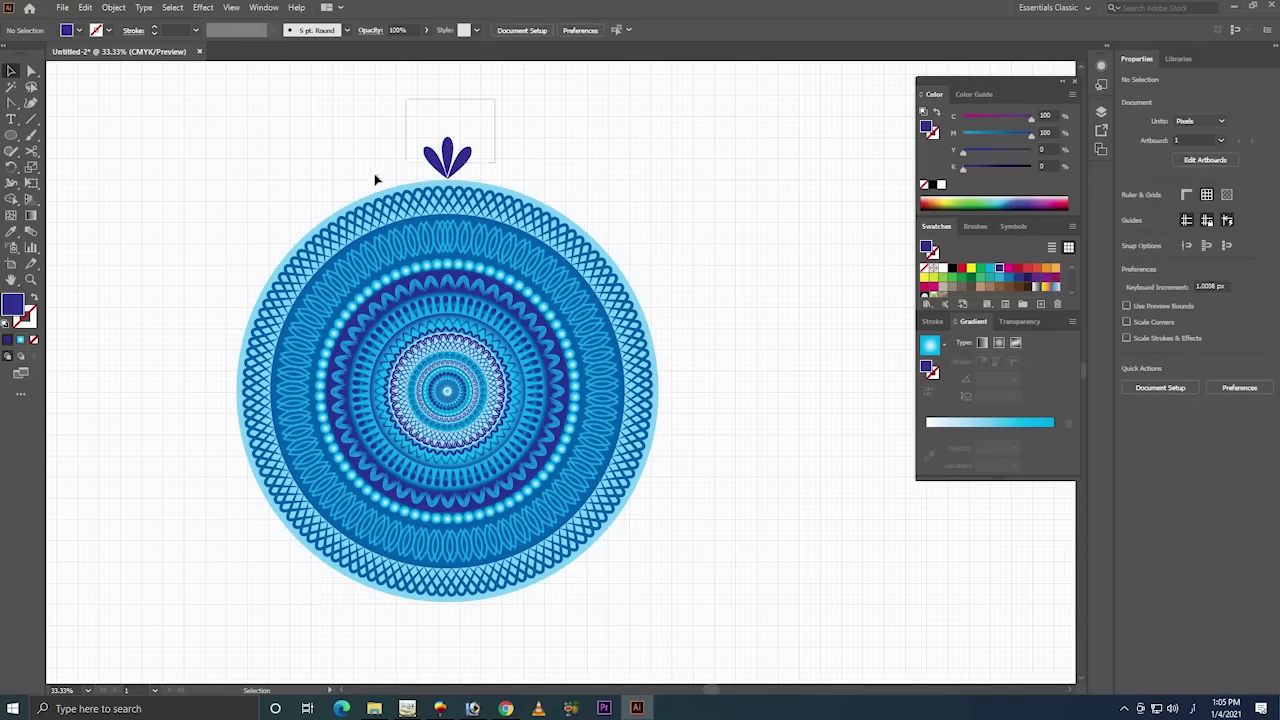
{"action": "left_click_drag", "start_coordinate": [375, 180], "coordinate": [374, 178]}
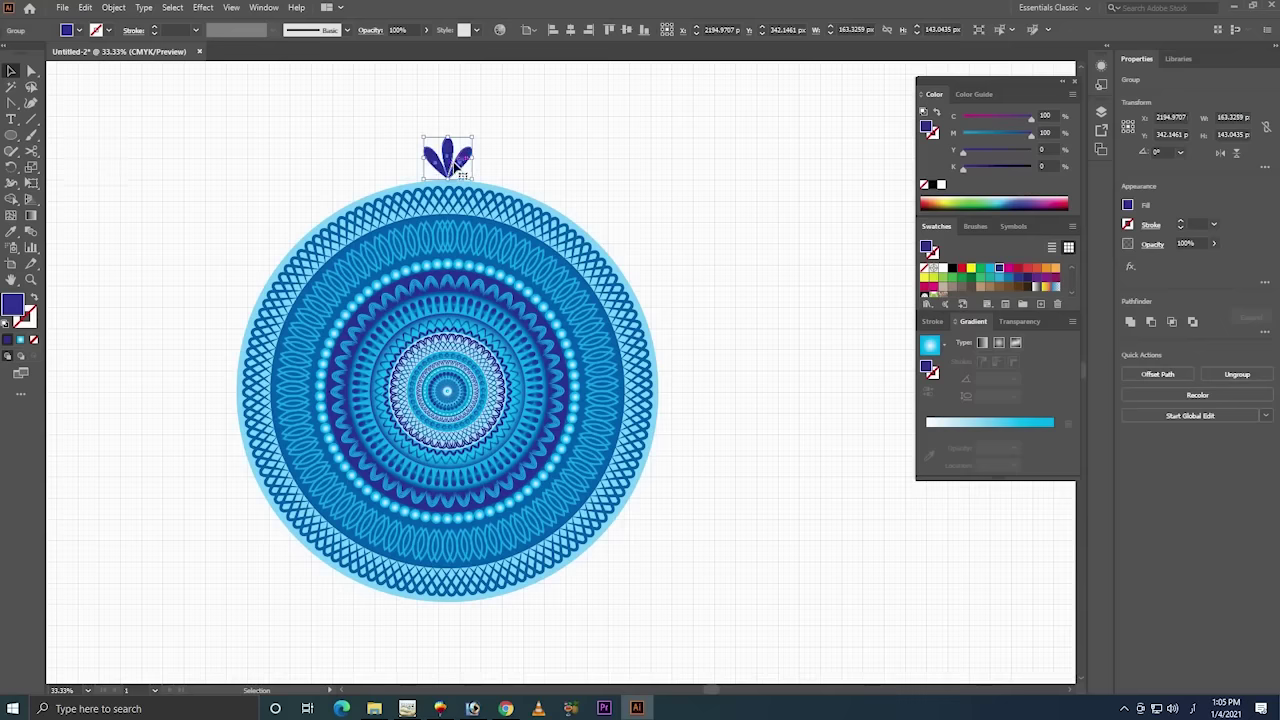
{"action": "right_click", "coordinate": [457, 166]}
{"action": "mouse_move", "coordinate": [520, 313]}
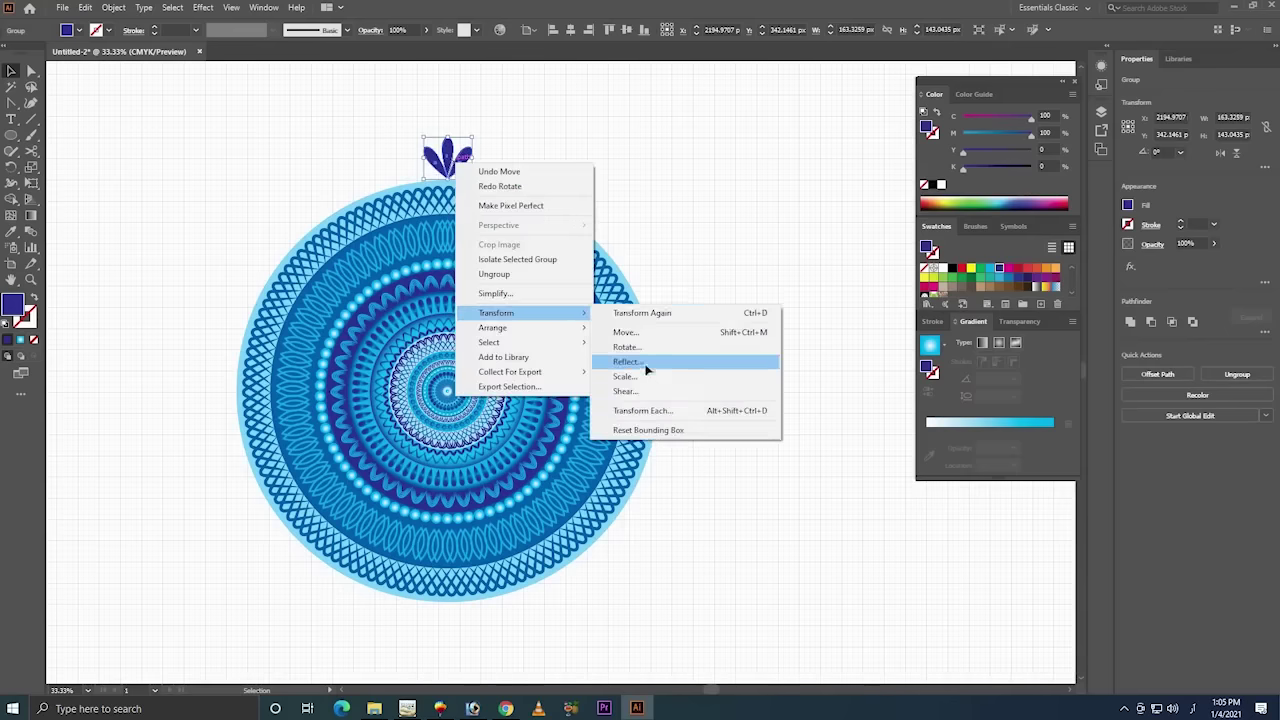
{"action": "left_click", "coordinate": [648, 364]}
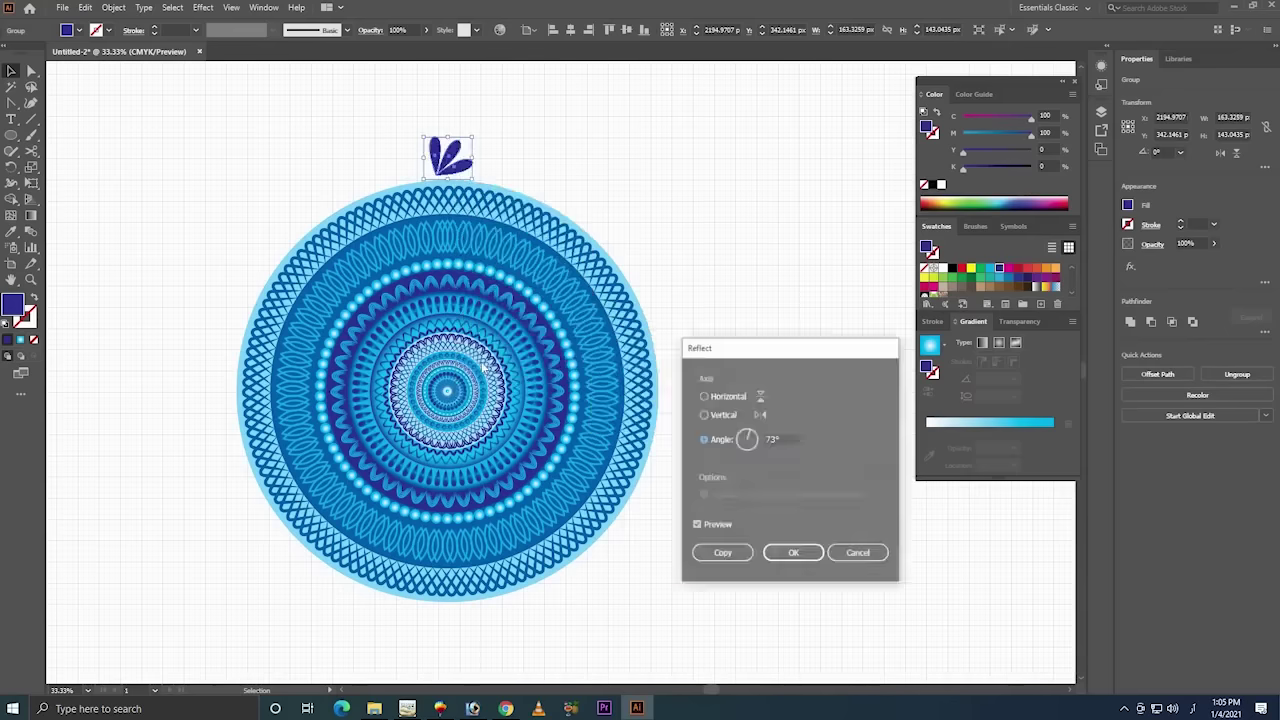
{"action": "left_click", "coordinate": [718, 414]}
{"action": "left_click", "coordinate": [793, 553]}
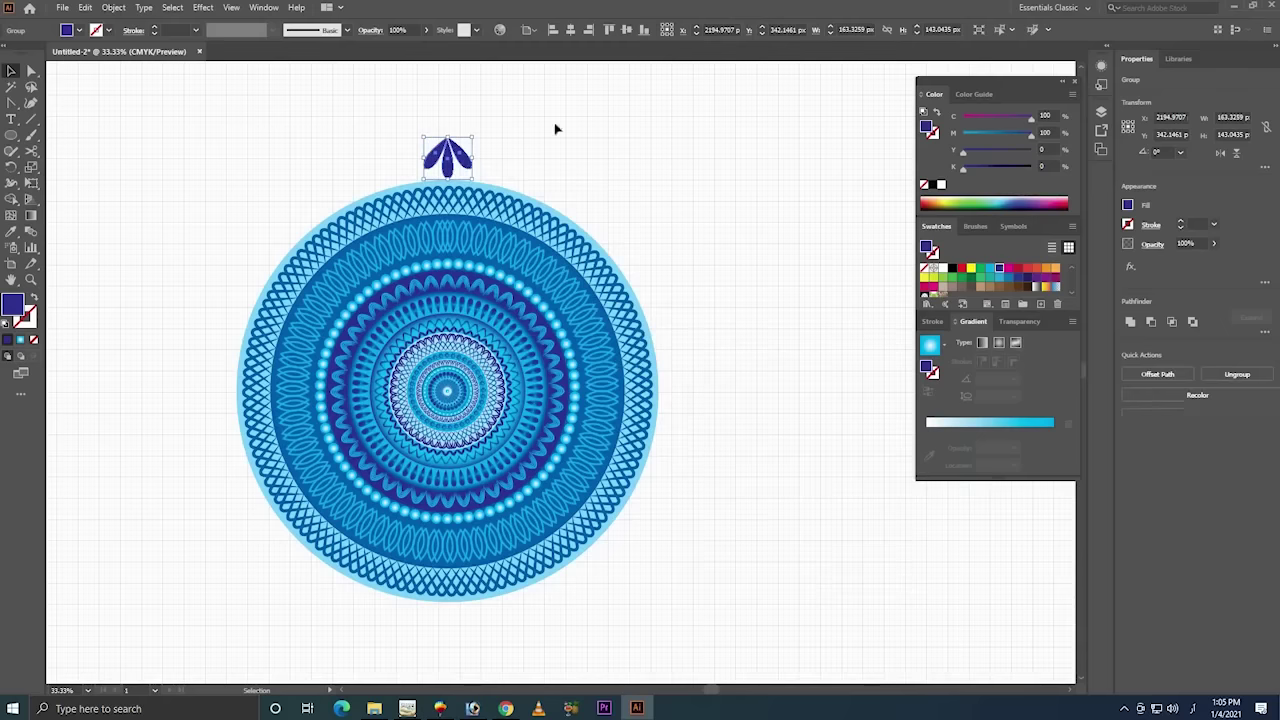
- Group the mandala's inner rings together with its outer ring
{"action": "left_click_drag", "start_coordinate": [551, 116], "coordinate": [374, 165]}
{"action": "left_click", "coordinate": [588, 30]}
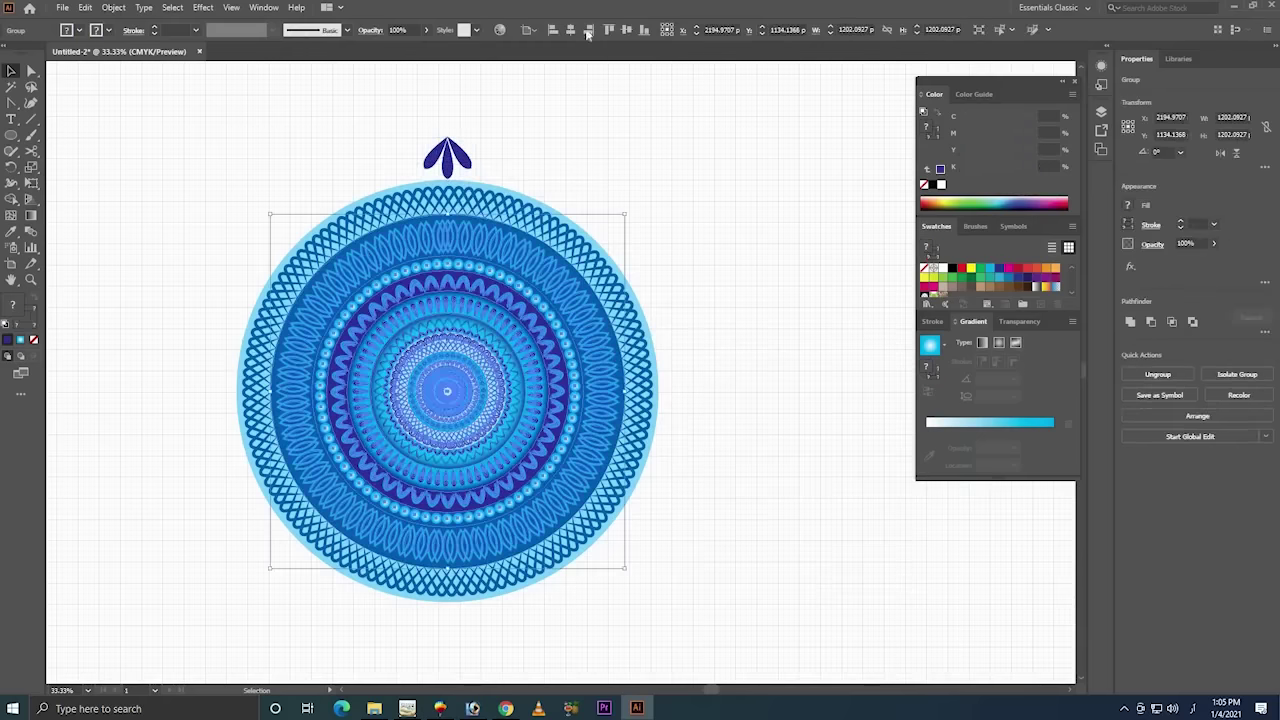
{"action": "left_click", "coordinate": [568, 32]}
{"action": "left_click", "coordinate": [614, 114]}
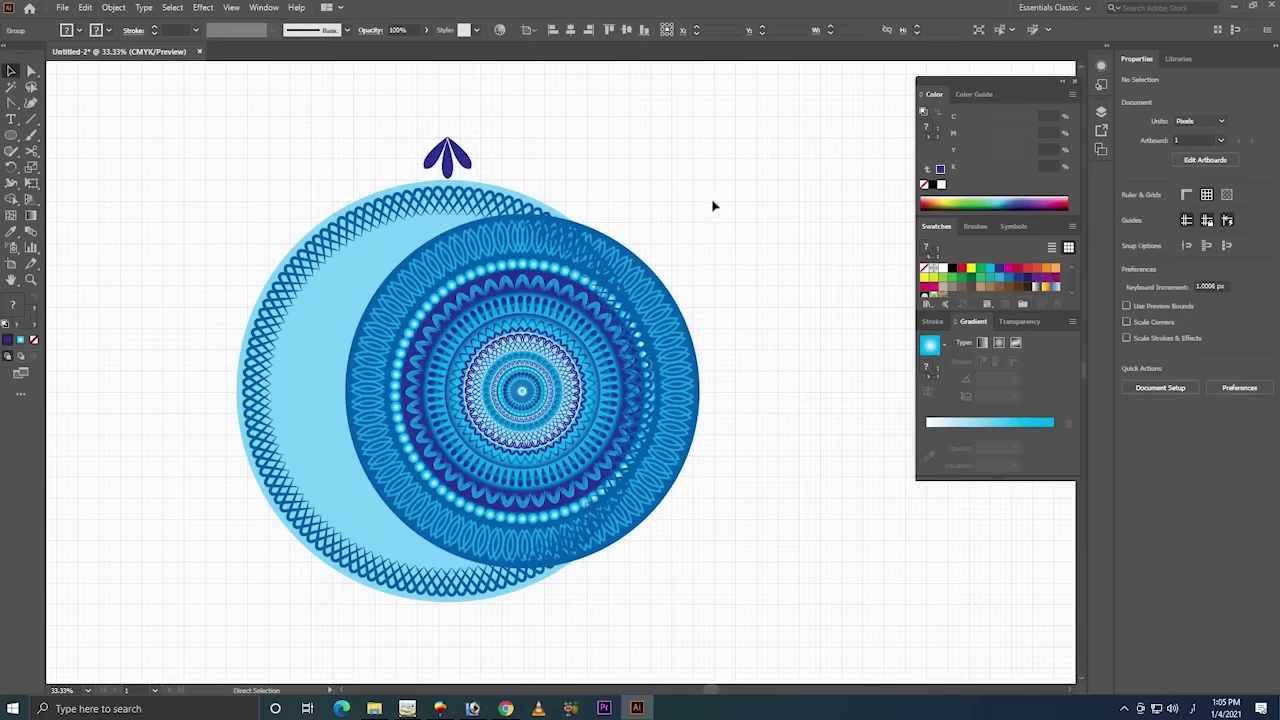
{"action": "key", "text": "ctrl+z"}
{"action": "left_click", "coordinate": [255, 480], "text": "shift"}
{"action": "right_click", "coordinate": [505, 364]}
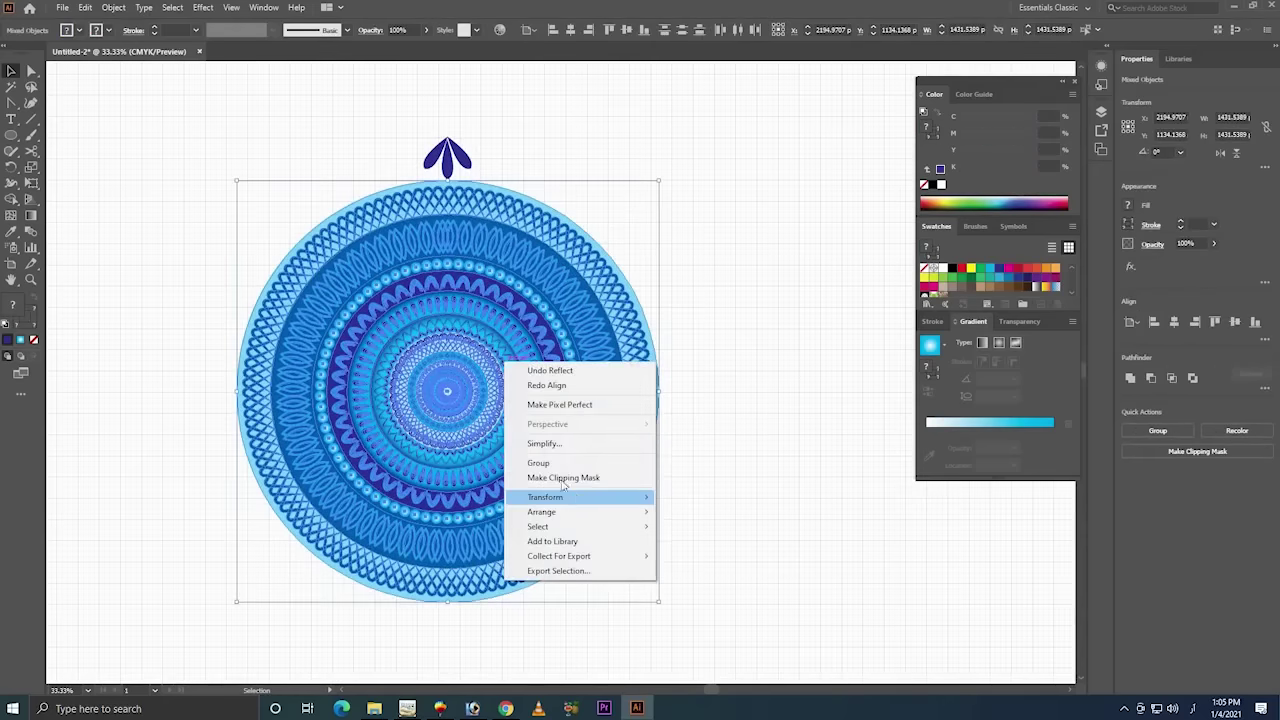
{"action": "left_click", "coordinate": [538, 462]}
- Centre the top petal horizontally over the mandala
{"action": "left_click", "coordinate": [447, 155], "text": "shift"}
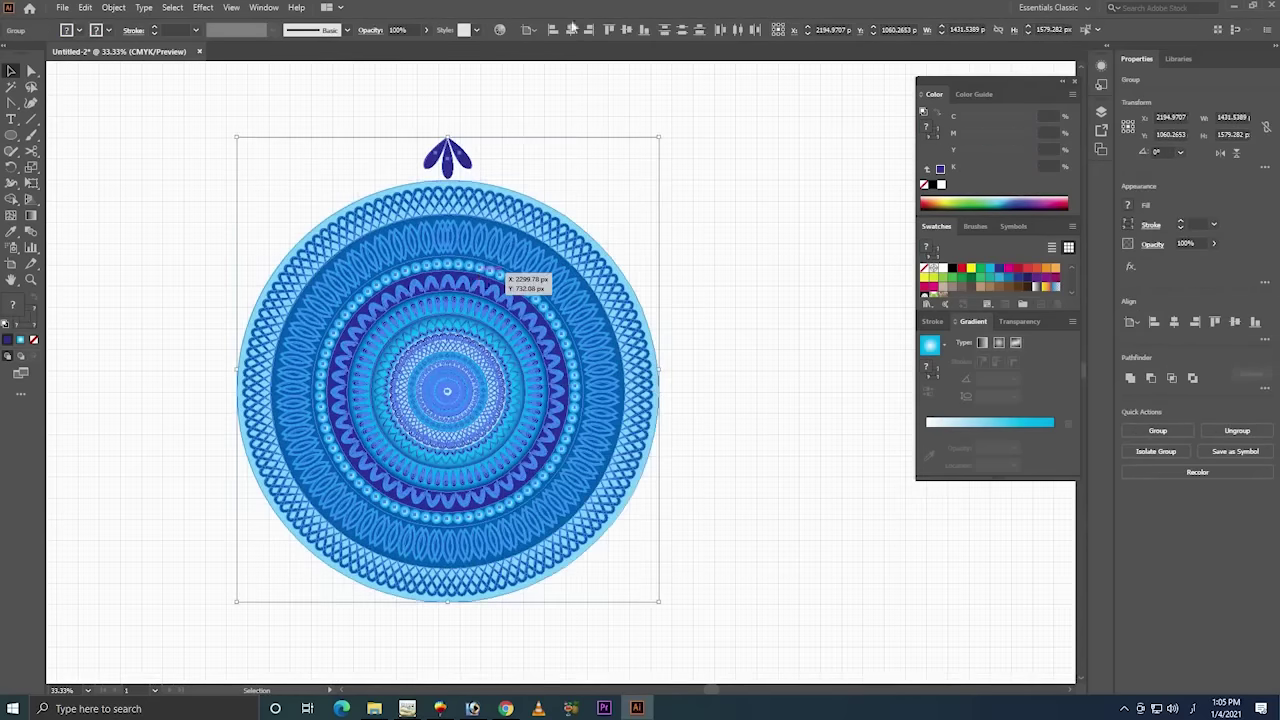
{"action": "left_click", "coordinate": [571, 30]}
{"action": "left_click_drag", "start_coordinate": [537, 96], "coordinate": [400, 165]}
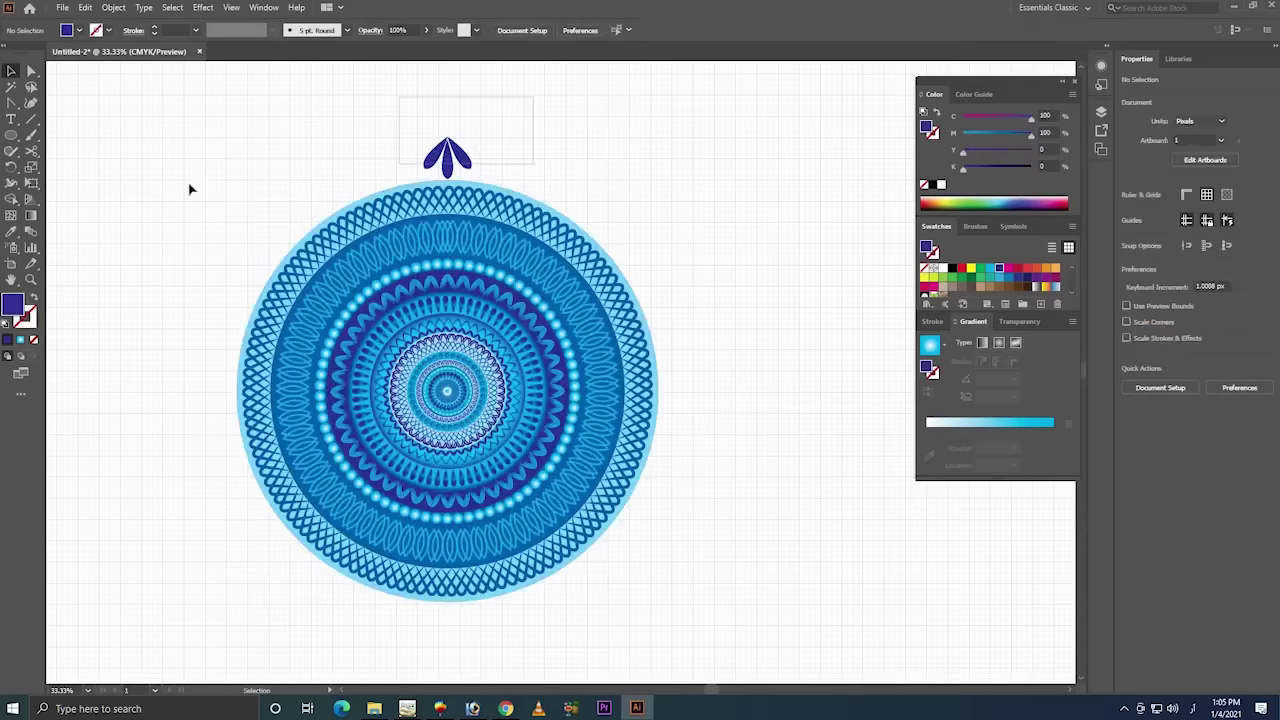
{"action": "key", "text": "r"}
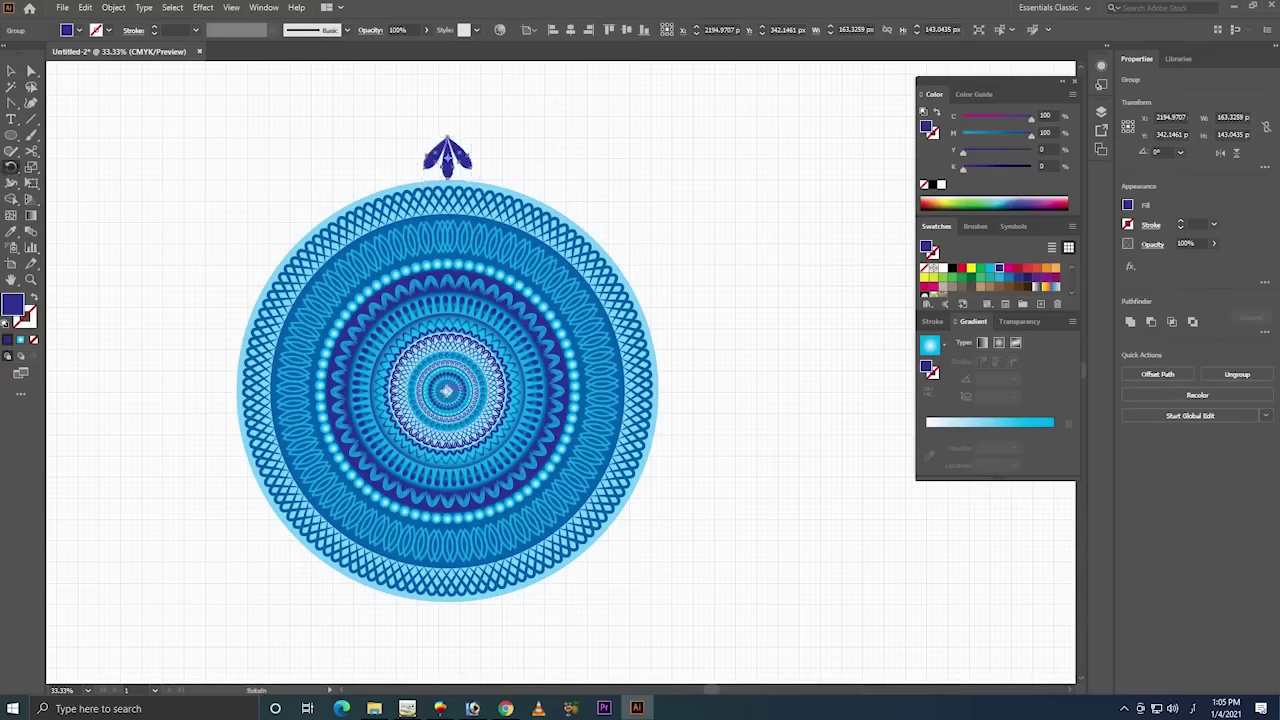
{"action": "left_click_drag", "start_coordinate": [466, 158], "coordinate": [519, 176]}
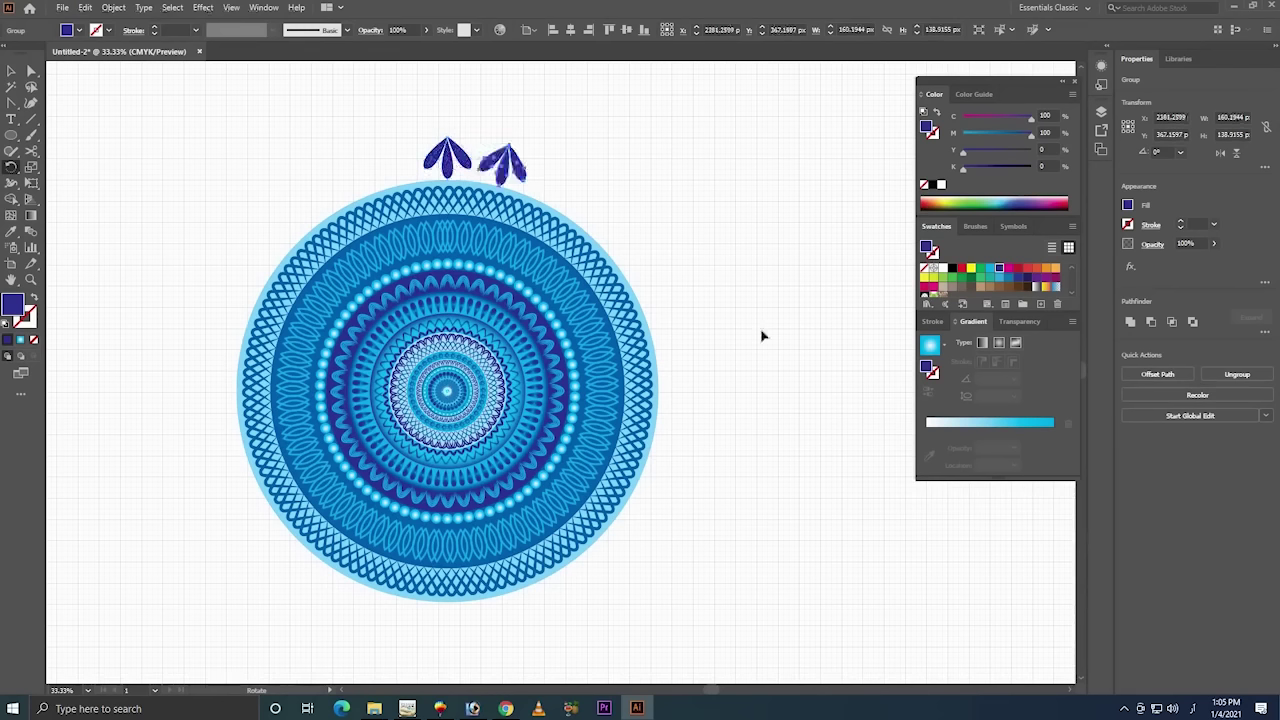
{"action": "key", "text": "ctrl+d"}
{"action": "key", "text": "ctrl+d"}
{"action": "key", "text": "ctrl+d"}
{"action": "key", "text": "ctrl+d"}
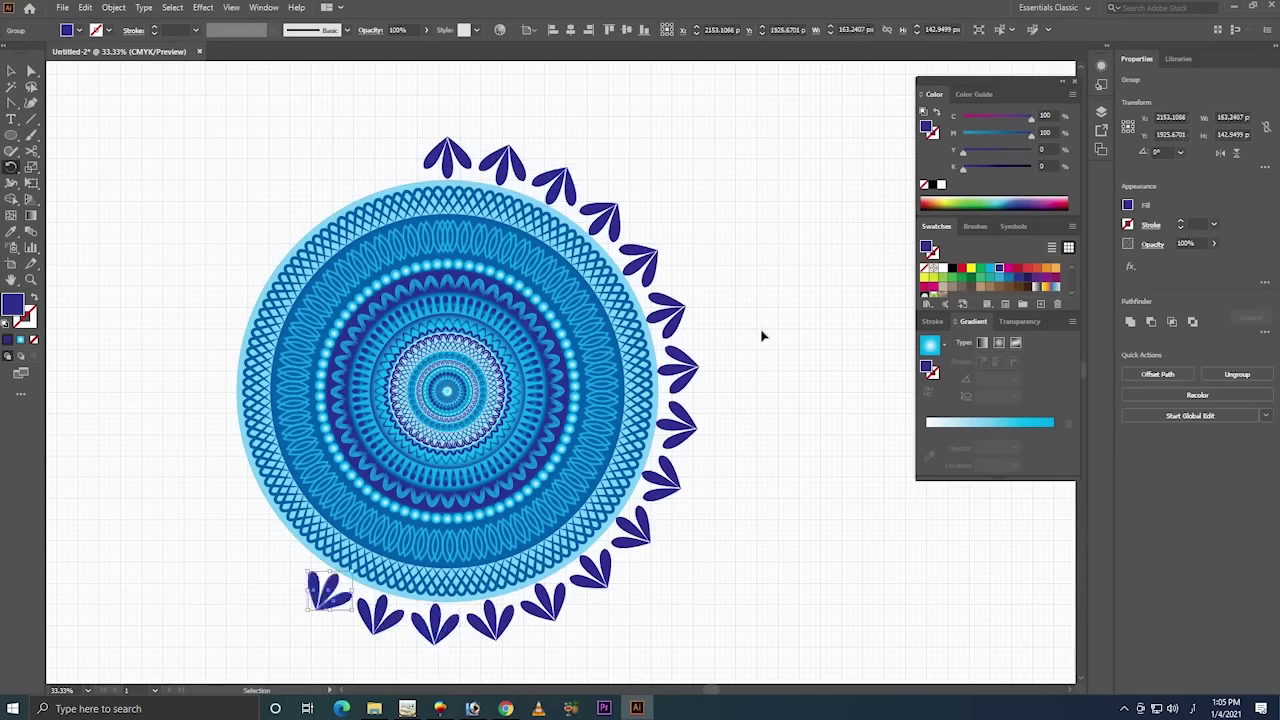
{"action": "key", "text": "ctrl+d"}
{"action": "key", "text": "ctrl+d"}
{"action": "key", "text": "ctrl+d"}
{"action": "key", "text": "ctrl+d"}
{"action": "key", "text": "ctrl+d"}
{"action": "key", "text": "ctrl+d"}
{"action": "key", "text": "ctrl+d"}
{"action": "key", "text": "ctrl+d"}
{"action": "key", "text": "ctrl+d"}
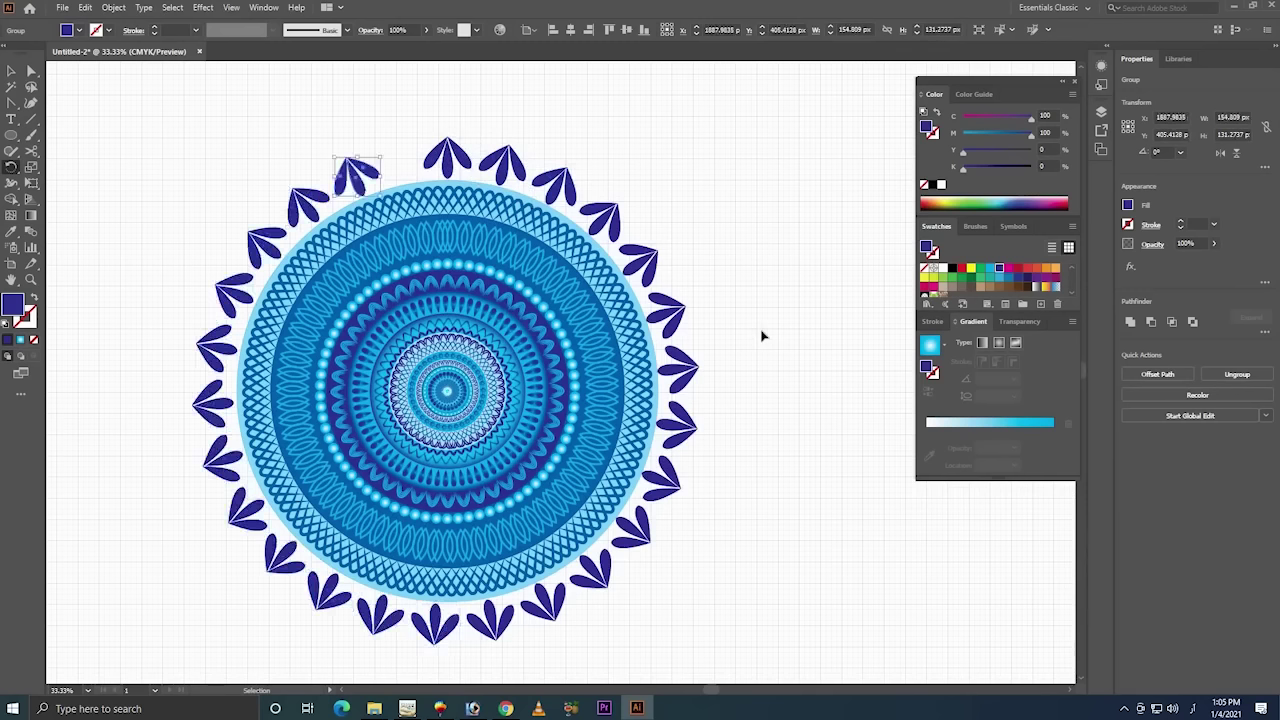
{"action": "key", "text": "ctrl+d"}
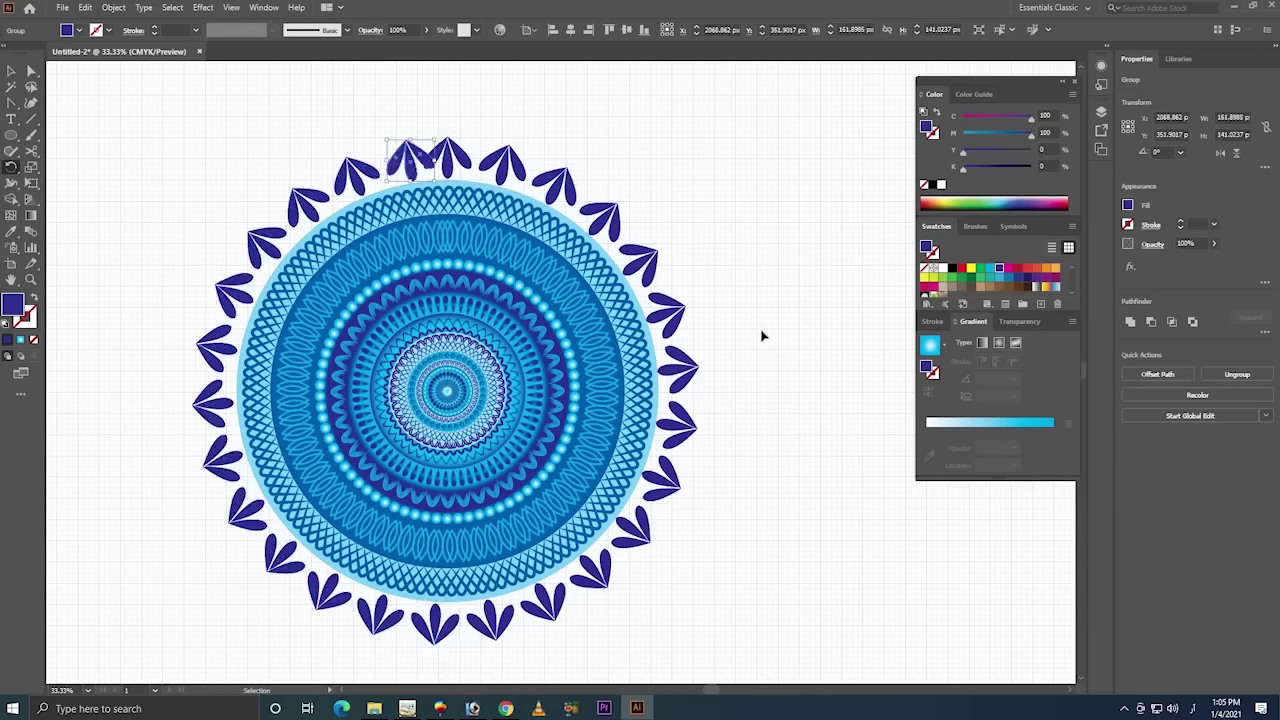
{"action": "key", "text": "ctrl+z"}
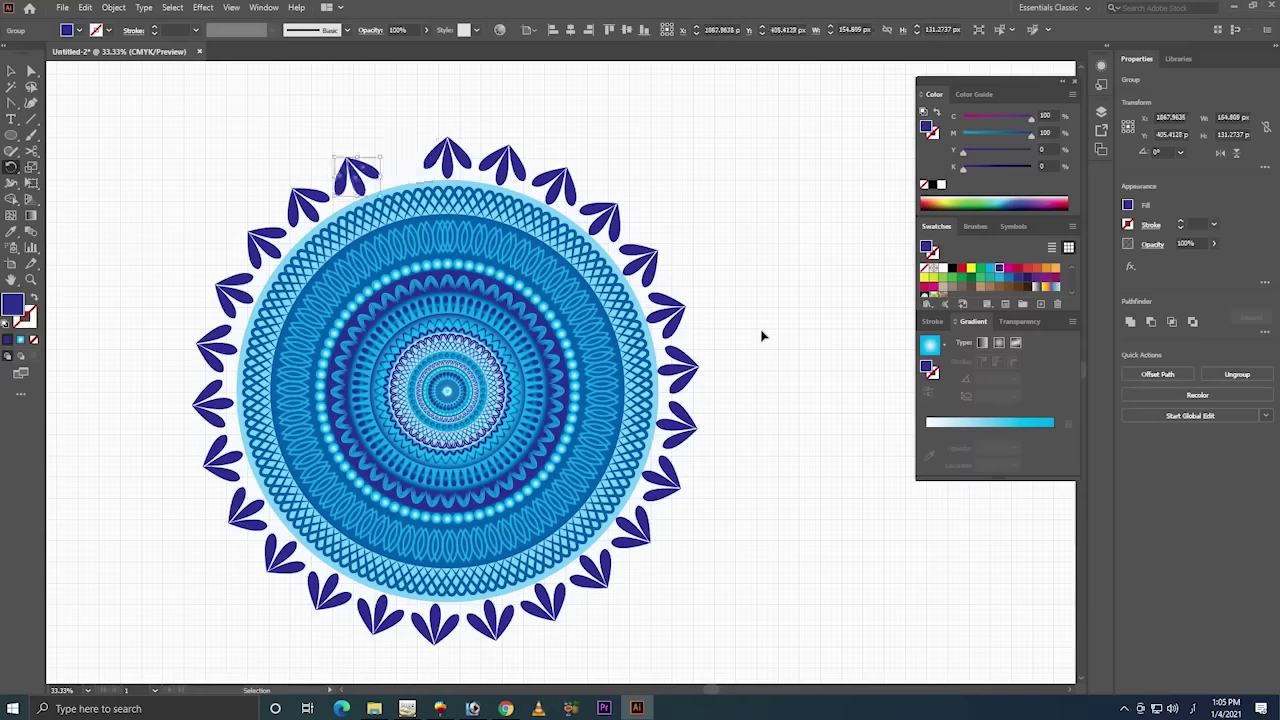
{"action": "key", "text": "ctrl+z"}
{"action": "key", "text": "ctrl+z"}
{"action": "key", "text": "ctrl+z"}
{"action": "key", "text": "ctrl+z"}
{"action": "key", "text": "ctrl+z"}
{"action": "key", "text": "ctrl+z"}
{"action": "key", "text": "ctrl+z"}
{"action": "key", "text": "ctrl+z"}
{"action": "key", "text": "ctrl+z"}
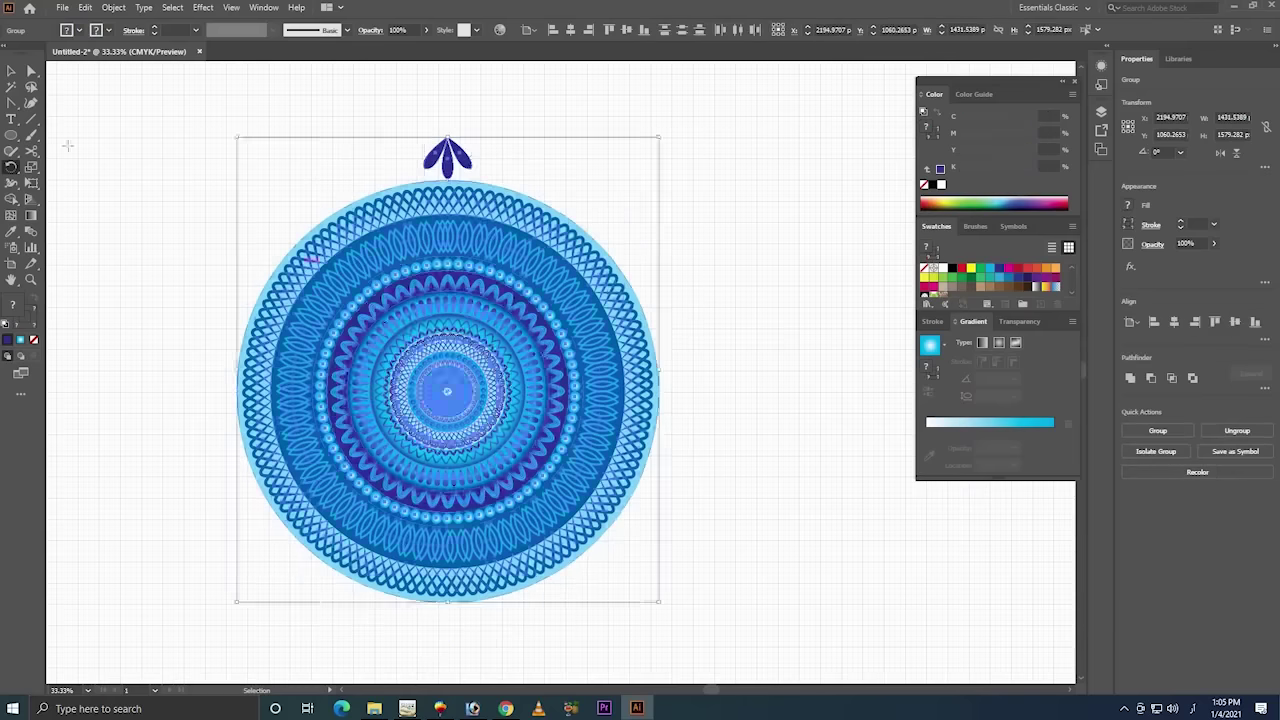
{"action": "key", "text": "v"}
{"action": "left_click_drag", "start_coordinate": [610, 104], "coordinate": [437, 158]}
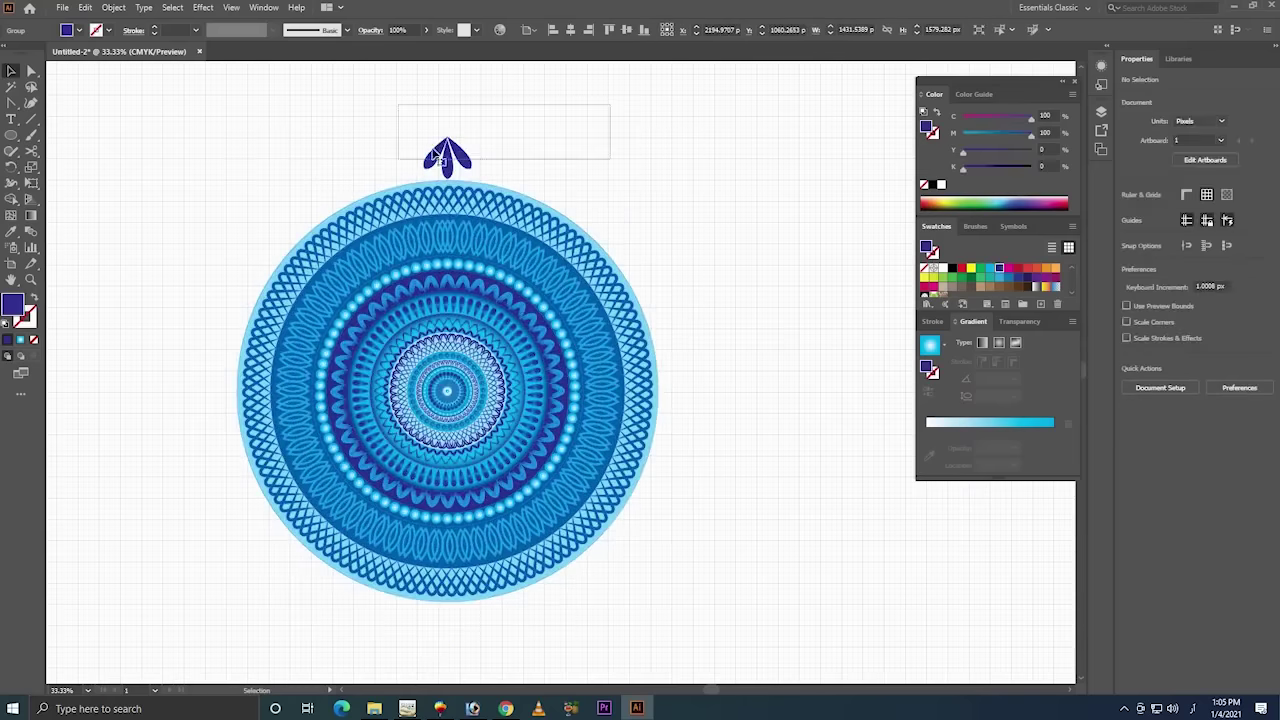
- Draw a tall ellipse just above the mandala's top edge
{"action": "key", "text": "Delete"}
{"action": "scroll", "coordinate": [449, 125], "scroll_direction": "up", "scroll_amount": 5}
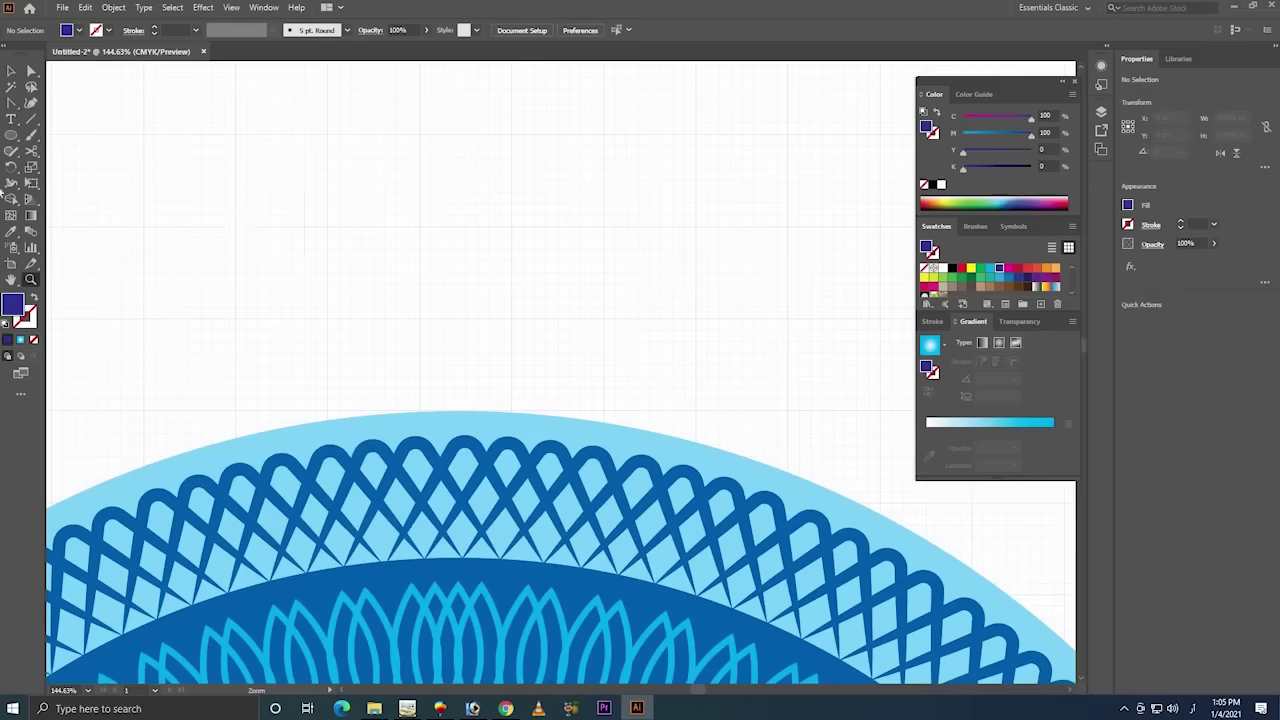
{"action": "left_click", "coordinate": [26, 135]}
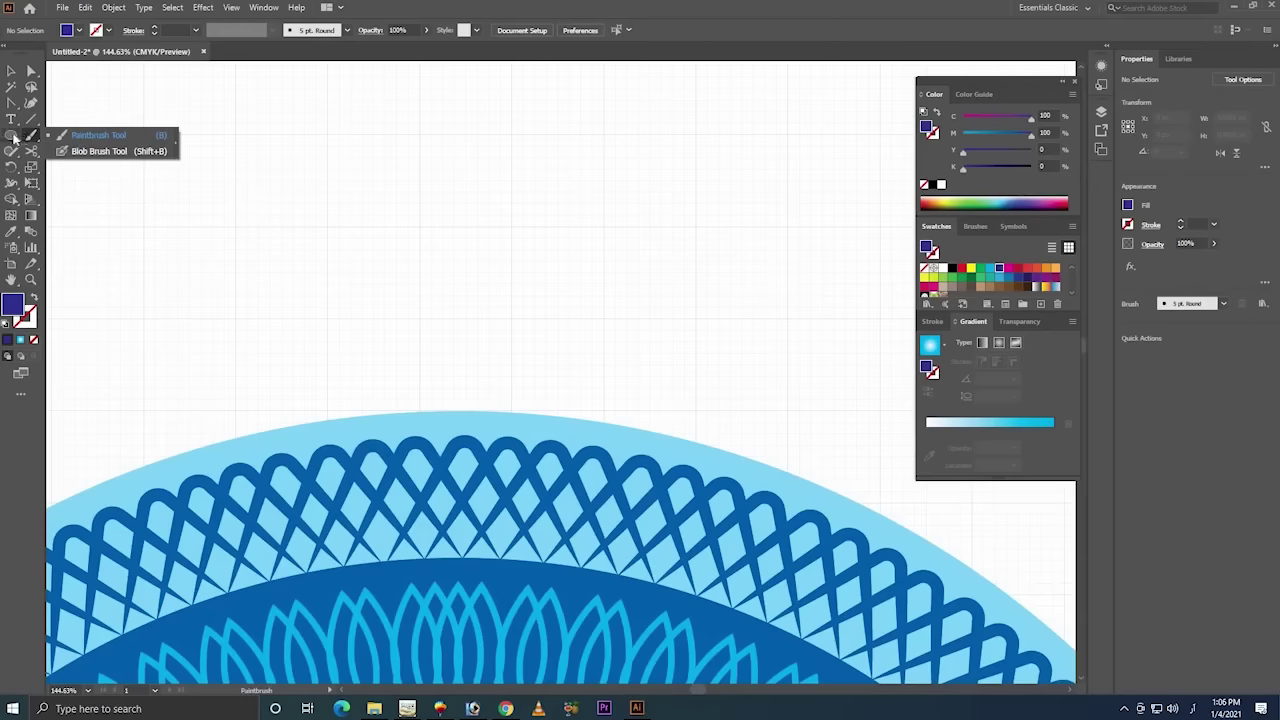
{"action": "left_click", "coordinate": [12, 136]}
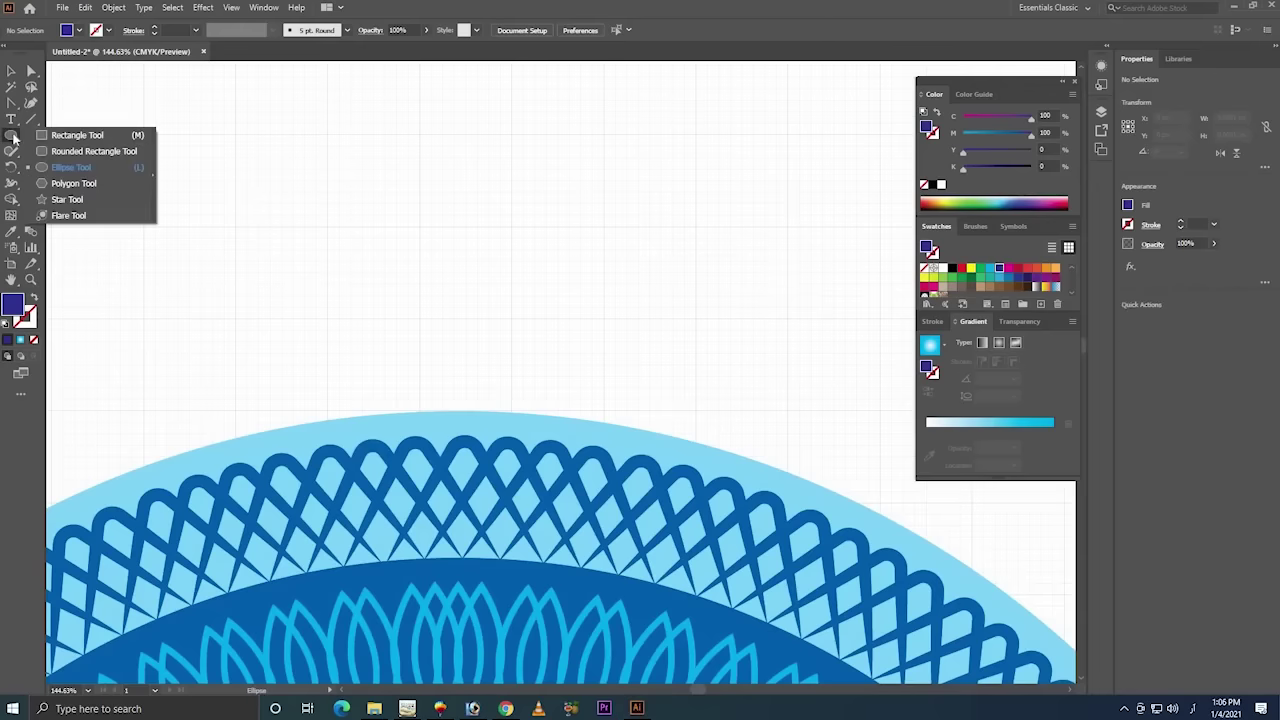
{"action": "left_click", "coordinate": [66, 168]}
{"action": "left_click_drag", "start_coordinate": [400, 135], "coordinate": [447, 302]}
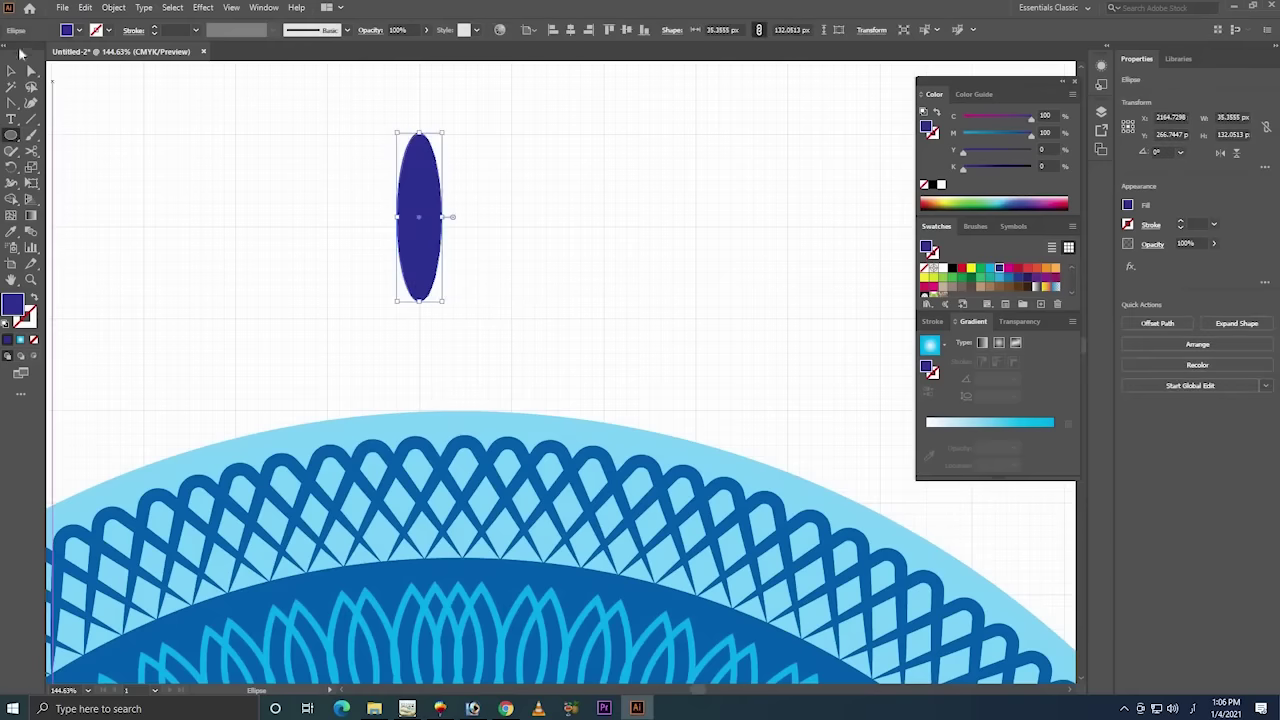
{"action": "left_click", "coordinate": [10, 72]}
{"action": "left_click", "coordinate": [580, 249]}
{"action": "left_click_drag", "start_coordinate": [413, 166], "coordinate": [420, 250]}
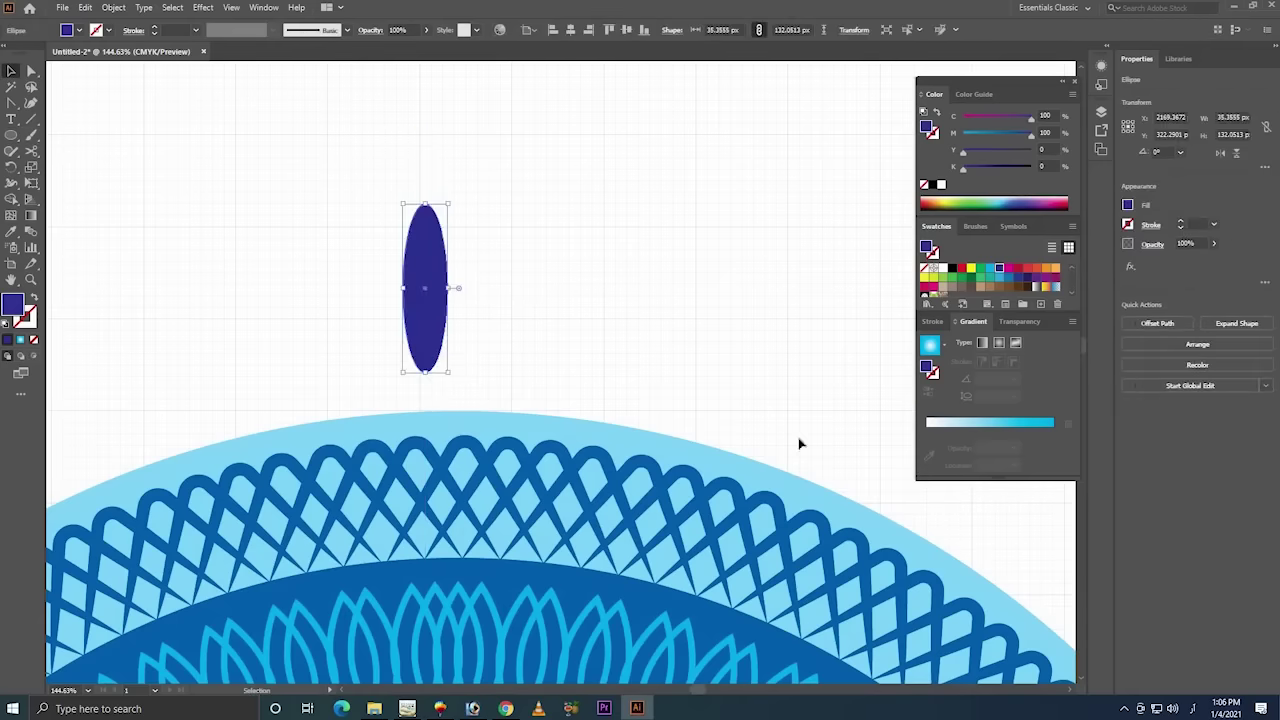
- Give the ellipse an 8 pt white-to-cyan gradient stroke and no fill
{"action": "left_click", "coordinate": [35, 299]}
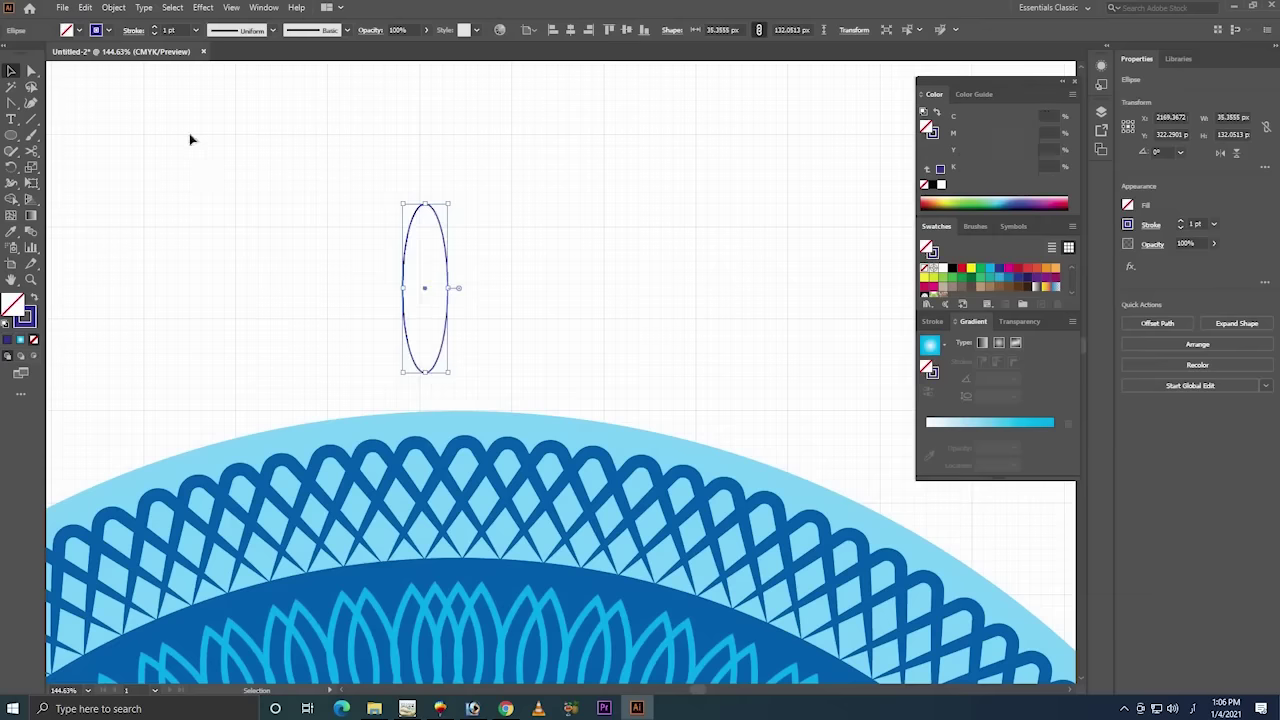
{"action": "key", "text": "Up"}
{"action": "key", "text": "Up"}
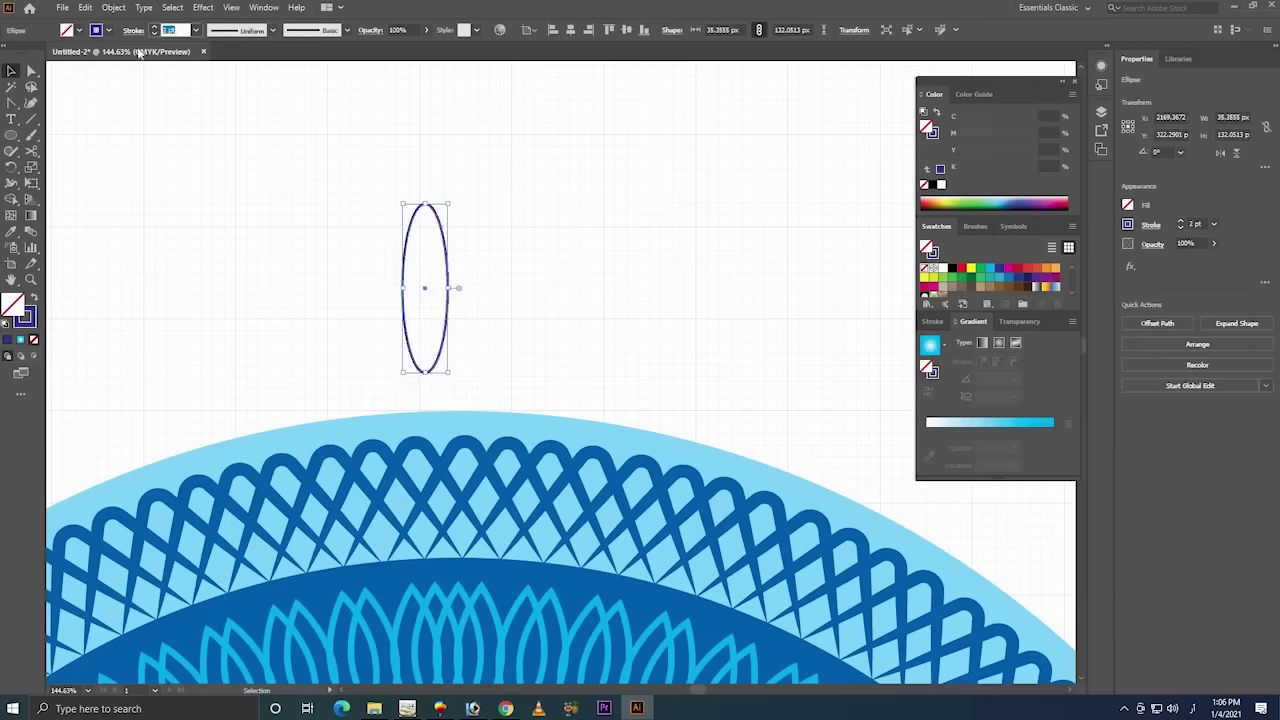
{"action": "key", "text": "Up"}
{"action": "key", "text": "Up"}
{"action": "key", "text": "Up"}
{"action": "key", "text": "Up"}
{"action": "key", "text": "Up"}
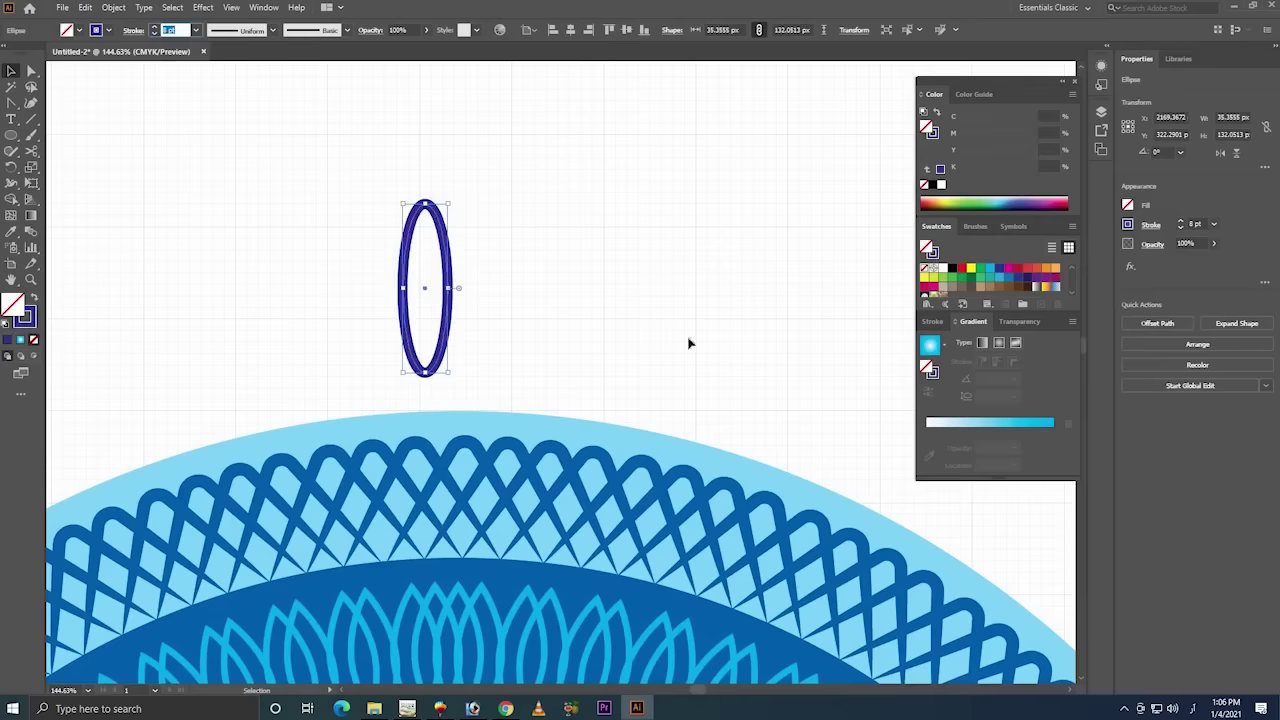
{"action": "left_click", "coordinate": [982, 430]}
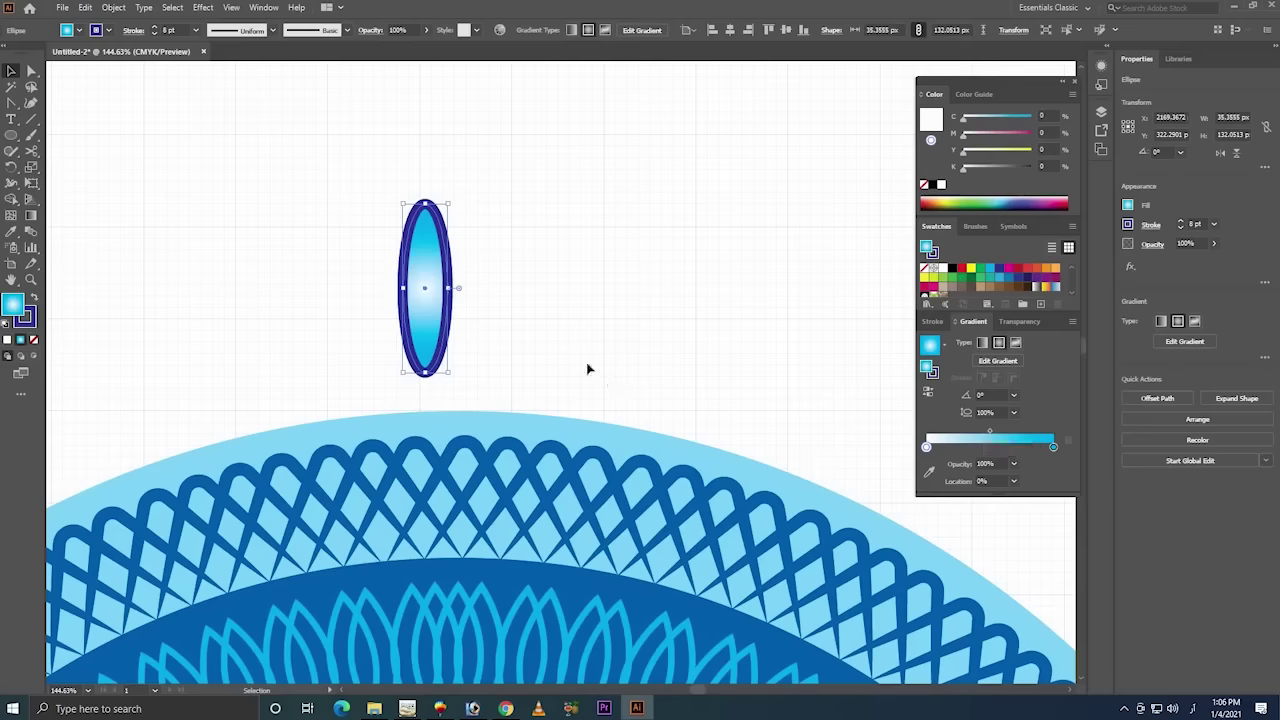
{"action": "left_click", "coordinate": [33, 299]}
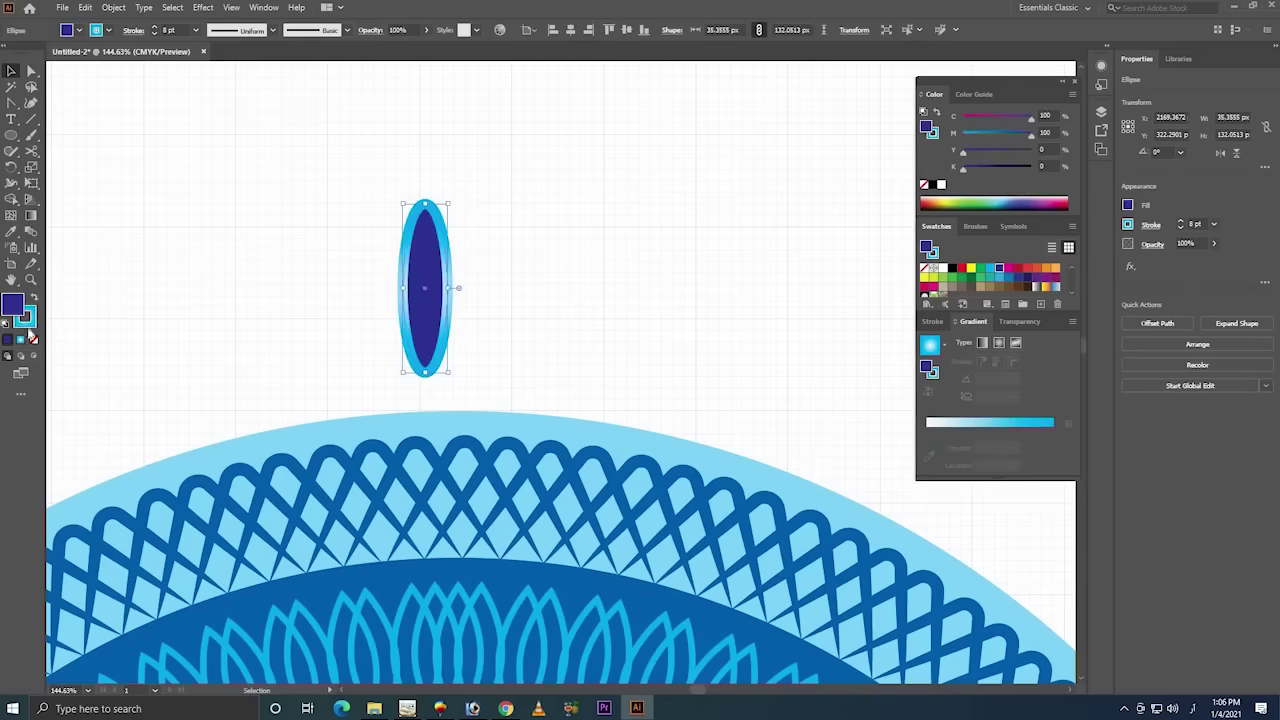
{"action": "left_click", "coordinate": [33, 341]}
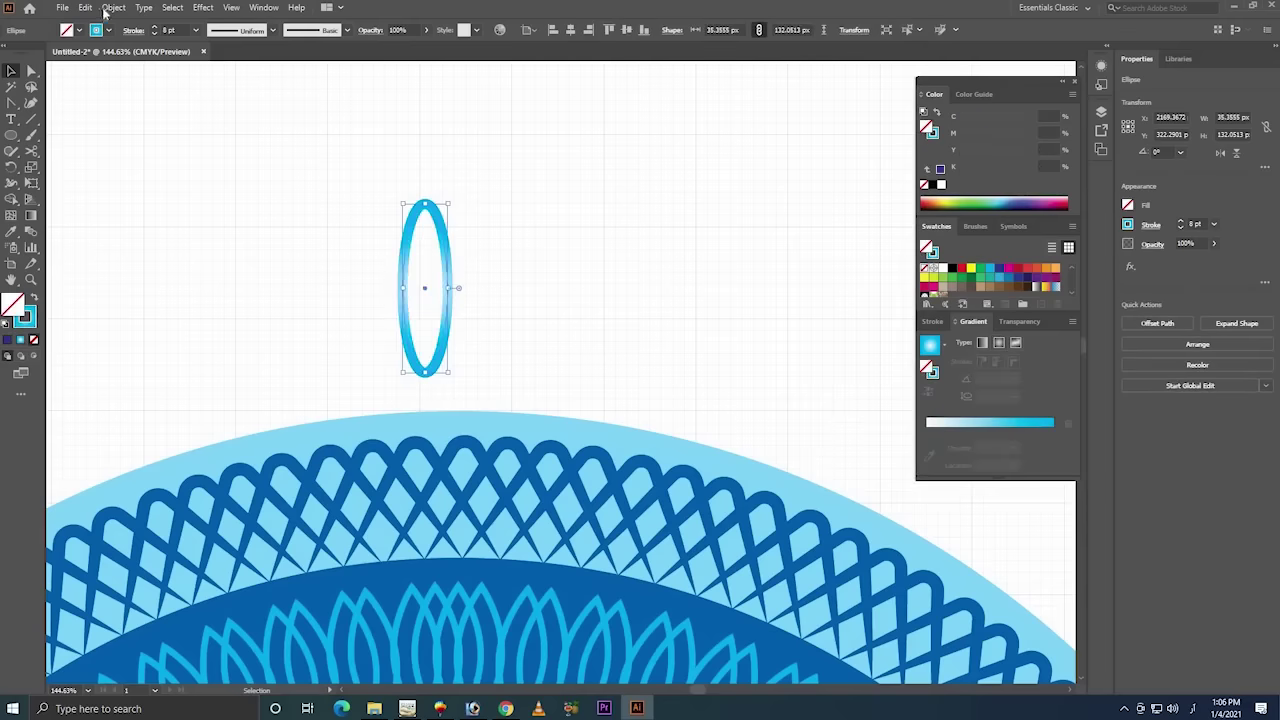
- Expand the ellipse's gradient outline into a solid shape
{"action": "left_click", "coordinate": [113, 7]}
{"action": "left_click", "coordinate": [135, 163]}
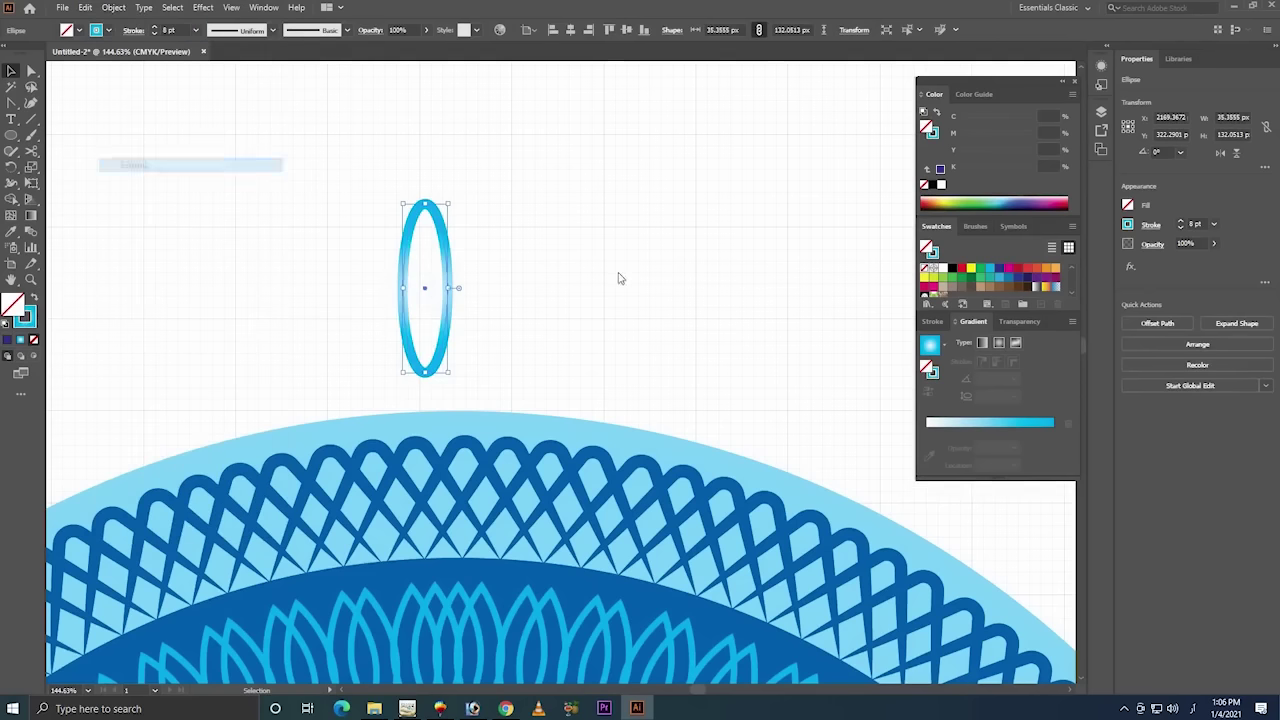
{"action": "left_click", "coordinate": [392, 409]}
{"action": "left_click", "coordinate": [657, 263]}
- Select the small ellipse and rotate one copy around the mandala centre
{"action": "key", "text": "z"}
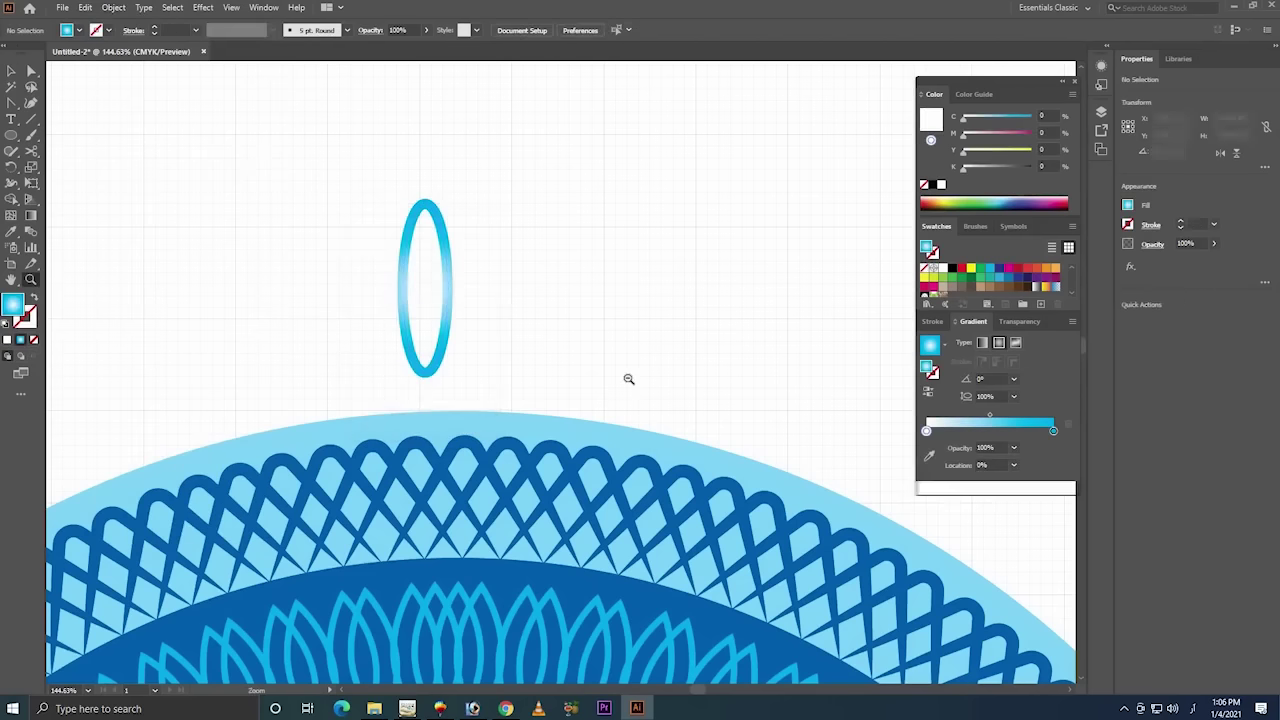
{"action": "scroll", "coordinate": [628, 379], "scroll_direction": "down", "scroll_amount": 3}
{"action": "left_click_drag", "start_coordinate": [463, 349], "coordinate": [477, 152]}
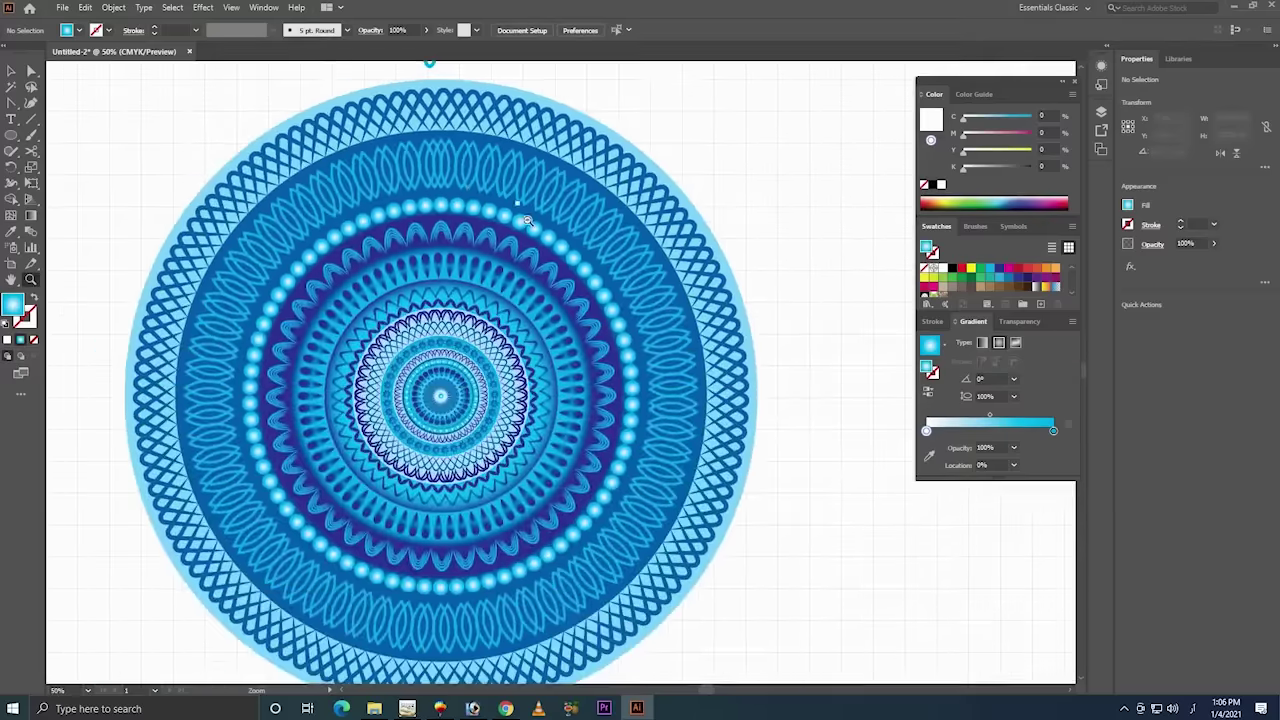
{"action": "scroll", "coordinate": [527, 219], "scroll_direction": "down", "scroll_amount": 1}
{"action": "mouse_move", "coordinate": [494, 263]}
{"action": "left_mouse_down"}
{"action": "mouse_move", "coordinate": [414, 200]}
{"action": "mouse_move", "coordinate": [457, 147]}
{"action": "left_mouse_up"}
{"action": "key", "text": "b"}
{"action": "key", "text": "v"}
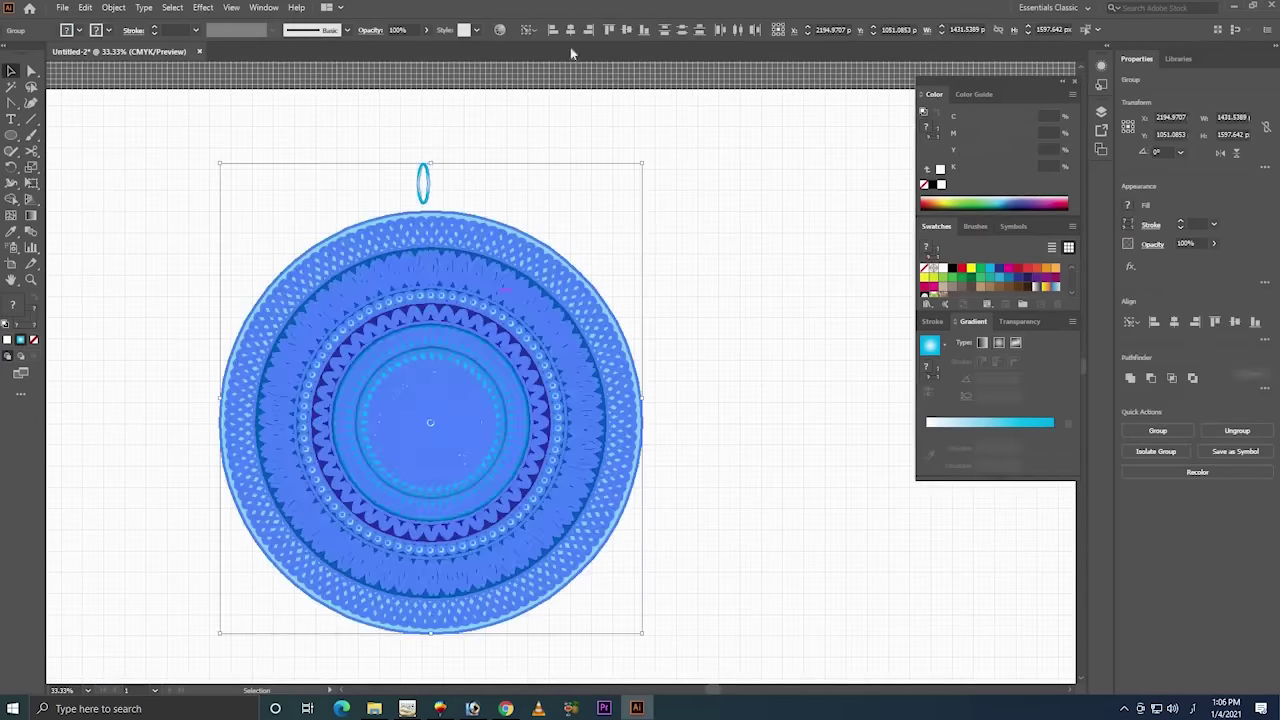
{"action": "left_click_drag", "start_coordinate": [500, 106], "coordinate": [392, 194]}
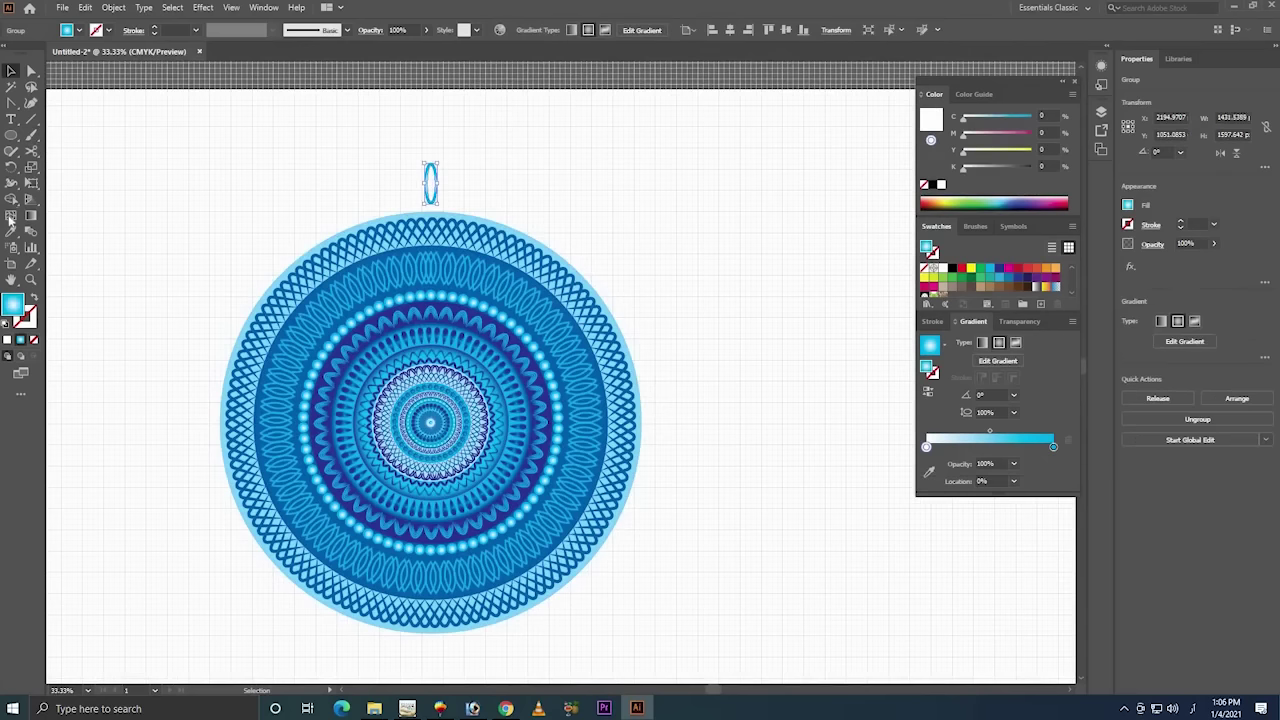
{"action": "left_click", "coordinate": [11, 168]}
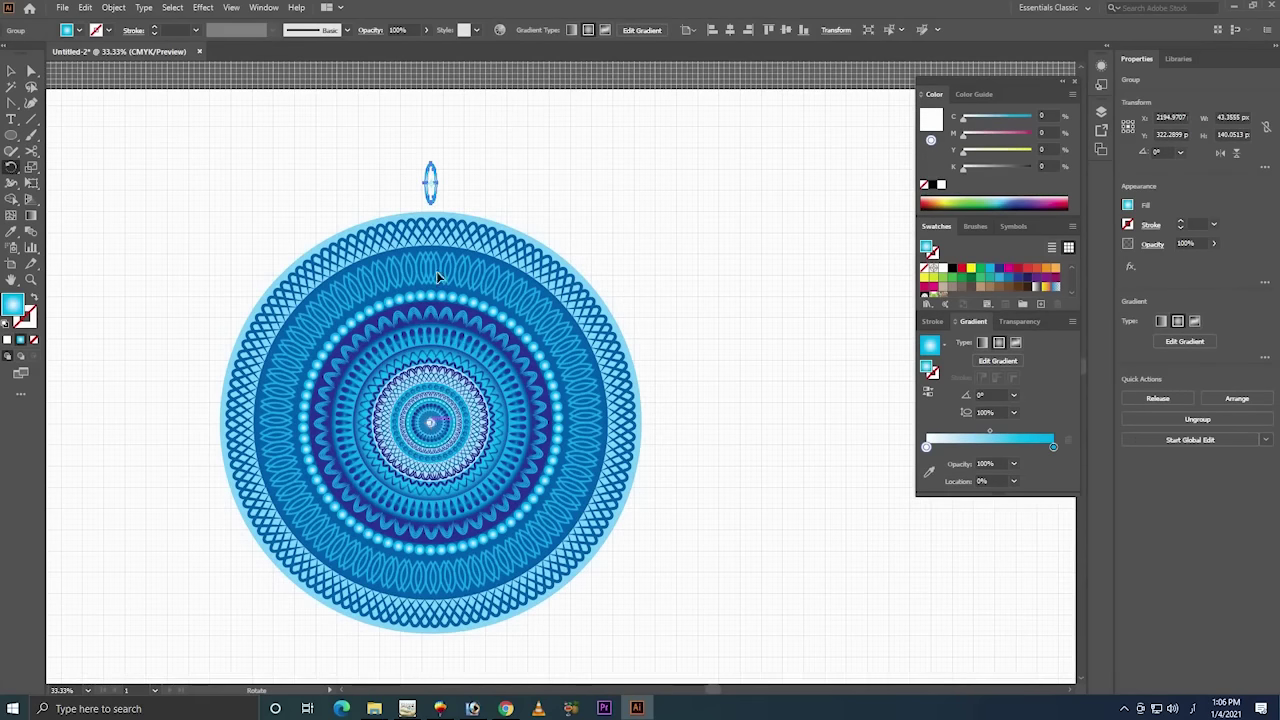
{"action": "left_click_drag", "start_coordinate": [431, 185], "coordinate": [455, 198]}
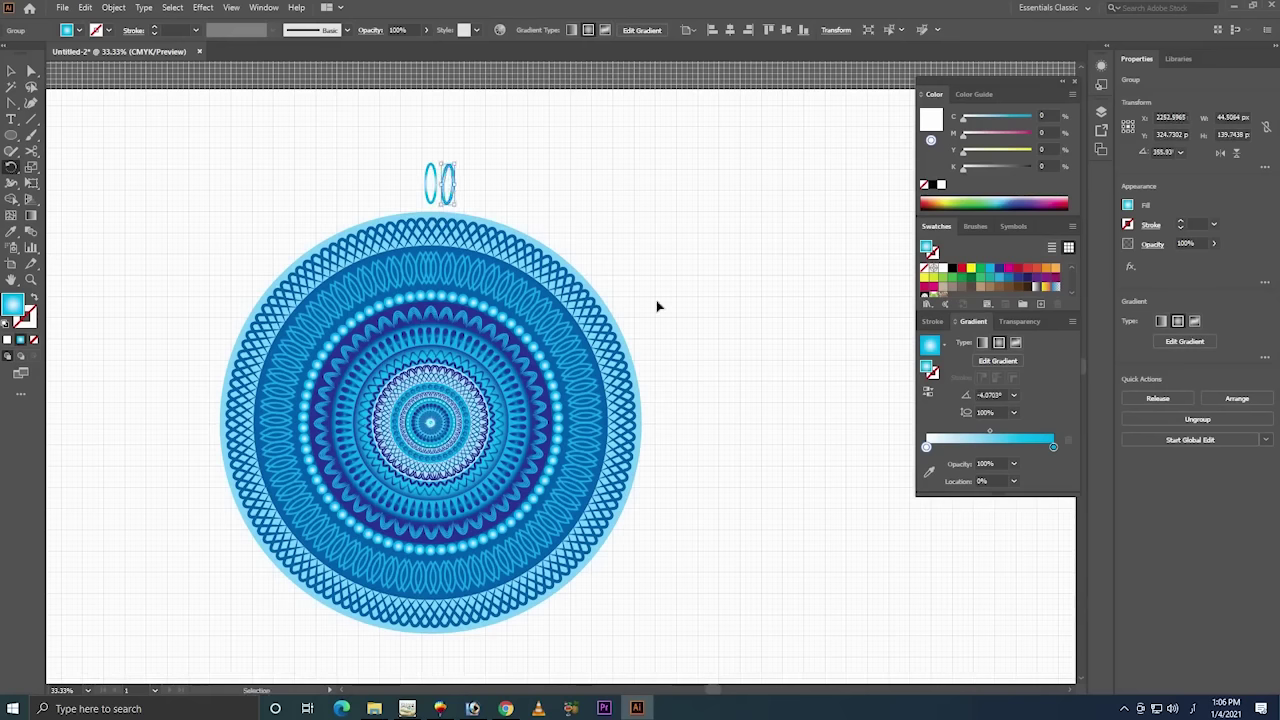
- Repeat the rotated ellipse copy fourteen times until the looped ring closes
{"action": "key", "text": "ctrl+d"}
{"action": "key", "text": "ctrl+d"}
{"action": "key", "text": "ctrl+d"}
{"action": "key", "text": "ctrl+d"}
{"action": "key", "text": "ctrl+d"}
{"action": "key", "text": "ctrl+d"}
{"action": "key", "text": "ctrl+d"}
{"action": "key", "text": "ctrl+d"}
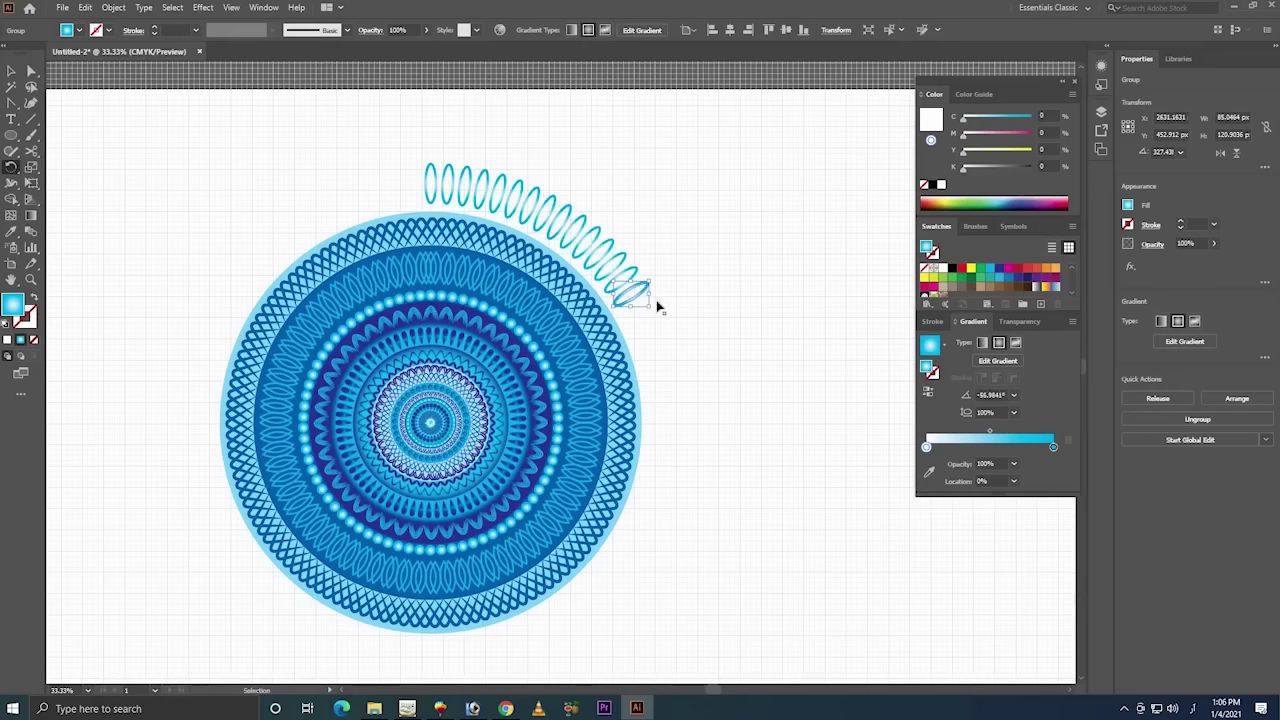
{"action": "key", "text": "ctrl+d"}
{"action": "key", "text": "ctrl+d"}
{"action": "key", "text": "ctrl+d"}
{"action": "key", "text": "ctrl+d"}
{"action": "key", "text": "ctrl+d"}
{"action": "key", "text": "ctrl+d"}
{"action": "key", "text": "ctrl+d"}
{"action": "key", "text": "ctrl+d"}
{"action": "key", "text": "ctrl+d"}
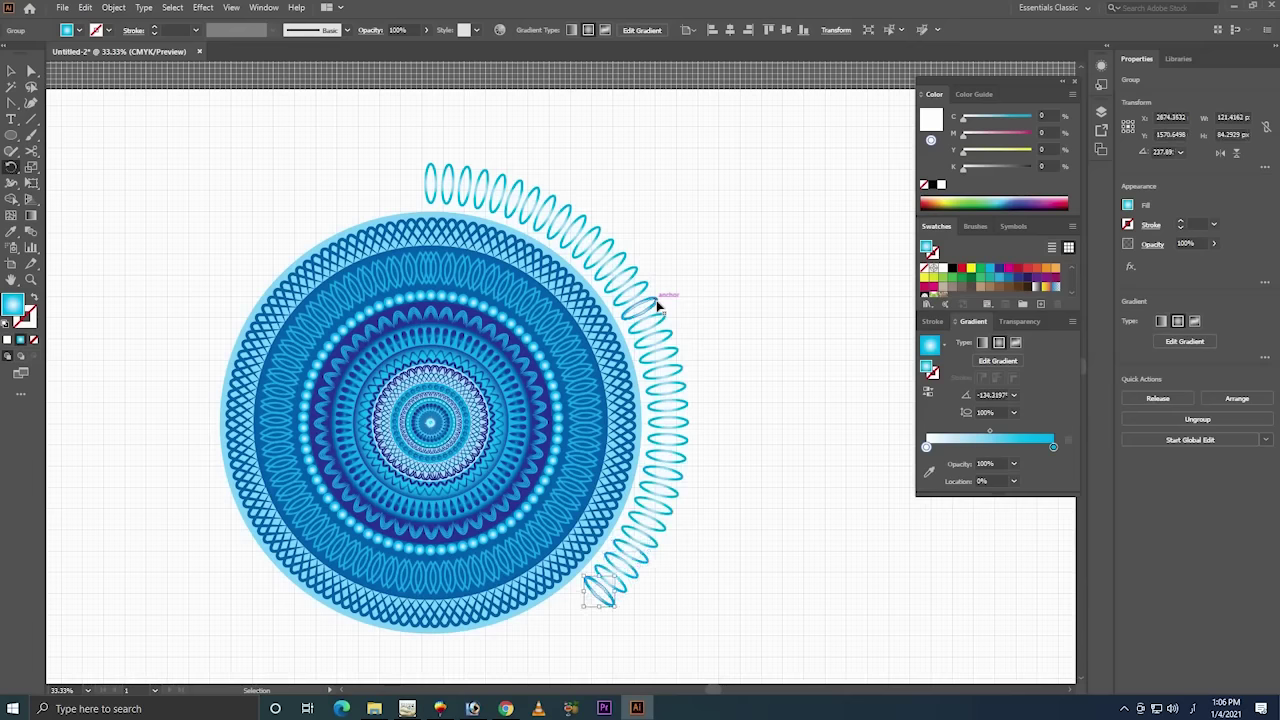
{"action": "key", "text": "ctrl+d"}
{"action": "key", "text": "ctrl+d"}
{"action": "key", "text": "ctrl+d"}
{"action": "key", "text": "ctrl+d"}
{"action": "key", "text": "ctrl+d"}
{"action": "key", "text": "ctrl+d"}
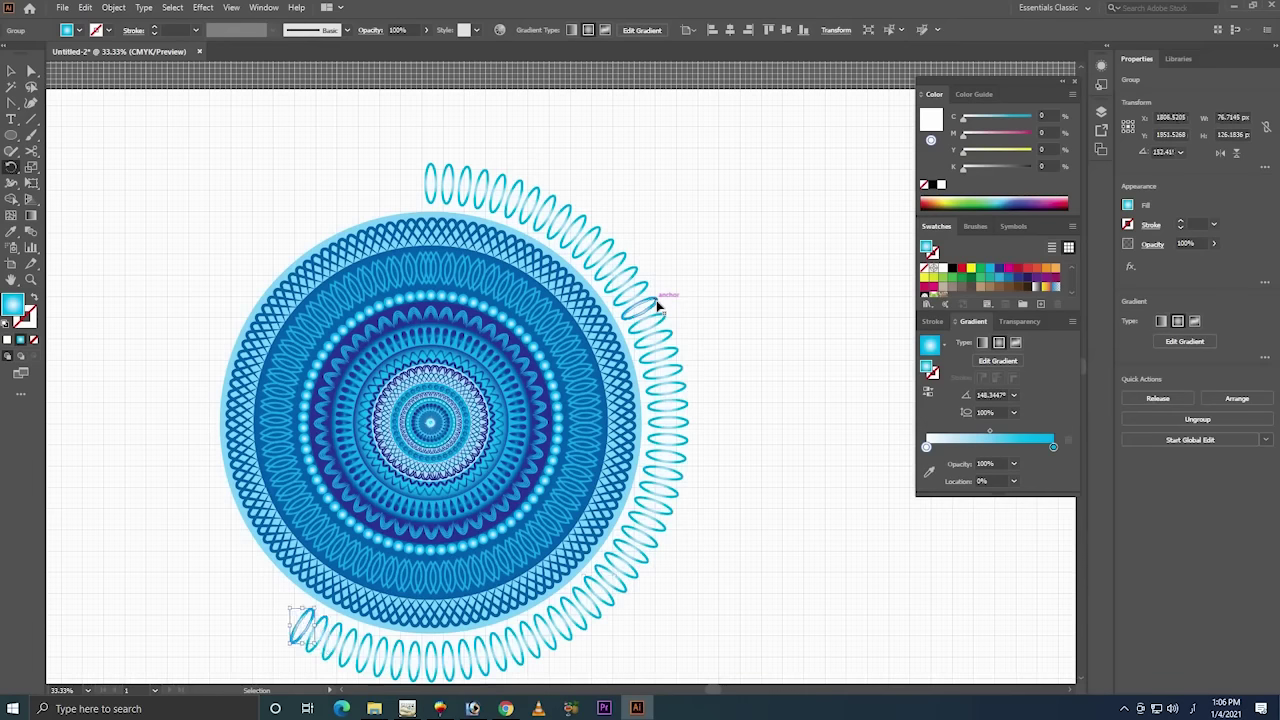
{"action": "key", "text": "ctrl+d"}
{"action": "key", "text": "ctrl+d"}
{"action": "key", "text": "ctrl+d"}
{"action": "key", "text": "ctrl+d"}
{"action": "key", "text": "ctrl+d"}
{"action": "key", "text": "ctrl+d"}
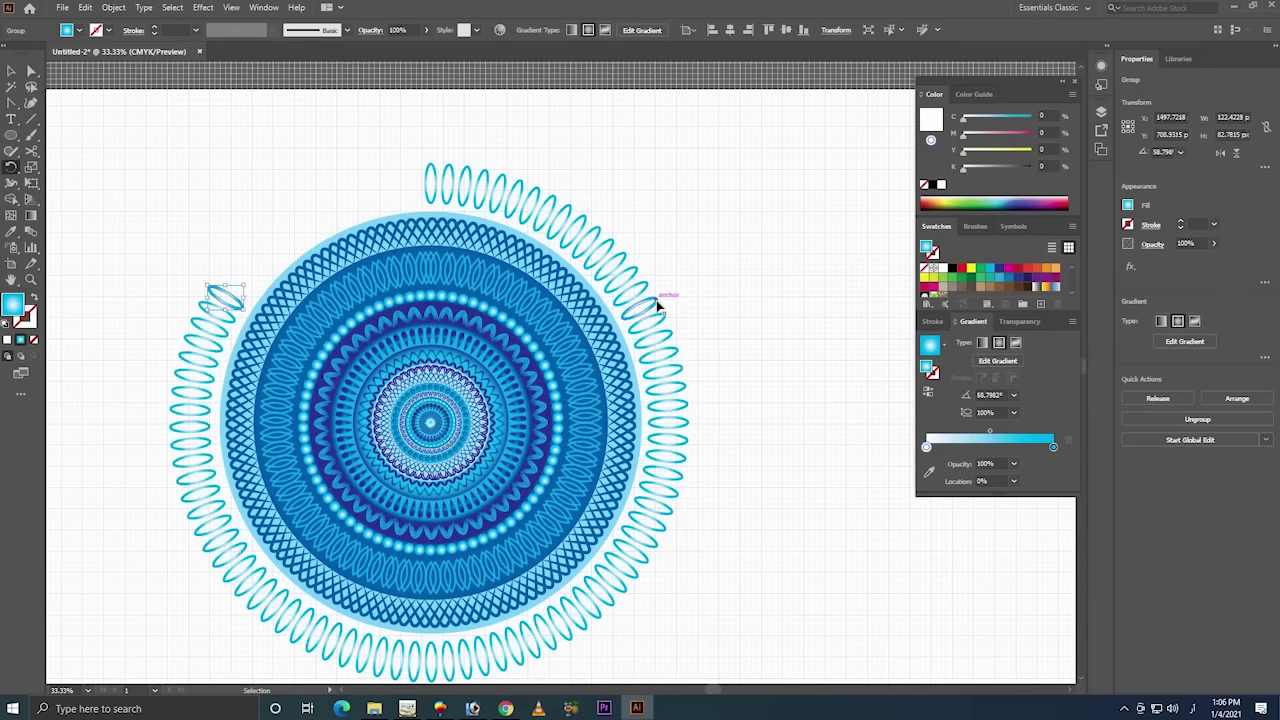
{"action": "key", "text": "ctrl+d"}
{"action": "key", "text": "ctrl+d"}
{"action": "key", "text": "ctrl+d"}
{"action": "key", "text": "ctrl+d"}
{"action": "key", "text": "ctrl+d"}
{"action": "key", "text": "ctrl+d"}
{"action": "key", "text": "ctrl+d"}
{"action": "key", "text": "ctrl+d"}
{"action": "key", "text": "ctrl+d"}
{"action": "key", "text": "ctrl+d"}
{"action": "key", "text": "ctrl+d"}
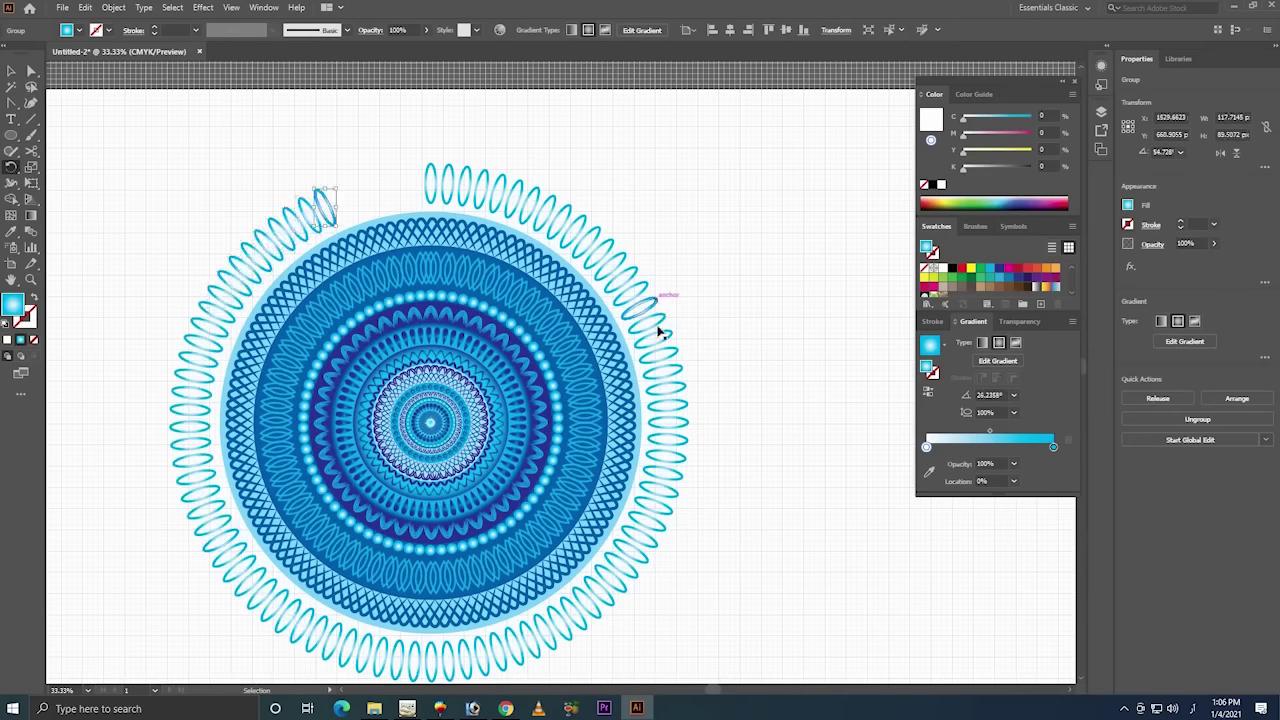
{"action": "key", "text": "ctrl+d"}
{"action": "key", "text": "ctrl+d"}
{"action": "key", "text": "ctrl+d"}
{"action": "key", "text": "ctrl+d"}
{"action": "key", "text": "ctrl+d"}
{"action": "key", "text": "ctrl+d"}
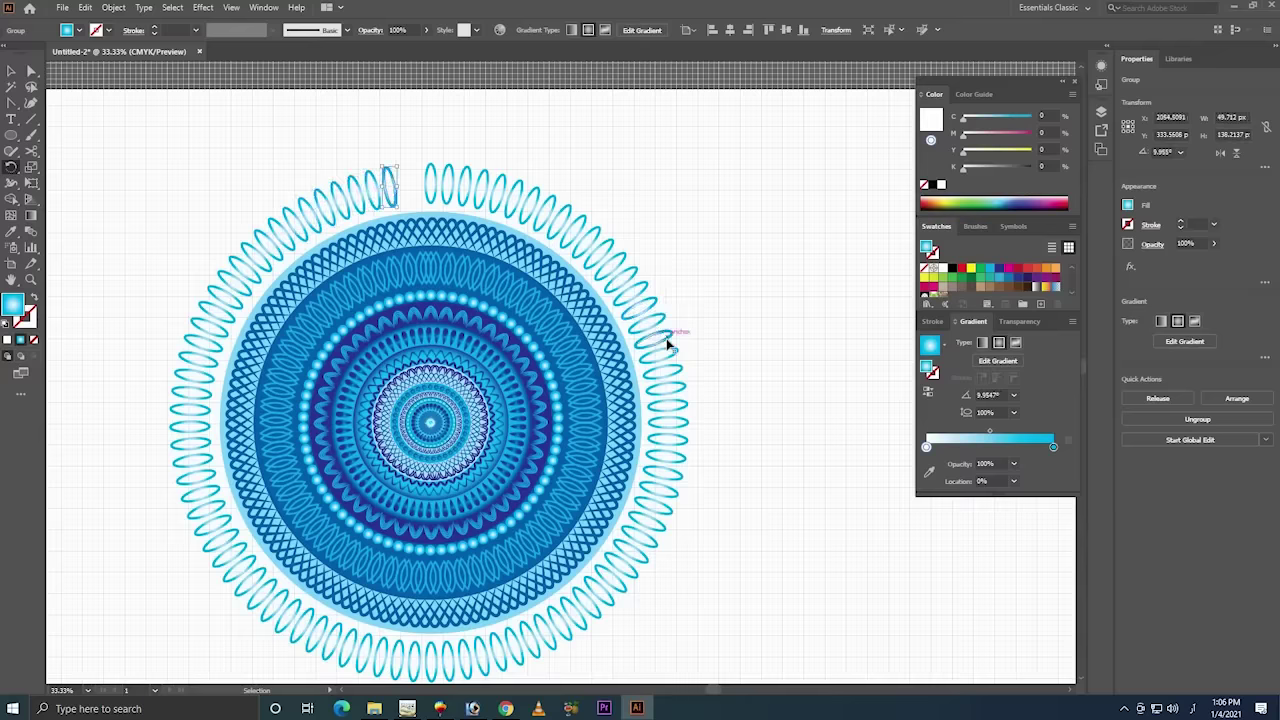
{"action": "key", "text": "ctrl+d"}
{"action": "key", "text": "ctrl+d"}
{"action": "key", "text": "ctrl+d"}
{"action": "key", "text": "ctrl+d"}
{"action": "key", "text": "ctrl+d"}
{"action": "key", "text": "ctrl+d"}
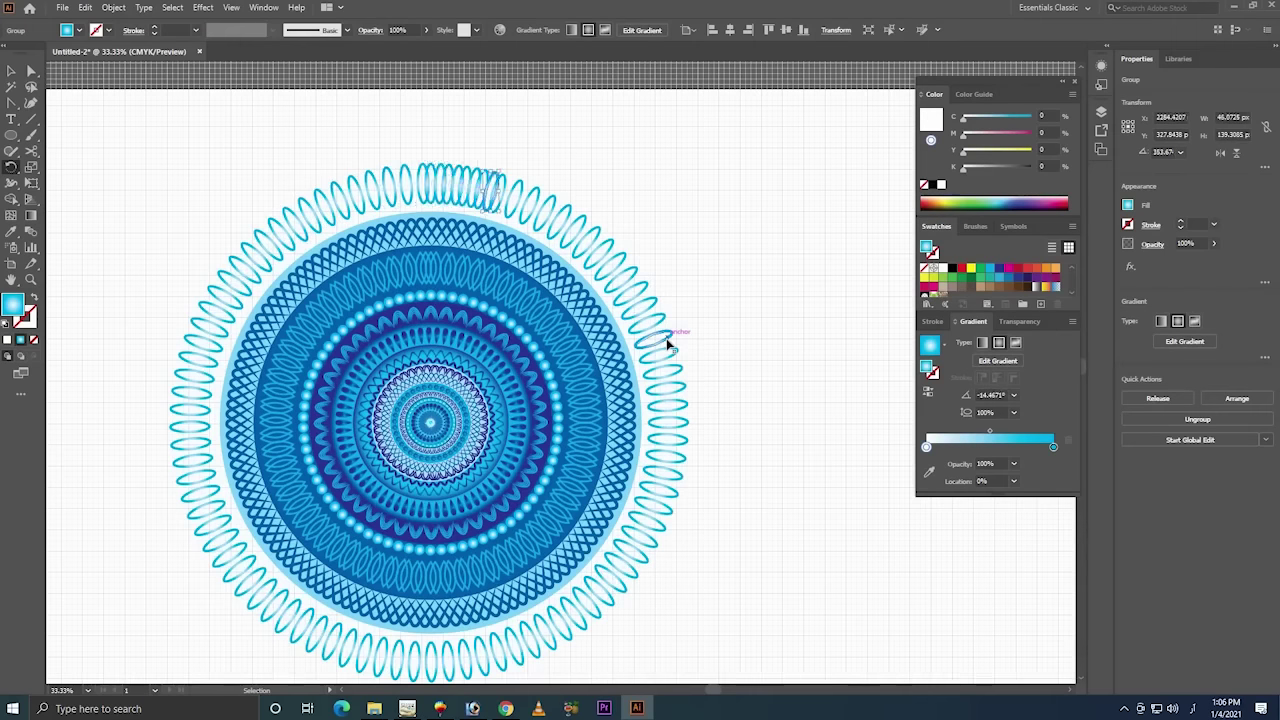
{"action": "key", "text": "ctrl+d"}
{"action": "key", "text": "ctrl+d"}
{"action": "key", "text": "ctrl+d"}
{"action": "key", "text": "ctrl+d"}
{"action": "key", "text": "ctrl+d"}
{"action": "key", "text": "ctrl+d"}
{"action": "key", "text": "ctrl+d"}
{"action": "key", "text": "ctrl+d"}
{"action": "key", "text": "ctrl+d"}
{"action": "key", "text": "ctrl+d"}
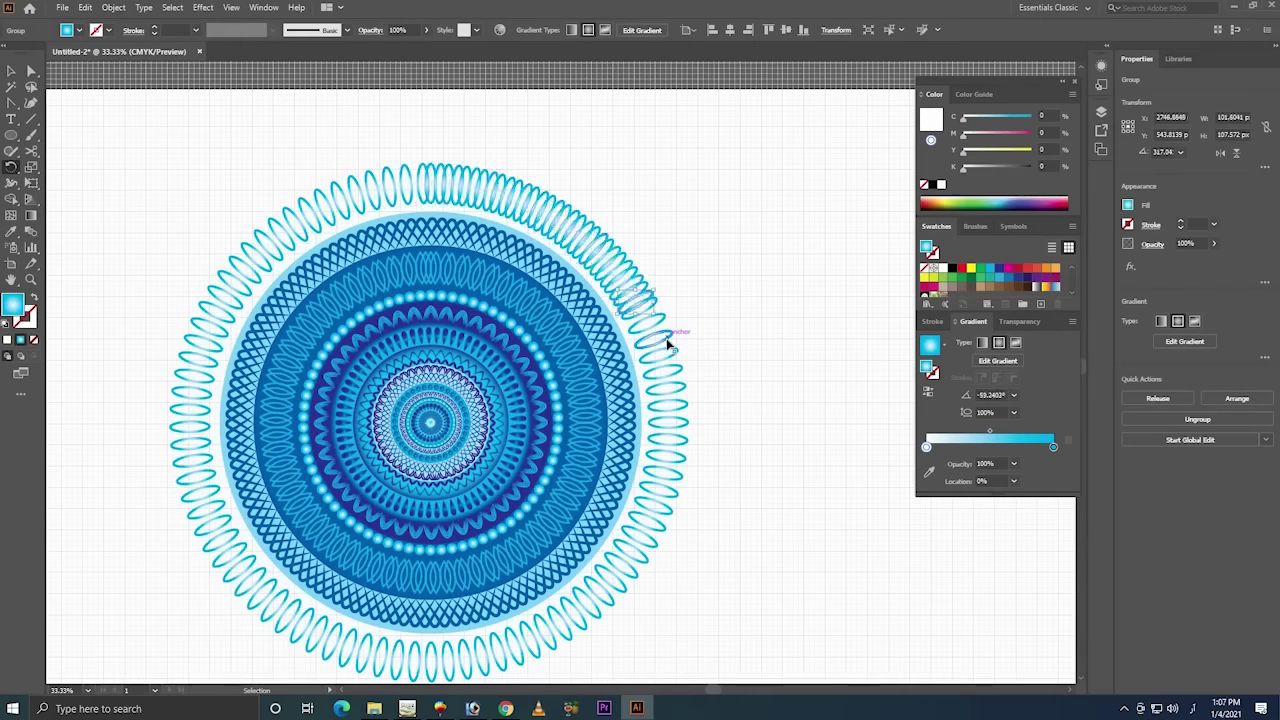
{"action": "key", "text": "ctrl+d"}
{"action": "key", "text": "ctrl+d"}
{"action": "key", "text": "ctrl+d"}
{"action": "key", "text": "ctrl+d"}
{"action": "key", "text": "ctrl+d"}
{"action": "key", "text": "ctrl+d"}
{"action": "key", "text": "ctrl+d"}
{"action": "key", "text": "ctrl+d"}
{"action": "key", "text": "ctrl+d"}
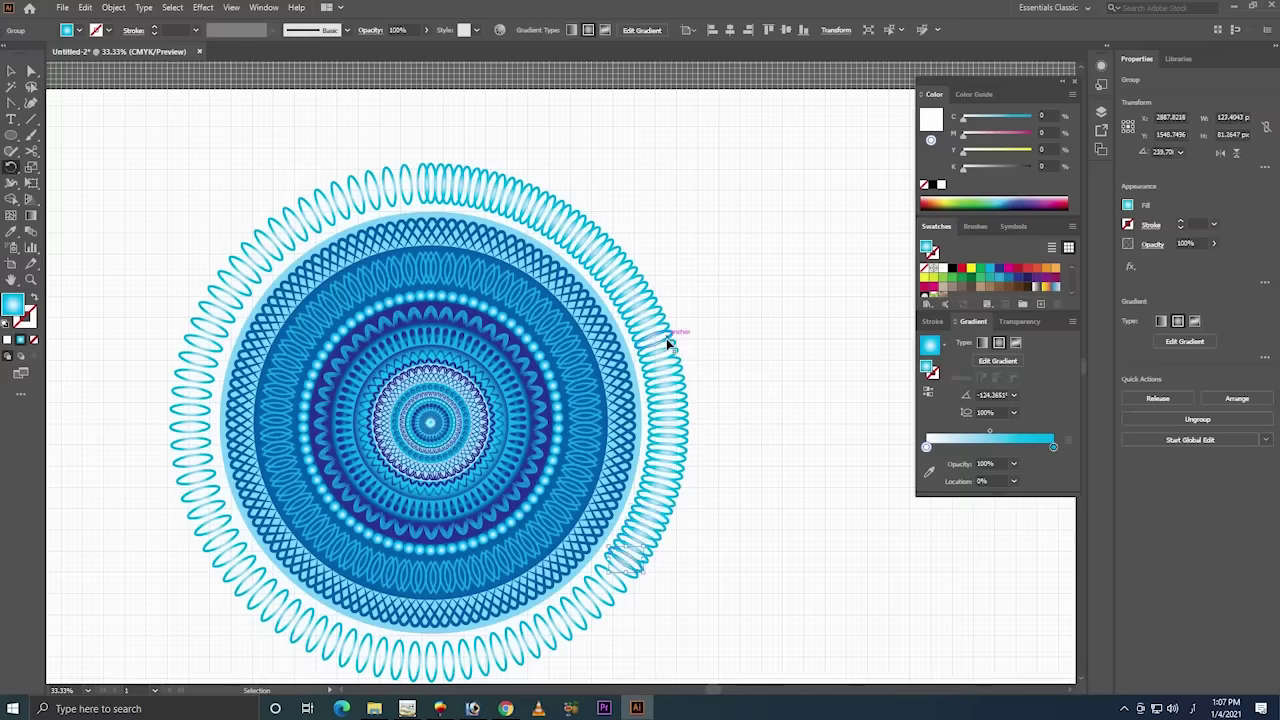
{"action": "key", "text": "ctrl+d"}
{"action": "key", "text": "ctrl+d"}
{"action": "key", "text": "ctrl+d"}
{"action": "key", "text": "ctrl+d"}
{"action": "key", "text": "ctrl+d"}
{"action": "key", "text": "ctrl+d"}
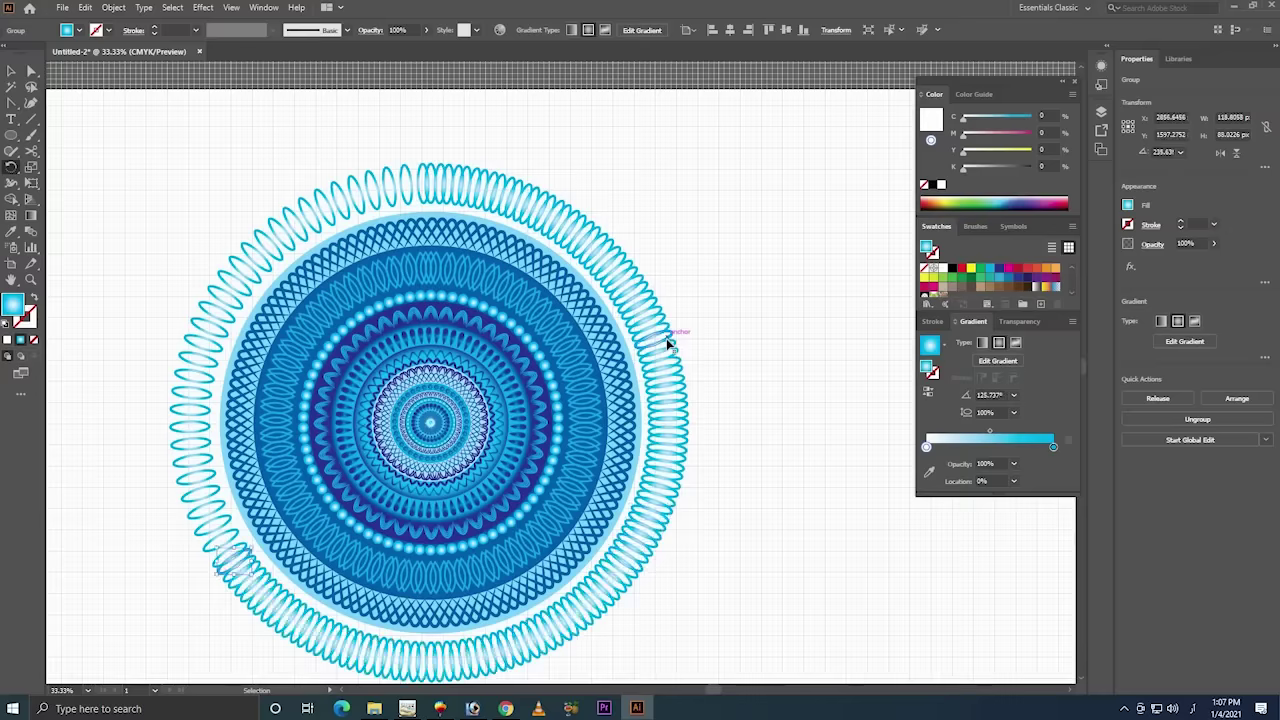
{"action": "key", "text": "ctrl+d"}
{"action": "key", "text": "ctrl+d"}
{"action": "key", "text": "ctrl+d"}
{"action": "key", "text": "ctrl+d"}
{"action": "key", "text": "ctrl+d"}
{"action": "key", "text": "ctrl+d"}
{"action": "key", "text": "ctrl+d"}
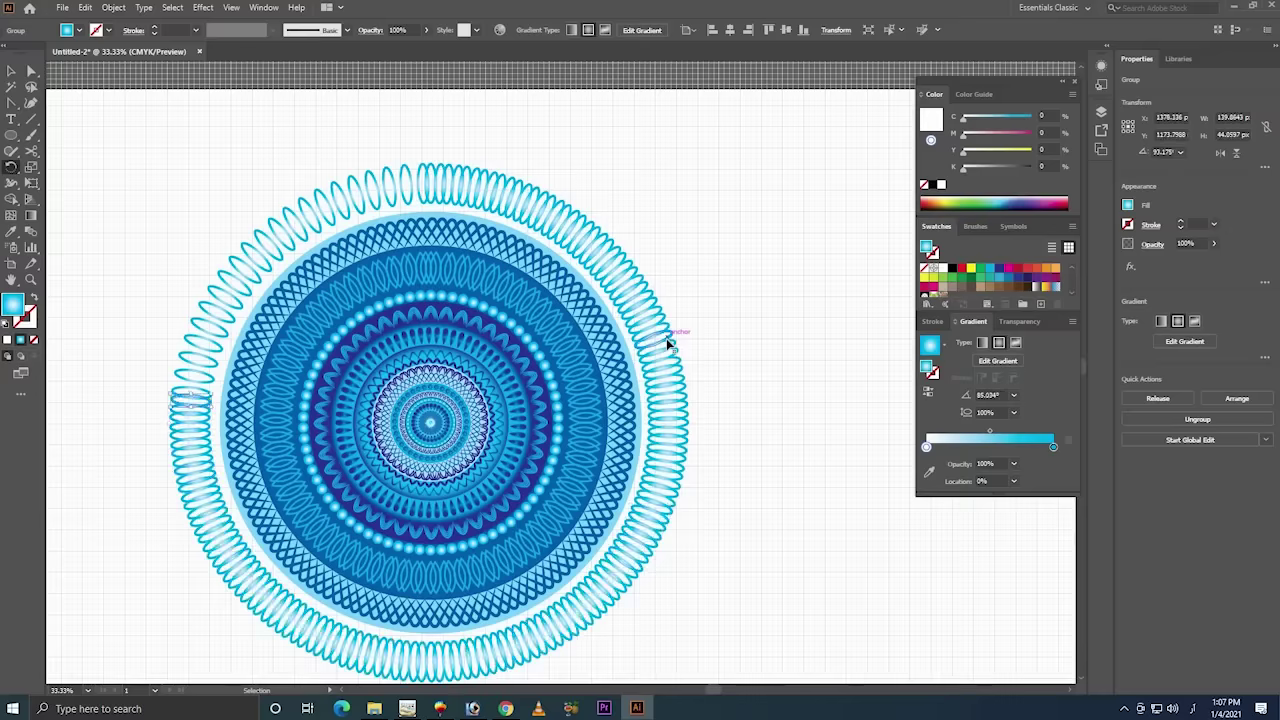
{"action": "key", "text": "ctrl+d"}
{"action": "key", "text": "ctrl+d"}
{"action": "key", "text": "ctrl+d"}
{"action": "key", "text": "ctrl+d"}
{"action": "key", "text": "ctrl+d"}
{"action": "key", "text": "ctrl+d"}
{"action": "key", "text": "ctrl+d"}
{"action": "key", "text": "ctrl+d"}
{"action": "key", "text": "ctrl+d"}
{"action": "key", "text": "ctrl+d"}
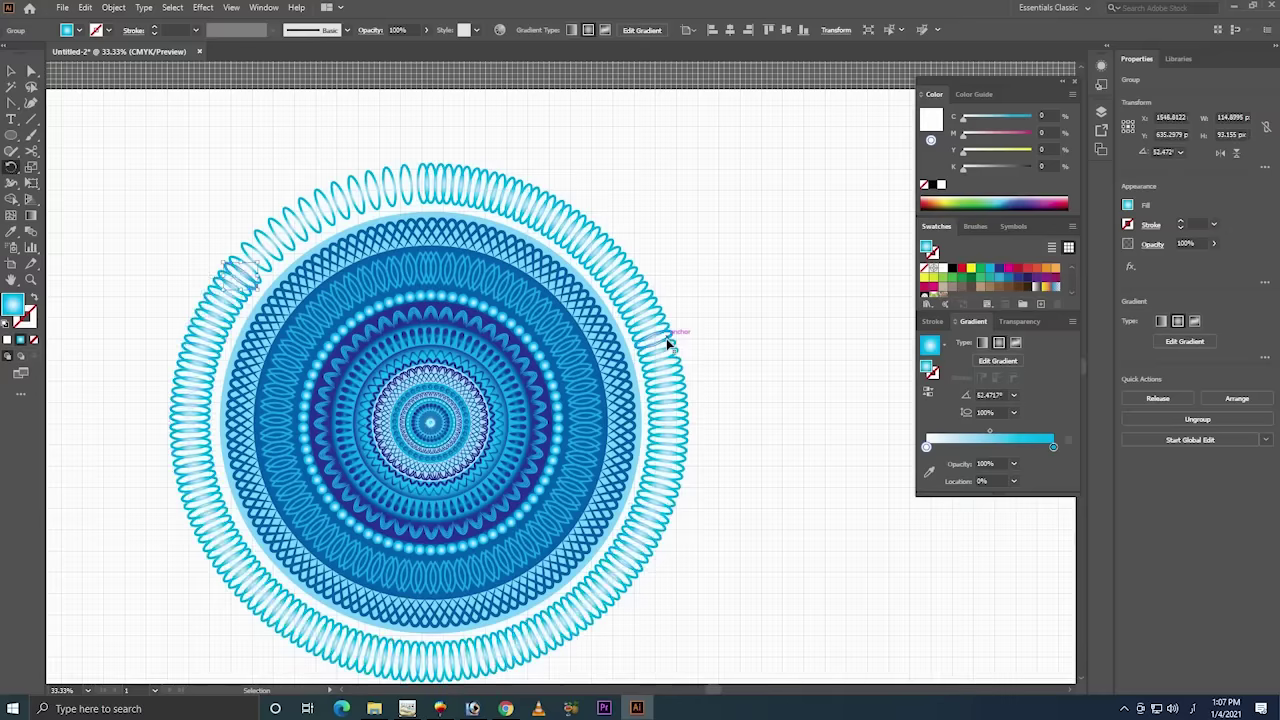
{"action": "key", "text": "ctrl+d"}
{"action": "key", "text": "ctrl+d"}
{"action": "key", "text": "ctrl+d"}
{"action": "key", "text": "ctrl+d"}
{"action": "key", "text": "ctrl+d"}
{"action": "key", "text": "ctrl+d"}
{"action": "key", "text": "ctrl+d"}
{"action": "key", "text": "ctrl+d"}
{"action": "key", "text": "ctrl+d"}
{"action": "key", "text": "ctrl+d"}
{"action": "key", "text": "ctrl+d"}
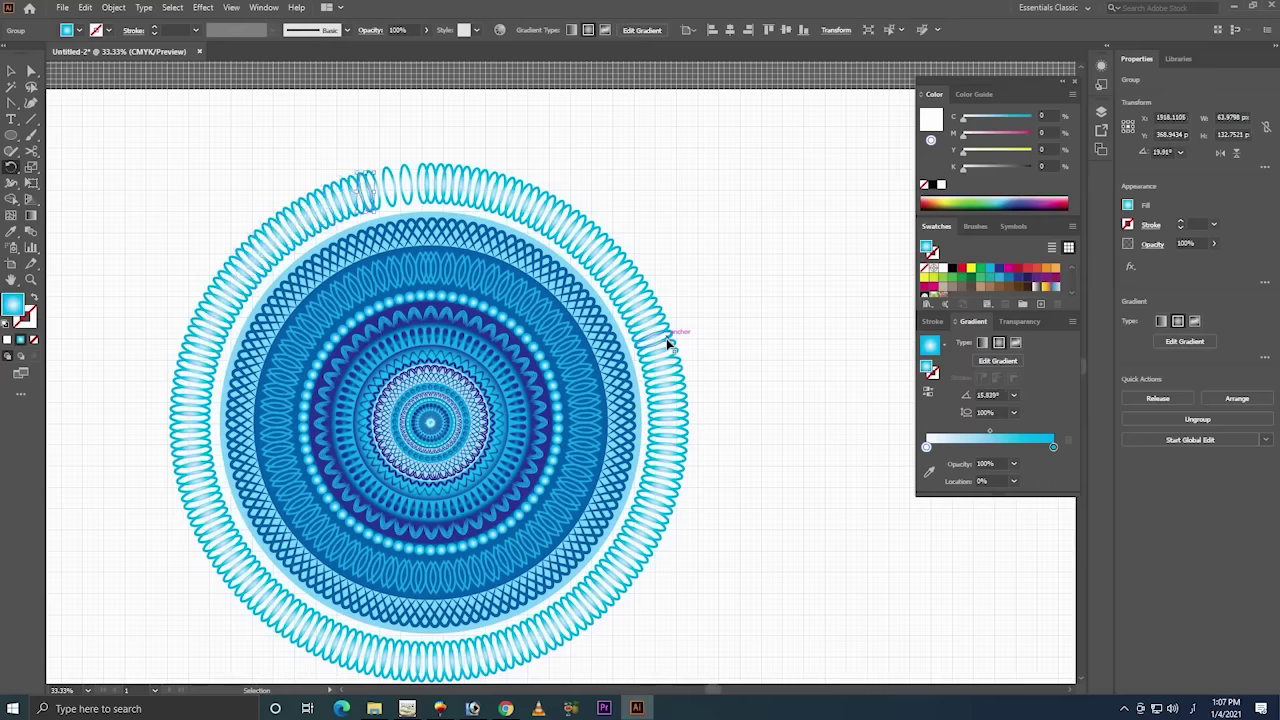
{"action": "key", "text": "ctrl+d"}
{"action": "key", "text": "ctrl+d"}
{"action": "key", "text": "ctrl+d"}
{"action": "key", "text": "ctrl+d"}
{"action": "key", "text": "ctrl+d"}
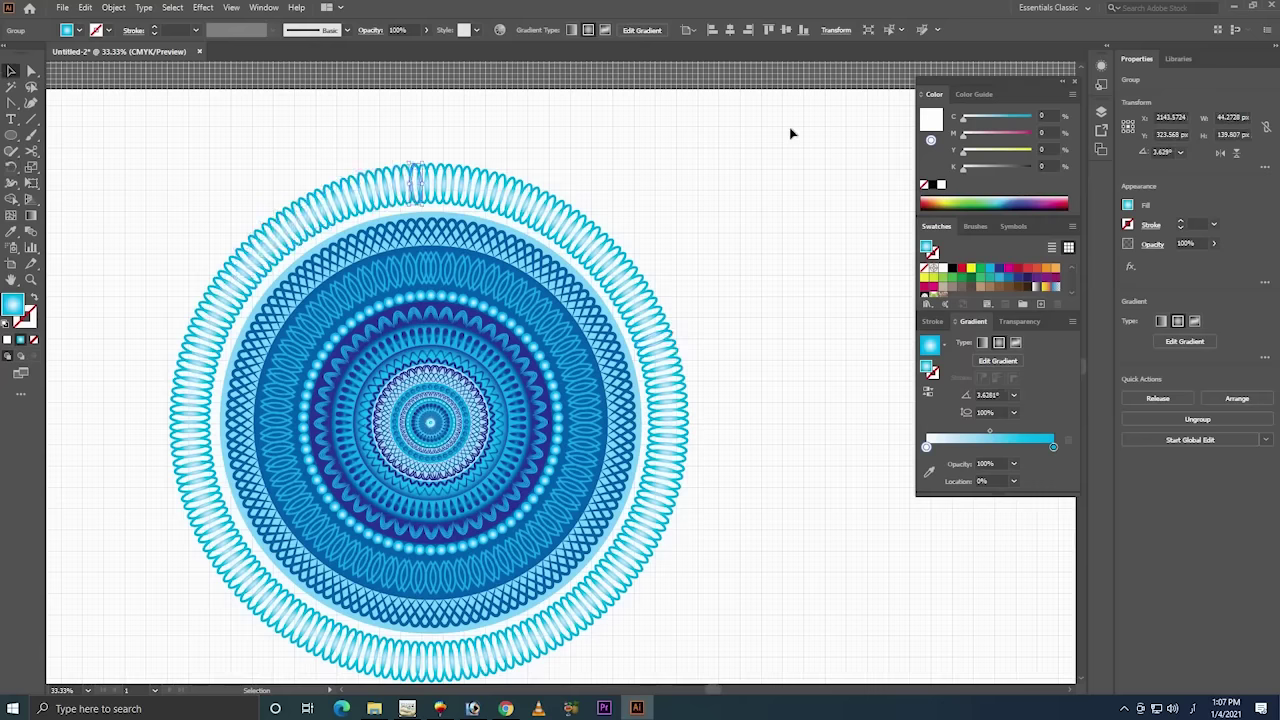
- Group the mandala together with its ellipse ring
{"action": "left_click_drag", "start_coordinate": [810, 122], "coordinate": [128, 683]}
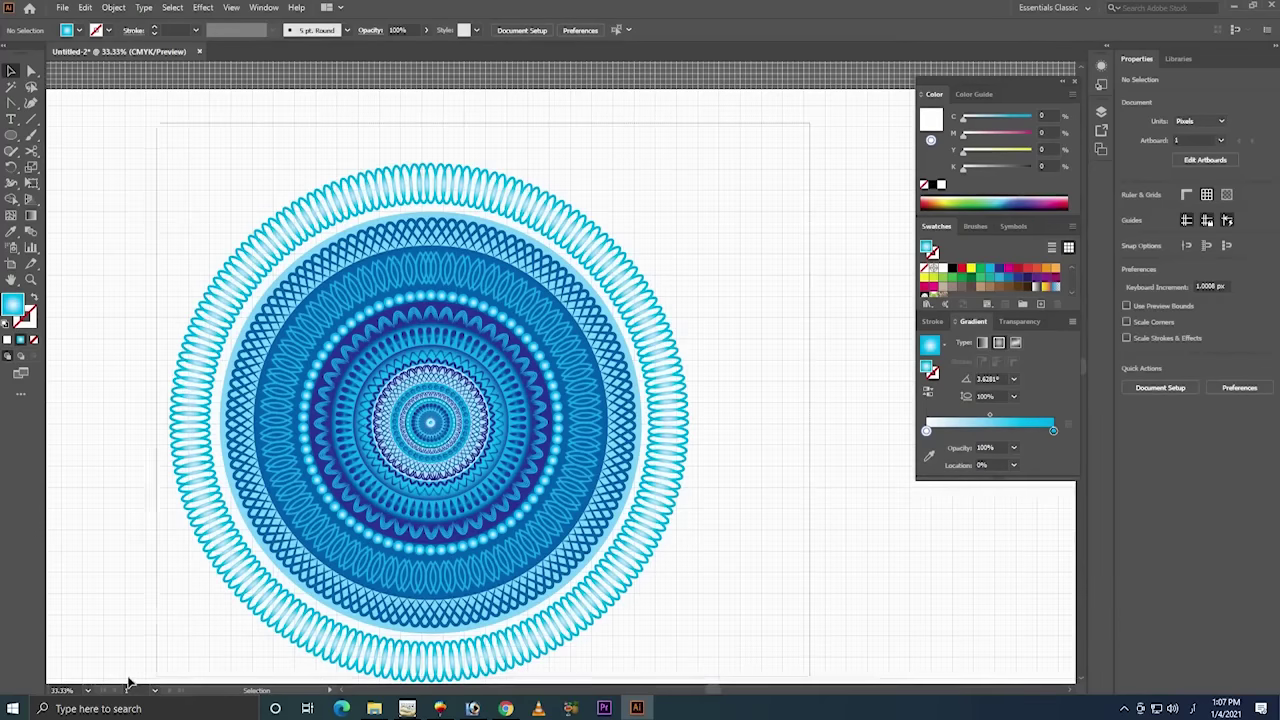
{"action": "left_click_drag", "start_coordinate": [128, 683], "coordinate": [237, 640]}
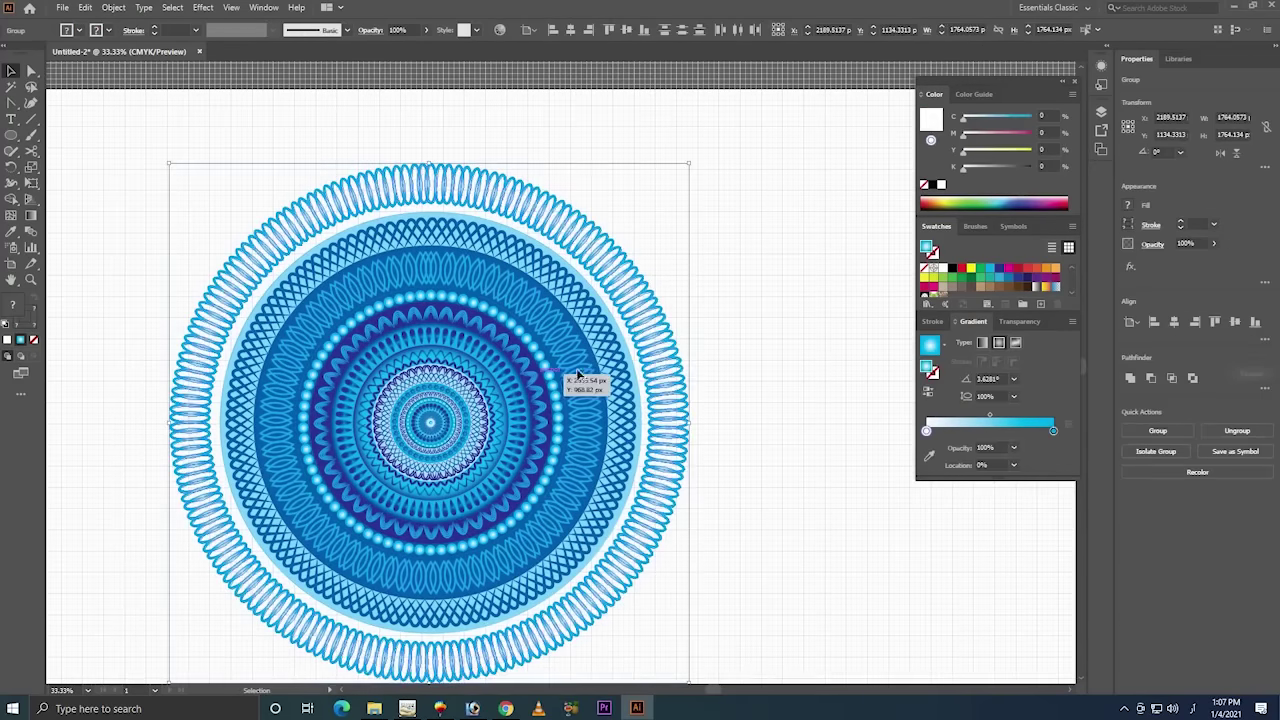
{"action": "right_click", "coordinate": [670, 343]}
{"action": "left_click", "coordinate": [705, 447]}
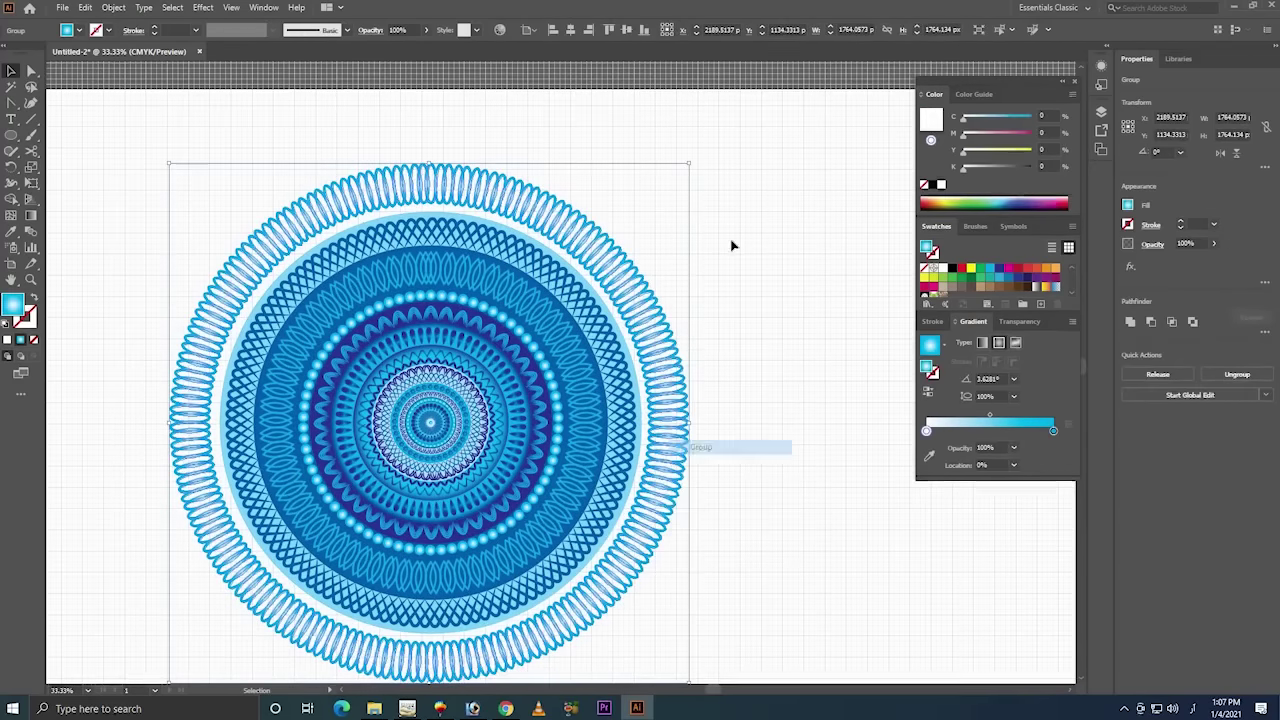
- Scale the grouped design down slightly, to about 1764 px square
{"action": "left_click_drag", "start_coordinate": [822, 150], "coordinate": [170, 682]}
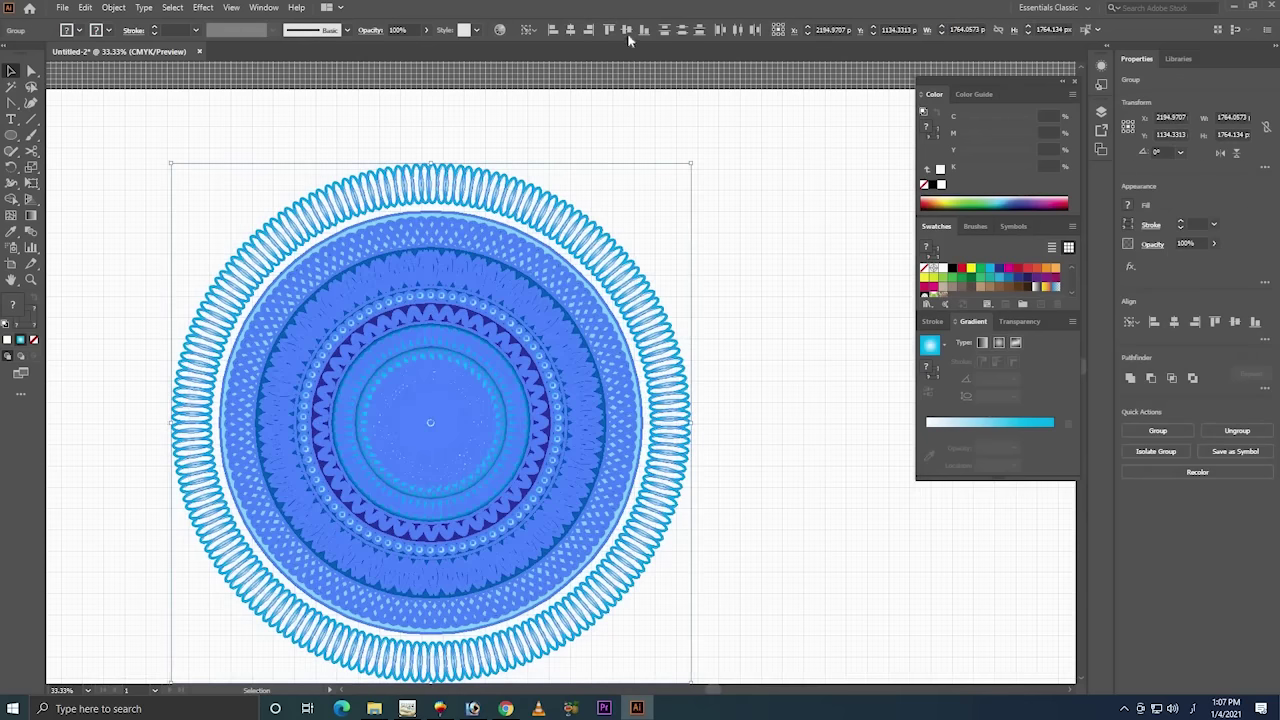
{"action": "left_click", "coordinate": [623, 248]}
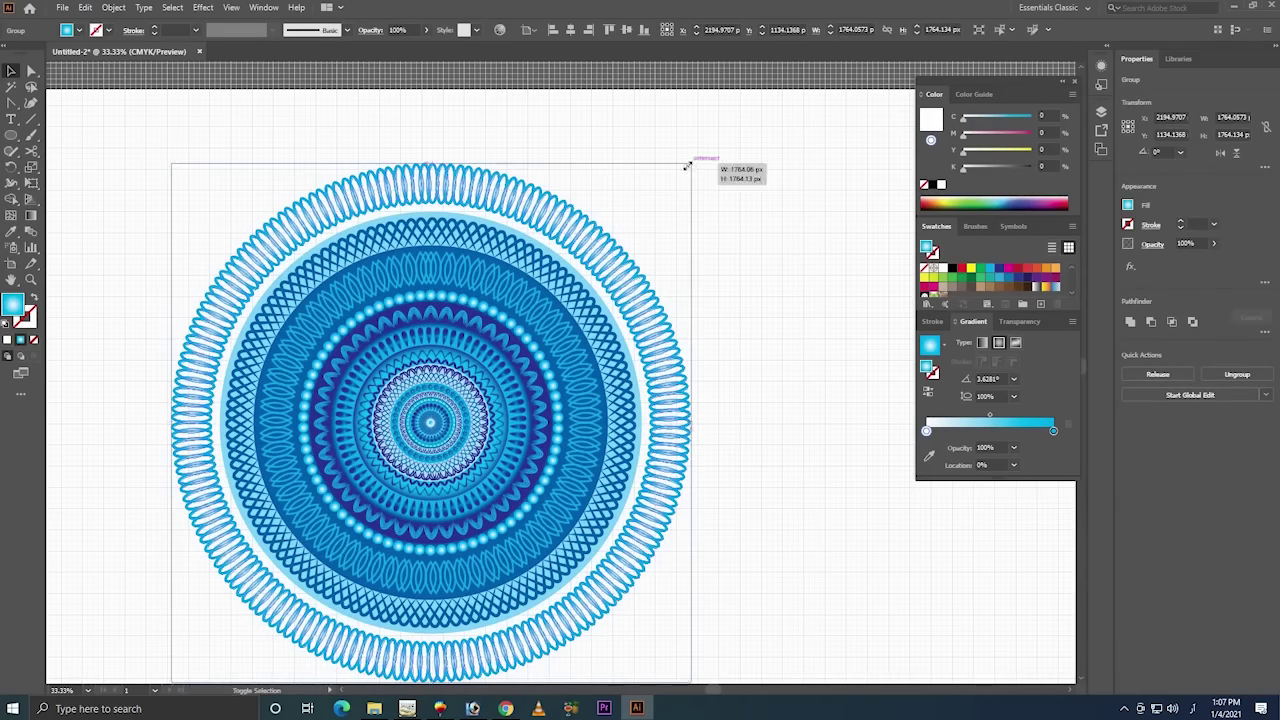
{"action": "left_click_drag", "start_coordinate": [692, 163], "coordinate": [686, 168]}
{"action": "left_click", "coordinate": [789, 197]}
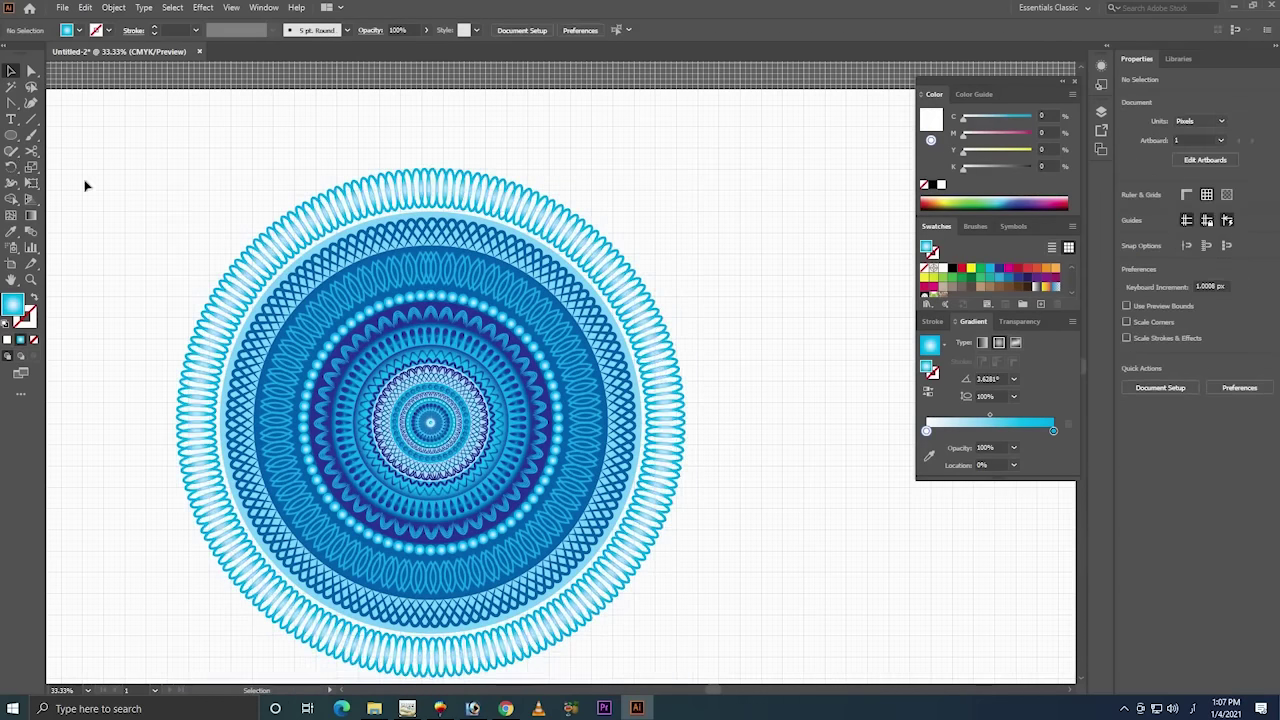
{"action": "key", "text": "ctrl+minus"}
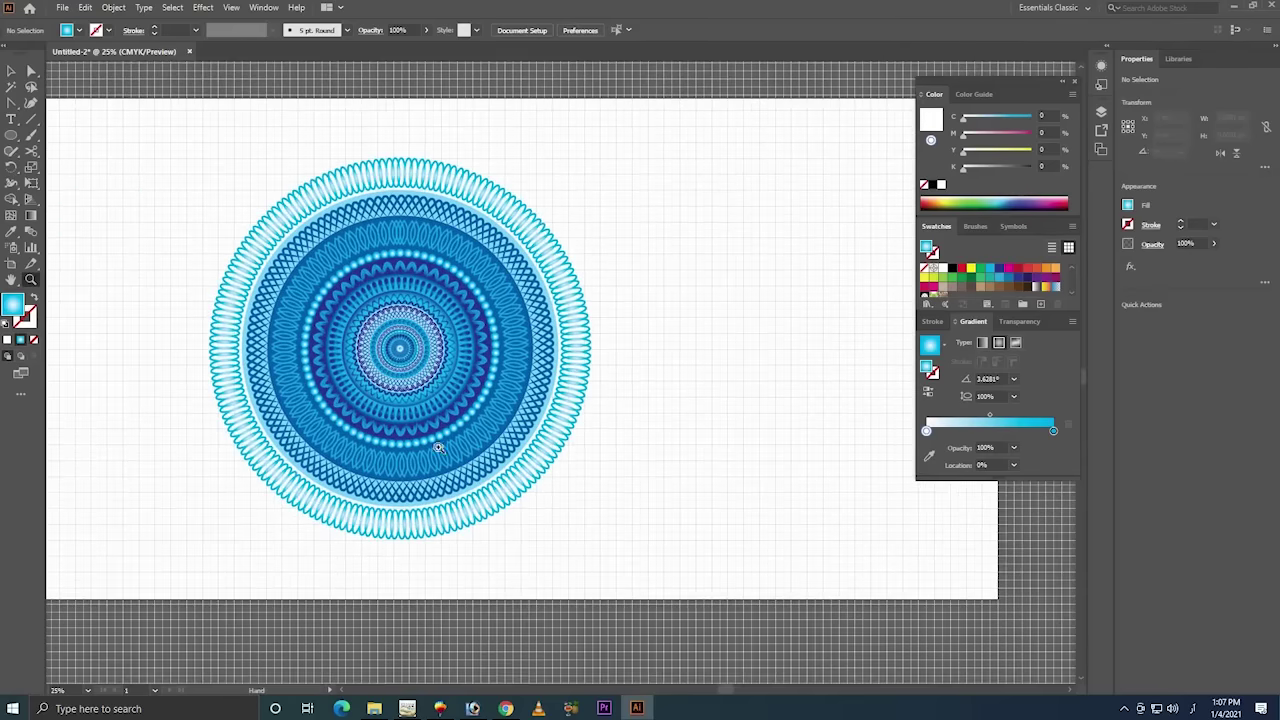
- Draw a large circle over the mandala
{"action": "left_click", "coordinate": [11, 71]}
{"action": "left_click", "coordinate": [11, 135]}
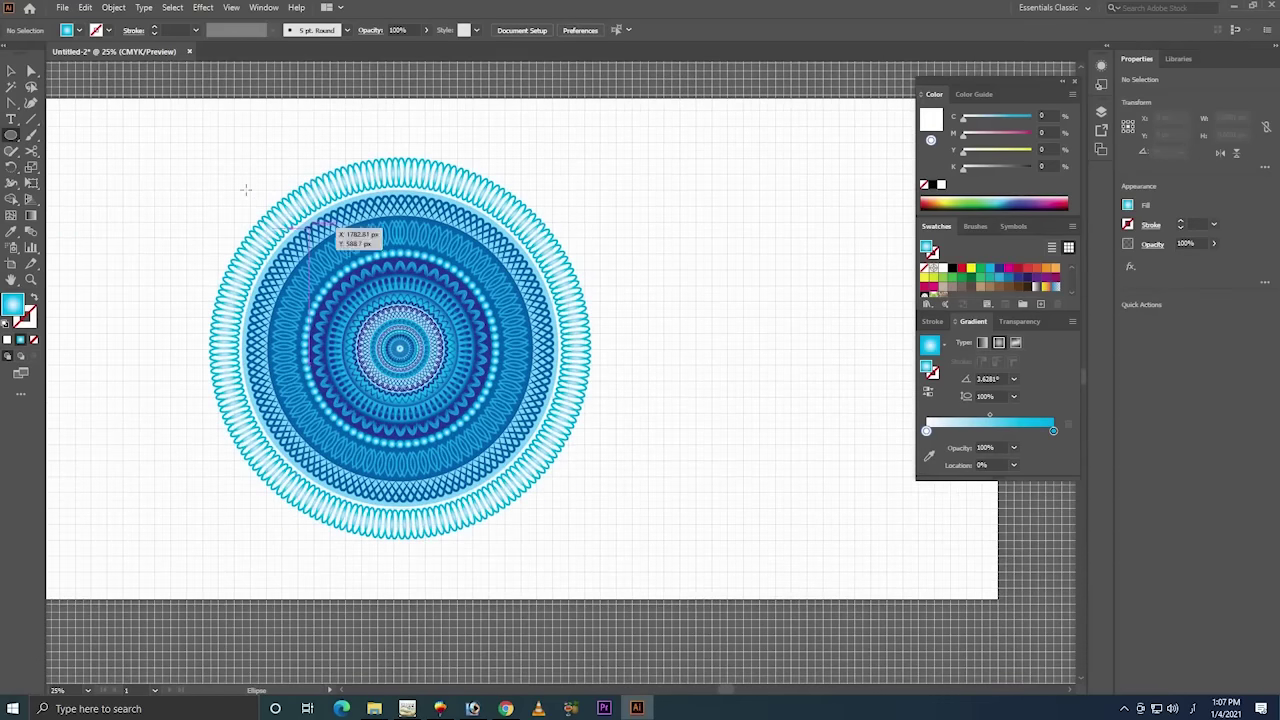
{"action": "left_click_drag", "start_coordinate": [244, 187], "coordinate": [455, 410]}
{"action": "key", "text": "v"}
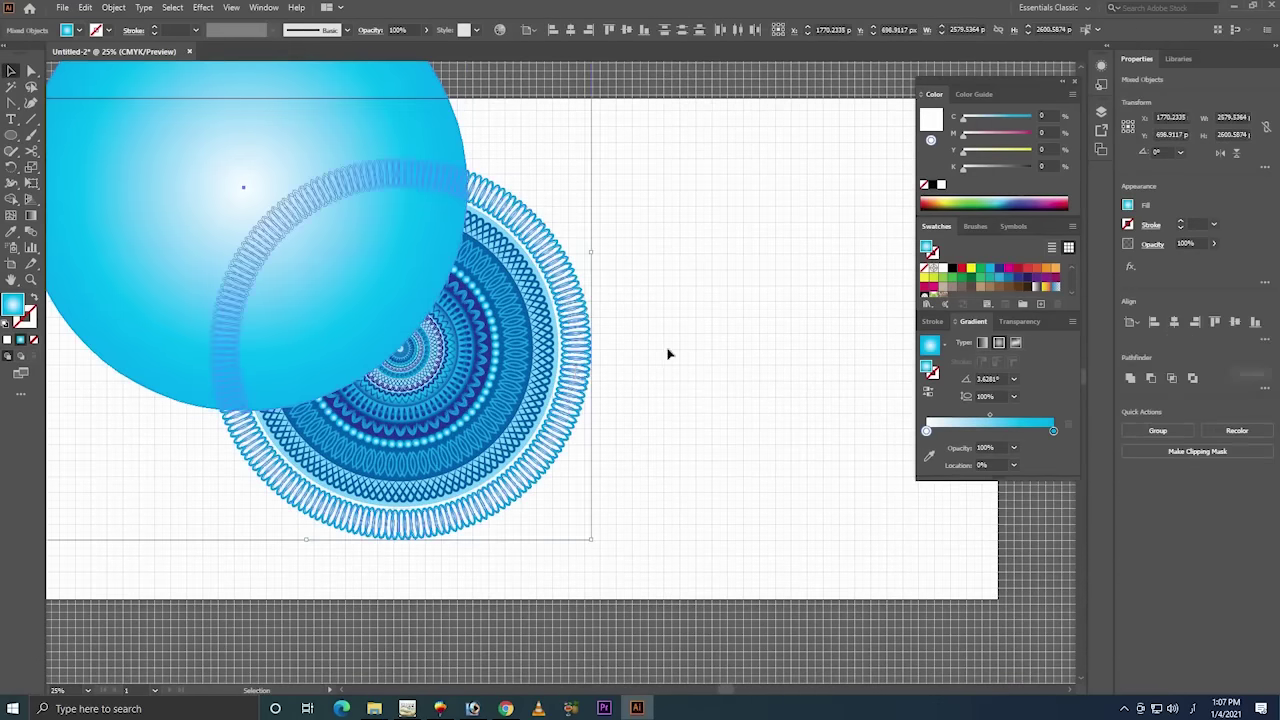
- Ungroup the mandala and align the circle and mandala to horizontal and vertical centre
{"action": "left_click_drag", "start_coordinate": [669, 354], "coordinate": [533, 390]}
{"action": "right_click", "coordinate": [532, 389]}
{"action": "left_click", "coordinate": [560, 486]}
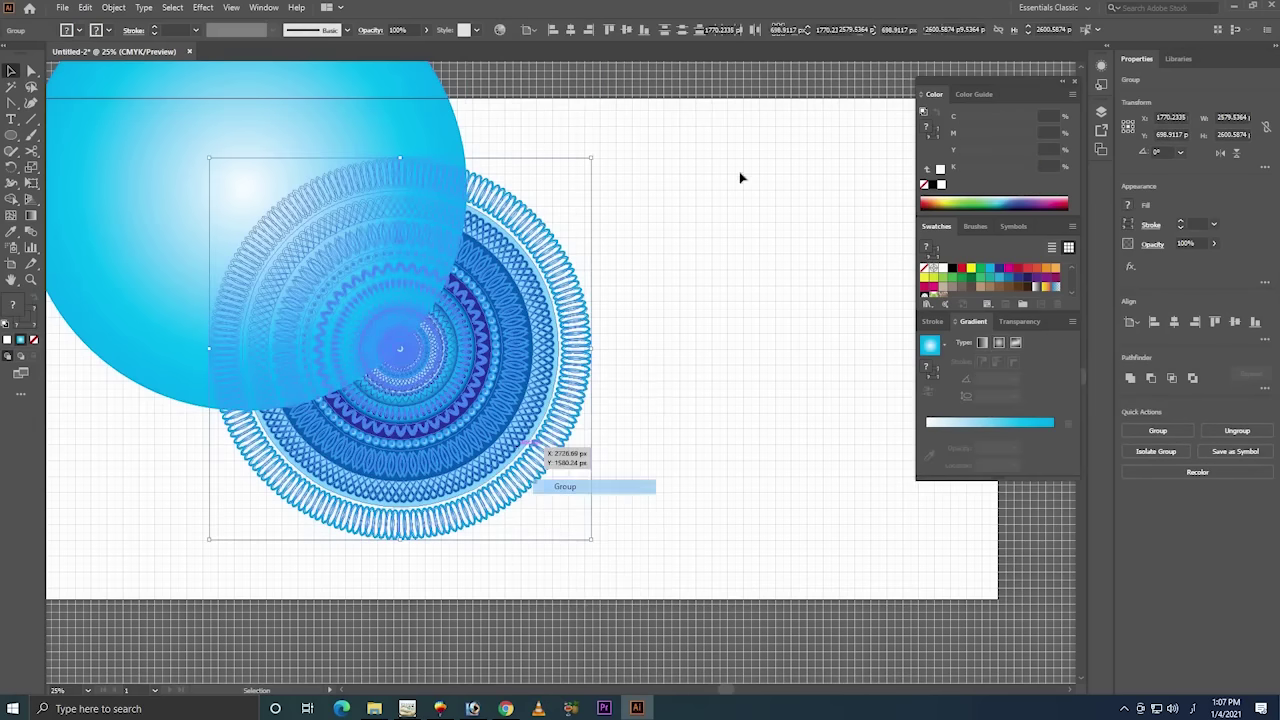
{"action": "key", "text": "shift+x"}
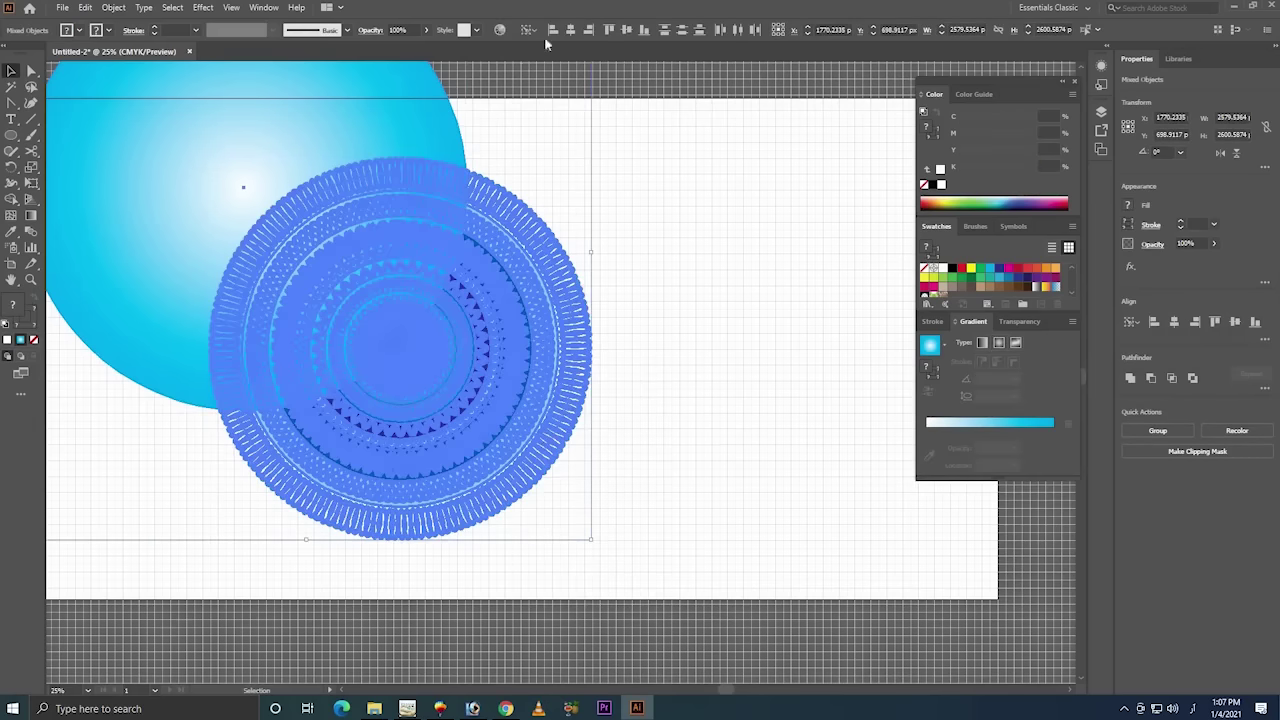
{"action": "left_click", "coordinate": [626, 30]}
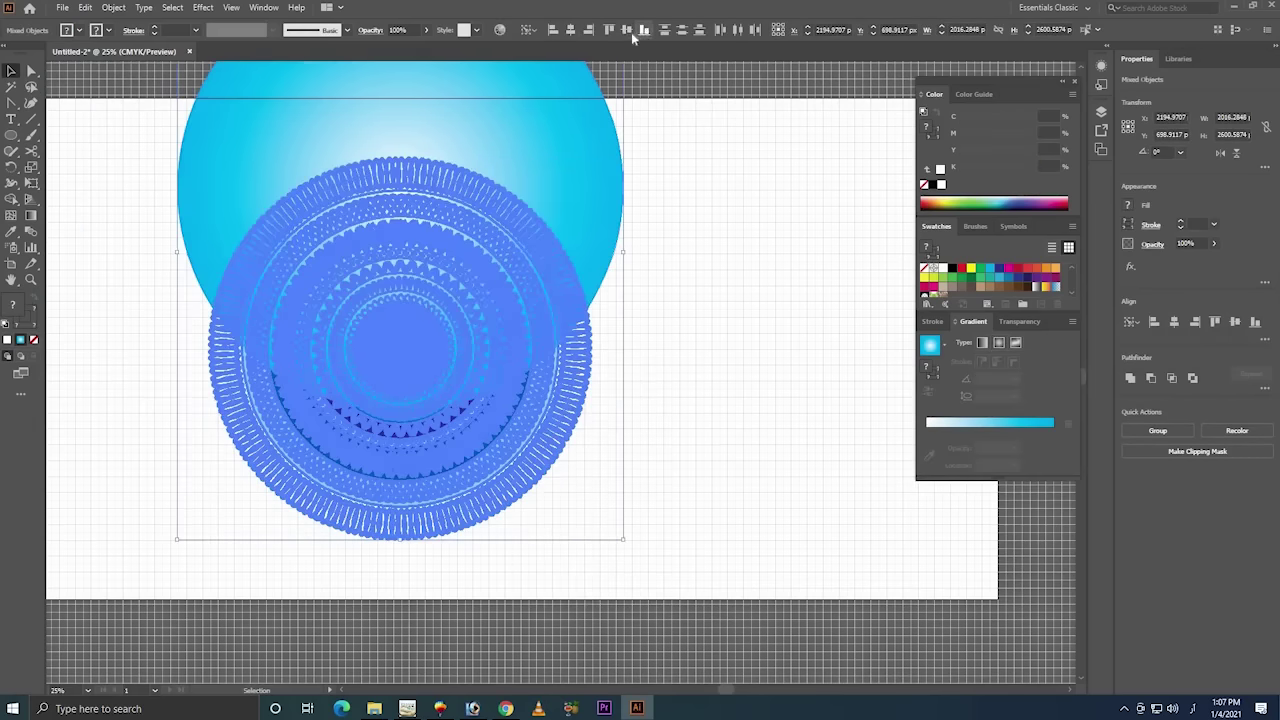
{"action": "left_click", "coordinate": [627, 31]}
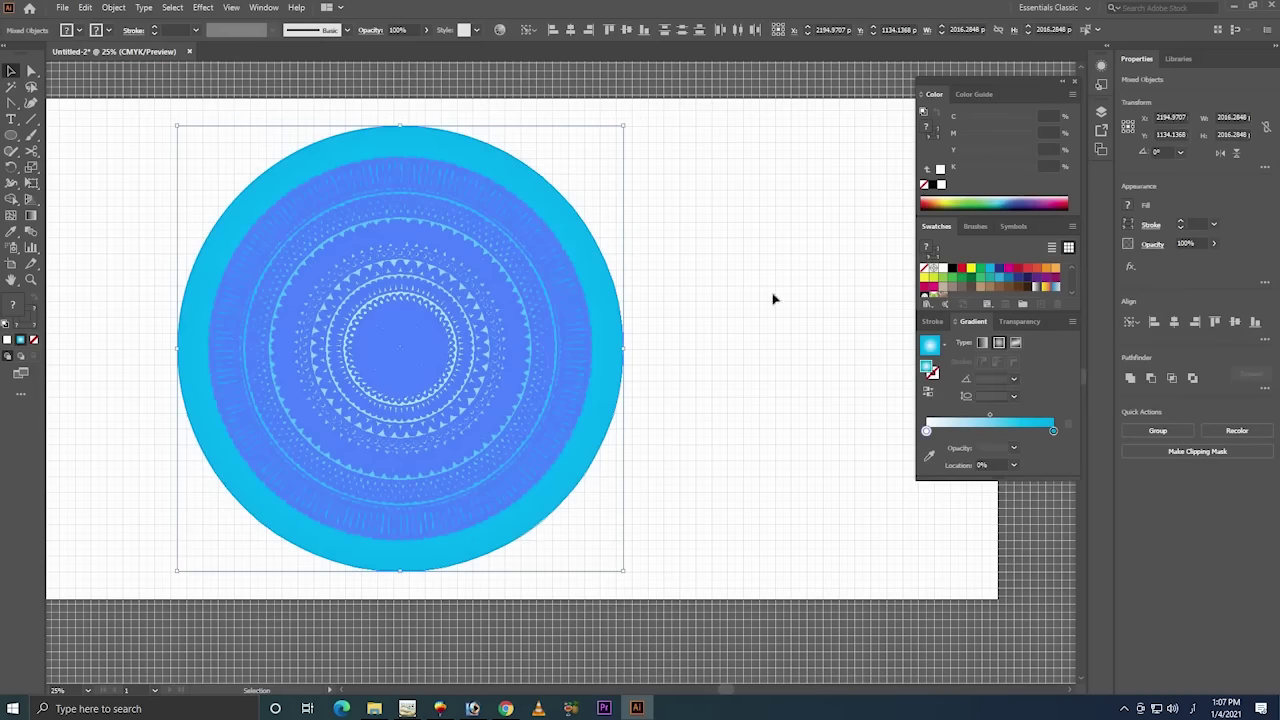
- Send the circle to the back, fill it CMYK Blue, and shrink it to about 1779 px
{"action": "left_click", "coordinate": [531, 257]}
{"action": "right_click", "coordinate": [531, 255]}
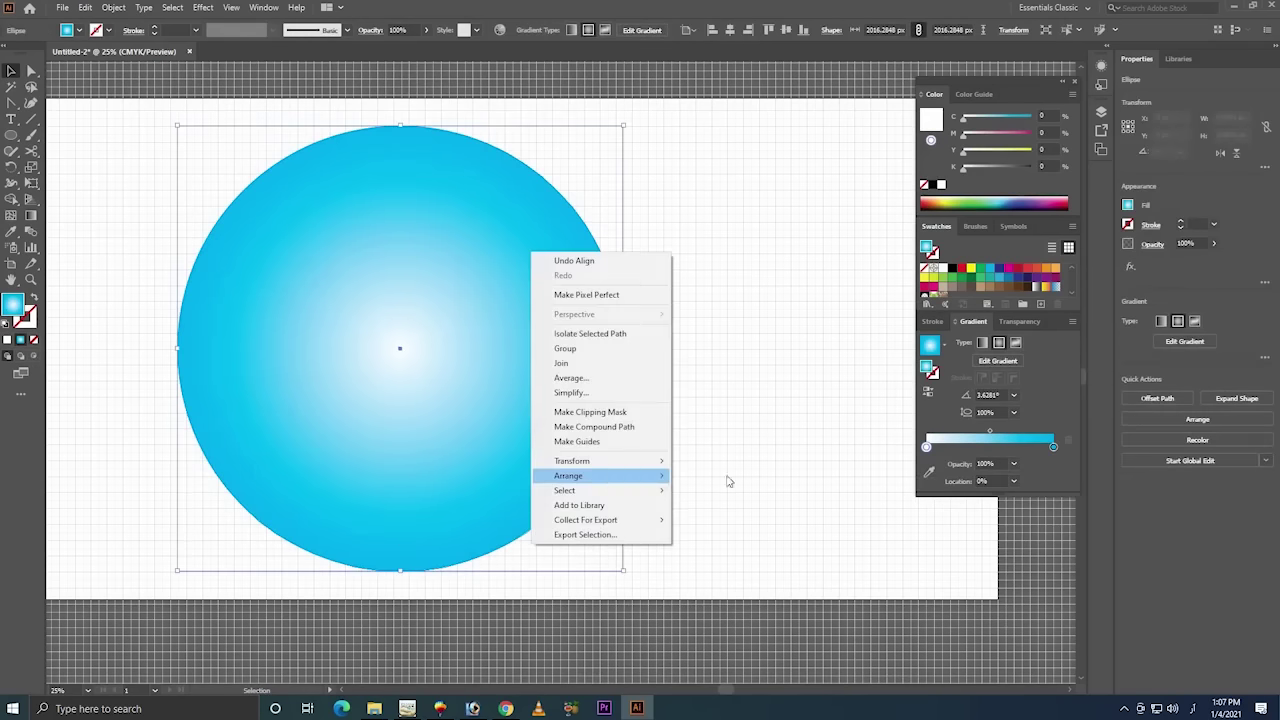
{"action": "mouse_move", "coordinate": [568, 475]}
{"action": "left_click", "coordinate": [744, 524]}
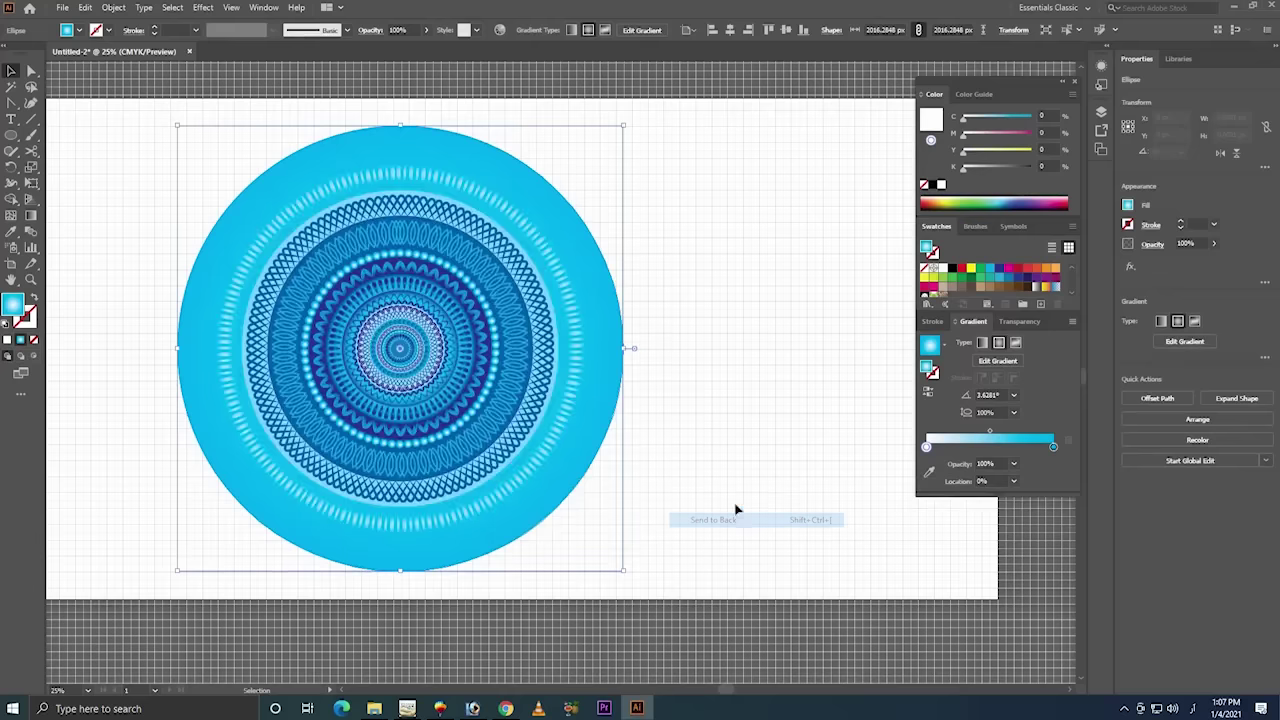
{"action": "left_click", "coordinate": [621, 380]}
{"action": "left_click", "coordinate": [618, 384]}
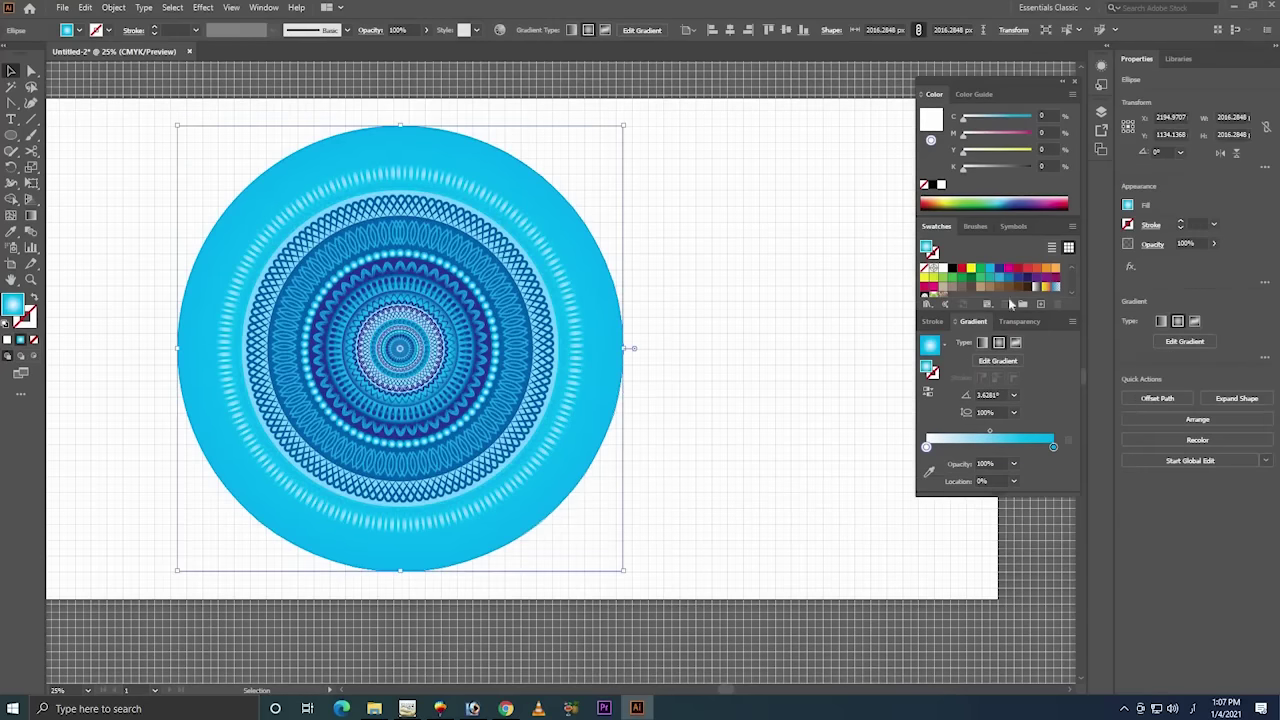
{"action": "left_click", "coordinate": [1000, 270]}
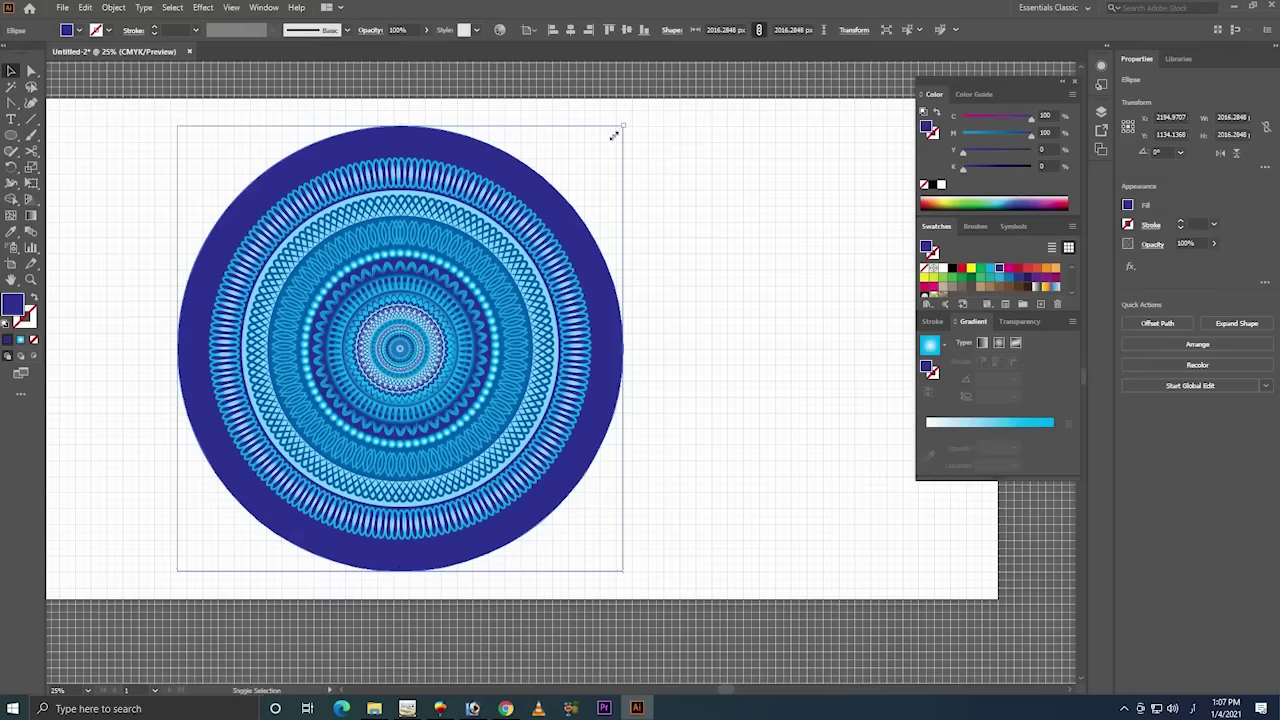
{"action": "left_click_drag", "start_coordinate": [614, 135], "coordinate": [599, 155]}
{"action": "left_click", "coordinate": [662, 175]}
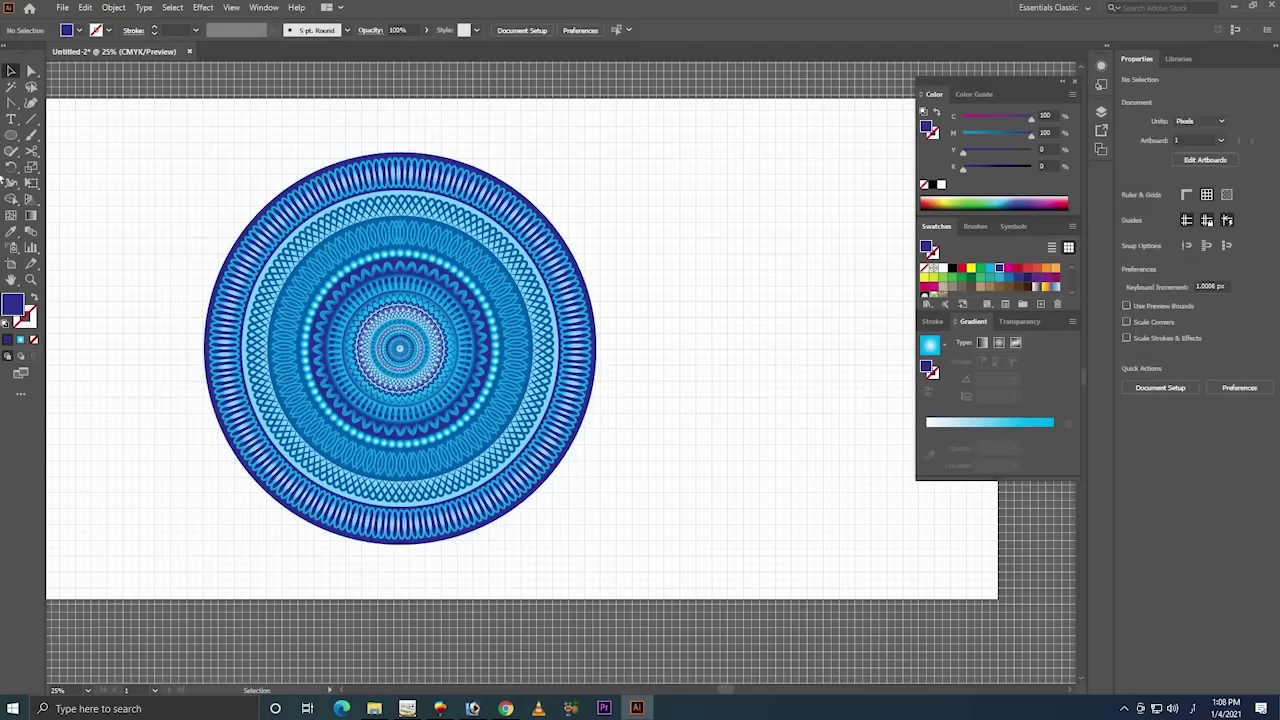
- Group all the mandala's parts together
{"action": "key", "text": "z"}
{"action": "left_click", "coordinate": [617, 368], "text": "alt"}
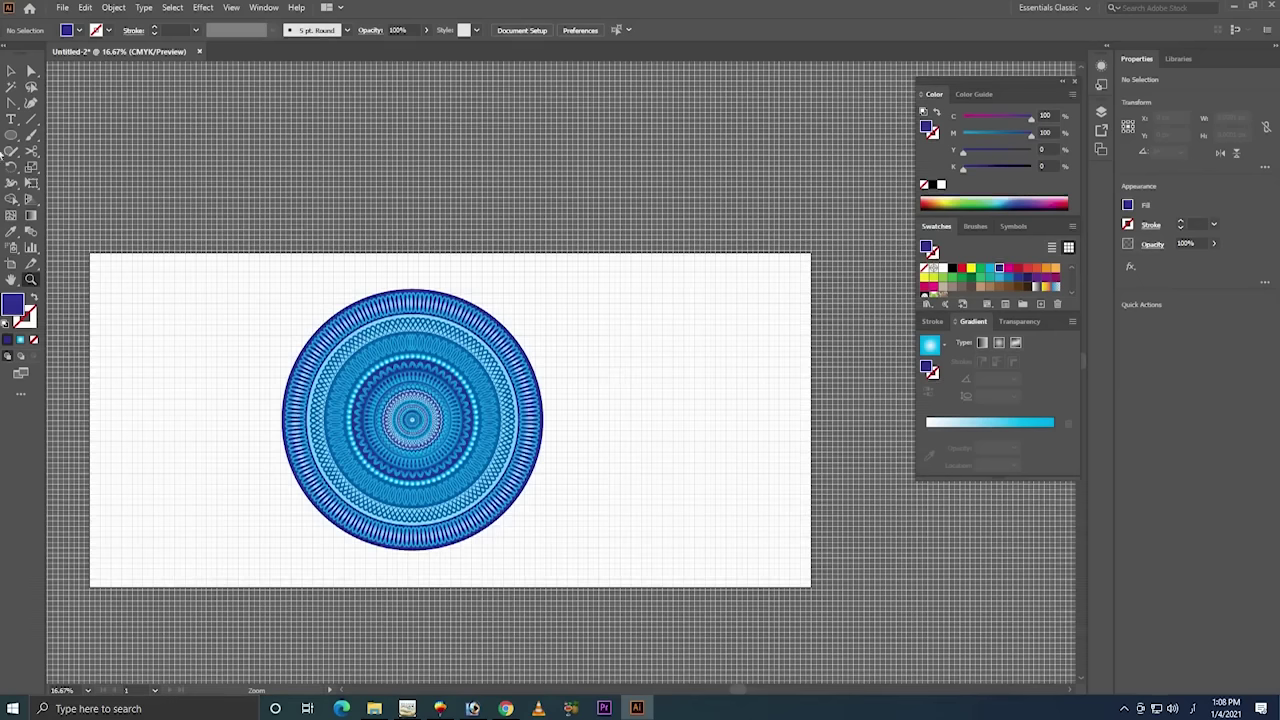
{"action": "left_click", "coordinate": [12, 138]}
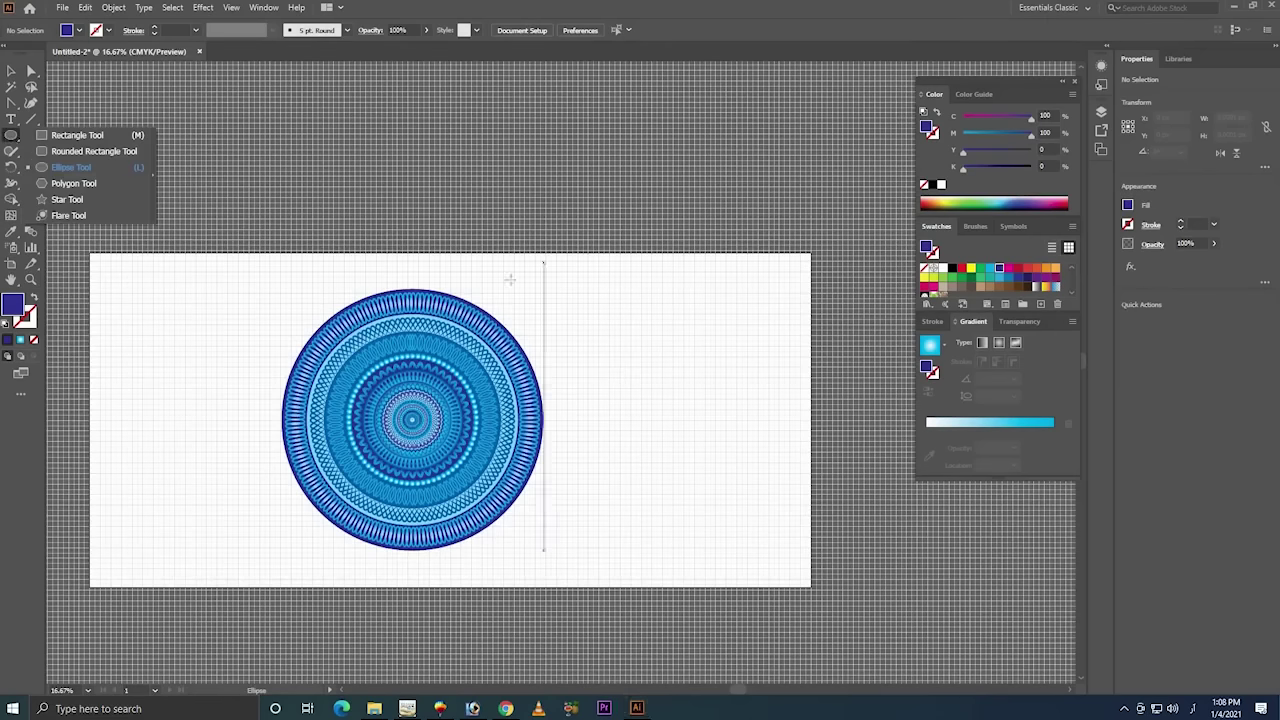
{"action": "key", "text": "v"}
{"action": "left_click_drag", "start_coordinate": [616, 328], "coordinate": [382, 368]}
{"action": "right_click", "coordinate": [381, 367]}
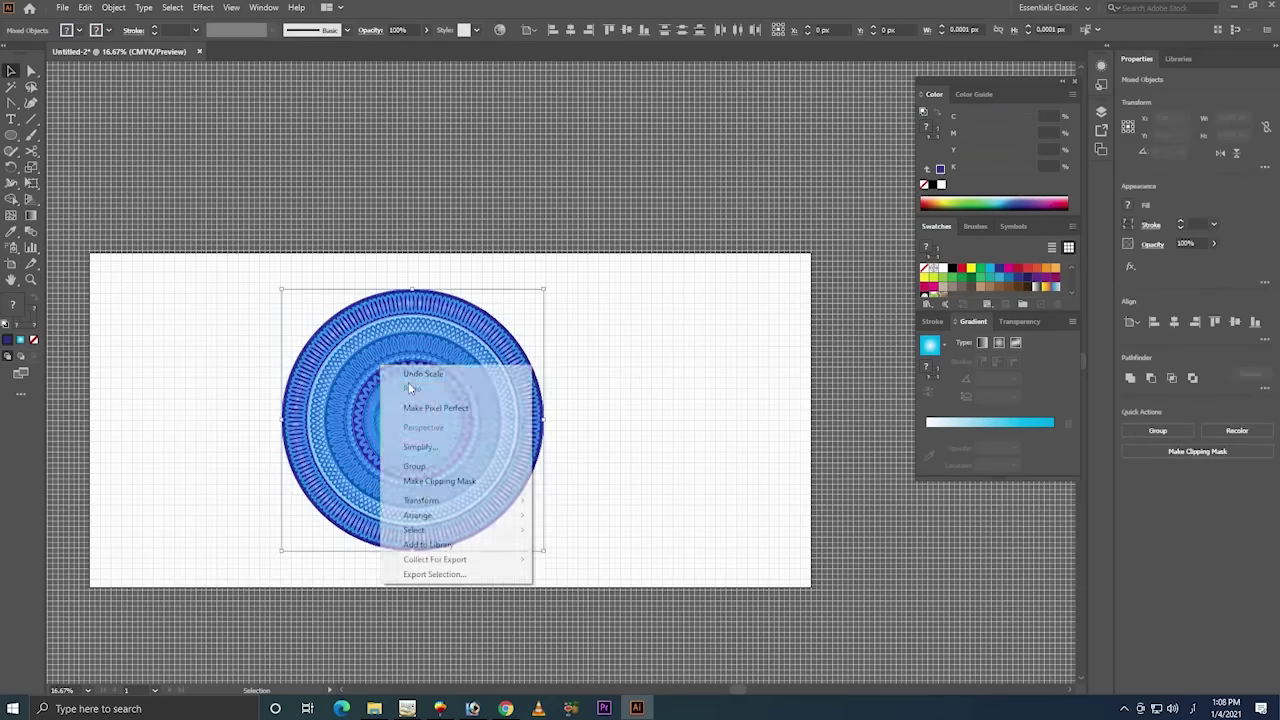
{"action": "left_click", "coordinate": [414, 467]}
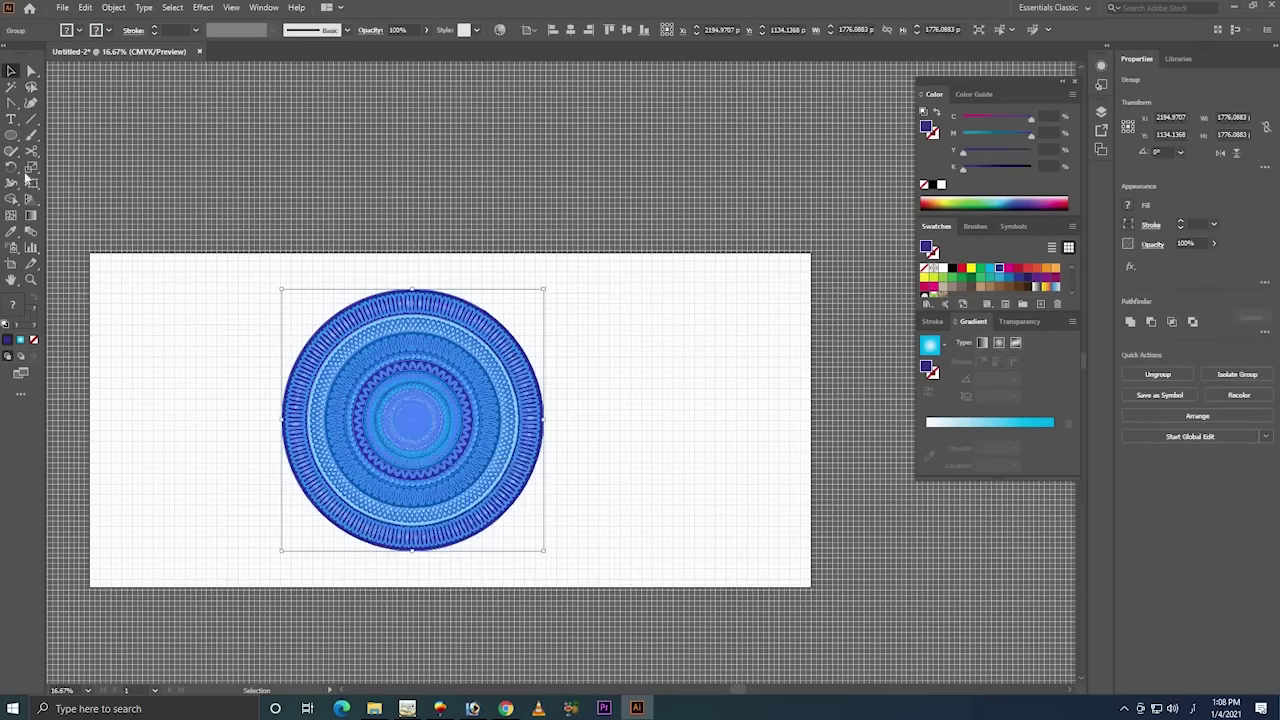
{"action": "key", "text": "ctrl+shift+a"}
- Draw a black 4898 × 2268 px rectangle covering the whole artboard
{"action": "left_click", "coordinate": [12, 138]}
{"action": "left_click", "coordinate": [75, 135]}
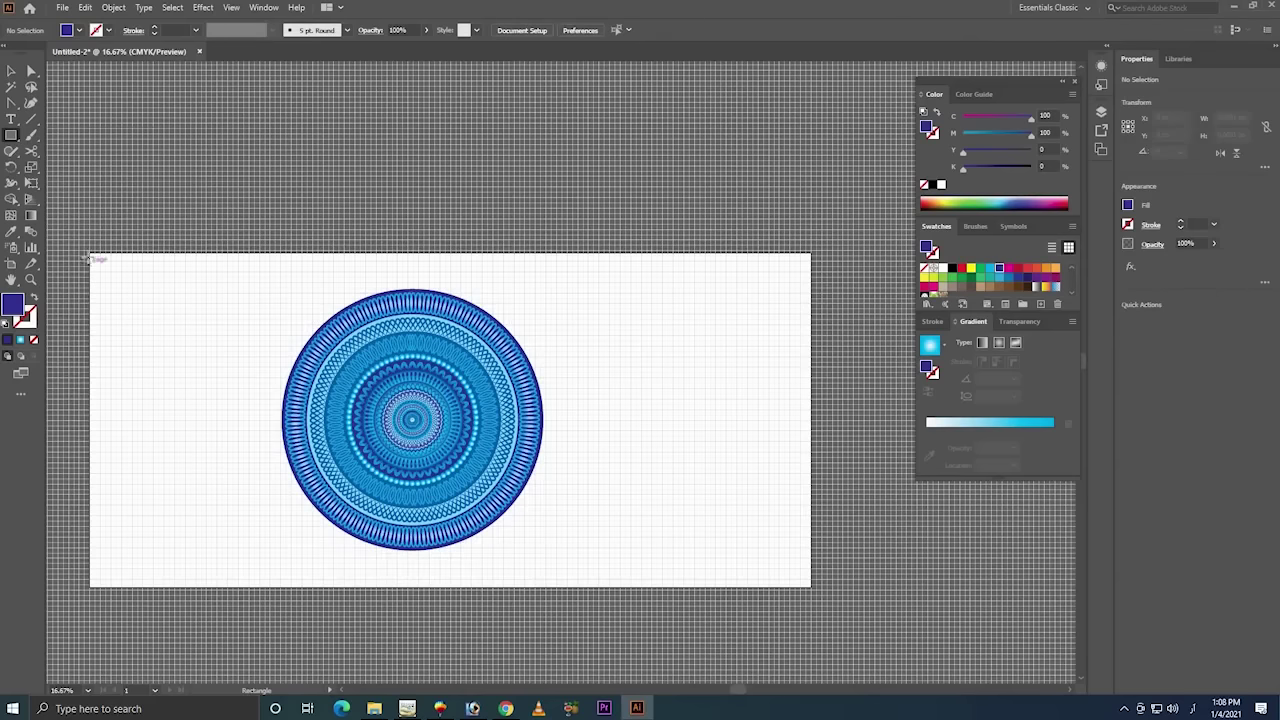
{"action": "left_click_drag", "start_coordinate": [89, 252], "coordinate": [811, 588]}
{"action": "left_click", "coordinate": [10, 71]}
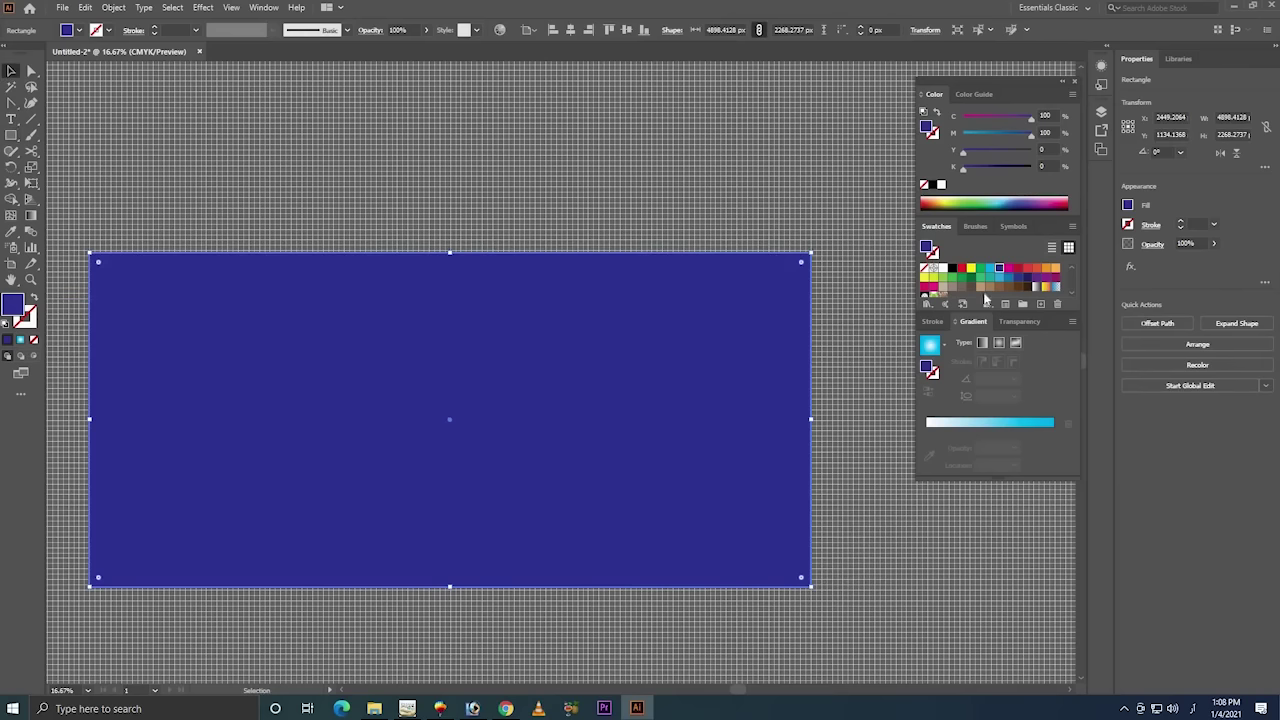
{"action": "left_click", "coordinate": [952, 268]}
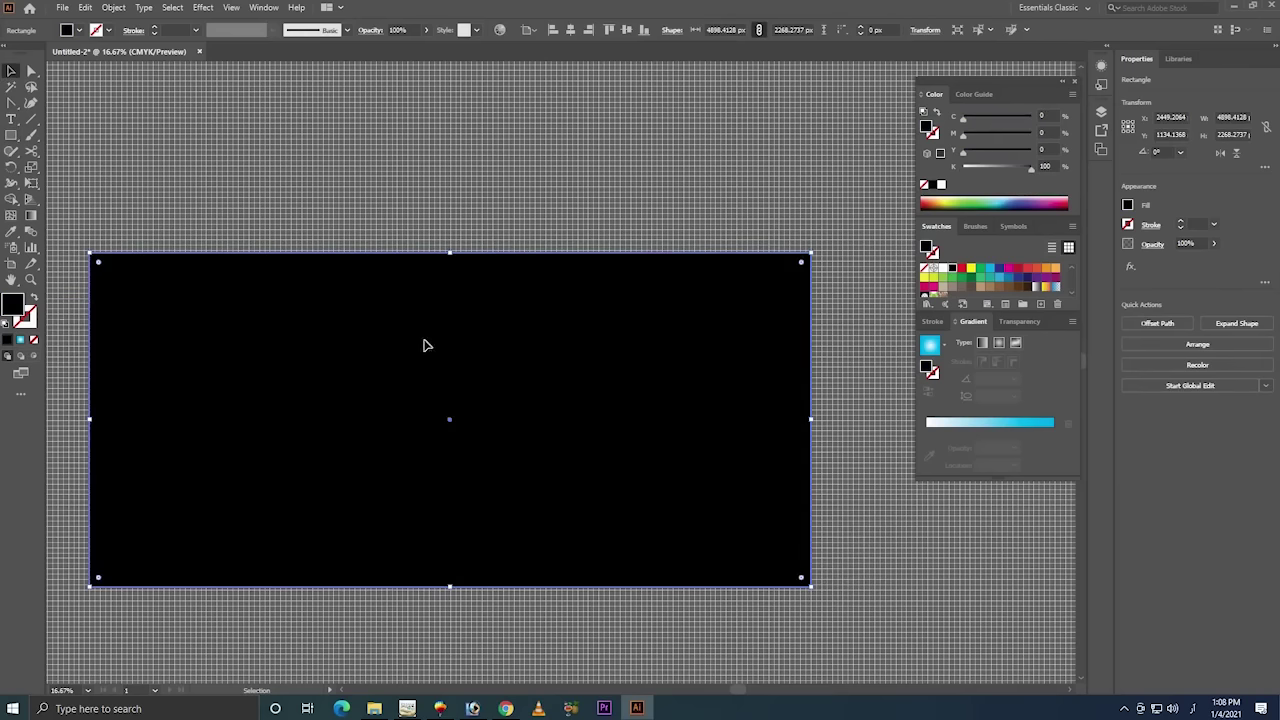
- Send the black rectangle backward behind the mandala
{"action": "left_click", "coordinate": [428, 171]}
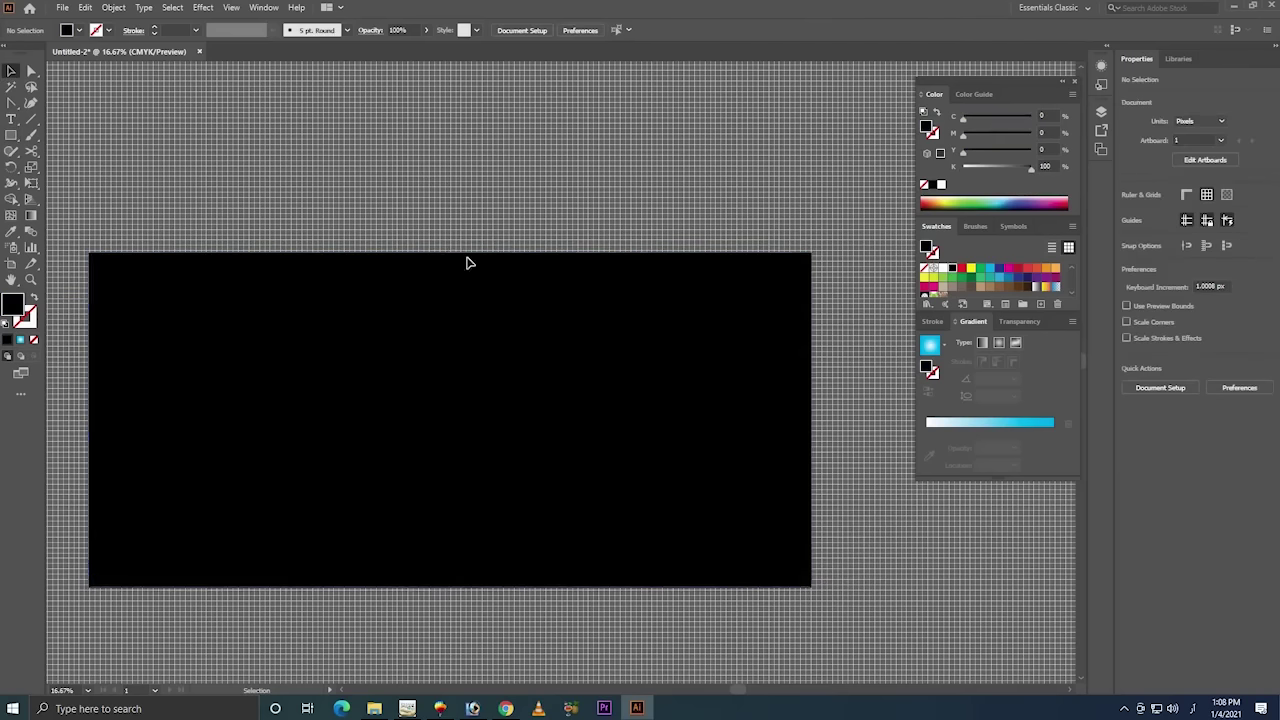
{"action": "right_click", "coordinate": [468, 320]}
{"action": "mouse_move", "coordinate": [527, 541]}
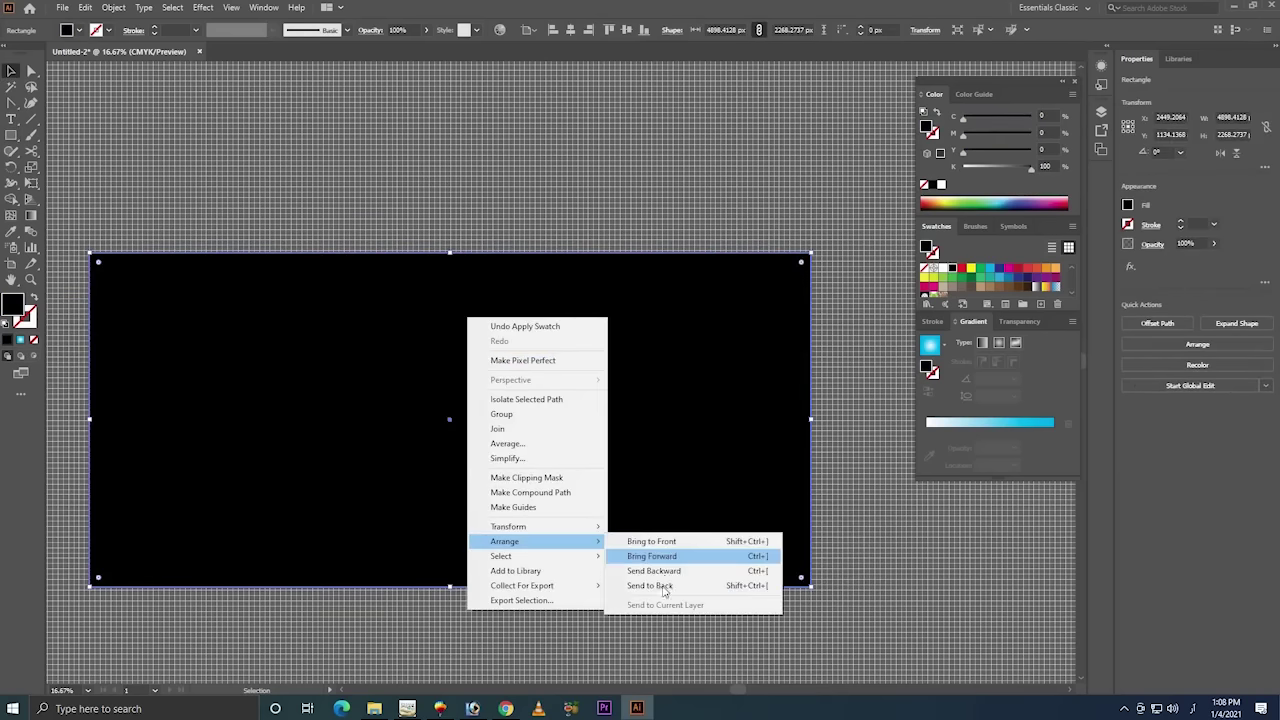
{"action": "left_click", "coordinate": [680, 585]}
{"action": "left_click", "coordinate": [591, 238]}
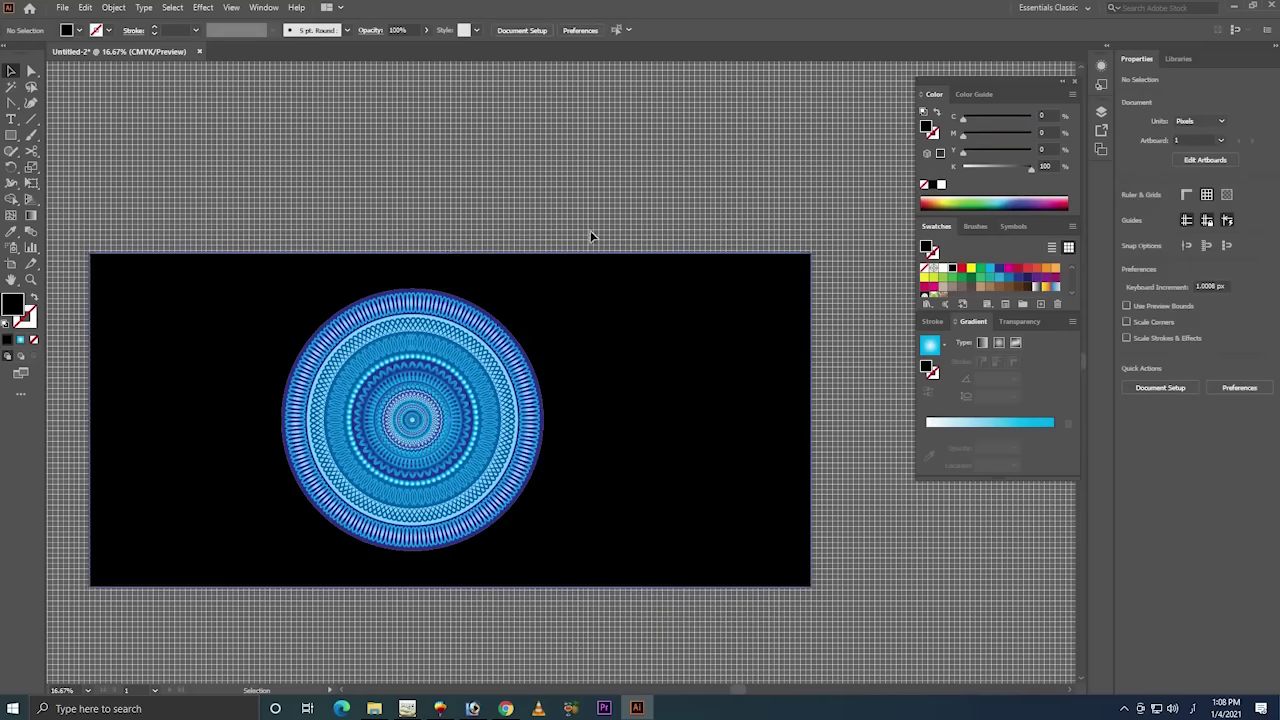
{"action": "left_click", "coordinate": [601, 316]}
{"action": "right_click", "coordinate": [601, 316]}
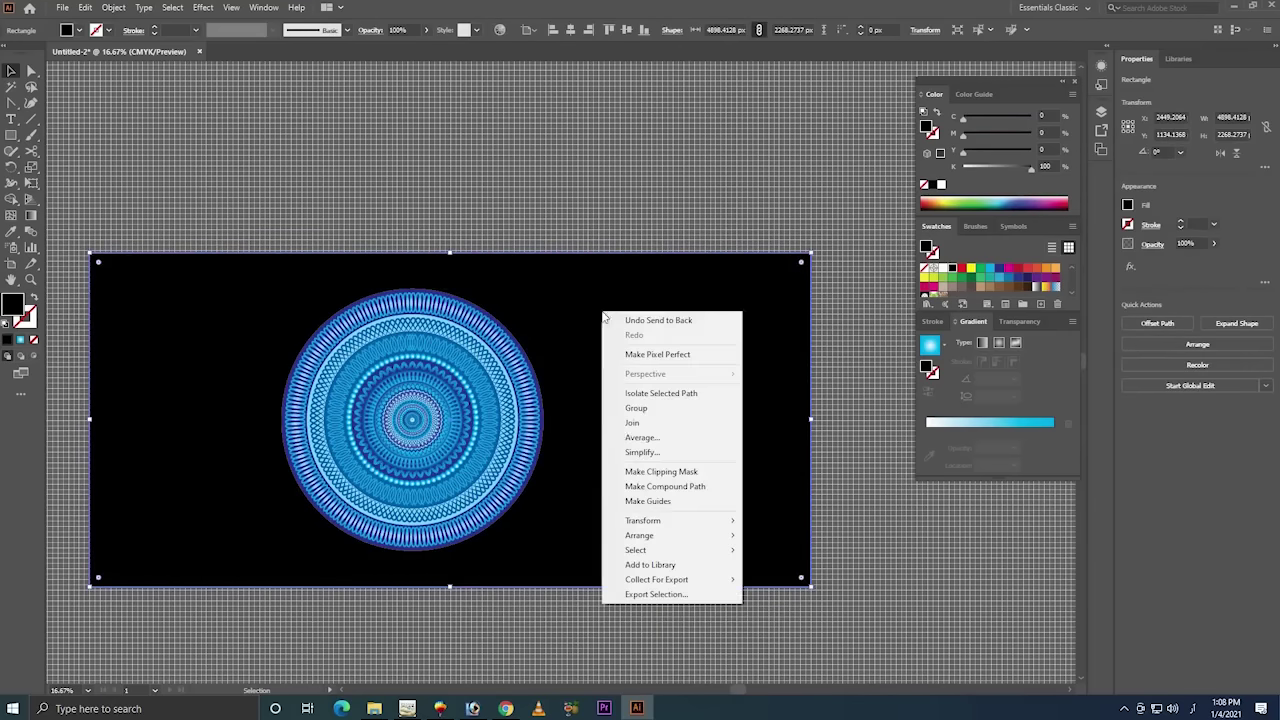
{"action": "key", "text": "Escape"}
{"action": "left_click", "coordinate": [837, 229]}
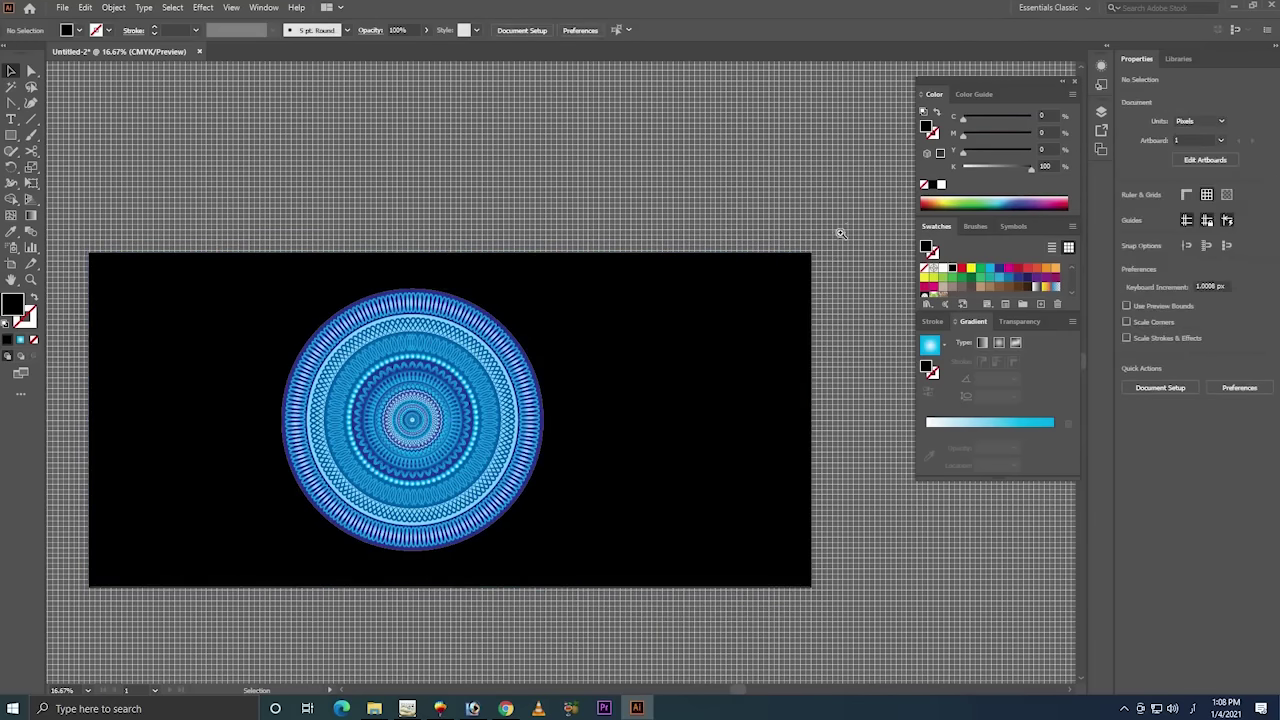
- Select all artwork and apply Horizontal Align Center, then zoom in on the mandala
{"action": "key", "text": "z"}
{"action": "scroll", "coordinate": [475, 310], "scroll_direction": "down", "scroll_amount": 1}
{"action": "left_click_drag", "start_coordinate": [475, 310], "coordinate": [681, 181]}
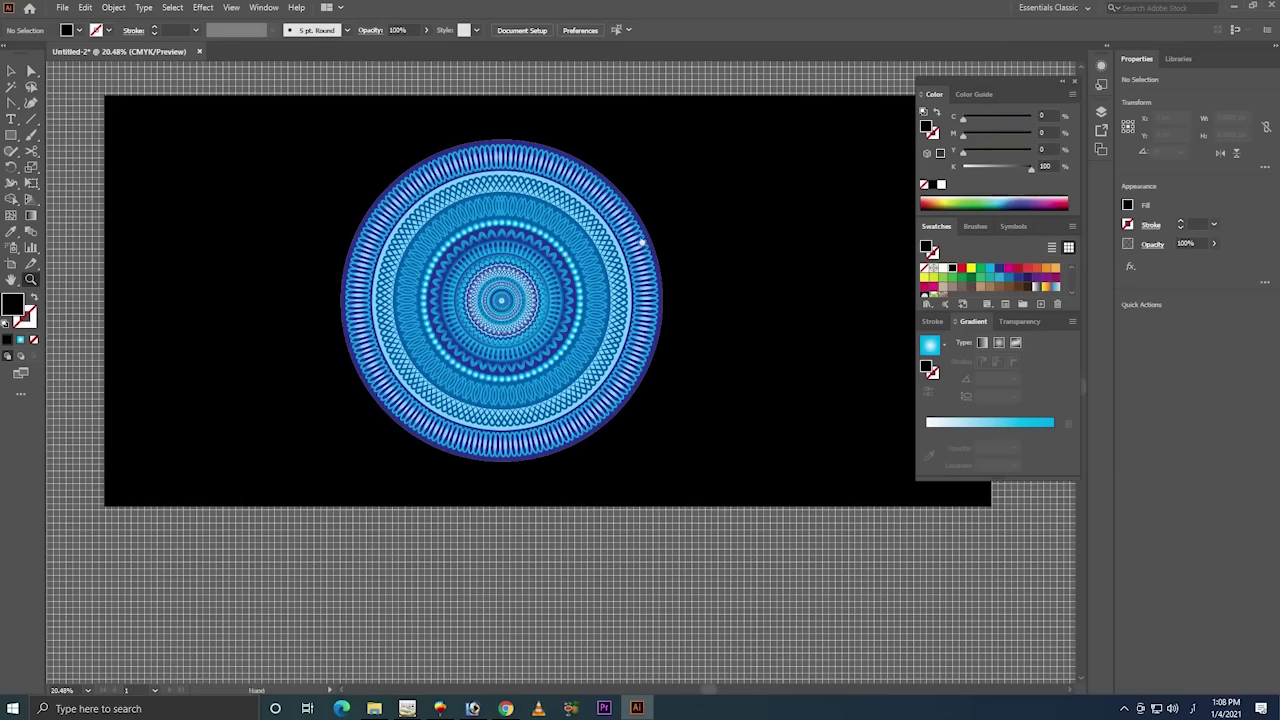
{"action": "left_click_drag", "start_coordinate": [642, 242], "coordinate": [519, 285]}
{"action": "key", "text": "v"}
{"action": "key", "text": "ctrl+a"}
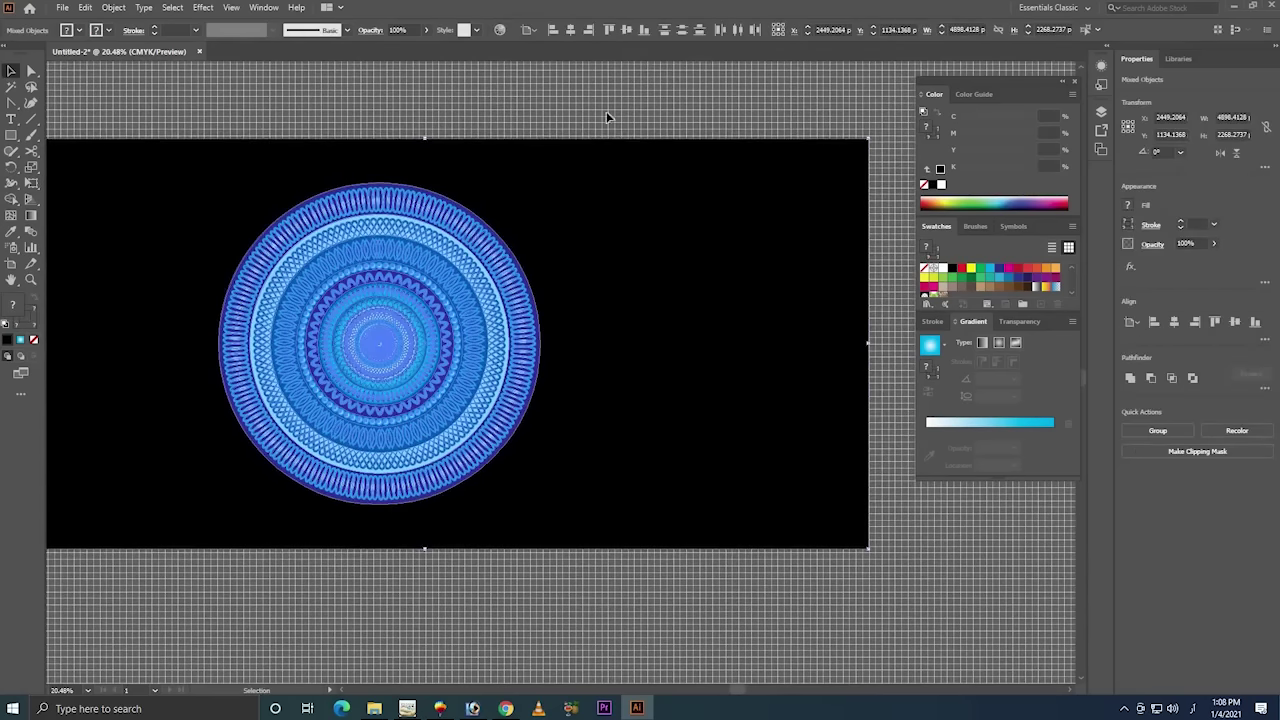
{"action": "left_click", "coordinate": [626, 30]}
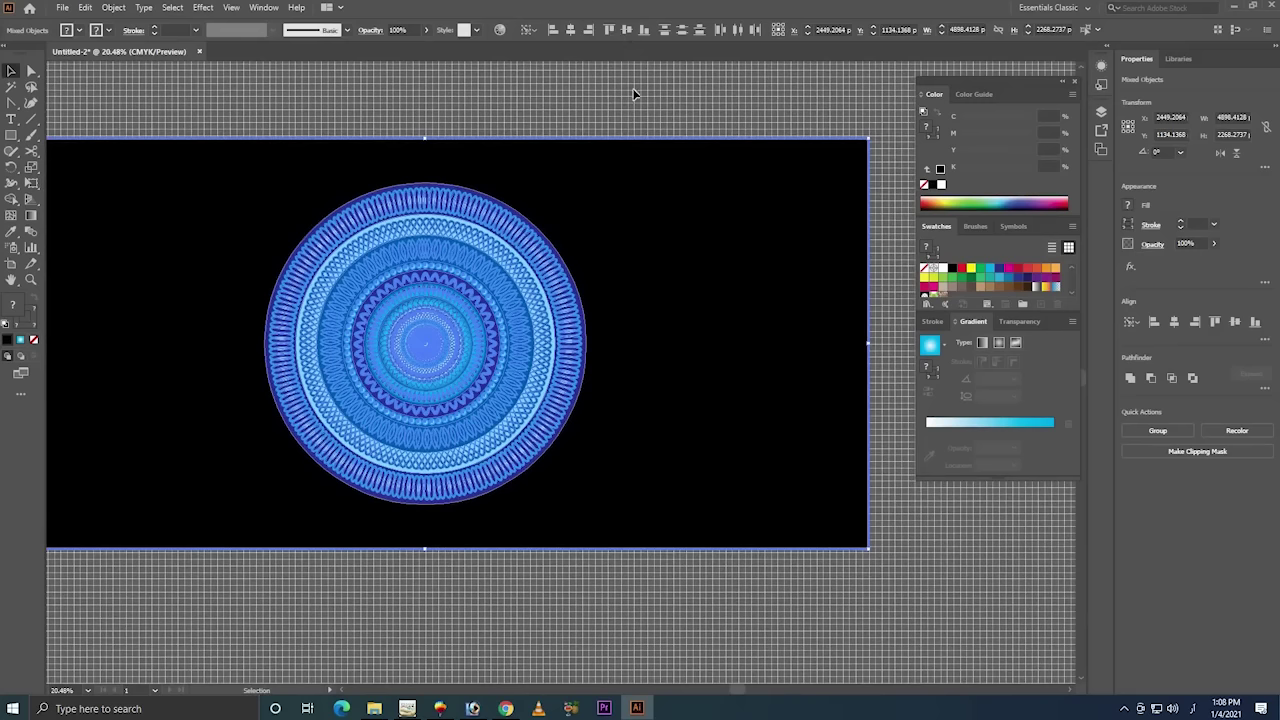
{"action": "key", "text": "ctrl+shift+a"}
{"action": "key", "text": "z"}
{"action": "left_click_drag", "start_coordinate": [629, 172], "coordinate": [263, 526]}
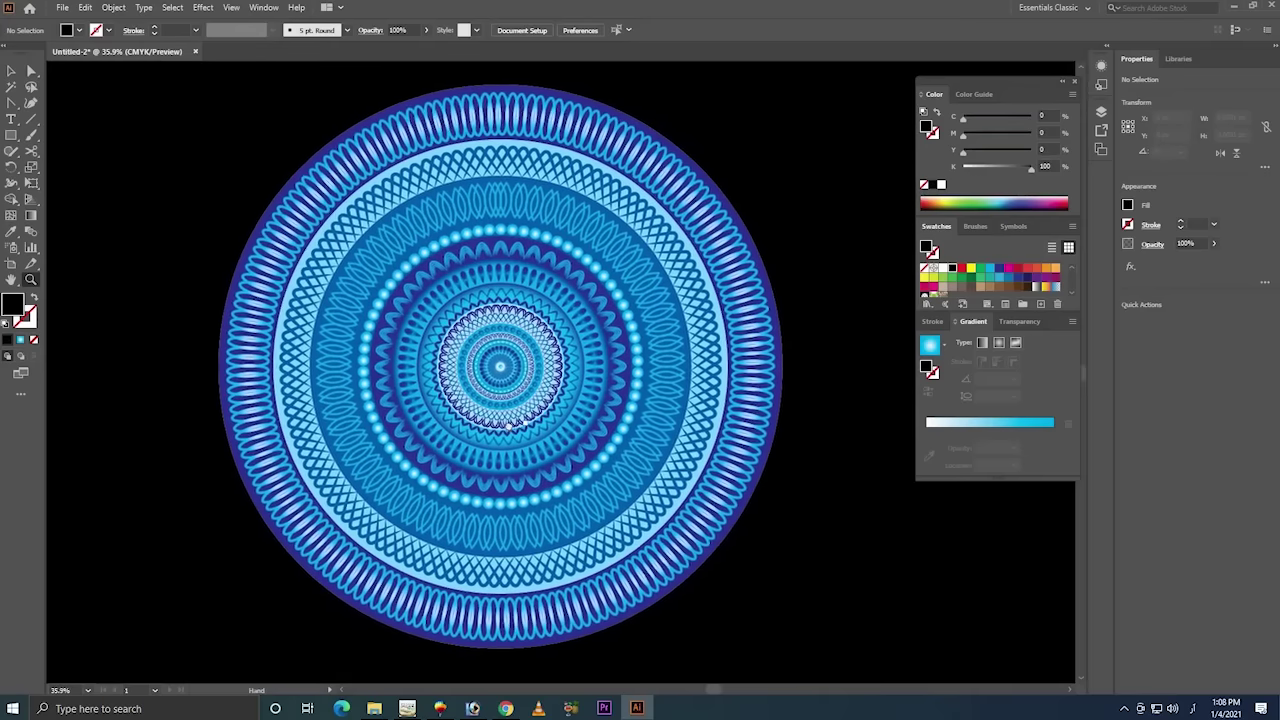
{"action": "left_click_drag", "start_coordinate": [725, 475], "coordinate": [687, 478]}
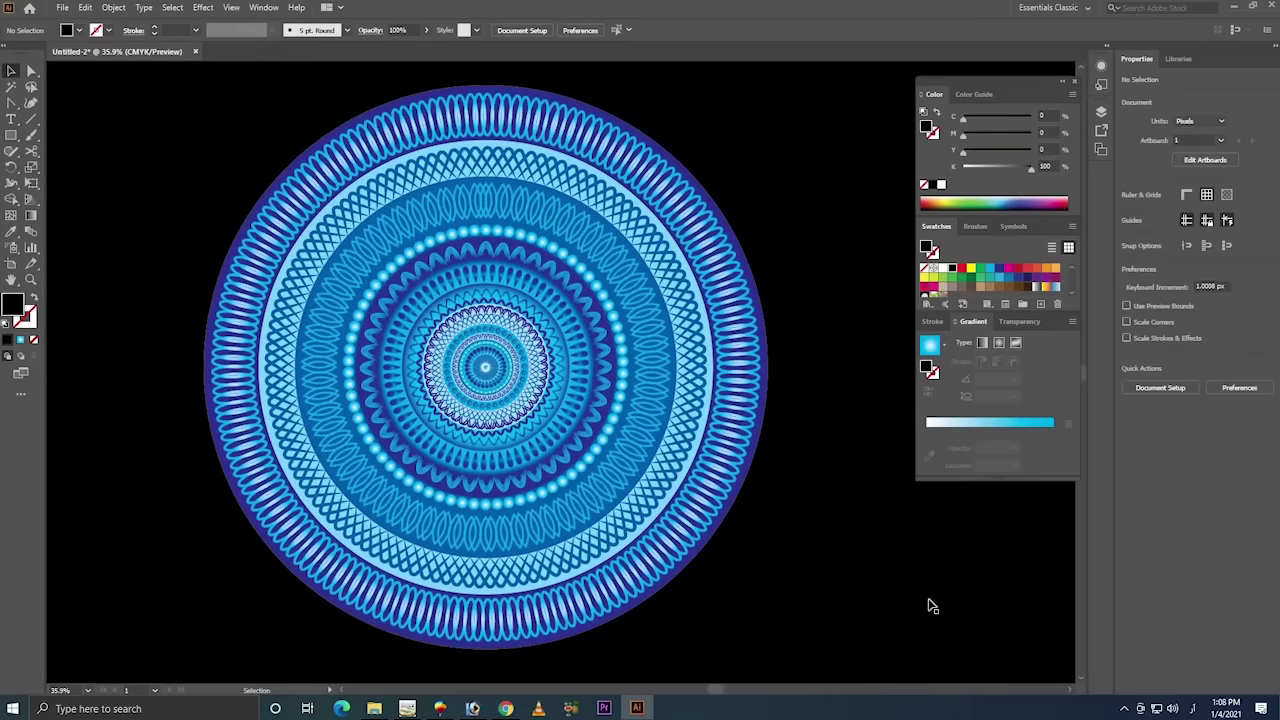